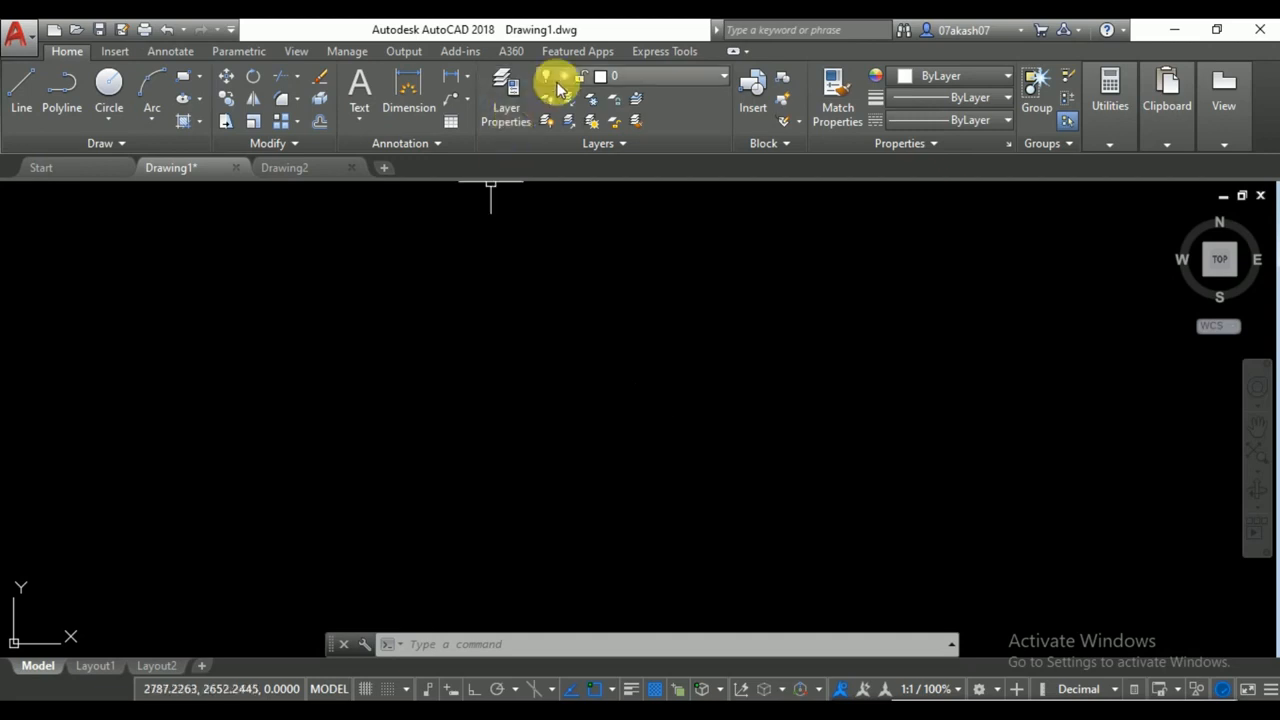
Make layer A current and draw a circle with a radius of about 275 in the empty drawing.
left_click(625, 78)
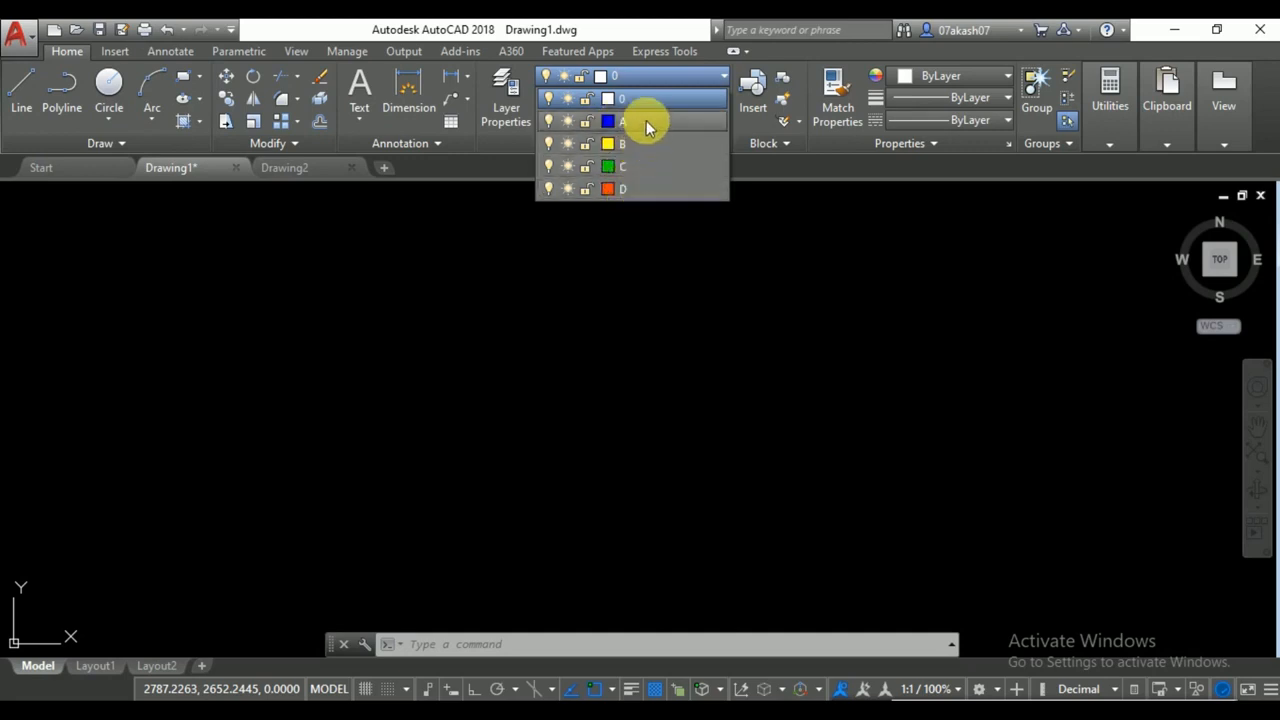
left_click(650, 122)
left_click(109, 84)
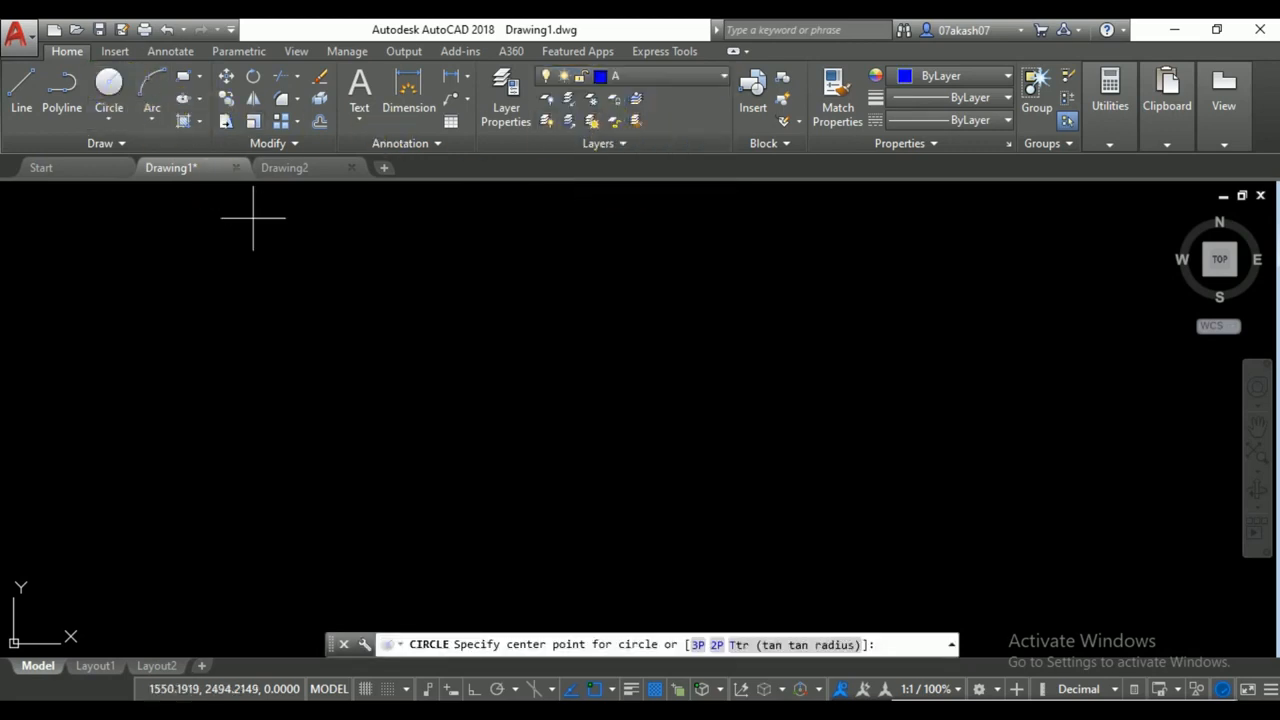
left_click(338, 348)
left_click(351, 294)
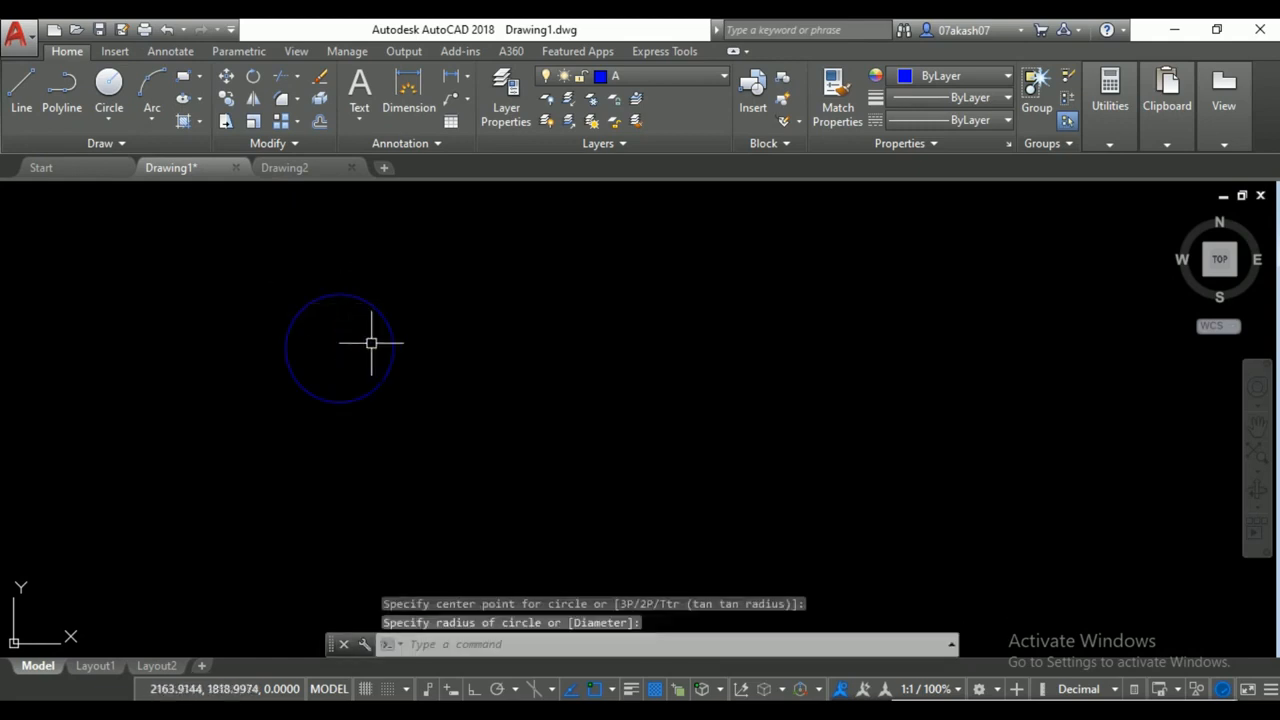
Make layer B current and draw a slightly smaller circle to the upper right of the blue circle.
left_click(634, 78)
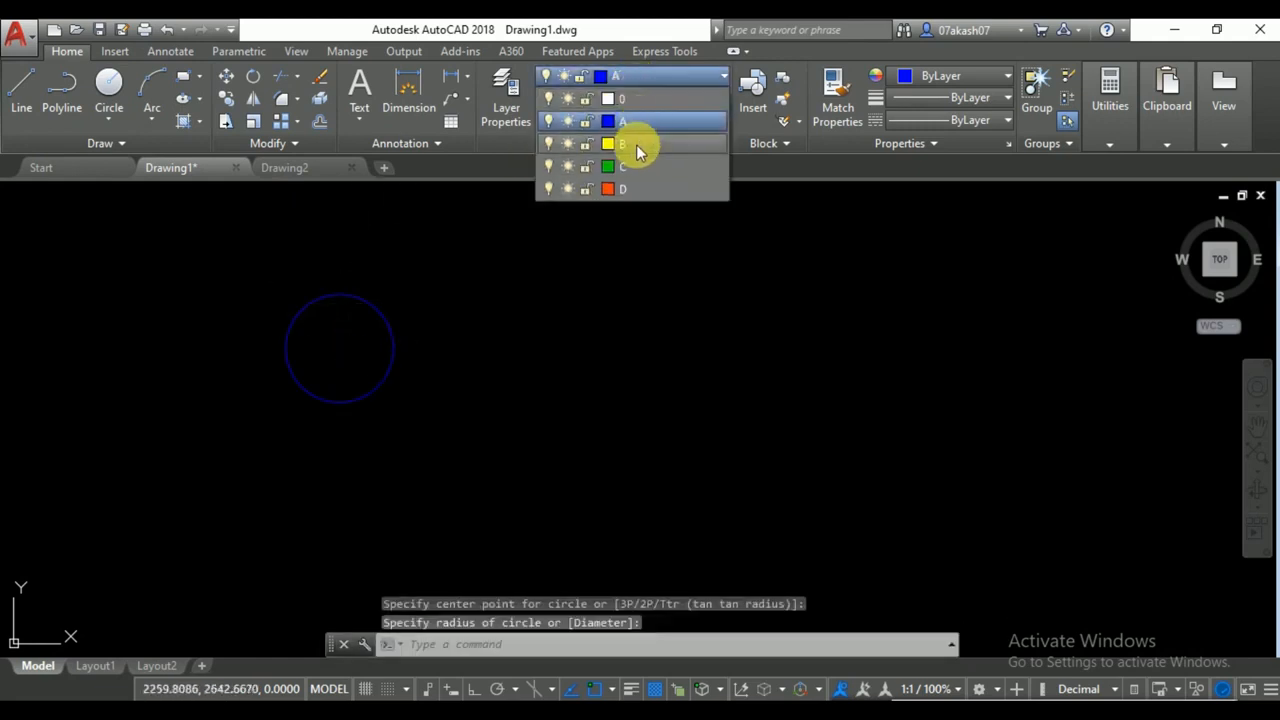
left_click(640, 142)
left_click(109, 84)
left_click(465, 312)
left_click(480, 268)
Make layer C current and draw a horizontal rectangle below the blue circle.
left_click(686, 78)
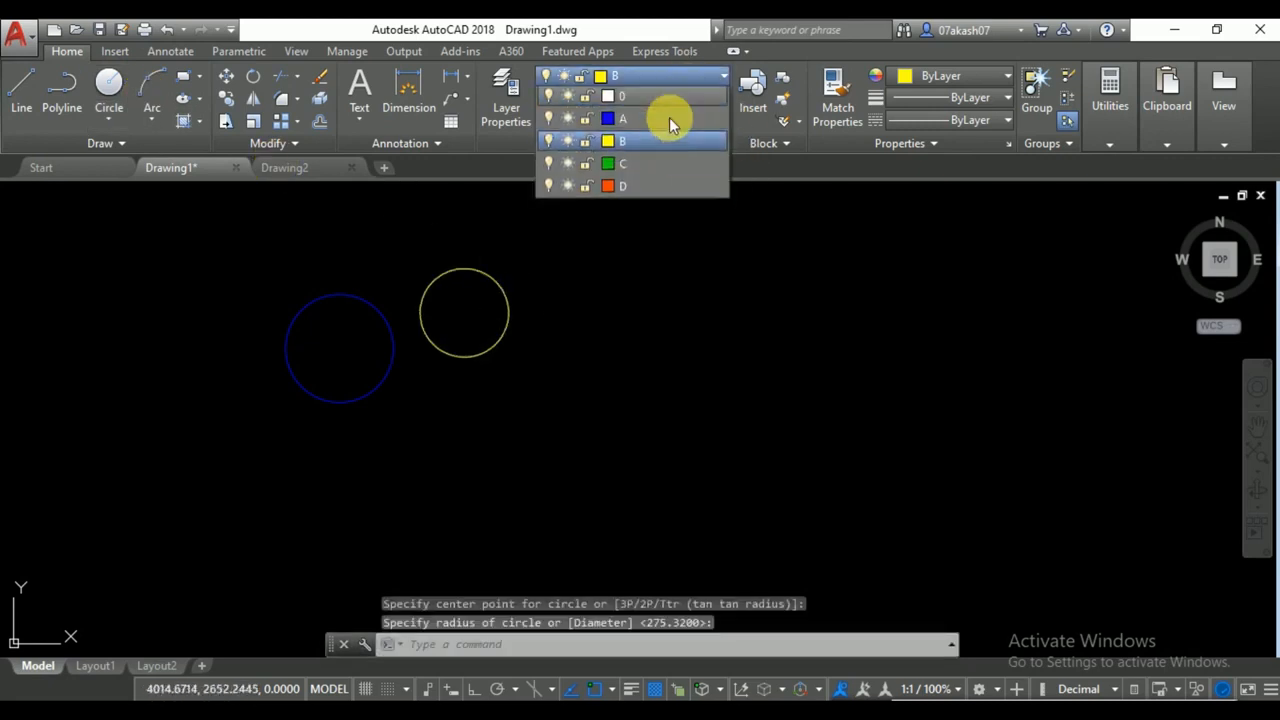
left_click(644, 174)
left_click(181, 78)
left_click(270, 438)
left_click(386, 498)
Make layer D current and draw a slightly larger horizontal rectangle to the right of the green rectangle.
left_click(651, 78)
left_click(647, 189)
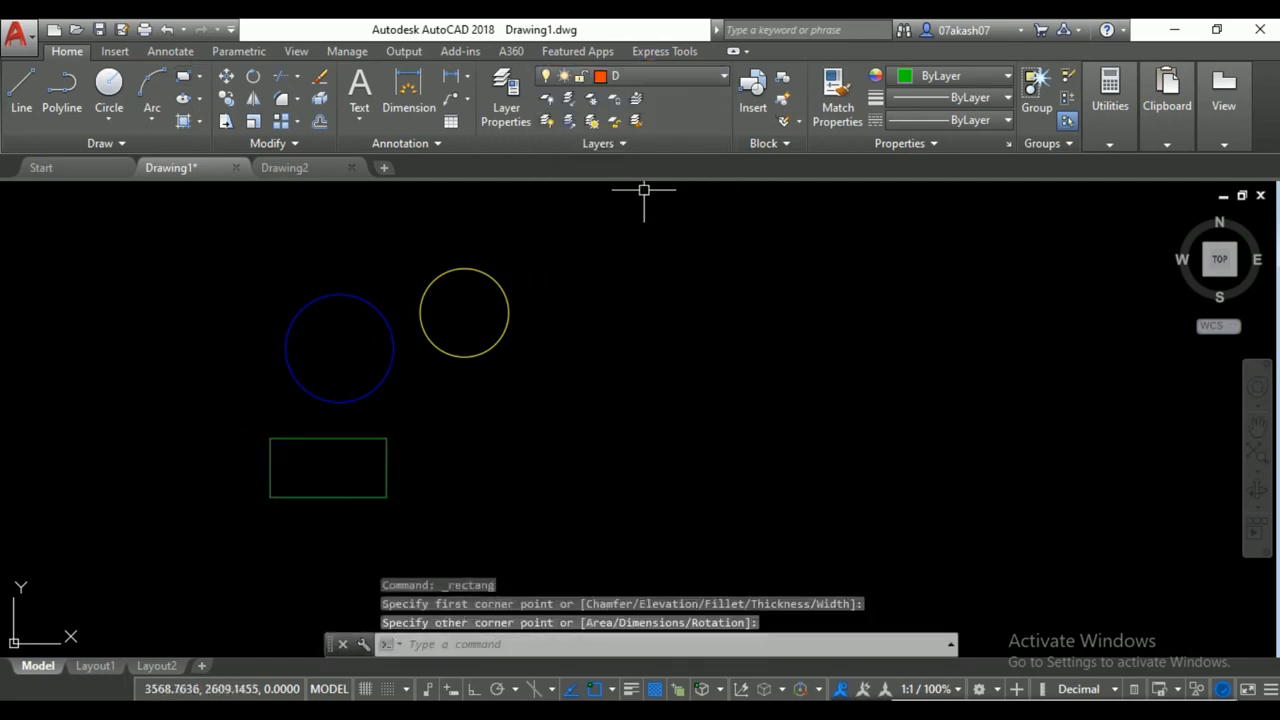
left_click(184, 77)
left_click(469, 434)
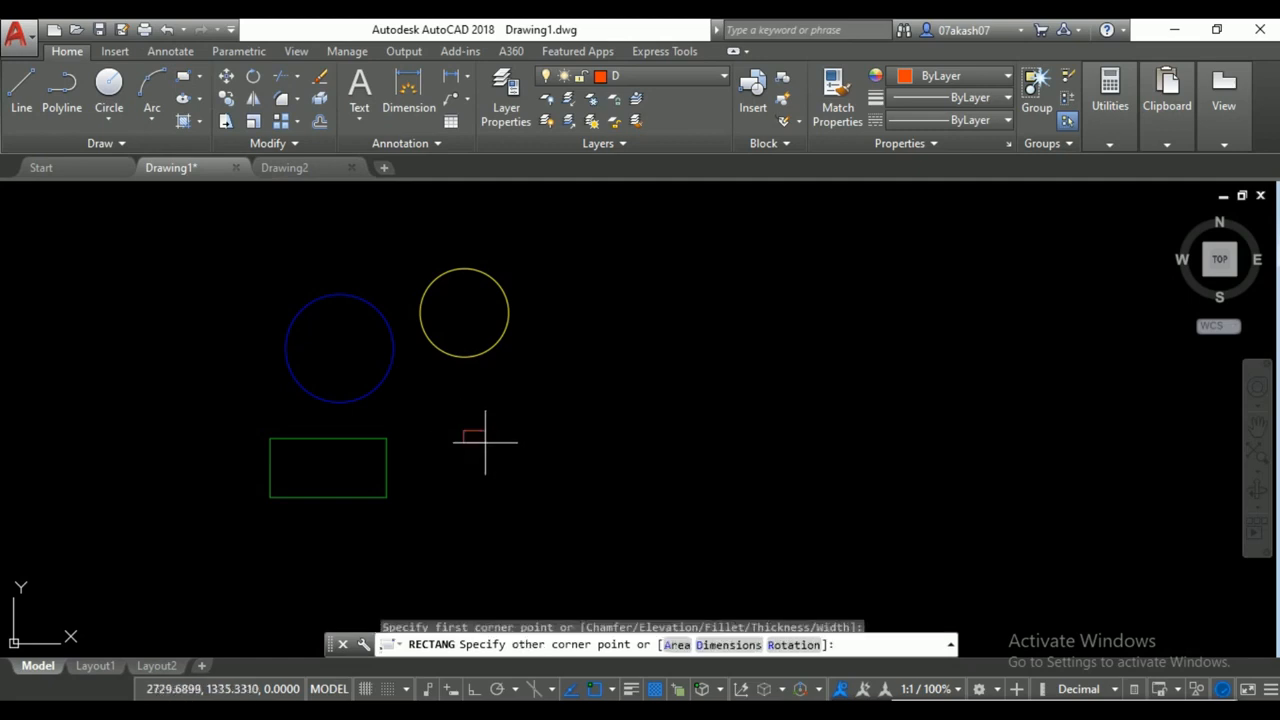
left_click(610, 497)
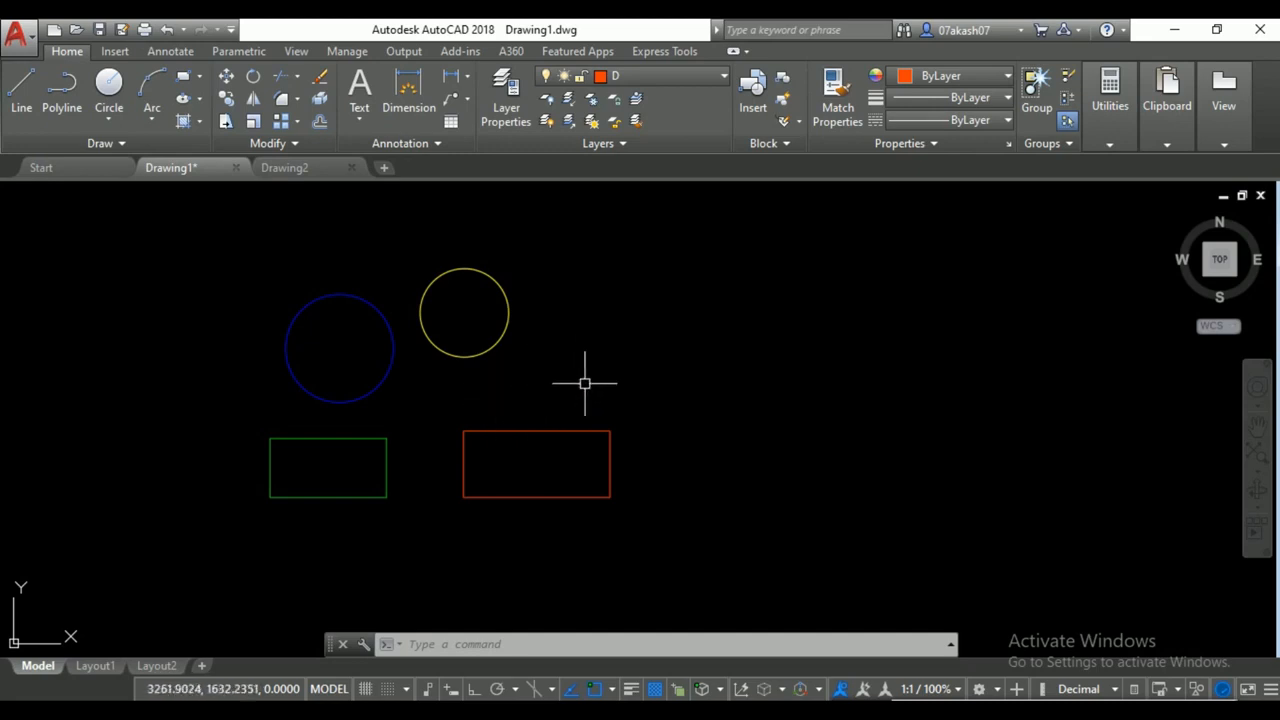
Run LAYWALK to view layers A, B, C and D one at a time, and close LayerWalk with the layers restored.
mouse_move(613, 426)
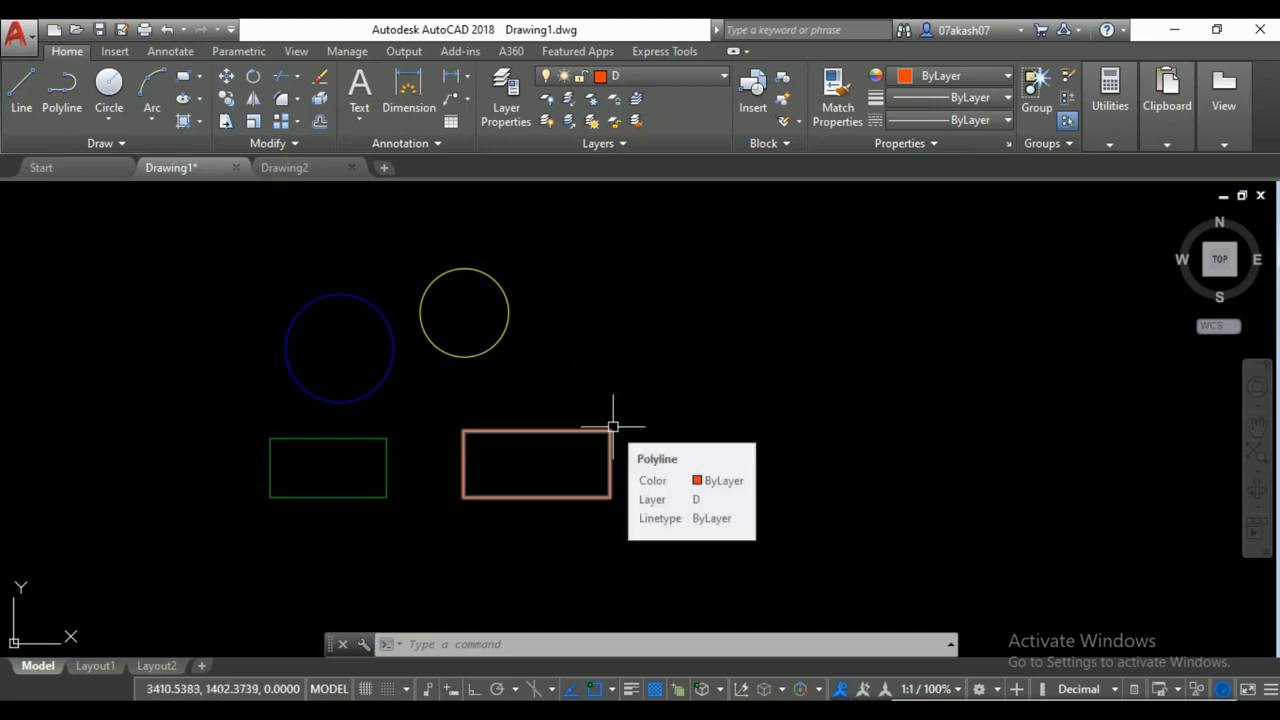
type("la")
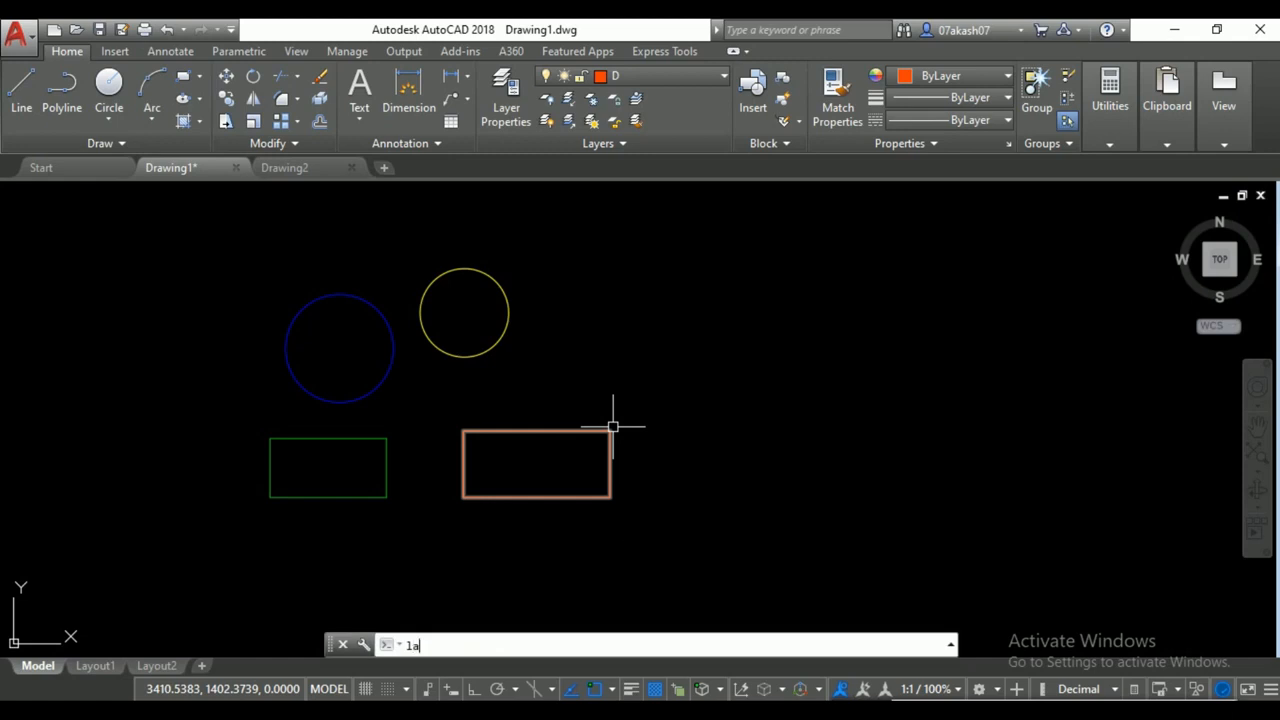
type("ywa")
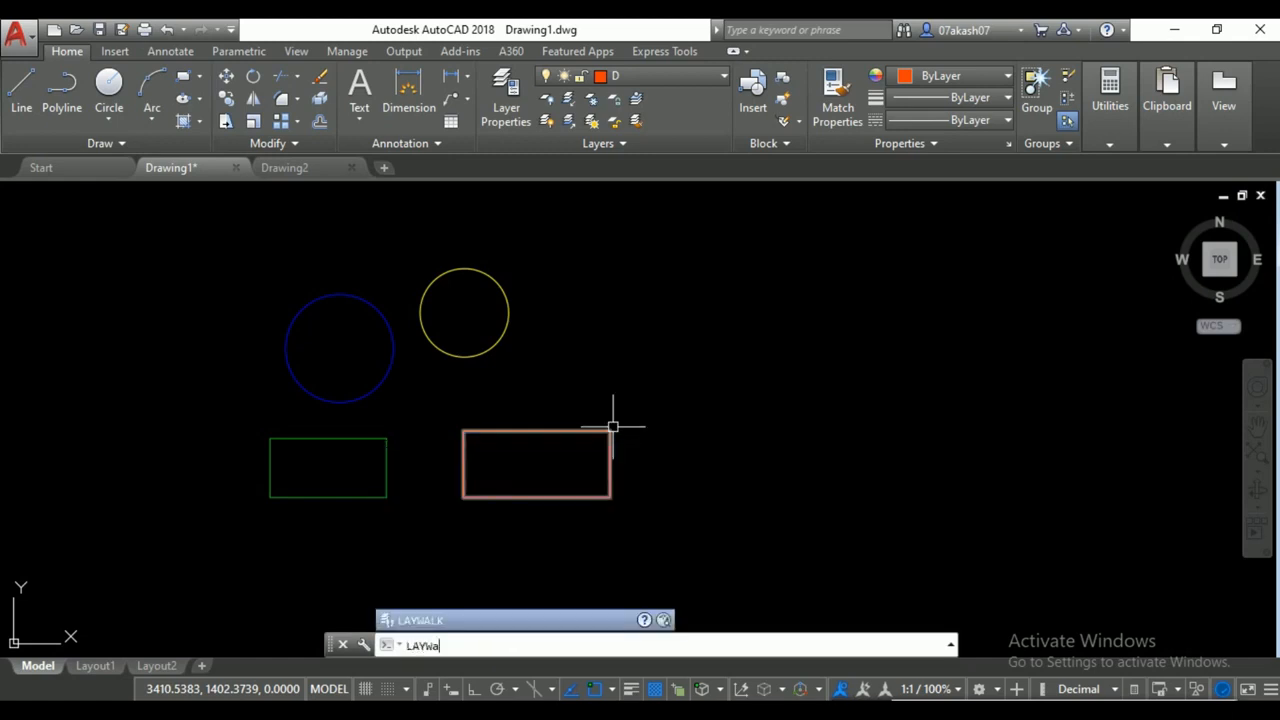
key("Return")
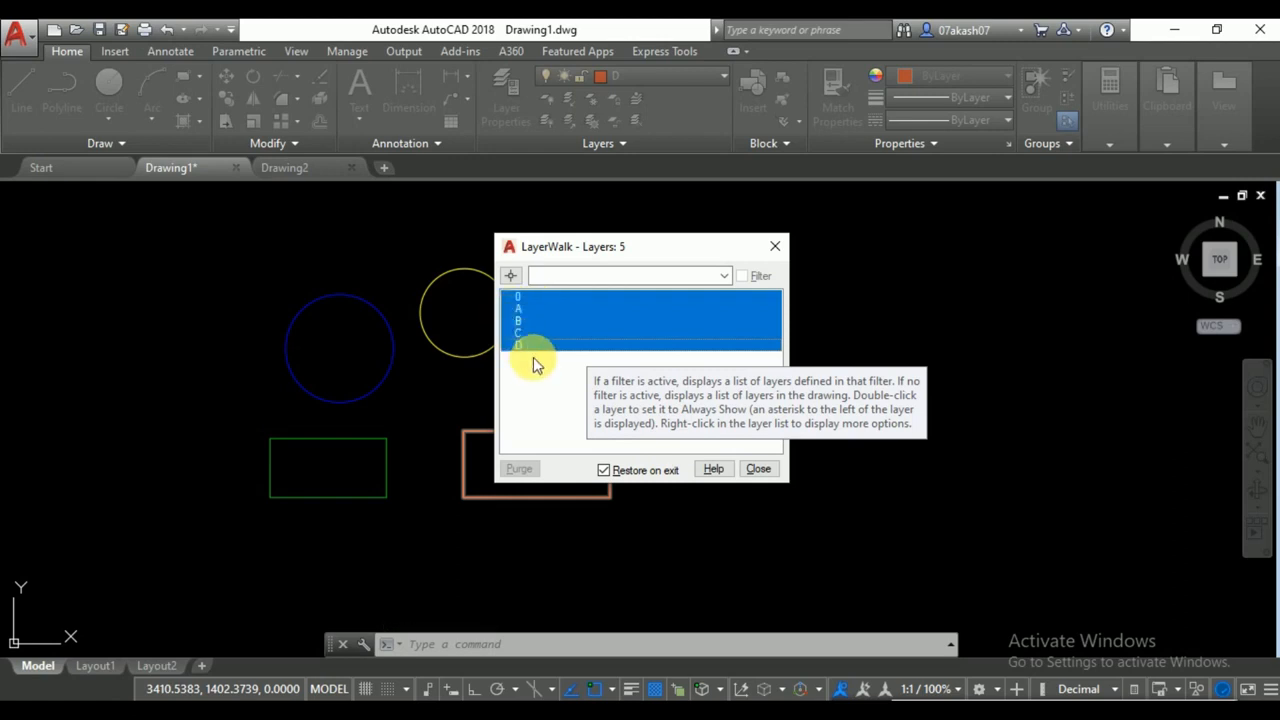
left_click_drag(562, 252, 708, 264)
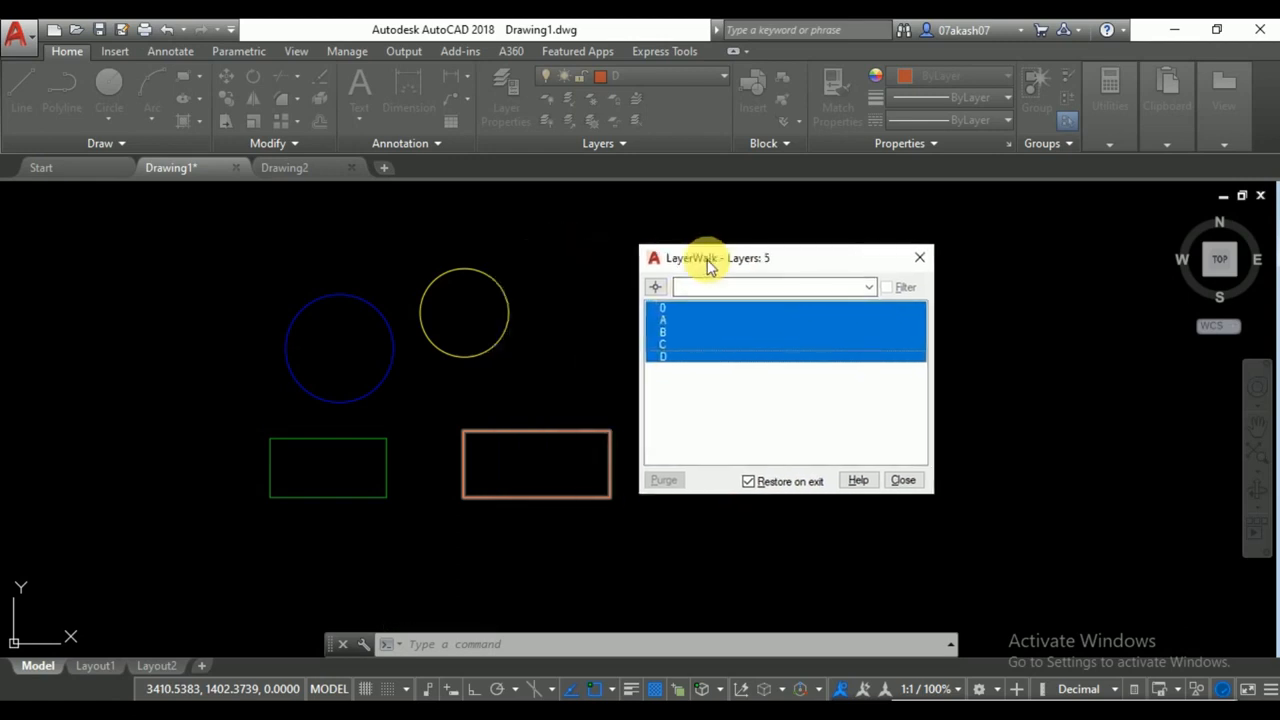
left_click(664, 320)
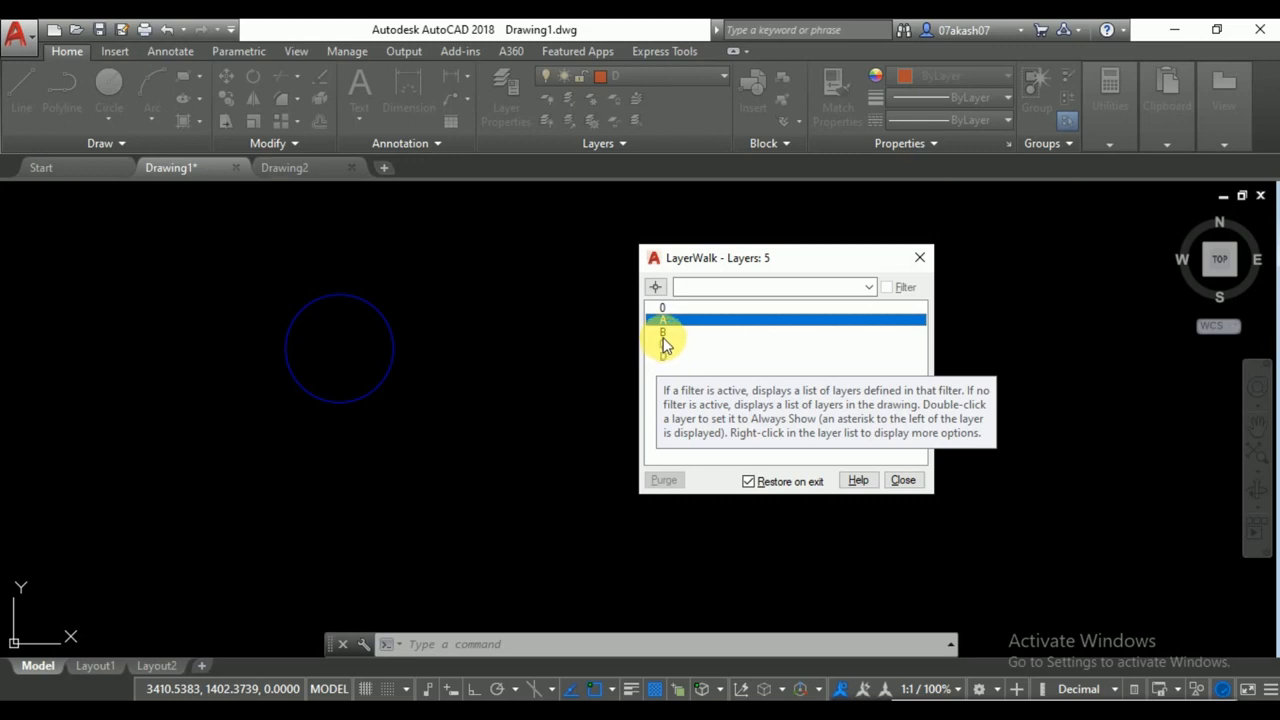
left_click(664, 332)
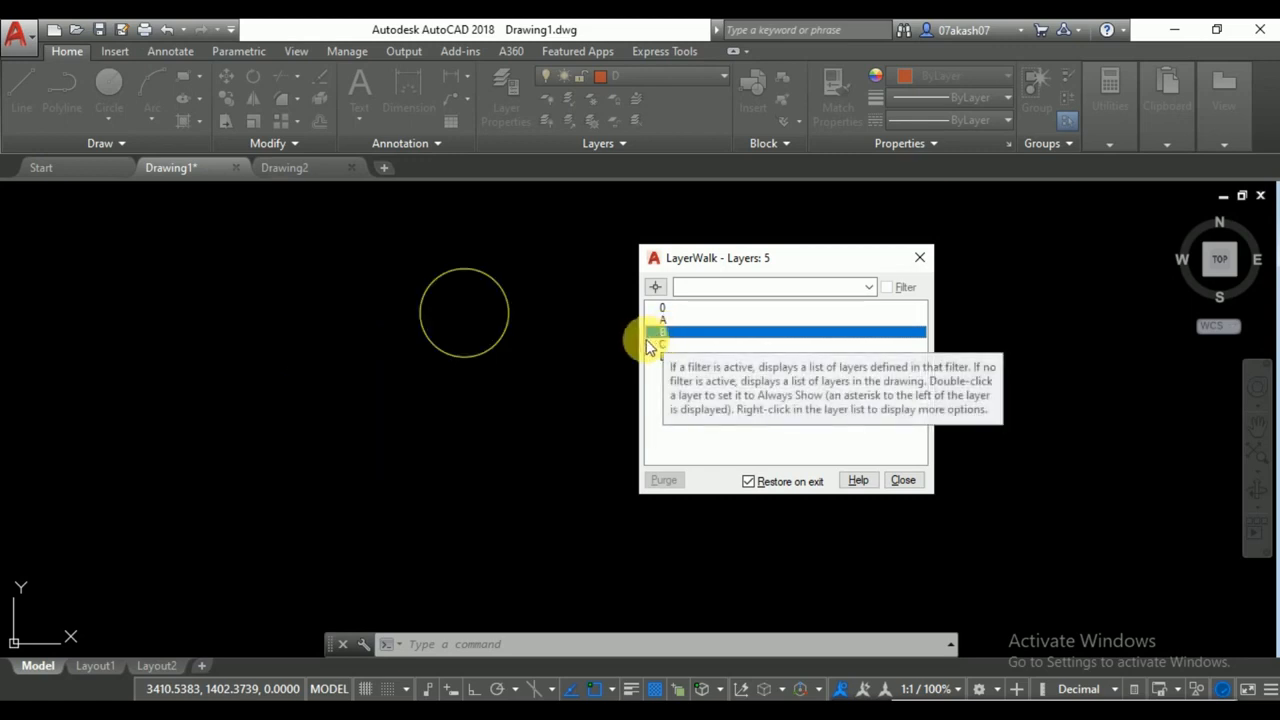
left_click(661, 345)
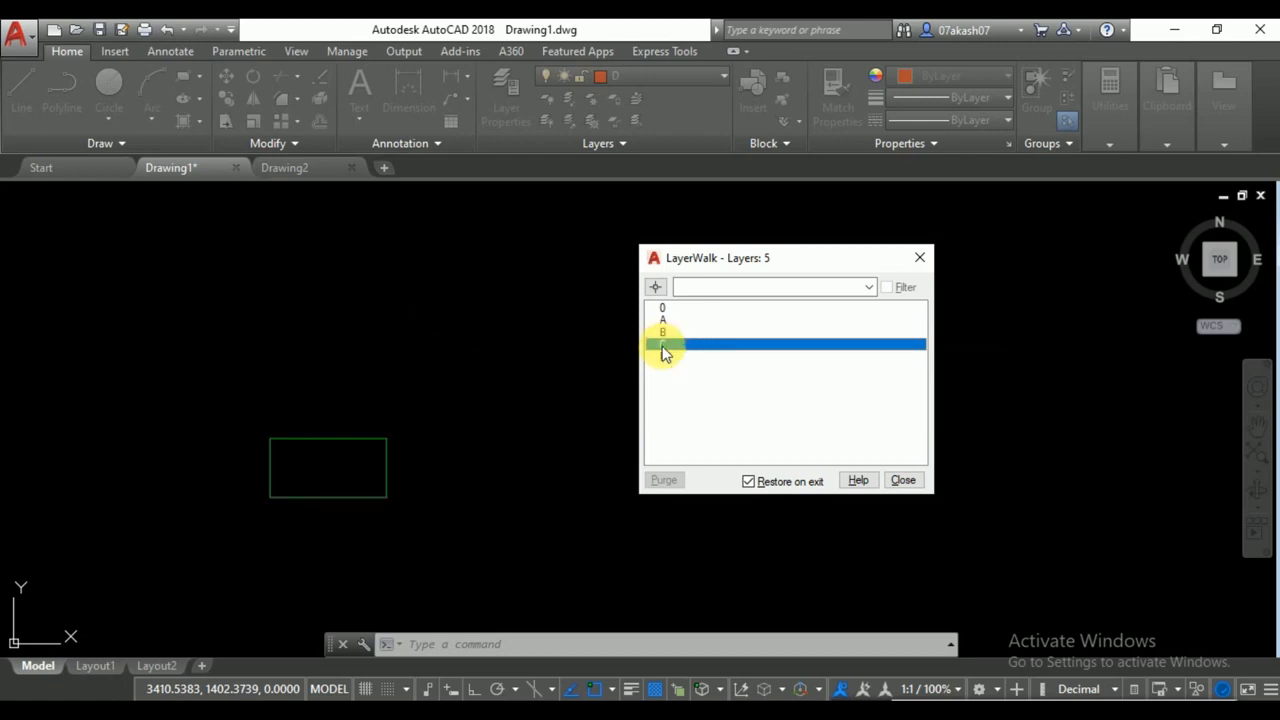
left_click(664, 357)
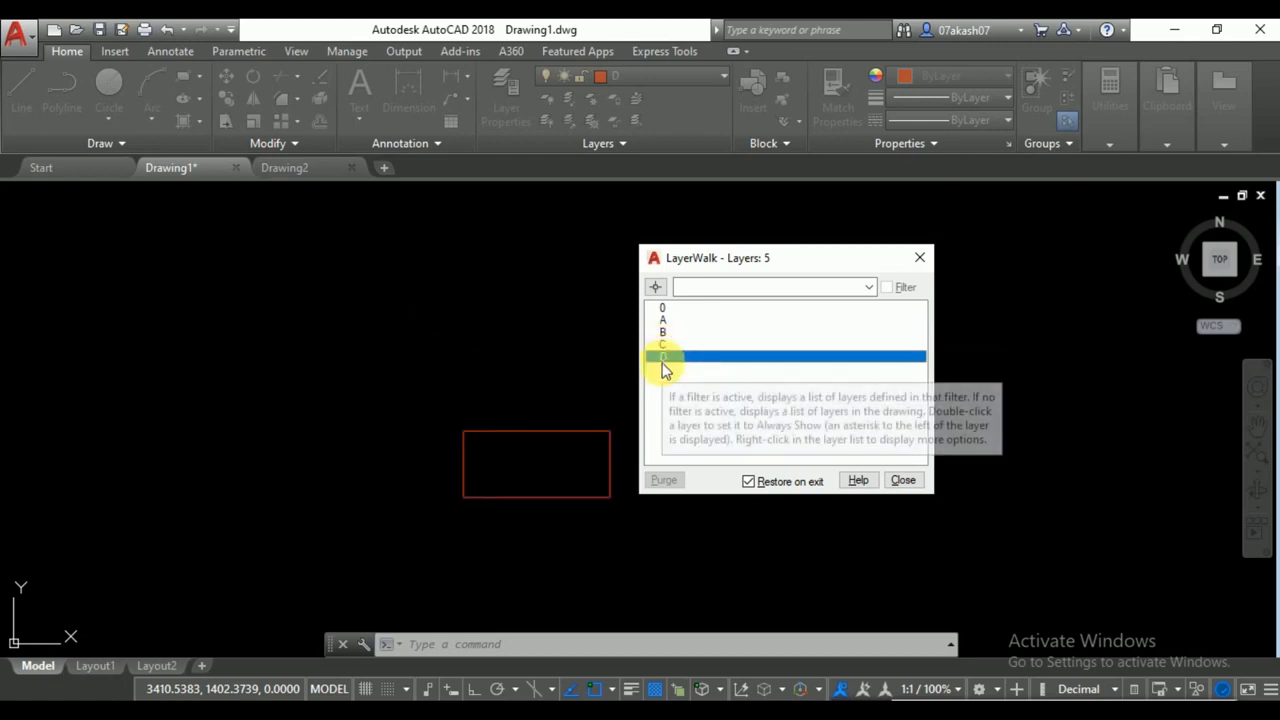
left_click(921, 261)
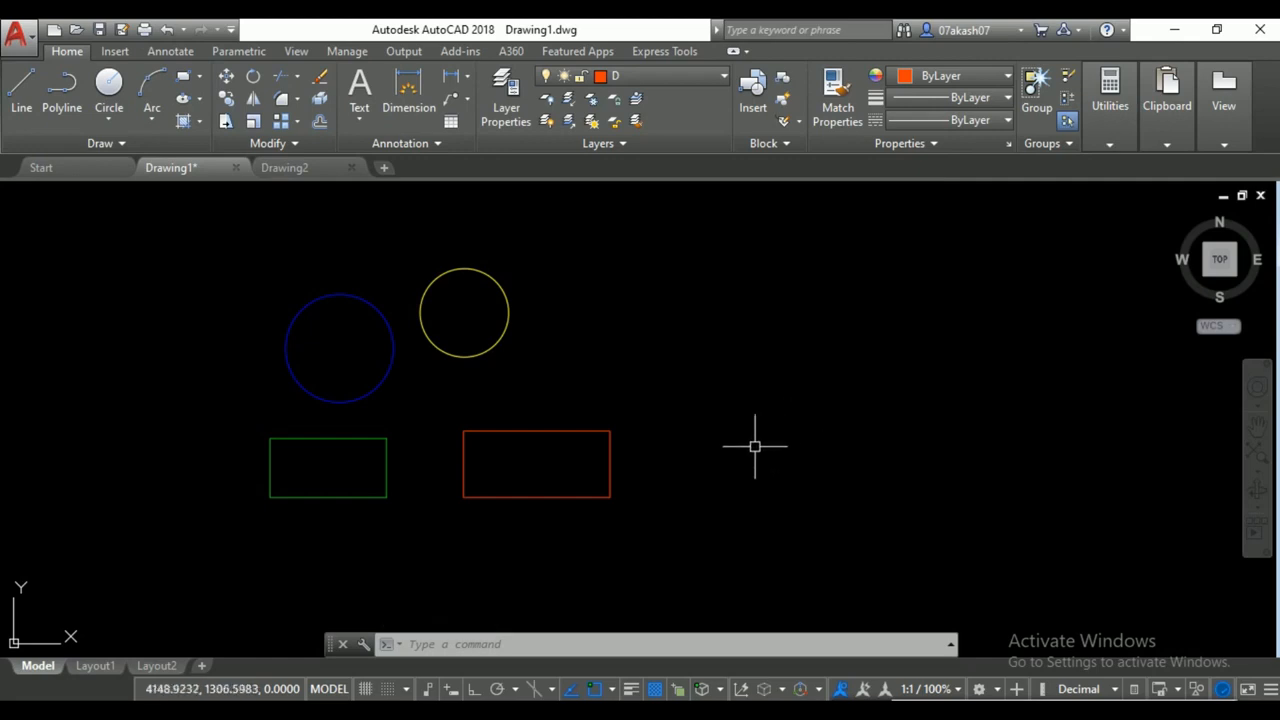
middle_click_drag(683, 520, 578, 510)
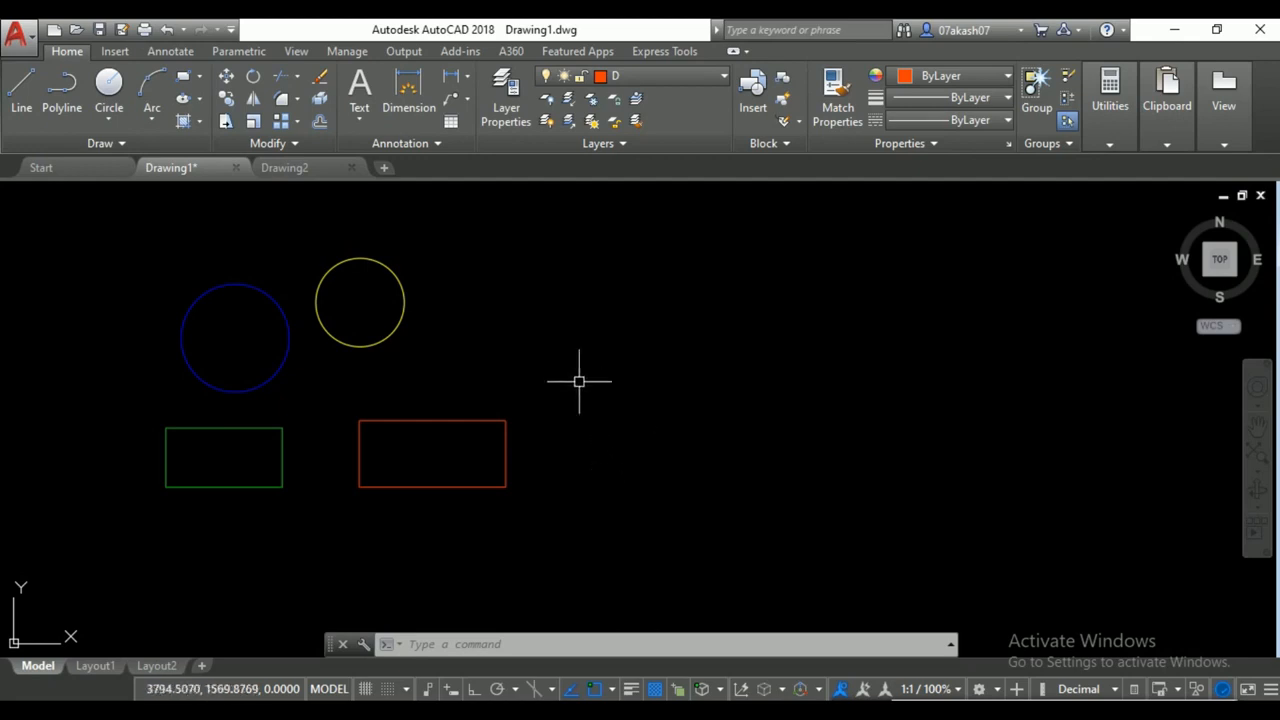
scroll(570, 453, "up", 2)
middle_click_drag(466, 437, 583, 431)
left_click(624, 329)
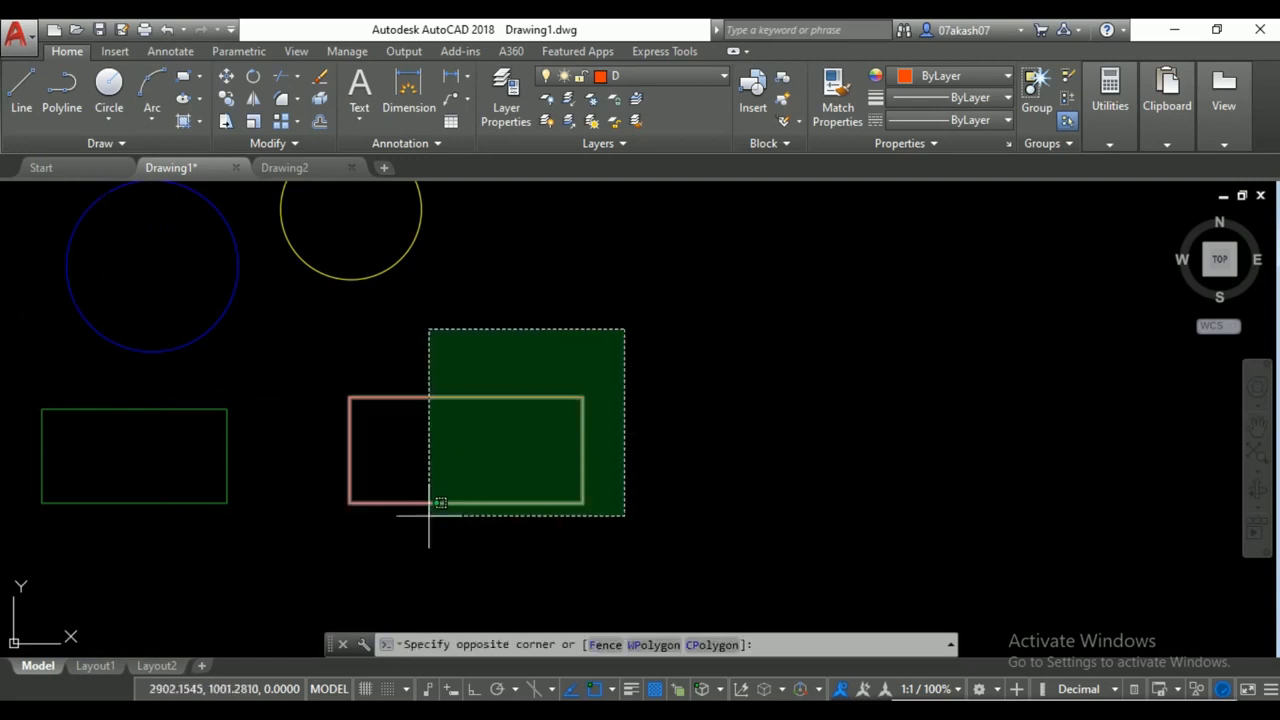
scroll(490, 472, "down", 2)
middle_click_drag(502, 492, 572, 551)
left_click(559, 538)
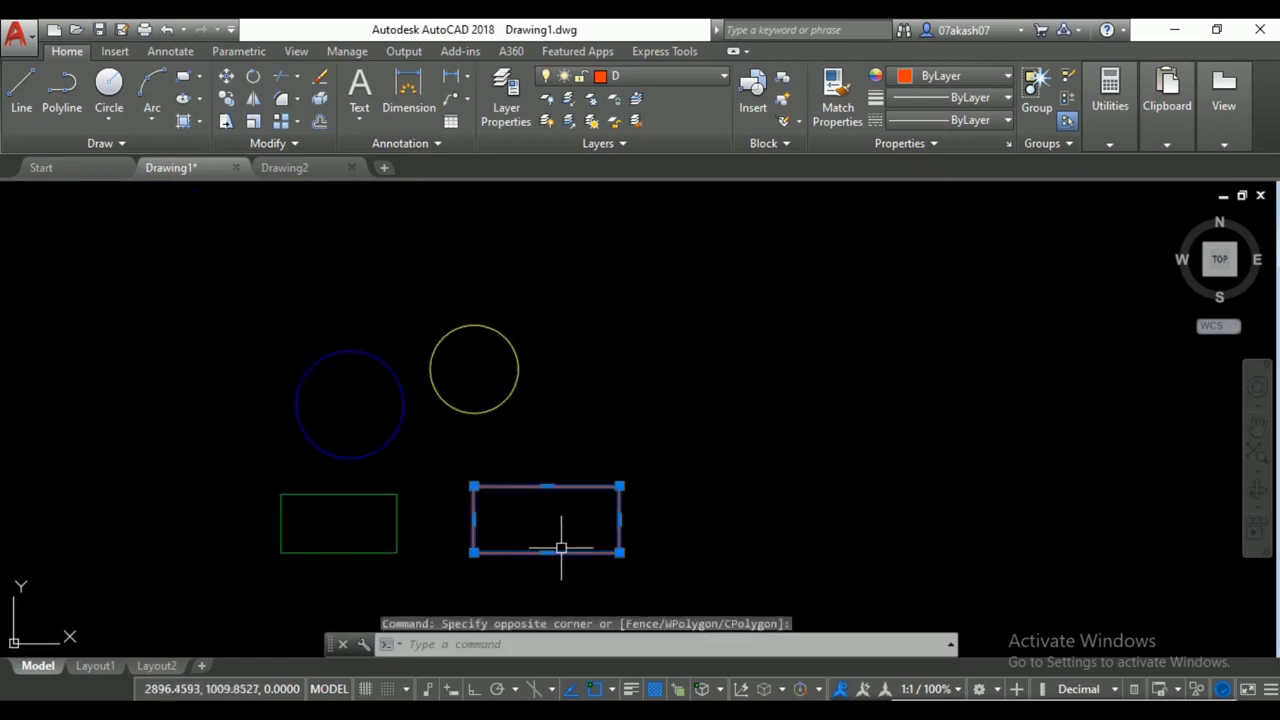
middle_click_drag(598, 504, 543, 418)
key("Escape")
Erase the blue circle, the yellow circle and the green rectangle.
left_click(486, 264)
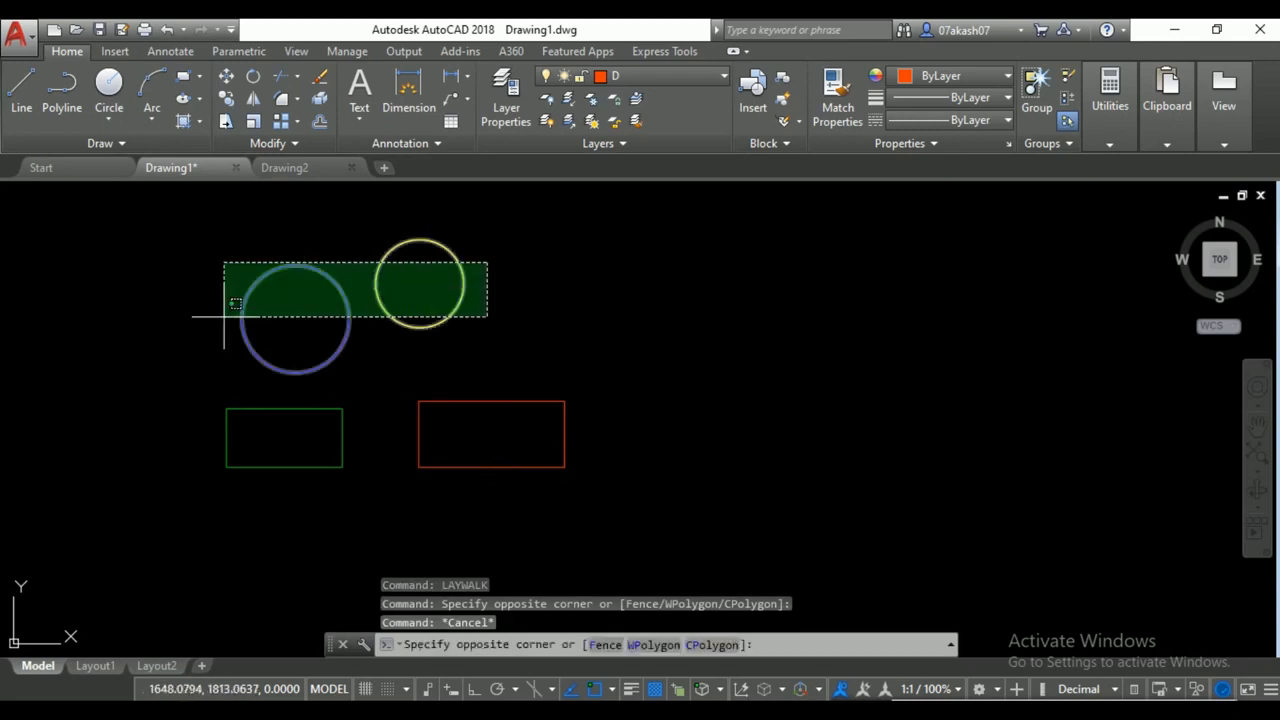
left_click(224, 318)
left_click(400, 400)
left_click(284, 485)
key("Delete")
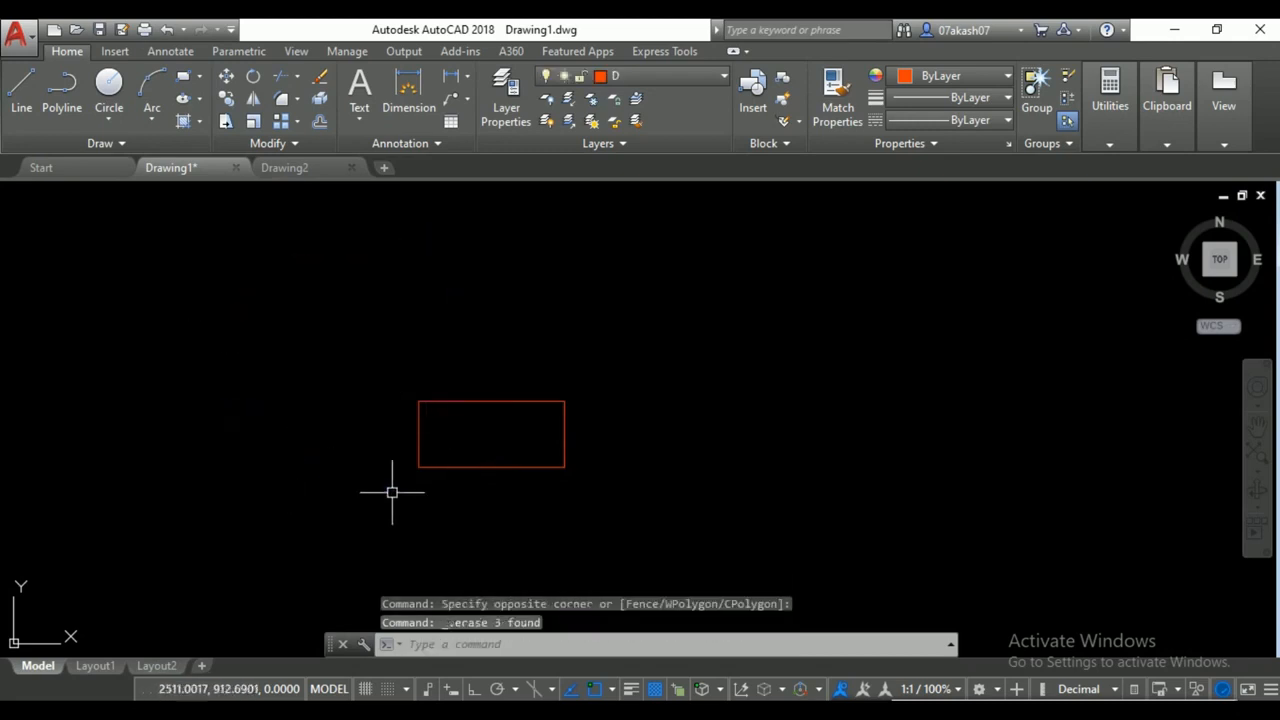
Draw three circles of different sizes in a row across the red rectangle on layer D.
left_click(109, 88)
scroll(400, 440, "up", 1)
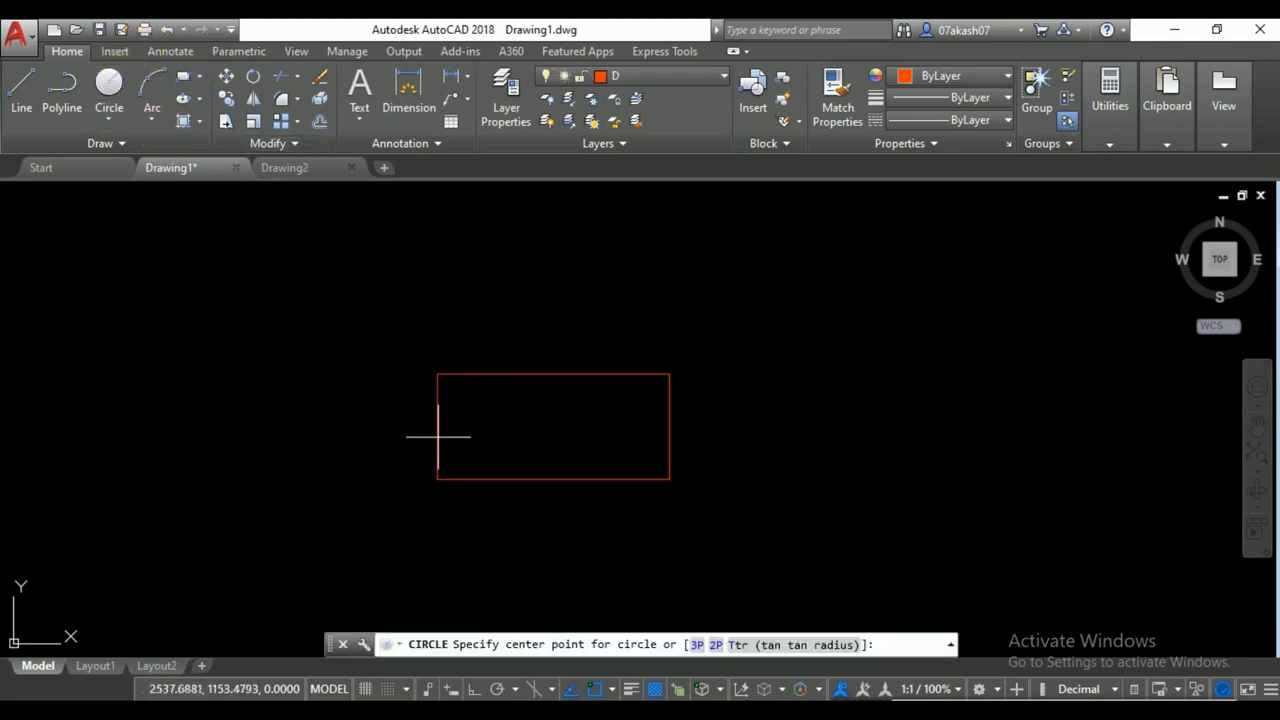
left_click(469, 424)
left_click(495, 443)
key("space")
left_click(534, 446)
left_click(549, 436)
key("space")
left_click(584, 449)
left_click(587, 415)
Add three more overlapping circles, one near the rectangle's right side and two around its upper edge.
key("space")
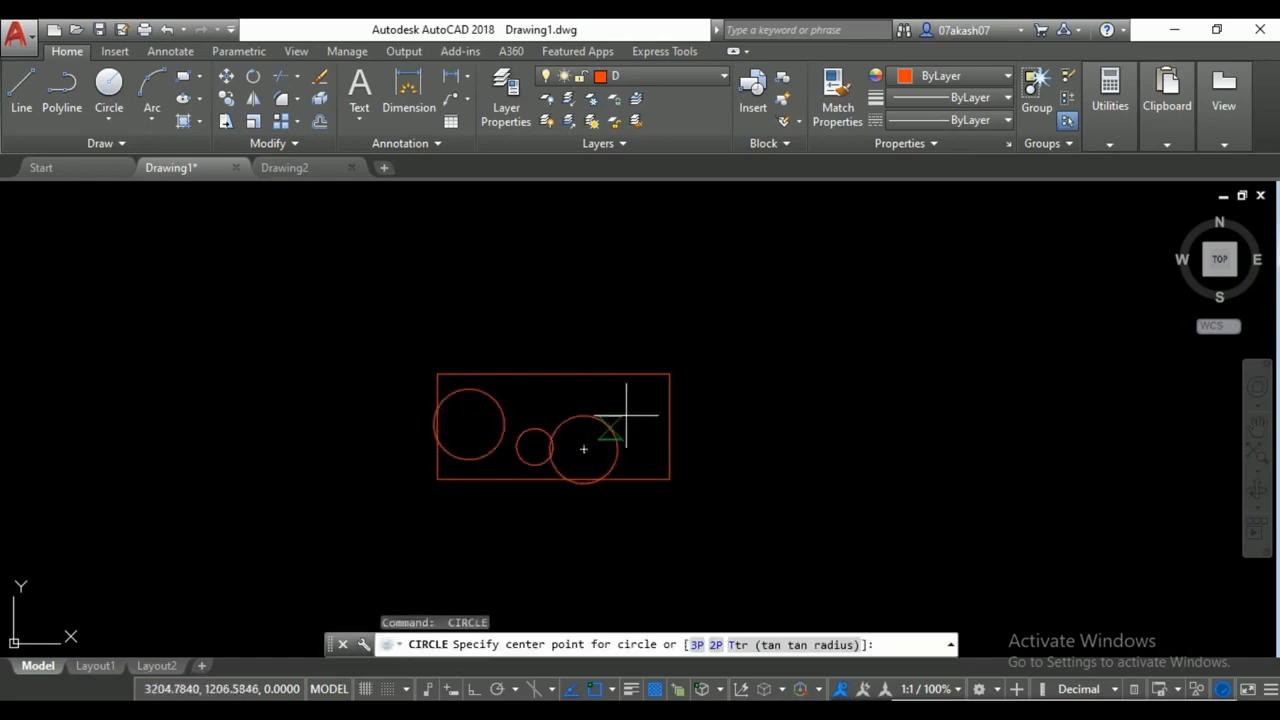
left_click(612, 428)
key("space")
key("space")
left_click(562, 398)
left_click(528, 409)
key("space")
left_click(503, 373)
double_click(510, 408)
middle_click_drag(556, 427, 606, 412)
key("Escape")
key("Escape")
key("Escape")
Write the rectangle and its six circles out with WBLOCK as new block.dwg on the Desktop, in millimeters, converting them to a block.
type("w")
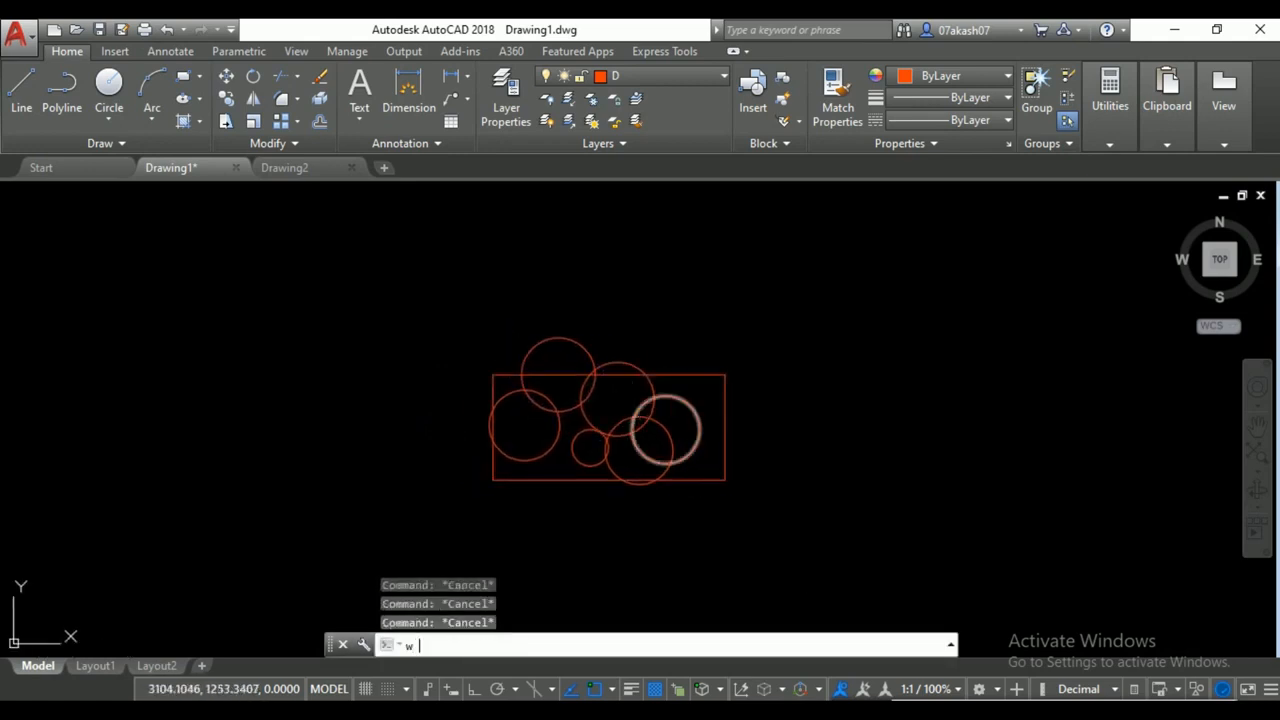
key("Return")
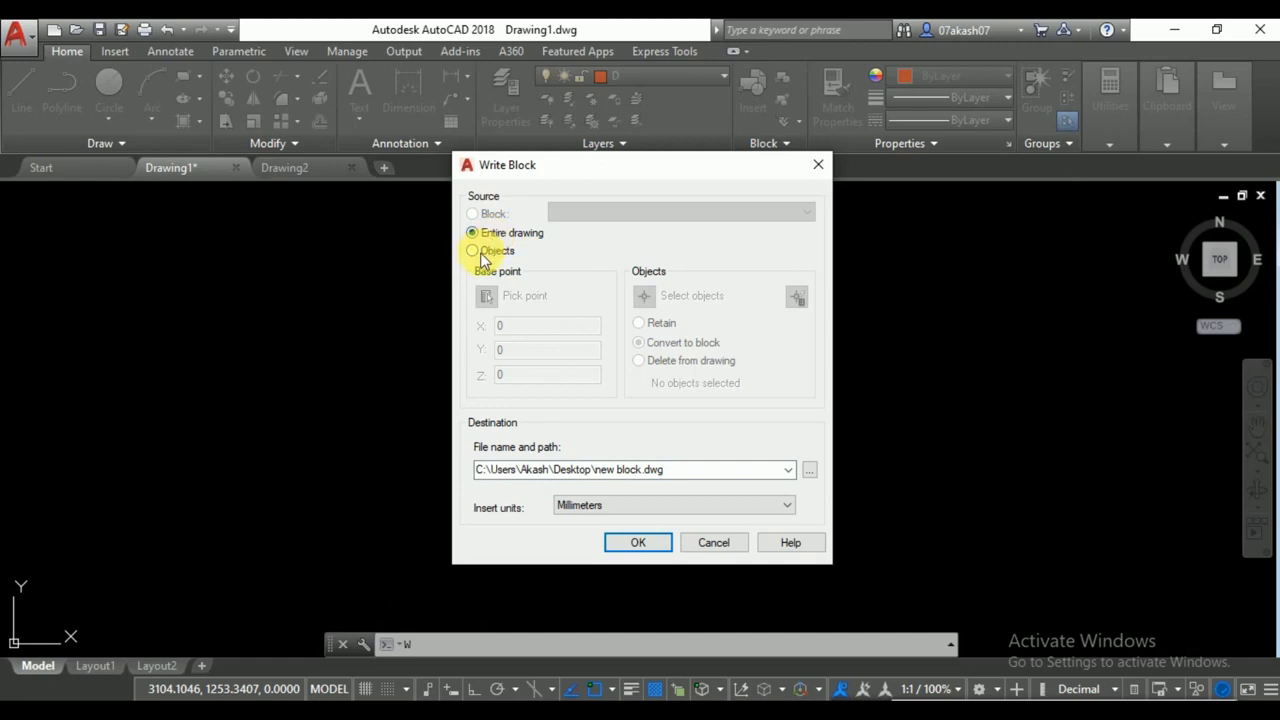
left_click(644, 296)
left_click(757, 337)
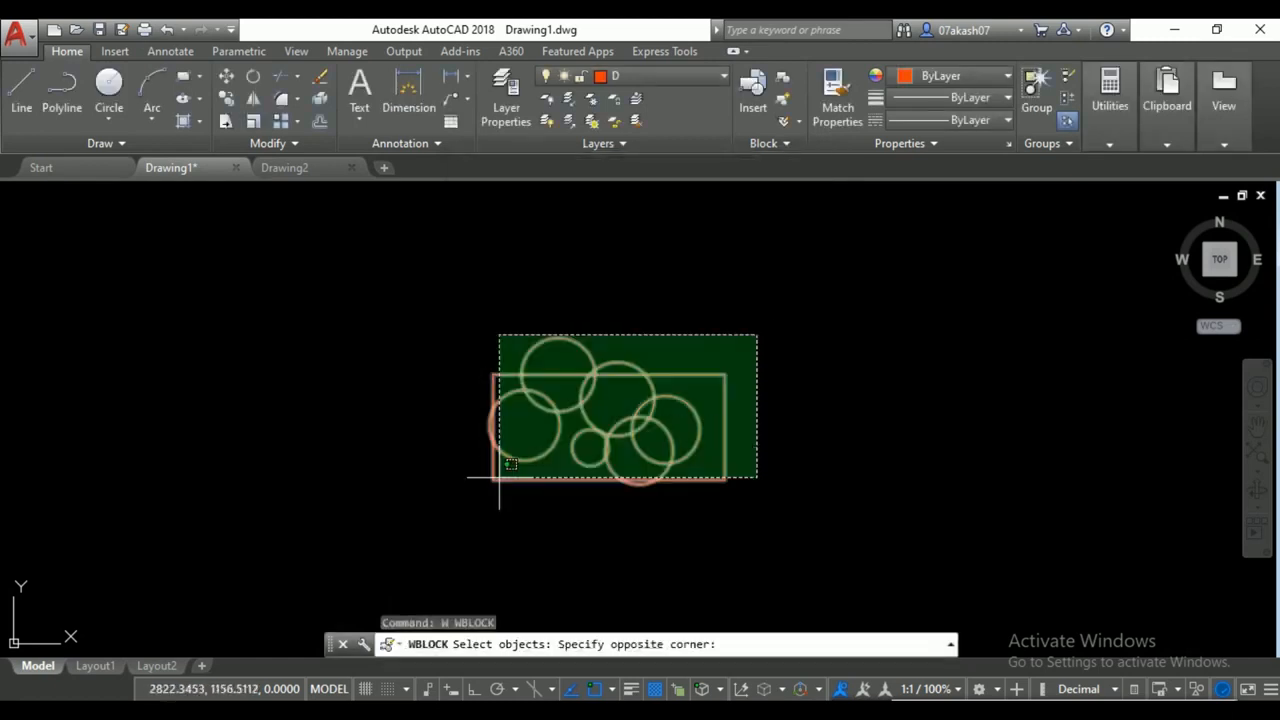
left_click(492, 488)
key("Return")
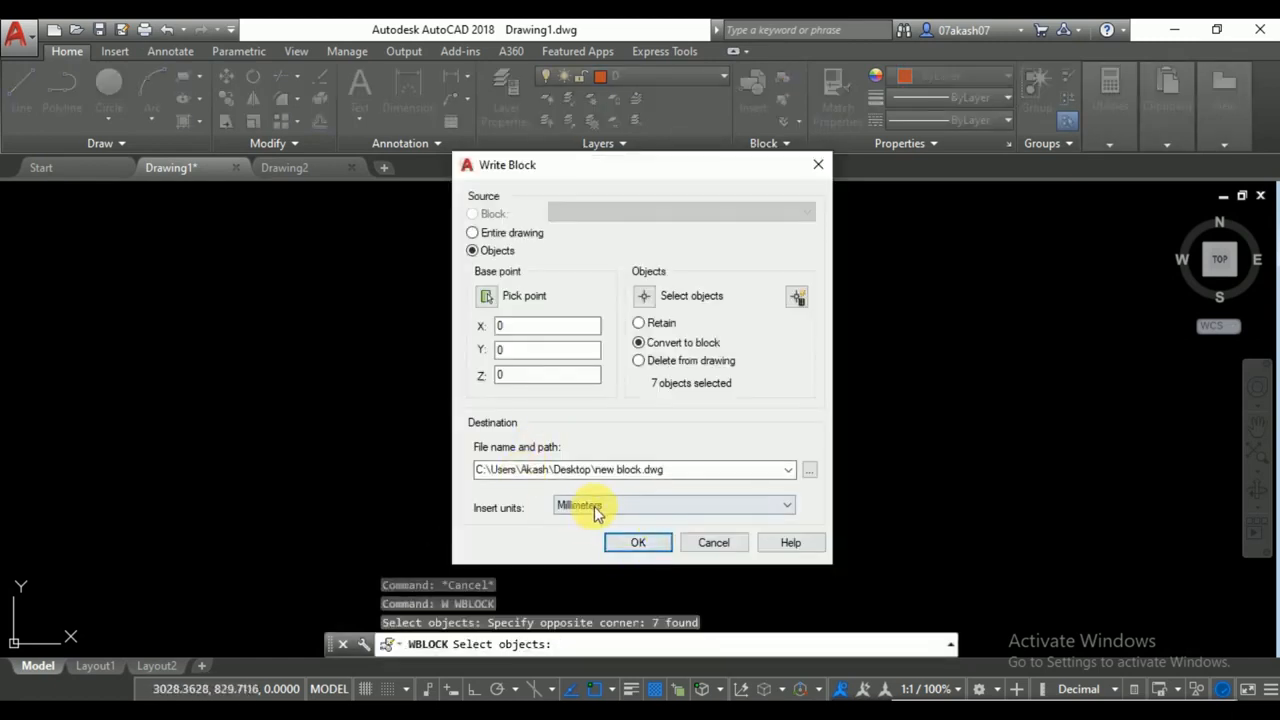
left_click(641, 542)
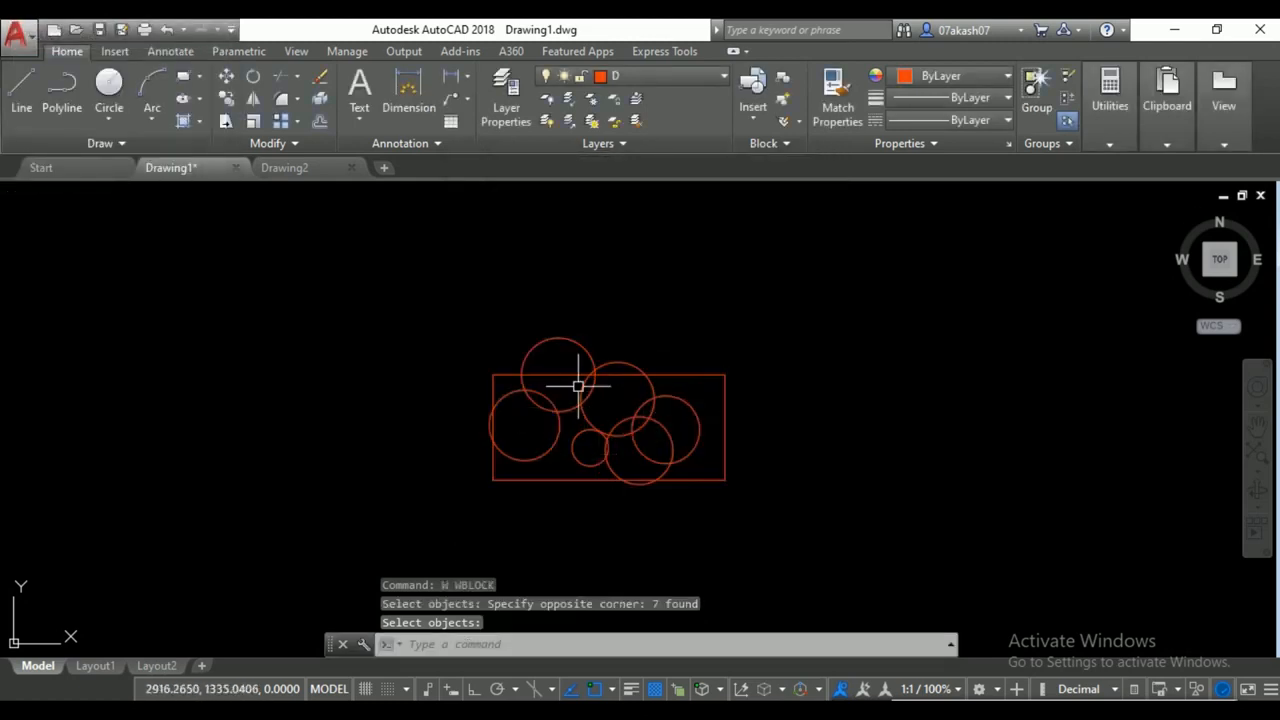
Run XCLIP on the block of rectangle and circles and try to generate a polyline from its clipping boundary.
left_click(589, 358)
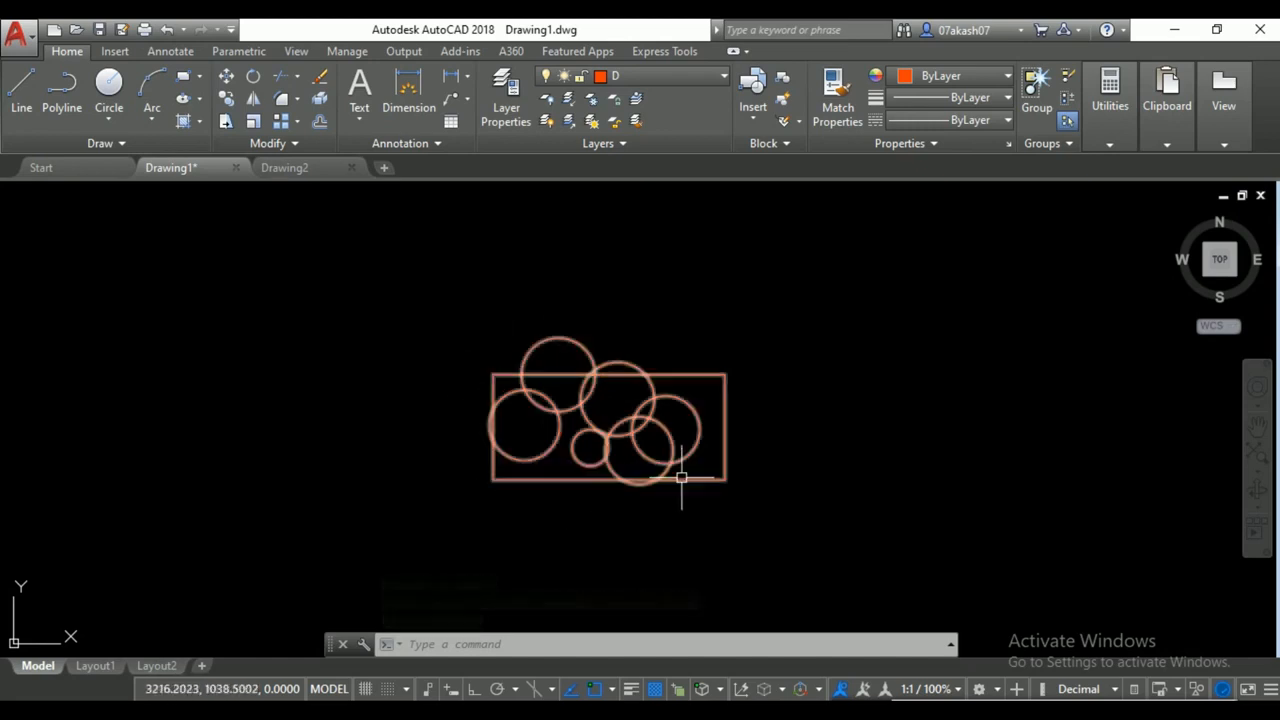
mouse_move(681, 478)
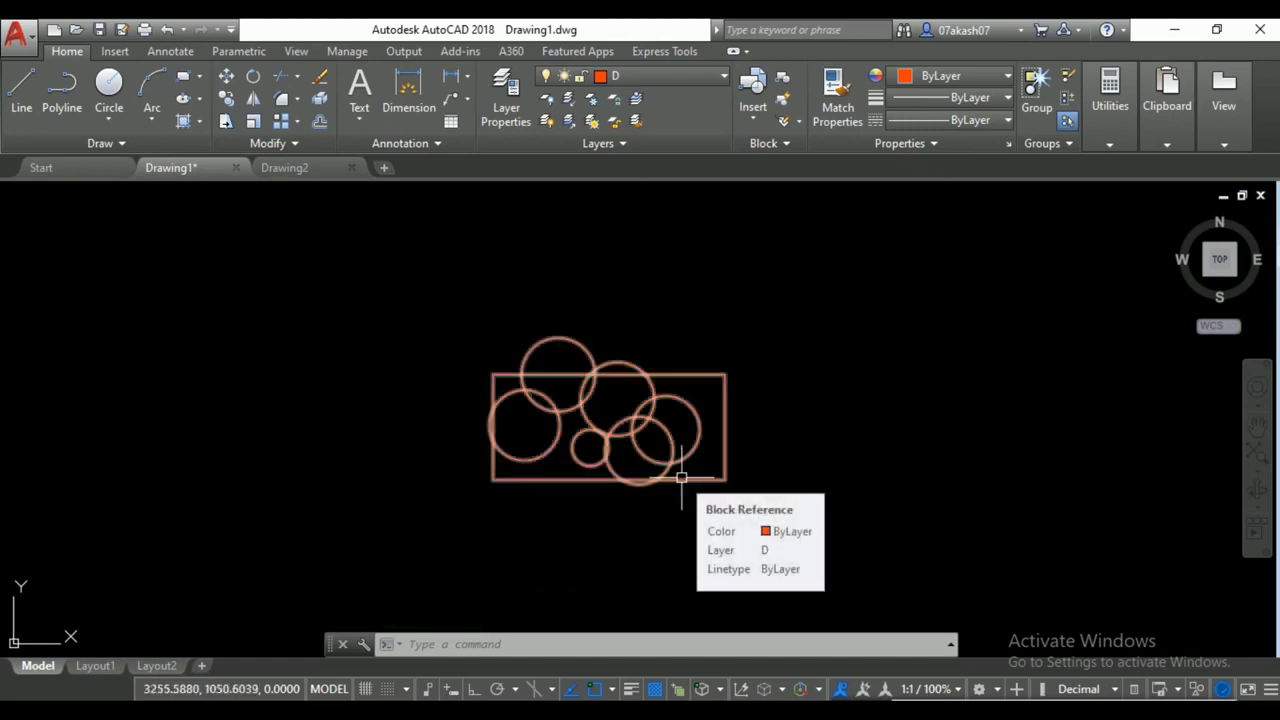
type("xclip")
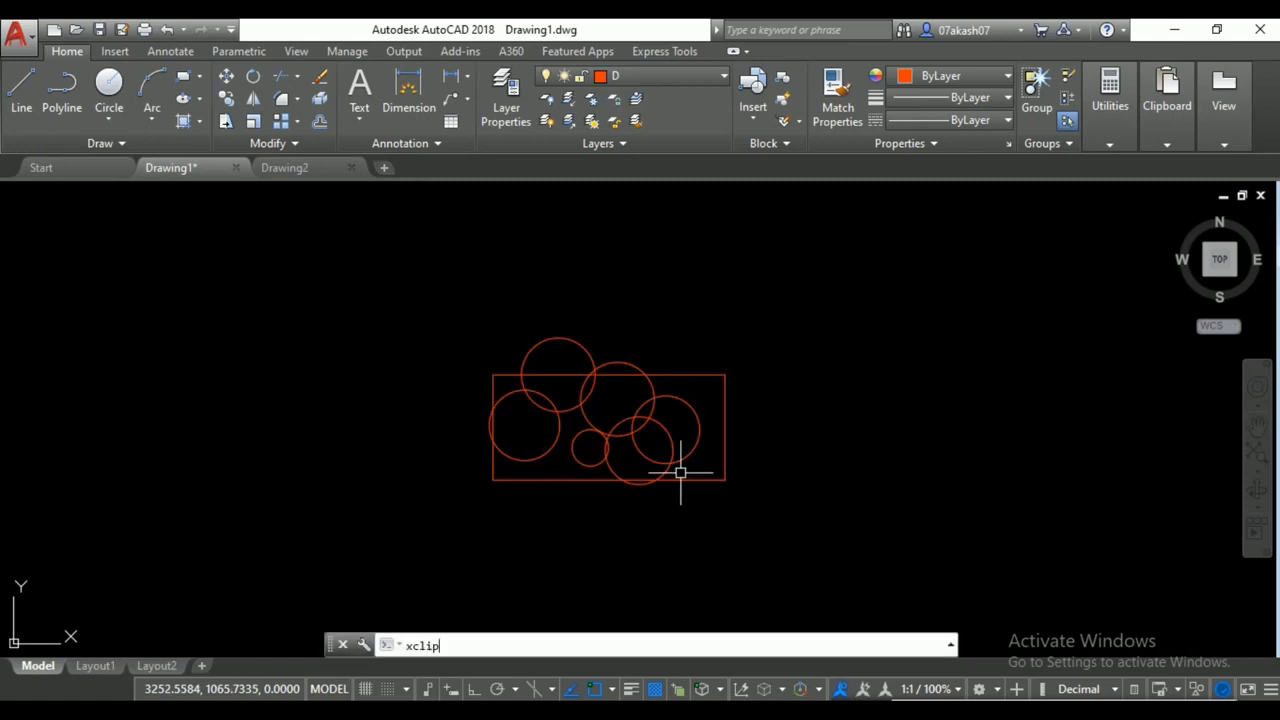
key("Return")
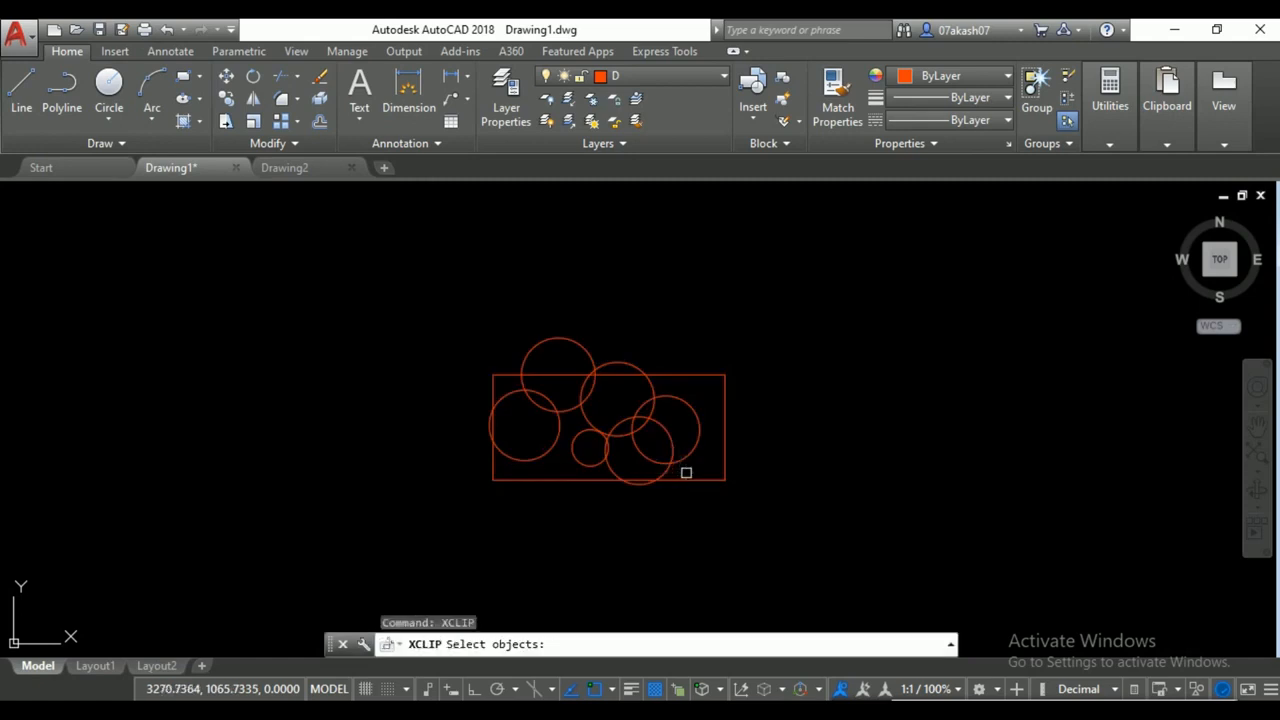
left_click(691, 456)
key("Return")
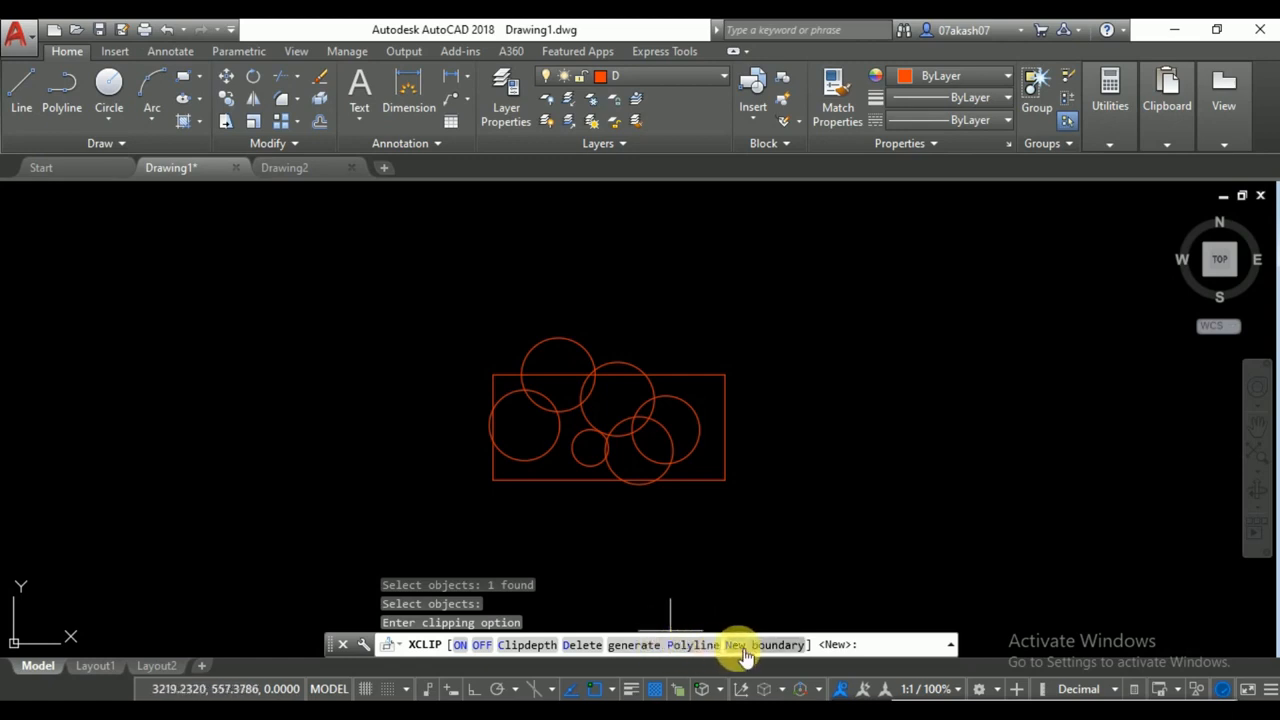
left_click(668, 646)
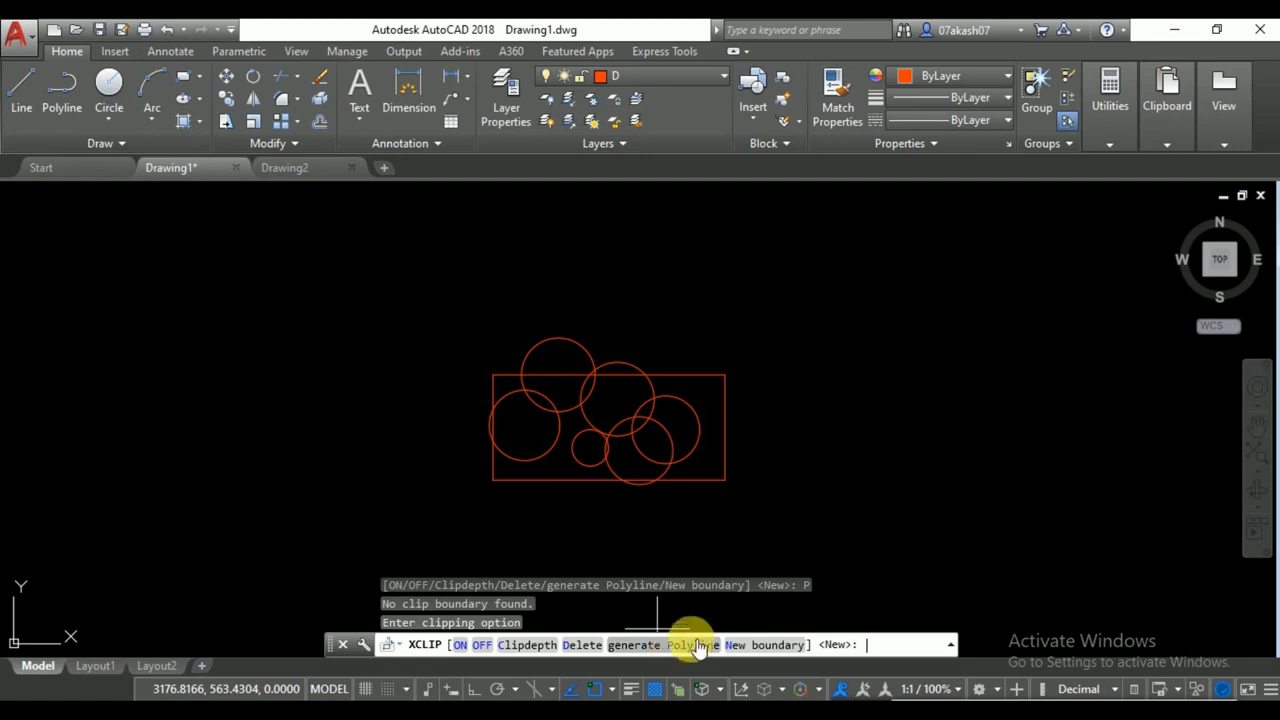
Clip the block to a new rectangular boundary around its left half, and undo that clip.
left_click(765, 645)
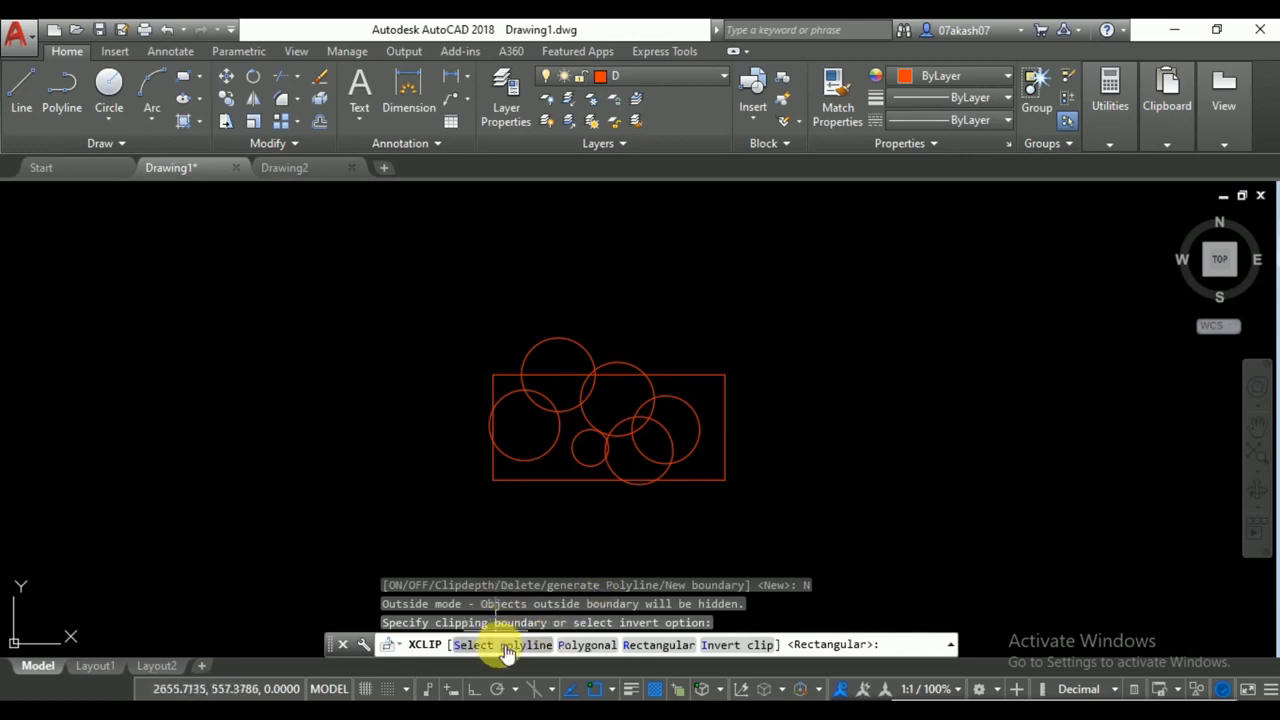
left_click(652, 646)
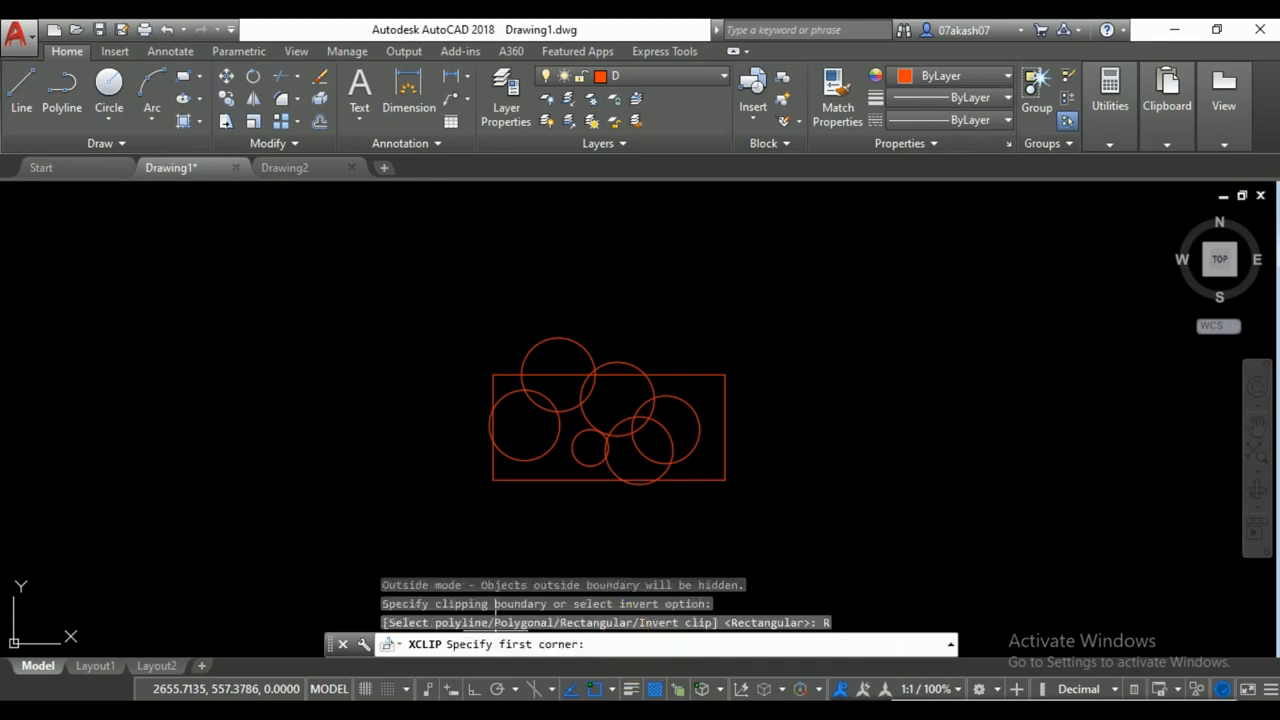
left_click(464, 348)
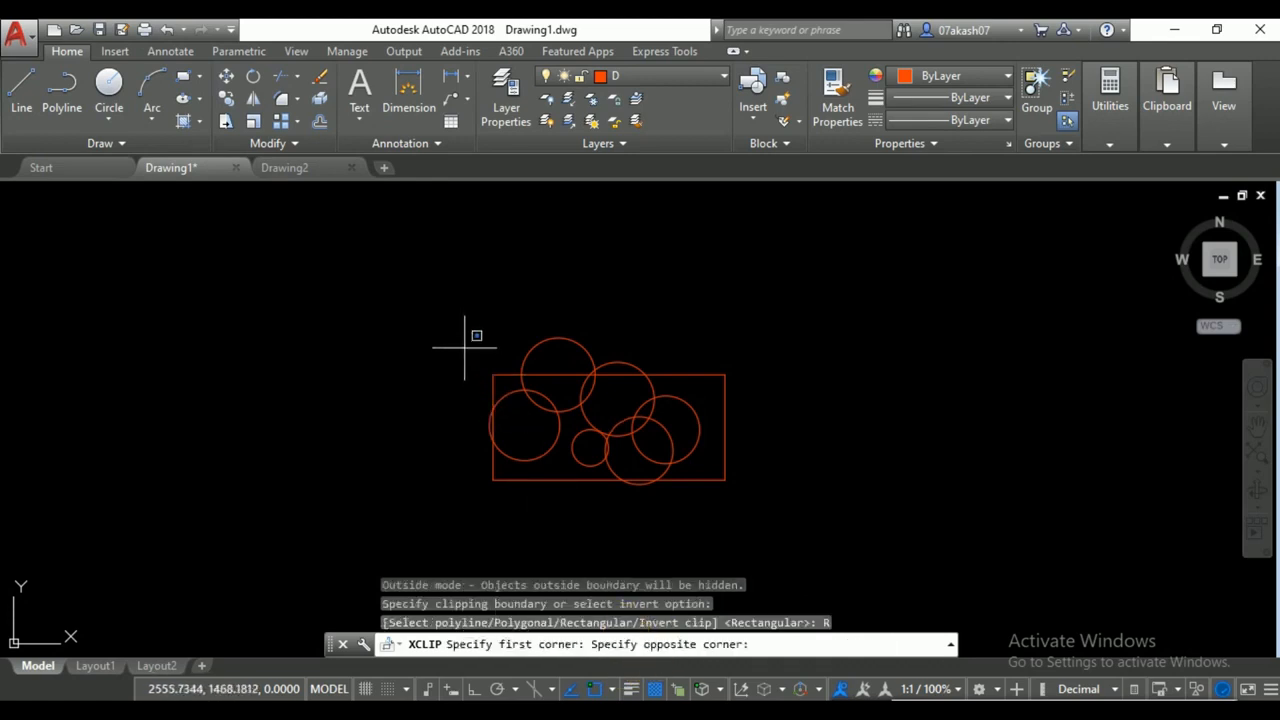
left_click(588, 504)
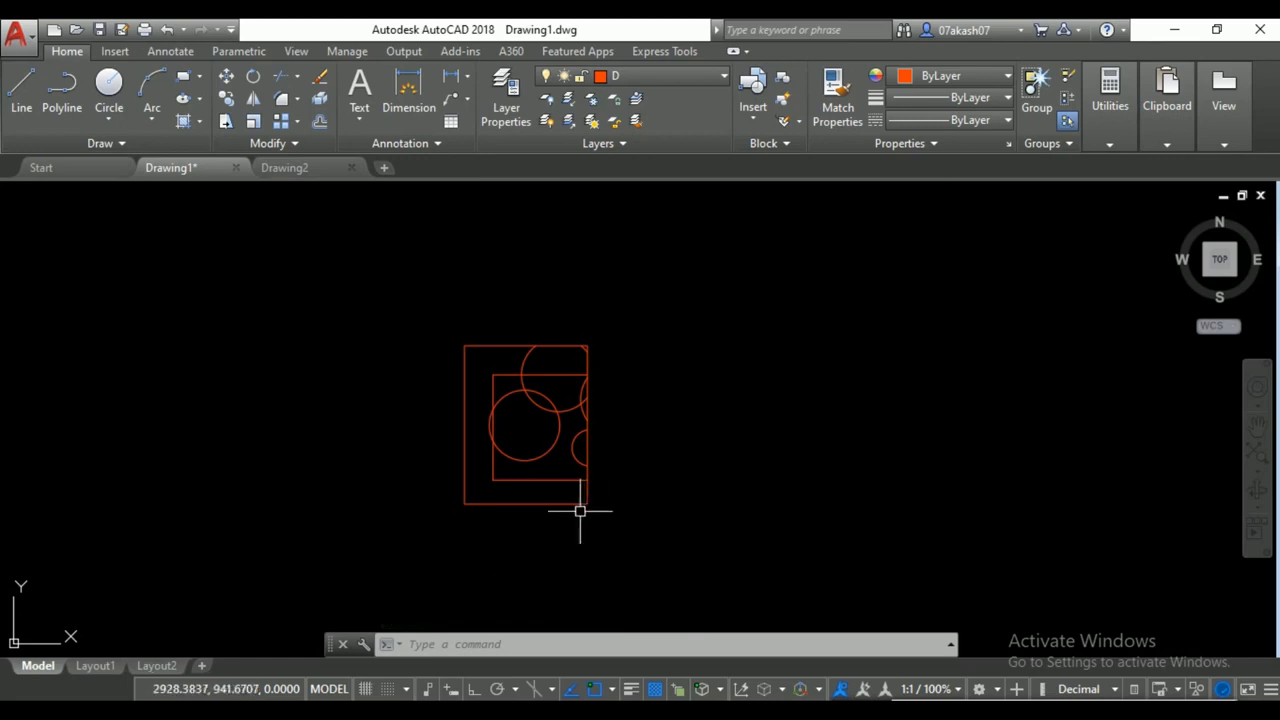
key("ctrl+z")
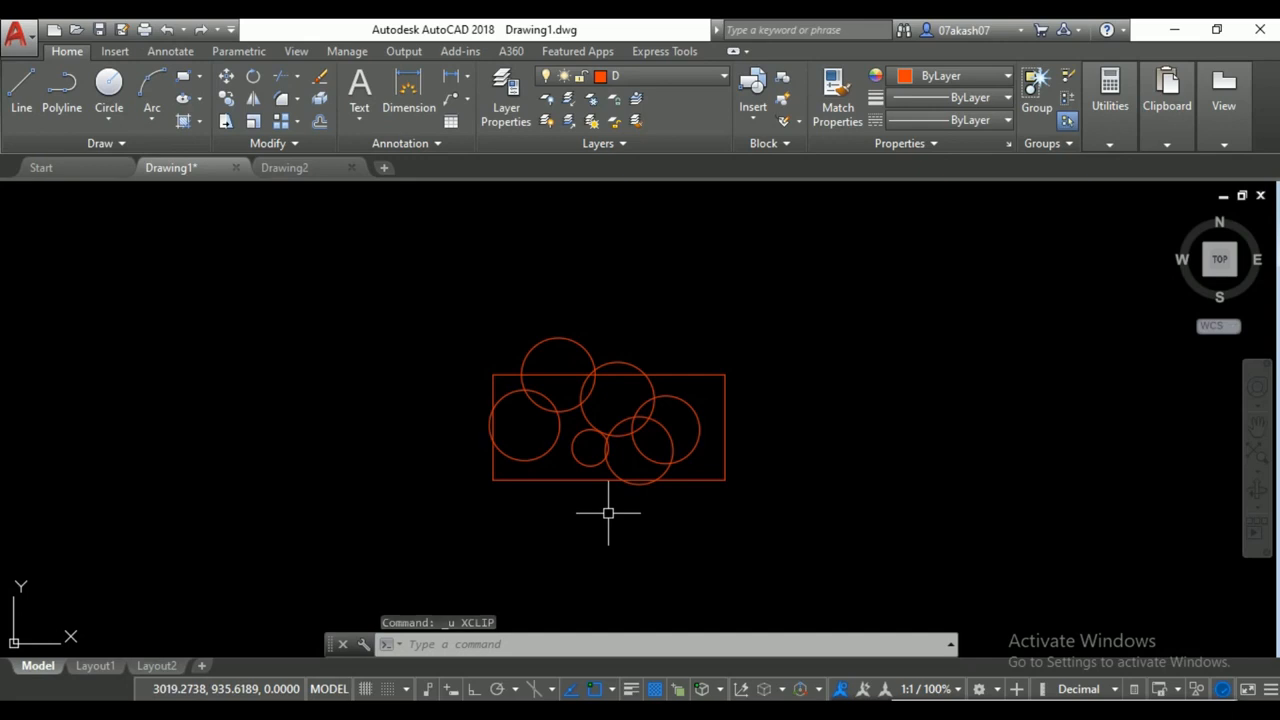
Draw a closed seven-vertex polyline around the block's left half, with a notch reaching the leftmost circle's center.
middle_click_drag(690, 537, 657, 540)
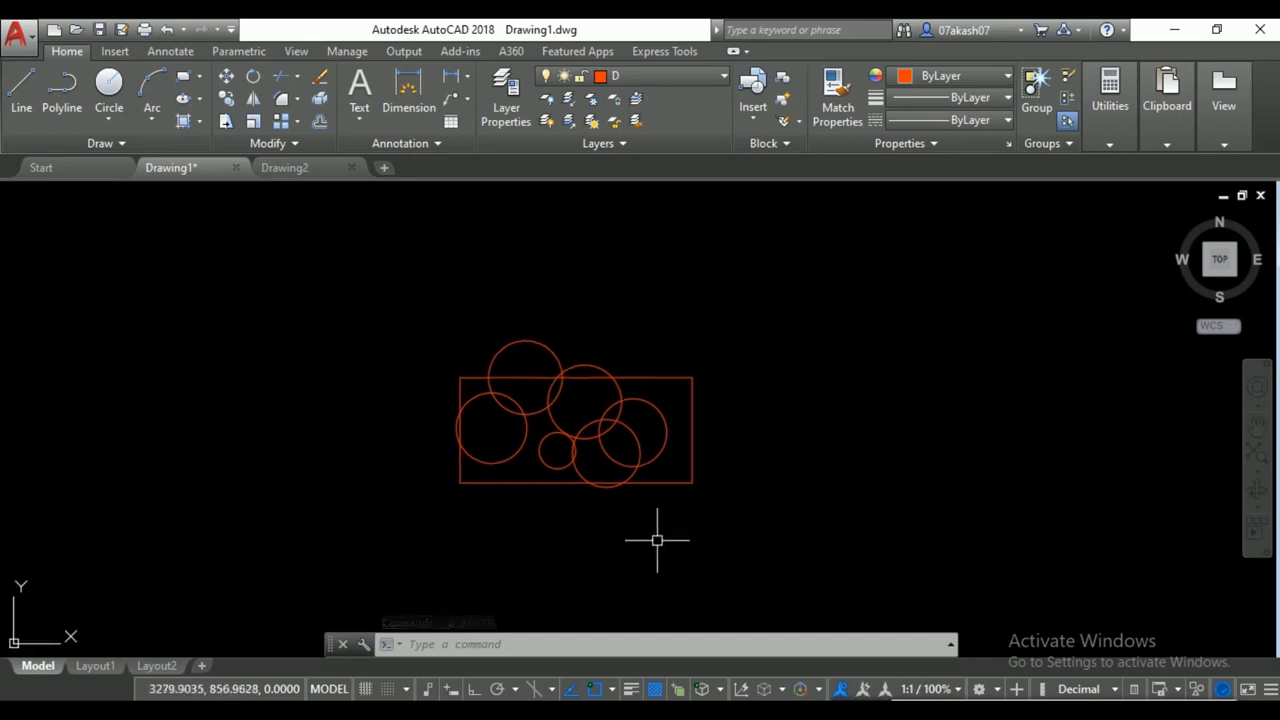
left_click(62, 92)
left_click(434, 343)
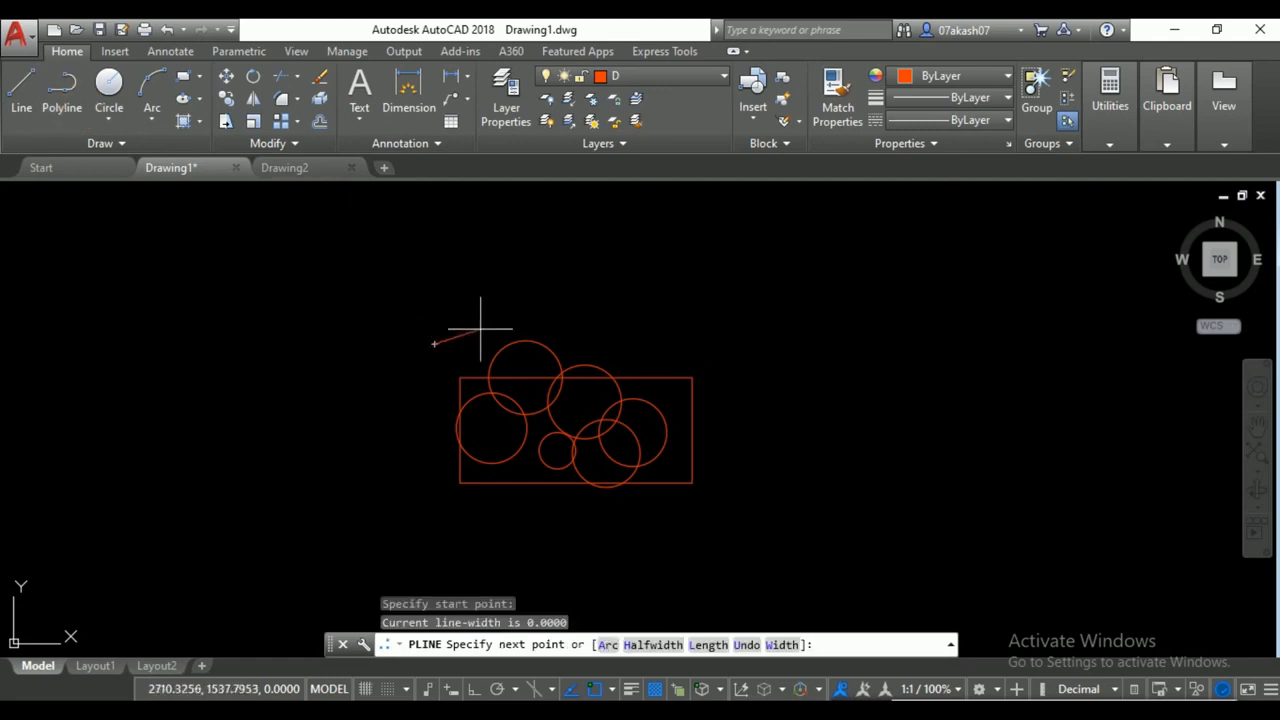
left_click(483, 328)
left_click(576, 377)
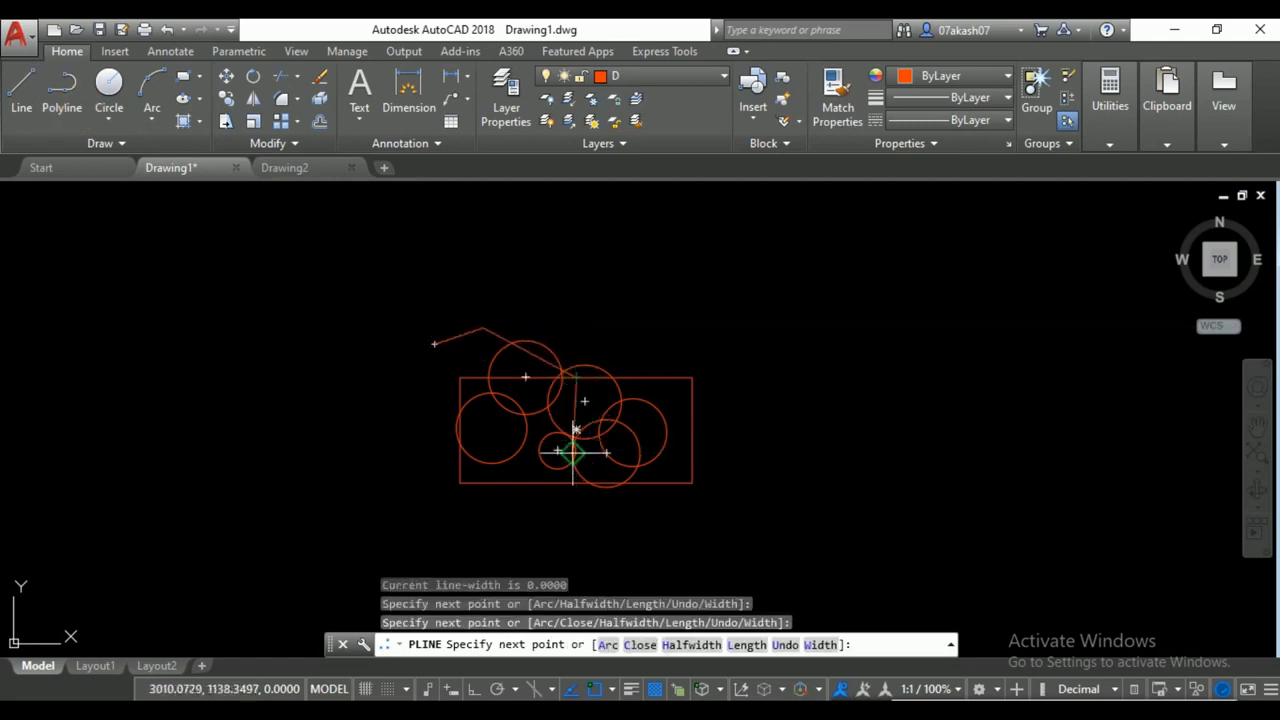
left_click(576, 483)
left_click(517, 519)
left_click(490, 430)
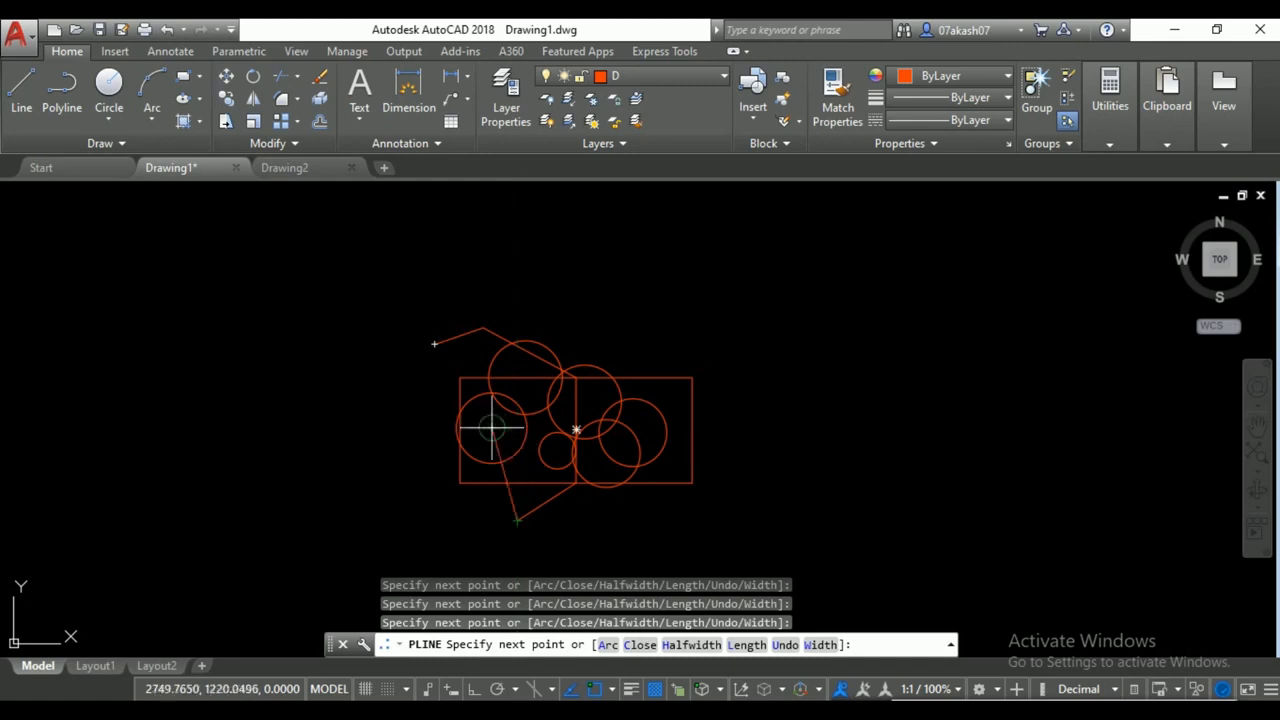
left_click(430, 570)
left_click(434, 344)
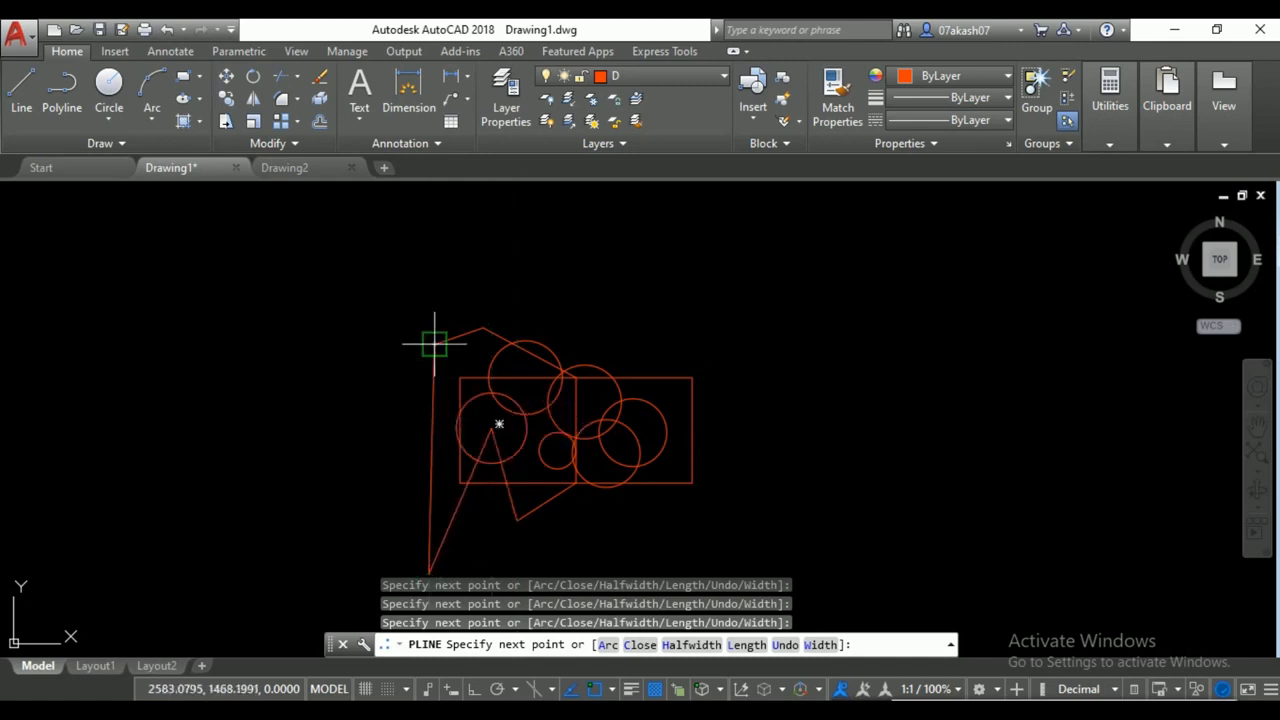
key("Return")
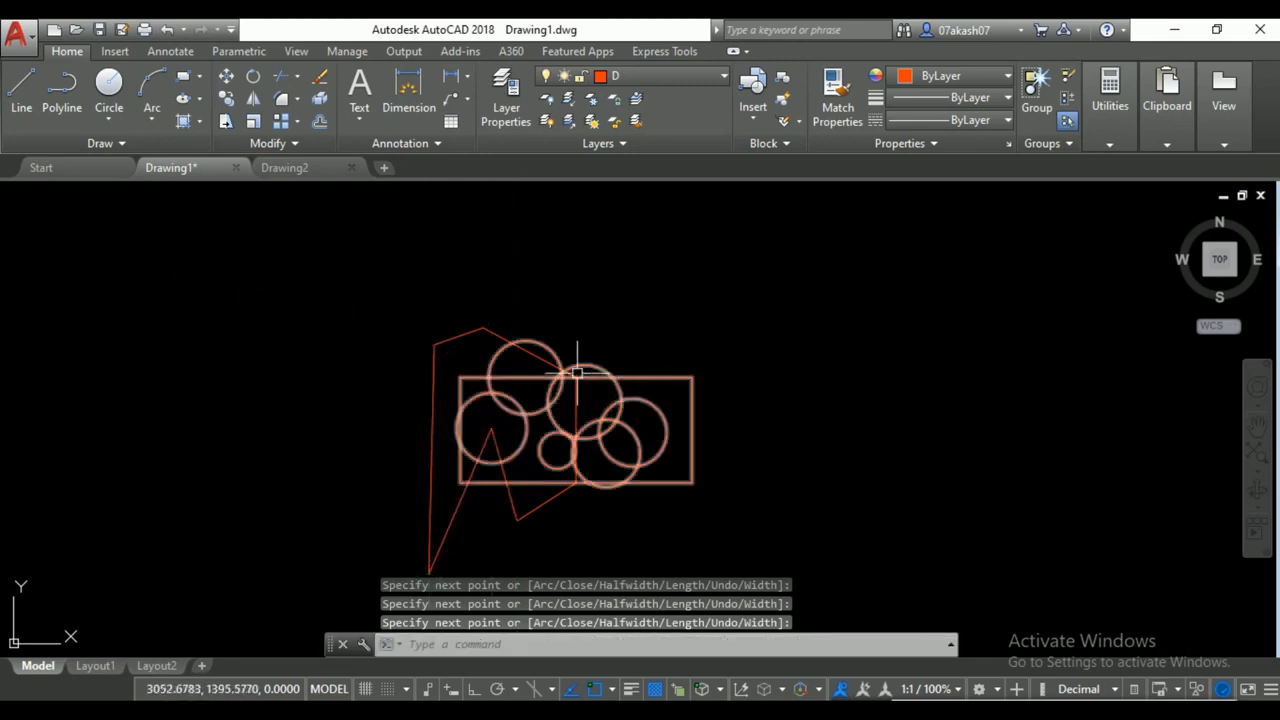
Clip the block with XCLIP, selecting the irregular closed polyline as the new boundary.
type("x")
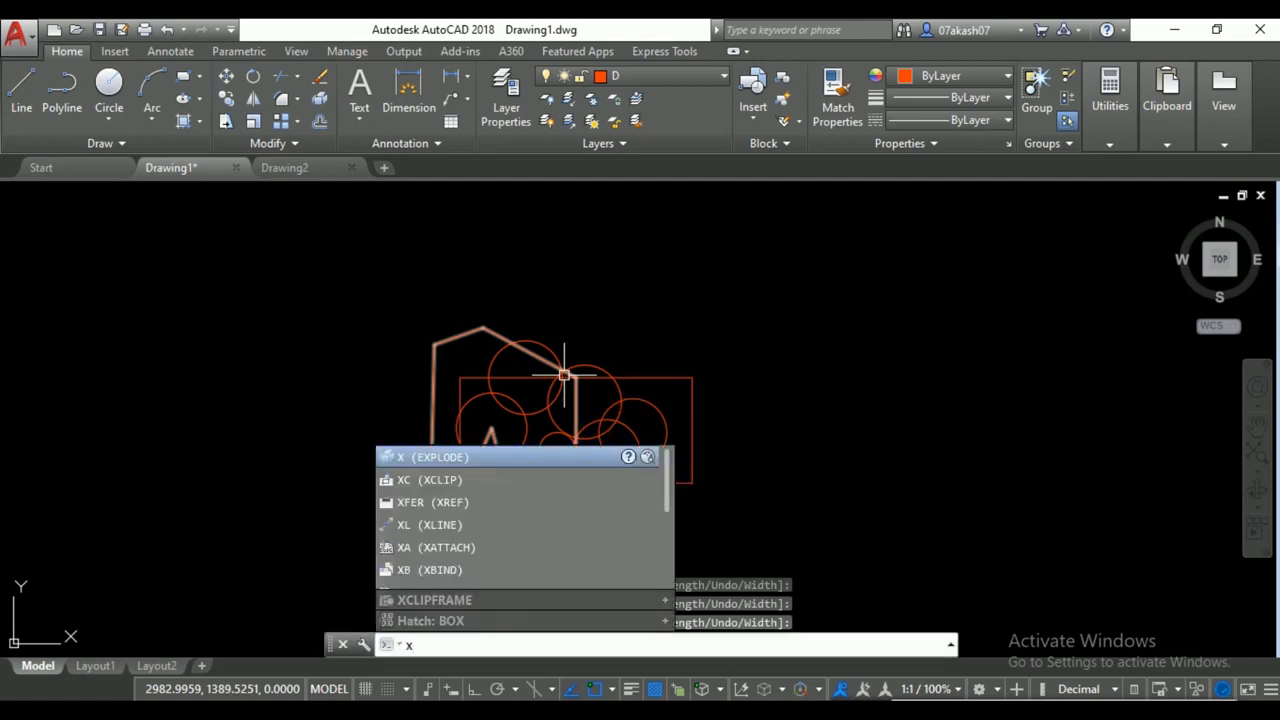
type("clip")
key("Return")
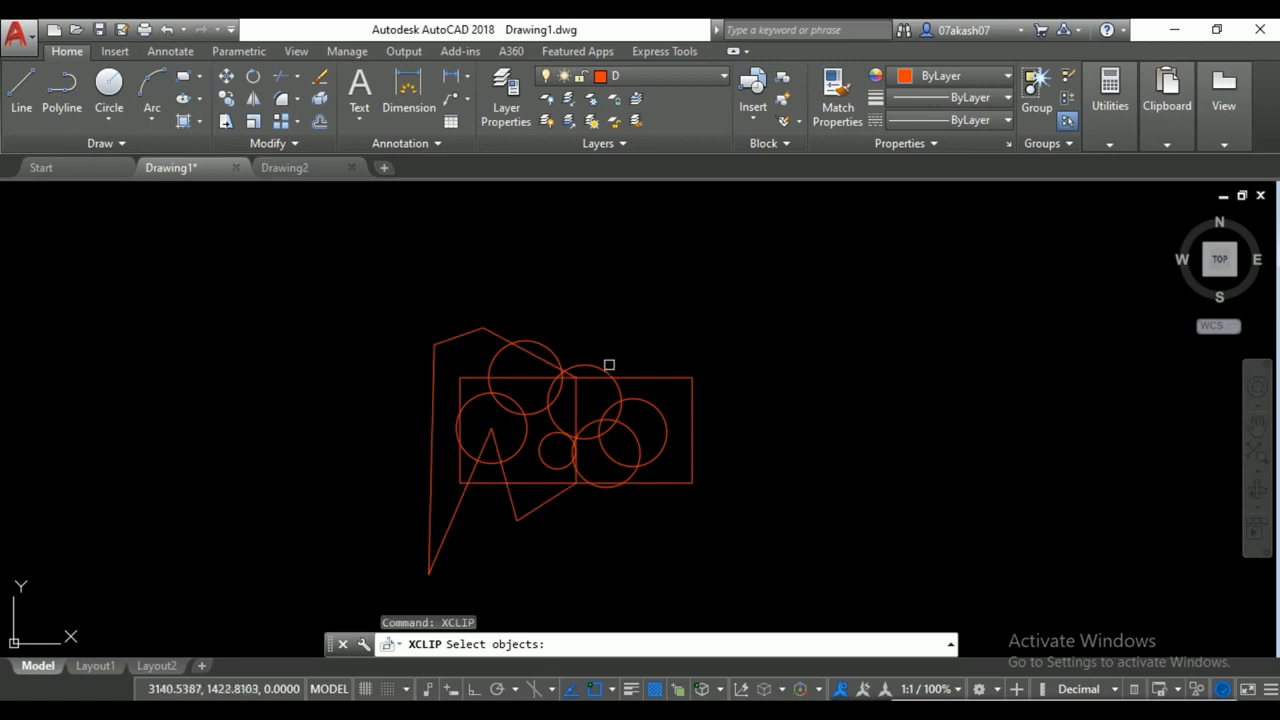
left_click(611, 371)
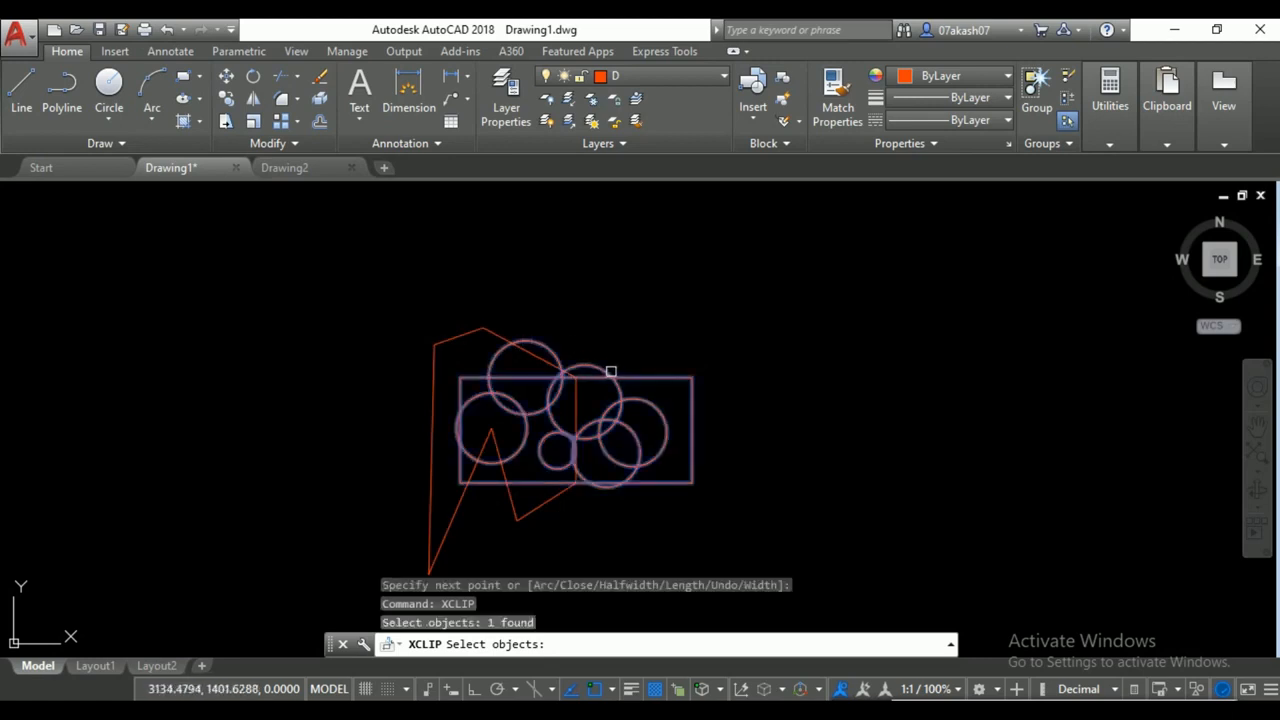
key("Return")
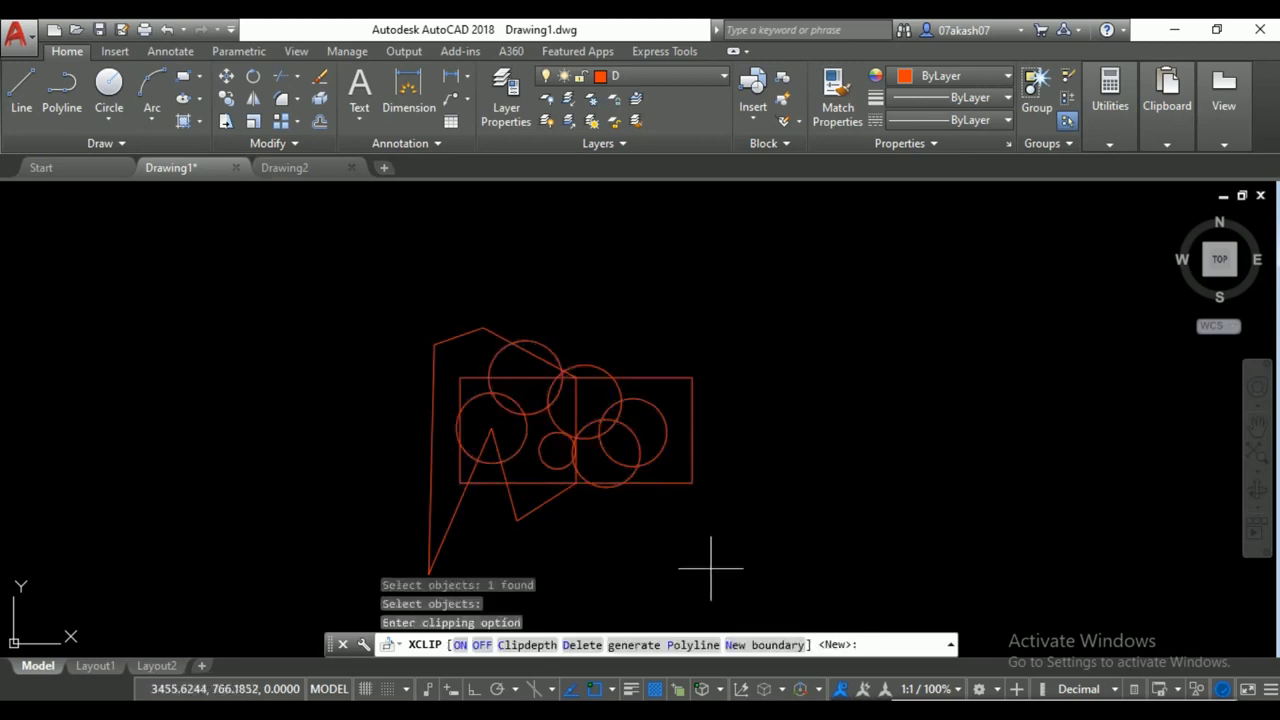
left_click(765, 646)
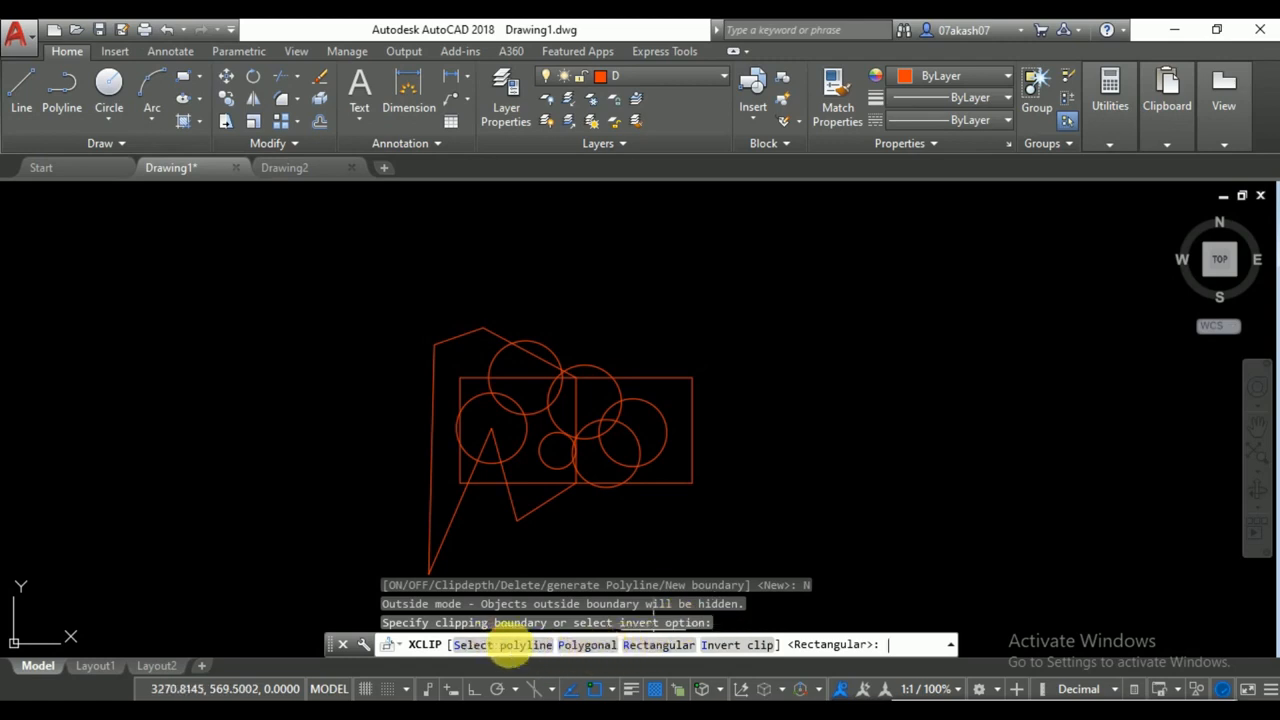
left_click(512, 646)
left_click(456, 511)
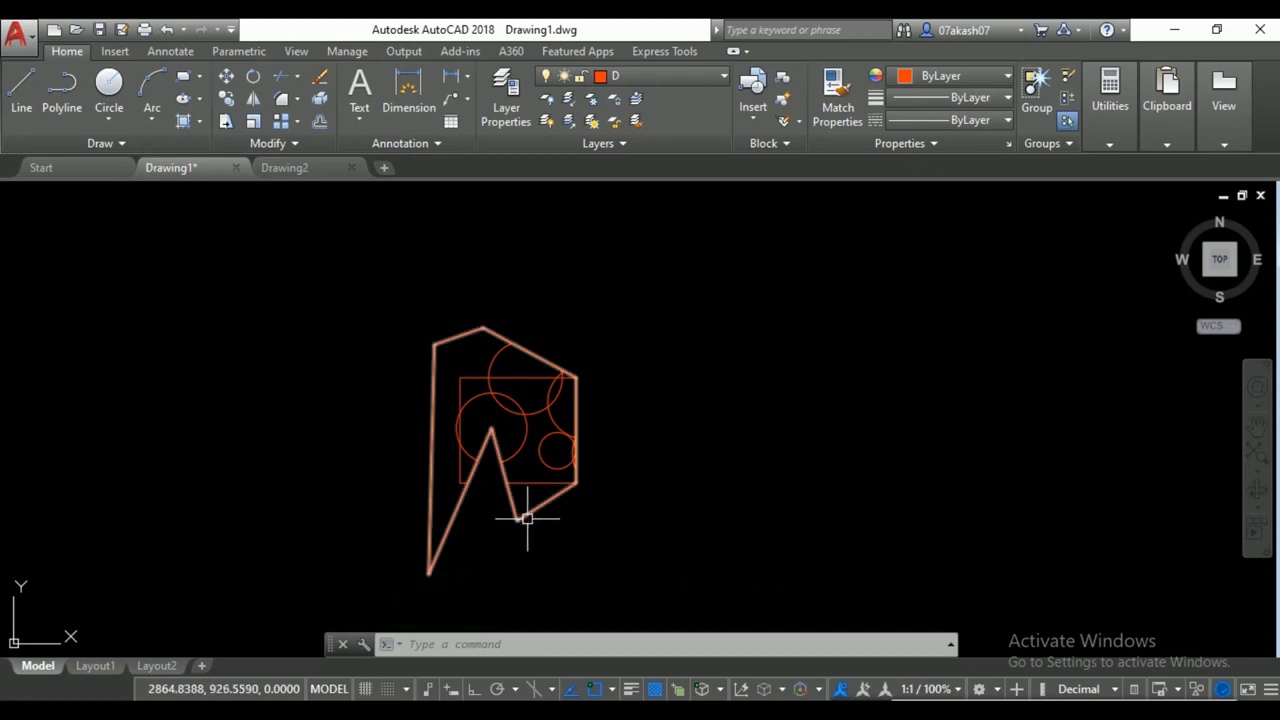
Undo the polyline-based clip and erase the irregular polyline.
key("ctrl+z")
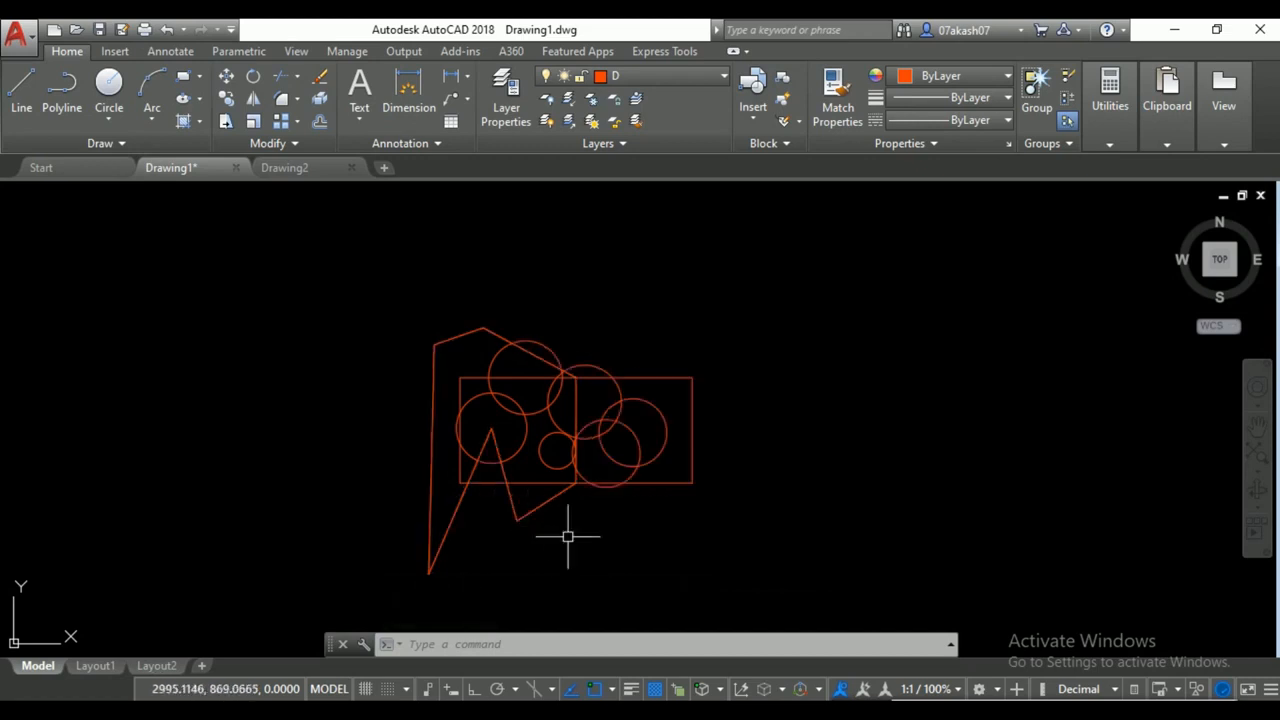
left_click(548, 505)
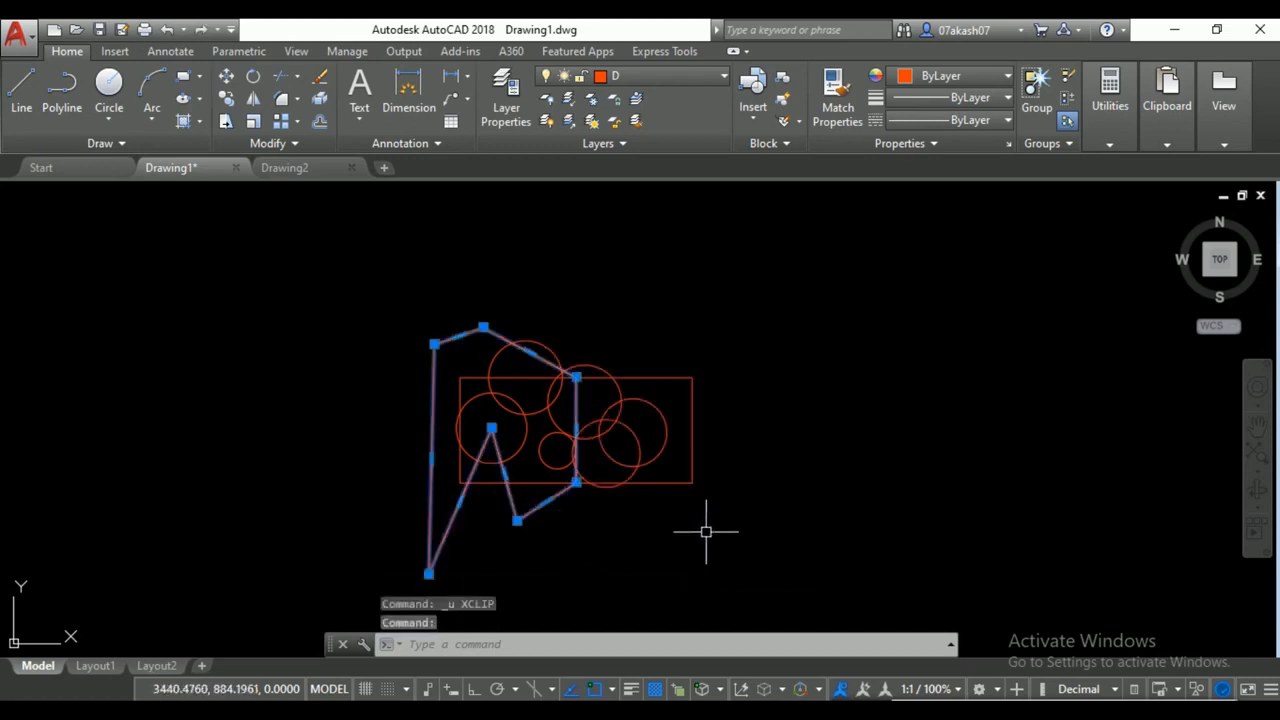
key("Delete")
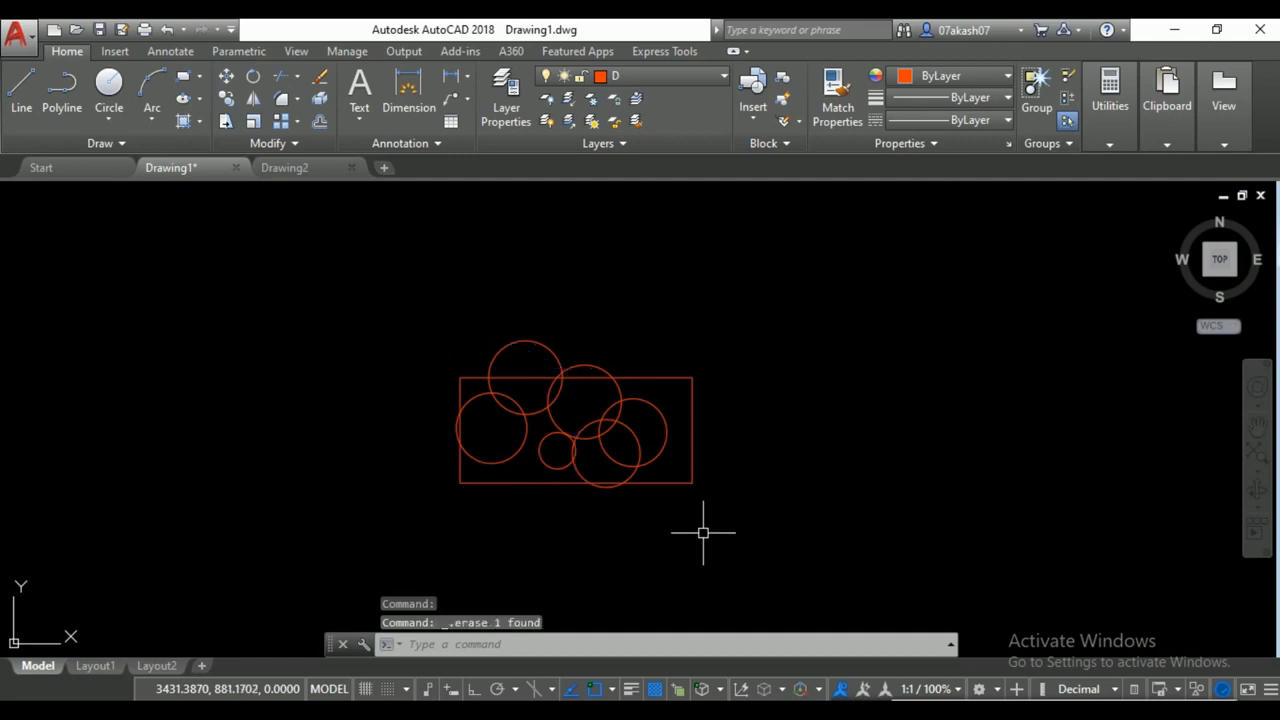
Clip the block with XCLIP to a new irregular polygonal boundary around its left part, and undo that clip.
type("xcl")
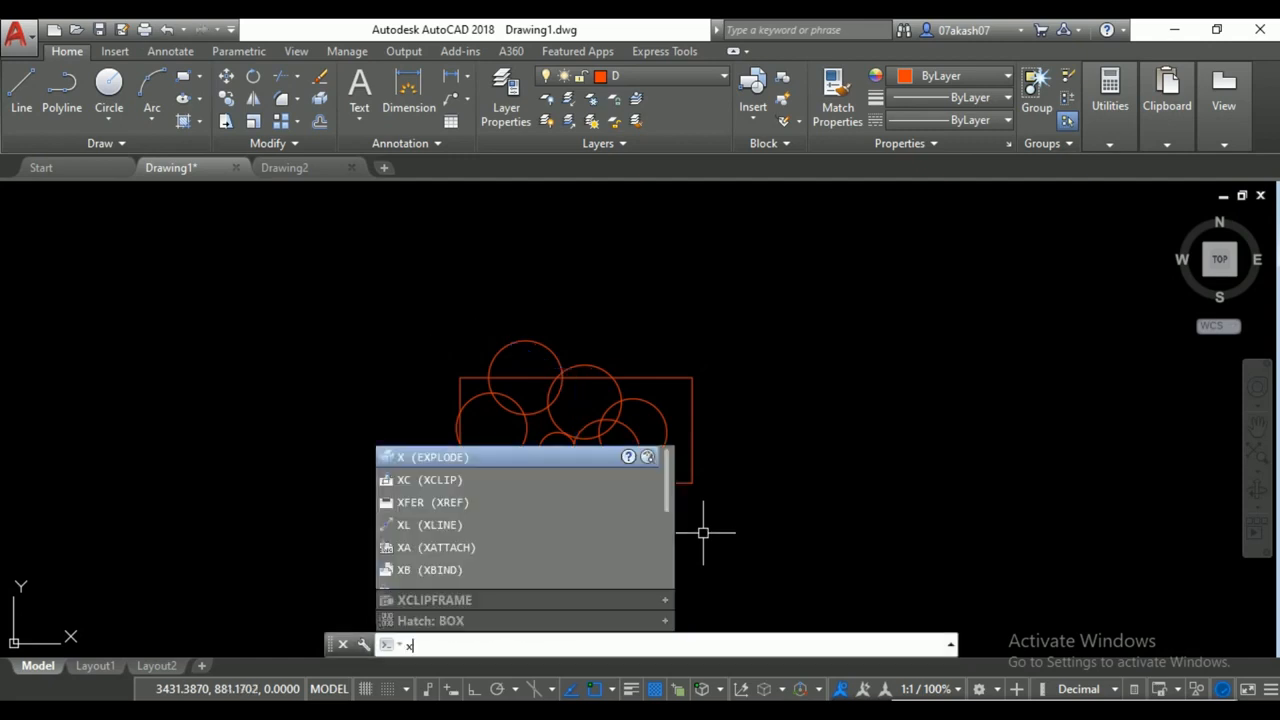
key("Return")
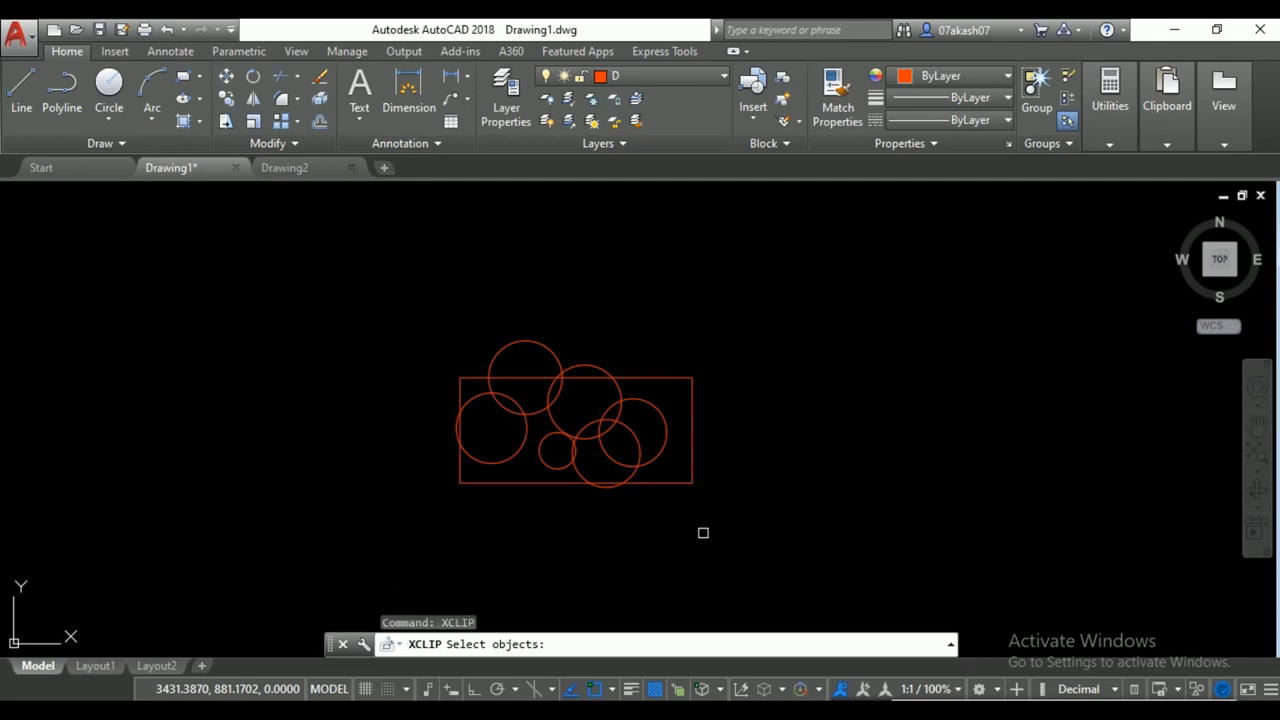
left_click(660, 482)
key("Return")
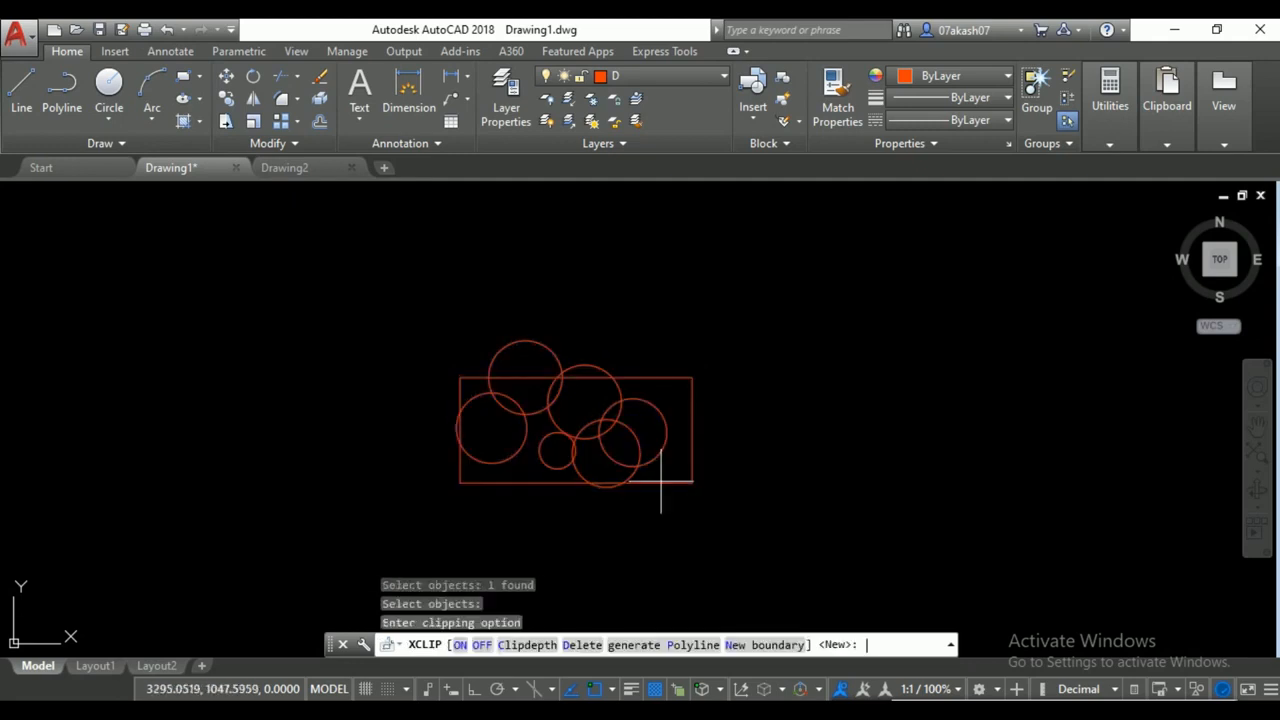
left_click(750, 644)
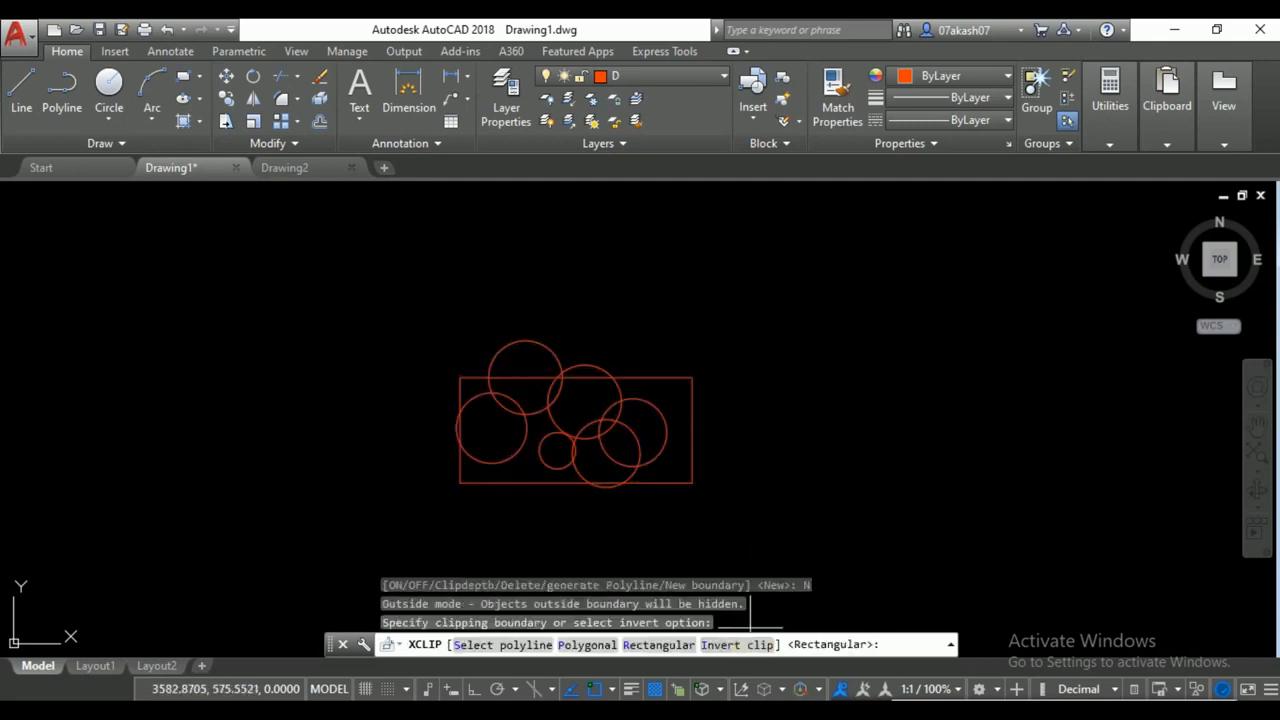
left_click(605, 647)
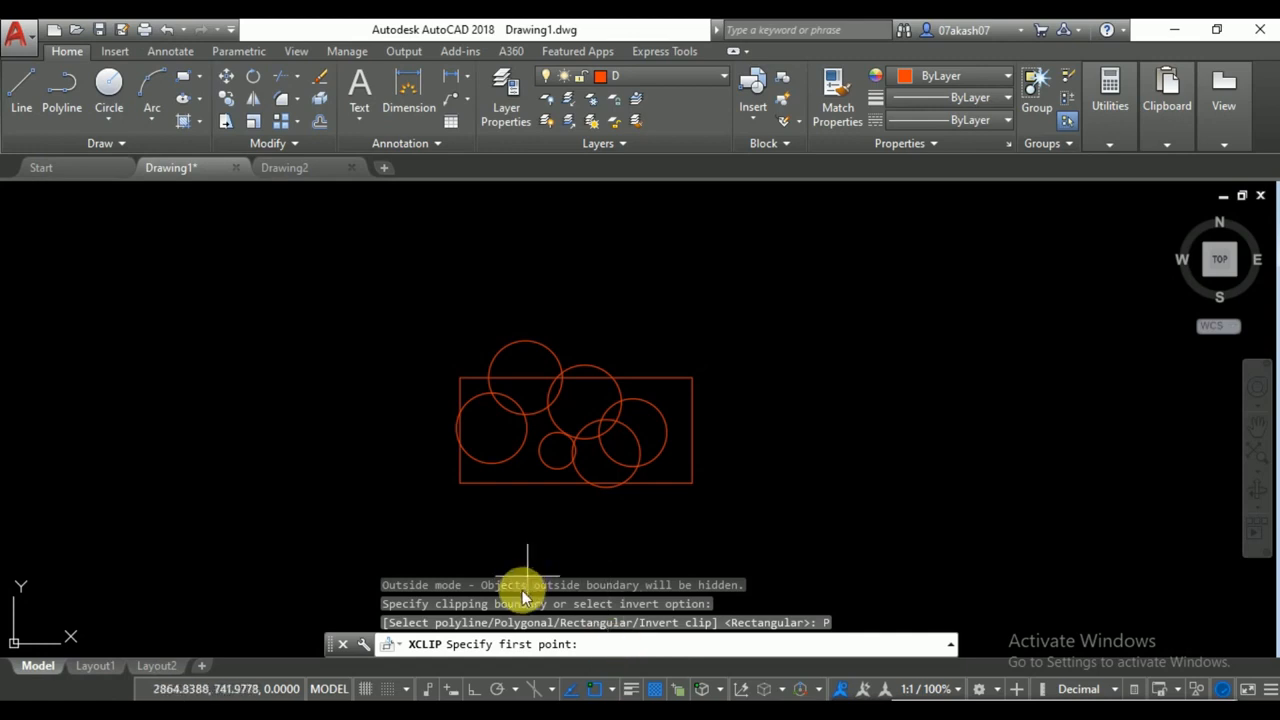
left_click(439, 350)
left_click(535, 322)
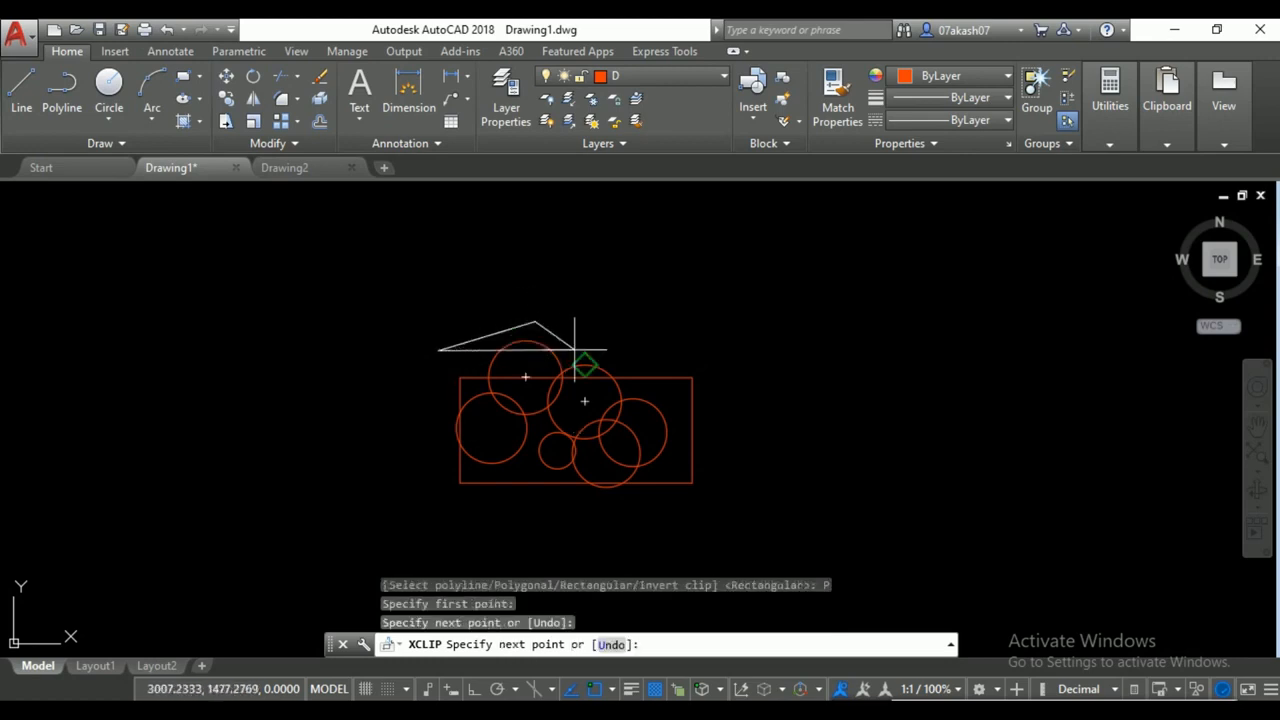
left_click(621, 400)
left_click(606, 453)
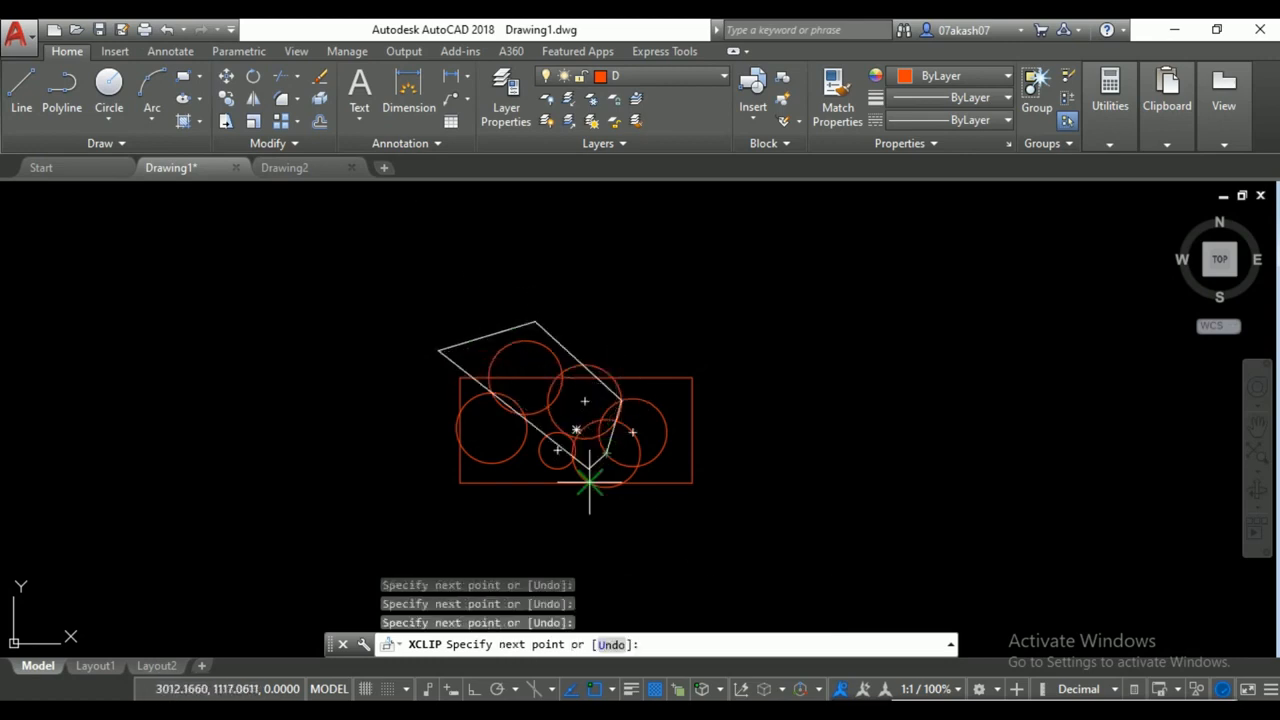
left_click(610, 535)
left_click(545, 551)
left_click(545, 500)
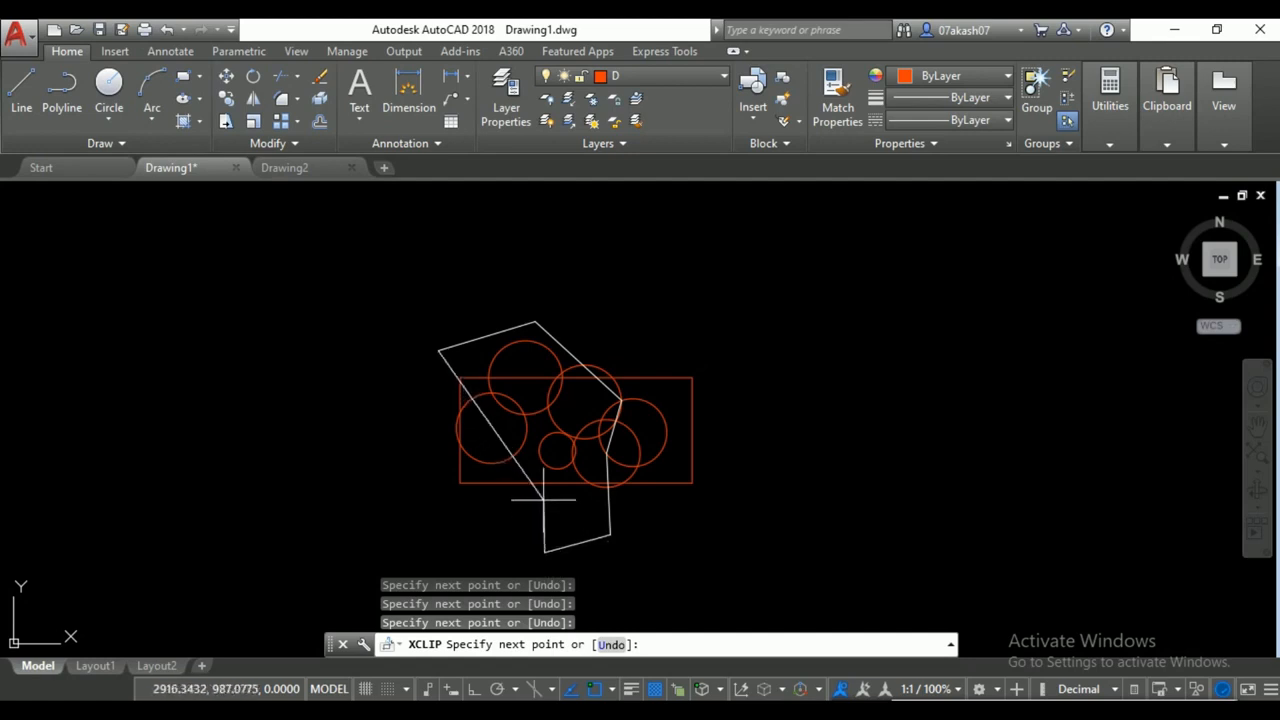
left_click(390, 523)
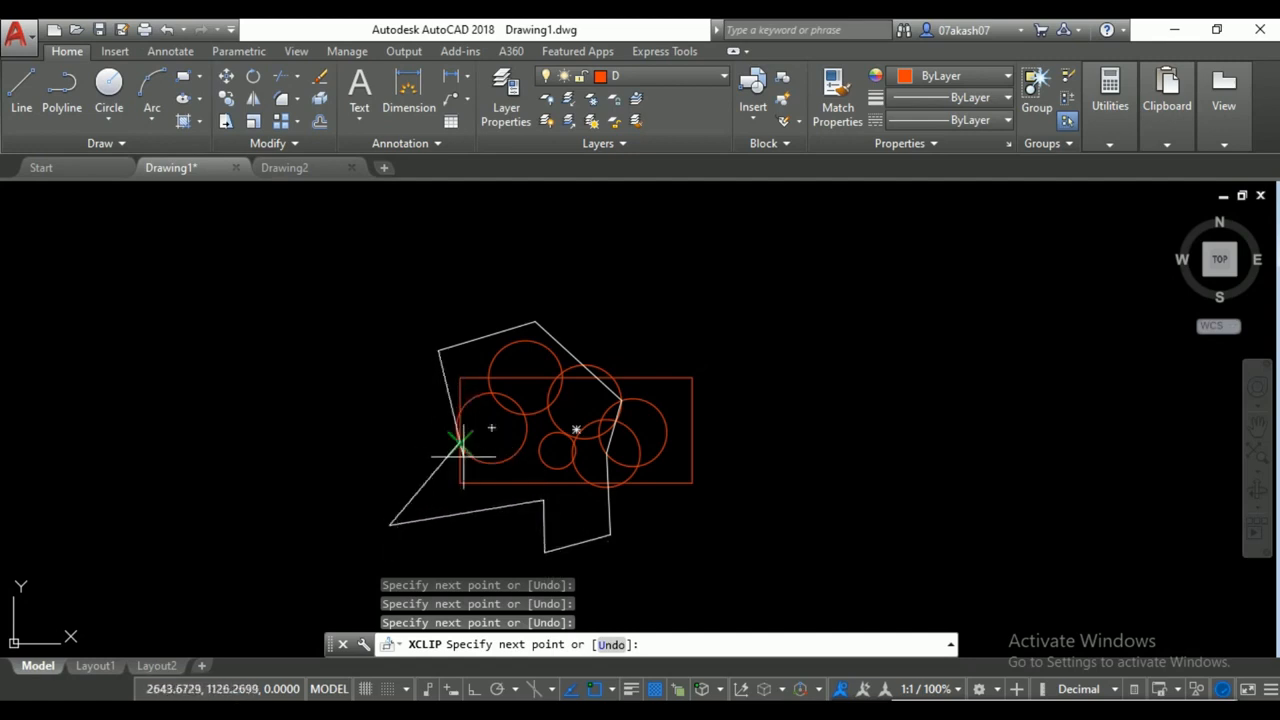
left_click(461, 411)
key("Return")
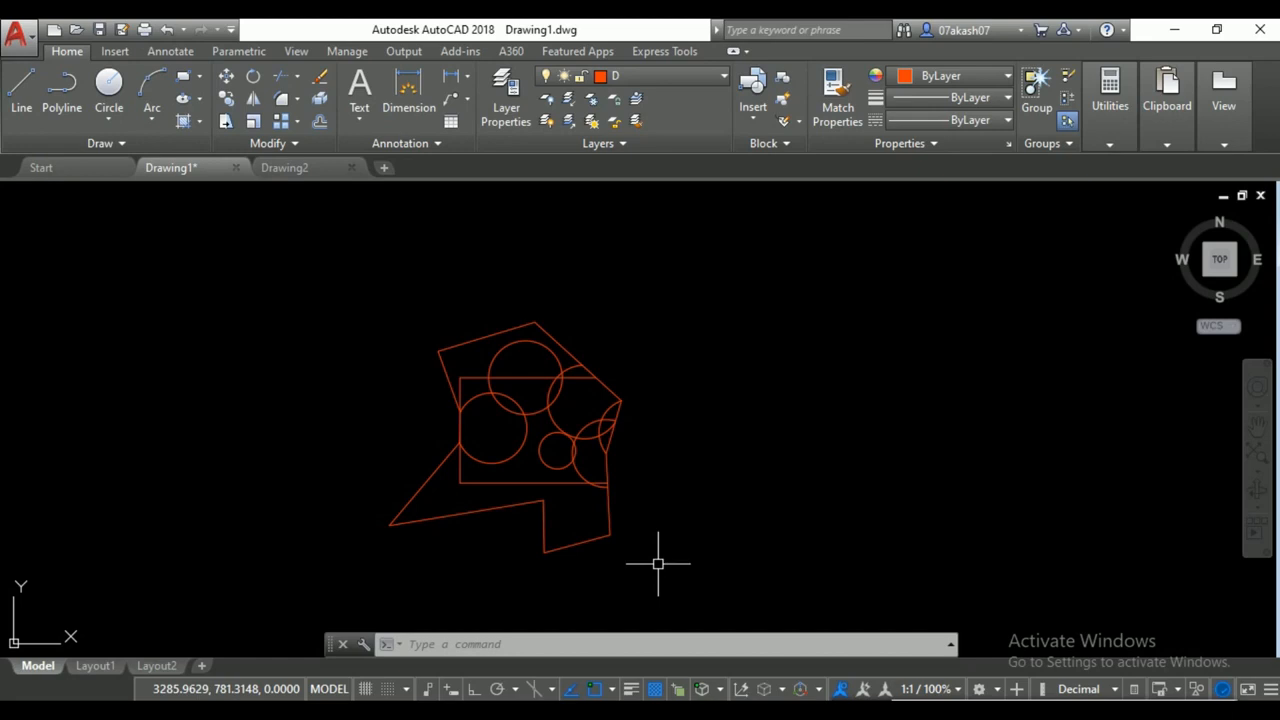
key("Escape")
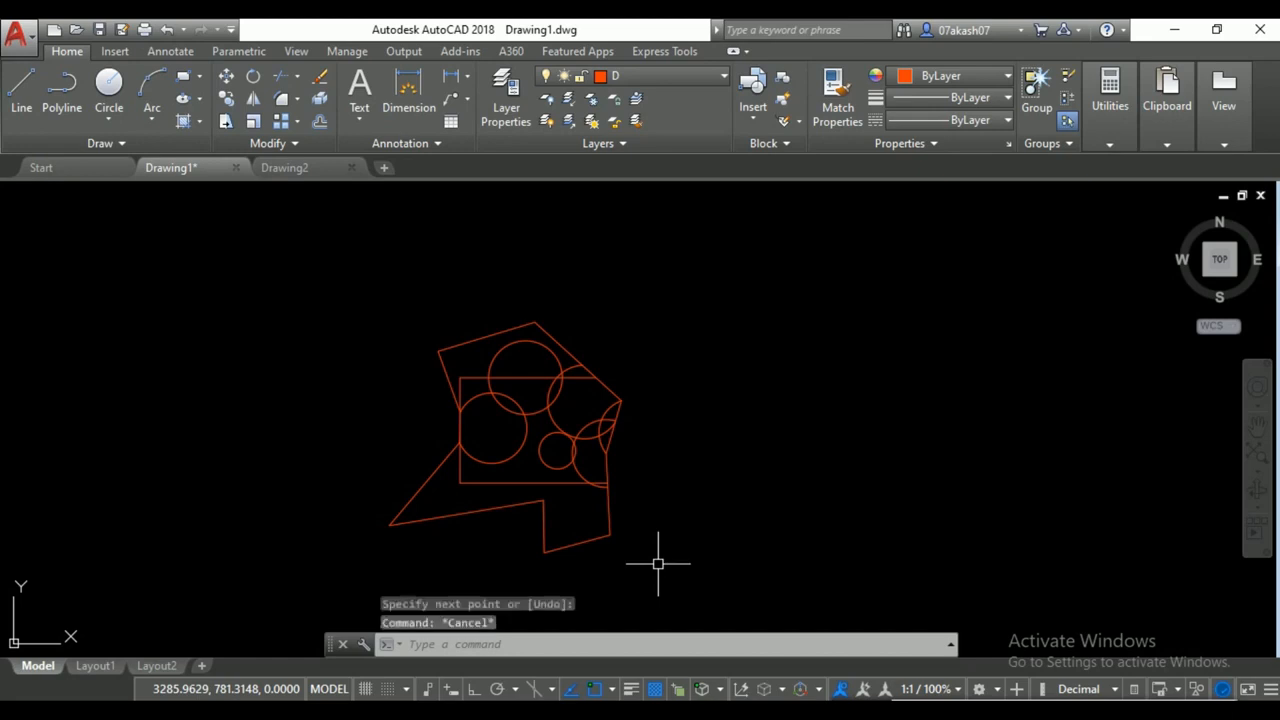
key("ctrl+z")
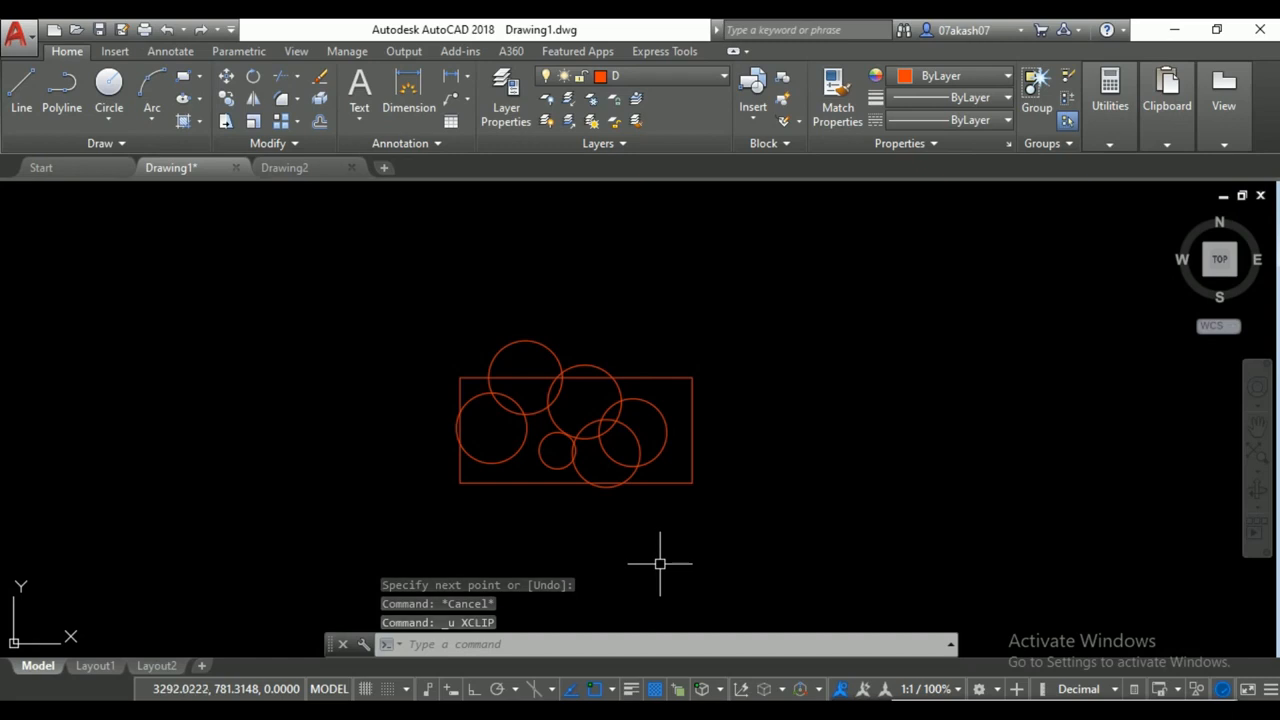
Clip the block with XCLIP using Invert clip and a new rectangular boundary enclosing its left part, so the inside is hidden.
type("Xcli")
key("Return")
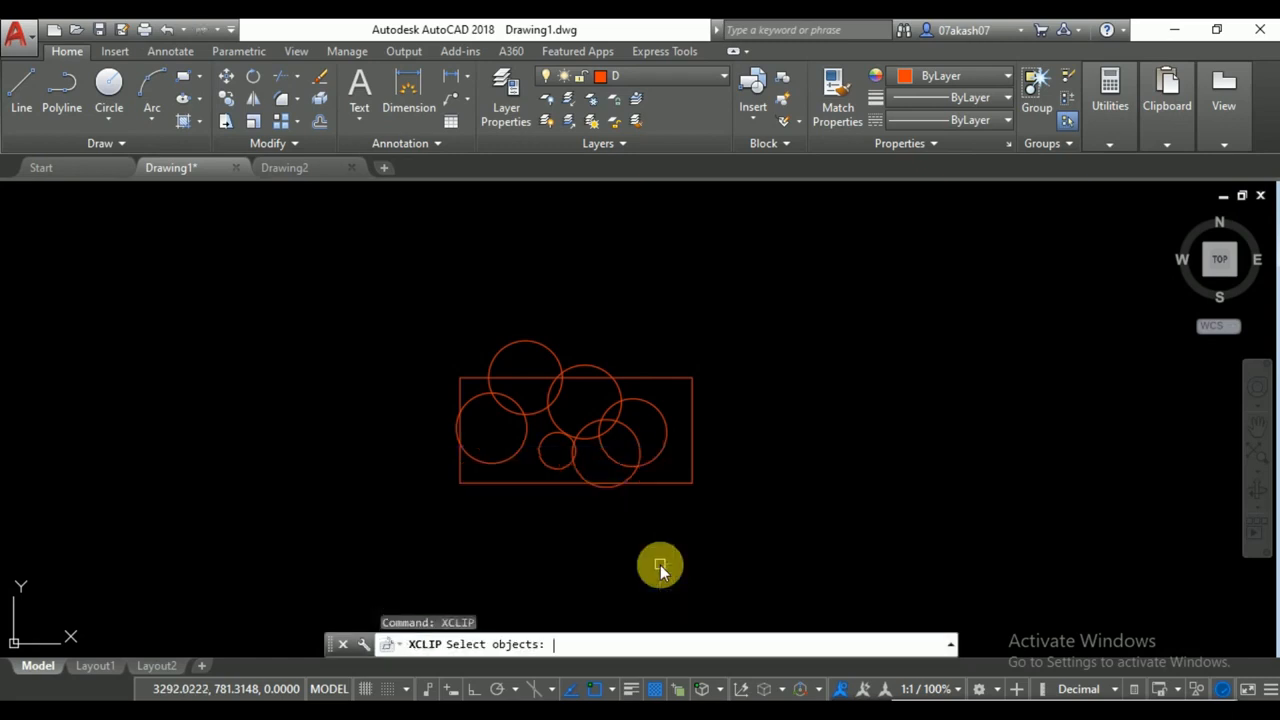
left_click(671, 486)
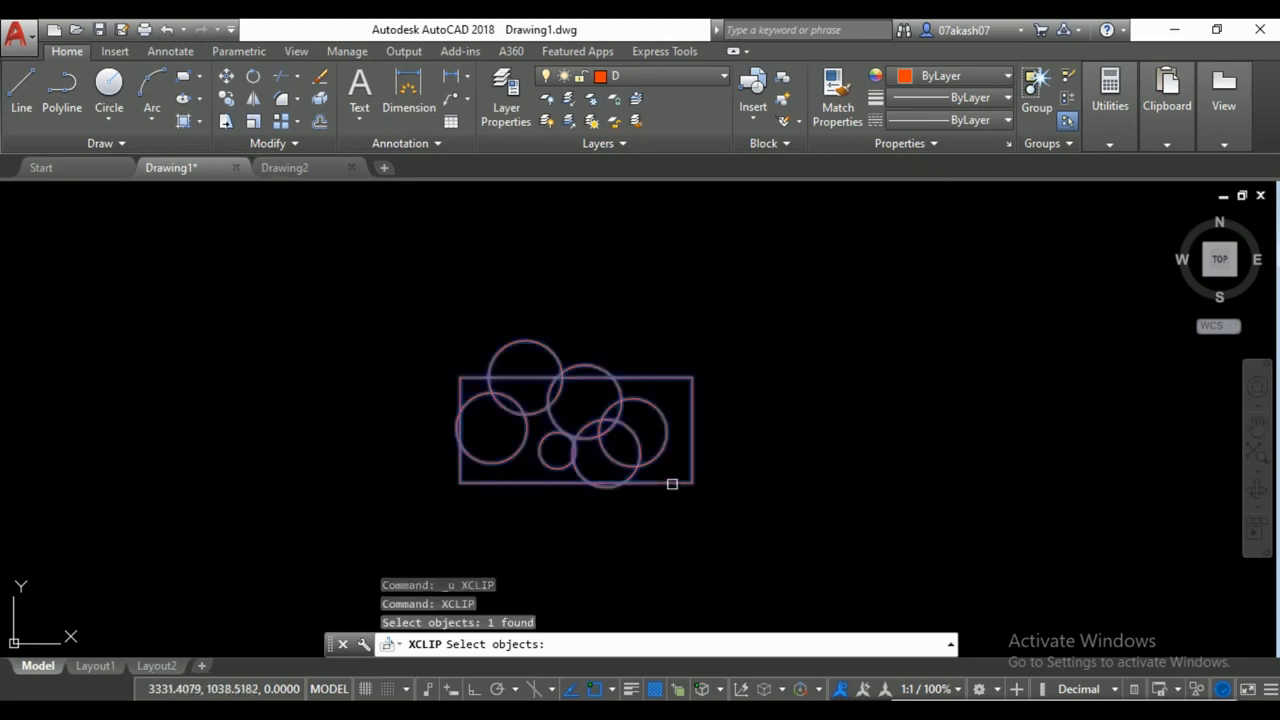
key("Return")
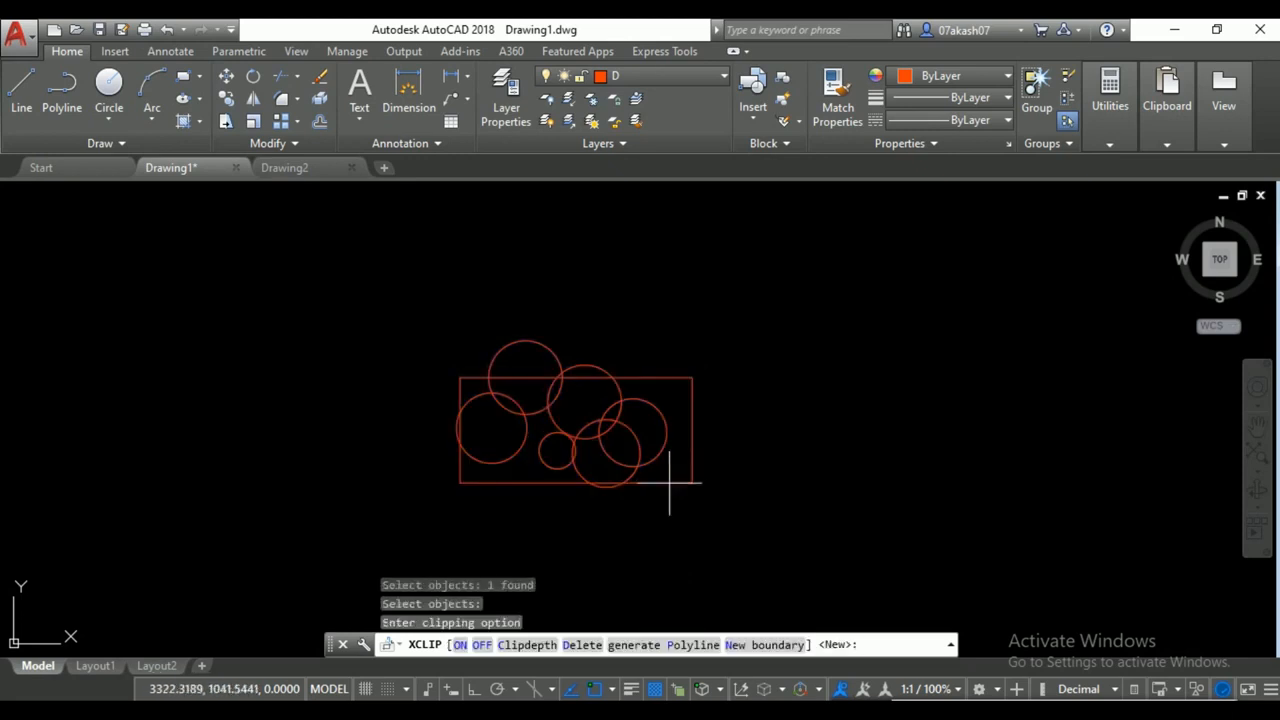
left_click(765, 646)
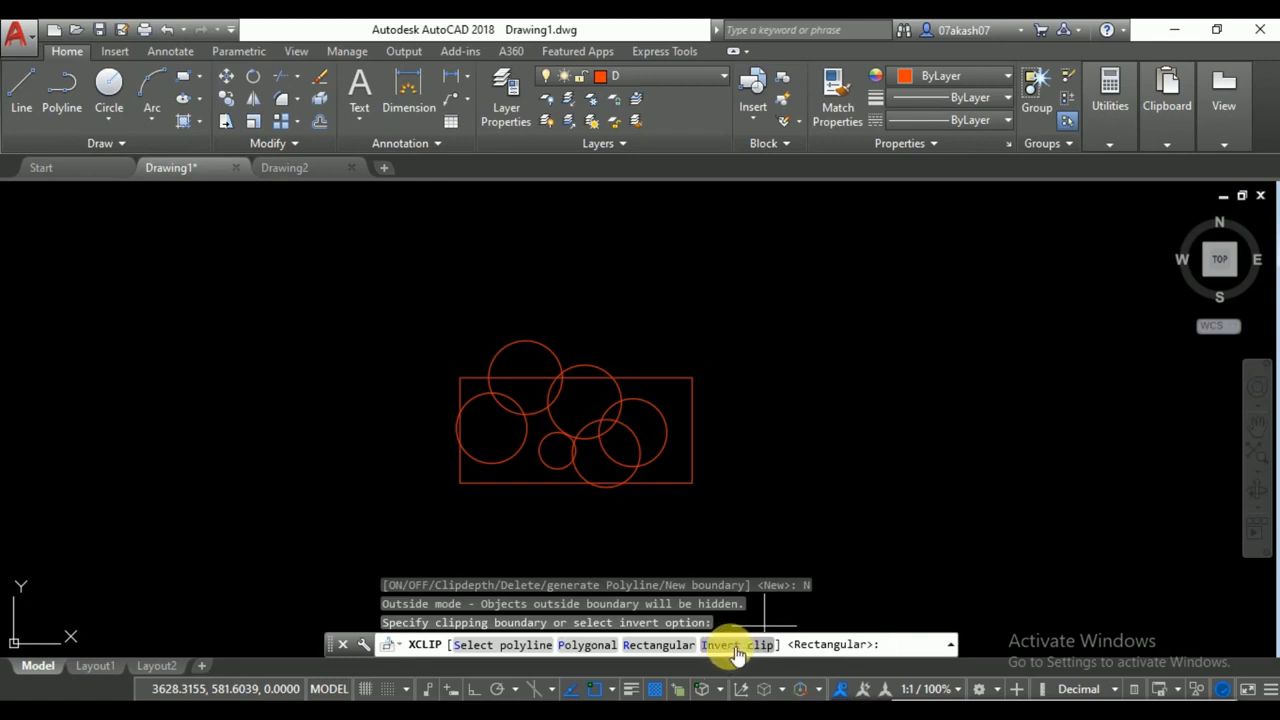
left_click(737, 648)
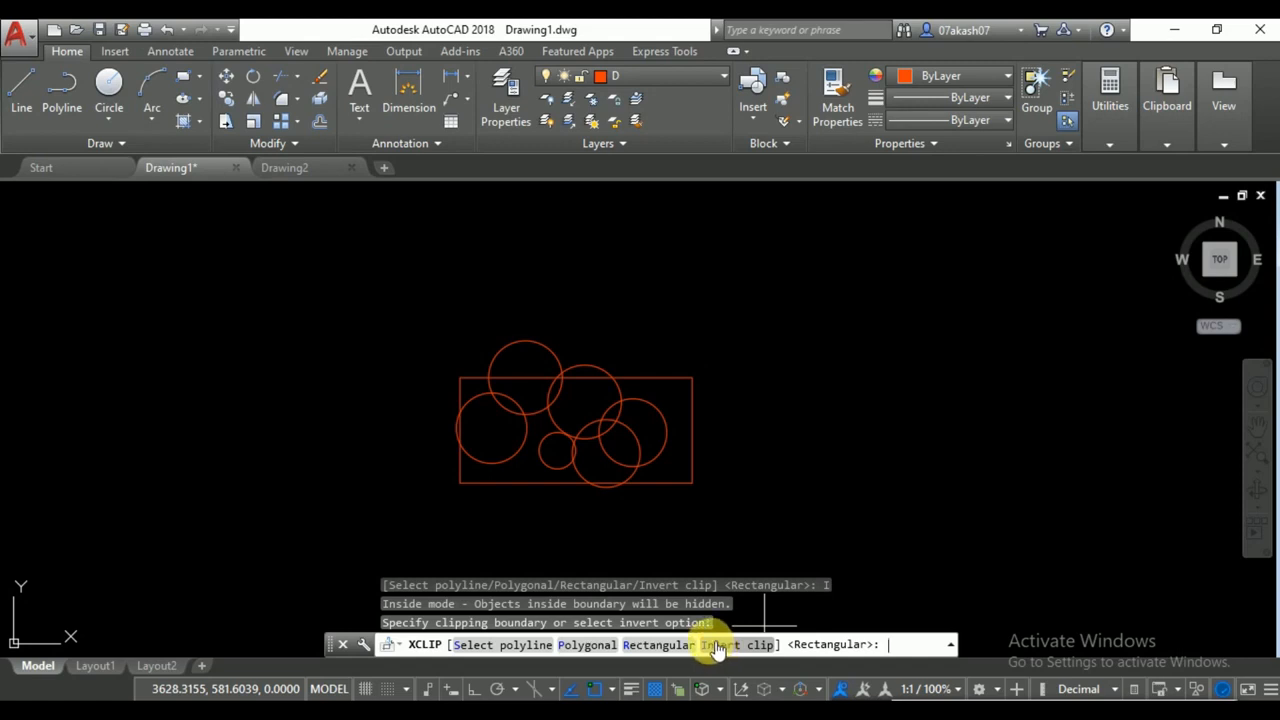
left_click(646, 648)
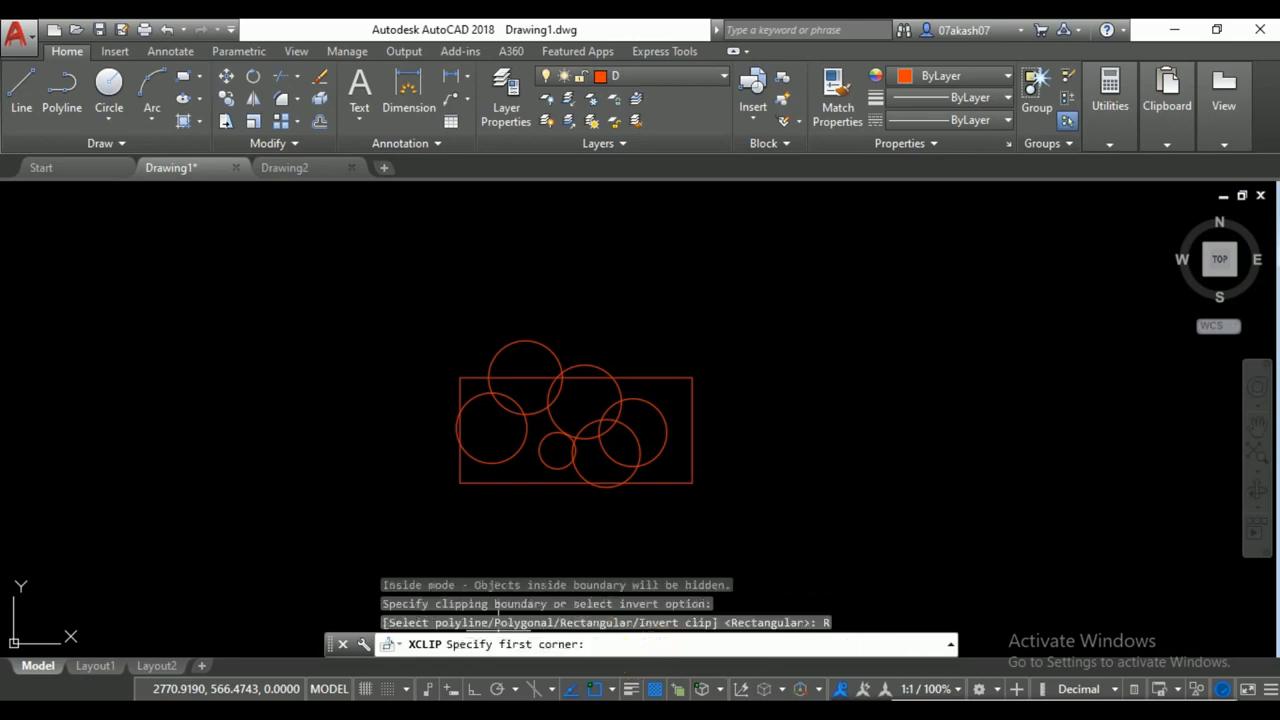
left_click(442, 338)
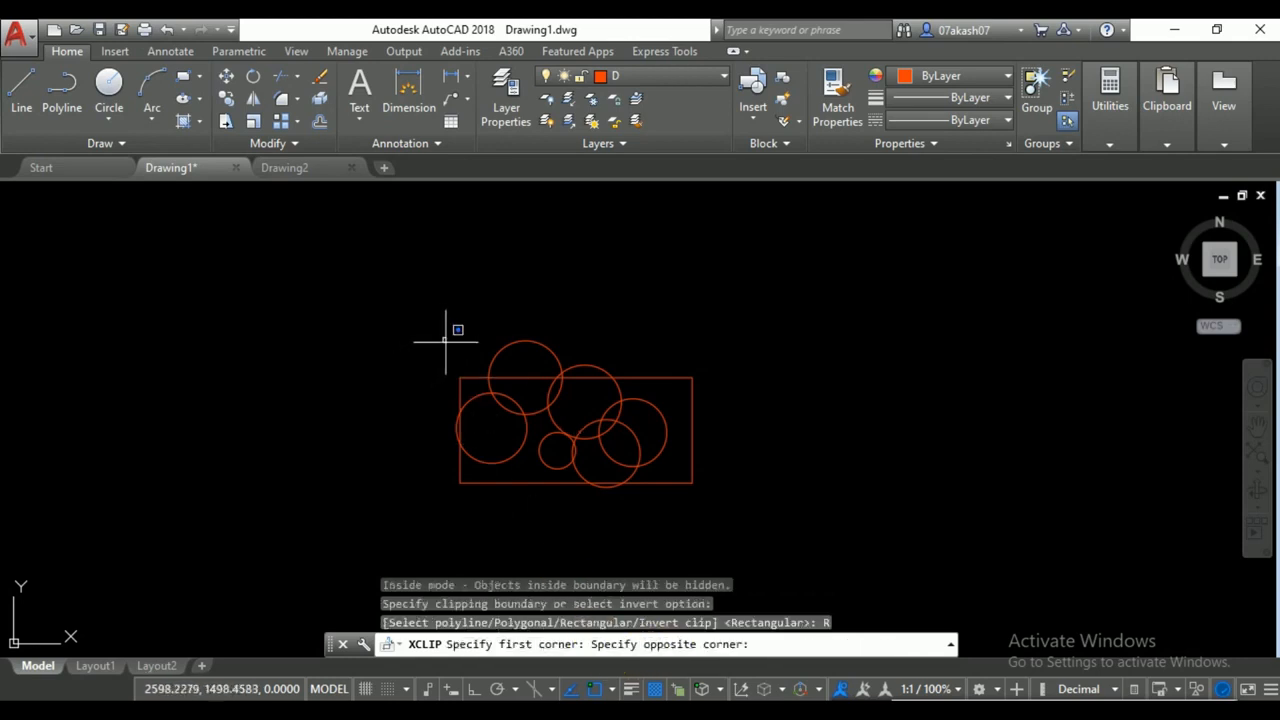
left_click(597, 512)
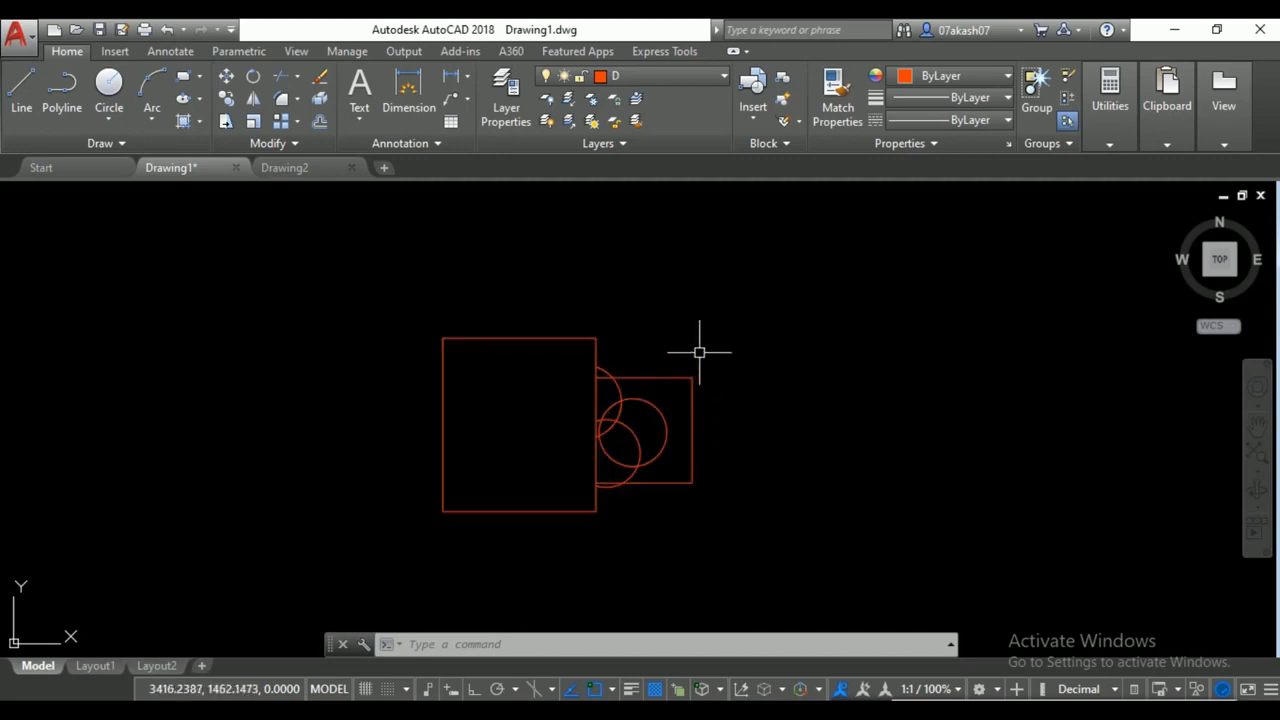
Erase the inversely clipped block from the drawing.
left_click(747, 342)
left_click(500, 440)
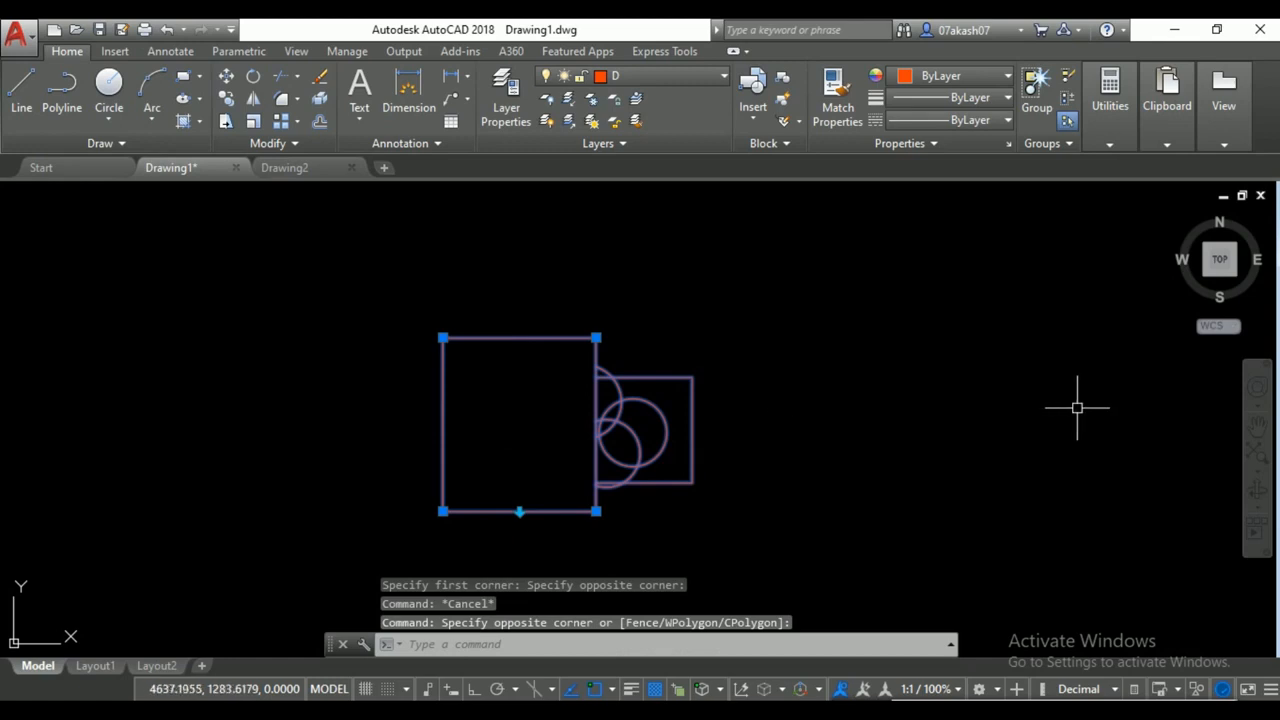
key("Delete")
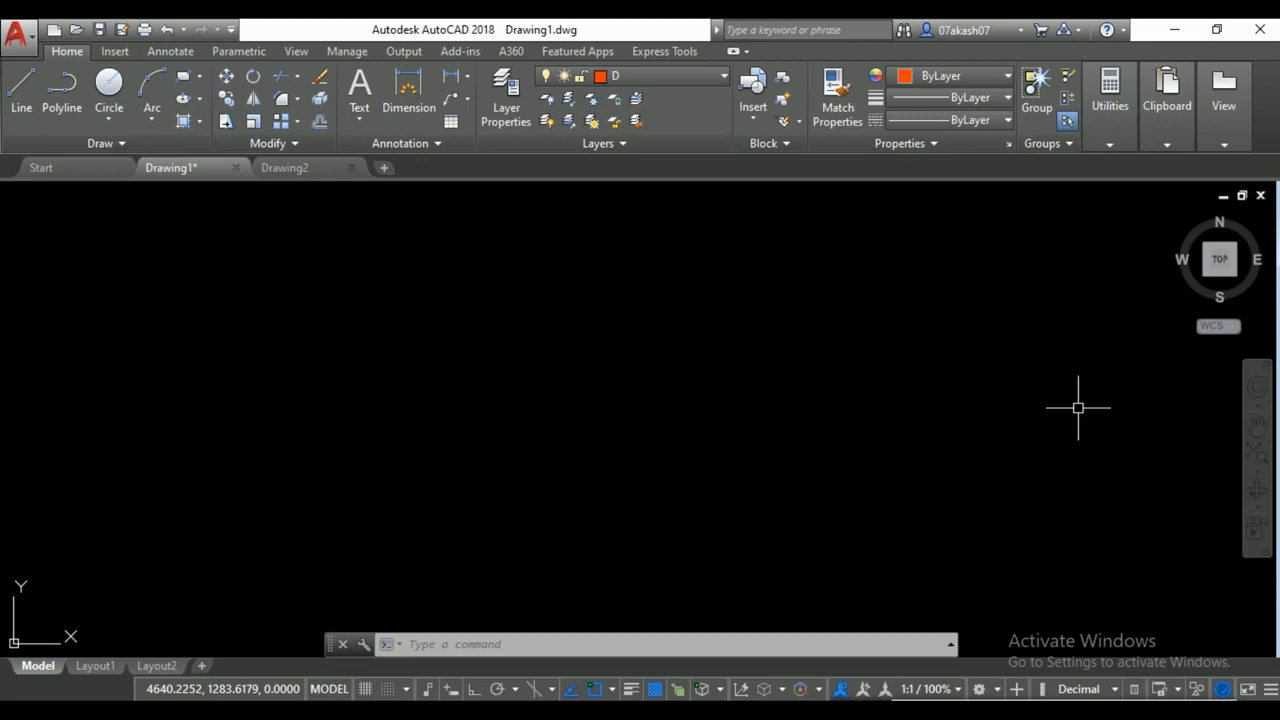
Draw a freehand wavy outline with the SKETCH command, returning around its scalloped upper side to the starting point.
type("sketc")
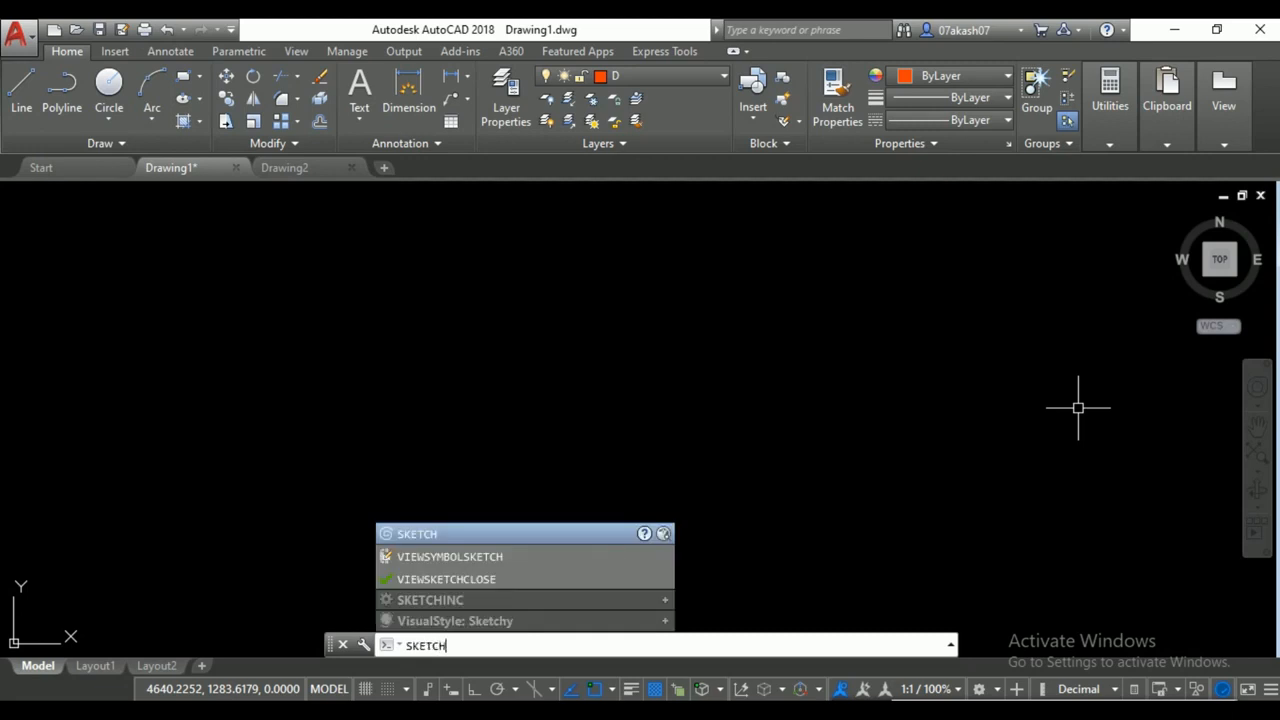
type("h")
key("Return")
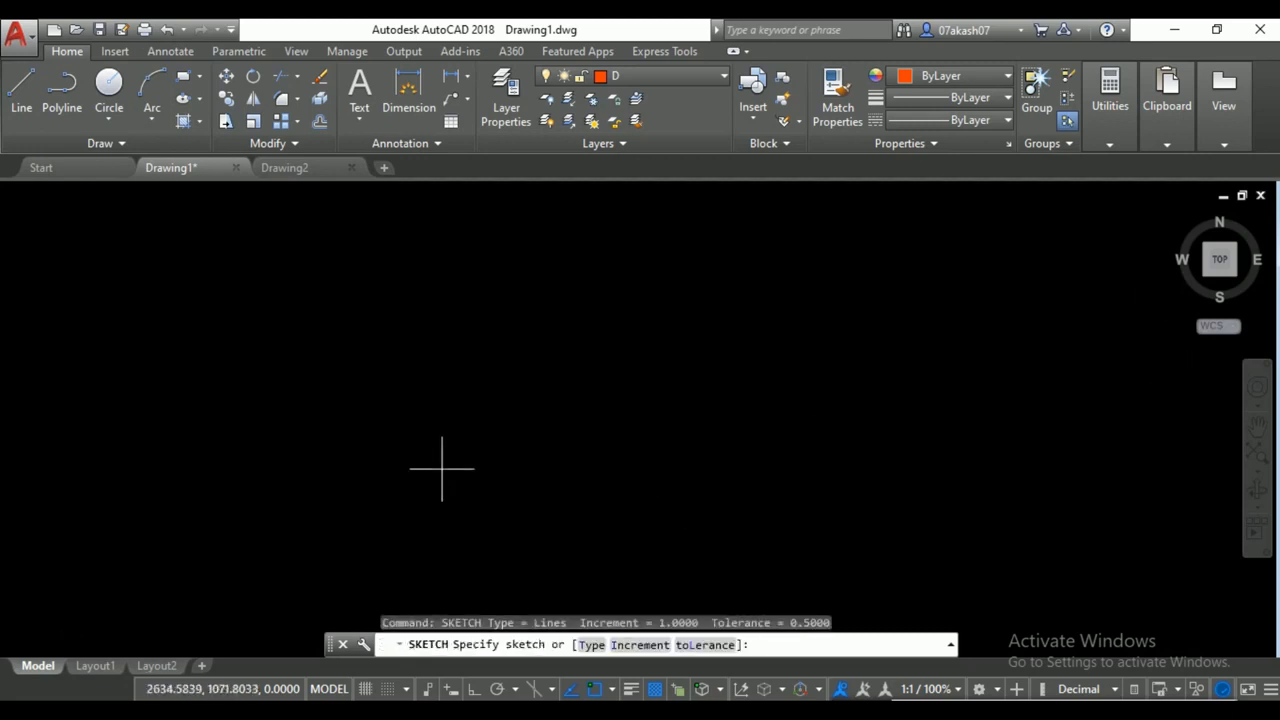
left_click(386, 316)
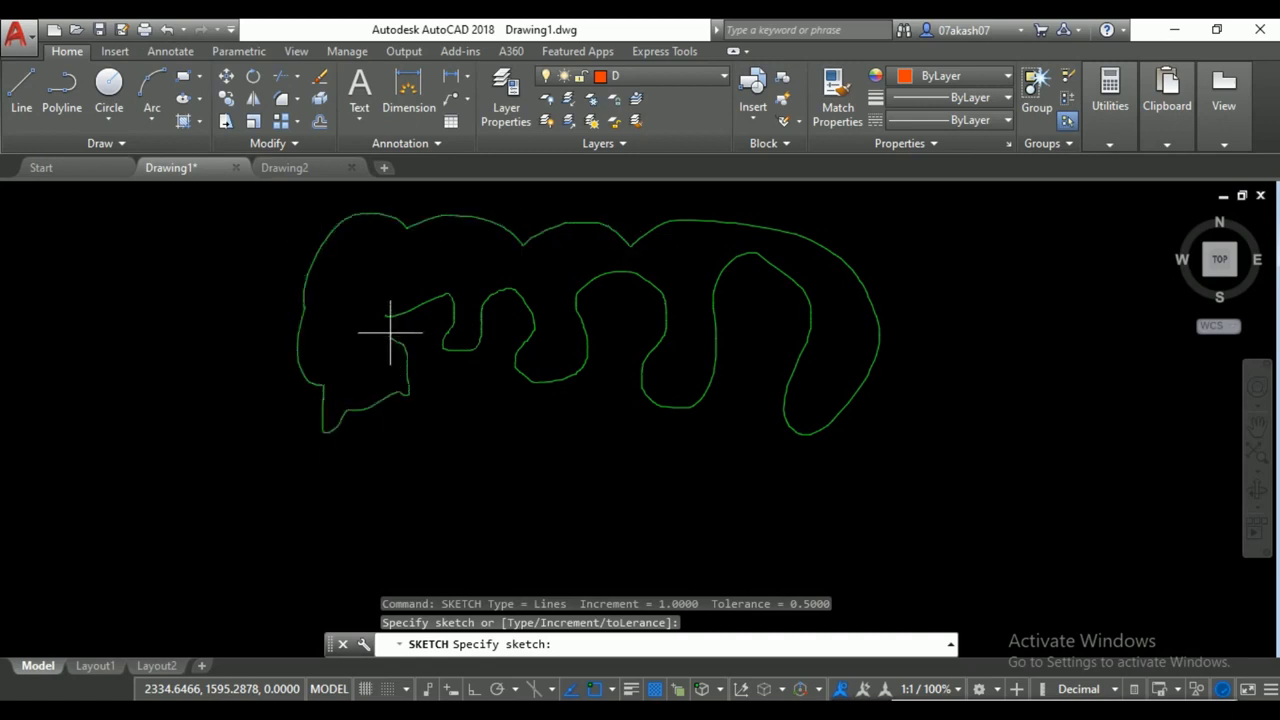
key("Return")
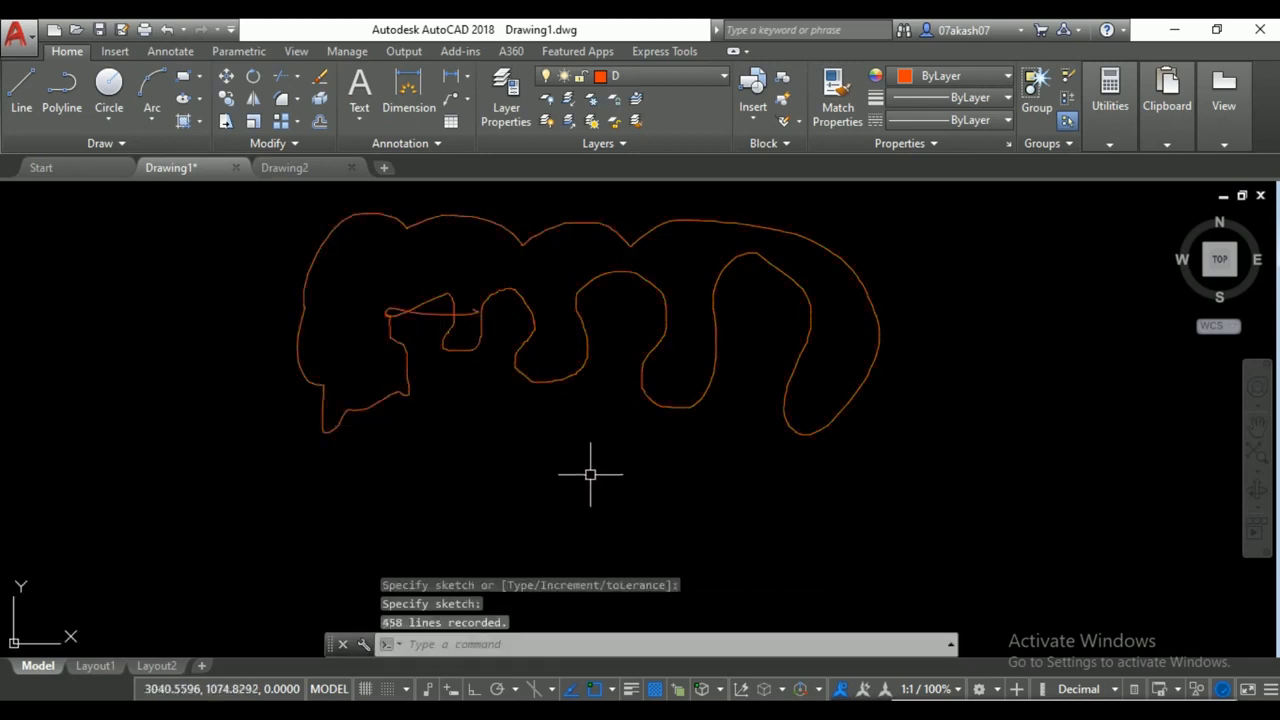
Try to sketch a second freehand, cloud-like outline to the right of the first one with SKETCH.
middle_click_drag(917, 479, 714, 500)
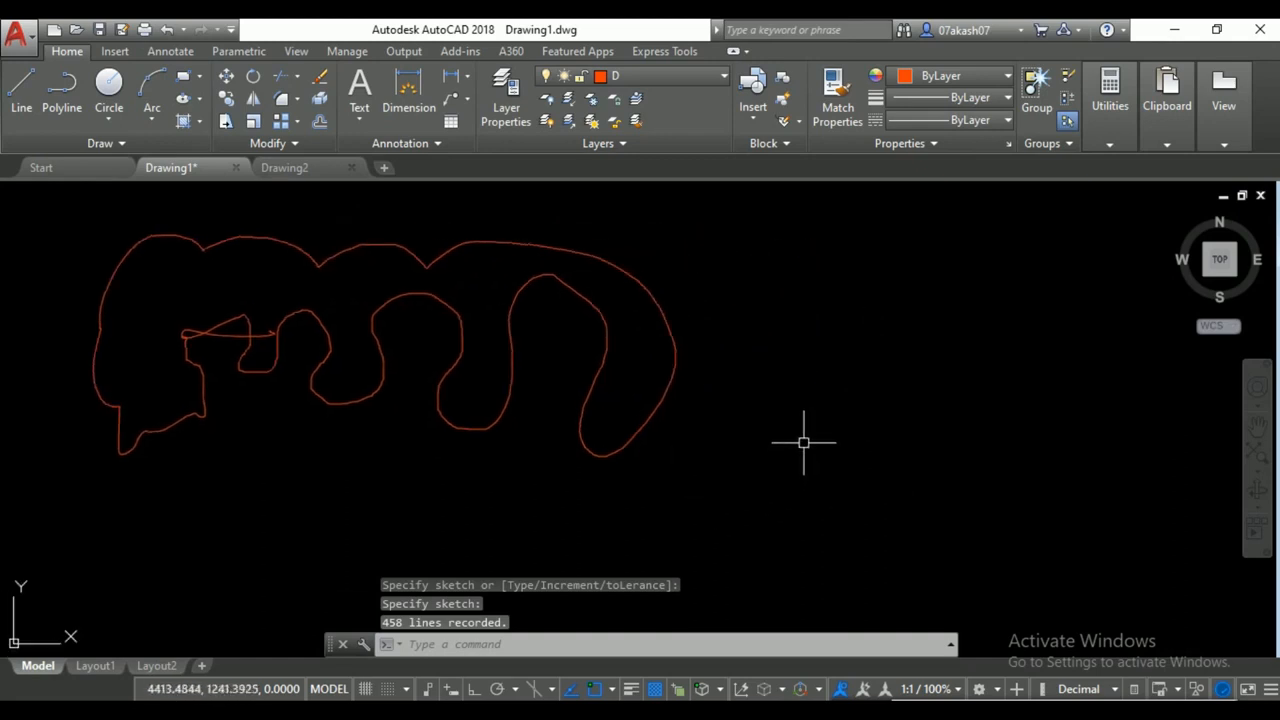
middle_click_drag(820, 486, 740, 487)
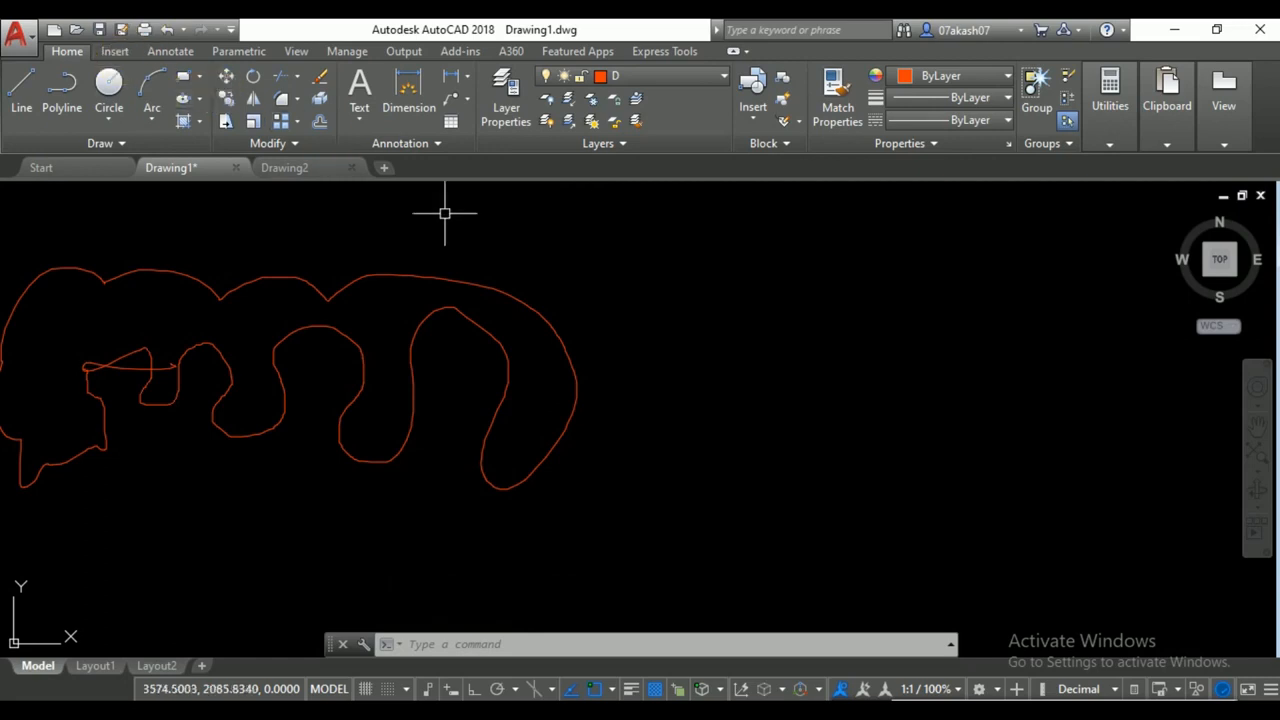
type("sketch")
key("Return")
left_click(701, 477)
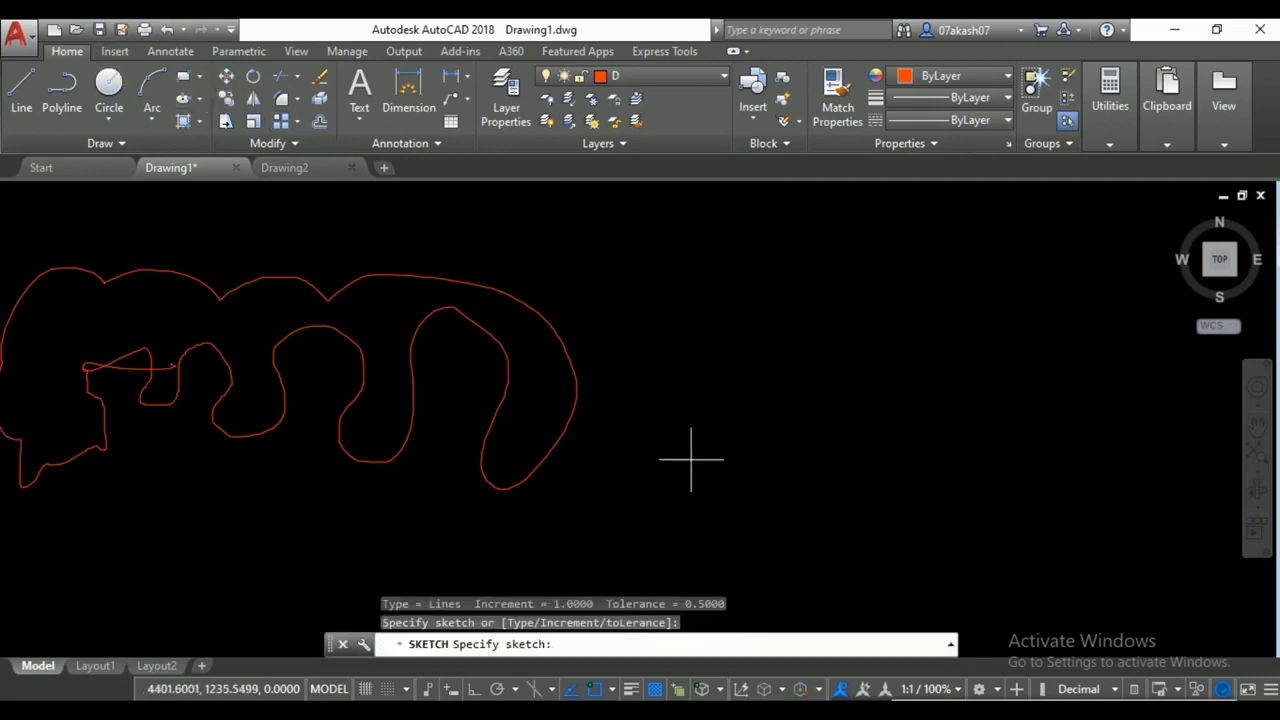
mouse_move(736, 400)
left_mouse_down()
mouse_move(1074, 386)
mouse_move(1015, 470)
mouse_move(763, 508)
mouse_move(681, 506)
mouse_move(671, 486)
left_mouse_up()
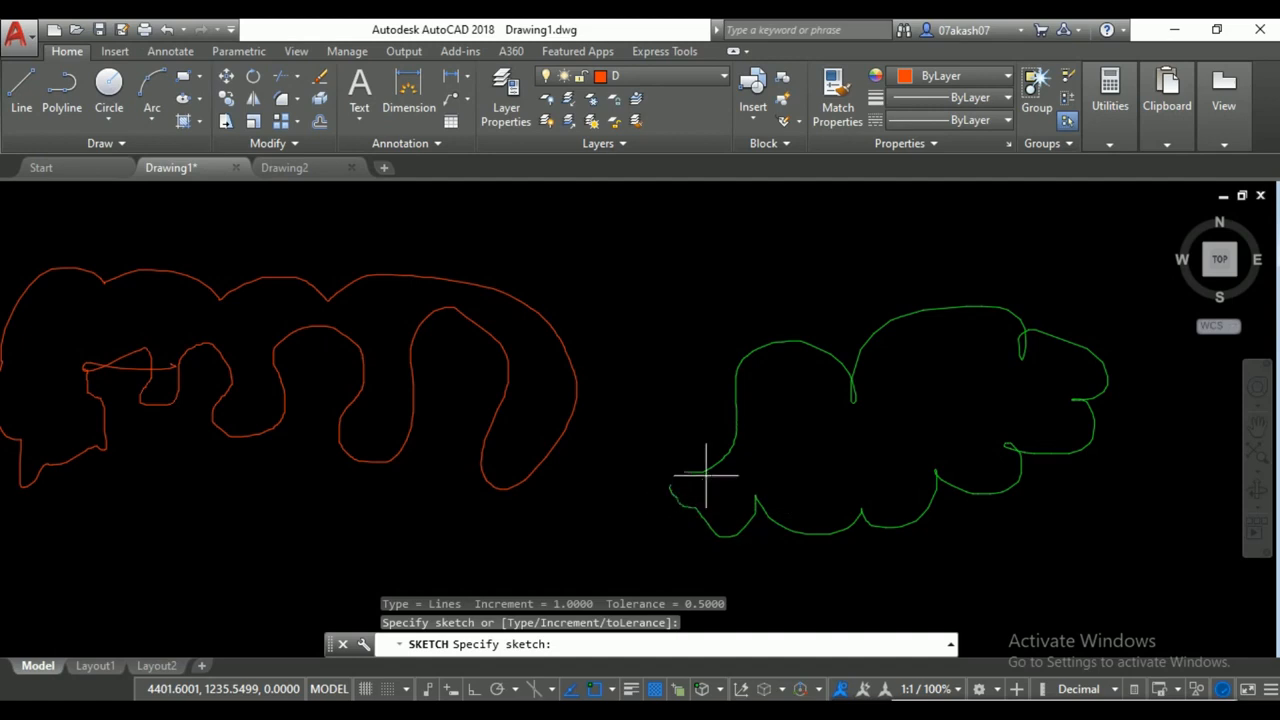
middle_click_drag(952, 504, 836, 508)
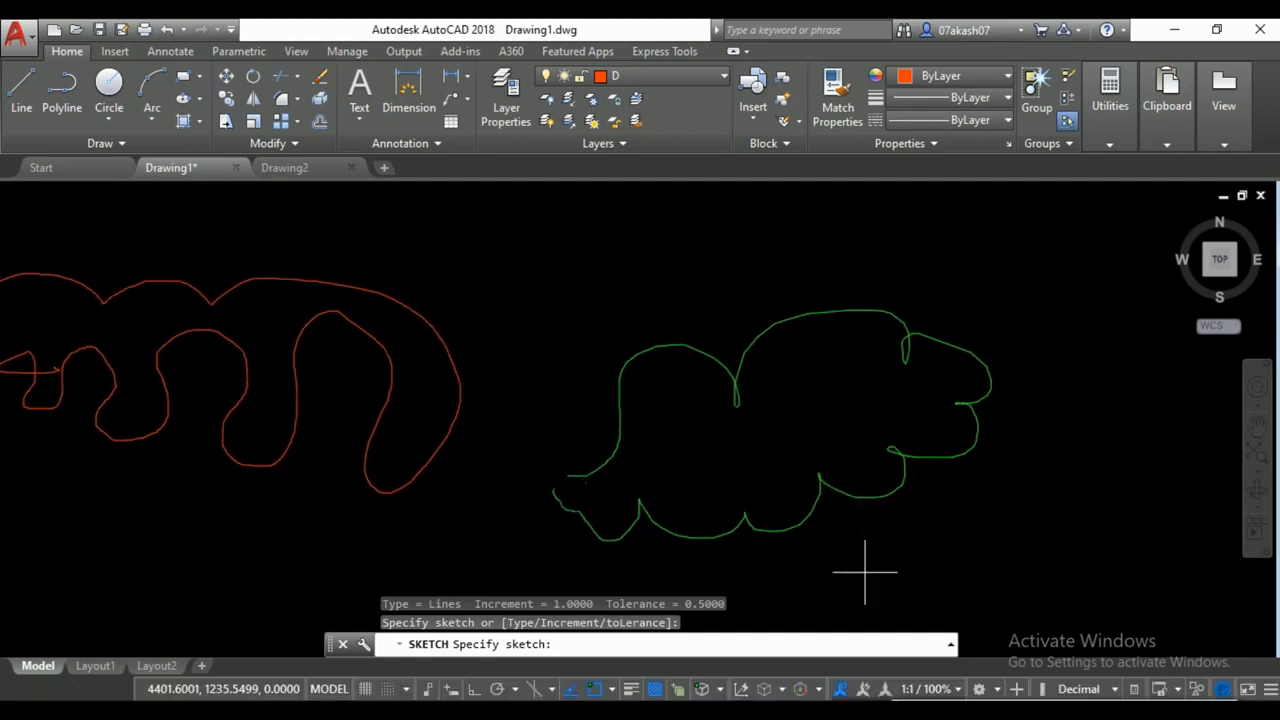
key("Escape")
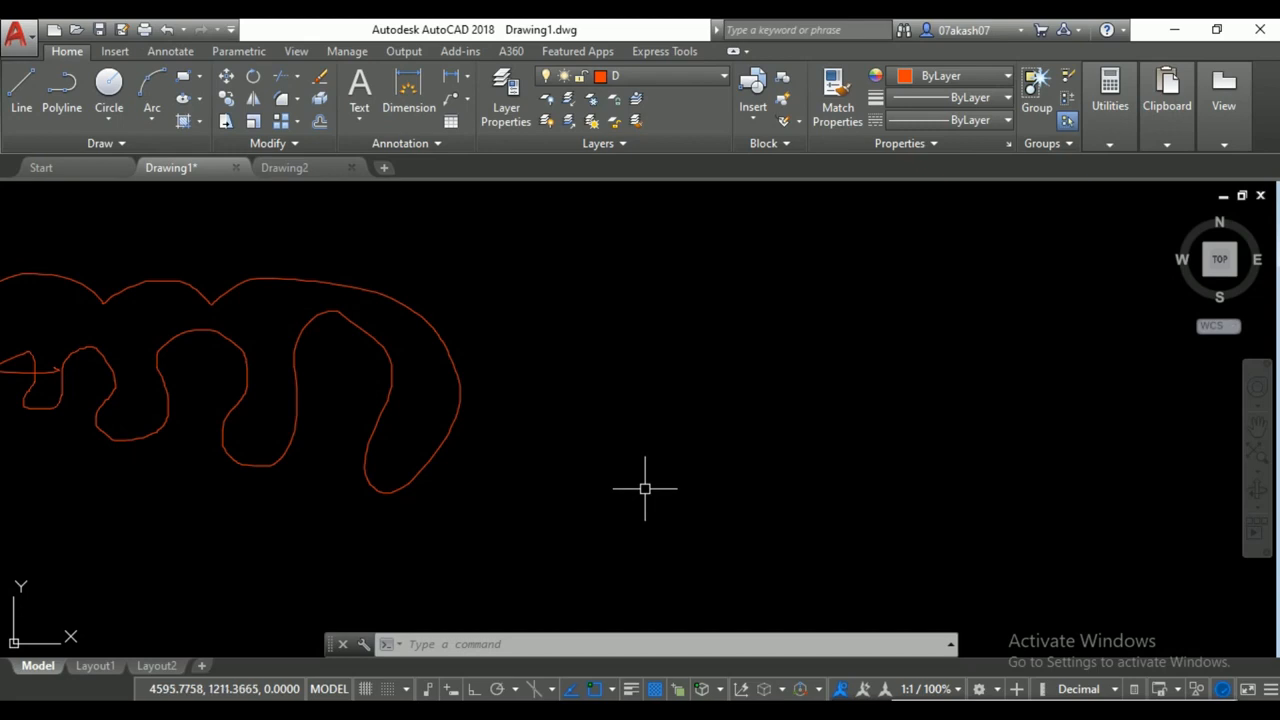
Select the whole freehand wavy outline and erase it.
scroll(575, 450, "down", 2)
middle_click_drag(555, 431, 655, 480)
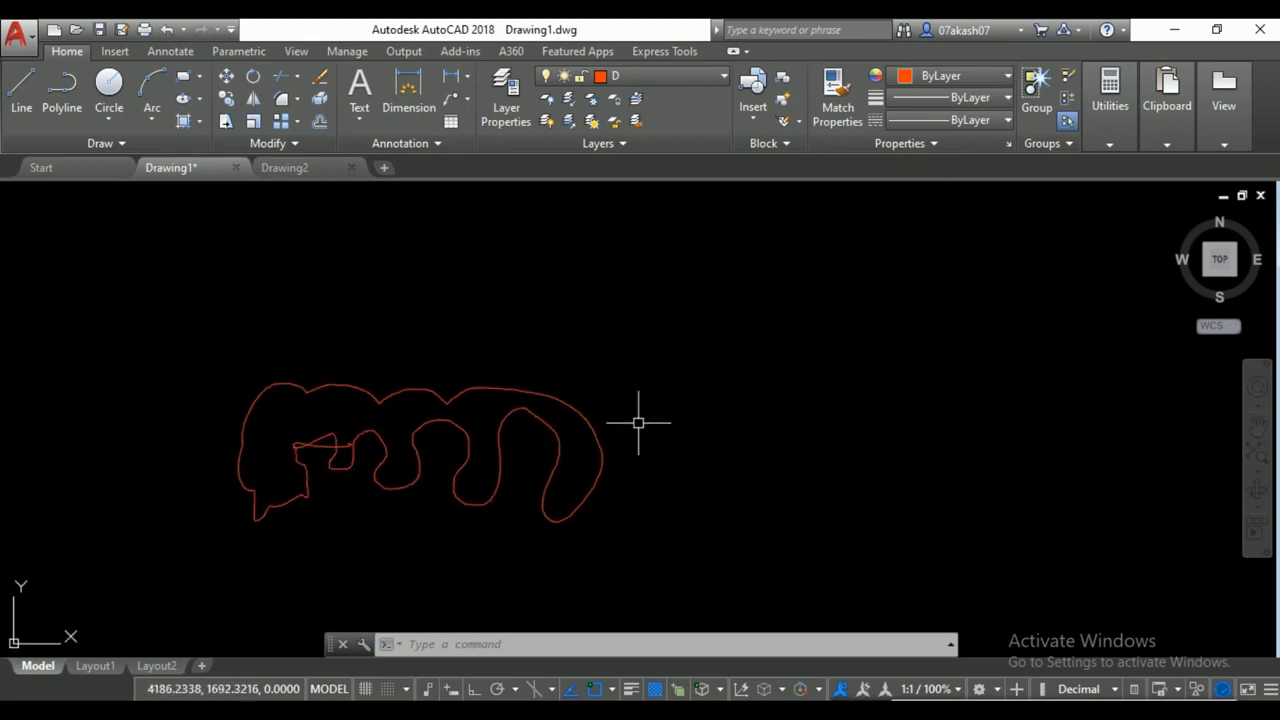
left_click(641, 381)
left_click(214, 543)
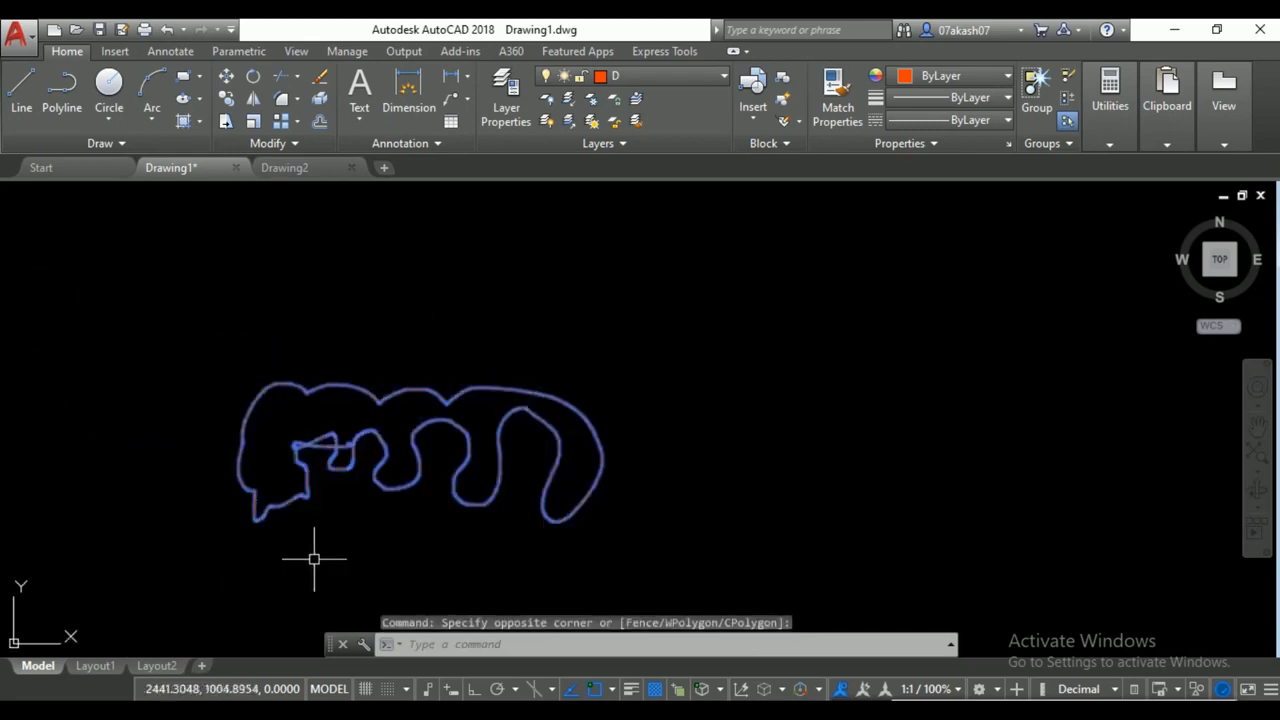
key("Delete")
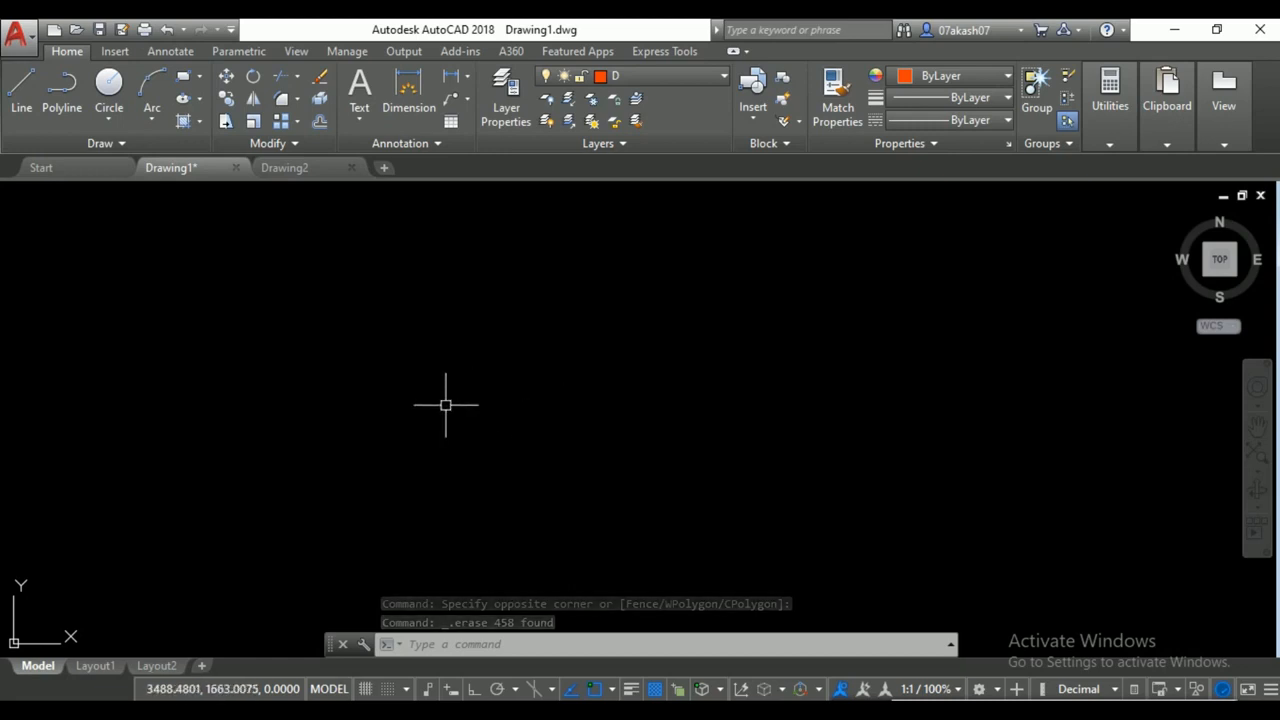
Create a multiline text object reading NCB in the empty drawing area.
type("t")
key("Return")
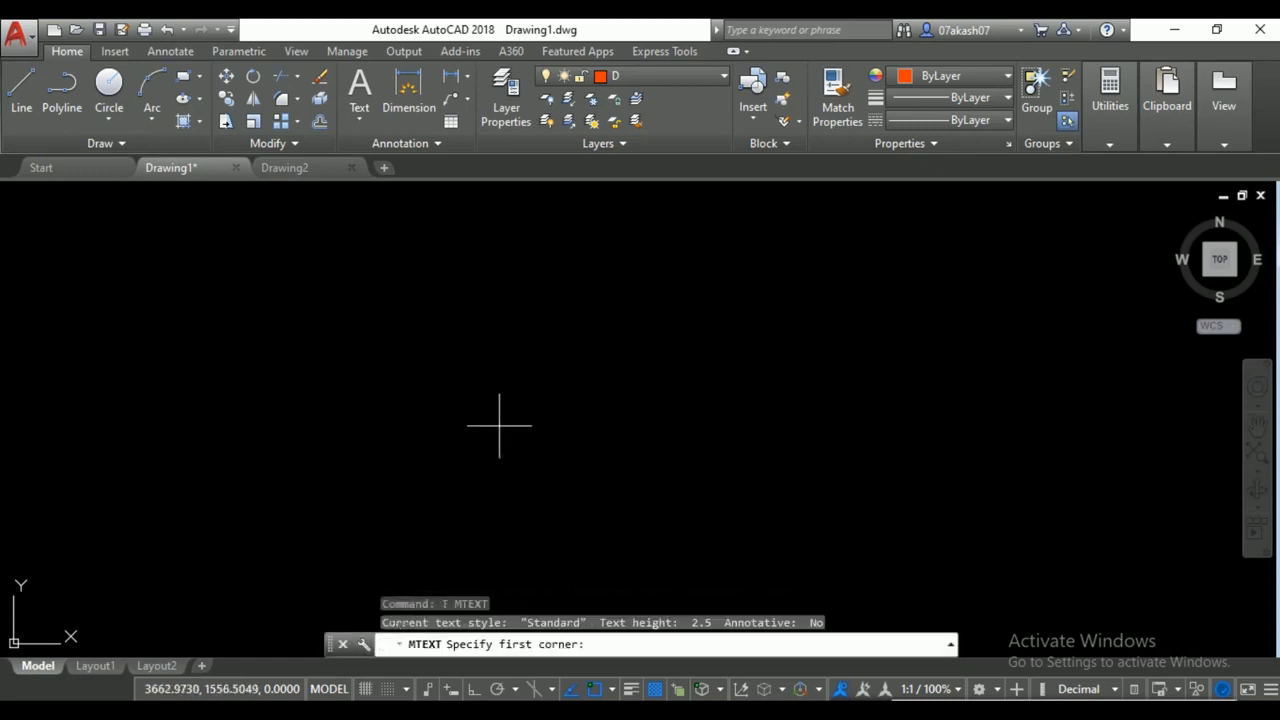
left_click(481, 381)
scroll(505, 400, "up", 5)
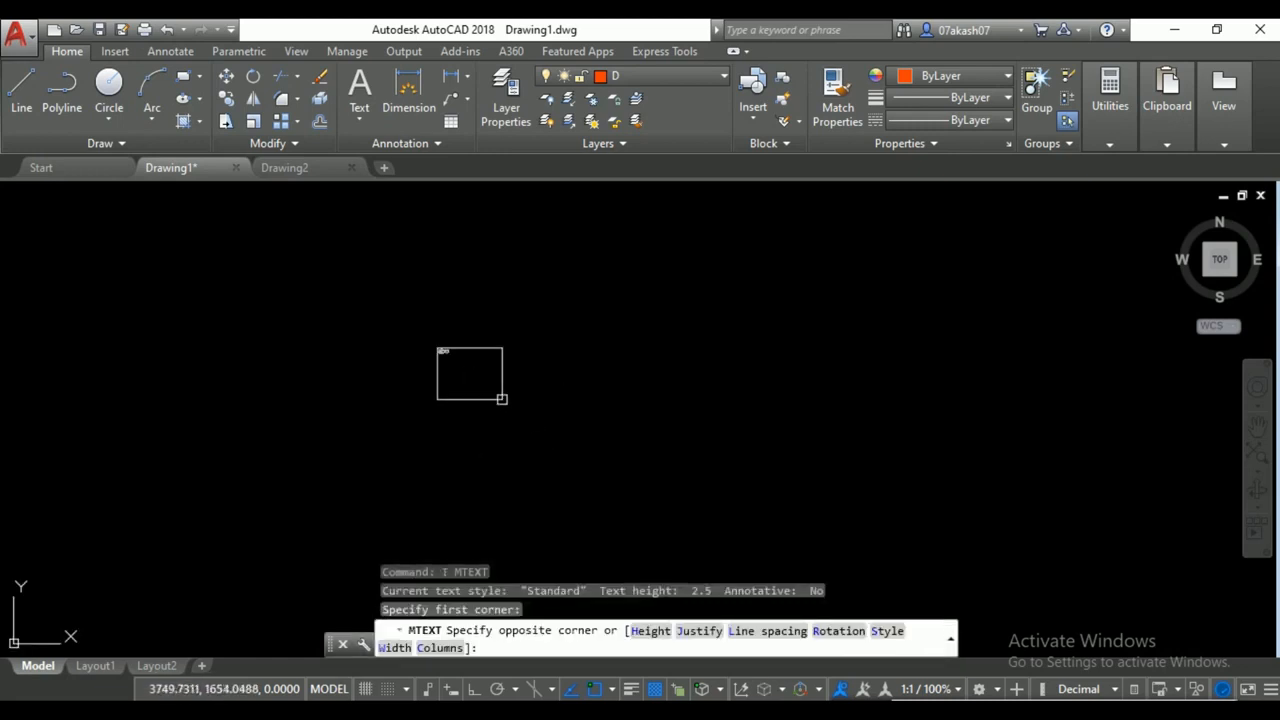
left_click(560, 433)
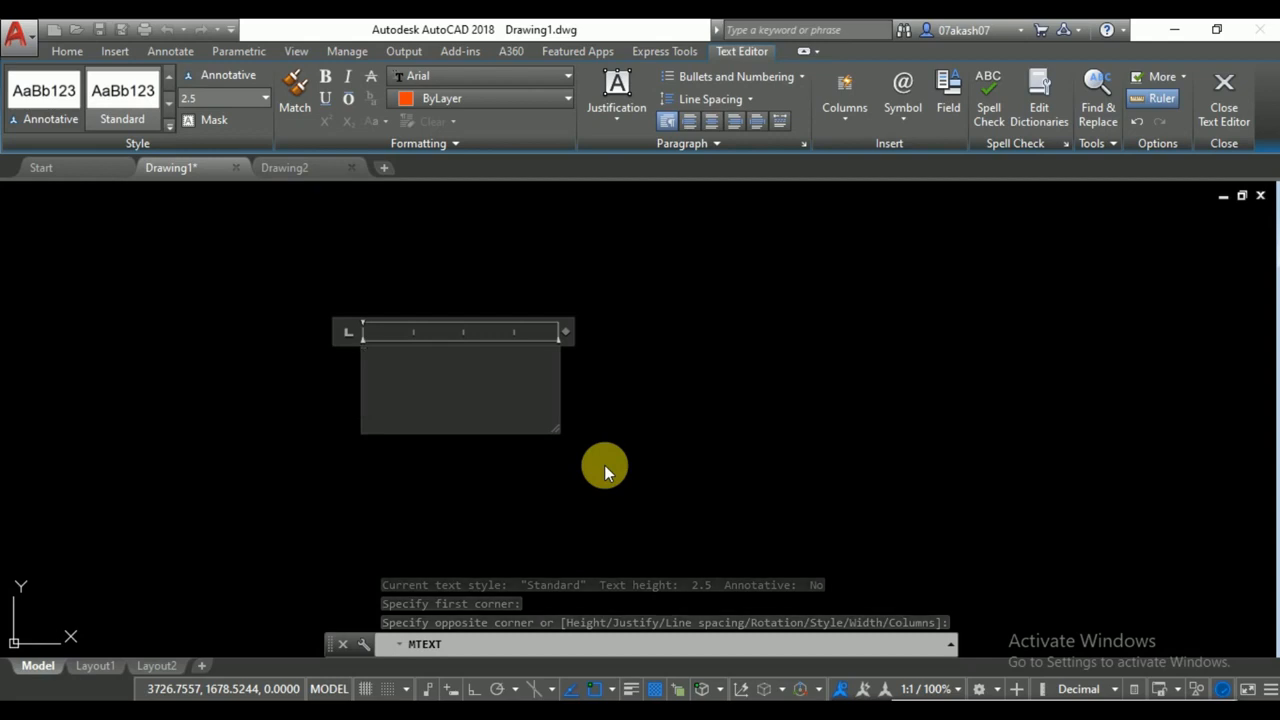
type("N")
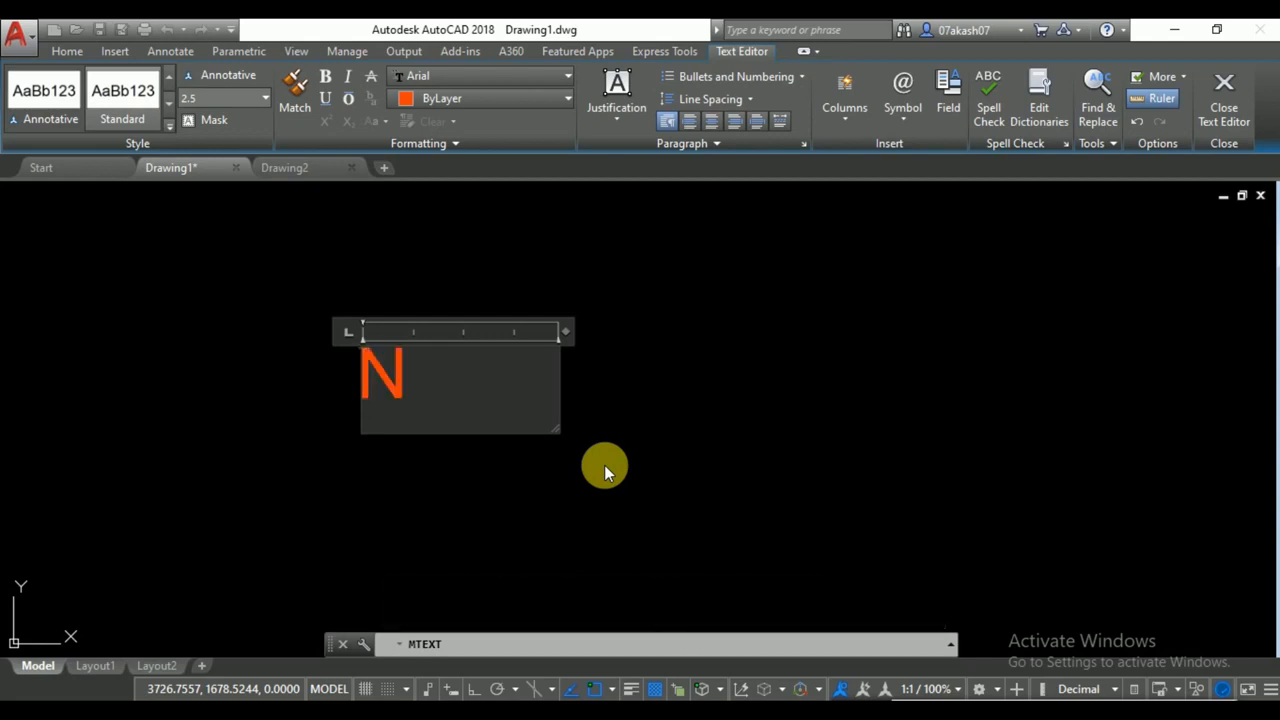
type("CB")
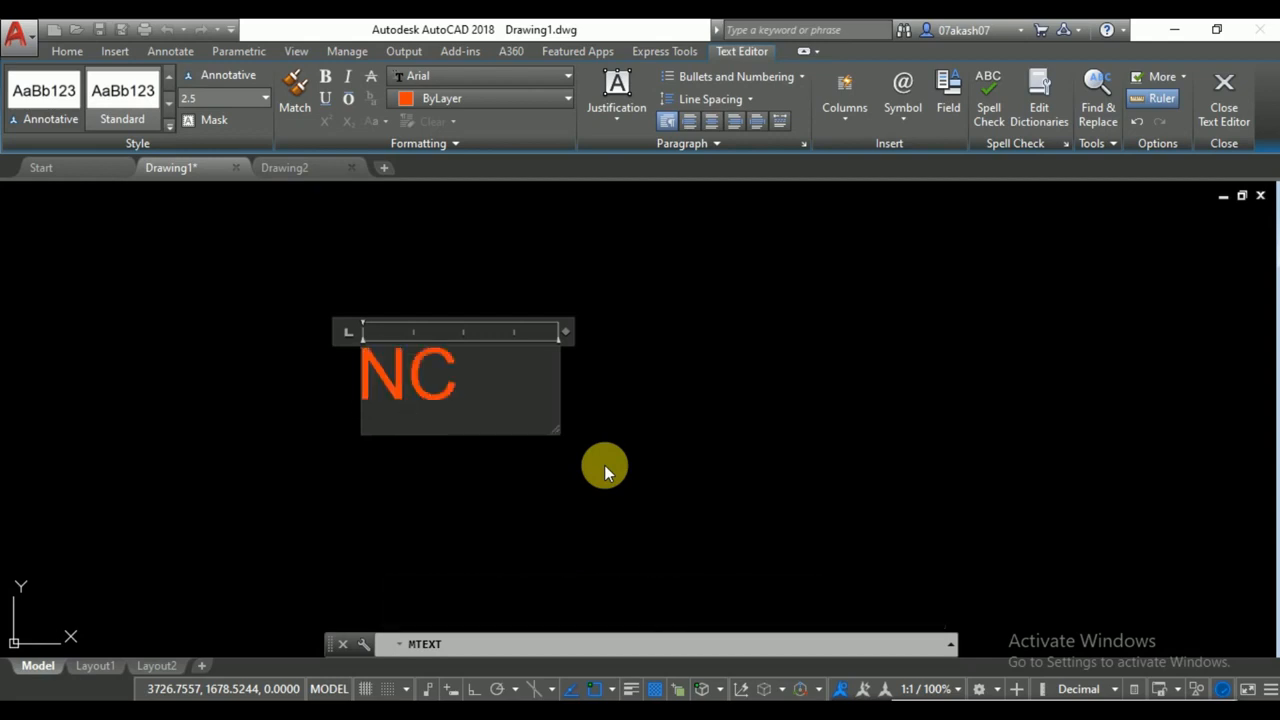
left_click(604, 465)
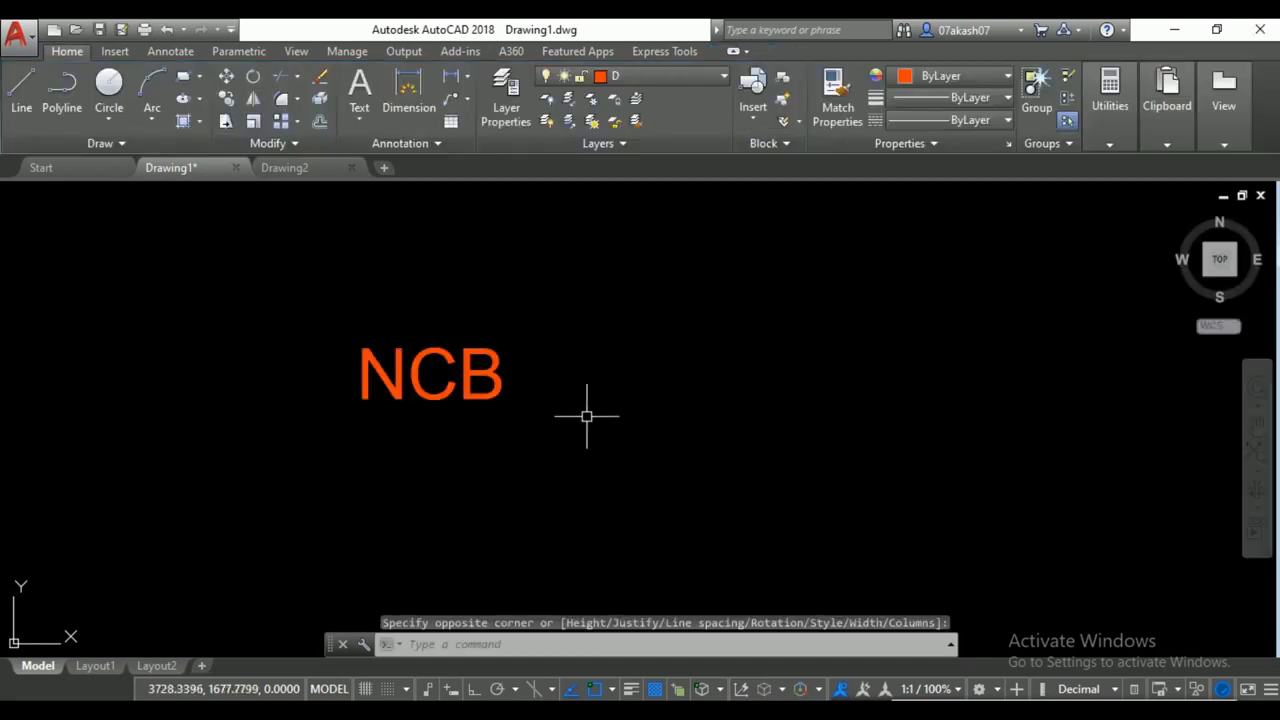
Explode the NCB text into outline polylines with the TXTEXP command.
scroll(451, 391, "up", 3)
scroll(548, 440, "down", 4)
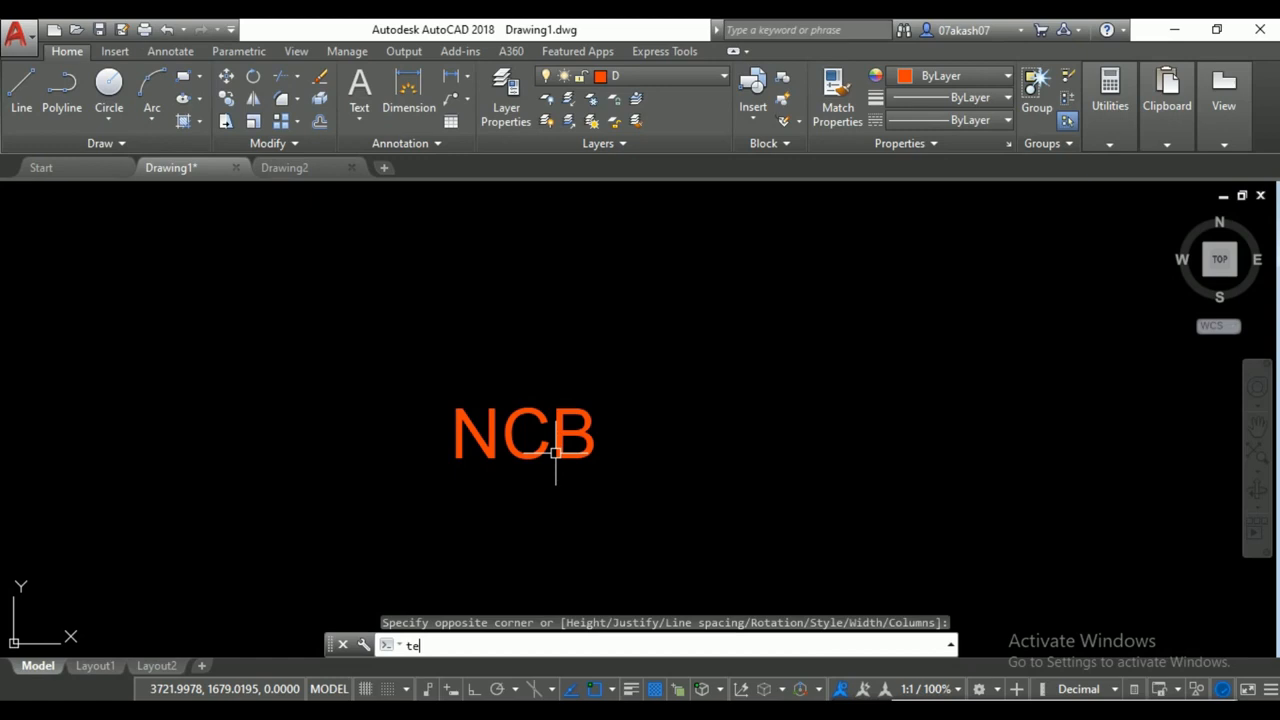
key("Return")
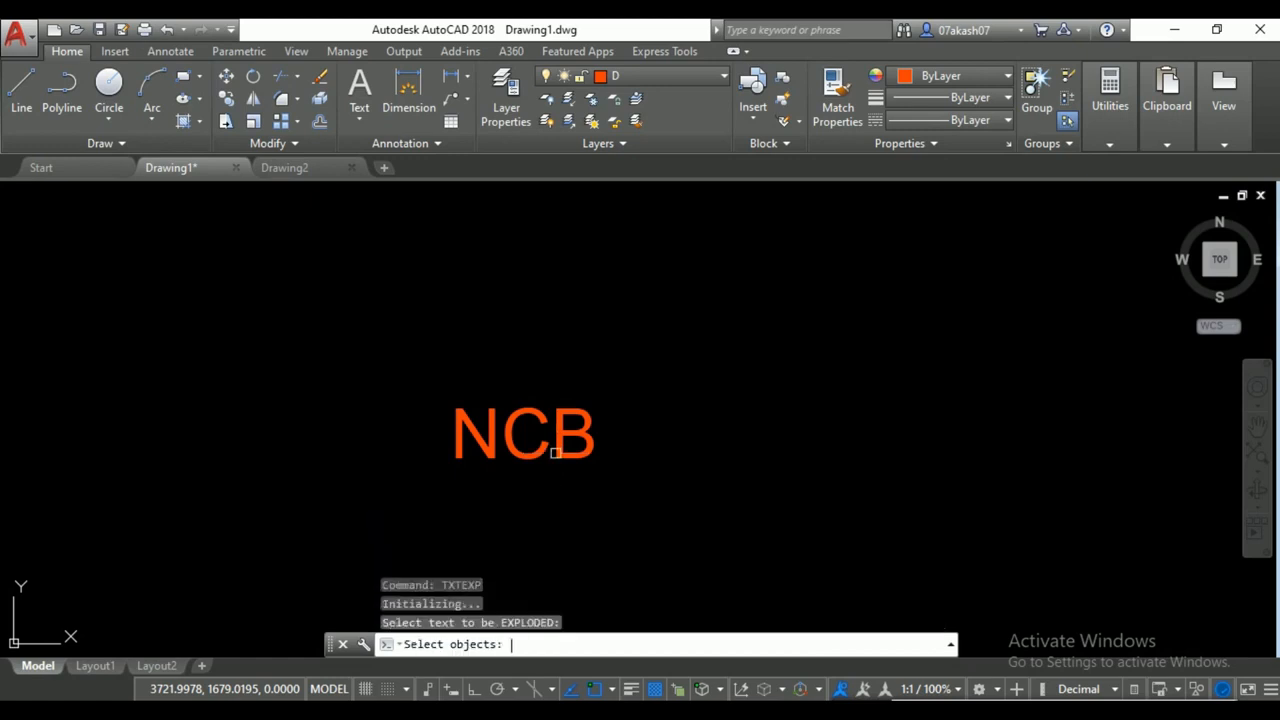
left_click(556, 452)
key("Return")
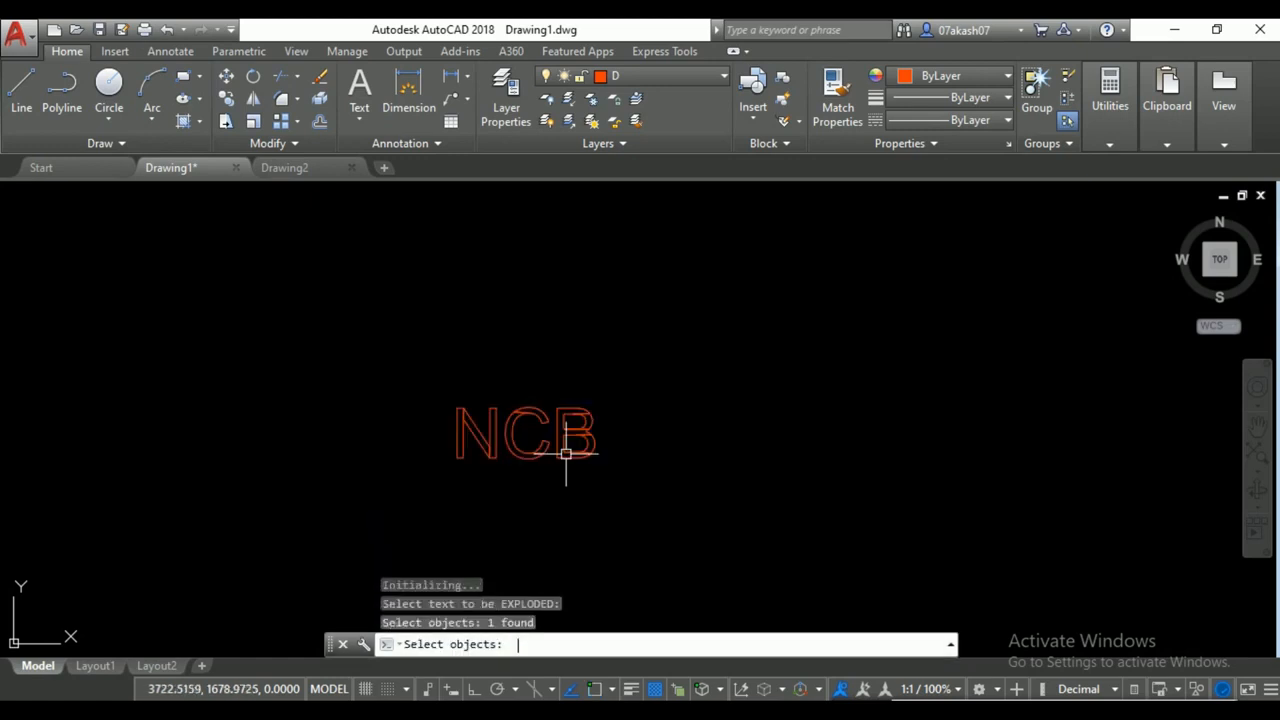
scroll(541, 447, "up", 4)
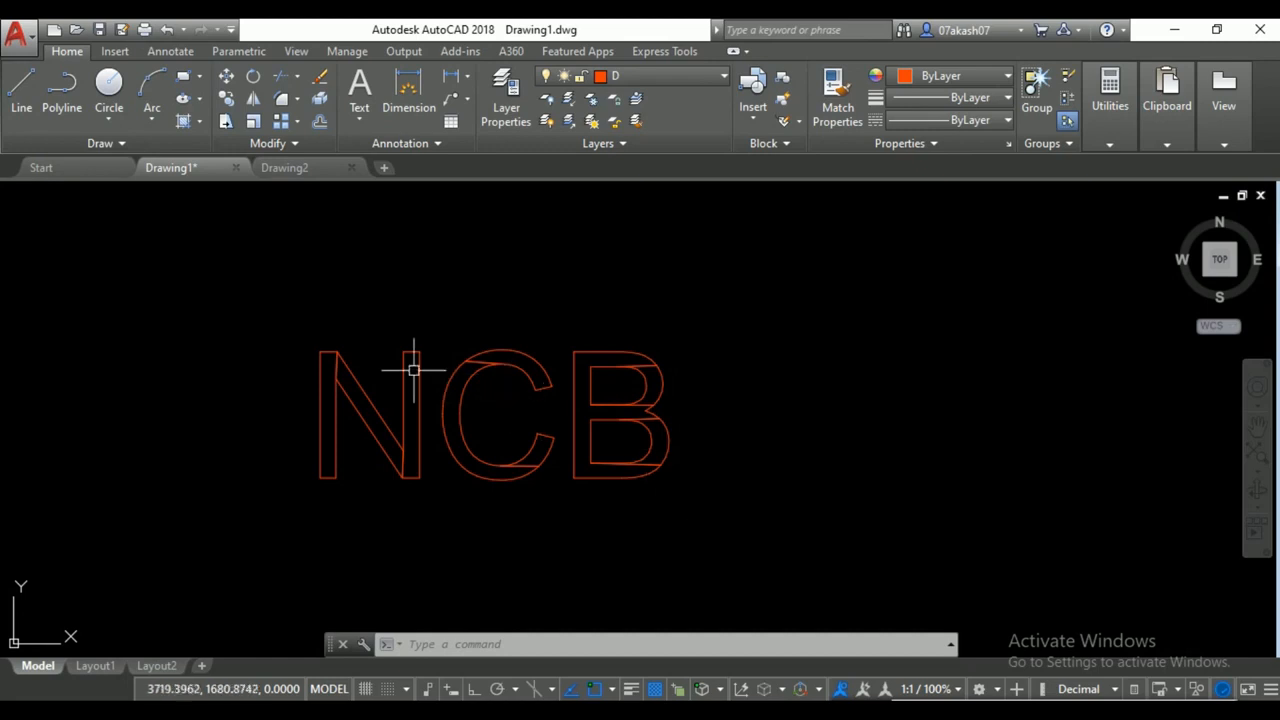
scroll(347, 382, "up", 2)
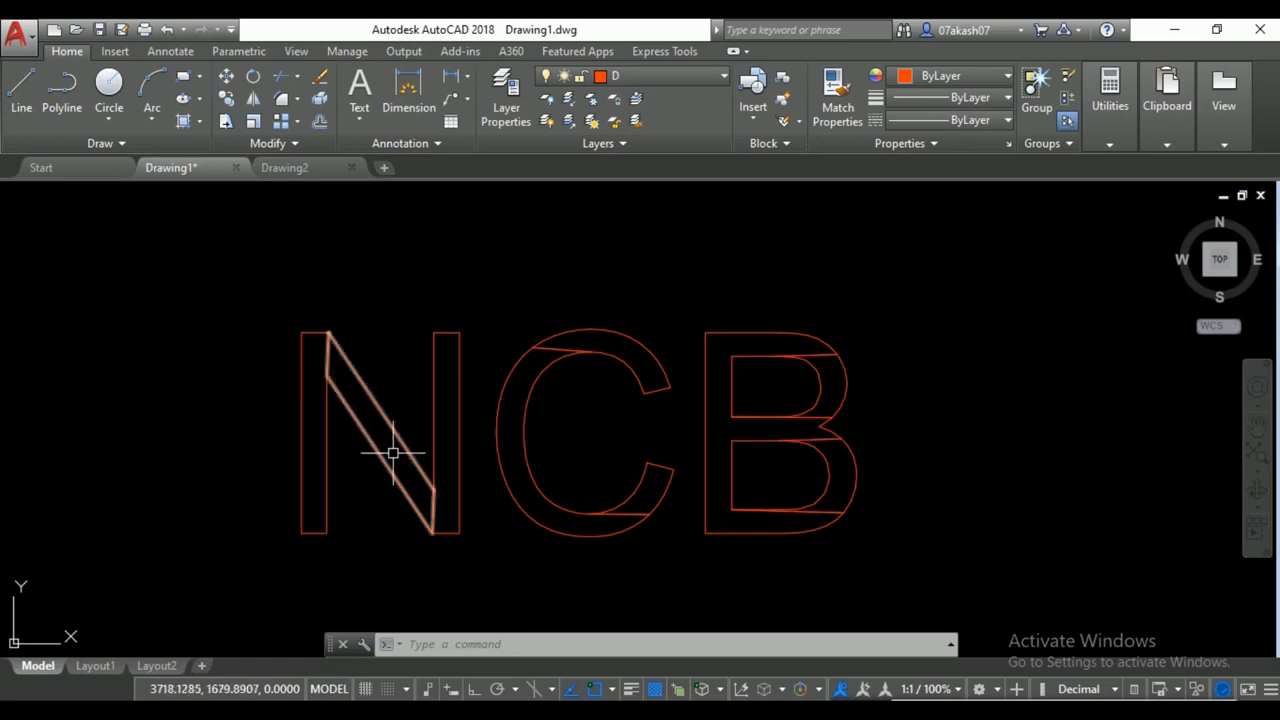
Trim away the stray lines crossing the letter C, using all objects as cutting edges.
type("tr")
key("Return")
key("Return")
left_click(550, 354)
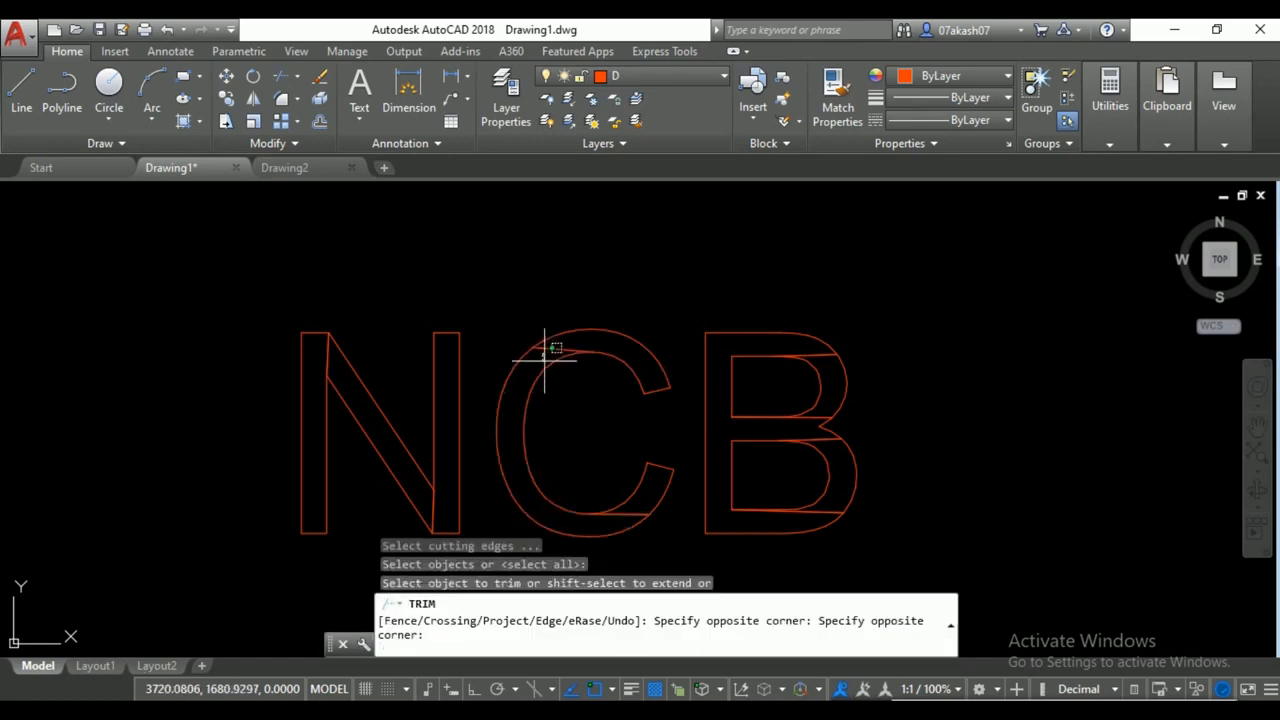
left_click(553, 350)
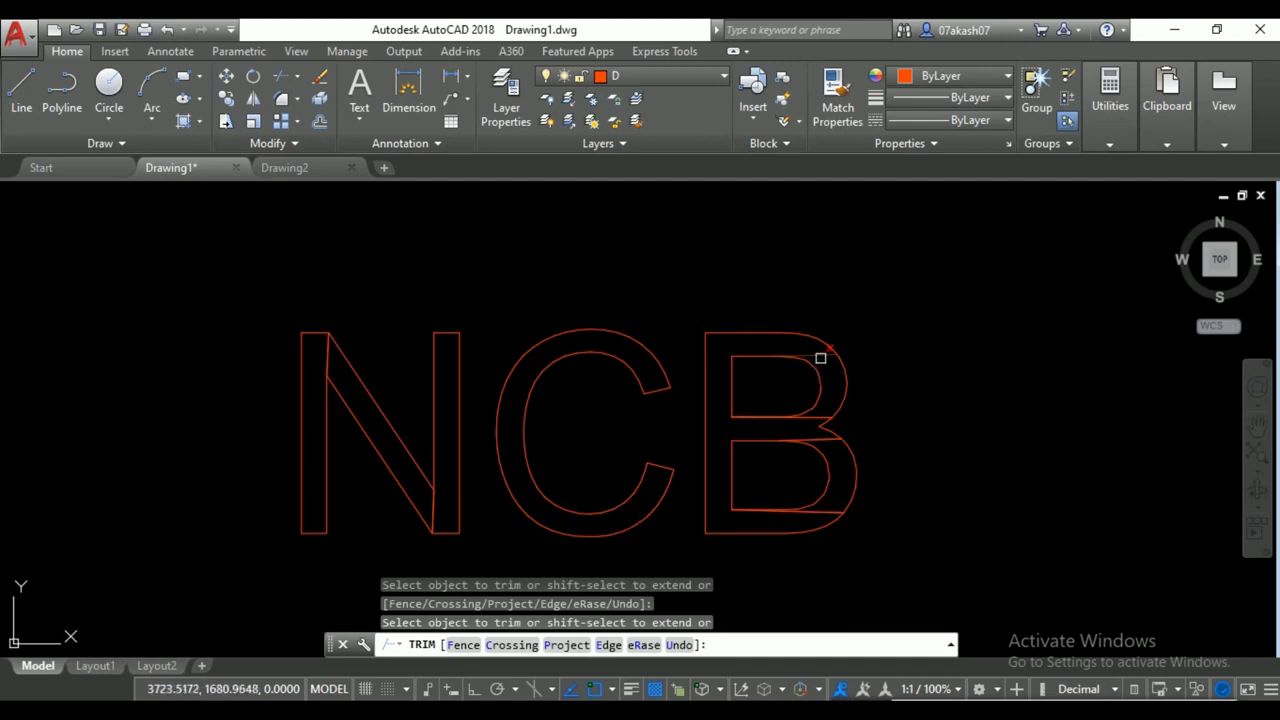
Trim away the stray lines between the inner and outer contours of the letter B and end the trimming.
left_click(831, 361)
left_click(827, 361)
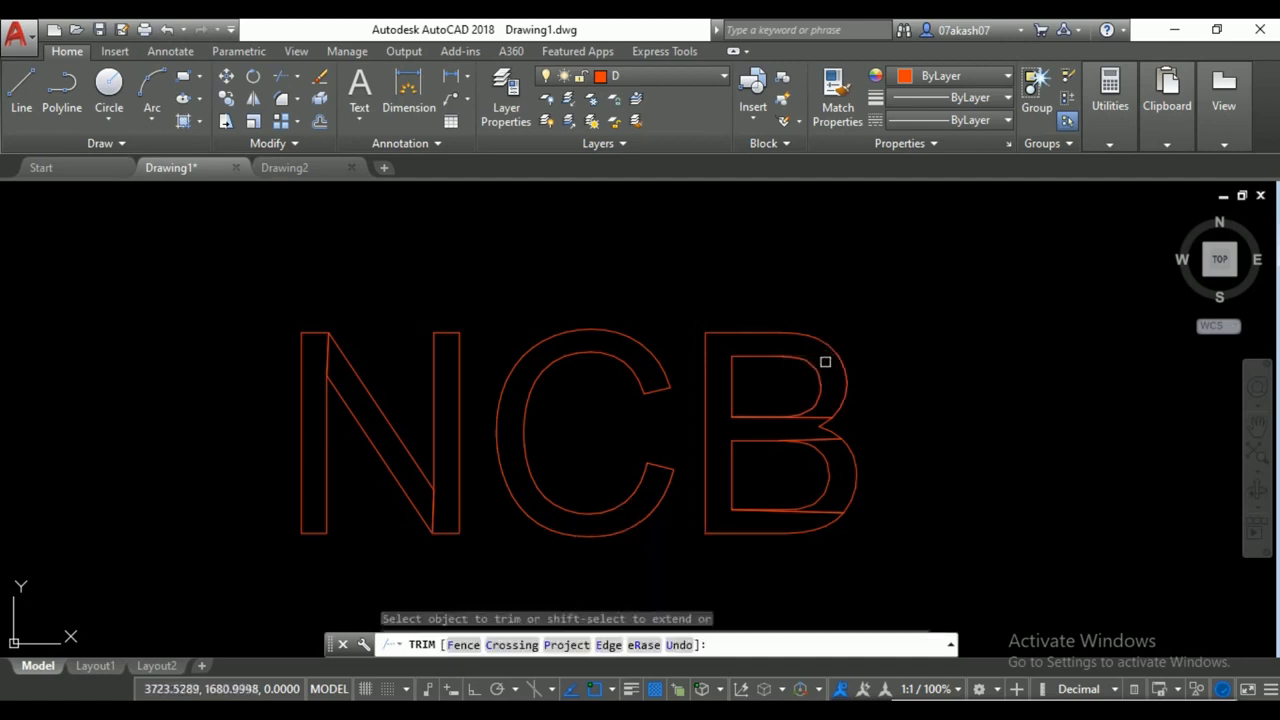
left_click(827, 437)
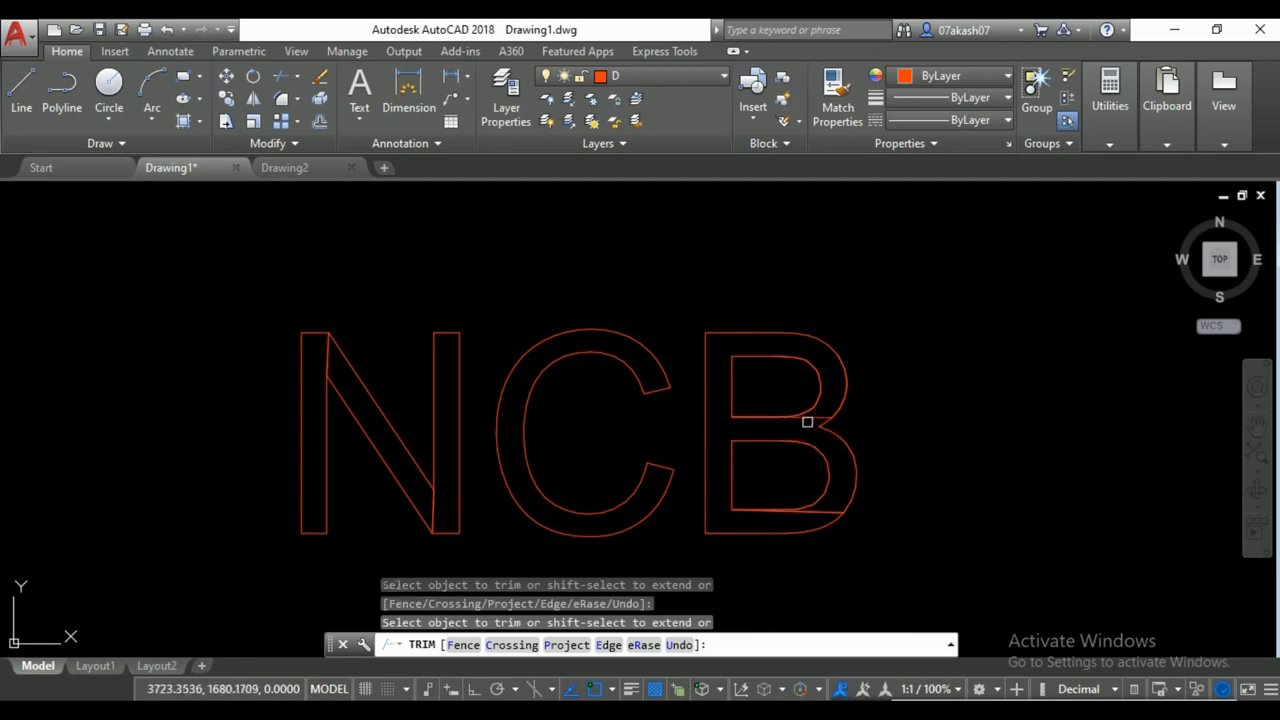
left_click(814, 512)
left_click(820, 518)
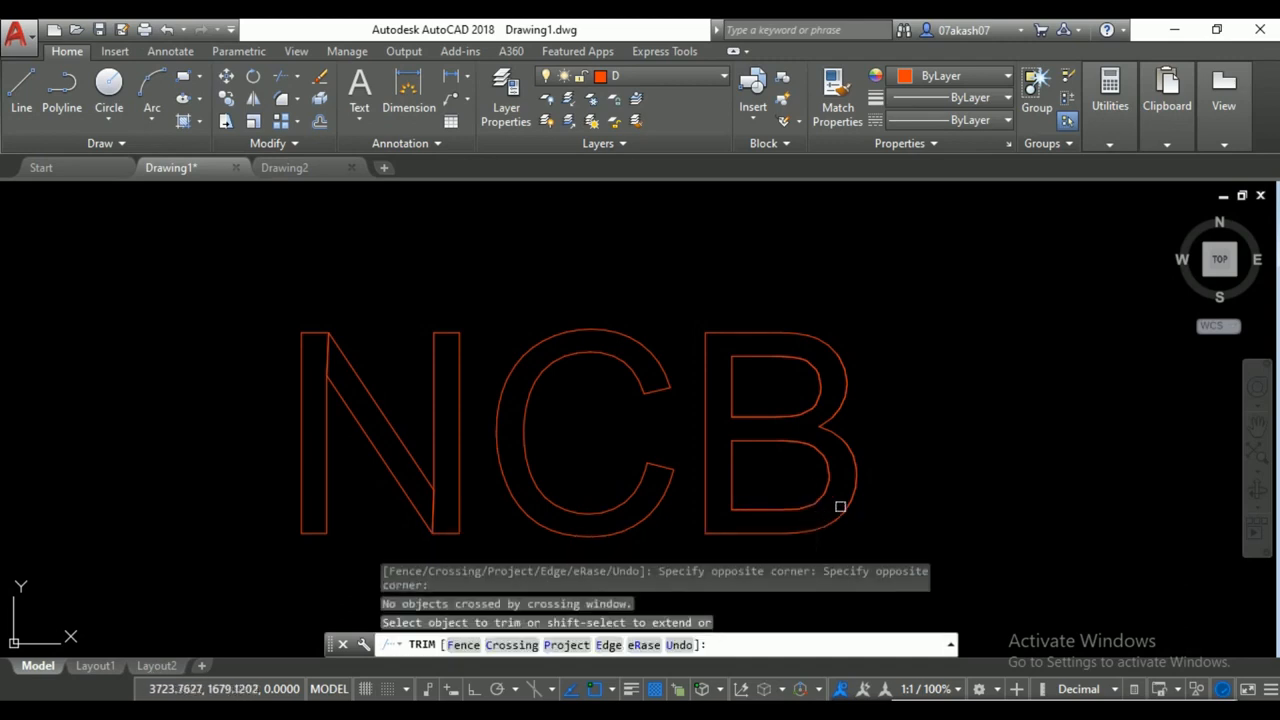
key("Return")
Select all outline segments of the letter B and run the Join command on them.
left_click(894, 330)
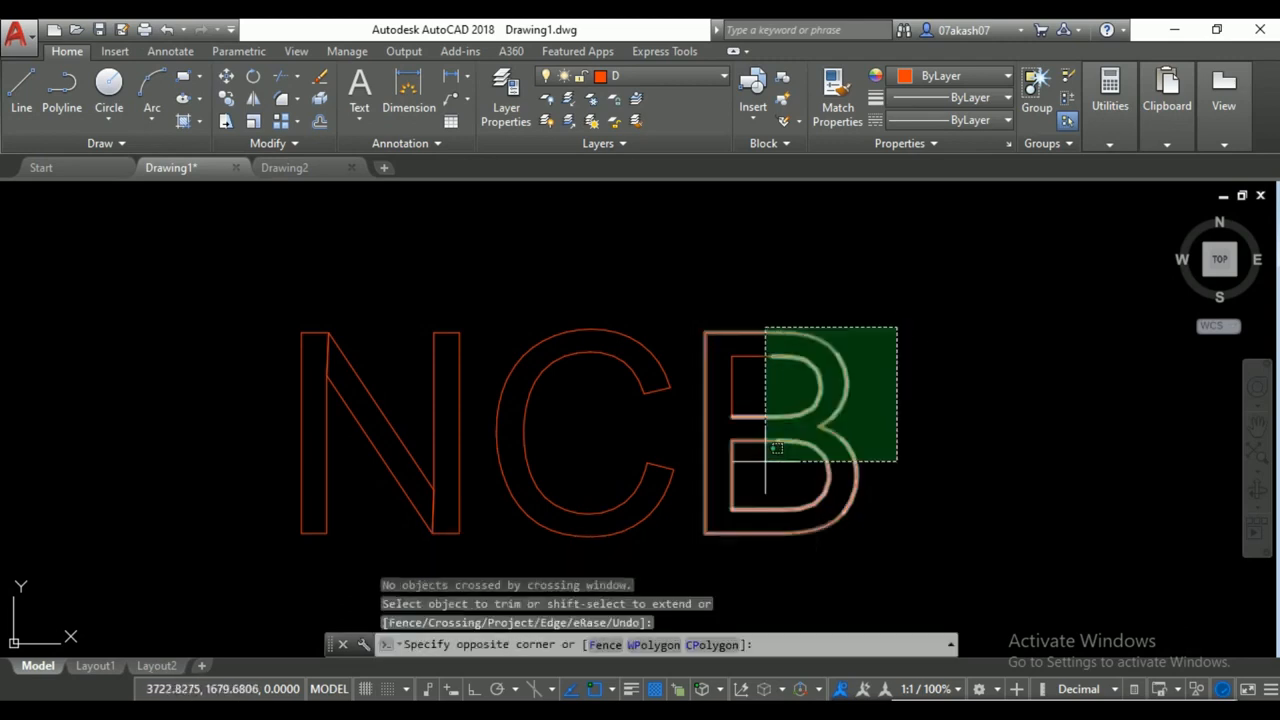
left_click(690, 565)
type("j")
key("Return")
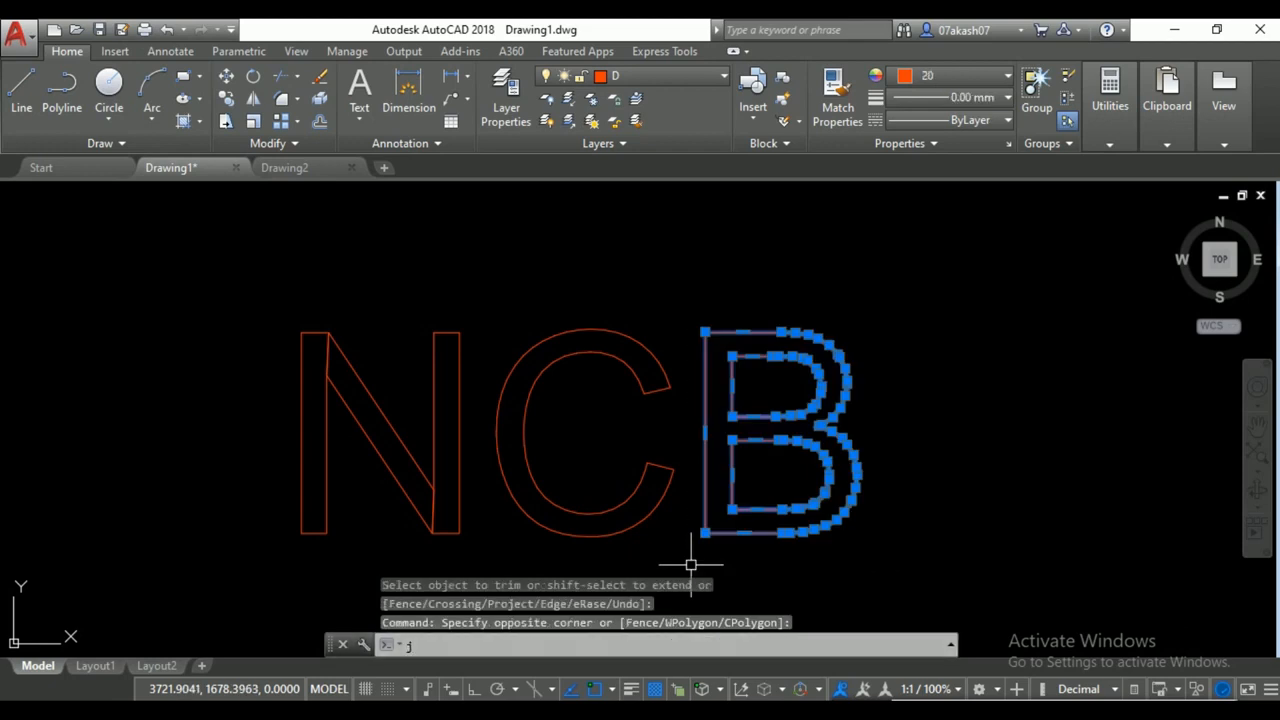
Try to join the two outer contour pieces meeting at the waist of the letter B.
left_click(843, 432)
left_click(842, 428)
key("Return")
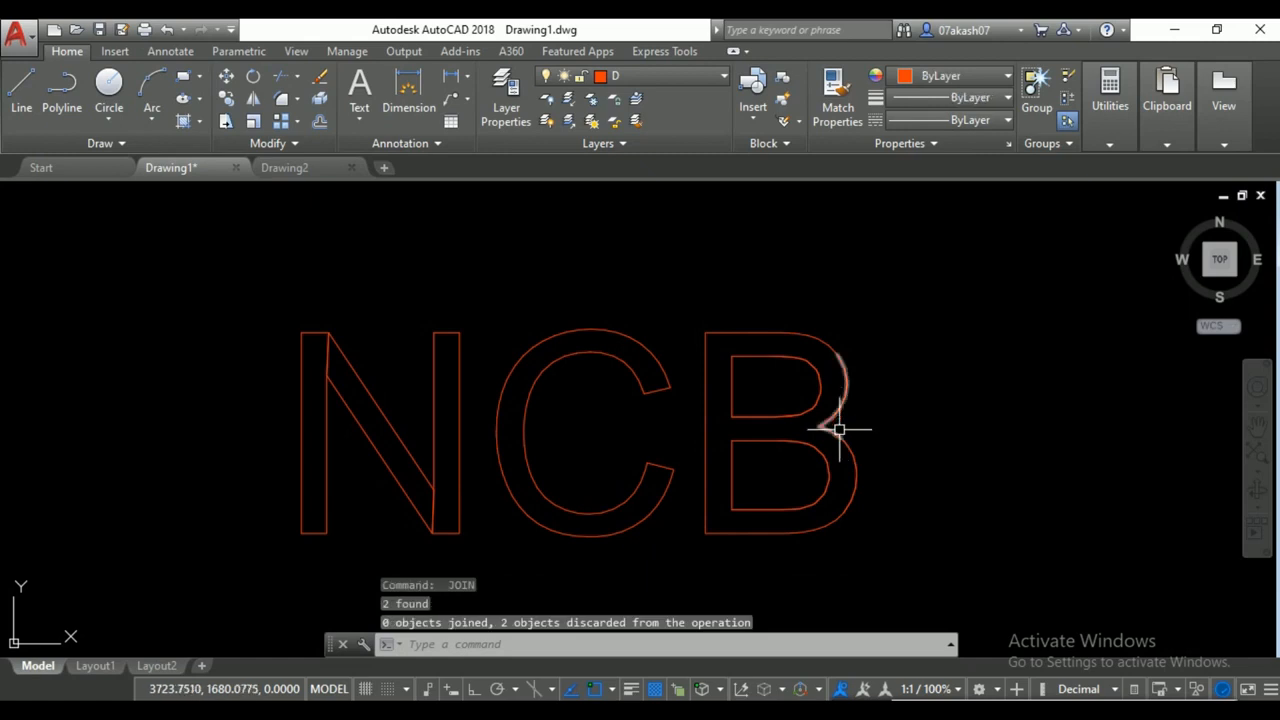
left_click(832, 430)
key("Return")
scroll(835, 456, "down", 4)
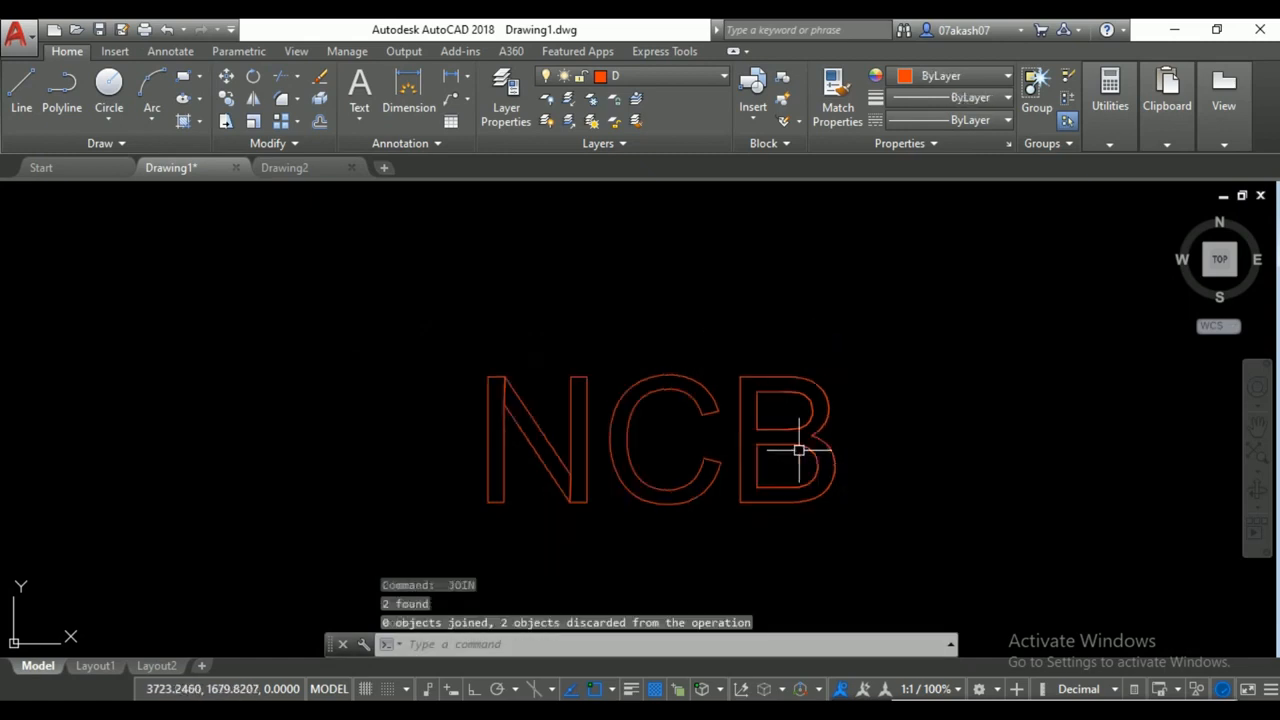
key("Escape")
key("Escape")
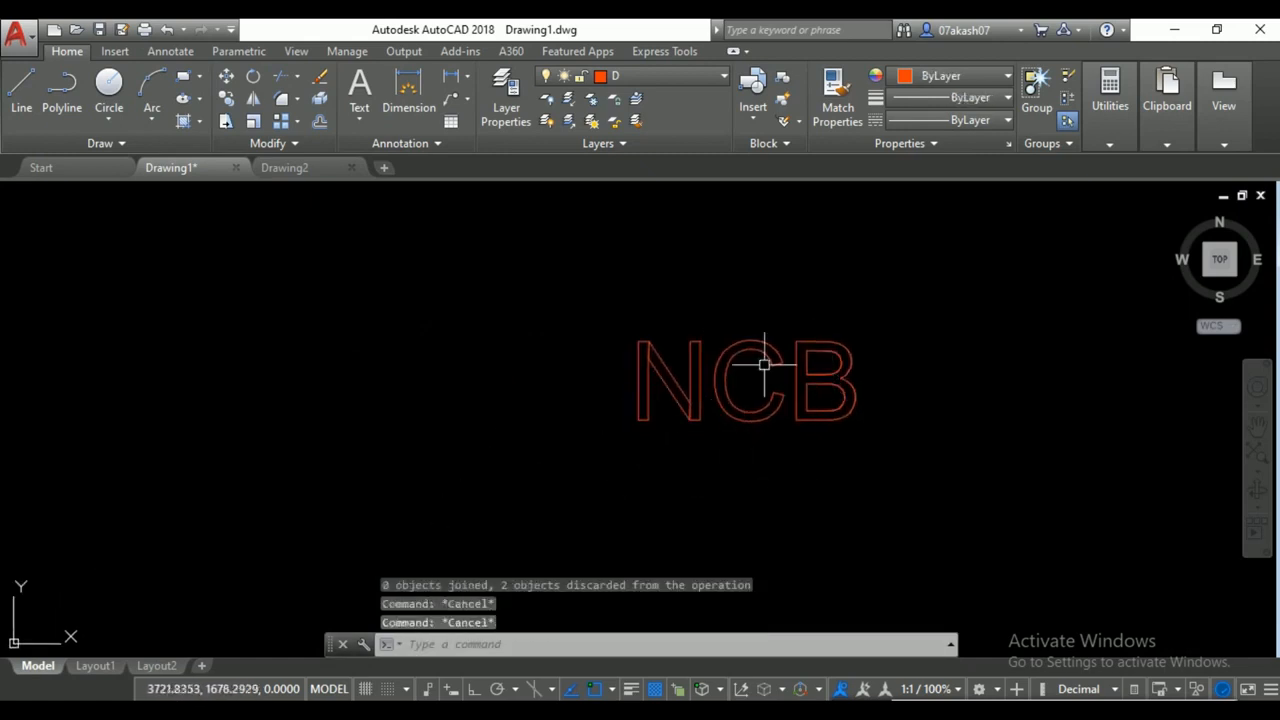
Switch to the 3D Modeling workspace and set the view to SW Isometric.
left_click(979, 688)
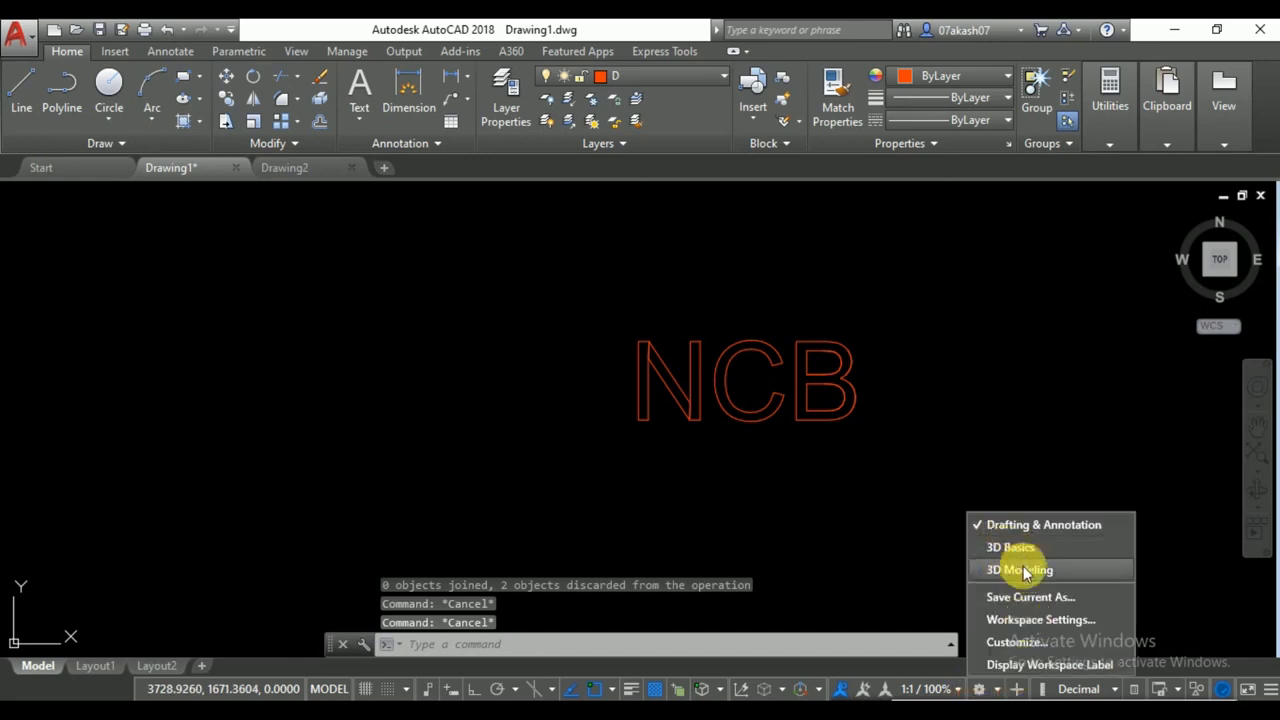
left_click(1017, 570)
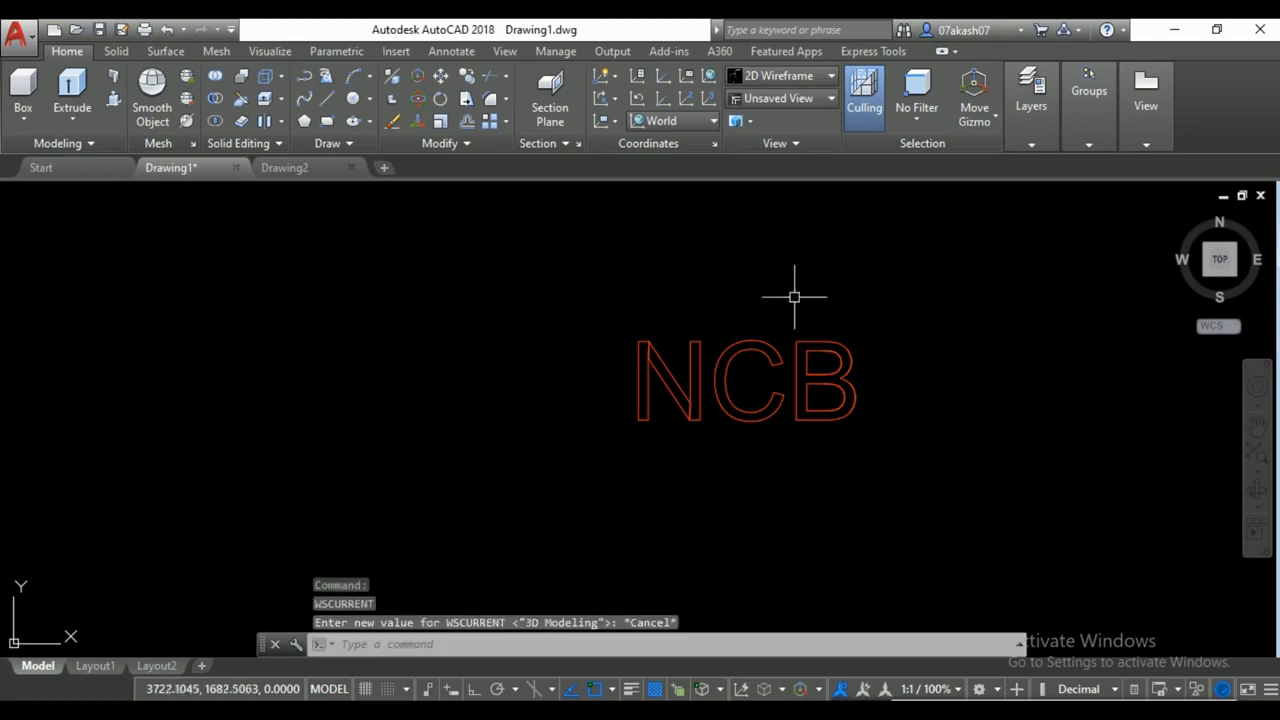
left_click(810, 98)
left_click(790, 228)
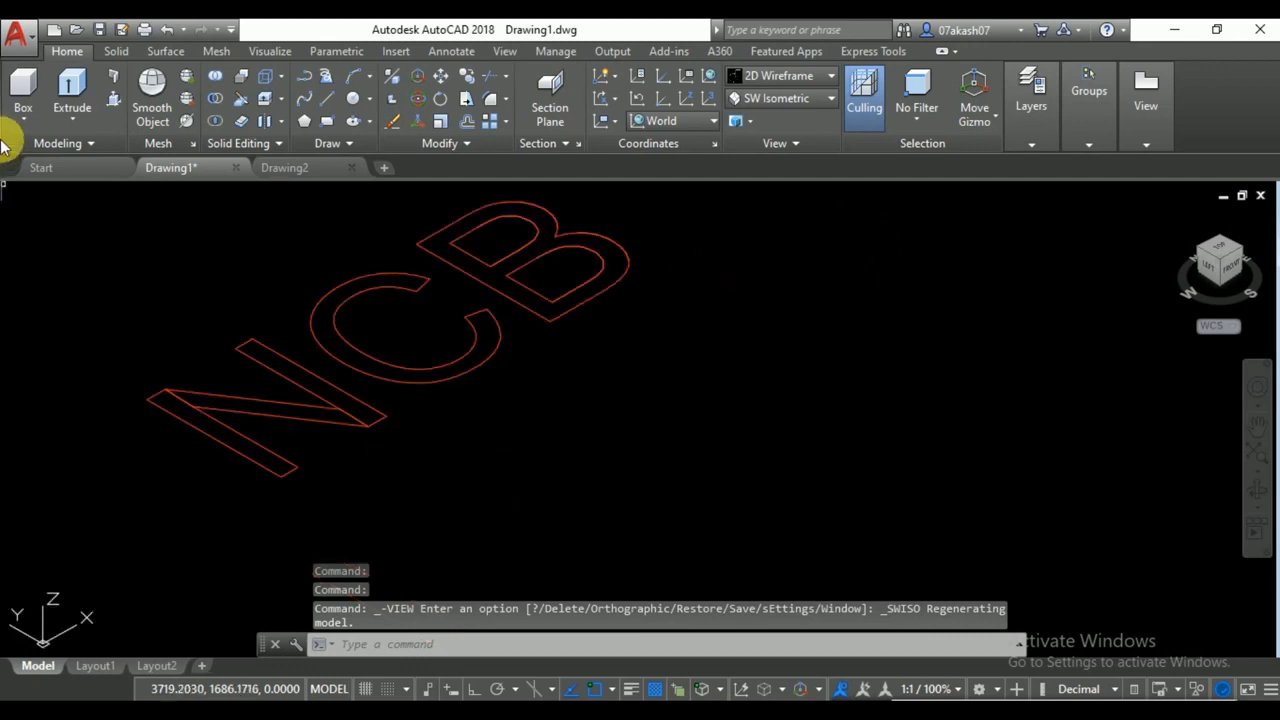
Extrude the three closed profiles of the letter N upward into solids with a freely picked height.
left_click(229, 424)
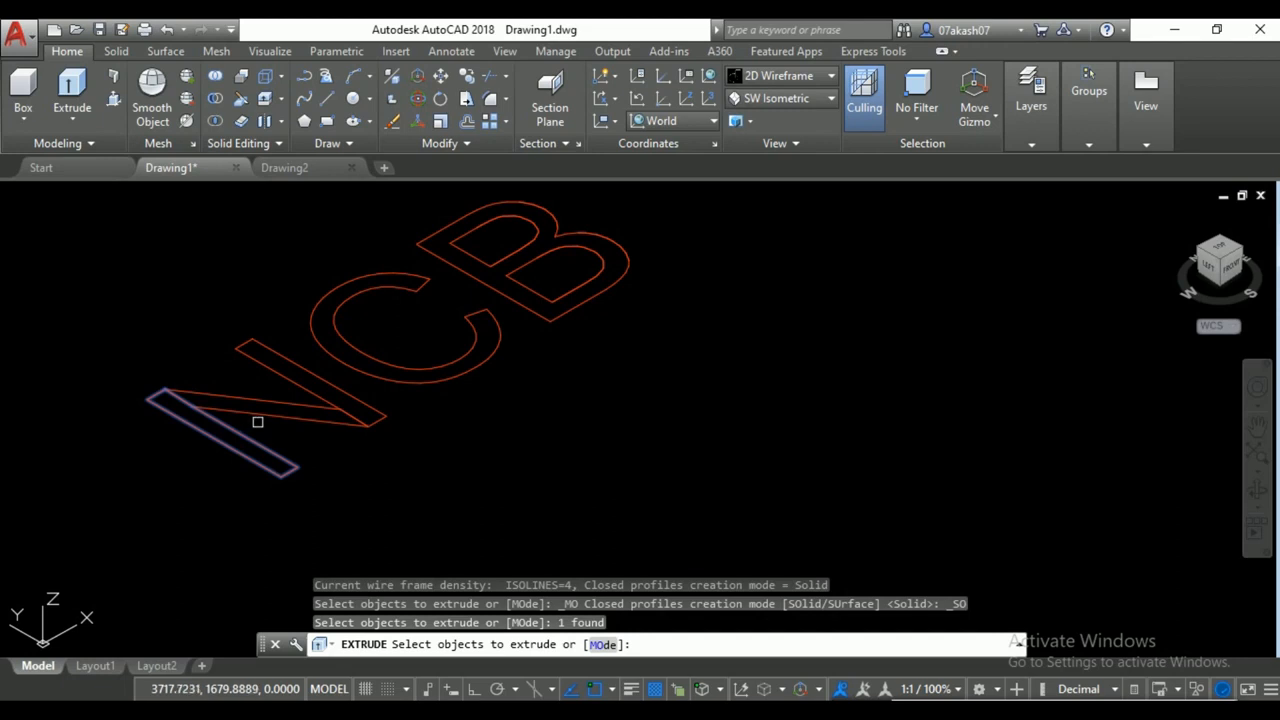
left_click(294, 411)
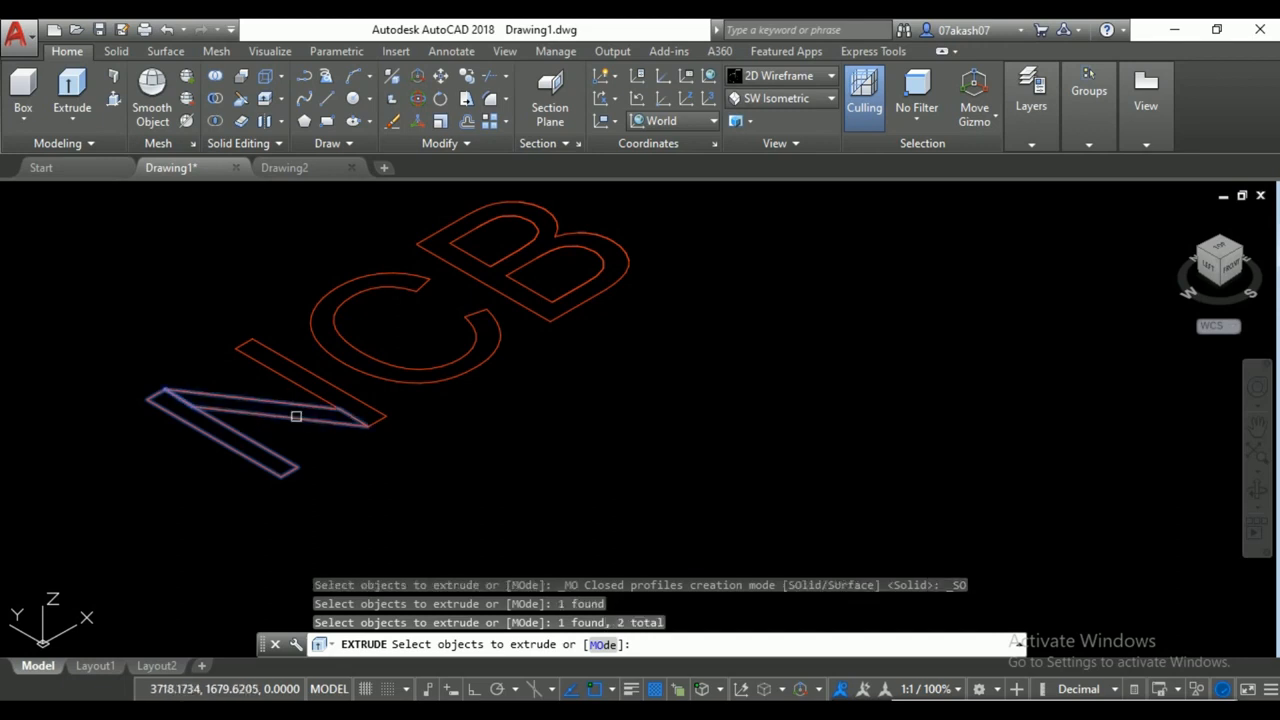
left_click(296, 377)
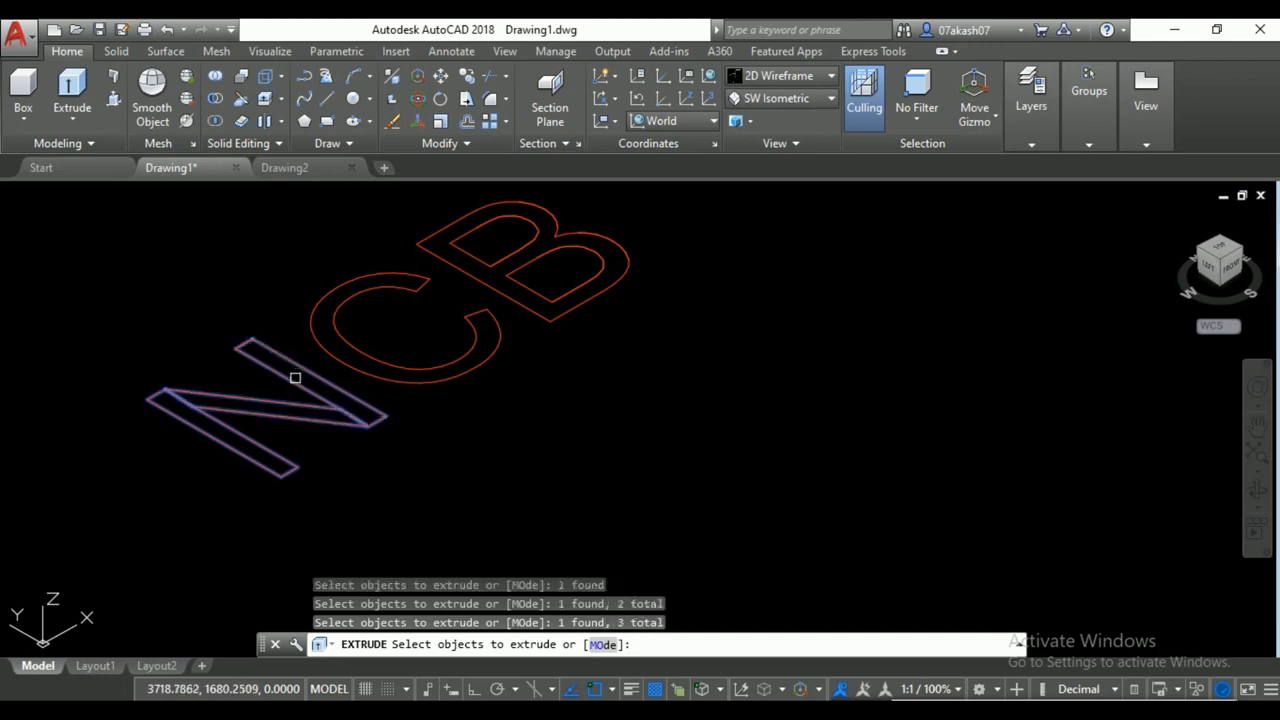
key("Return")
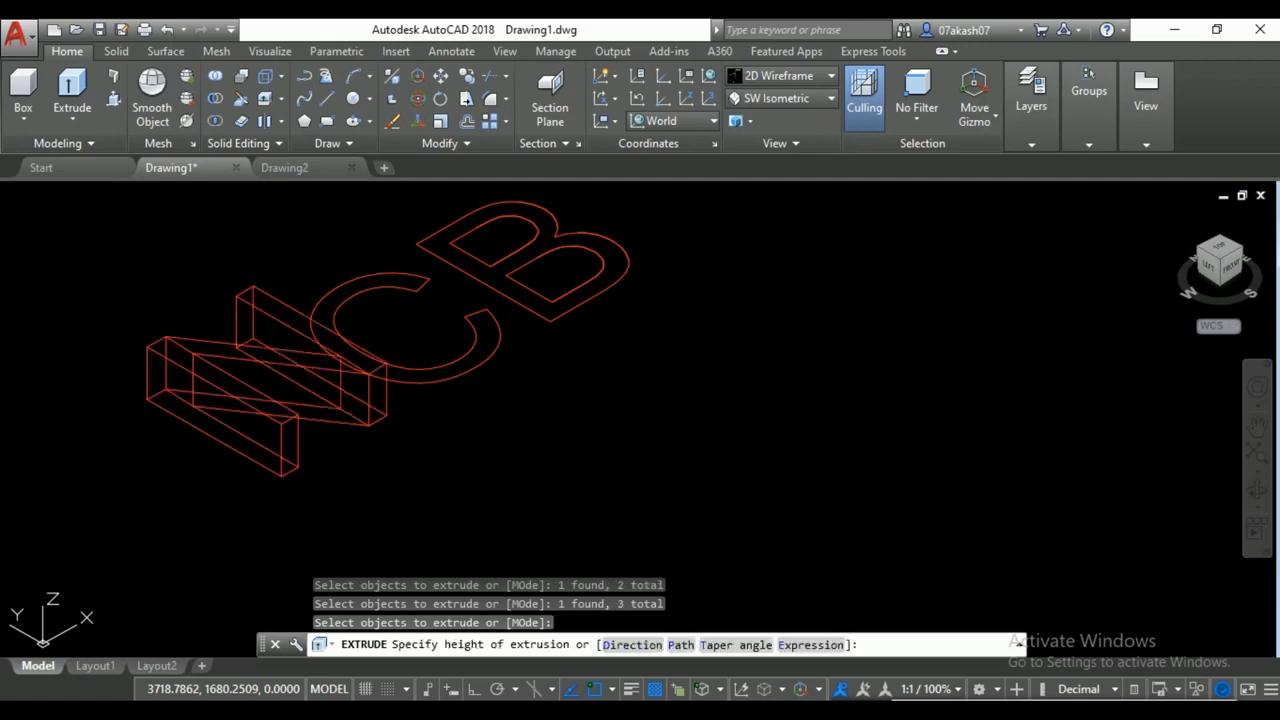
left_click(293, 375)
Set the visual style to Realistic to show the extruded N shaded.
middle_click_drag(671, 283, 700, 349)
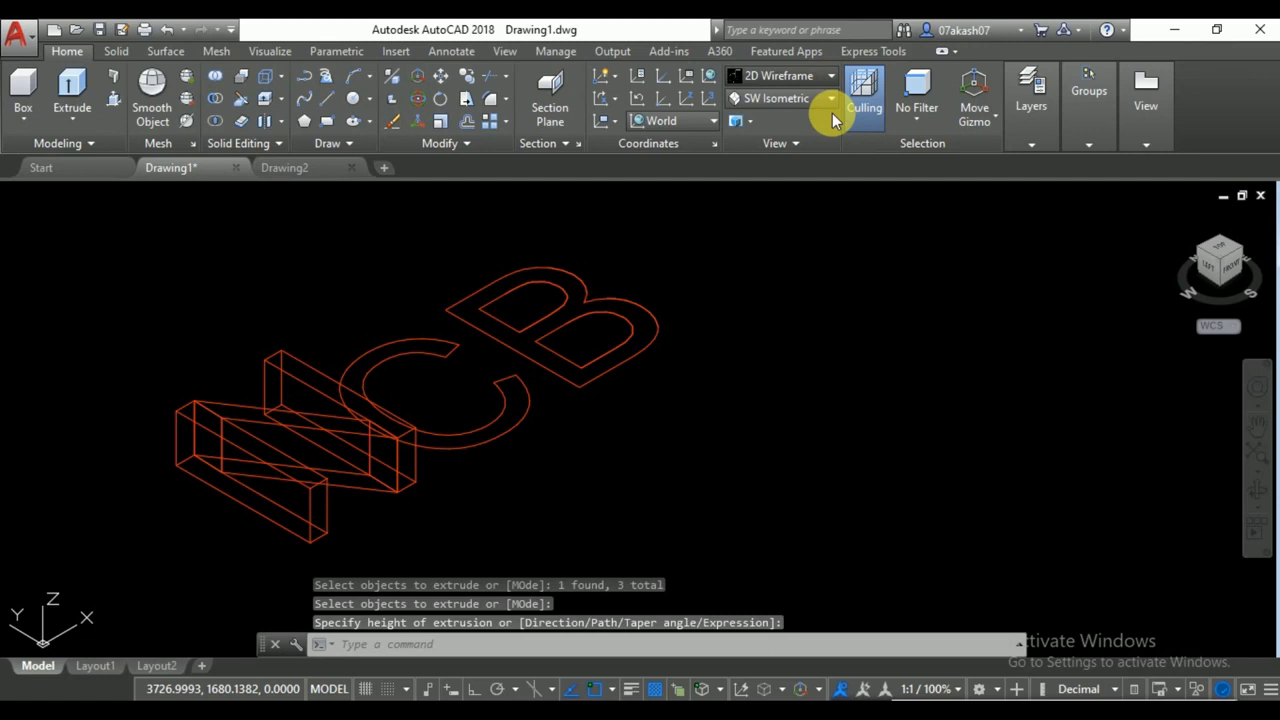
left_click(790, 75)
left_click(1015, 128)
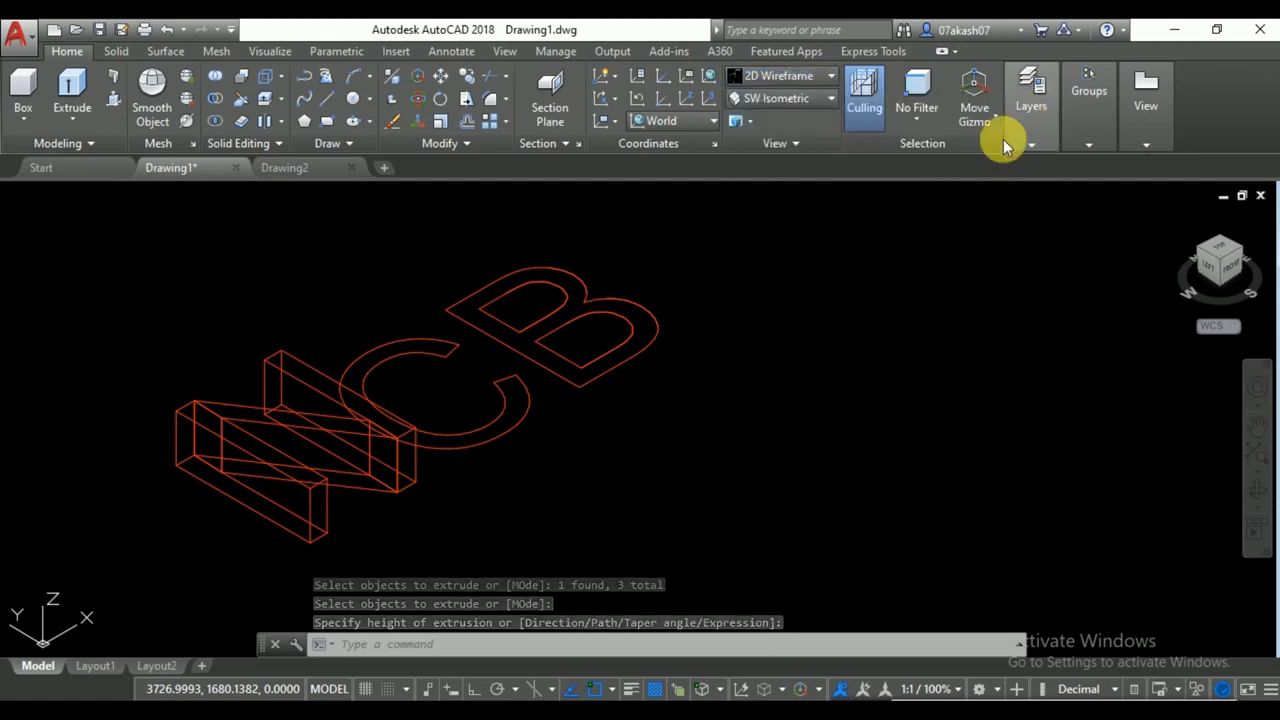
middle_click_drag(461, 404, 588, 435)
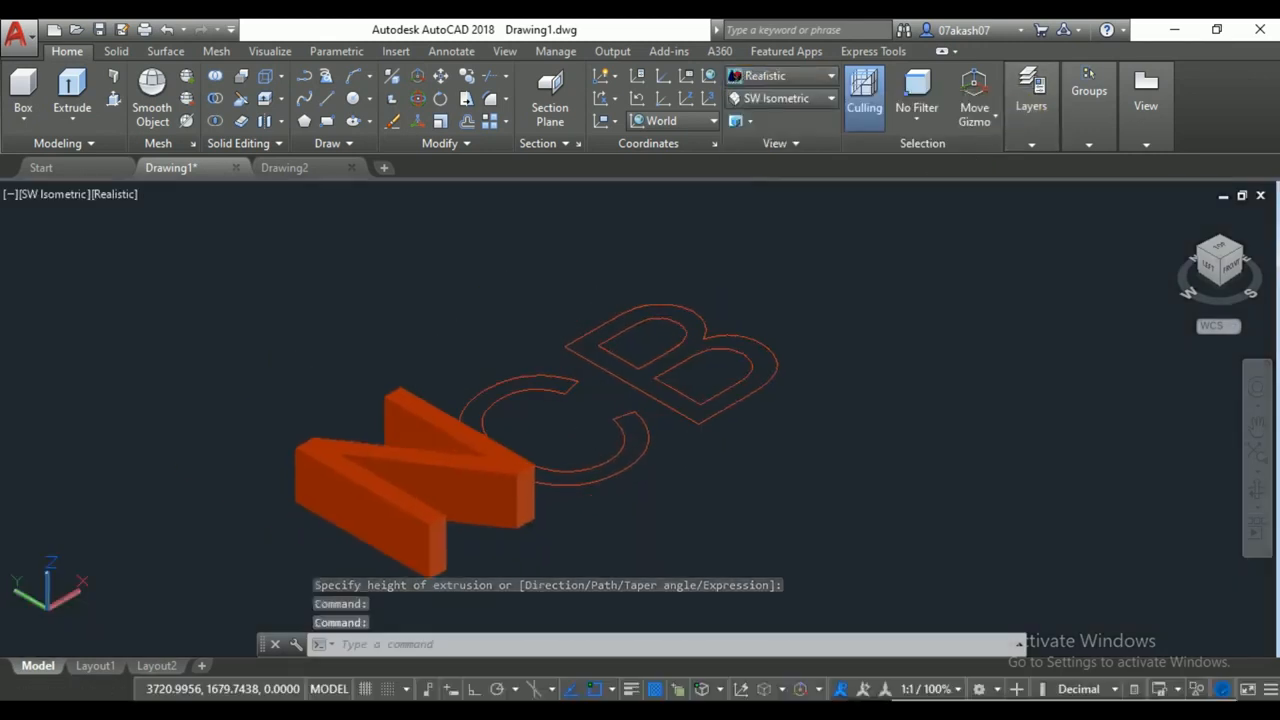
scroll(450, 510, "up", 2)
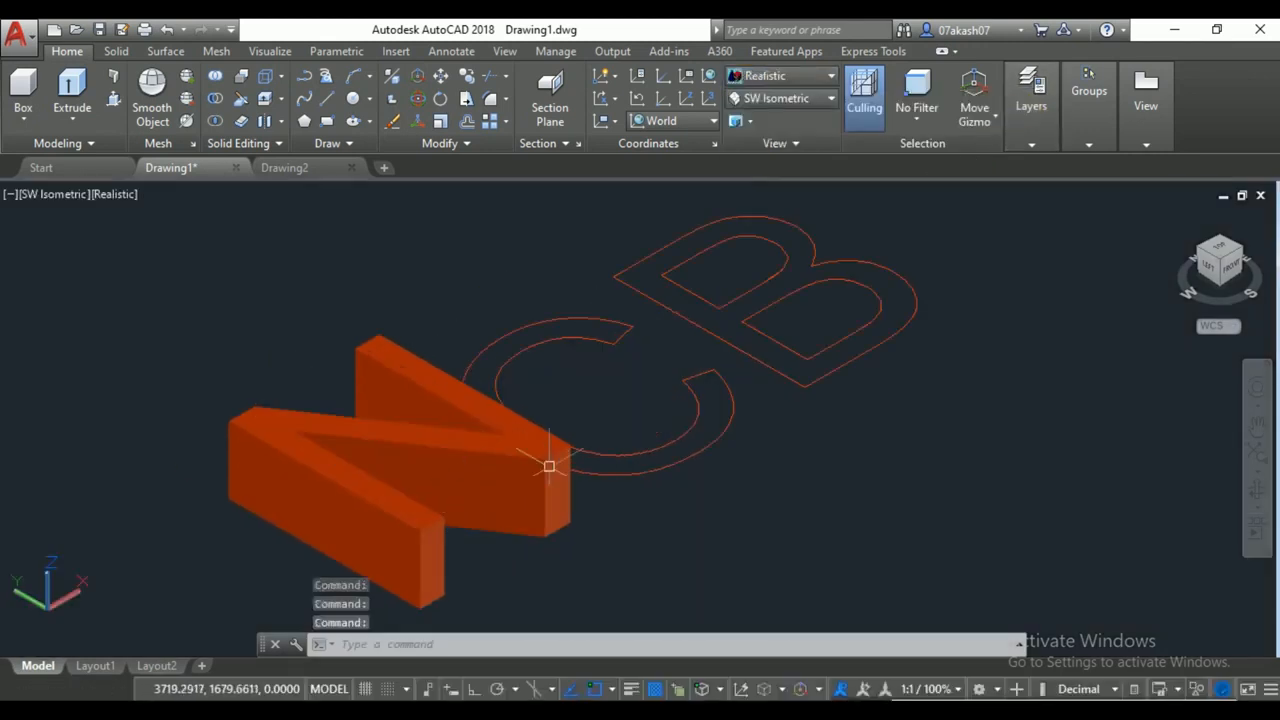
Join all the outline pieces of the letter C, including its inner and outer curves and end caps, into one polyline.
left_click(554, 341)
left_click(500, 360)
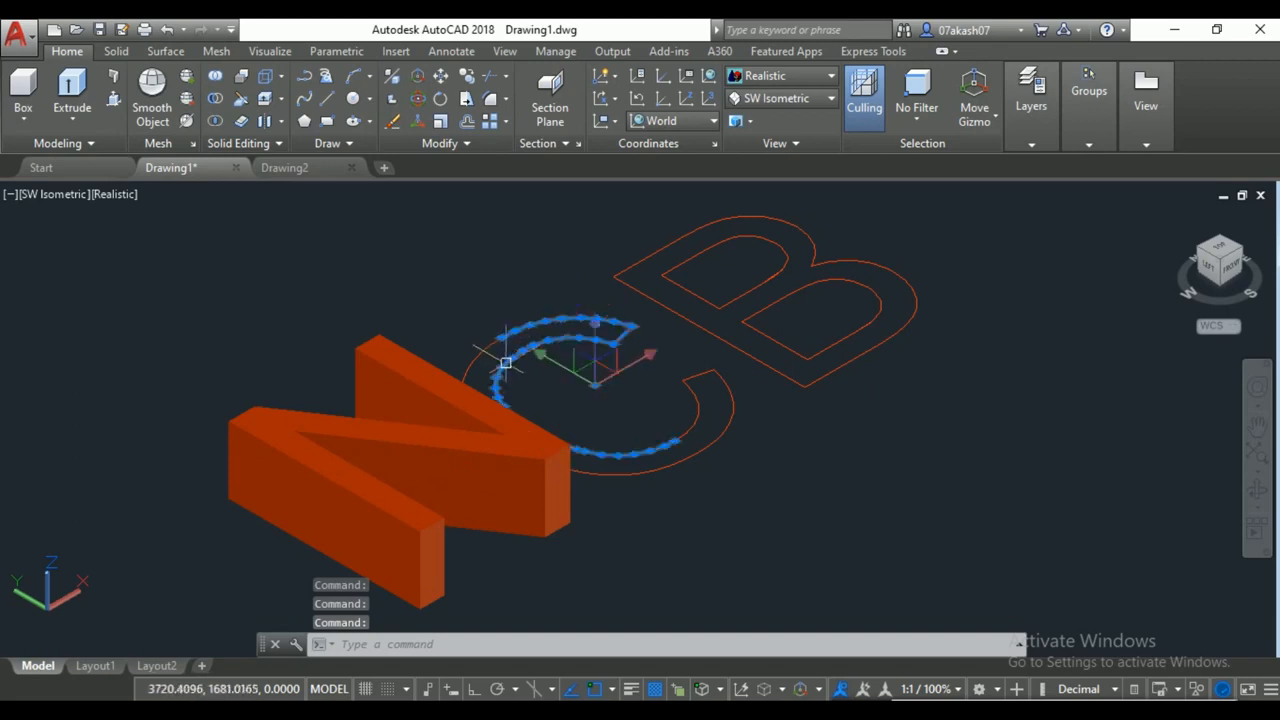
left_click(677, 449)
left_click(700, 382)
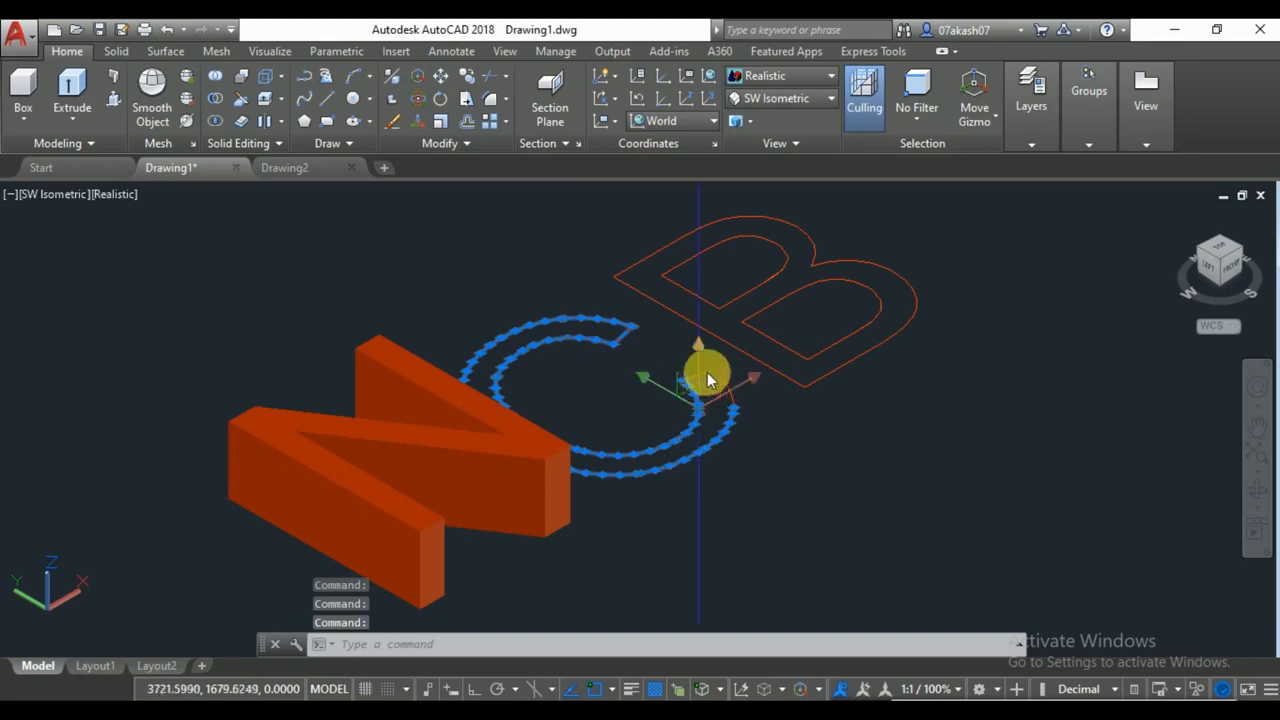
scroll(705, 375, "up", 2)
scroll(737, 331, "up", 2)
left_click(737, 334)
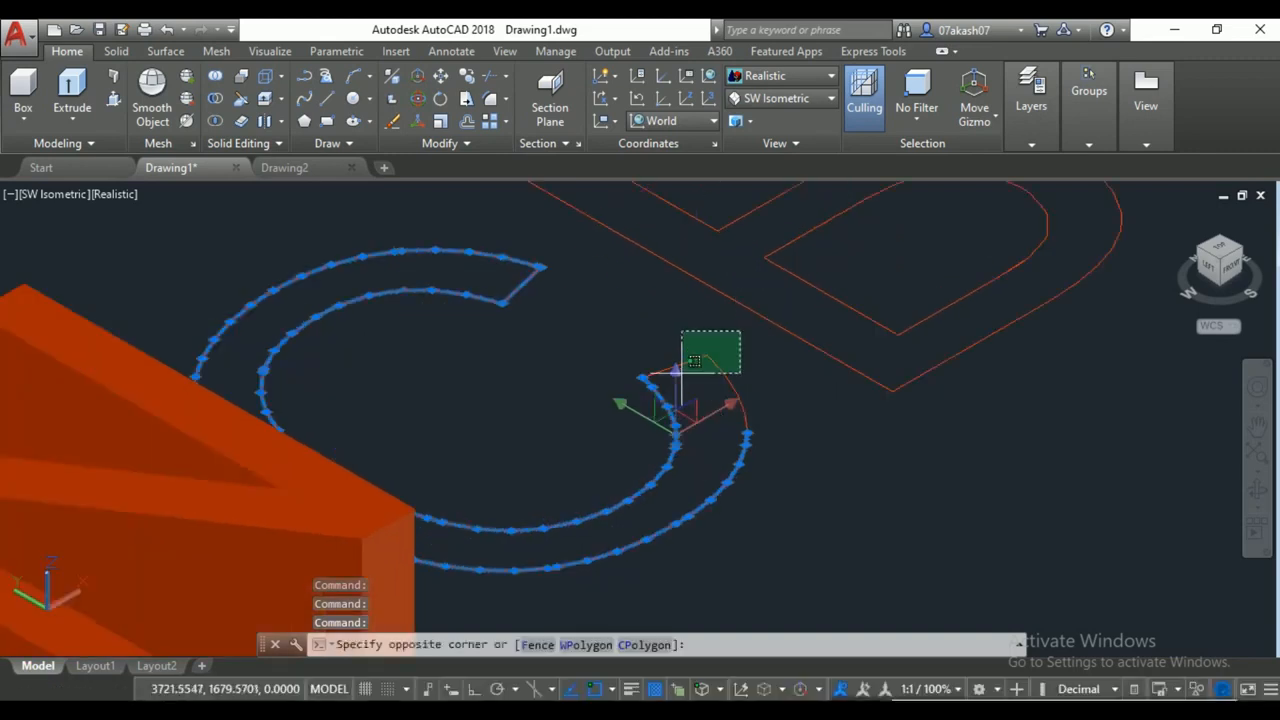
scroll(611, 375, "down", 4)
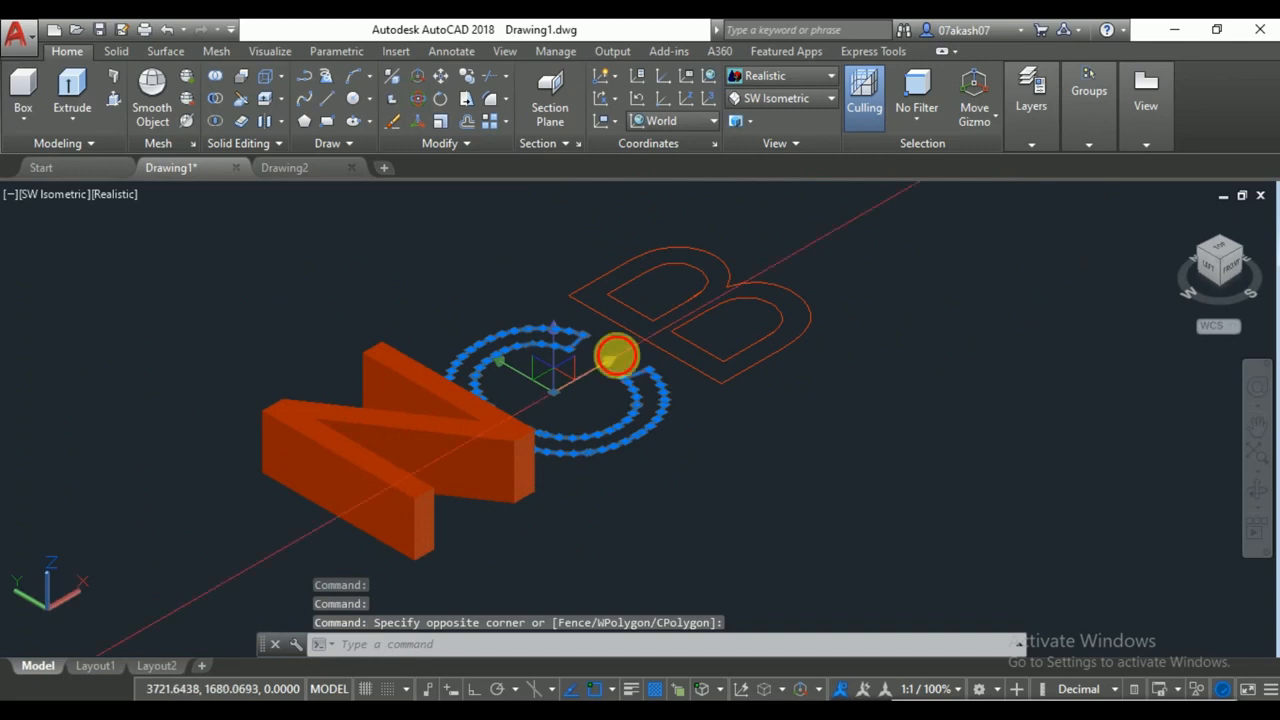
middle_click_drag(617, 355, 664, 404)
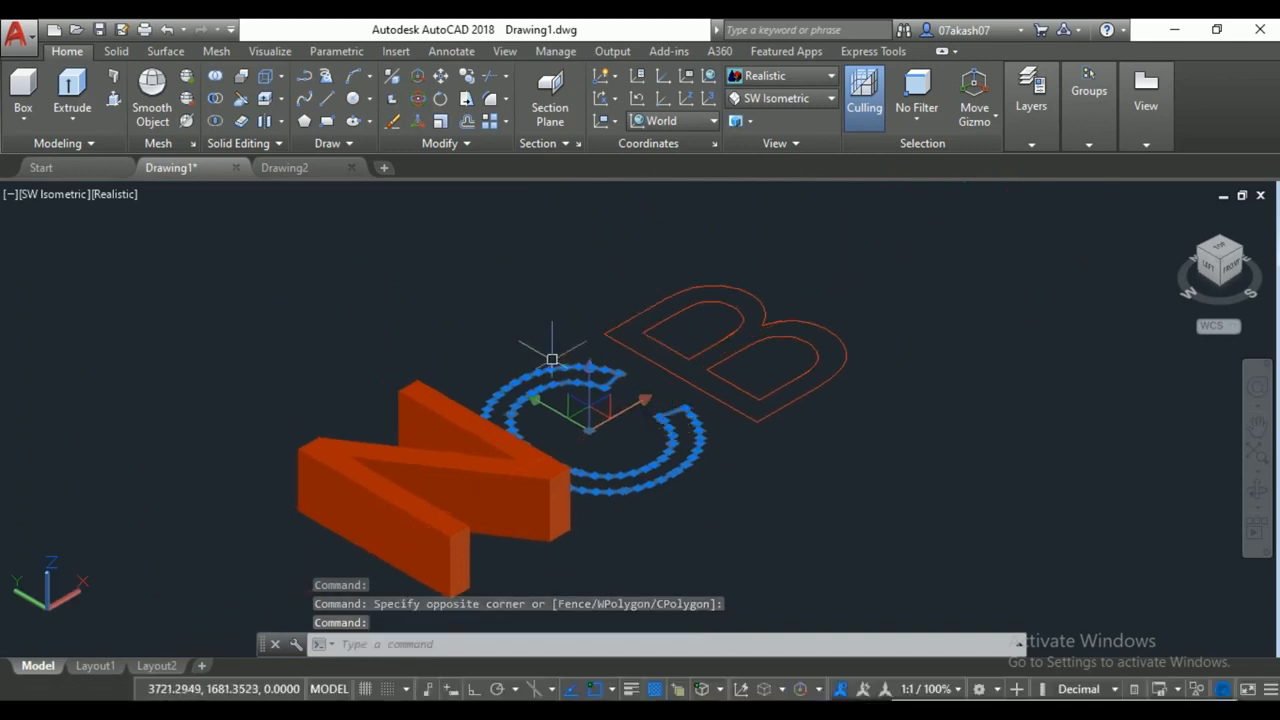
mouse_move(598, 386)
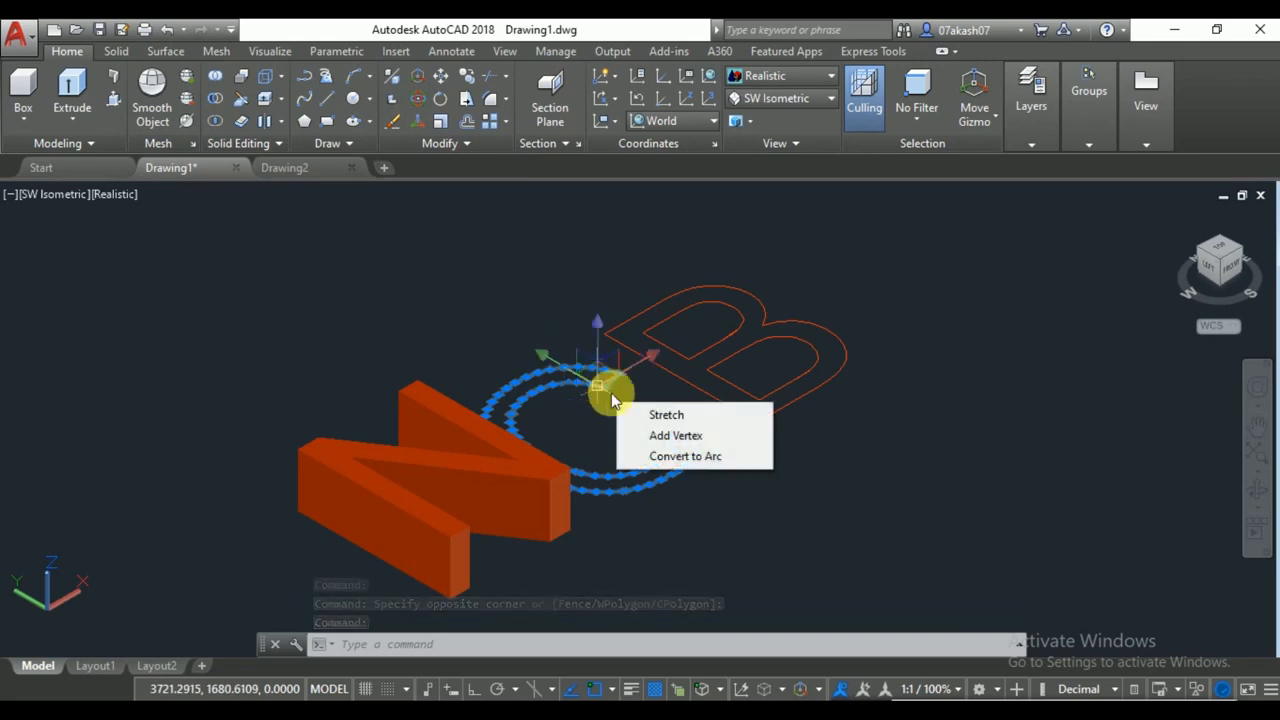
type("j")
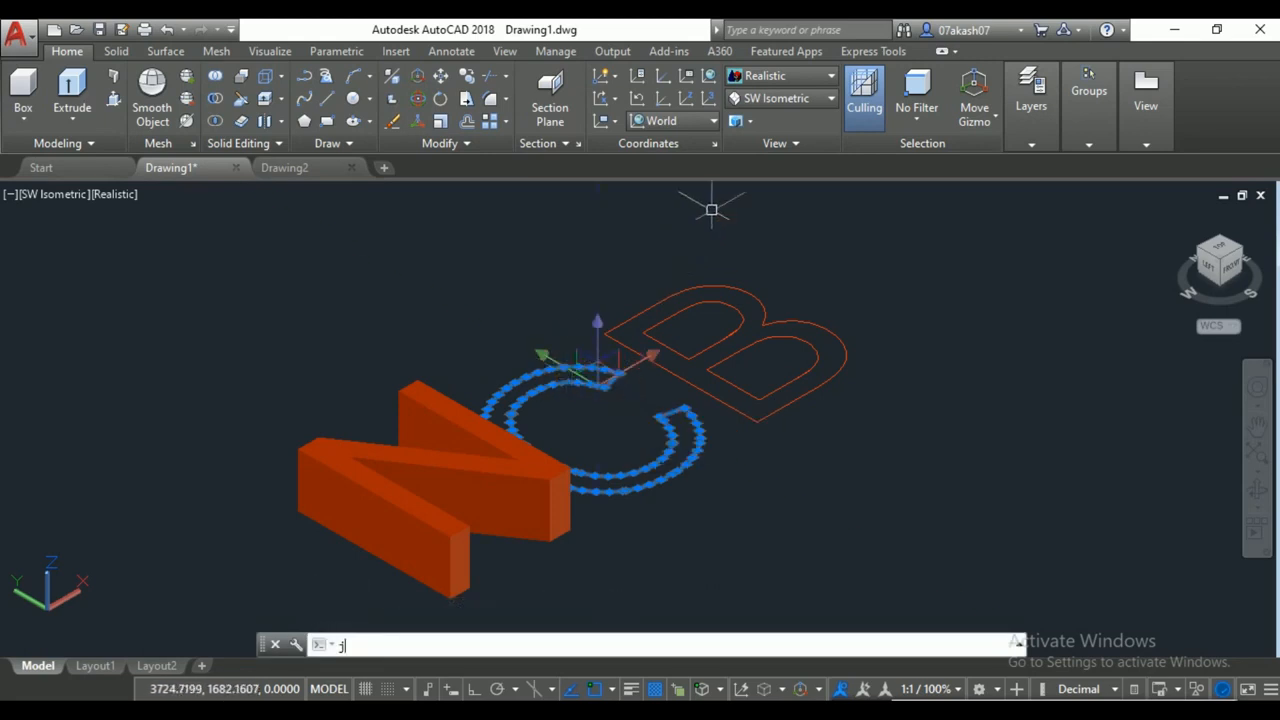
key("Return")
Extrude the joined C outline upward into a solid, with a freely picked height similar to that of the N.
left_click(570, 381)
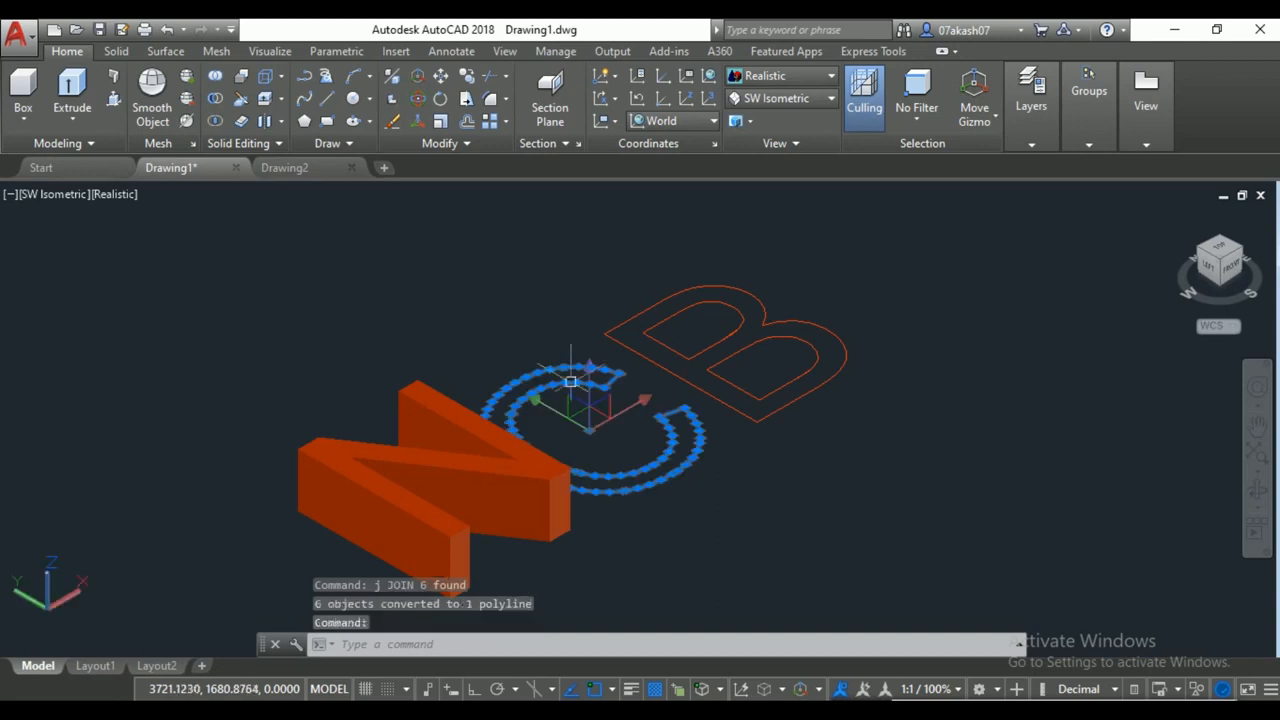
left_click(71, 88)
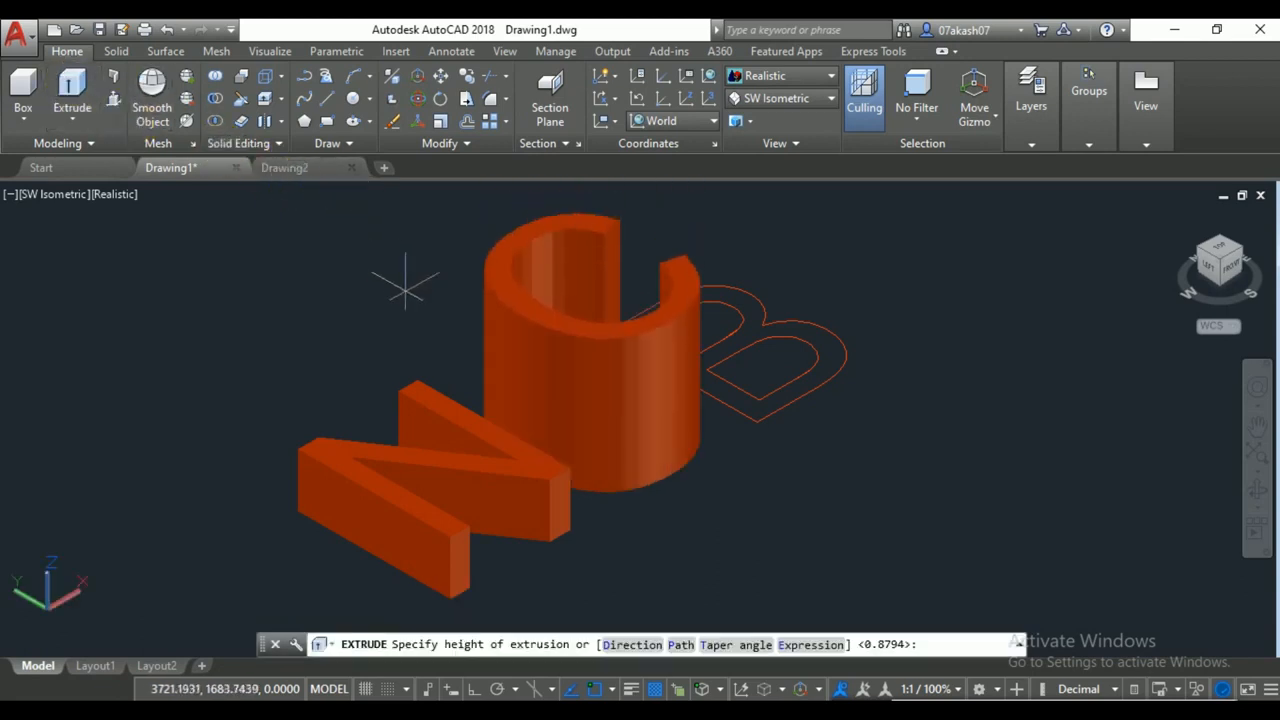
left_click(347, 385)
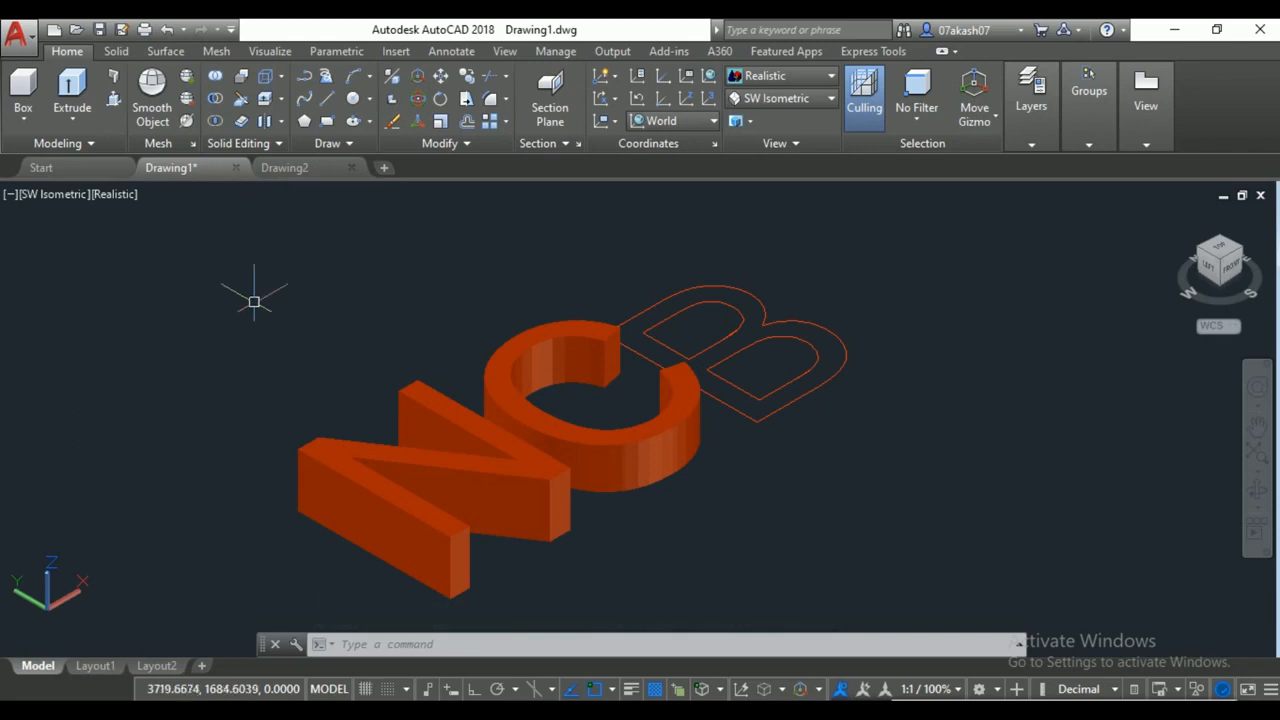
Create a new blank drawing and switch to the Drafting & Annotation workspace.
left_click(383, 168)
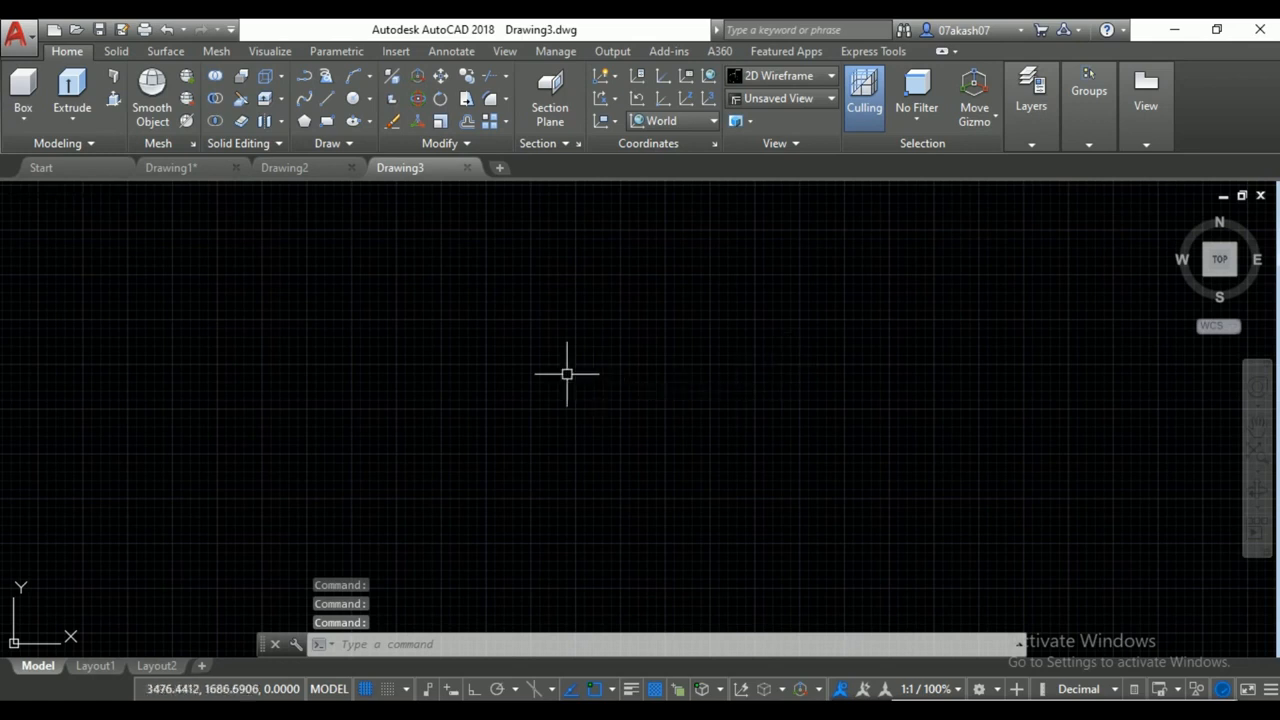
scroll(548, 360, "down", 2)
scroll(546, 369, "up", 2)
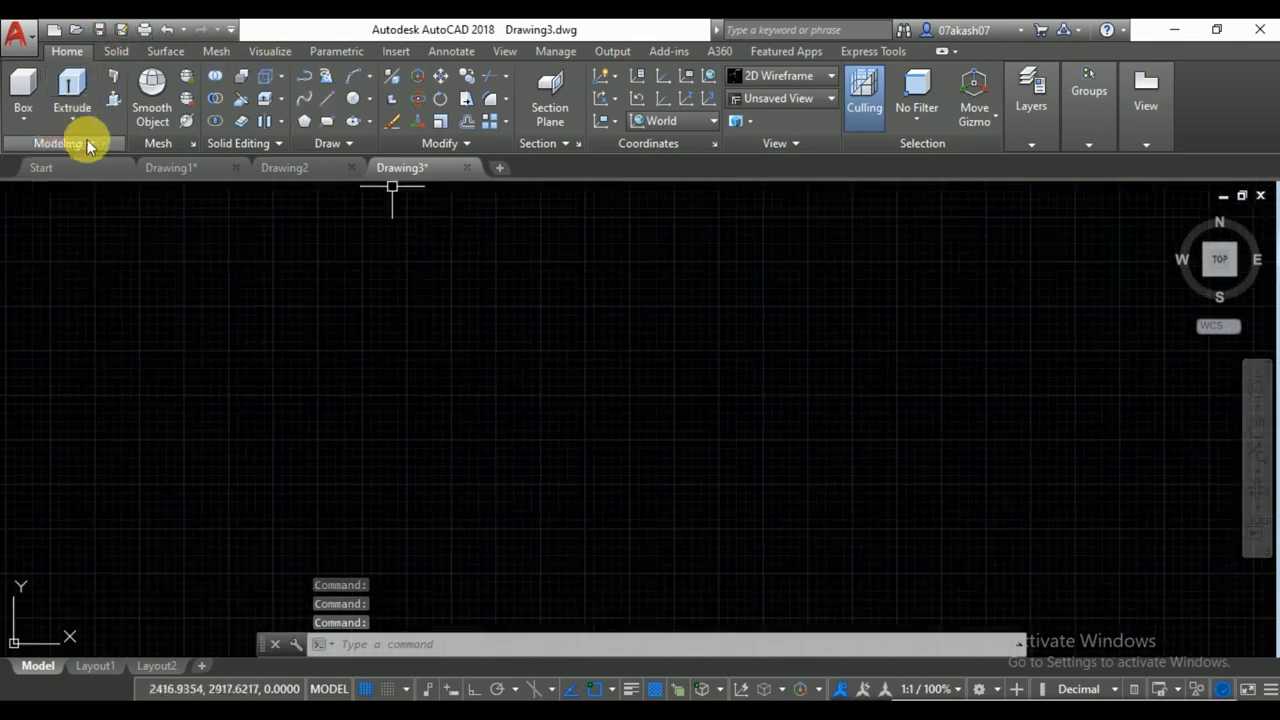
left_click(990, 688)
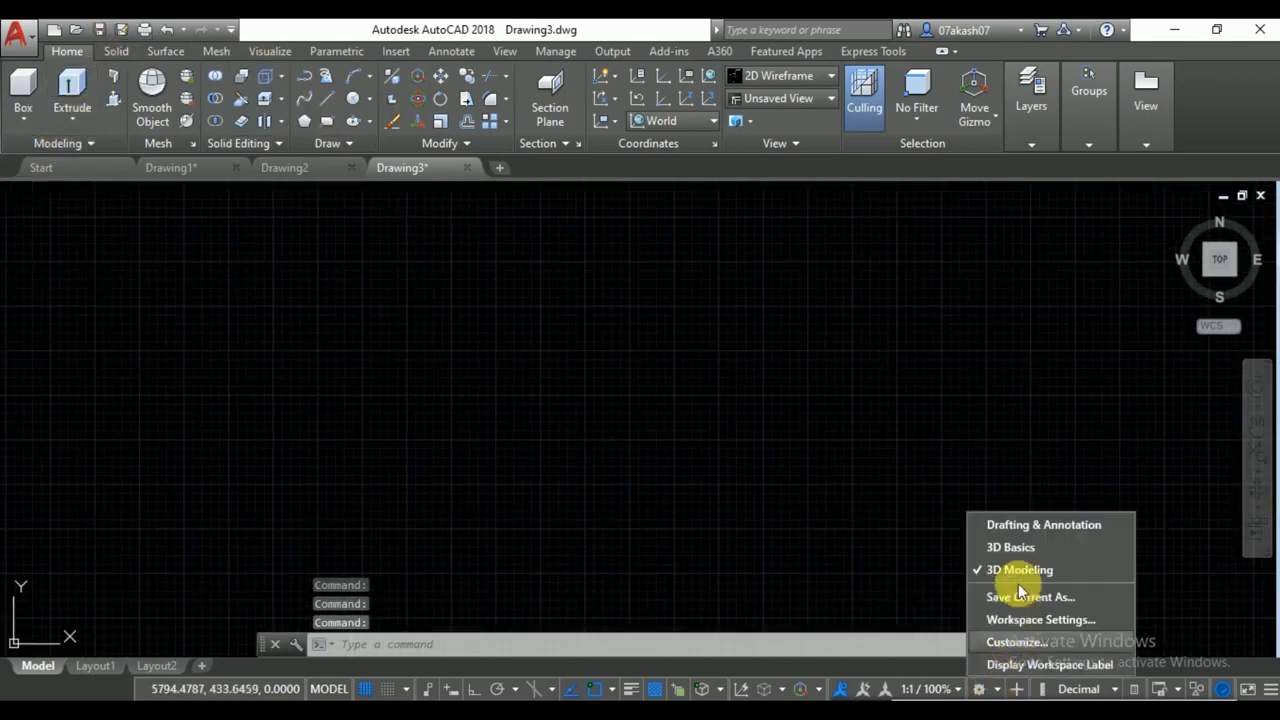
left_click(1043, 525)
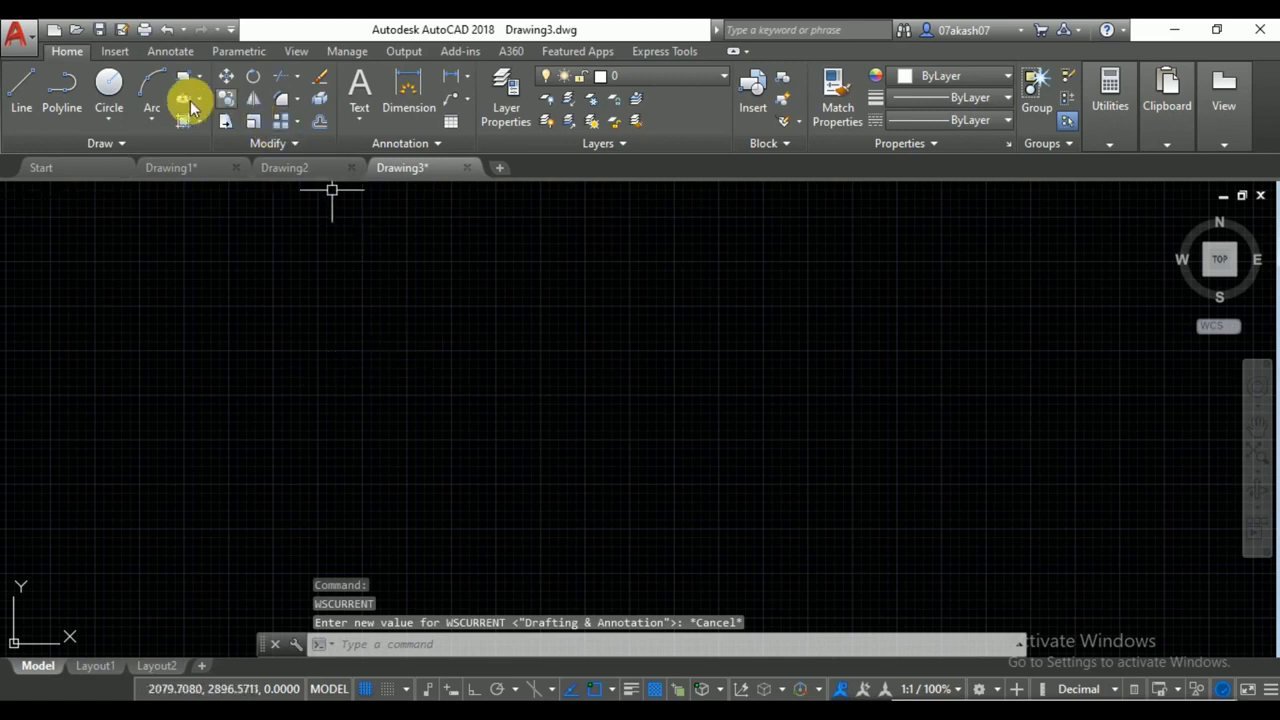
Draw a freely sized circle and, to the right of it, a rectangle wider than it is tall.
left_click(112, 81)
left_click(426, 424)
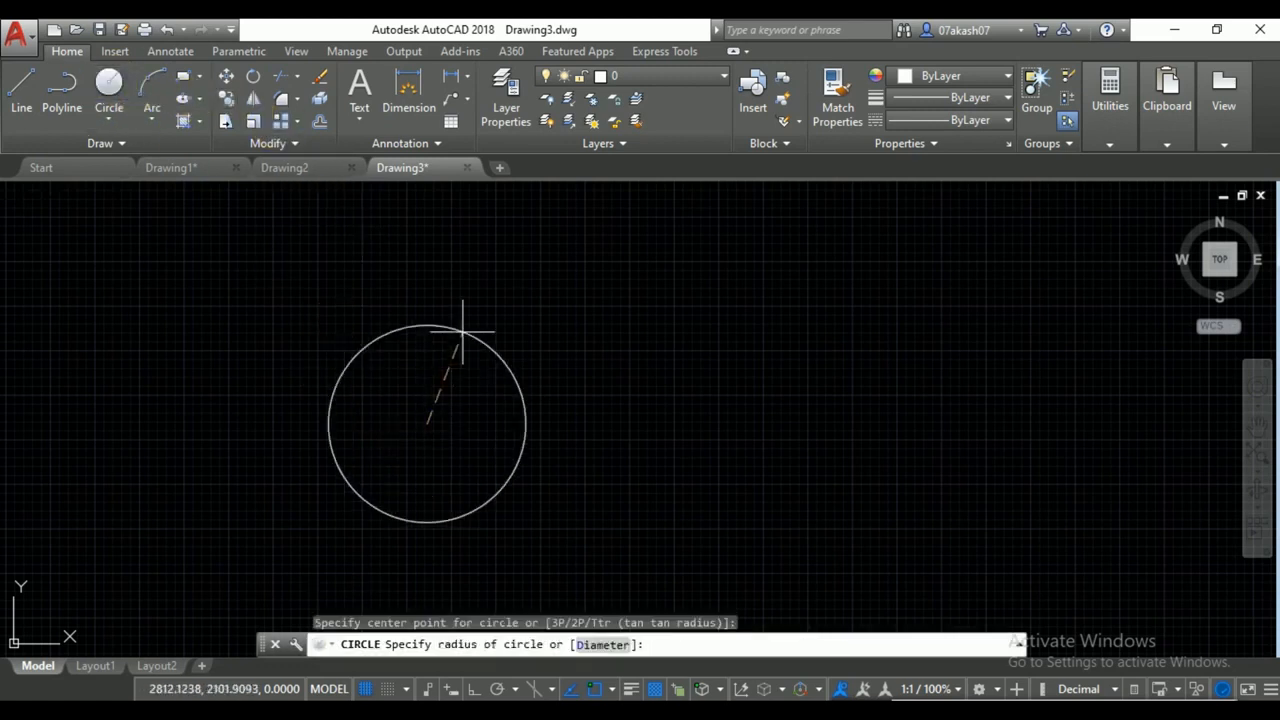
left_click(462, 330)
left_click(185, 76)
left_click(663, 357)
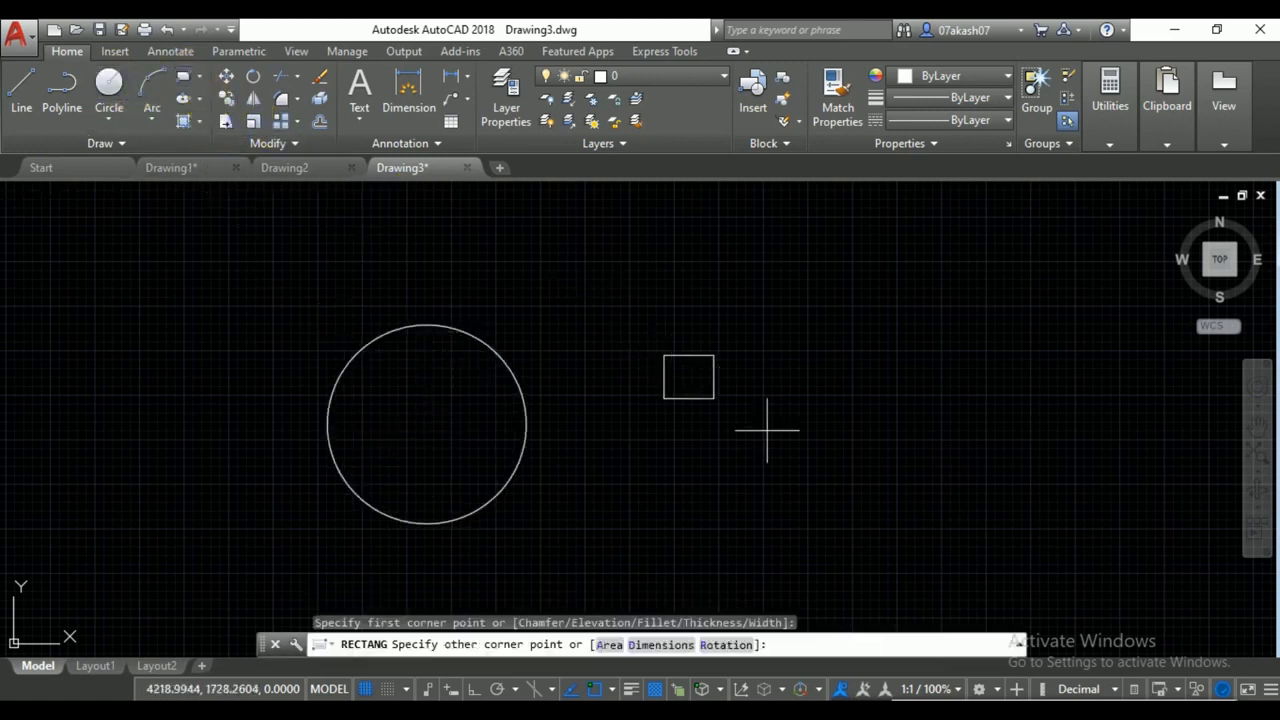
left_click(960, 525)
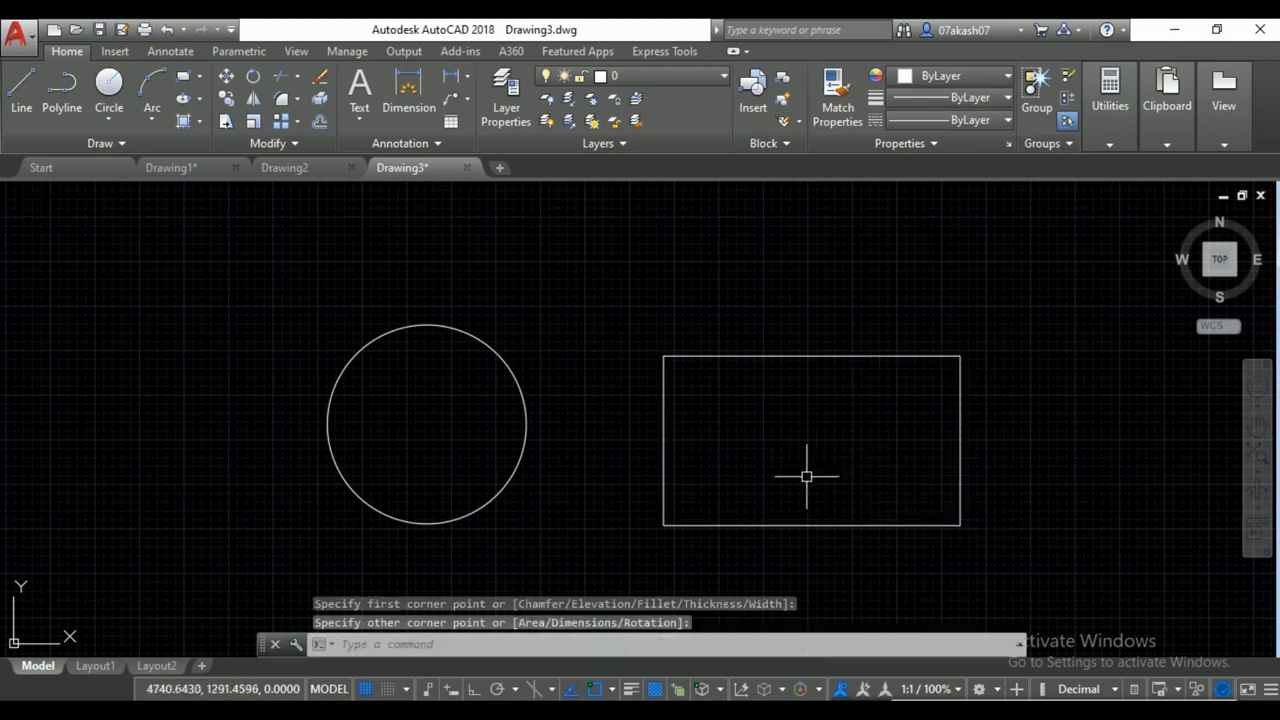
Draw two overlapping lines on the rectangle, one from its upper-left corner along the top edge, one from its upper-right corner down the right edge.
type("l")
key("Return")
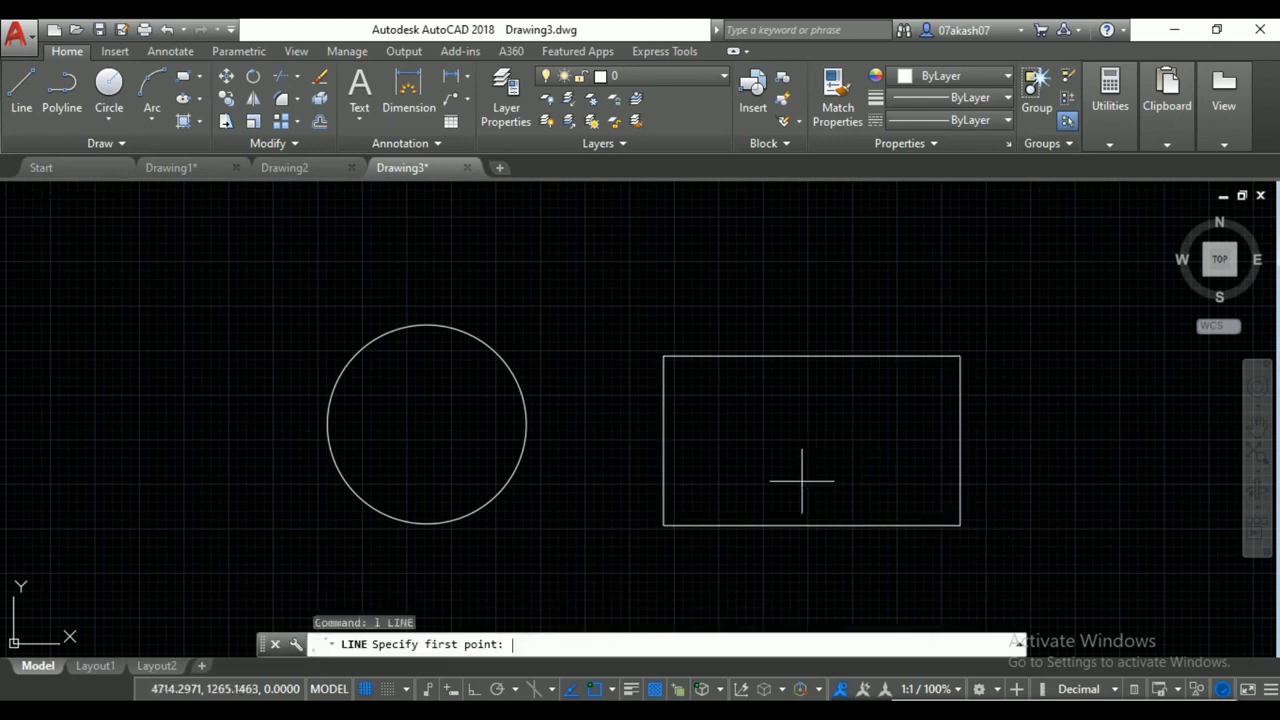
left_click(665, 356)
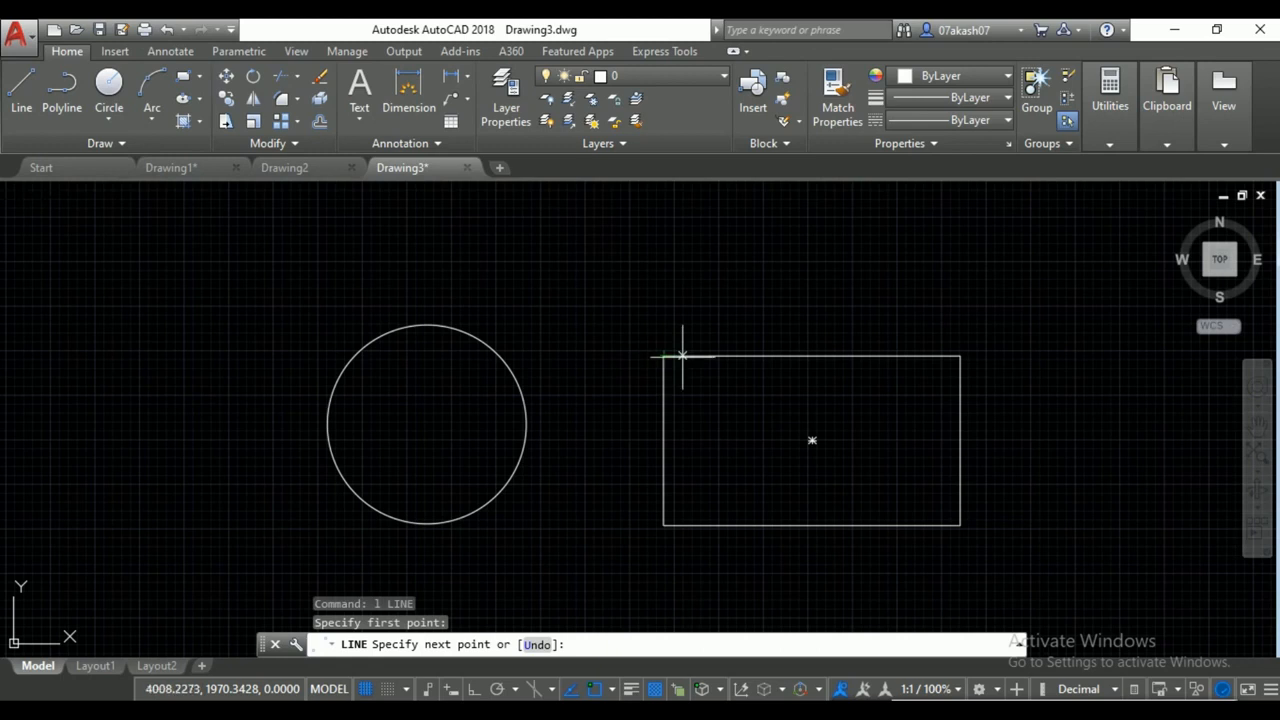
left_click(859, 355)
key("Return")
key("Return")
left_click(960, 357)
left_click(961, 487)
key("Return")
key("Return")
left_click(742, 525)
key("Return")
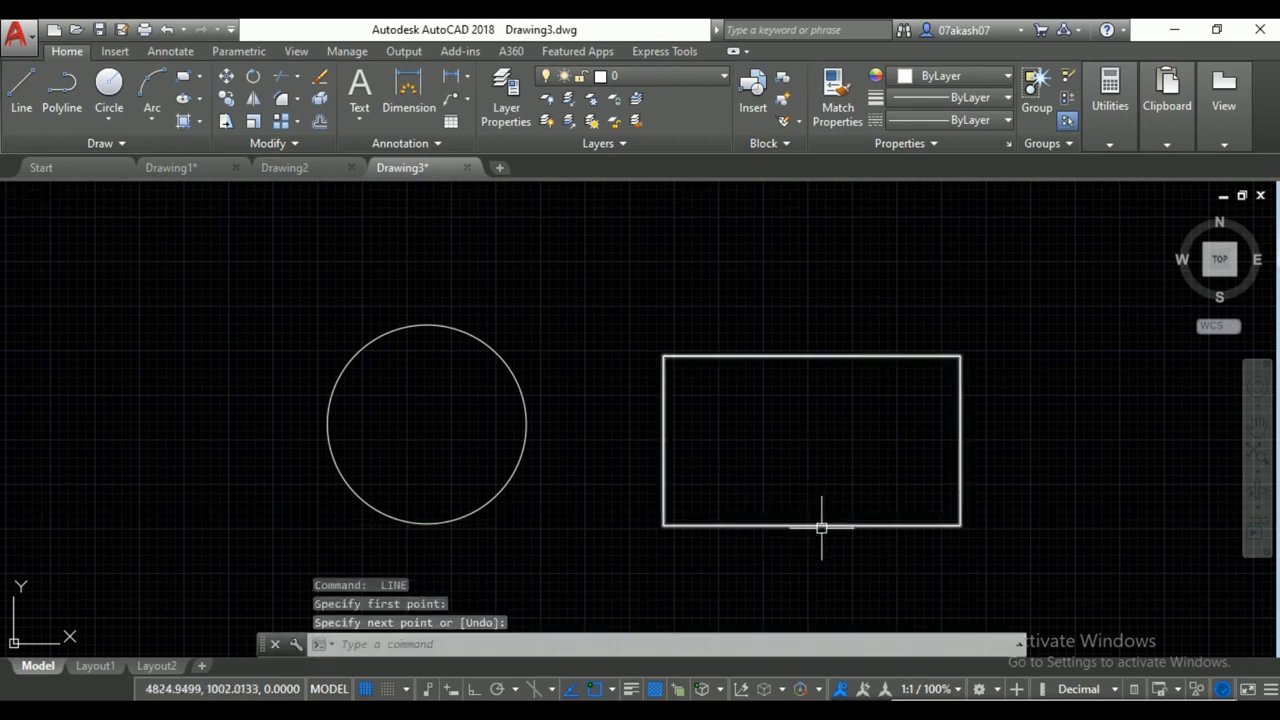
Select the rectangle and window-select the top edge area to examine which objects overlap there, leaving nothing selected.
left_click(821, 527)
key("Escape")
left_click(643, 316)
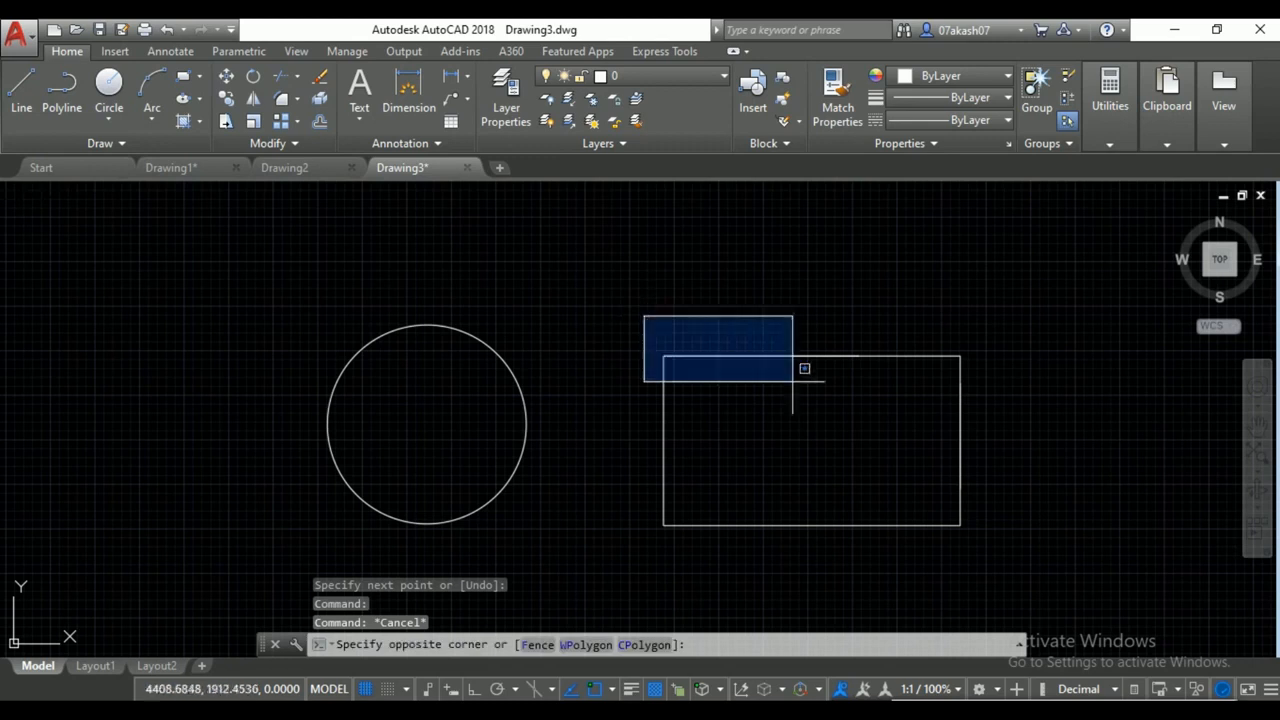
left_click(929, 403)
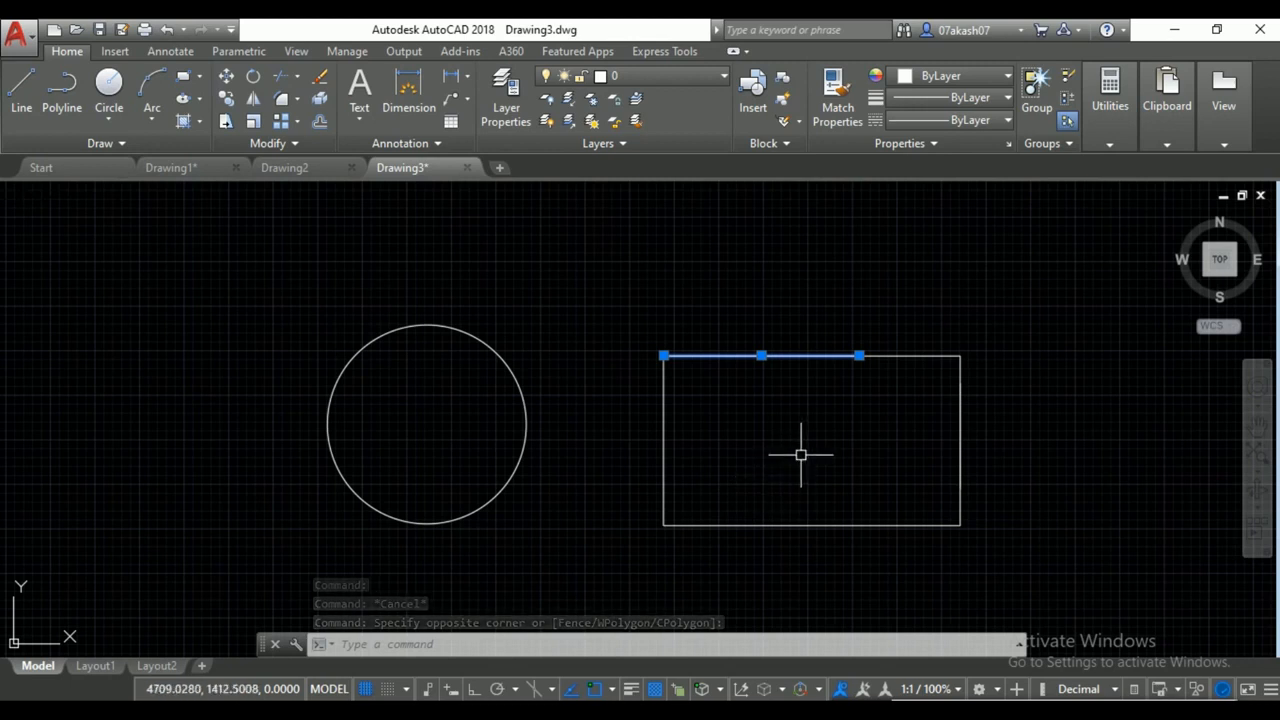
scroll(803, 449, "down", 2)
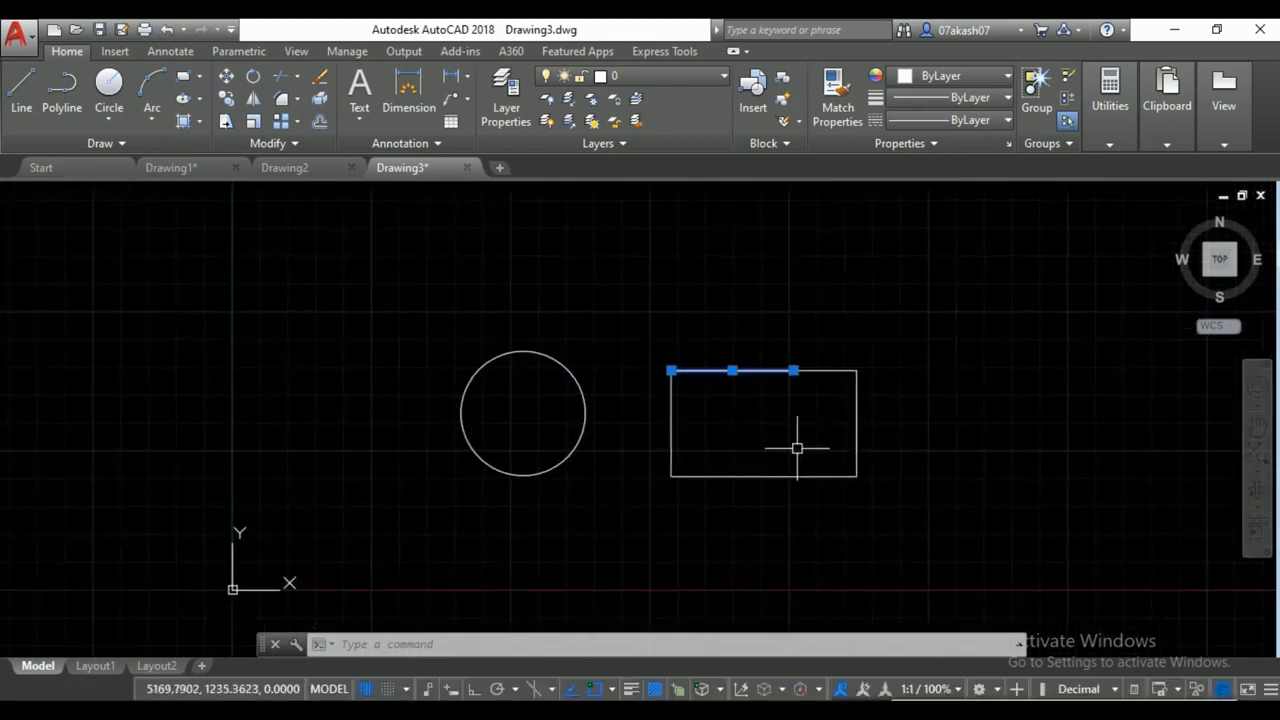
key("Escape")
key("Escape")
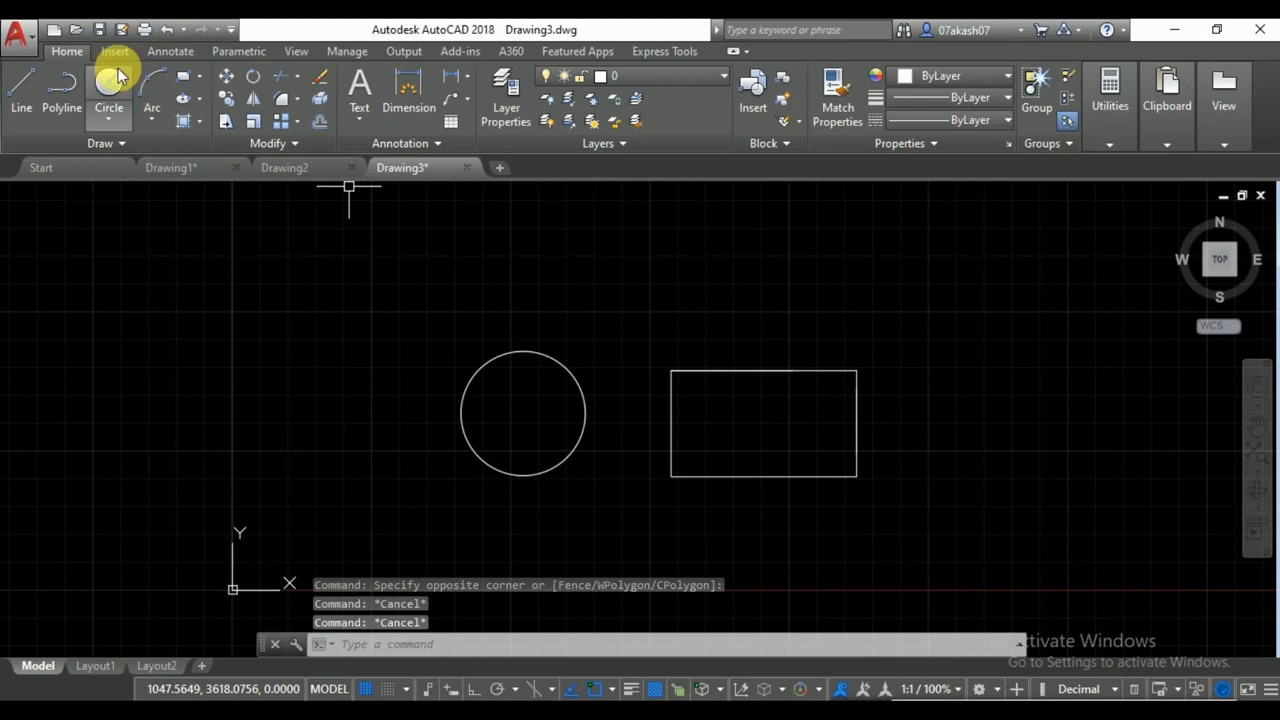
Draw a three-point arc overlapping the upper part of the circle, from its upper-left side to its right quadrant.
left_click(150, 82)
left_click(478, 368)
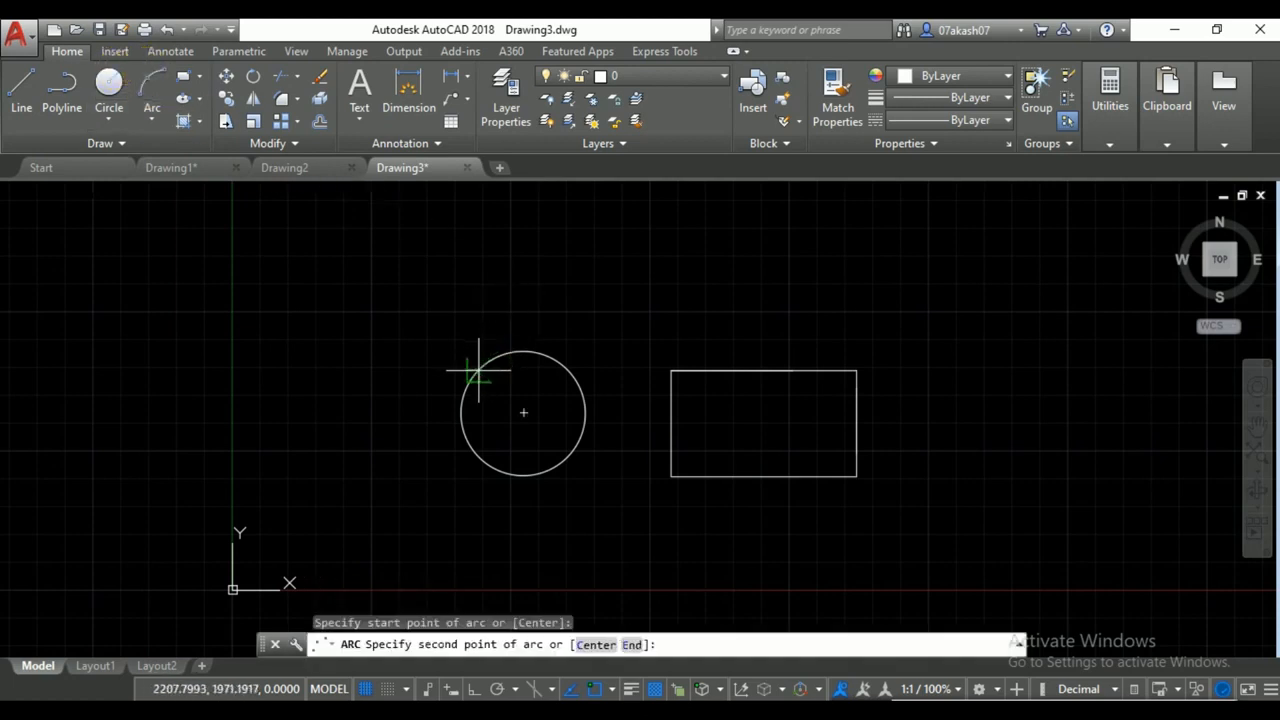
left_click(567, 371)
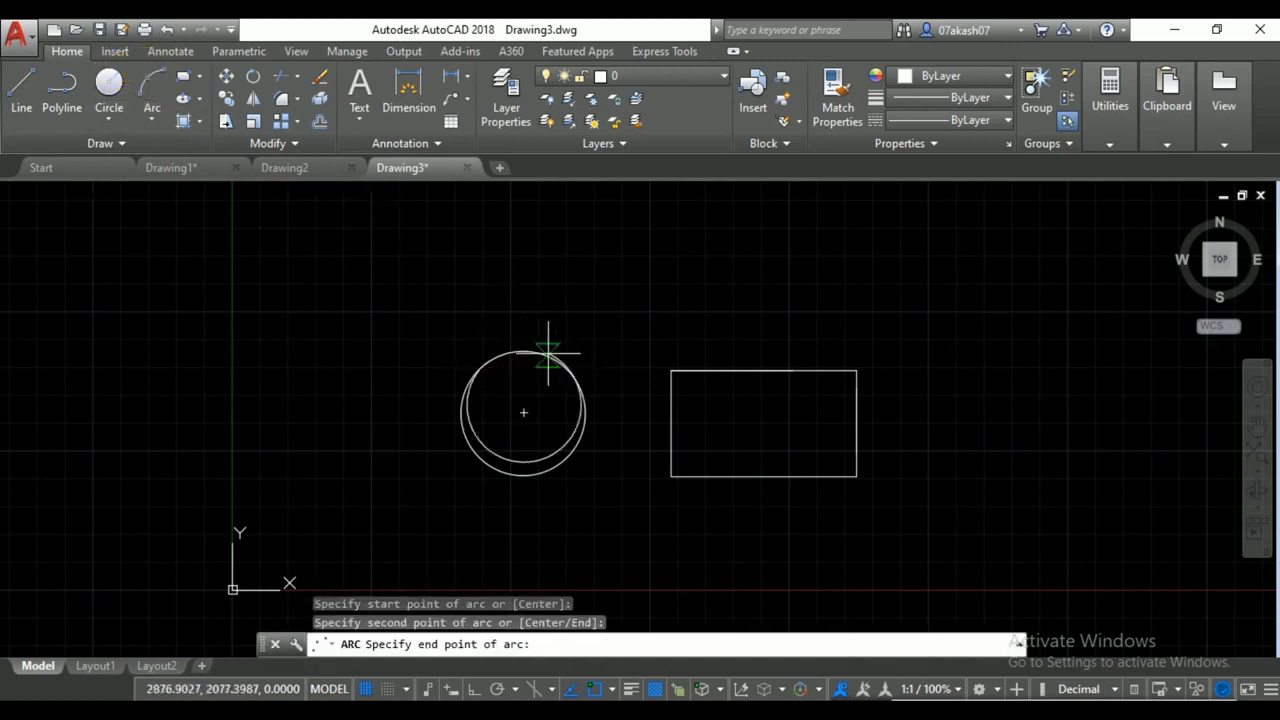
left_click(586, 412)
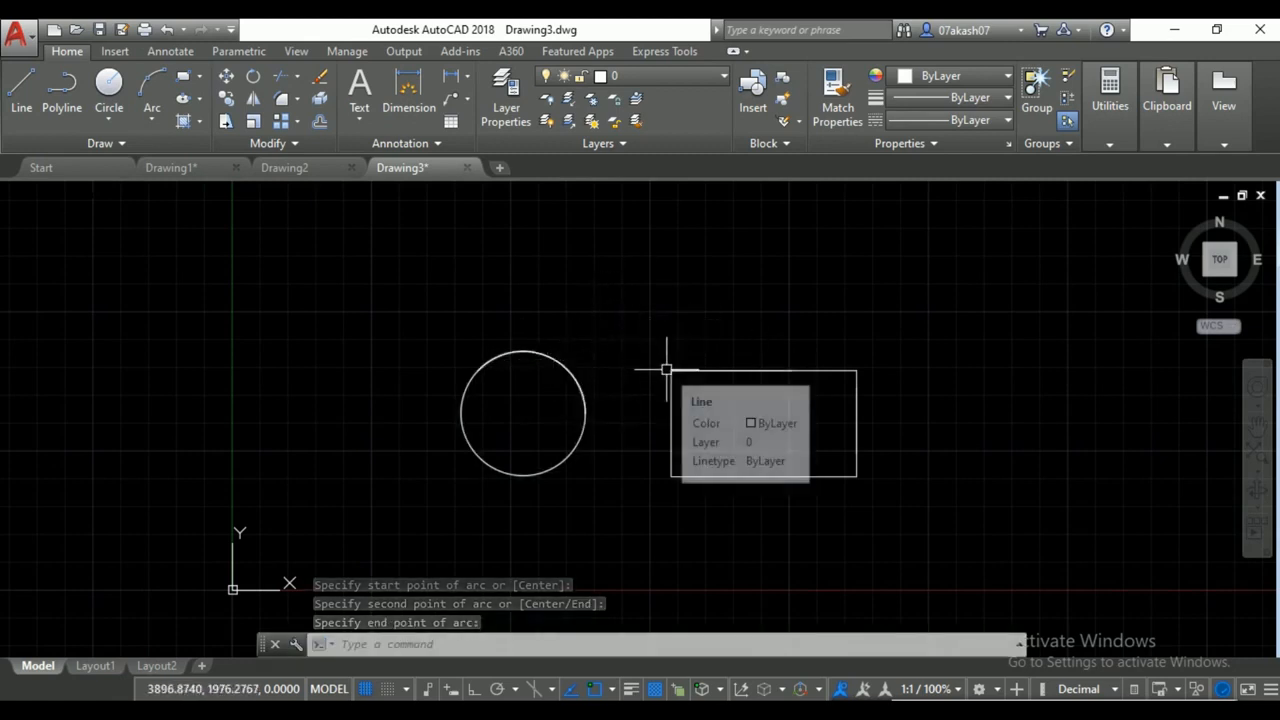
type("pver")
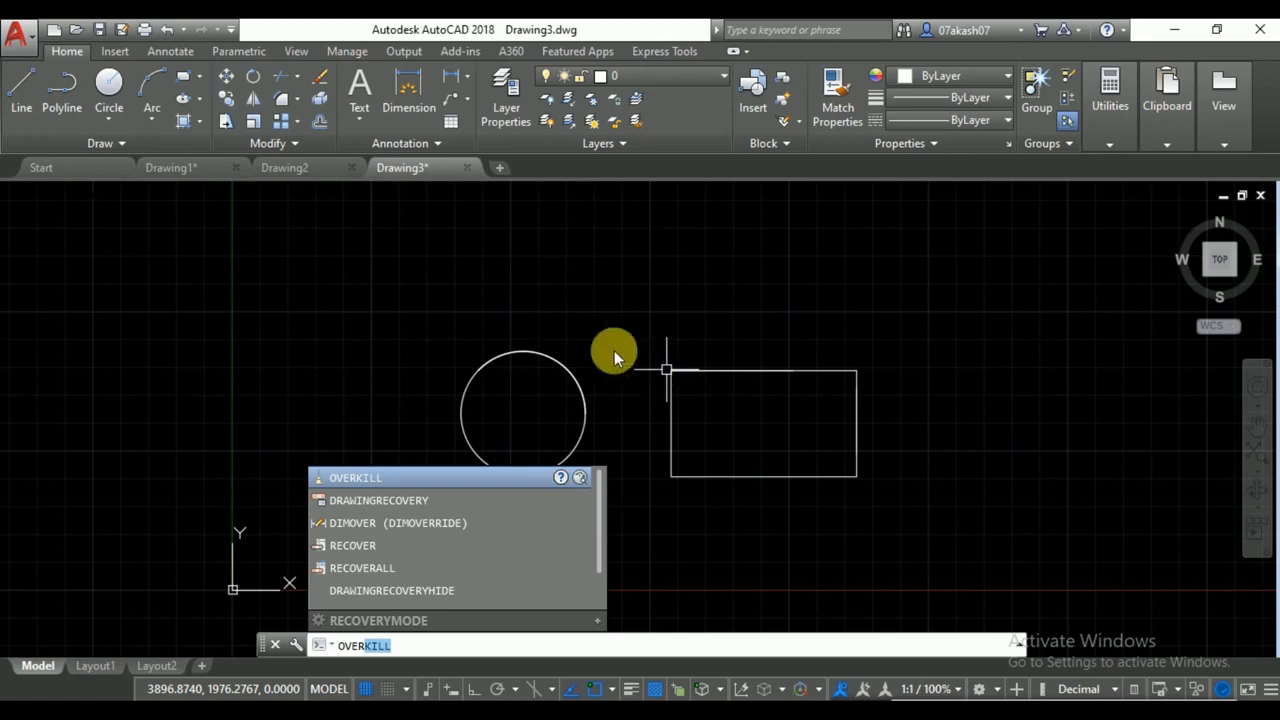
key("Escape")
key("Escape")
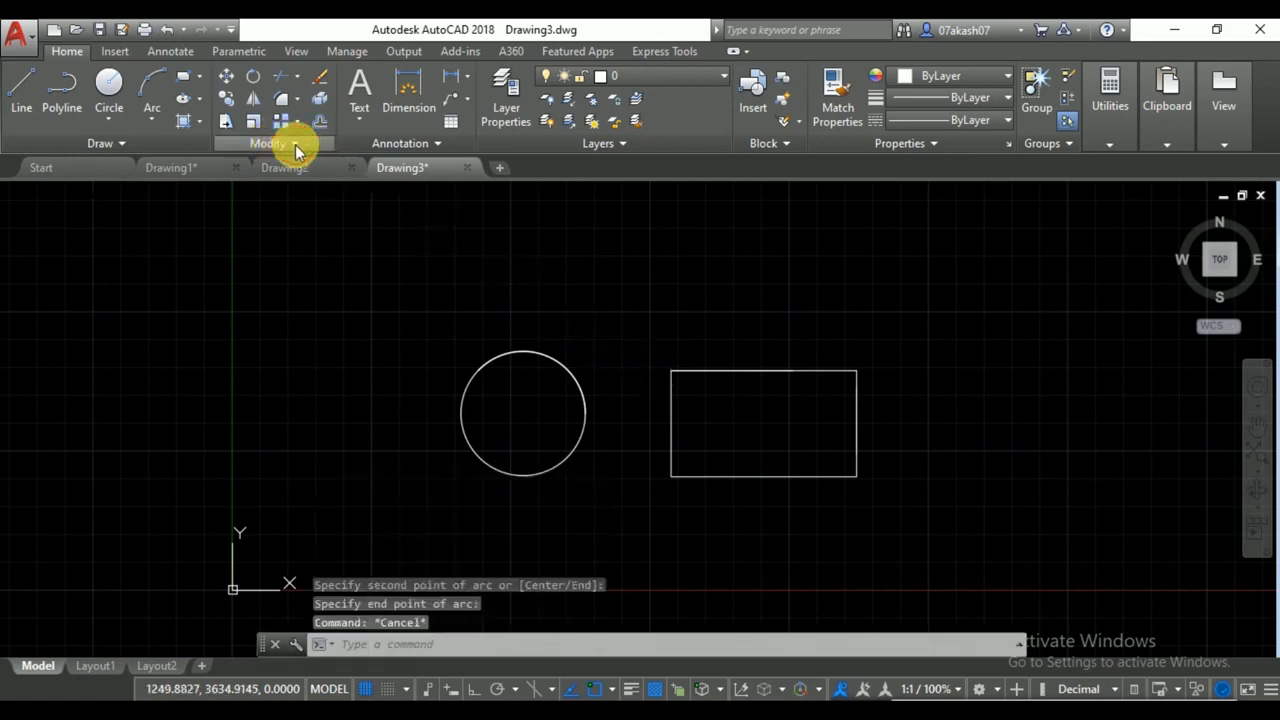
Run Overkill on the circle, rectangle and overlapping lines and arc with the default settings to delete the duplicate geometry.
left_click(296, 145)
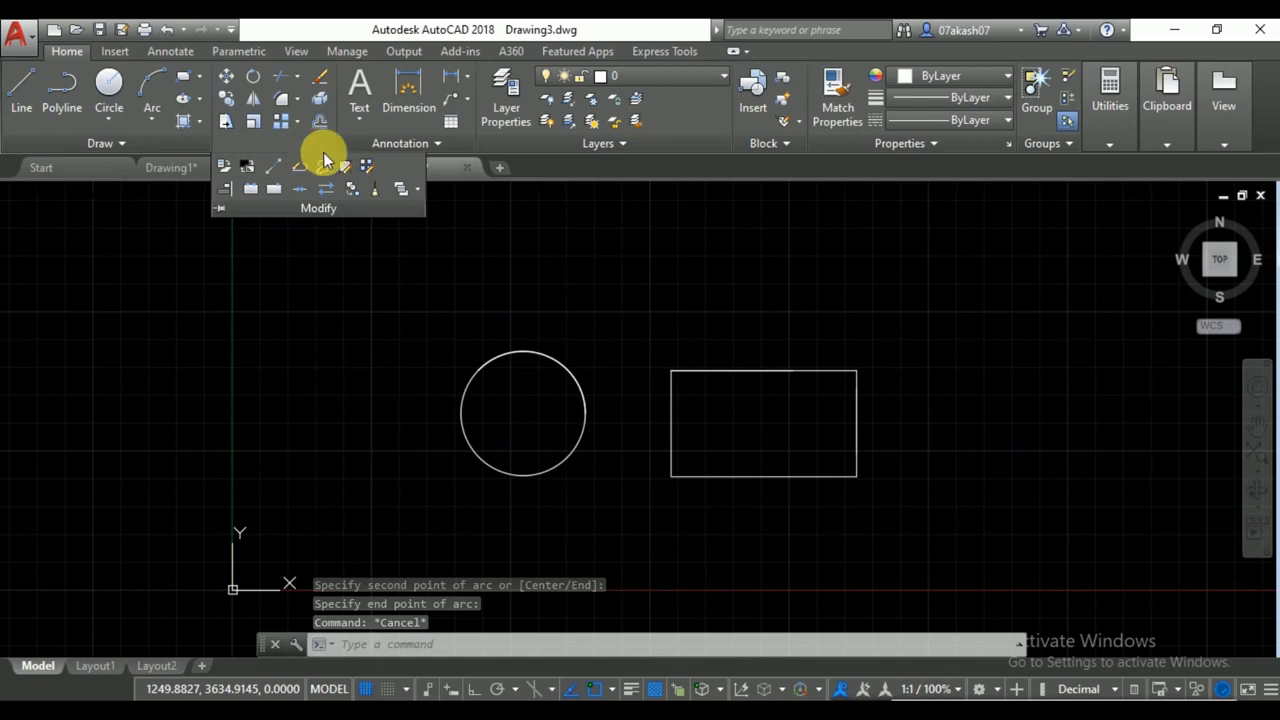
left_click(380, 191)
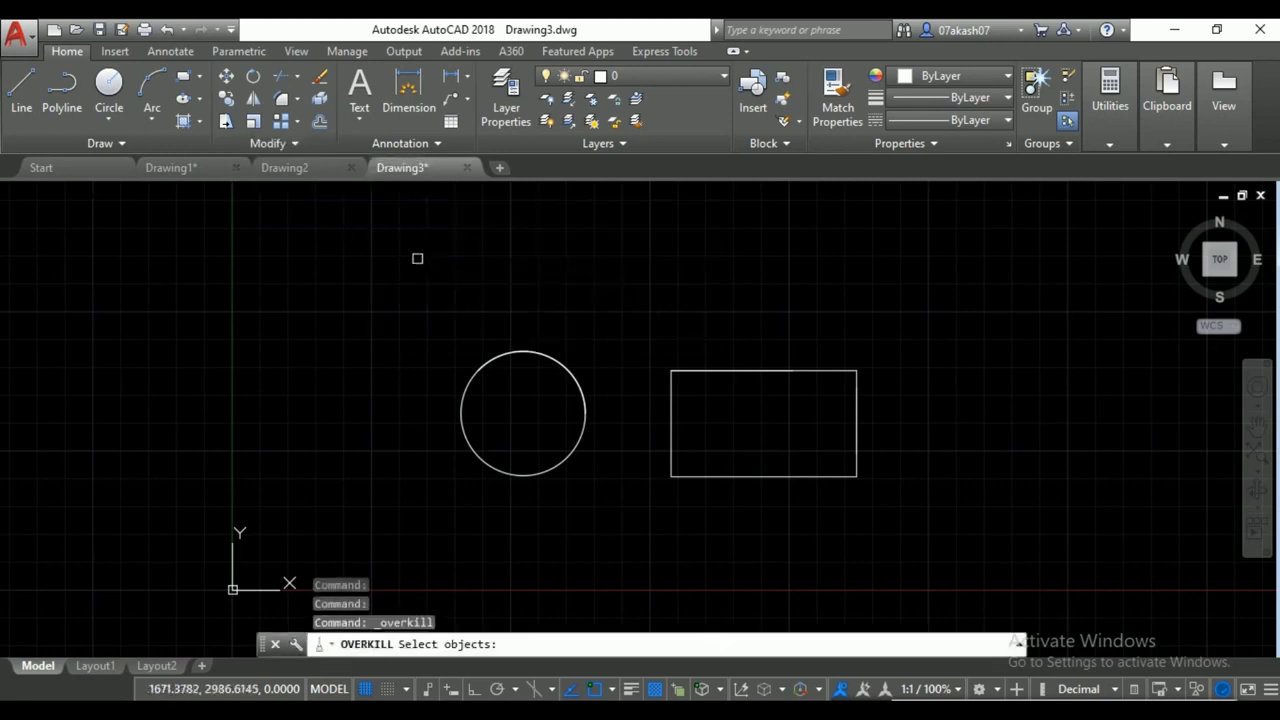
left_click(982, 273)
left_click(496, 465)
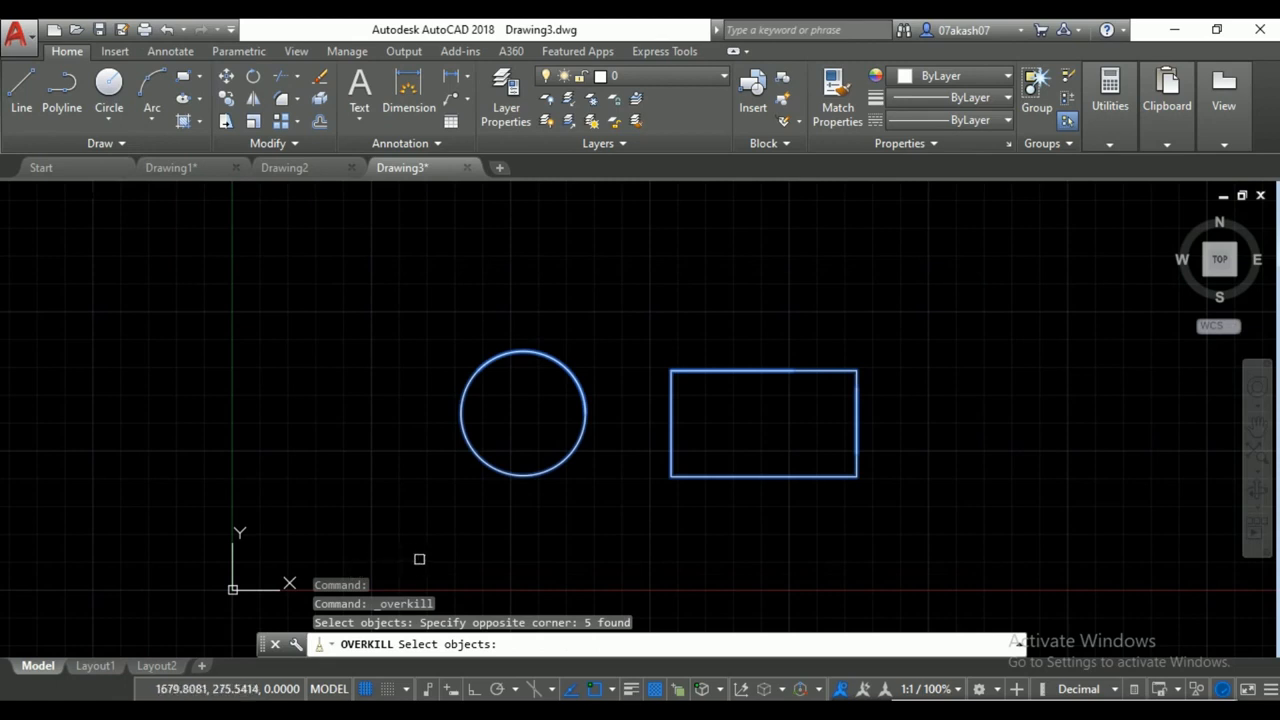
key("Return")
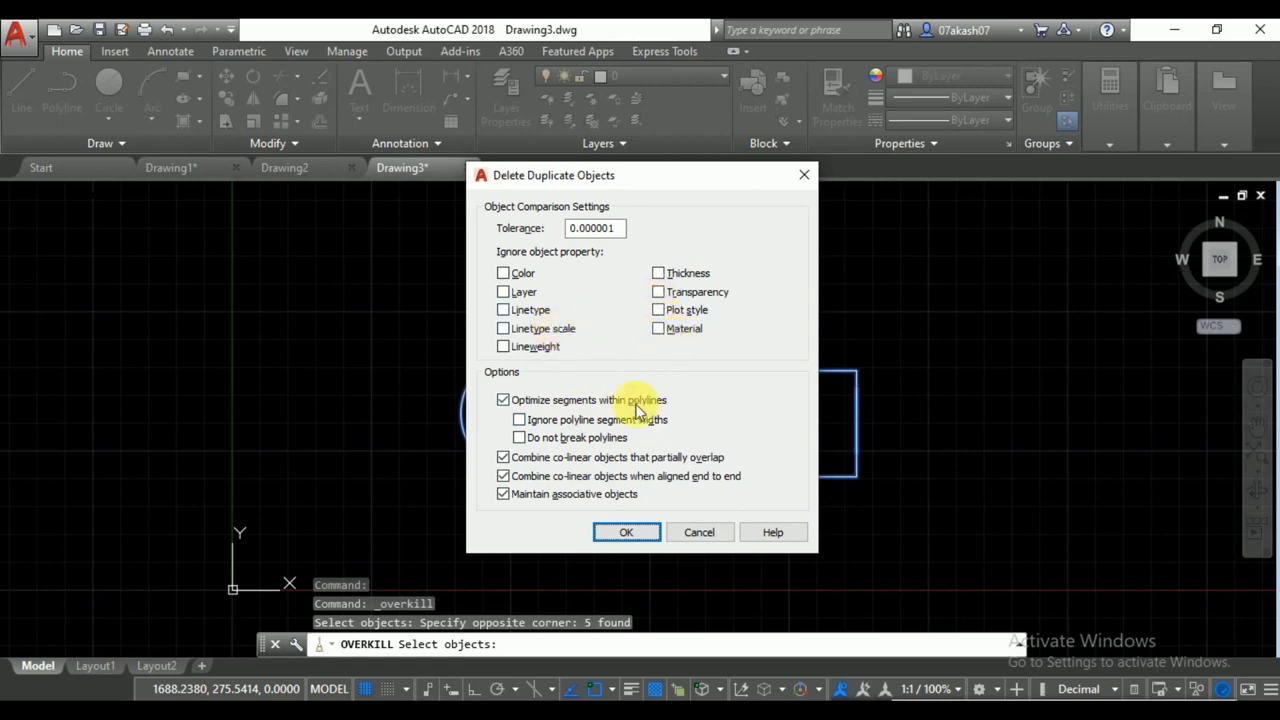
left_click(630, 532)
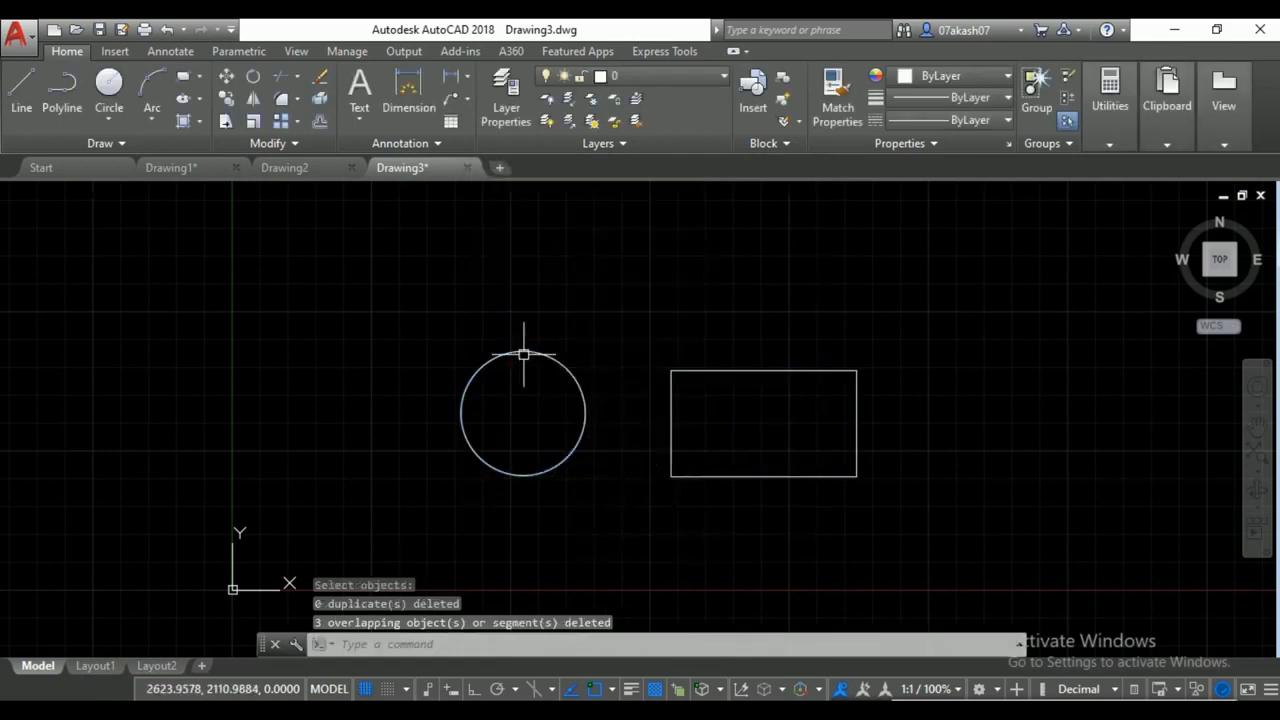
mouse_move(522, 351)
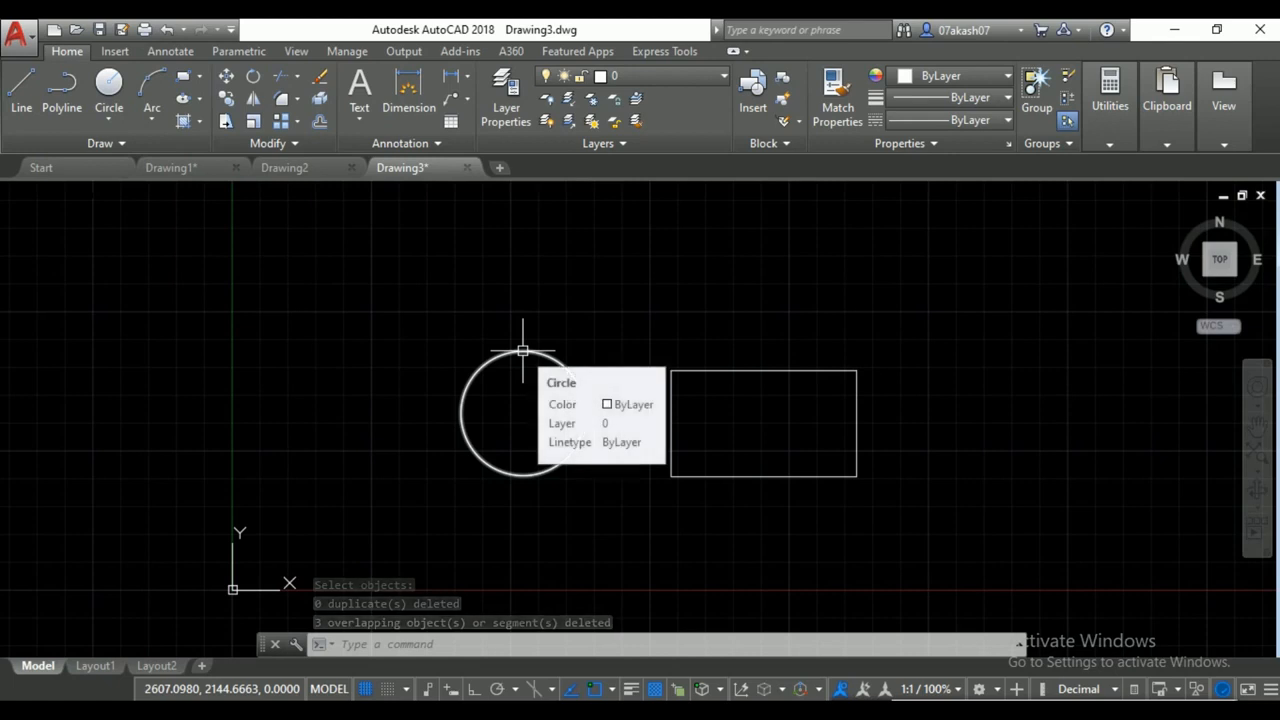
left_click(627, 352)
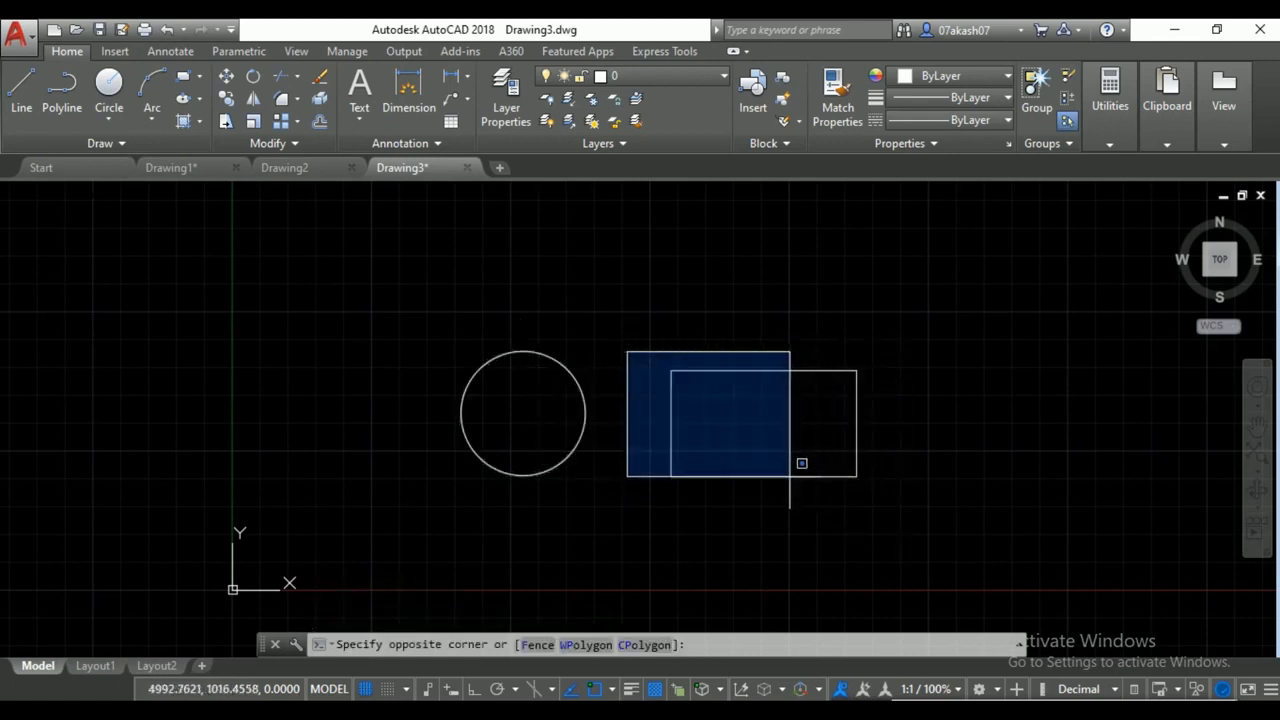
key("Escape")
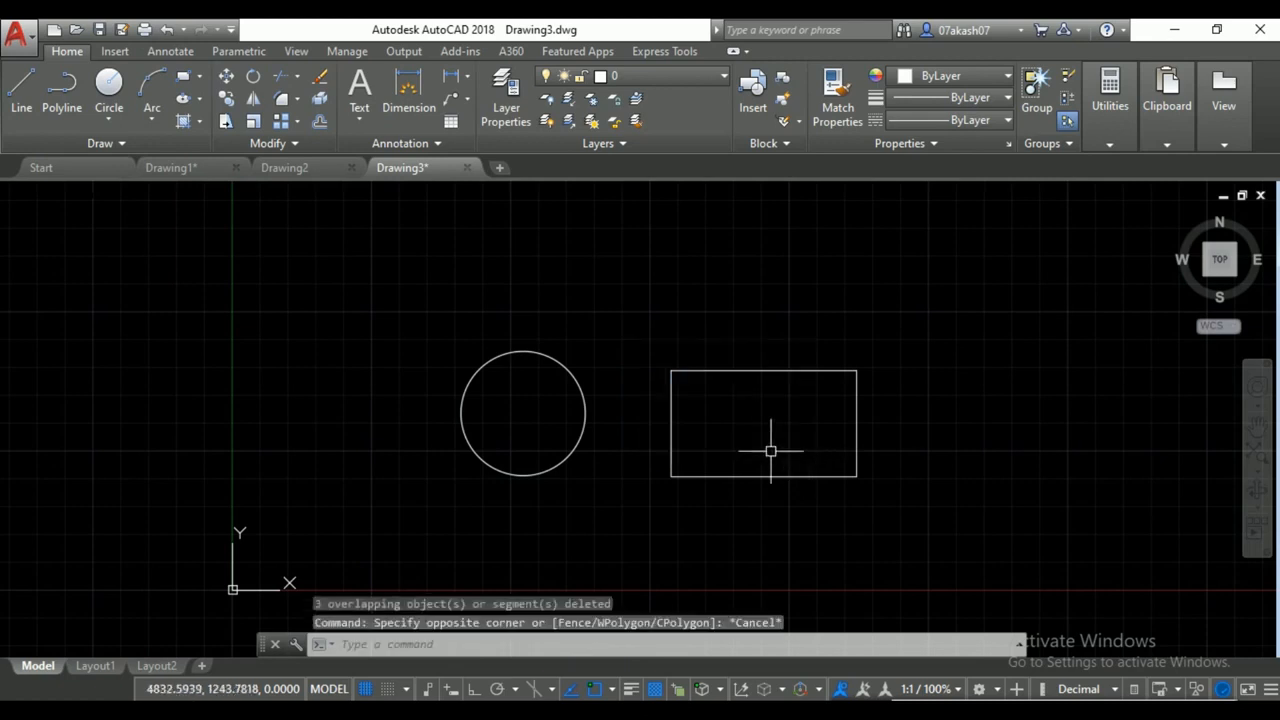
middle_click_drag(804, 454, 692, 474)
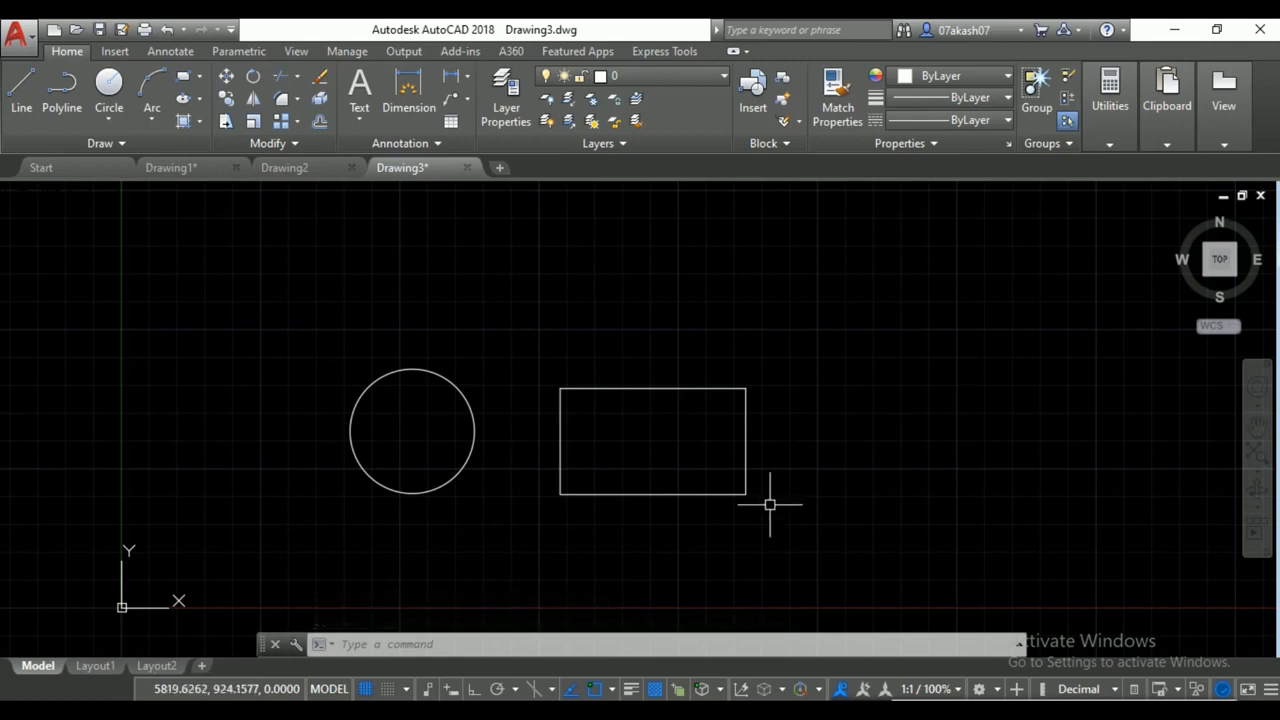
mouse_move(595, 537)
middle_mouse_down()
mouse_move(626, 529)
mouse_move(689, 451)
middle_mouse_up()
mouse_move(694, 506)
middle_mouse_down()
mouse_move(534, 551)
mouse_move(512, 545)
middle_mouse_up()
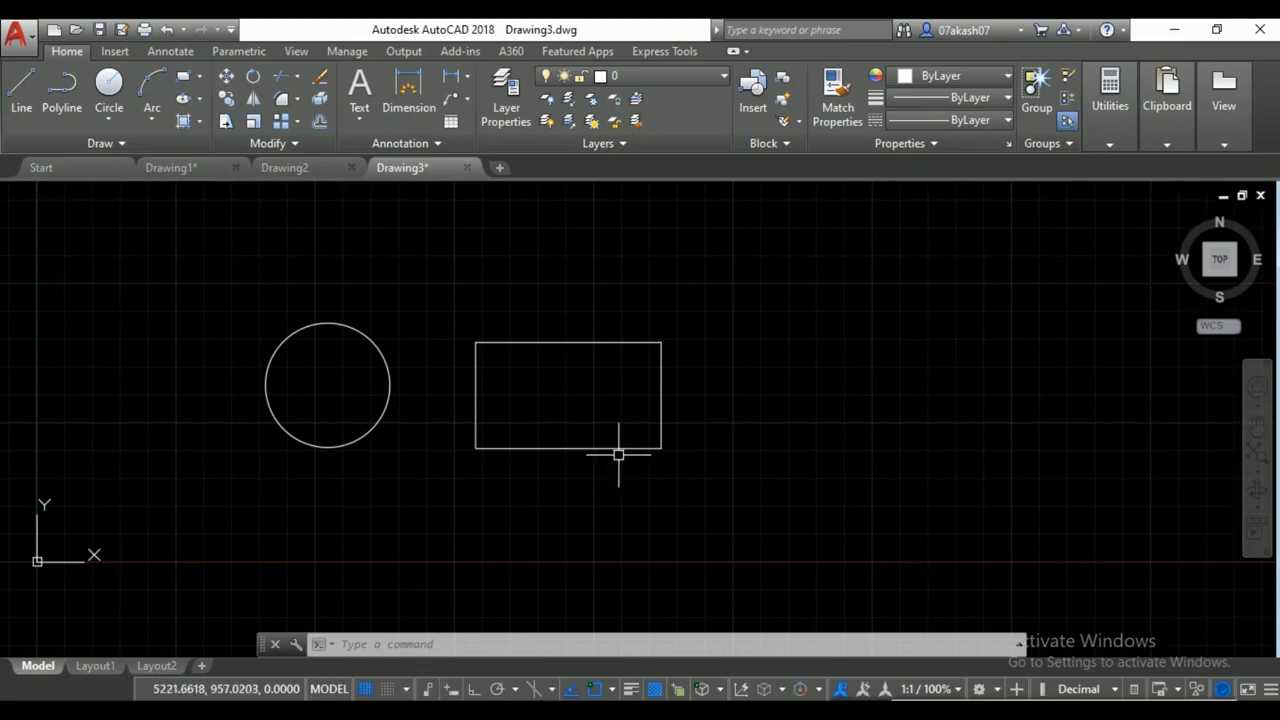
middle_click_drag(697, 466, 574, 473)
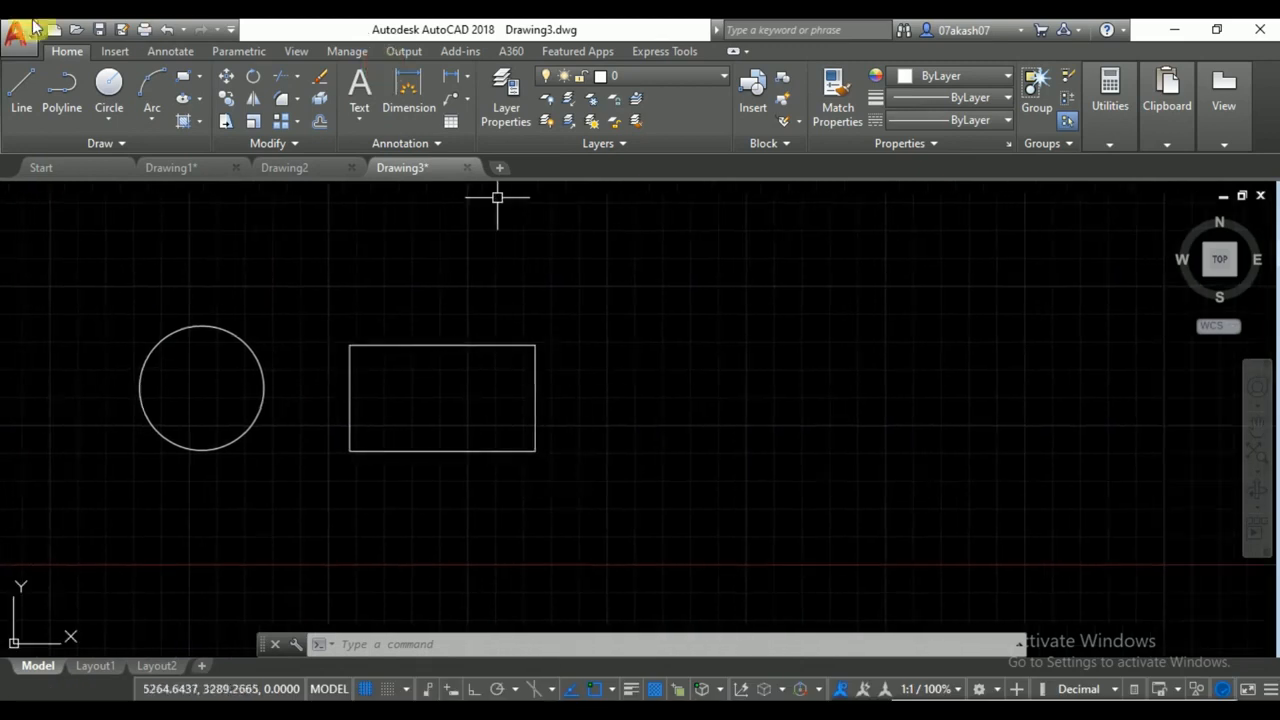
Draw a stepped profile of connected horizontal and vertical lines to the right of the rectangle, with Ortho turned on.
left_click(22, 90)
middle_click_drag(613, 379, 409, 439)
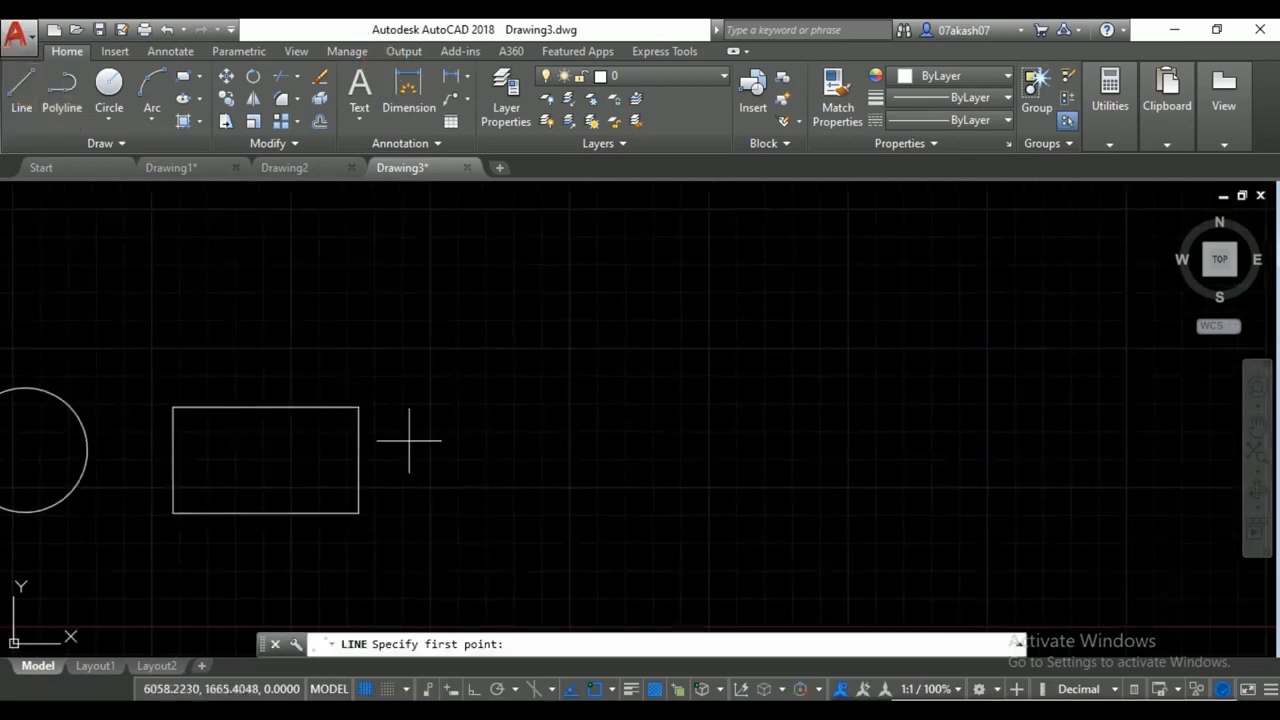
left_click(509, 462)
left_click(452, 689)
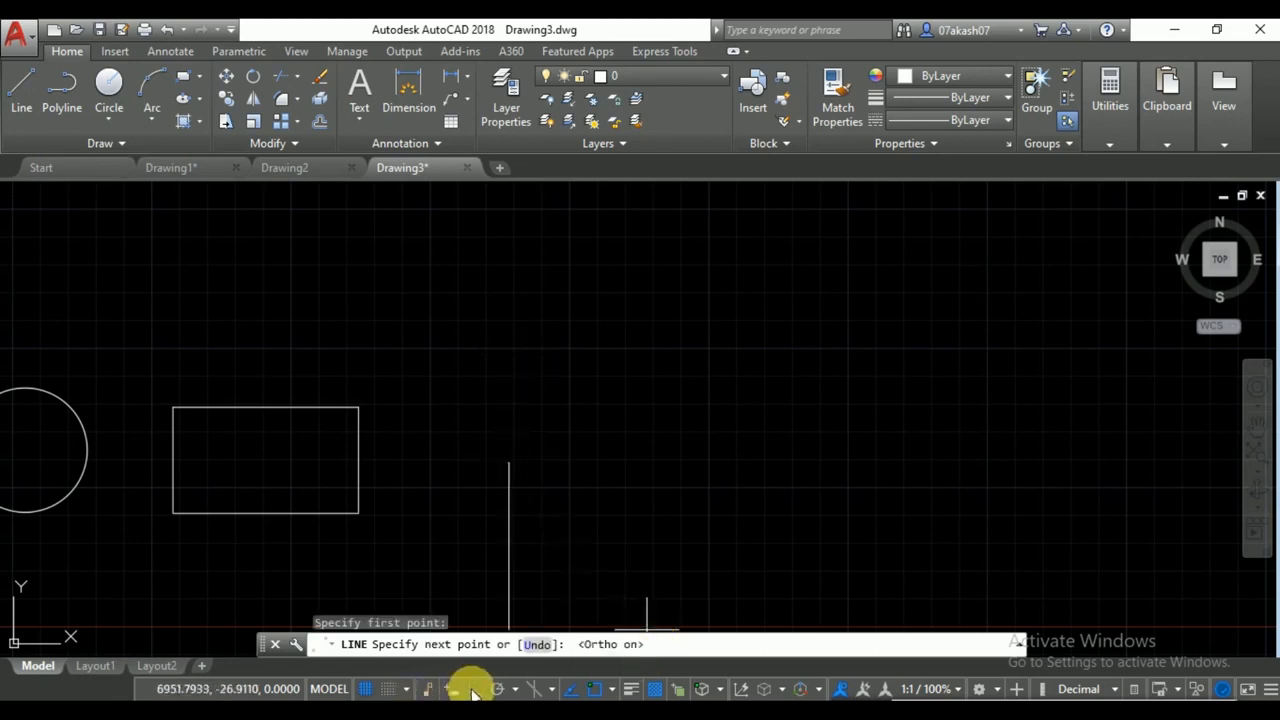
left_click(589, 378)
left_click(590, 419)
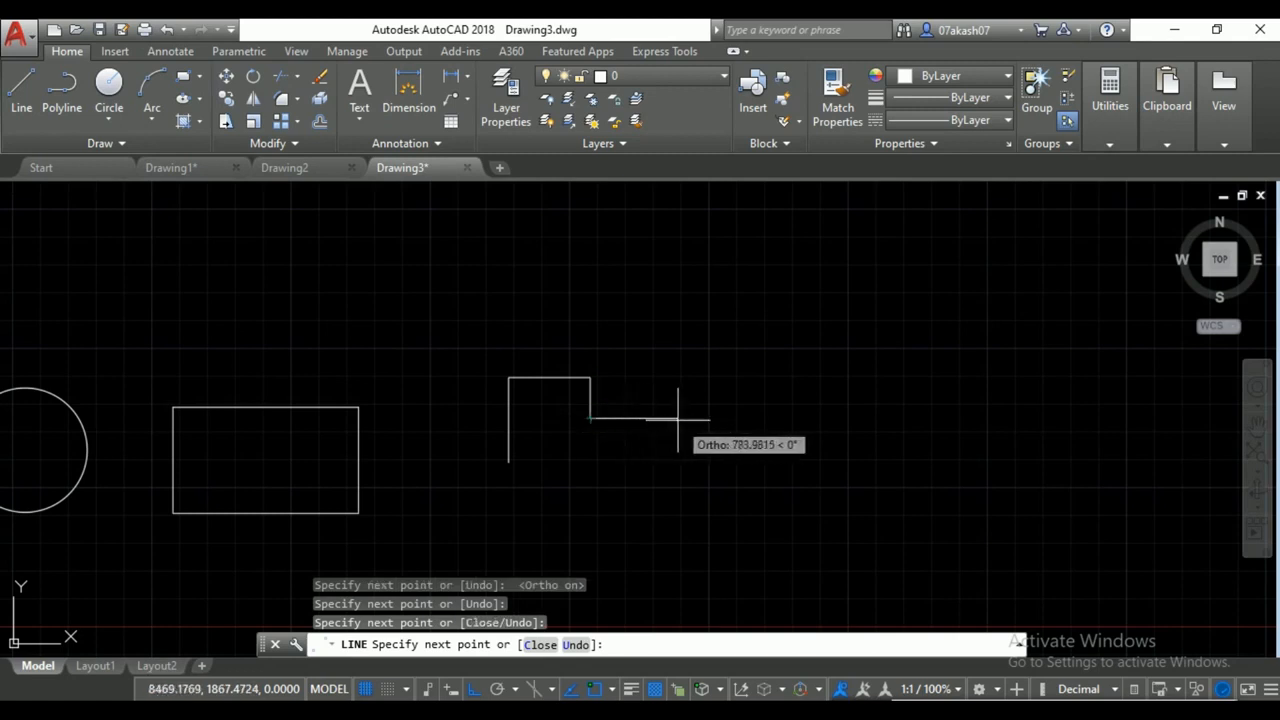
left_click(681, 418)
left_click(681, 397)
left_click(765, 397)
left_click(764, 433)
left_click(877, 433)
left_click(877, 407)
left_click(968, 408)
left_click(968, 452)
left_click(1090, 452)
left_click(1090, 426)
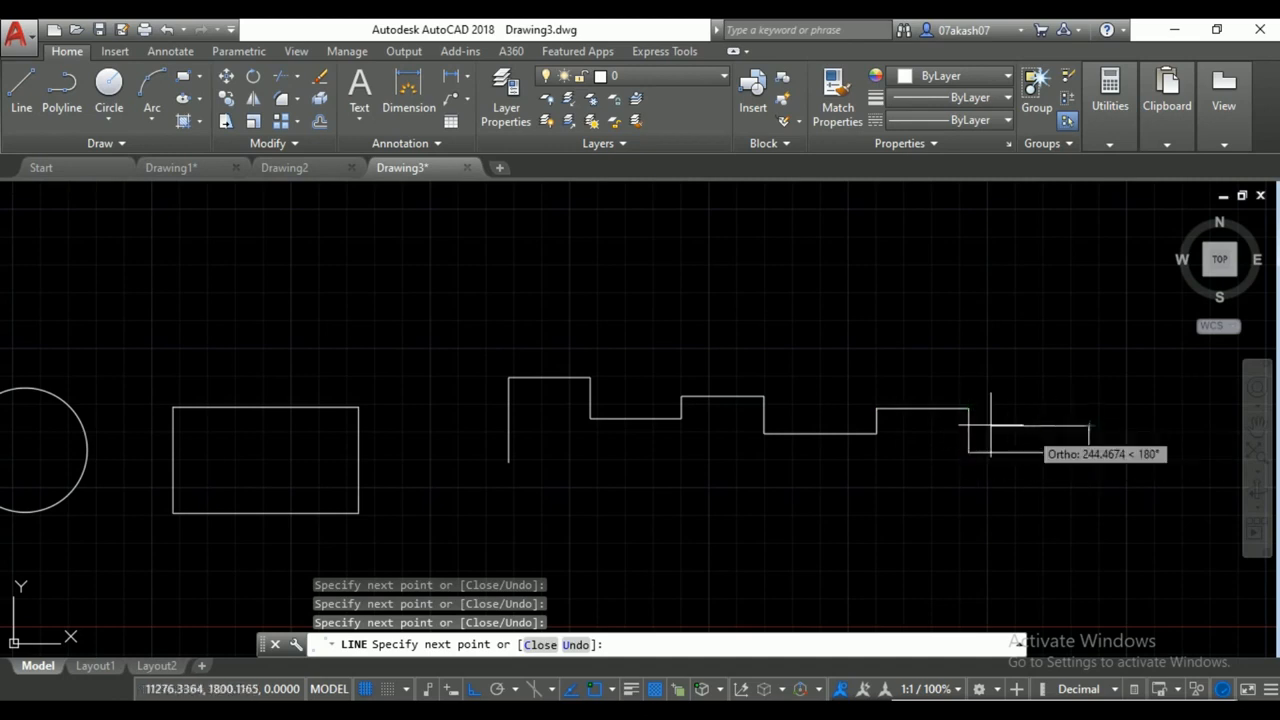
key("Return")
Add a linear dimension above the first raised horizontal segment of the stepped profile and examine its text size.
left_click(453, 77)
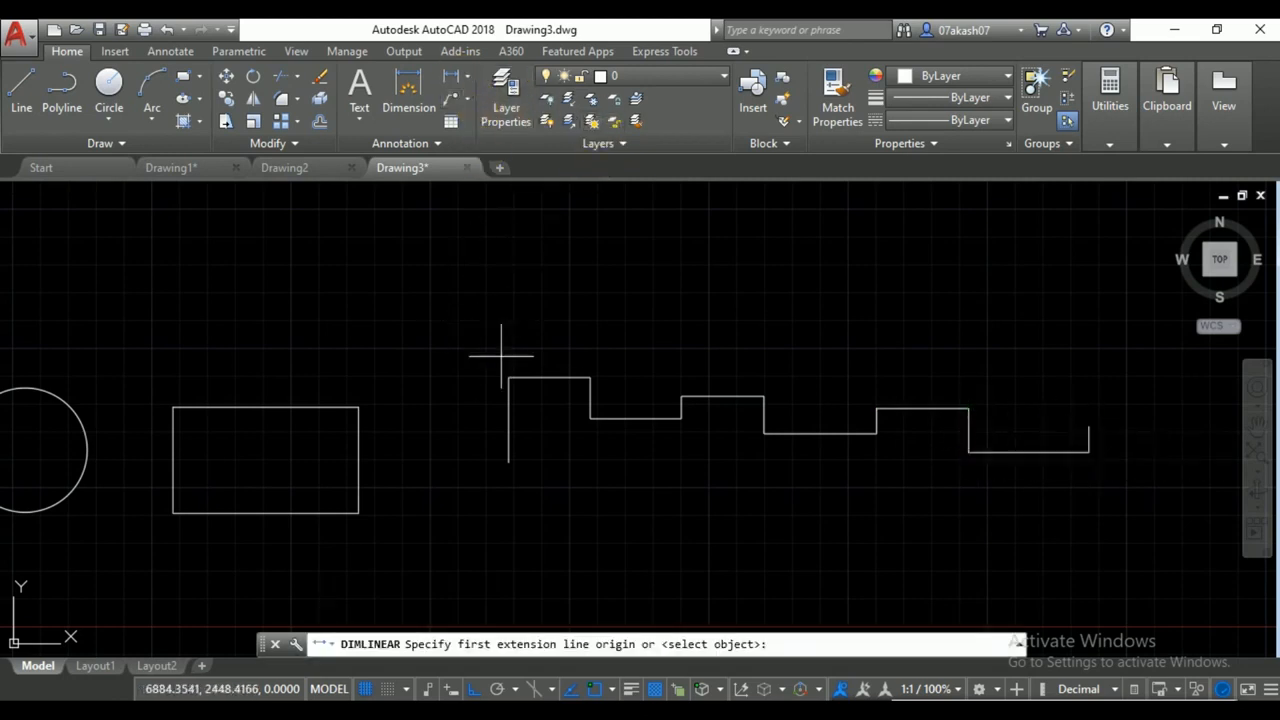
left_click(509, 377)
left_click(590, 377)
left_click(557, 357)
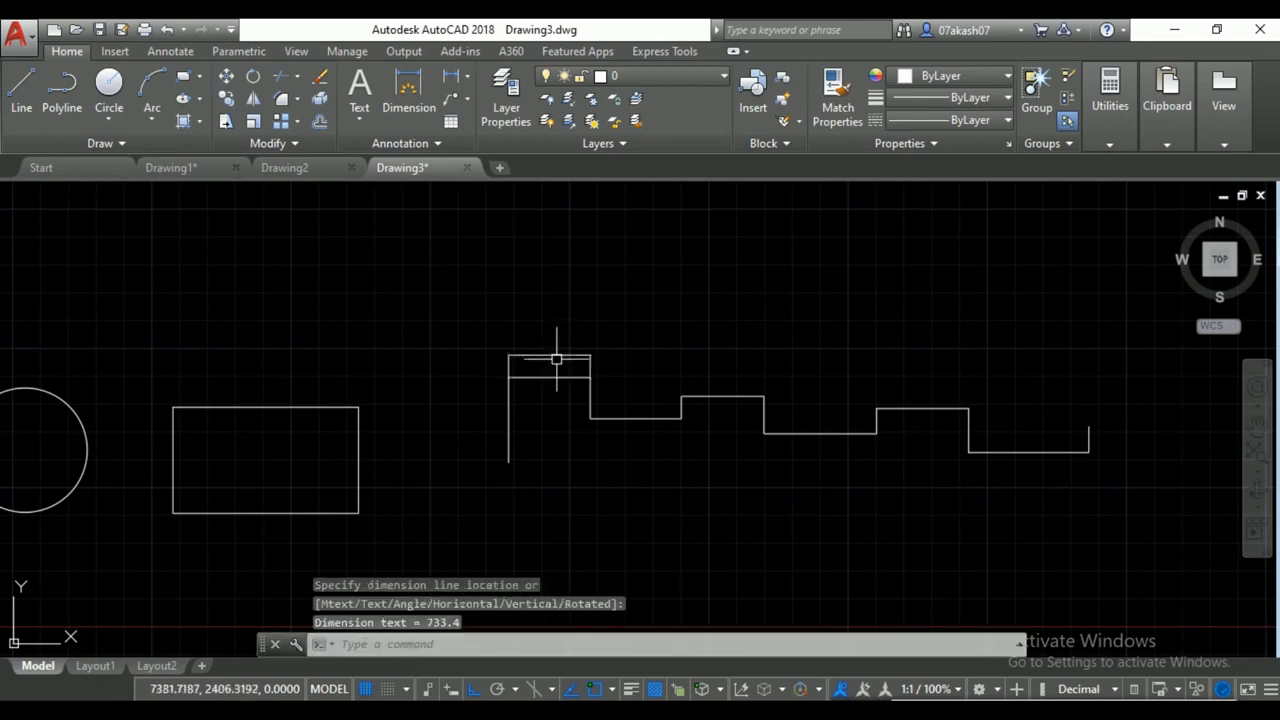
scroll(557, 358, "up", 3)
scroll(543, 345, "up", 6)
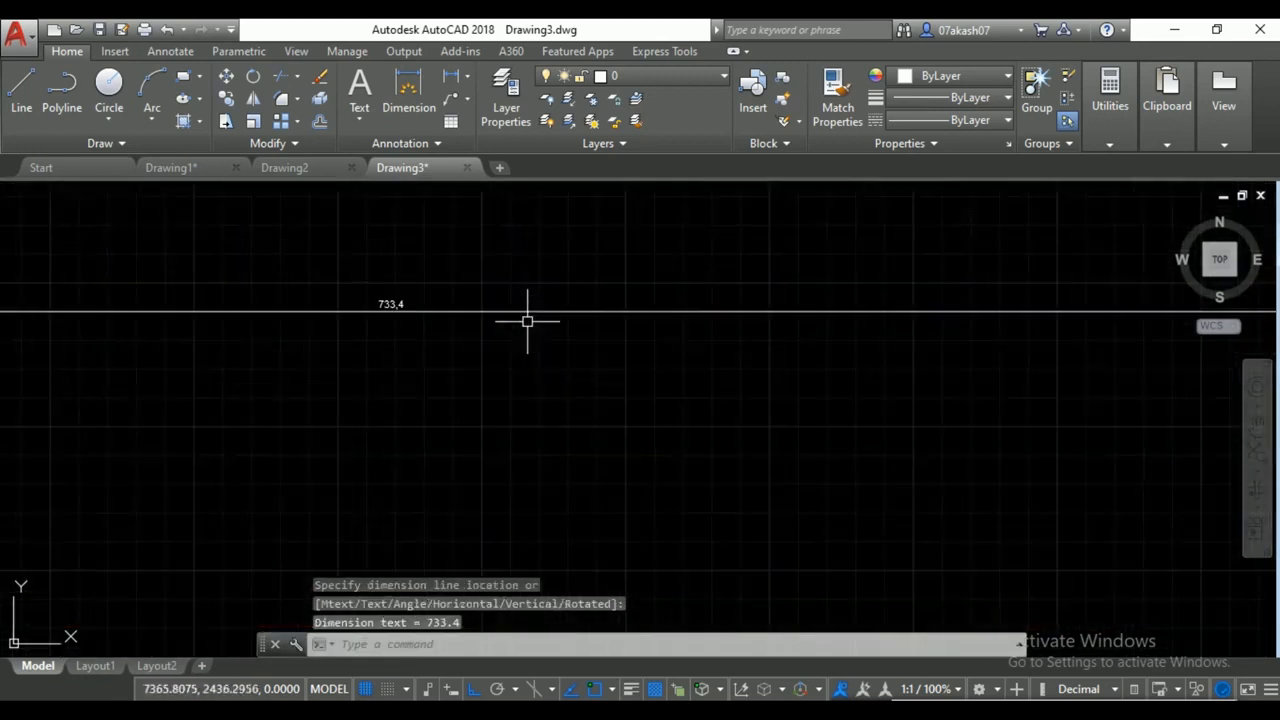
scroll(382, 312, "down", 3)
middle_click_drag(397, 316, 413, 458)
scroll(403, 454, "up", 8)
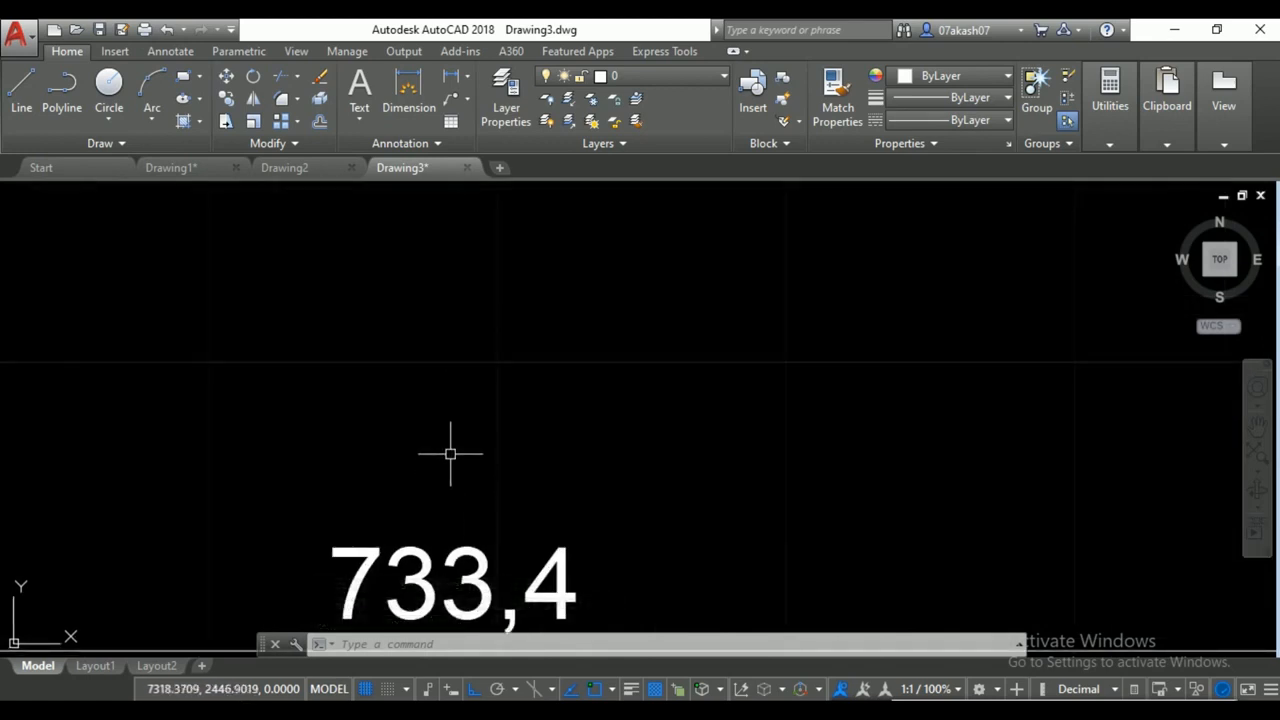
scroll(450, 453, "down", 3)
scroll(450, 453, "down", 1)
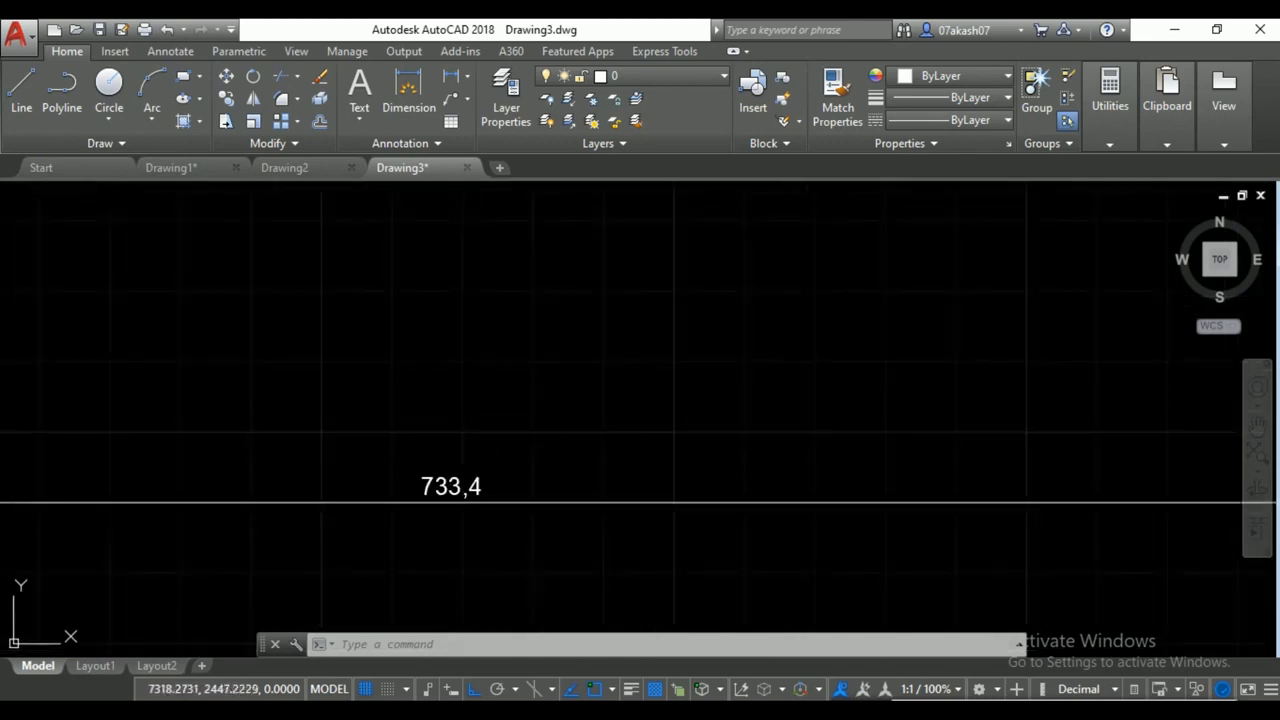
Erase all objects and draw a smaller stepped profile of connected horizontal and vertical lines with three raised and two lowered segments.
key("ctrl+a")
key("Delete")
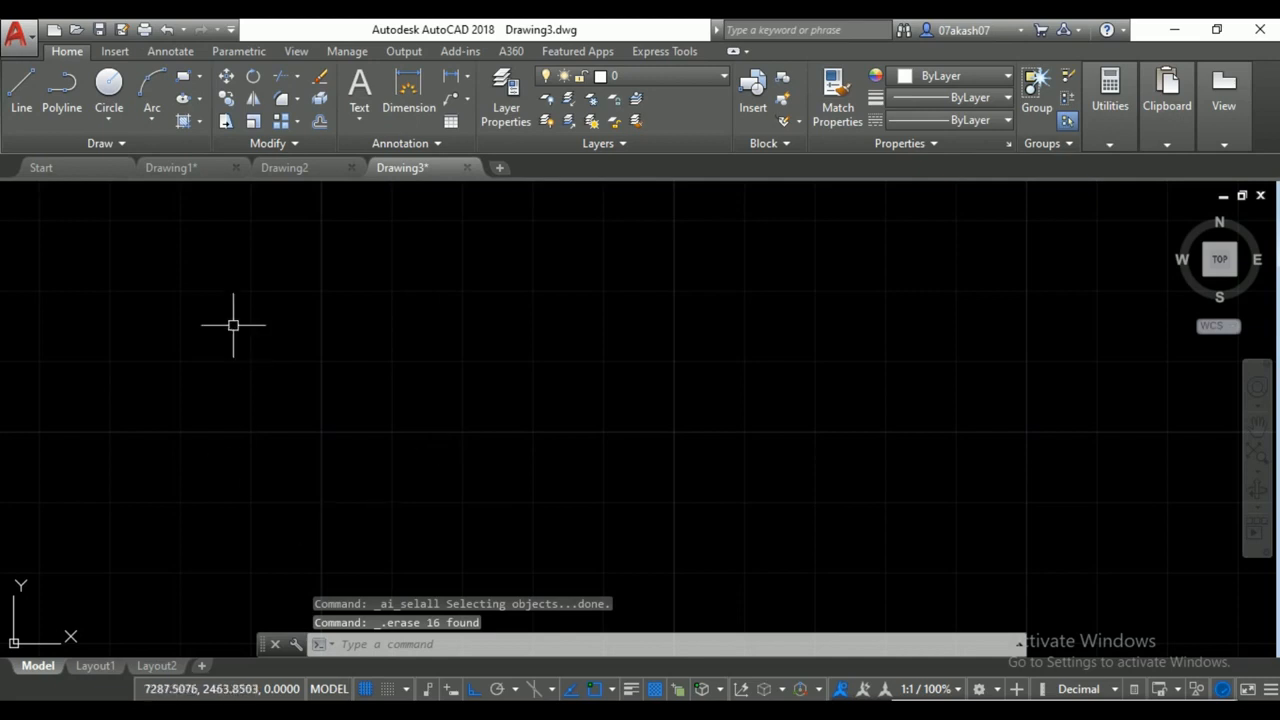
left_click(22, 80)
left_click(200, 476)
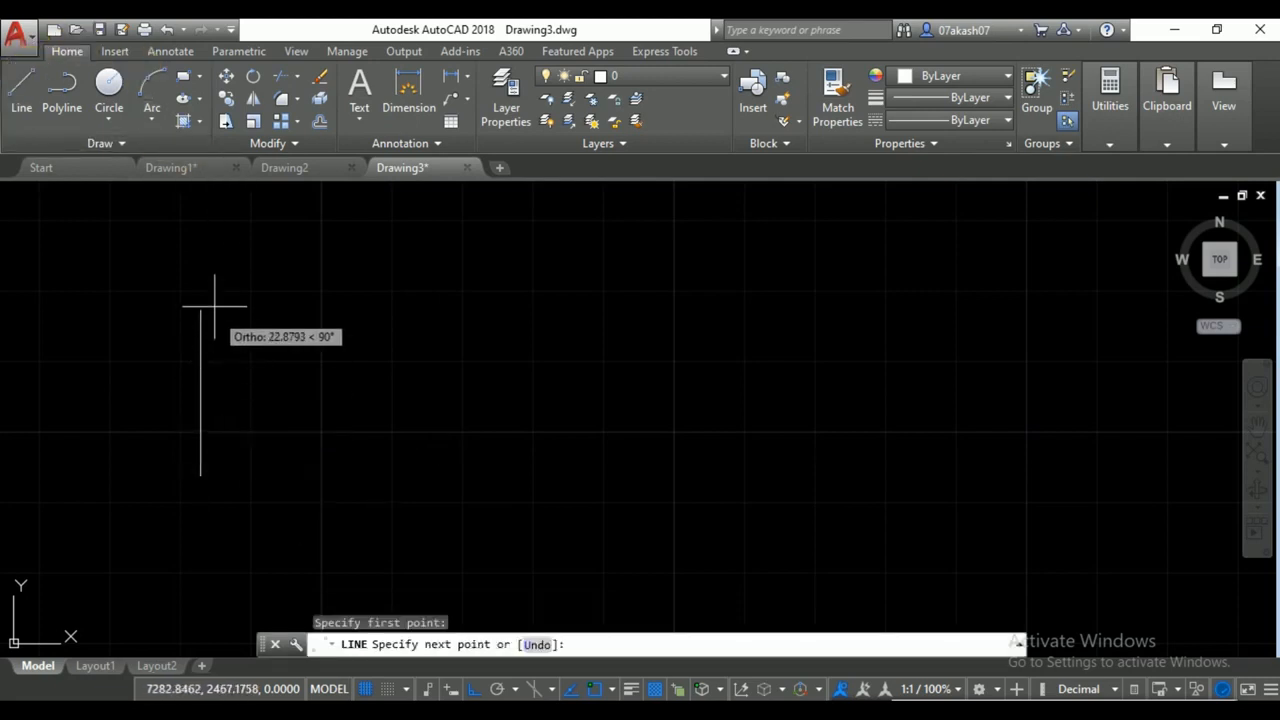
left_click(200, 287)
left_click(377, 287)
left_click(377, 364)
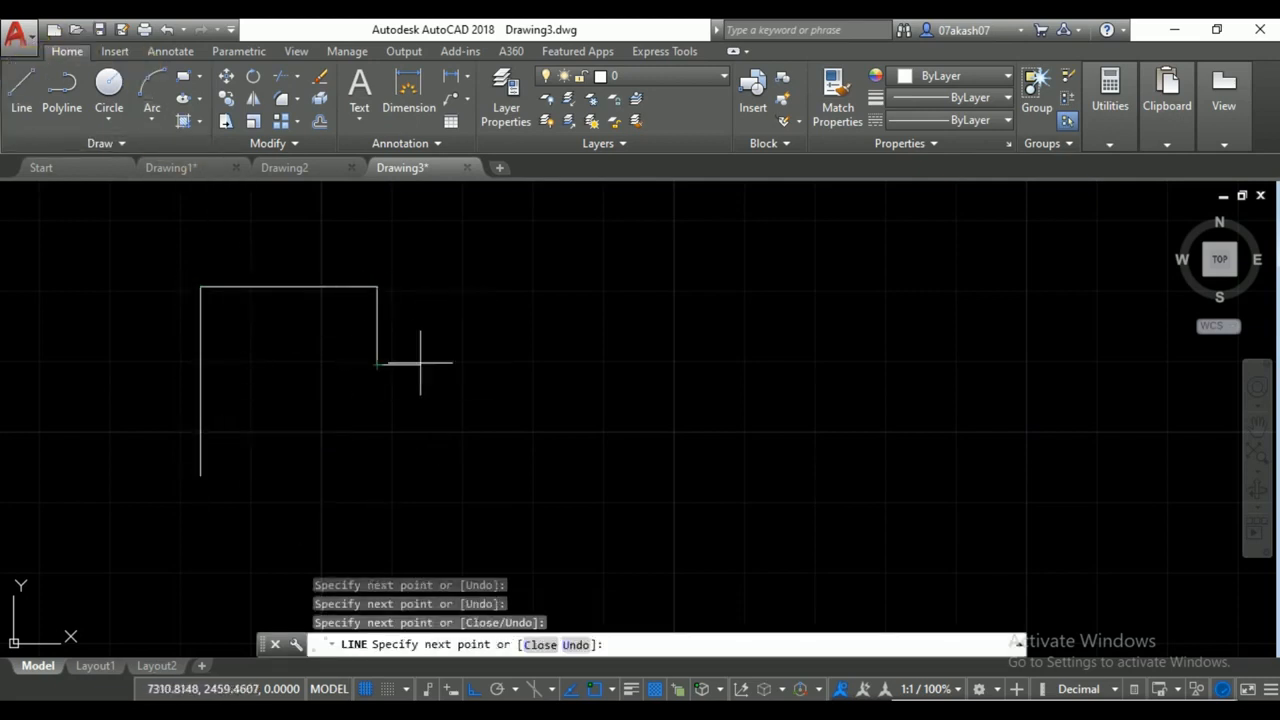
left_click(524, 364)
left_click(524, 319)
left_click(767, 319)
left_click(767, 408)
left_click(995, 408)
left_click(995, 321)
left_click(1147, 321)
left_click(1147, 420)
key("Return")
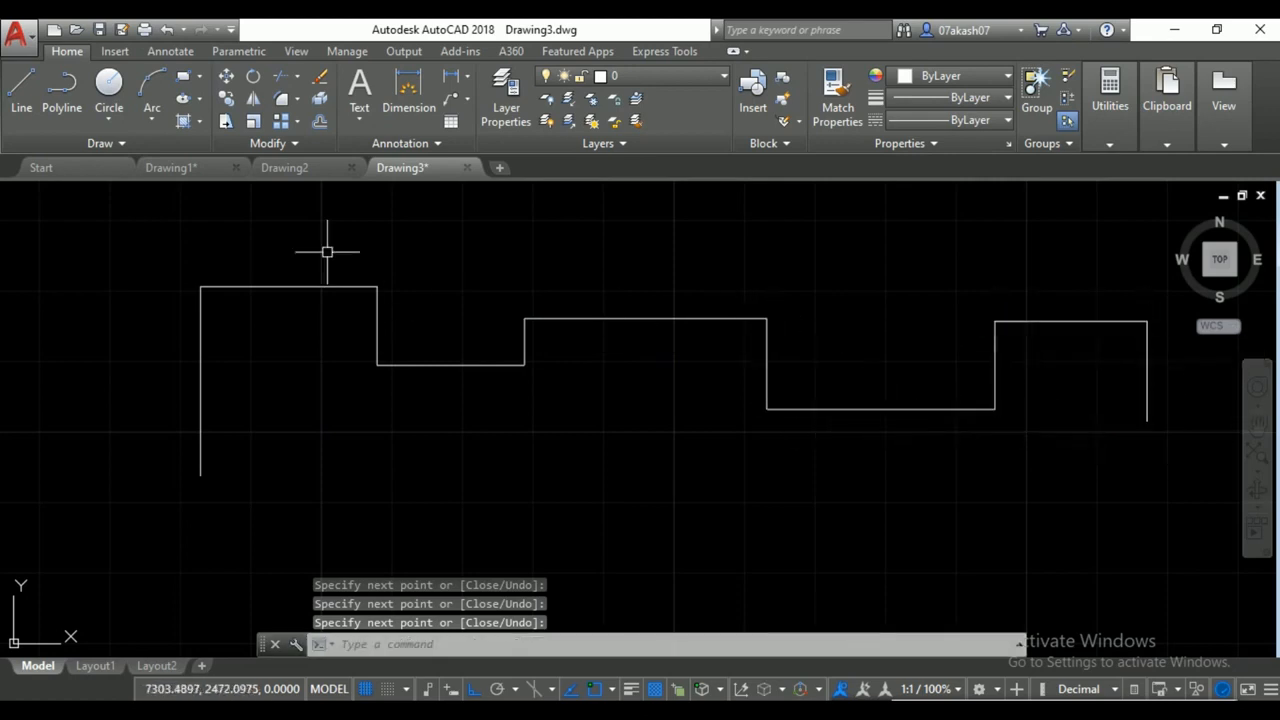
Add a linear dimension above the first raised horizontal segment of the new stepped profile.
left_click(409, 85)
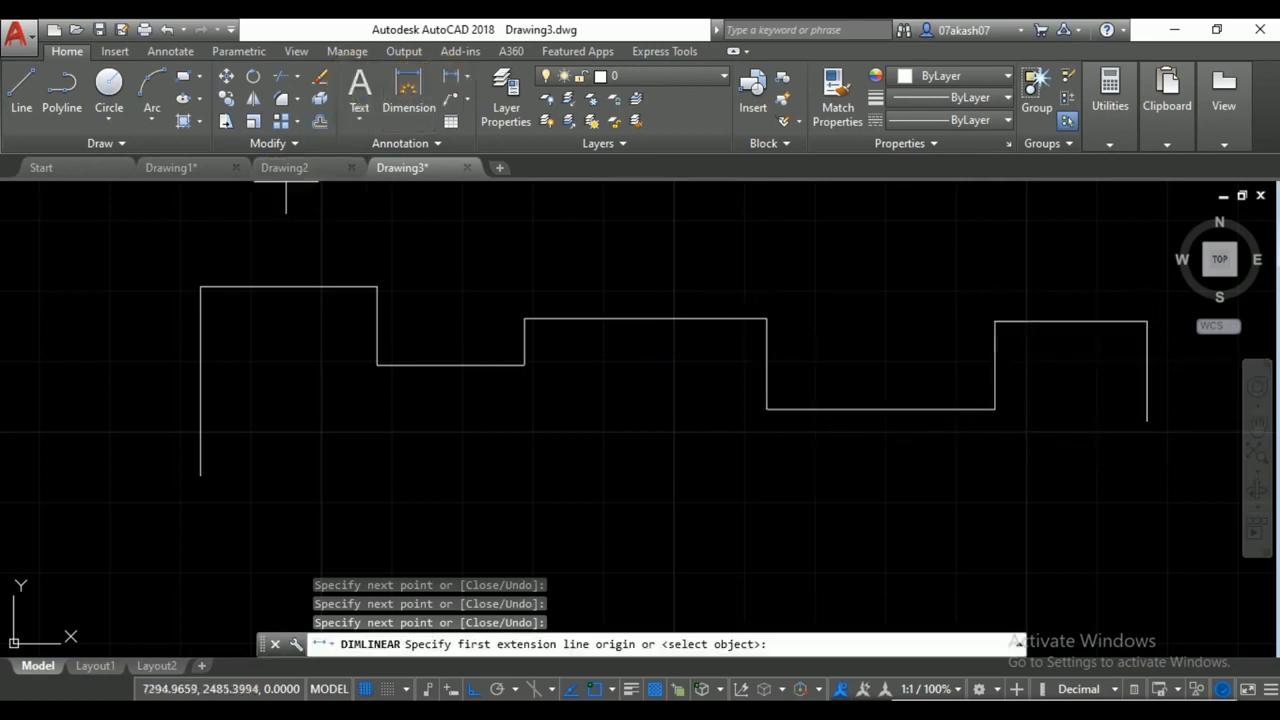
left_click(200, 287)
left_click(377, 287)
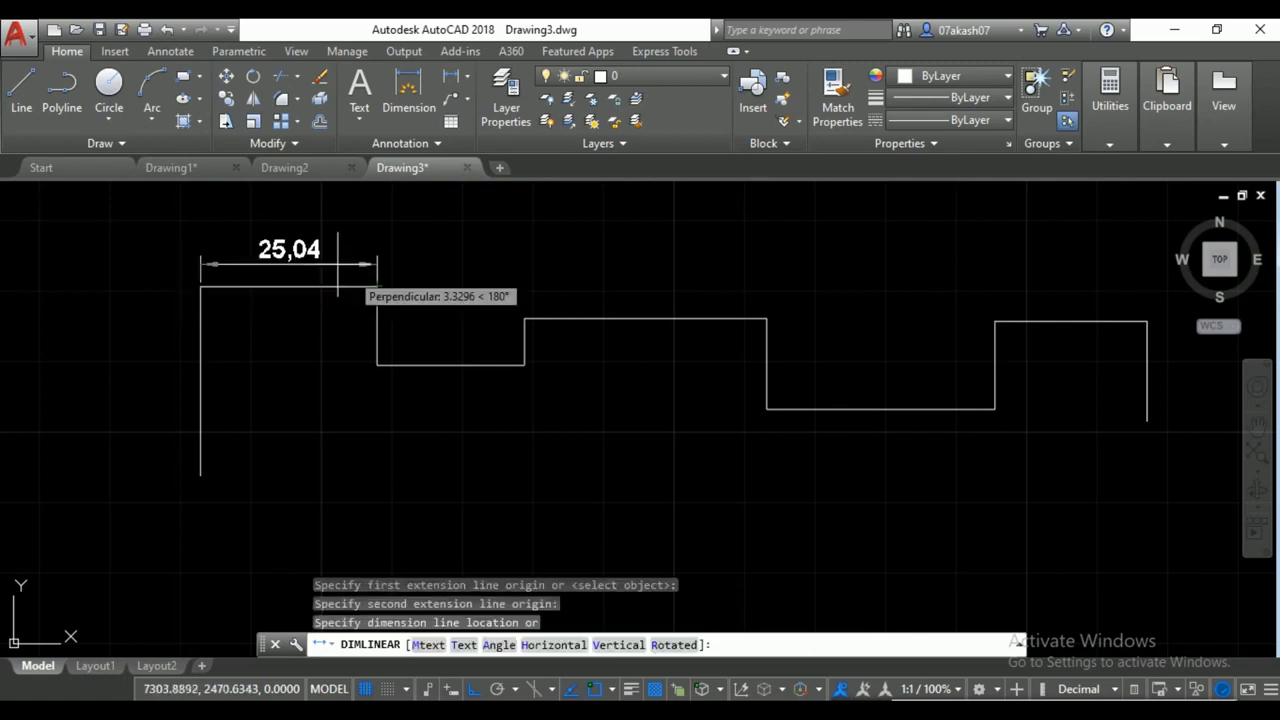
left_click(321, 229)
middle_click_drag(356, 273, 346, 361)
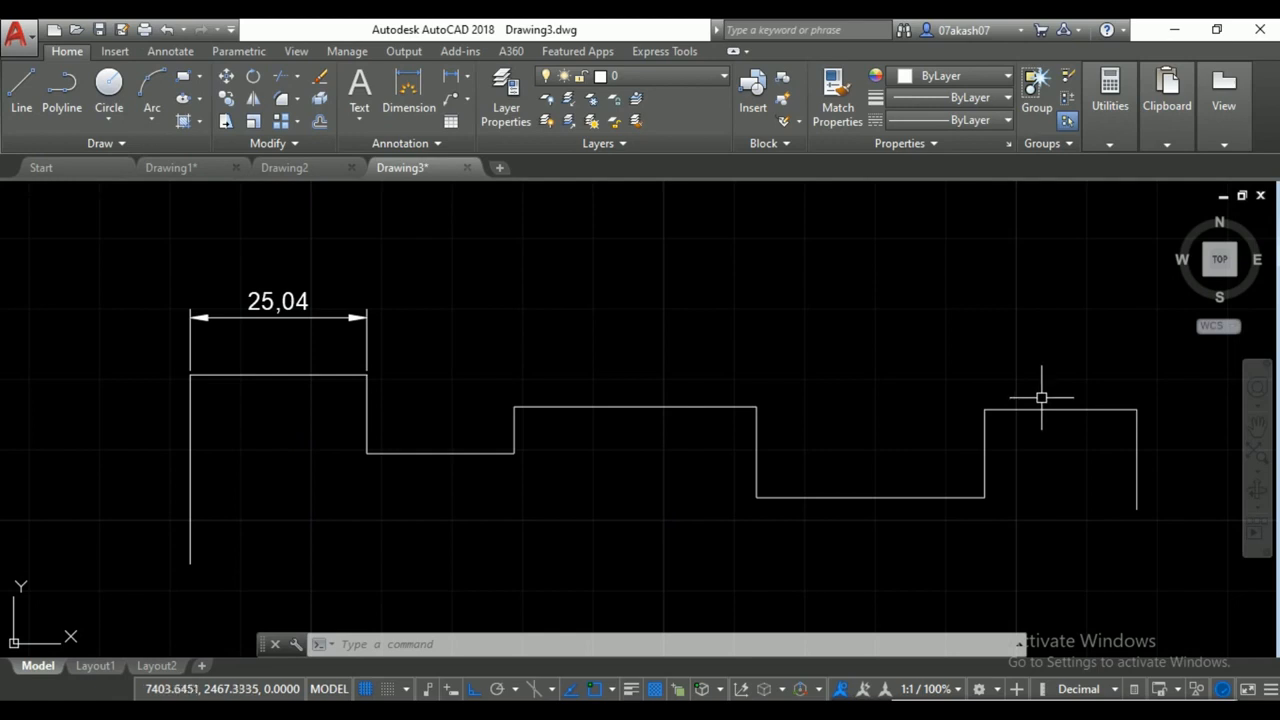
type("q")
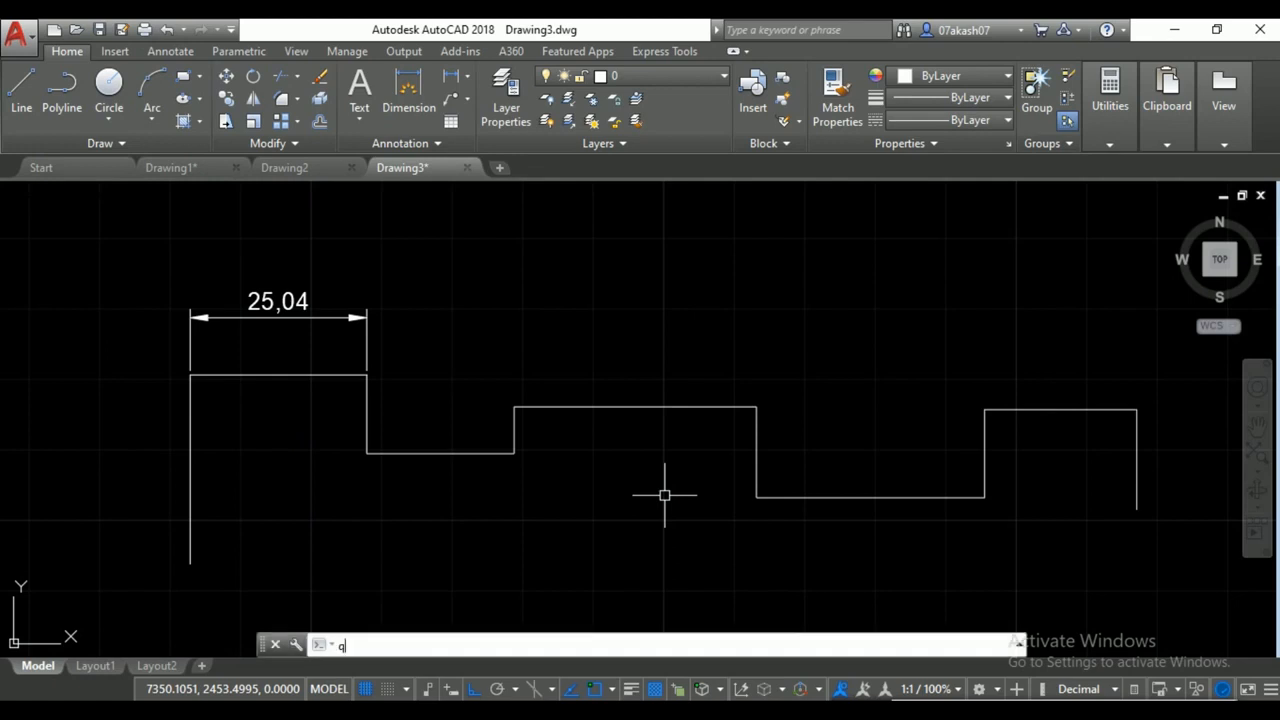
type("d")
key("Return")
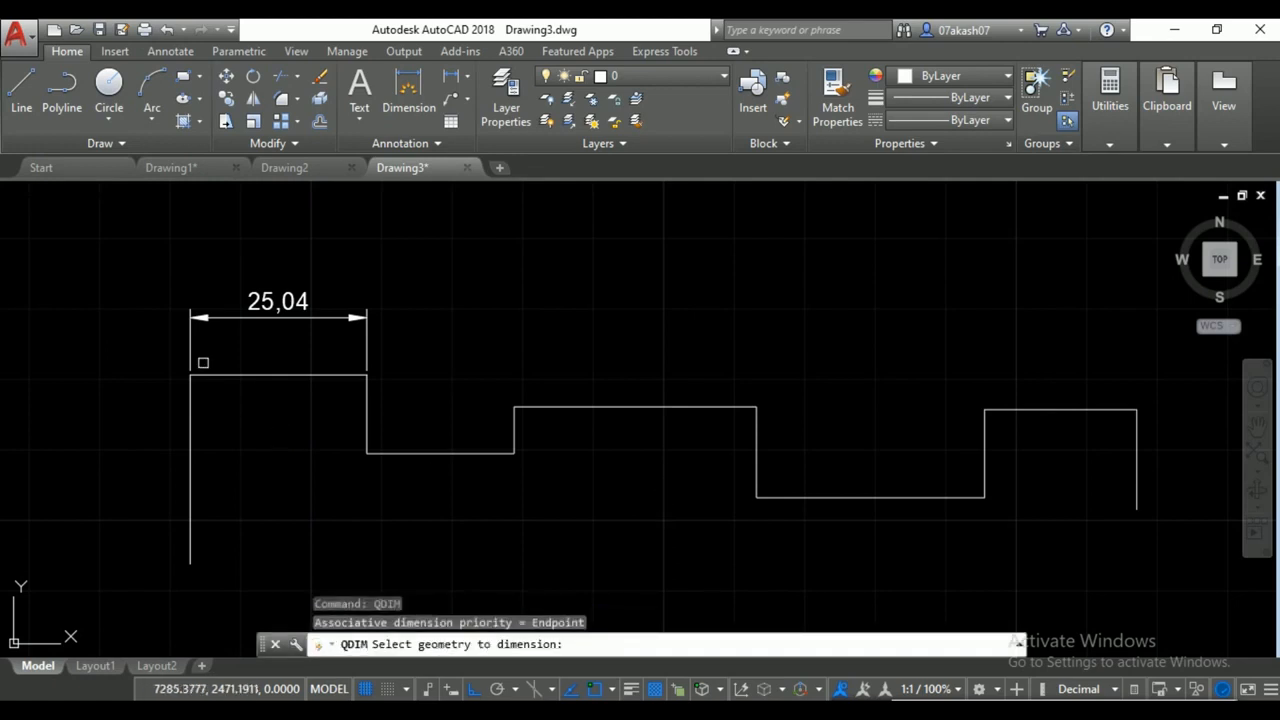
left_click(280, 318)
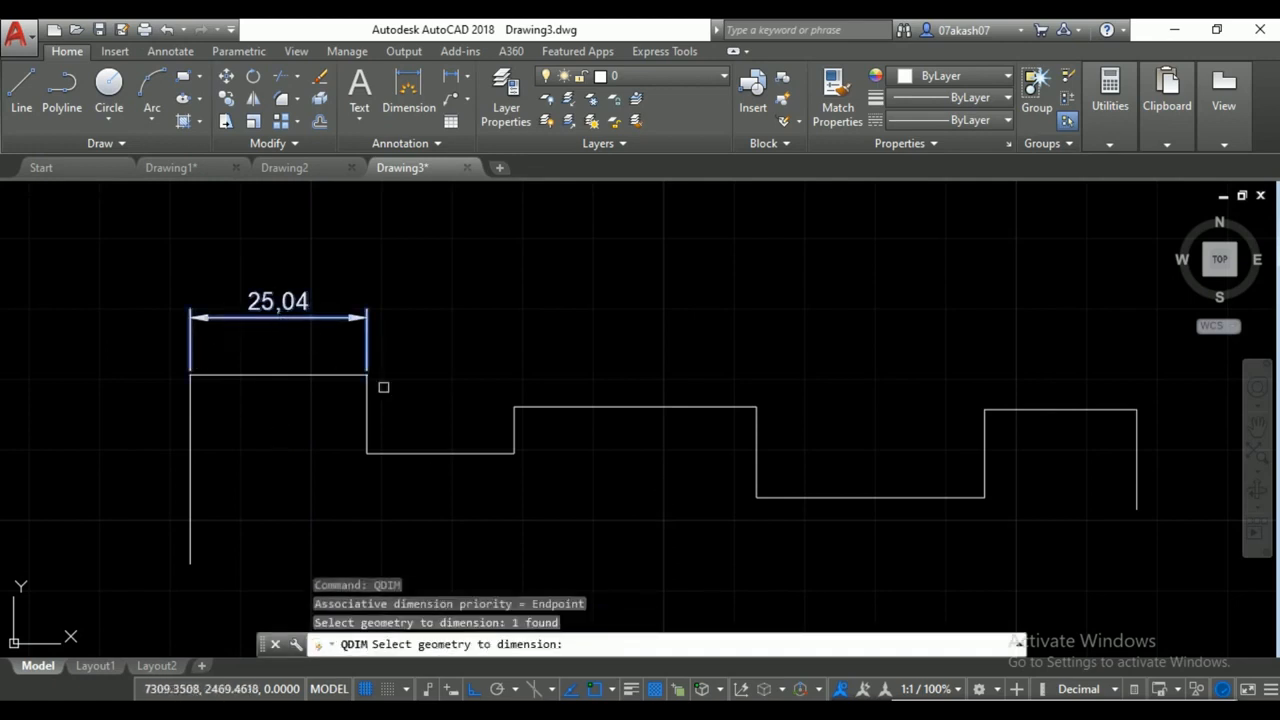
key("Return")
key("Escape")
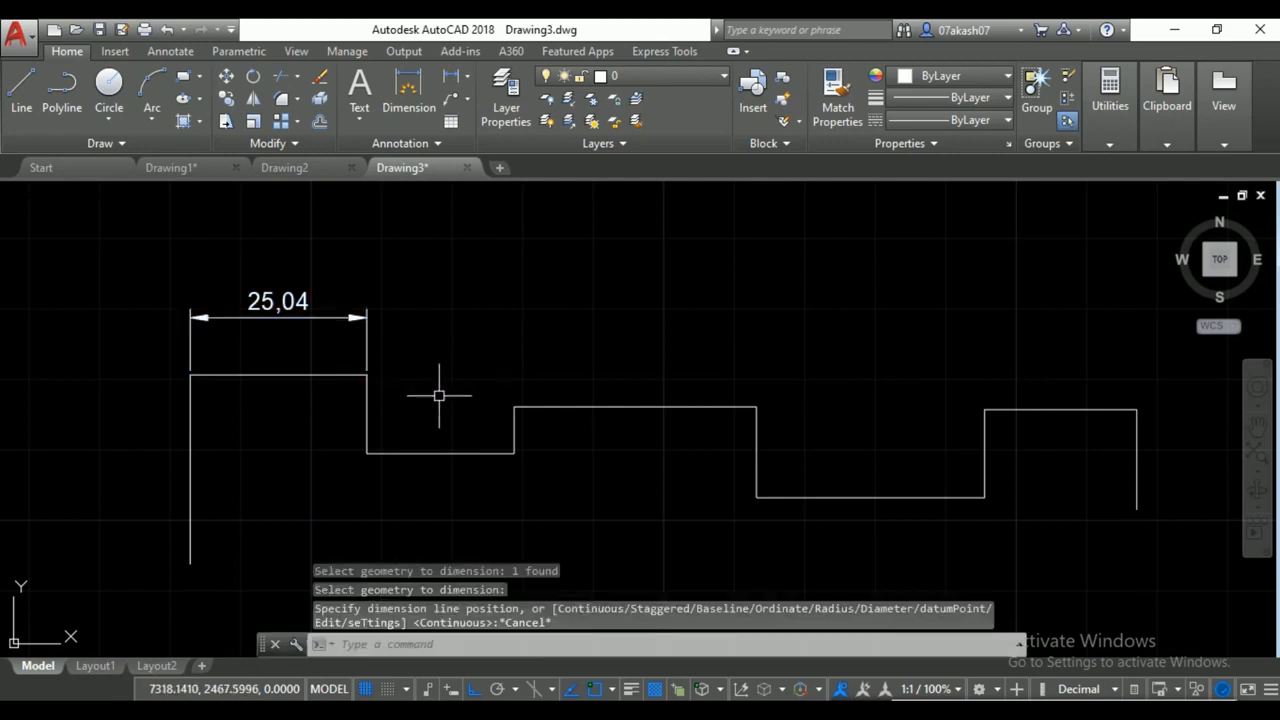
Use QDIM to dimension the remaining four horizontal segments as a continuous chain in line with the existing dimension.
key("Return")
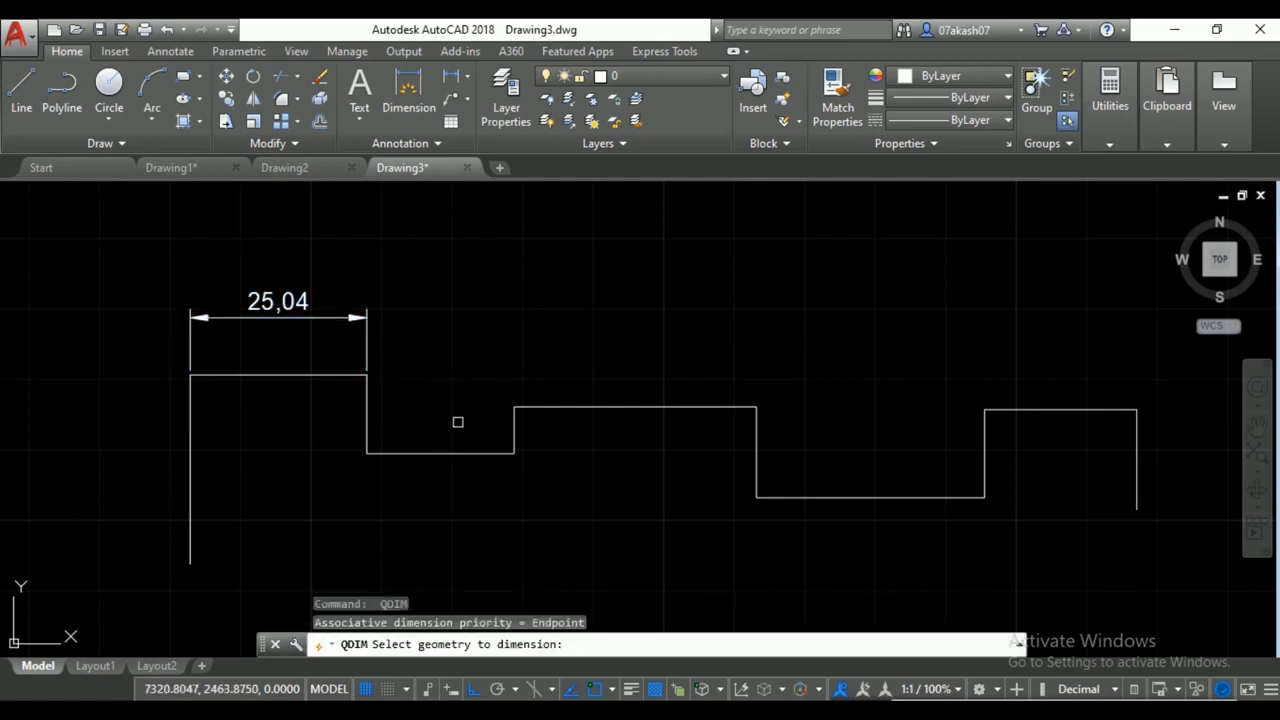
left_click(450, 452)
left_click(559, 409)
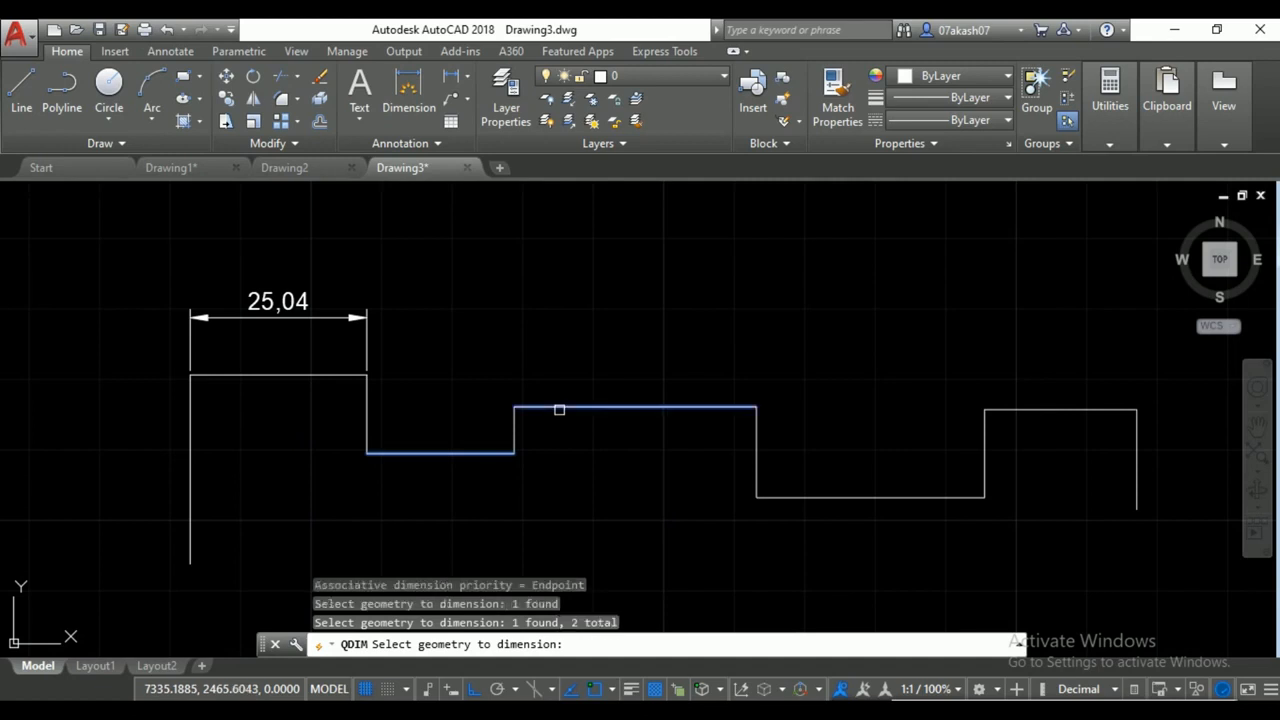
left_click(803, 497)
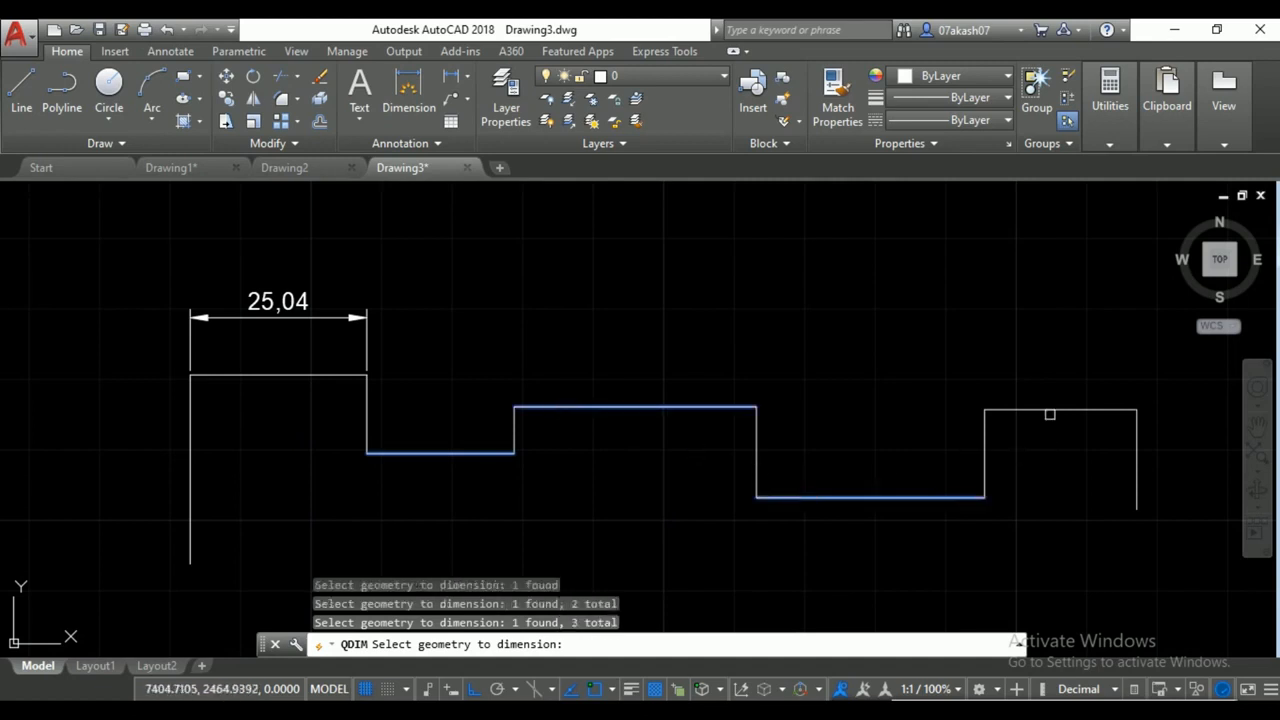
left_click(1050, 412)
key("Return")
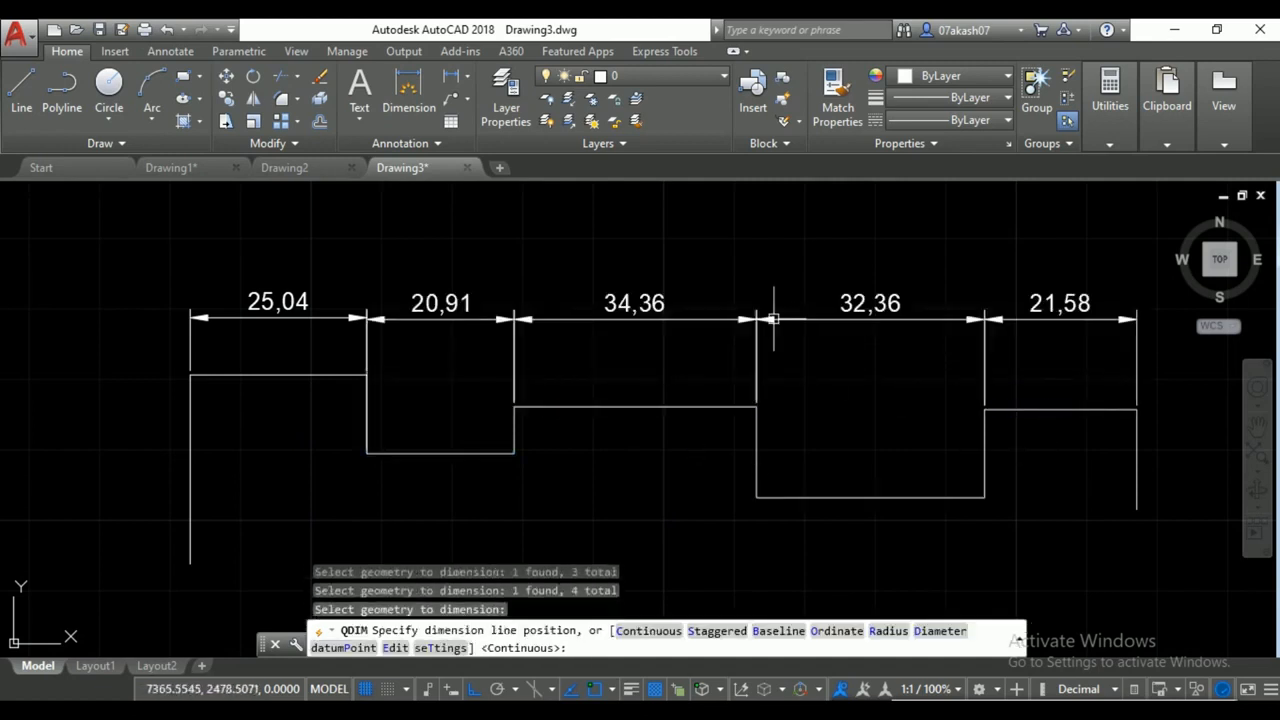
left_click(773, 319)
middle_click_drag(685, 384, 636, 416)
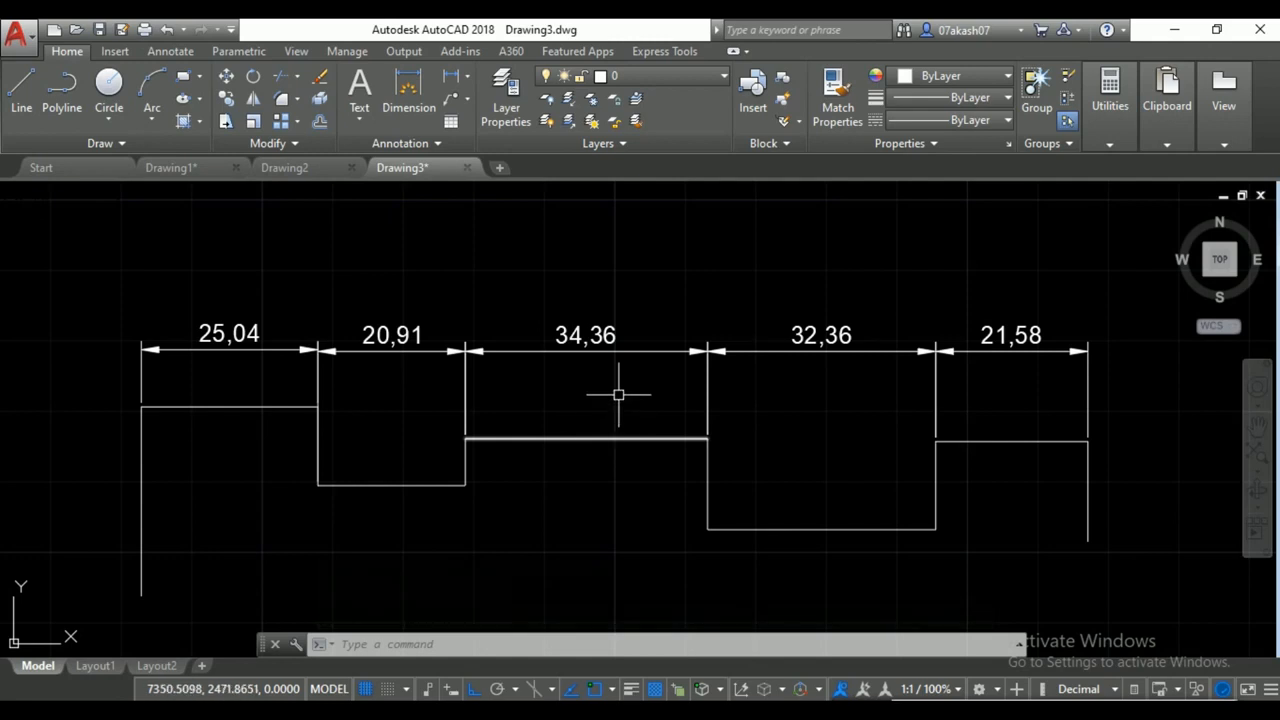
scroll(597, 385, "down", 2)
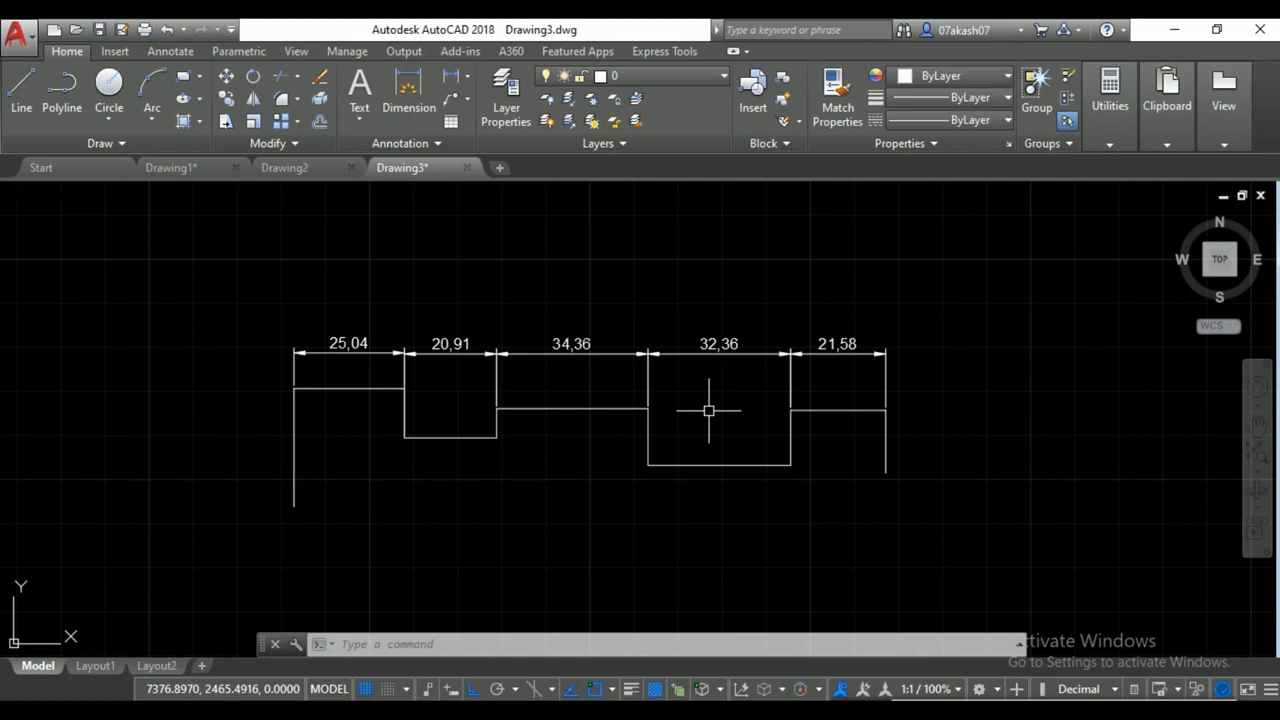
middle_click_drag(633, 444, 646, 387)
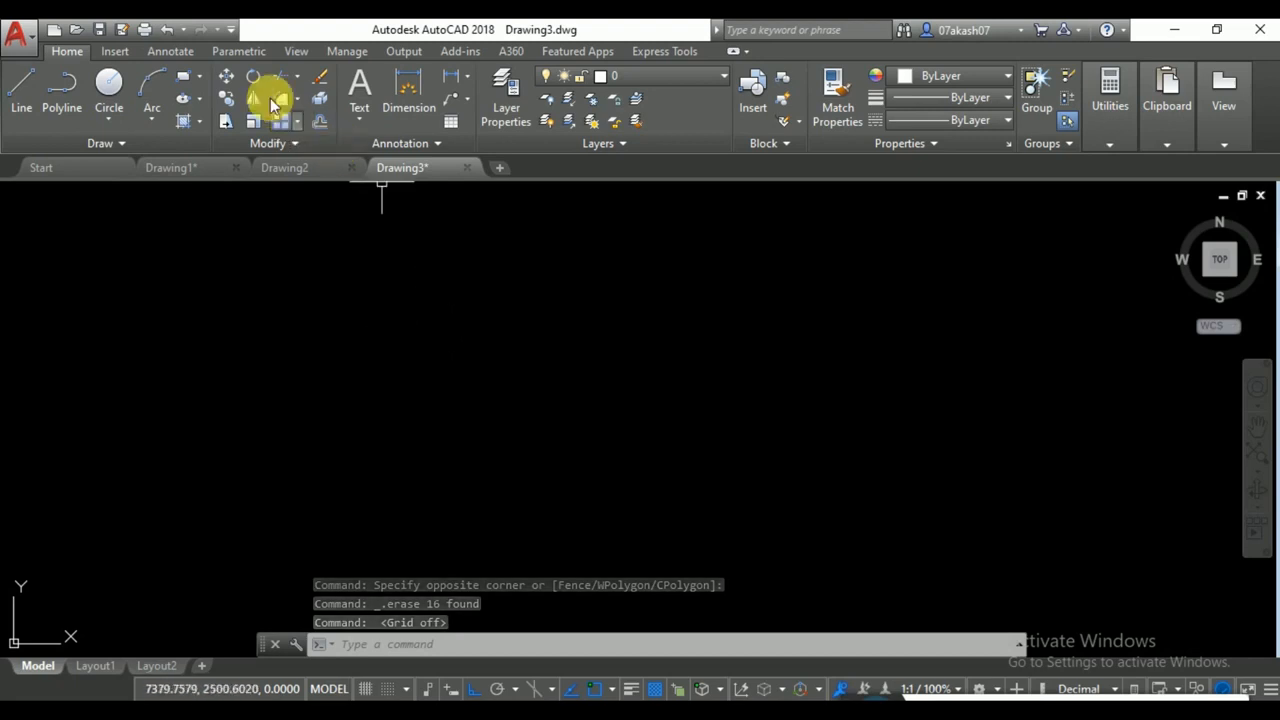
Draw a wide rectangle from two opposite corners in the middle of the empty drawing.
left_click(180, 80)
left_click(388, 299)
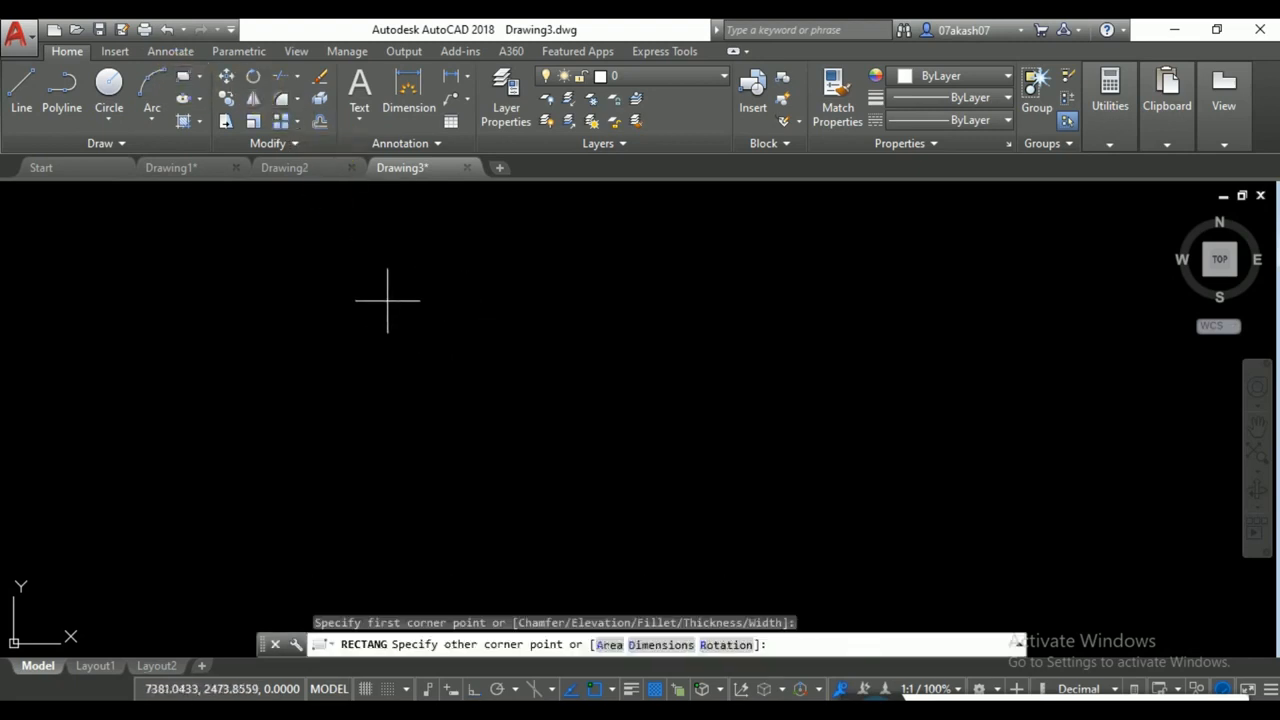
left_click(863, 479)
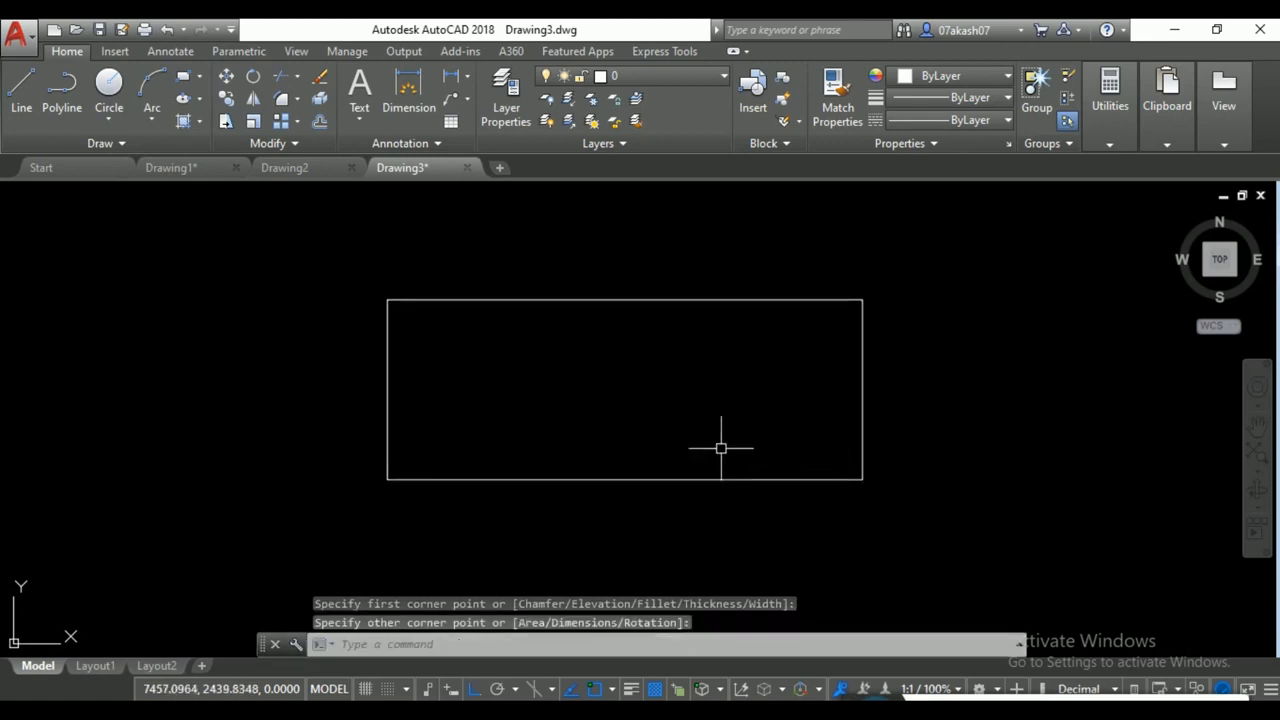
middle_click_drag(520, 334, 520, 362)
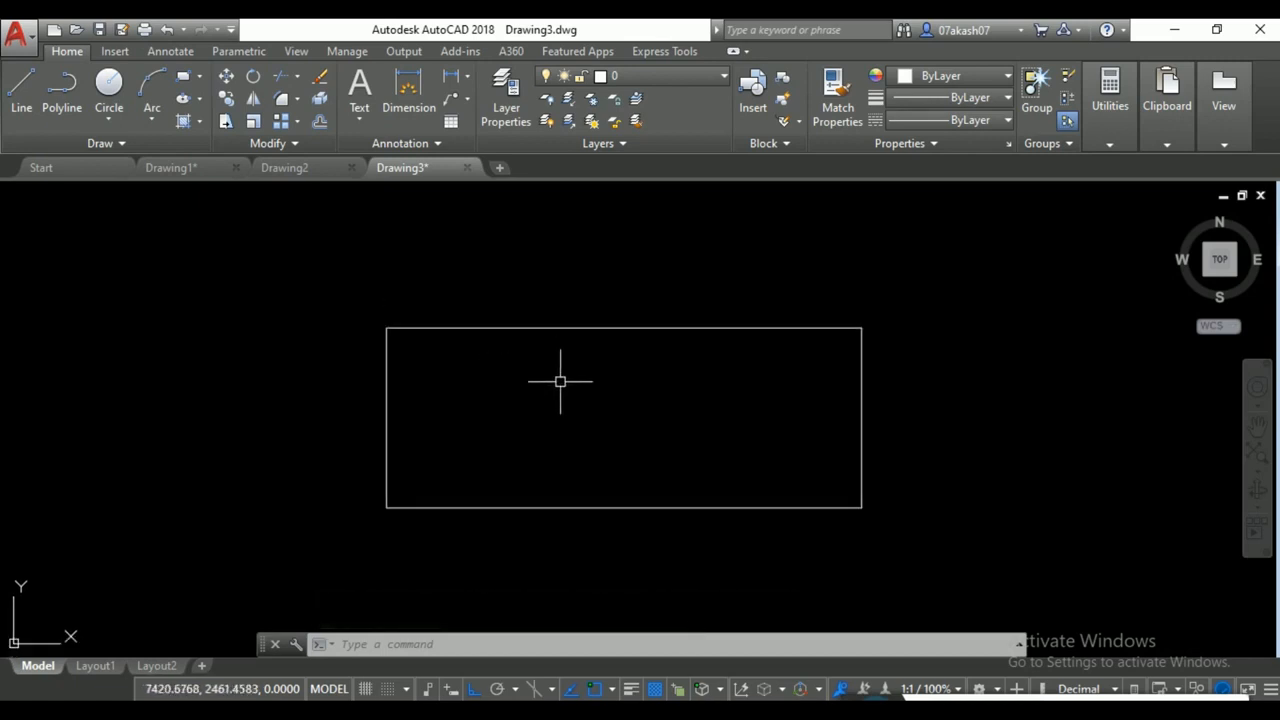
Hatch the inside of the rectangle with the ANSI32 pattern at a scale of 0.5.
type("h")
key("Return")
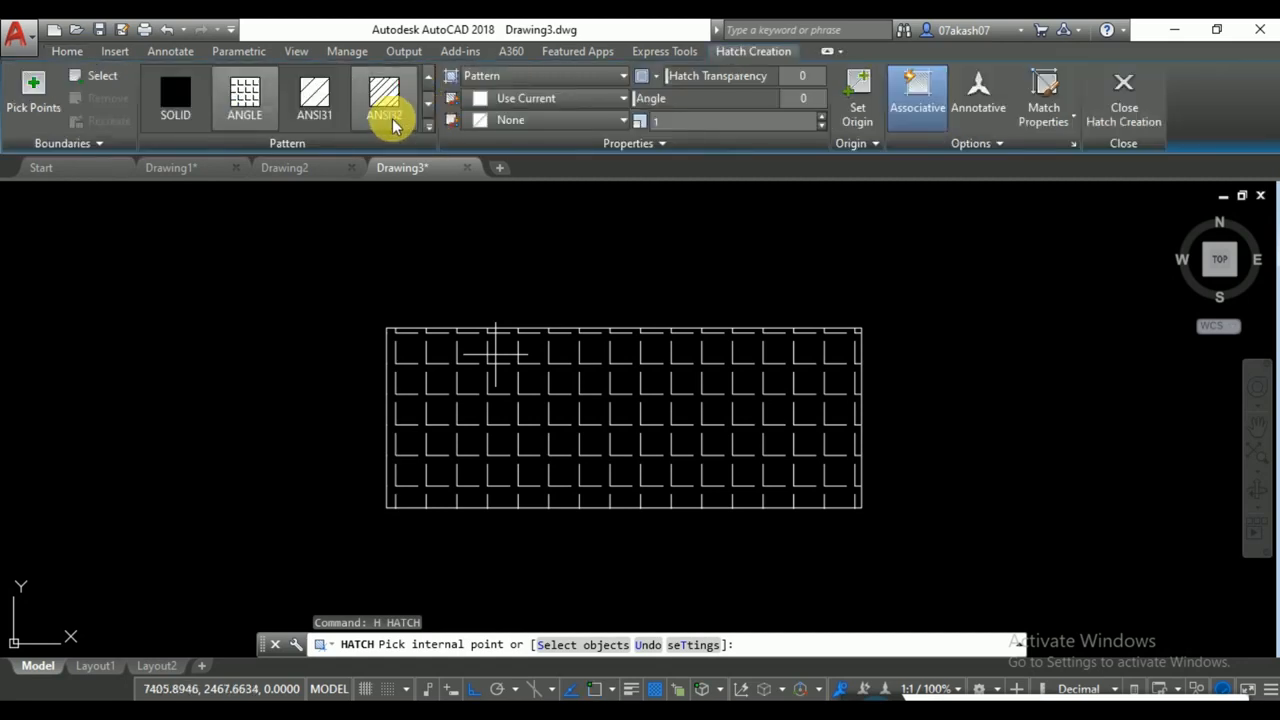
left_click(400, 95)
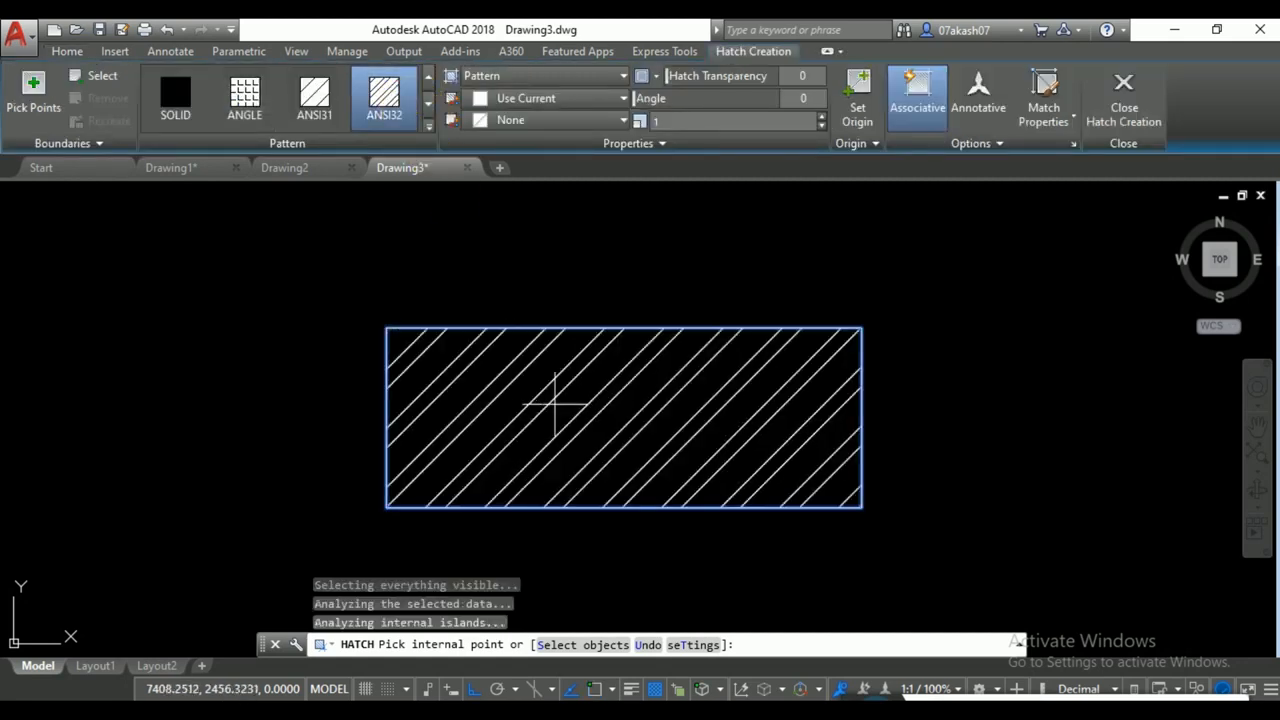
left_click(557, 406)
left_click(729, 123)
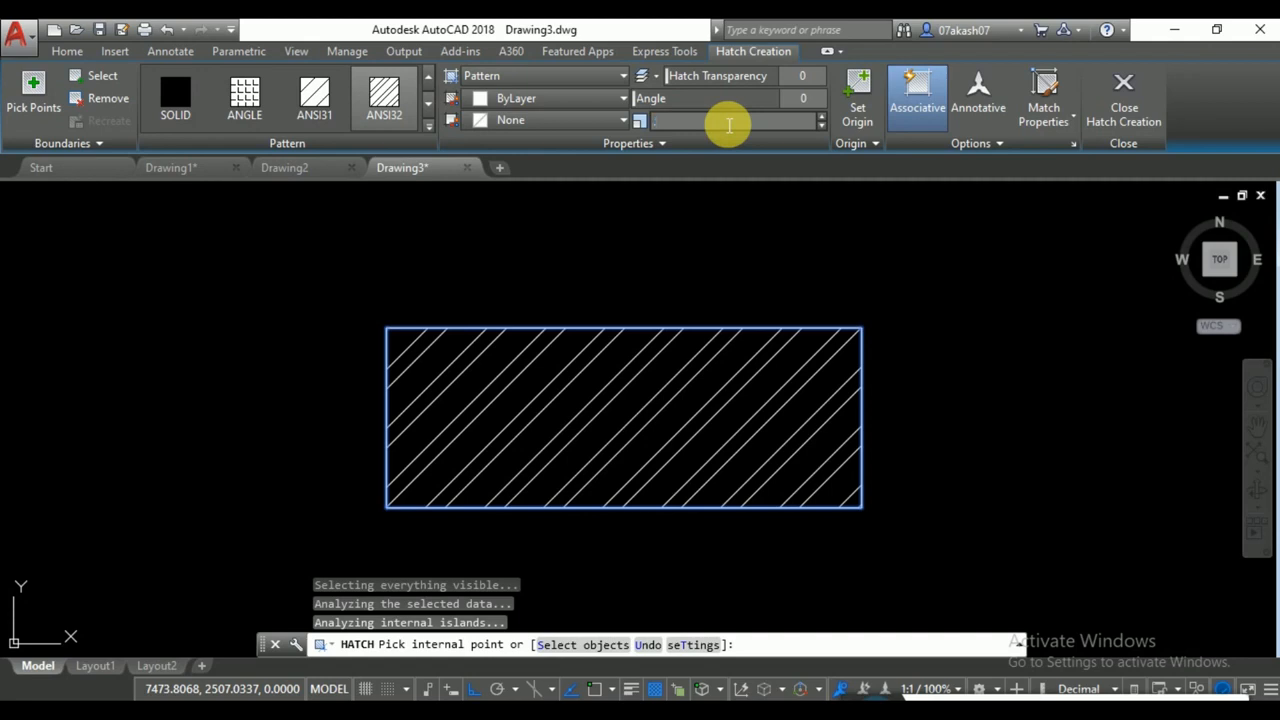
type("0.5")
key("Return")
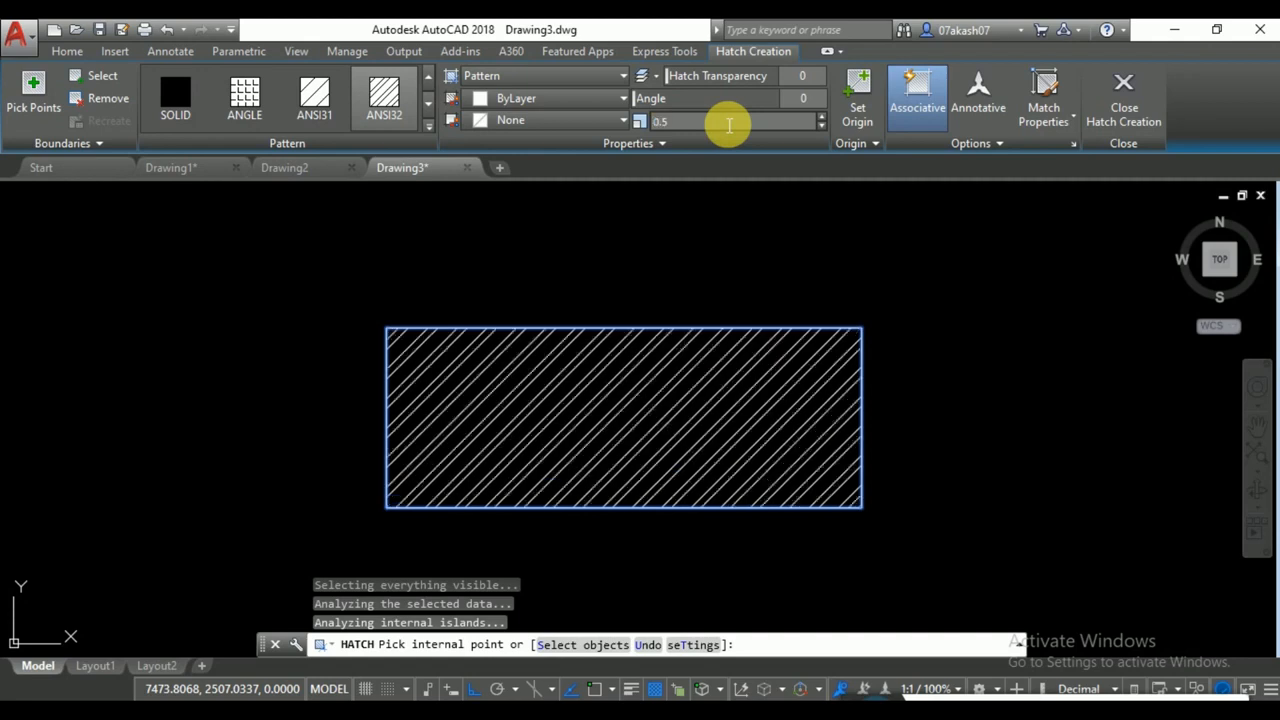
left_click(1128, 95)
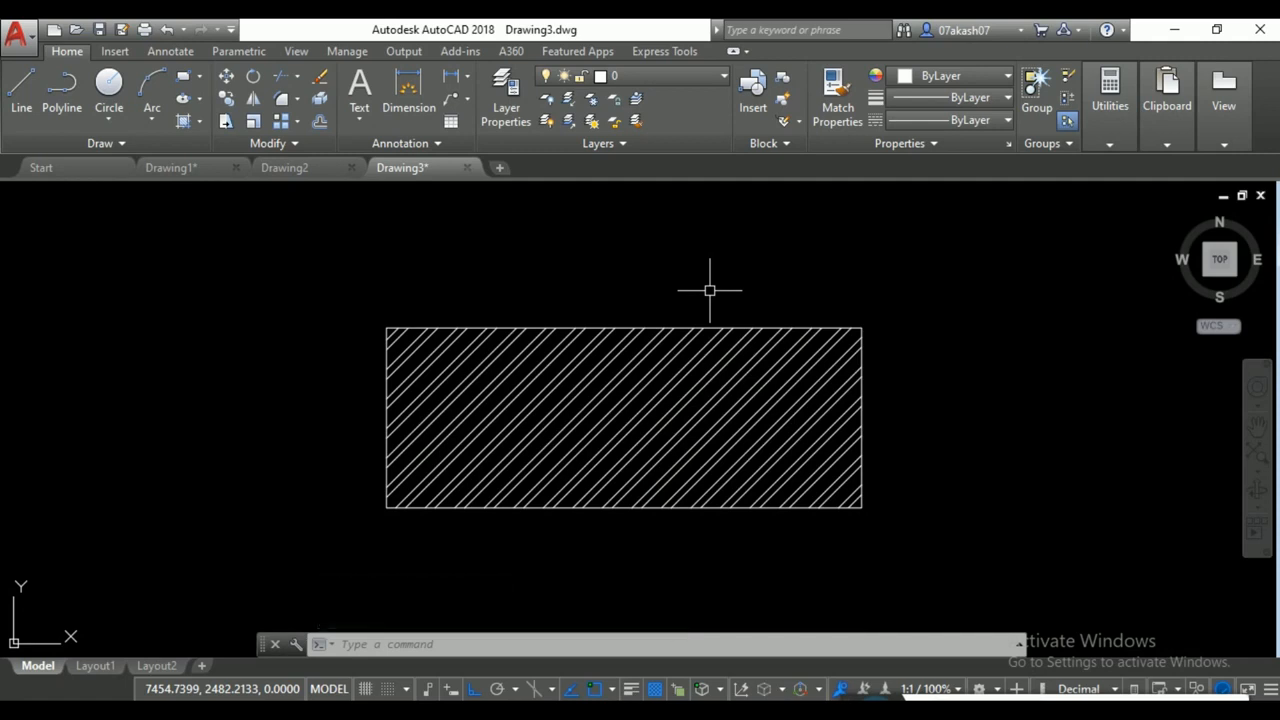
Add the multiline text "absjdgawjegflawjegf" above the hatched rectangle.
type("T")
key("Return")
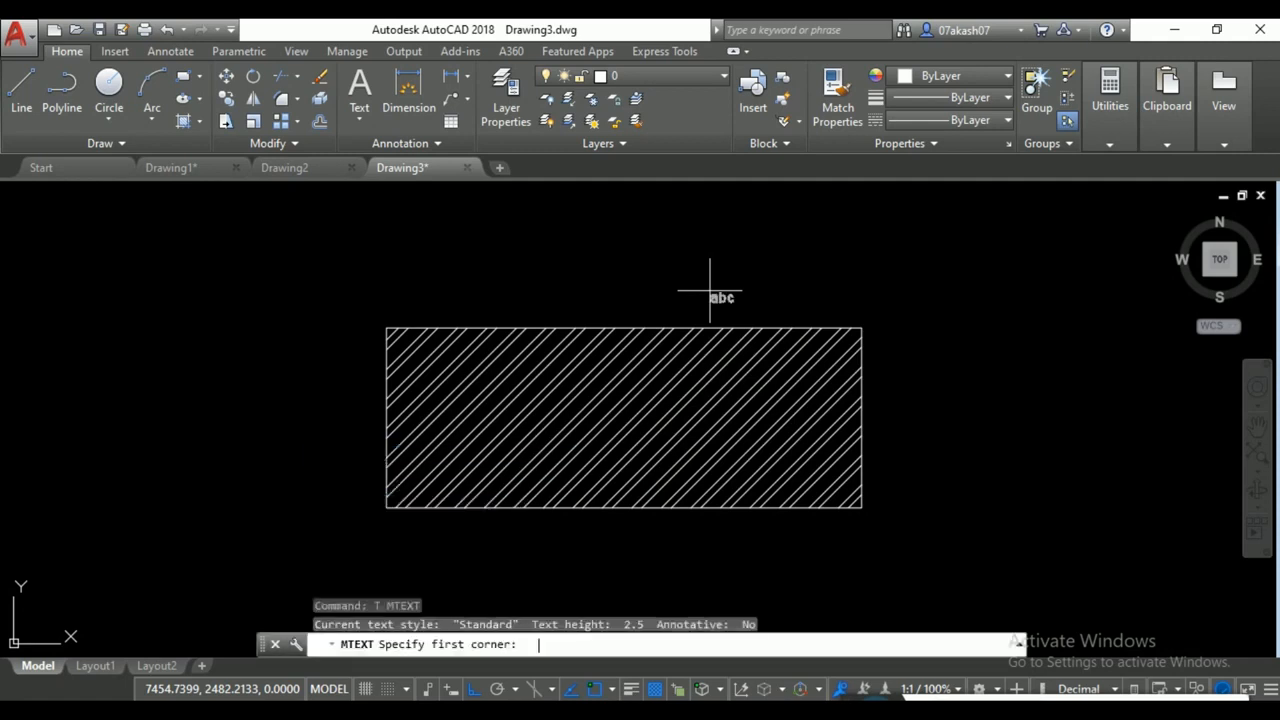
left_click(523, 257)
left_click(752, 303)
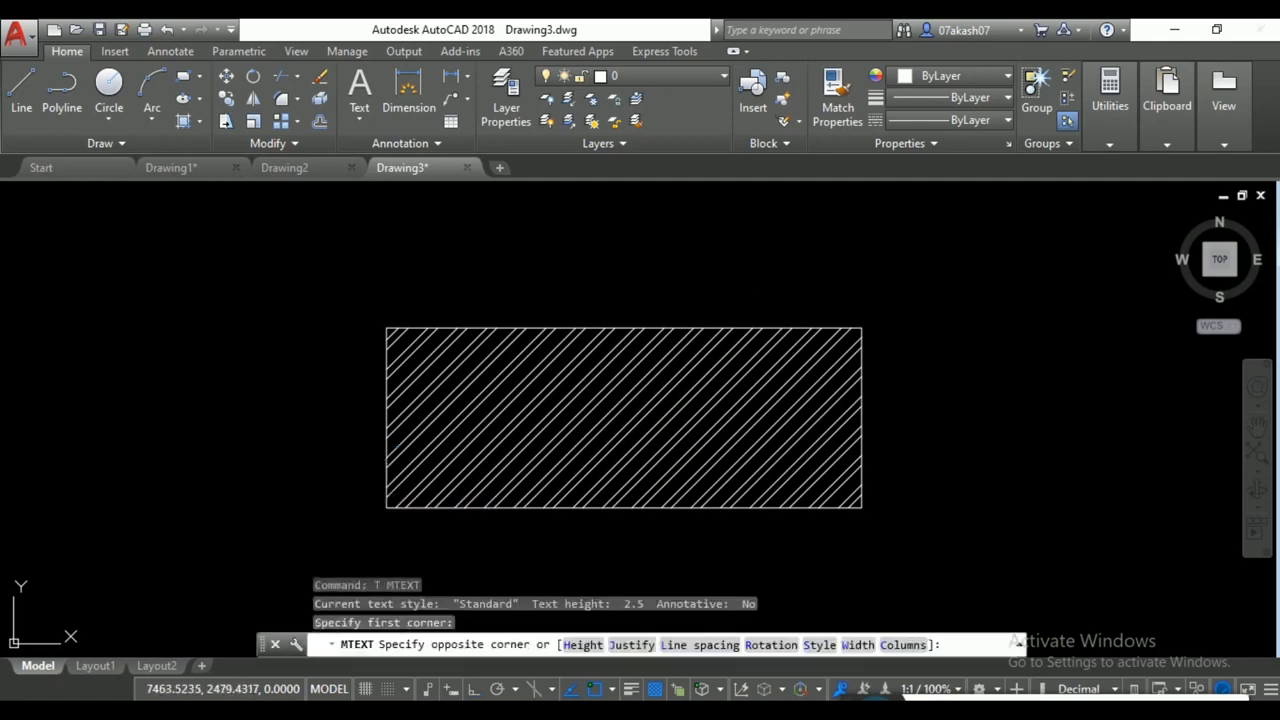
type("absjdgawjegflawjegf")
left_click(750, 308)
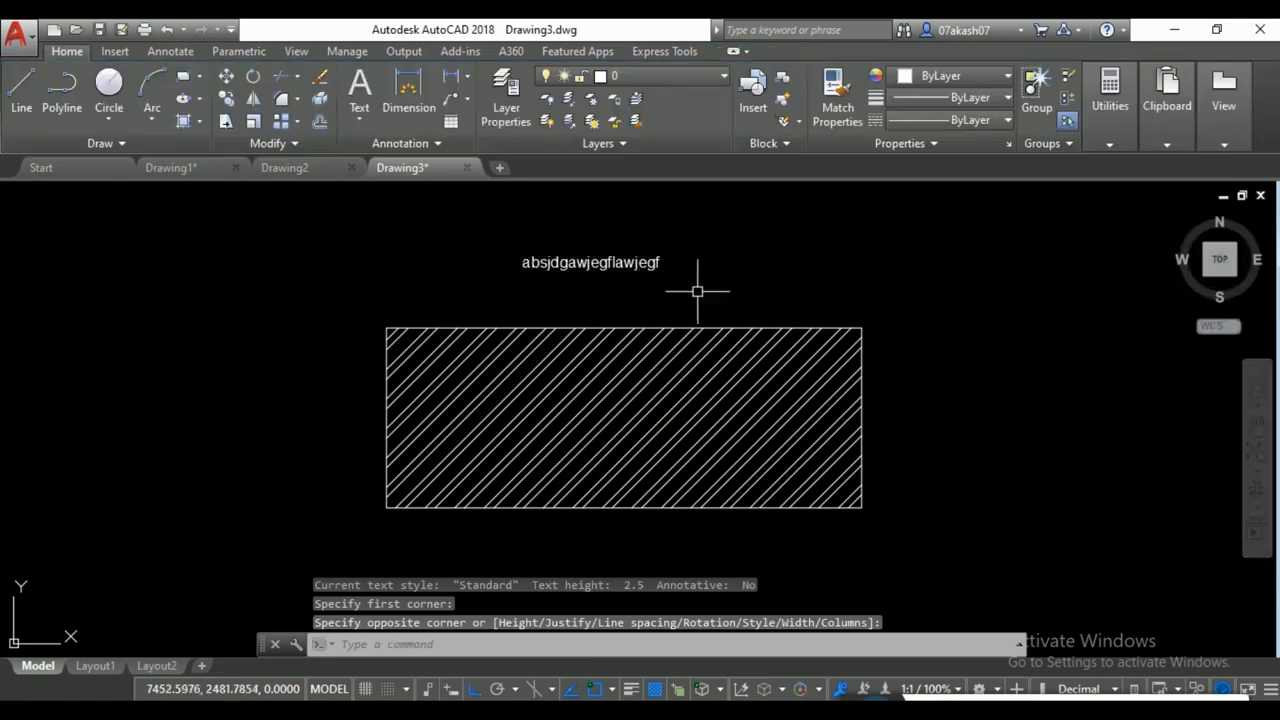
Move the text down into the middle of the hatched rectangle.
left_click(643, 260)
left_click_drag(623, 257, 653, 414)
scroll(650, 418, "up", 4)
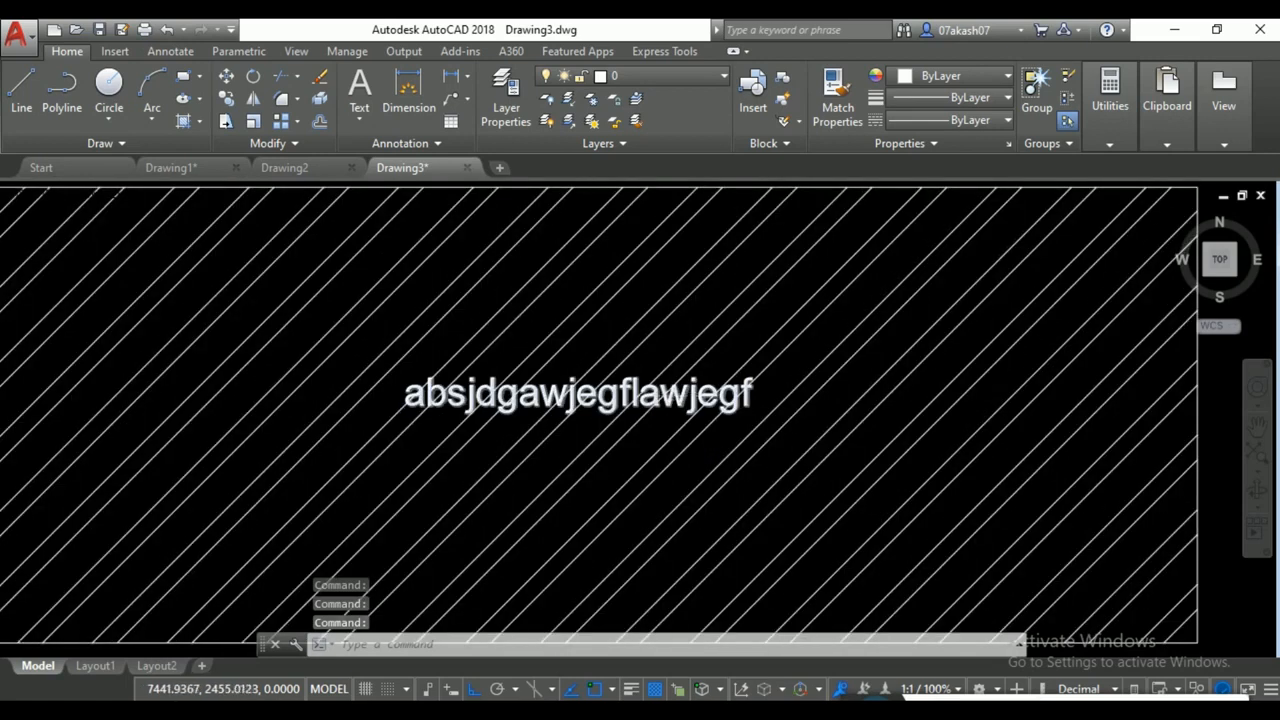
Scale the text by a factor of 1.5 from its lower-left corner.
scroll(665, 395, "down", 3)
left_click(660, 392)
type("sc")
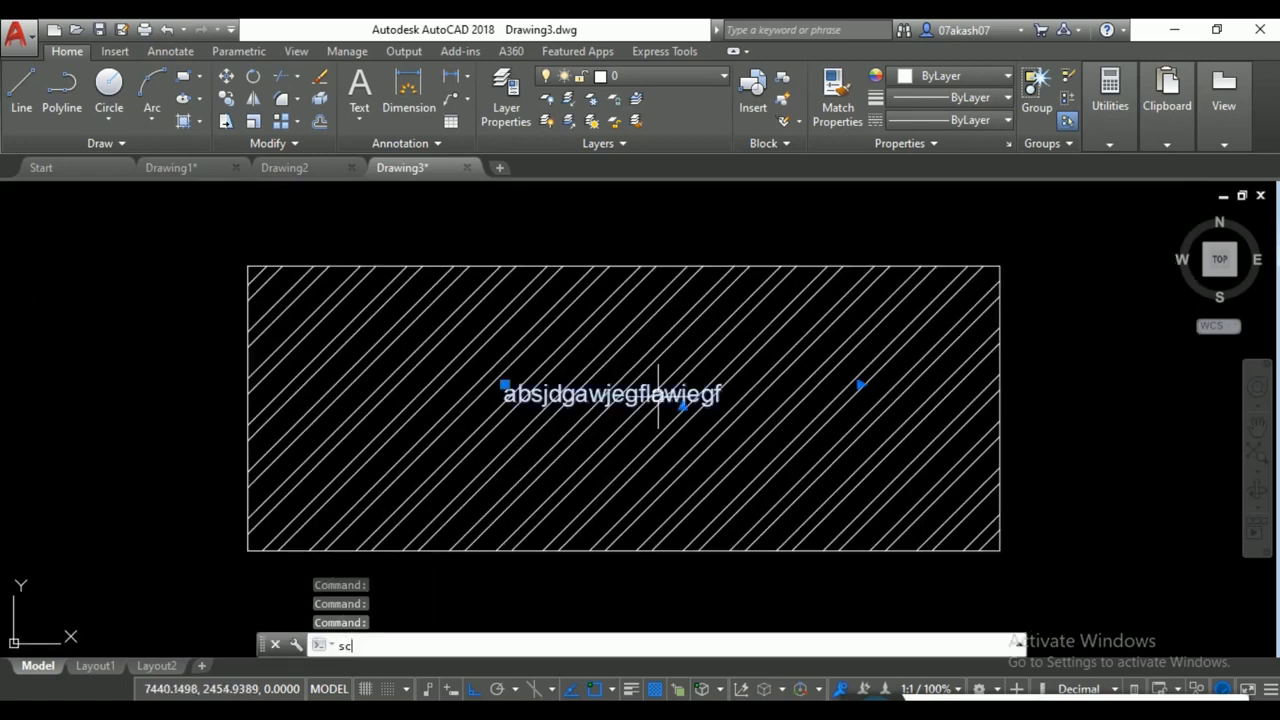
key("Return")
left_click(506, 399)
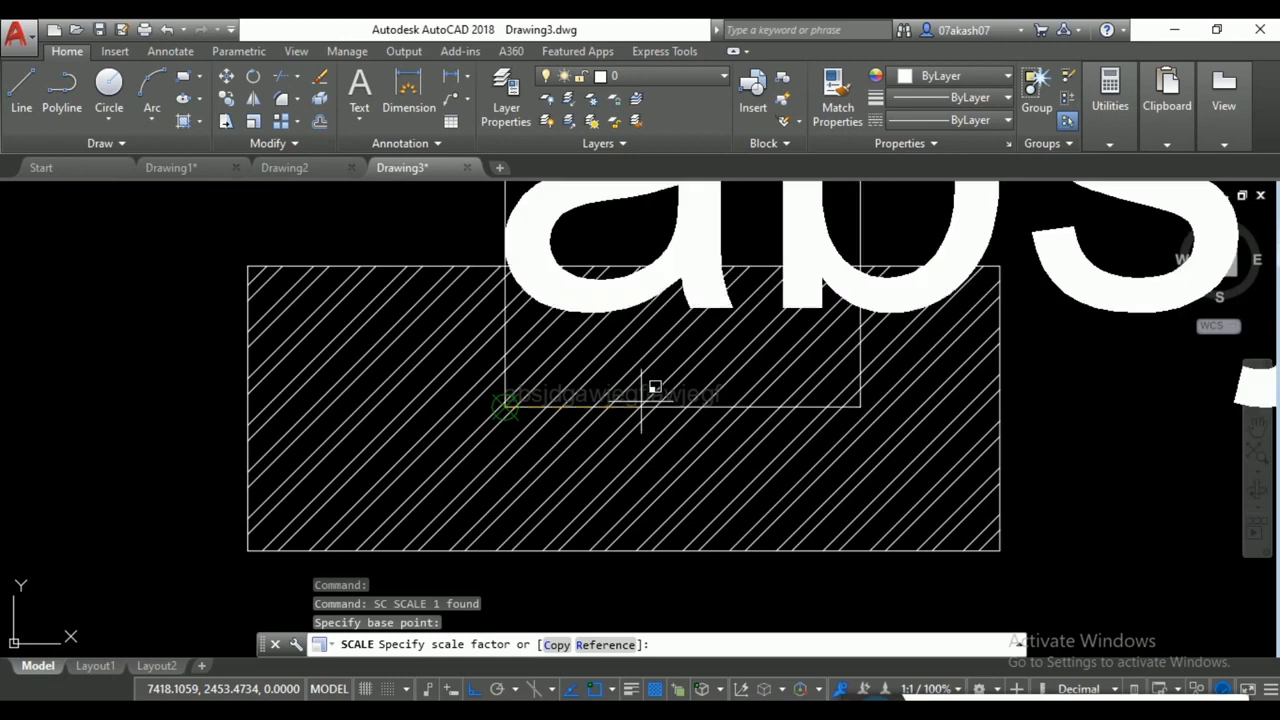
type("1.")
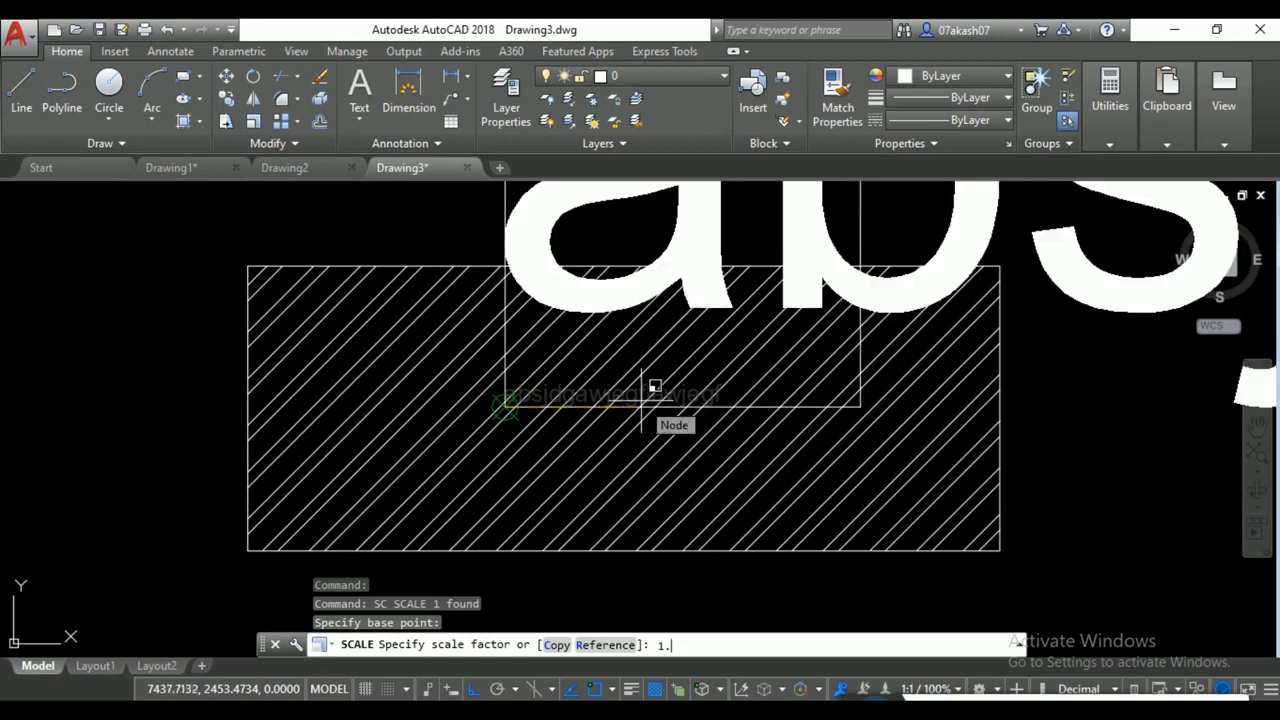
type("5")
key("Return")
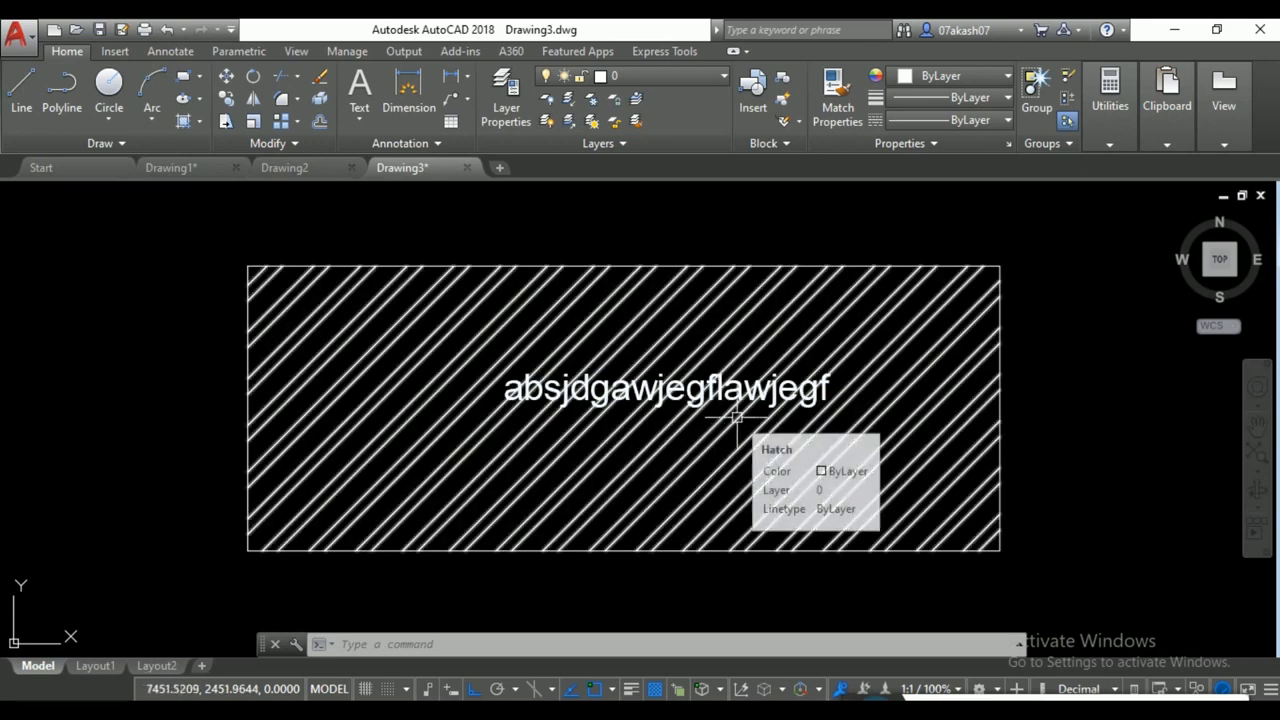
Try TEXTMASK on the text with the Solid mask type, and undo the mask.
type("textmask")
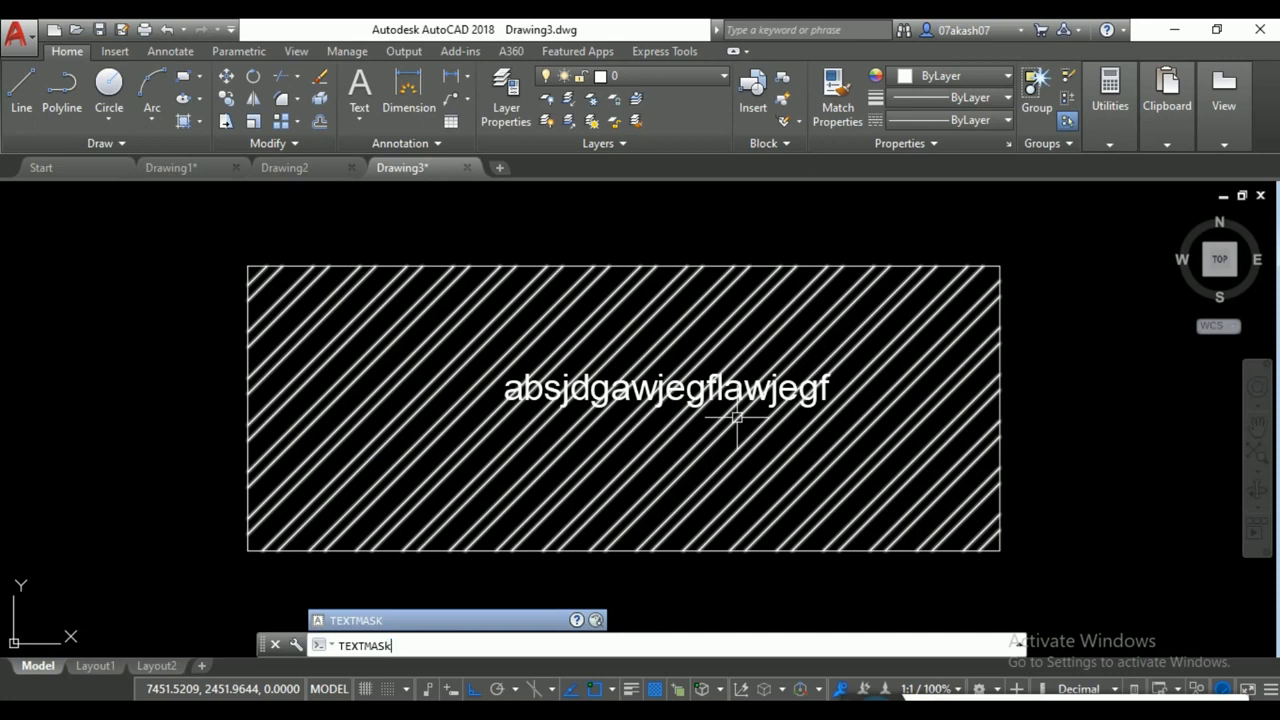
key("Return")
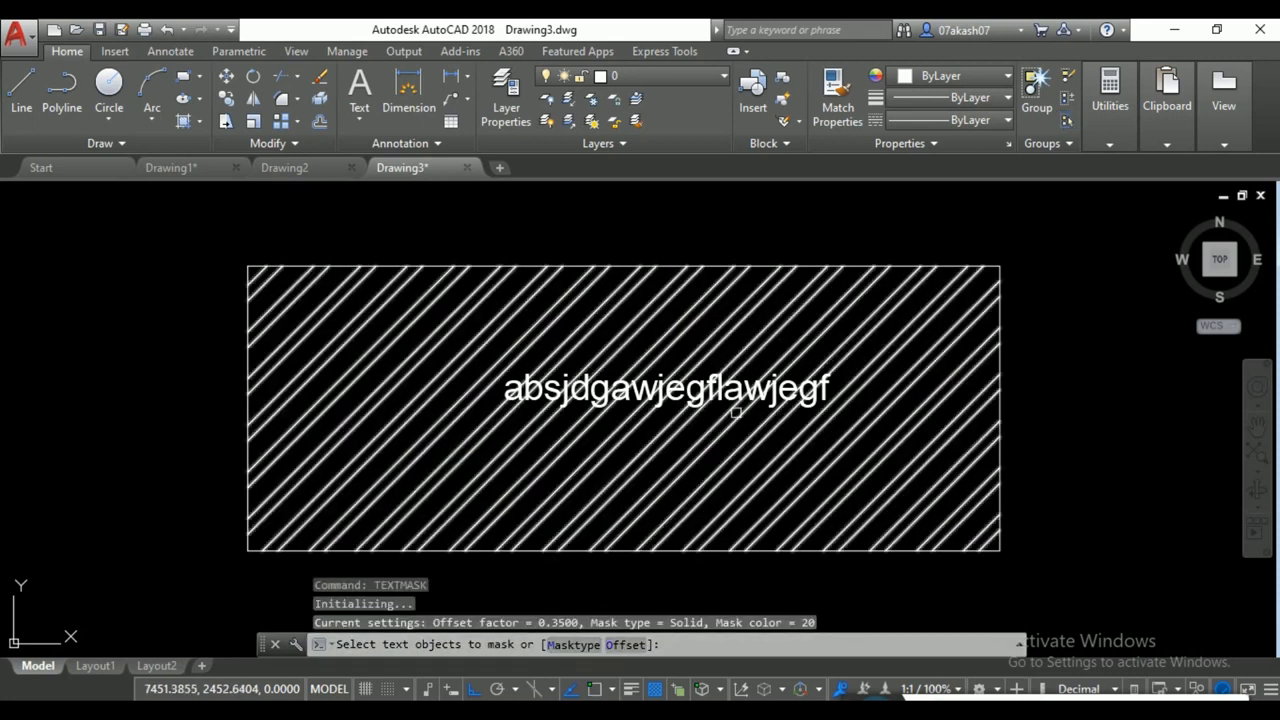
left_click(728, 405)
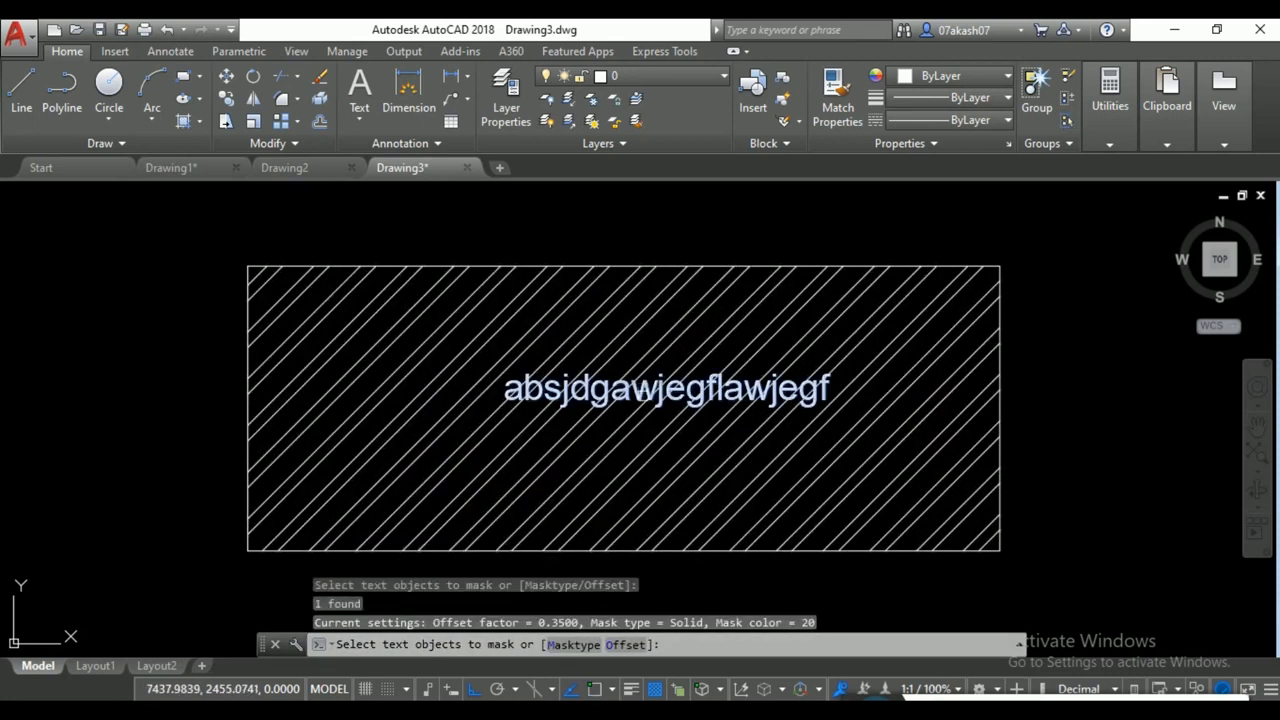
key("Return")
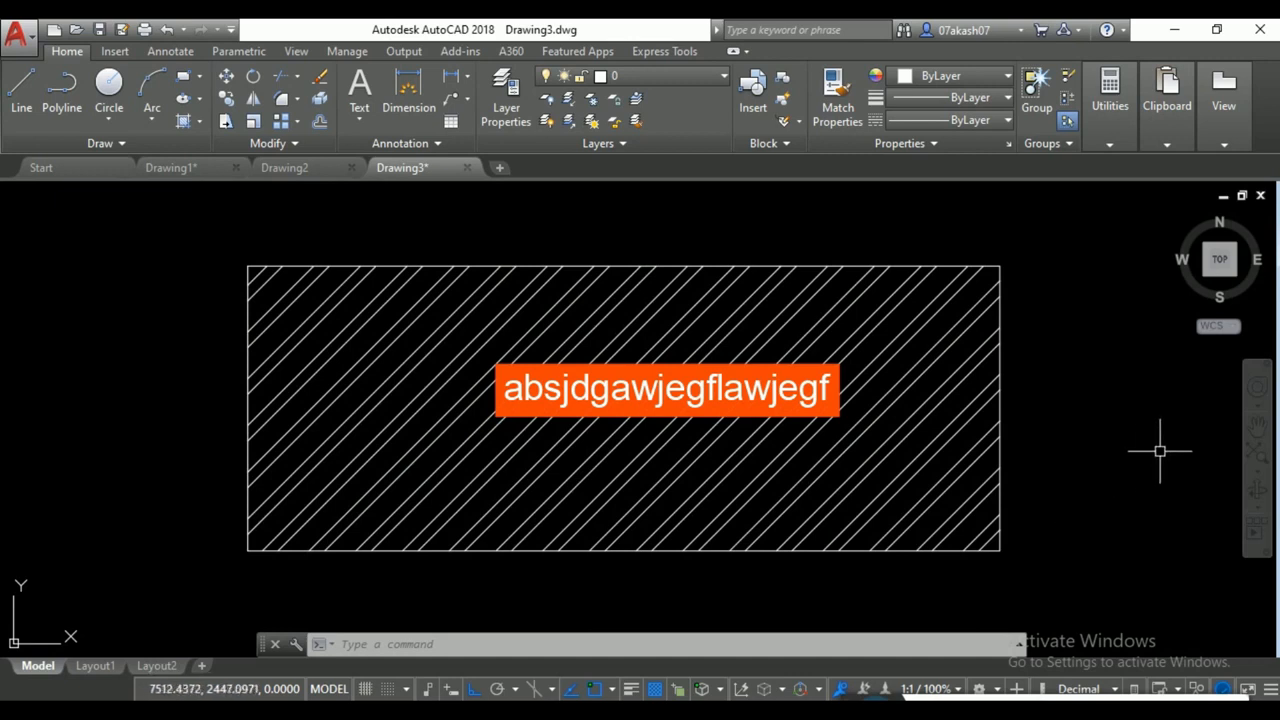
key("ctrl+z")
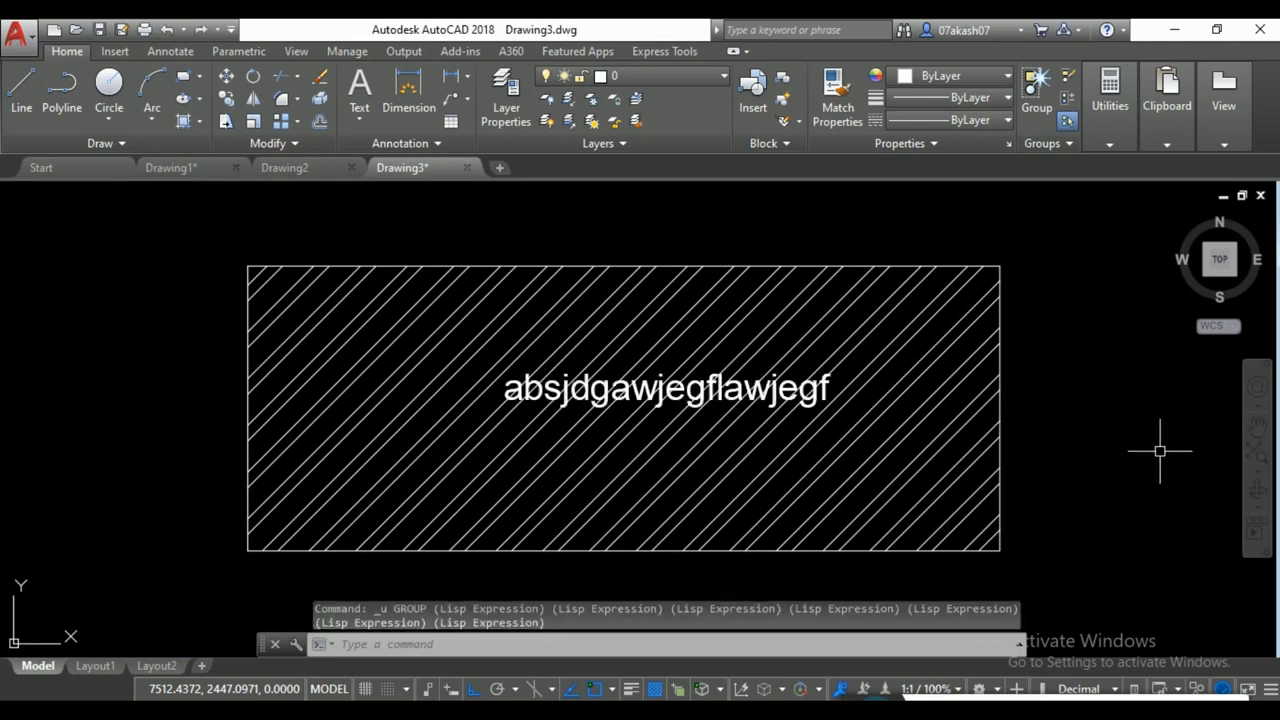
Mask the text over the hatch using TEXTMASK with the mask type set to Wipeout.
type("t")
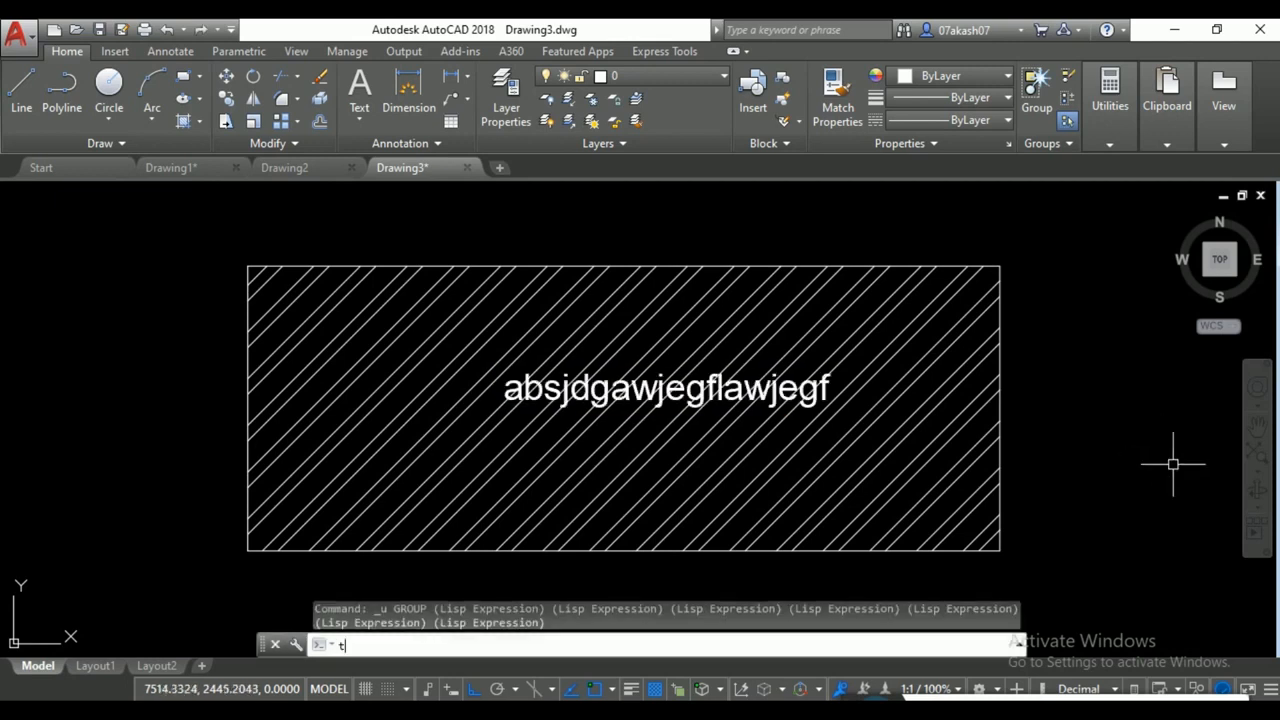
type("extma")
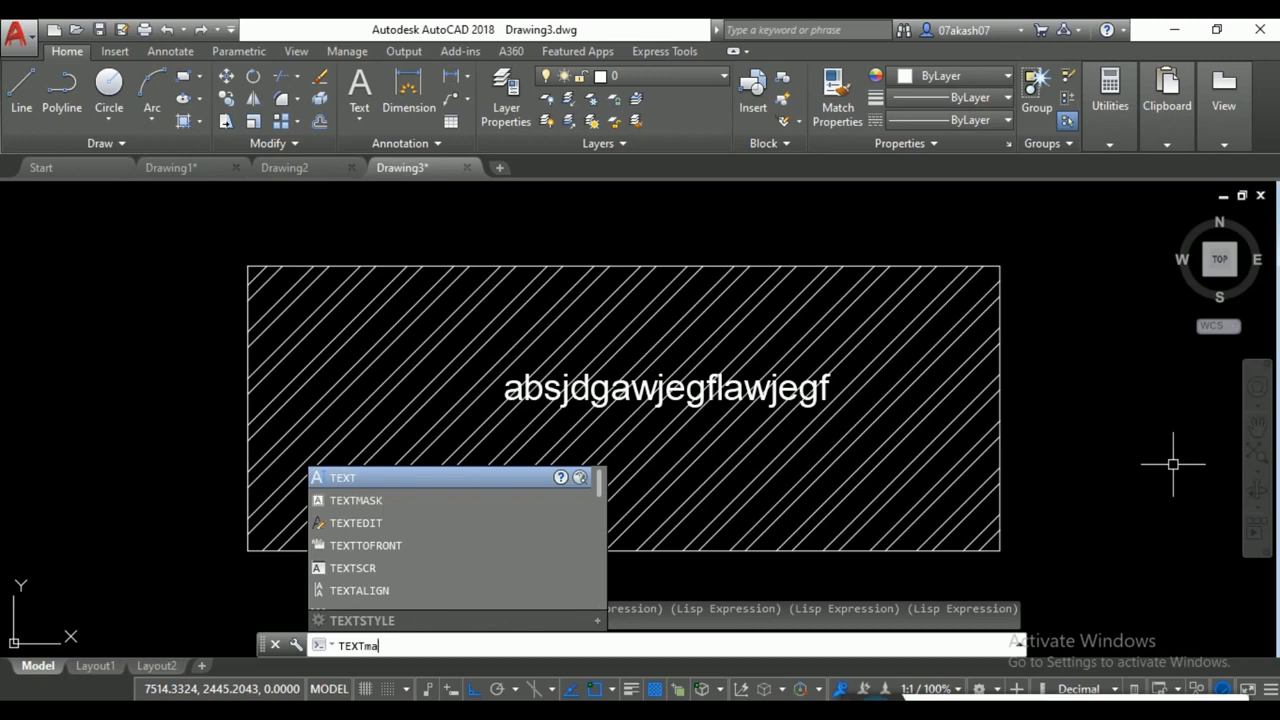
type("sk")
key("Return")
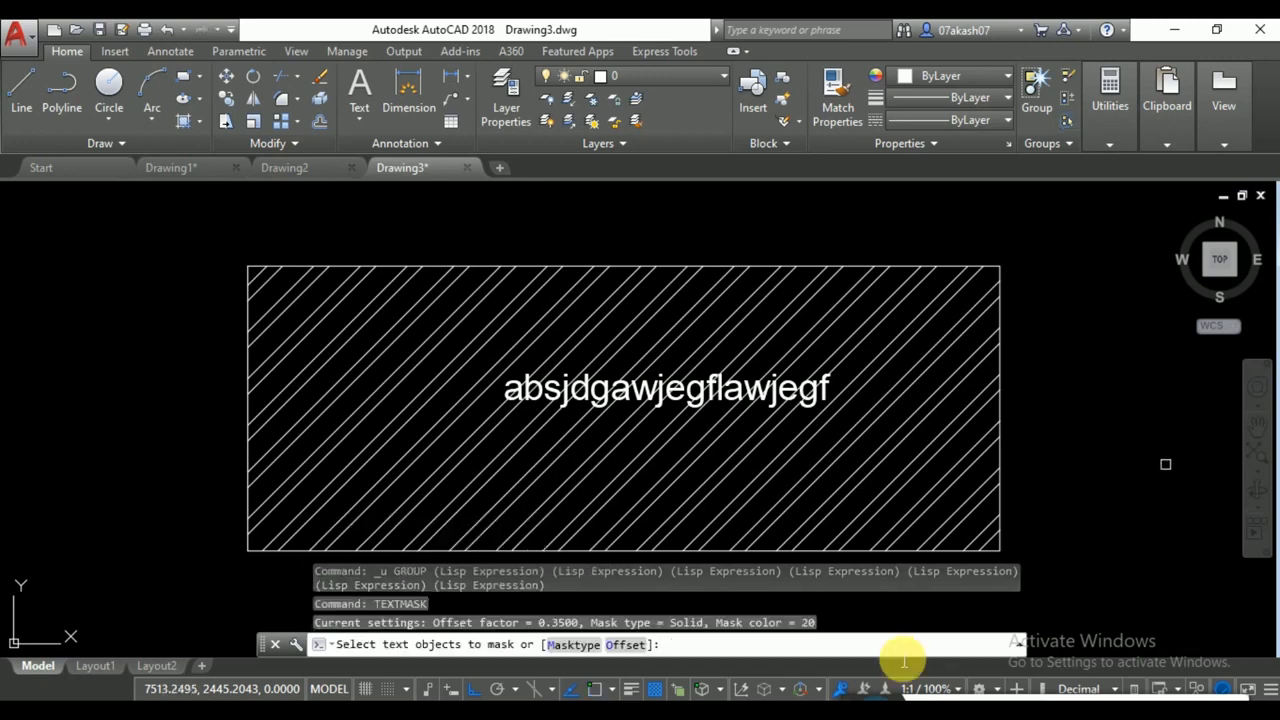
left_click(575, 645)
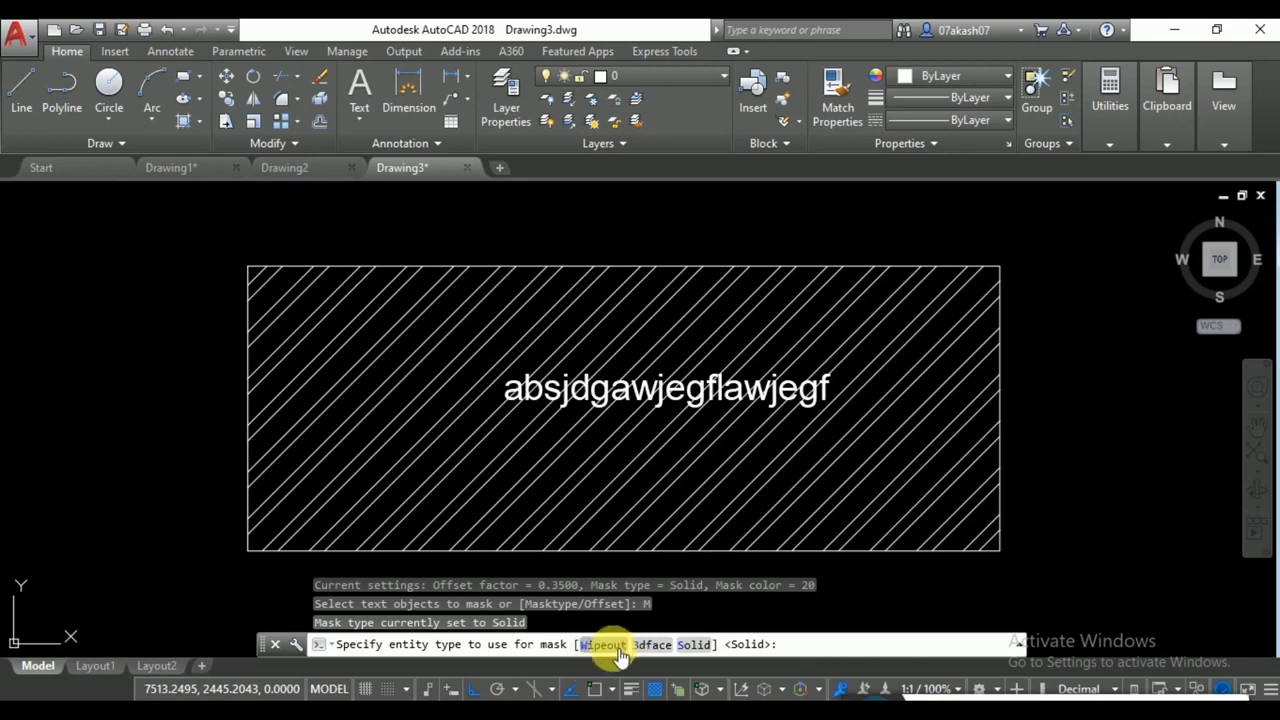
left_click(617, 647)
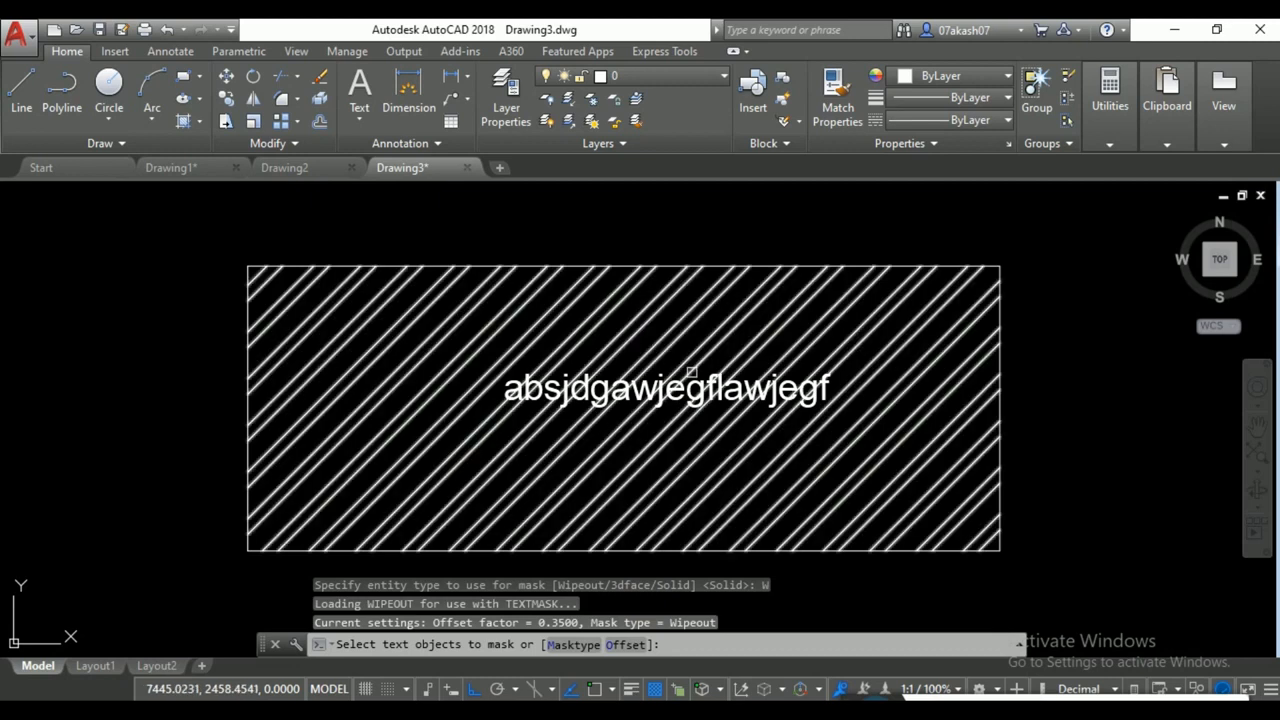
left_click(682, 388)
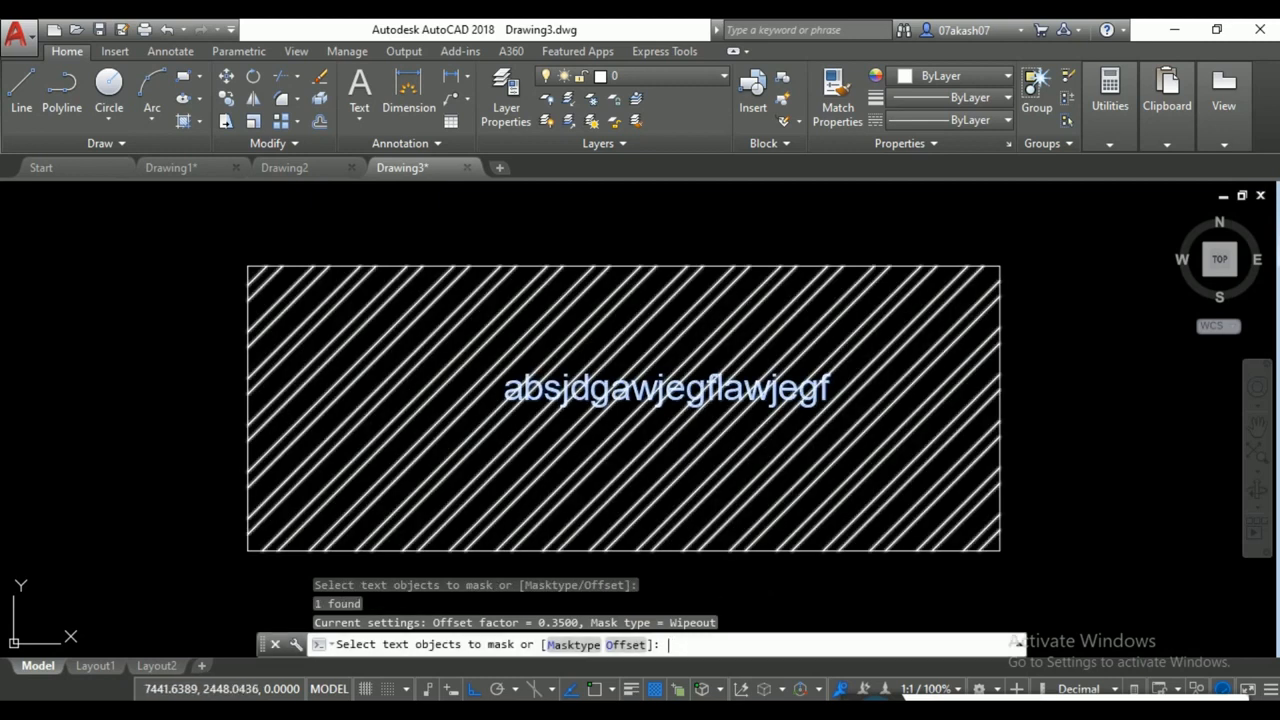
right_click(711, 526)
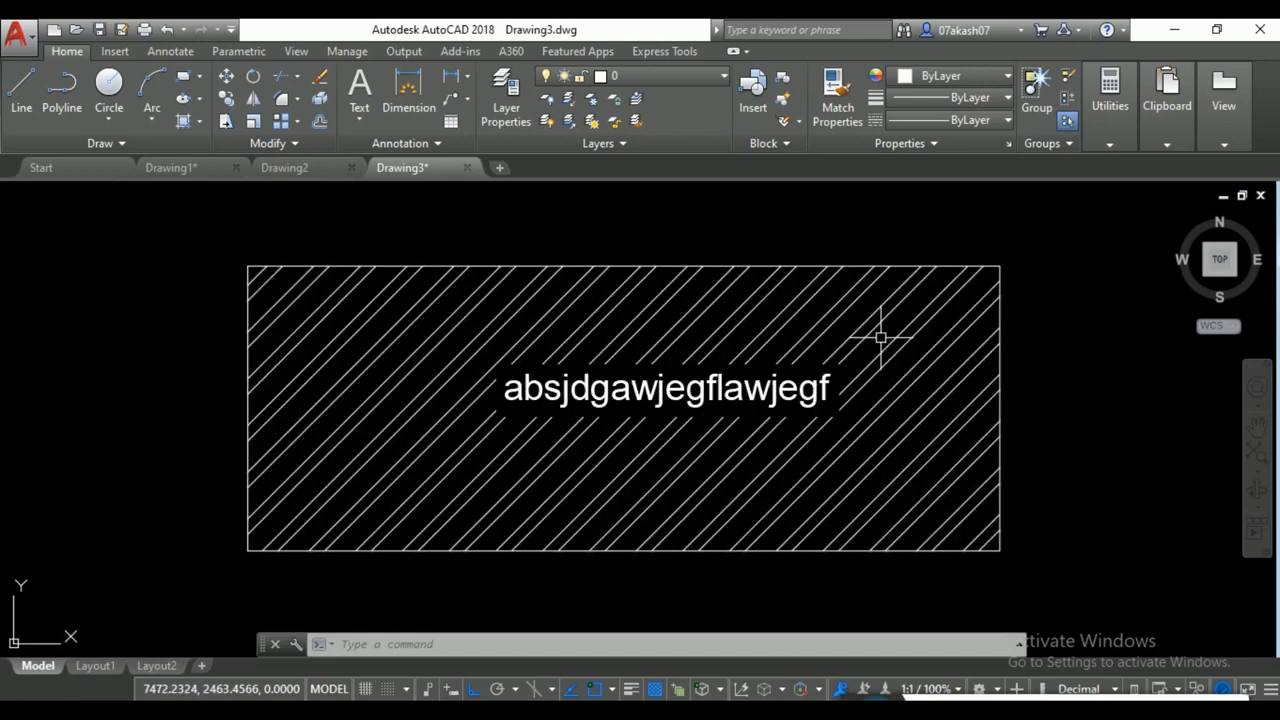
mouse_move(880, 328)
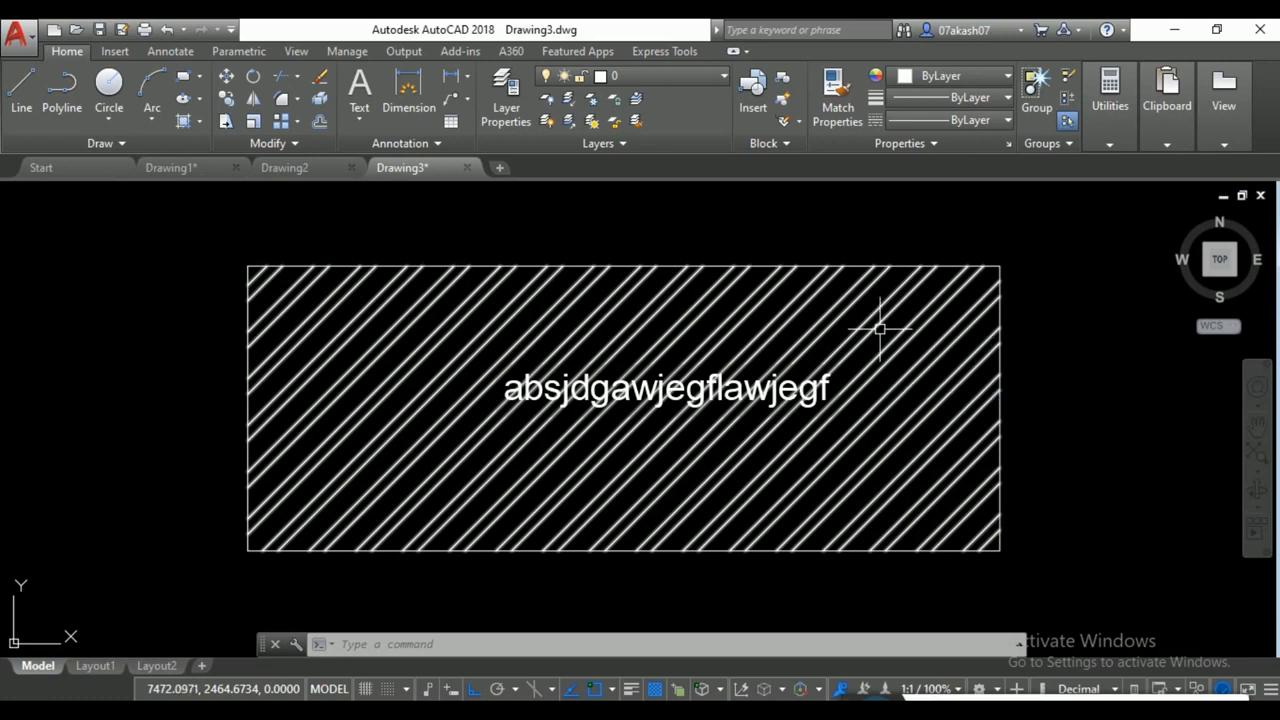
left_click(877, 328)
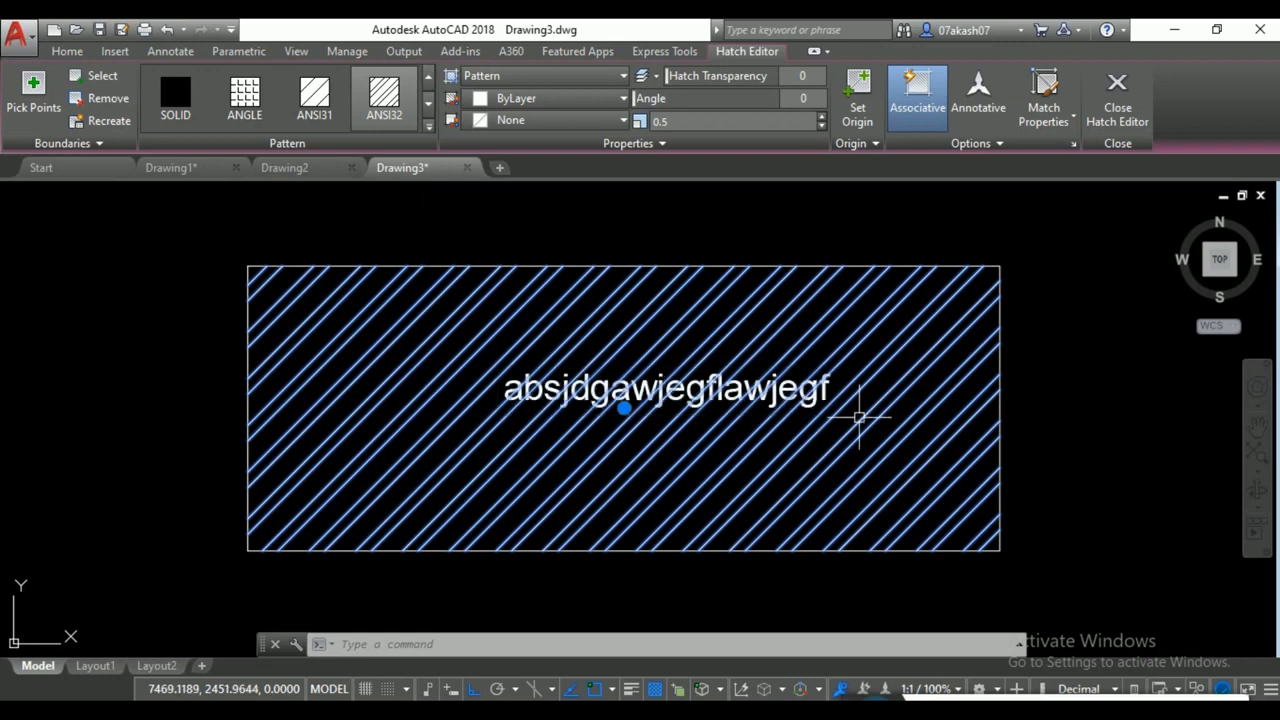
key("Escape")
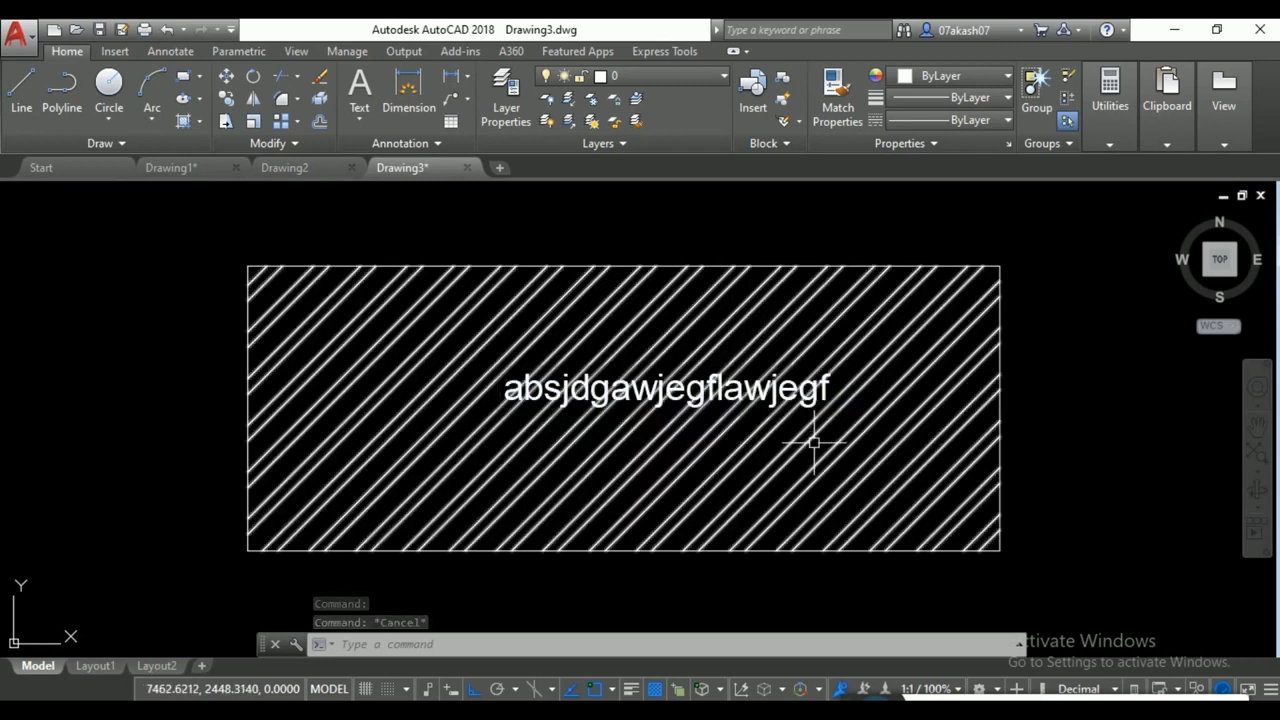
Draw a second, taller rectangle in the empty area to the right of the hatched one.
scroll(654, 539, "down", 2)
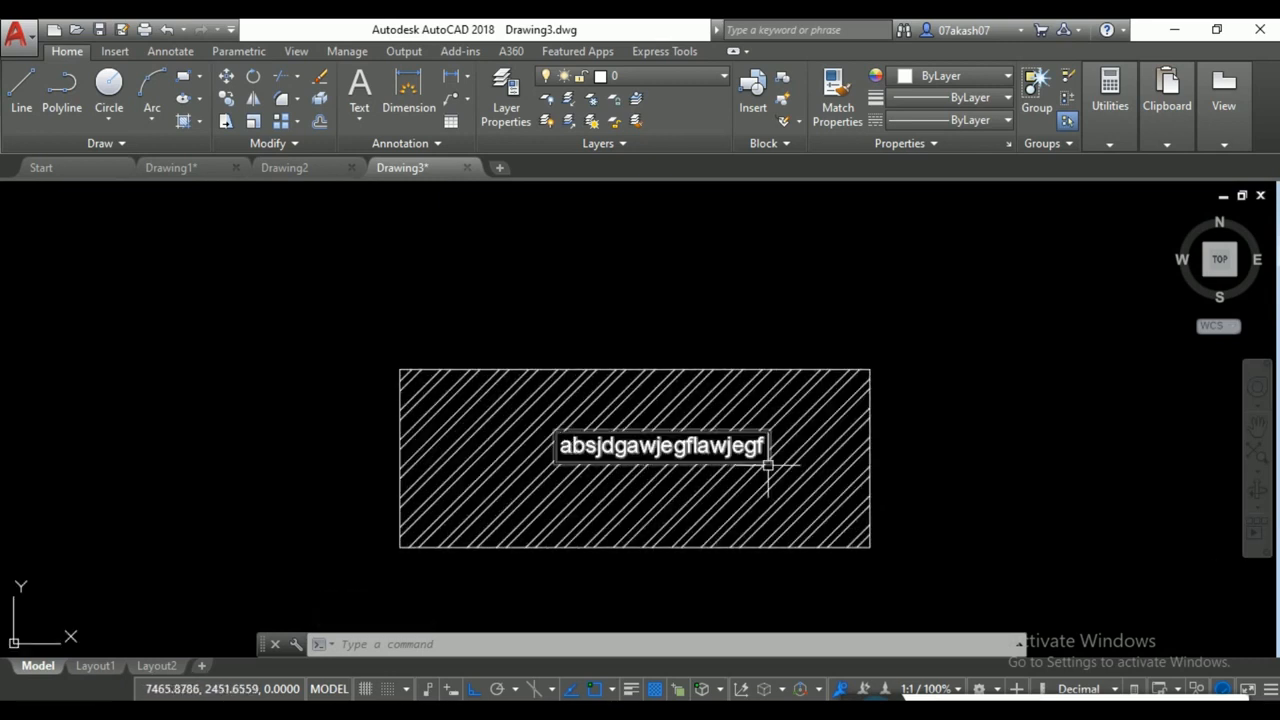
middle_click_drag(831, 420, 679, 345)
mouse_move(789, 383)
middle_mouse_down()
mouse_move(694, 403)
mouse_move(730, 479)
mouse_move(610, 430)
middle_mouse_up()
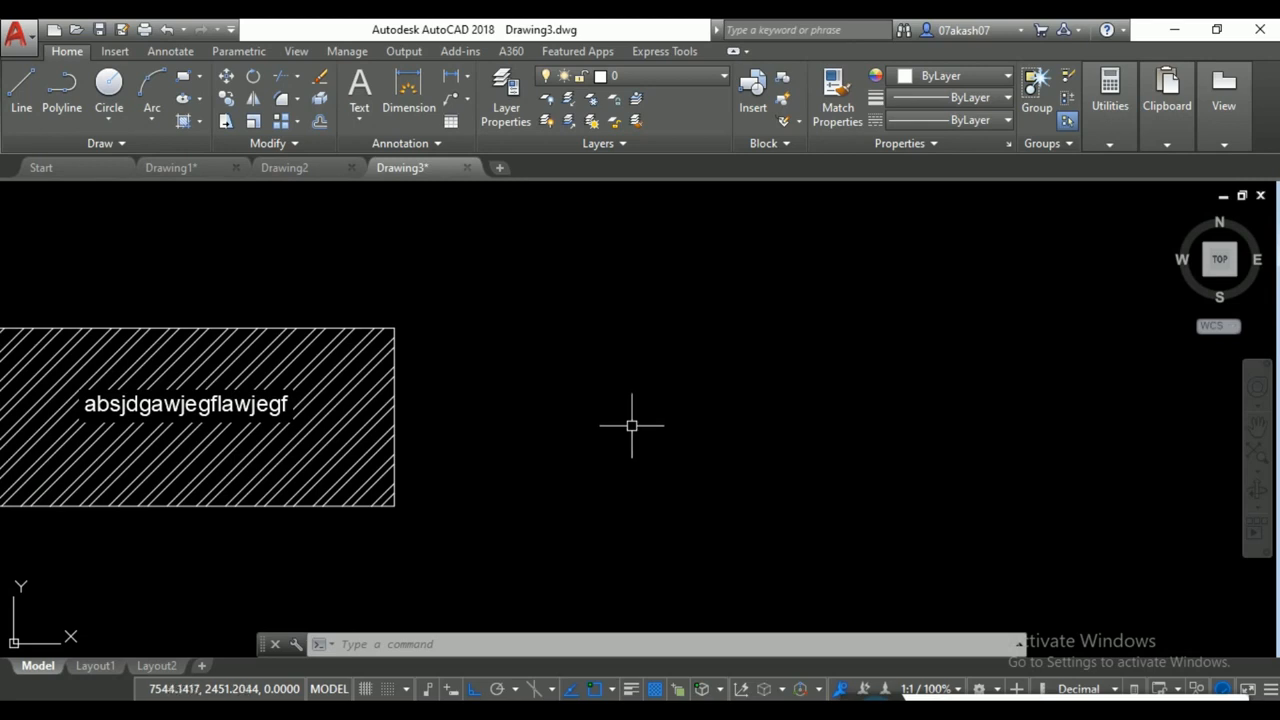
left_click(183, 76)
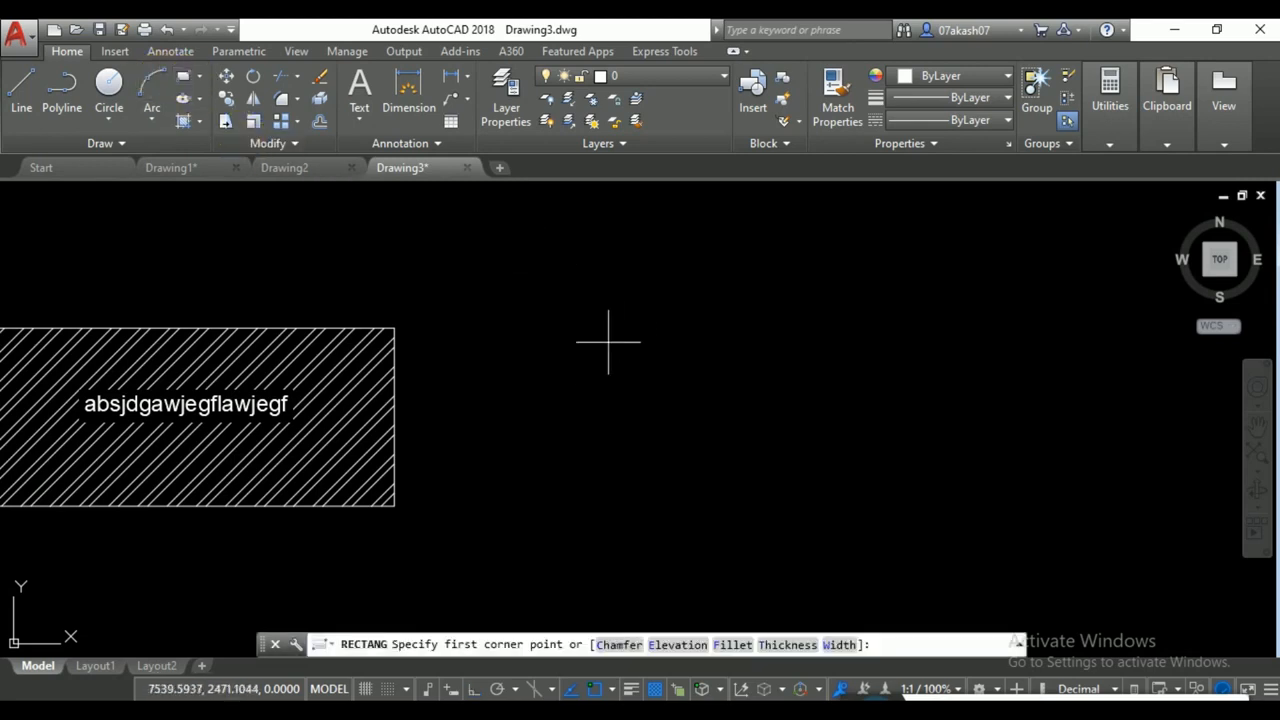
left_click(518, 291)
left_click(996, 555)
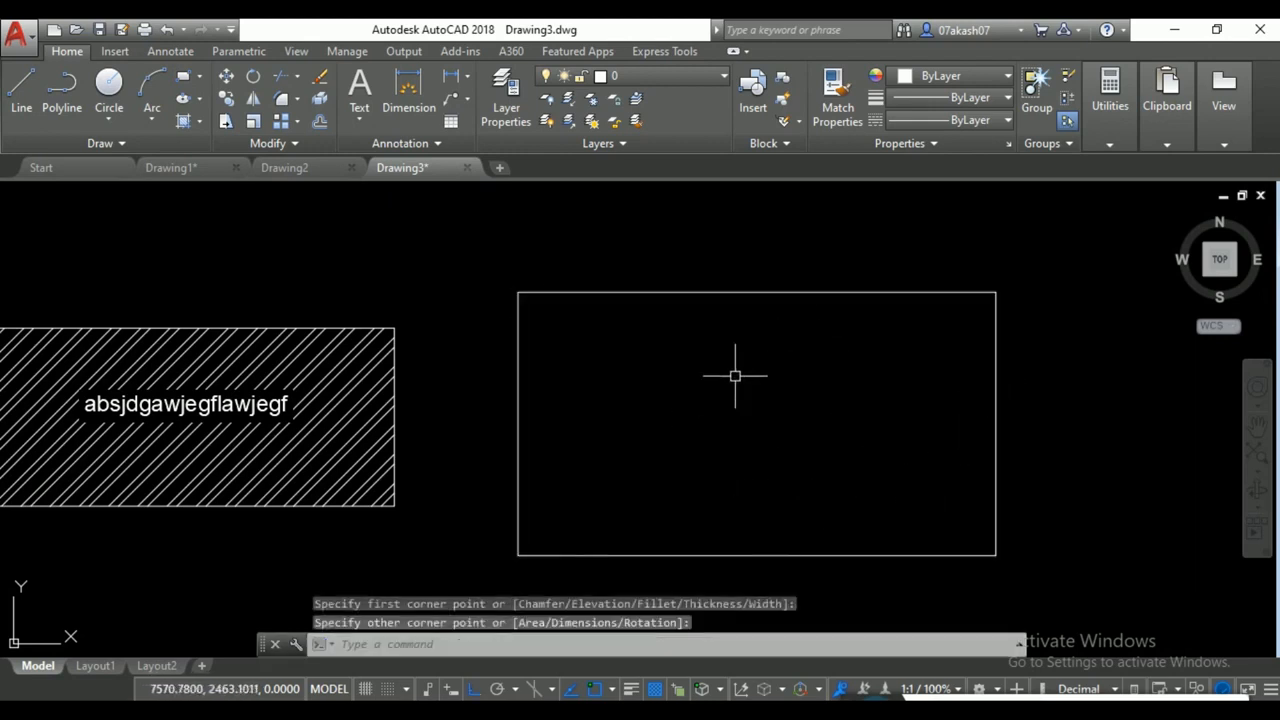
left_click(362, 390)
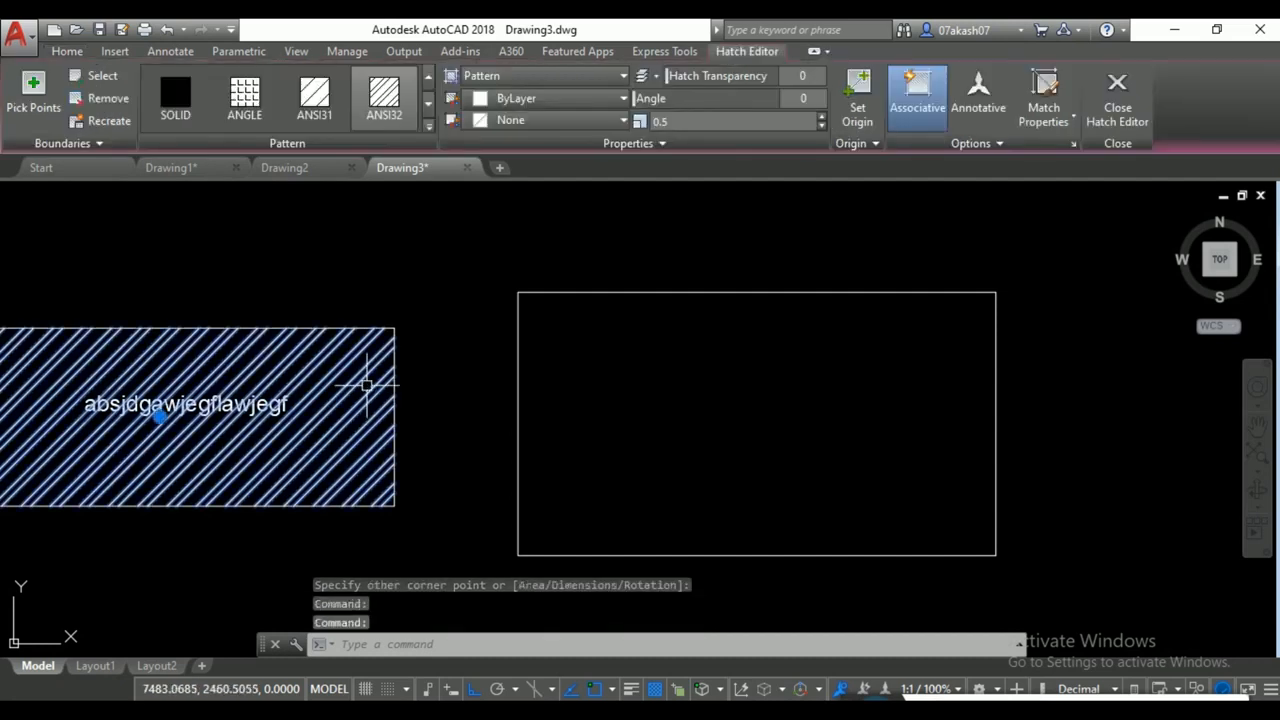
left_click(428, 125)
left_click(690, 390)
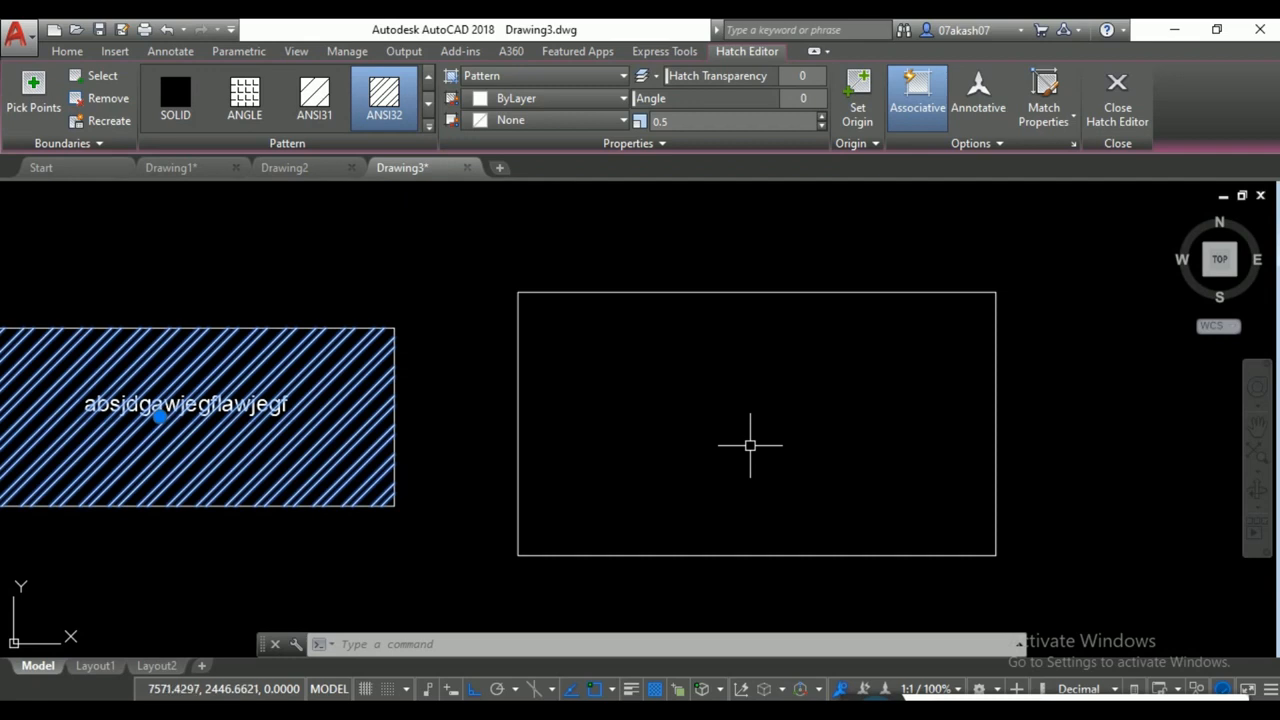
key("Escape")
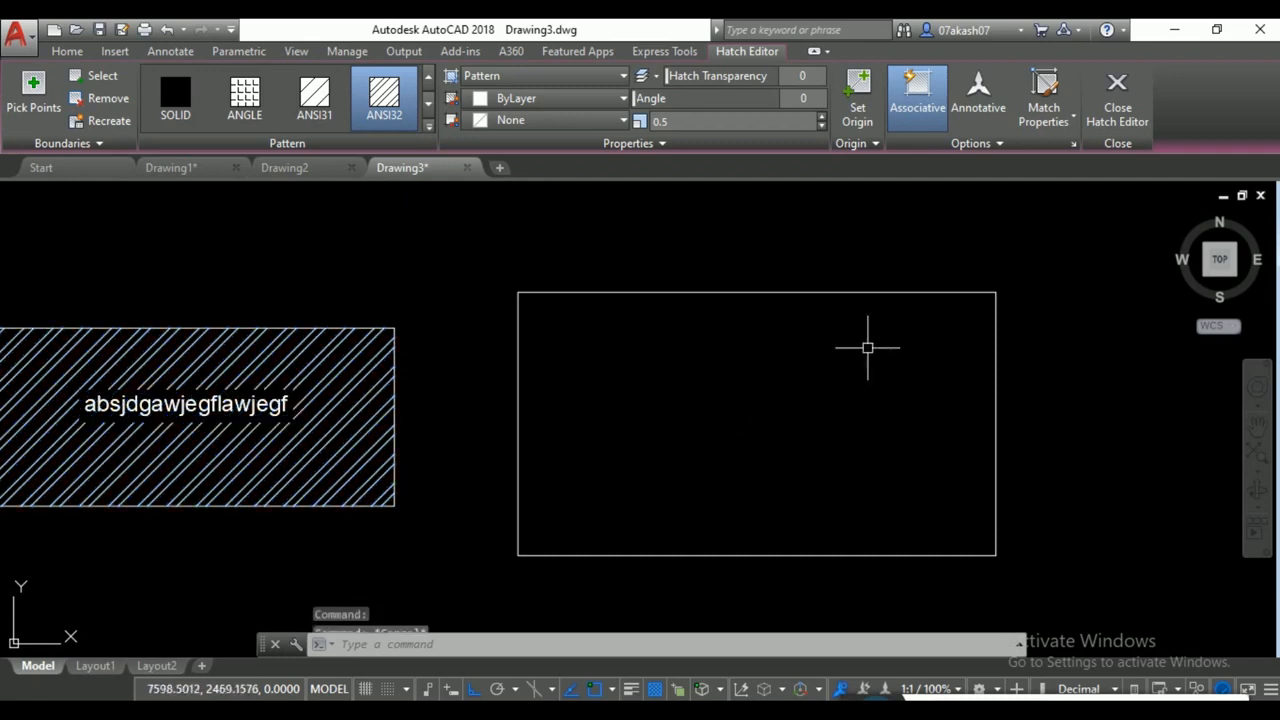
Cancel the active hatch, run SUPERHATCH with the image D2F 2 F - Copy (2).png as the pattern, and accept the attachment settings.
key("Escape")
key("Escape")
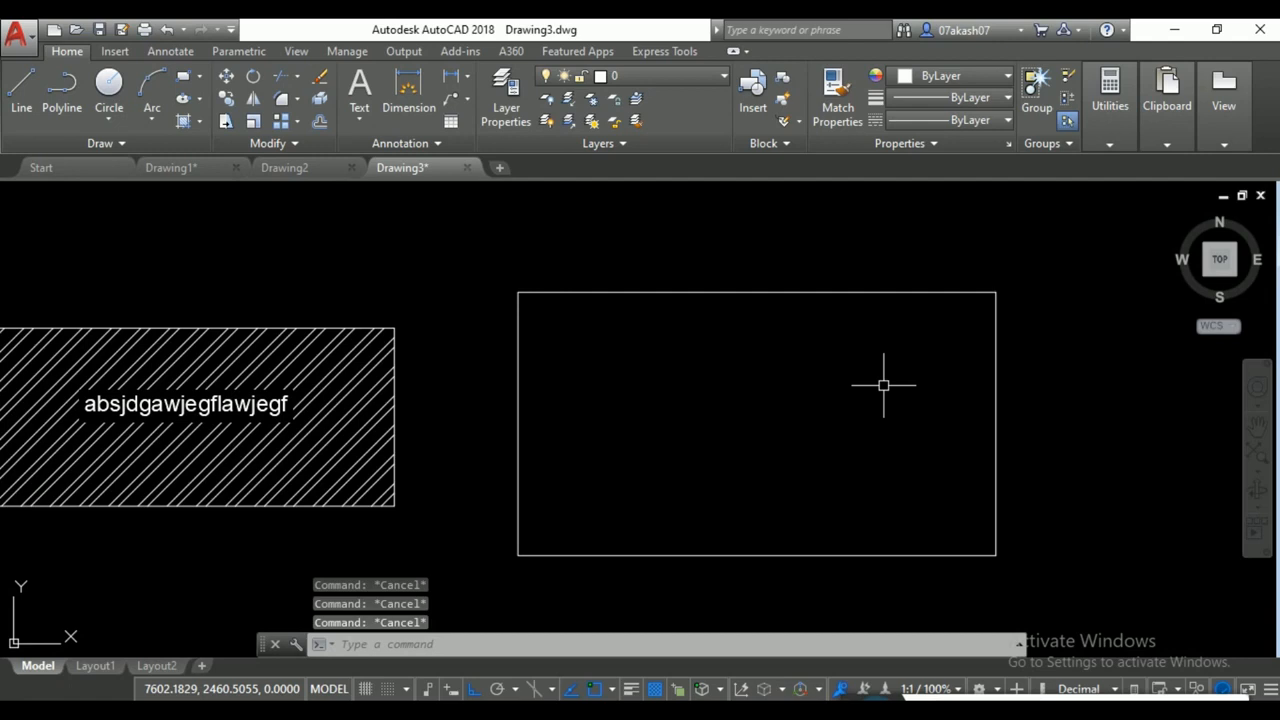
type("super")
key("Return")
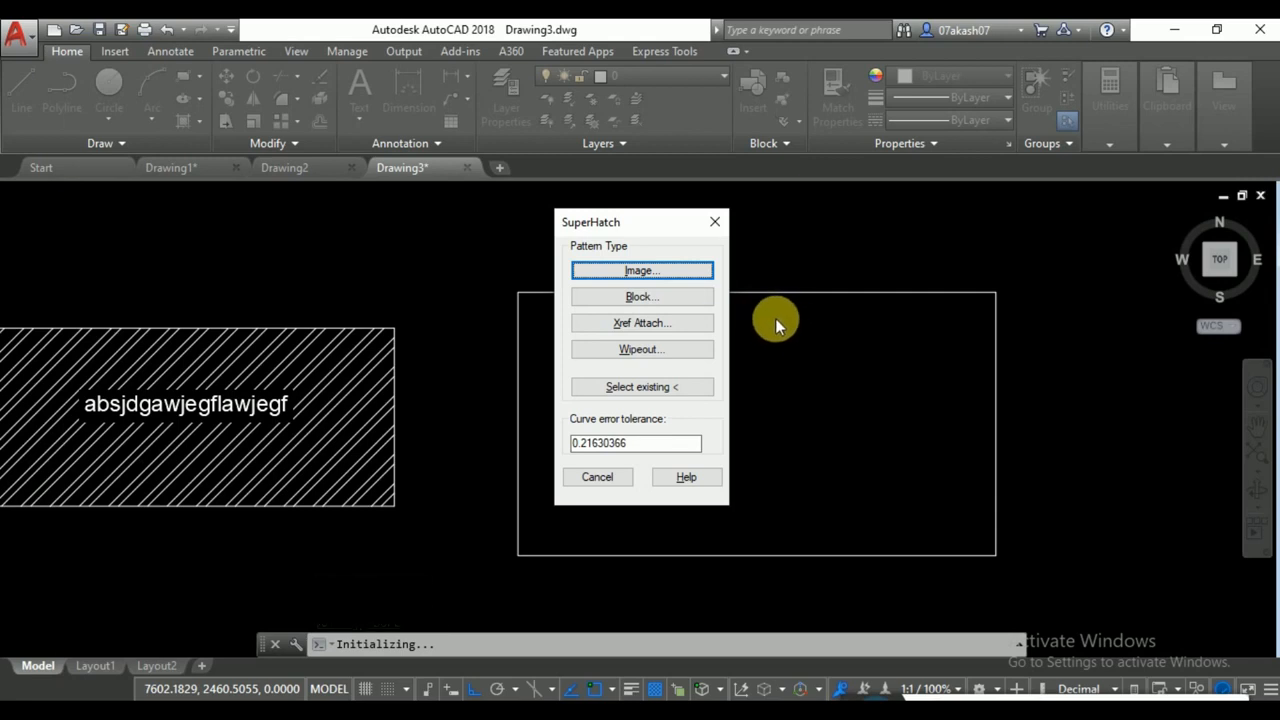
left_click(659, 272)
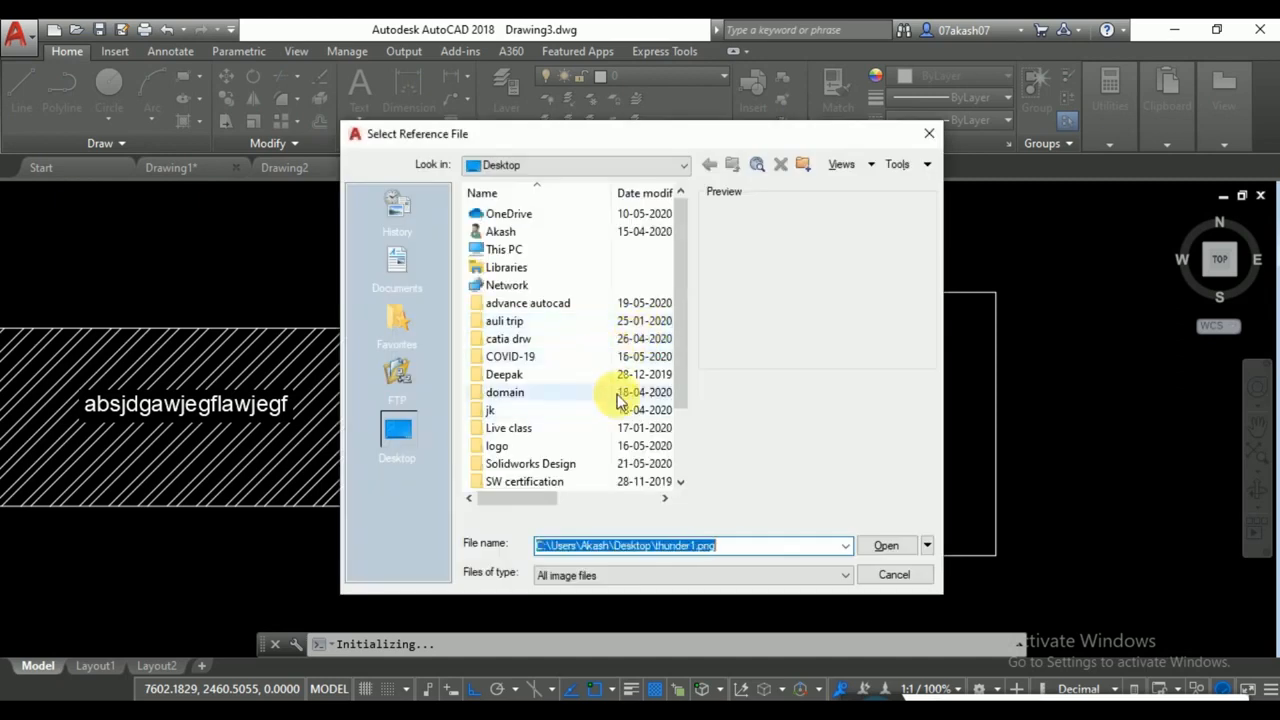
scroll(670, 430, "down", 3)
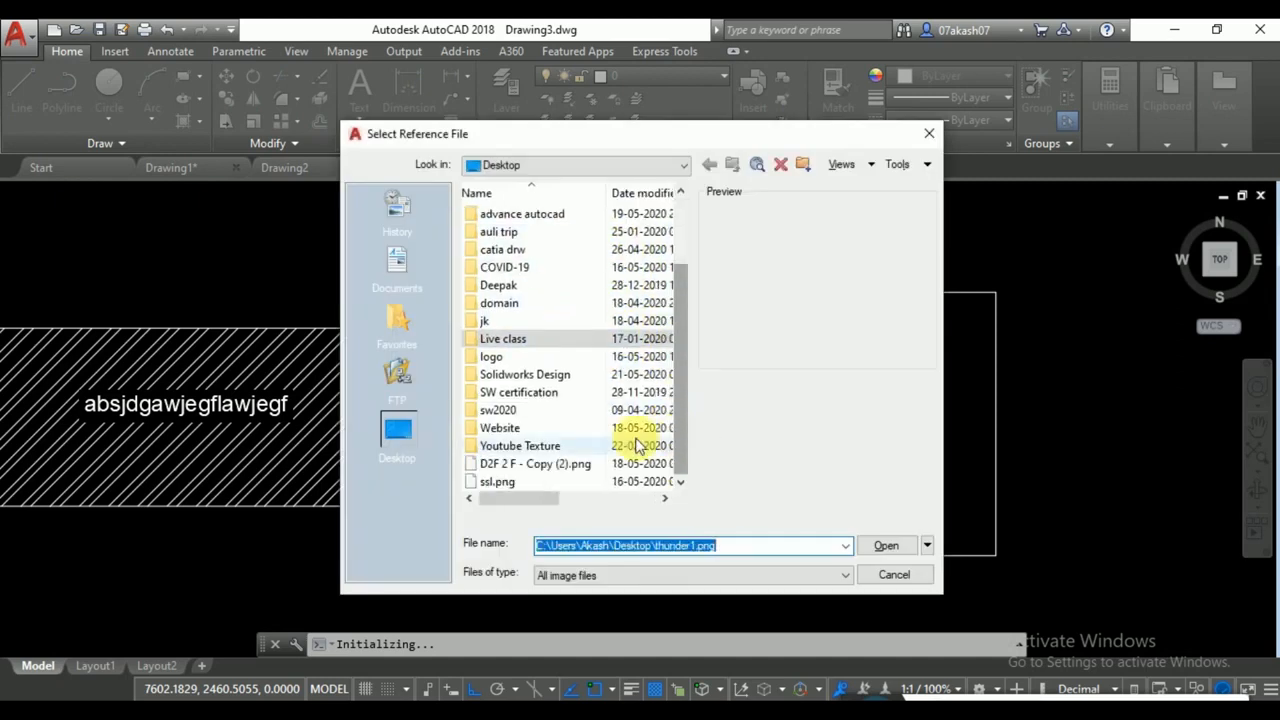
left_click(520, 480)
left_click(530, 465)
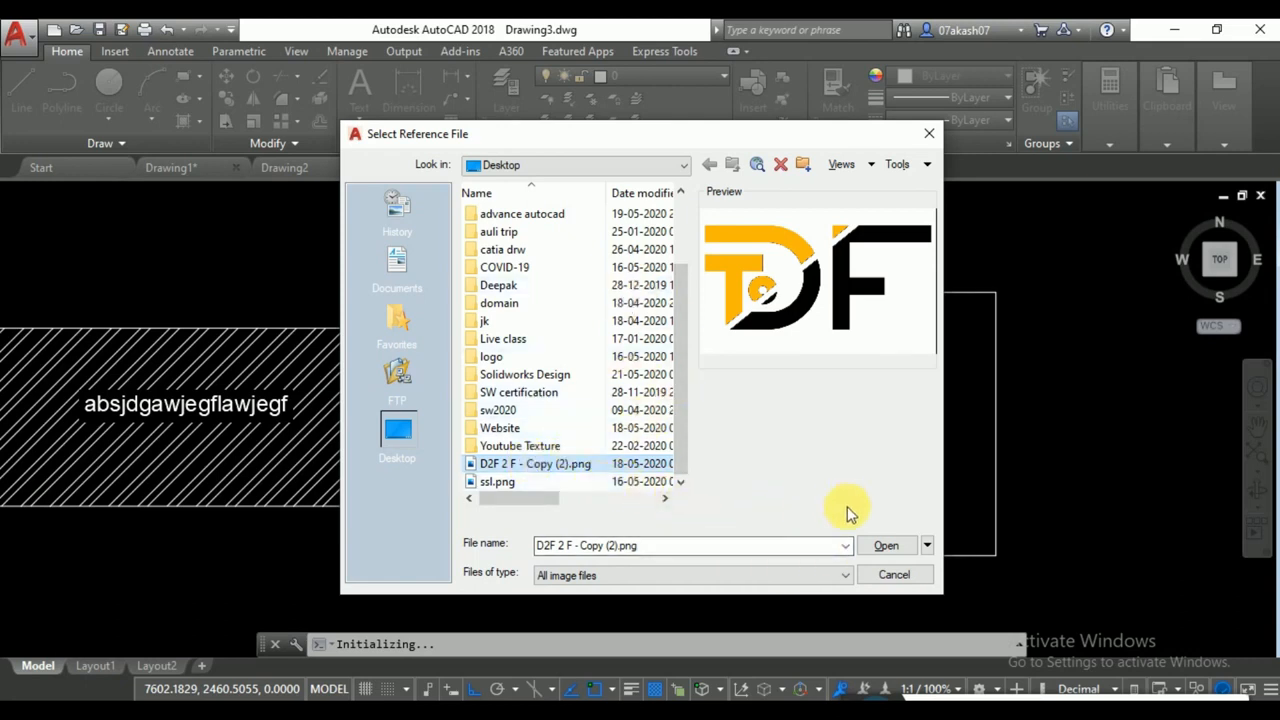
left_click(889, 542)
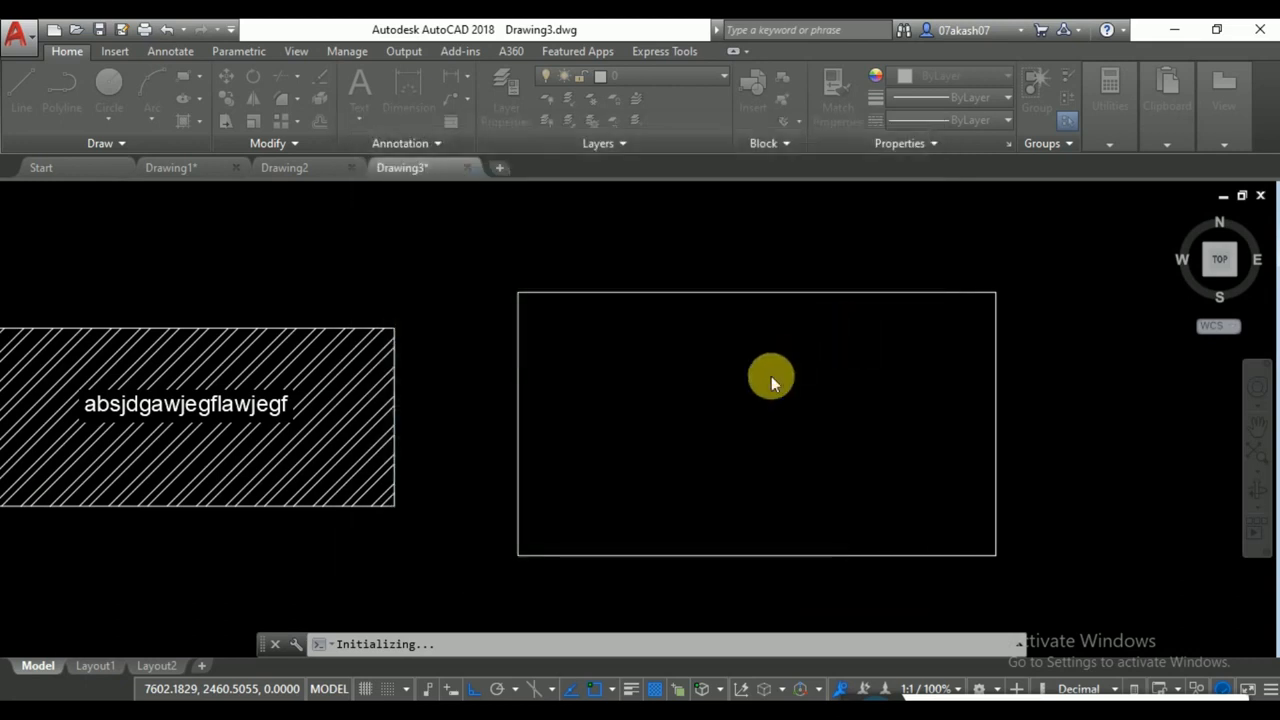
left_click(664, 508)
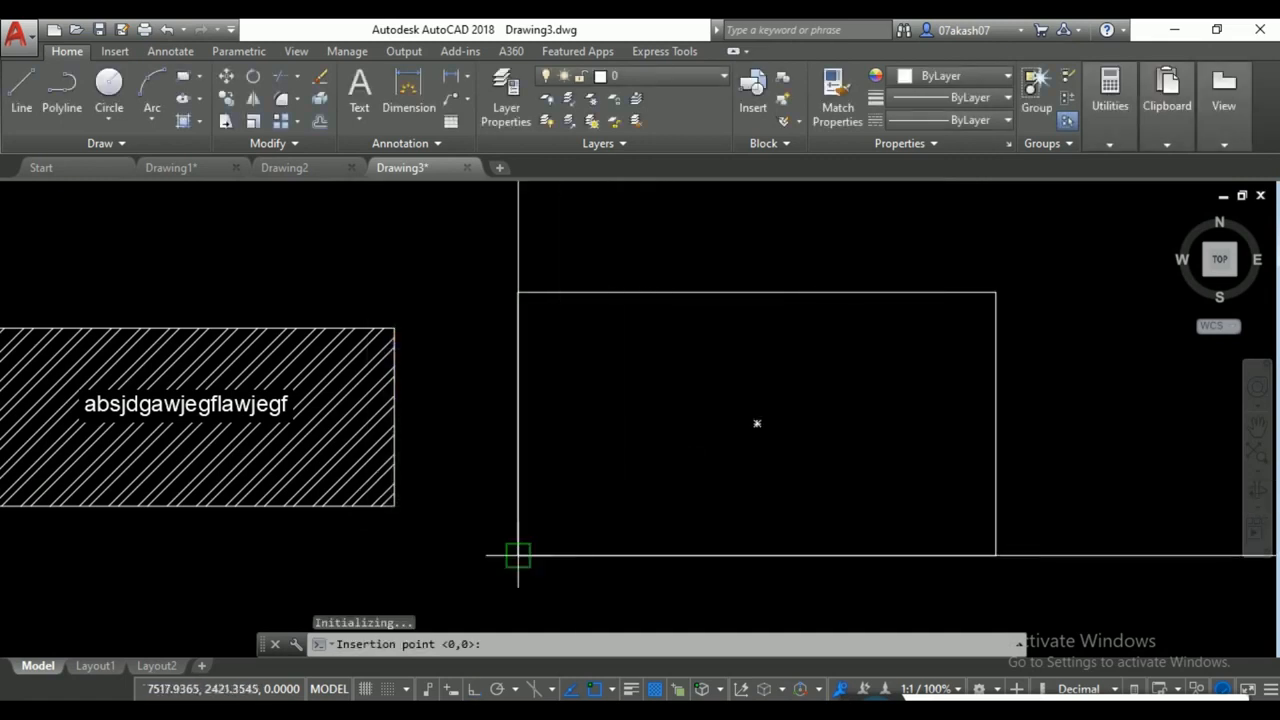
Place the pattern image at the lower-left corner of the second rectangle with scale factor 0.001 and accept the placement.
left_click(518, 555)
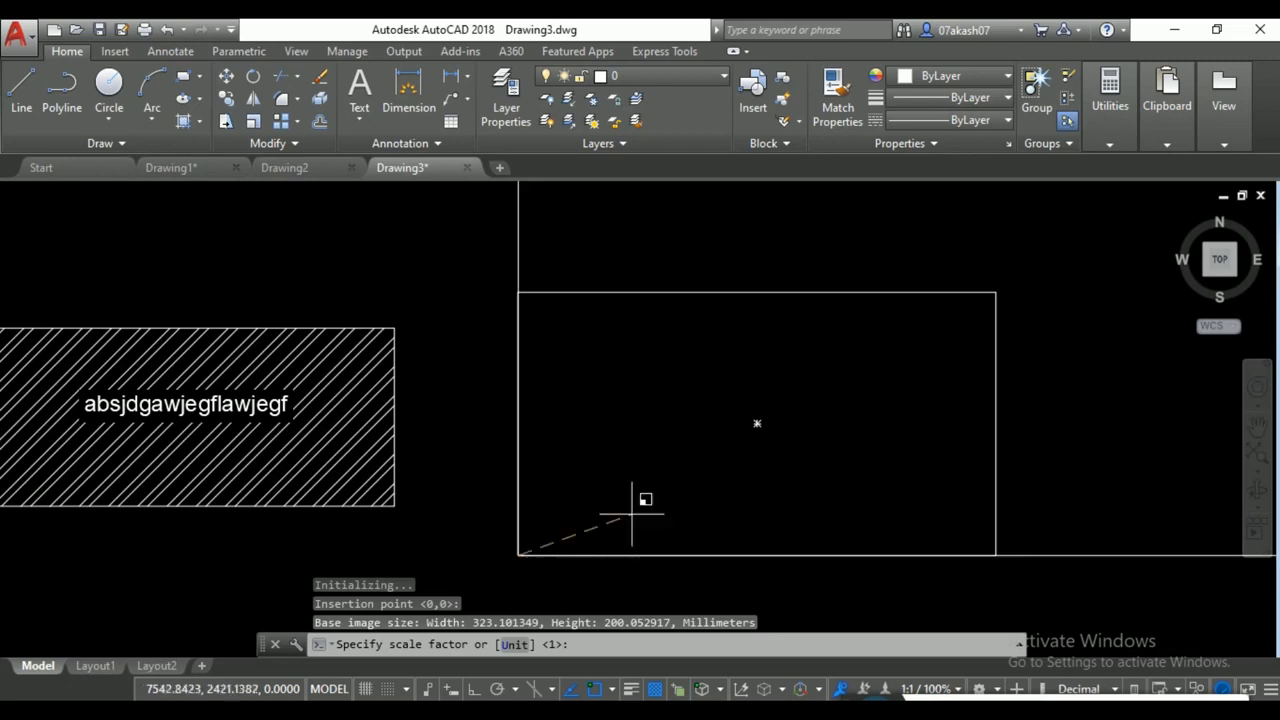
scroll(632, 516, "down", 3)
scroll(763, 423, "up", 6)
scroll(810, 398, "up", 8)
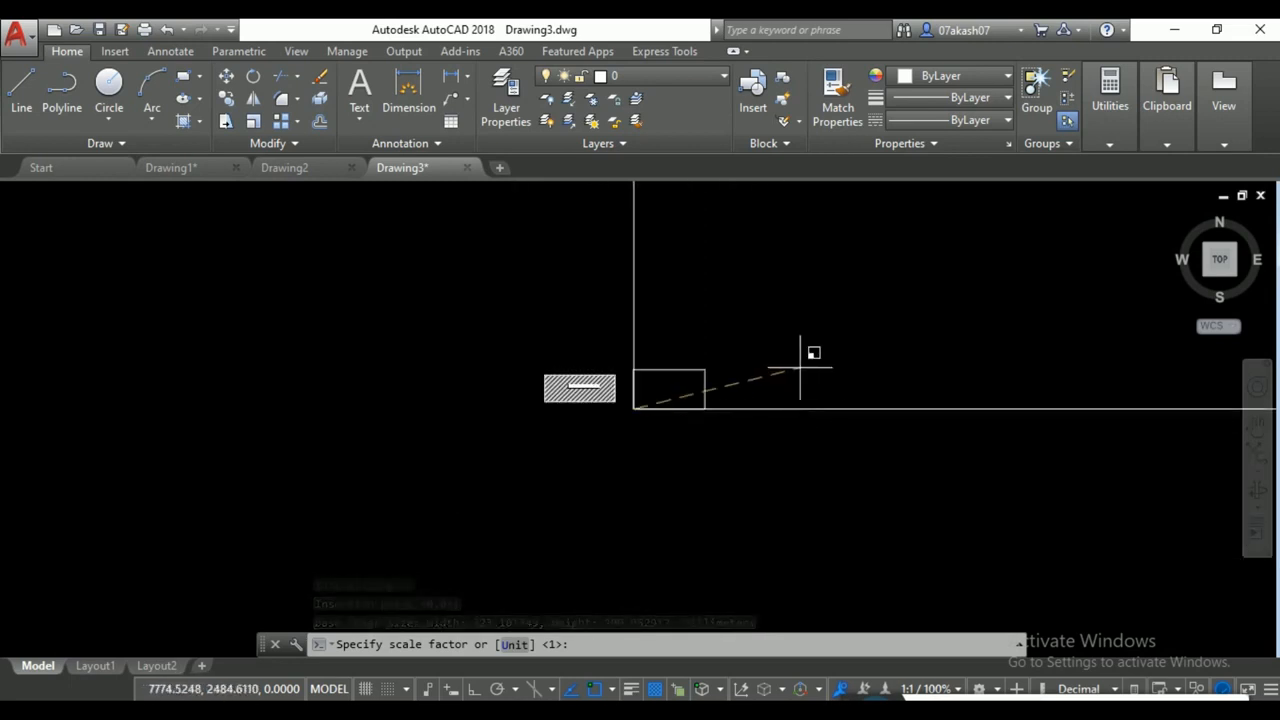
type(".001")
key("Return")
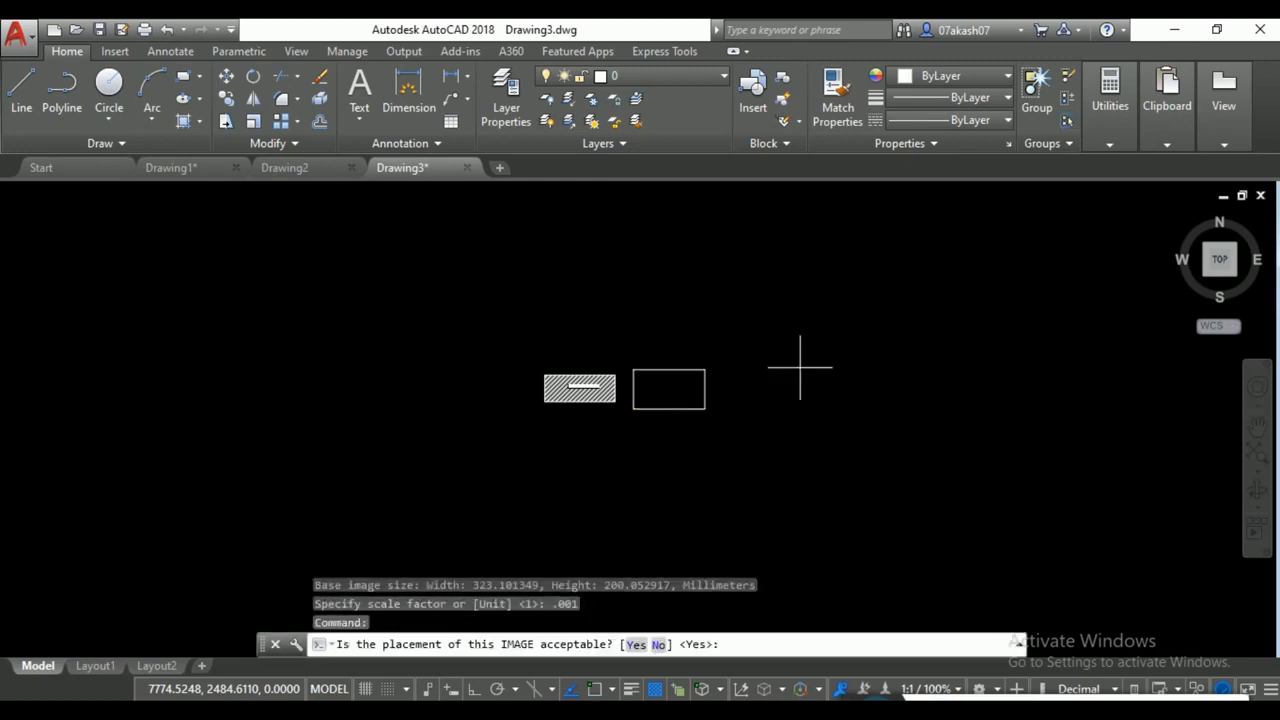
scroll(740, 400, "up", 10)
scroll(390, 434, "up", 8)
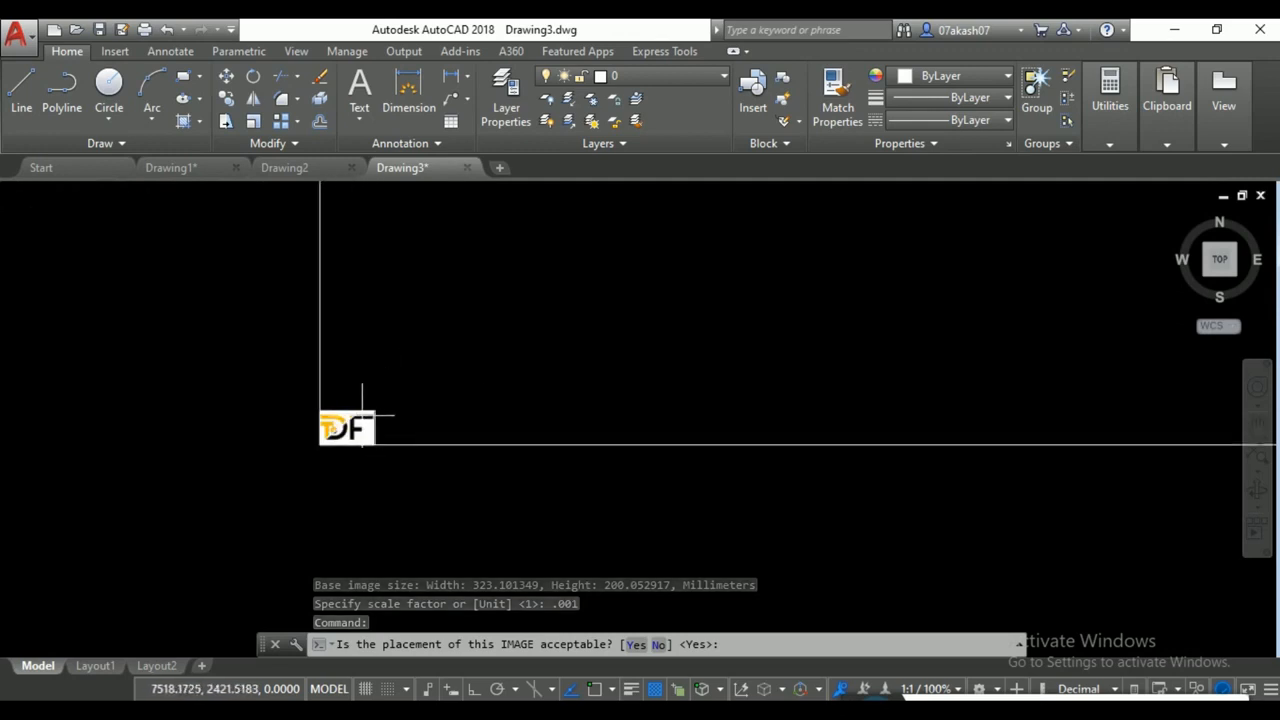
key("Return")
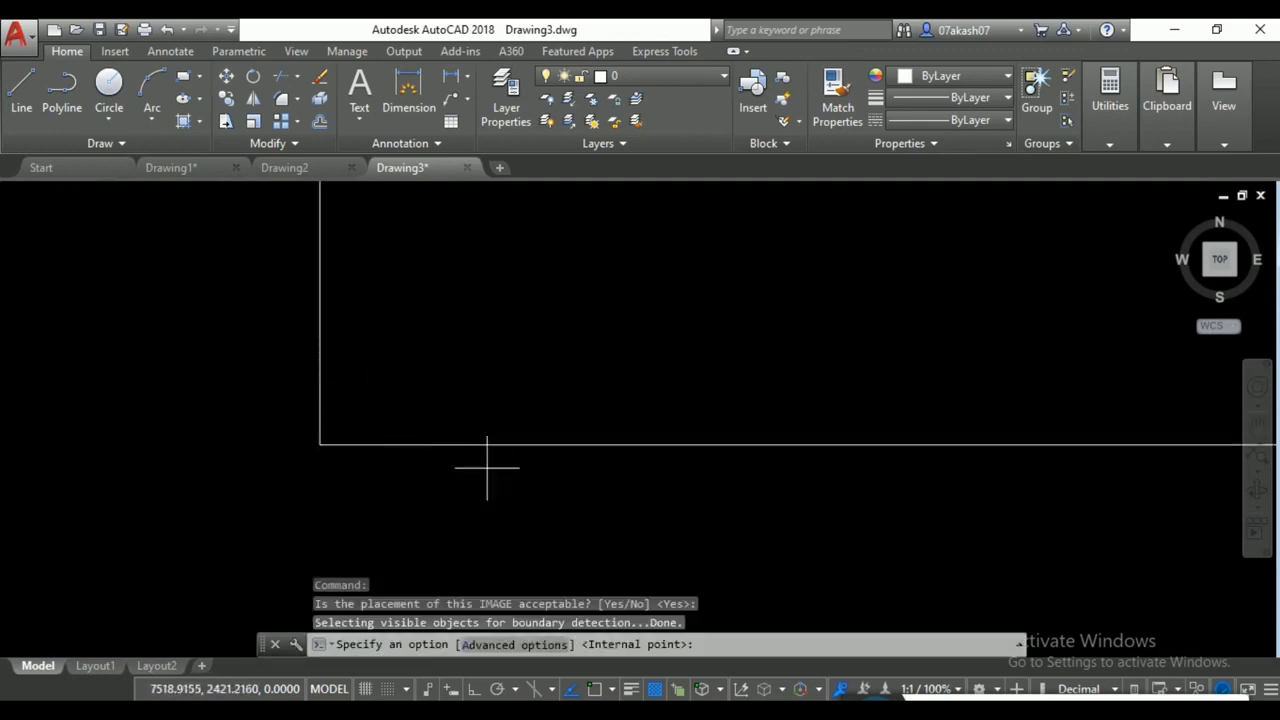
Try to fill the second rectangle with the image pattern by picking an internal point, and cancel SUPERHATCH.
scroll(526, 381, "down", 1)
left_click(612, 315)
scroll(540, 364, "down", 4)
scroll(663, 388, "down", 3)
scroll(640, 429, "down", 6)
scroll(590, 445, "up", 4)
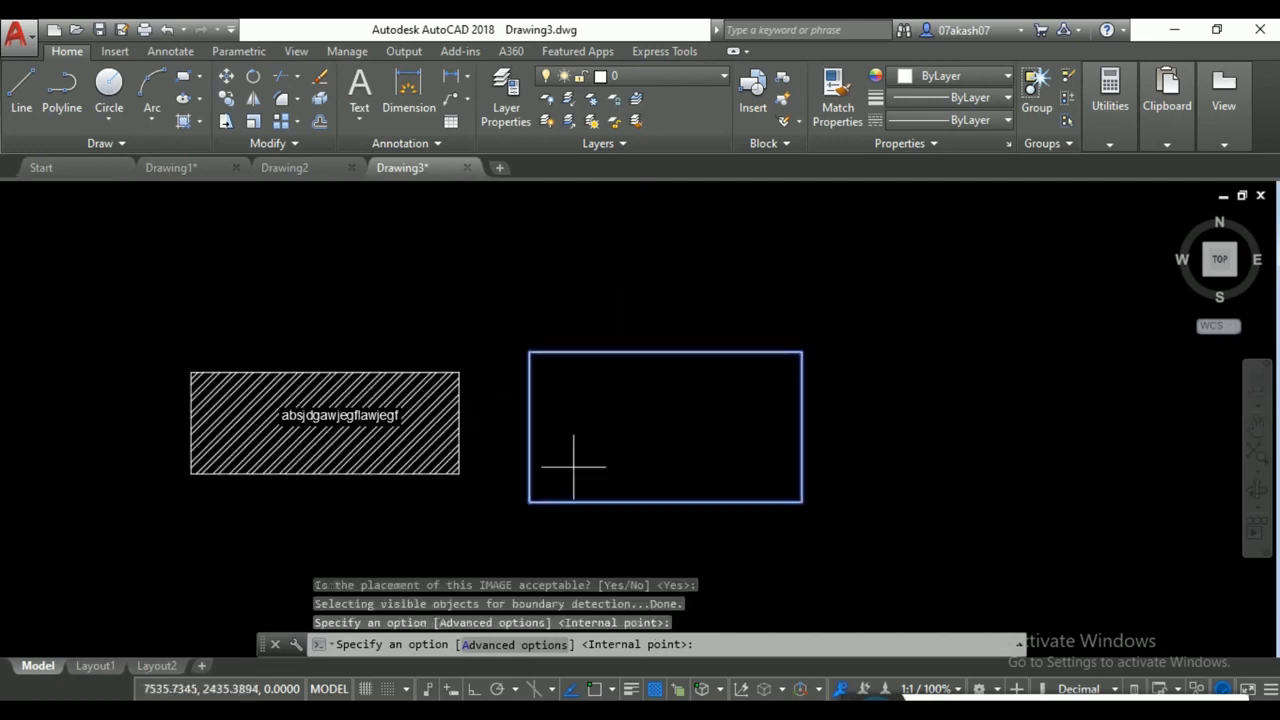
key("Escape")
Draw a much larger rectangle in the empty area to the right of the two existing ones.
scroll(512, 520, "up", 6)
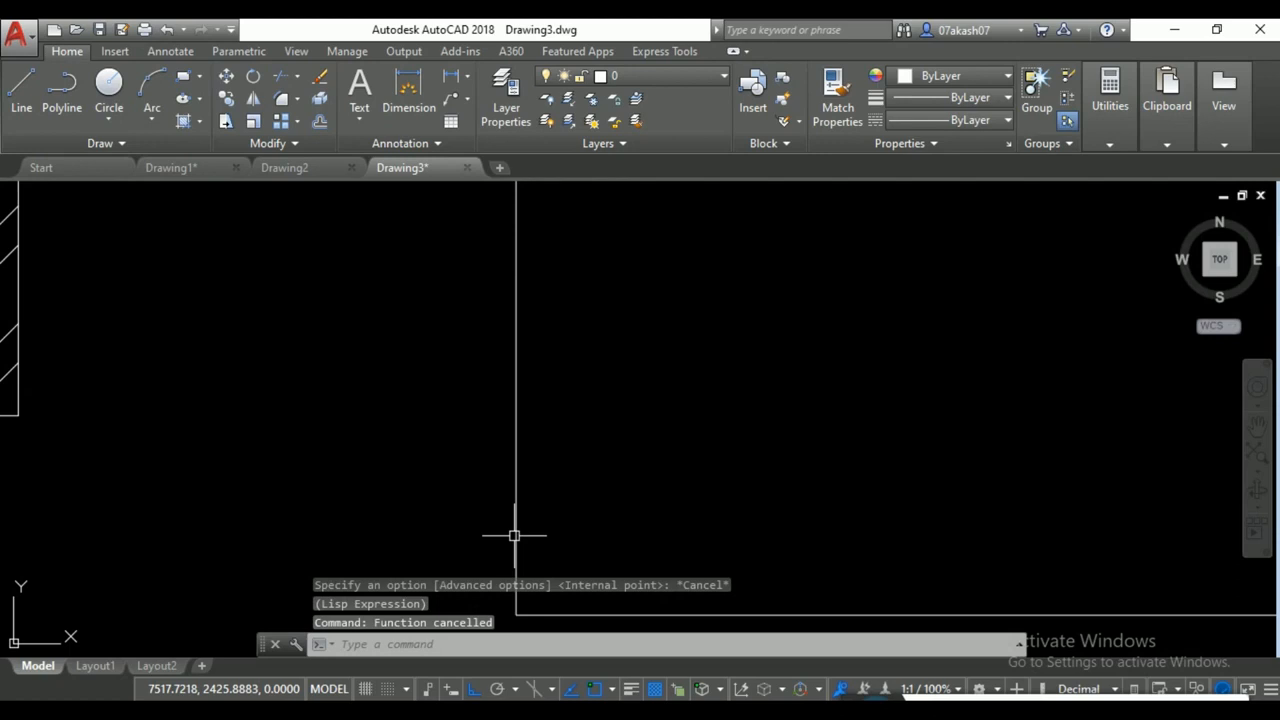
scroll(586, 429, "down", 6)
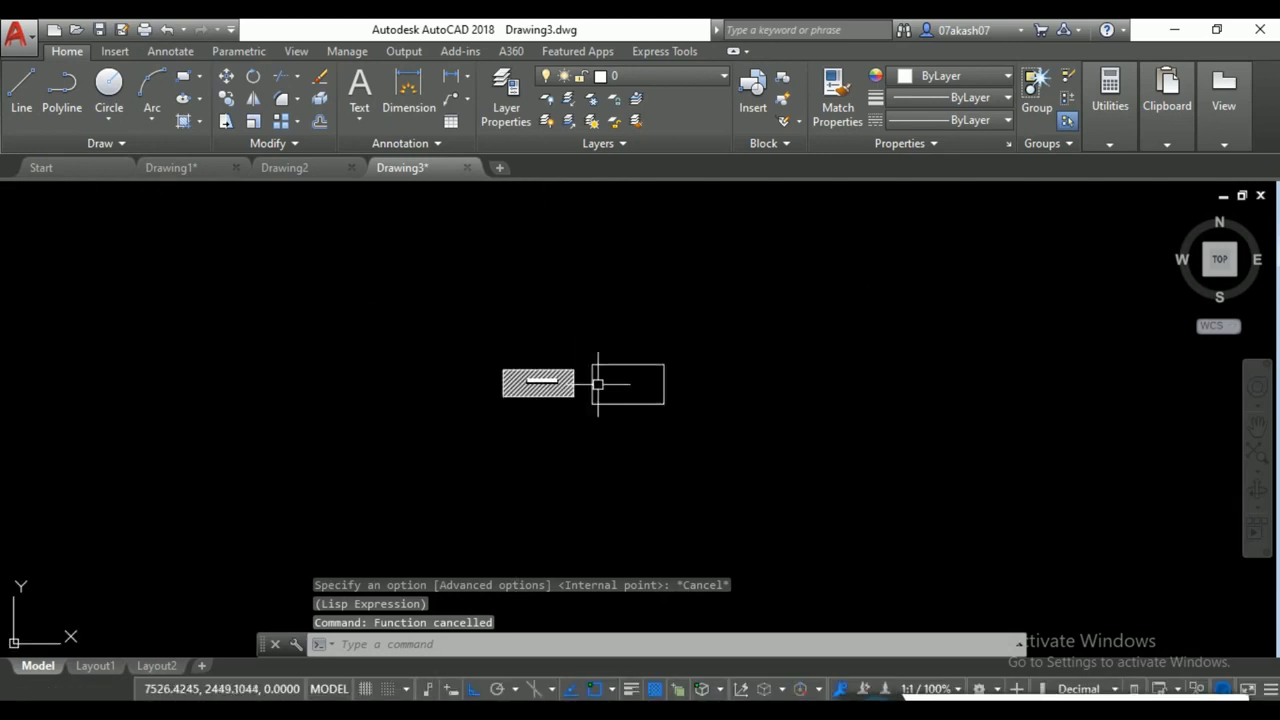
left_click(182, 77)
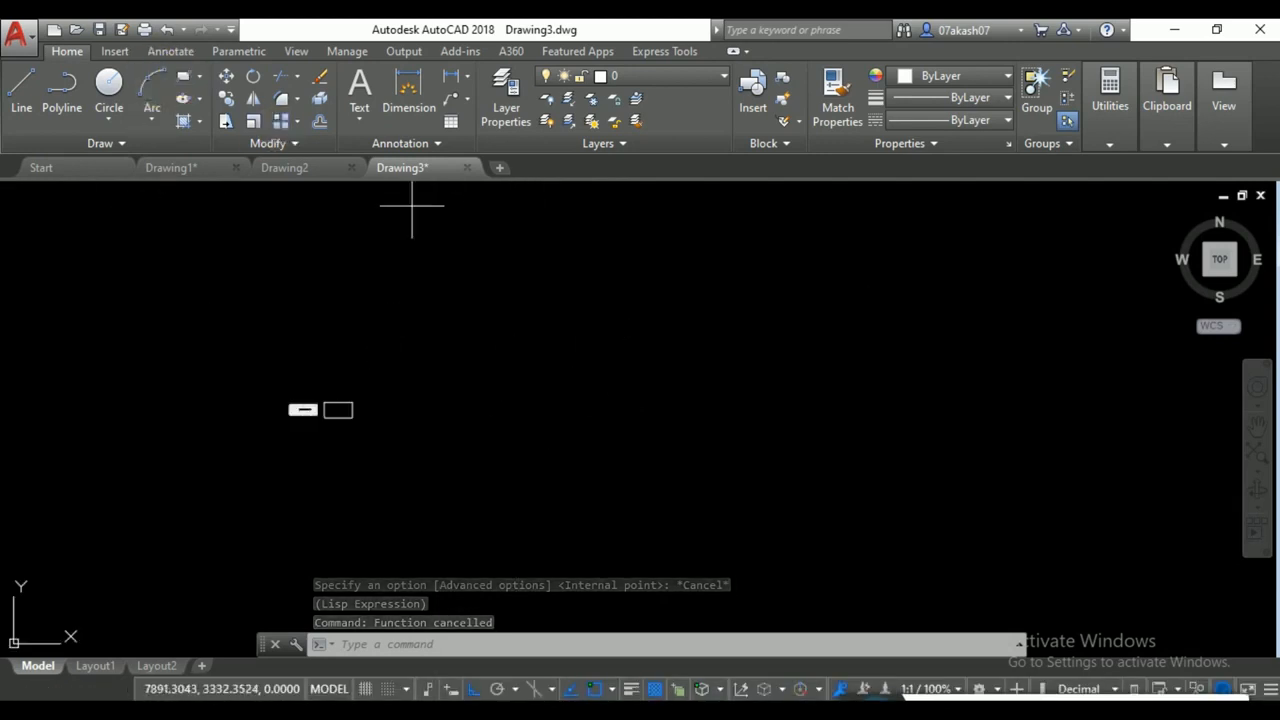
left_click(471, 265)
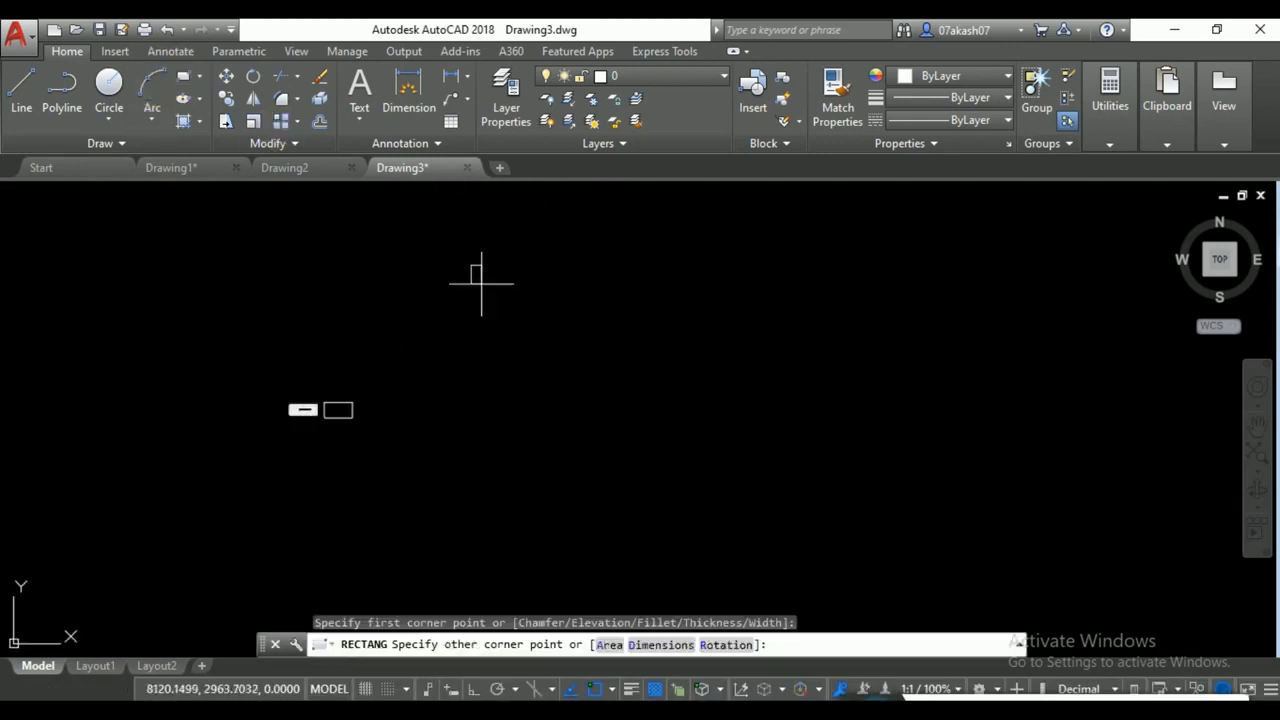
left_click(986, 606)
scroll(865, 436, "down", 8)
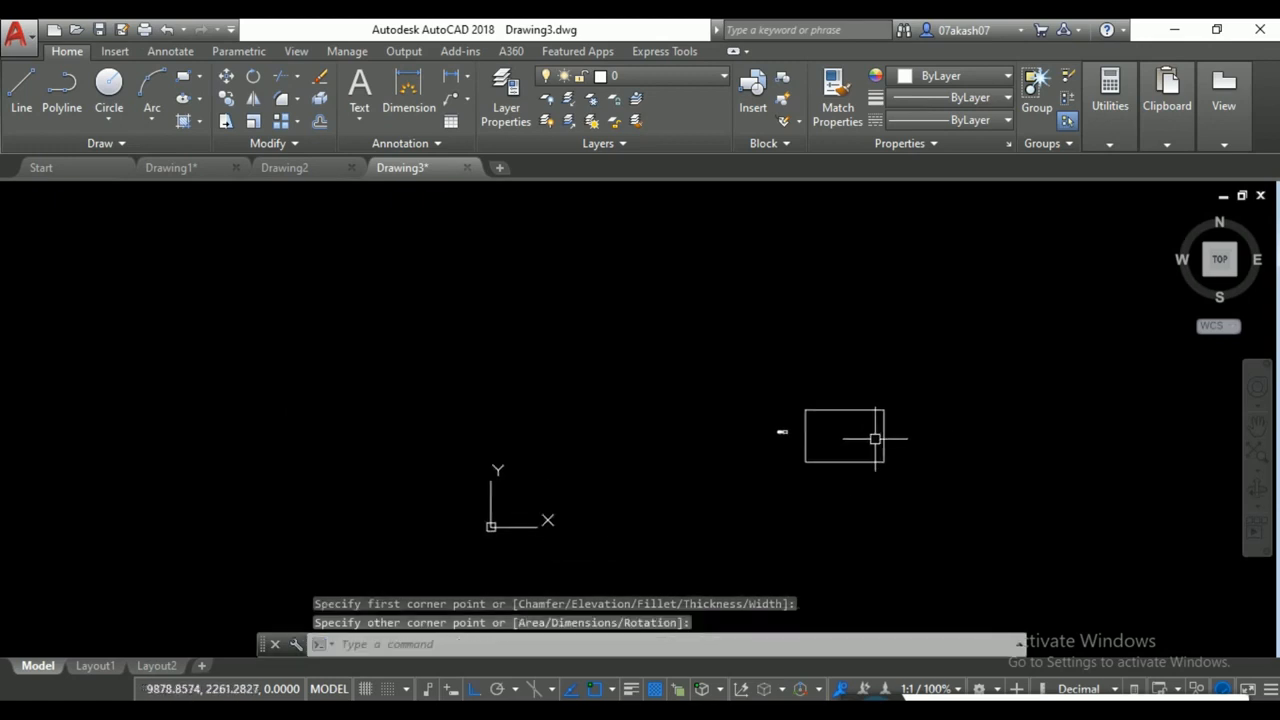
Run SUPERHATCH with the image D2F 2 F - Copy (2).png as the pattern and accept the attachment settings.
type("super")
key("Return")
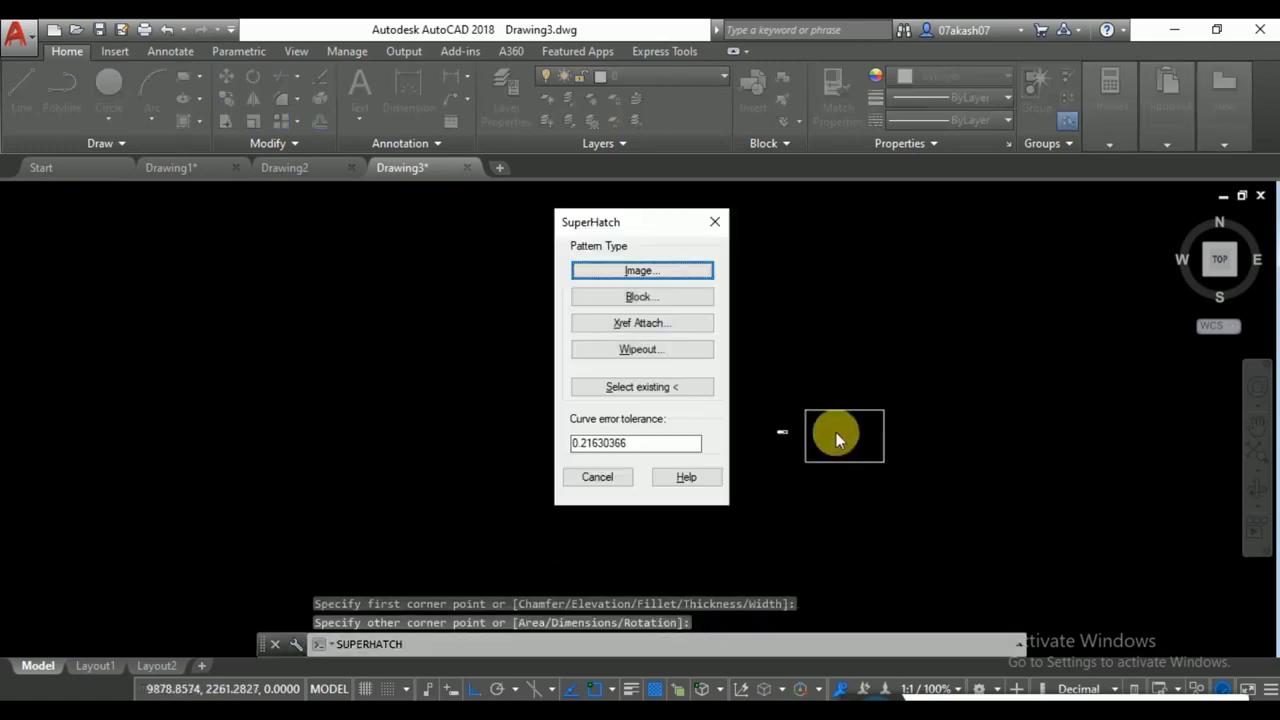
left_click(668, 280)
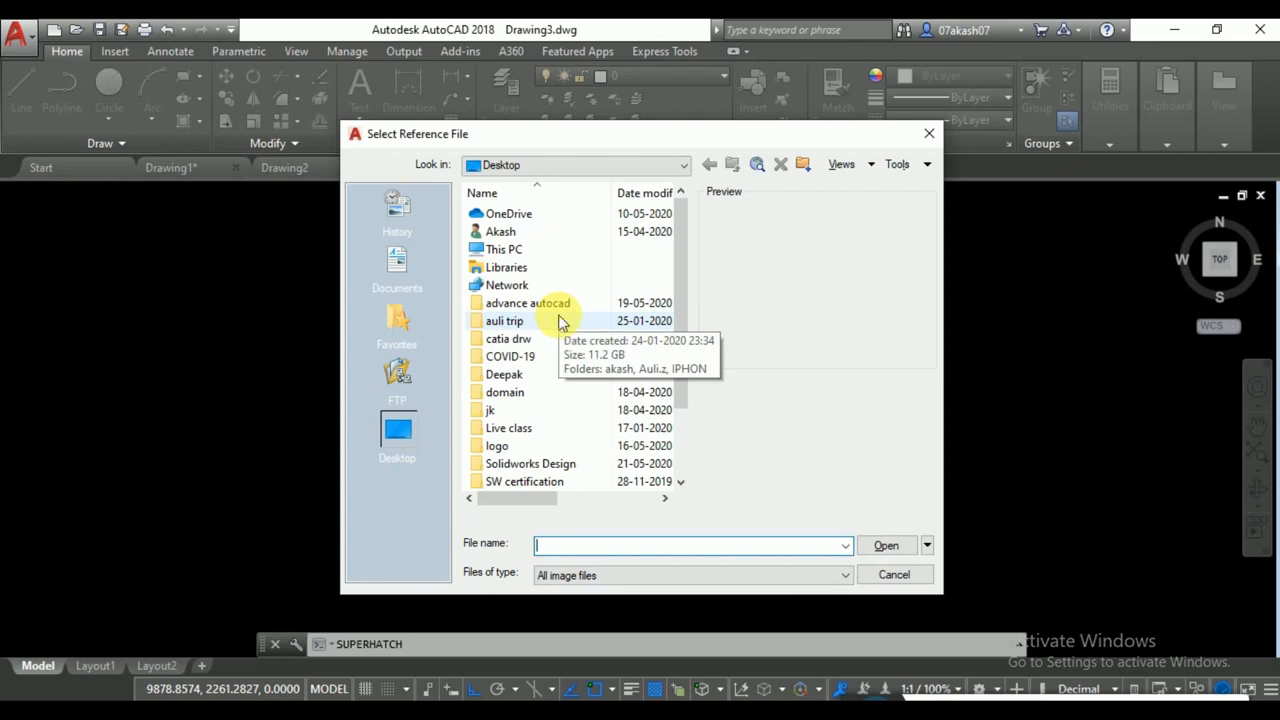
scroll(545, 485, "down", 2)
left_click(537, 464)
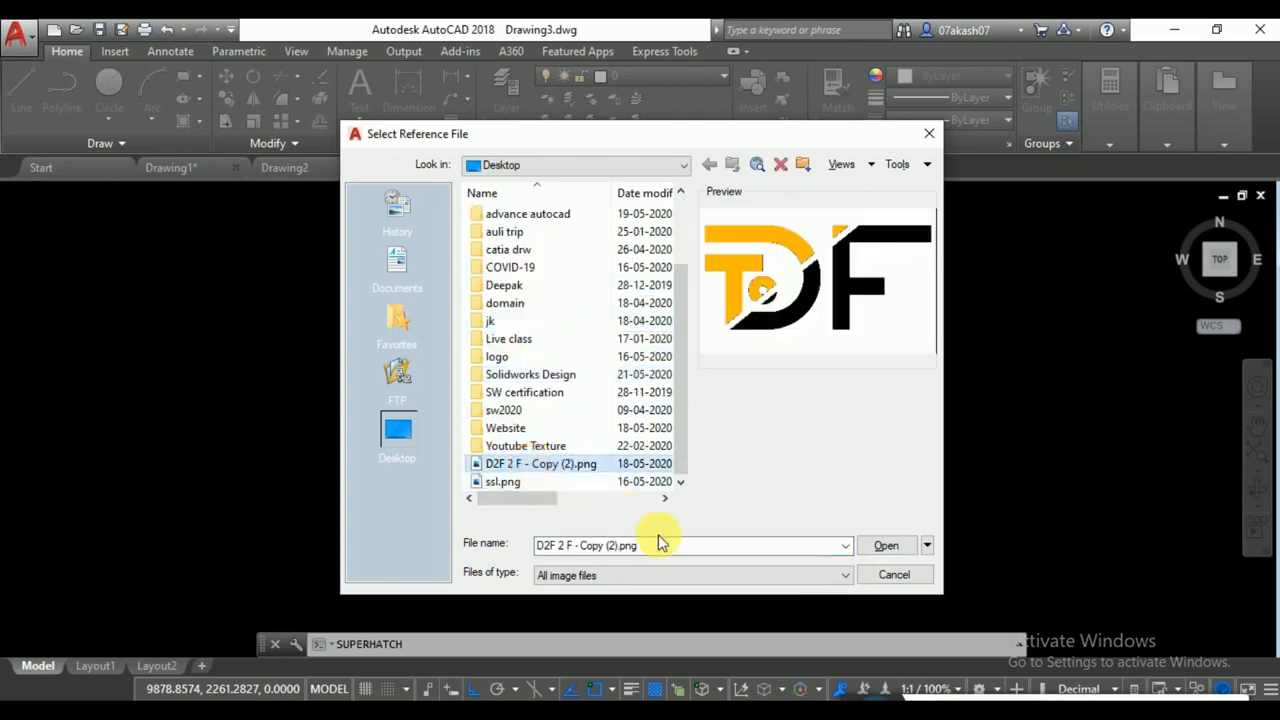
left_click(872, 545)
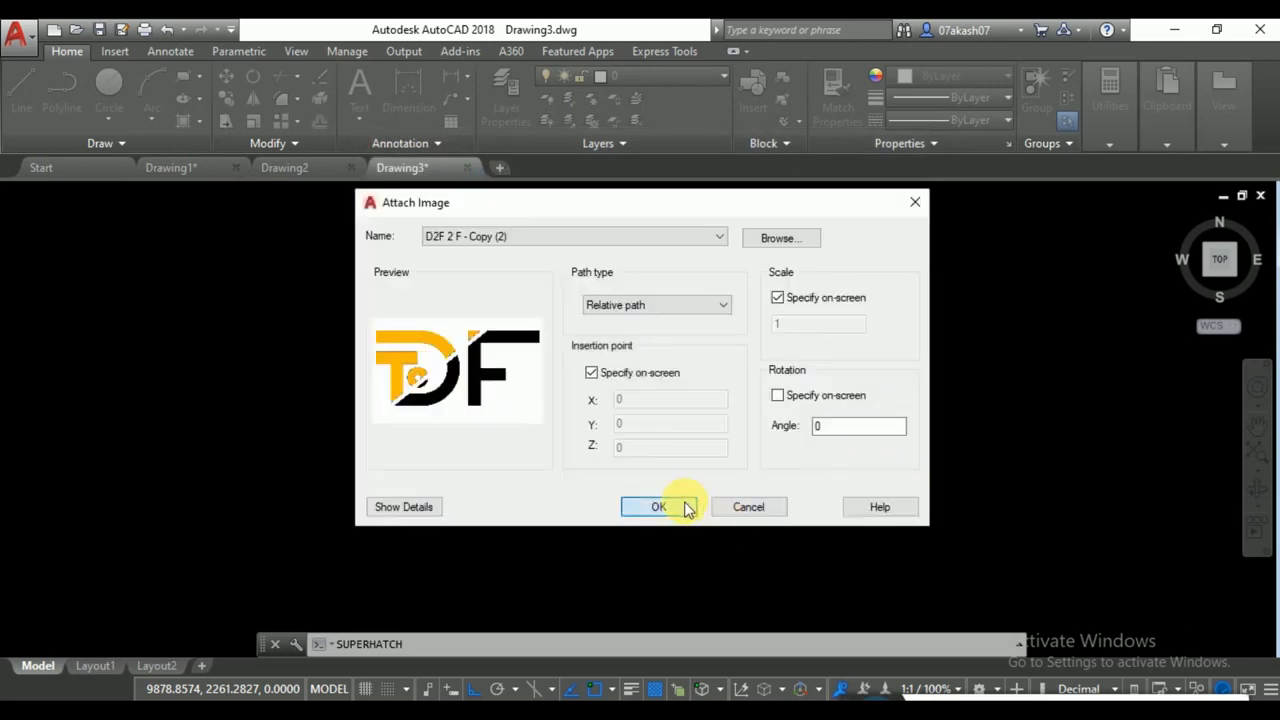
left_click(686, 509)
Place the pattern image at the large rectangle's lower-left corner with scale factor 1 and accept the placement.
scroll(838, 447, "up", 5)
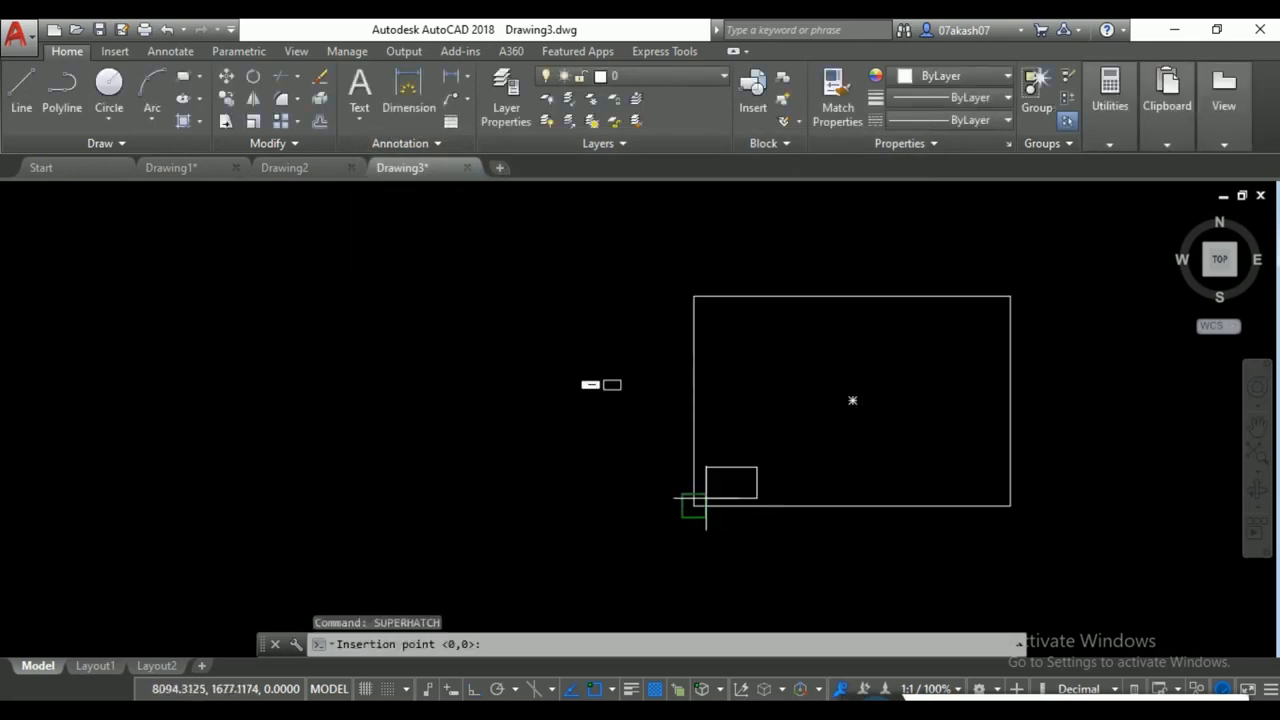
left_click(694, 505)
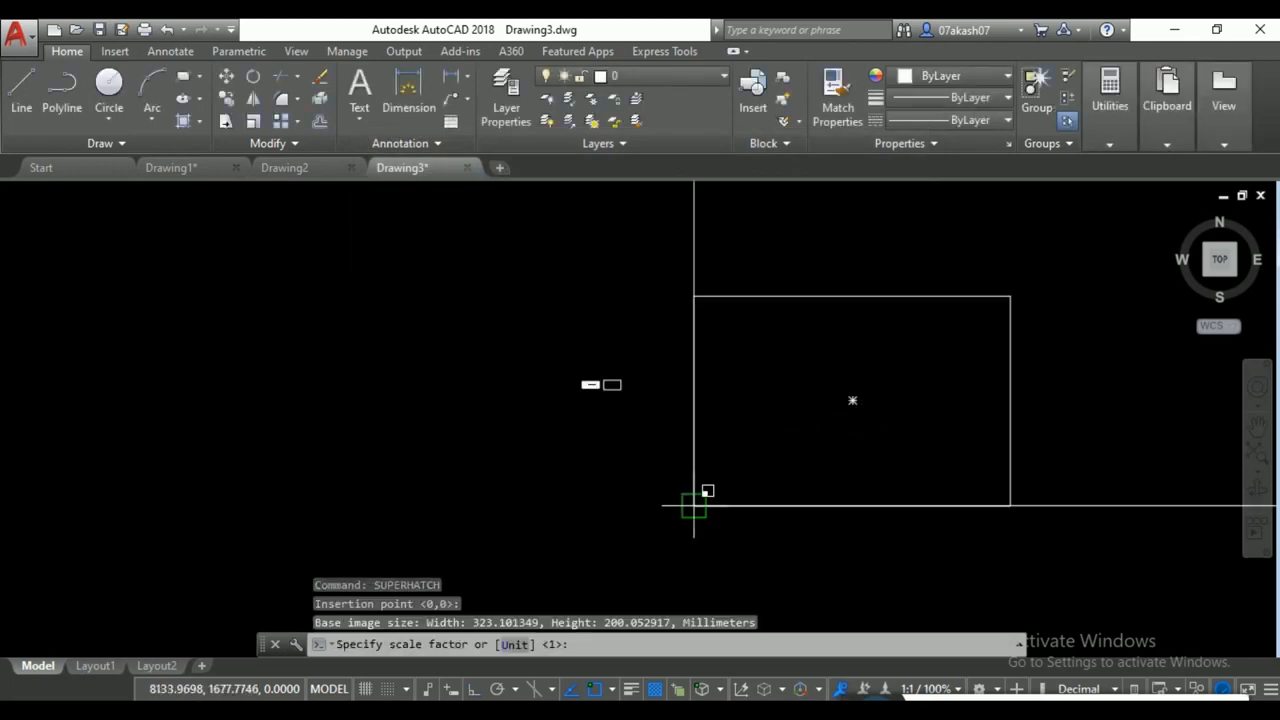
left_click(756, 492)
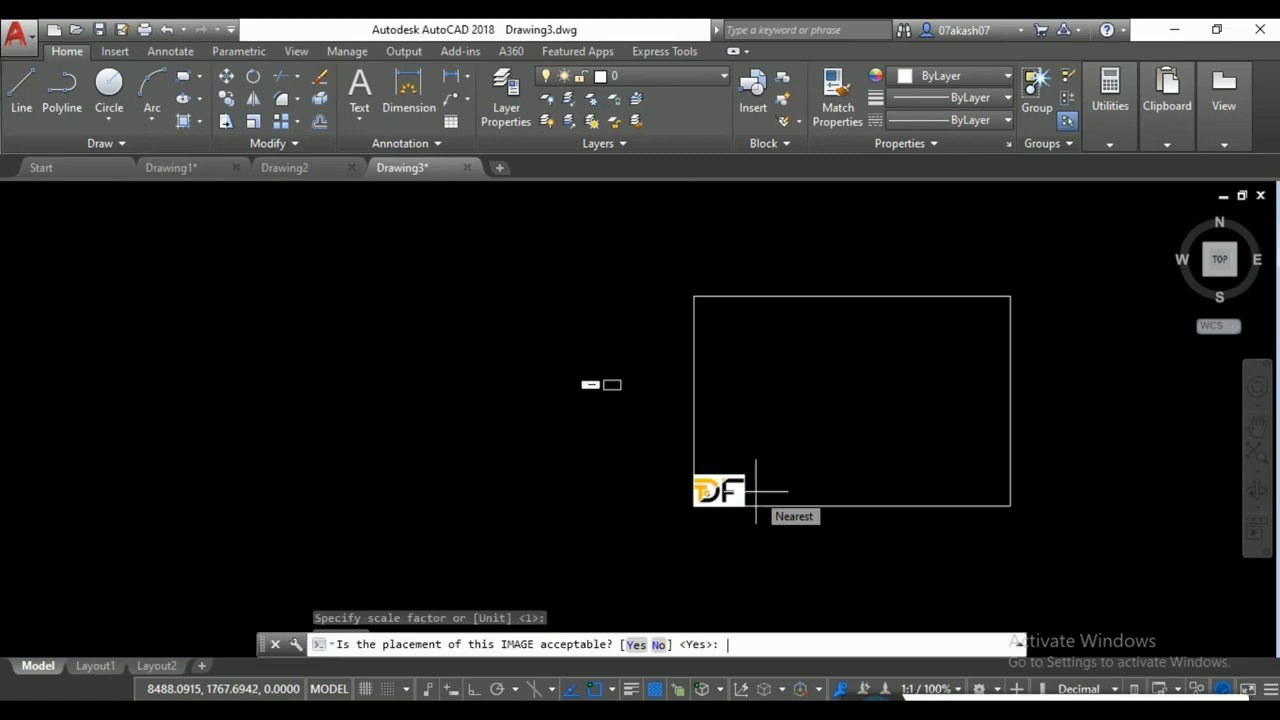
key("Return")
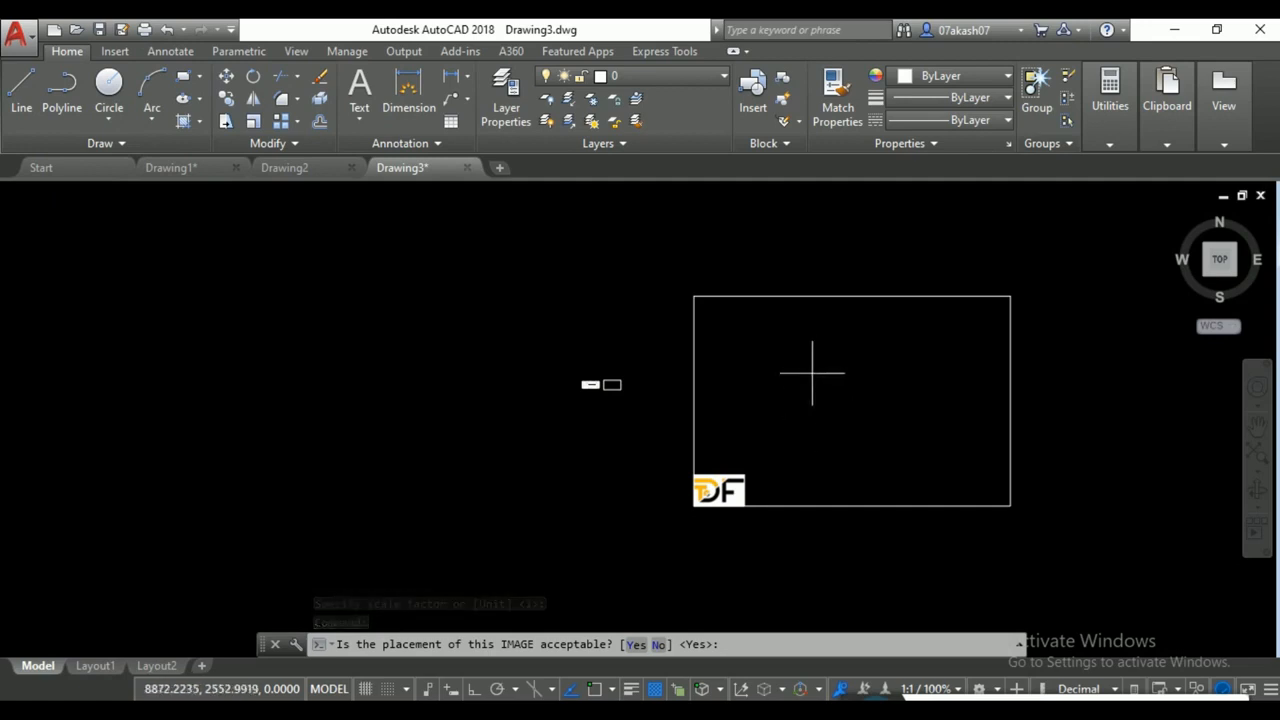
key("Return")
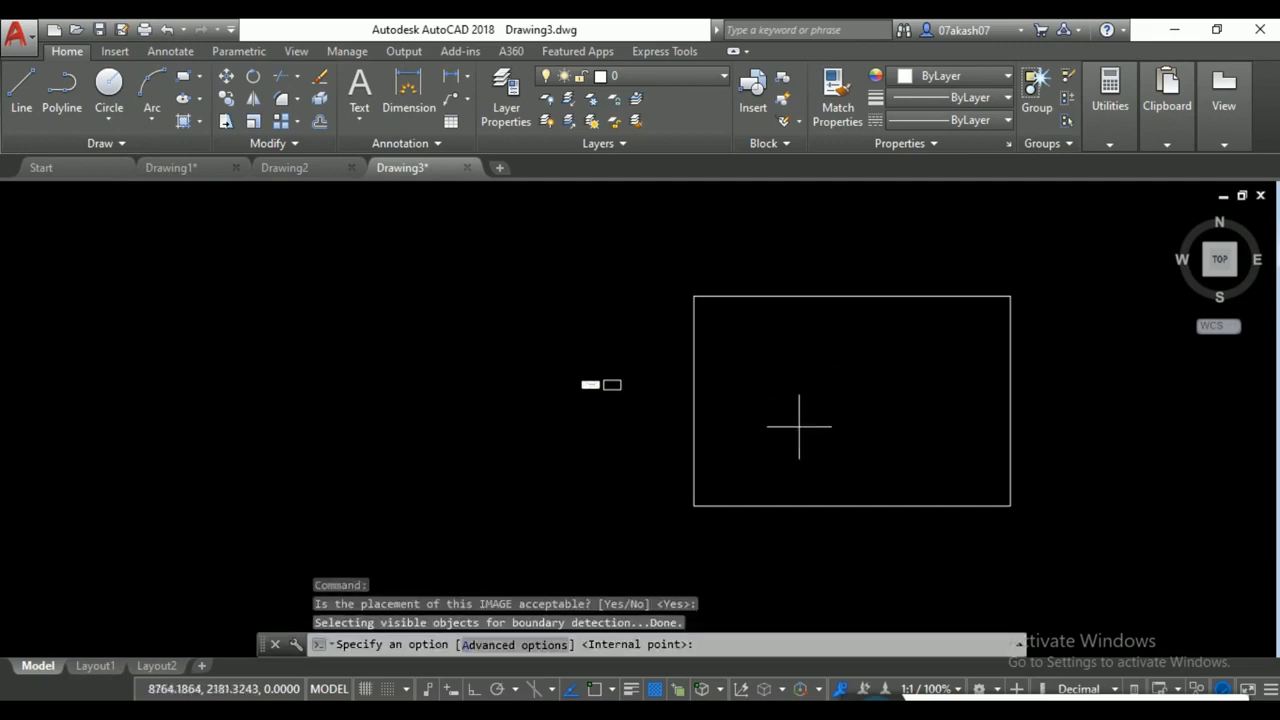
Fill the large rectangle with the tiled image by picking a point inside it and finishing SUPERHATCH.
left_click(800, 395)
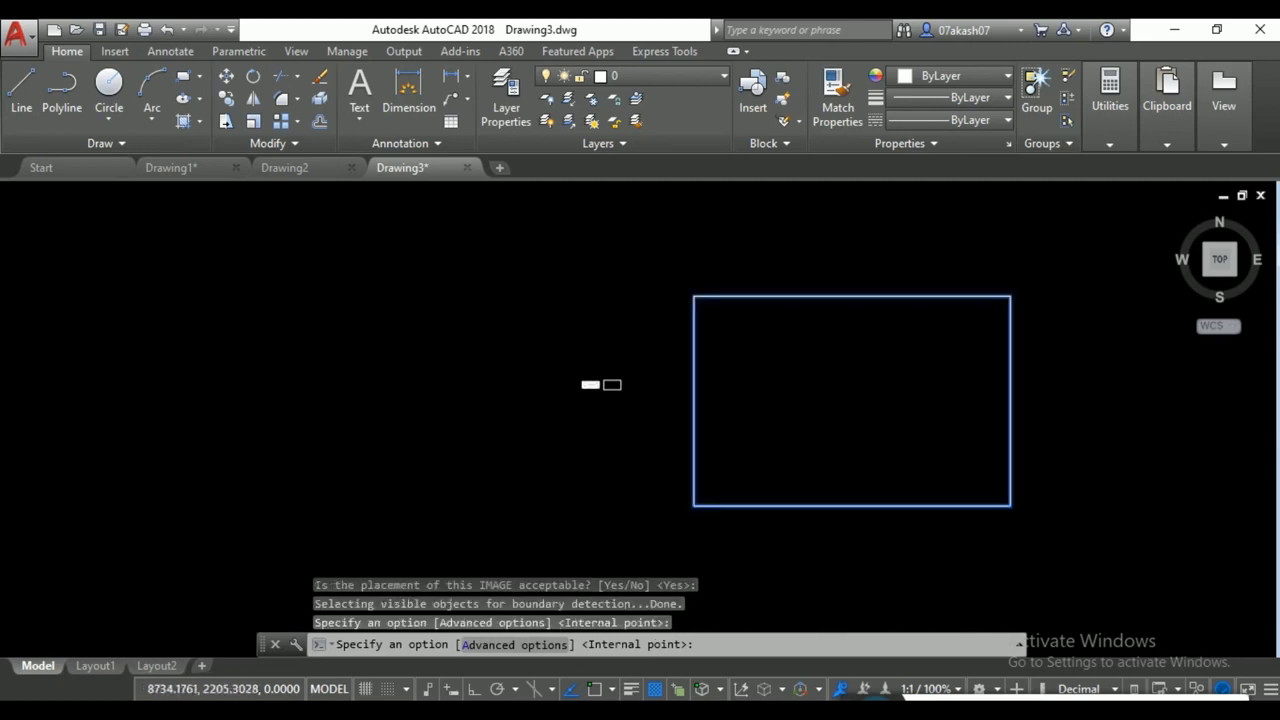
type("/")
left_click(794, 423)
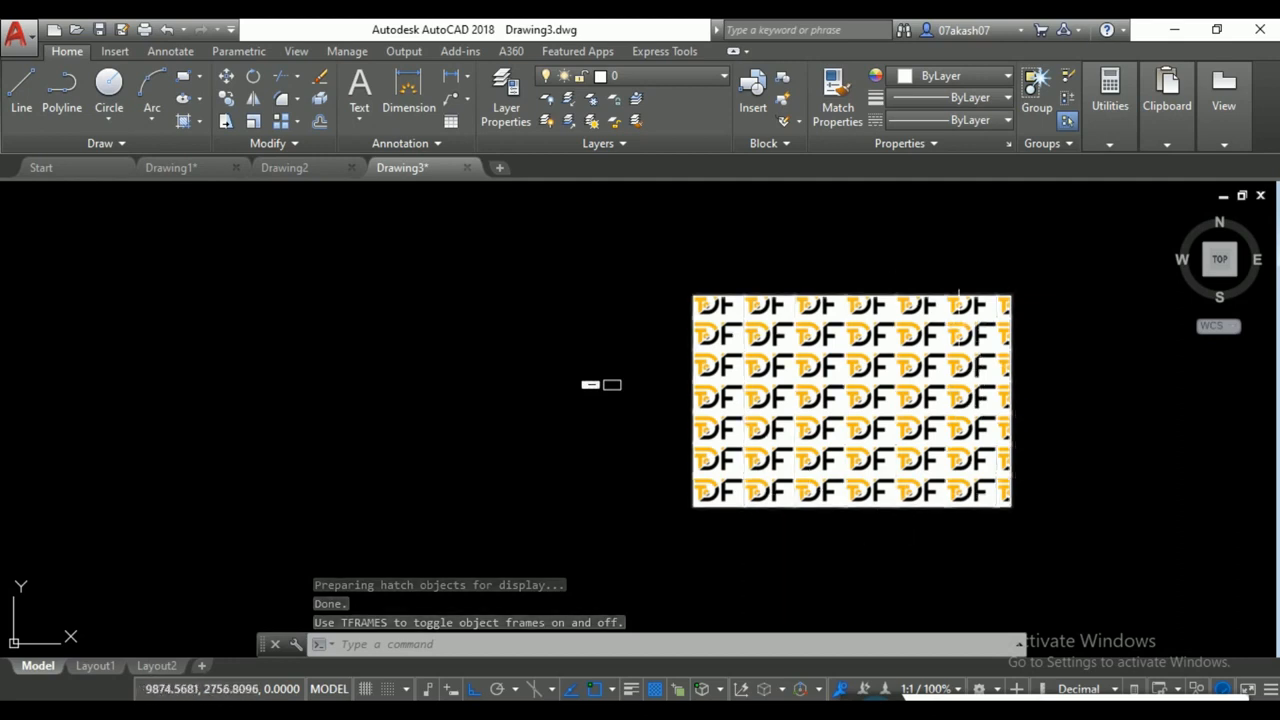
middle_click_drag(978, 400, 846, 411)
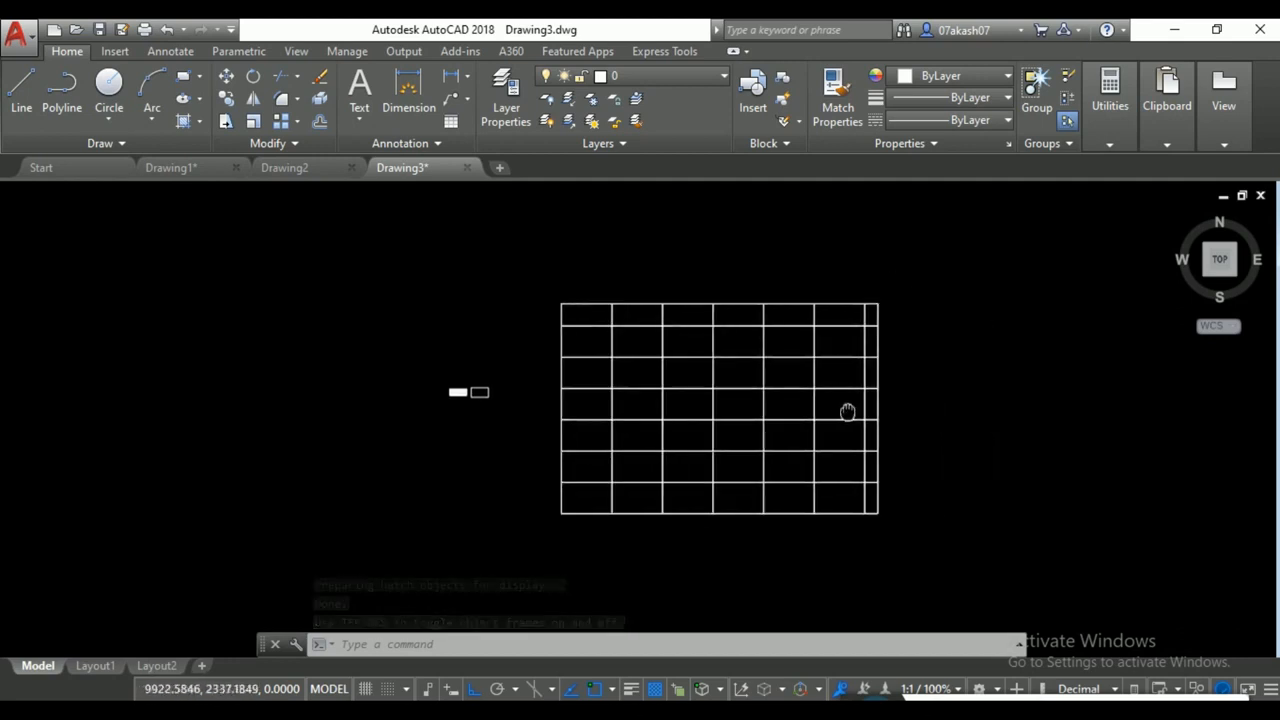
scroll(861, 410, "up", 2)
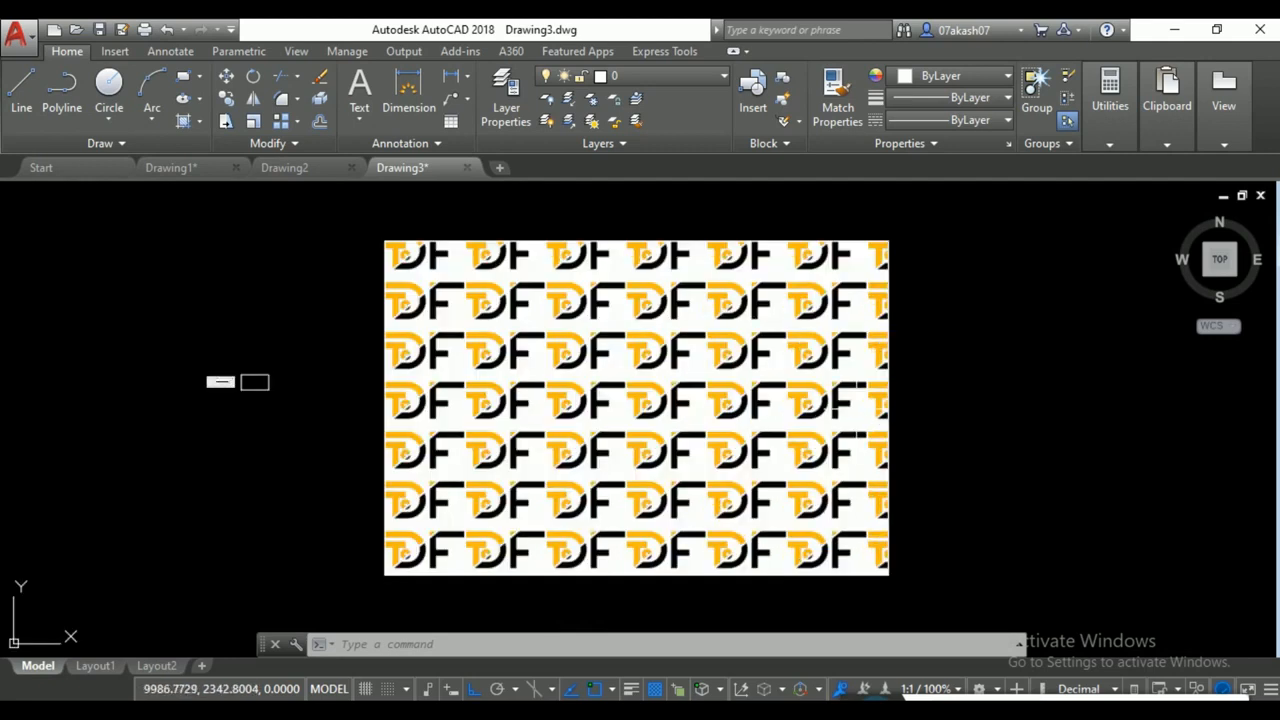
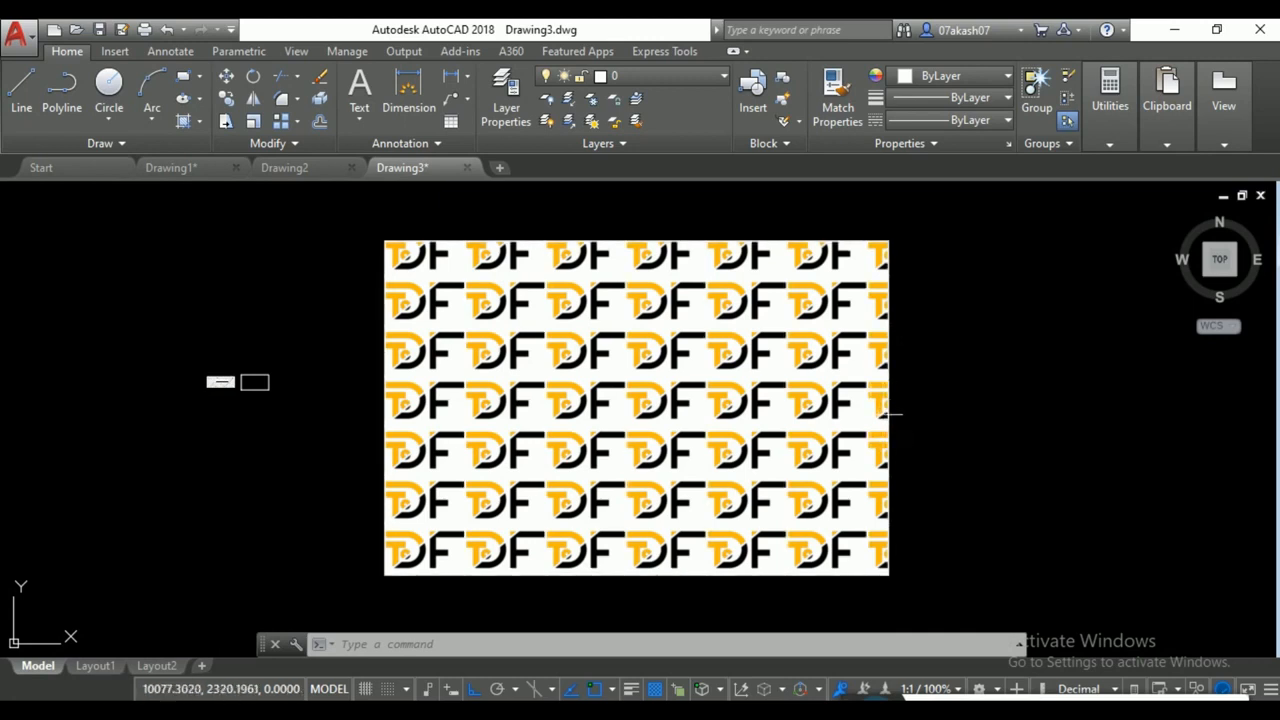
Reopen the SUPERHATCH dialog to review the available pattern types, and cancel without applying one.
scroll(834, 534, "down", 2)
scroll(791, 463, "up", 2)
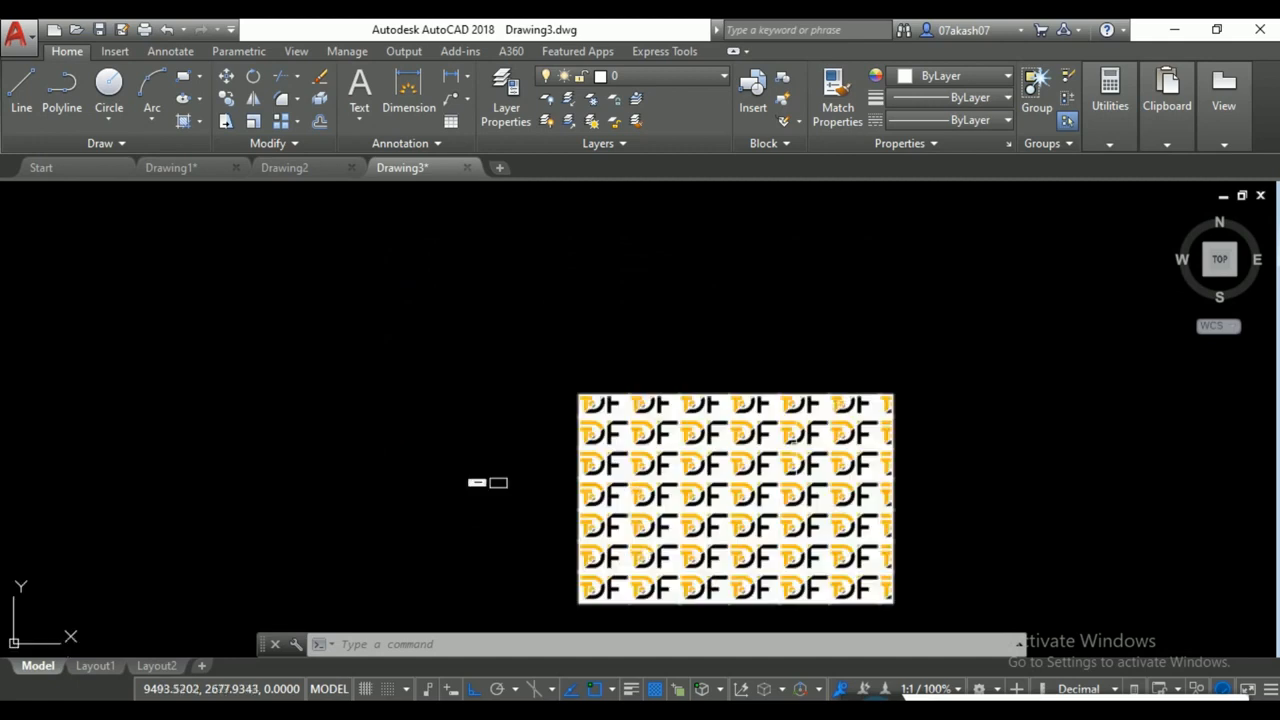
right_click(766, 331)
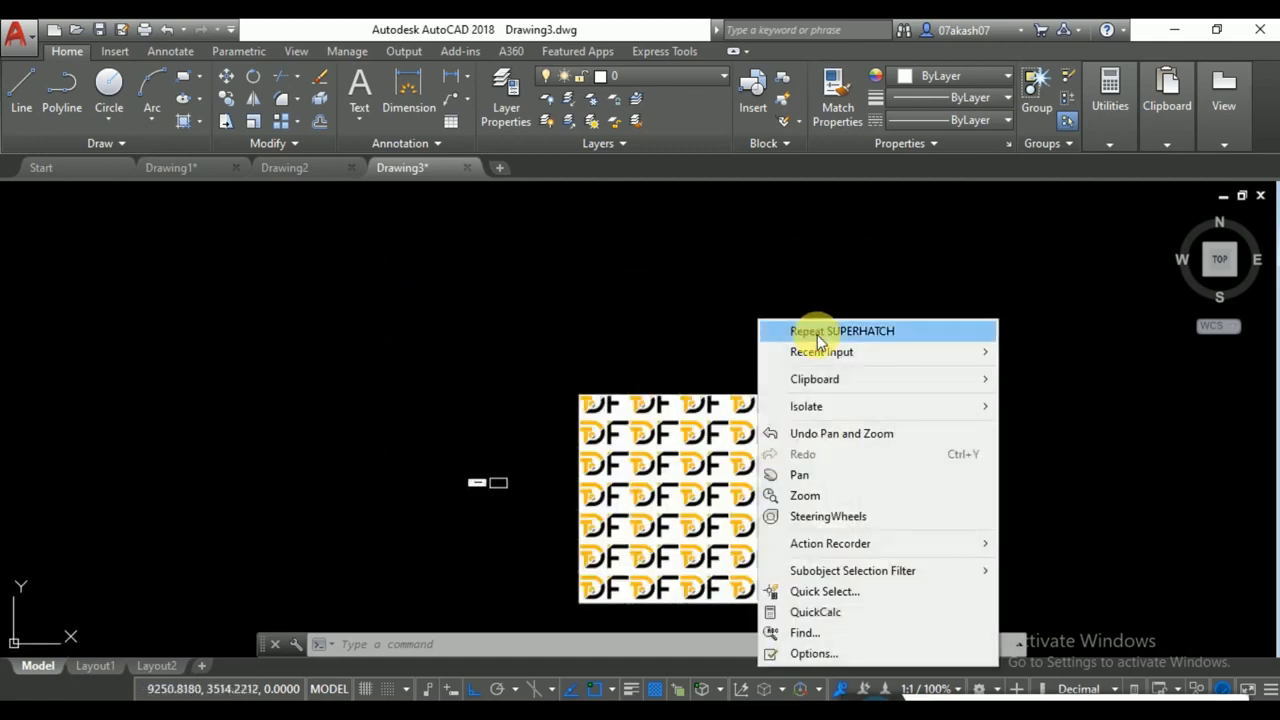
left_click(800, 330)
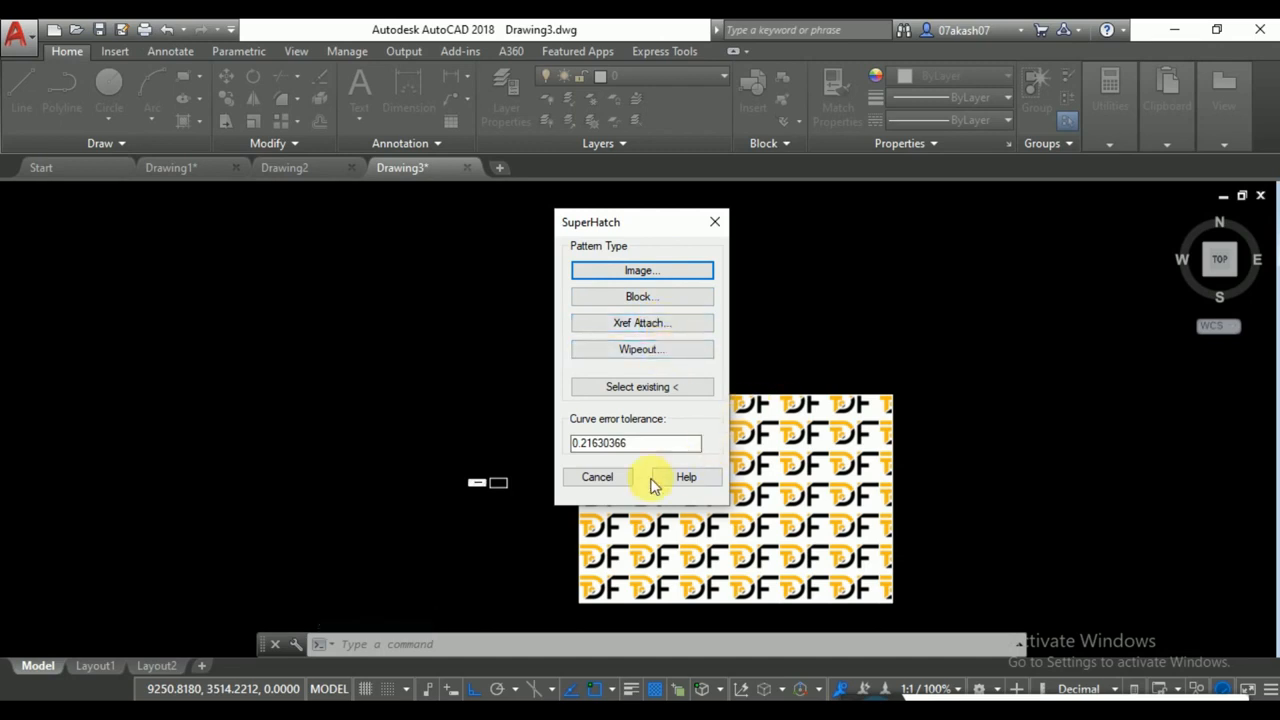
left_click(600, 477)
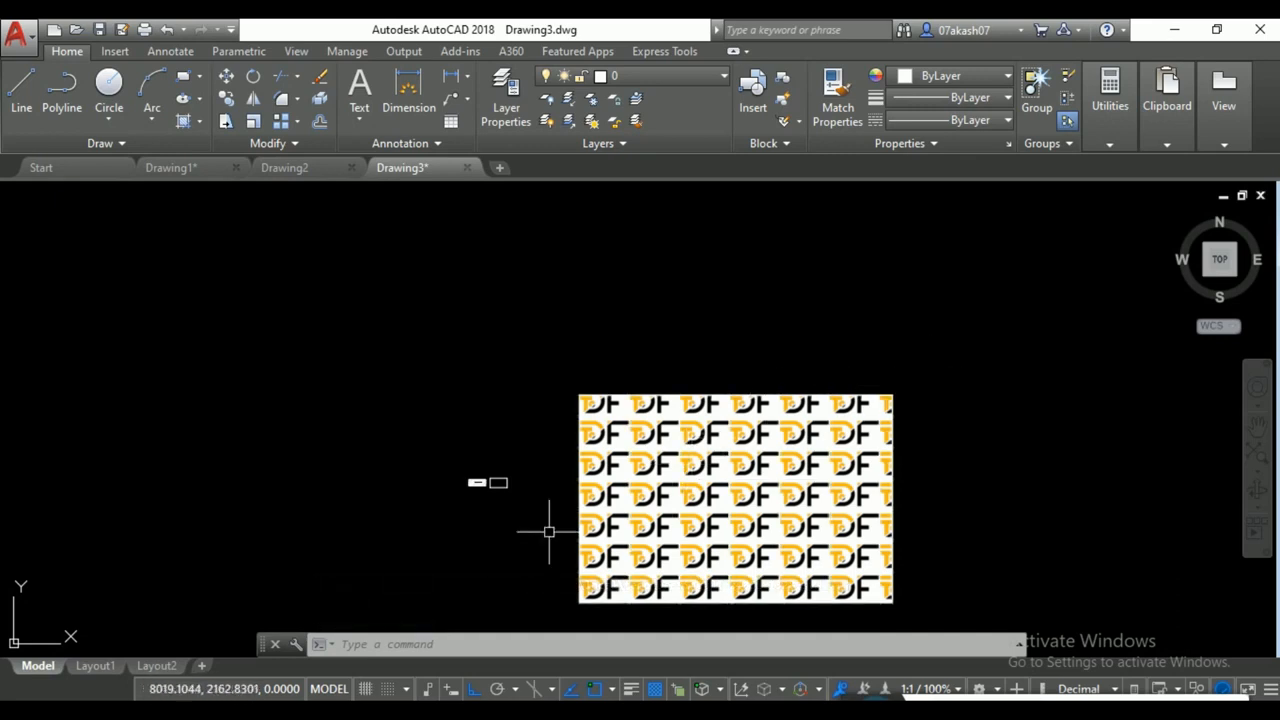
Delete the large rectangle together with all of its tiled logo images.
scroll(515, 495, "up", 6)
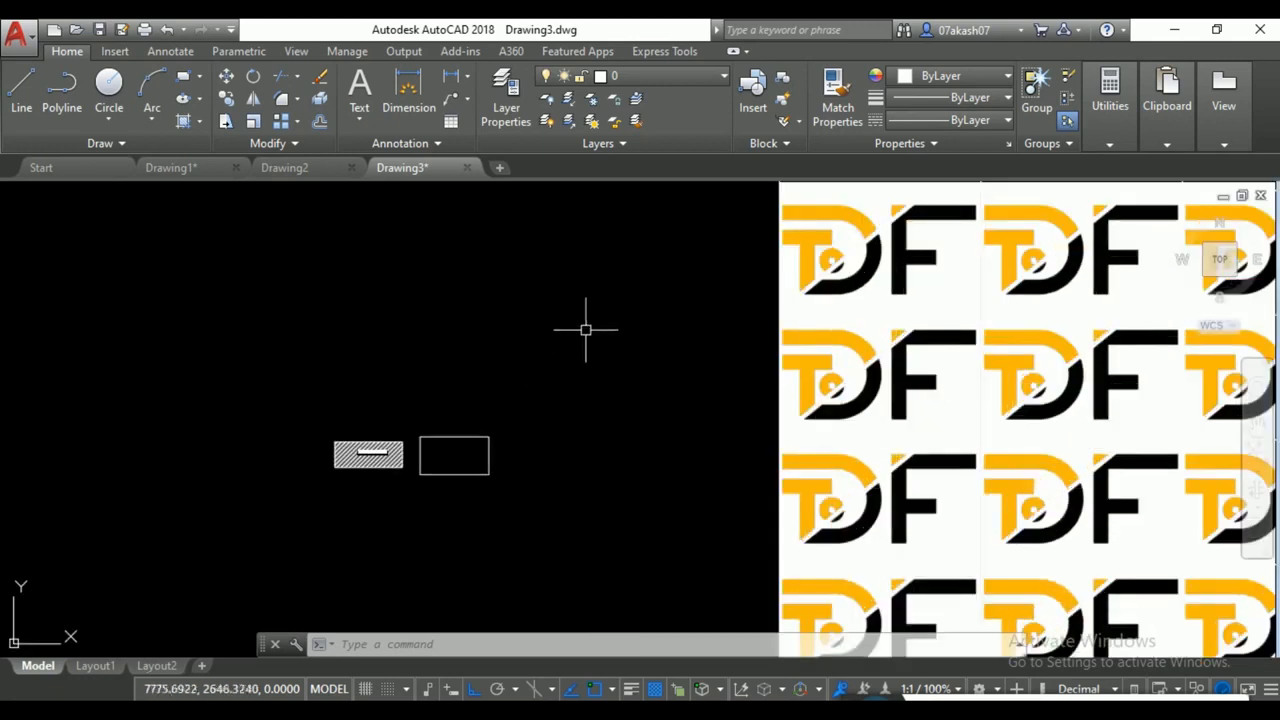
scroll(547, 380, "down", 3)
middle_click_drag(603, 339, 517, 406)
left_click(768, 289)
left_click(543, 466)
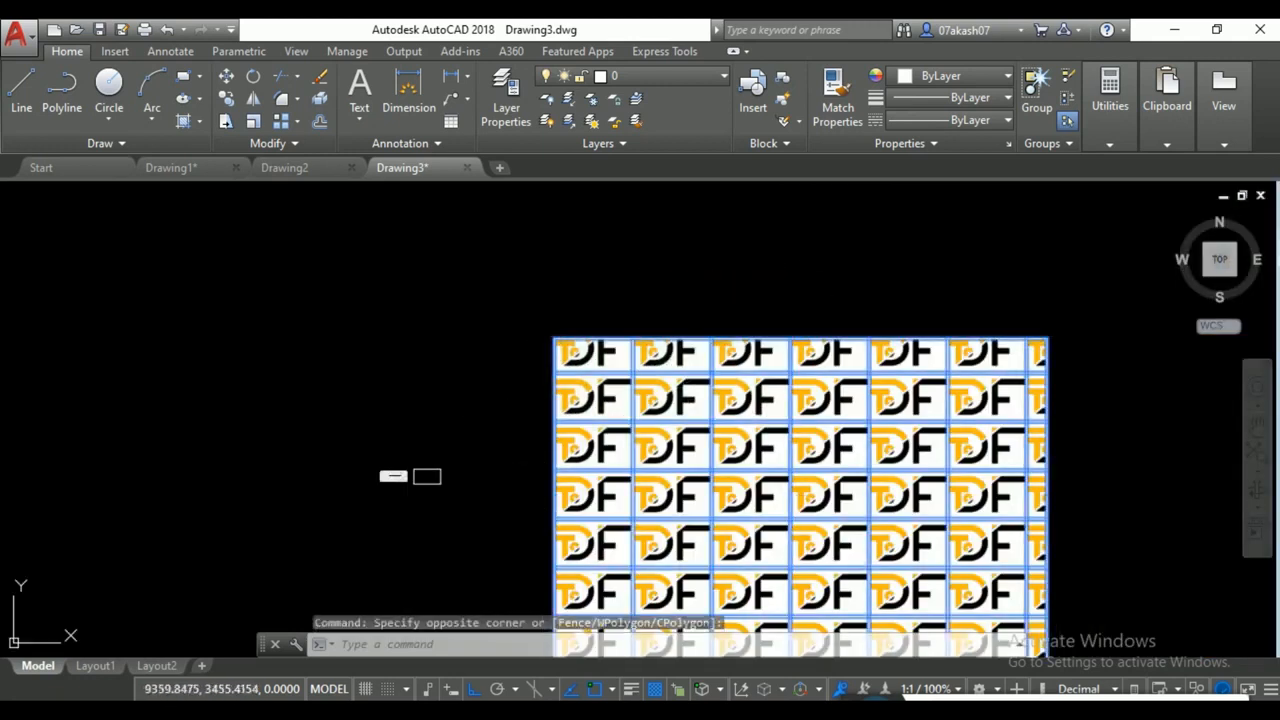
key("Delete")
Add the multiline text "dfsgsrgv" in the empty area to the right of the small empty rectangle.
scroll(500, 471, "up", 3)
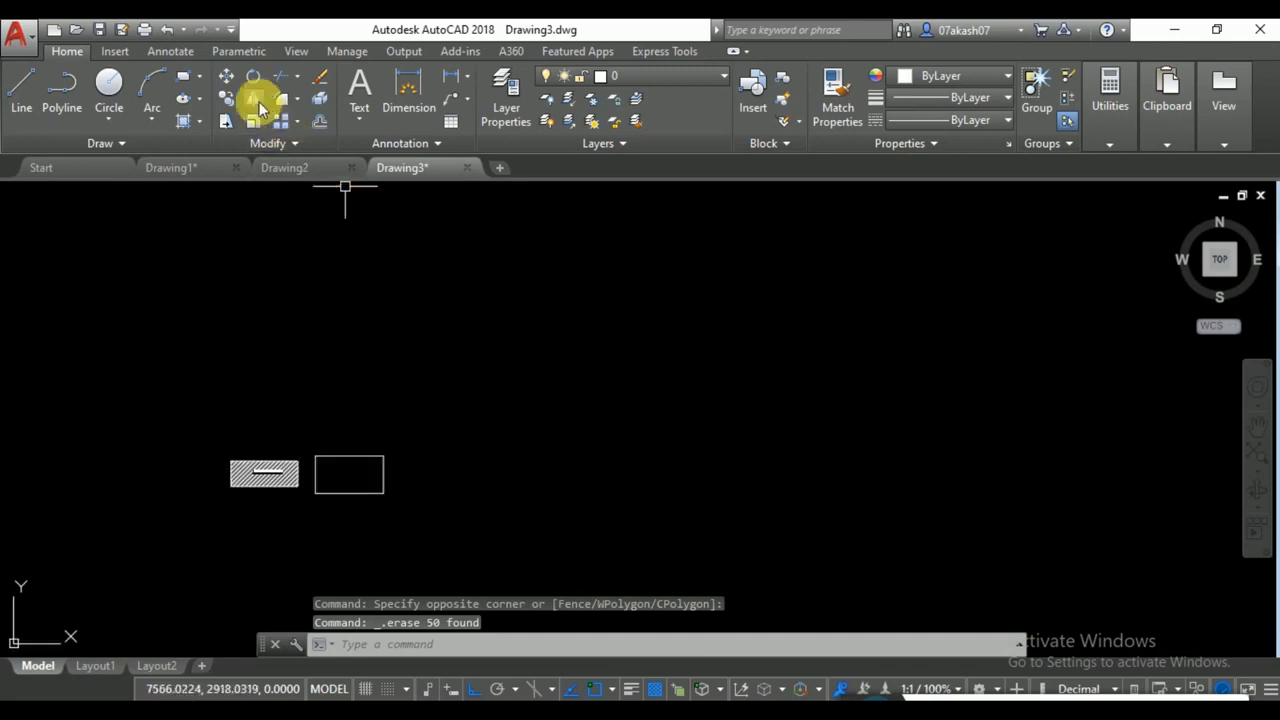
scroll(363, 477, "up", 4)
scroll(445, 455, "up", 6)
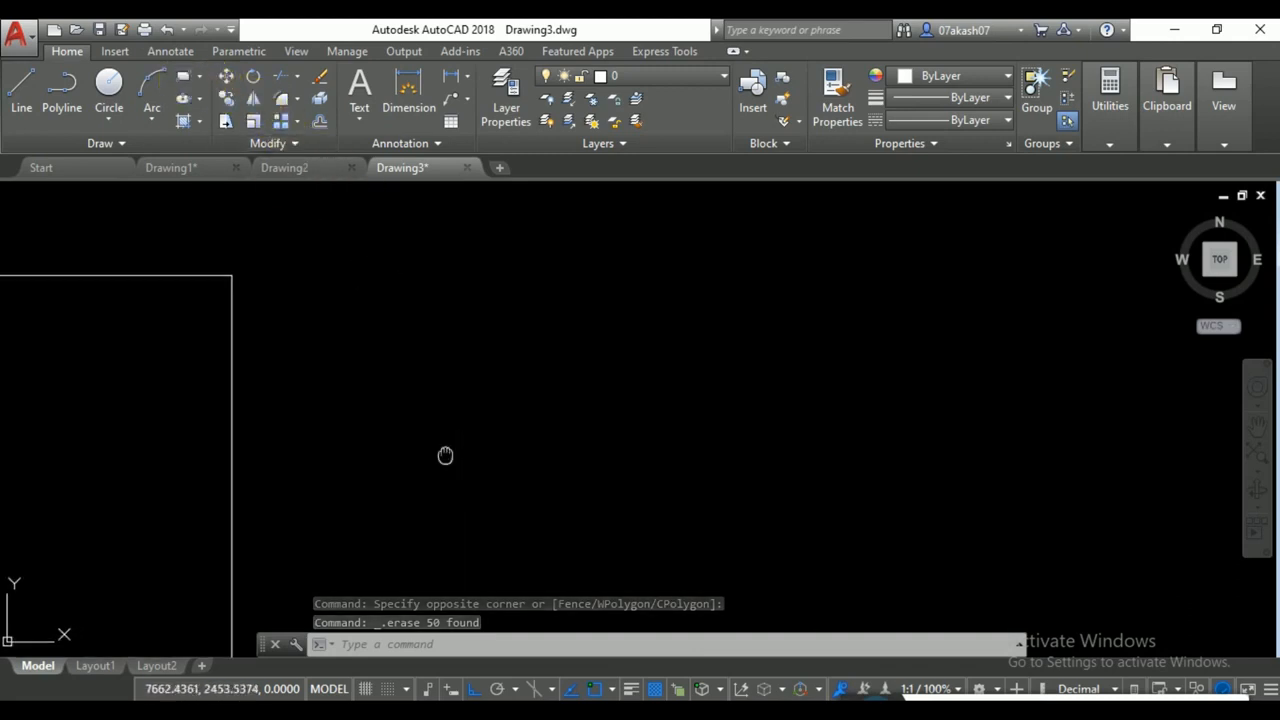
middle_click_drag(445, 455, 437, 434)
type("t")
key("Return")
left_click(418, 364)
left_click(610, 461)
type("dfsgsrgv")
left_click(532, 437)
left_click(526, 353)
left_click(400, 439)
type("cc")
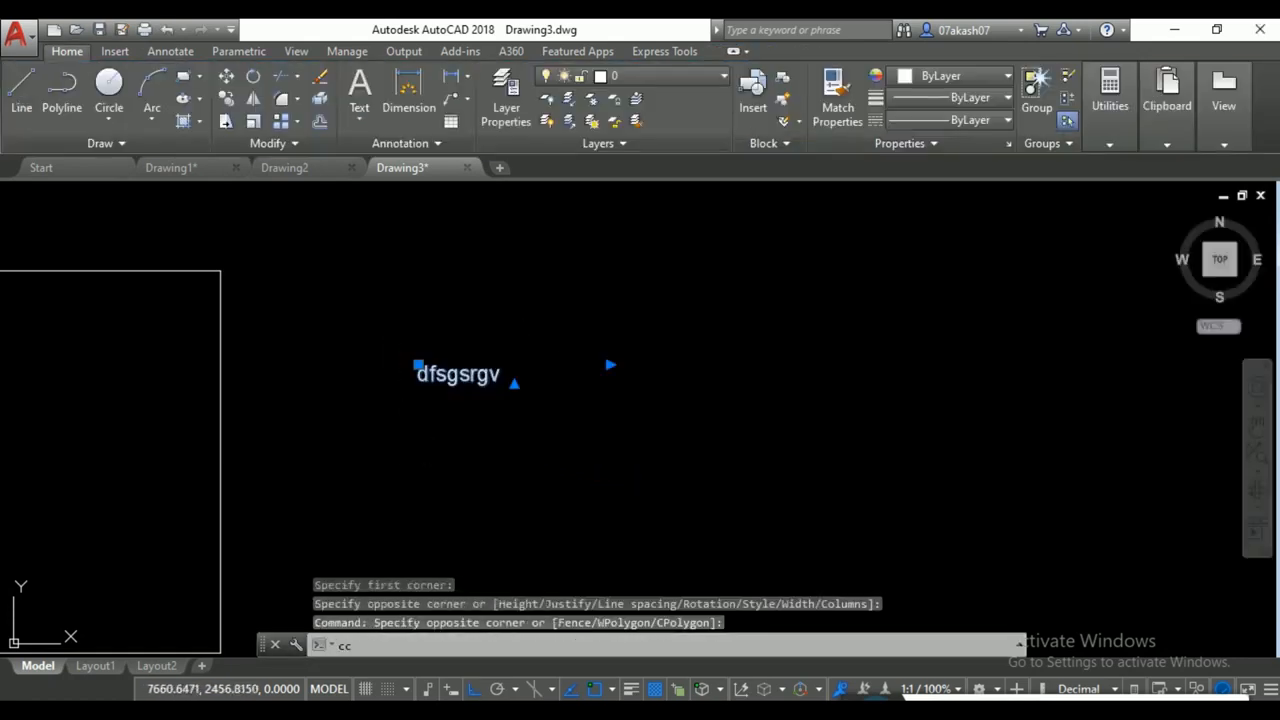
key("Return")
key("Escape")
key("Escape")
key("Escape")
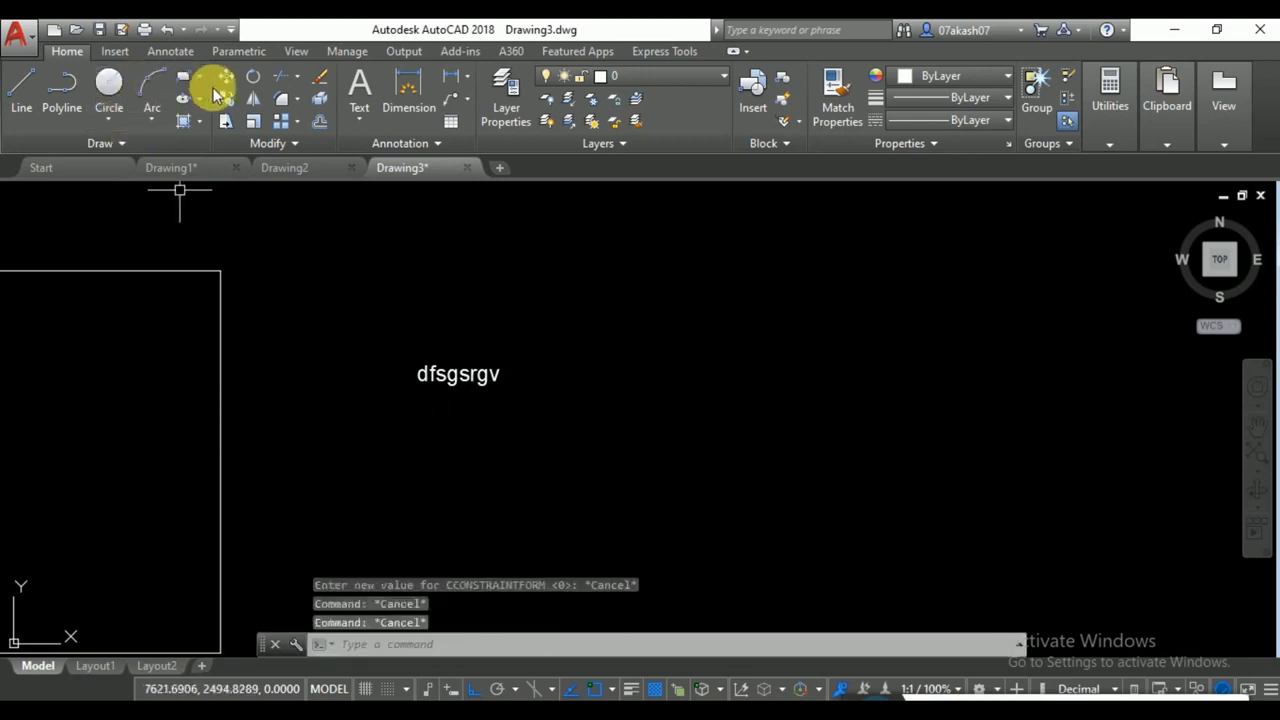
Copy the dfsgsrgv text to three more places in a horizontal row to its right.
left_click(504, 346)
left_click(407, 437)
key("Return")
left_click(459, 402)
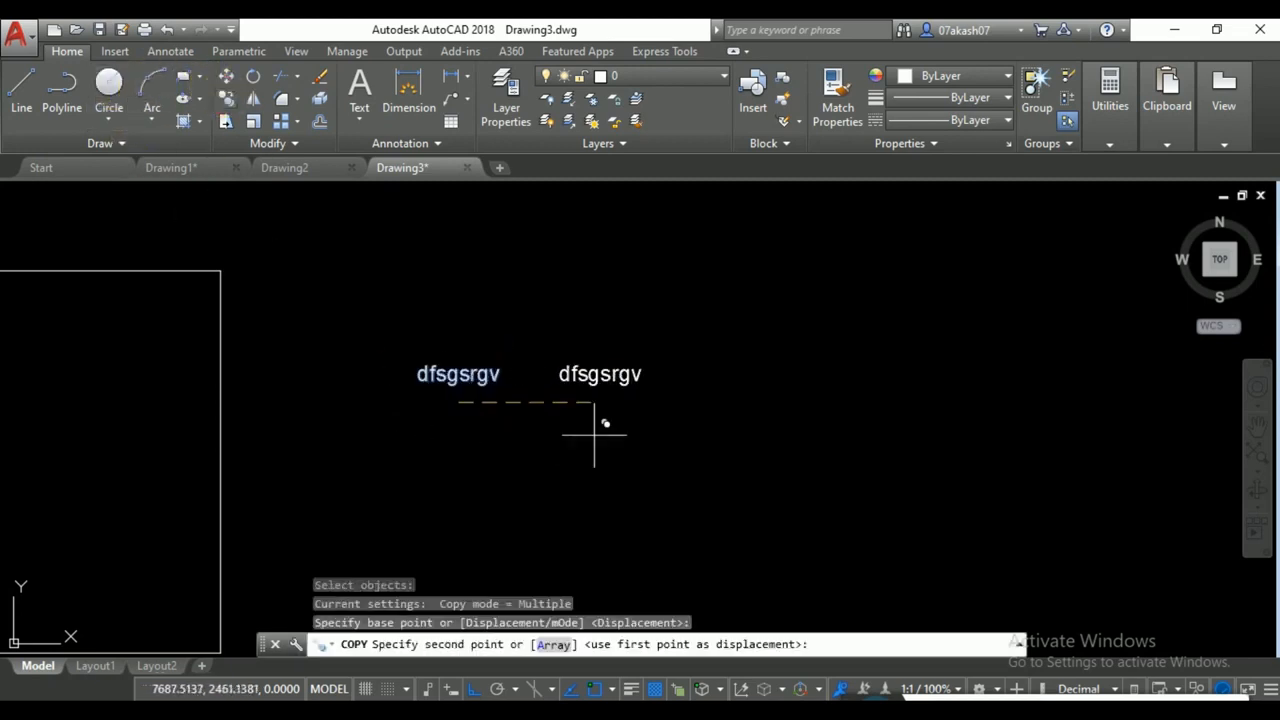
left_click(601, 436)
left_click(815, 461)
left_click(950, 451)
key("Return")
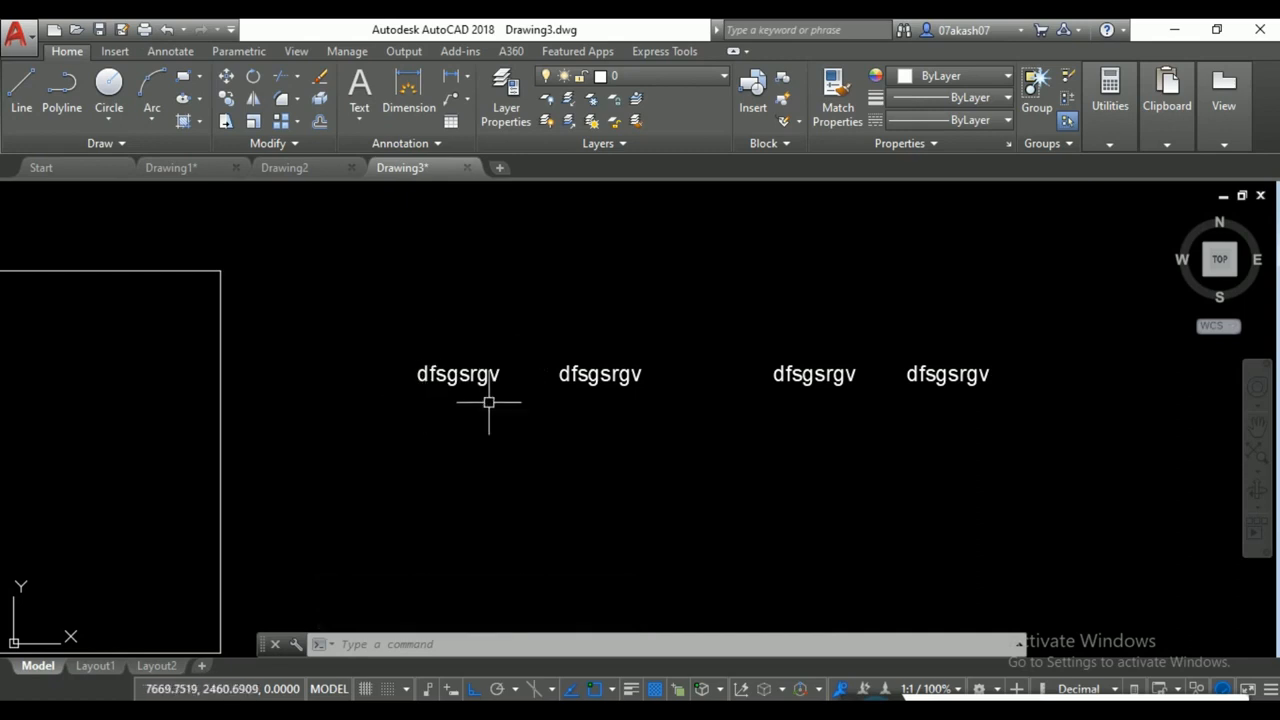
Try enclosing the four texts in constant-size circles with TCIRCLE at distance offset factor 1, and undo the circles.
mouse_move(518, 434)
middle_mouse_down()
mouse_move(517, 457)
mouse_move(503, 448)
middle_mouse_up()
type("t")
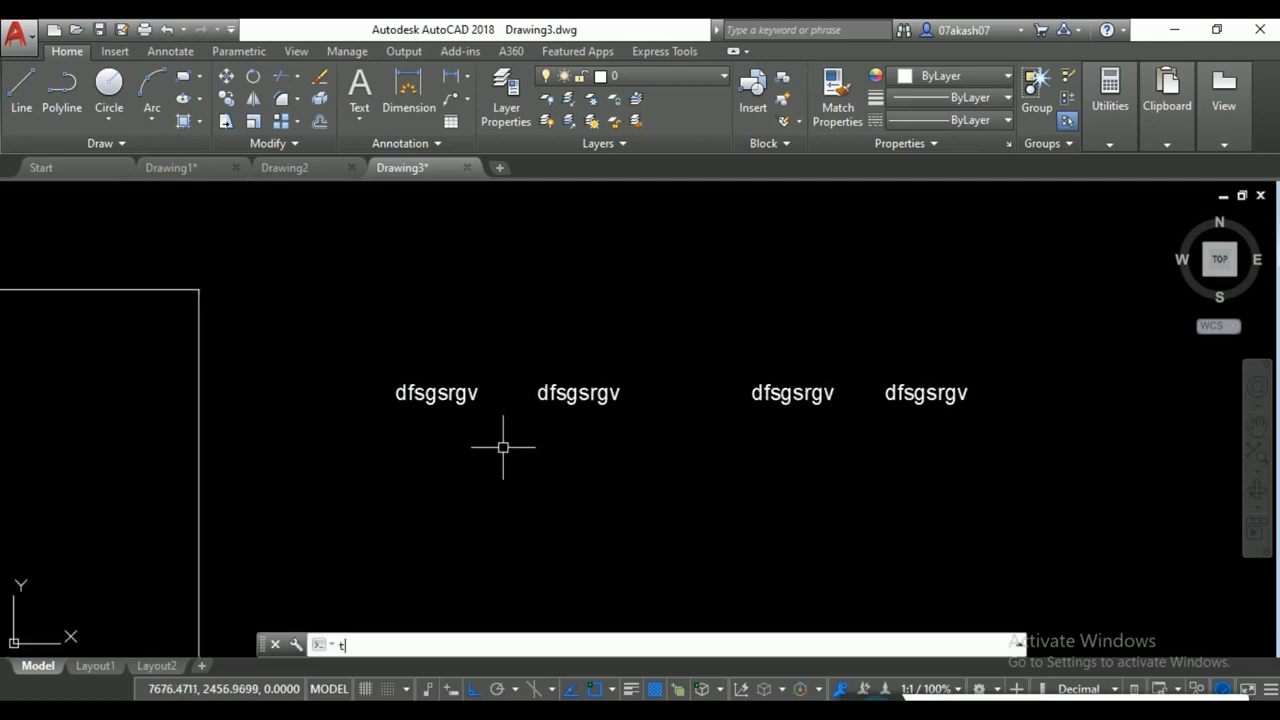
type("circle")
key("Return")
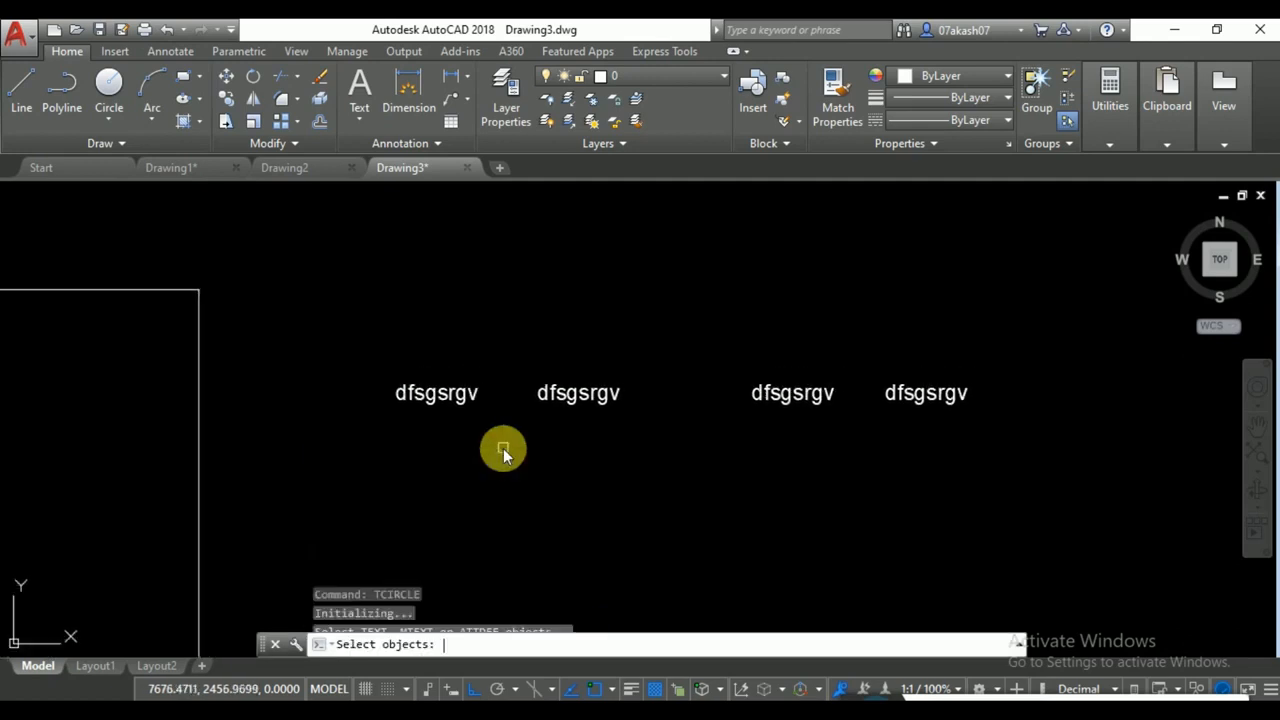
left_click(1001, 306)
left_click(403, 490)
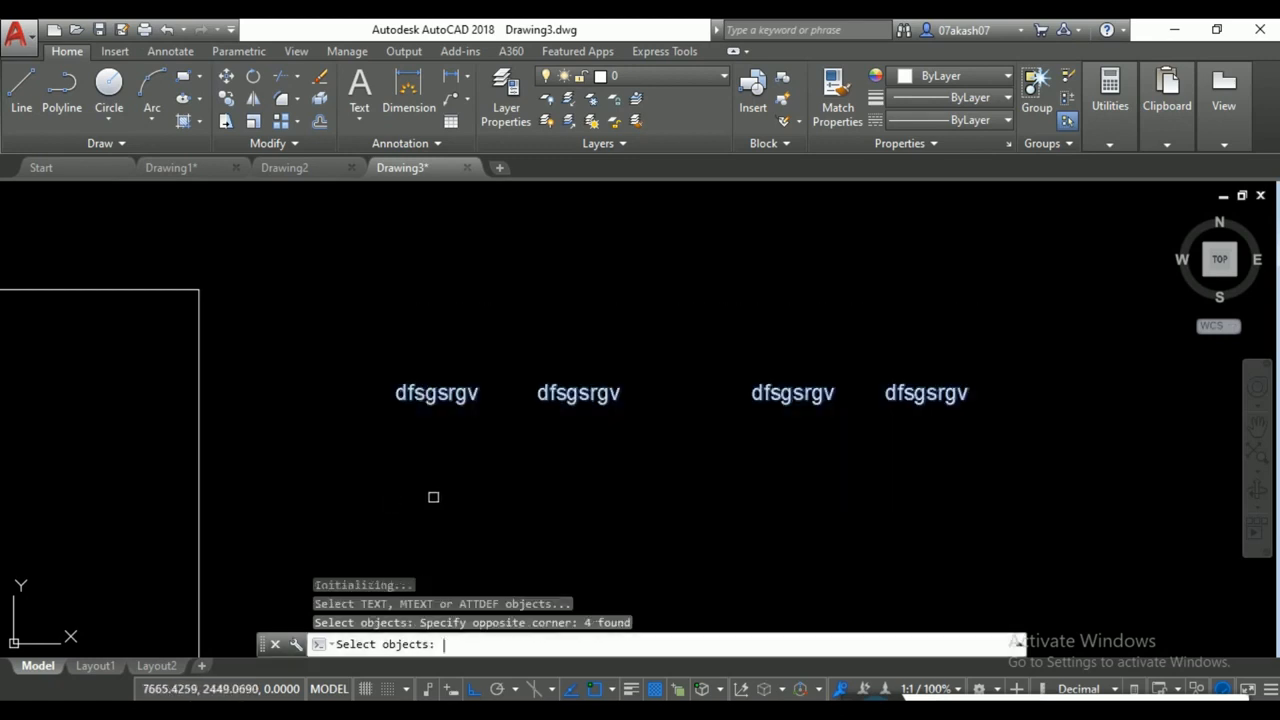
key("Return")
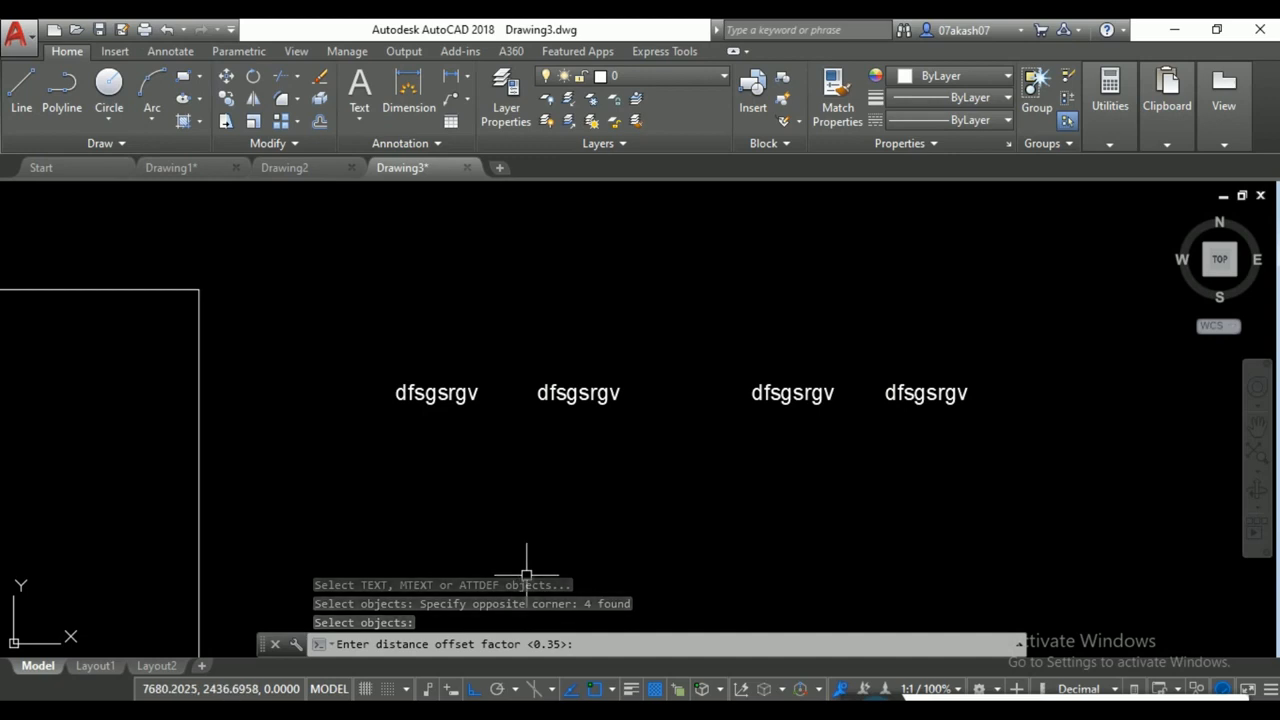
type("1")
key("Return")
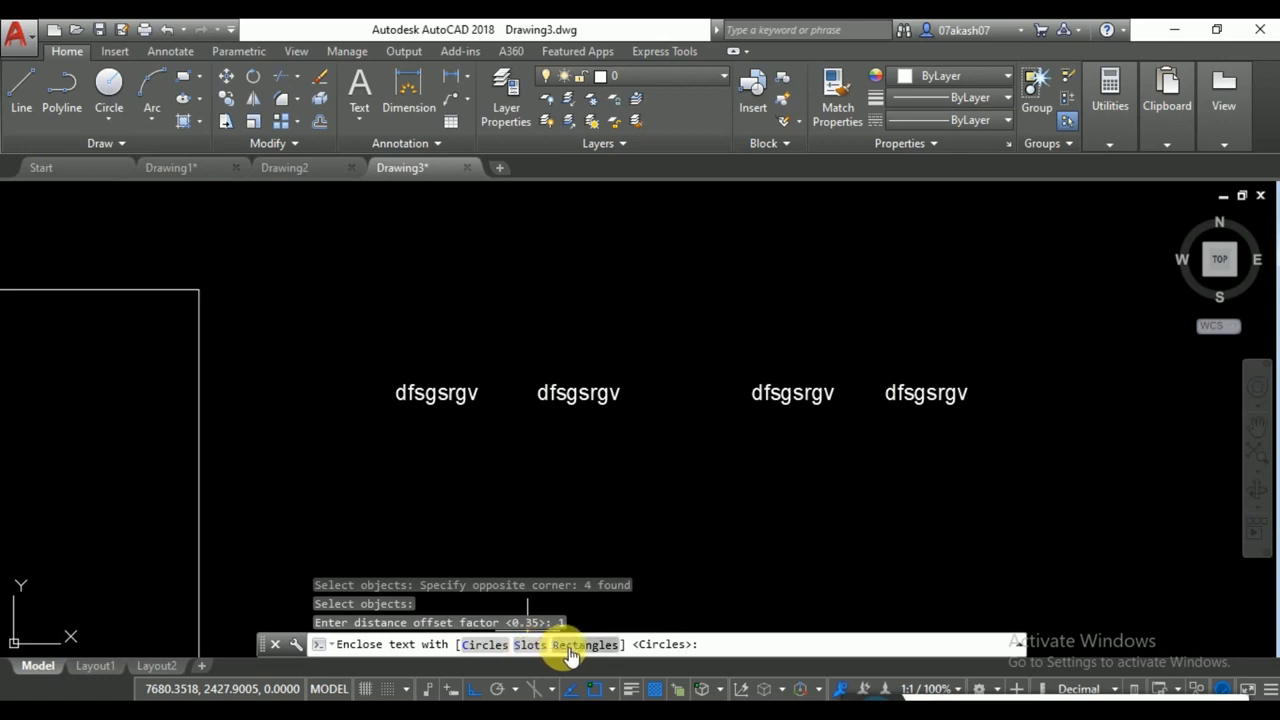
left_click(497, 646)
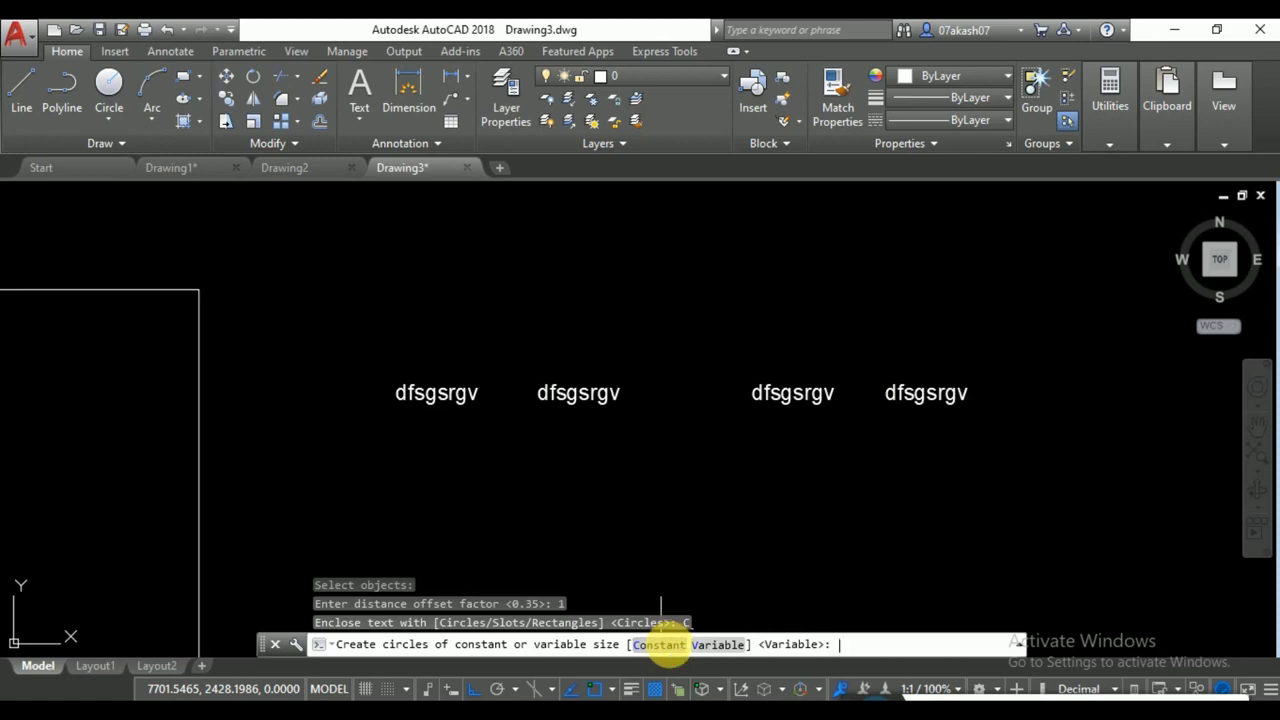
left_click(659, 645)
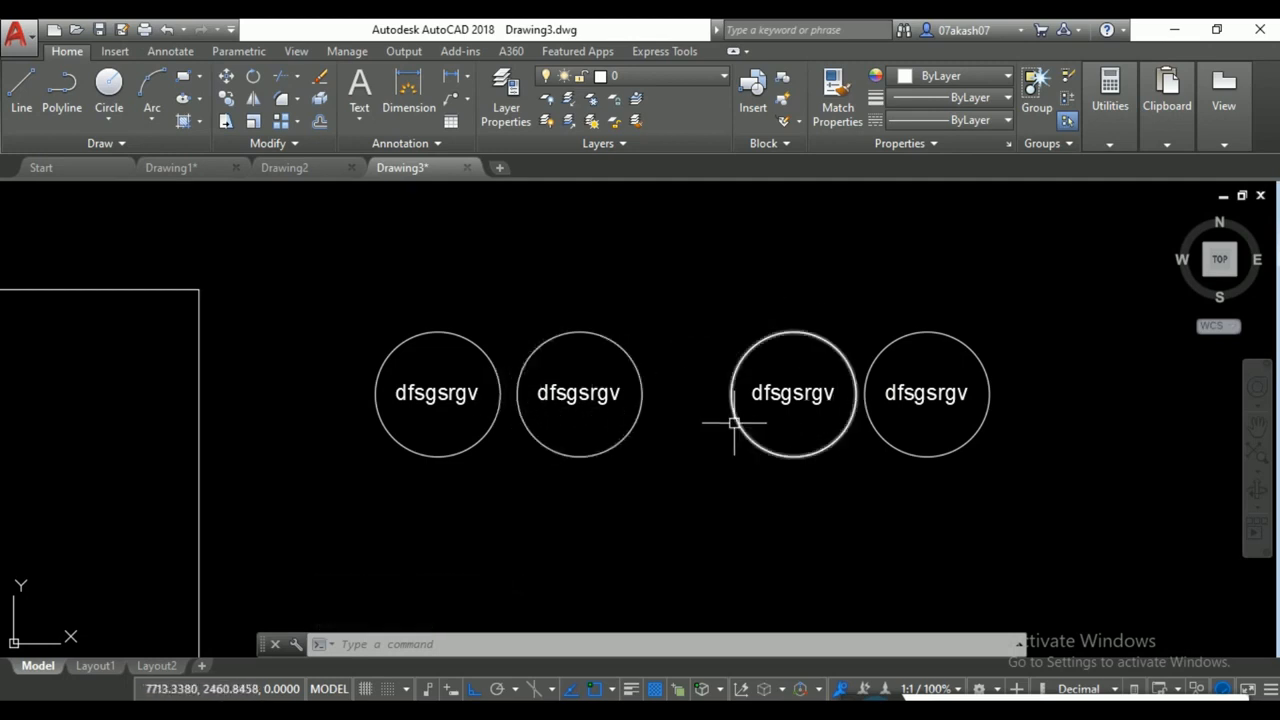
key("ctrl+z")
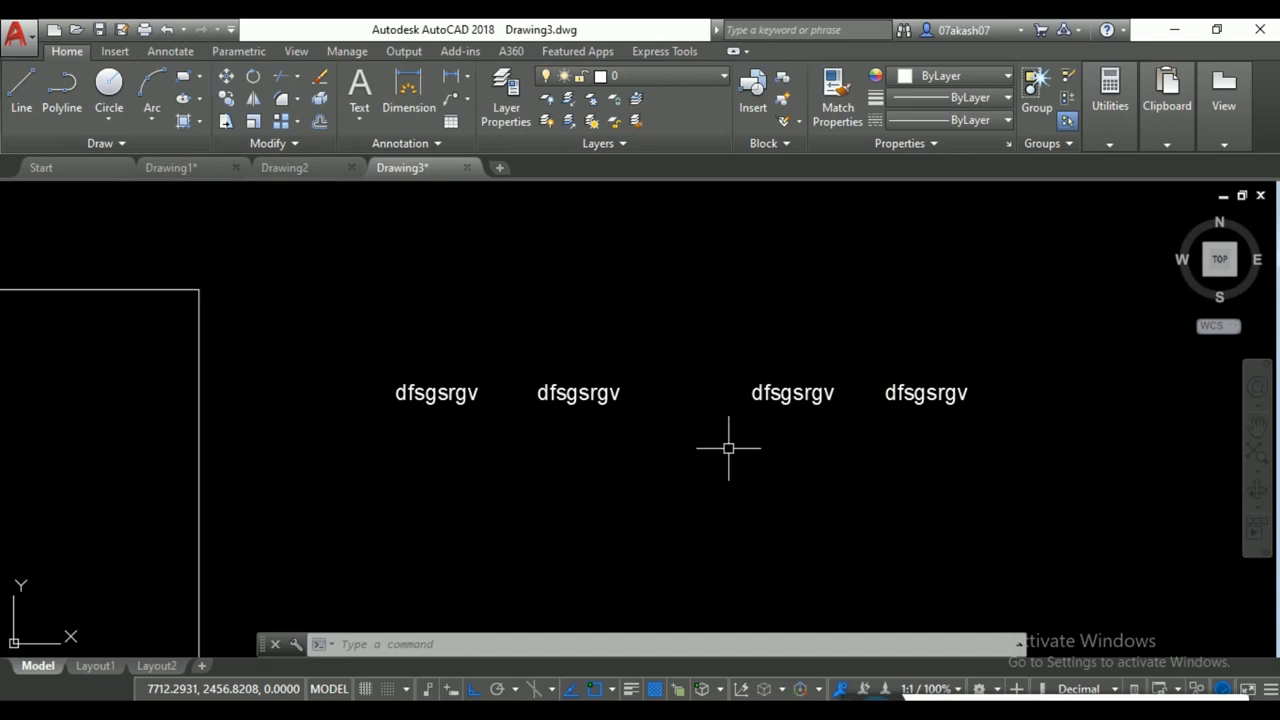
Run TCIRCLE on all four texts with offset factor 1, enclosing them in slots of constant width and height.
middle_click_drag(683, 461, 642, 472)
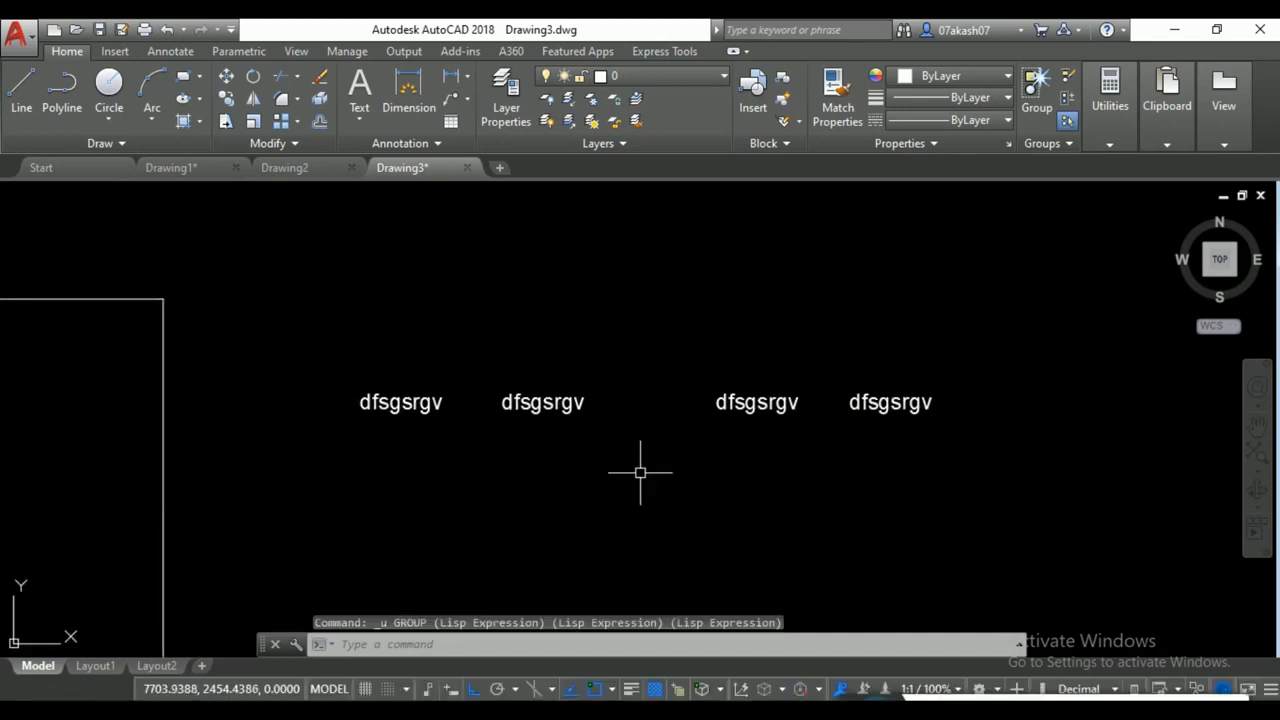
type("tr")
key("BackSpace")
type("cri")
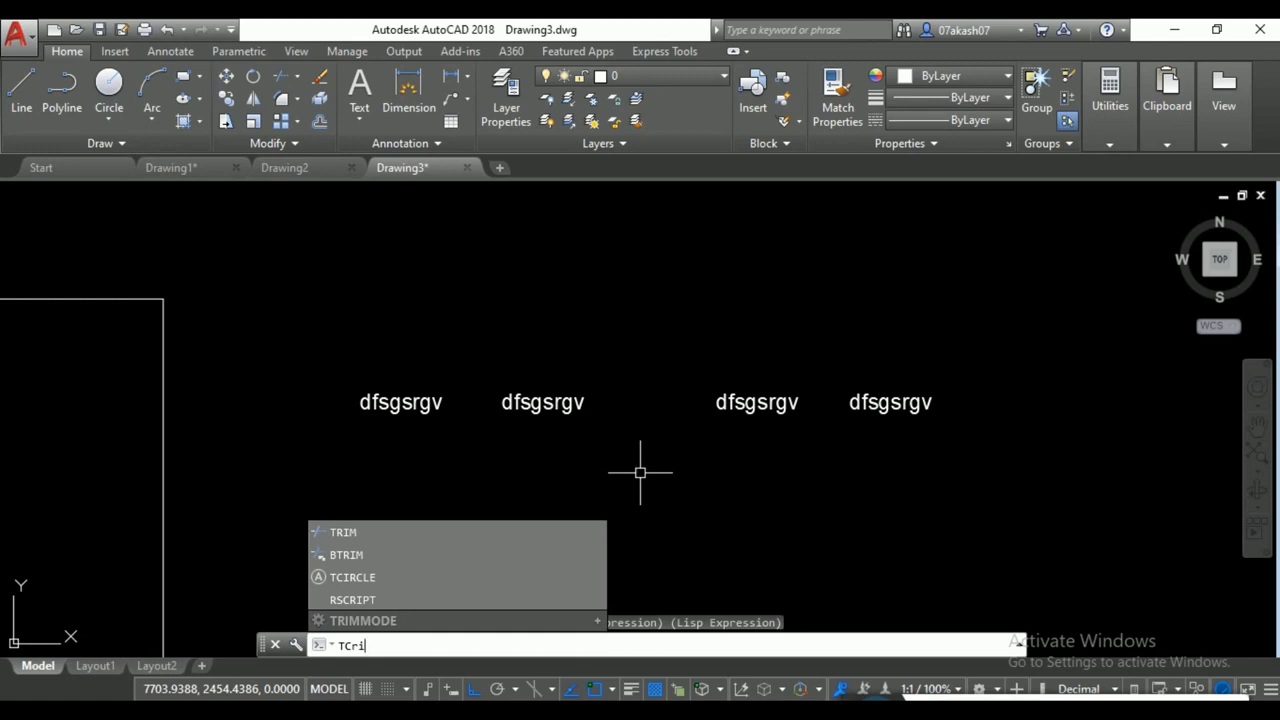
key("Return")
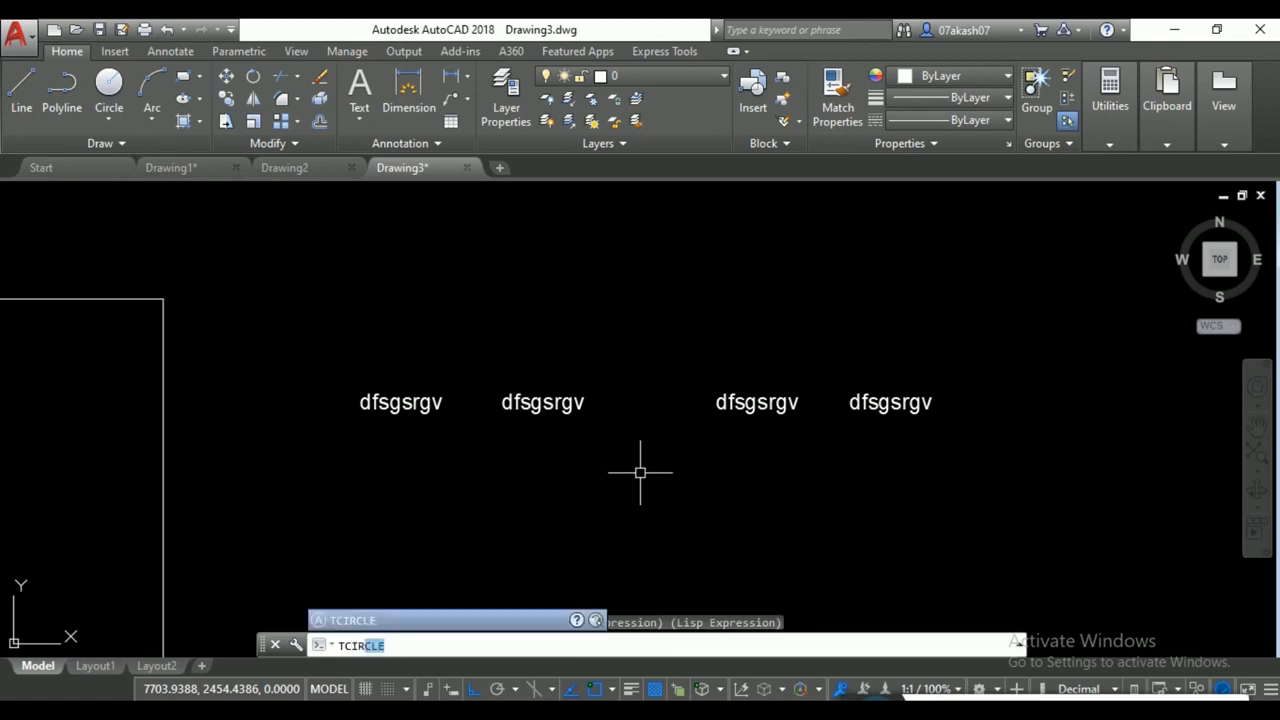
left_click(1004, 324)
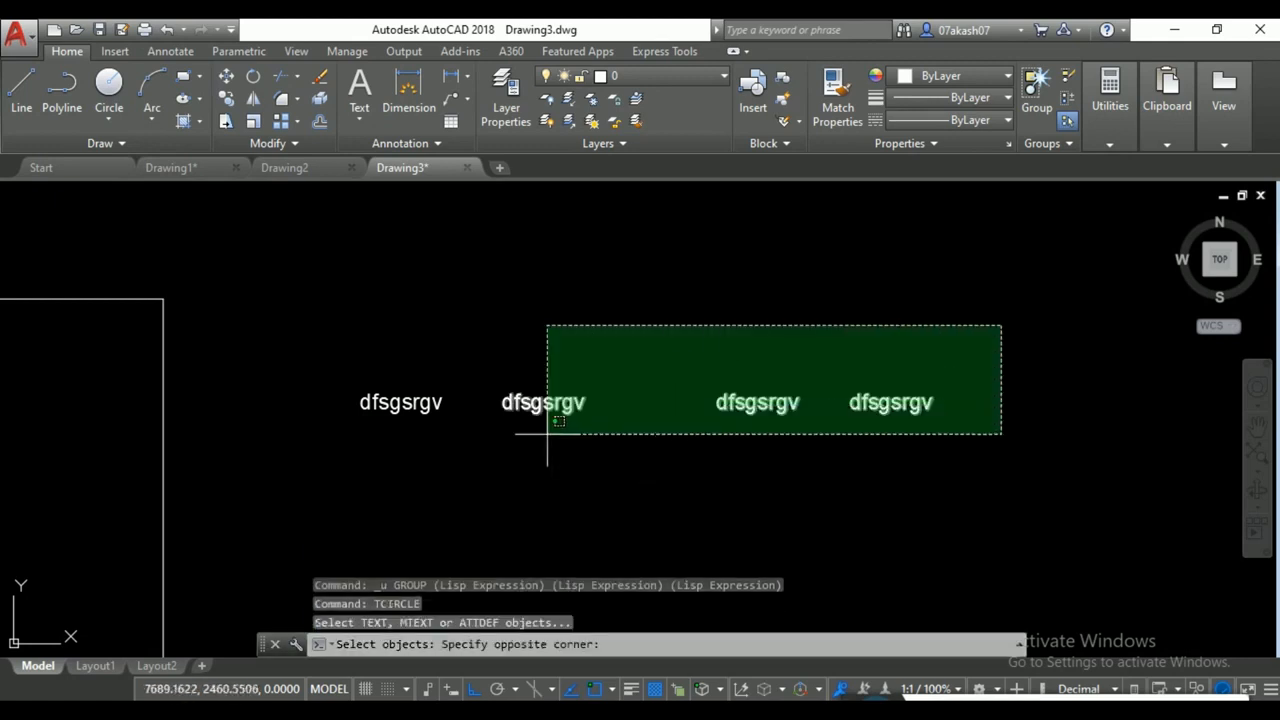
left_click(232, 534)
key("Return")
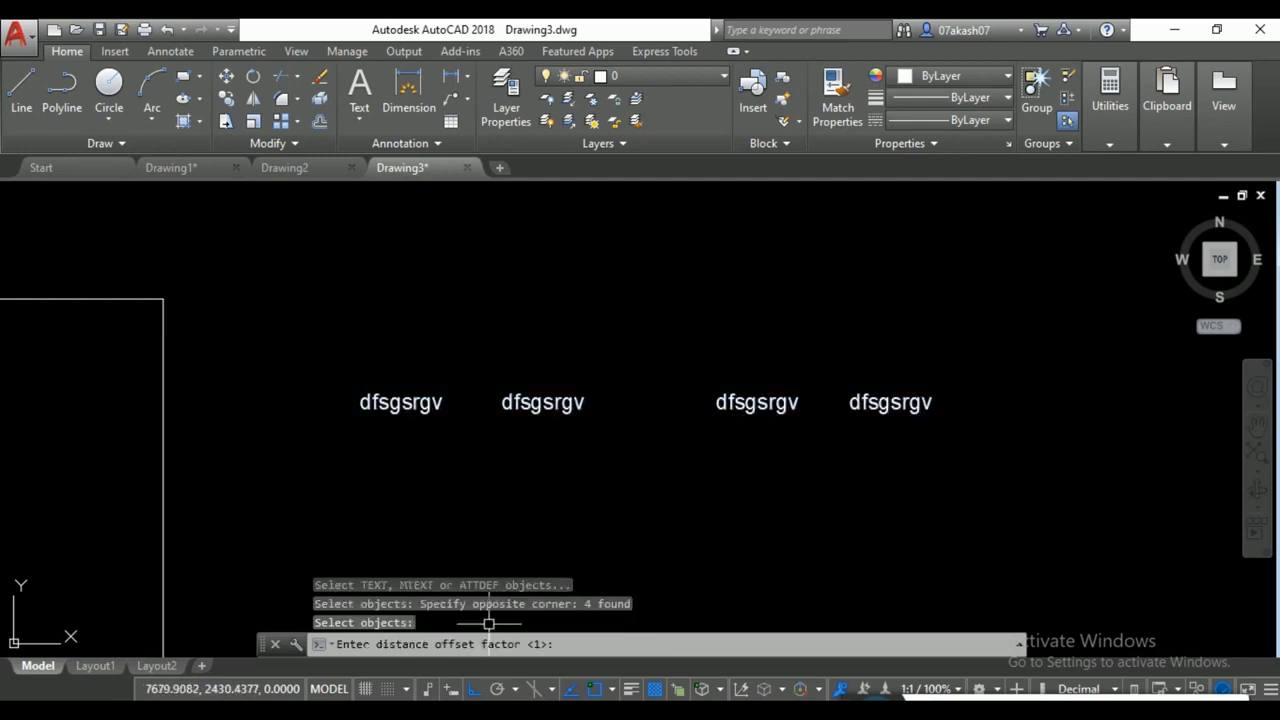
key("Return")
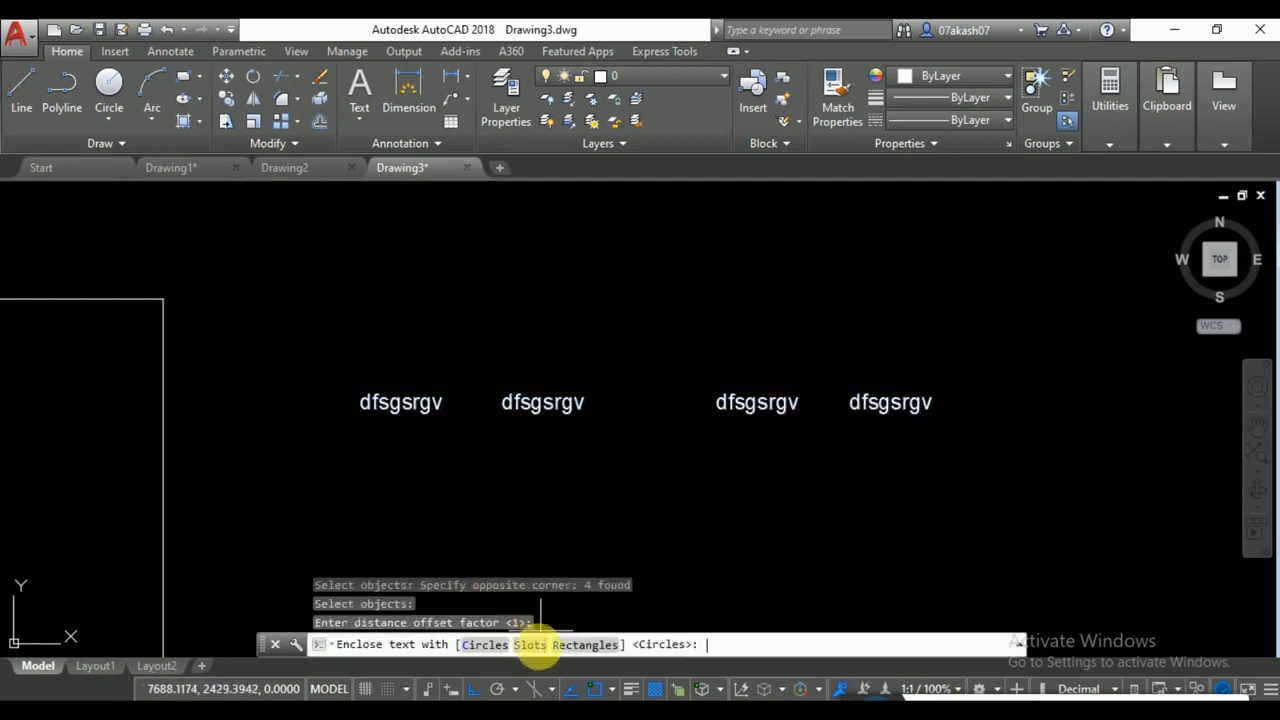
left_click(530, 644)
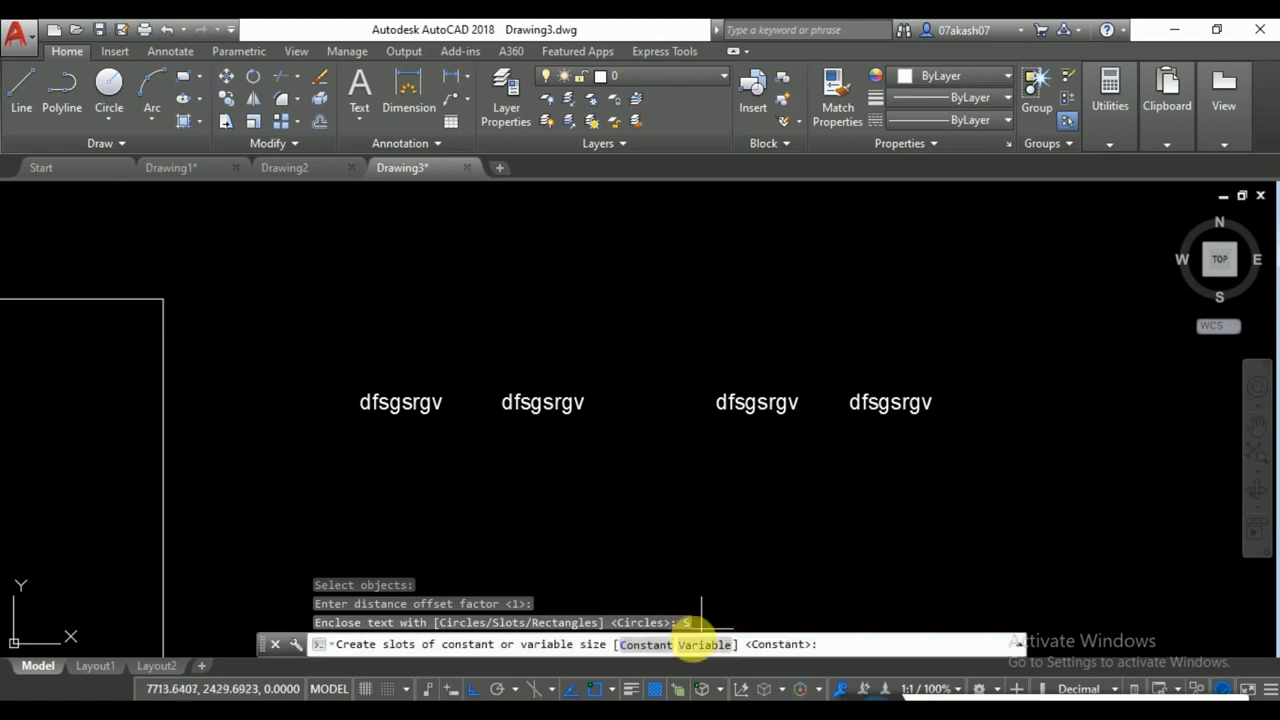
left_click(647, 644)
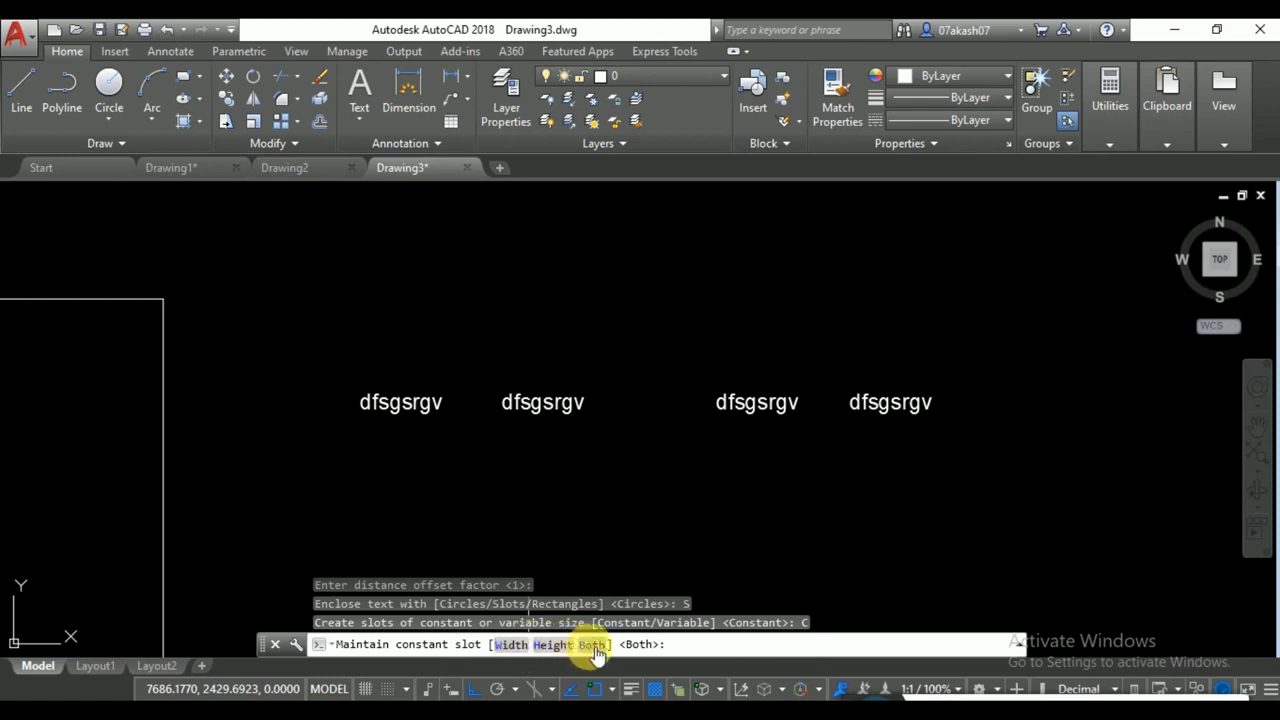
key("Return")
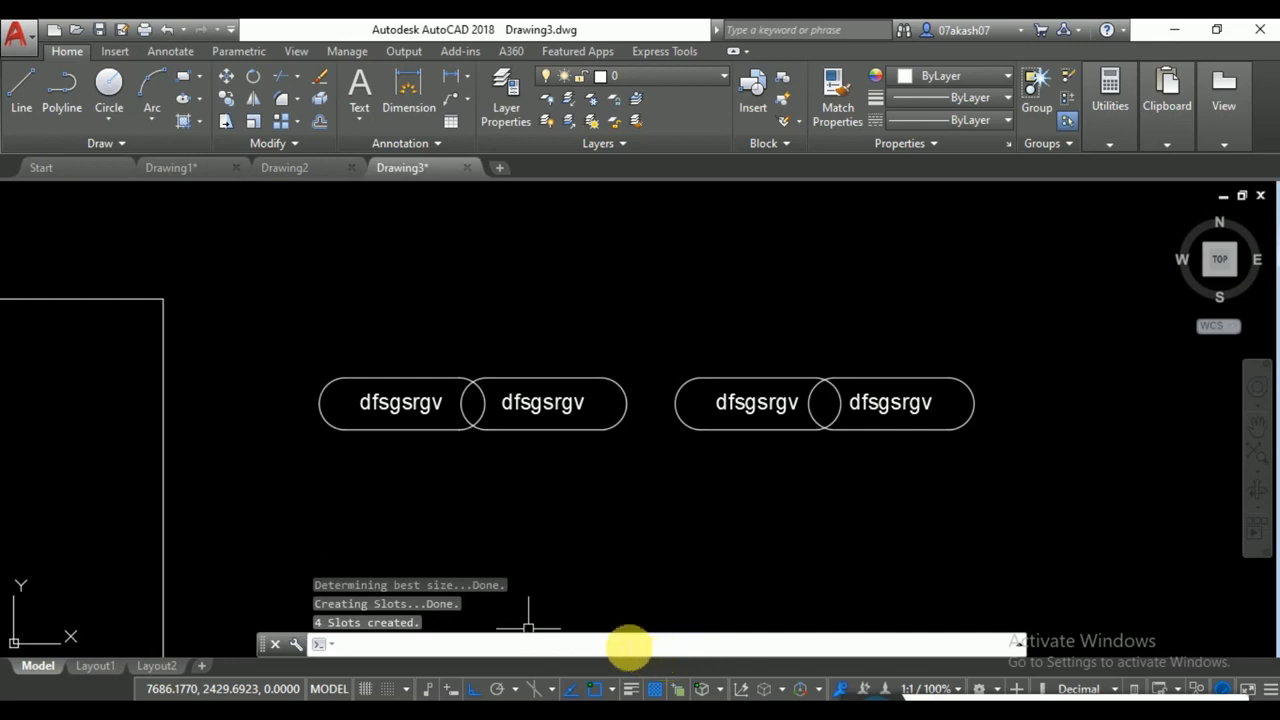
left_click(626, 356)
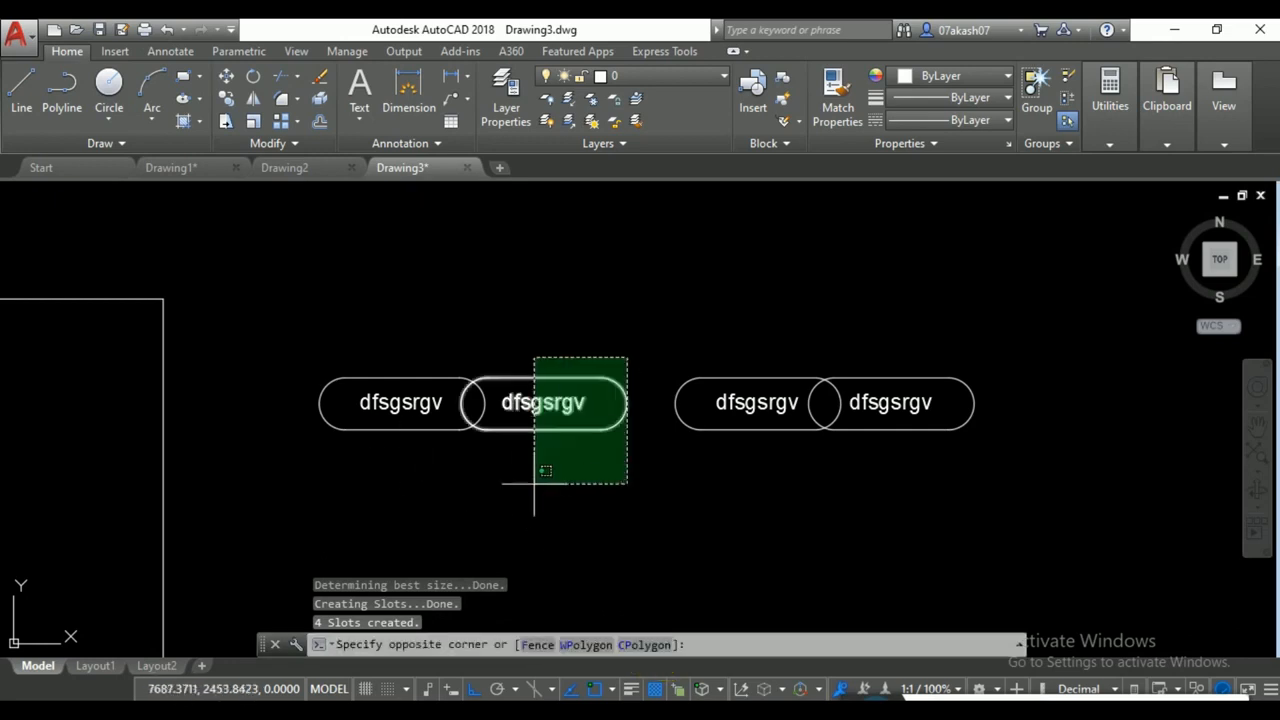
left_click(519, 520)
type("m")
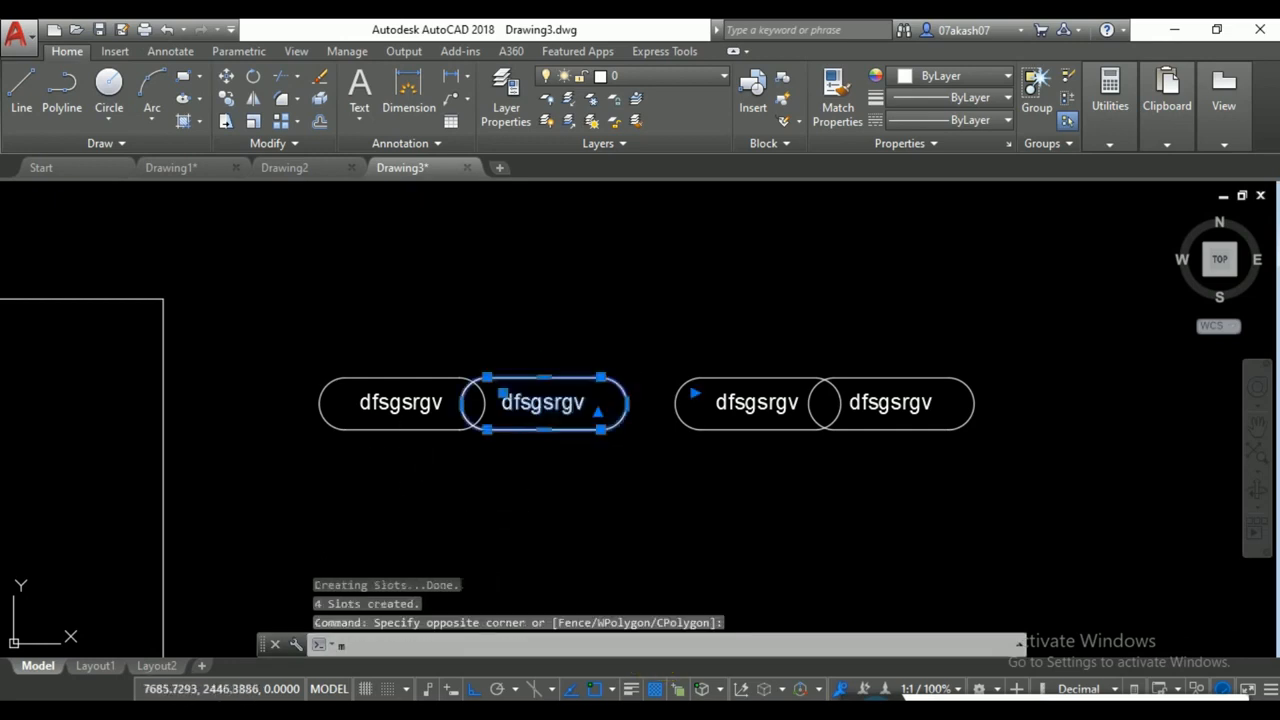
key("Return")
type("m")
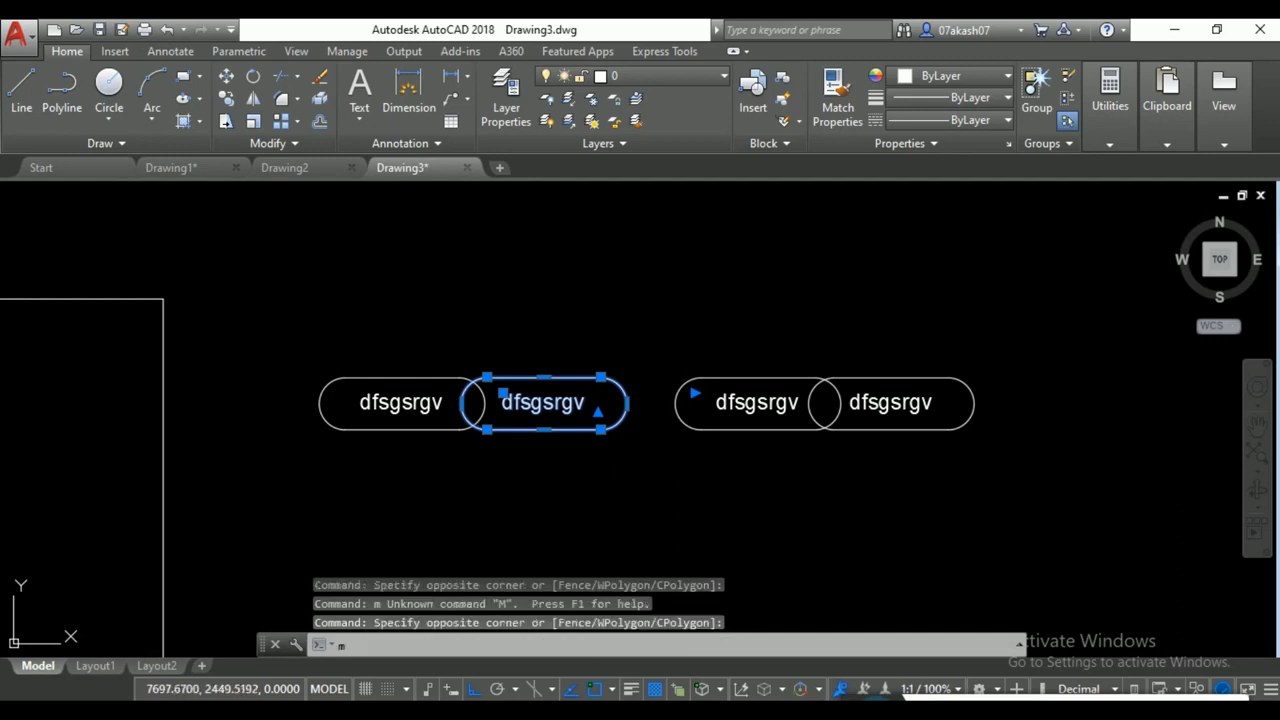
key("Return")
left_click(585, 501)
left_click(588, 503)
Move the second text with its slot slightly to the right so it clears the first slot.
left_click(598, 503)
left_click(535, 512)
type("mo")
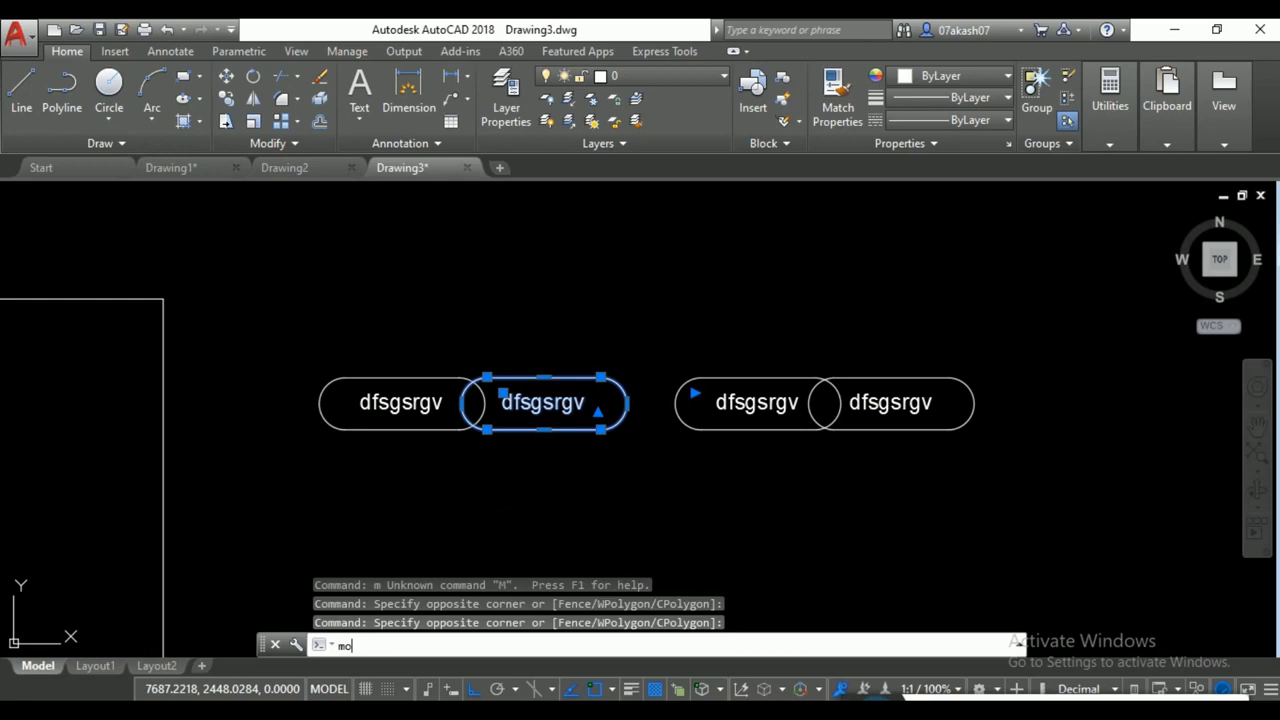
key("Return")
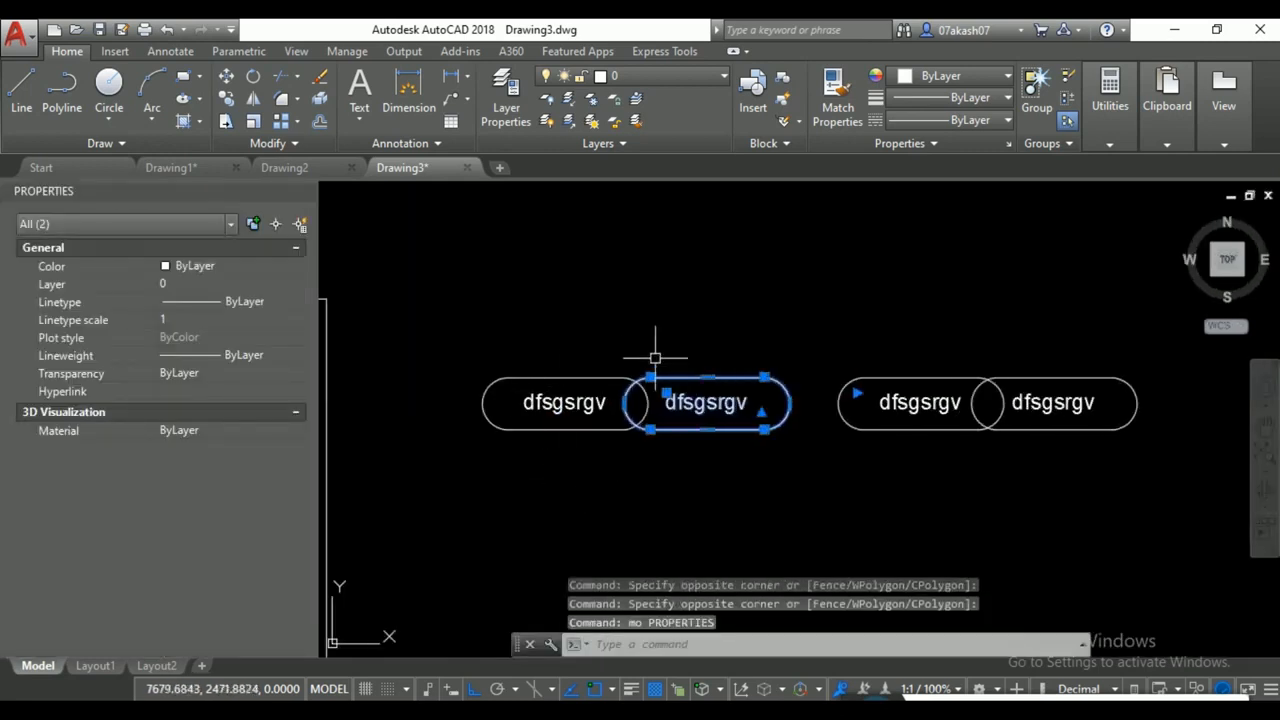
left_click(225, 77)
left_click(591, 470)
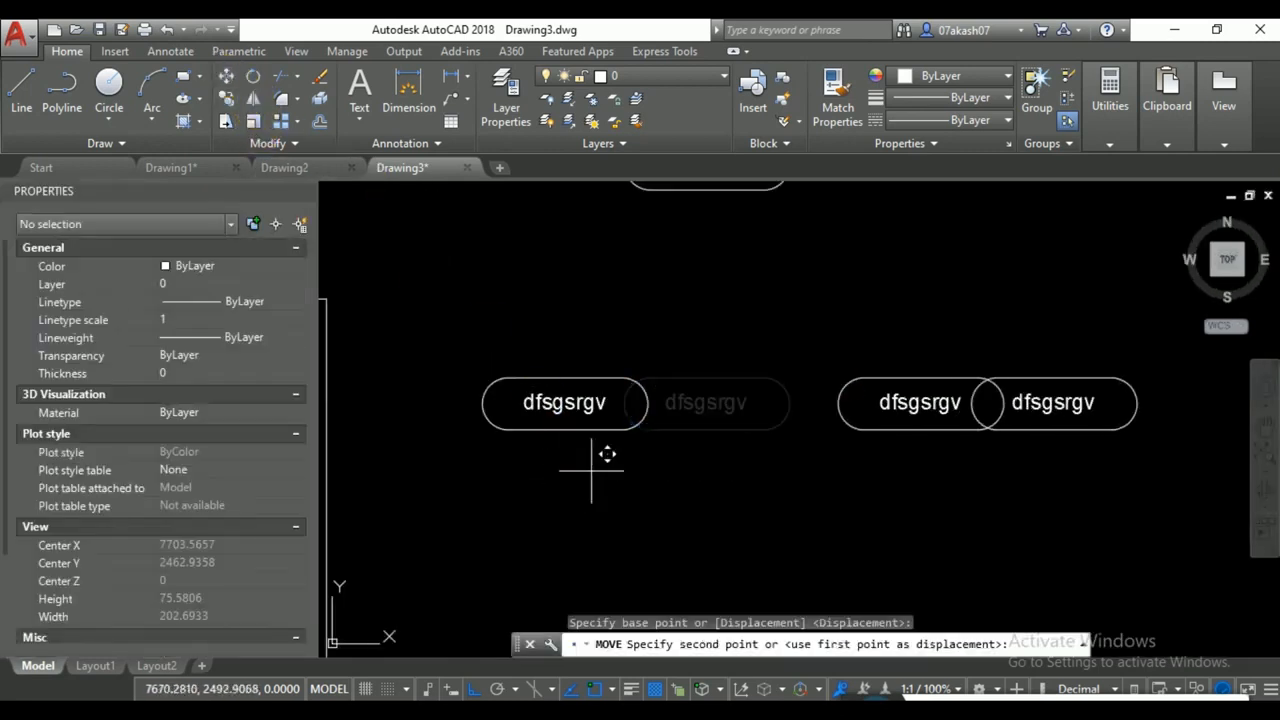
left_click(623, 457)
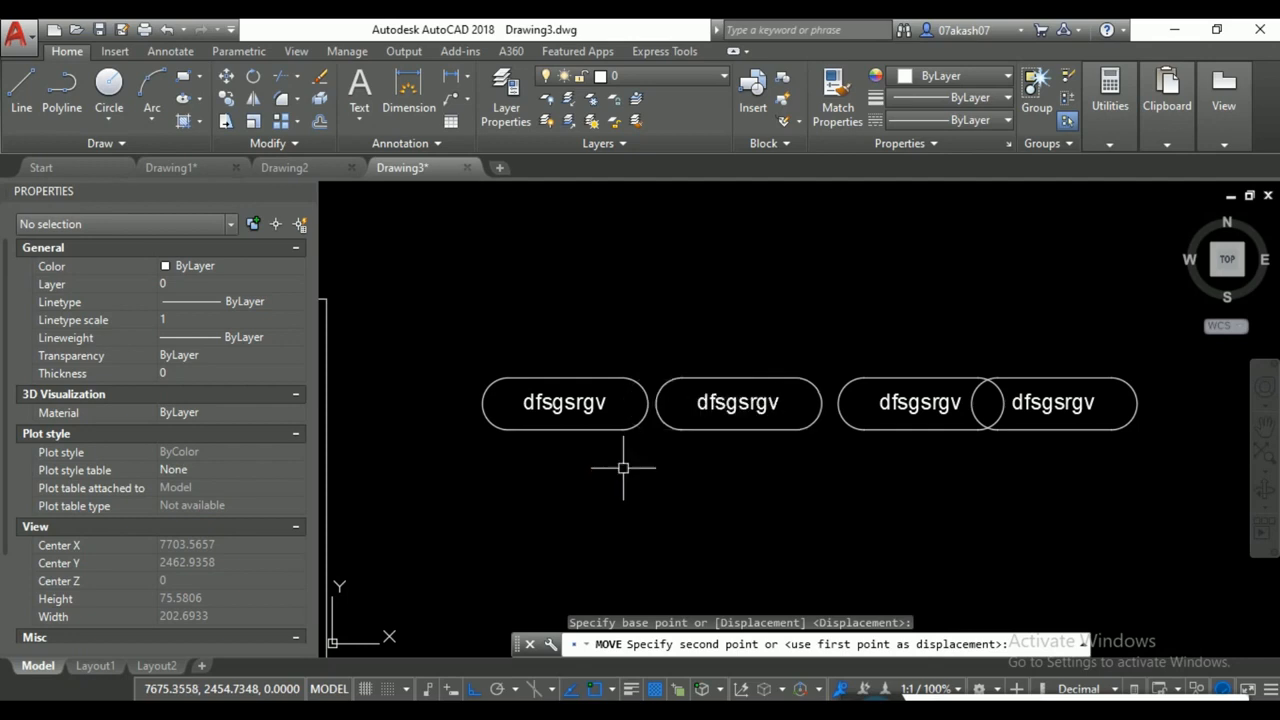
Move the fourth text with its slot slightly to the right so it clears the third slot.
left_click(1066, 362)
left_click(1034, 466)
type("m")
key("Return")
left_click(766, 520)
left_click(880, 518)
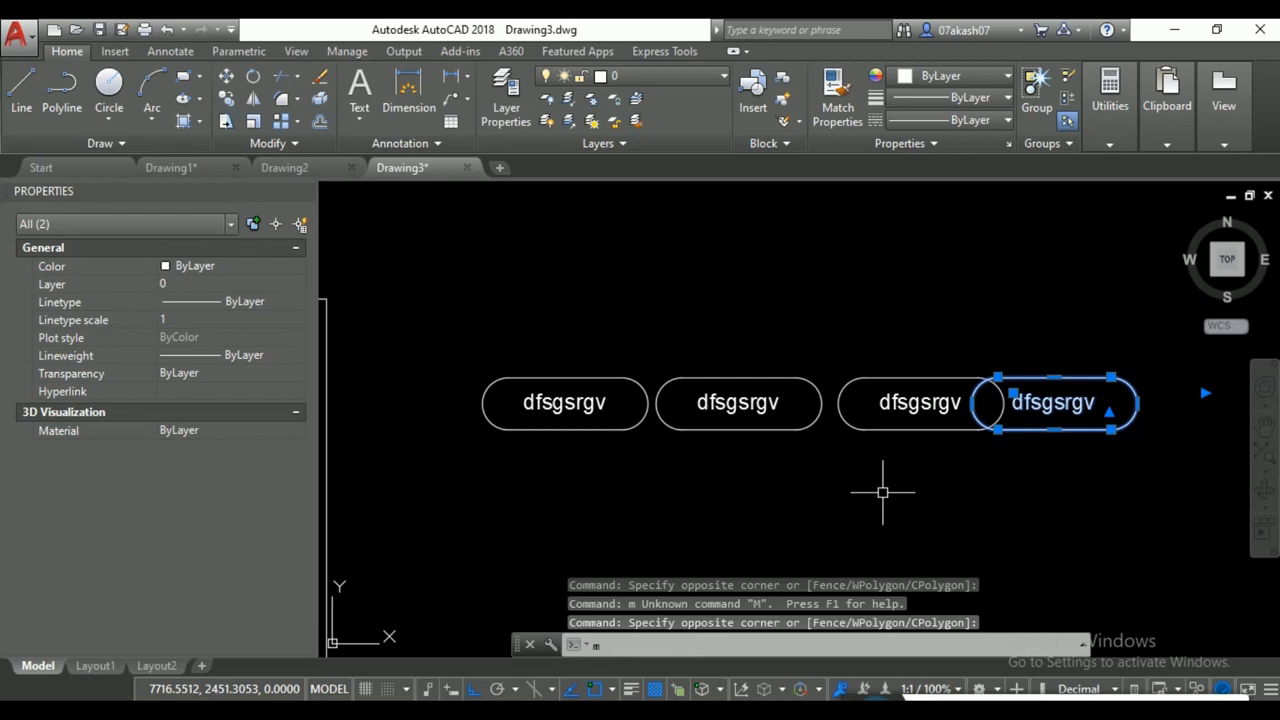
type("m")
key("Return")
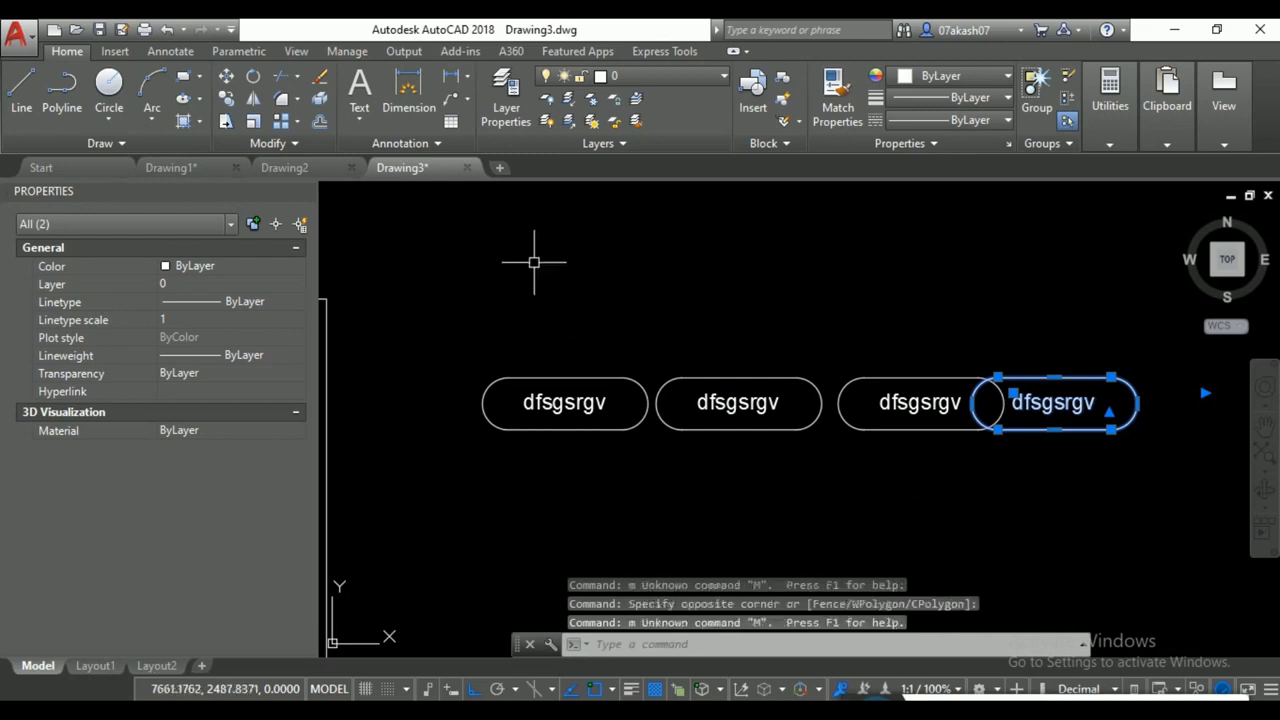
left_click(232, 77)
left_click(579, 254)
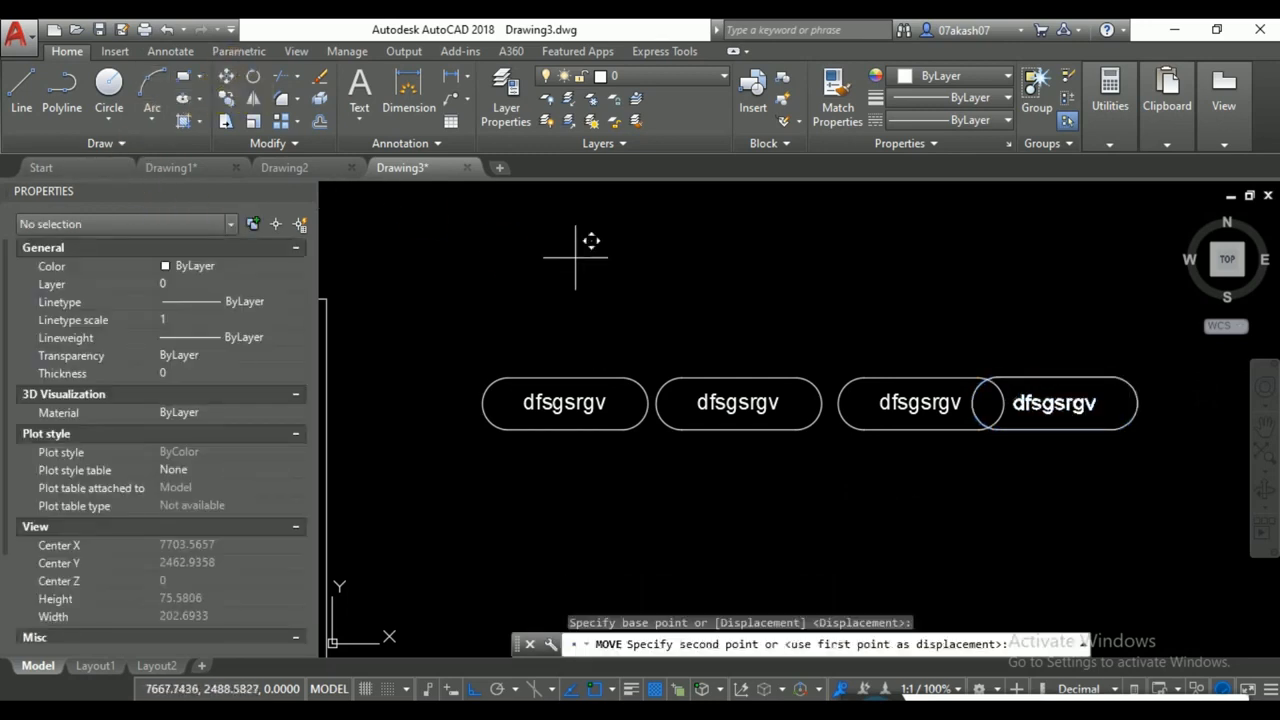
left_click(613, 256)
middle_click_drag(591, 269, 493, 262)
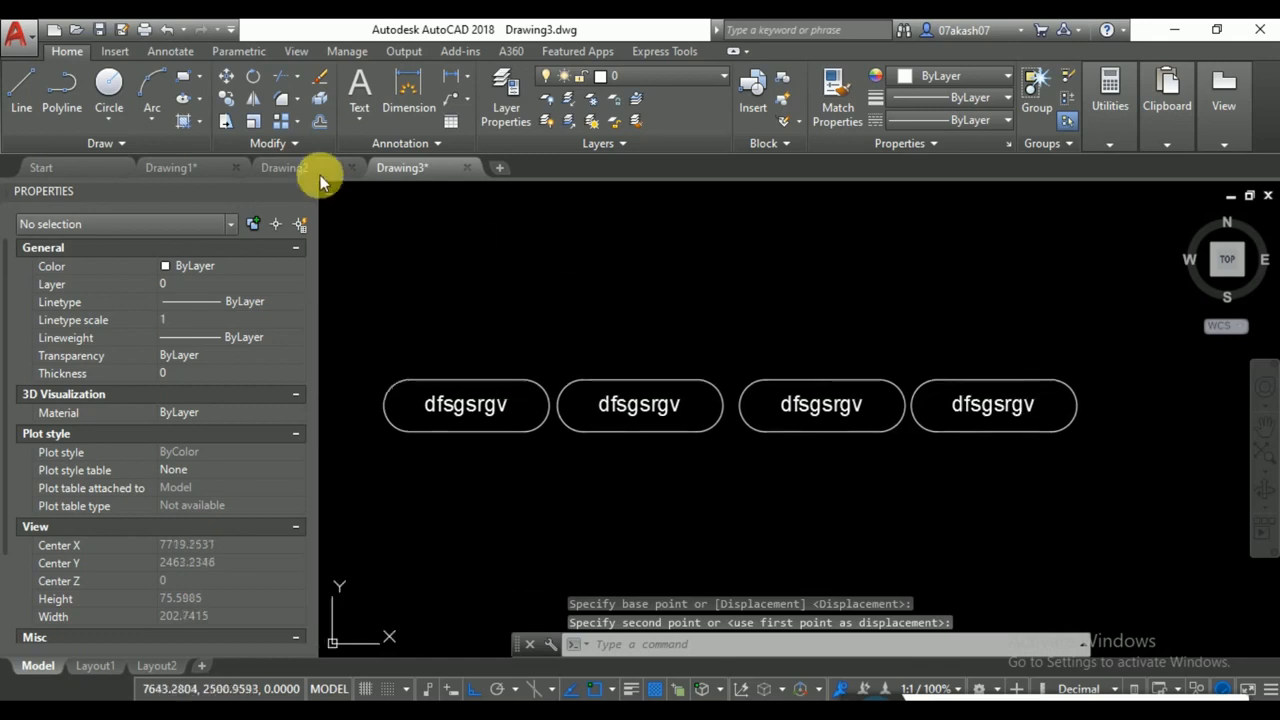
Close the Properties palette and cancel any active command.
left_click(306, 192)
key("Escape")
key("Escape")
key("Escape")
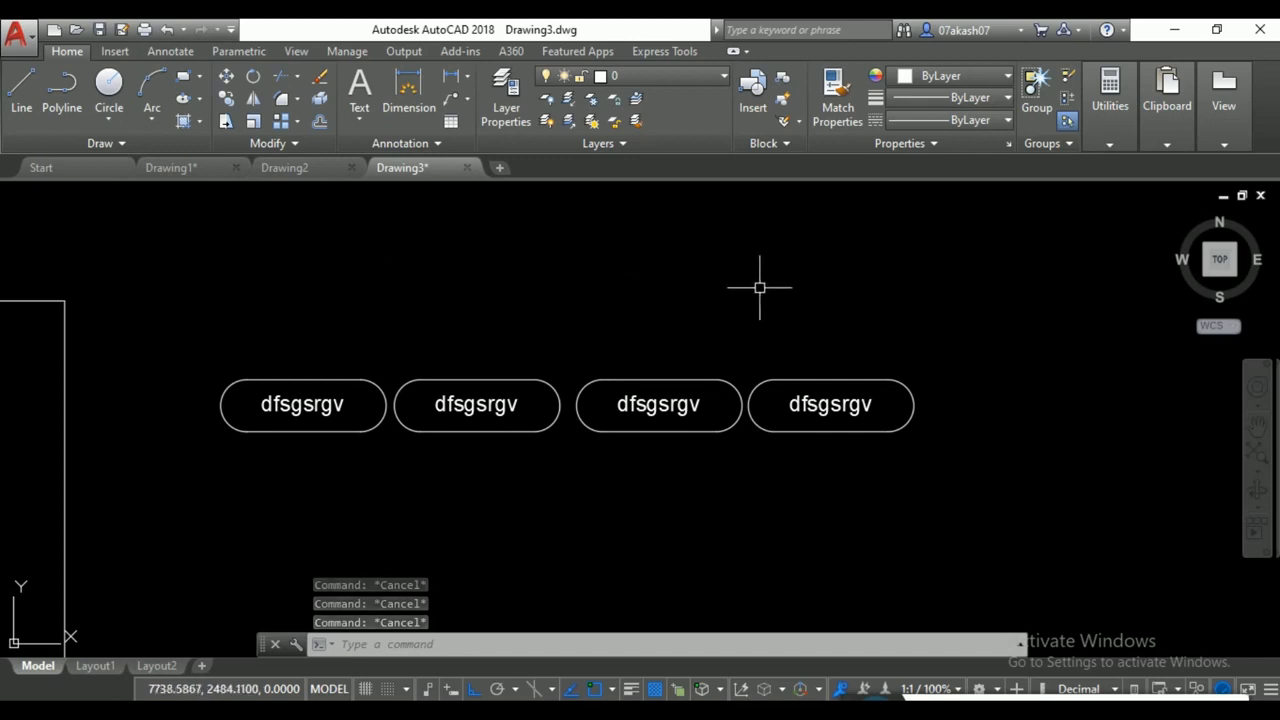
Erase the four slots around the dfsgsrgv texts, keeping the texts.
left_click(916, 337)
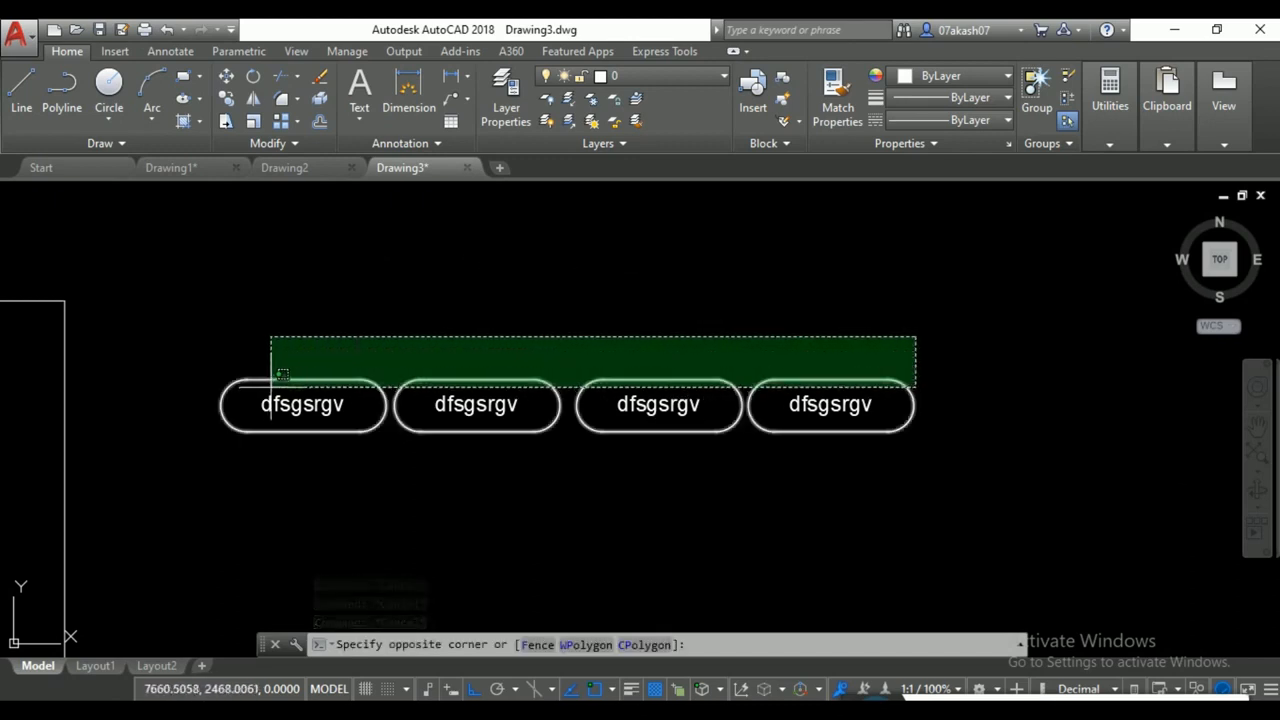
left_click(281, 380)
key("Delete")
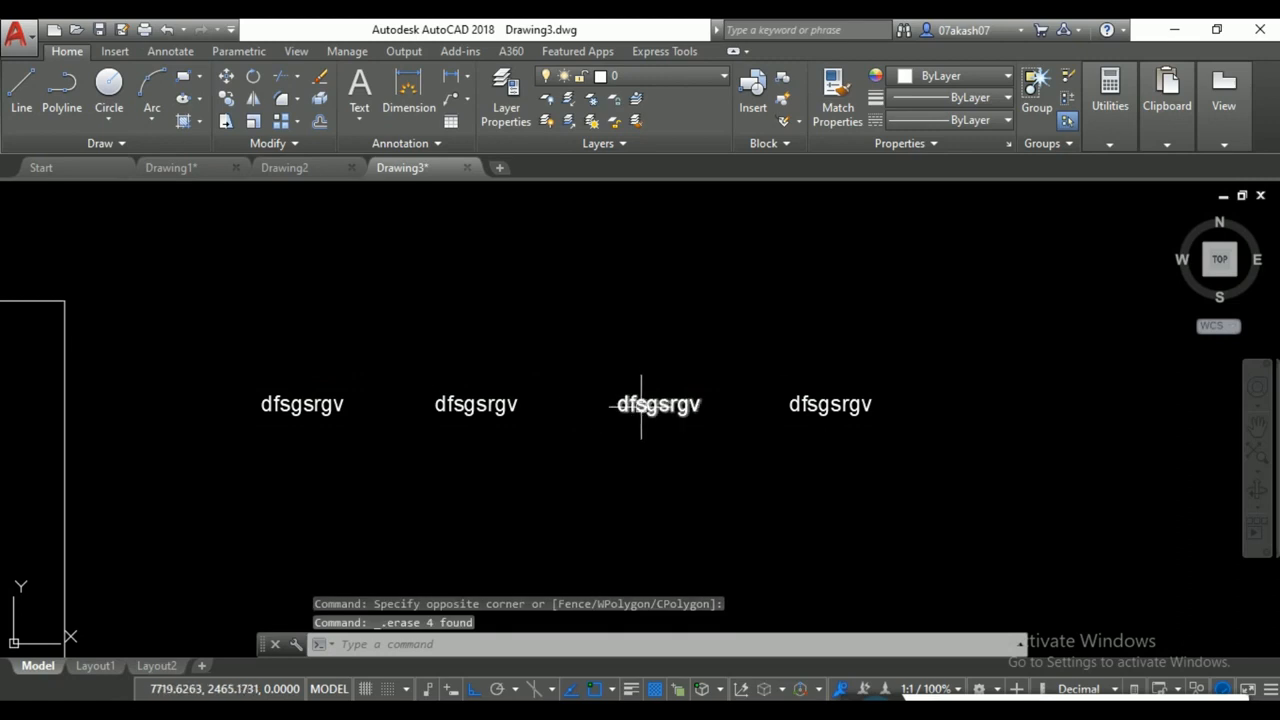
Run TCIRCLE on all four texts with offset factor 1, enclosing them in rectangles of constant width and height.
type("ccir")
key("Return")
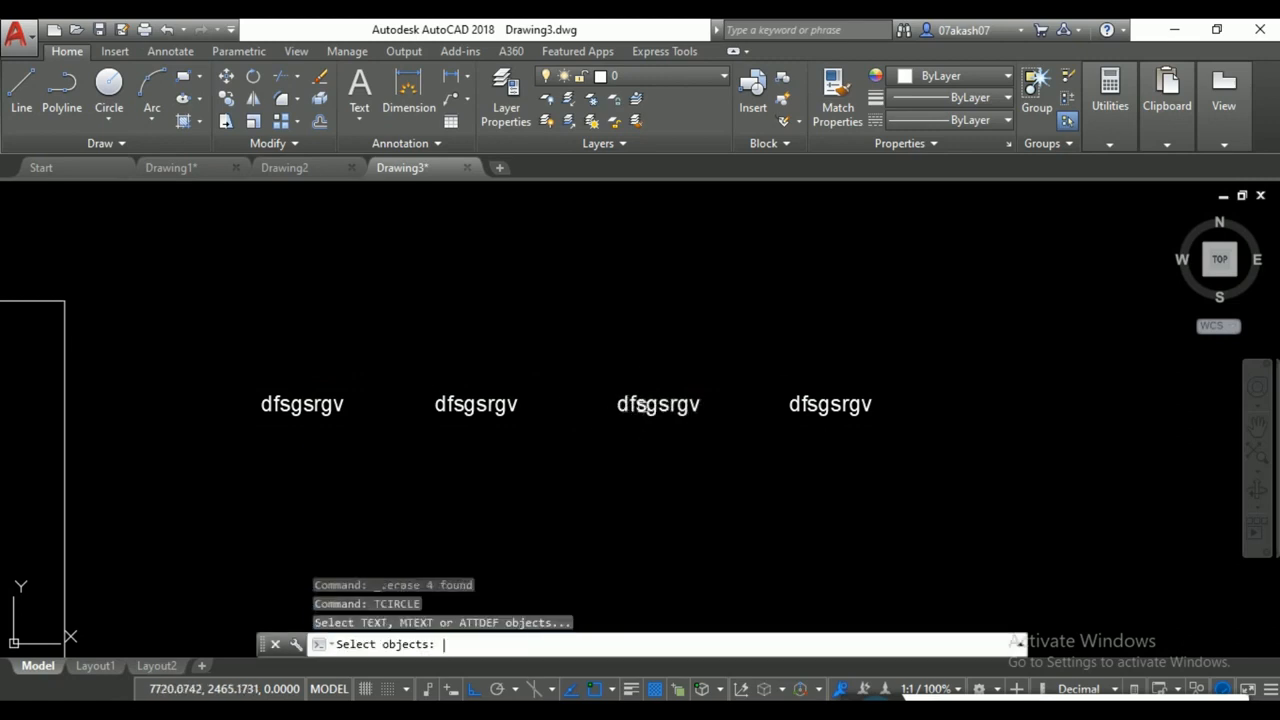
left_click(974, 370)
left_click(256, 520)
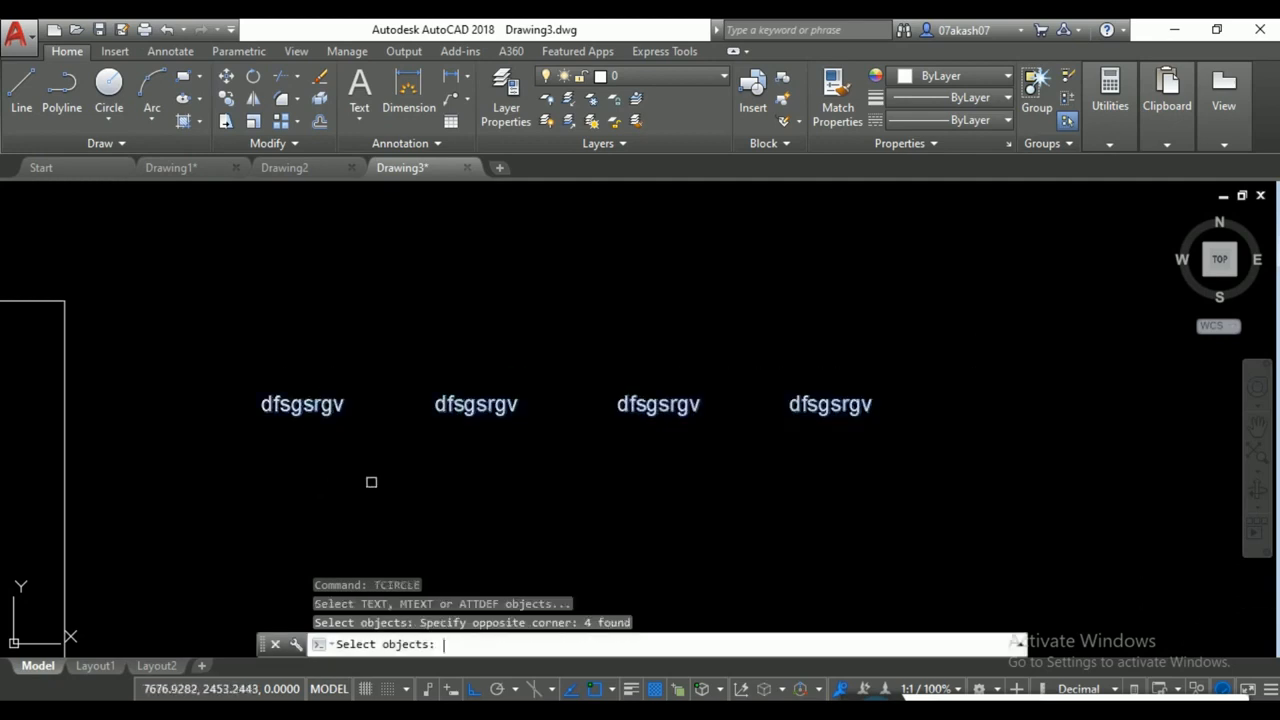
key("Return")
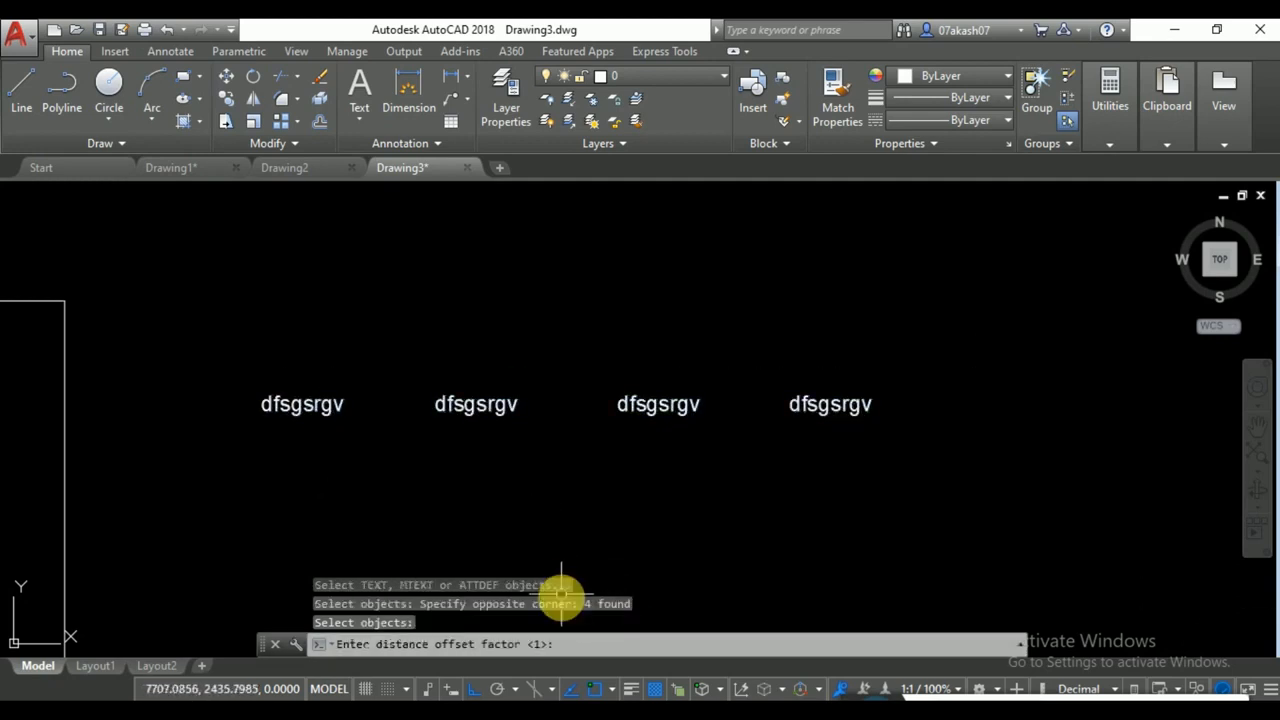
key("Return")
left_click(592, 646)
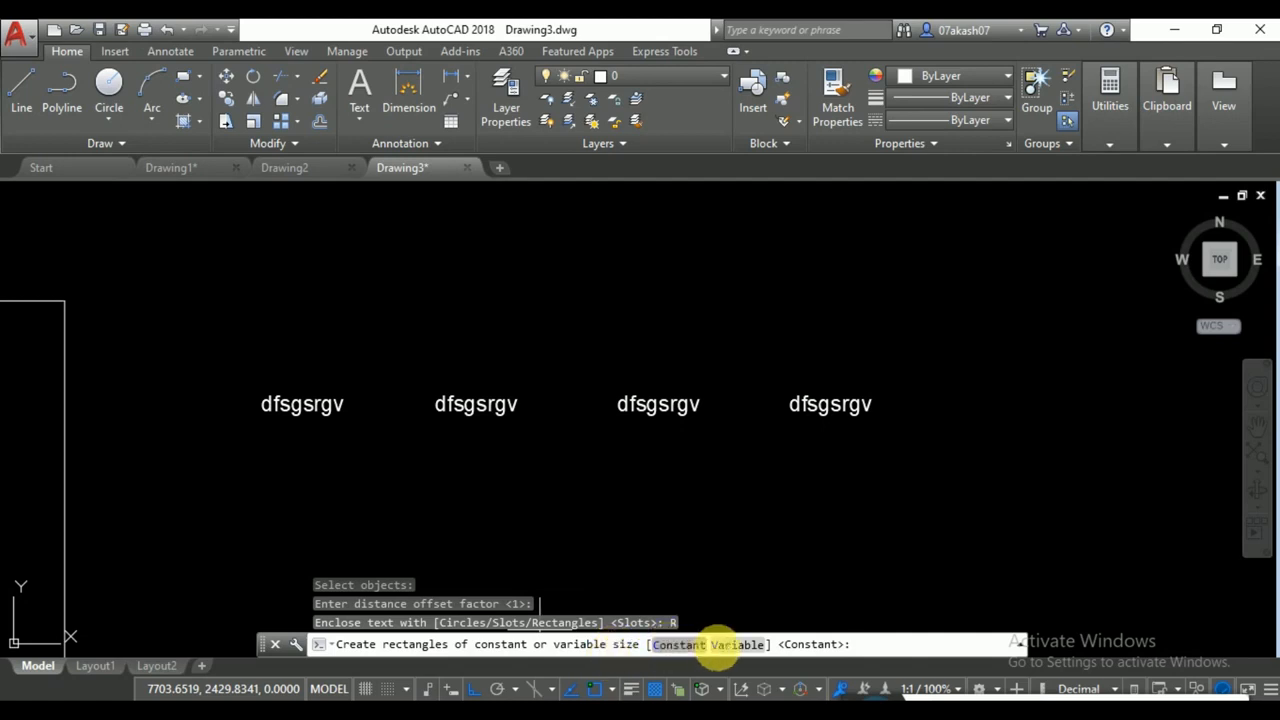
left_click(690, 645)
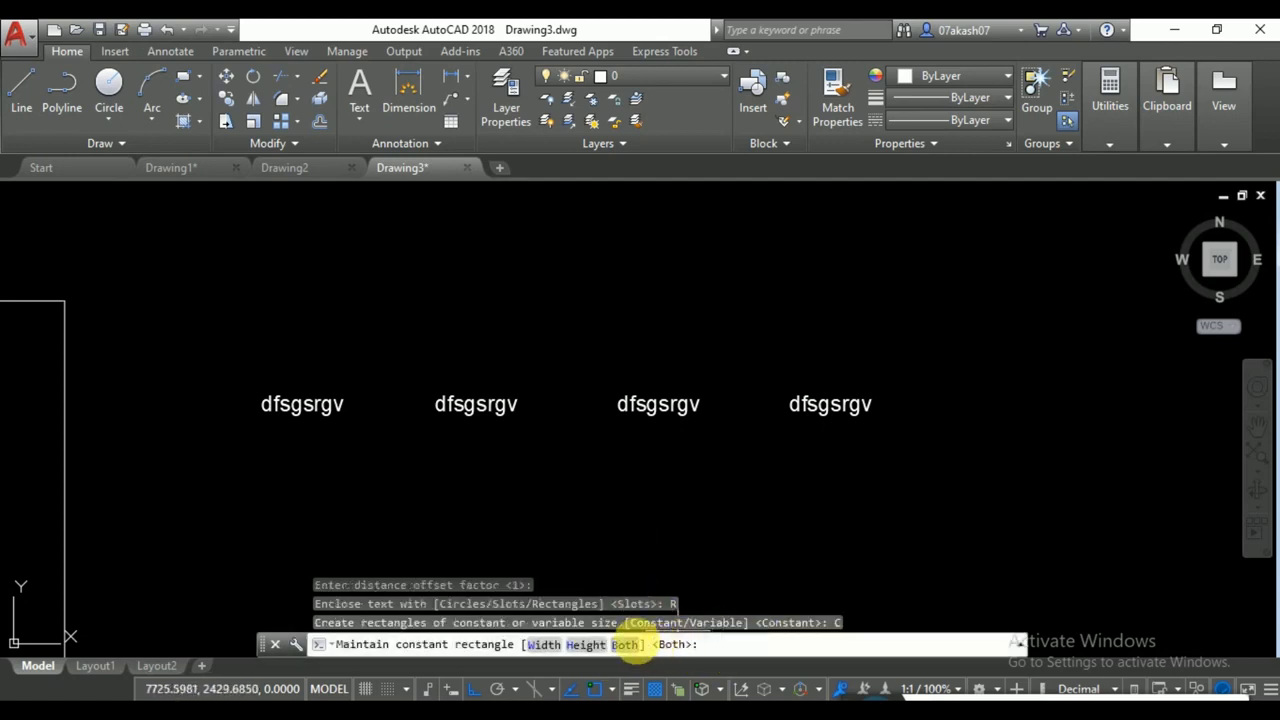
left_click(625, 645)
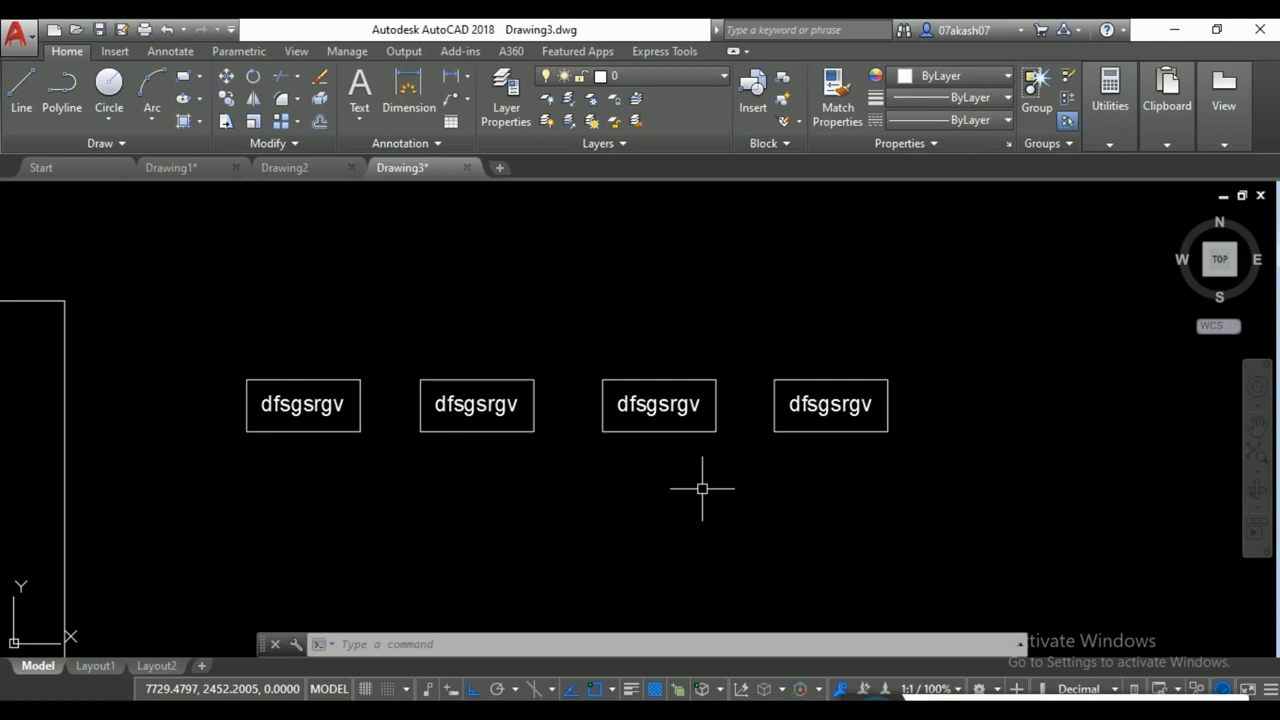
Erase the four rectangles around the dfsgsrgv texts, keeping the texts.
left_click(944, 335)
left_click(340, 389)
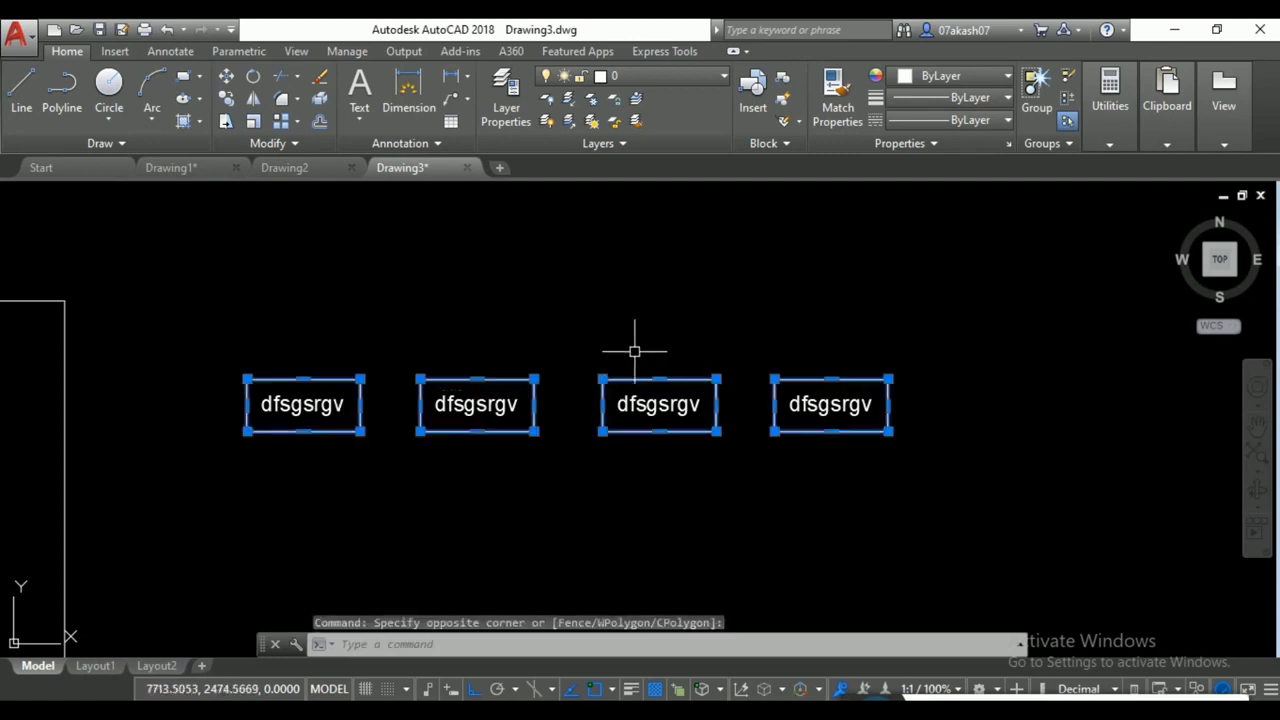
key("Delete")
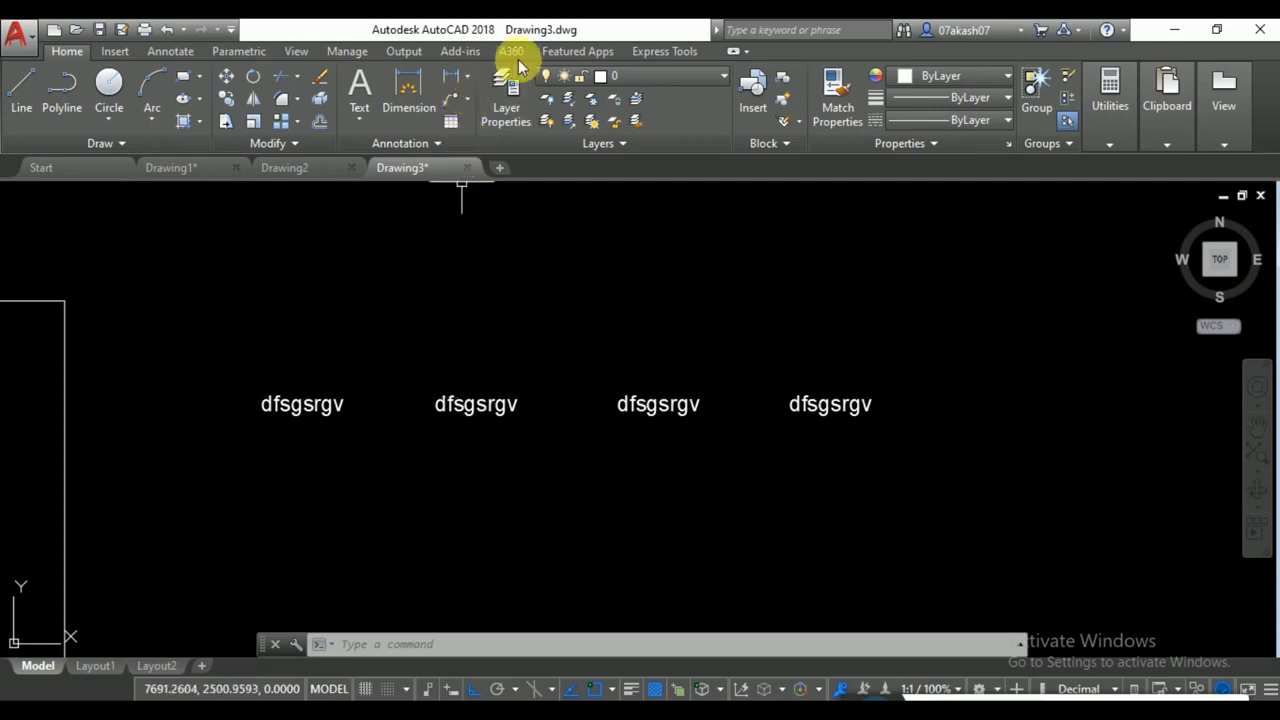
left_click(641, 55)
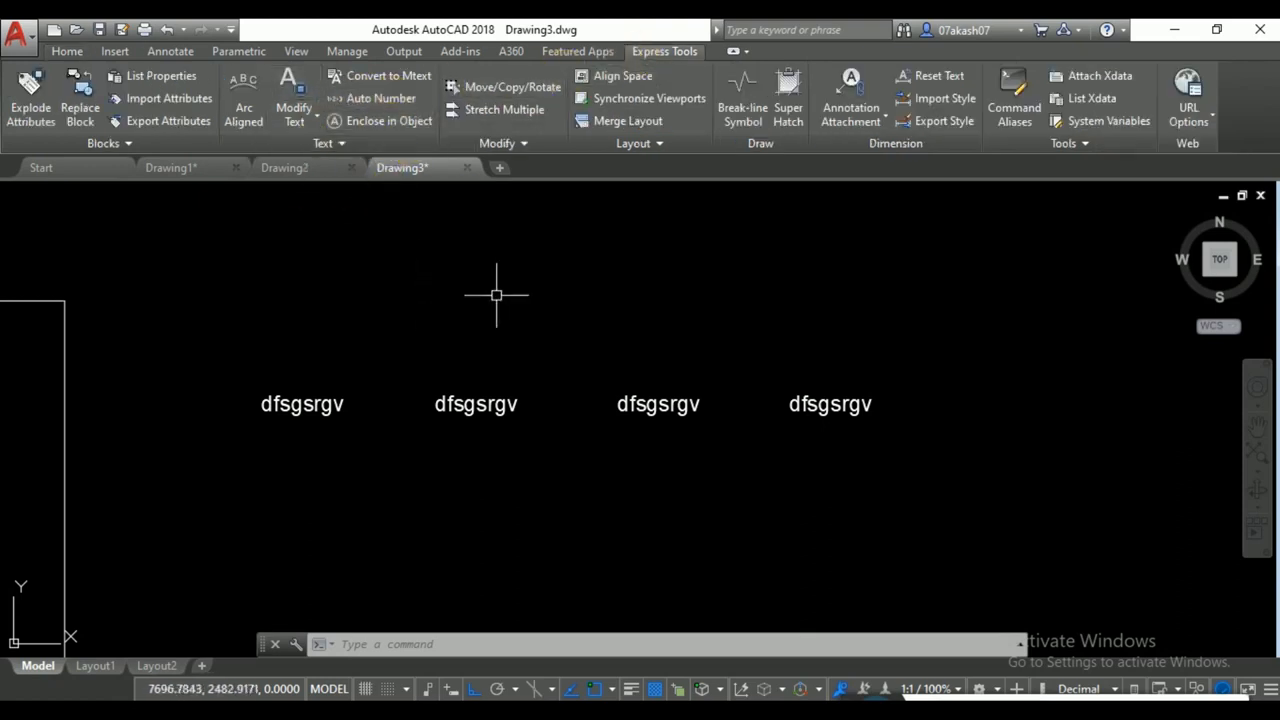
type("auto")
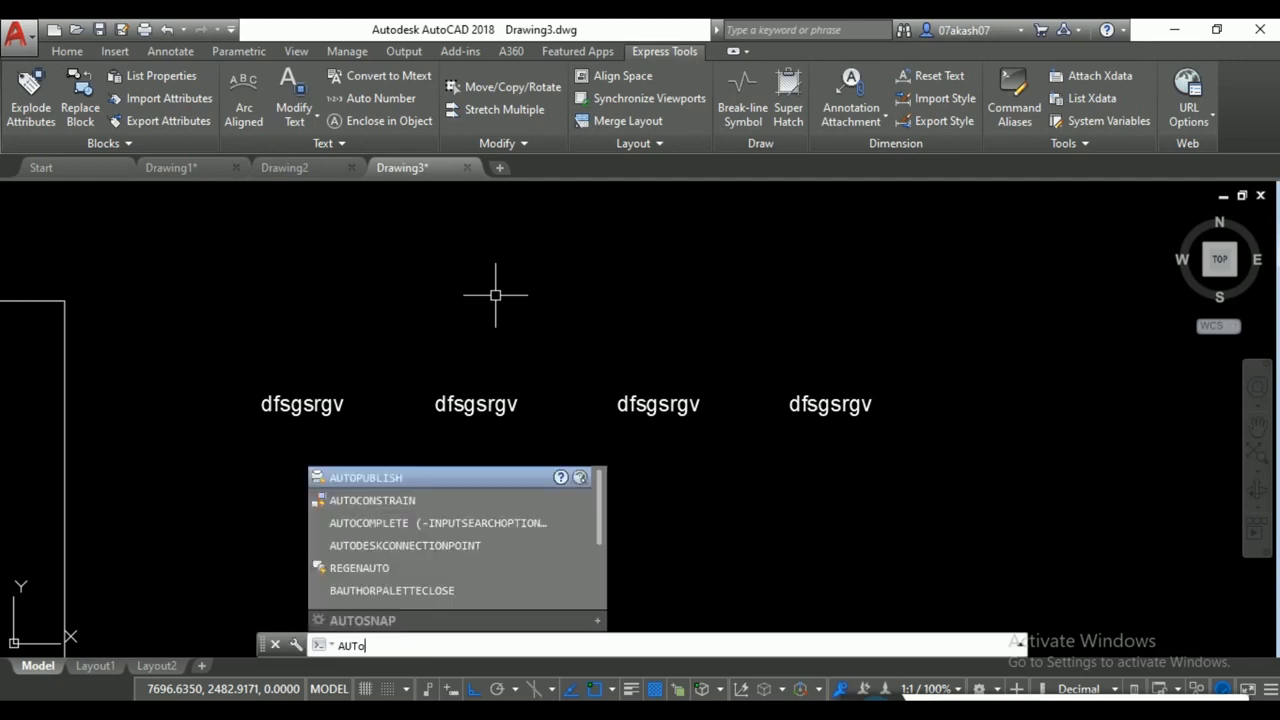
type("nu")
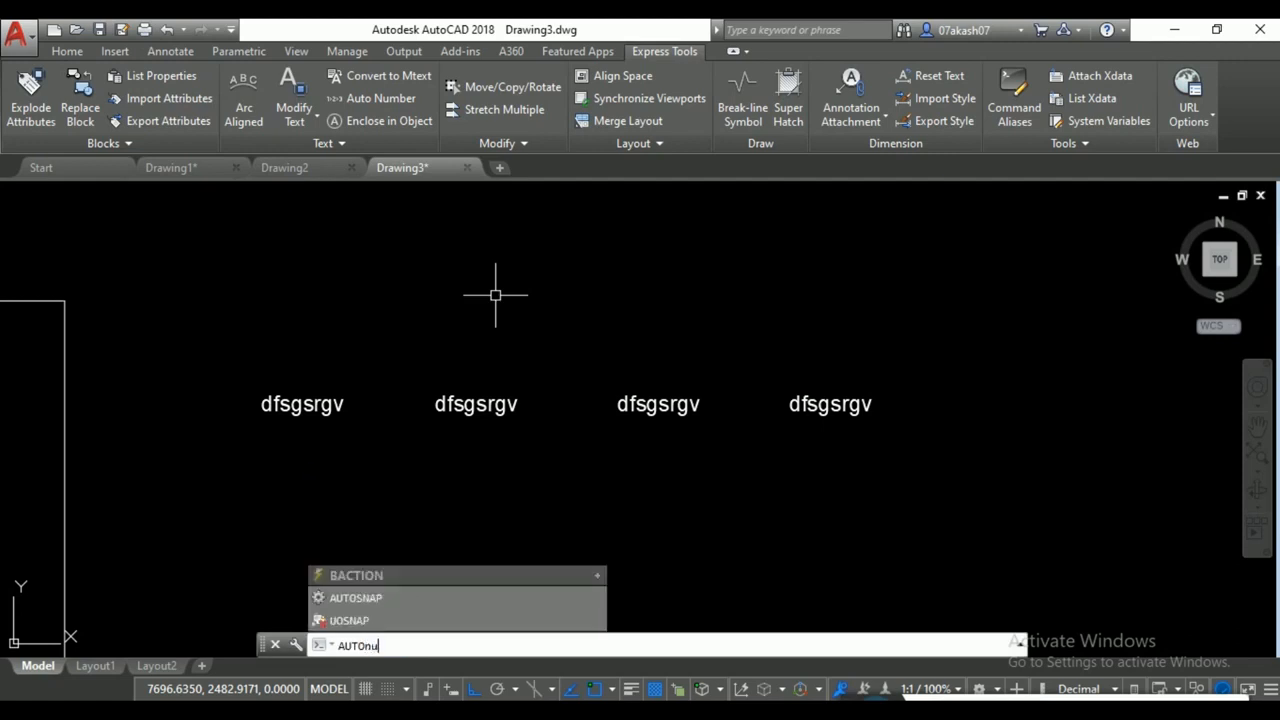
key("Escape")
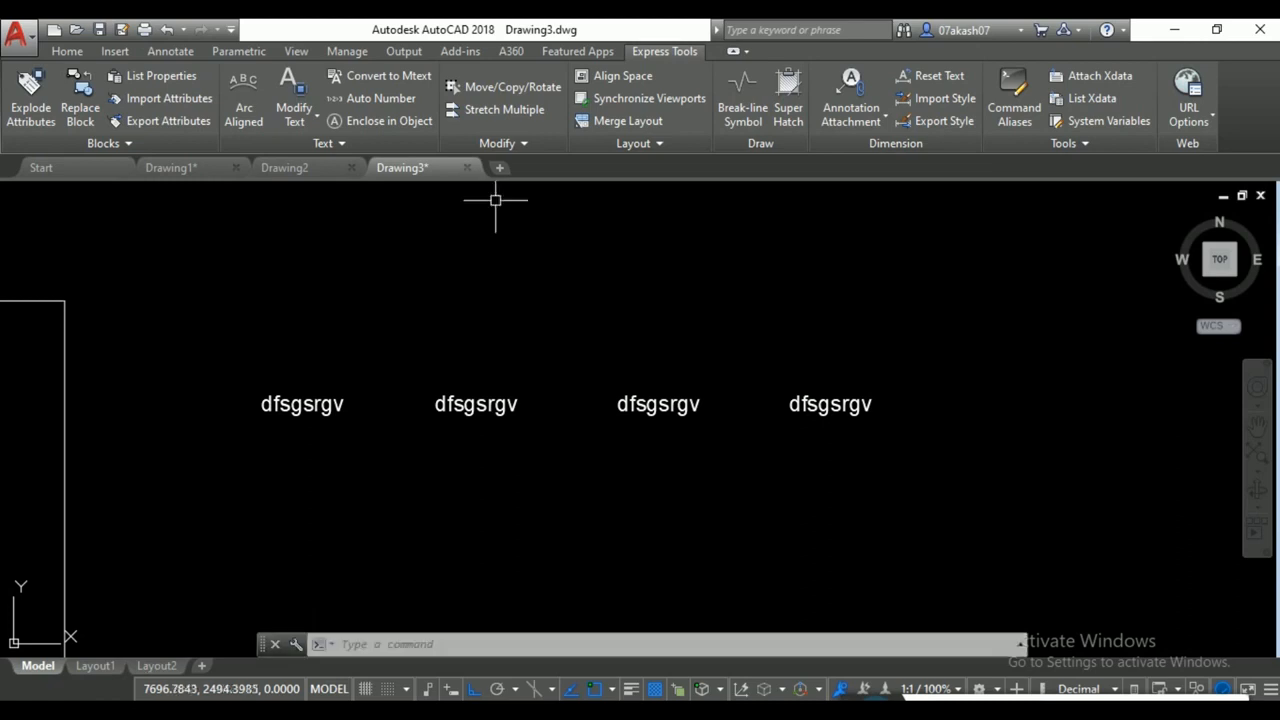
Auto-number the four texts with TCOUNT, sorted by X, with start and increment 1,1 and the numbers placed as a prefix.
left_click(380, 98)
left_click(932, 303)
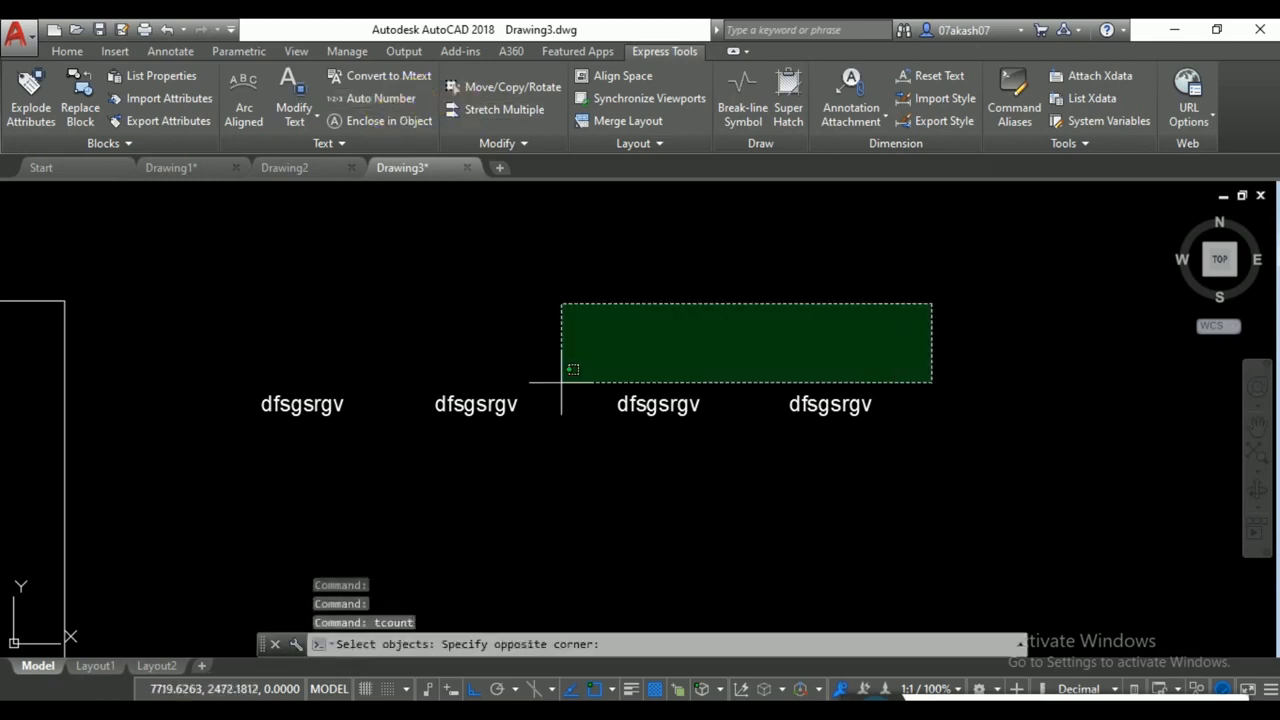
left_click(250, 528)
key("Return")
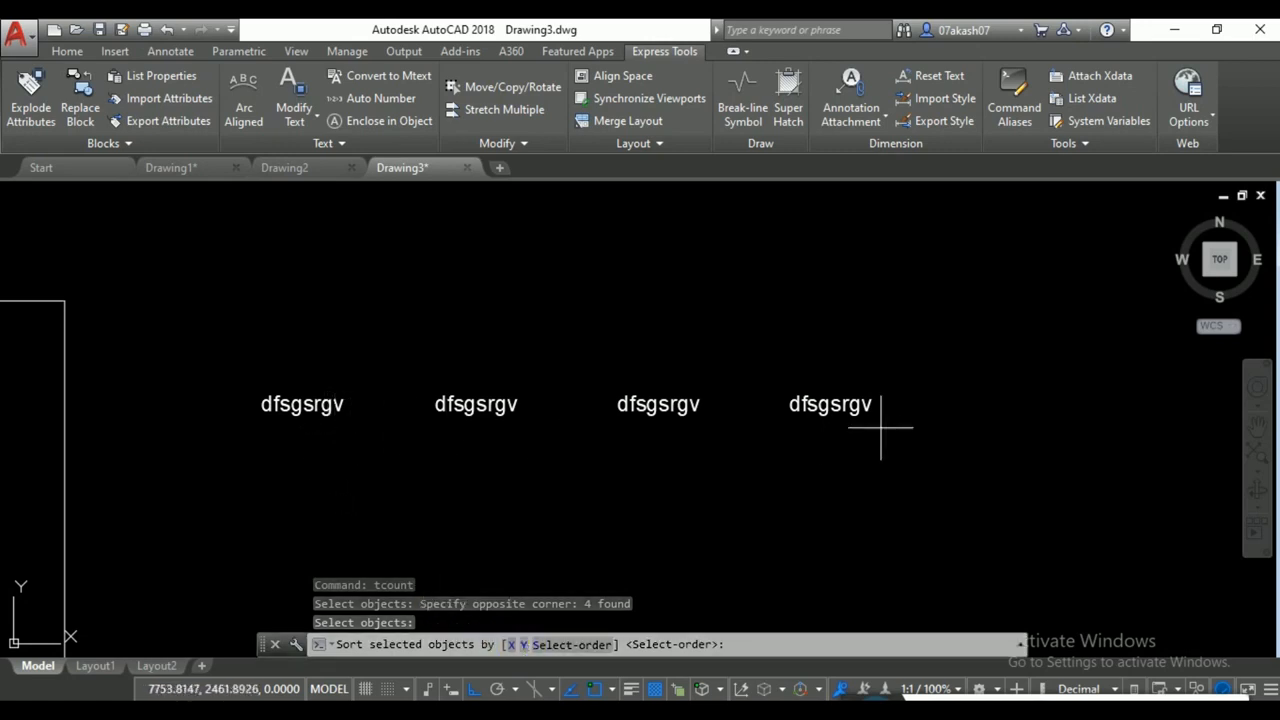
left_click(511, 644)
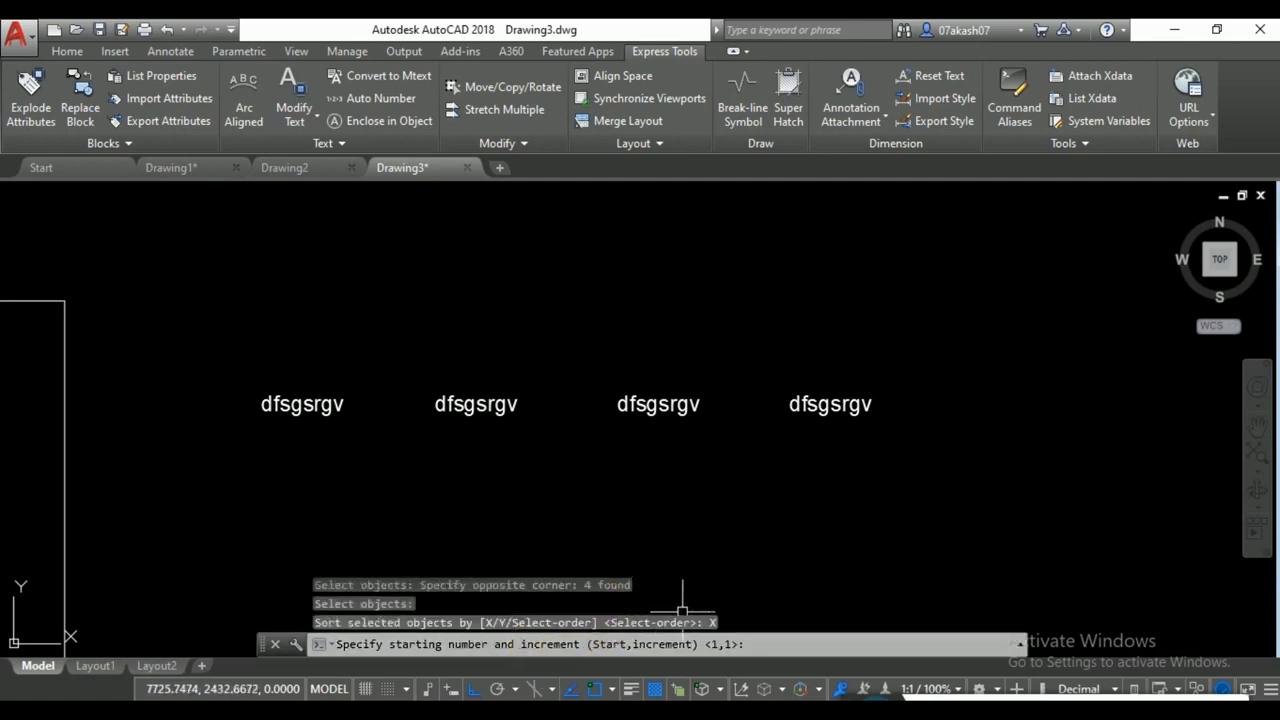
left_click(744, 630)
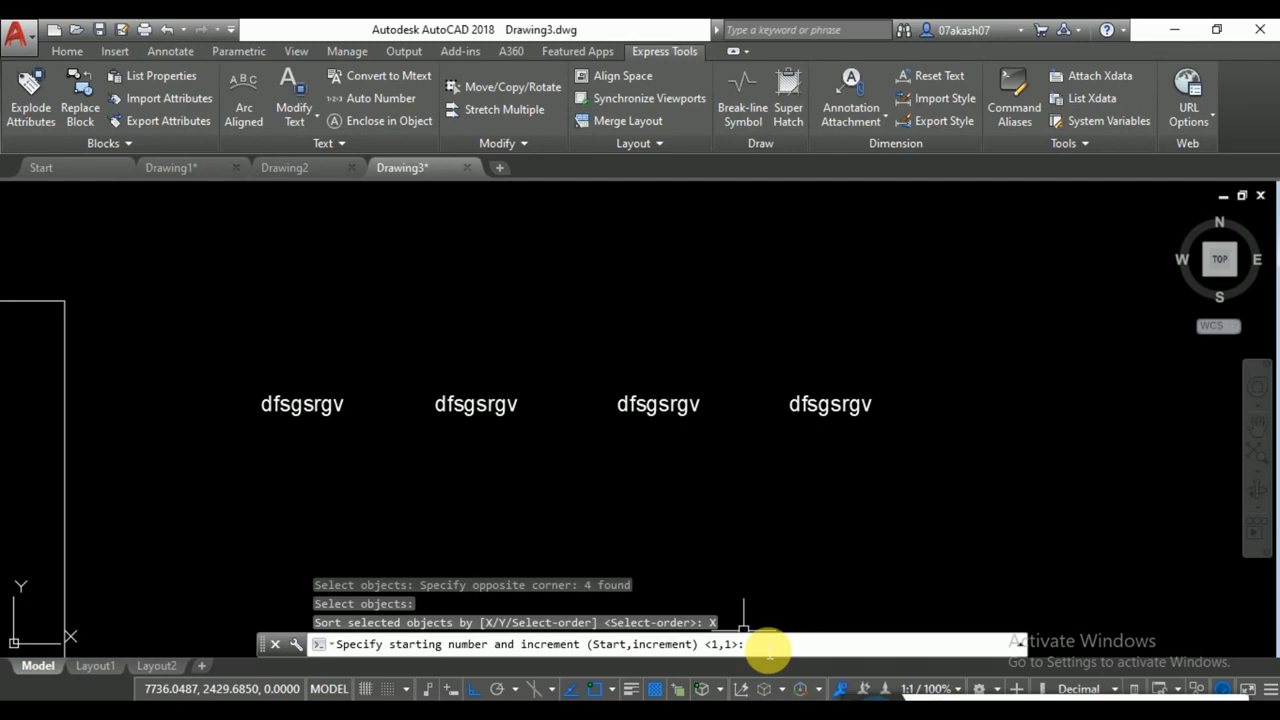
key("Return")
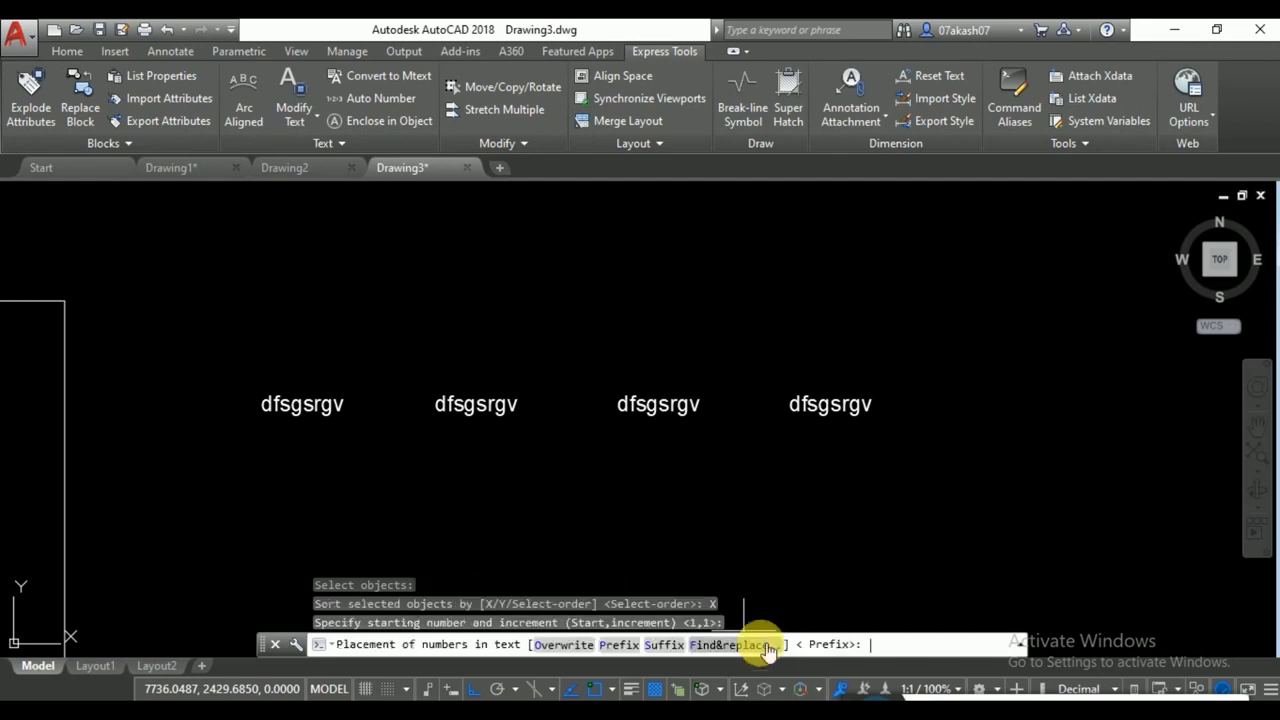
left_click(628, 646)
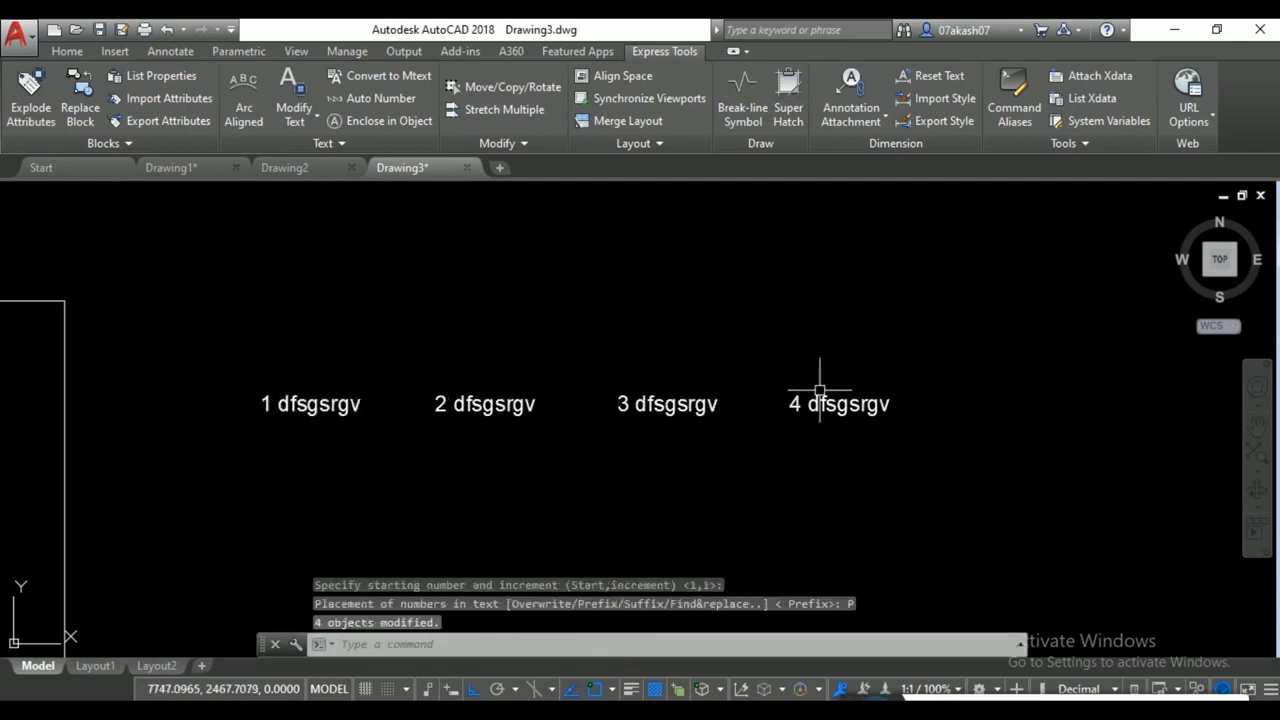
Undo the prefix numbering of the four texts.
scroll(530, 412, "down", 2)
middle_click_drag(522, 409, 592, 312)
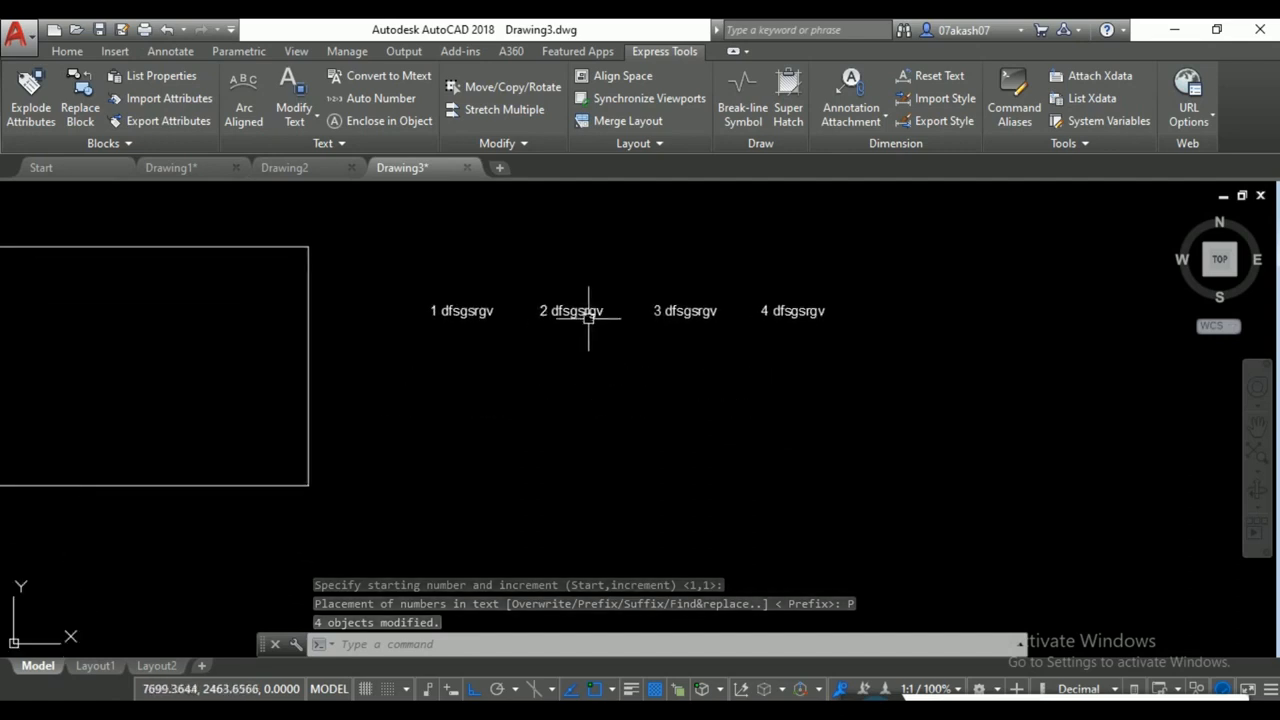
key("ctrl+z")
key("ctrl+z")
left_click(355, 362)
left_click(266, 451)
middle_click_drag(331, 487, 365, 271)
type("cc")
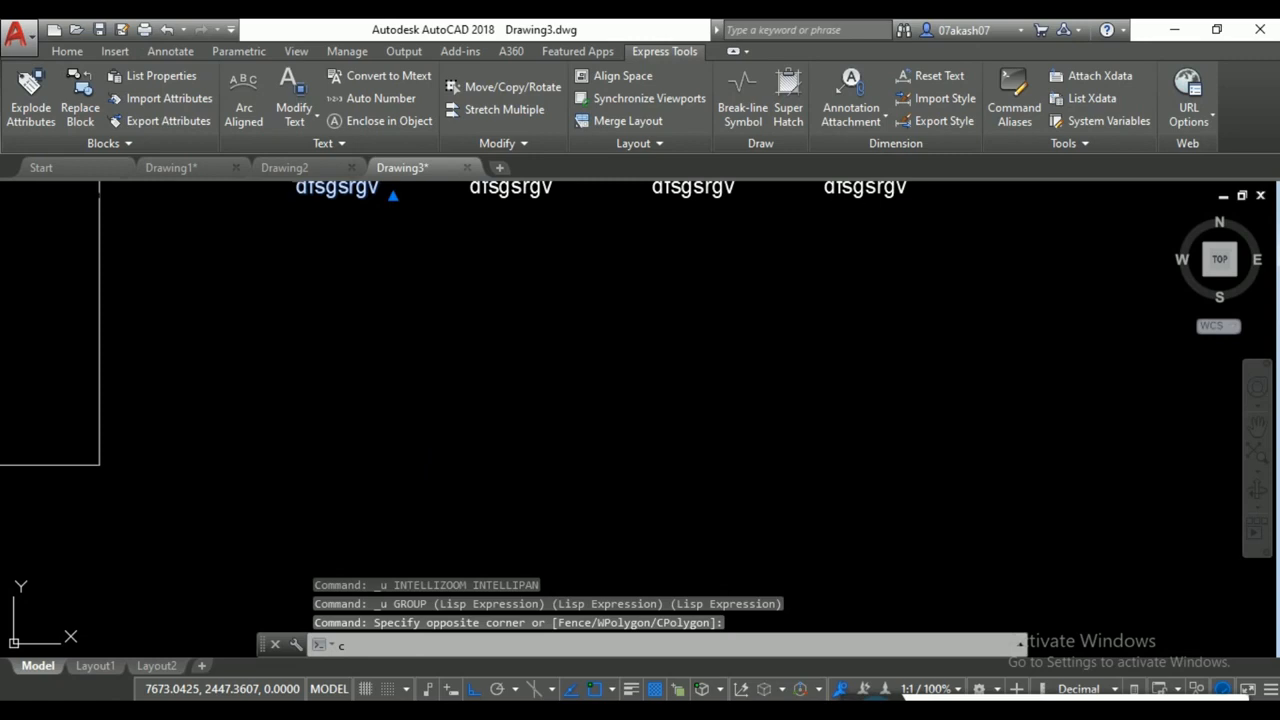
key("Return")
key("Escape")
Copy the first dfsgsrgv text in the row to four places in a vertical column below it.
left_click(66, 52)
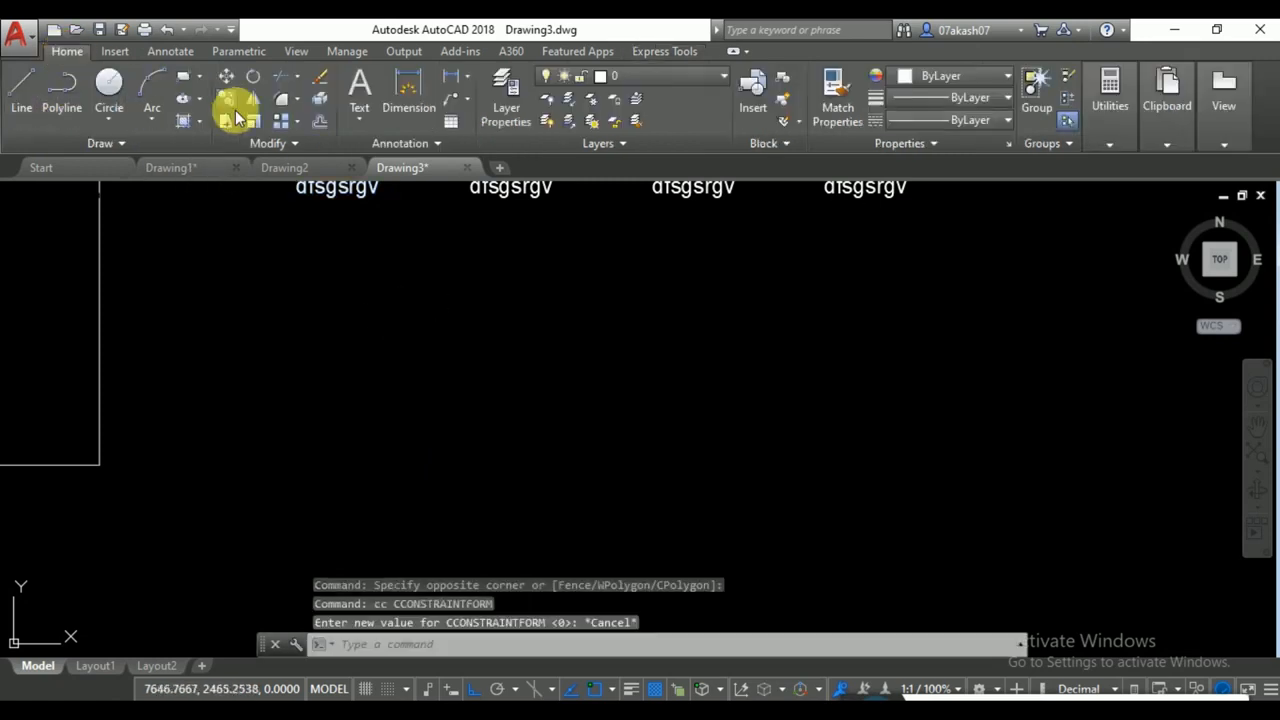
left_click(228, 96)
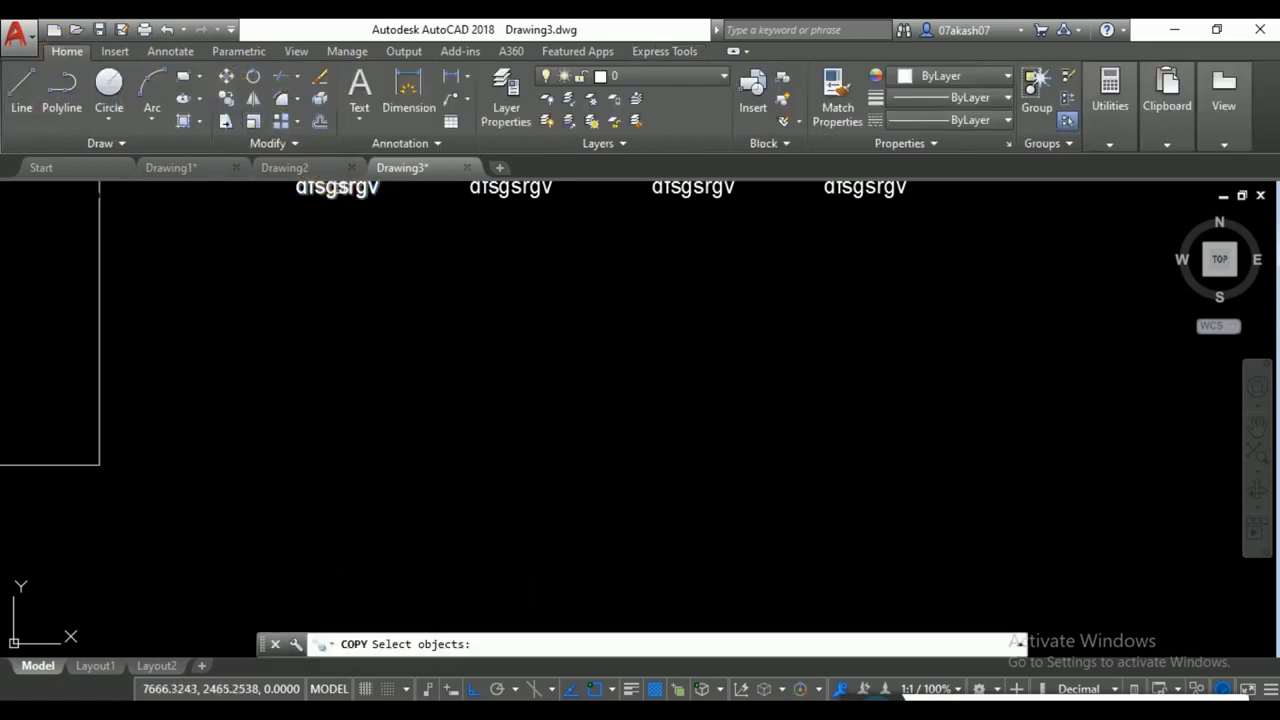
left_click(337, 187)
key("Return")
left_click(399, 227)
left_click(400, 340)
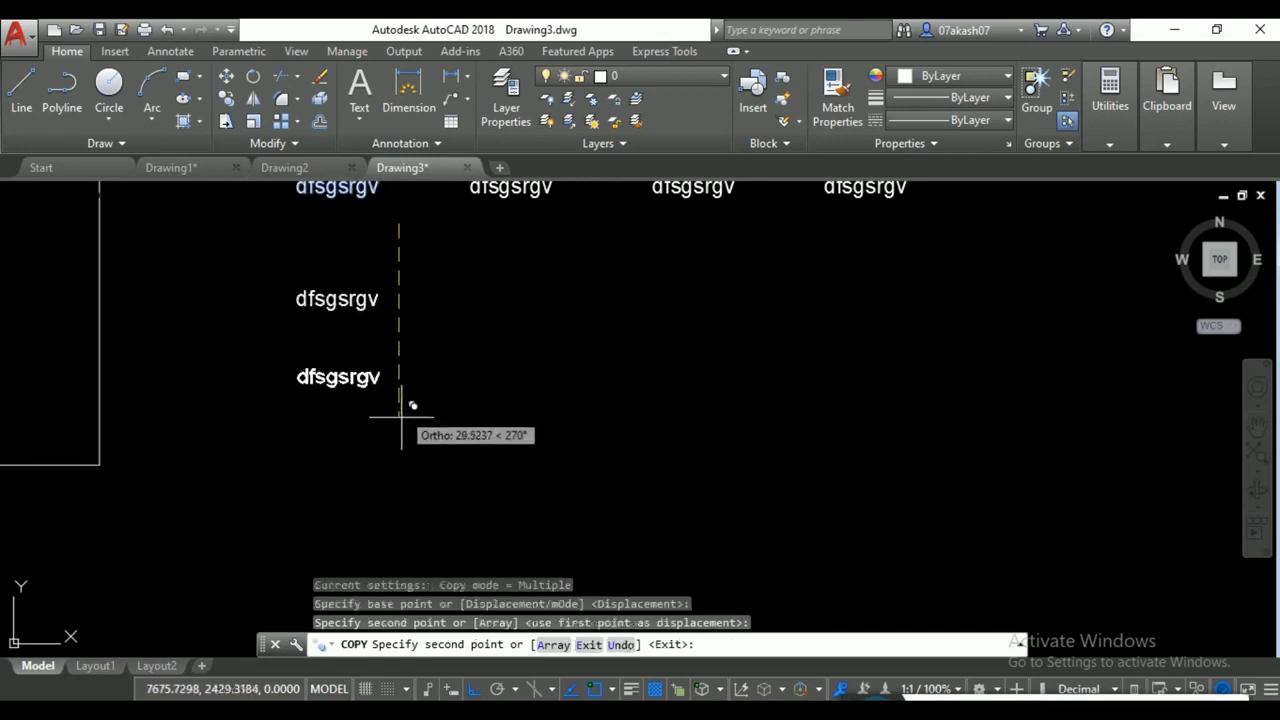
left_click(401, 430)
left_click(402, 487)
left_click(402, 561)
key("Return")
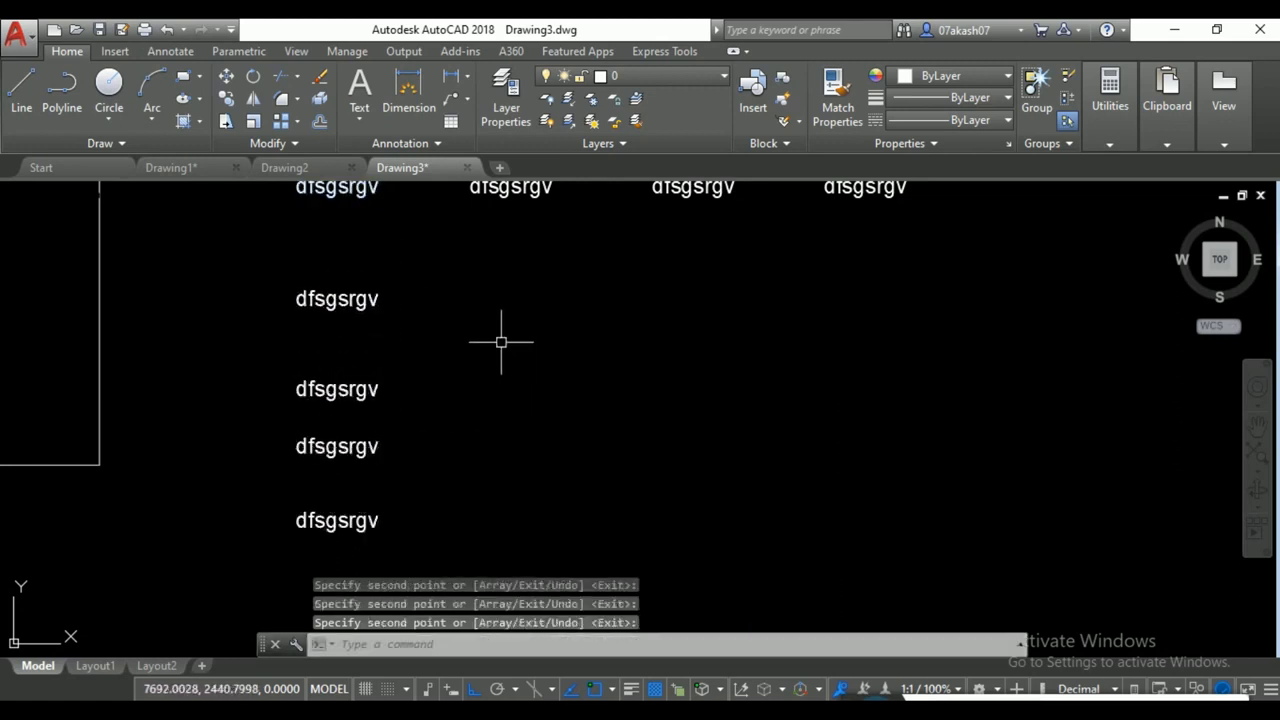
Number the five texts in the vertical column with TCOUNT, sorted by Y, starting at 1 with increment 1, placed as prefix.
right_click(582, 284)
mouse_move(686, 315)
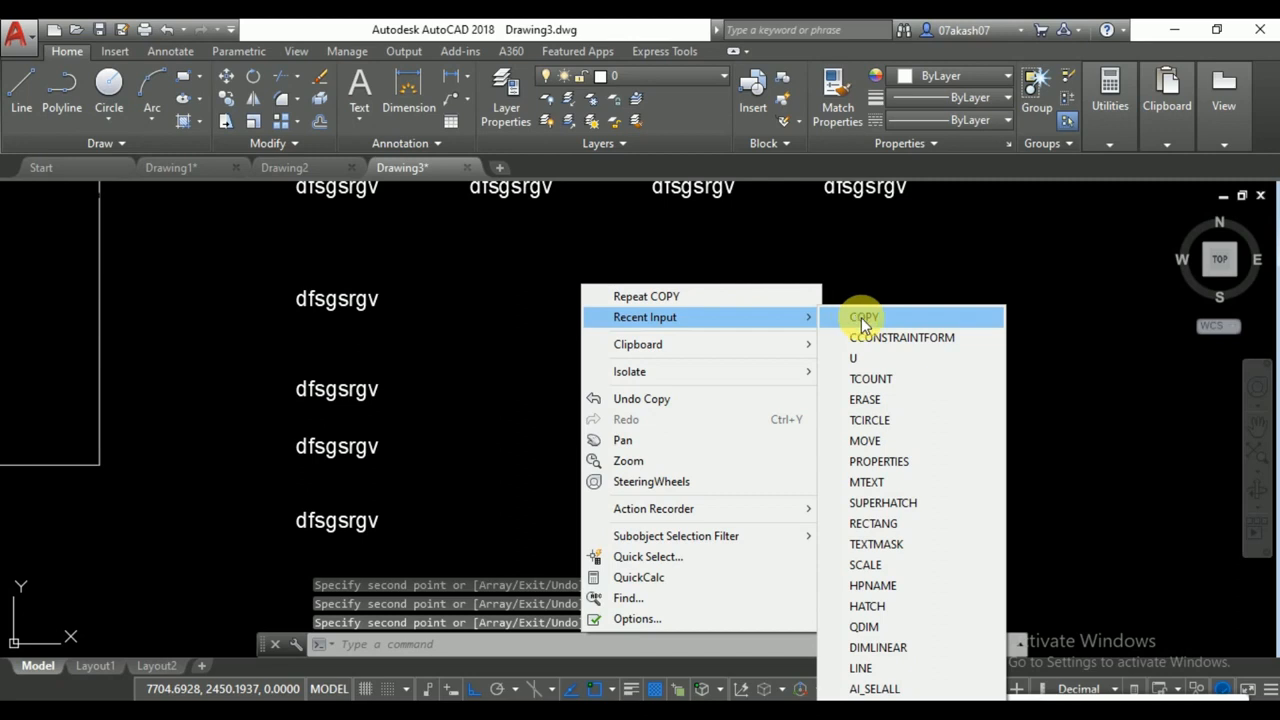
left_click(870, 379)
left_click(866, 378)
left_click(580, 280)
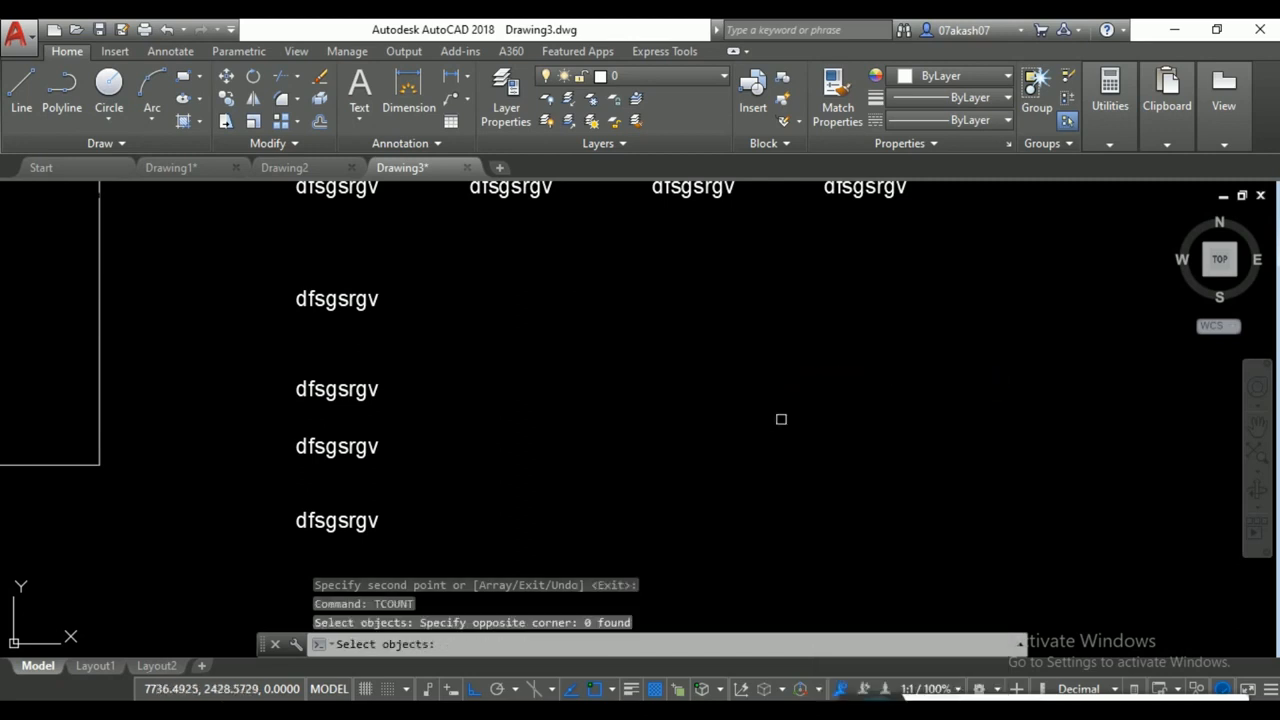
scroll(637, 344, "down", 2)
left_click(834, 249)
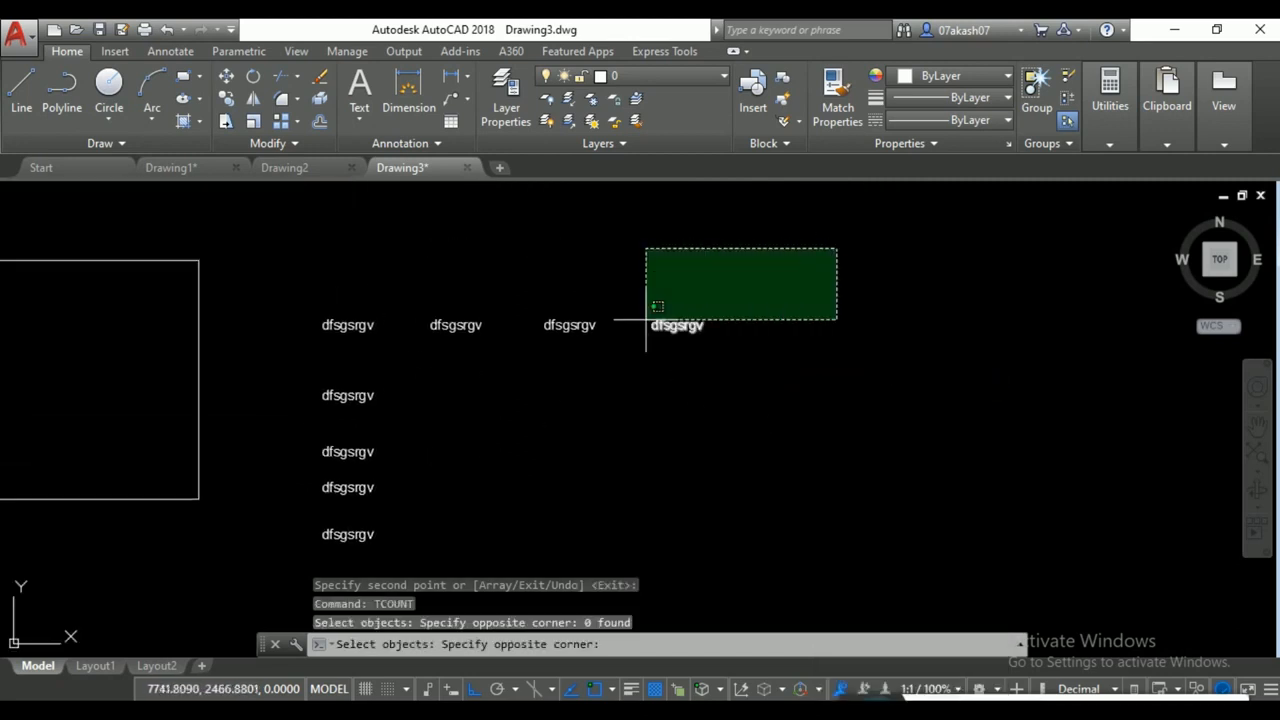
left_click(420, 384)
middle_click_drag(445, 397, 527, 321)
left_click(459, 214)
left_click(351, 509)
key("Return")
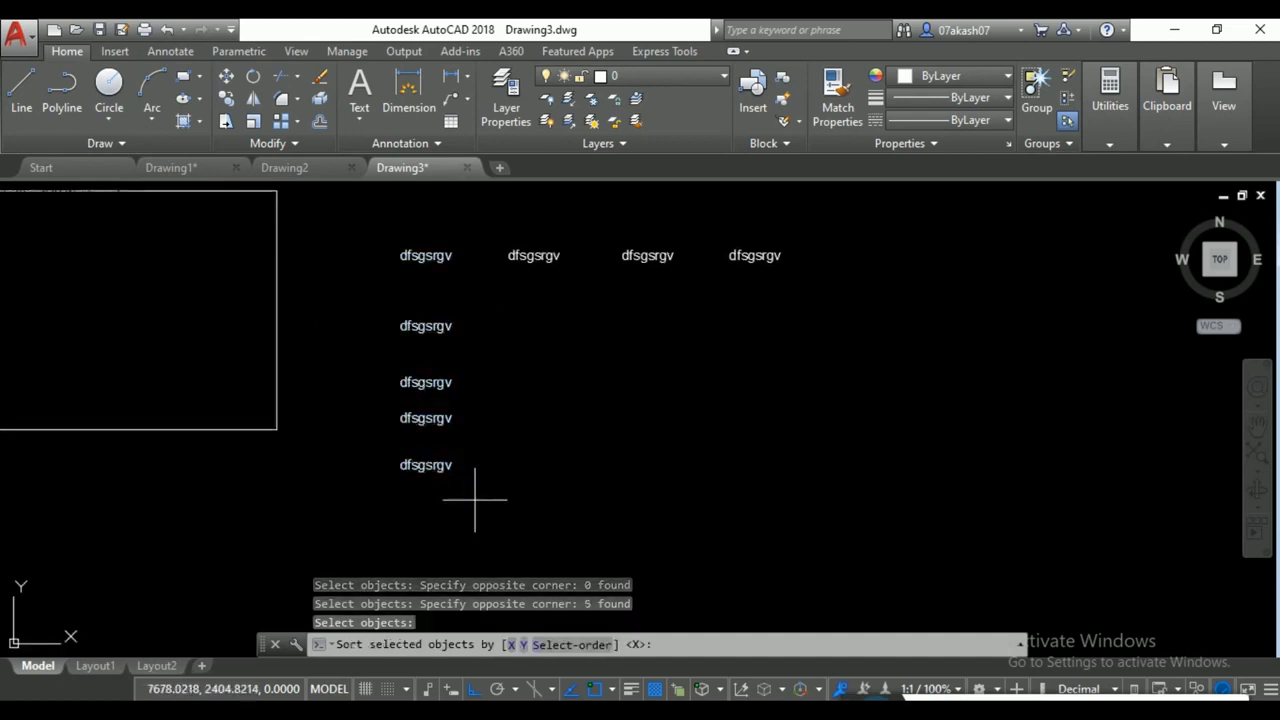
left_click(513, 644)
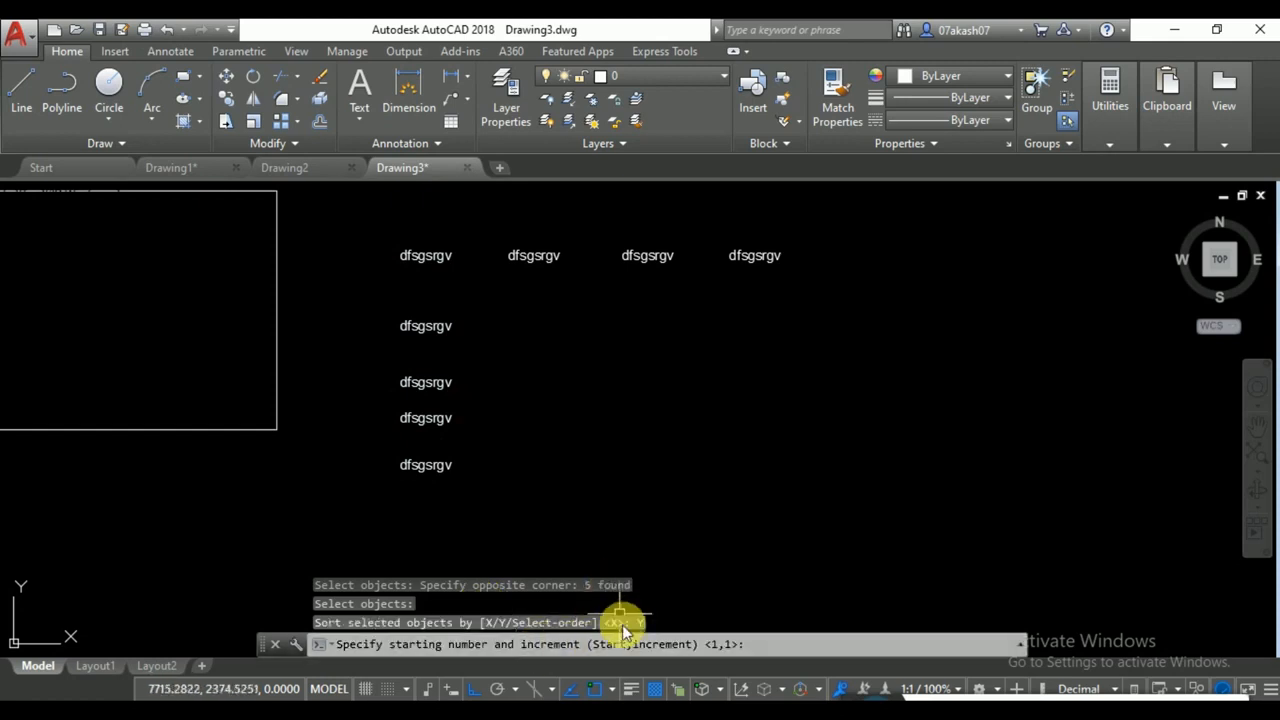
key("Return")
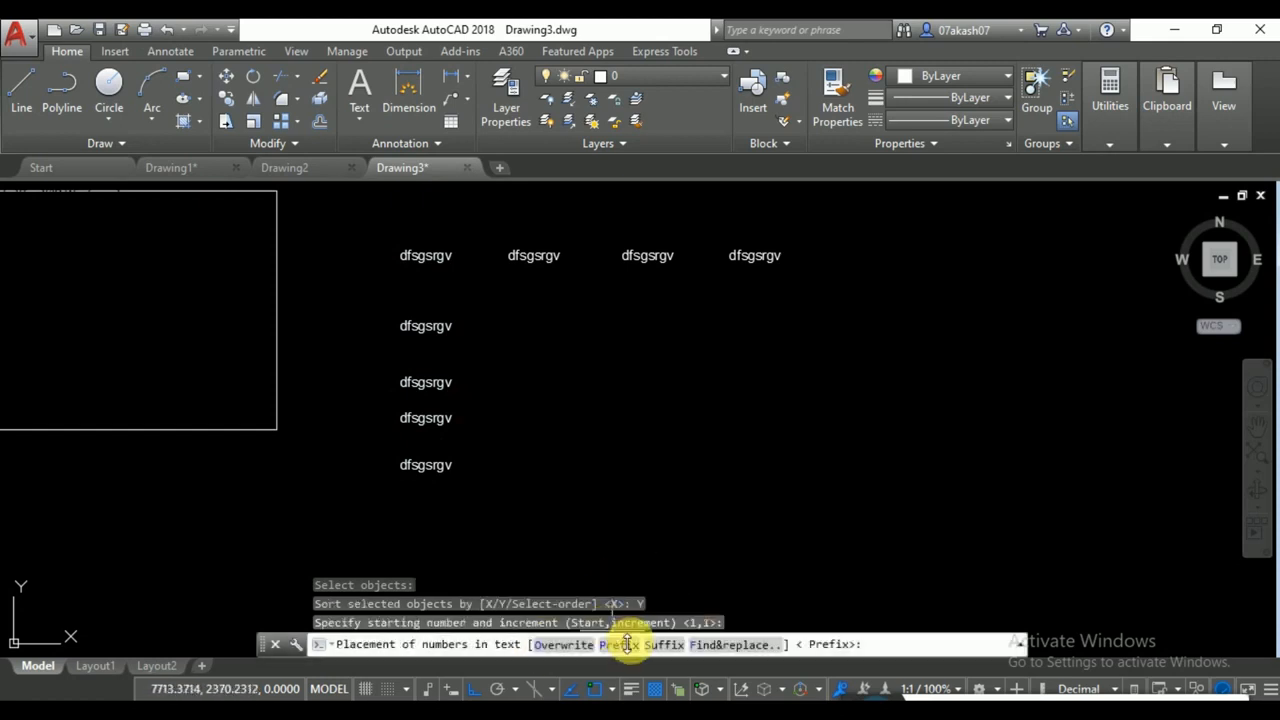
left_click(619, 645)
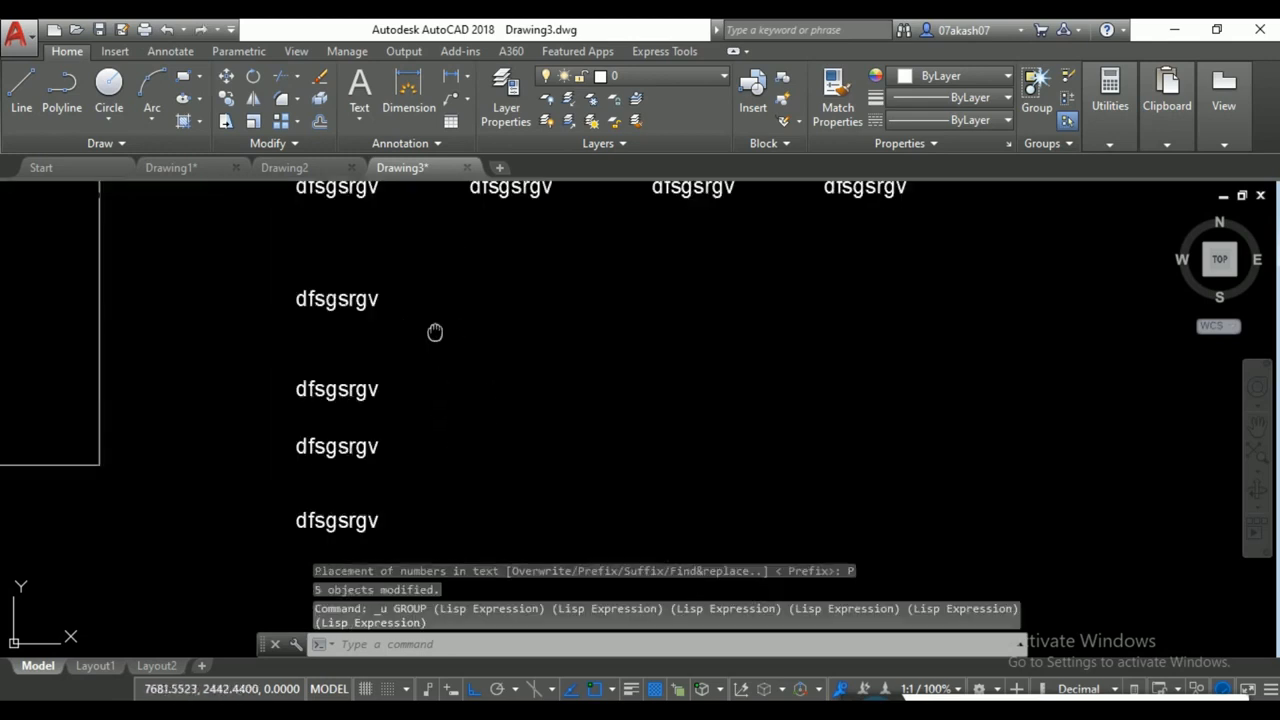
Number the four texts in the upper row with TCOUNT, sorted by X, starting at 2 with increment 2, placed as prefix.
middle_click_drag(434, 331, 443, 437)
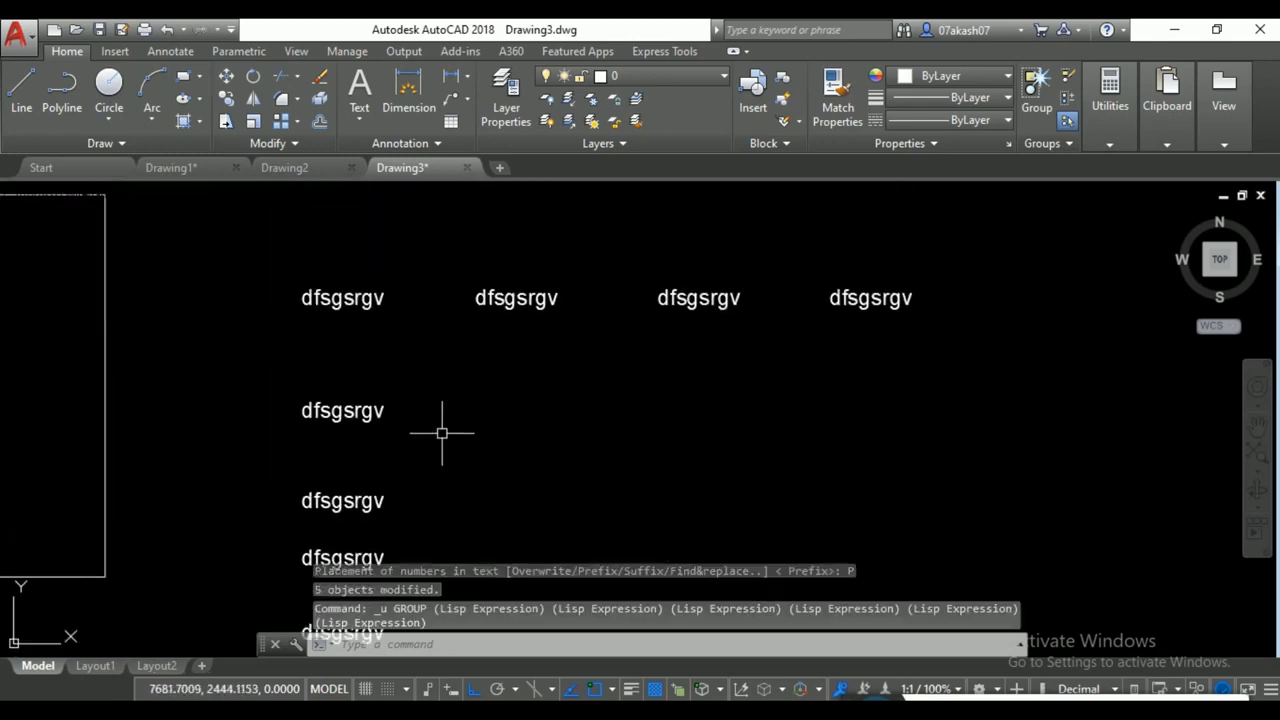
right_click(495, 380)
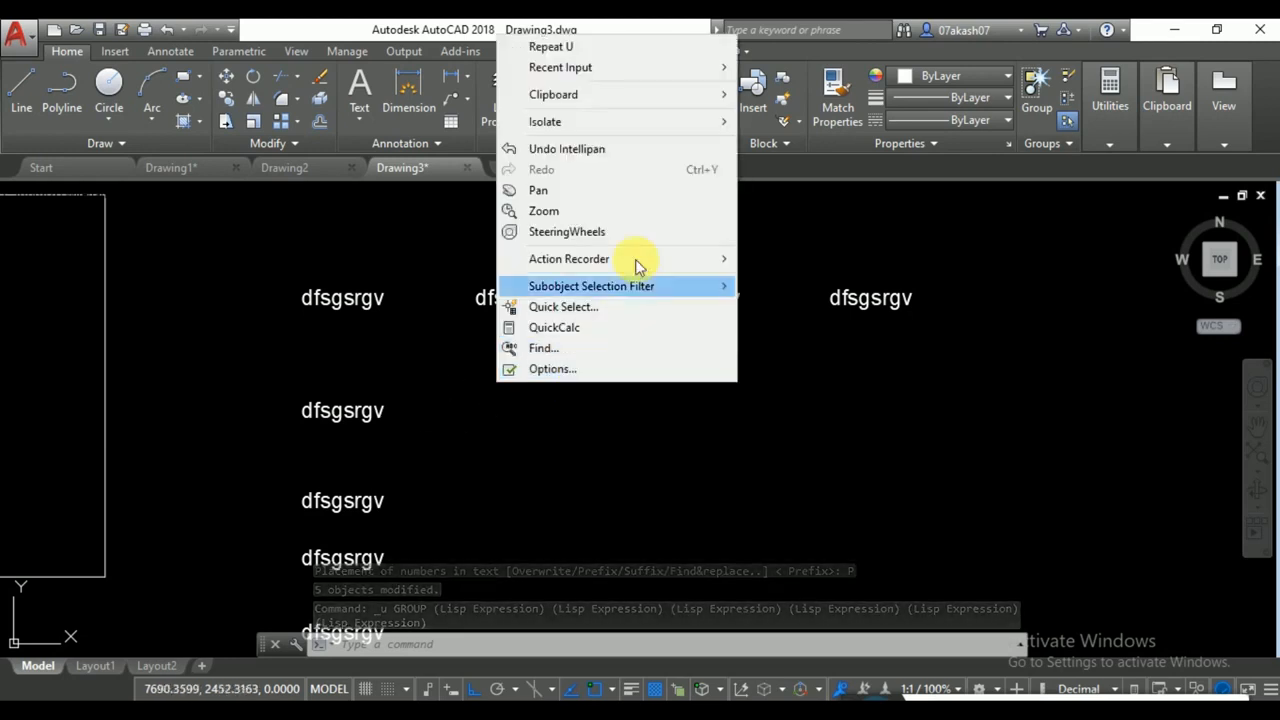
mouse_move(646, 67)
left_click(770, 88)
left_click(1028, 244)
left_click(303, 329)
key("Return")
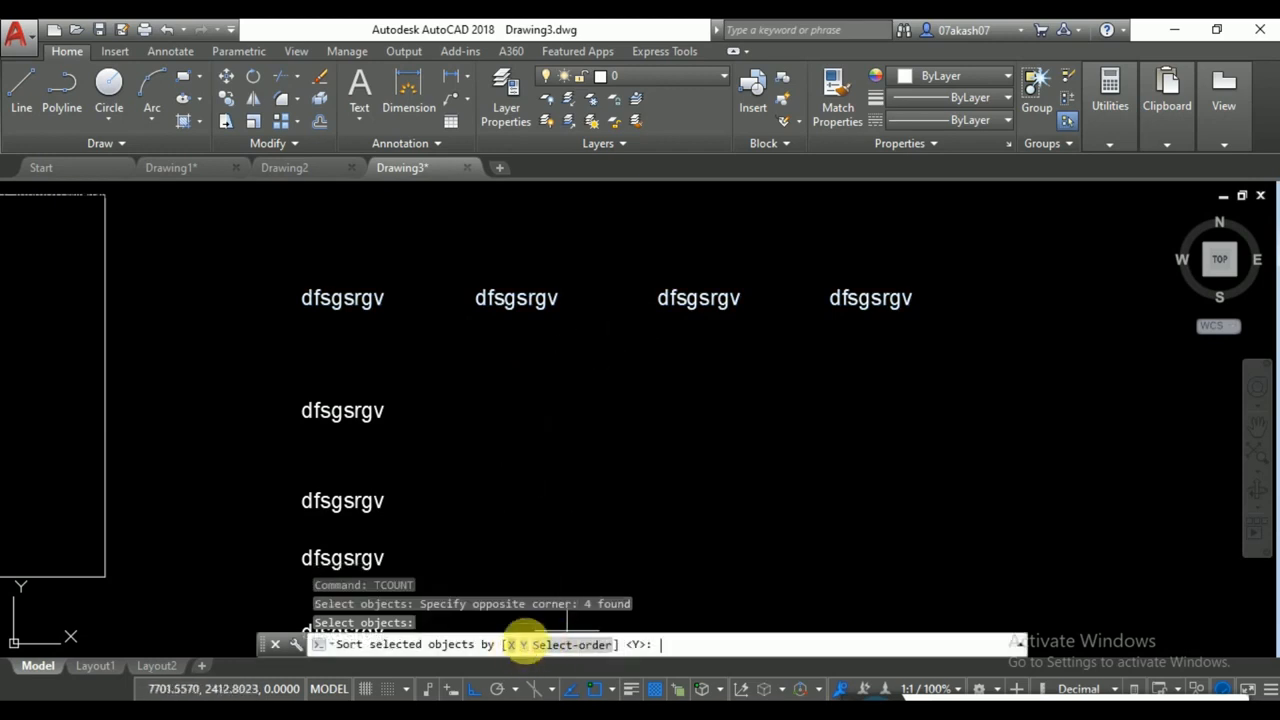
left_click(511, 644)
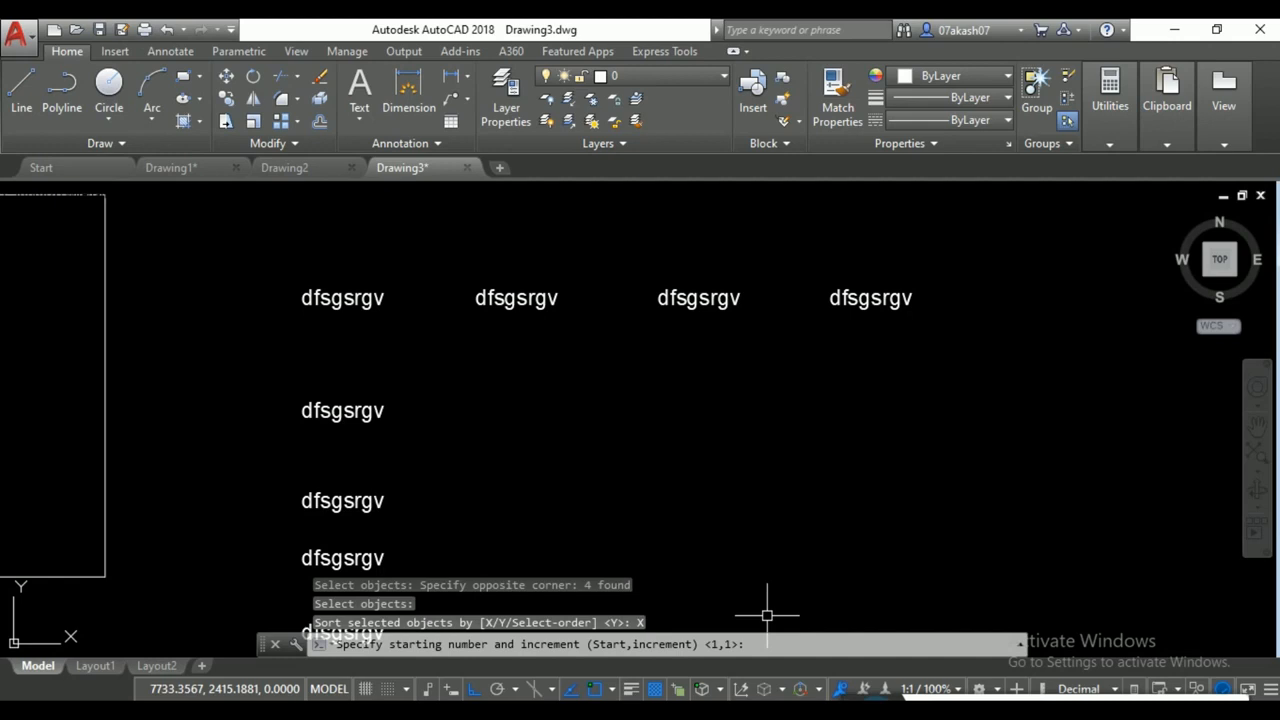
type("2,2")
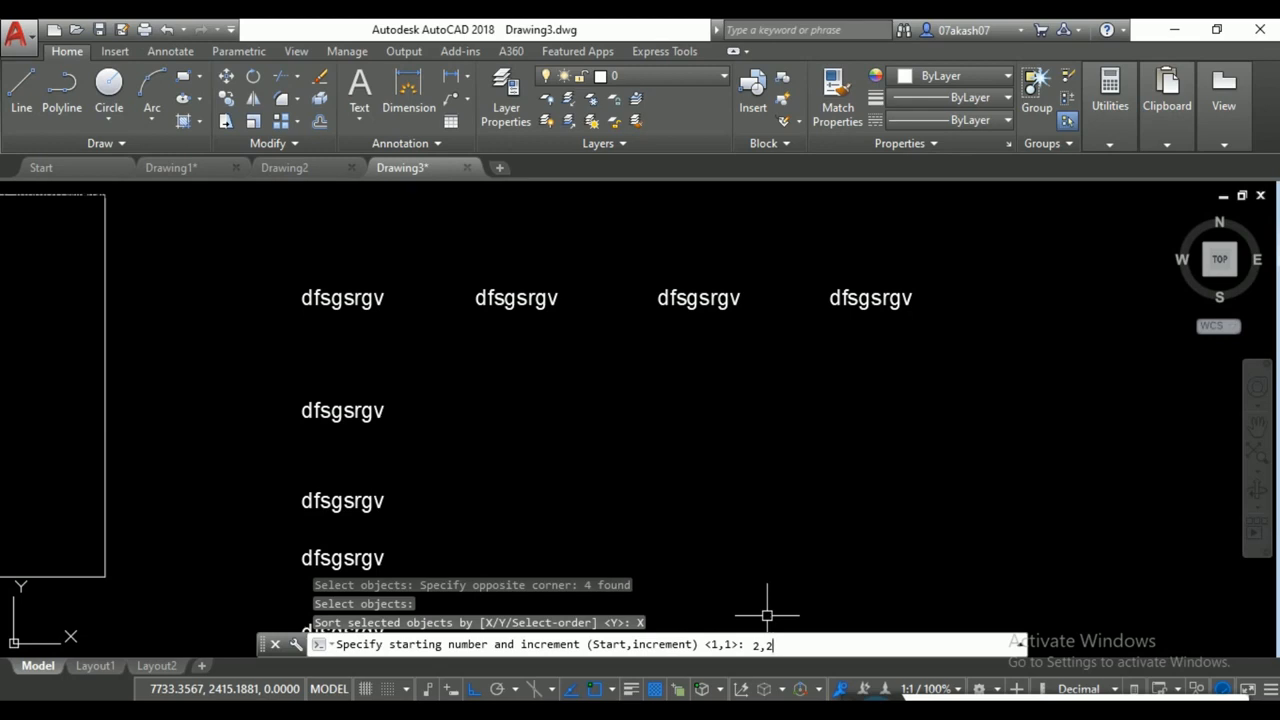
key("Return")
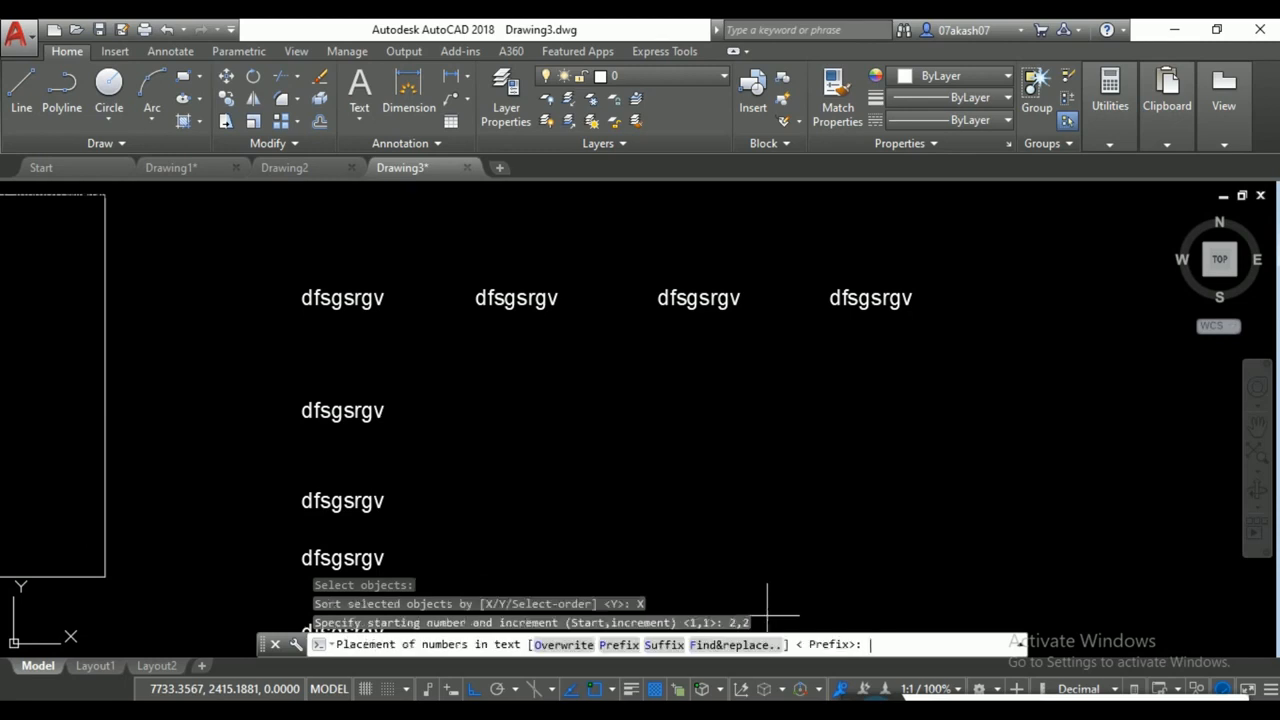
key("Return")
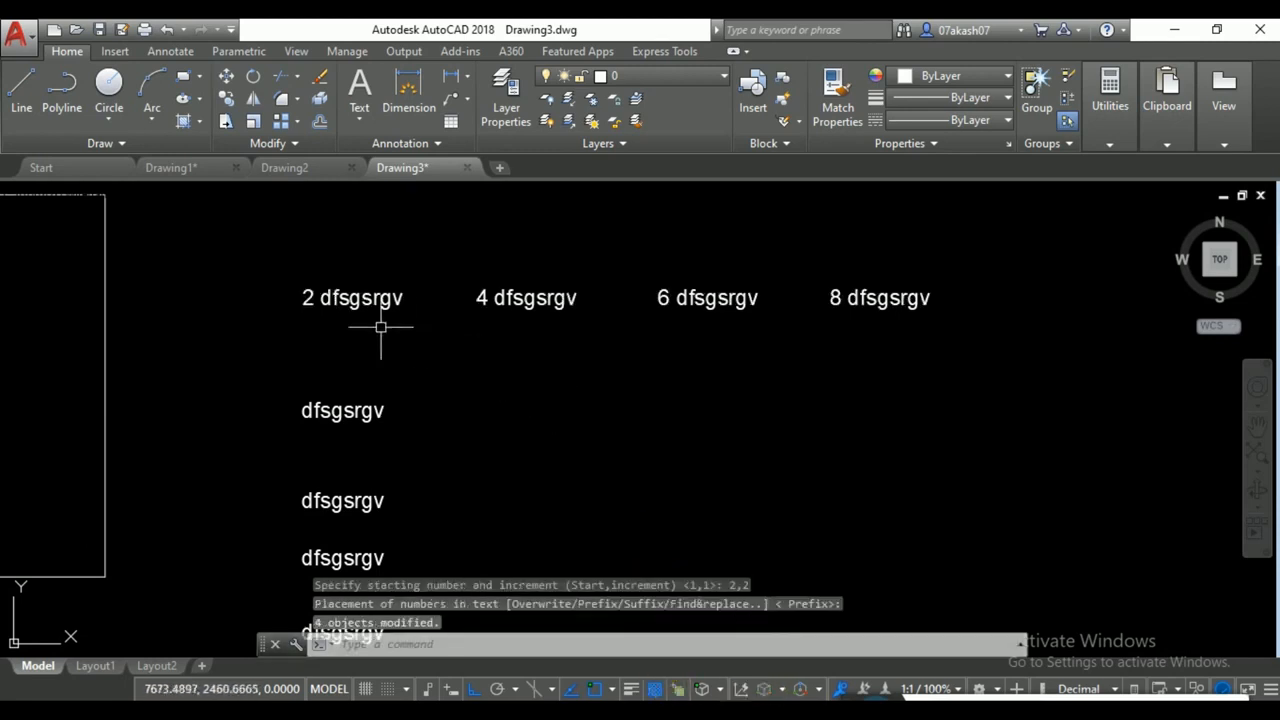
Erase all the row and column texts beside the empty rectangle.
mouse_move(1109, 360)
middle_mouse_down()
mouse_move(1023, 397)
mouse_move(797, 411)
middle_mouse_up()
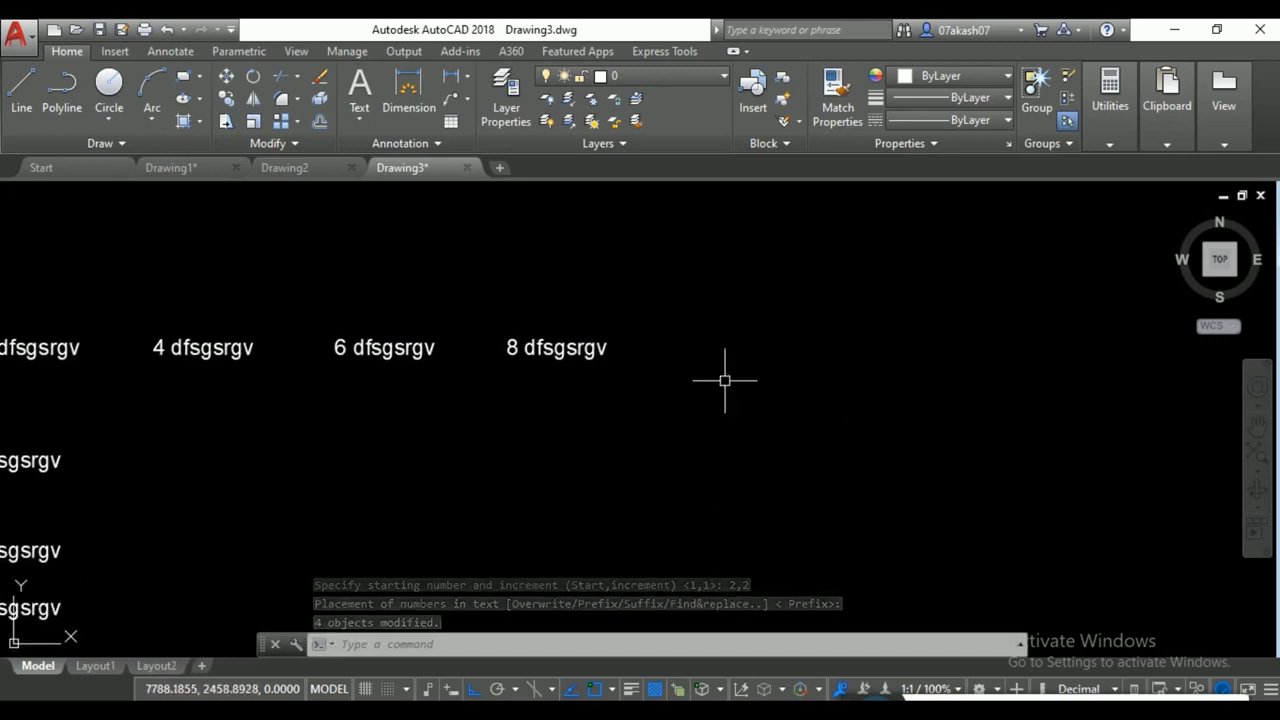
scroll(690, 355, "down", 4)
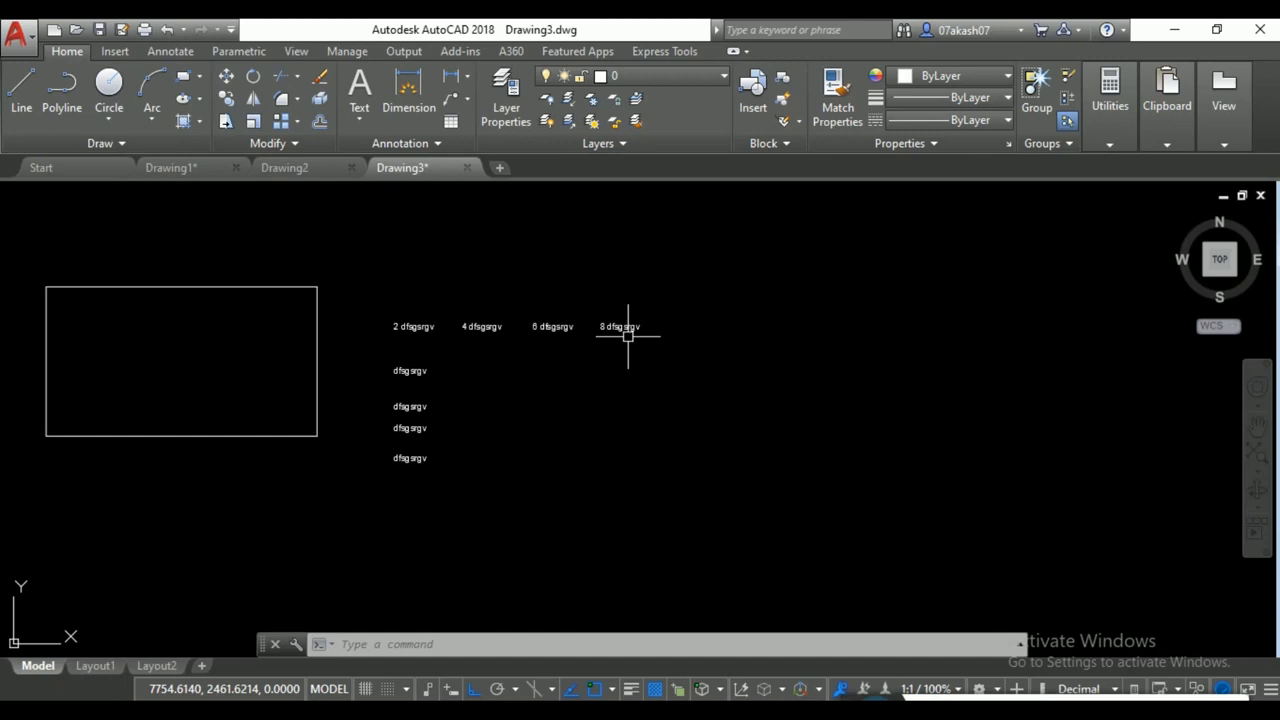
left_click(735, 255)
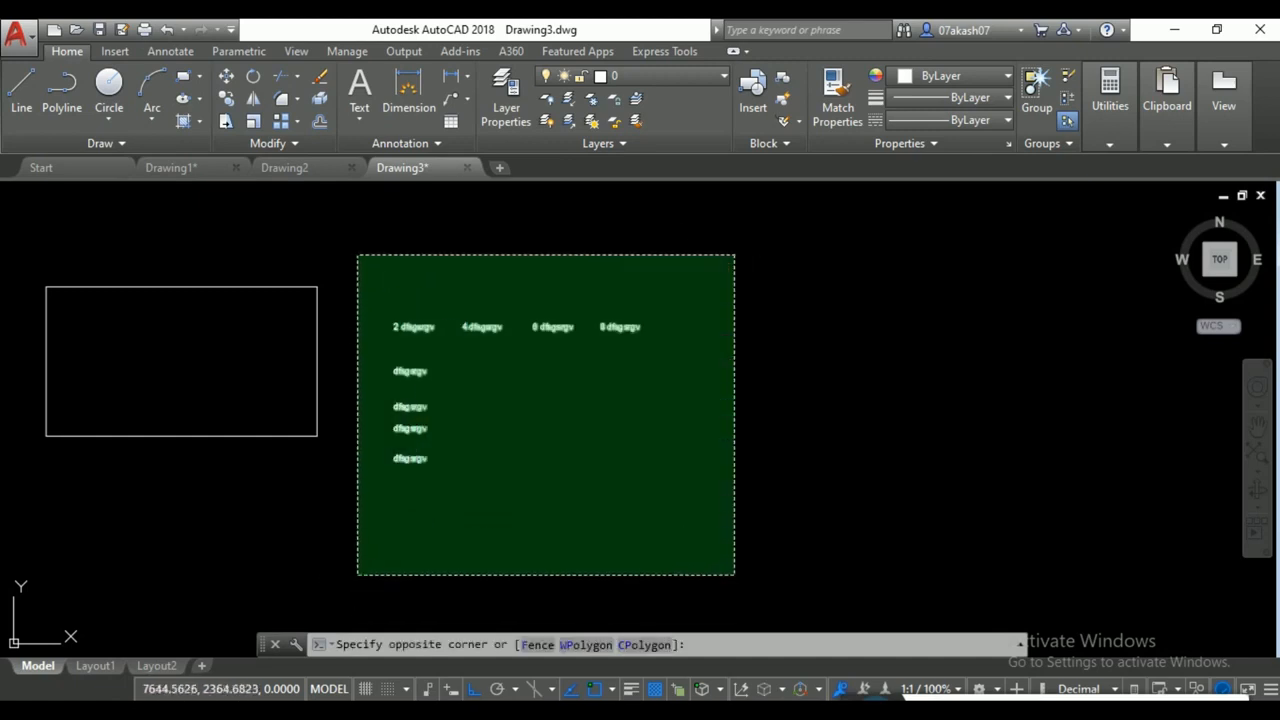
left_click(358, 574)
key("Delete")
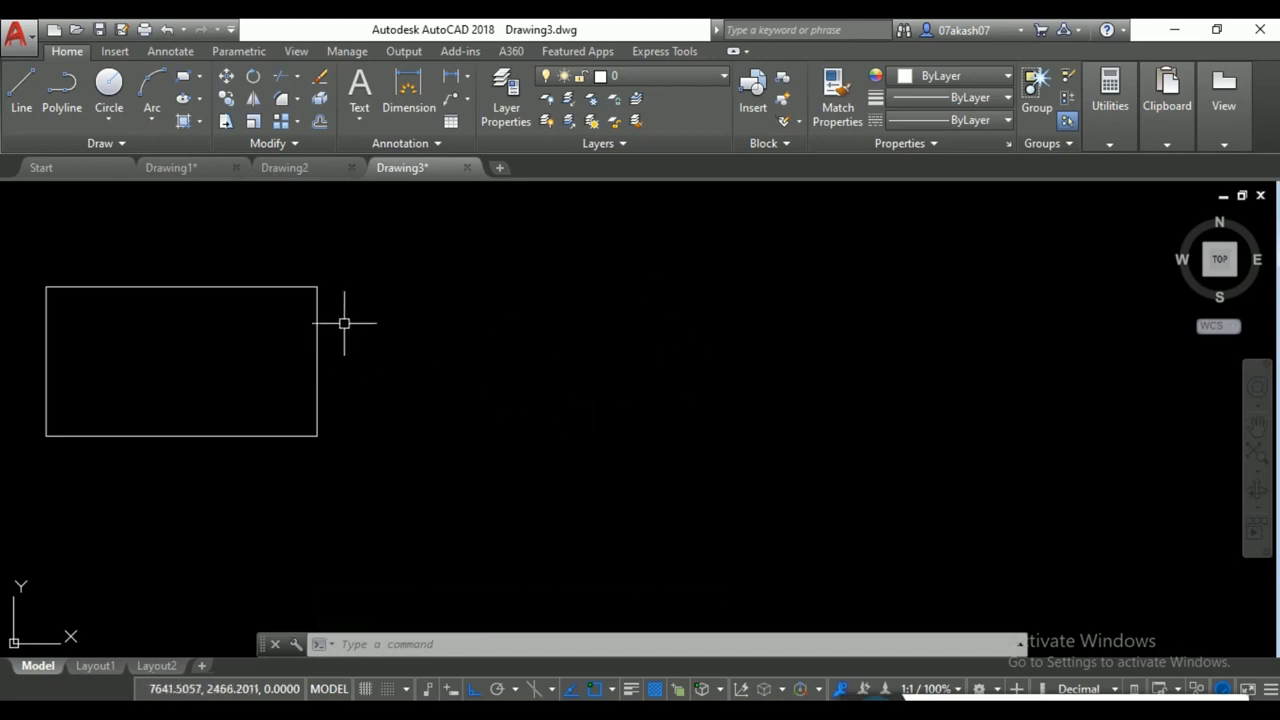
Set the point style to the plain X mark using DDPTYPE.
scroll(318, 318, "up", 3)
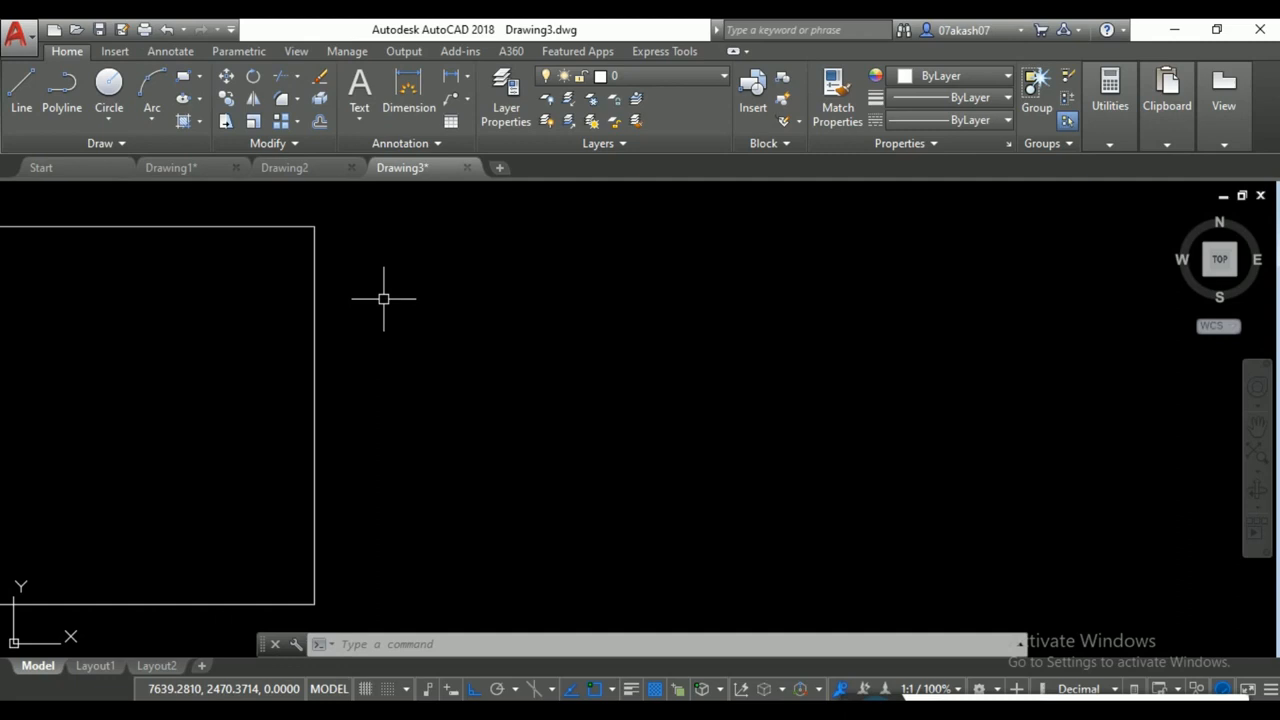
type("ddpty")
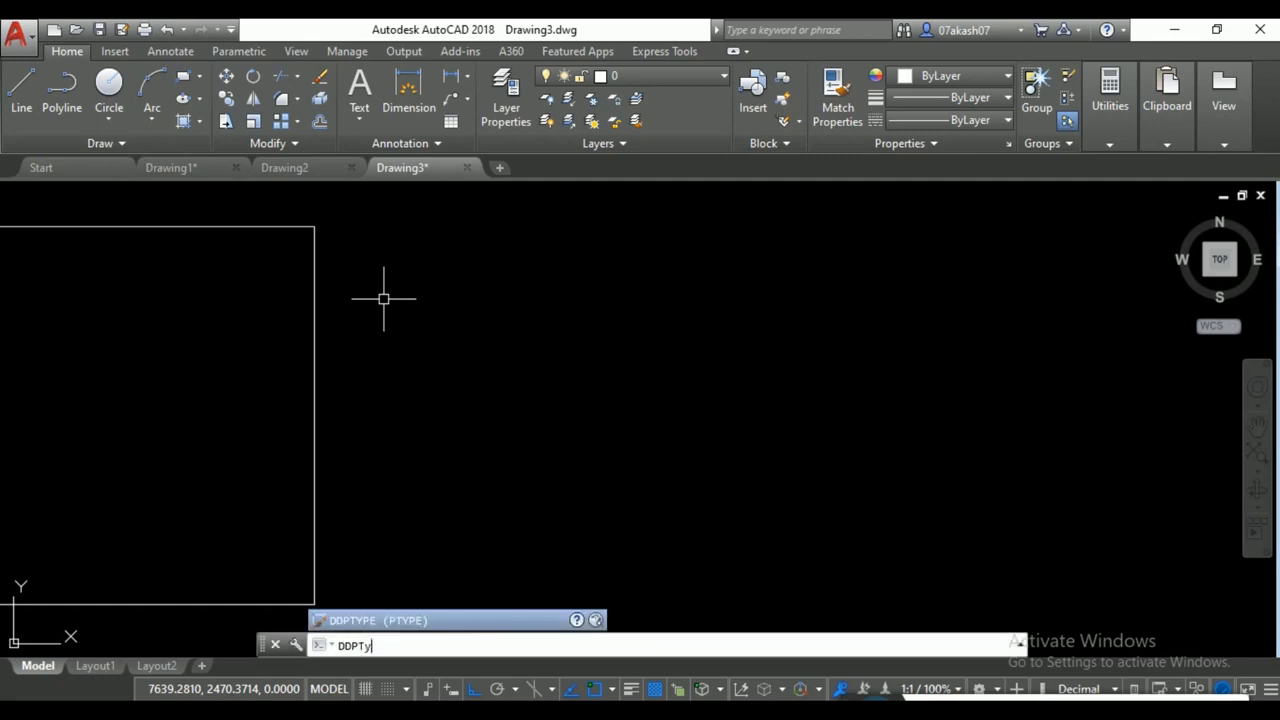
key("Return")
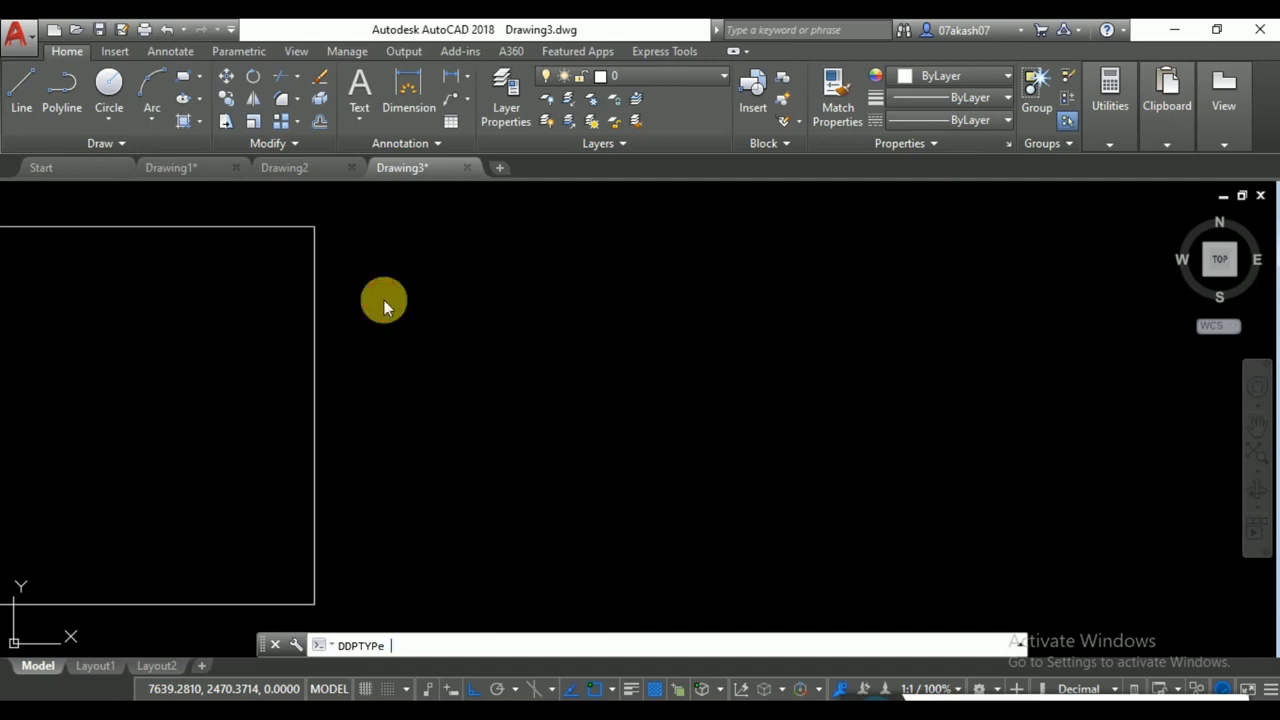
left_click(688, 244)
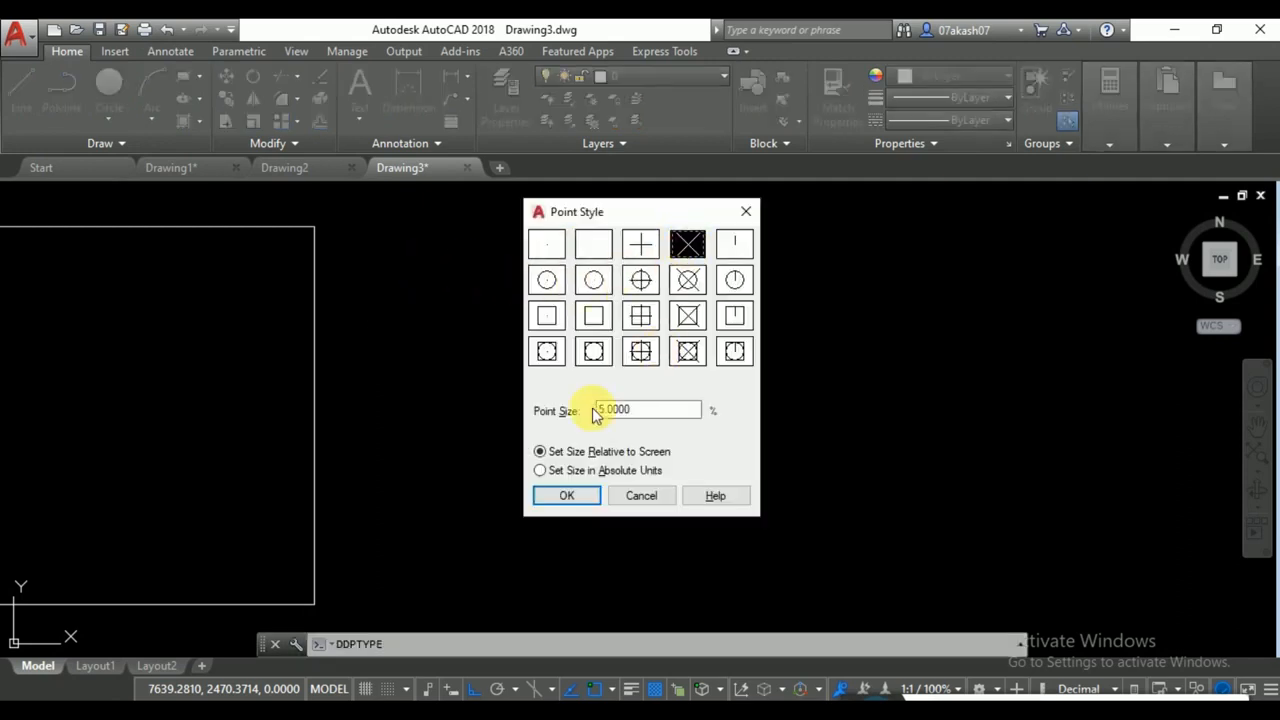
left_click(566, 495)
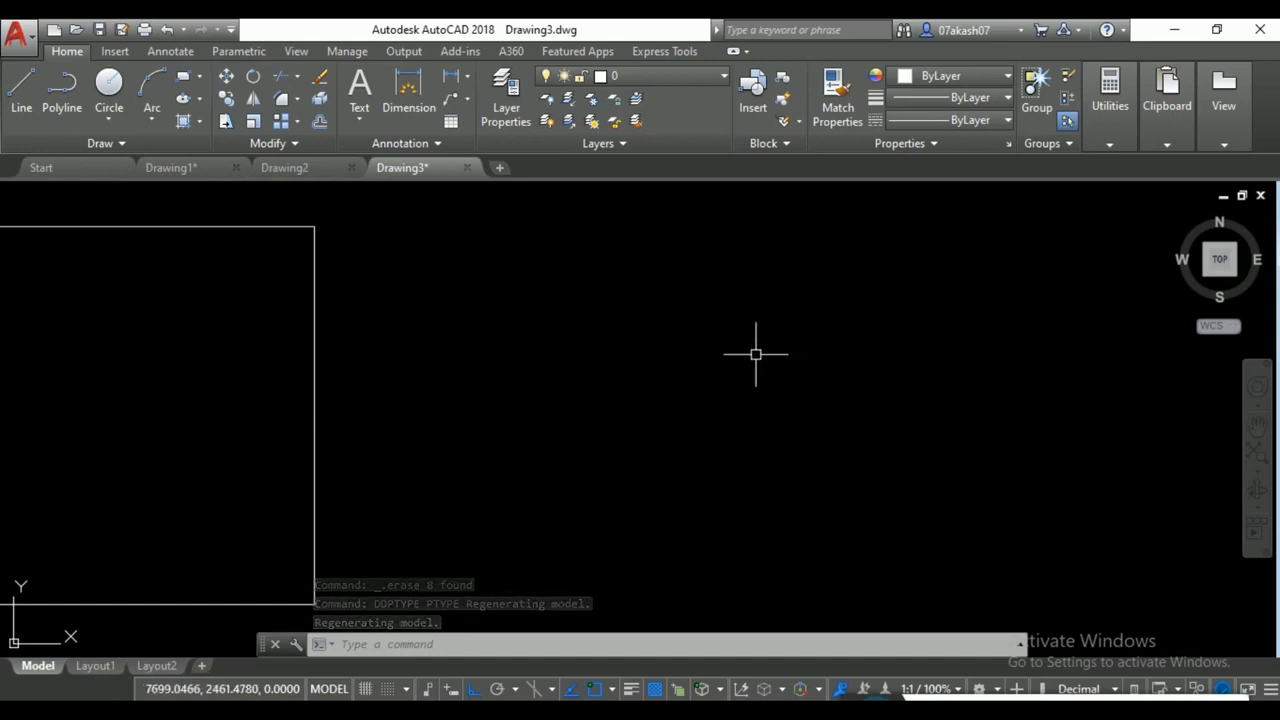
Place three points, one on the rectangle's right edge and two just outside it to the right.
type("po")
key("Return")
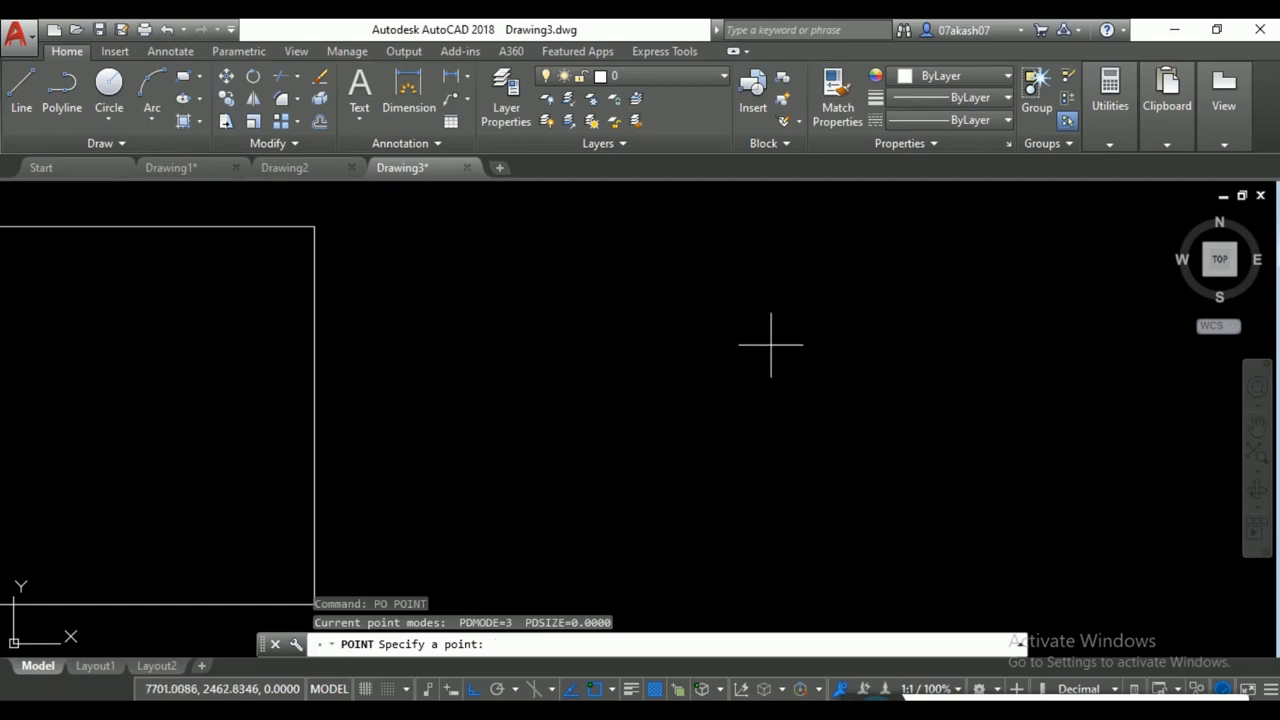
left_click(322, 288)
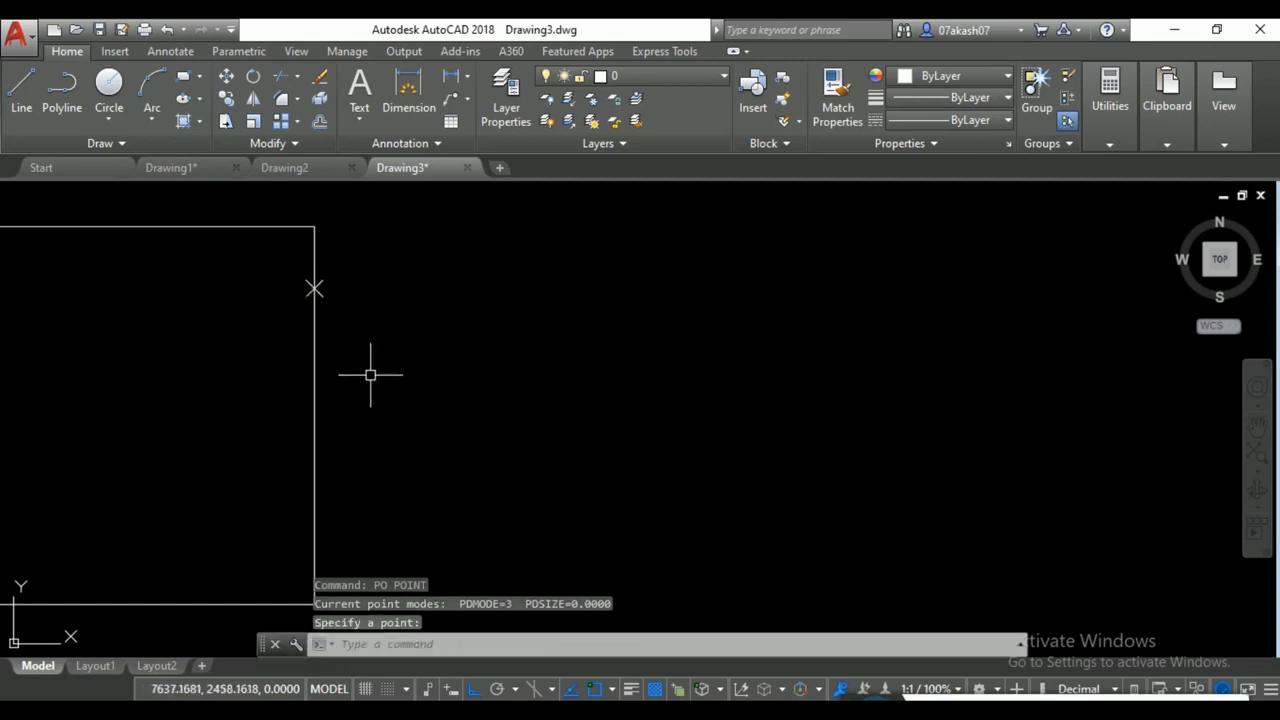
key("Return")
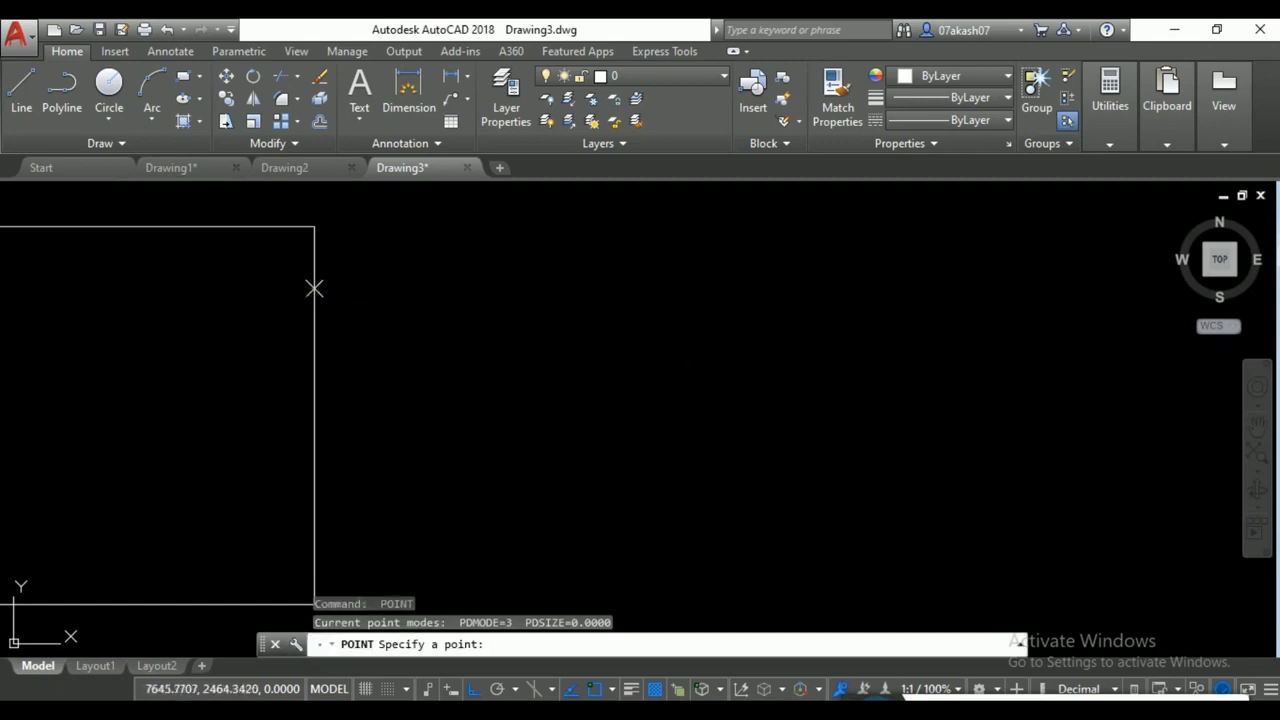
left_click(380, 343)
key("Return")
left_click(391, 420)
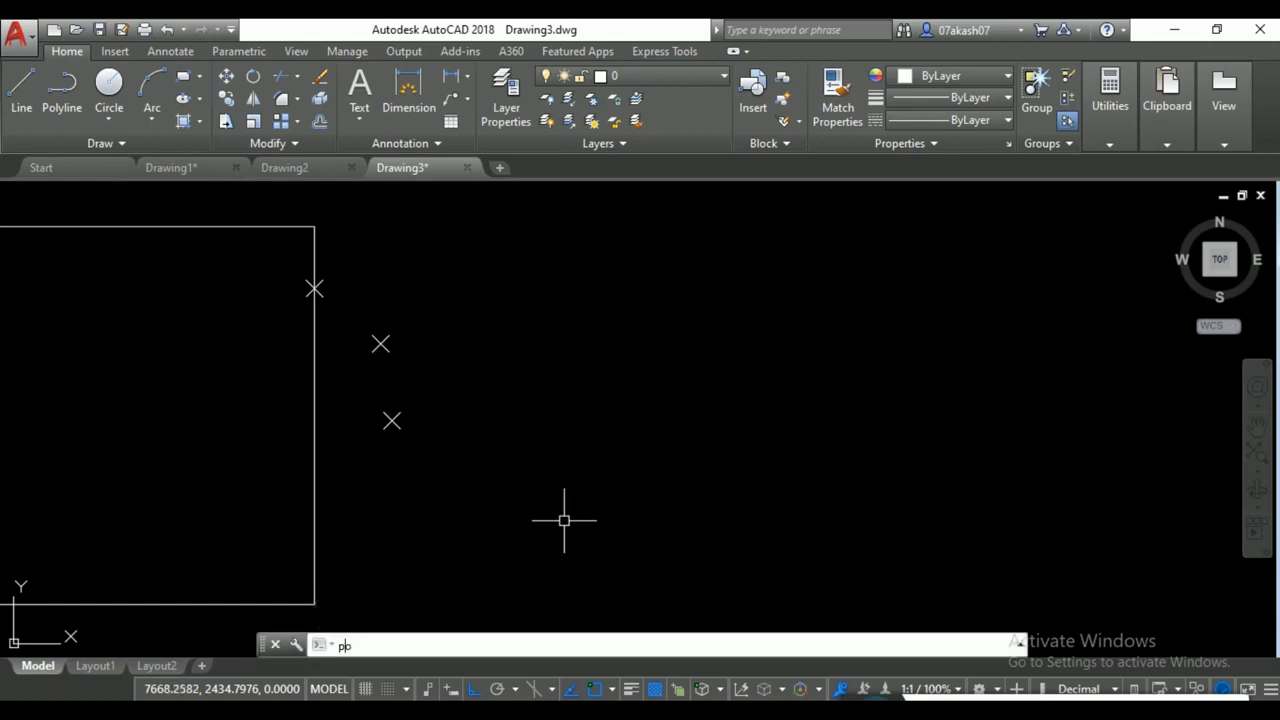
Review the point size in the Point Style settings and accept them with the size relative to the screen.
type("o")
key("BackSpace")
type("d")
key("Escape")
type("ddy")
key("BackSpace")
type("pt")
key("Return")
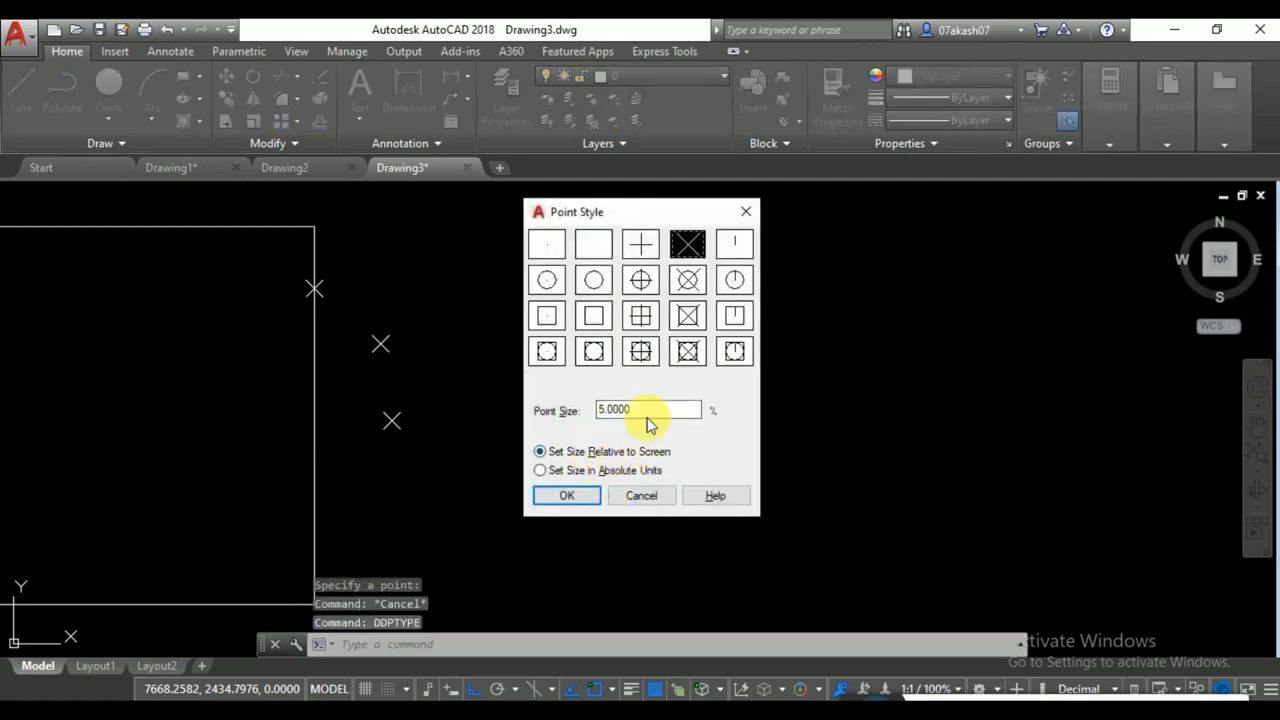
left_click_drag(651, 412, 600, 410)
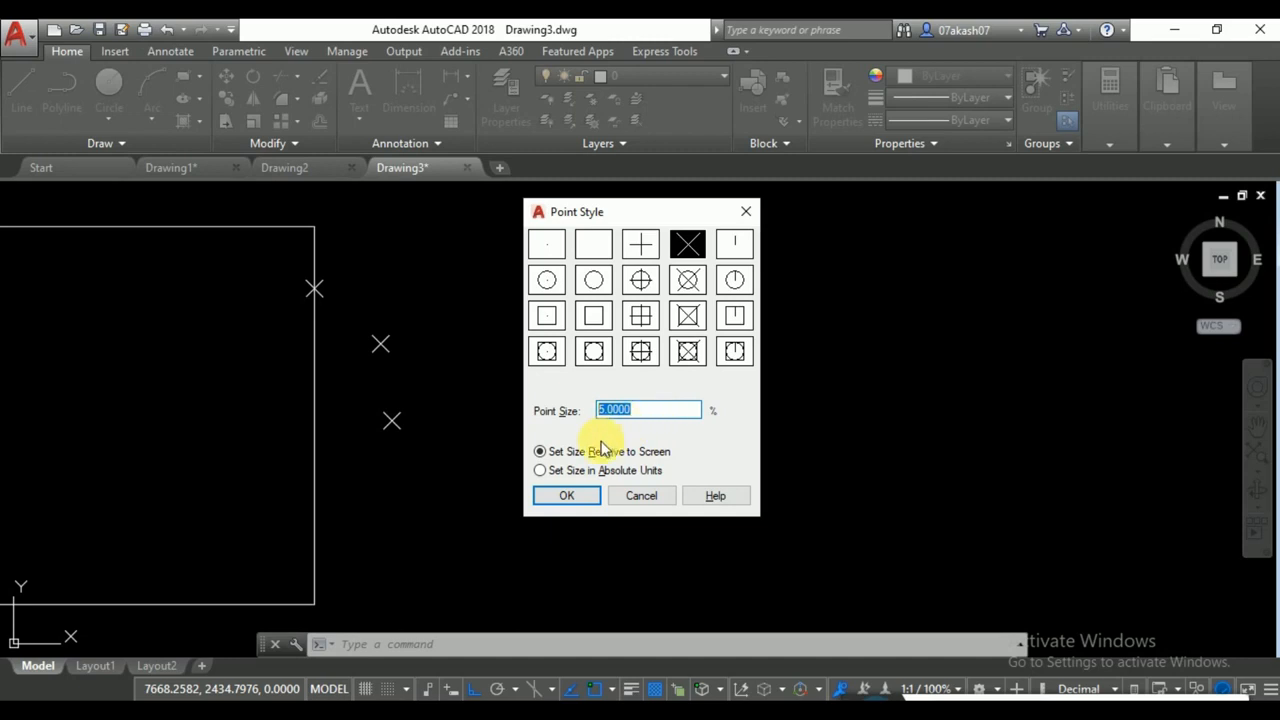
left_click(567, 496)
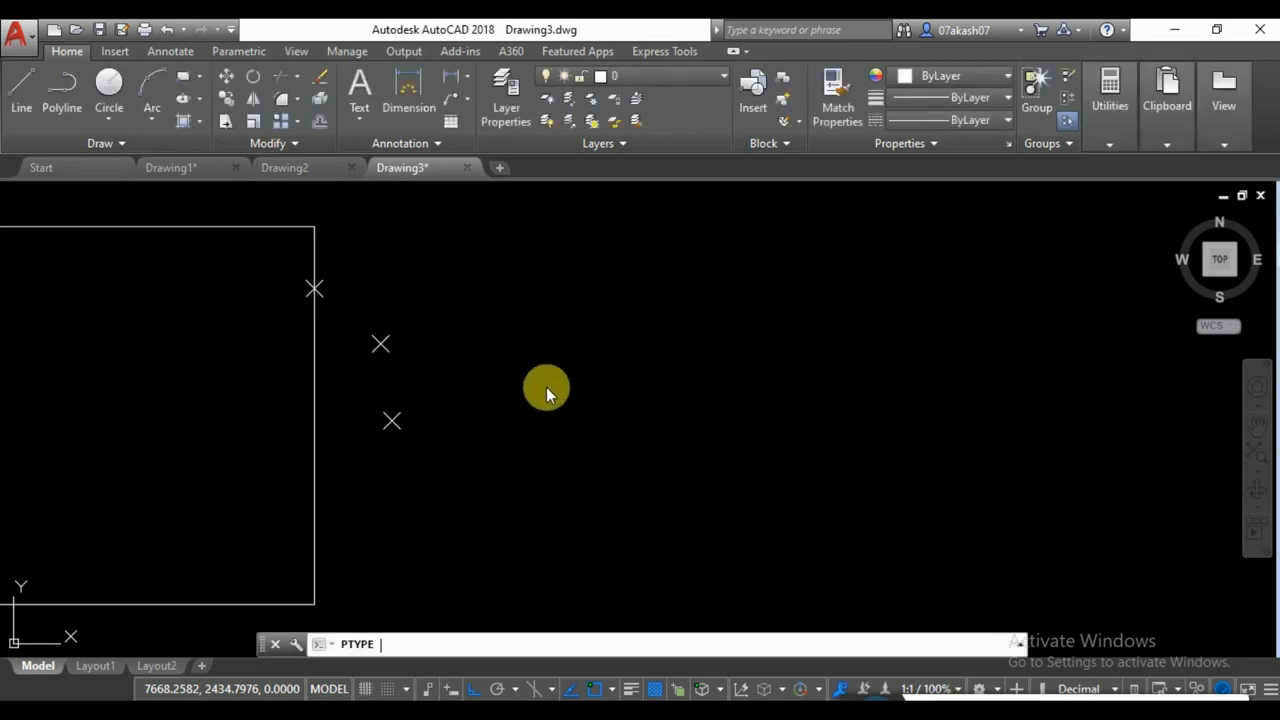
Place a fourth point to the right of the three existing X-shaped points.
scroll(554, 349, "down", 2)
scroll(550, 365, "down", 2)
middle_click_drag(546, 378, 545, 378)
type("po")
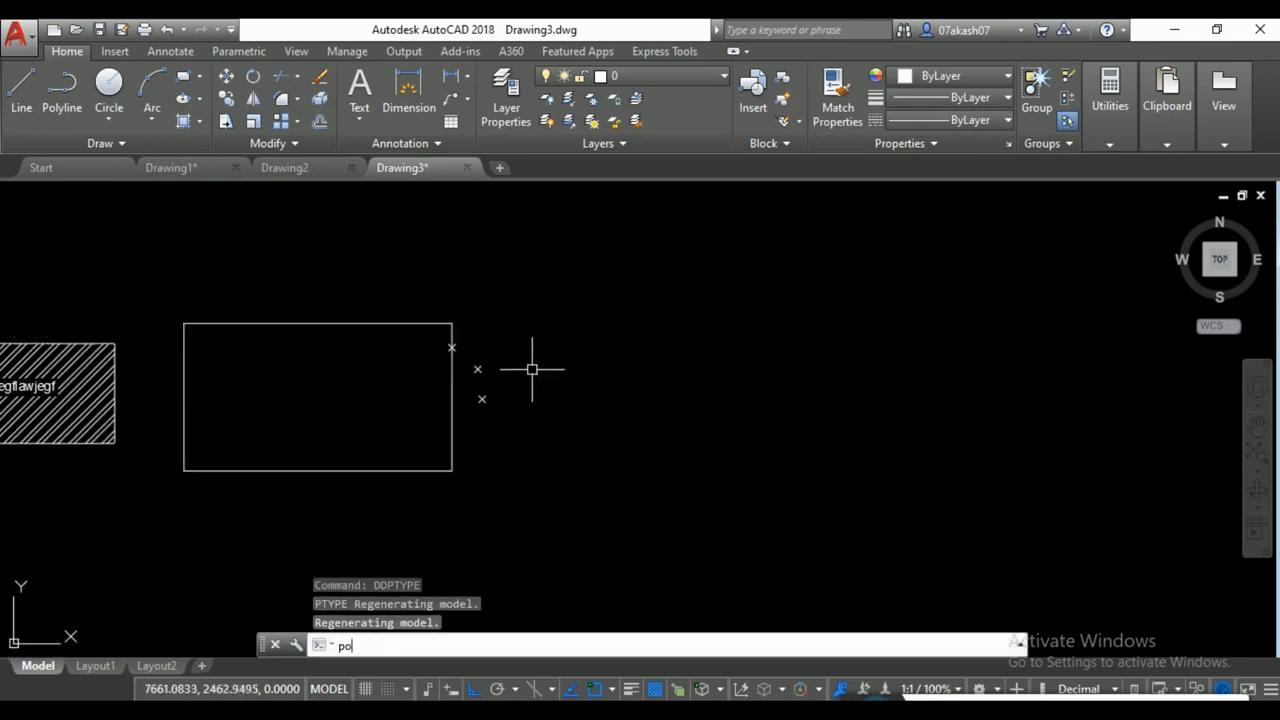
key("Return")
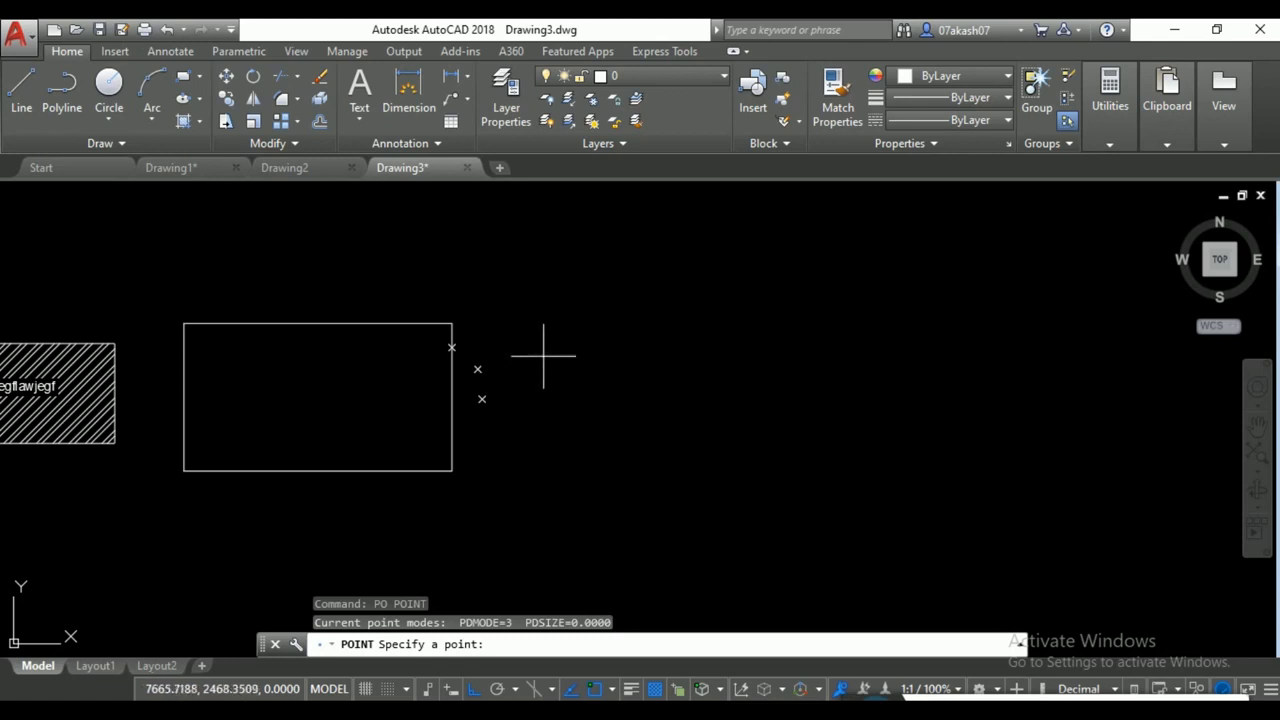
left_click(543, 355)
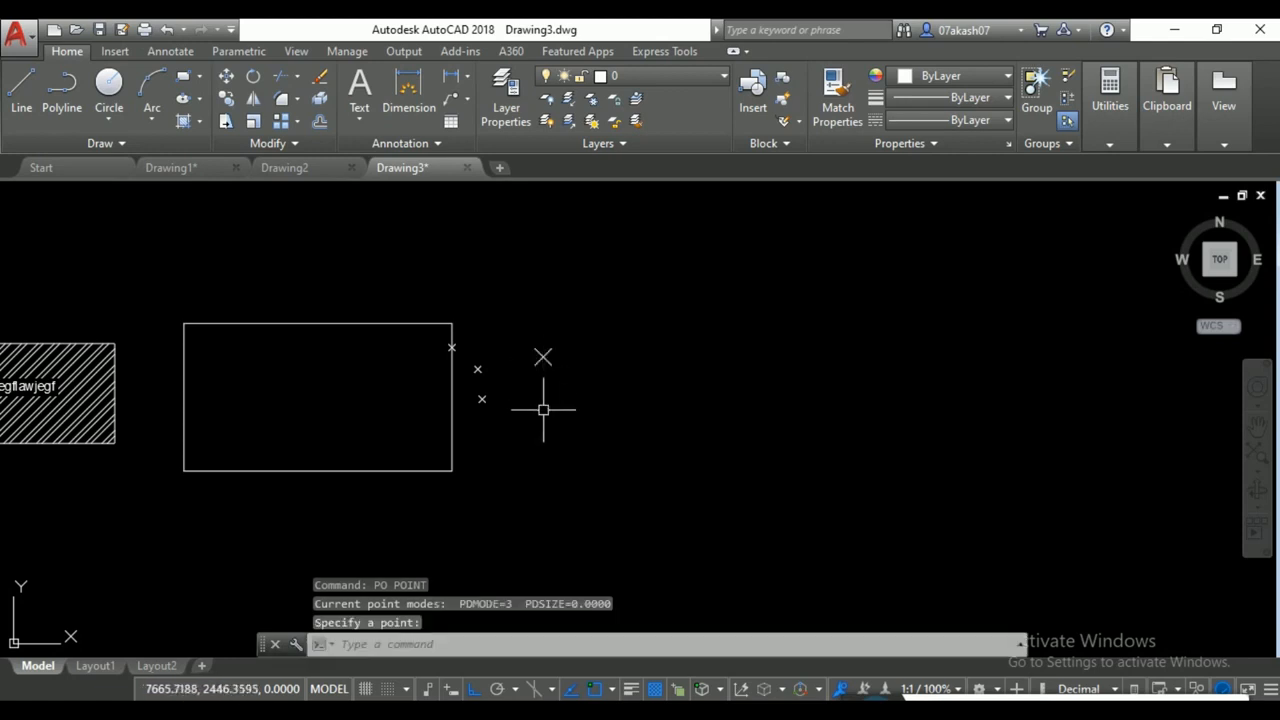
Place a fifth point just to the right of the largest X-shaped point while zoomed in closer.
scroll(541, 389, "up", 3)
scroll(541, 389, "up", 4)
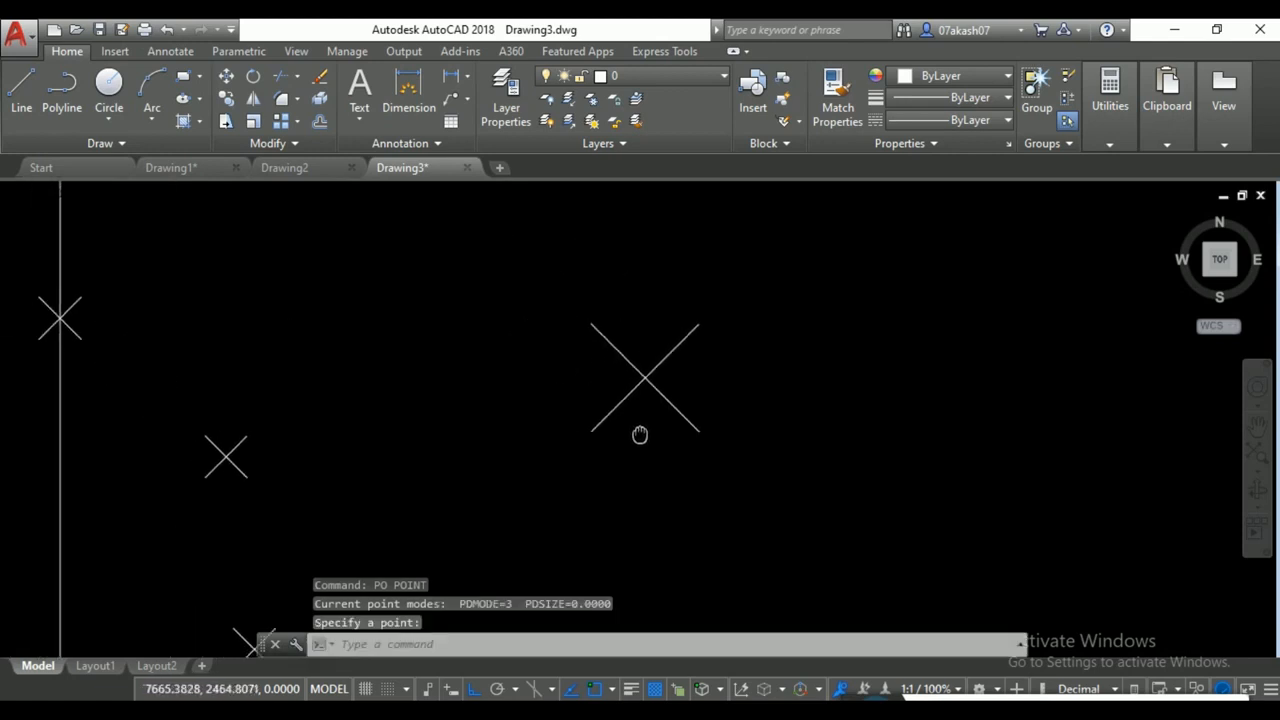
key("Return")
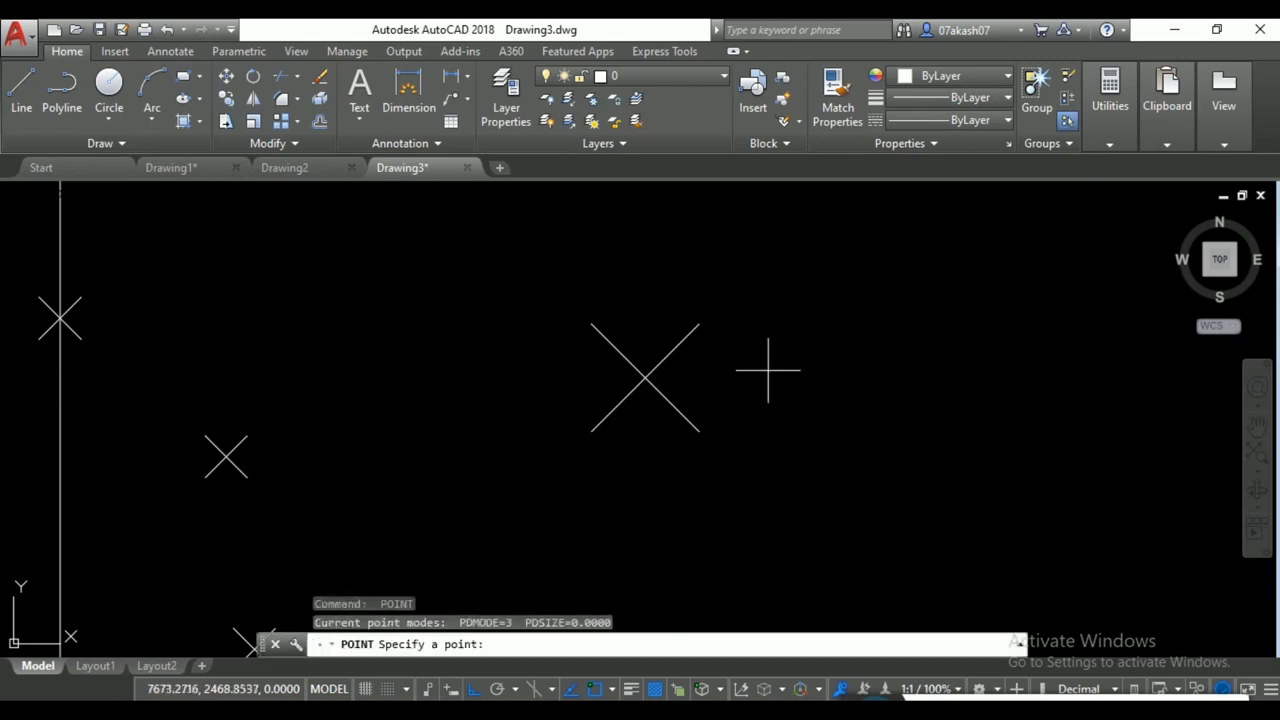
left_click(798, 369)
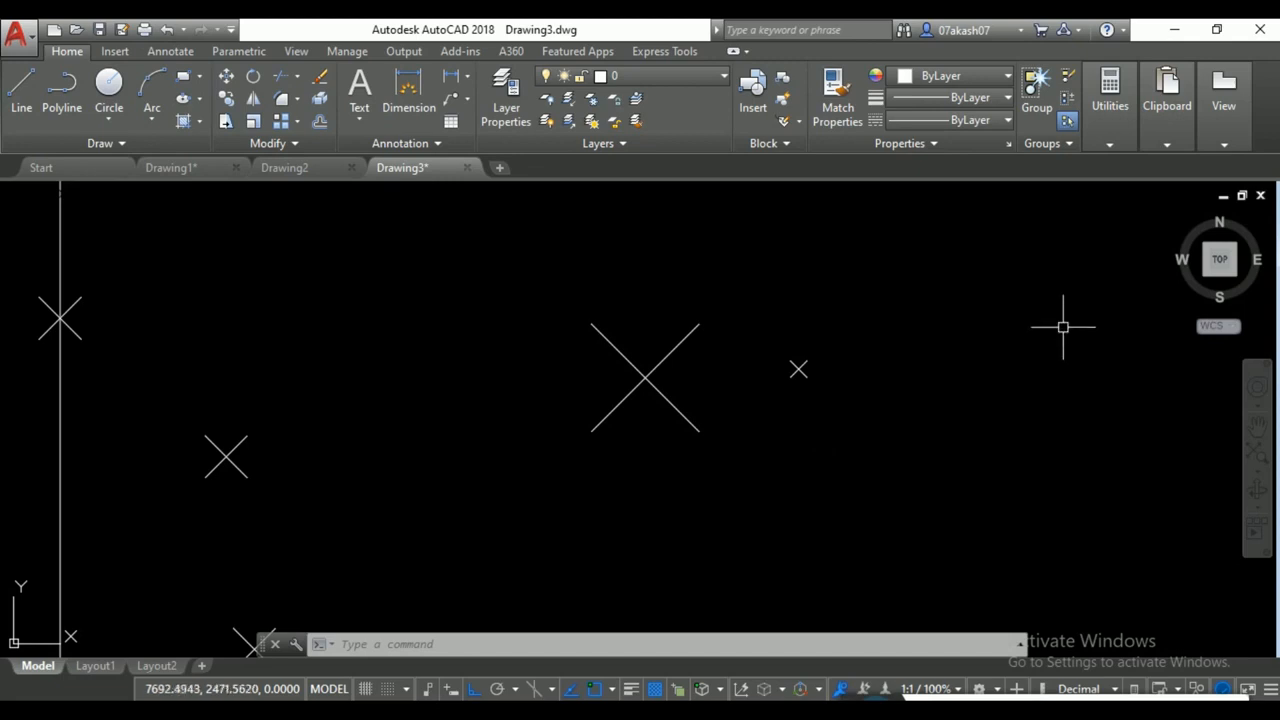
Set the point style to size points in absolute units, with a point size of 5.0000.
left_click(1118, 140)
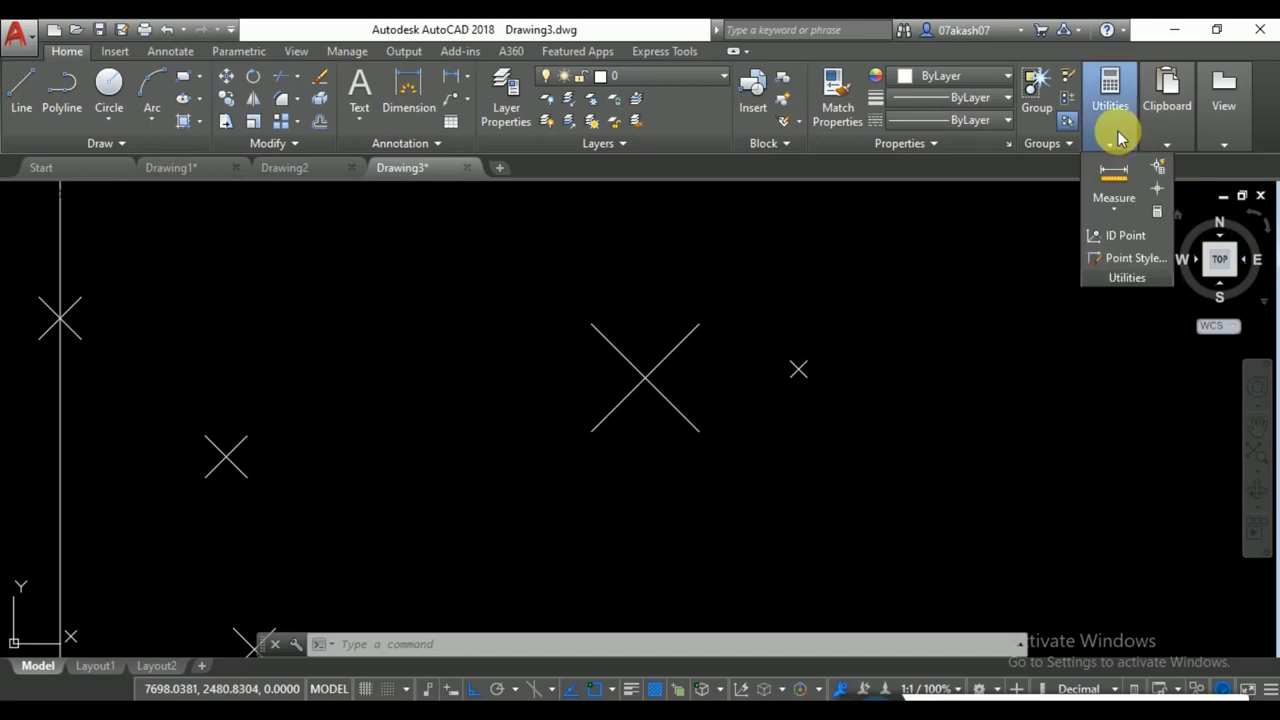
left_click(1132, 258)
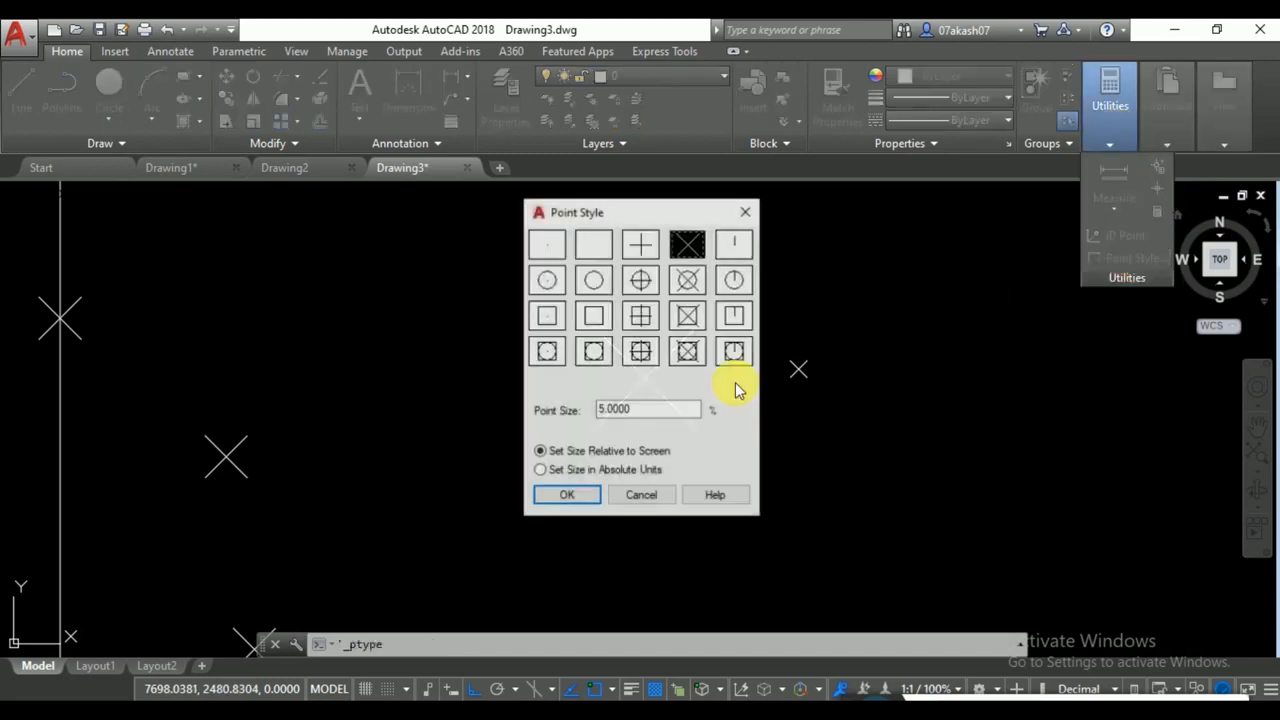
left_click(541, 470)
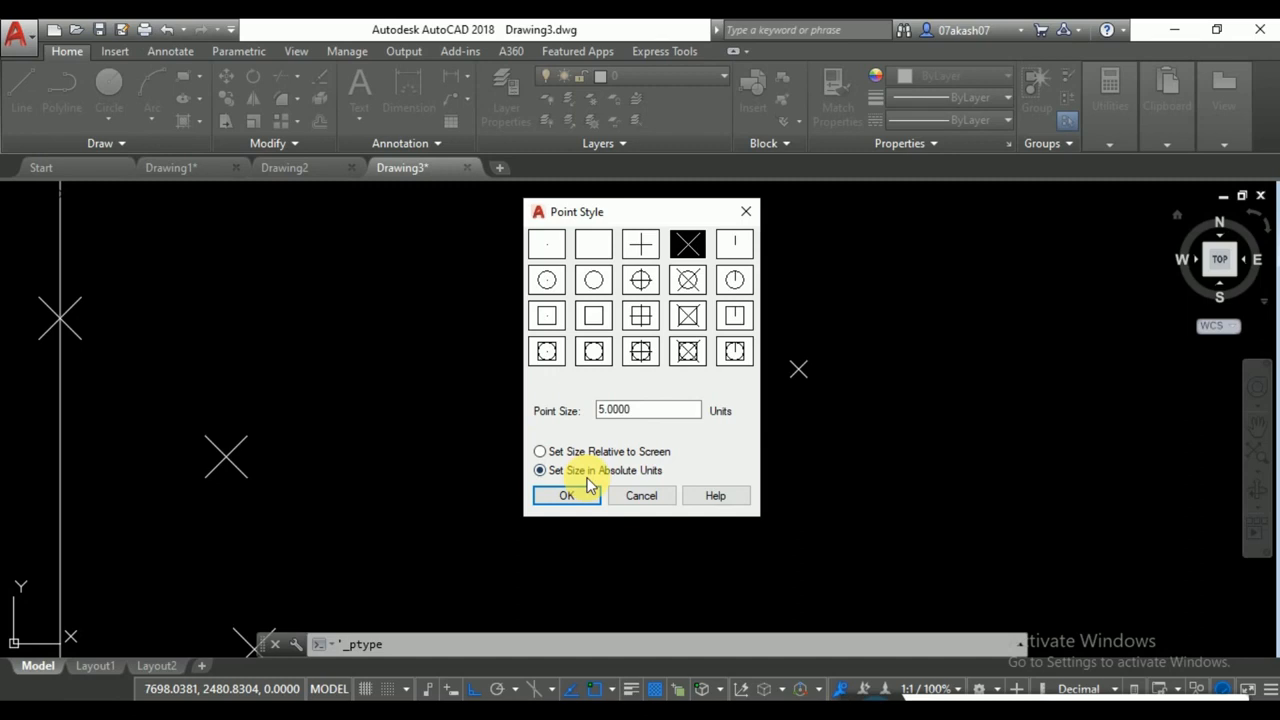
left_click(595, 494)
left_click(590, 491)
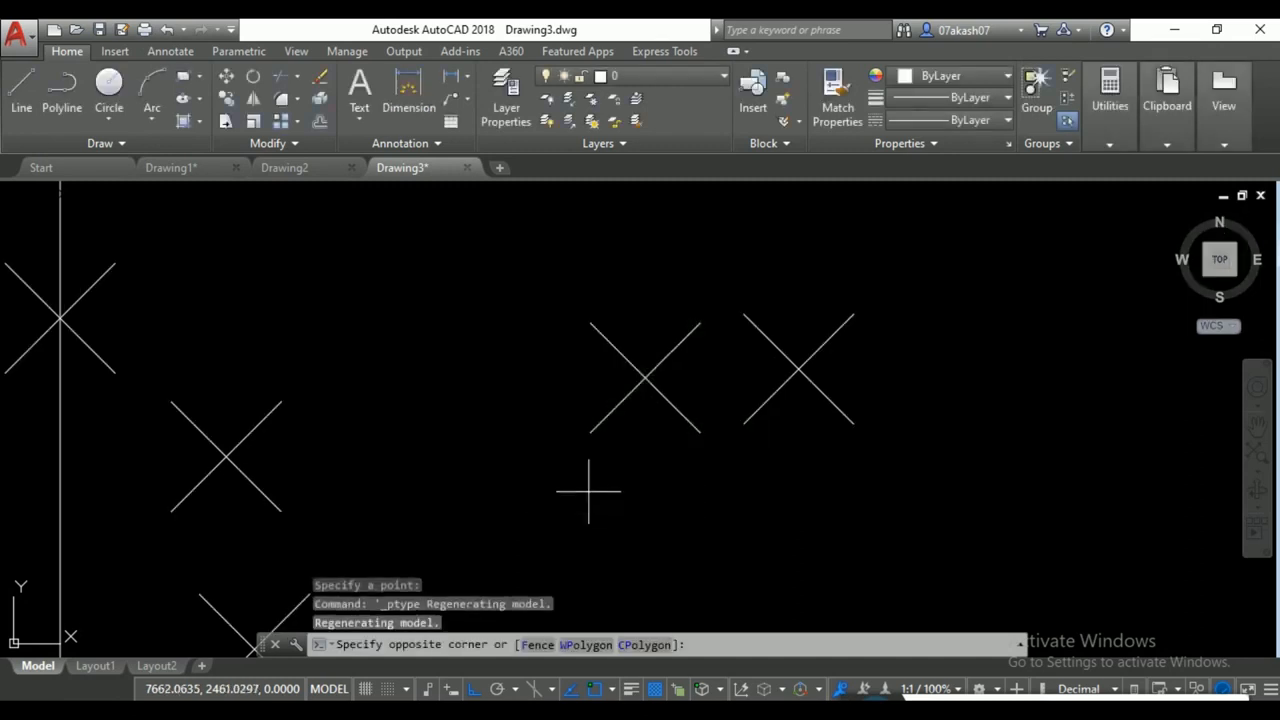
Compare the sizes of the five X-shaped points at several zoom levels.
left_click(528, 460)
scroll(530, 462, "down", 2)
left_click(629, 508)
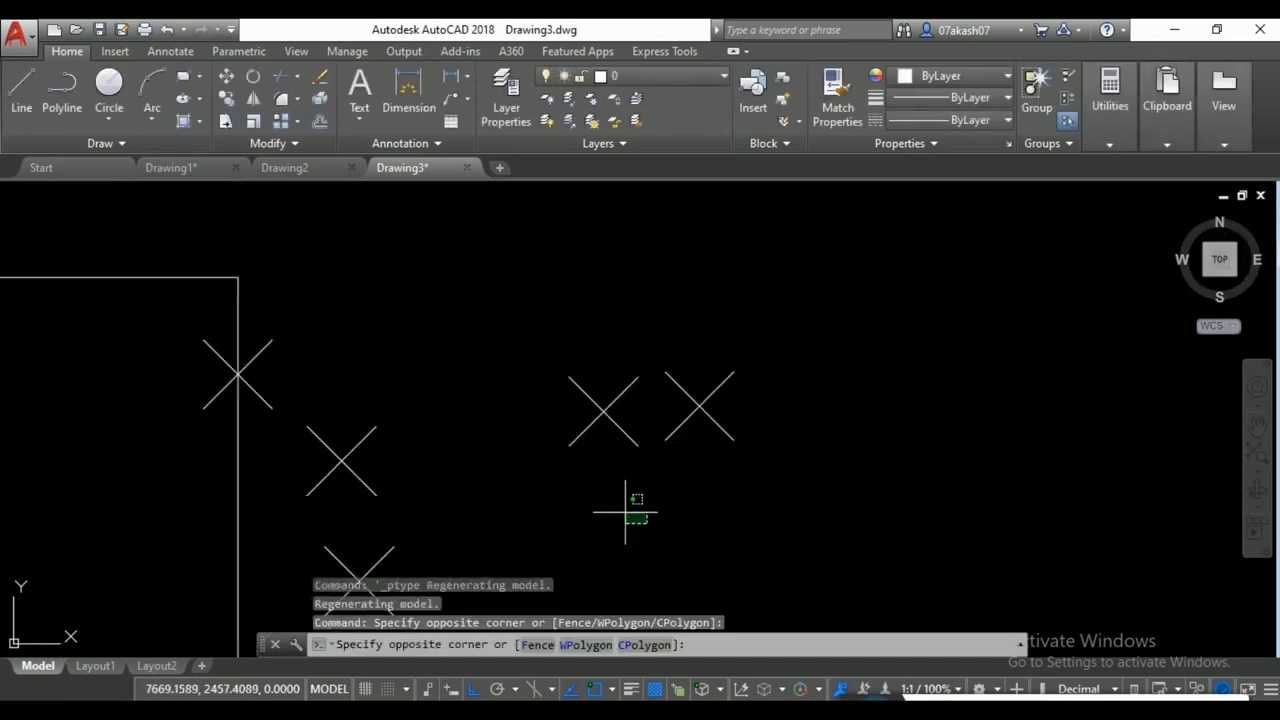
left_click(577, 507)
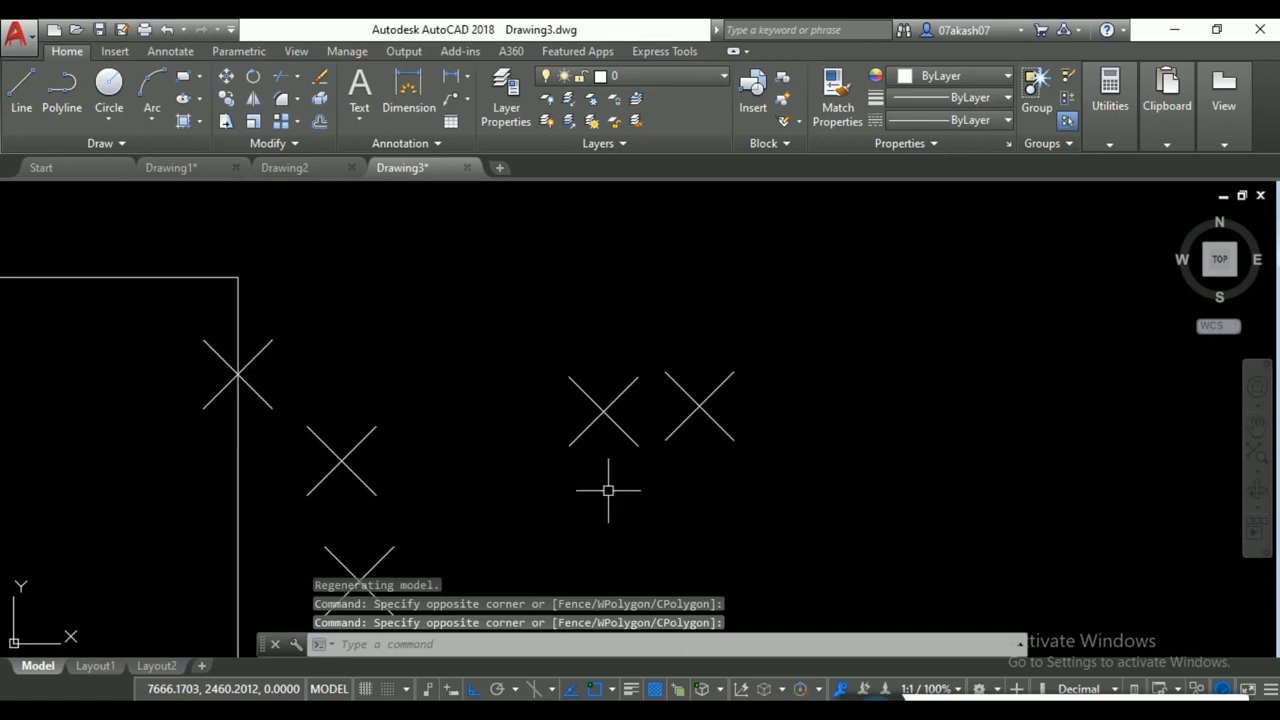
scroll(652, 405, "down", 6)
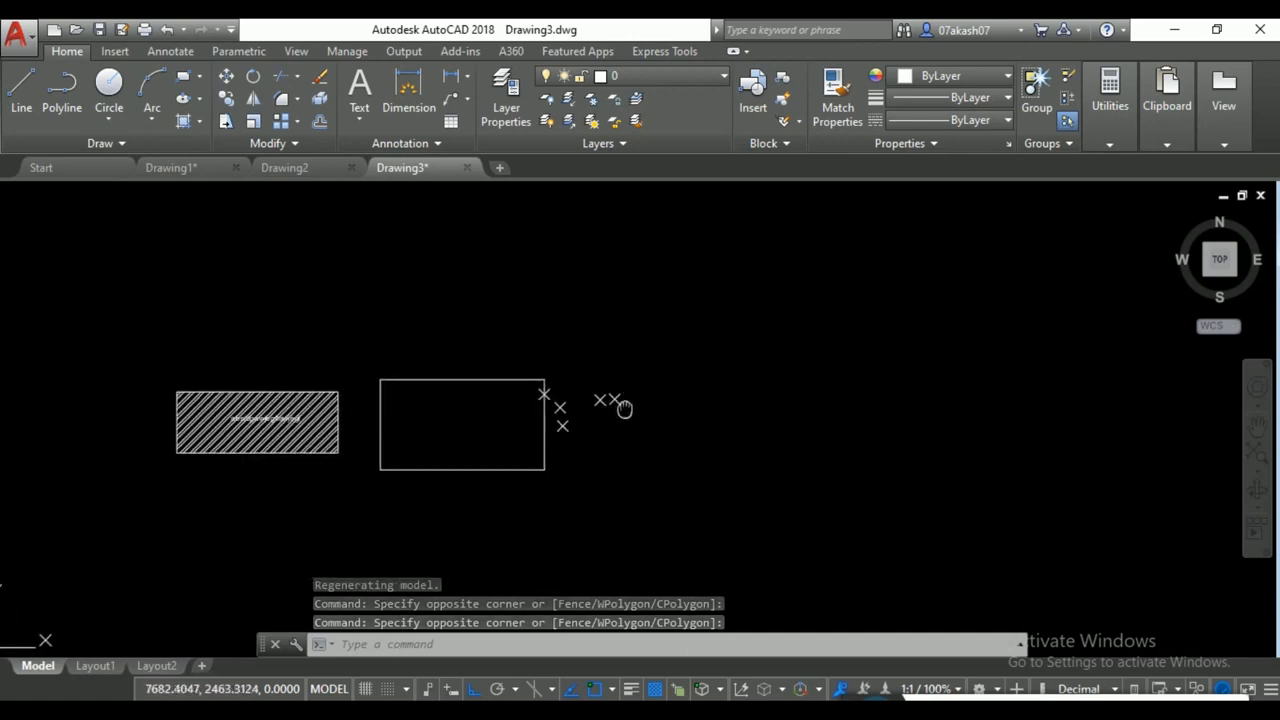
scroll(624, 406, "up", 3)
scroll(623, 406, "down", 1)
mouse_move(623, 406)
middle_mouse_down()
mouse_move(606, 434)
mouse_move(612, 423)
middle_mouse_up()
scroll(606, 434, "up", 2)
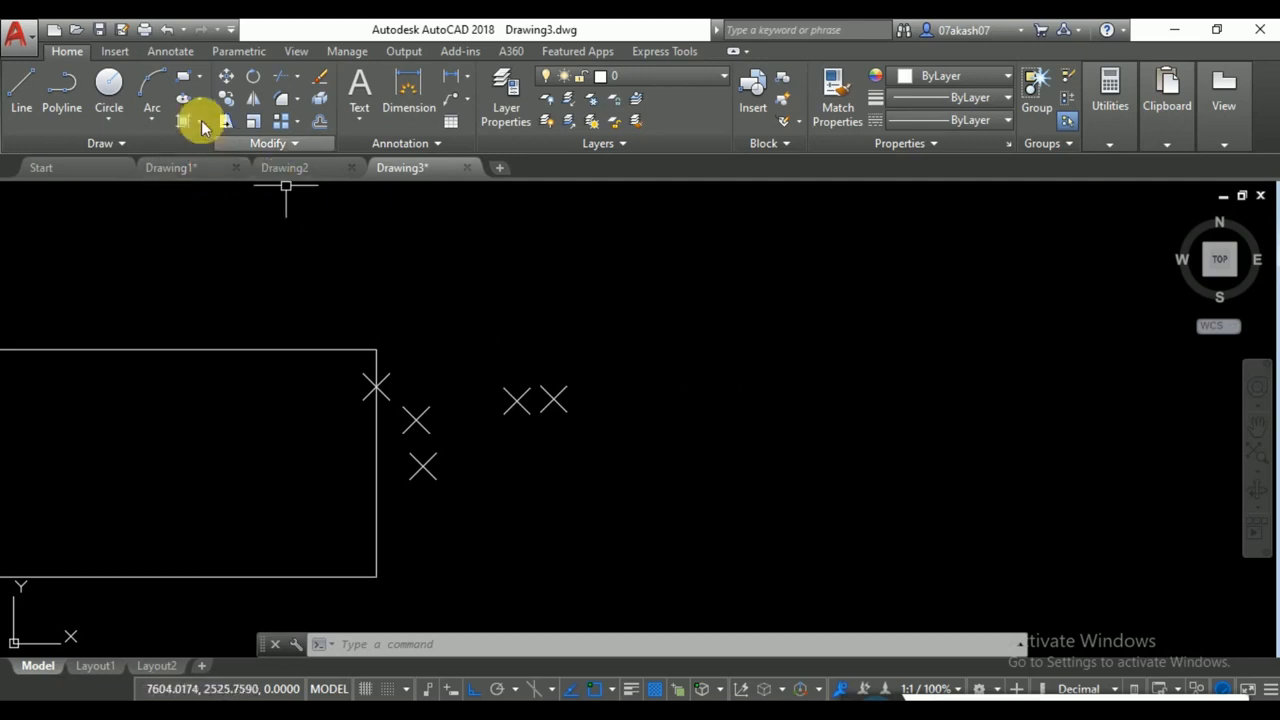
Draw a single long horizontal line in the empty area to the right of the points.
left_click(30, 95)
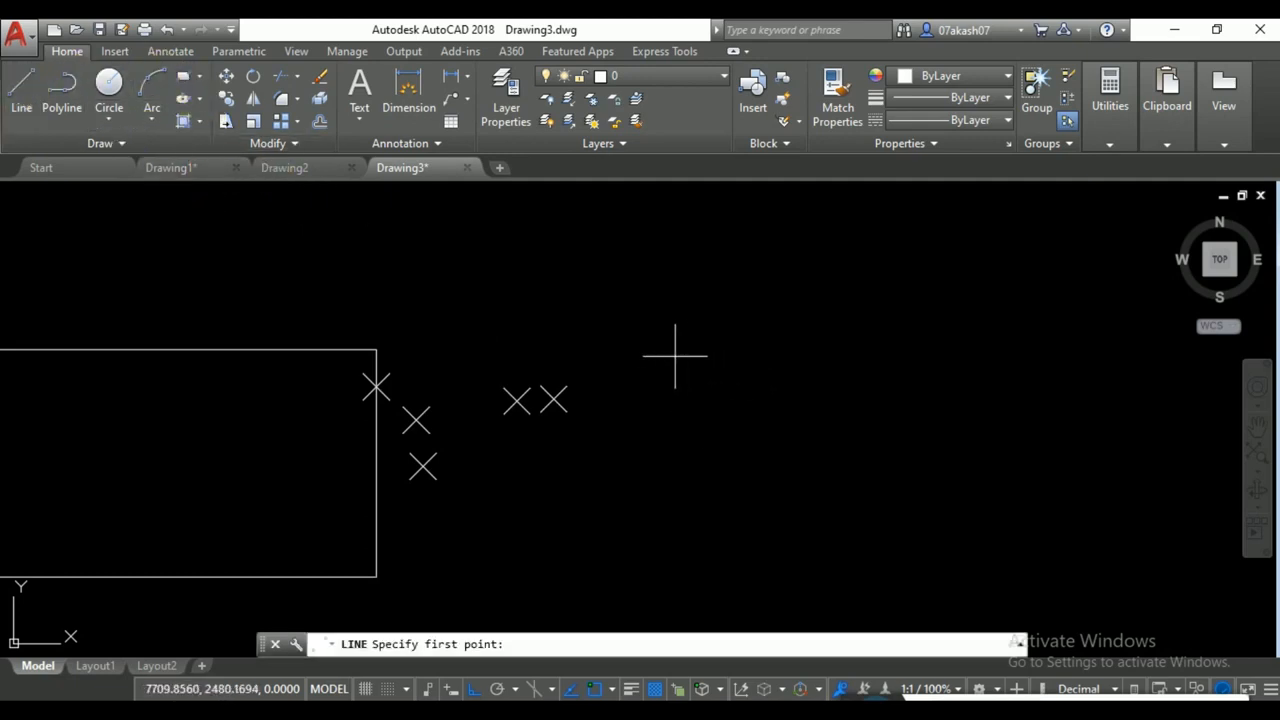
left_click(665, 353)
left_click(1121, 362)
middle_click_drag(1056, 393, 873, 394)
key("Return")
scroll(593, 362, "up", 2)
middle_click_drag(594, 352, 552, 372)
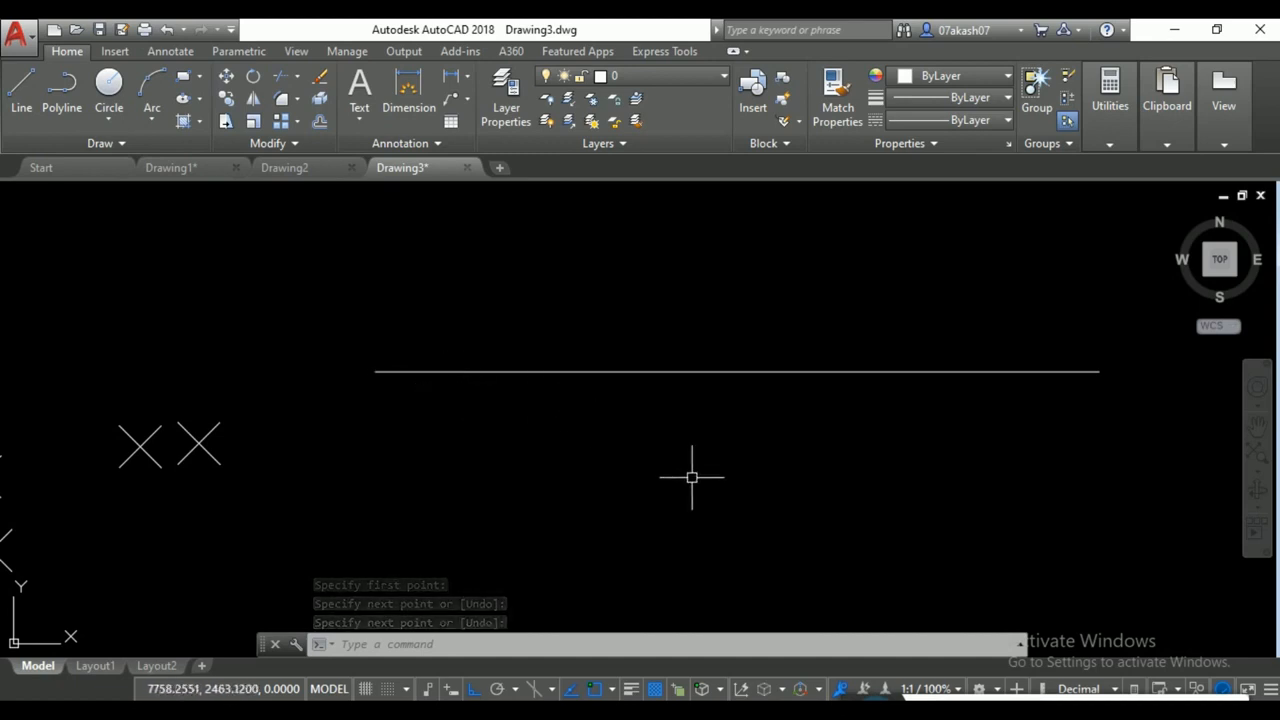
key("Return")
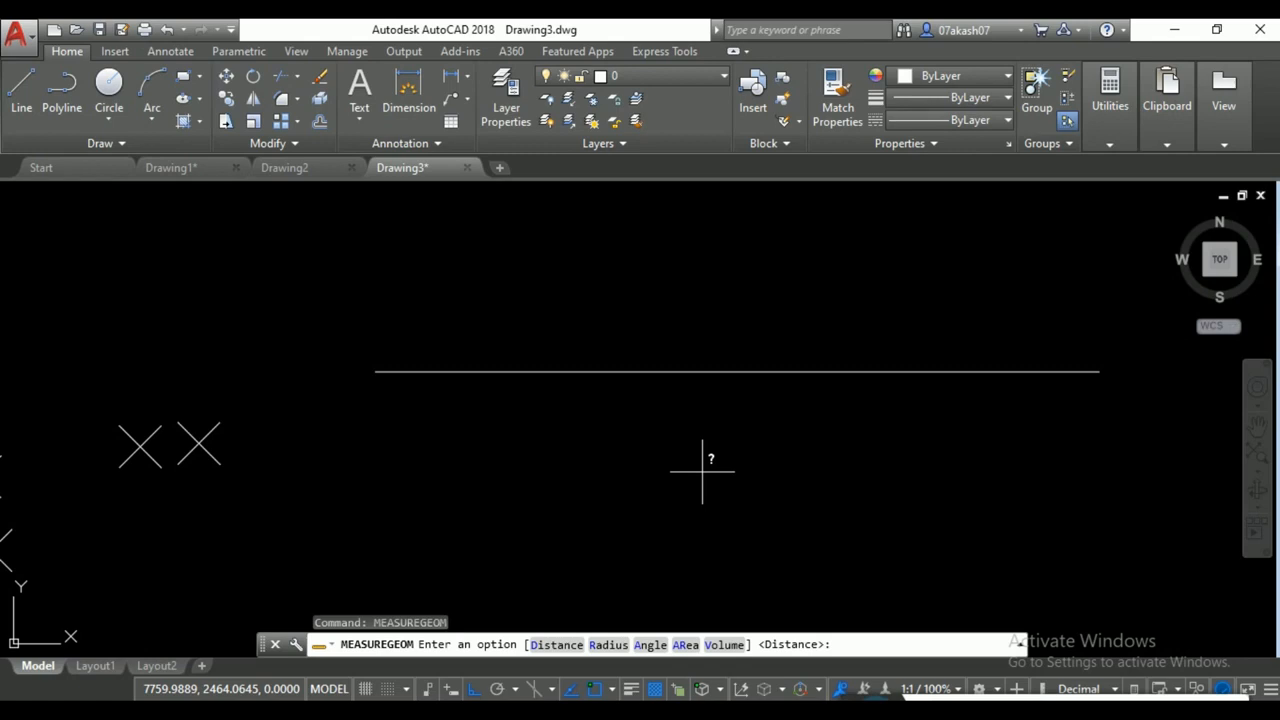
key("Return")
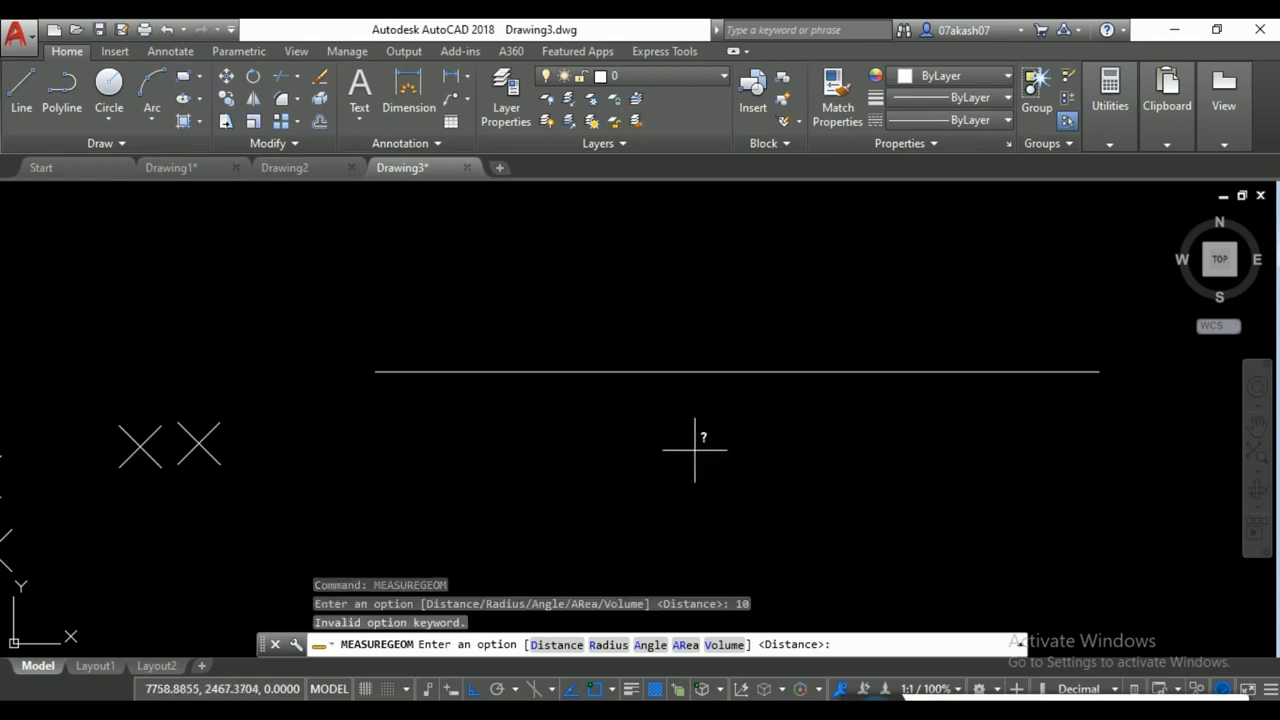
key("Escape")
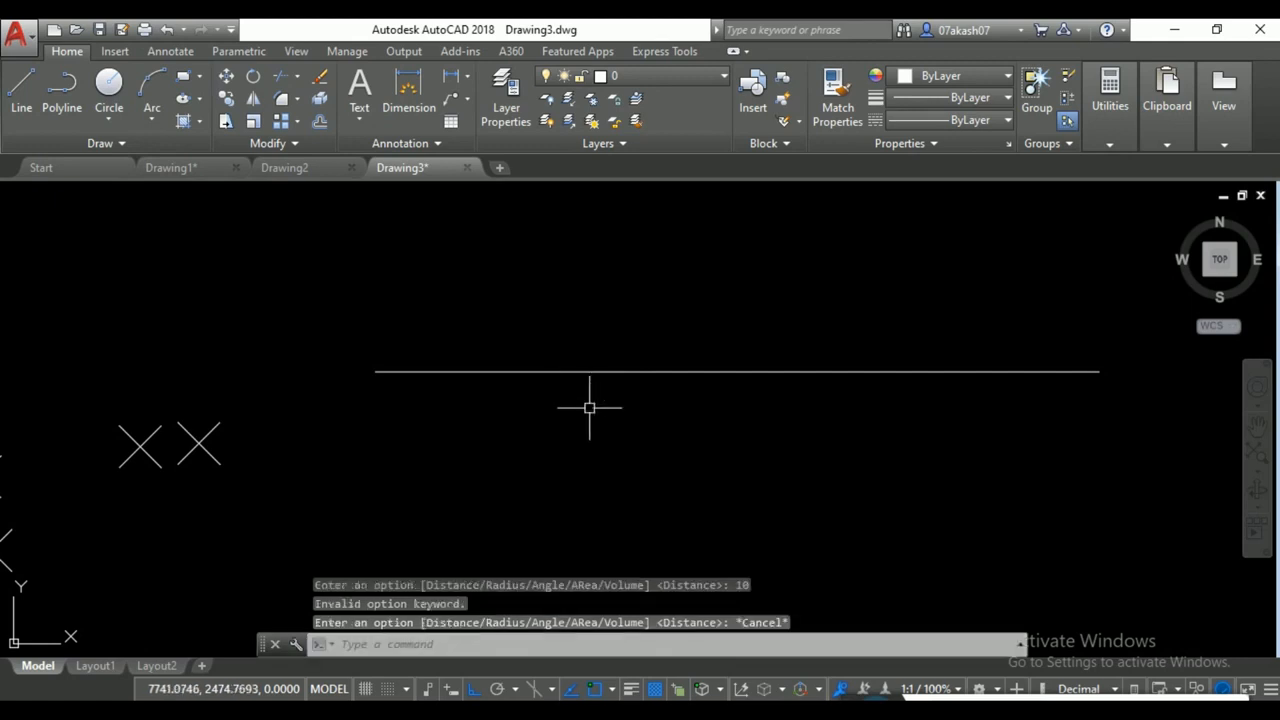
key("Escape")
key("Escape")
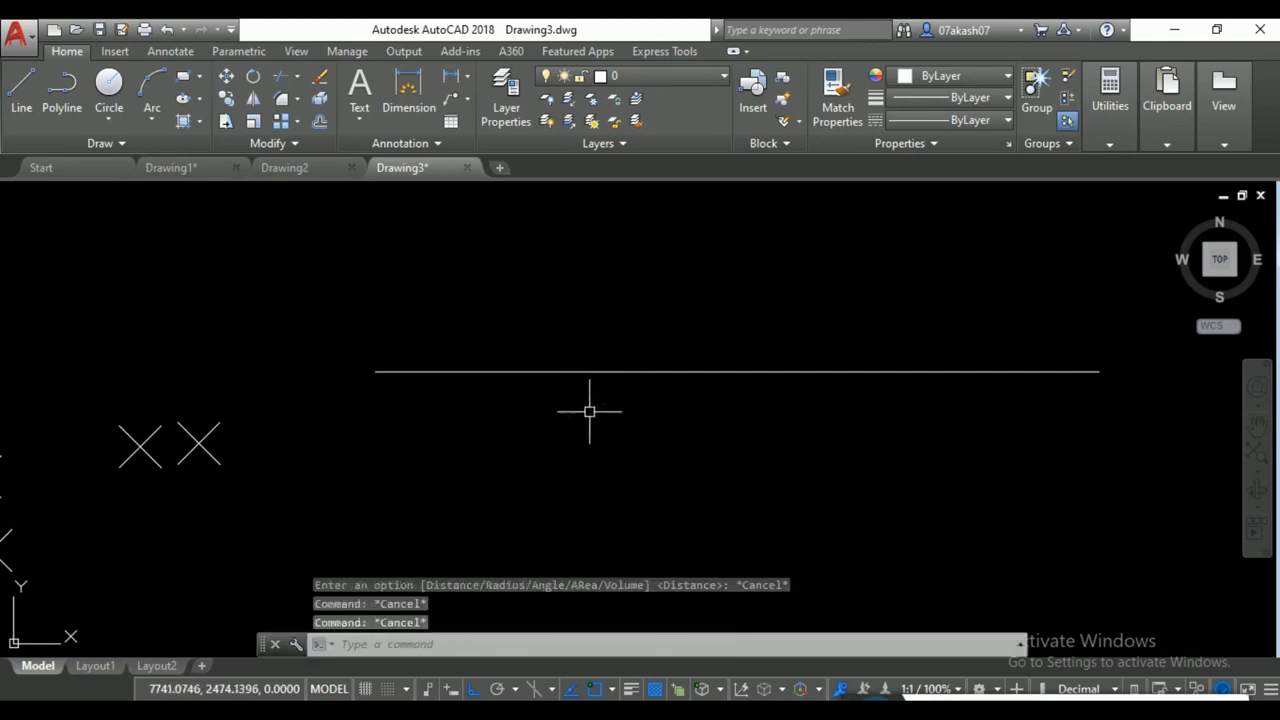
Place points along the horizontal line at 10-unit intervals using the MEASURE command.
type("mea")
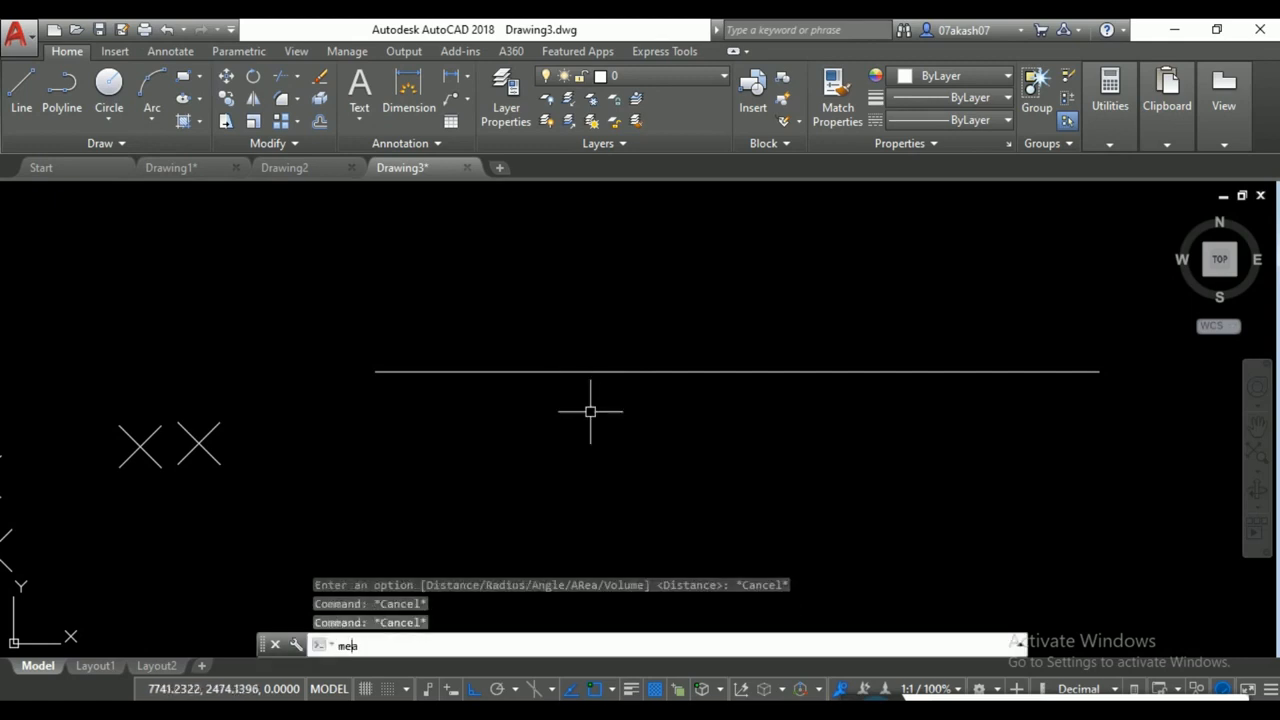
type("sure")
key("Return")
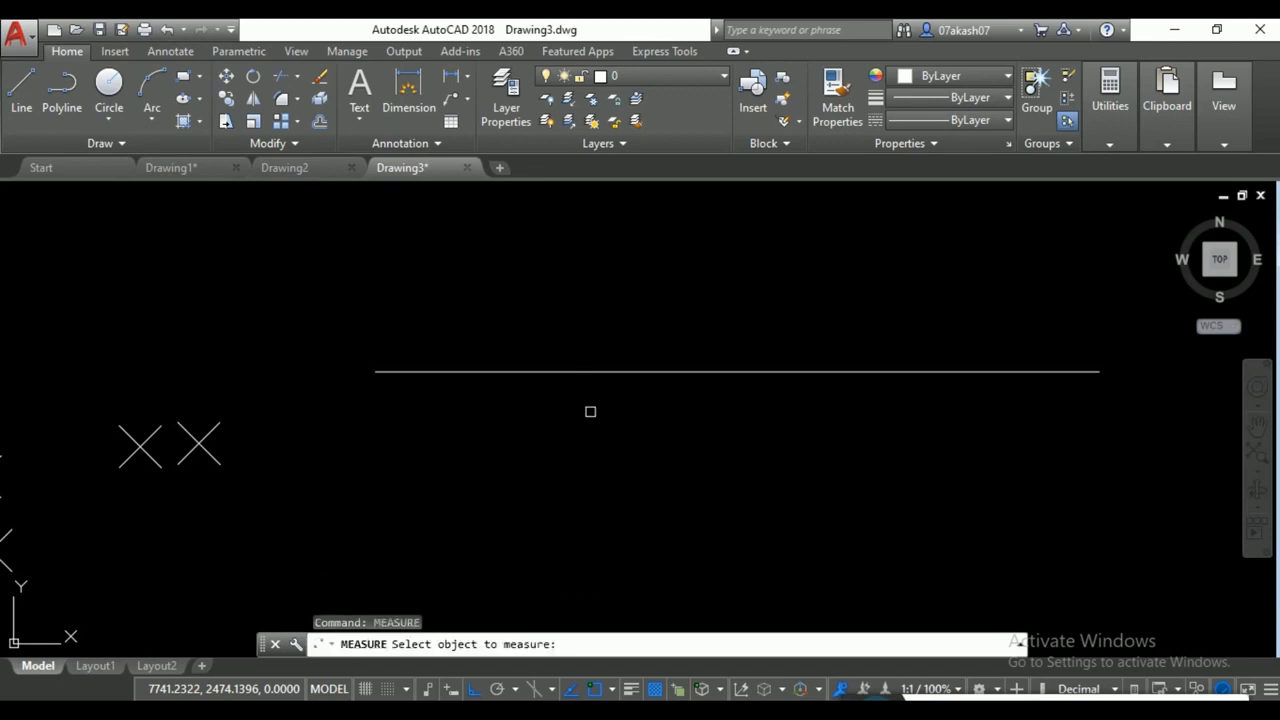
left_click(609, 373)
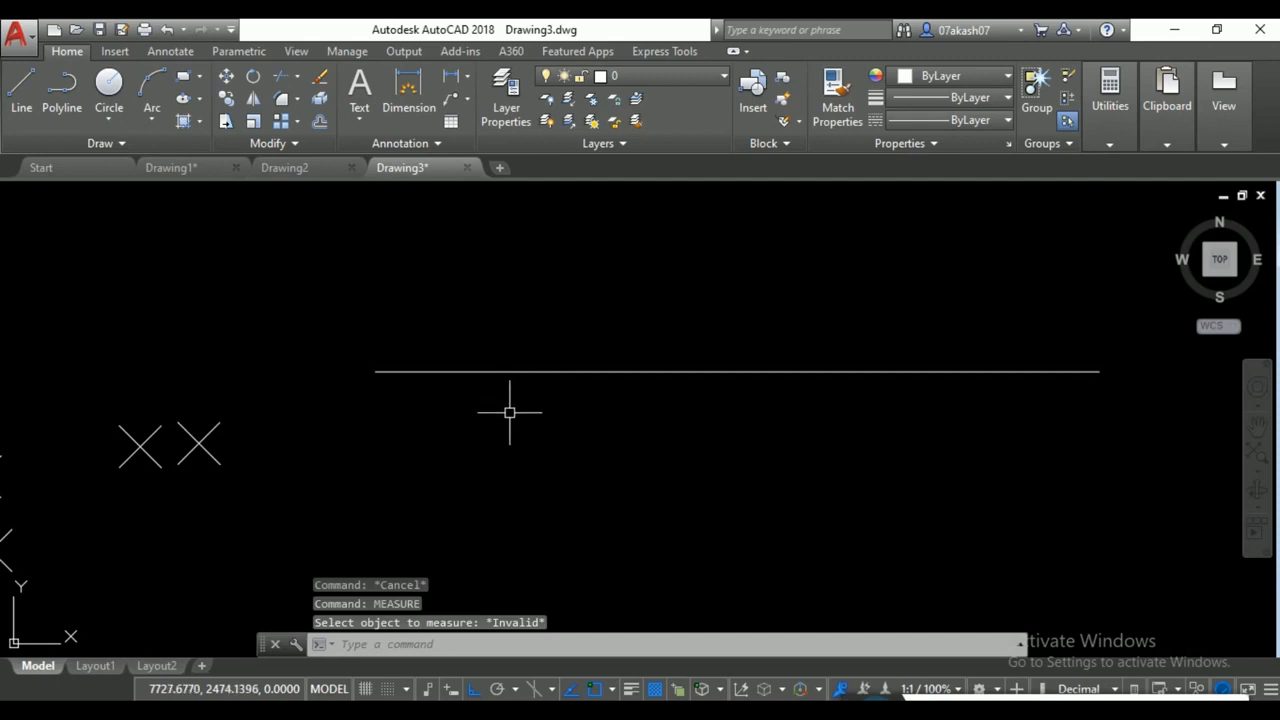
key("Return")
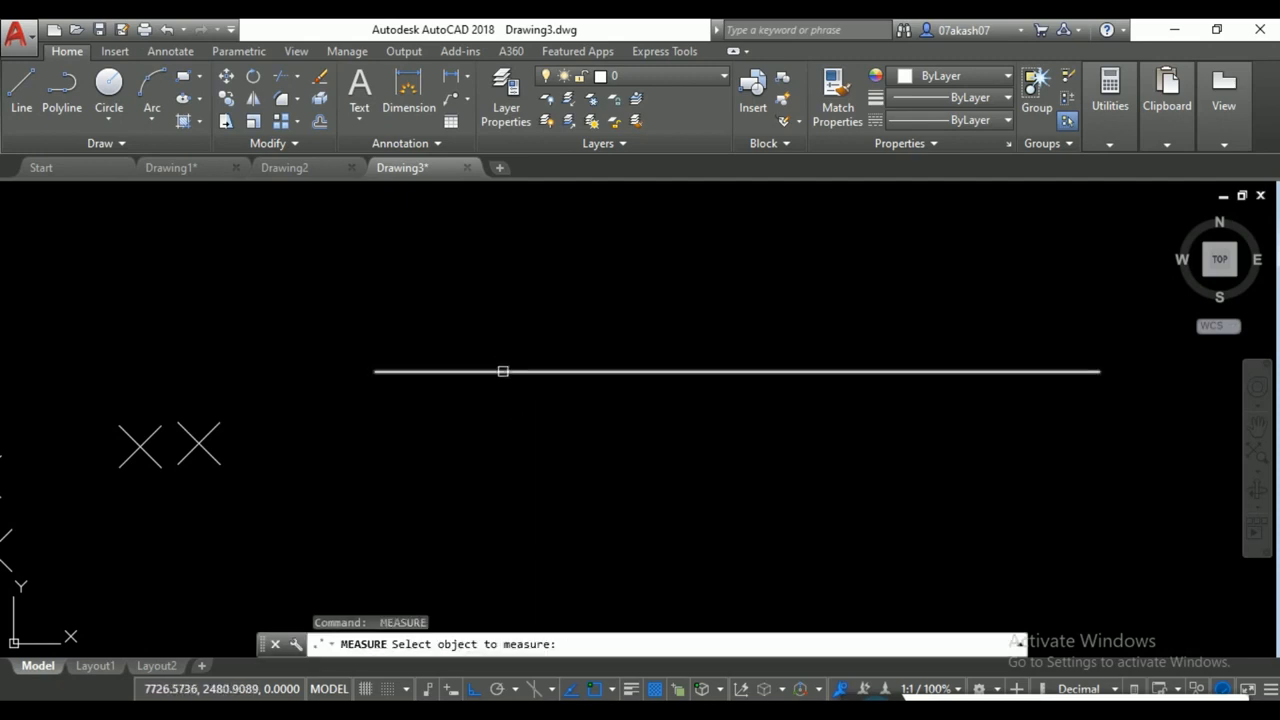
left_click(503, 372)
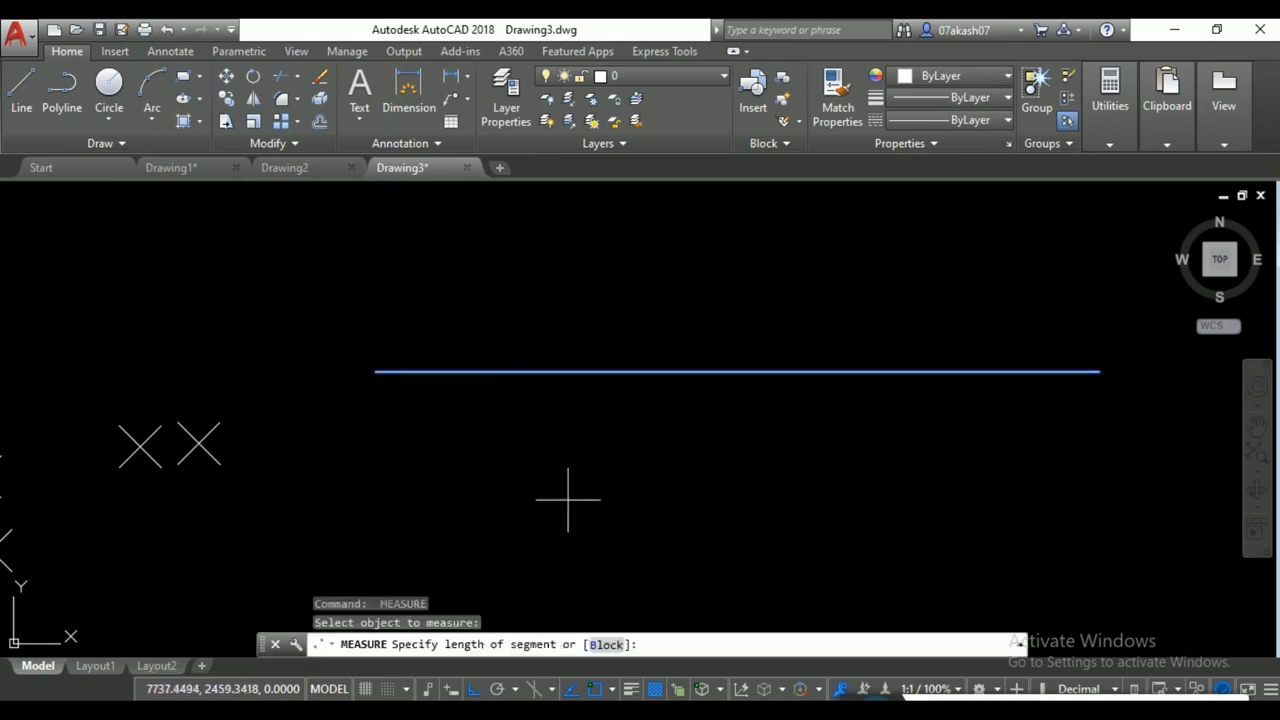
key("Return")
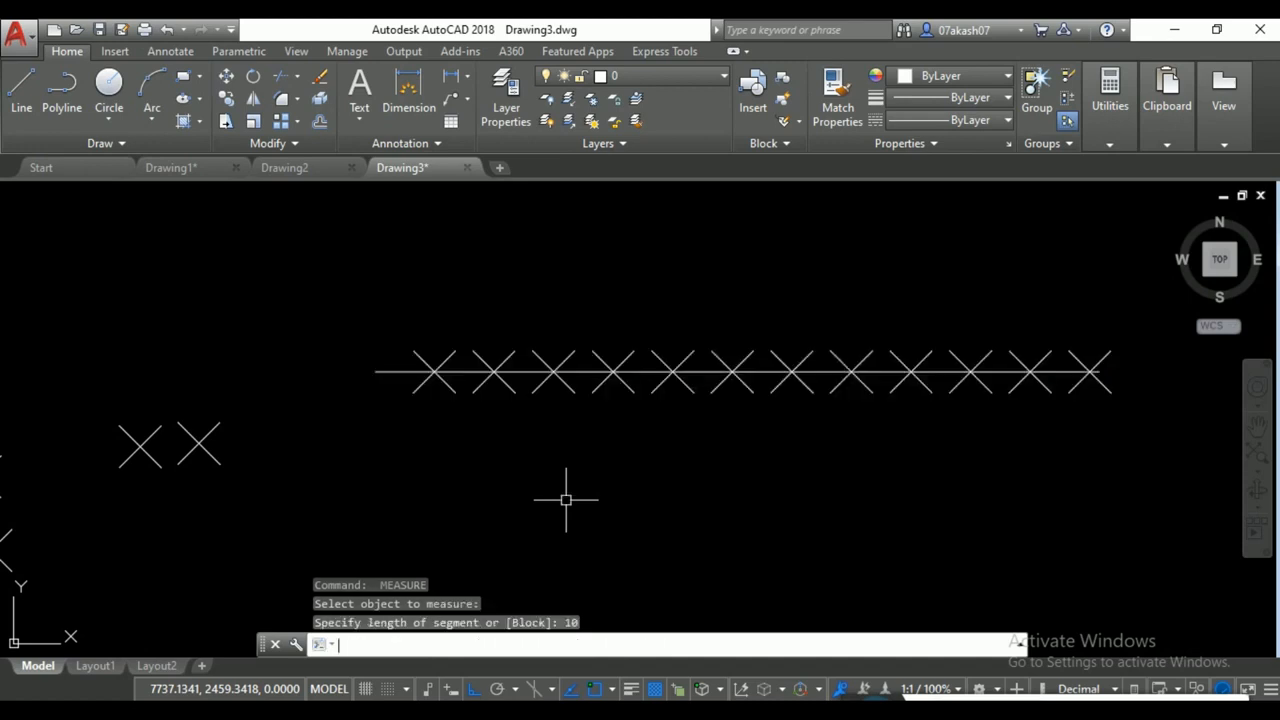
Inspect the short remainder at the line's right end and erase all the interval points, keeping the line.
middle_click_drag(991, 409, 855, 424)
scroll(966, 368, "up", 5)
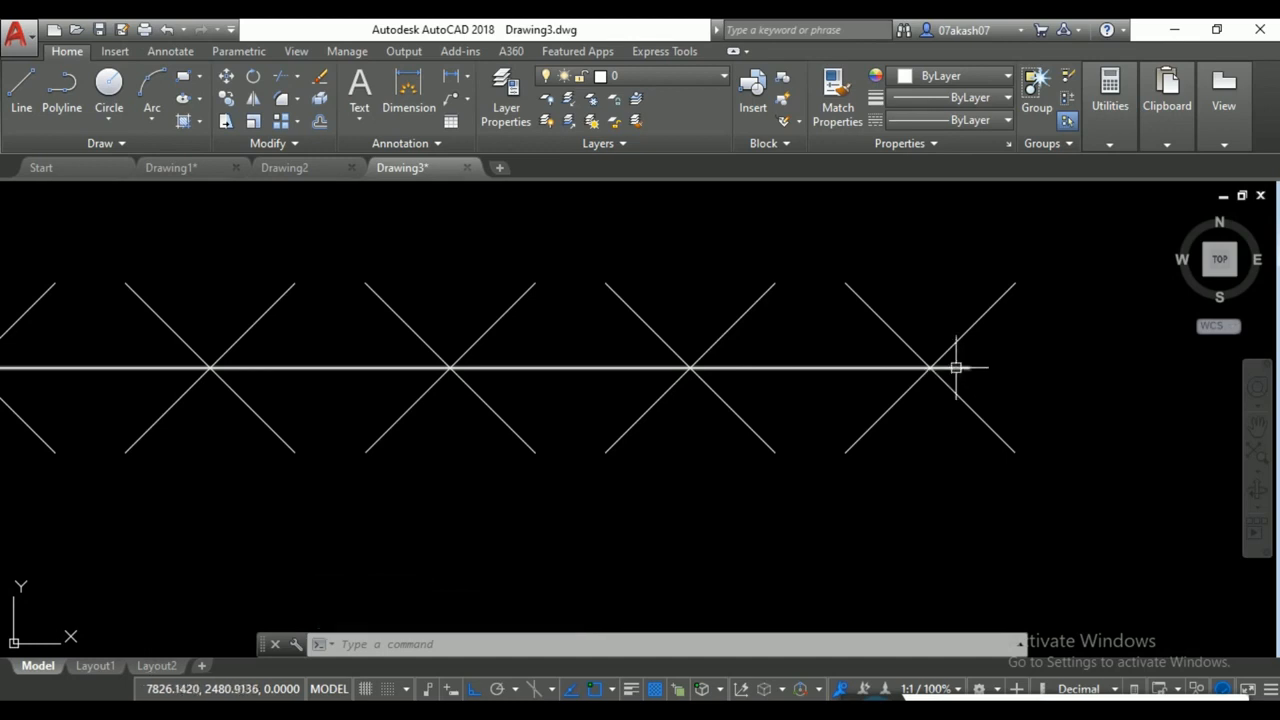
scroll(872, 405, "down", 2)
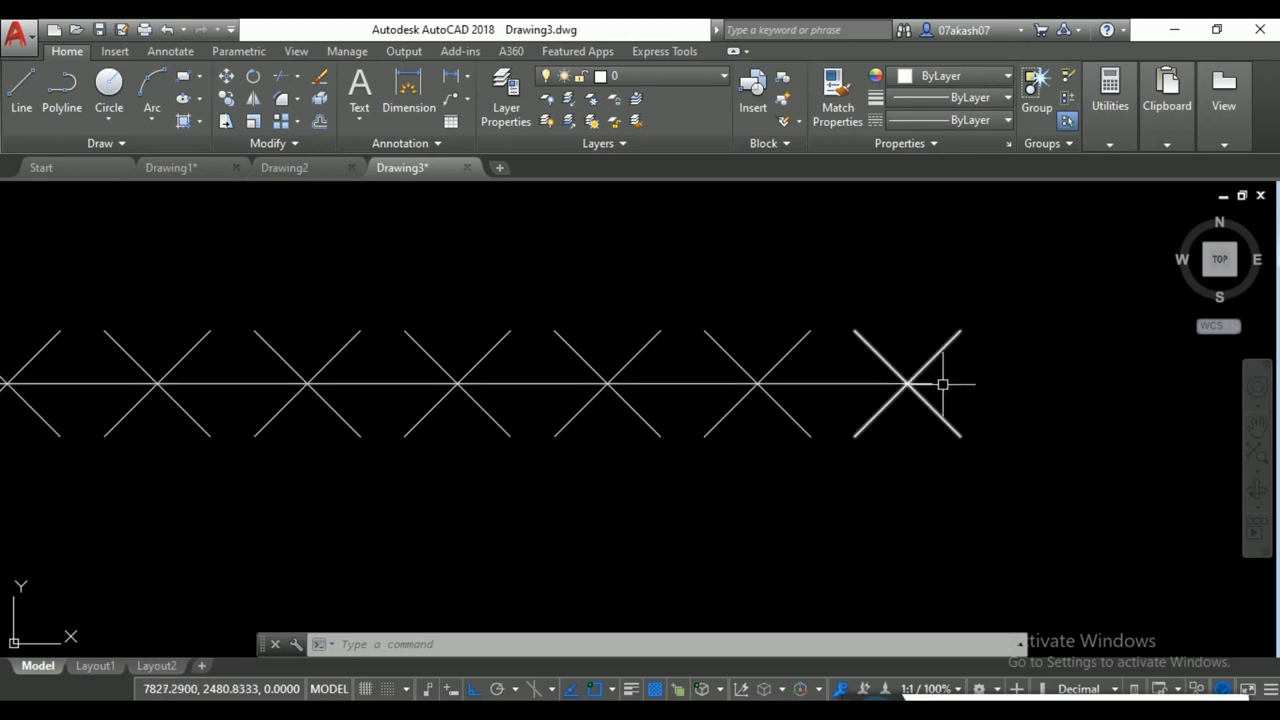
scroll(900, 385, "down", 5)
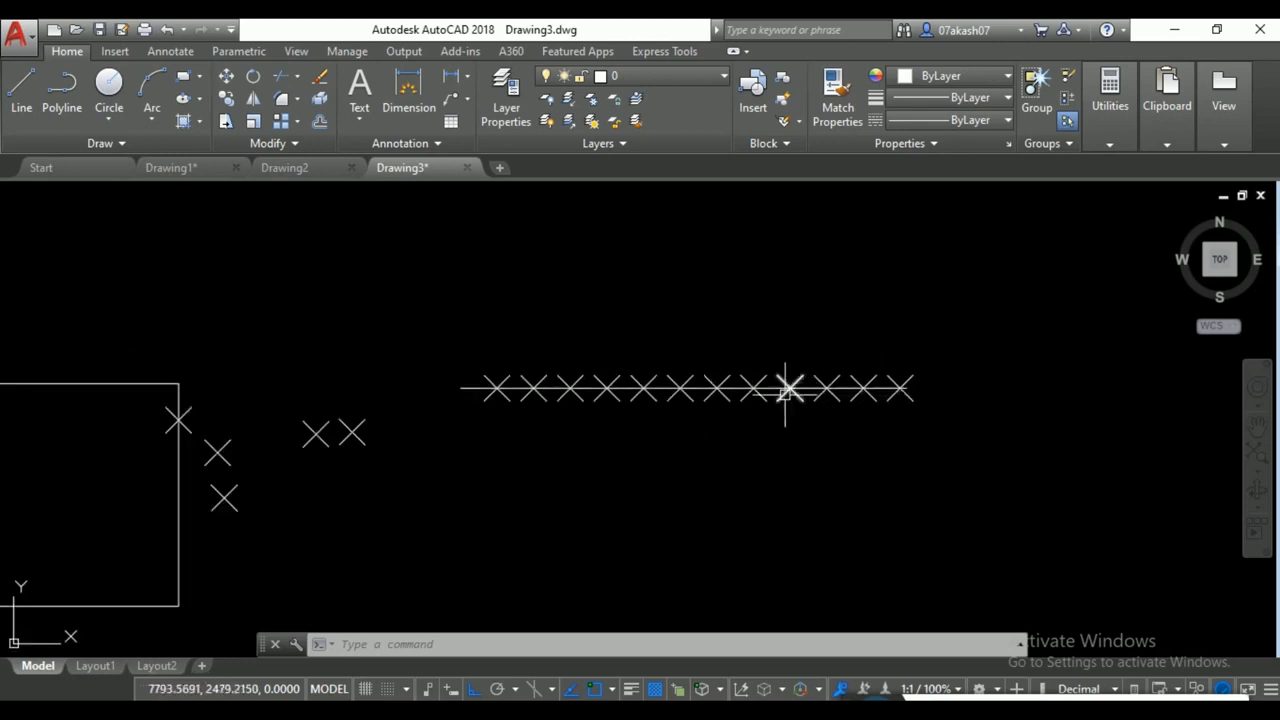
left_click(956, 318)
left_click(475, 378)
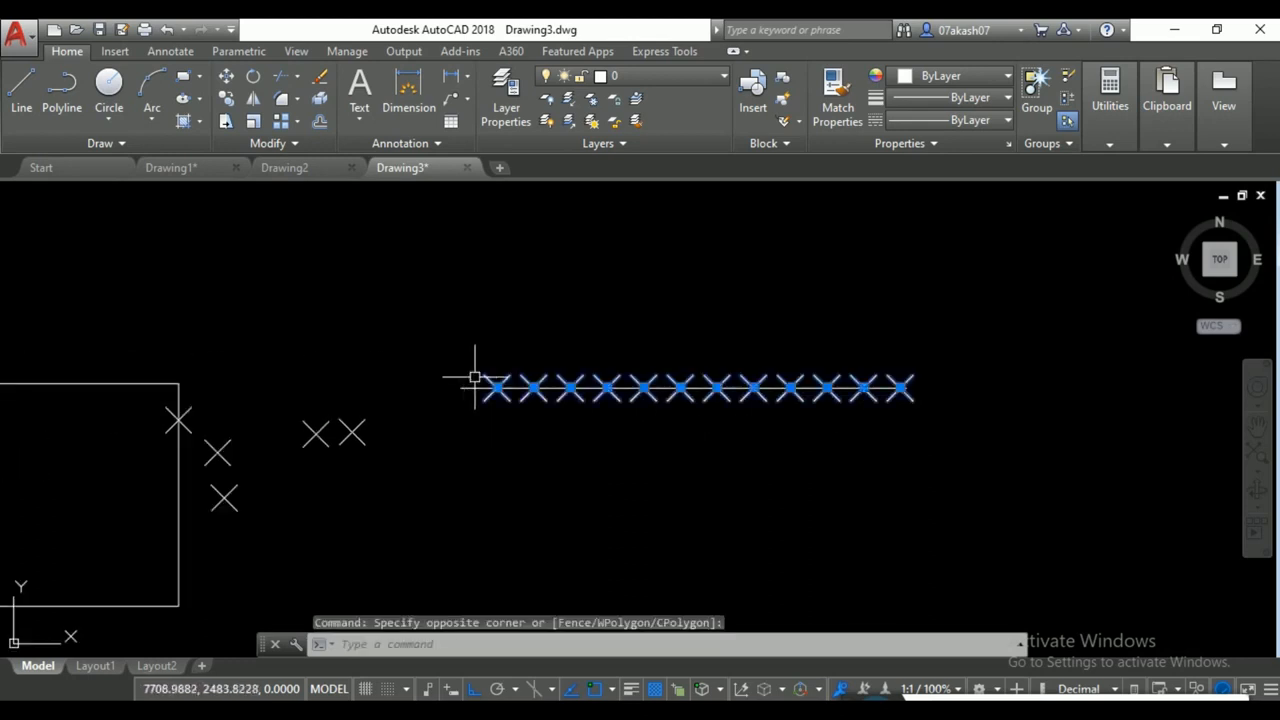
key("Delete")
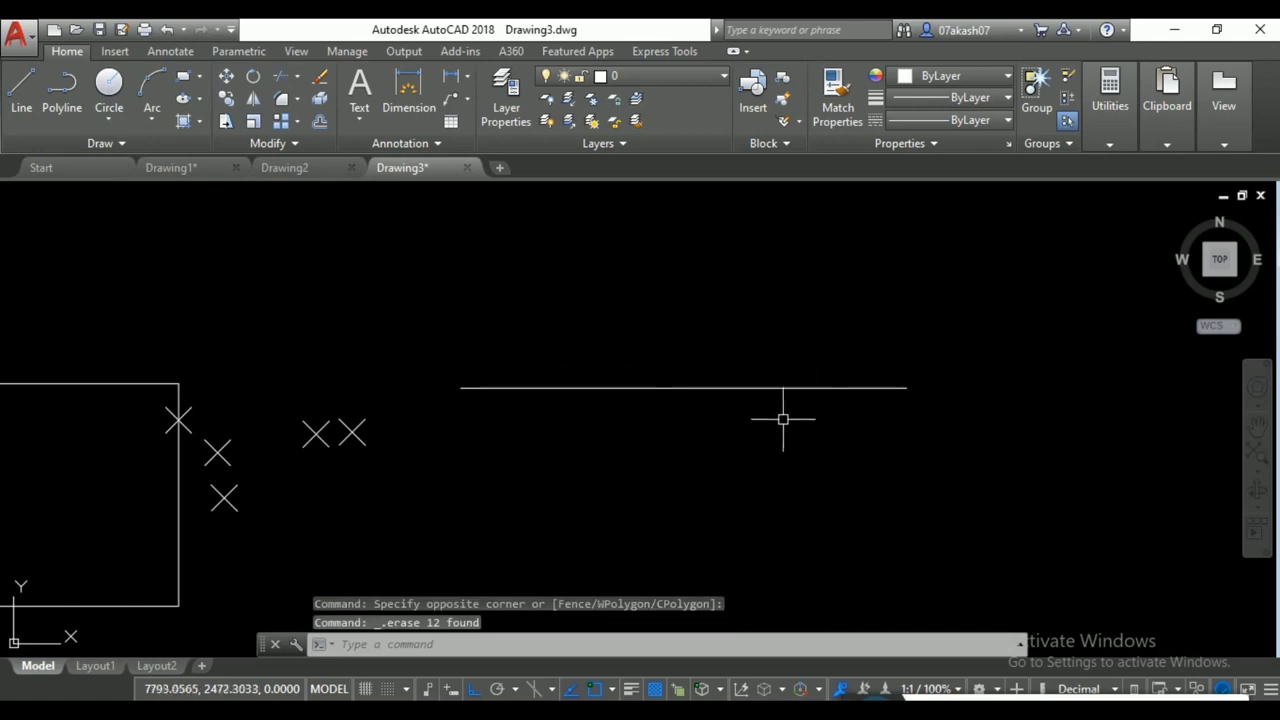
Divide the horizontal line into 5 equal segments using the DIVIDE command.
scroll(565, 418, "up", 2)
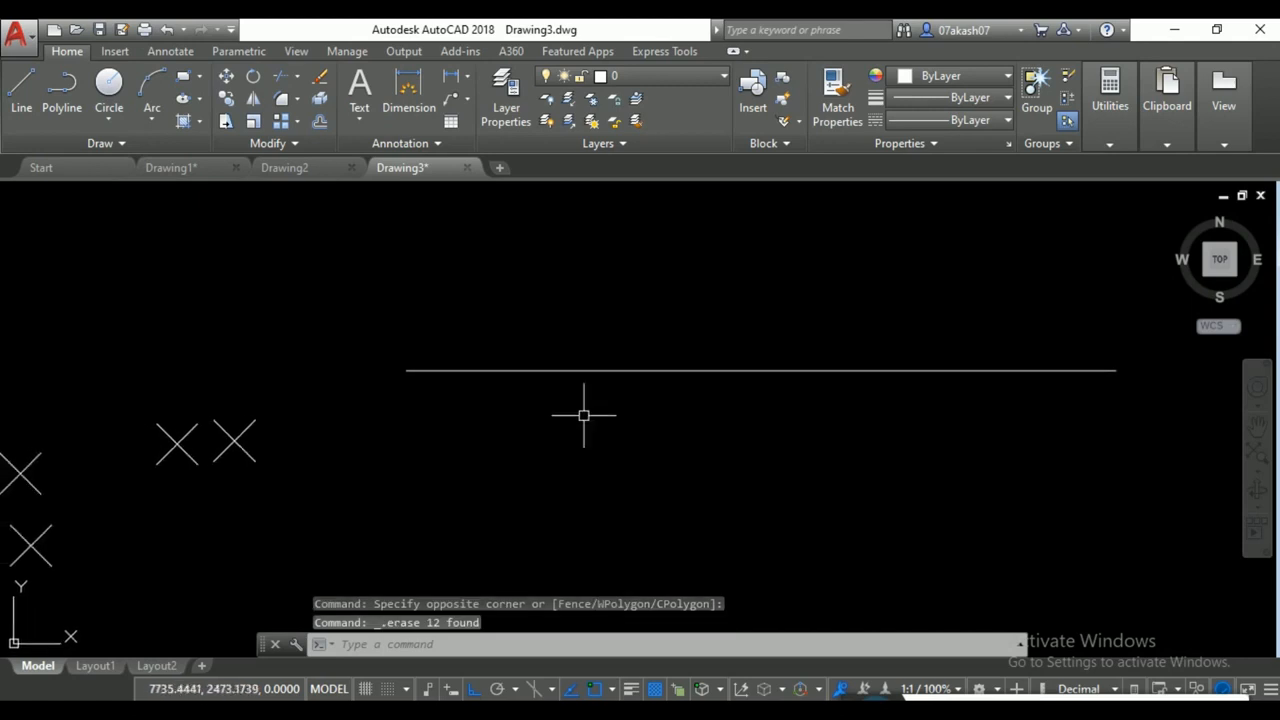
type("div")
key("Return")
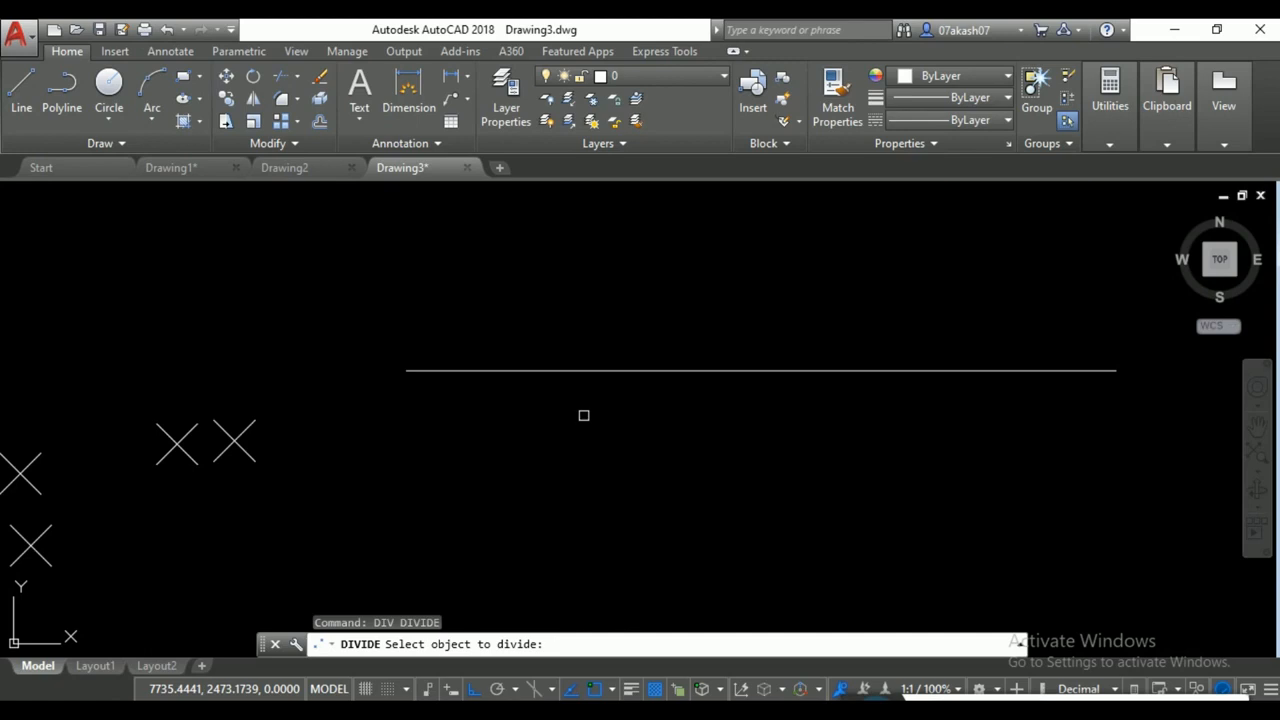
left_click(603, 370)
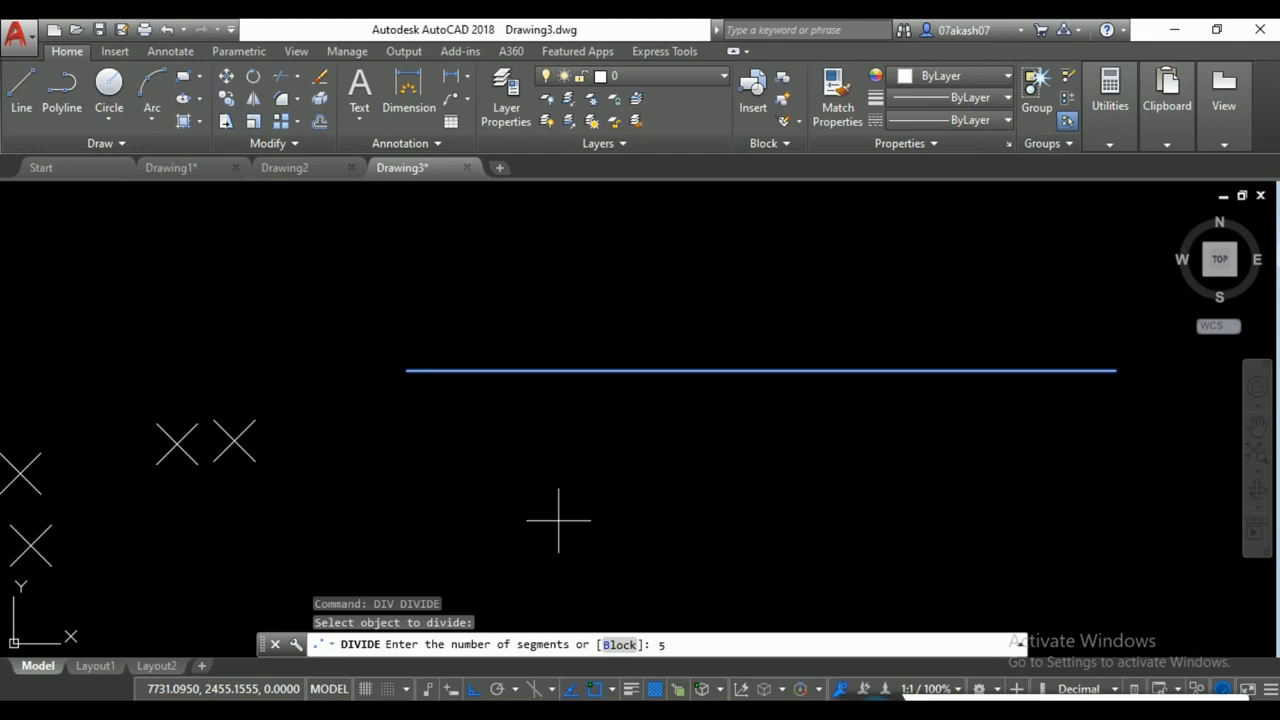
key("Return")
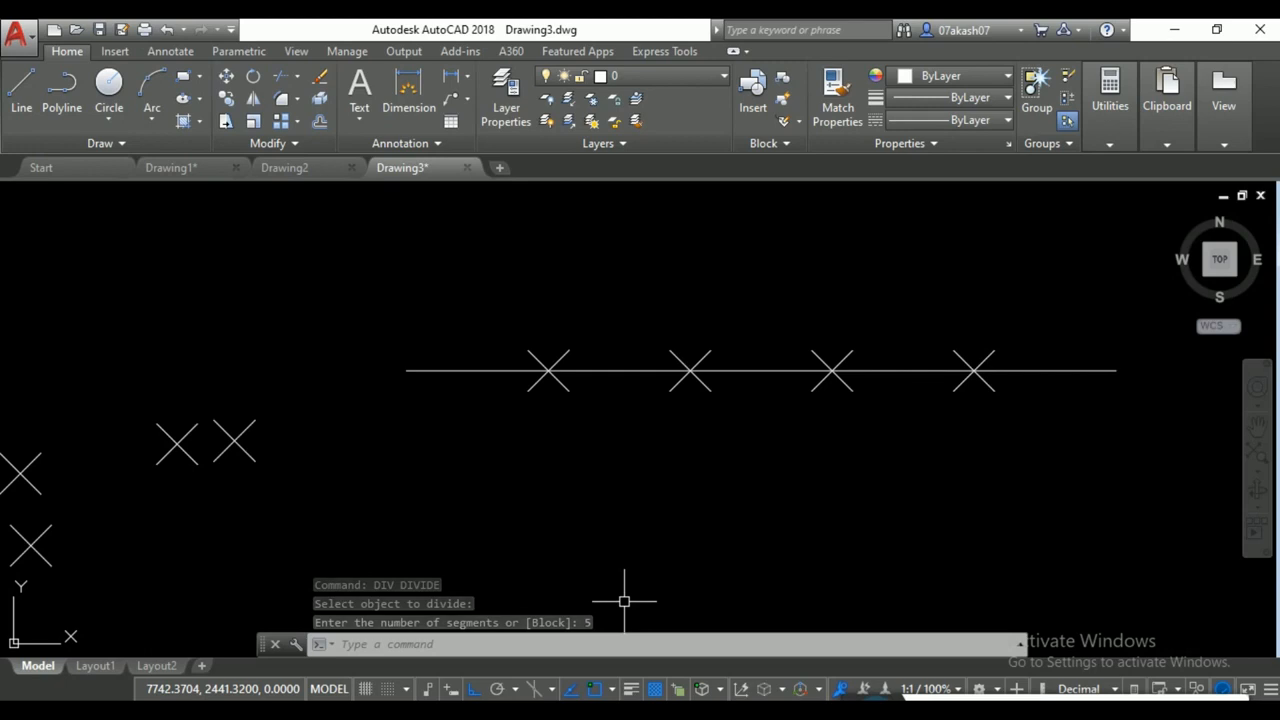
Erase the divided line, all X-shaped points and the empty rectangle, leaving only the hatched rectangle with its text.
scroll(608, 618, "down", 5)
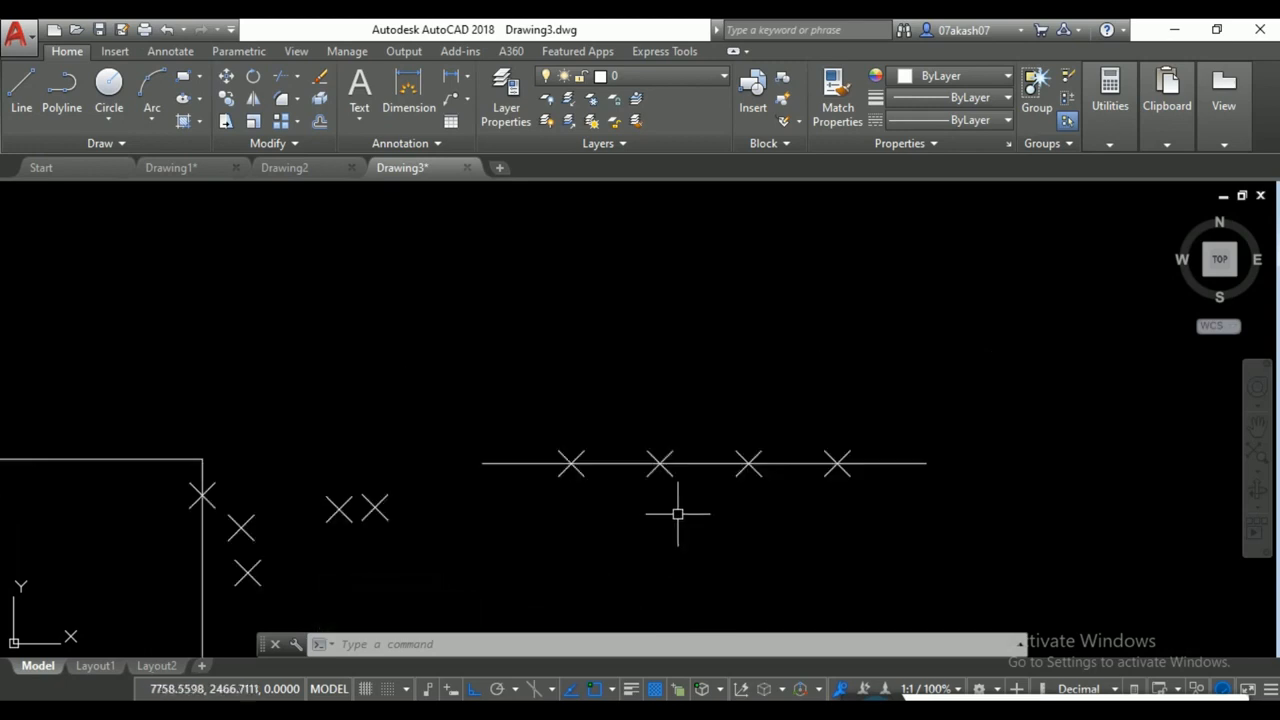
left_click(838, 370)
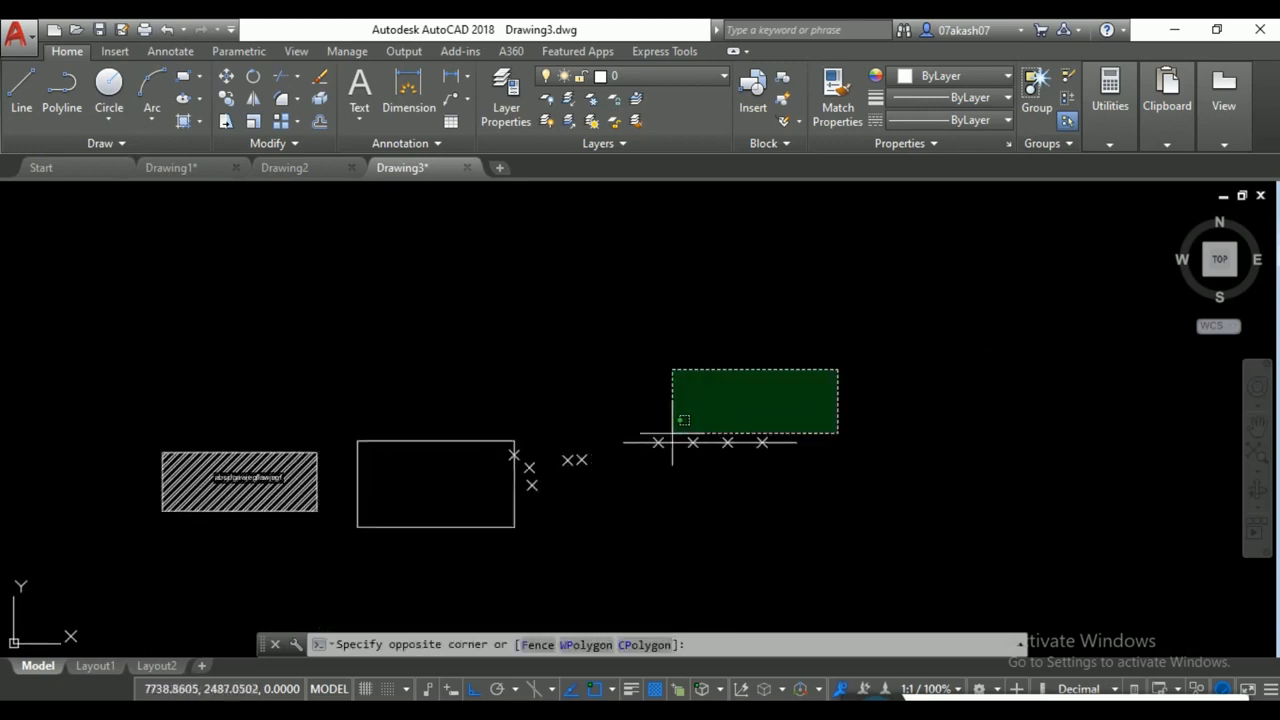
left_click(352, 592)
key("Delete")
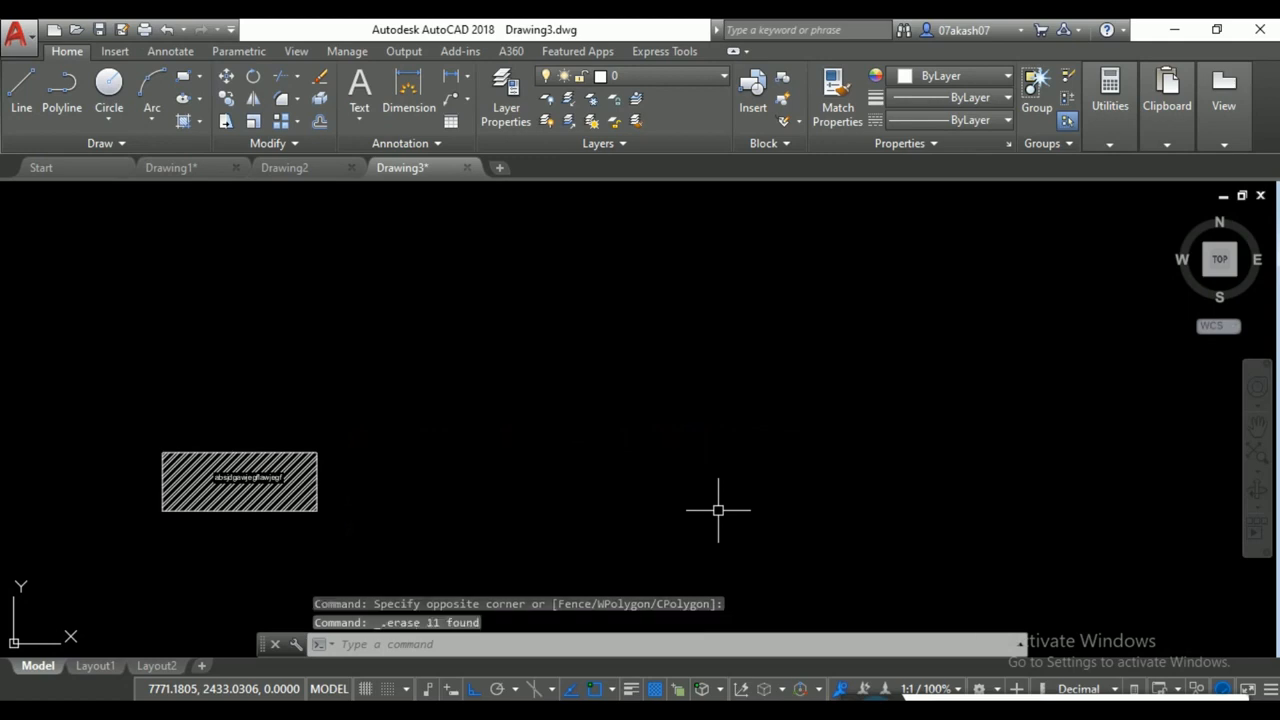
Start a new table based on a data link and create an Excel data link named sfd.
scroll(429, 471, "up", 2)
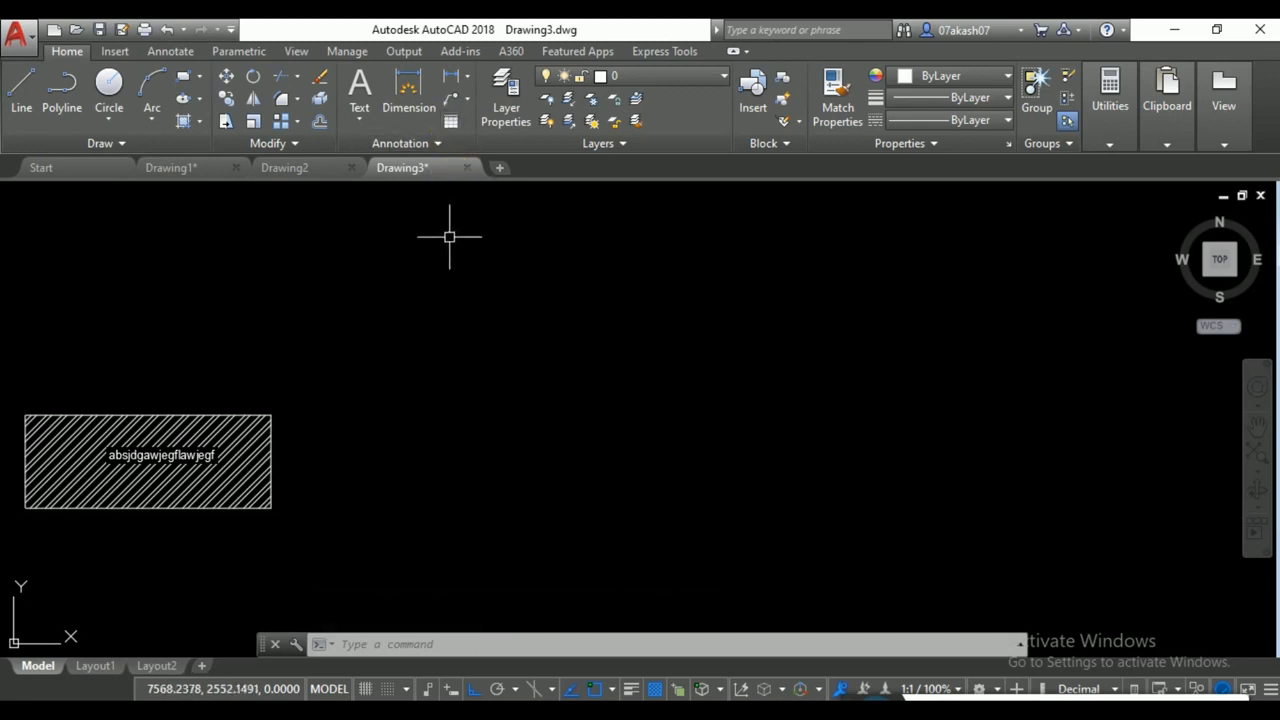
type("tb")
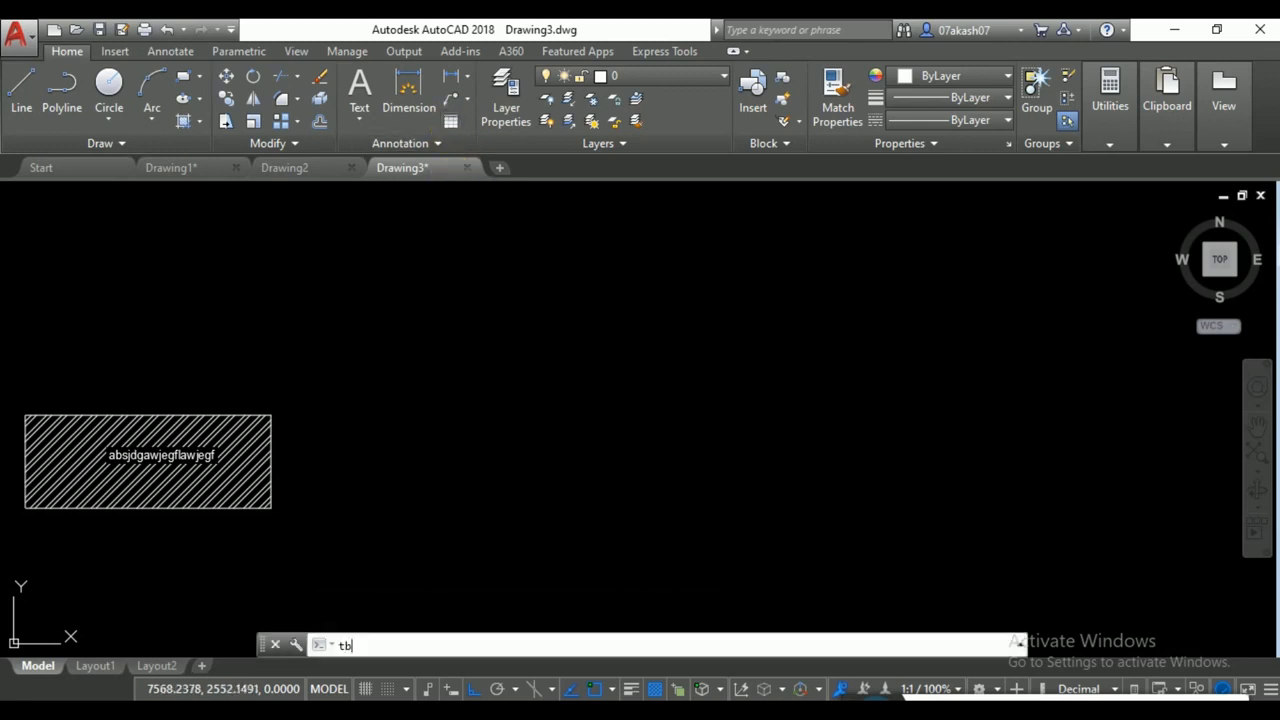
key("Return")
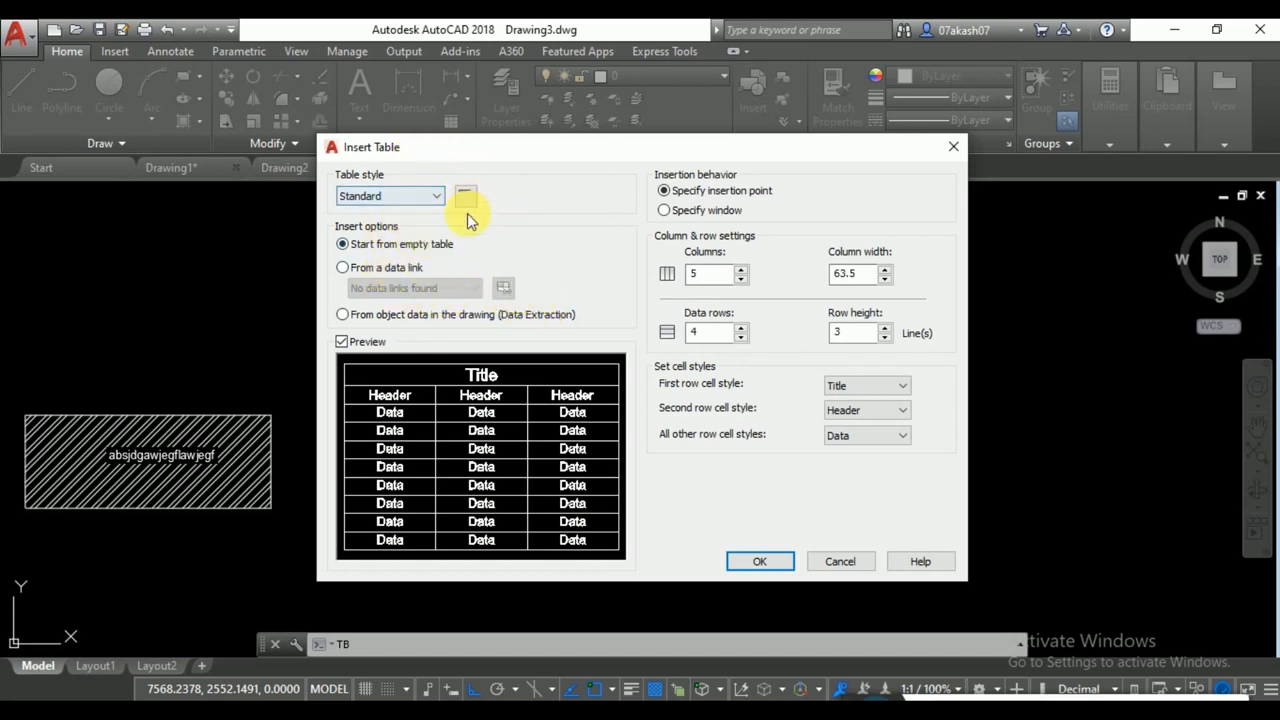
left_click(362, 269)
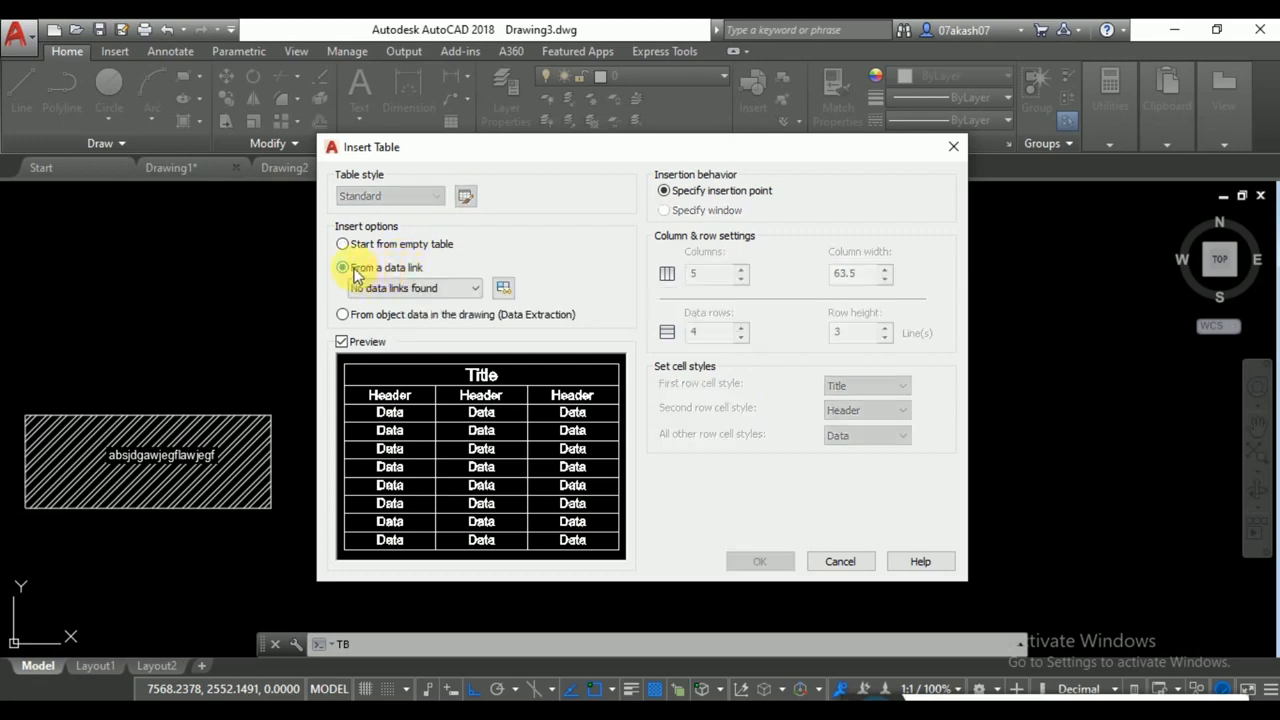
left_click(505, 289)
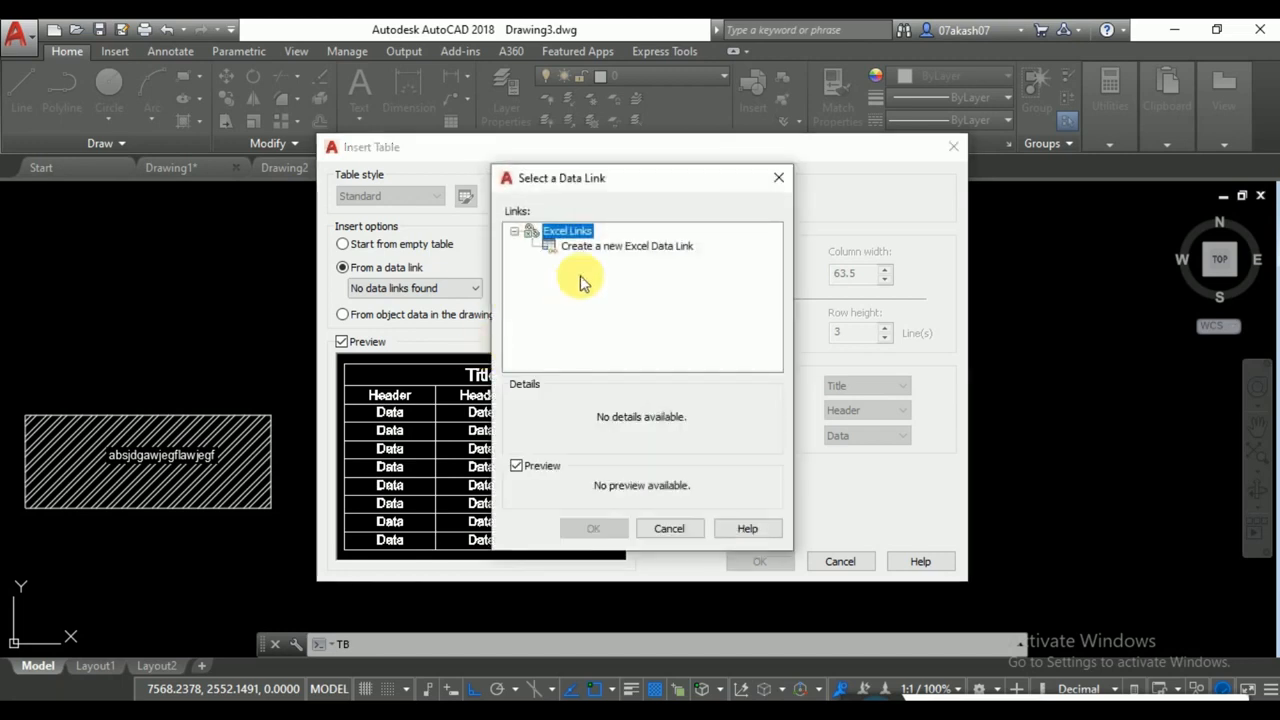
left_click(590, 250)
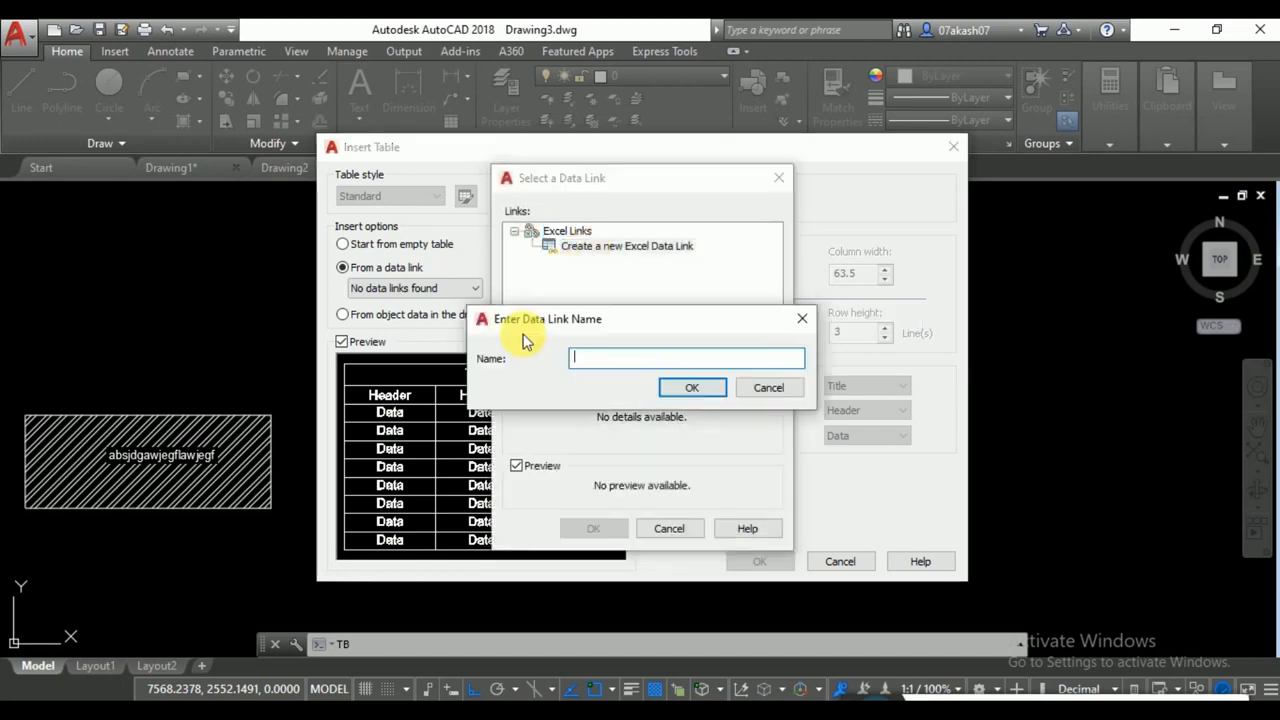
type("sfd")
left_click(688, 388)
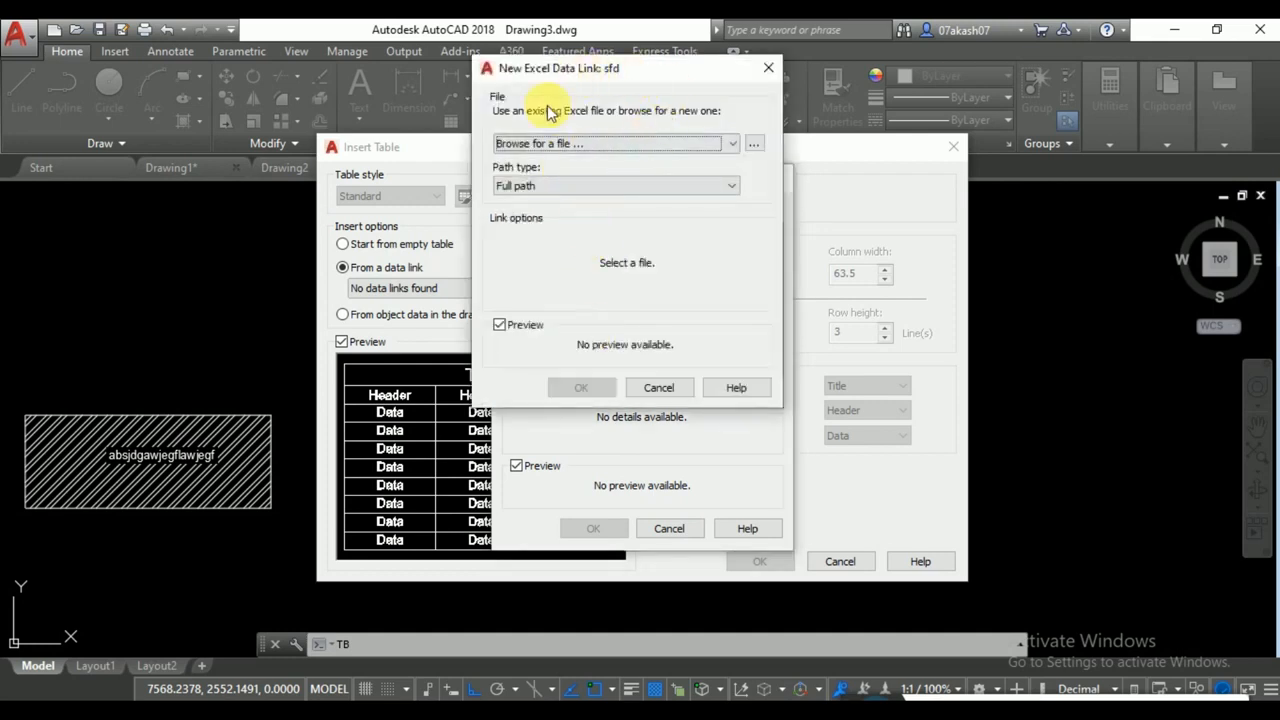
Link the entire Sheet1 of "student name for certificate AUG 2019.xlsx" from drive E: to the sfd data link.
left_click(755, 146)
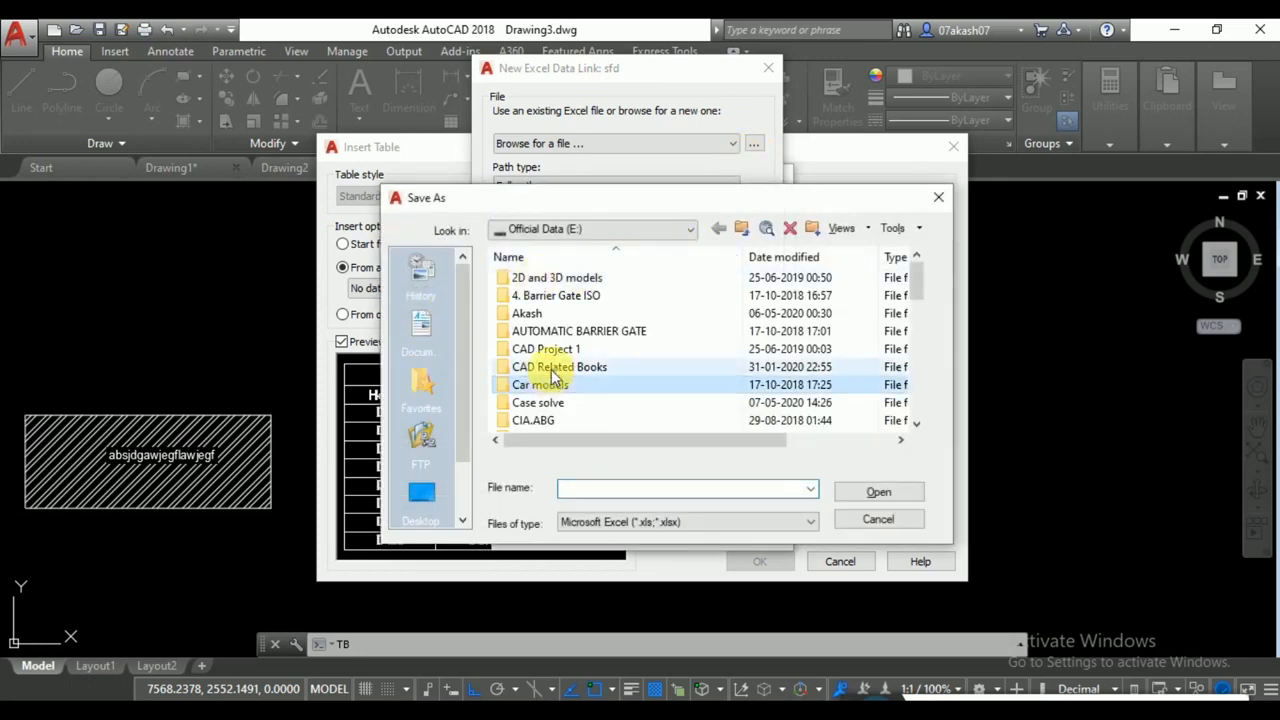
scroll(540, 365, "down", 3)
scroll(560, 352, "down", 6)
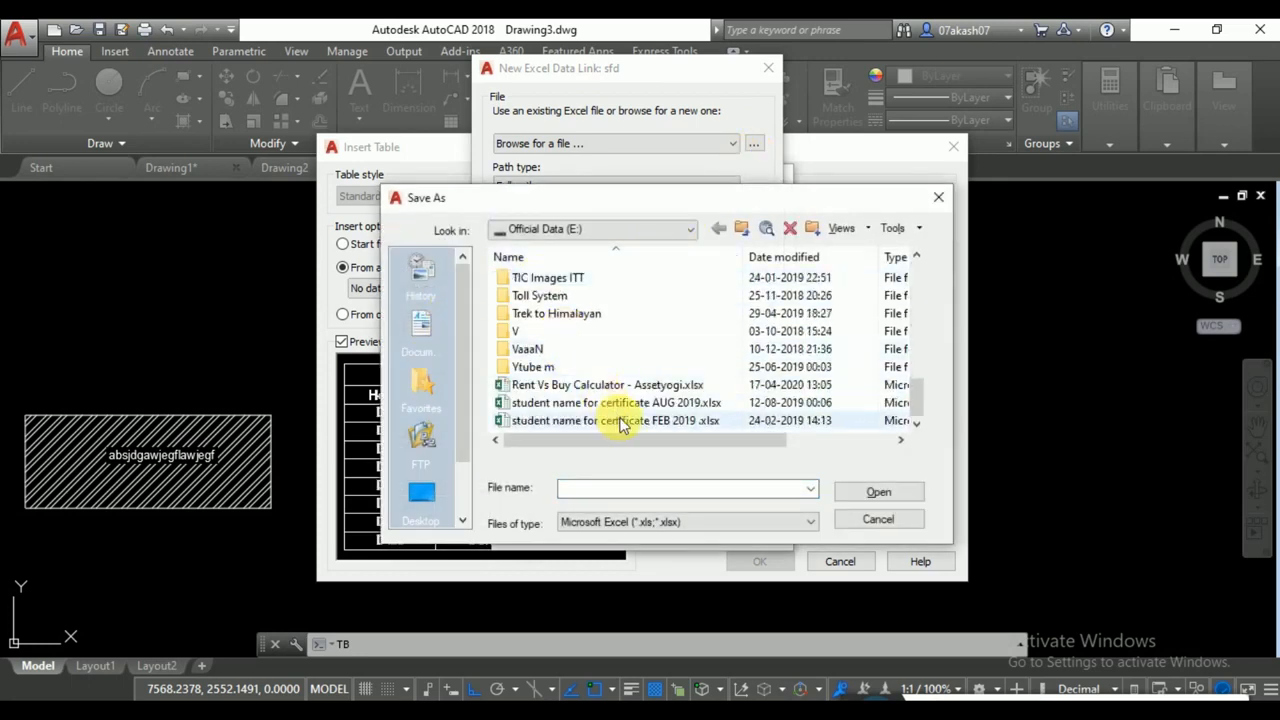
left_click(610, 403)
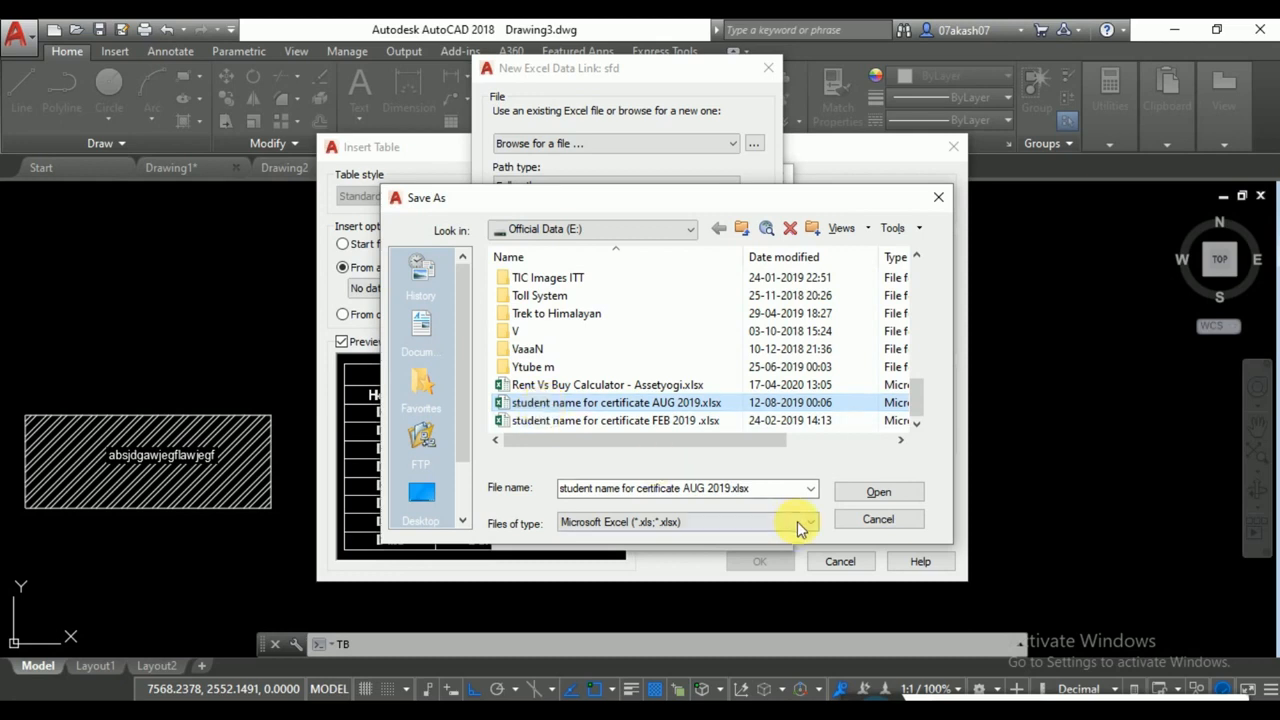
left_click(852, 492)
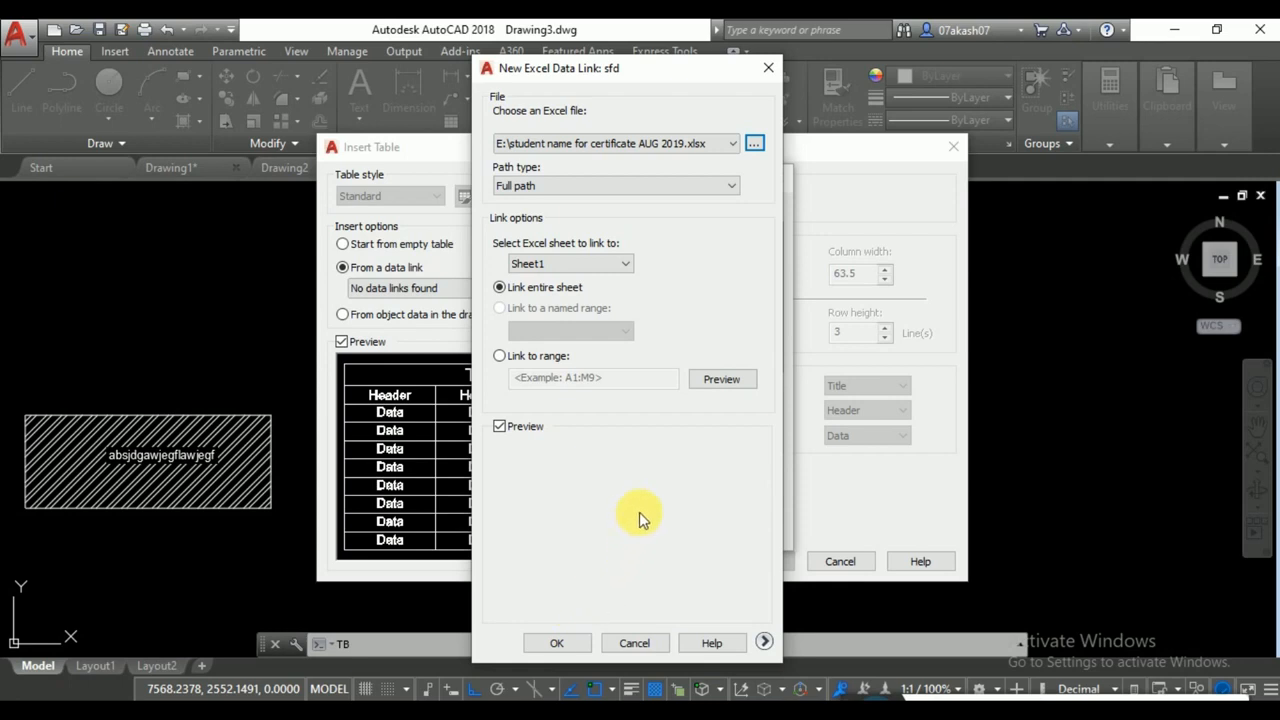
left_click(557, 643)
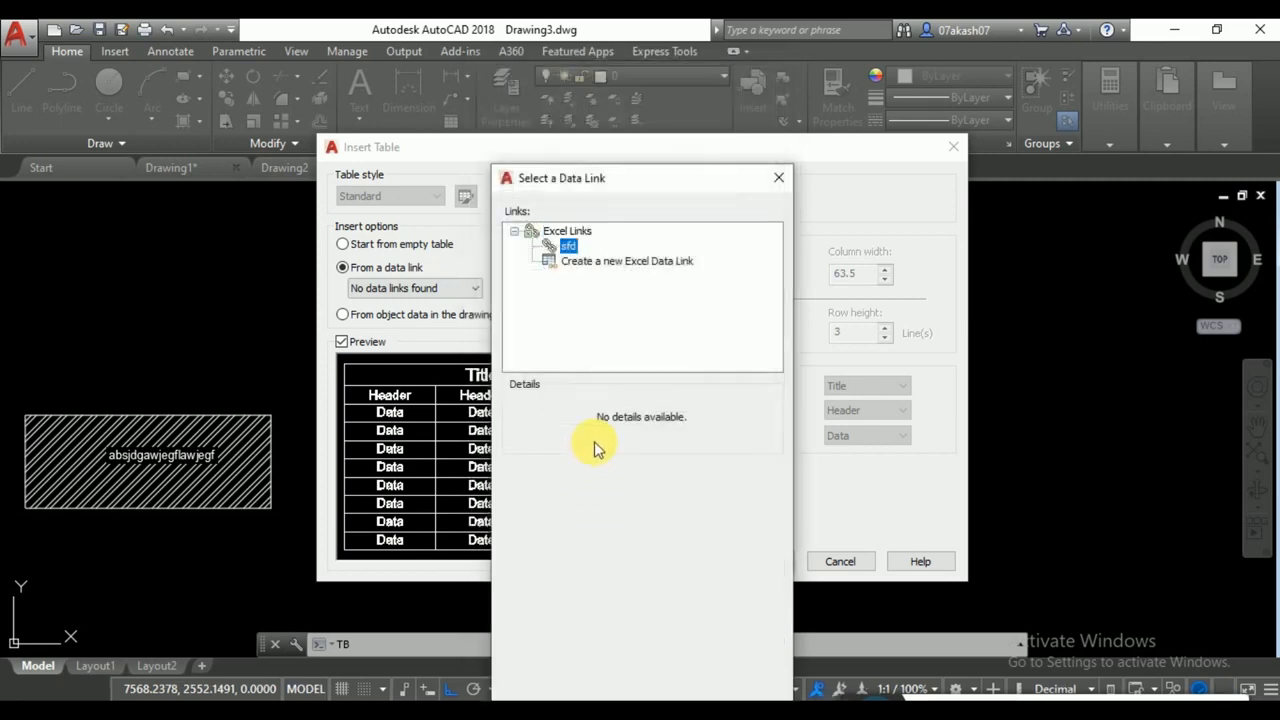
Insert the table from the sfd data link in the empty area to the right of the hatched rectangle.
left_click_drag(670, 177, 684, 76)
left_click(610, 600)
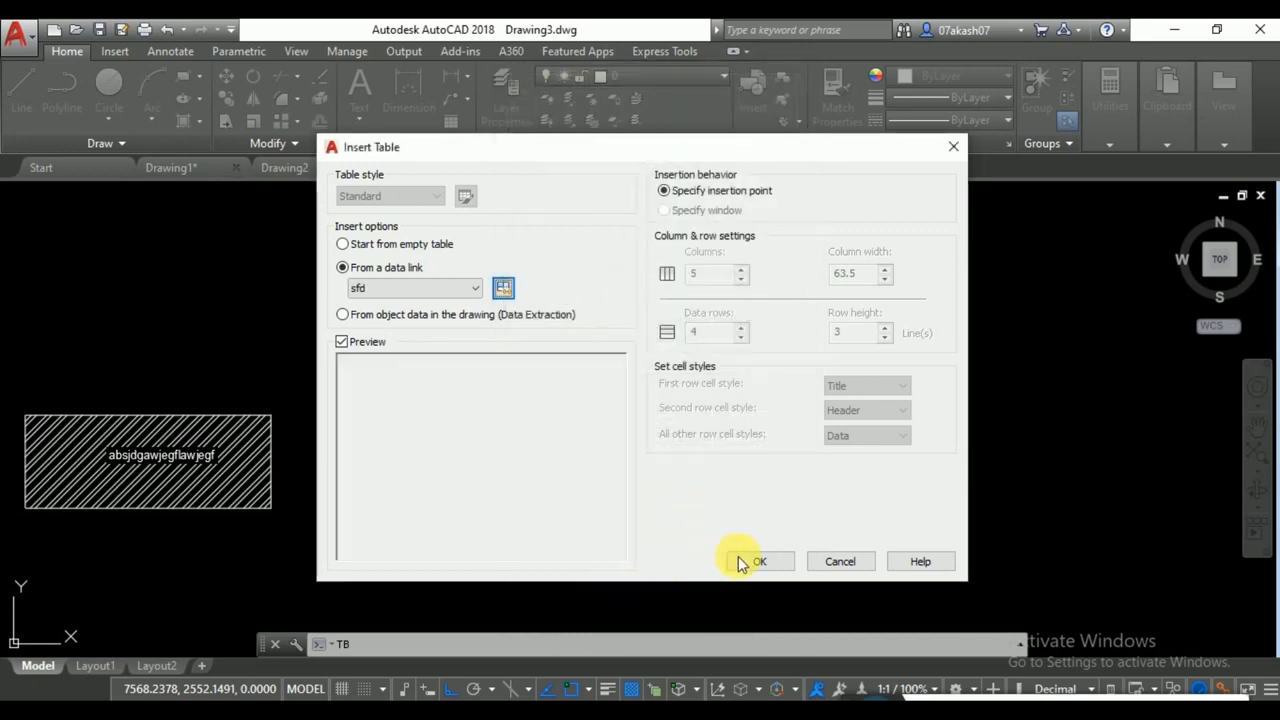
left_click(749, 561)
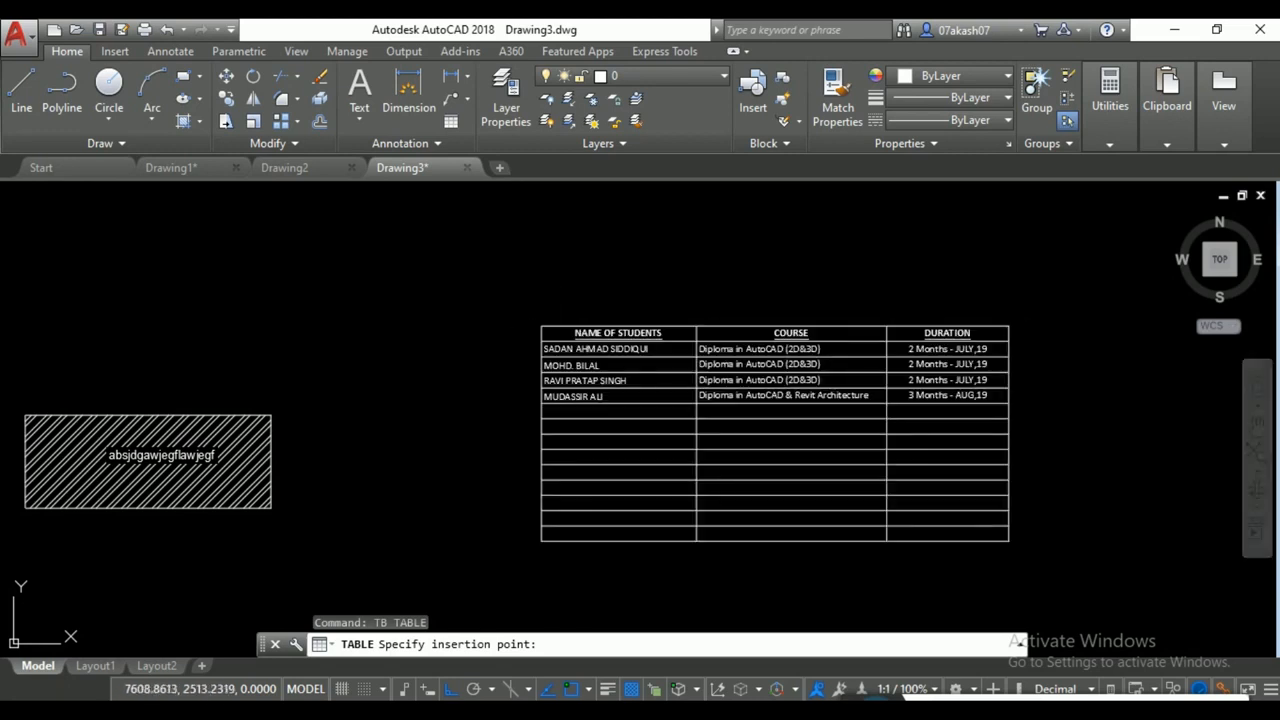
left_click(541, 326)
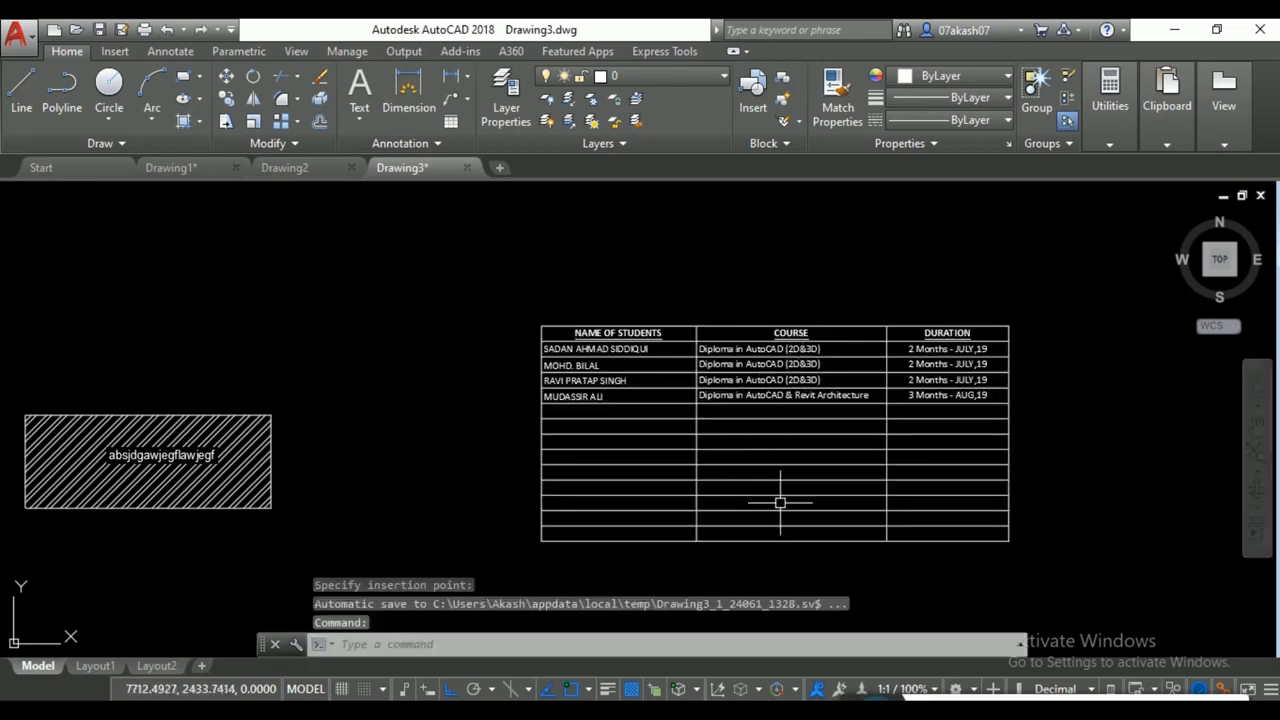
Try to edit the first COURSE cell of the linked table and check its cell locking options without changing them.
scroll(843, 466, "down", 2)
middle_click_drag(843, 466, 722, 422)
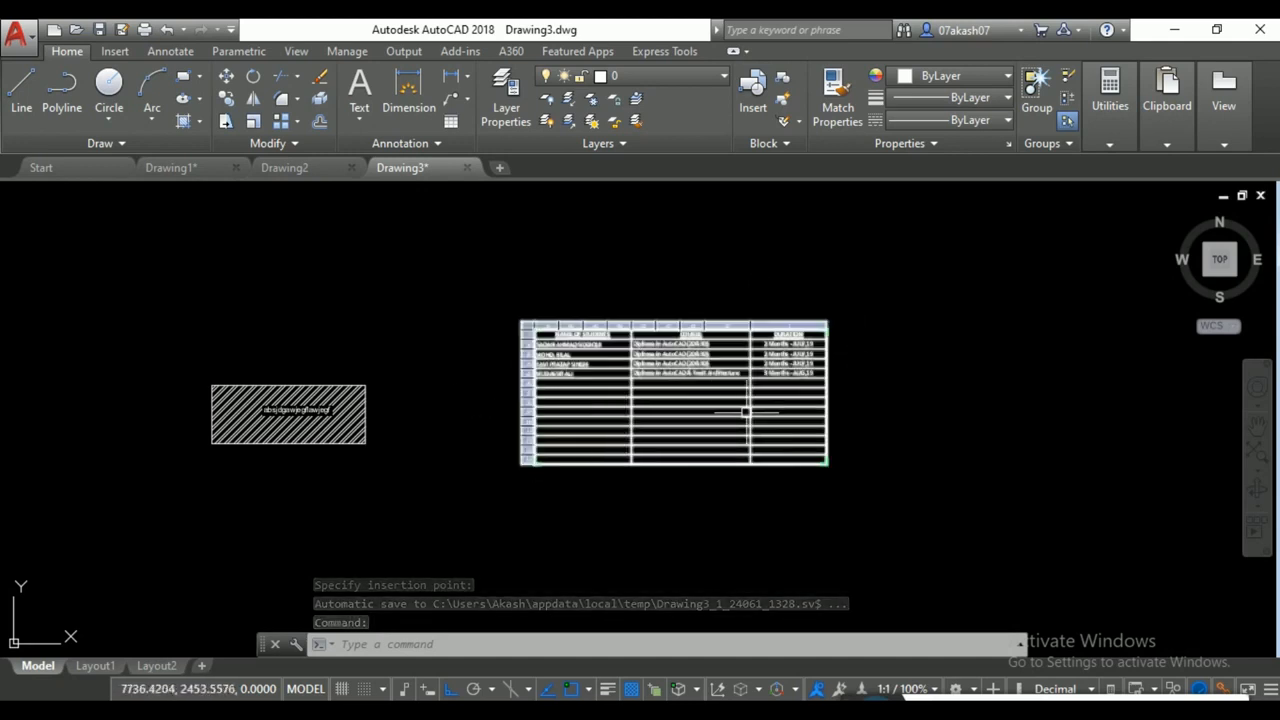
middle_click_drag(884, 446, 730, 450)
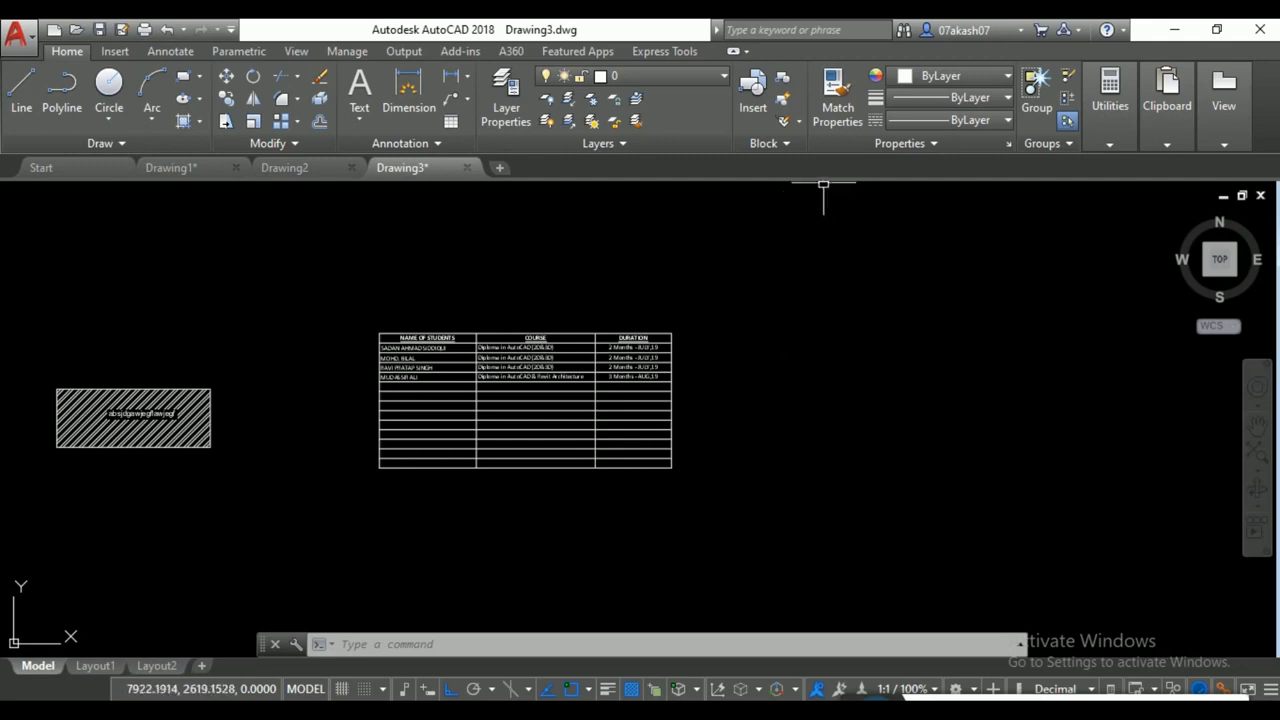
scroll(580, 391, "up", 2)
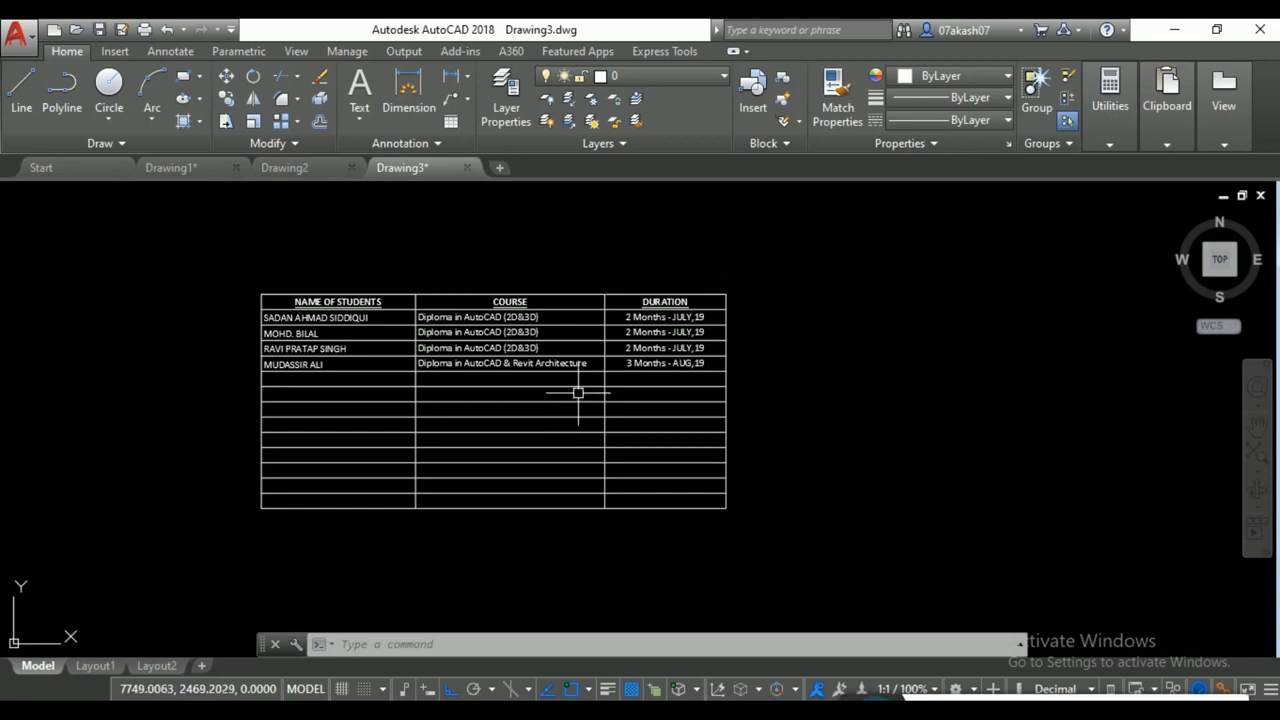
scroll(574, 346, "up", 2)
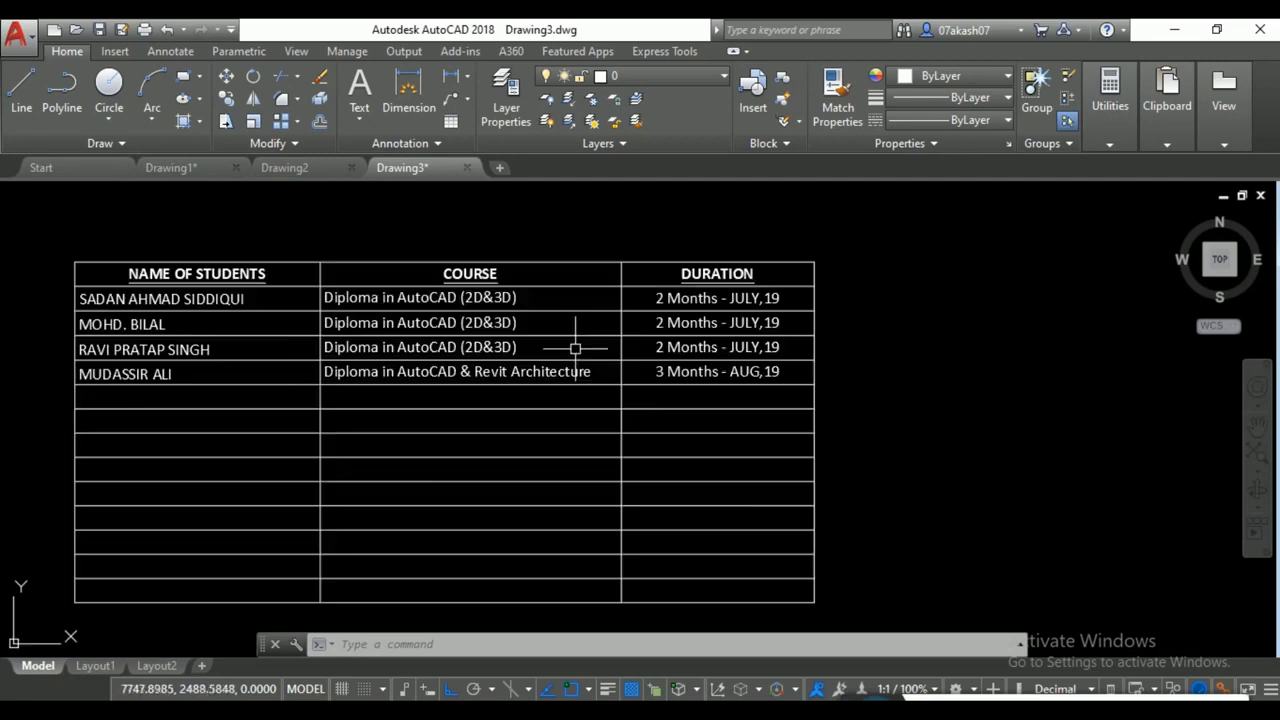
double_click(518, 300)
left_click(512, 297)
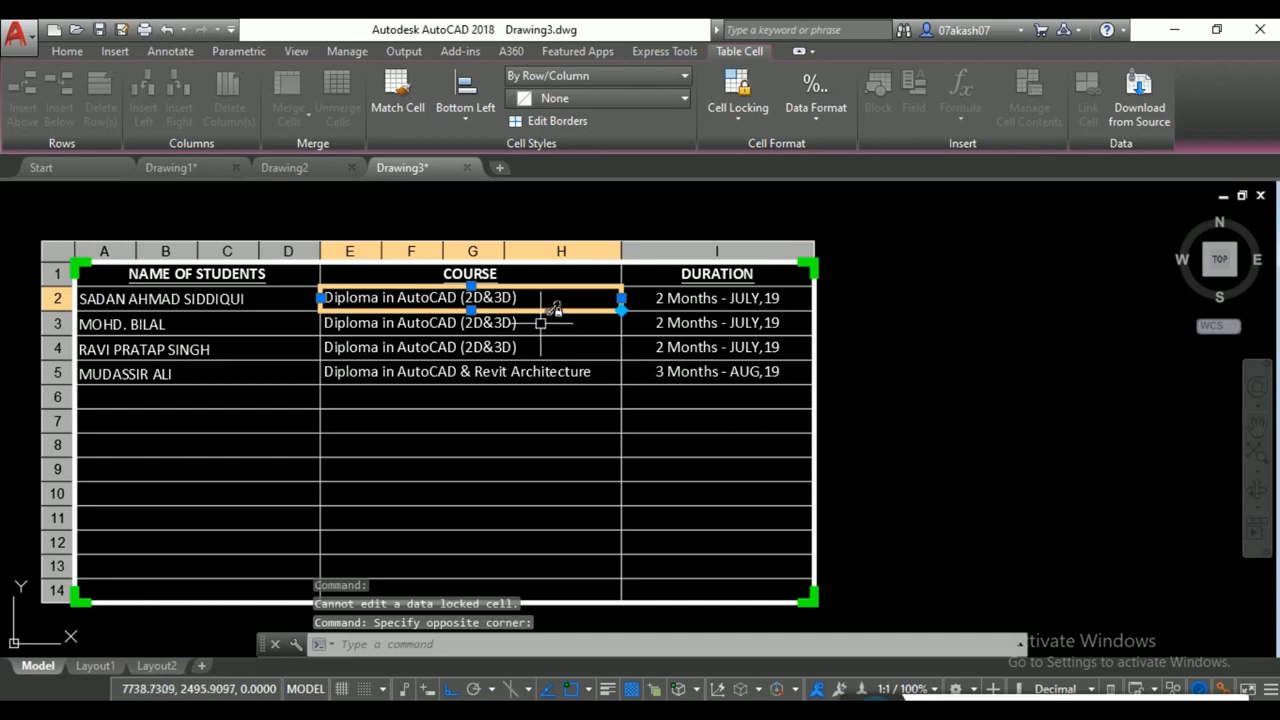
left_click(737, 112)
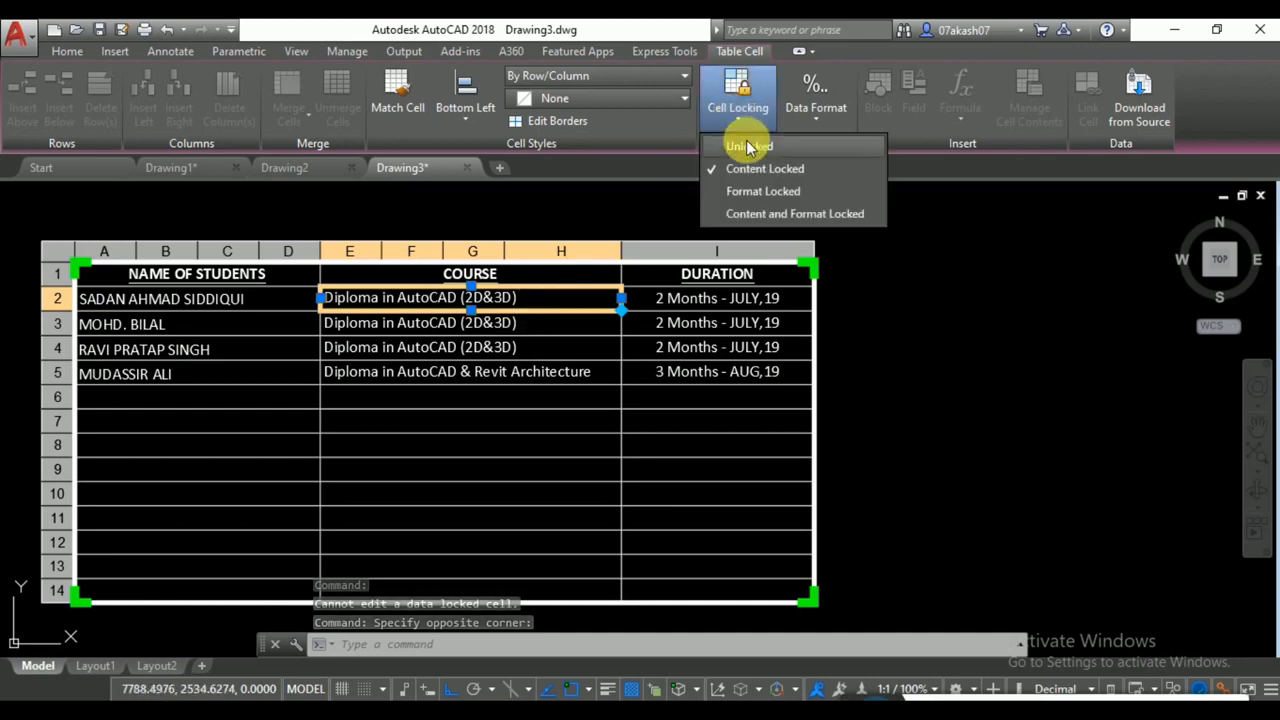
key("Escape")
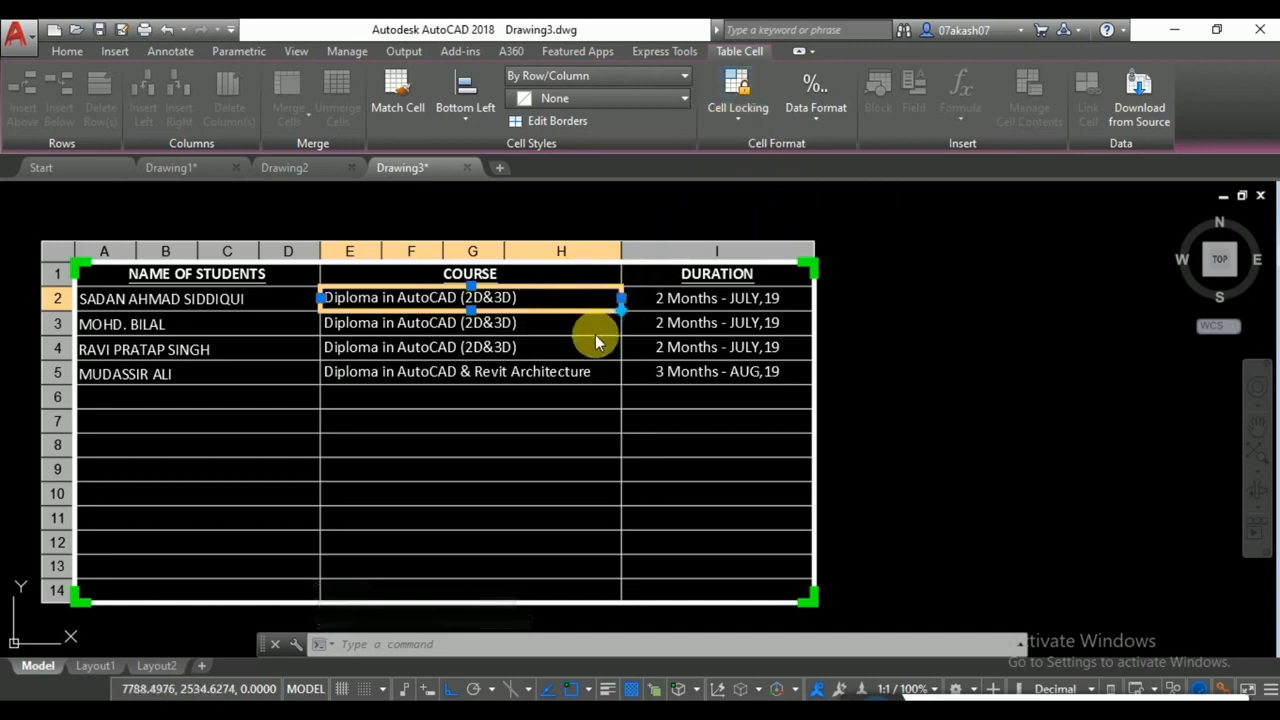
key("Escape")
key("Escape")
Erase the linked table and the hatched rectangle with its text, leaving the drawing empty.
middle_click_drag(437, 335, 512, 335)
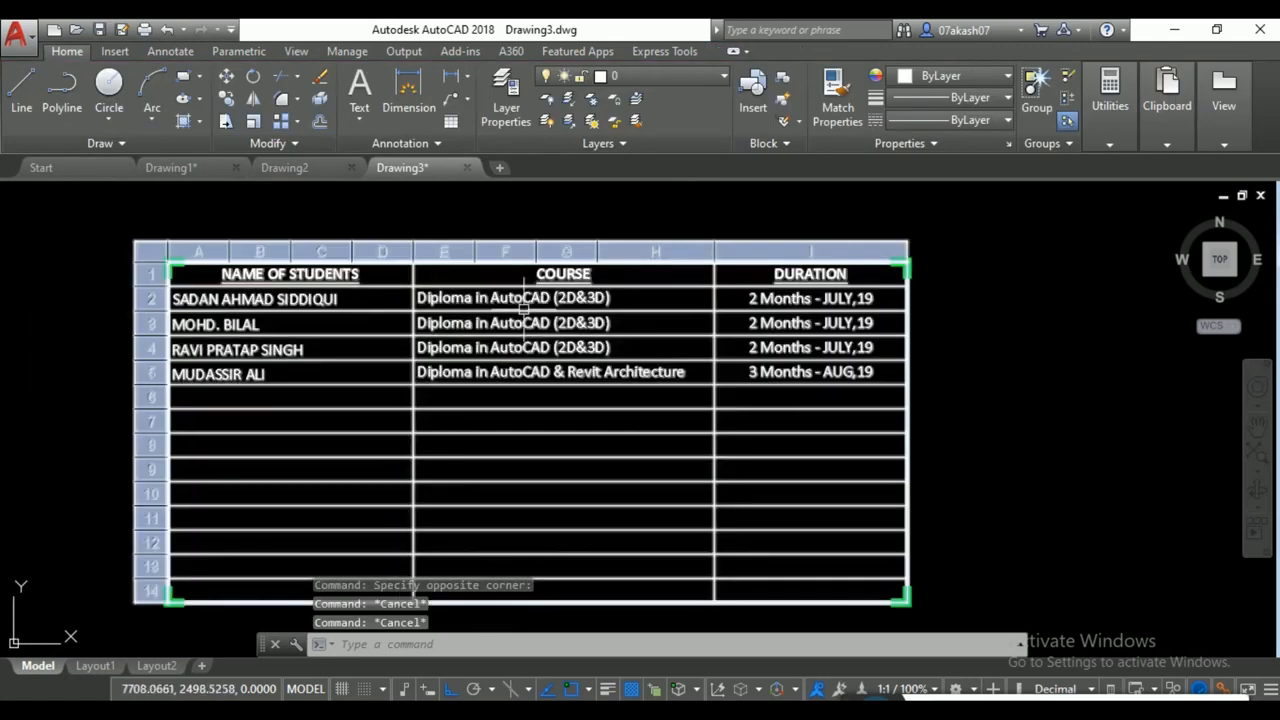
scroll(538, 270, "down", 4)
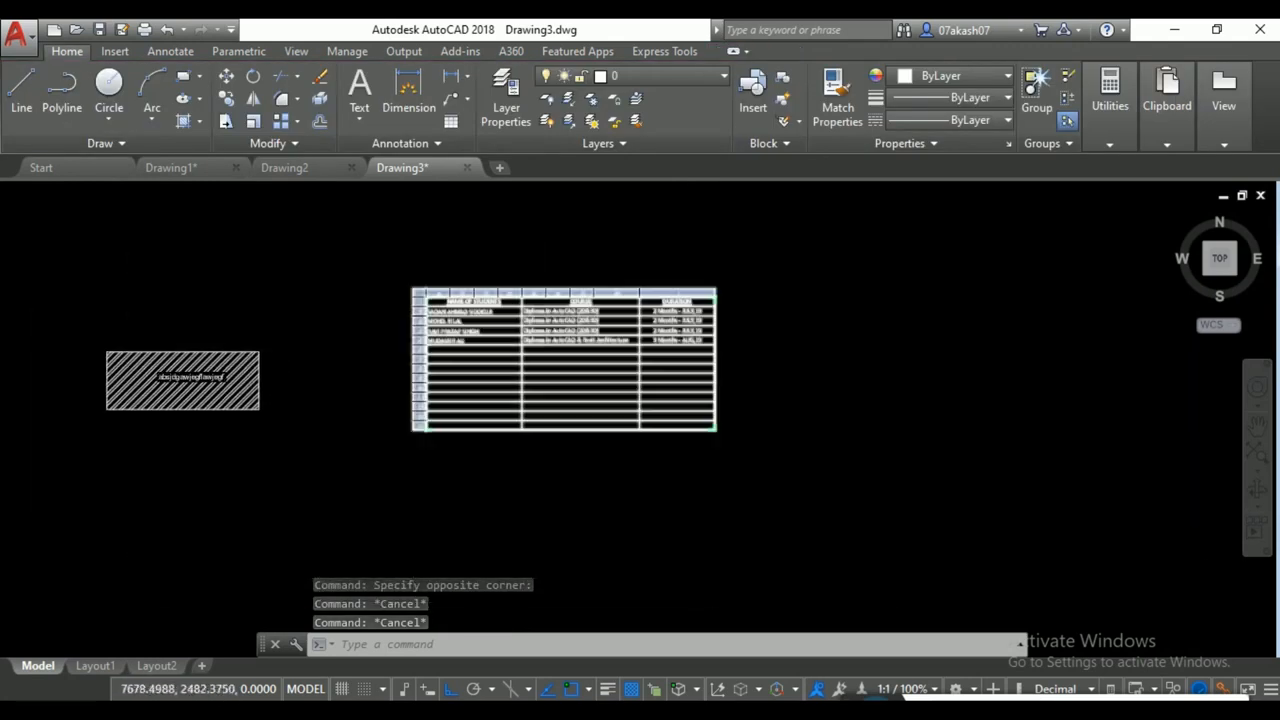
scroll(534, 352, "up", 3)
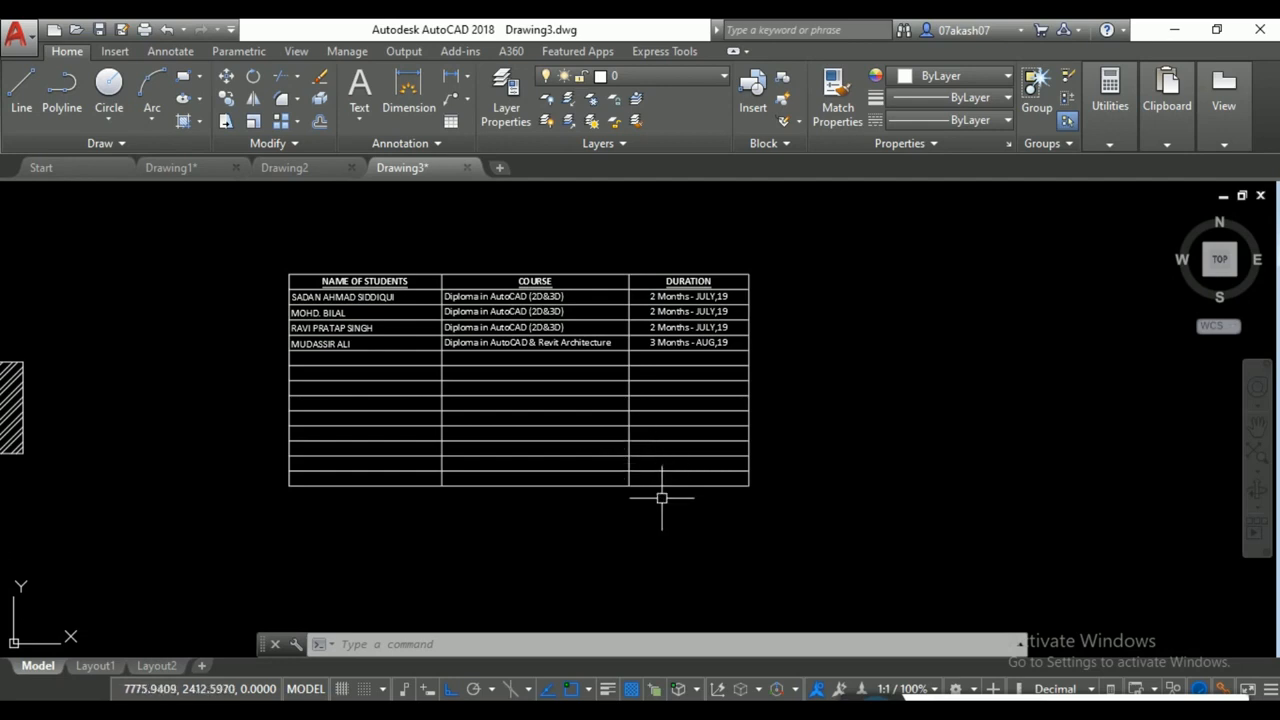
scroll(923, 394, "down", 3)
scroll(687, 459, "up", 3)
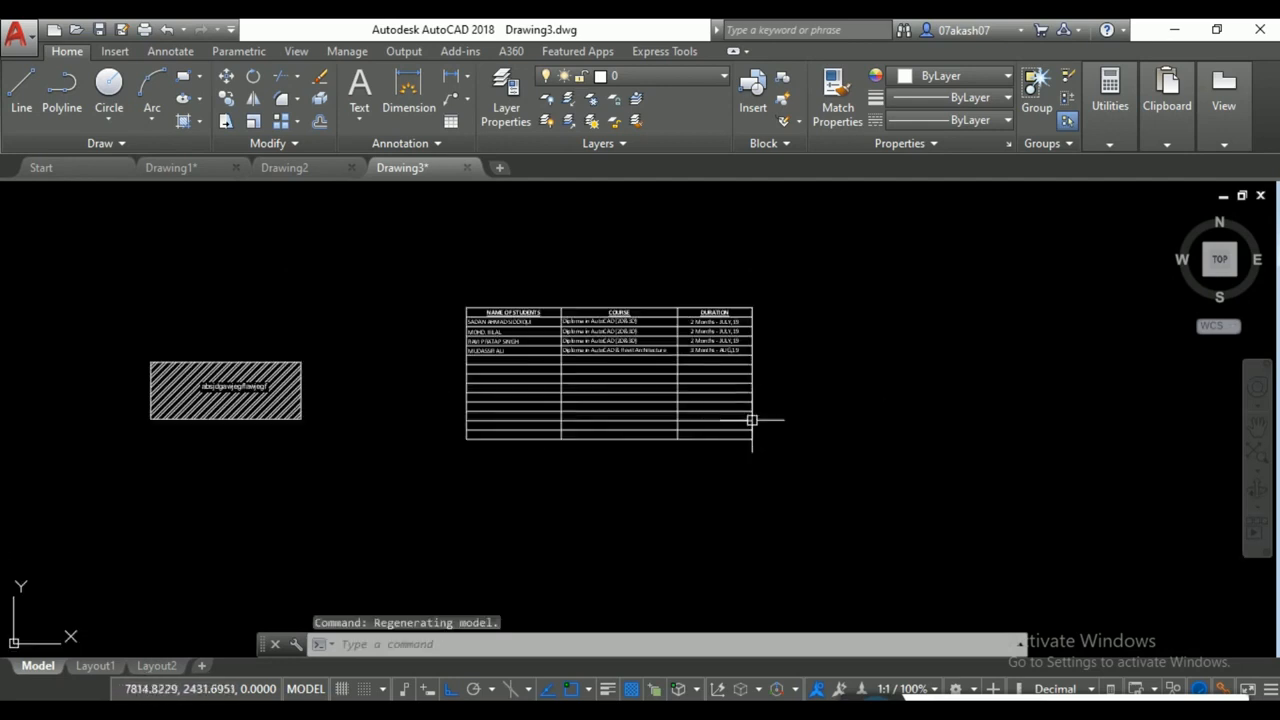
middle_click_drag(754, 422, 673, 418)
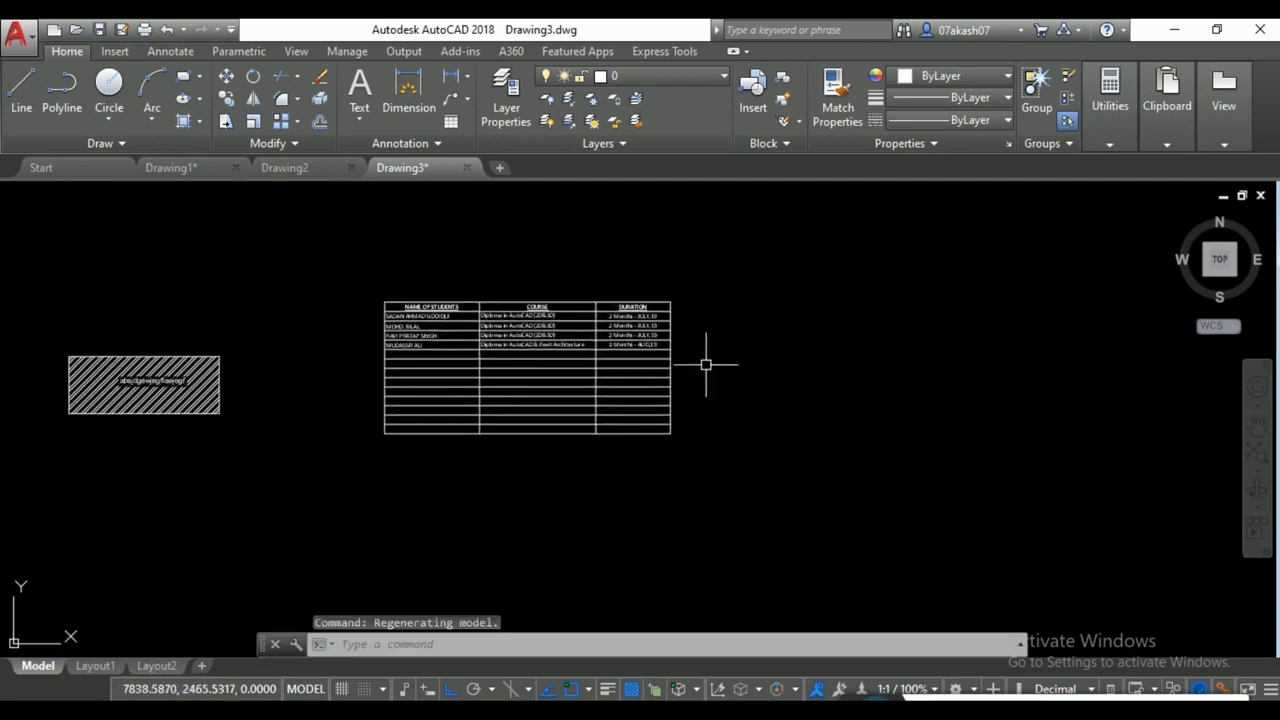
left_click(765, 265)
left_click(333, 466)
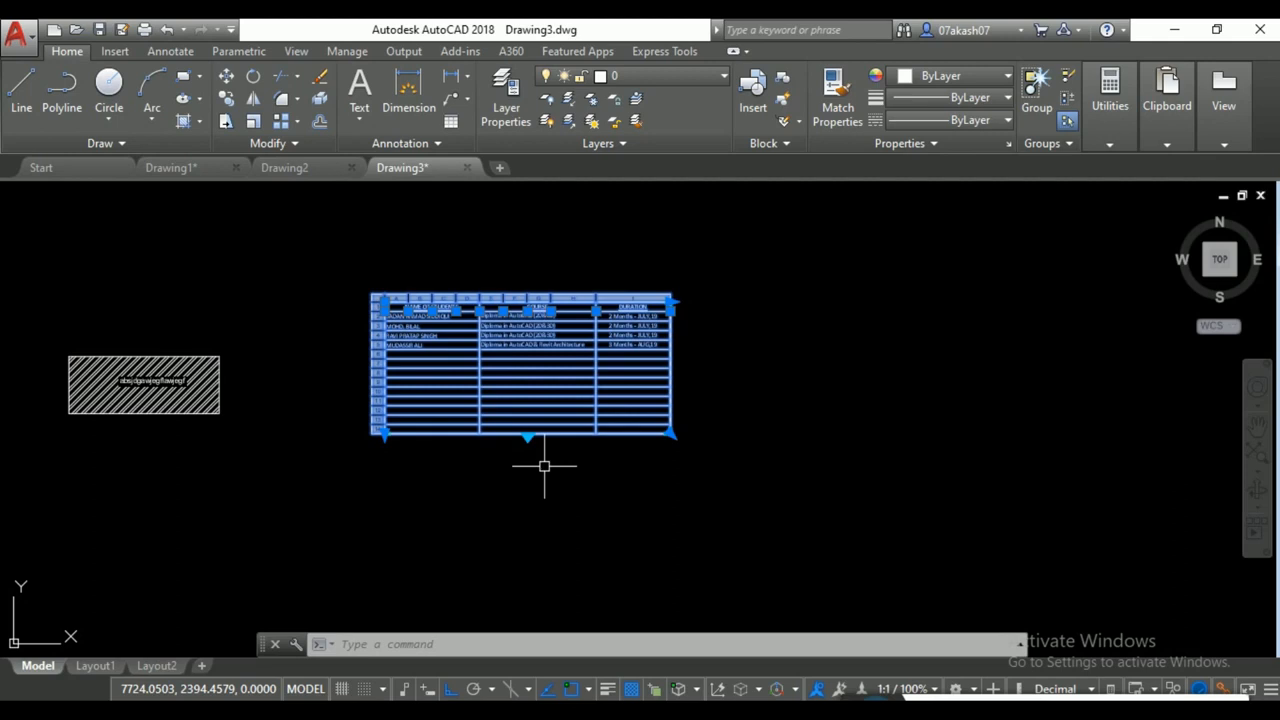
middle_click_drag(880, 366, 1024, 403)
left_click(928, 257)
left_click(40, 590)
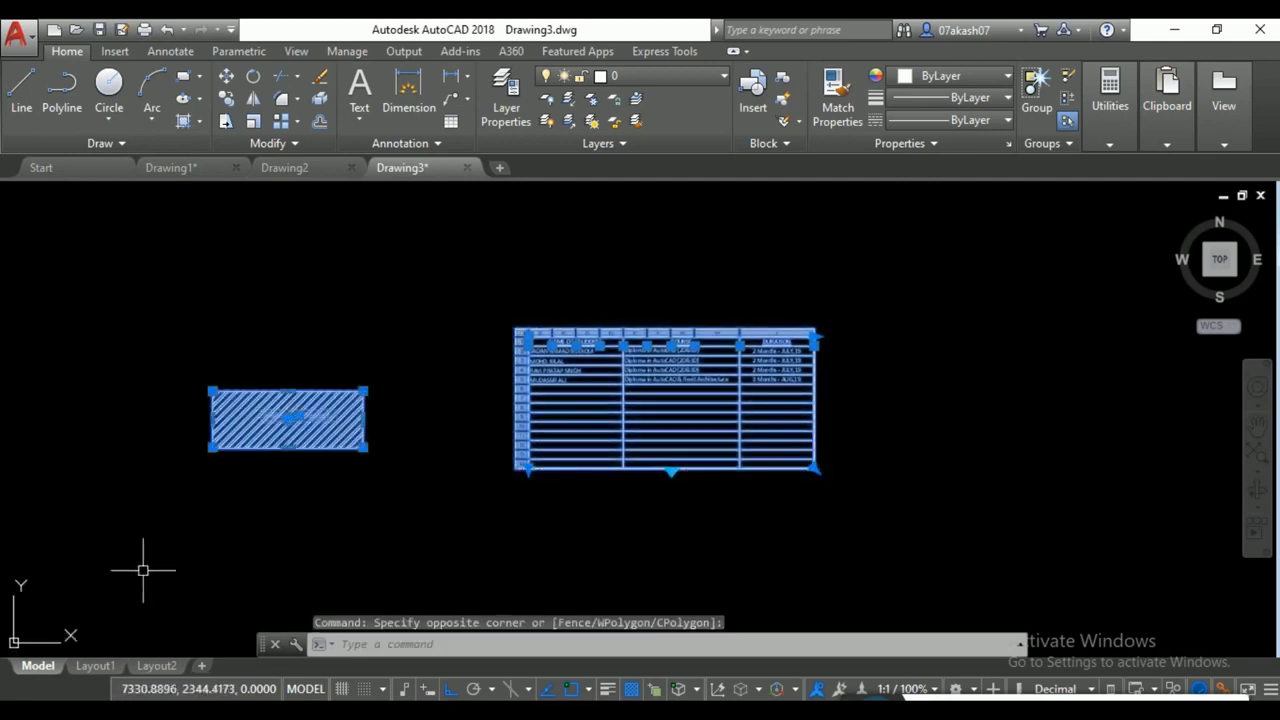
key("Delete")
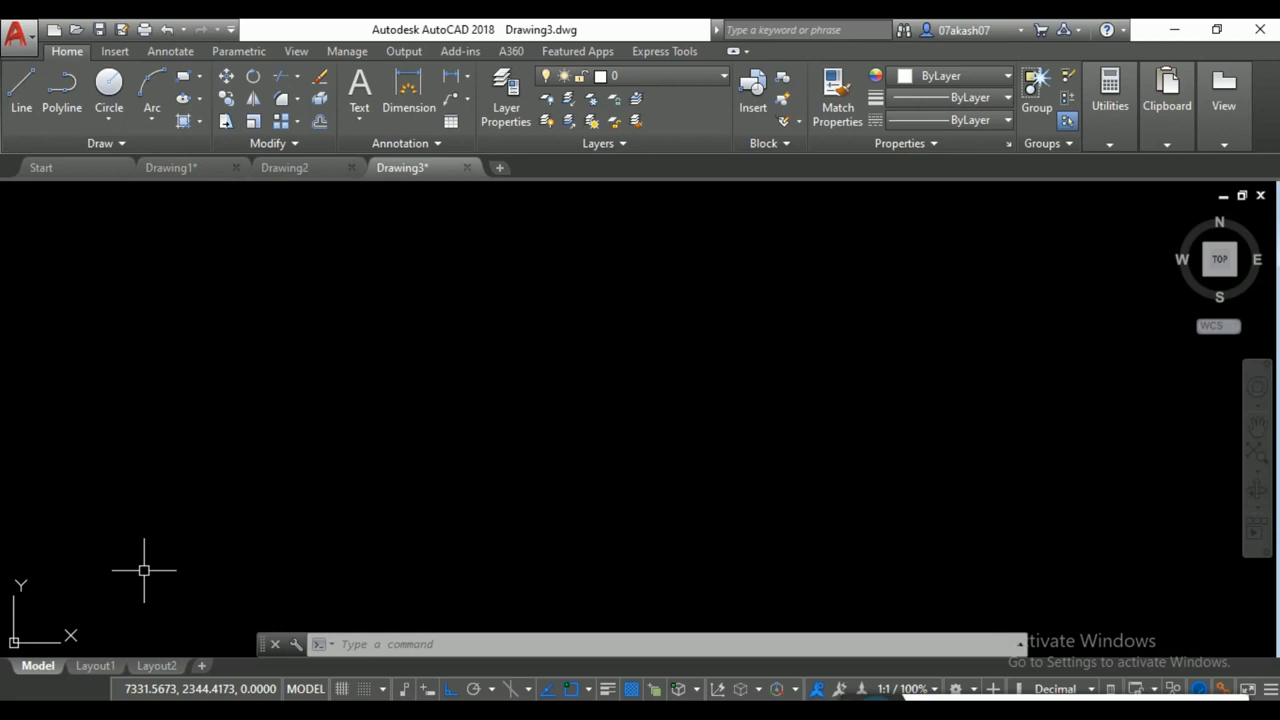
Start recording an action macro with the ACTRECORD command.
type("act")
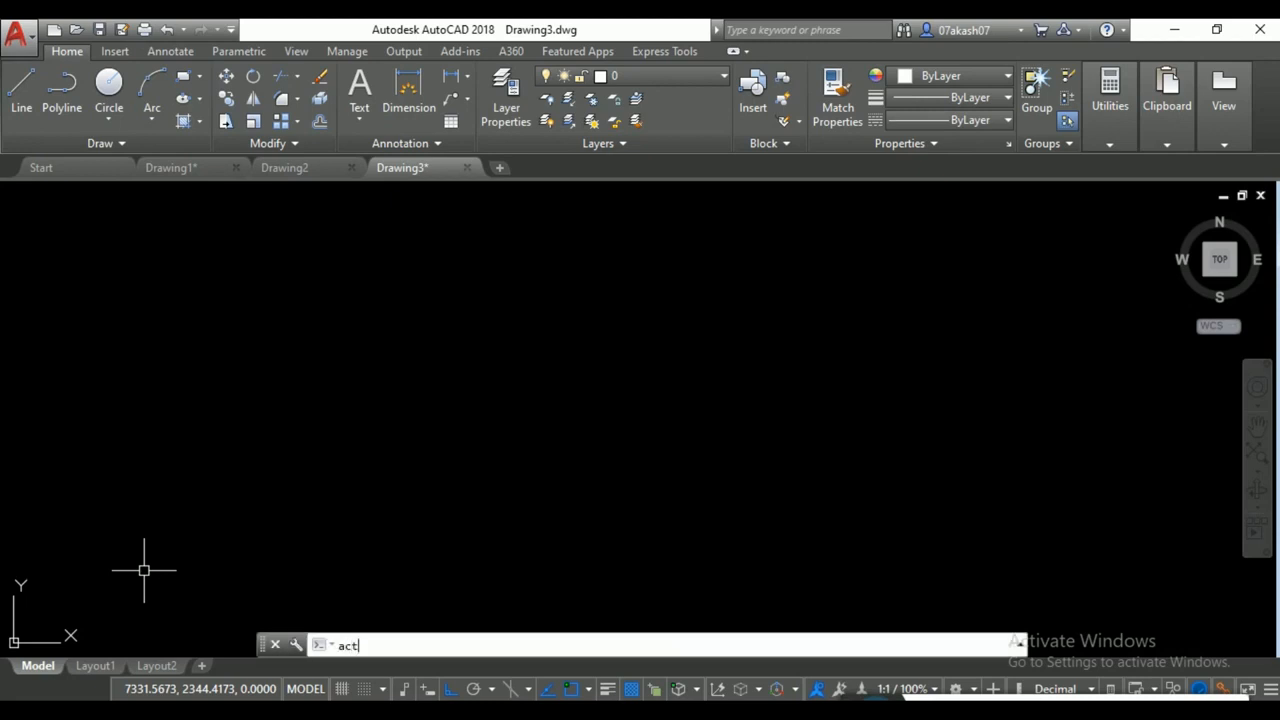
type("recor")
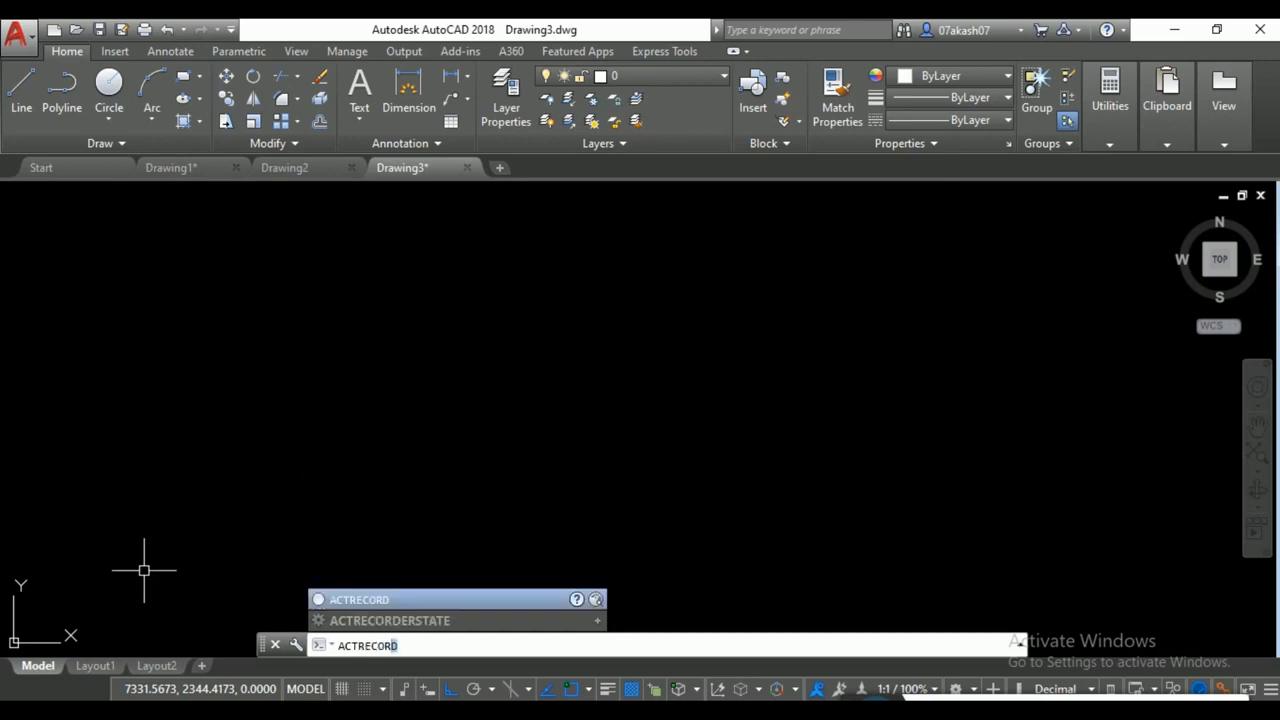
type("d")
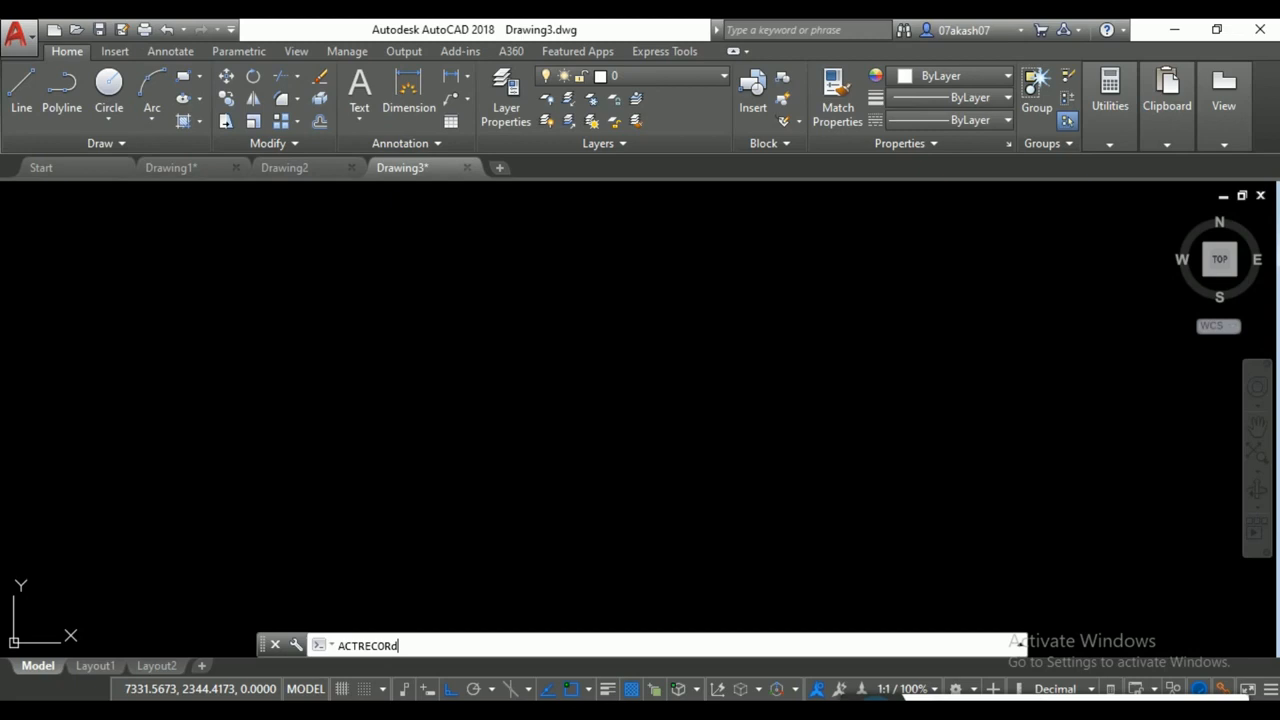
key("Return")
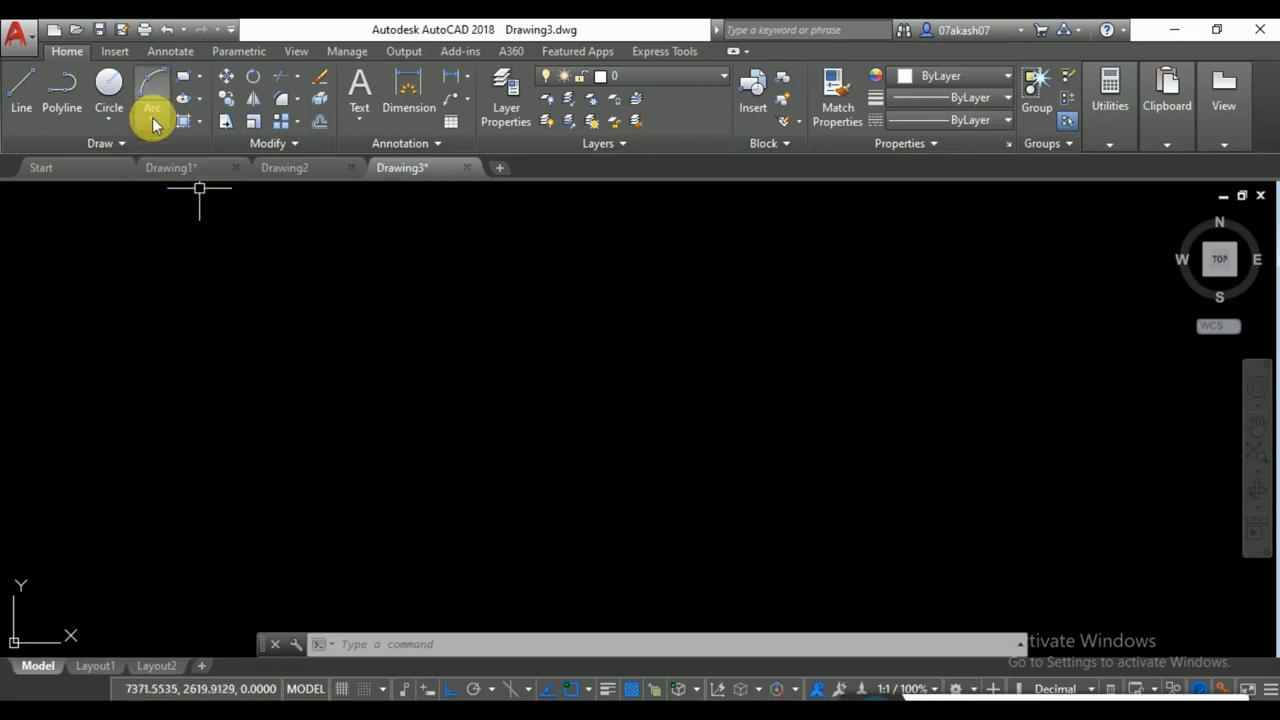
Draw a rectangle about 363 by 199 units and a circle of about 36.6 radius inside its upper-left area.
left_click(182, 82)
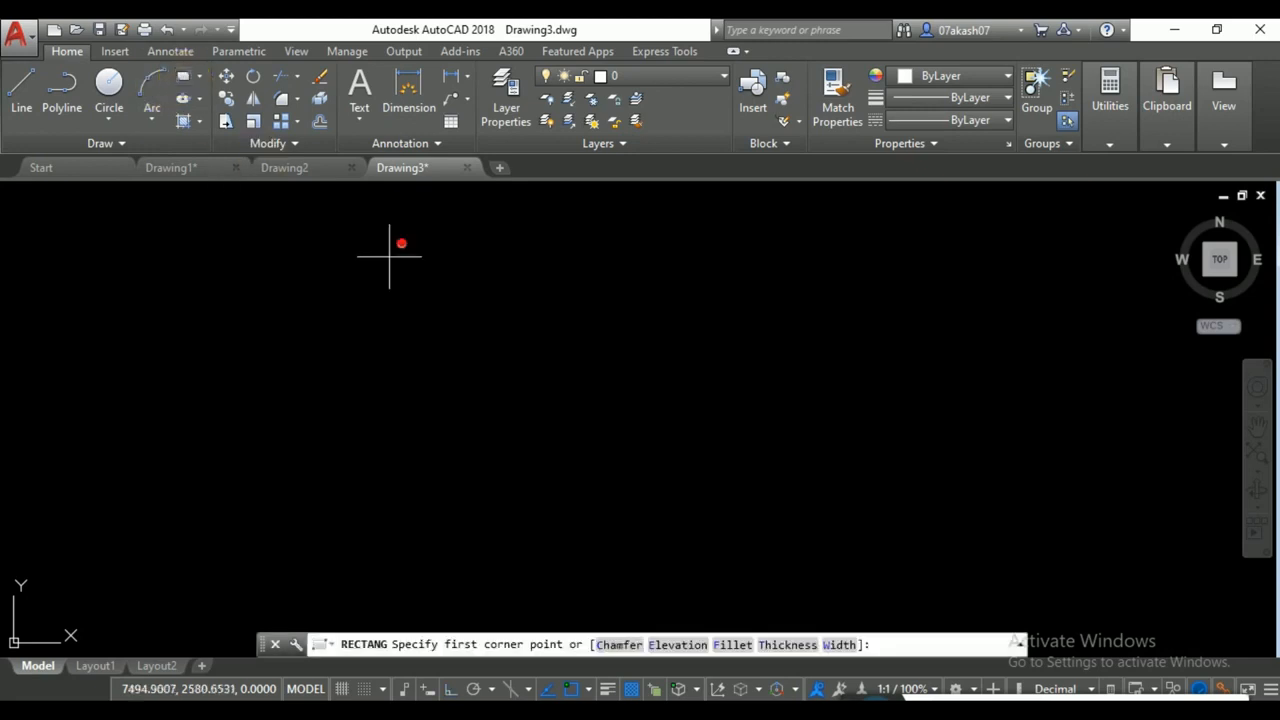
left_click(458, 300)
left_click(929, 545)
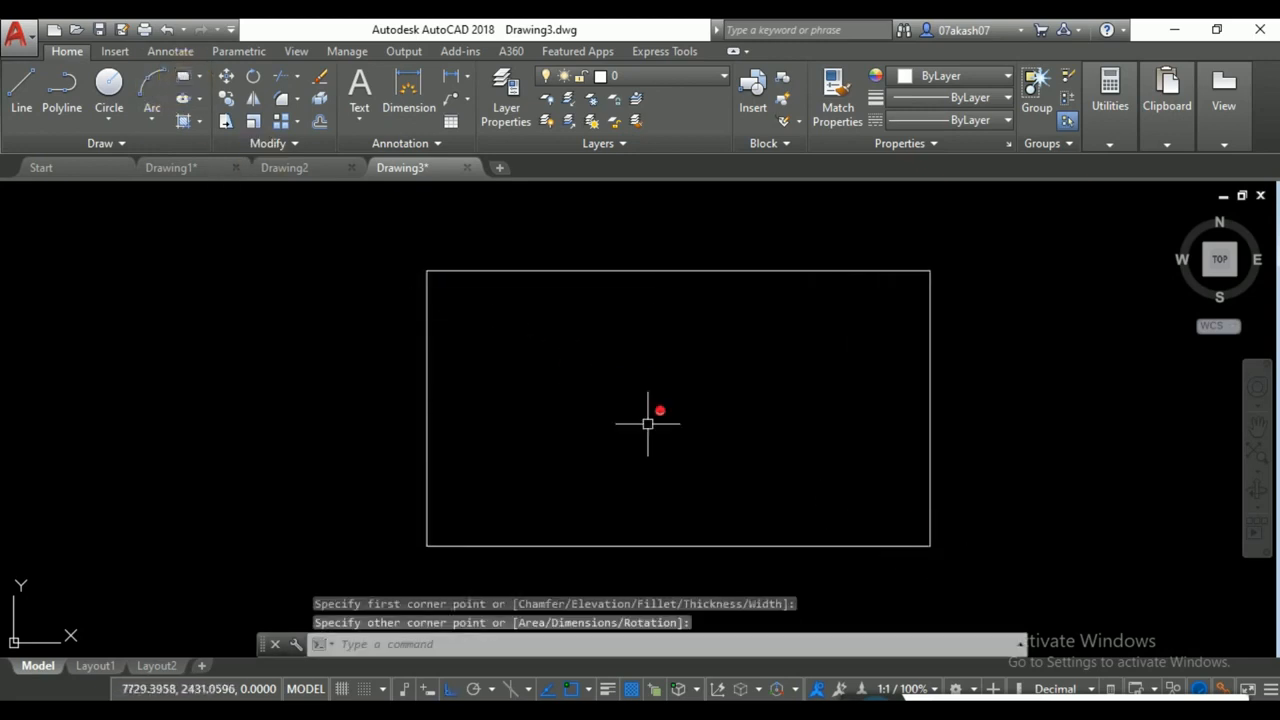
left_click(110, 84)
left_click(519, 360)
left_click(534, 310)
Draw a wide three-point arc inside the rectangle, curving upward to the right of the circle.
left_click(152, 88)
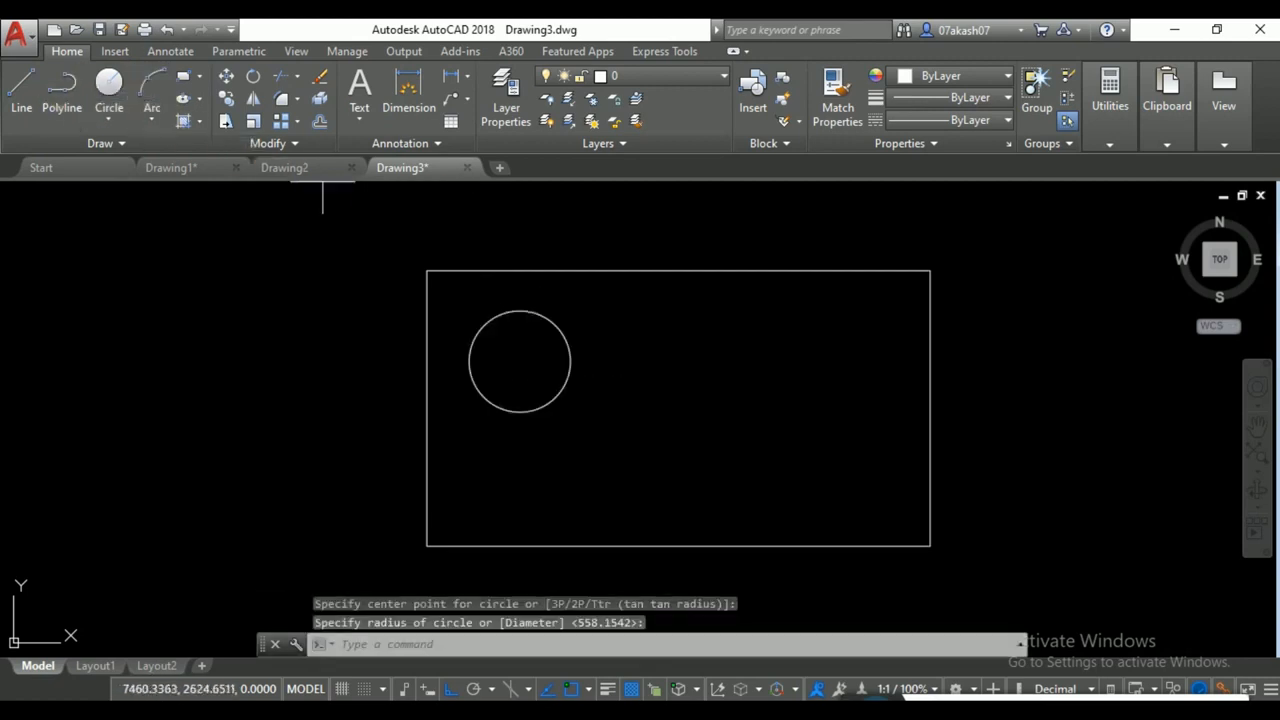
left_click(612, 357)
left_click(709, 311)
left_click(863, 382)
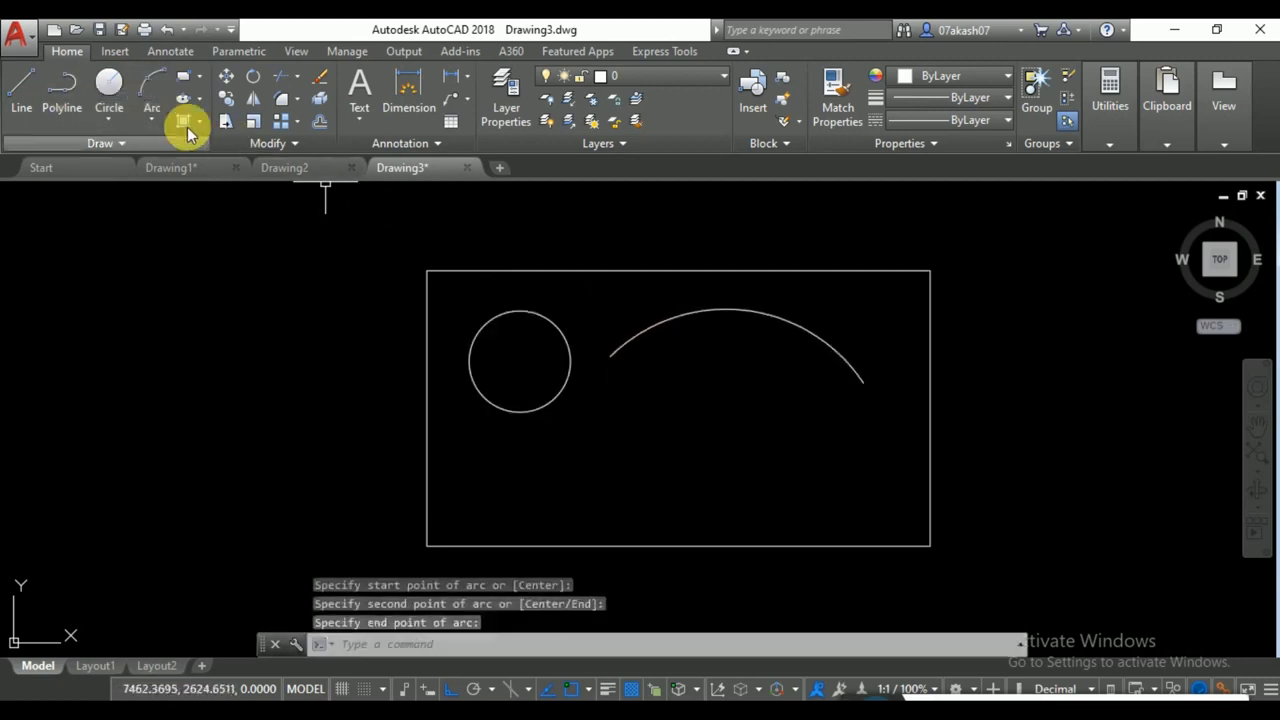
Draw a stepped chain of seven horizontal and vertical line segments below the arc, starting with about 72 down and 136 right.
left_click(24, 90)
left_click(620, 410)
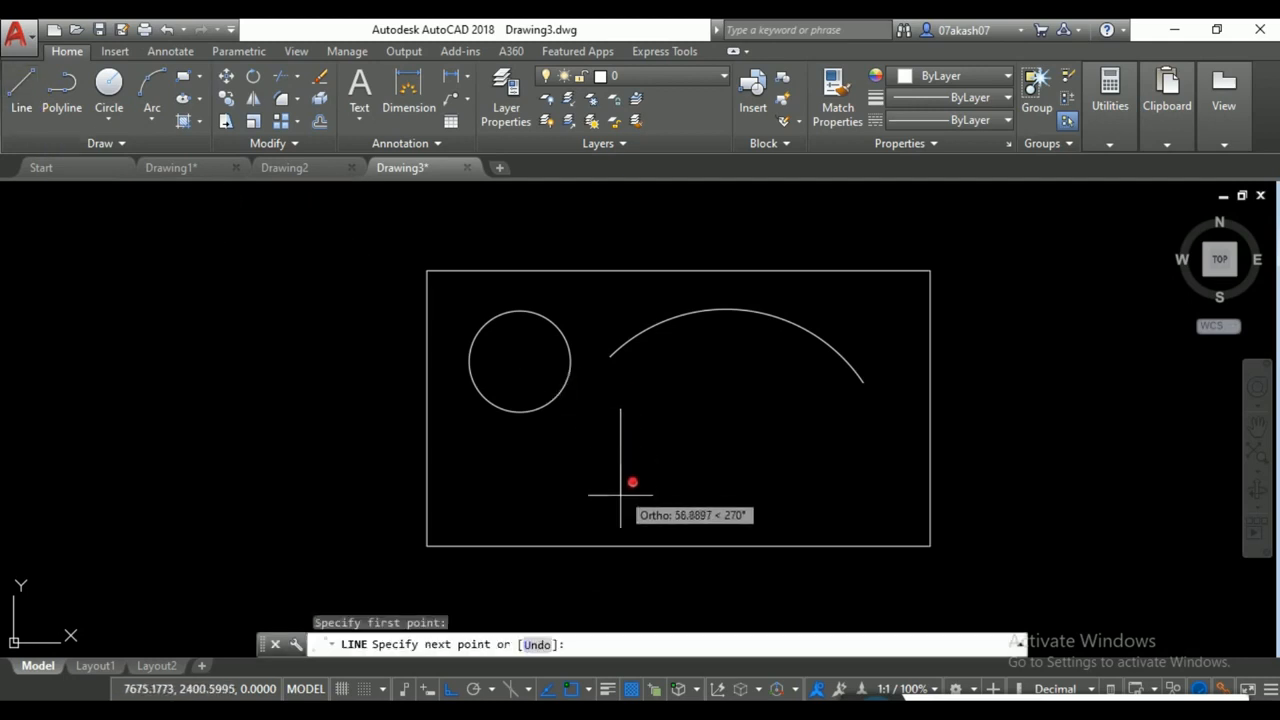
left_click(620, 509)
left_click(808, 509)
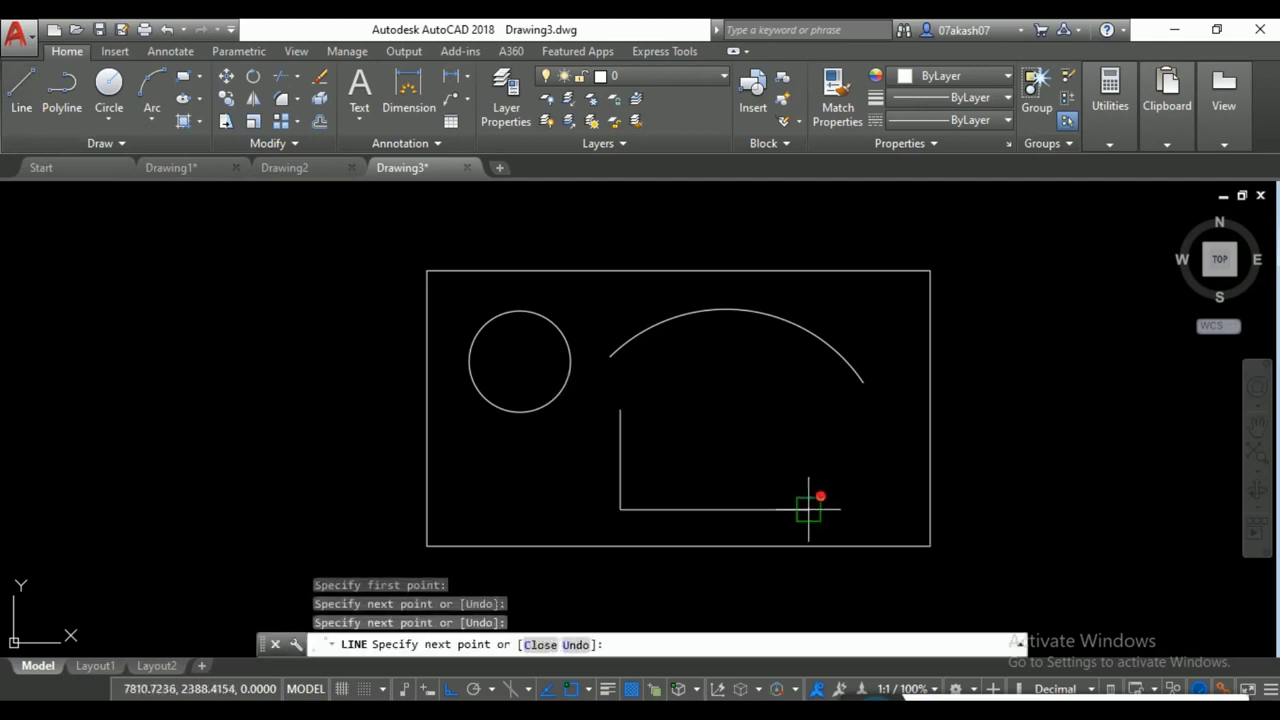
left_click(808, 409)
left_click(874, 409)
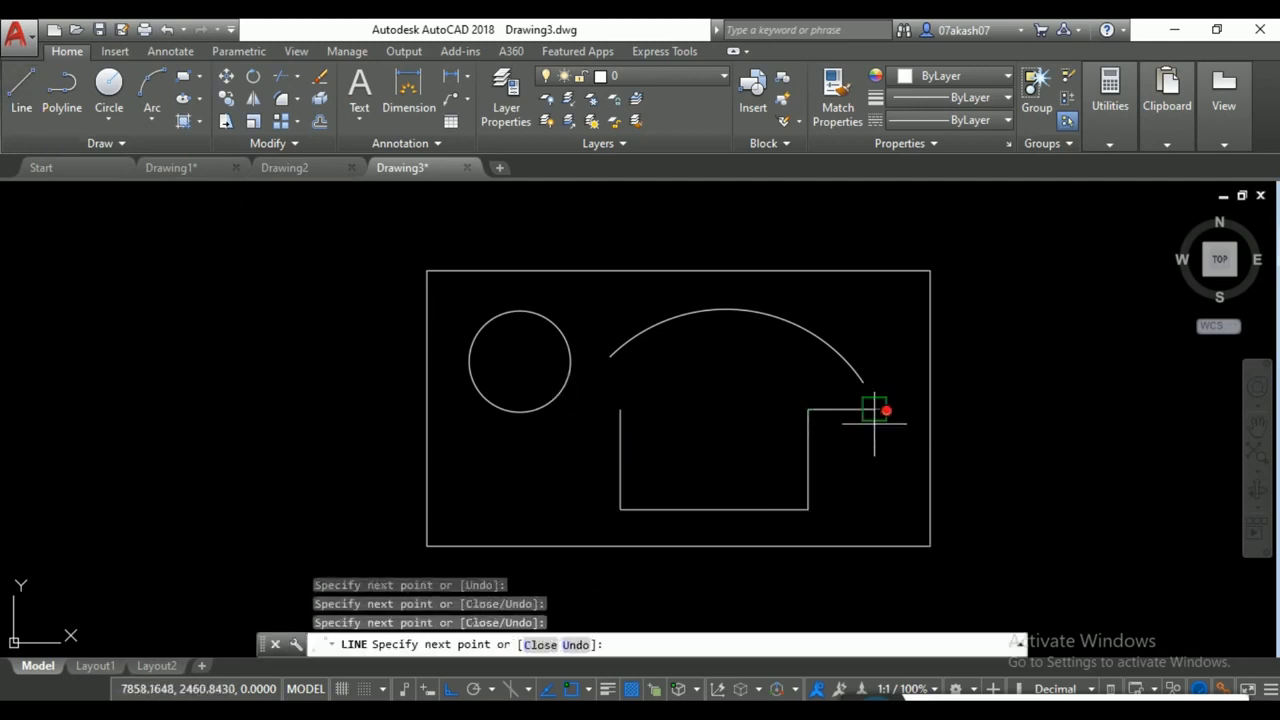
left_click(874, 512)
left_click(903, 512)
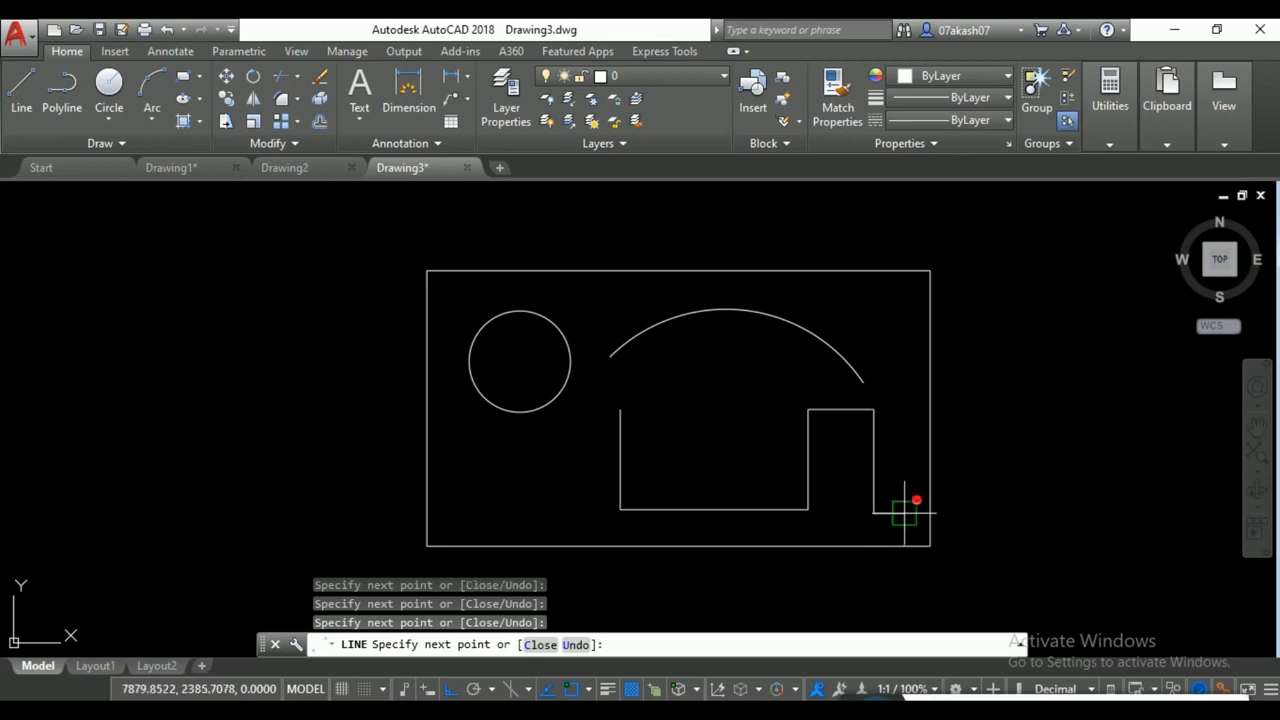
left_click(903, 400)
key("Return")
middle_click_drag(820, 396, 744, 393)
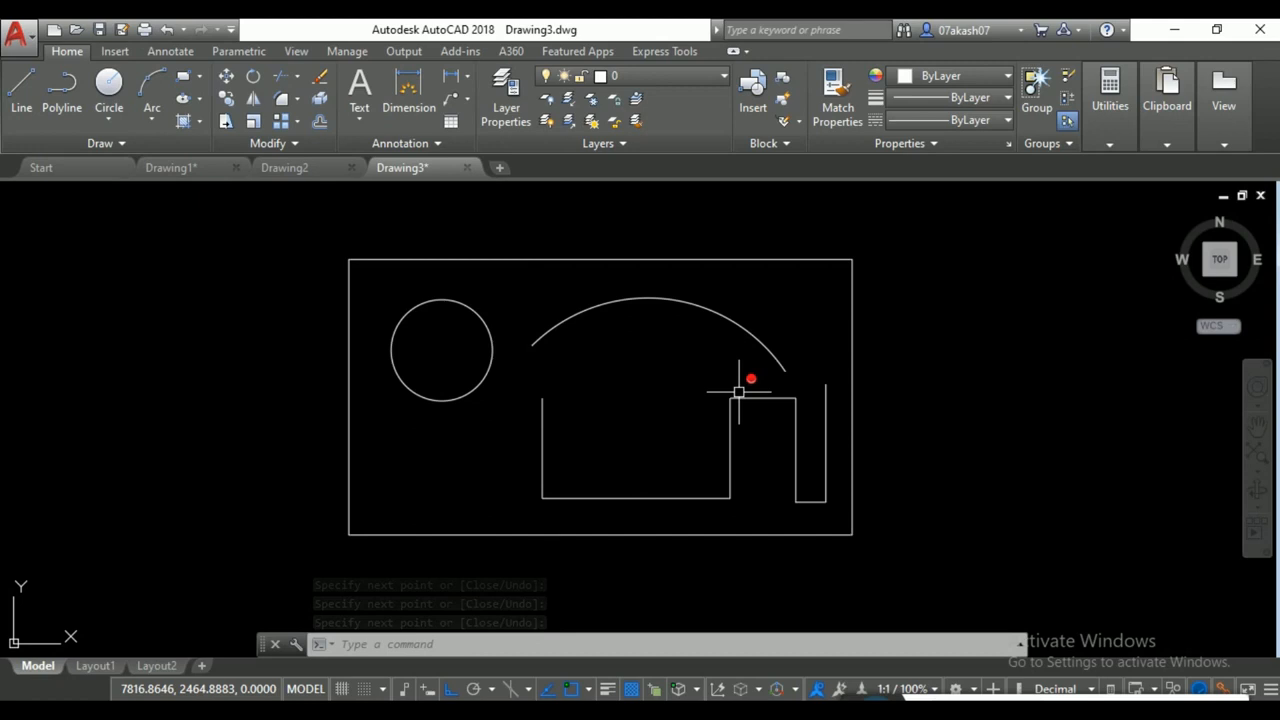
Stop the macro recording with ACTSTOP and save the action macro under the command name abchgh.
type("actstop")
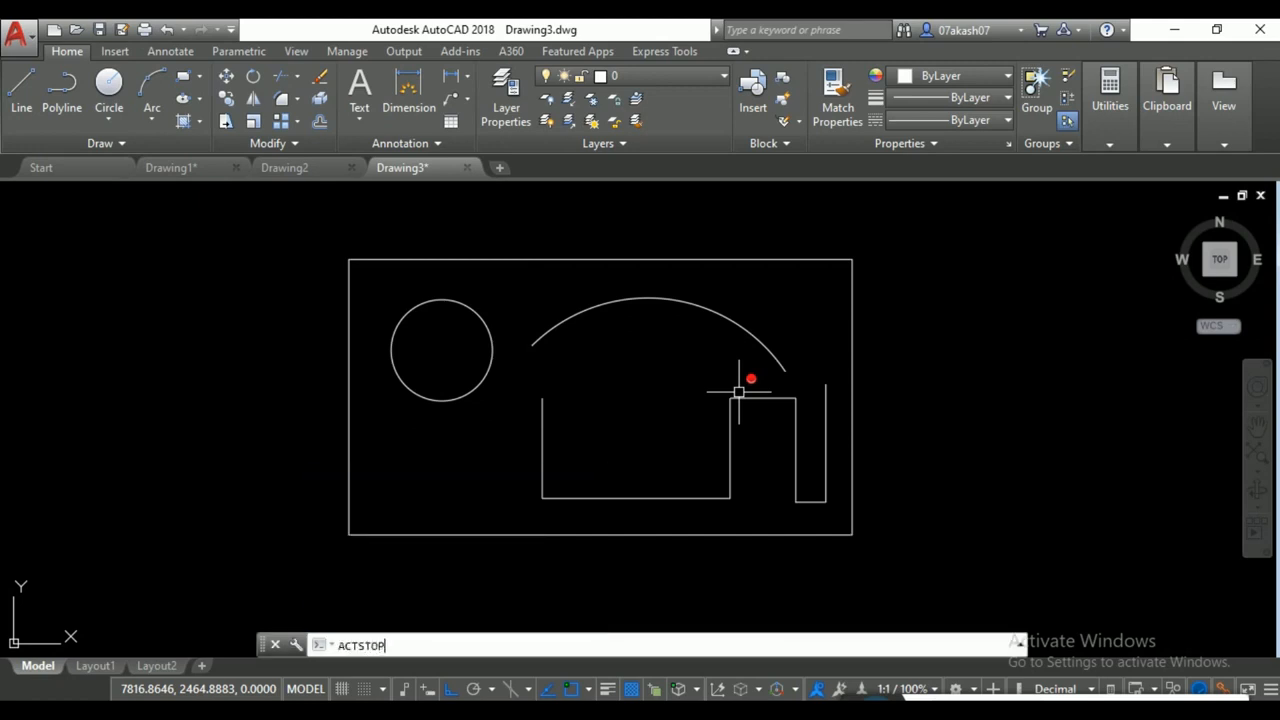
key("Return")
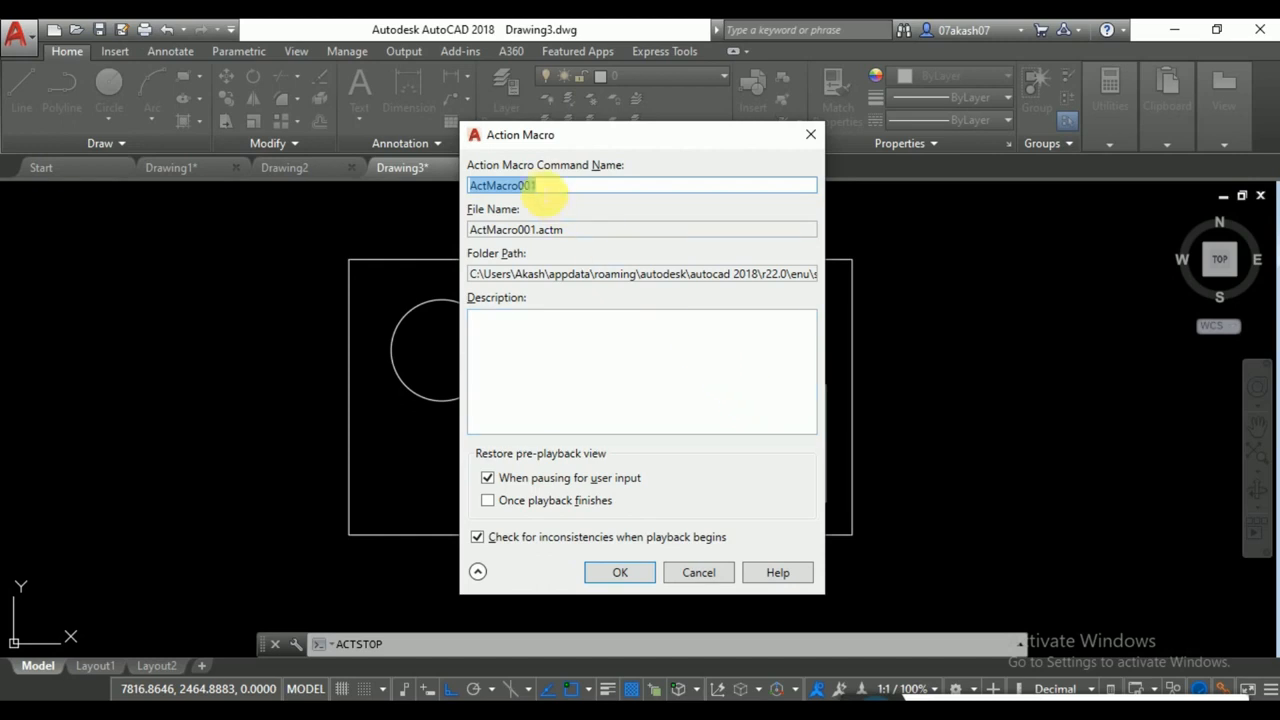
type("abchgh")
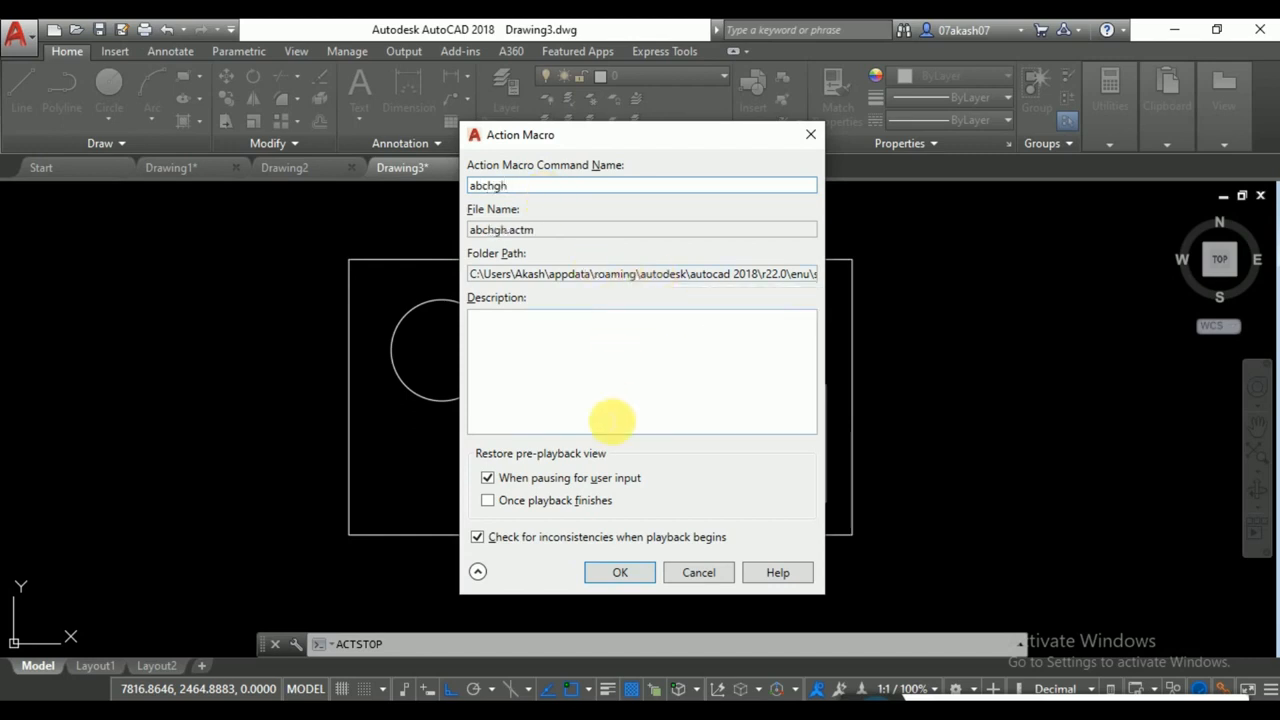
left_click(628, 574)
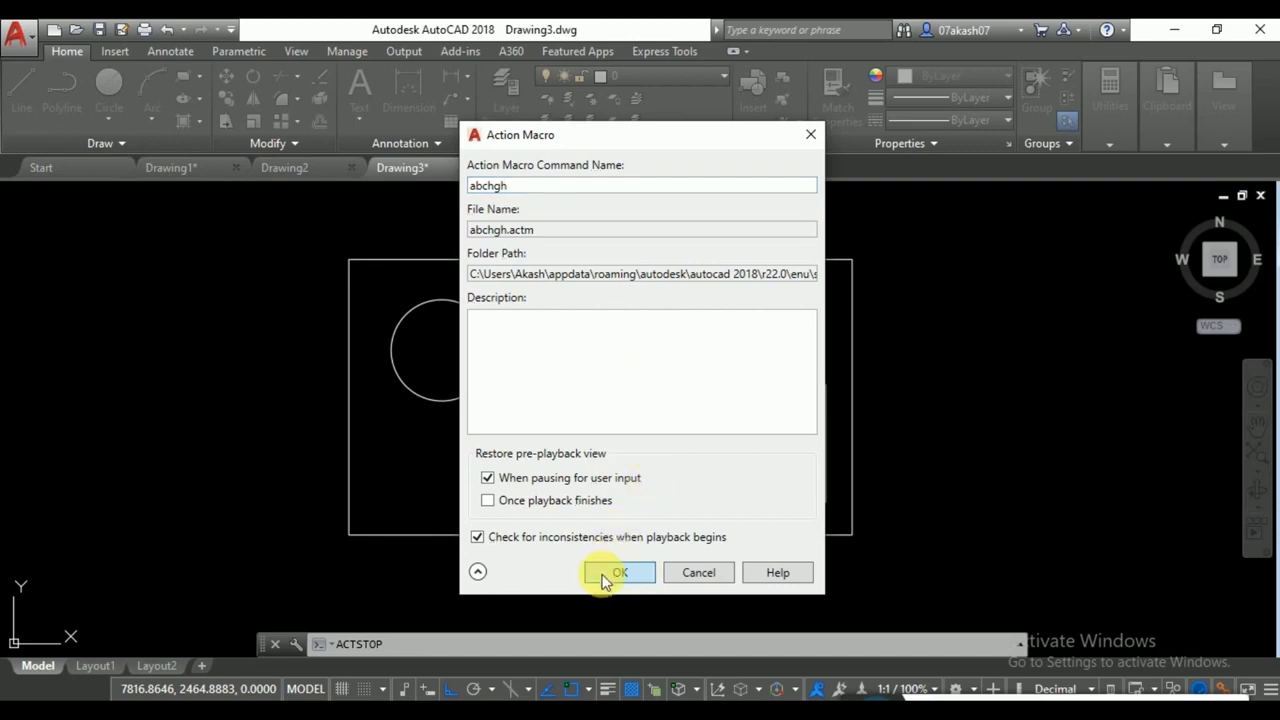
left_click(607, 576)
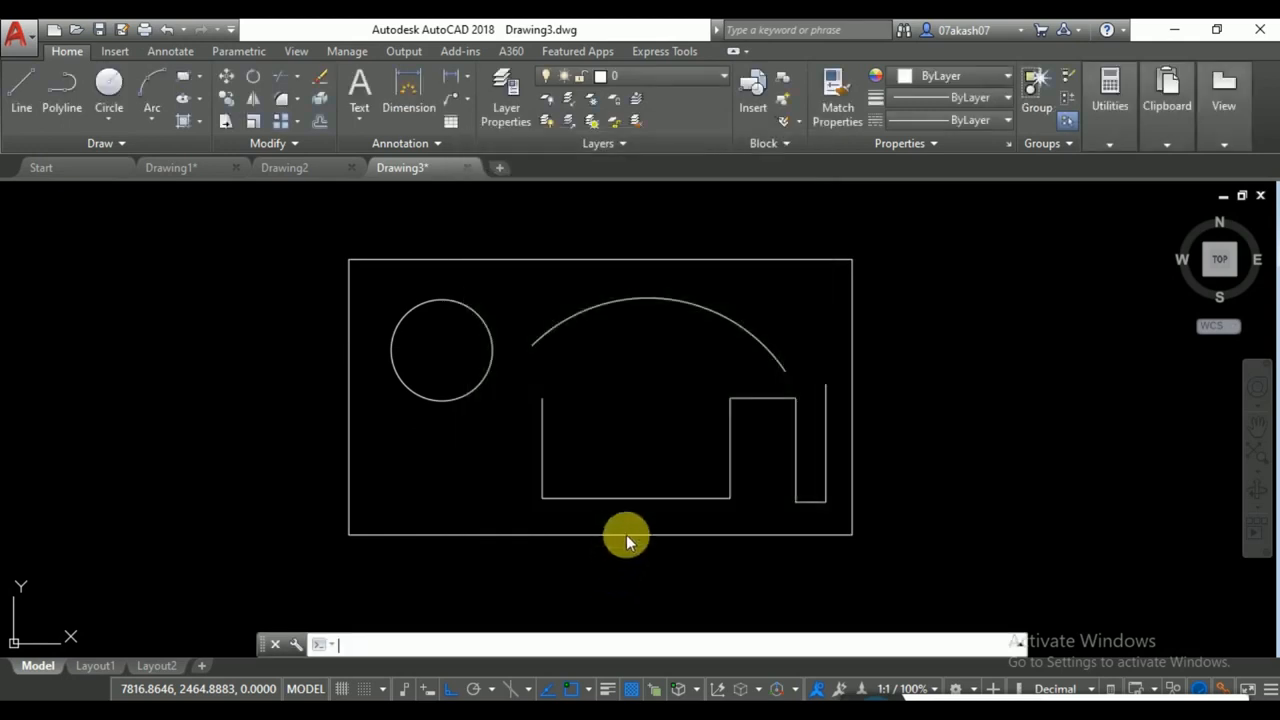
left_click(645, 378)
left_click(670, 431)
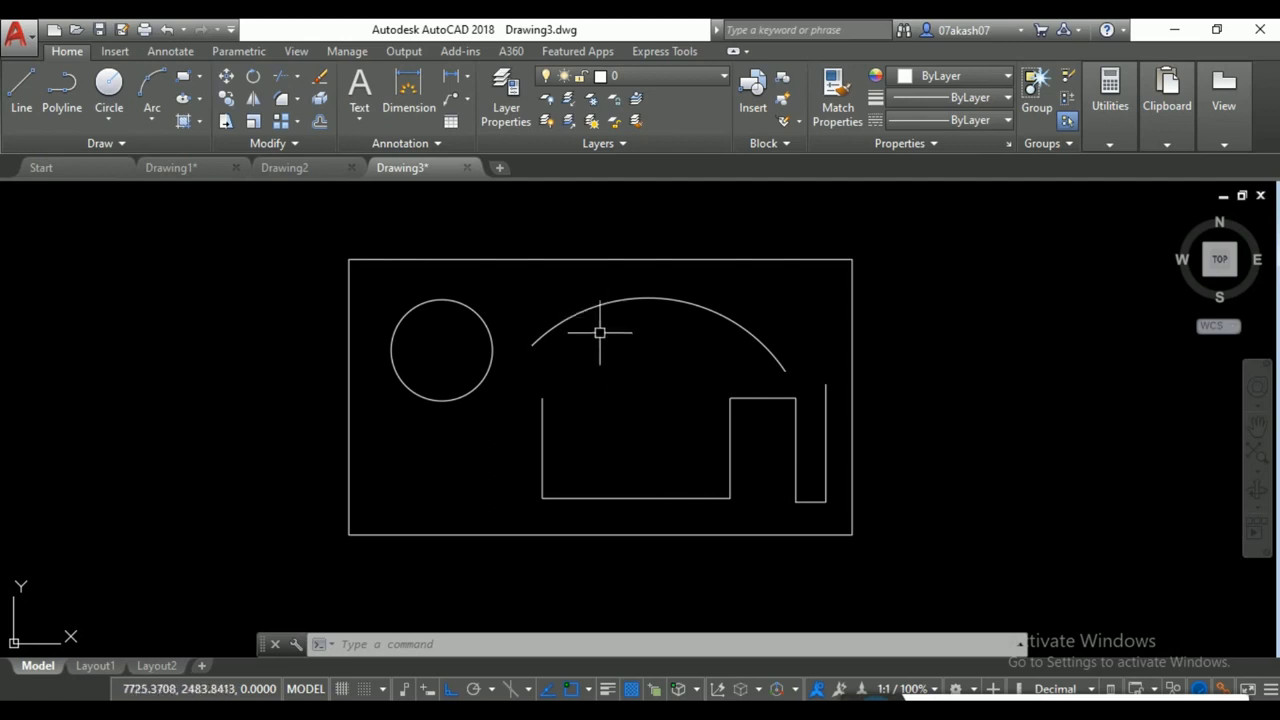
Choose the abchgh macro as the current macro in the Action Recorder.
left_click(340, 53)
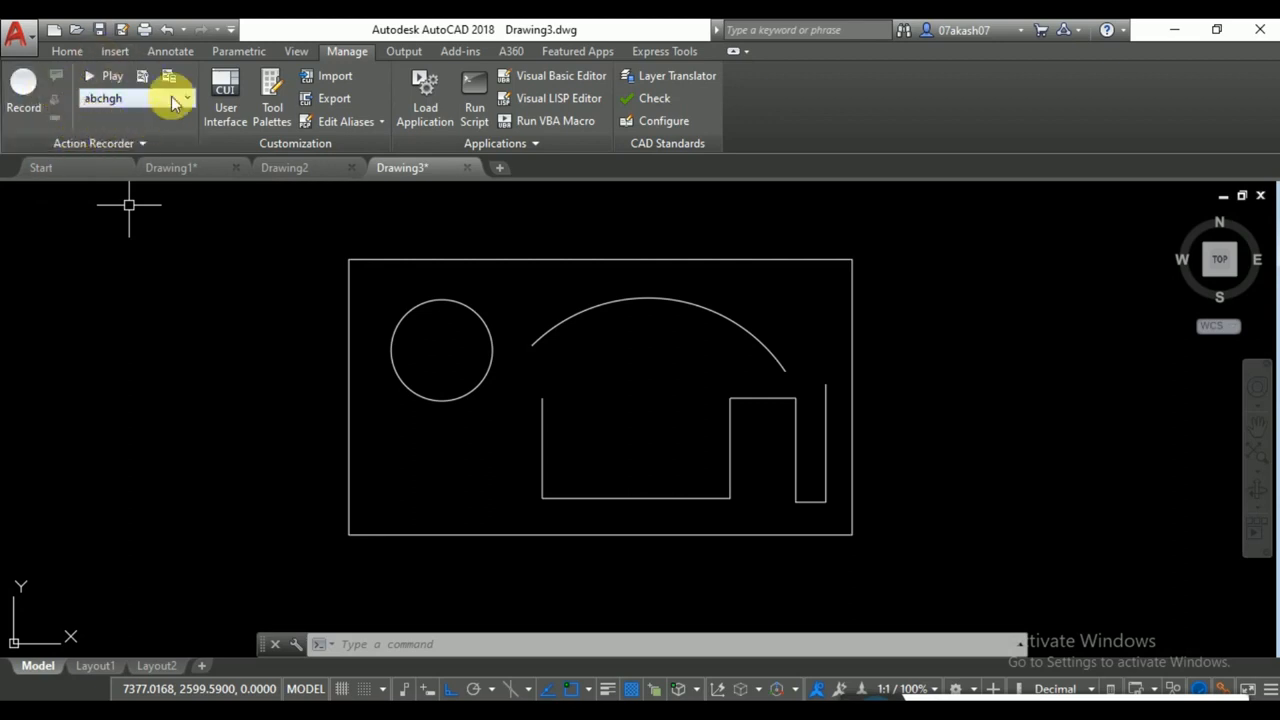
left_click(140, 99)
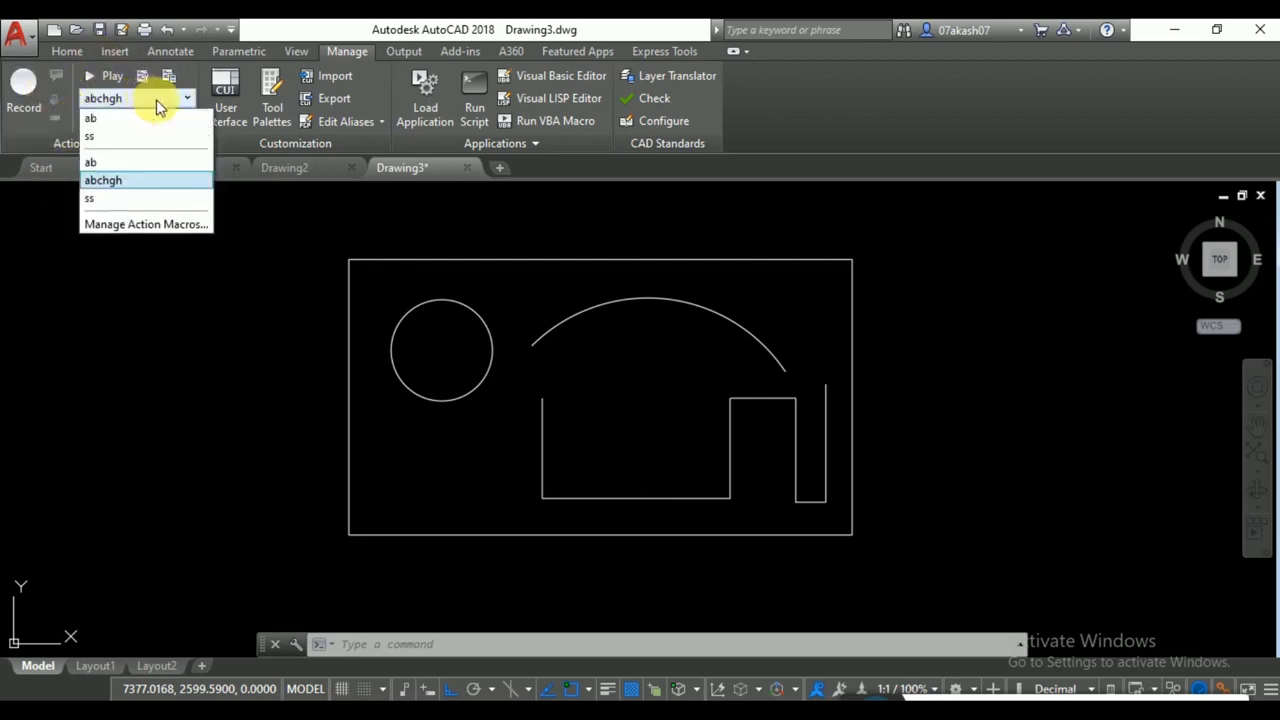
left_click(125, 181)
Erase the rectangle, circle, arc and stepped lines from the drawing.
scroll(724, 299, "down", 1)
scroll(700, 297, "down", 1)
left_click(768, 249)
left_click(434, 486)
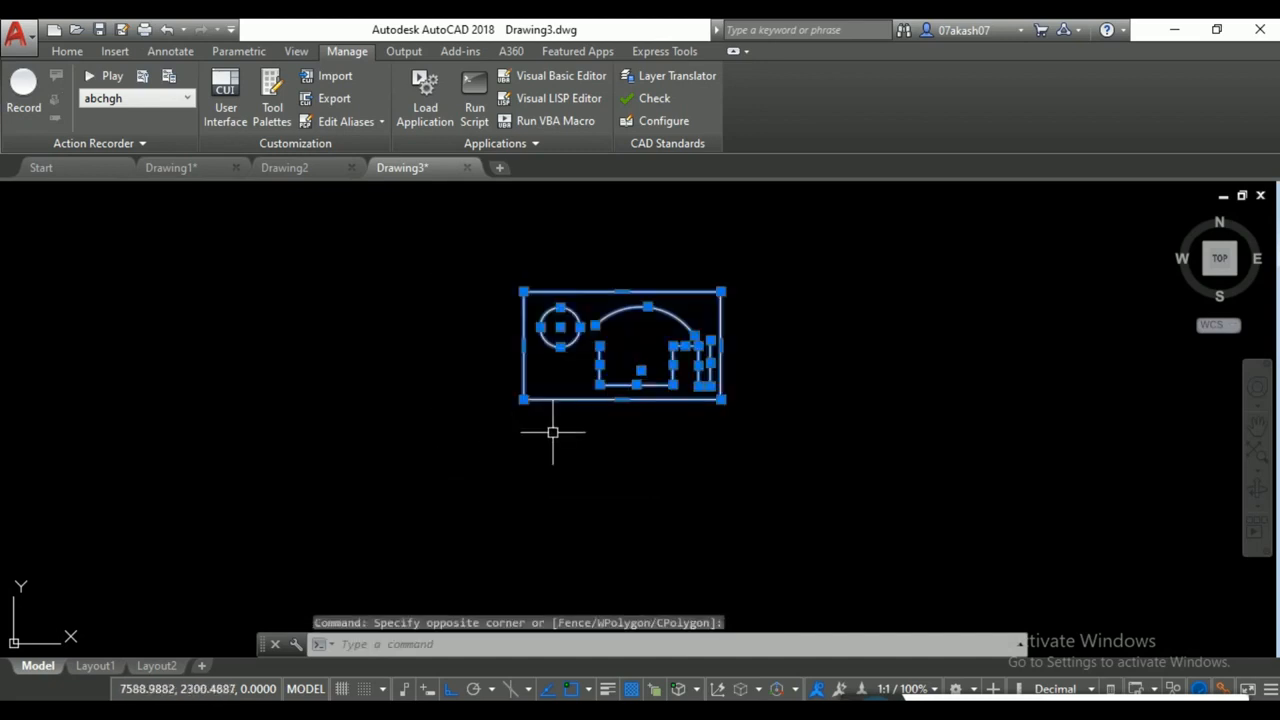
key("Delete")
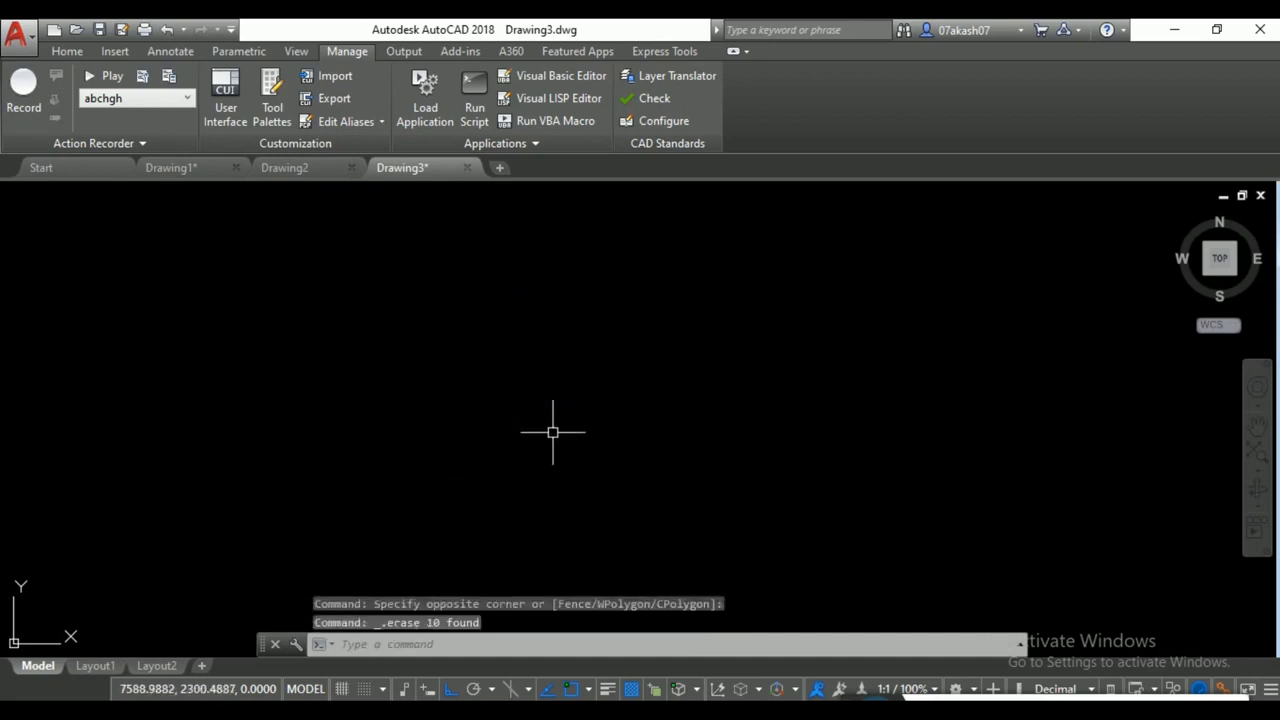
Play back the abchgh action macro in the empty drawing to recreate the recorded shapes.
left_click(165, 99)
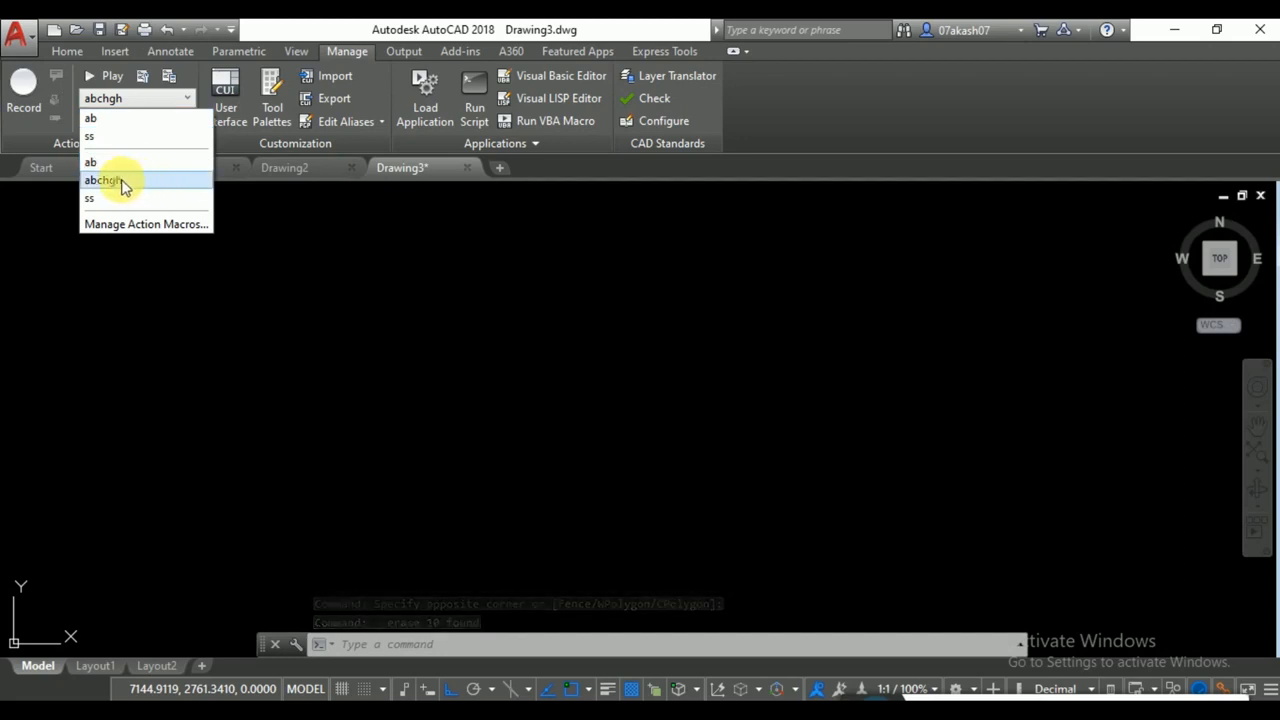
left_click(114, 181)
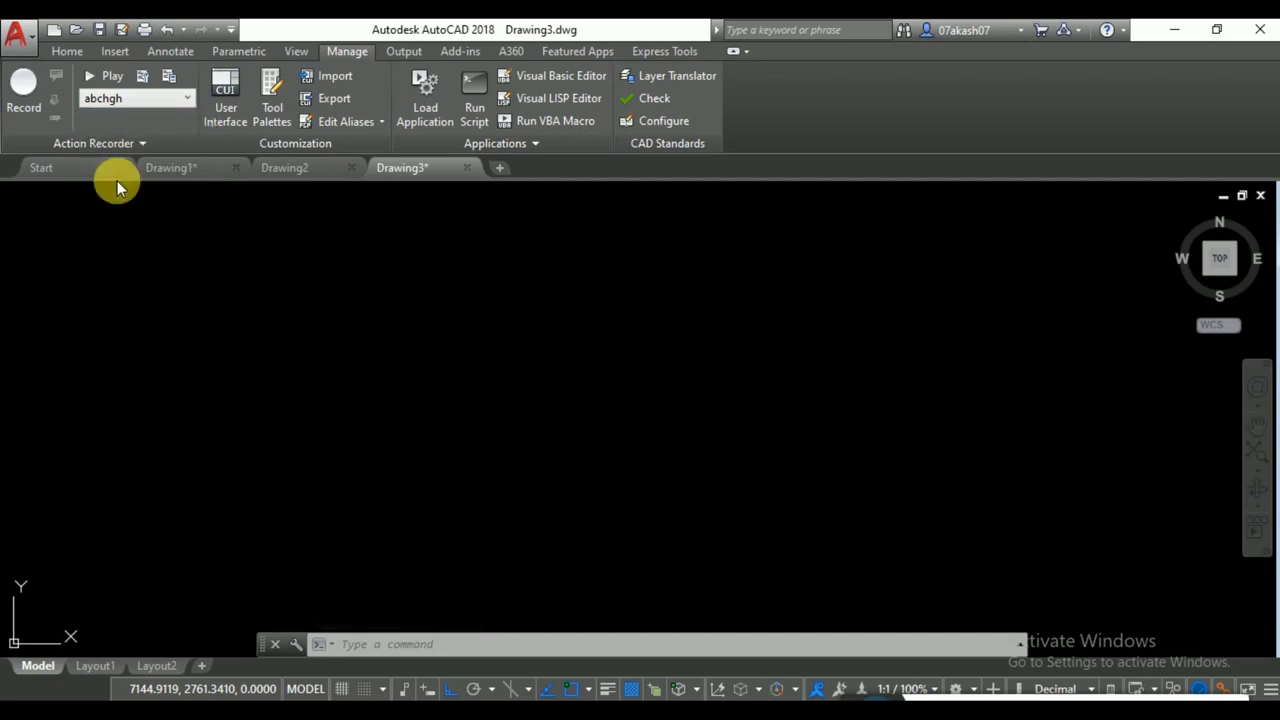
left_click(109, 78)
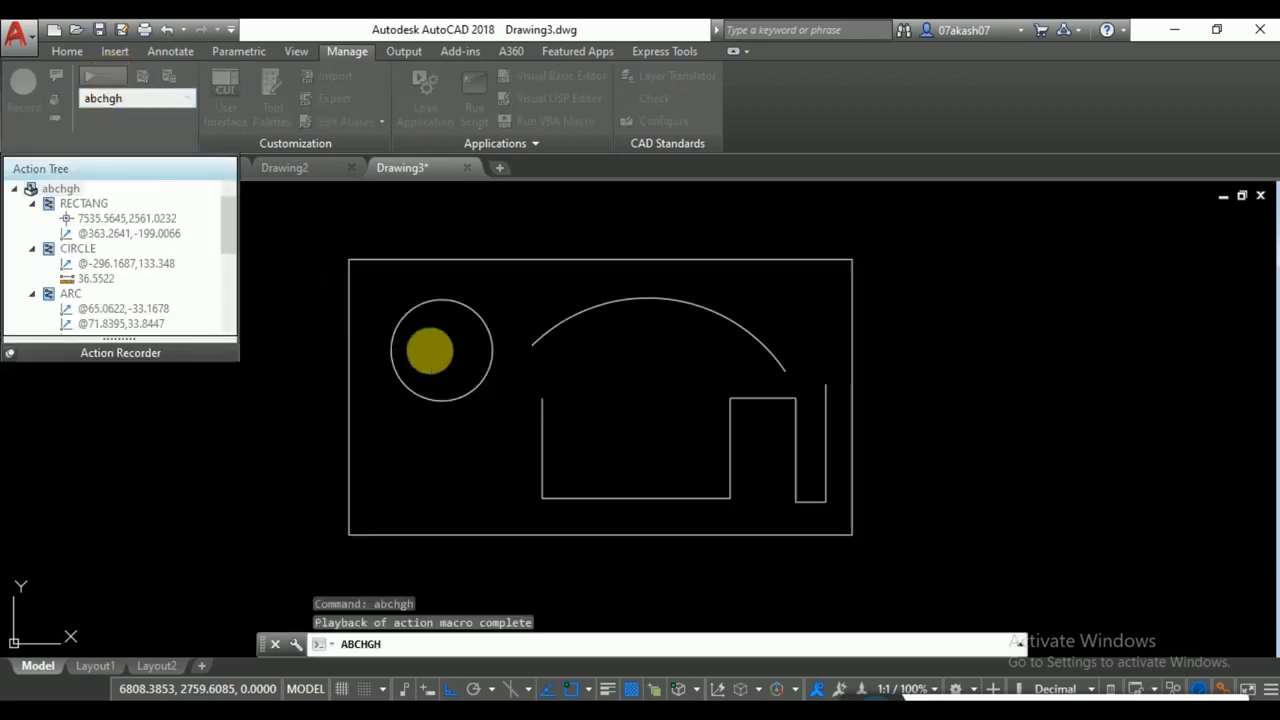
left_click(755, 370)
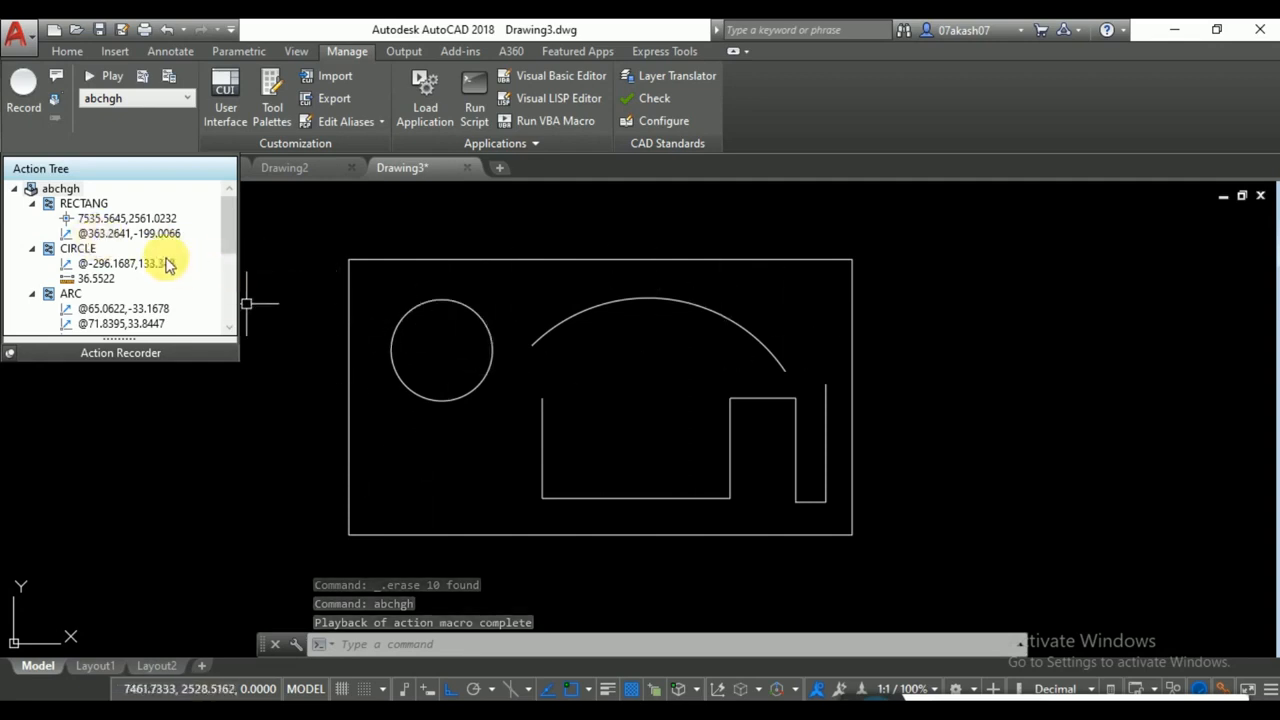
Examine the recorded RECTANG, CIRCLE, ARC and LINE actions and their coordinates in the abchgh action tree.
left_click(88, 204)
left_click(98, 219)
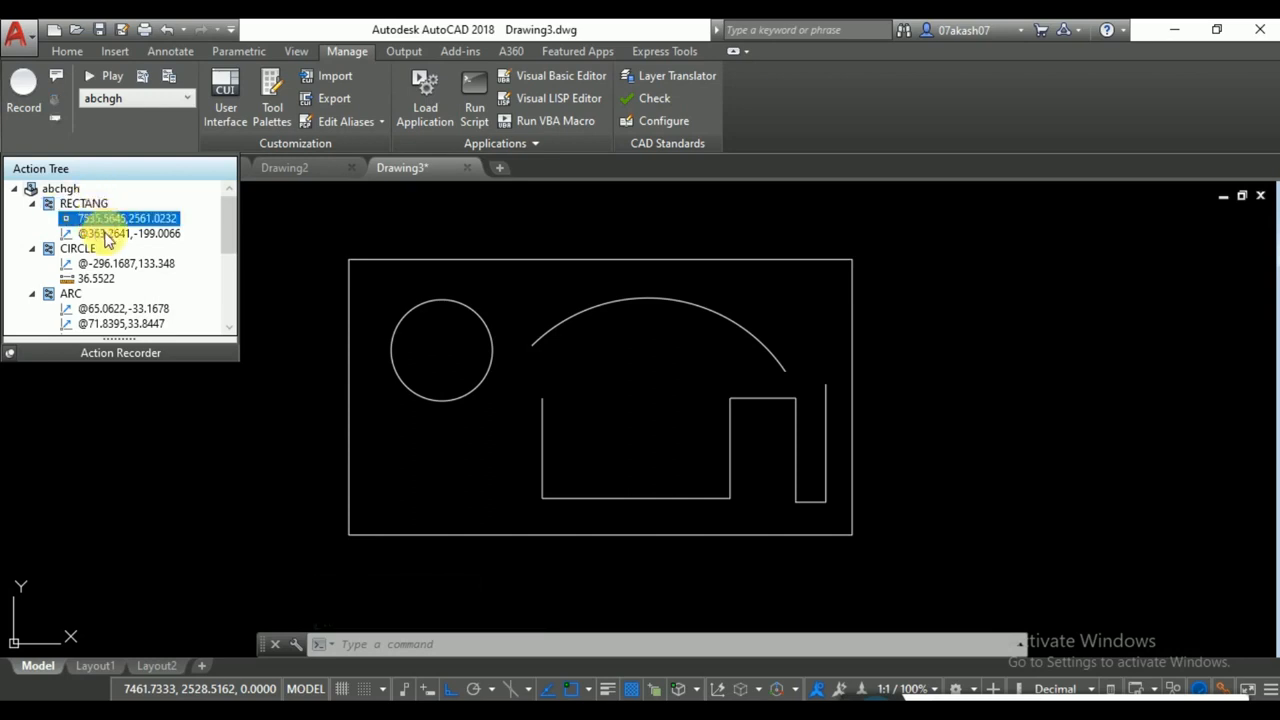
left_click(108, 233)
left_click(90, 249)
left_click(104, 264)
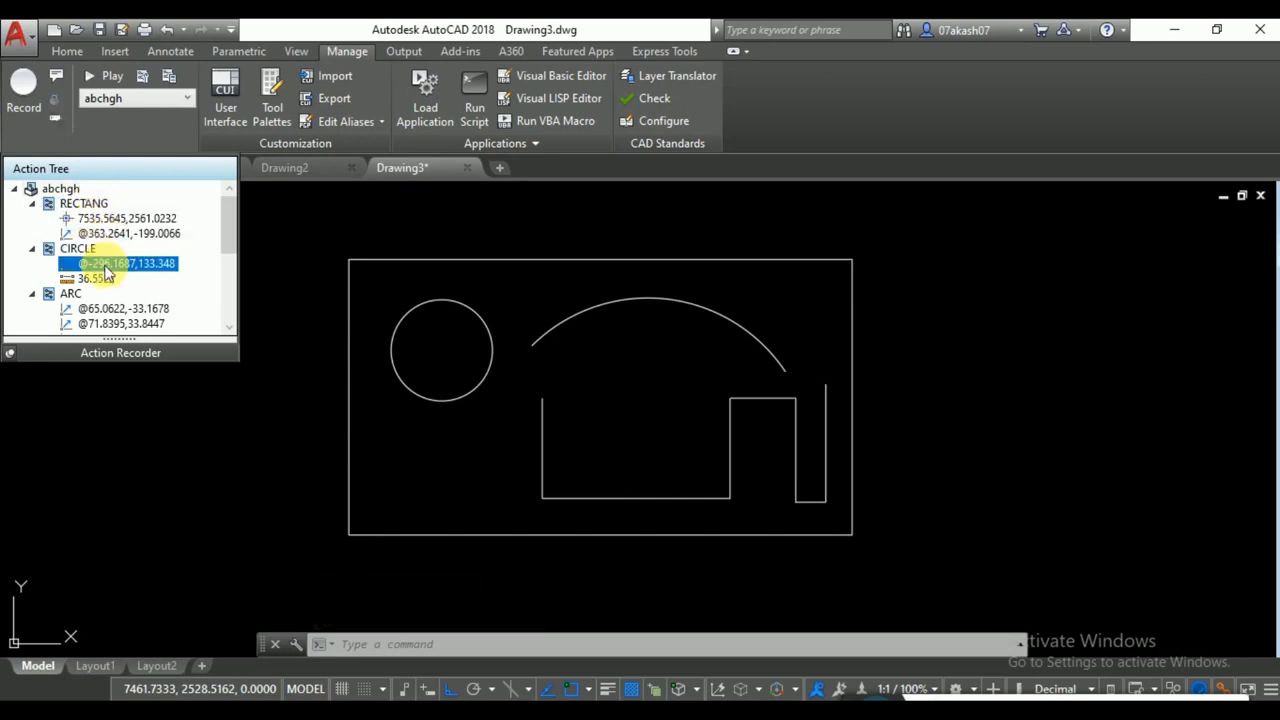
left_click(76, 293)
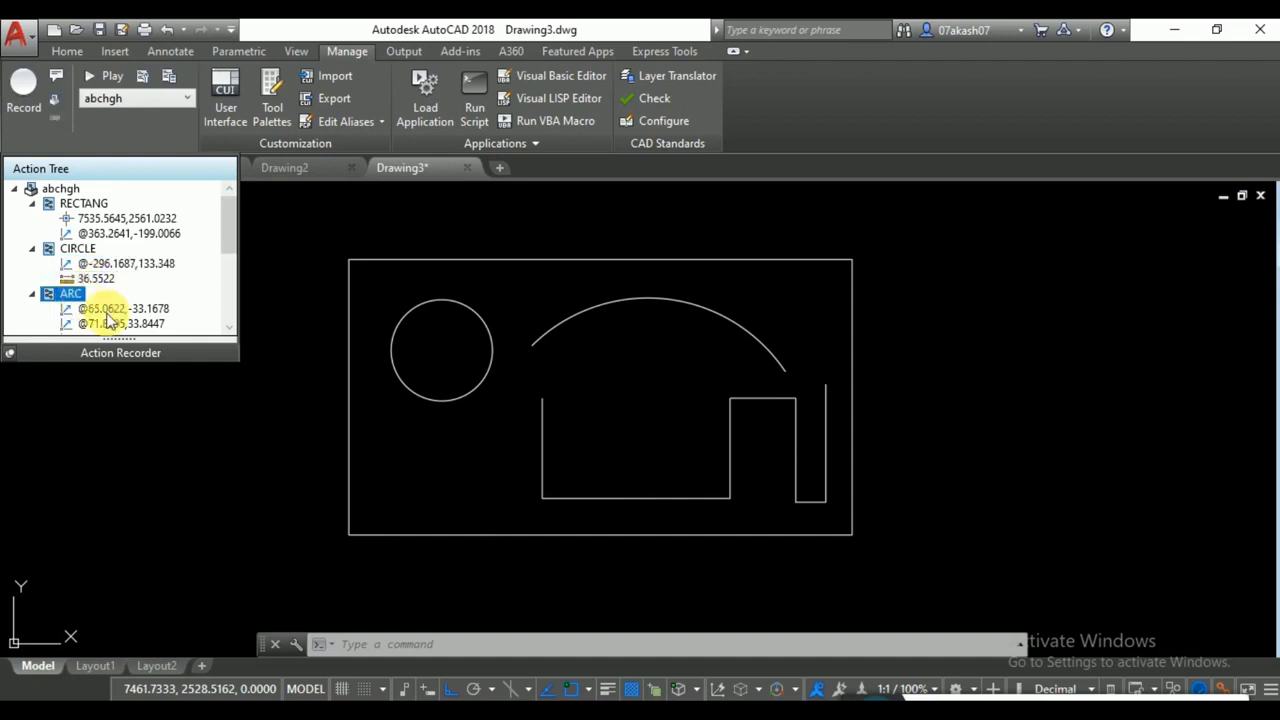
scroll(107, 310, "down", 2)
left_click(110, 219)
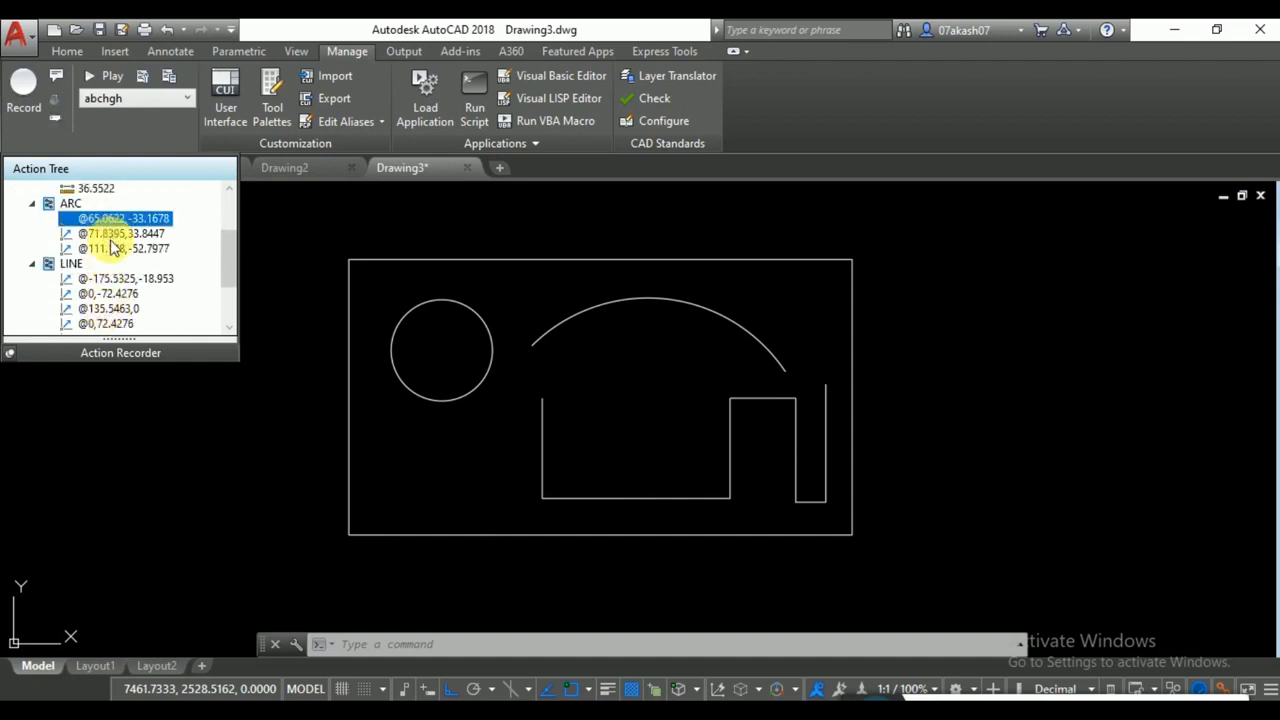
left_click(104, 248)
left_click(110, 279)
left_click(108, 293)
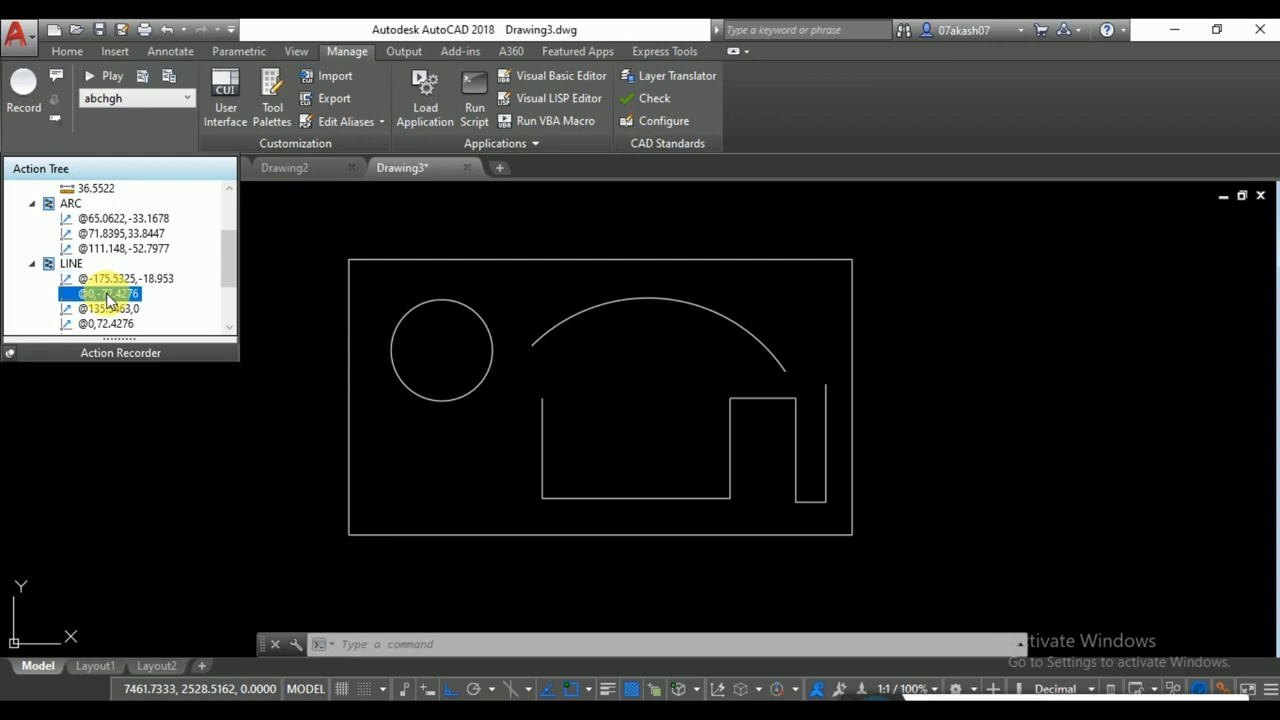
scroll(115, 310, "down", 1)
scroll(115, 306, "down", 1)
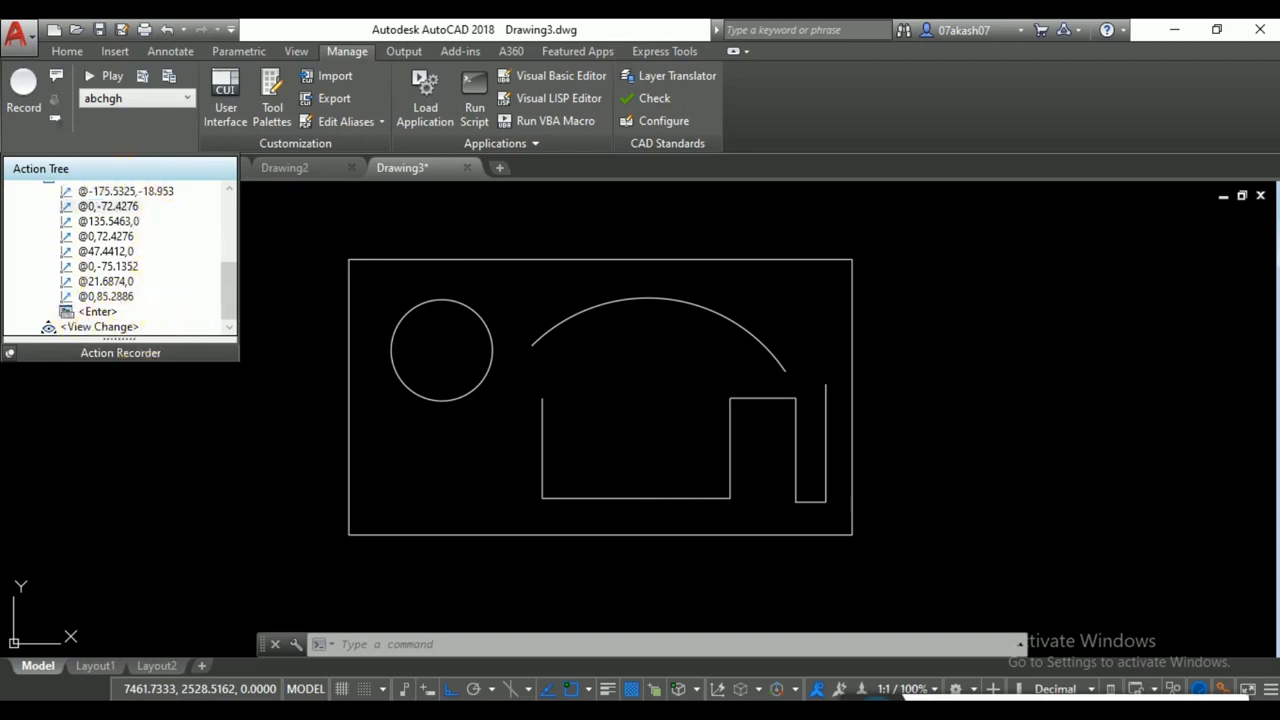
key("Escape")
key("Escape")
key("Escape")
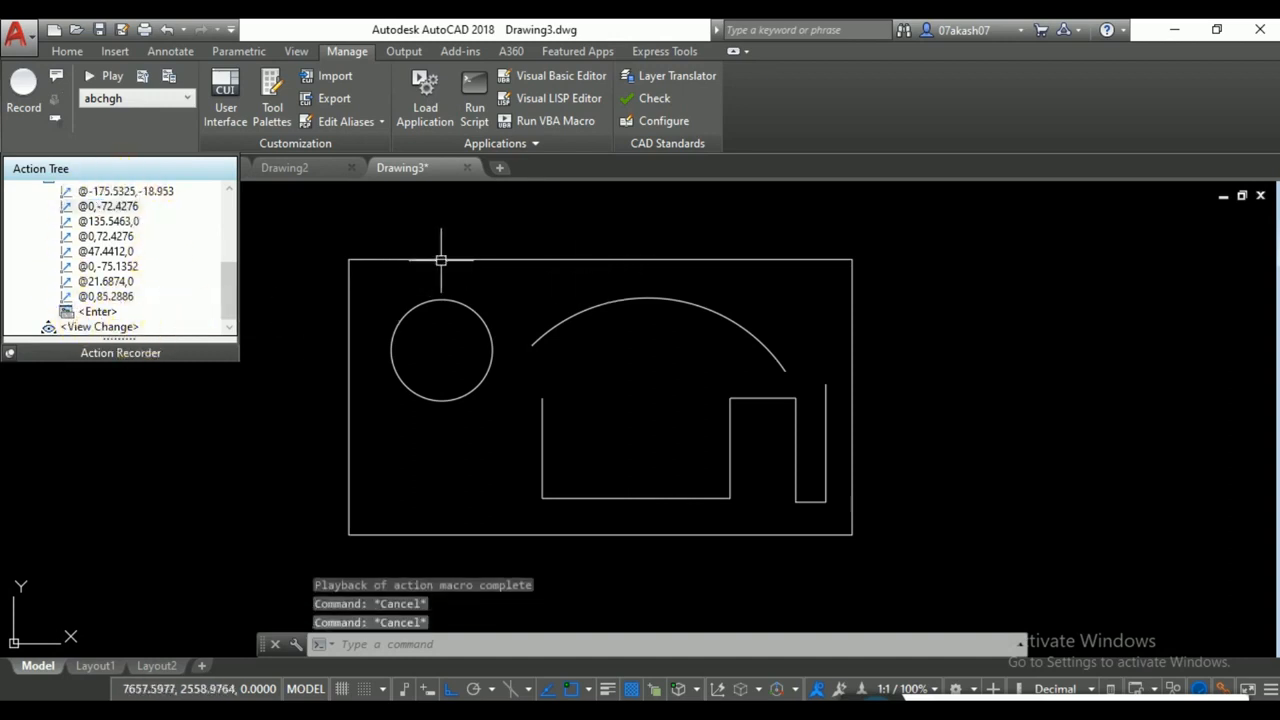
left_click(291, 342)
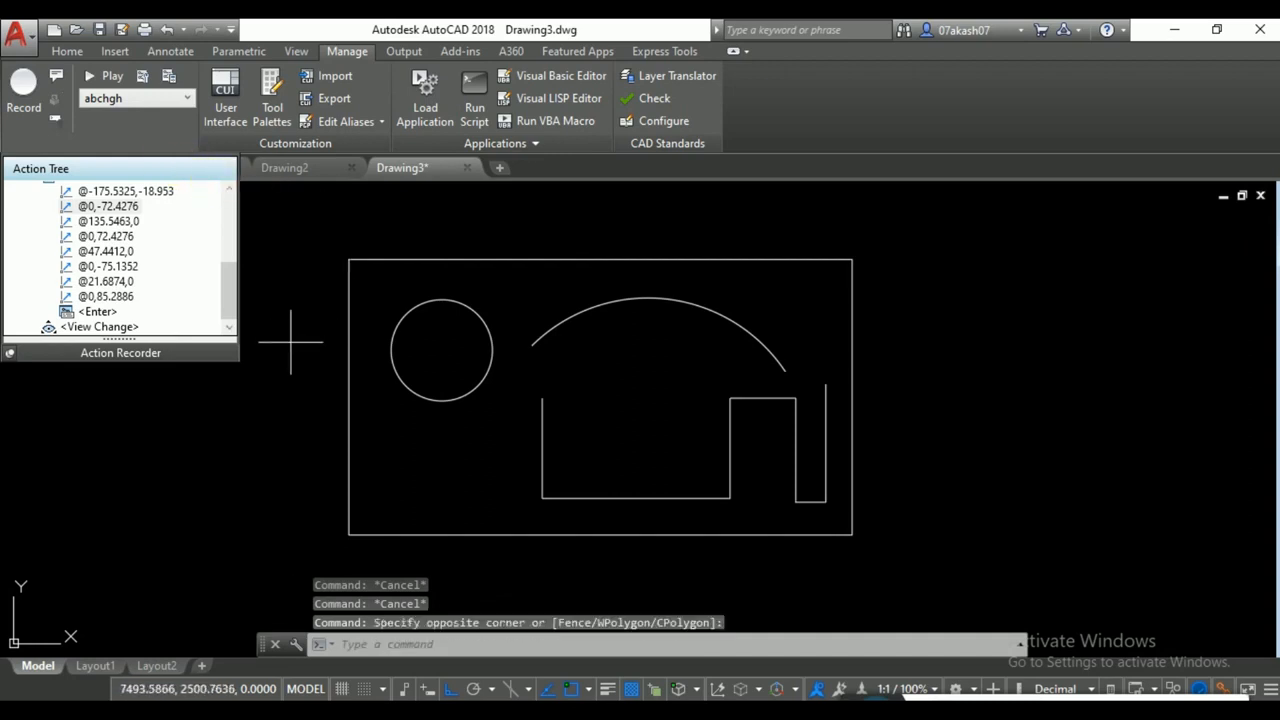
left_click(237, 427)
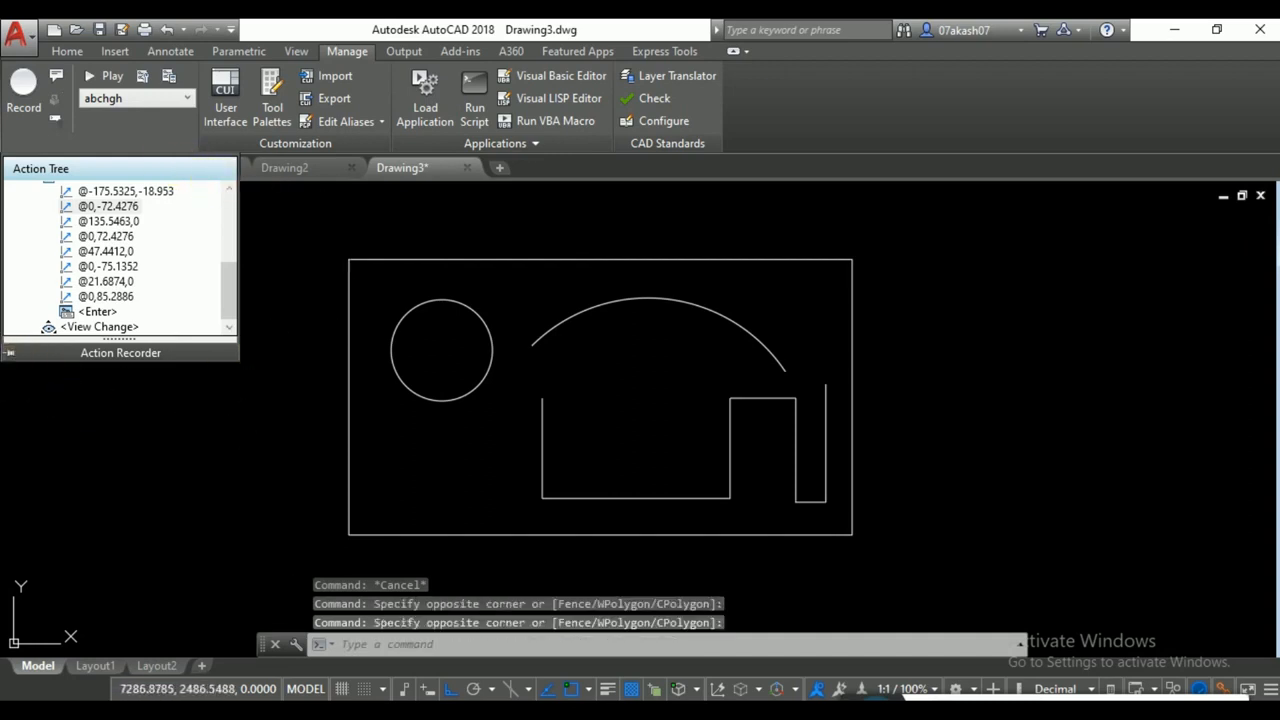
key("Escape")
left_click(77, 455)
middle_click_drag(706, 357, 590, 372)
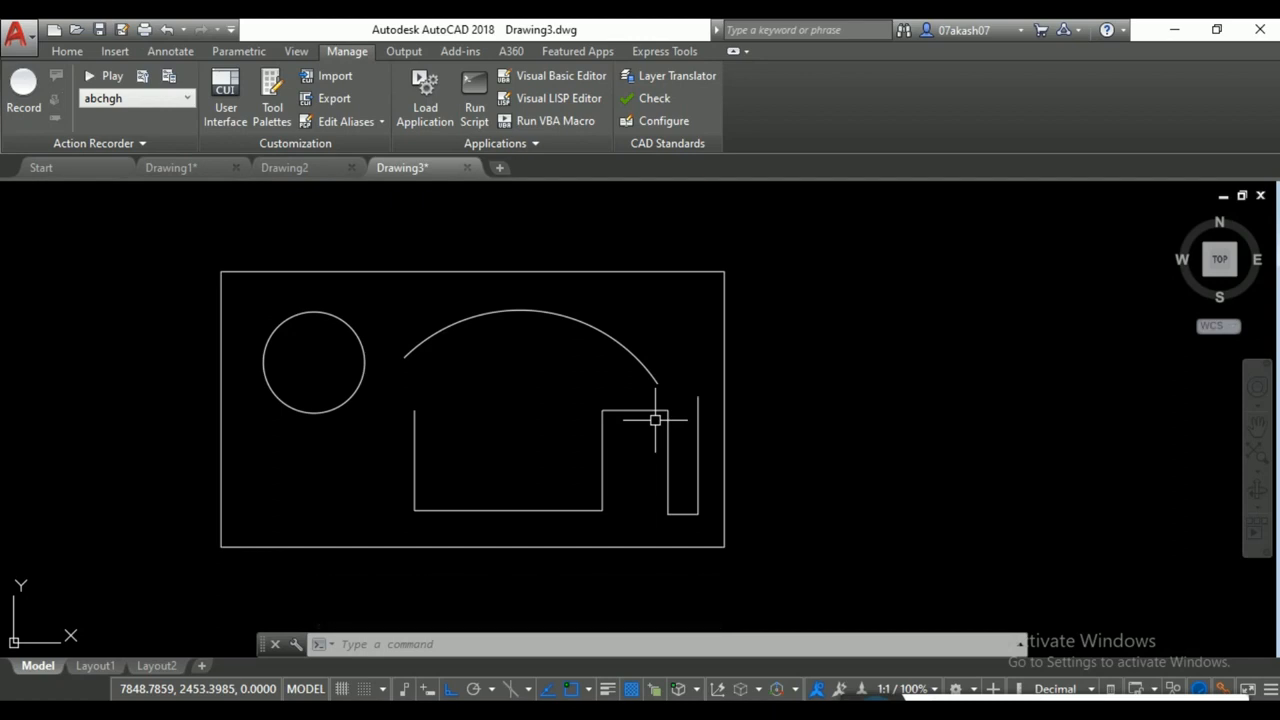
Inspect the copy, rename, modify and delete options for the abchgh macro in the Action Macro Manager.
left_click(186, 100)
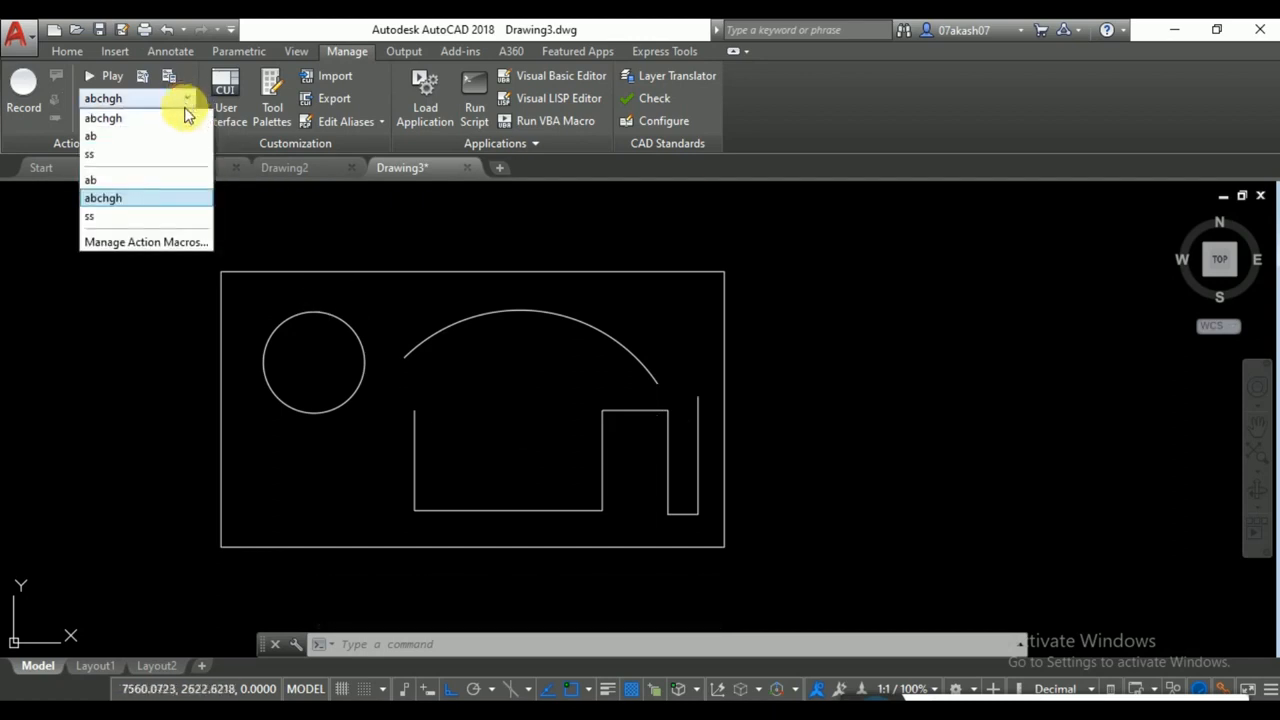
left_click(143, 246)
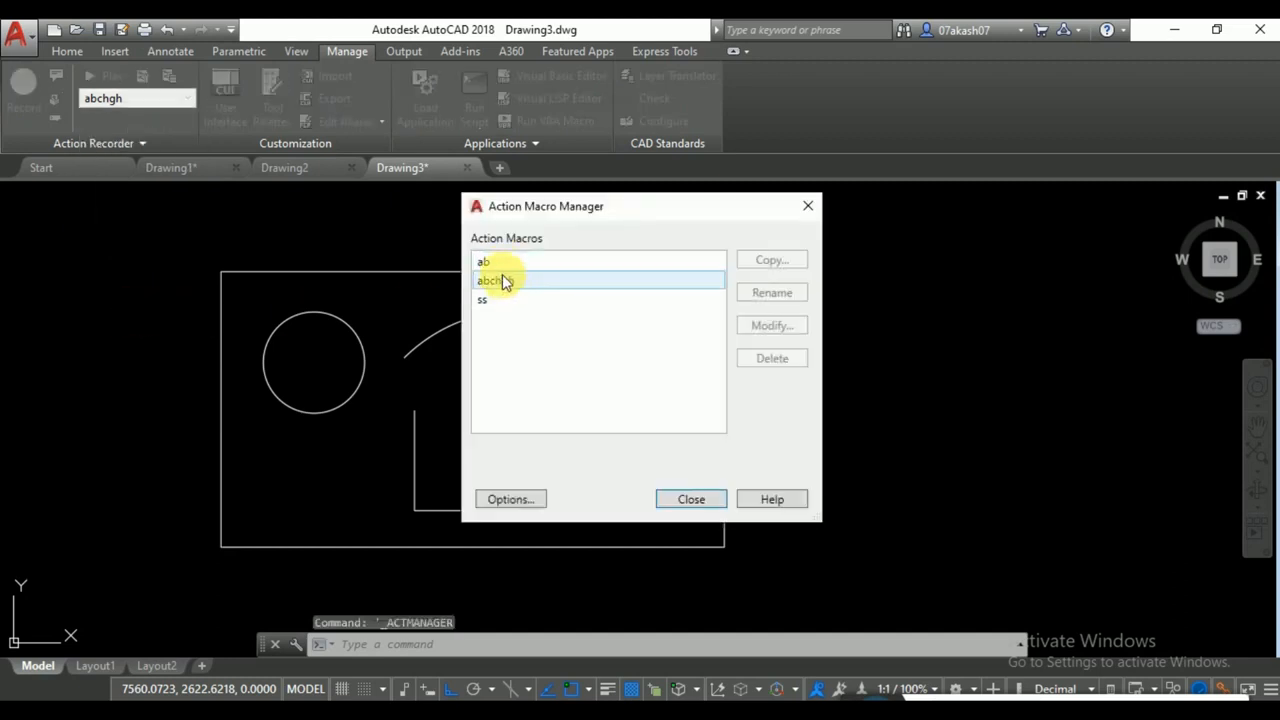
left_click(498, 280)
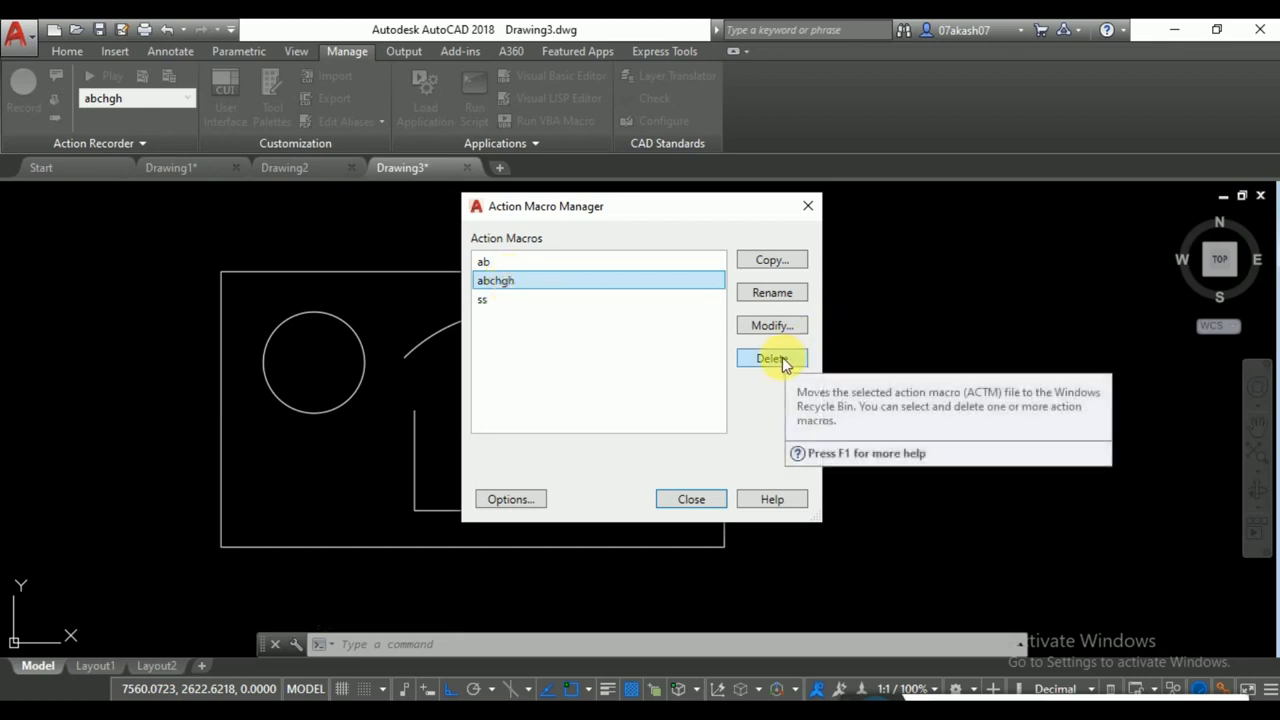
left_click(712, 500)
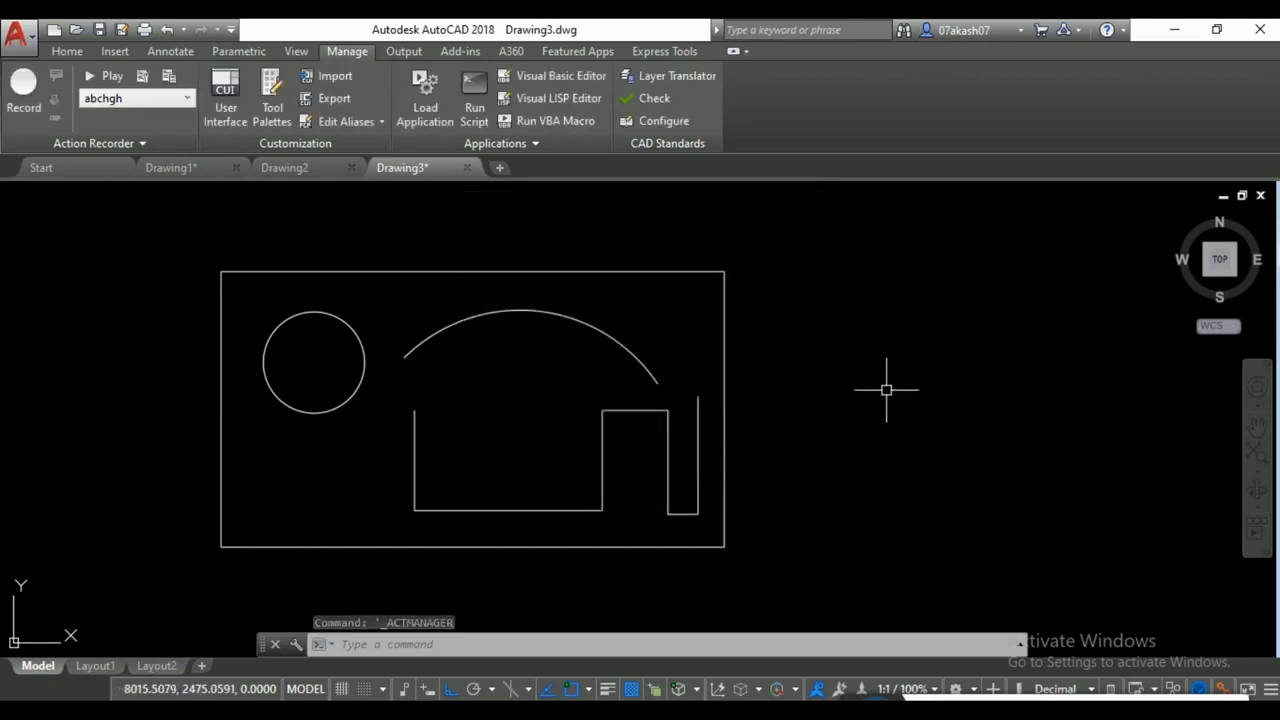
Erase the played-back rectangle, circle, arc and stepped lines from the drawing.
mouse_move(433, 385)
middle_mouse_down()
mouse_move(543, 402)
mouse_move(570, 393)
middle_mouse_up()
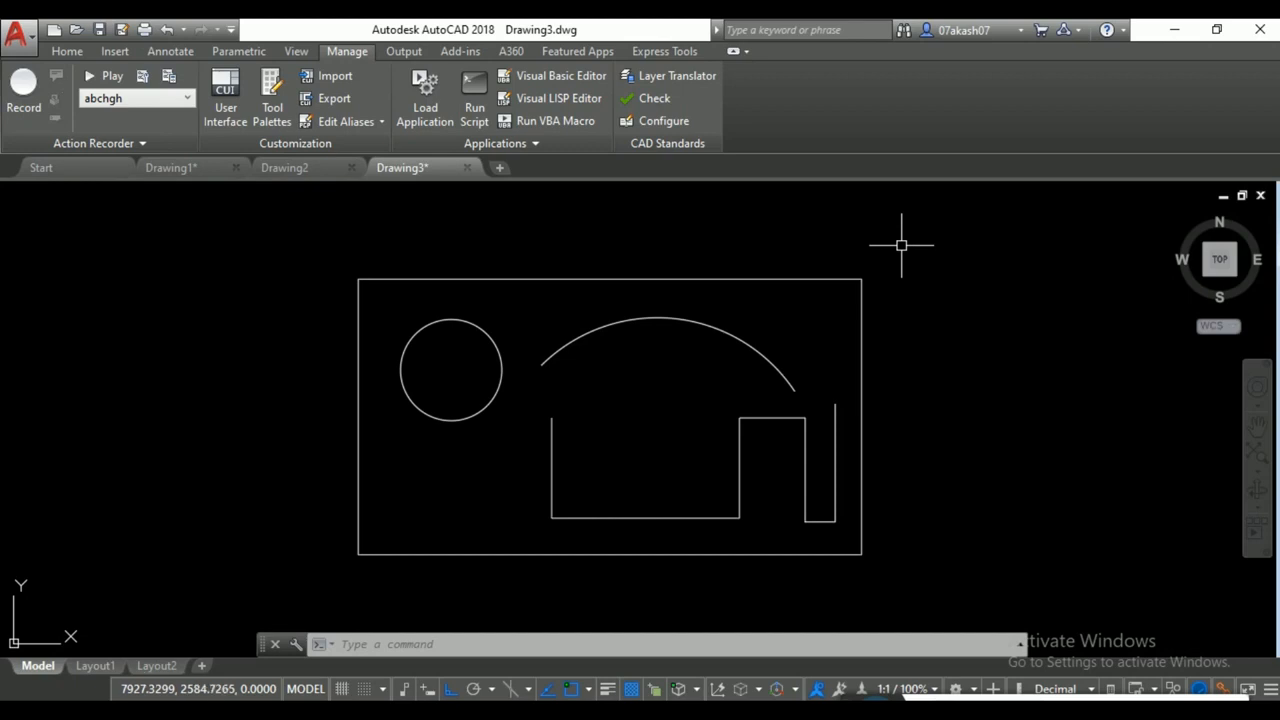
middle_click_drag(883, 271, 820, 297)
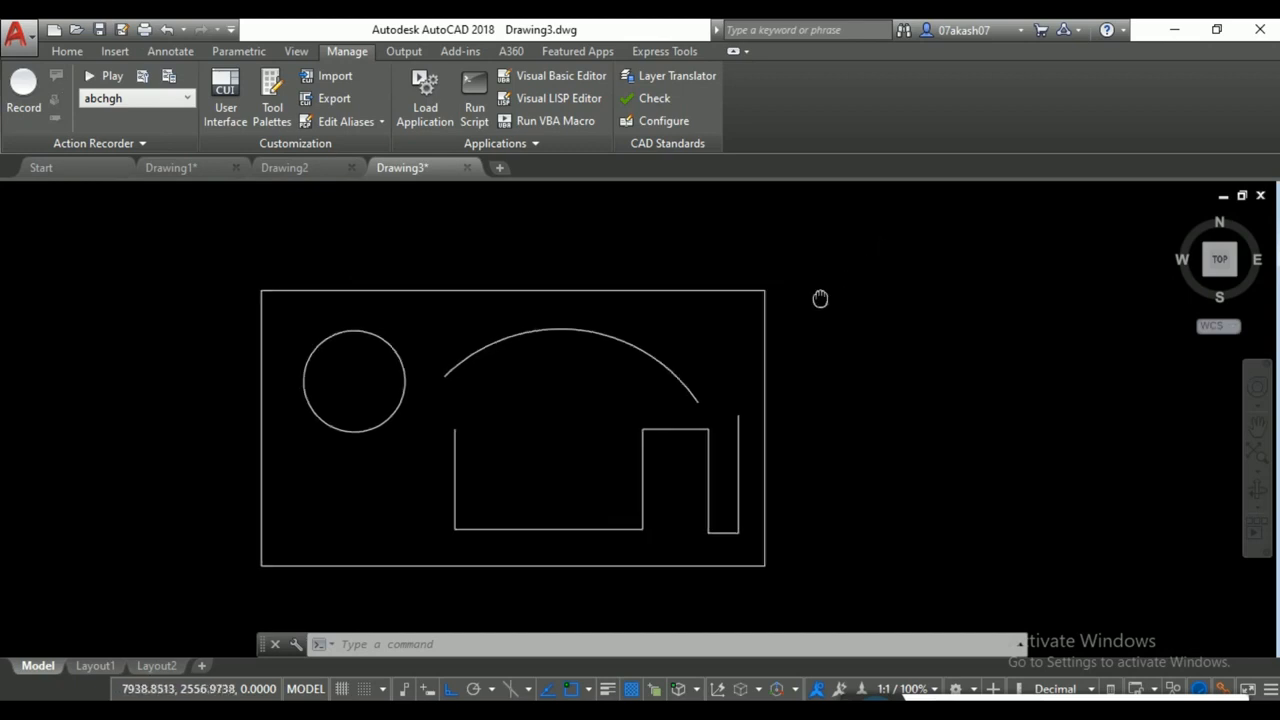
left_click(860, 255)
left_click(218, 572)
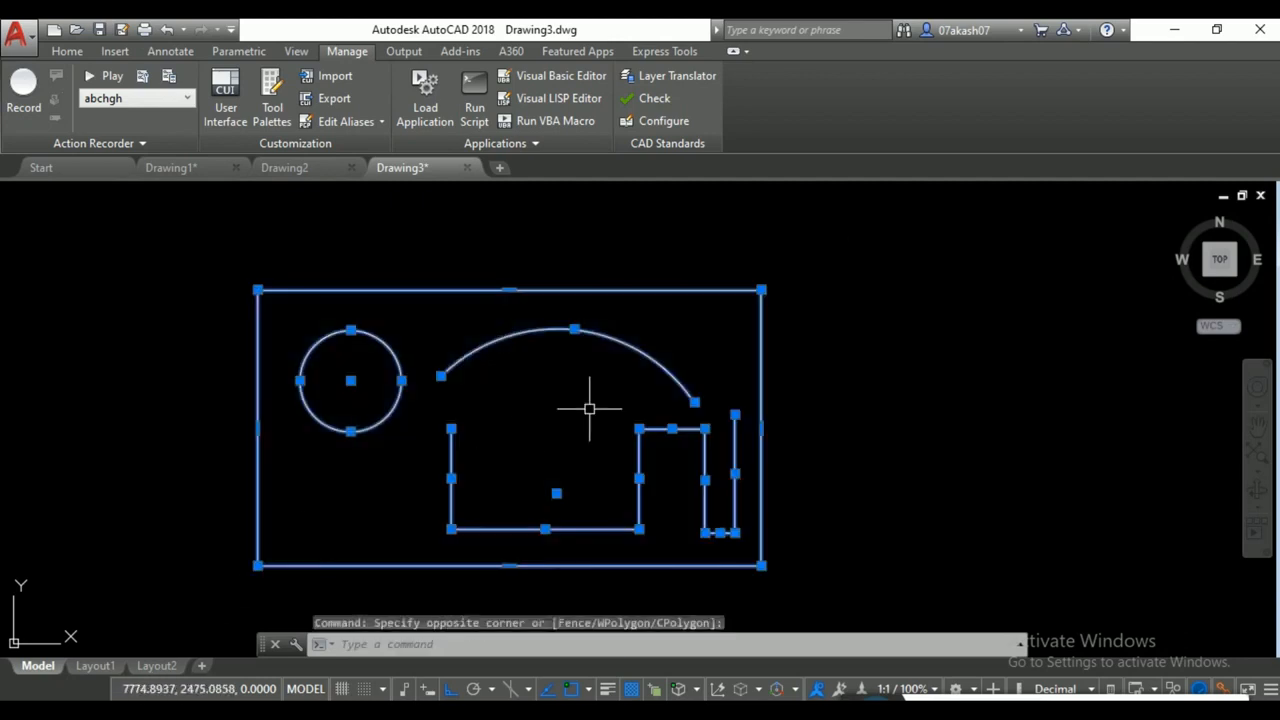
key("Delete")
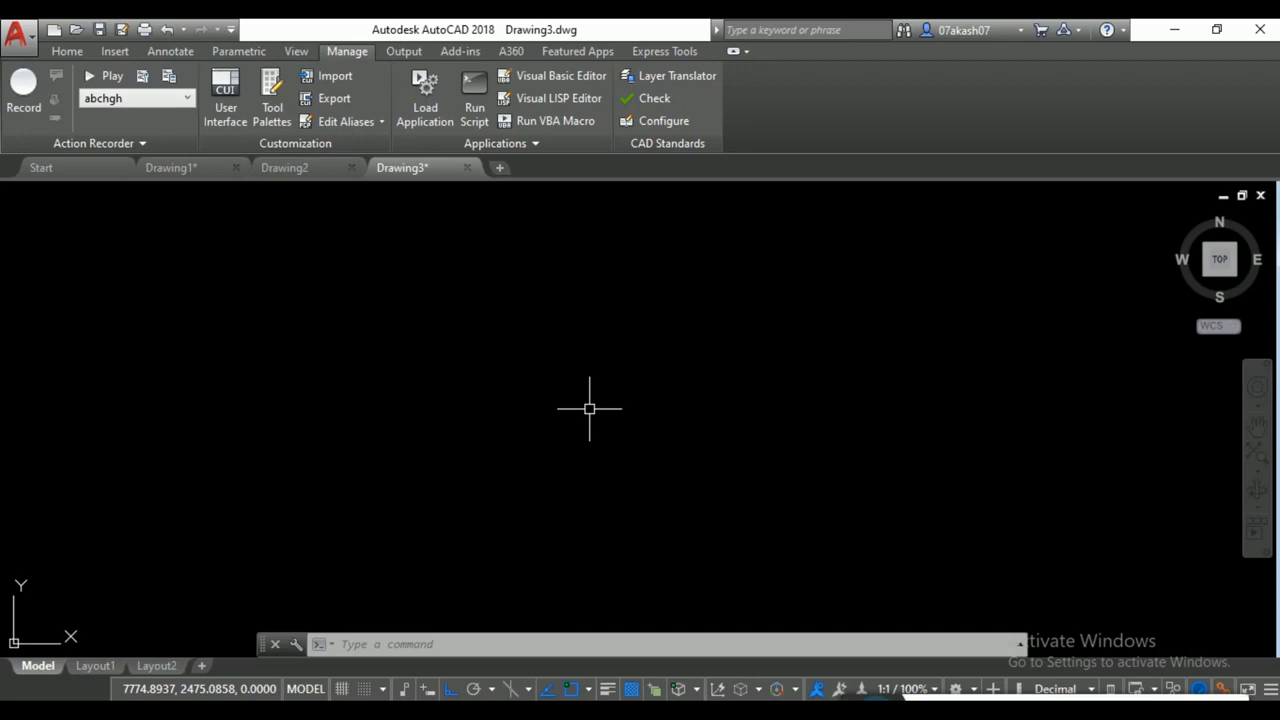
Look through the file types offered for saving the drawing, including AutoCAD Drawing Template (*.dwt), without saving.
left_click(122, 33)
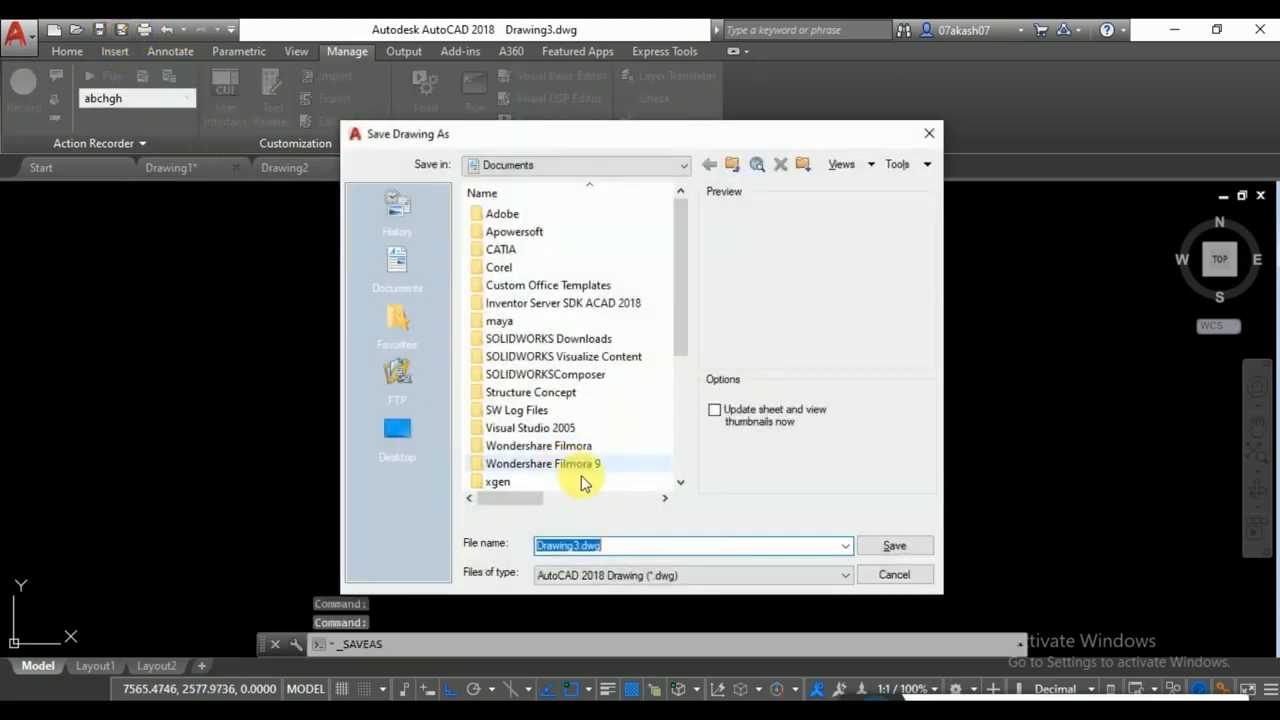
left_click(599, 576)
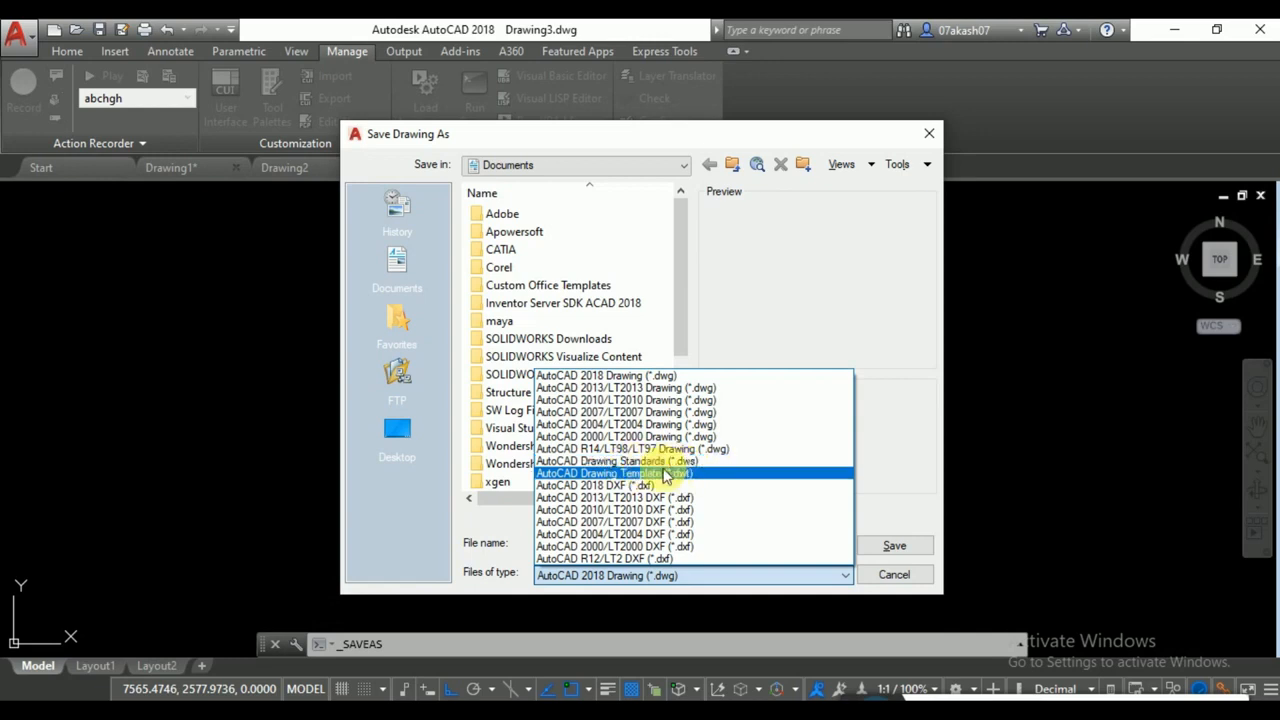
left_click(922, 178)
left_click(929, 134)
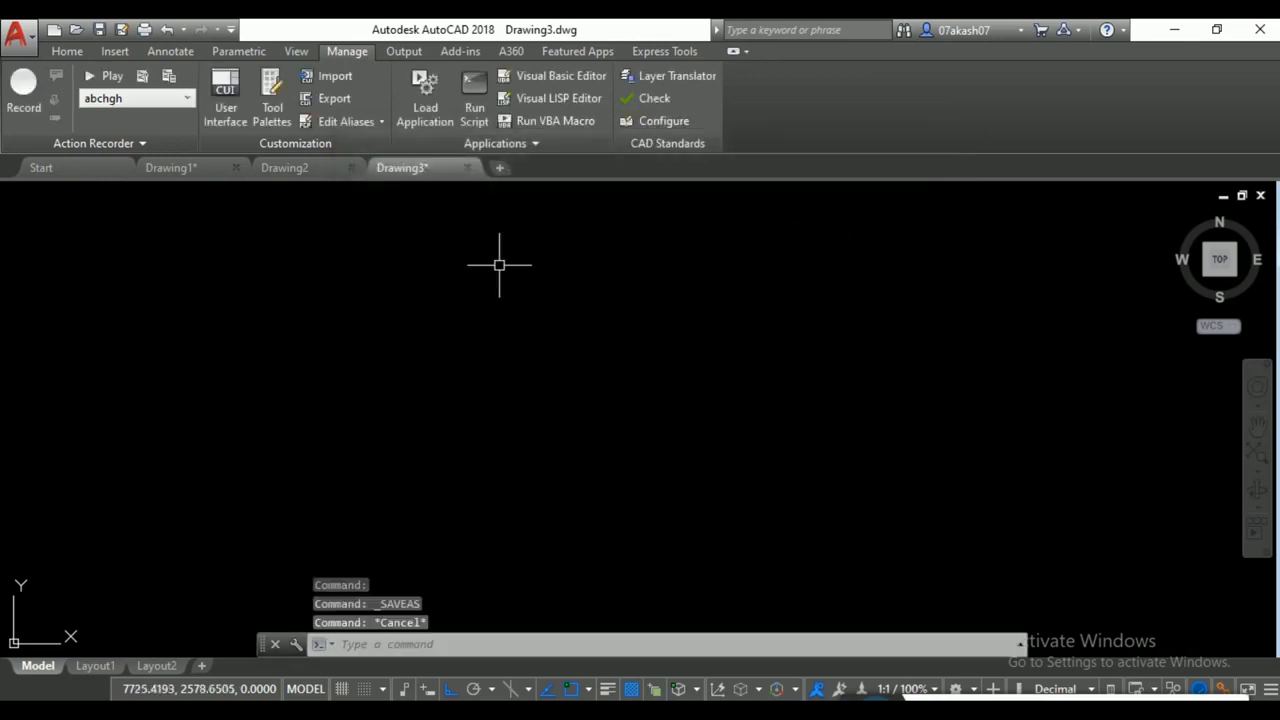
View the 3D lettering in Drawing1 and return to Drawing3.
left_click(167, 170)
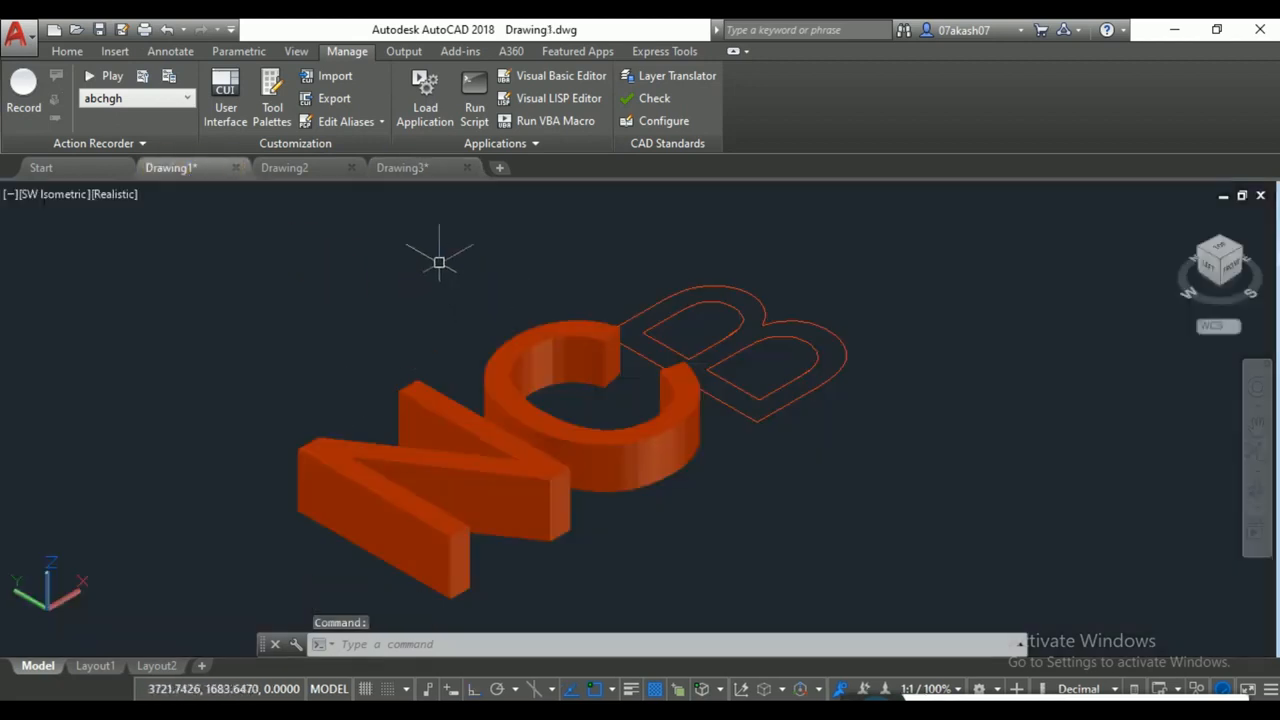
scroll(452, 212, "down", 3)
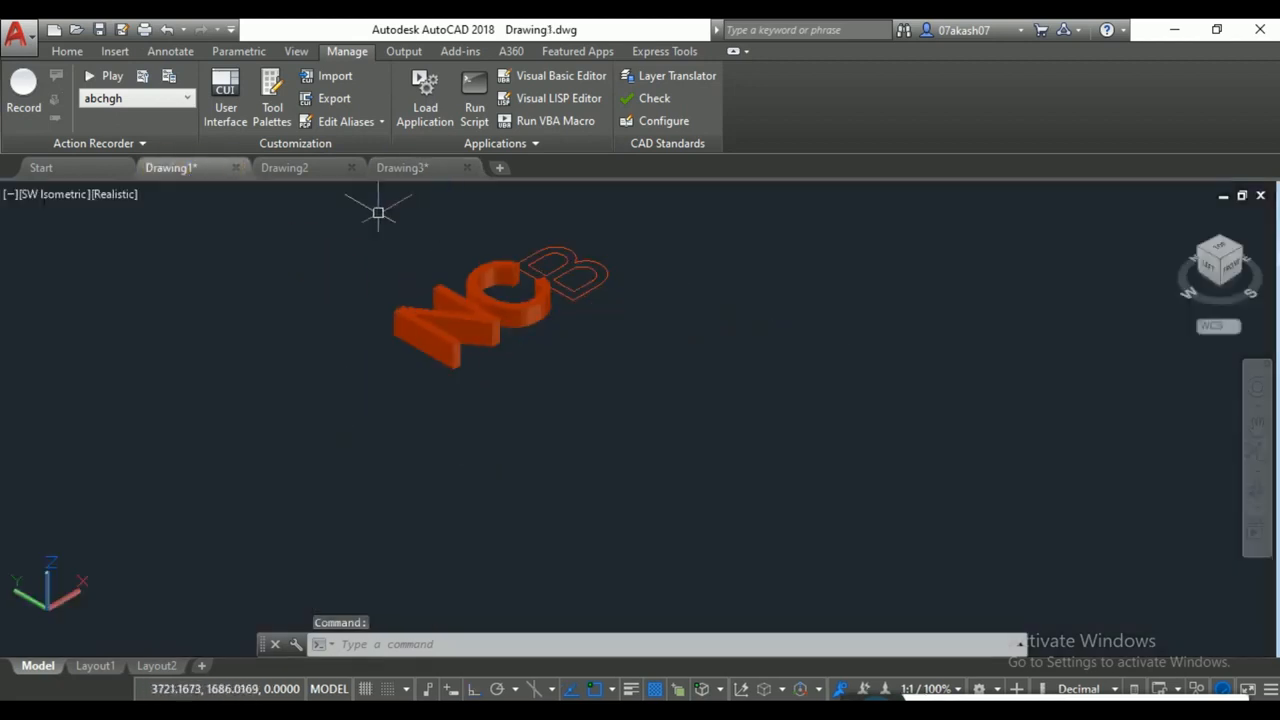
left_click(412, 172)
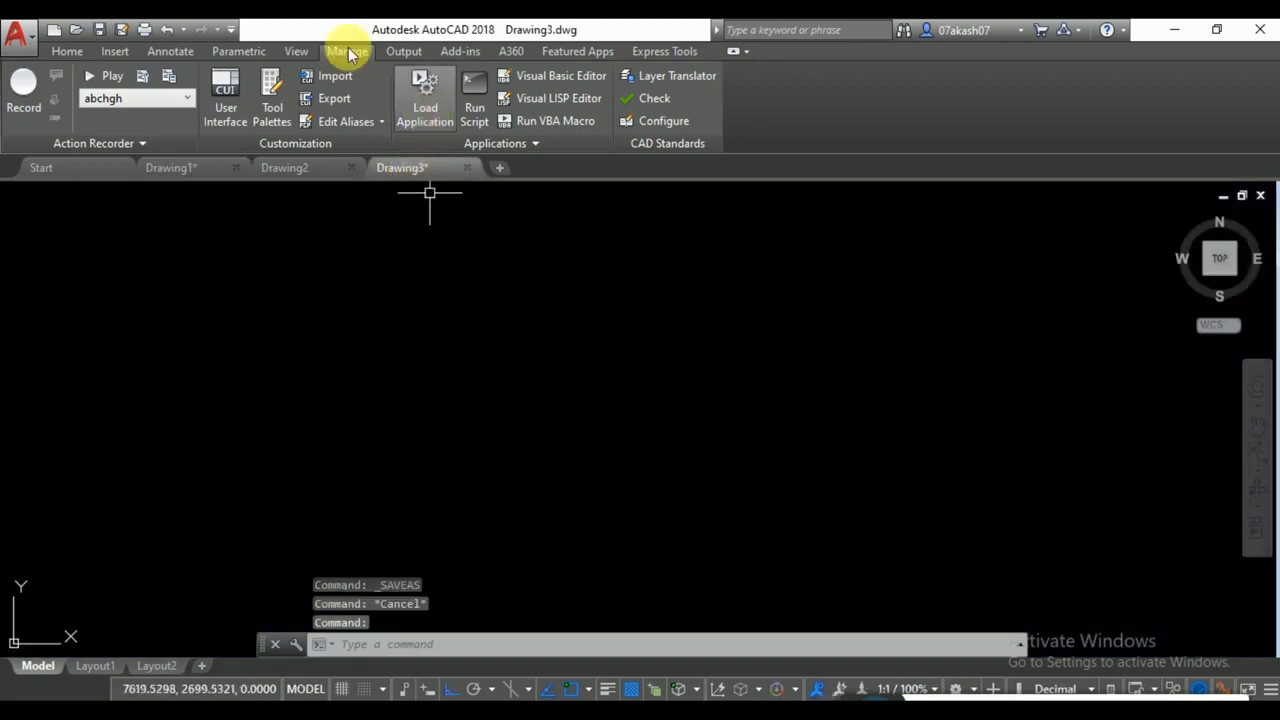
Create a new layer named fg and set its color to 41.
left_click(62, 51)
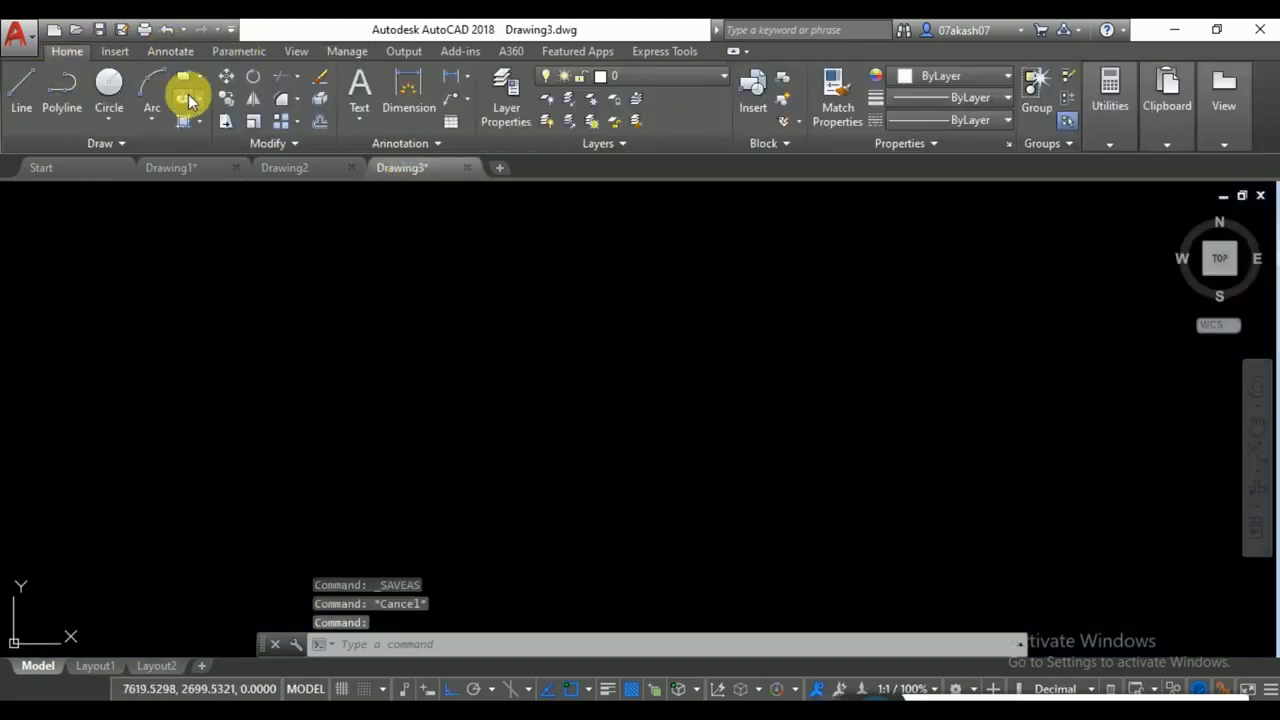
left_click(516, 95)
left_click(443, 273)
type("fg")
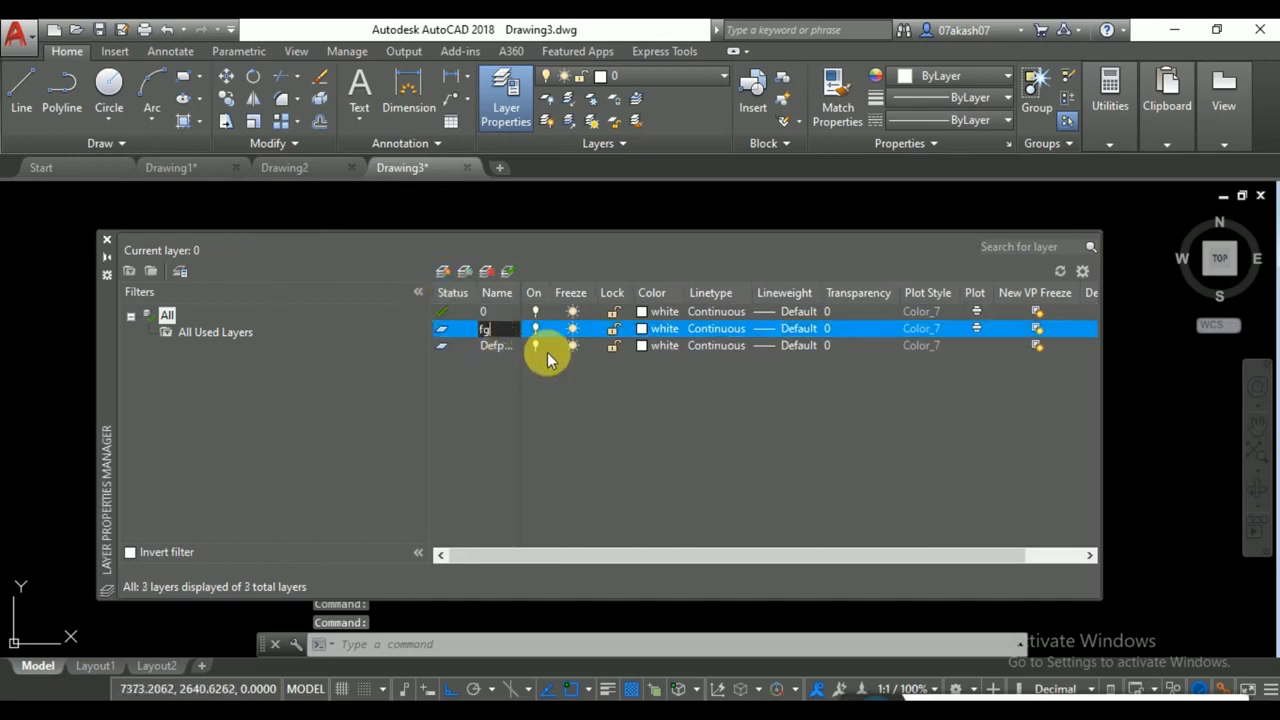
left_click(643, 330)
left_click(530, 324)
left_click(612, 515)
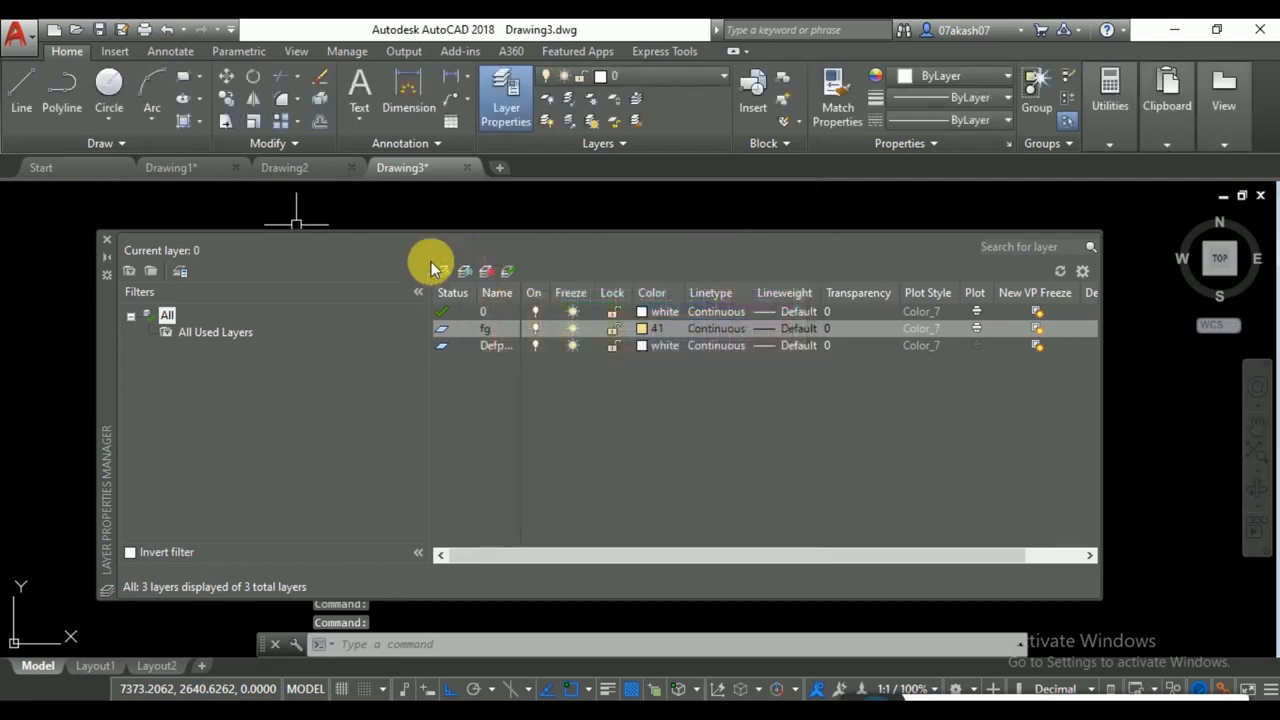
Add another layer after fg with its default name and set its color to 102.
left_click(446, 273)
left_click(646, 346)
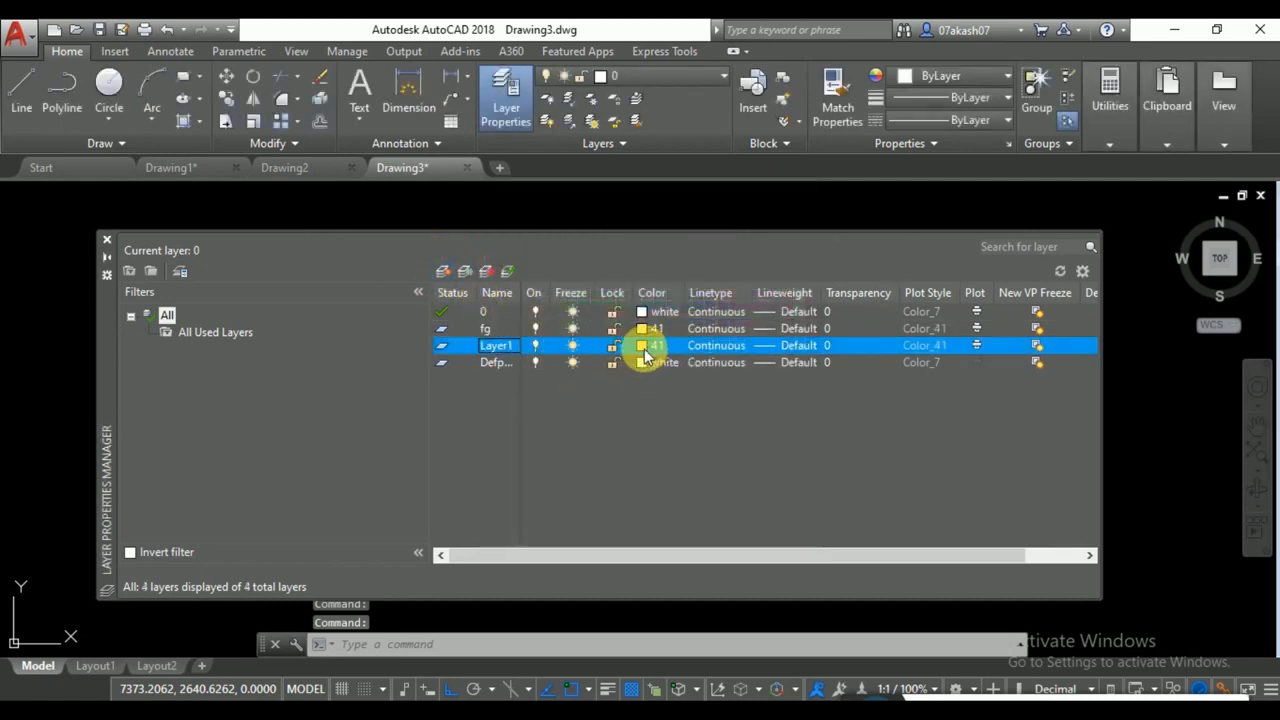
left_click(608, 293)
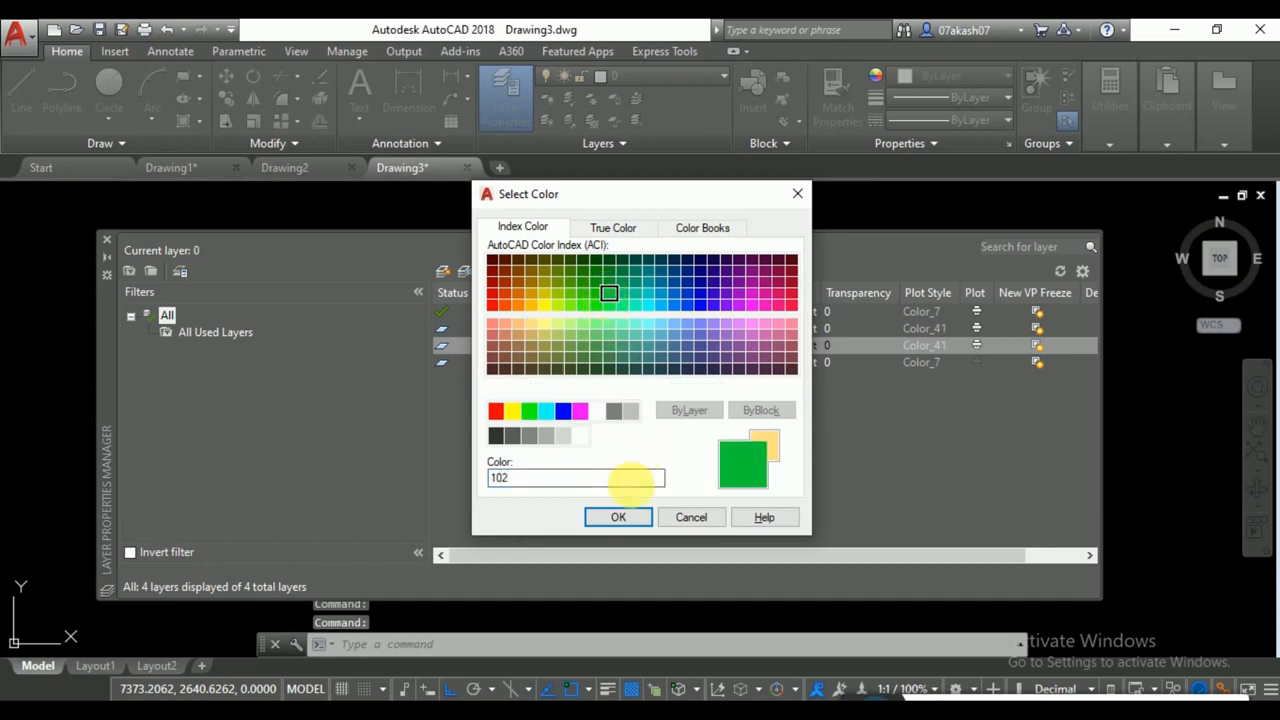
left_click(612, 515)
Add a third new layer with color 190 and close the layer manager.
left_click(443, 273)
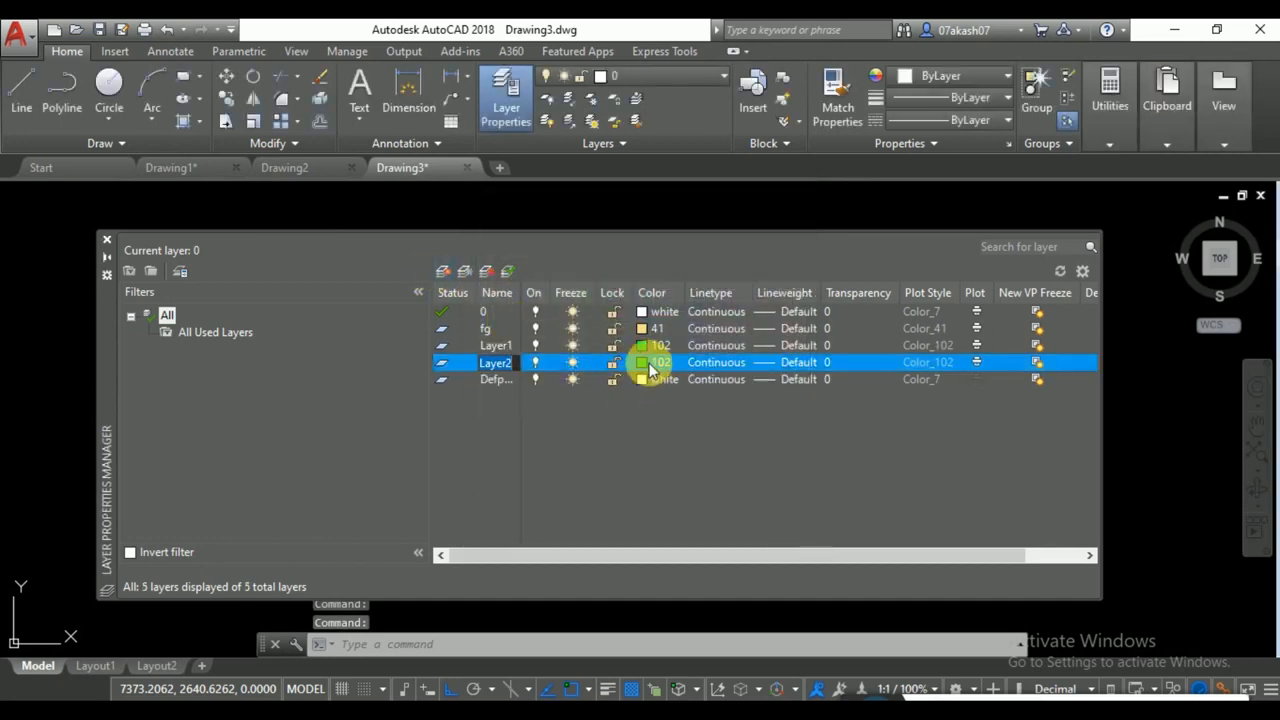
left_click(645, 363)
left_click(688, 296)
left_click(726, 304)
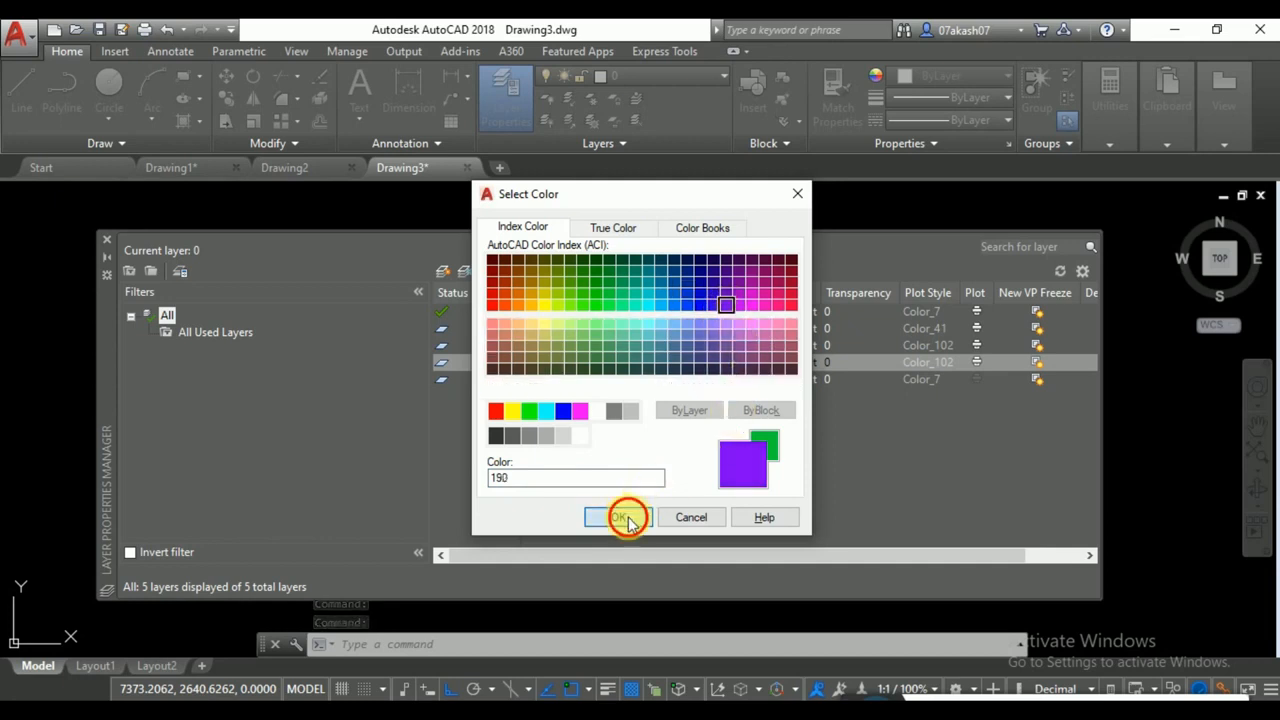
left_click(626, 518)
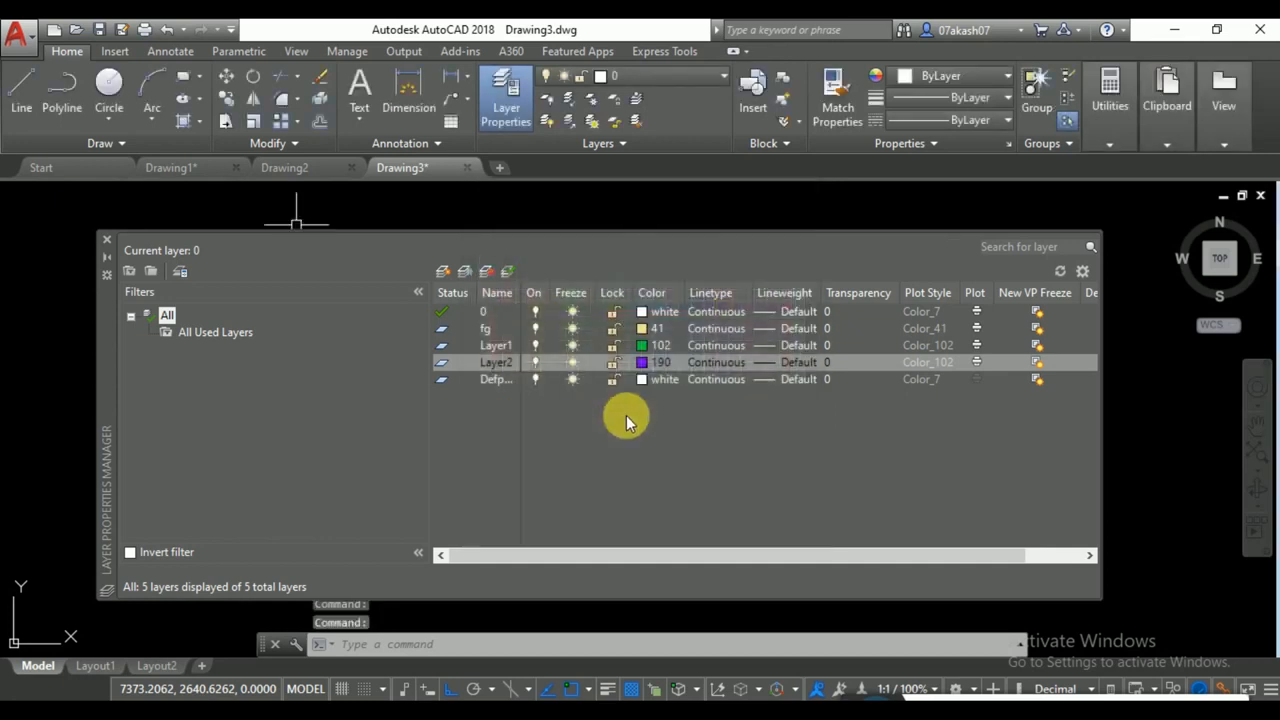
left_click(109, 241)
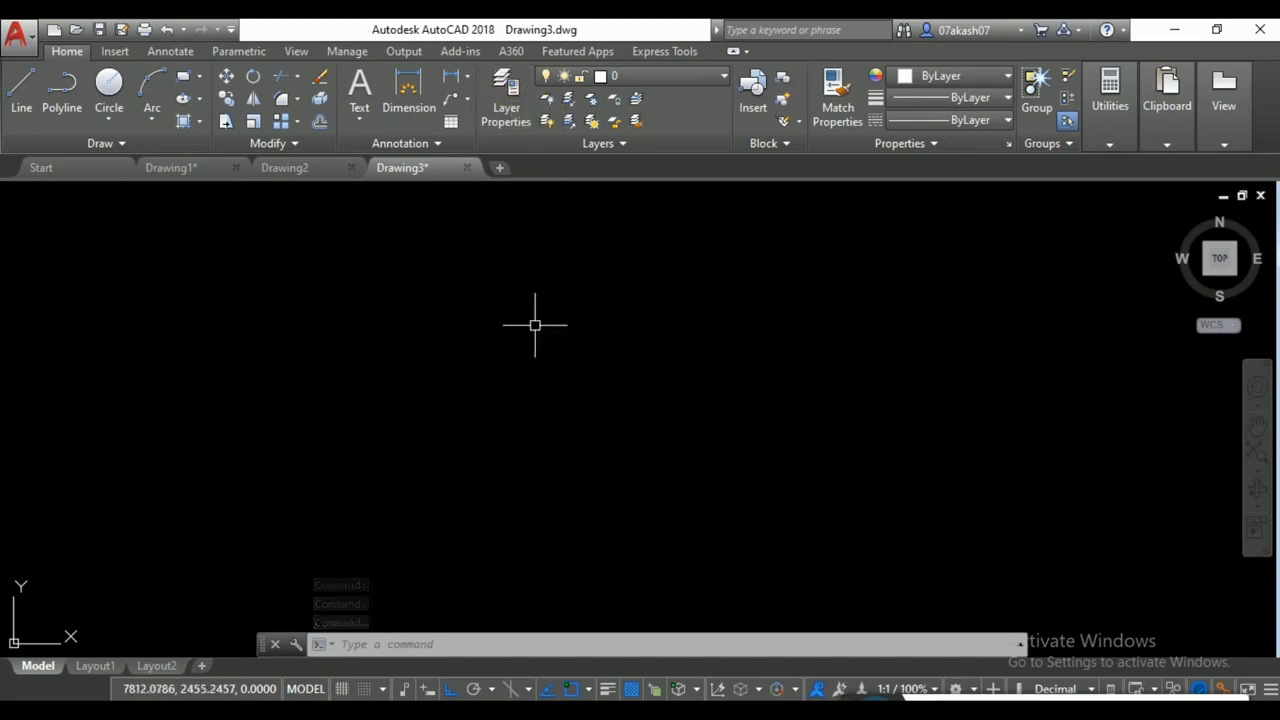
Create a new text style named fdbr using the Arial font.
type("s")
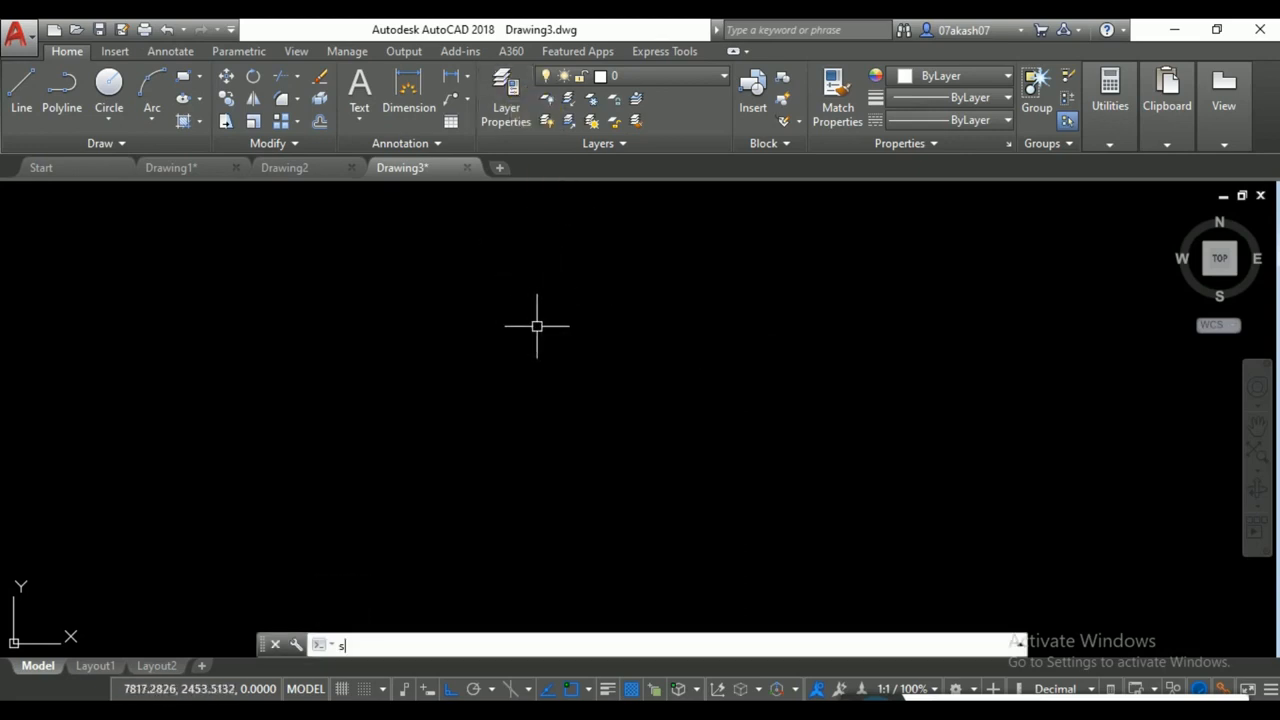
type("t")
key("Return")
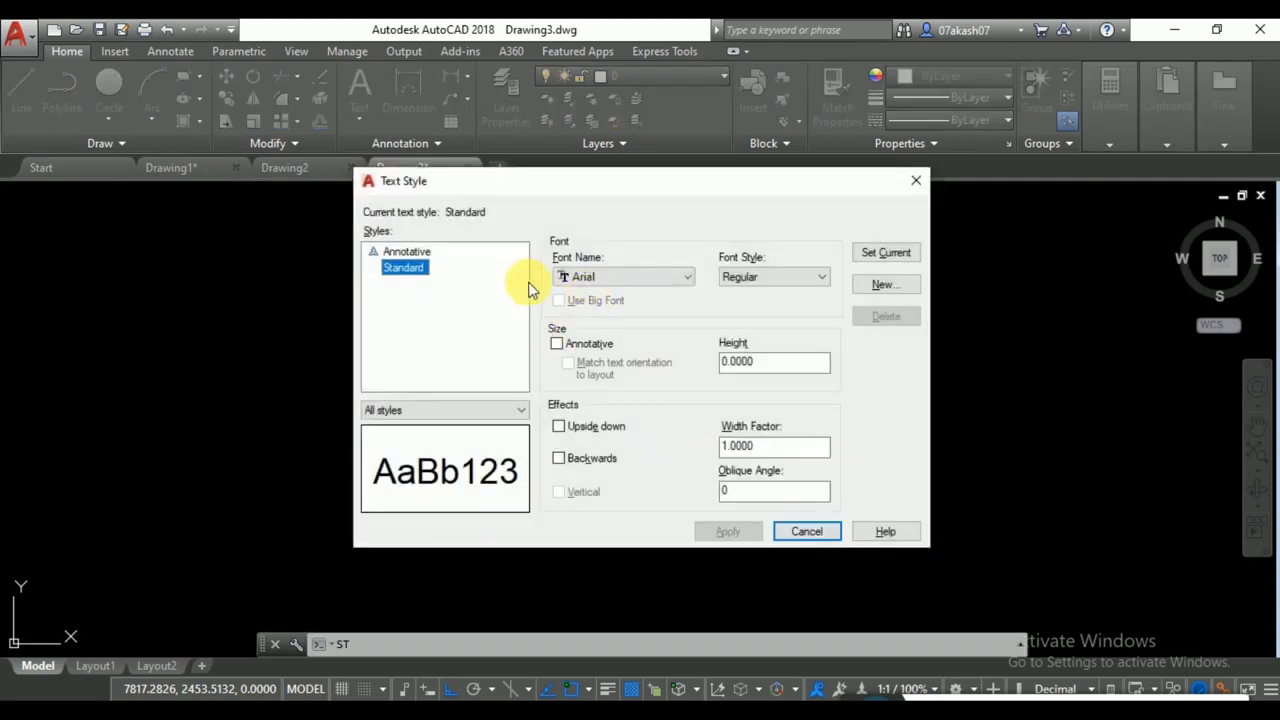
left_click(619, 277)
left_click(614, 288)
left_click(884, 284)
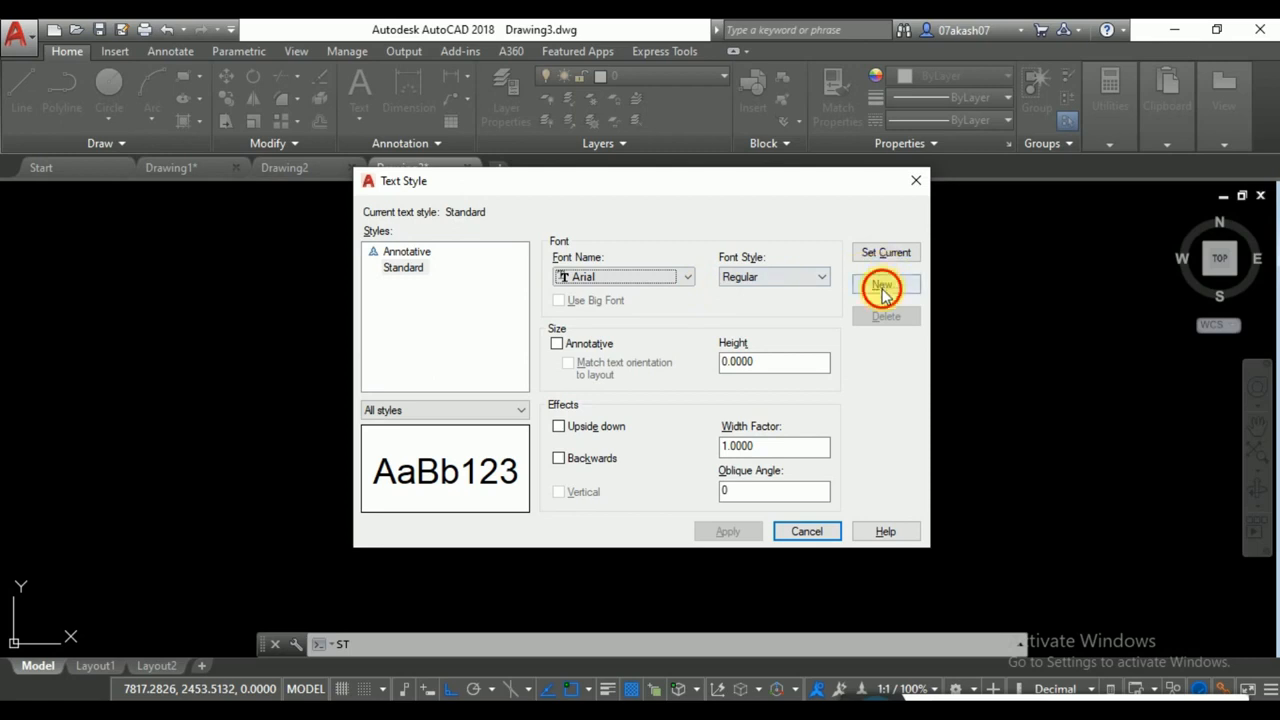
type("fdbr")
left_click(727, 355)
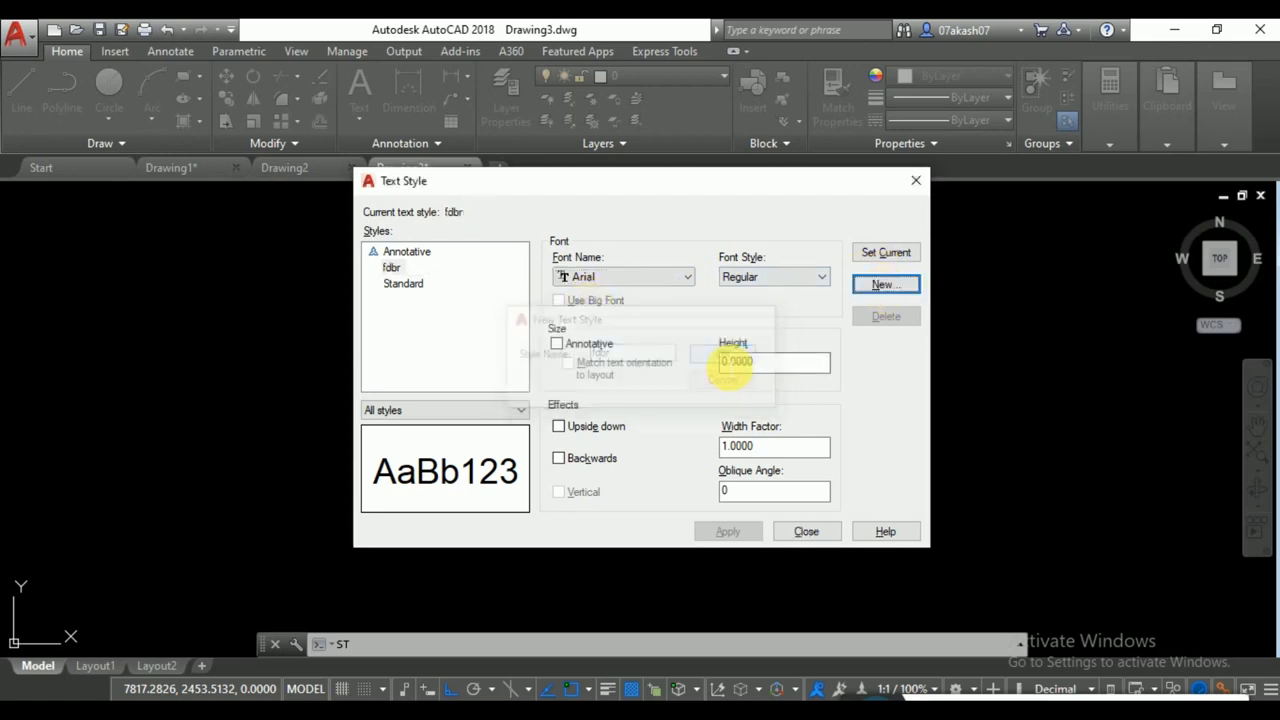
Set the fdbr text style's height to 4 and make it the current style.
left_click(775, 368)
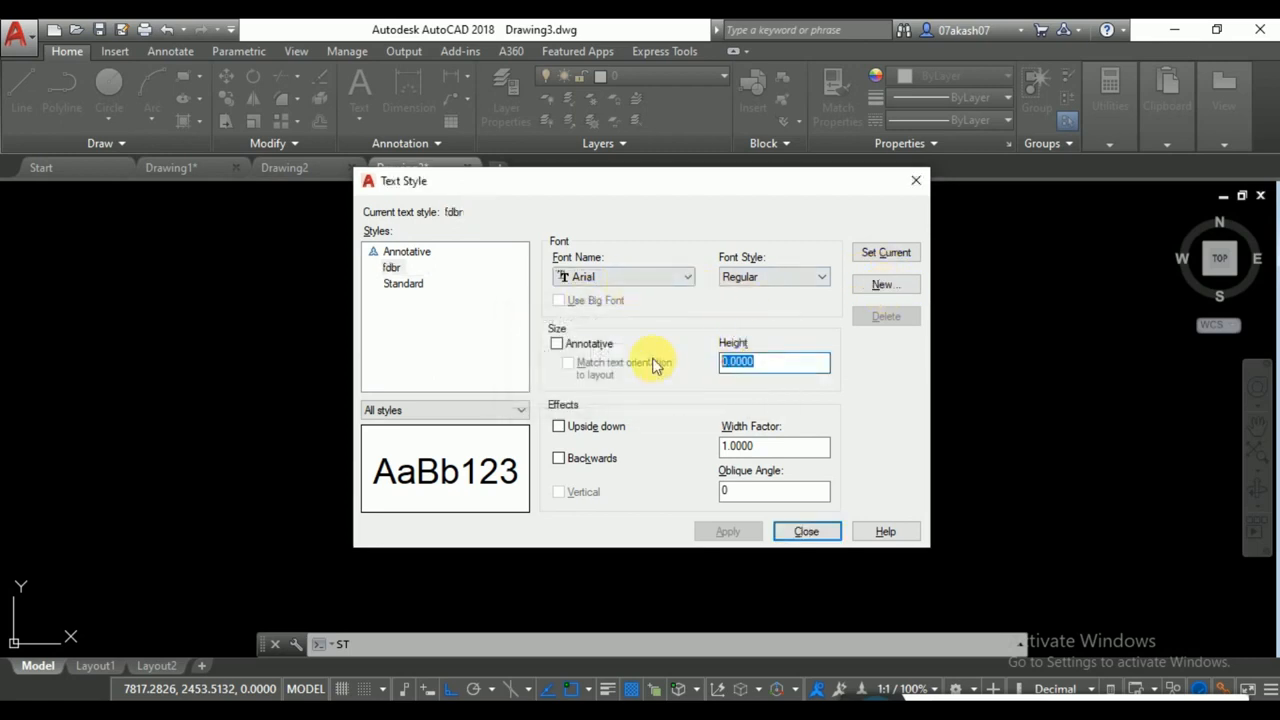
type("4")
left_click(886, 252)
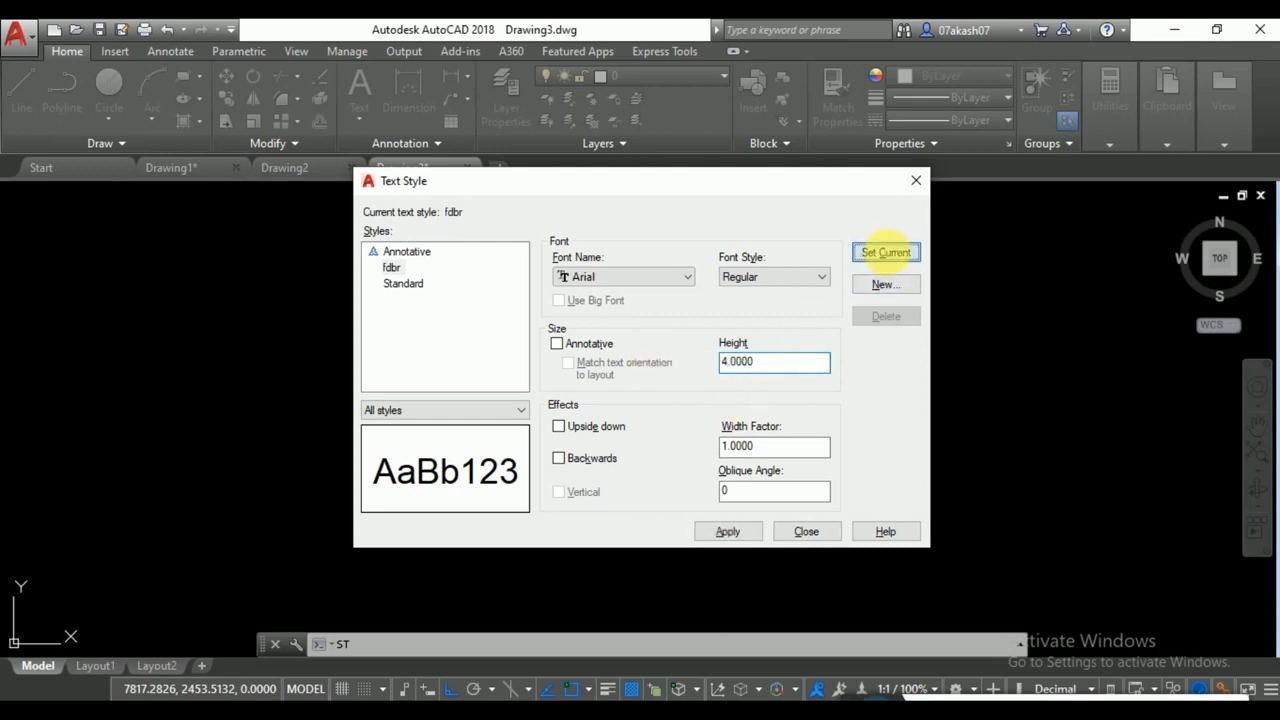
left_click(650, 410)
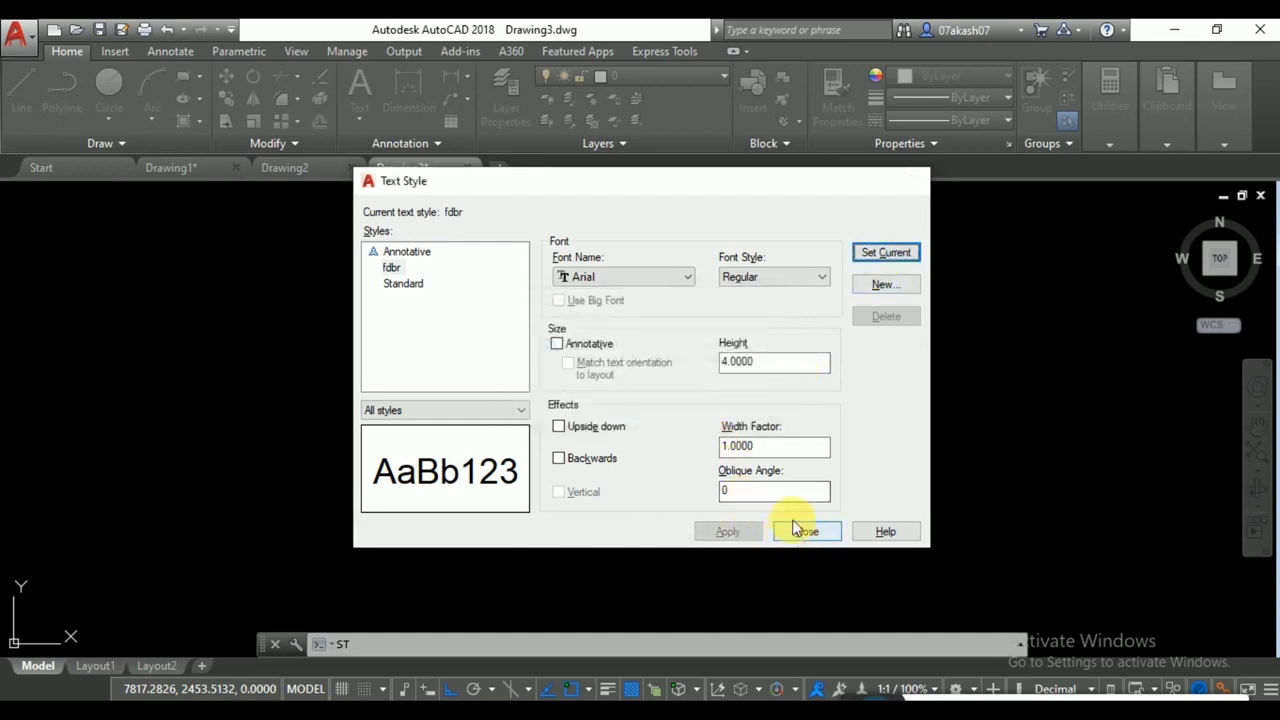
left_click(802, 531)
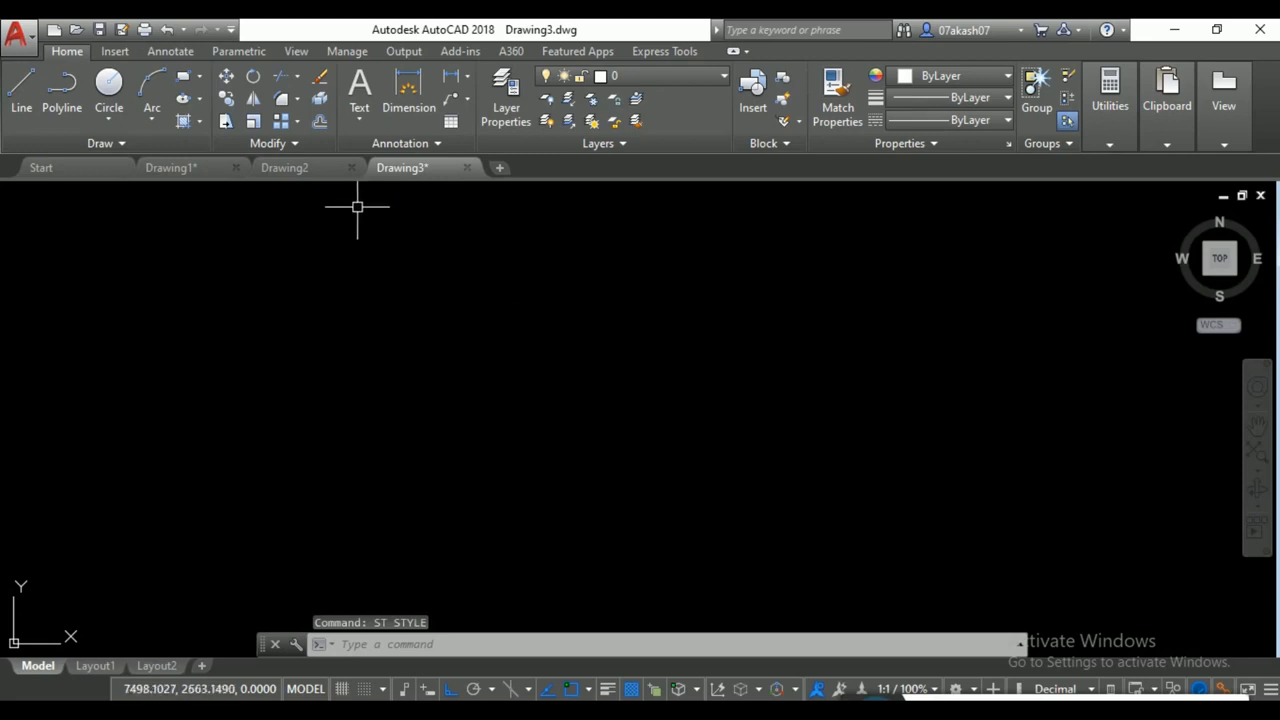
Draw a large rectangle and a slightly smaller one inside it, both starting from the same upper-left corner.
left_click(187, 85)
left_click(441, 255)
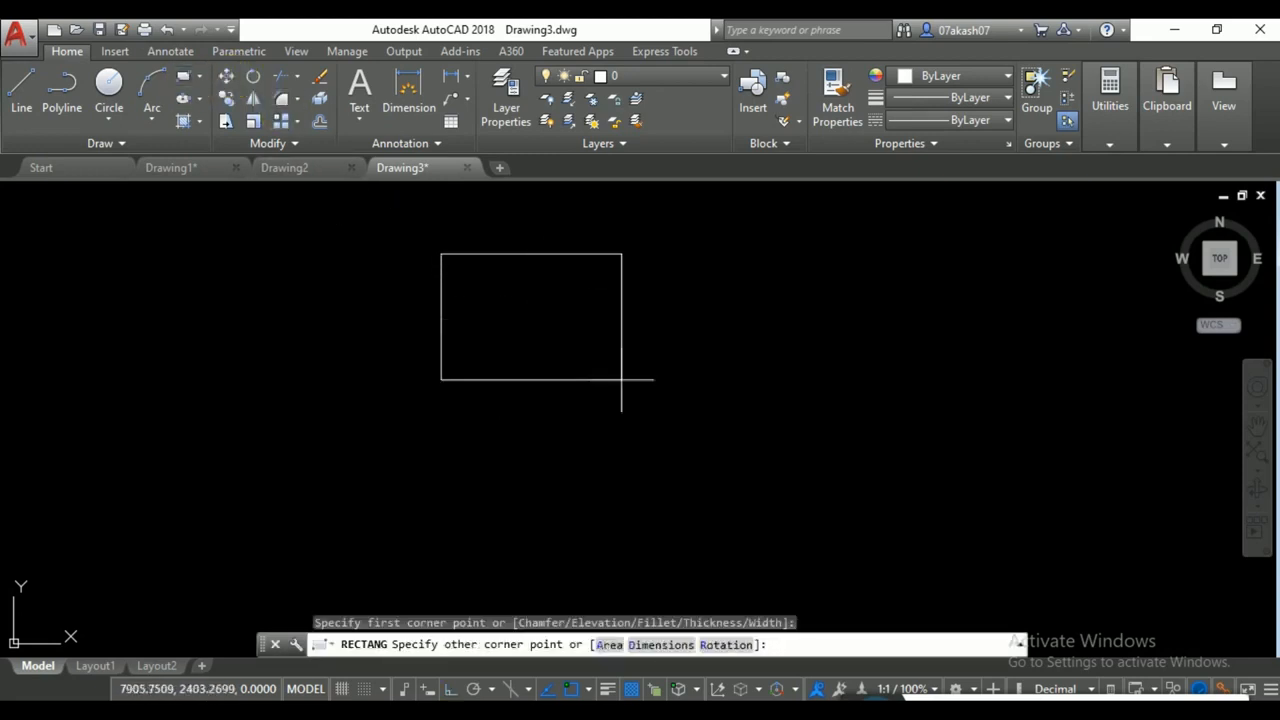
left_click(956, 578)
key("Return")
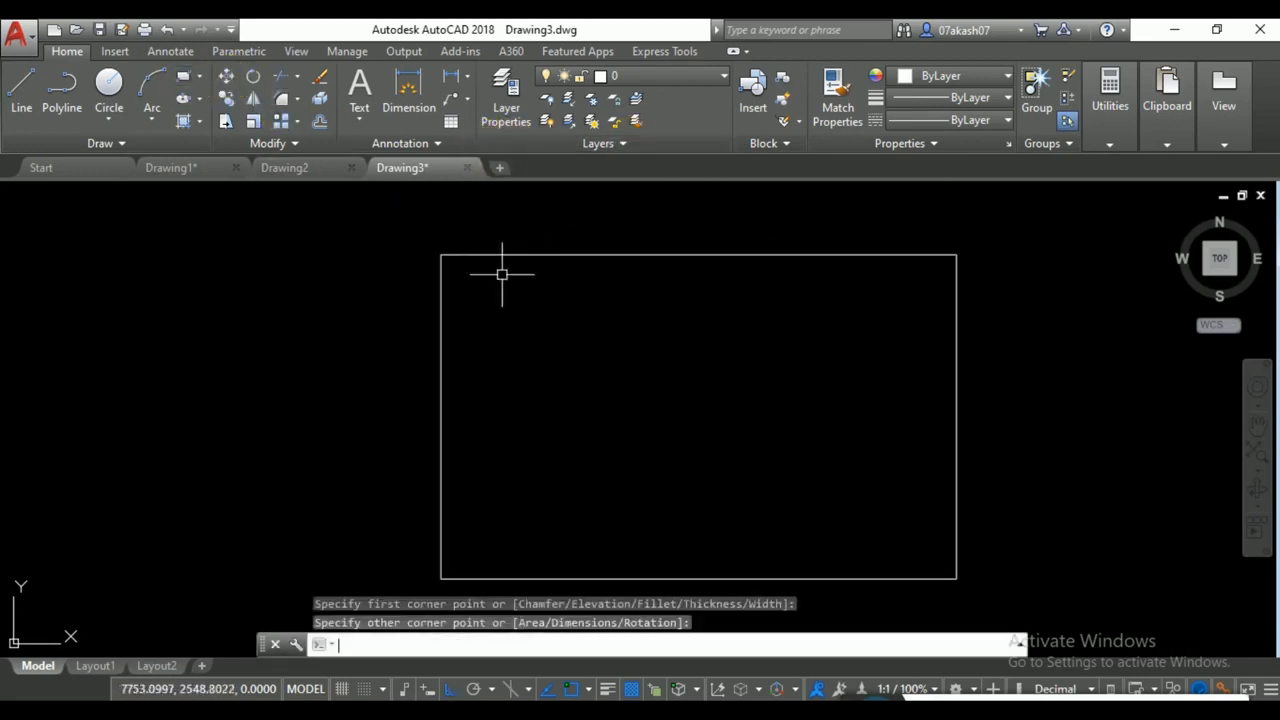
left_click(441, 255)
left_click(939, 561)
scroll(600, 325, "down", 3)
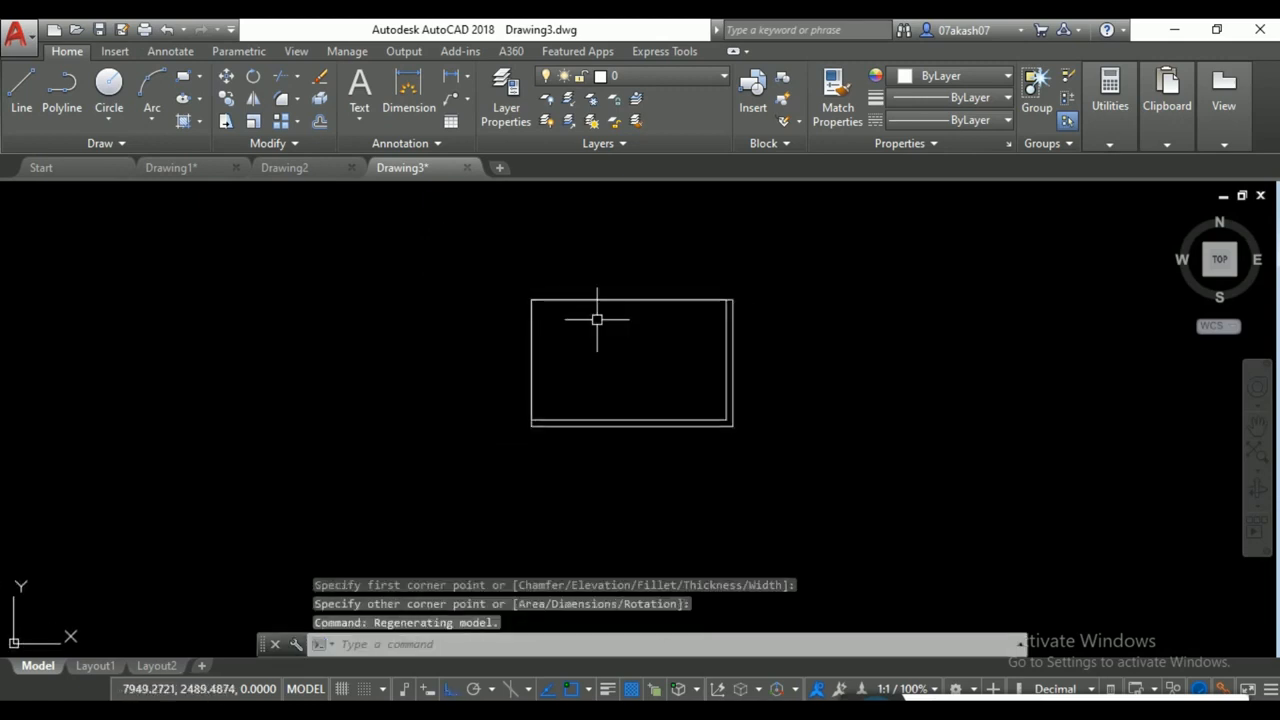
scroll(514, 394, "up", 4)
middle_click_drag(615, 420, 509, 417)
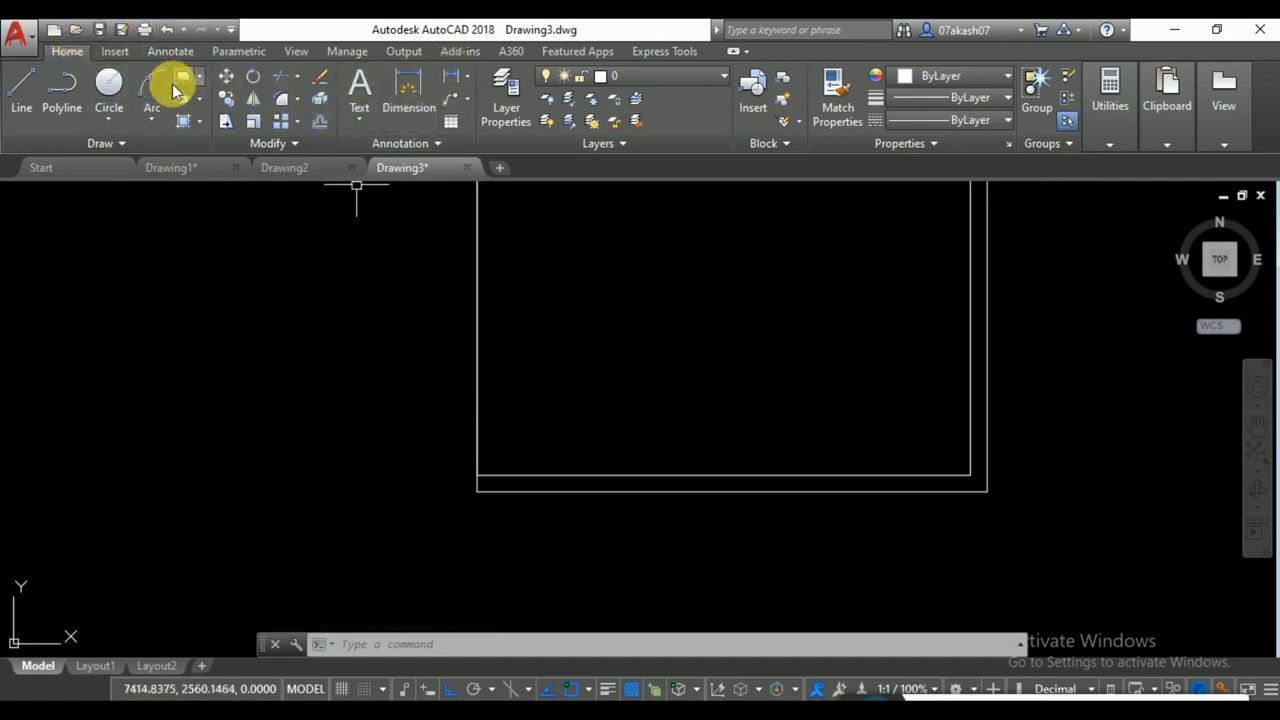
Save the drawing to the Desktop as an AutoCAD Drawing Standards file named Drawing3.dws.
scroll(434, 289, "down", 4)
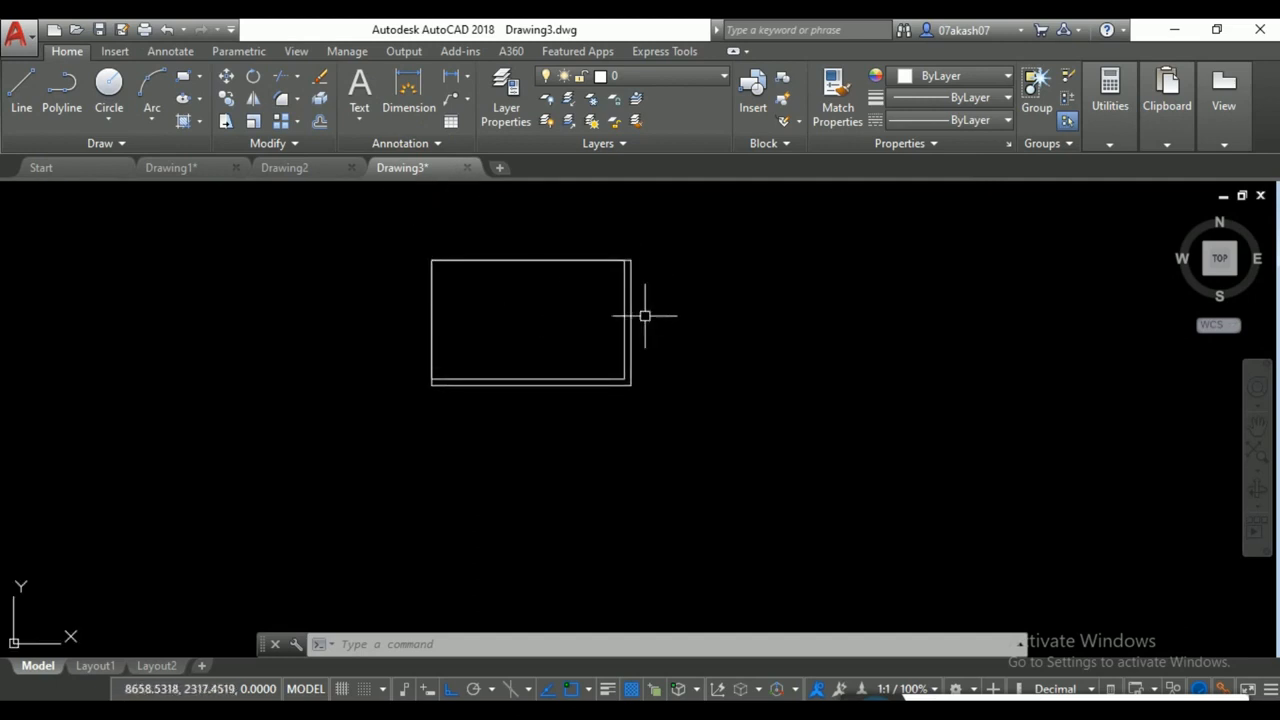
left_click(123, 30)
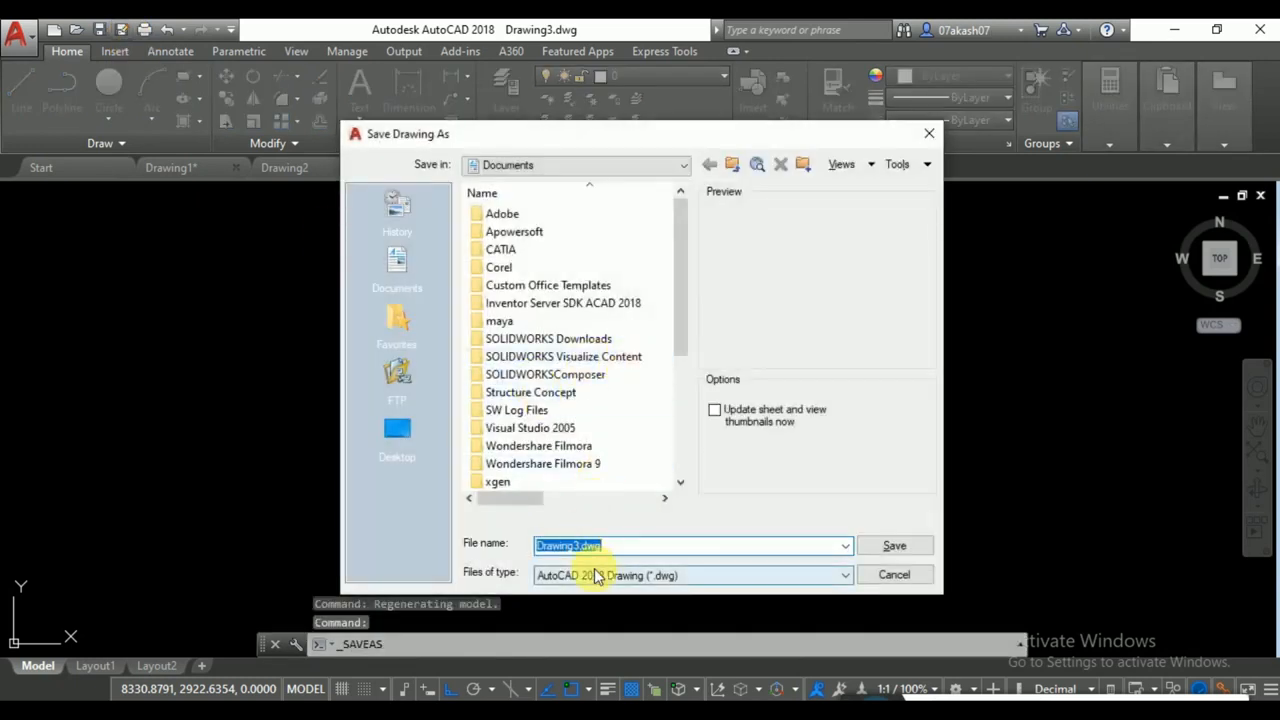
left_click(596, 575)
left_click(650, 461)
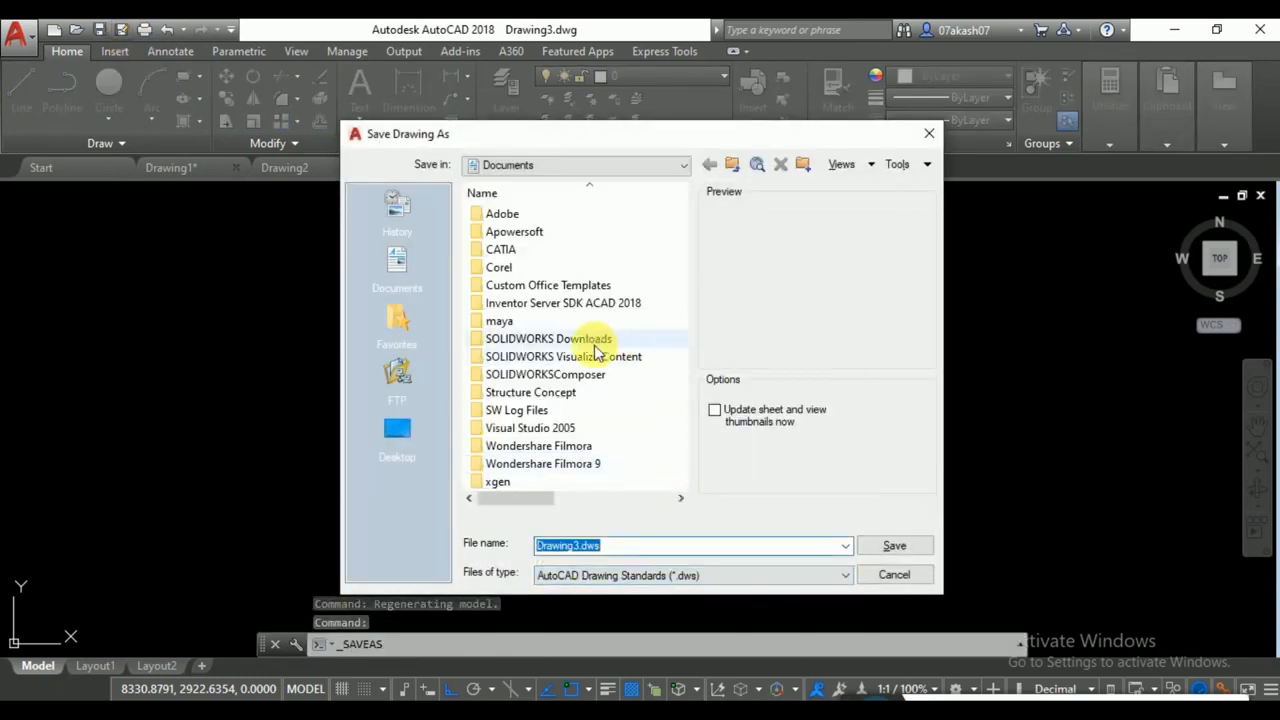
left_click(397, 430)
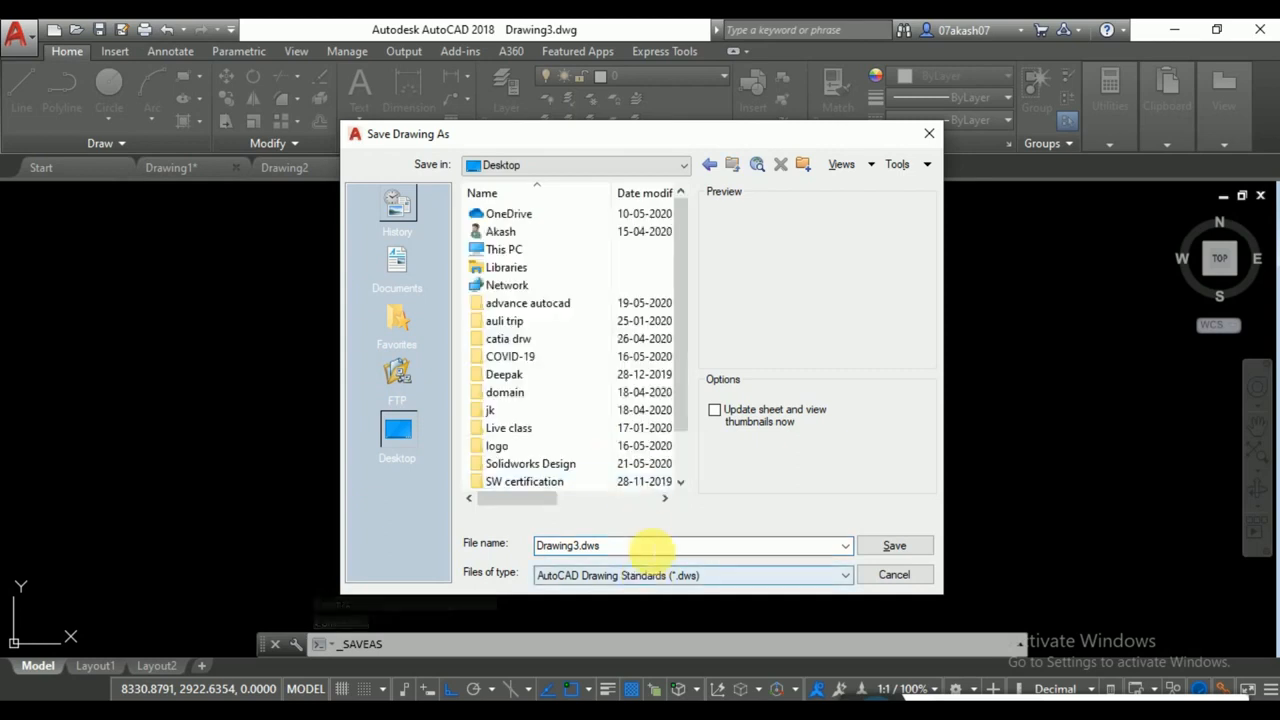
left_click(900, 548)
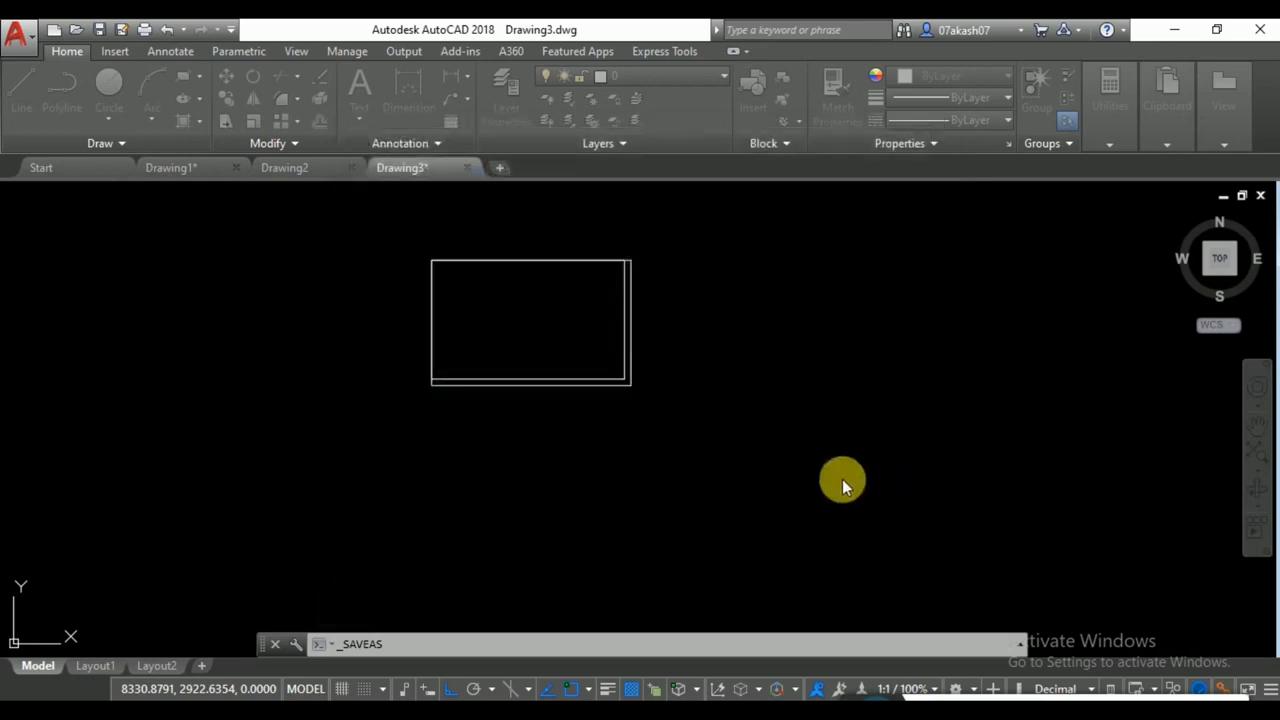
Open the Arawak Walton Housing Association drawing from the recent documents, ignoring its unresolved reference files.
left_click(316, 174)
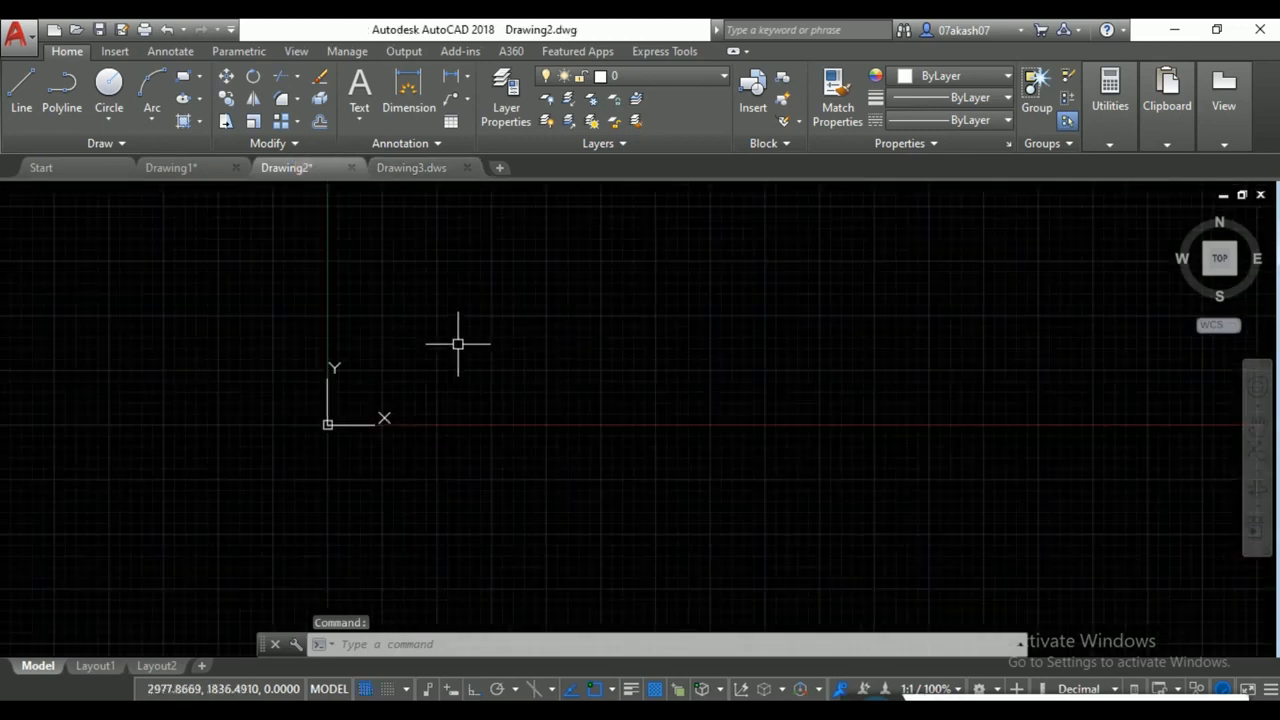
middle_click_drag(362, 401, 474, 372)
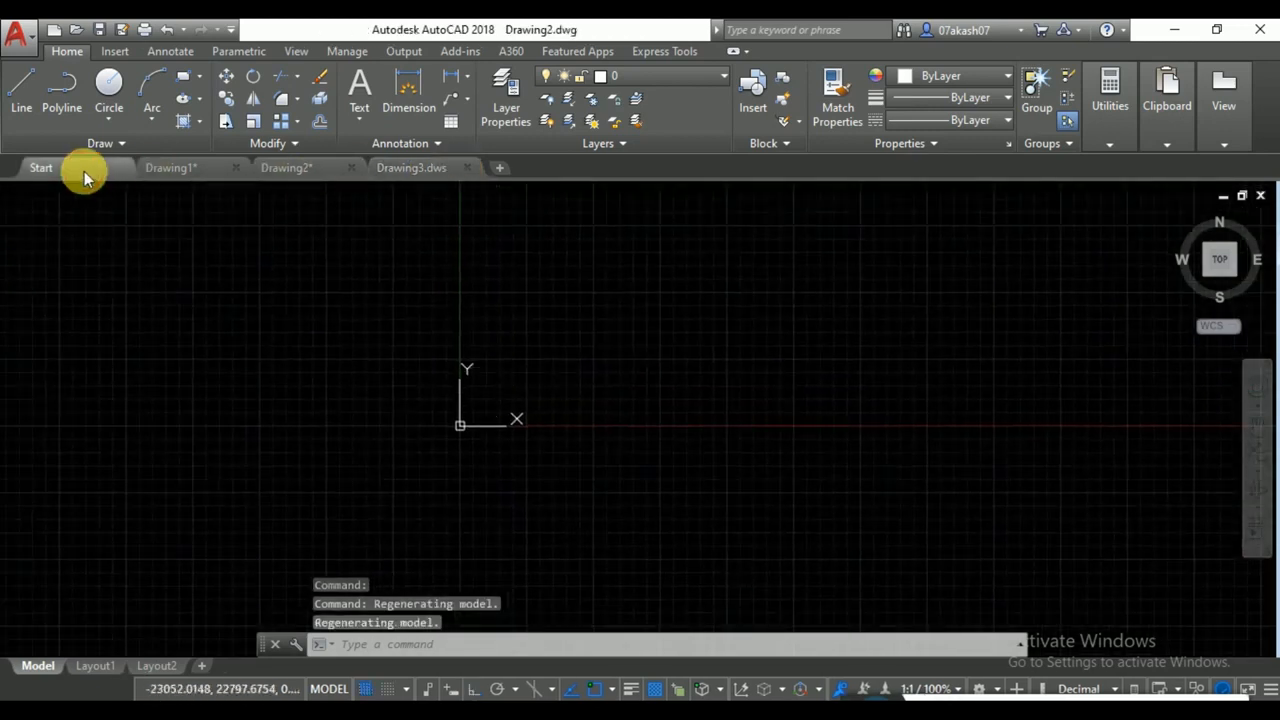
left_click(84, 171)
scroll(565, 390, "down", 5)
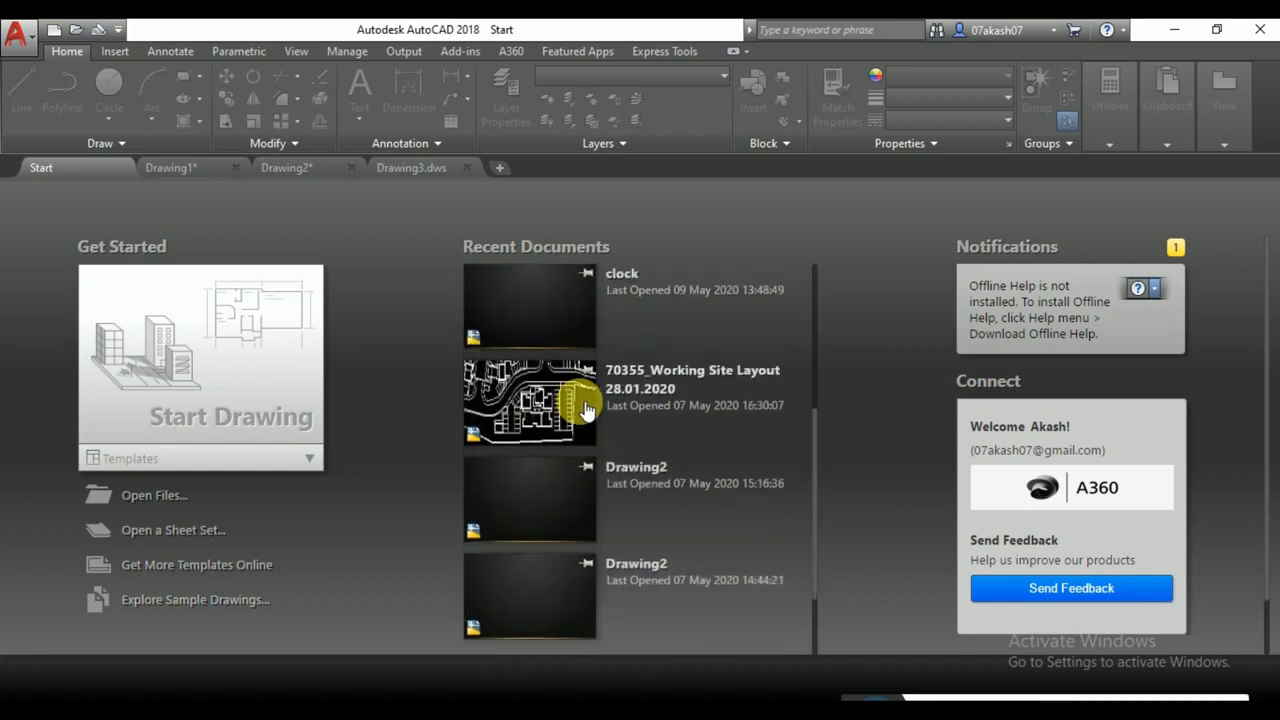
scroll(578, 405, "up", 2)
scroll(525, 425, "down", 2)
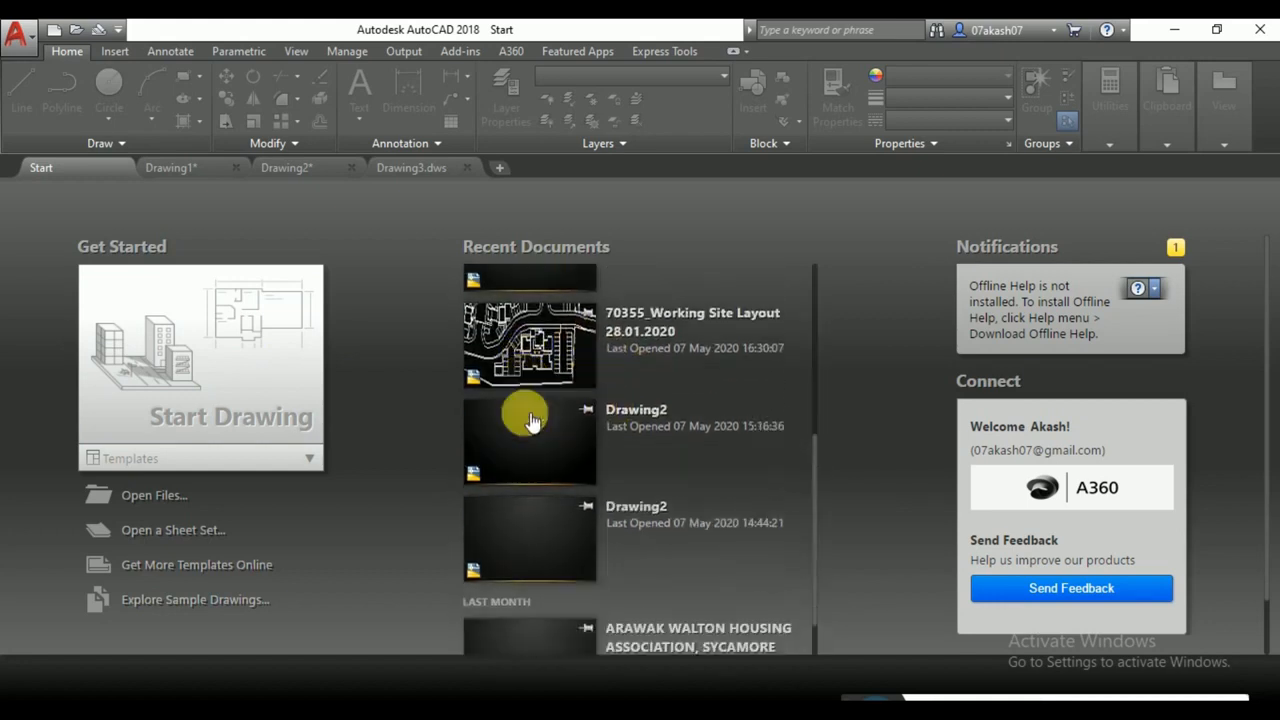
left_click(559, 637)
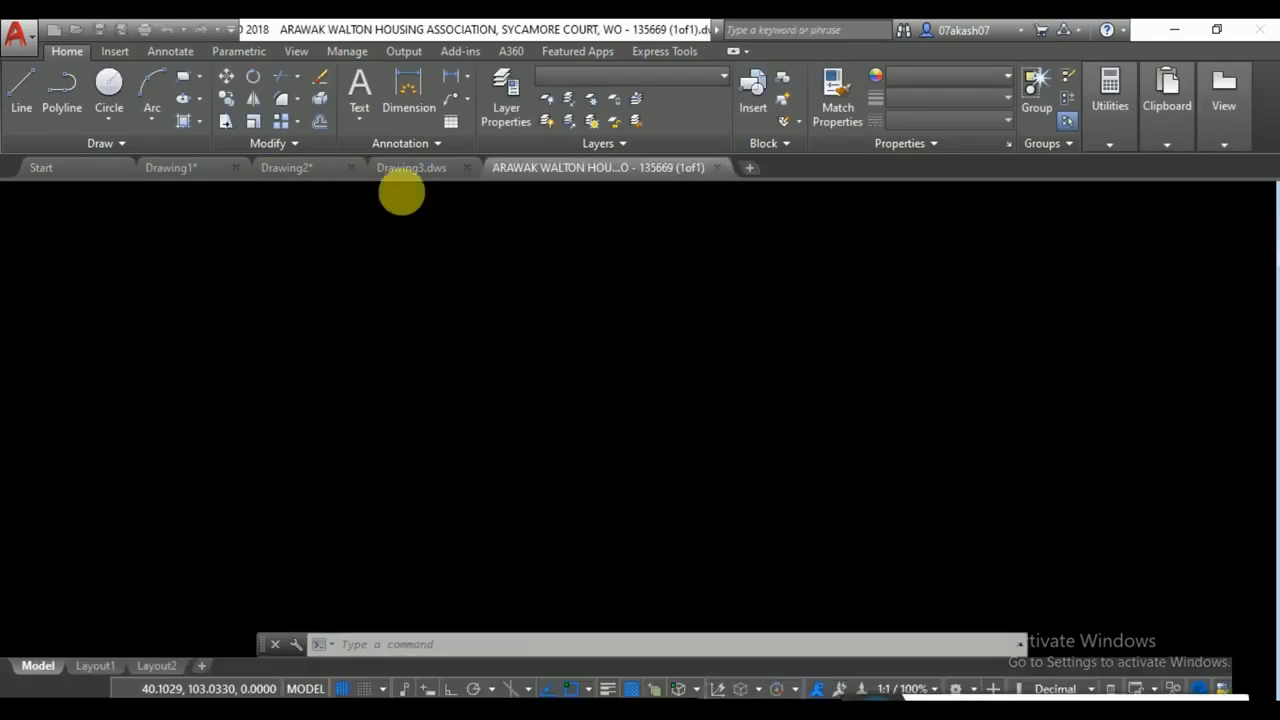
left_click(609, 386)
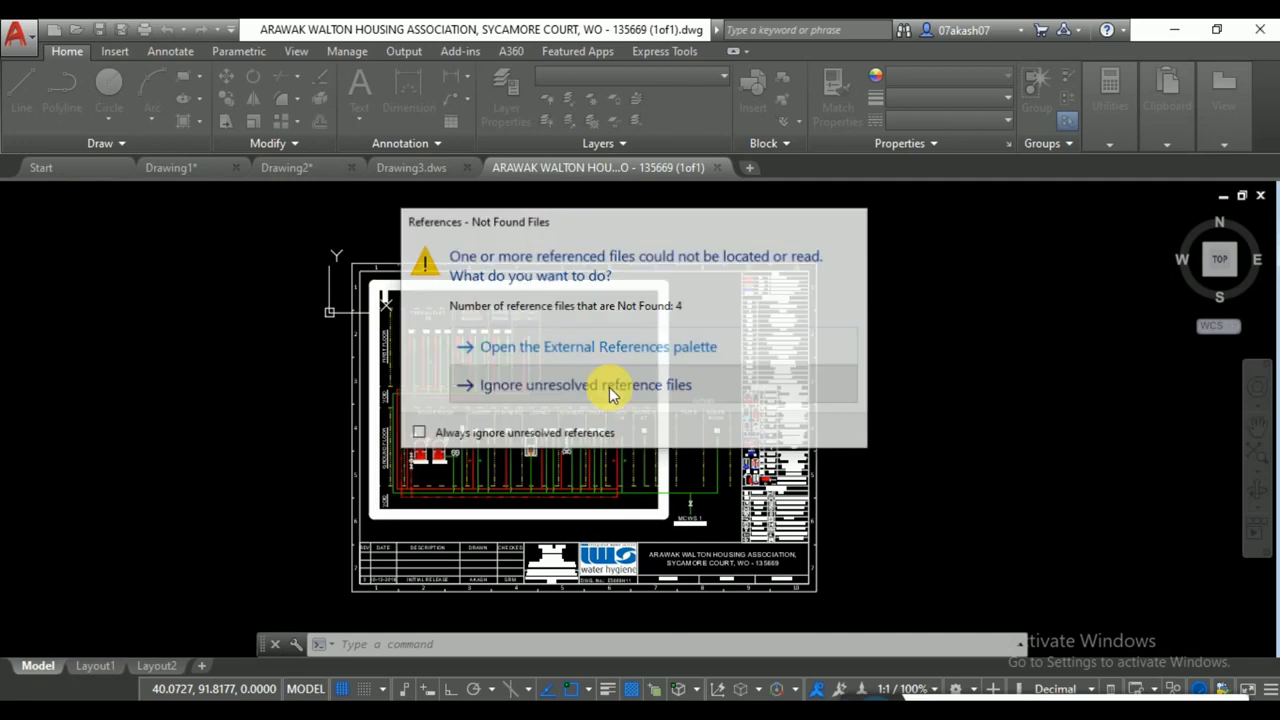
Start a new drawing and draw a large rectangle with a smaller rectangle inside it.
left_click(746, 169)
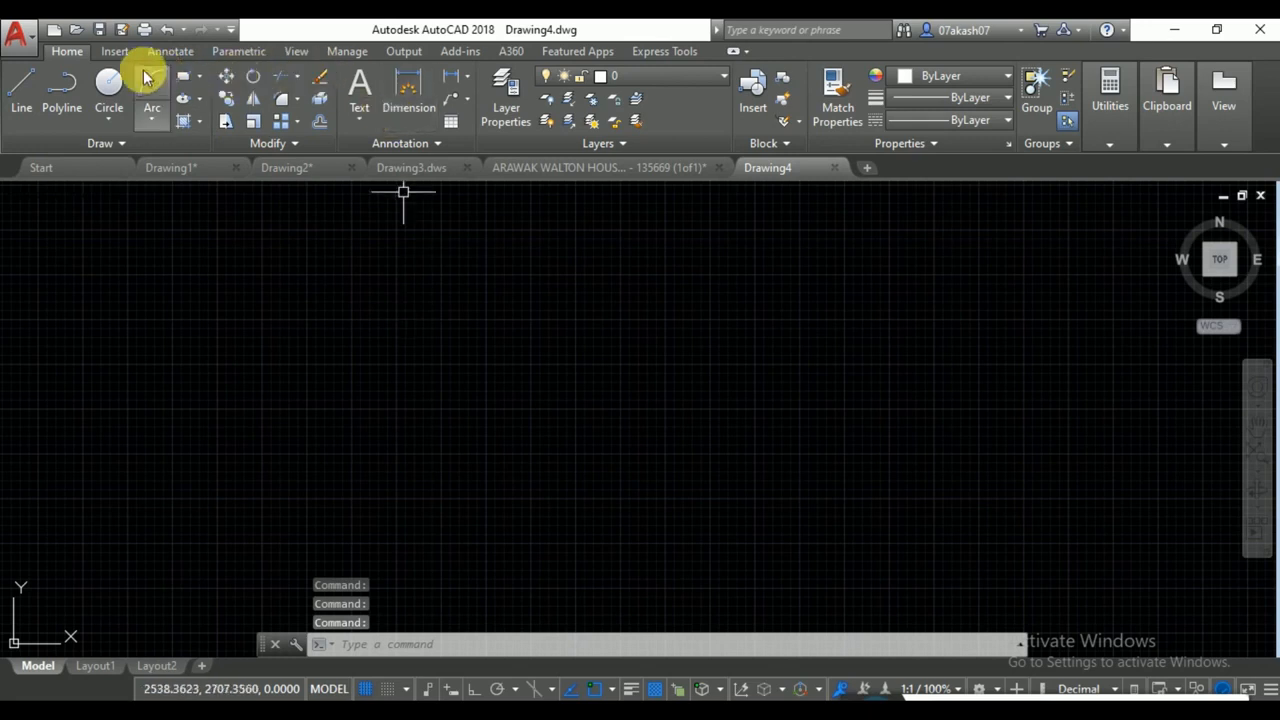
left_click(183, 75)
left_click(419, 294)
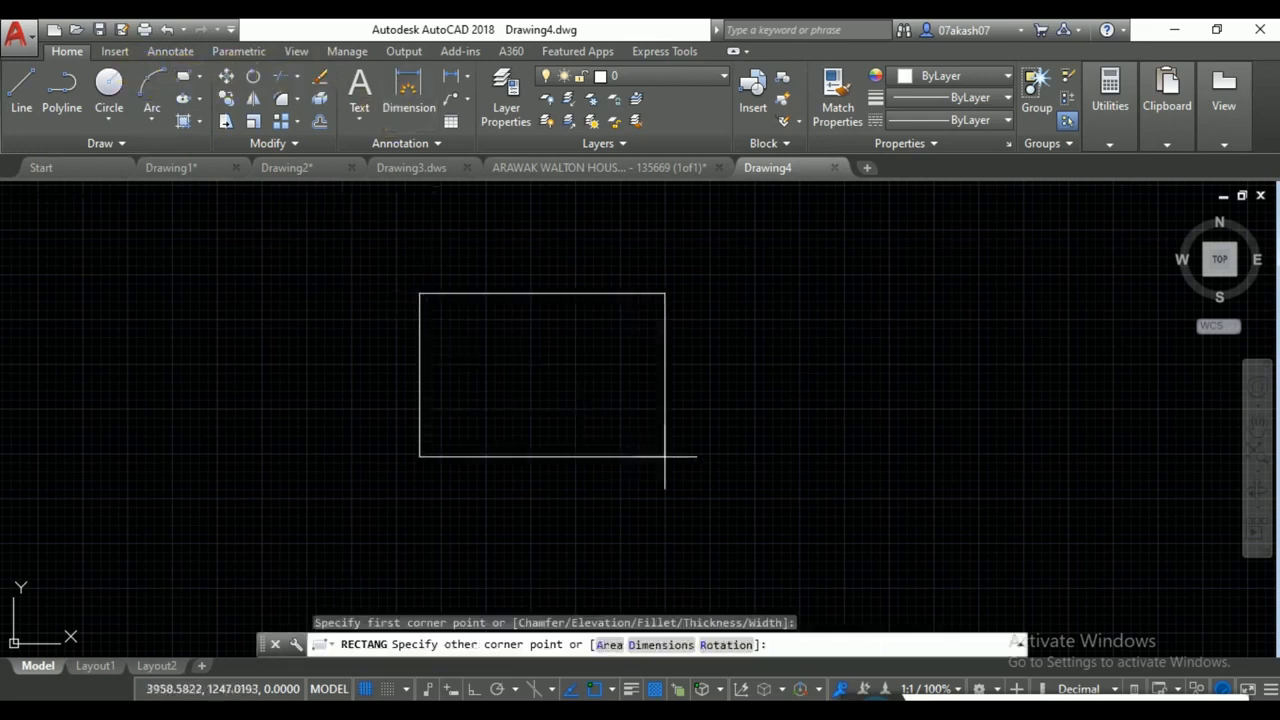
left_click(894, 509)
key("Return")
left_click(509, 353)
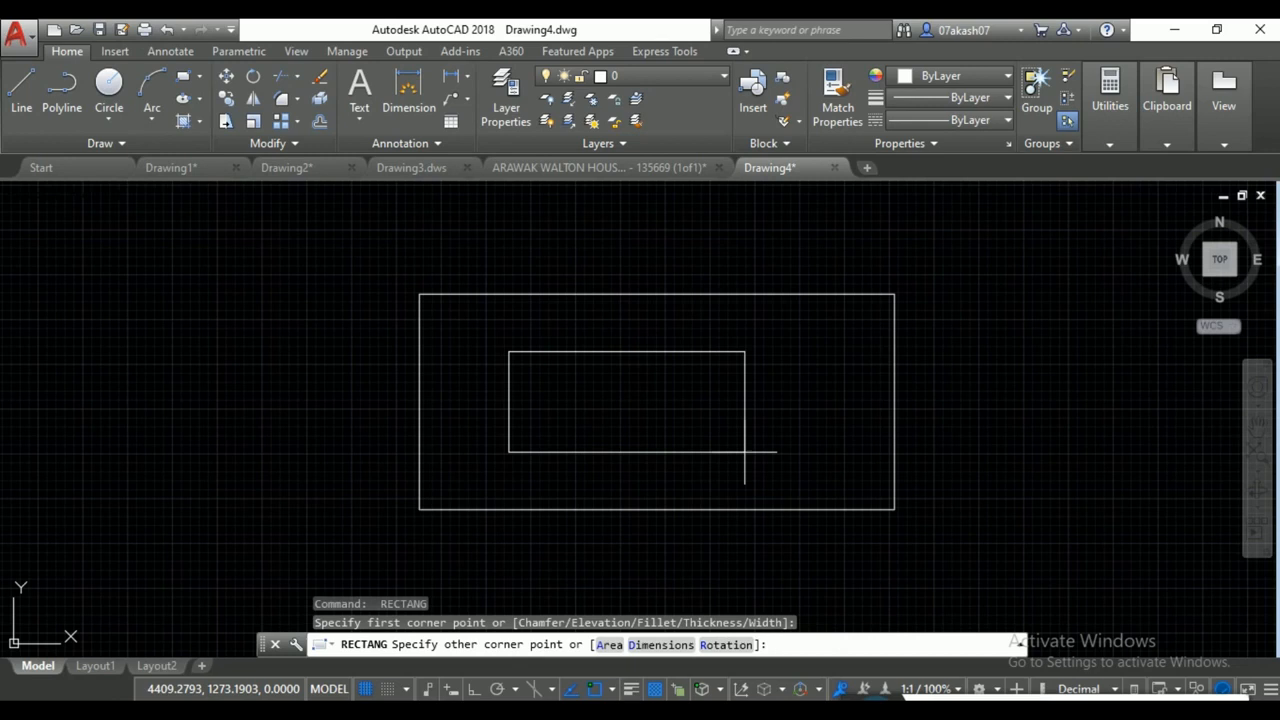
left_click(768, 464)
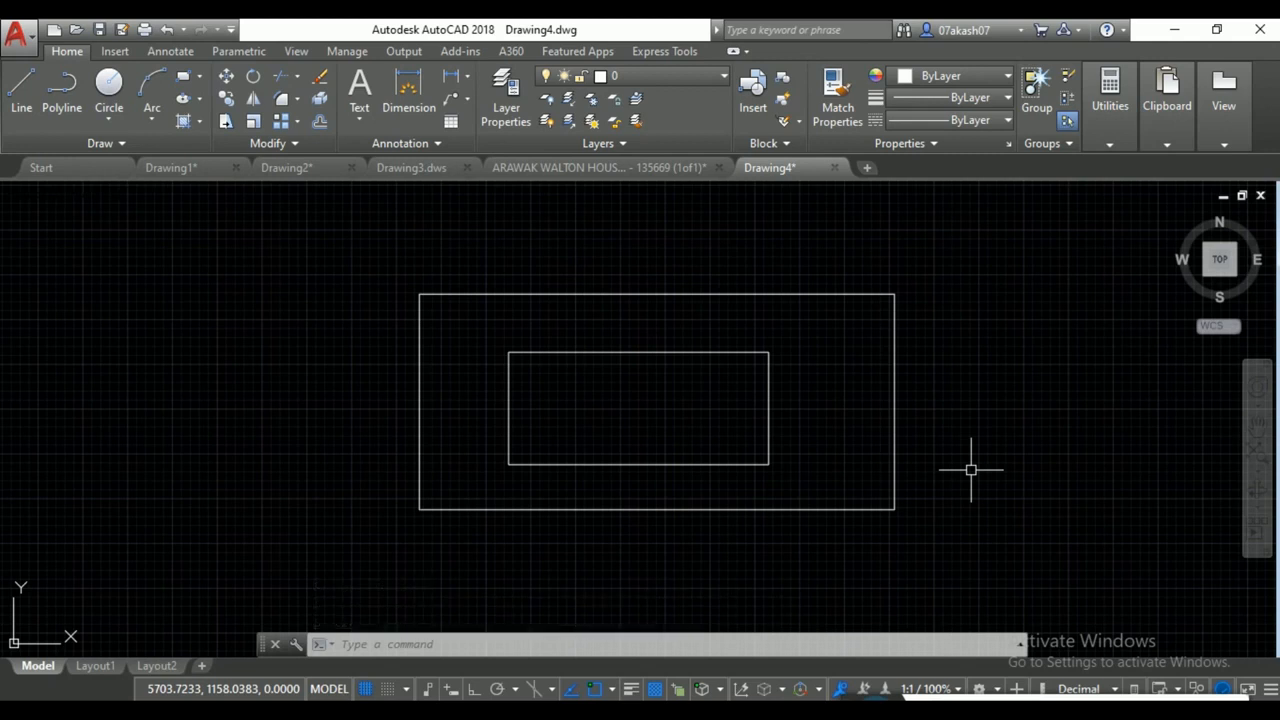
Run CHK and associate the Drawing3.dws standards file from the Desktop with the new drawing.
type("CHK")
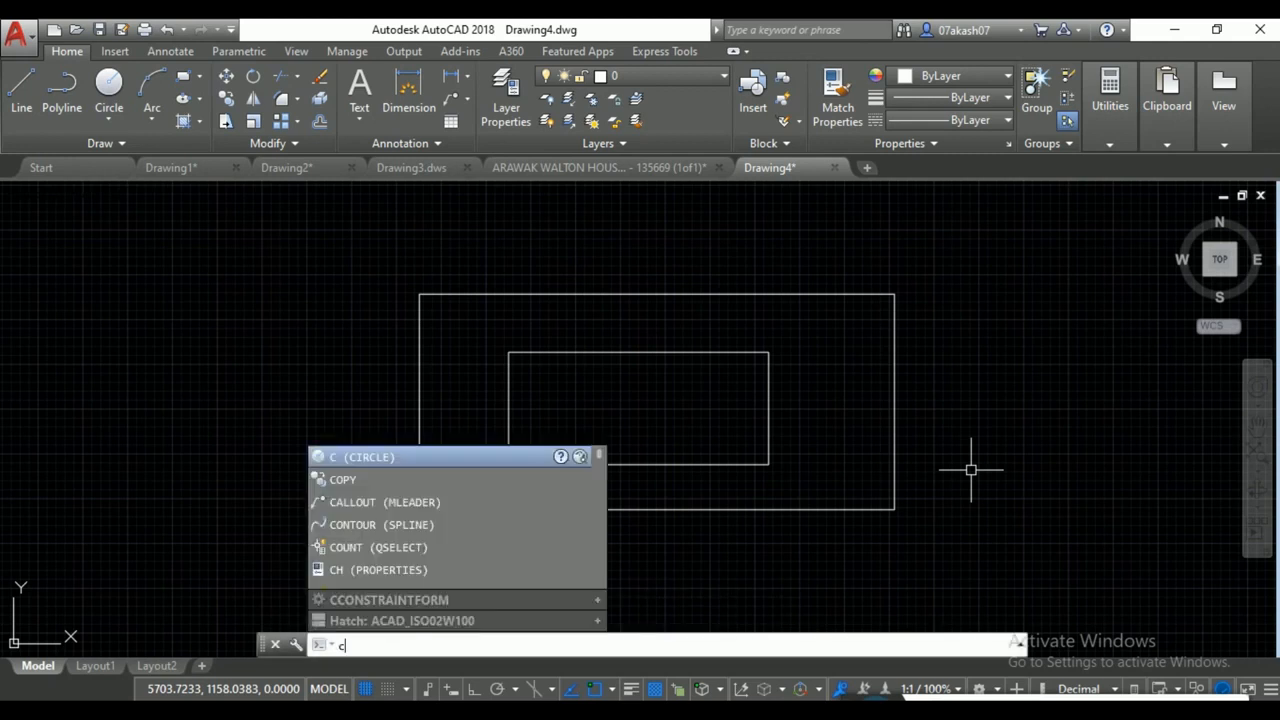
key("Return")
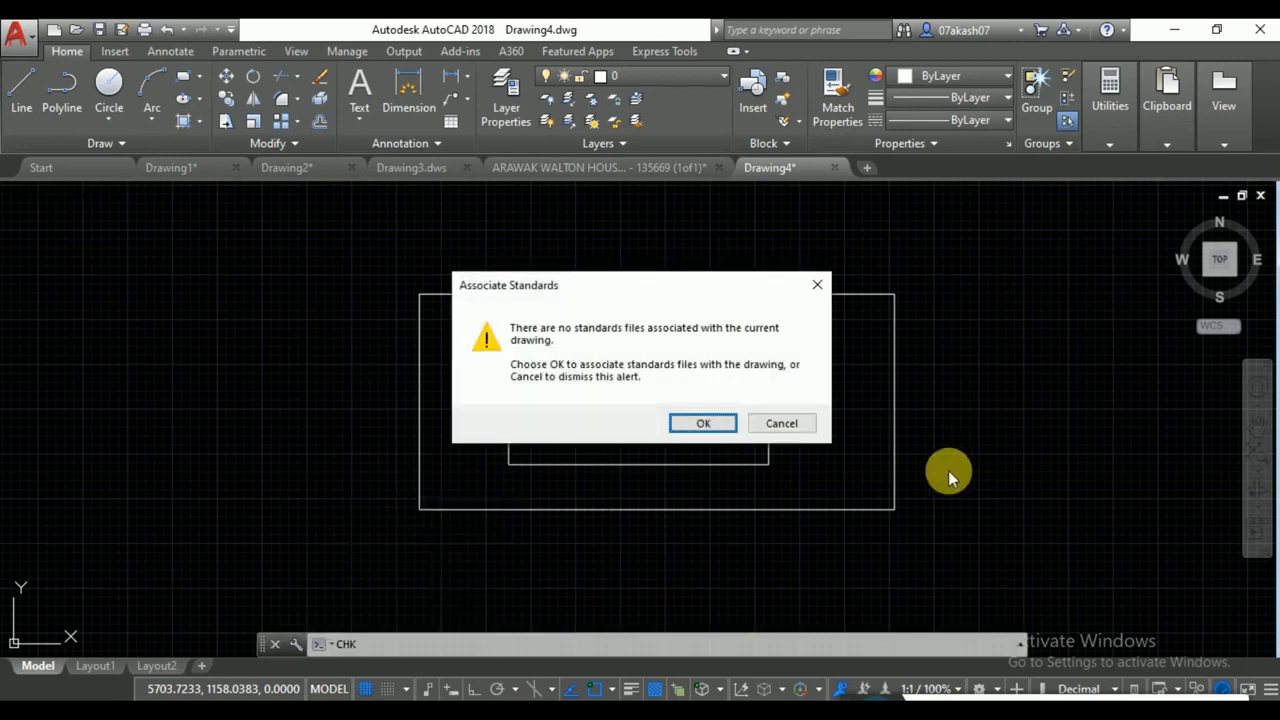
left_click(706, 430)
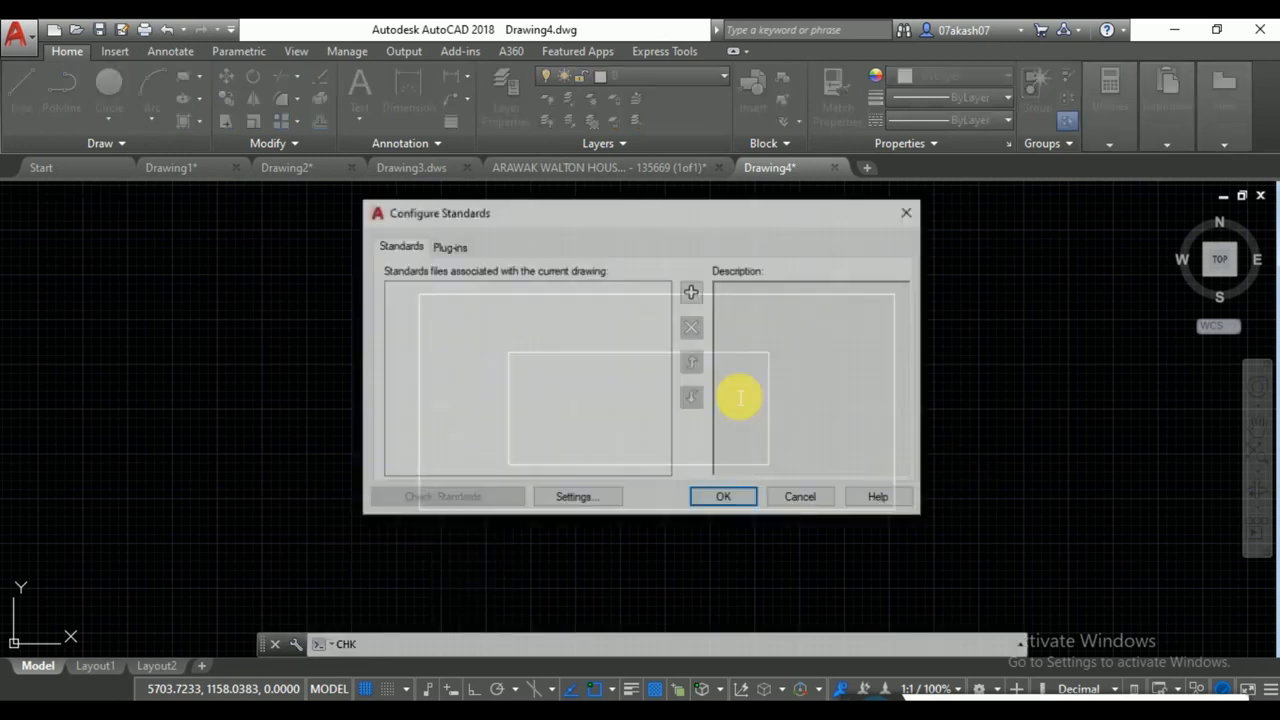
left_click(691, 295)
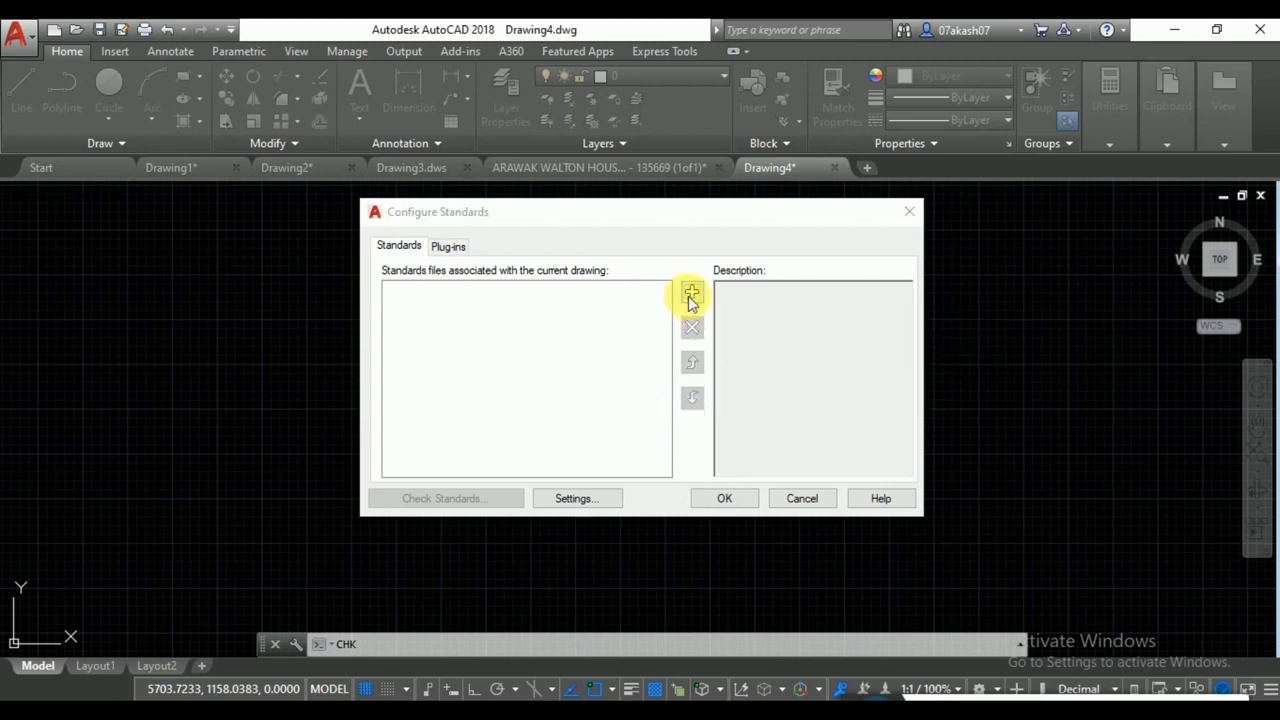
left_click_drag(680, 409, 686, 471)
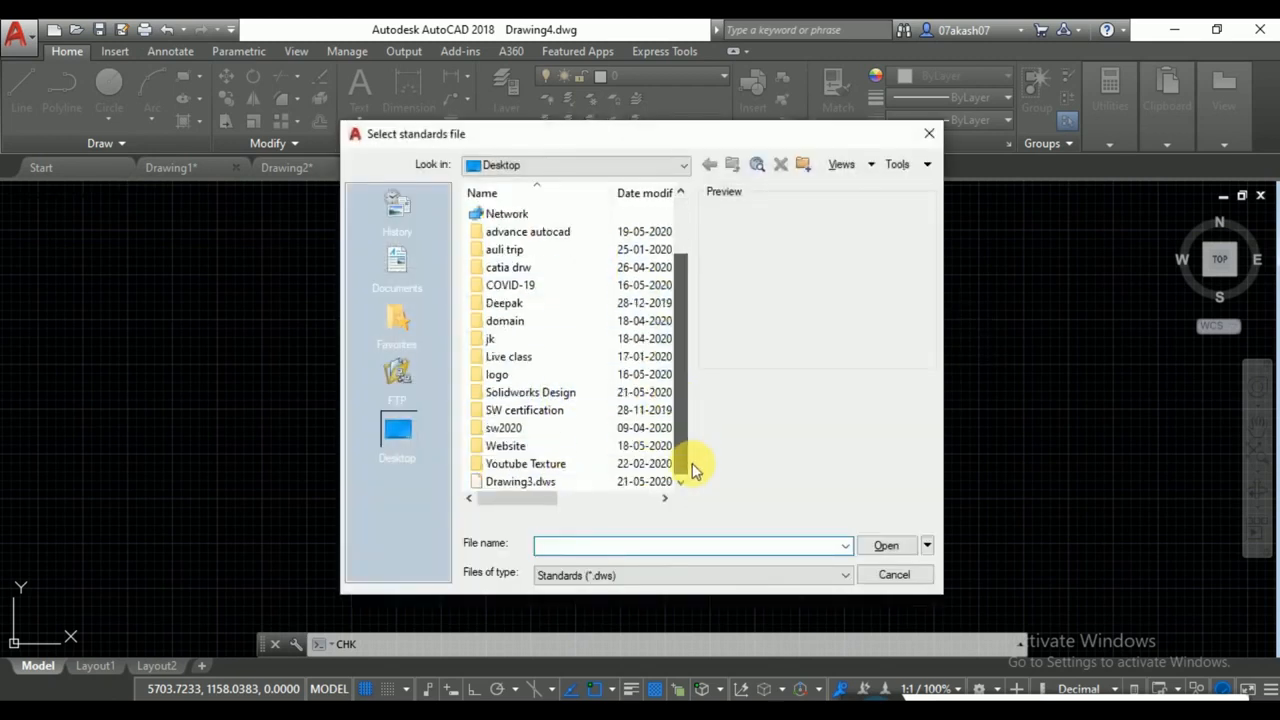
left_click(541, 484)
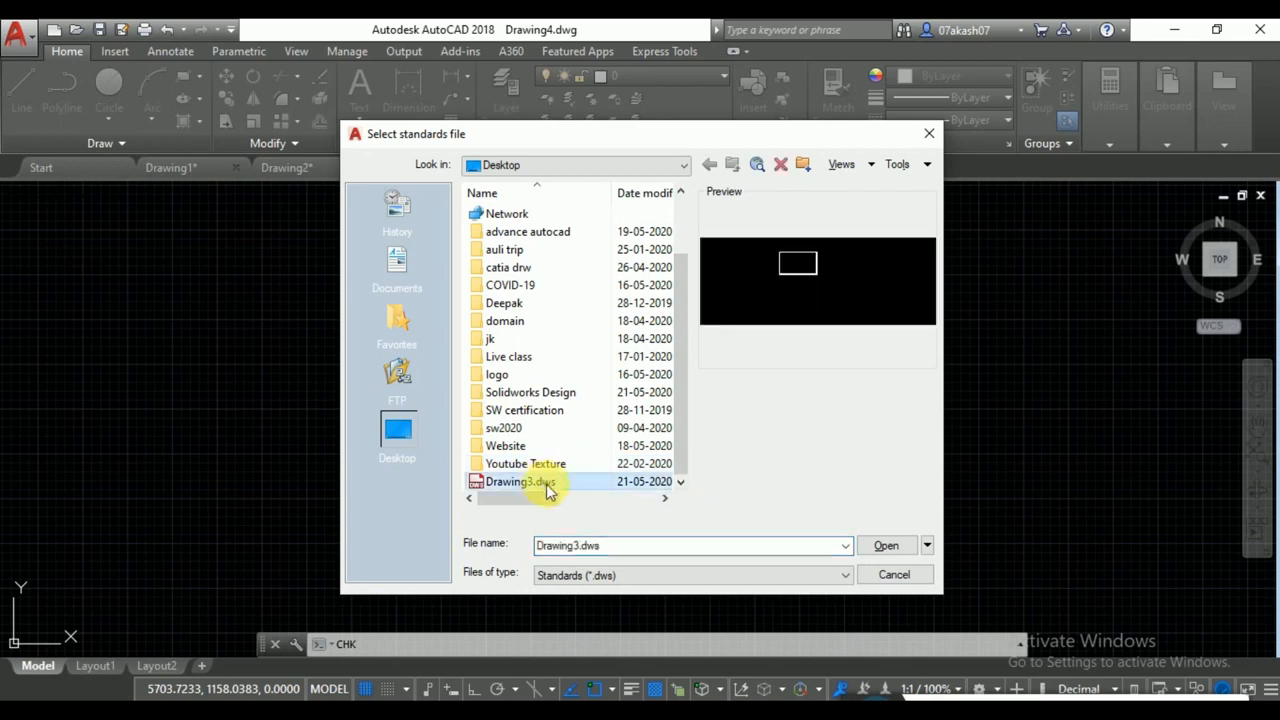
left_click(886, 545)
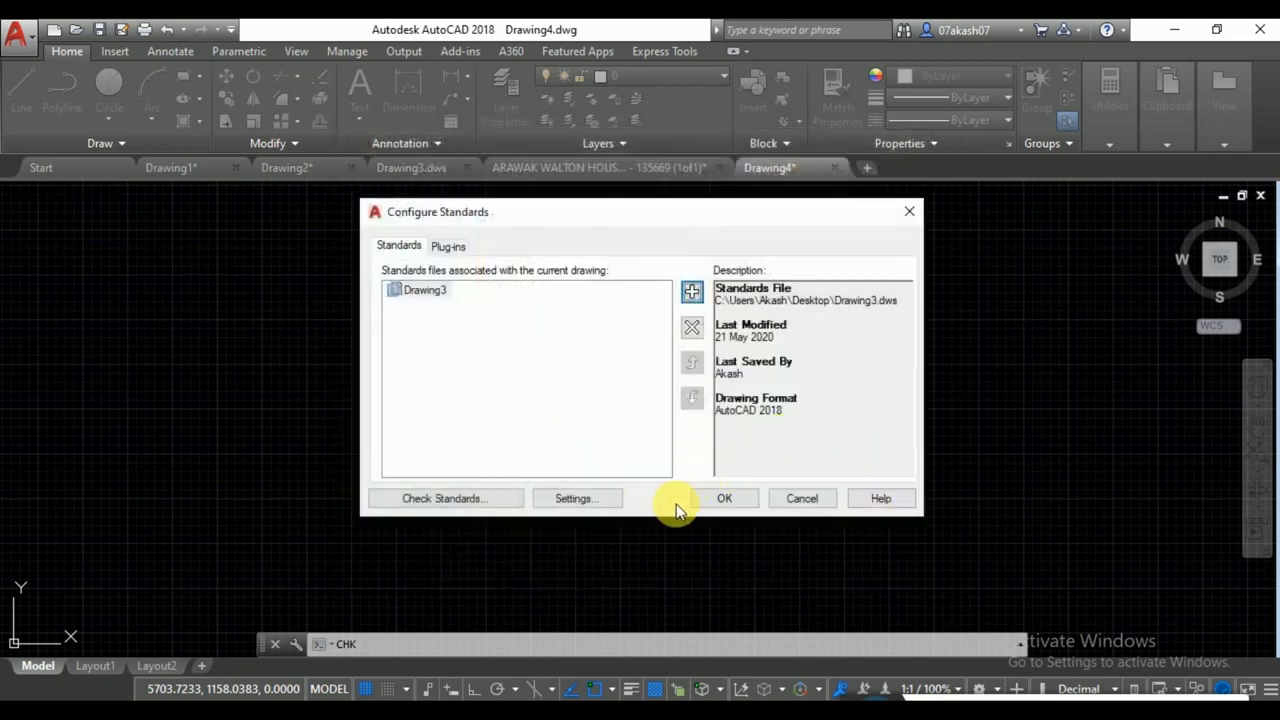
left_click(722, 499)
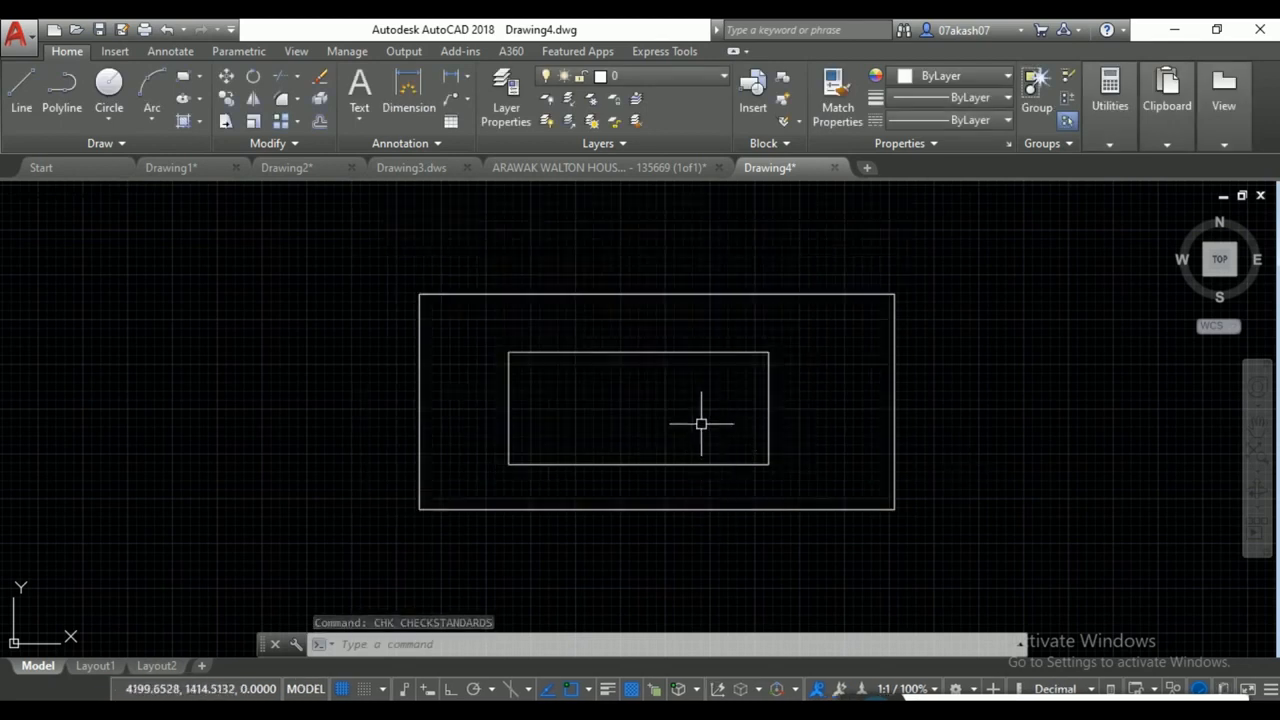
Check the drawing against its associated standards file, and close the check results.
right_click(683, 423)
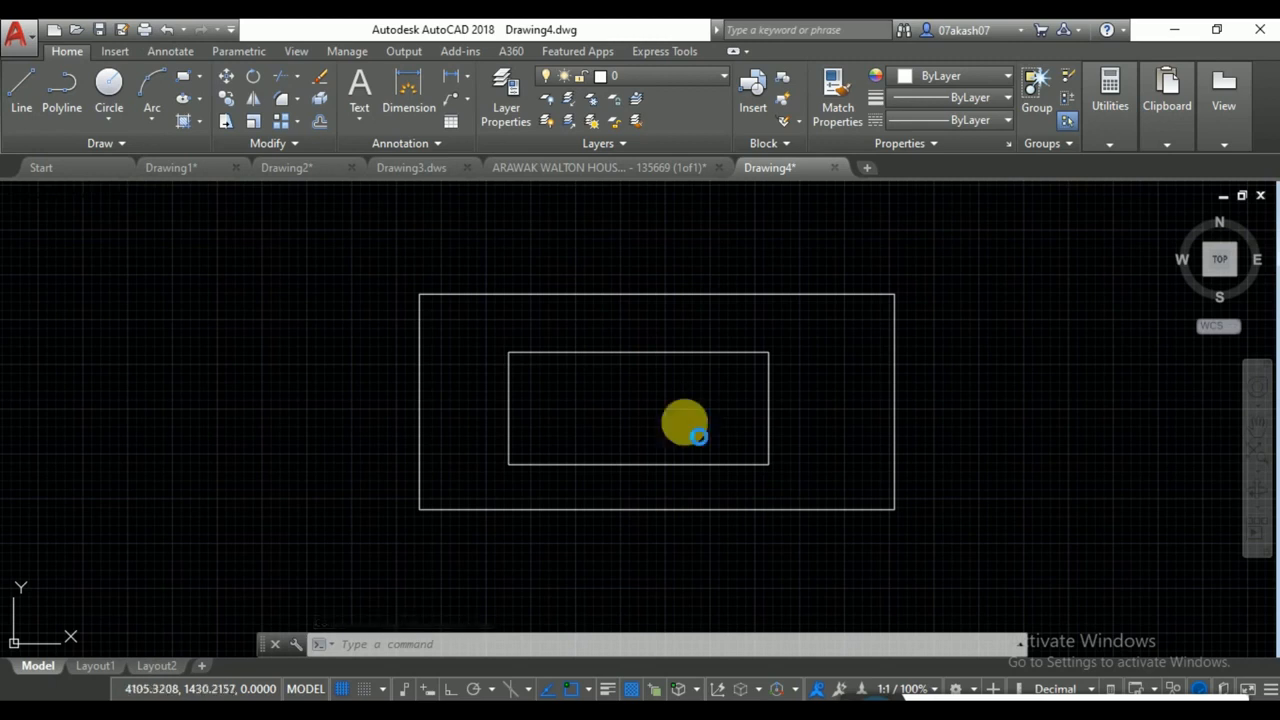
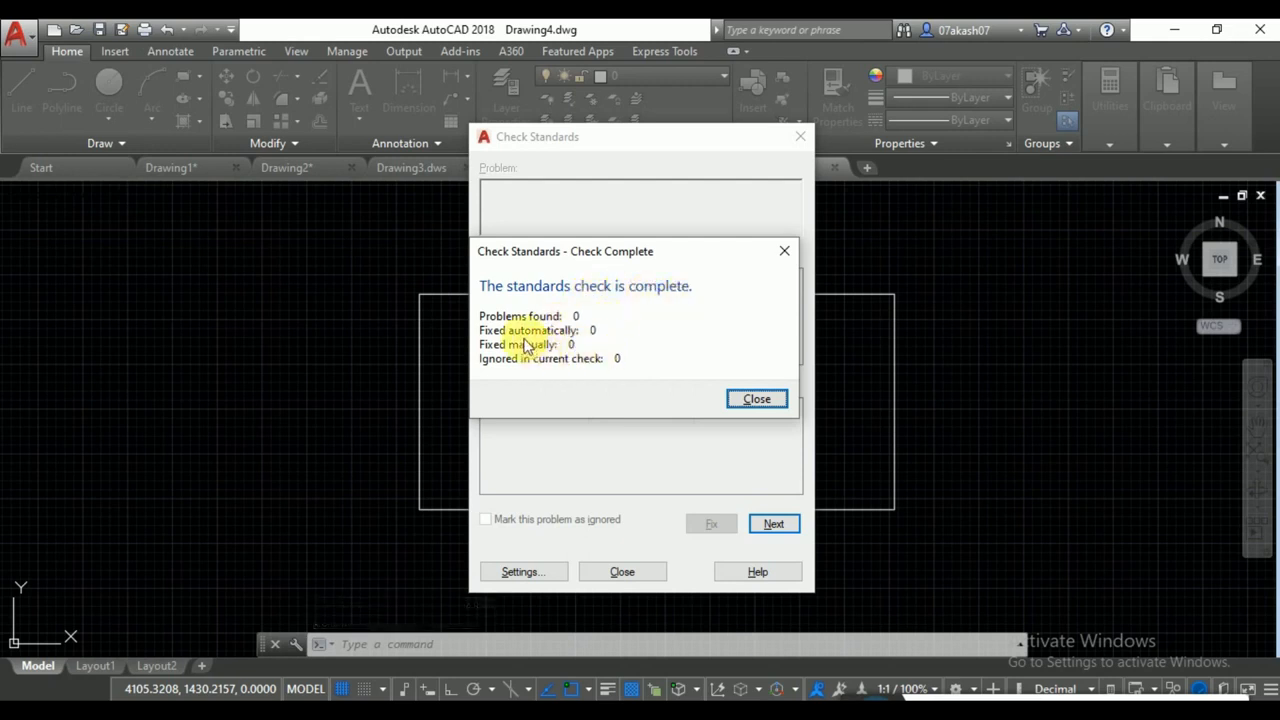
left_click(760, 399)
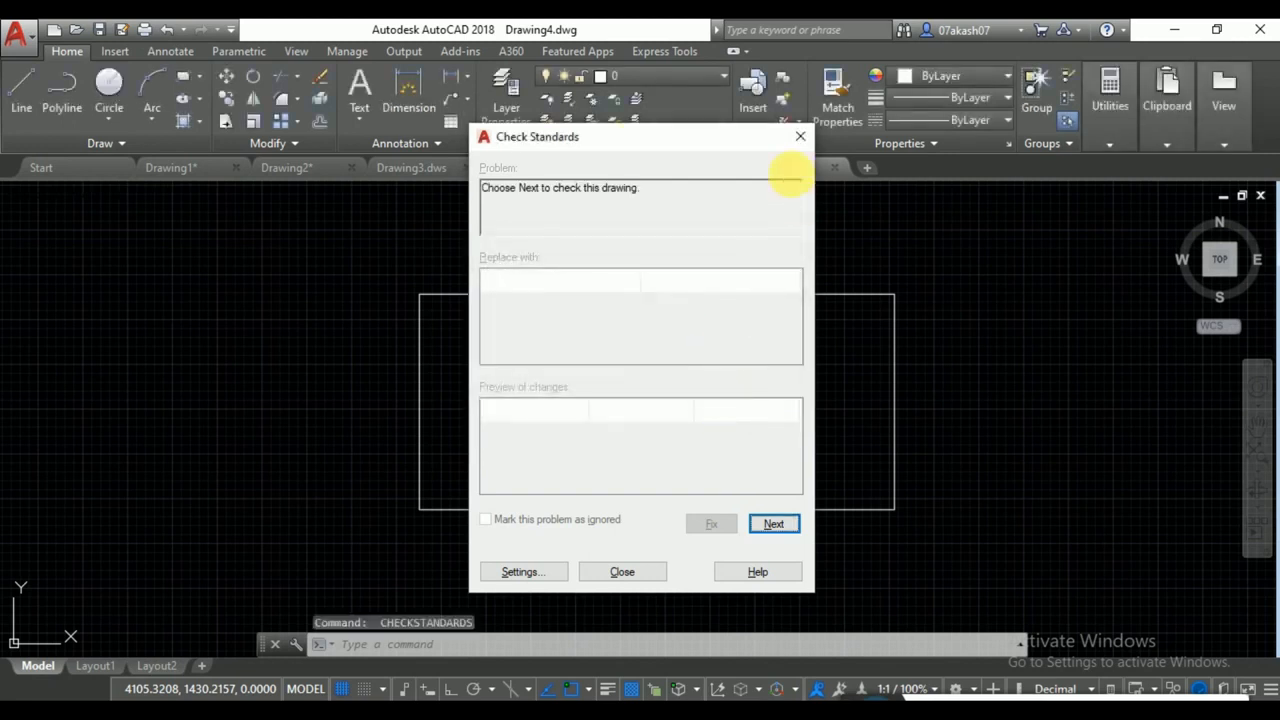
left_click(800, 138)
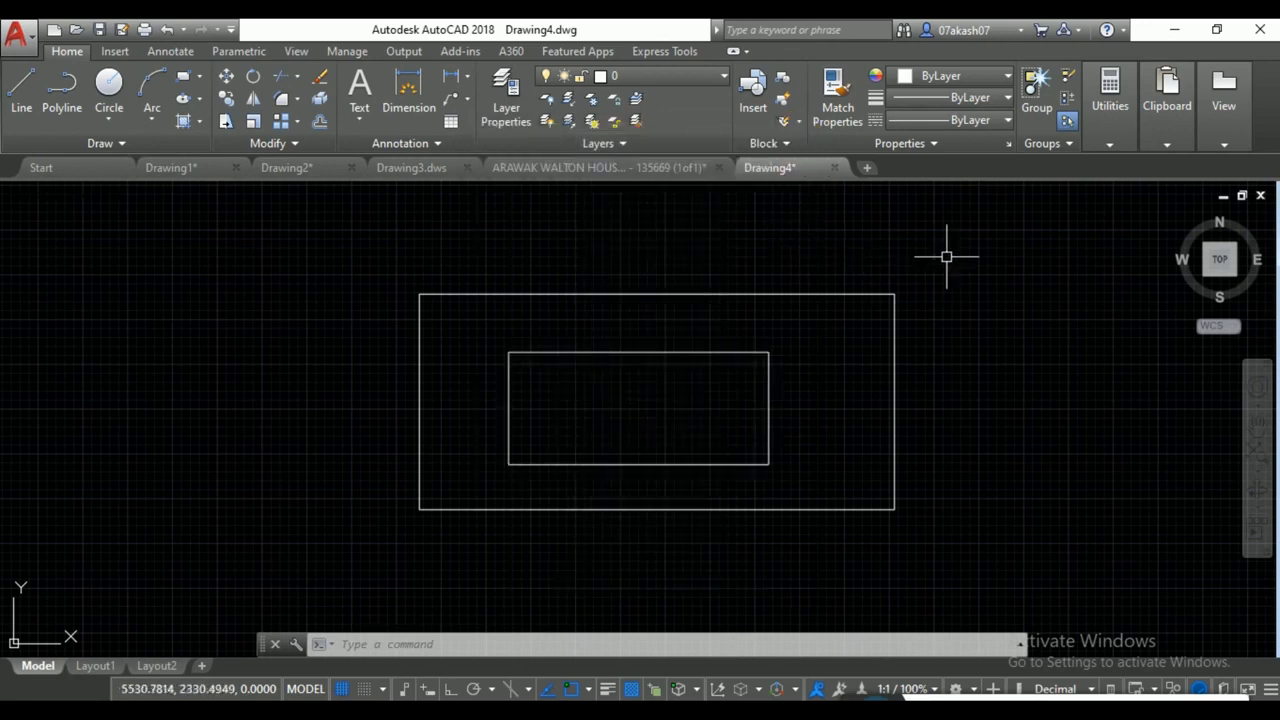
scroll(880, 328, "down", 4)
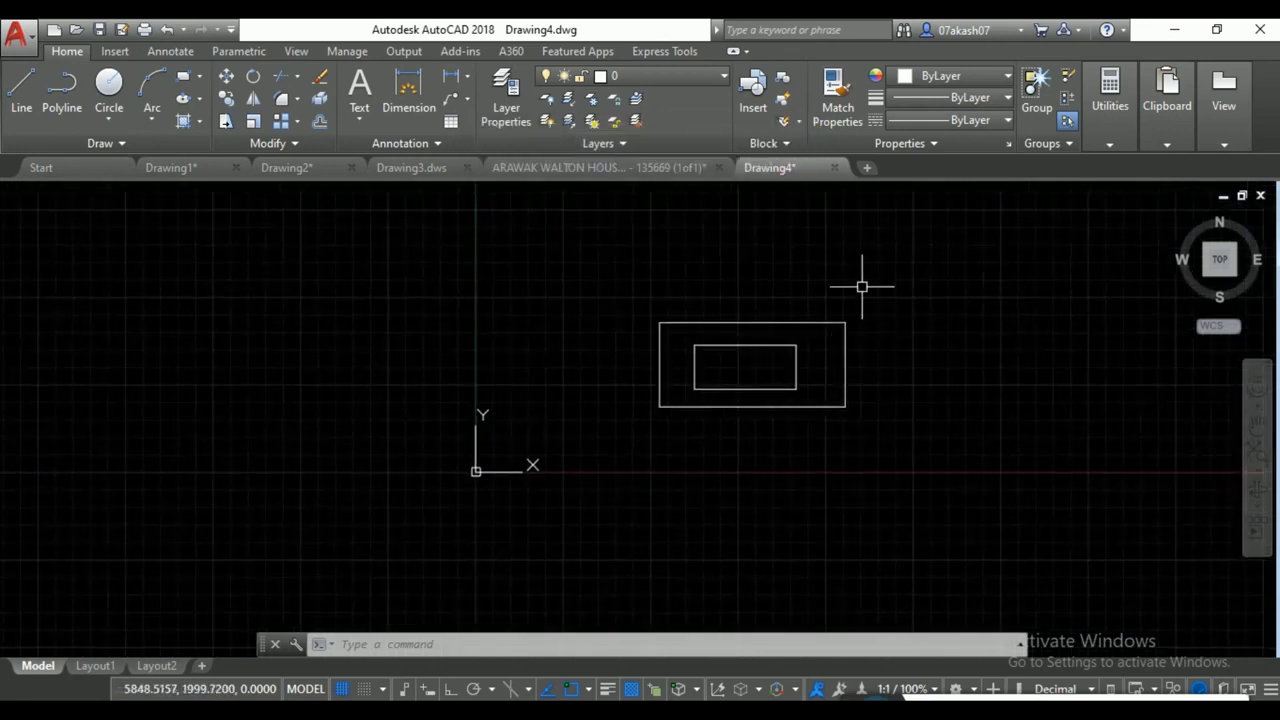
left_click(680, 82)
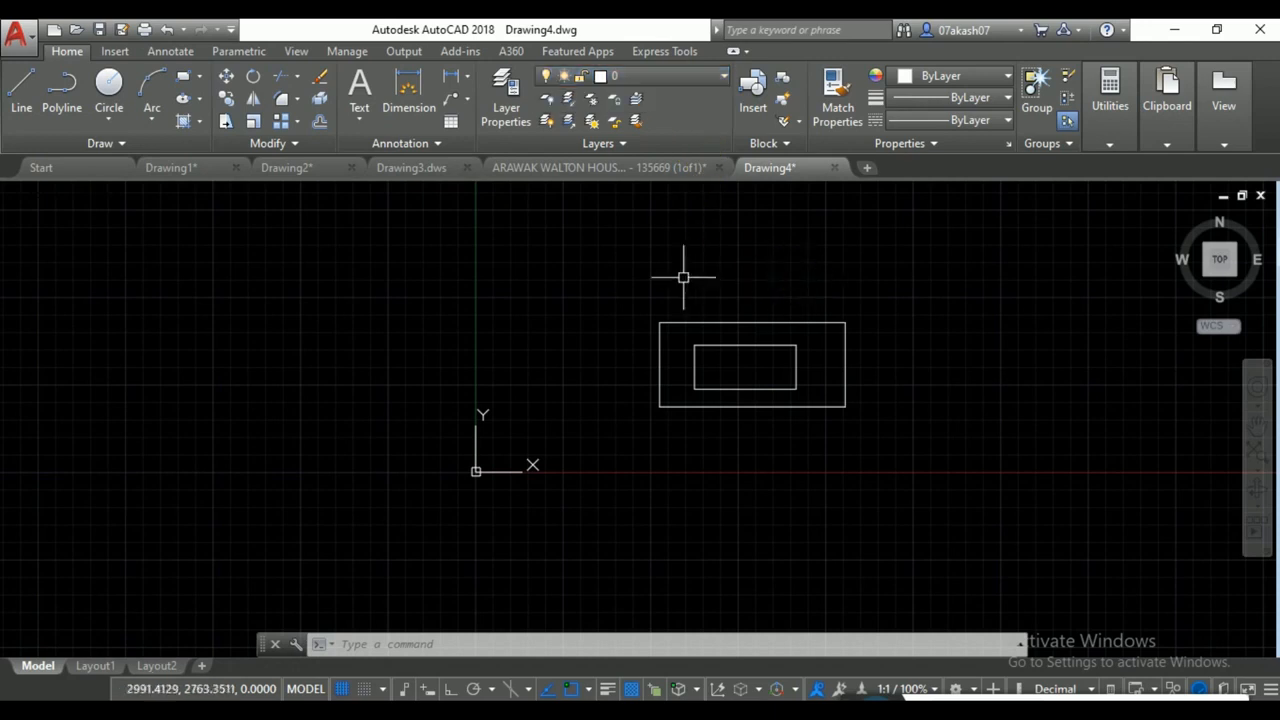
left_click(660, 250)
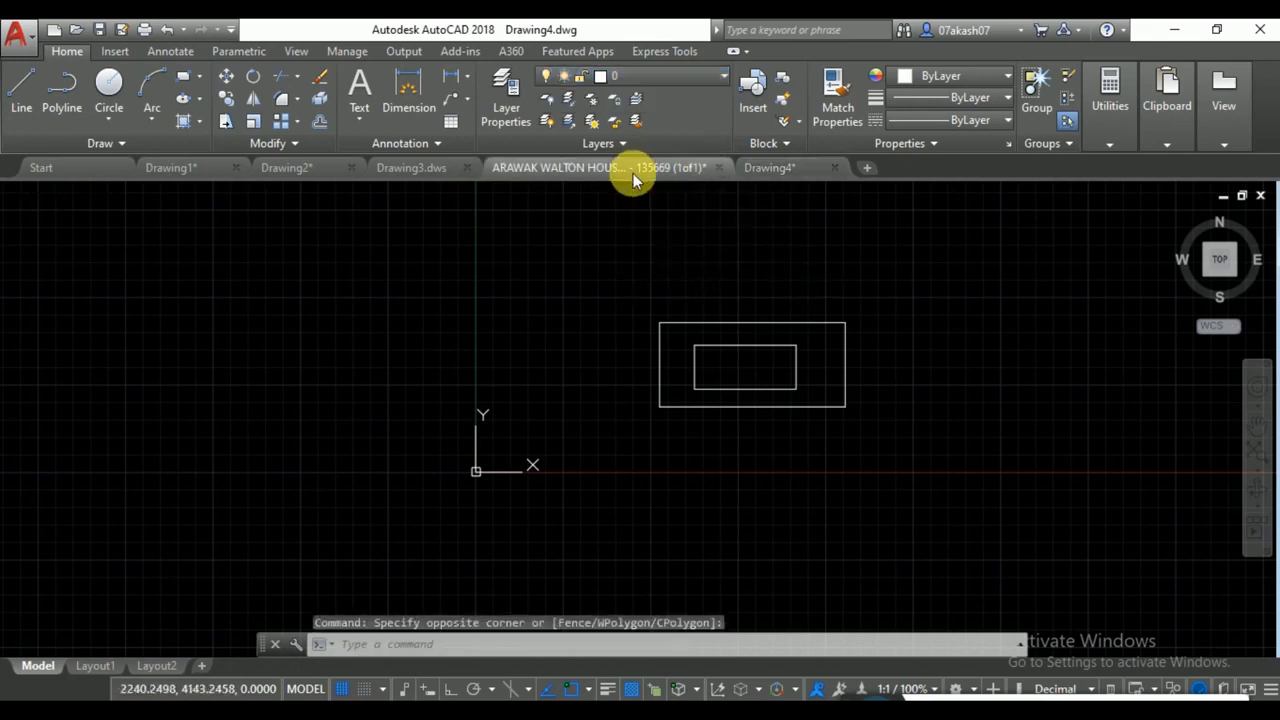
left_click(631, 169)
middle_click_drag(474, 308, 531, 371)
key("ctrl+Tab")
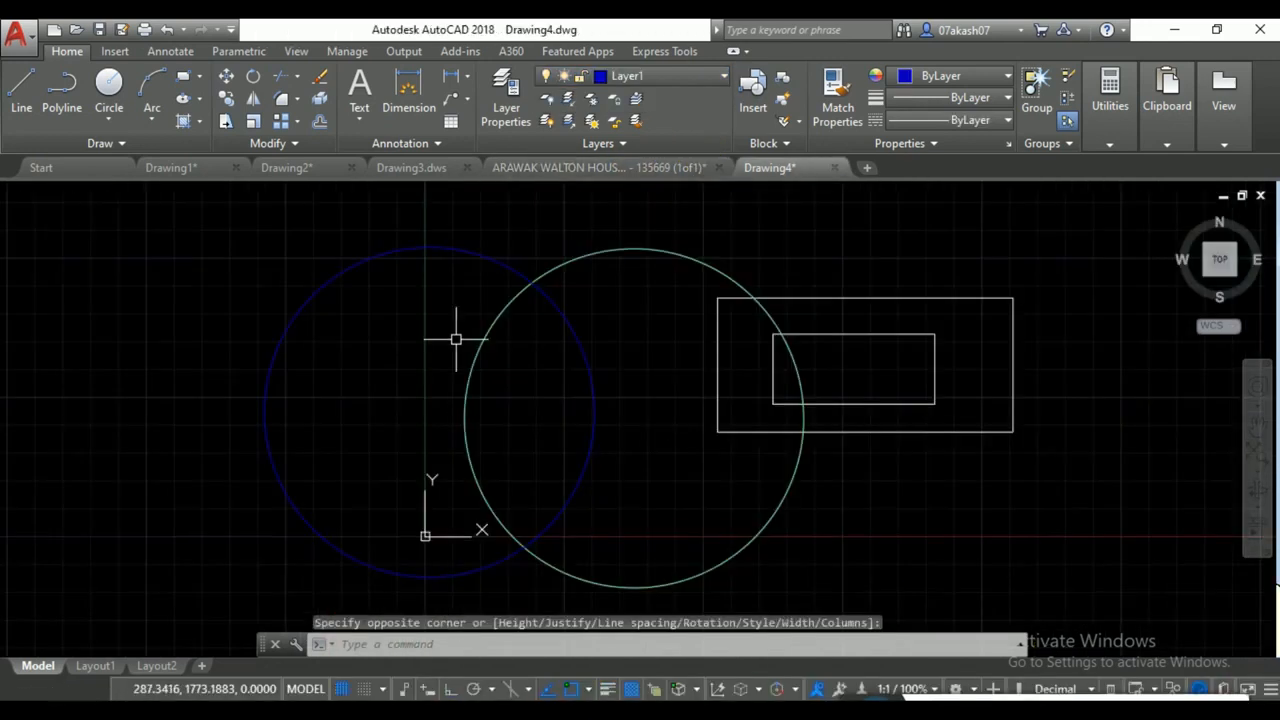
scroll(454, 340, "down", 2)
middle_click_drag(454, 340, 466, 411)
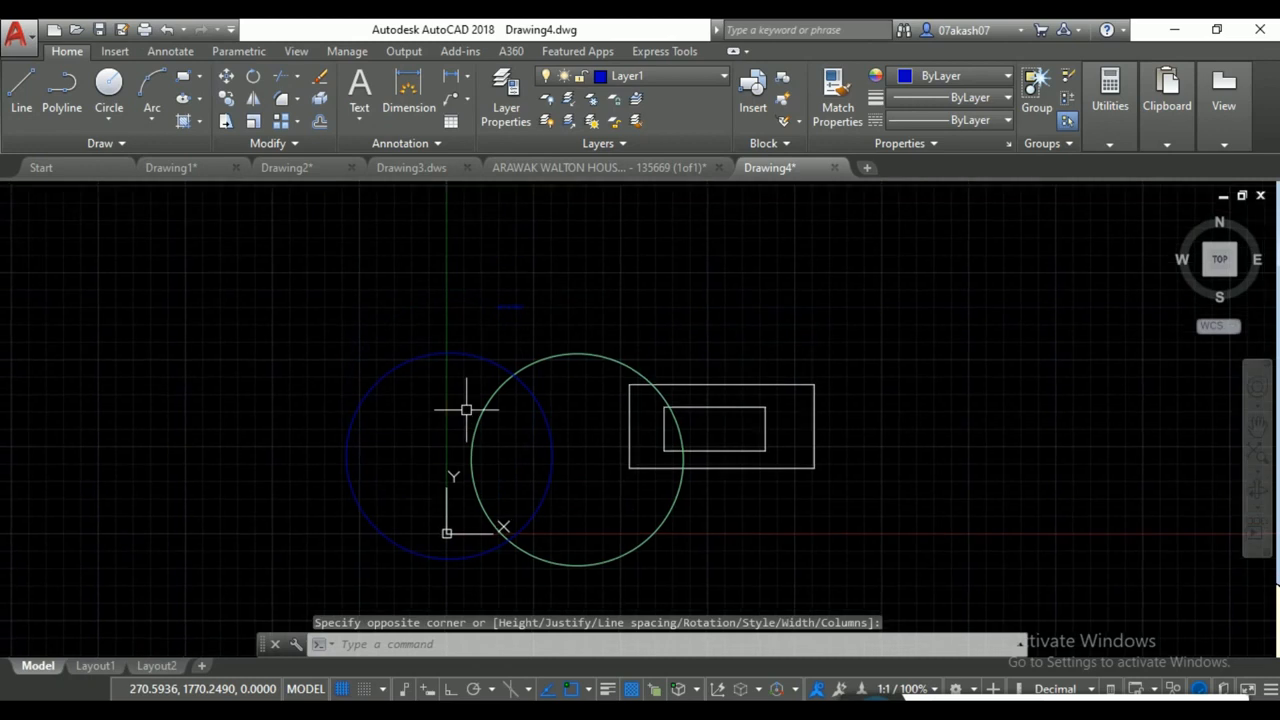
Examine the available layers in Drawing4 and those in the Drawing3.dws standards file.
left_click(642, 75)
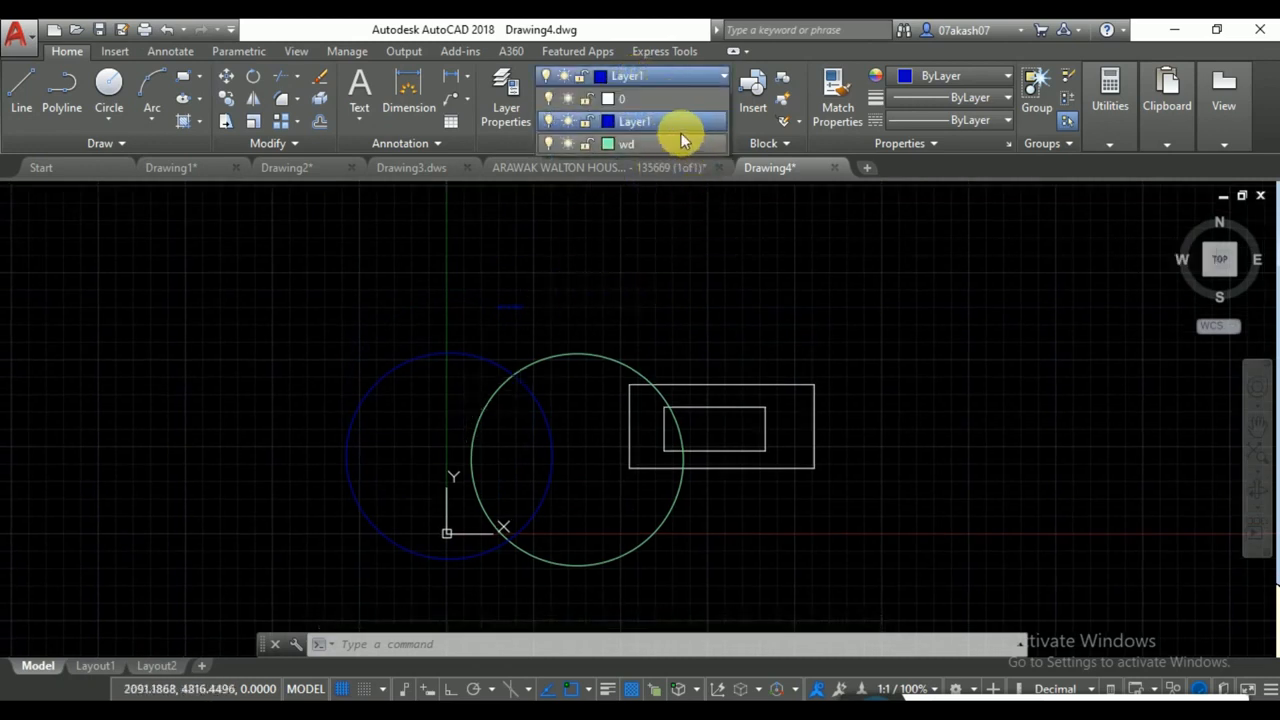
left_click(529, 239)
left_click(411, 168)
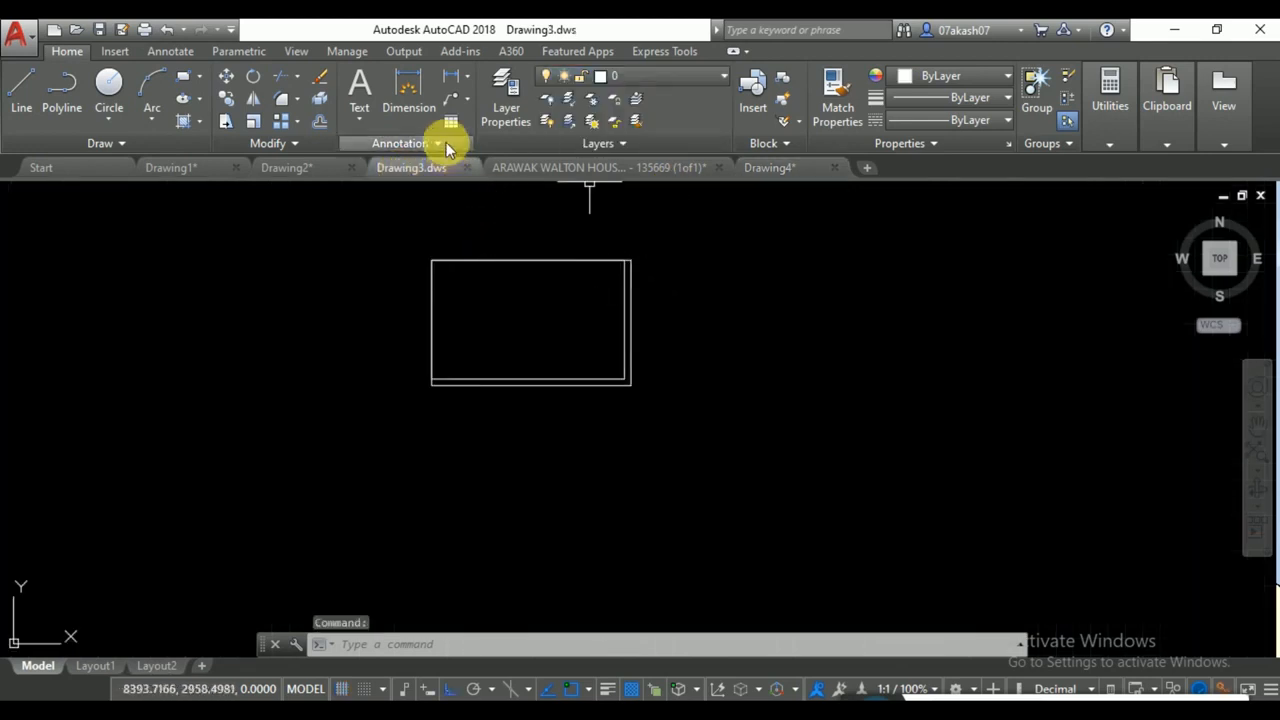
left_click(622, 76)
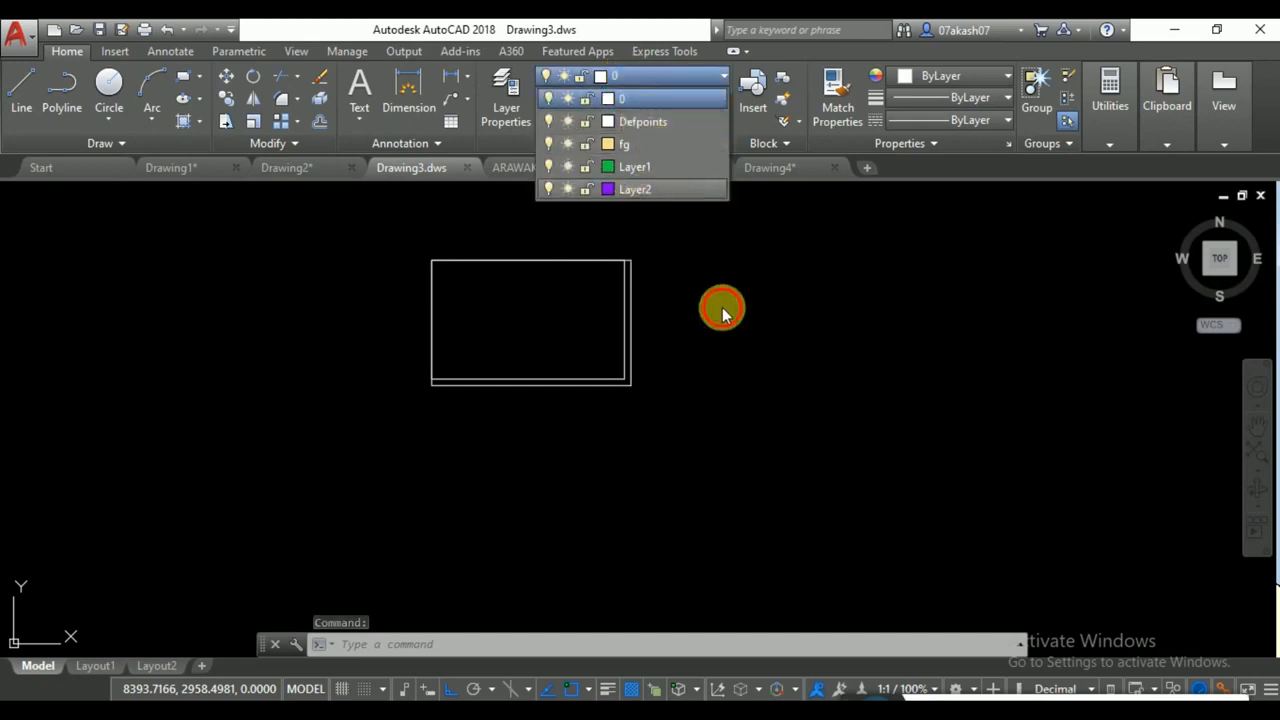
Make the fg layer current in Drawing3 and draw a circle of about 117 units radius near the left side inside the rectangle.
left_click(722, 312)
left_click(645, 78)
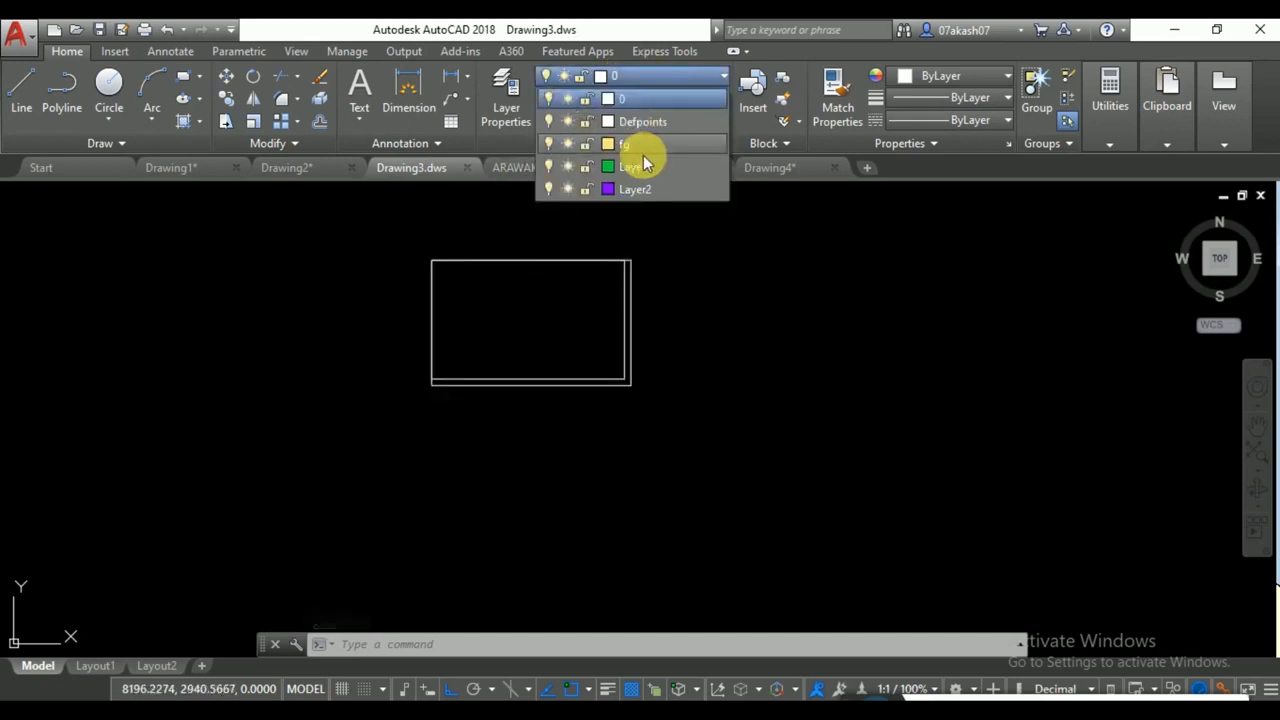
left_click(642, 147)
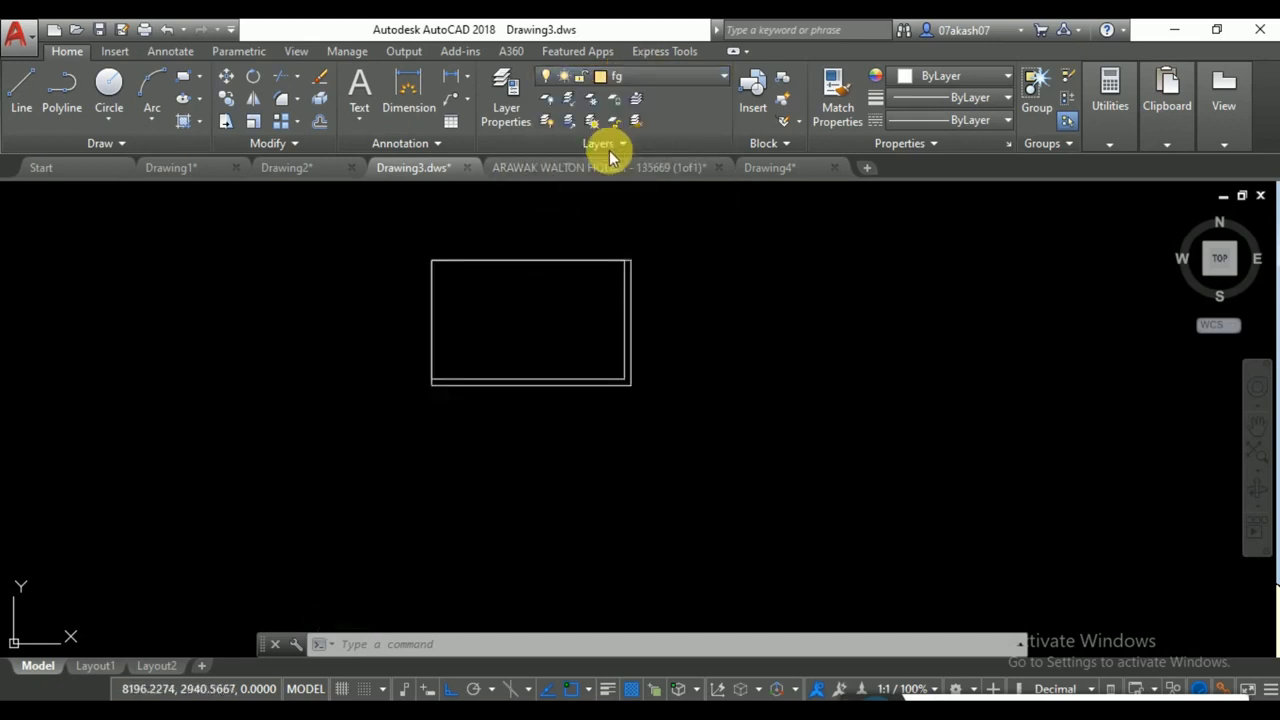
left_click(110, 85)
left_click(457, 305)
left_click(479, 293)
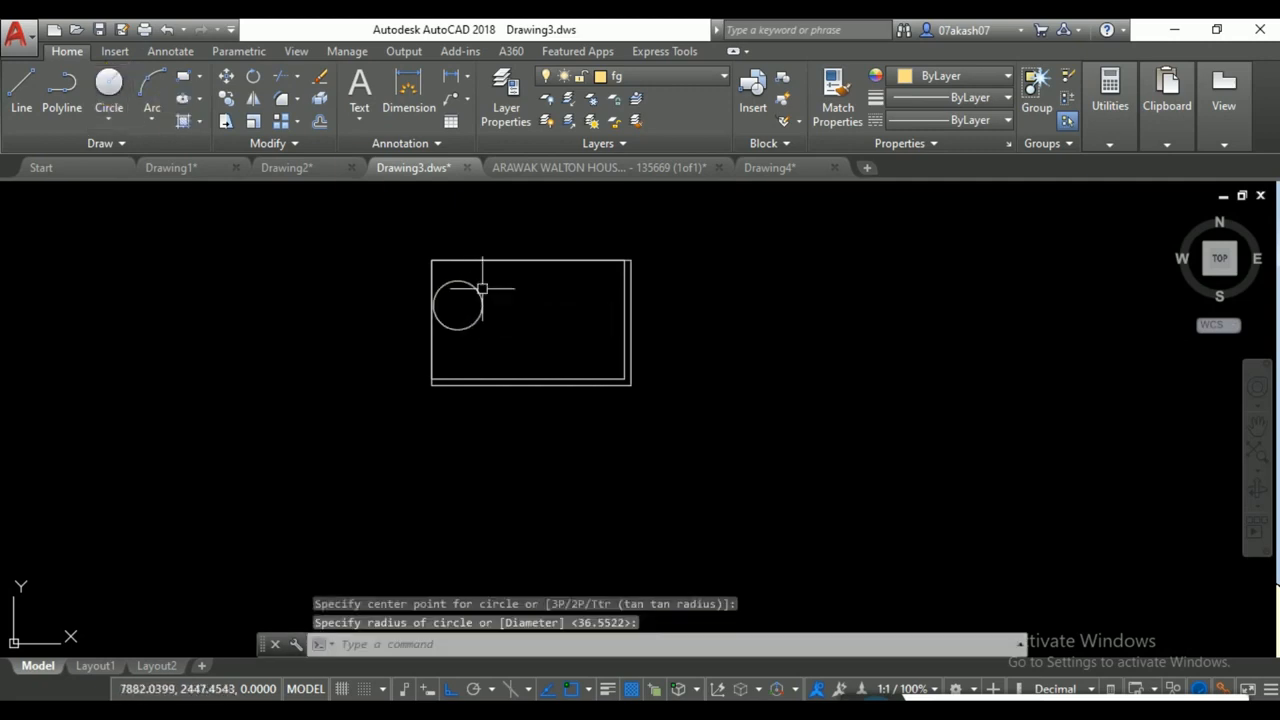
Make Layer1 current and draw a second, slightly larger circle near the middle of the rectangle.
left_click(686, 78)
left_click(651, 166)
left_click(110, 85)
left_click(528, 316)
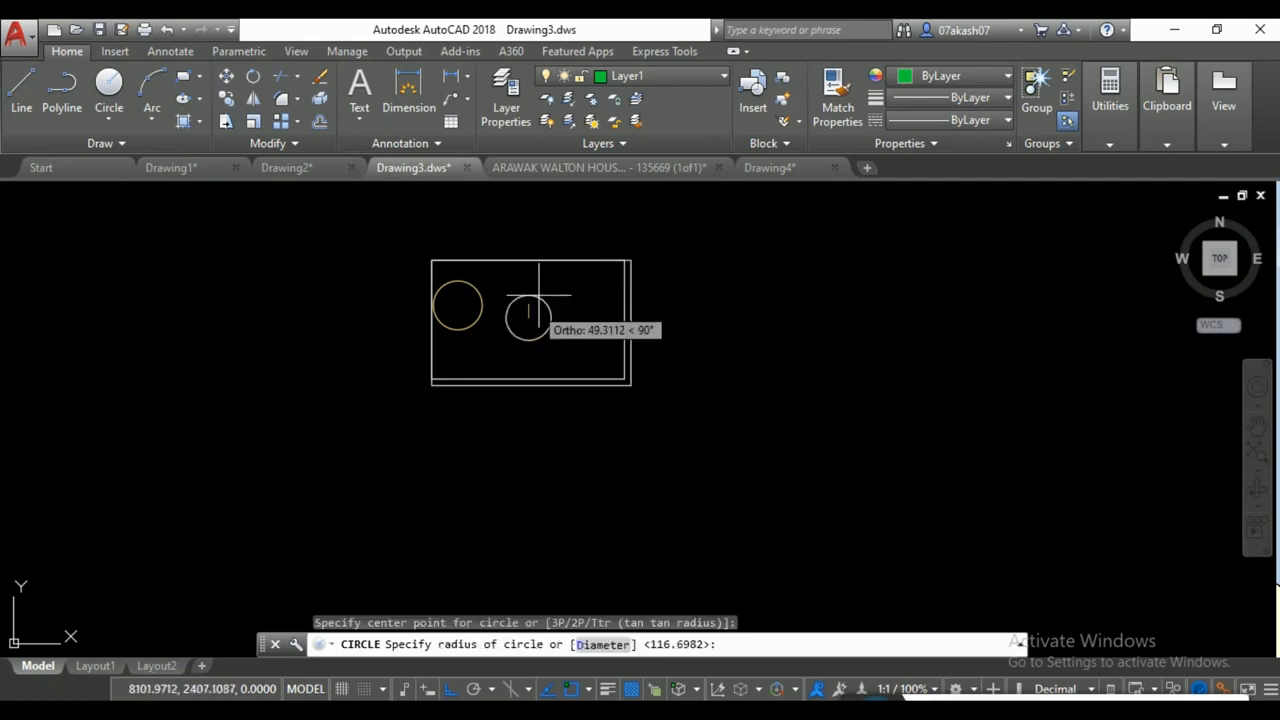
left_click(537, 288)
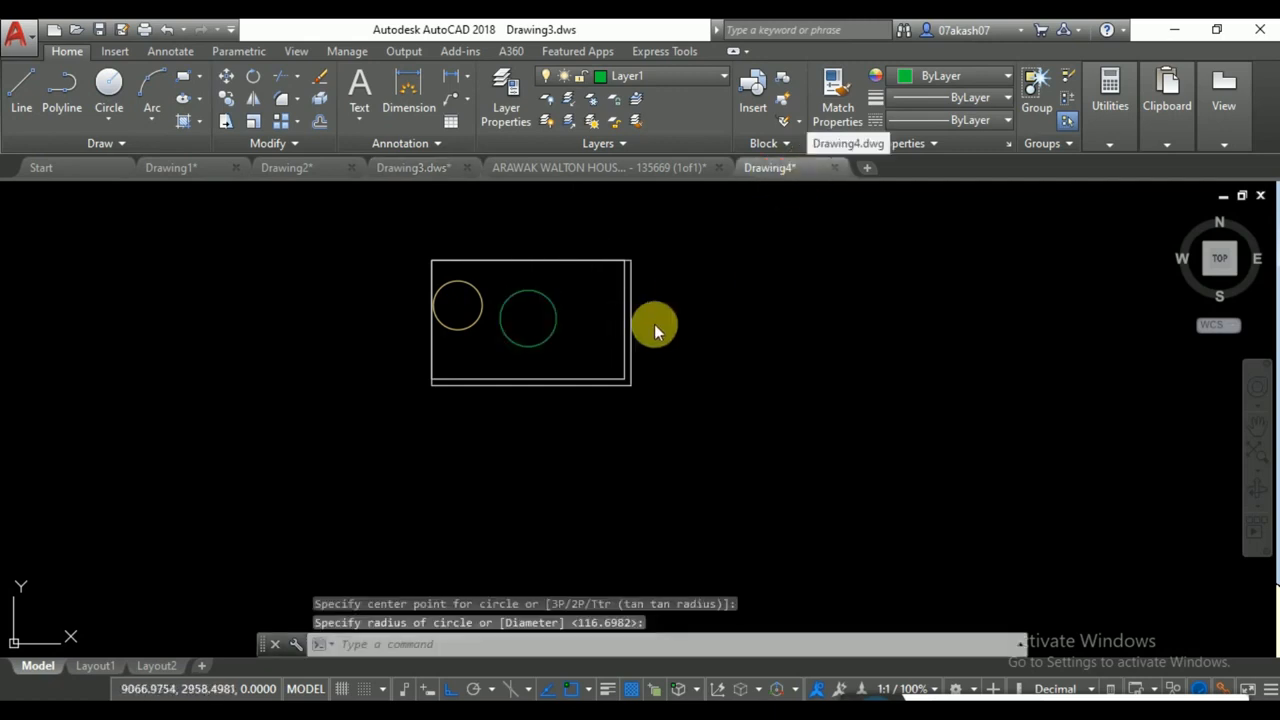
Save Drawing3 as an AutoCAD Drawing Standards file on the Desktop, replacing the existing Drawing3.dws.
middle_click_drag(660, 307, 633, 354)
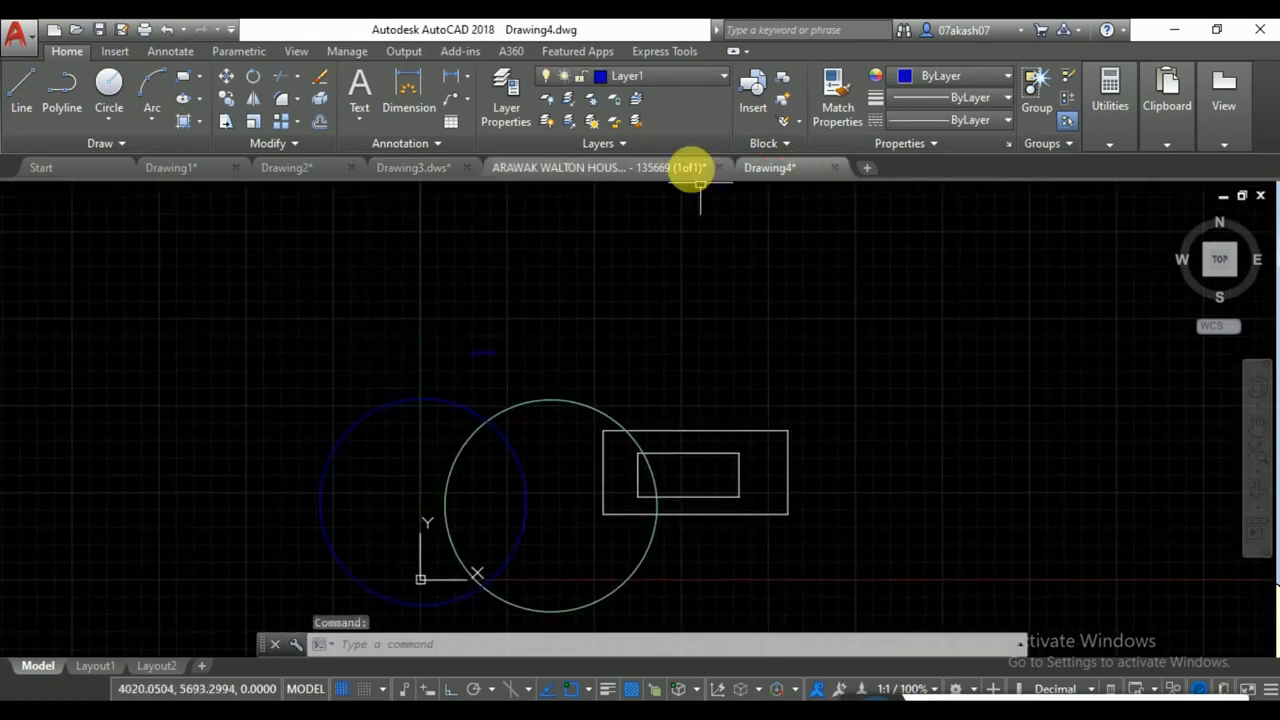
left_click(413, 168)
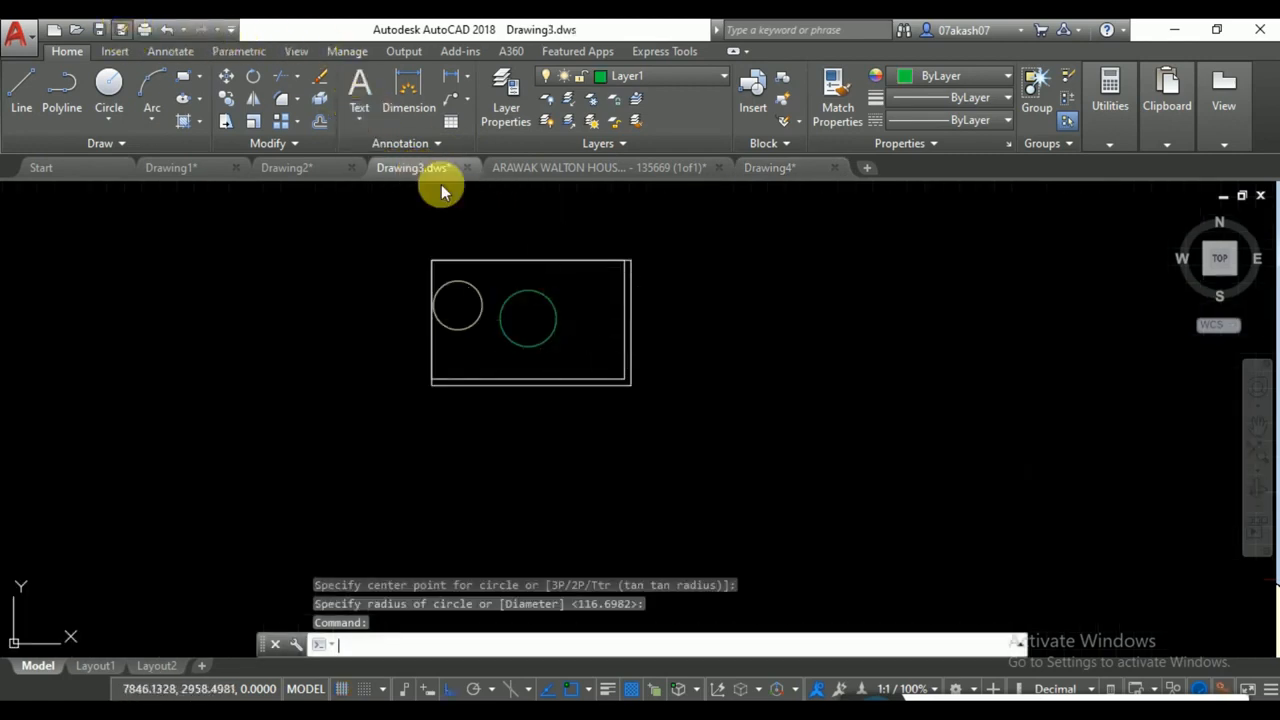
key("ctrl+shift+s")
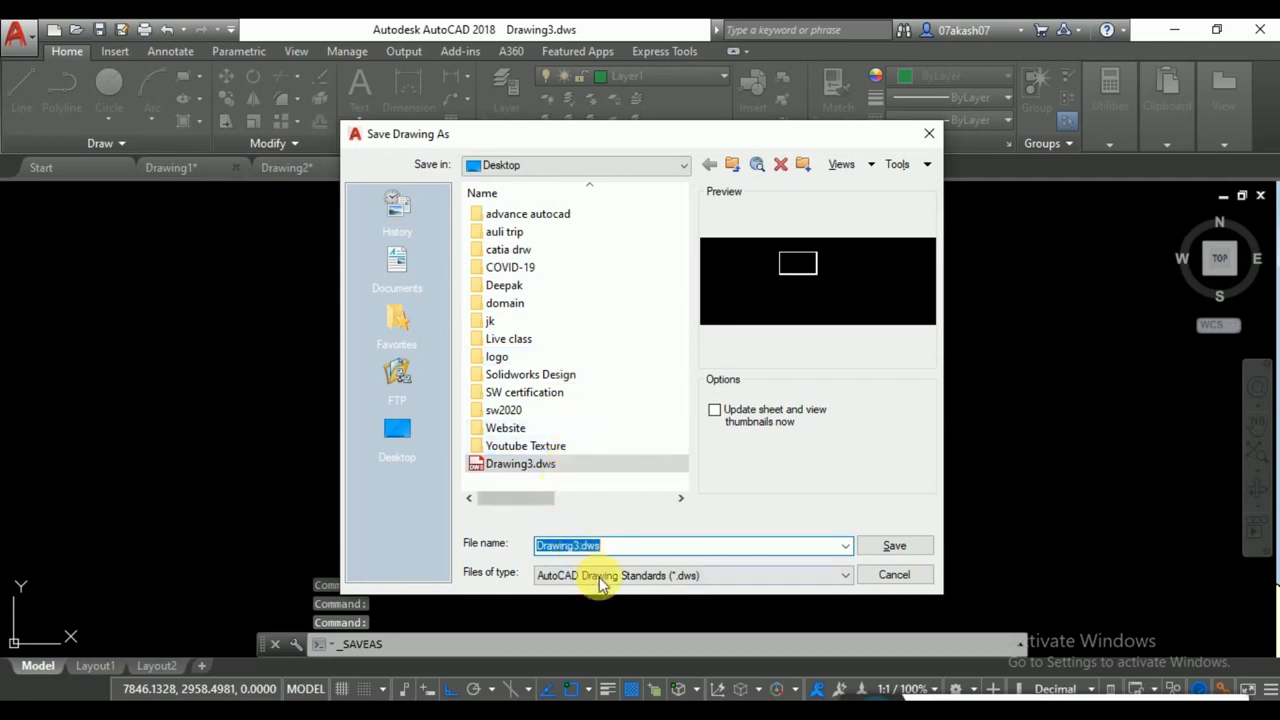
left_click(599, 576)
left_click(610, 462)
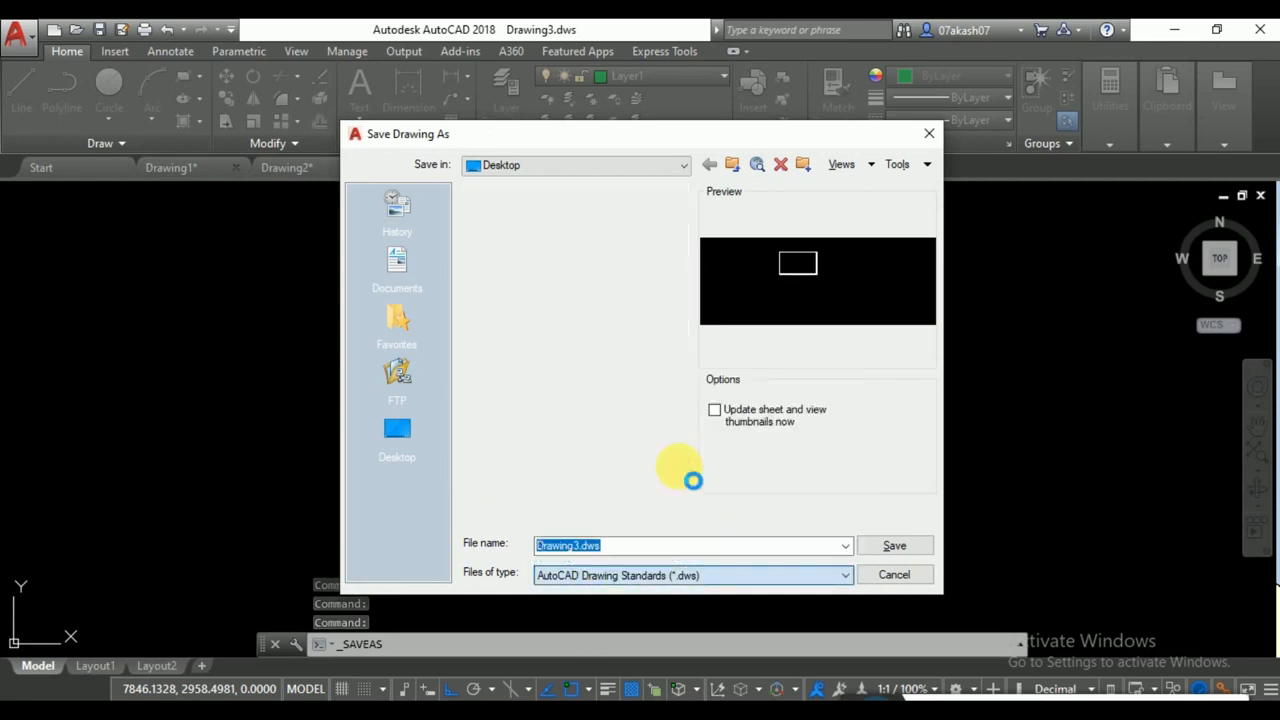
left_click(586, 464)
left_click(888, 546)
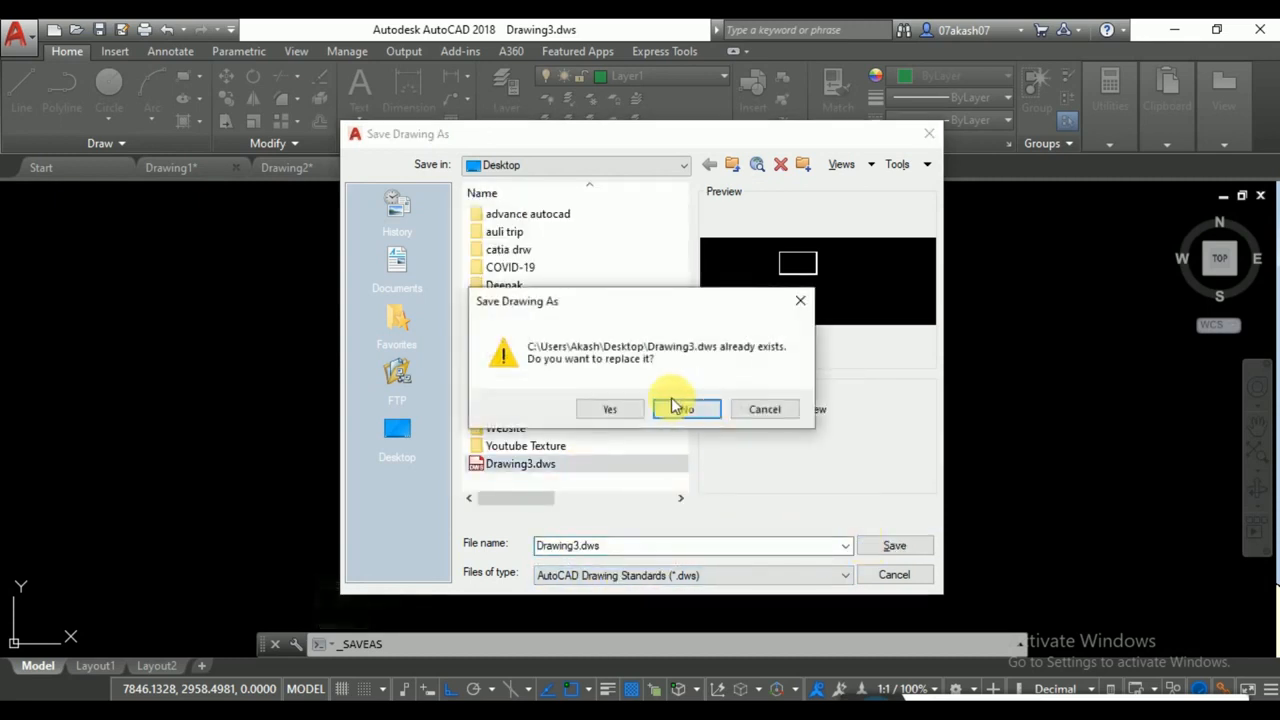
left_click(610, 409)
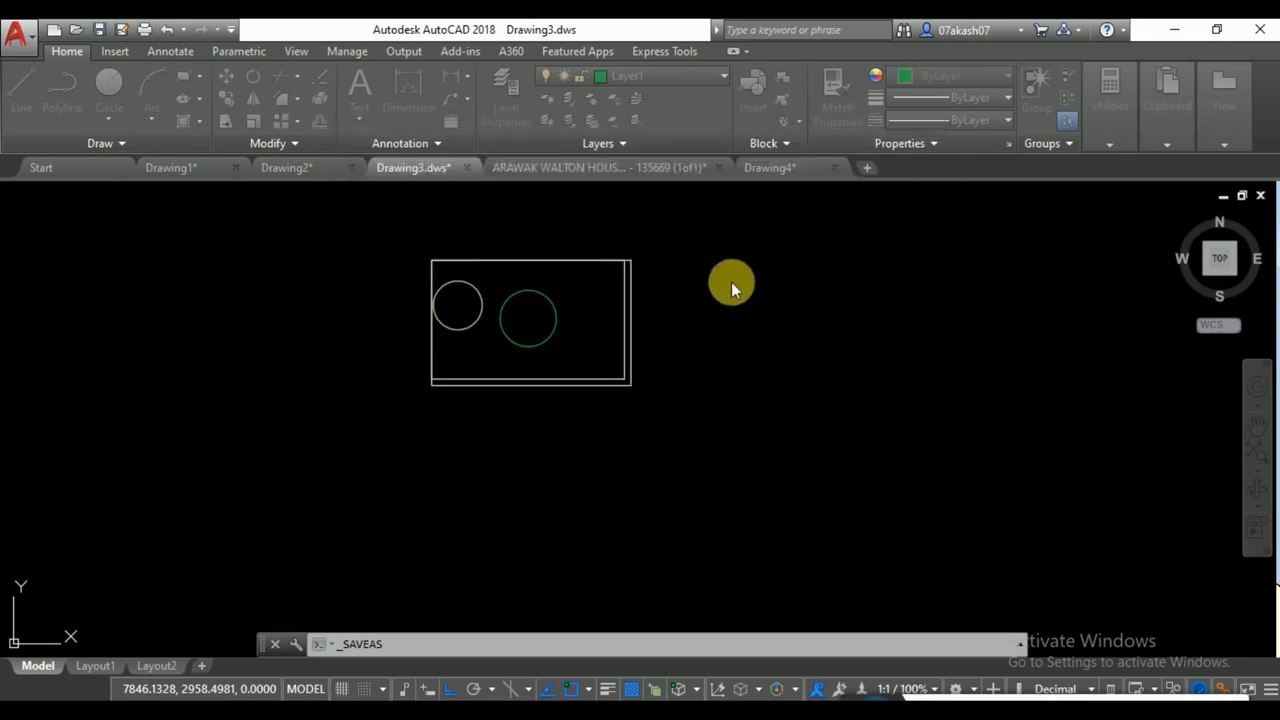
Return to Drawing4, repeat CHECKSTANDARDS on it, and close the check before it is finished.
left_click(785, 170)
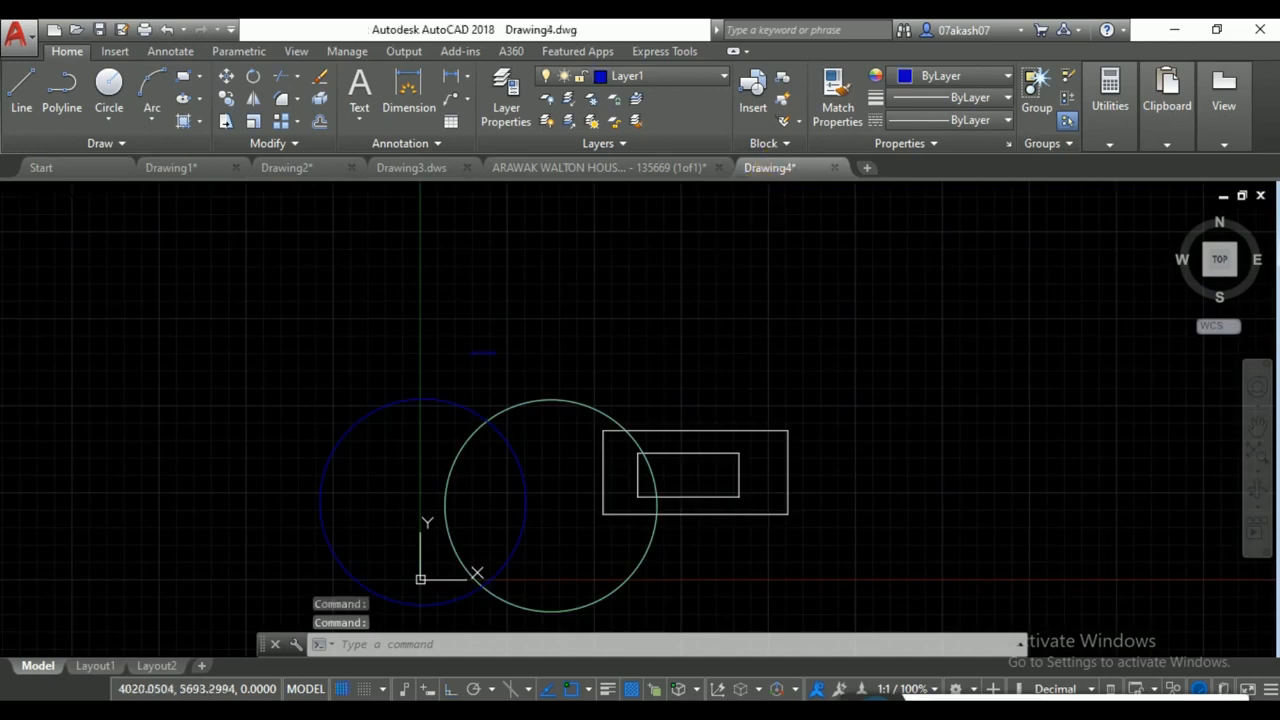
middle_click_drag(786, 351, 746, 403)
right_click(718, 230)
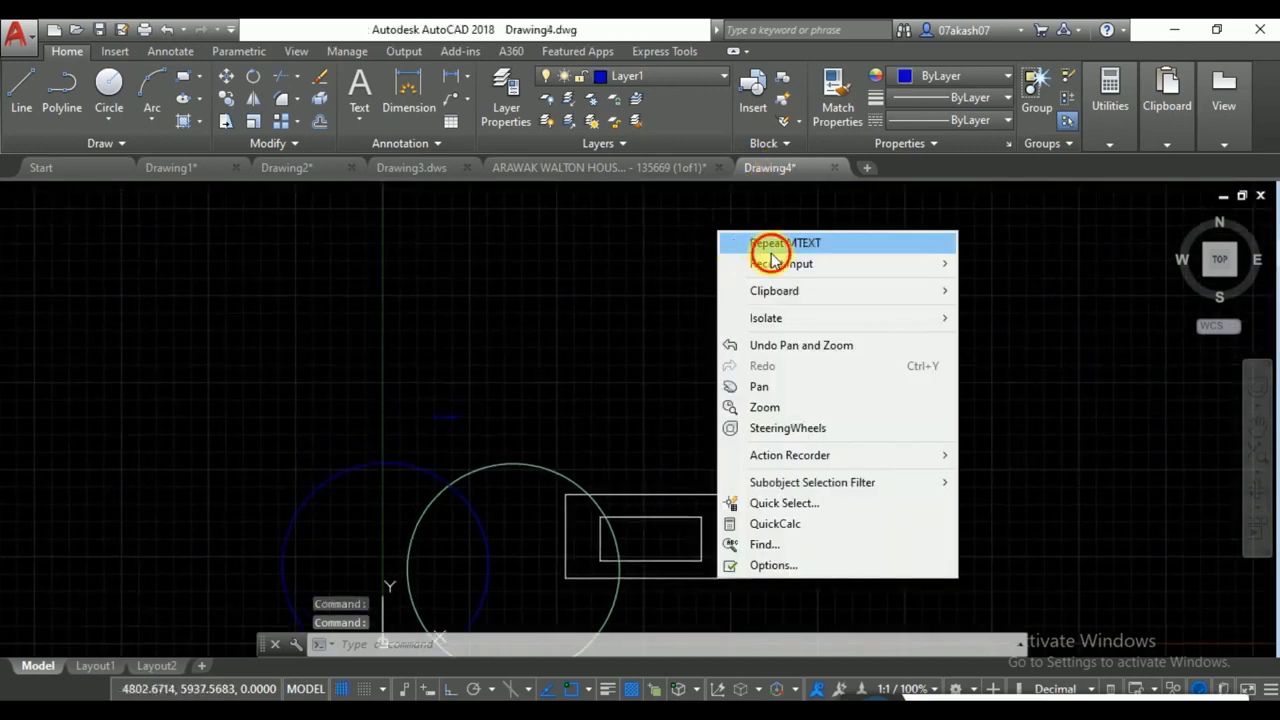
mouse_move(771, 263)
left_click(1024, 366)
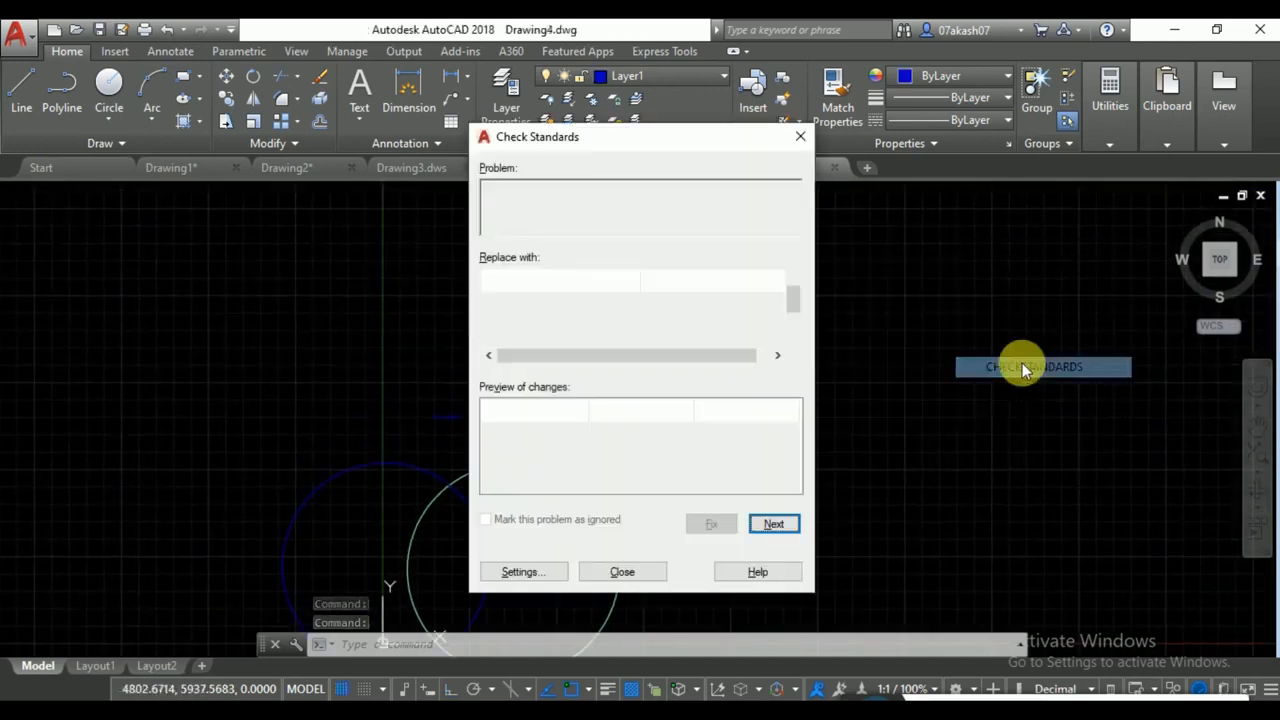
left_click(643, 572)
left_click(701, 425)
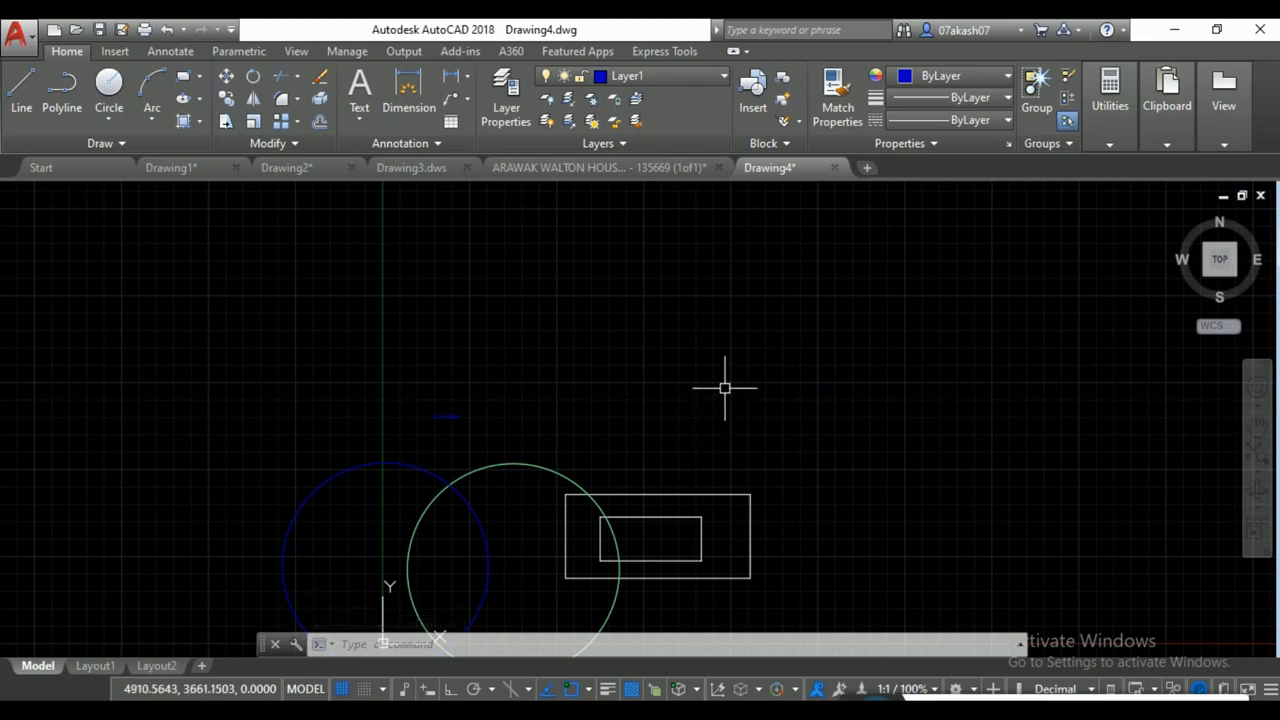
Run CHK on Drawing4 and set the associated standards file as the preferred one for replacements.
type("CHK")
key("Return")
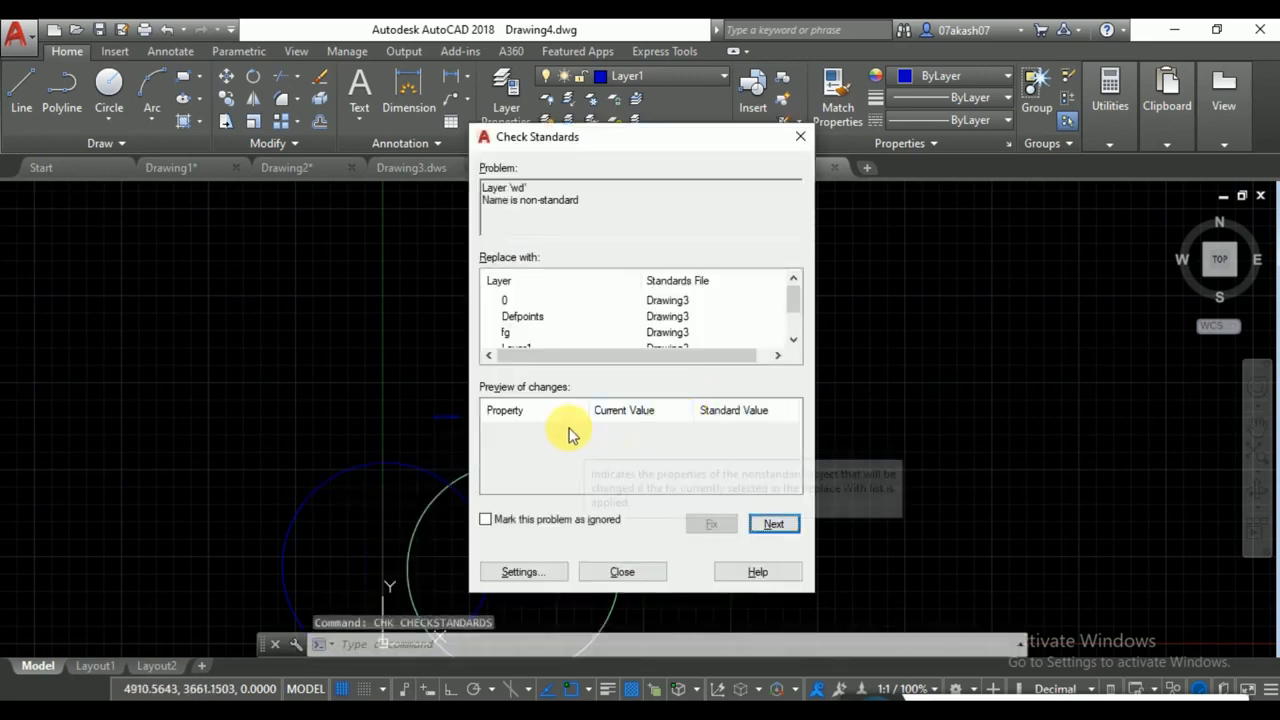
left_click(527, 573)
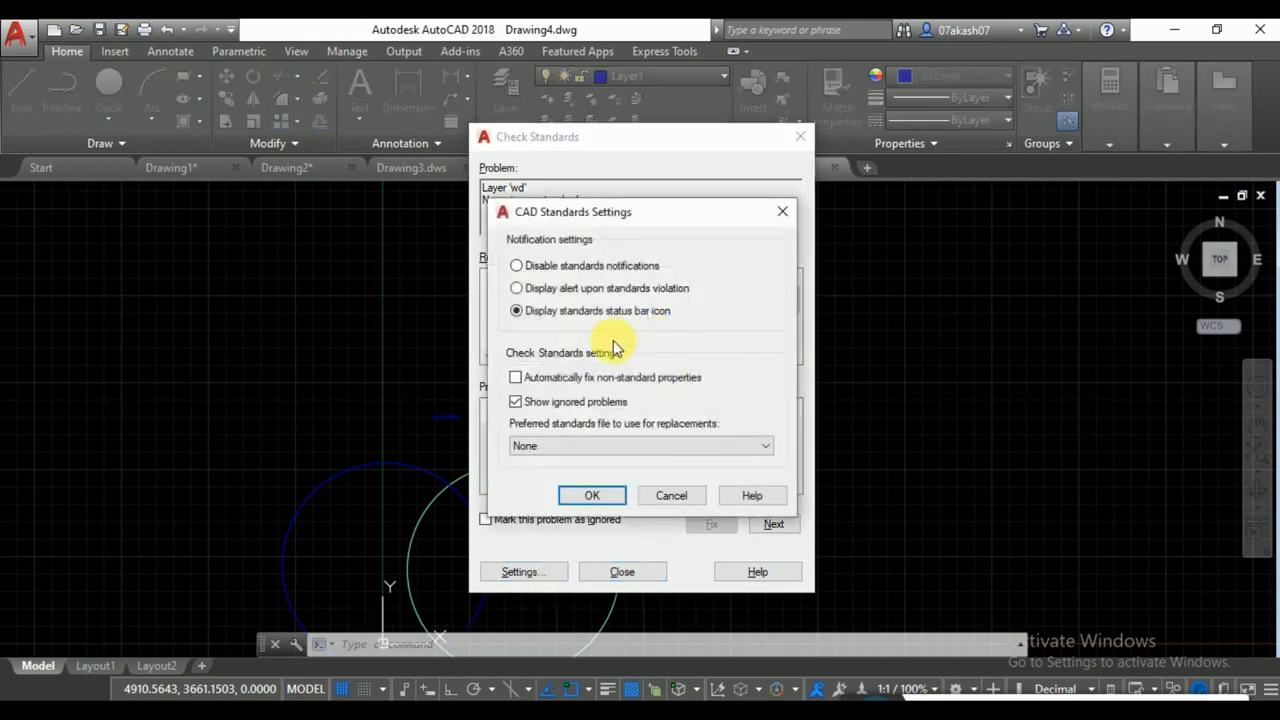
left_click(582, 446)
left_click(578, 472)
left_click(593, 493)
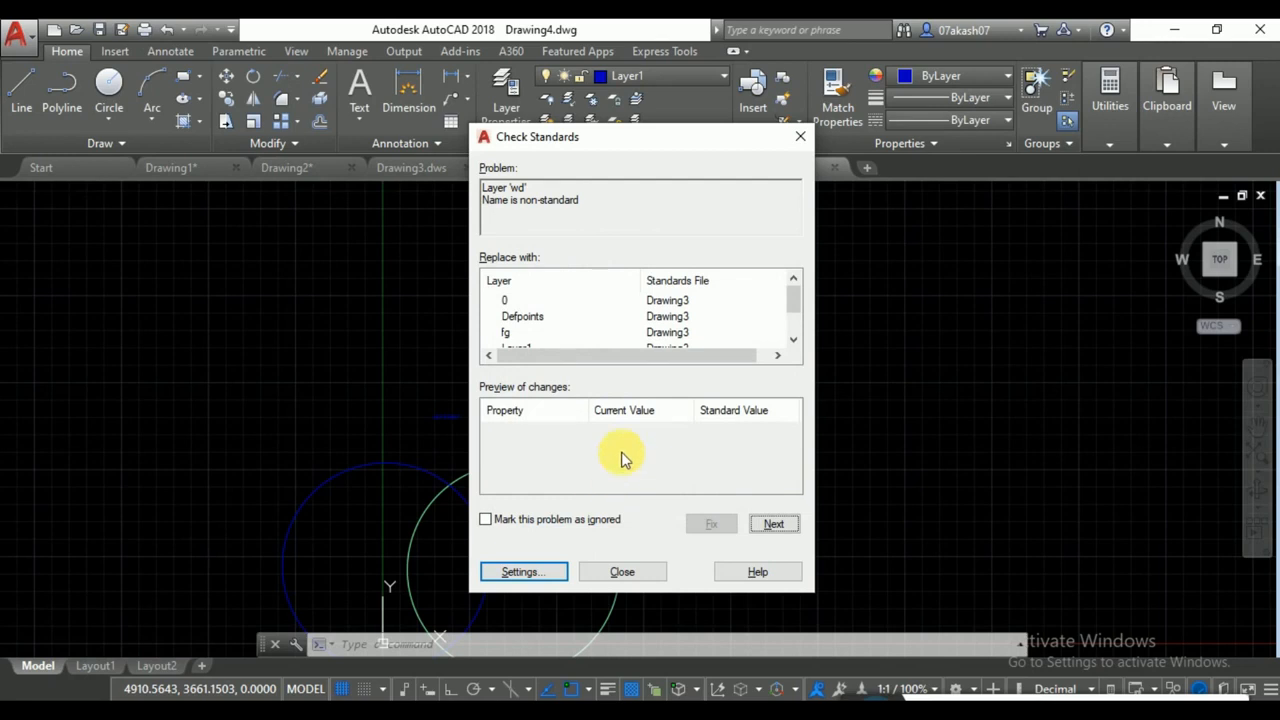
Compare the color changes that each Drawing3 replacement layer would make to the non-standard layer wd, and close the check without fixing it.
left_click(504, 300)
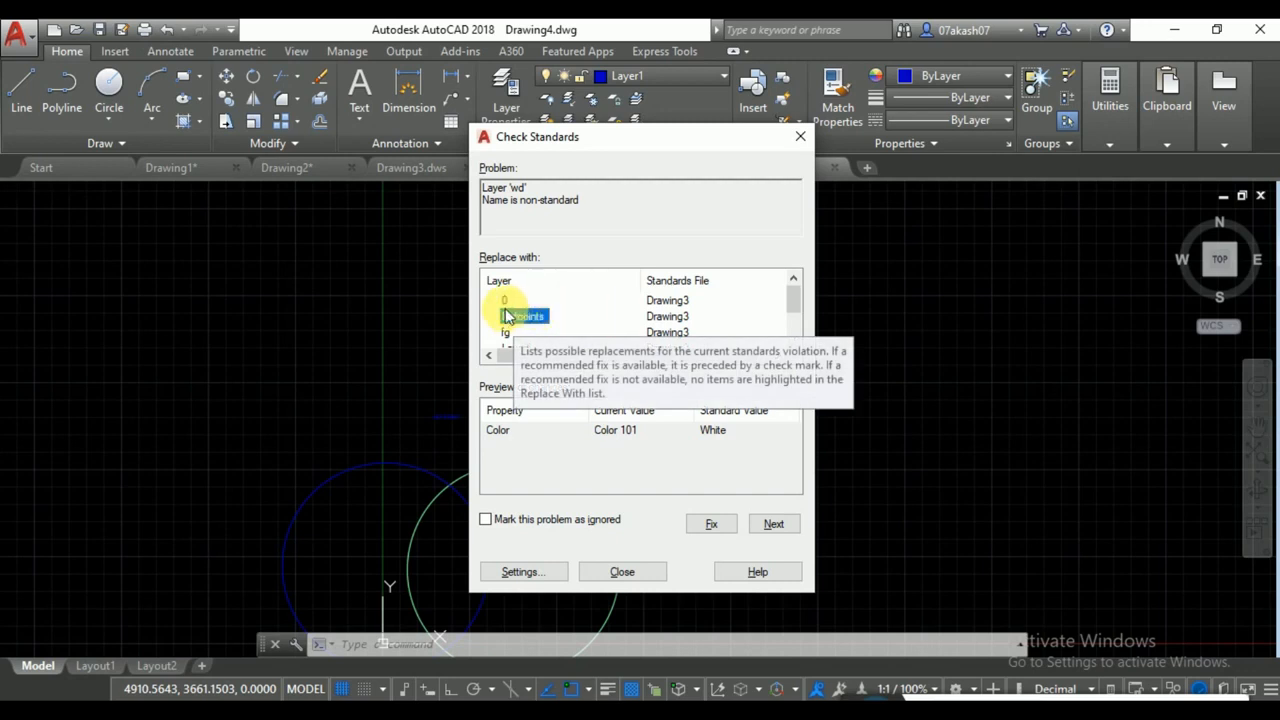
left_click(507, 302)
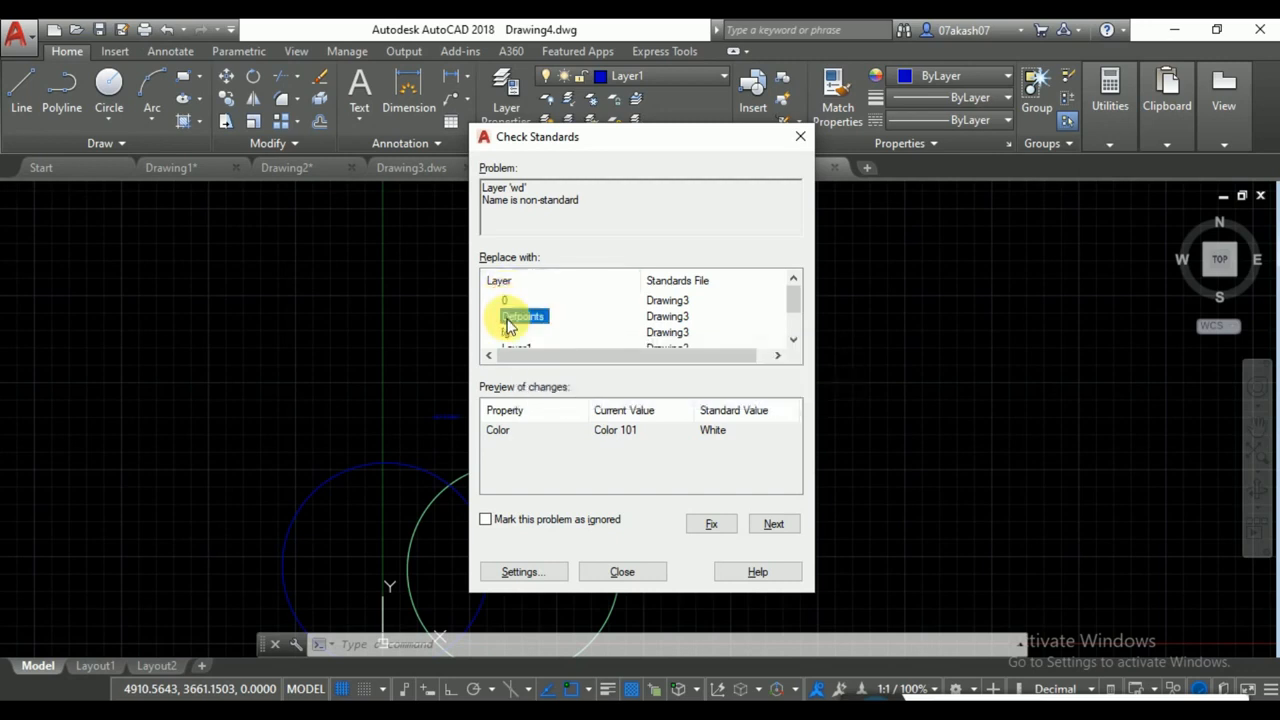
left_click(665, 318)
scroll(580, 327, "down", 1)
left_click(522, 318)
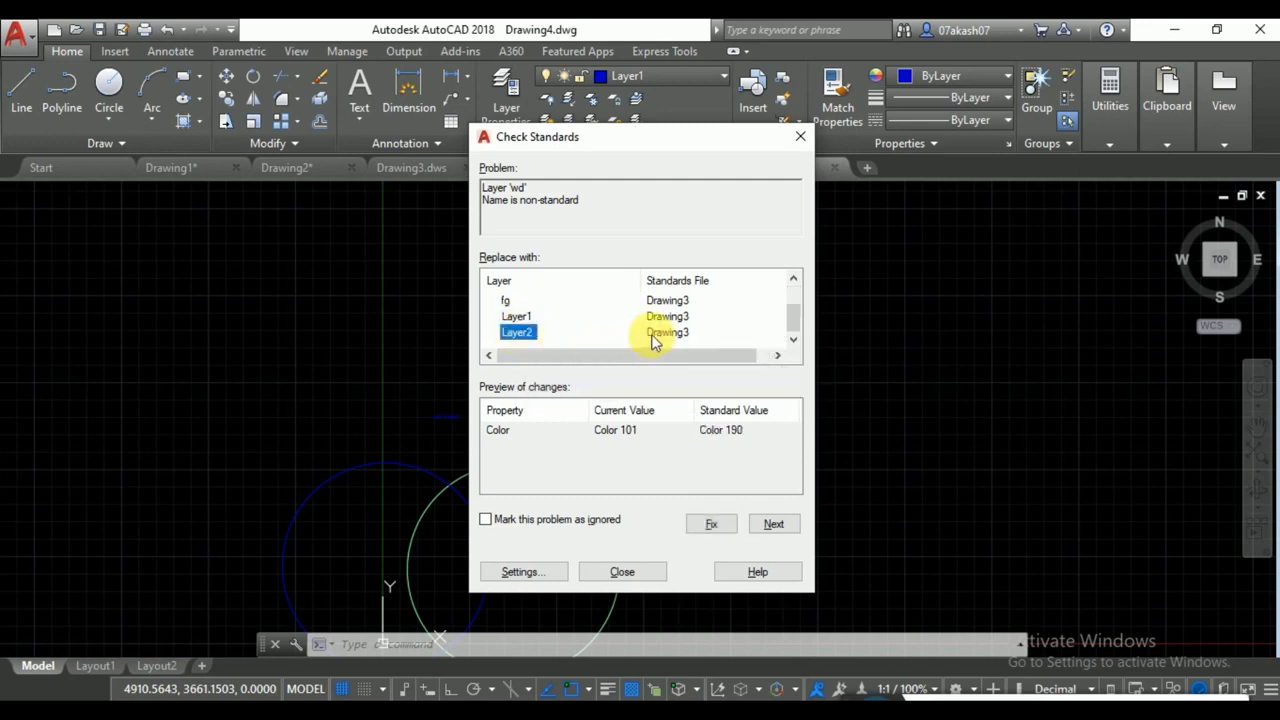
left_click(515, 317)
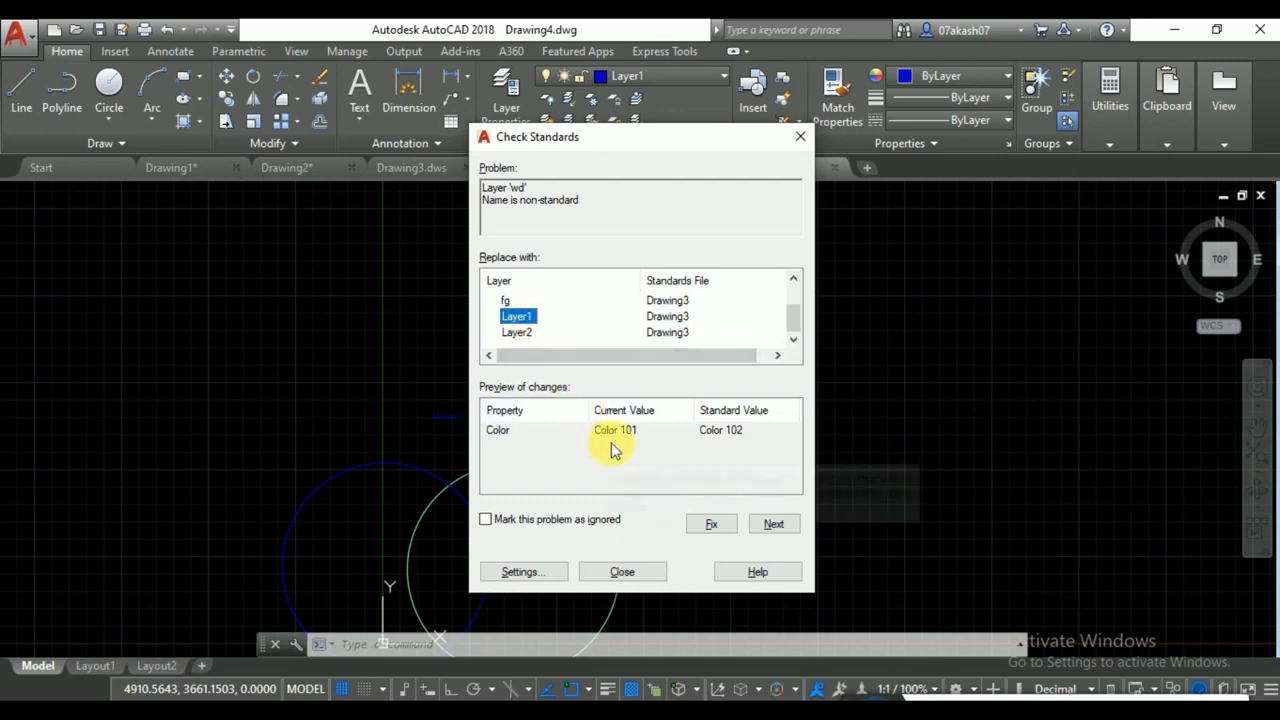
left_click(719, 441)
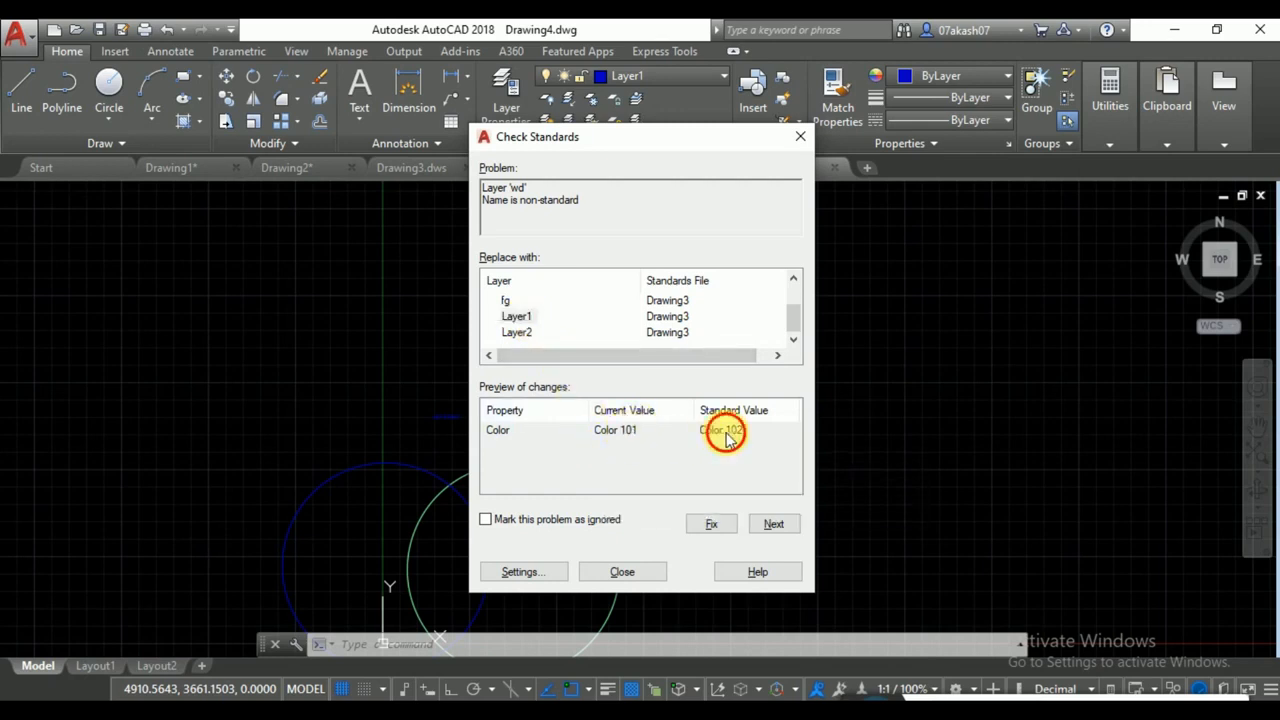
left_click(516, 332)
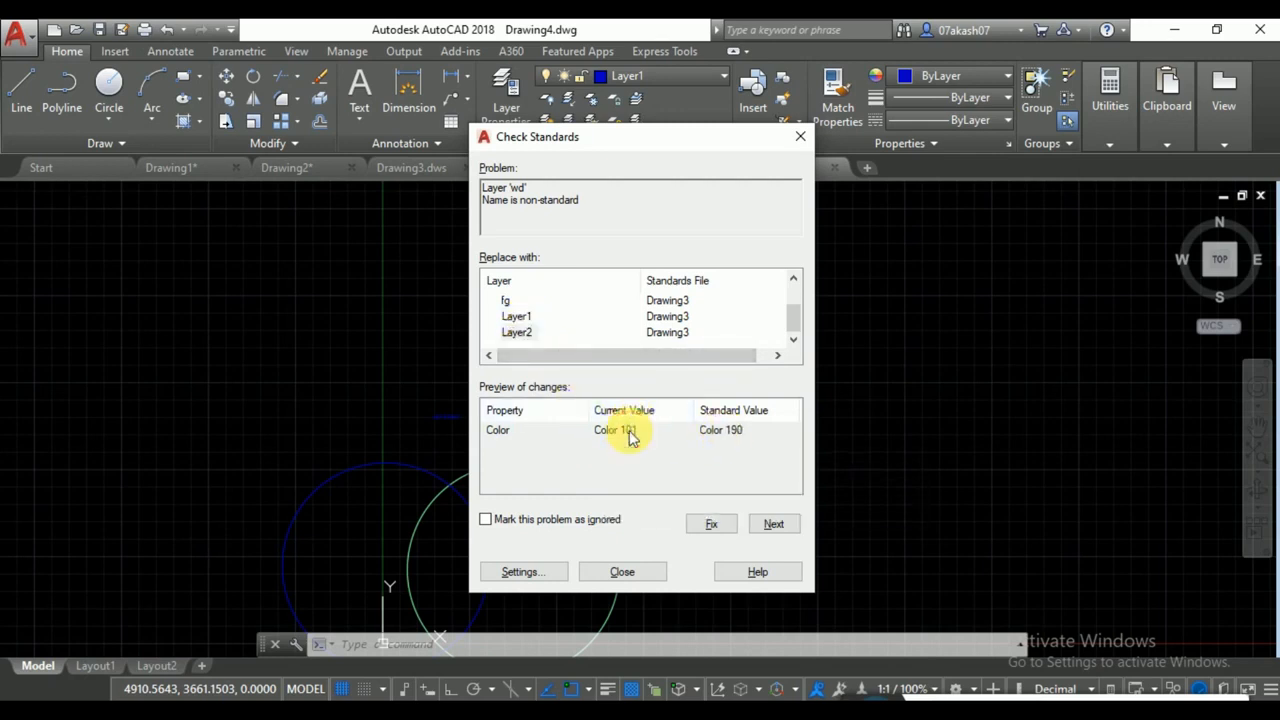
scroll(516, 320, "up", 1)
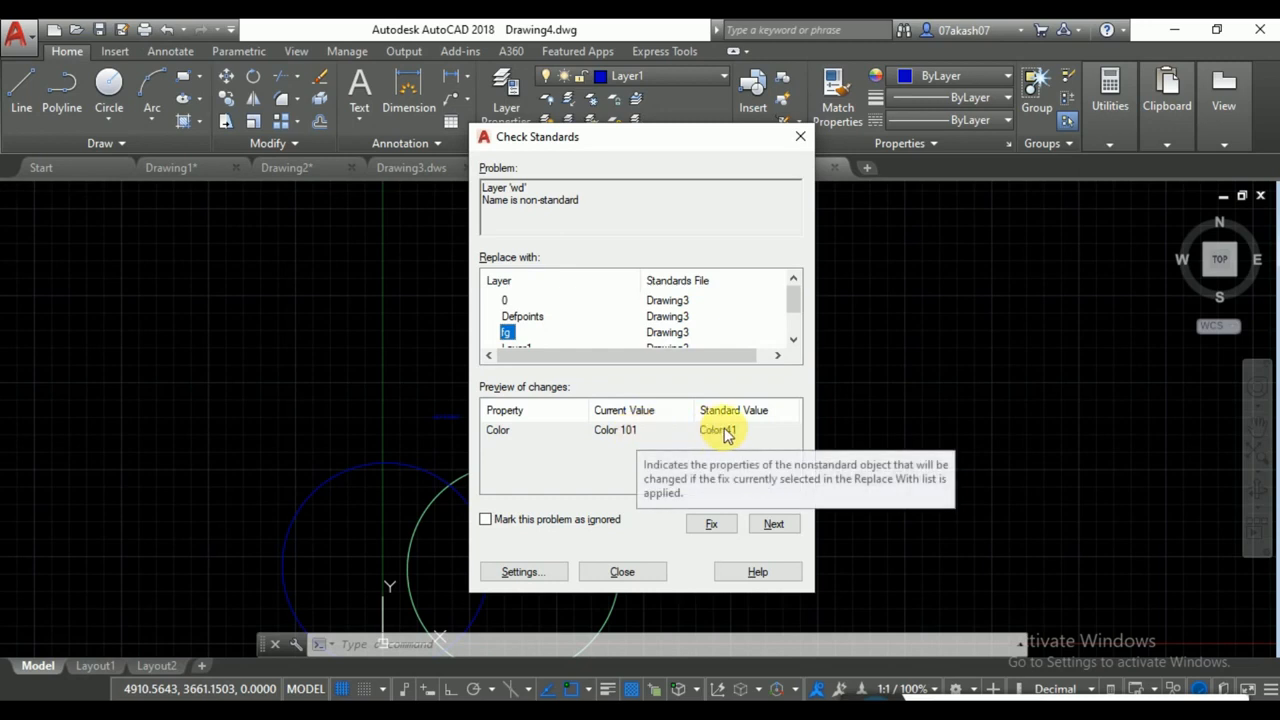
left_click(518, 317)
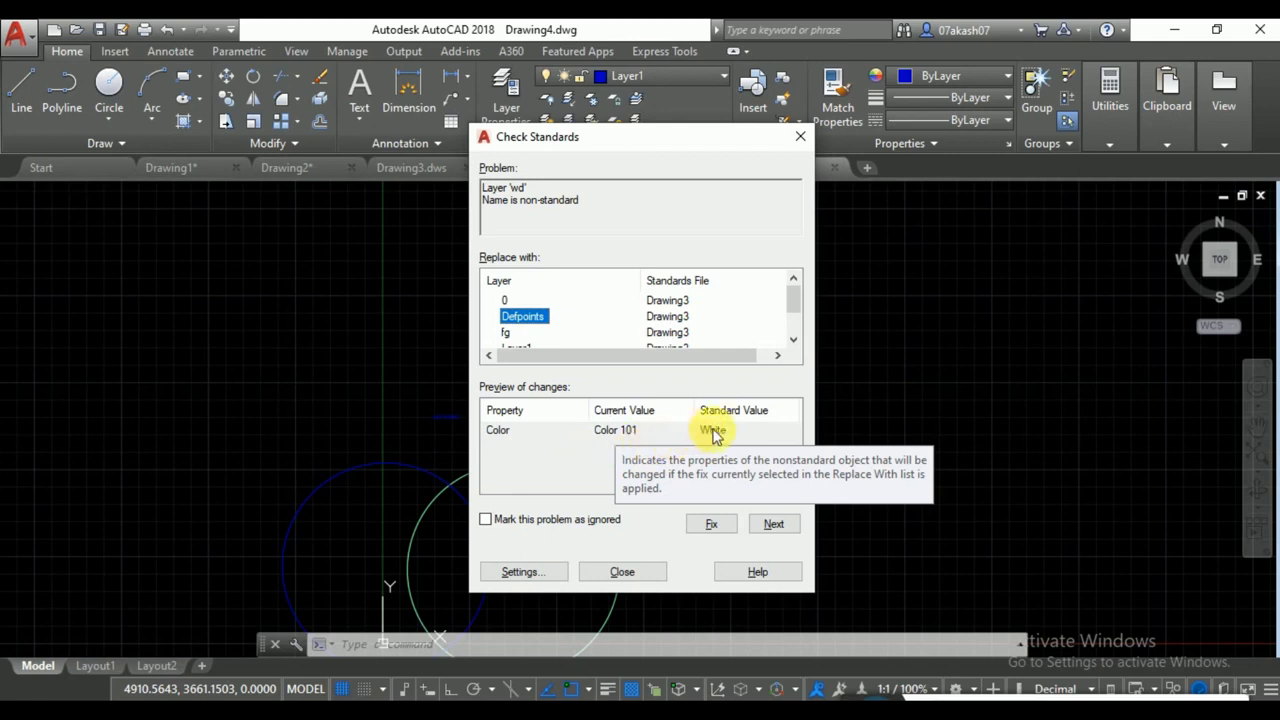
left_click(705, 465)
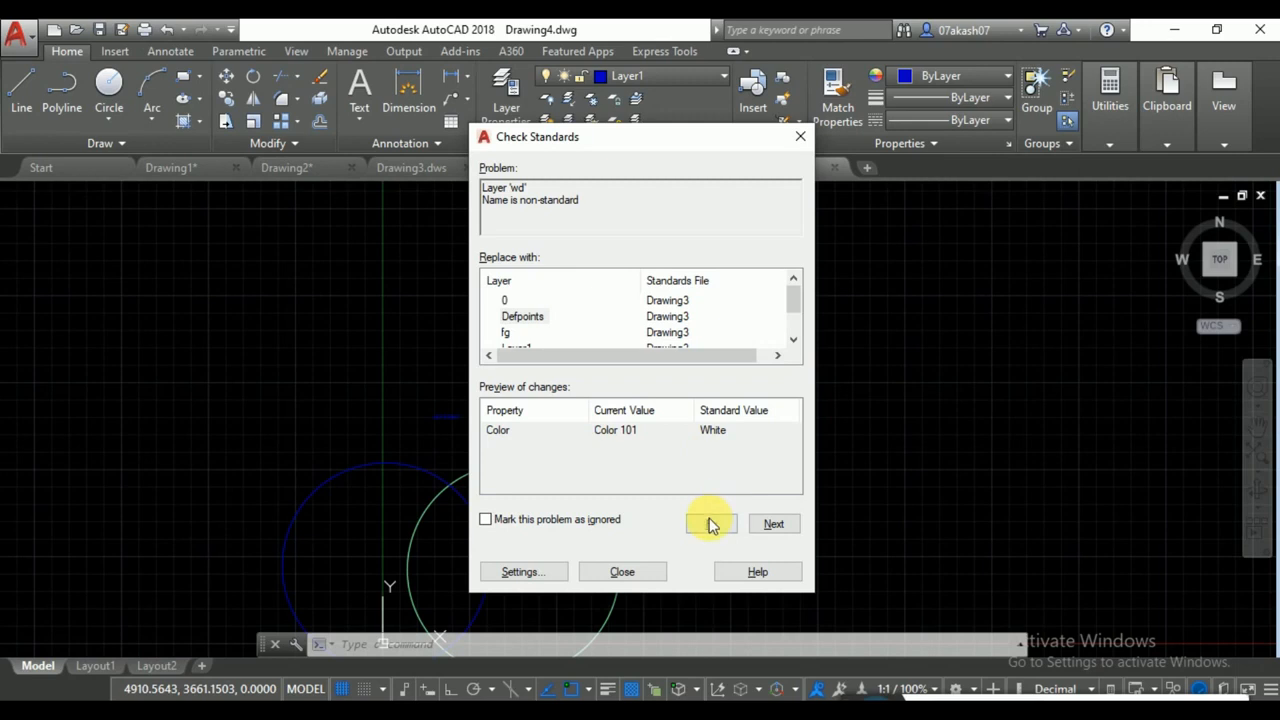
left_click(633, 576)
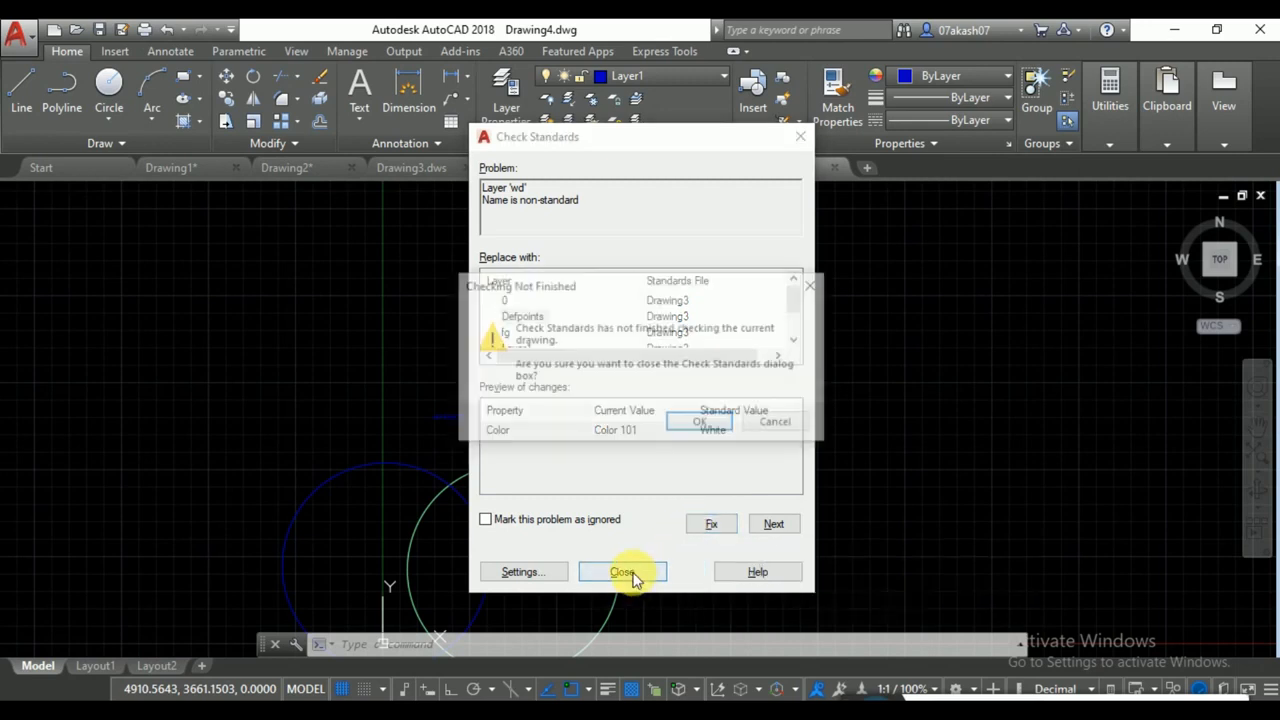
left_click(715, 430)
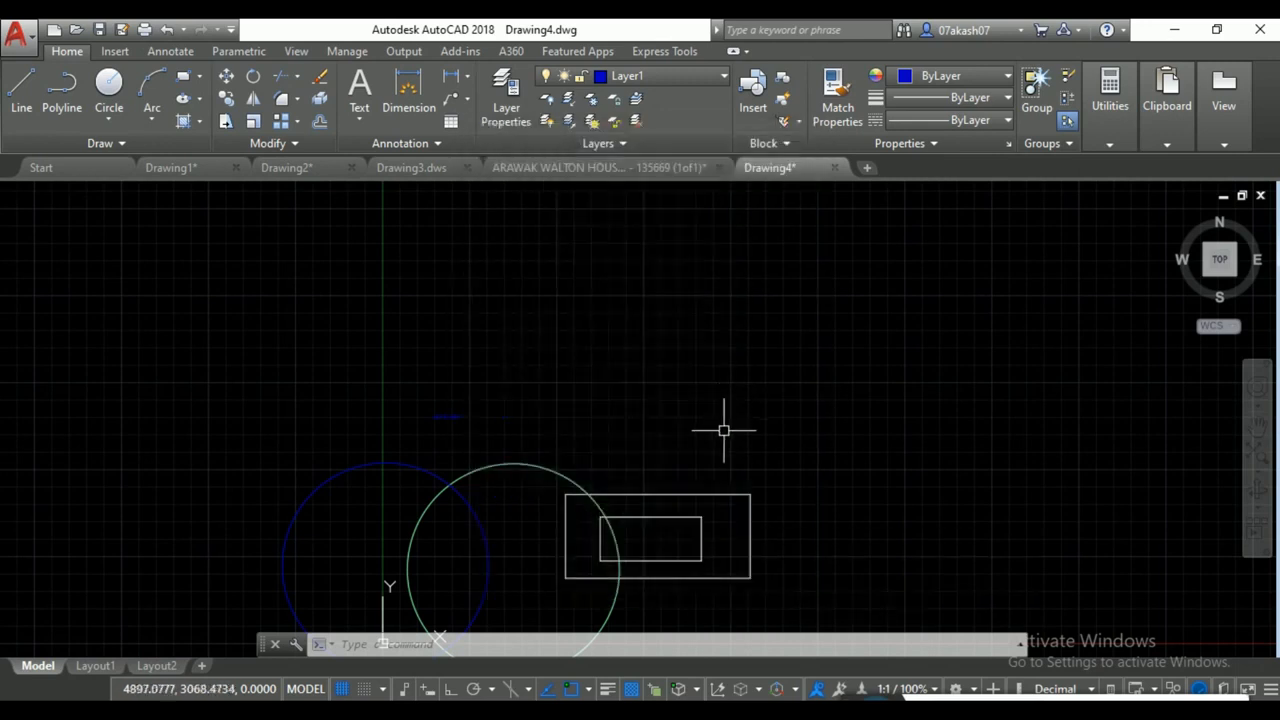
Erase all the circles, rectangles and text in Drawing4, and turn off the grid display.
middle_click_drag(724, 430, 714, 378)
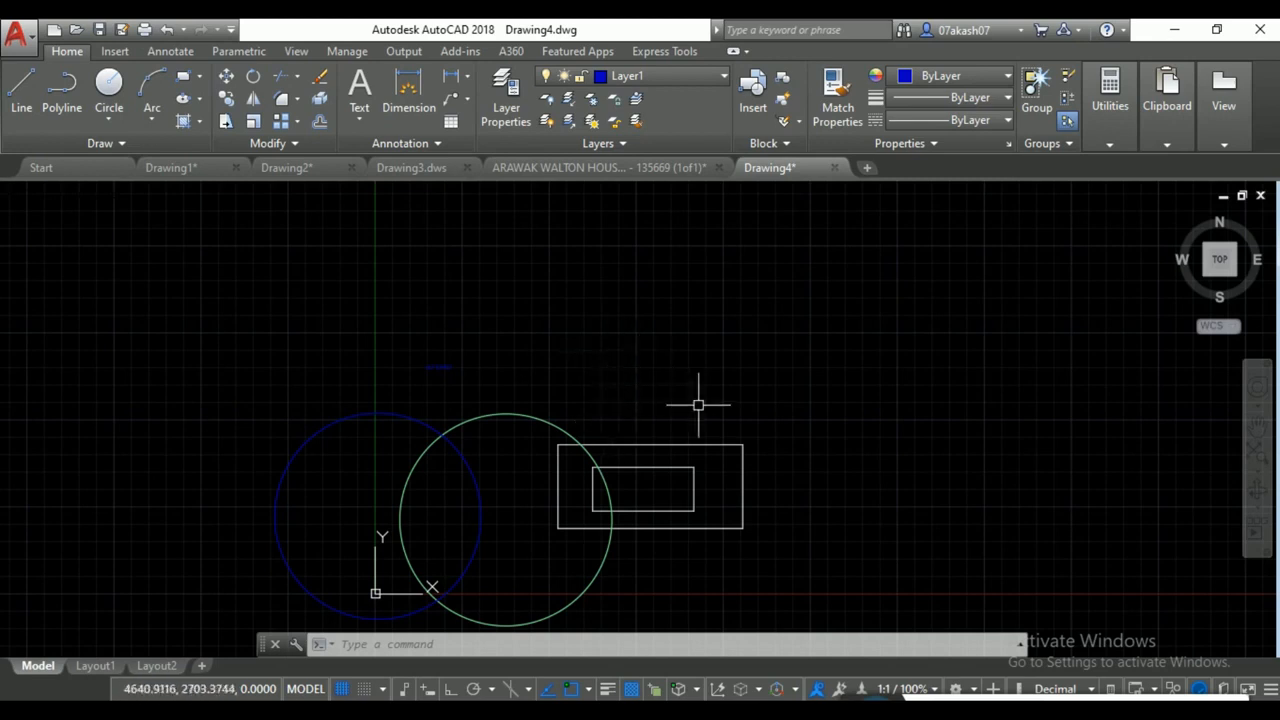
scroll(743, 334, "down", 2)
left_click(818, 288)
left_click(370, 548)
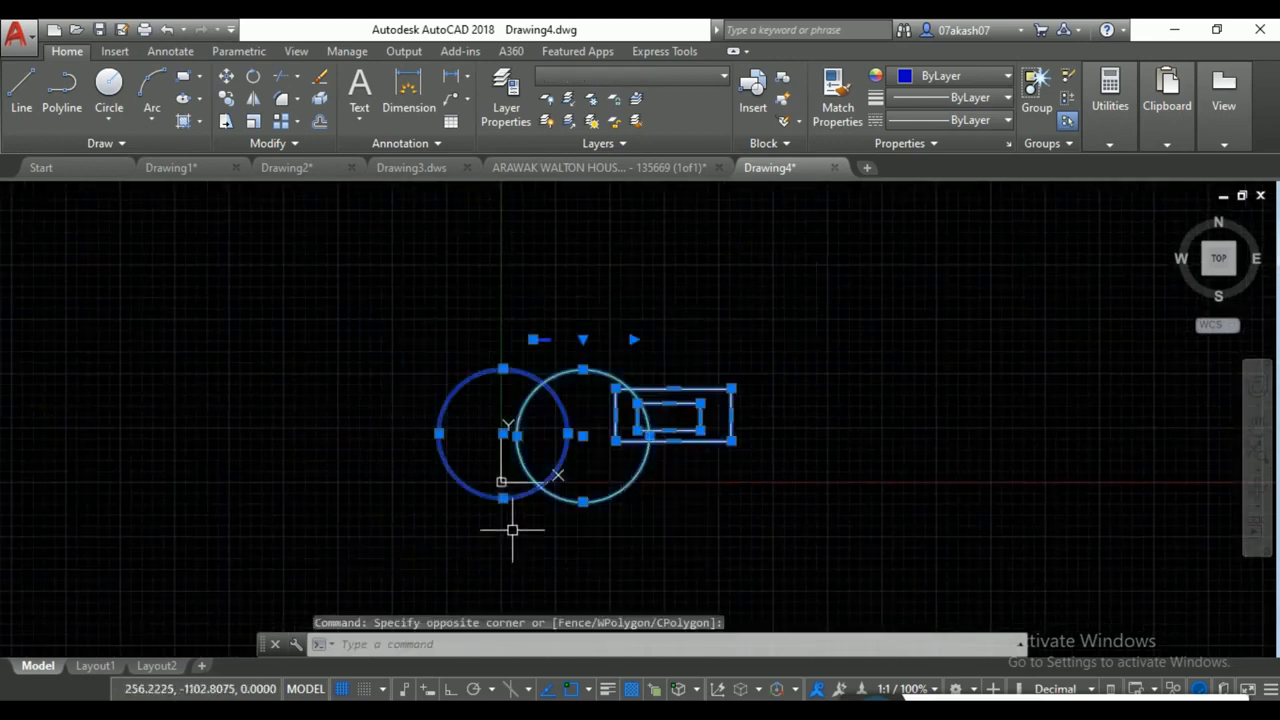
key("Delete")
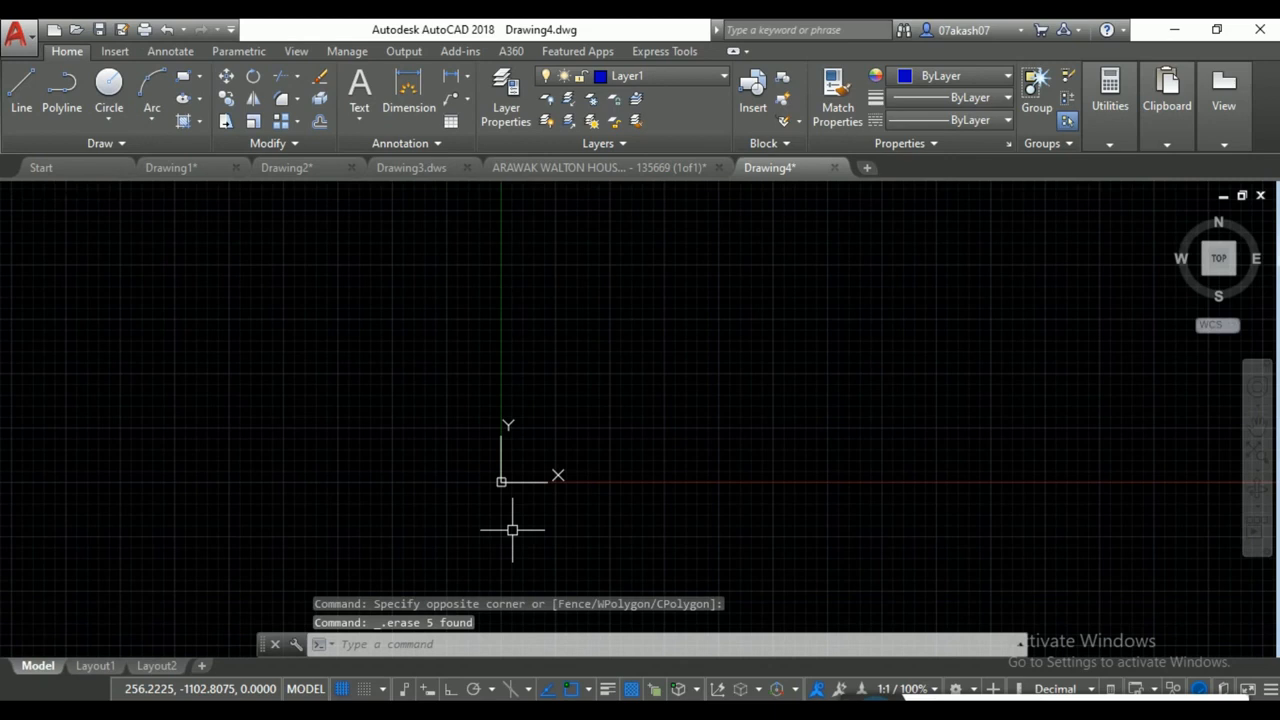
left_click(345, 688)
middle_click_drag(660, 443, 586, 446)
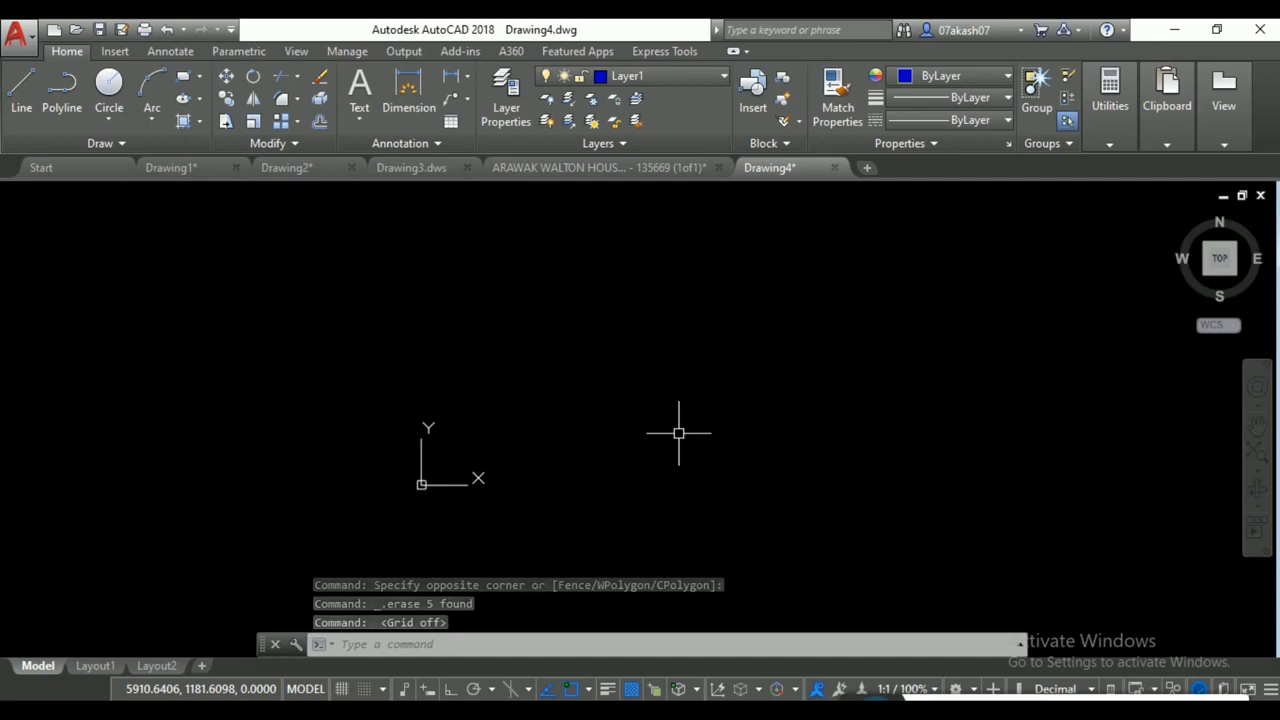
Attach the image ssl.png from the Desktop with IAT, placing it freely in the empty drawing at scale factor 1.
type("l")
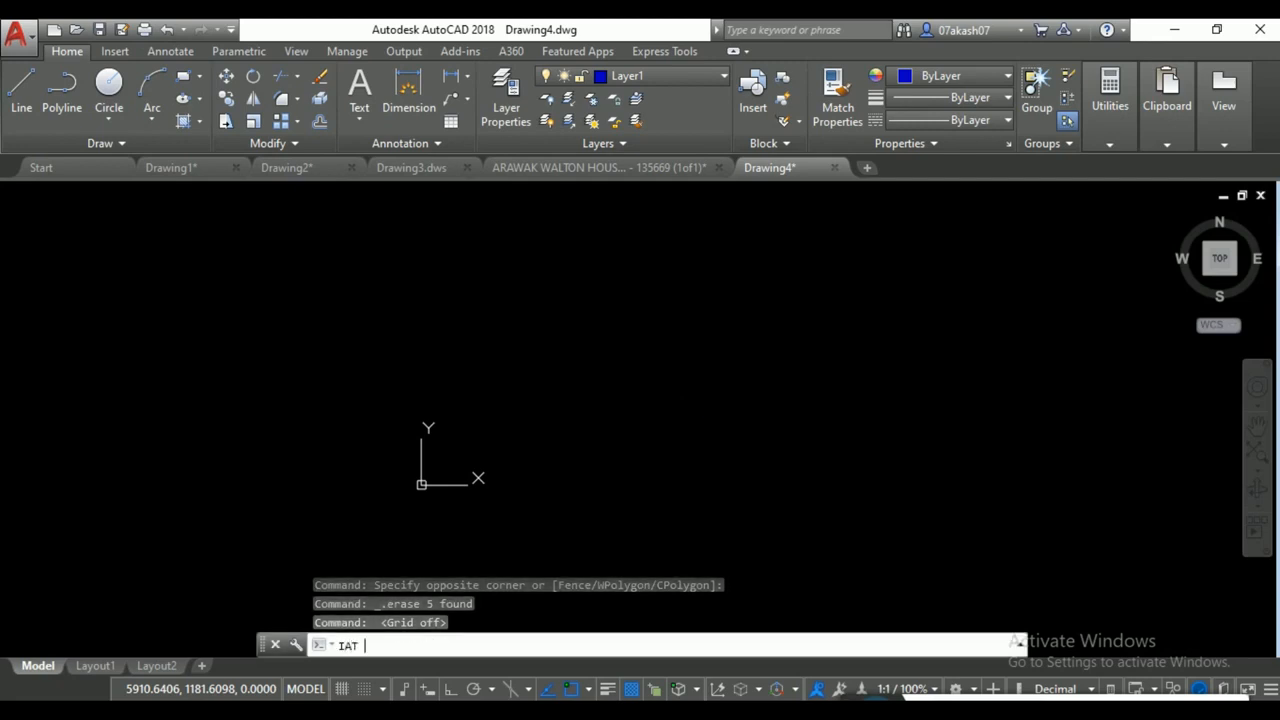
key("Return")
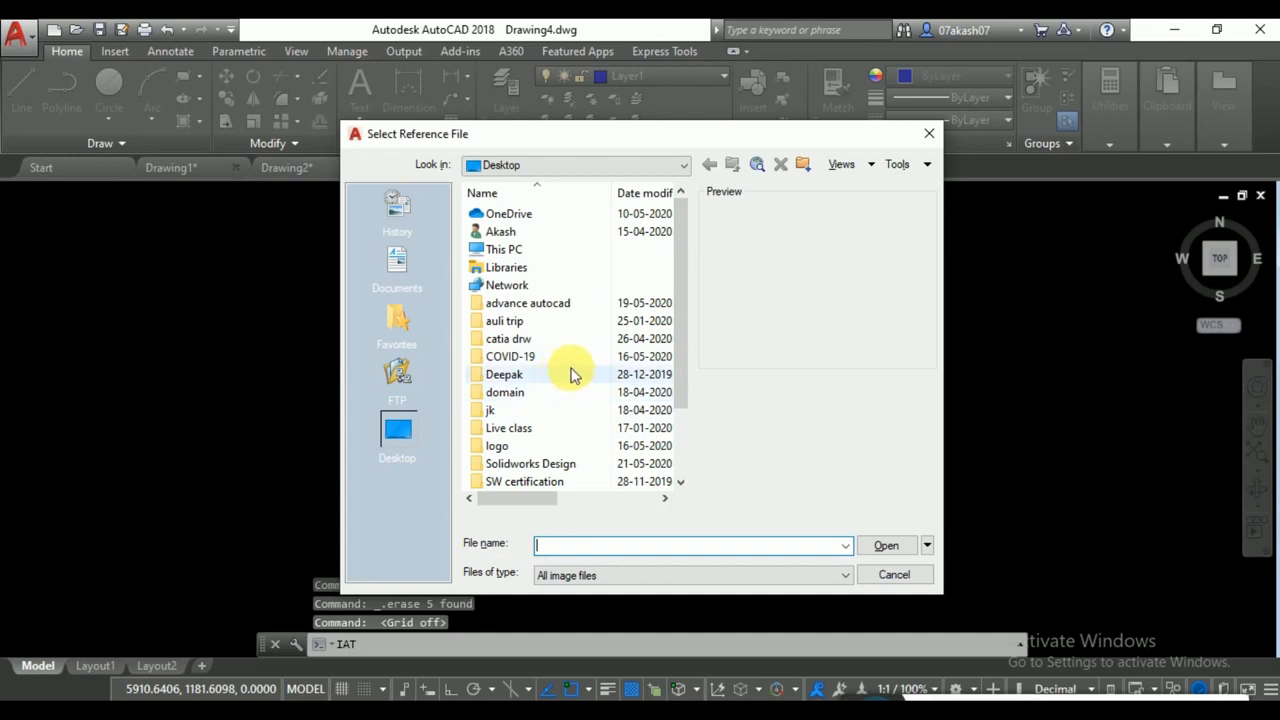
left_click_drag(674, 366, 672, 455)
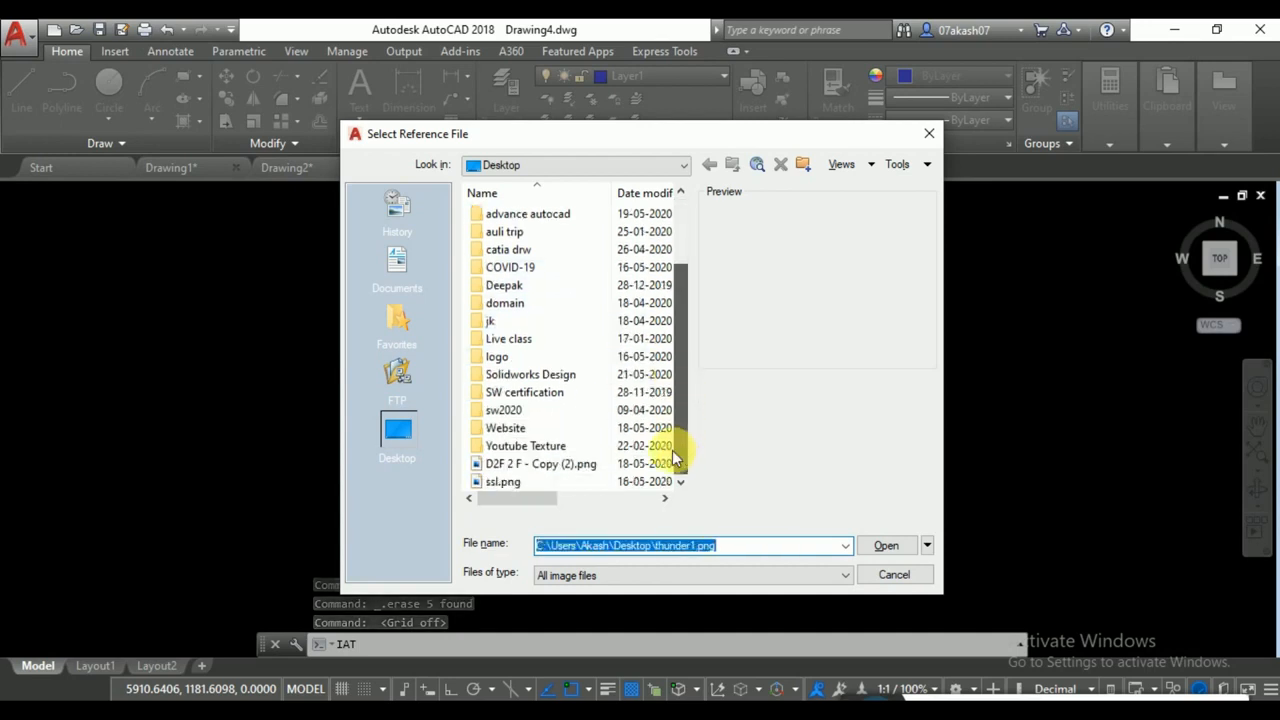
left_click(568, 464)
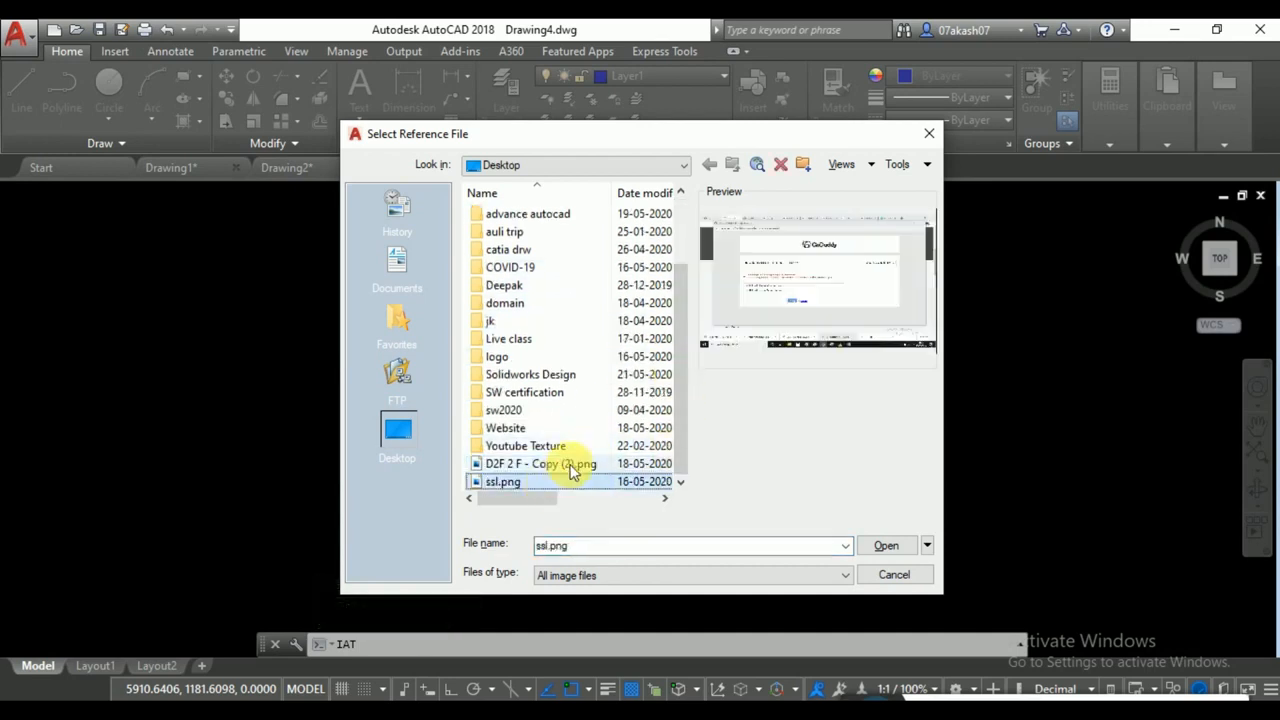
left_click(885, 549)
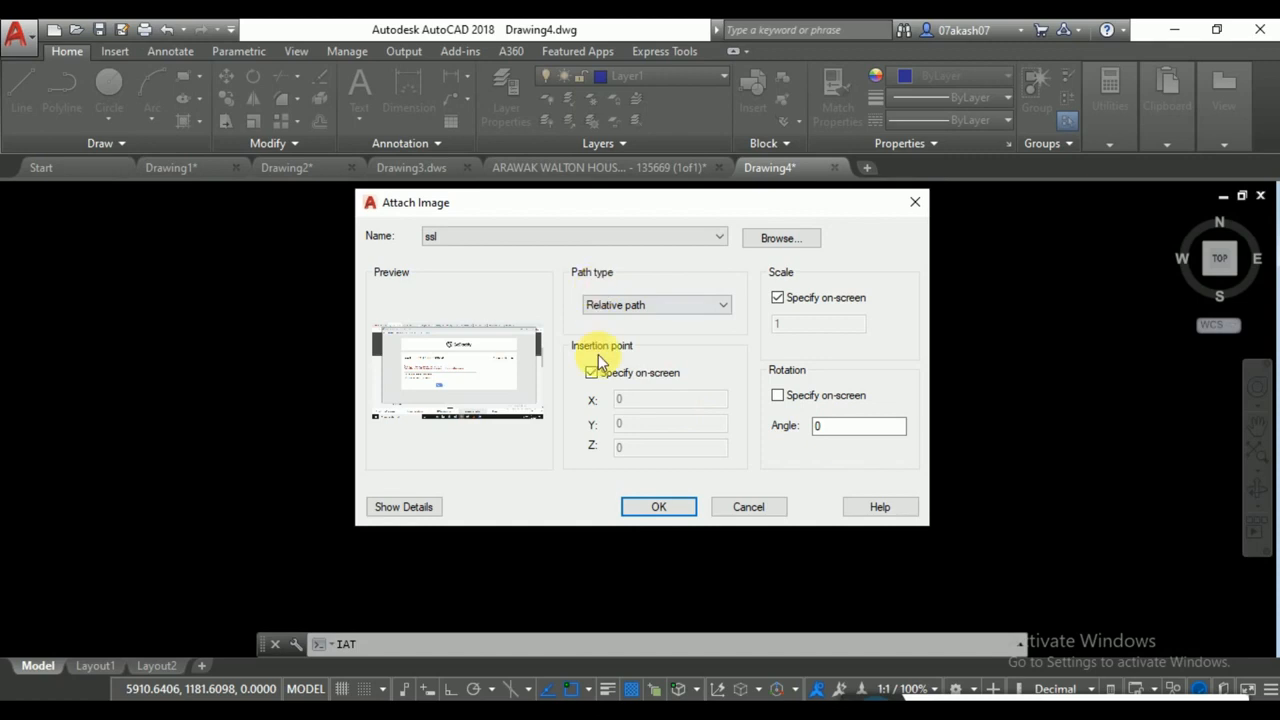
left_click(660, 507)
left_click(595, 456)
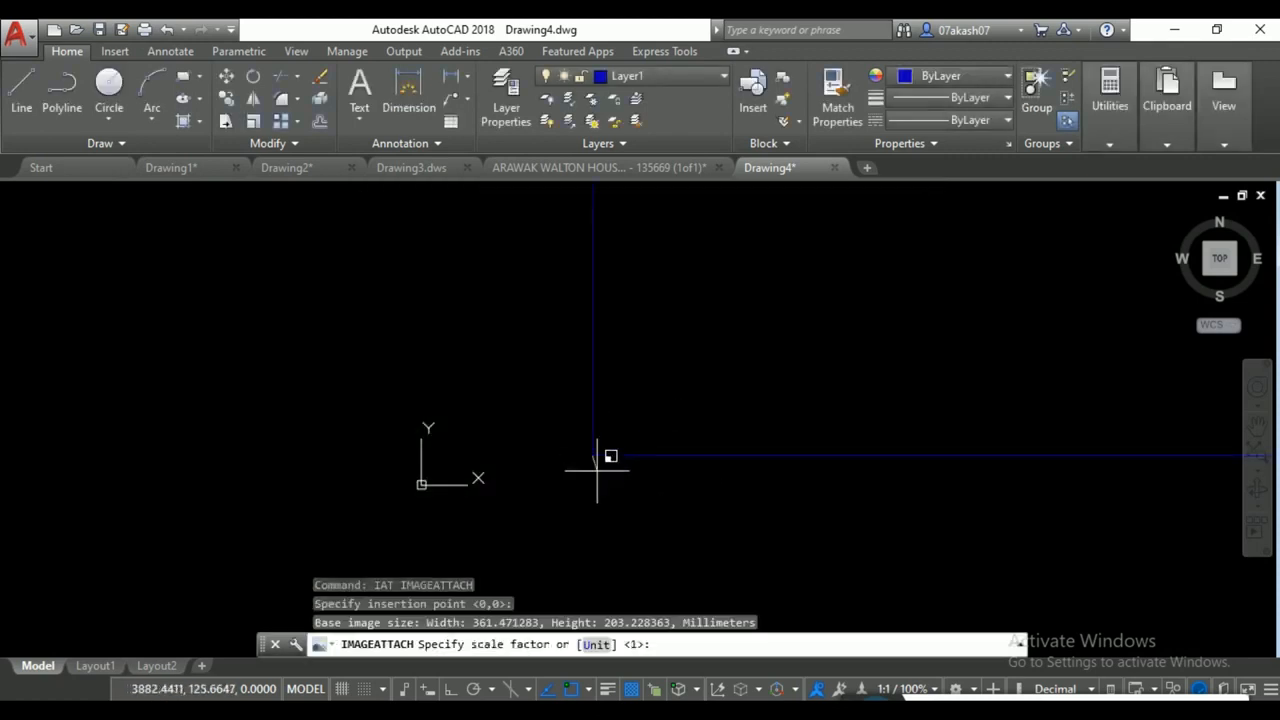
key("Return")
scroll(634, 430, "up", 8)
scroll(705, 376, "up", 4)
middle_click_drag(715, 365, 665, 452)
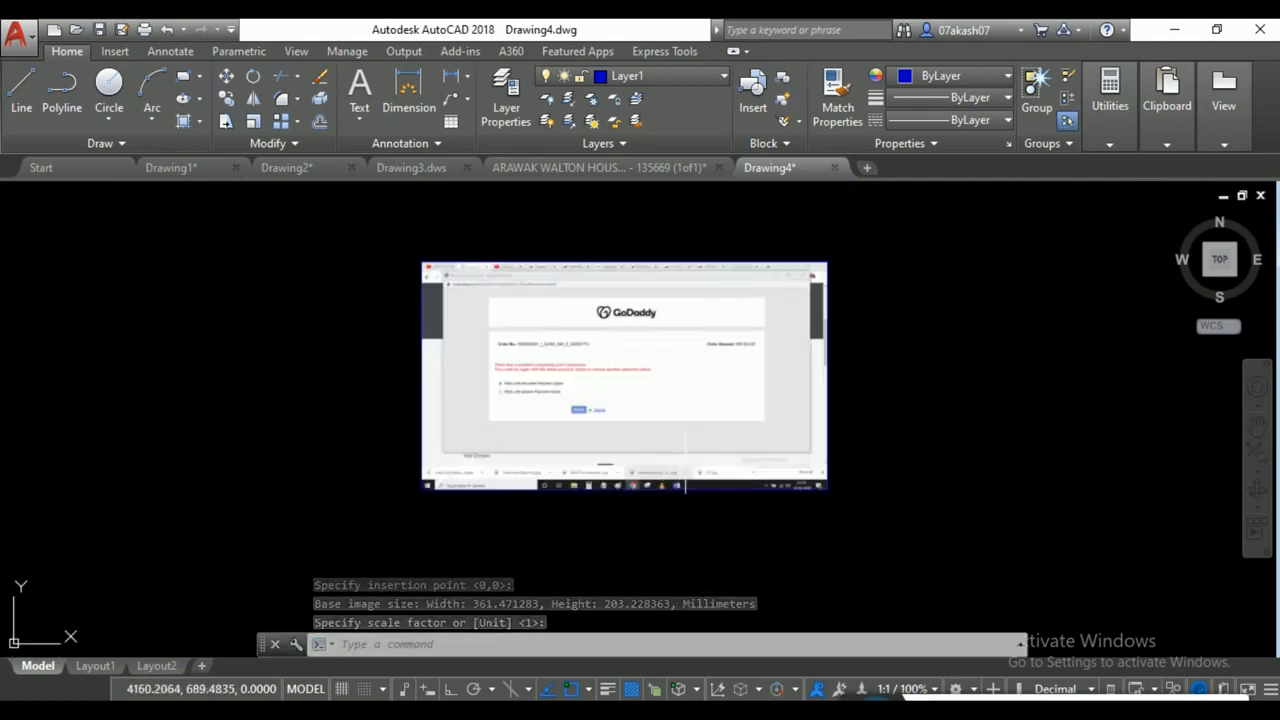
left_click(950, 320)
left_click(951, 391)
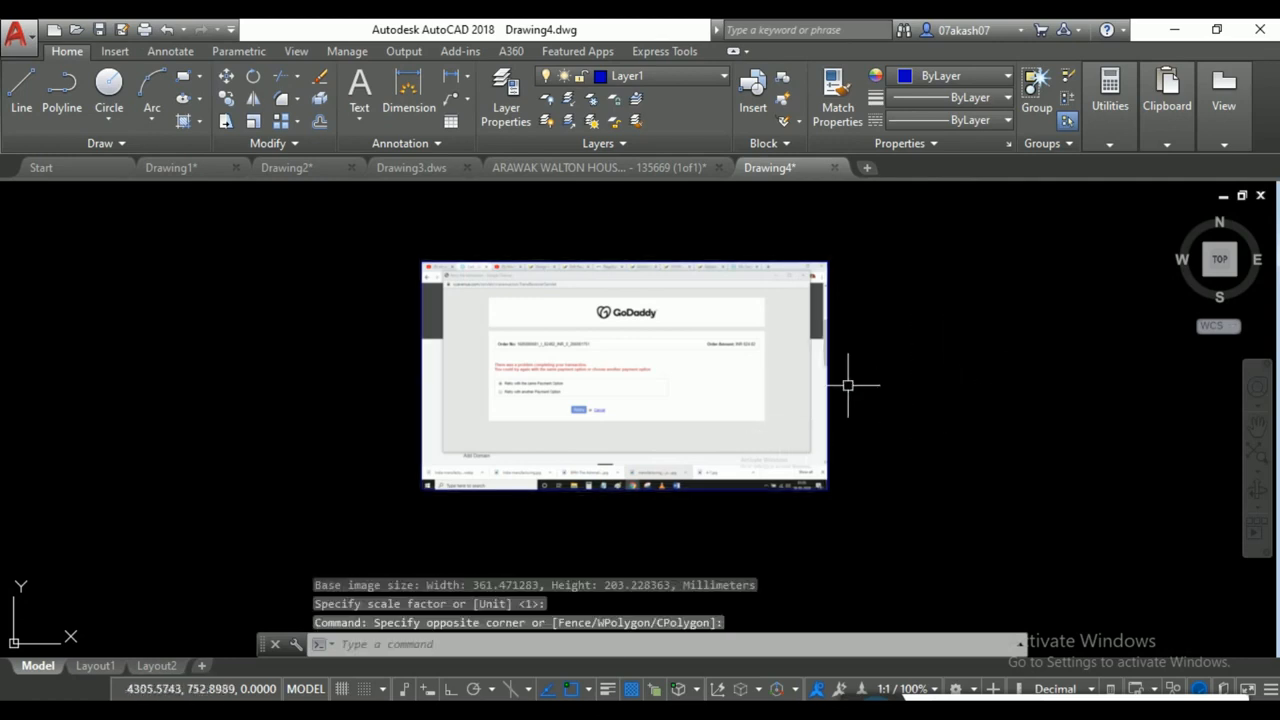
Attach th2.PNG from the logo folder with IAT, placing it beside the first image at scale factor 1.
middle_click_drag(849, 380, 764, 446)
type("IAT")
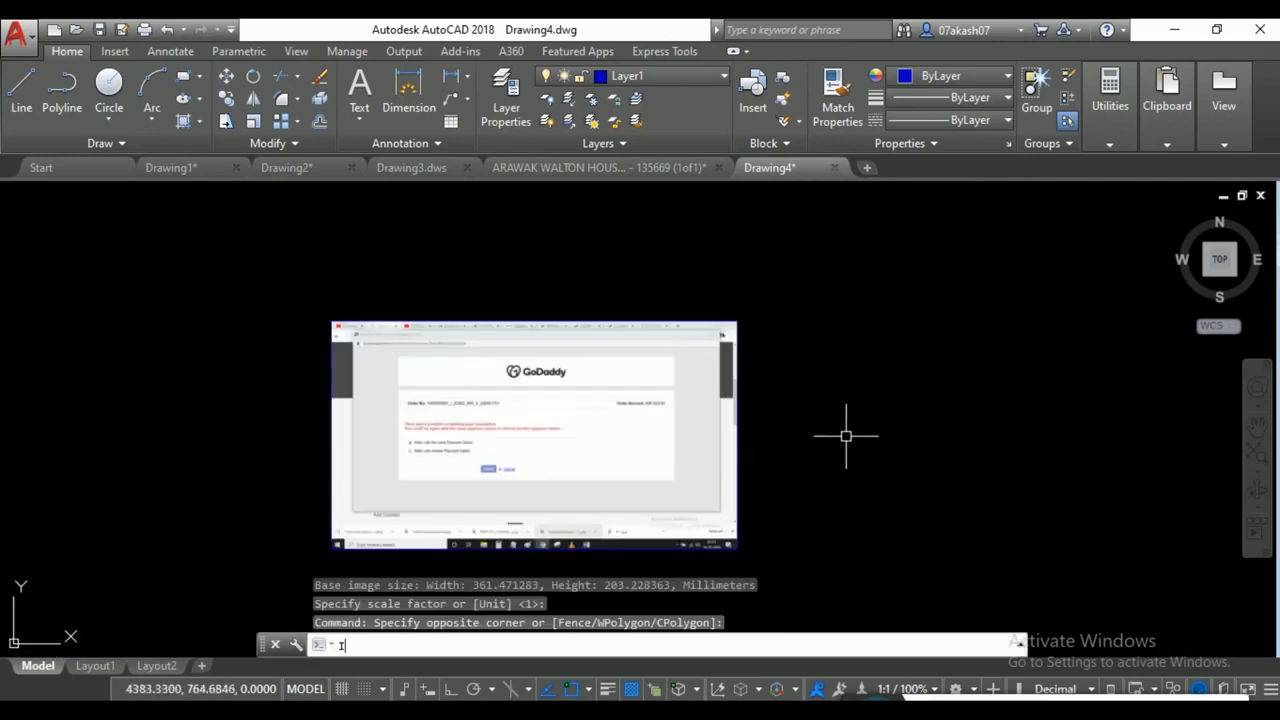
key("Return")
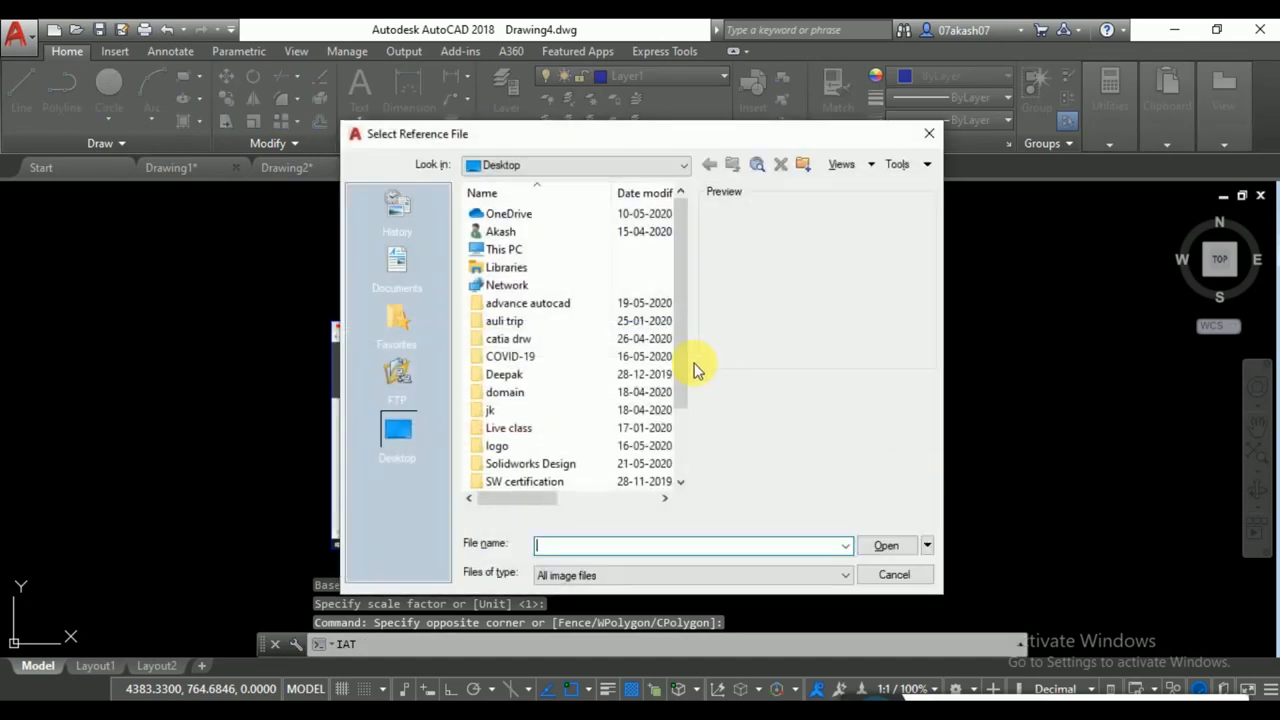
left_click(551, 445)
double_click(532, 446)
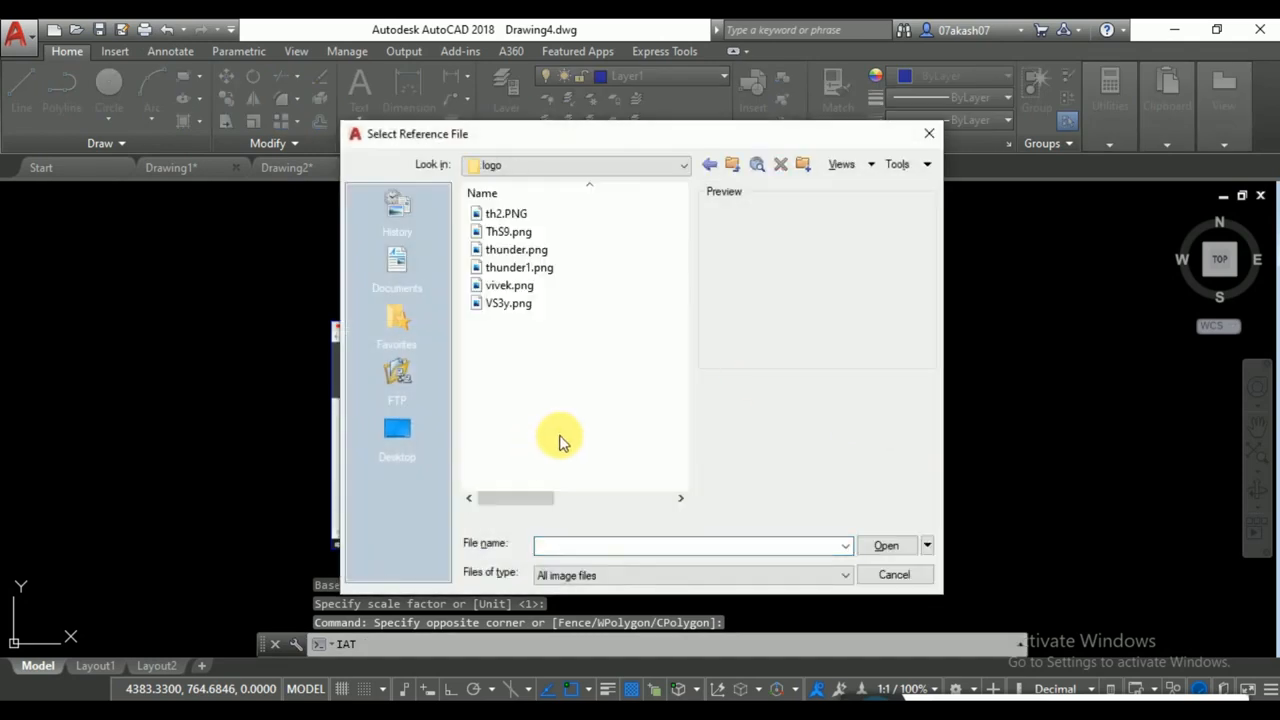
left_click(485, 249)
left_click(514, 286)
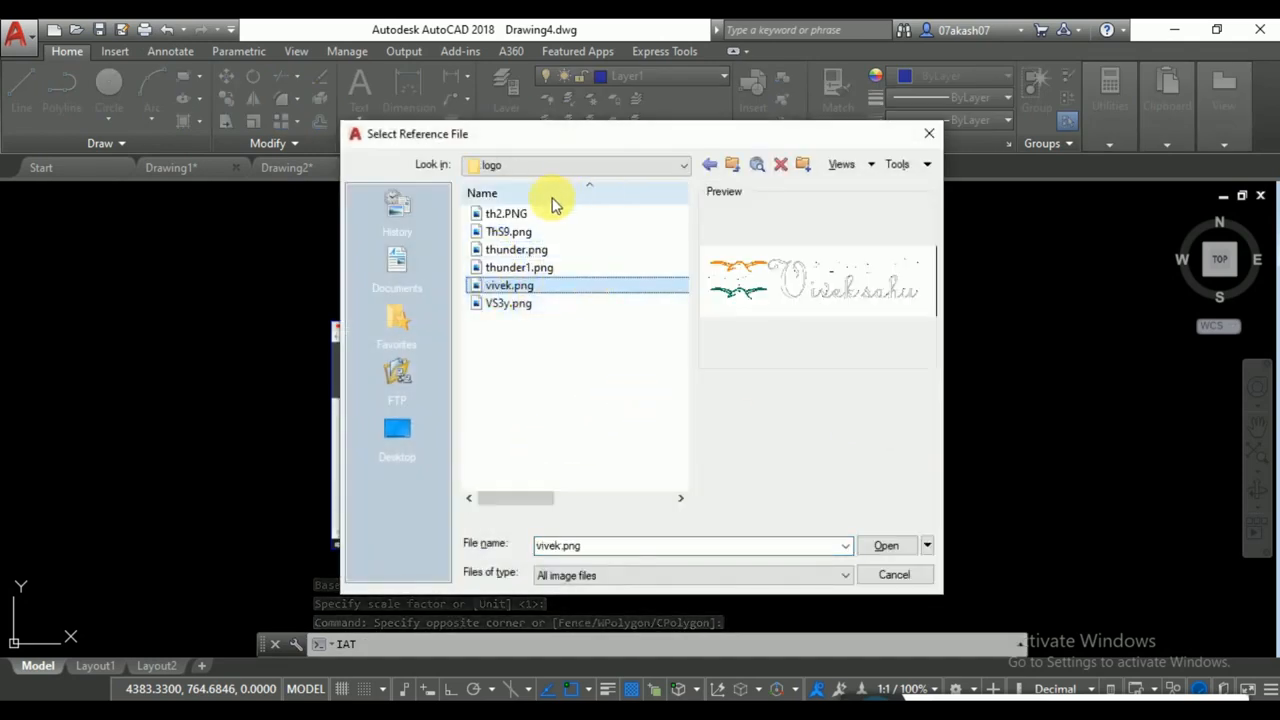
left_click(510, 213)
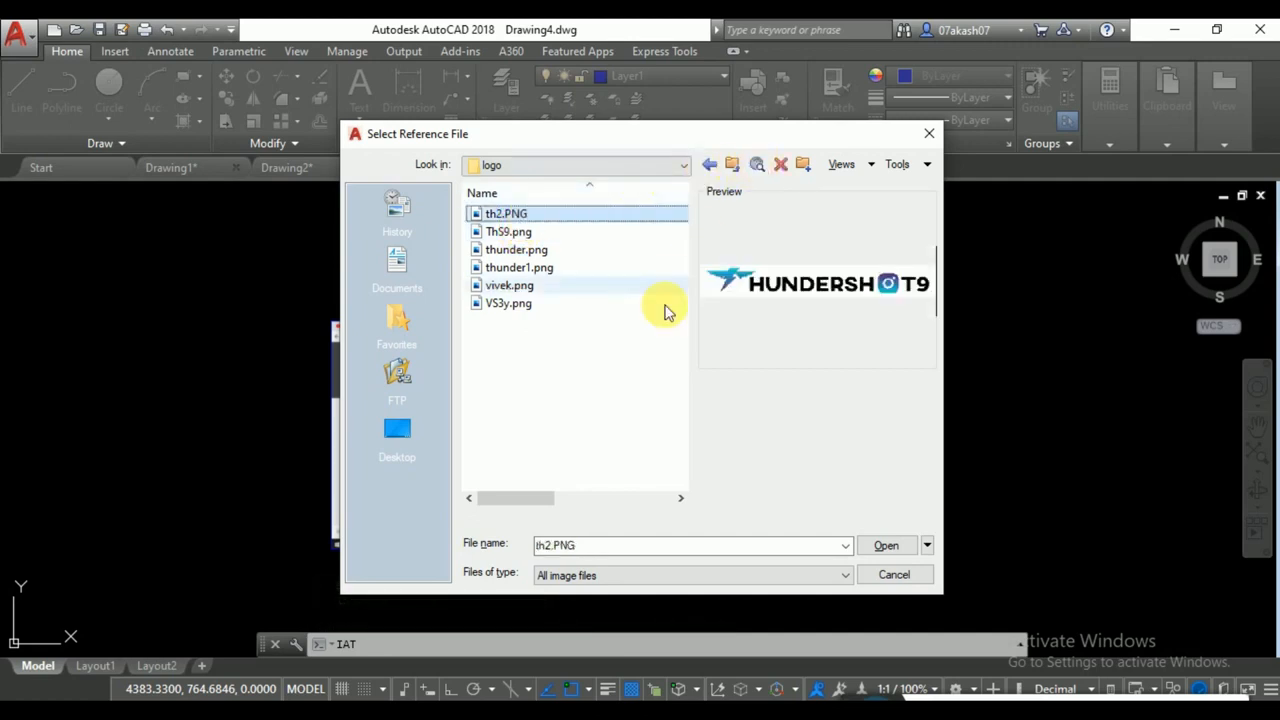
left_click(881, 552)
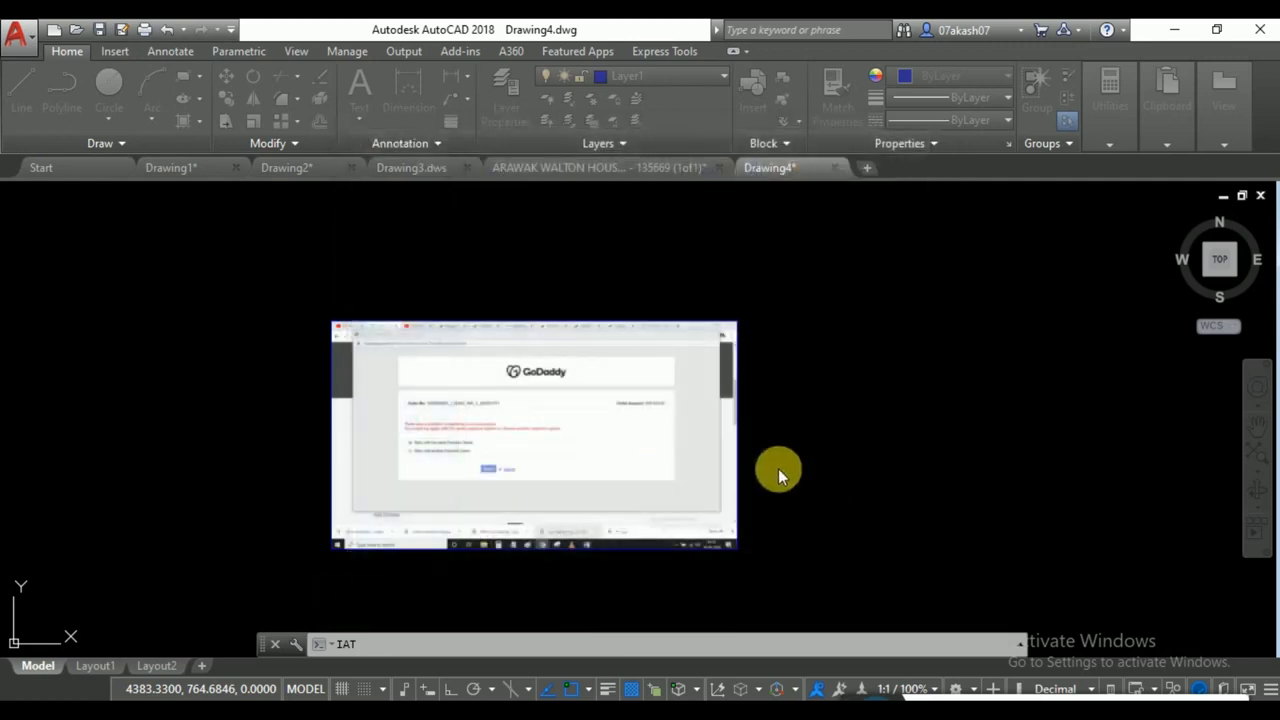
left_click(660, 508)
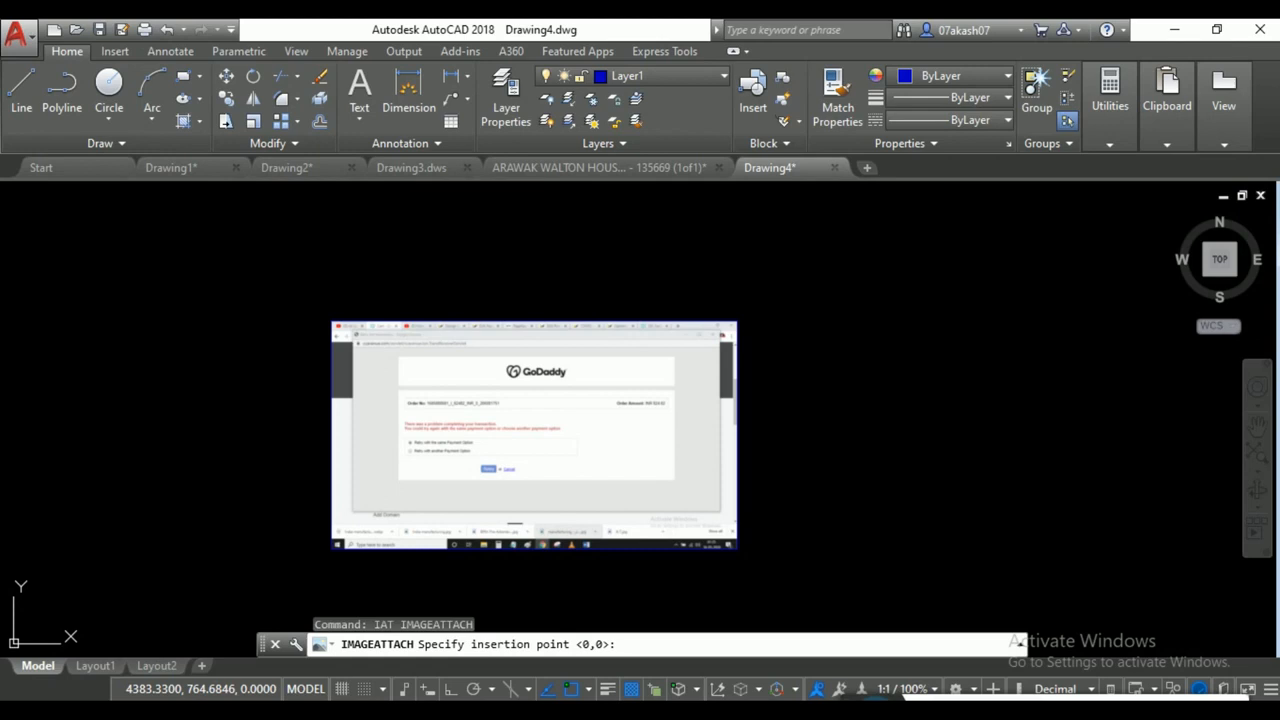
left_click(862, 445)
key("Return")
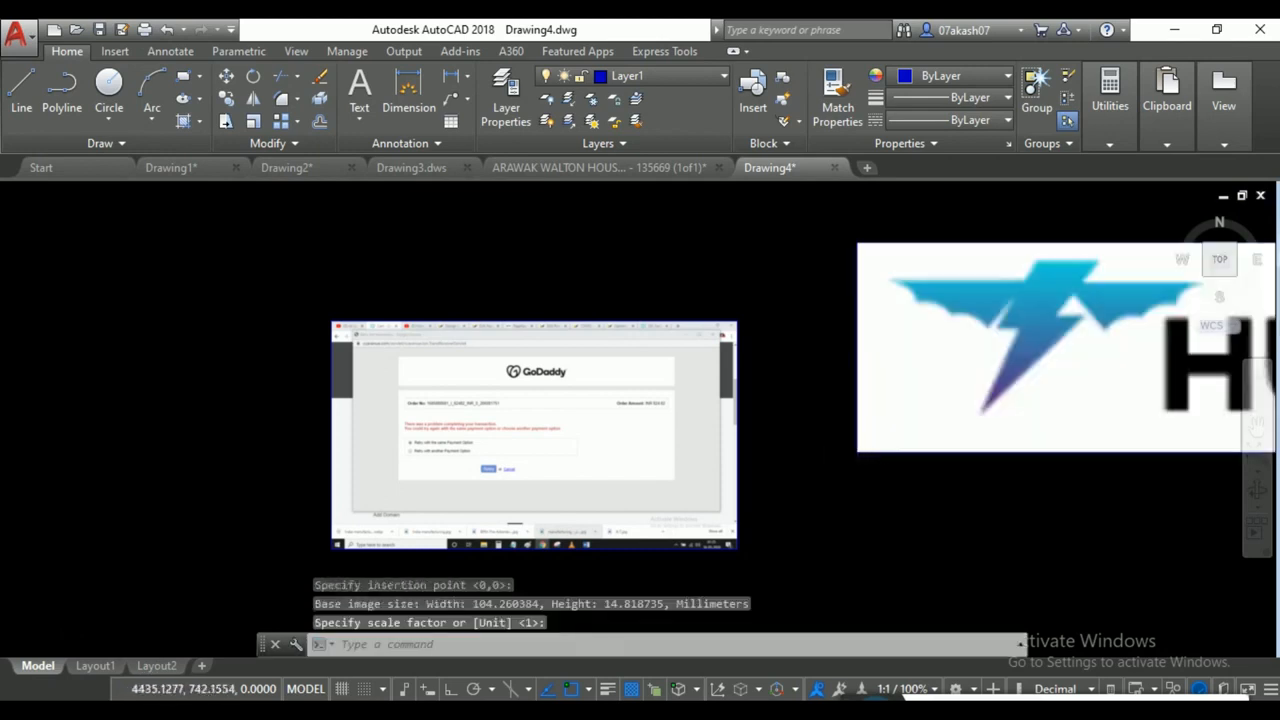
Use IAD on the attached th2 logo image to raise its brightness, contrast and fade.
scroll(690, 498, "down", 6)
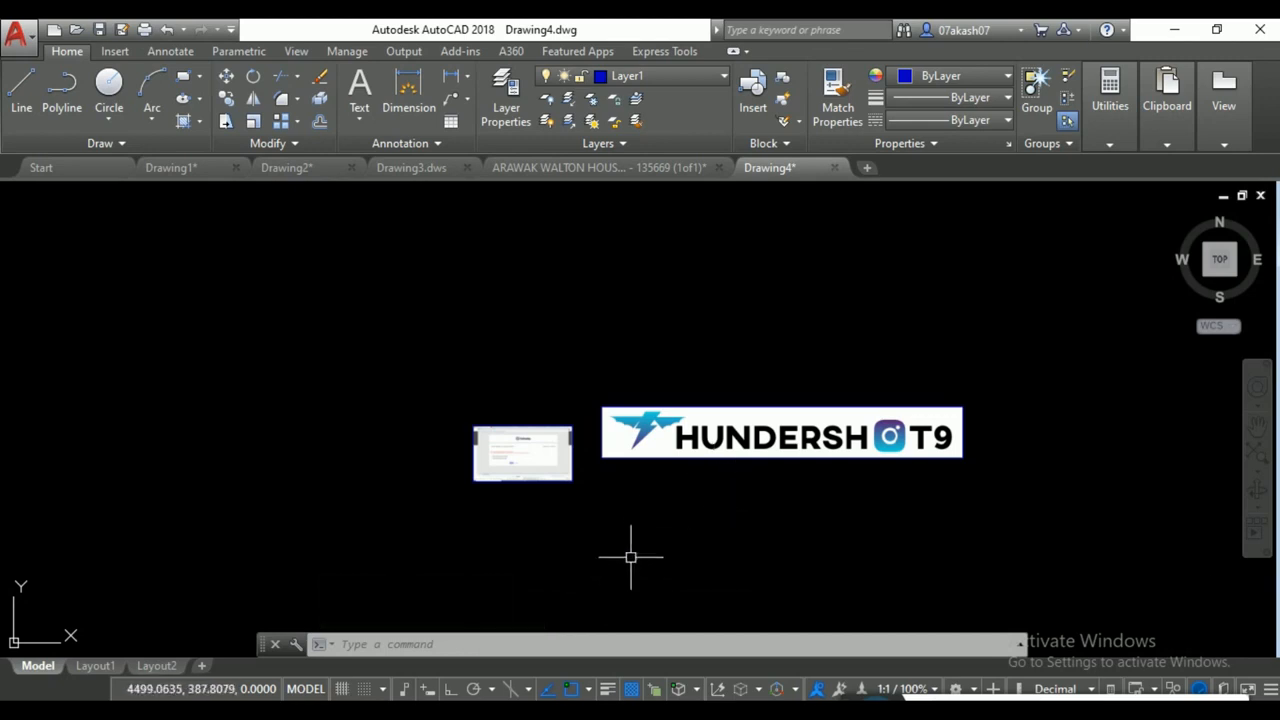
scroll(731, 402, "up", 4)
middle_click_drag(736, 416, 602, 349)
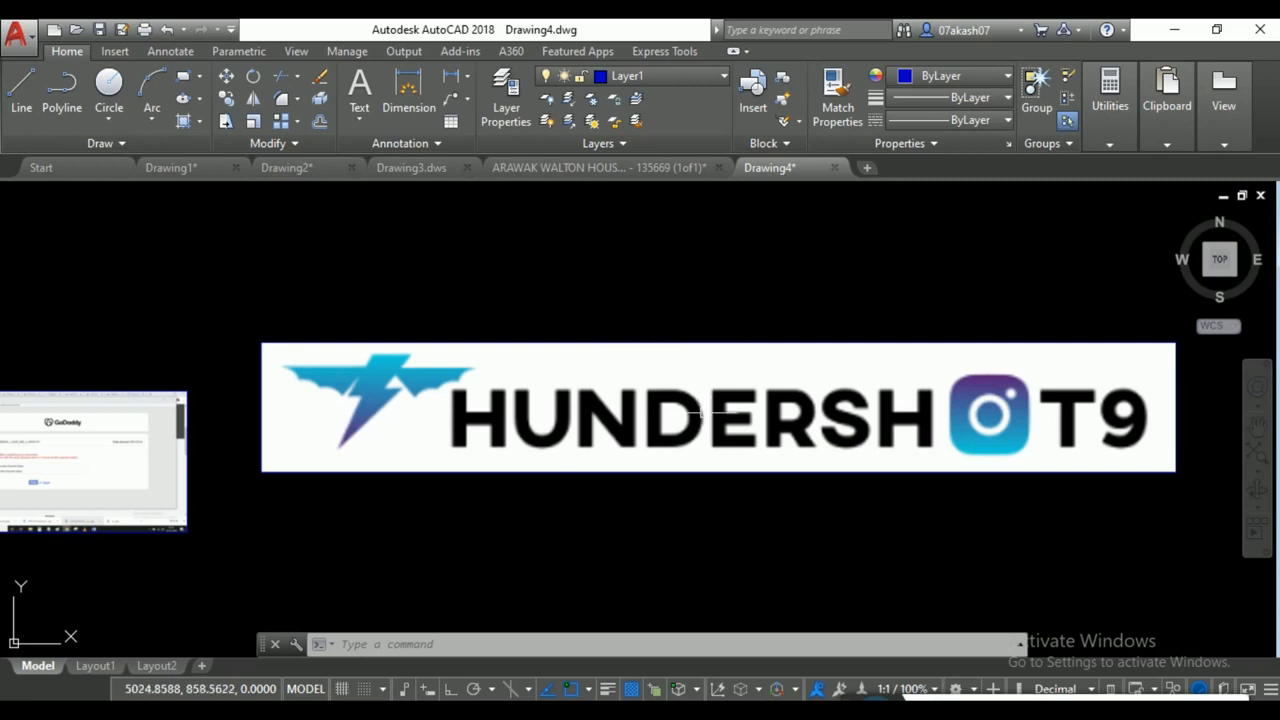
middle_click_drag(690, 417, 645, 388)
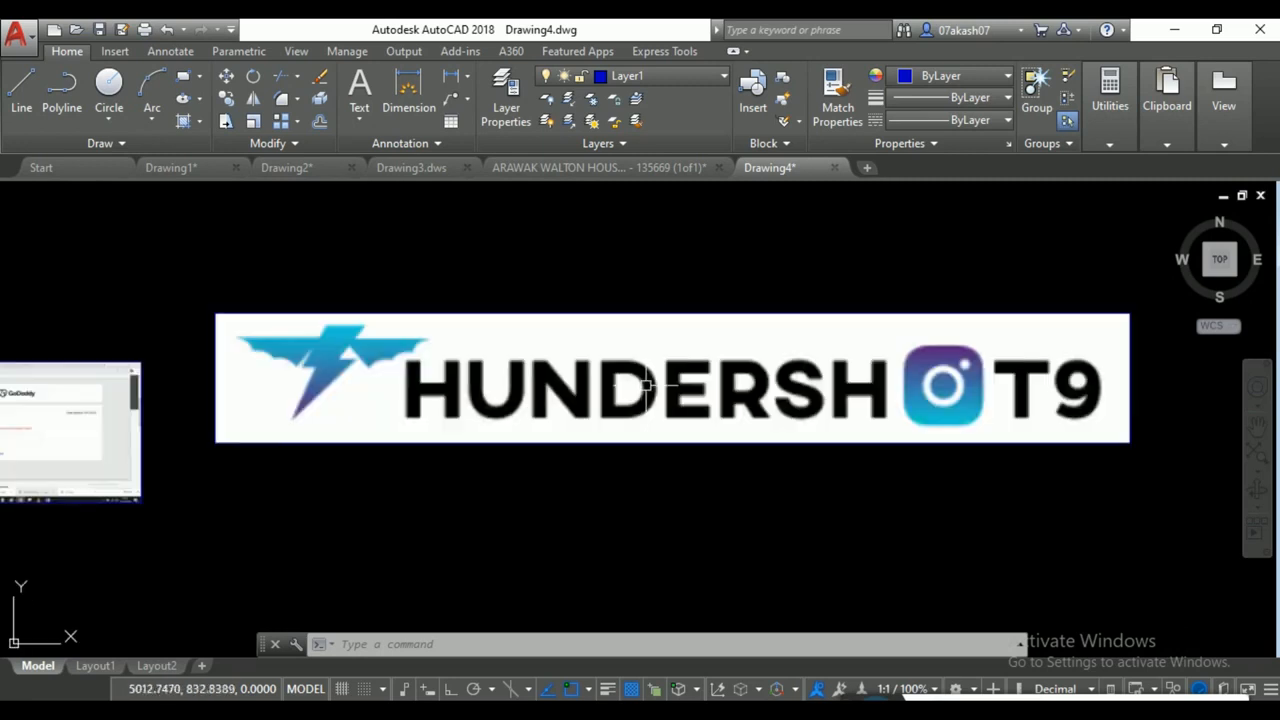
type("IAD")
key("Return")
left_click(928, 332)
left_click(888, 264)
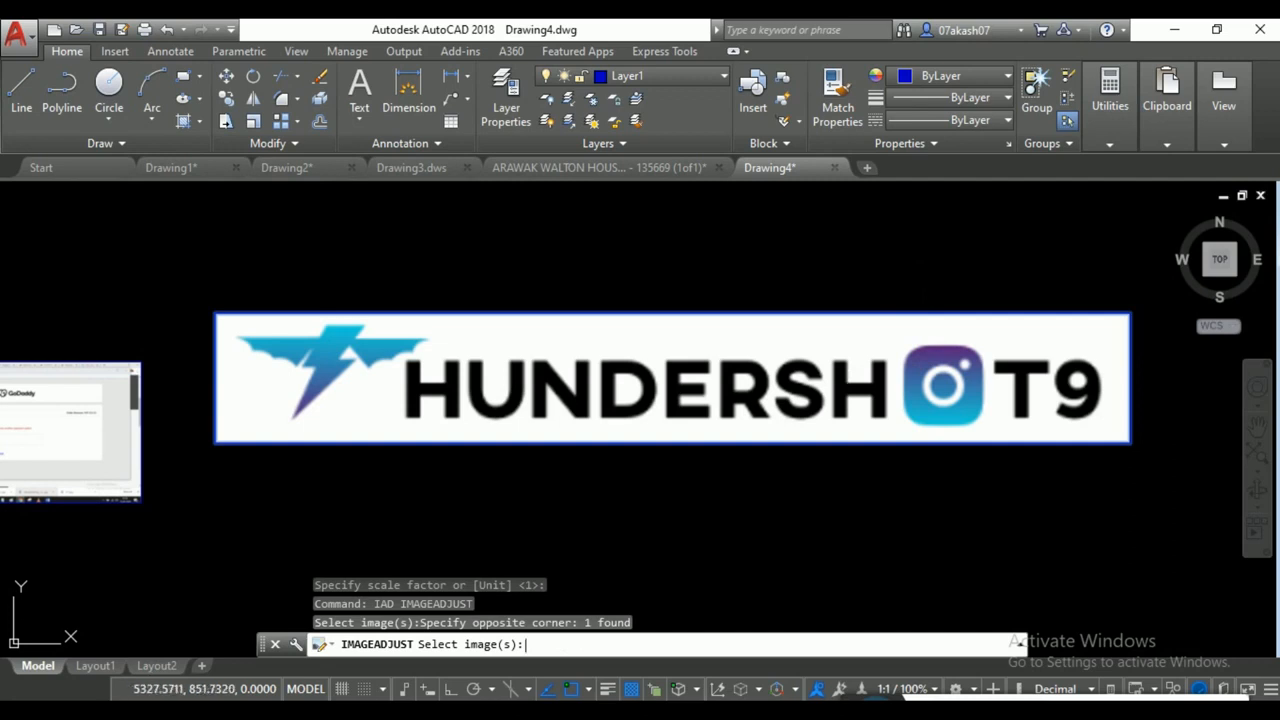
key("Return")
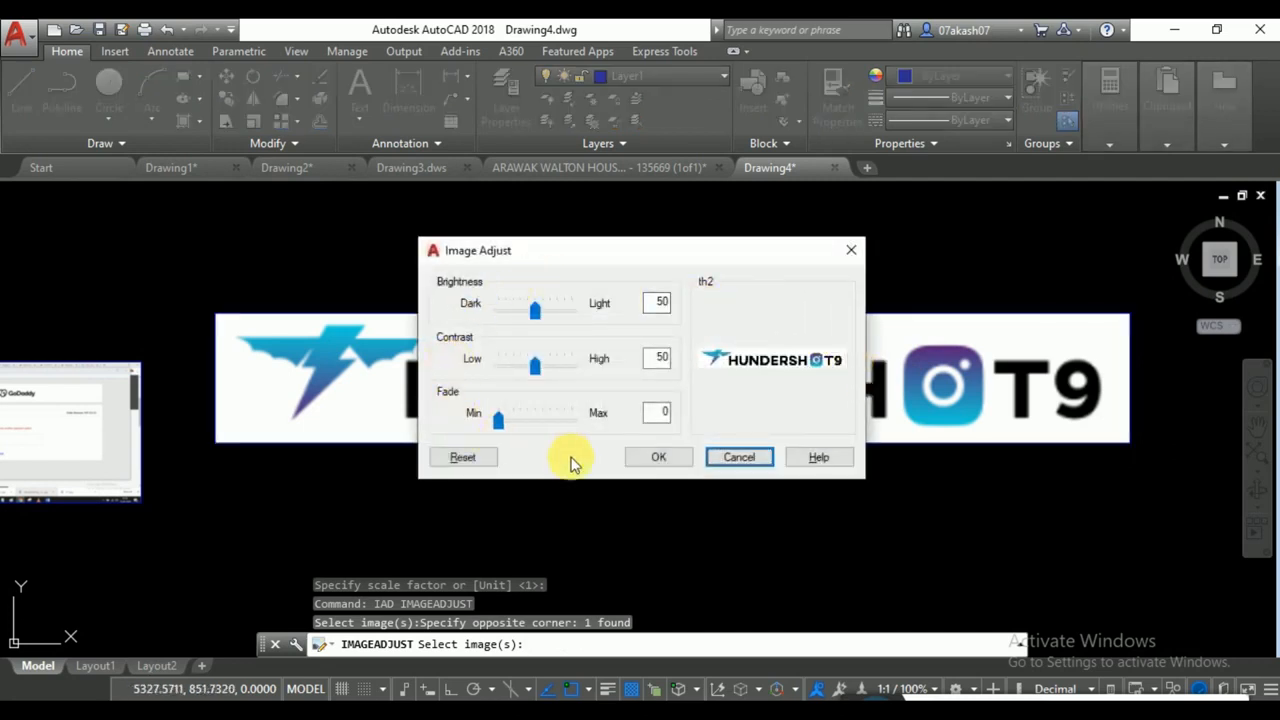
left_click_drag(582, 255, 648, 381)
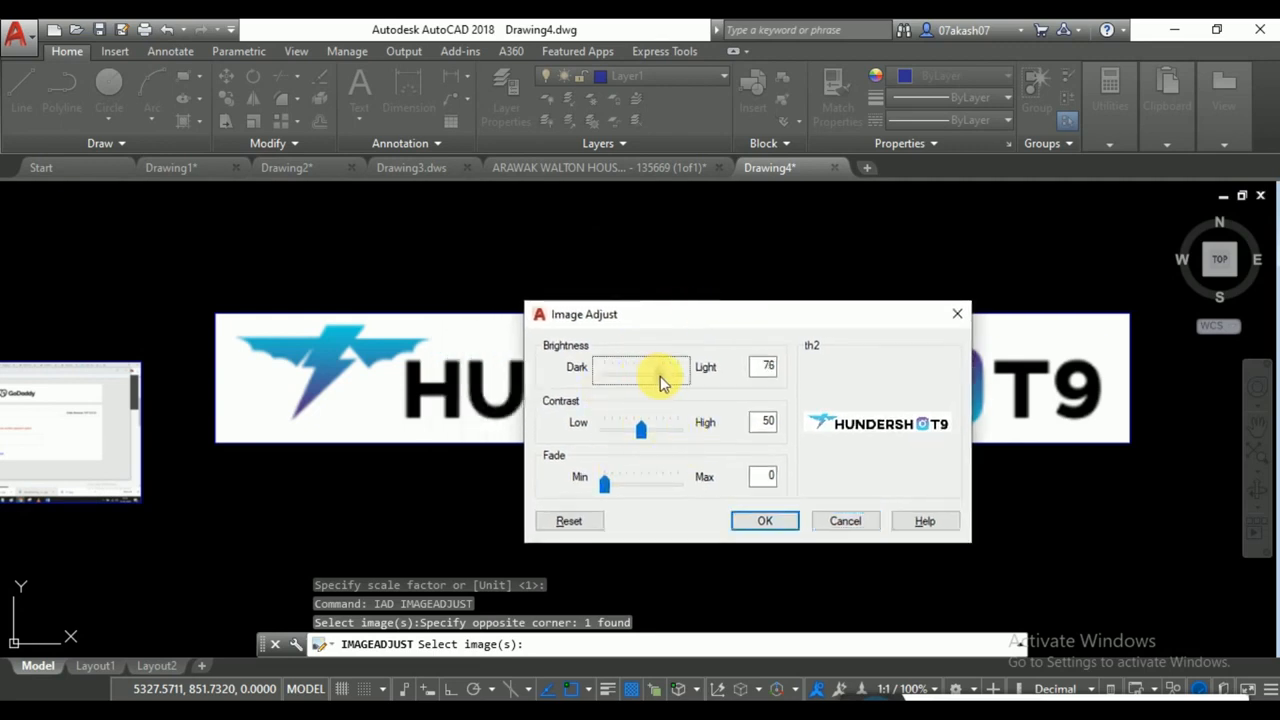
left_click_drag(660, 376, 661, 376)
left_click_drag(638, 443, 650, 437)
left_click_drag(610, 483, 636, 480)
left_click(766, 521)
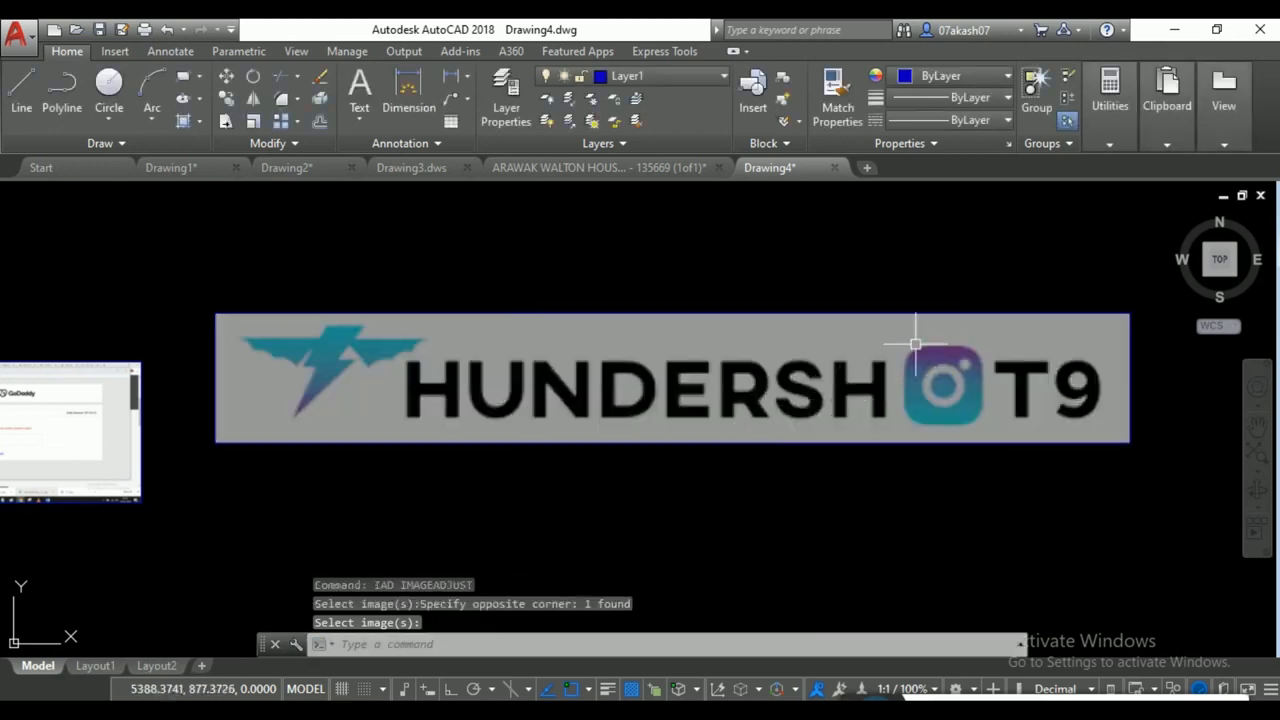
Try ICL on the th2 logo image with a new rectangular boundary around its left half, and undo the clip.
scroll(813, 405, "down", 2)
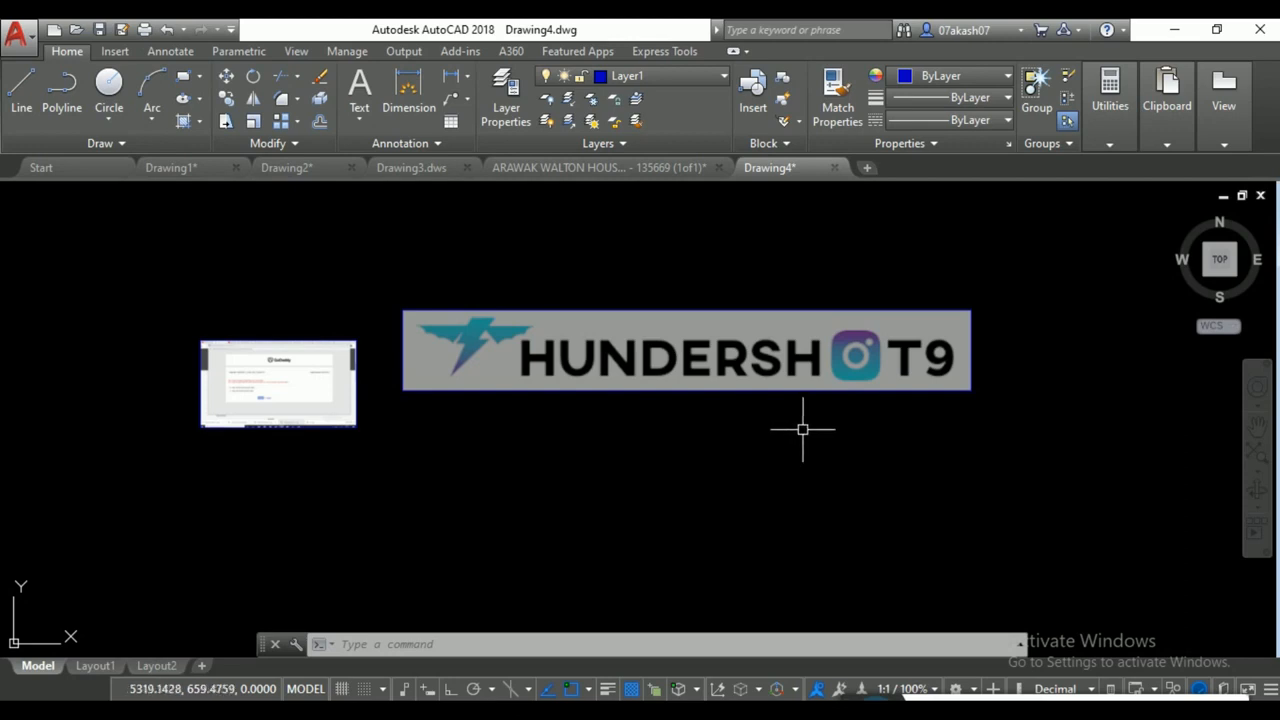
middle_click_drag(758, 351, 712, 383)
key("Escape")
key("Escape")
key("Escape")
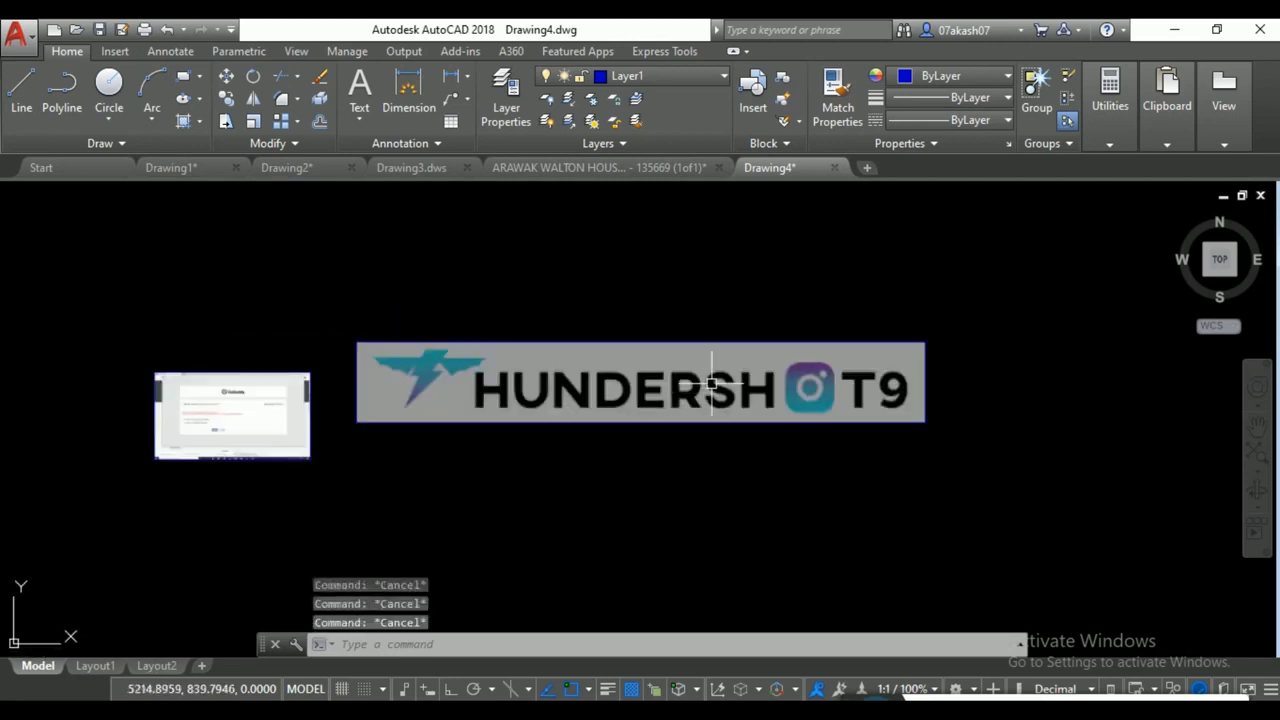
type("ICL")
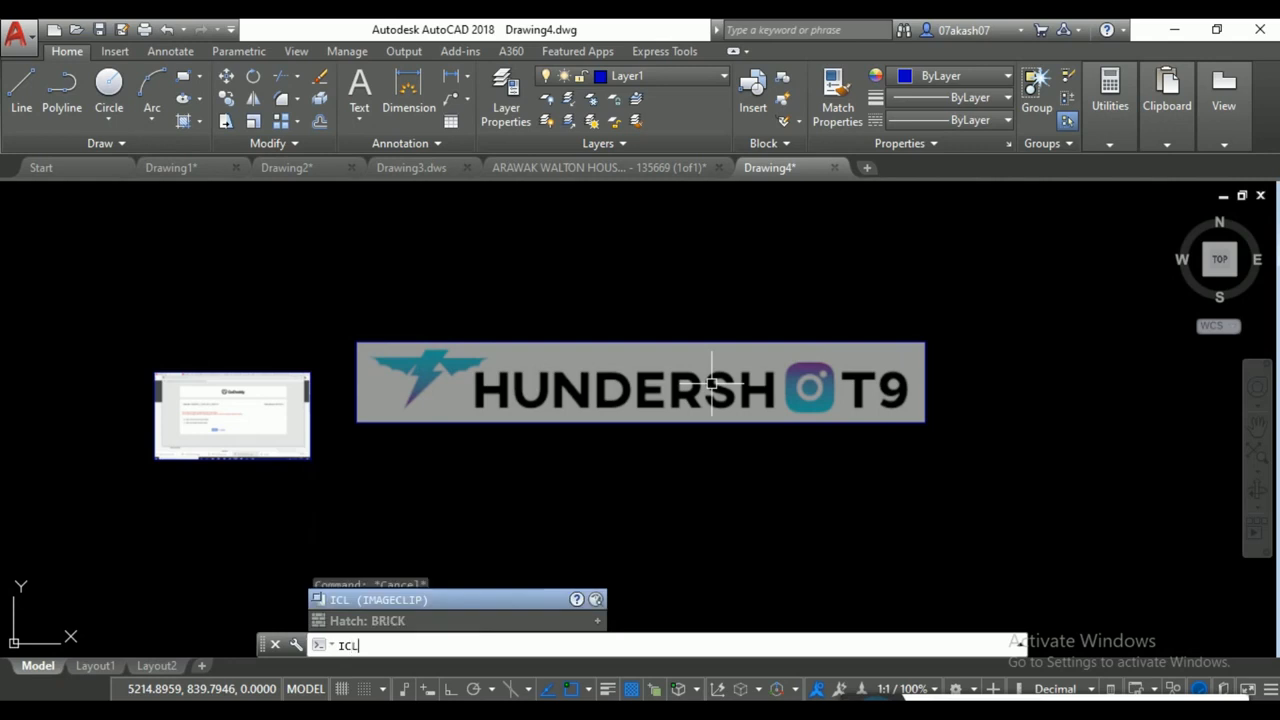
key("Return")
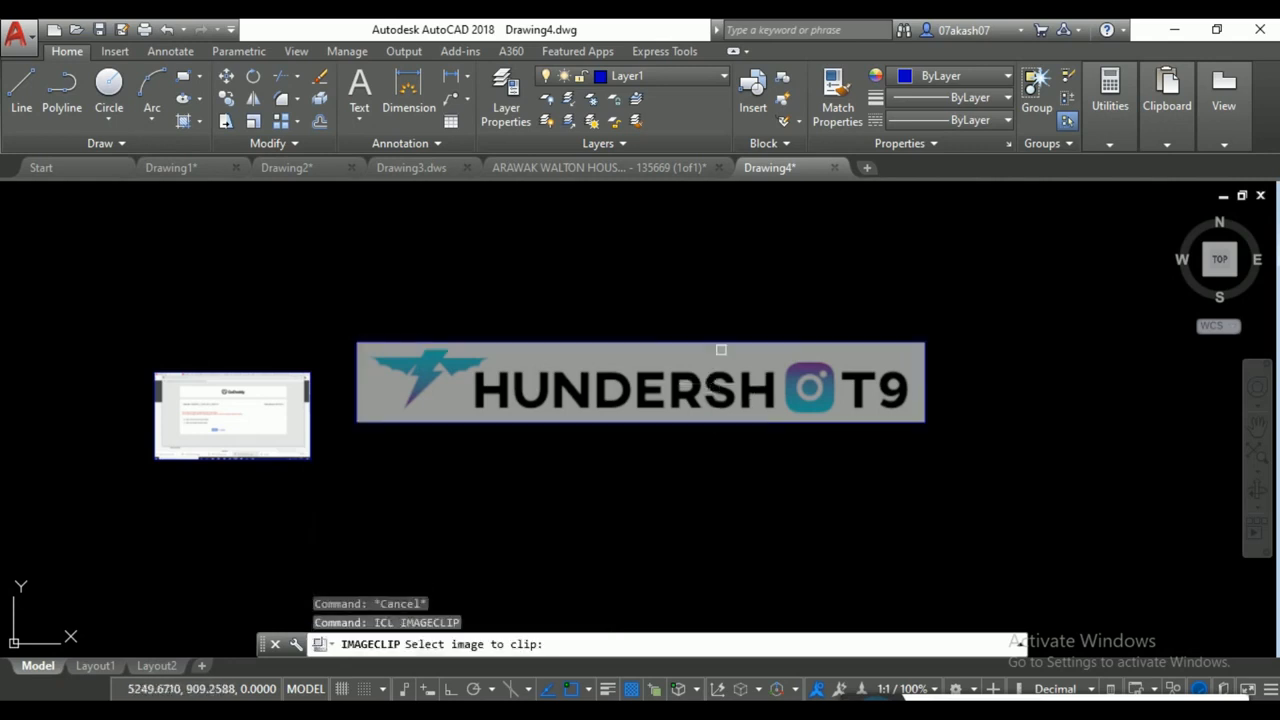
left_click(655, 342)
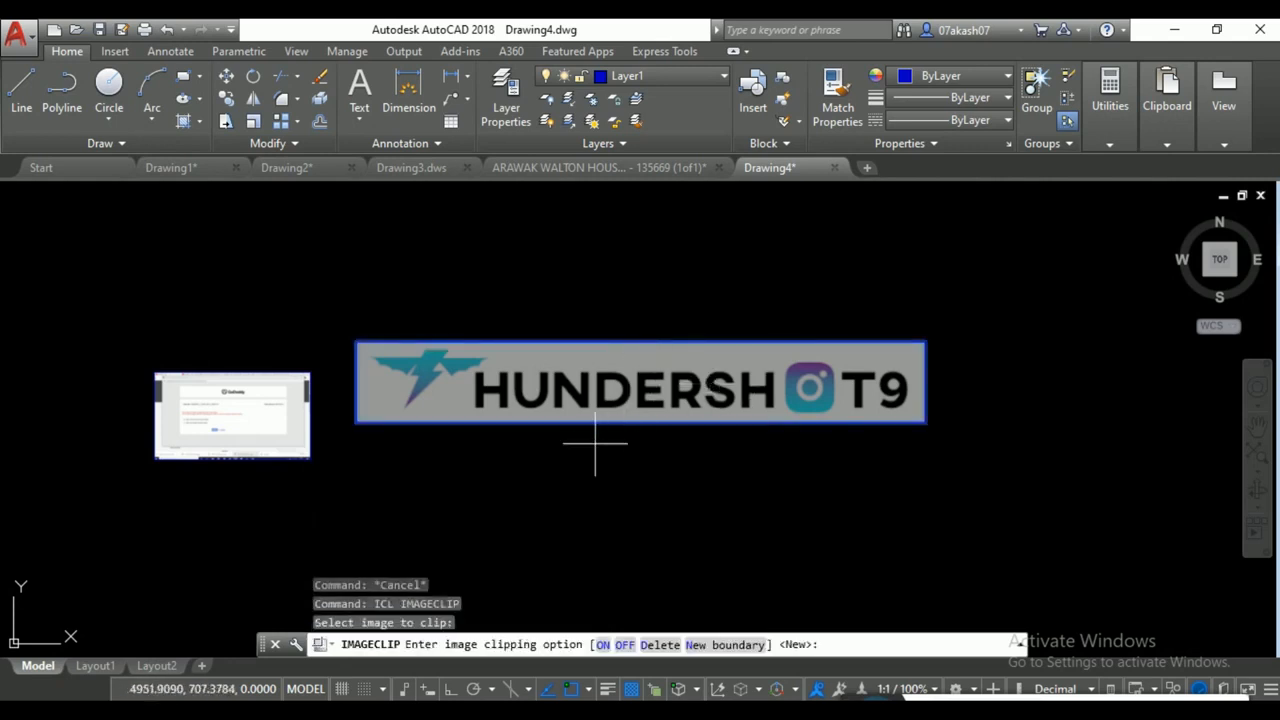
left_click(726, 650)
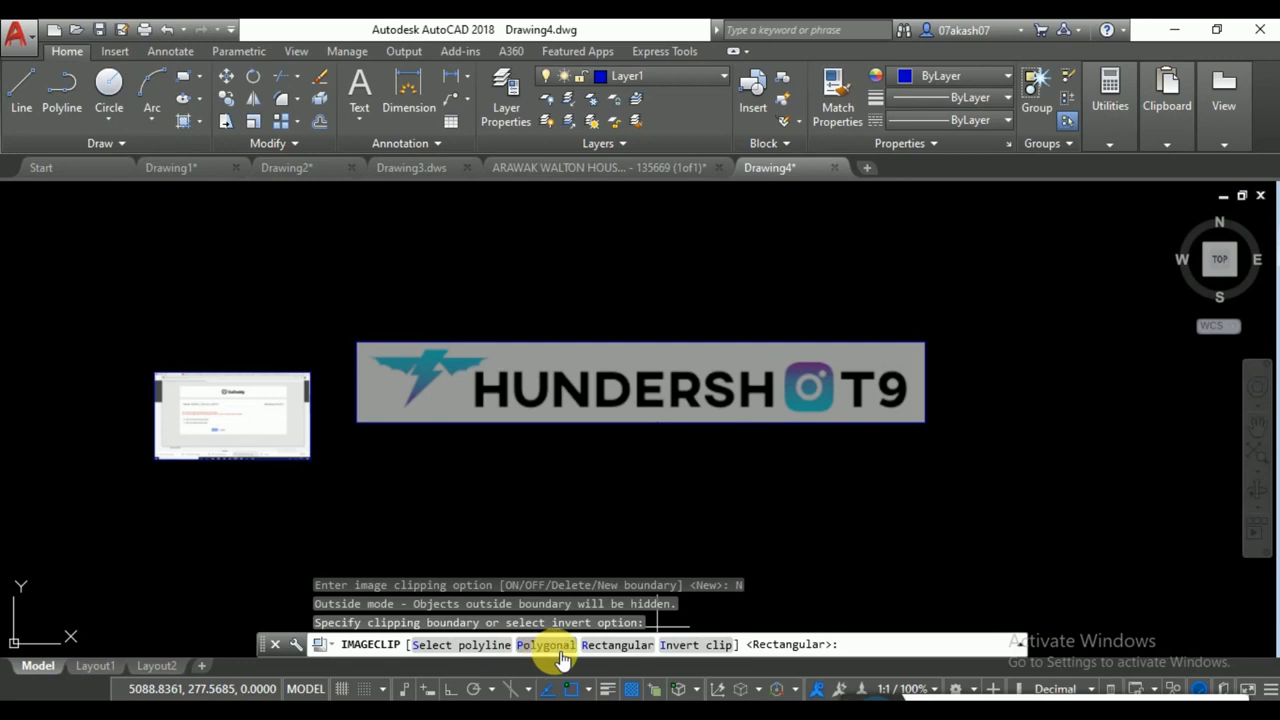
left_click(634, 646)
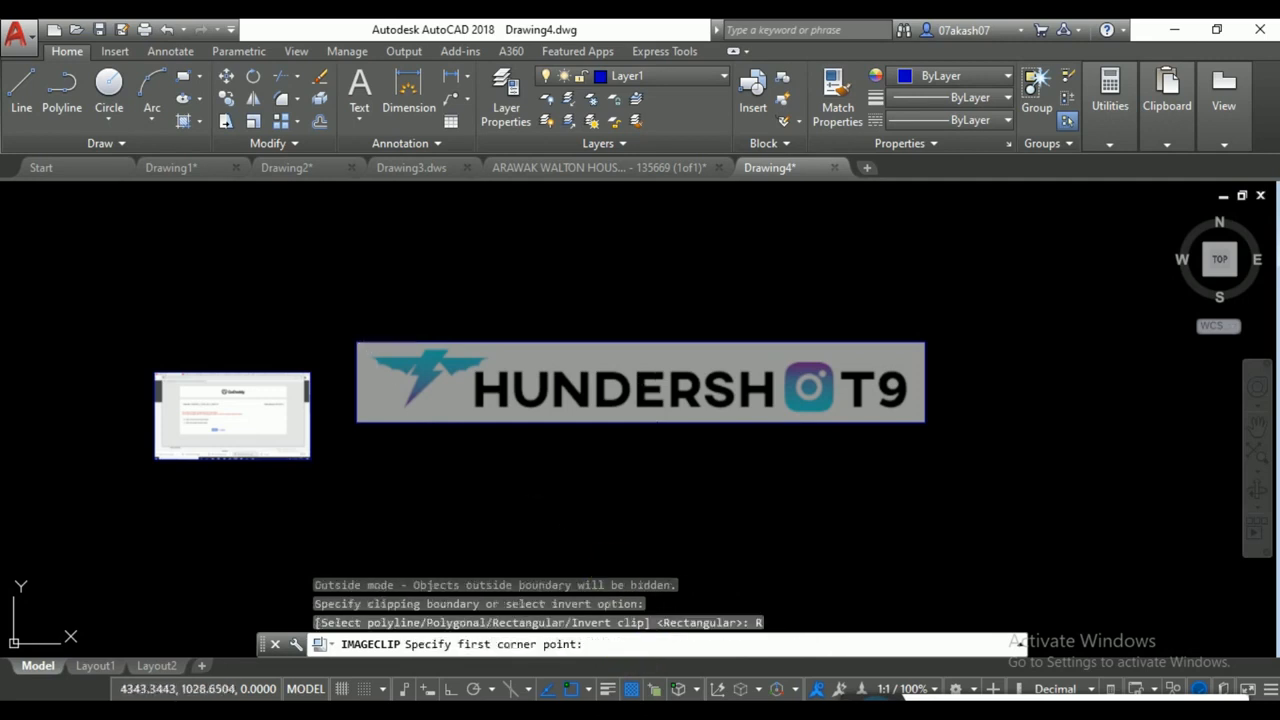
left_click(358, 343)
left_click(651, 422)
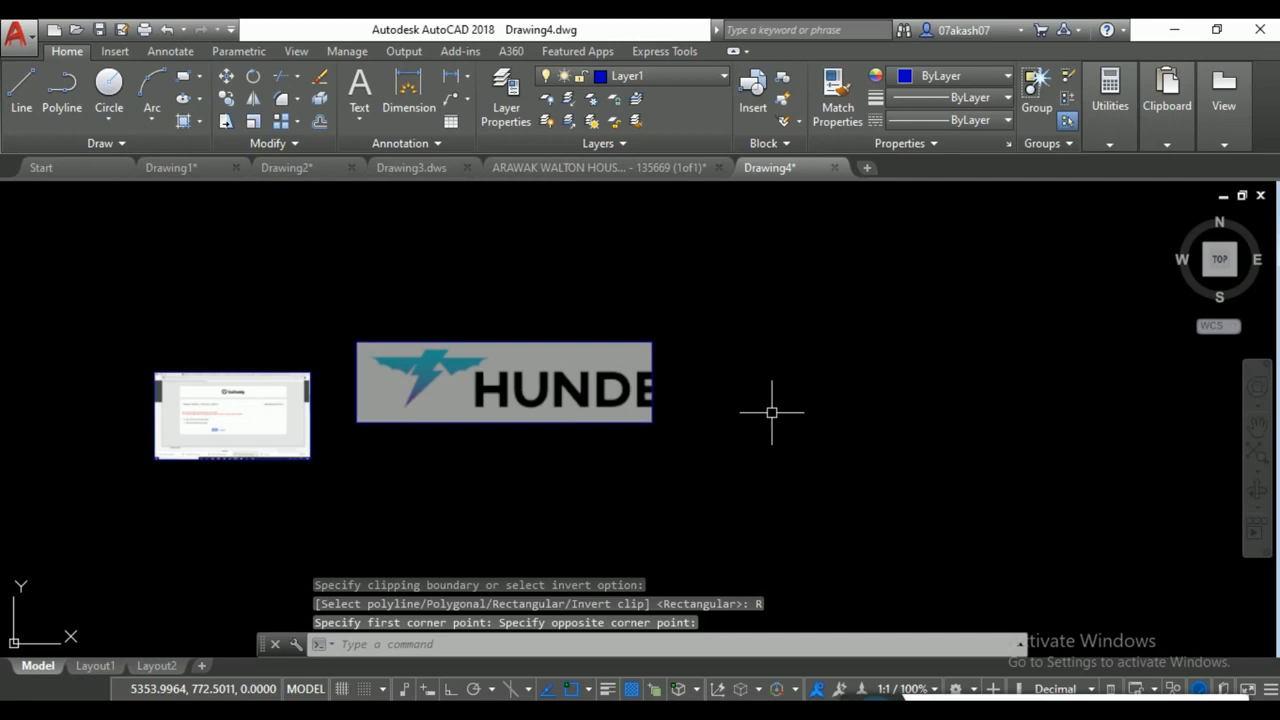
key("ctrl+z")
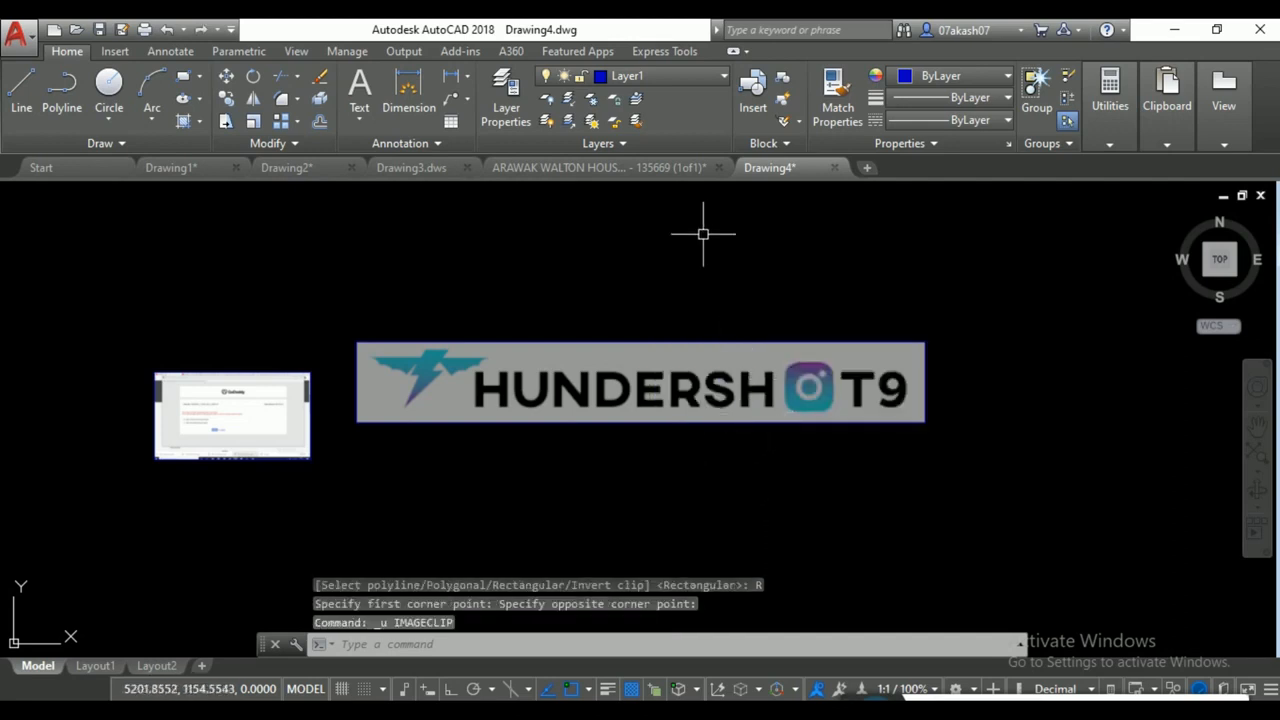
Try ICL on the th2 logo image with a new five-point polygonal boundary around its bolt emblem and letter H, and undo the clip.
right_click(703, 234)
mouse_move(920, 251)
left_click(975, 264)
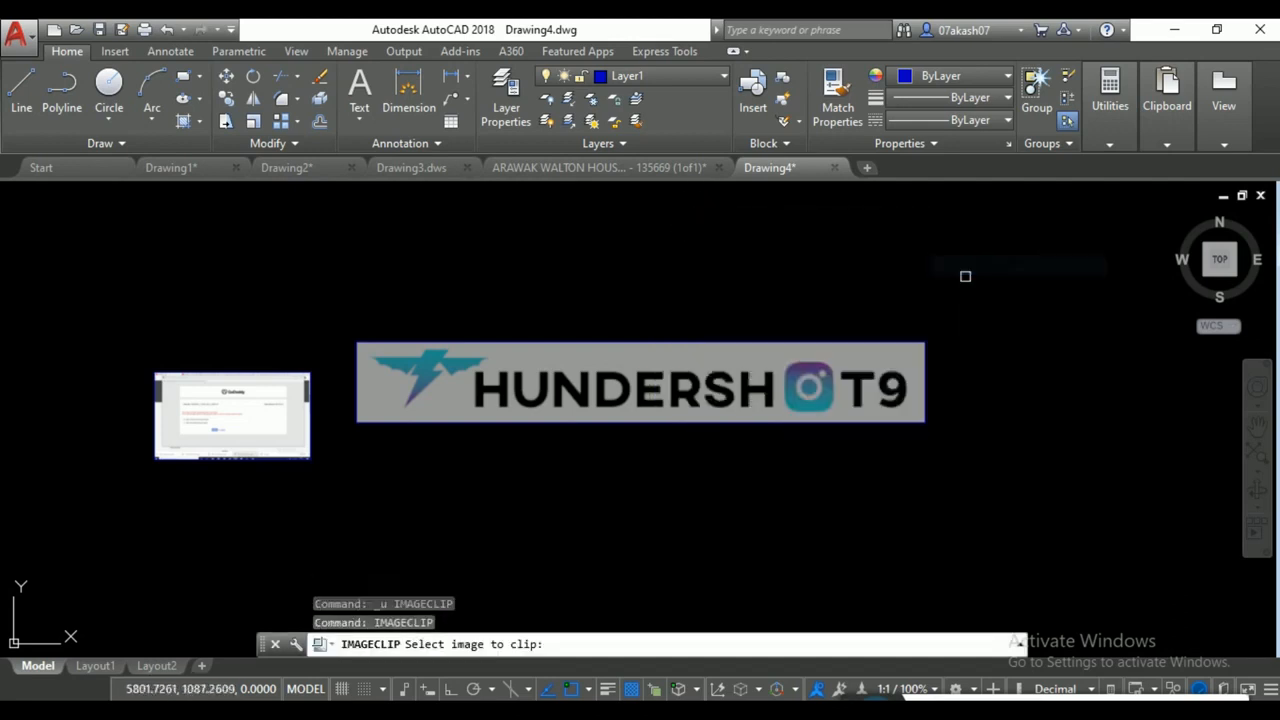
left_click(612, 416)
left_click(605, 427)
key("Return")
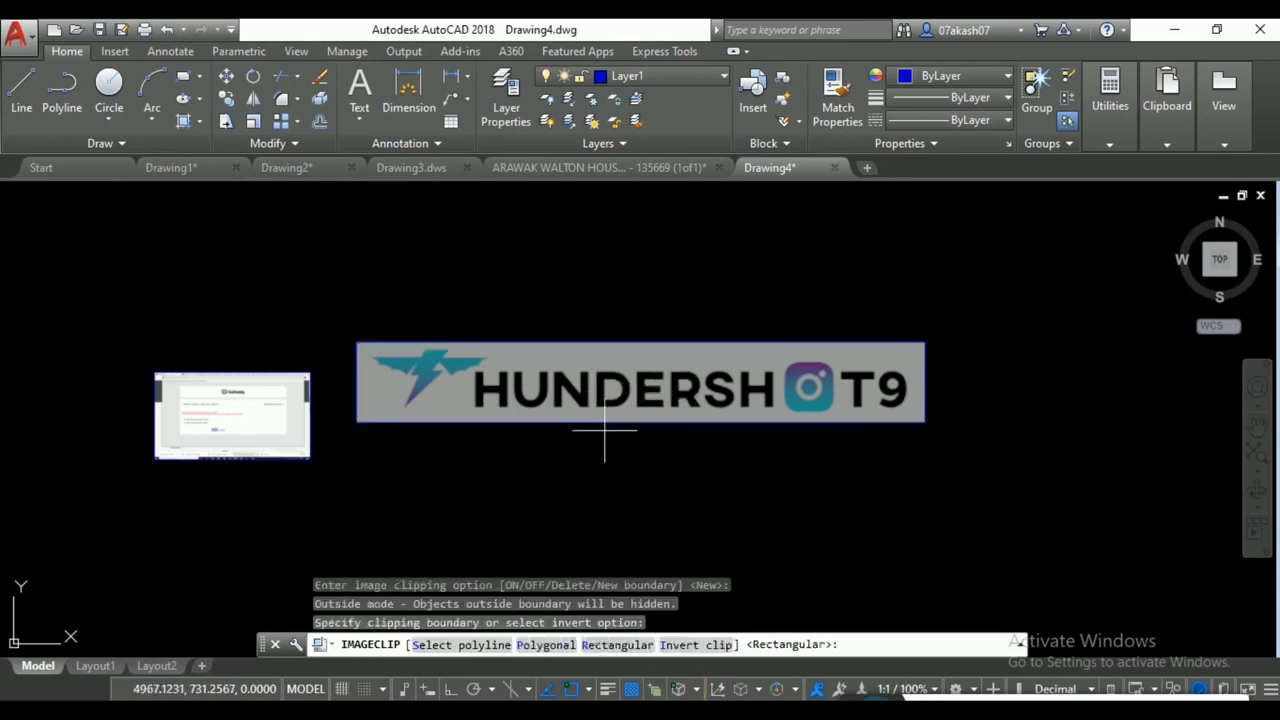
left_click(546, 645)
left_click(406, 343)
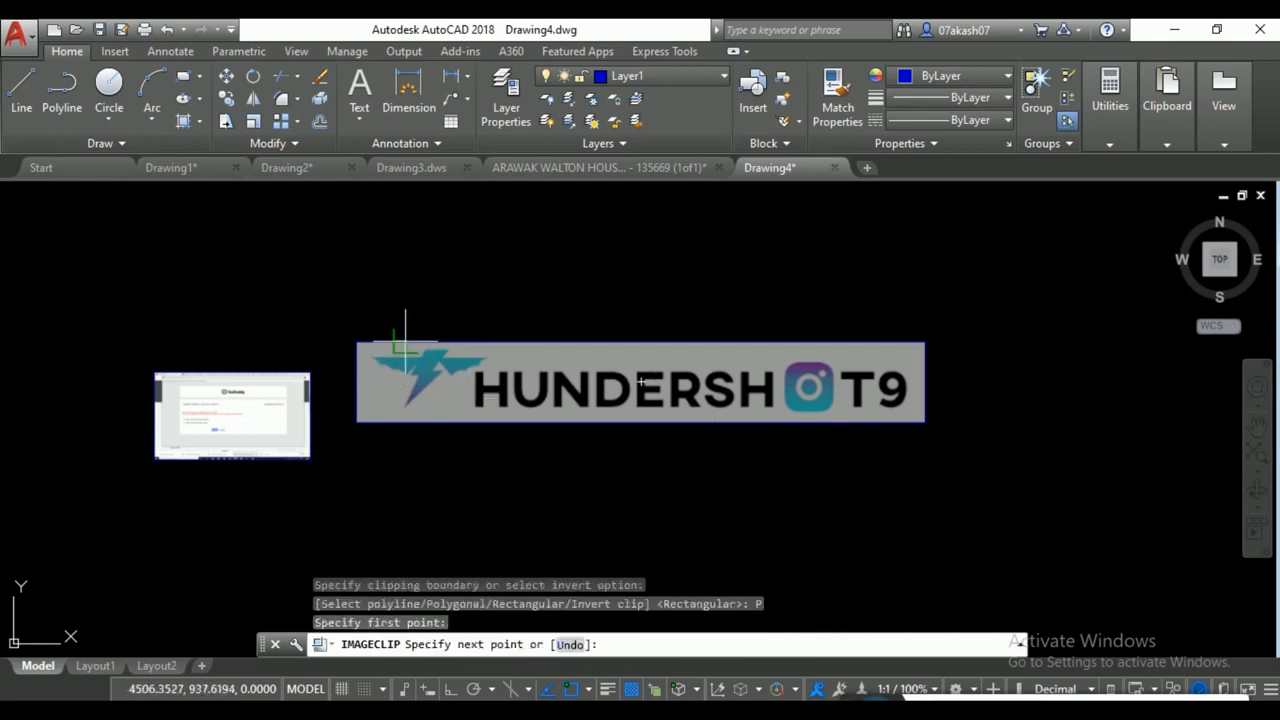
left_click(508, 362)
left_click(508, 421)
left_click(435, 421)
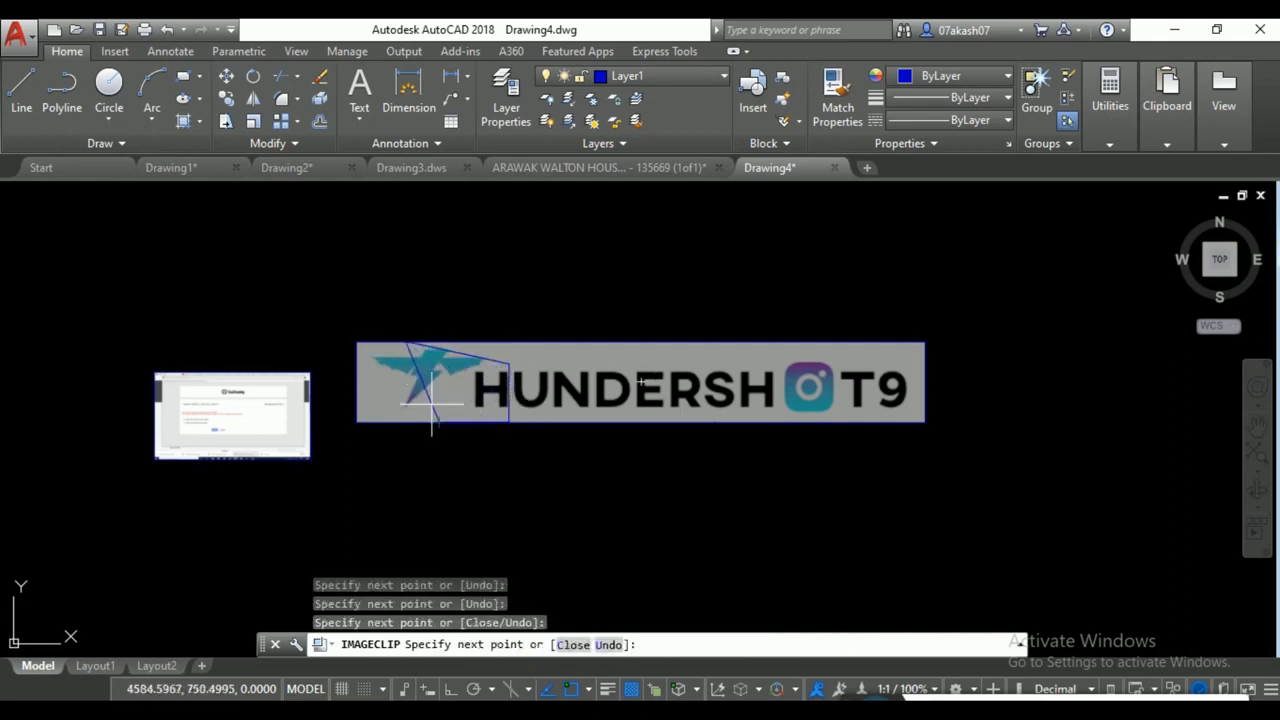
left_click(386, 380)
key("Return")
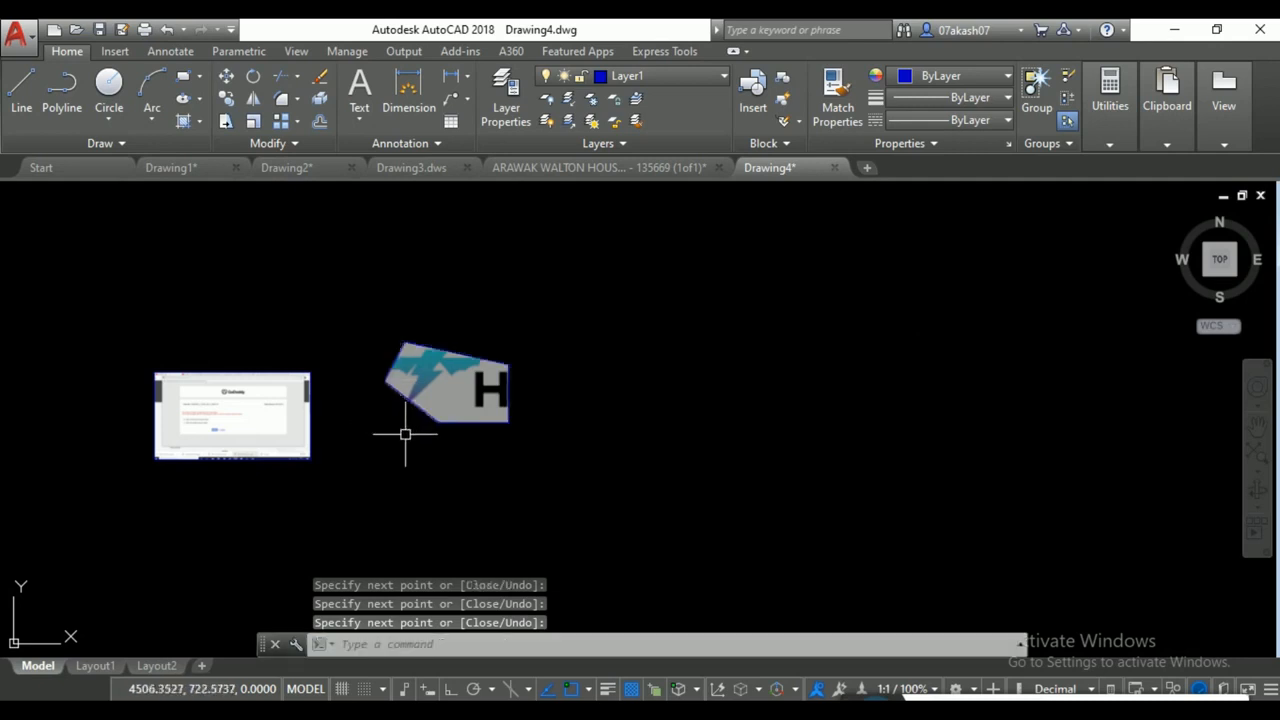
key("ctrl+z")
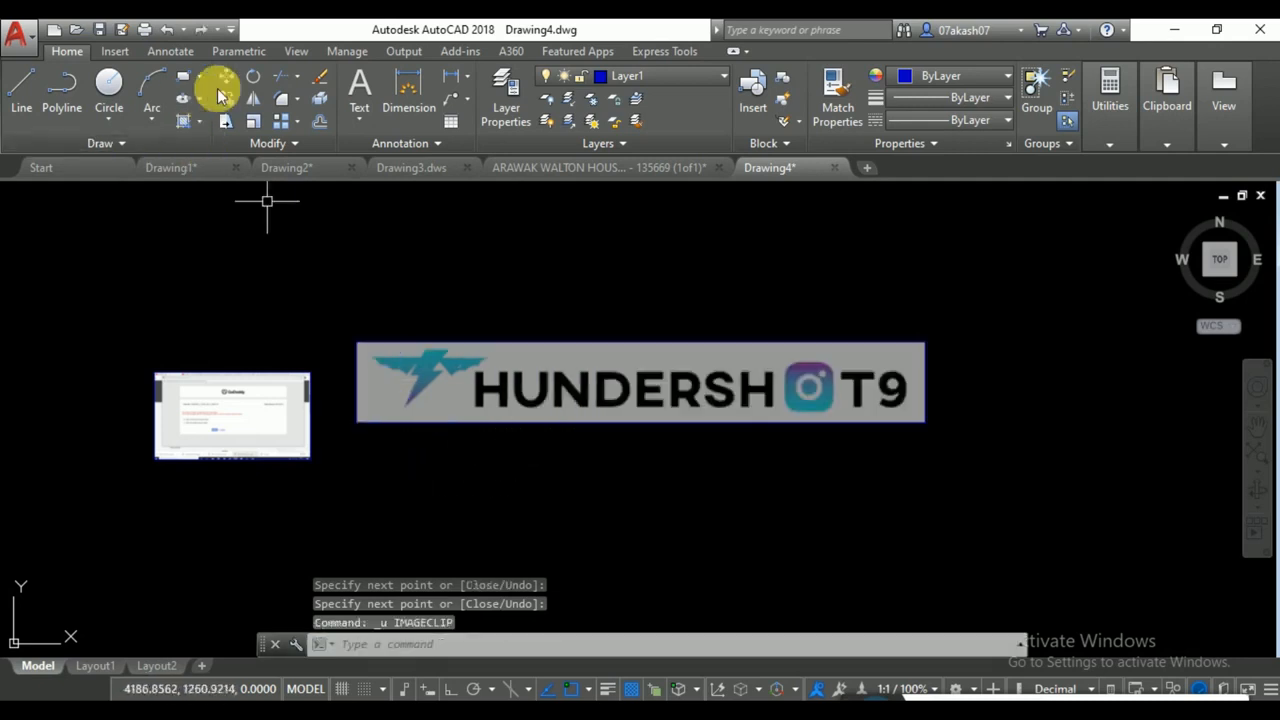
Draw a closed five-sided polyline over the ssl image, extending slightly past the image's west edge.
left_click(61, 95)
scroll(130, 410, "up", 3)
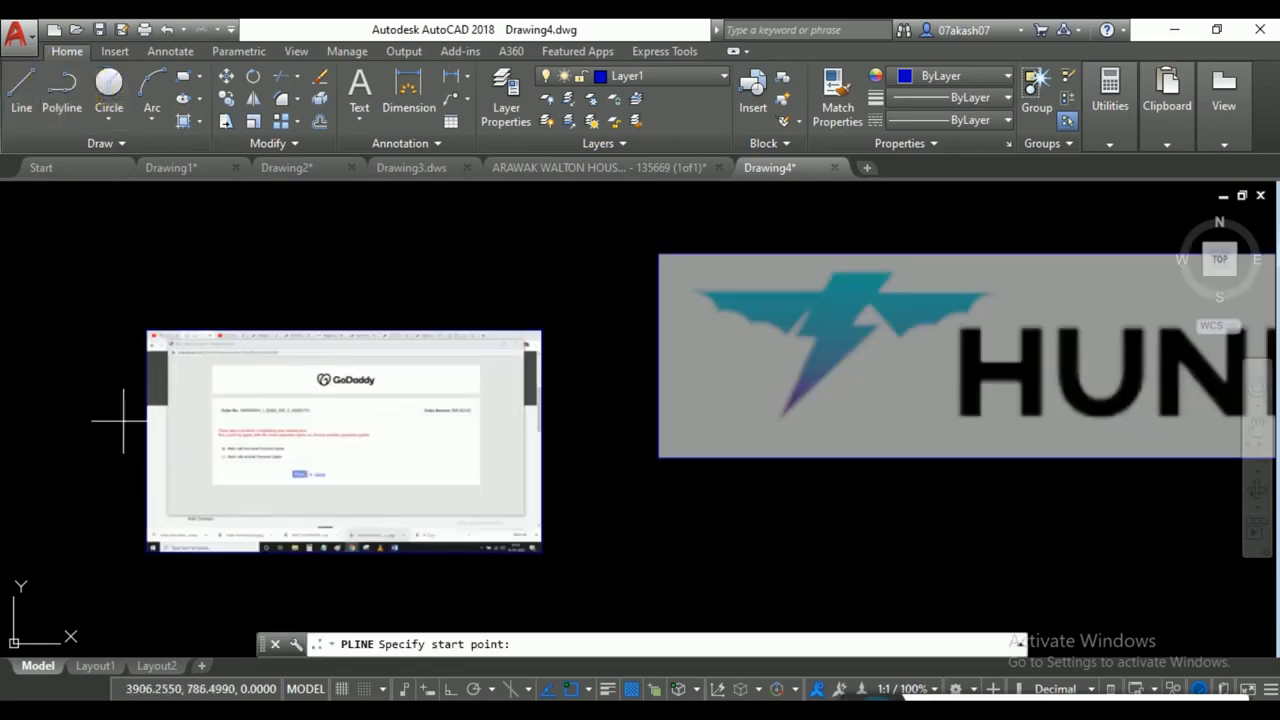
left_click(120, 418)
left_click(377, 408)
left_click(356, 485)
left_click(253, 485)
left_click(119, 427)
key("Return")
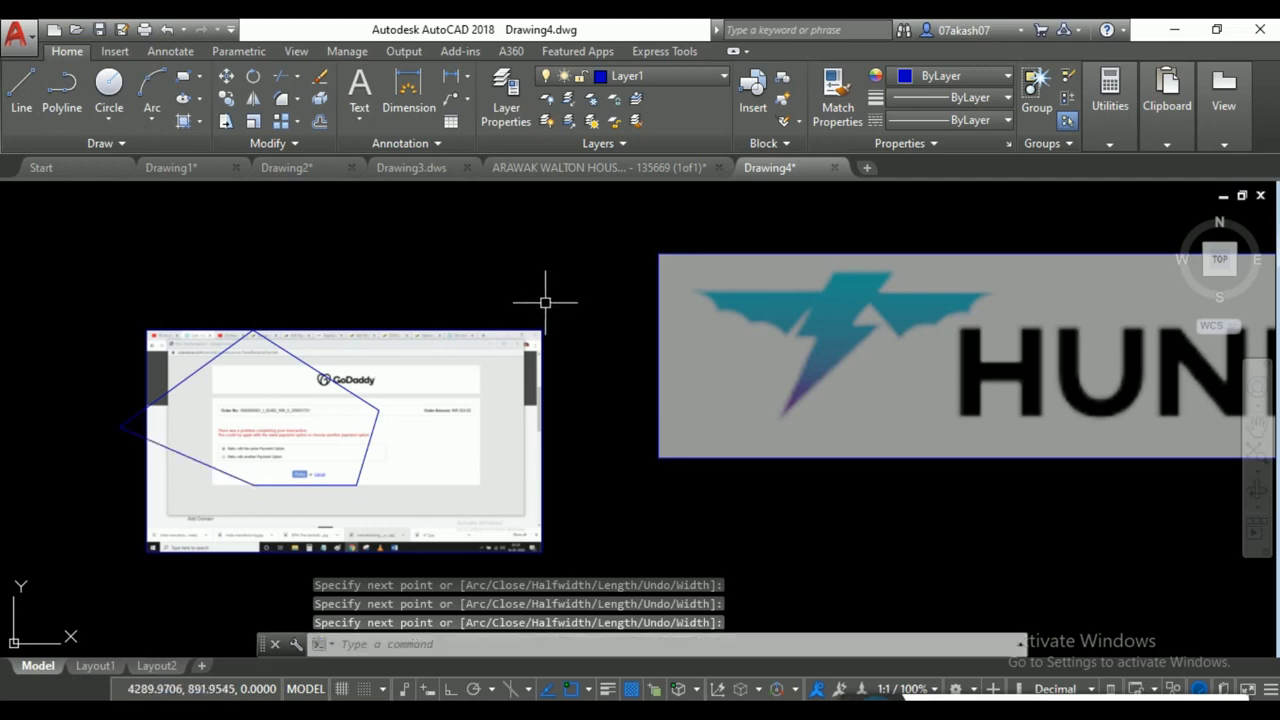
Try ICL on the ssl image with a new boundary taken from the five-sided polyline, and undo the clip.
type("ICL")
key("Return")
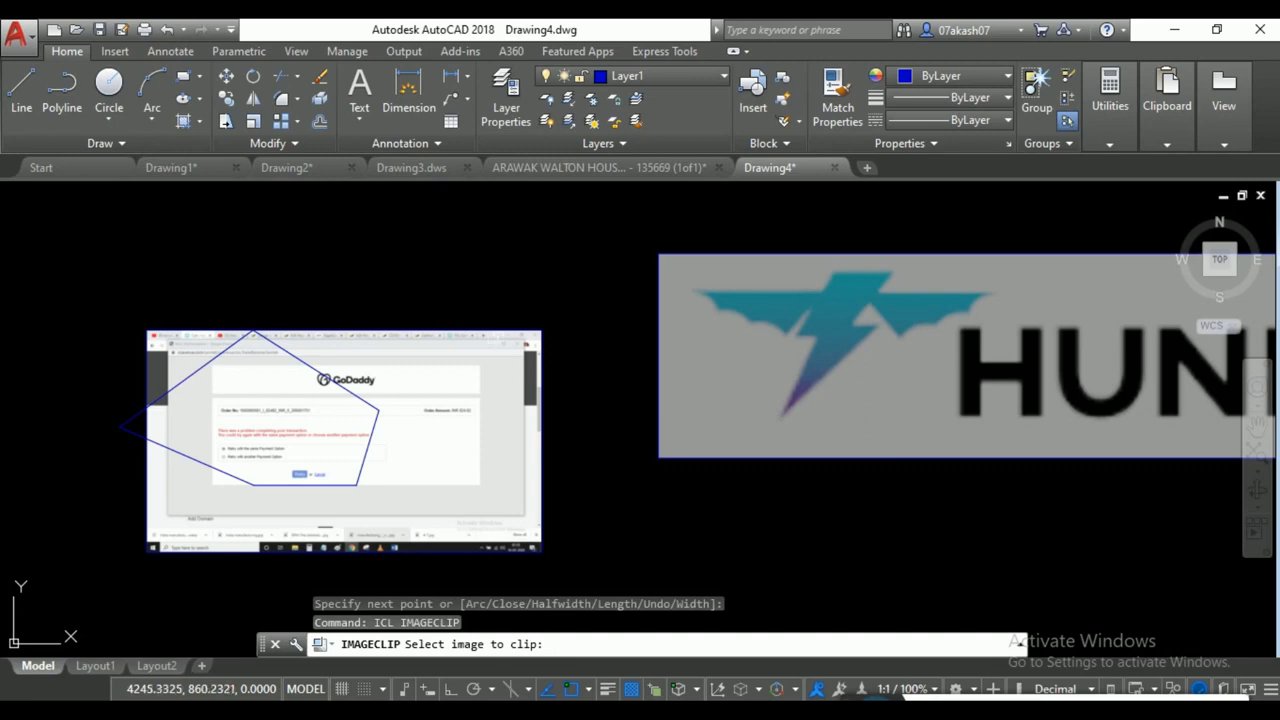
left_click(437, 331)
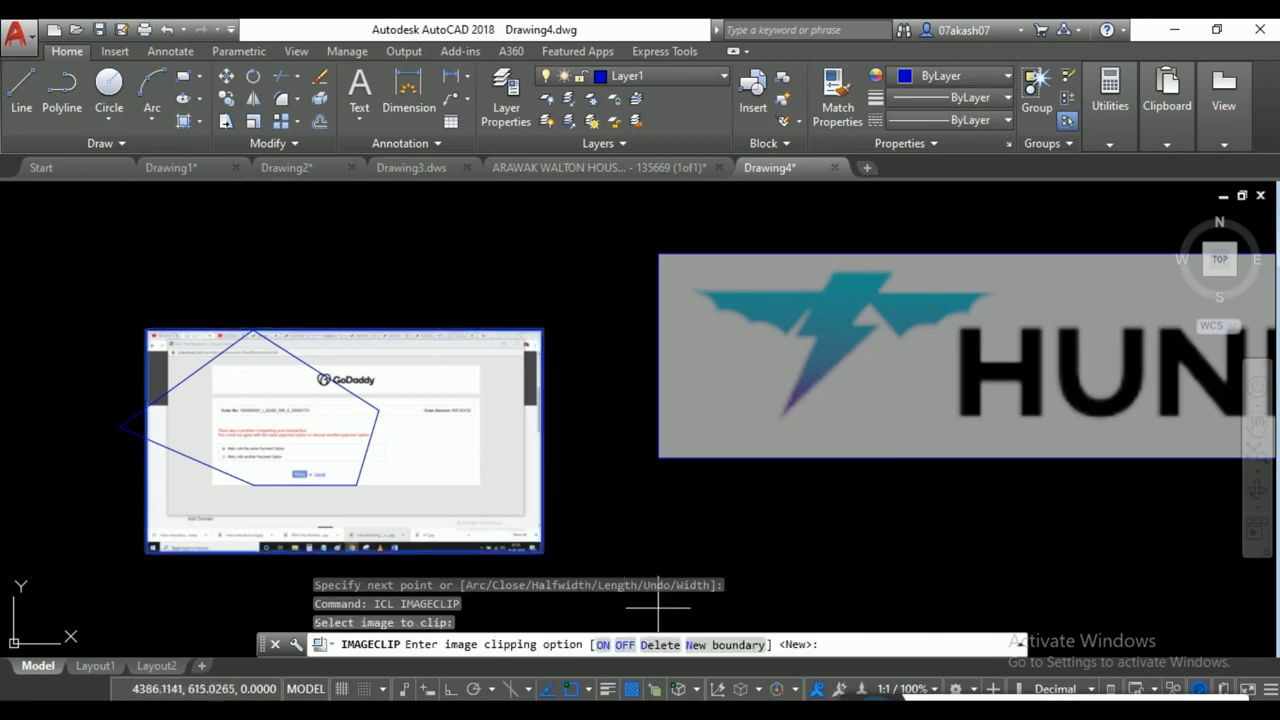
left_click(737, 645)
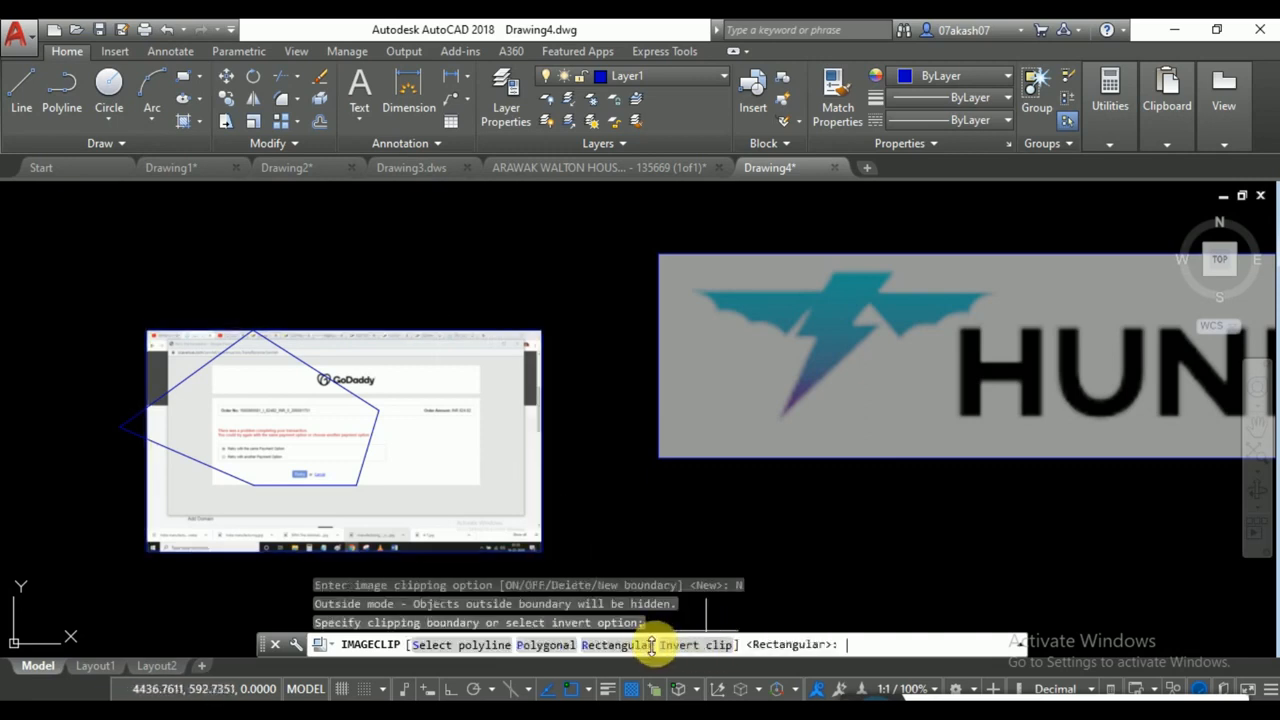
left_click(466, 645)
left_click(130, 437)
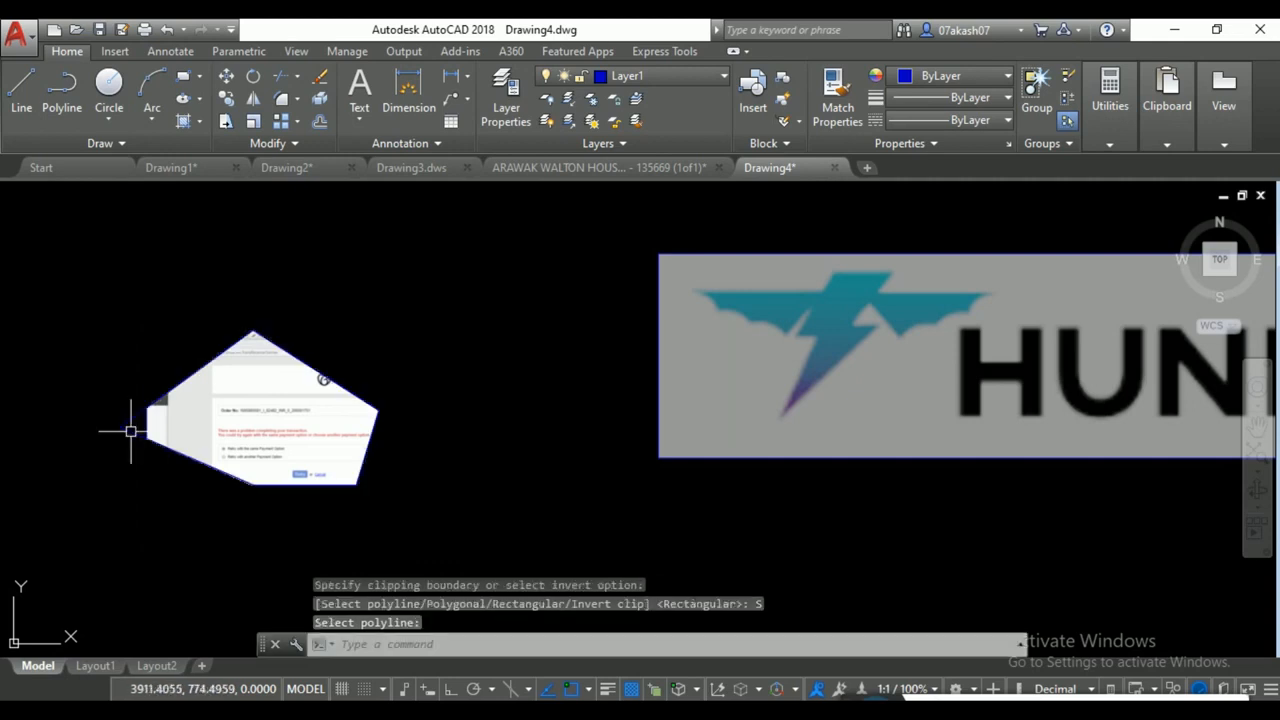
key("ctrl+z")
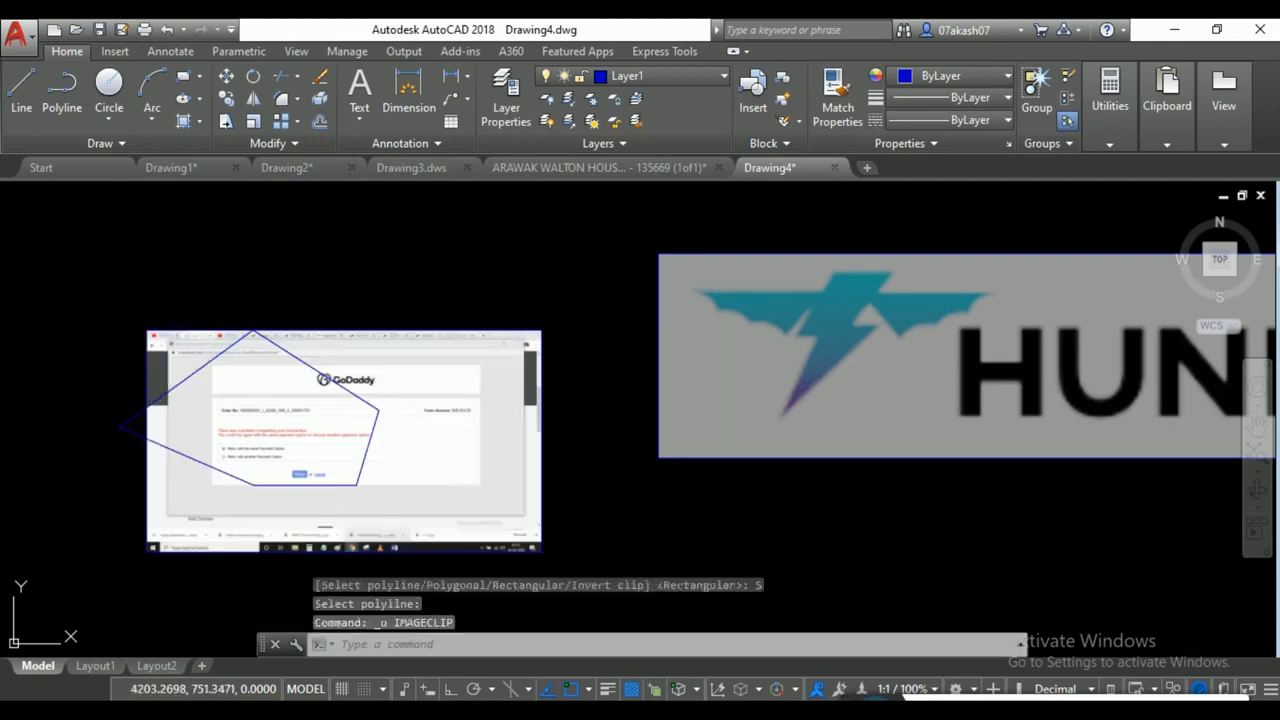
Try ICL on the ssl image, toggling Invert clip twice before selecting the polyline as boundary, and undo the clip.
type("I")
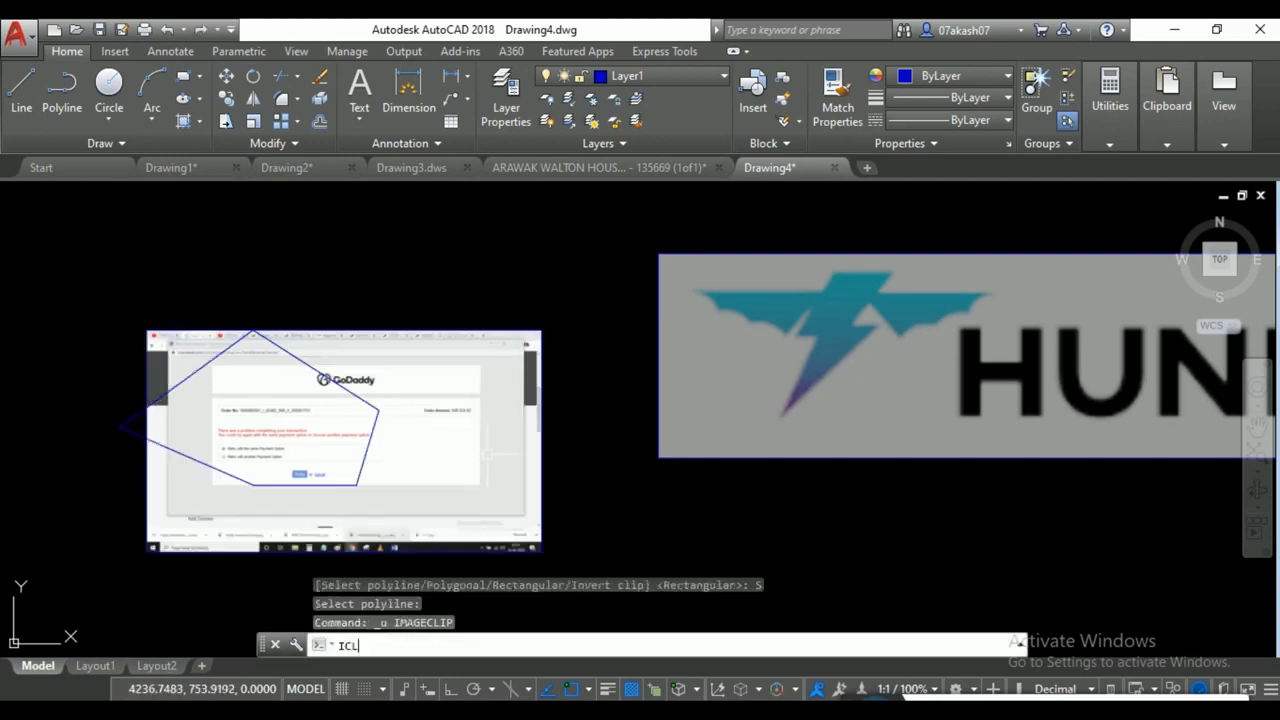
type("CL")
key("Return")
left_click(493, 367)
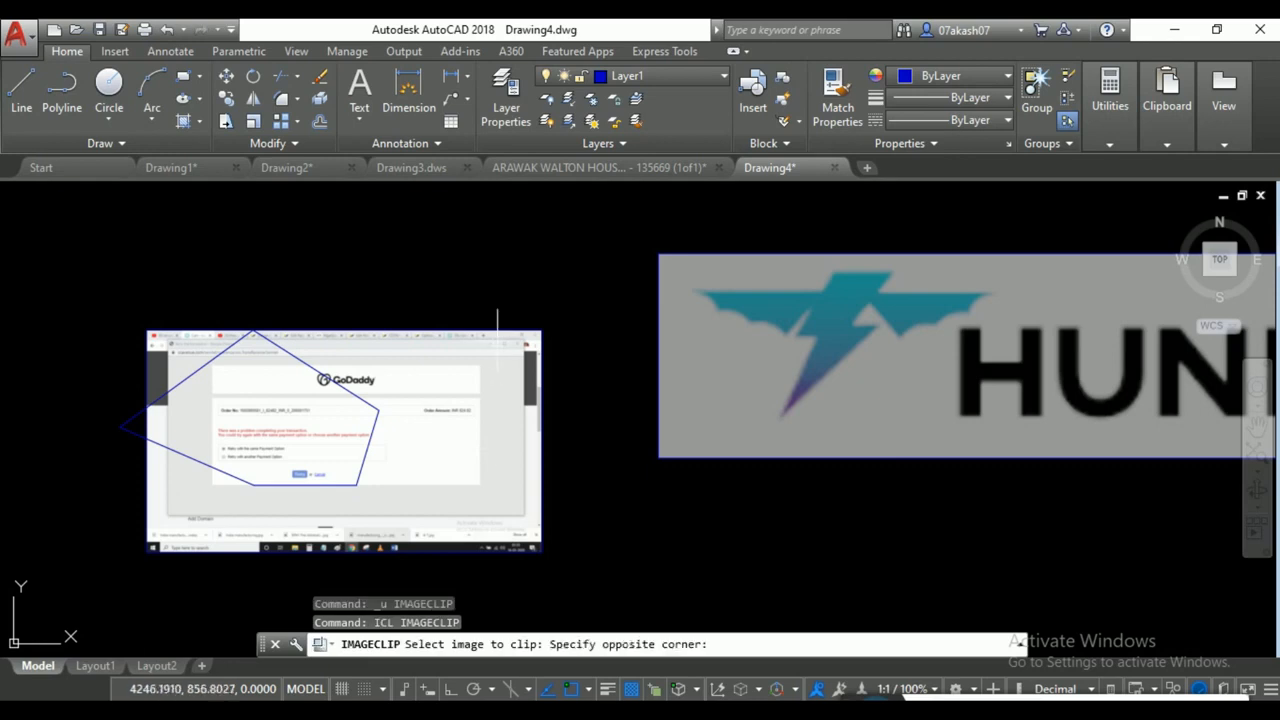
left_click(474, 318)
key("Return")
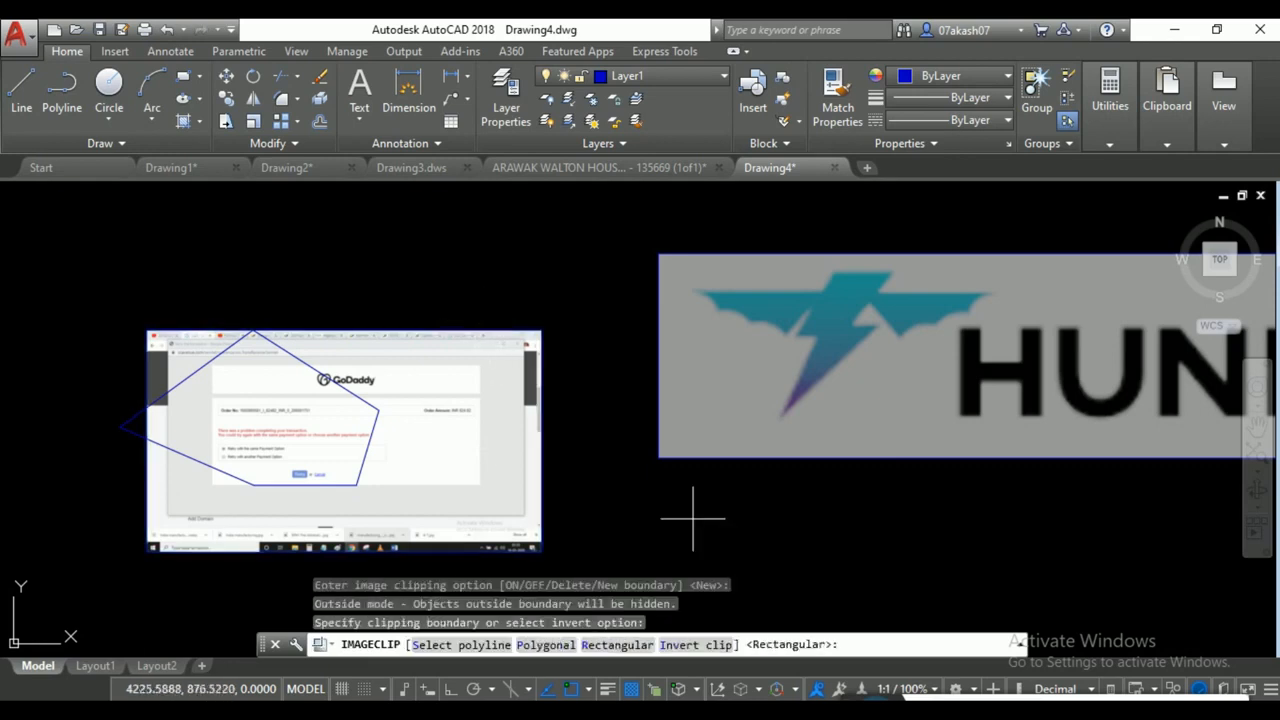
left_click(682, 648)
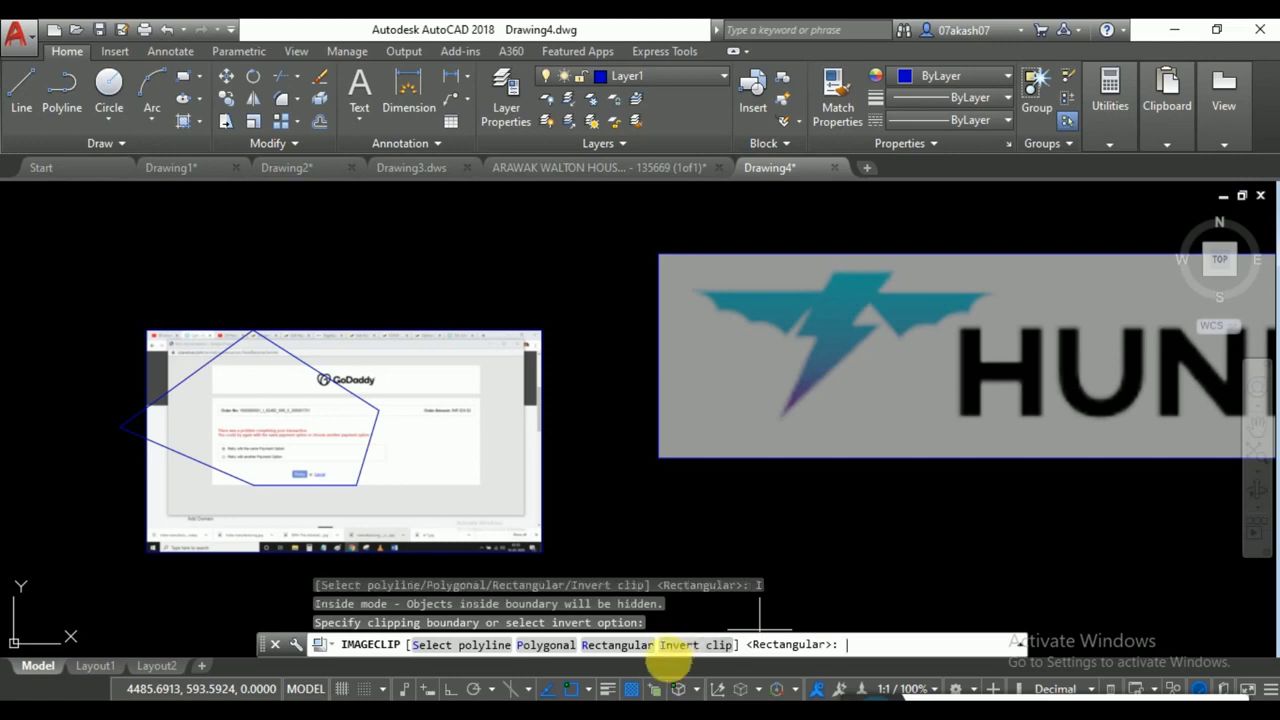
left_click(697, 648)
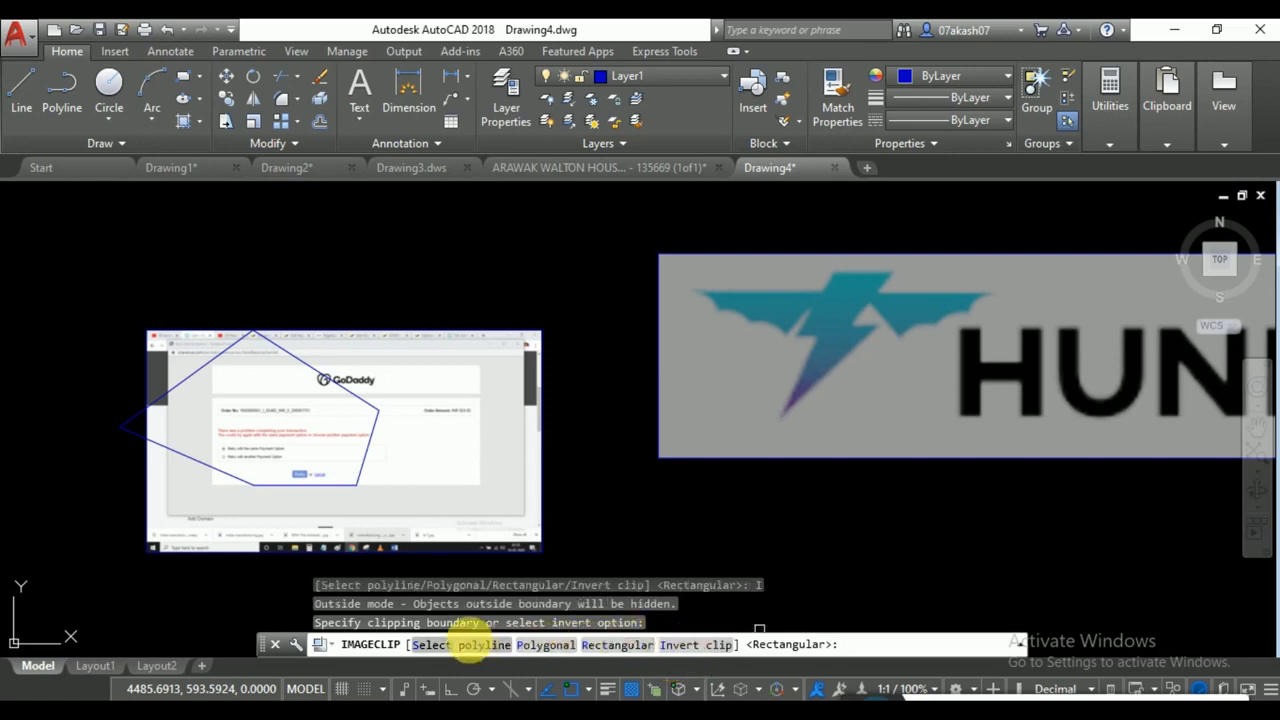
left_click(483, 646)
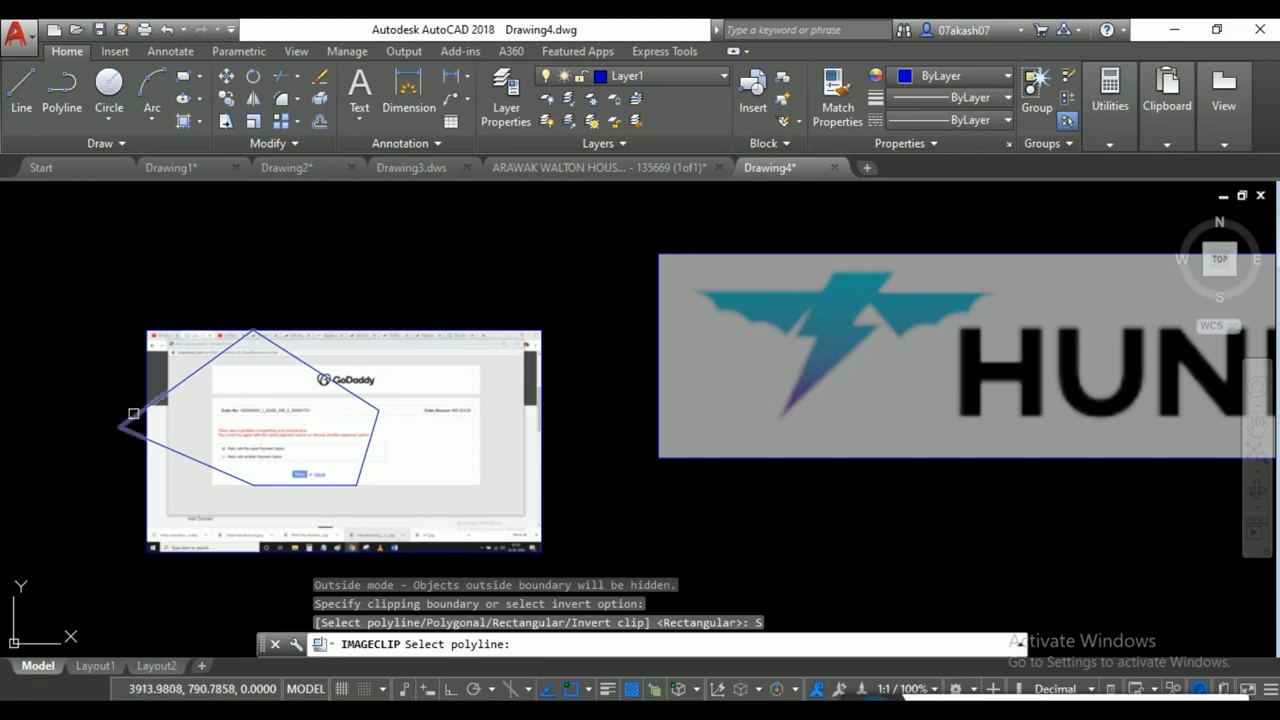
left_click(133, 413)
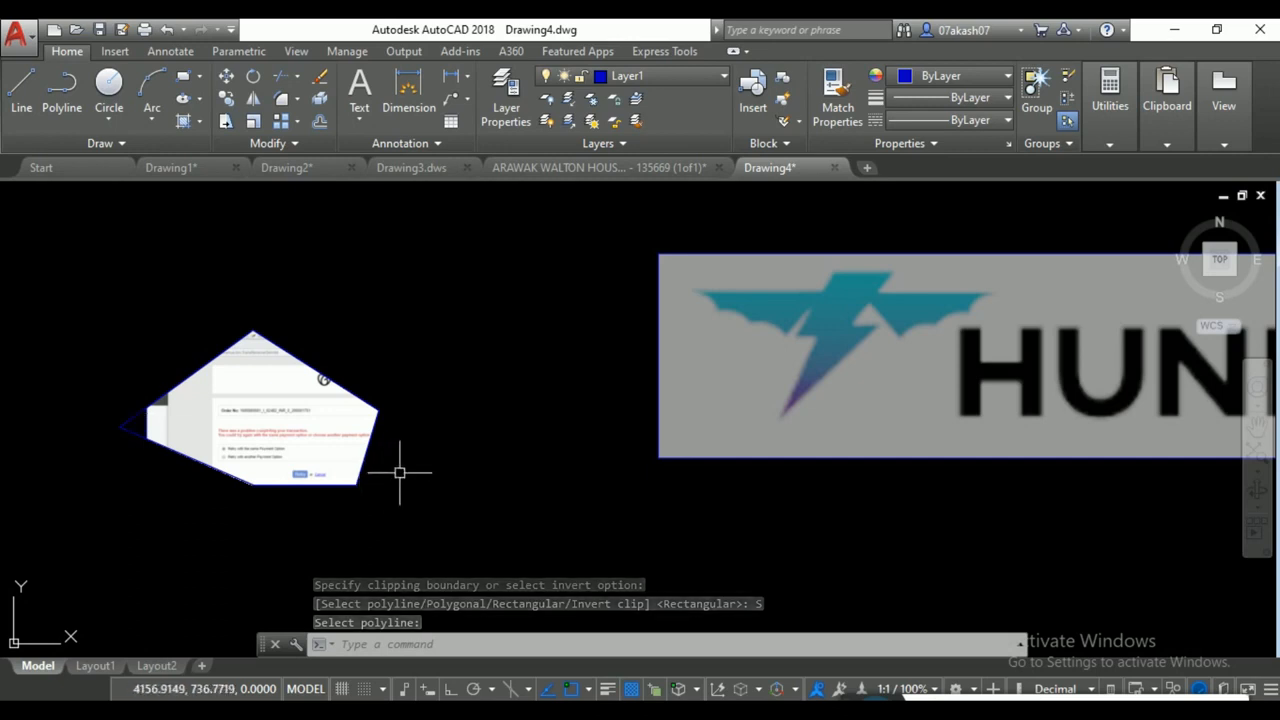
key("ctrl+z")
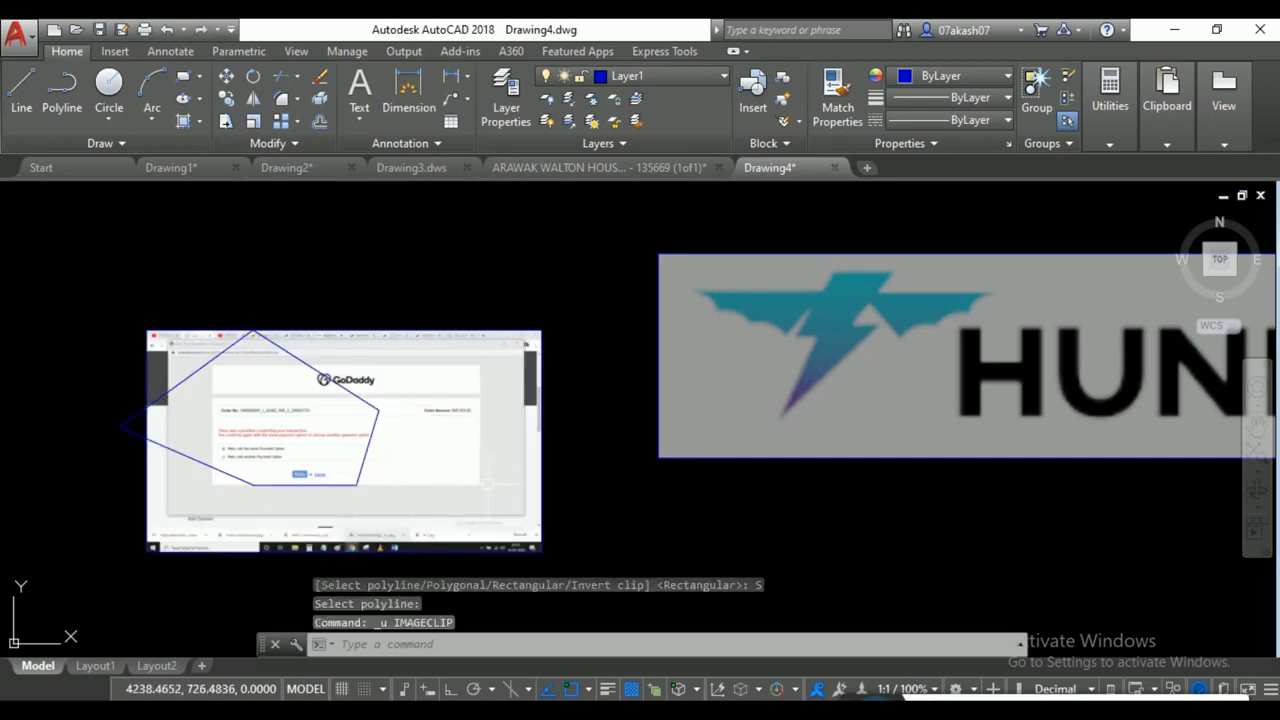
Clip the ssl image with ICL using Invert clip and the five-sided polyline, hiding the area inside the boundary.
type("c")
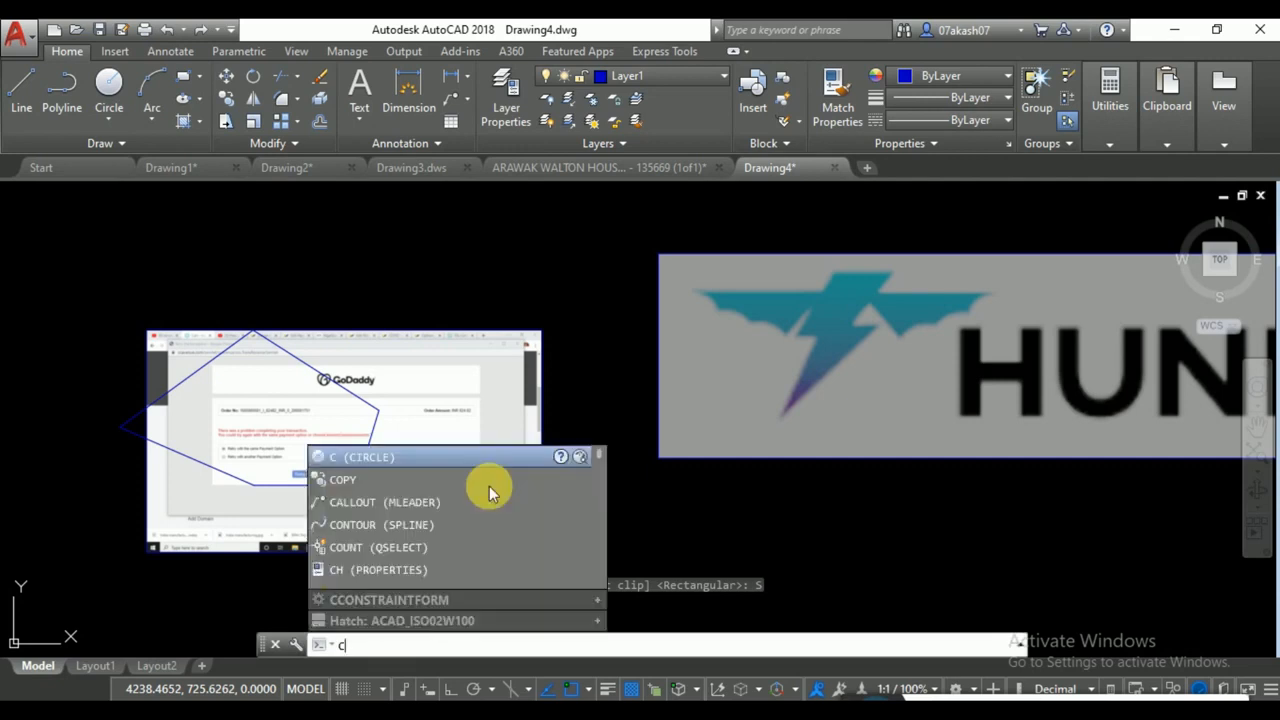
type("icl")
key("Return")
left_click(514, 271)
left_click(525, 440)
key("Return")
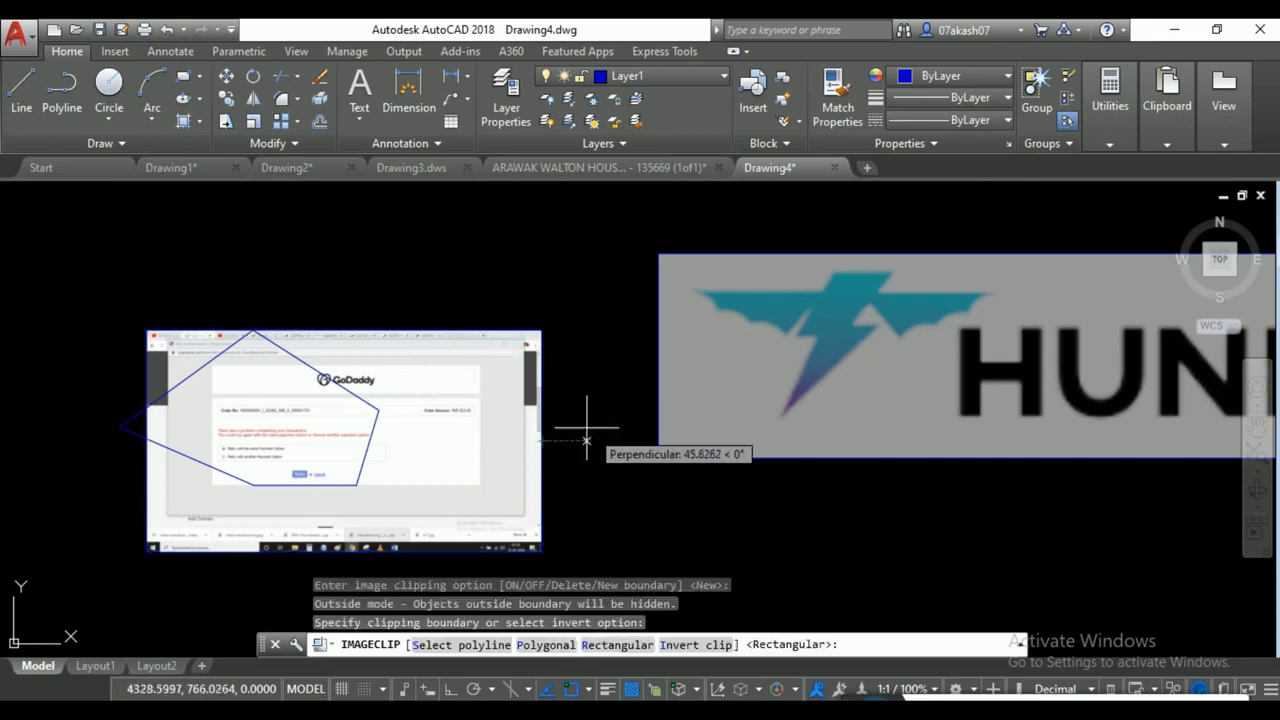
left_click(697, 645)
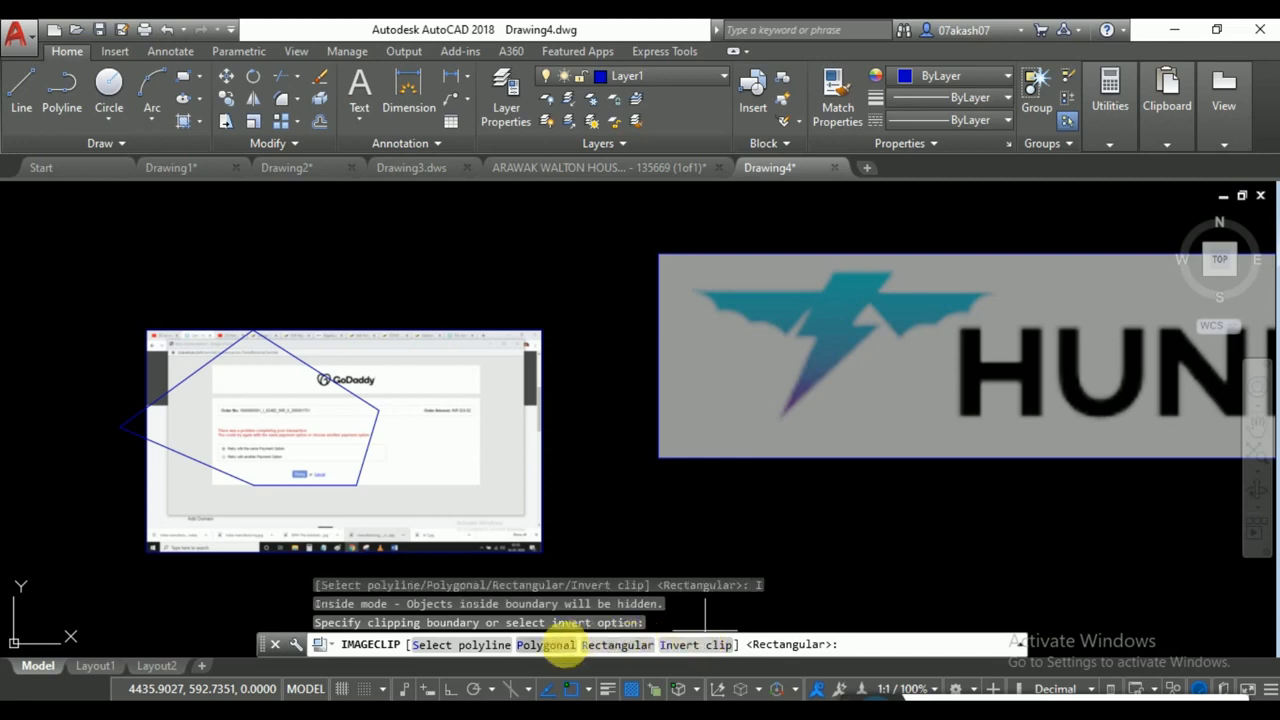
left_click(460, 645)
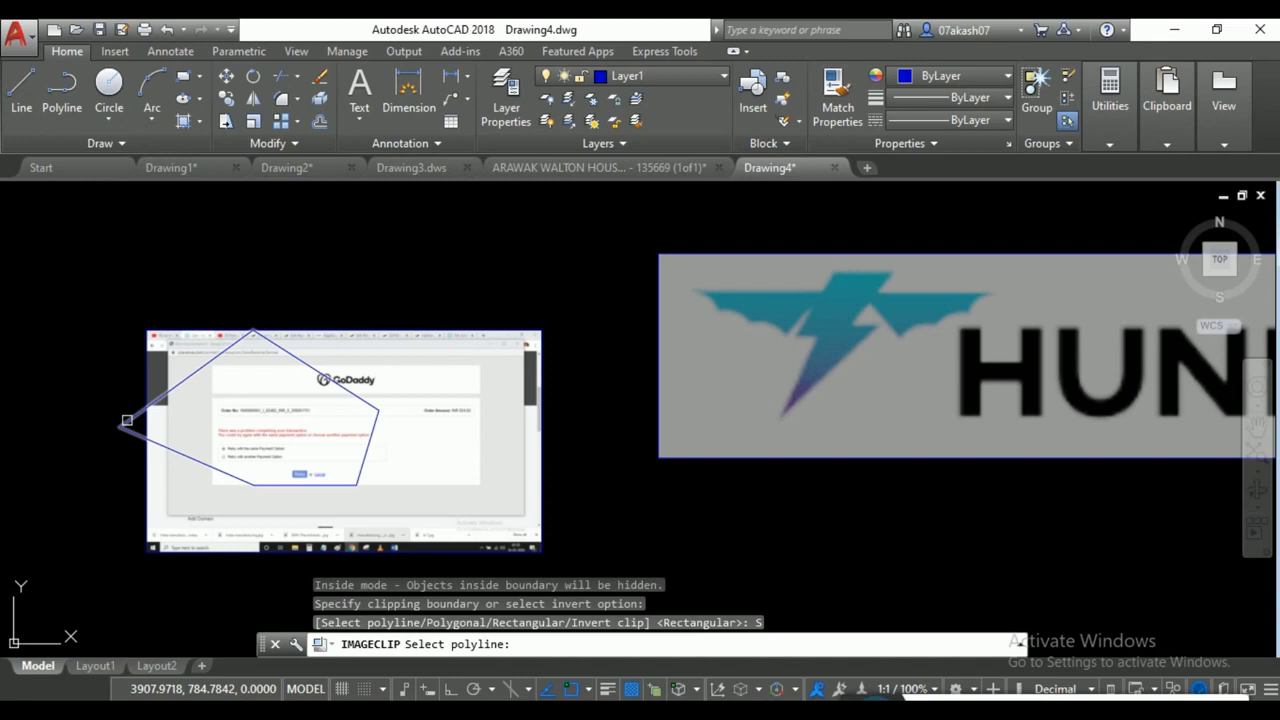
left_click(127, 421)
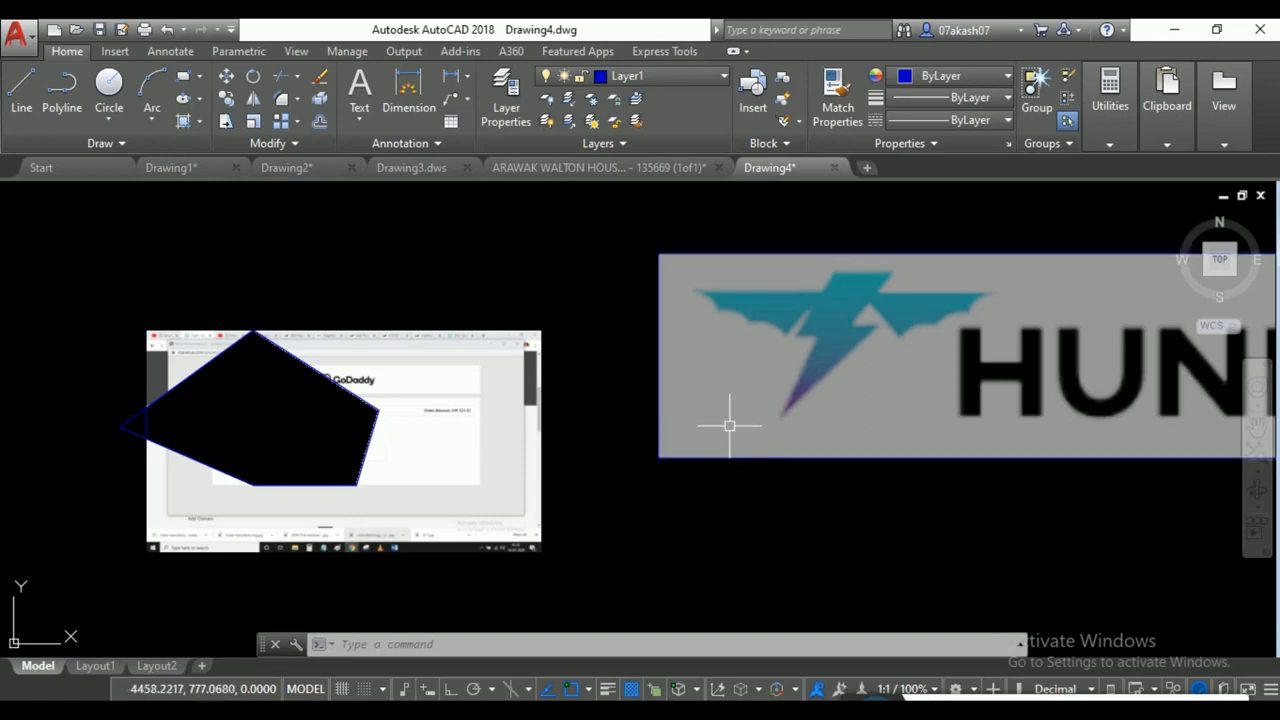
Erase both attached images together with the polyline.
scroll(729, 423, "down", 4)
left_click(796, 354)
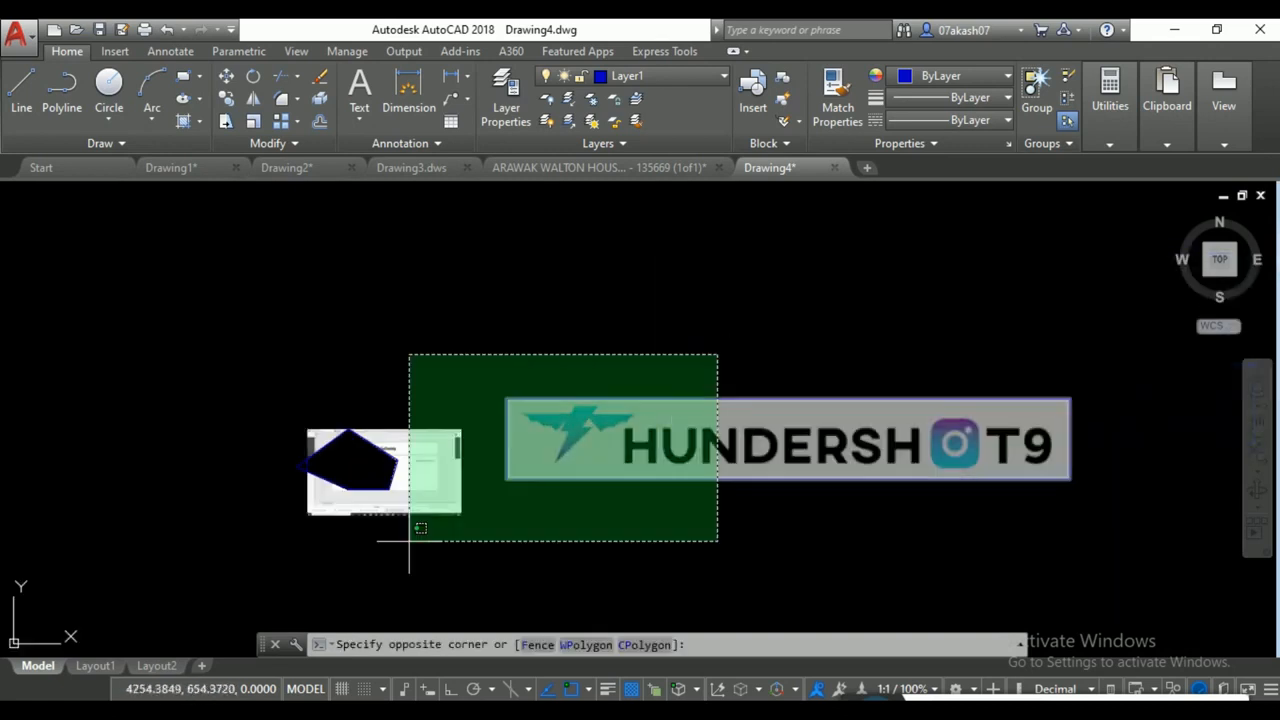
left_click(338, 586)
Start a file import with IMP and set the file type to PDF Files (*.pdf).
type("IMP")
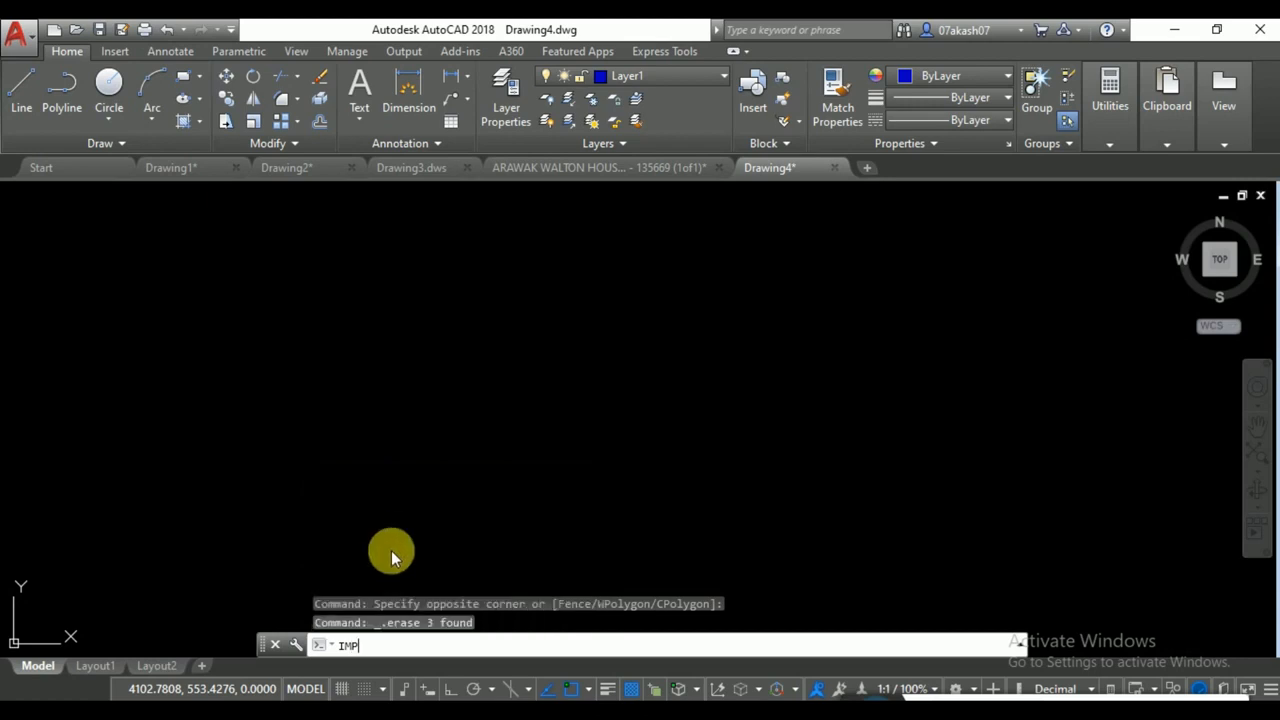
key("Return")
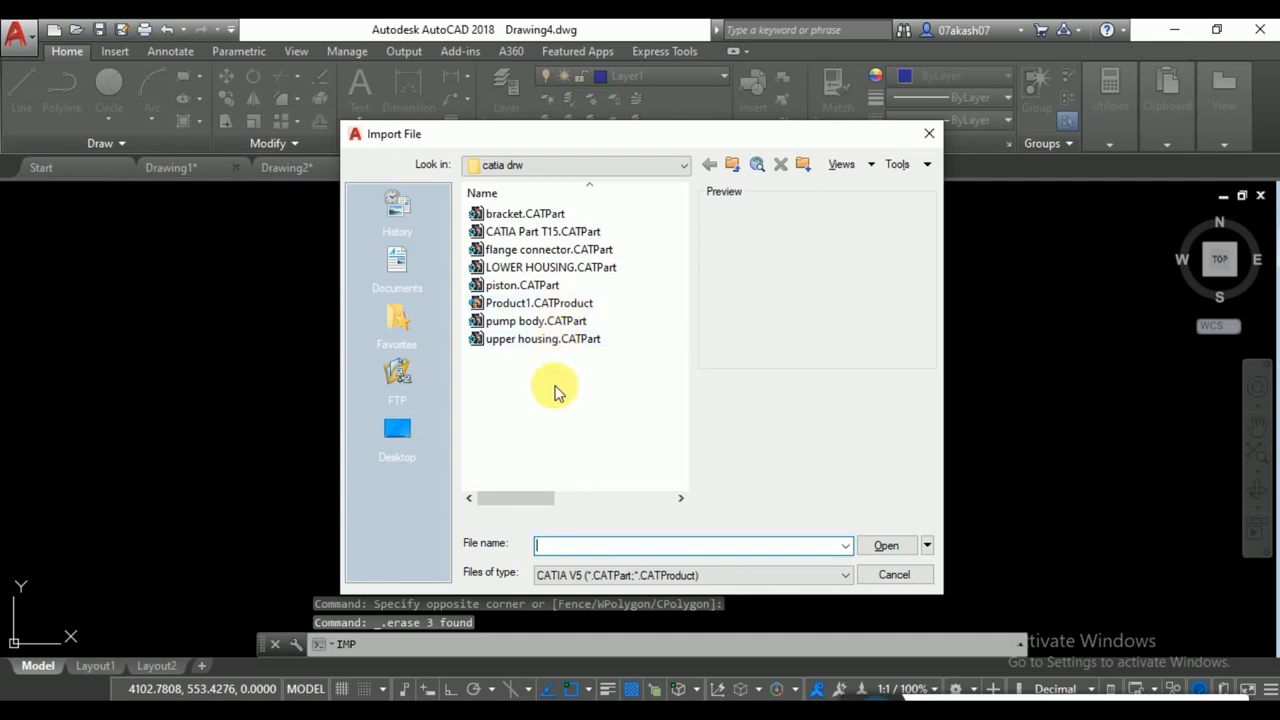
left_click(578, 339)
left_click(545, 321)
left_click(558, 305)
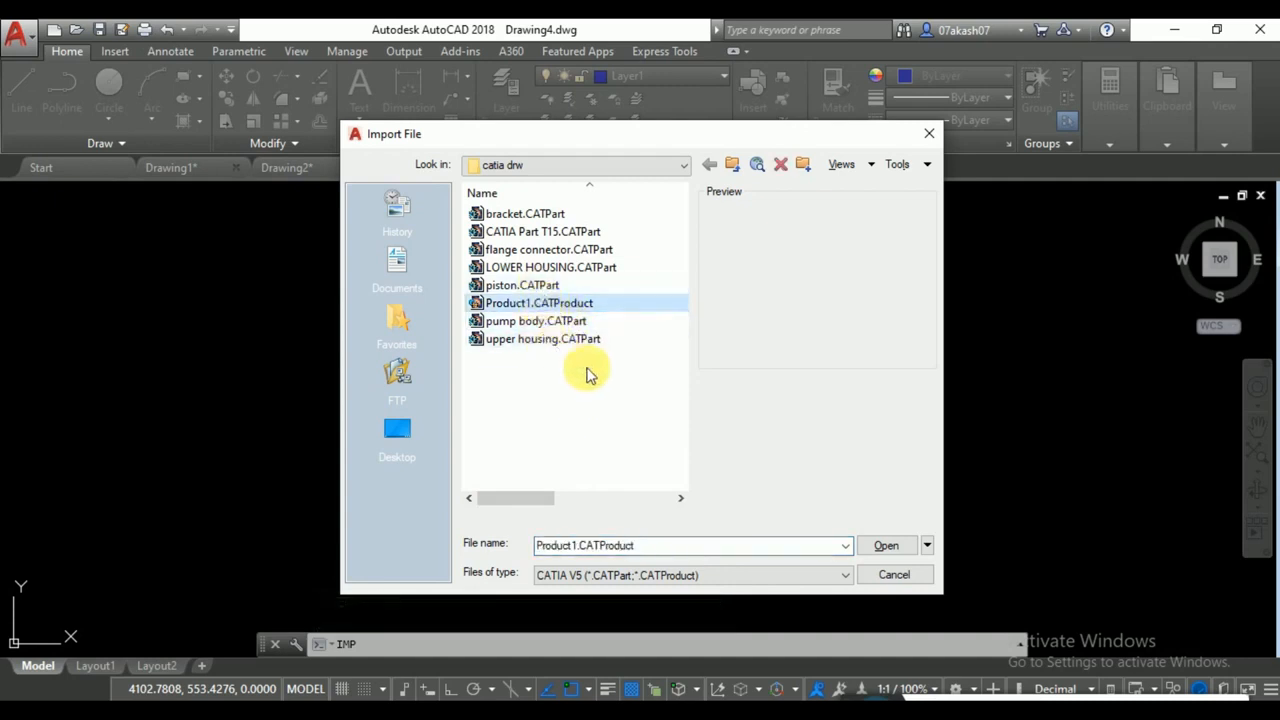
left_click(600, 575)
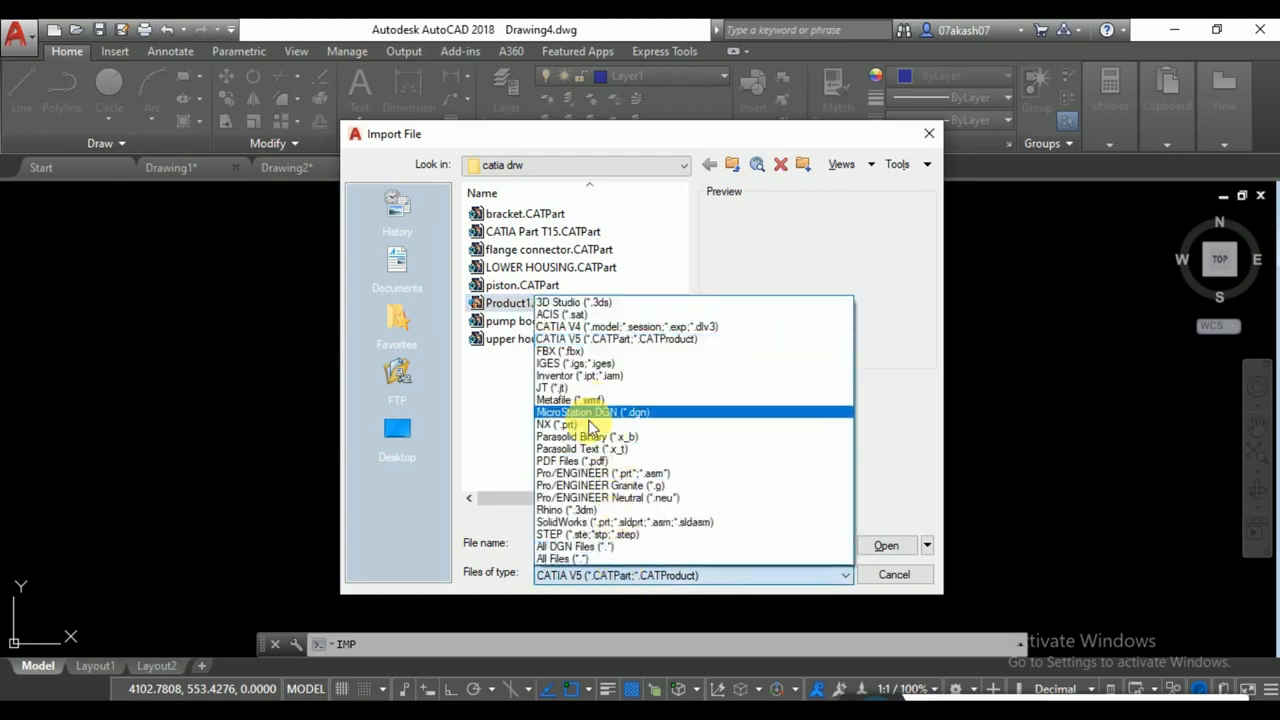
left_click(587, 462)
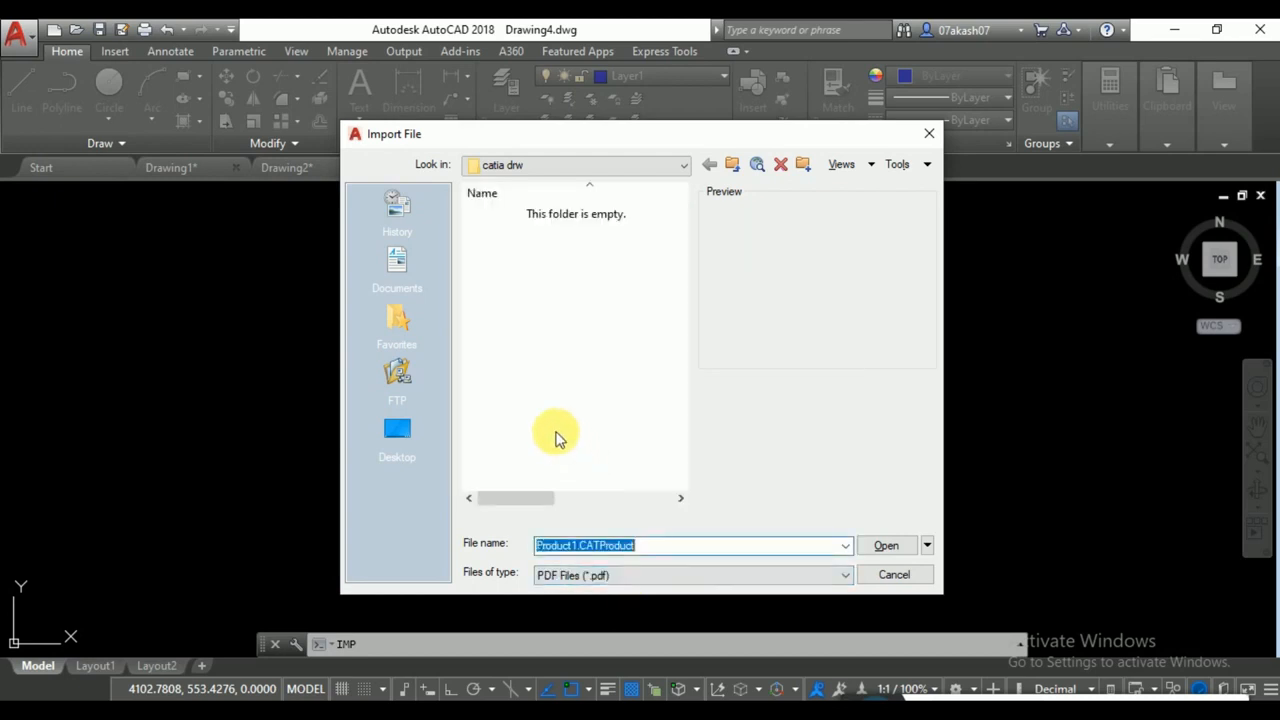
Open the statement PDF from the Desktop as the file to import.
left_click(422, 430)
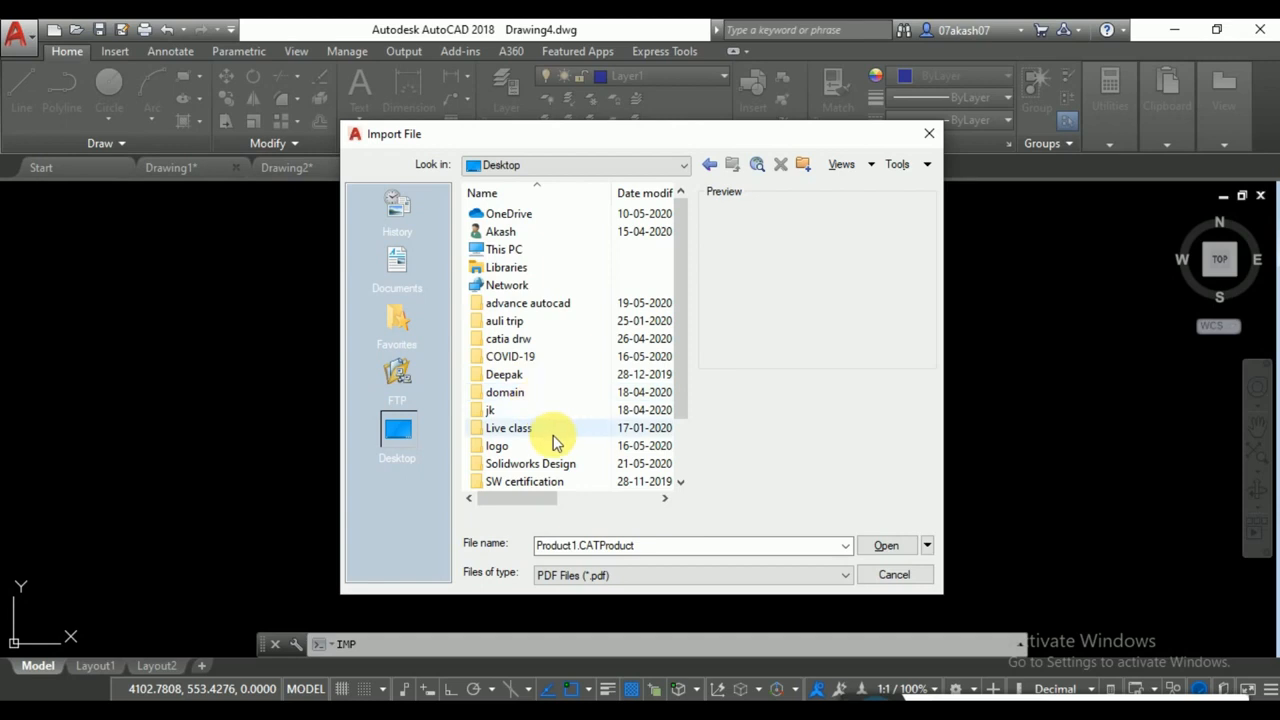
scroll(555, 430, "down", 2)
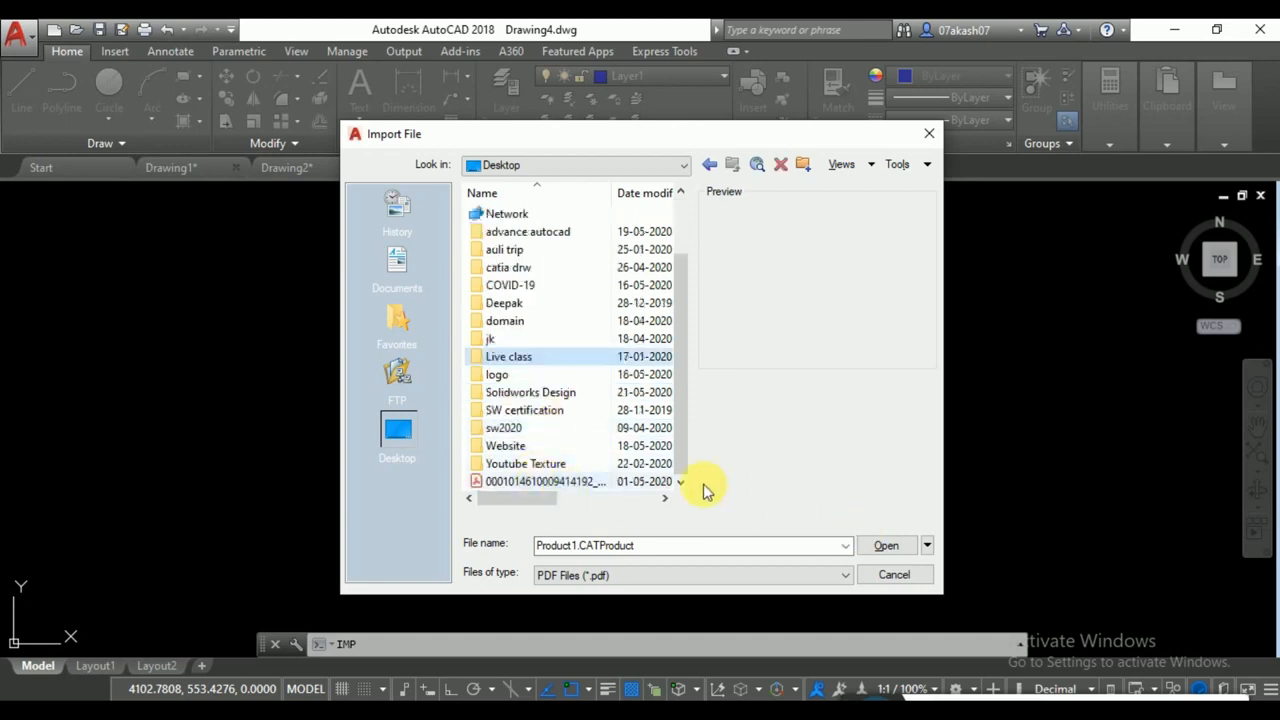
left_click(640, 481)
left_click(884, 545)
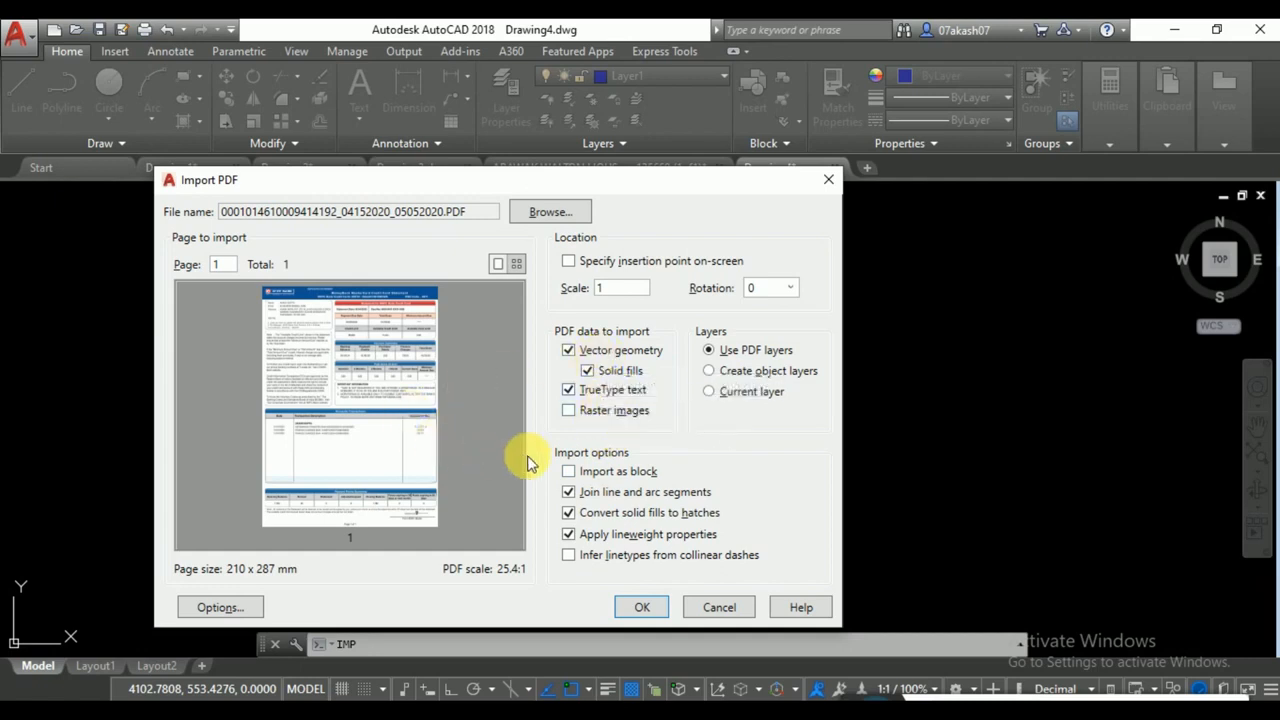
Import page 1 of the statement PDF at scale 1 with vector geometry, solid fills and TrueType text, then inspect its header details.
left_click(650, 607)
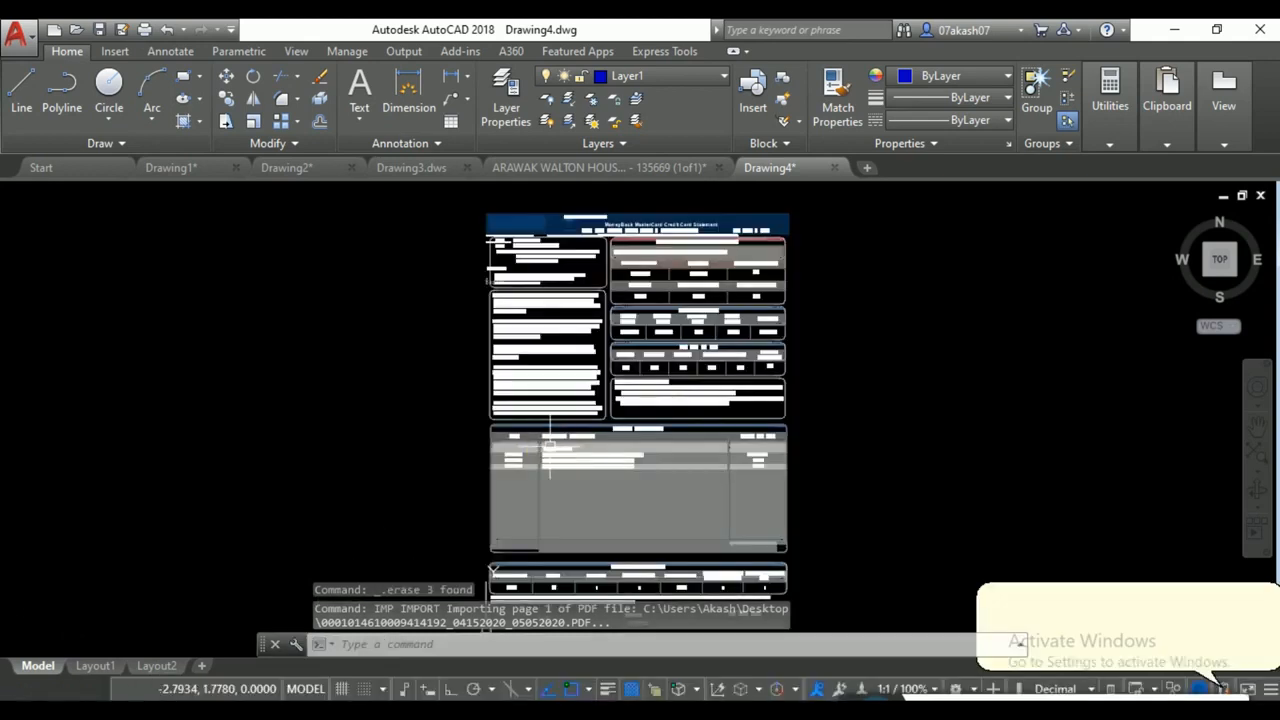
scroll(562, 356, "up", 5)
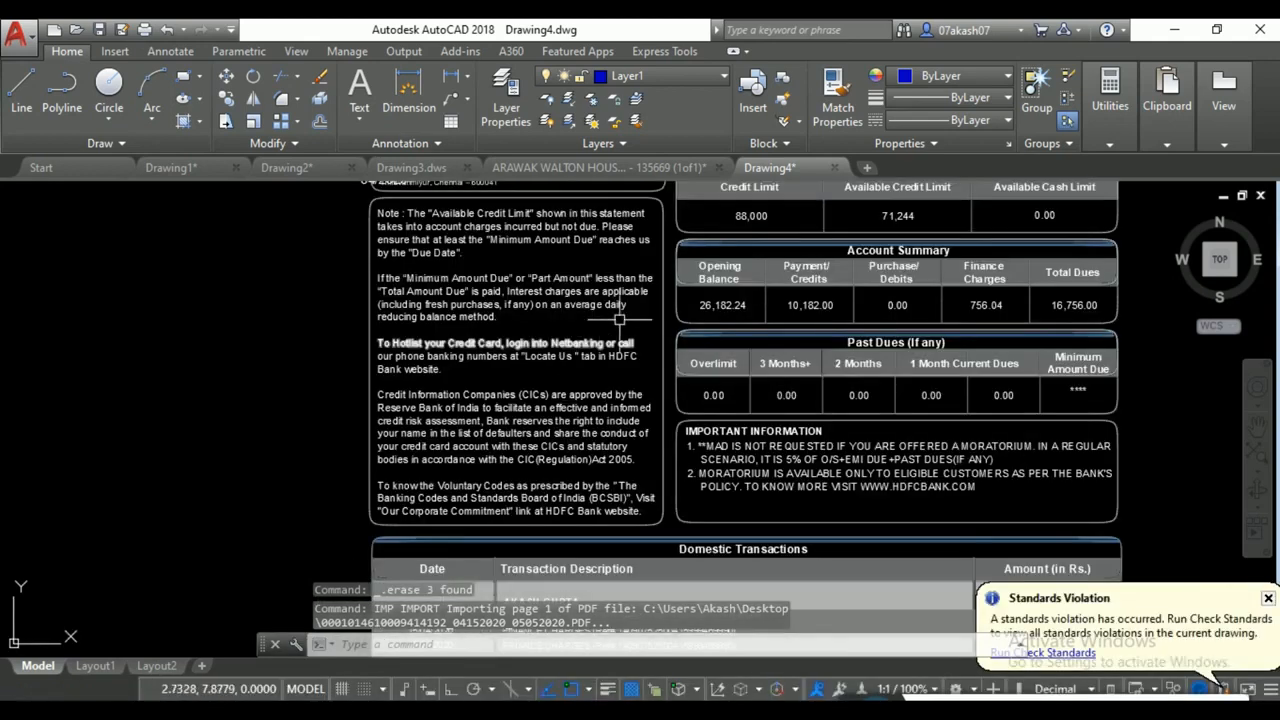
middle_click_drag(606, 336, 507, 455)
middle_click_drag(564, 363, 567, 466)
scroll(324, 415, "up", 5)
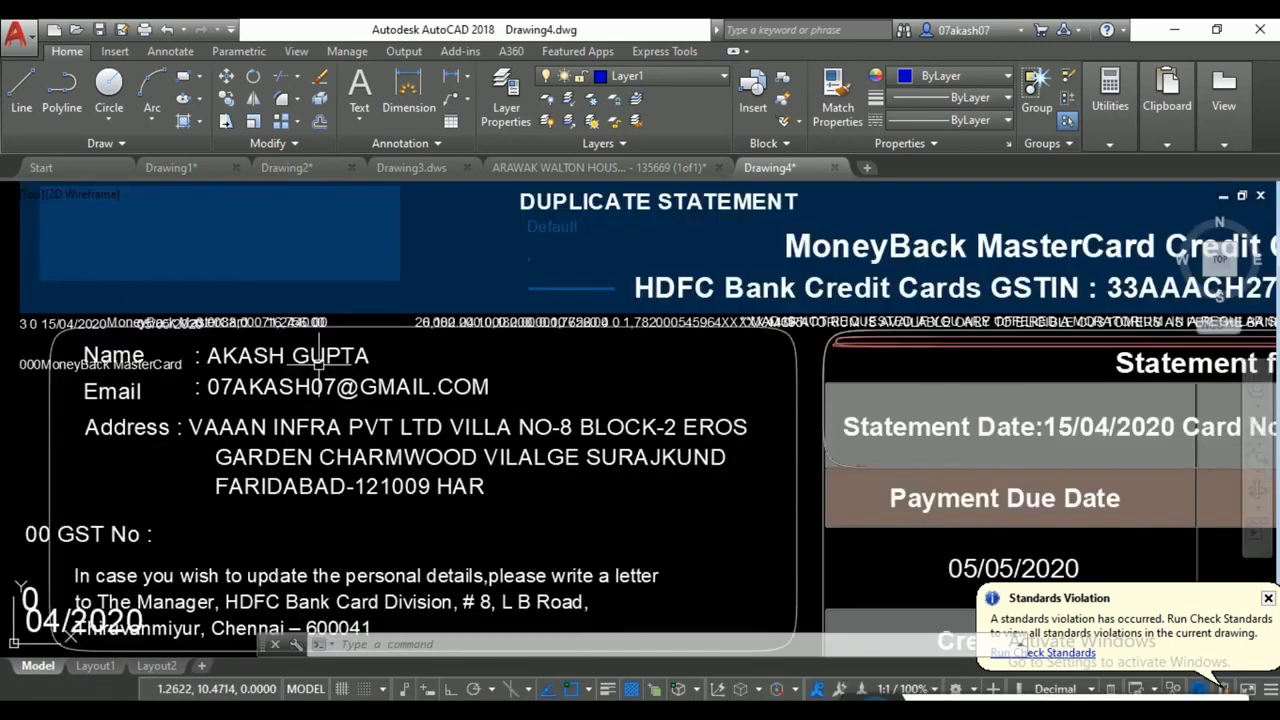
scroll(466, 398, "down", 5)
middle_click_drag(466, 403, 423, 435)
scroll(520, 361, "up", 2)
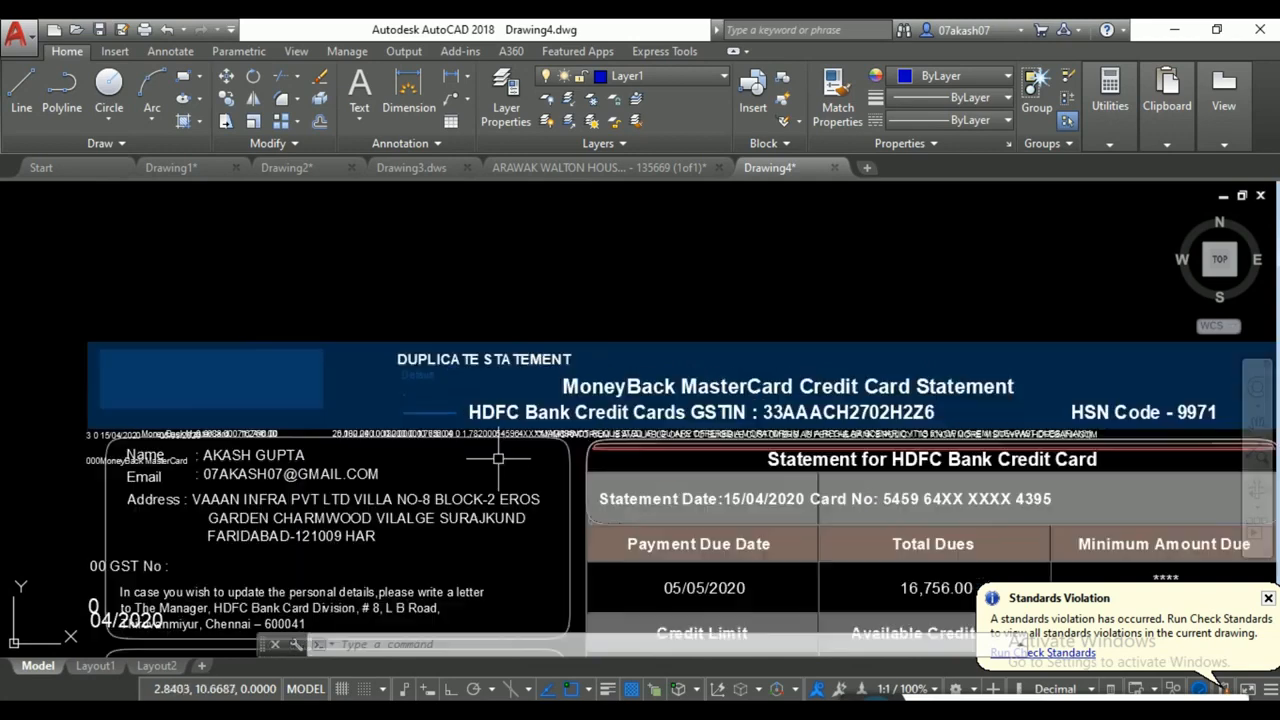
Open an imported text object in the statement for editing, leave it without changes, and examine the rest of the page.
middle_click_drag(447, 510, 518, 340)
scroll(513, 353, "up", 2)
double_click(513, 355)
left_click(508, 379)
scroll(530, 406, "down", 2)
middle_click_drag(529, 402, 463, 340)
scroll(552, 430, "down", 2)
middle_click_drag(622, 520, 616, 358)
scroll(602, 443, "down", 2)
mouse_move(600, 448)
middle_mouse_down()
mouse_move(695, 455)
mouse_move(496, 457)
middle_mouse_up()
key("Escape")
middle_click_drag(720, 487, 534, 452)
scroll(540, 385, "down", 4)
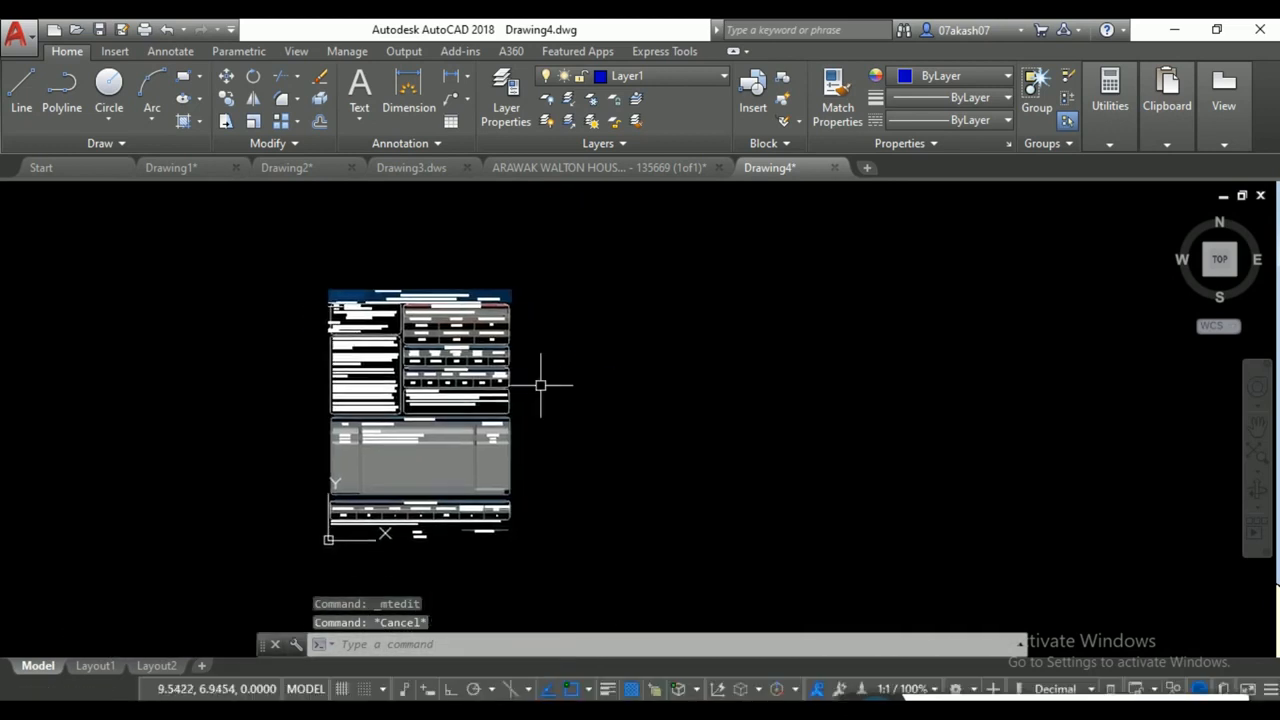
Start another PDF import with IMP and look for a file in the advance autocad and auli trip folders on the Desktop.
type("I")
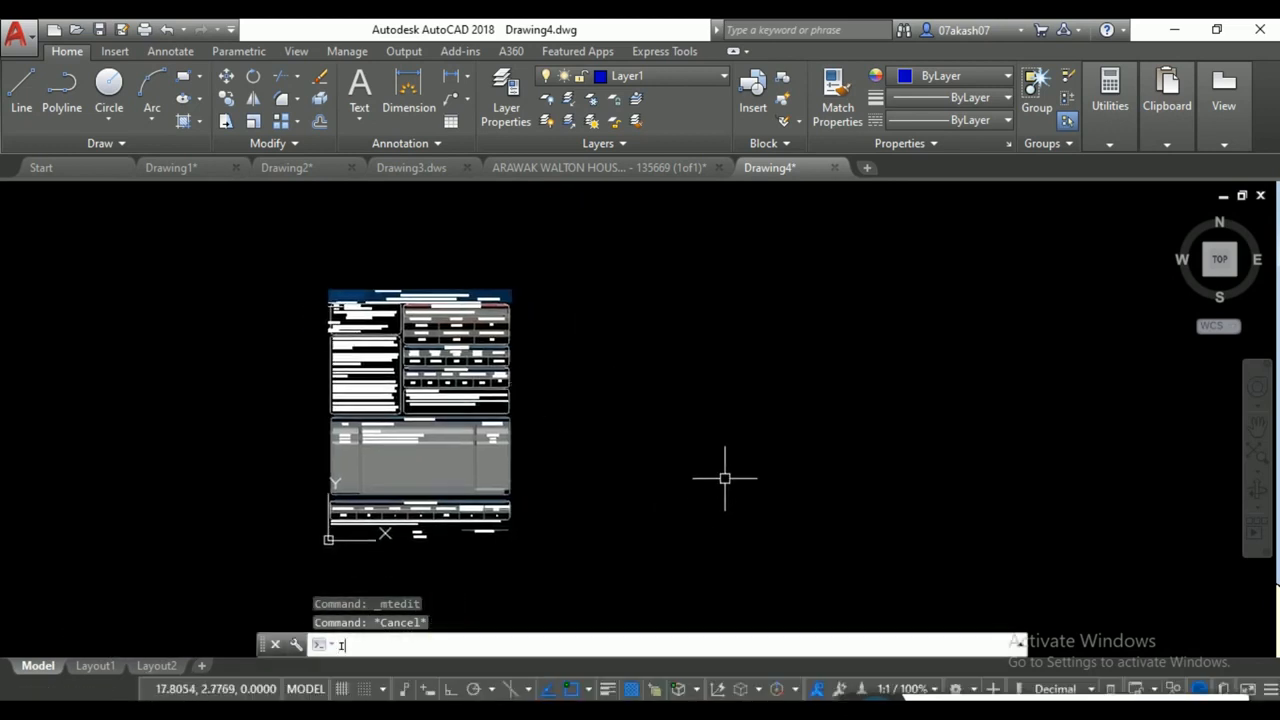
type("MP")
key("Return")
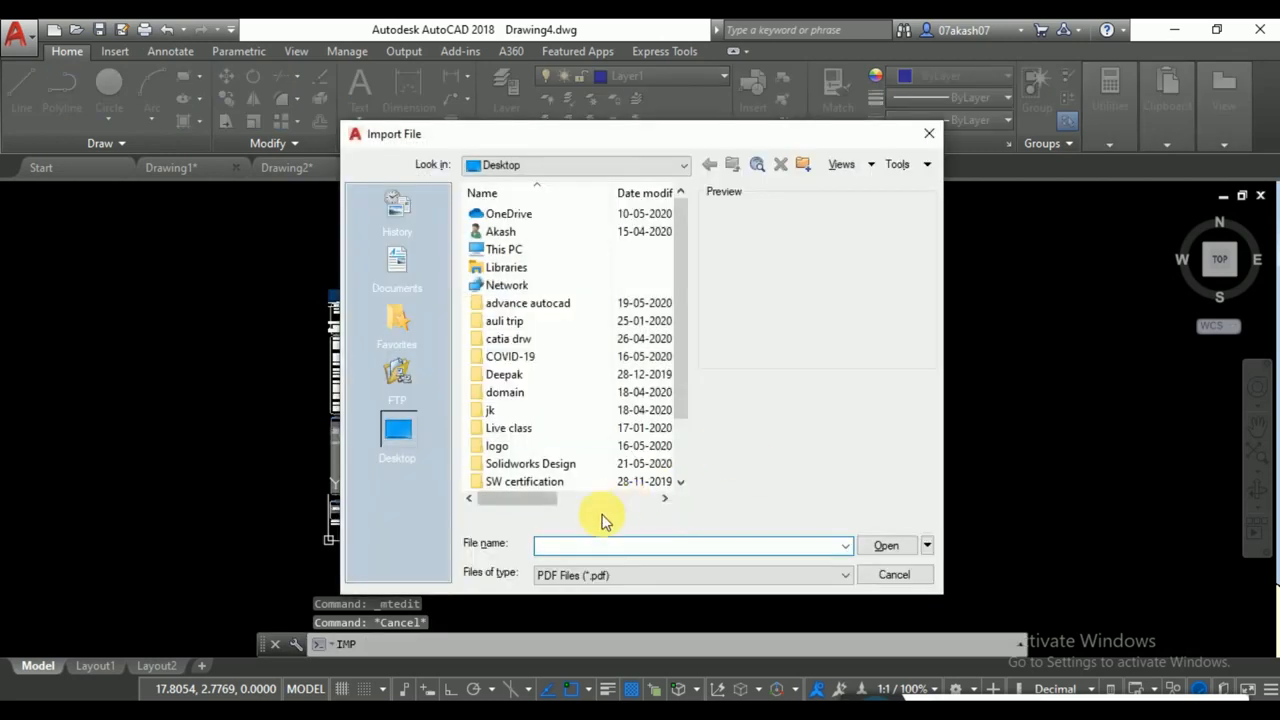
left_click(558, 428)
scroll(545, 430, "down", 2)
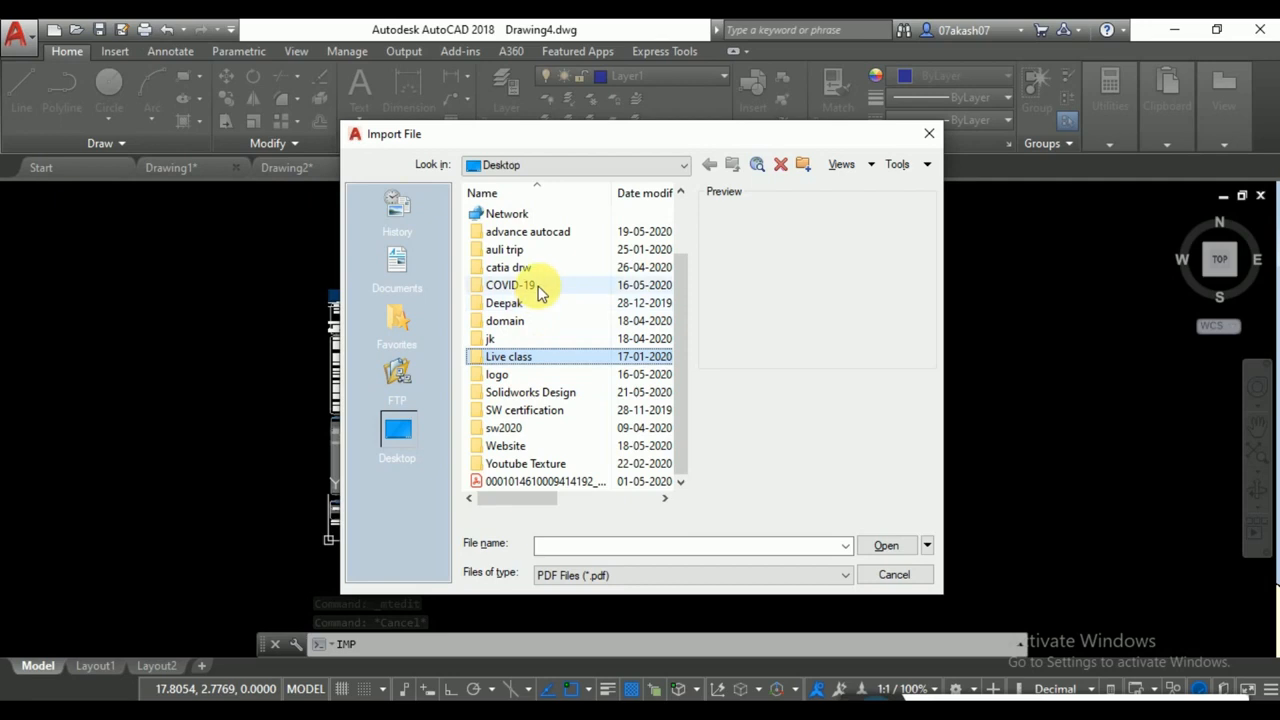
double_click(530, 232)
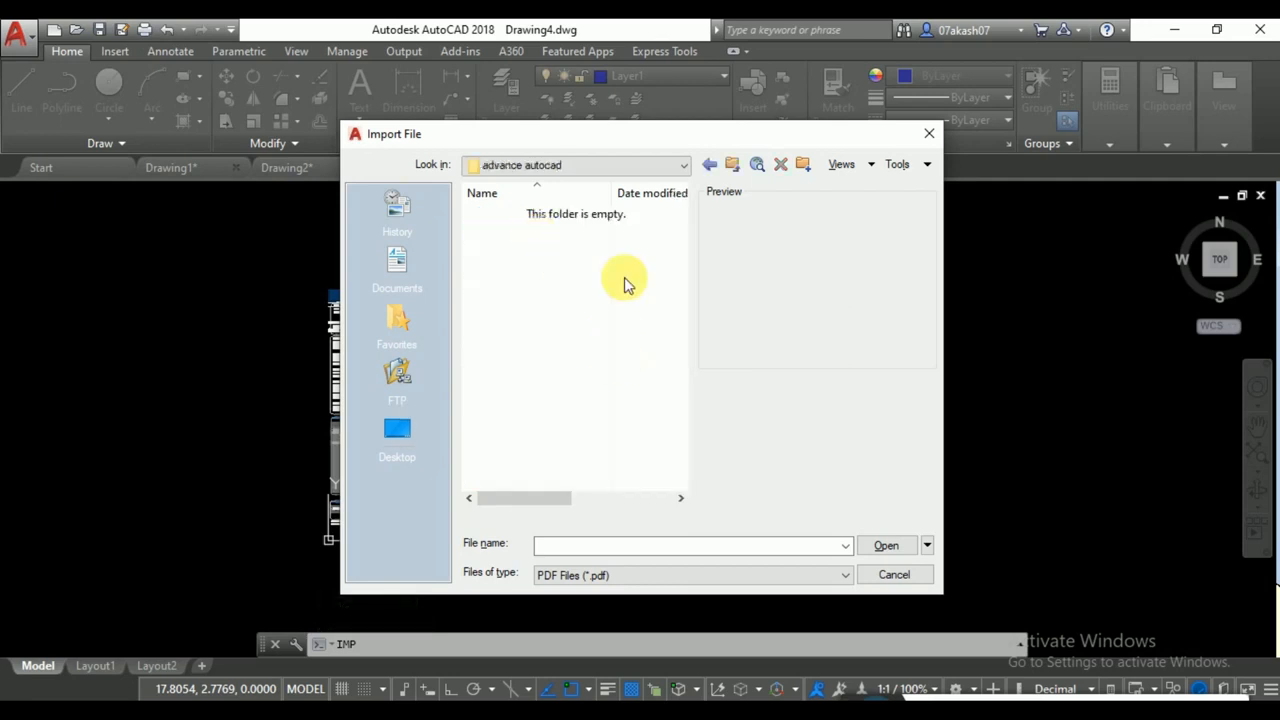
left_click(731, 168)
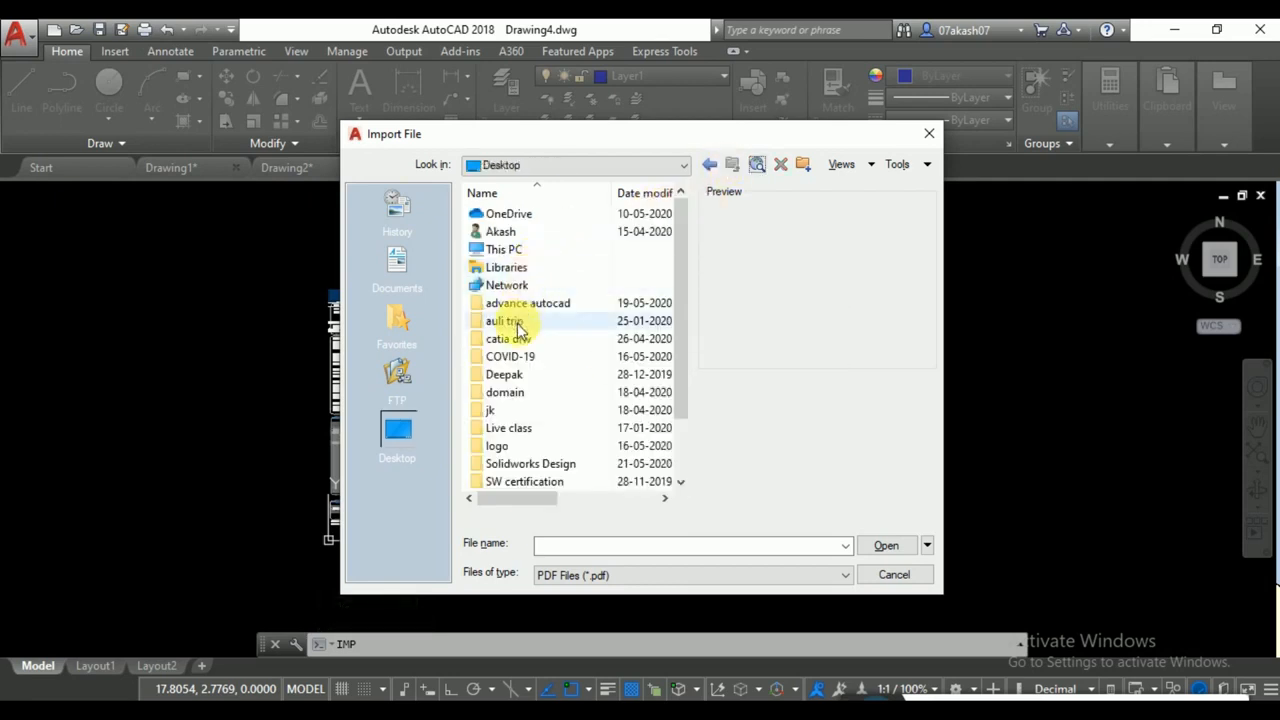
double_click(515, 326)
left_click(388, 430)
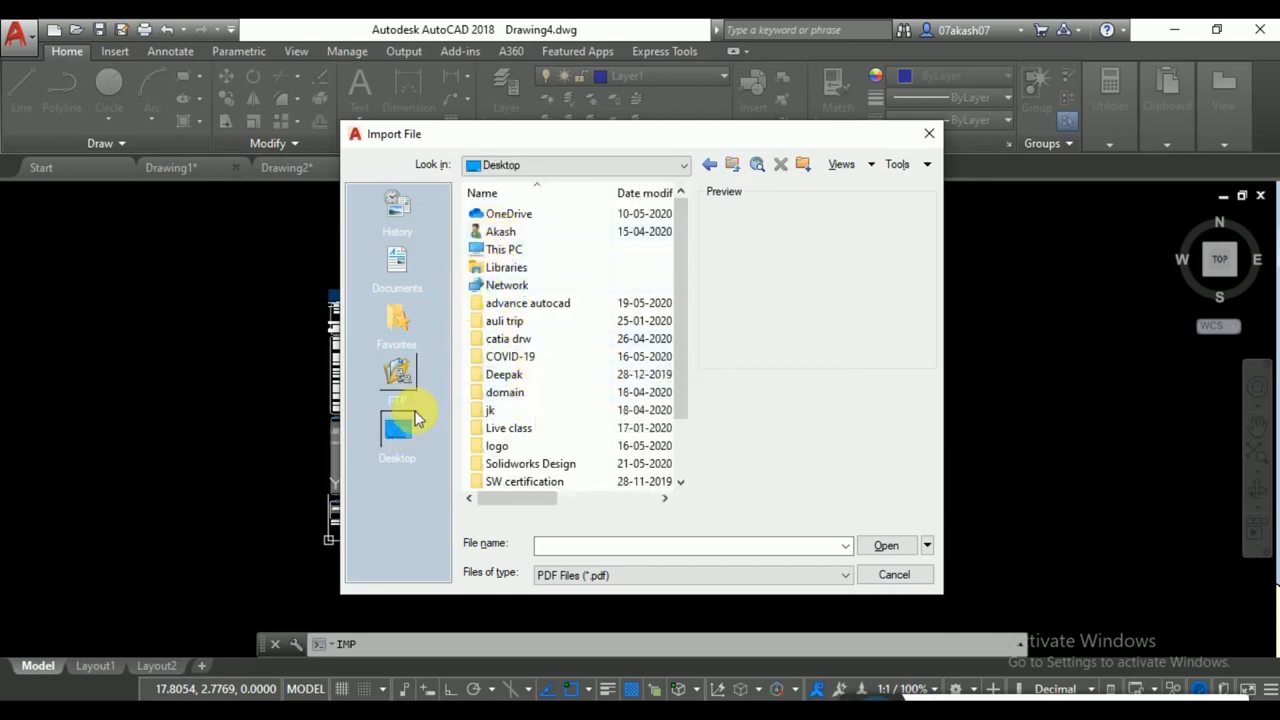
Open CIVIL Drawings.pdf from the Downloads folder and import its page 1 at scale 1 using the PDF layers.
double_click(528, 250)
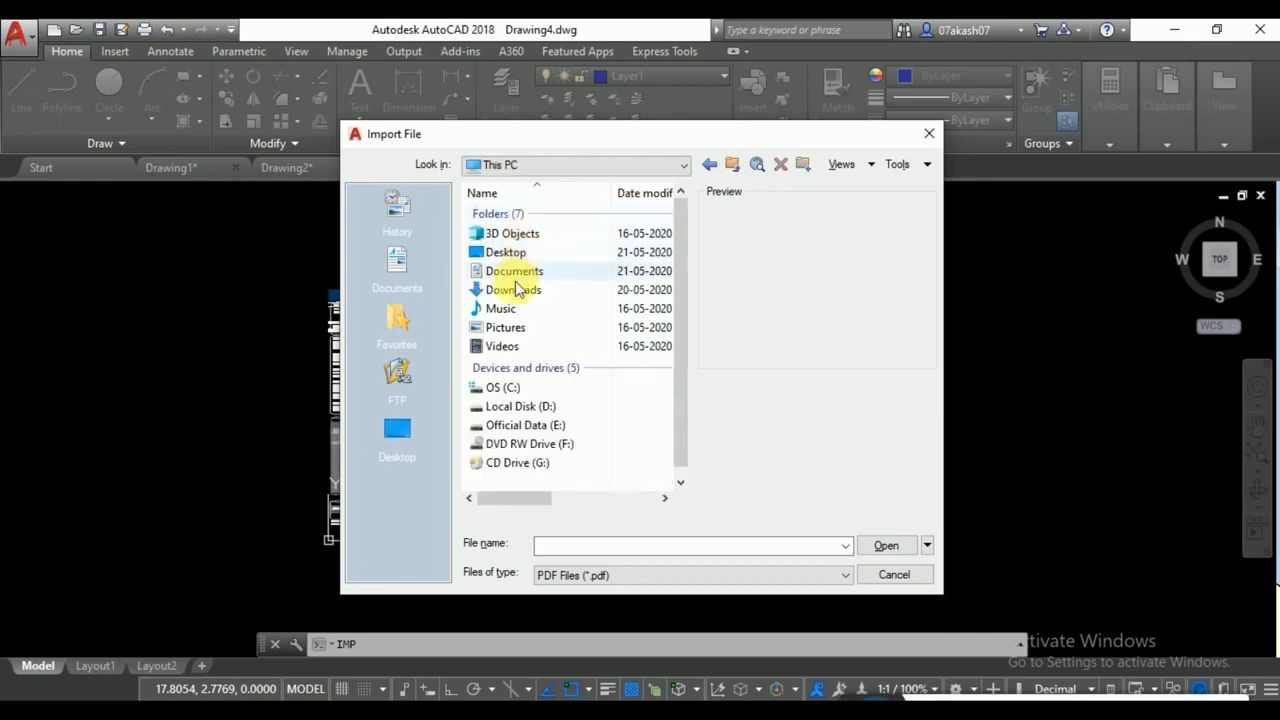
double_click(505, 290)
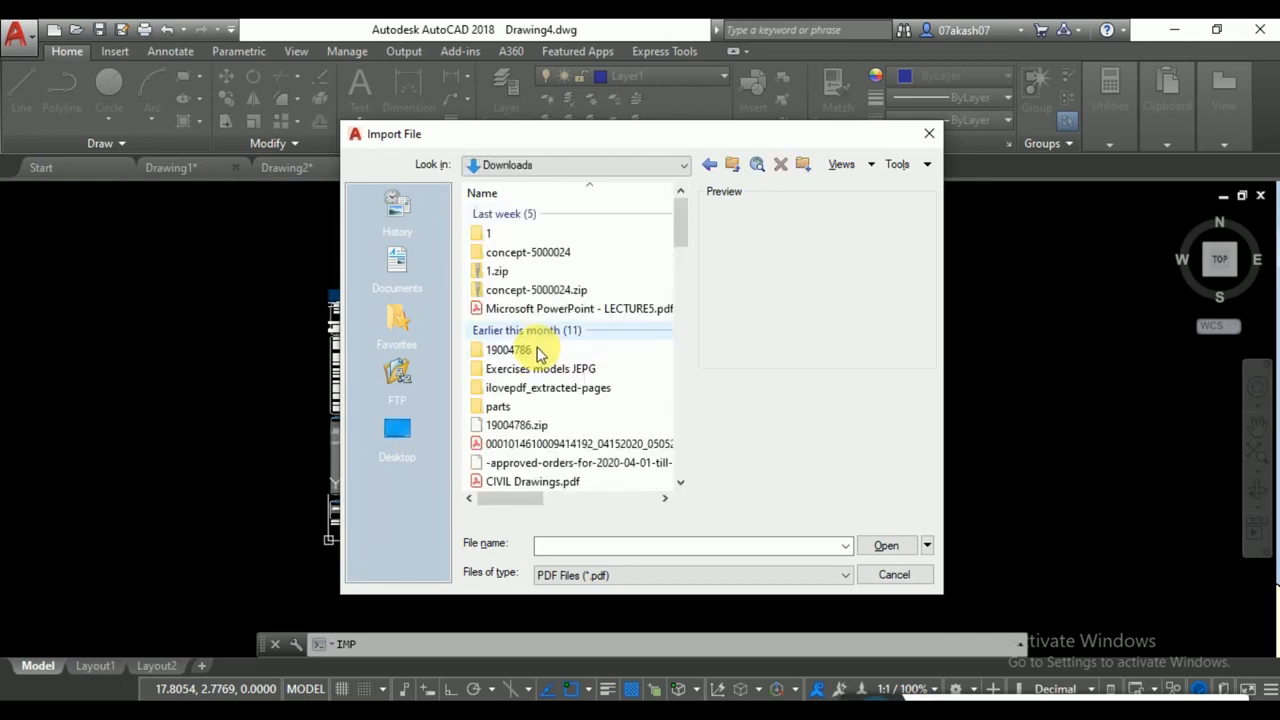
double_click(519, 477)
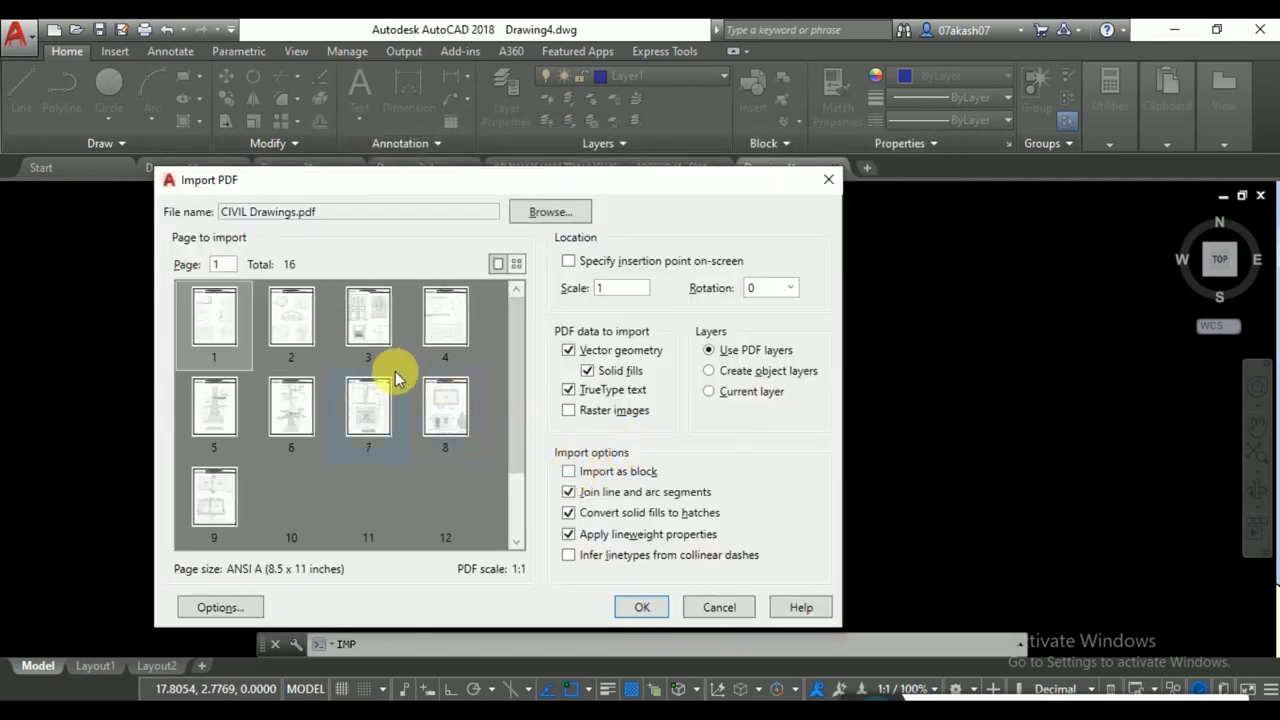
left_click(226, 345)
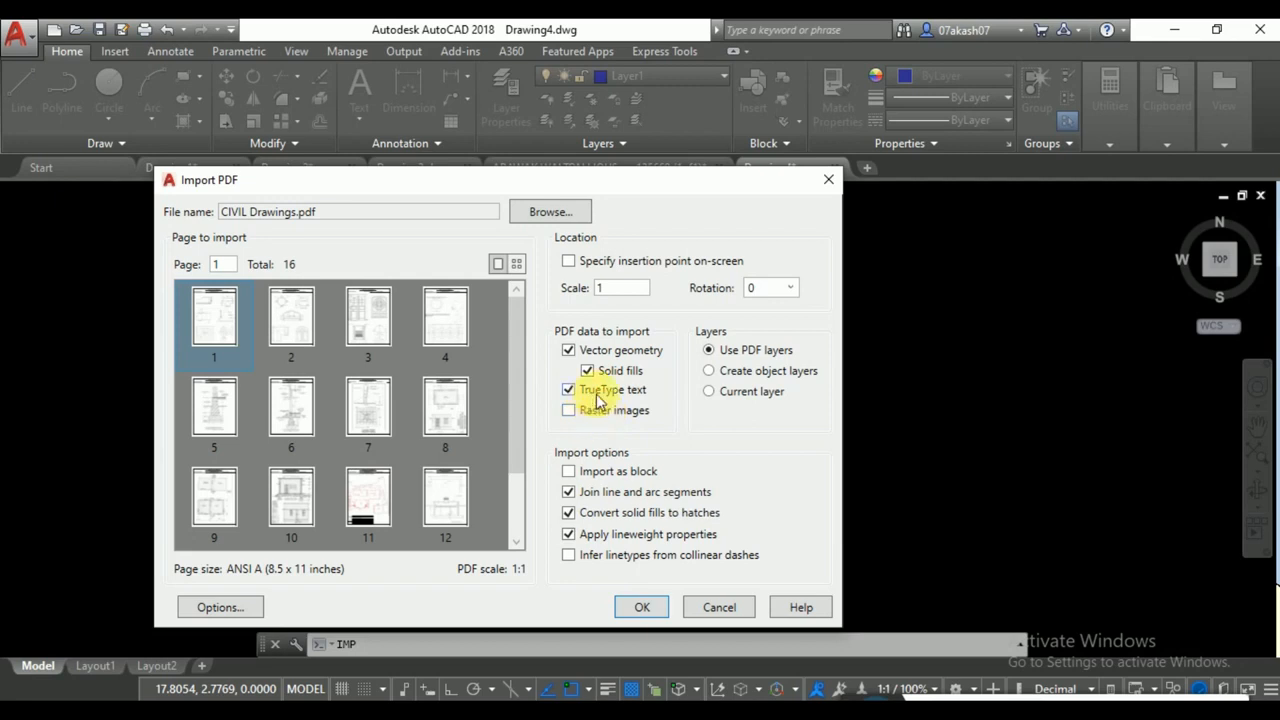
left_click(641, 607)
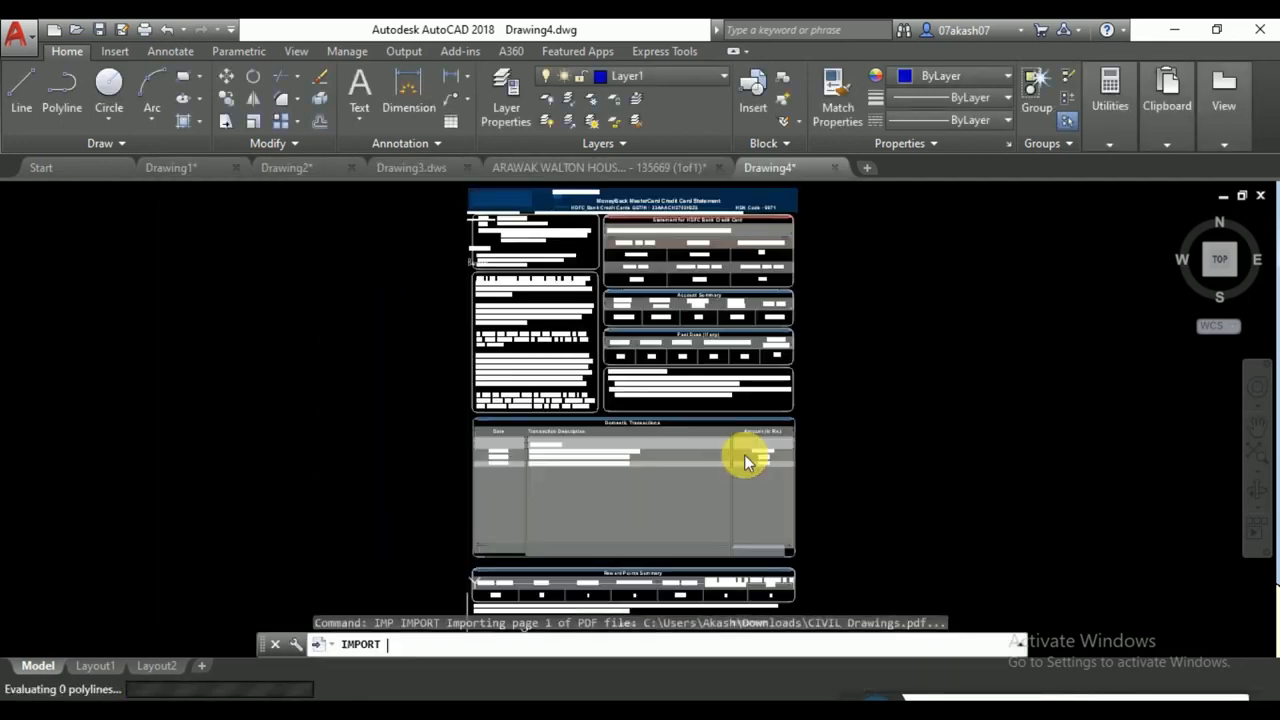
scroll(853, 445, "down", 4)
middle_click_drag(852, 446, 712, 480)
scroll(695, 551, "up", 4)
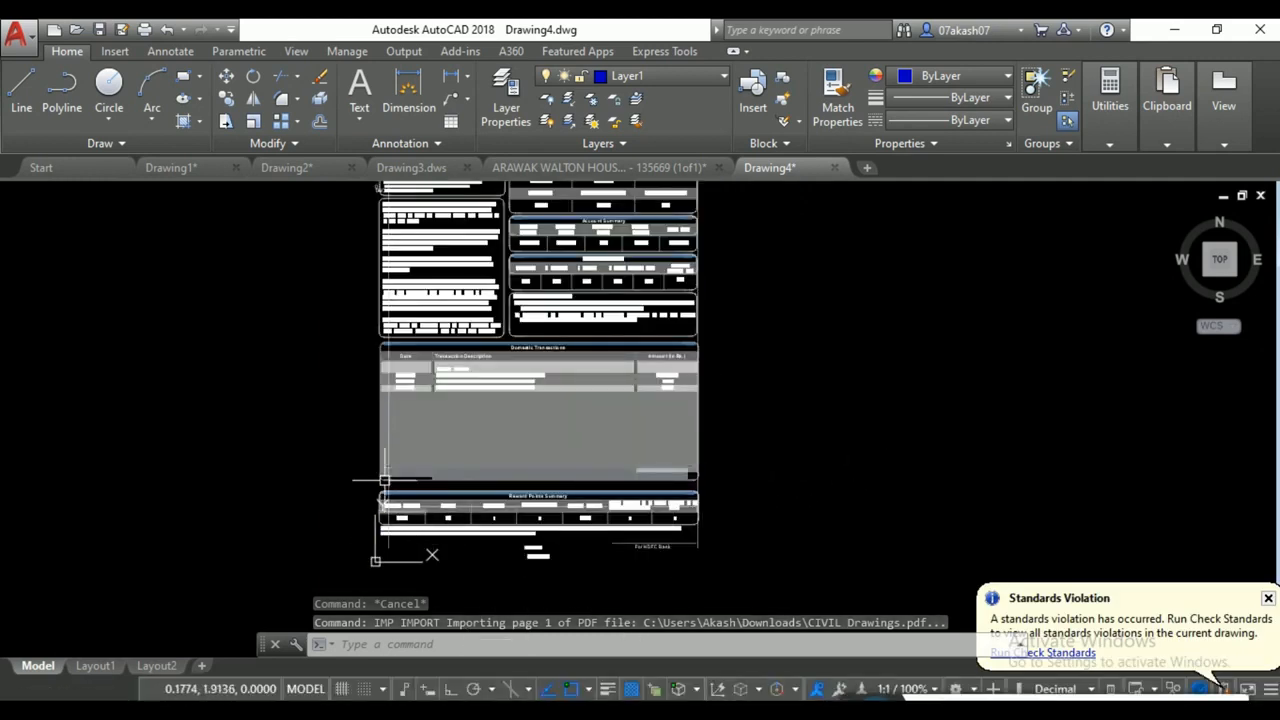
Start a further import with IMP and open Battery Bracket.PDF from the Desktop.
type("I")
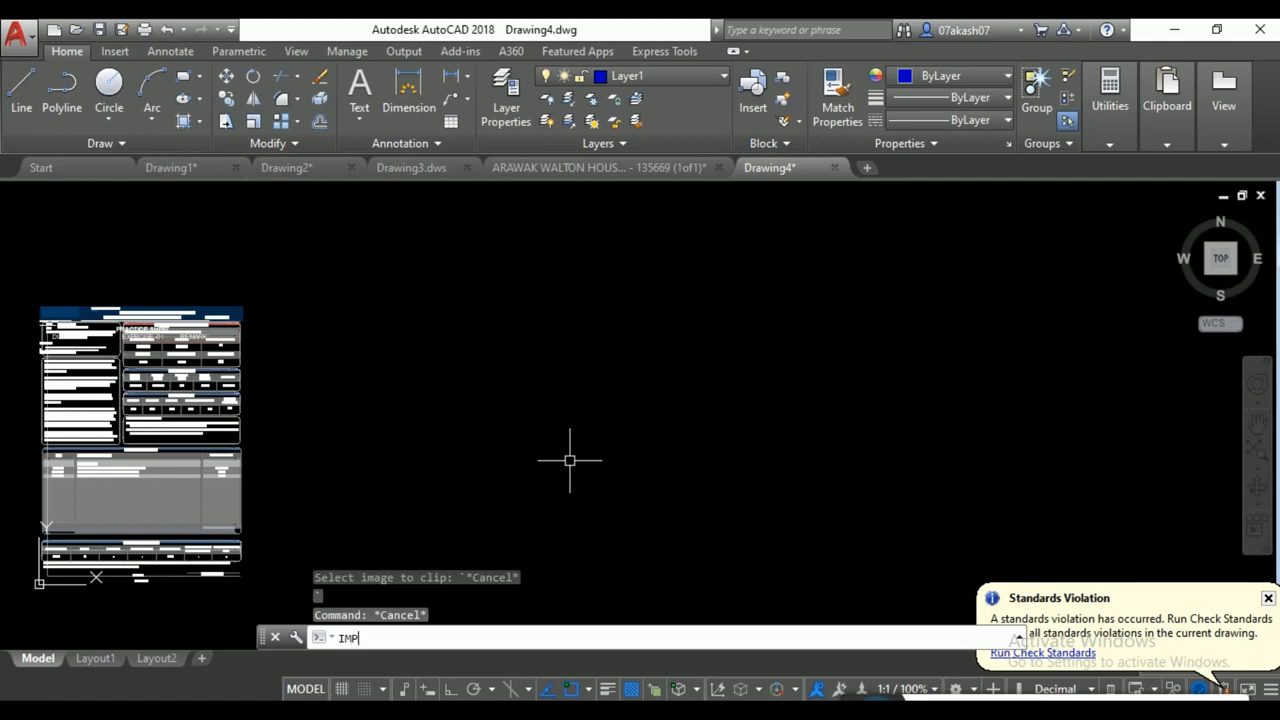
type("MP")
key("Return")
left_click(397, 430)
scroll(529, 449, "down", 2)
left_click(515, 481)
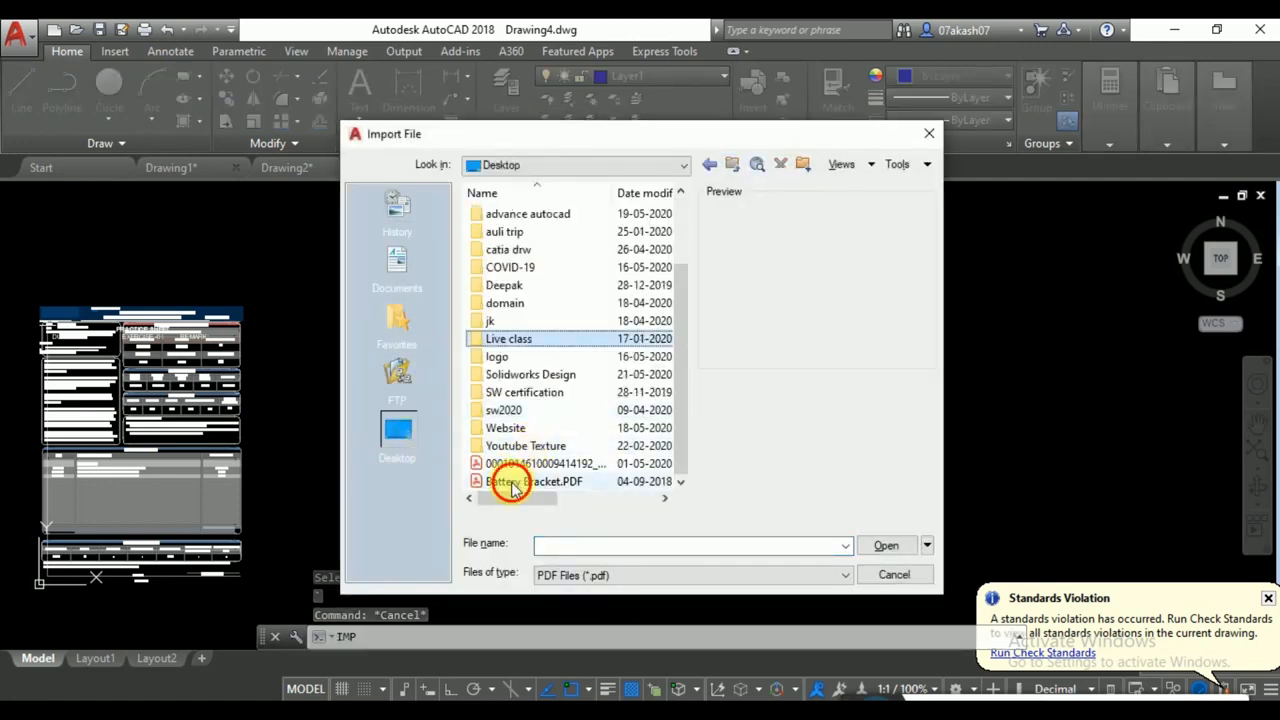
left_click(872, 545)
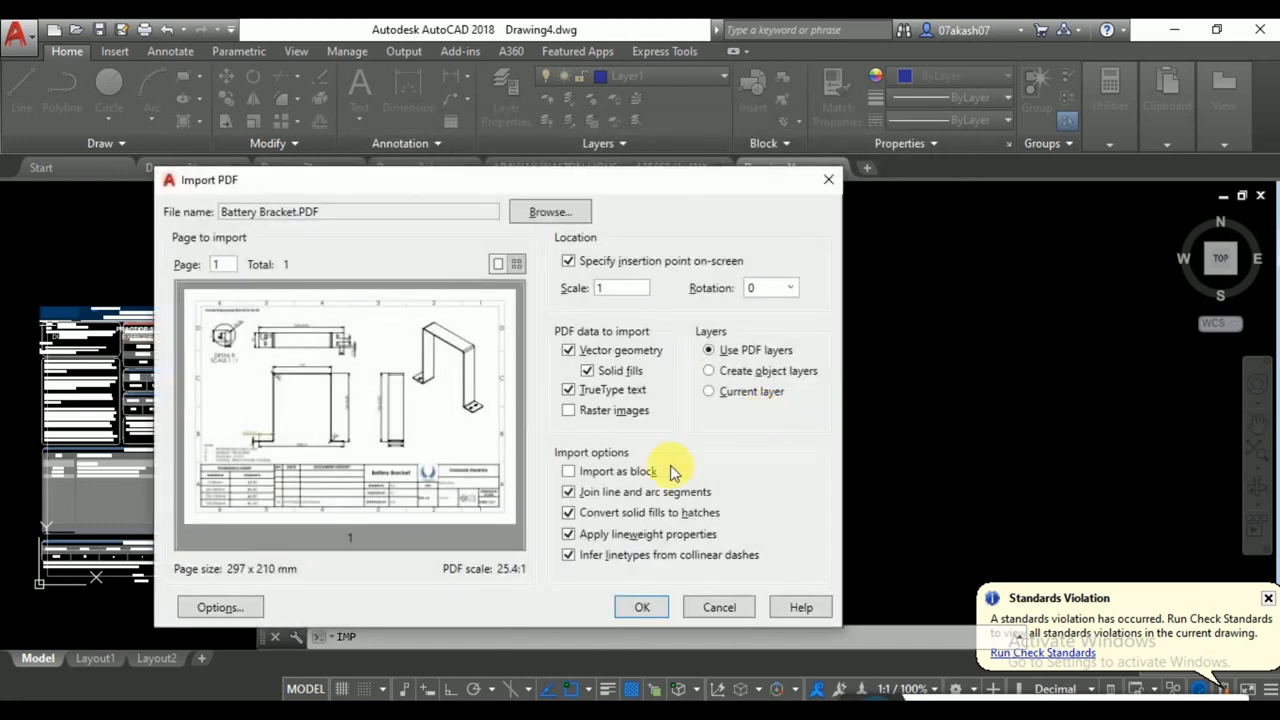
Import page 1 of the Battery Bracket PDF at scale 1 and rotation 0, placing it in the empty area beside the statement.
left_click(638, 598)
left_click(617, 514)
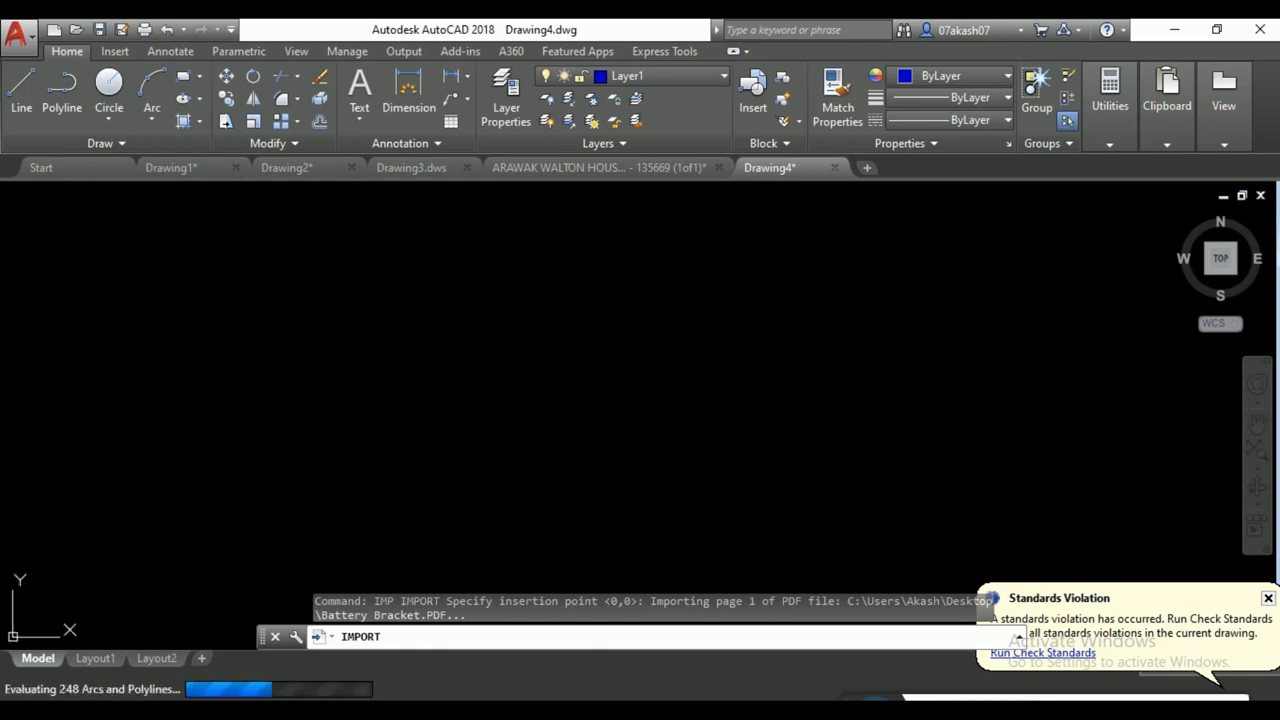
key("Escape")
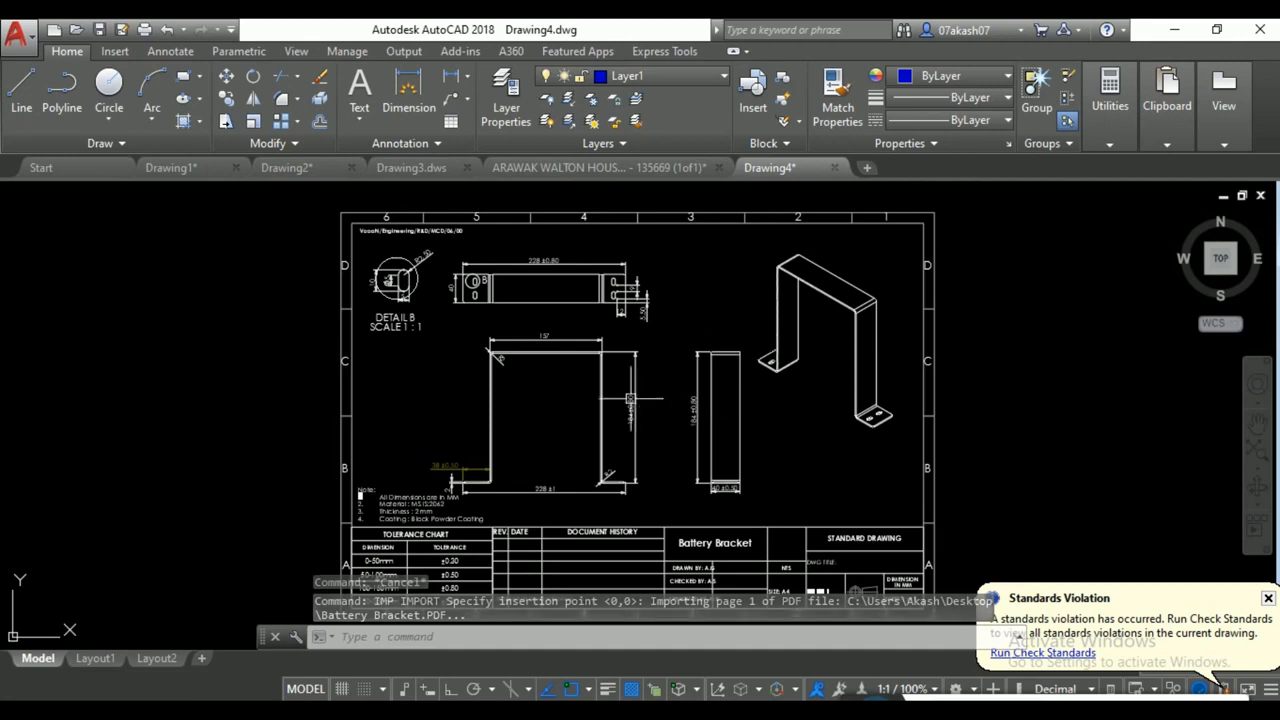
Inspect the imported bracket geometry by selecting an edge line in the isometric view, and open the side view's 184 ±0.80 text for editing.
scroll(855, 265, "up", 5)
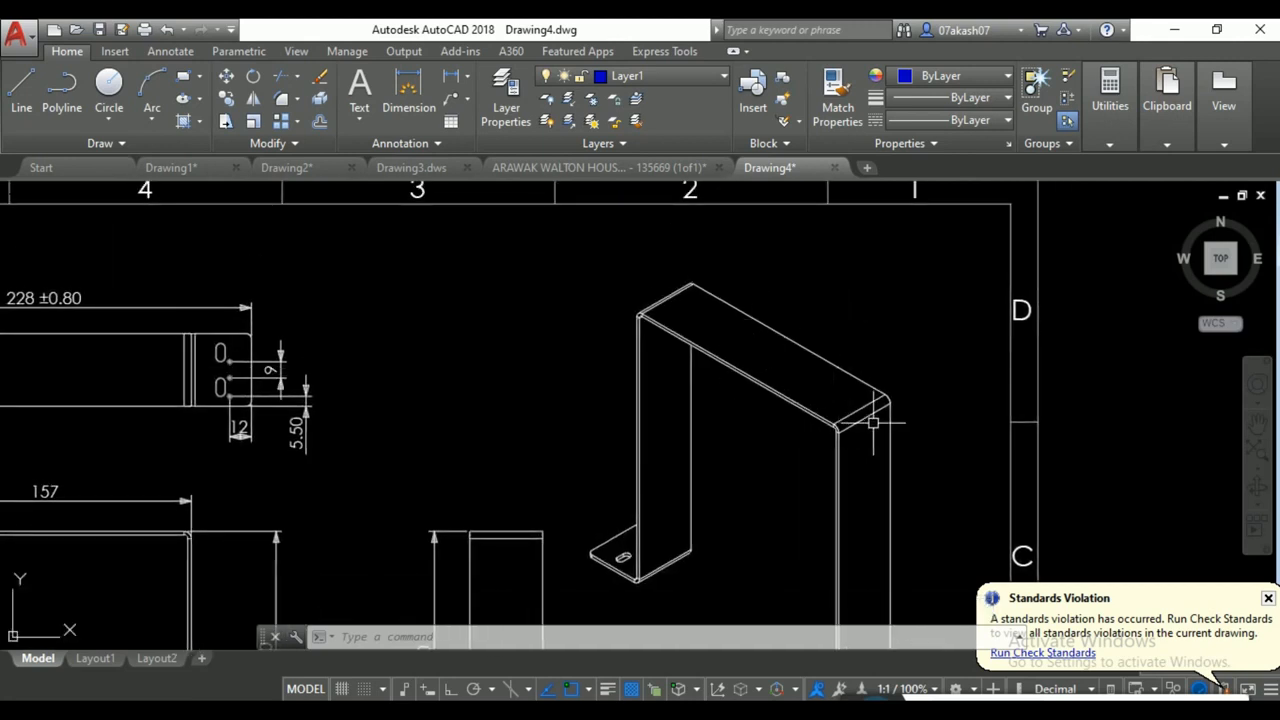
left_click(881, 404)
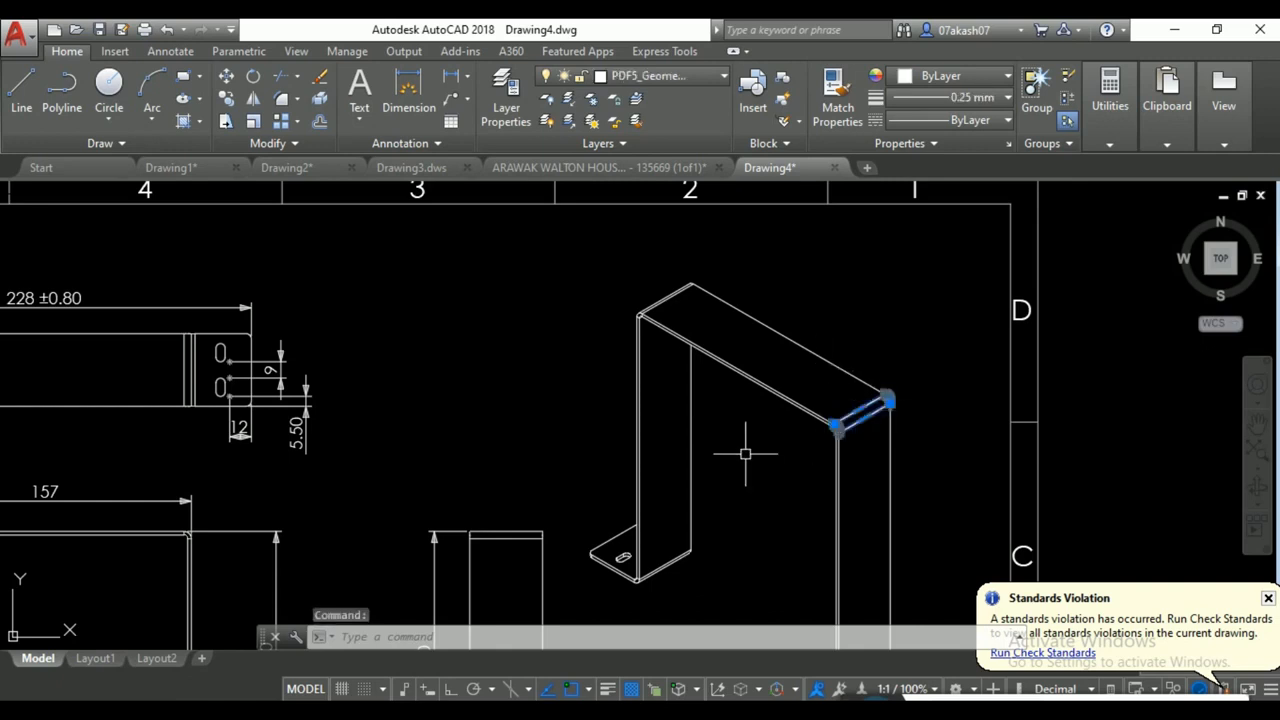
scroll(745, 453, "down", 5)
scroll(530, 415, "up", 8)
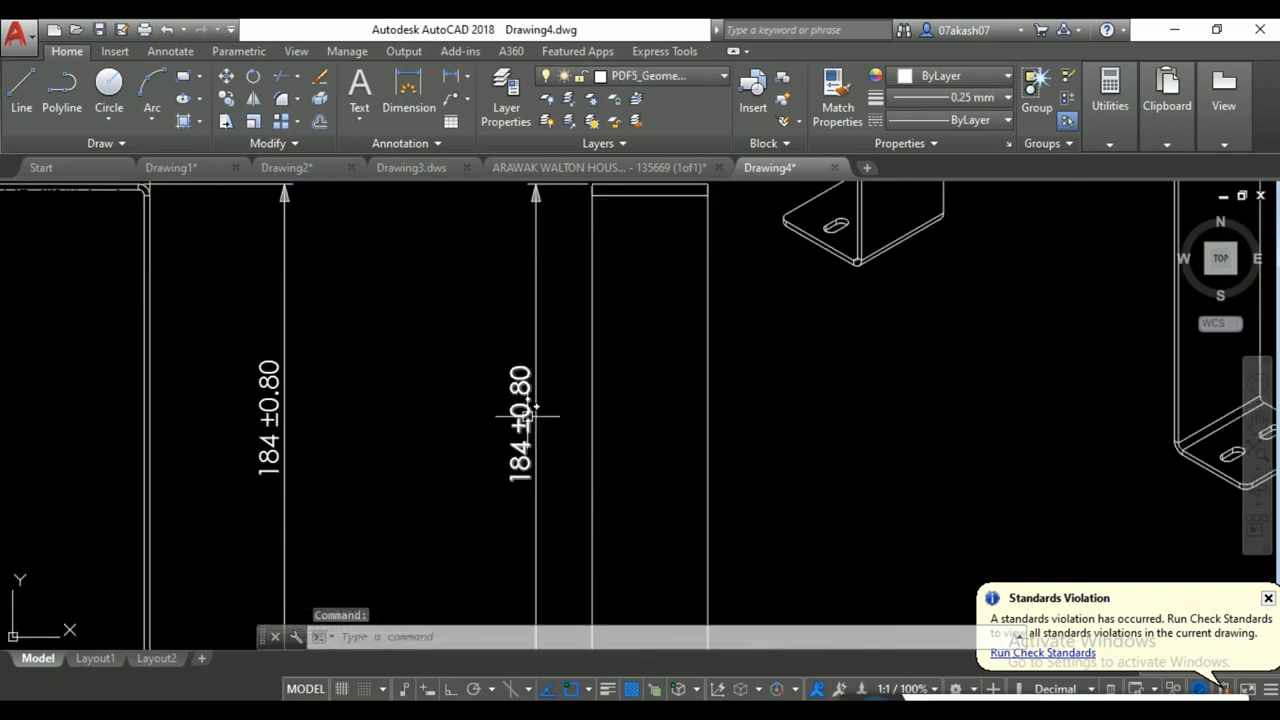
double_click(528, 424)
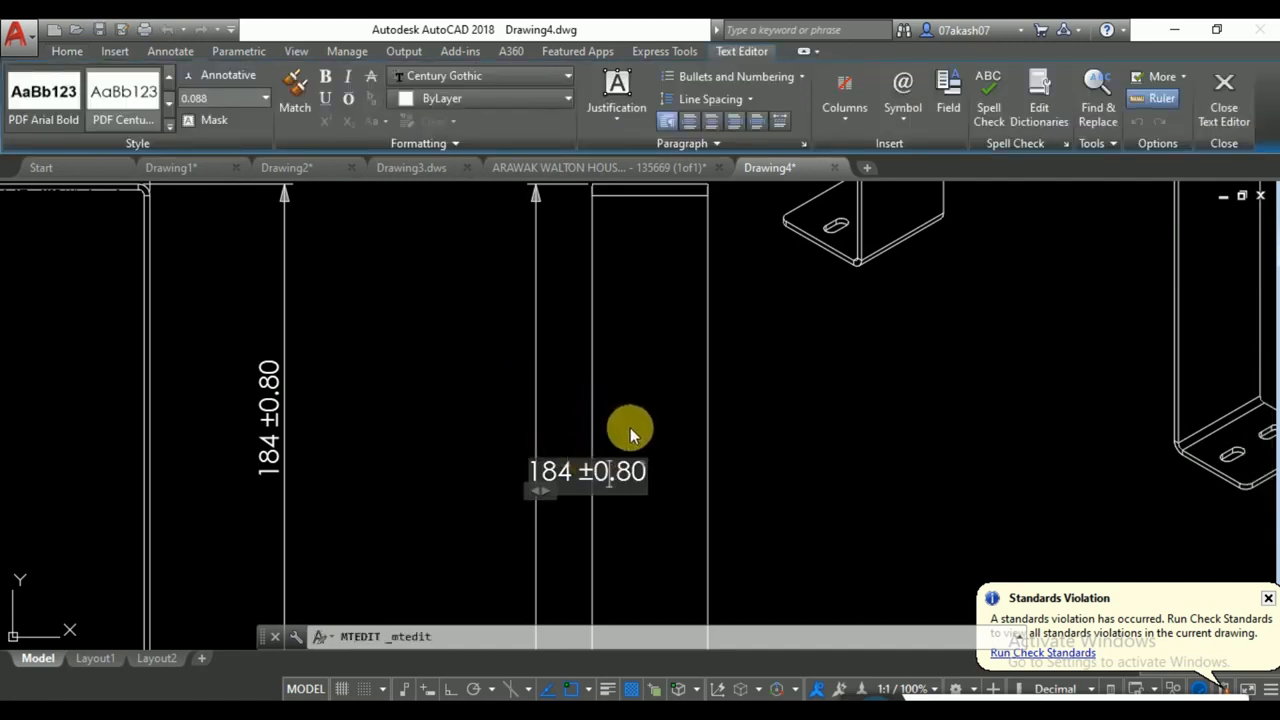
left_click(600, 405)
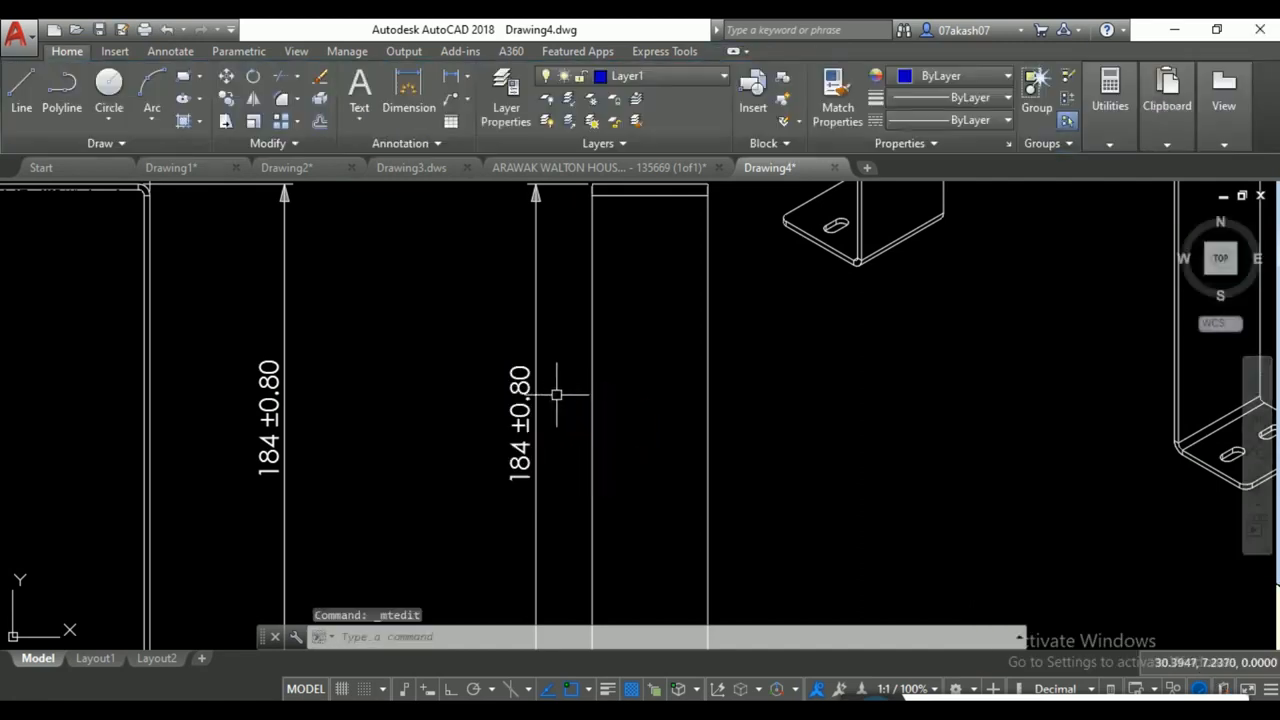
Examine the imported sheet's notes, title block and bracket views, selecting a title block line to check its geometry.
scroll(556, 395, "down", 5)
scroll(398, 494, "up", 4)
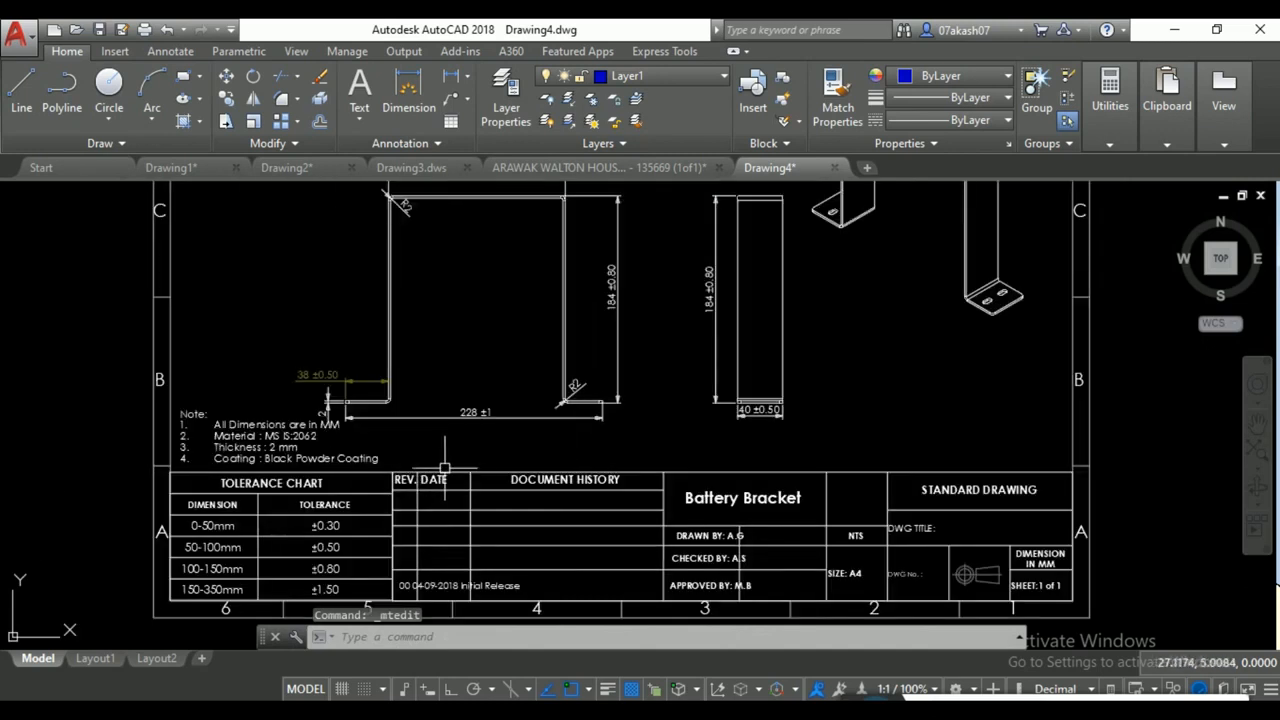
left_click(476, 480)
key("Escape")
key("Escape")
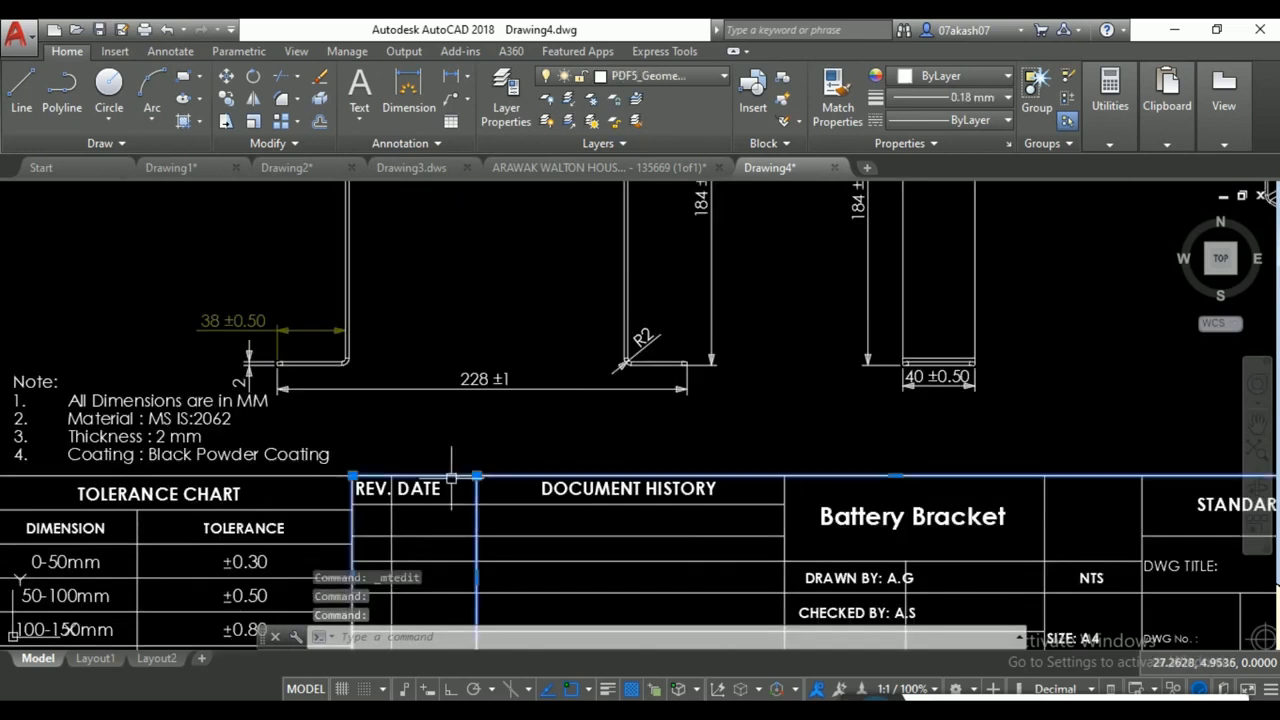
scroll(556, 462, "down", 5)
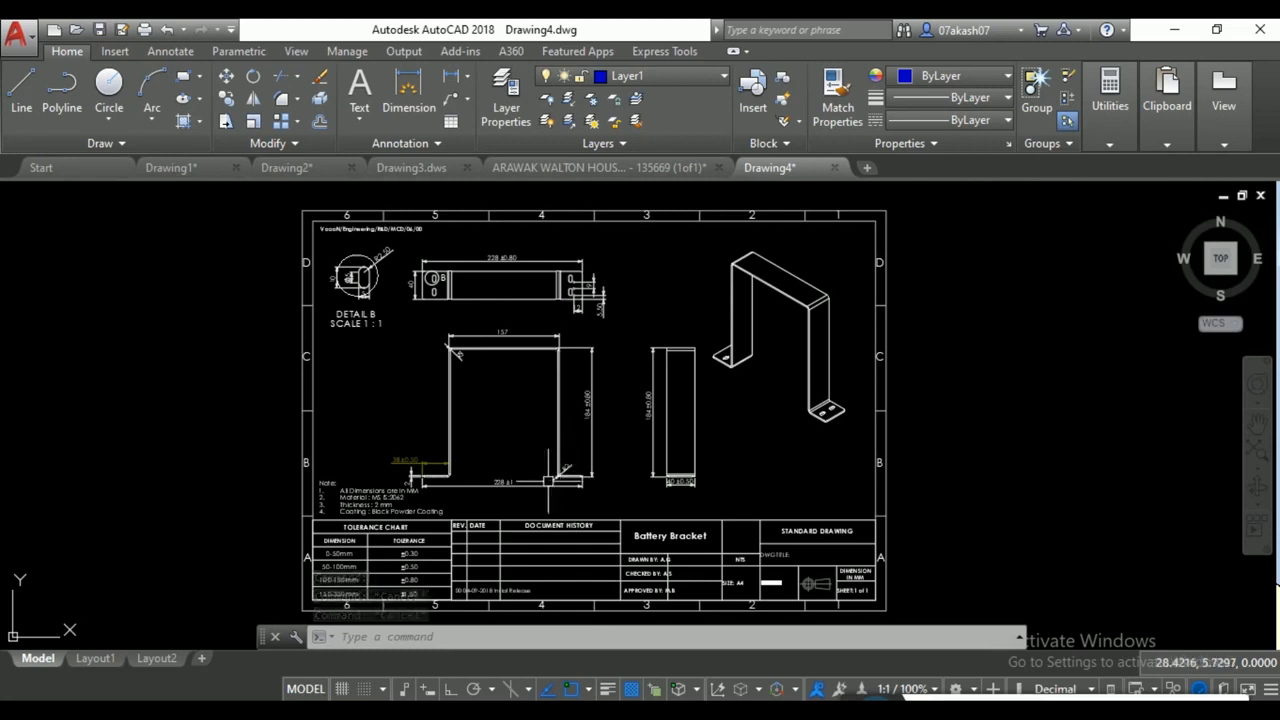
mouse_move(556, 481)
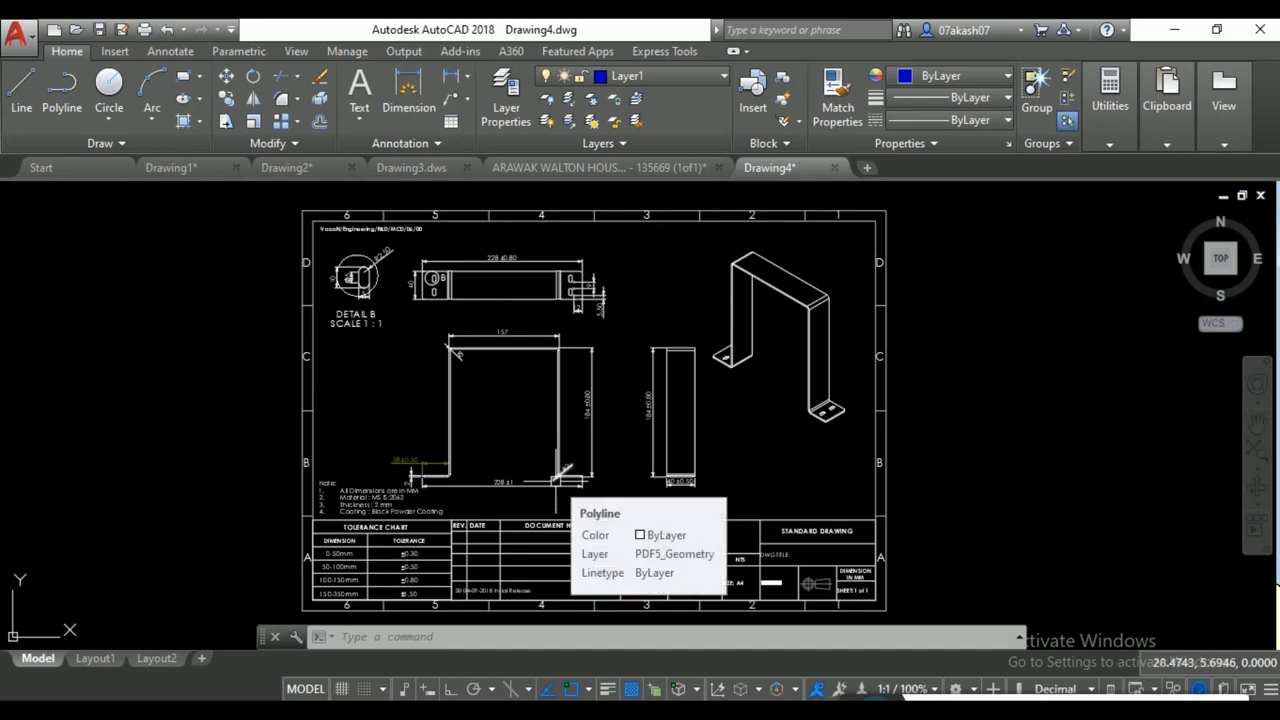
middle_click_drag(556, 481, 570, 576)
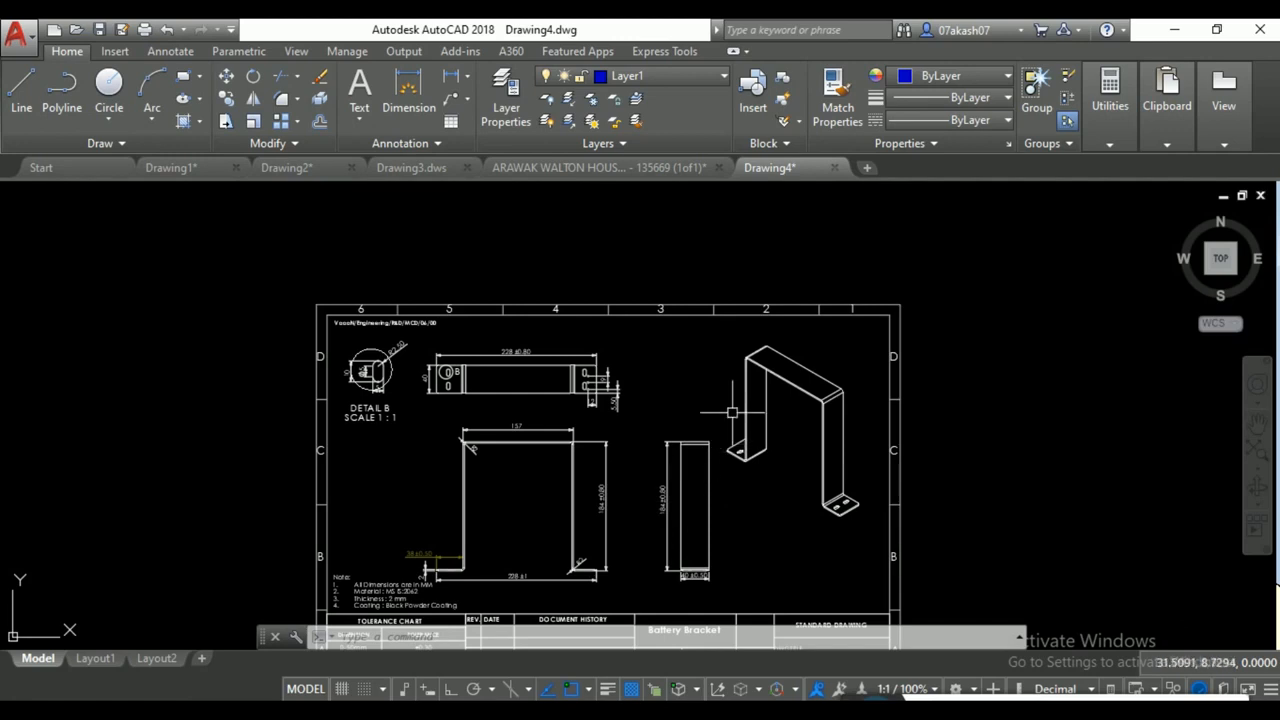
middle_click_drag(739, 480, 700, 445)
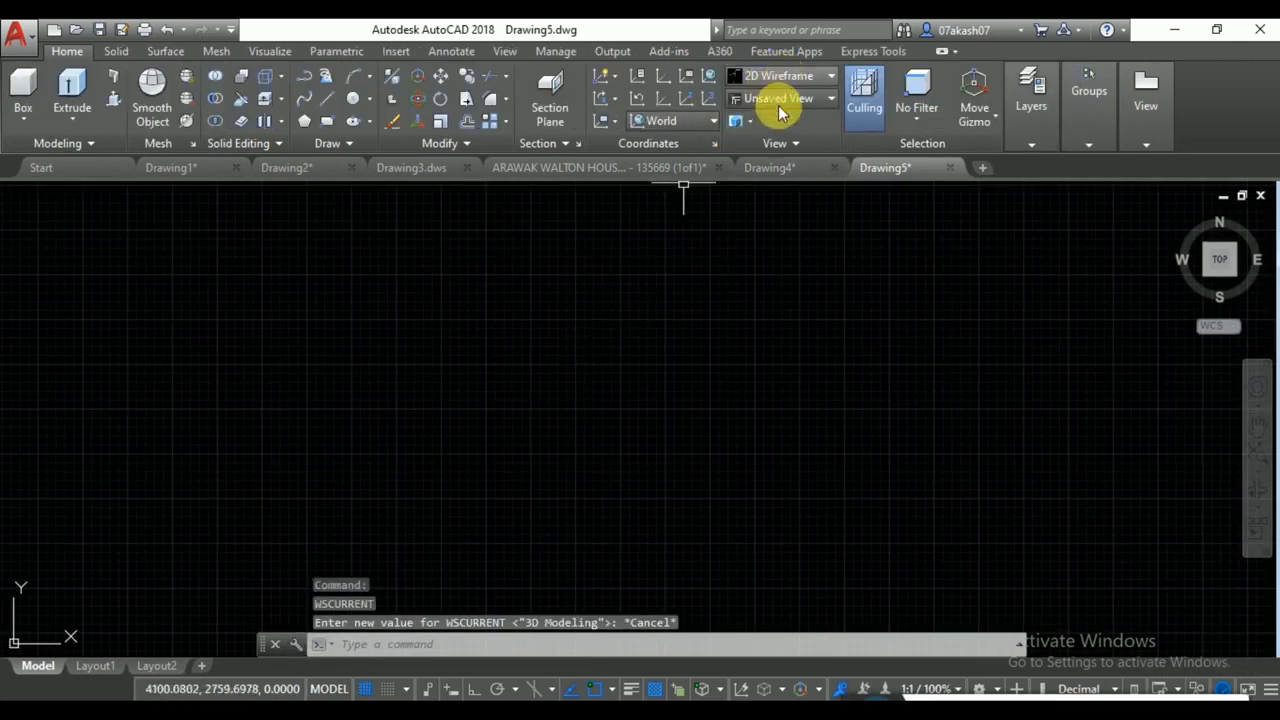
Set the view of Drawing5 to SW Isometric and import the SolidWorks part Flange.SLDPRT.
left_click(780, 99)
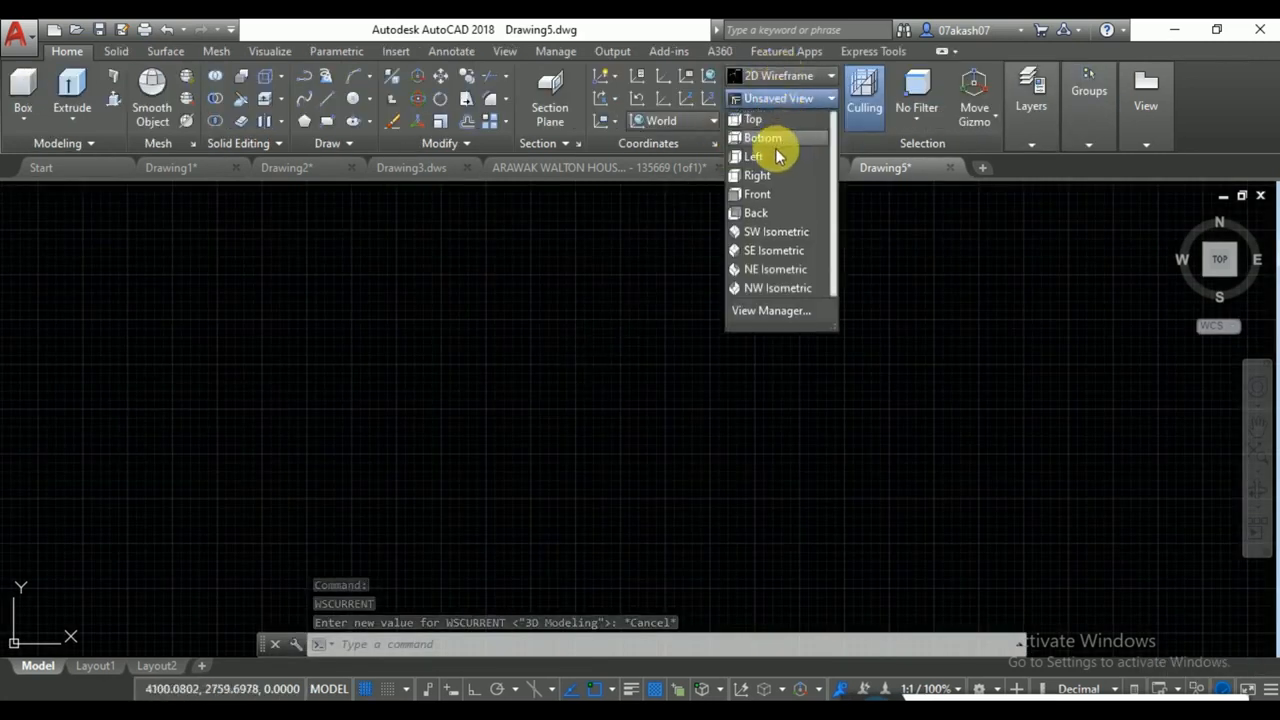
left_click(784, 233)
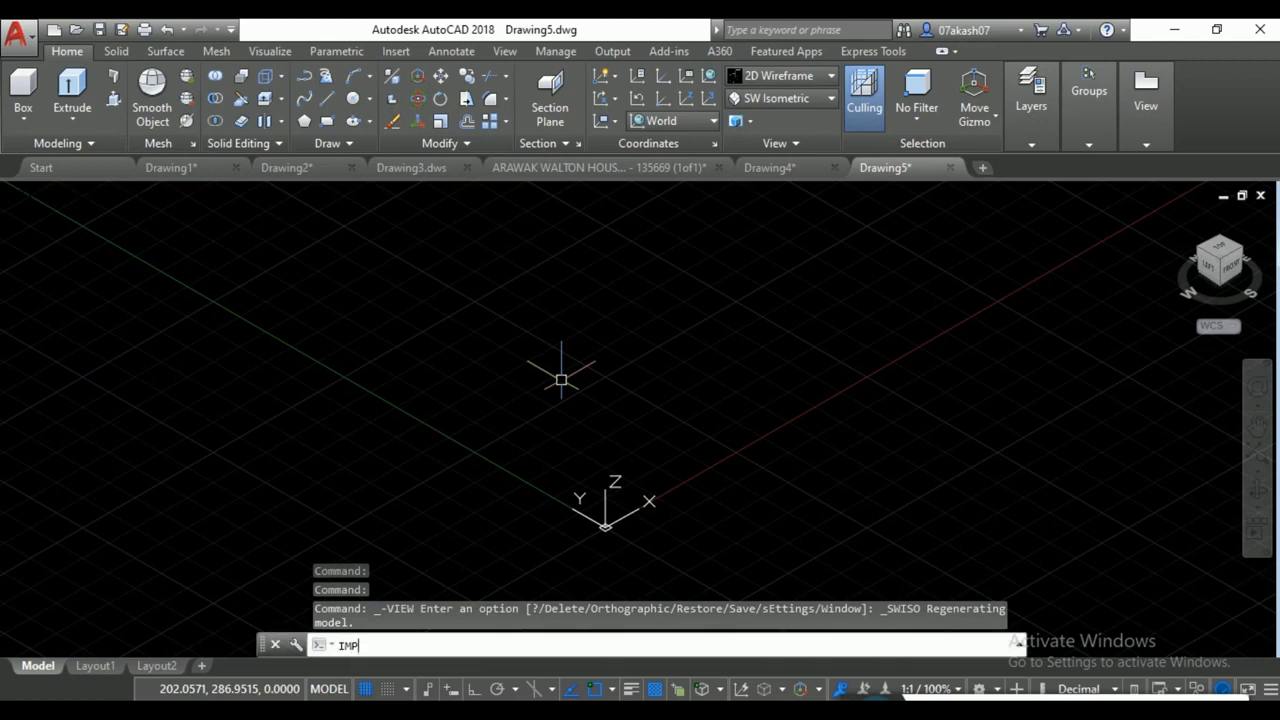
key("Return")
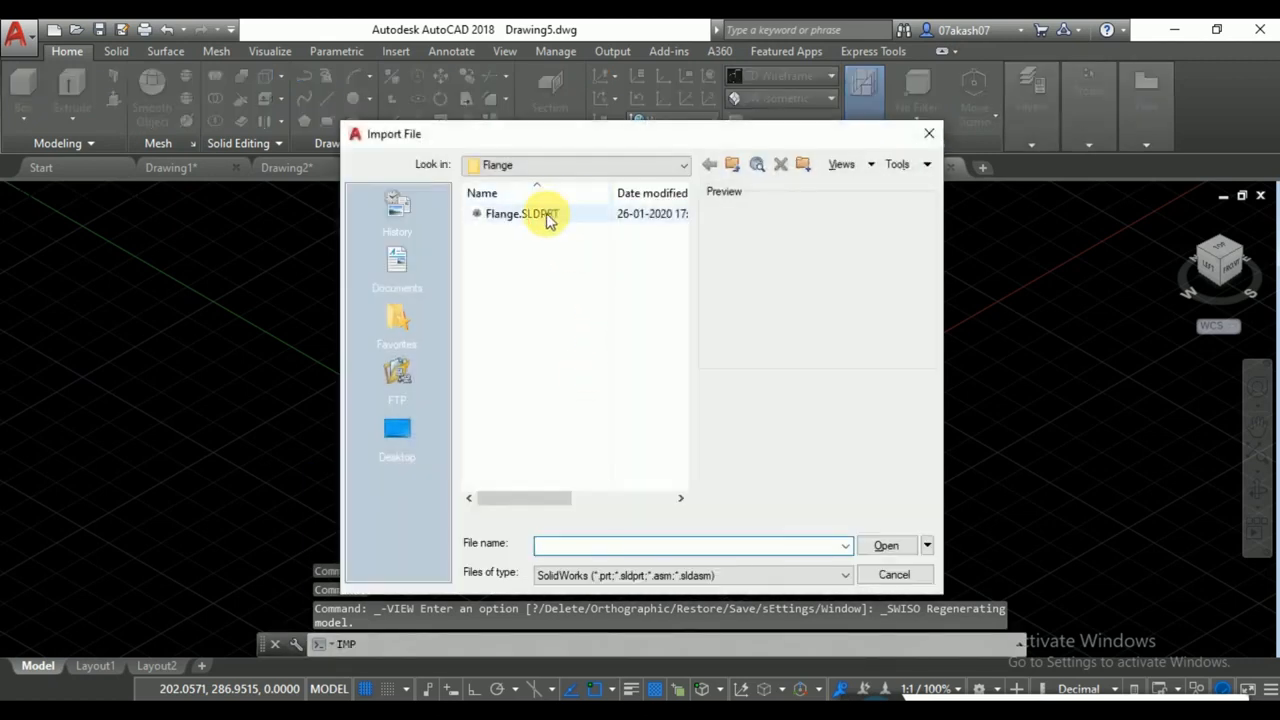
left_click(540, 214)
left_click(889, 548)
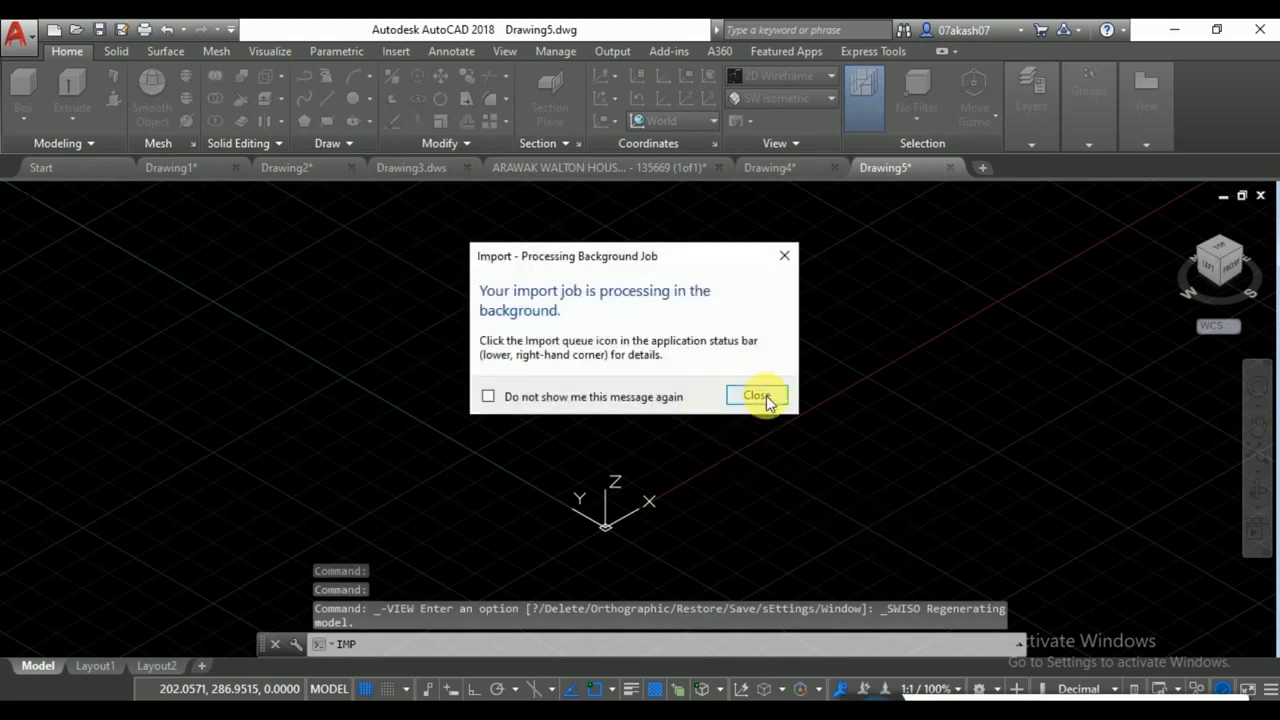
left_click(764, 396)
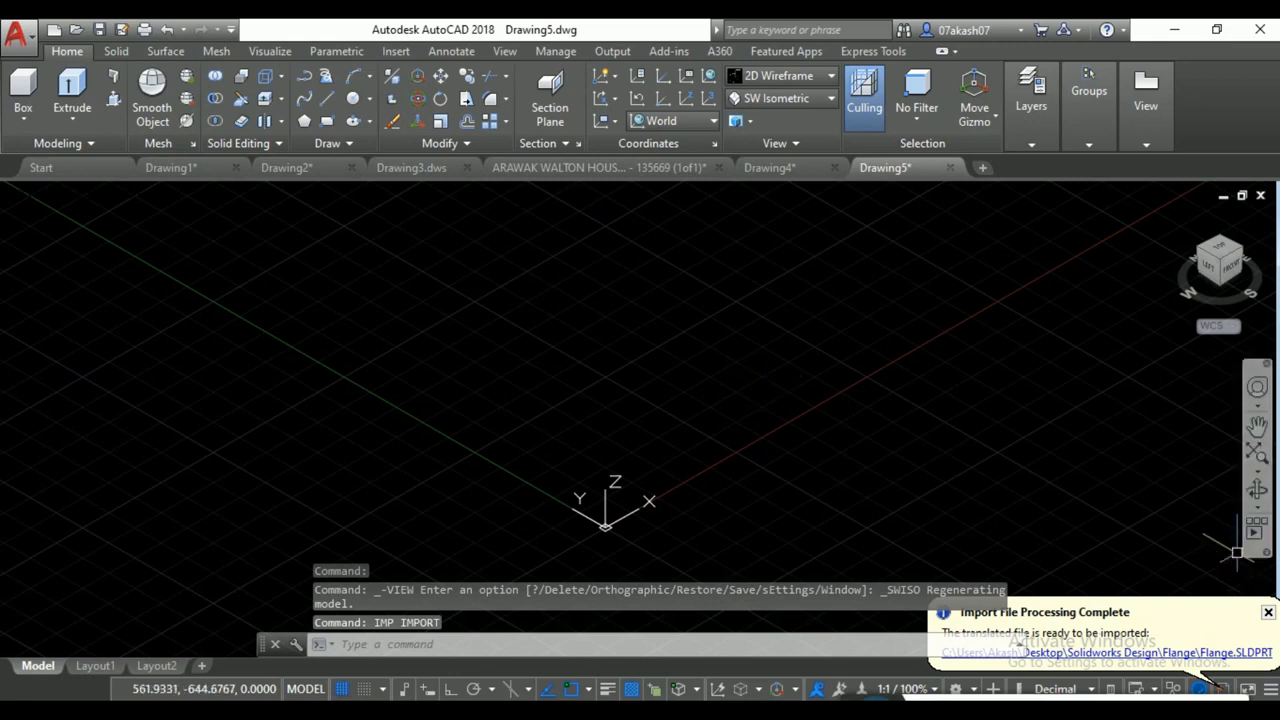
left_click(1150, 653)
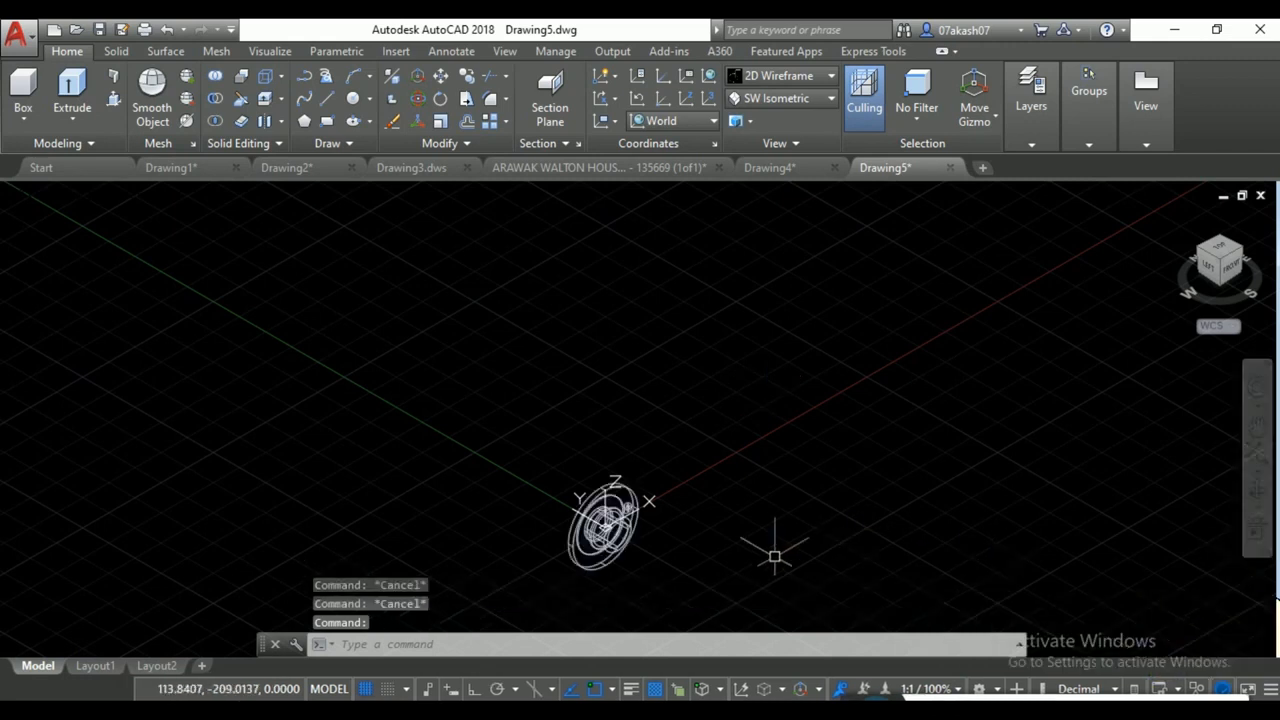
Display the imported flange in the Realistic visual style and inspect the solid.
scroll(500, 537, "up", 7)
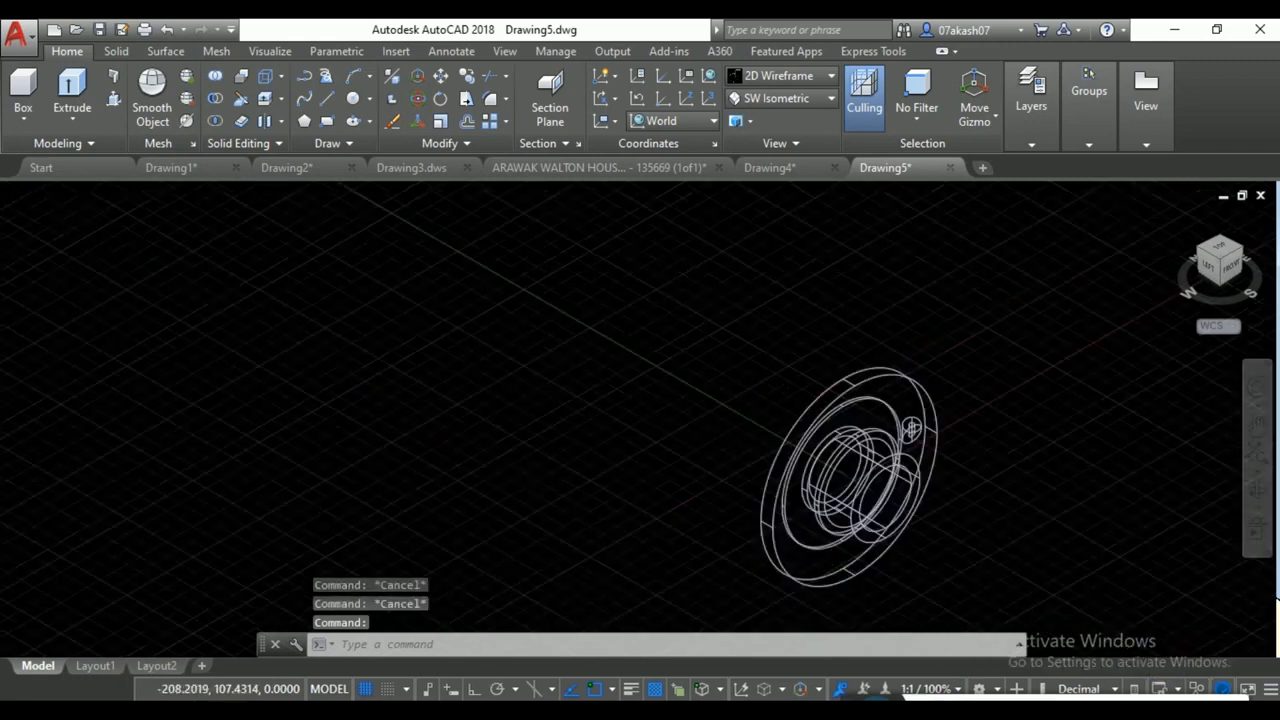
left_click(792, 76)
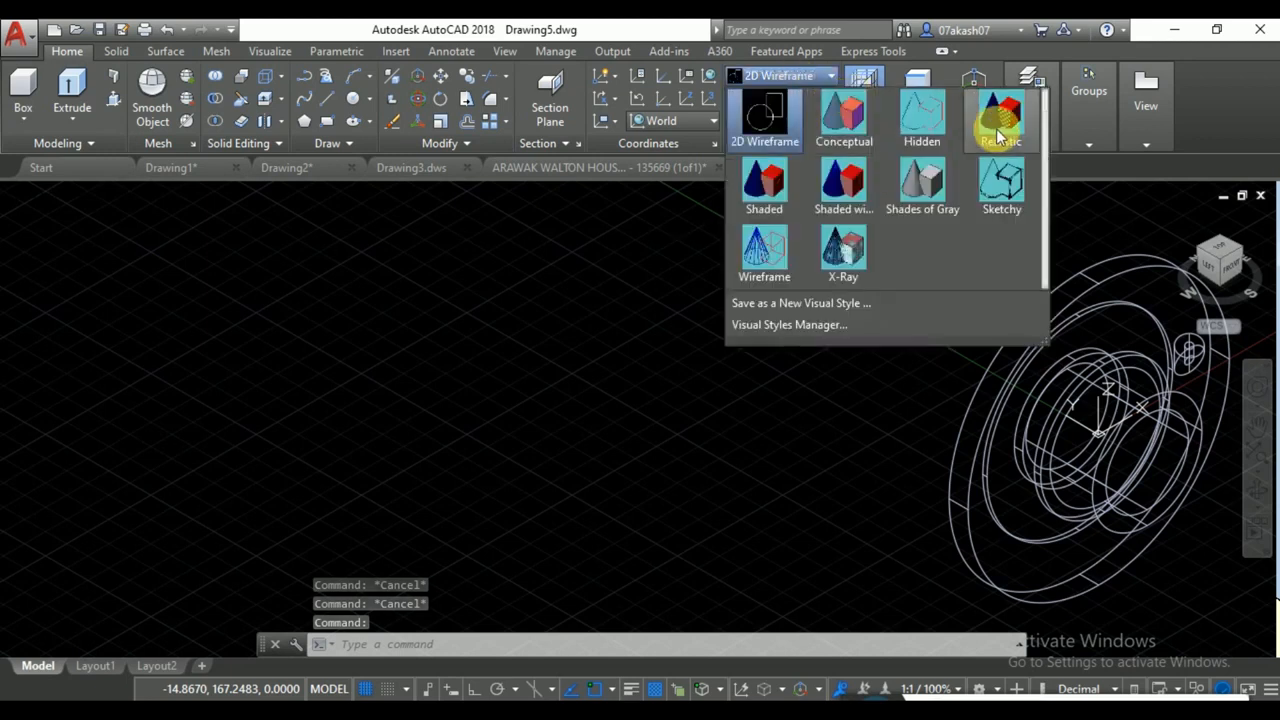
left_click(996, 114)
middle_click_drag(959, 341, 475, 392)
middle_click_drag(785, 434, 420, 385)
right_click(603, 301)
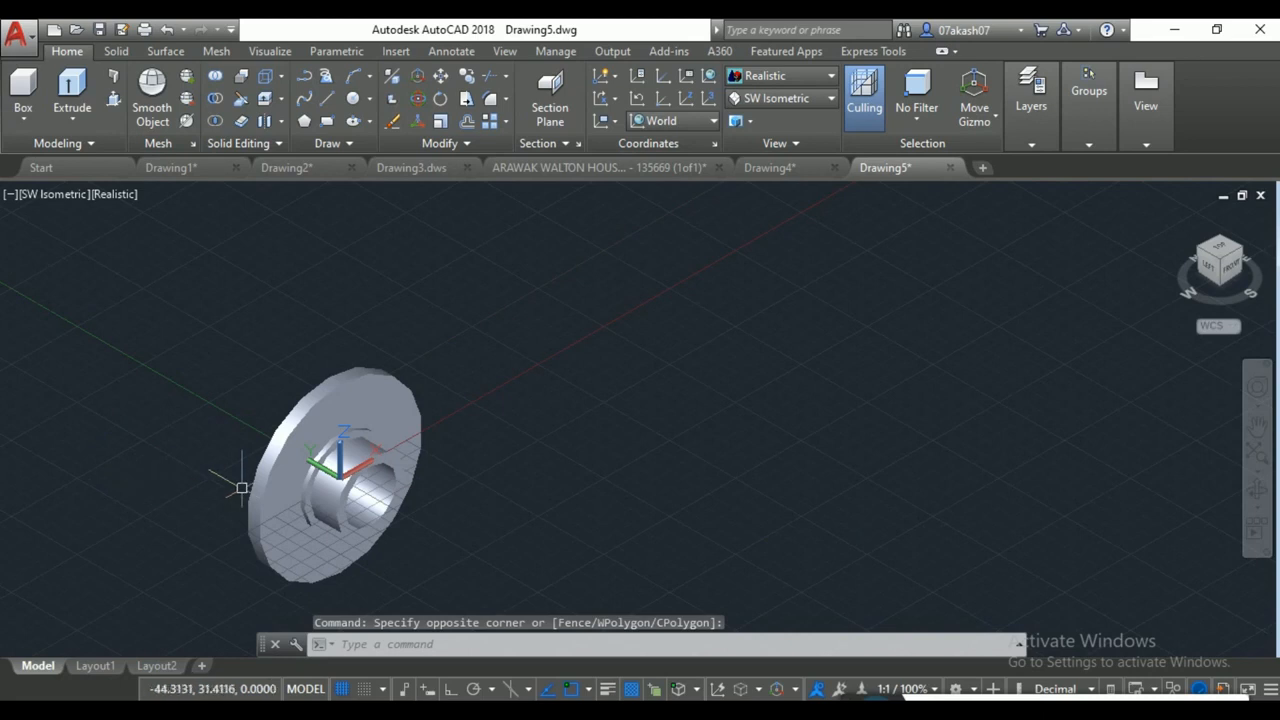
scroll(241, 488, "up", 2)
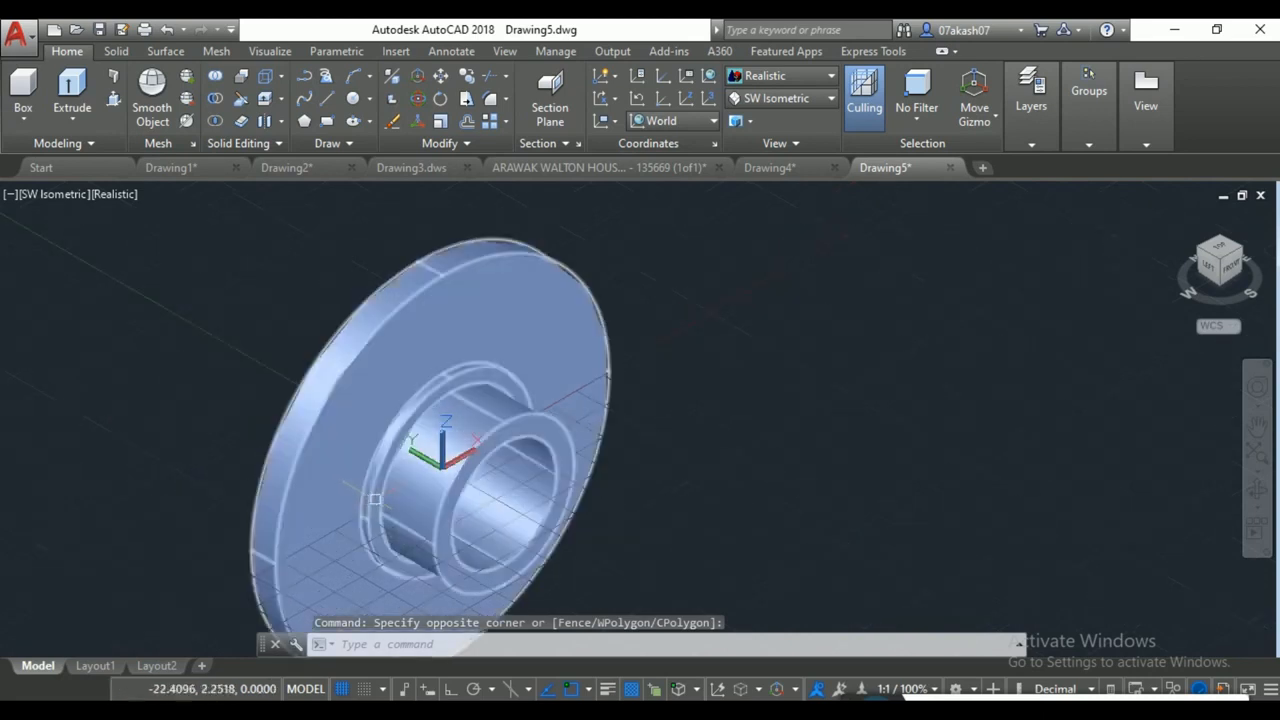
scroll(380, 495, "down", 3)
left_click(474, 420)
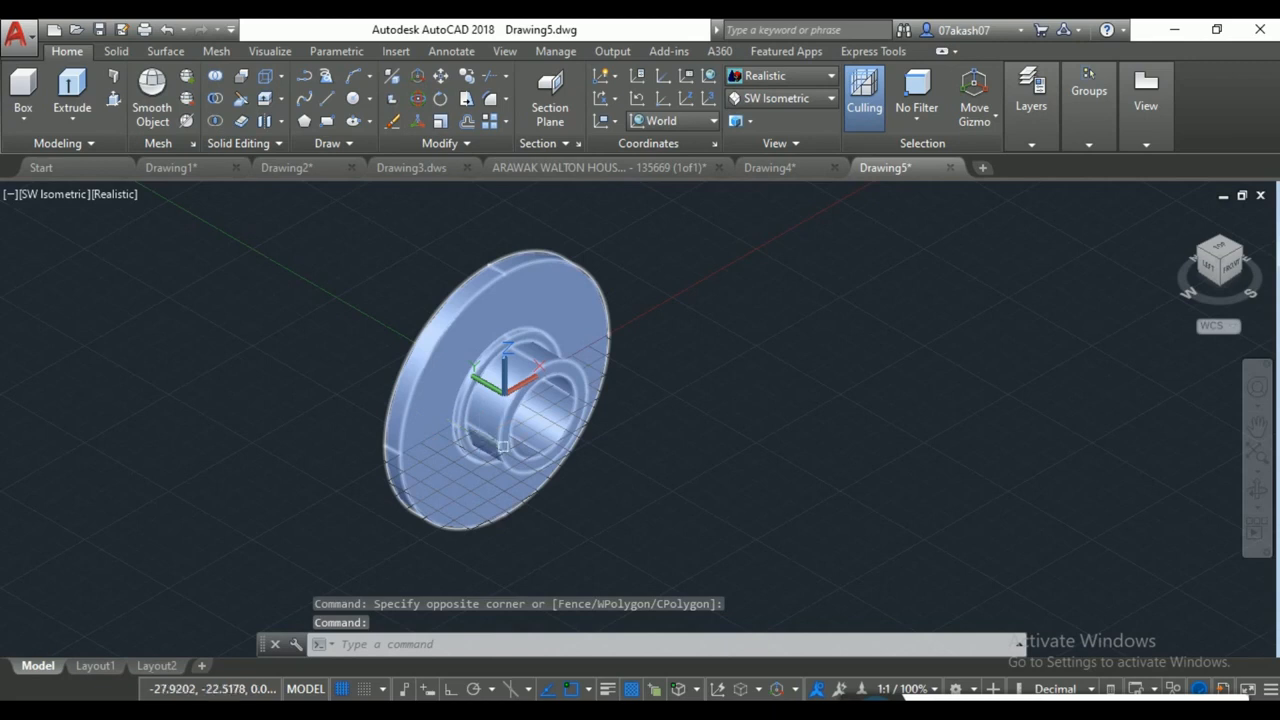
key("Escape")
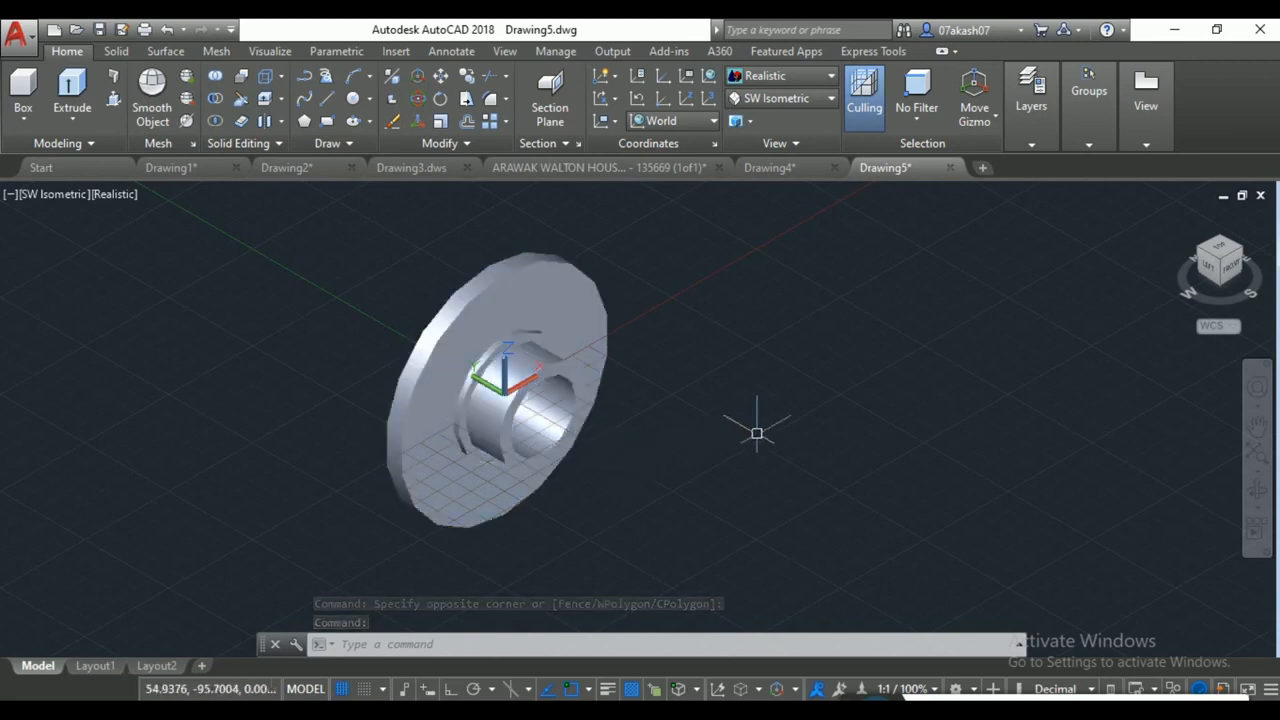
Switch to Drawing4 and erase all of its objects.
key("ctrl+Tab")
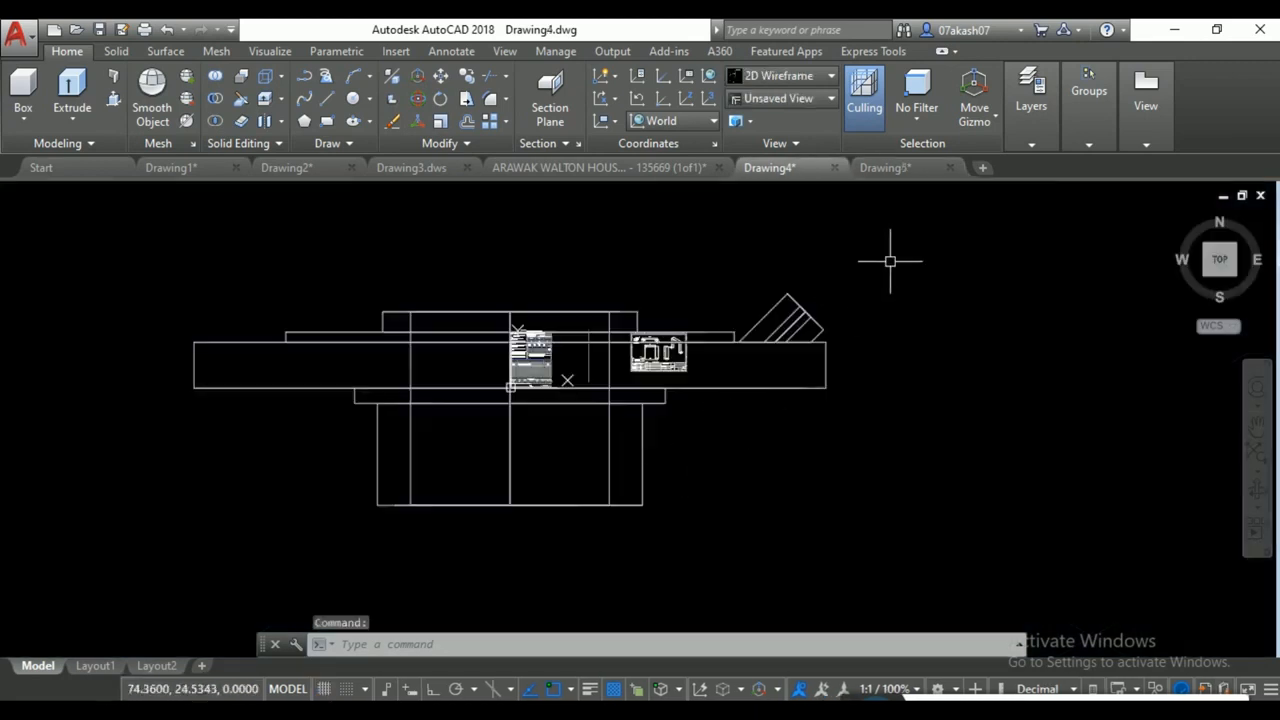
left_click(890, 261)
left_click(135, 618)
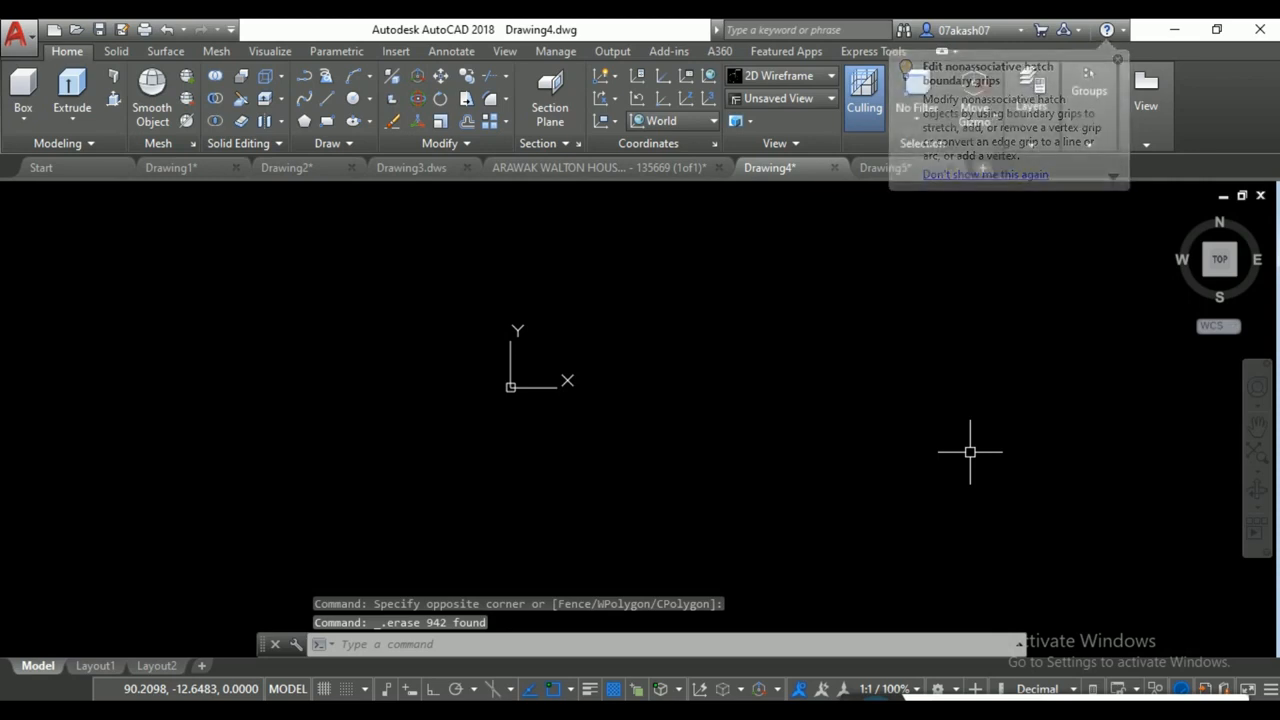
Change the workspace to Drafting & Annotation.
left_click(941, 689)
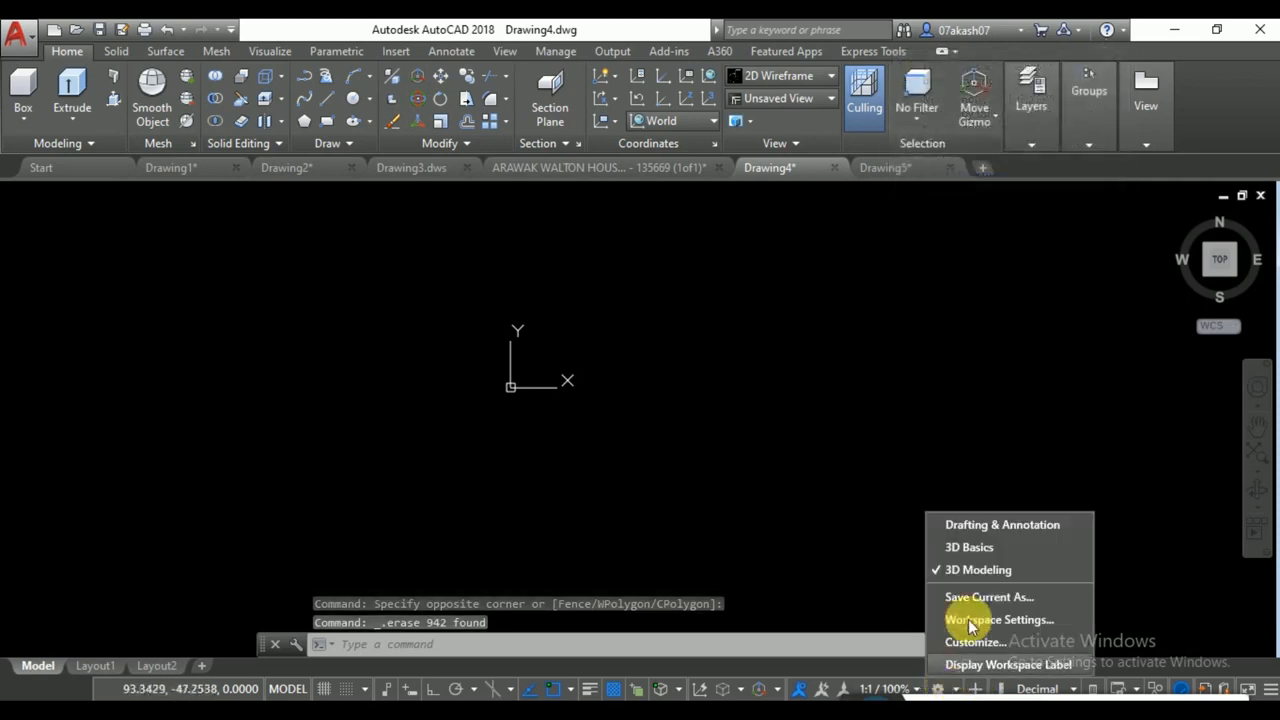
left_click(977, 525)
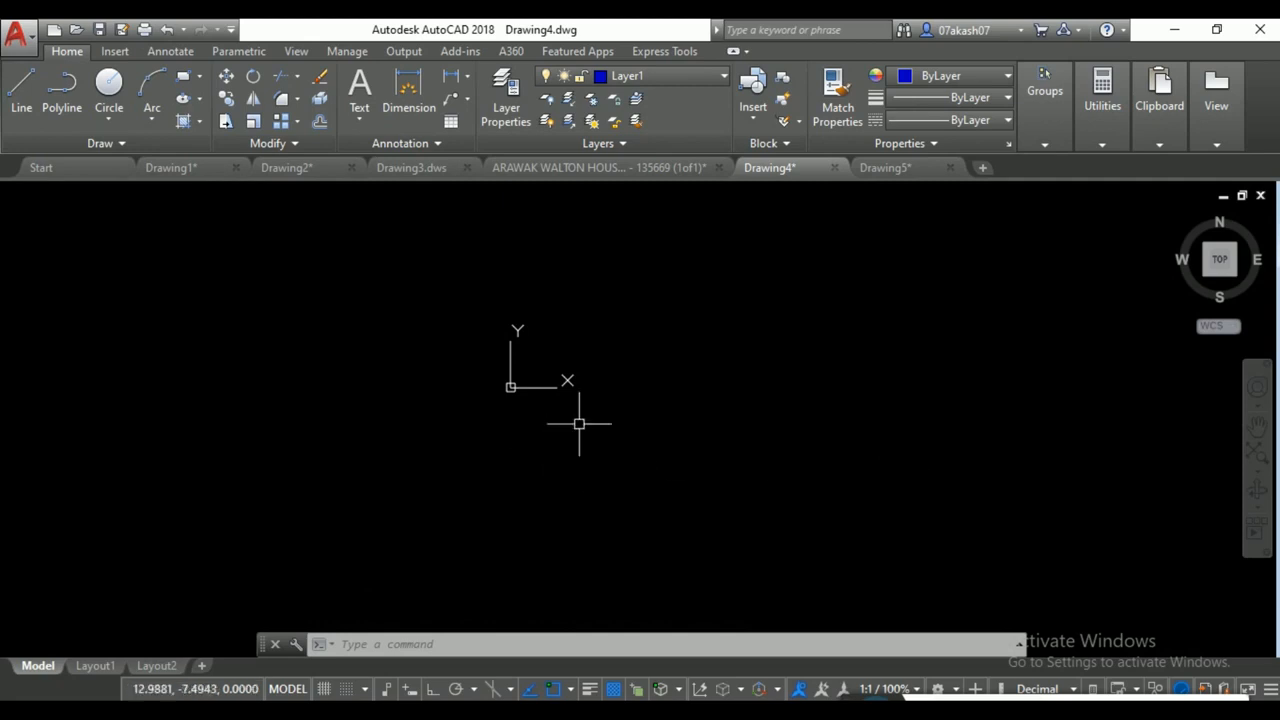
scroll(572, 377, "up", 2)
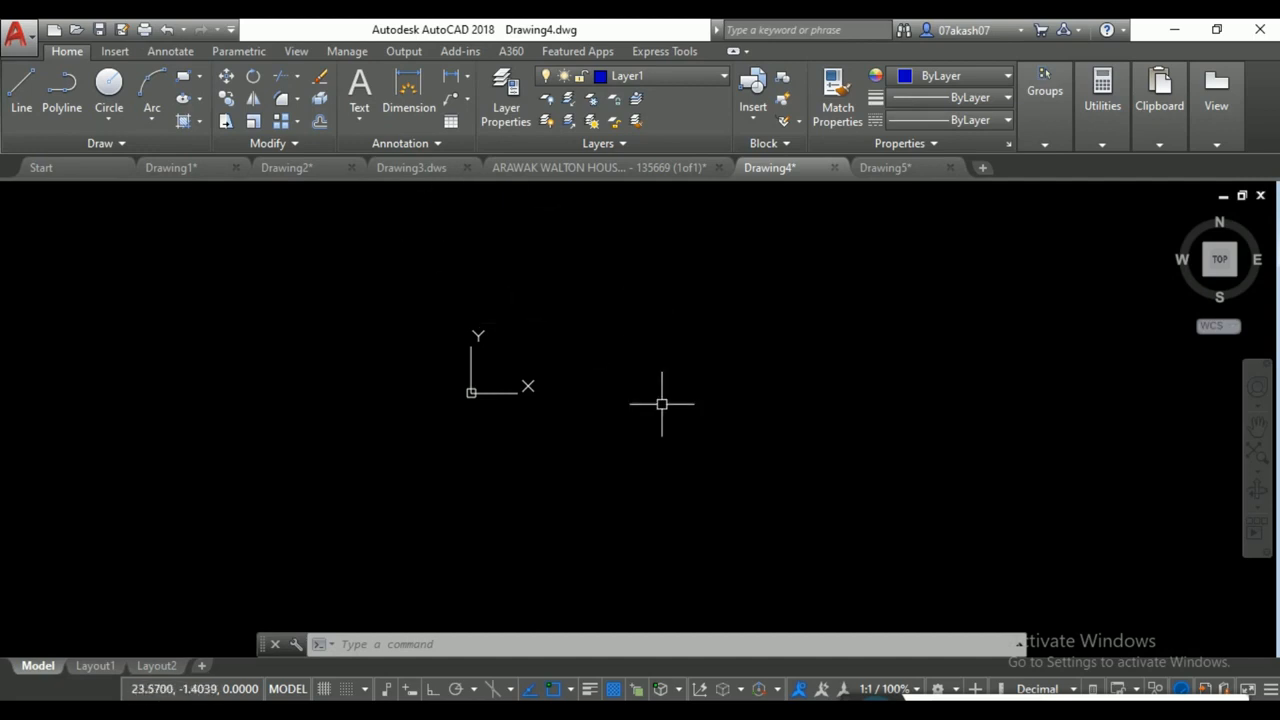
Use INSERTOBJ to create a new OLE object of type Microsoft Word Document in the drawing.
type("I")
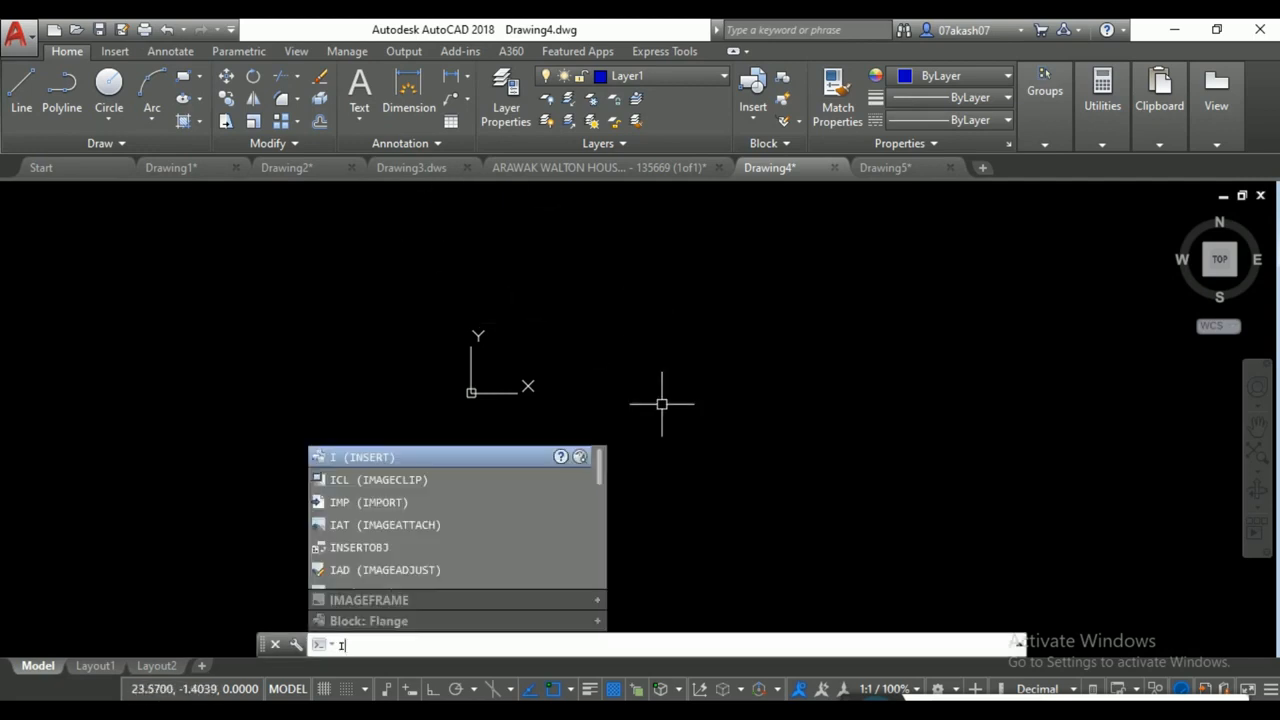
type("NSERT")
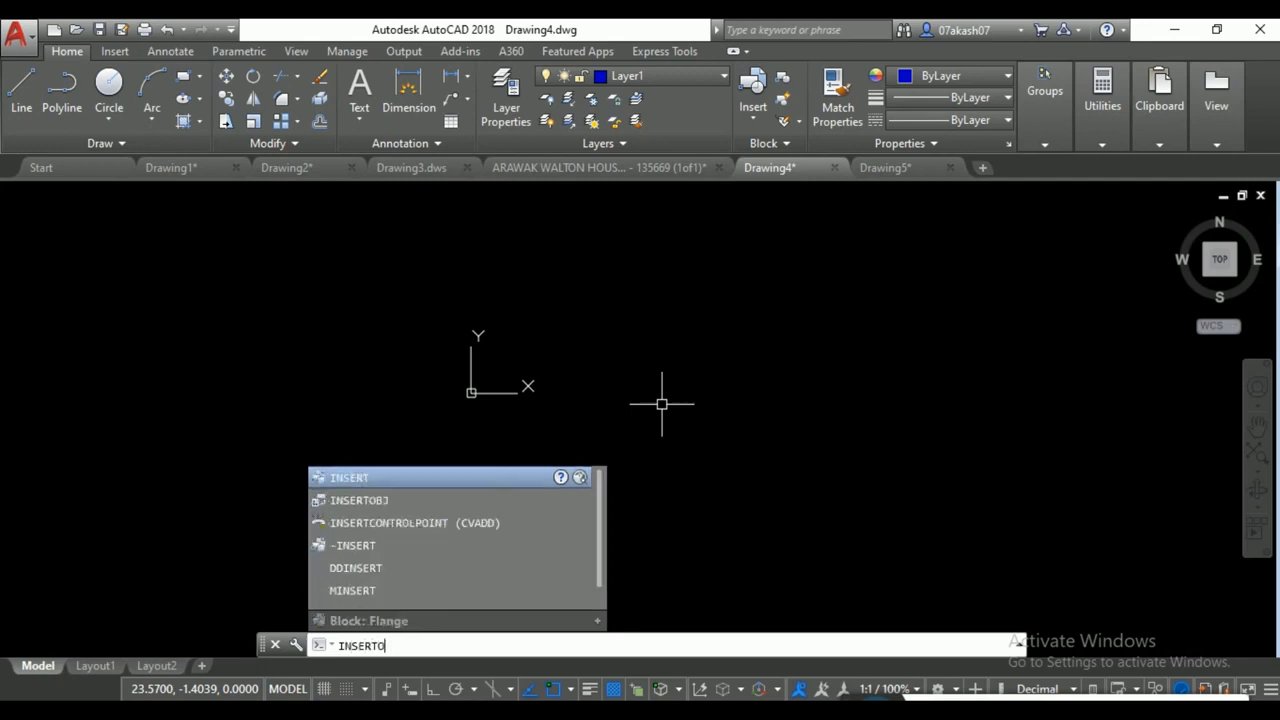
type("OBJ")
key("Return")
left_click(662, 405)
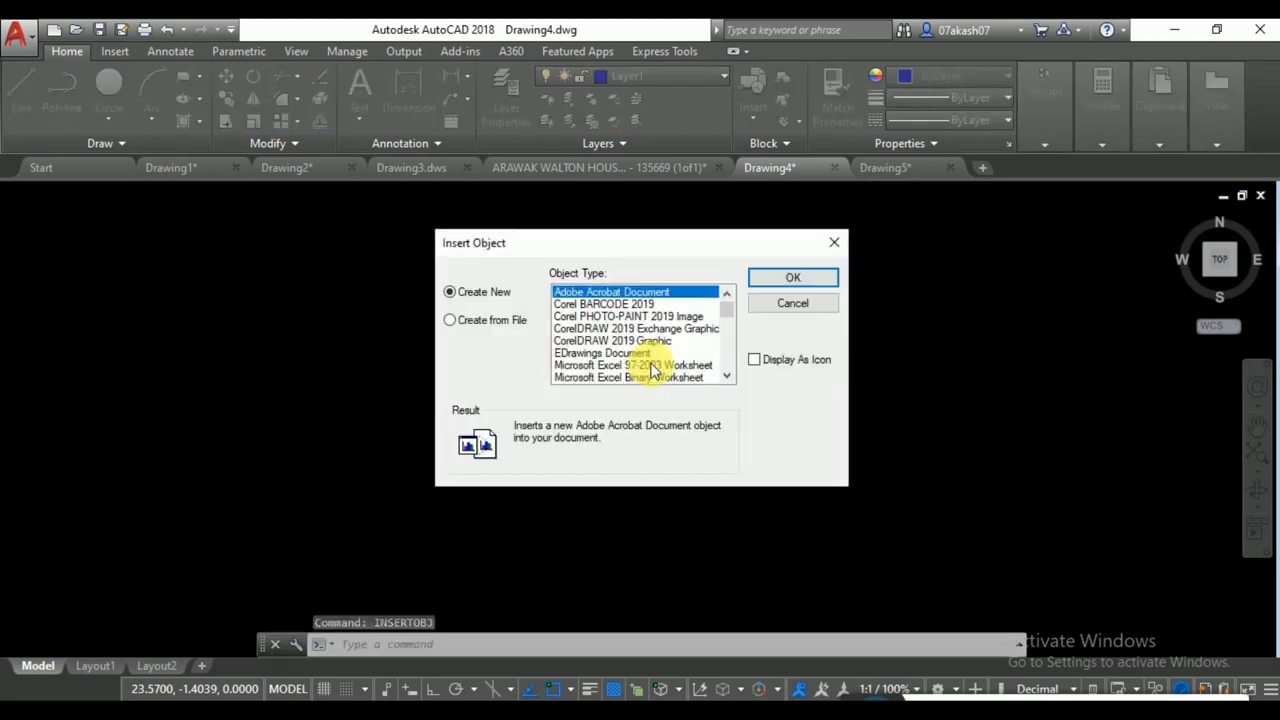
left_click(580, 304)
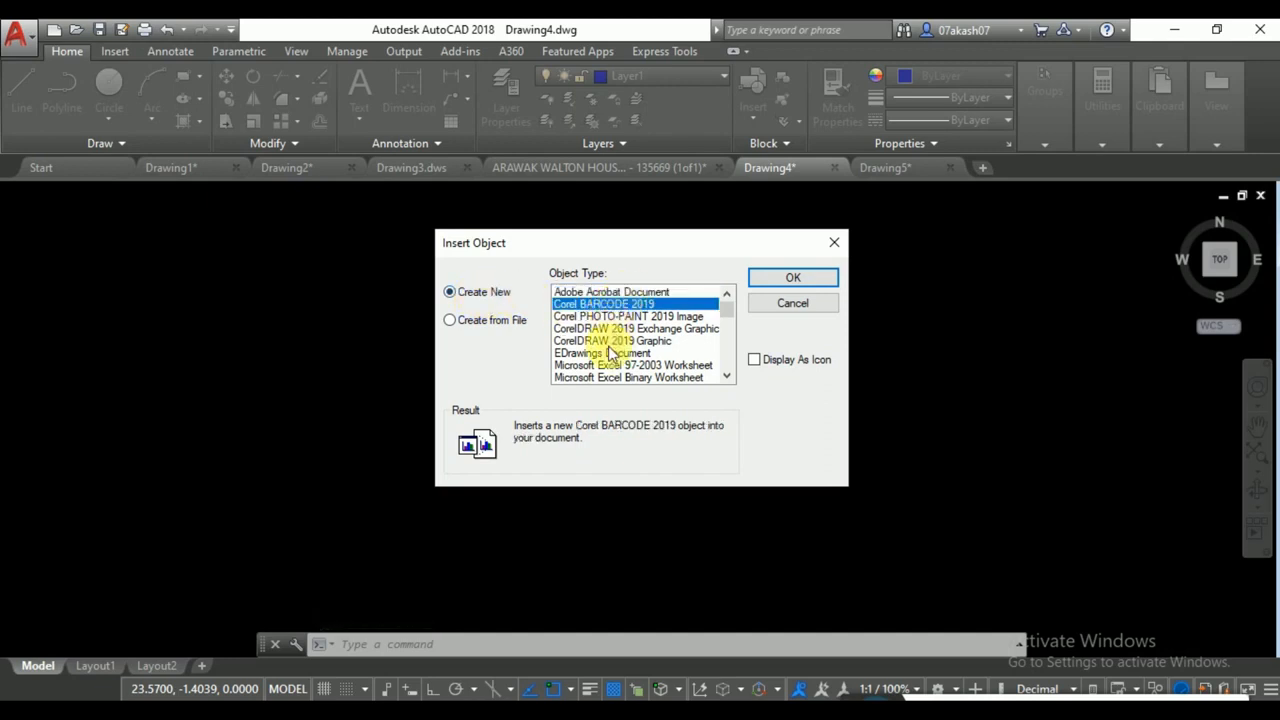
scroll(623, 362, "down", 2)
scroll(623, 362, "down", 1)
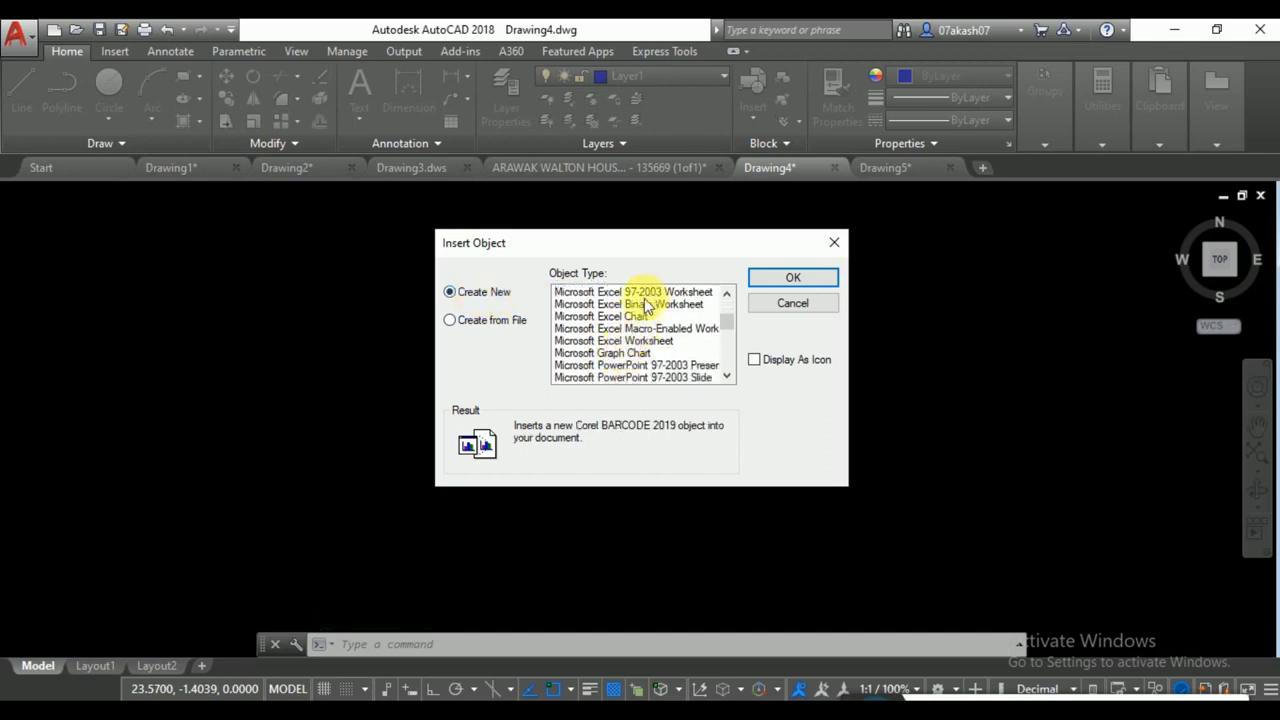
left_click(643, 342)
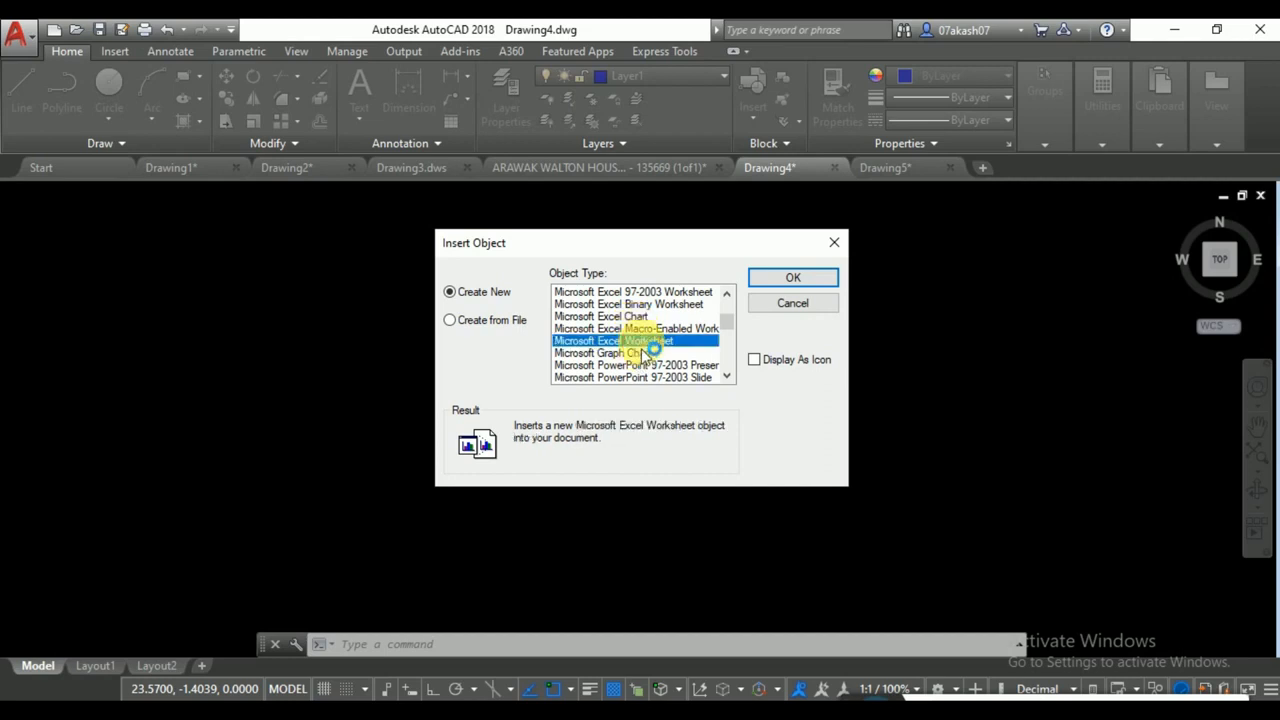
left_click(638, 316)
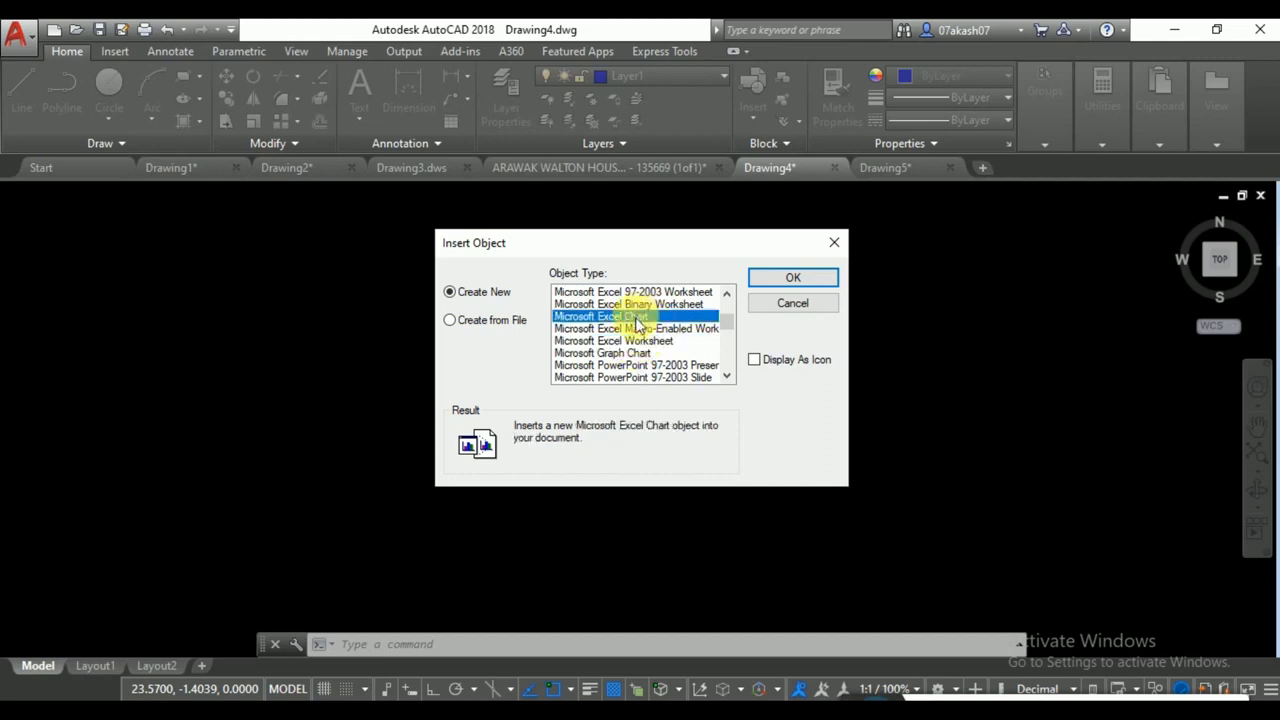
scroll(641, 337, "down", 1)
left_click(639, 329)
scroll(639, 342, "down", 1)
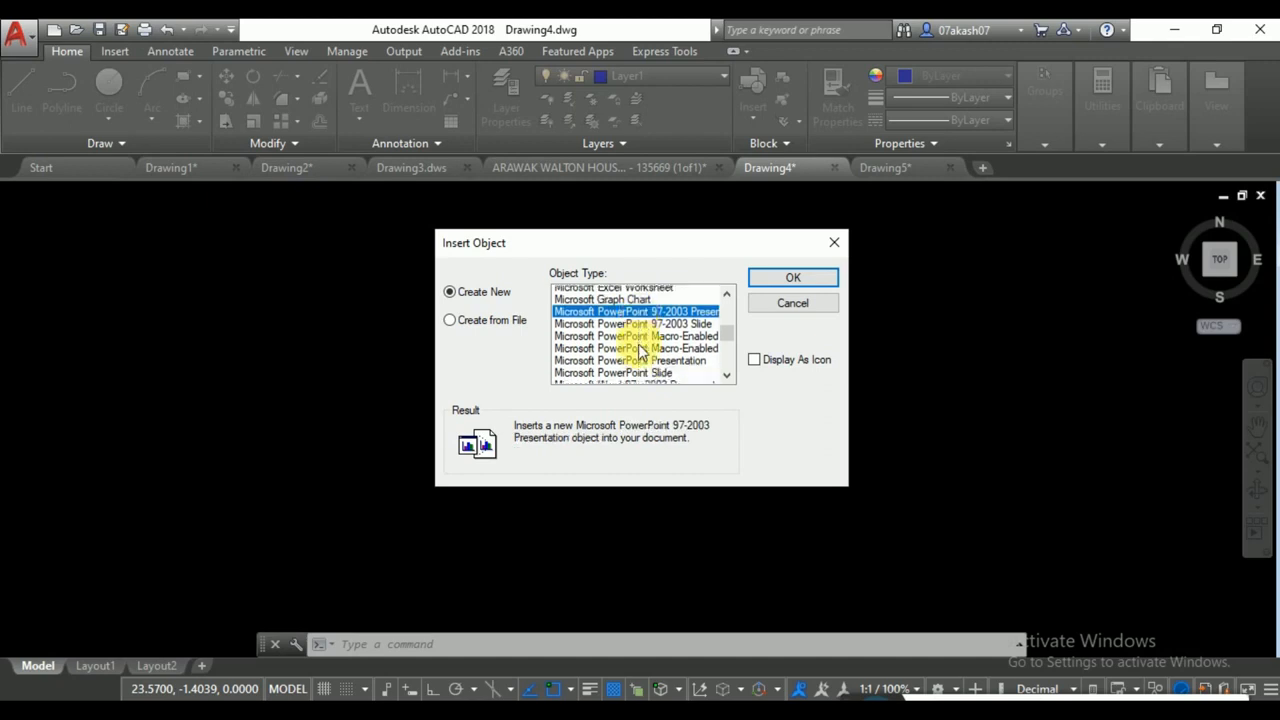
left_click(636, 376)
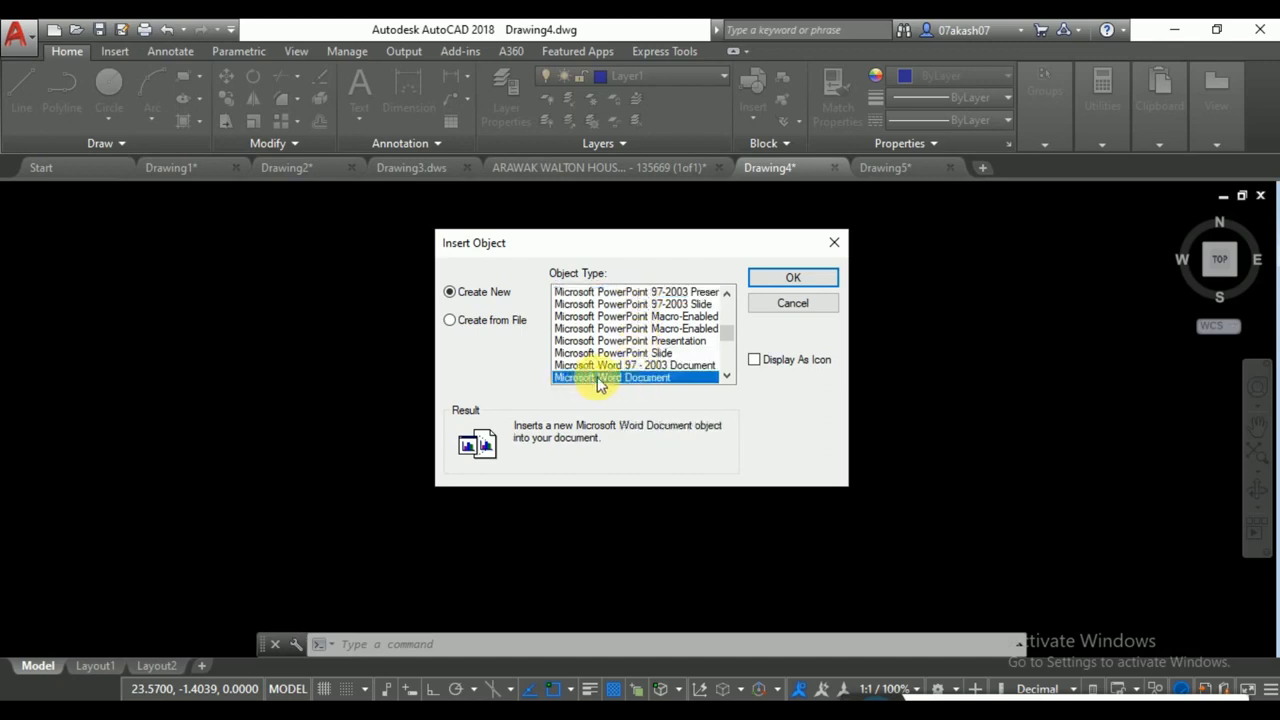
left_click(777, 279)
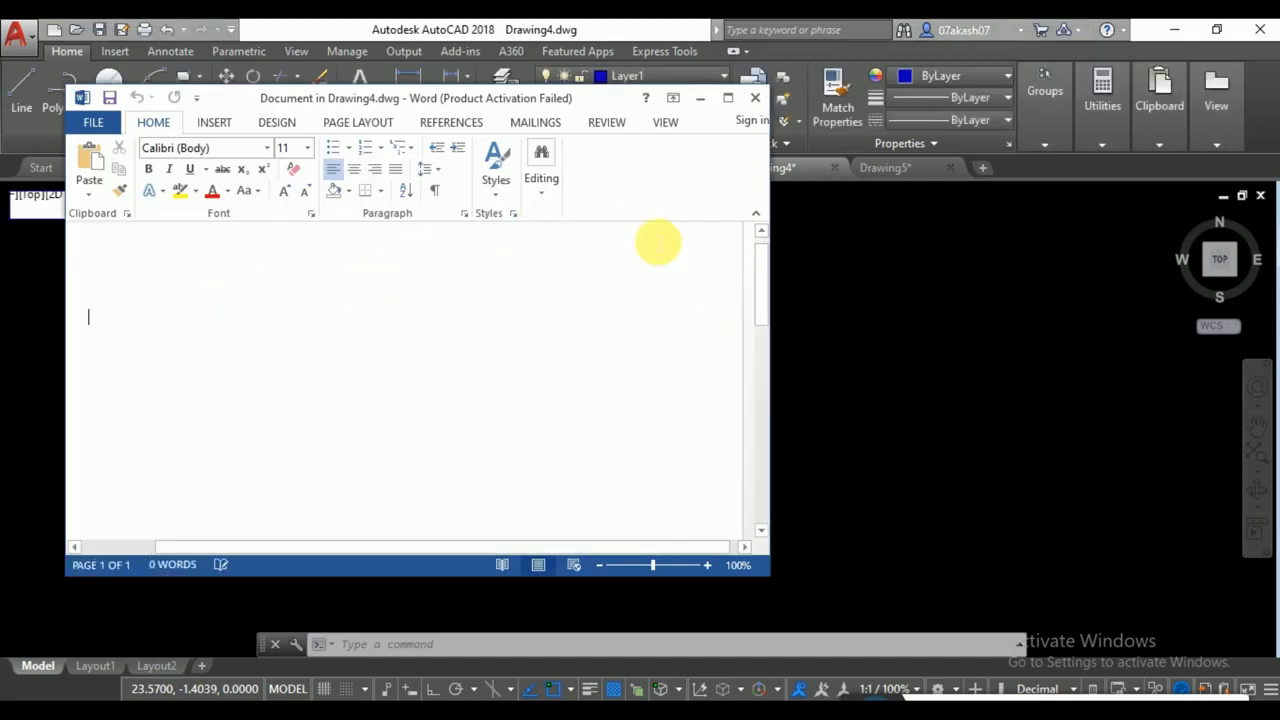
Fill the Word document with the lines ADFVAESDVSDFBVSFBVSSRTBVFSB, DAFVSADRBVS, DAFVSARDBV and FDVADRBGVRABF, and close it to embed it in the drawing.
type("AD")
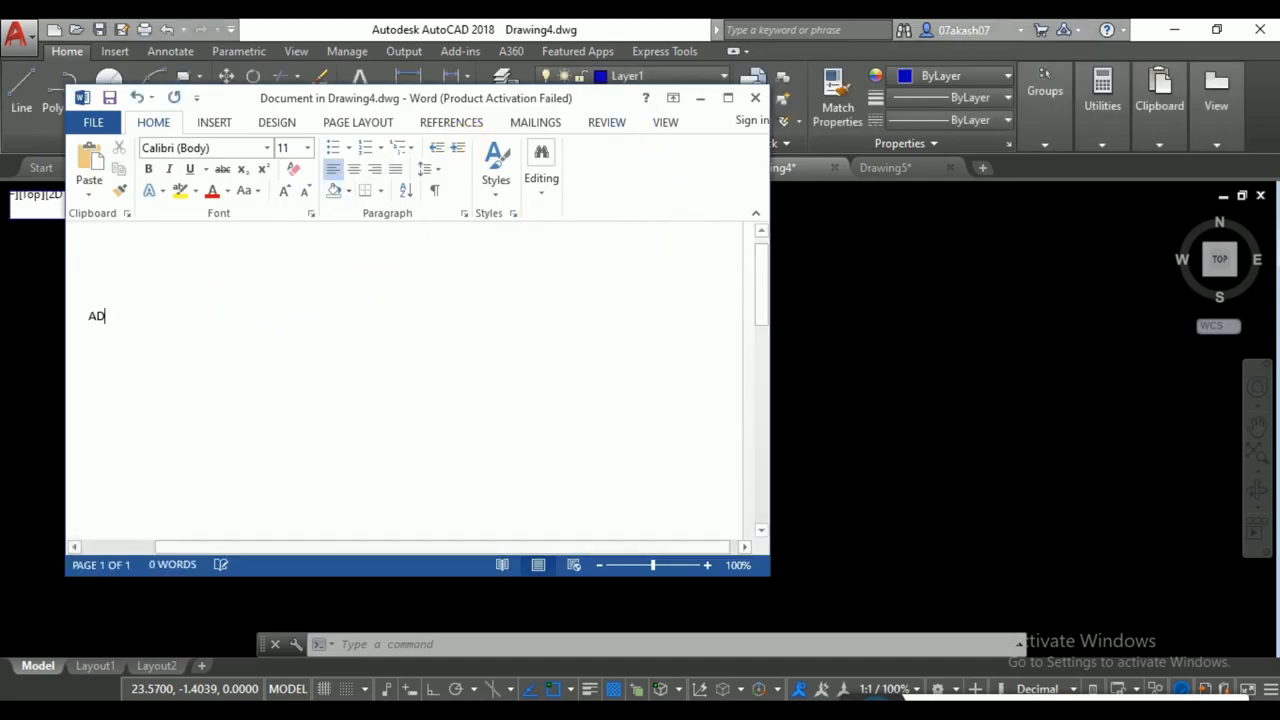
type("FVAESDVSDFBVSF3VSSRTBVFSB")
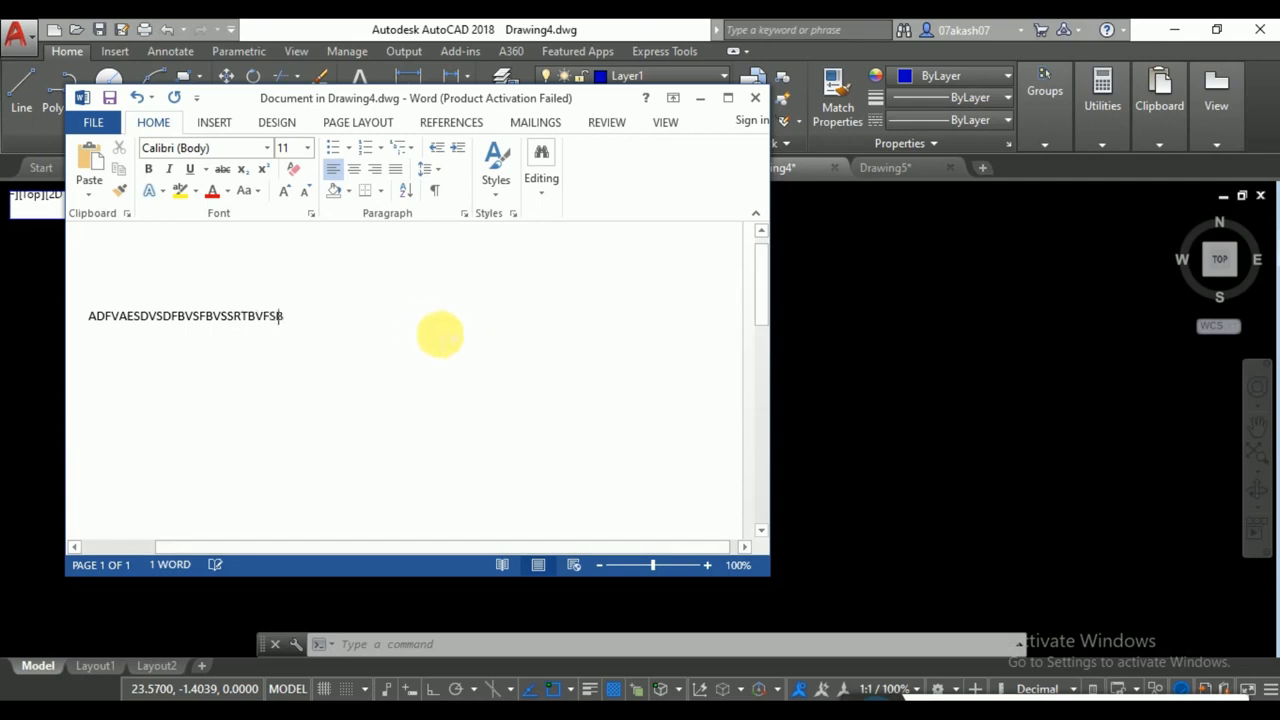
key("Return")
type("DAFVSADRBVS")
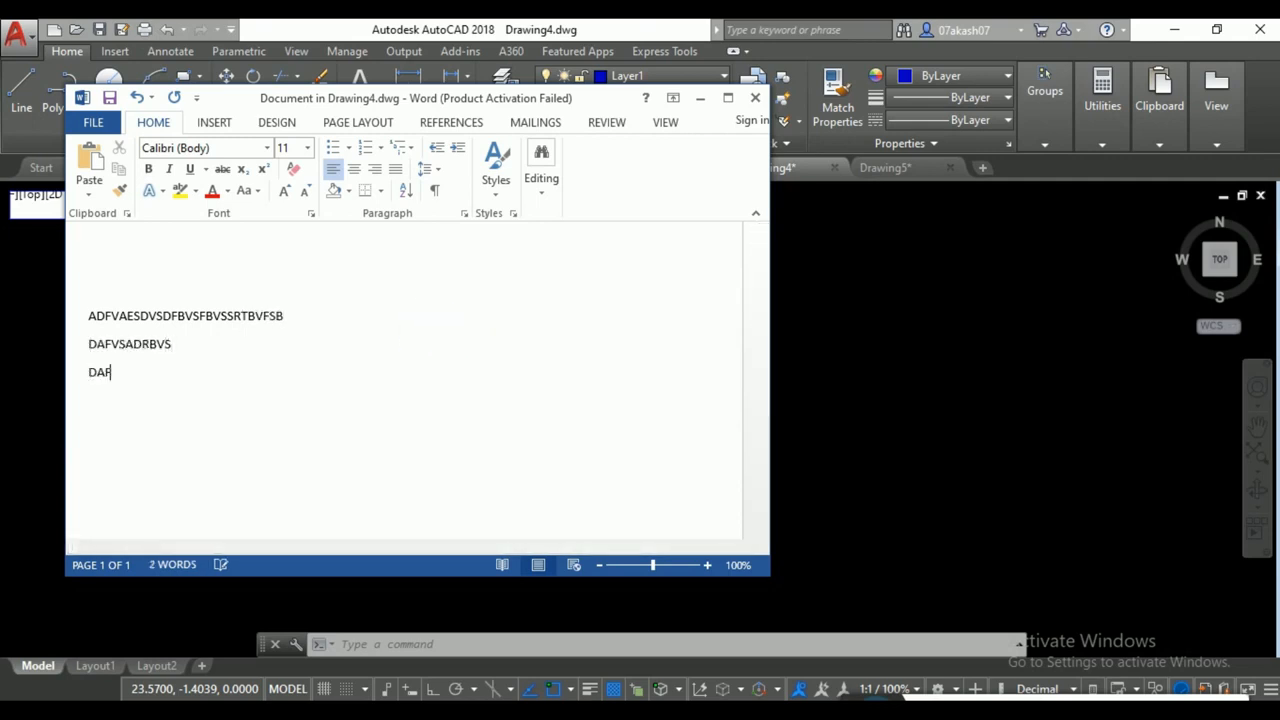
type("BGVRABF")
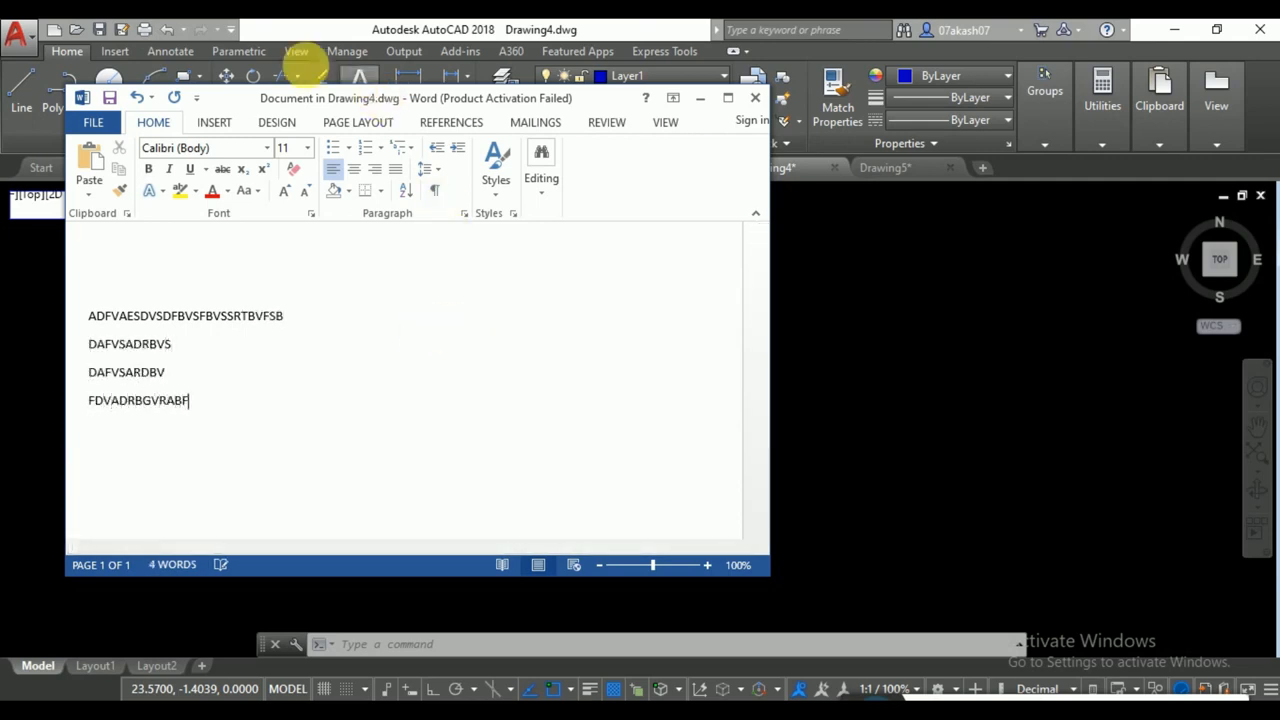
left_click(754, 101)
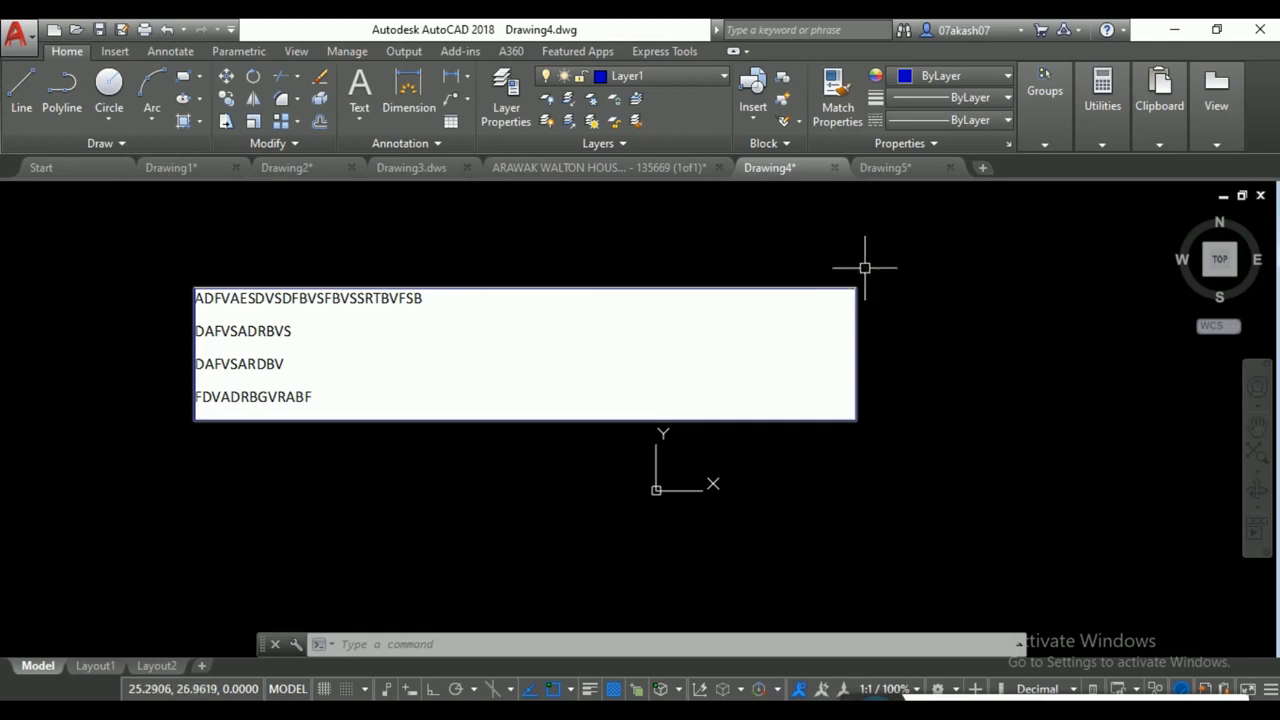
Use INSERTOBJ to insert Battery Bracket.PDF from the Desktop as an unlinked object created from file.
type("I")
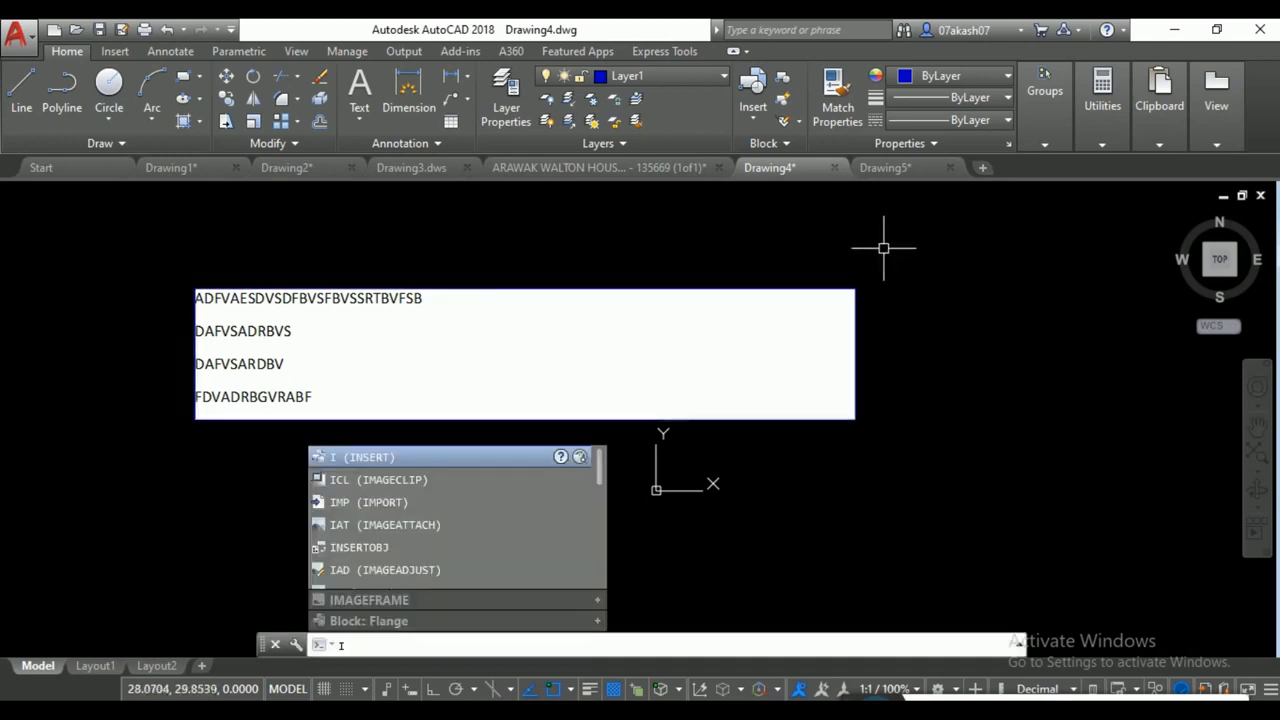
type("NSERTOBJ")
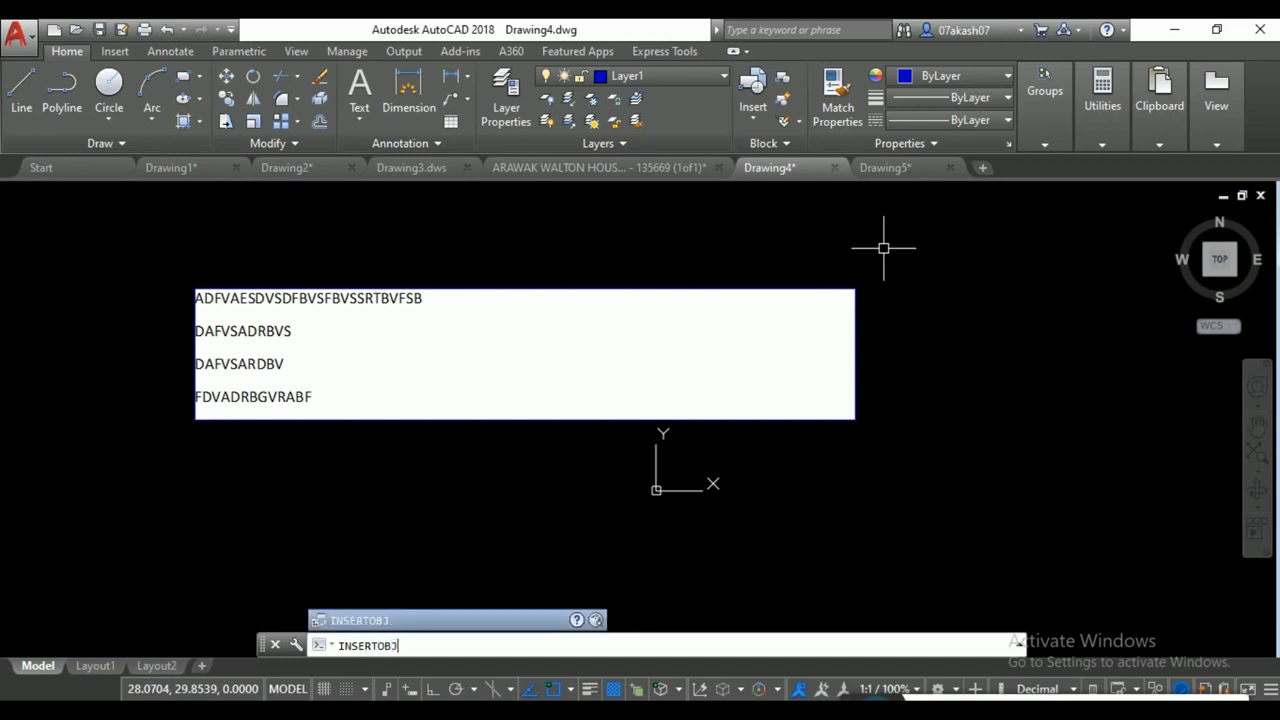
key("Return")
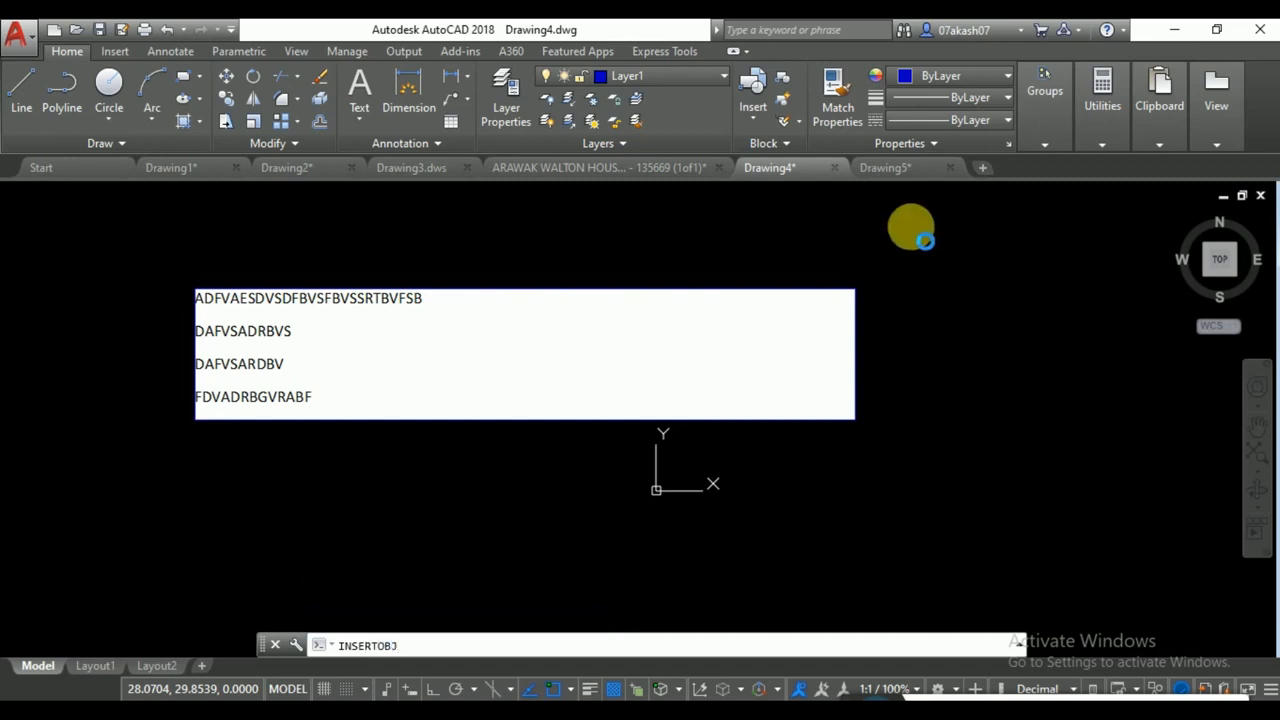
left_click(487, 322)
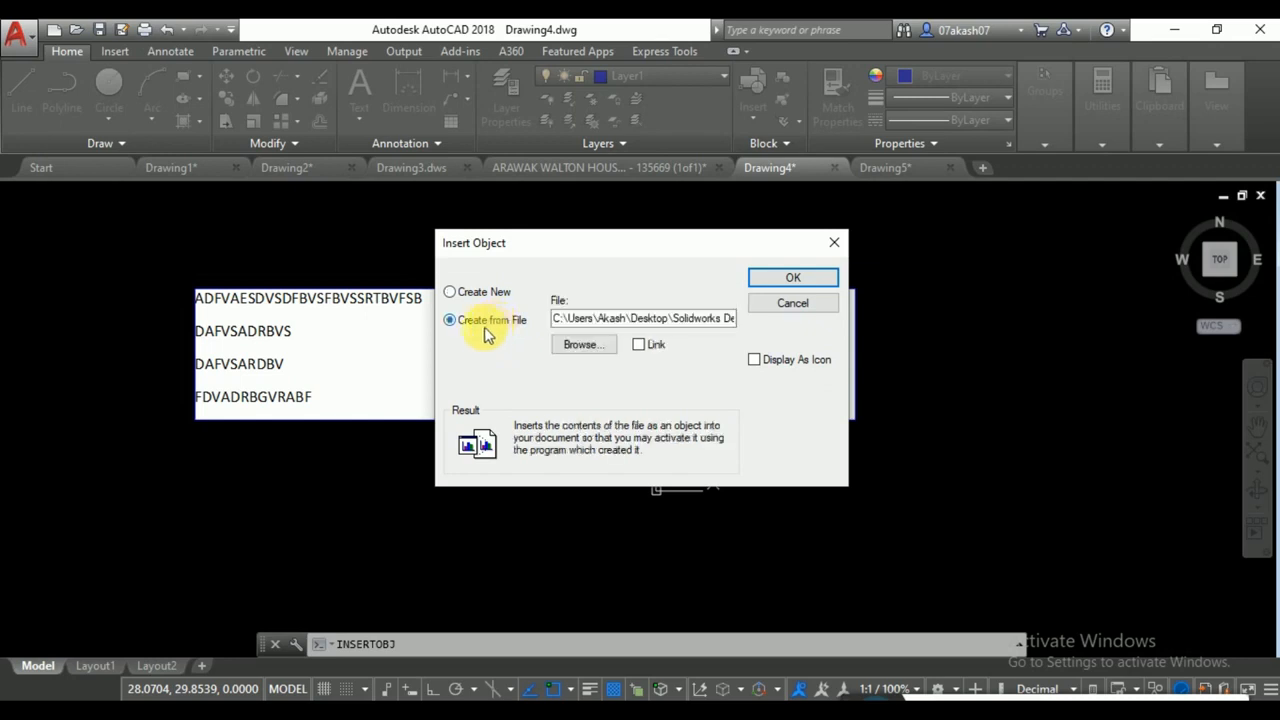
left_click(580, 345)
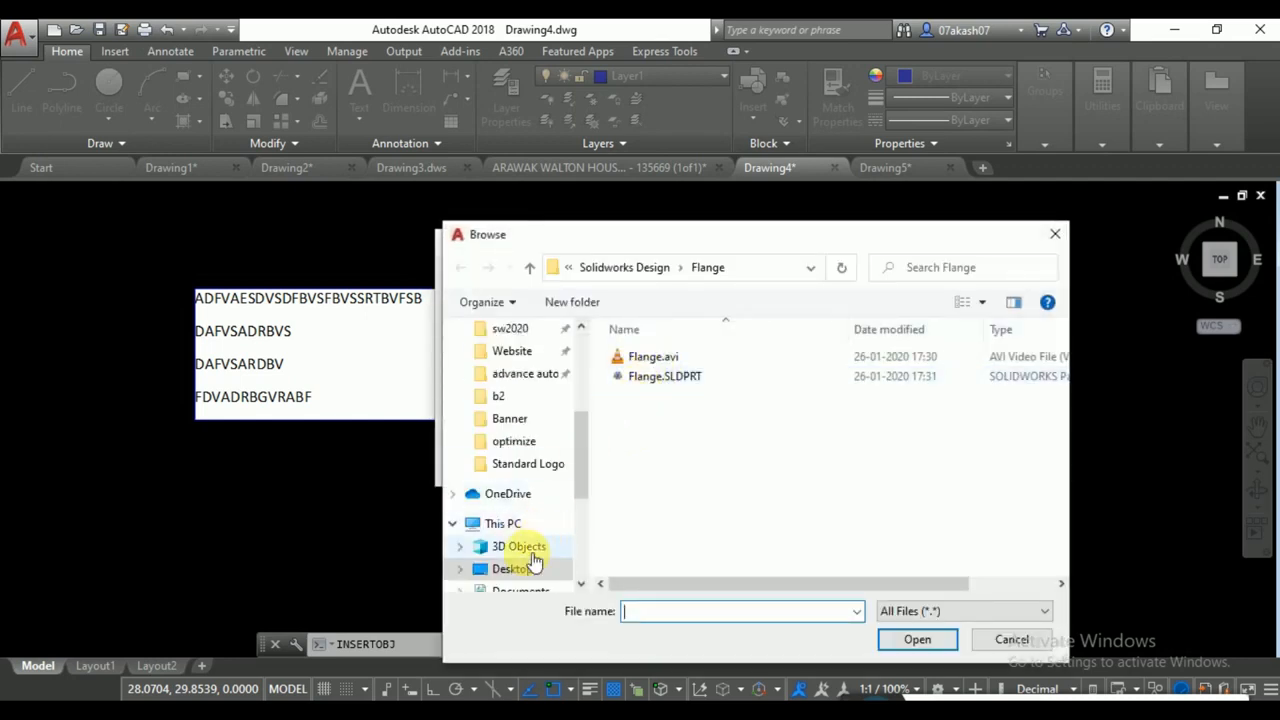
scroll(586, 457, "down", 1)
left_click(527, 556)
scroll(673, 488, "down", 3)
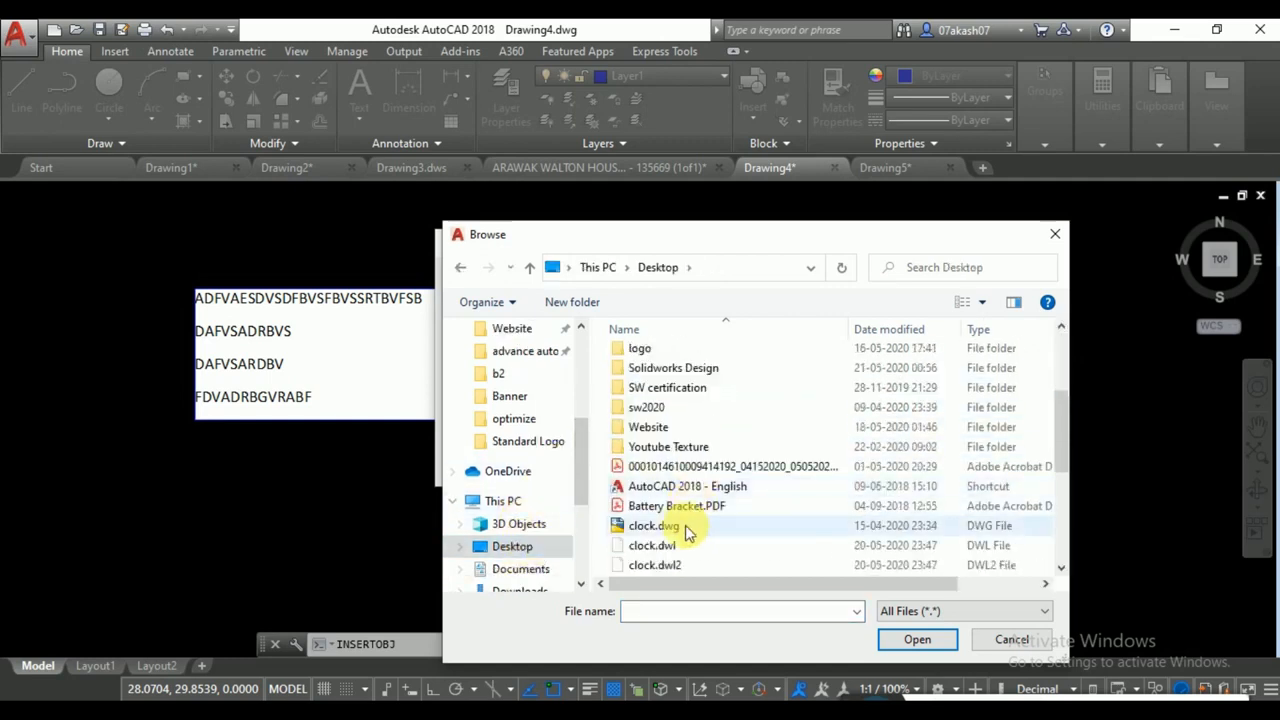
left_click(676, 506)
left_click(917, 638)
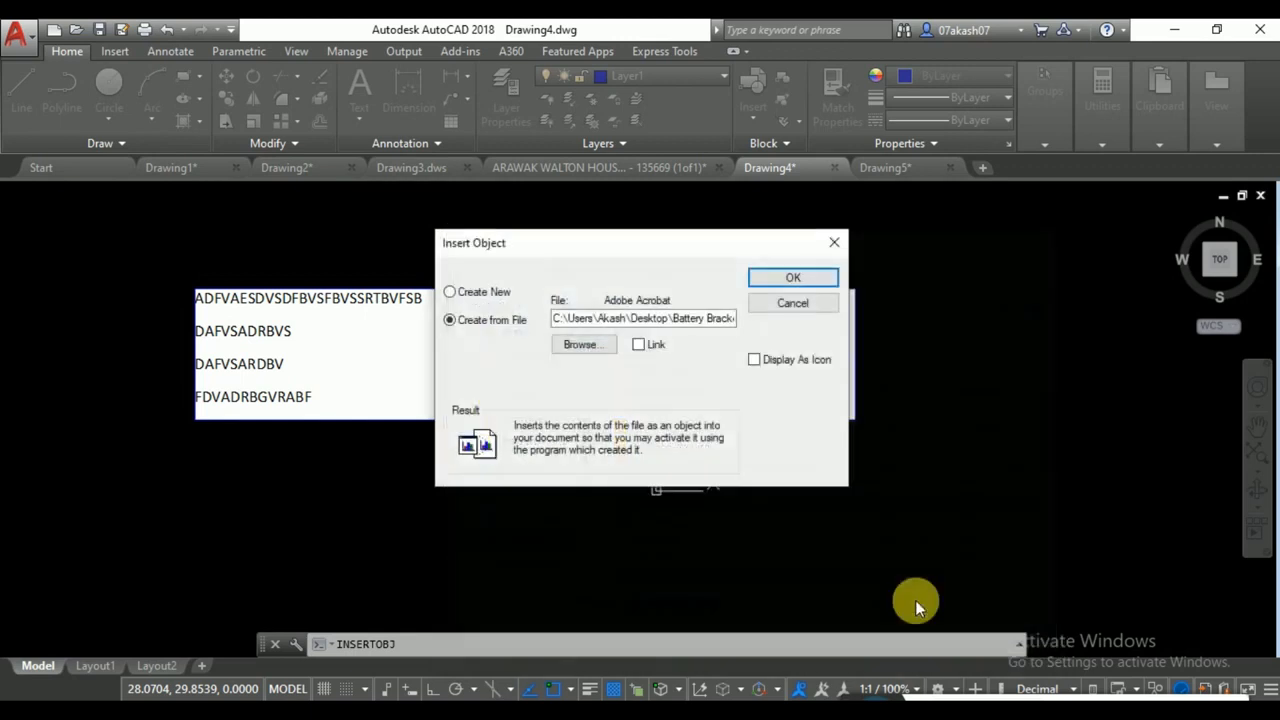
left_click(785, 278)
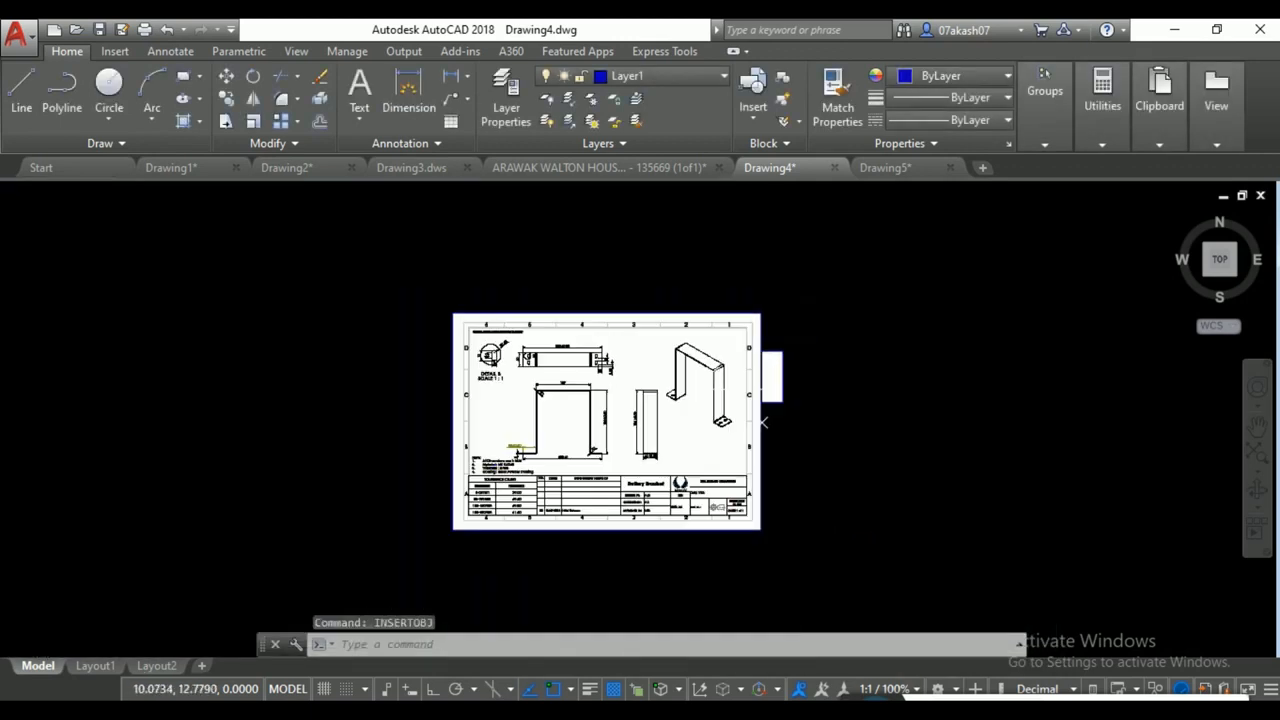
Move the Battery Bracket PDF object off the Word object so the two sit side by side.
left_click(791, 507)
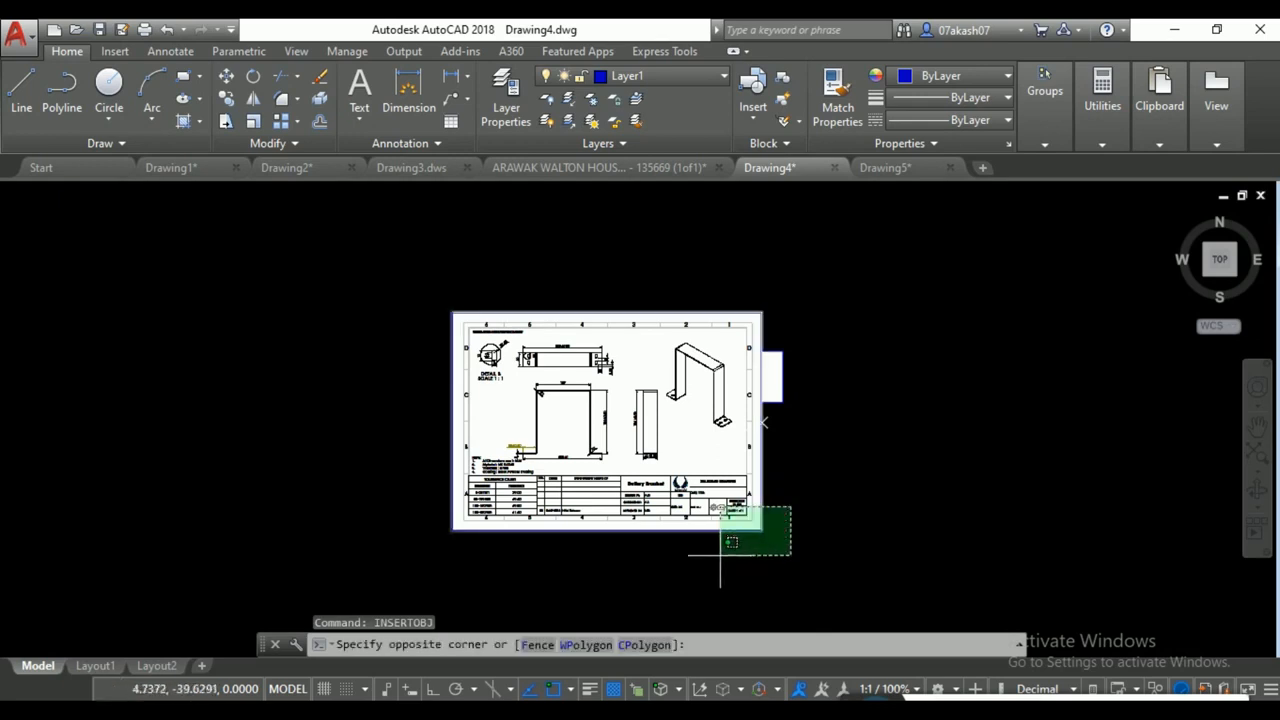
left_click(718, 556)
type("M")
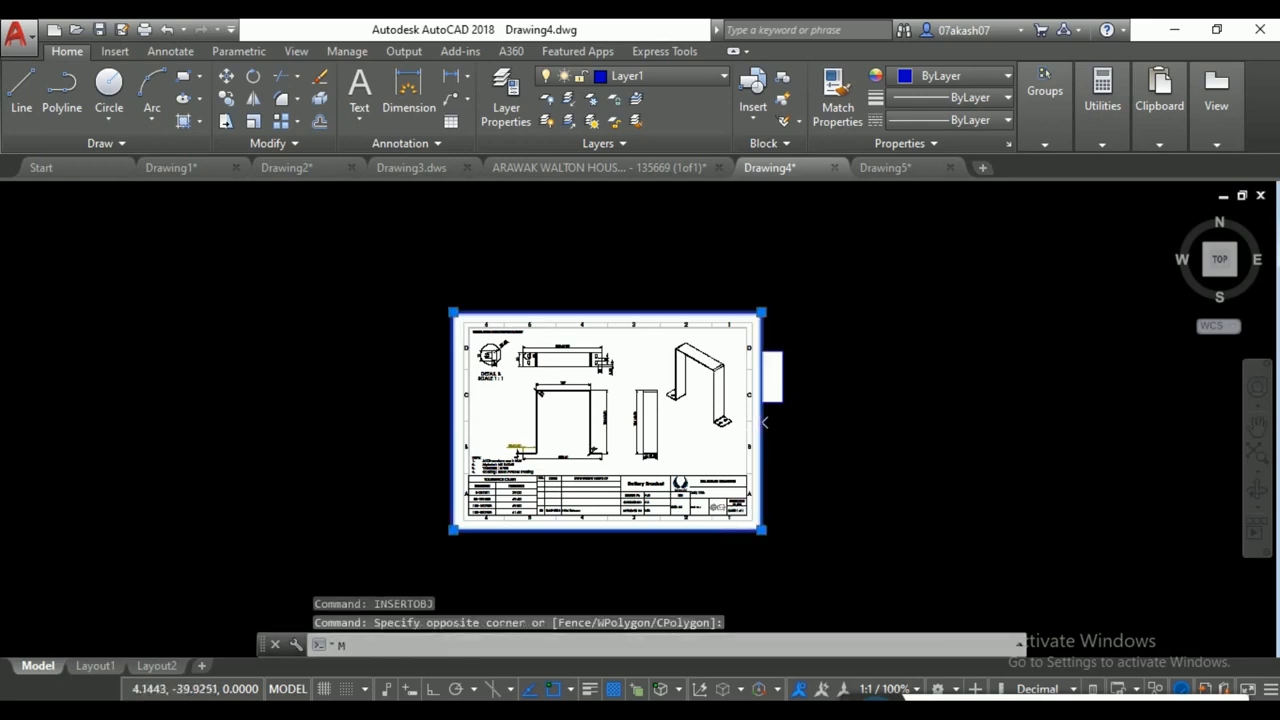
key("Return")
left_click(962, 472)
left_click(863, 509)
type("M")
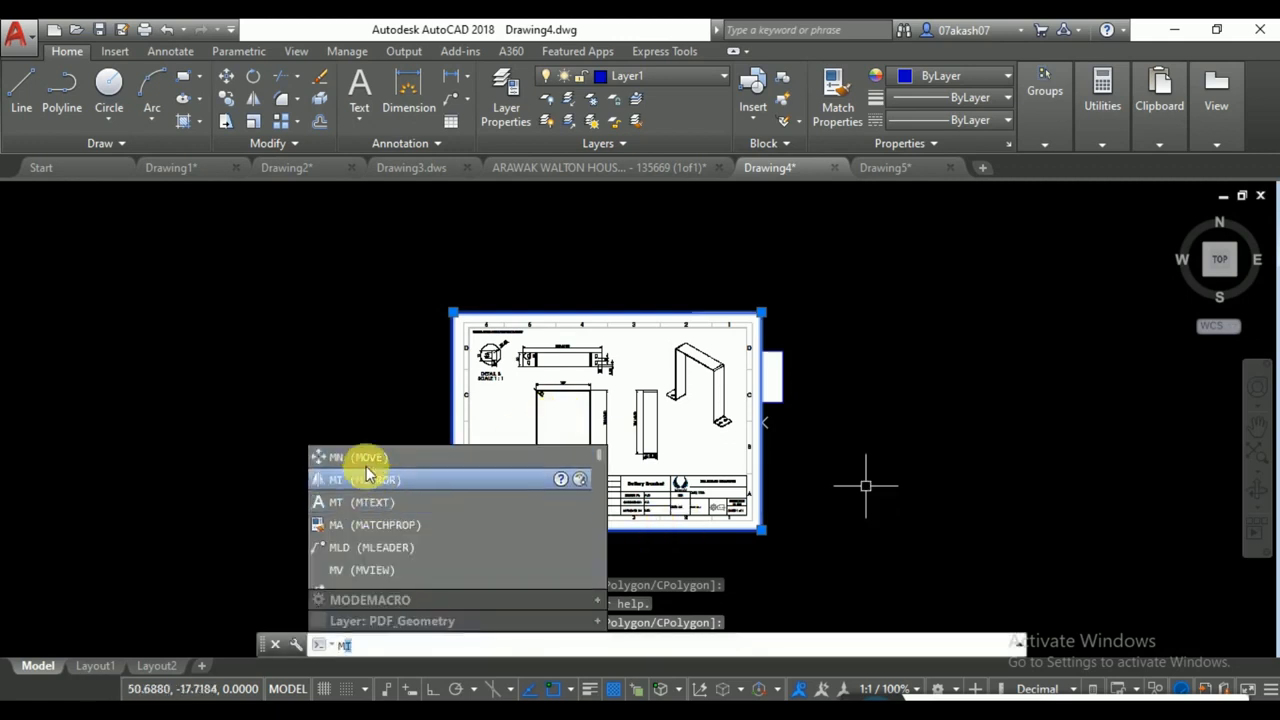
left_click(366, 460)
left_click(852, 503)
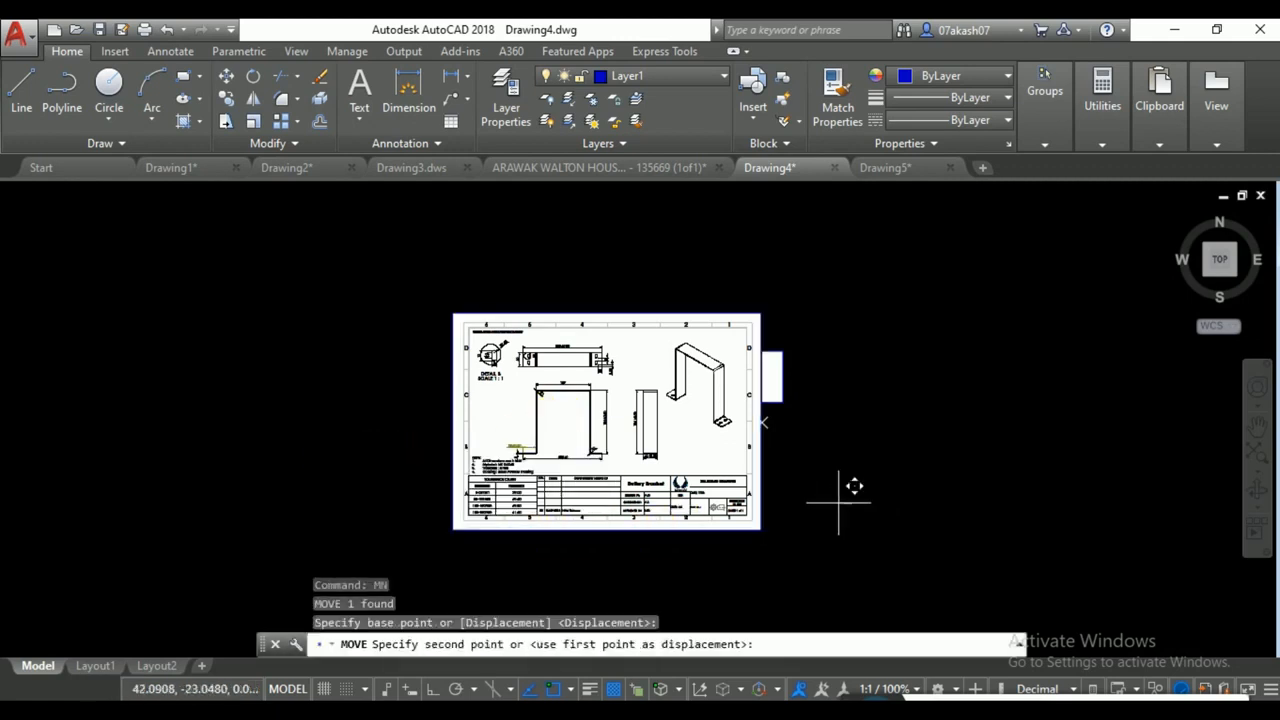
left_click(572, 550)
middle_click_drag(651, 533, 706, 470)
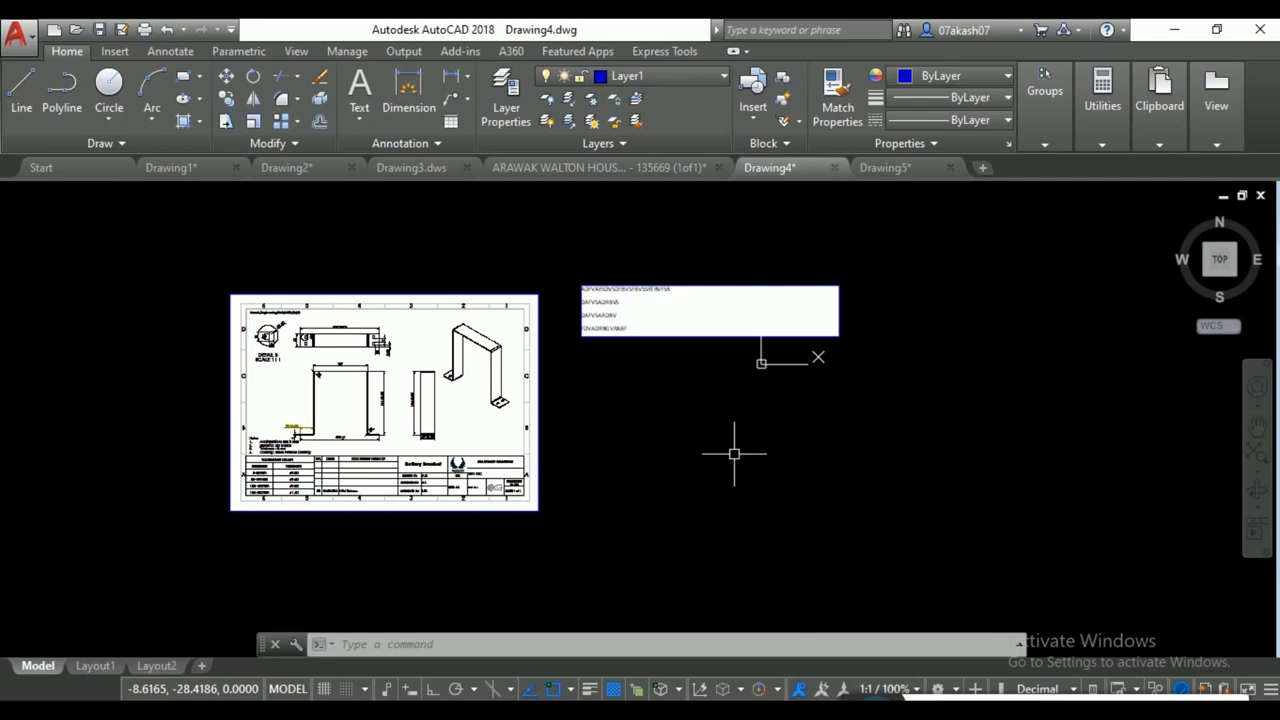
Erase all objects from the drawing.
key("ctrl+a")
key("Delete")
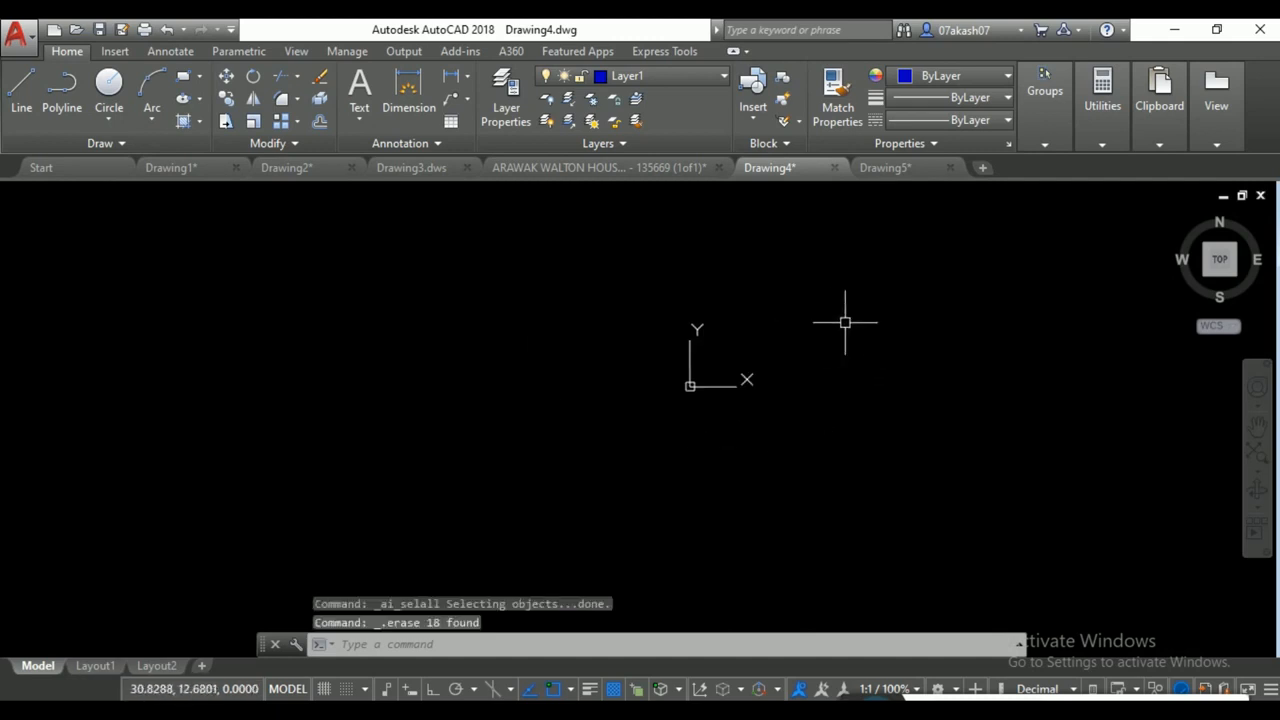
Open the tool palettes with TP and insert the architectural block Toilet - Imperial near the origin.
middle_click_drag(749, 451, 689, 423)
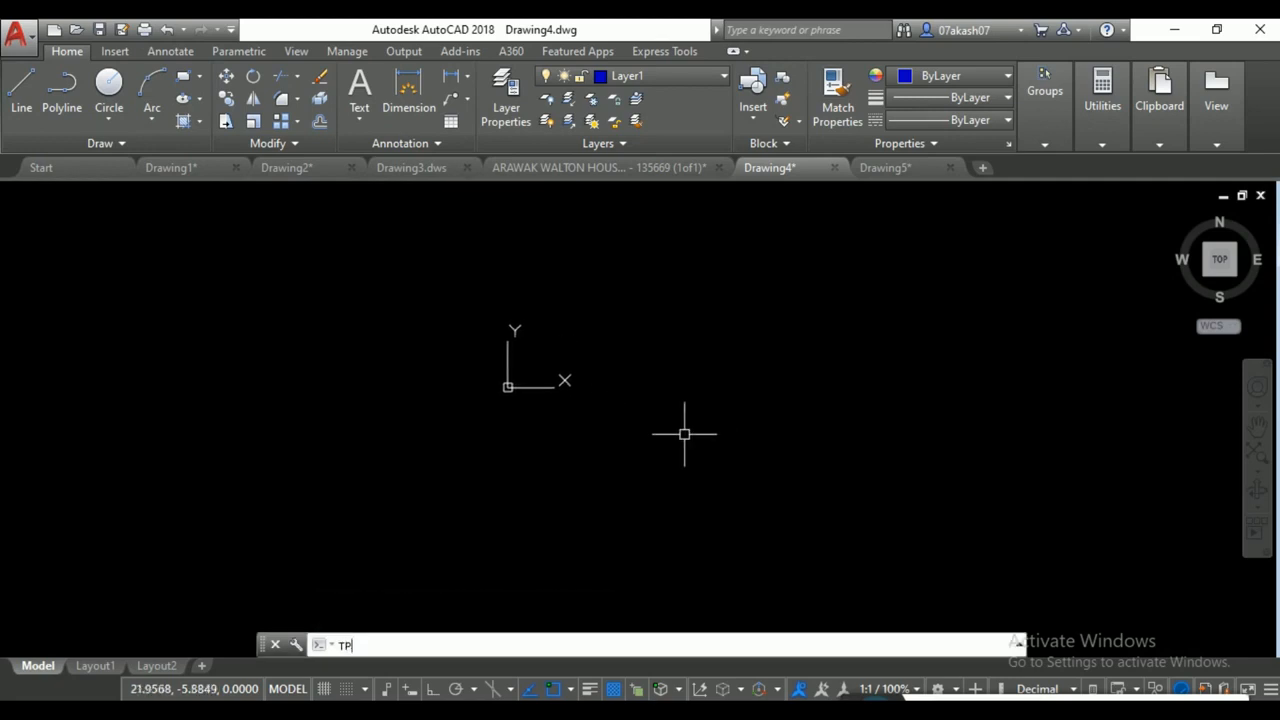
key("Return")
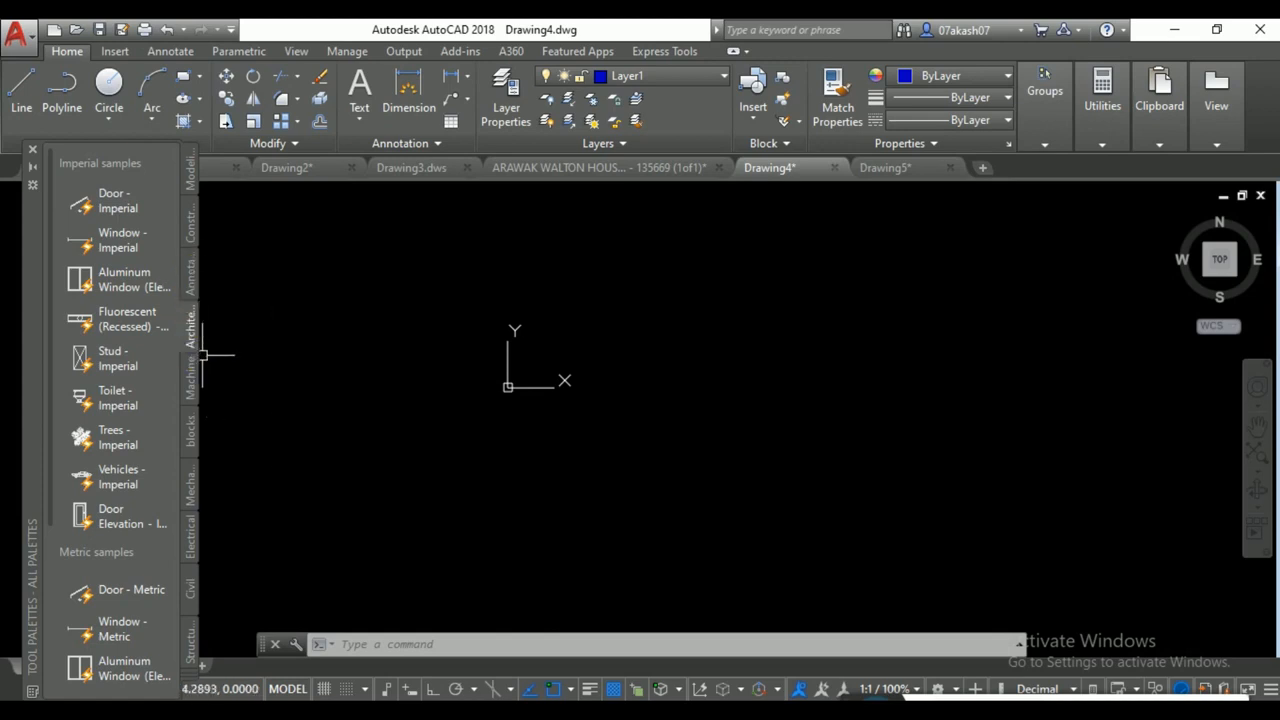
left_click(124, 400)
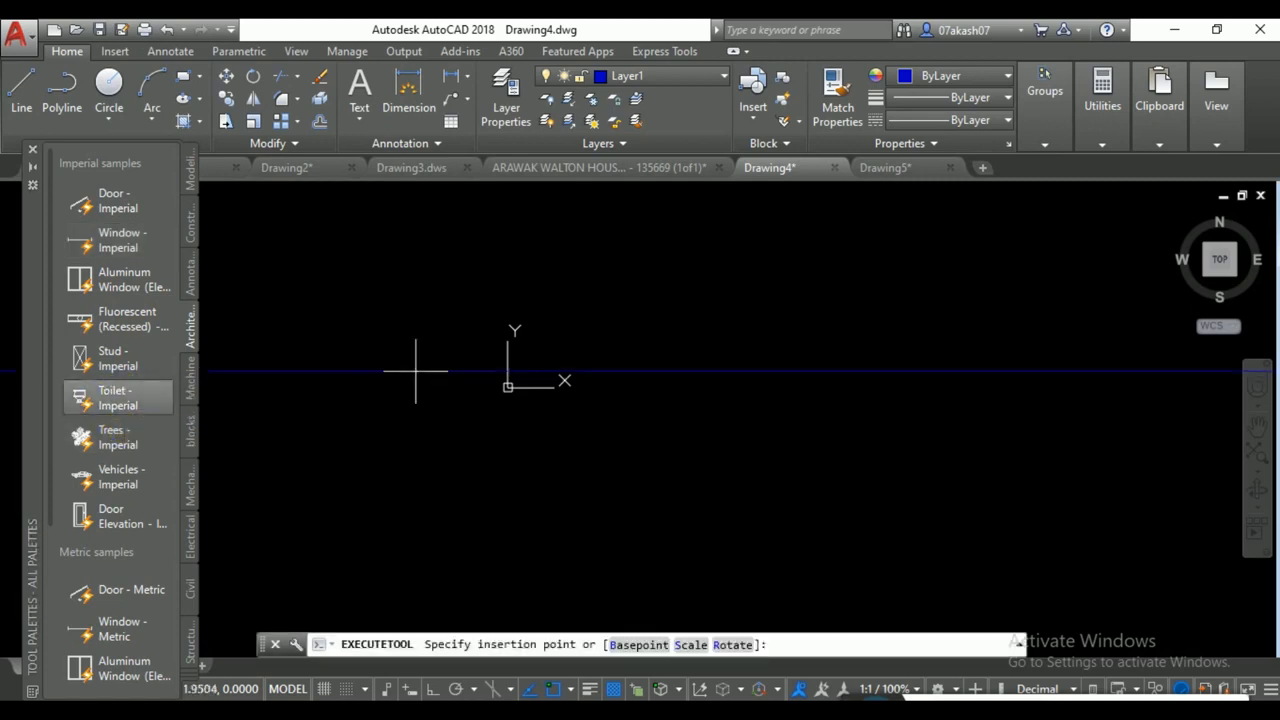
left_click(522, 368)
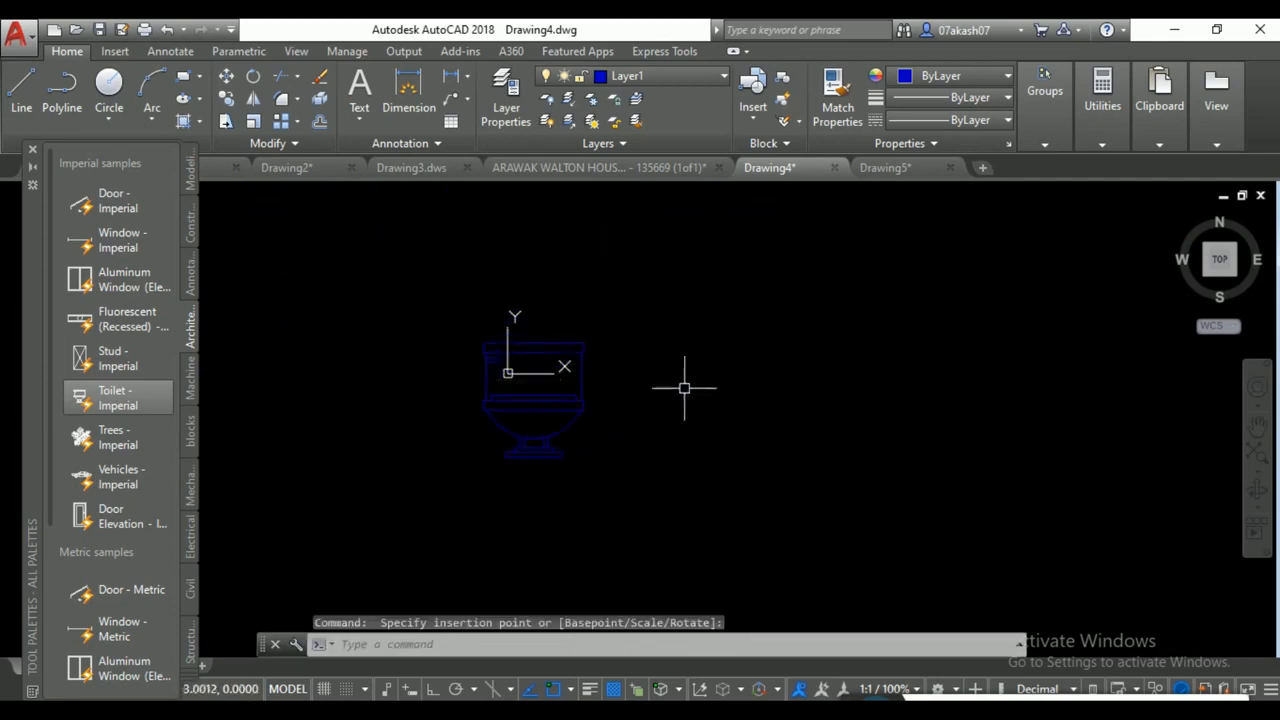
Switch the toilet block to its Elongated (Plan) view.
left_click(676, 359)
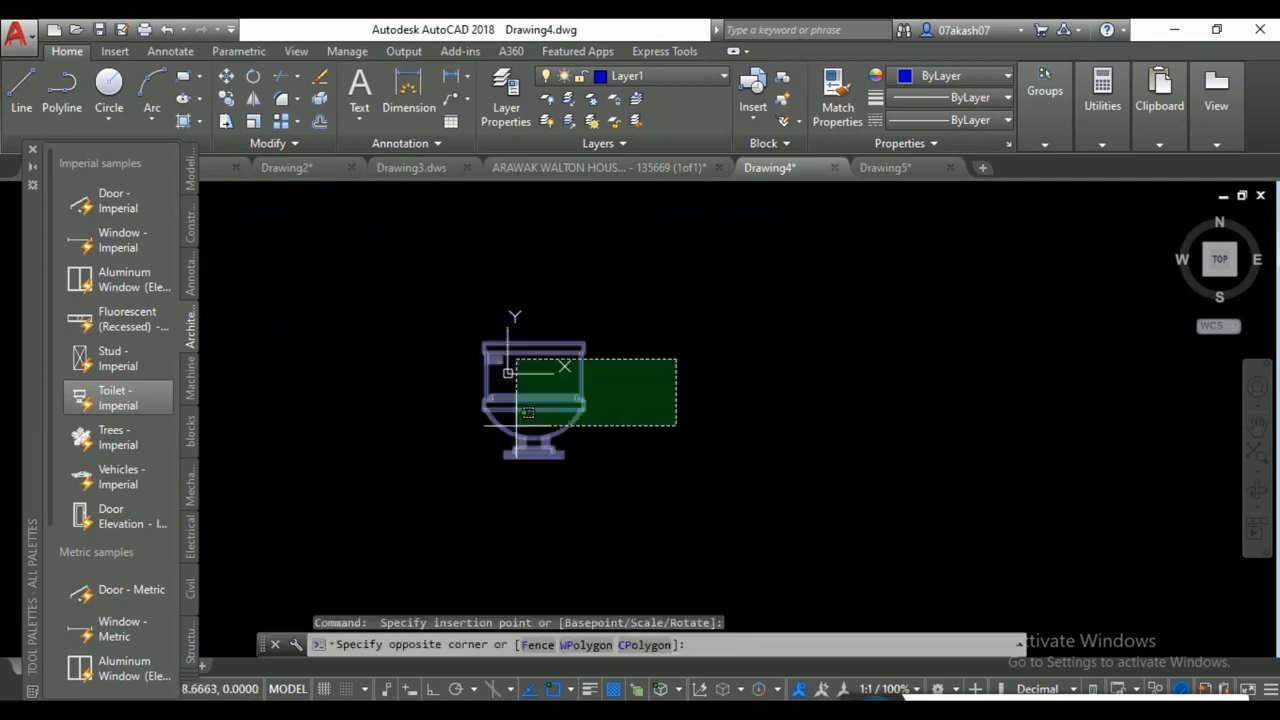
left_click(445, 434)
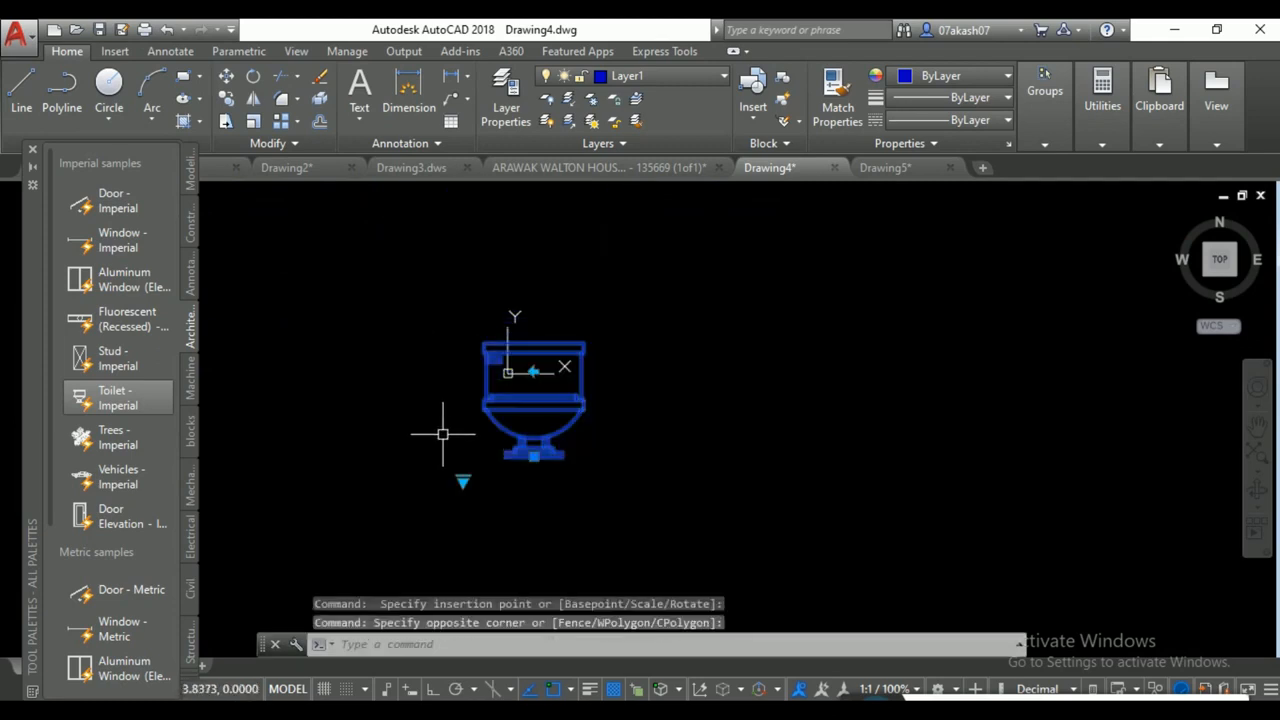
left_click(463, 483)
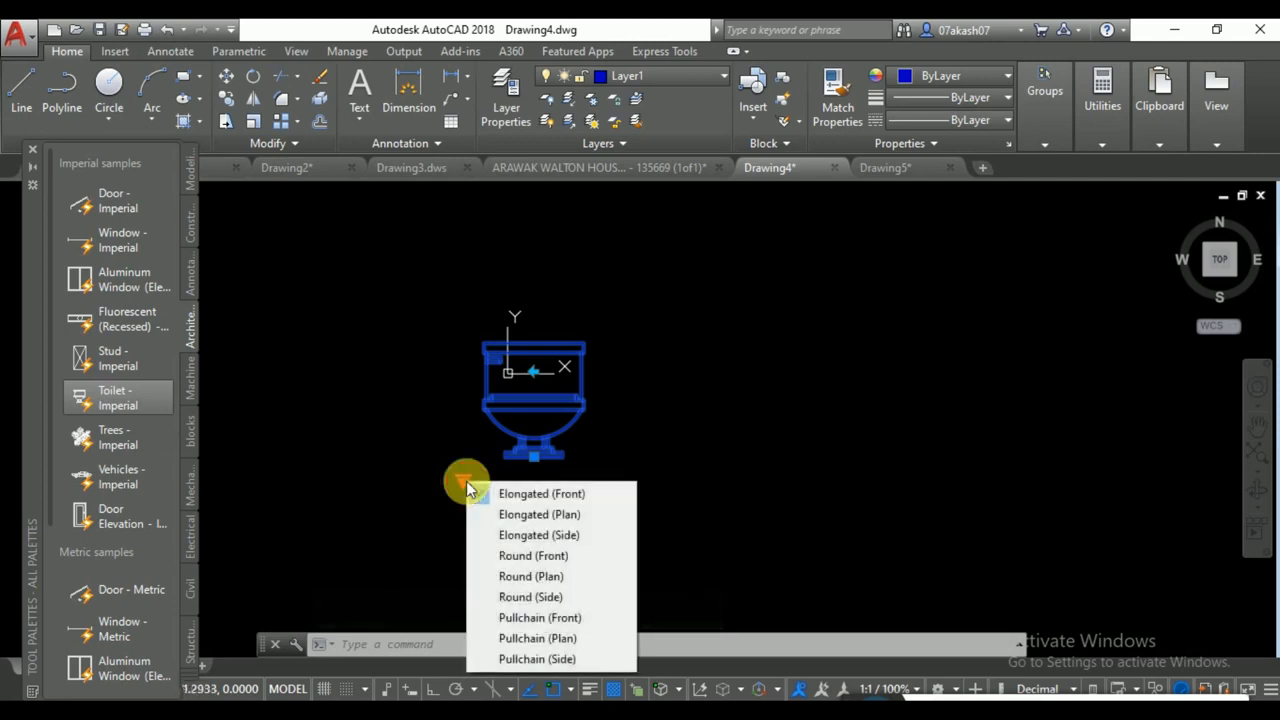
left_click(545, 516)
middle_click_drag(549, 527, 596, 397)
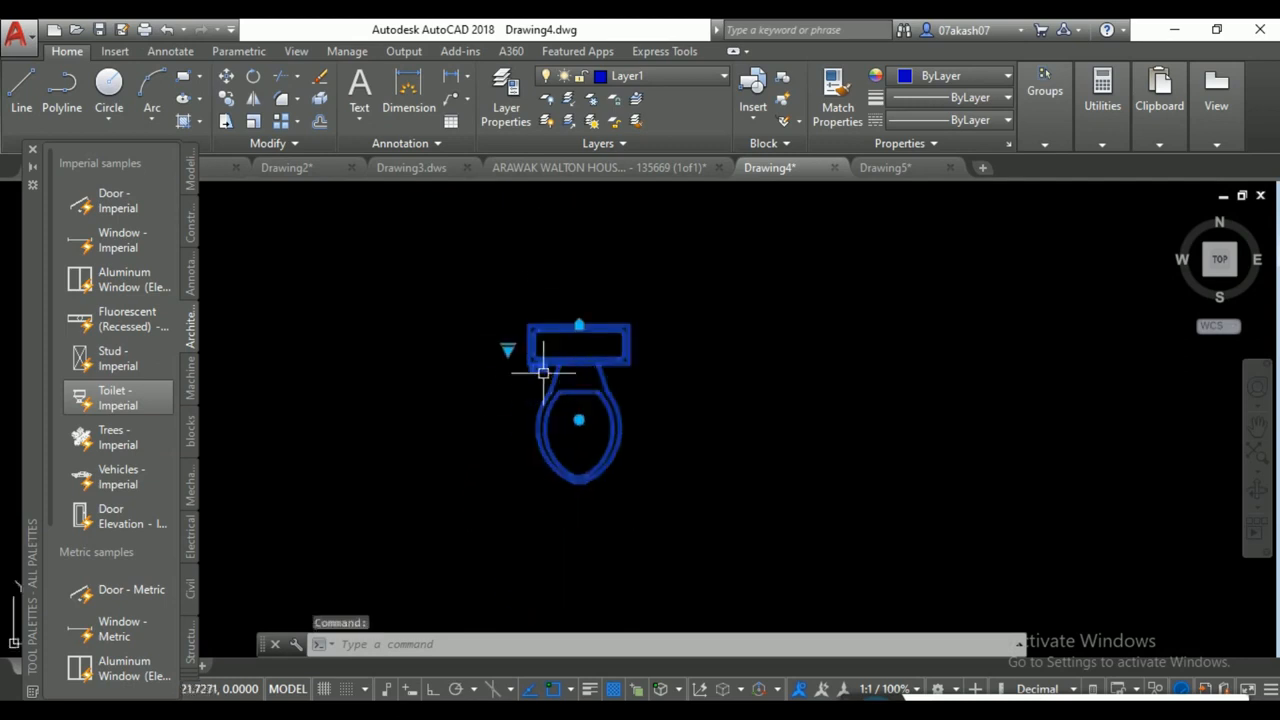
Switch the toilet block to Elongated (Side) and then to Round (Front).
left_click(508, 351)
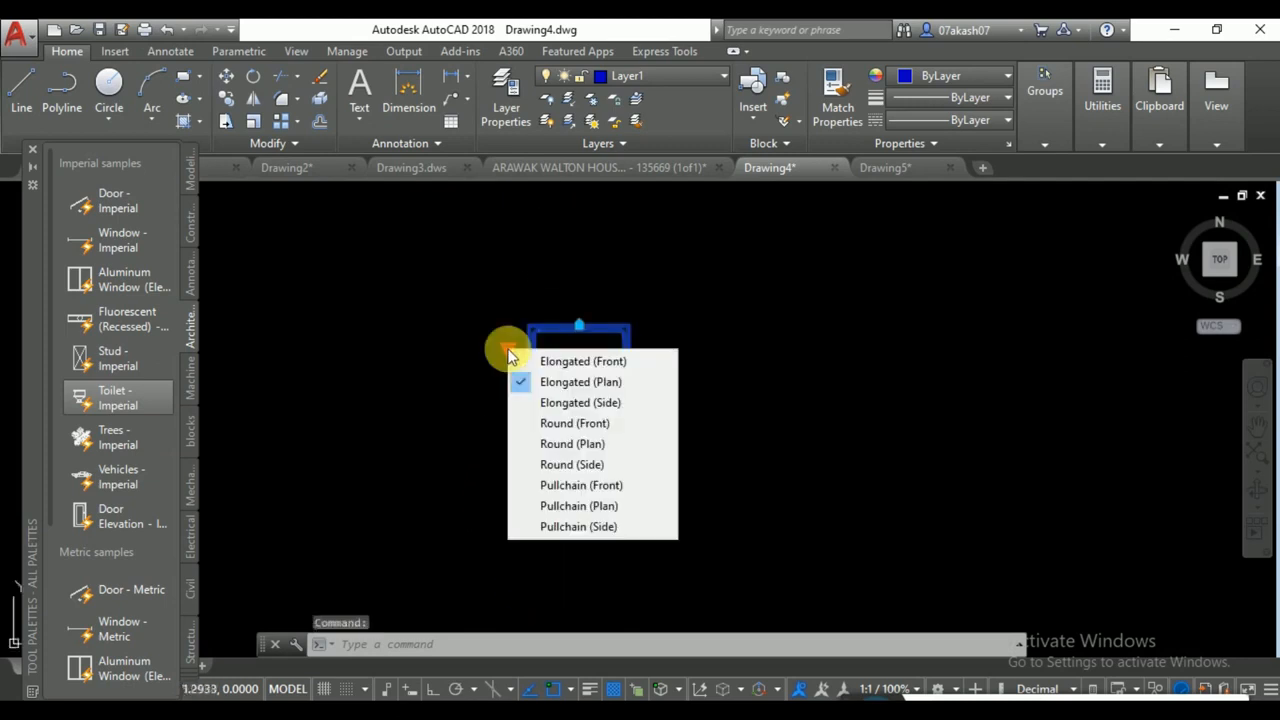
left_click(565, 402)
left_click(508, 349)
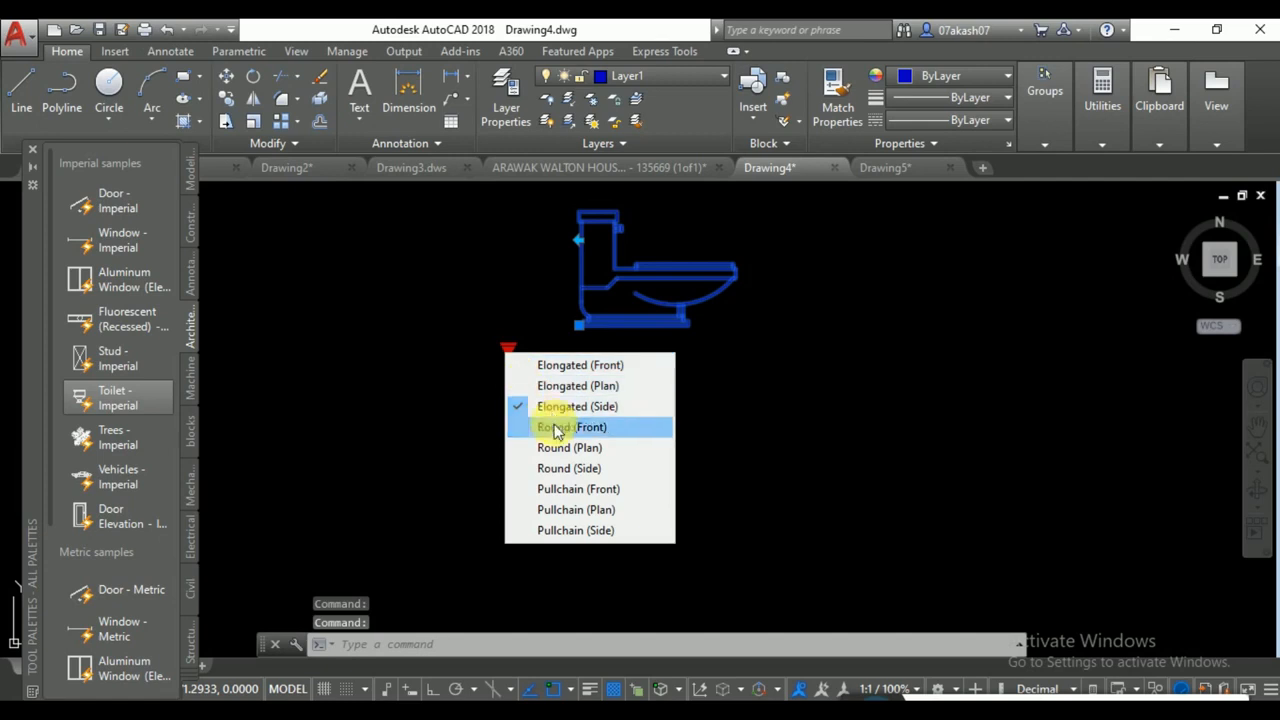
left_click(552, 427)
middle_click_drag(585, 380, 571, 466)
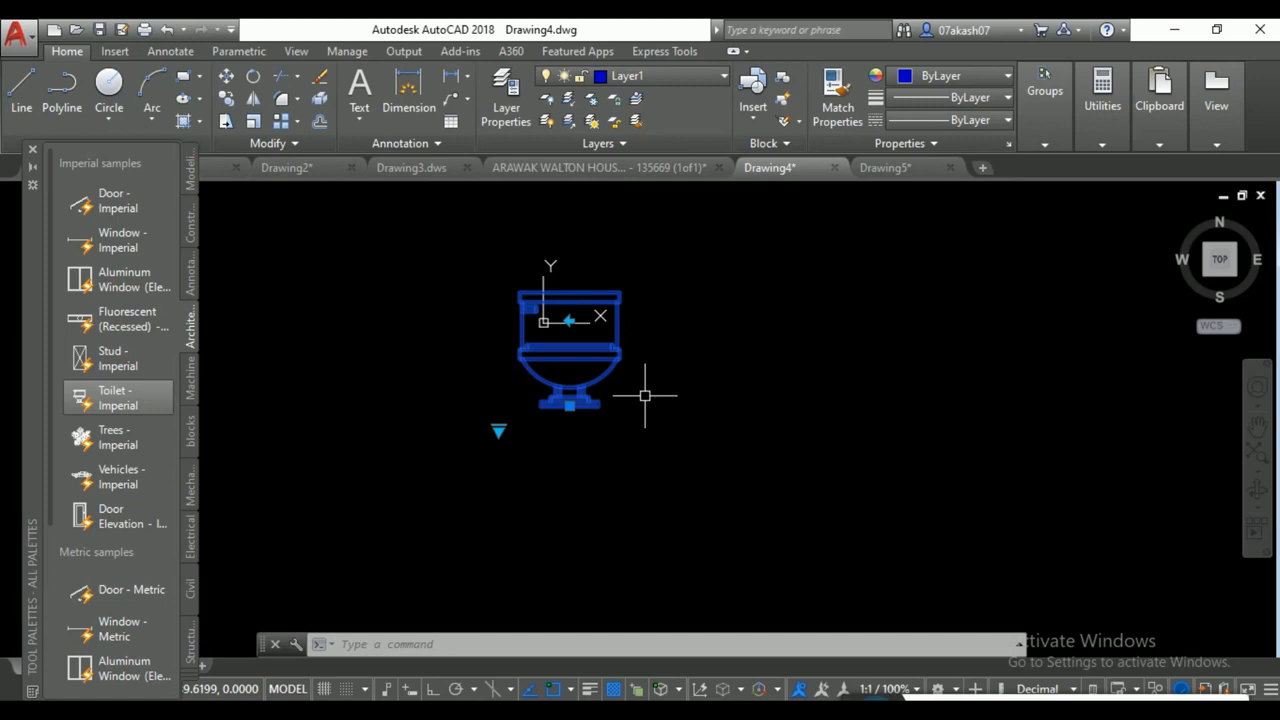
Close the toilet block's list of views without choosing another one and erase the block from the drawing.
left_click(498, 431)
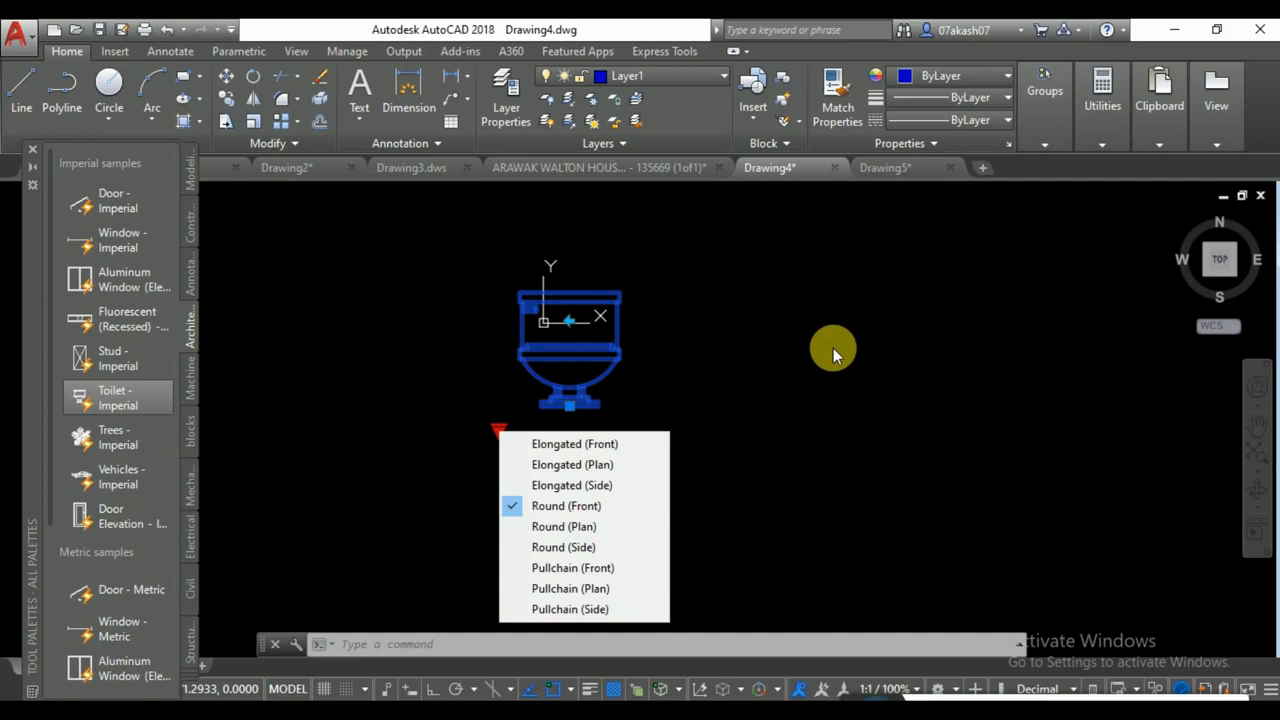
left_click(672, 340)
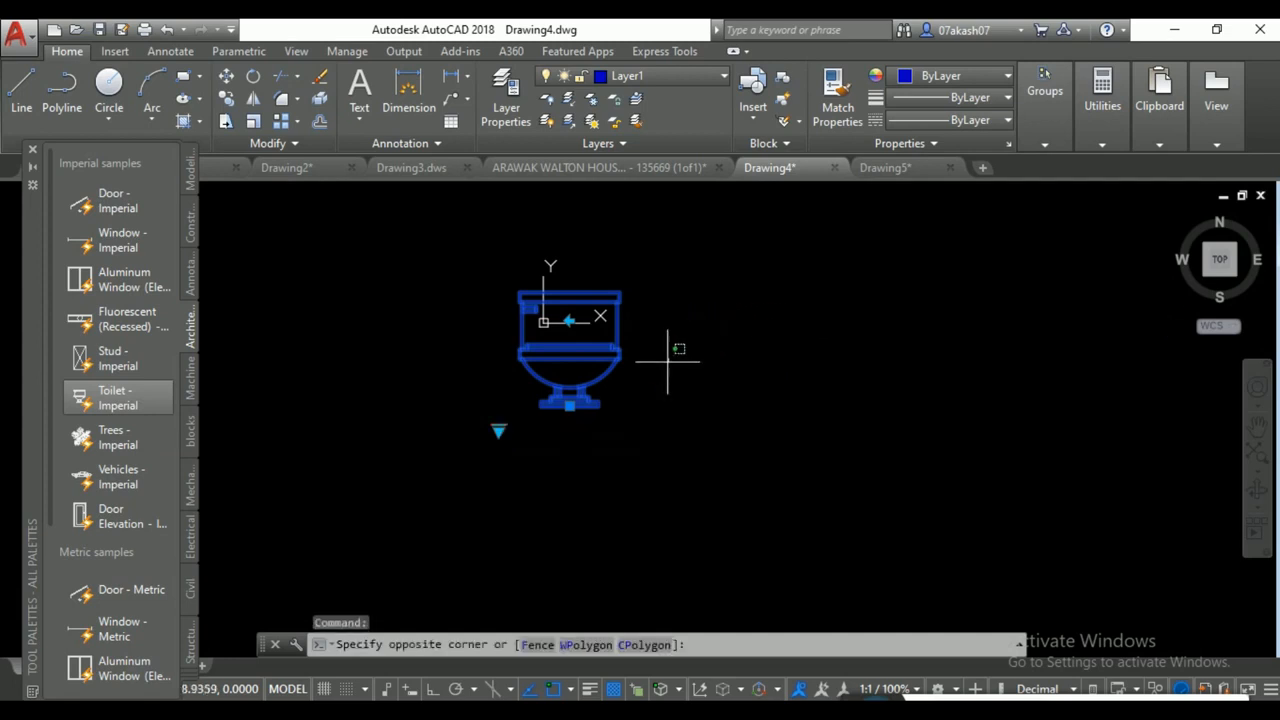
key("Escape")
key("Escape")
left_click(699, 262)
left_click(454, 468)
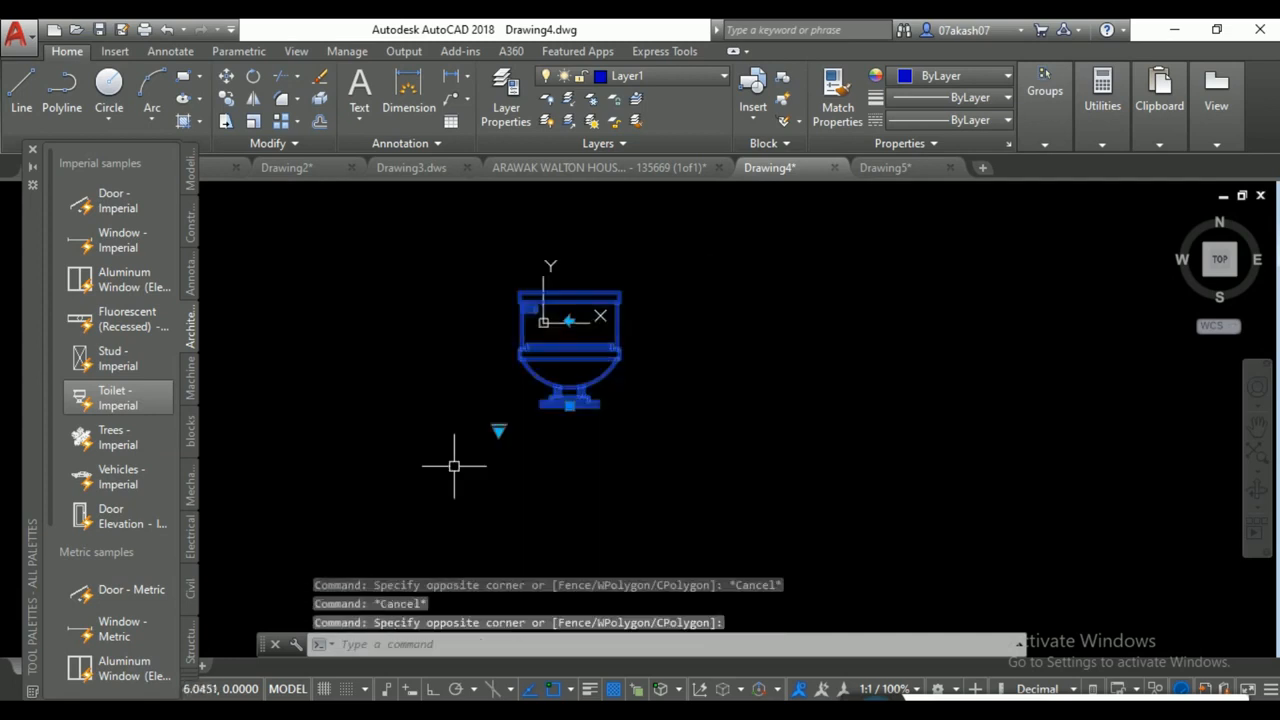
key("Delete")
Move the UCS origin down and to the left into an empty part of the drawing area.
left_click(572, 293)
left_click(542, 324)
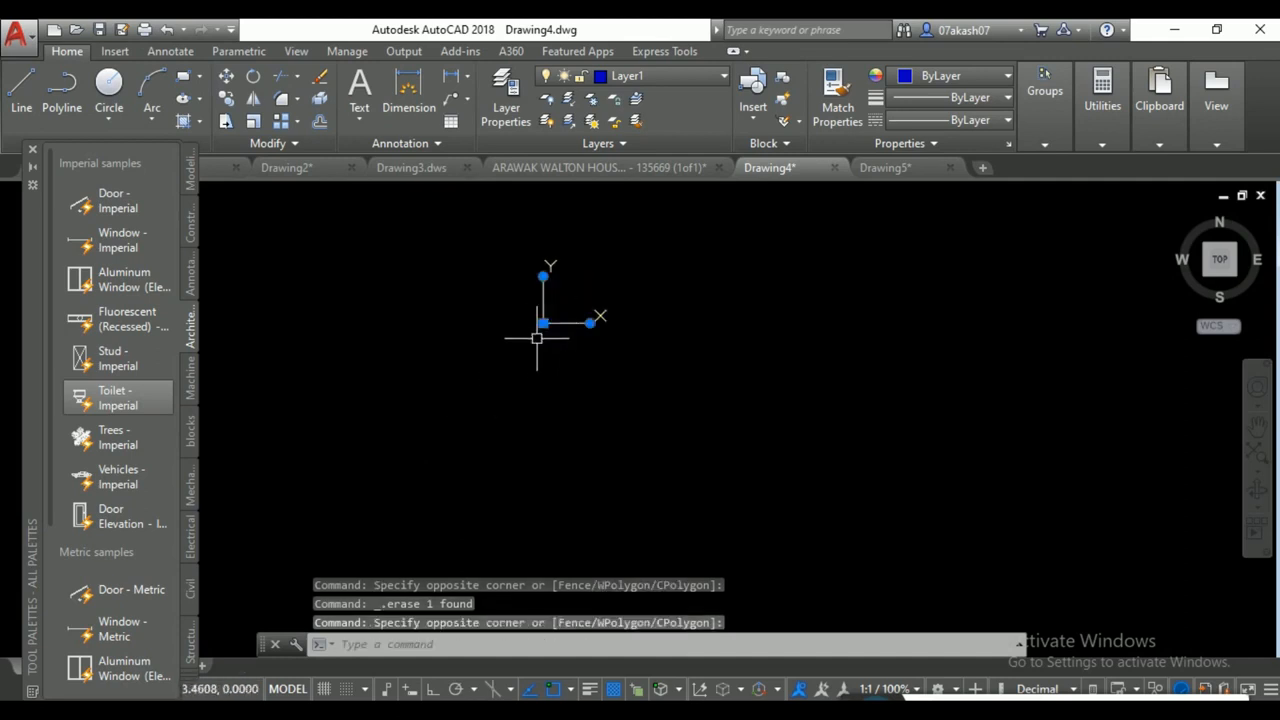
left_click(540, 323)
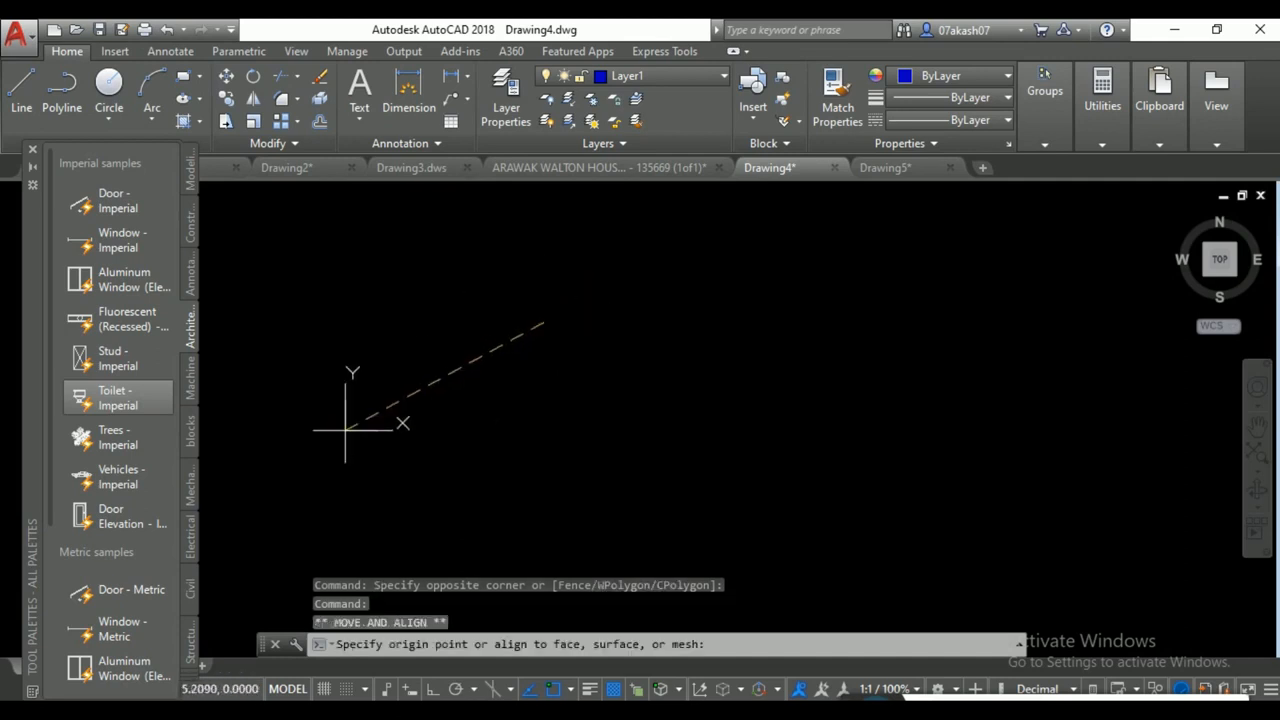
left_click(338, 443)
key("Escape")
key("Escape")
key("Escape")
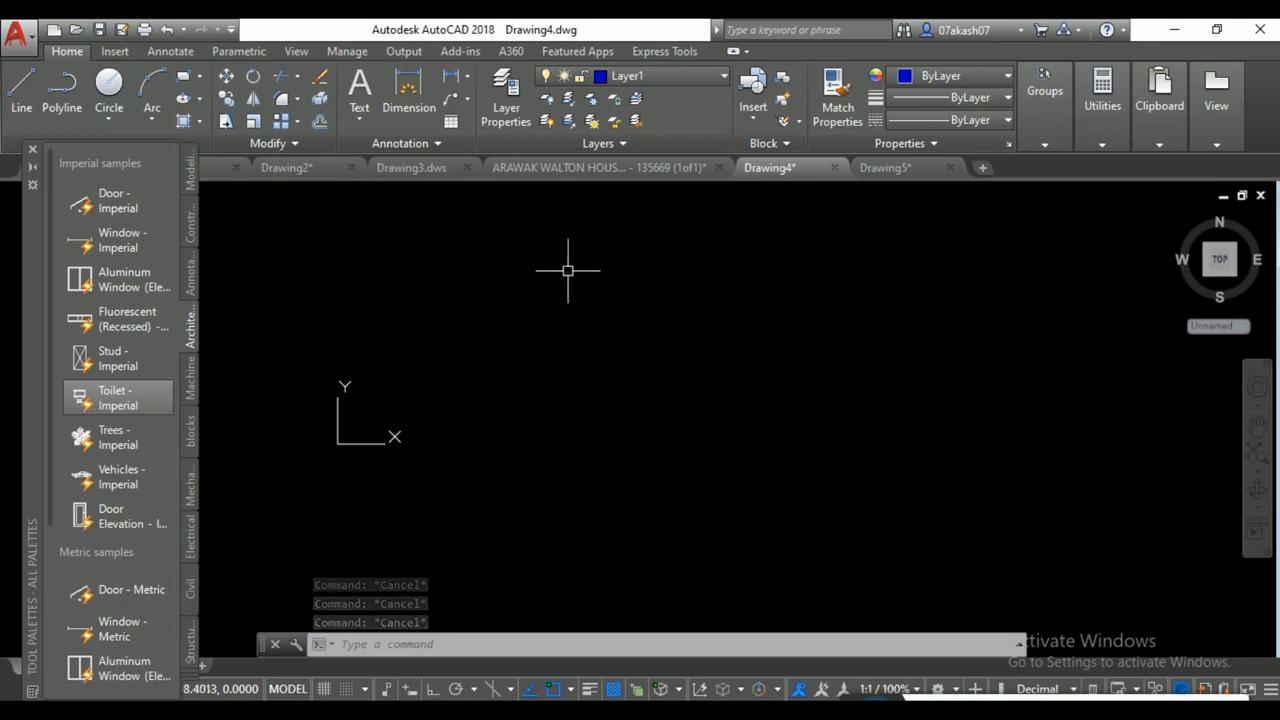
Draw a T-shaped bolt outline from a wide flat rectangle and a narrow tall rectangle below its middle.
left_click(183, 76)
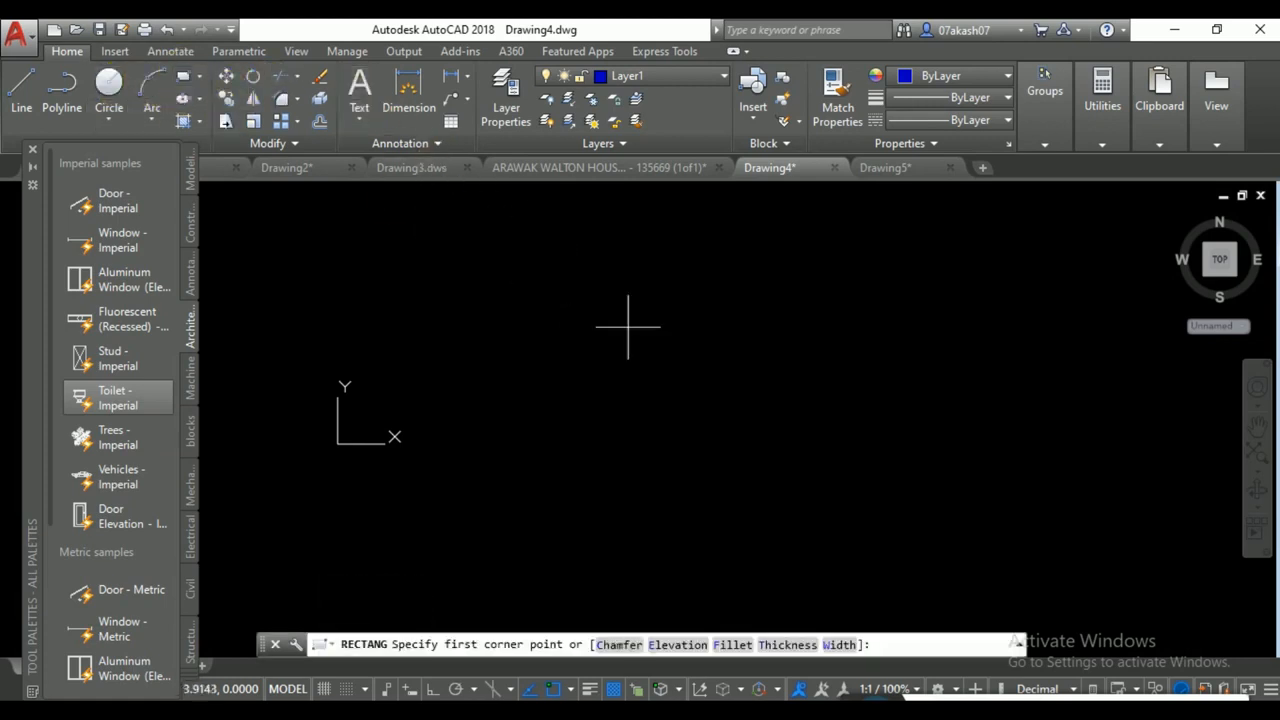
left_click(519, 343)
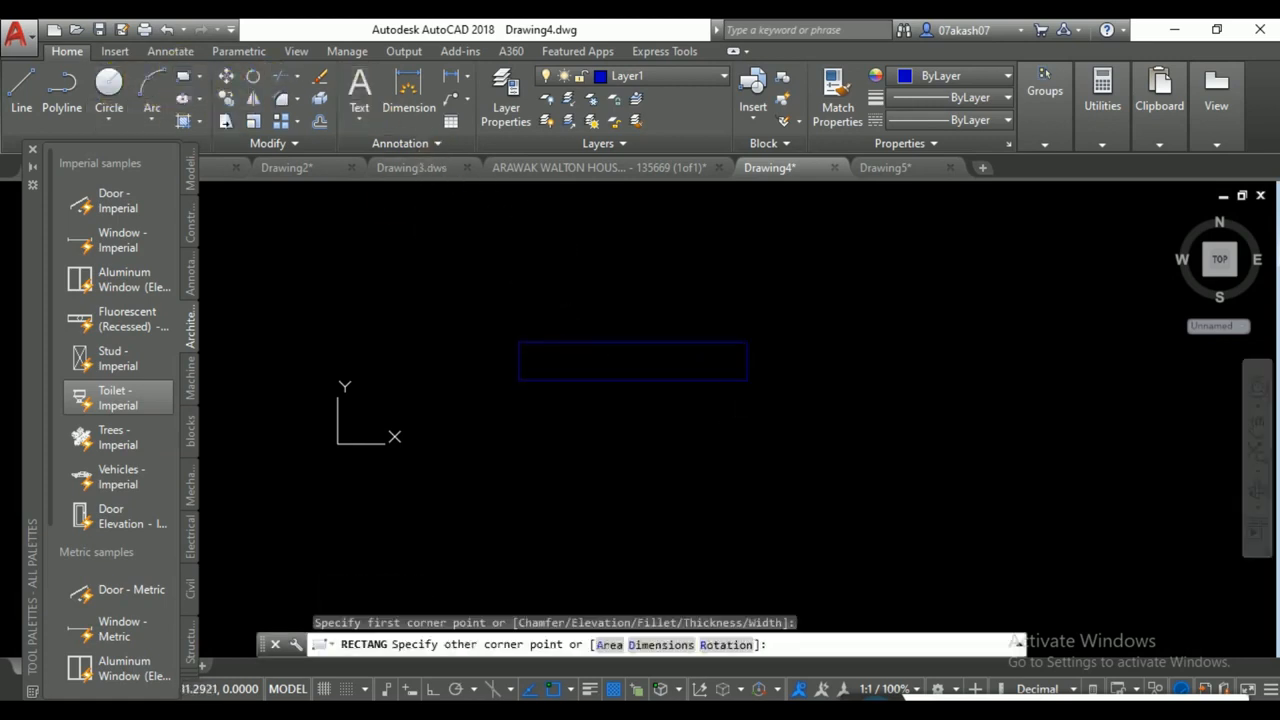
left_click(747, 380)
key("Return")
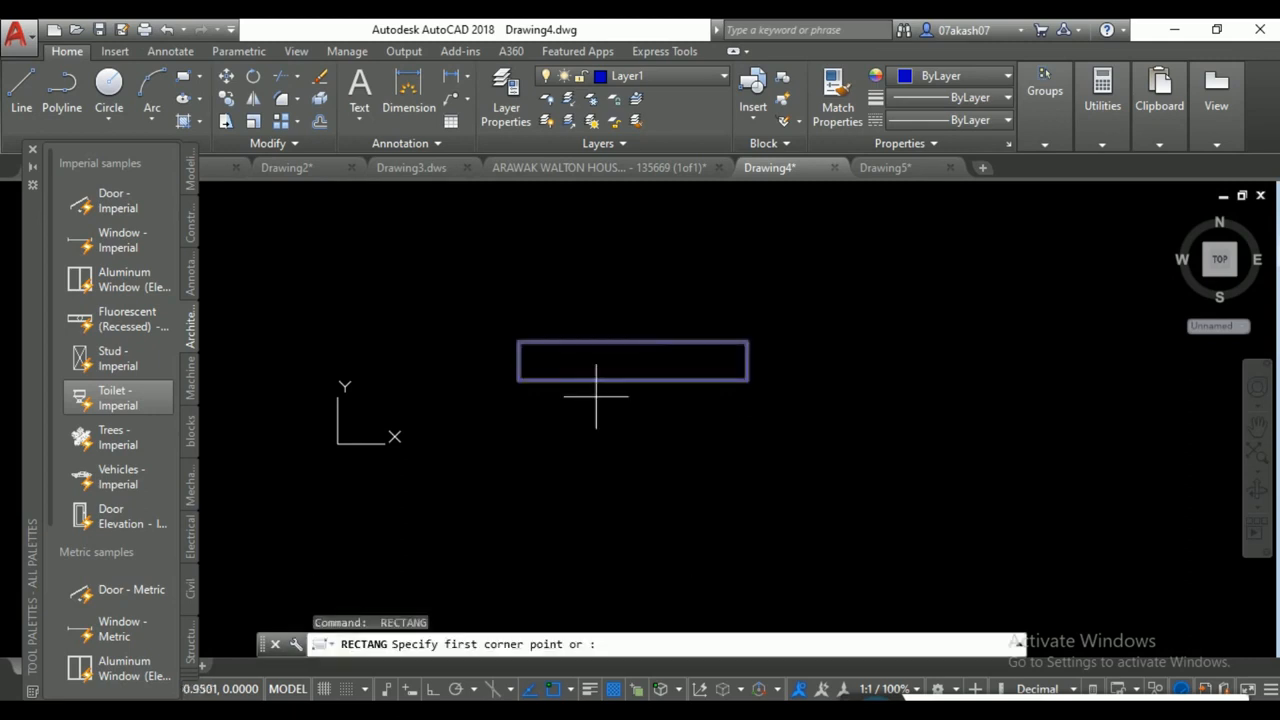
left_click(602, 380)
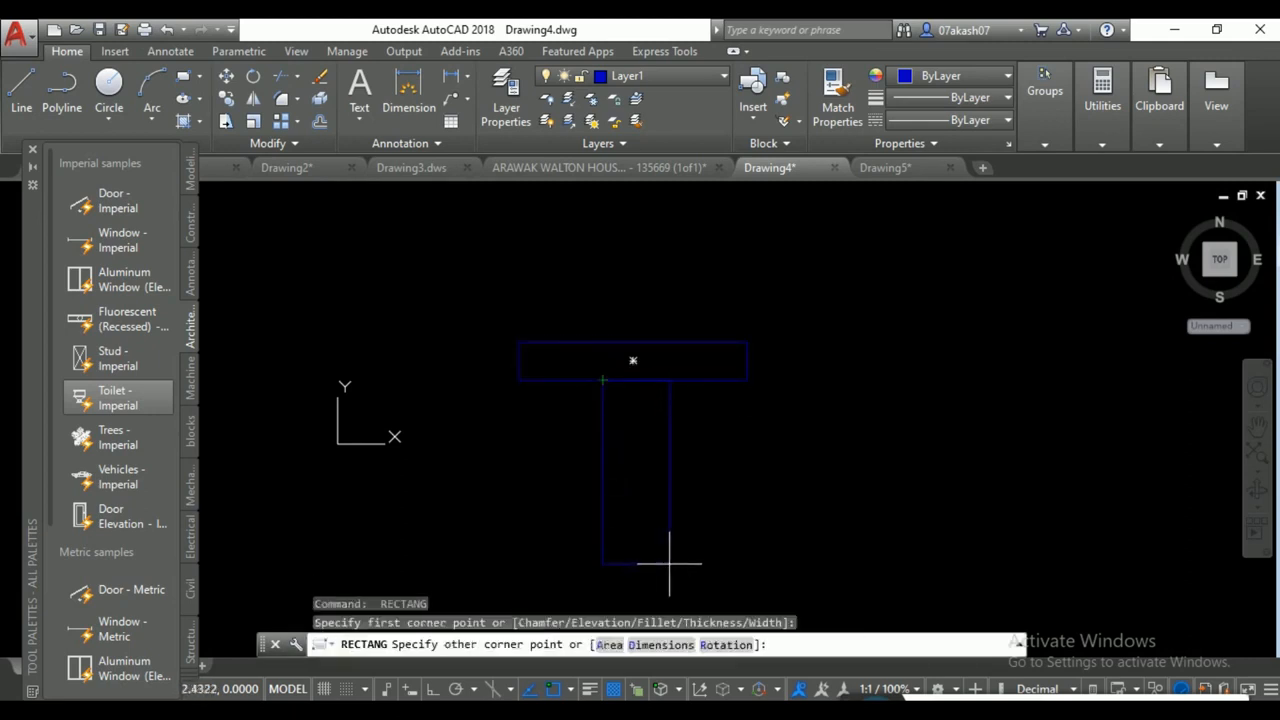
left_click(660, 541)
Make layer 0 current and assign both rectangles of the bolt outline to layer 0.
scroll(755, 379, "down", 2)
middle_click_drag(720, 380, 634, 382)
left_click(686, 72)
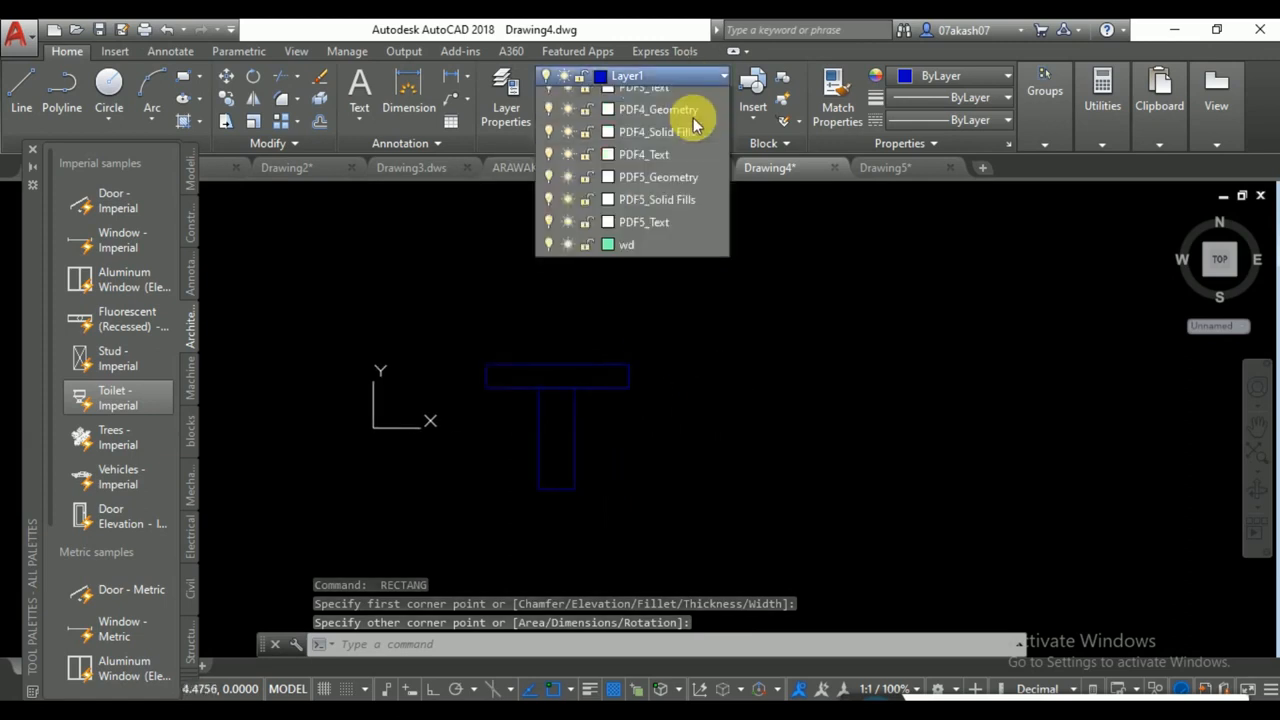
left_click(676, 99)
left_click(704, 257)
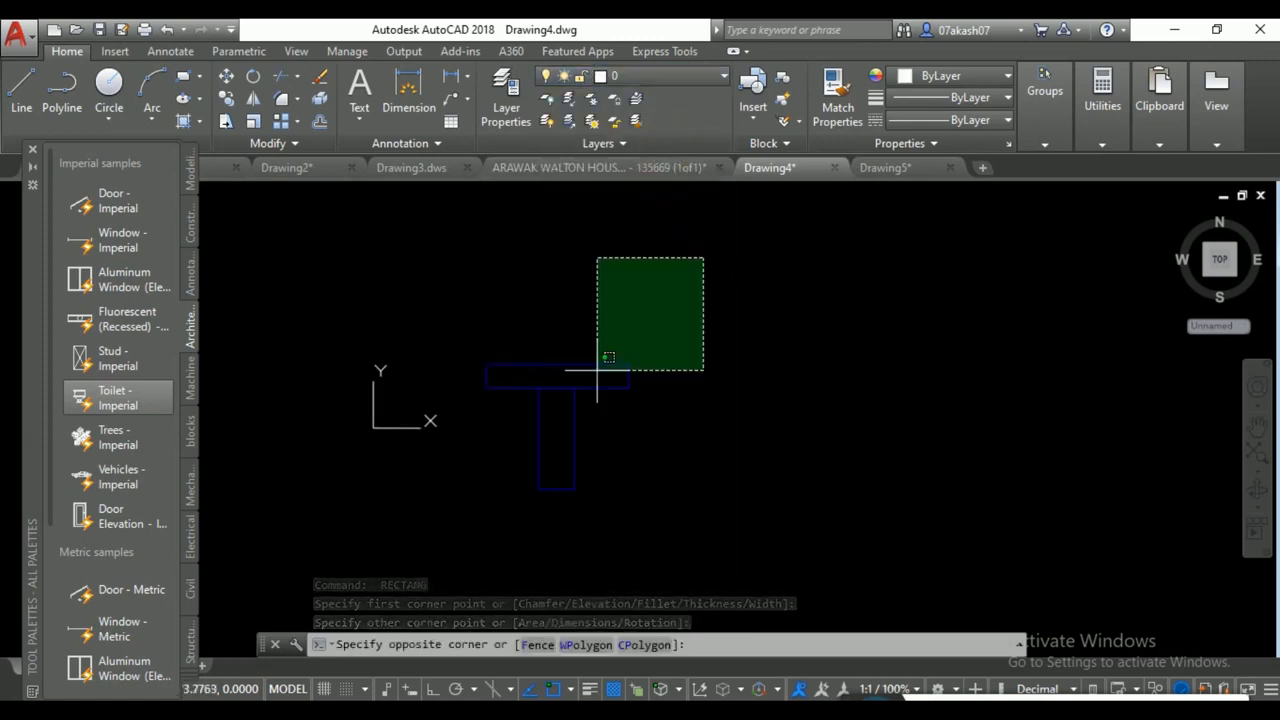
left_click(429, 587)
left_click(672, 79)
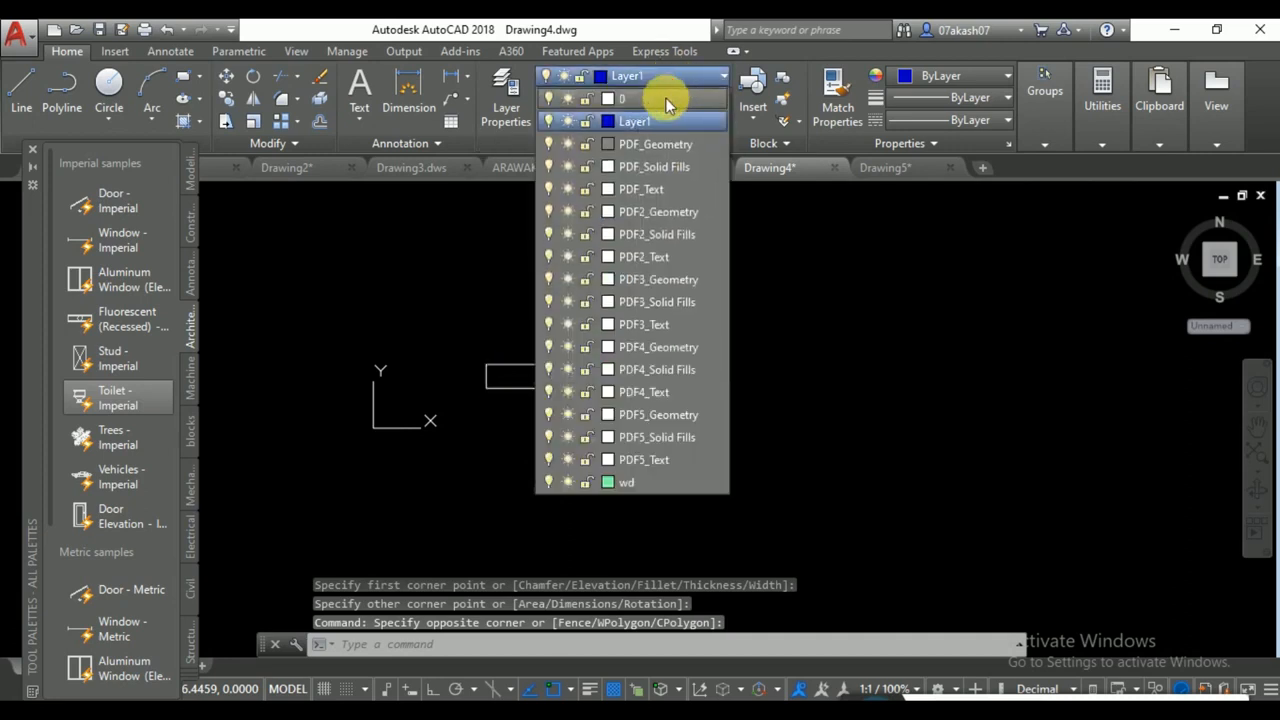
left_click(665, 100)
key("Escape")
key("Escape")
key("Escape")
middle_click_drag(574, 417, 536, 390)
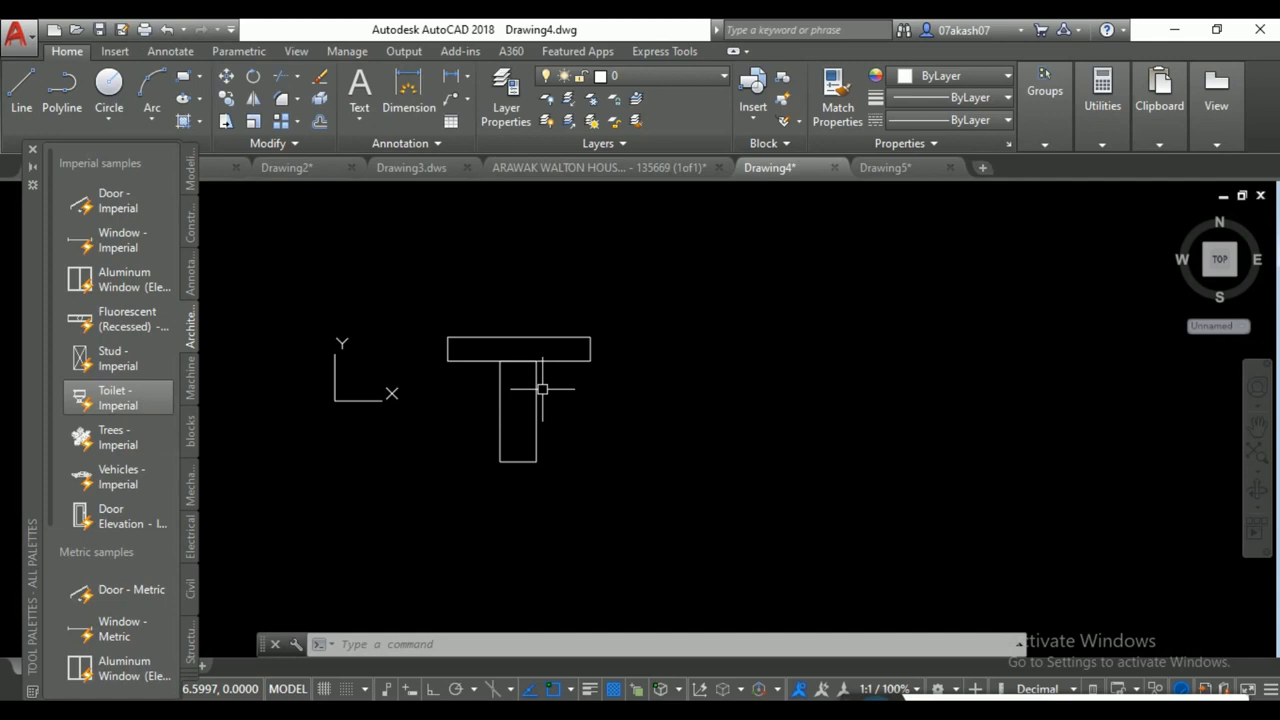
Start Write Block (W) and select both rectangles of the bolt outline as its objects.
type("w")
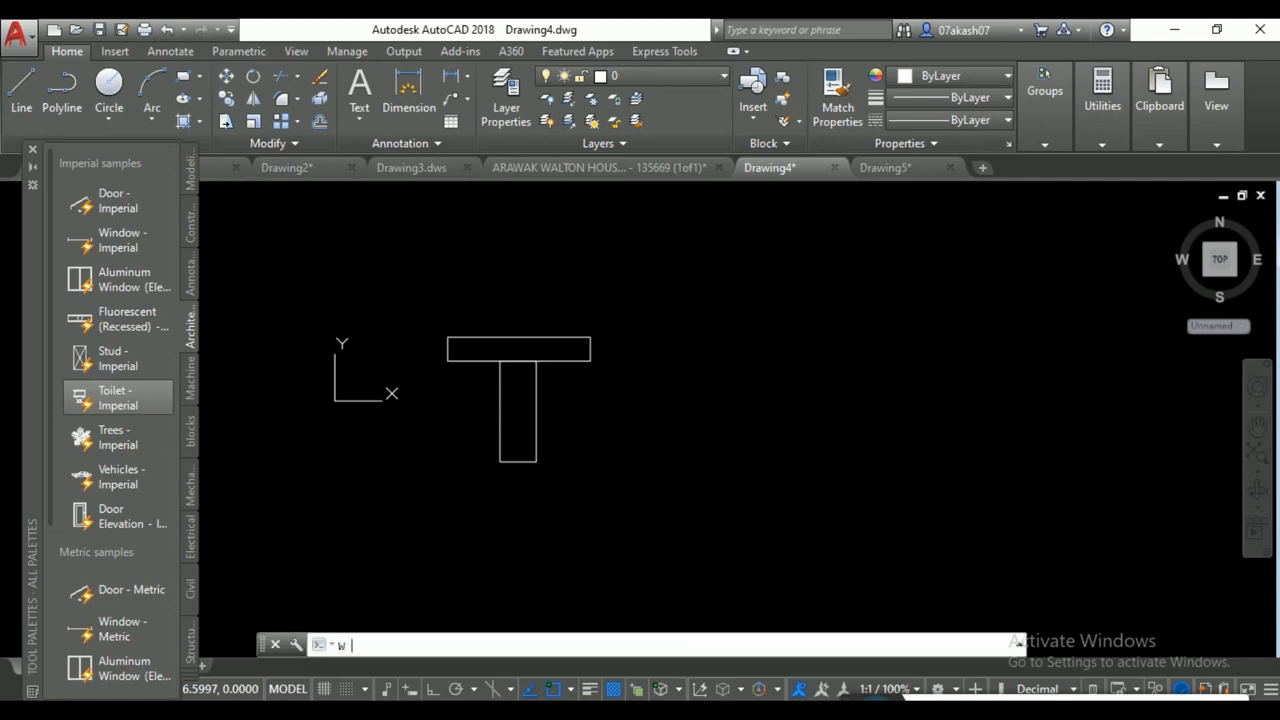
key("Return")
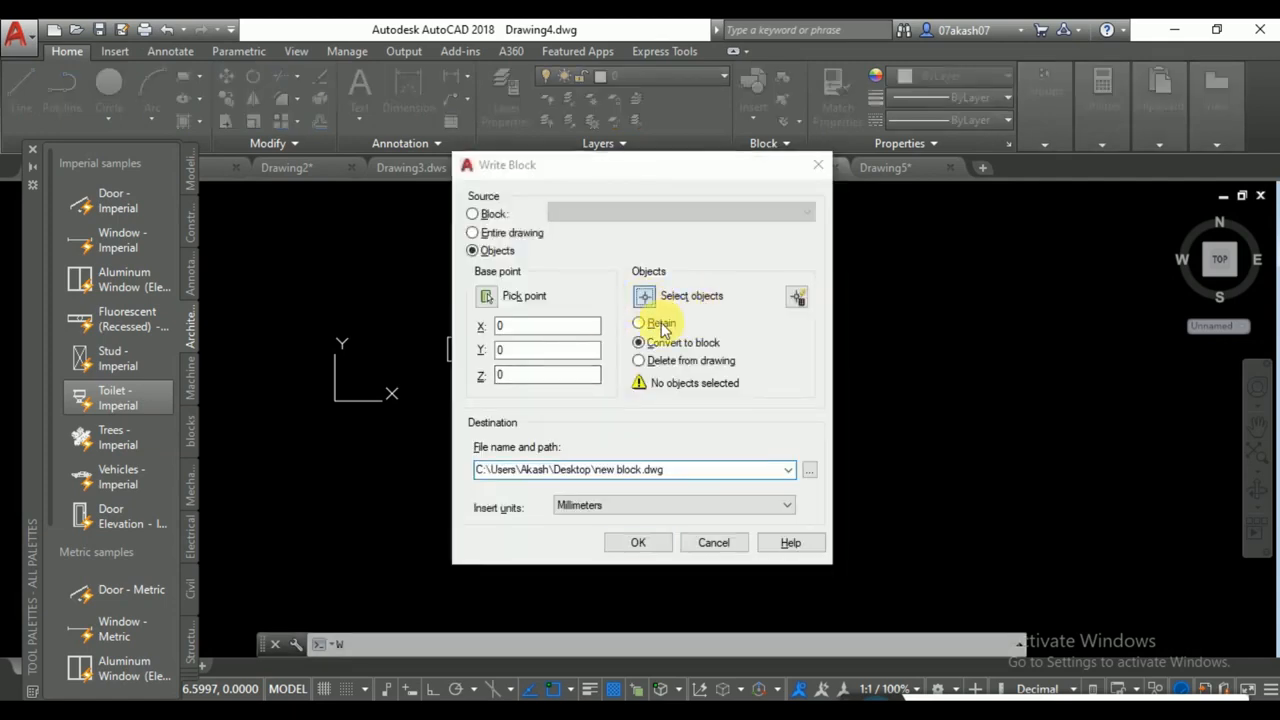
left_click(644, 296)
left_click(663, 305)
left_click(448, 548)
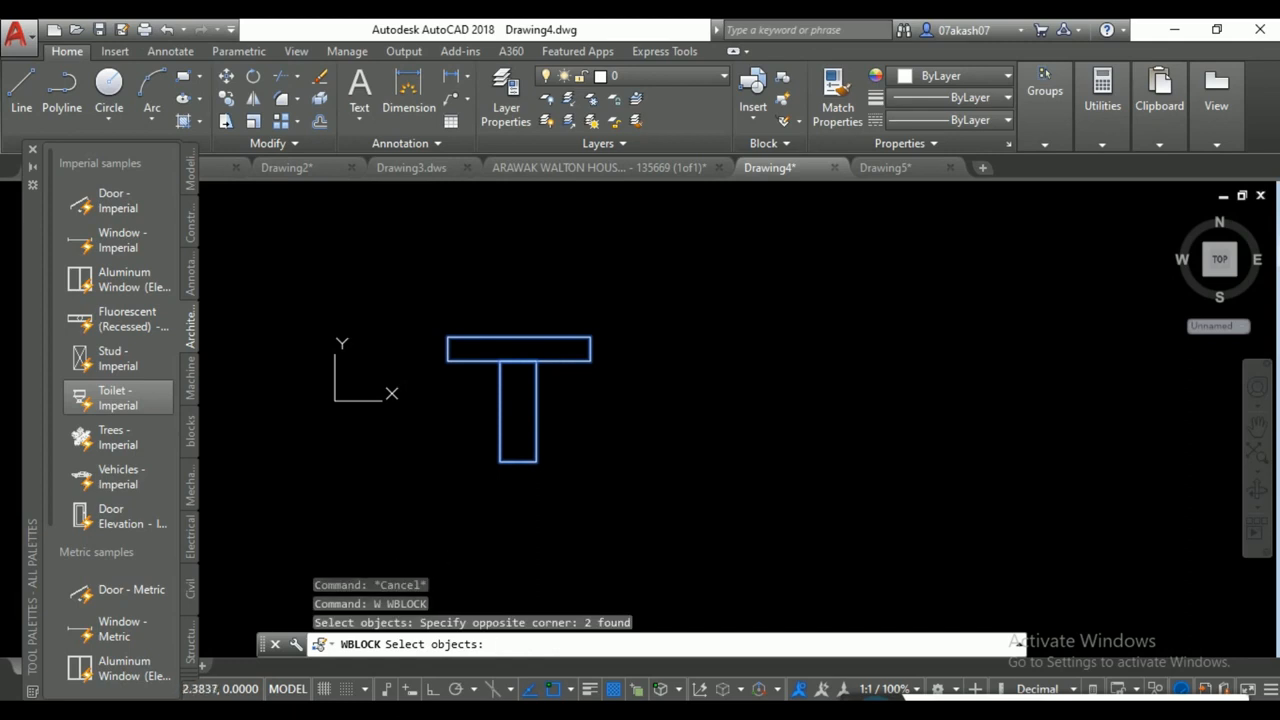
key("Return")
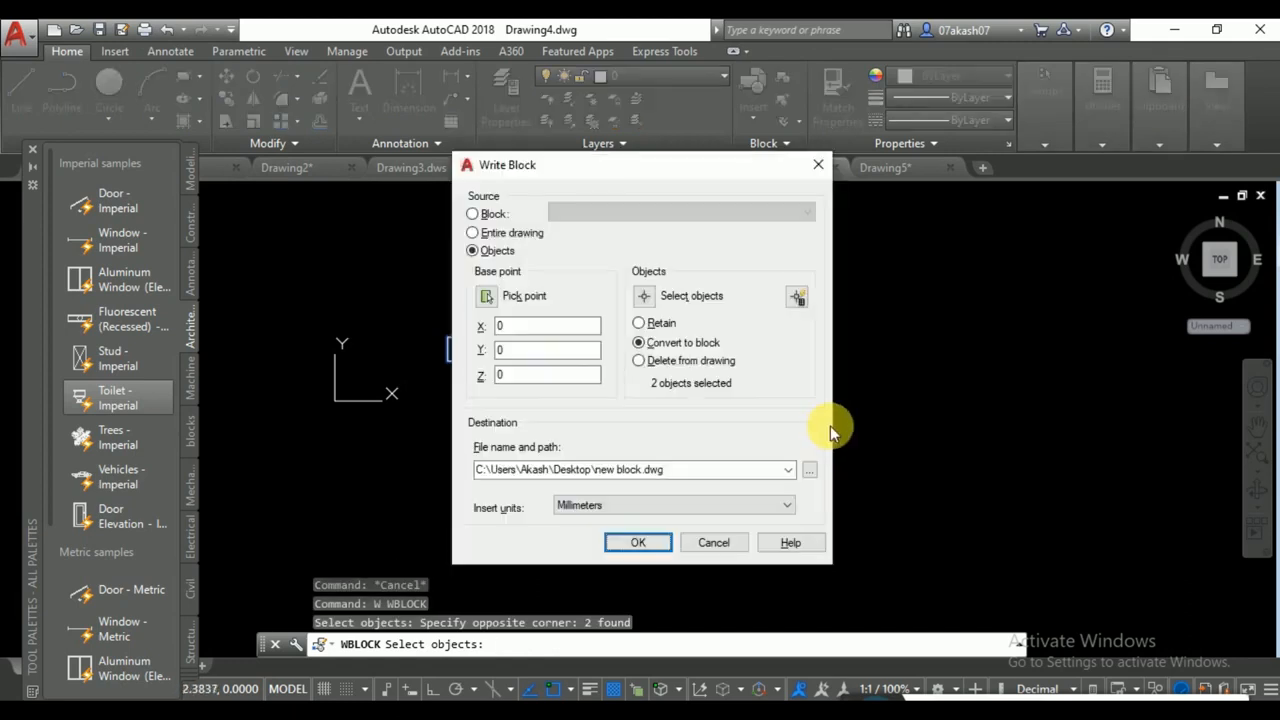
Write the block to the Desktop as bOLT.dwg, specifying a different name instead of replacing new block.dwg.
left_click(638, 543)
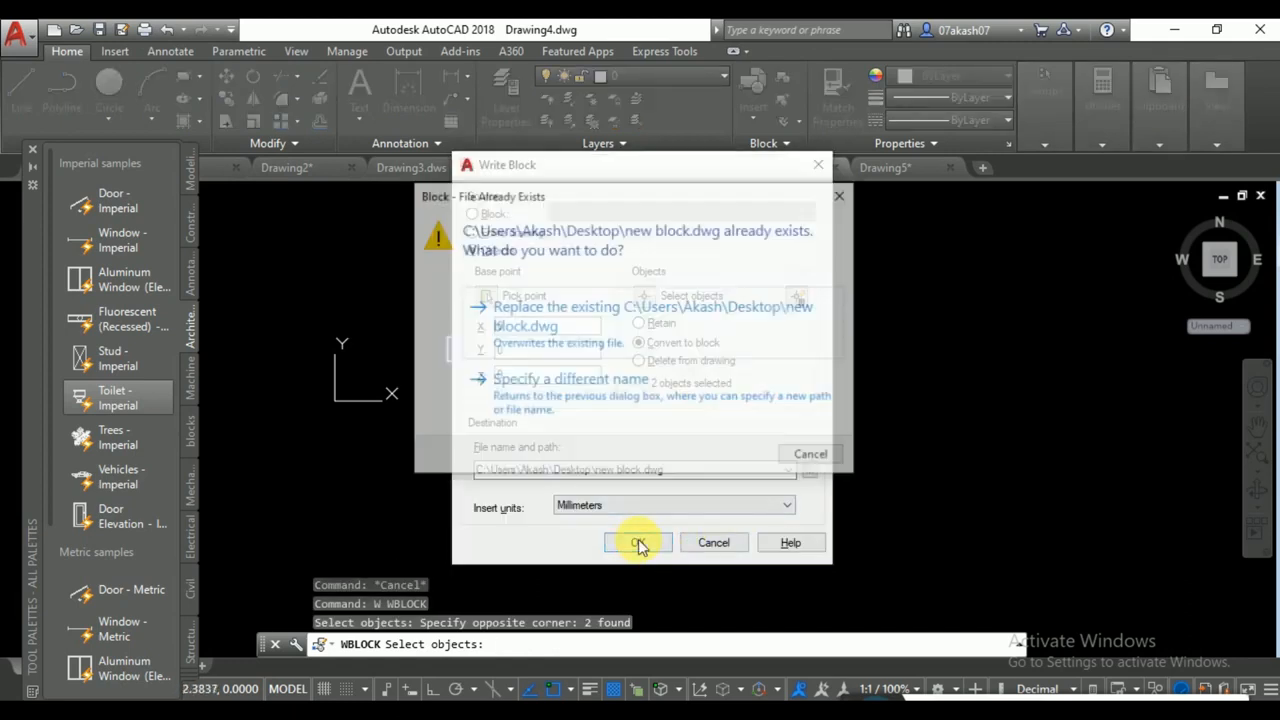
left_click(605, 382)
left_click(809, 471)
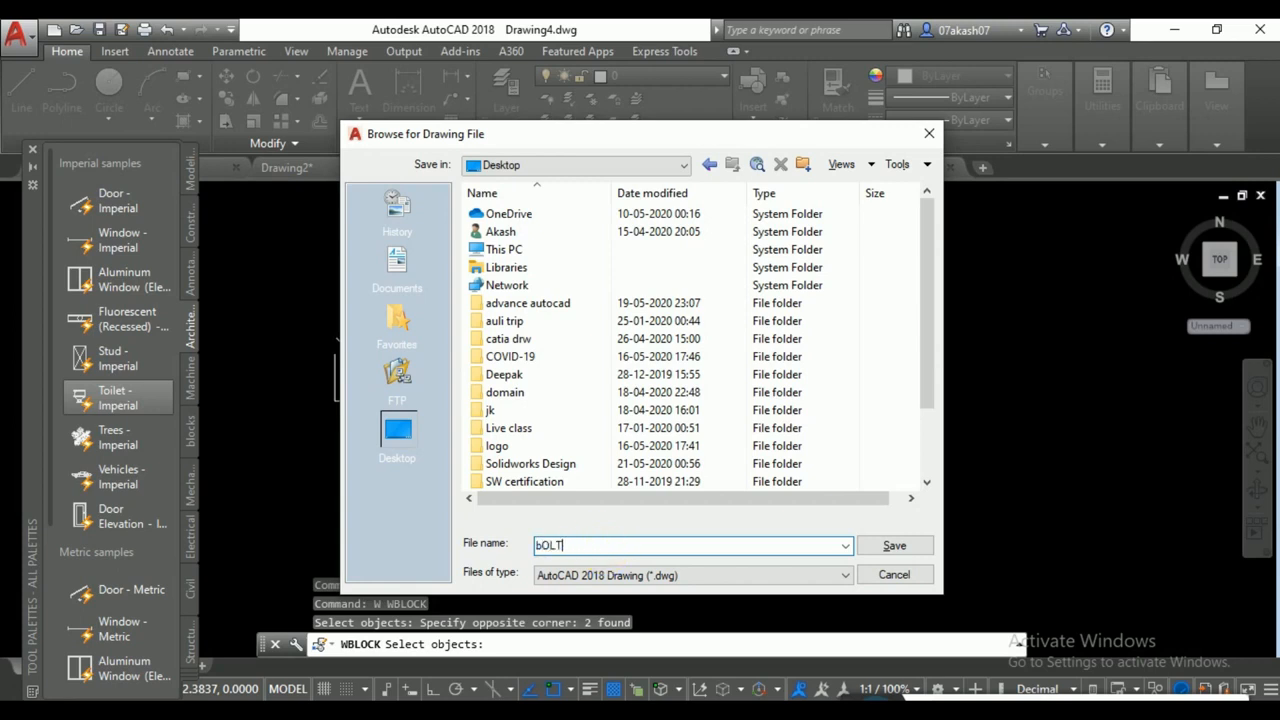
key("Return")
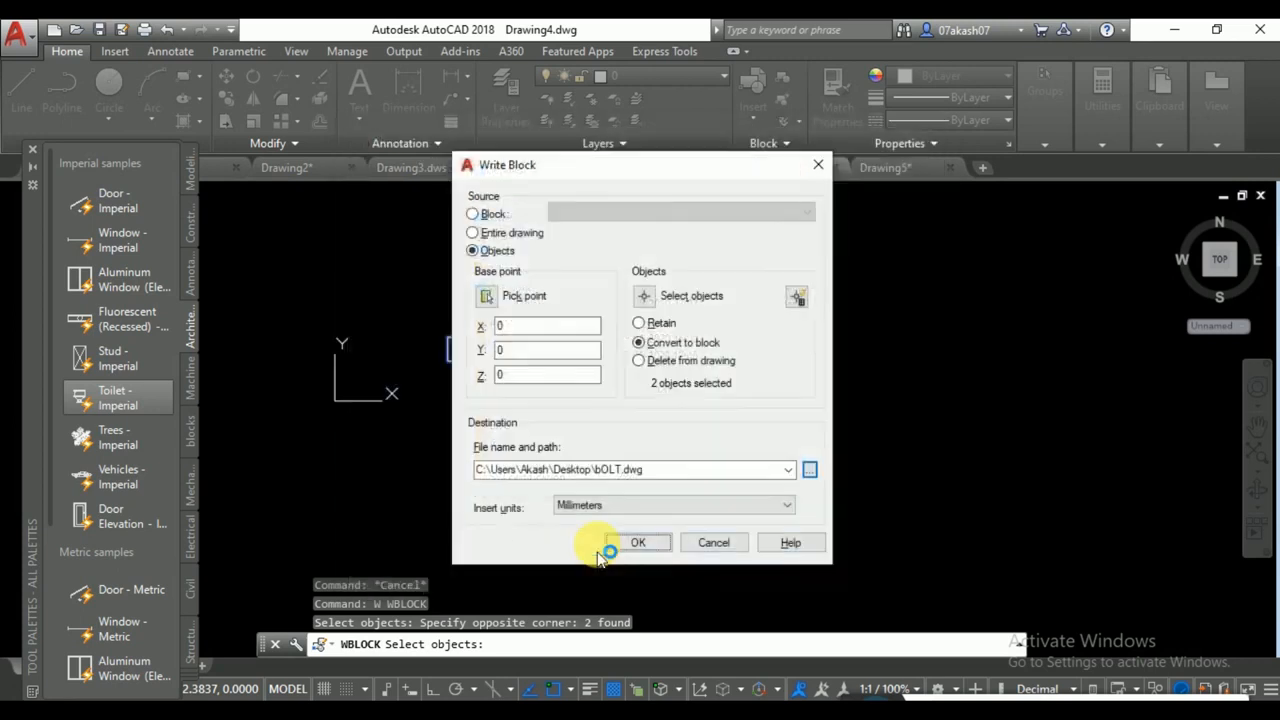
left_click(657, 541)
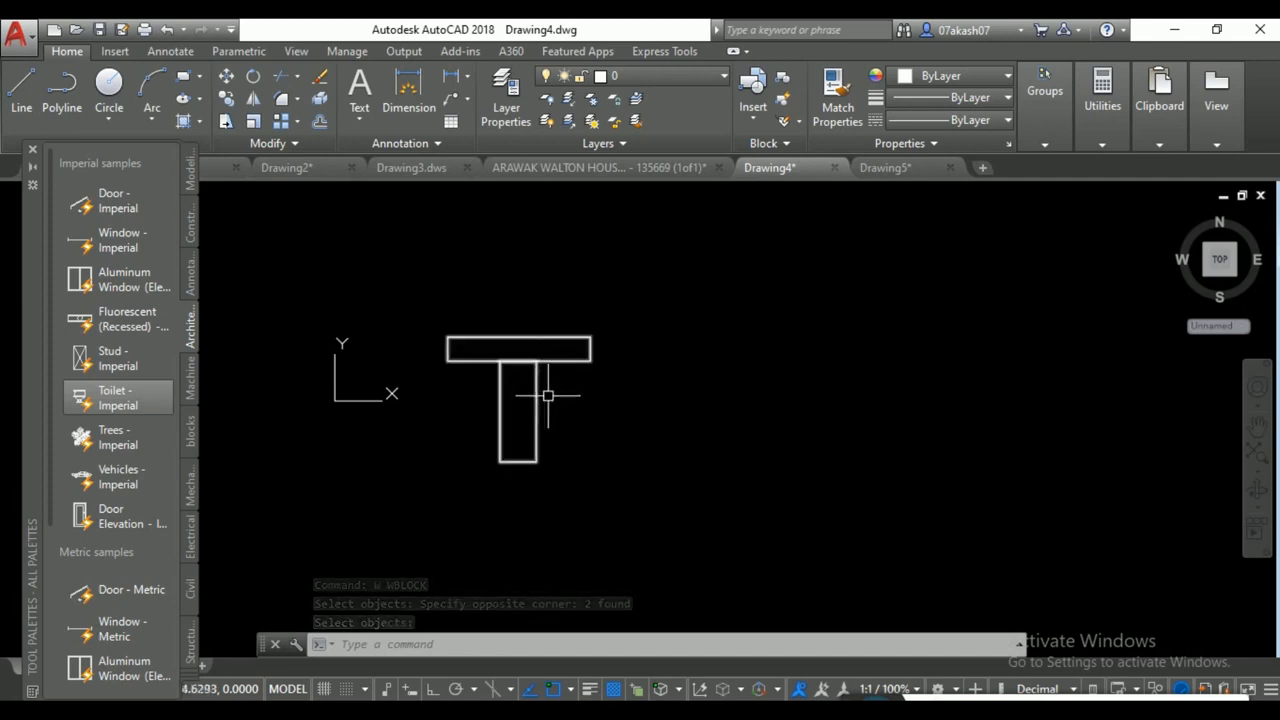
Open the bOLT block in the Block Editor and move the Block Authoring Palettes clear of the tool palettes.
left_click(538, 390)
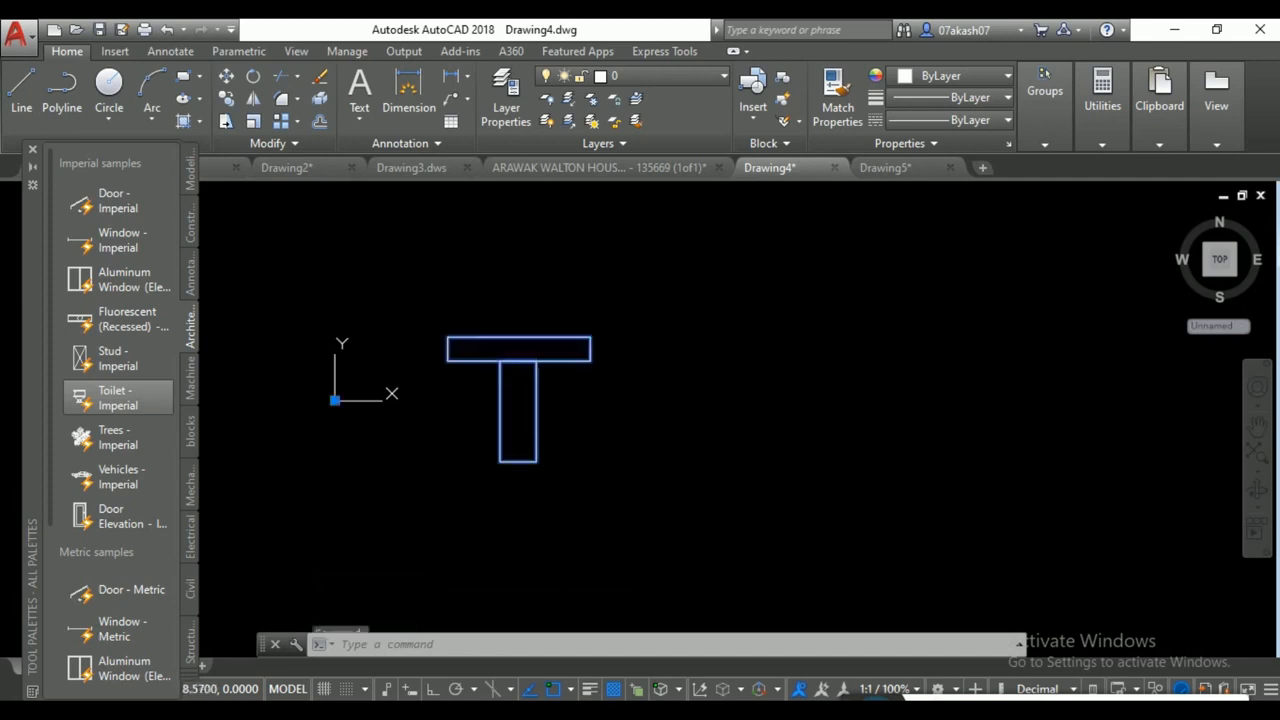
double_click(550, 418)
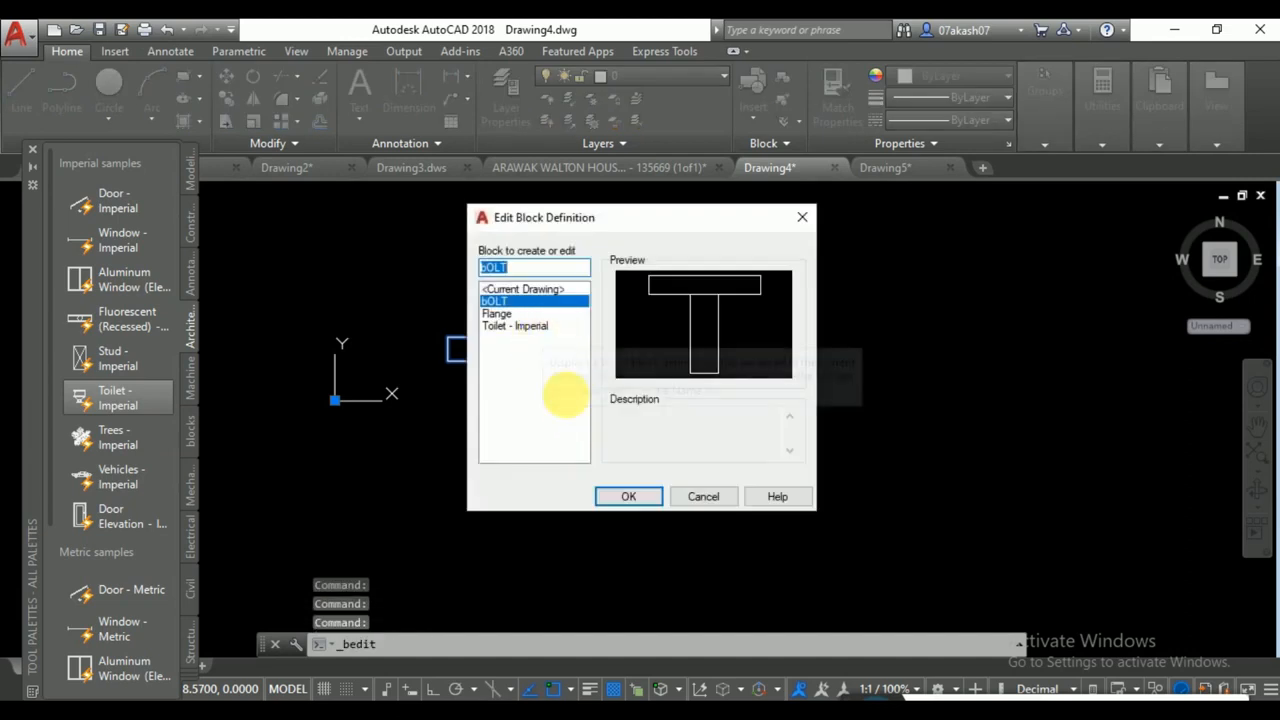
left_click(497, 303)
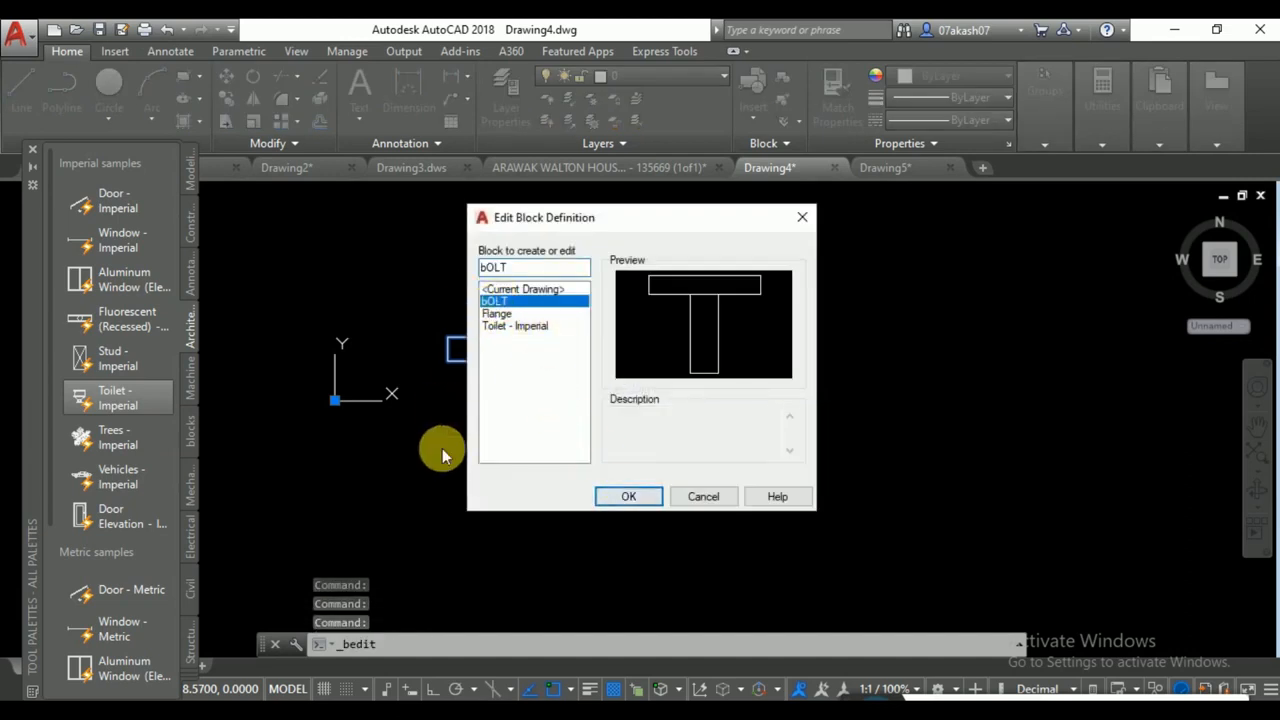
left_click(630, 496)
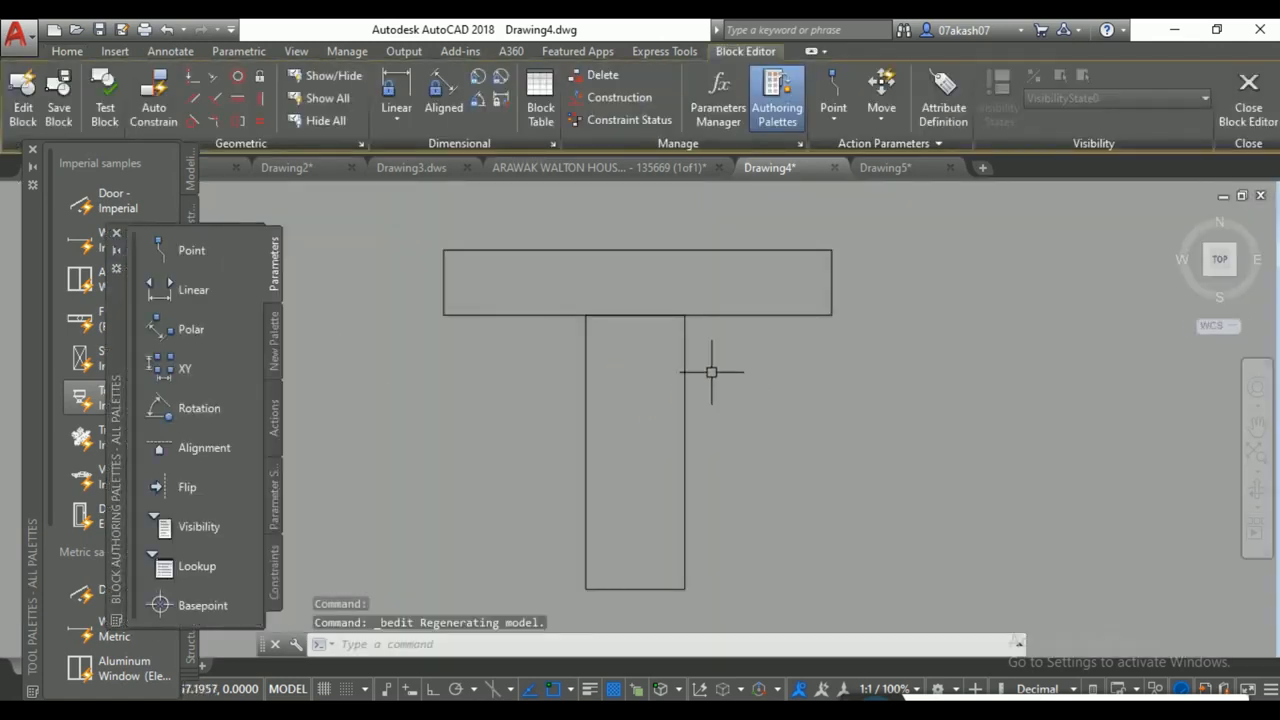
scroll(700, 362, "down", 4)
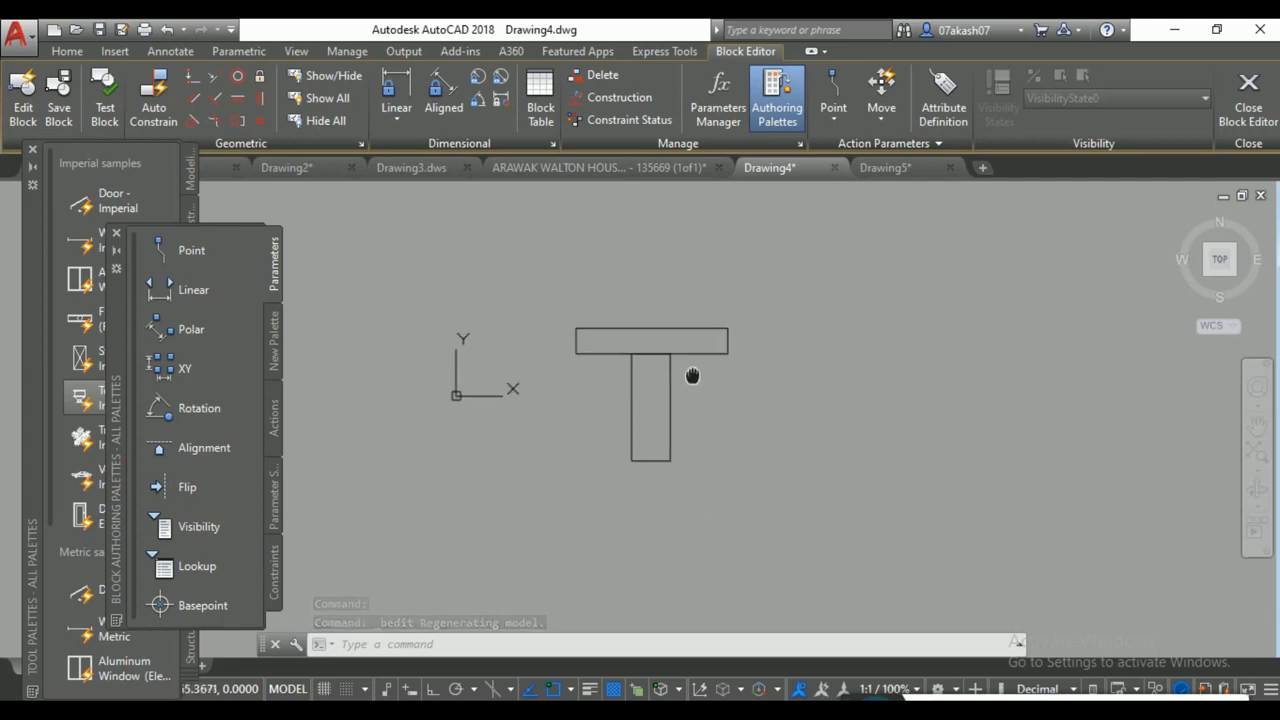
mouse_move(112, 302)
left_mouse_down()
mouse_move(243, 331)
mouse_move(291, 285)
left_mouse_up()
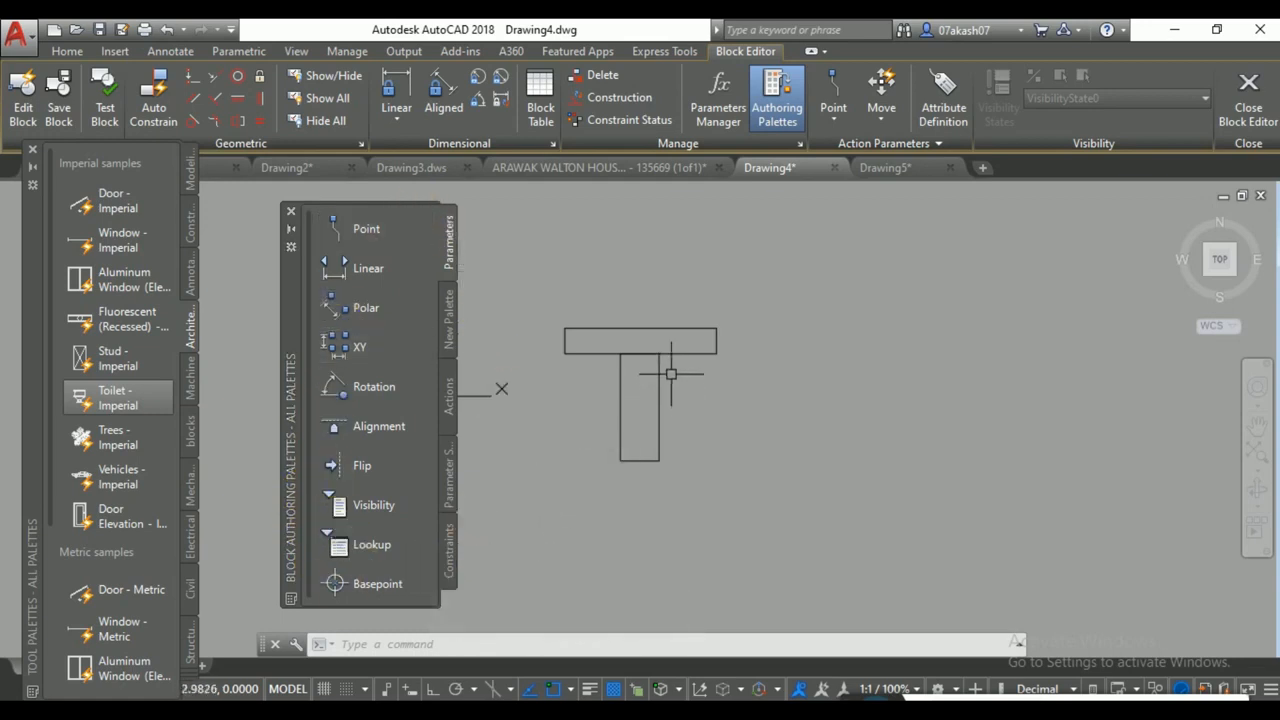
Add a Visibility parameter beside the bolt shank and a Basepoint parameter at the midpoint of the shank's bottom edge.
left_click(375, 506)
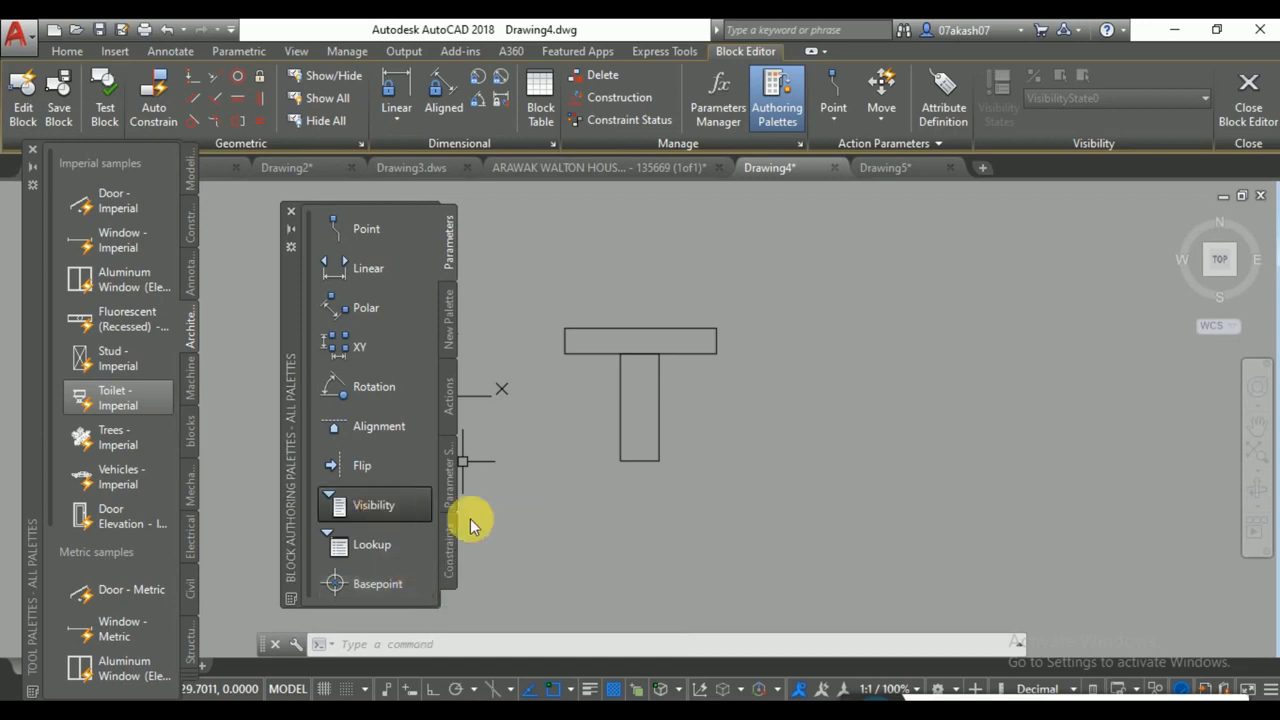
left_click(706, 455)
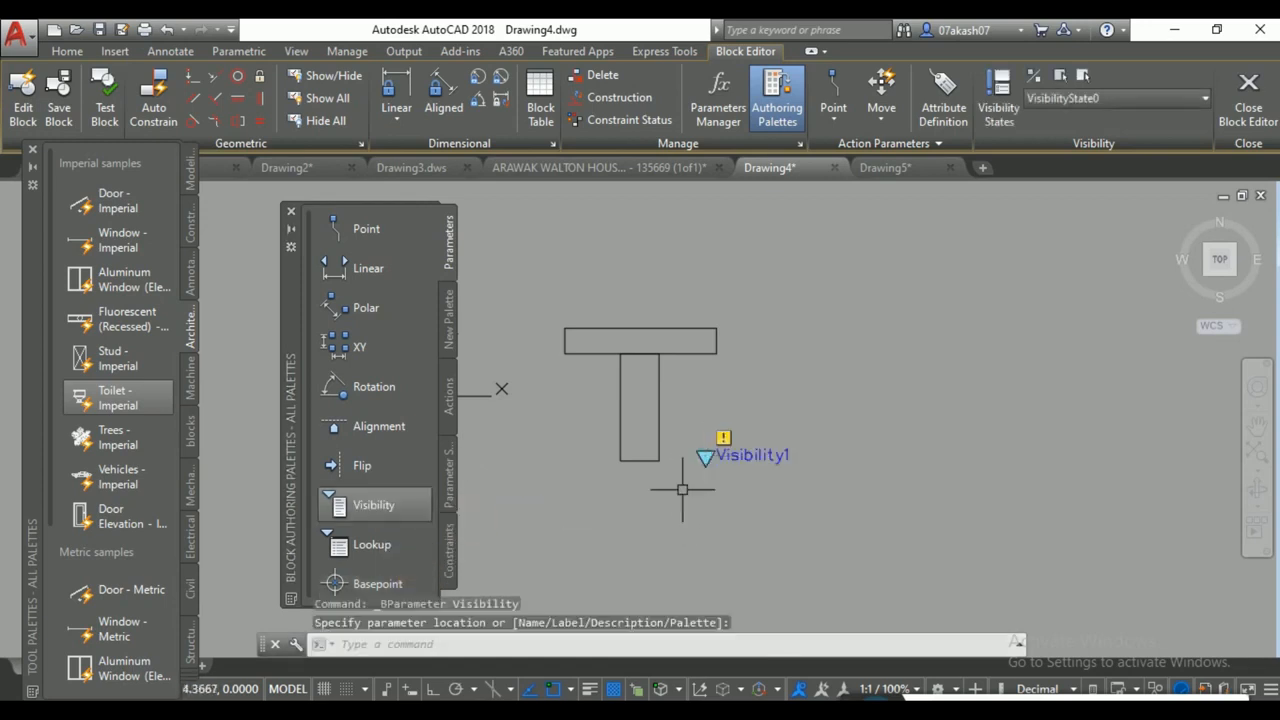
left_click(378, 584)
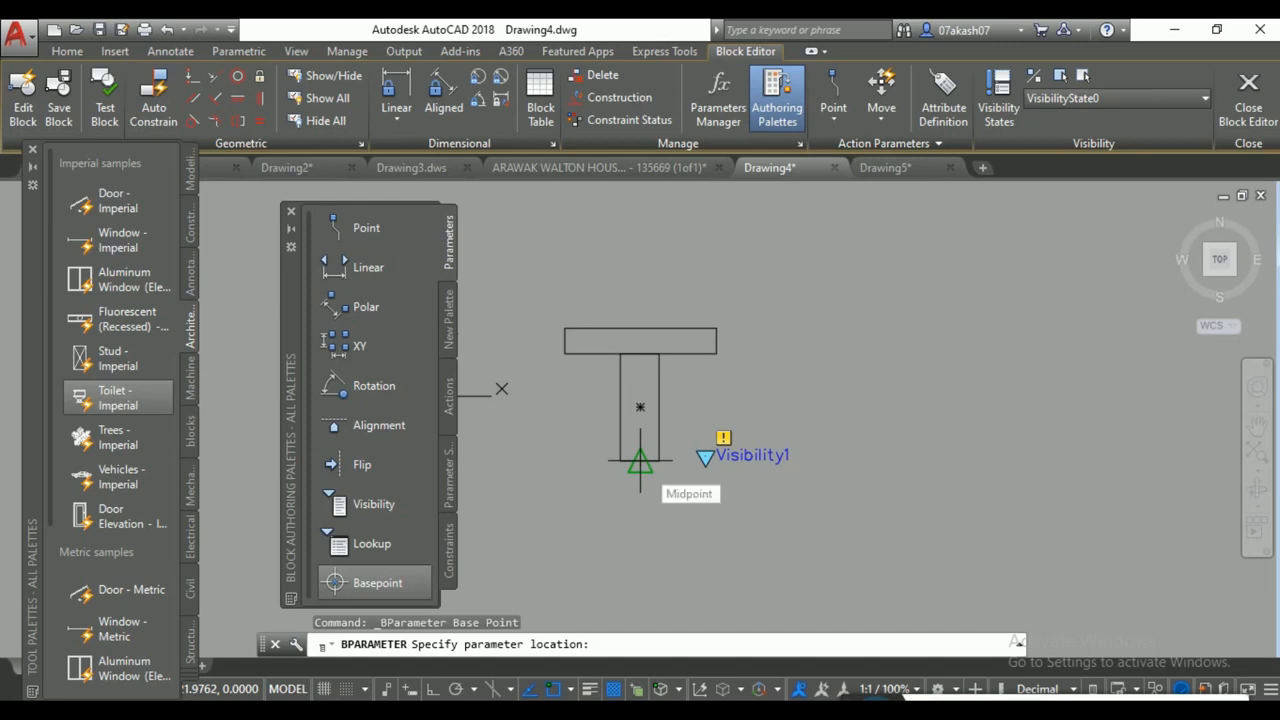
left_click(640, 461)
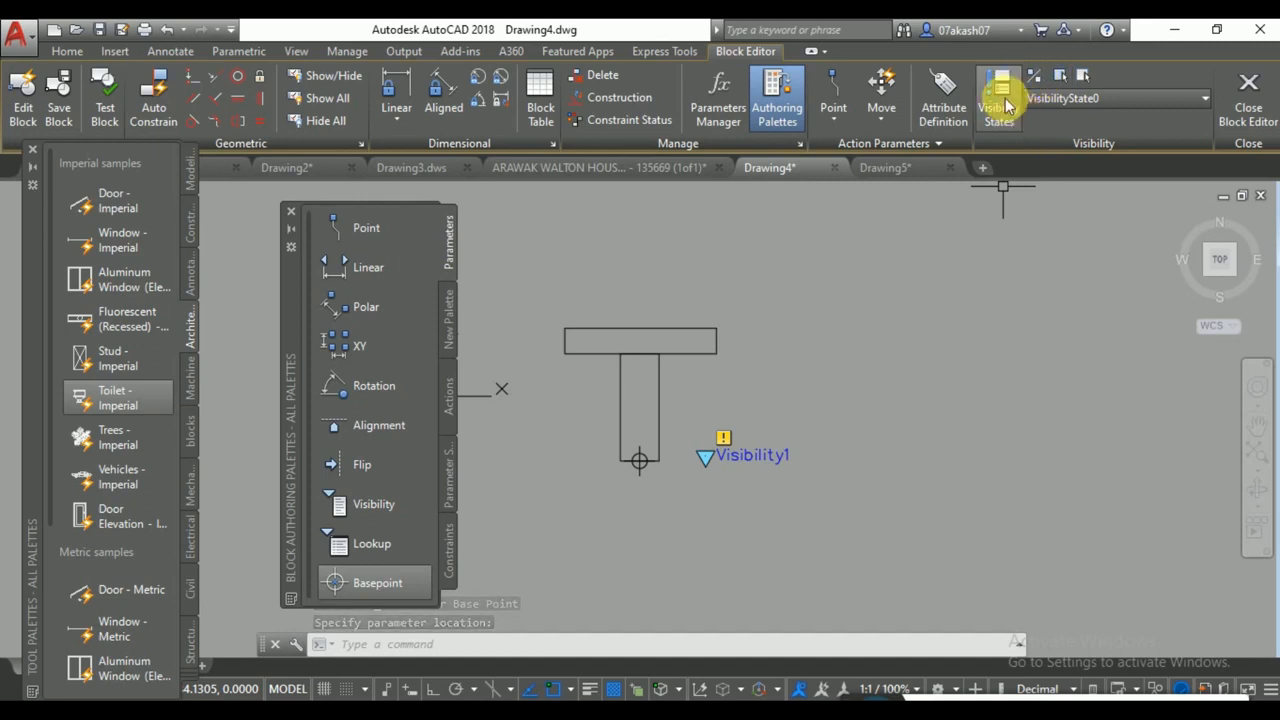
Create visibility states M4 and M5 for the bolt block, leaving the visibility of existing objects unchanged.
left_click(1003, 95)
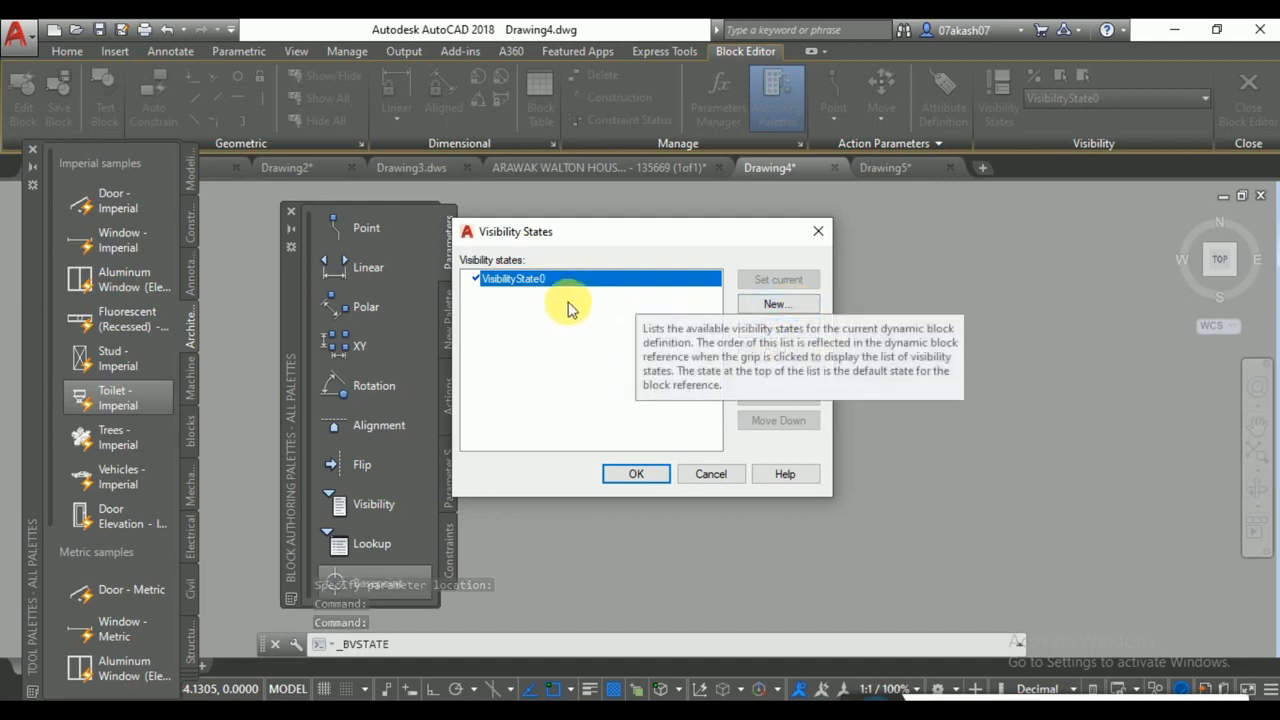
left_click_drag(624, 232, 690, 236)
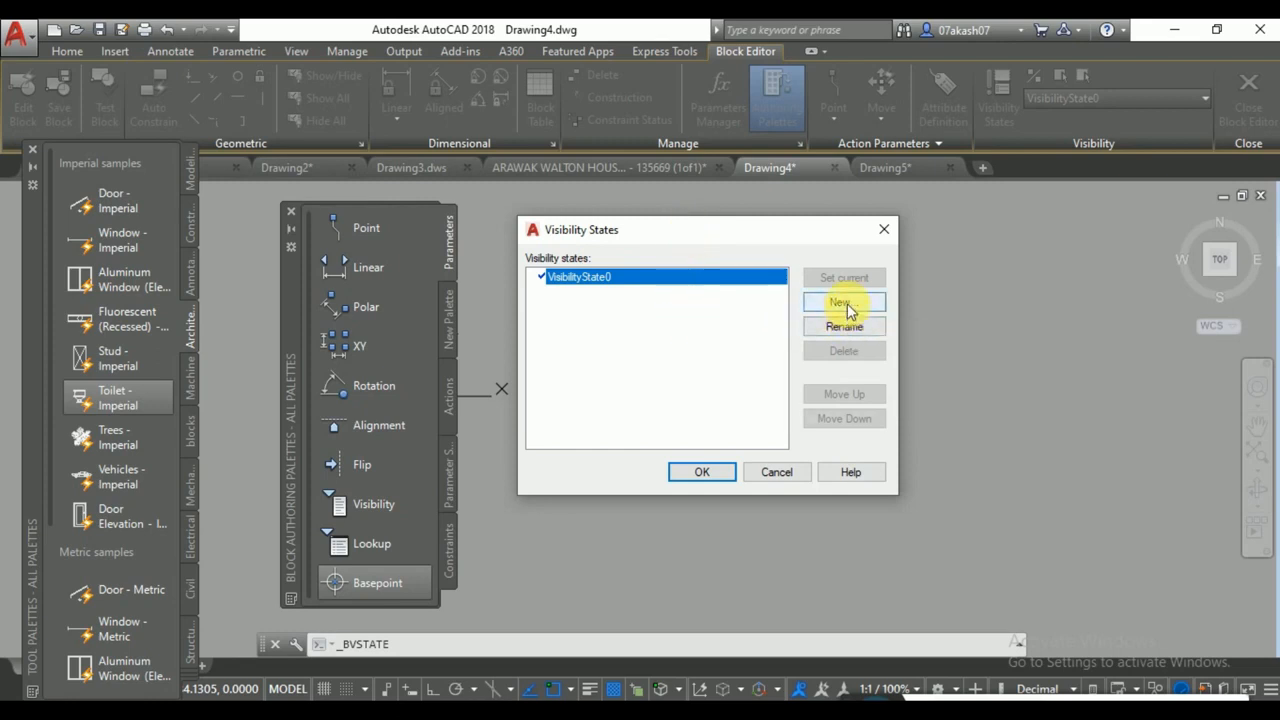
left_click(845, 304)
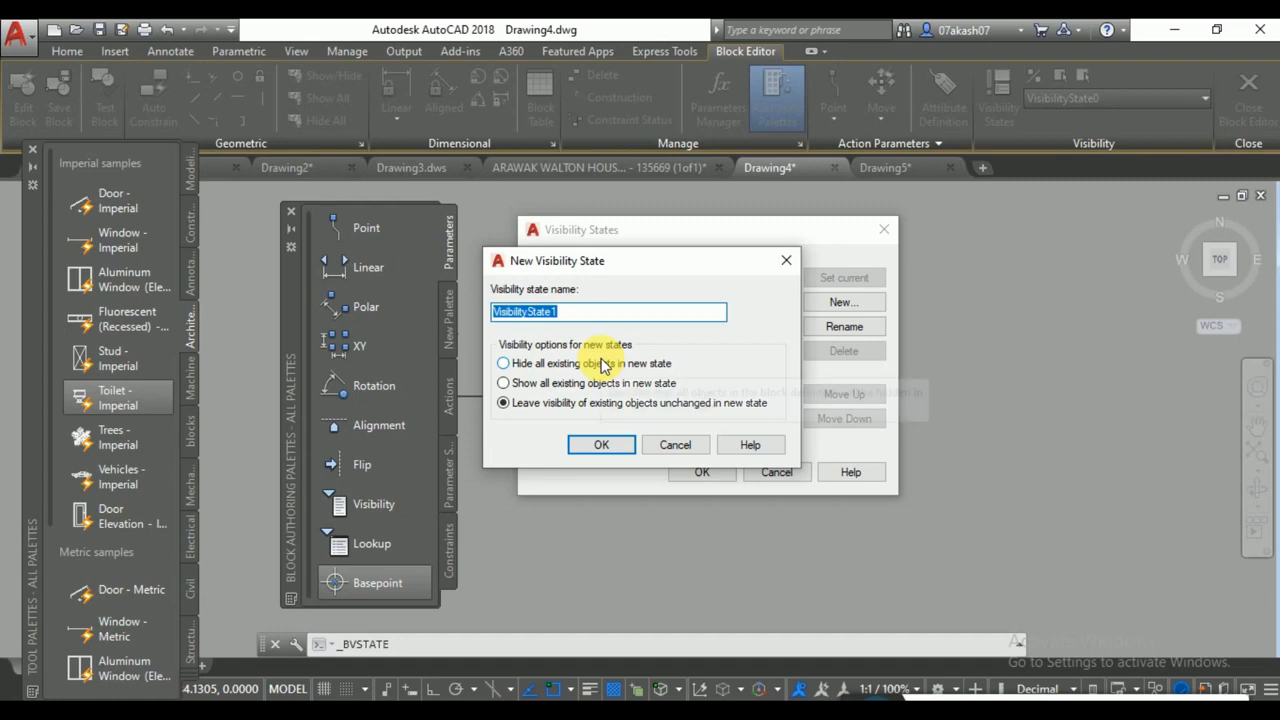
type("M4")
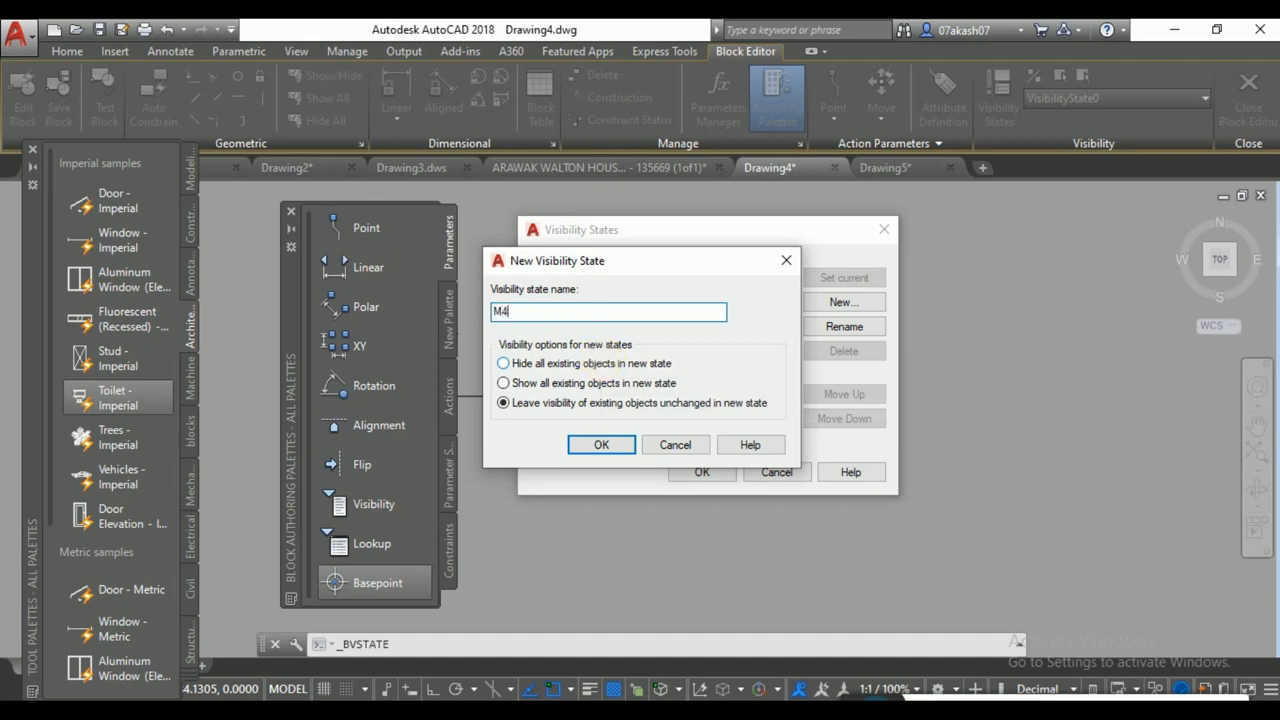
left_click(590, 446)
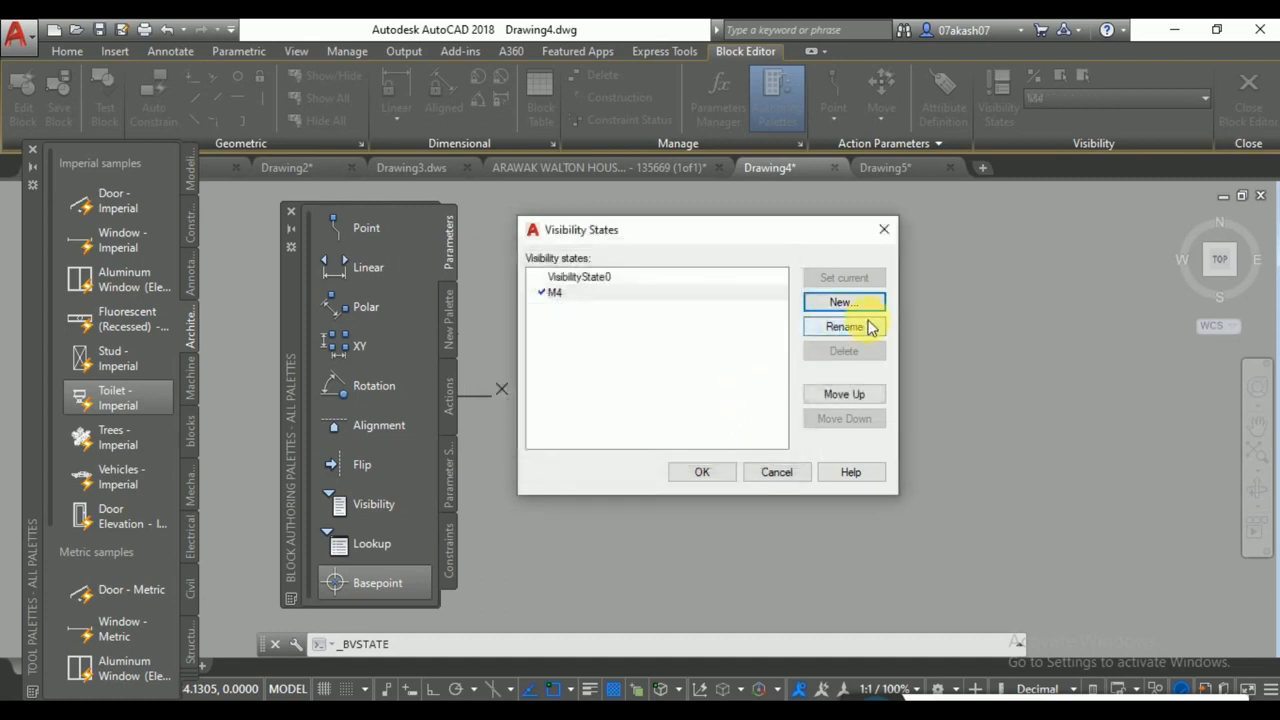
left_click(846, 301)
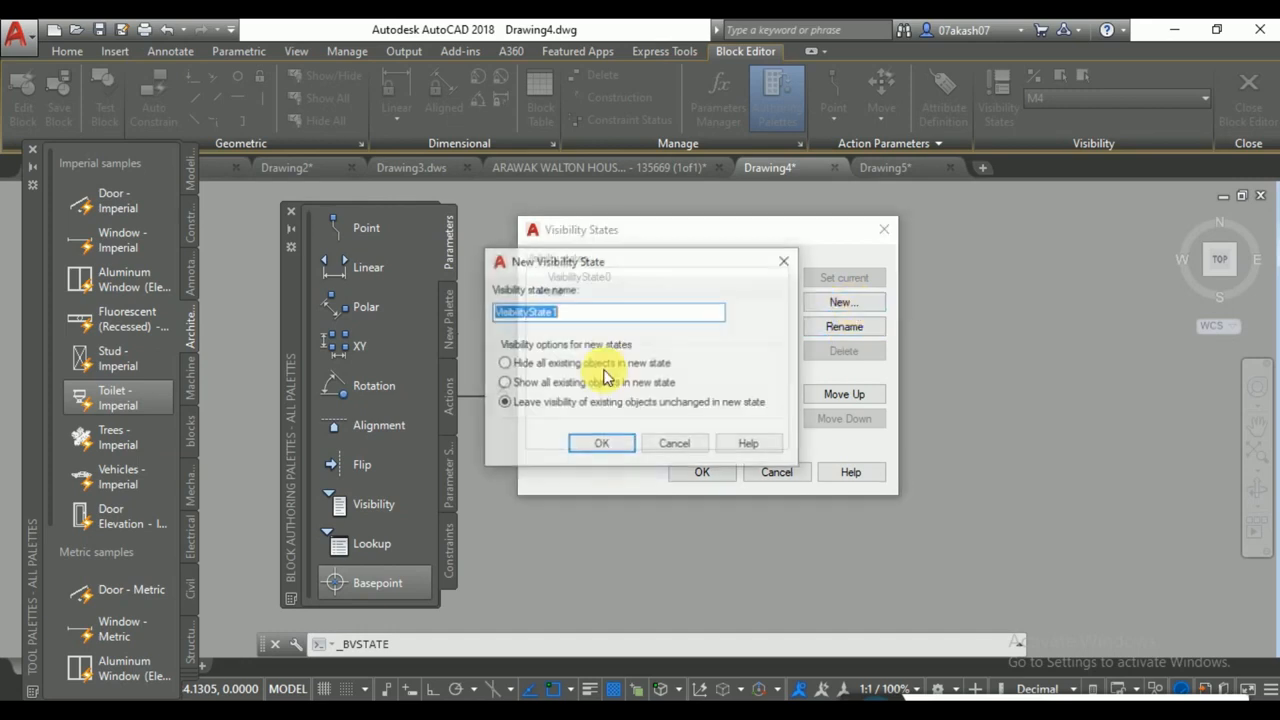
type("M5")
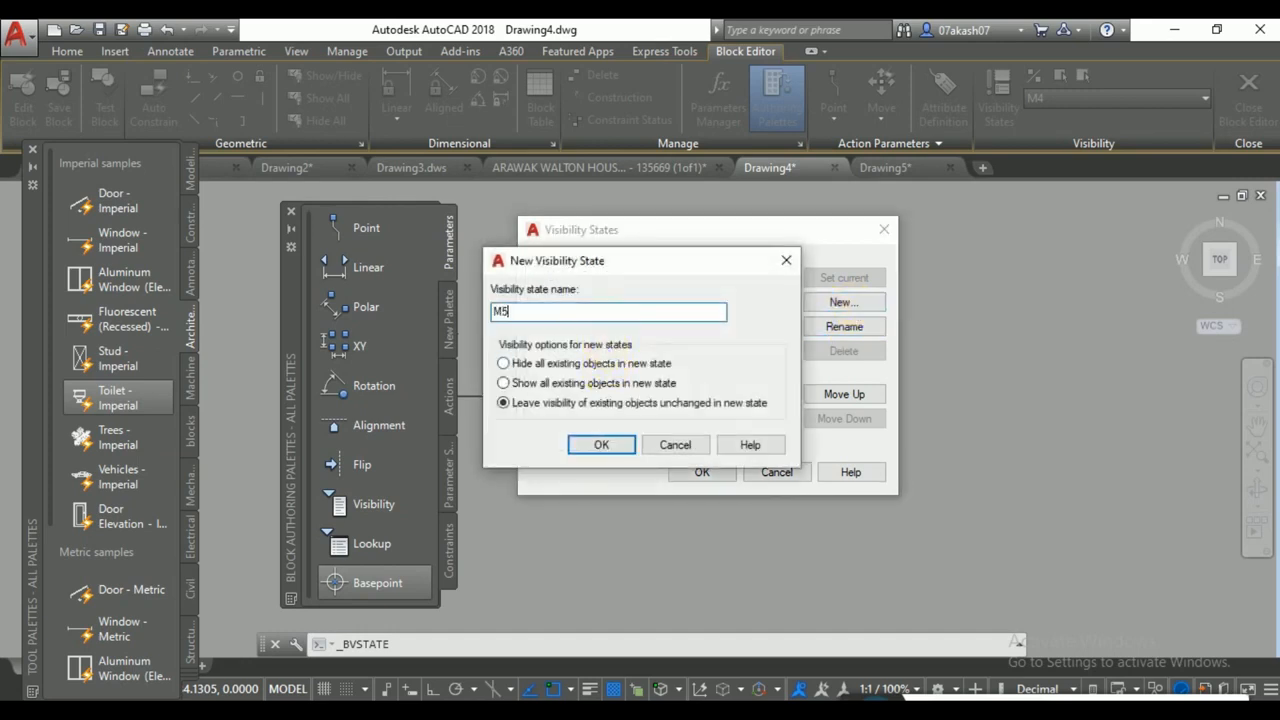
left_click(600, 445)
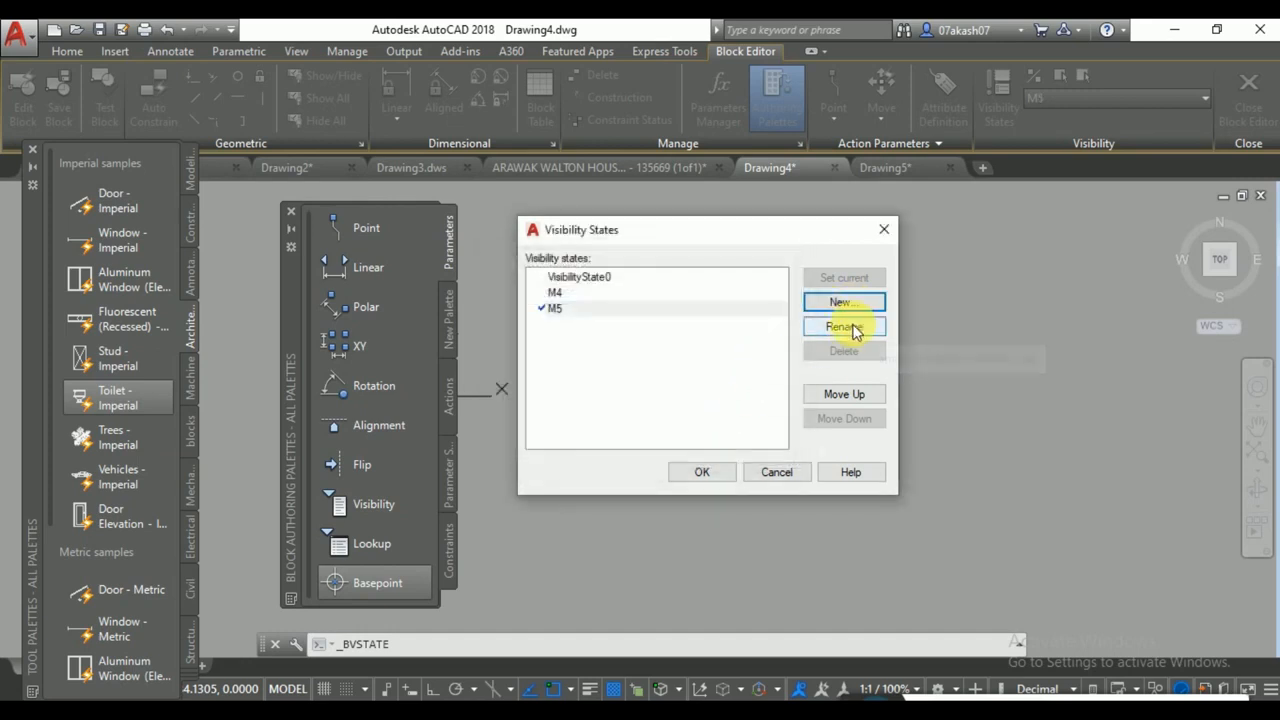
Add visibility states M8 and M10 with existing objects' visibility unchanged, and accept the state list.
left_click(847, 306)
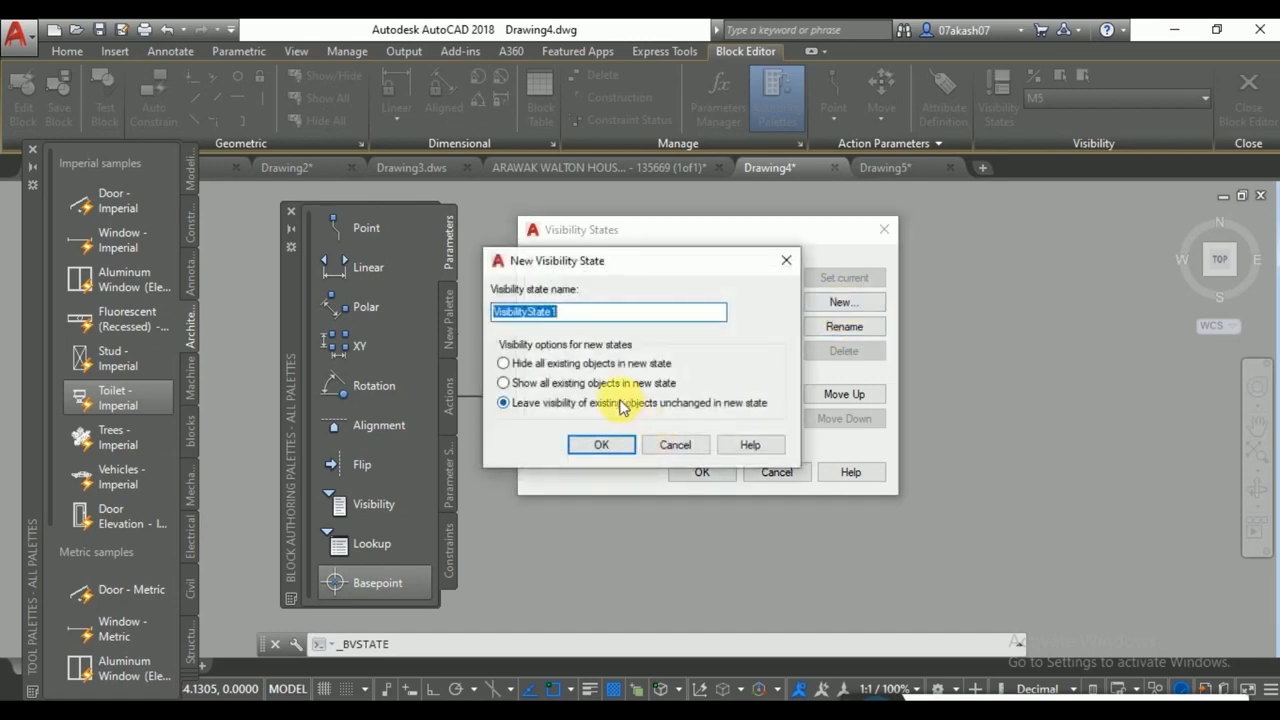
type("M8")
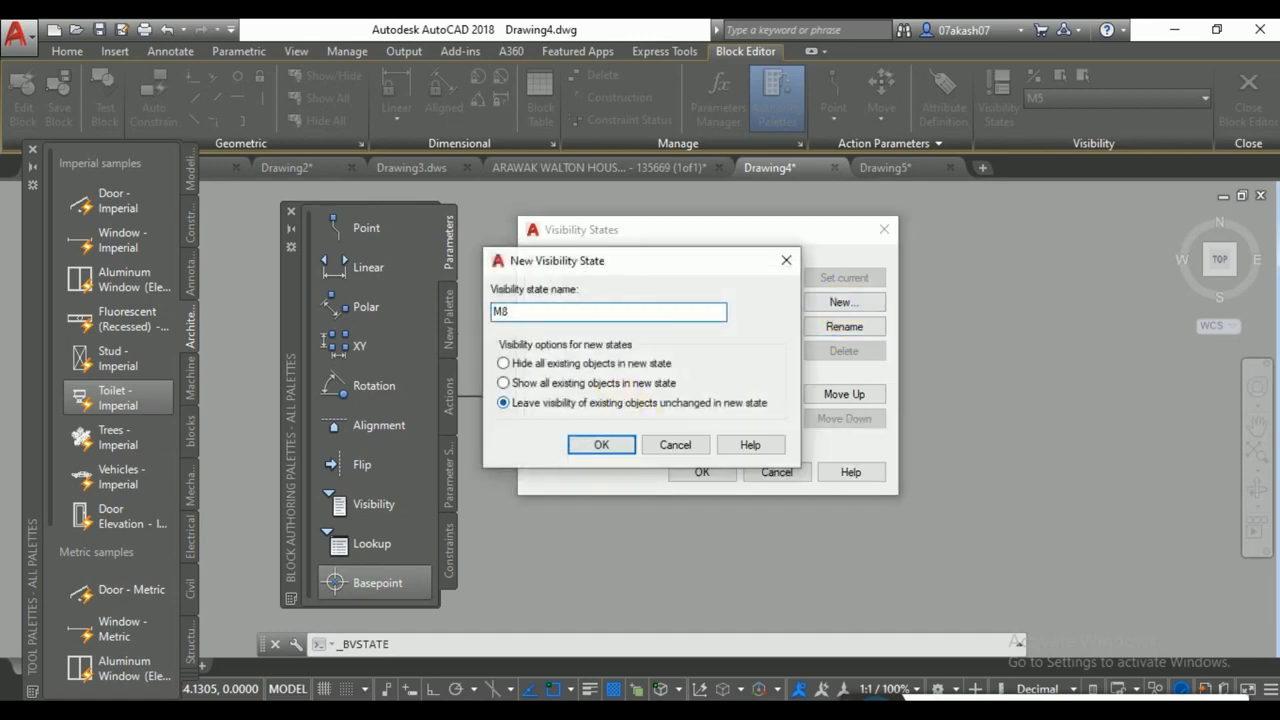
left_click(601, 445)
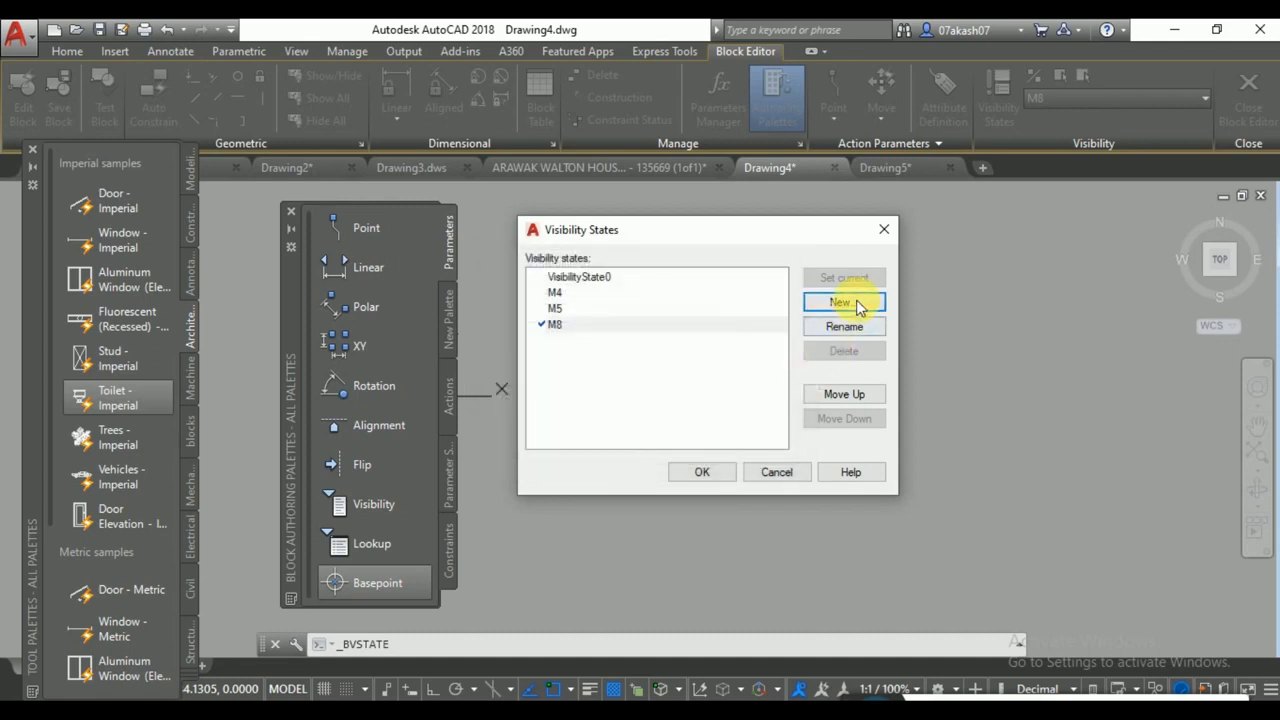
left_click(843, 303)
type("M10")
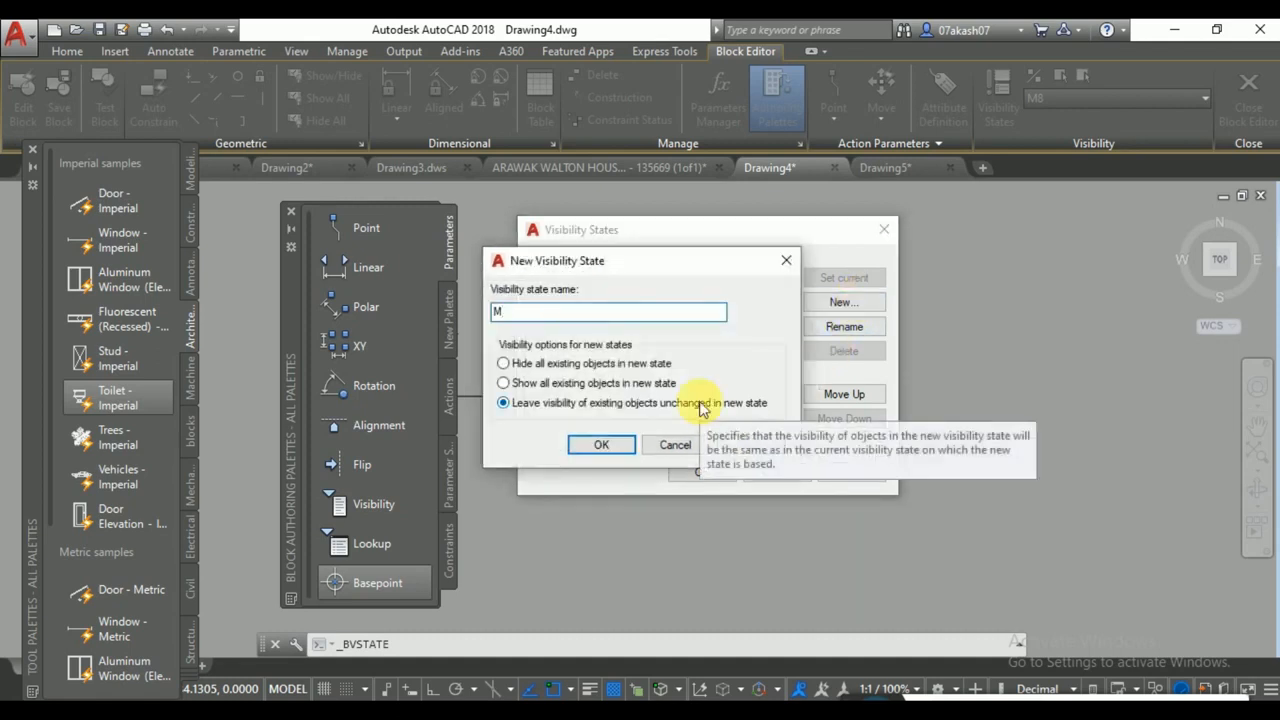
left_click(597, 447)
left_click(706, 473)
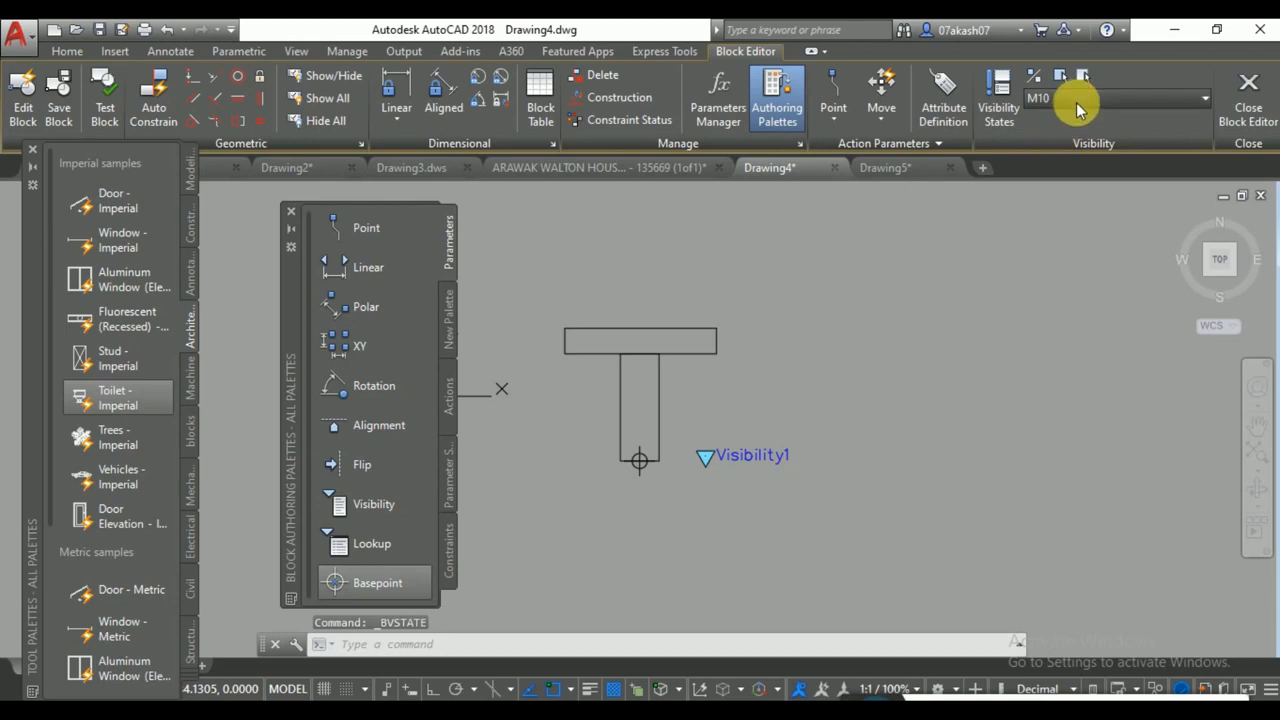
Switch the block to visibility state M4 to examine the bolt geometry assigned to it.
left_click(1080, 100)
left_click(1066, 140)
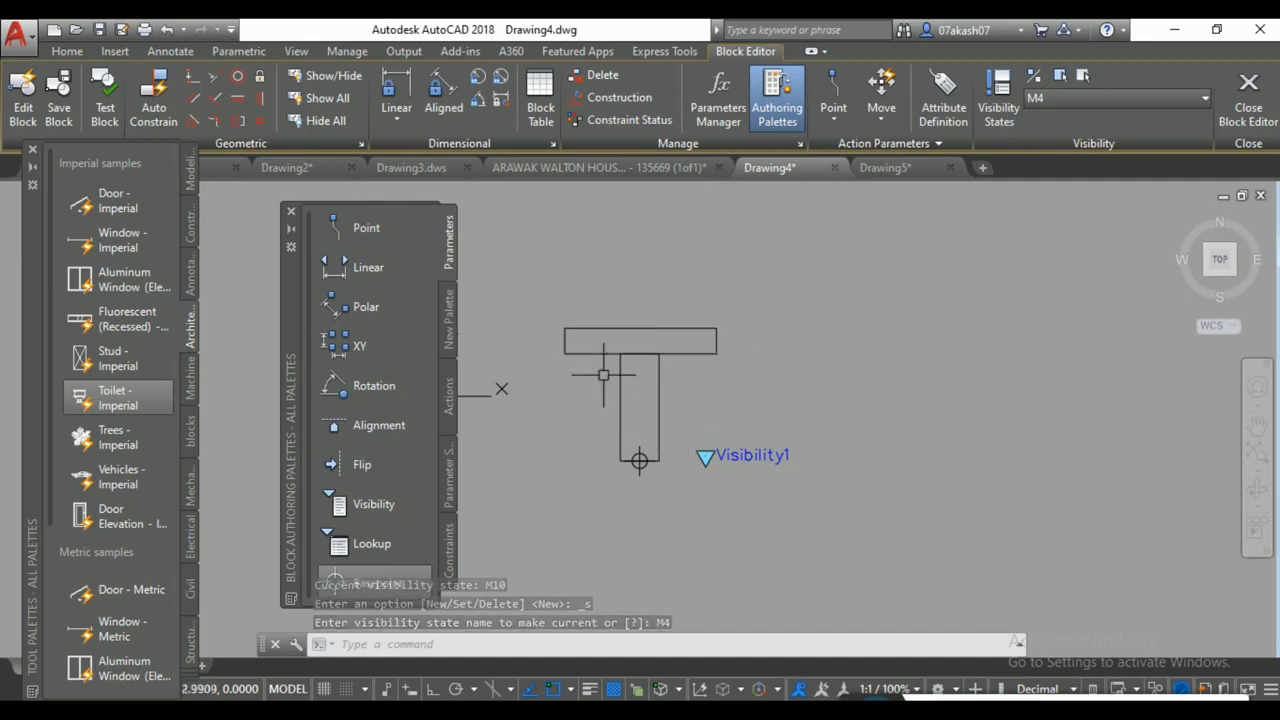
middle_click_drag(694, 418, 652, 444)
Make visibility state M5 current and copy both bolt rectangles to the empty area right of the original.
left_click(1070, 104)
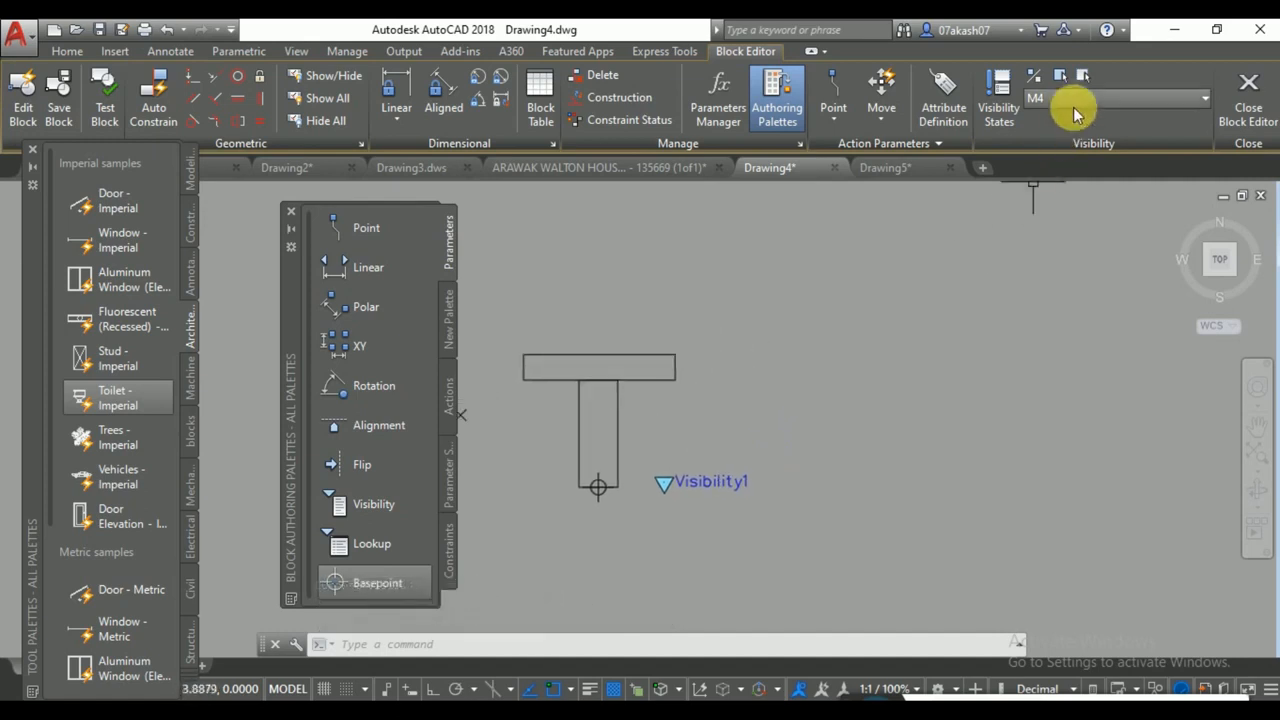
left_click(1054, 164)
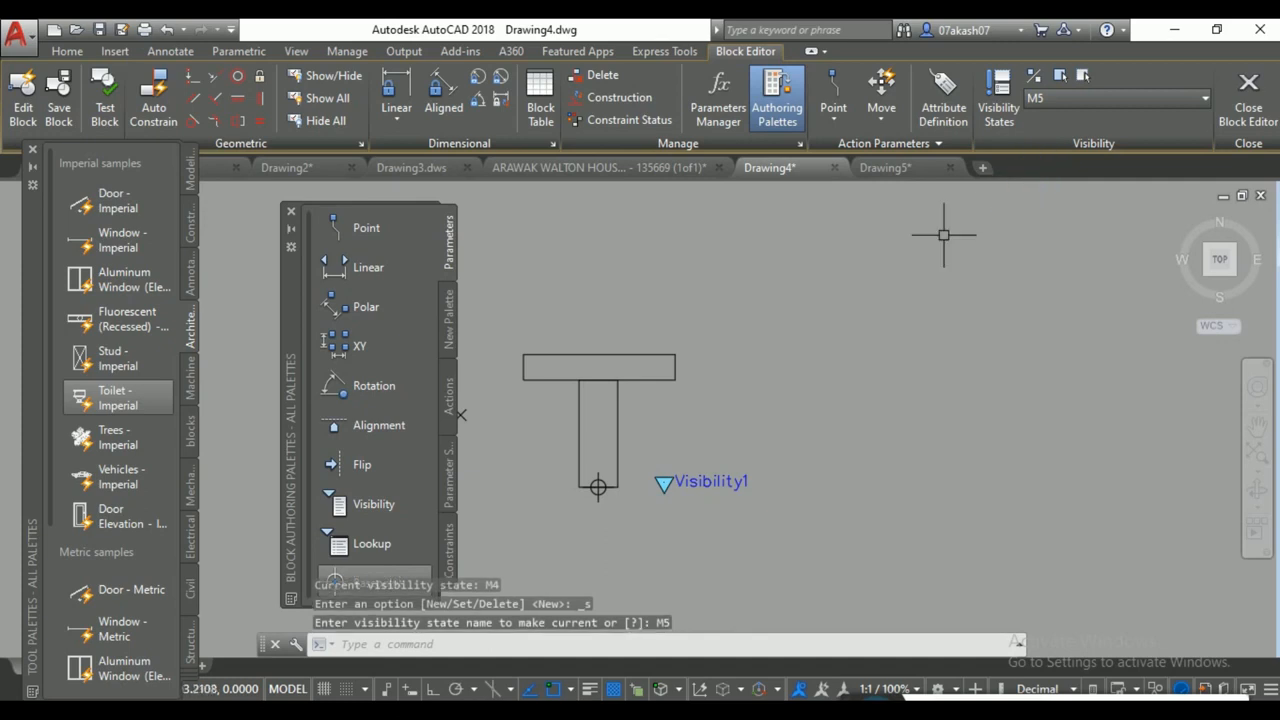
left_click(742, 298)
left_click(490, 492)
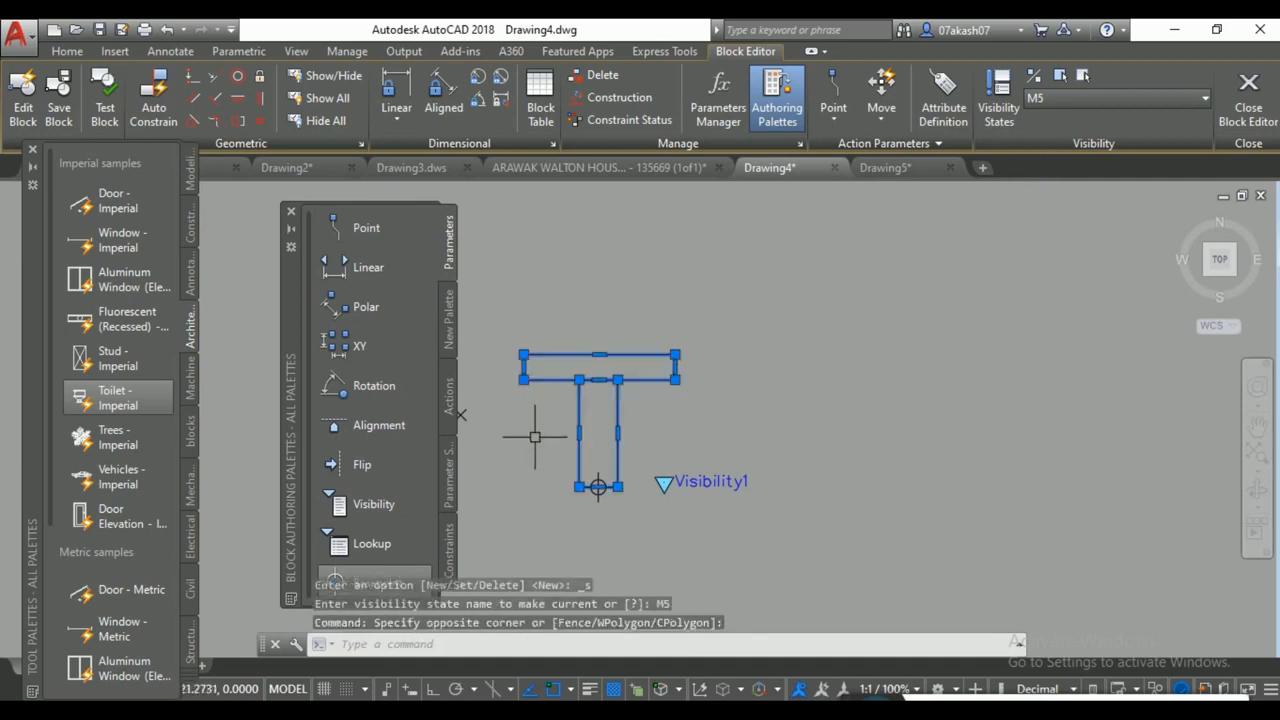
type("cop")
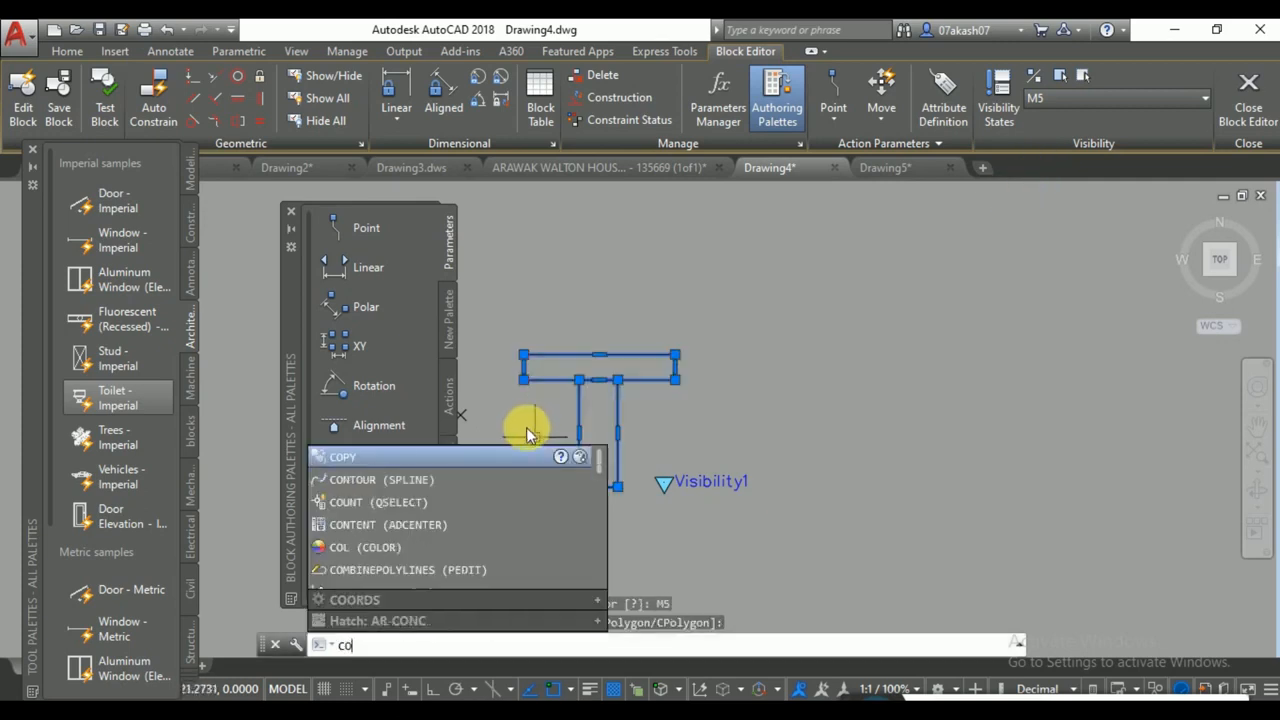
key("Return")
left_click(617, 400)
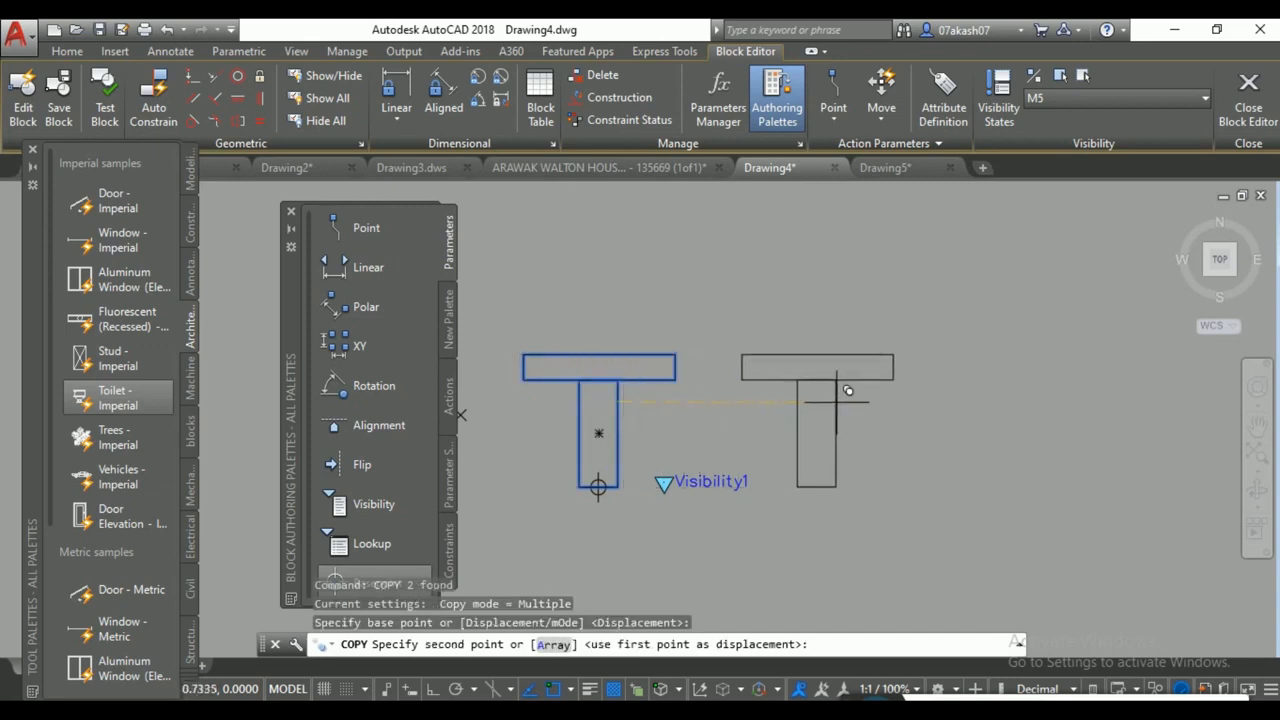
left_click(880, 392)
key("Escape")
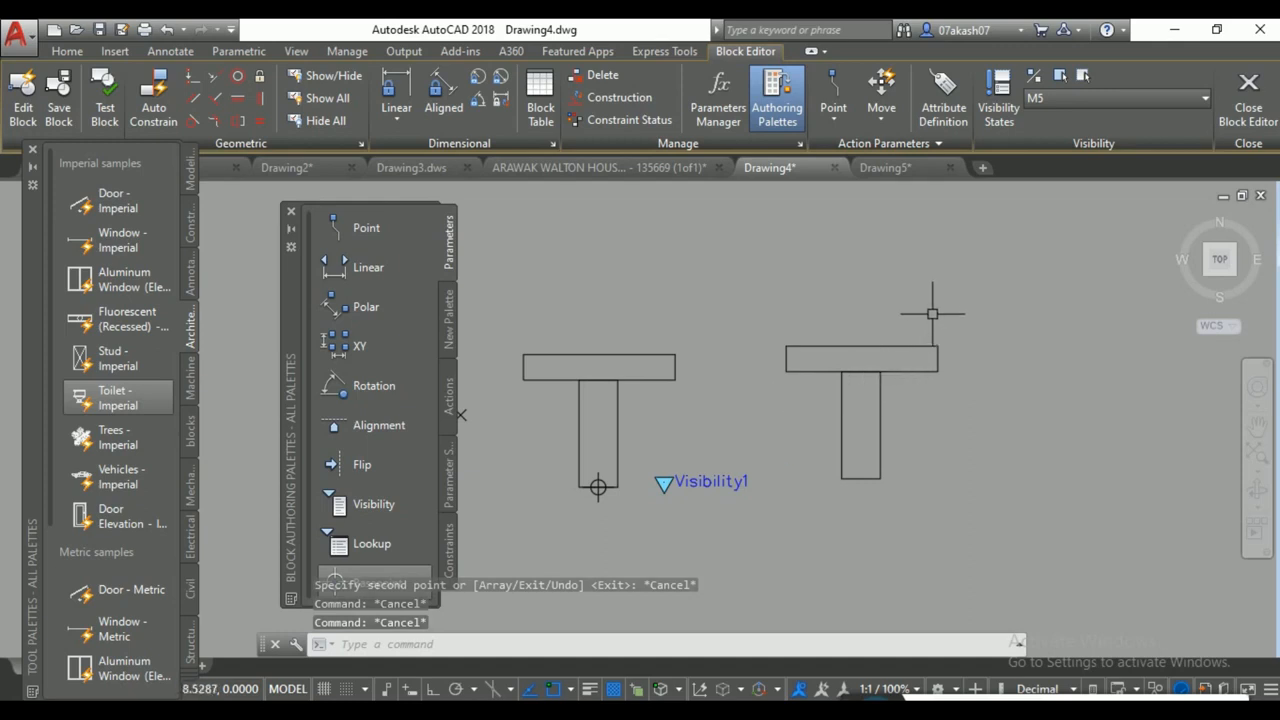
Scale the copied bolt by a factor of 1.3 about the midpoint of its shank's bottom edge.
type("sc")
key("Return")
left_click(950, 299)
left_click(808, 457)
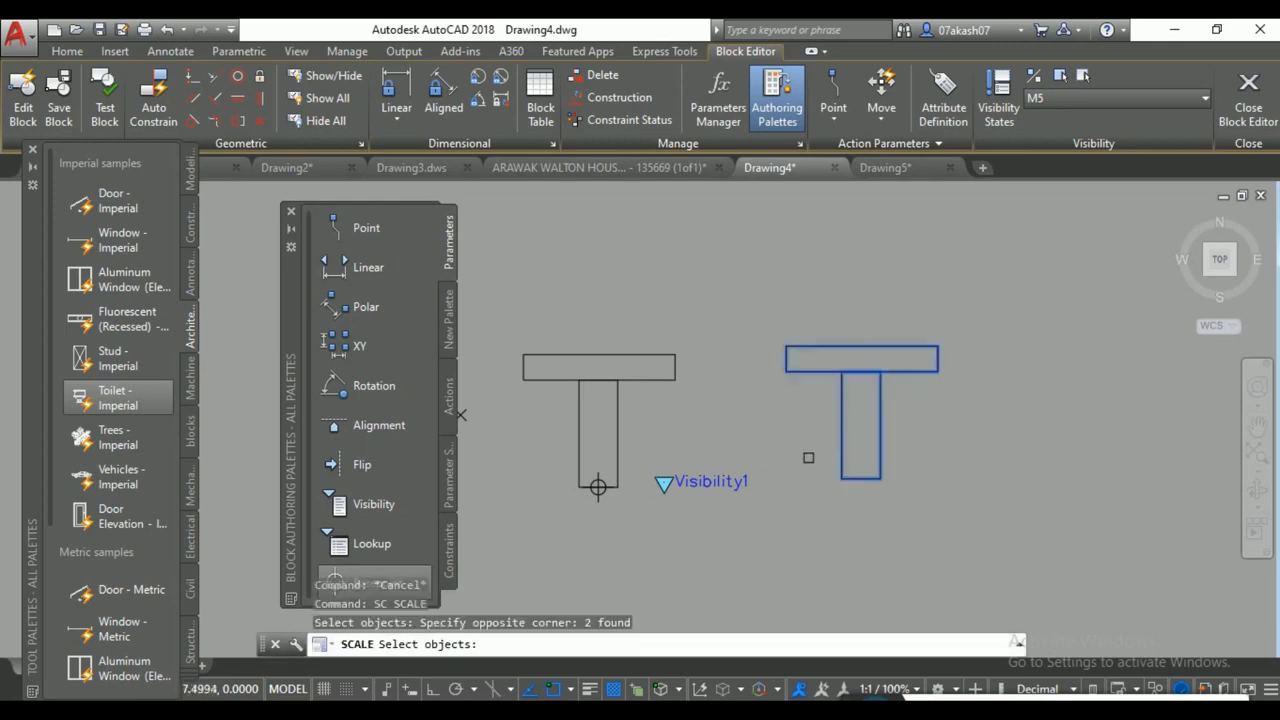
key("Return")
left_click(861, 478)
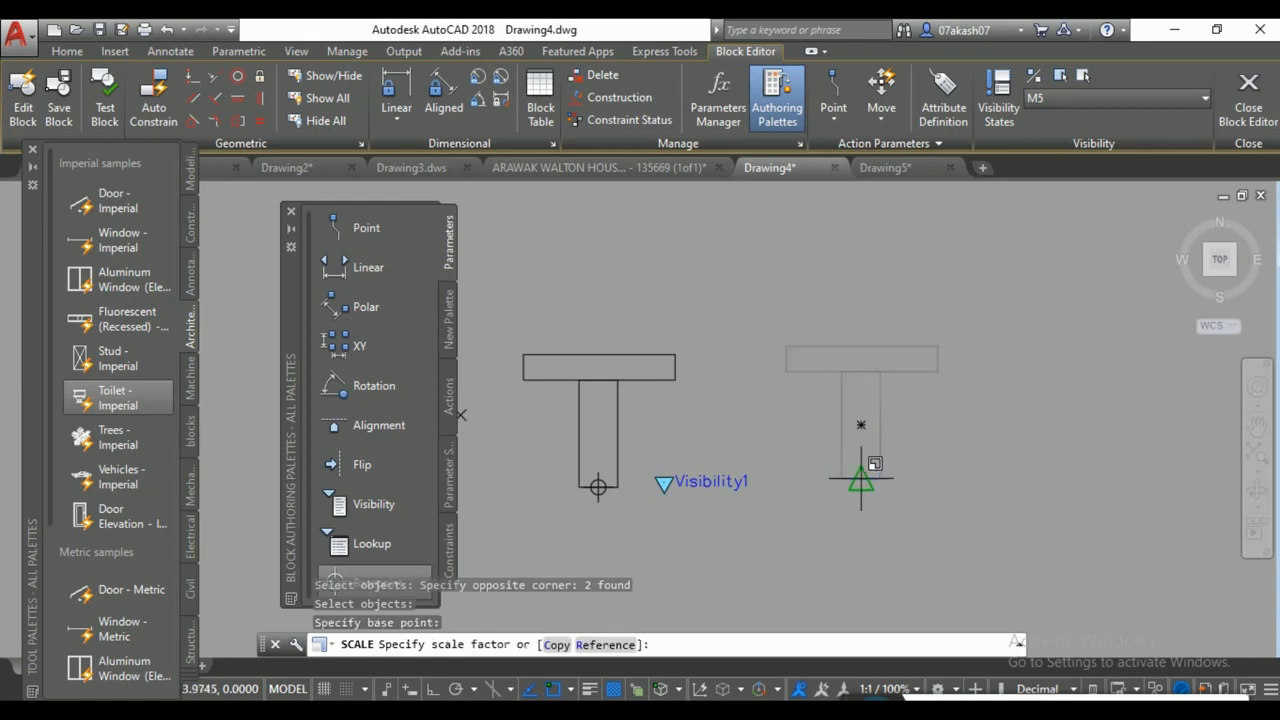
type("1.3")
key("Return")
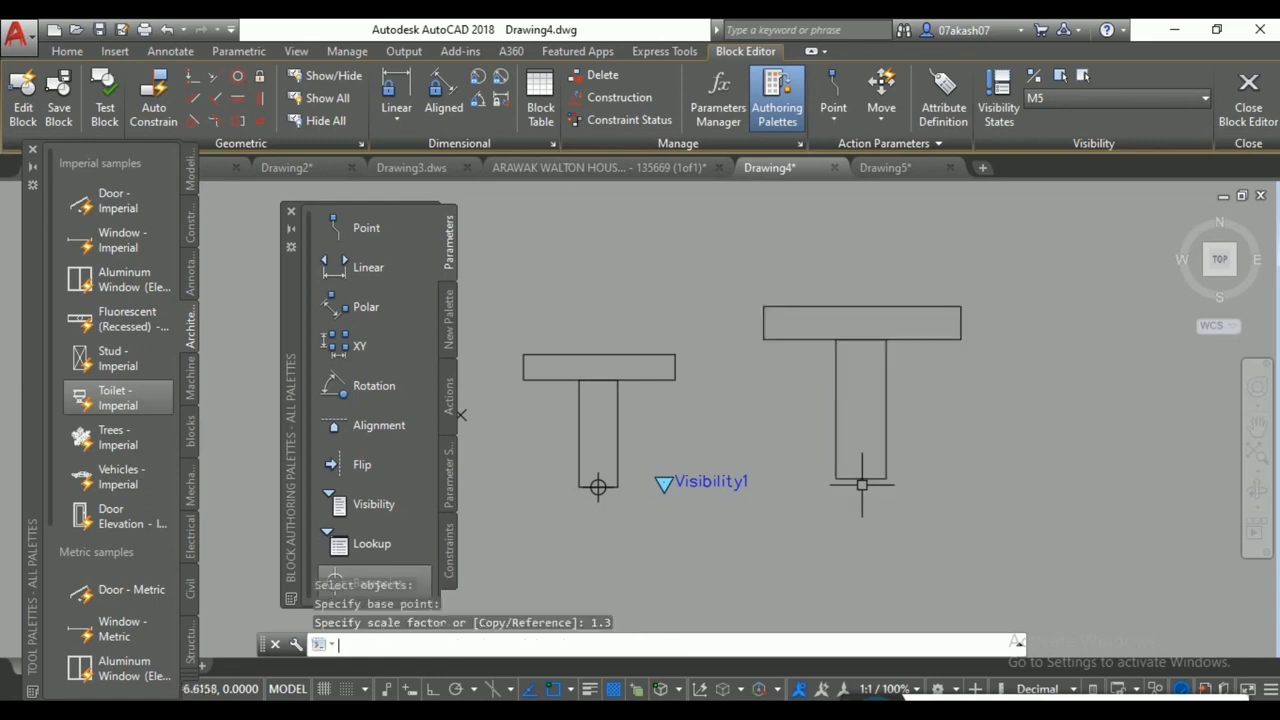
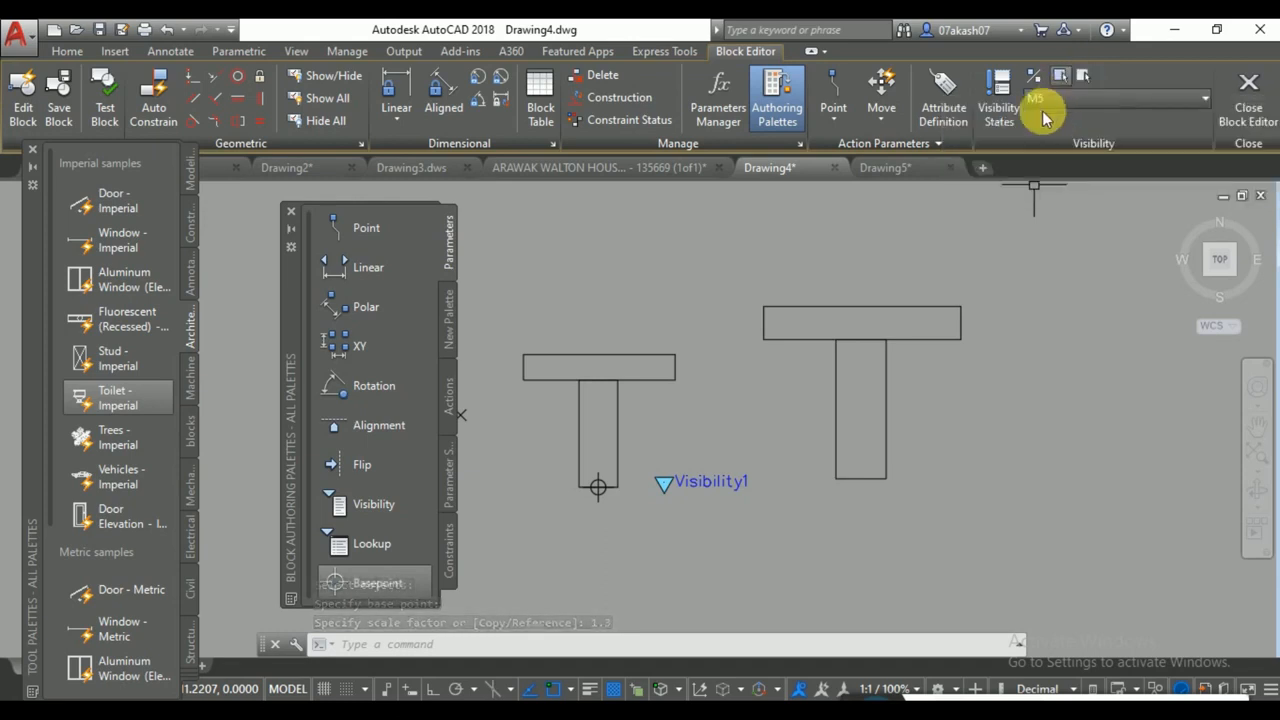
Hide both rectangles of the original smaller bolt in the current visibility state M5.
left_click(1084, 75)
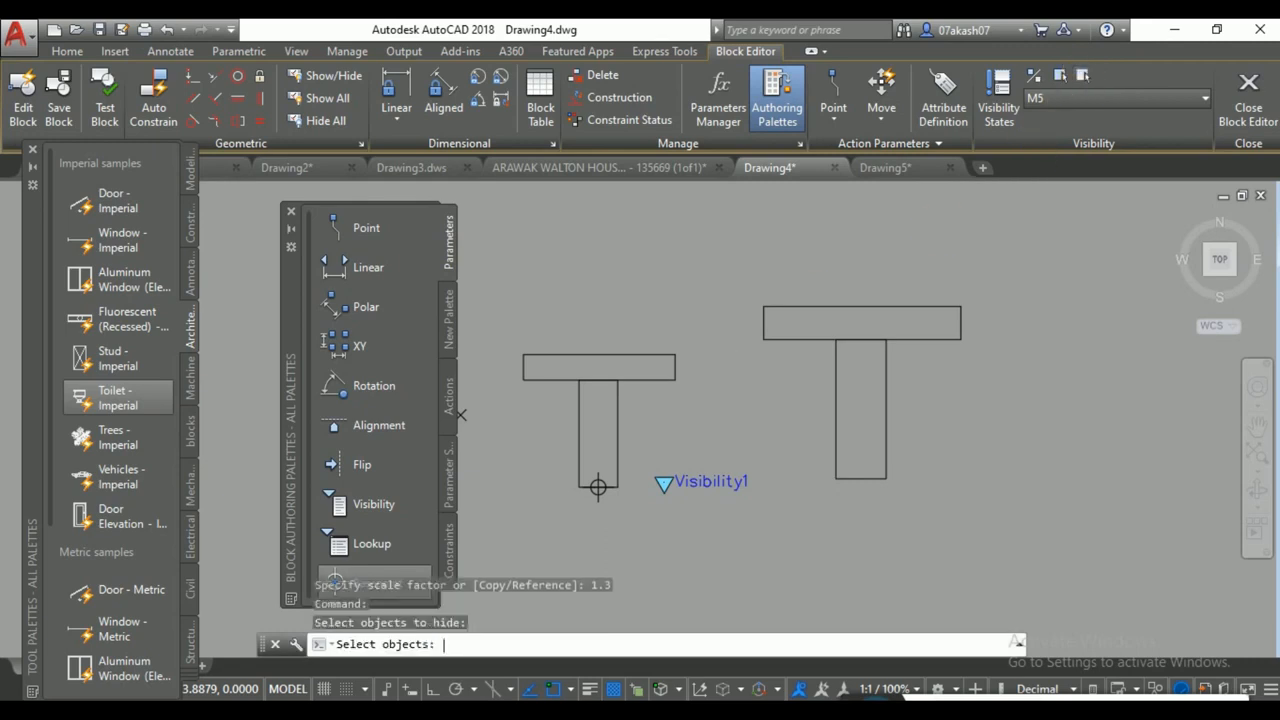
left_click(693, 312)
left_click(544, 436)
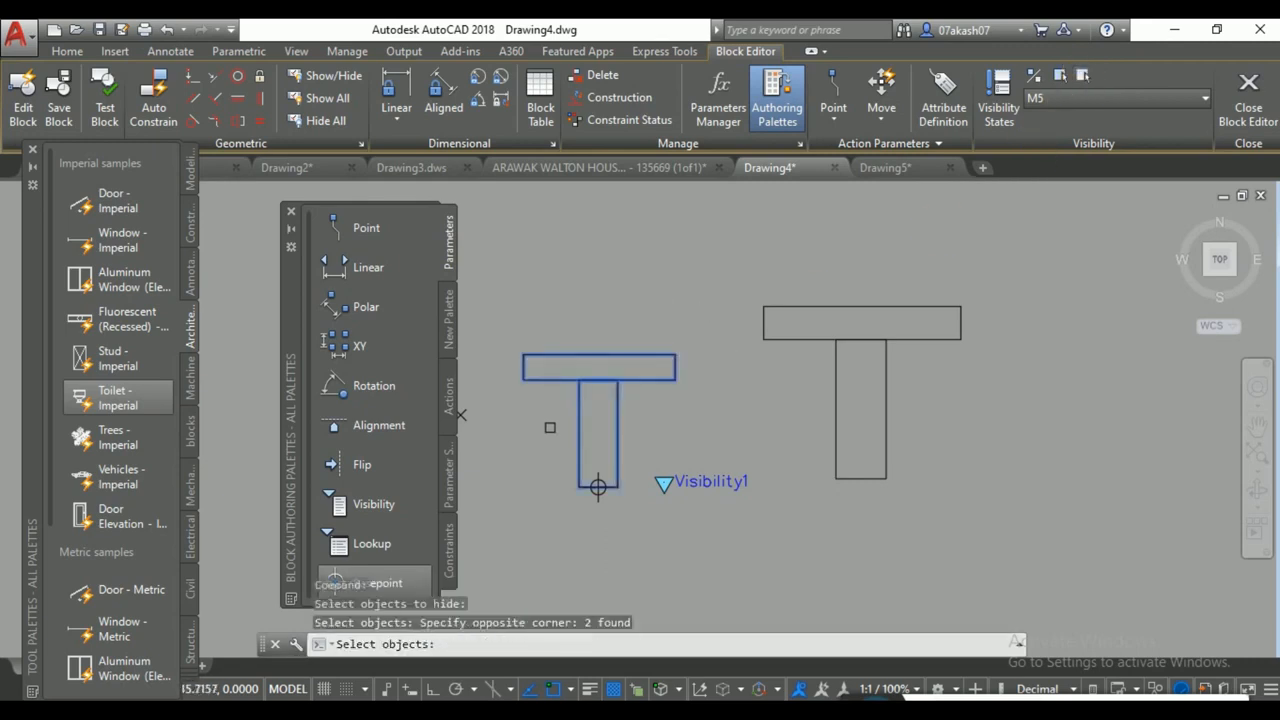
key("Return")
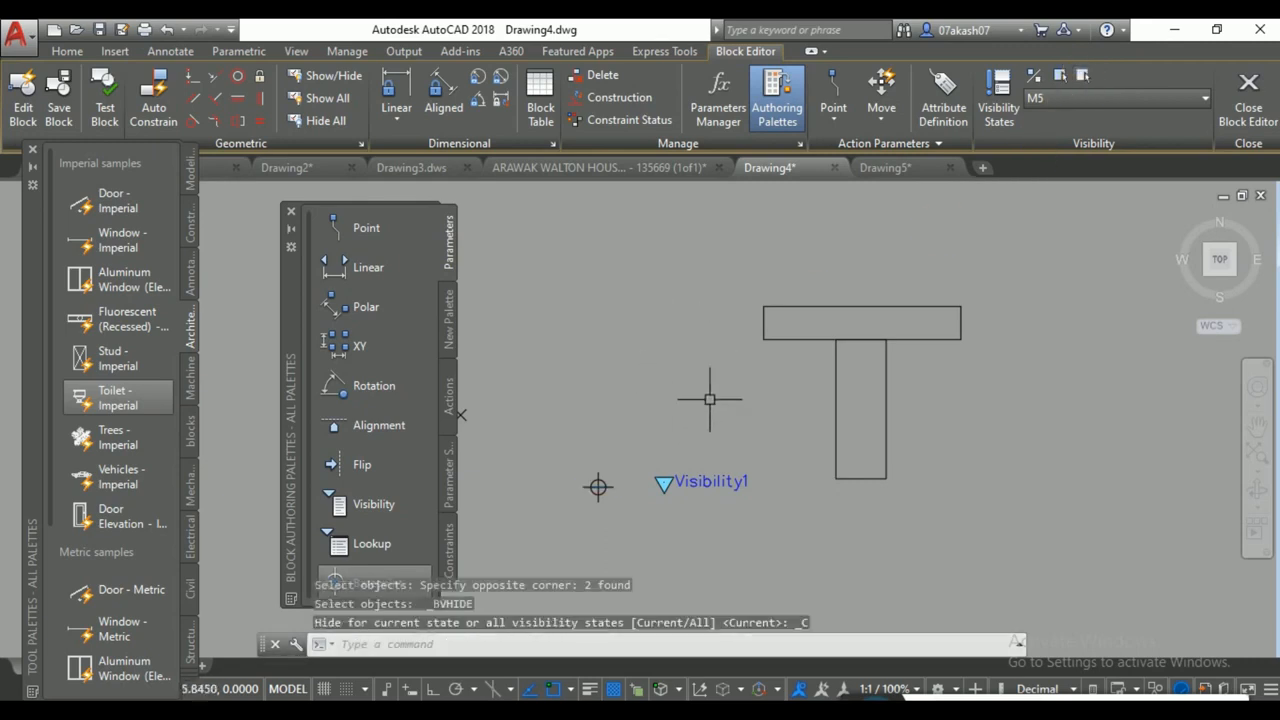
Move the enlarged bolt from the midpoint of its shank's bottom edge onto the block's base point.
left_click(1016, 270)
left_click(720, 413)
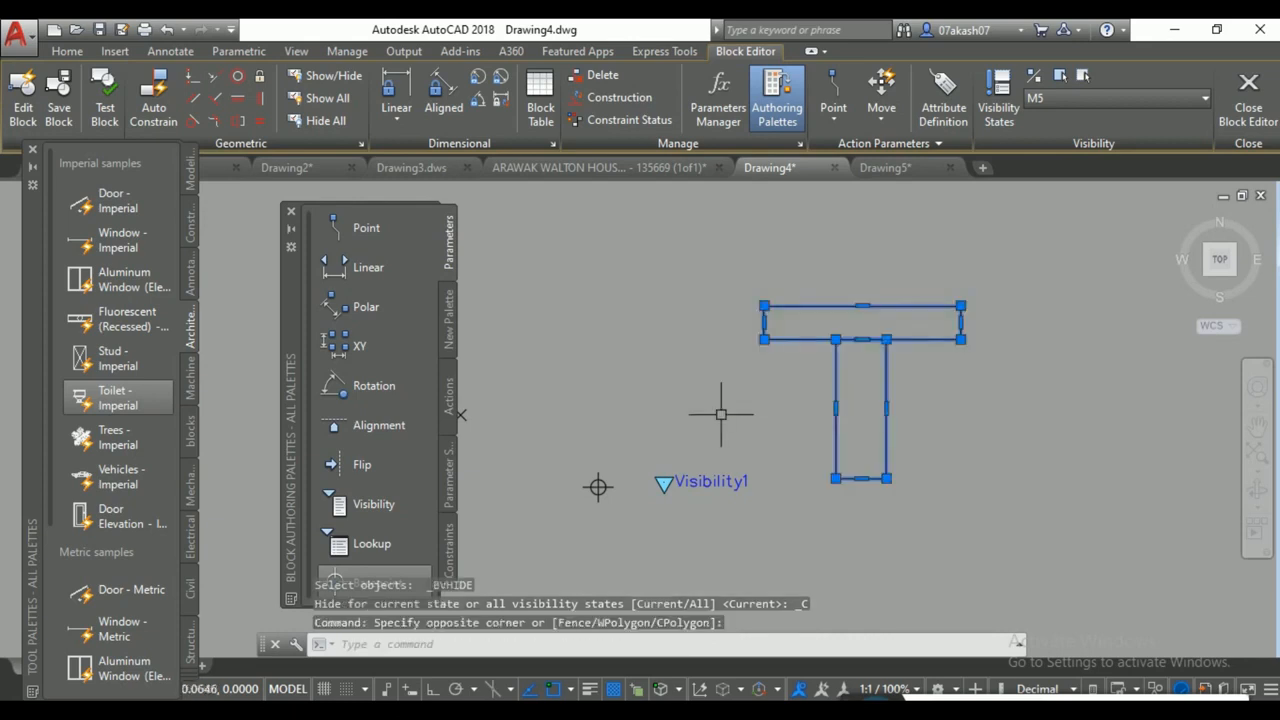
type("MO")
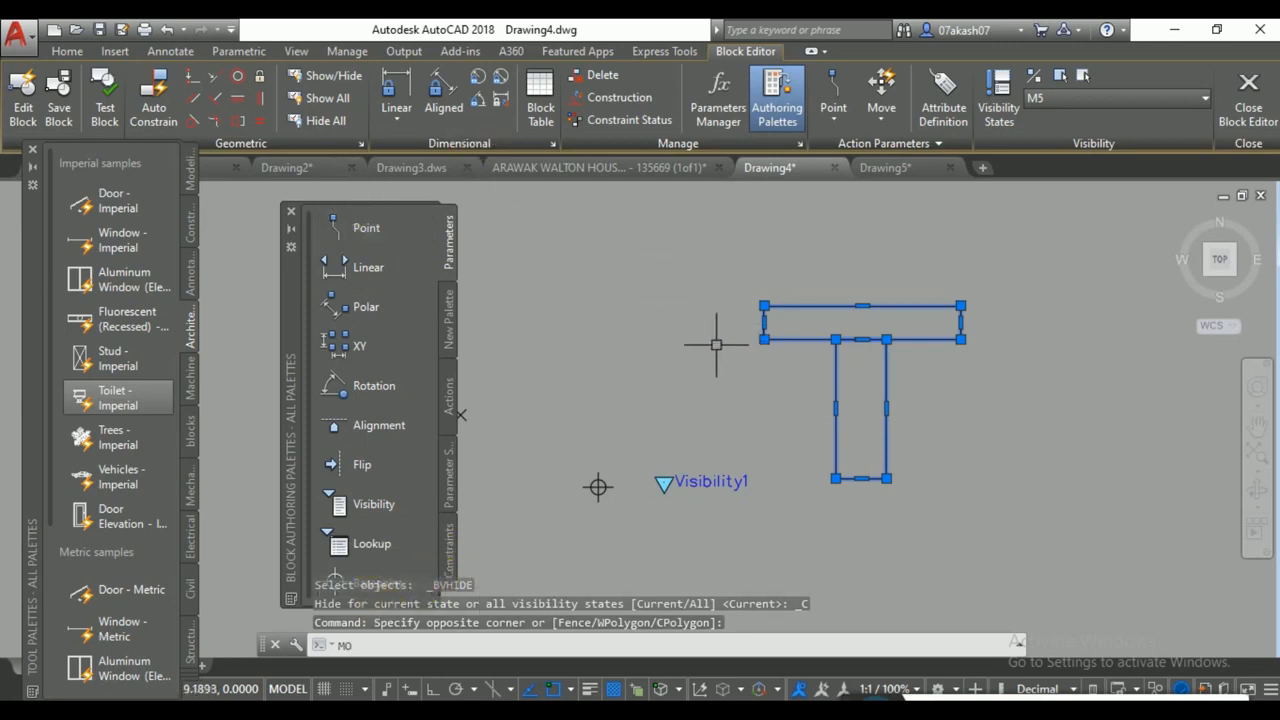
key("Return")
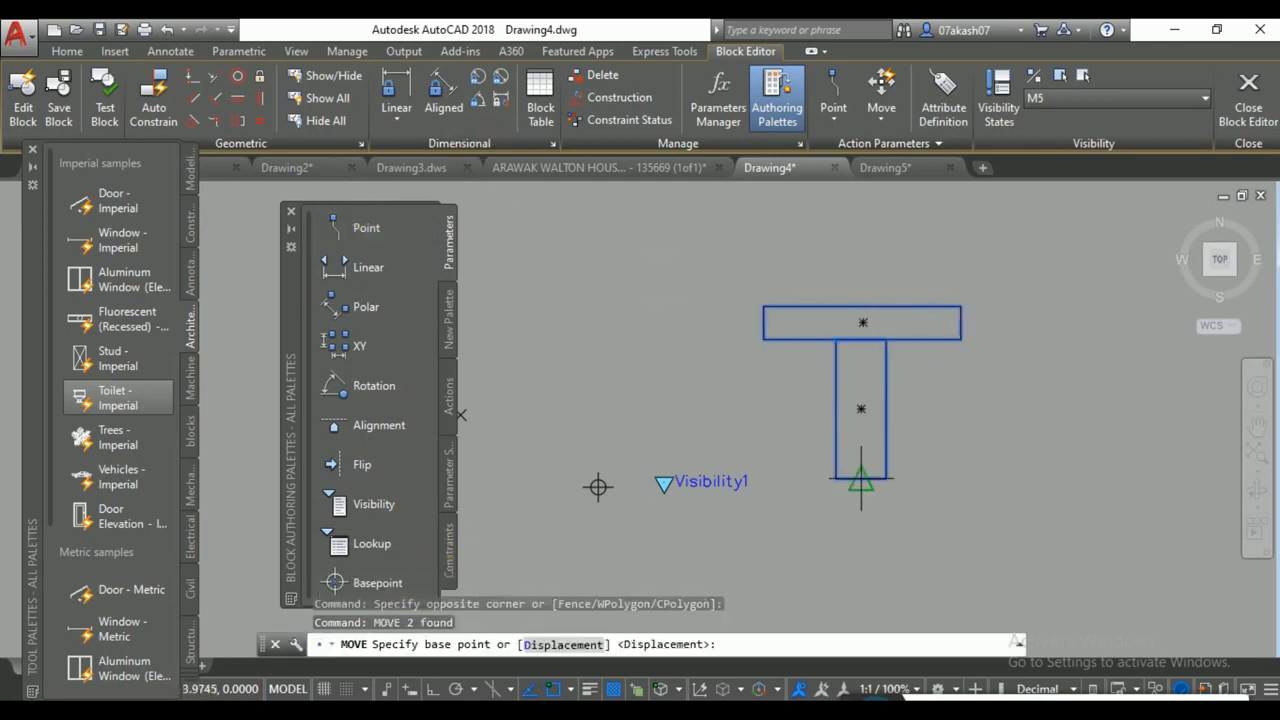
left_click(861, 478)
left_click(598, 487)
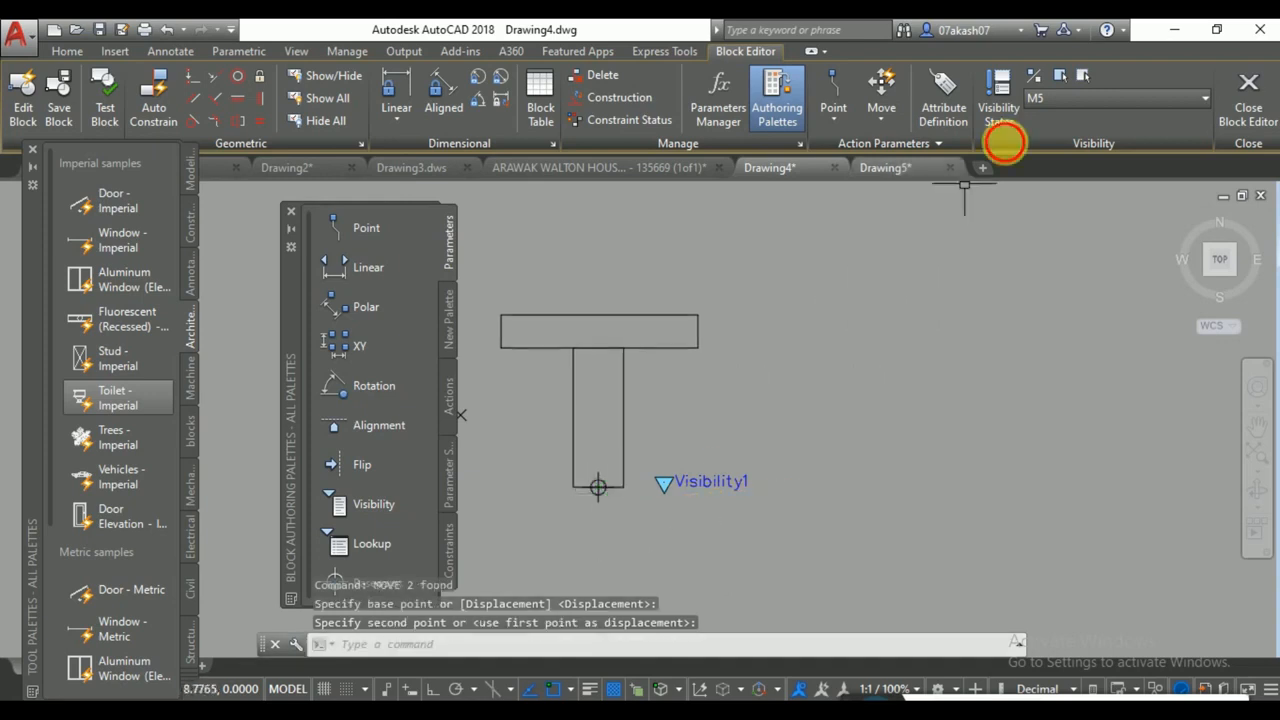
Make visibility state M8 current and copy both bolt rectangles to the empty area right of the original.
left_click(1090, 98)
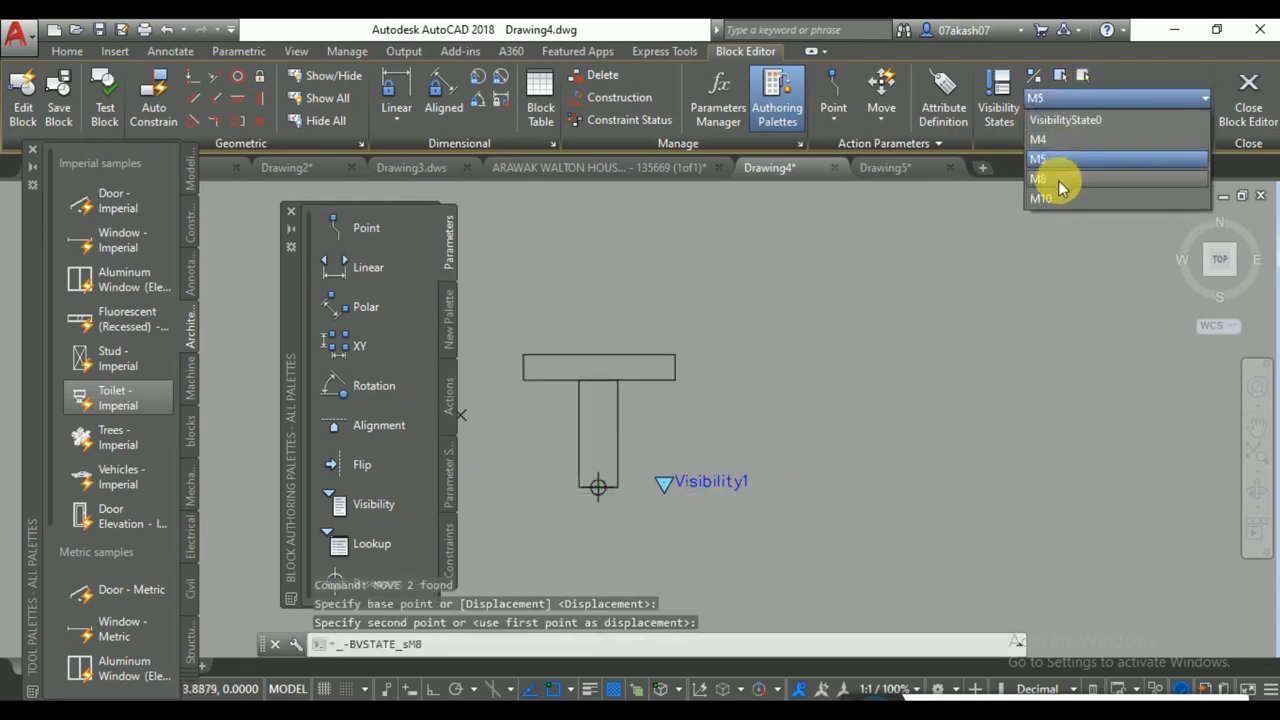
left_click(1060, 188)
left_click(680, 325)
left_click(557, 462)
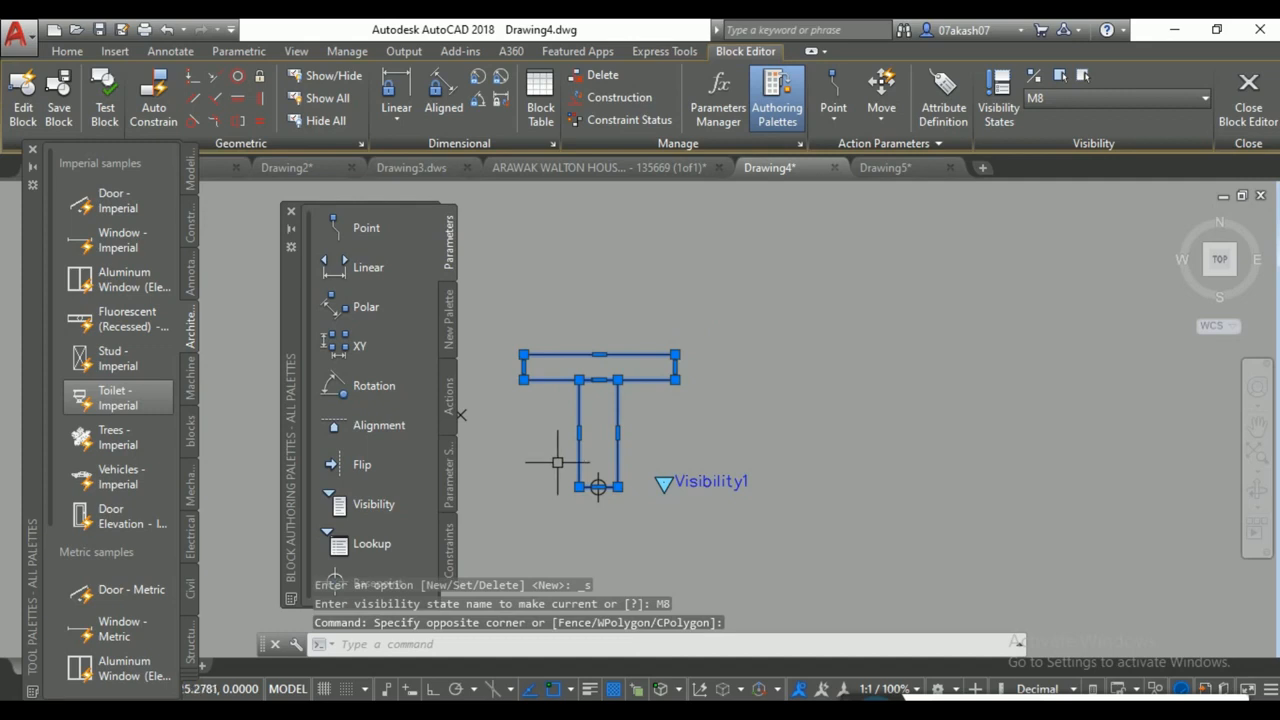
type("co")
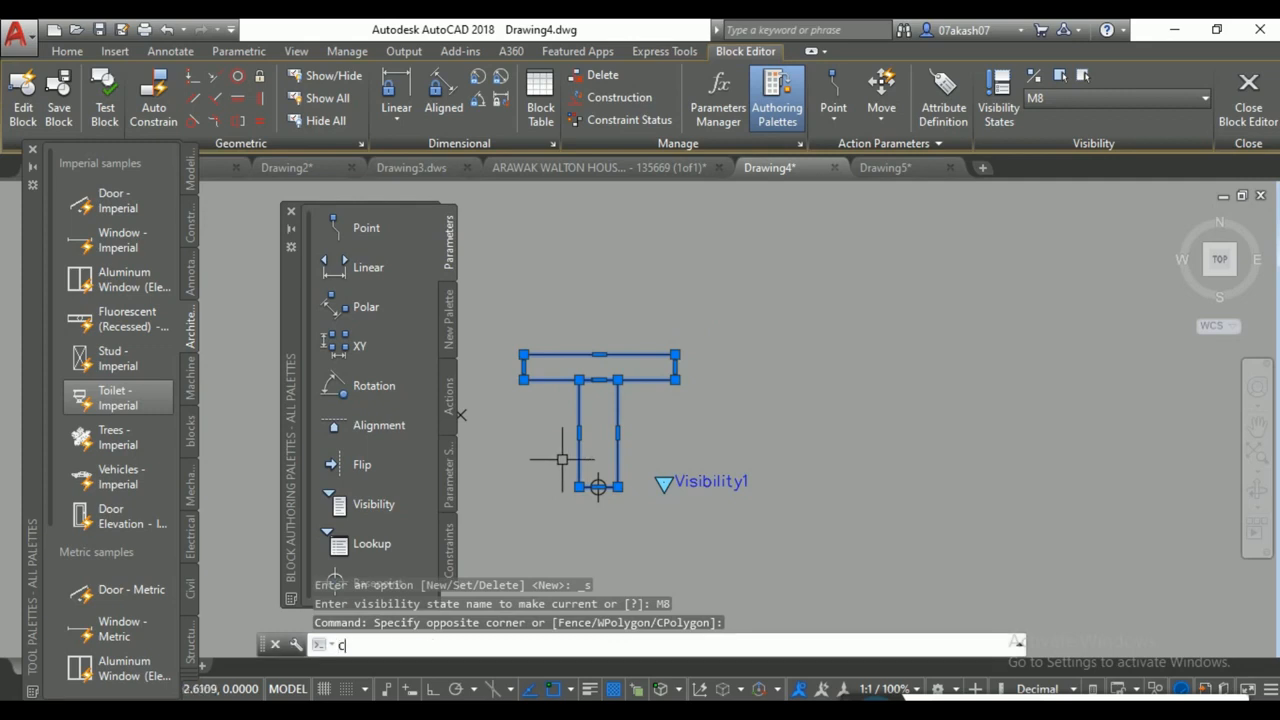
key("Return")
left_click(618, 432)
left_click(886, 426)
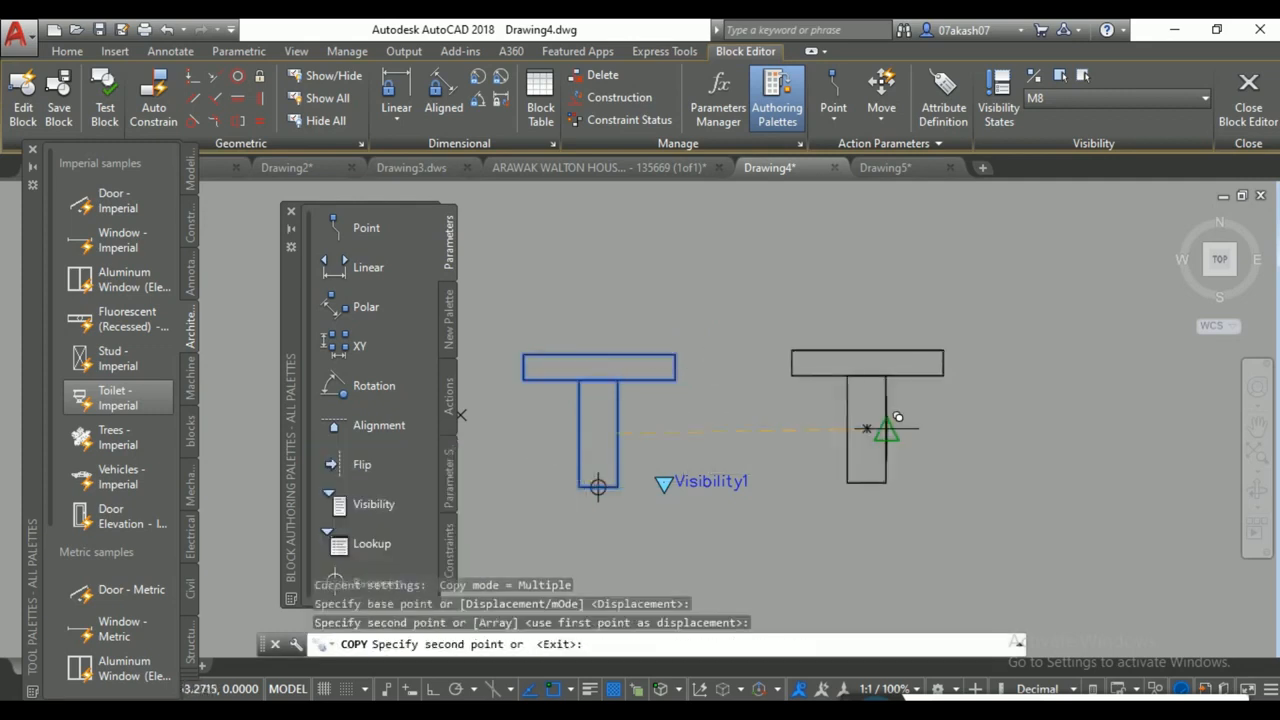
key("Escape")
Scale the copied bolt by a factor of 1.6 about the lower-right corner of its shank.
left_click(994, 310)
left_click(790, 470)
type("sc")
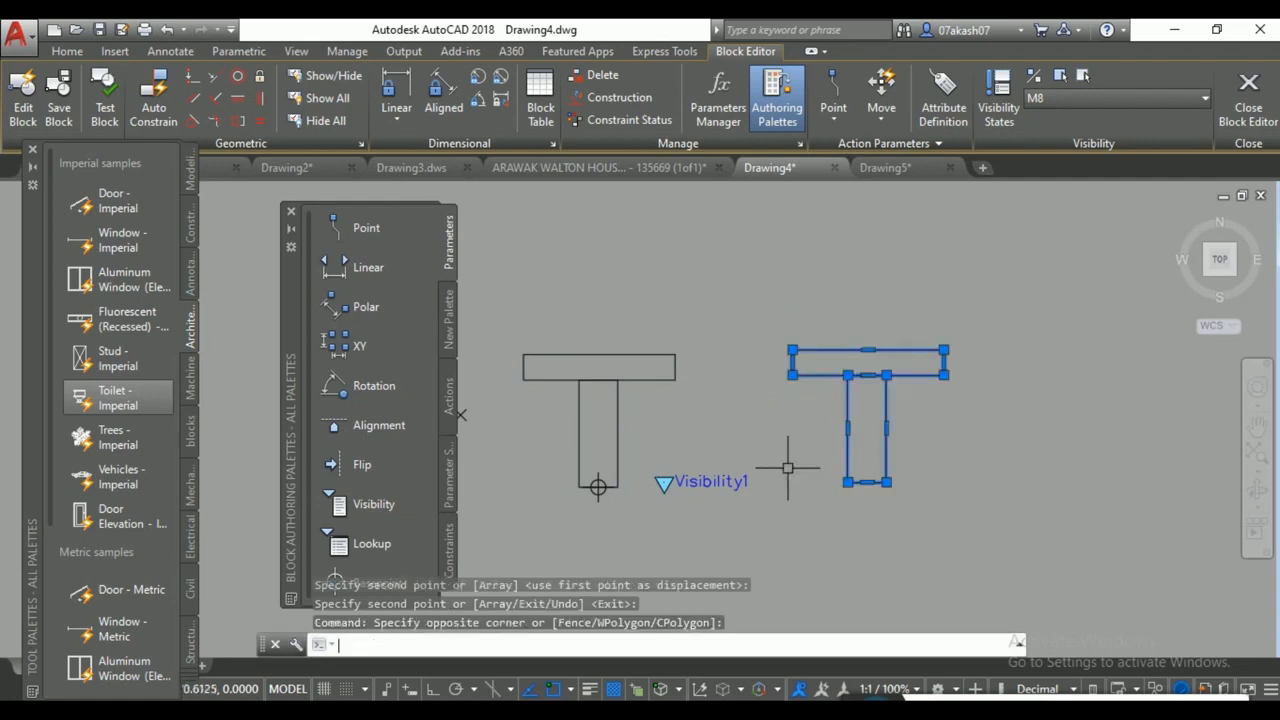
key("Return")
left_click(886, 483)
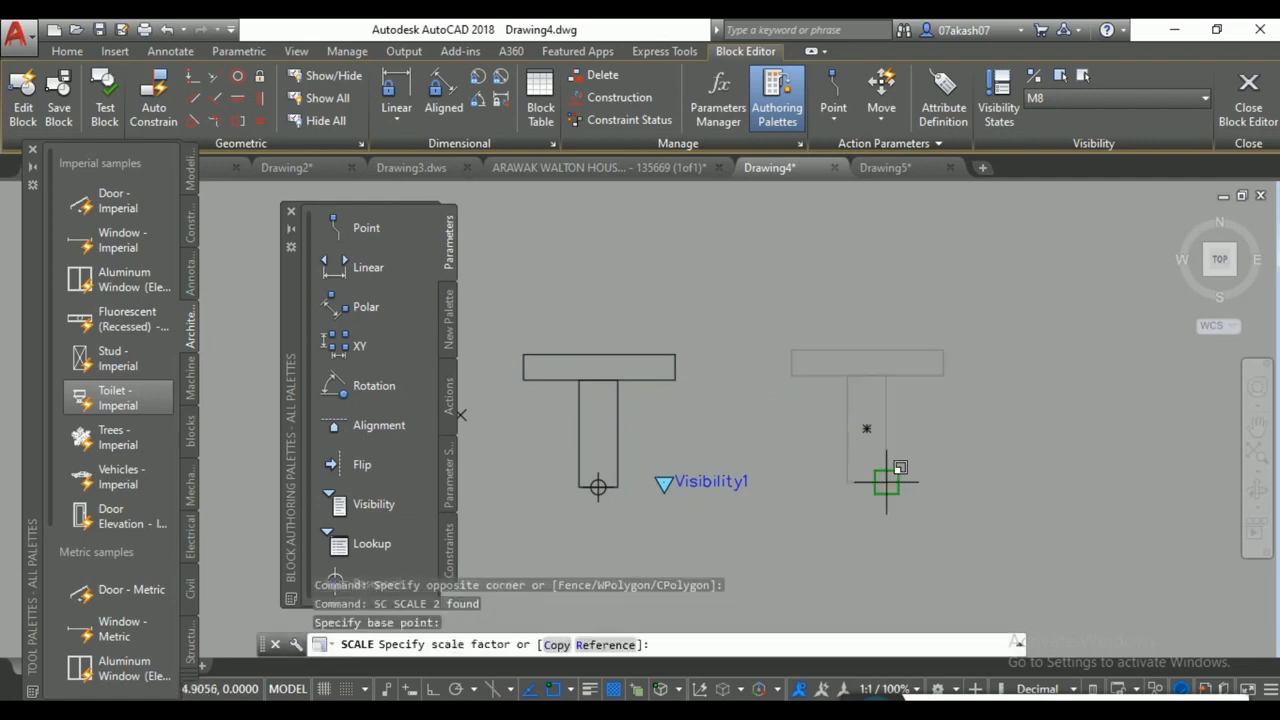
type("1.")
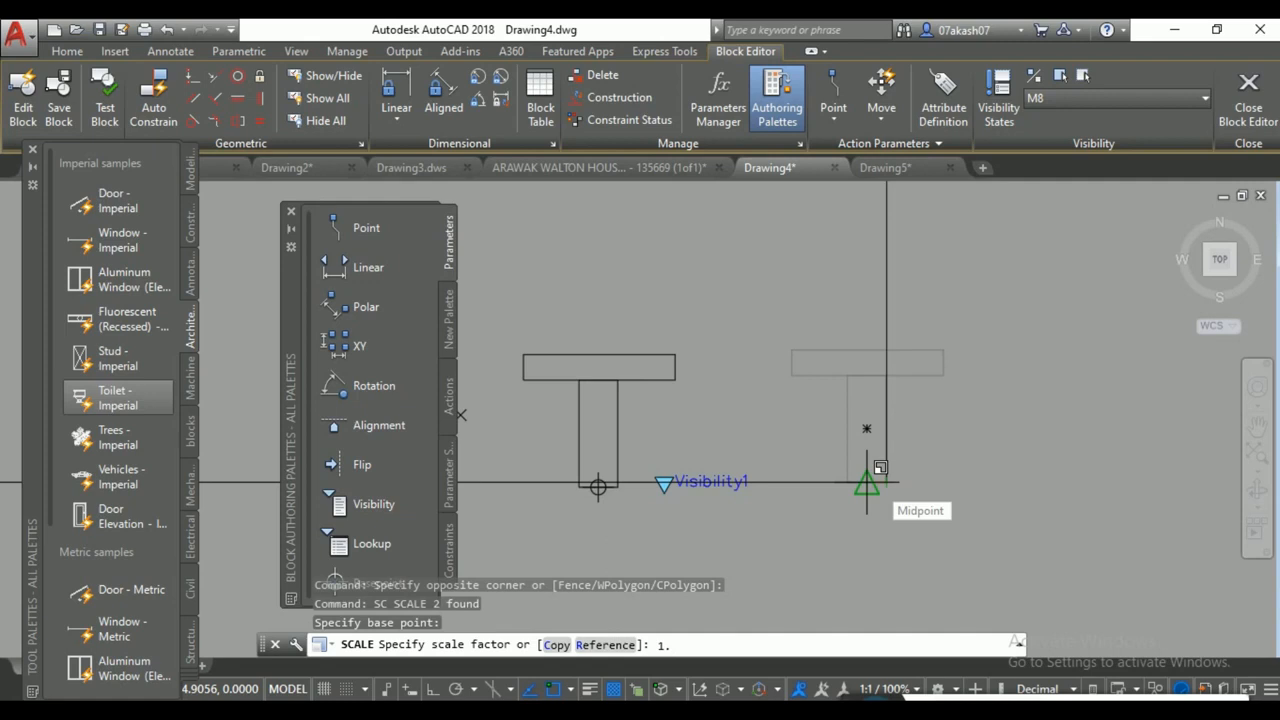
type("6")
key("Return")
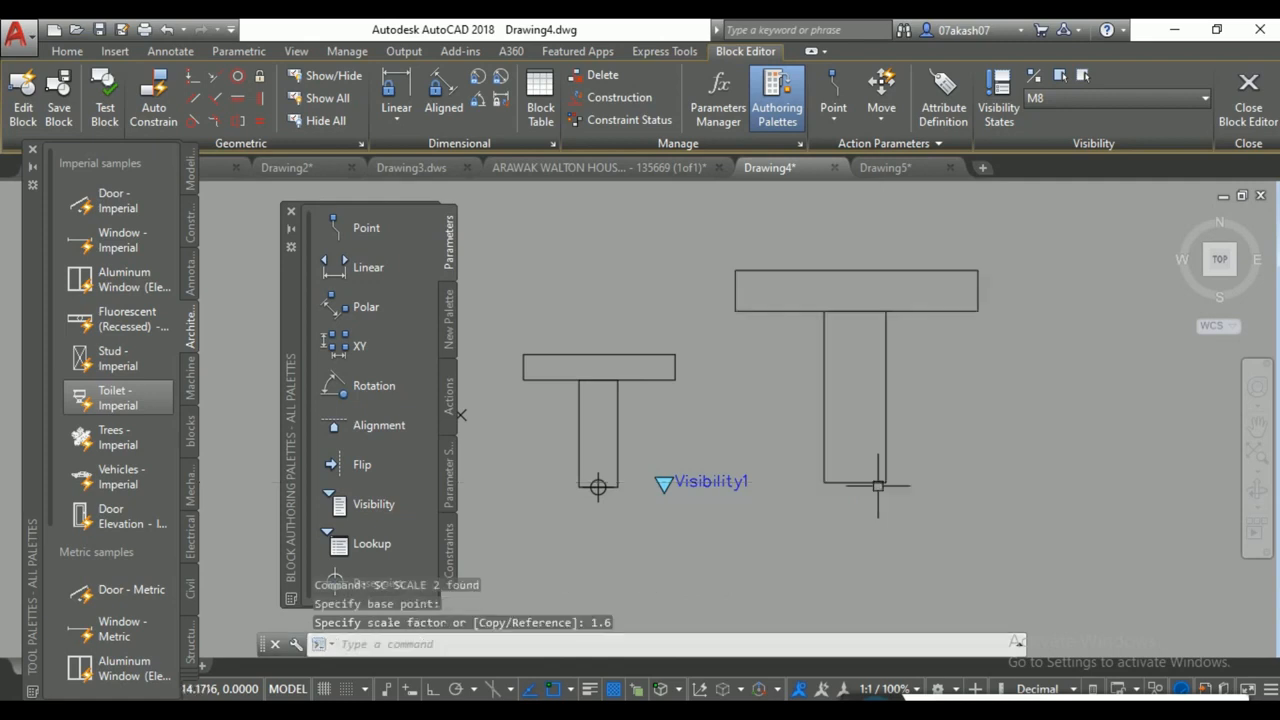
Hide both rectangles of the original smaller bolt in the current visibility state M8.
left_click(1084, 80)
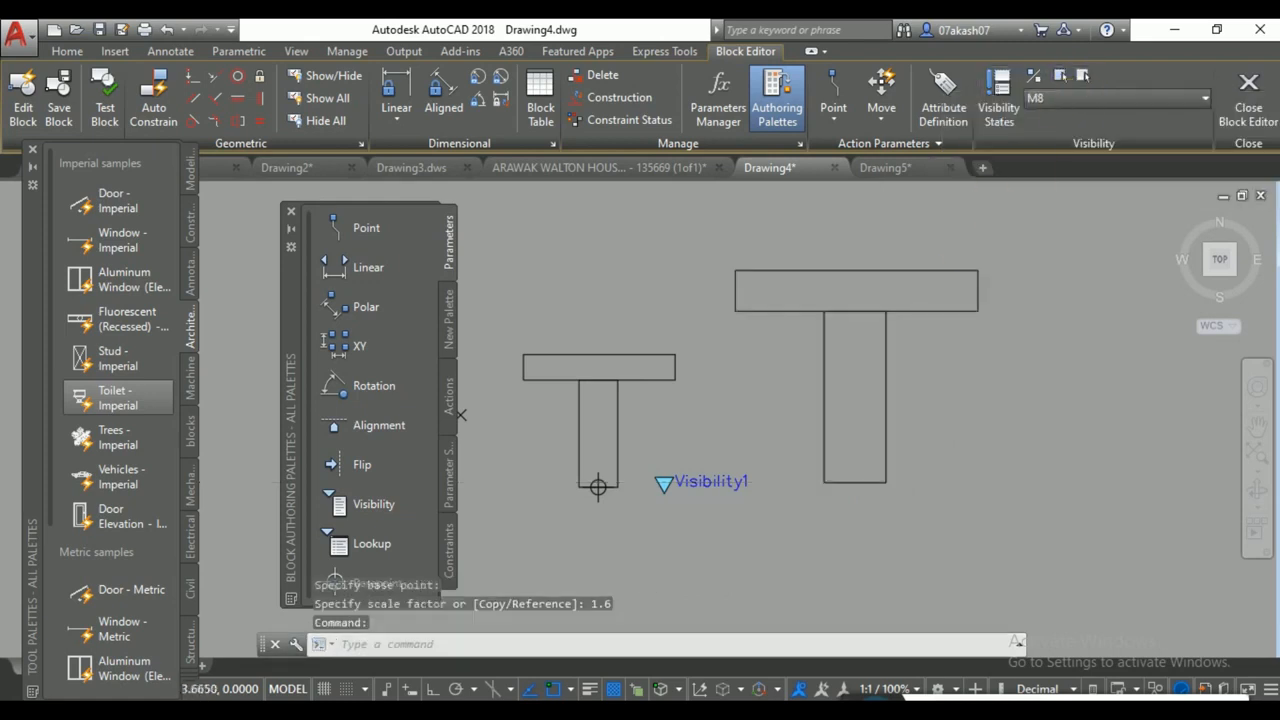
left_click(668, 312)
left_click(560, 436)
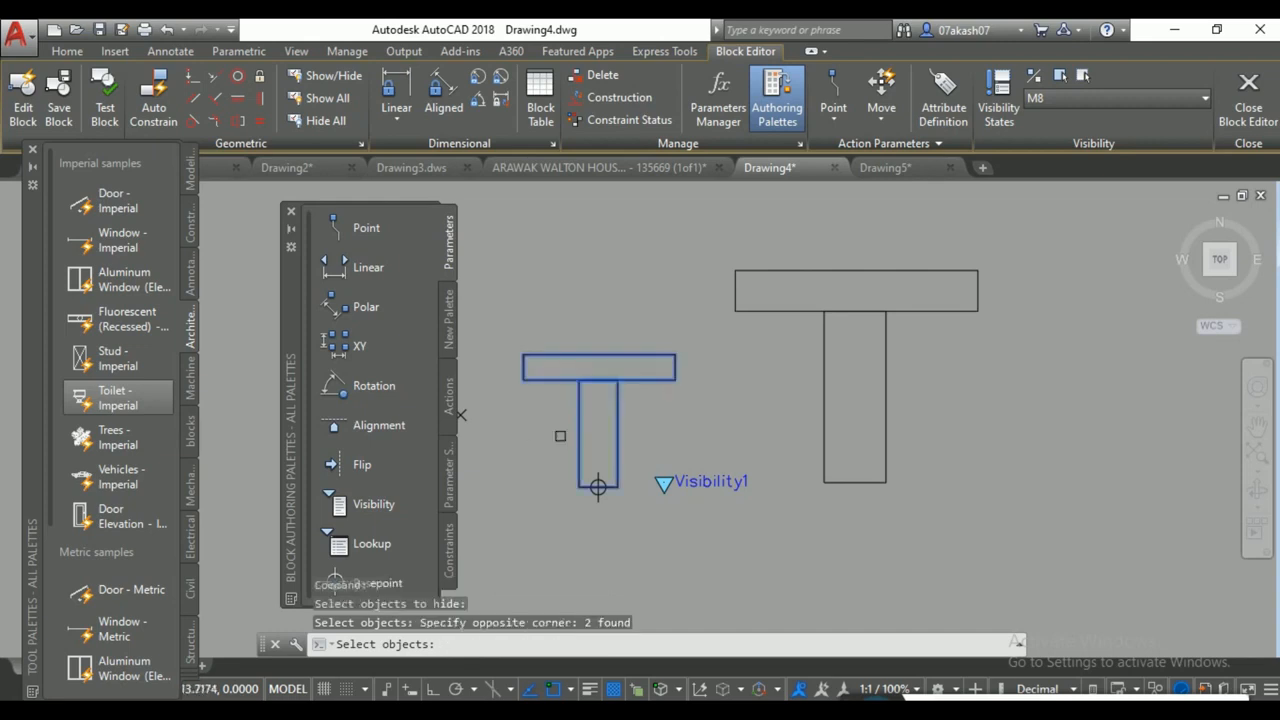
key("Return")
Move the 1.6-times enlarged bolt from the midpoint of its shank's bottom edge onto the block's base point.
left_click(1036, 253)
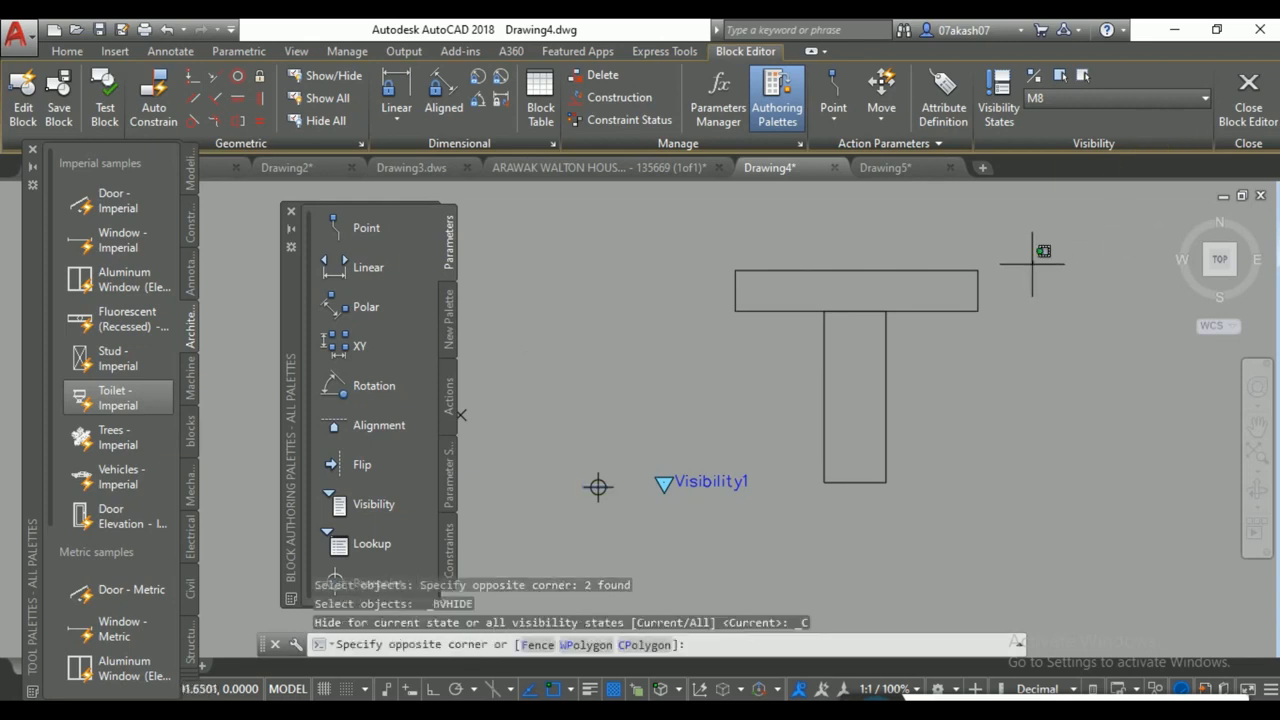
left_click(787, 399)
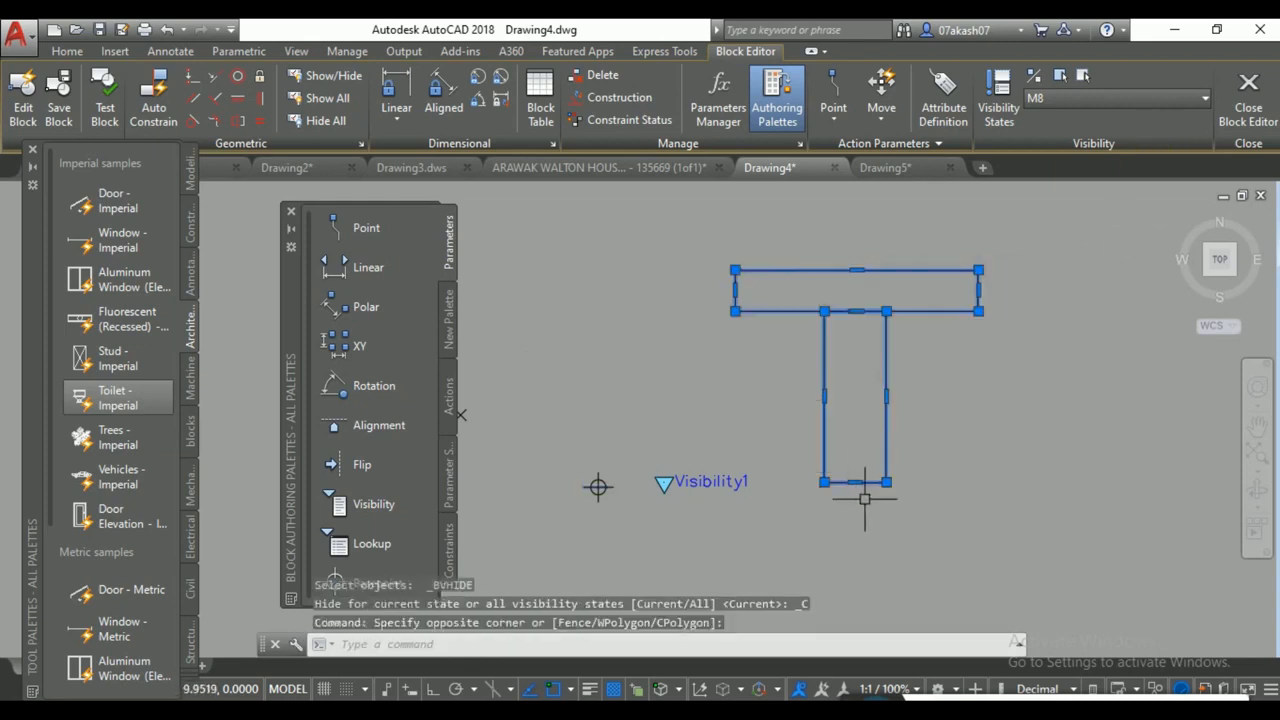
type("MO")
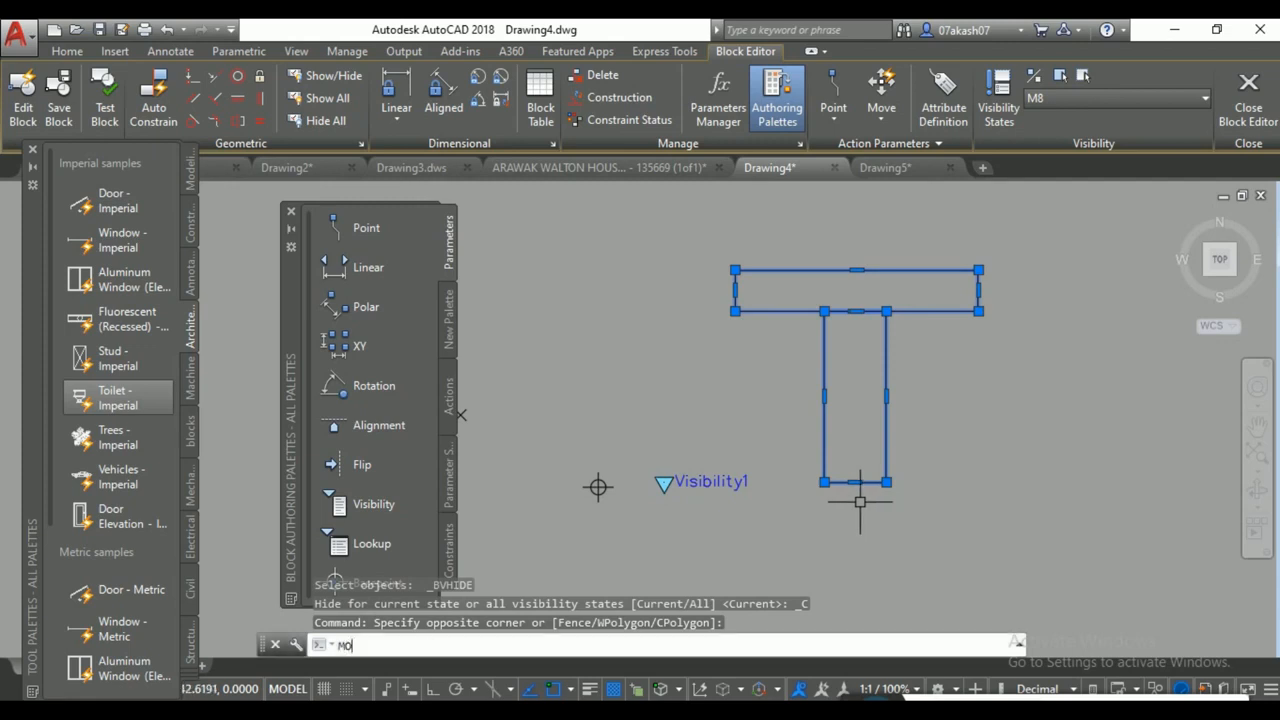
type("V")
key("Return")
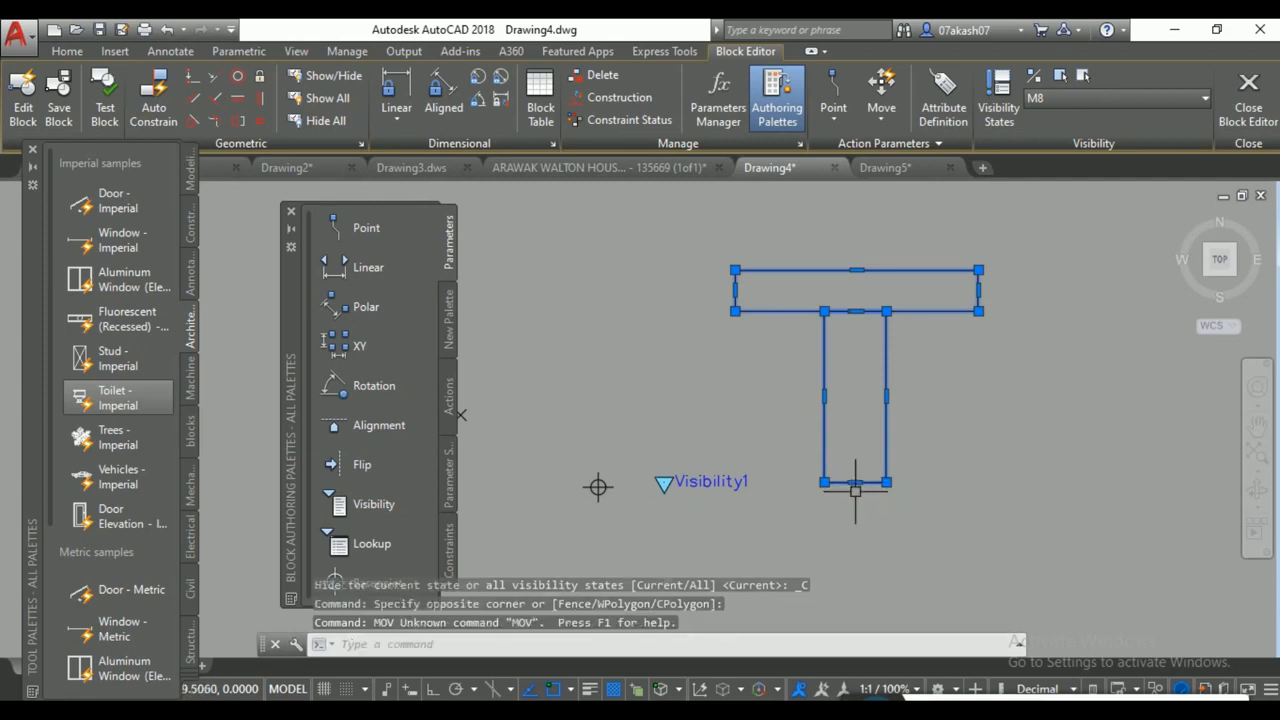
right_click(866, 400)
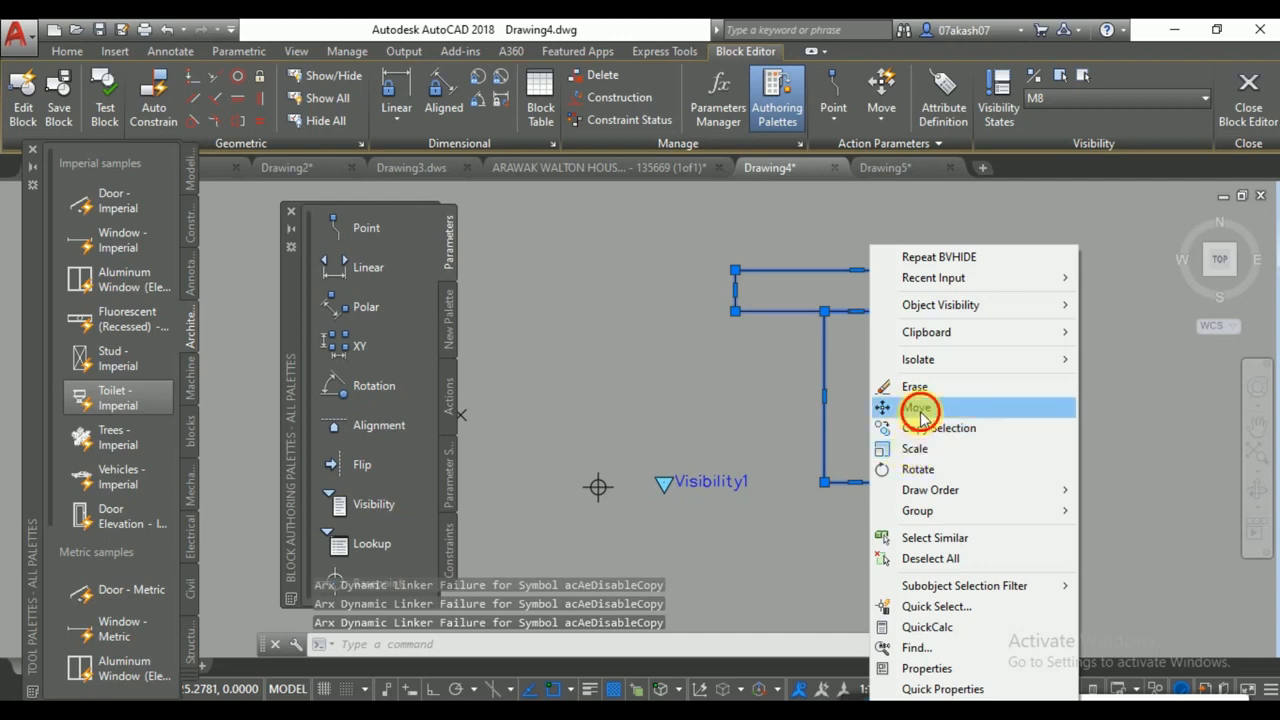
left_click(886, 409)
left_click(855, 482)
left_click(598, 487)
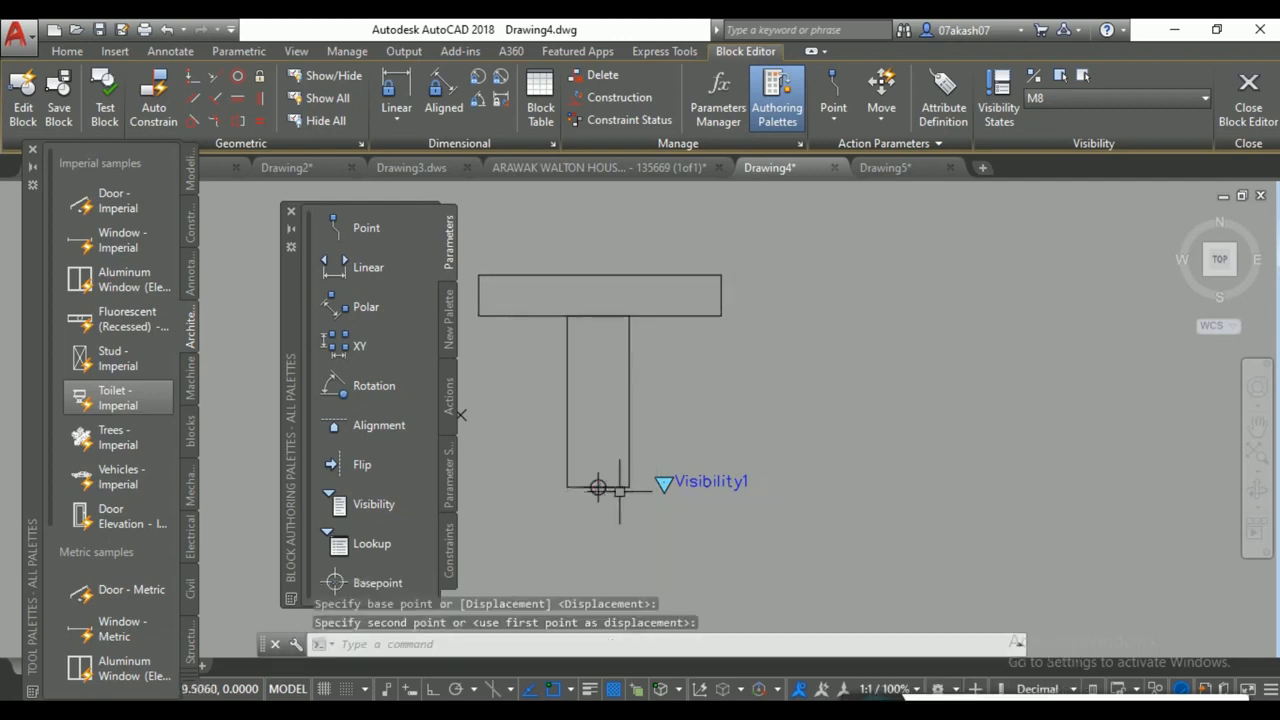
Make visibility state M10 current.
left_click(1088, 100)
left_click(1062, 199)
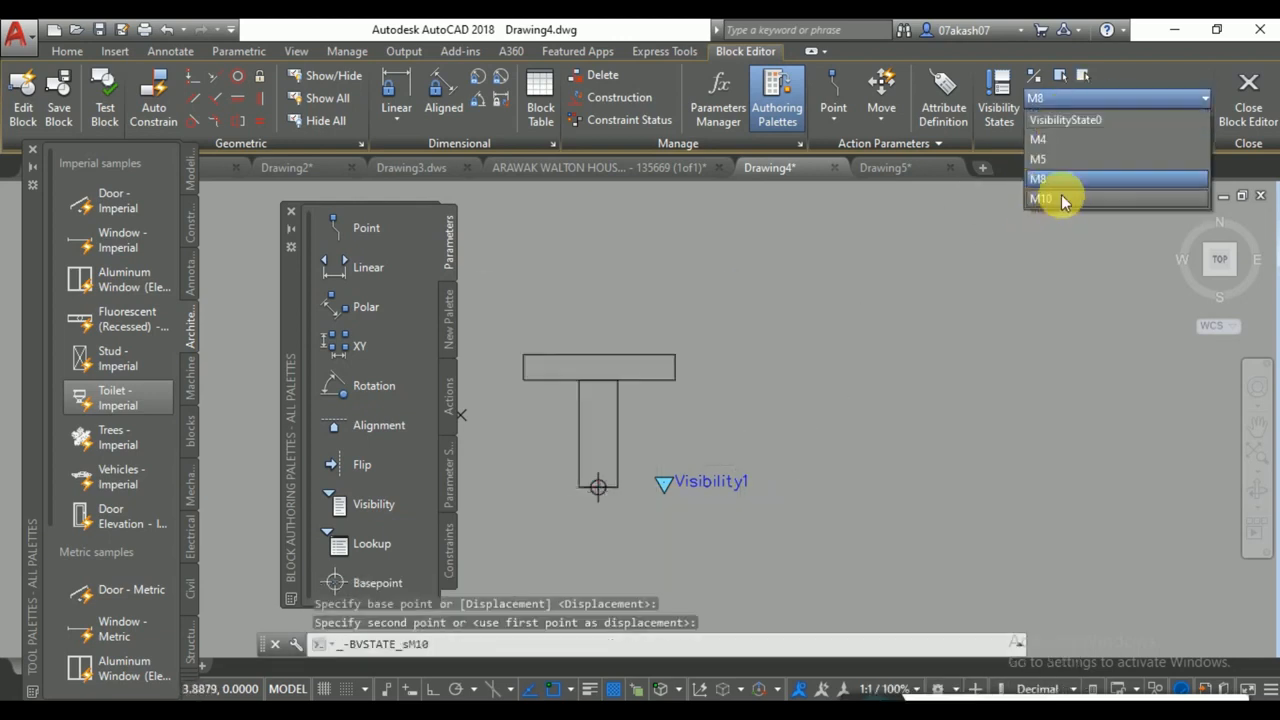
left_click(712, 341)
left_click(661, 357)
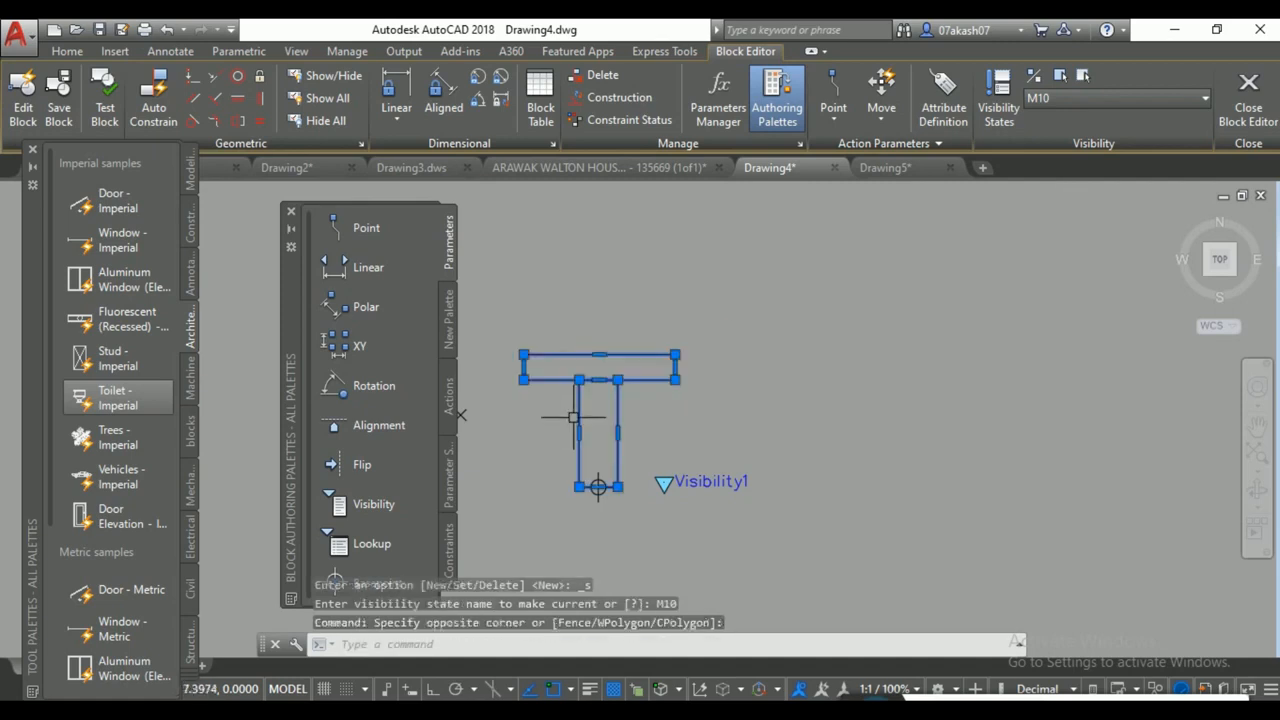
type("c")
key("Return")
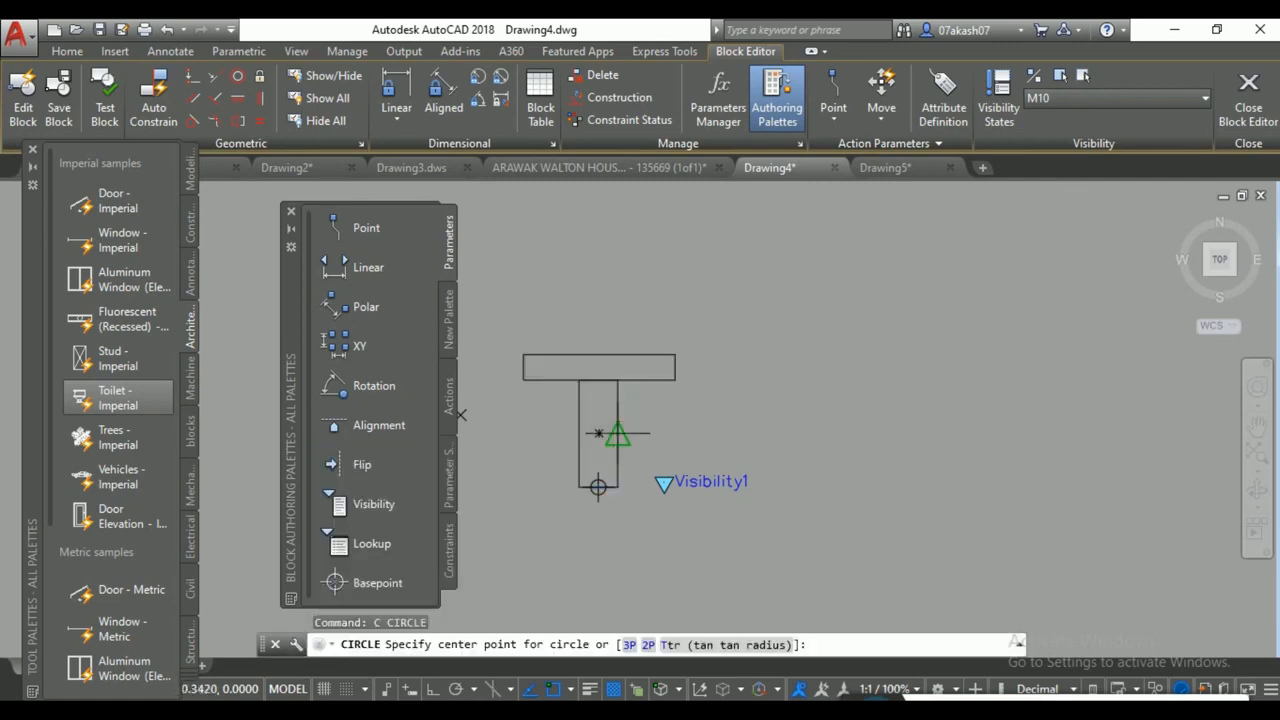
key("Escape")
Copy both bolt rectangles from the shank's centre to the empty area right of the visibility parameter.
left_click(686, 322)
left_click(646, 360)
right_click(582, 430)
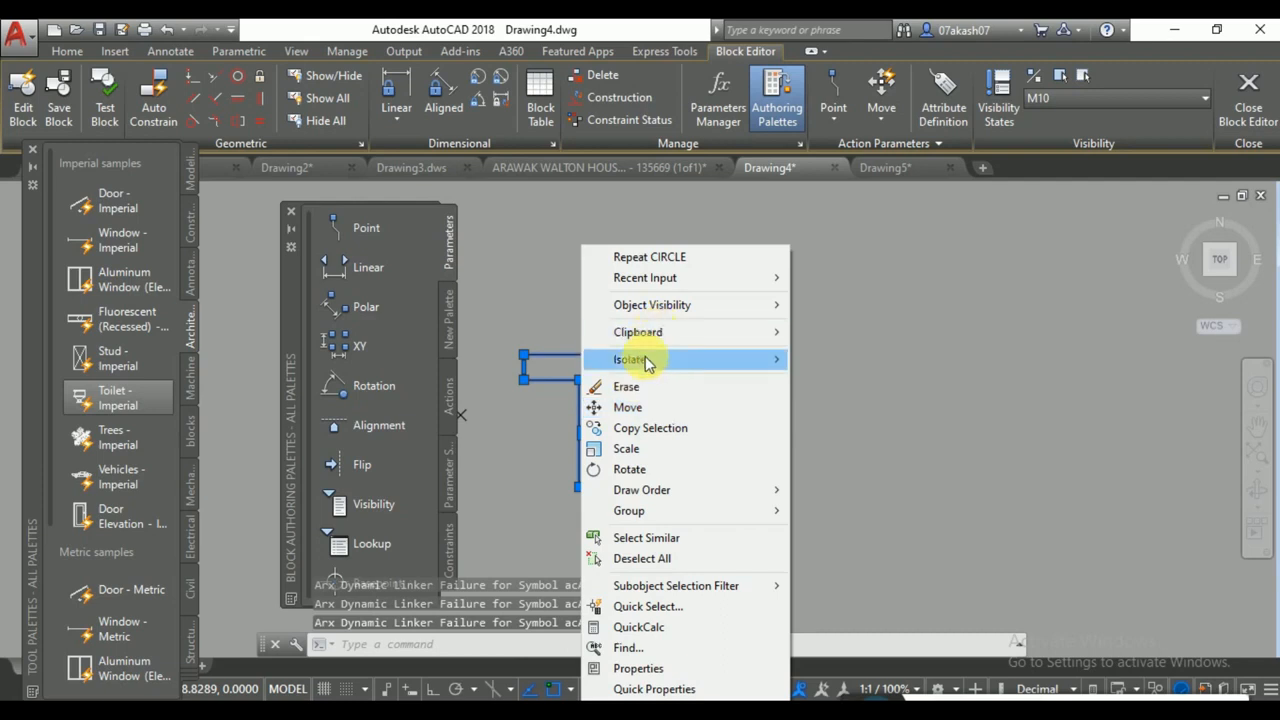
left_click(630, 428)
left_click(598, 432)
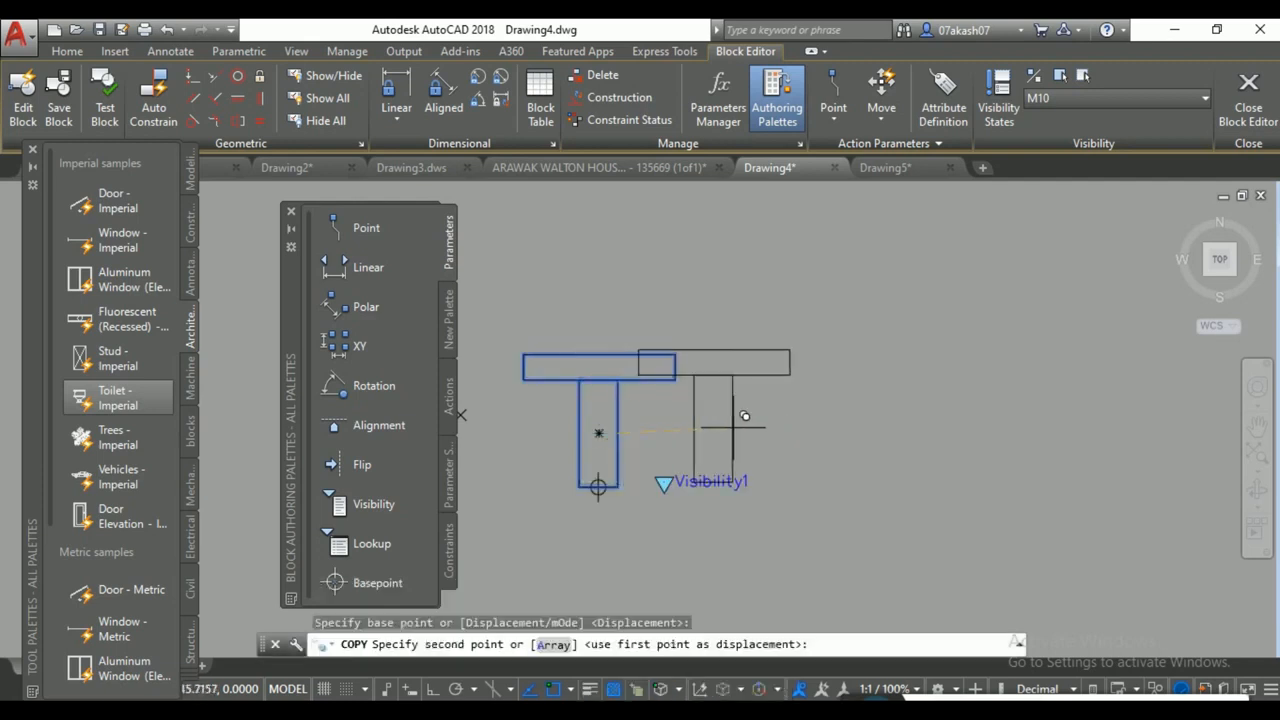
left_click(916, 432)
key("Escape")
key("Escape")
Scale the copied bolt by a factor of 2 about the midpoint of its shank's bottom edge.
left_click(994, 283)
left_click(863, 441)
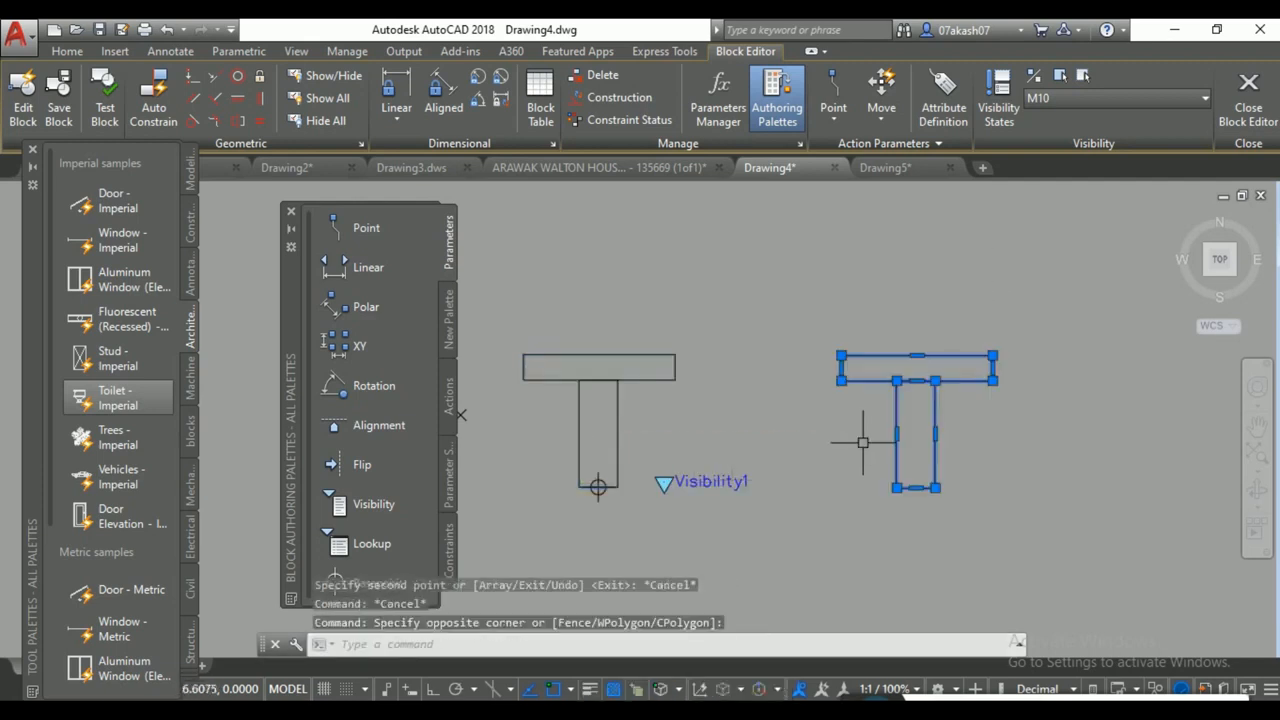
type("sc")
key("Return")
left_click(916, 488)
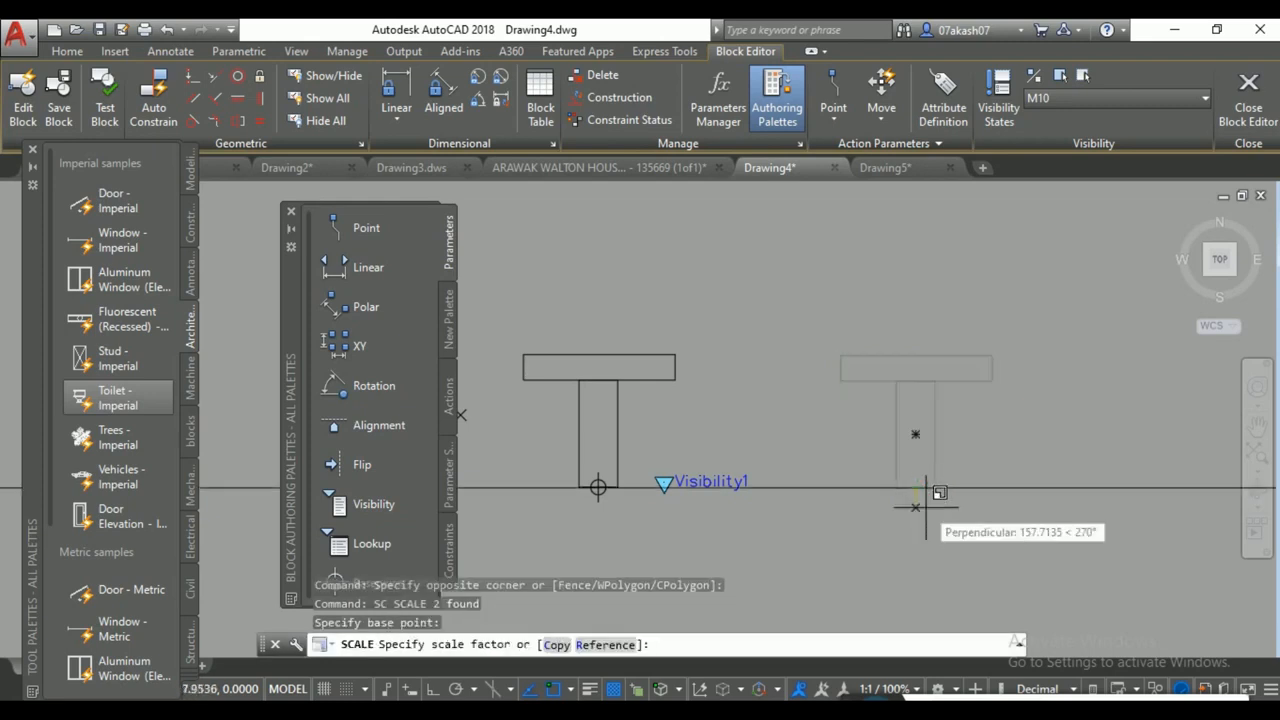
type("2")
key("Return")
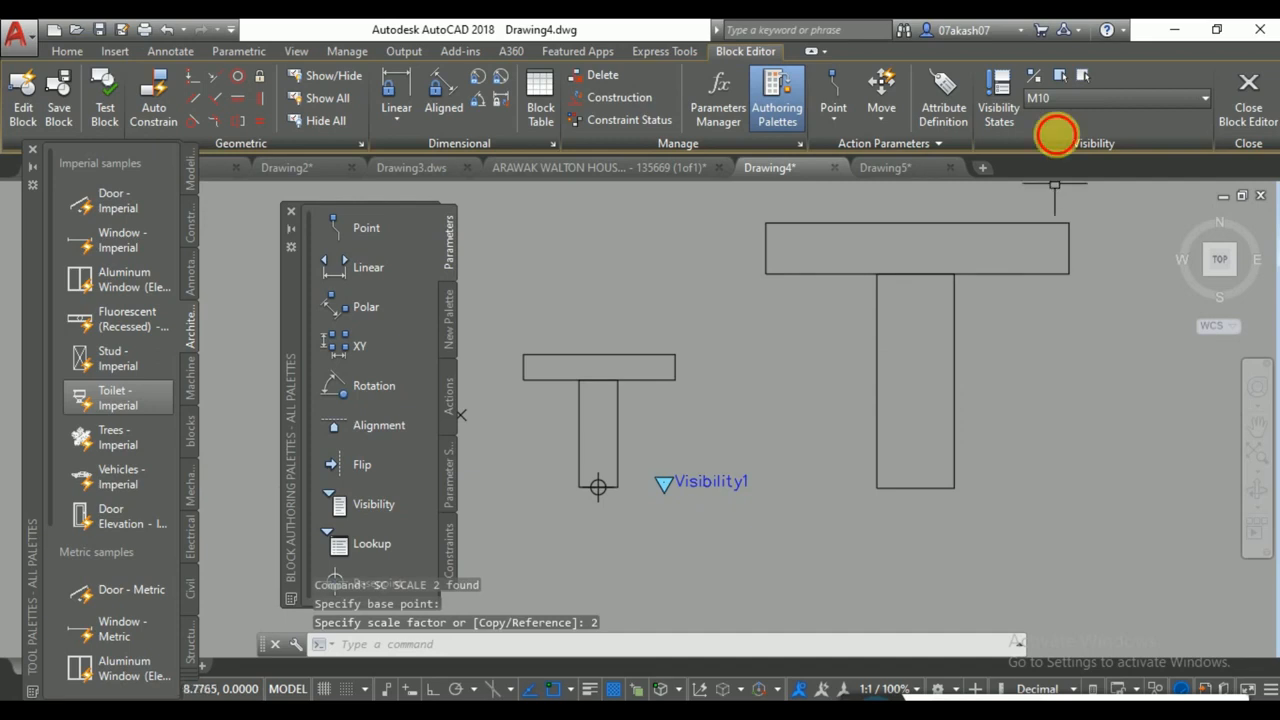
Hide both rectangles of the original smaller bolt in the current visibility state M10.
left_click(1081, 80)
left_click(728, 329)
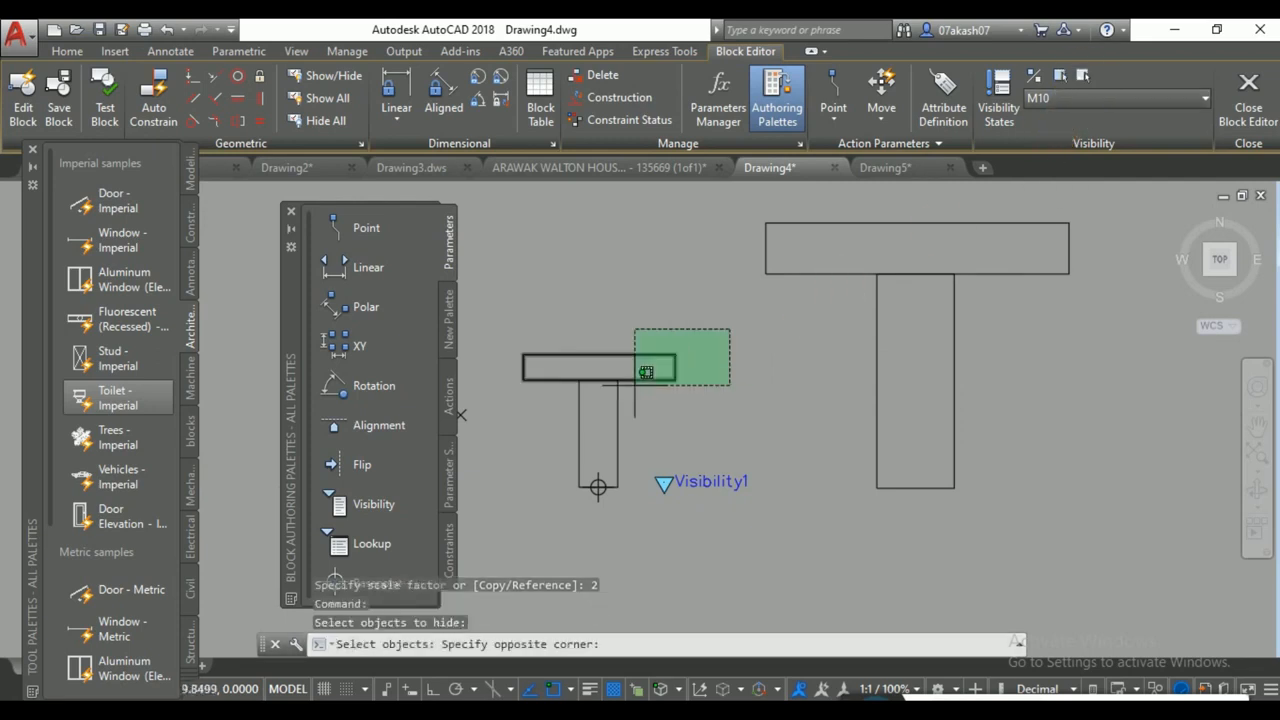
left_click(585, 428)
key("Return")
Move the doubled bolt from the midpoint of its shank's bottom edge onto the block's base point.
left_click(1073, 208)
left_click(871, 379)
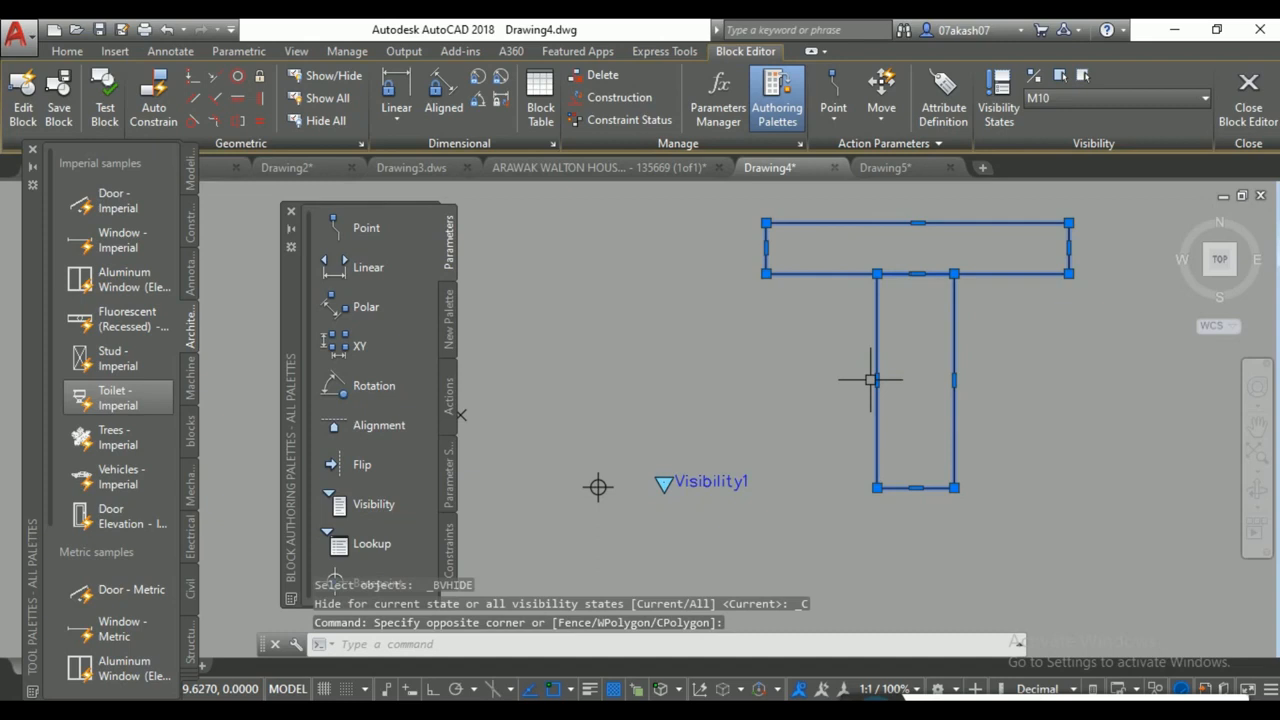
right_click(820, 388)
left_click(860, 405)
left_click(915, 488)
left_click(598, 487)
mouse_move(704, 408)
middle_mouse_down()
mouse_move(709, 426)
mouse_move(858, 491)
middle_mouse_up()
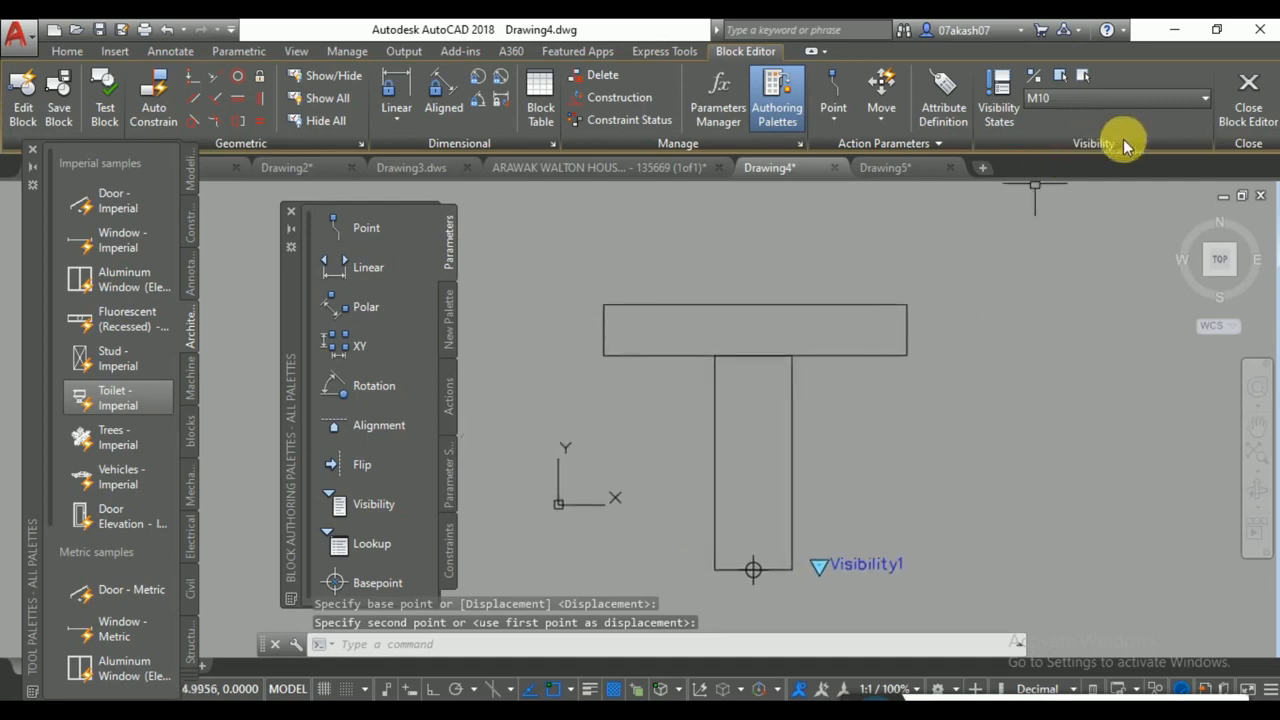
Close the block editor and save the changes to the block bOLT.
left_click(1250, 107)
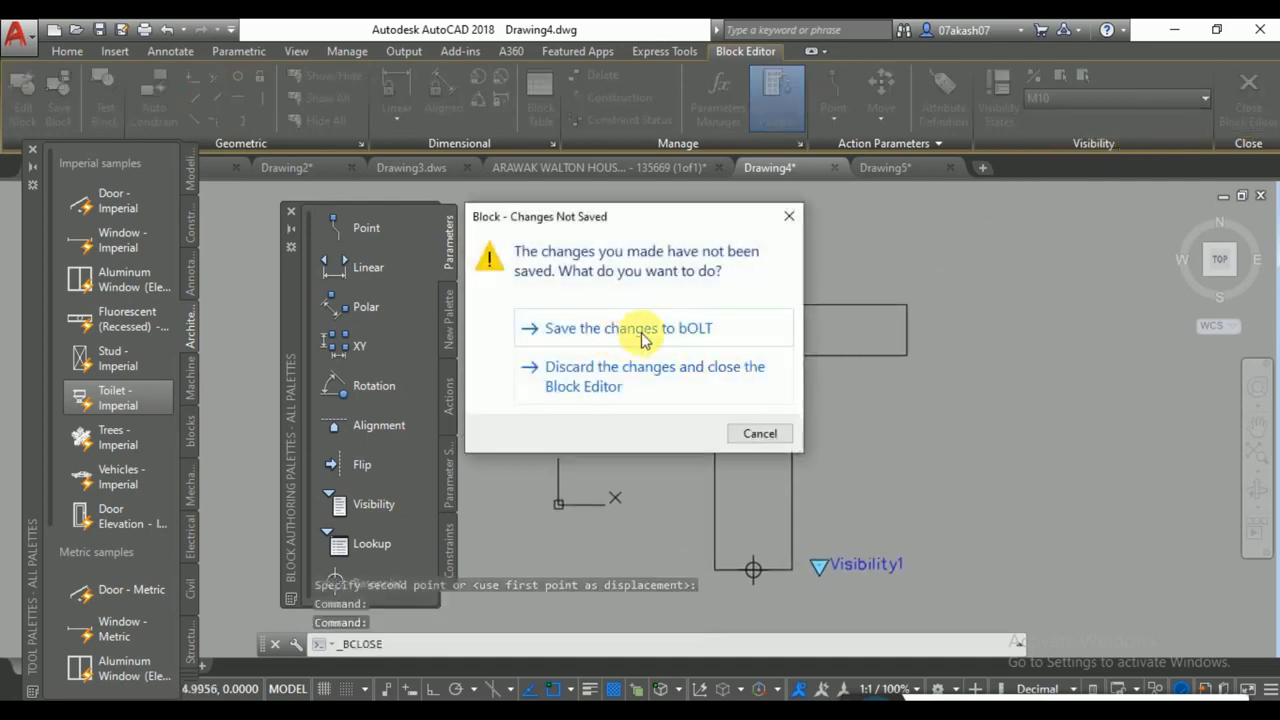
left_click(560, 342)
mouse_move(529, 368)
middle_mouse_down()
mouse_move(600, 391)
mouse_move(757, 386)
middle_mouse_up()
Select the bolt block in the drawing and try its visibility states M4 and M5 in turn.
left_click(689, 269)
left_click(432, 346)
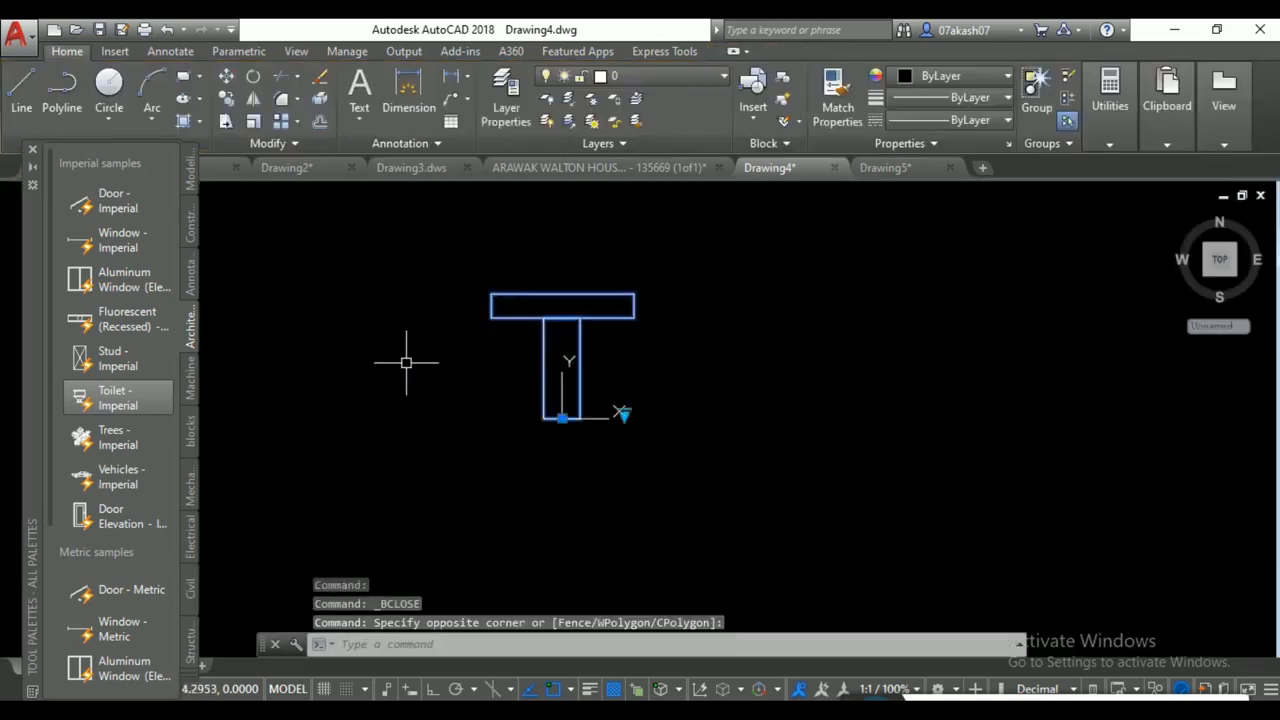
scroll(598, 418, "up", 2)
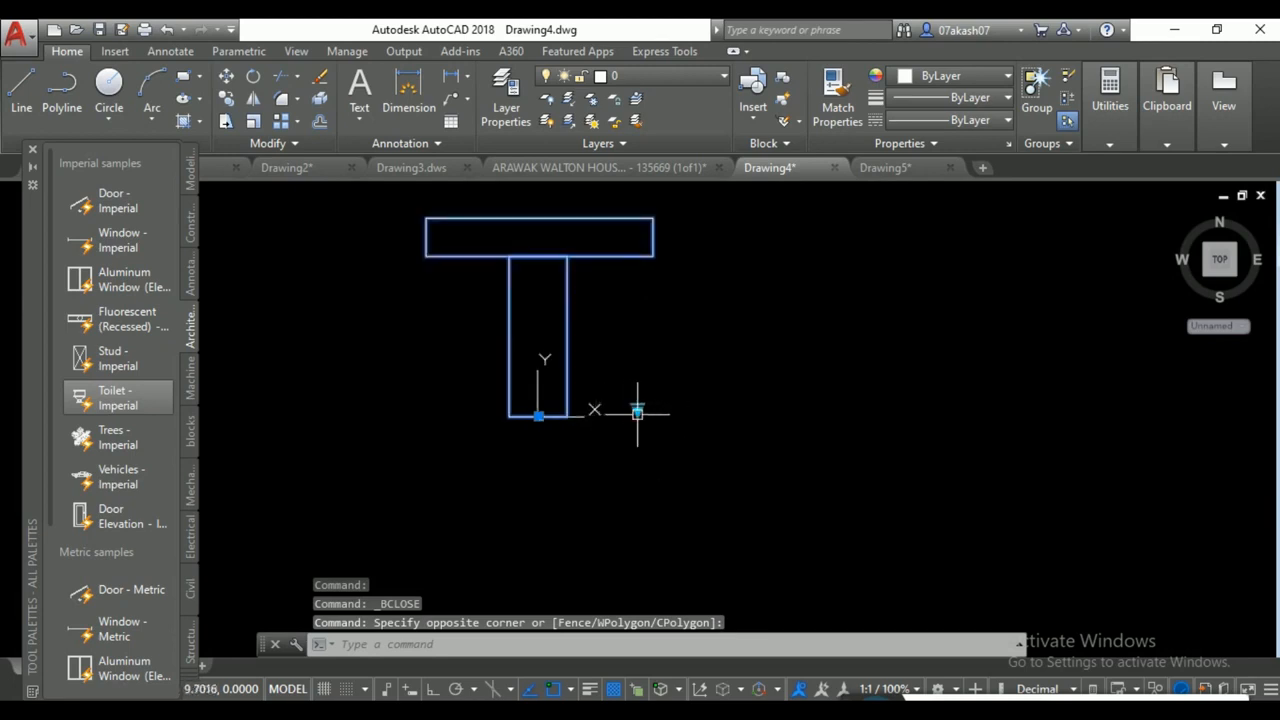
left_click(637, 408)
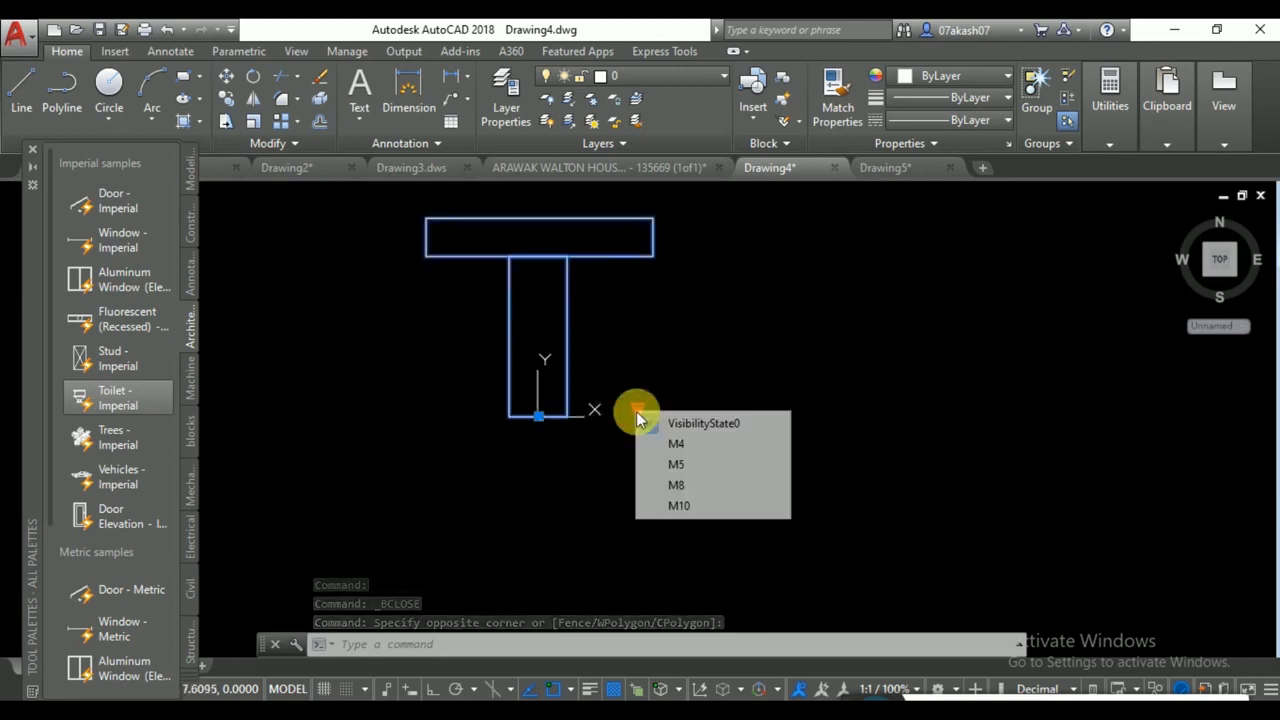
left_click(690, 449)
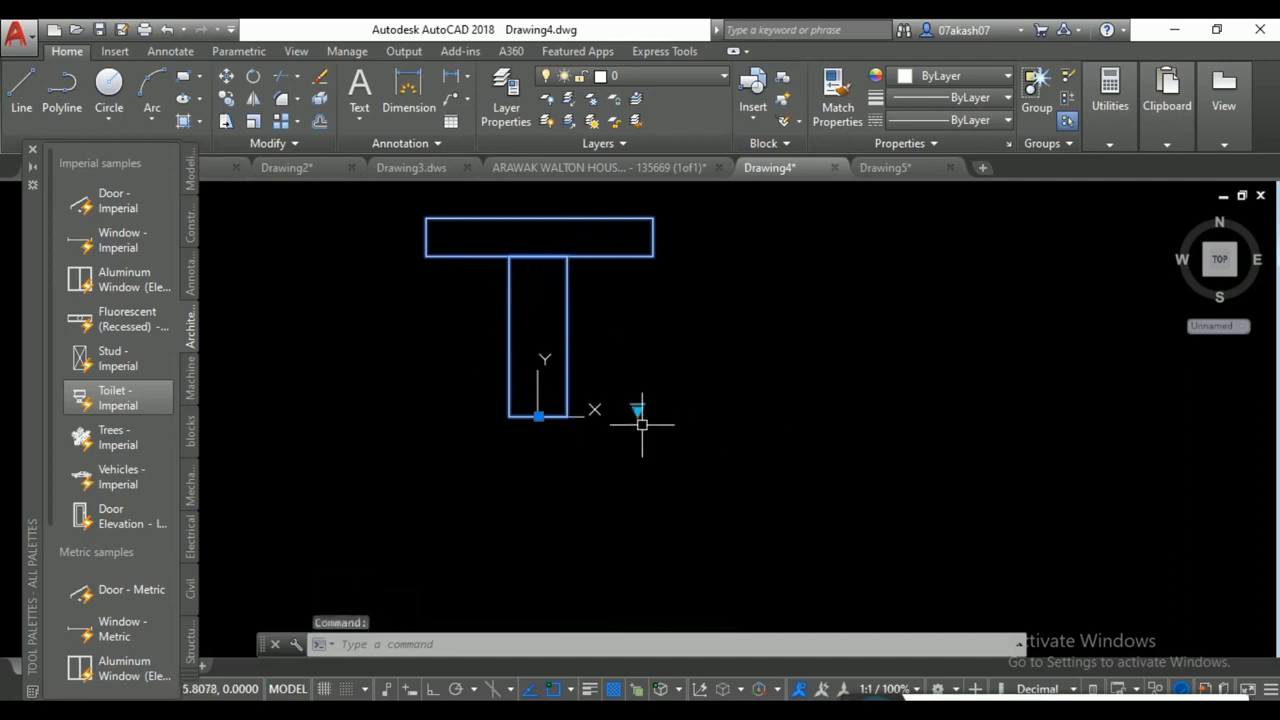
left_click(637, 409)
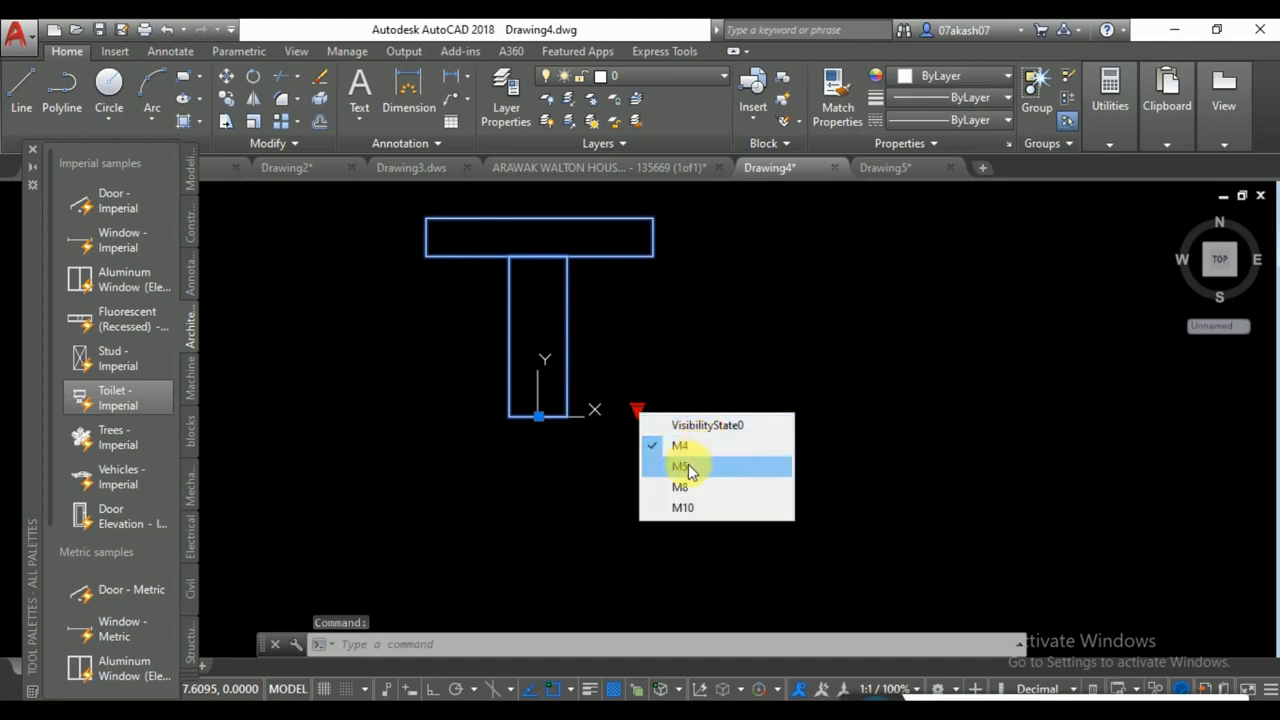
left_click(688, 464)
Switch the bolt block to visibility states M8 and M10 in turn, and deselect it.
scroll(640, 620, "down", 2)
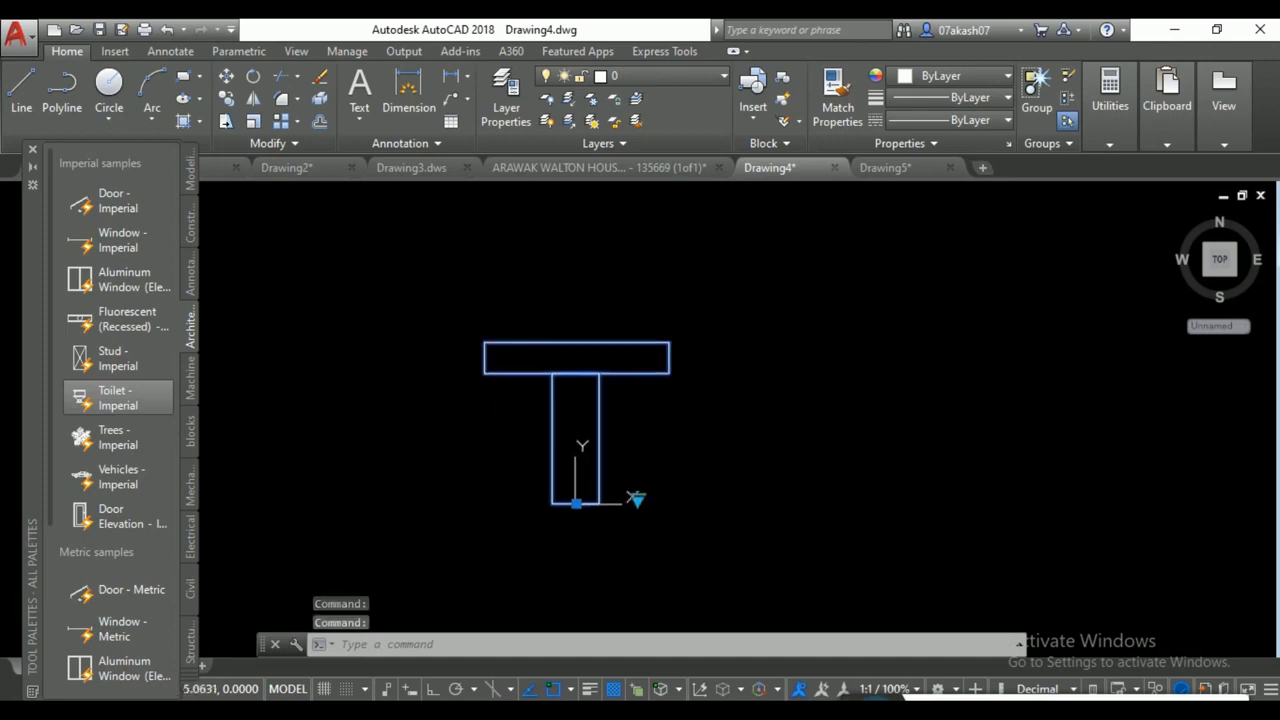
left_click(637, 497)
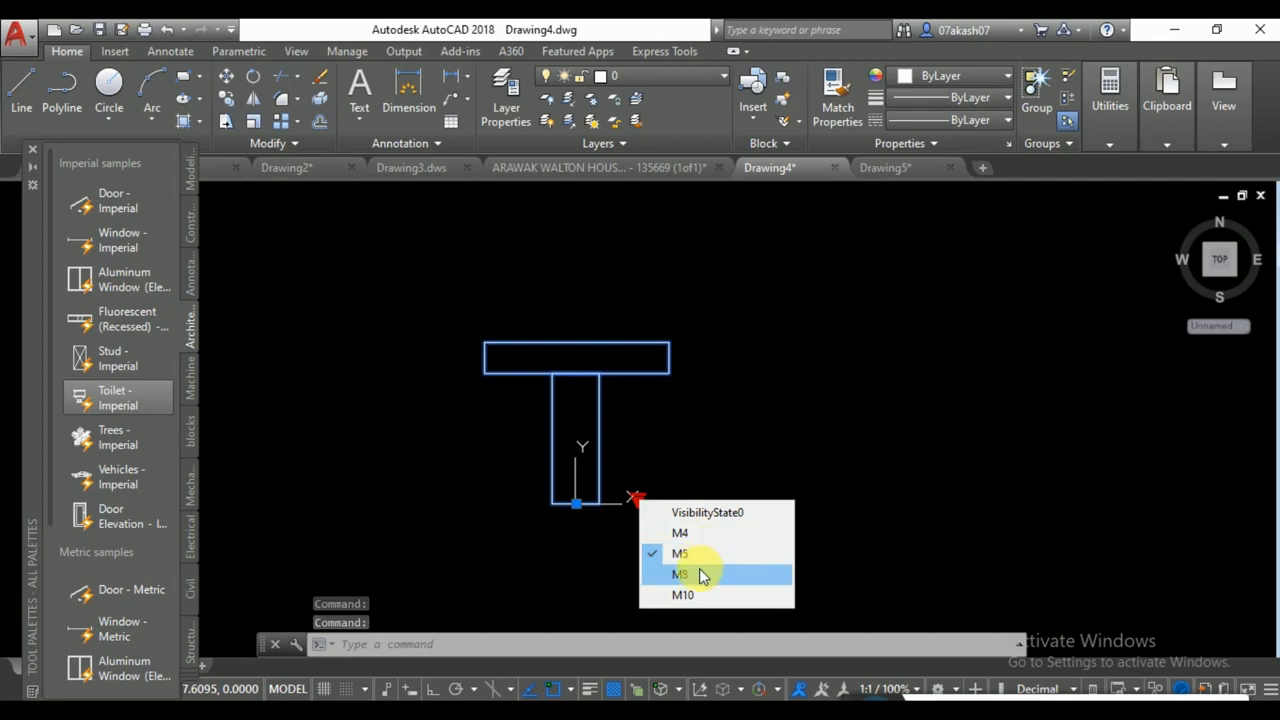
left_click(699, 575)
left_click(637, 497)
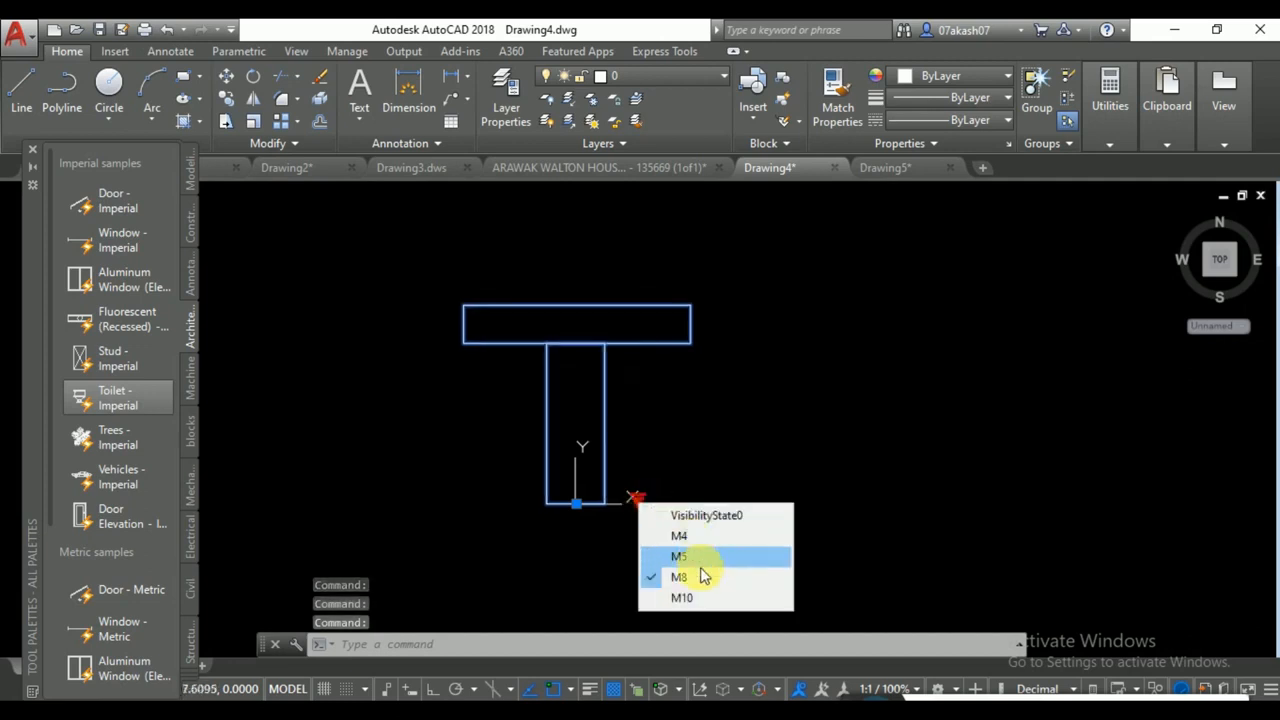
left_click(690, 597)
scroll(640, 505, "down", 2)
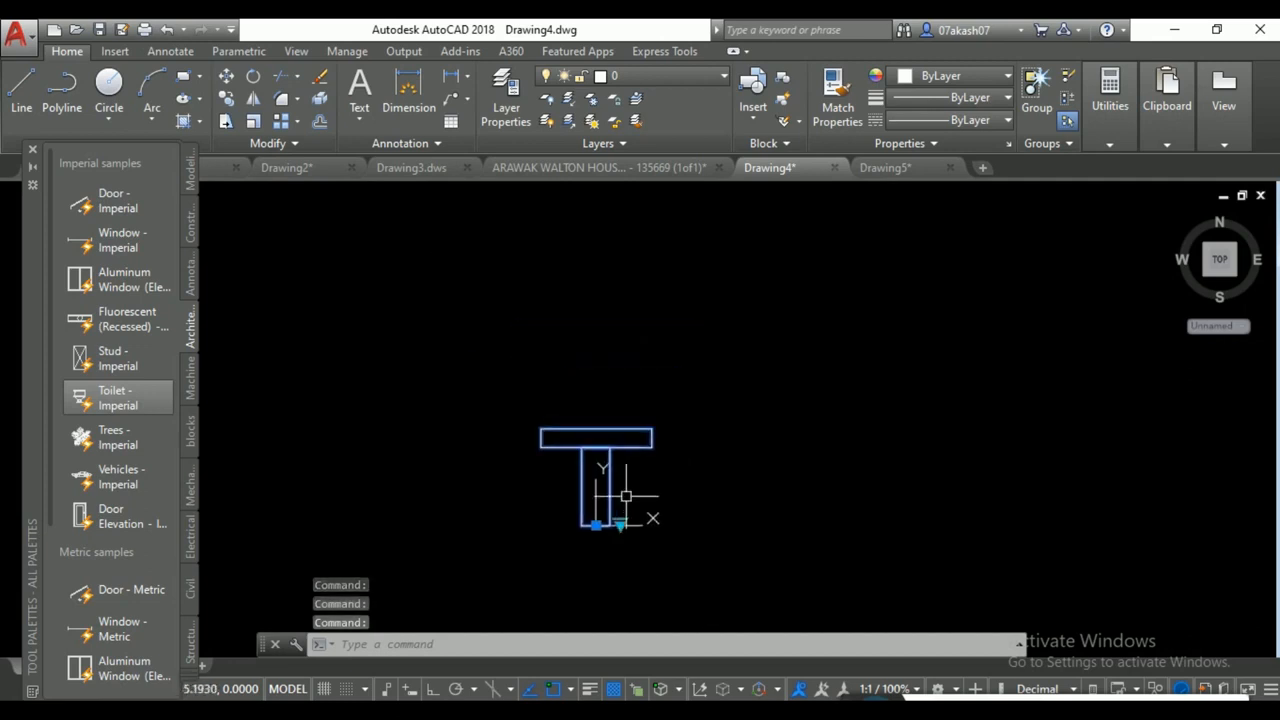
key("Escape")
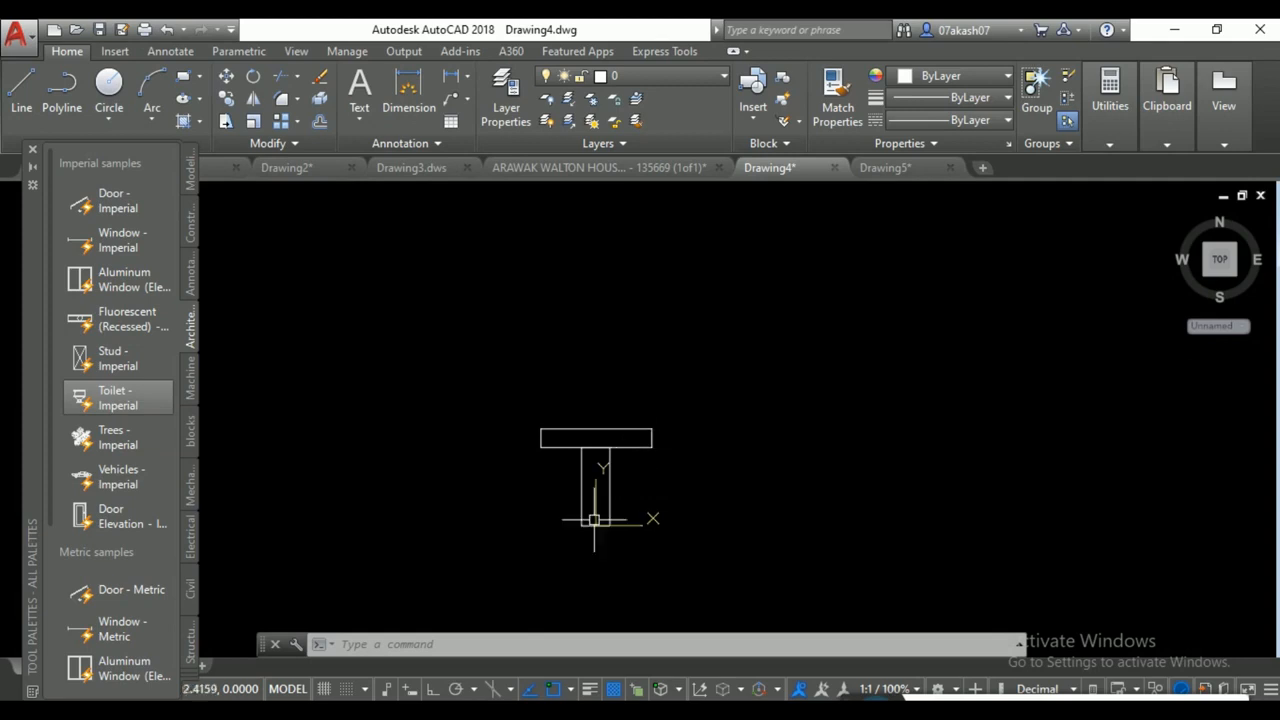
Delete the bolt block from the drawing and close the tool palettes.
left_click(688, 416)
left_click(573, 496)
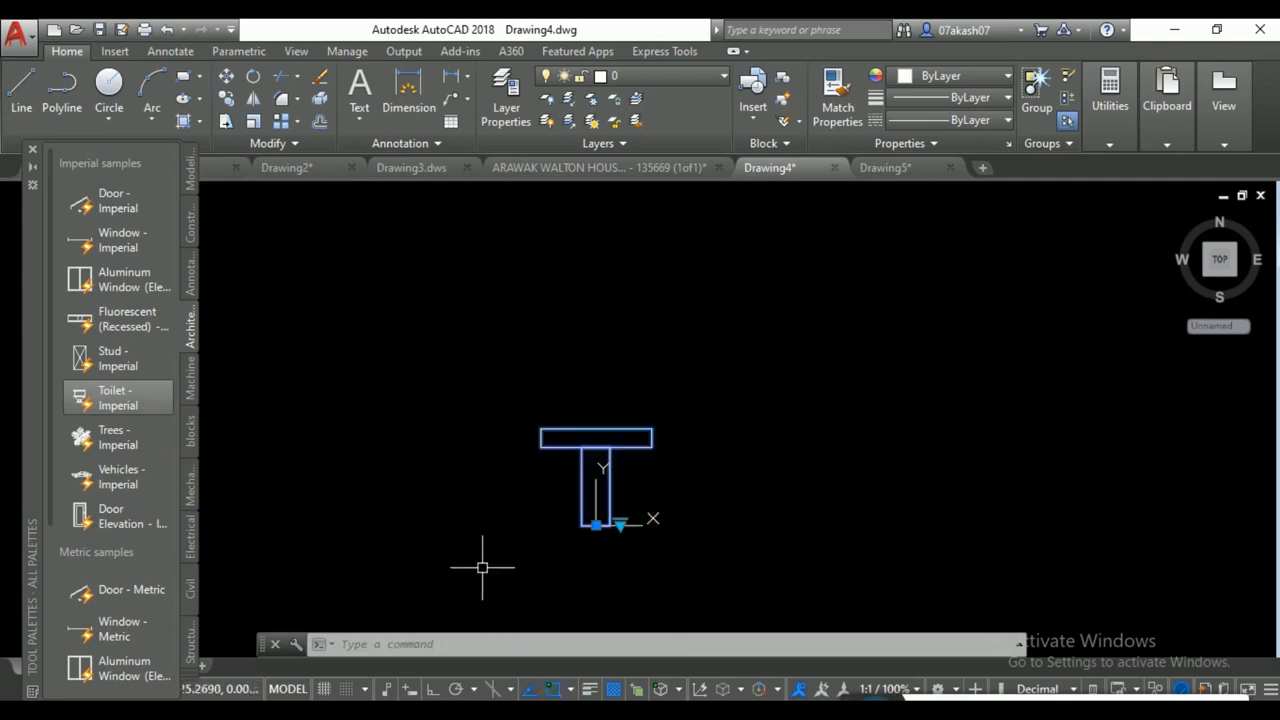
key("Delete")
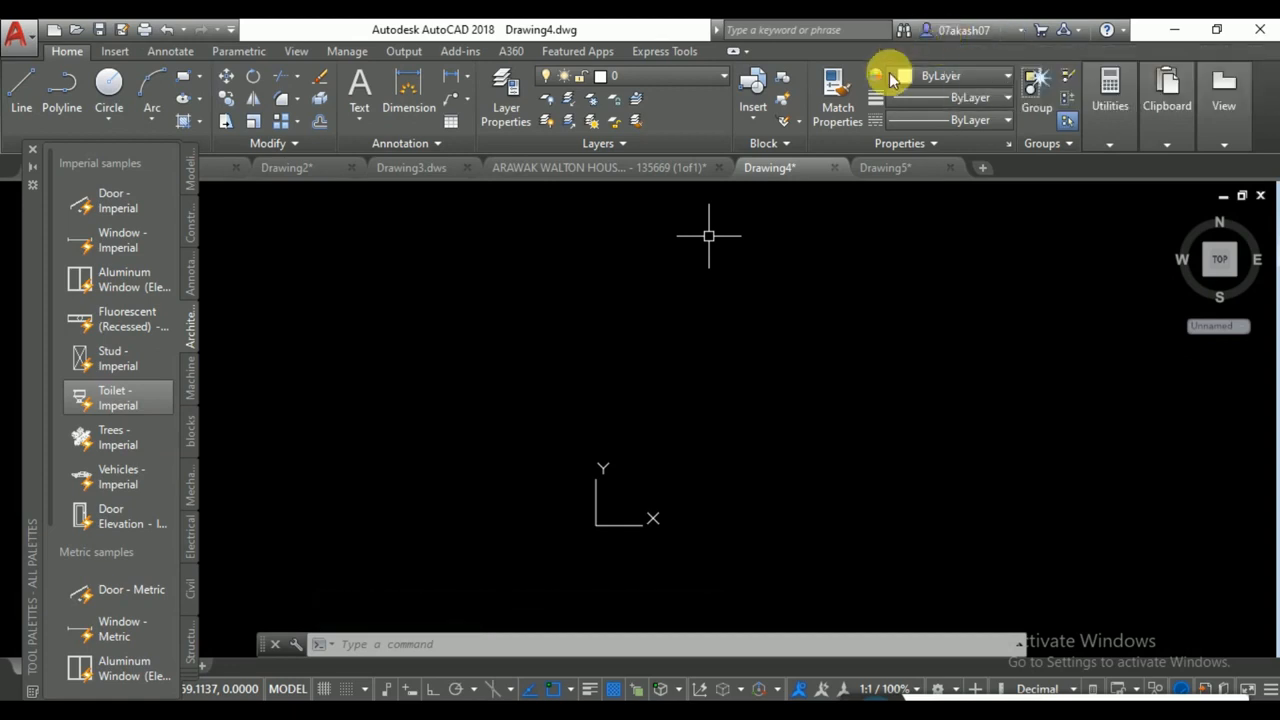
left_click(32, 149)
Draw a large circle of radius about 2351 and a separate, smaller circle beside it.
left_click(112, 95)
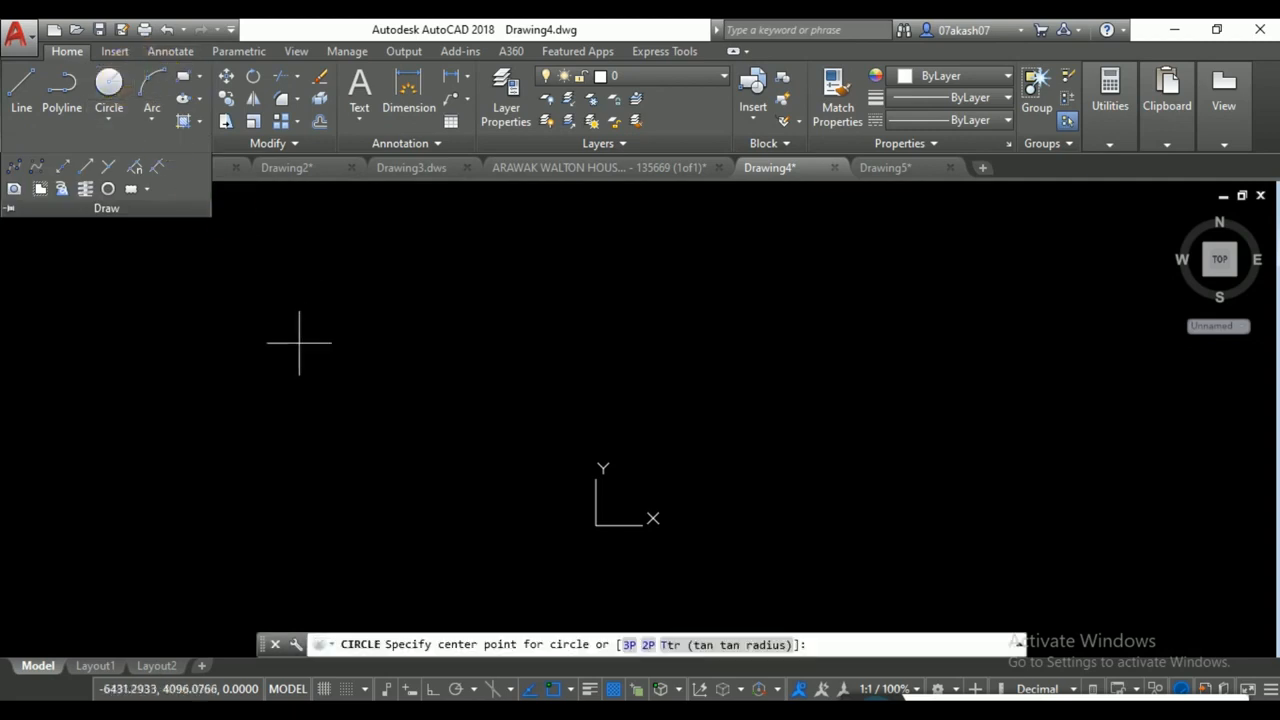
left_click(265, 378)
left_click(328, 292)
left_click(109, 82)
left_click(492, 364)
left_click(492, 323)
Draw one diagonal line sloping down past the small circle's far side from the large circle.
left_click(21, 85)
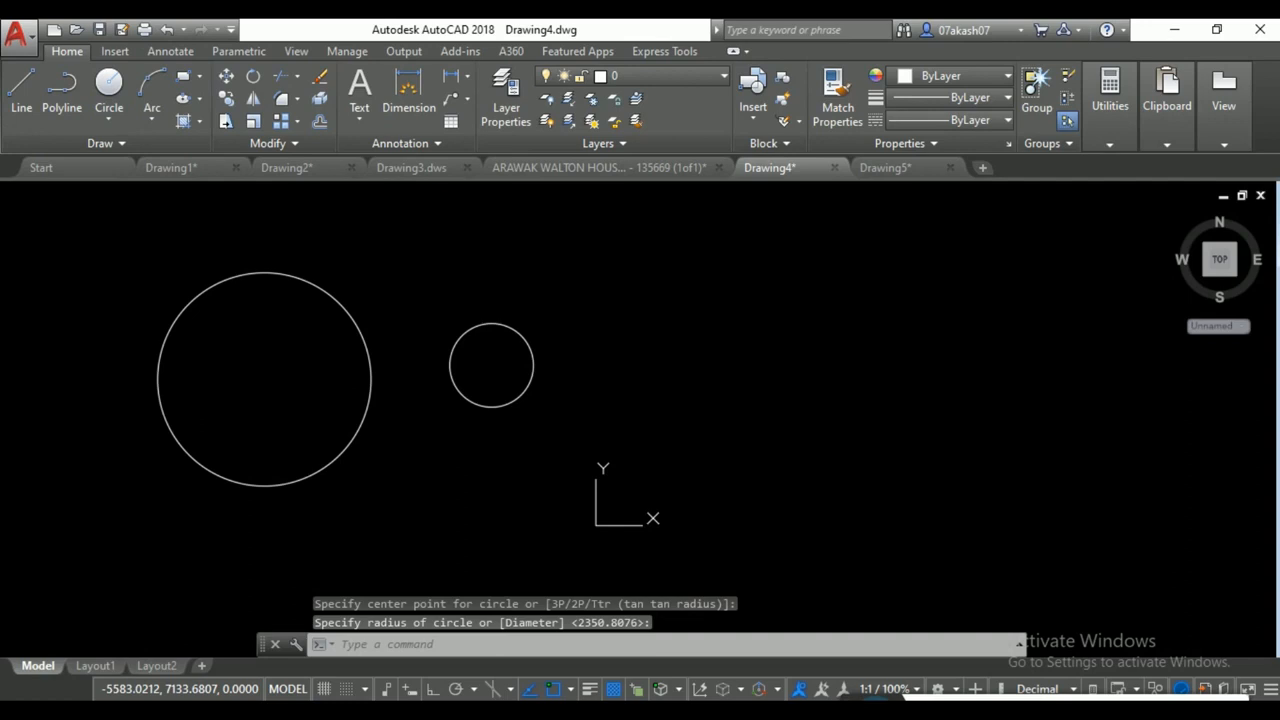
left_click(520, 221)
left_click(657, 368)
key("Return")
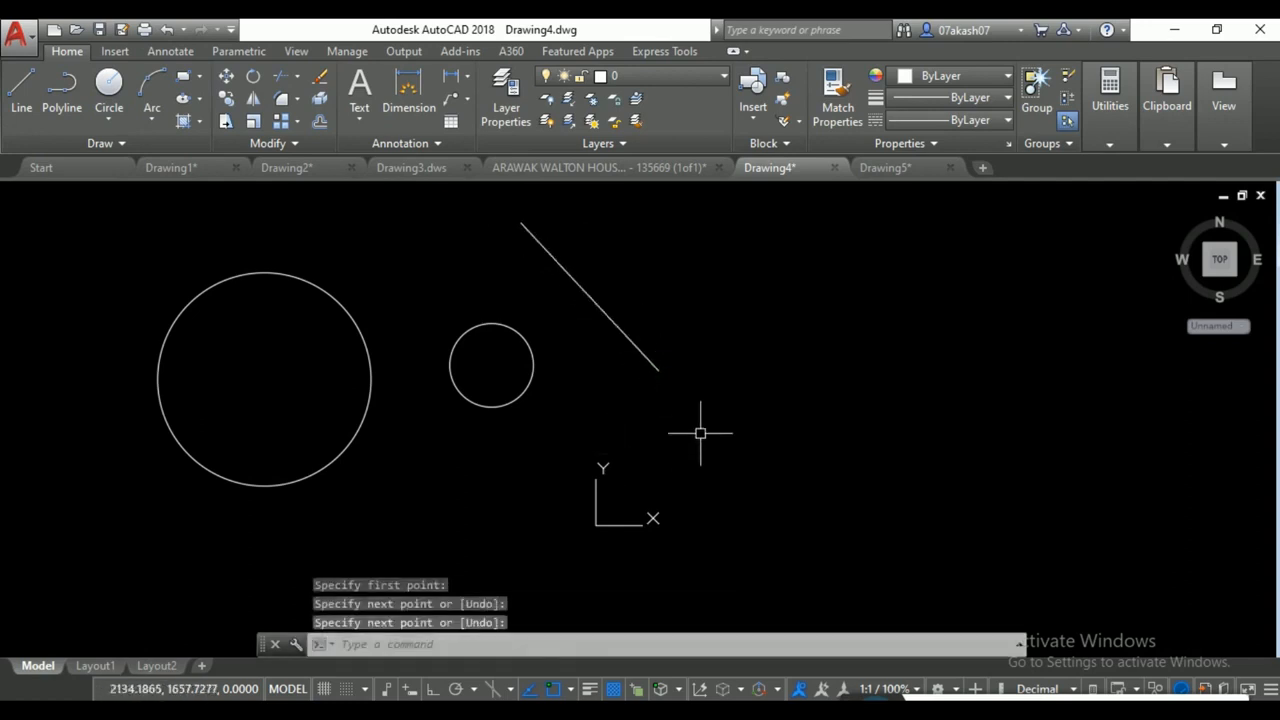
Draw three separate, slightly tilted near-vertical lines beyond the diagonal line.
key("Return")
left_click(772, 316)
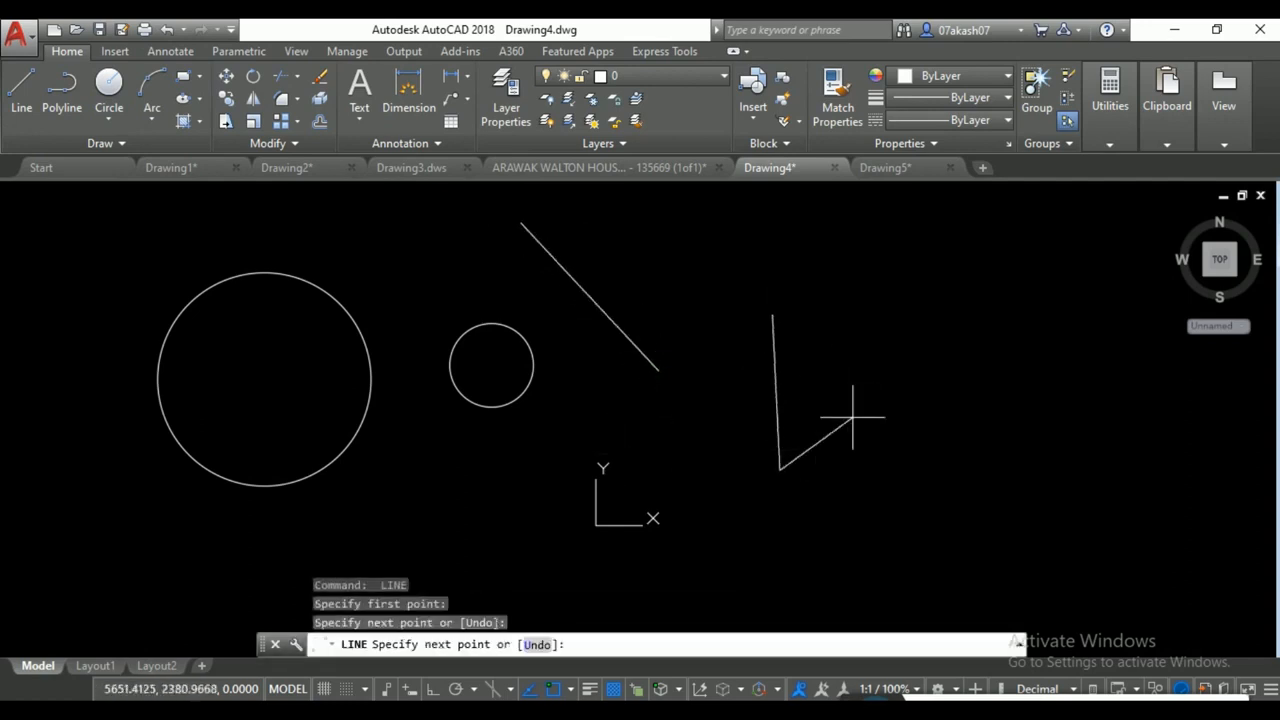
key("Return")
key("Return")
left_click(908, 388)
left_click(913, 528)
key("Return")
key("Return")
left_click(1006, 332)
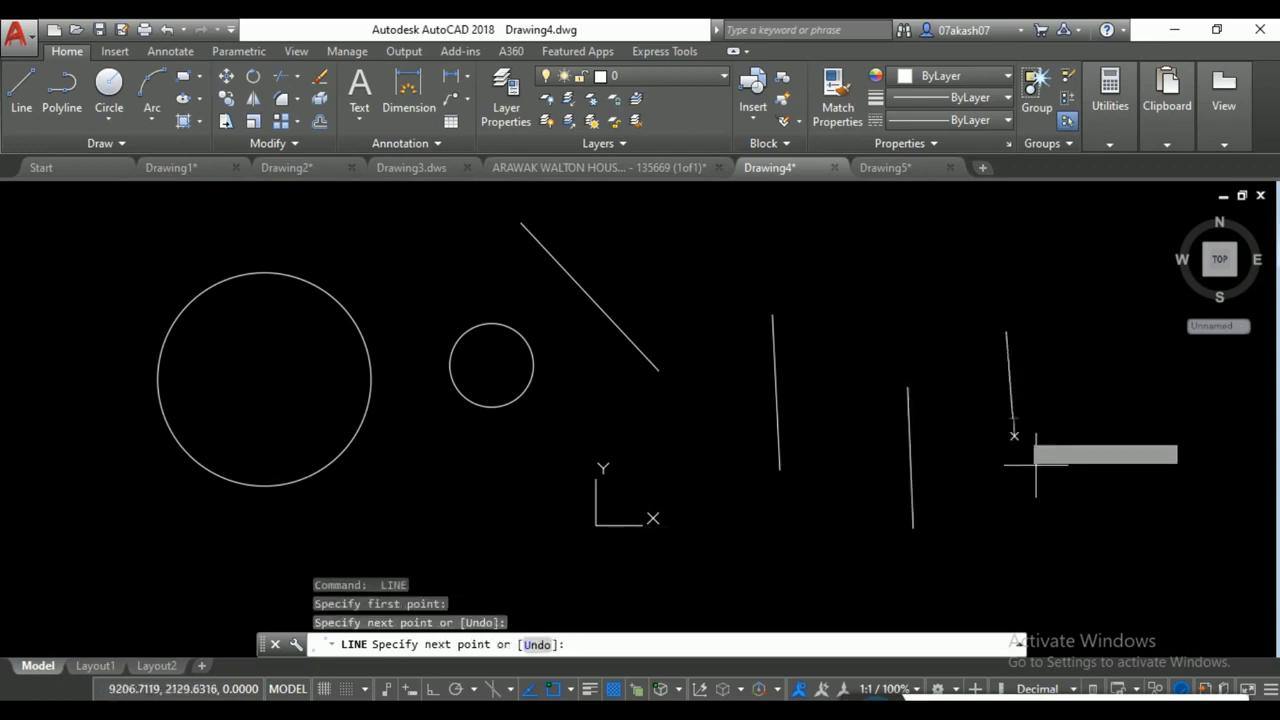
left_click(1012, 418)
key("Return")
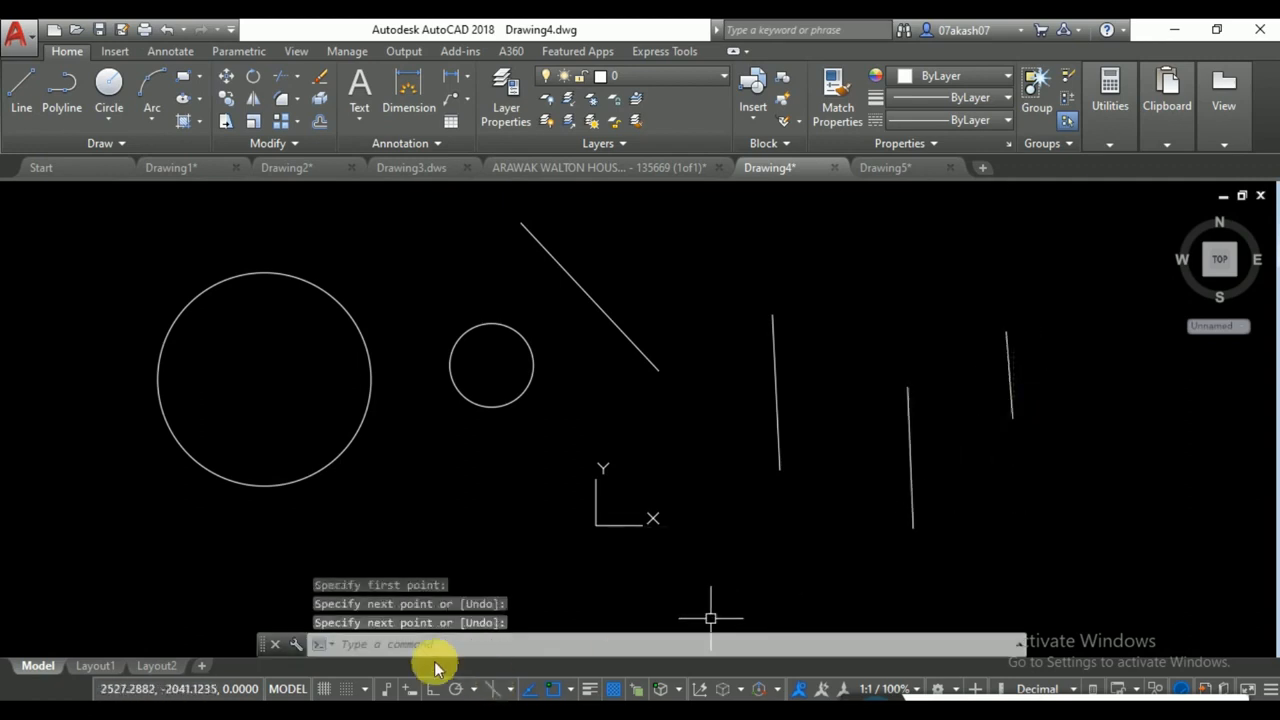
Turn on Ortho mode and draw two exactly vertical lines beyond the tilted ones.
left_click(436, 686)
mouse_move(951, 478)
middle_mouse_down()
mouse_move(934, 474)
mouse_move(884, 399)
middle_mouse_up()
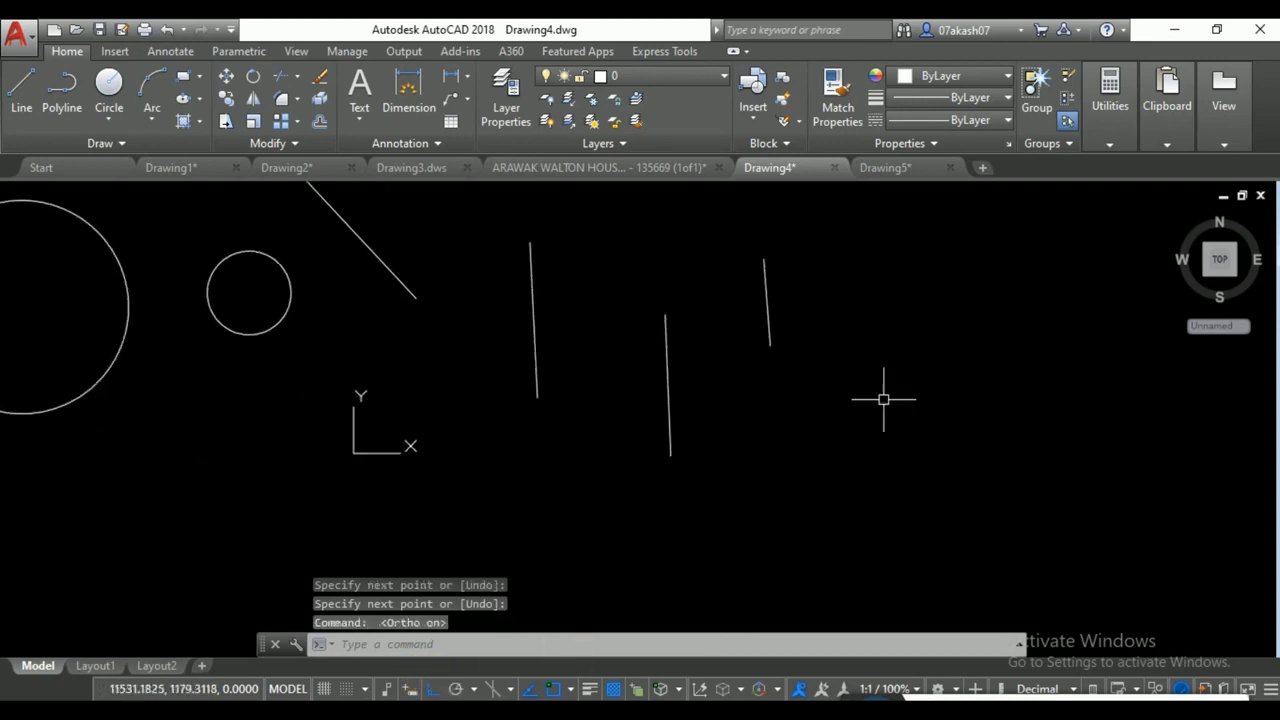
type("l")
key("Return")
left_click(865, 341)
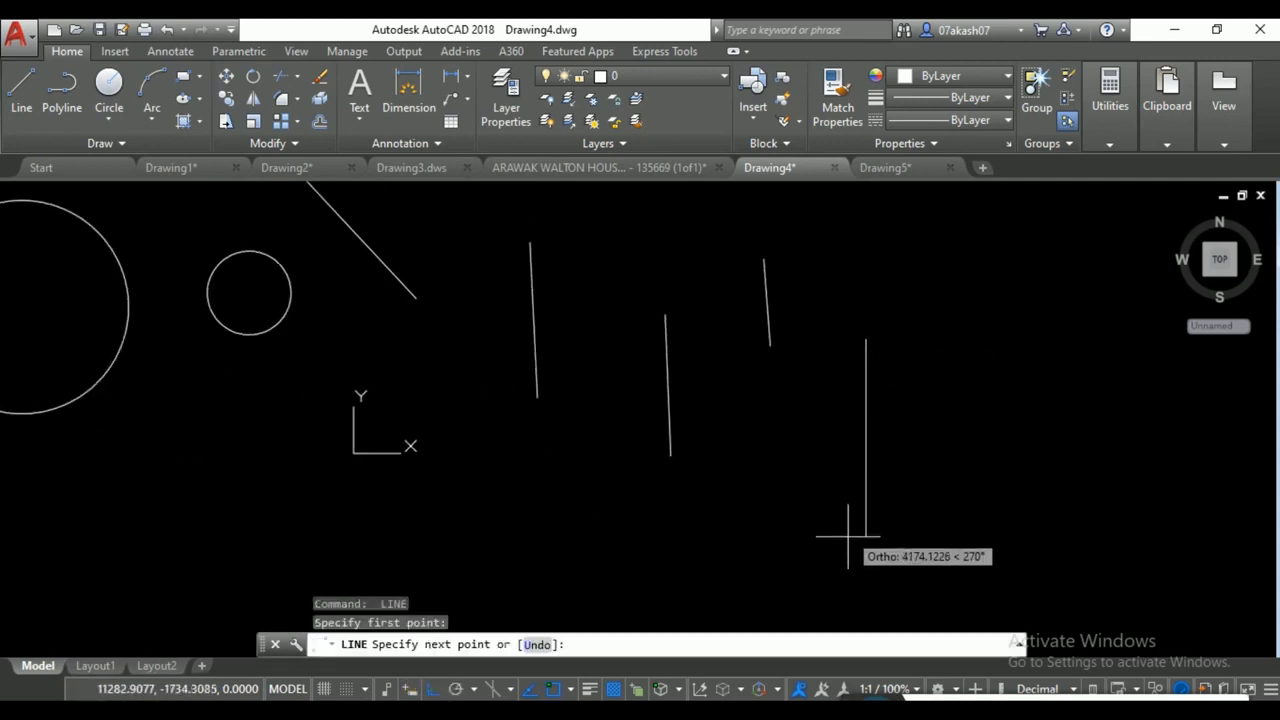
left_click(857, 537)
key("Return")
key("Return")
left_click(922, 285)
left_click(922, 425)
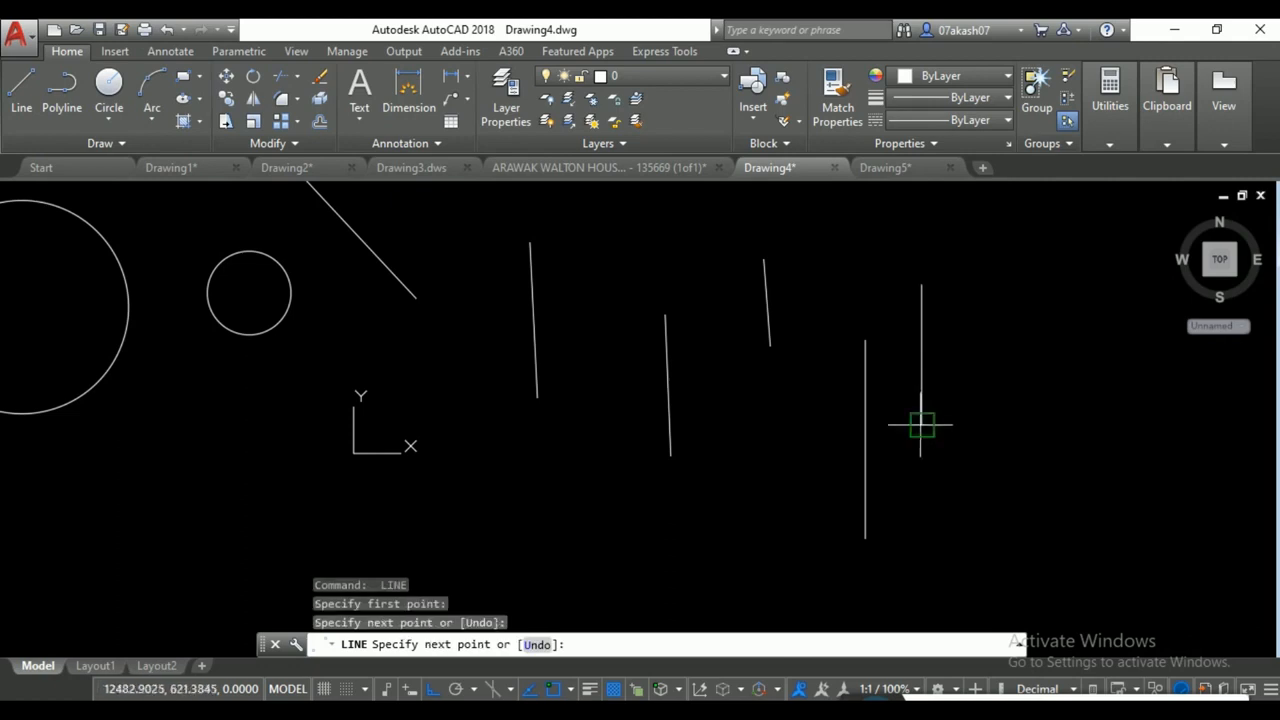
key("Return")
Draw a third exactly vertical line beyond the other two and end the Line command.
left_click(1014, 361)
left_click(998, 552)
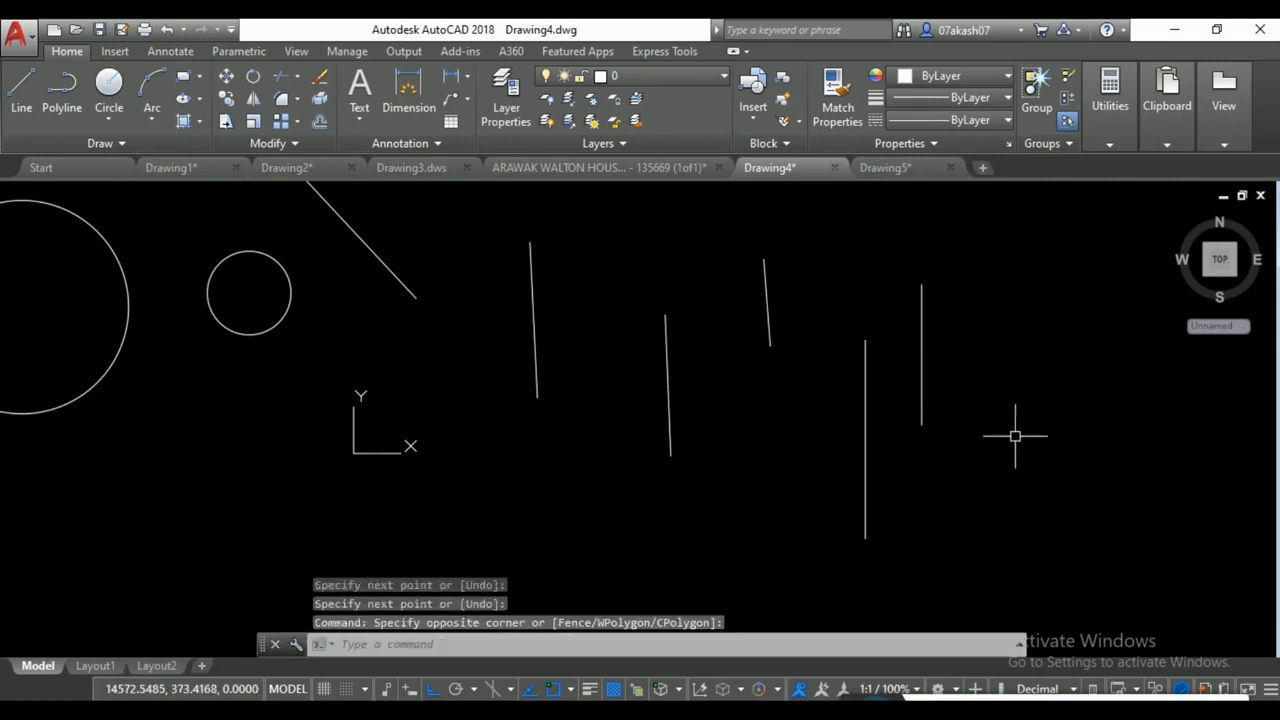
key("Return")
left_click(1013, 398)
left_click(995, 533)
scroll(995, 533, "down", 2)
middle_click_drag(786, 429, 849, 466)
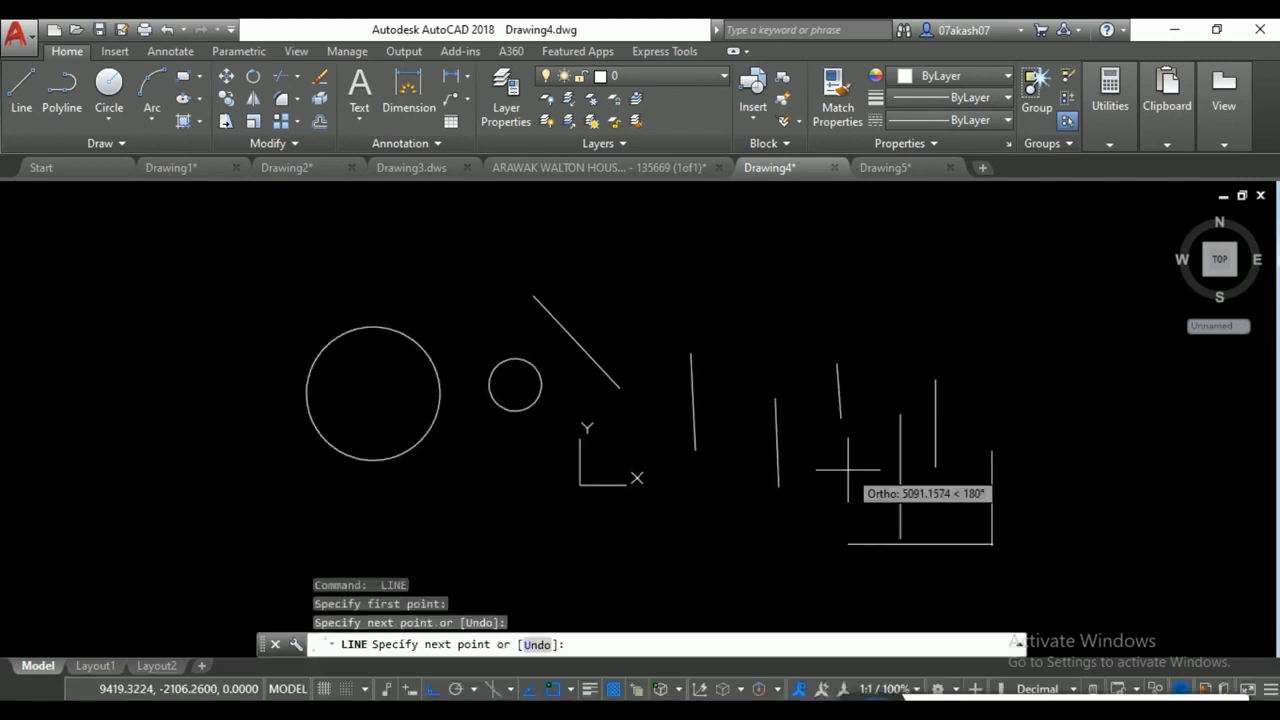
key("Escape")
key("Escape")
key("Escape")
key("Escape")
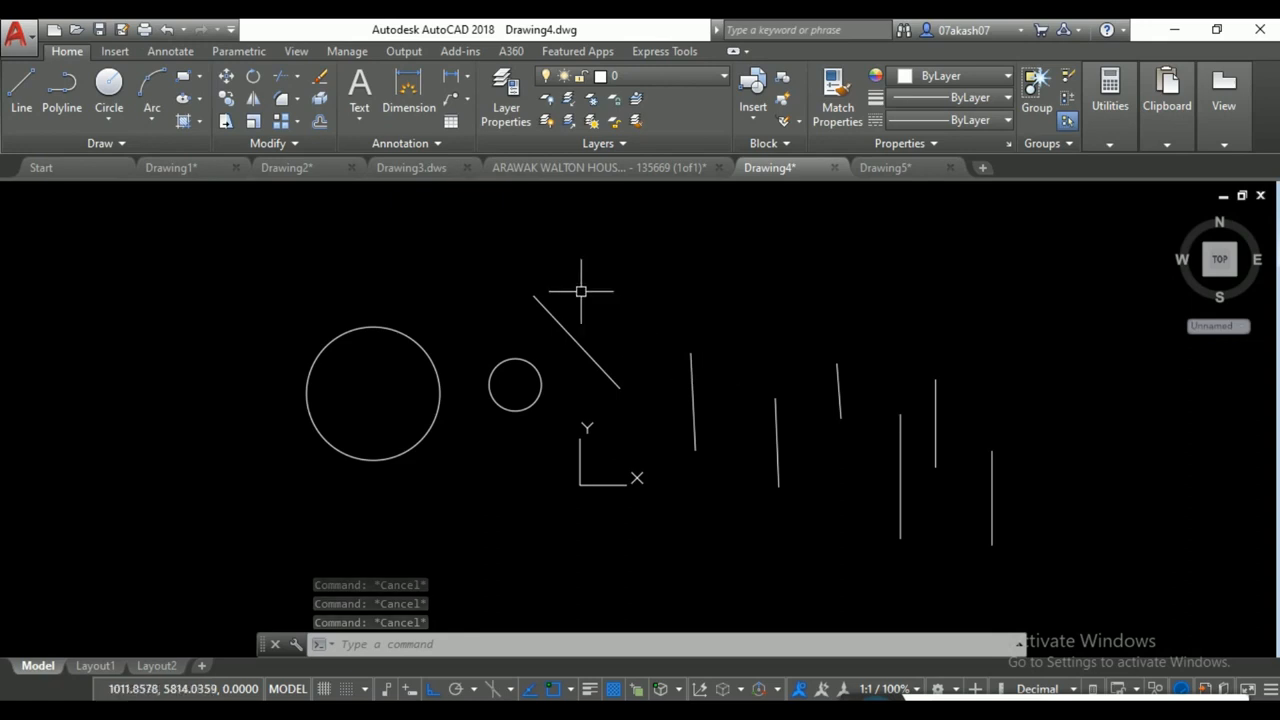
Try a Coincident constraint between the diagonal line's lower endpoint and the neighbouring tilted line's upper endpoint, and undo it.
left_click(236, 51)
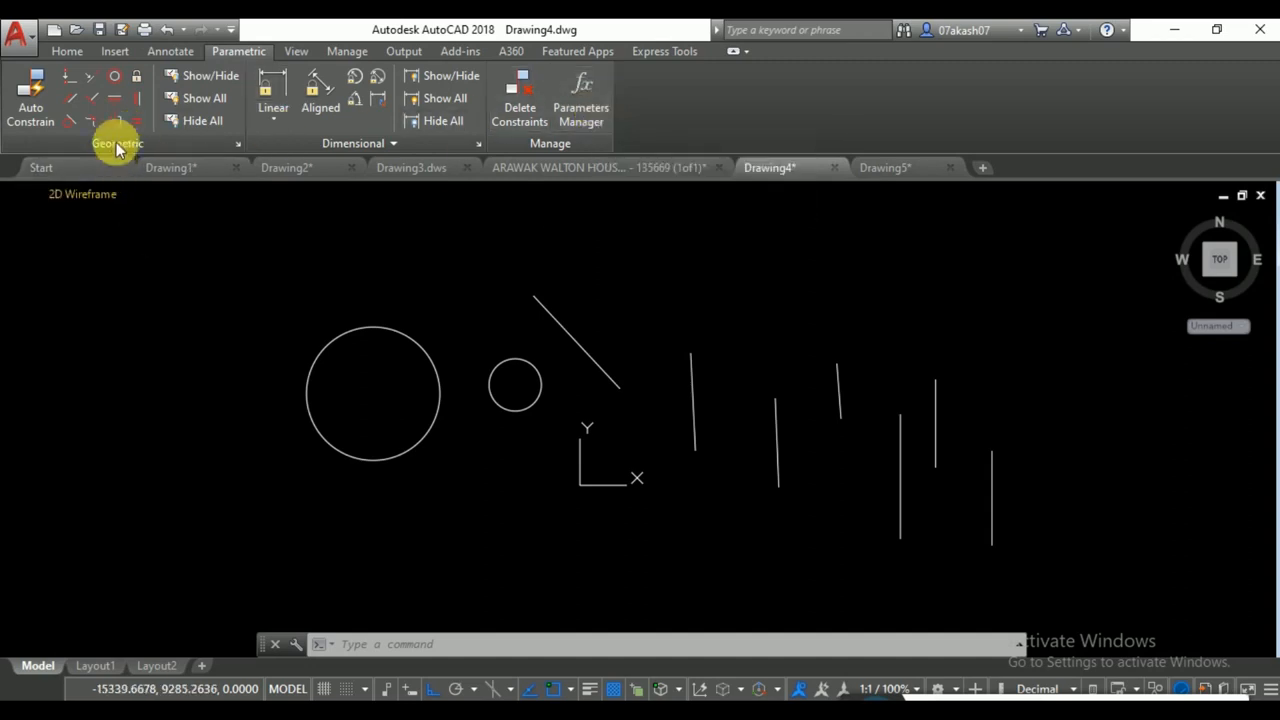
left_click(71, 84)
scroll(612, 386, "up", 2)
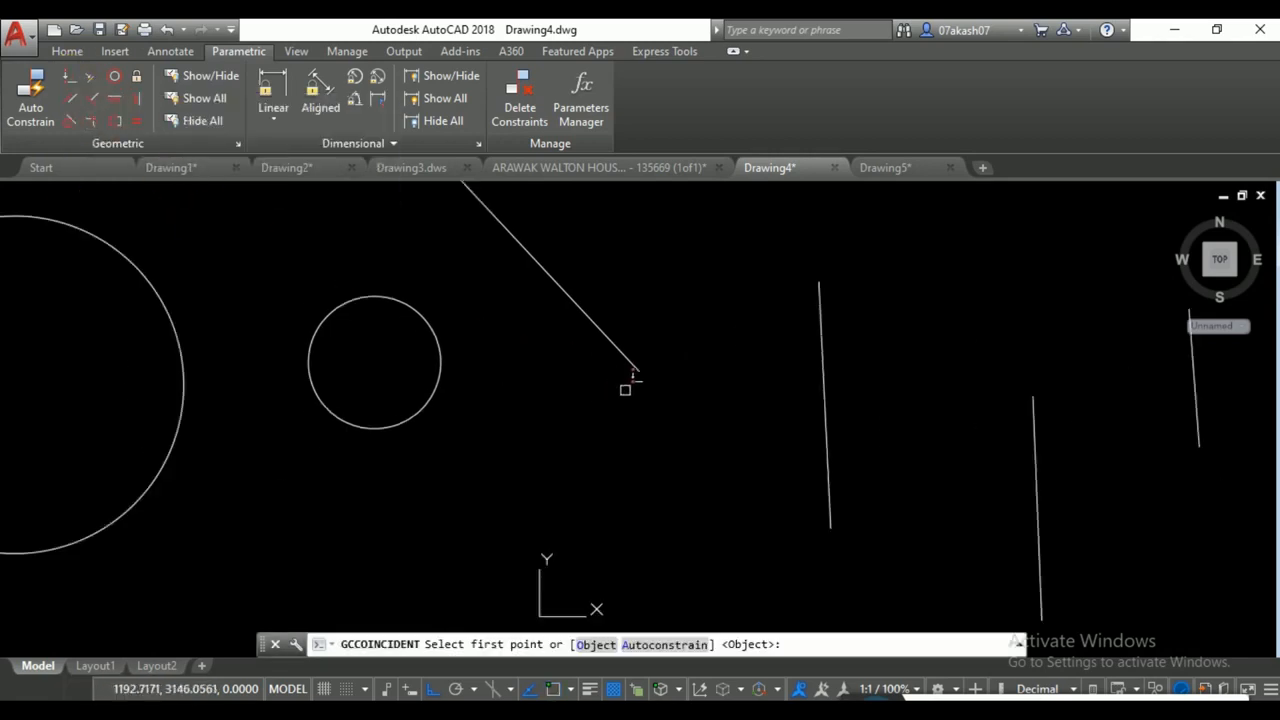
left_click(639, 369)
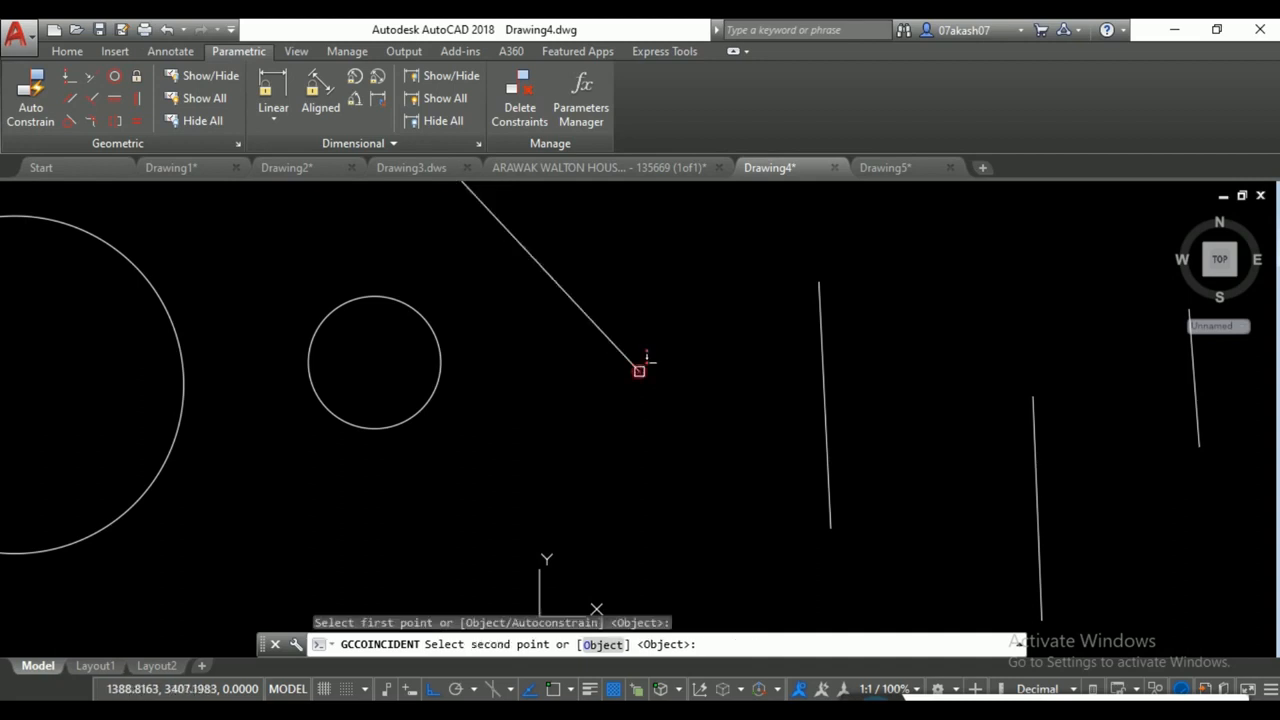
left_click(818, 283)
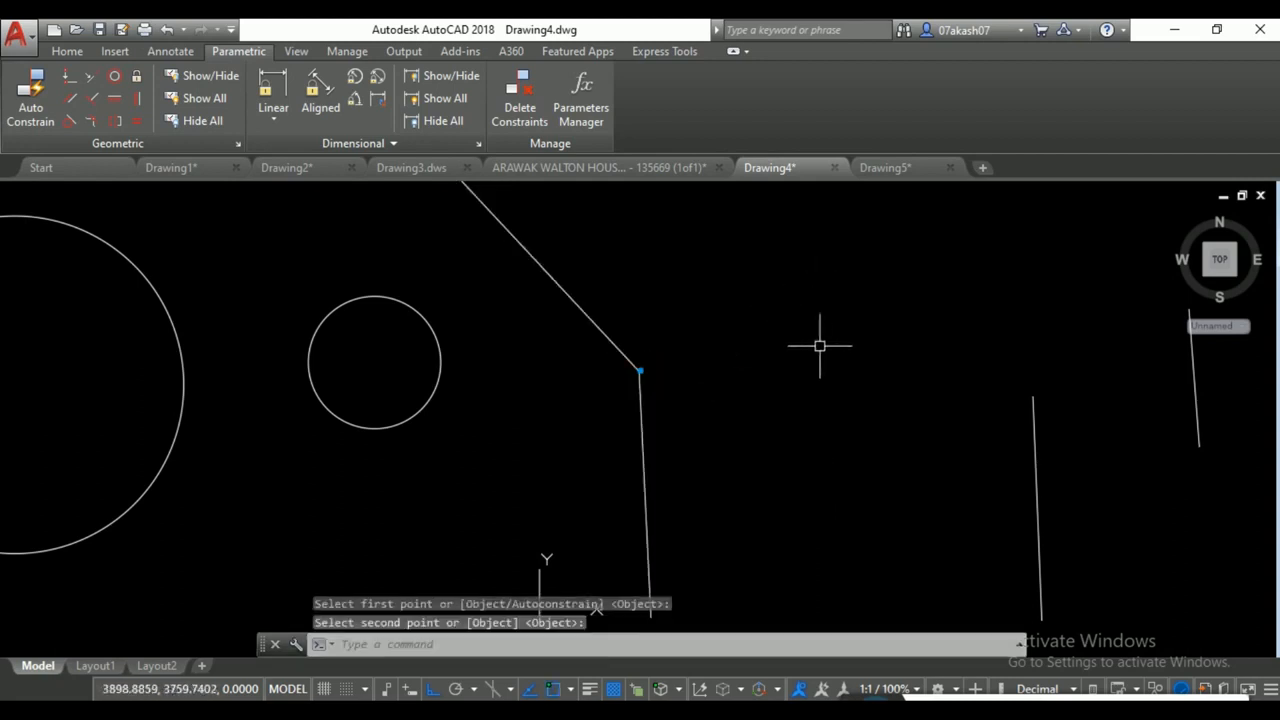
left_click(634, 371)
key("Escape")
scroll(660, 392, "down", 6)
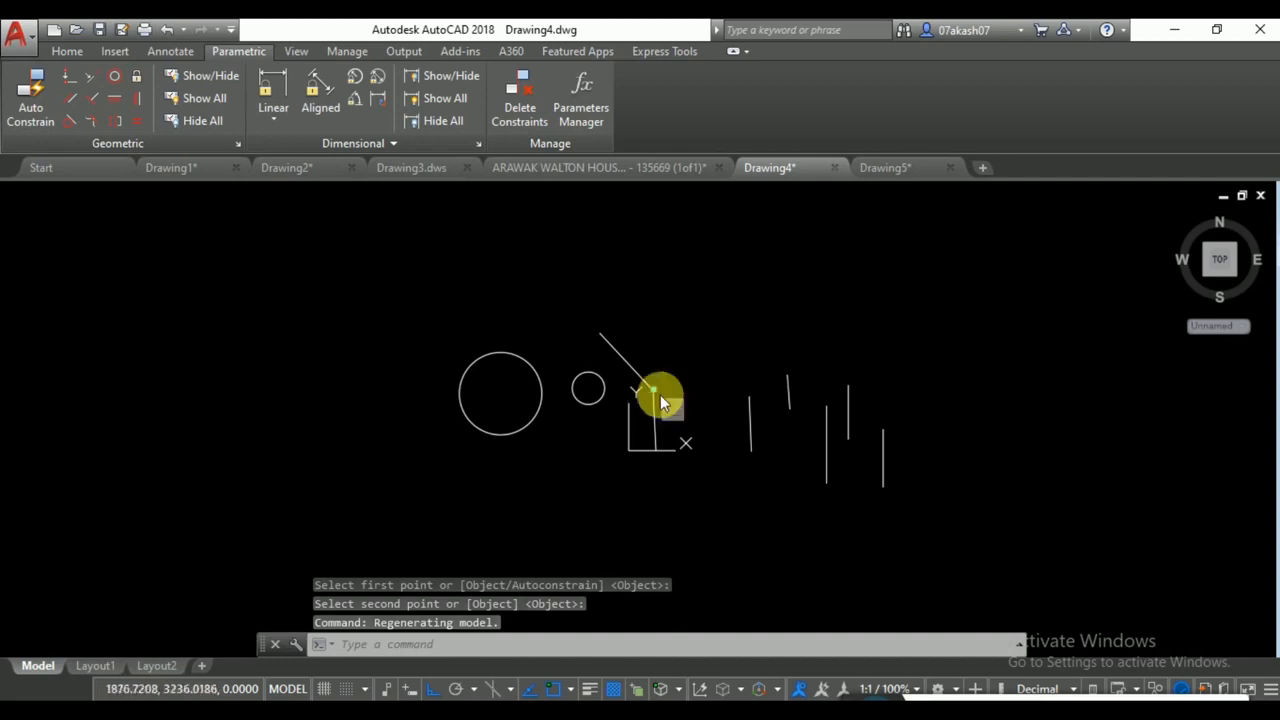
scroll(660, 395, "up", 4)
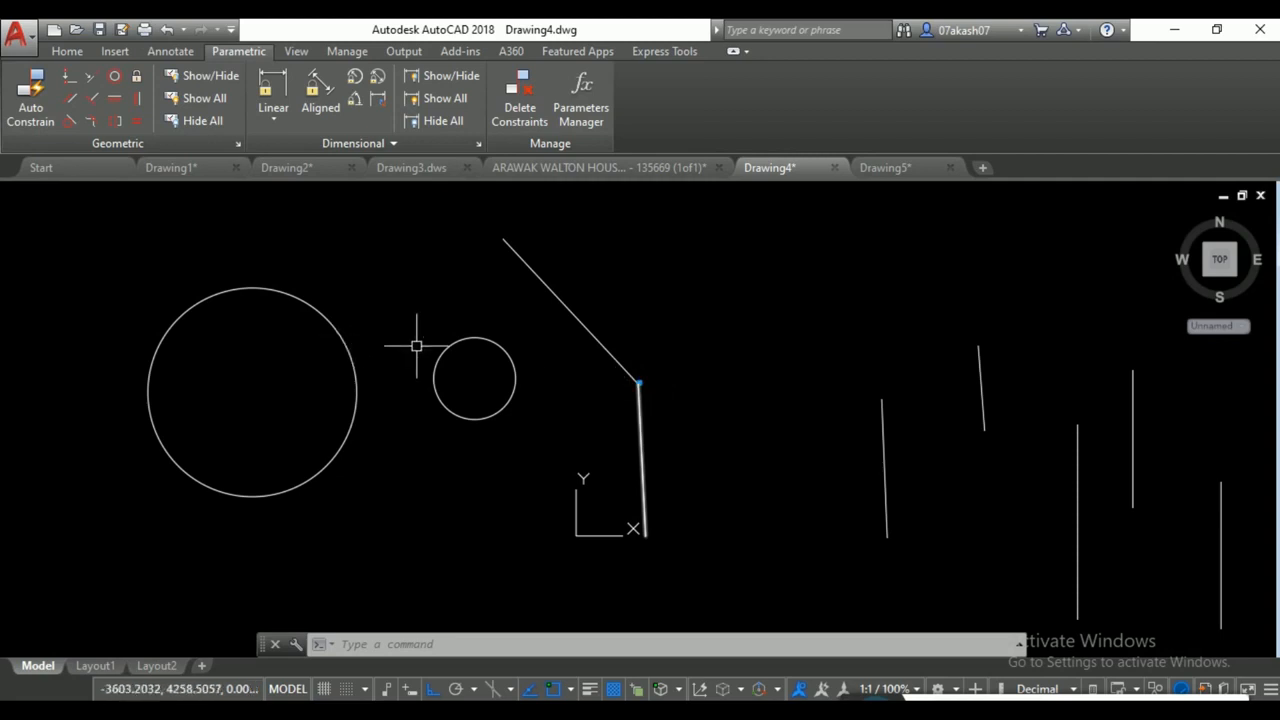
key("ctrl+z")
key("ctrl+z")
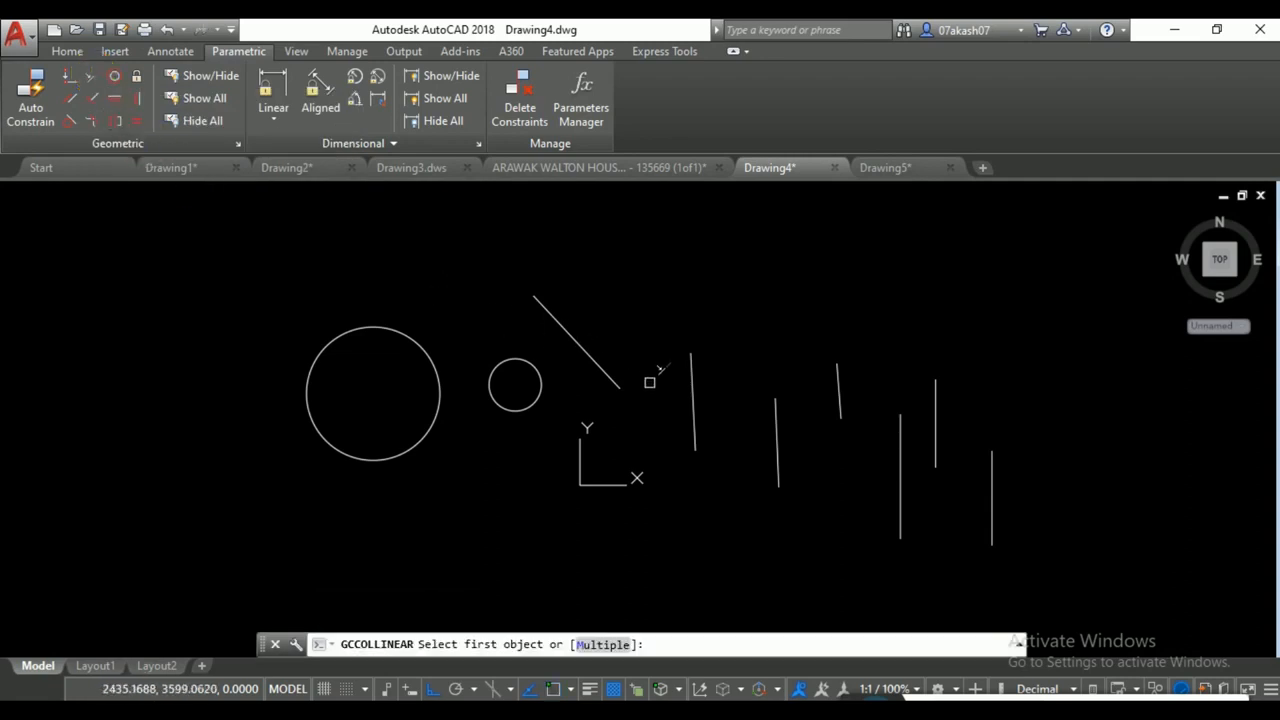
Test a Collinear constraint between the diagonal and neighbouring tilted lines by stretching the diagonal's upper endpoint, and undo the constraint.
left_click(618, 381)
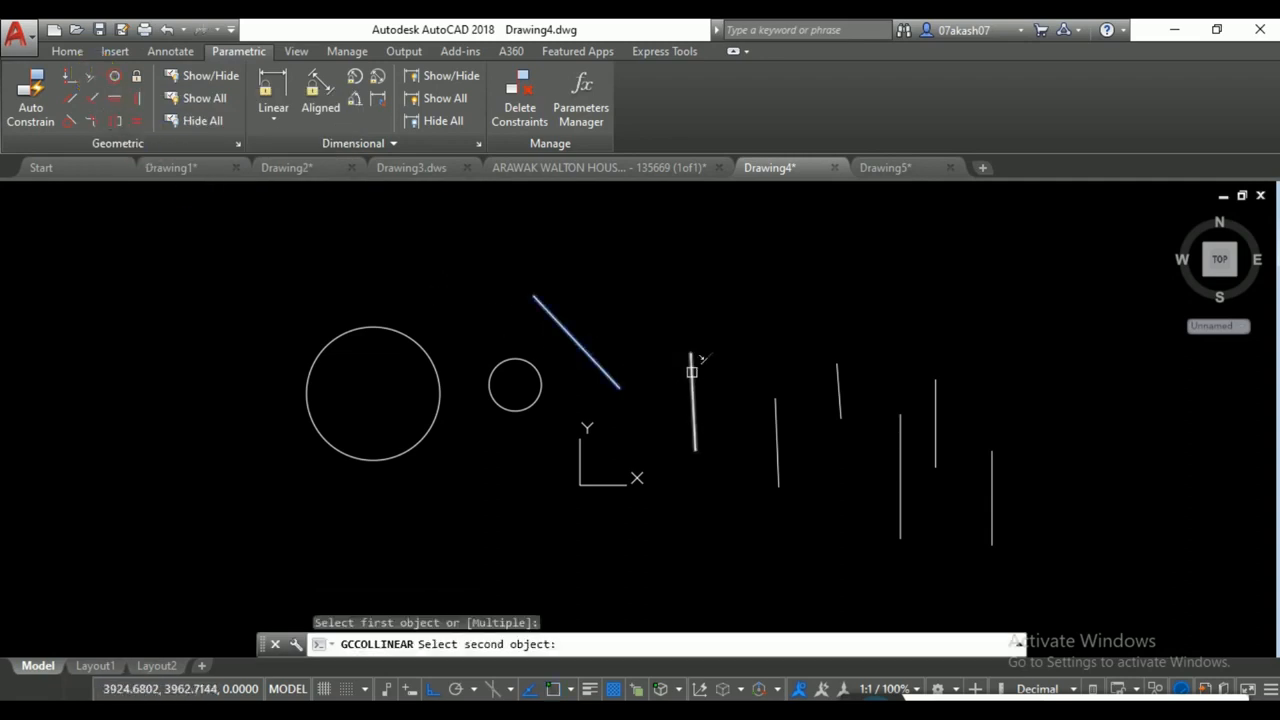
left_click(692, 372)
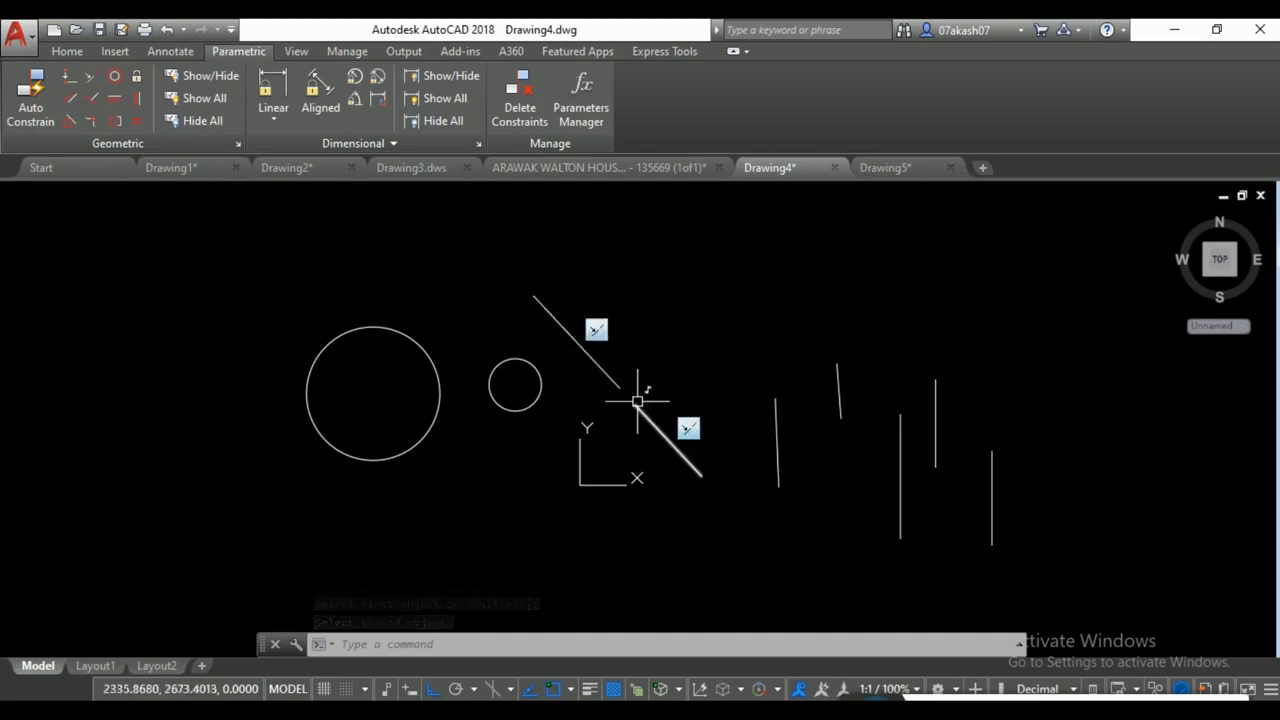
left_click(605, 373)
left_click(535, 295)
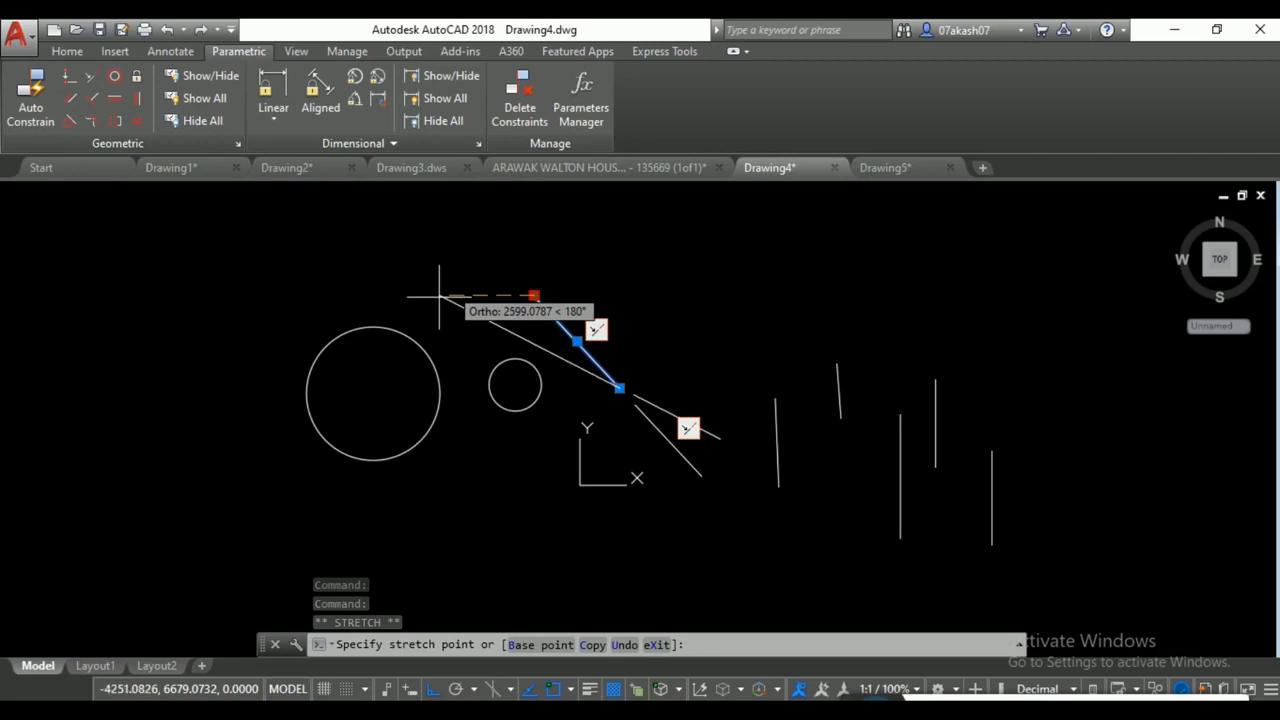
key("Escape")
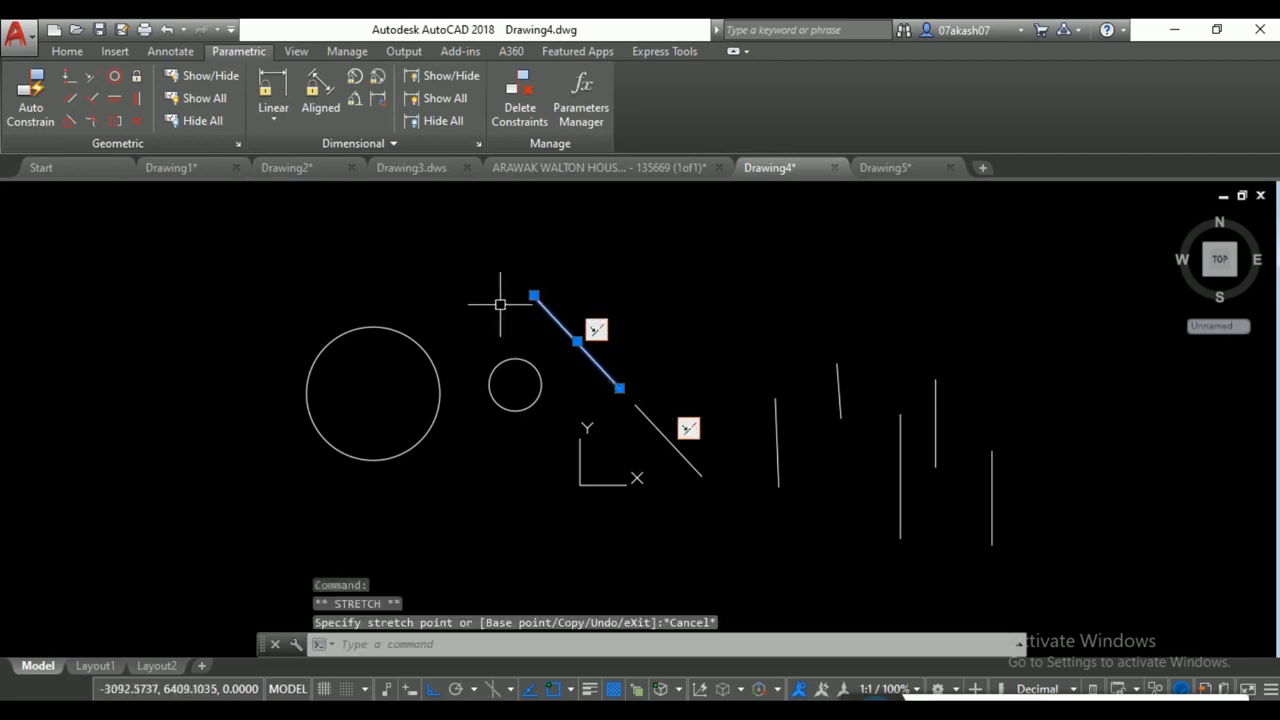
key("ctrl+z")
key("ctrl+z")
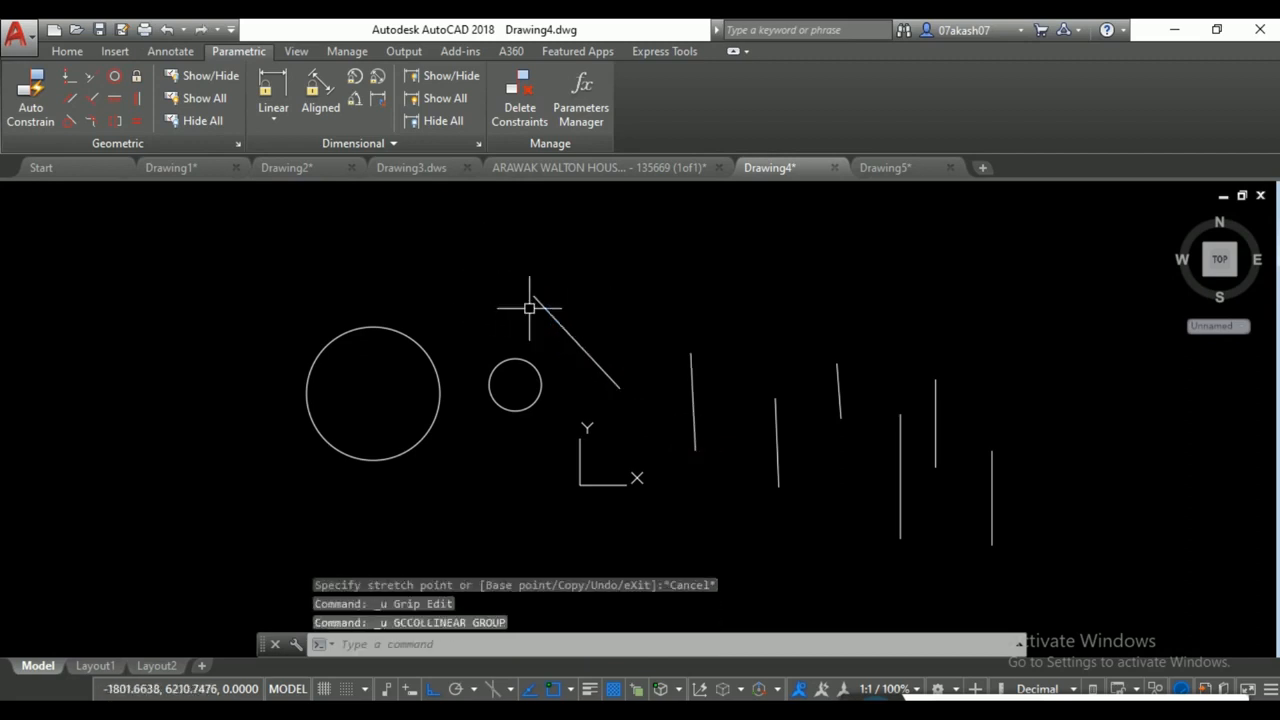
Make the small circle concentric with the large one and shift its centre horizontally towards the diagonal line.
left_click(116, 77)
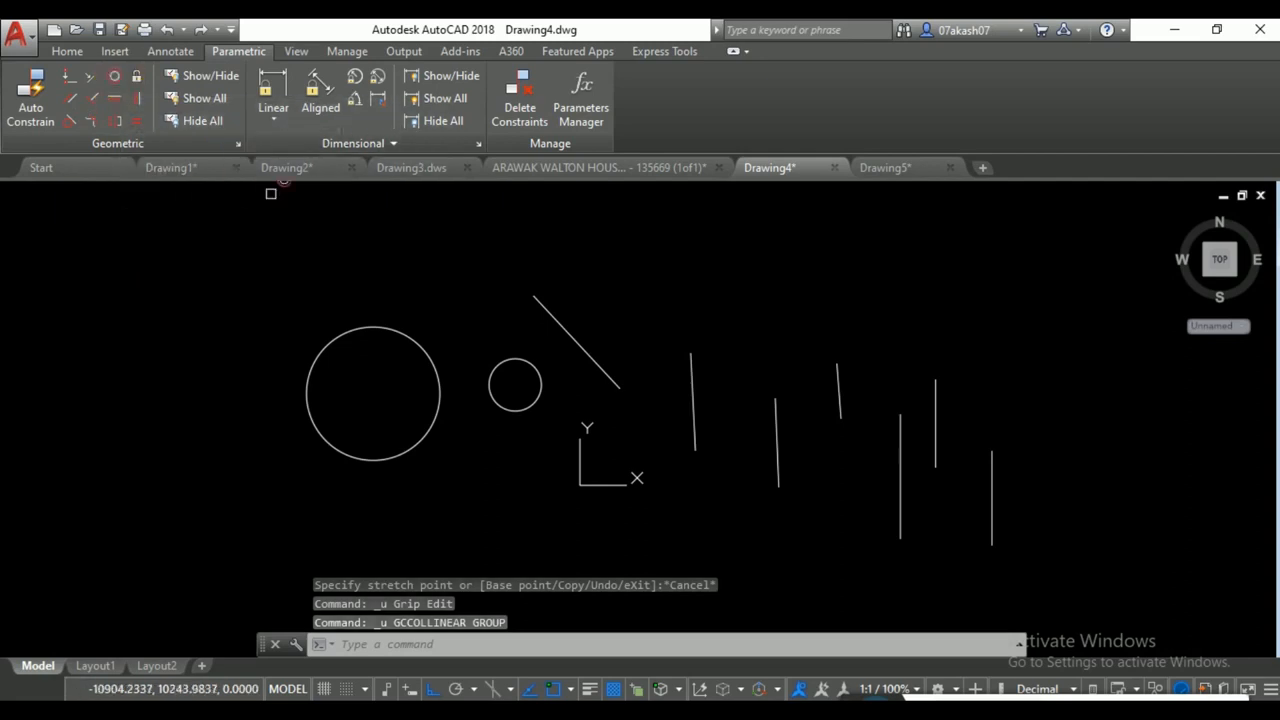
left_click(418, 337)
left_click(513, 358)
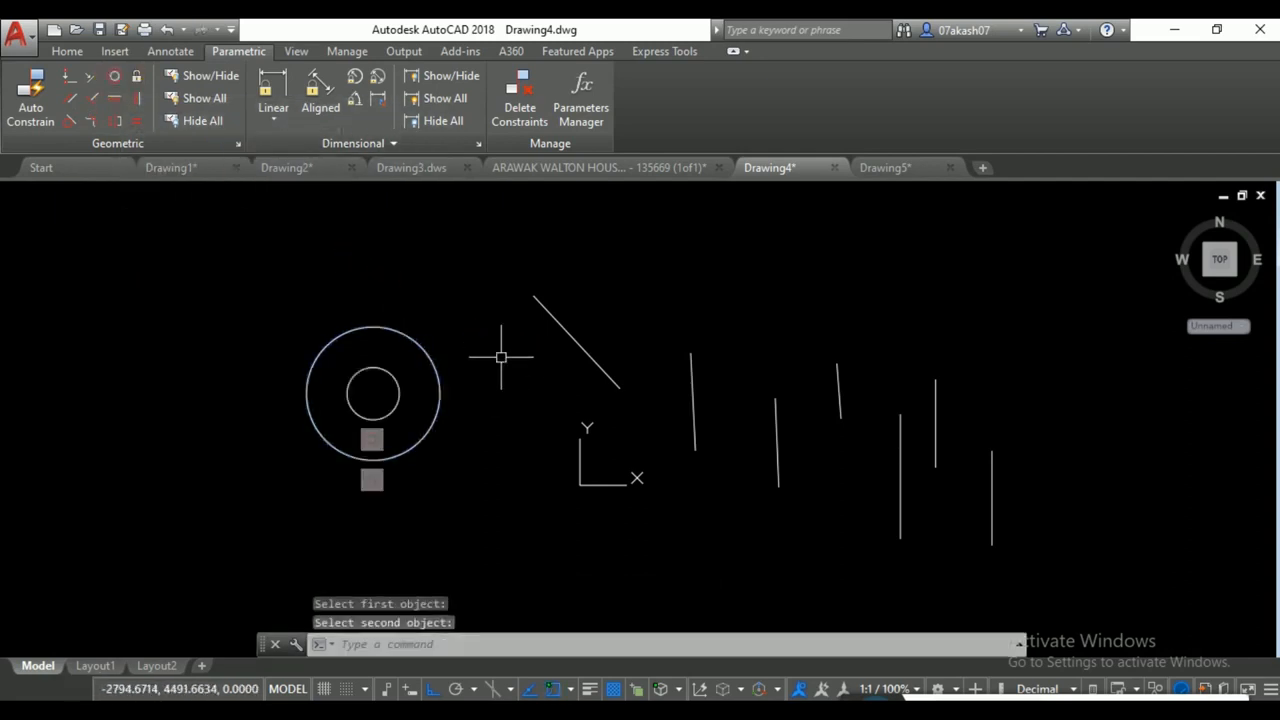
left_click(398, 370)
left_click(373, 392)
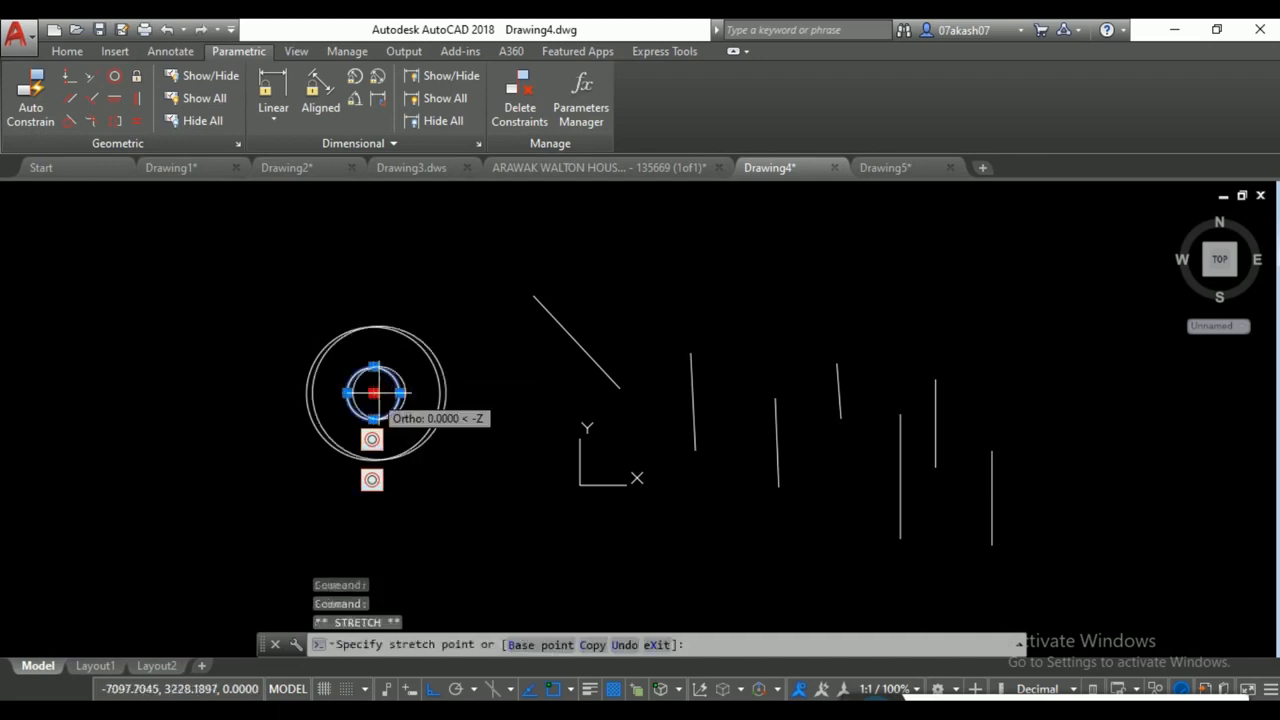
left_click(486, 395)
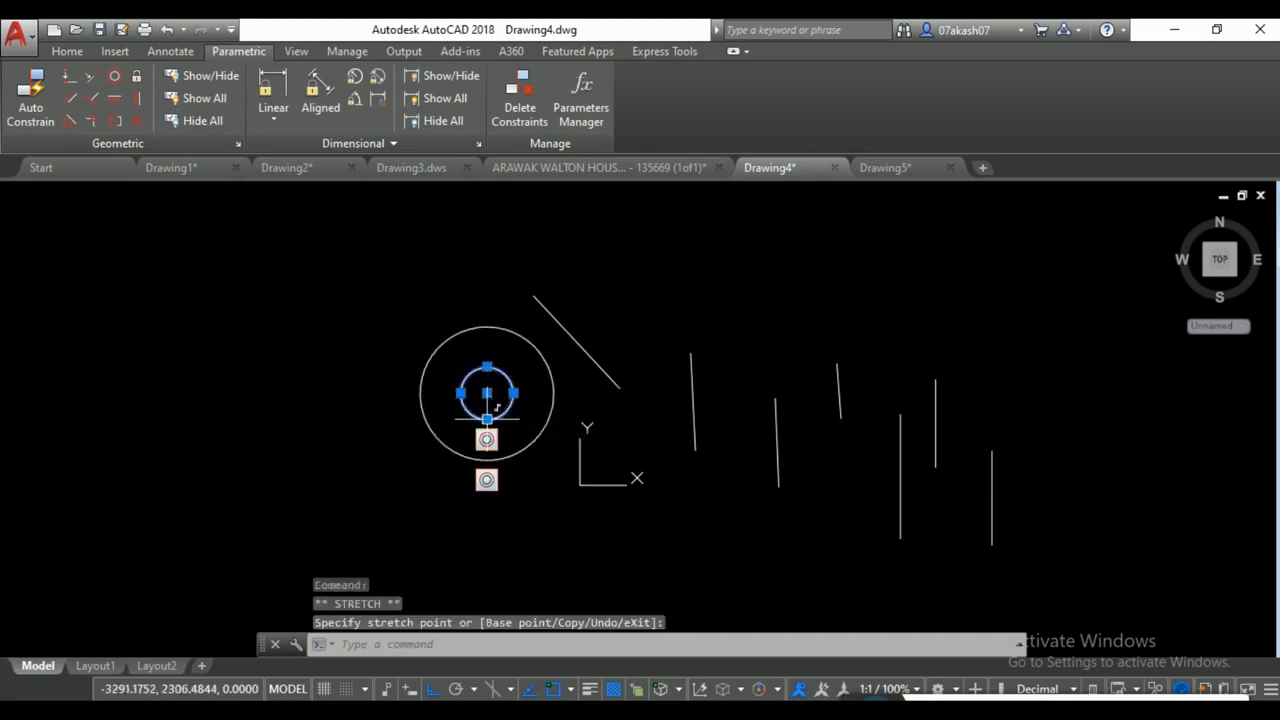
Undo the small circle's centre shift and the Concentric constraint between the two circles.
key("ctrl+z")
key("ctrl+z")
key("ctrl+z")
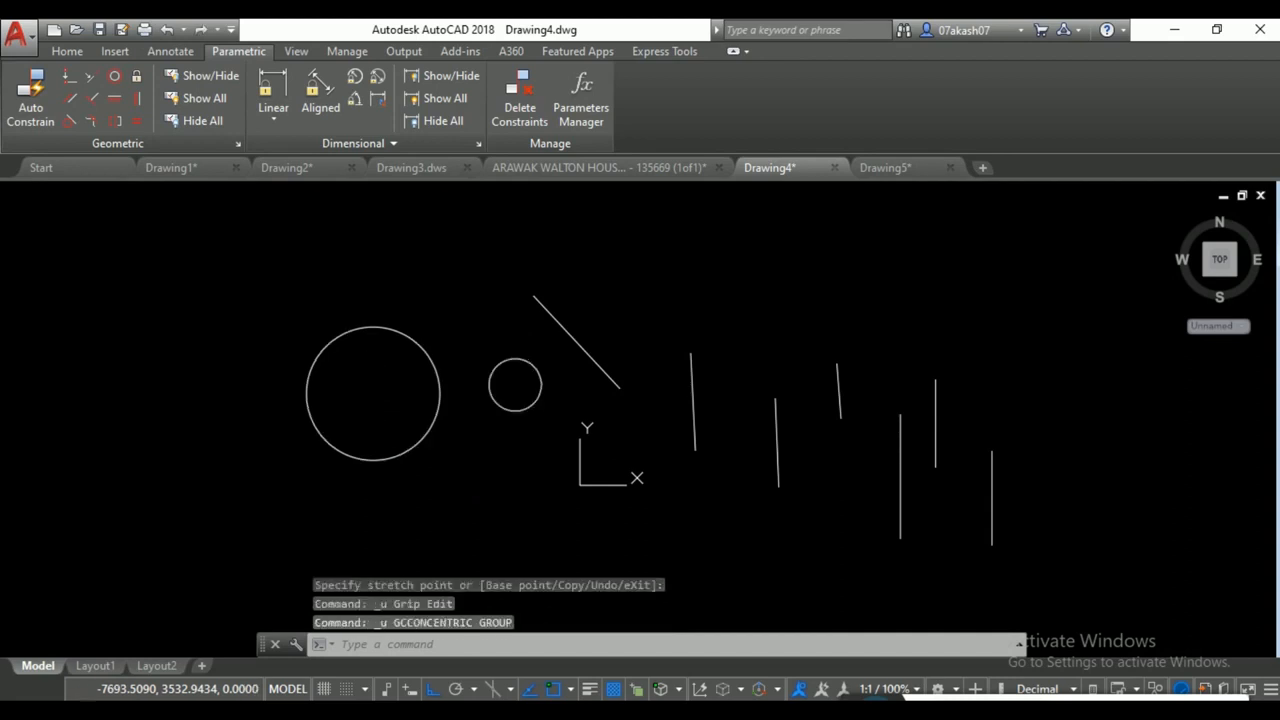
Apply a Fix constraint to the small circle and move the large circle horizontally away from it.
left_click(144, 86)
middle_click_drag(384, 270, 457, 366)
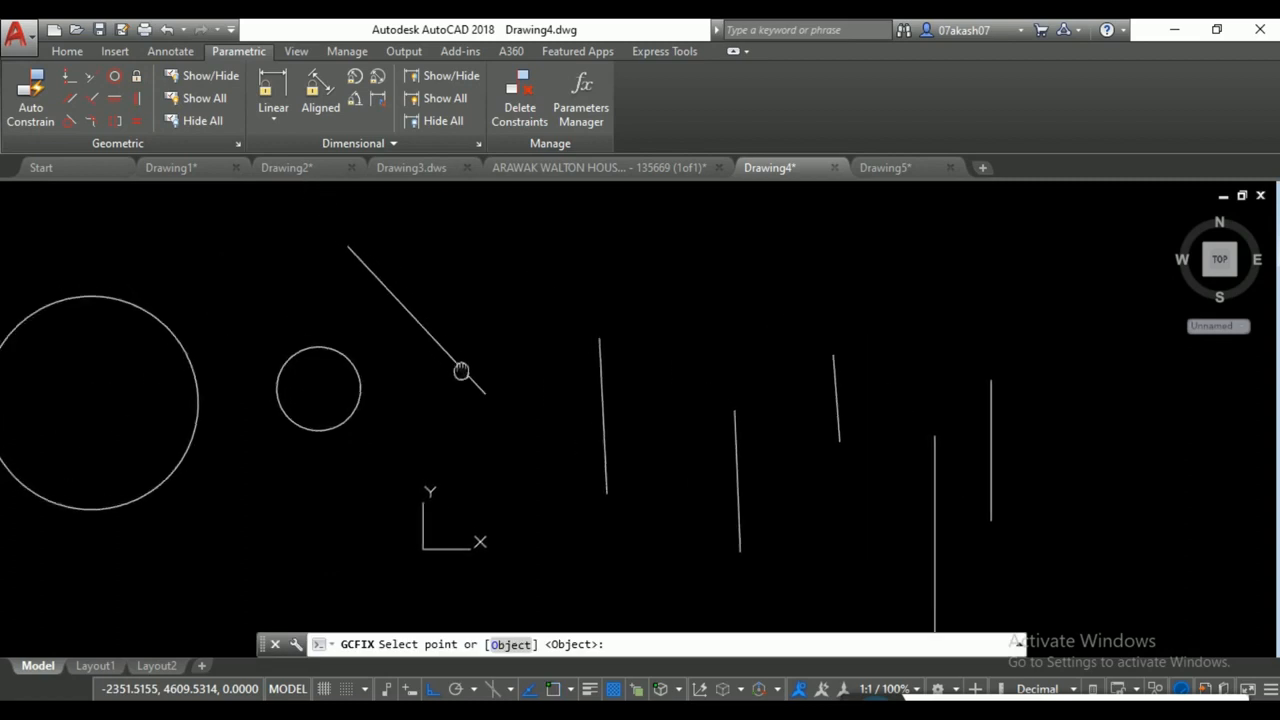
left_click(343, 348)
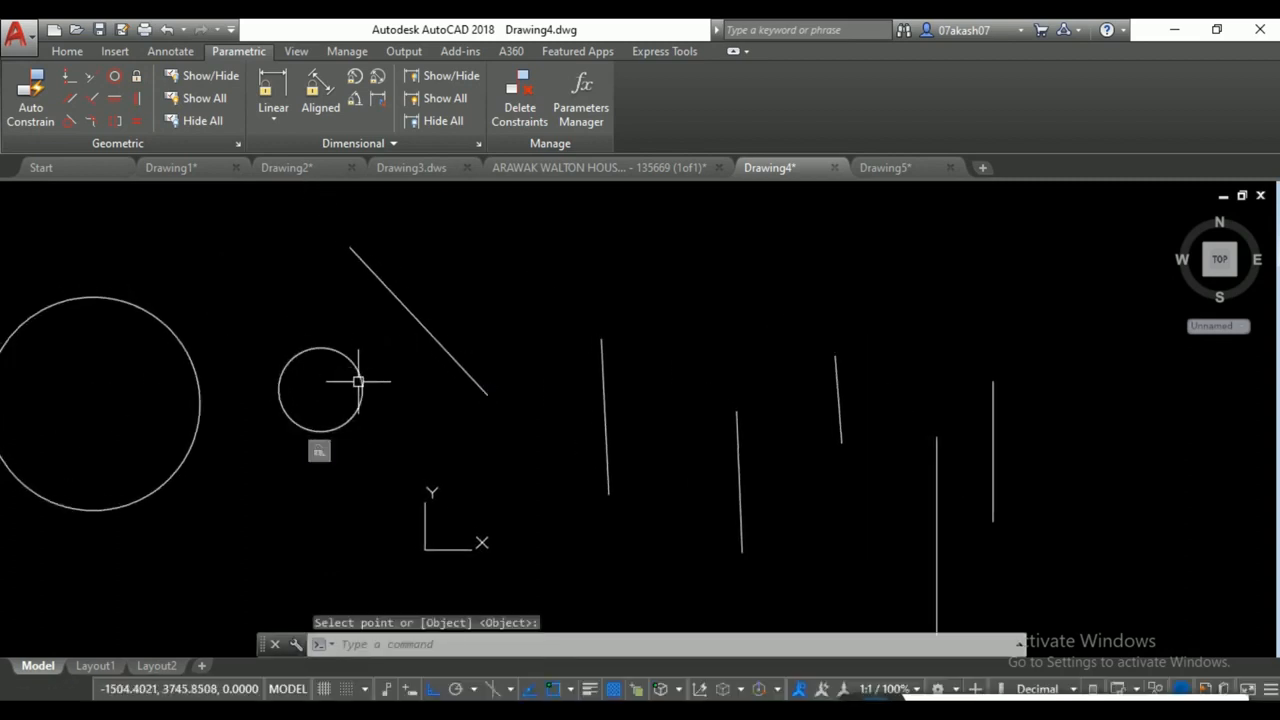
middle_click_drag(323, 405, 549, 412)
left_click(392, 289)
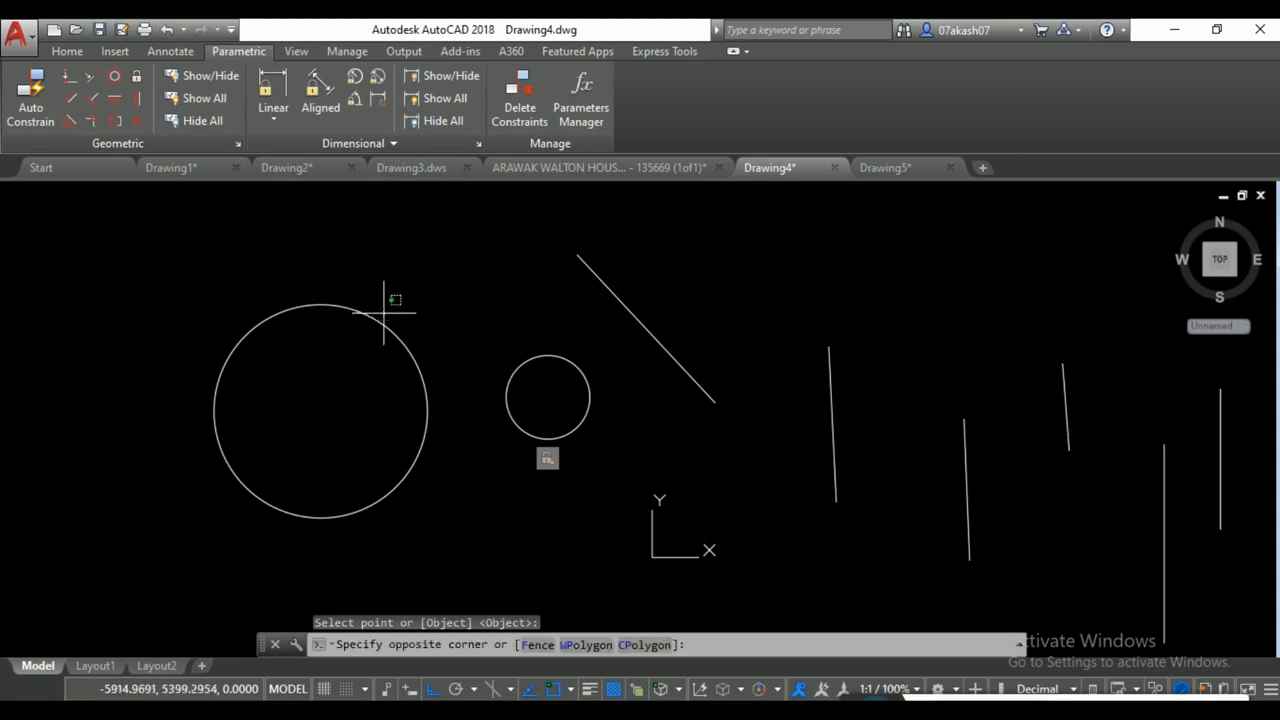
left_click(342, 371)
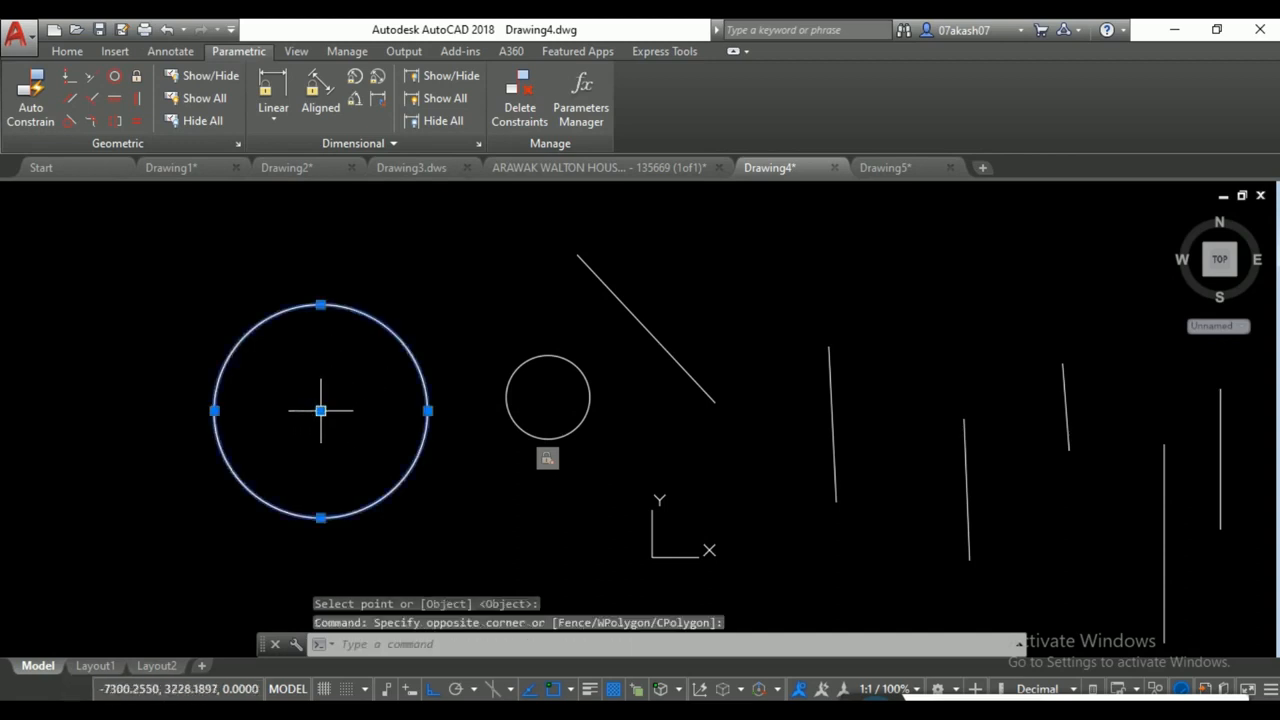
left_click(320, 410)
left_click(166, 410)
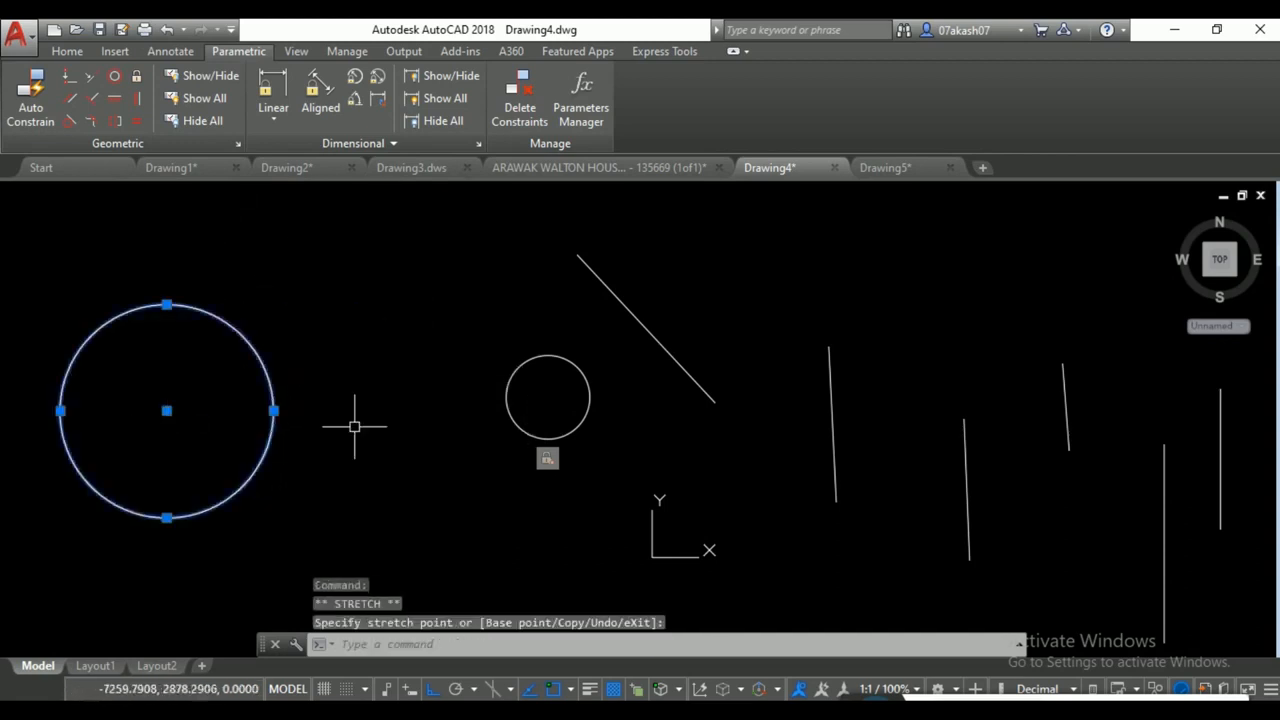
Test the fixed small circle by trying to move its centre towards the large circle and by enlarging its radius.
key("Escape")
left_click(547, 398)
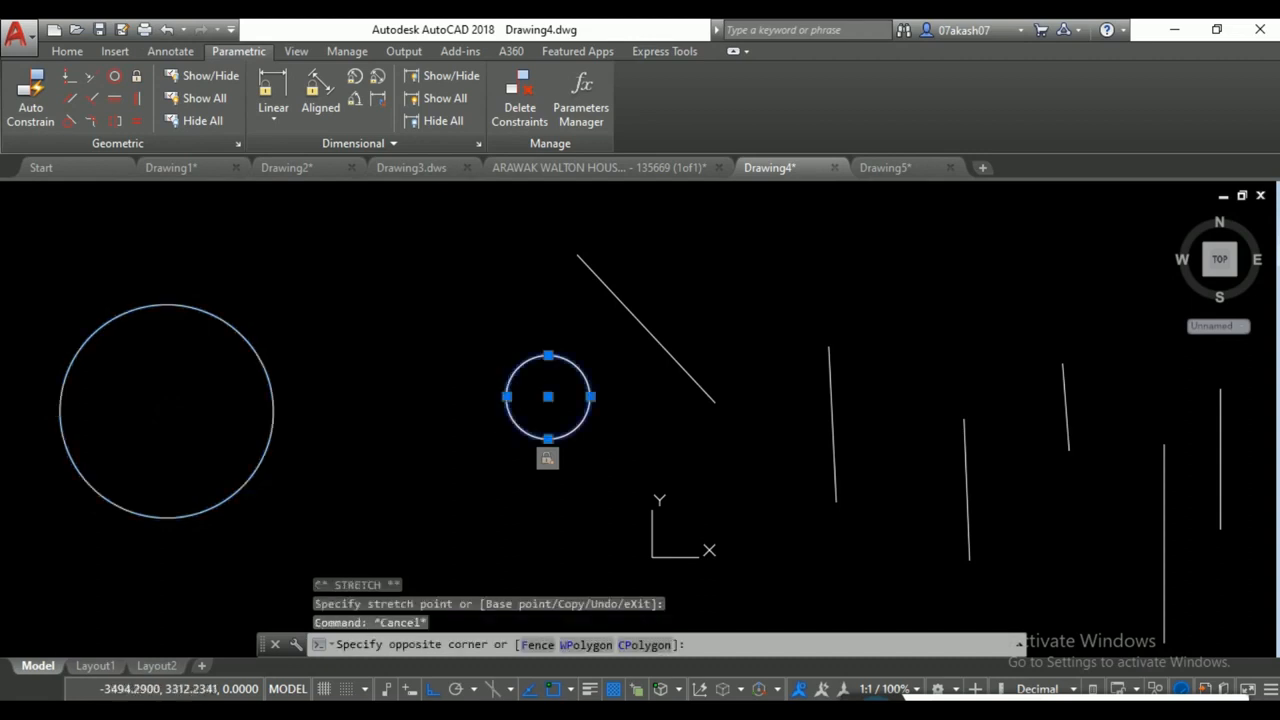
left_click(548, 397)
left_click(364, 393)
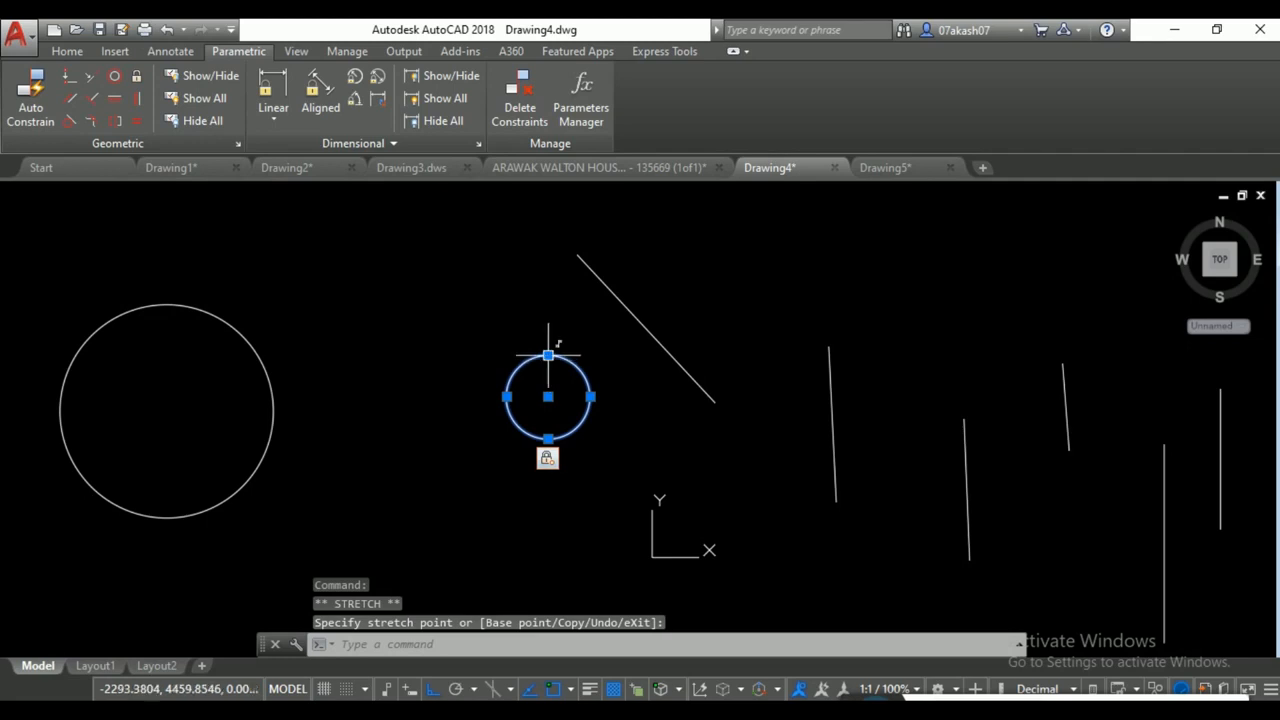
left_click(548, 354)
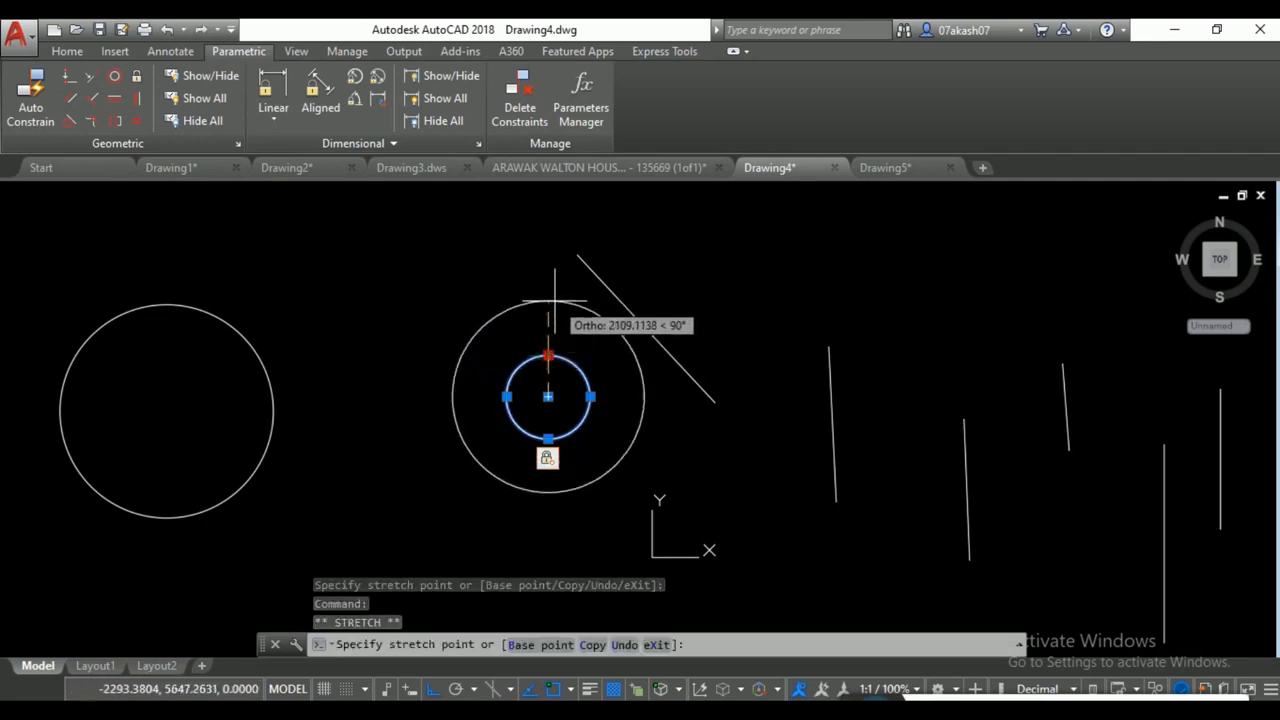
left_click(546, 334)
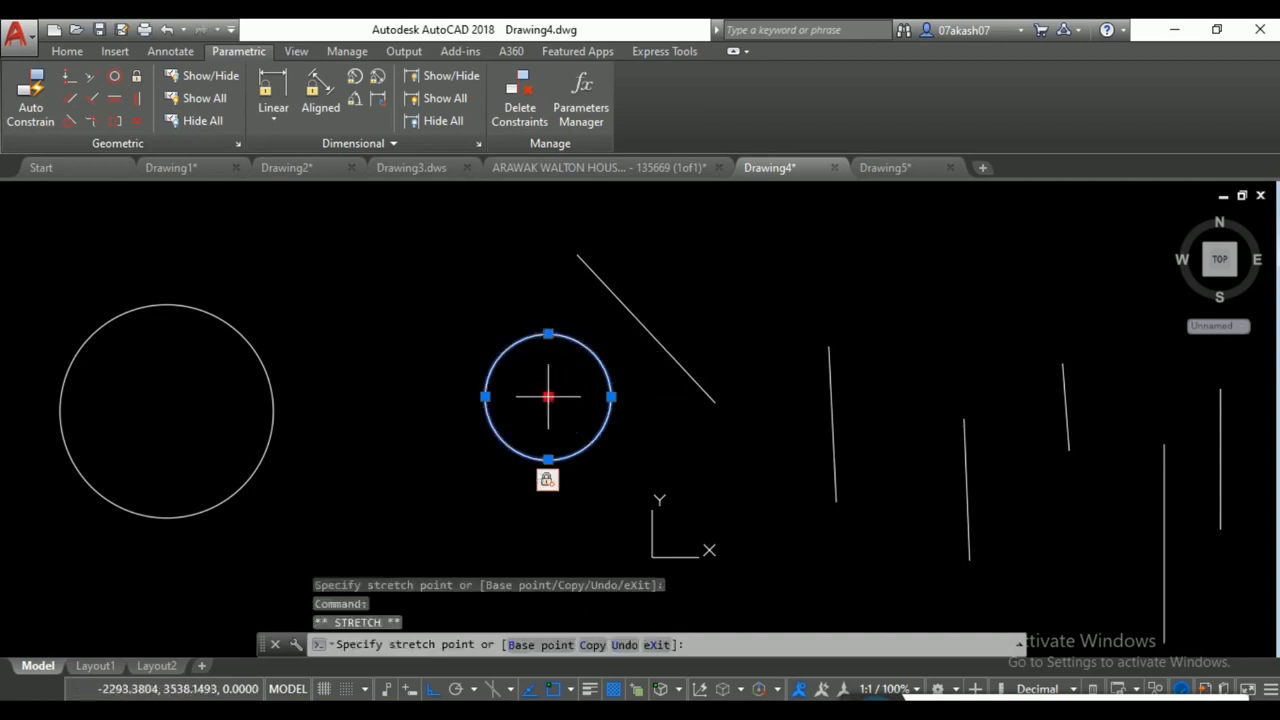
key("Escape")
key("Escape")
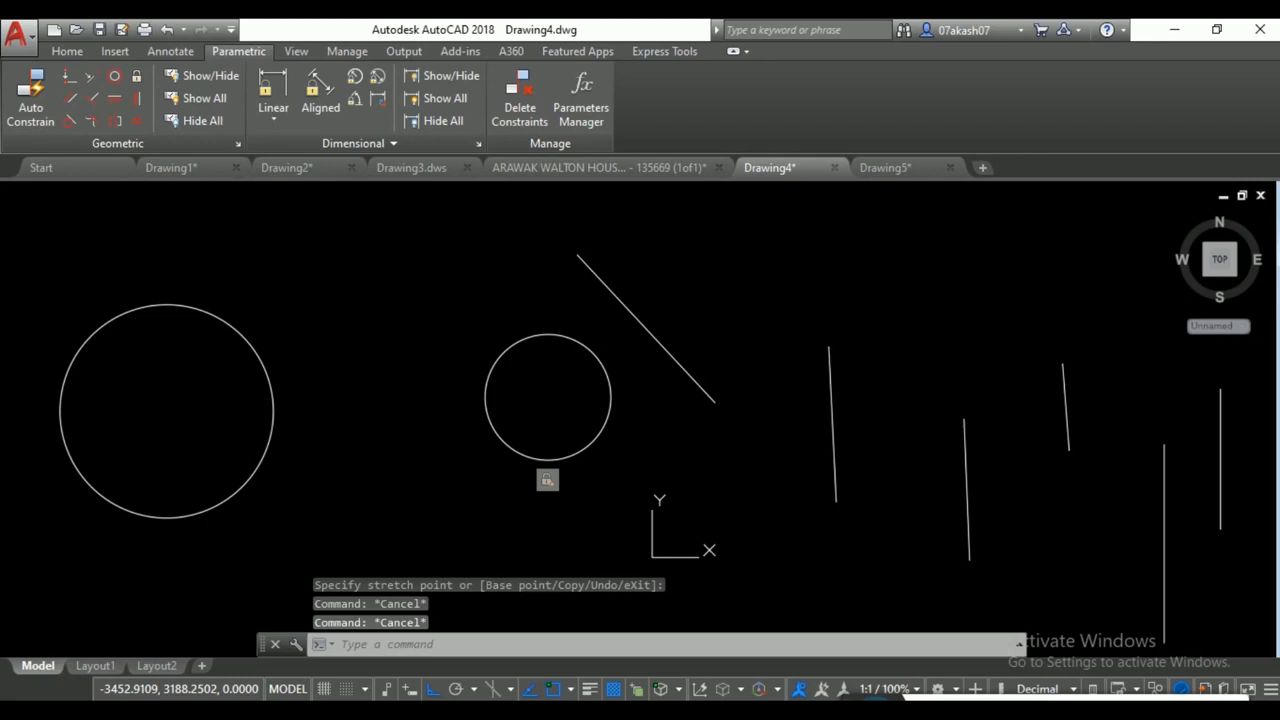
Undo the circle edits and the small circle's Fix constraint.
key("ctrl+z")
key("ctrl+z")
key("ctrl+z")
key("ctrl+z")
key("ctrl+z")
middle_click_drag(349, 388, 558, 412)
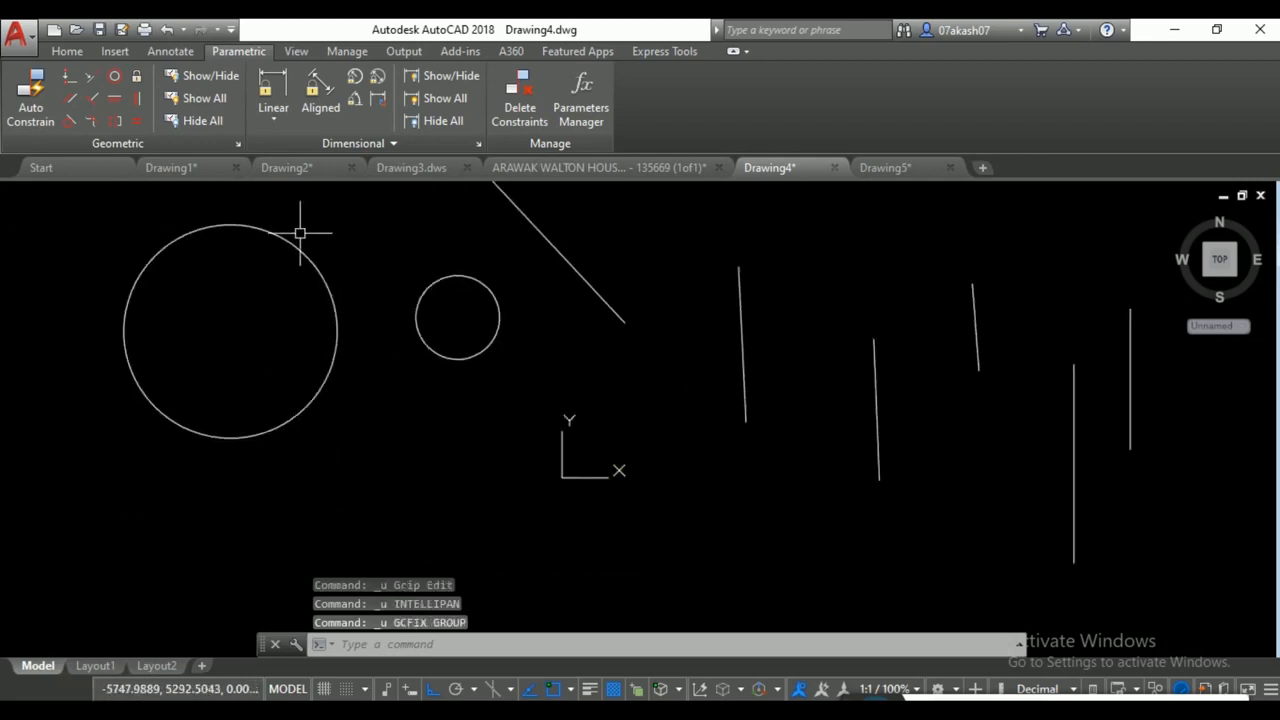
Test a Parallel constraint between the diagonal and neighbouring tilted lines by trying to stretch the tilted line's upper endpoint, and undo the constraint.
left_click(72, 104)
left_click(598, 287)
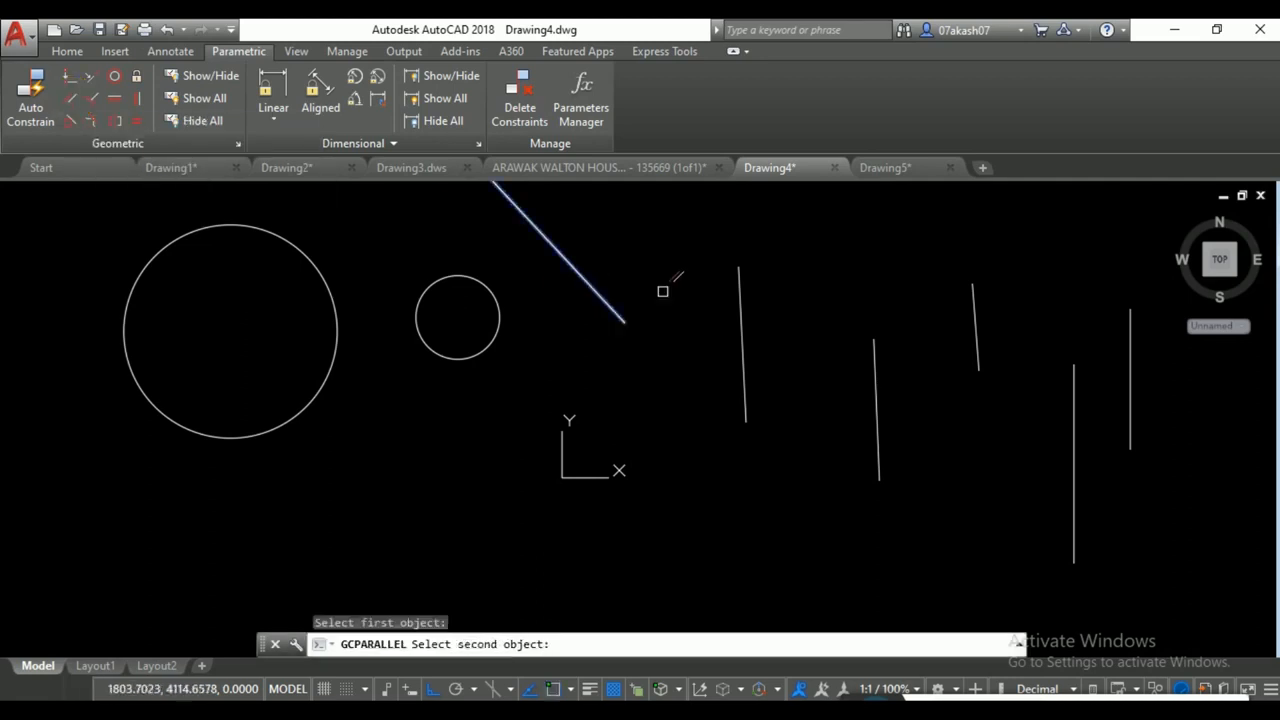
left_click(742, 330)
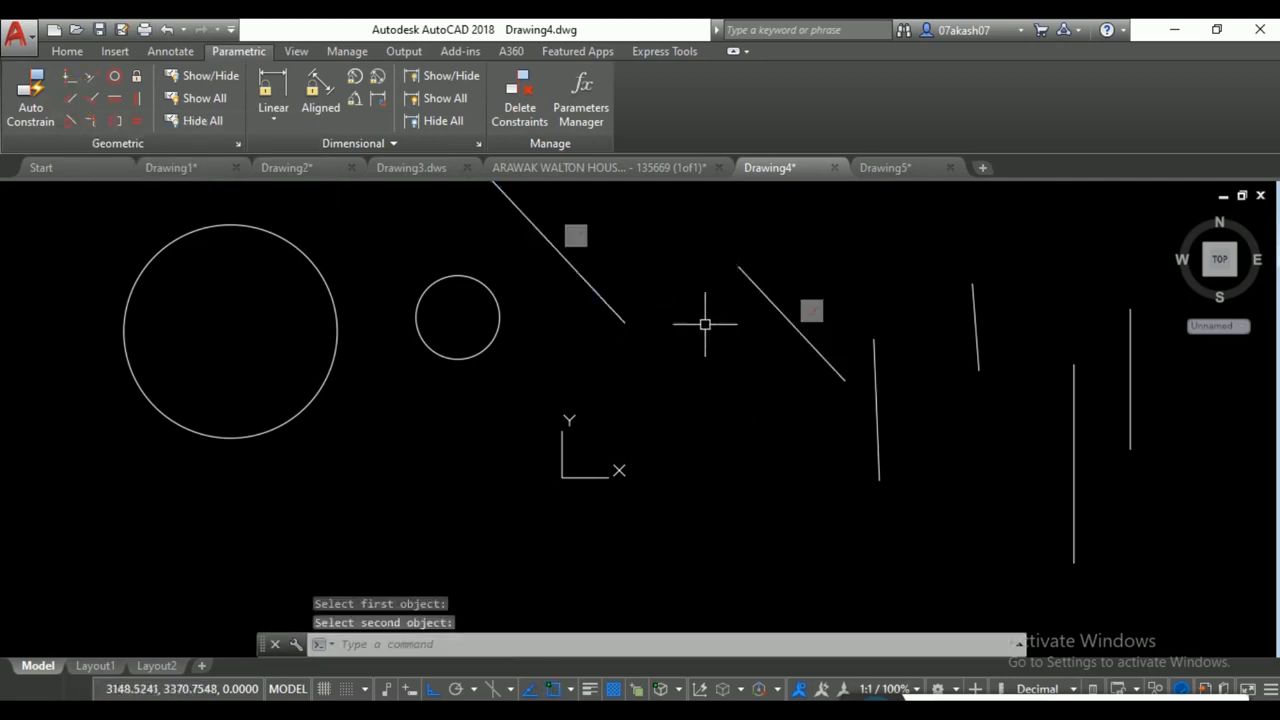
left_click(789, 320)
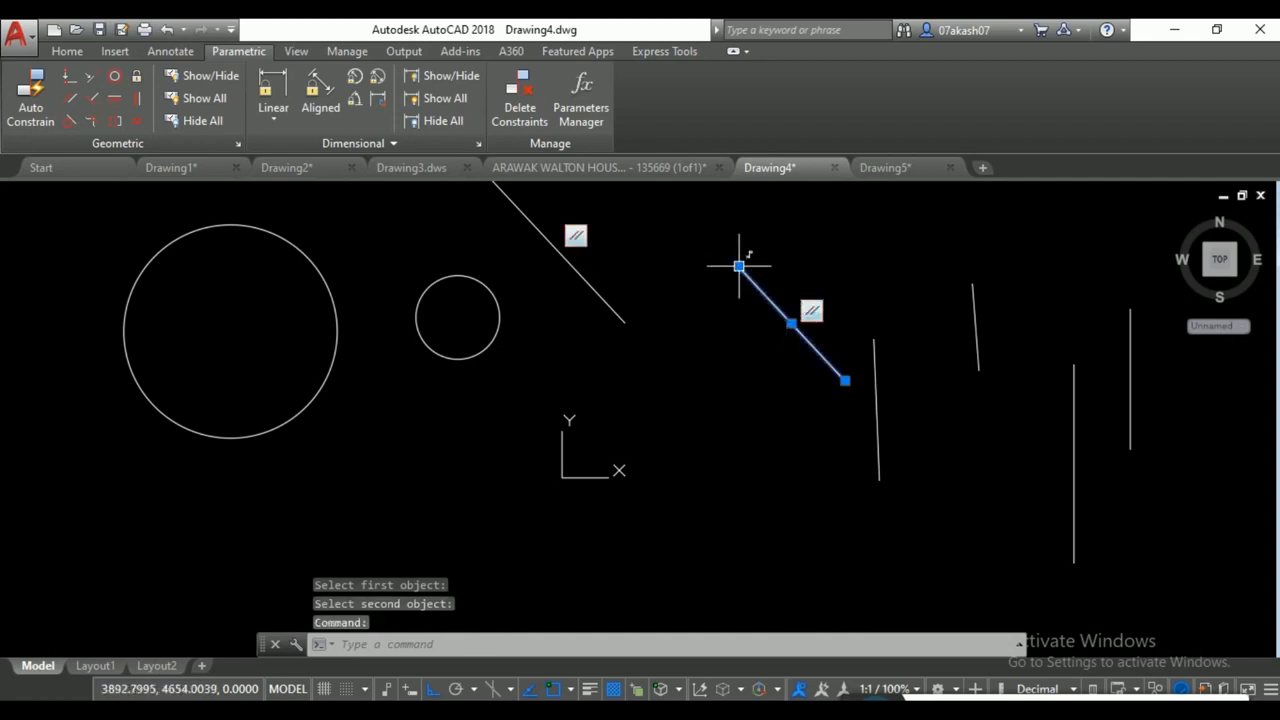
left_click(739, 266)
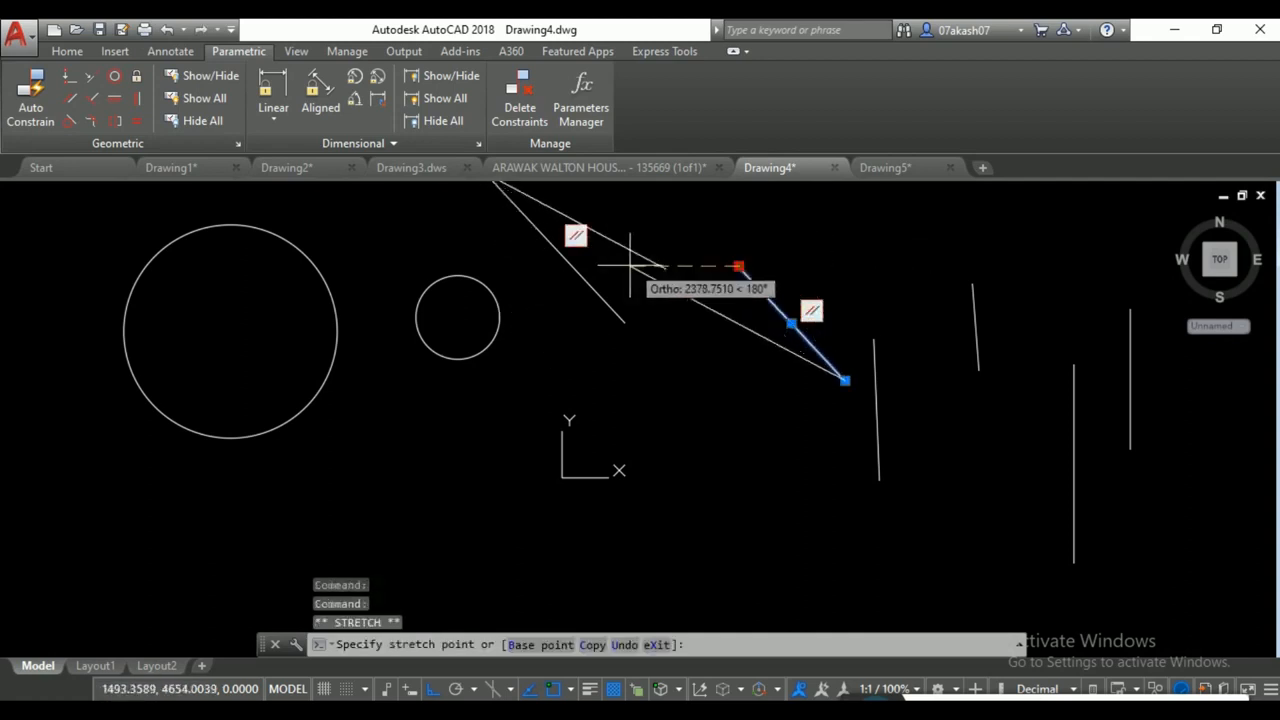
key("Escape")
key("Escape")
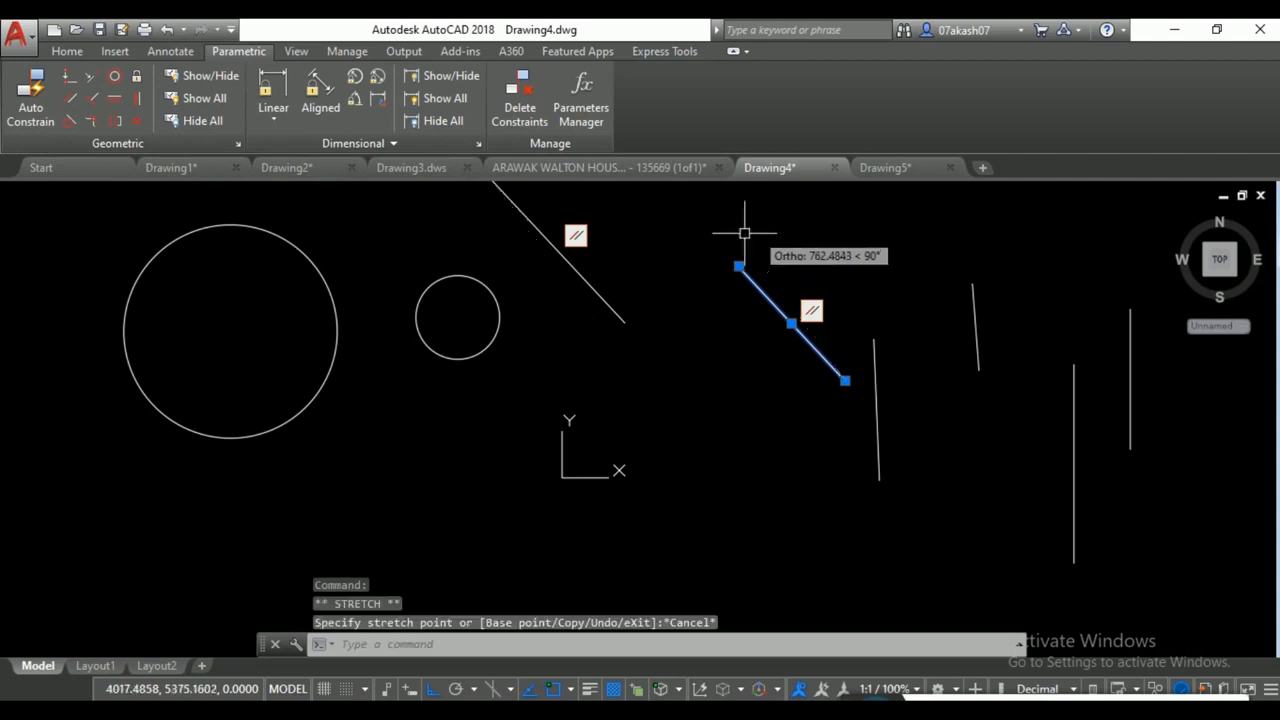
key("ctrl+z")
key("ctrl+z")
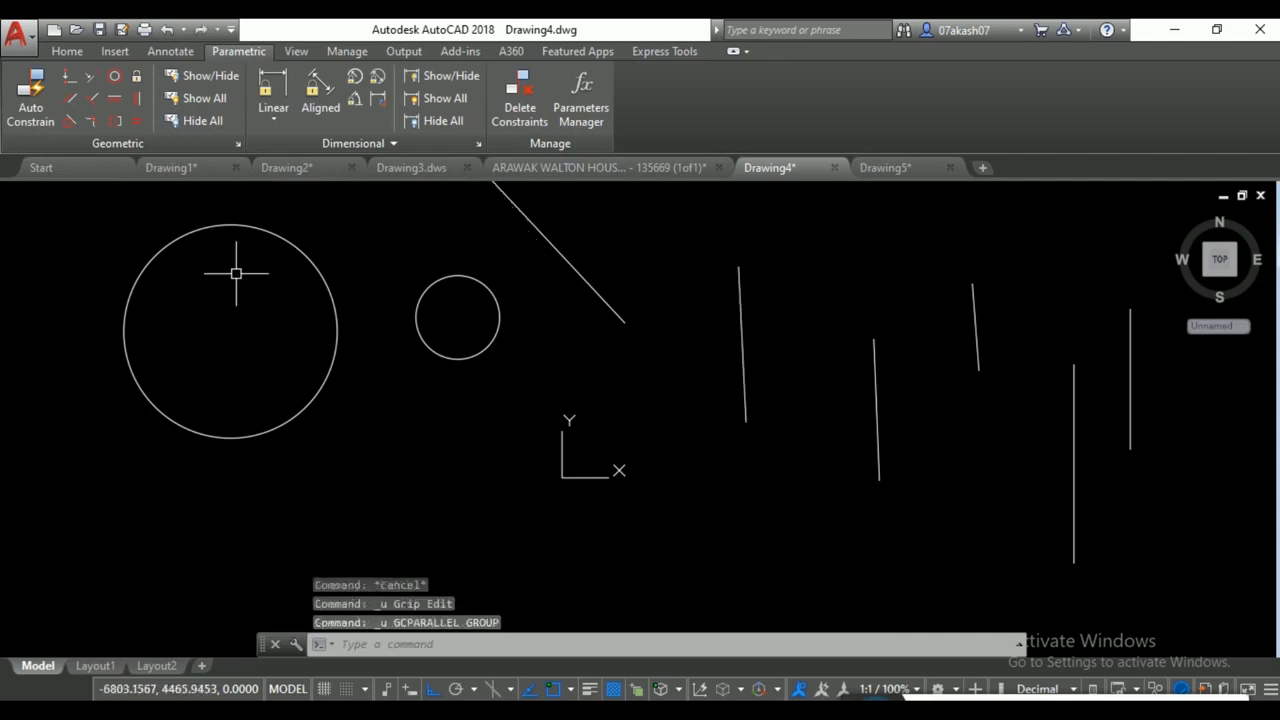
Try a Perpendicular constraint between the diagonal line and the neighbouring tilted line, and undo it.
left_click(99, 96)
left_click(615, 300)
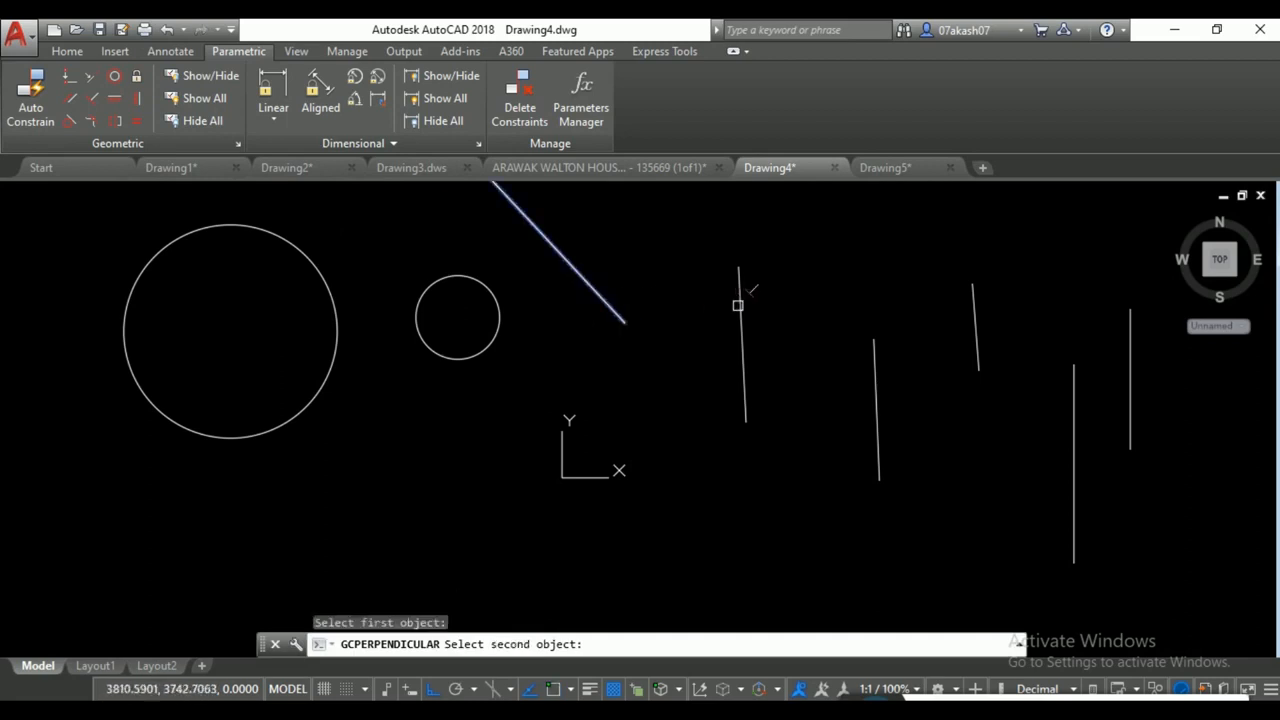
left_click(738, 307)
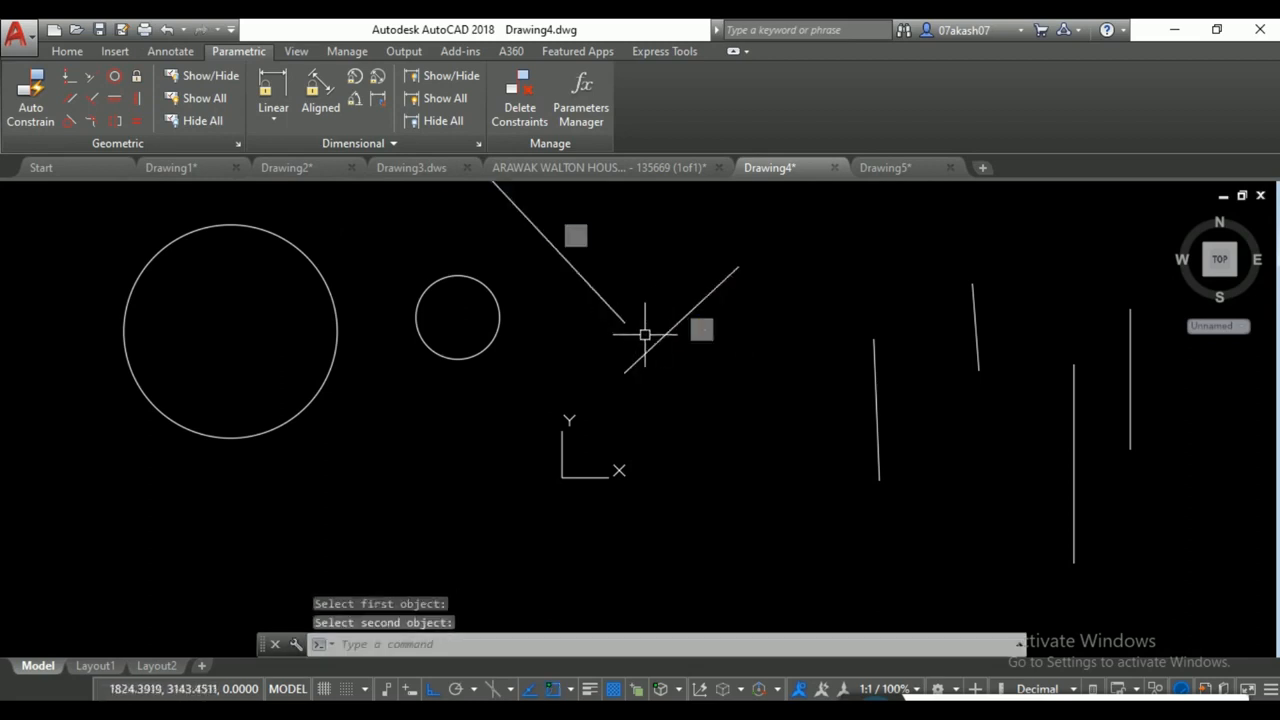
key("ctrl+z")
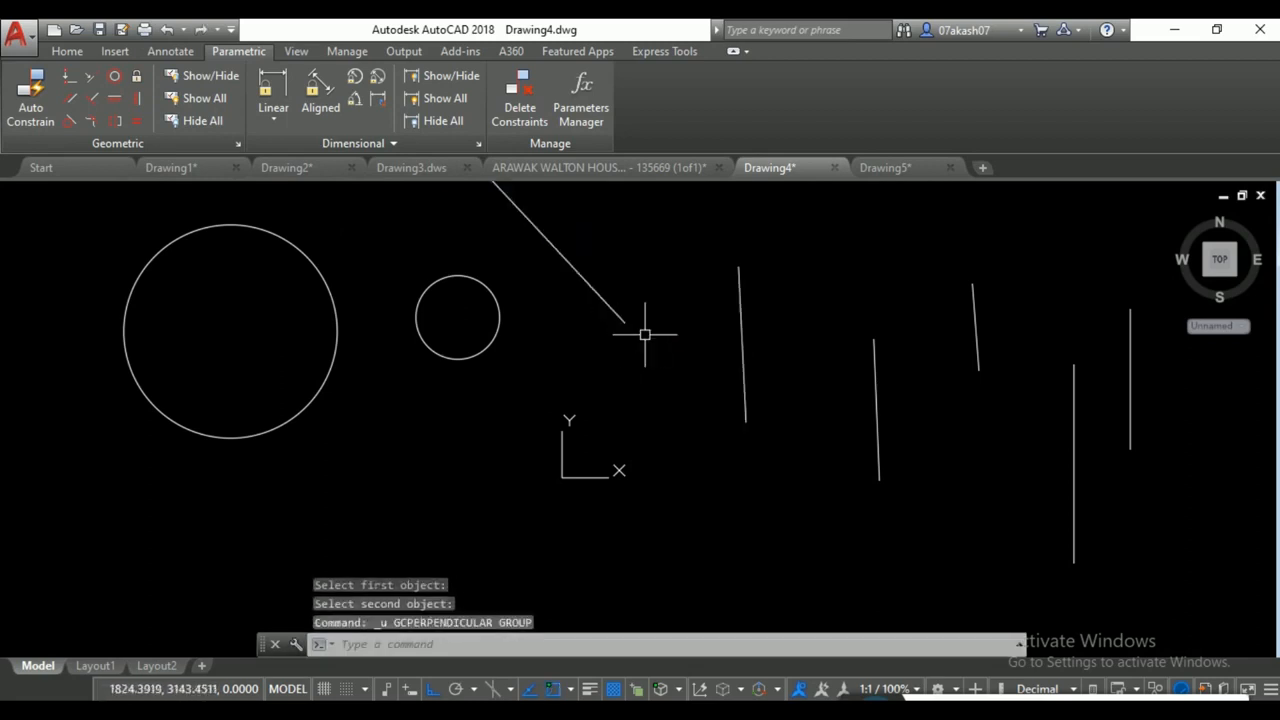
Try a Horizontal constraint on the diagonal line and undo it.
left_click(117, 100)
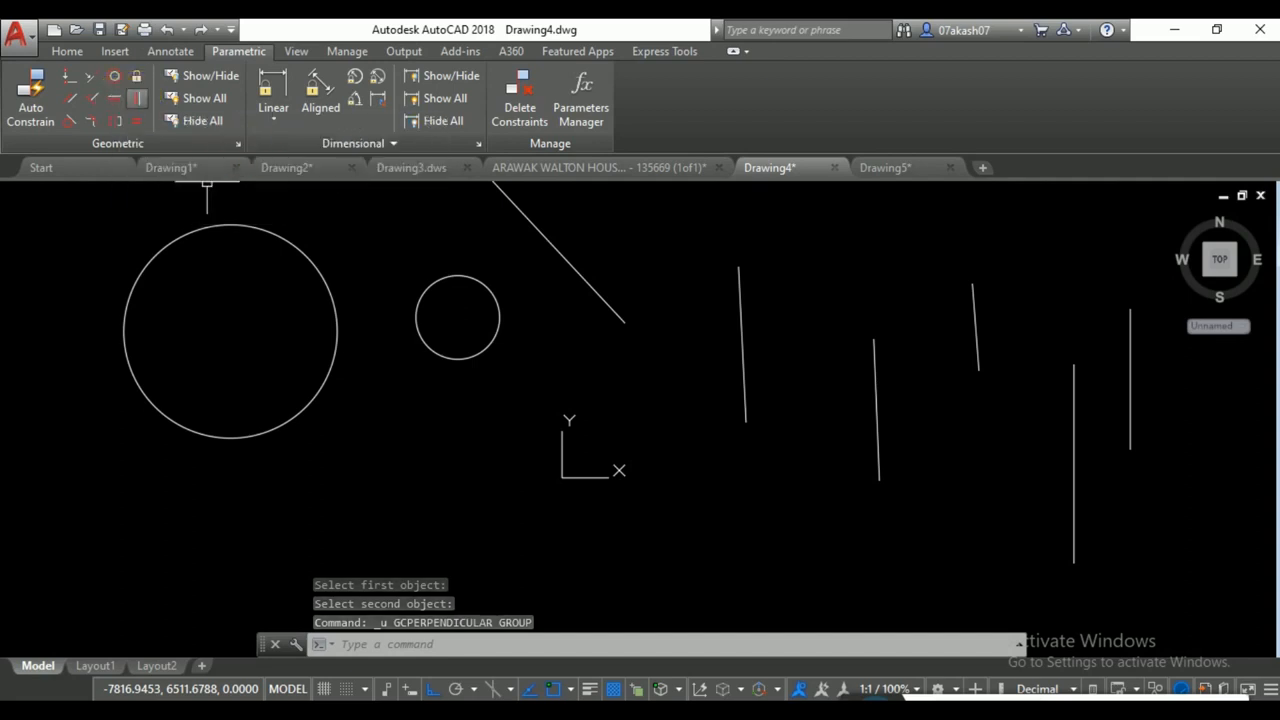
left_click(585, 270)
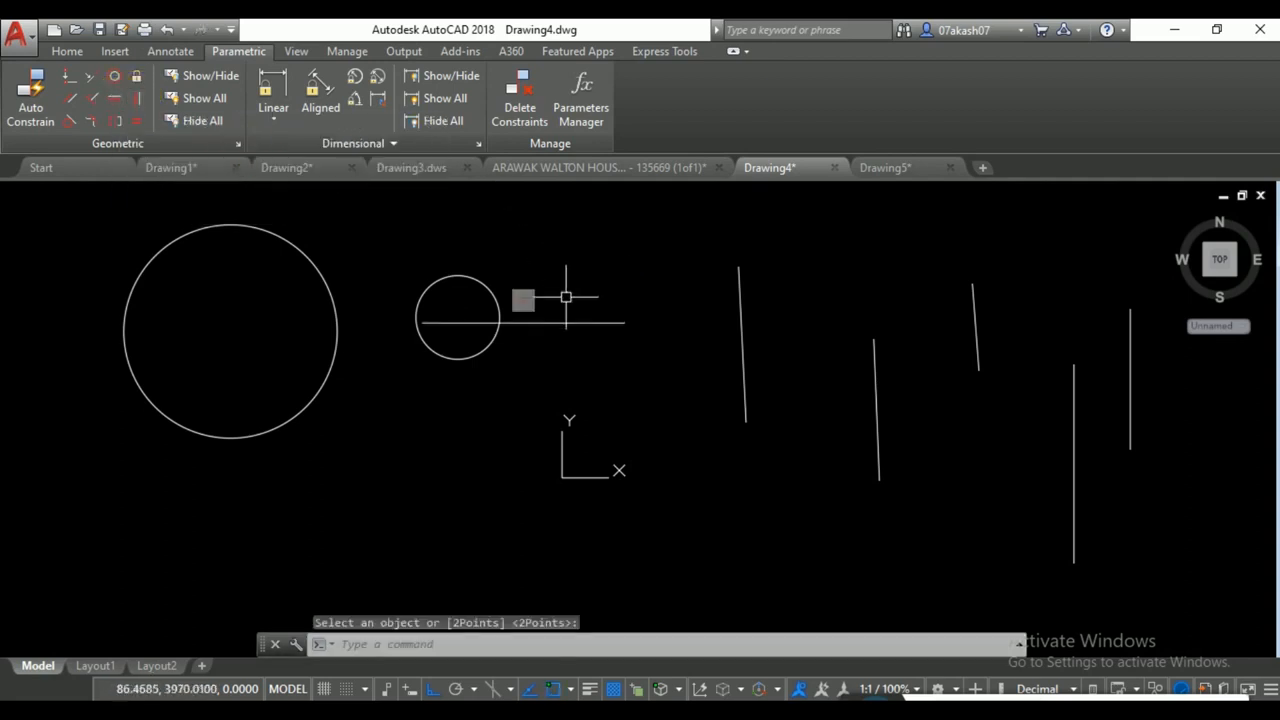
key("ctrl+z")
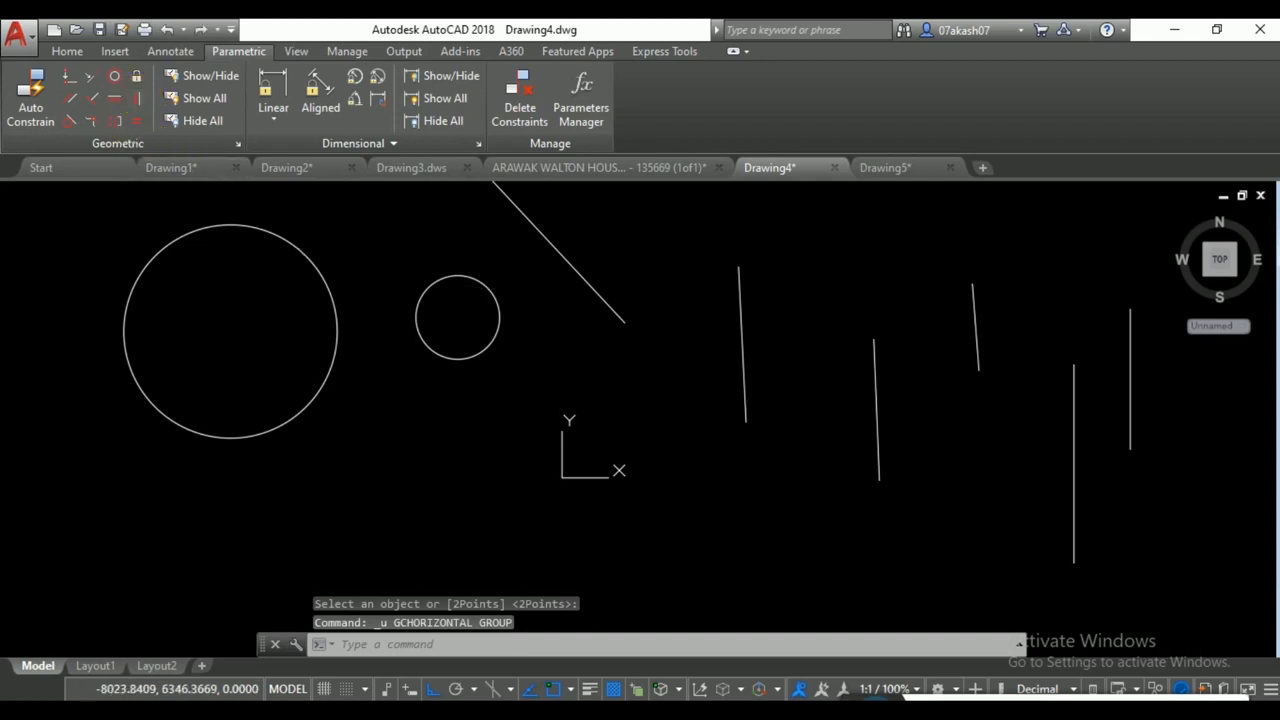
Apply a Vertical constraint to the diagonal line beside the small circle.
left_click(136, 98)
left_click(538, 234)
key("ctrl+x")
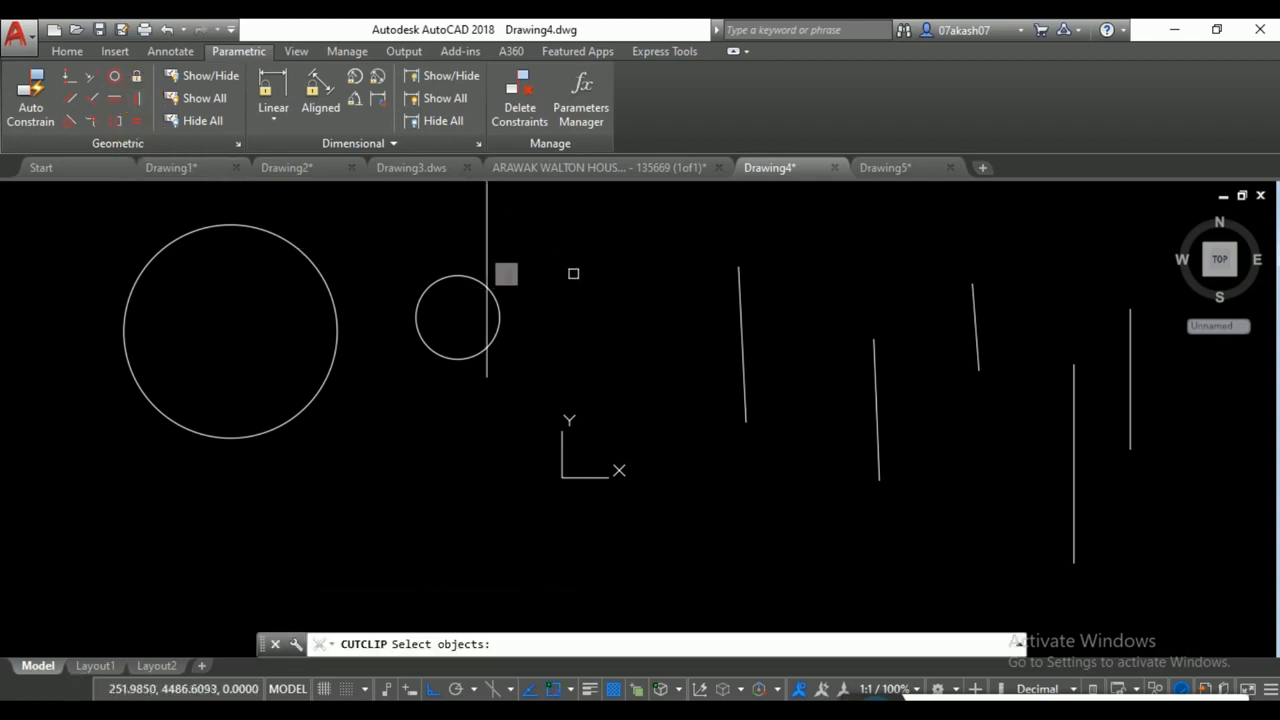
key("Escape")
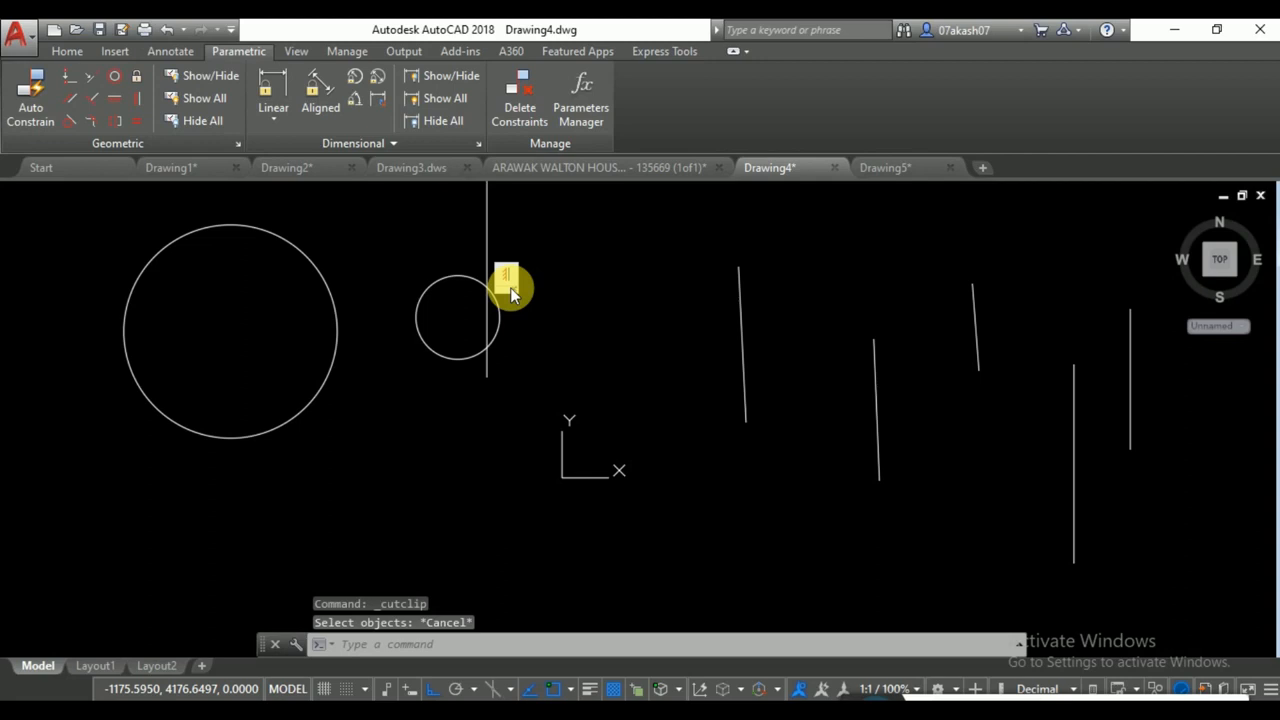
key("ctrl+z")
key("ctrl+z")
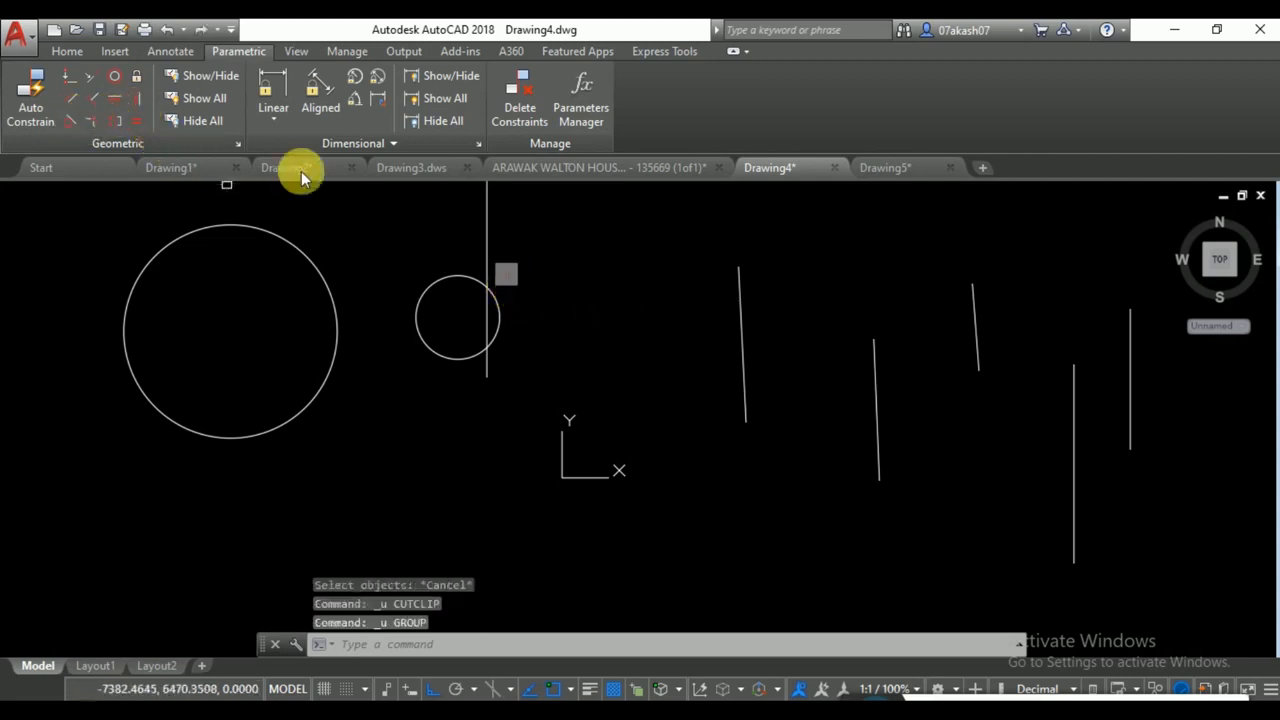
Apply a Tangent constraint between the small circle and the vertical line crossing it.
left_click(457, 276)
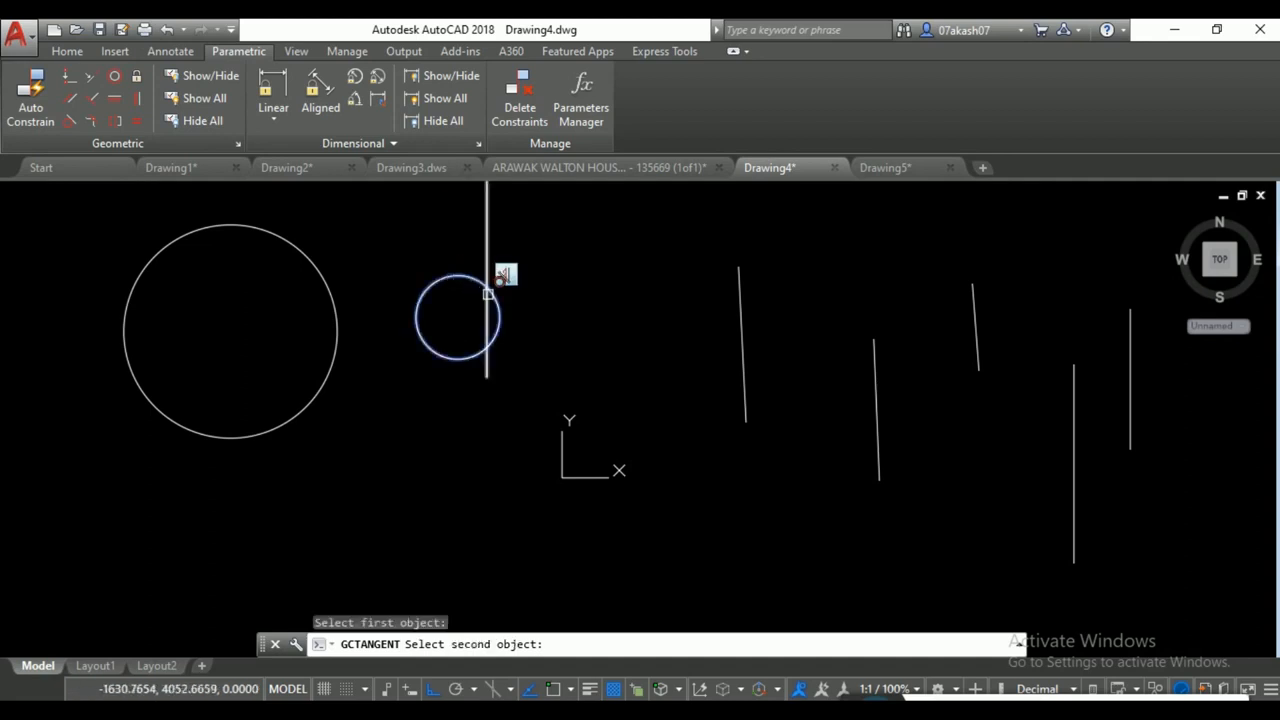
left_click(488, 293)
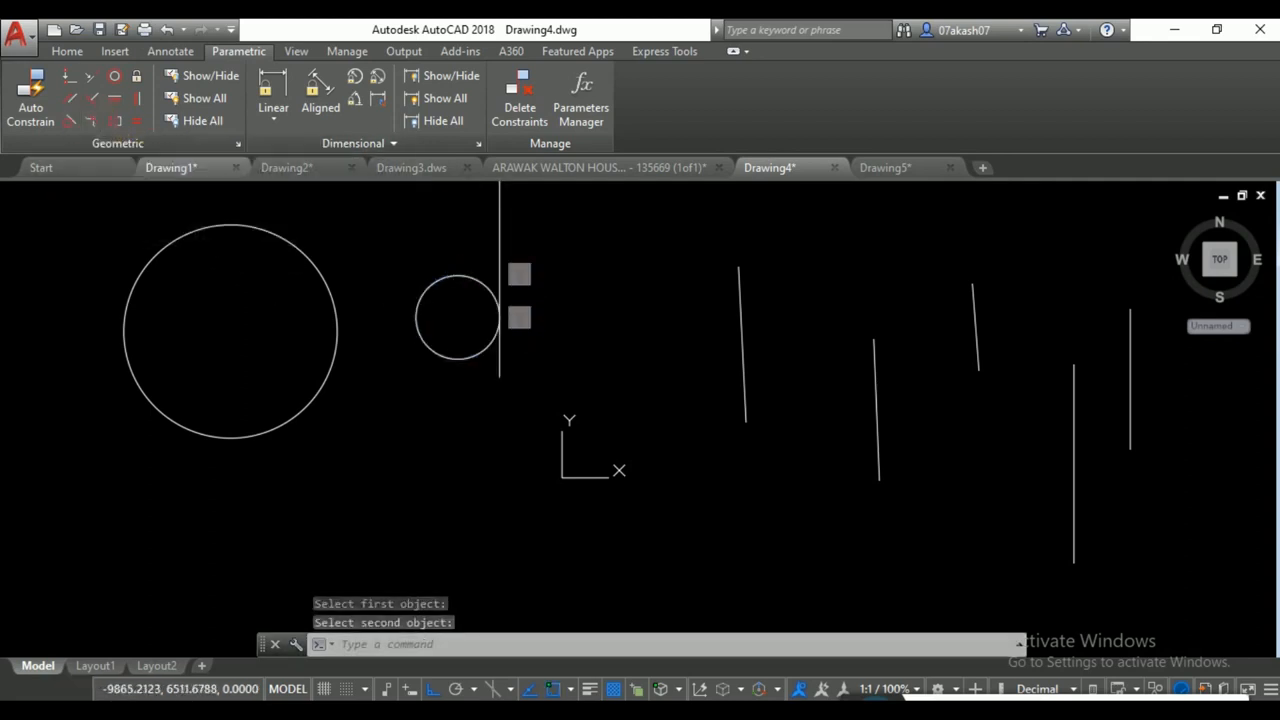
key("Escape")
key("Escape")
key("Escape")
Turn Ortho off and draw a wavy four-point spline in the empty area below the lines.
type("spline")
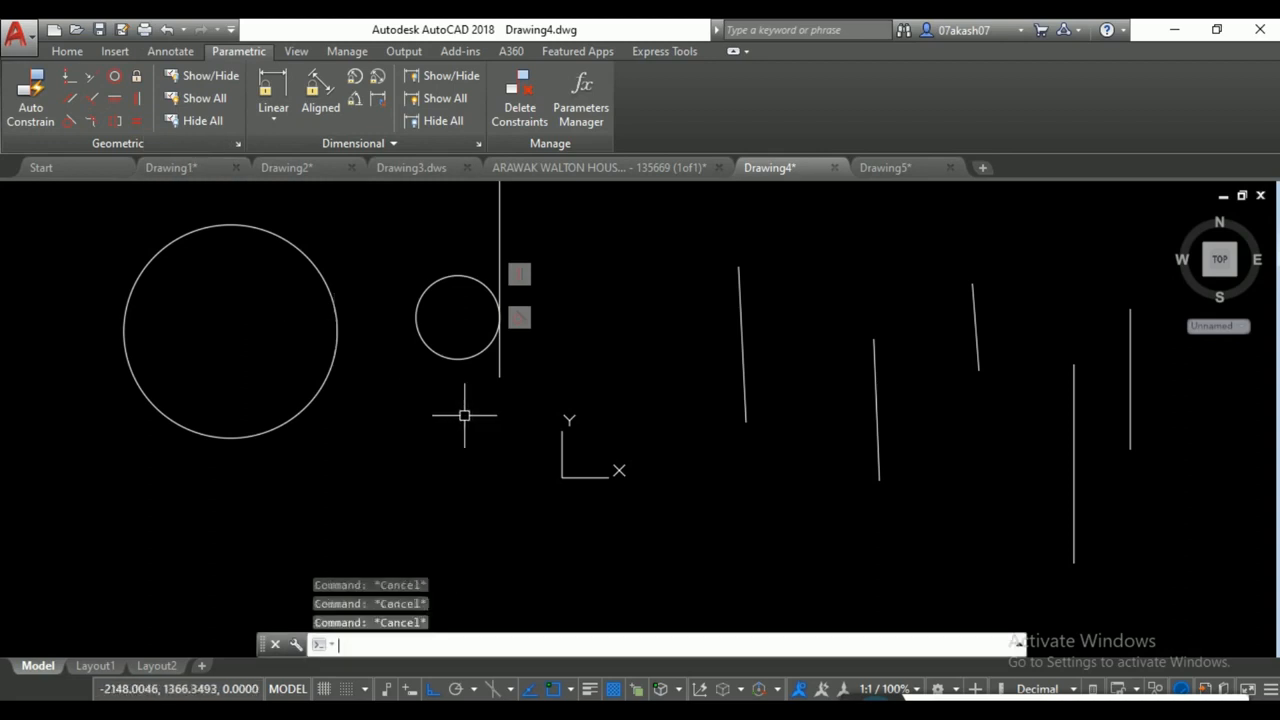
key("Return")
mouse_move(664, 407)
middle_mouse_down()
mouse_move(586, 371)
mouse_move(562, 343)
middle_mouse_up()
left_click(432, 688)
left_click(529, 503)
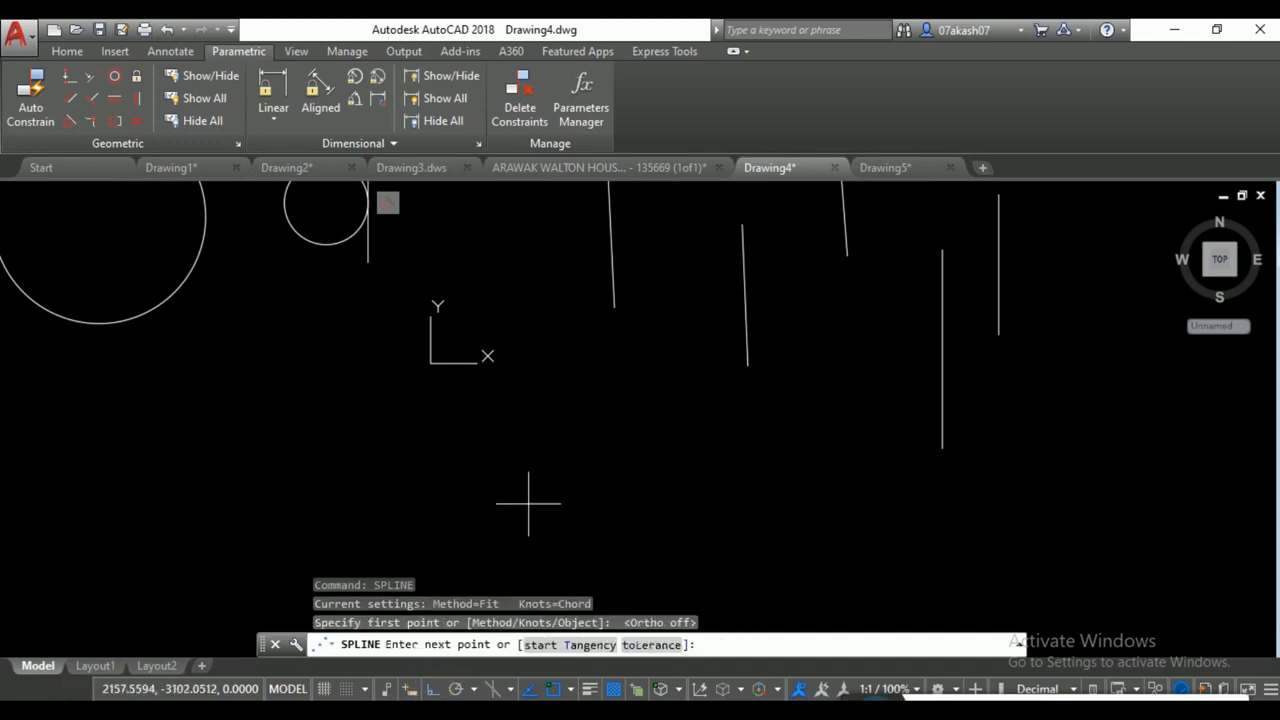
left_click(566, 456)
left_click(605, 481)
left_click(646, 437)
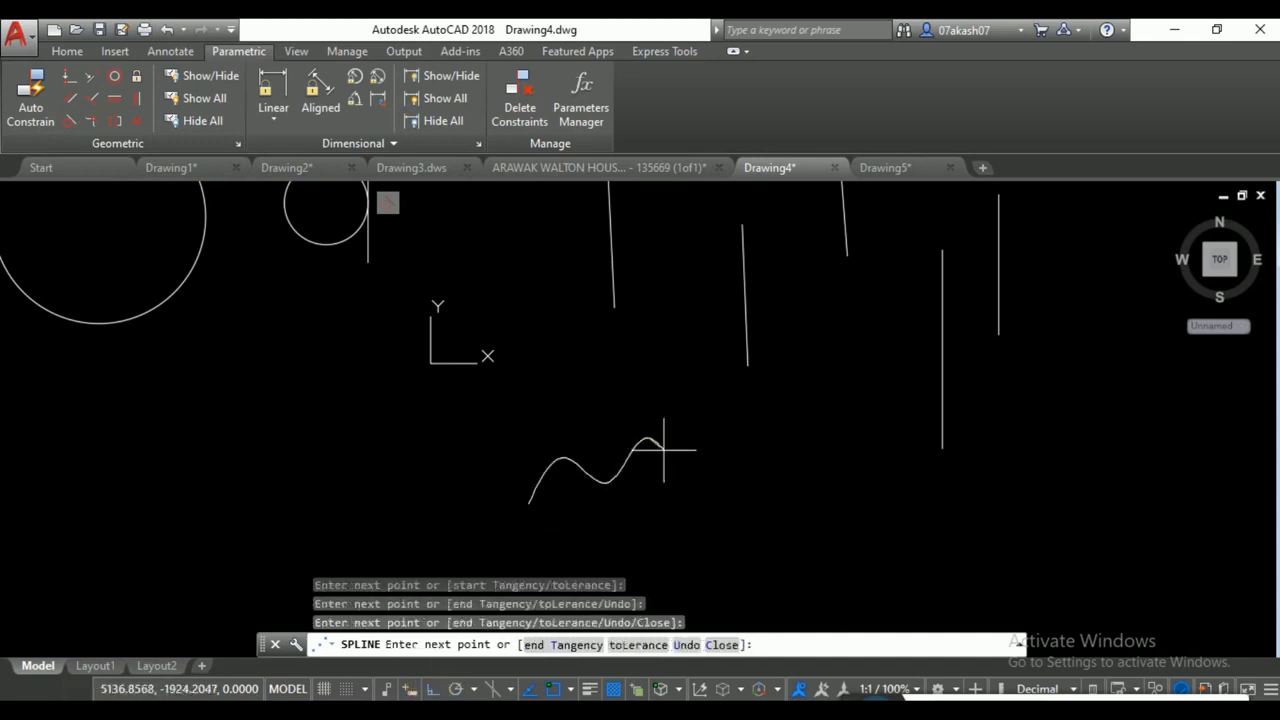
key("Return")
Draw a second four-point spline beside the first one, starting a short gap from its upper end.
key("Return")
left_click(685, 467)
left_click(727, 421)
left_click(778, 465)
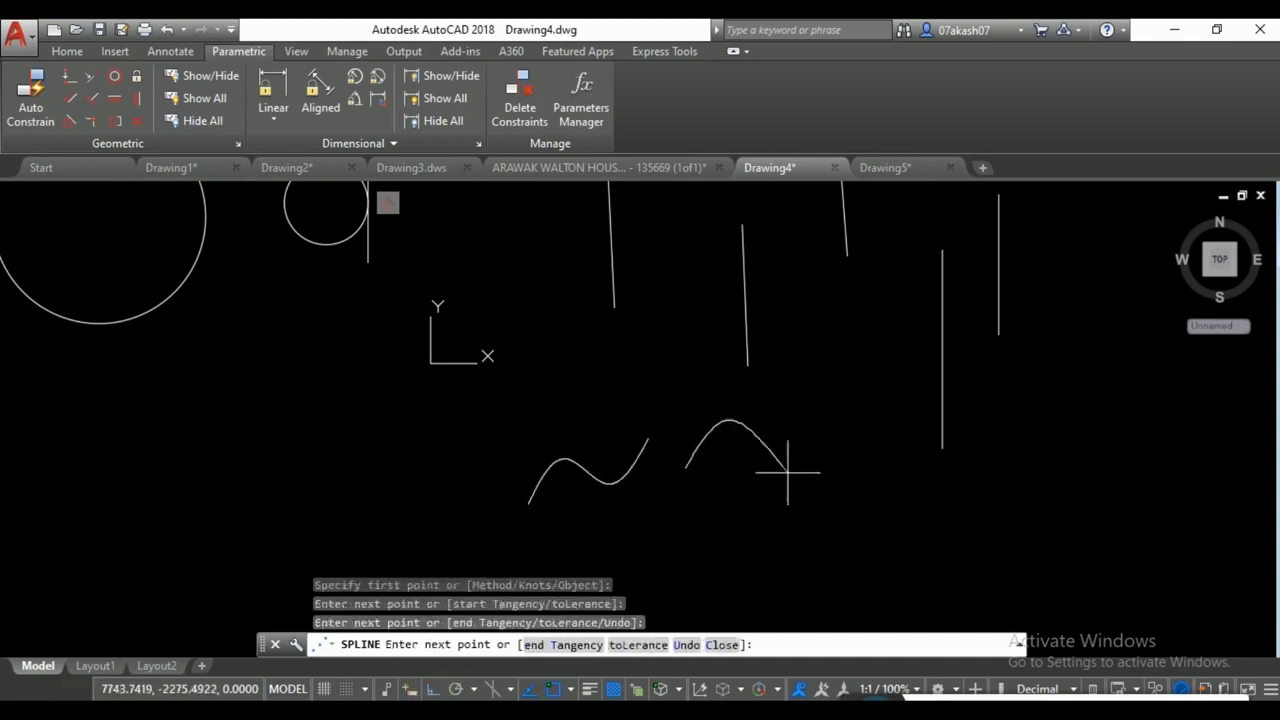
left_click(828, 465)
key("Return")
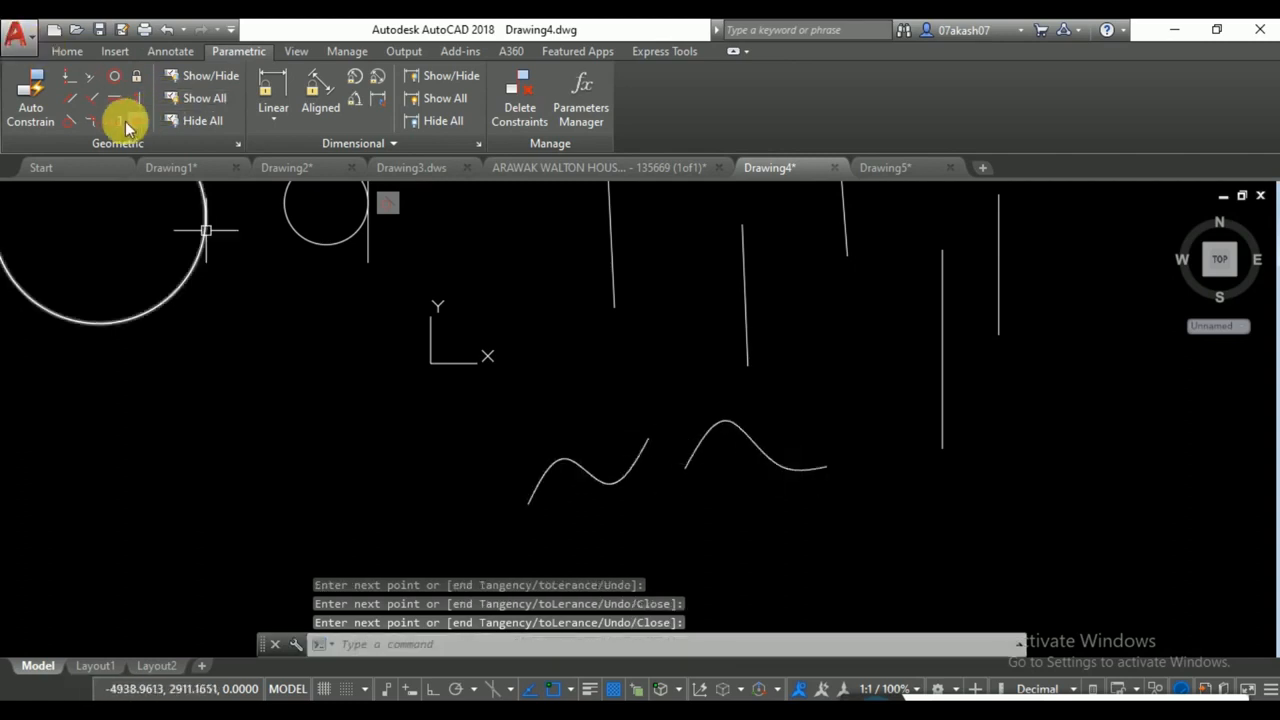
Apply a Smooth constraint joining the first spline's upper end to the near end of the second spline.
left_click(90, 127)
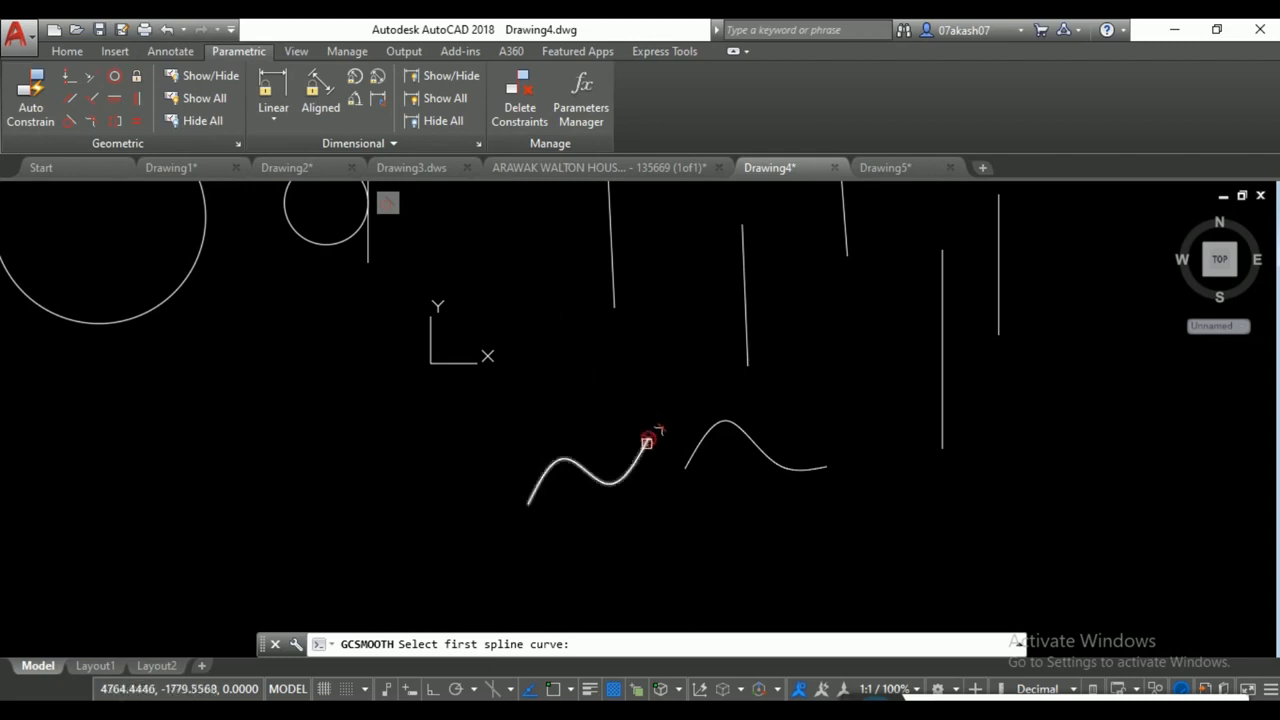
left_click(646, 438)
left_click(685, 456)
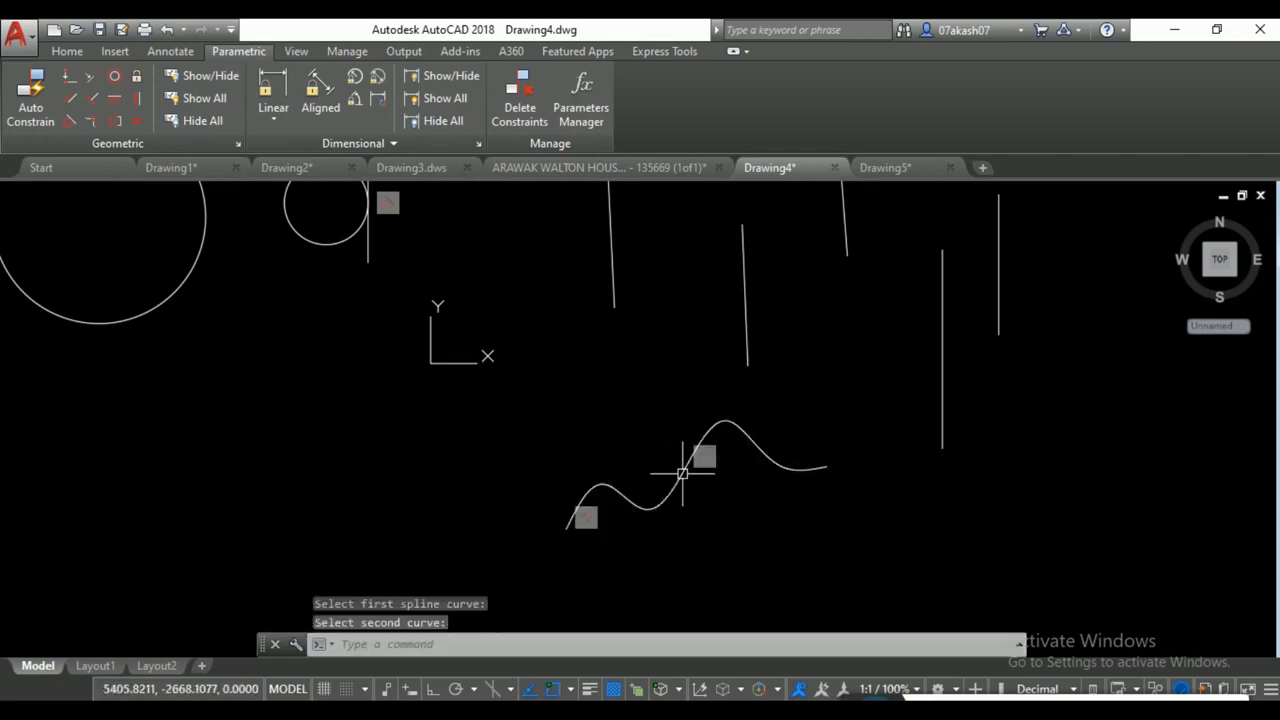
left_click(697, 470)
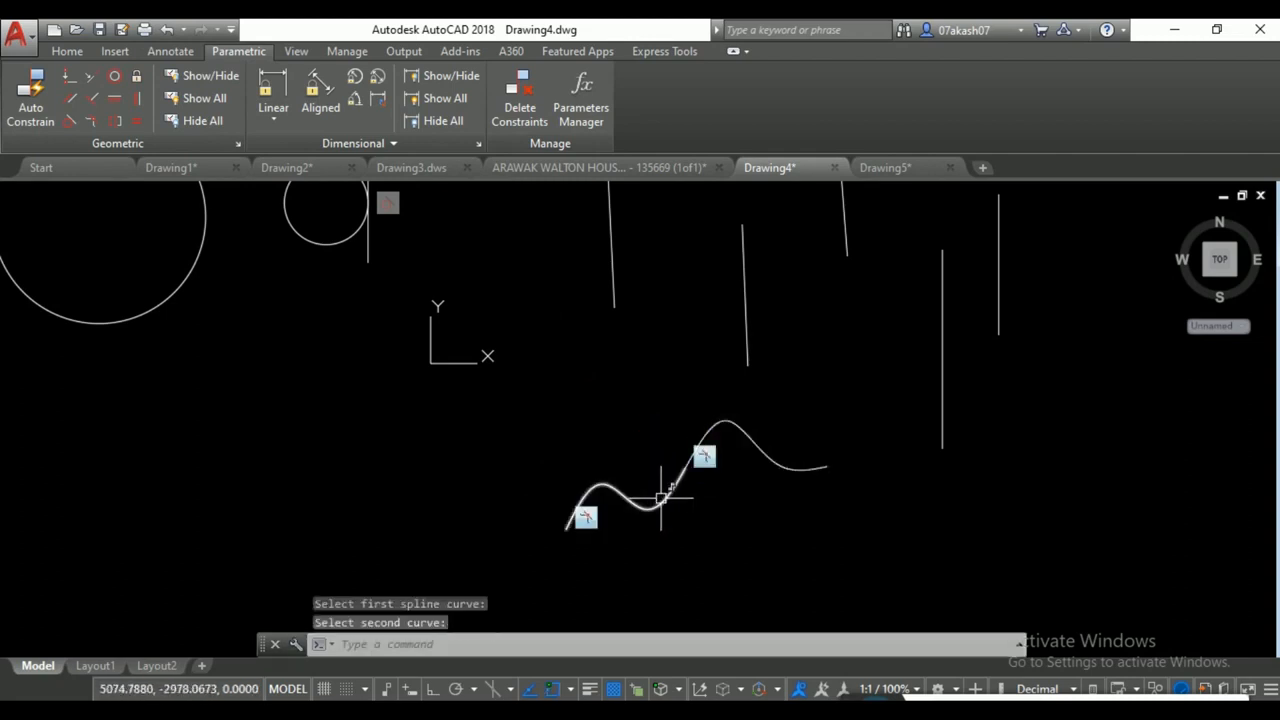
left_click(669, 458)
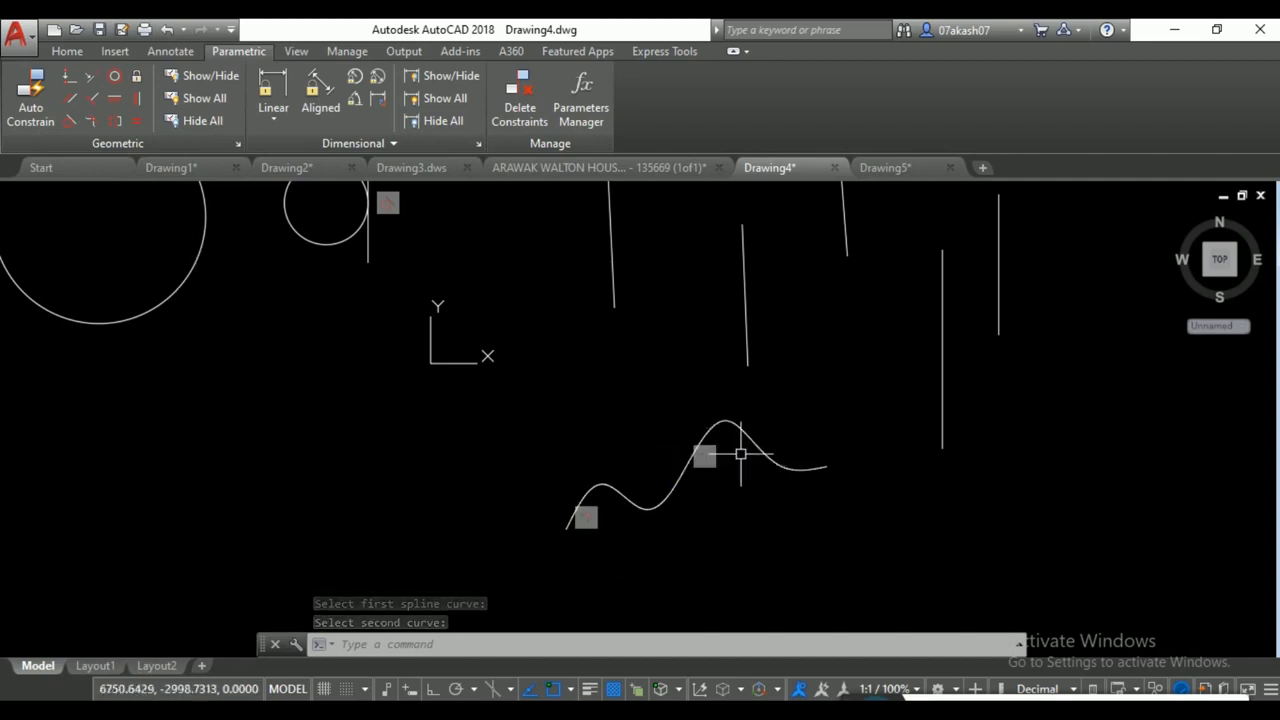
left_click(114, 120)
mouse_move(834, 417)
middle_mouse_down()
mouse_move(657, 528)
mouse_move(653, 571)
middle_mouse_up()
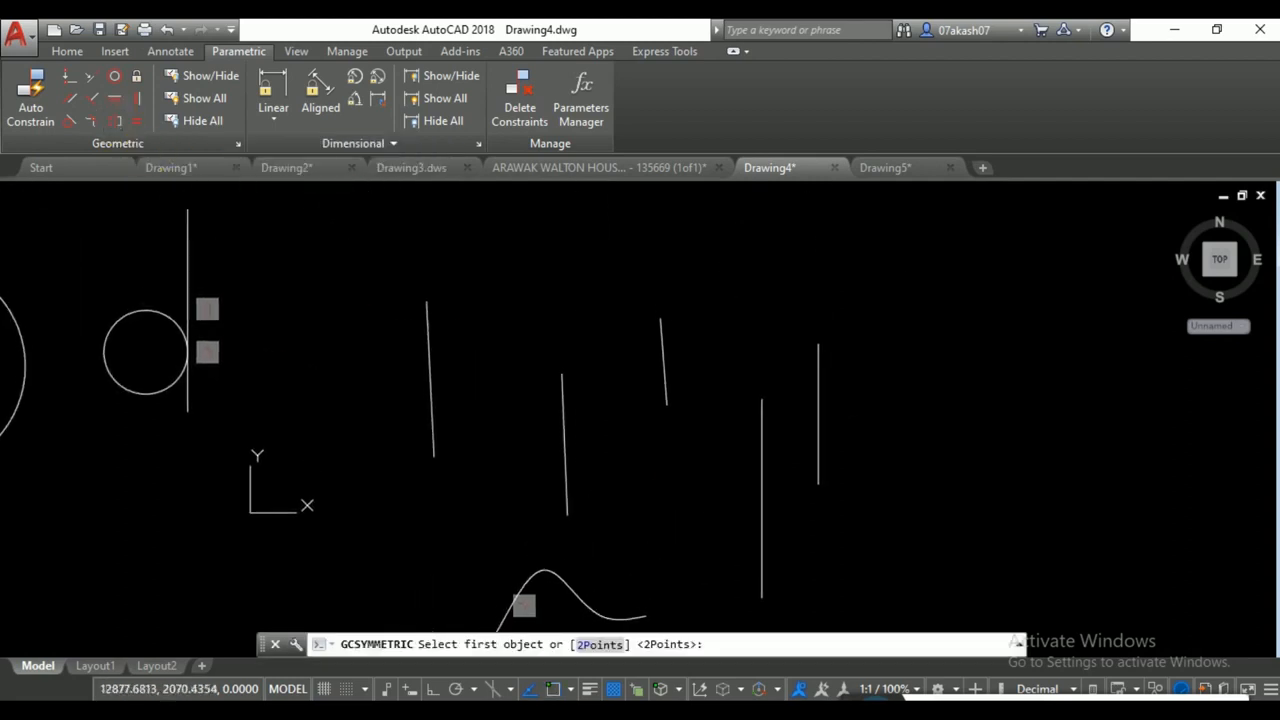
middle_click_drag(757, 522, 786, 442)
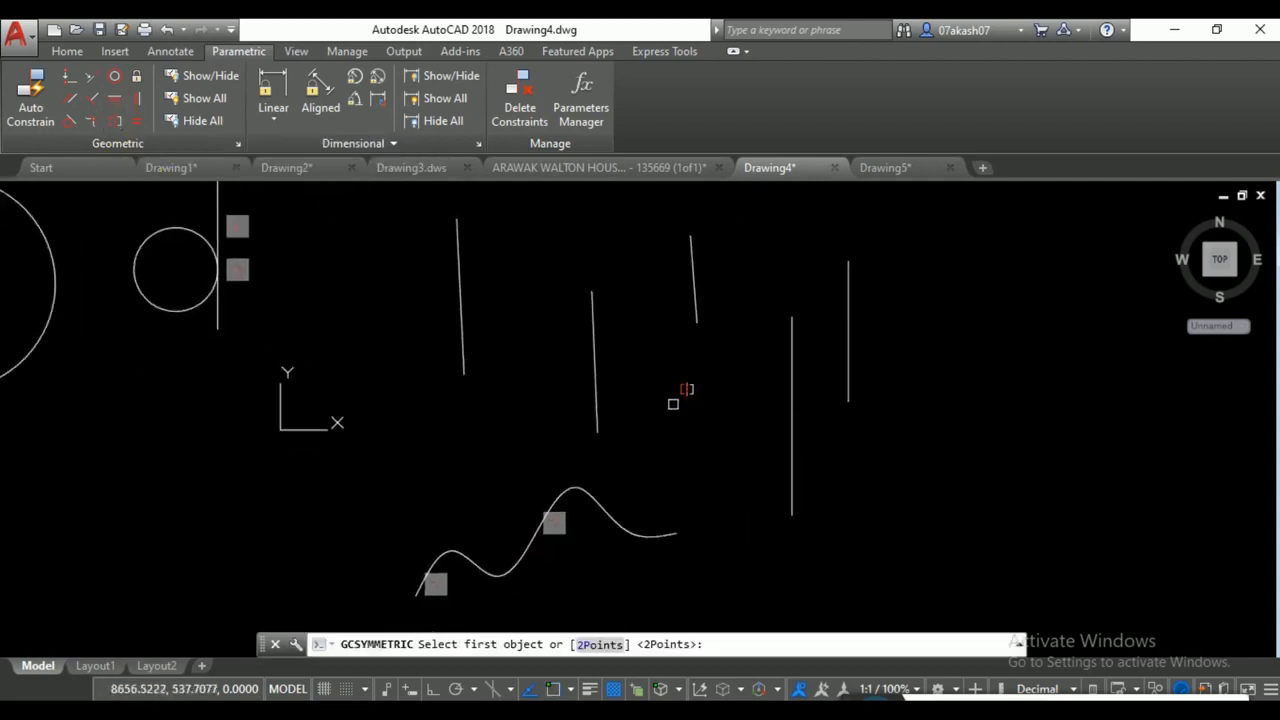
middle_click_drag(673, 403, 687, 451)
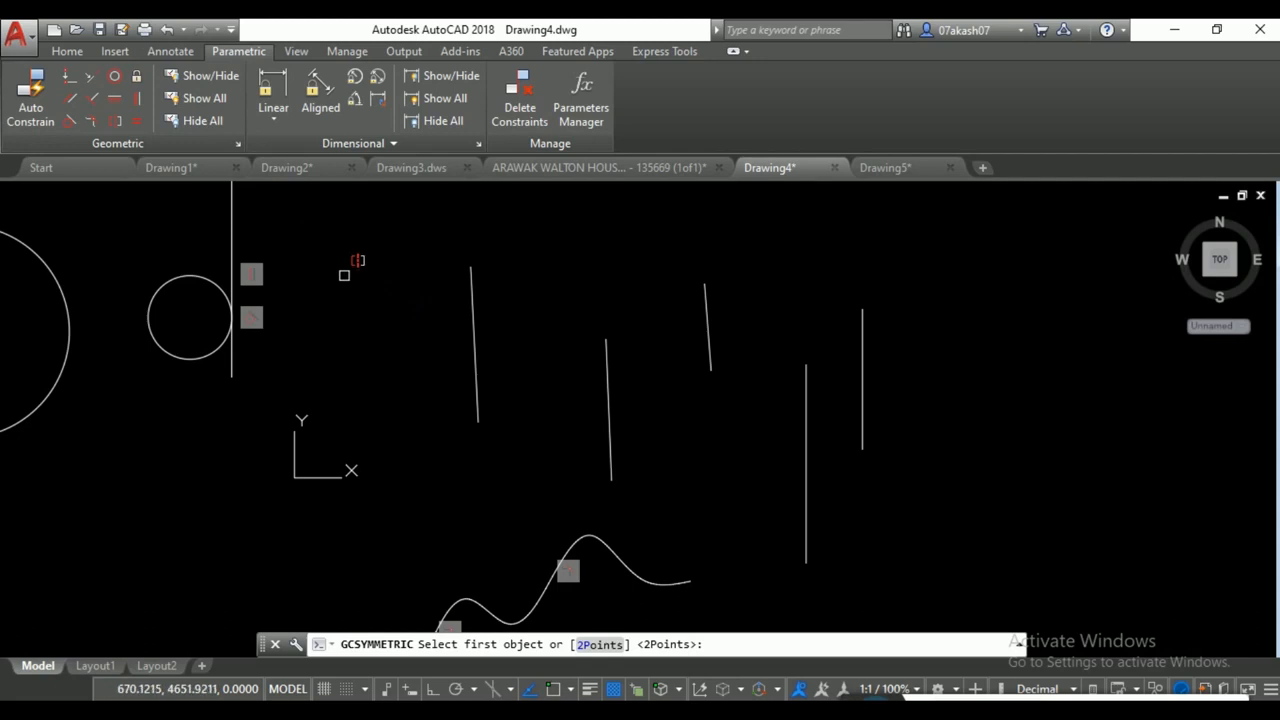
left_click(710, 346)
left_click(863, 357)
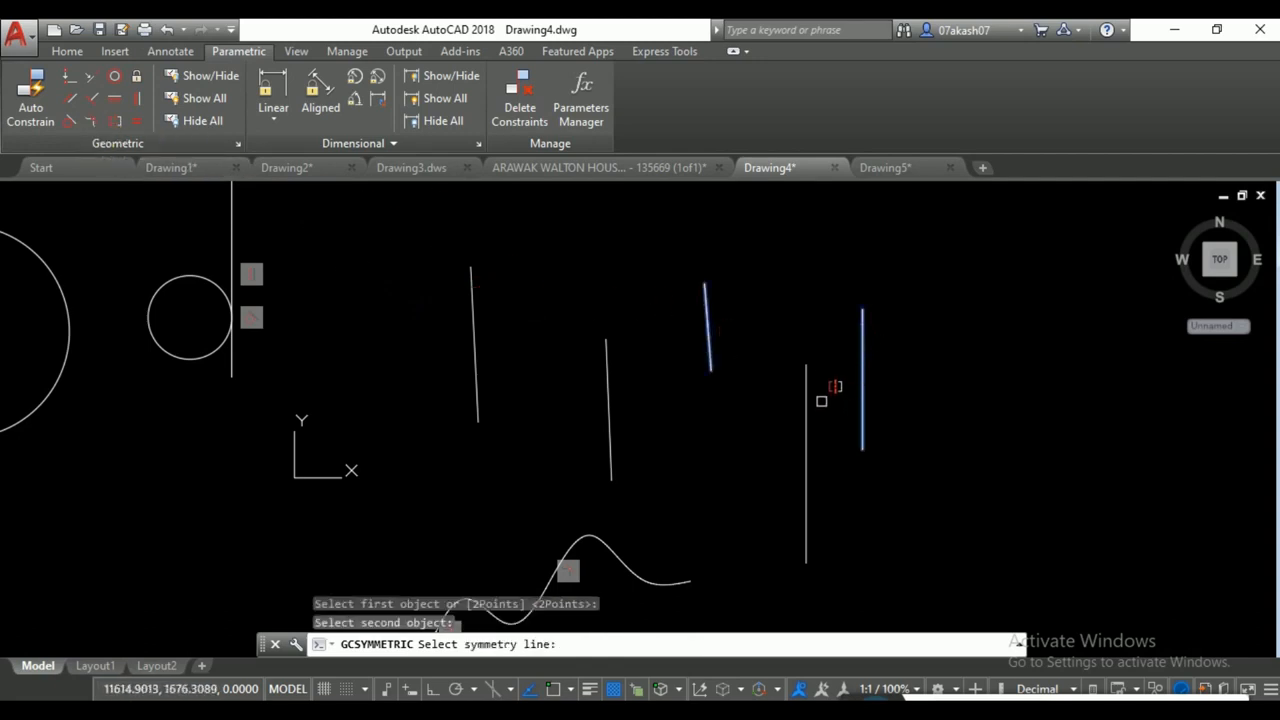
key("Return")
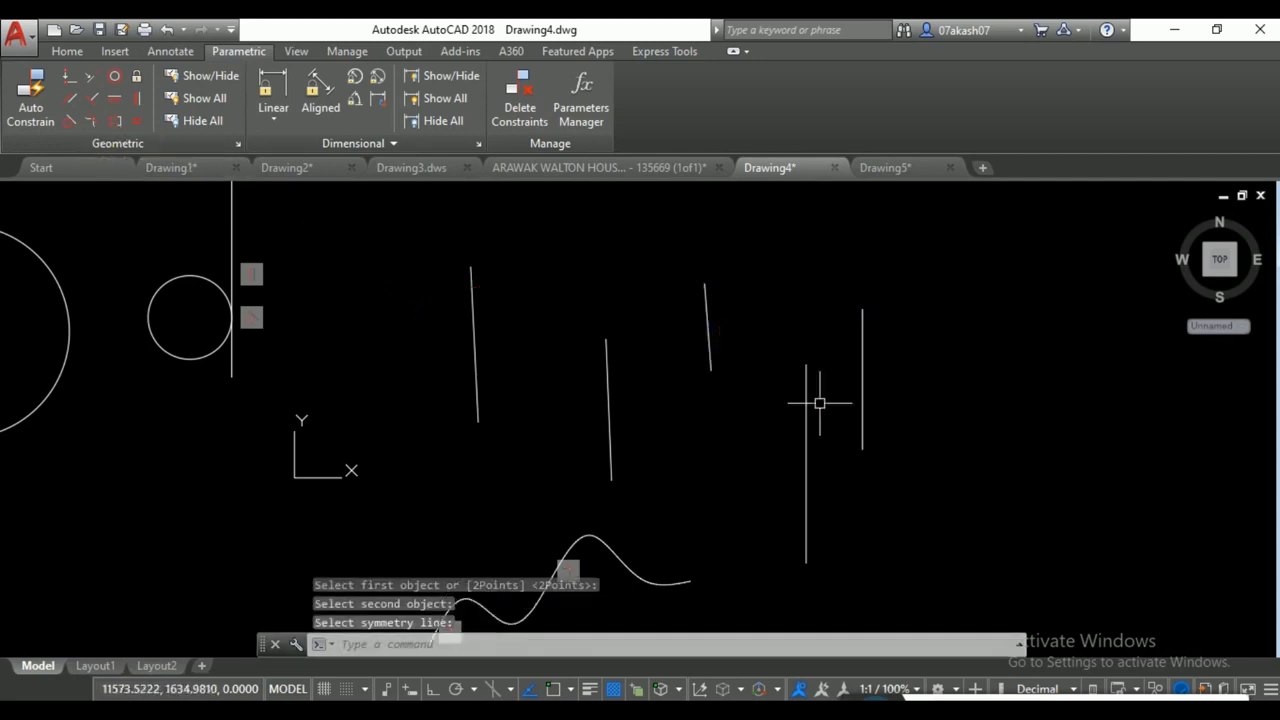
Apply a Symmetric constraint to the short slanted line and the rightmost line, using the long vertical line between them as symmetry line.
key("Return")
left_click(710, 346)
left_click(858, 369)
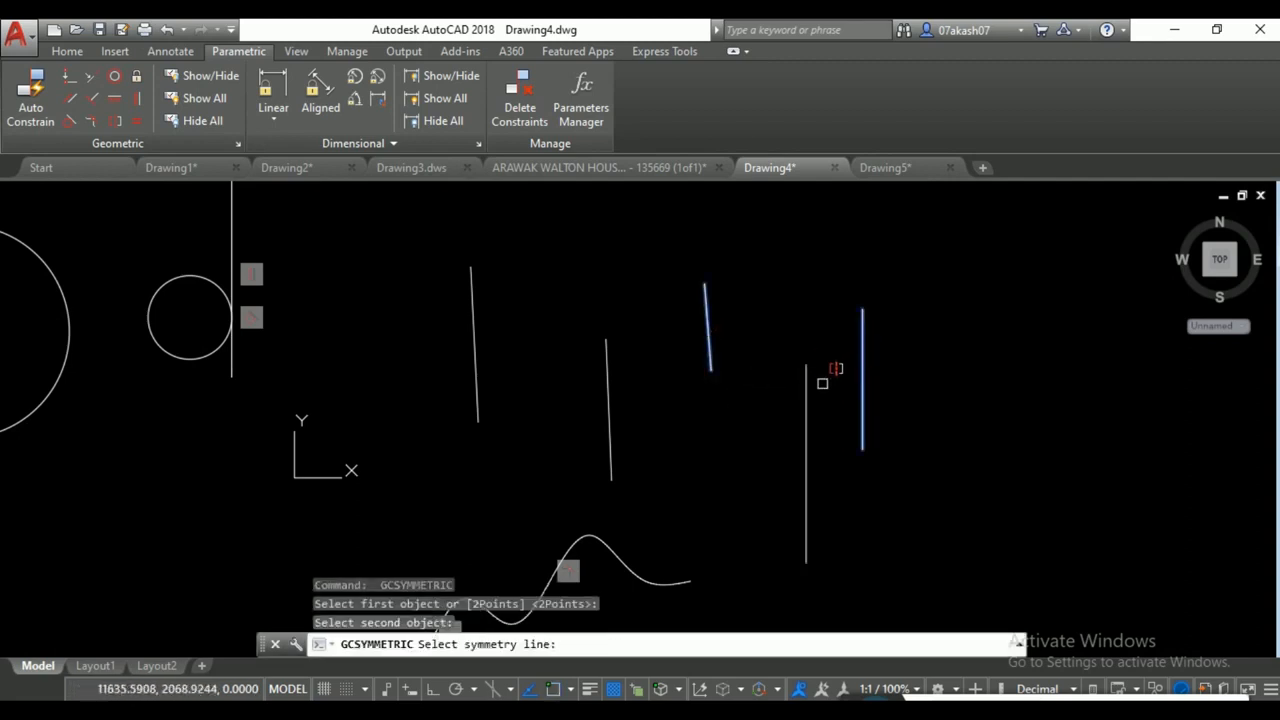
left_click(808, 388)
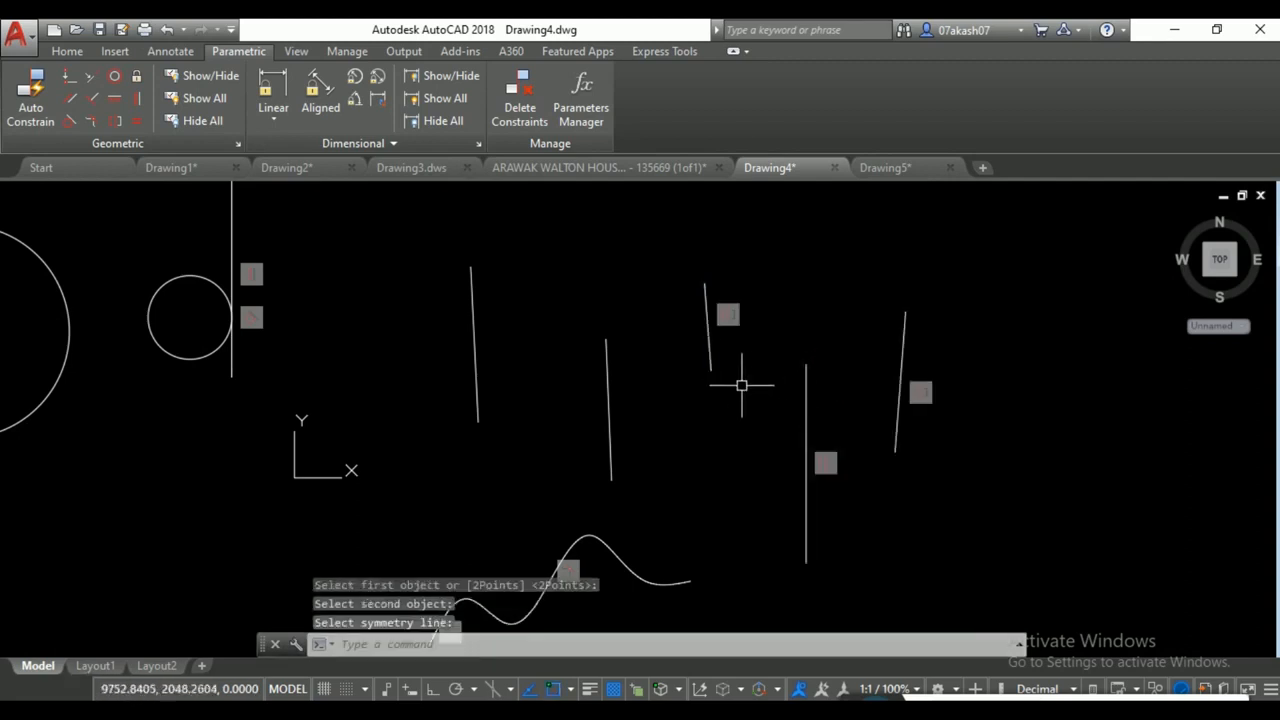
Move the short slanted line by its midpoint grip into the gap between the two long slanted lines.
left_click(706, 345)
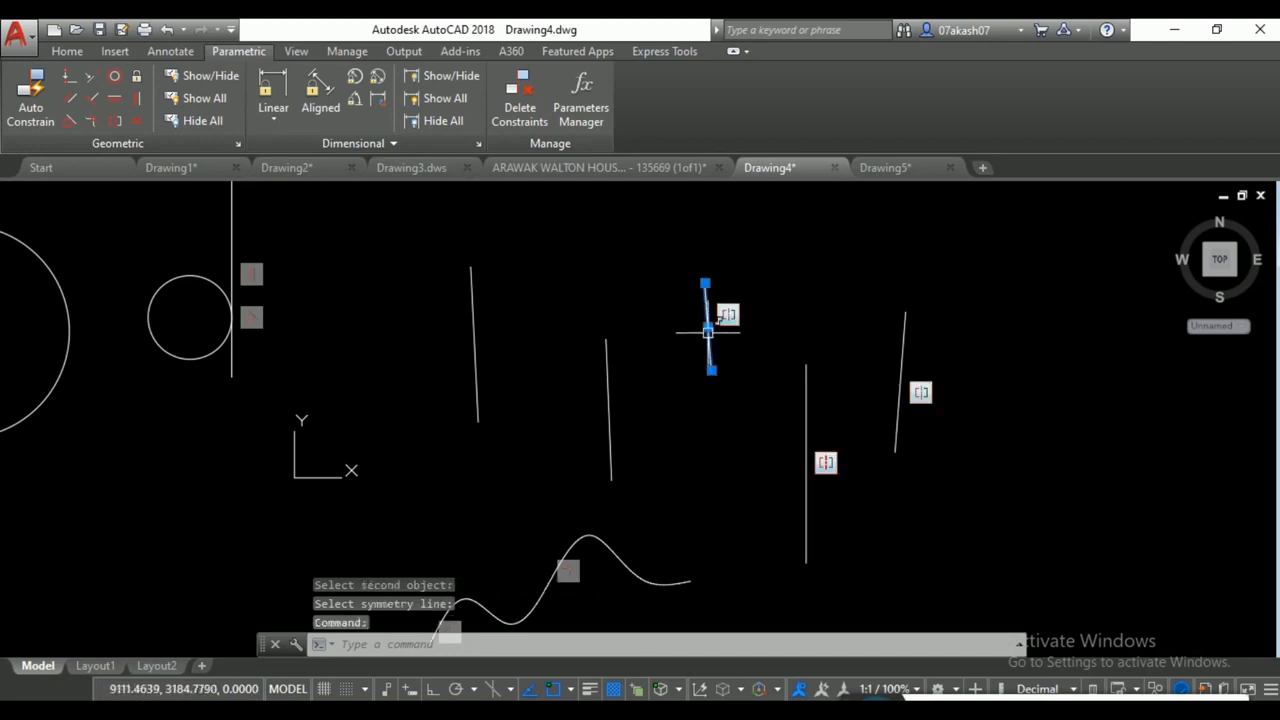
left_click(707, 327)
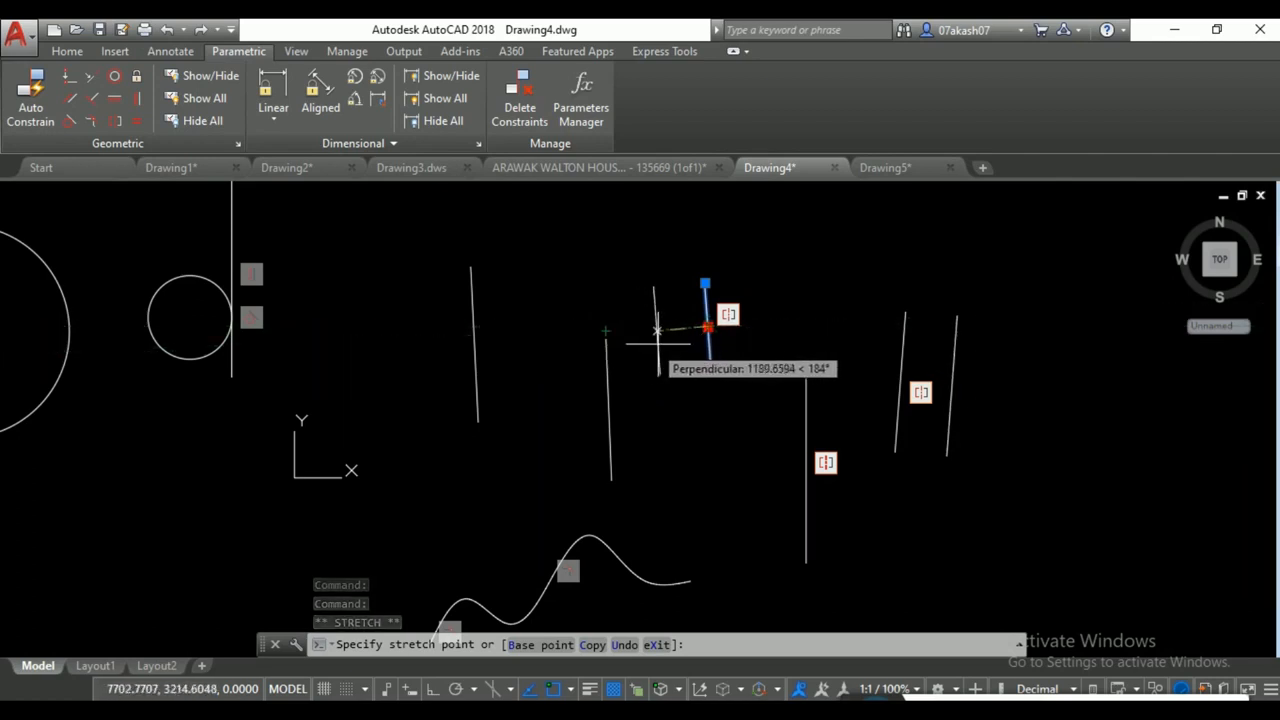
left_click(545, 338)
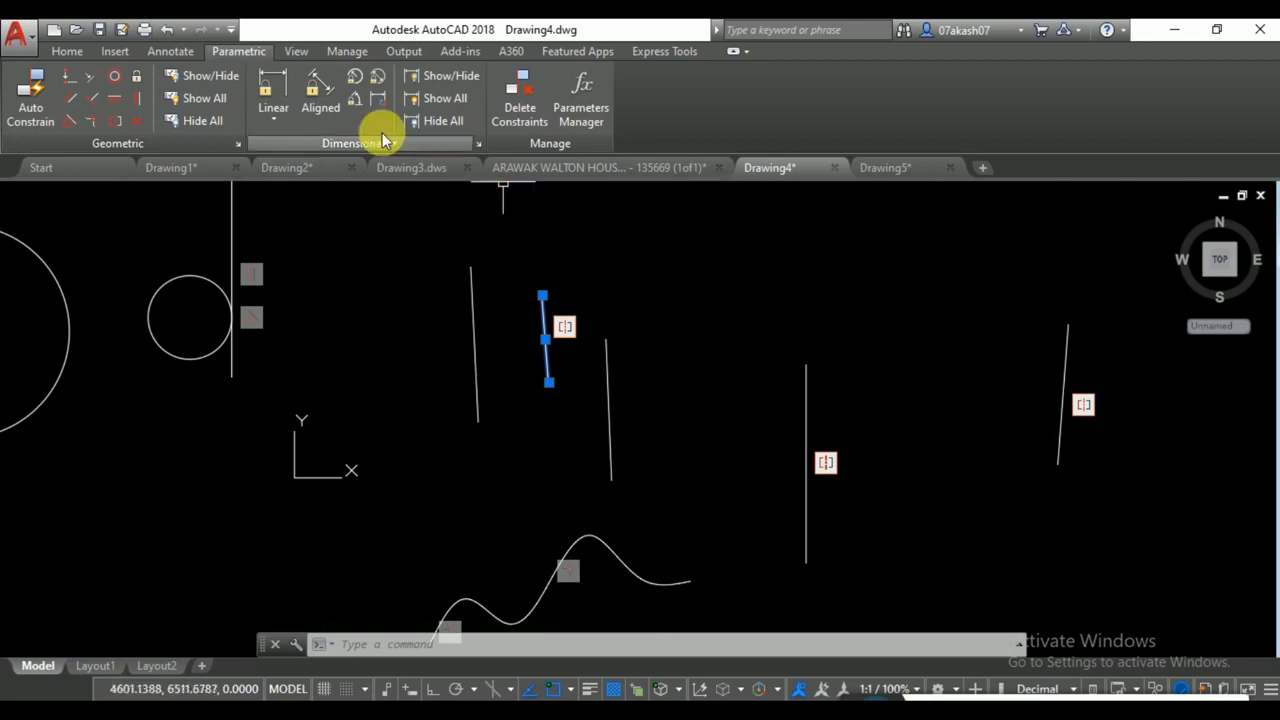
Apply an Equal constraint between the leftmost slanted line and the short slanted line beside it.
left_click(139, 121)
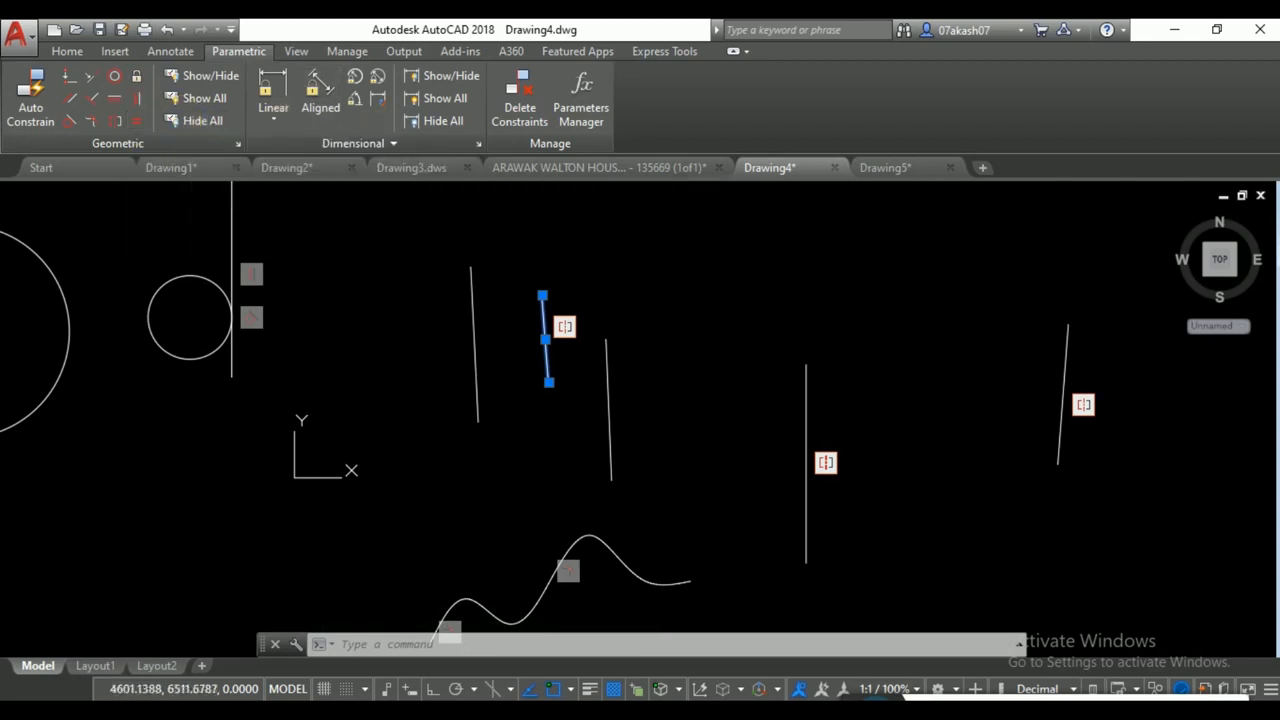
left_click(472, 286)
left_click(545, 305)
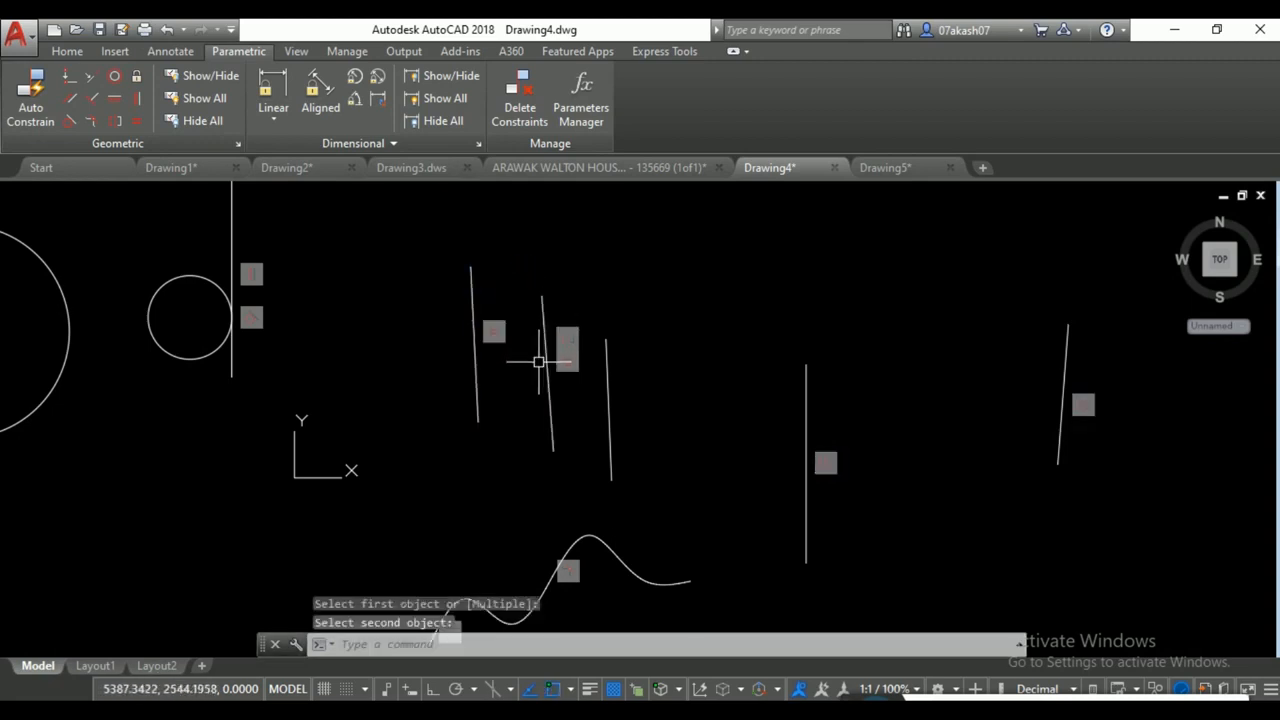
left_click(497, 329)
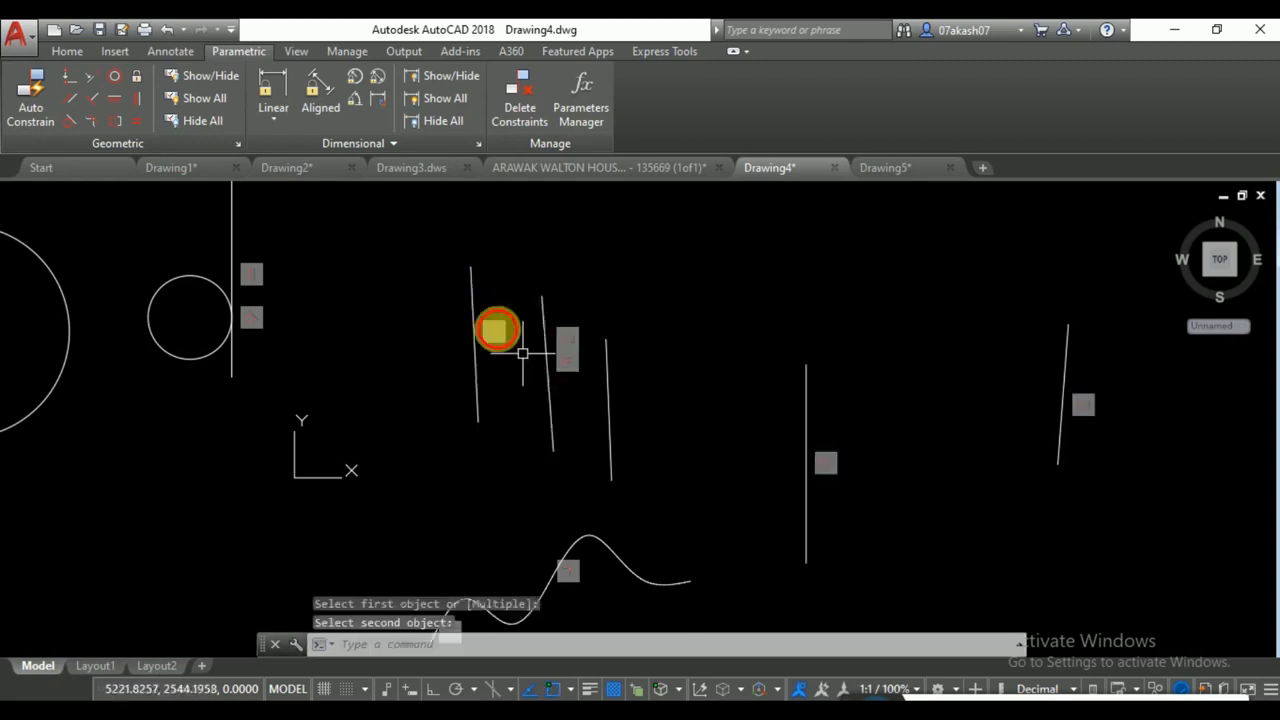
Stretch the upper endpoint of the leftmost slanted line about 1052 units straight up and clear the selection.
left_click(463, 285)
left_click(471, 265)
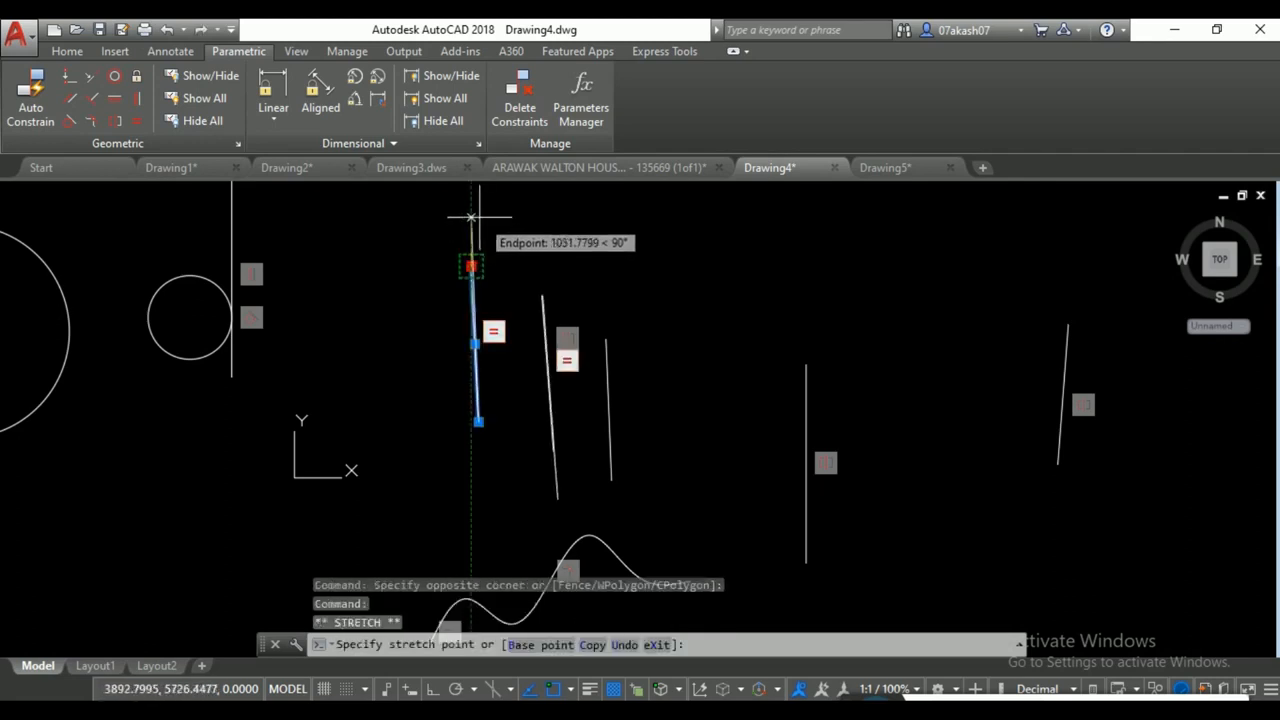
left_click(471, 217)
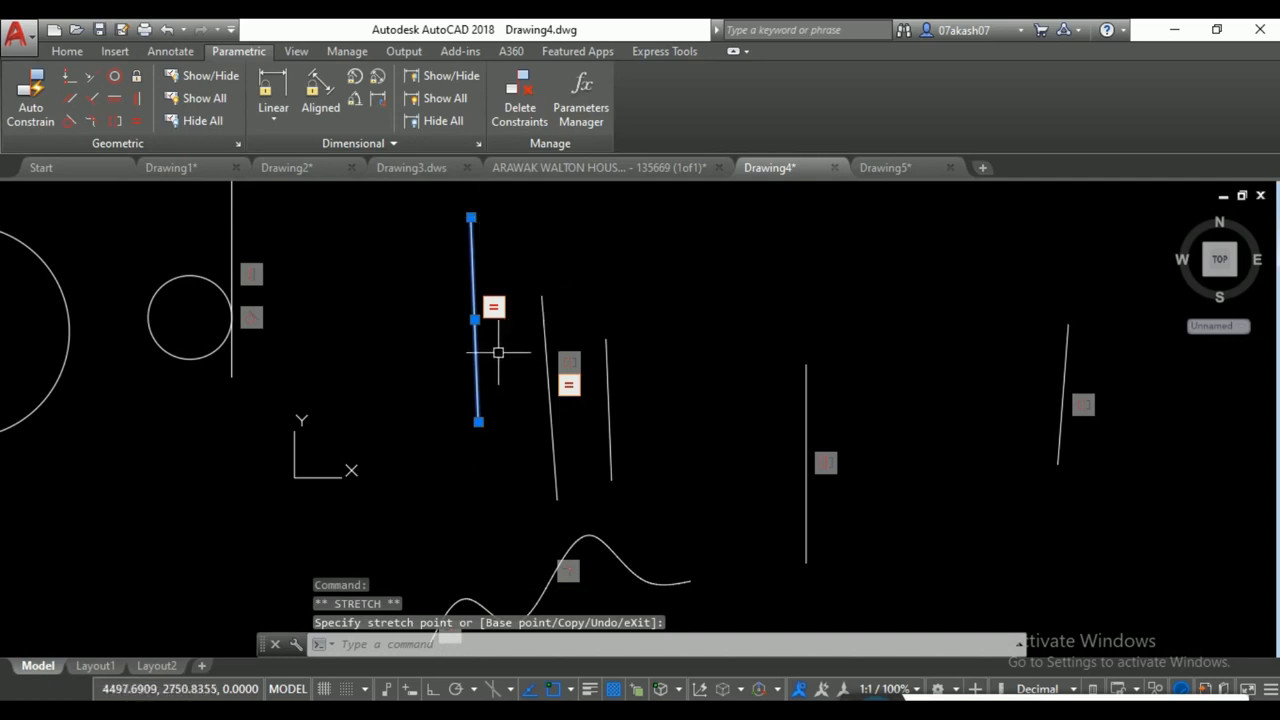
key("Escape")
key("Escape")
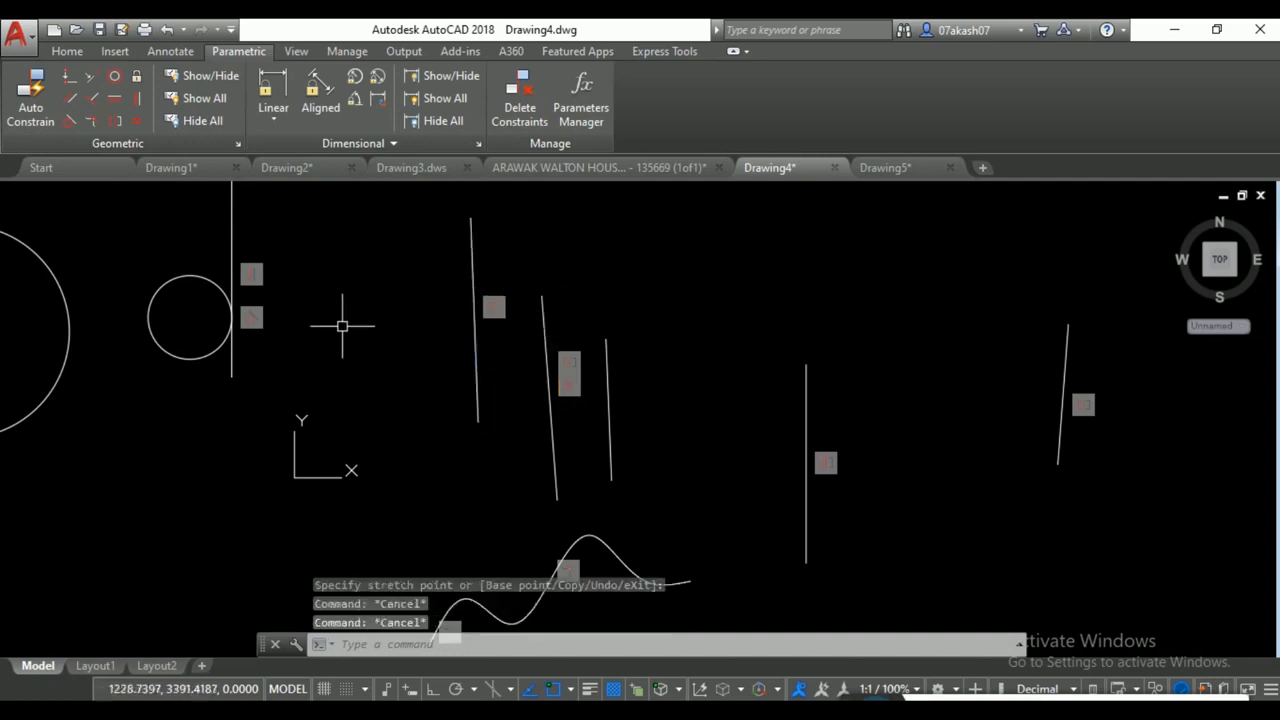
Hide all geometric constraint markers in the drawing and show them all again.
left_click(197, 124)
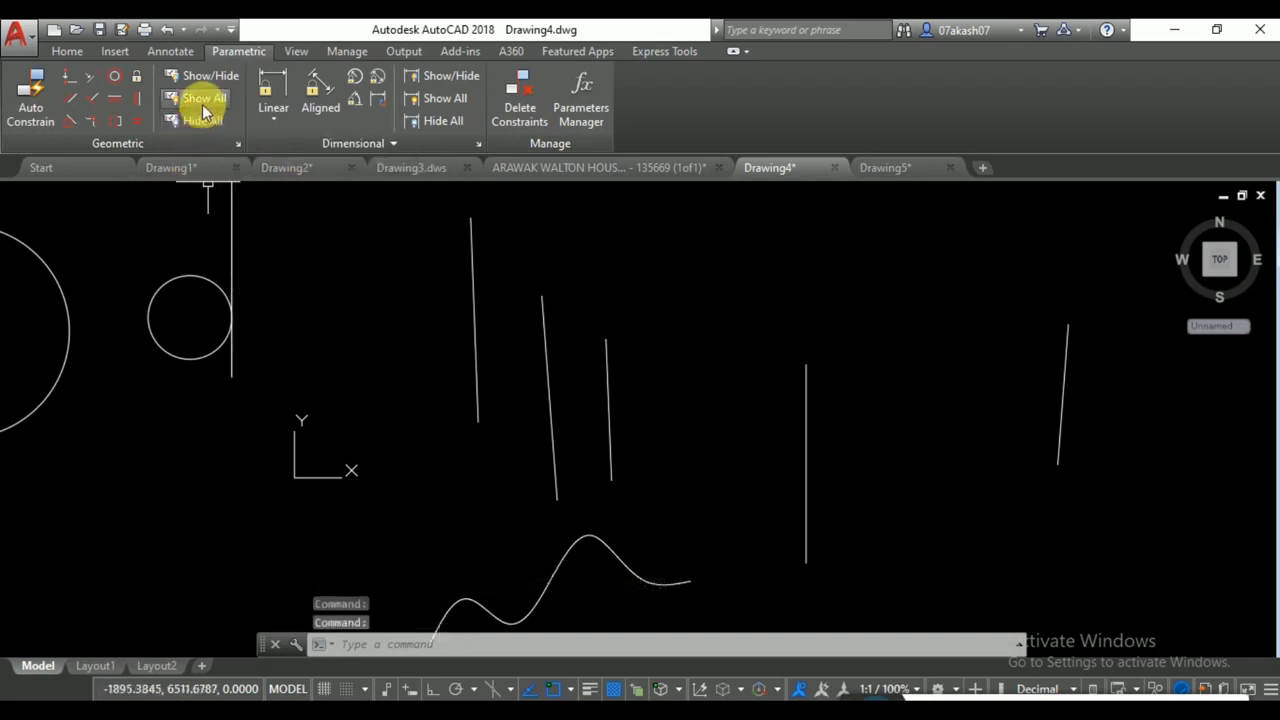
left_click(203, 103)
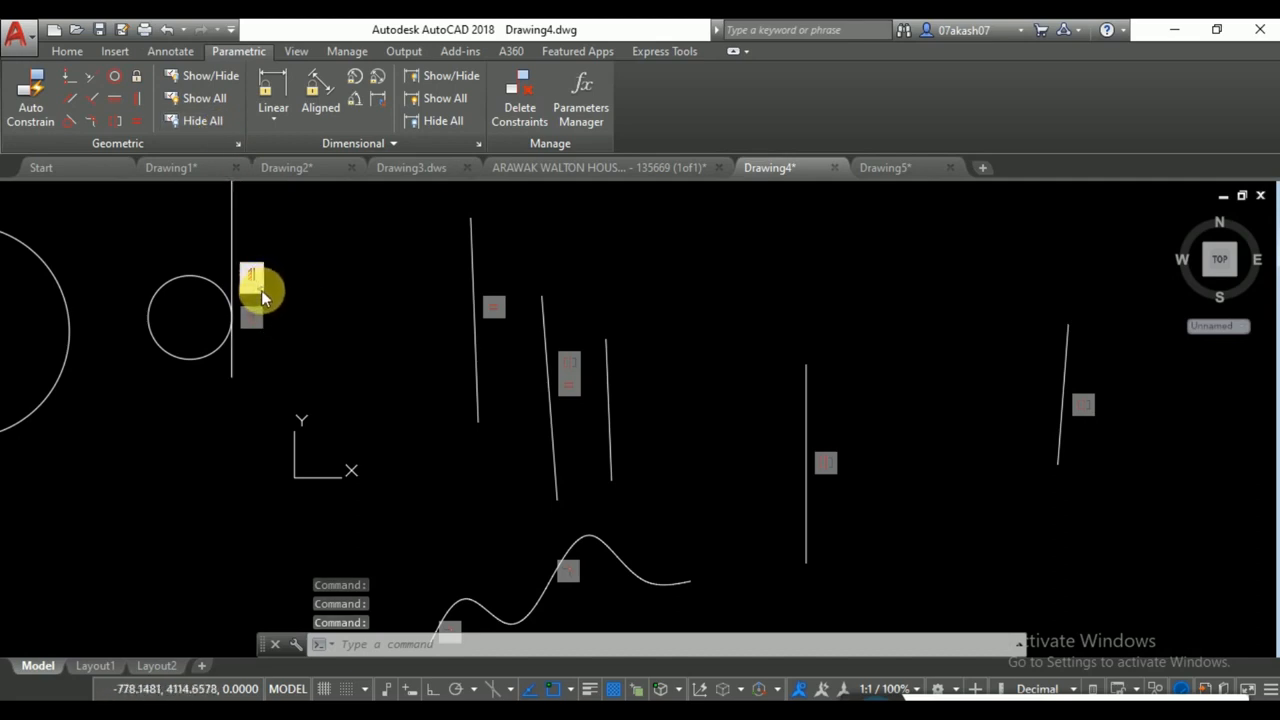
Delete all constraints from the vertical line touching the small circle.
left_click(517, 105)
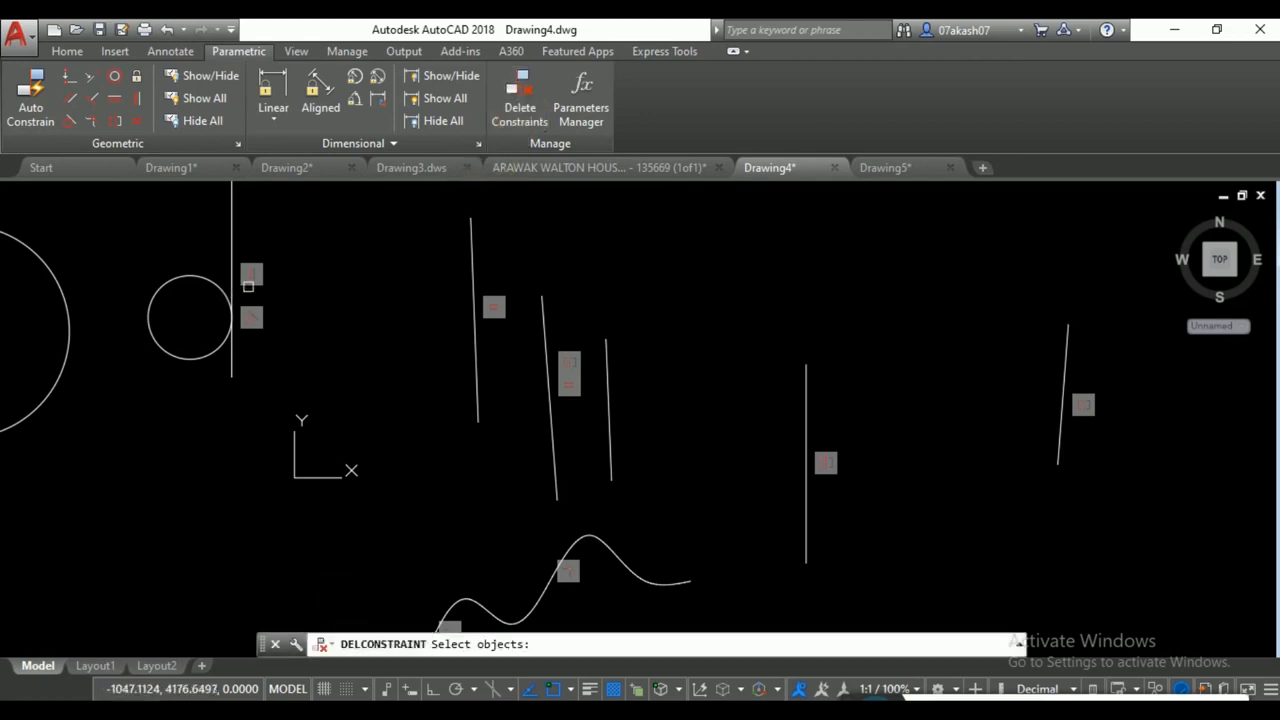
left_click(232, 246)
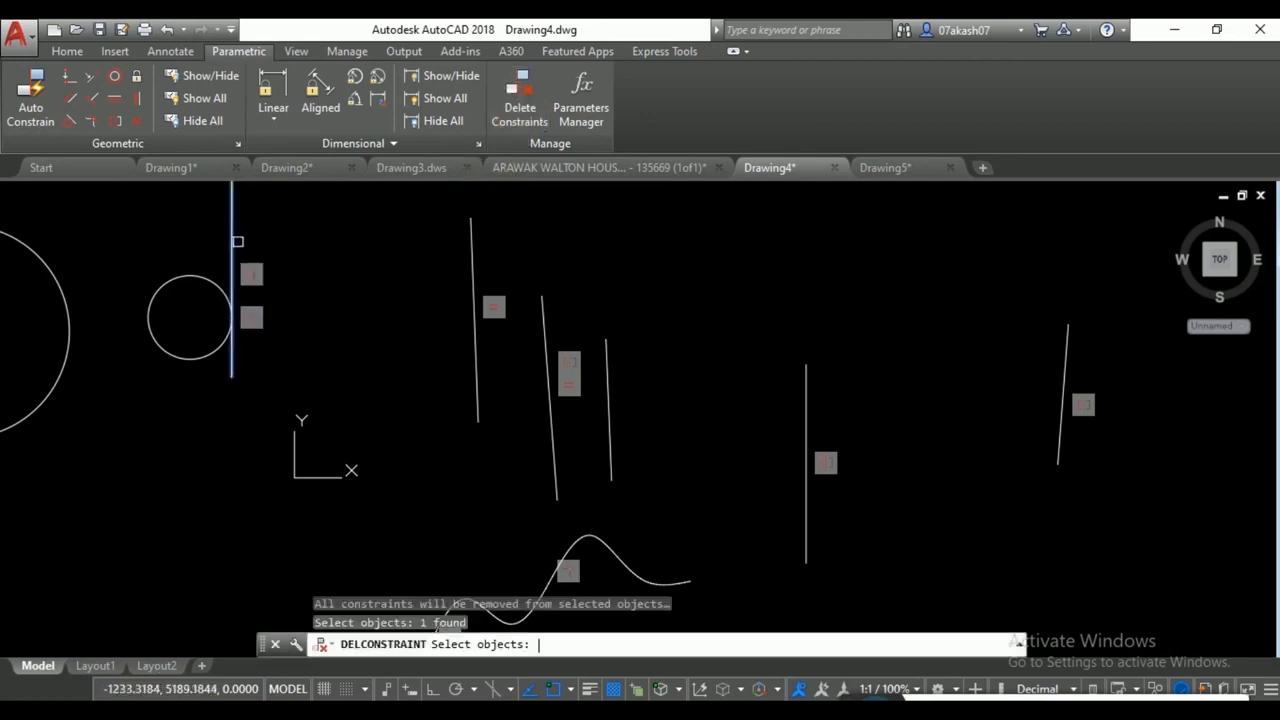
key("Return")
Move the small circle by its center grip away from the vertical line toward the large circle, and clear the selection.
left_click(221, 289)
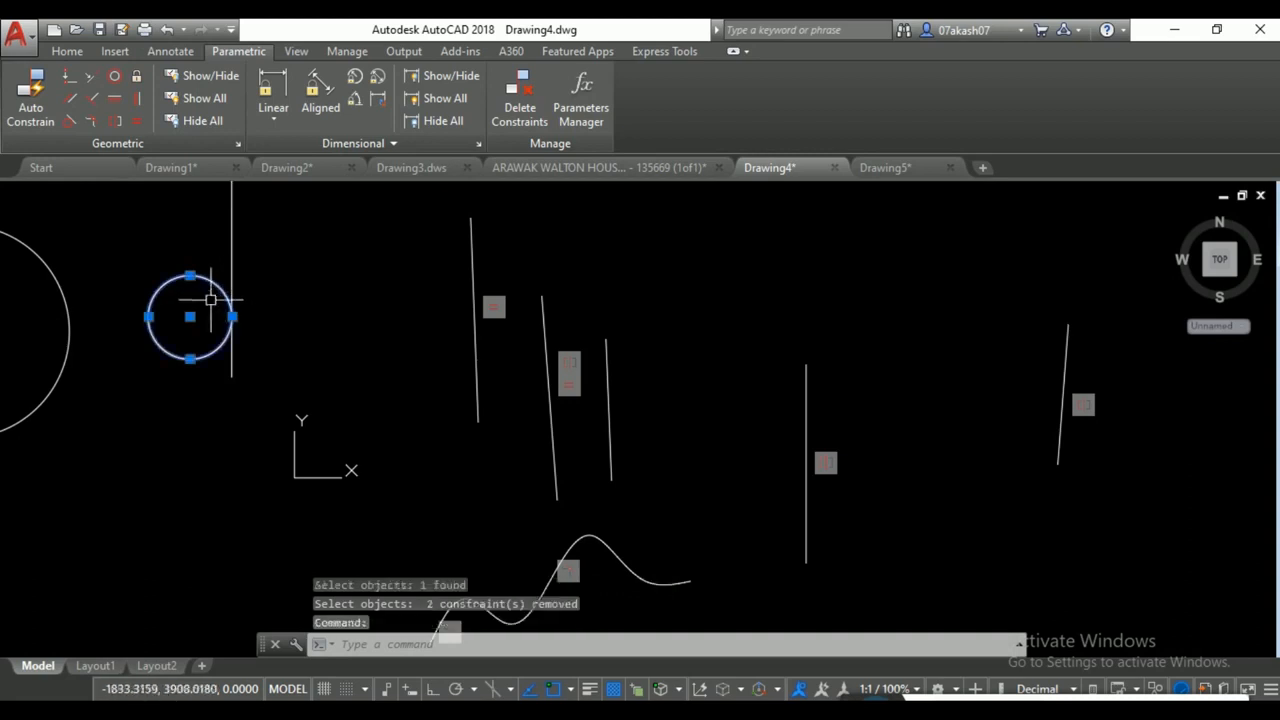
left_click(190, 317)
left_click(131, 340)
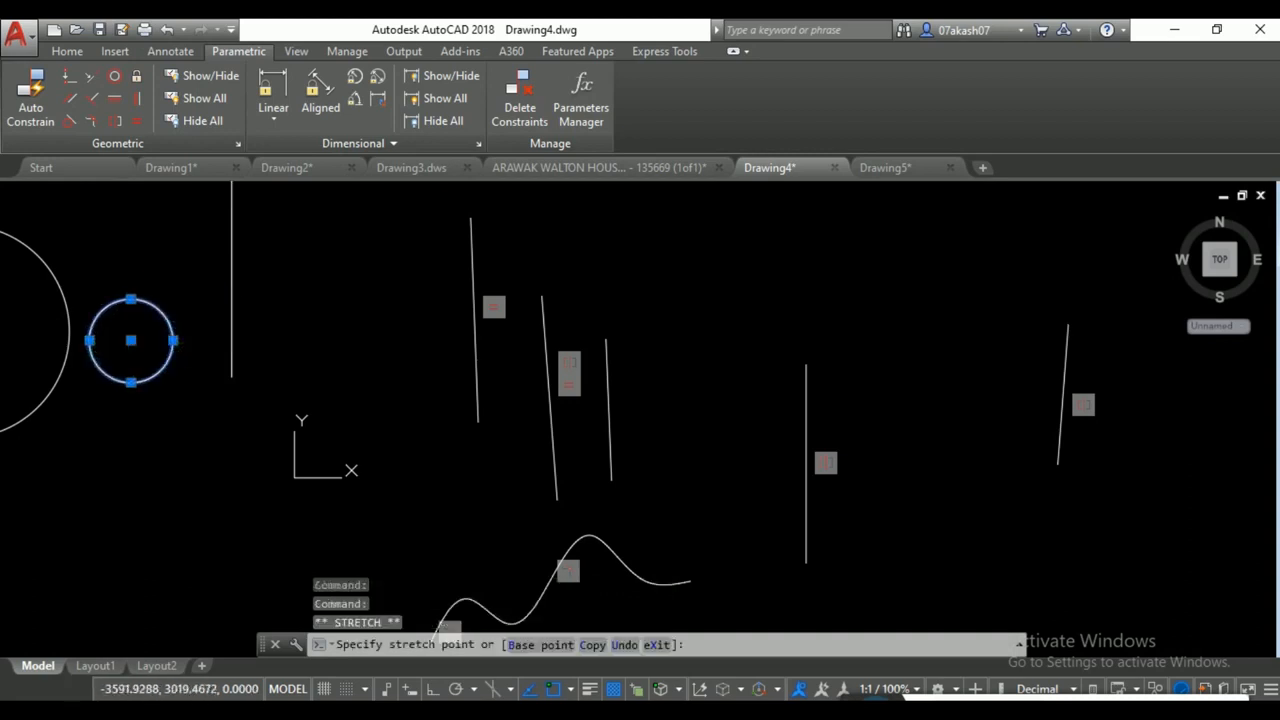
scroll(518, 350, "down", 2)
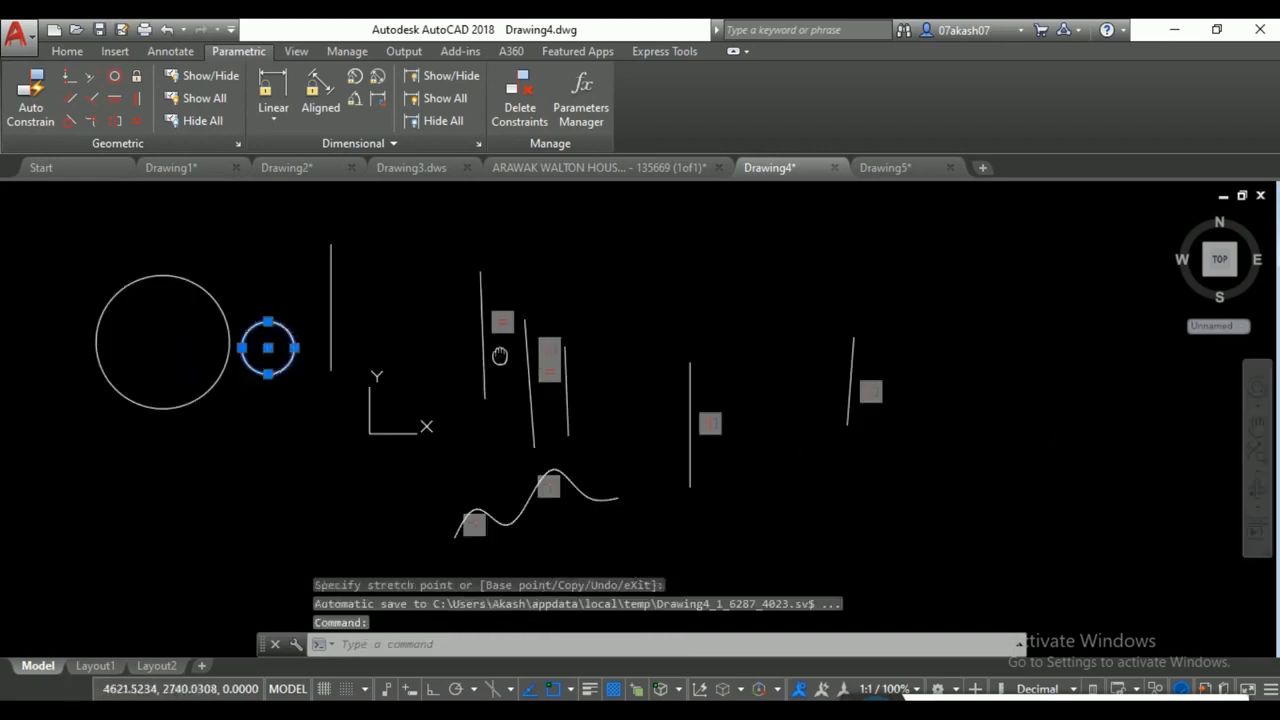
middle_click_drag(518, 350, 389, 389)
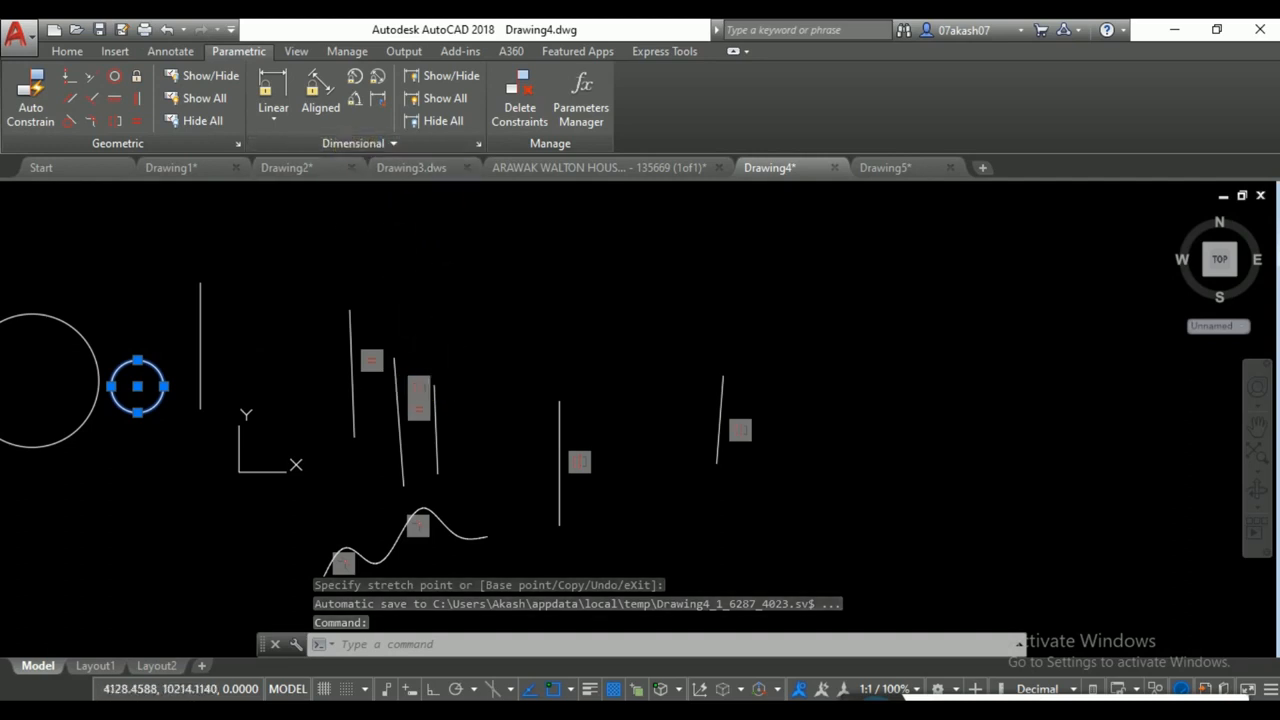
key("Escape")
key("Escape")
key("Escape")
Add a Linear dimensional constraint between the ends of the vertical line beside the small circle, accepting the default length.
left_click(273, 95)
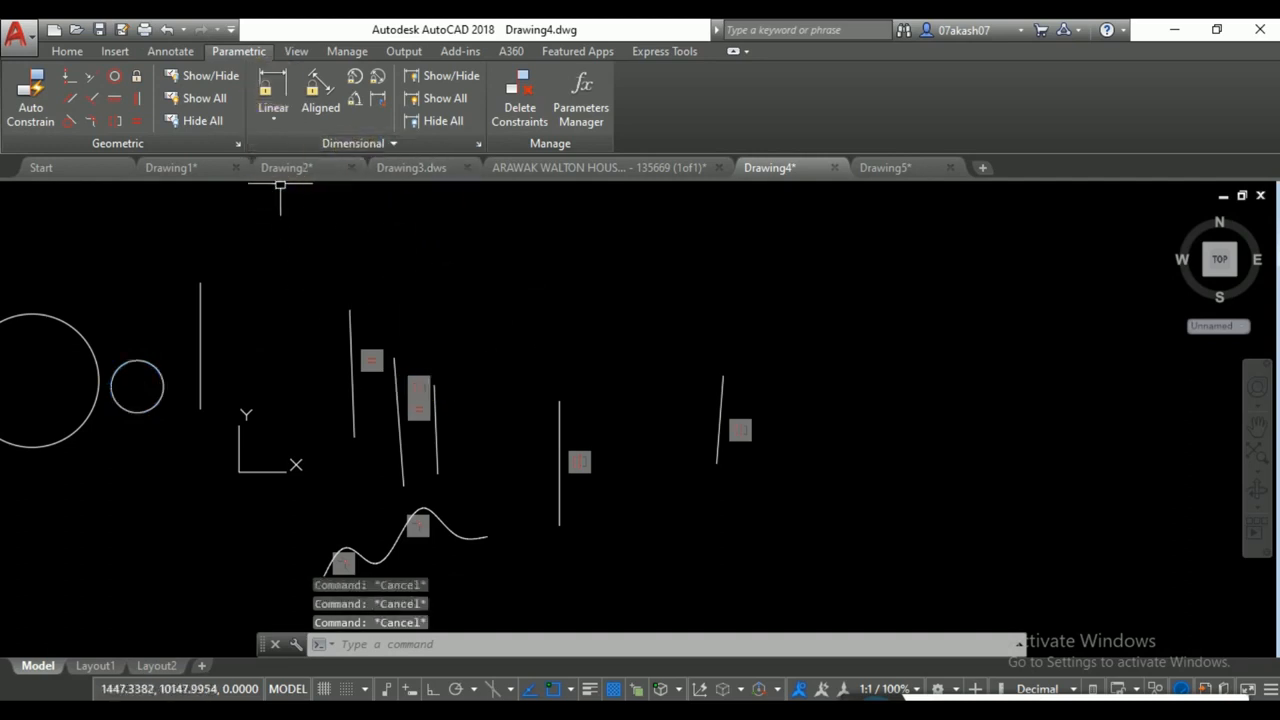
left_click(201, 288)
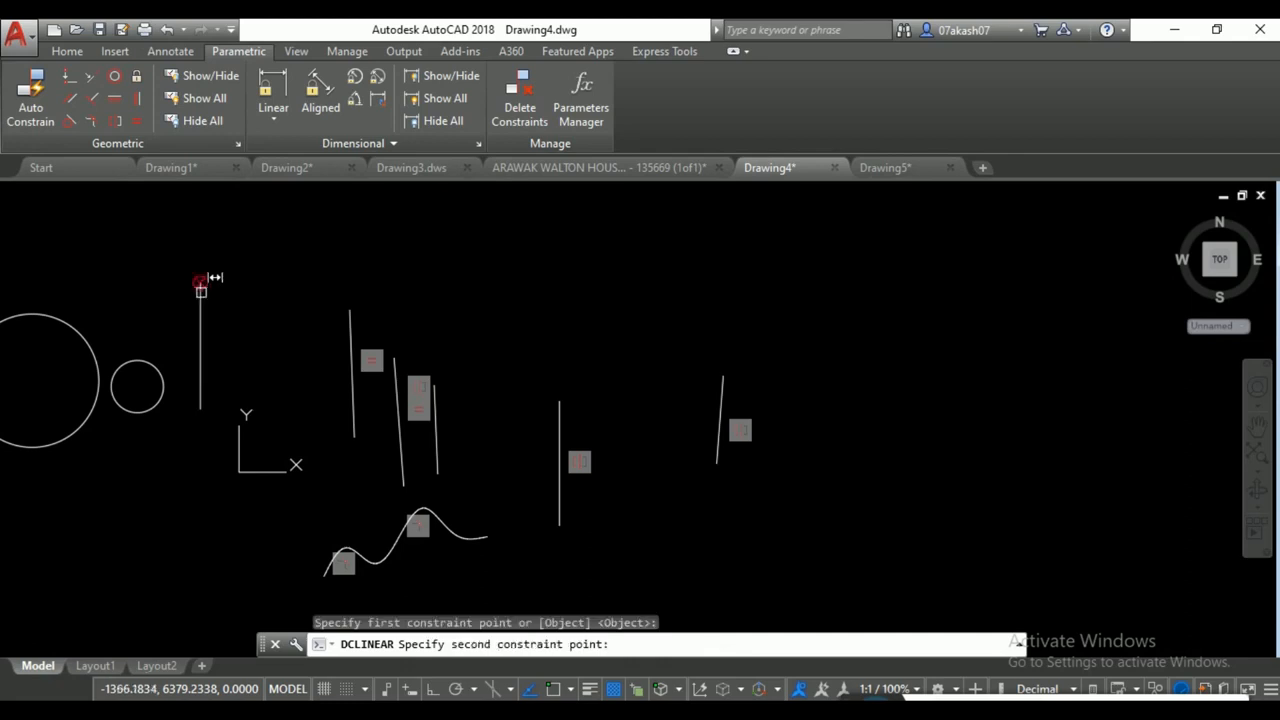
left_click(205, 391)
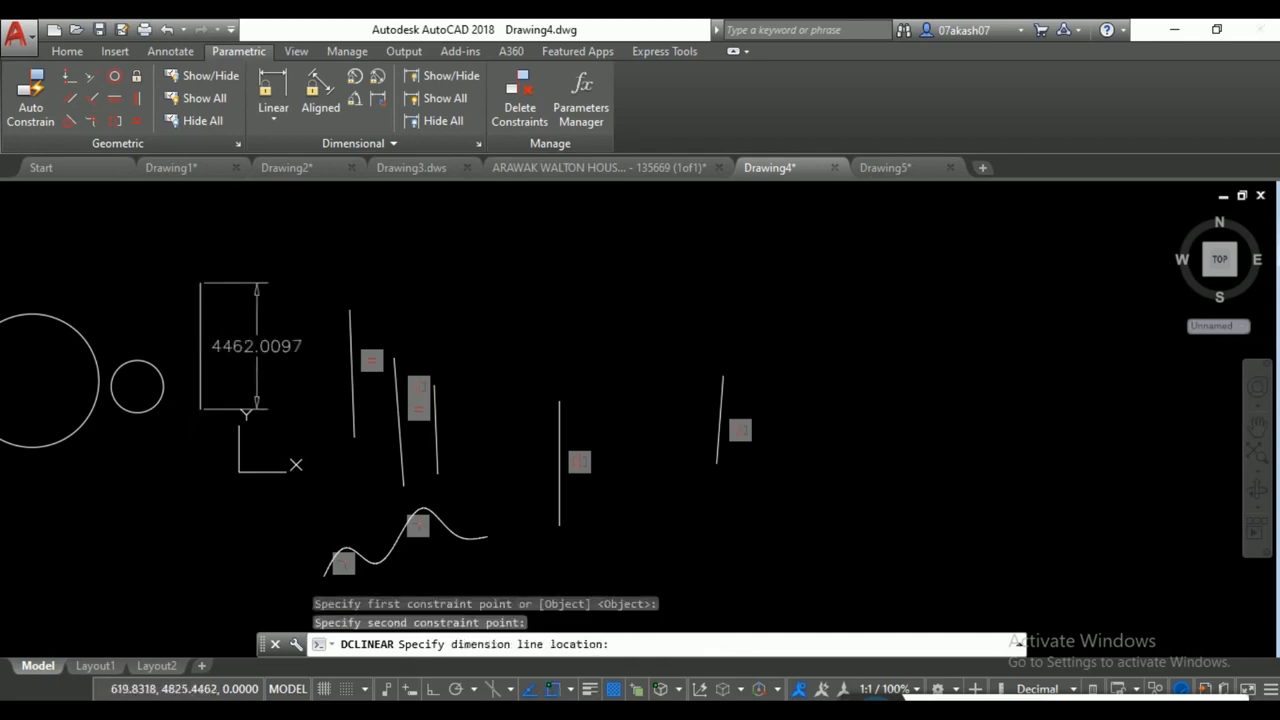
left_click(257, 350)
key("Return")
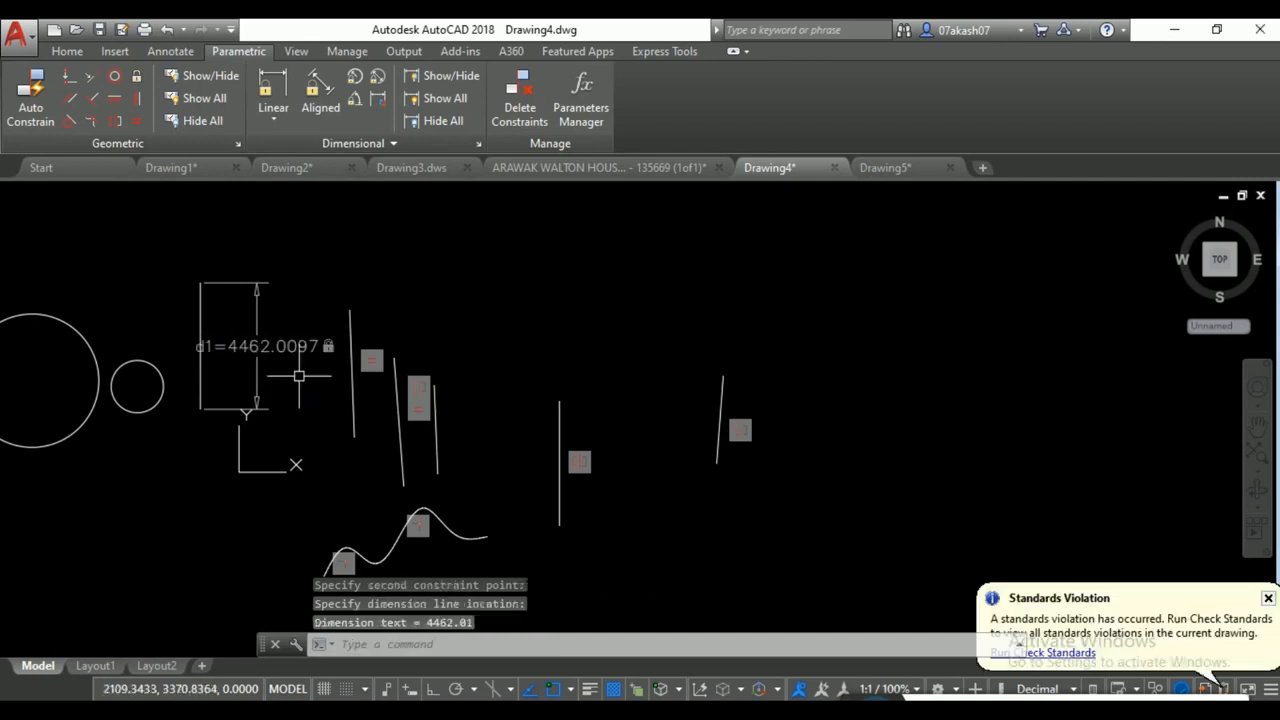
Set the linear dimensional constraint on the vertical line beside the small circle to 6000.
scroll(270, 375, "up", 2)
middle_click_drag(277, 374, 337, 409)
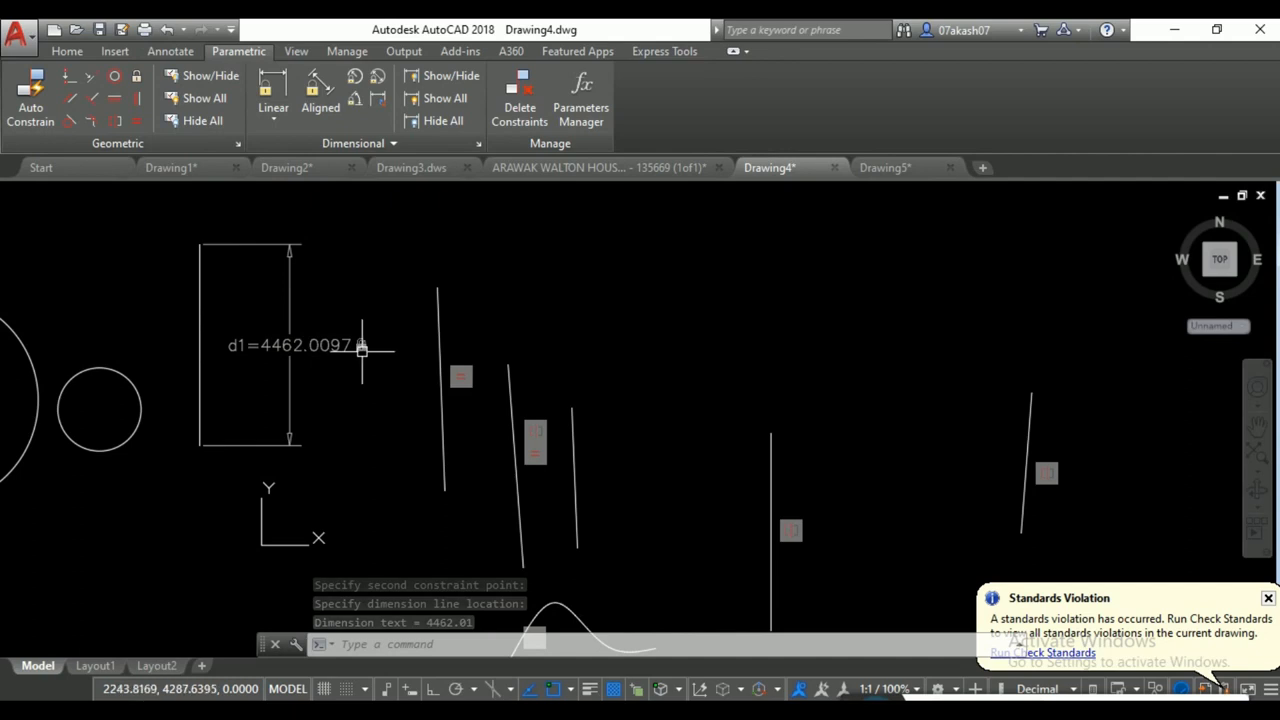
left_click(290, 346)
double_click(308, 352)
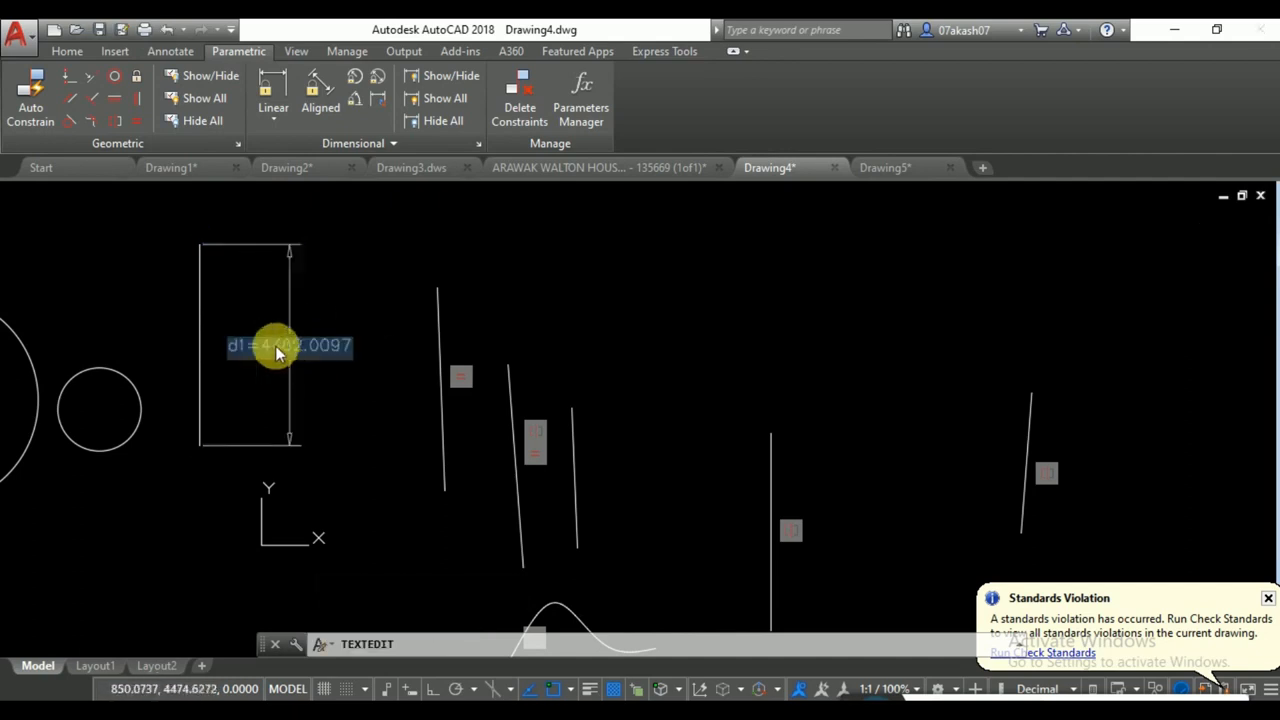
left_click_drag(262, 350, 360, 349)
type("d1=6000")
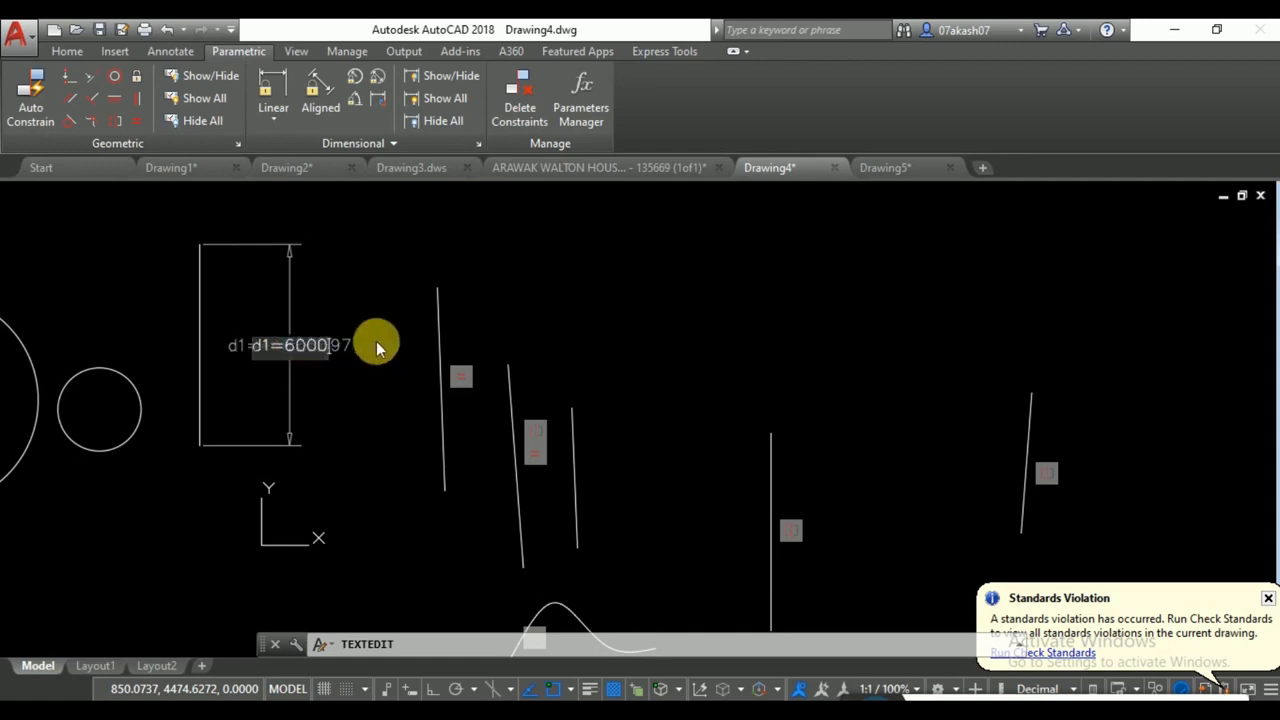
key("Return")
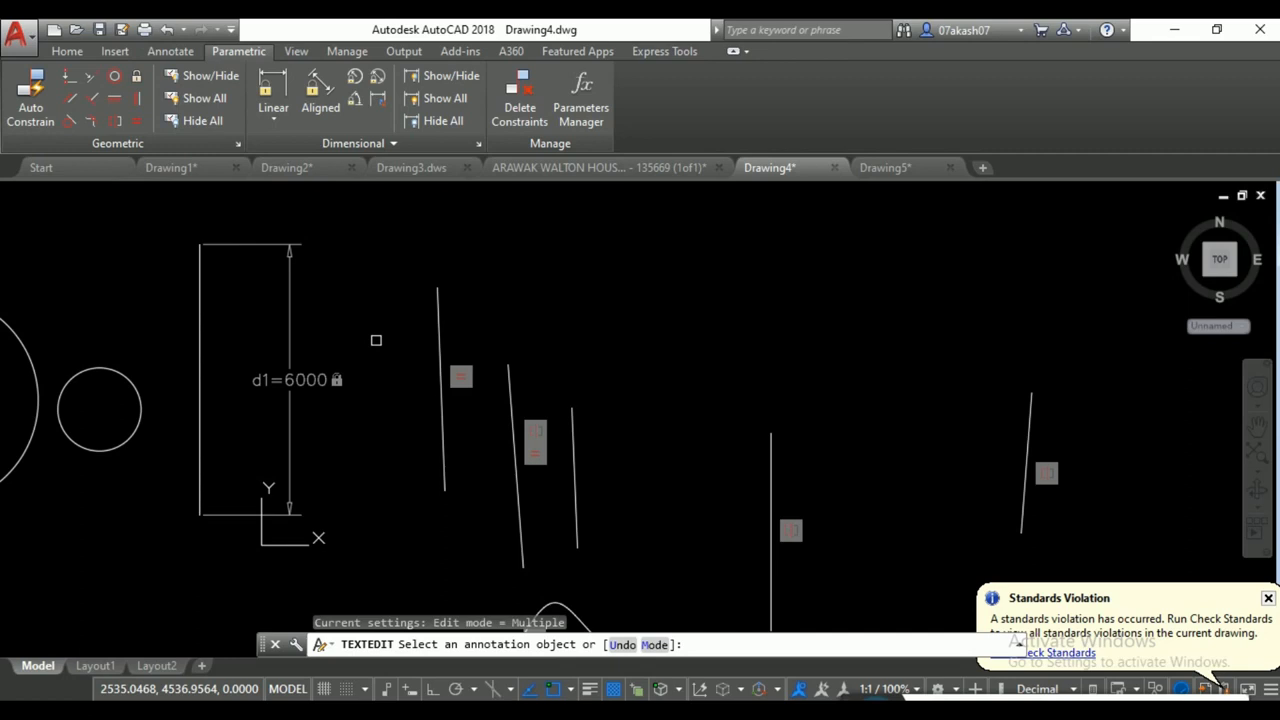
Add a Radius dimensional constraint to the small circle and set it to 1200.
left_click(355, 78)
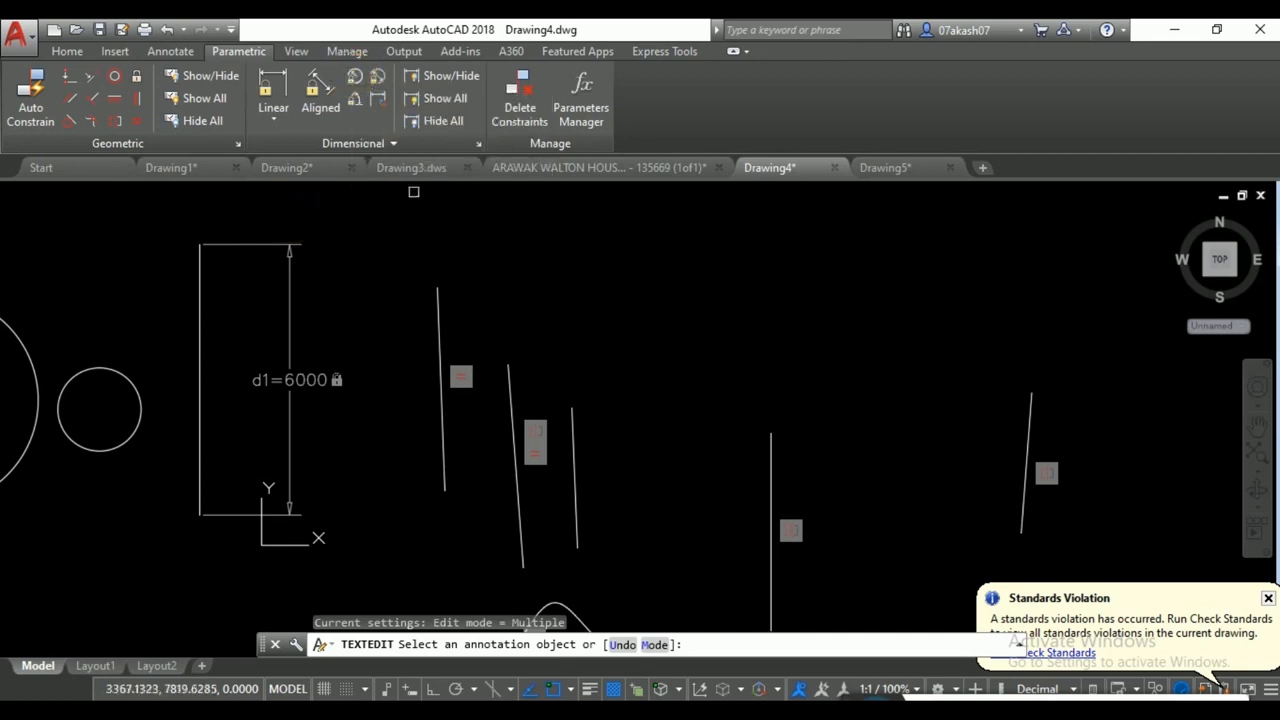
left_click(207, 360)
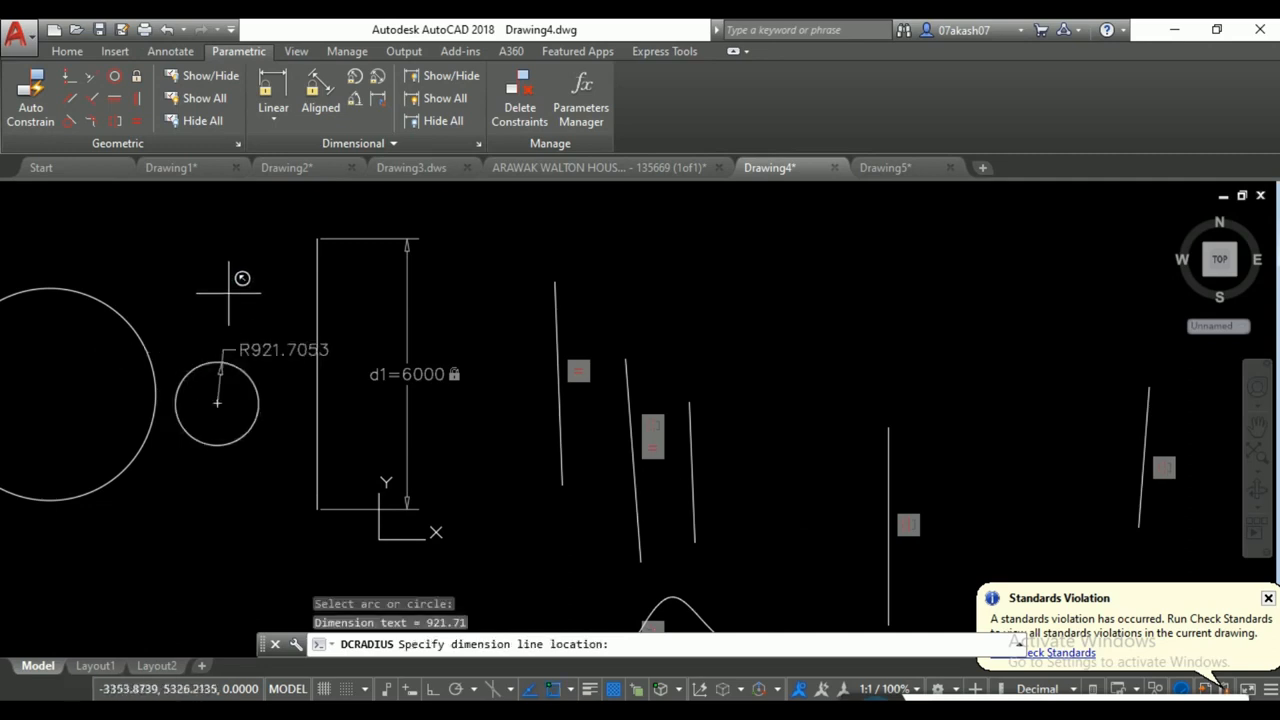
left_click(288, 349)
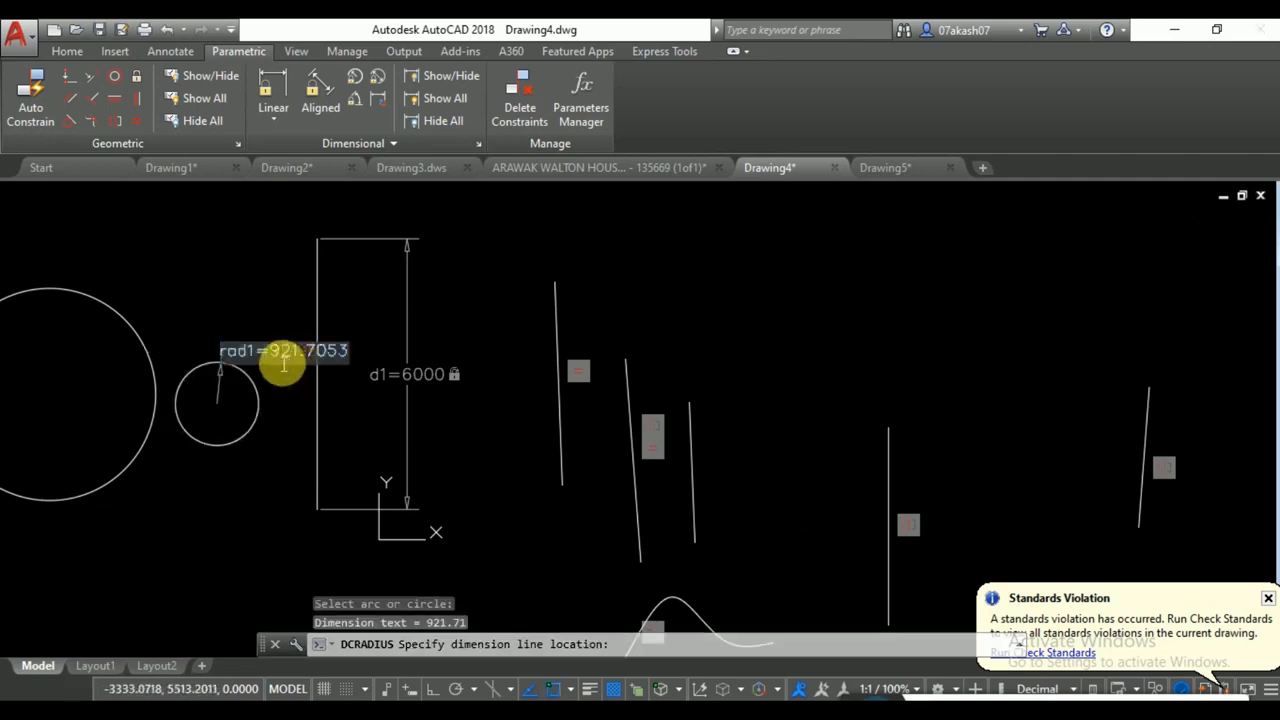
type("1200")
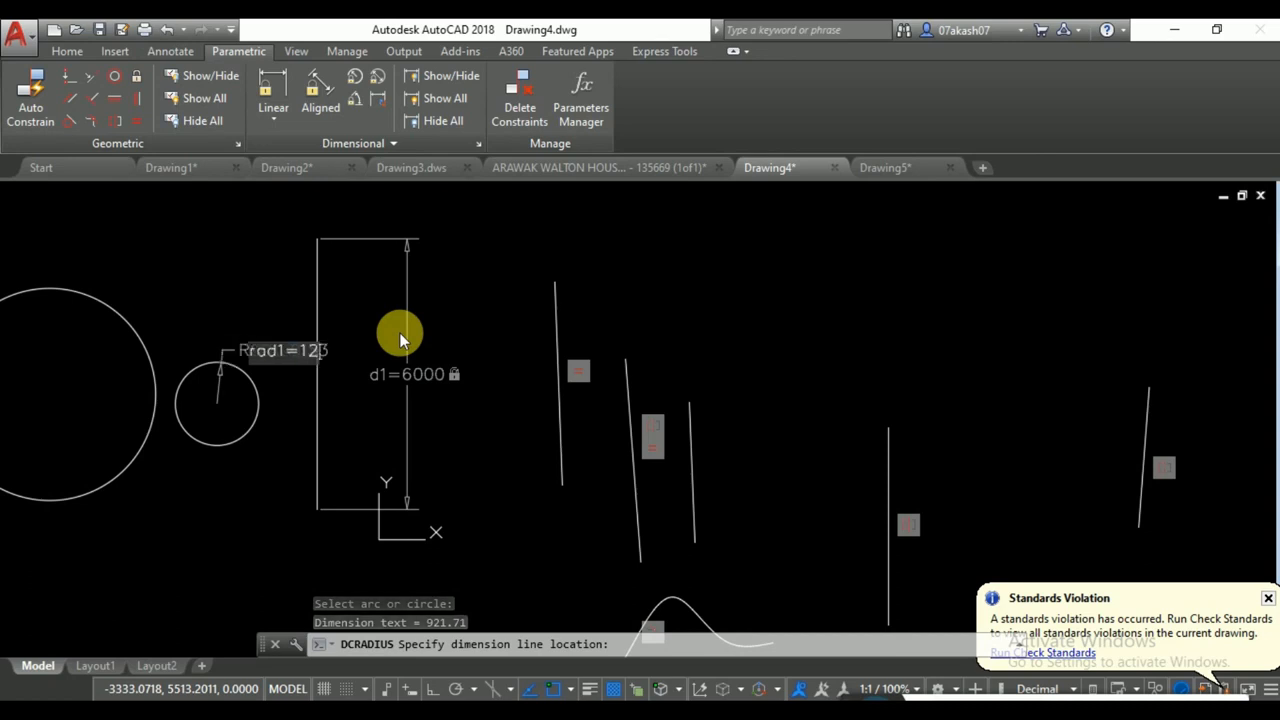
key("Return")
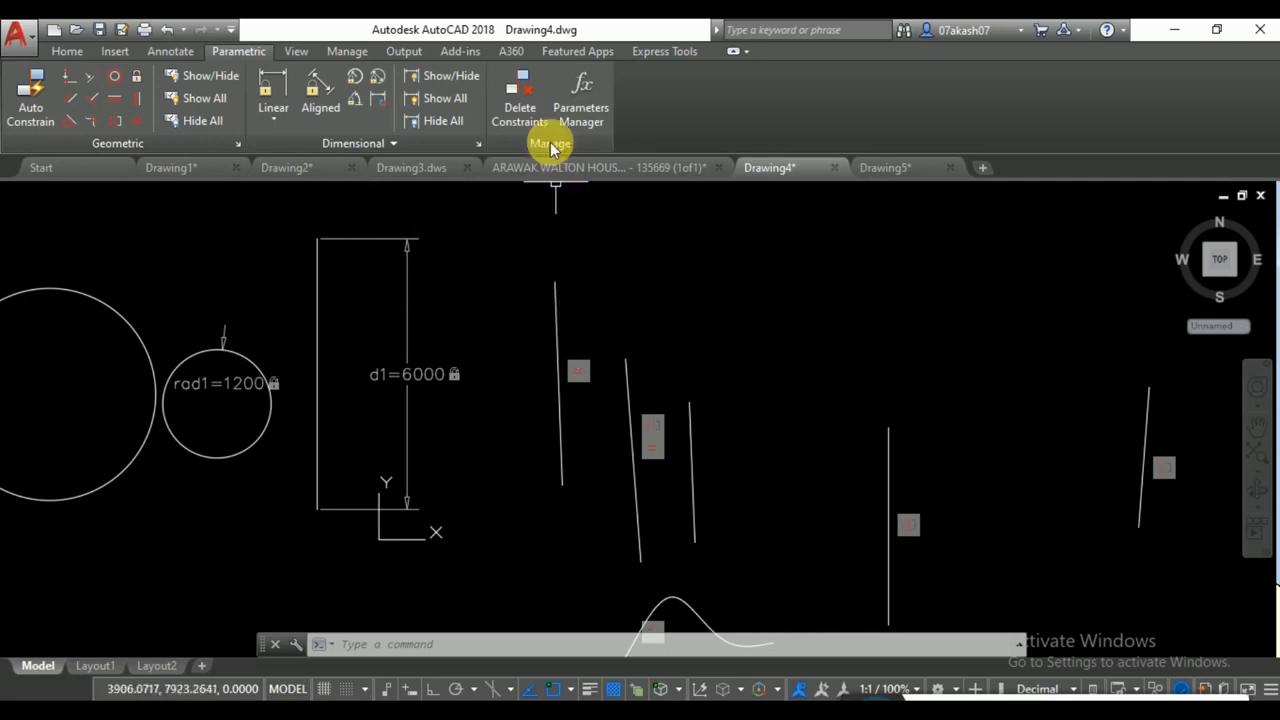
Delete the linear dimensional constraint from the vertical line beside the small circle.
left_click(521, 100)
left_click(432, 374)
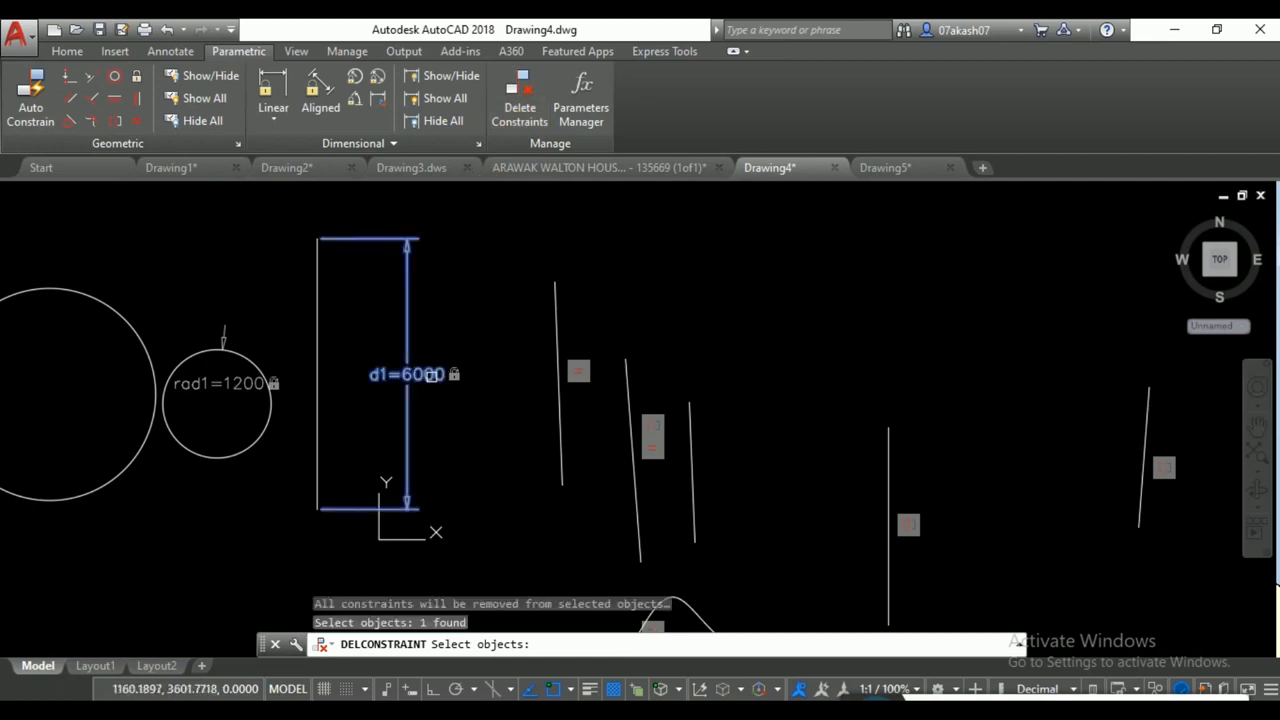
key("Return")
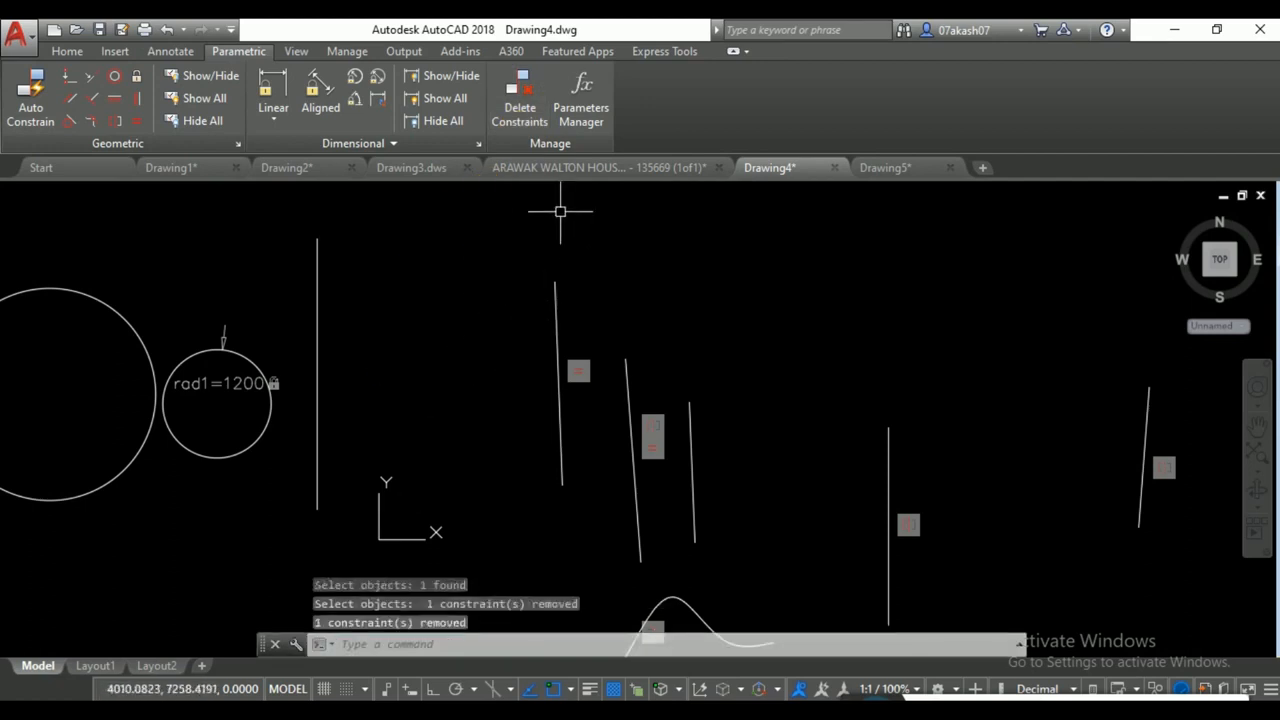
Draw a rectangle about 7455 by 3490 in the empty area above the sample lines.
middle_click_drag(563, 209, 537, 366)
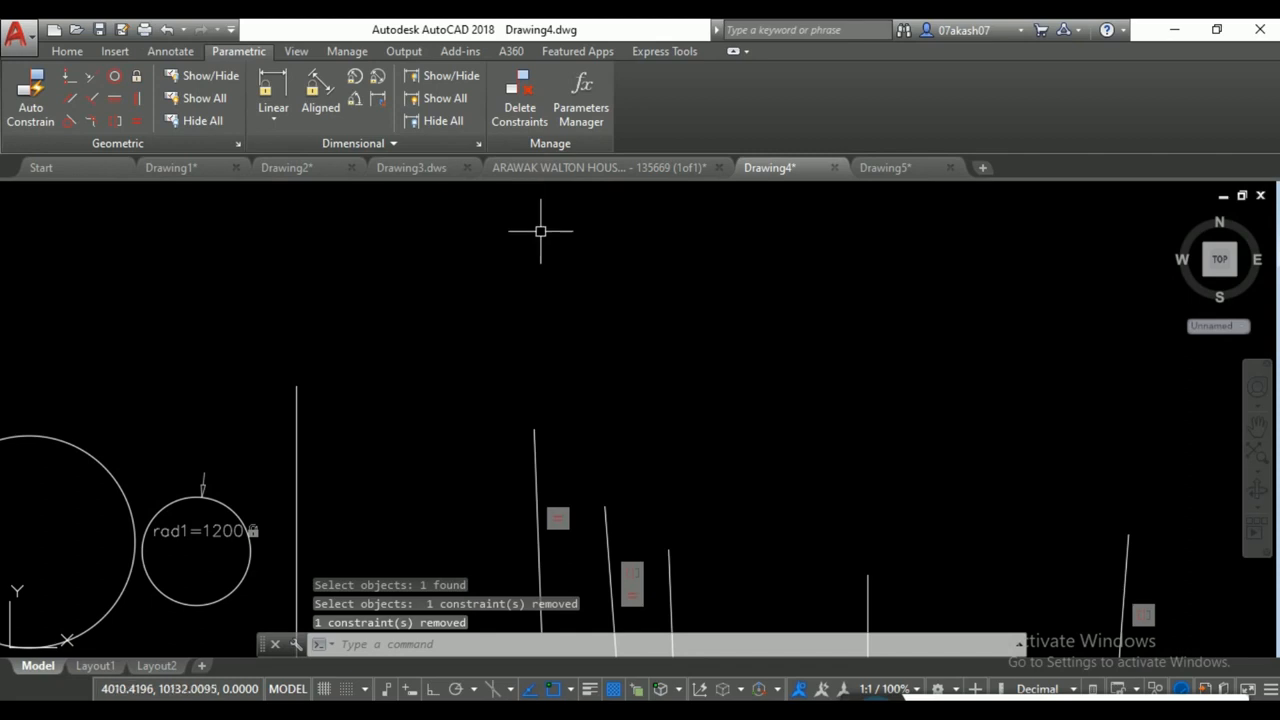
scroll(550, 245, "down", 2)
middle_click_drag(550, 245, 480, 349)
type("REC")
key("Return")
left_click(472, 290)
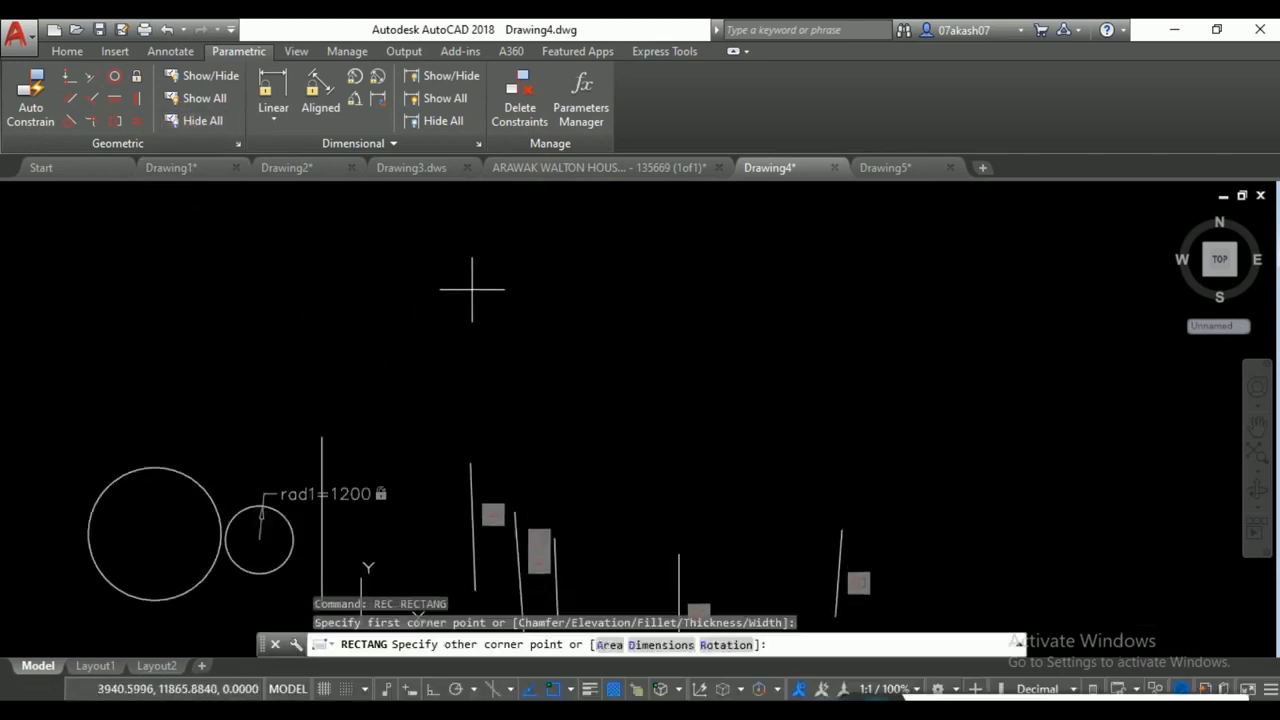
left_click(676, 384)
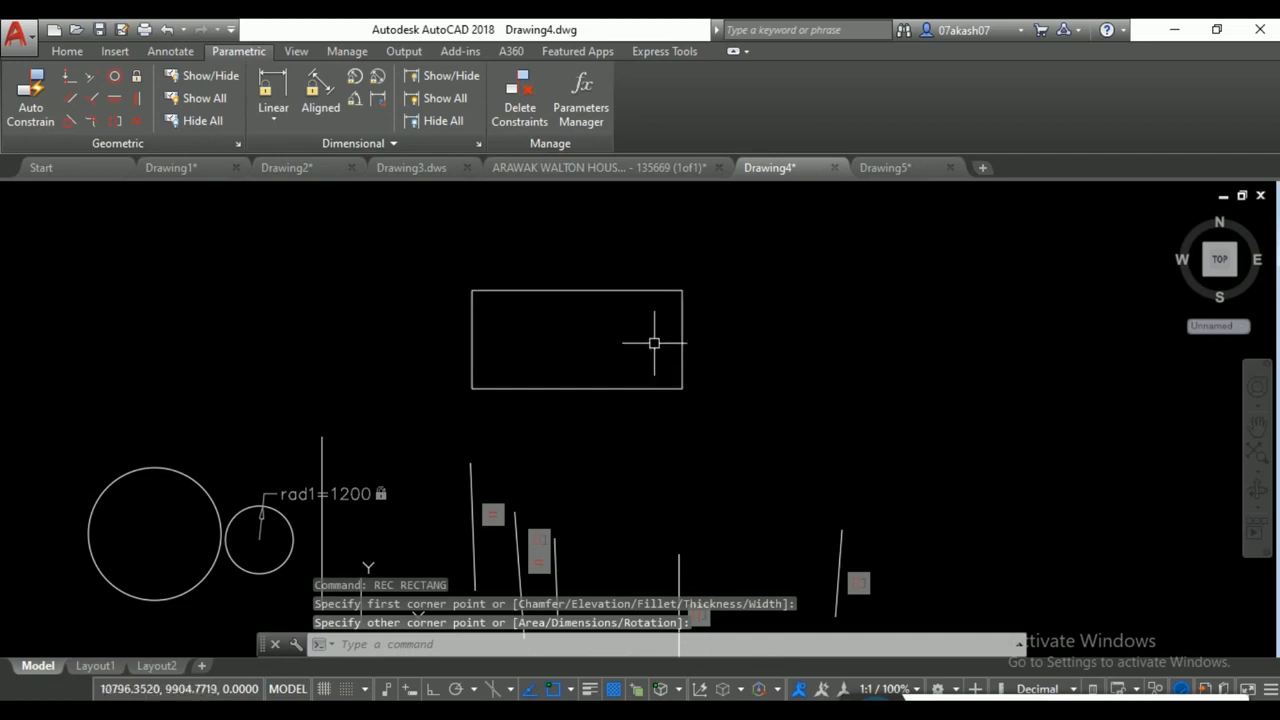
scroll(577, 400, "up", 3)
scroll(577, 400, "down", 4)
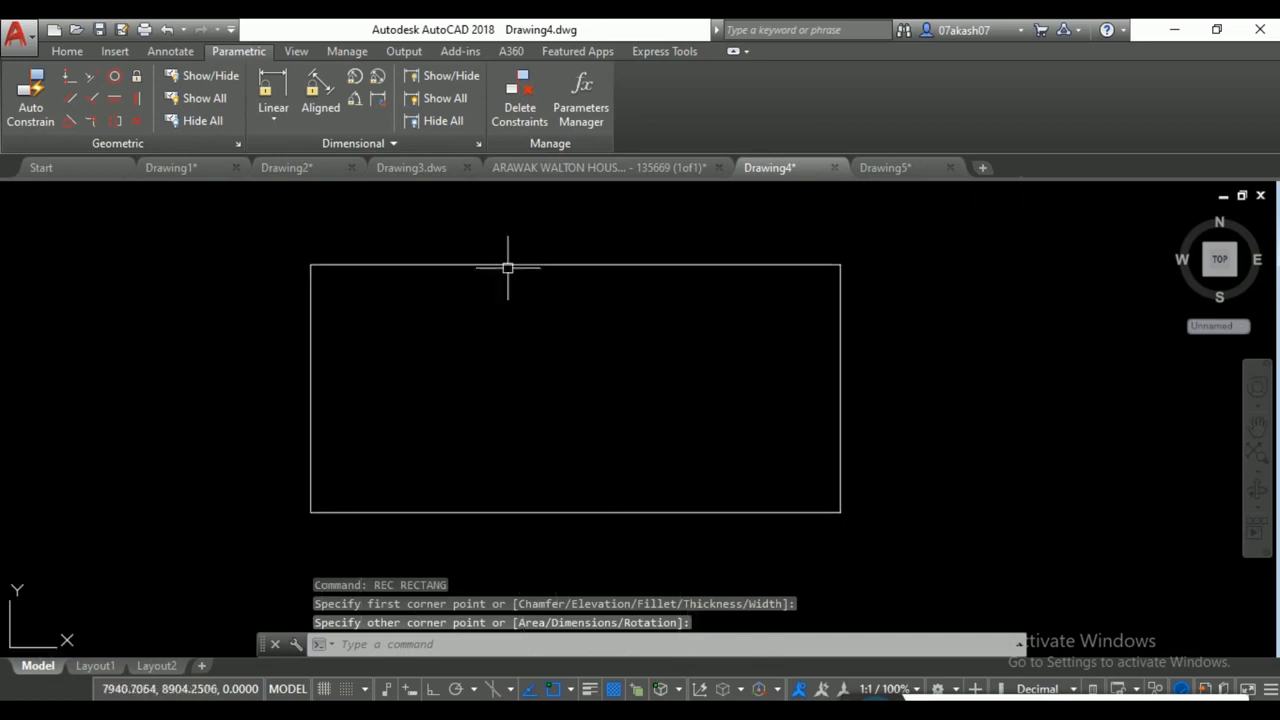
middle_click_drag(618, 333, 508, 397)
middle_click_drag(686, 325, 632, 321)
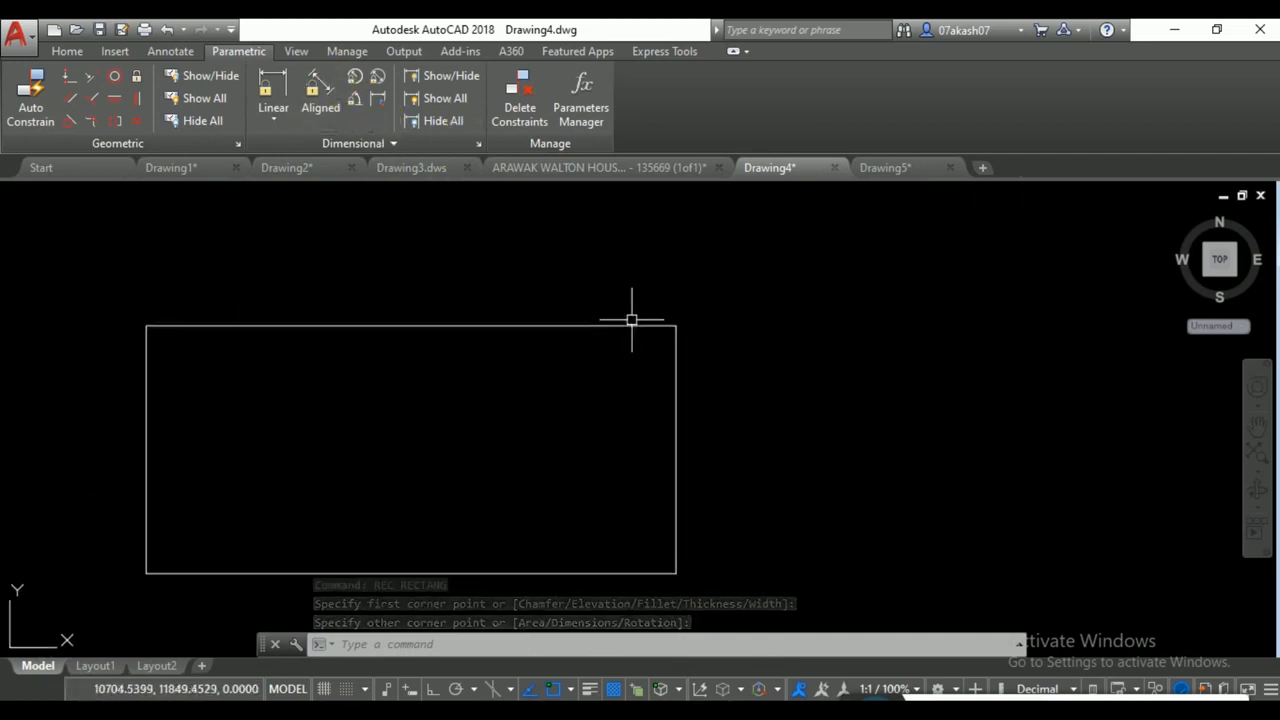
Add a Linear dimensional constraint between the ends of the rectangle's top edge, accepting the default length.
left_click(273, 95)
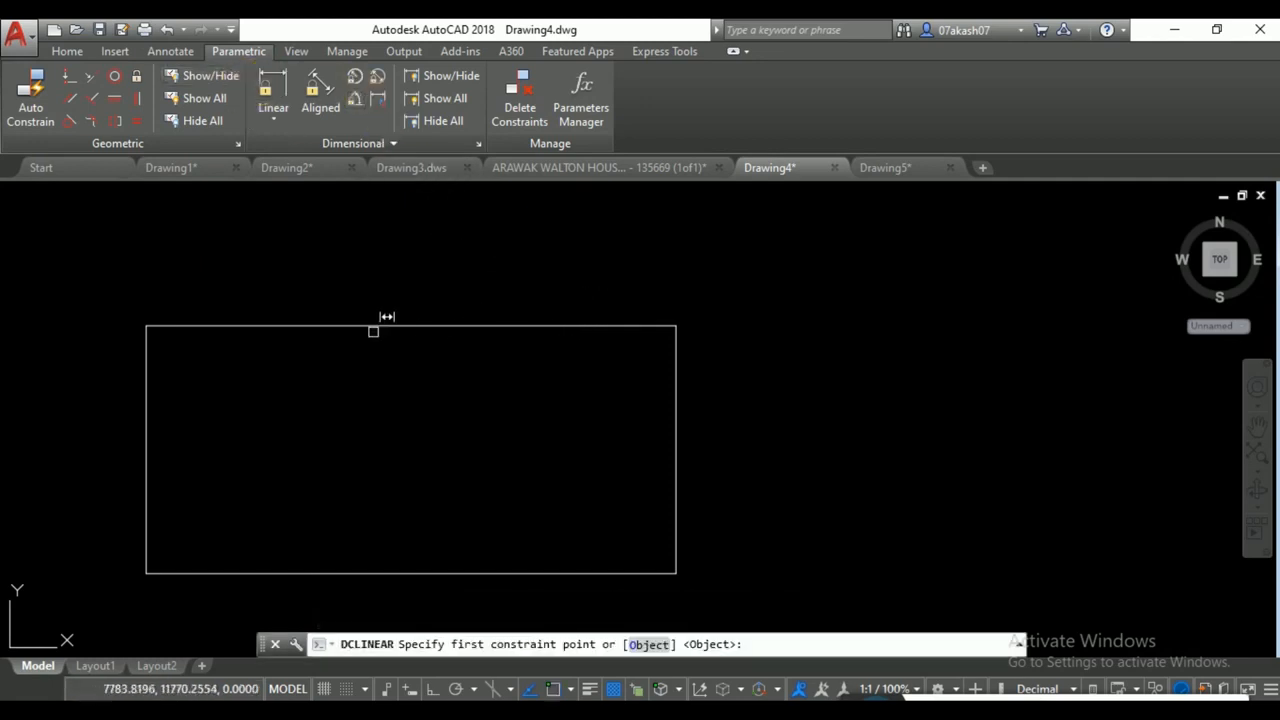
left_click(147, 326)
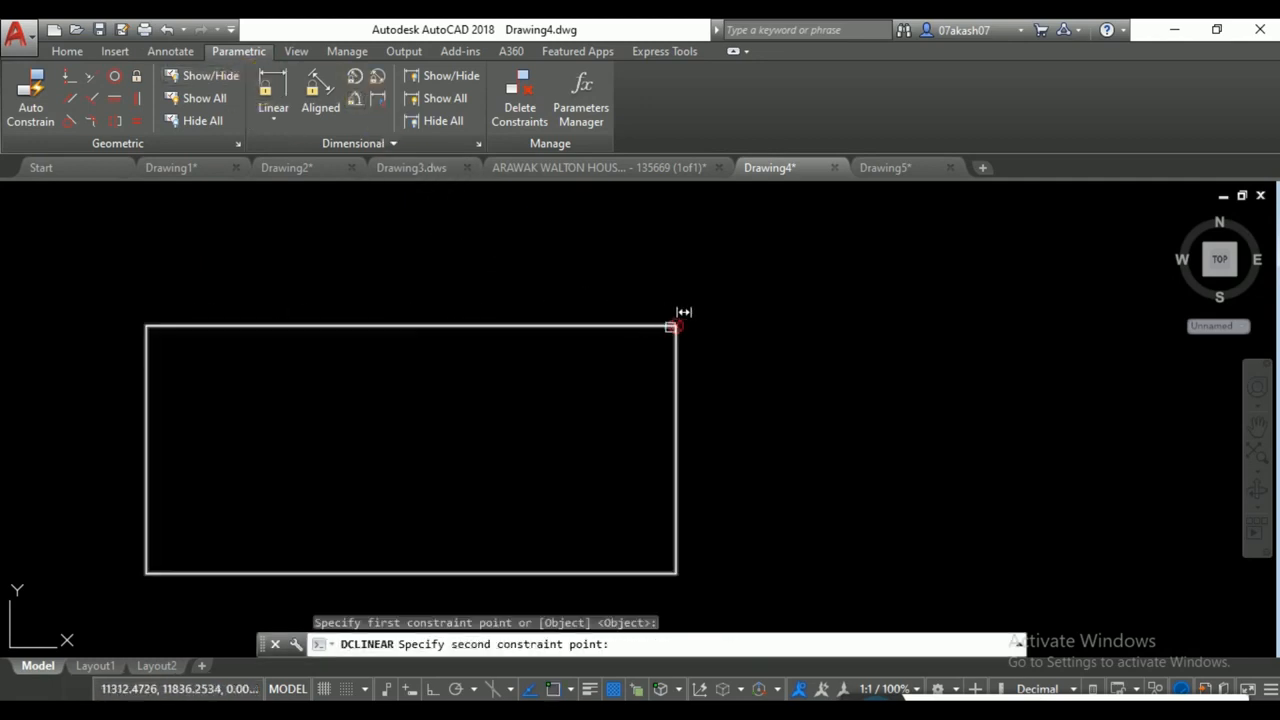
left_click(675, 326)
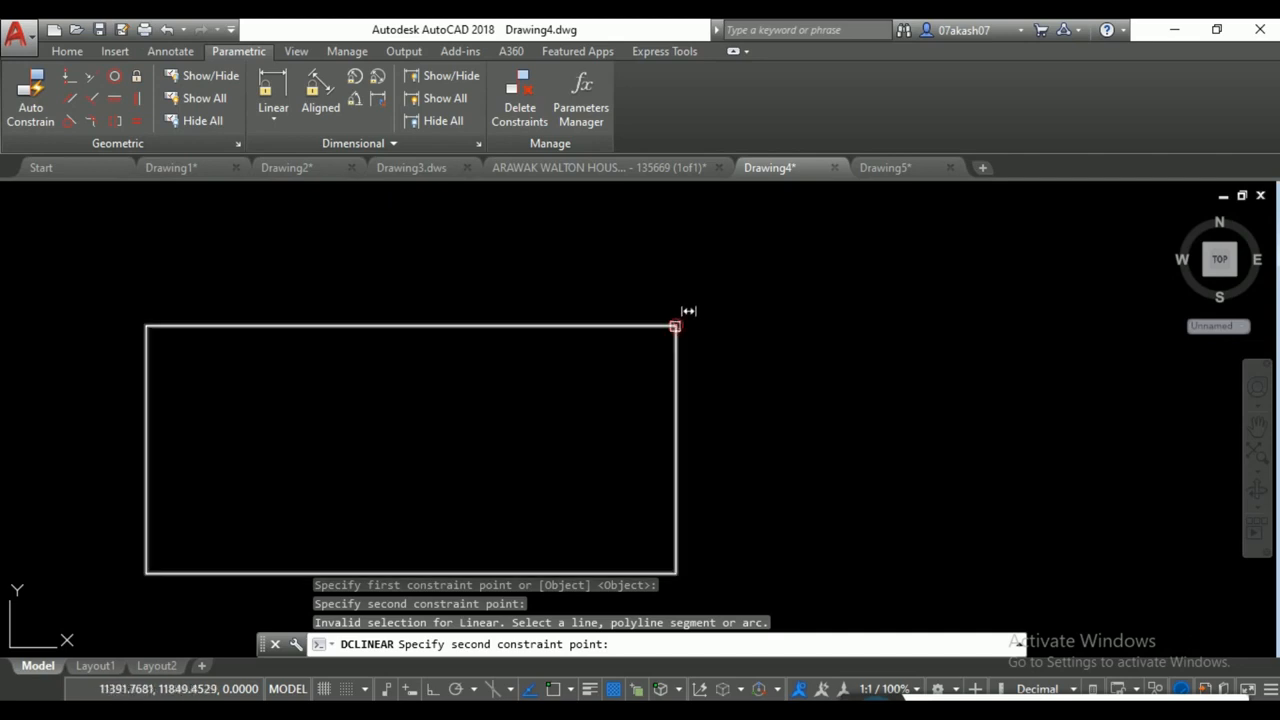
left_click(673, 325)
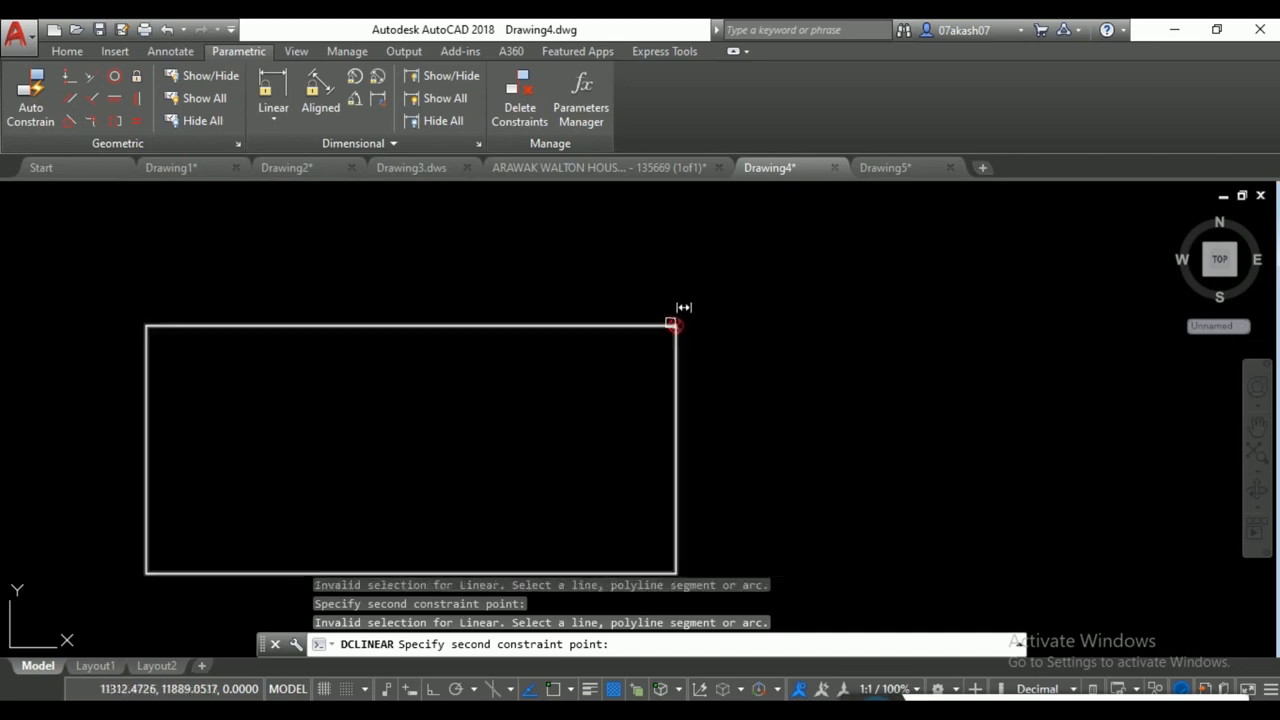
left_click(148, 325)
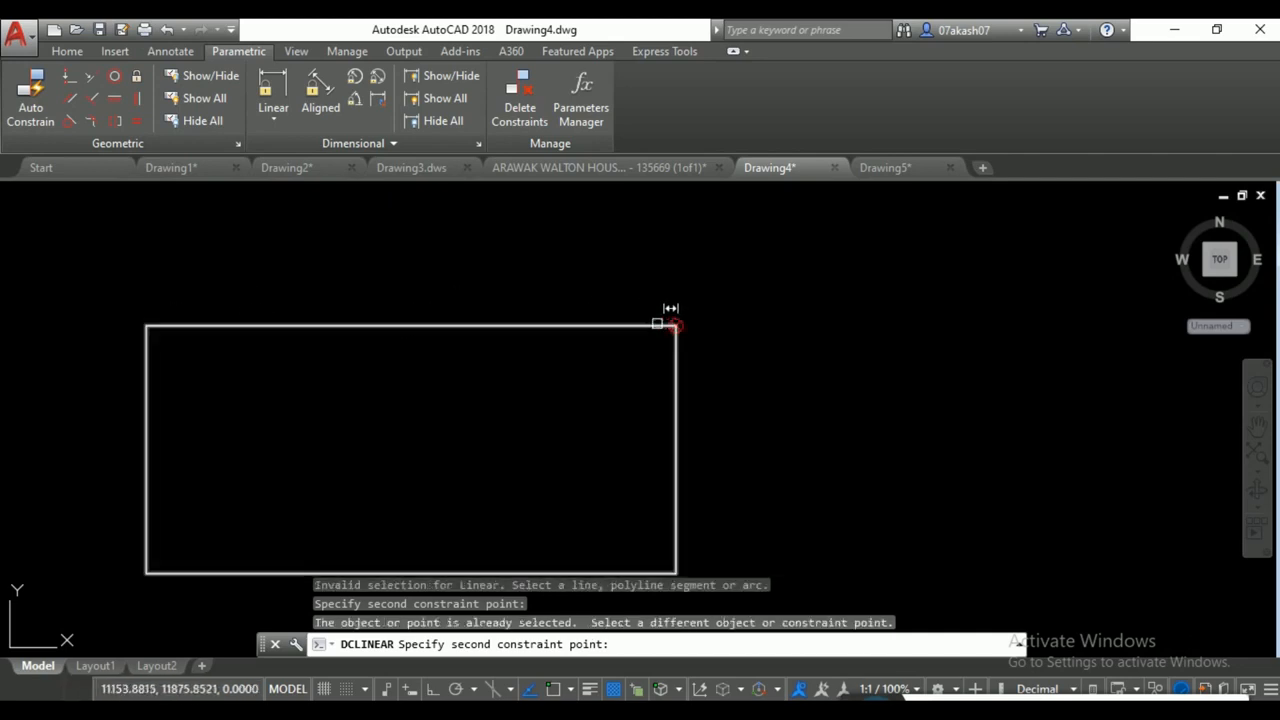
left_click(673, 325)
left_click(560, 284)
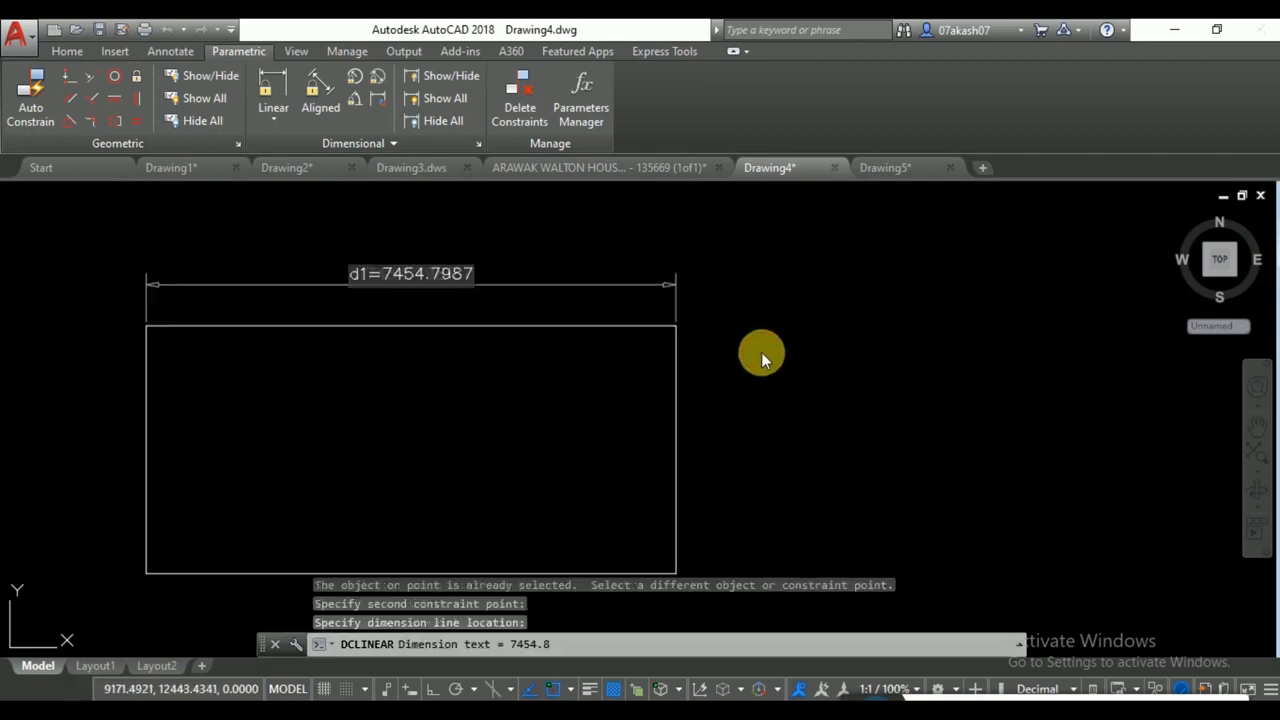
key("Return")
Add a Linear dimensional constraint along the rectangle's right edge, placing its dimension line outside the shape.
middle_click_drag(731, 354, 656, 266)
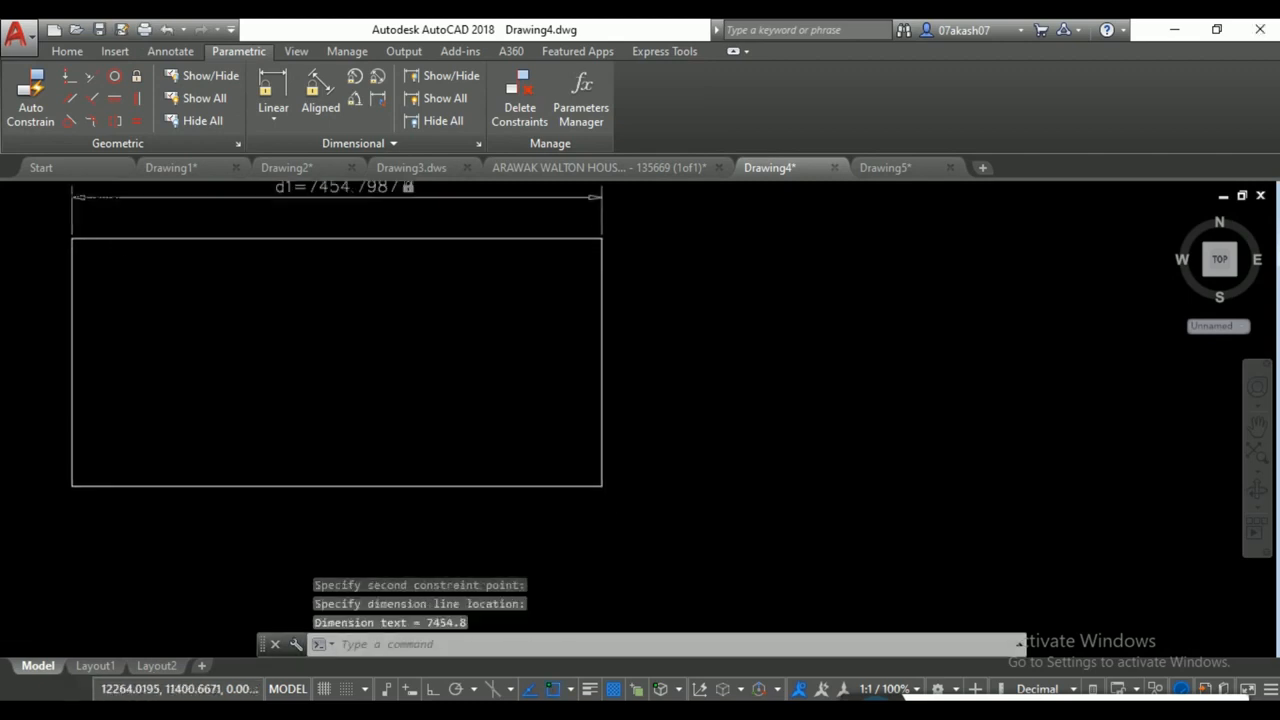
key("Return")
left_click(600, 257)
left_click(601, 478)
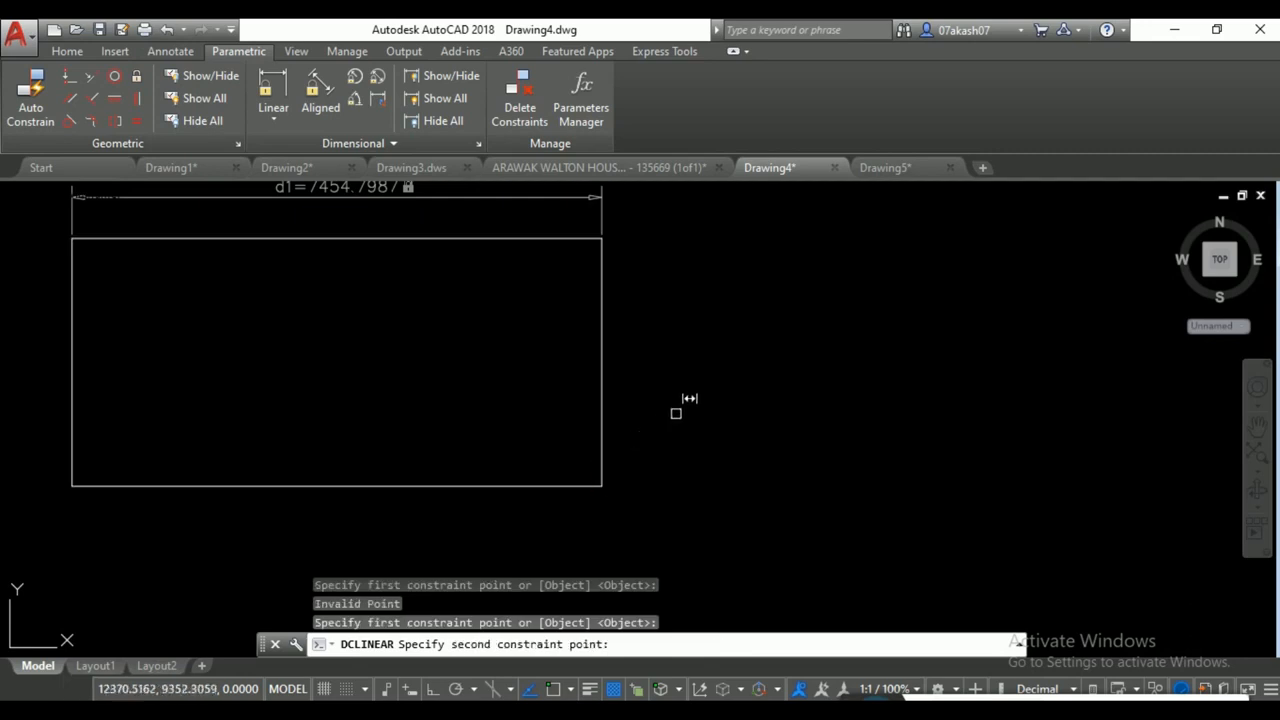
left_click(605, 478)
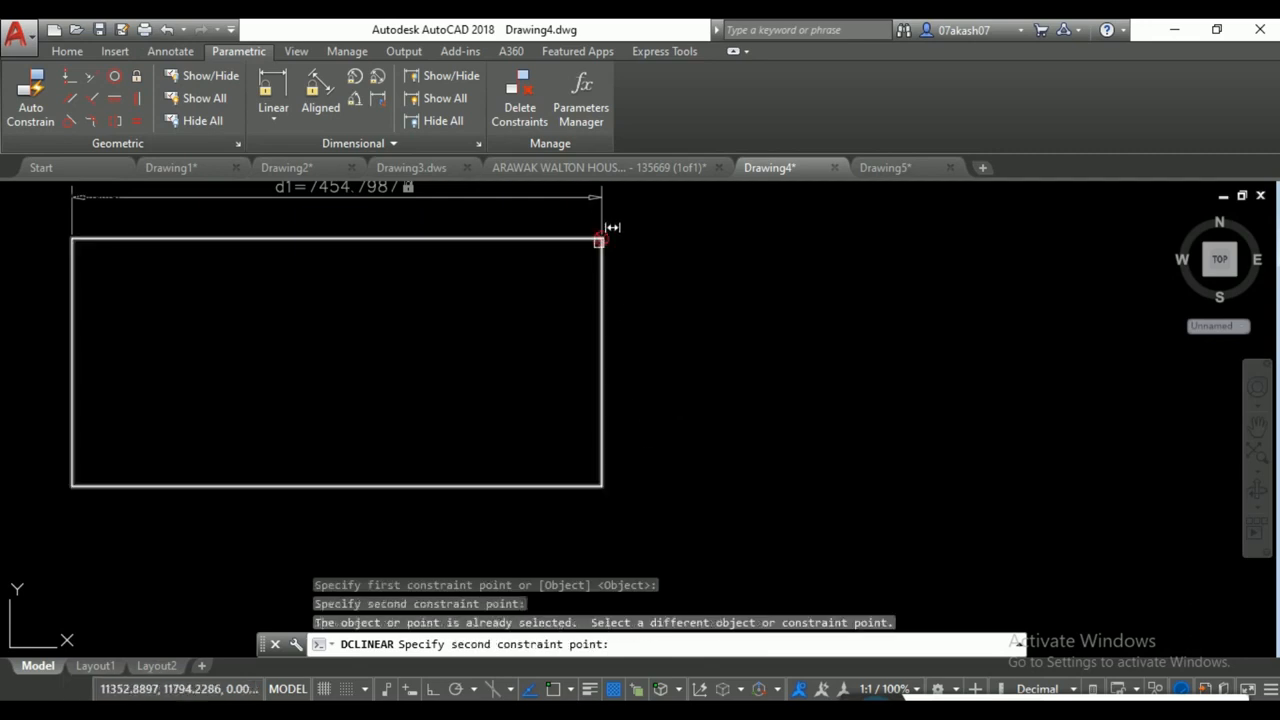
left_click(601, 239)
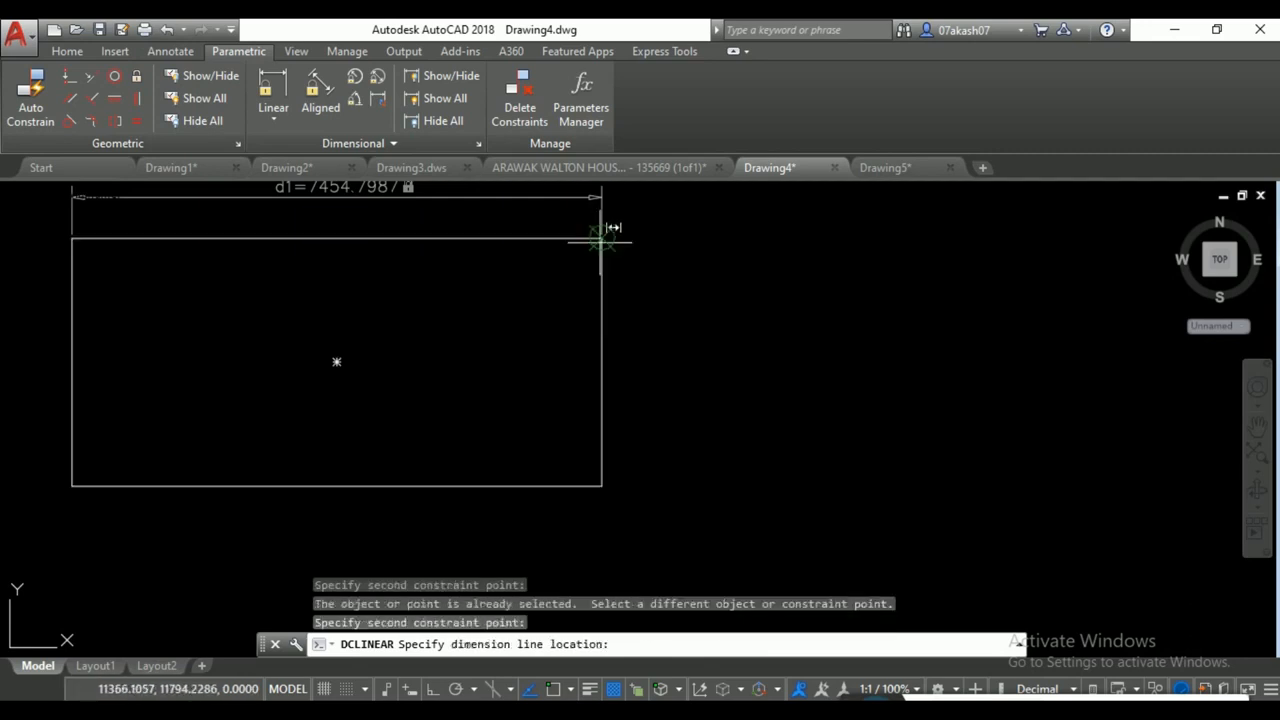
left_click(778, 350)
Open the Parameters Manager and select the rectangle's width and height parameters in turn.
scroll(774, 349, "down", 4)
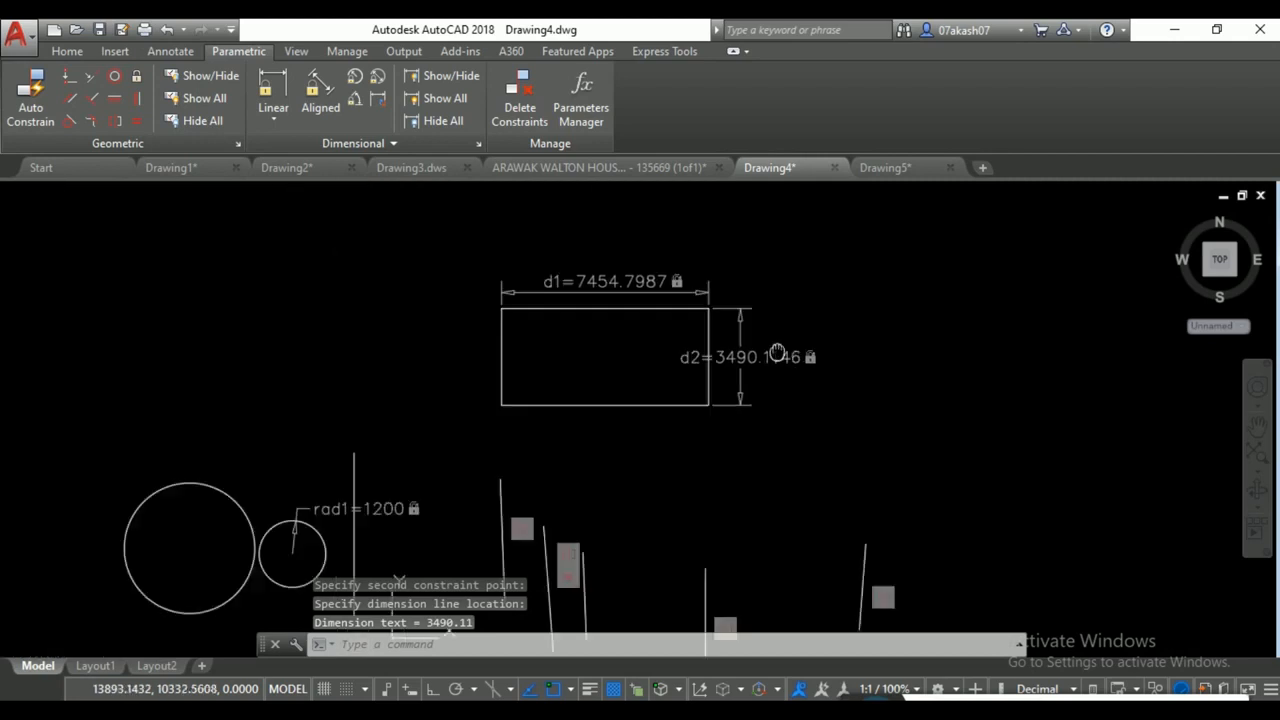
left_click(583, 104)
middle_click_drag(577, 372, 425, 340)
scroll(748, 327, "up", 2)
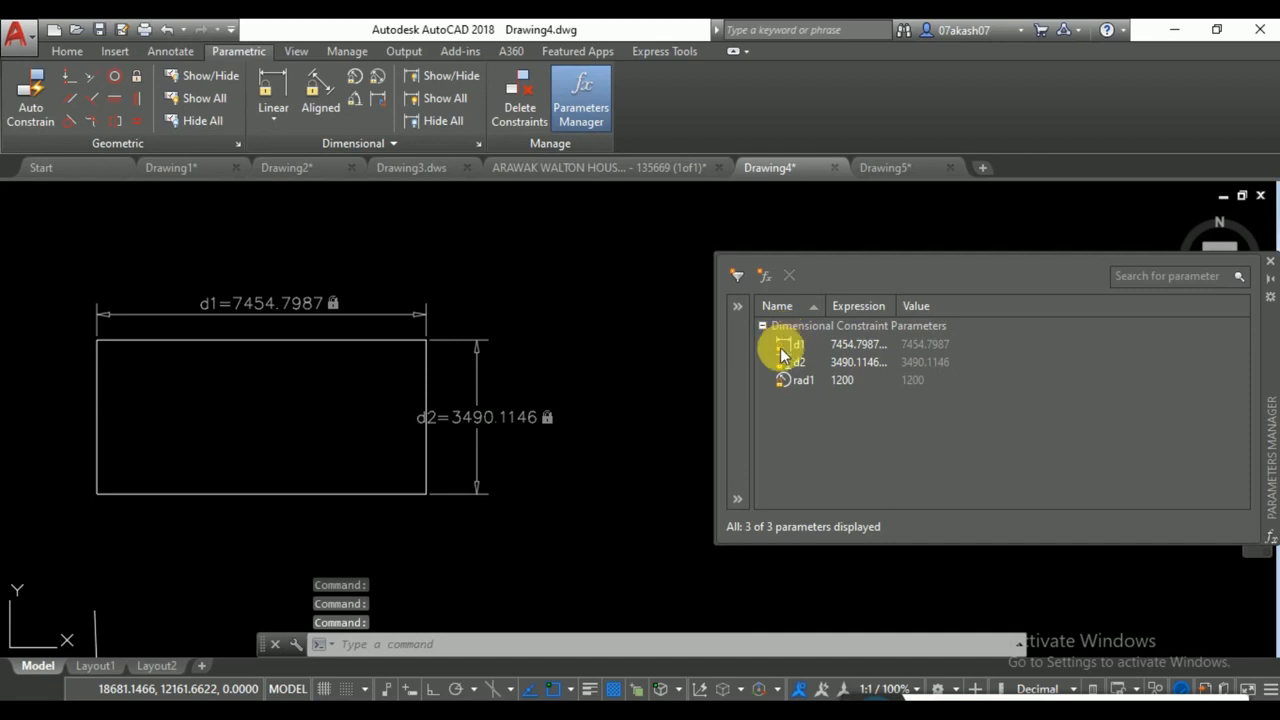
left_click(790, 345)
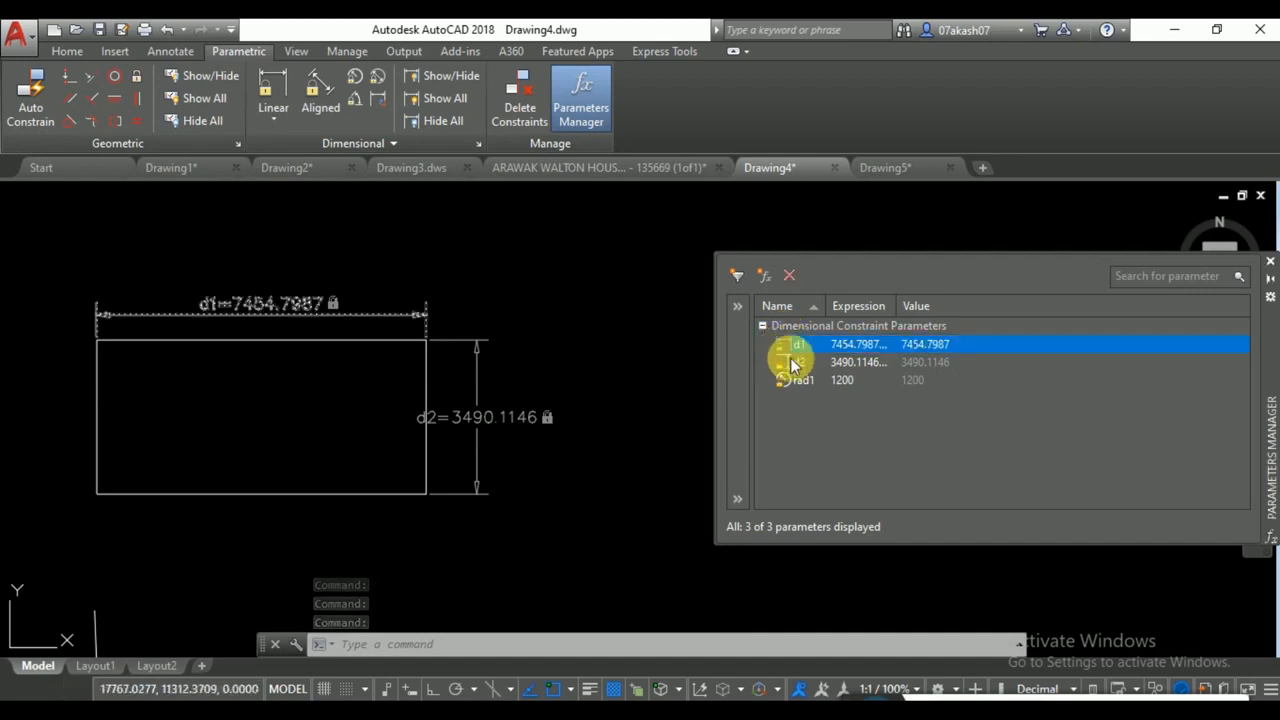
left_click(791, 362)
Set the expression of the rectangle's width parameter d1 to d2*2.
left_click(850, 345)
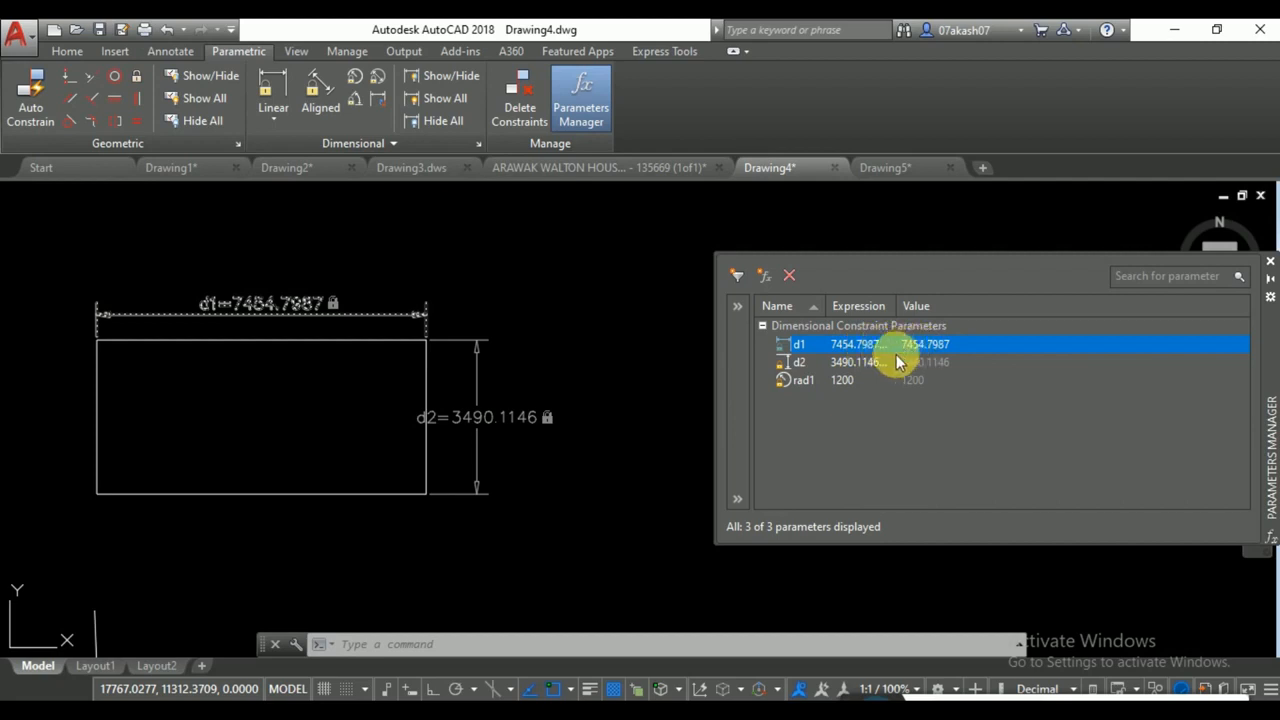
double_click(857, 345)
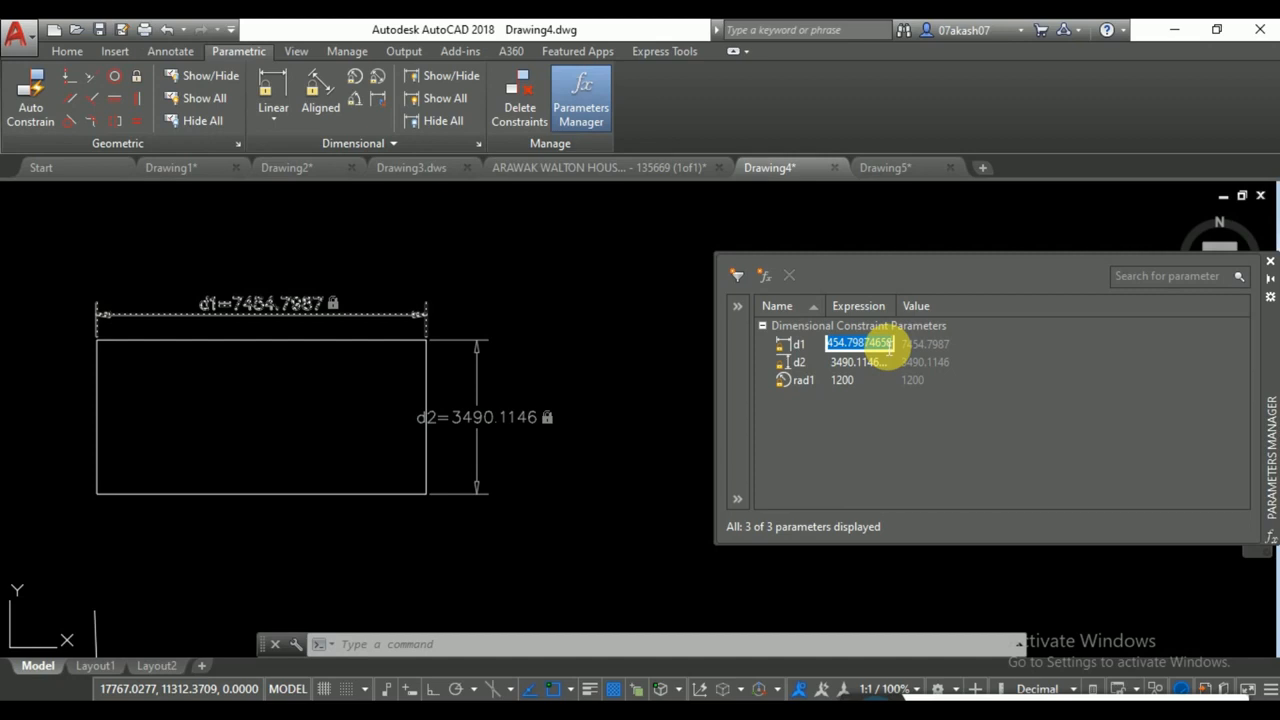
type("D")
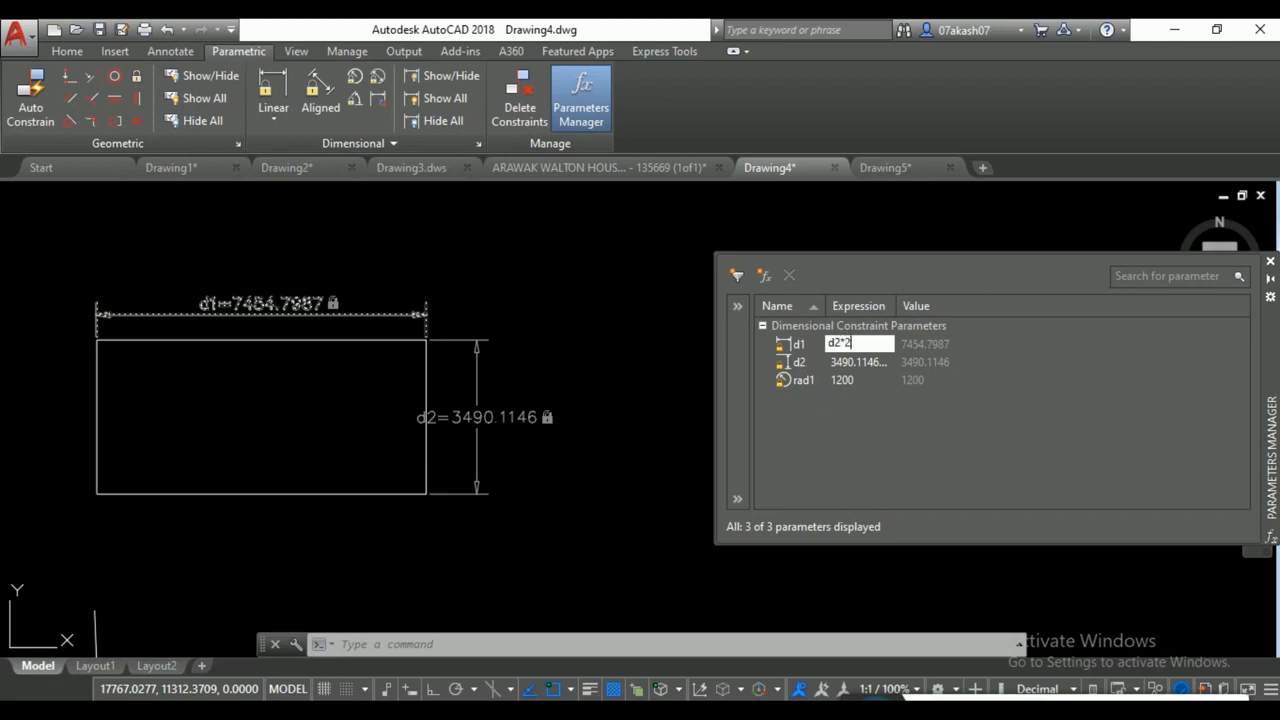
left_click(880, 344)
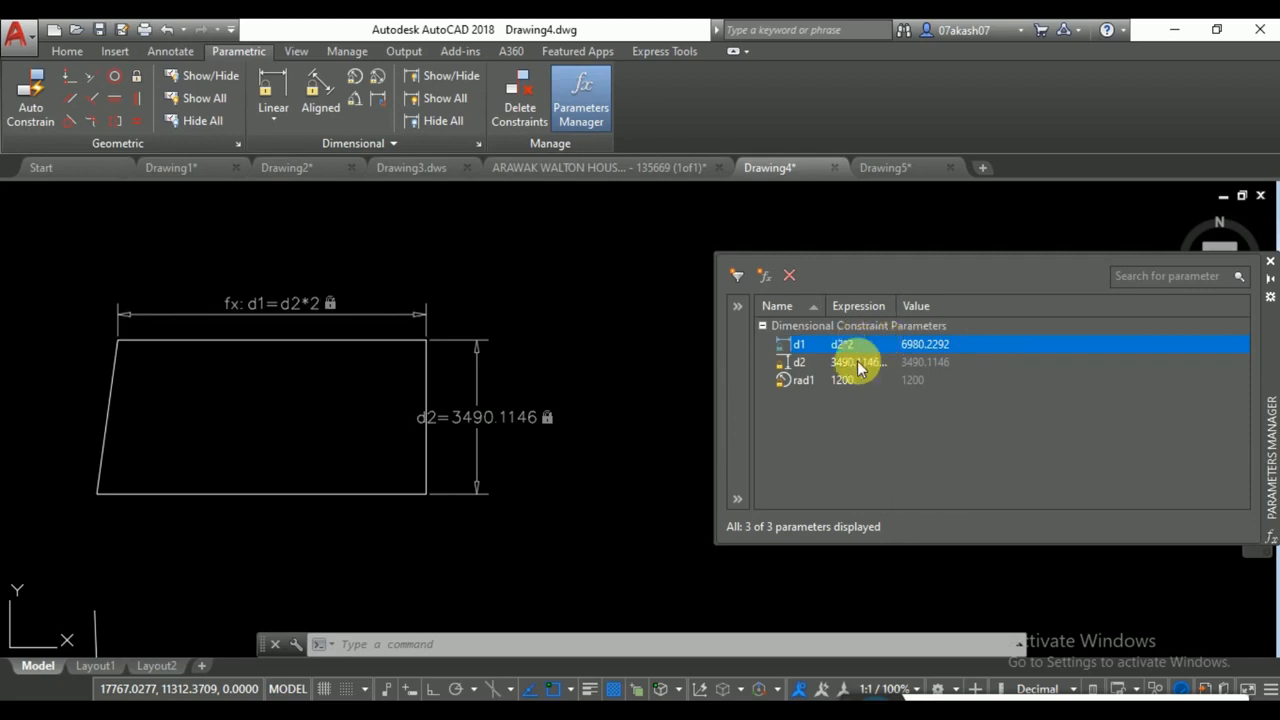
Set the expression of the rectangle's height parameter d2 to 5000.
left_click(857, 362)
left_click(857, 362)
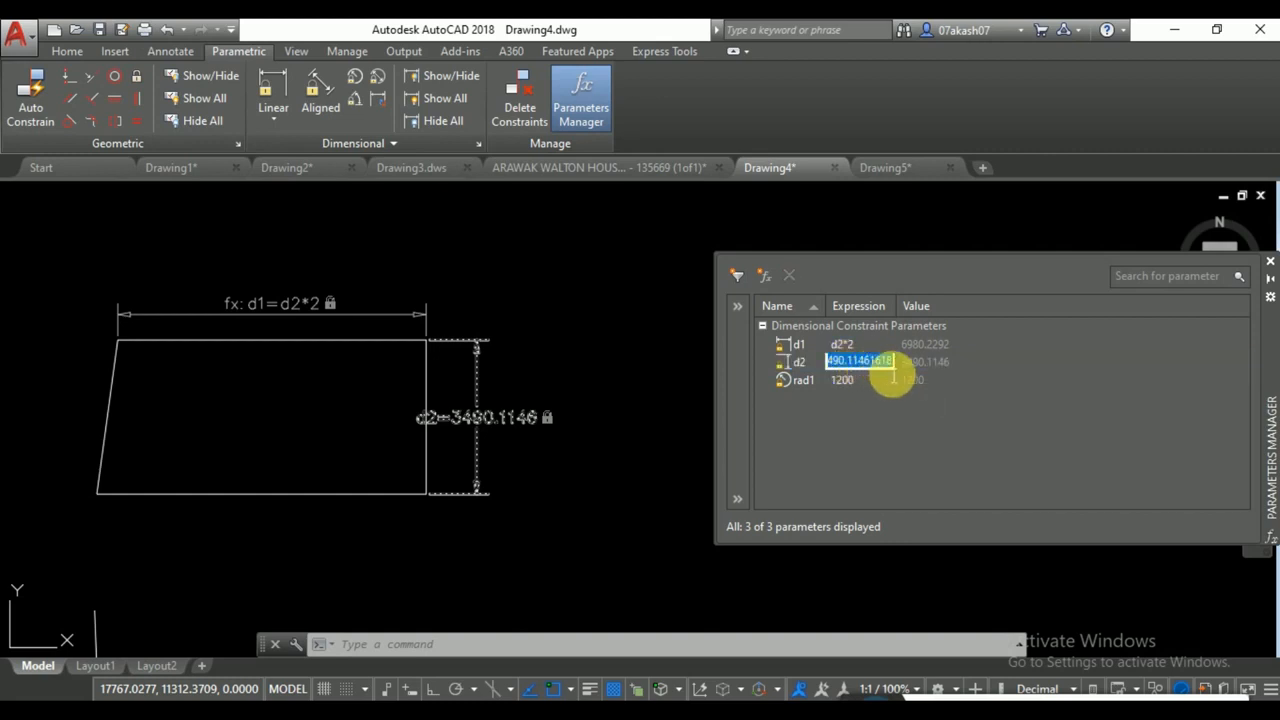
type("5")
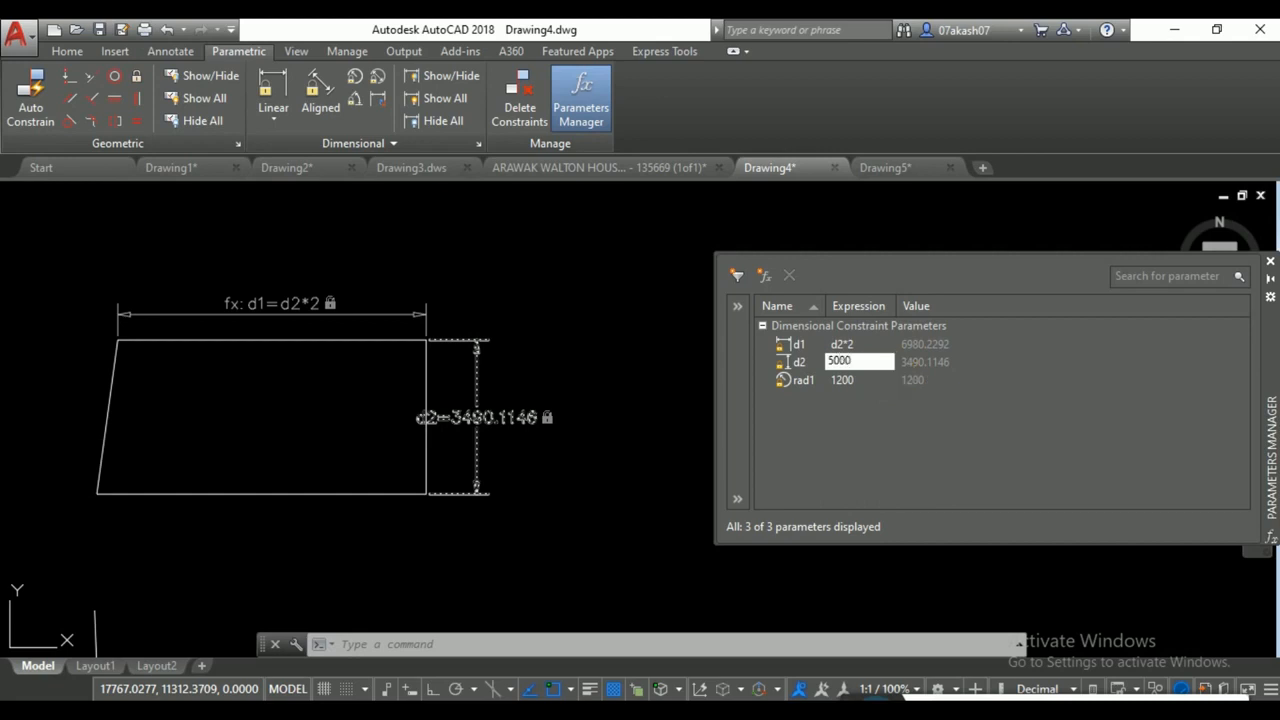
type("000")
left_click(884, 366)
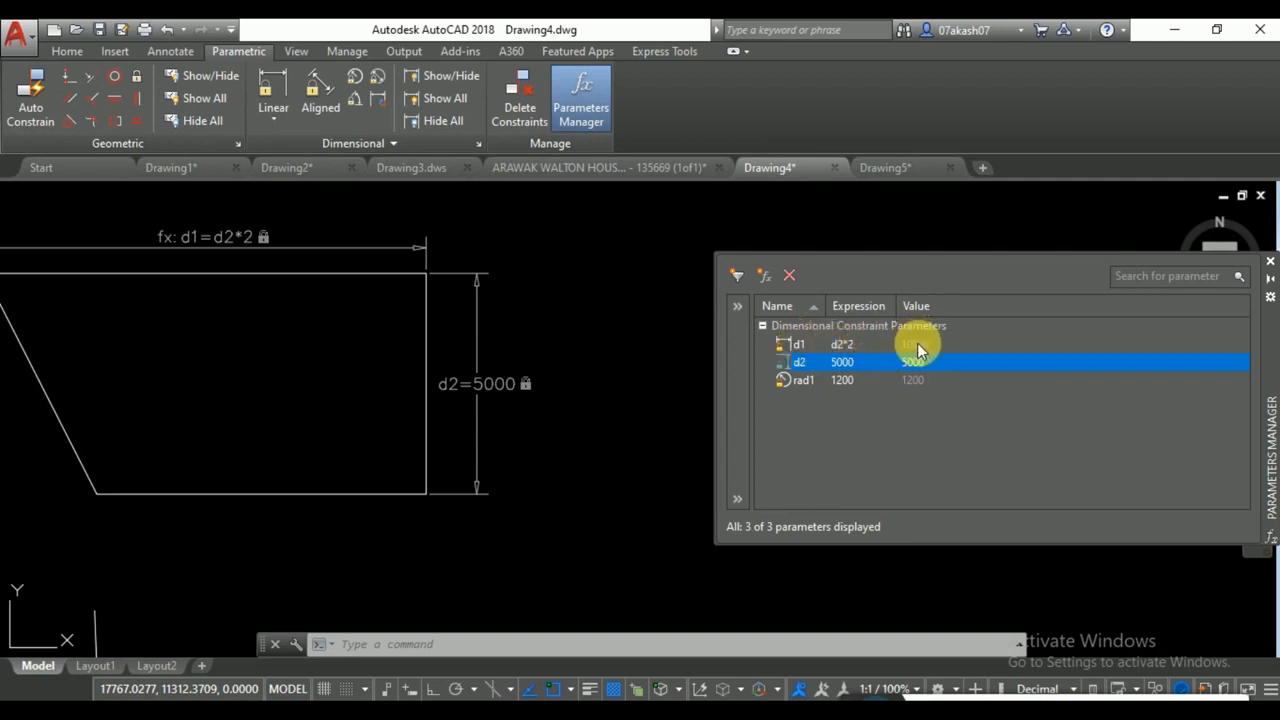
Set the expression of the circle's radius parameter rad1 to d1/2.
left_click(846, 381)
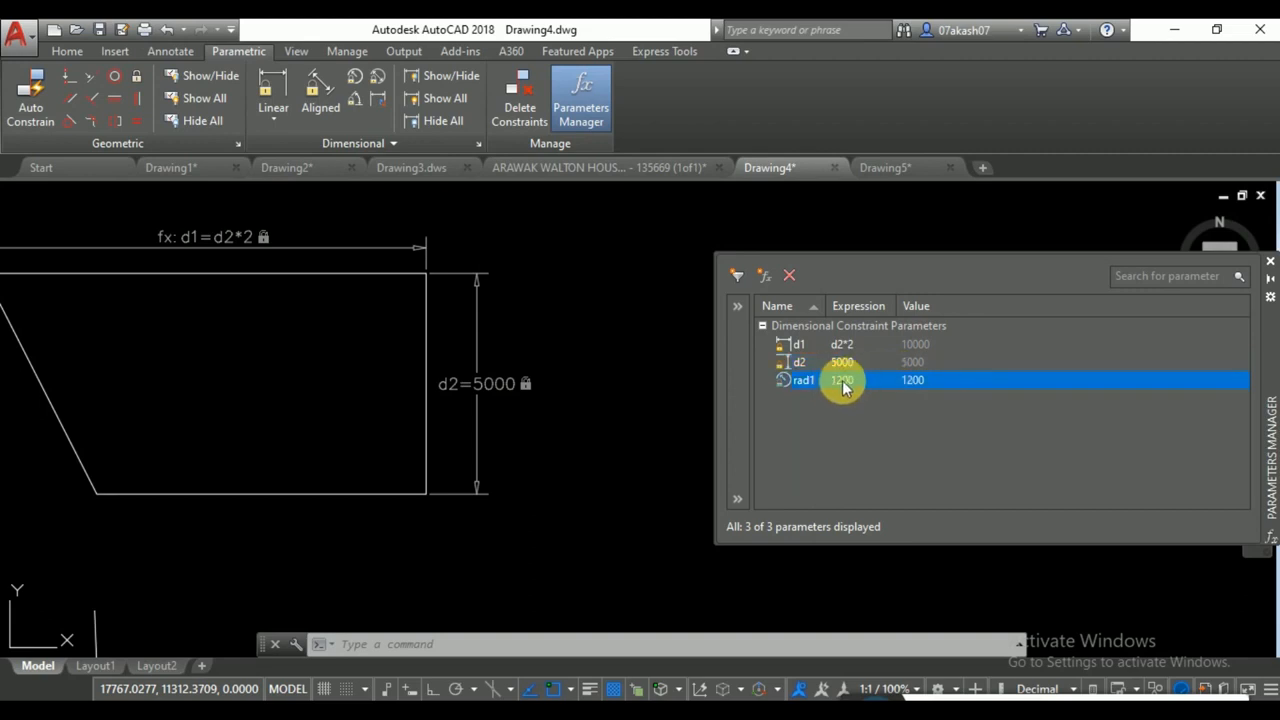
double_click(844, 381)
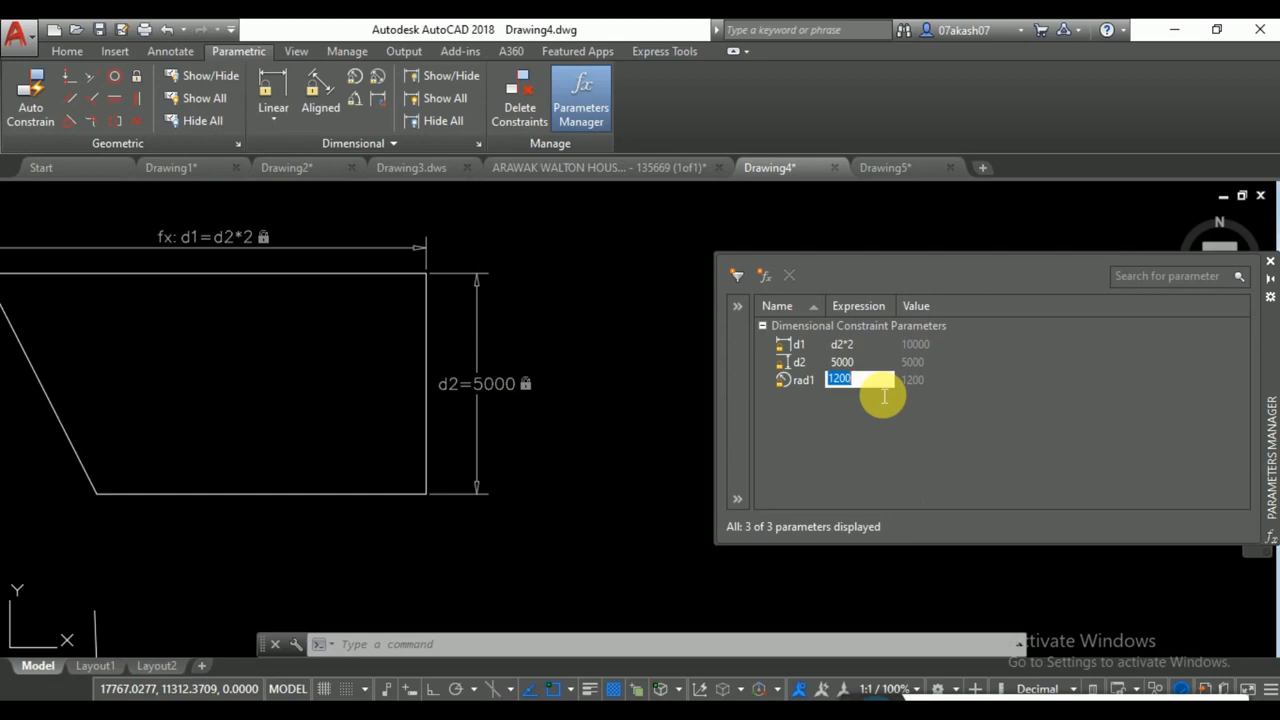
type("d1/")
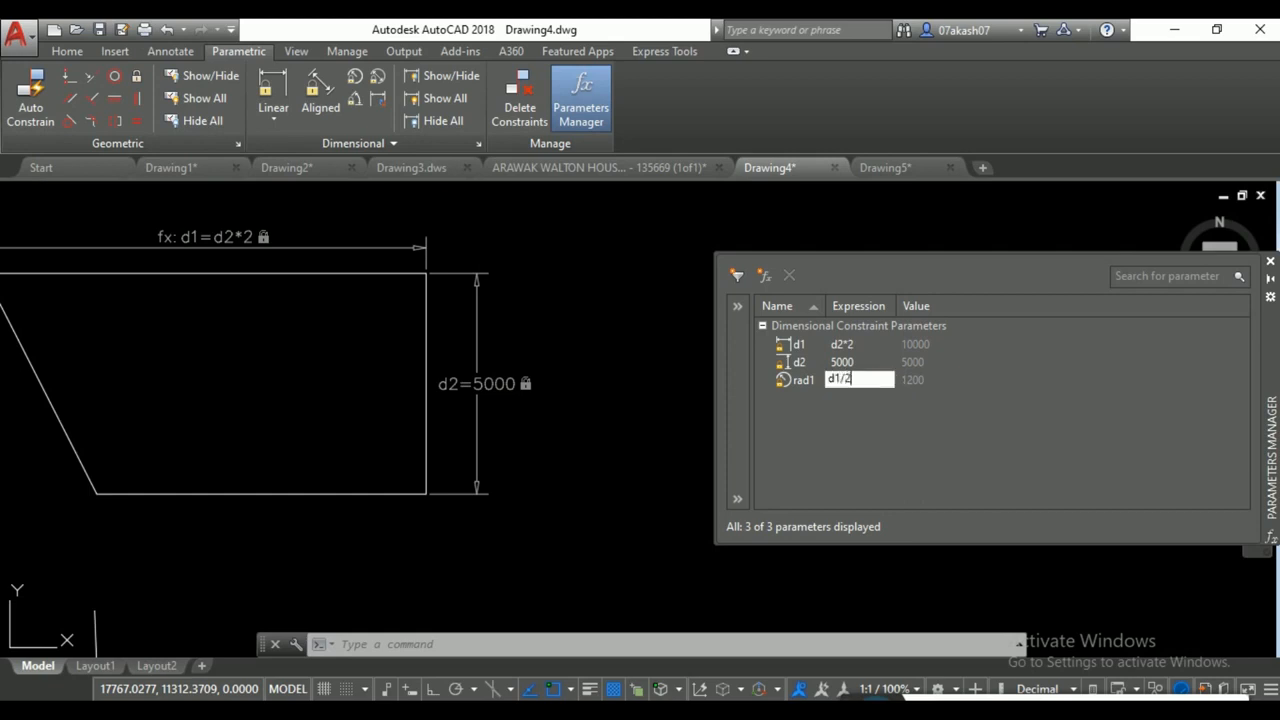
left_click(875, 387)
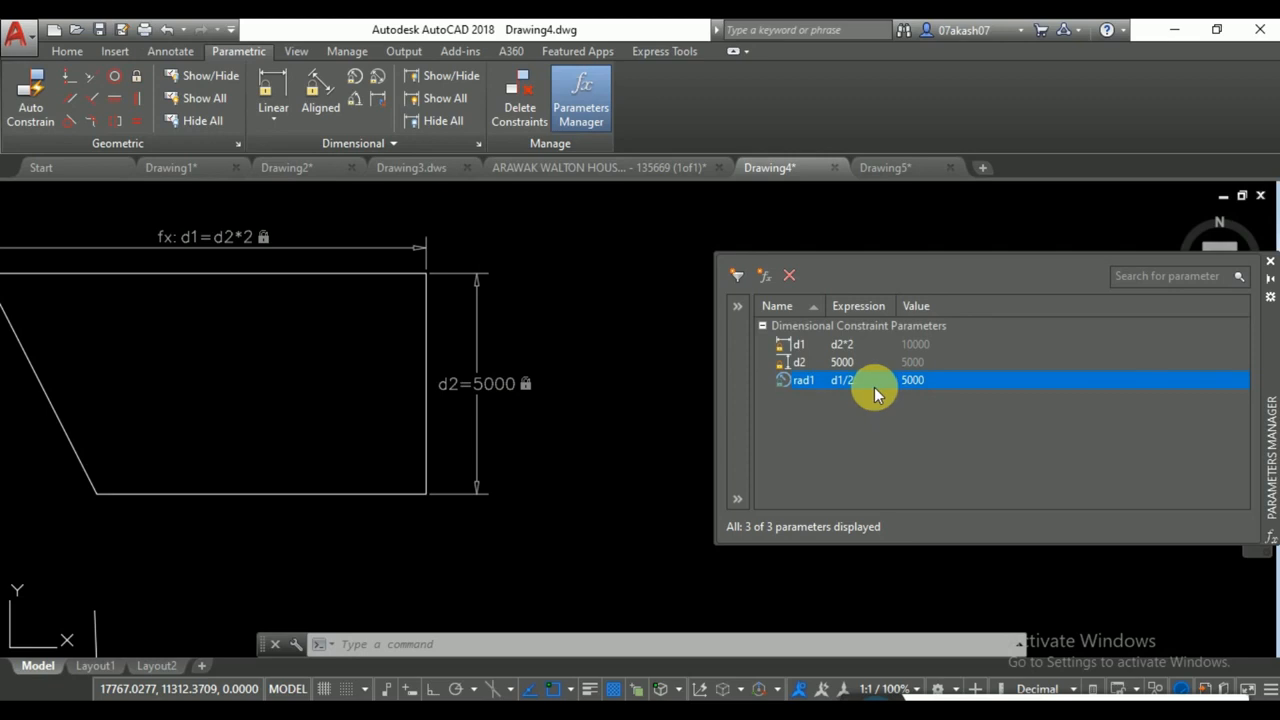
Set the rectangle's height parameter d2 to 3000 so the dependent width and circle radius are recalculated.
scroll(477, 403, "down", 3)
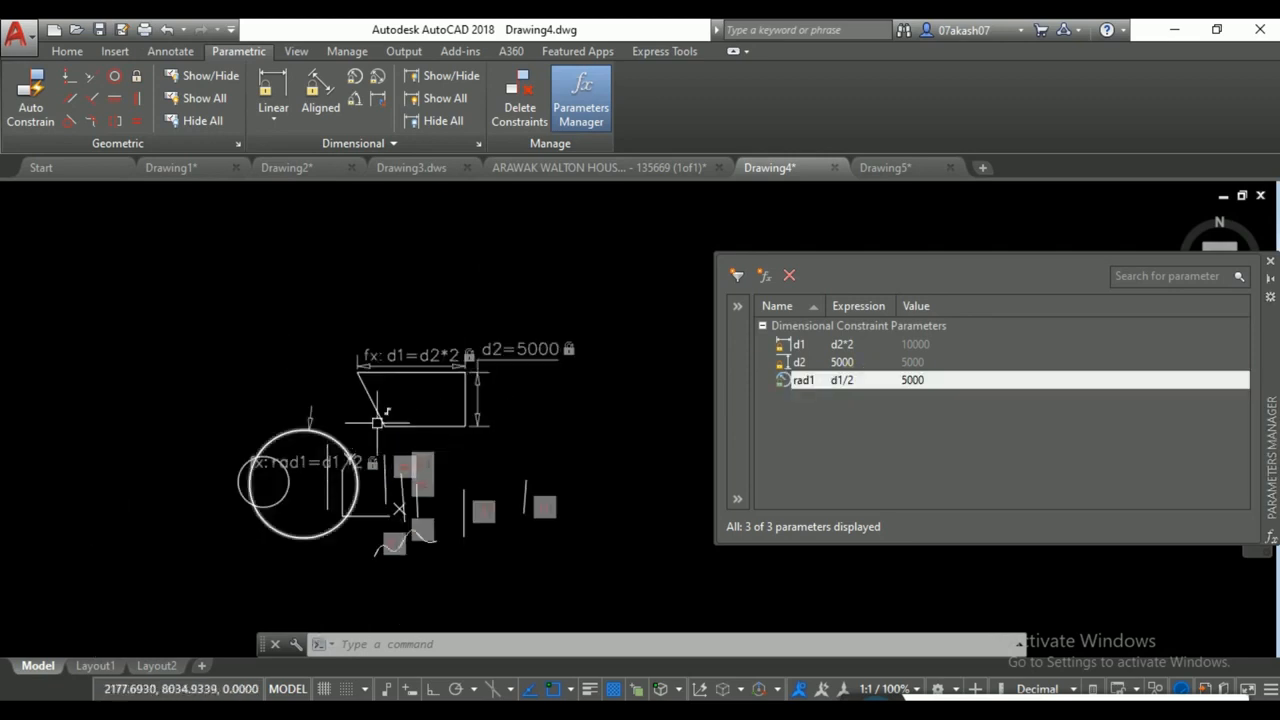
left_click(840, 364)
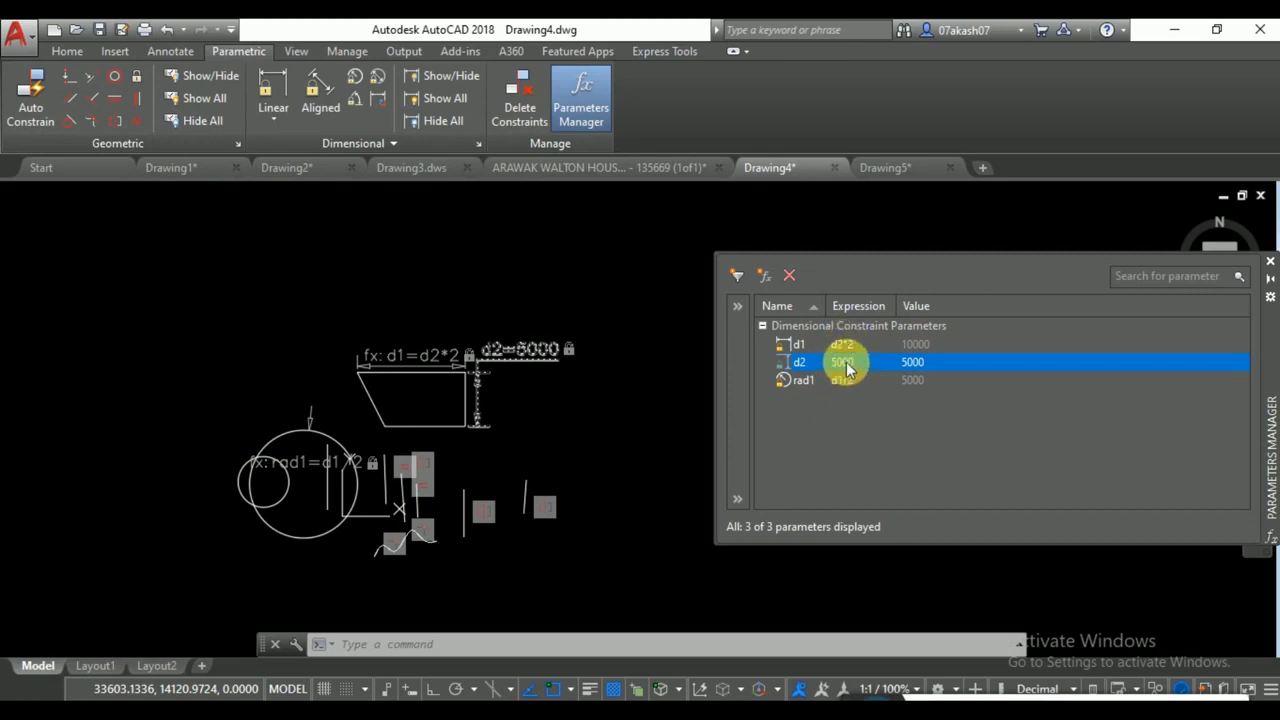
double_click(843, 363)
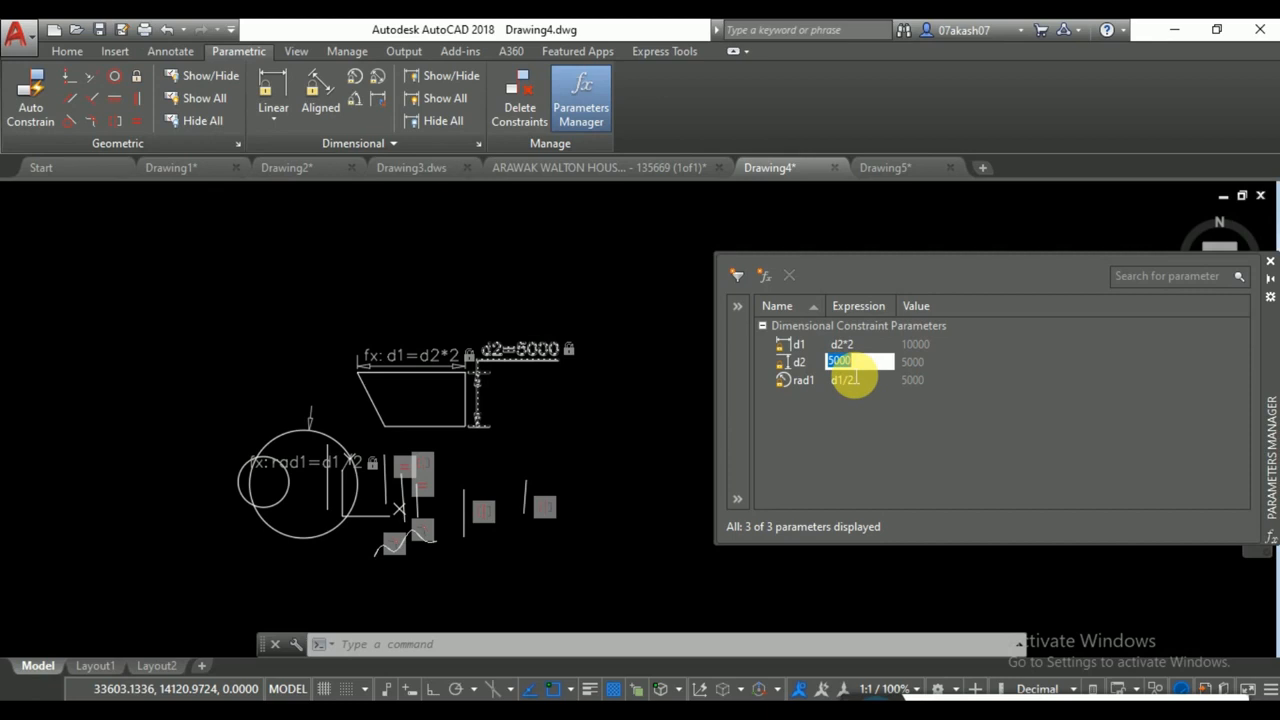
type("3")
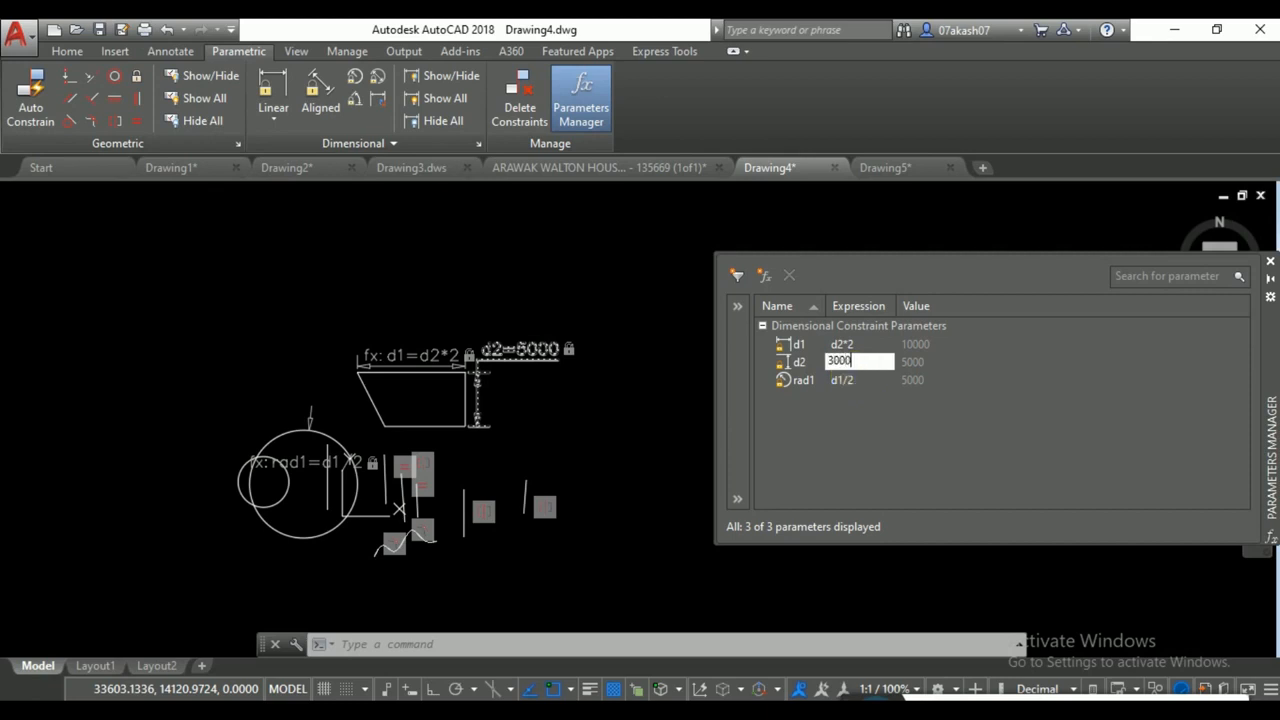
key("Return")
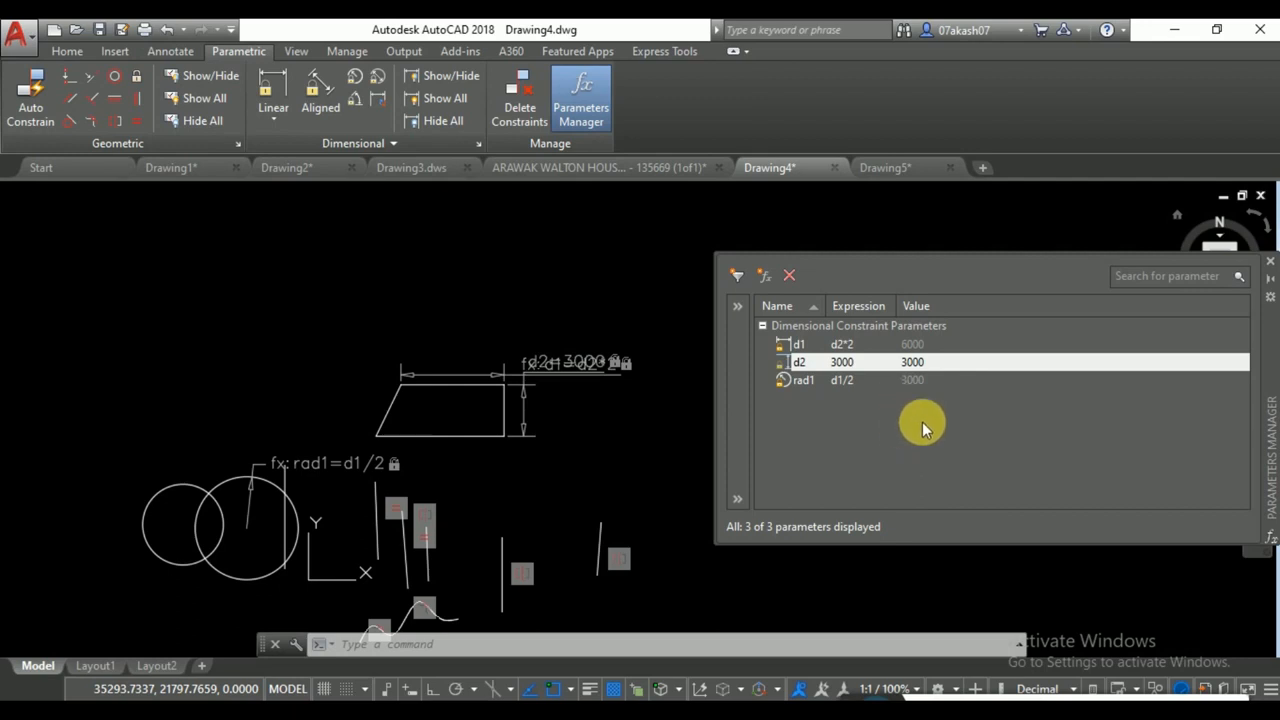
Erase all objects in the drawing and draw a single circle with a radius of about 5915.
key("ctrl+a")
key("Delete")
left_click(70, 49)
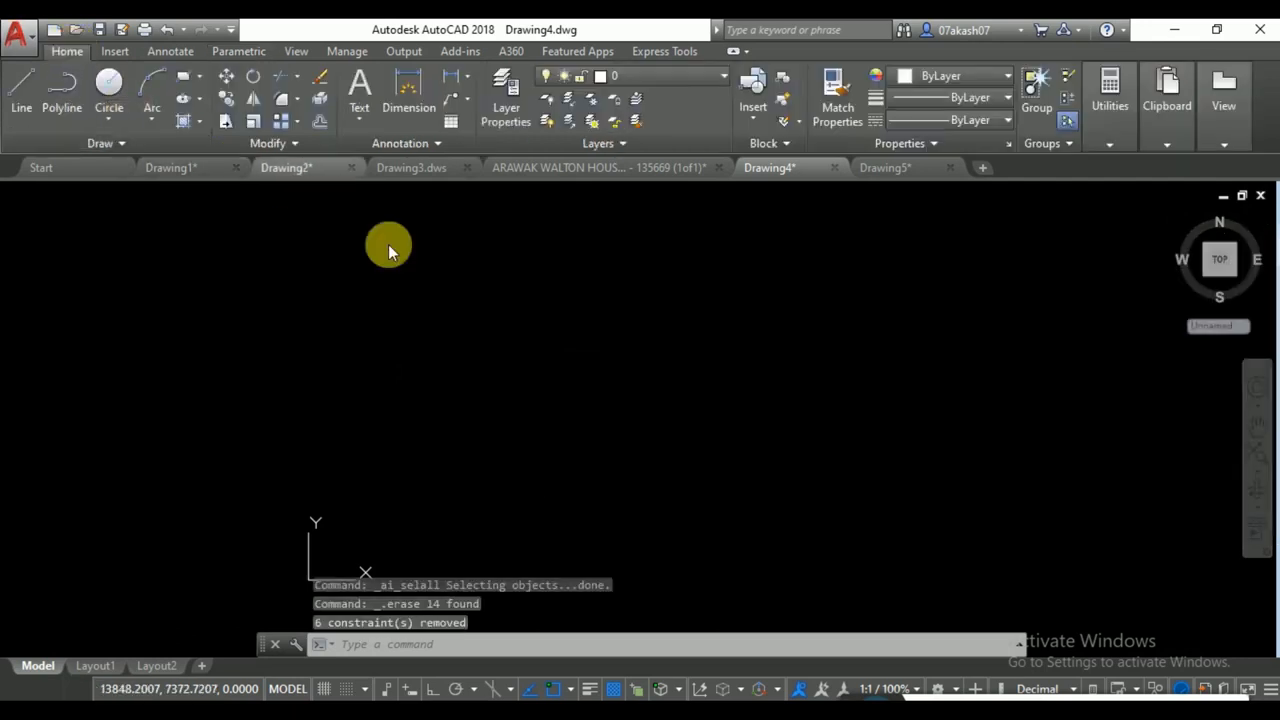
left_click(109, 84)
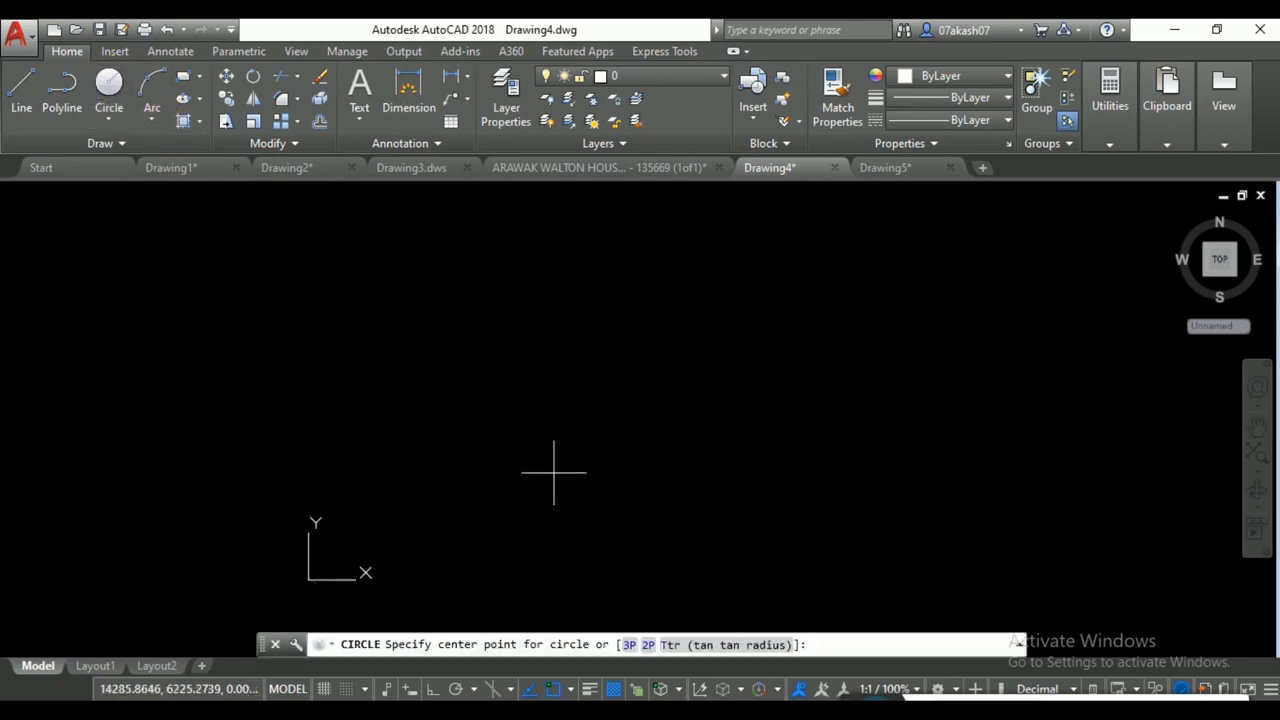
left_click(555, 429)
left_click(600, 338)
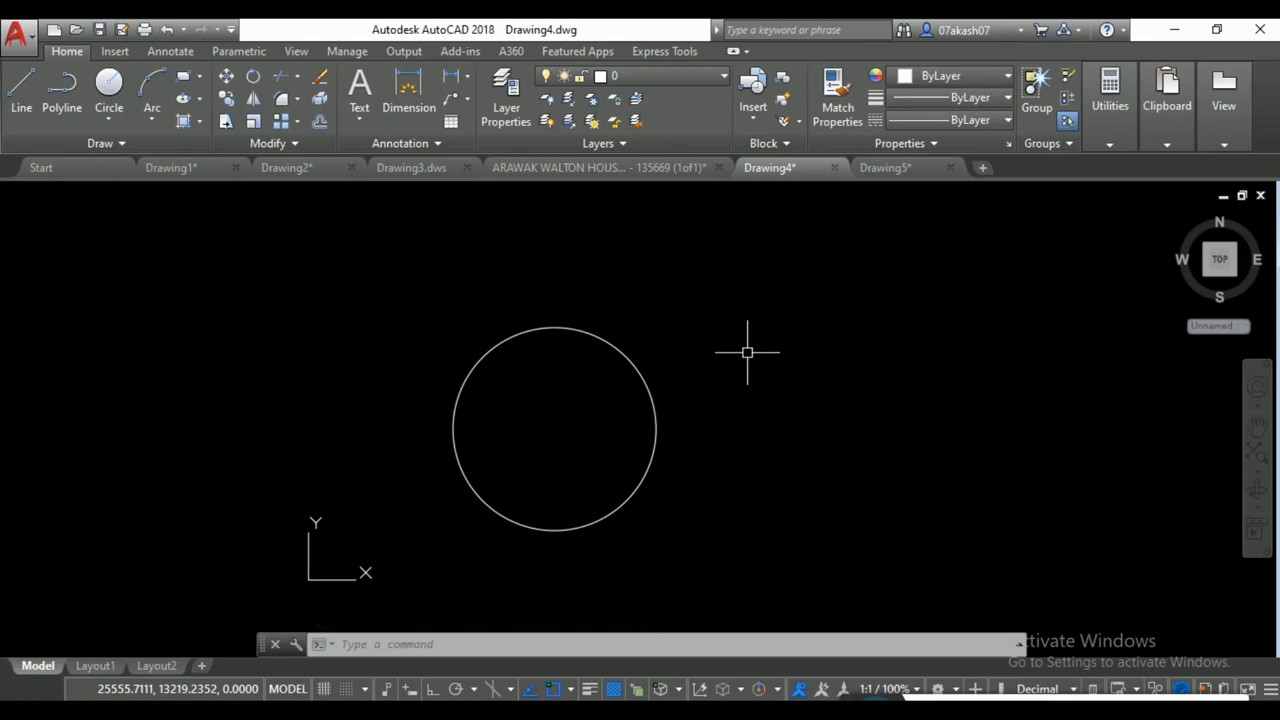
List the circle's properties with LIST and examine its circumference and area.
type("st")
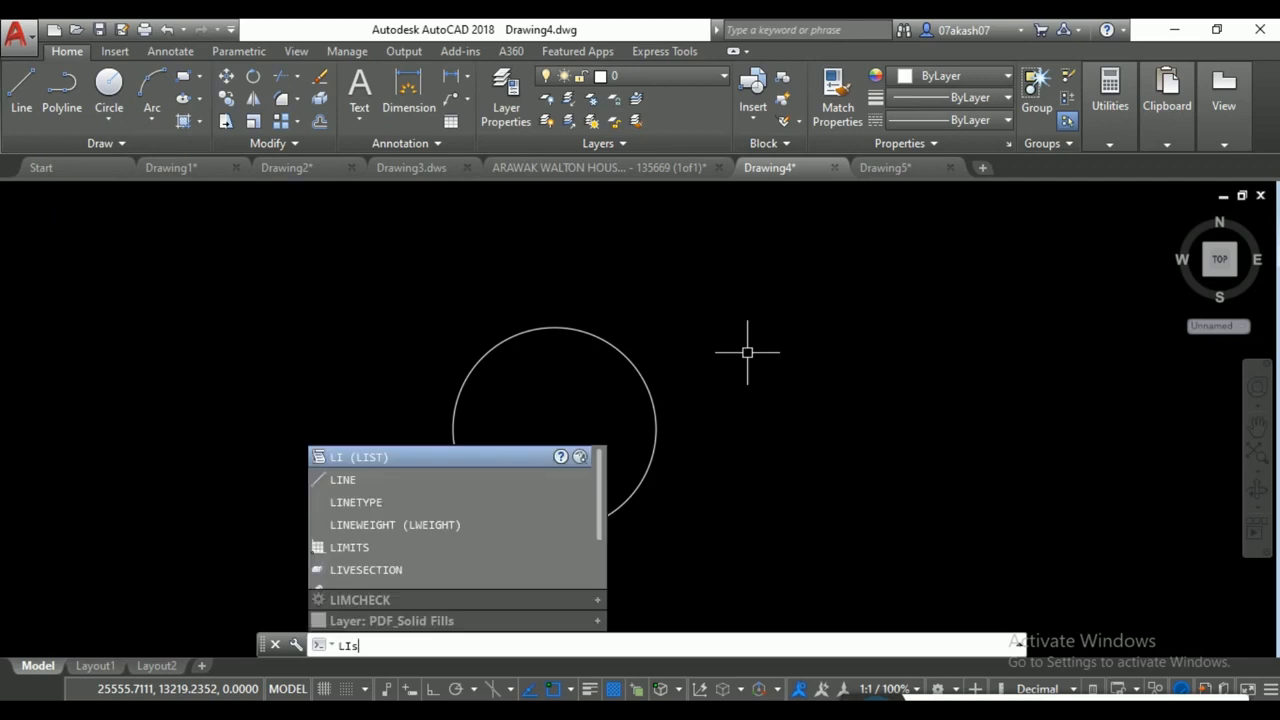
key("Return")
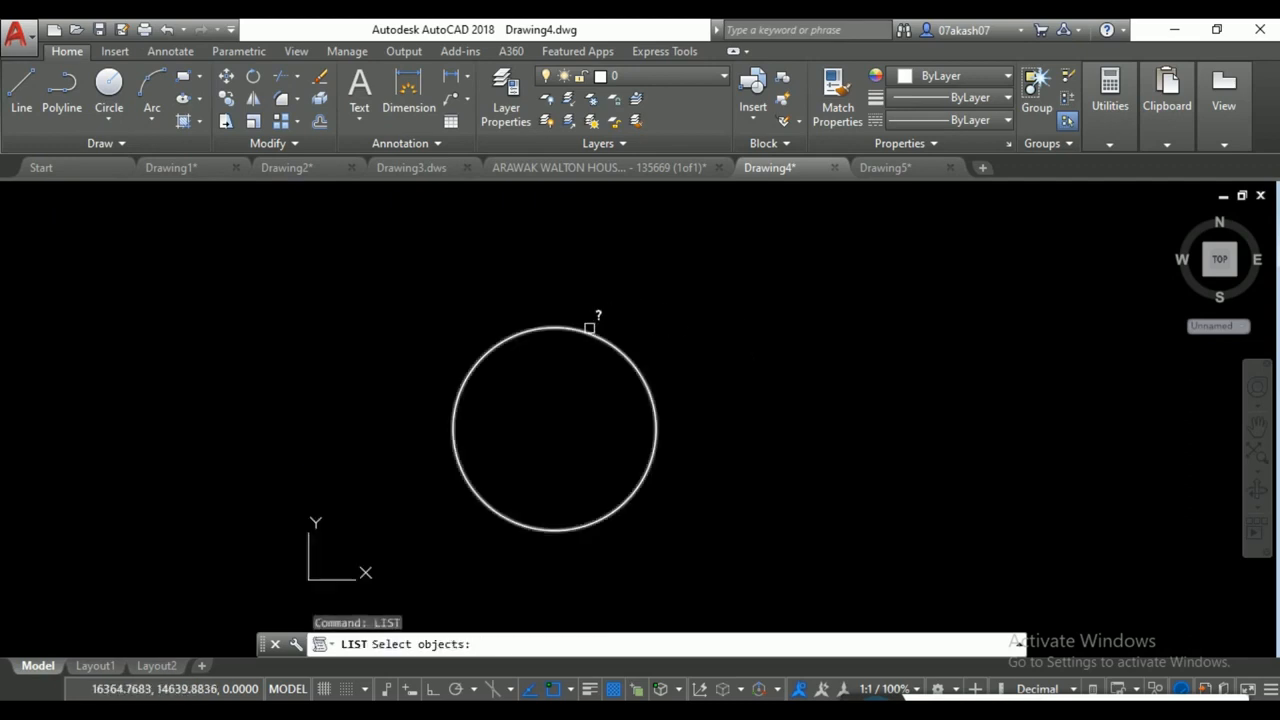
left_click(595, 333)
key("Return")
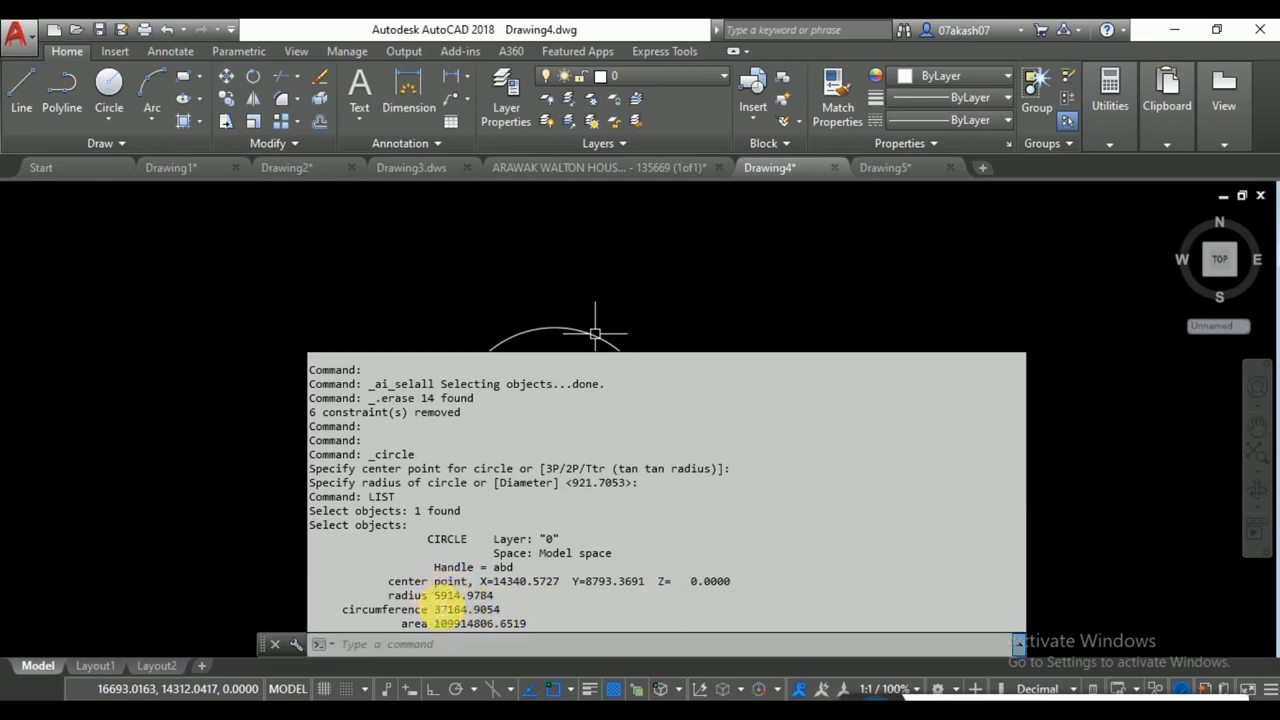
left_click_drag(434, 609, 562, 628)
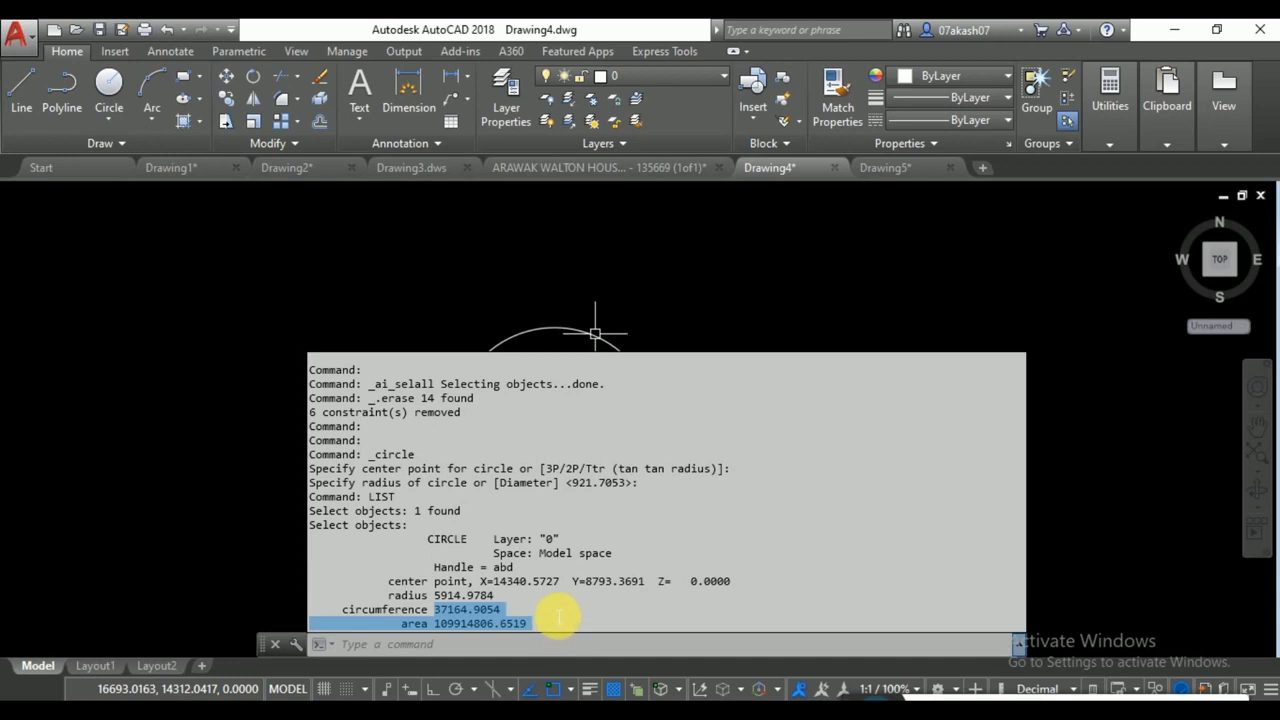
left_click(777, 287)
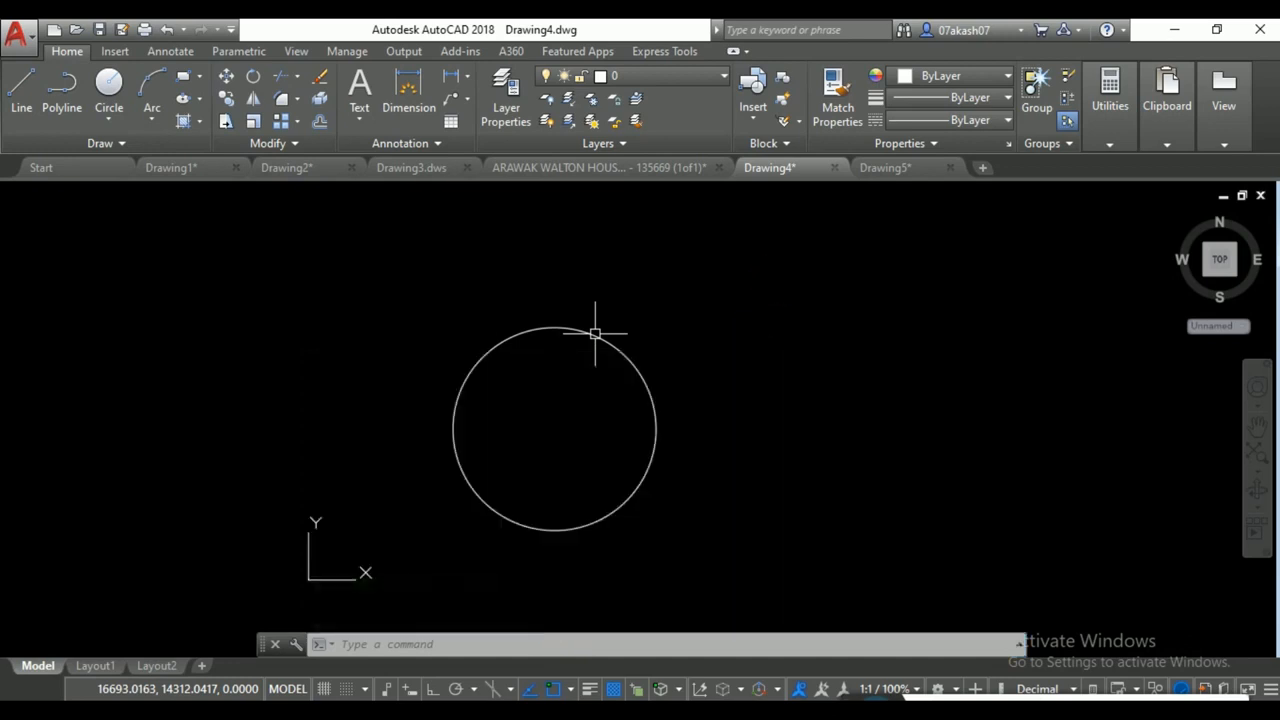
Draw a large rectangle, wider than it is tall, to the right of the circle.
left_click(183, 76)
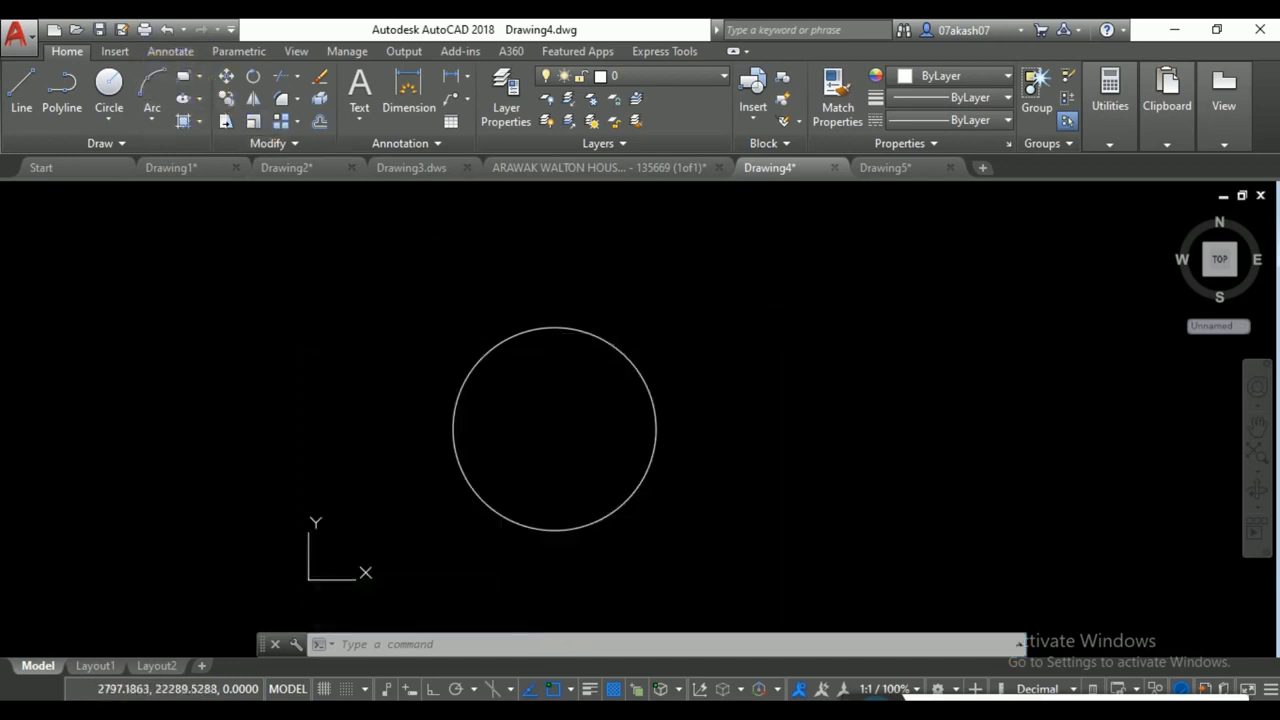
middle_click_drag(660, 414, 439, 377)
left_click(566, 296)
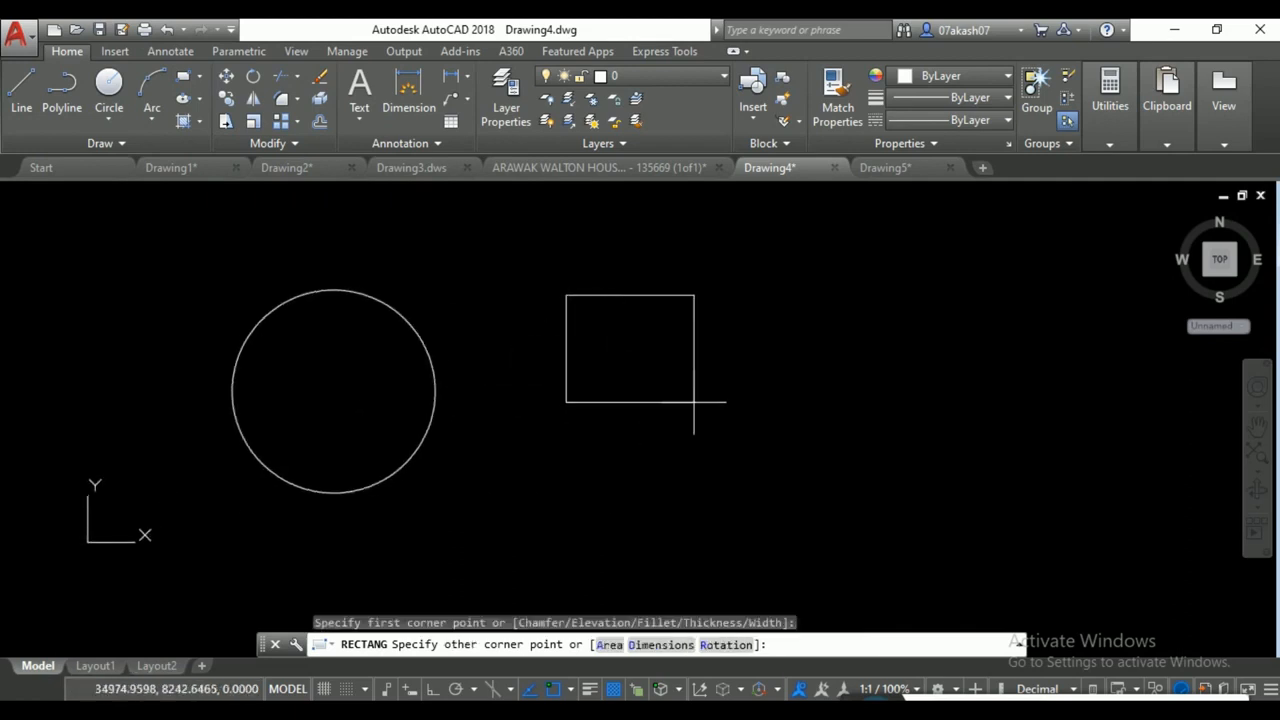
left_click(880, 446)
middle_click_drag(924, 455, 815, 475)
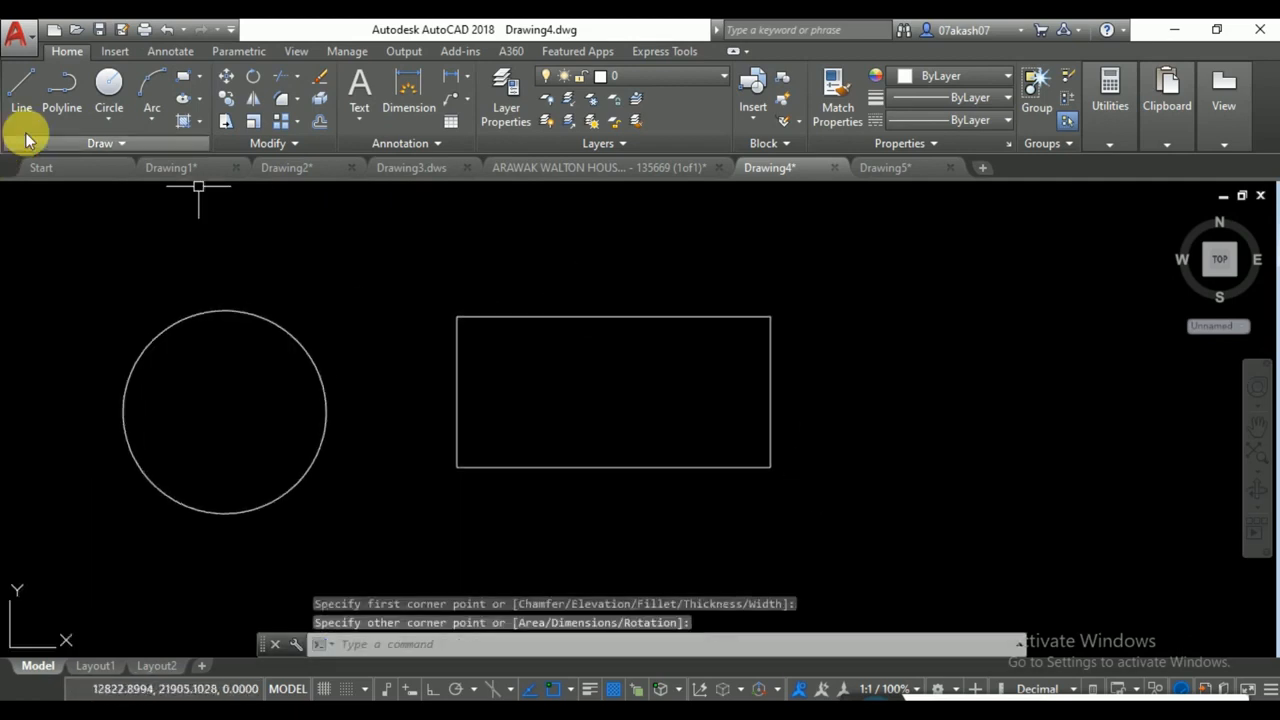
Draw two smaller rectangles in a row to the right of the large rectangle, the last one the flattest.
left_click(184, 78)
left_click(860, 371)
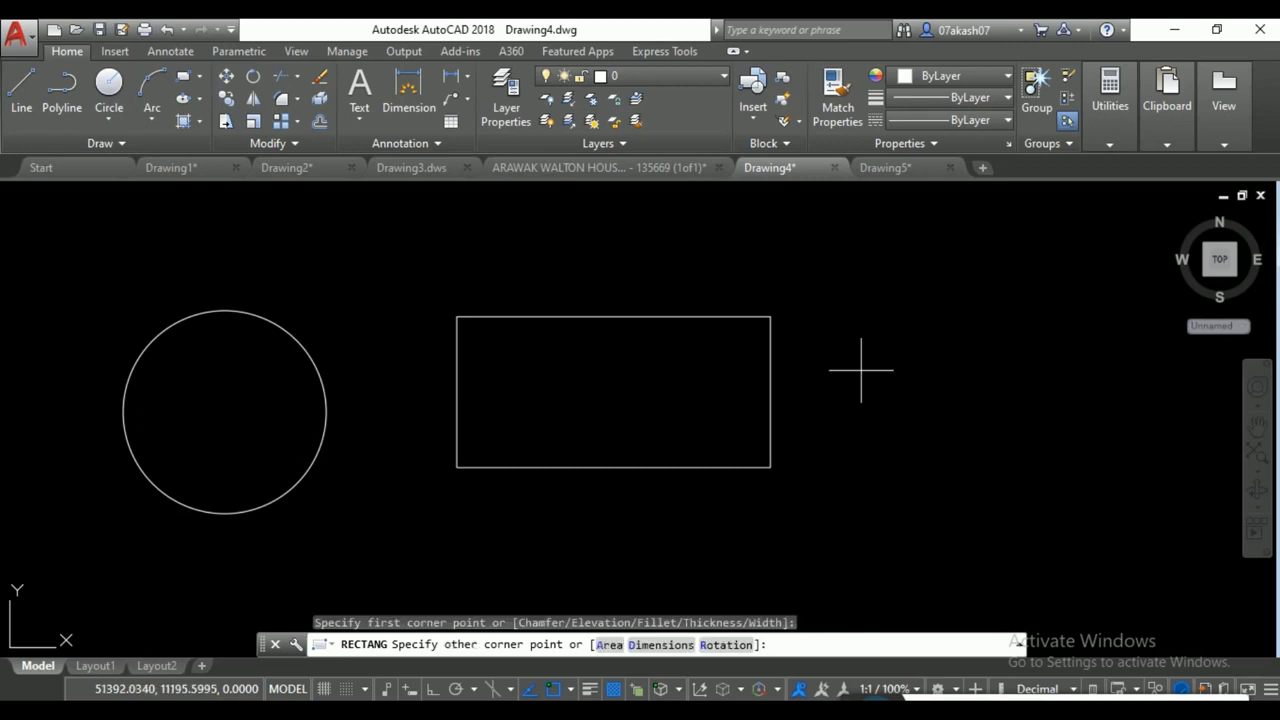
left_click(1034, 484)
scroll(1034, 482, "up", 1)
middle_click_drag(1017, 458, 880, 491)
scroll(889, 435, "down", 1)
middle_click_drag(893, 394, 853, 441)
scroll(861, 430, "down", 1)
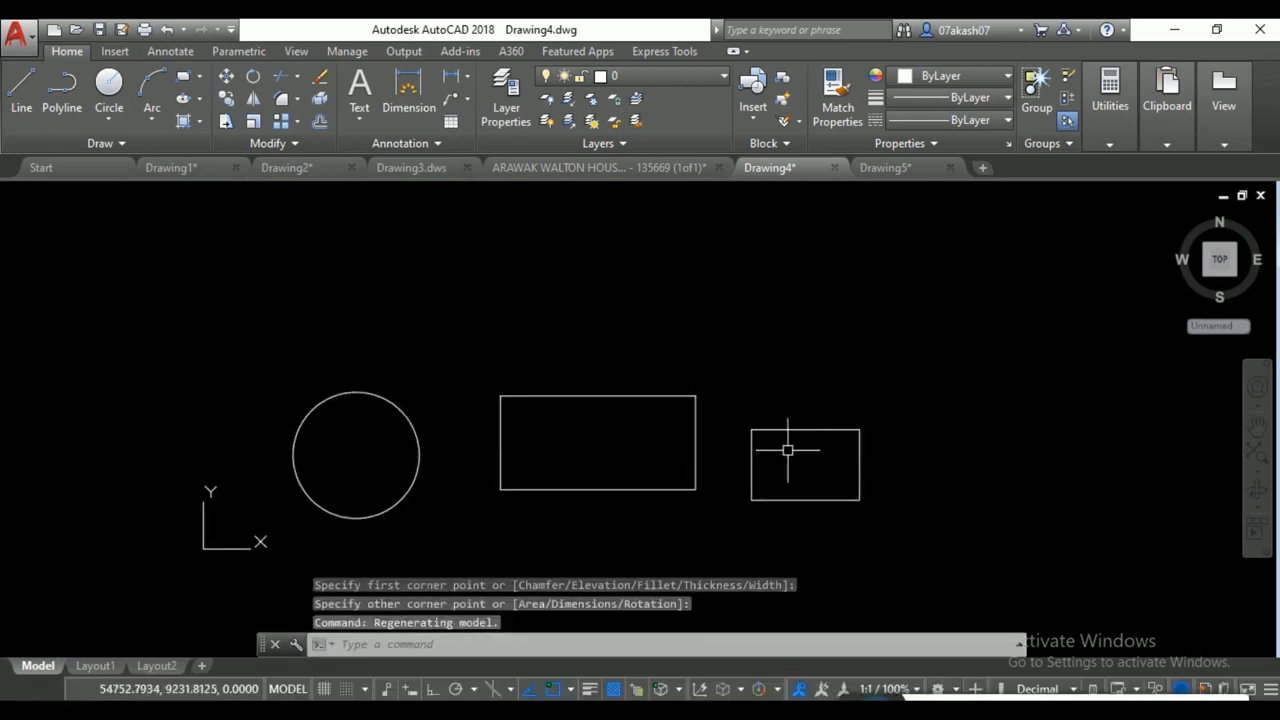
key("Return")
left_click(912, 449)
left_click(1017, 489)
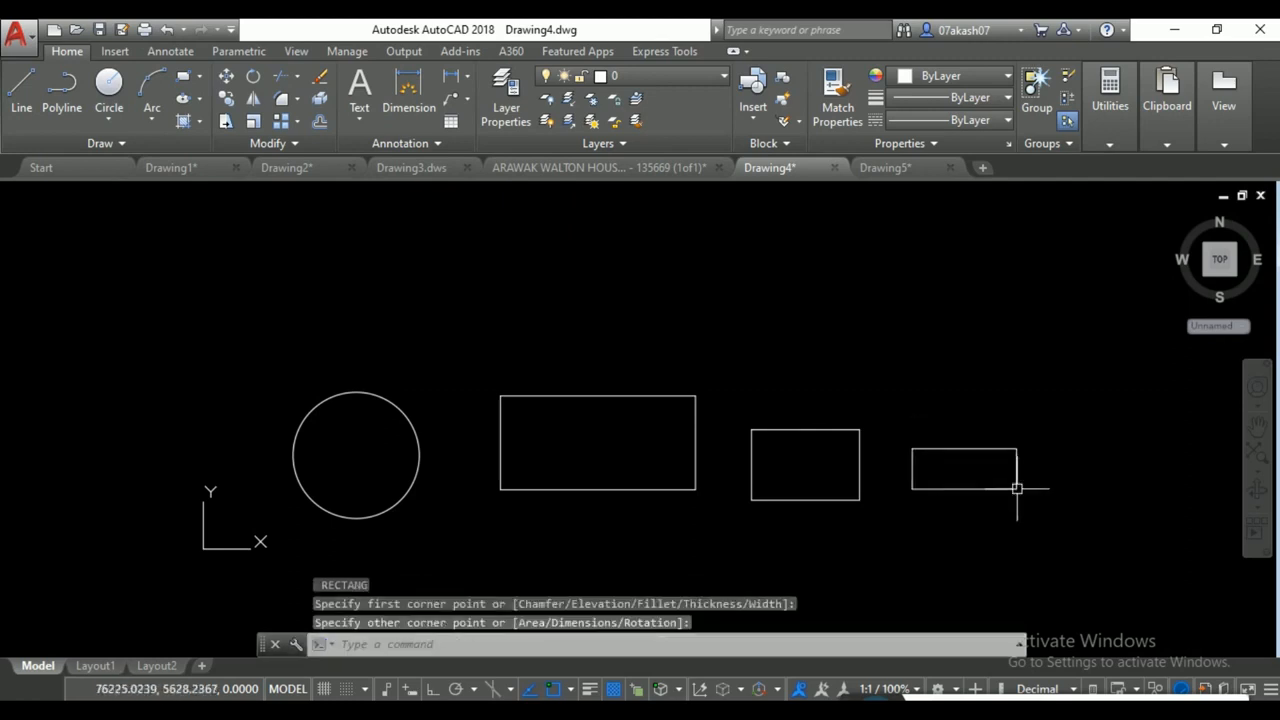
Draw a closed irregular five-sided outline with one inward corner above the circle, using the Line tool.
type("aa")
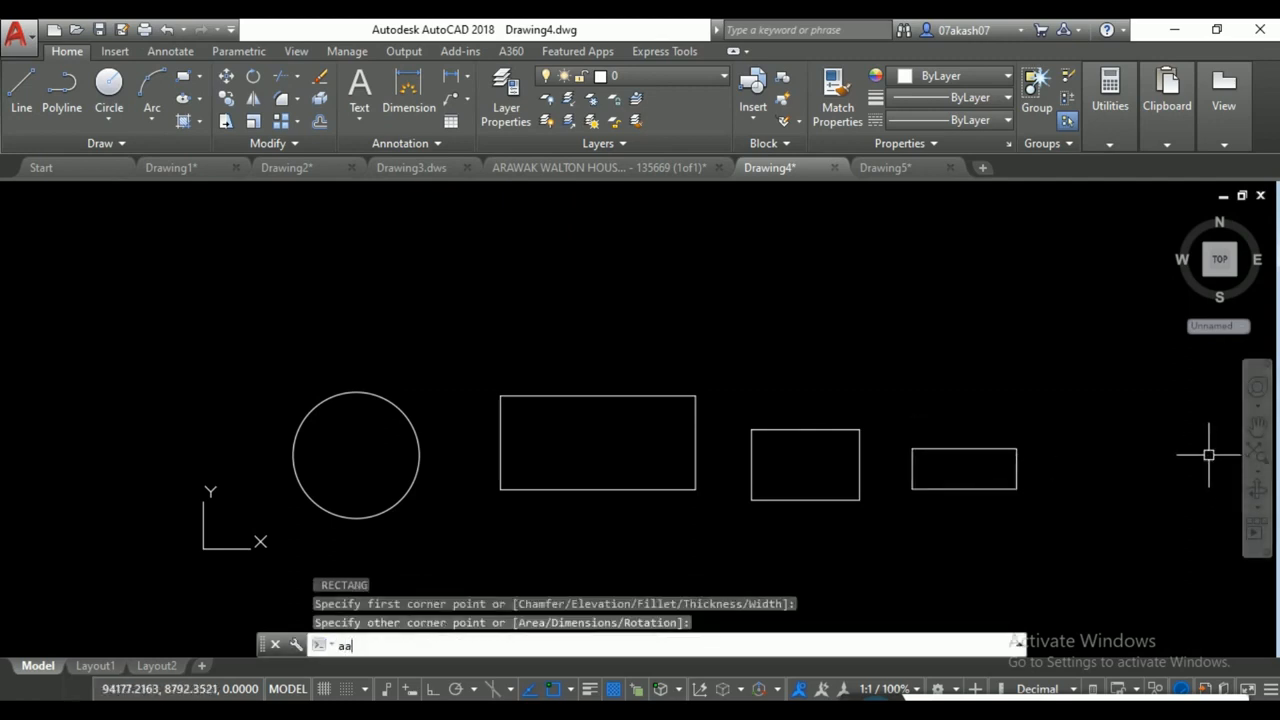
key("Return")
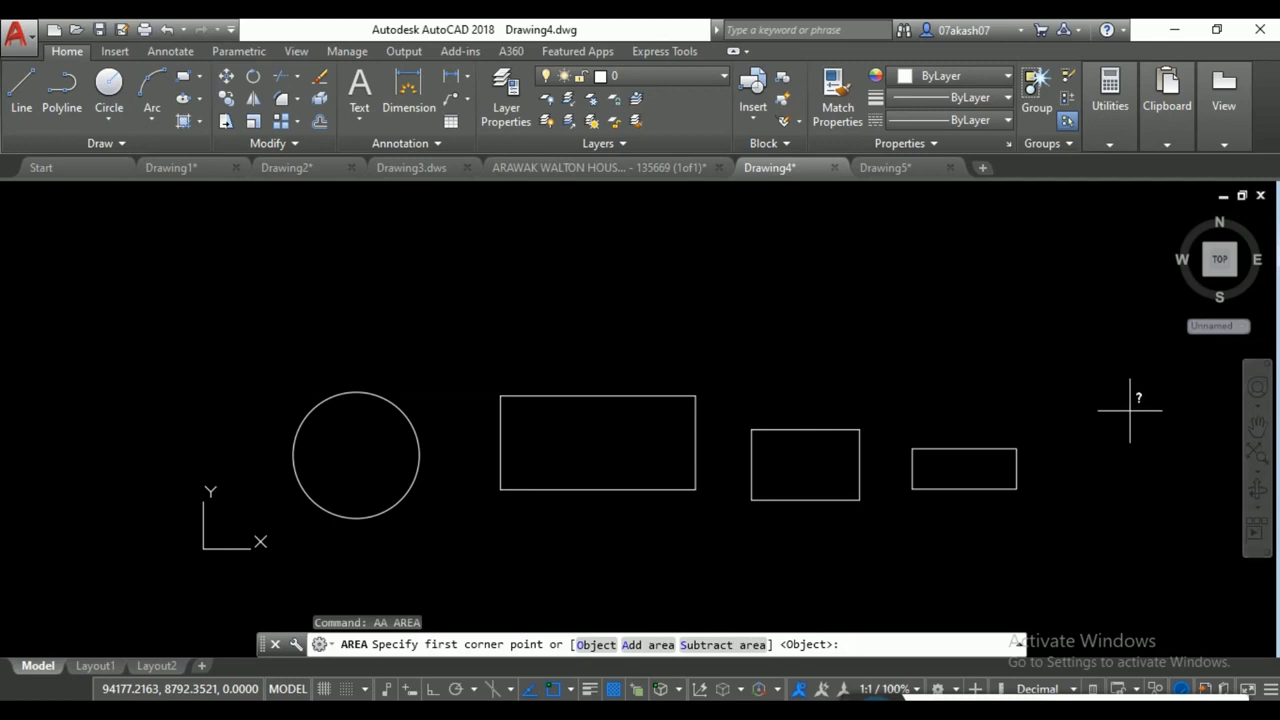
left_click(391, 235)
left_click(493, 255)
left_click(441, 344)
left_click(346, 324)
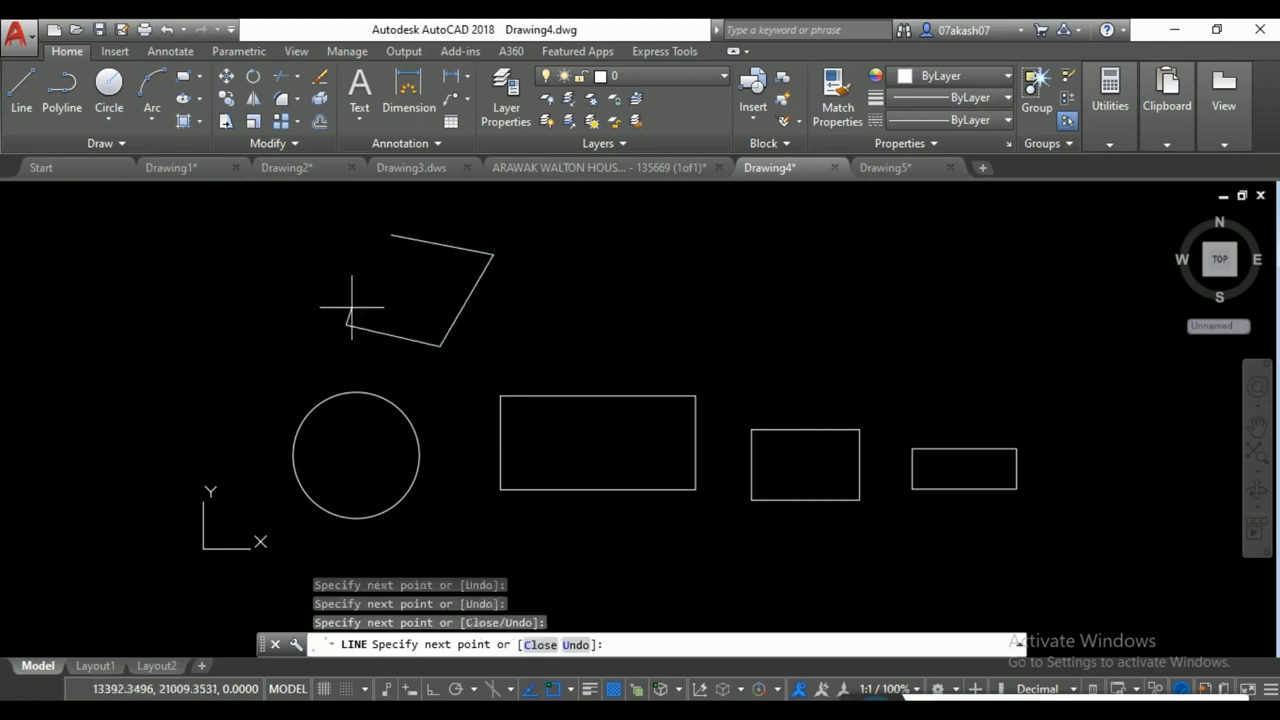
left_click(407, 287)
left_click(391, 235)
key("Return")
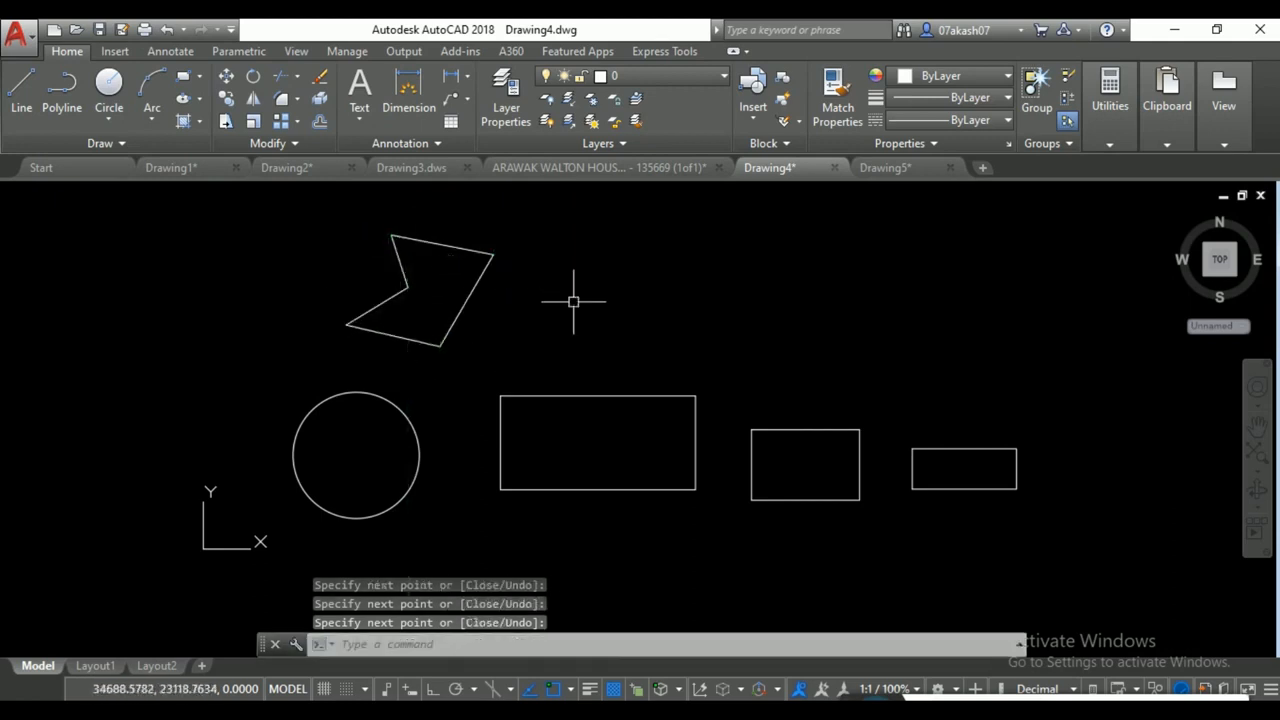
Measure the area and perimeter of the irregular five-sided polygon by picking its corners in order.
type("aa")
key("Return")
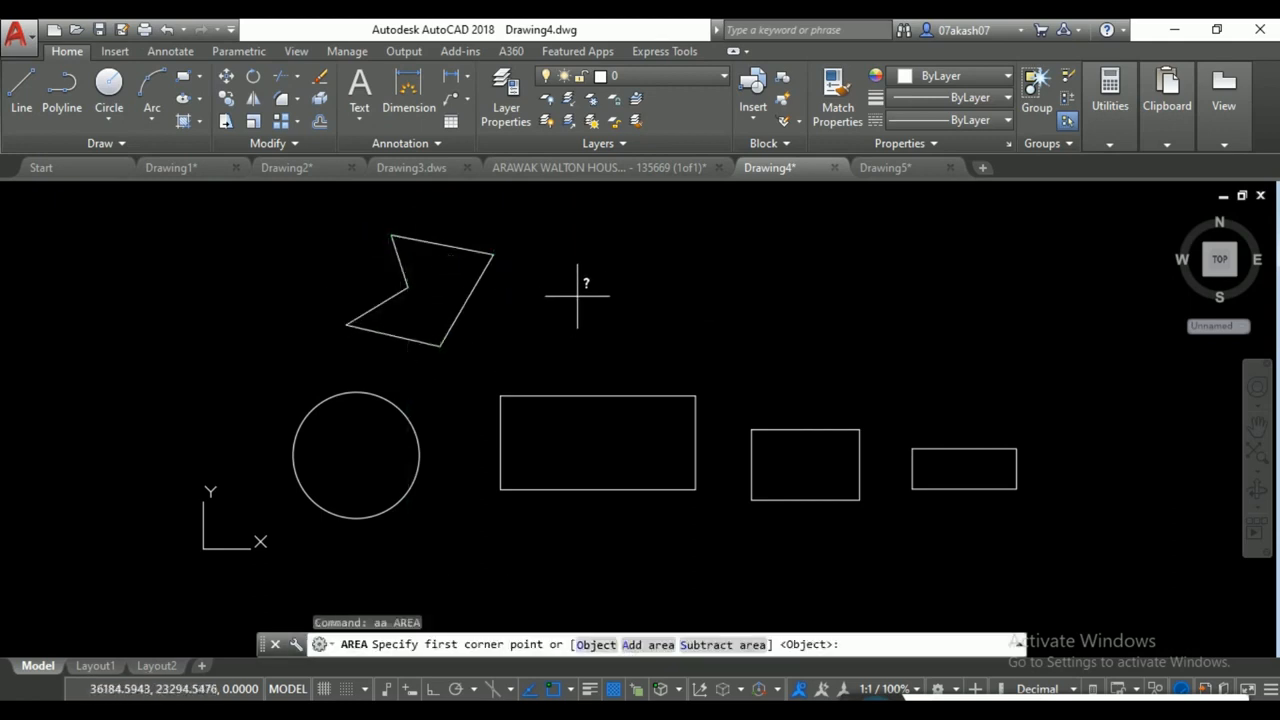
left_click(391, 235)
left_click(493, 253)
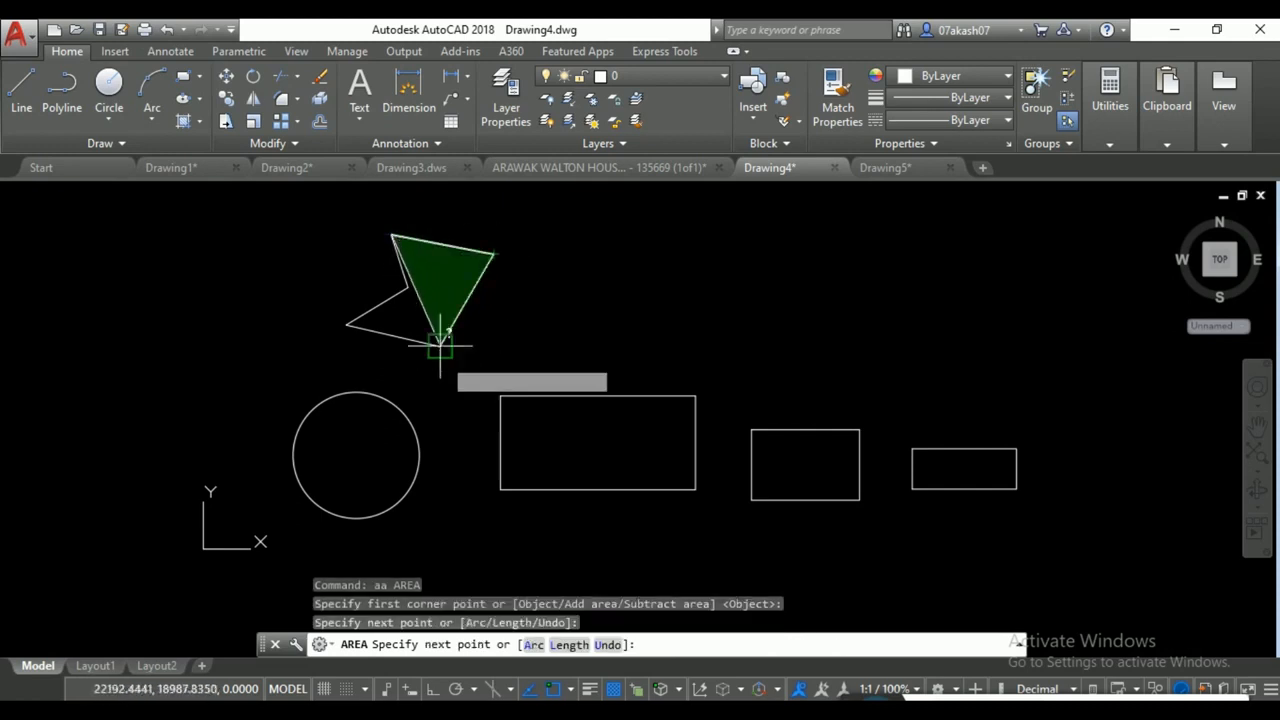
left_click(441, 346)
left_click(346, 323)
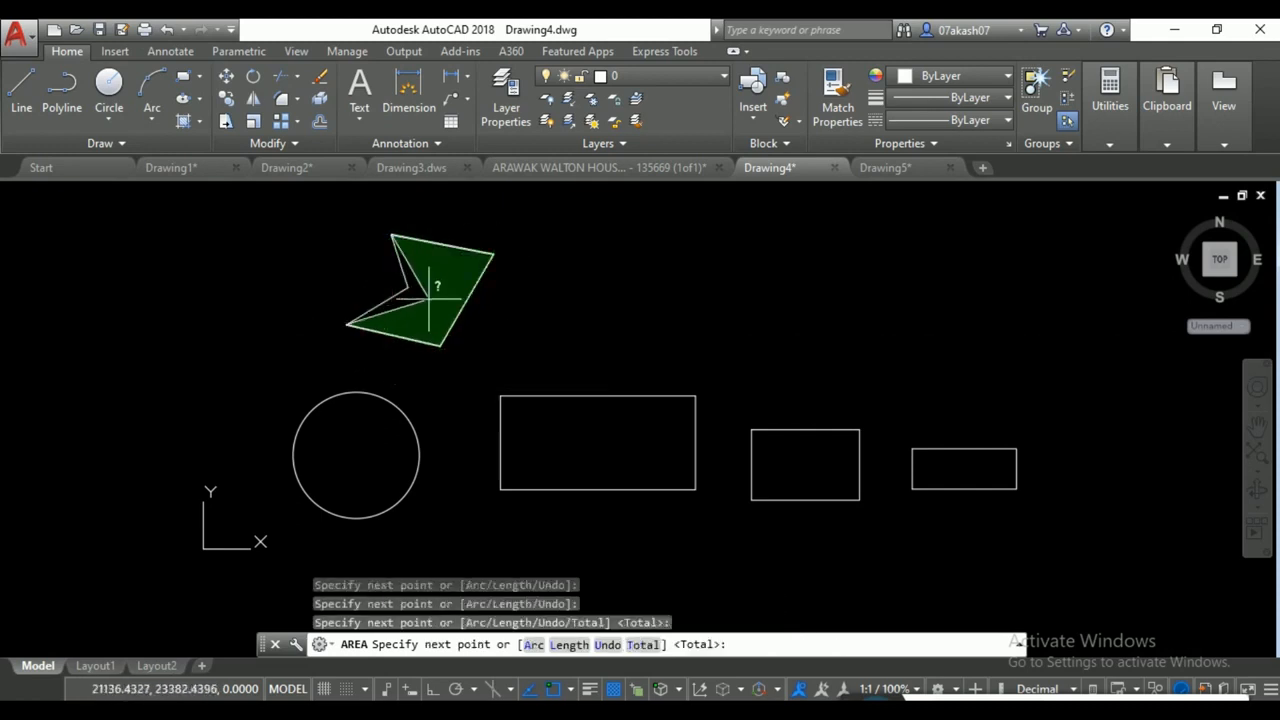
left_click(408, 290)
key("Return")
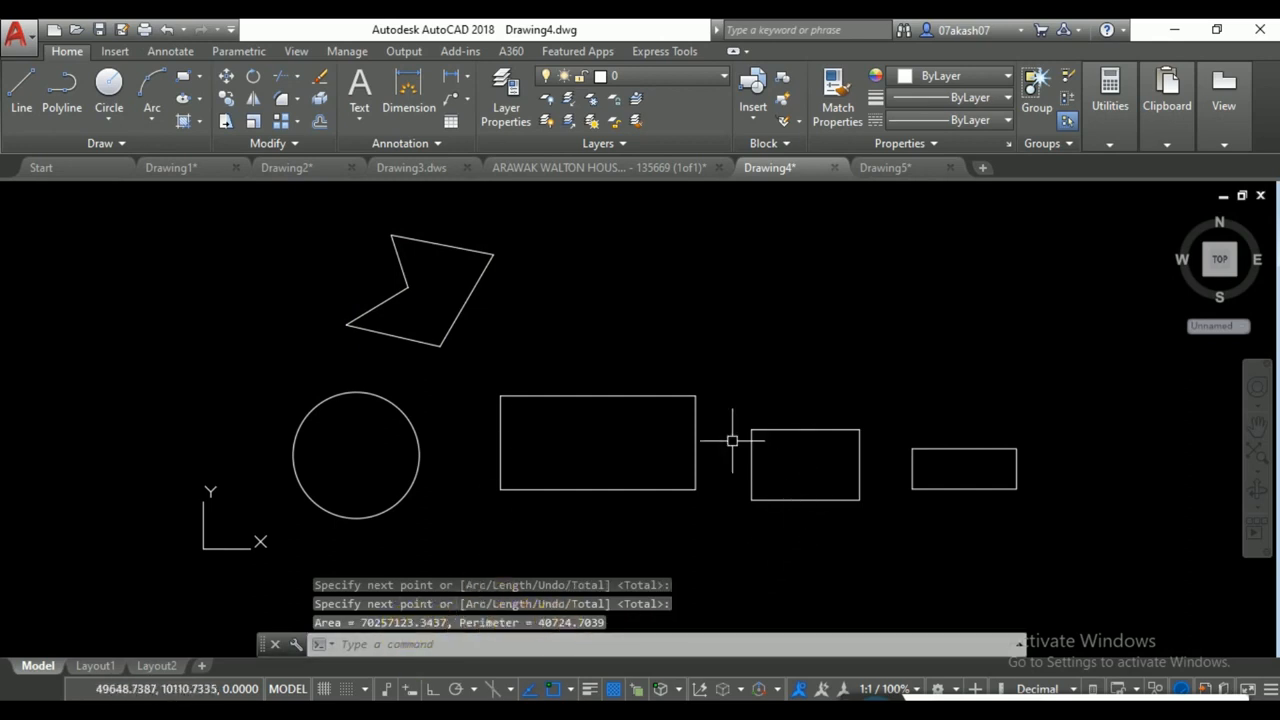
key("Escape")
key("Escape")
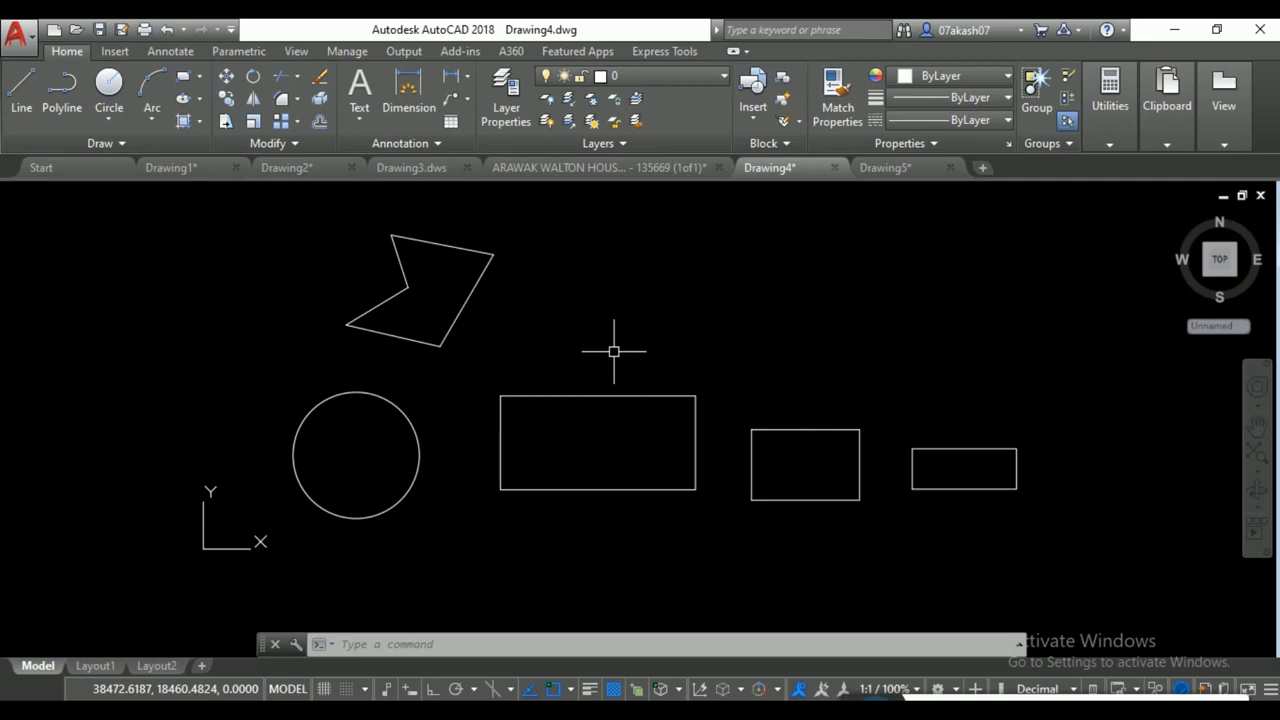
Measure the circle's area and circumference with the AREA command's Object option.
type("aa")
key("Return")
type("o")
key("Return")
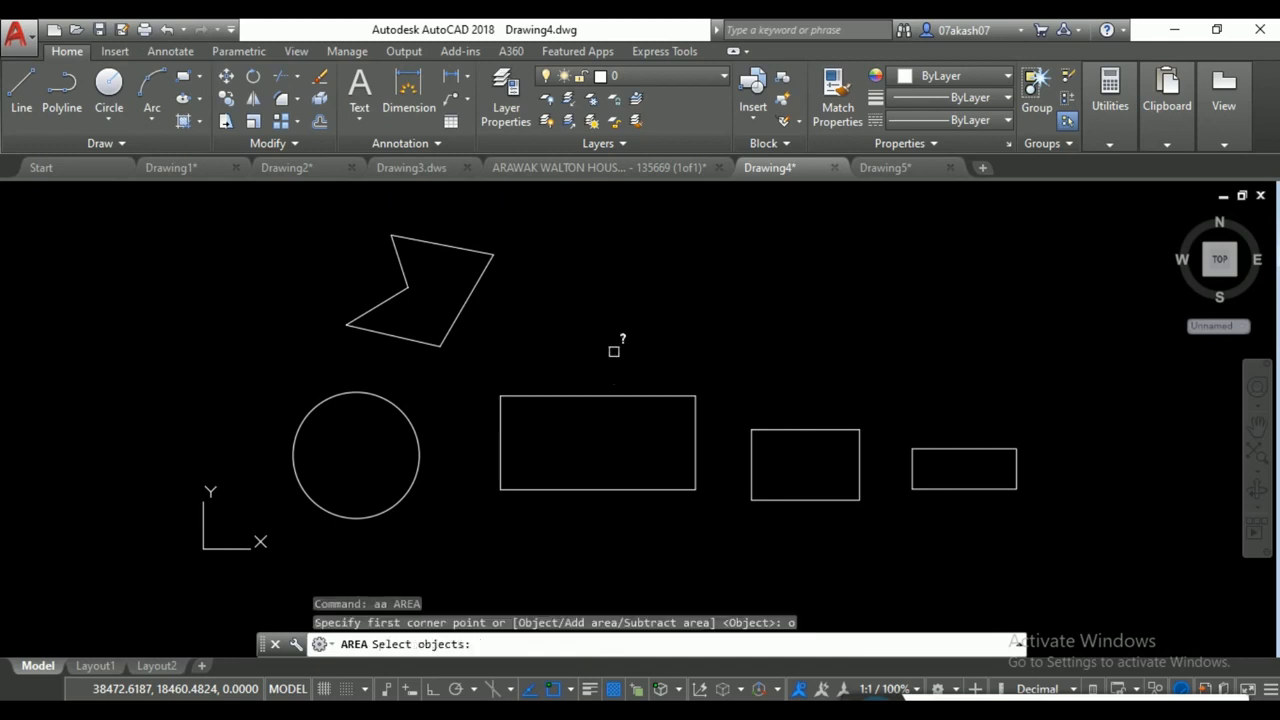
left_click(381, 398)
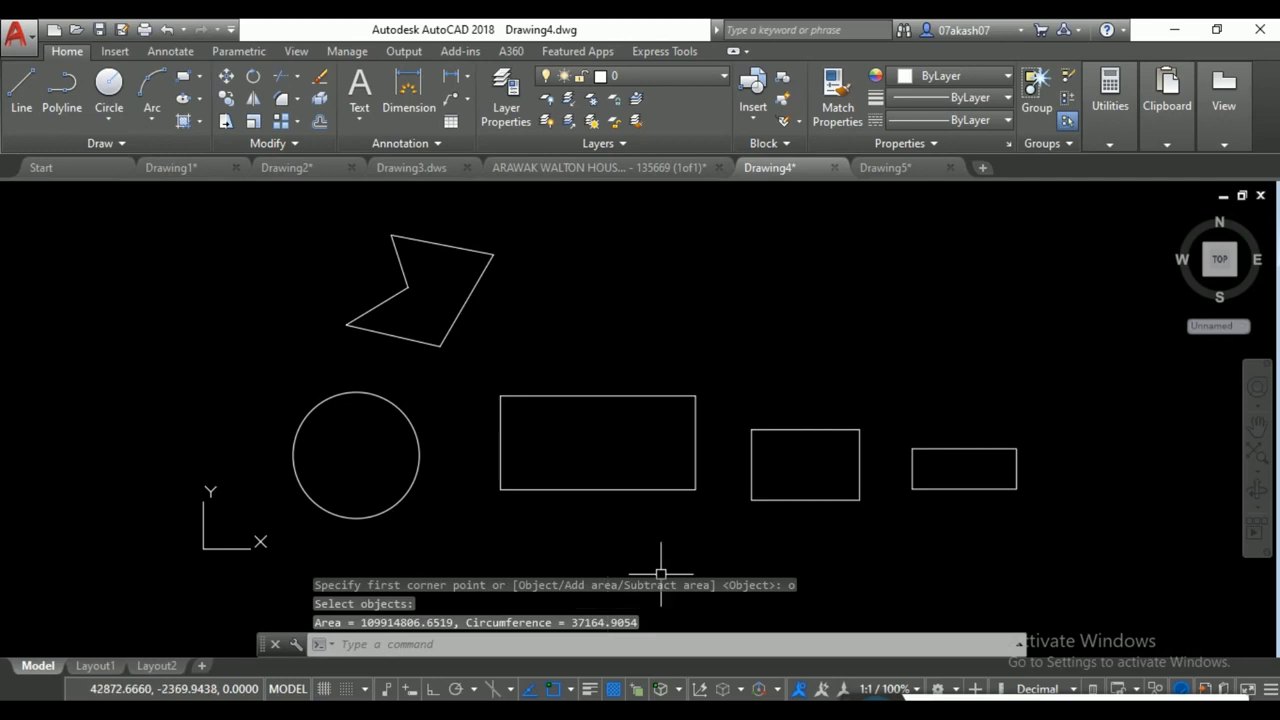
Measure the area and perimeter of the largest rectangle as an object.
key("Return")
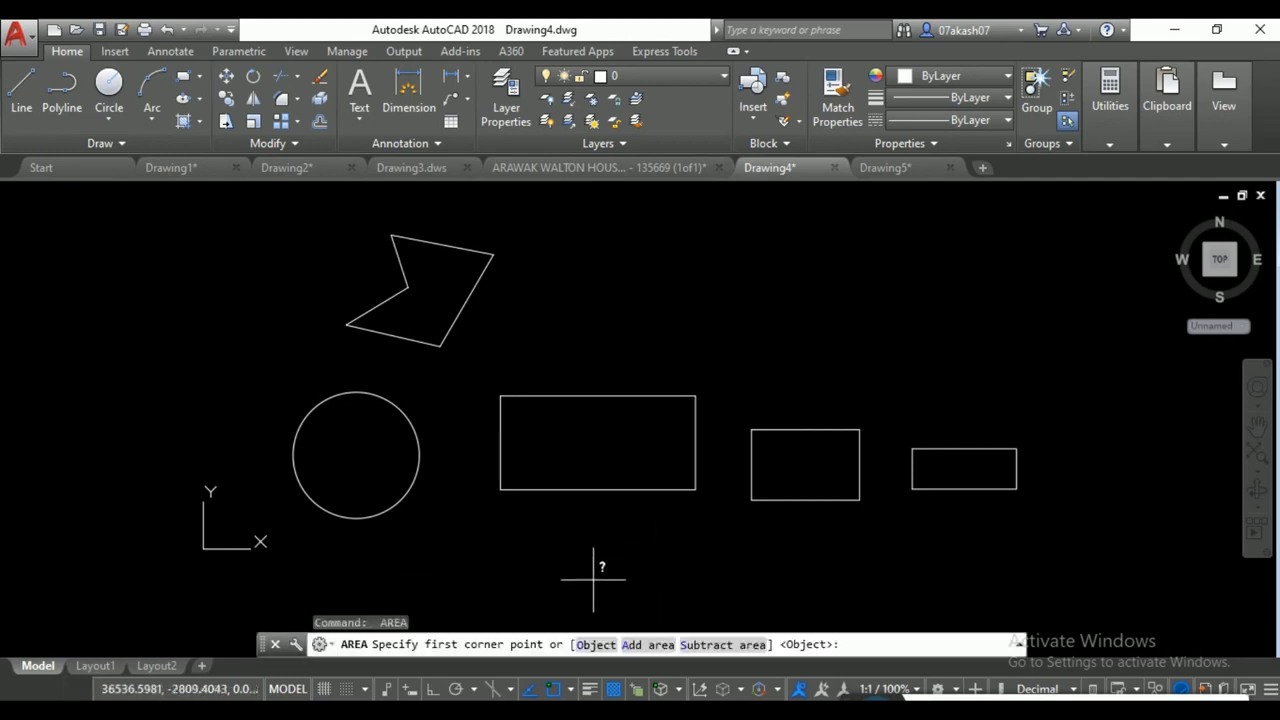
left_click(597, 645)
left_click(628, 395)
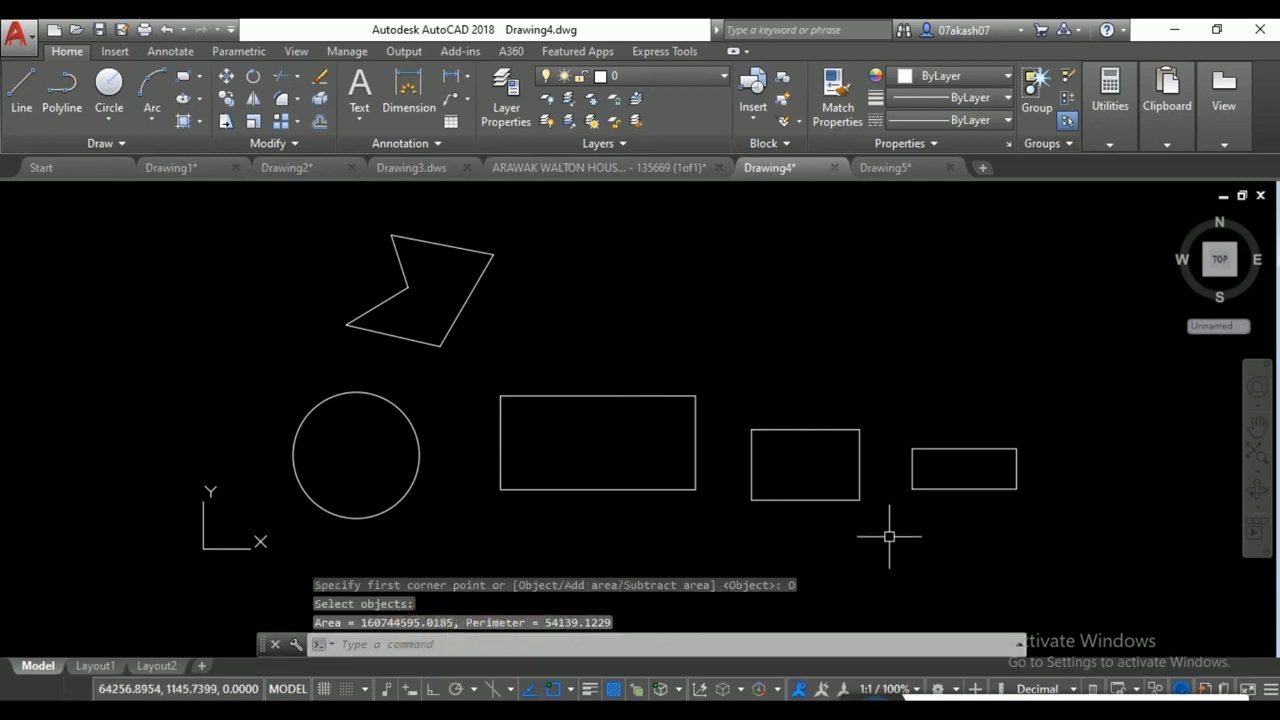
Total the areas of all three rectangles using AREA in Add area mode with object selection.
key("Return")
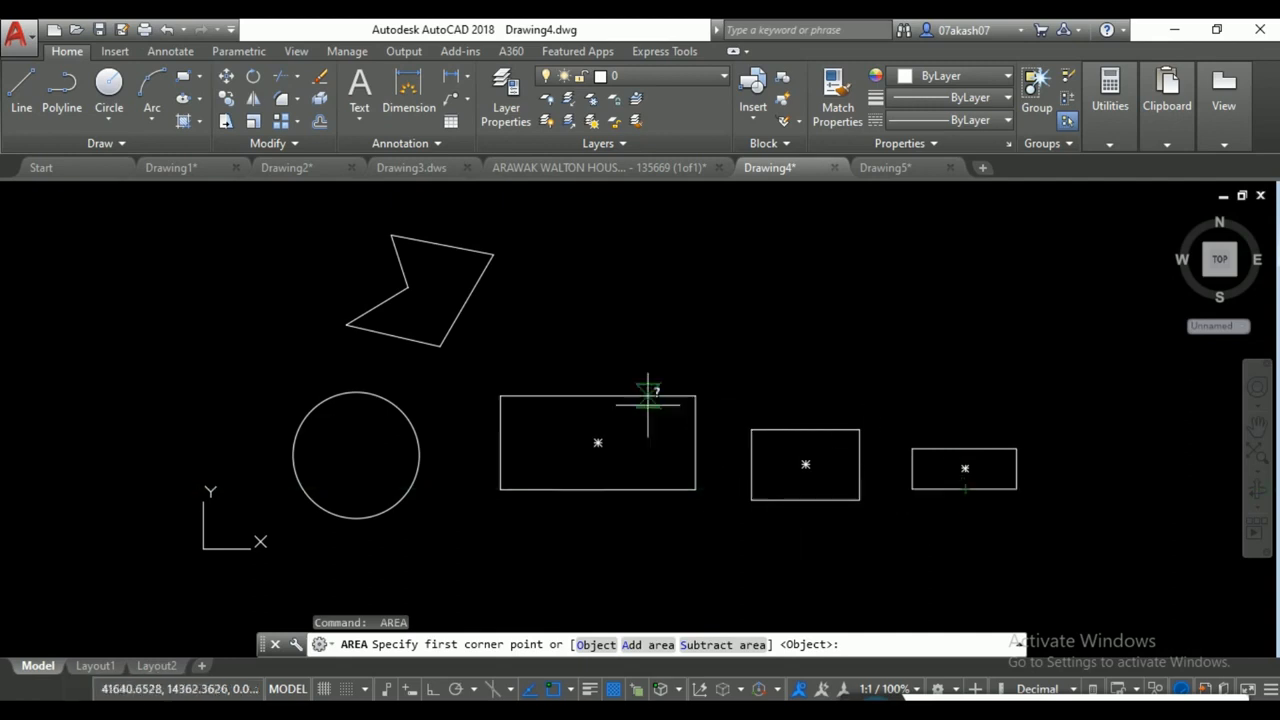
left_click(659, 646)
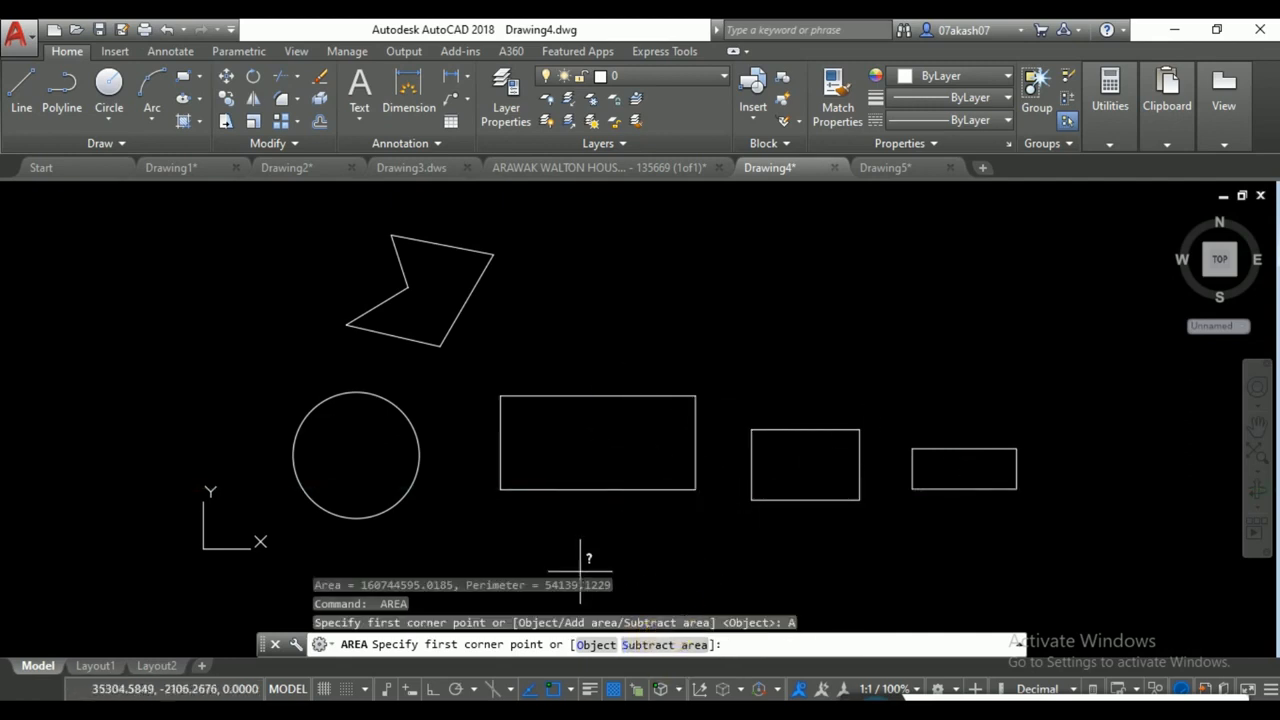
left_click(594, 647)
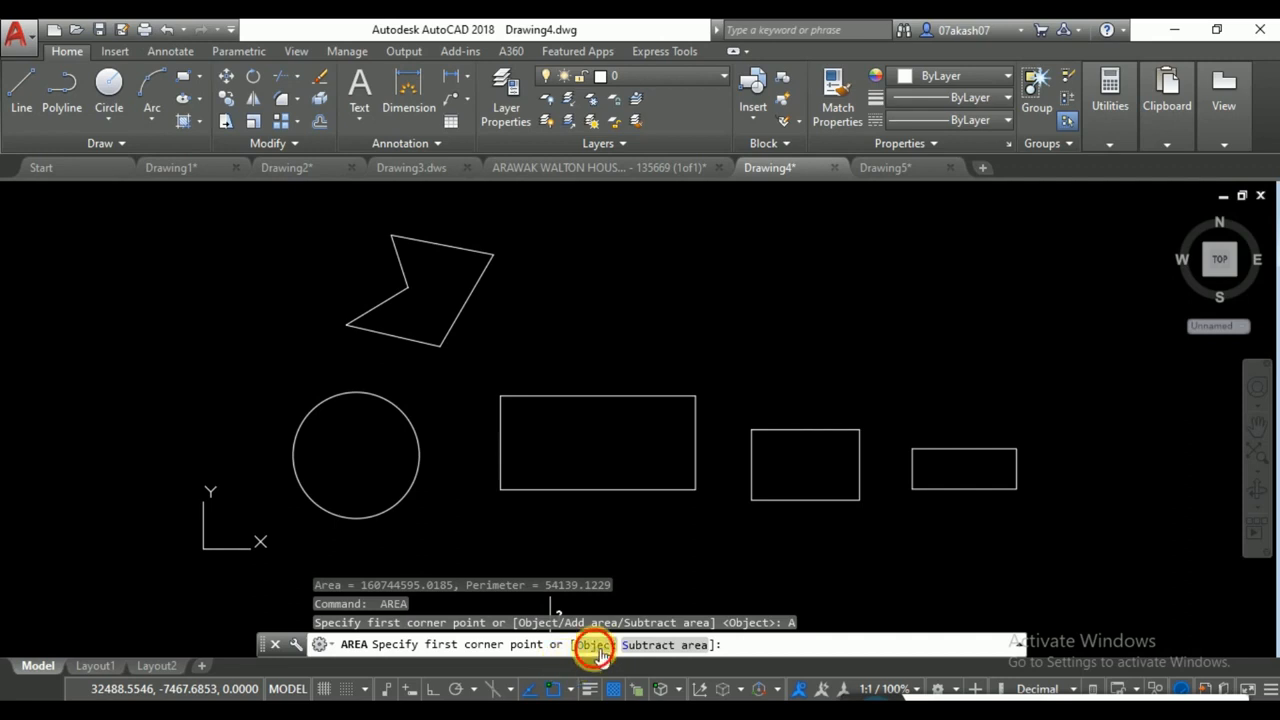
left_click(654, 489)
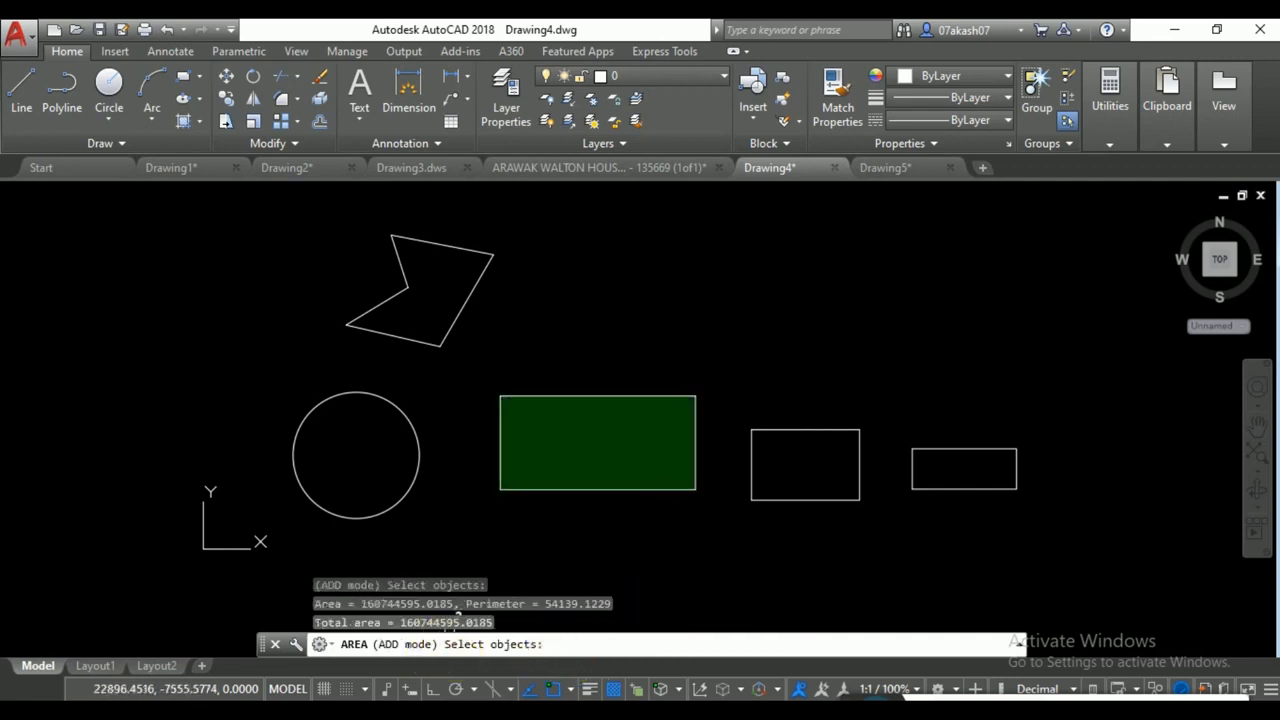
left_click(836, 497)
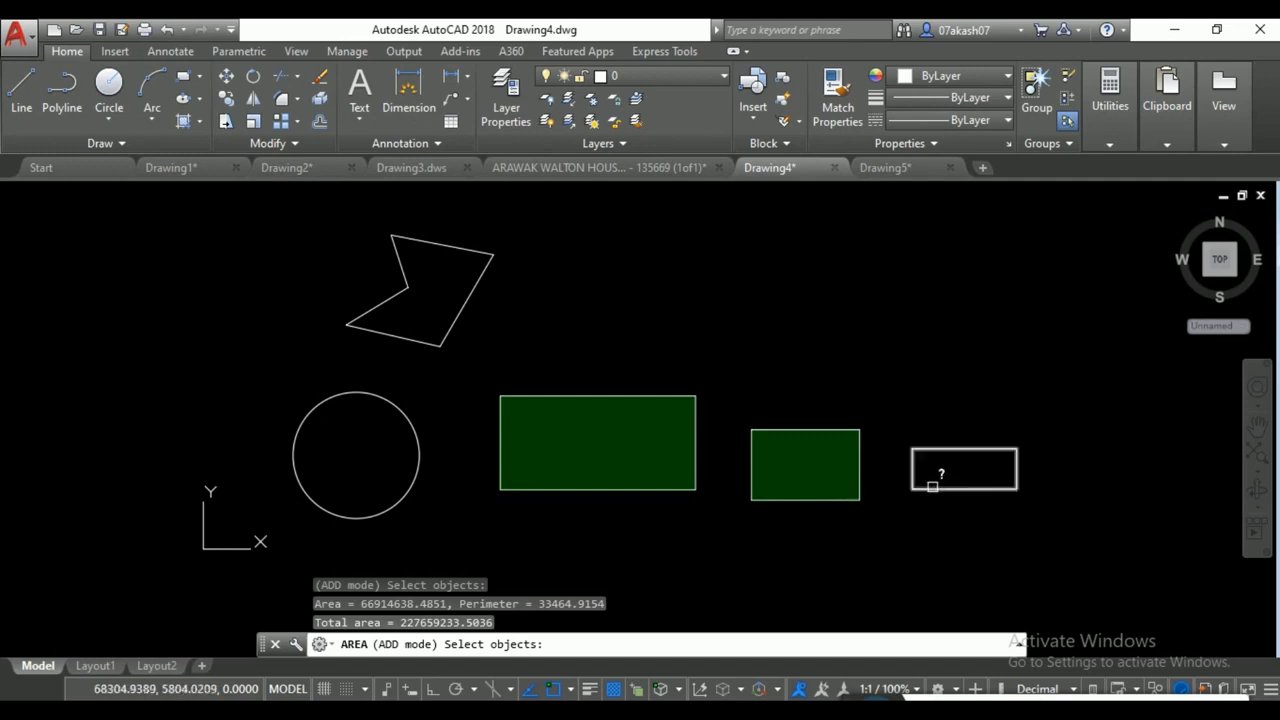
left_click(929, 486)
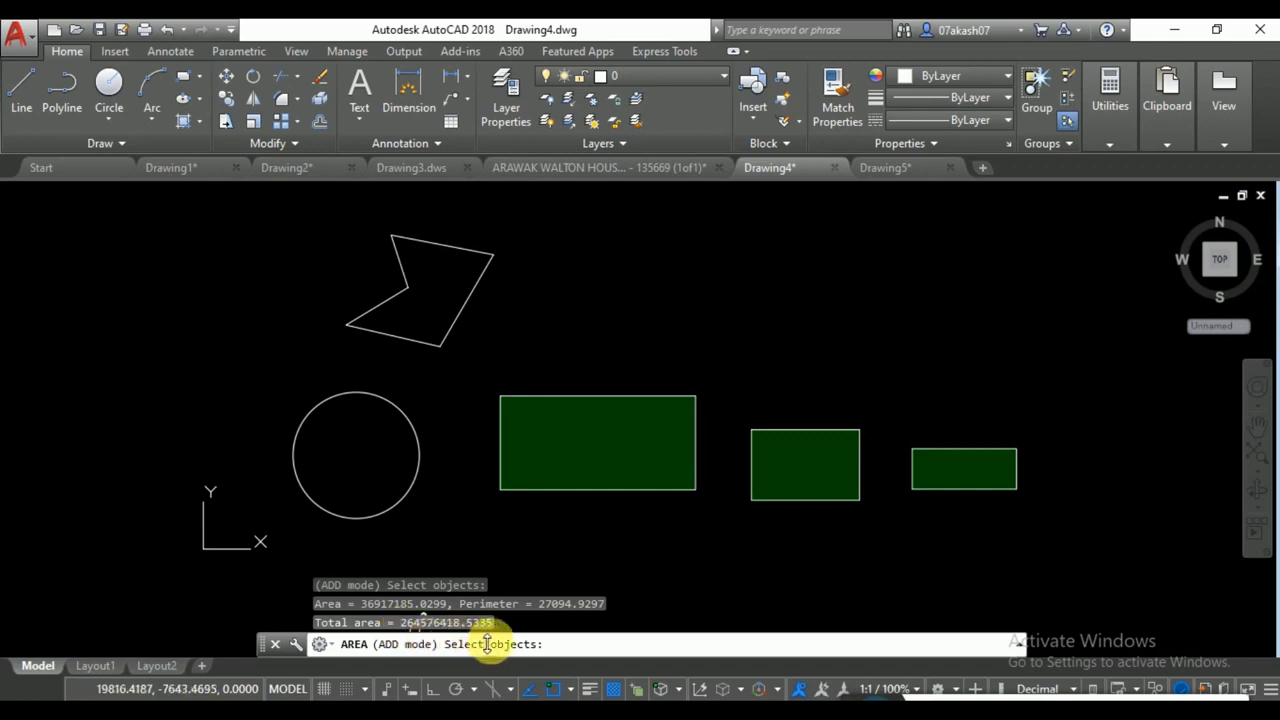
key("Return")
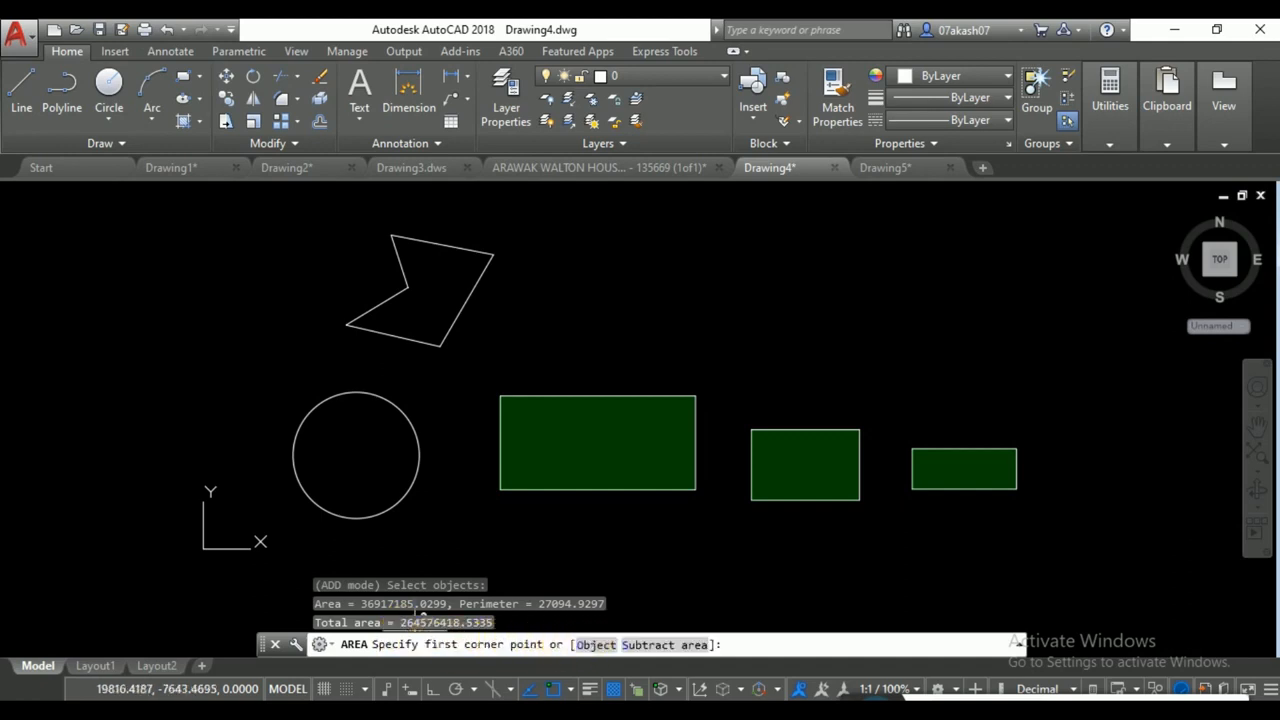
key("Escape")
key("Escape")
key("Escape")
middle_click_drag(757, 557, 727, 563)
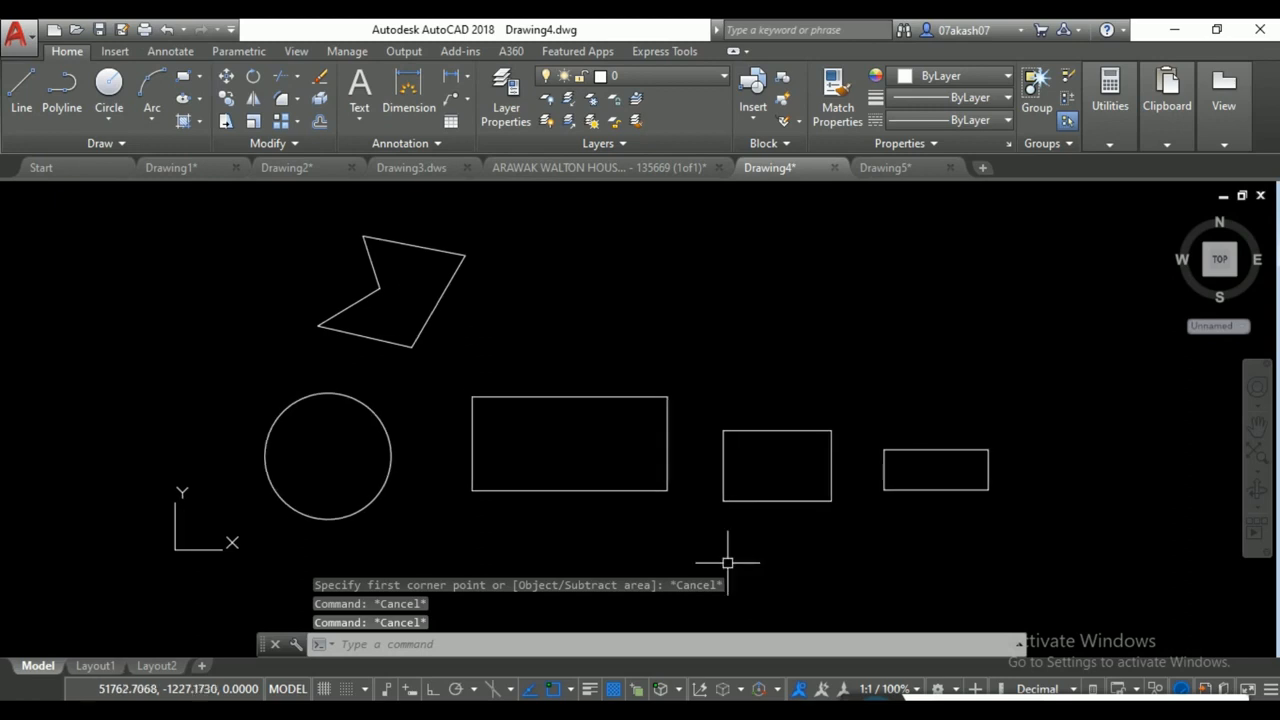
scroll(705, 474, "up", 2)
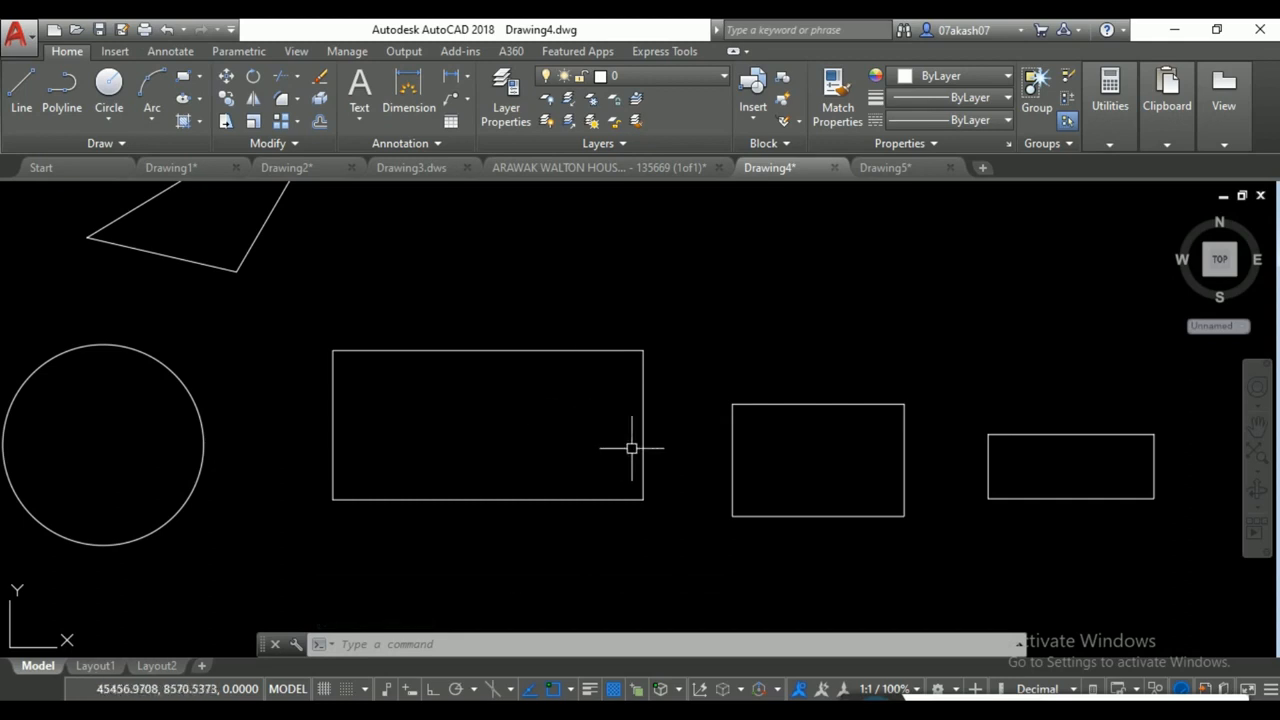
type("aa")
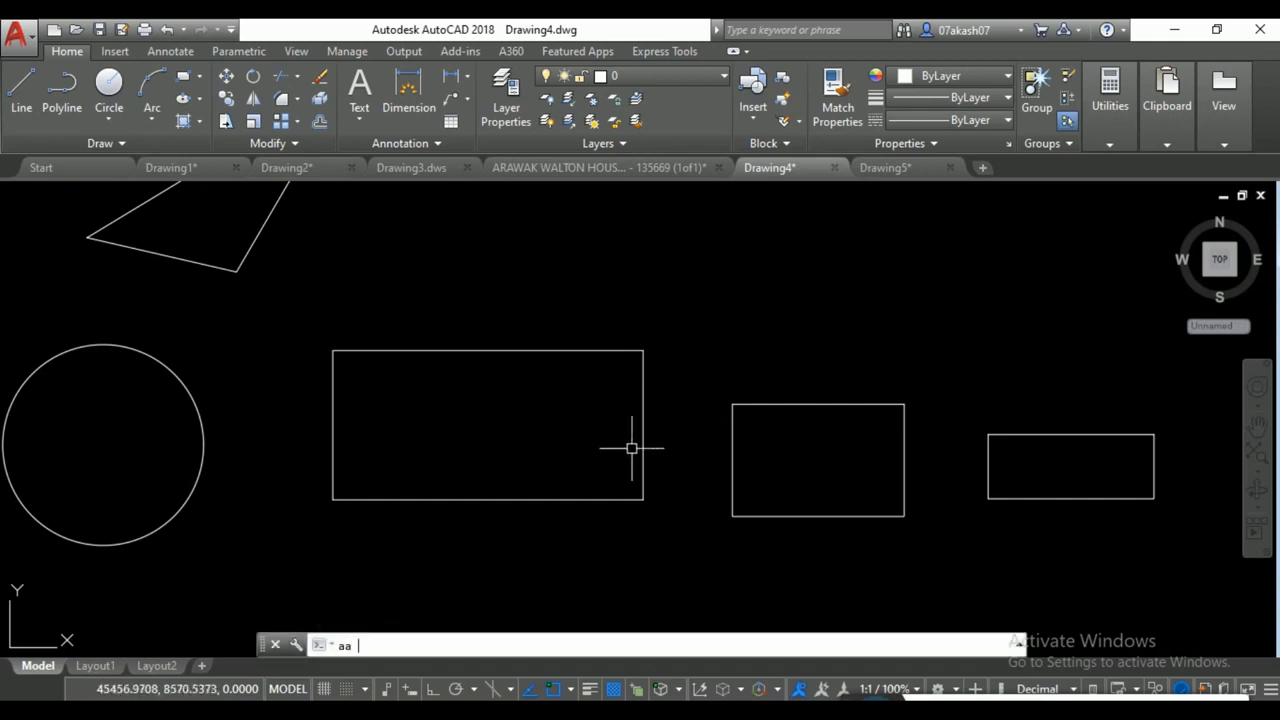
key("Return")
type("s")
key("Return")
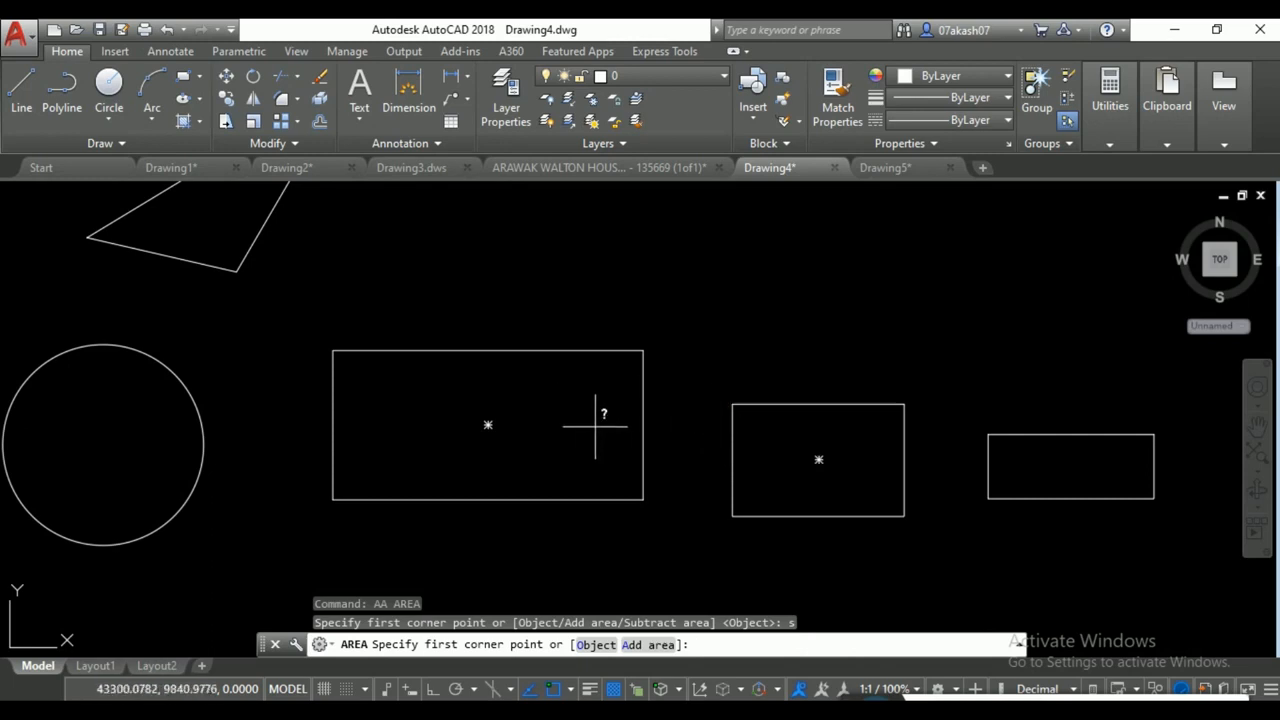
key("Escape")
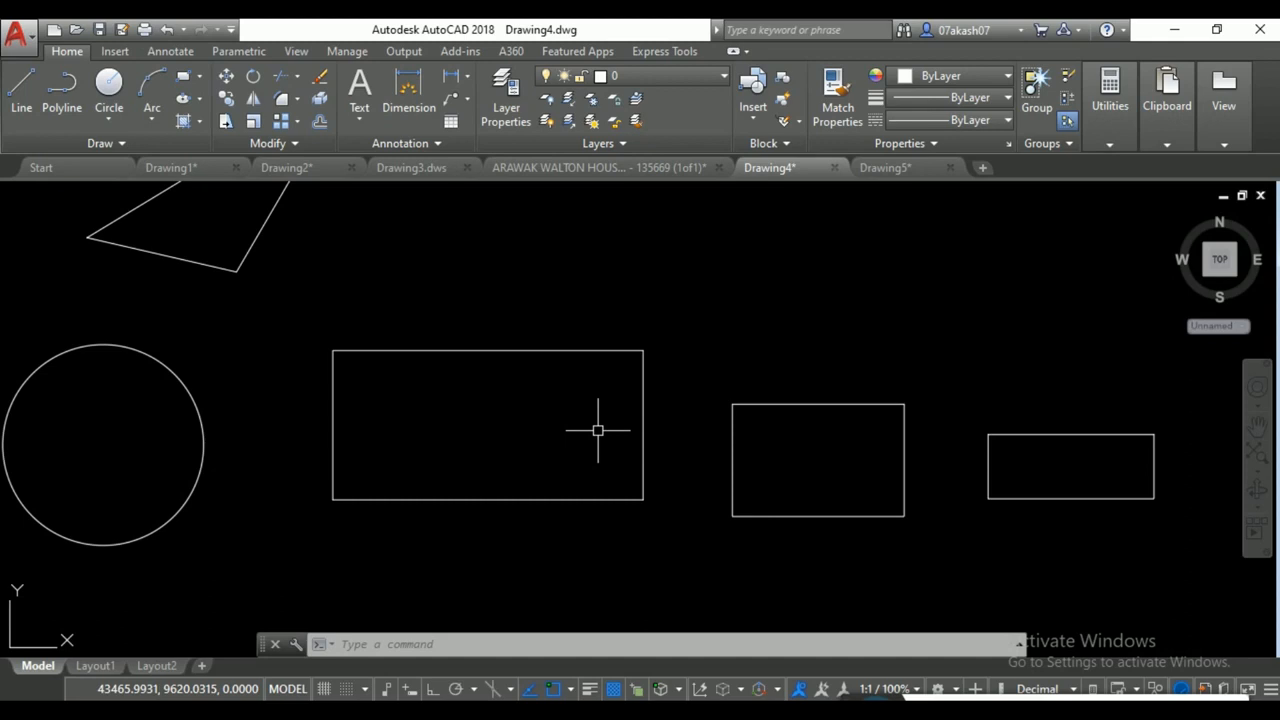
Begin an area calculation in Add area mode with the largest rectangle as the added object.
type("AA")
key("Return")
type("a")
key("Return")
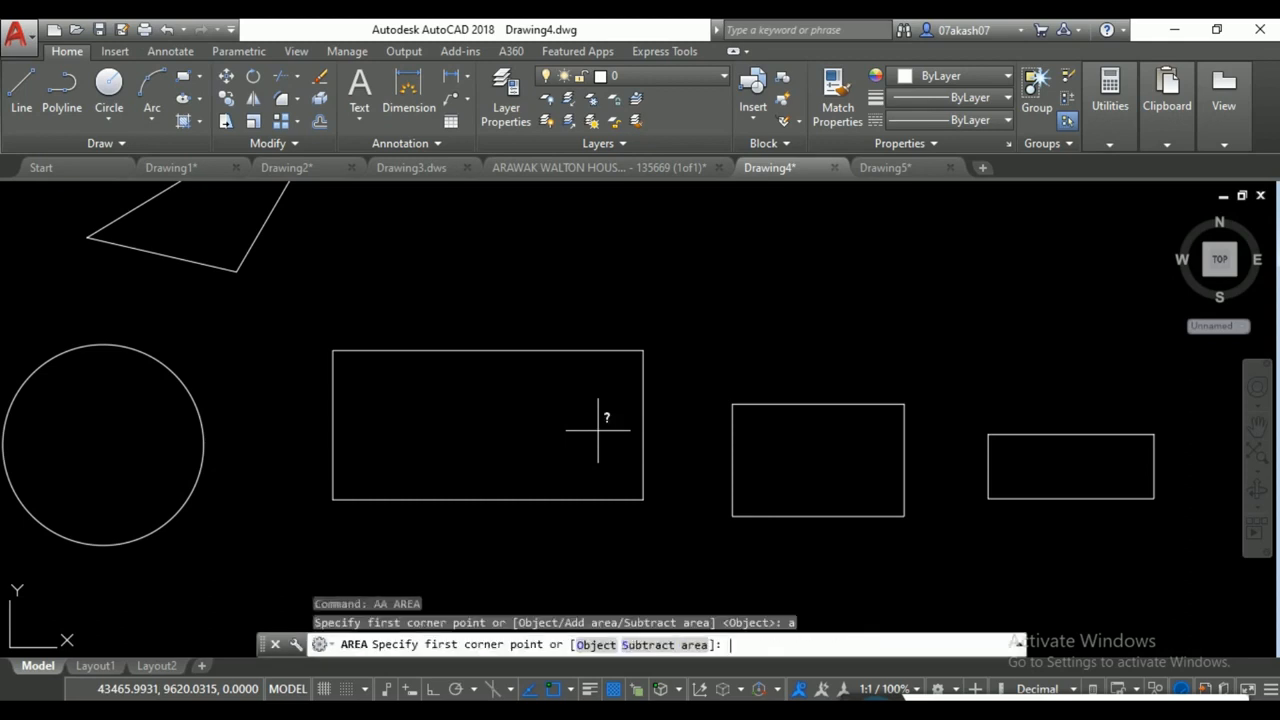
type("o")
key("Return")
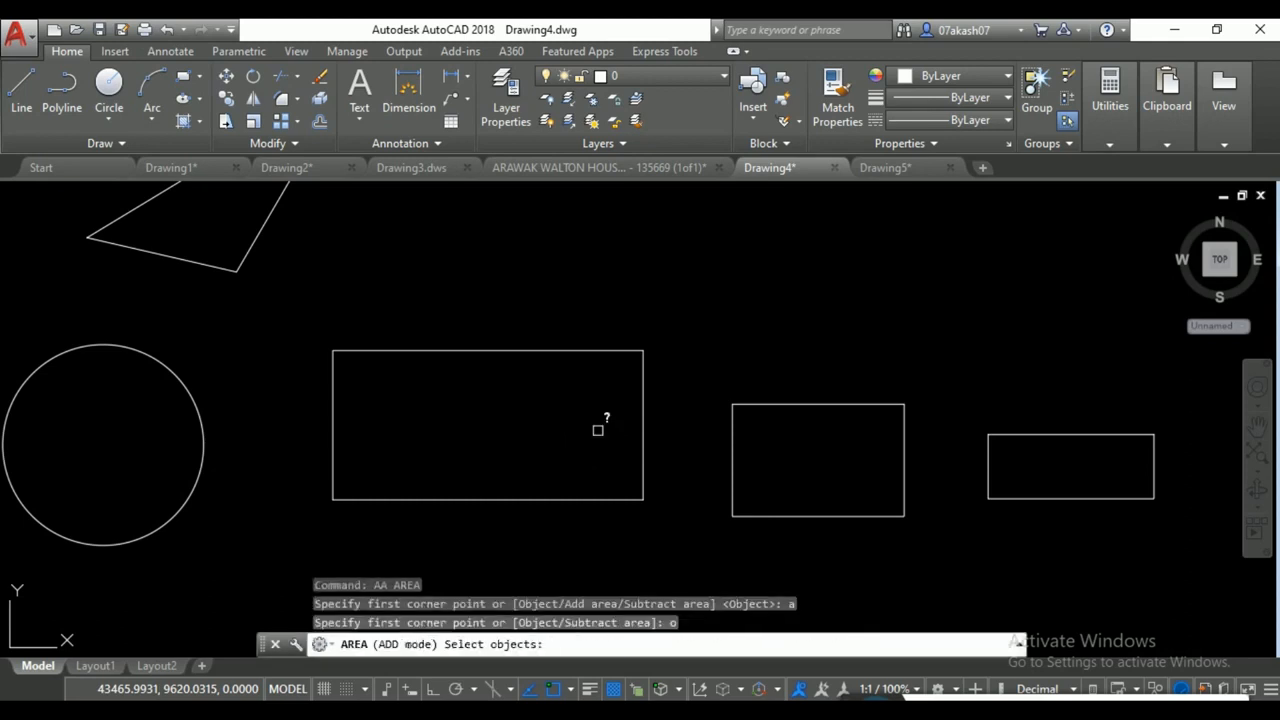
left_click(596, 350)
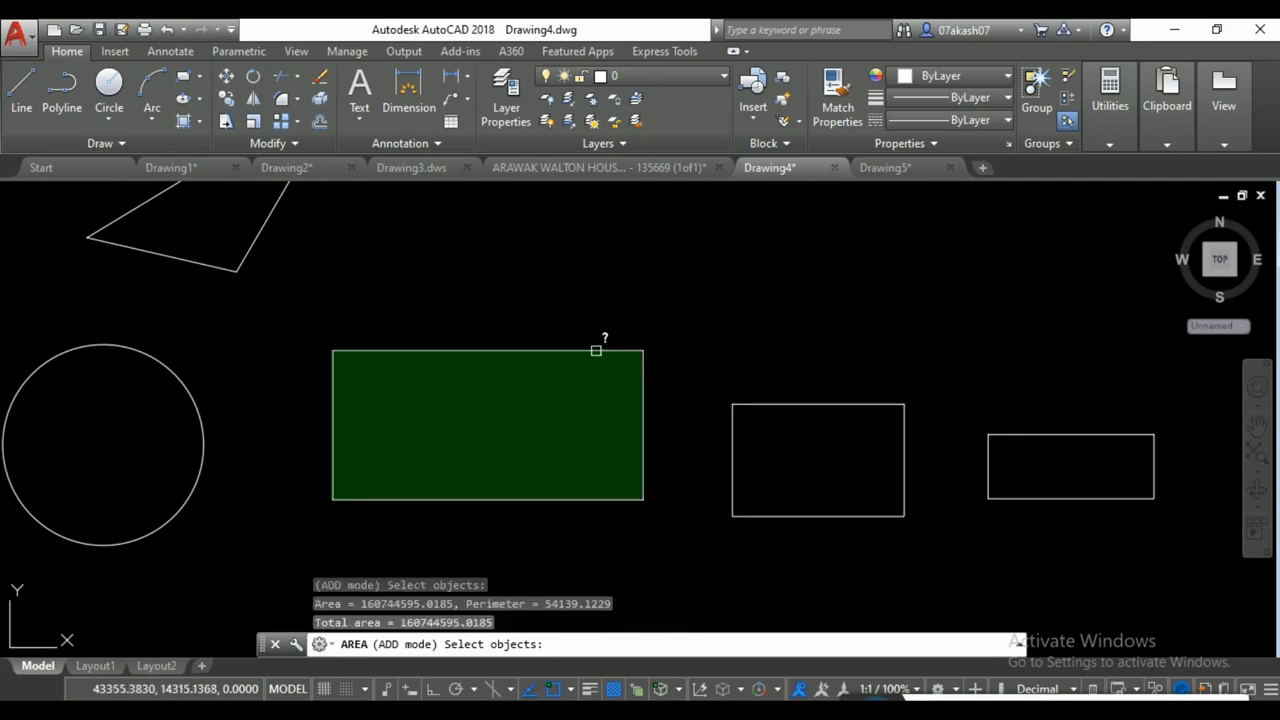
key("Return")
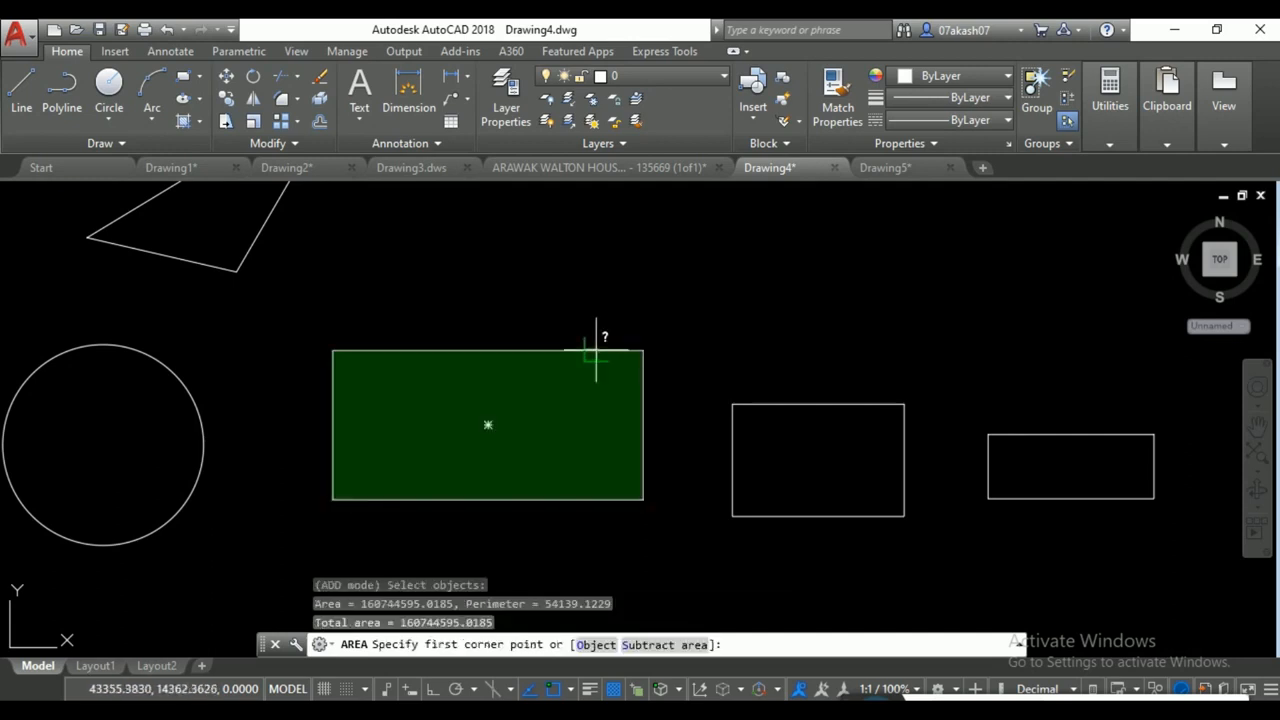
Subtract the areas of the two smaller rectangles from the running total as objects and end the calculation.
type("s")
key("Return")
type("o")
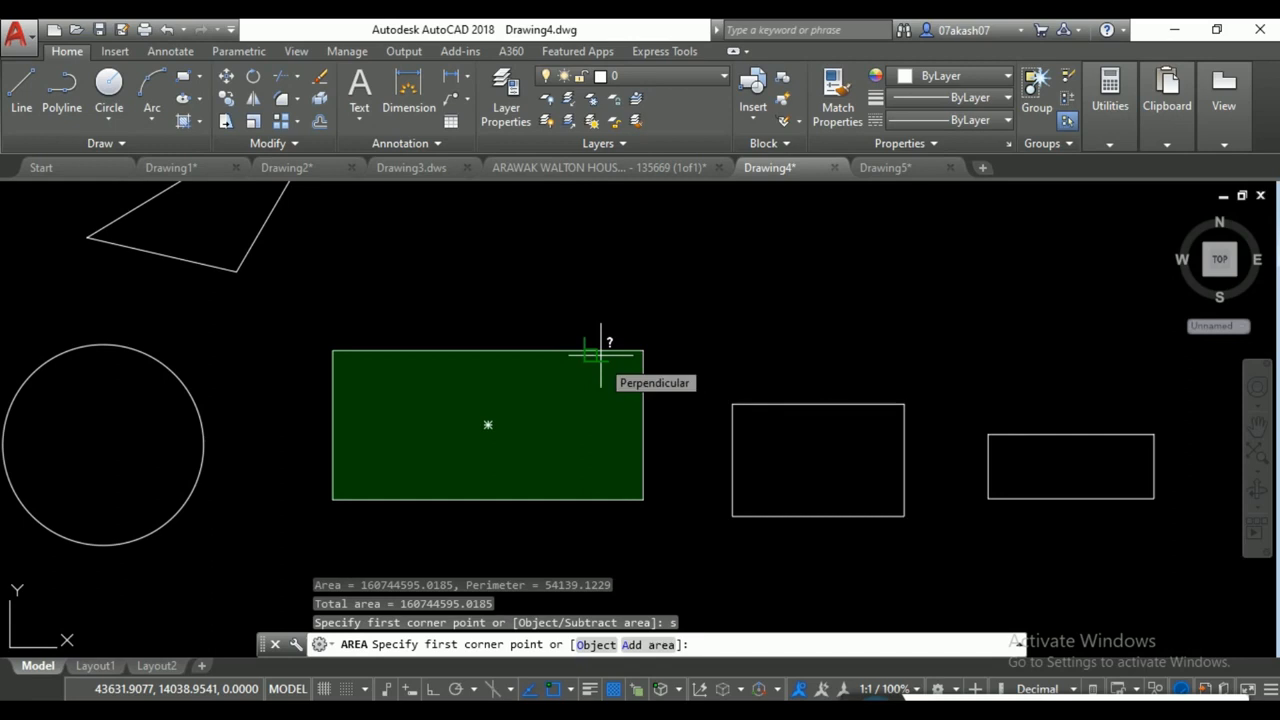
key("Return")
left_click(758, 402)
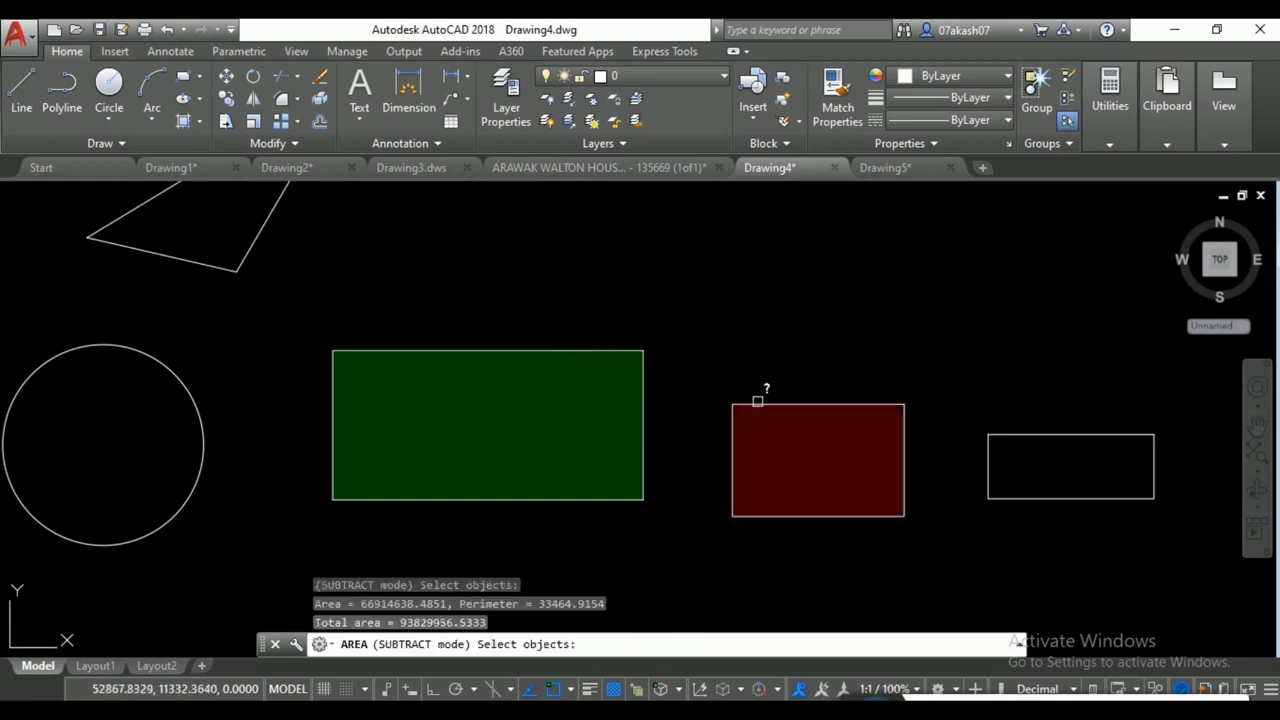
left_click(1040, 434)
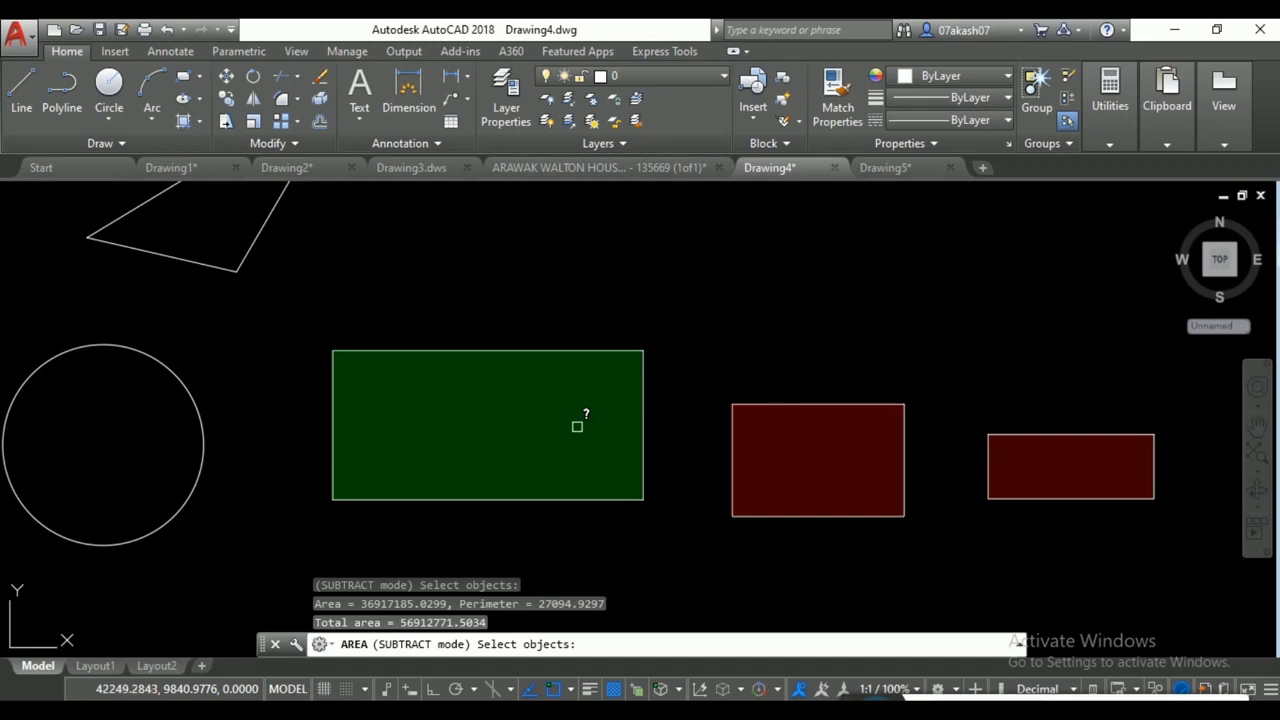
key("Escape")
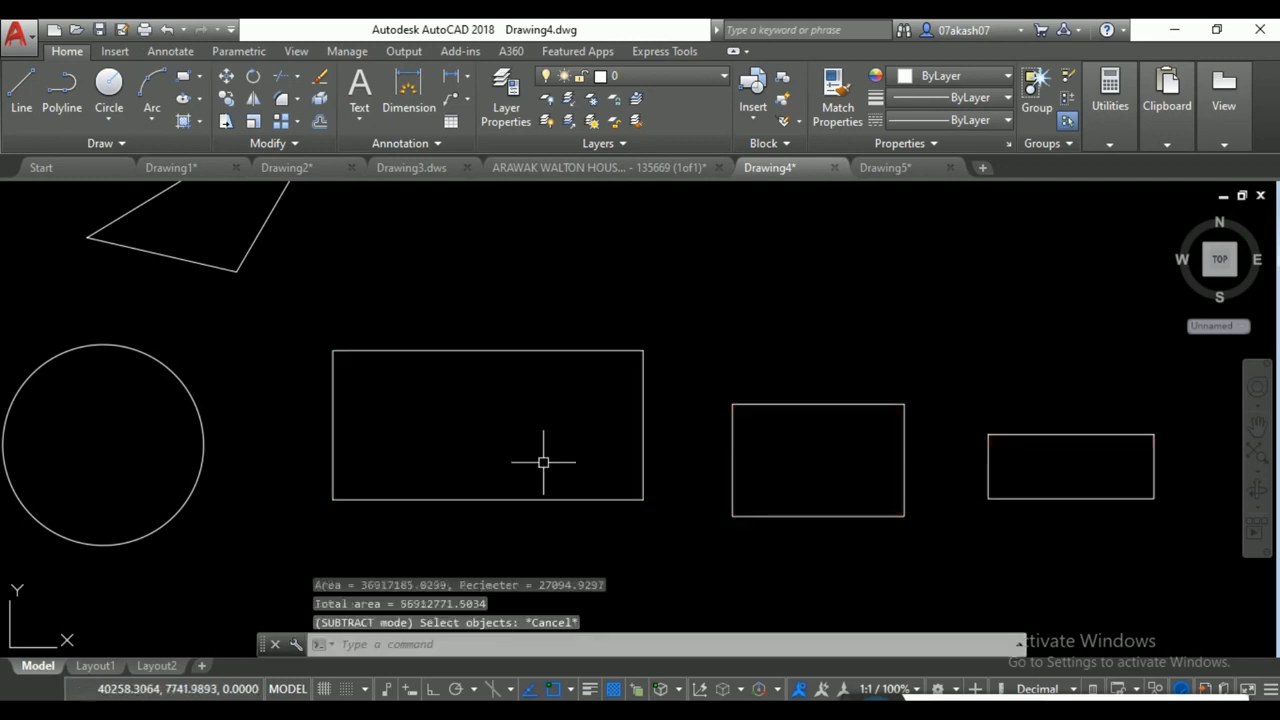
key("Escape")
key("Escape")
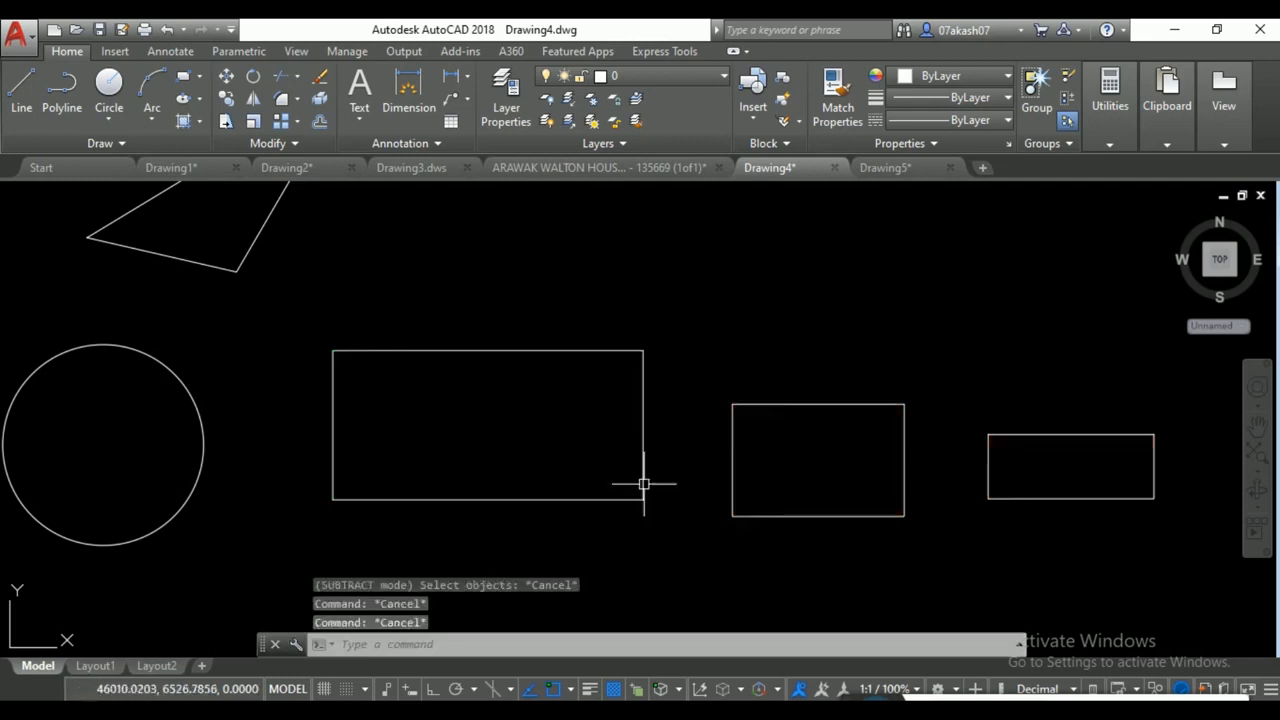
middle_click_drag(889, 494, 751, 477)
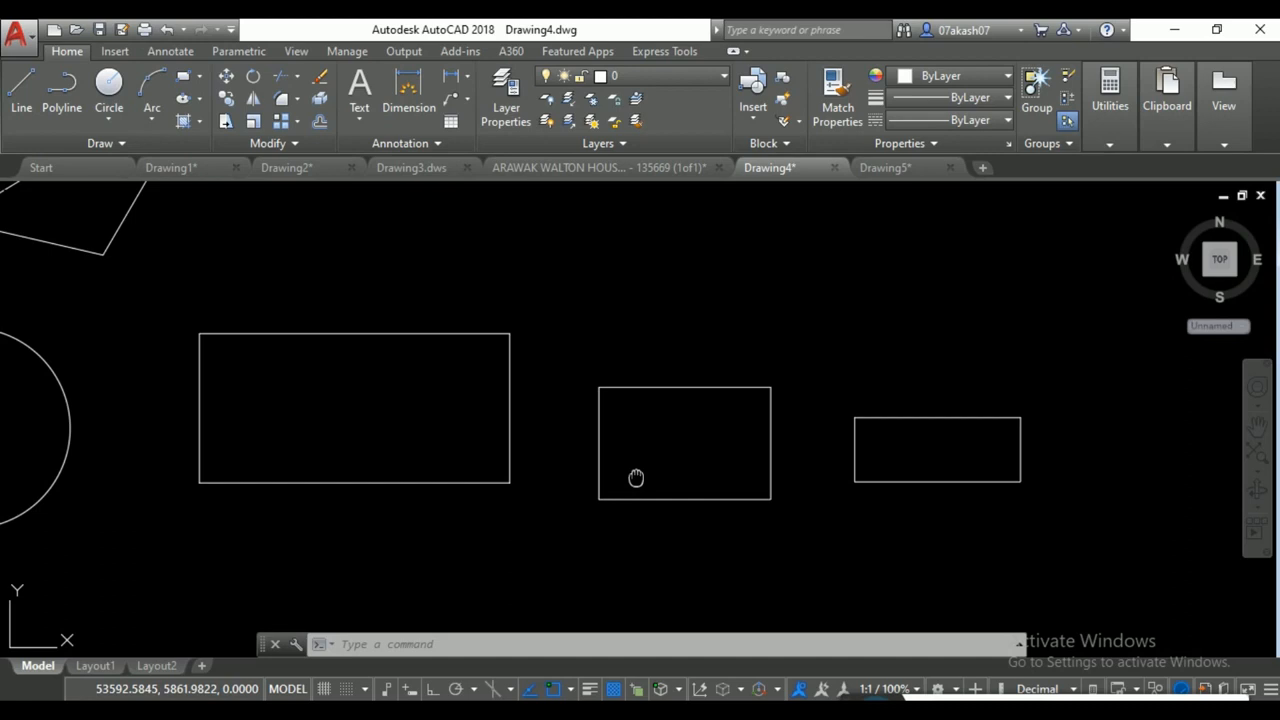
middle_click_drag(634, 474, 740, 500)
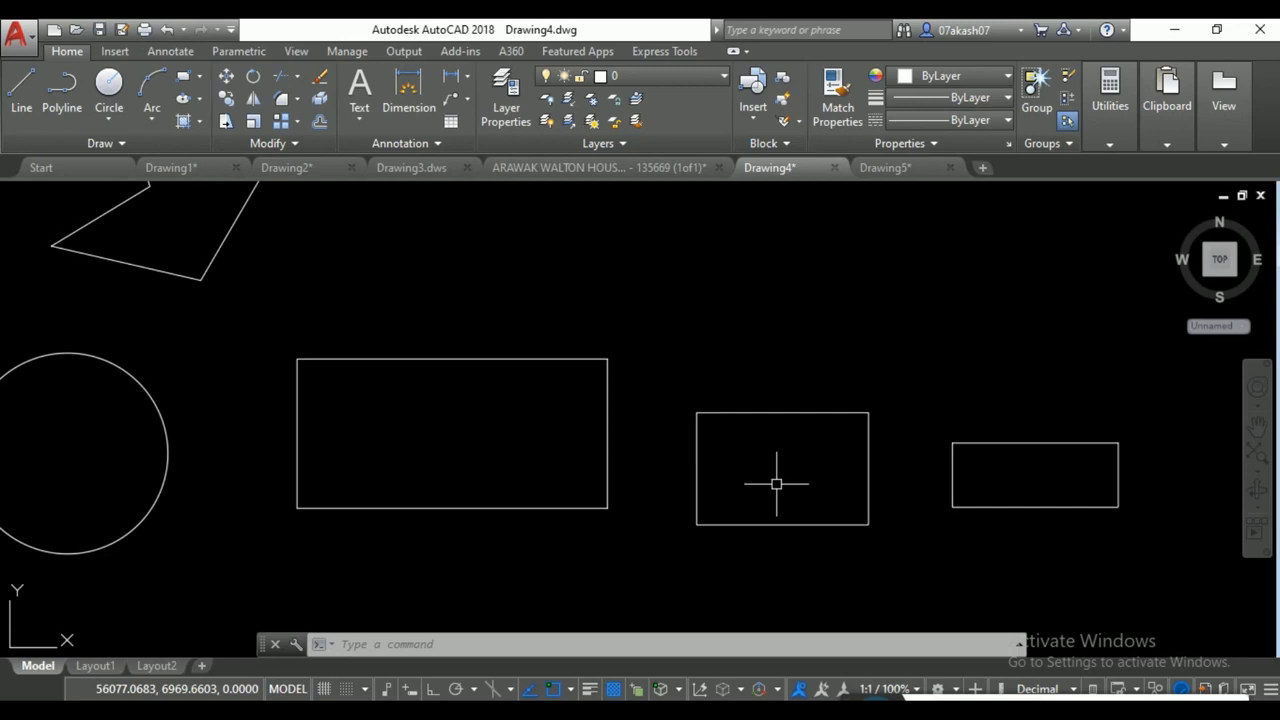
type("AA")
key("Return")
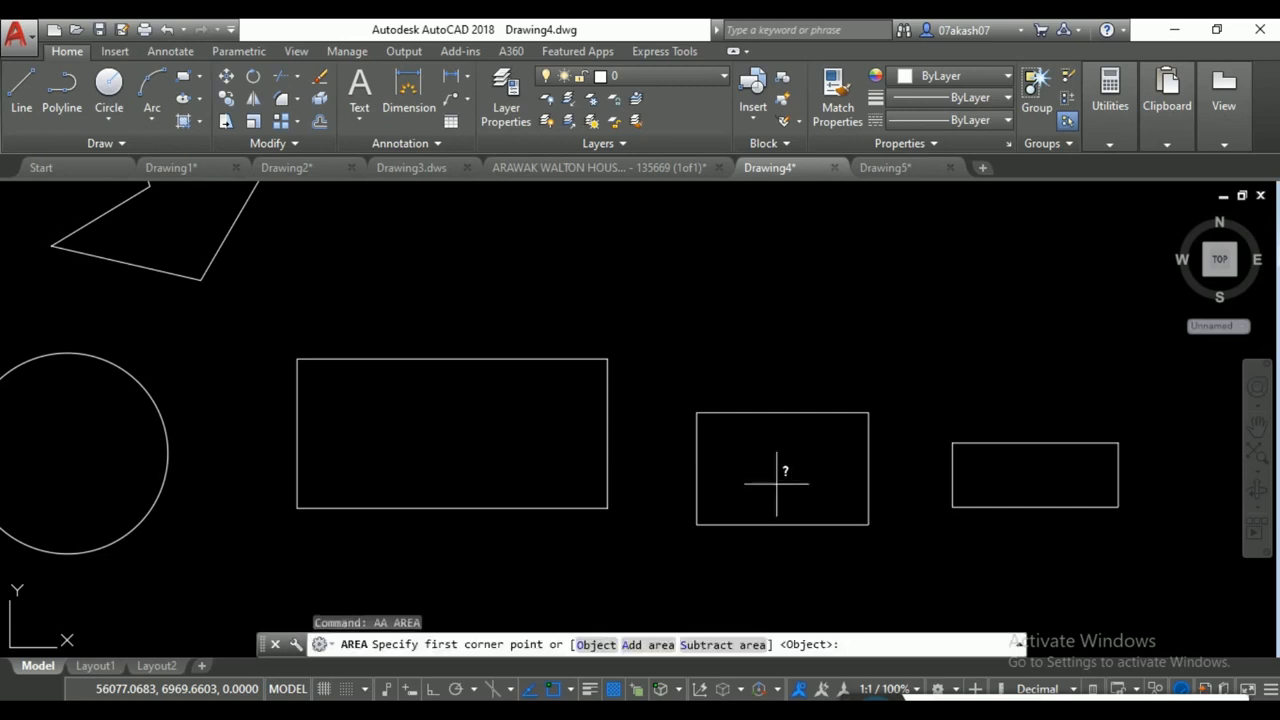
key("Escape")
Measure the distance from the largest rectangle's lower-right corner to the middle rectangle's left edge with MEASUREGEOM.
type("me")
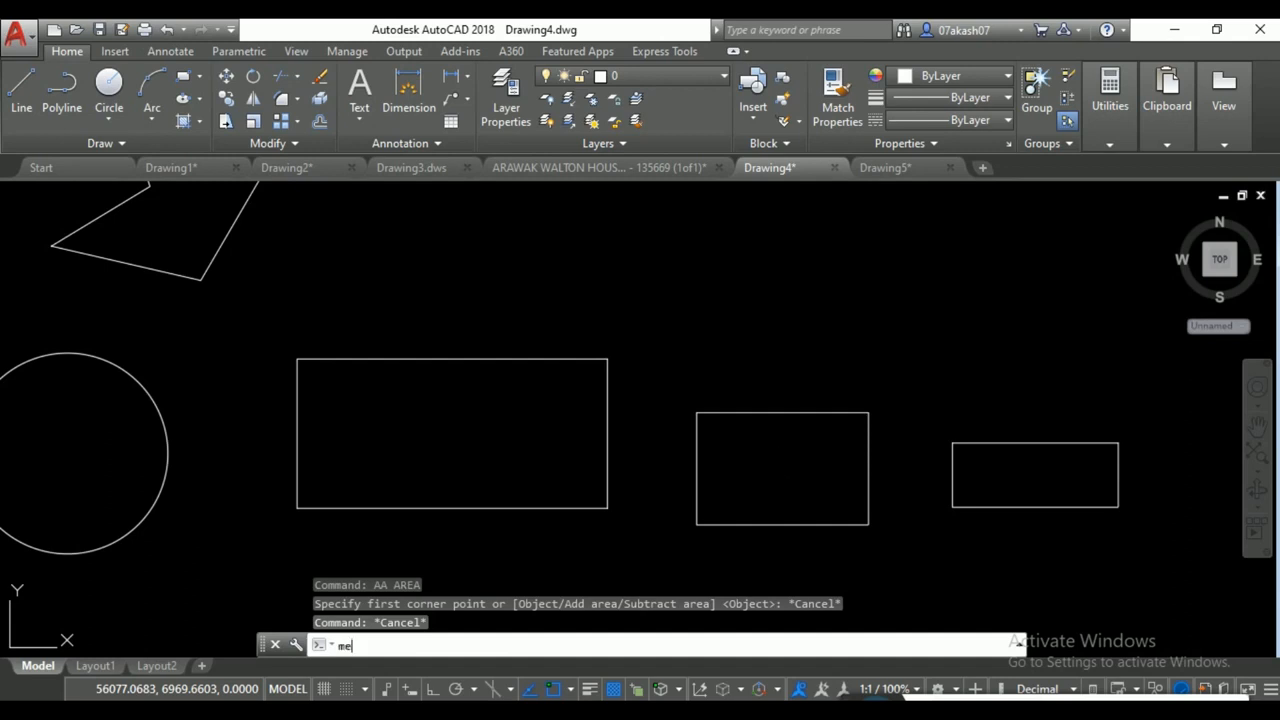
type("a")
key("Return")
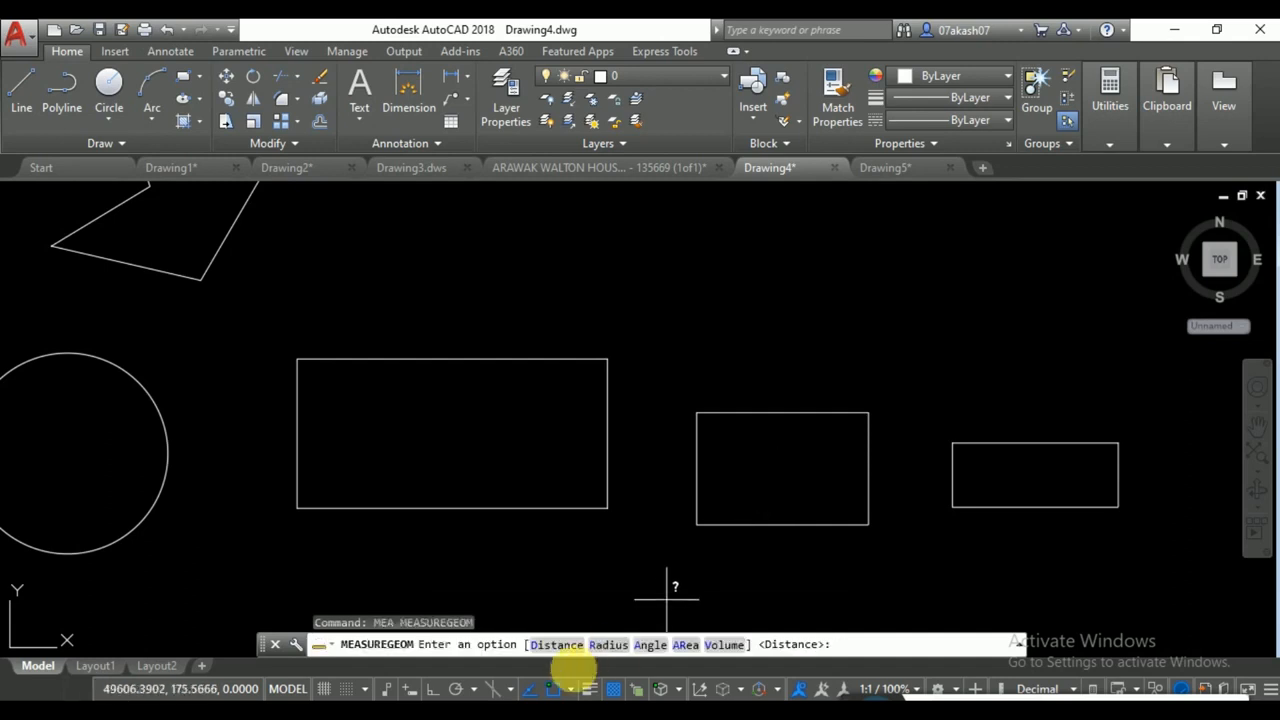
left_click(557, 644)
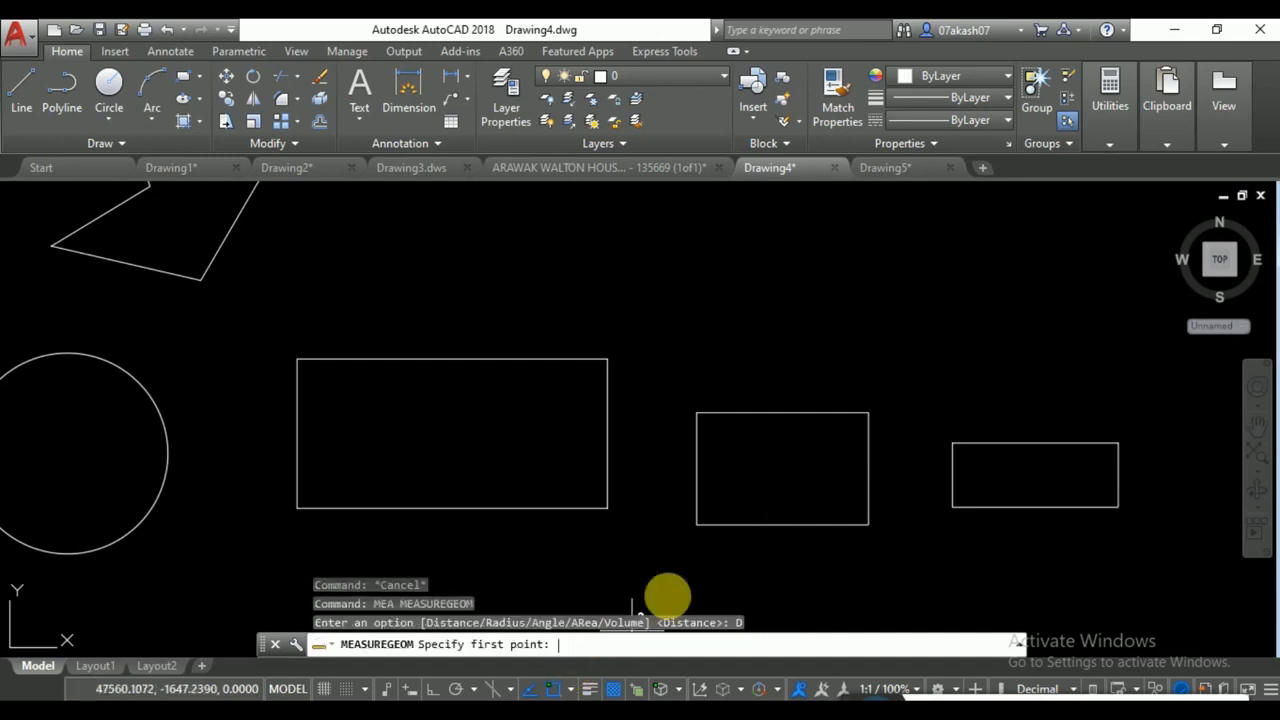
left_click(607, 508)
left_click(697, 512)
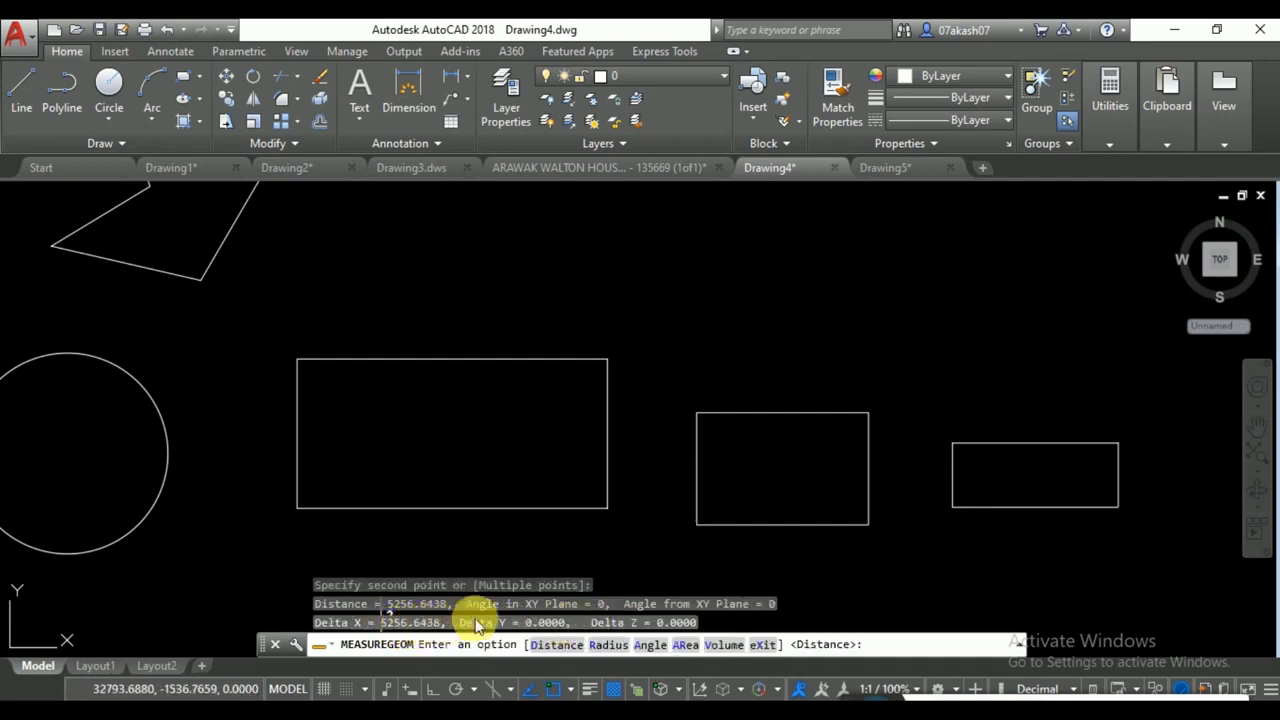
Measure the circle's radius, then the angle between the two edges meeting at the polygon's lower-left corner.
left_click(618, 650)
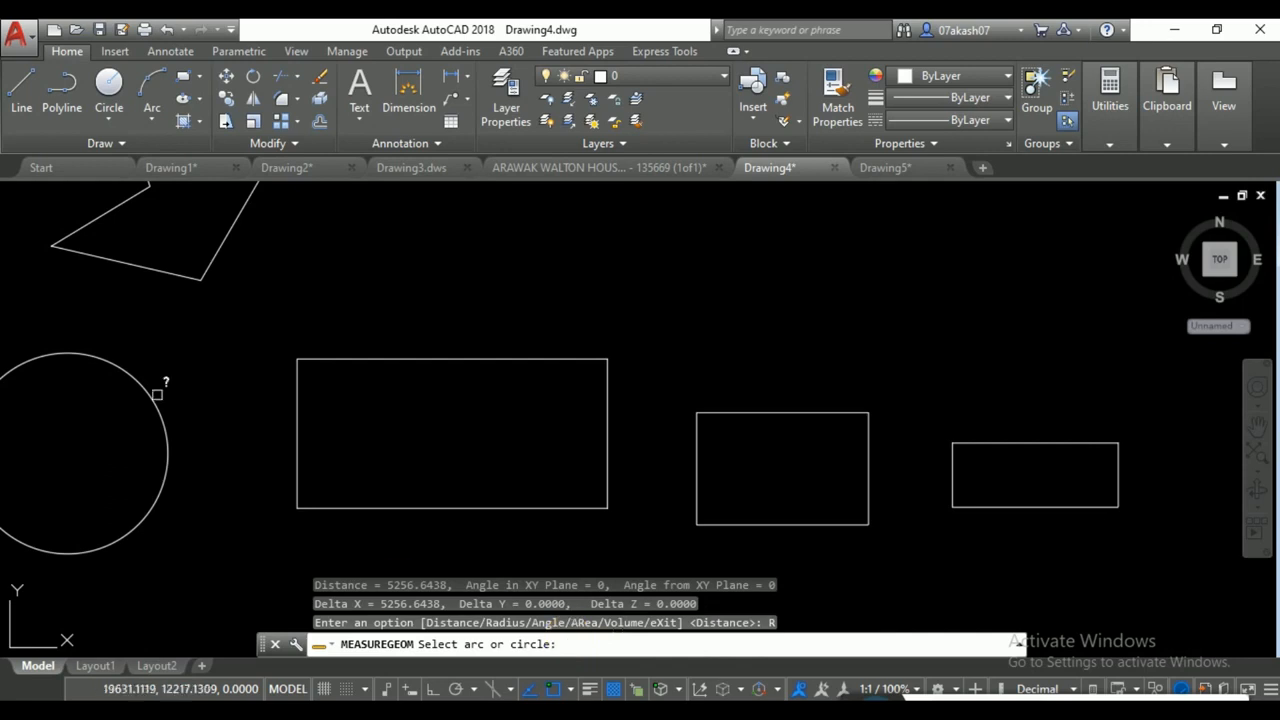
left_click(125, 355)
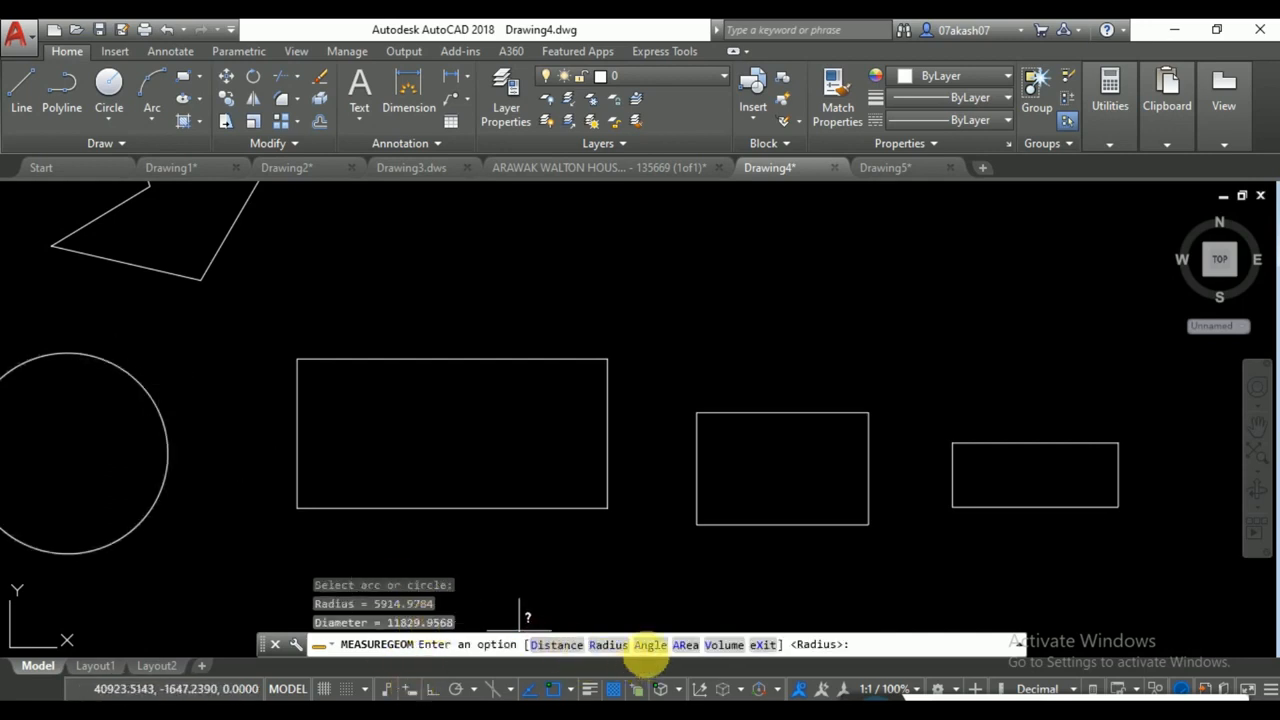
type("A")
key("Return")
left_click(161, 270)
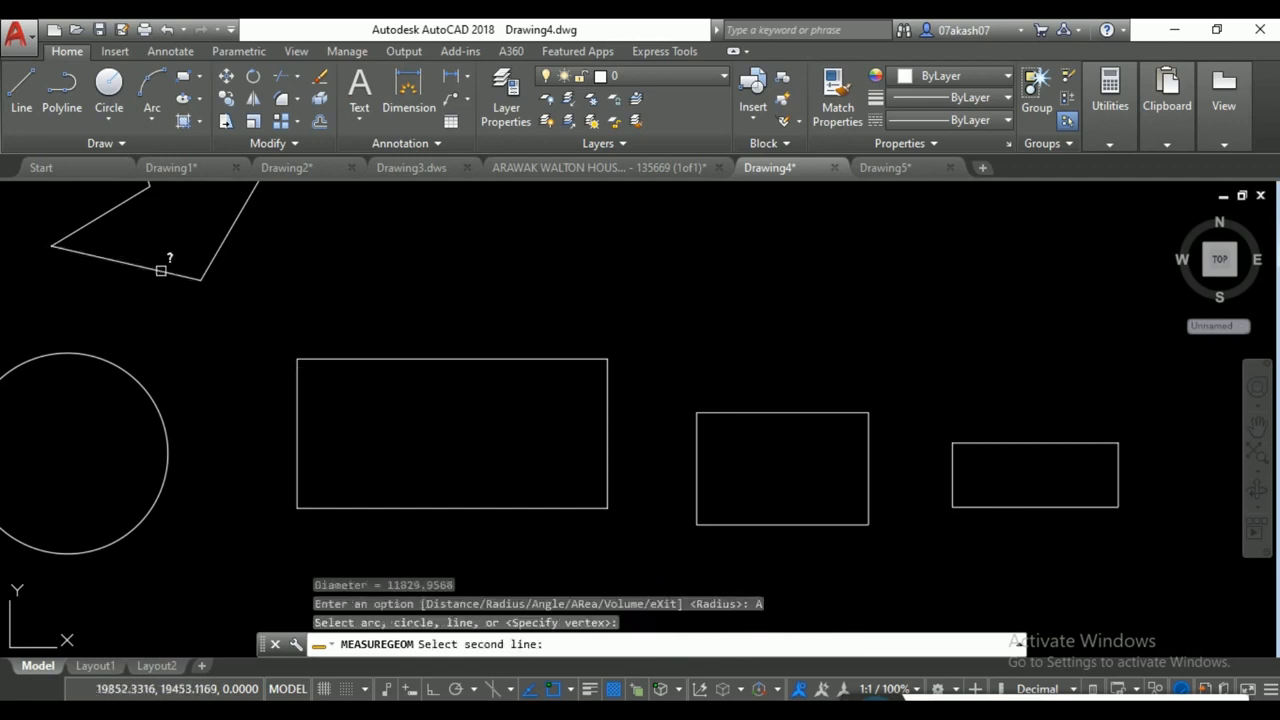
left_click(98, 222)
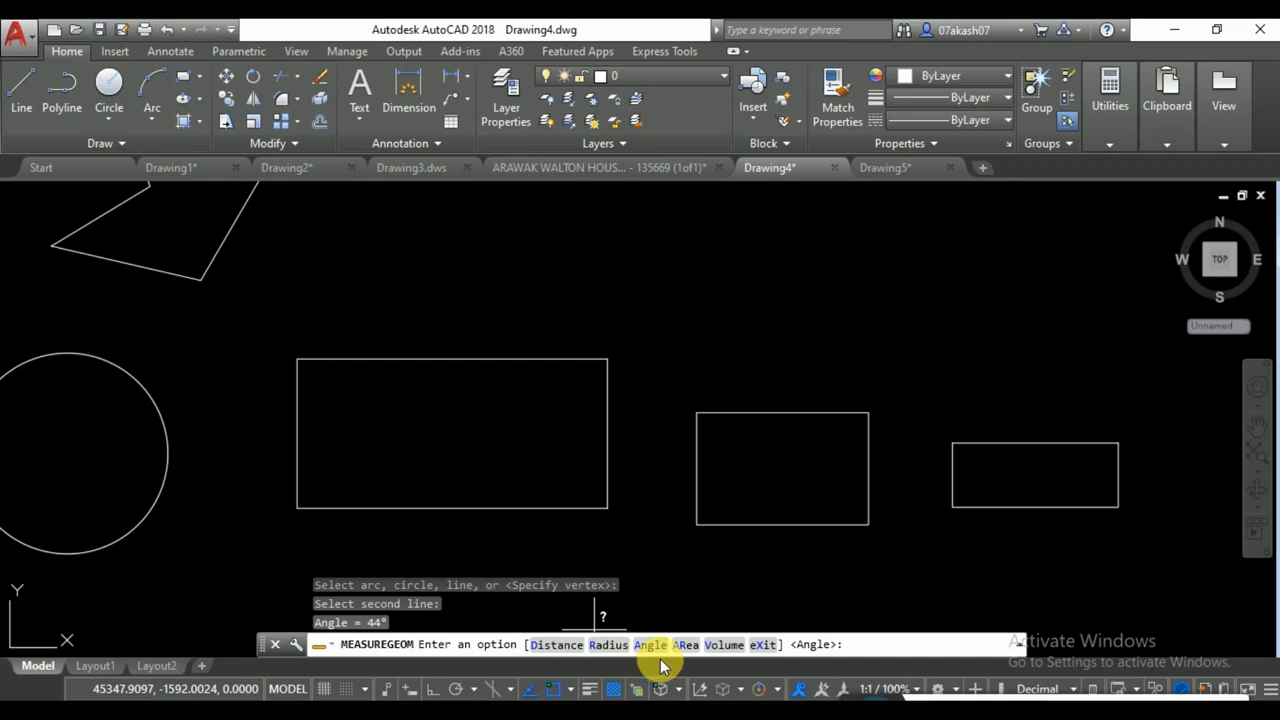
Measure the area and perimeter of the largest rectangle with the ARea option by picking its corner points.
type("AR")
key("Return")
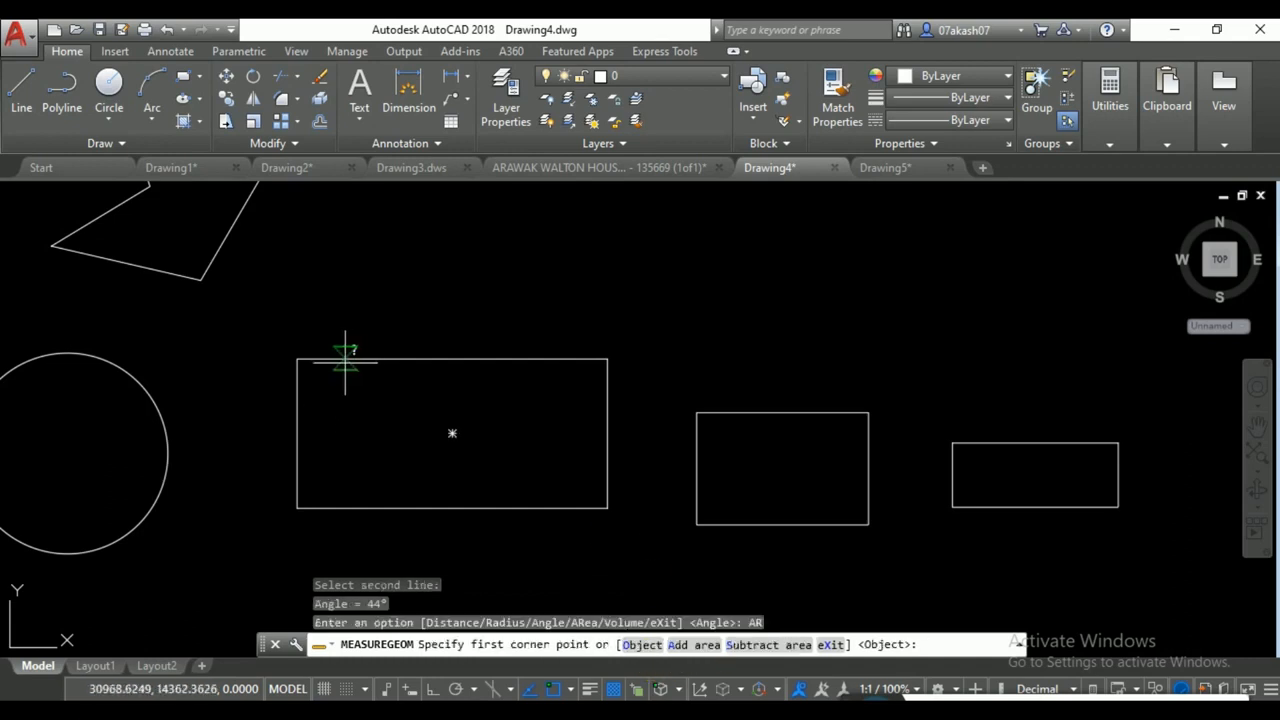
left_click(297, 359)
left_click(607, 359)
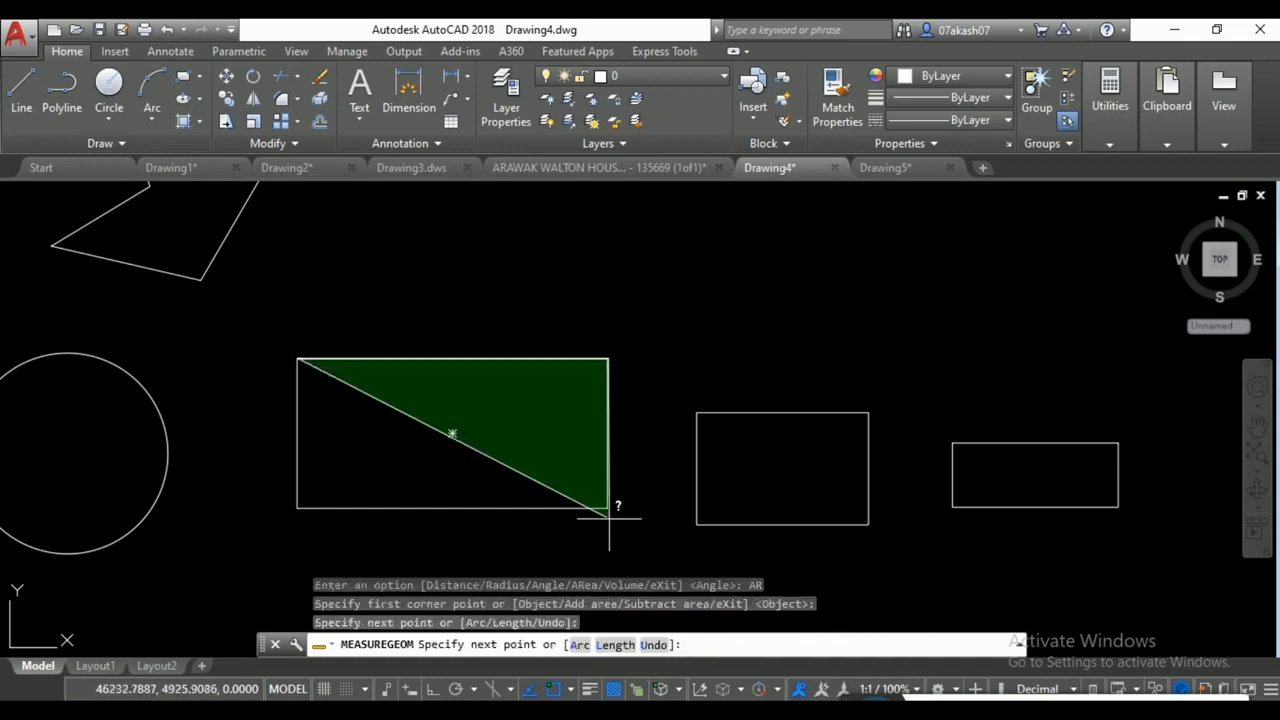
left_click(607, 508)
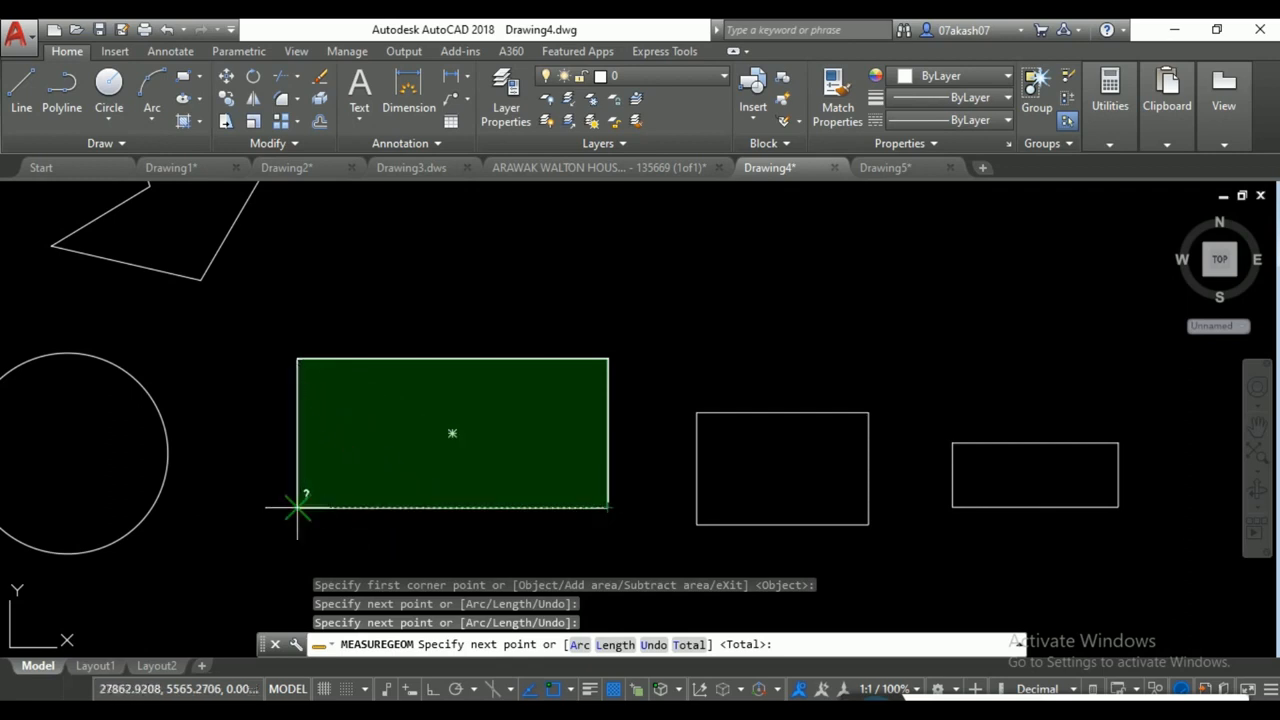
key("Return")
left_click(543, 610)
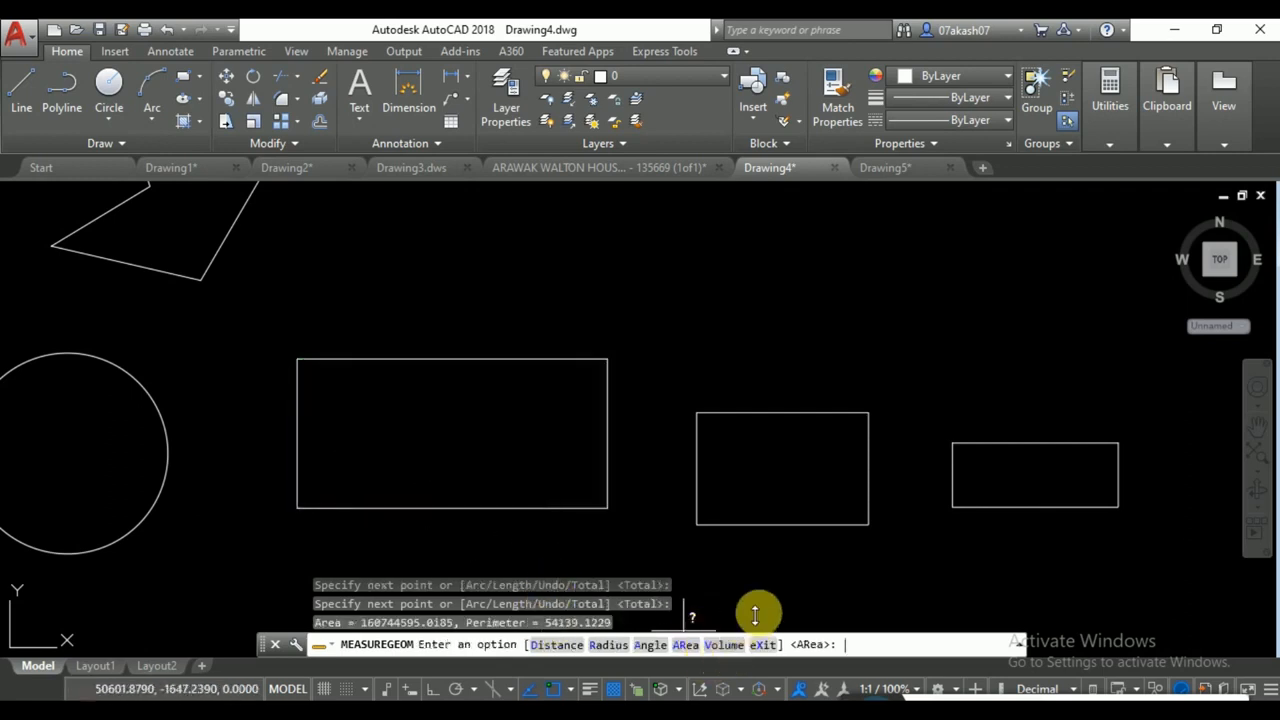
Measure the largest rectangle's volume by picking its four corners and giving a height of 10, and end the measuring command.
left_click(726, 643)
left_click(297, 359)
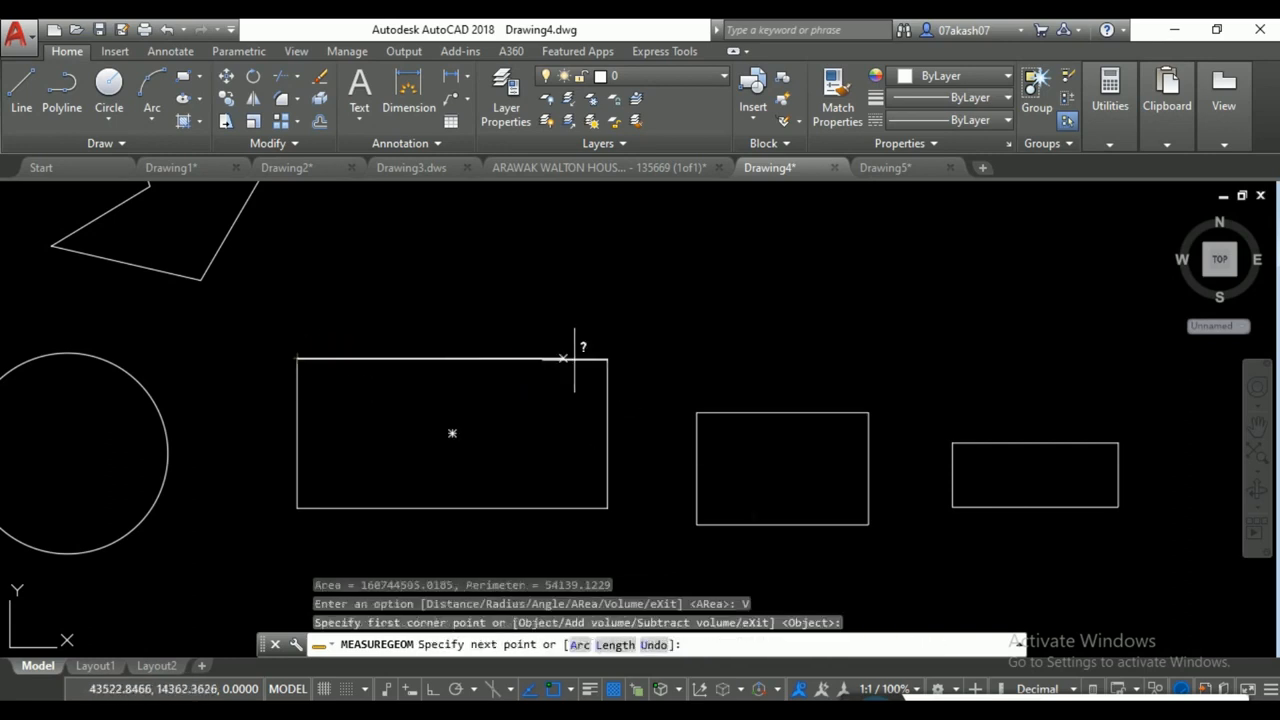
left_click(607, 358)
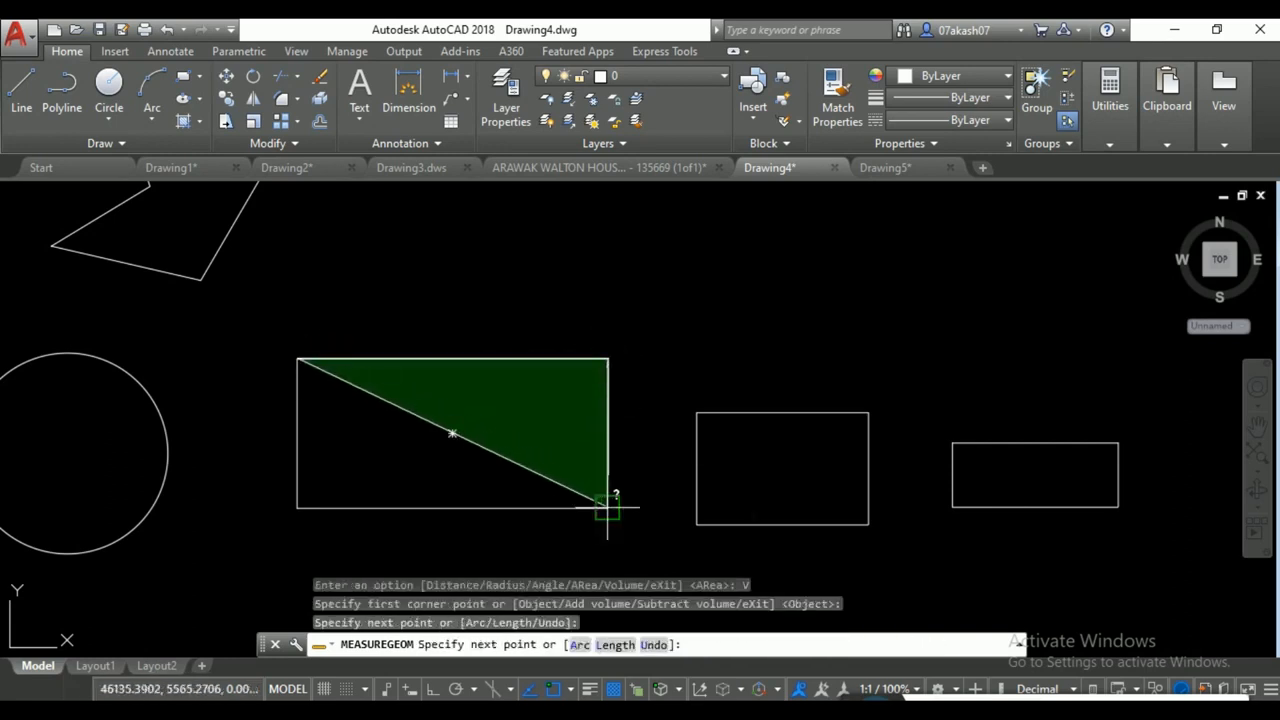
left_click(607, 508)
left_click(299, 508)
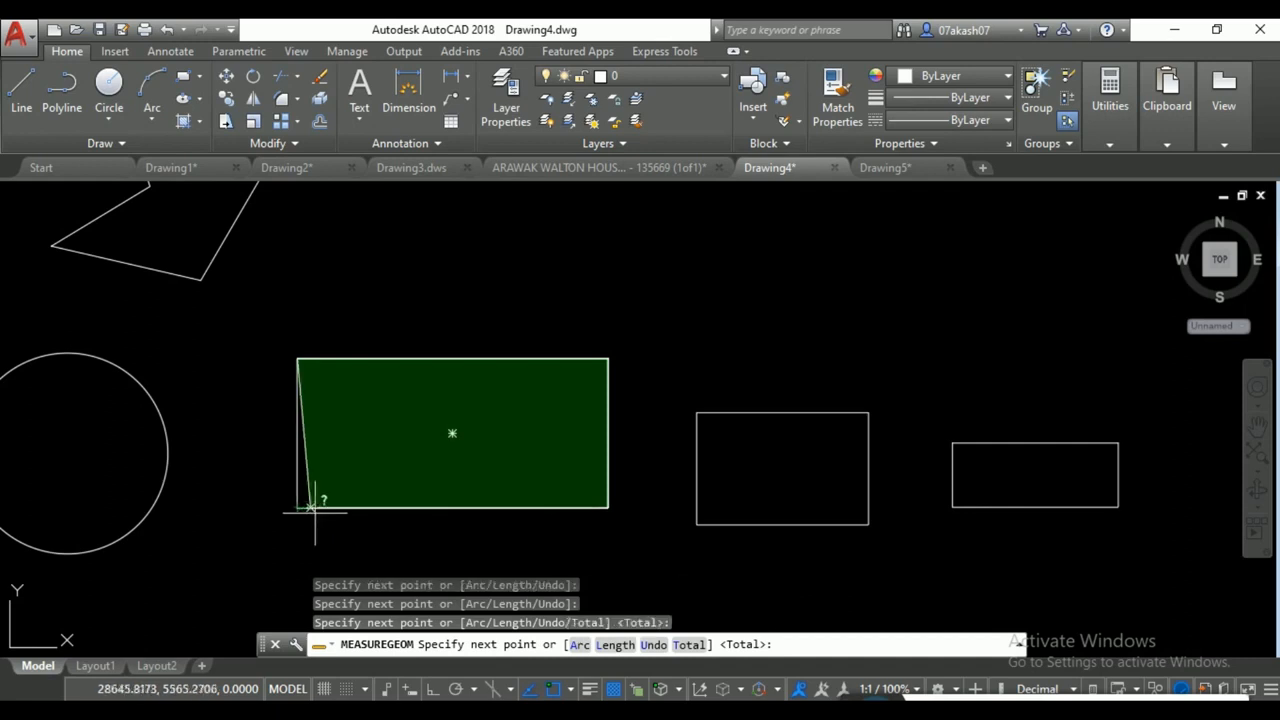
key("Return")
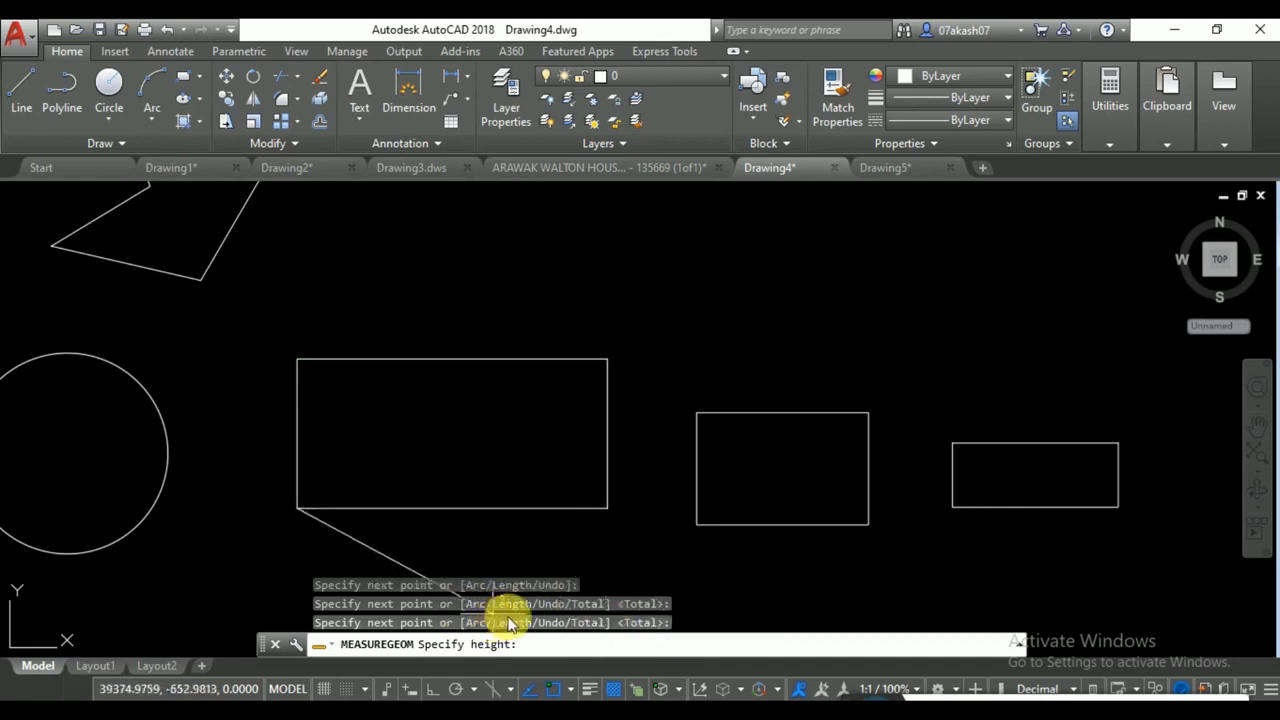
scroll(521, 516, "down", 2)
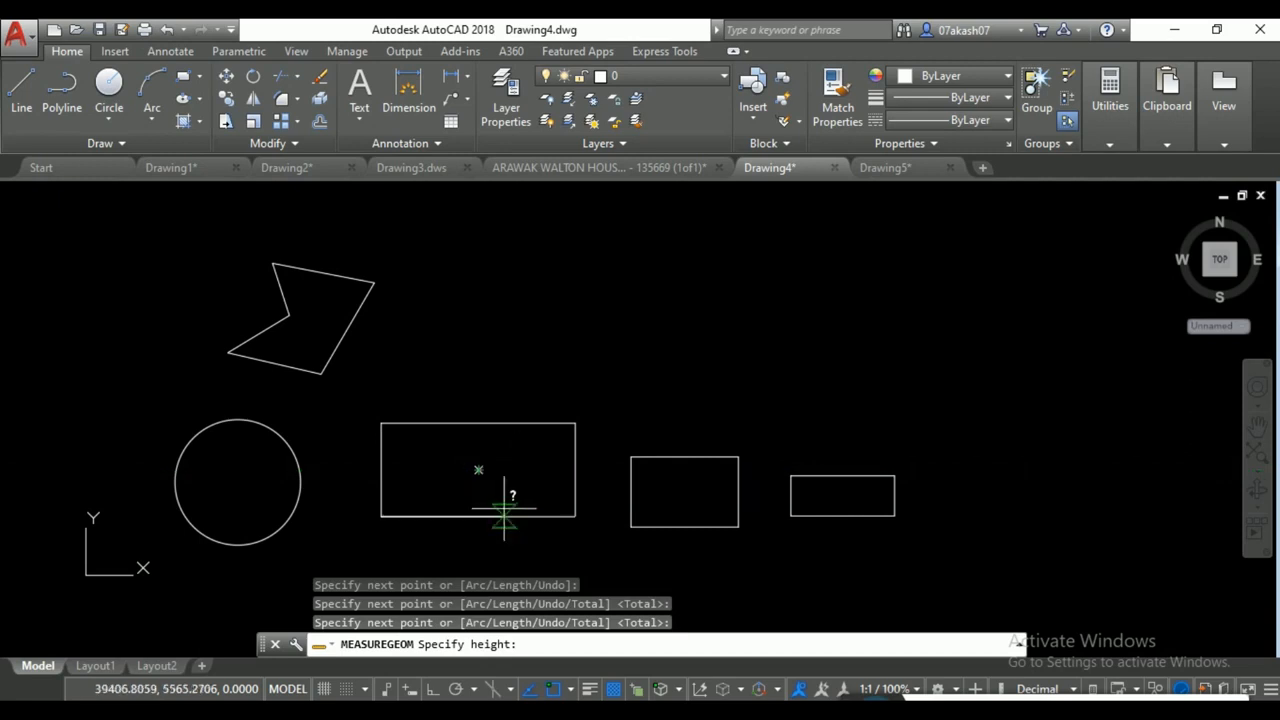
type("10")
key("Return")
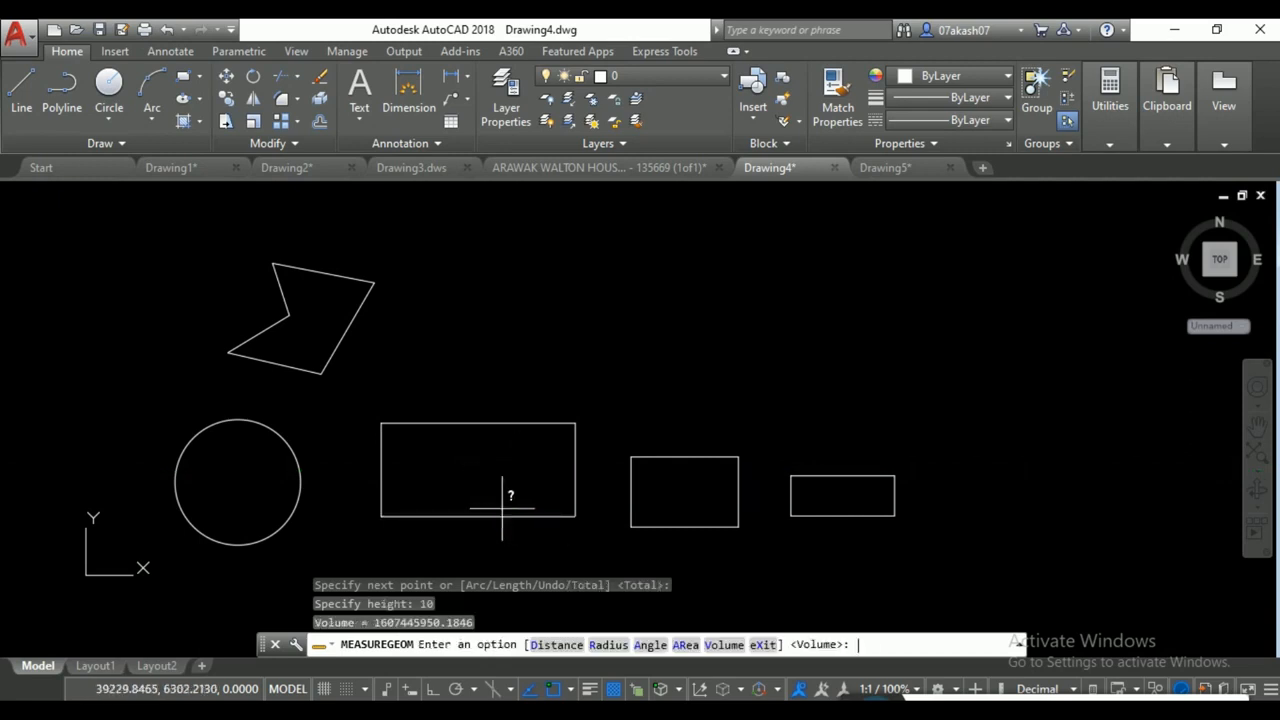
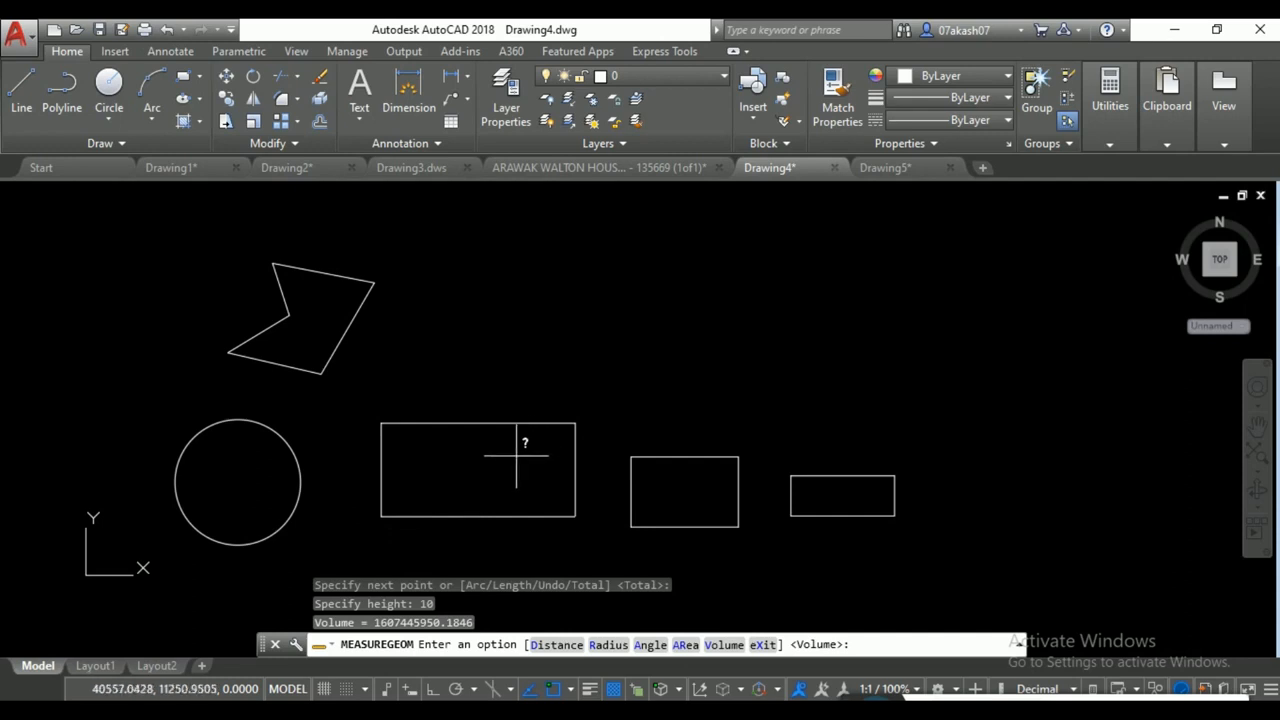
key("Escape")
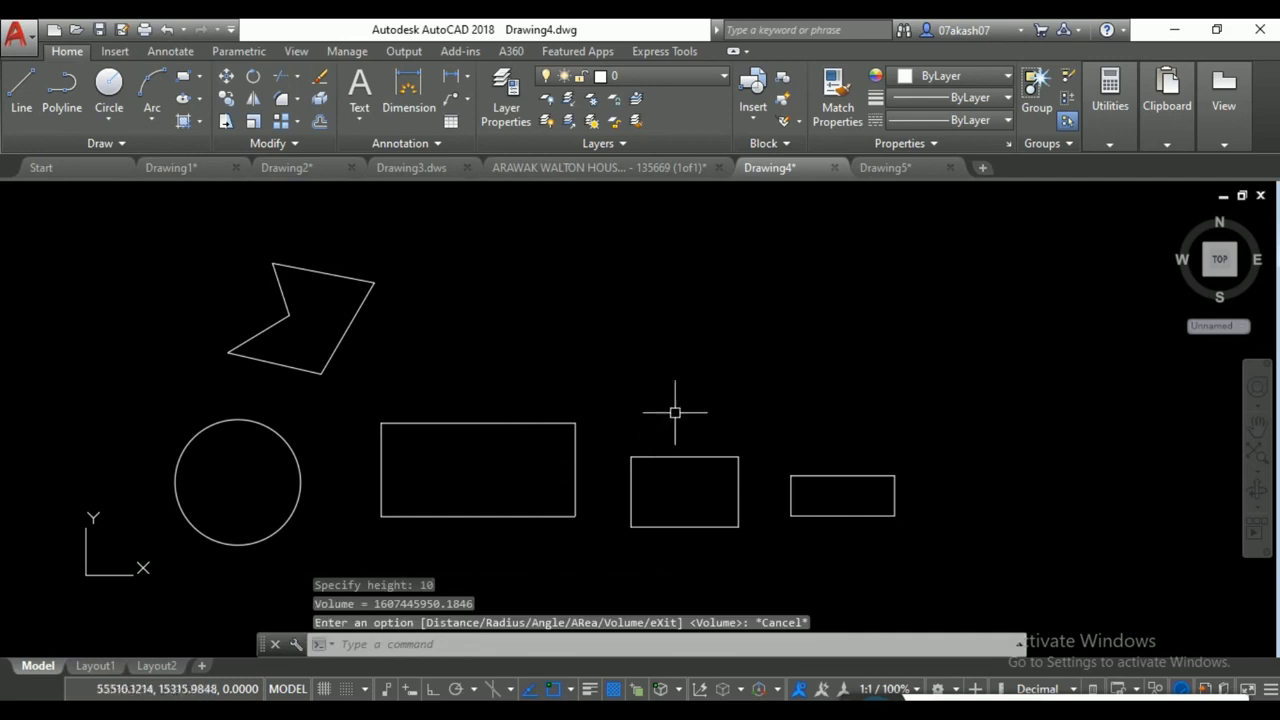
Delete the polygon, the circle and all rectangles from the drawing.
scroll(660, 410, "down", 4)
left_click(845, 305)
left_click(497, 465)
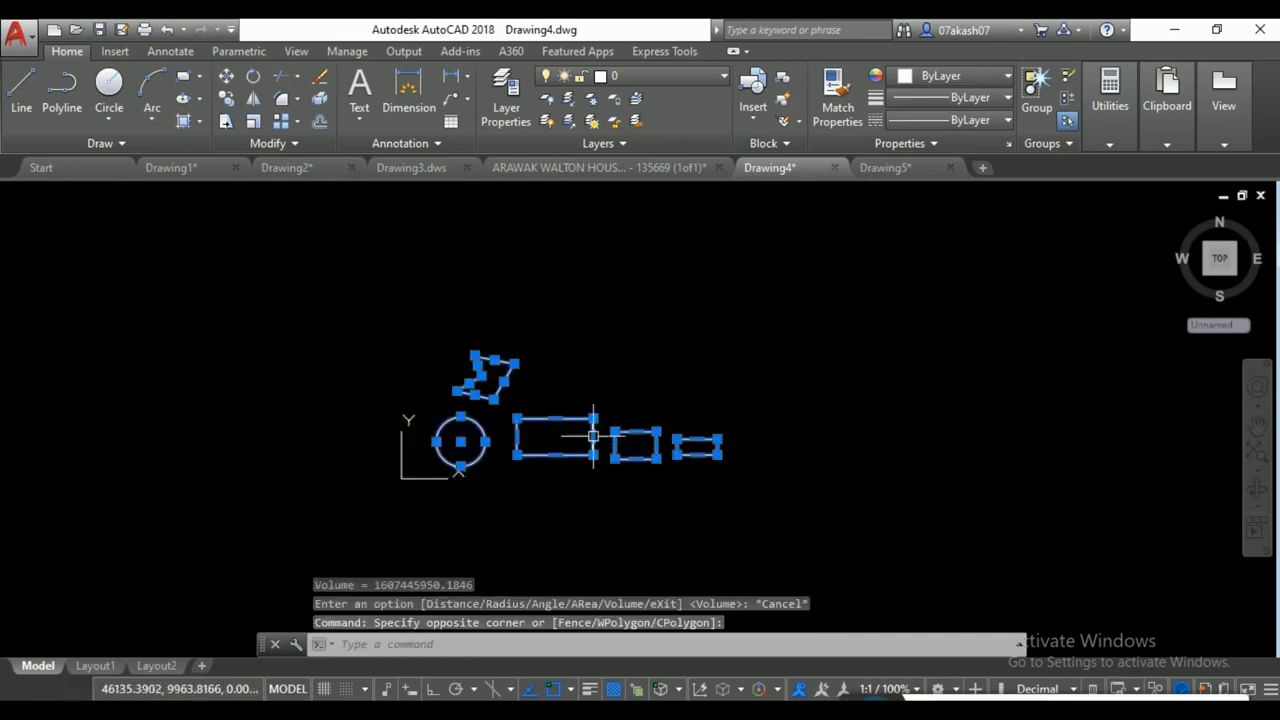
mouse_move(593, 437)
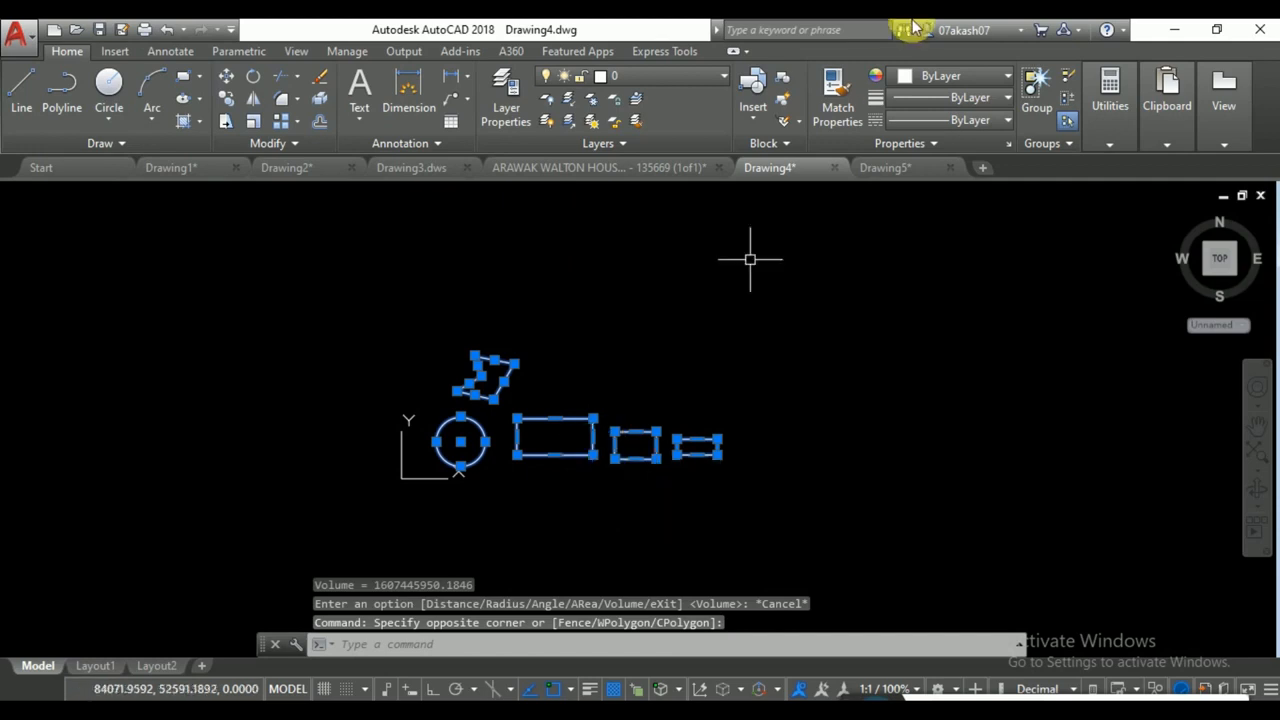
key("Delete")
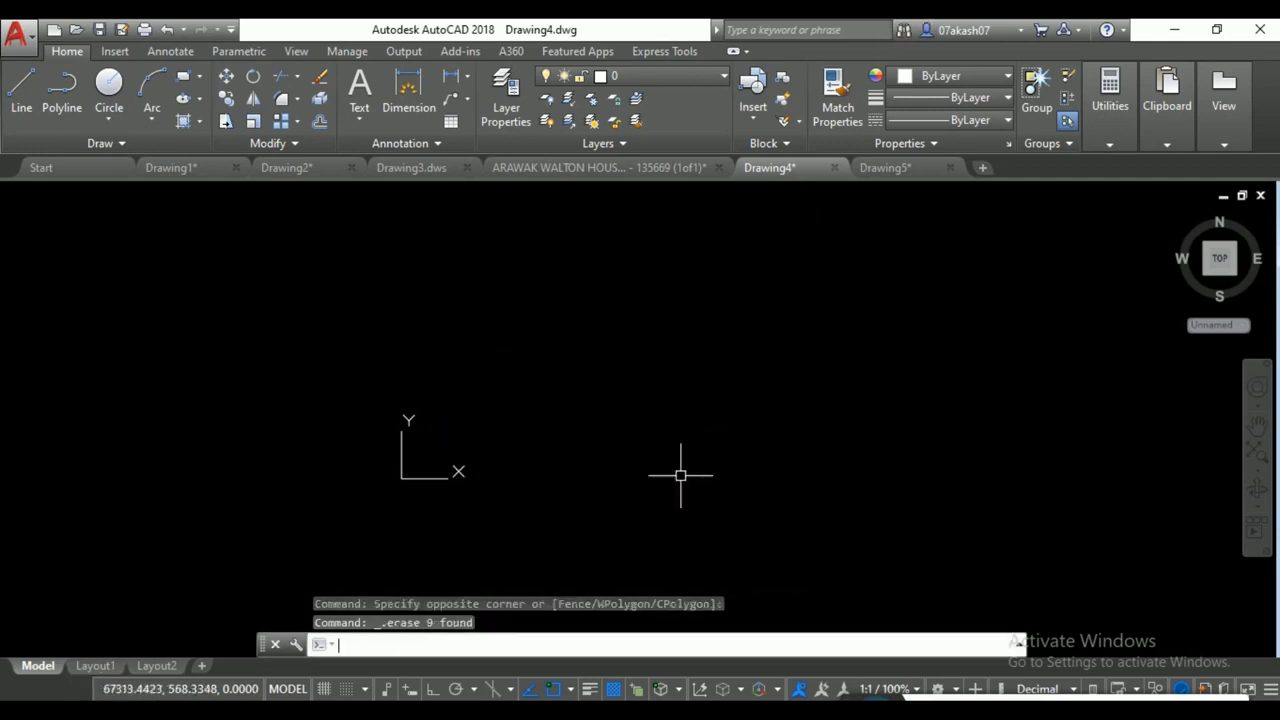
key("Return")
key("Escape")
key("Escape")
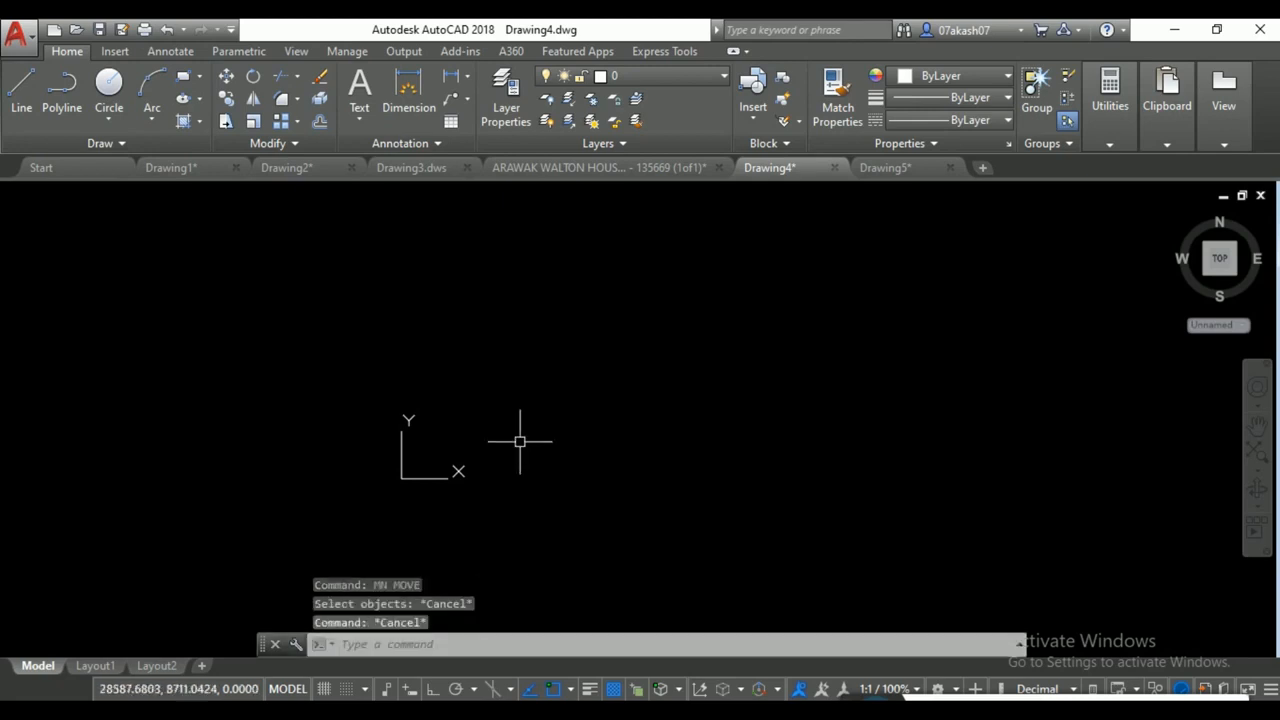
Draw an open, irregular seven-segment multiline with MLINE using Top justification, scale 20 and the STANDARD style.
type("ml")
key("Return")
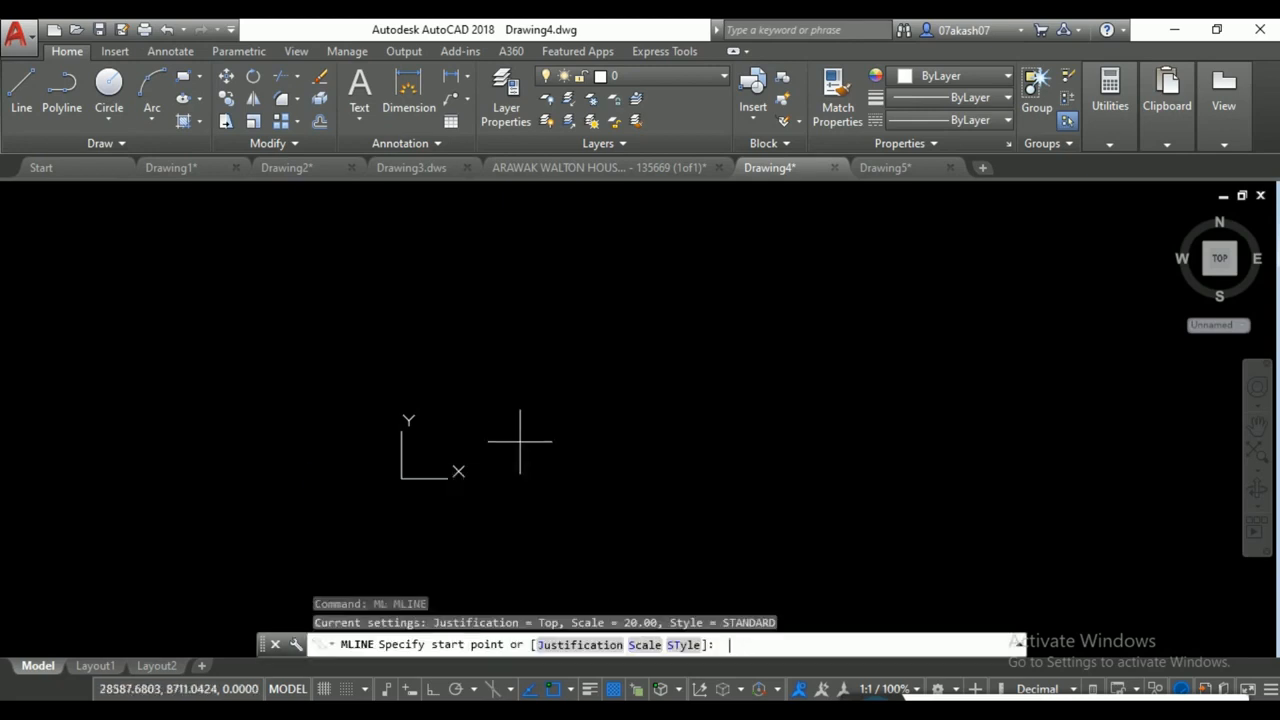
left_click(545, 420)
scroll(590, 425, "up", 4)
scroll(491, 380, "up", 10)
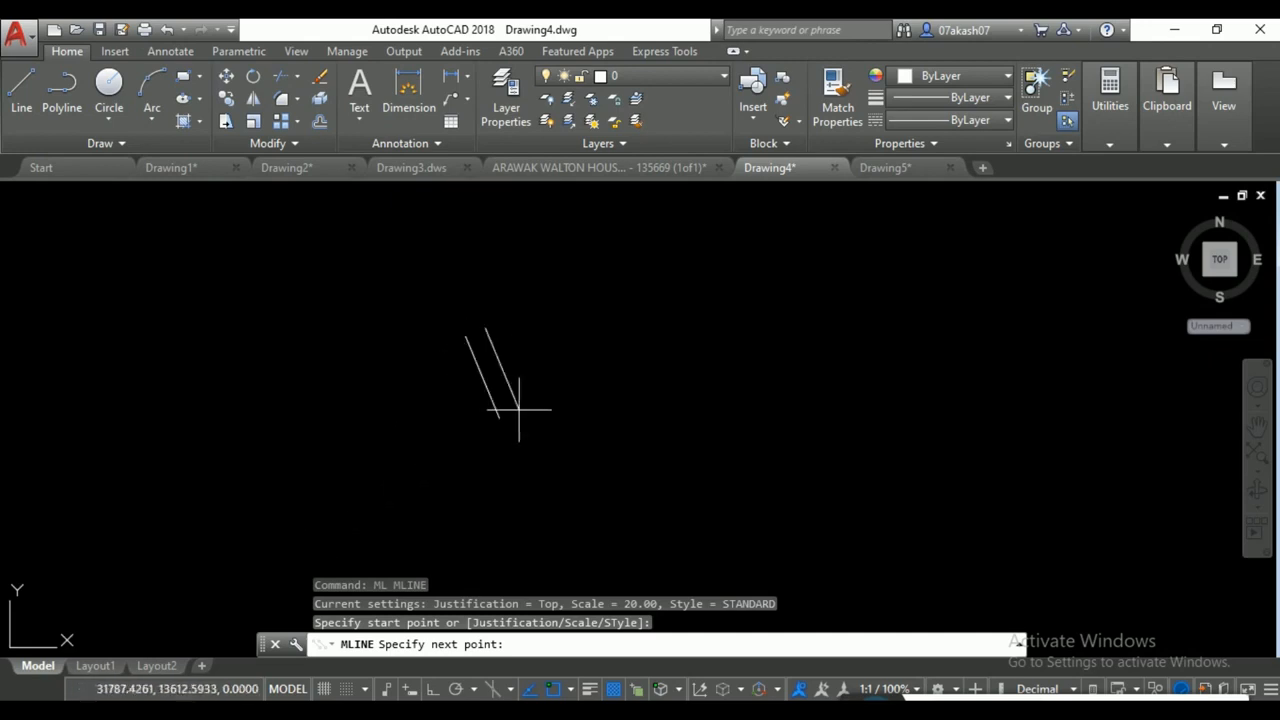
left_click(553, 415)
left_click(767, 506)
left_click(809, 325)
scroll(817, 337, "down", 5)
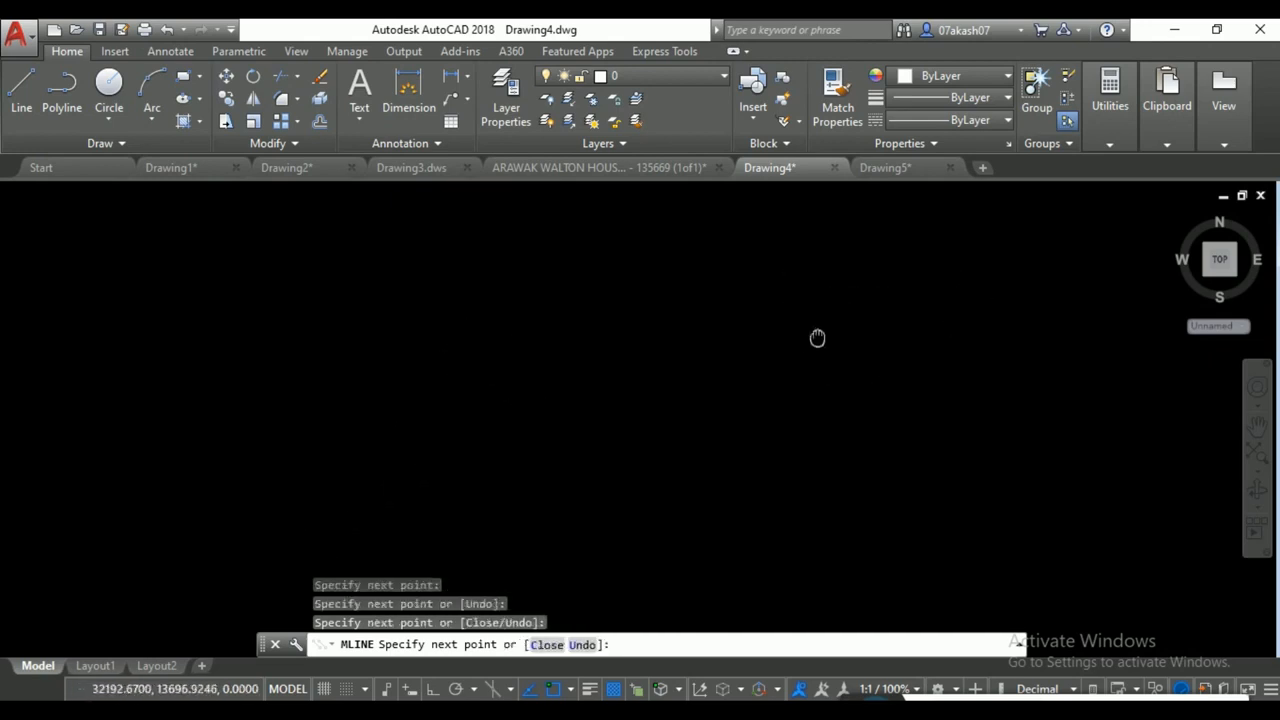
left_click(857, 344)
left_click(870, 462)
left_click(848, 508)
left_click(722, 466)
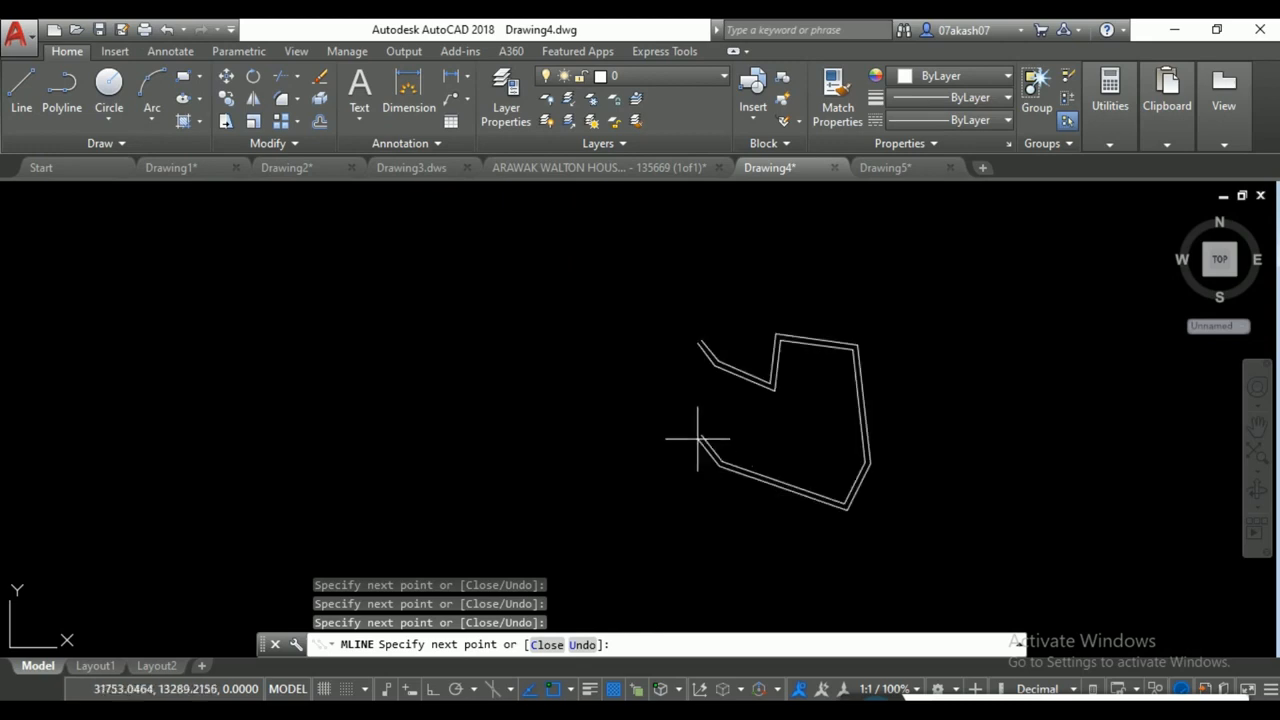
key("Return")
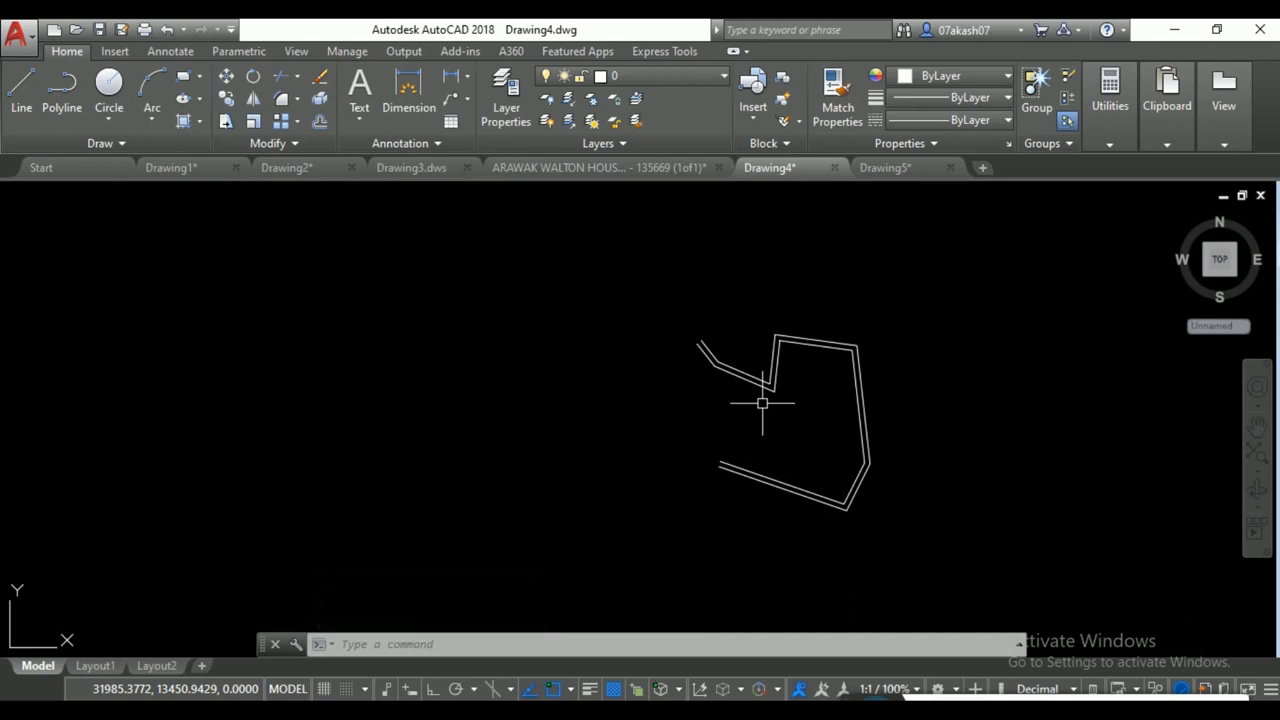
Create a new multiline style named D based on STANDARD and open its settings.
type("mlstyle")
key("space")
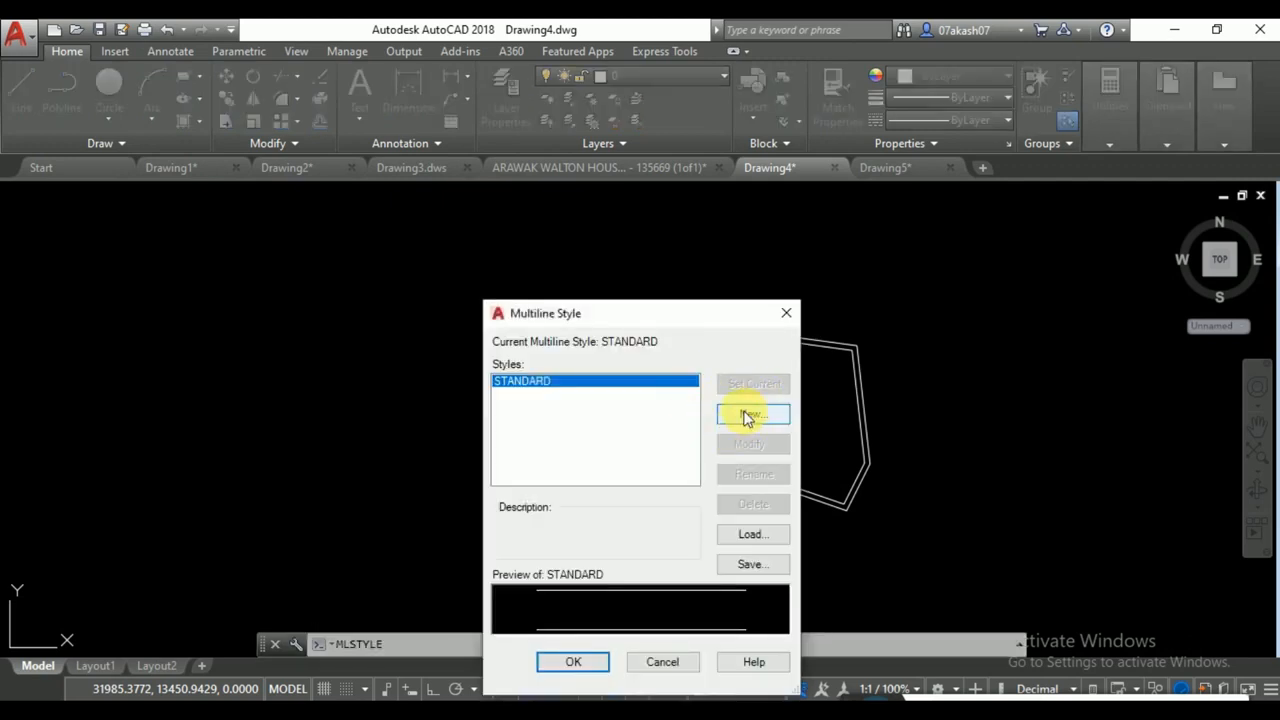
left_click(742, 418)
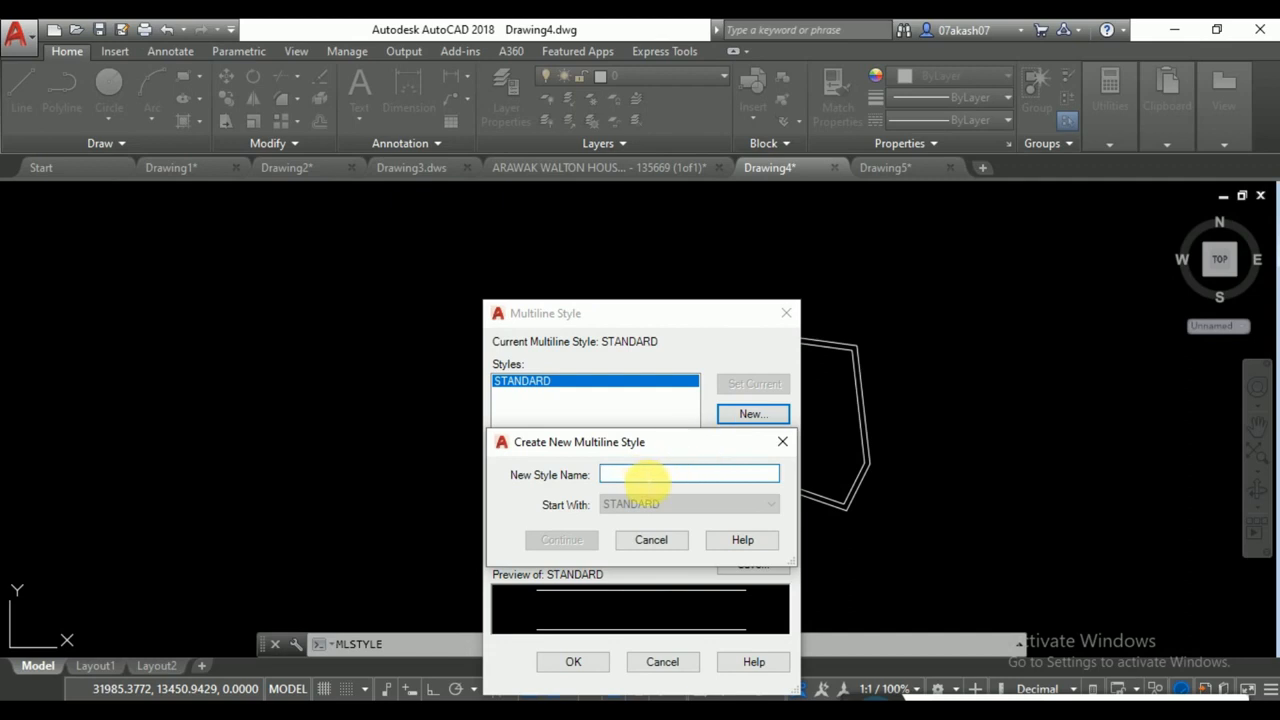
type("D")
left_click(561, 539)
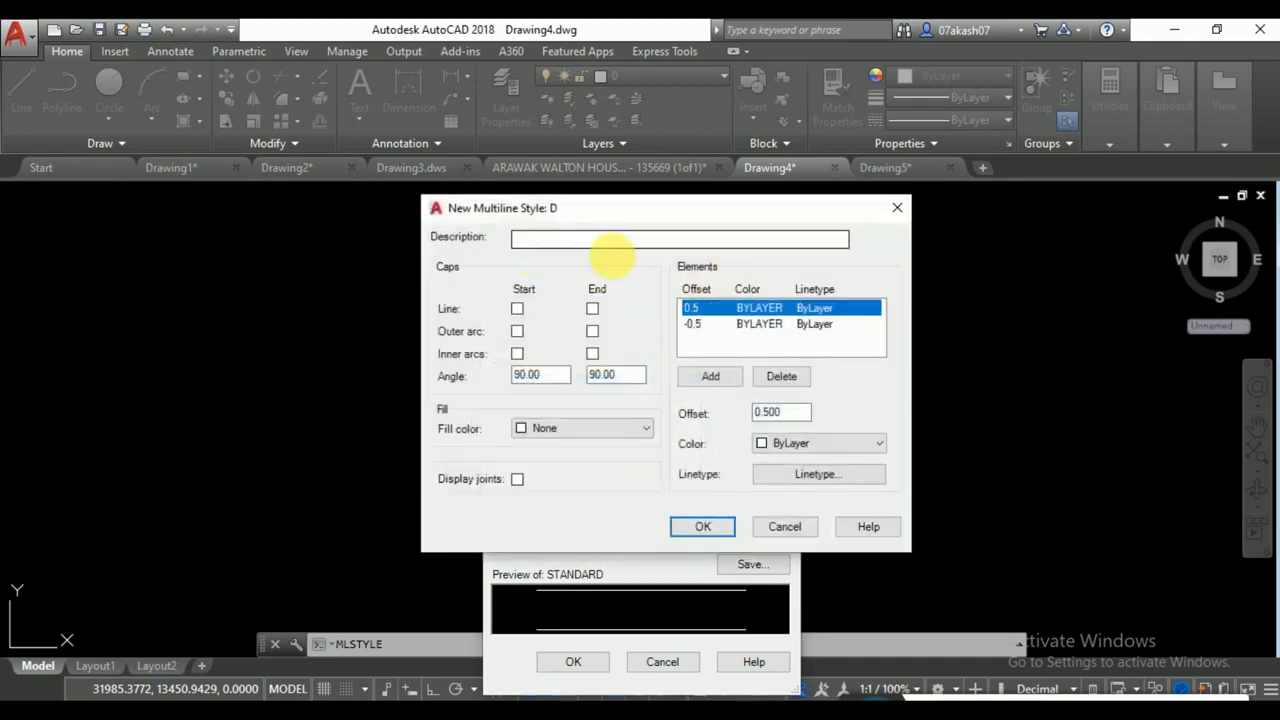
Add three elements to multiline style D at offsets 2, 3 and 0.
left_click(733, 385)
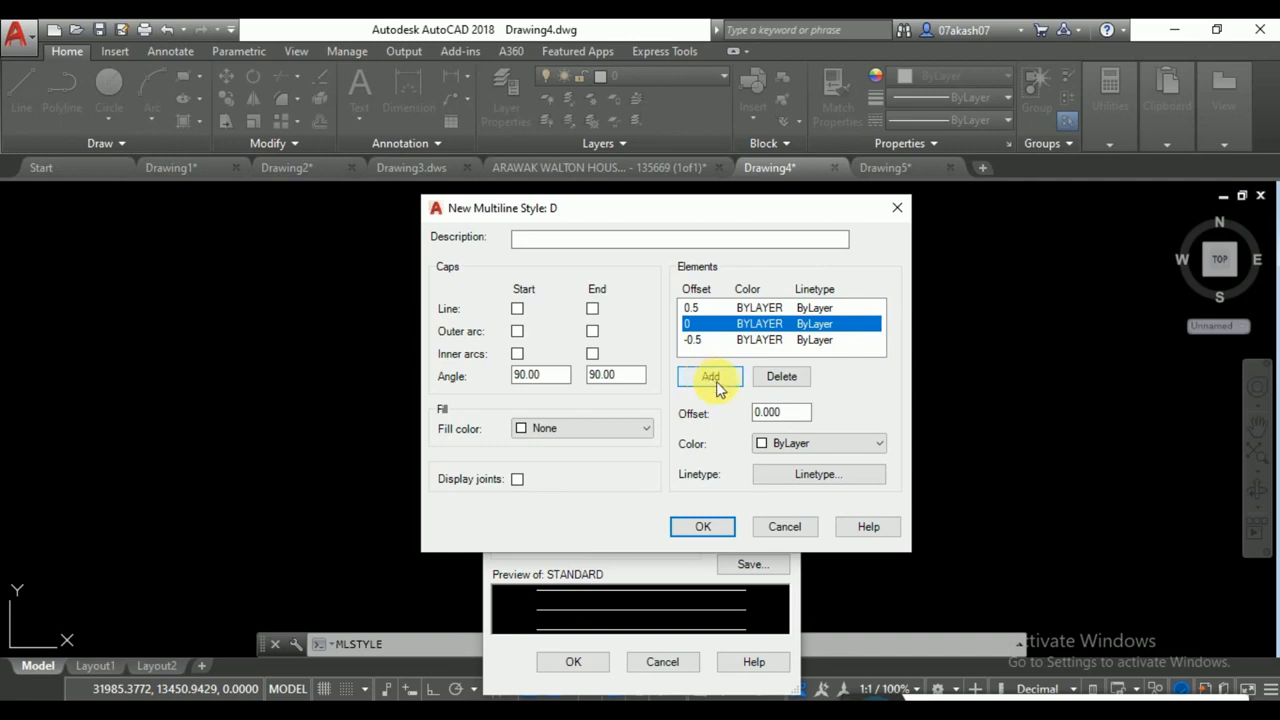
left_click(783, 412)
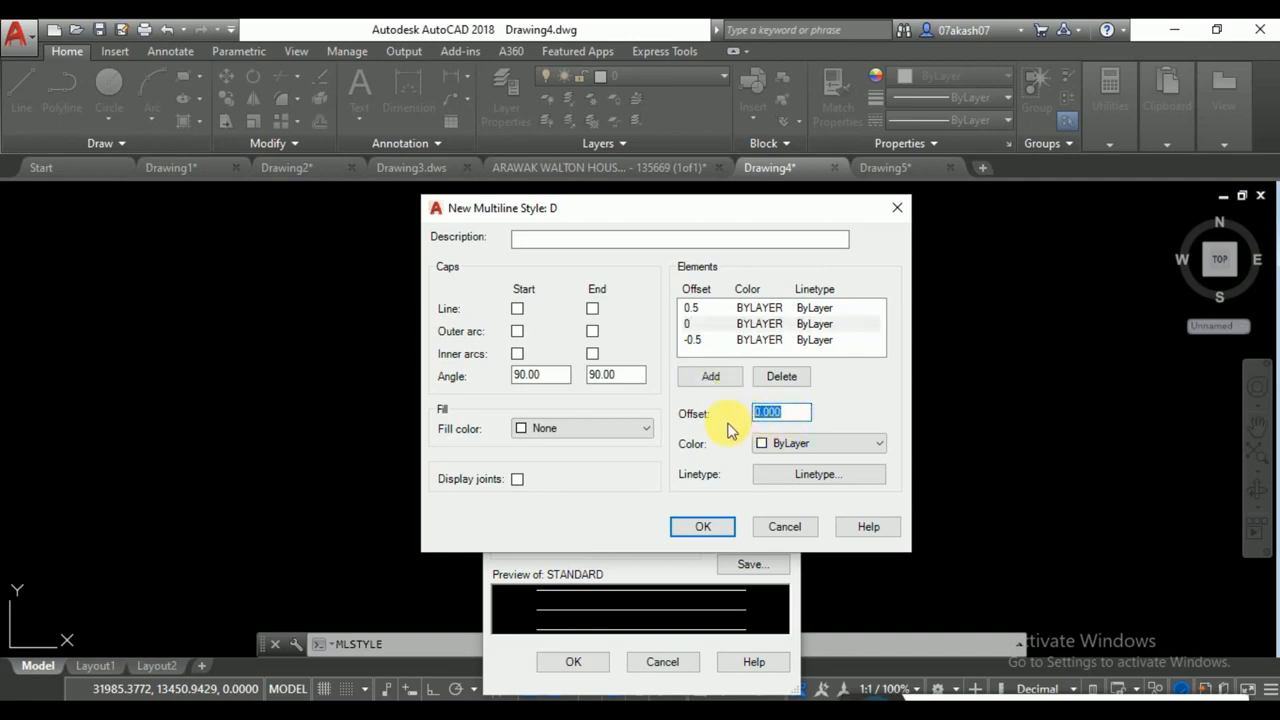
type("2")
left_click(732, 379)
left_click_drag(800, 413, 720, 418)
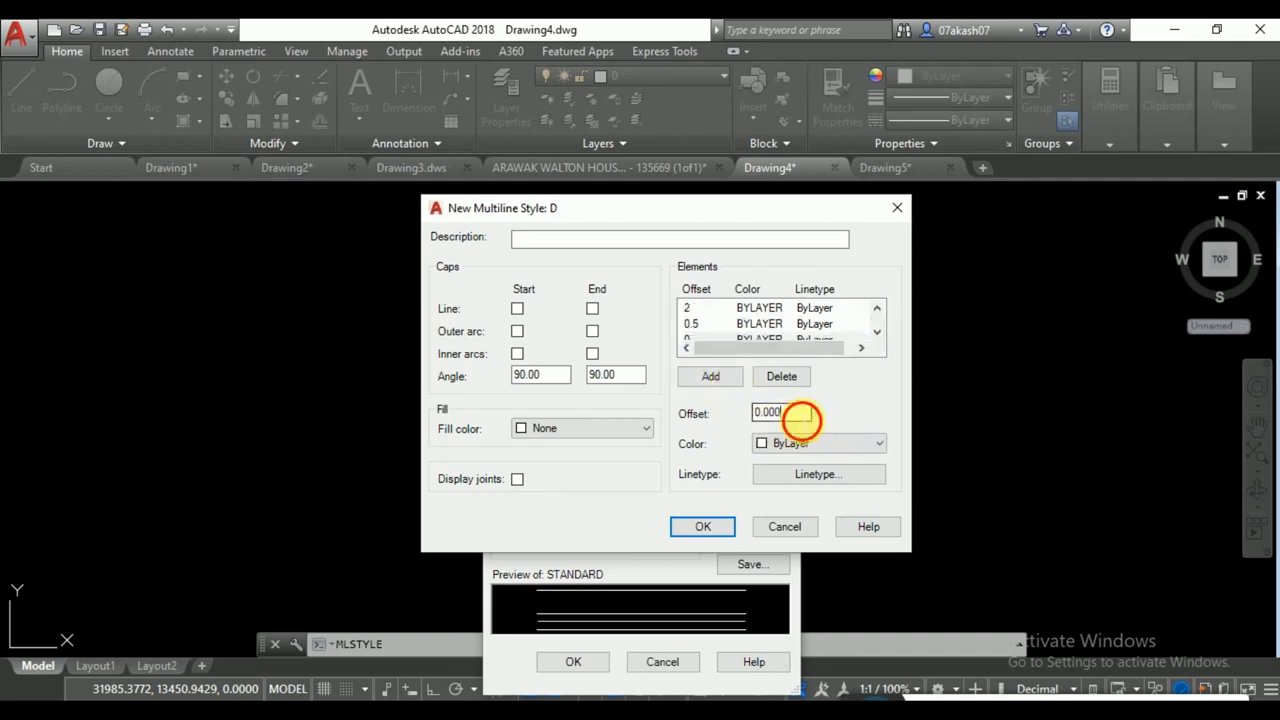
type("3")
left_click(712, 376)
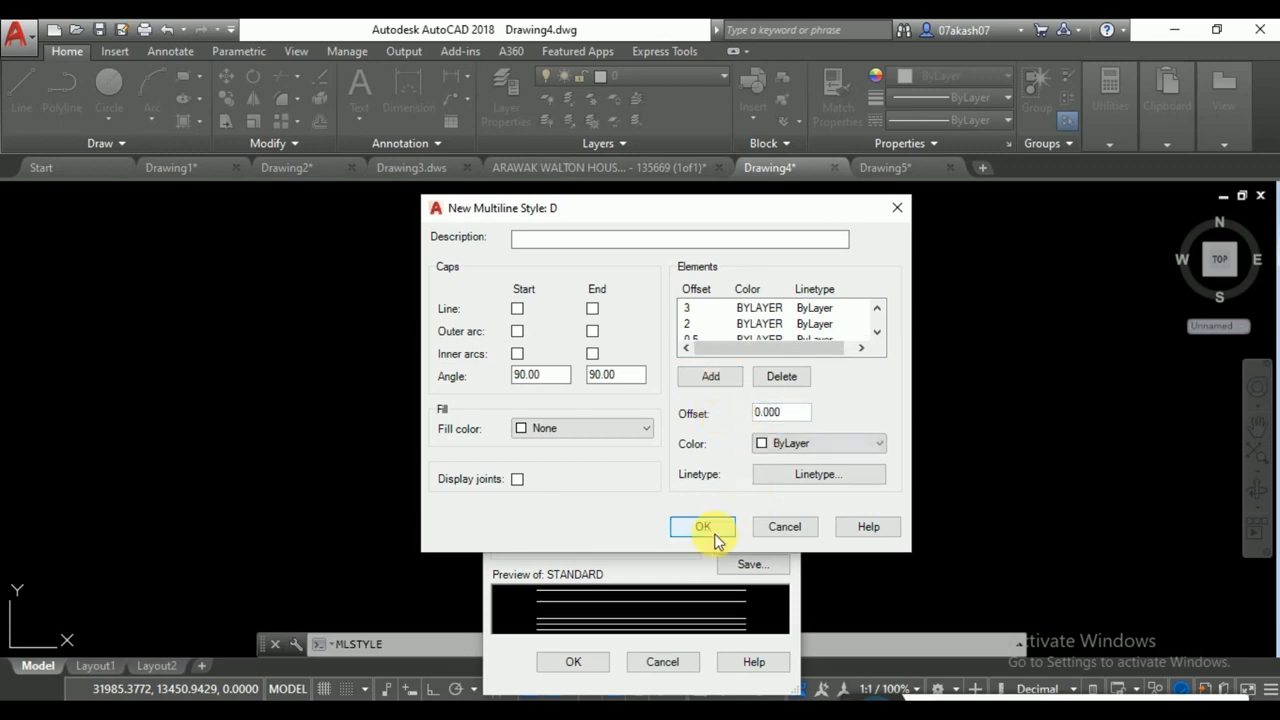
Save multiline style D, make it the current style and close the style manager.
left_click(703, 527)
left_click(740, 392)
left_click(604, 662)
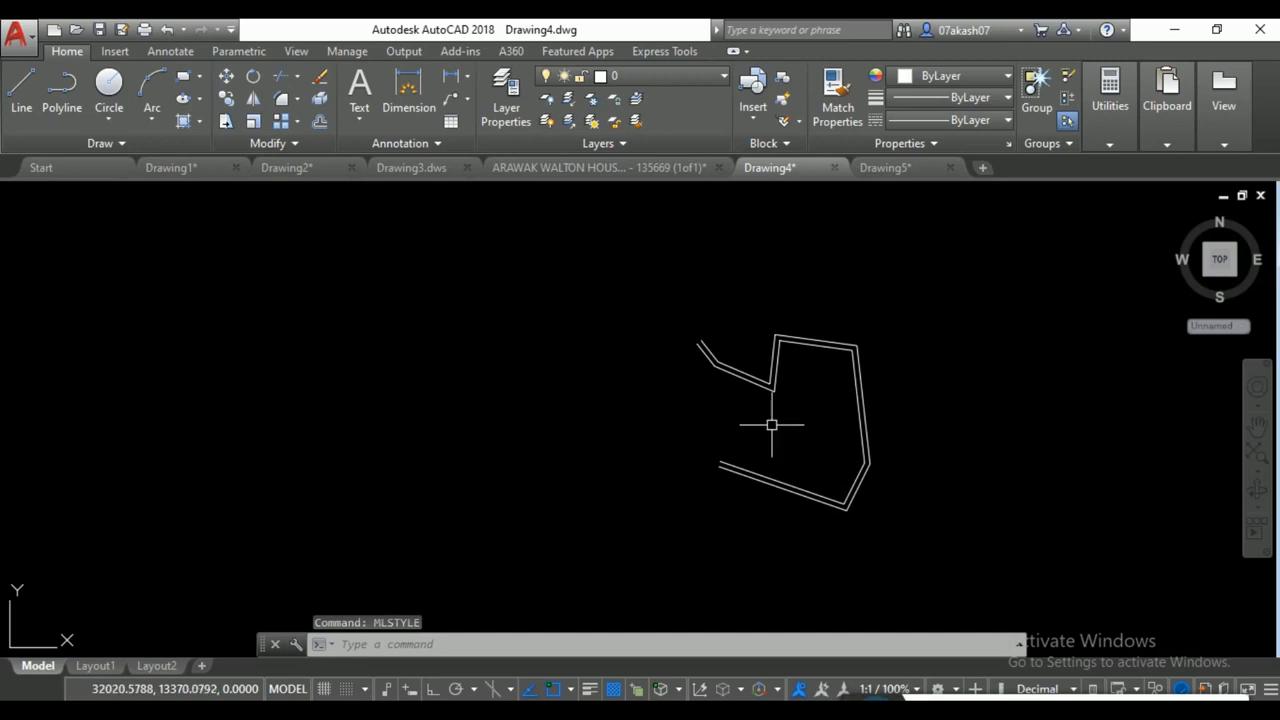
Draw an open, zigzag nine-segment multiline beside the existing one using style D, Top justification and scale 20.
type("ML")
key("Return")
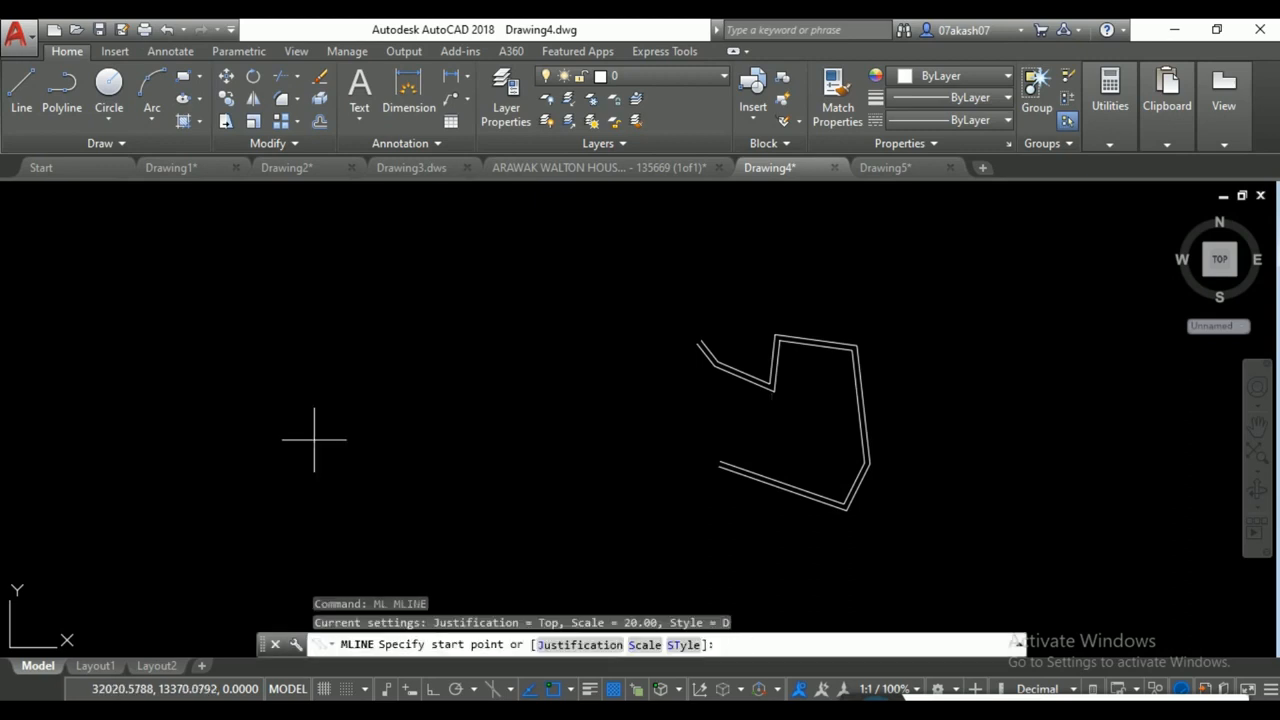
left_click(220, 432)
left_click(337, 426)
left_click(354, 345)
left_click(471, 333)
left_click(467, 468)
left_click(545, 553)
left_click(595, 441)
left_click(578, 302)
left_click(692, 245)
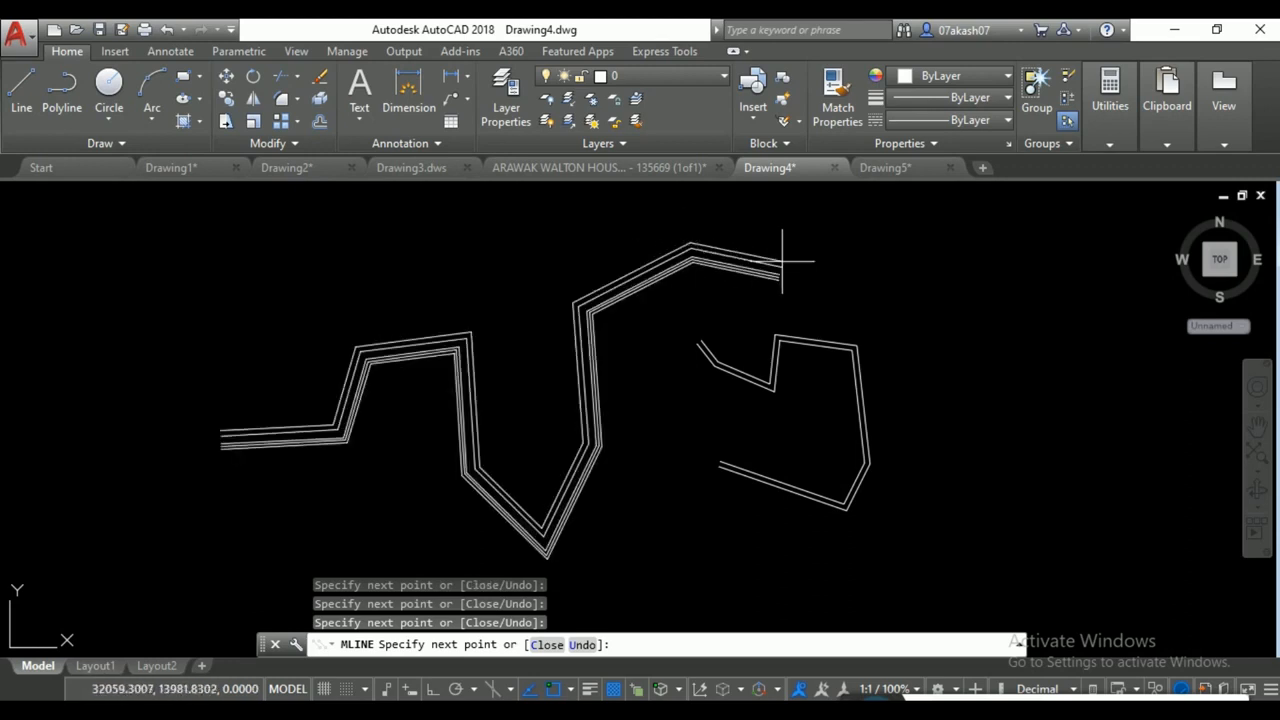
left_click(783, 265)
key("Return")
Create a multiline style named WED based on D and delete its elements at offsets 3 and 2.
type("M")
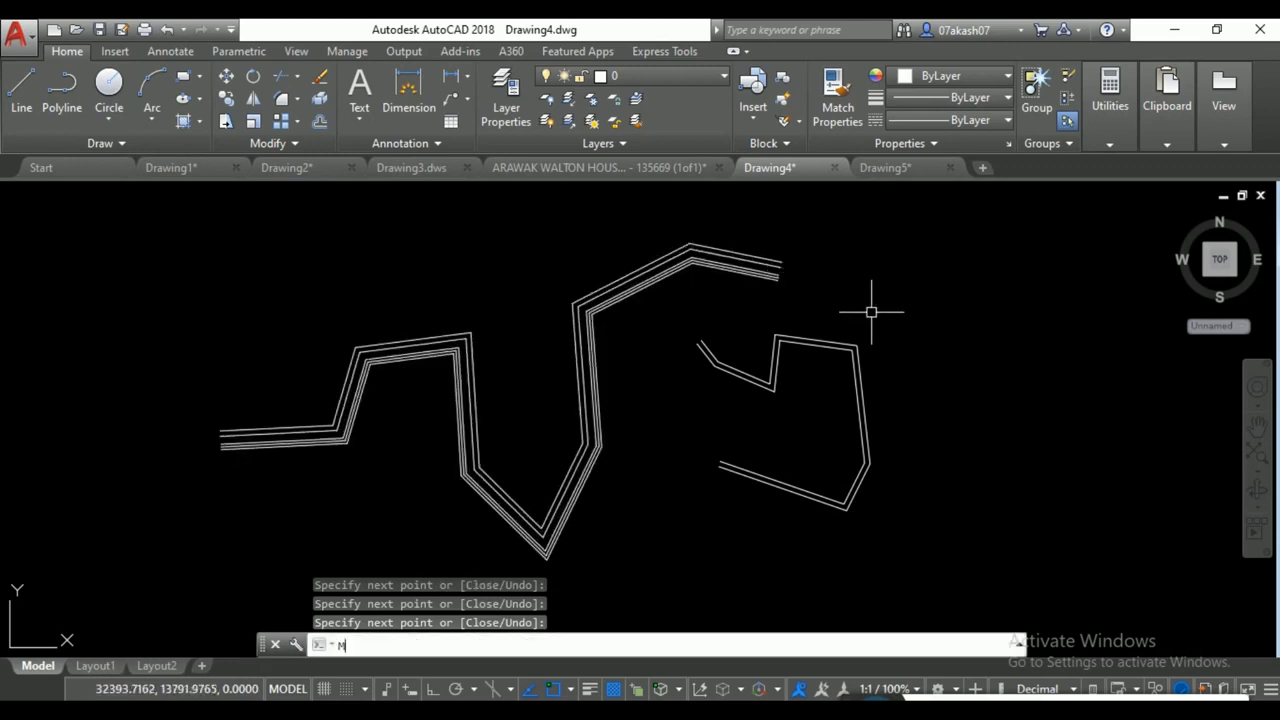
type("LSTYLE")
key("Return")
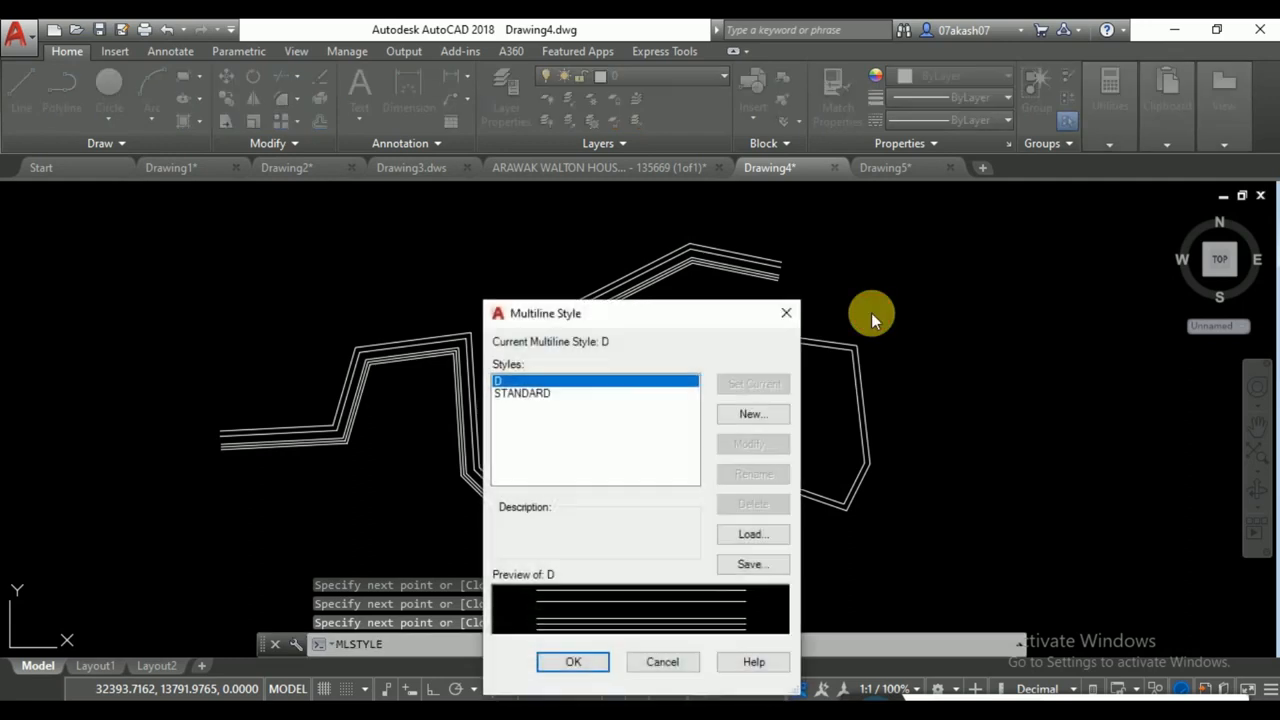
left_click(765, 416)
type("WED")
left_click(560, 540)
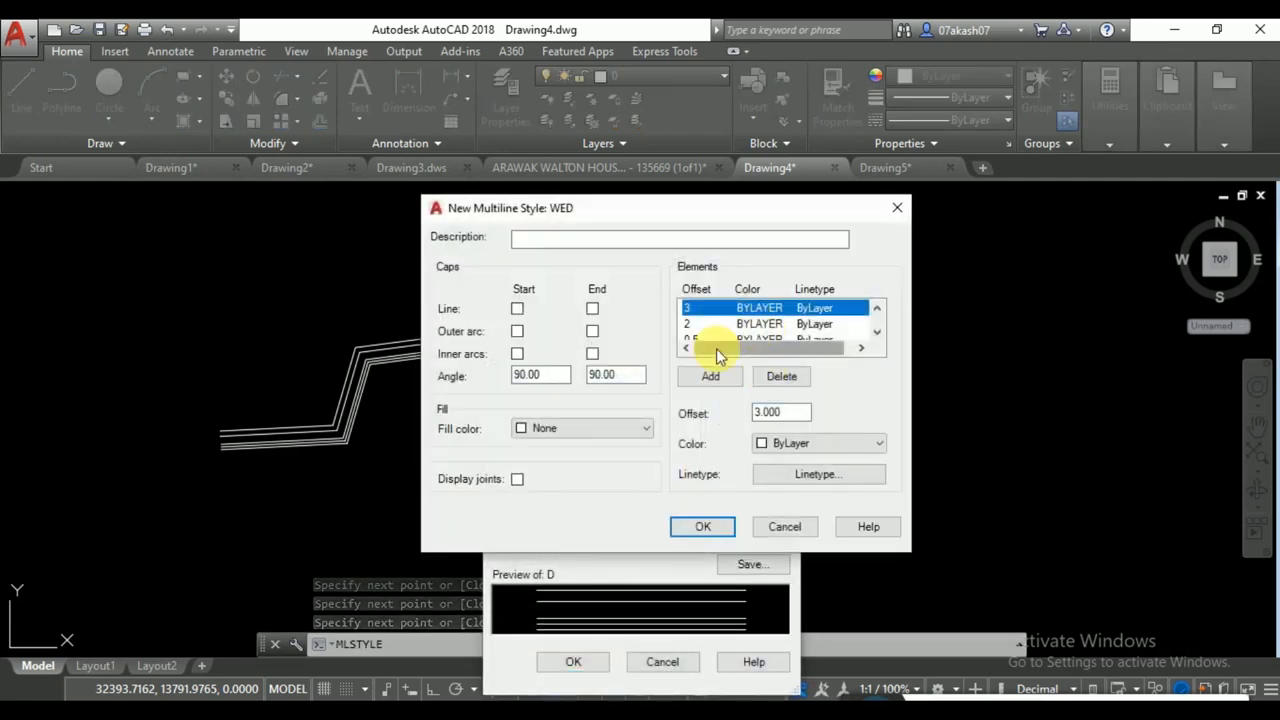
left_click(765, 384)
left_click(766, 382)
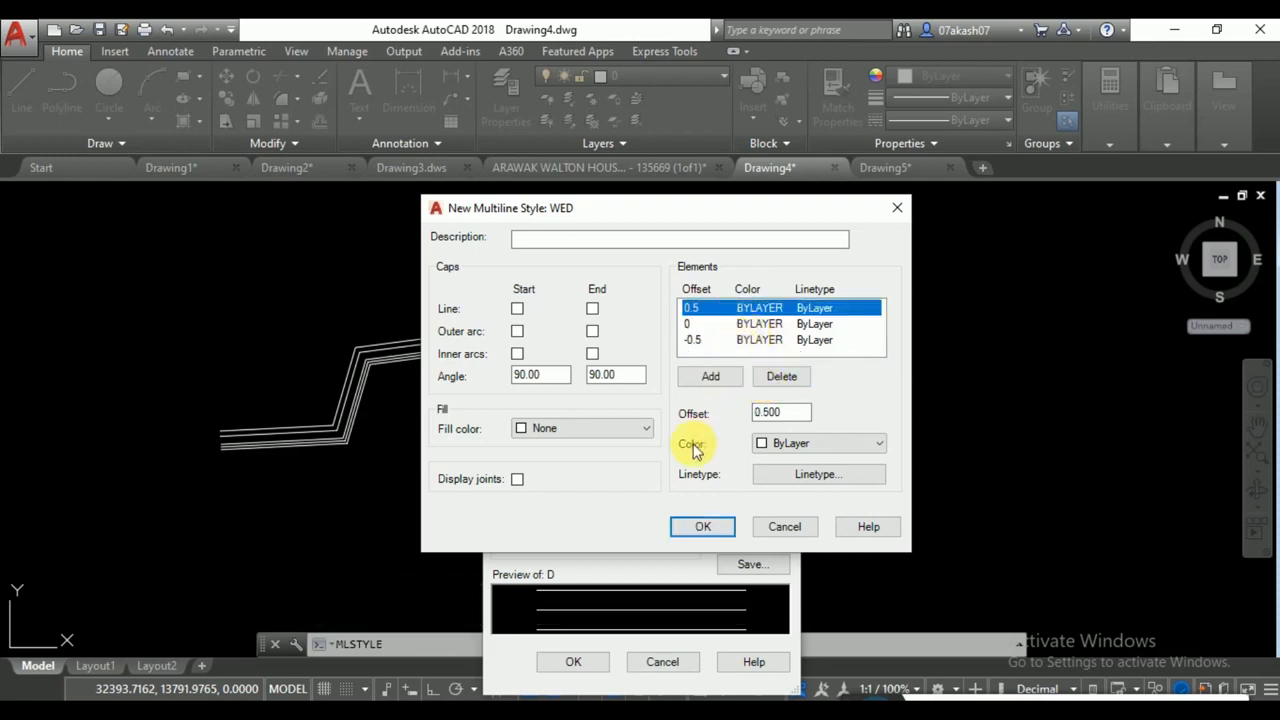
Set the WED style's fill color to Yellow and the color of its 0.5 offset element to Red.
left_click(549, 432)
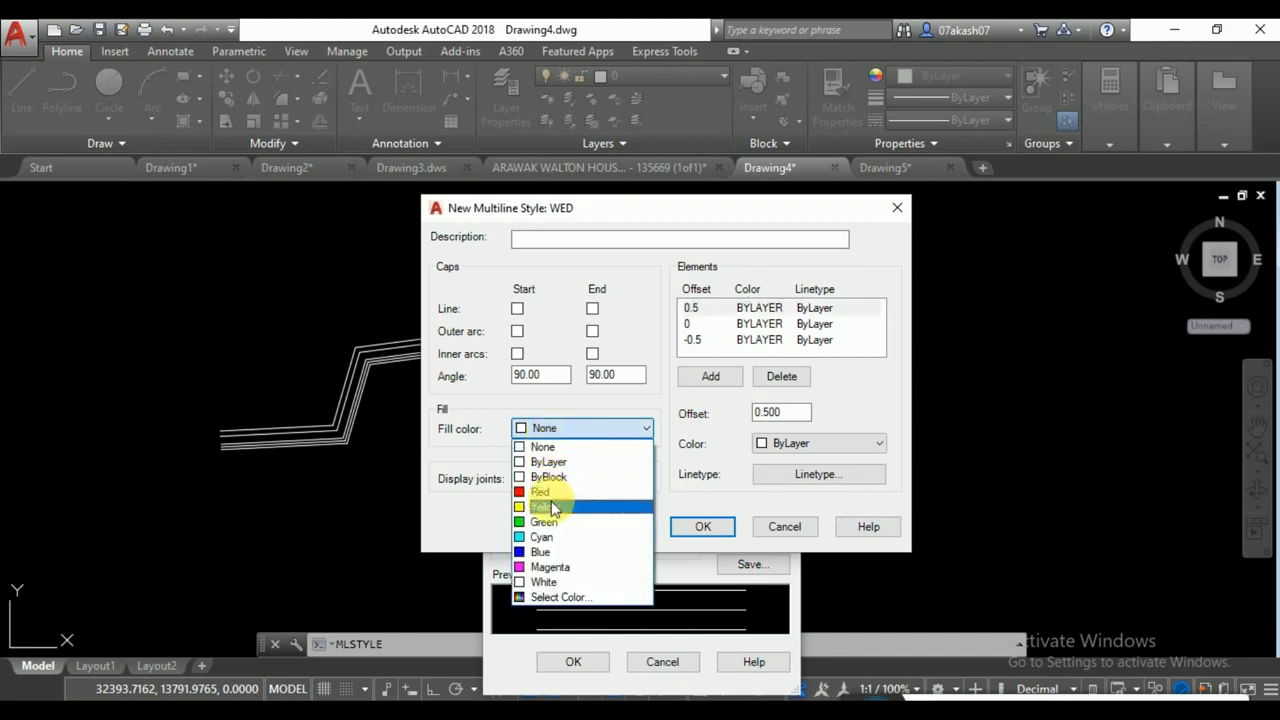
left_click(551, 508)
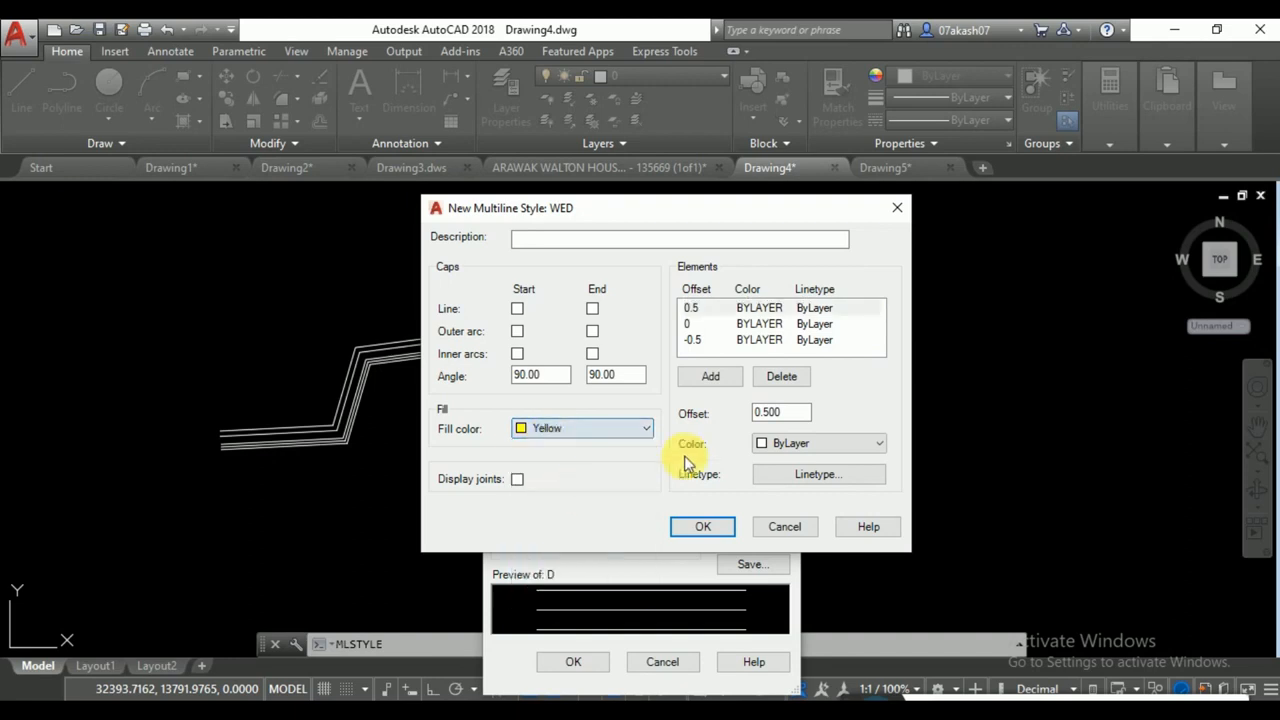
left_click(785, 450)
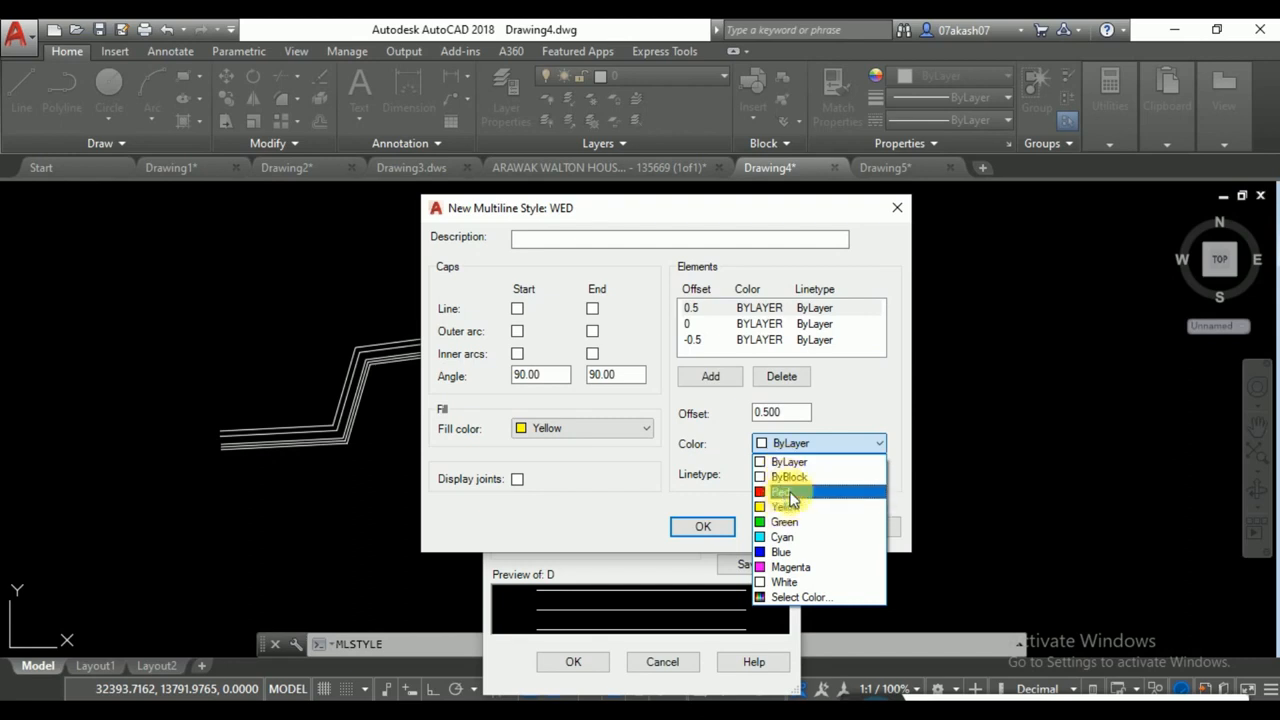
left_click(785, 489)
Save multiline style WED, make it the current style and close the style manager.
left_click(729, 523)
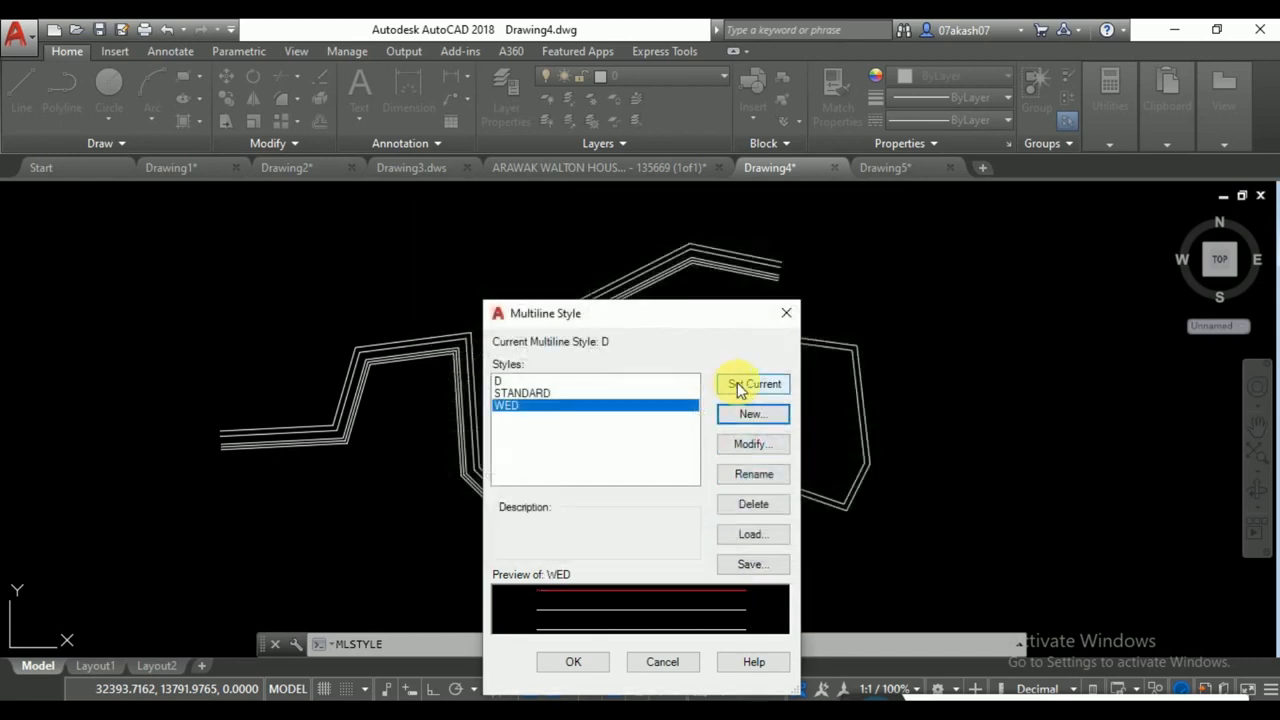
left_click(740, 386)
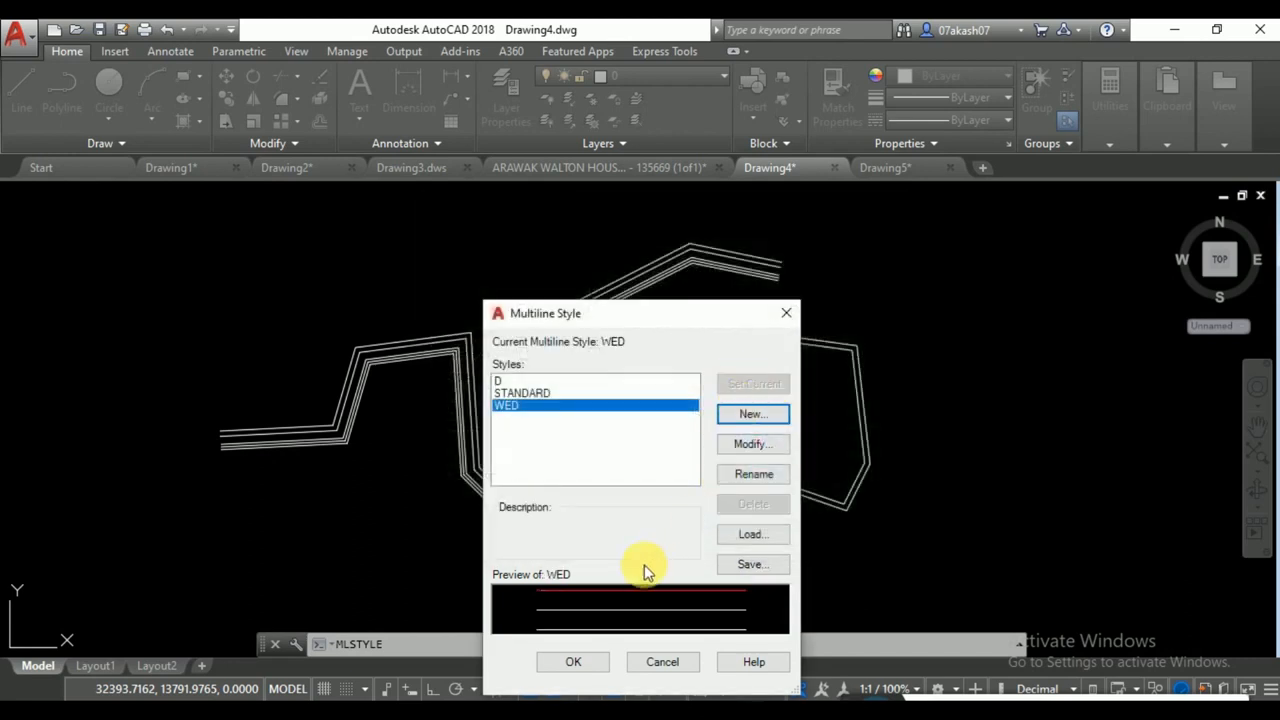
left_click(573, 662)
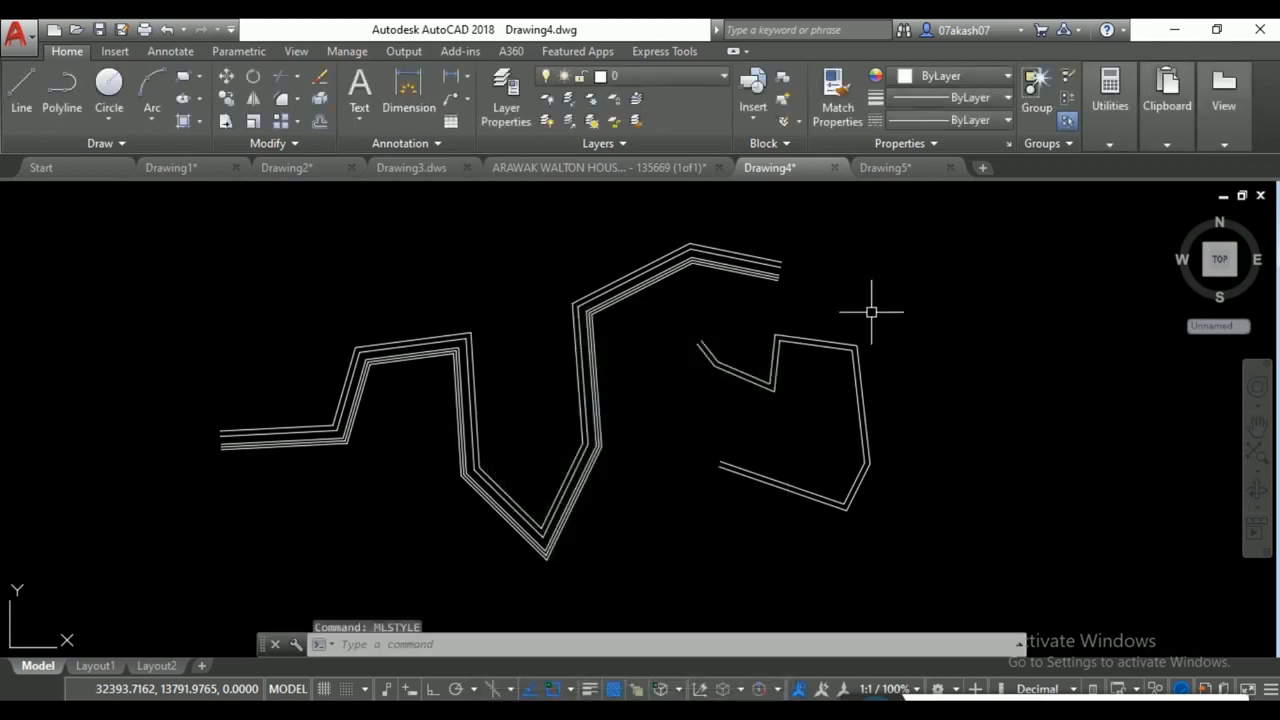
Draw an open four-segment multiline to the right of the existing ones using style WED, Top justification and scale 20.
type("ml")
key("Return")
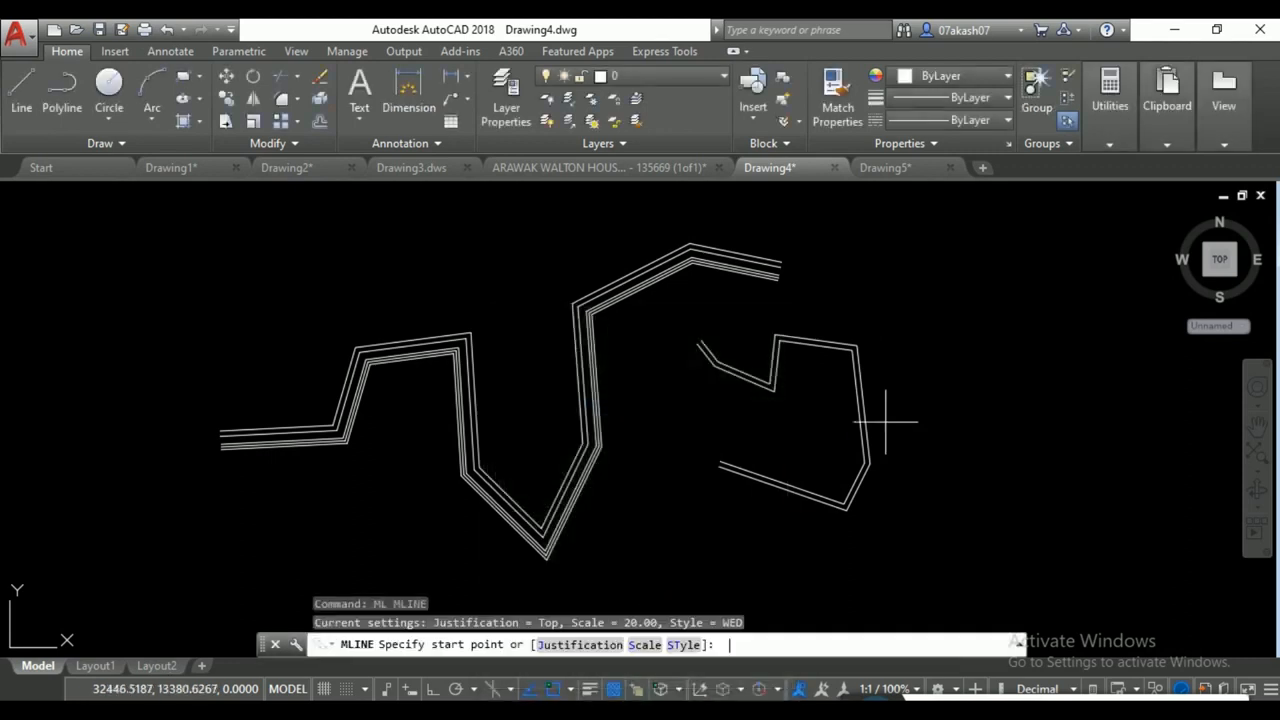
left_click(945, 292)
left_click(1007, 428)
left_click(972, 510)
left_click(1073, 520)
left_click(1063, 366)
key("Return")
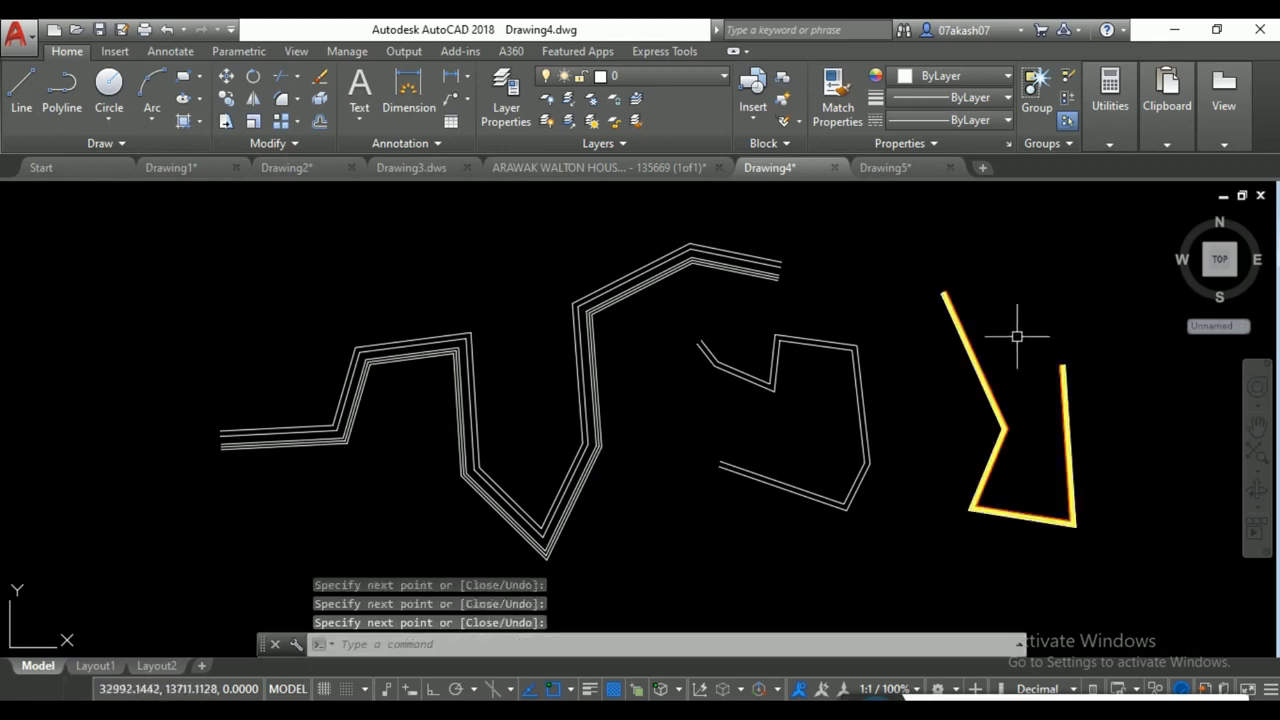
Create a new multiline style named QWD based on WED and open its settings.
scroll(1012, 342, "up", 6)
middle_click_drag(846, 283, 837, 460)
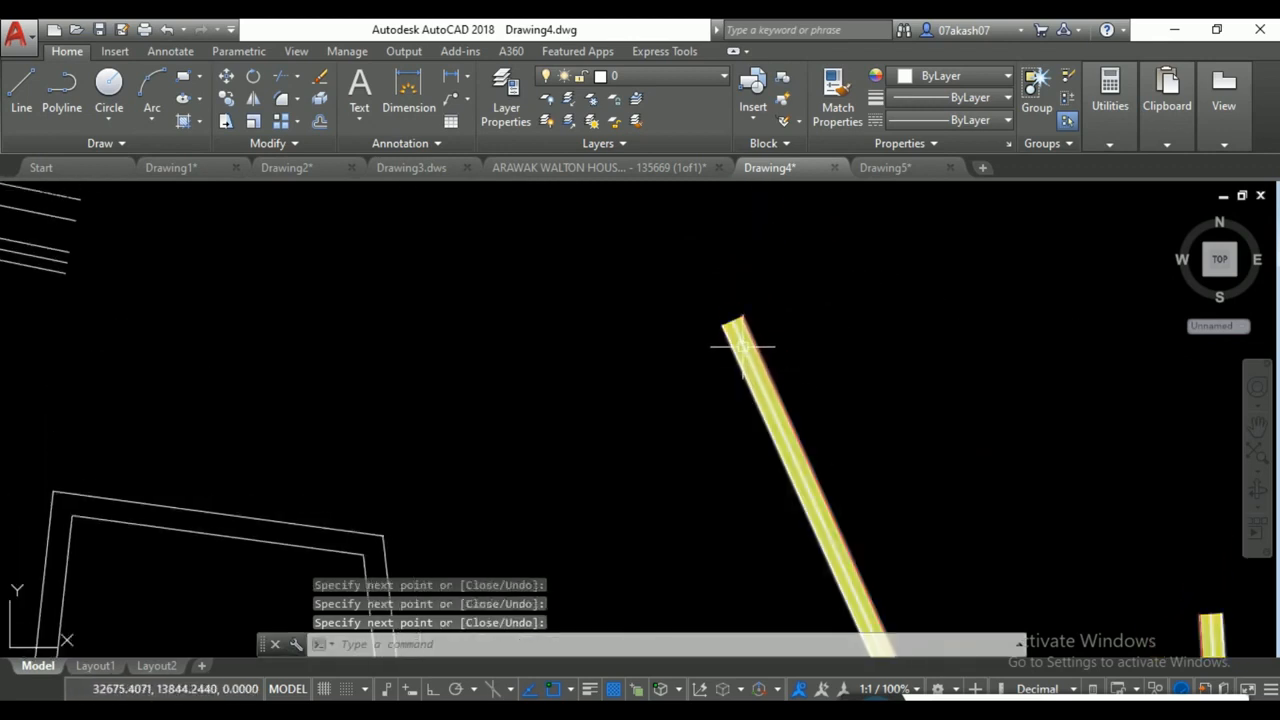
scroll(745, 350, "up", 1)
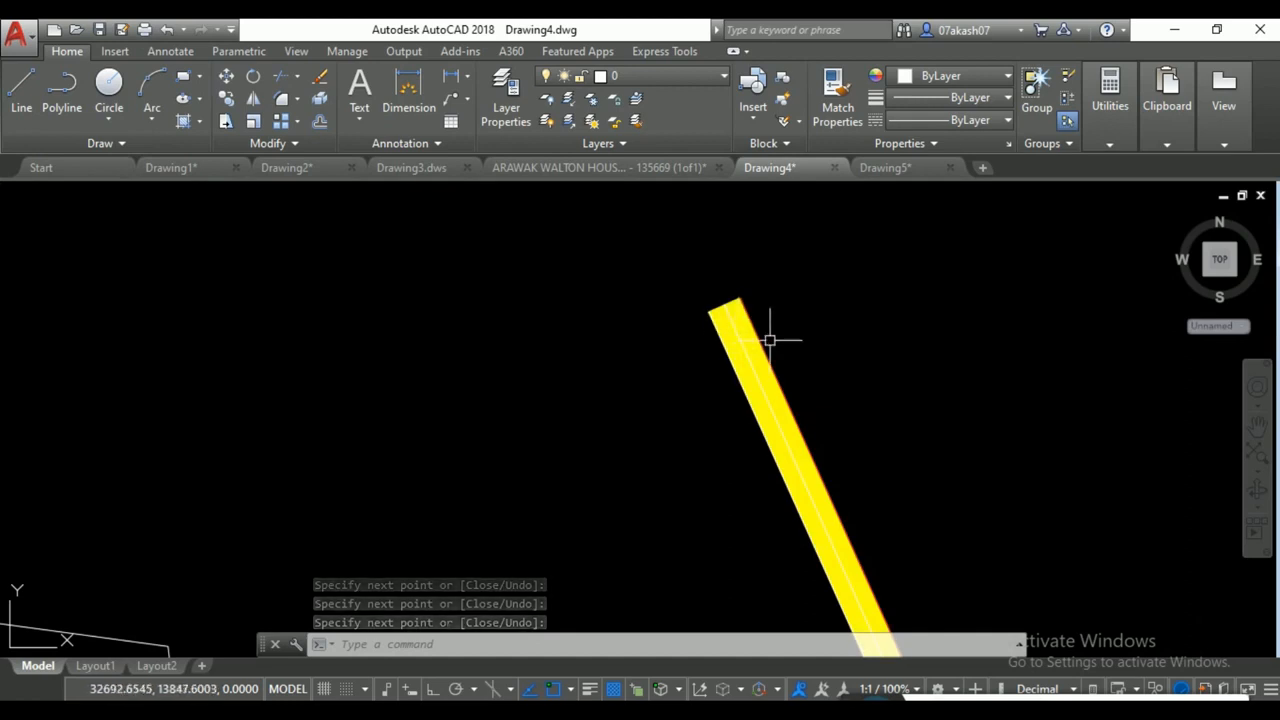
type("MLSTYLE")
key("Return")
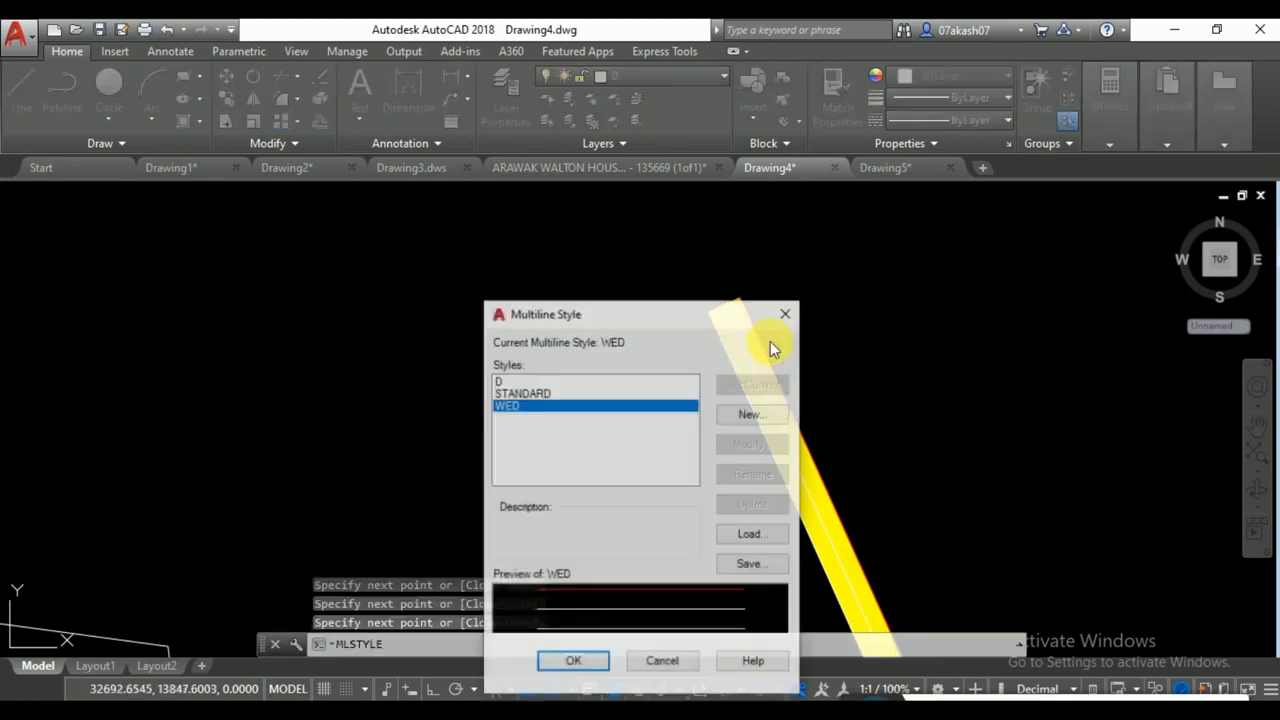
left_click(749, 418)
type("QWD")
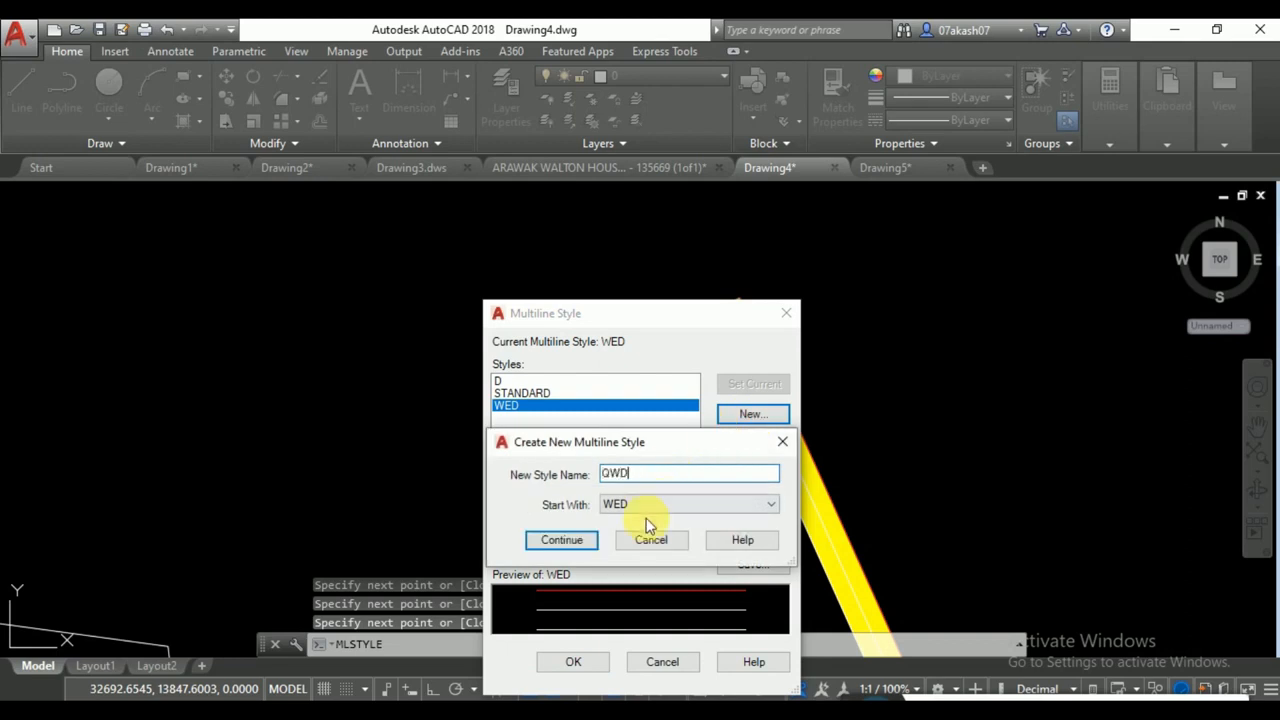
left_click(548, 540)
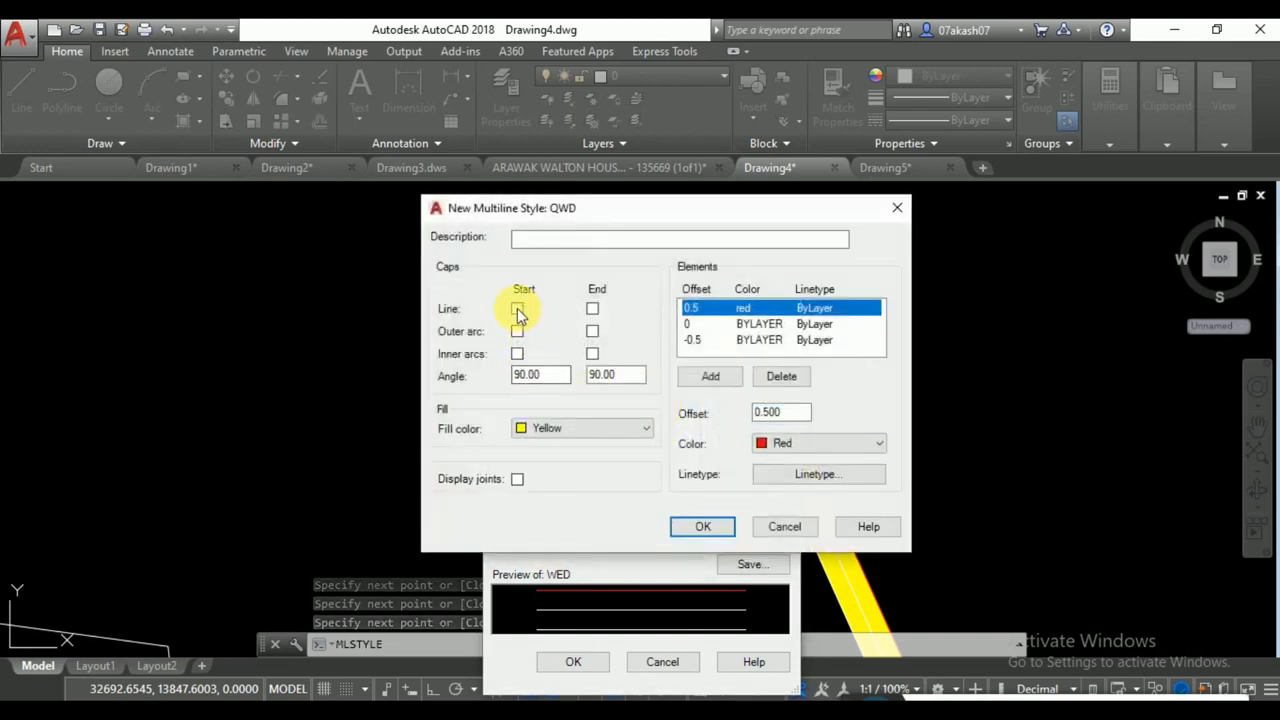
Give style QWD an outer arc start cap and a line end cap, and make it the current style.
left_click_drag(723, 209, 767, 252)
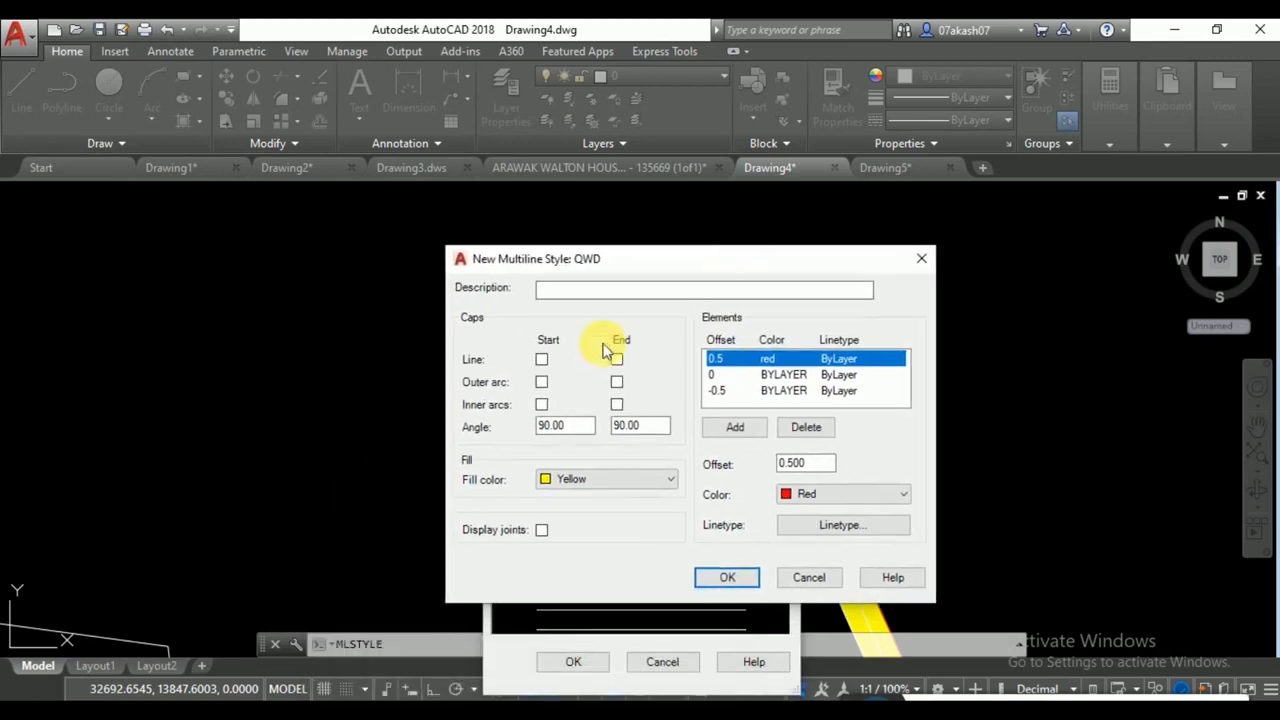
left_click(542, 383)
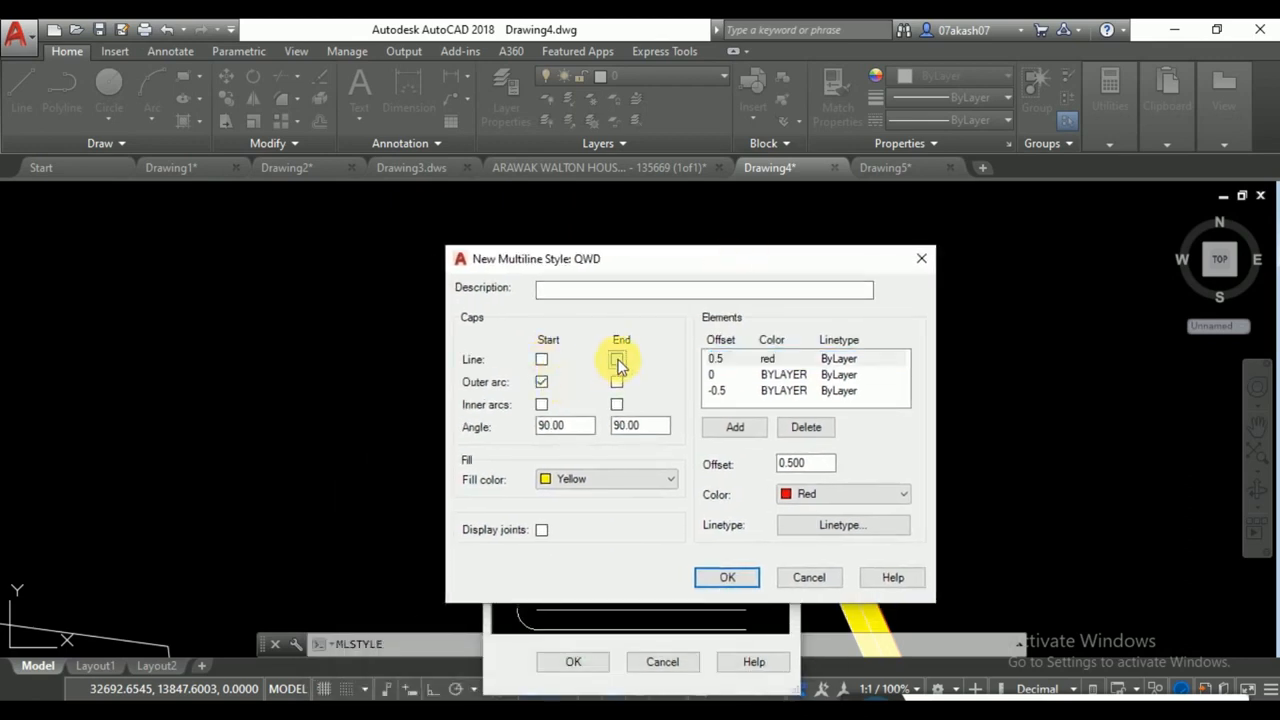
left_click(724, 578)
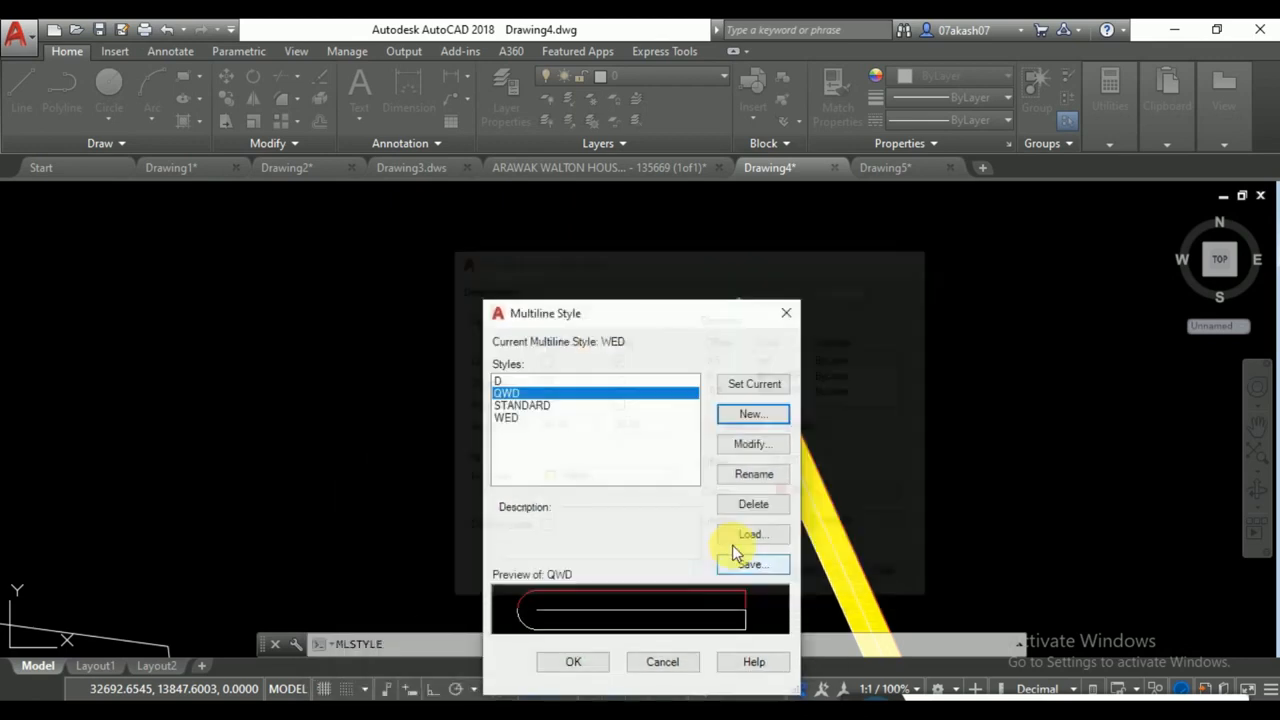
left_click(740, 385)
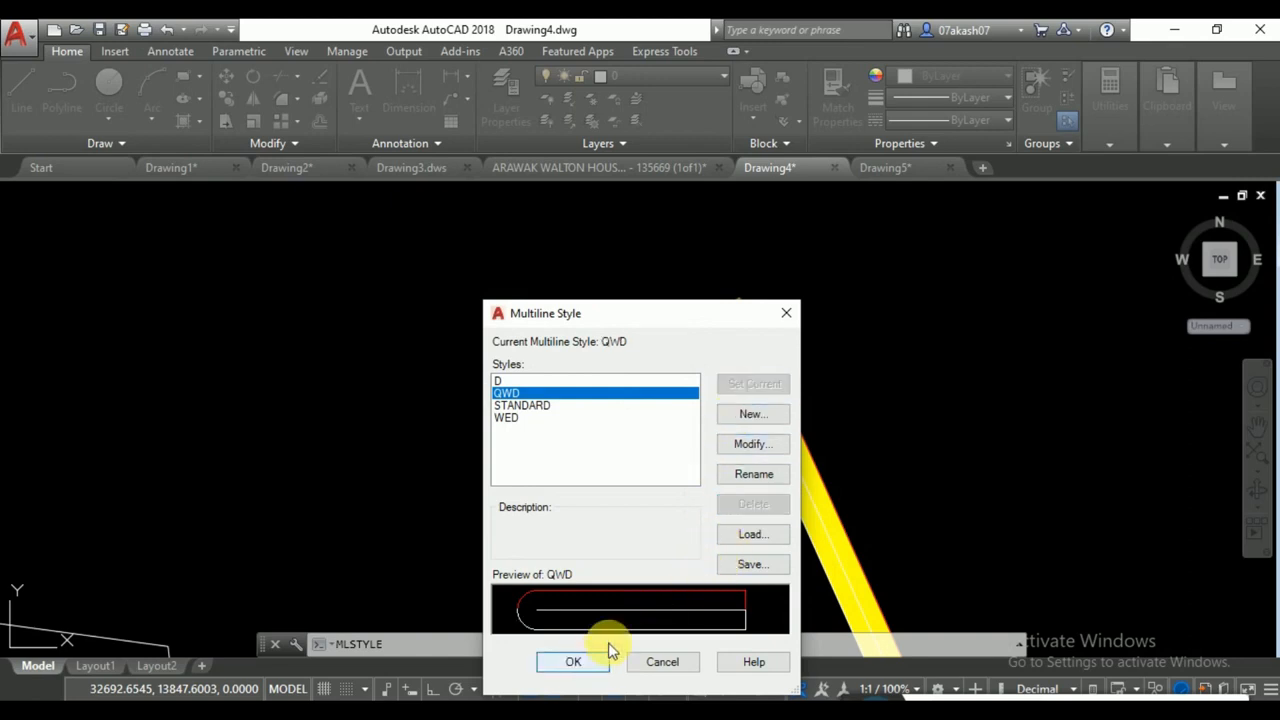
left_click(566, 661)
Draw an open three-segment multiline above the yellow-filled one using style QWD, Top justification and scale 20.
type("ml")
key("Return")
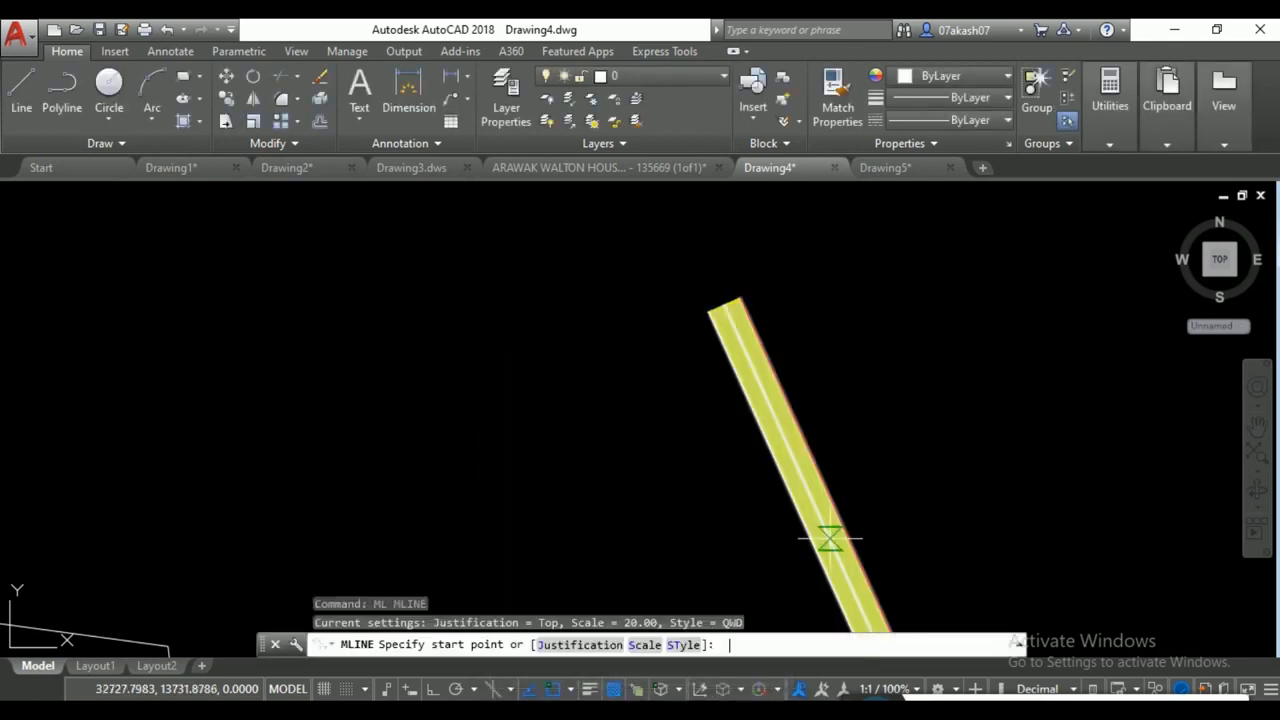
scroll(803, 530, "down", 2)
middle_click_drag(803, 530, 651, 531)
left_click(541, 300)
left_click(797, 274)
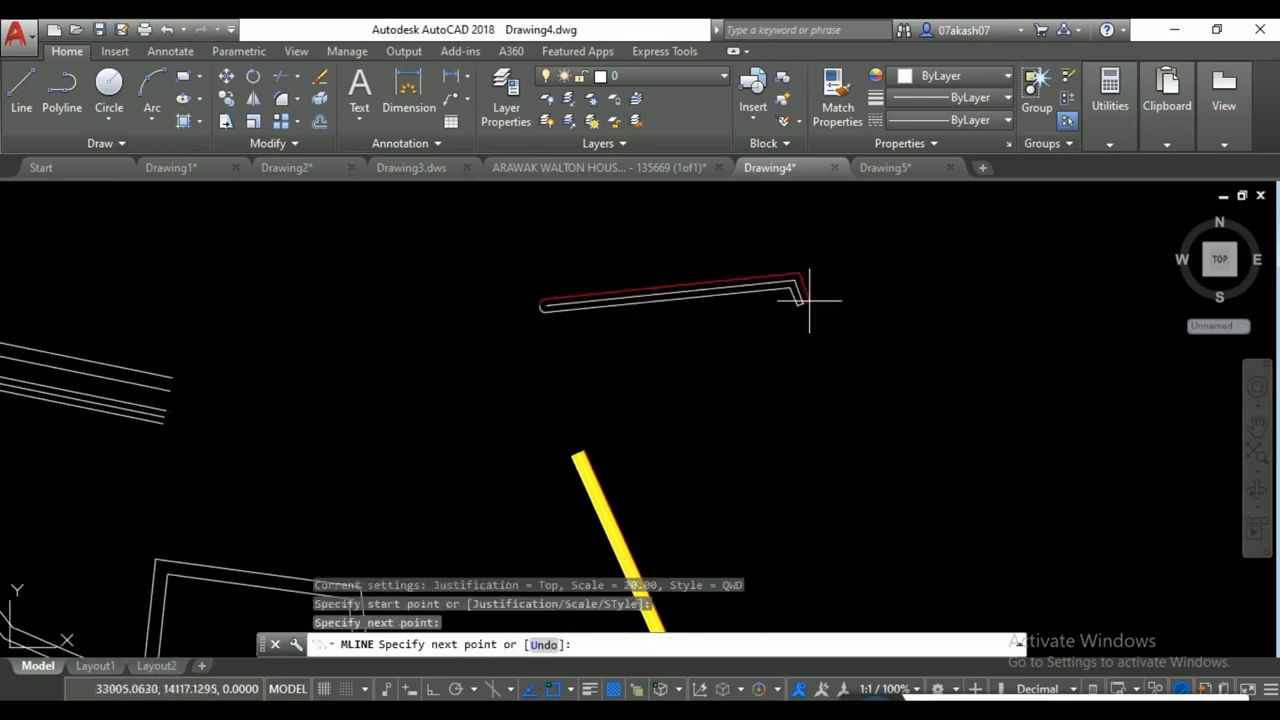
left_click(834, 429)
left_click(957, 367)
key("Return")
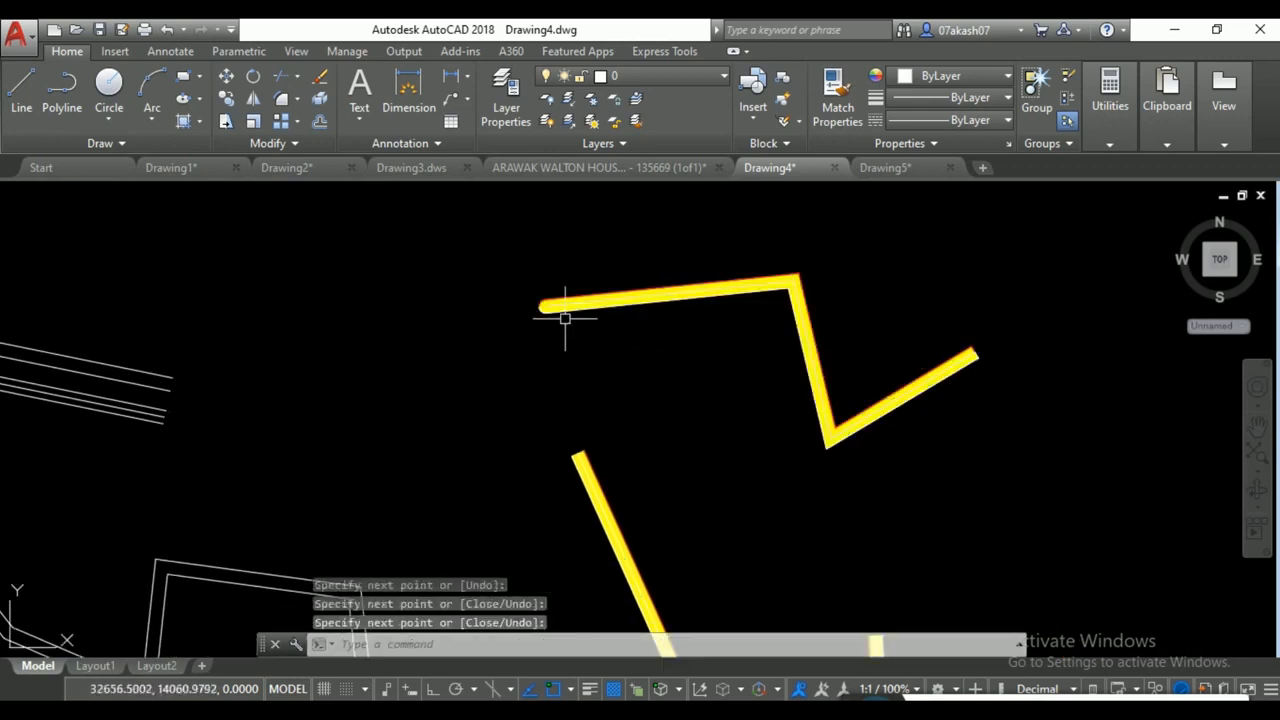
Examine the start and end caps of the QWD multiline up close and compare it with the other multilines.
scroll(540, 308, "up", 4)
scroll(770, 357, "down", 4)
scroll(780, 352, "down", 2)
key("Return")
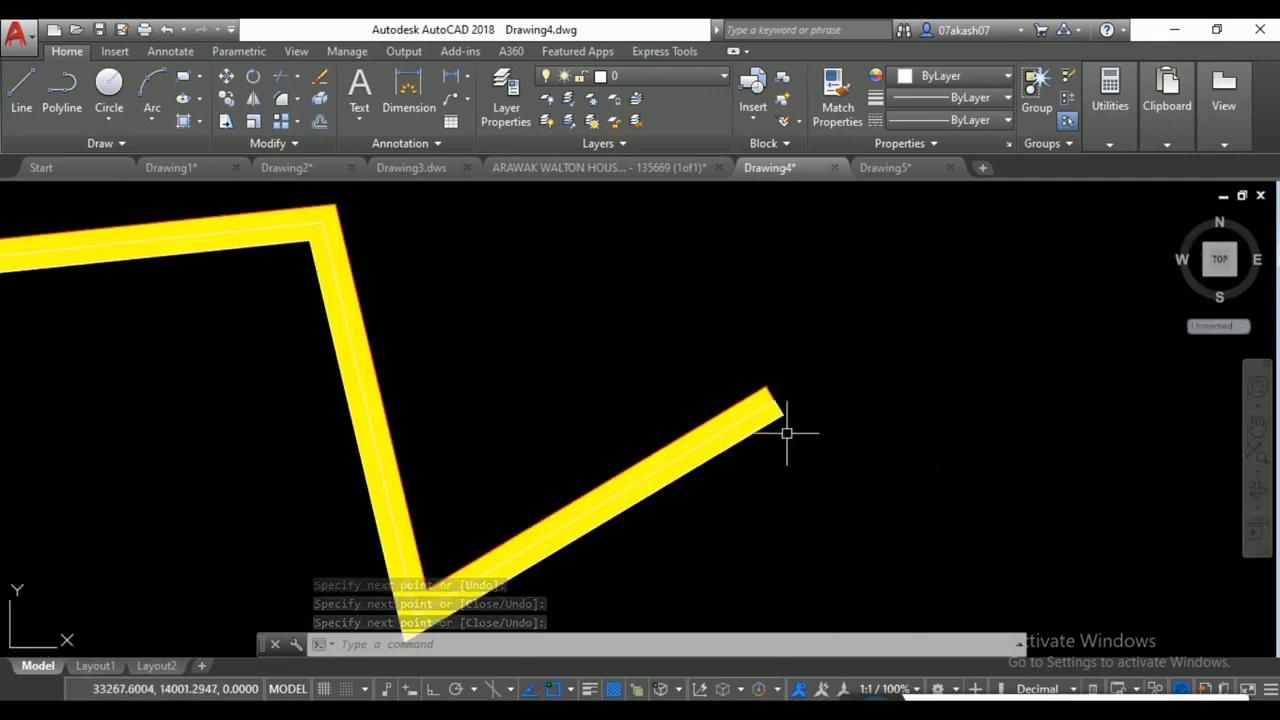
scroll(770, 380, "down", 5)
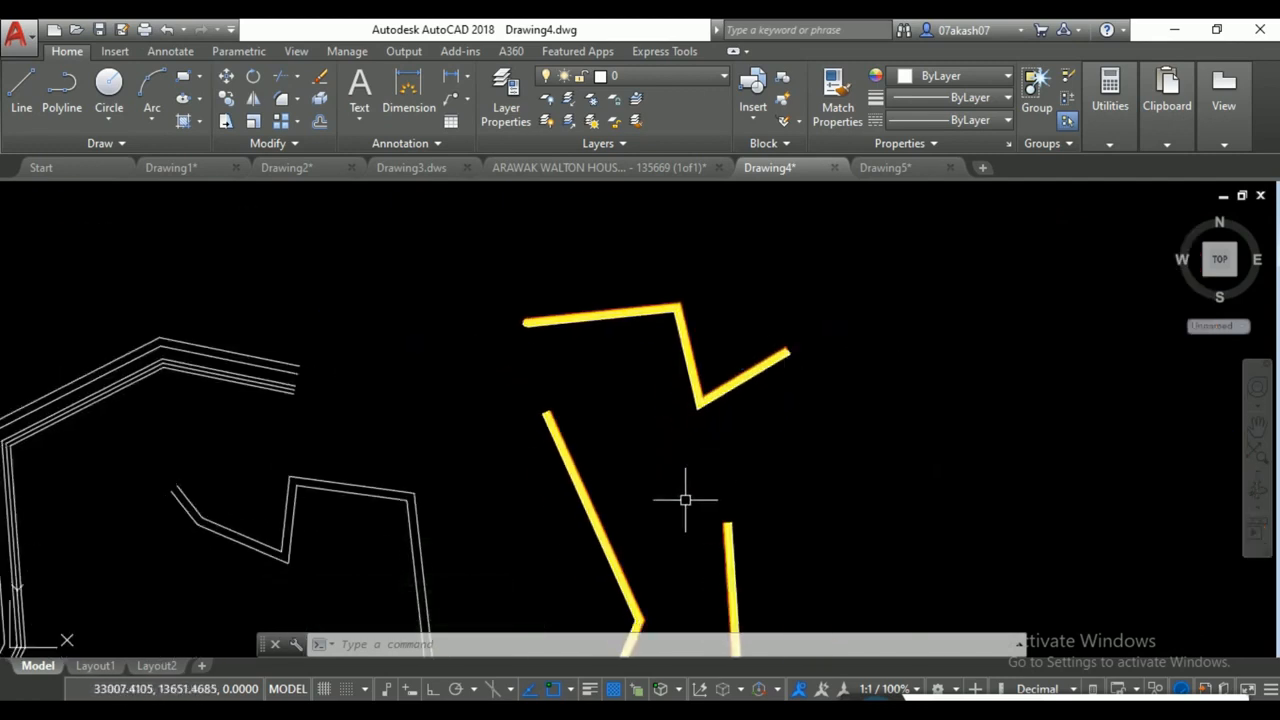
scroll(552, 494, "down", 6)
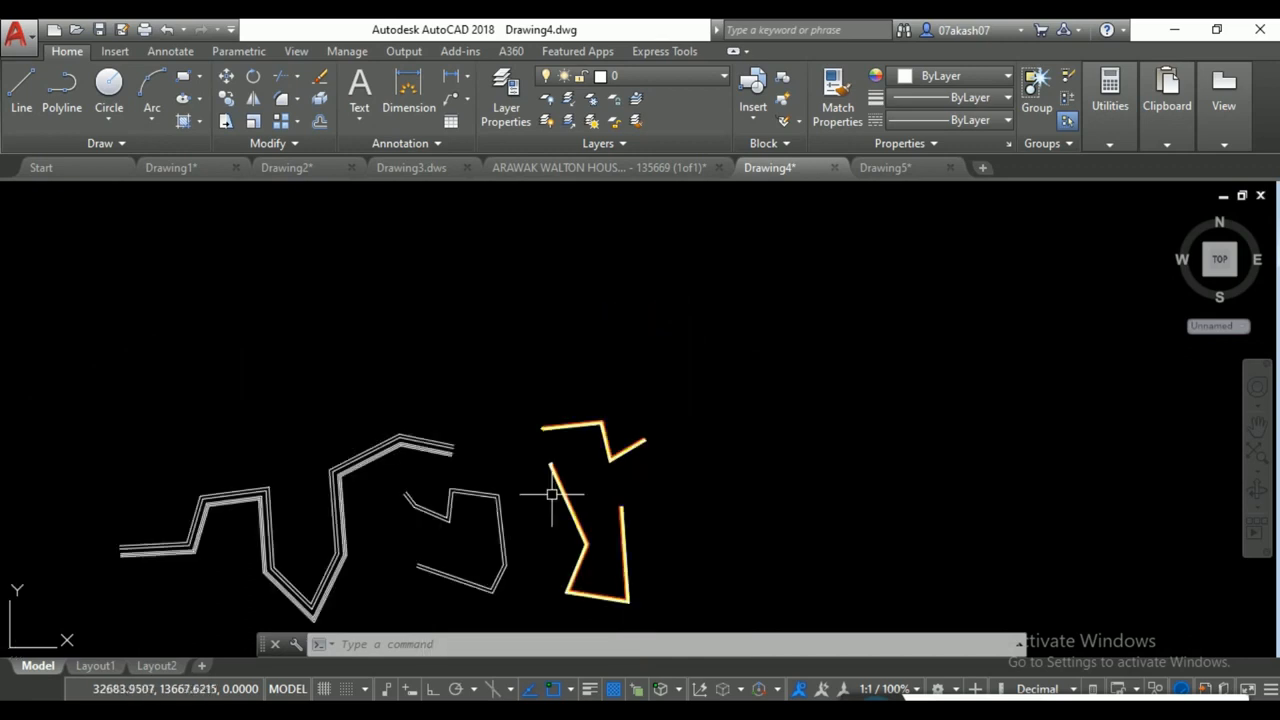
middle_click_drag(573, 418, 597, 366)
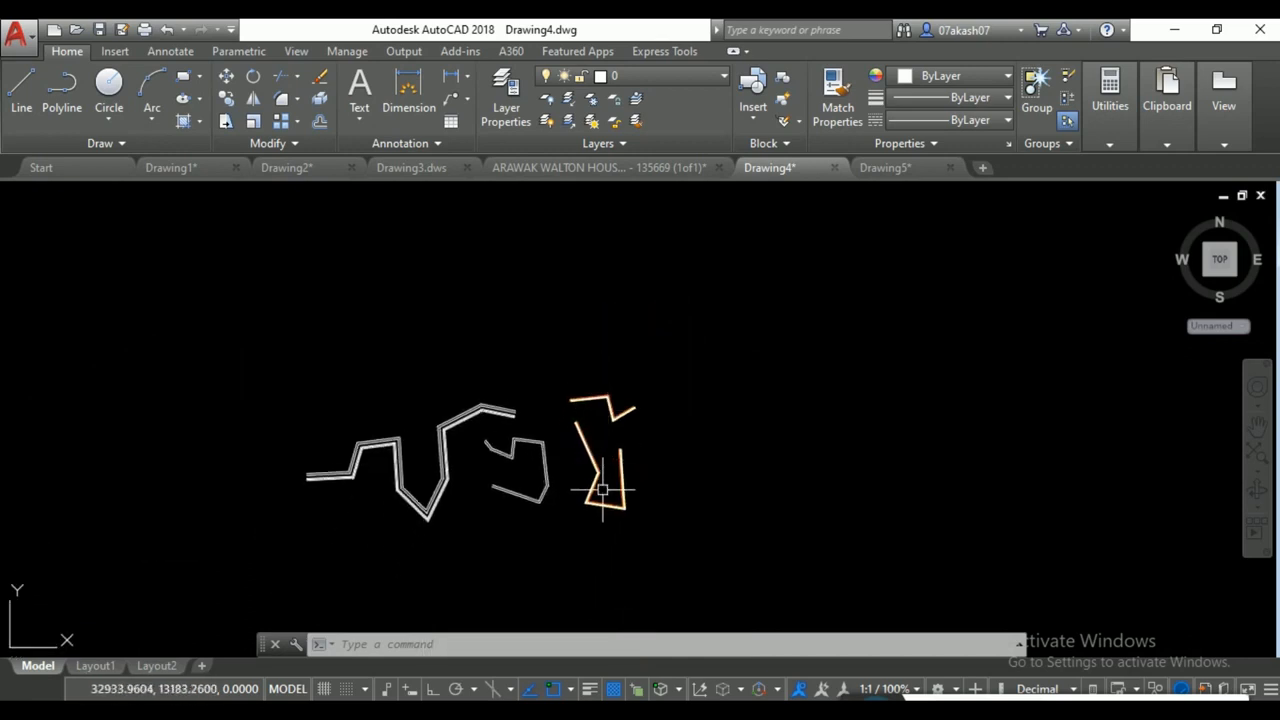
Delete all the multilines from the drawing.
middle_click_drag(649, 528, 643, 506)
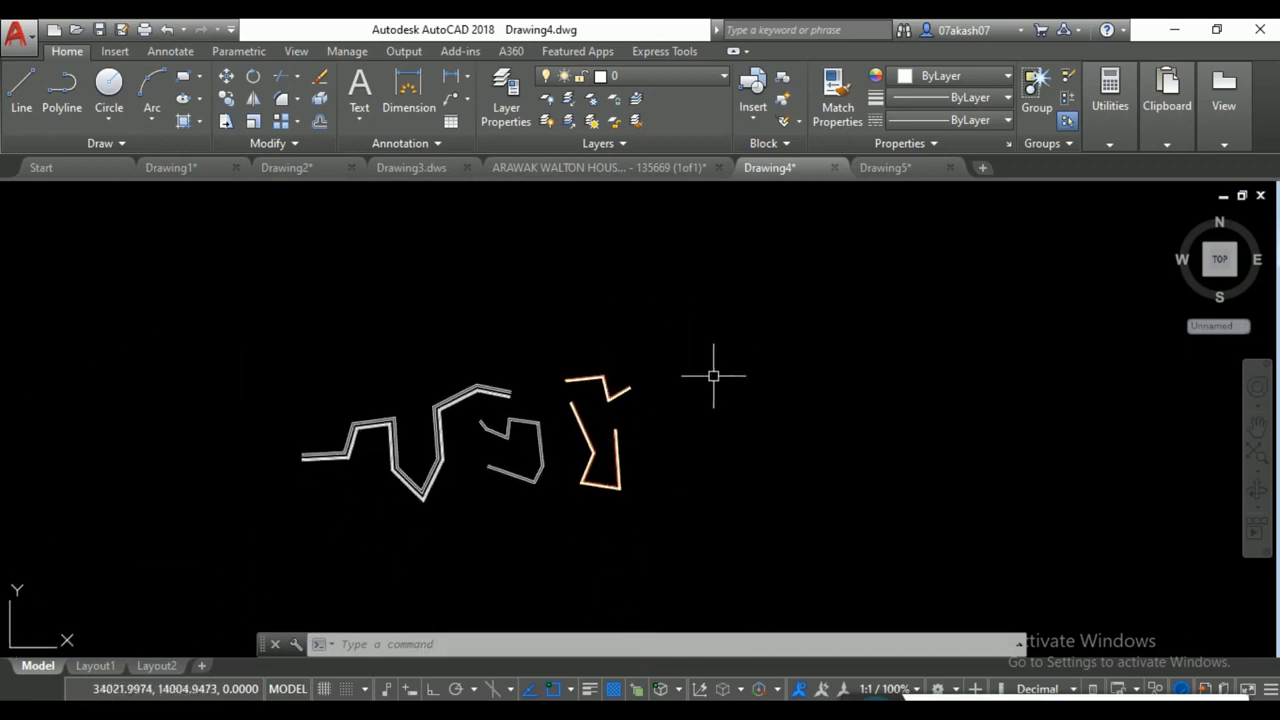
left_click(720, 337)
left_click(234, 566)
key("Delete")
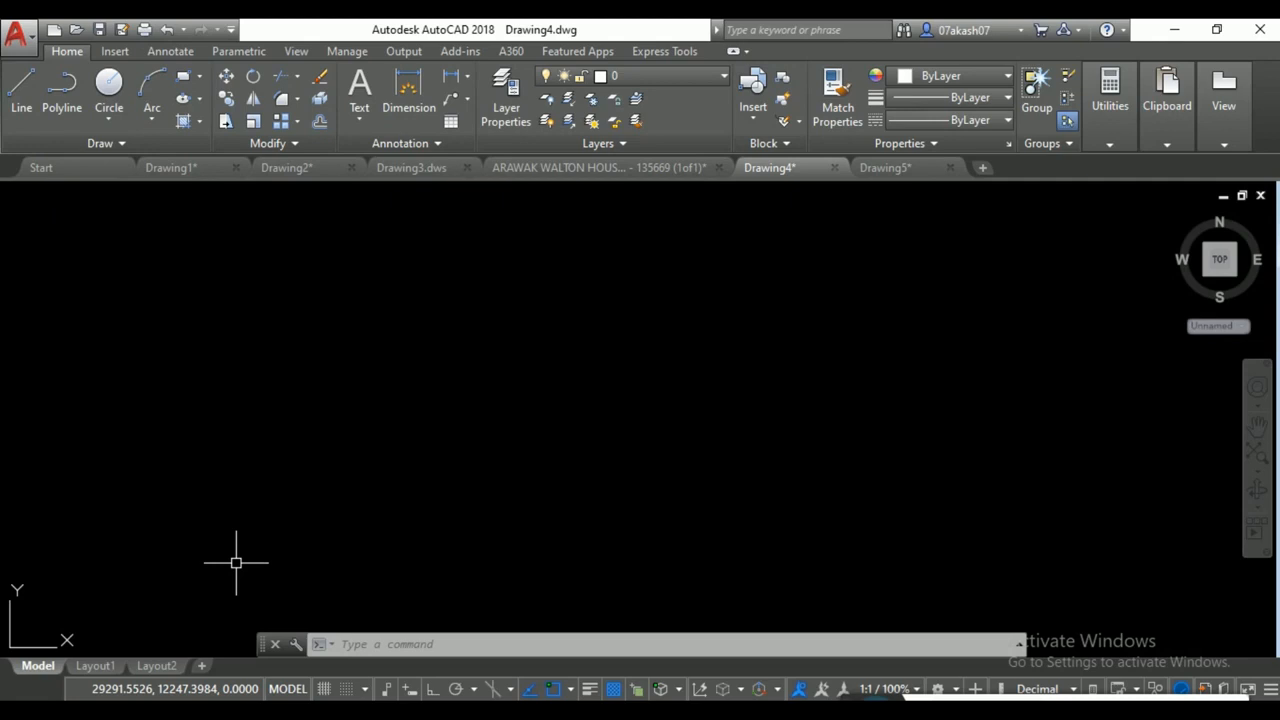
Draw three circles in a row with decreasing sizes, the leftmost with a radius of about 799.
left_click(109, 82)
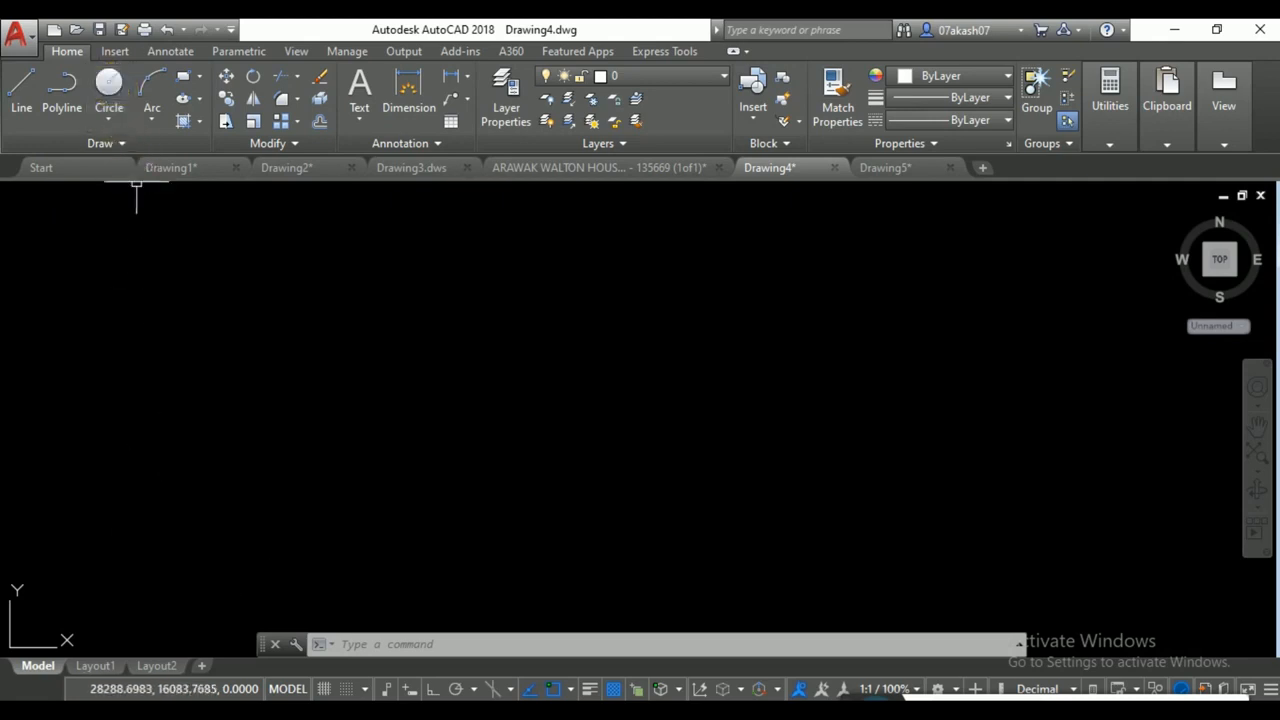
left_click(308, 452)
left_click(343, 377)
key("Return")
left_click(455, 437)
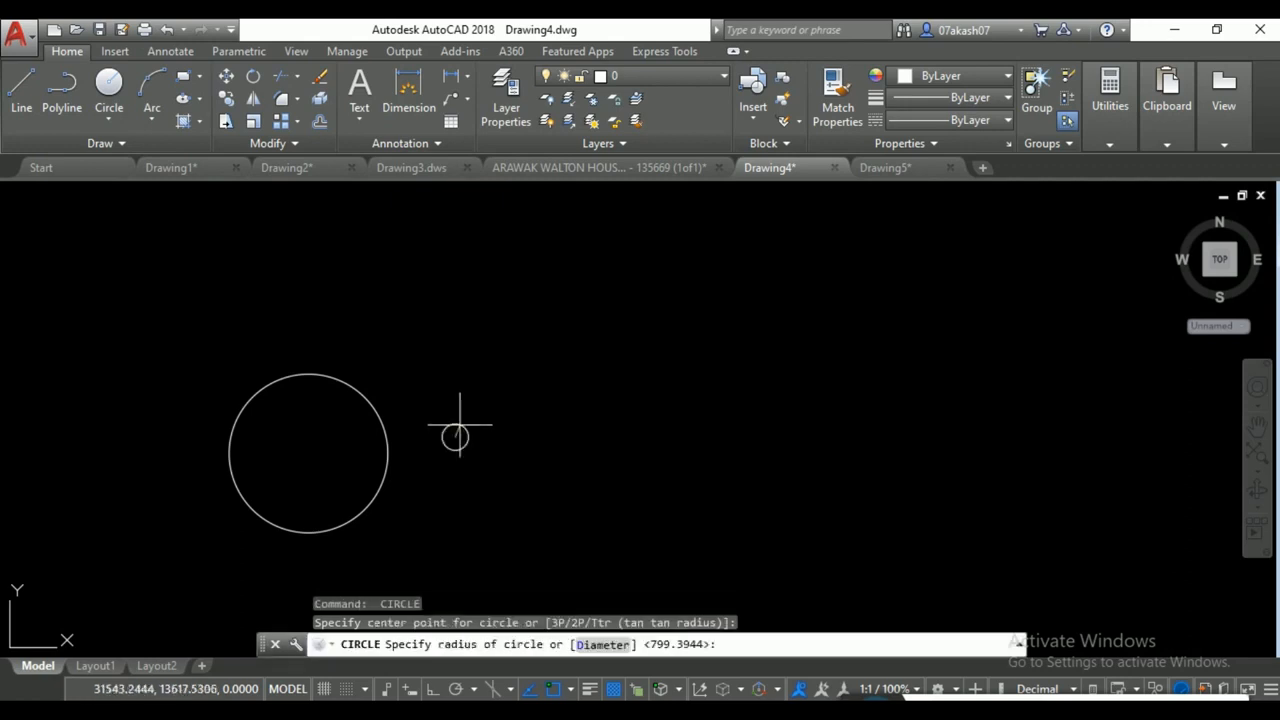
left_click(486, 416)
key("Return")
left_click(574, 425)
left_click(588, 406)
key("Return")
key("Escape")
key("Escape")
Add a multileader from the top of the largest circle with the text ARFEARGFER.
type("MLD")
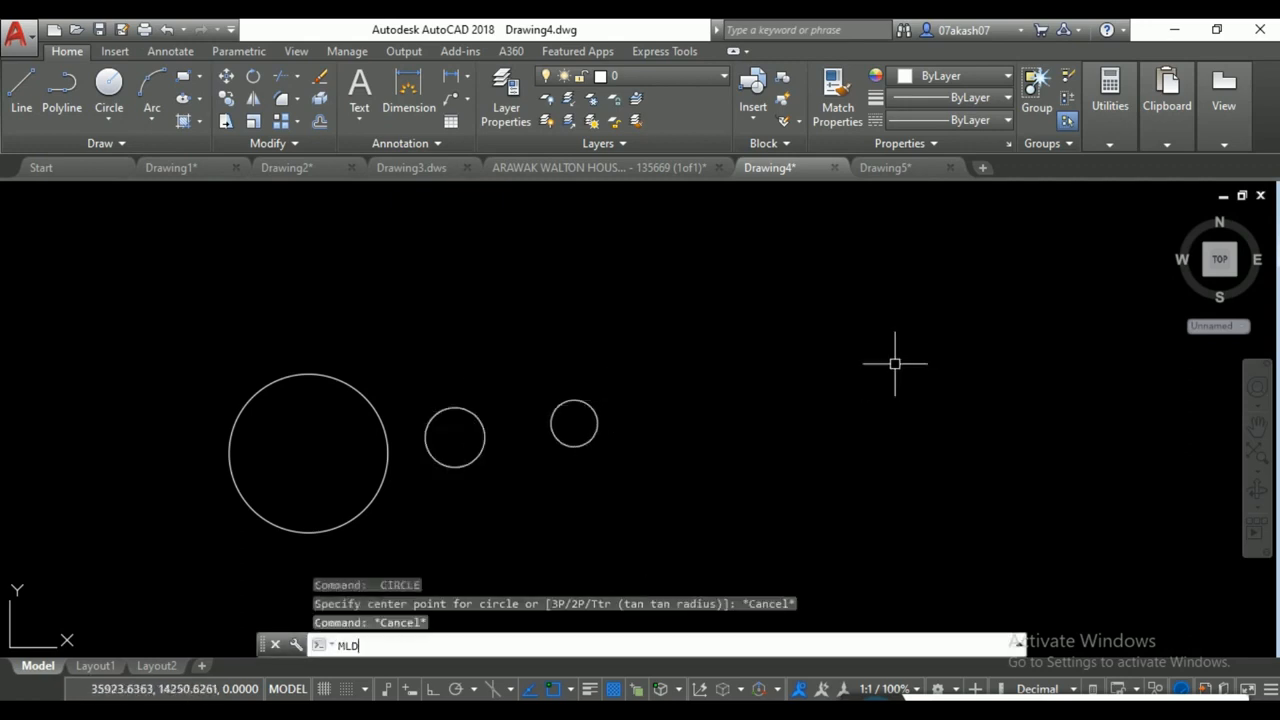
key("Return")
left_click(309, 373)
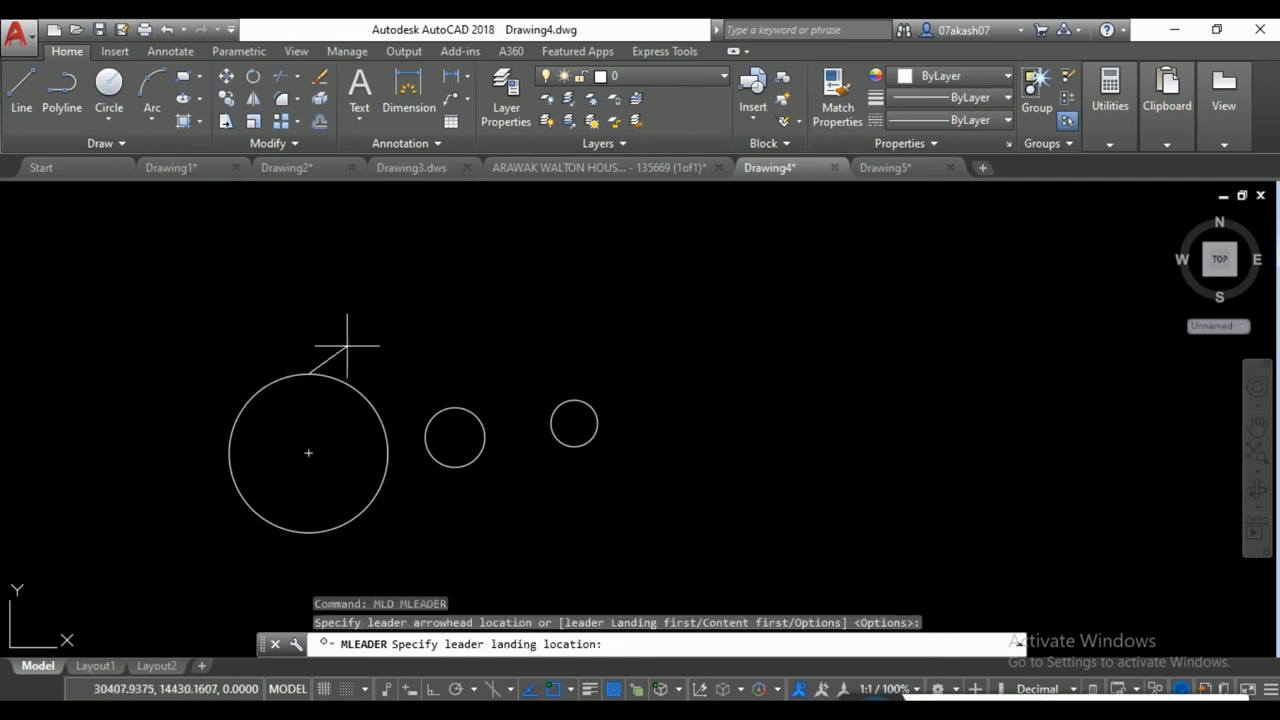
left_click(378, 318)
type("ARFEARGFER")
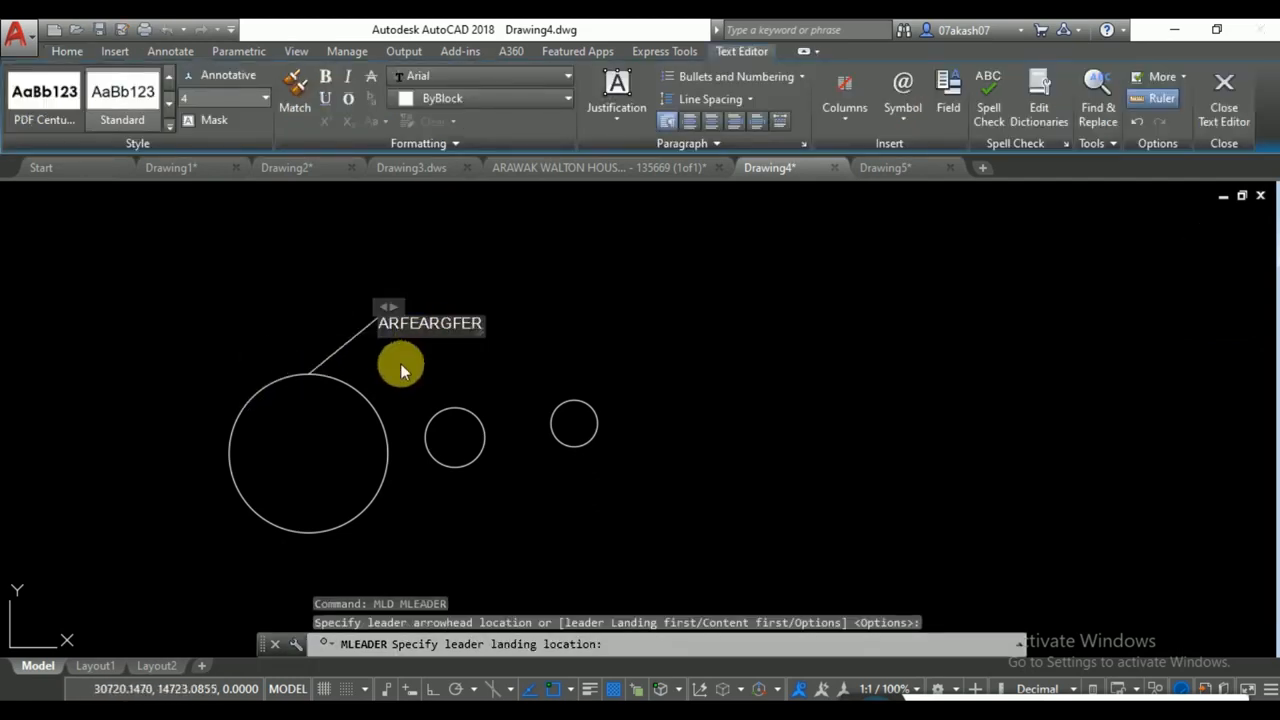
left_click(400, 362)
Delete all the circles and the ARFEARGFER multileader.
scroll(402, 350, "up", 2)
scroll(386, 329, "up", 4)
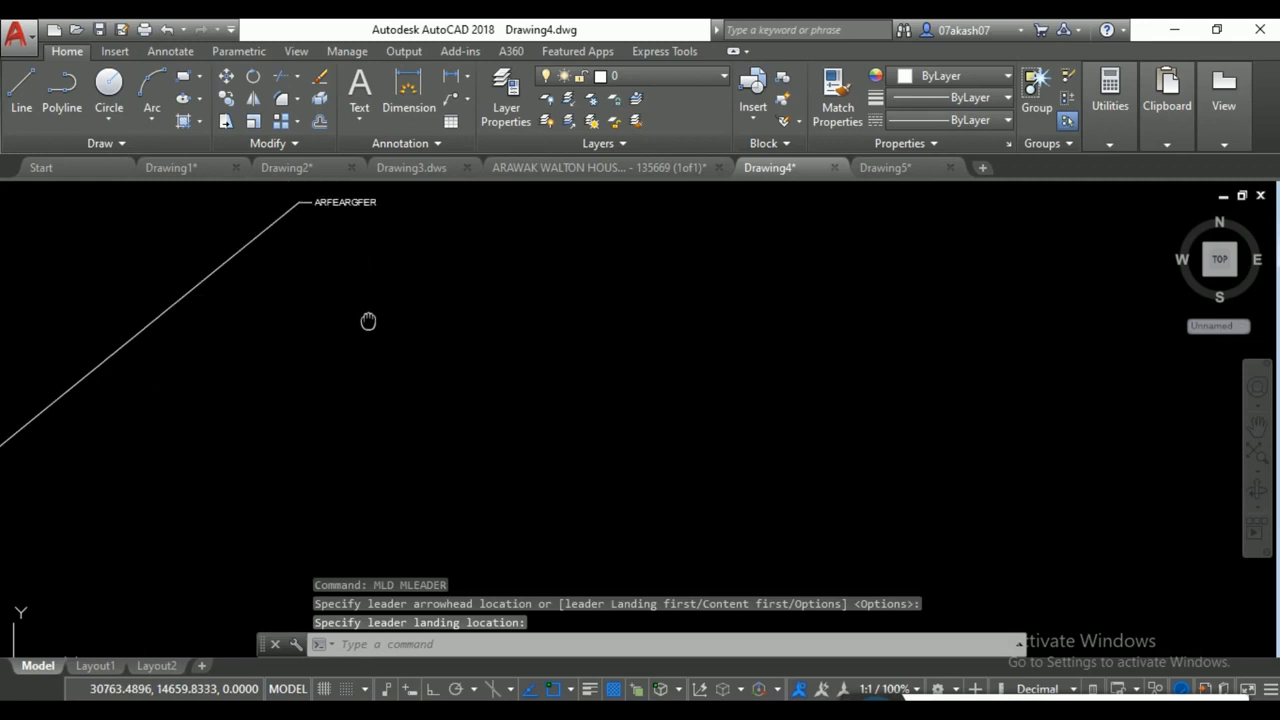
key("ctrl+a")
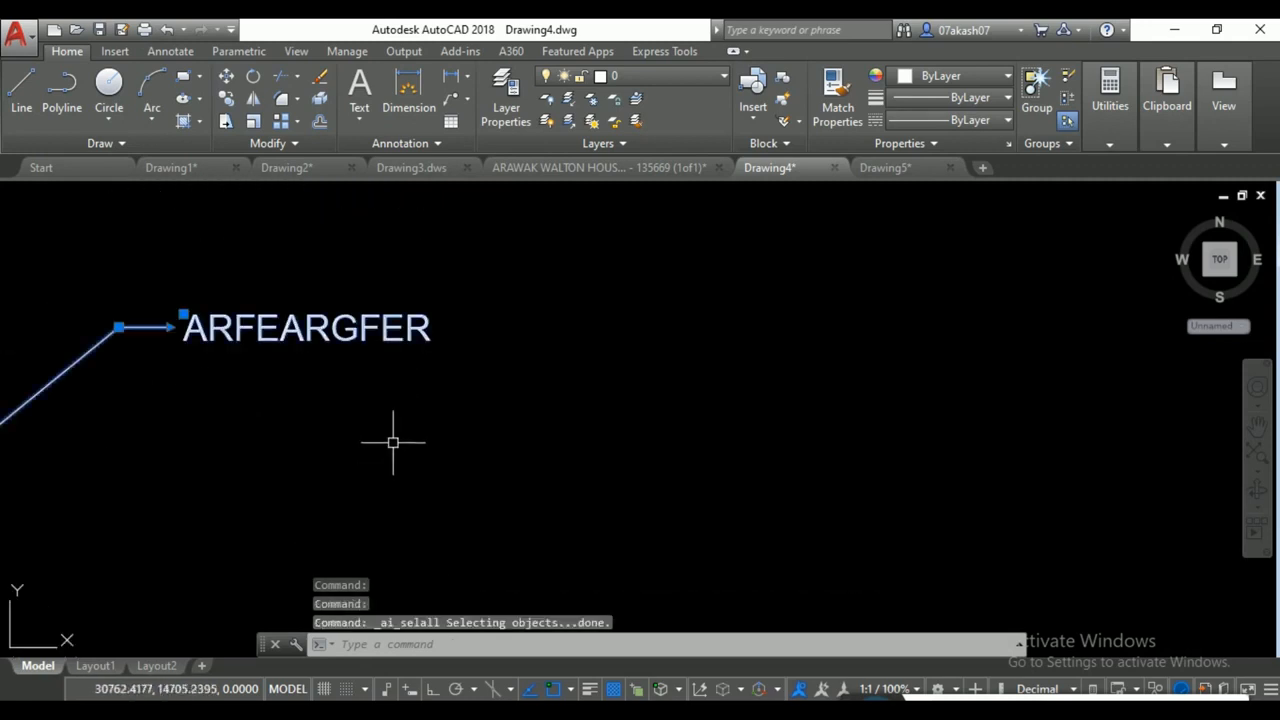
key("Delete")
Draw three separate circles in a row, the middle one about 7.7 and the right one about 10.5 in radius.
type("c")
key("Return")
left_click(325, 464)
left_click(373, 488)
key("Return")
left_click(503, 467)
left_click(536, 504)
key("Return")
left_click(703, 486)
left_click(737, 545)
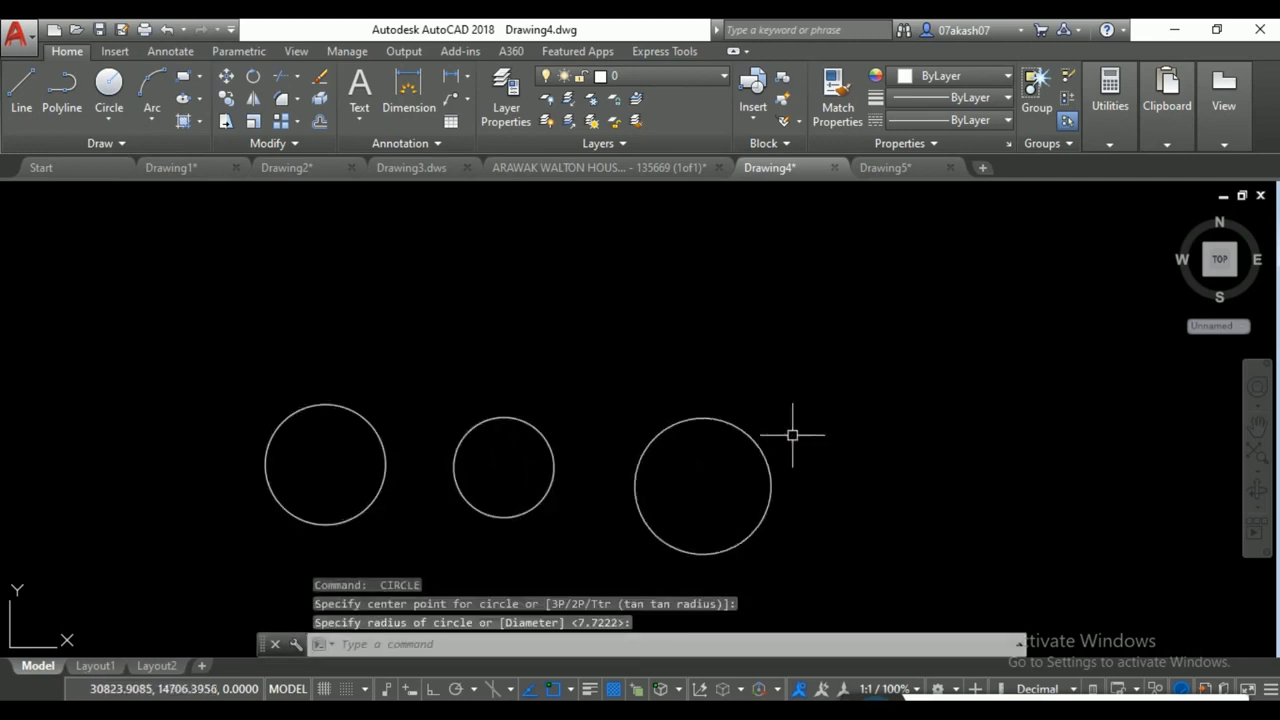
Add a multileader from the top of the left circle, landing up and to its right, with the text ERFEQR.
type("mld")
key("Return")
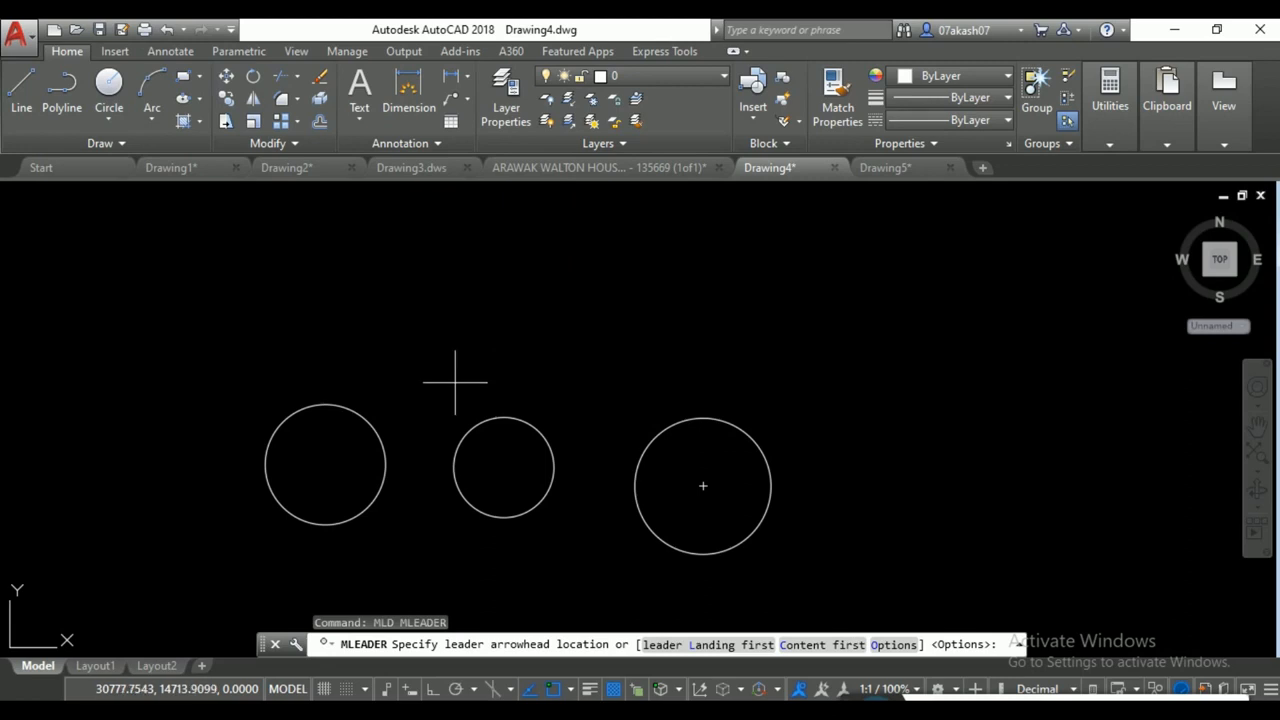
left_click(346, 404)
left_click(541, 288)
type("ERFEQR")
left_click(578, 355)
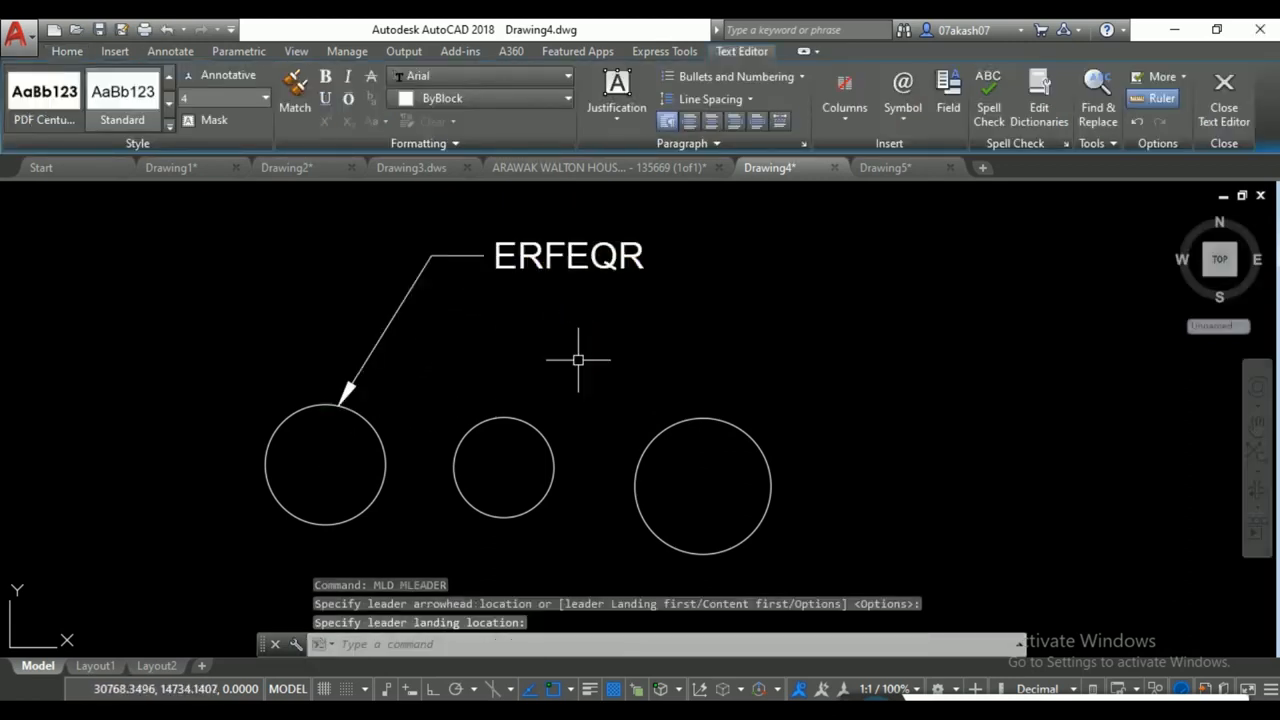
Add a multileader from the middle circle's upper right edge with the text QREFQF.
key("Return")
left_click(543, 430)
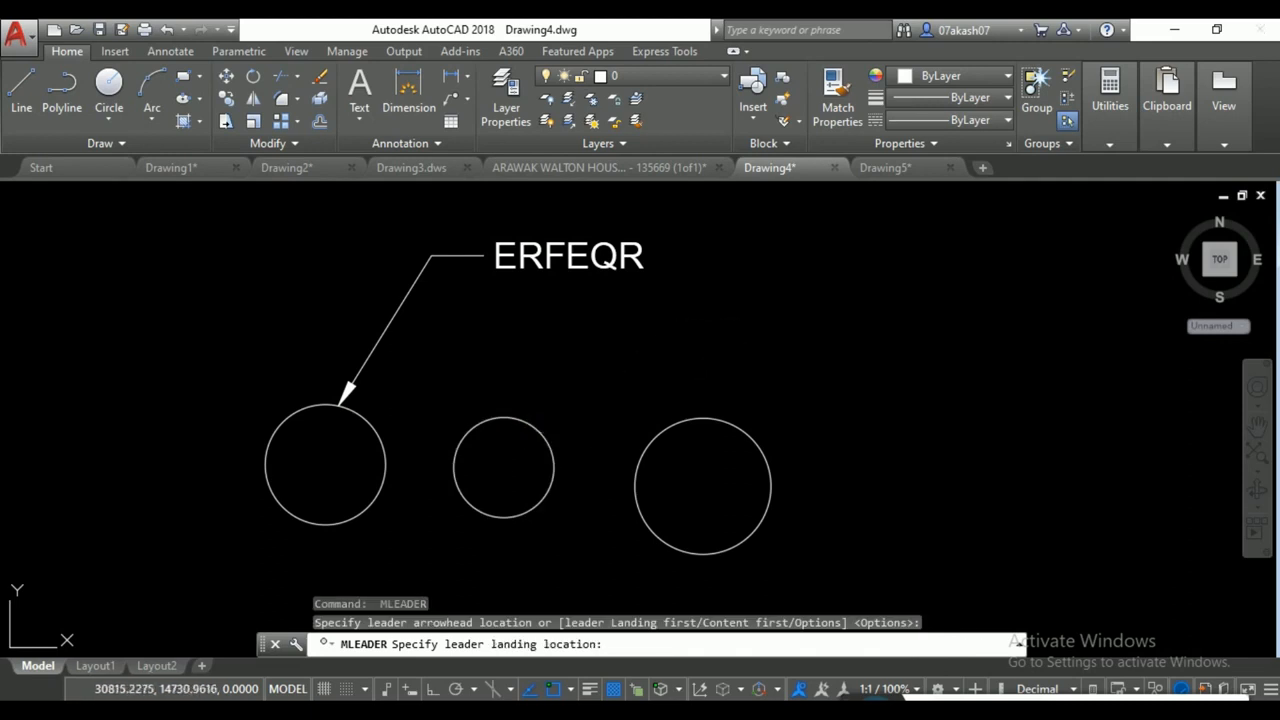
left_click(796, 304)
type("QREFQF")
left_click(829, 368)
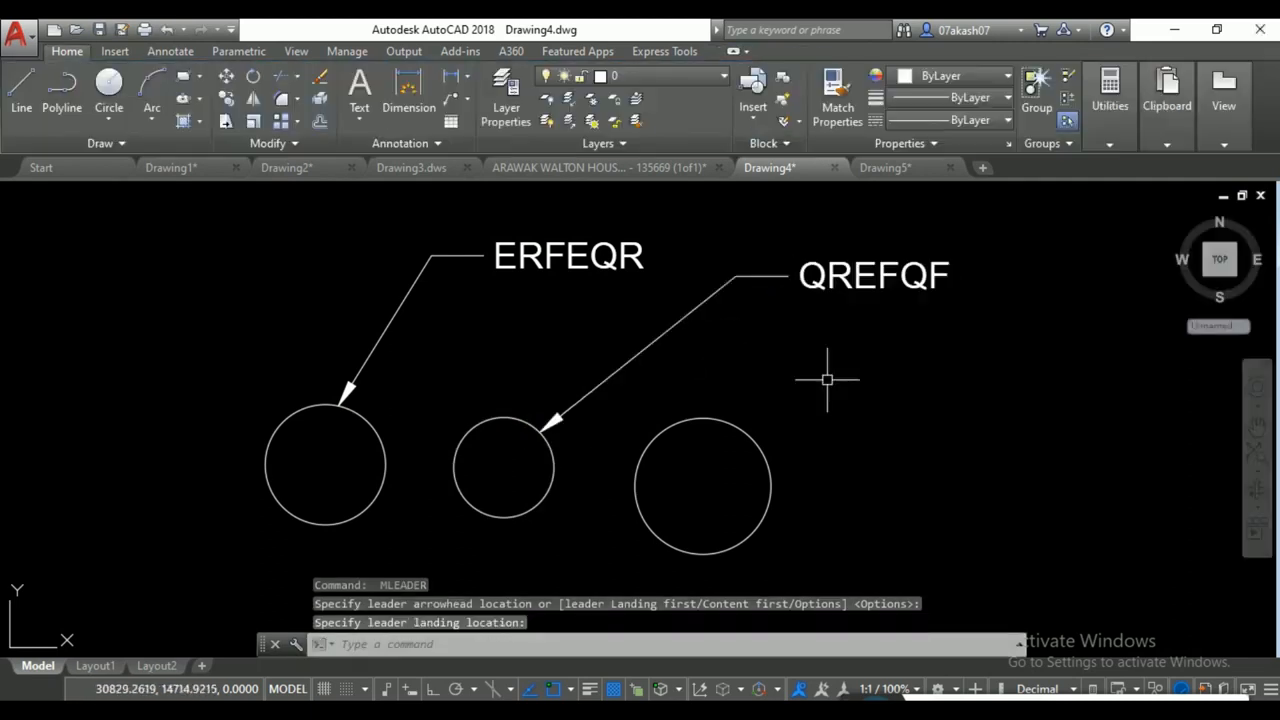
Add a multileader from the right circle's upper right edge with the text RW.
key("Return")
left_click(757, 443)
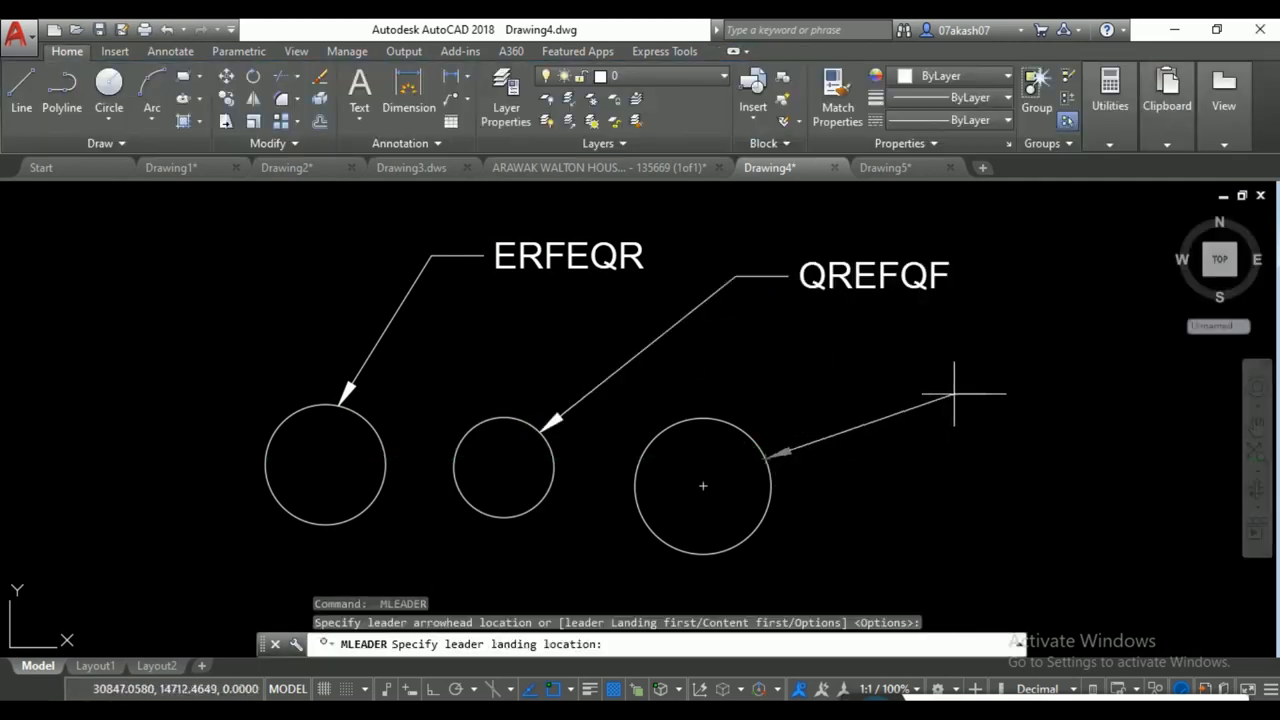
left_click(1058, 352)
type("RW")
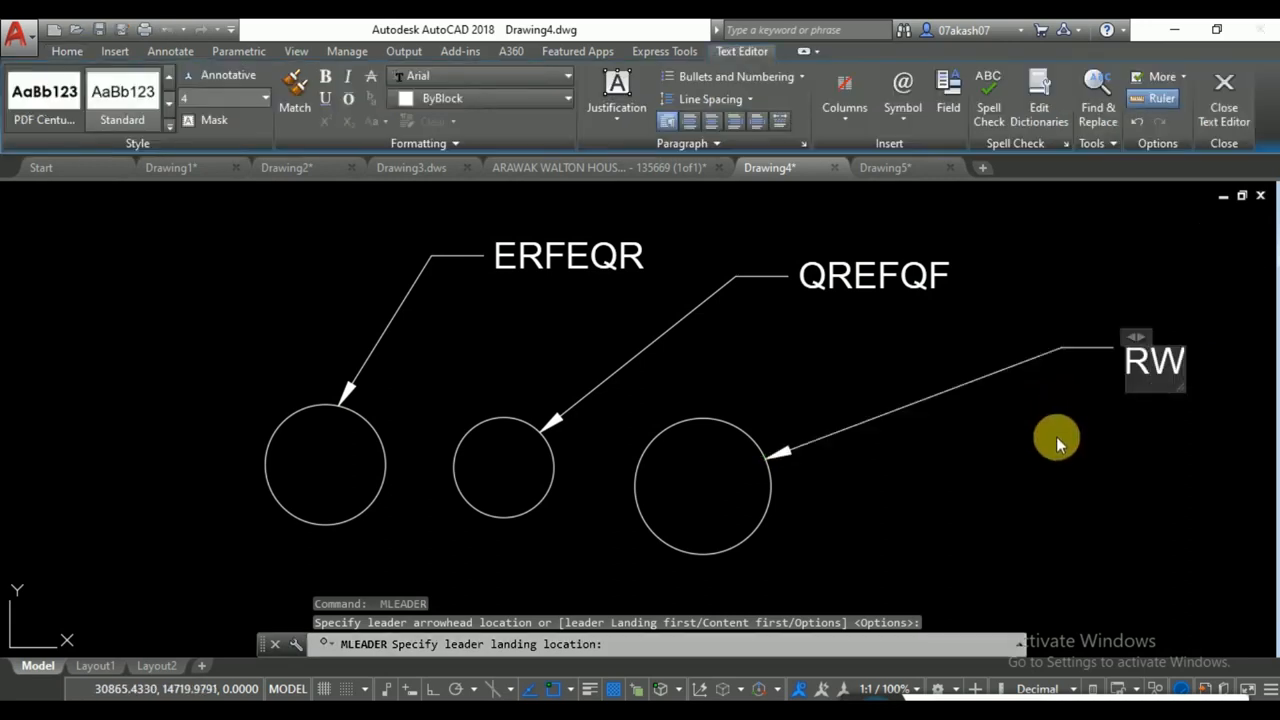
left_click(1057, 445)
middle_click_drag(868, 488, 636, 552)
scroll(534, 423, "down", 2)
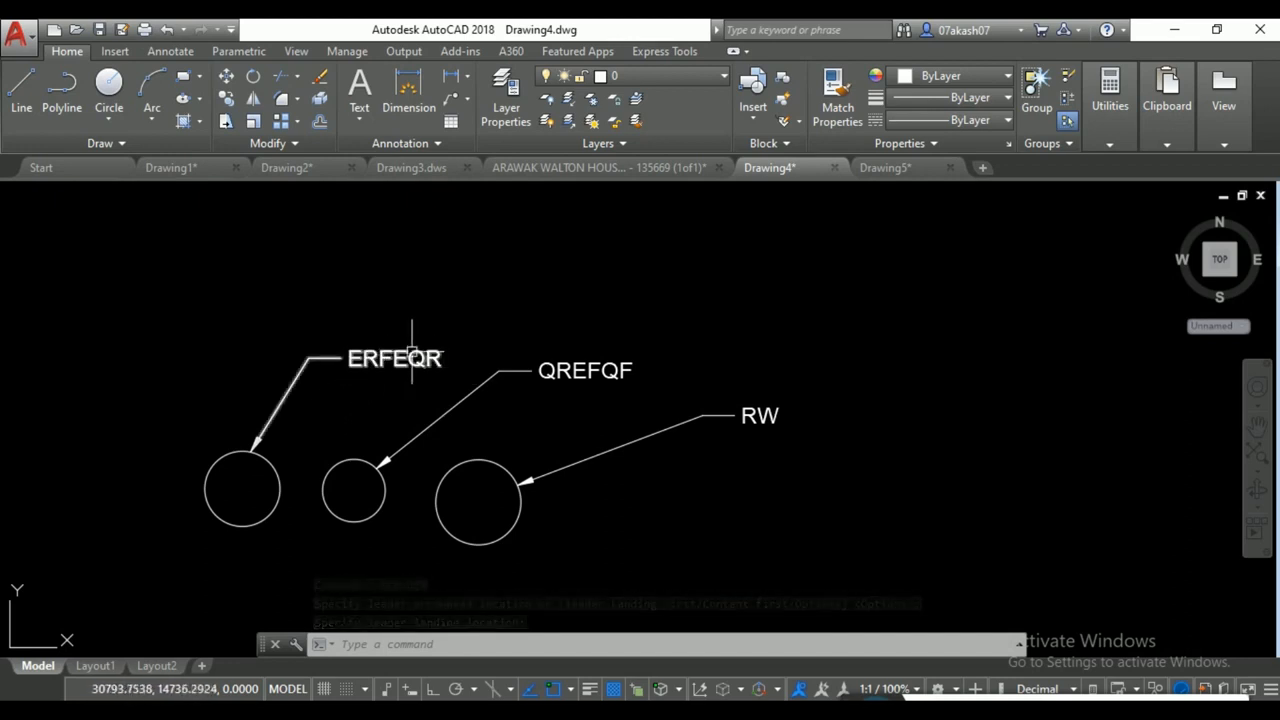
Align the ERFEQR and QREFQF multileaders to the RW multileader along a steeply slanted direction with MLEADERALIGN.
middle_click_drag(505, 397, 476, 364)
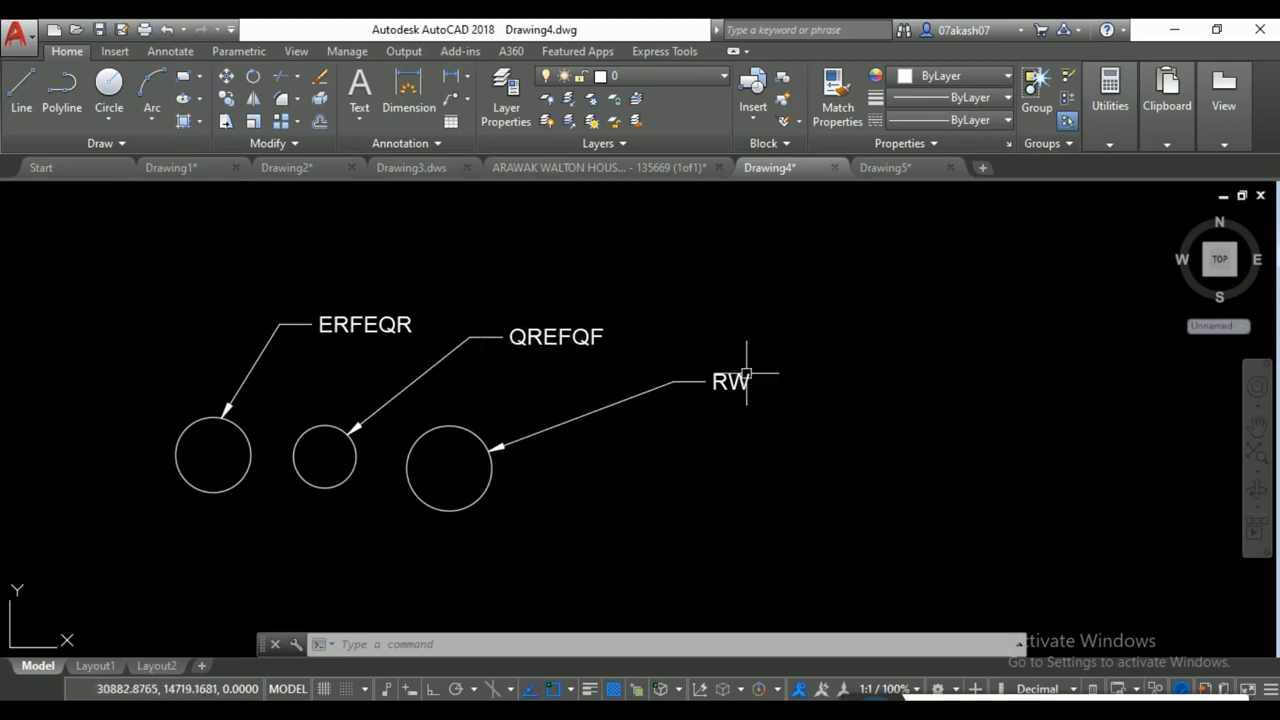
type("MLA")
key("Return")
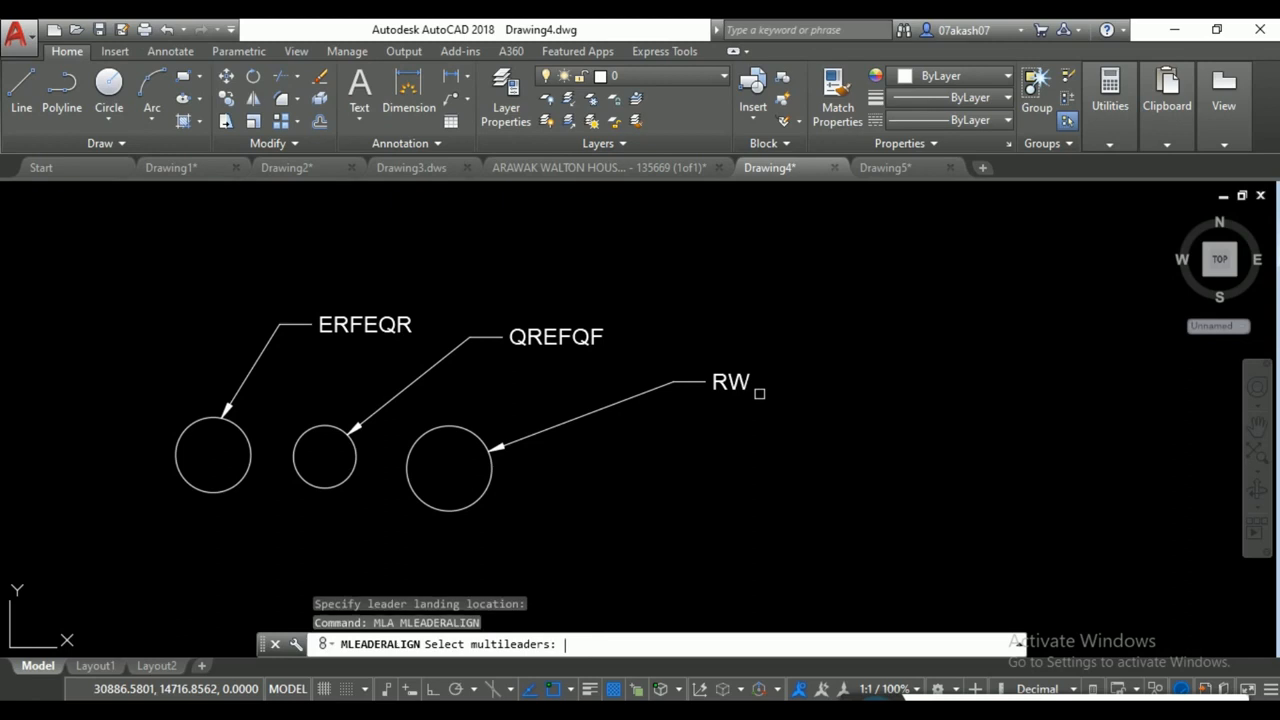
left_click(600, 290)
left_click(331, 361)
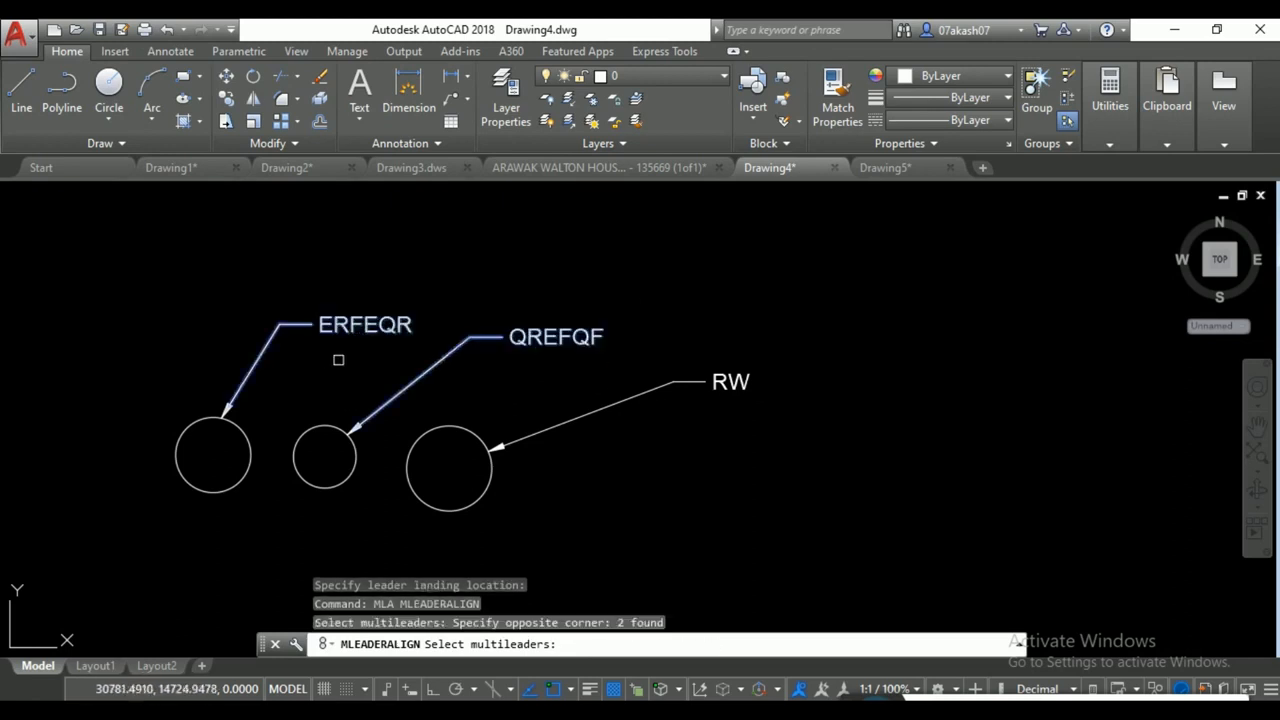
key("Return")
left_click(746, 382)
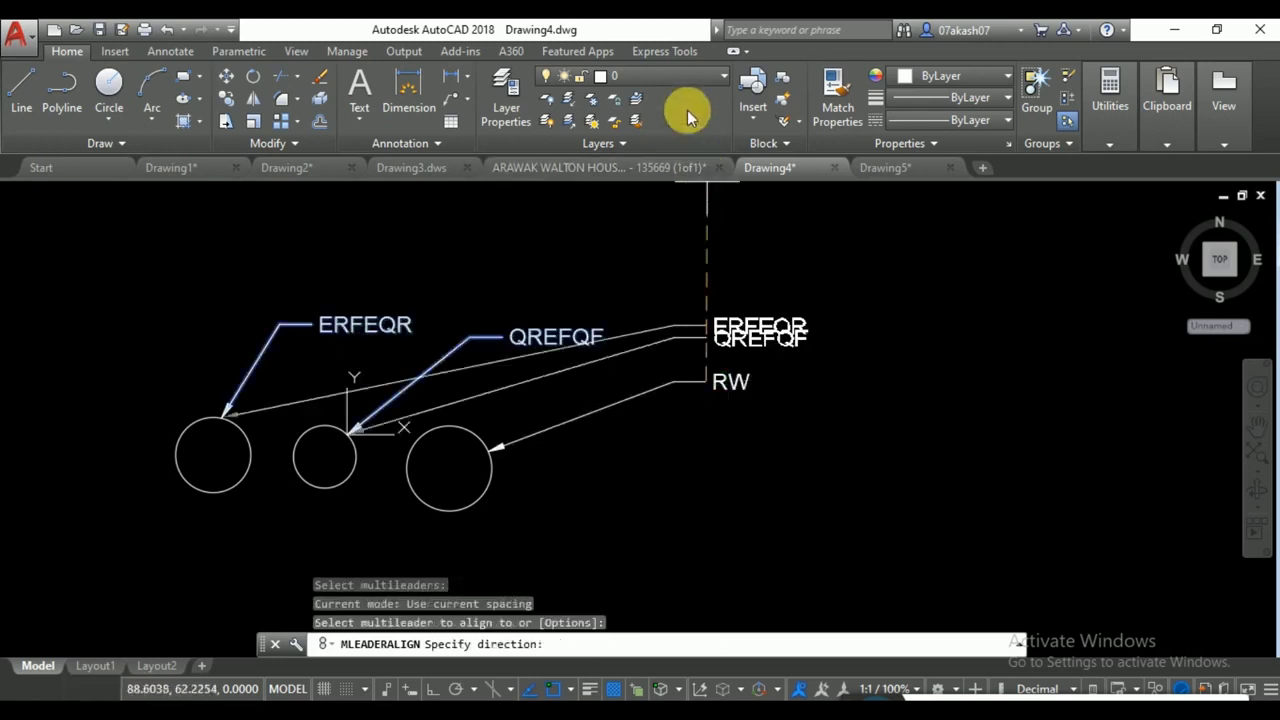
left_click(727, 421)
mouse_move(648, 349)
middle_mouse_down()
mouse_move(638, 455)
mouse_move(669, 428)
middle_mouse_up()
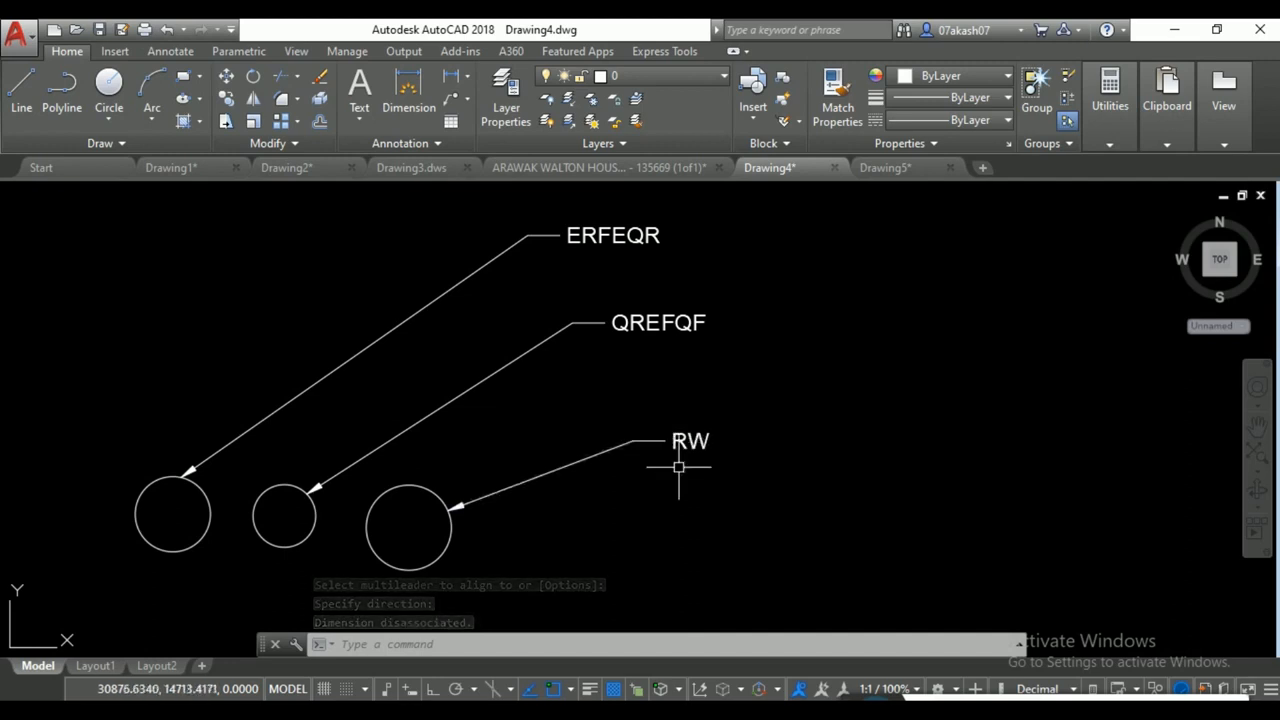
Draw two more circles to the right of the RW multileader, the second one higher and farther right.
middle_click_drag(677, 474, 558, 393)
left_click(106, 80)
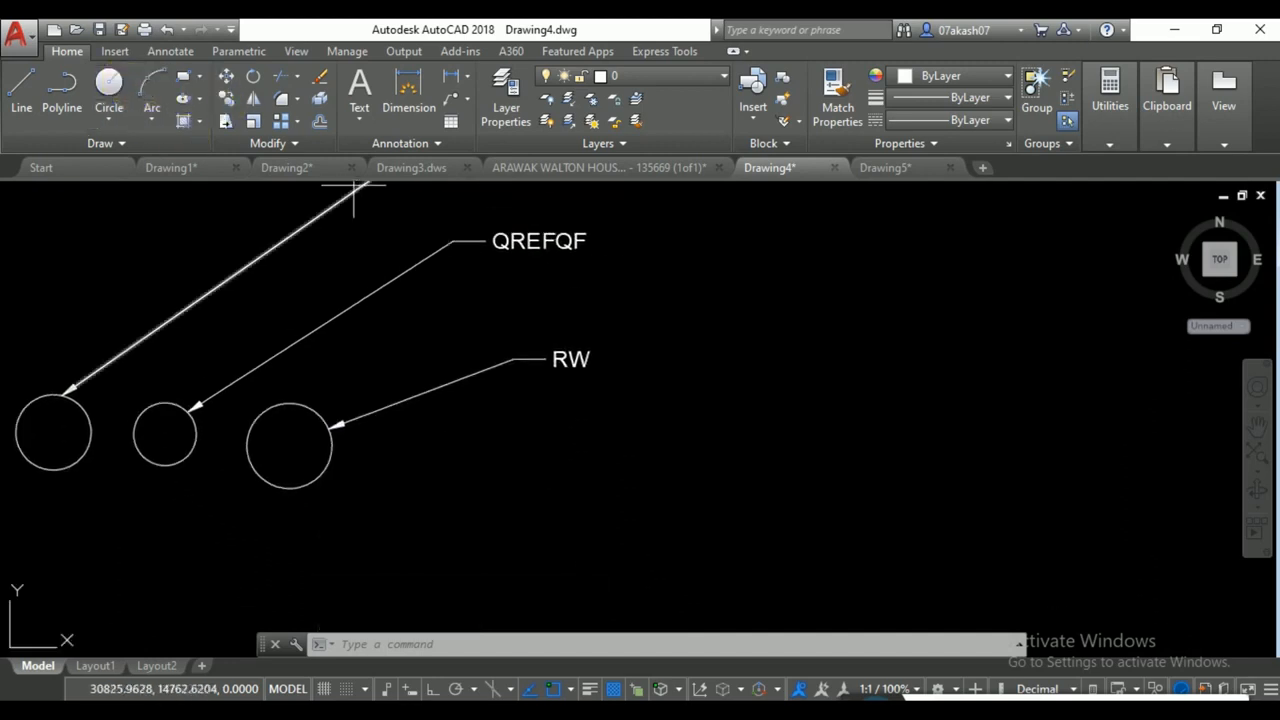
left_click(815, 450)
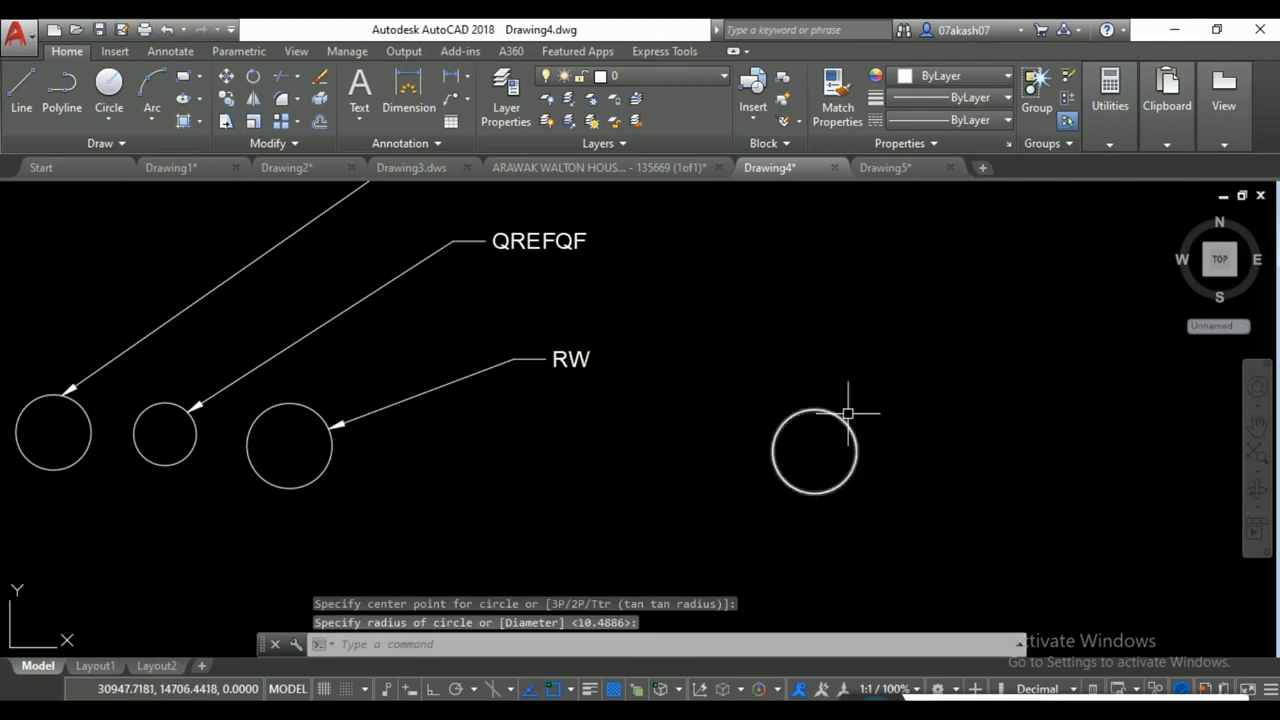
left_click(846, 420)
key("Return")
left_click(986, 350)
left_click(985, 304)
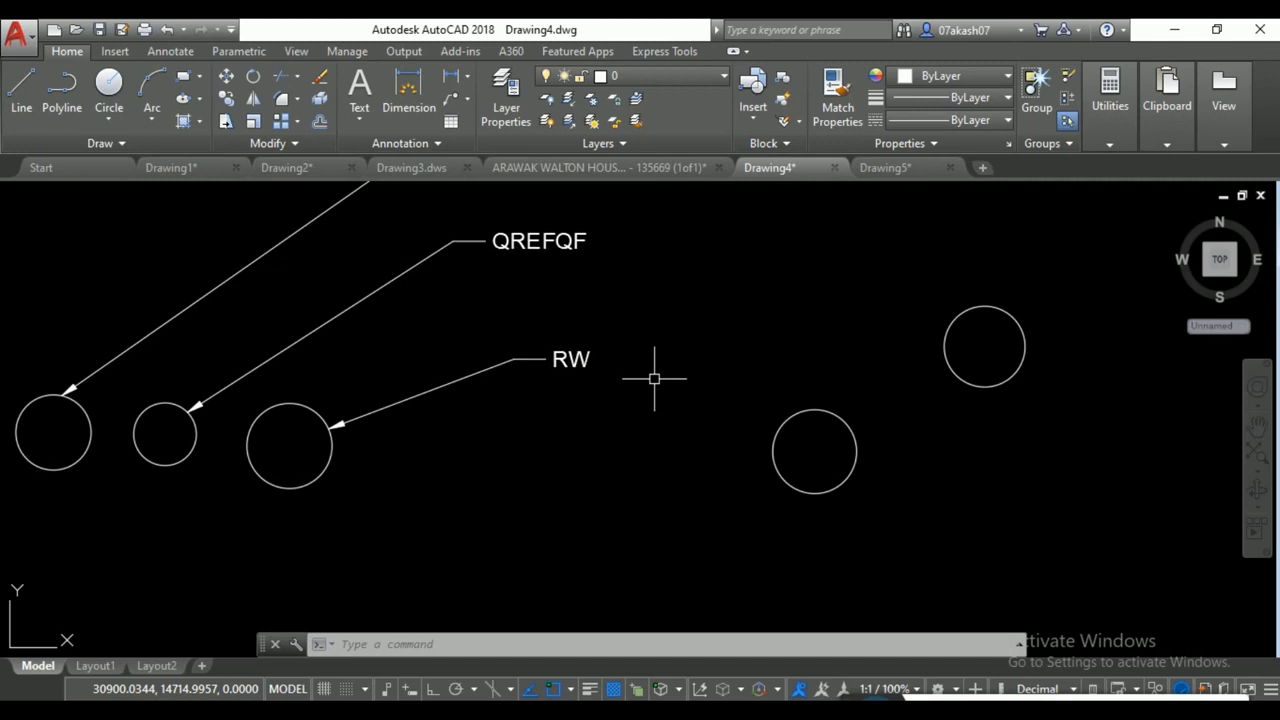
type("ml")
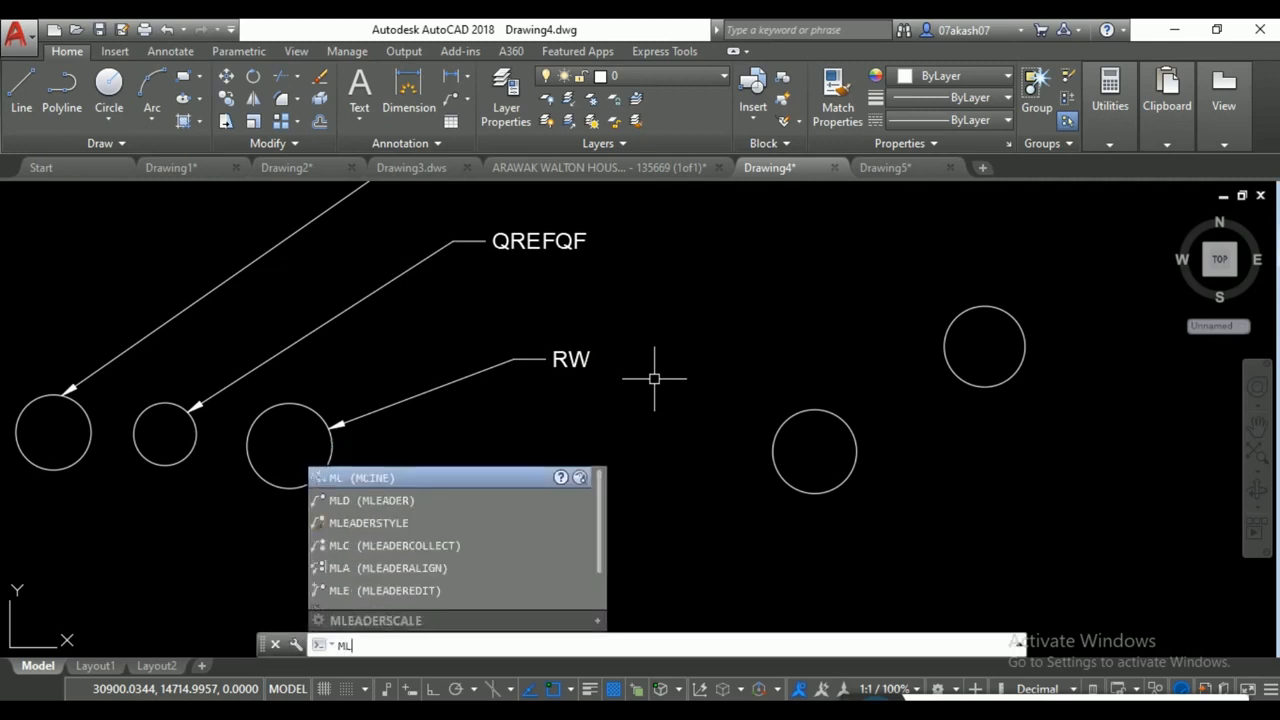
key("Return")
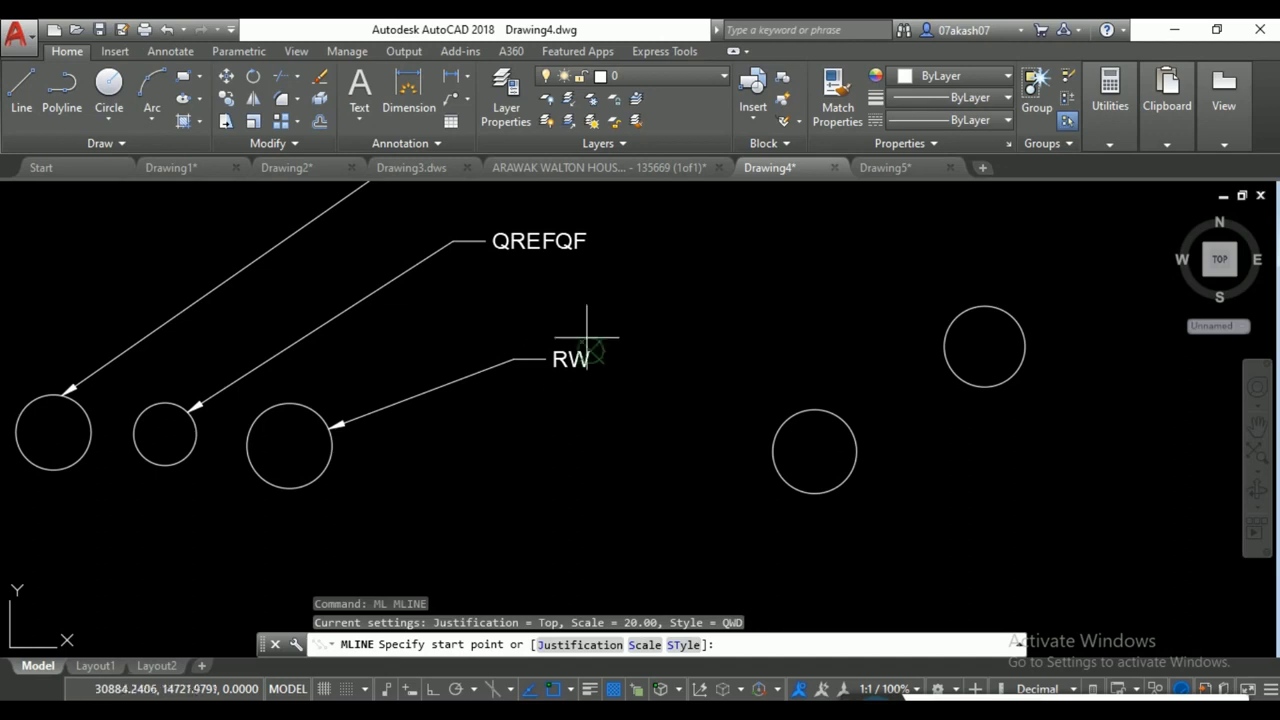
key("Escape")
key("Escape")
key("Escape")
Add four leaders to the RW multileader with MLEADEREDIT, pointing to the two new circles and two free points above them.
type("ML")
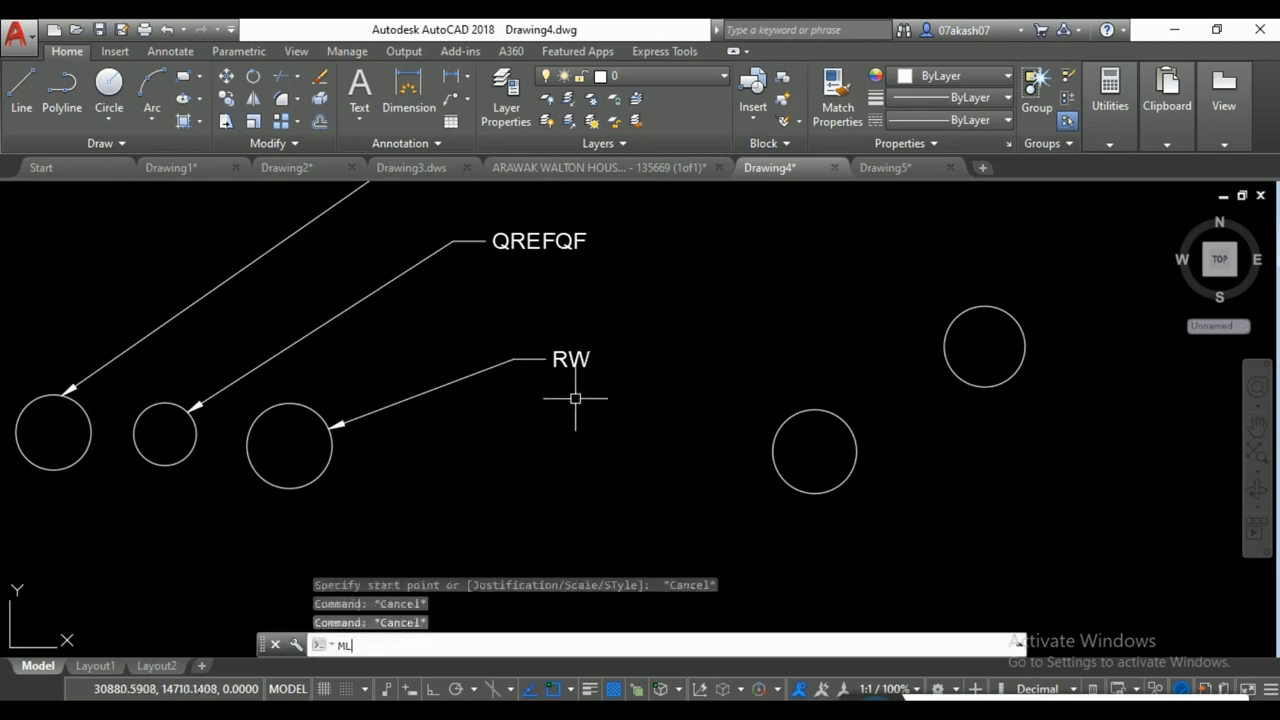
type("E")
key("Return")
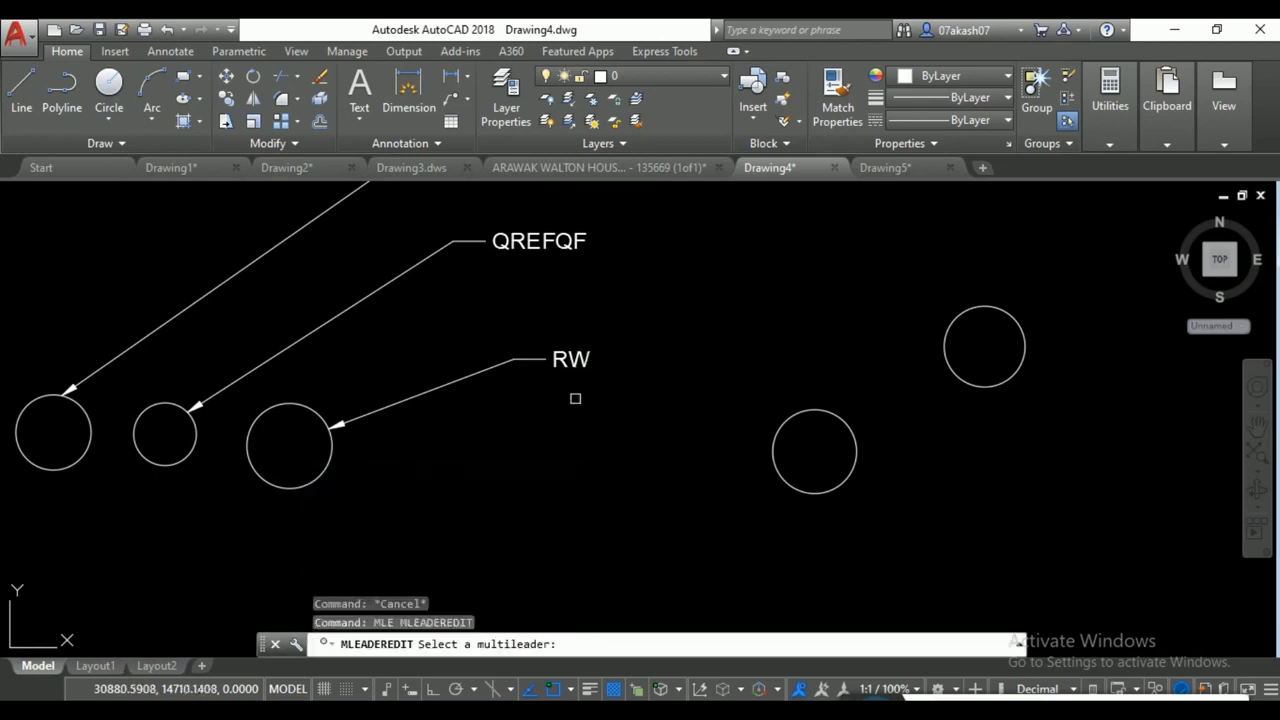
left_click(598, 360)
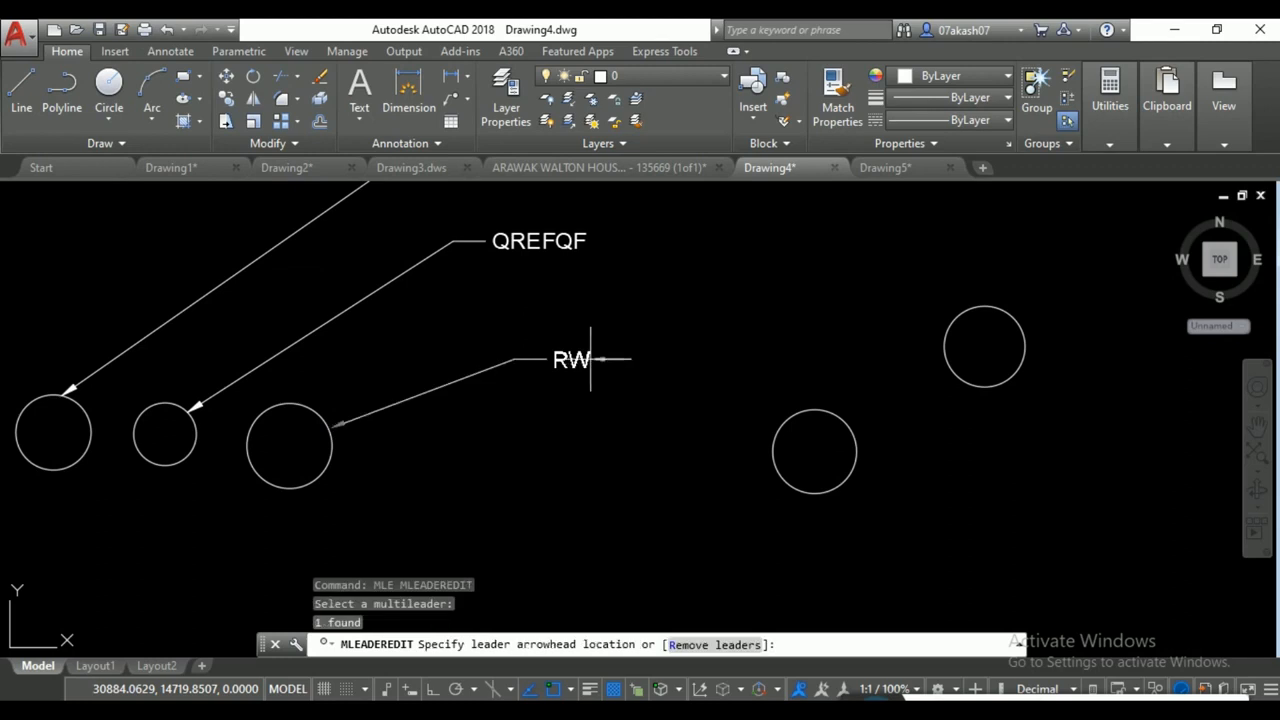
left_click(815, 408)
left_click(950, 322)
middle_click_drag(820, 314, 823, 420)
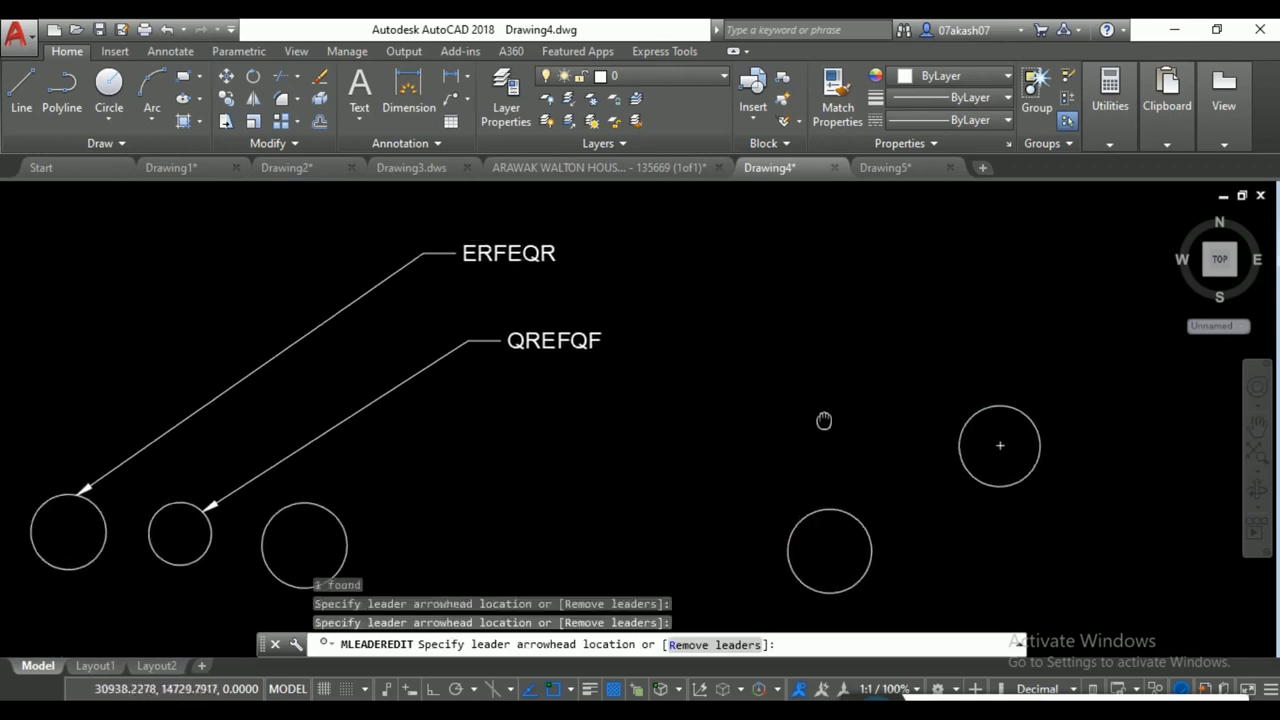
left_click(919, 322)
left_click(846, 265)
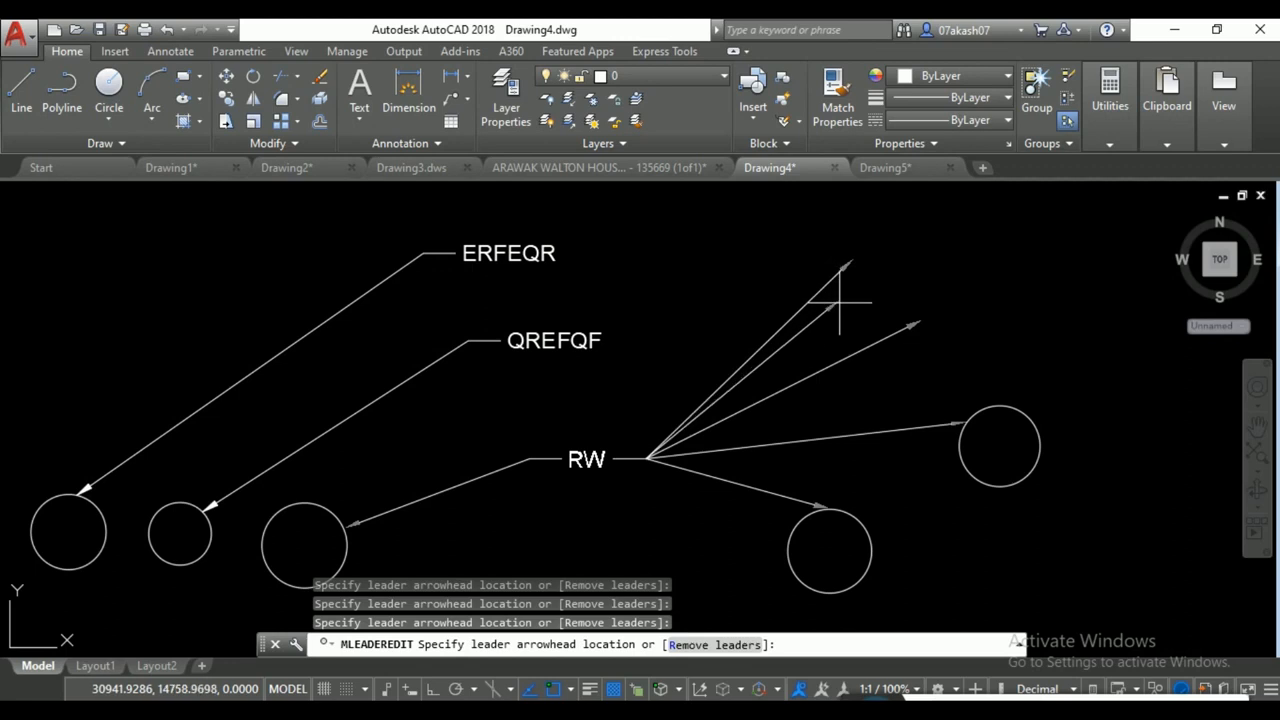
key("Return")
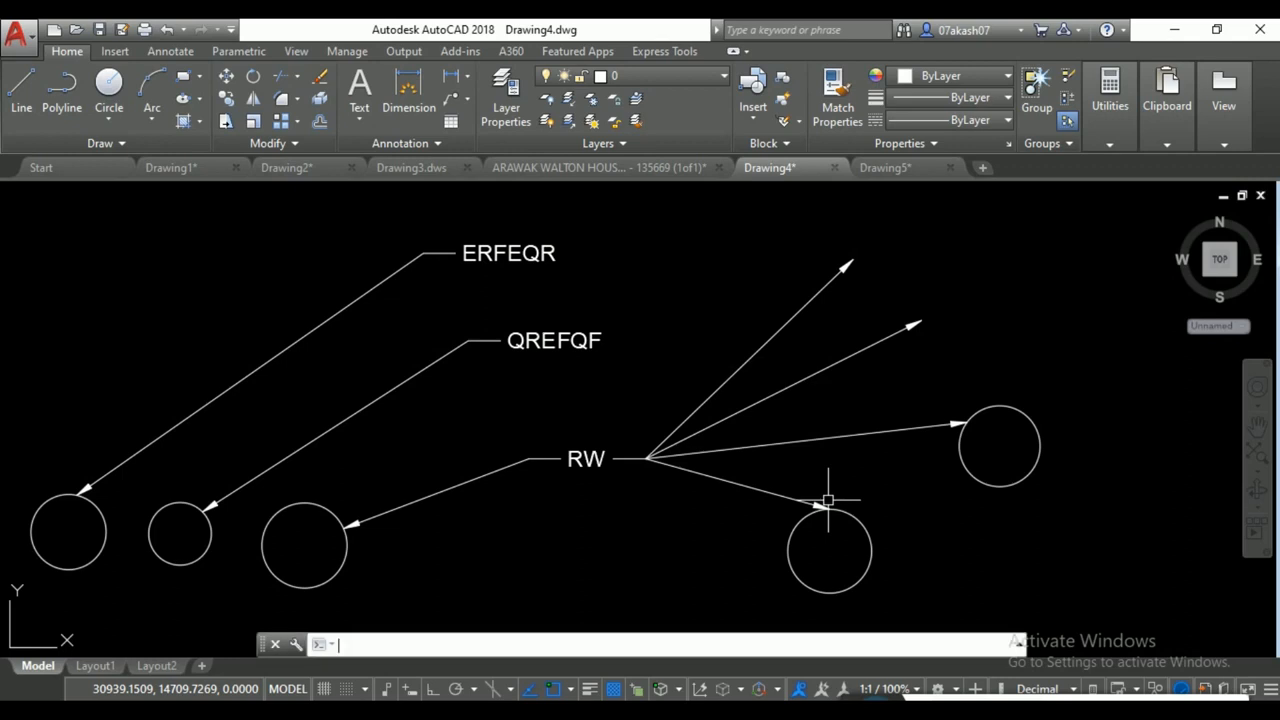
Open the Standard multileader style for modification at its leader format settings.
key("Return")
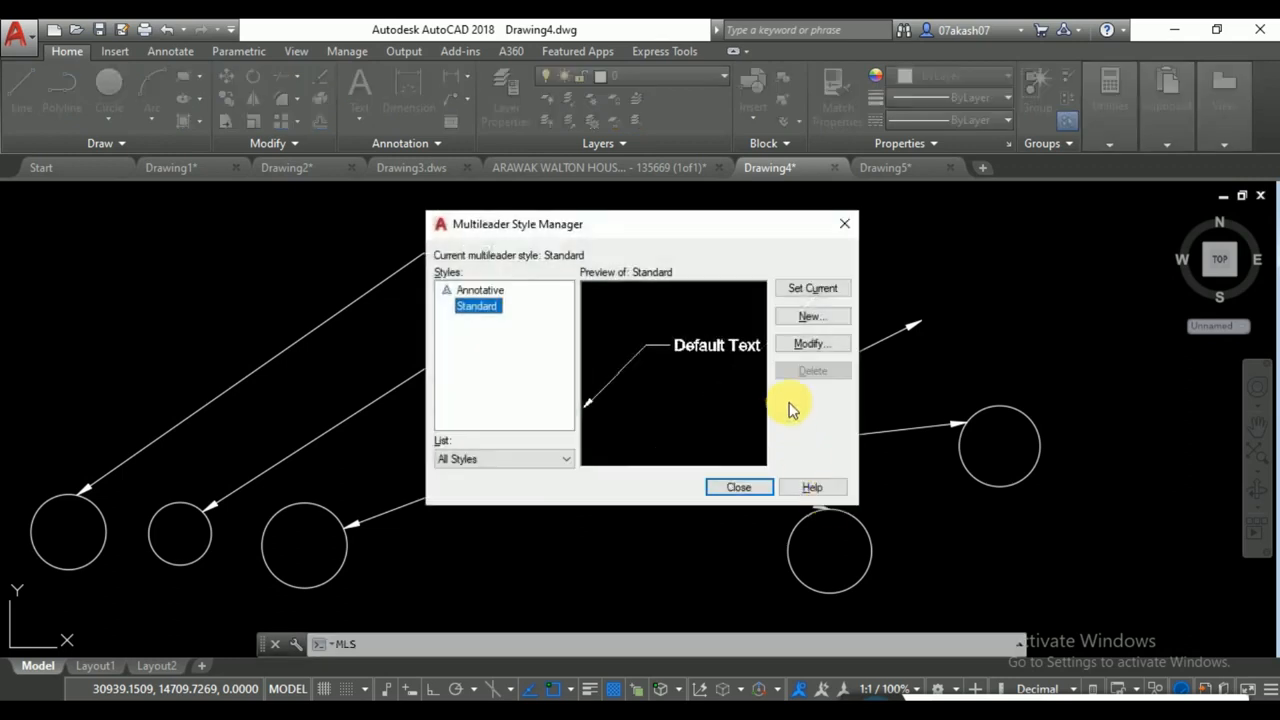
left_click(813, 344)
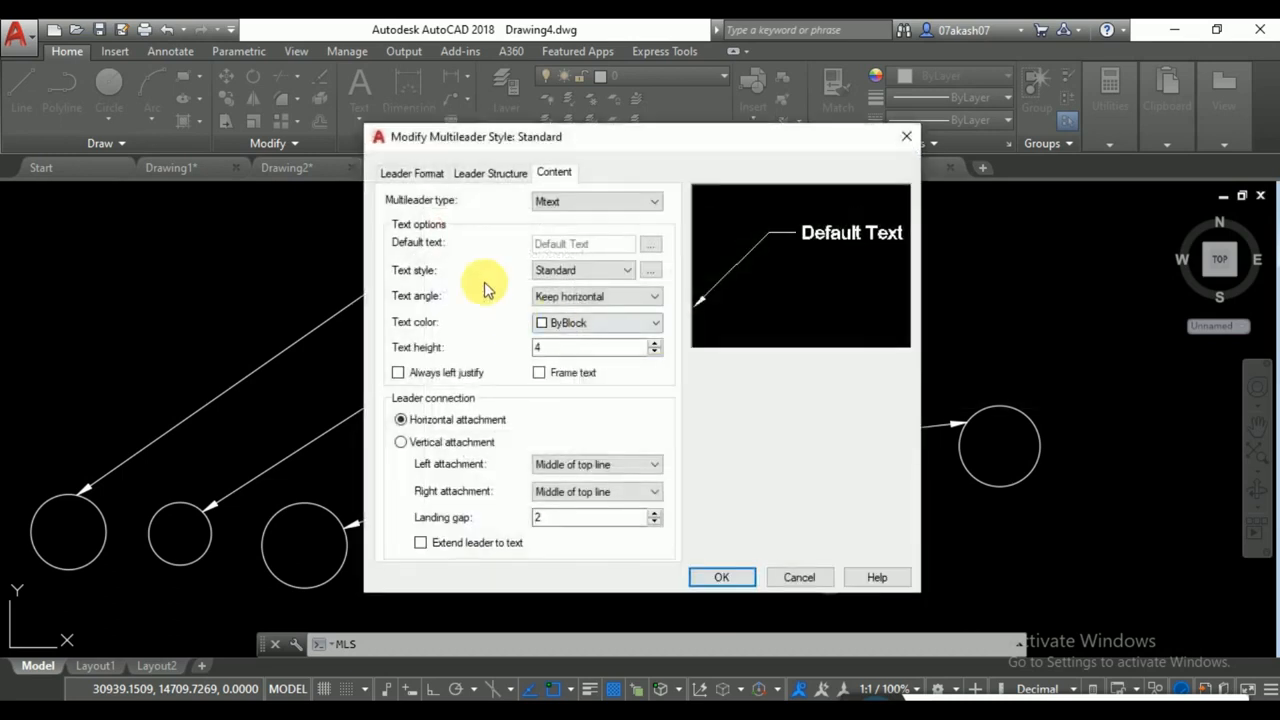
left_click(412, 174)
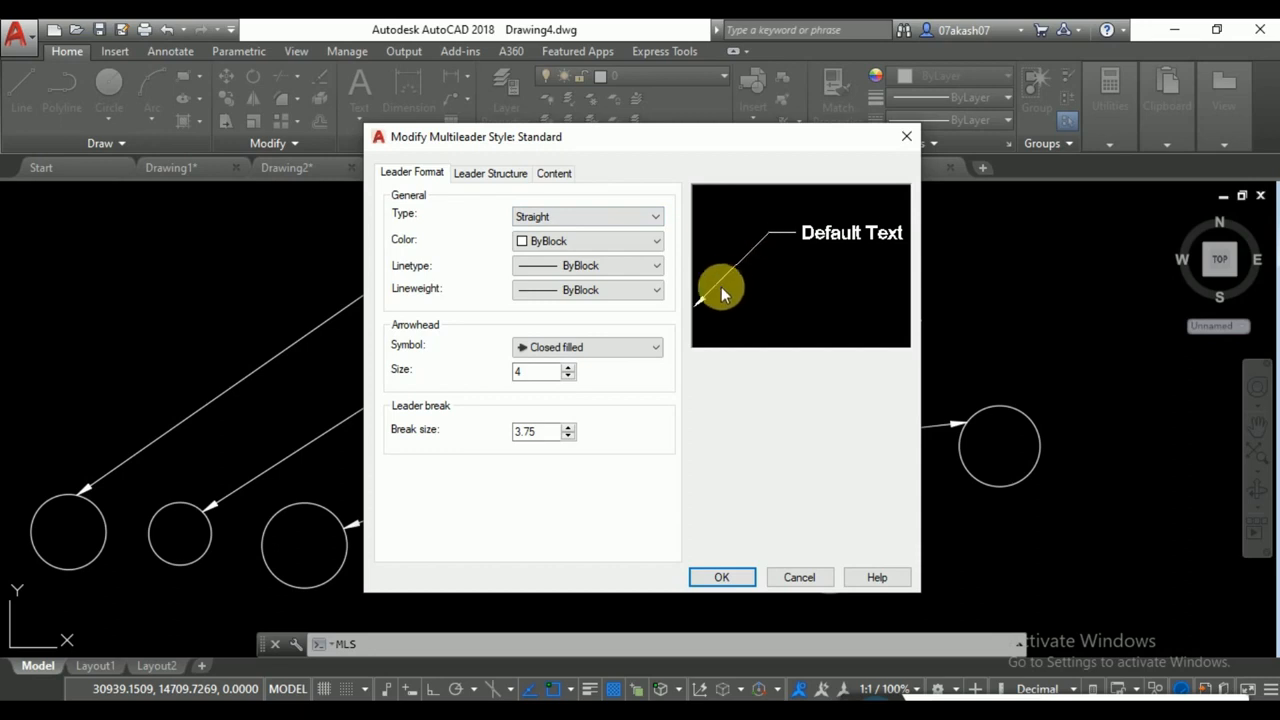
Try the Spline leader type in the Standard multileader style and return it to Straight.
left_click(600, 217)
left_click(560, 240)
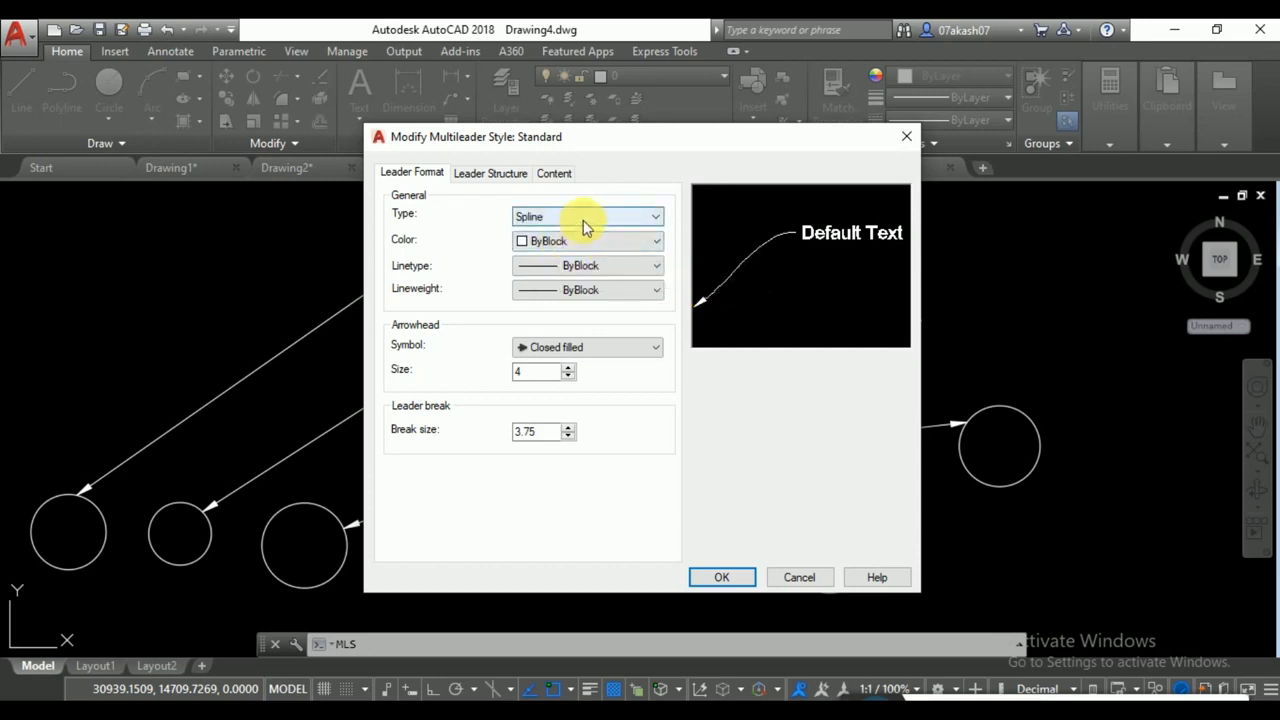
left_click(575, 218)
left_click(565, 235)
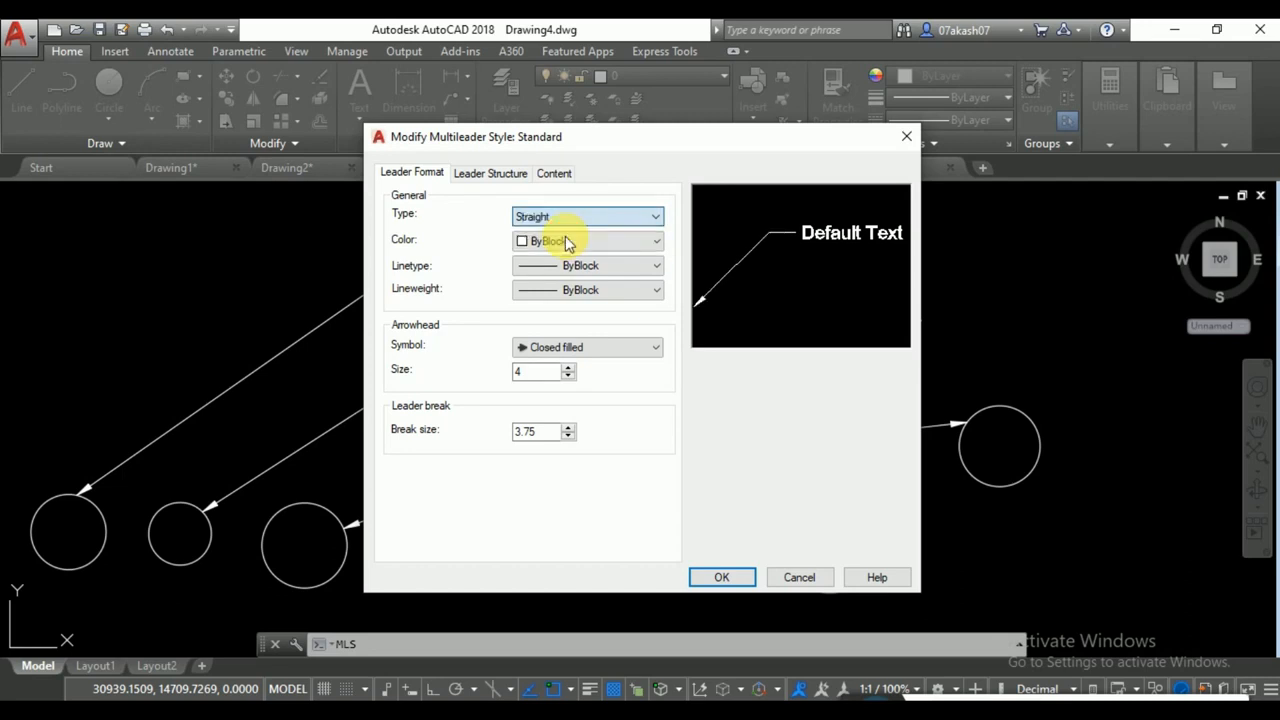
Set the leader color of the Standard multileader style to Red and inspect its maximum leader points setting.
left_click(588, 240)
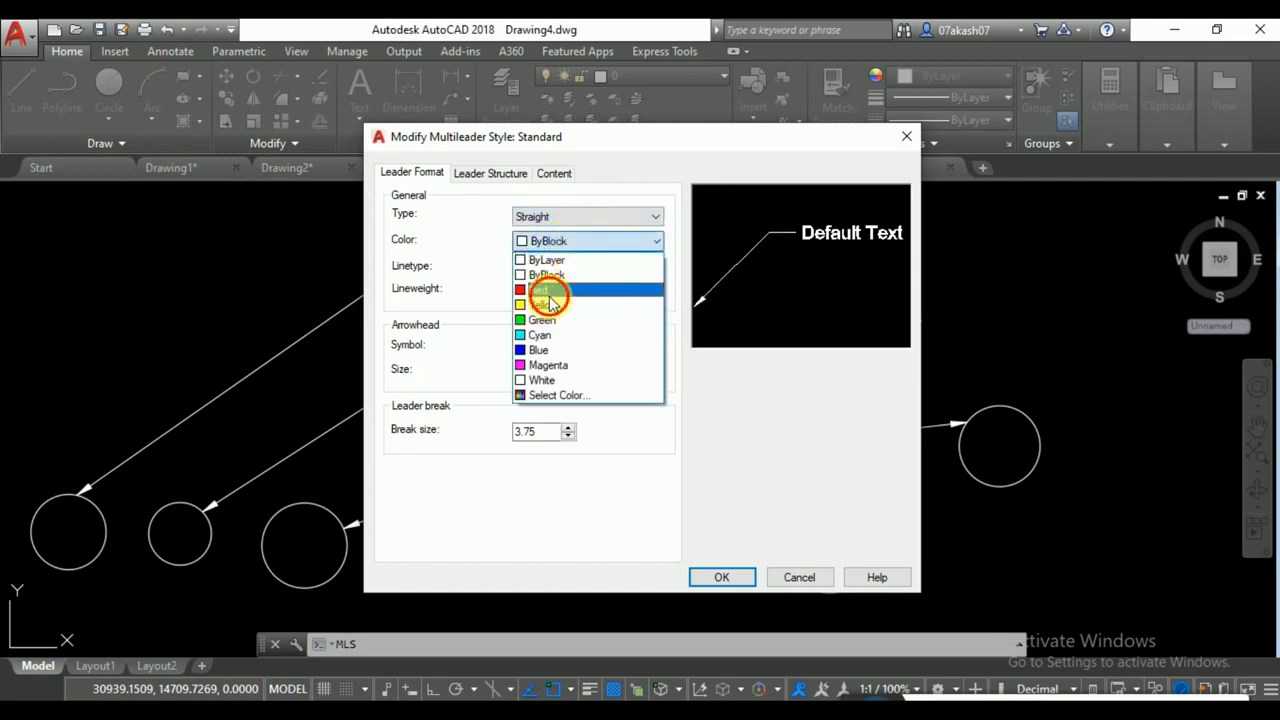
left_click(574, 286)
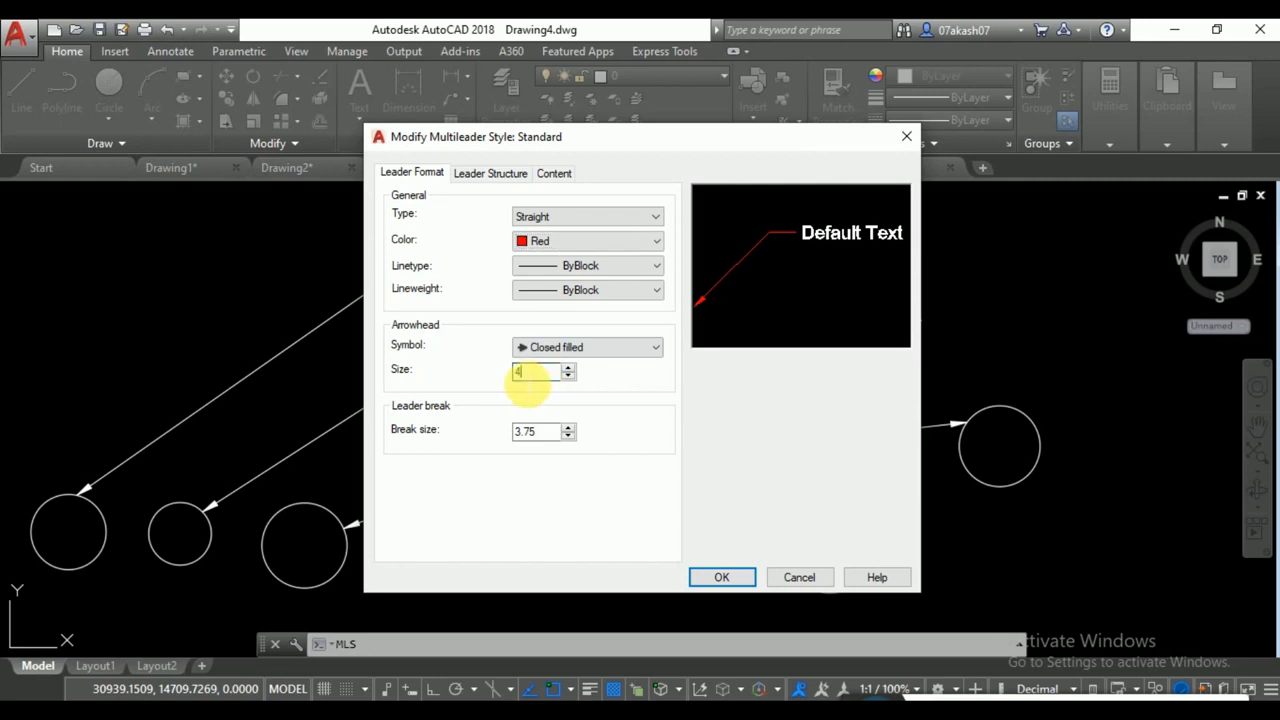
left_click(490, 176)
double_click(620, 215)
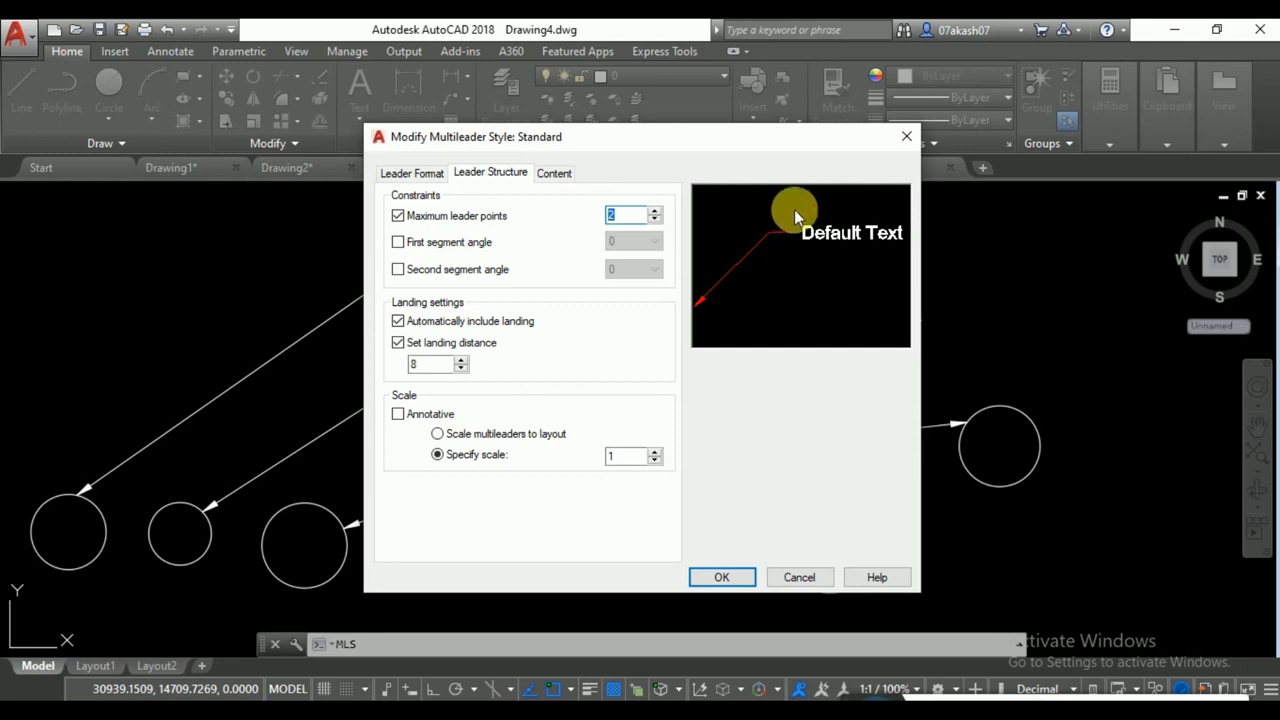
Set the text color of the Standard multileader style to Green, apply the changes and close the style manager.
left_click(551, 175)
left_click(495, 174)
left_click(560, 175)
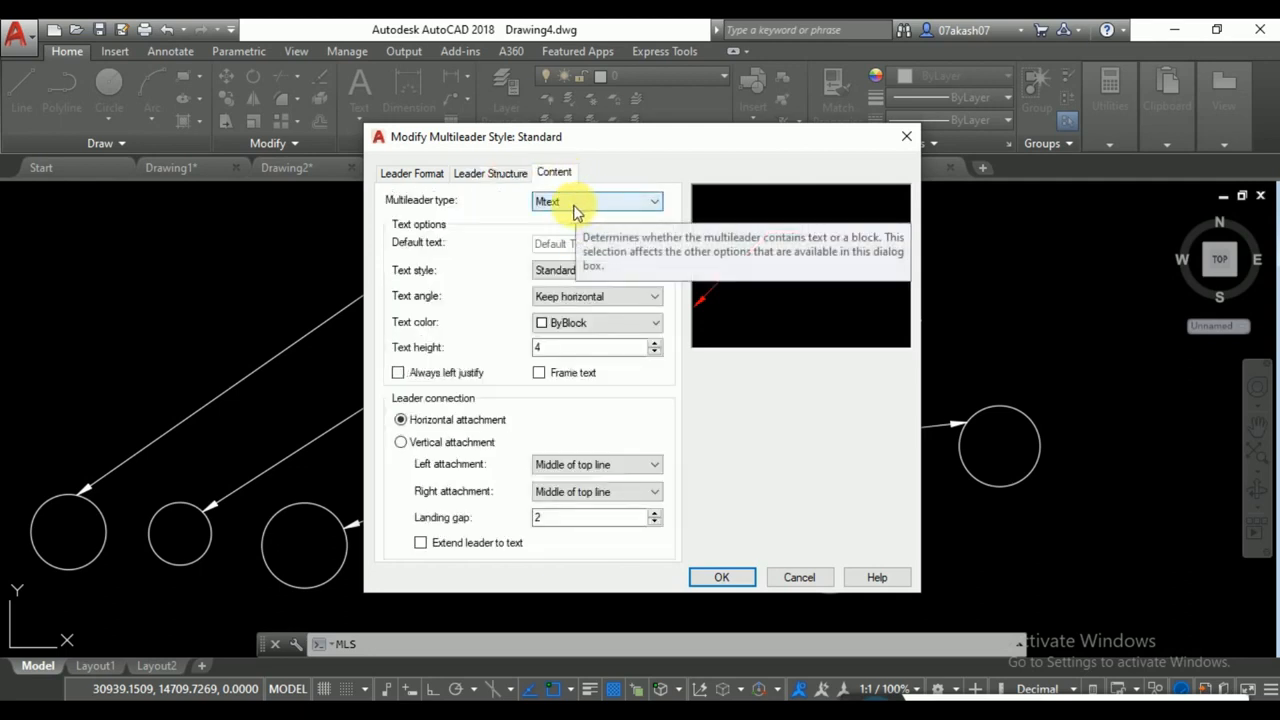
left_click(562, 350)
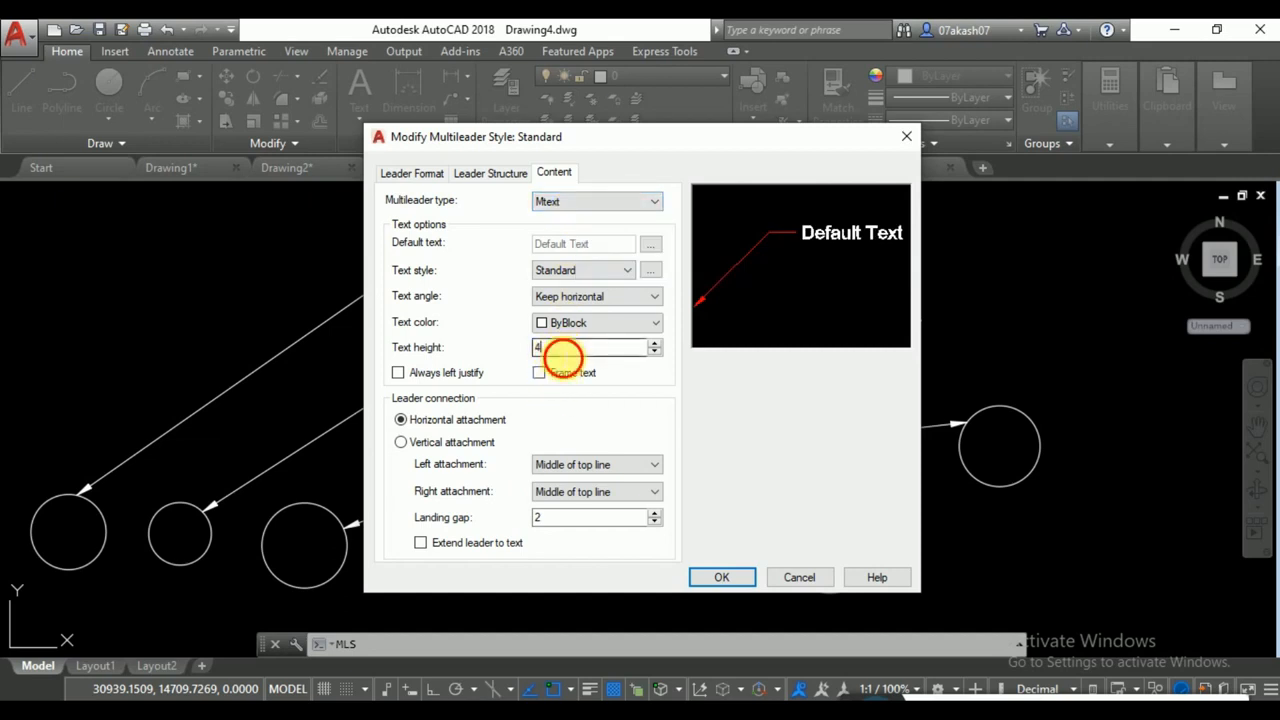
left_click(557, 323)
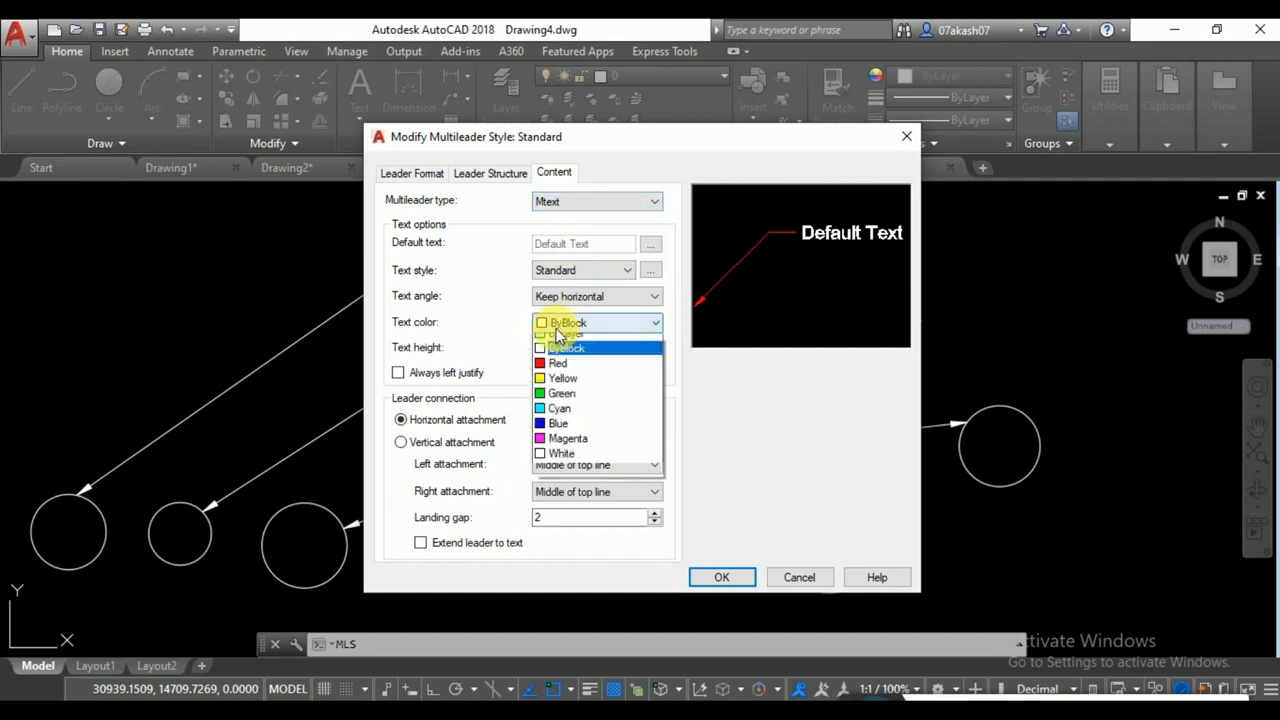
left_click(566, 402)
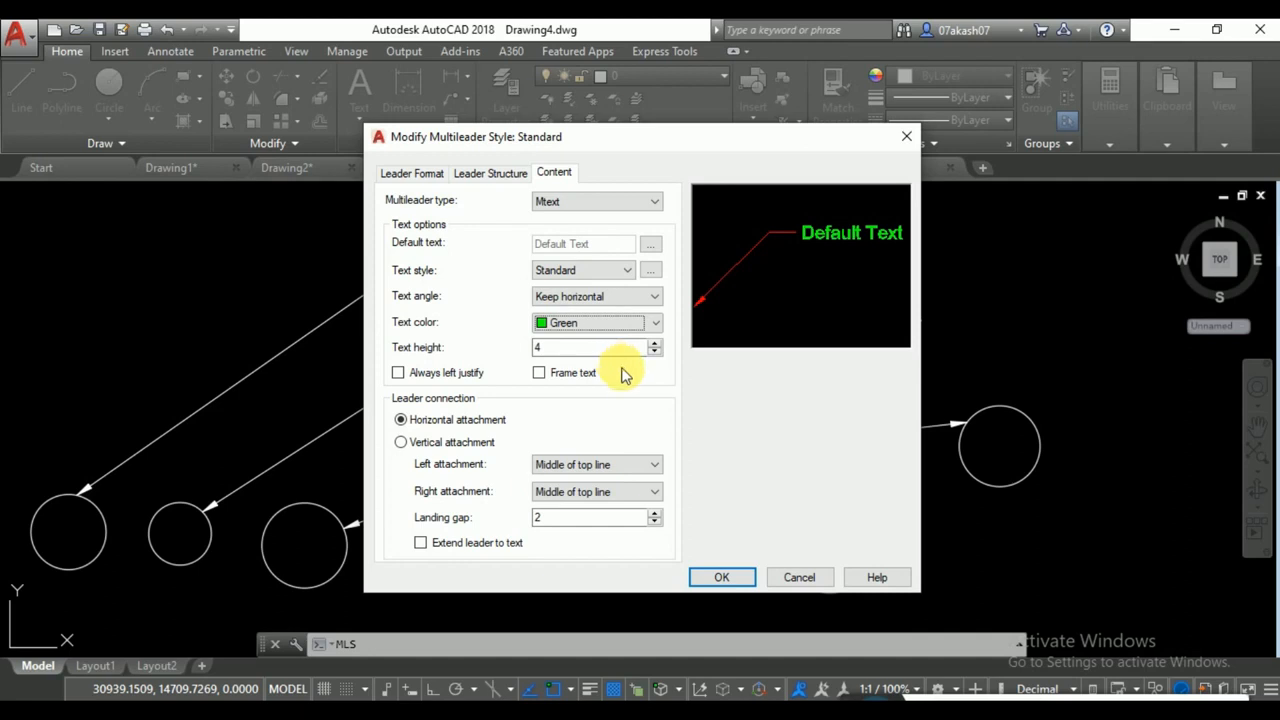
left_click(724, 576)
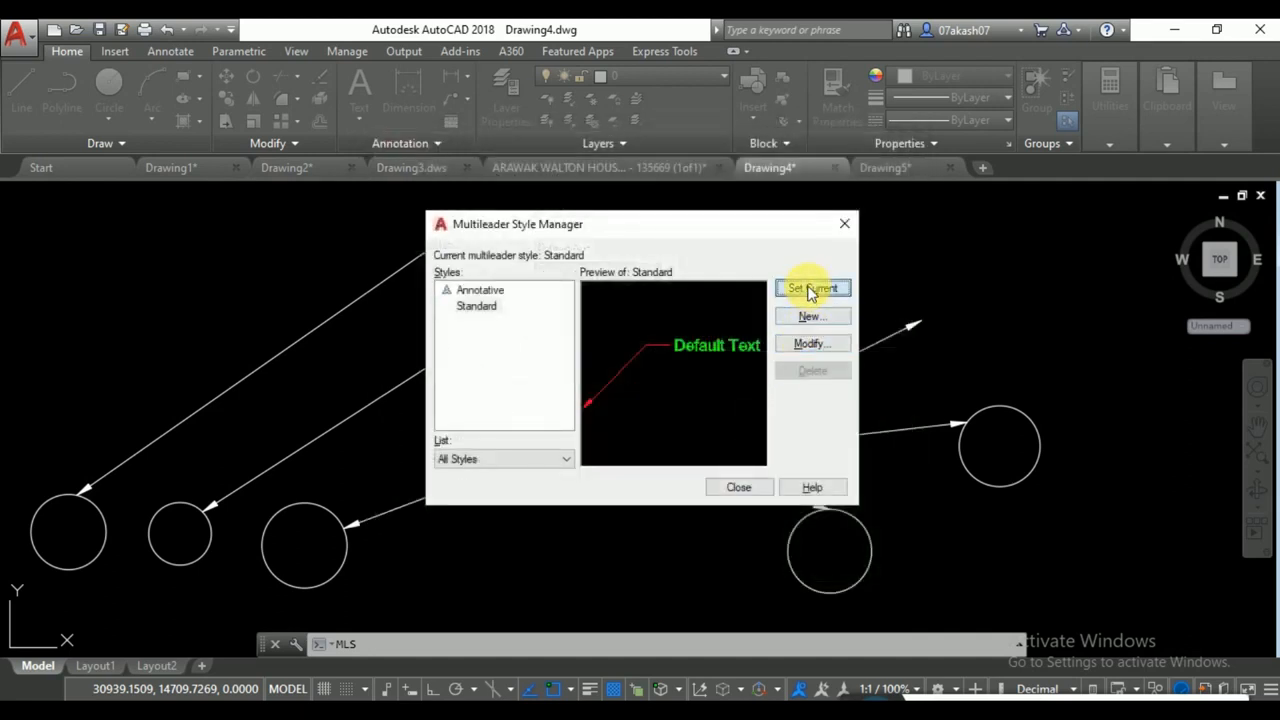
left_click(738, 488)
Change the Standard multileader style's content type to Block with Circle as the source block, and apply it.
scroll(800, 405, "down", 2)
mouse_move(800, 405)
middle_mouse_down()
mouse_move(625, 415)
mouse_move(622, 385)
middle_mouse_up()
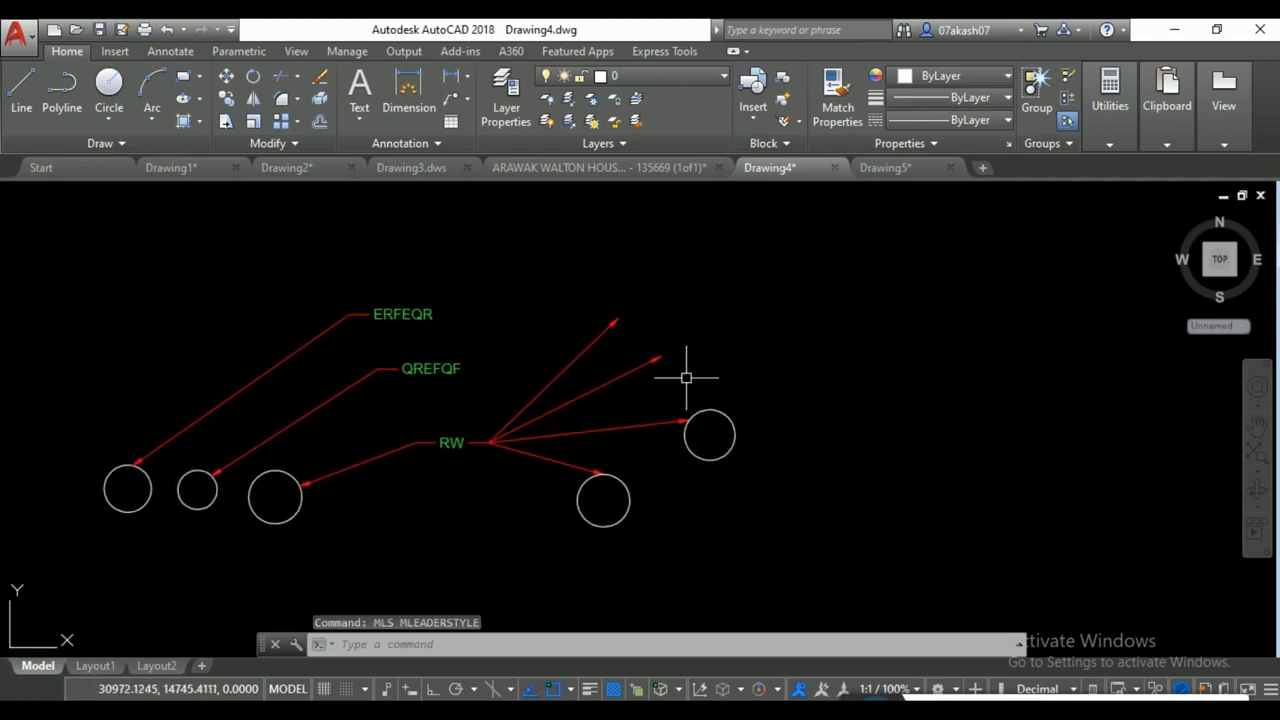
key("Return")
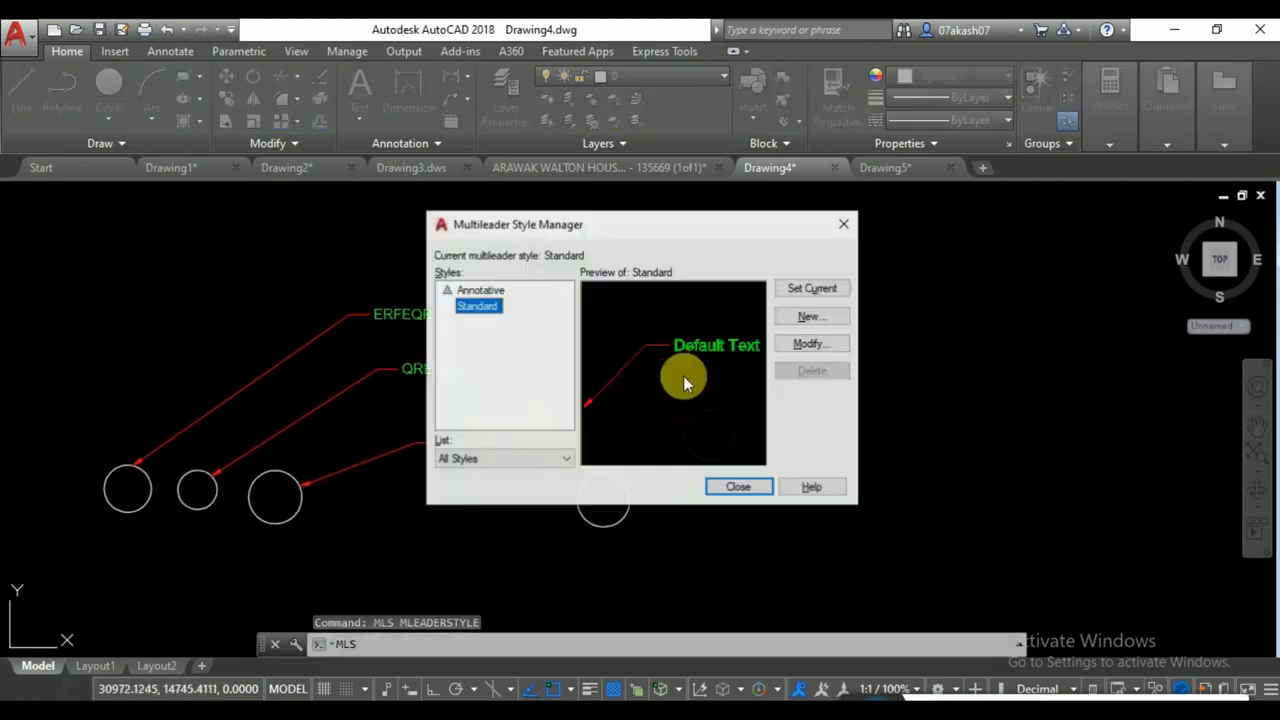
left_click(810, 342)
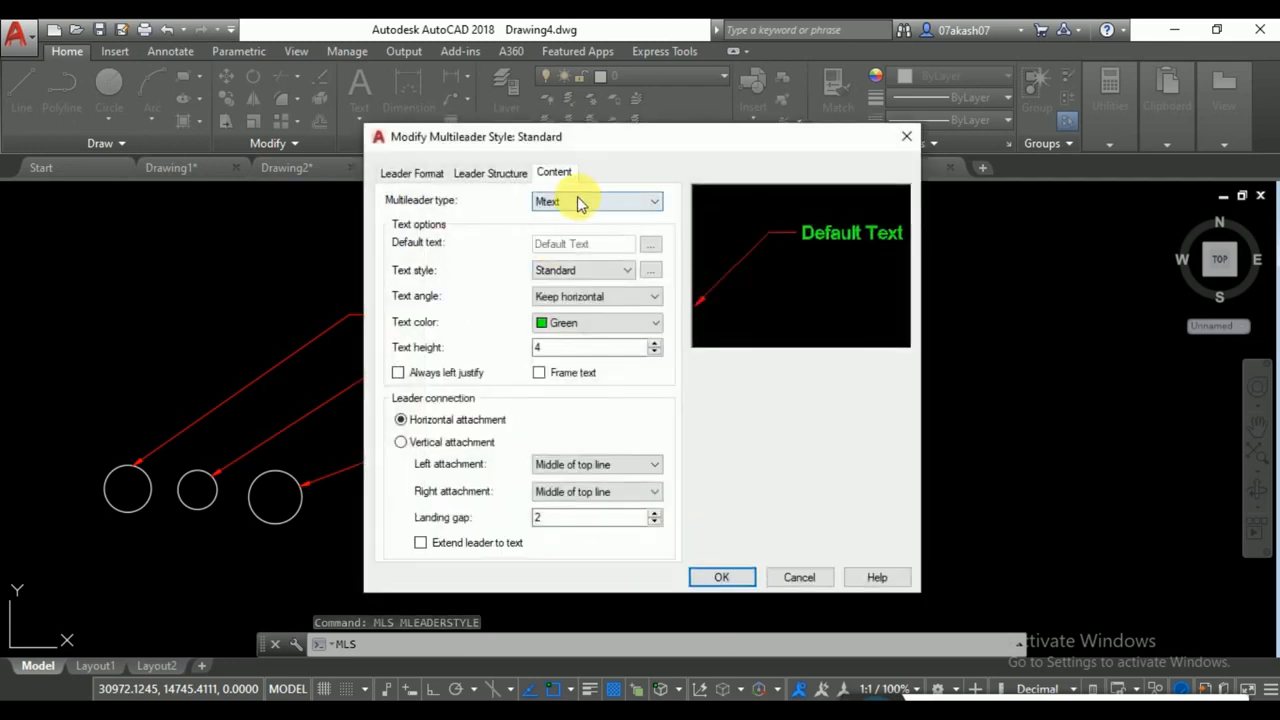
left_click(577, 200)
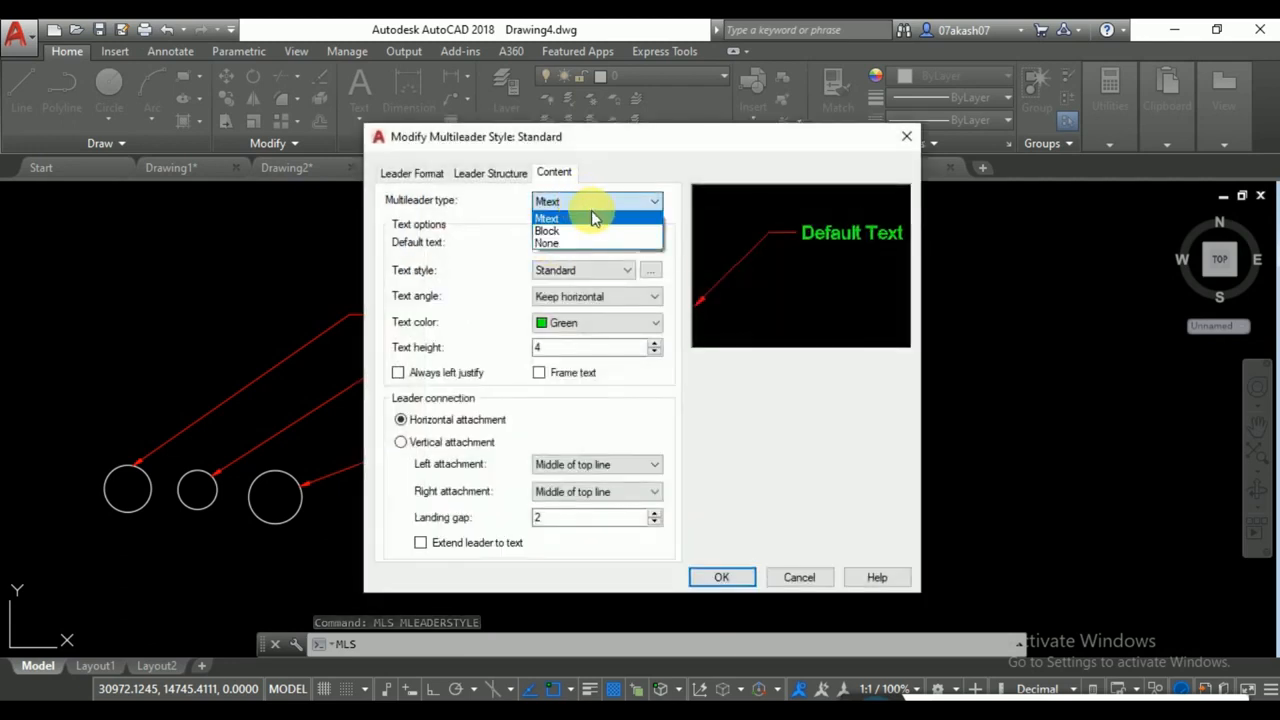
left_click(548, 219)
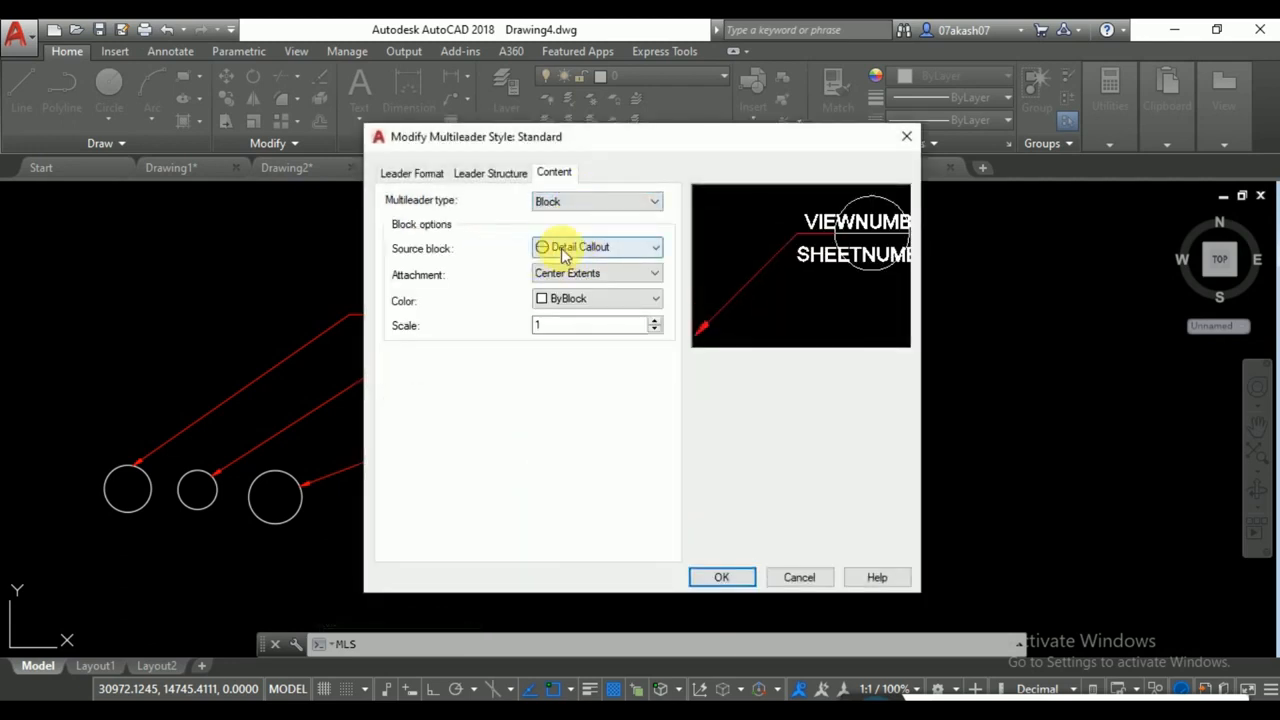
left_click(555, 250)
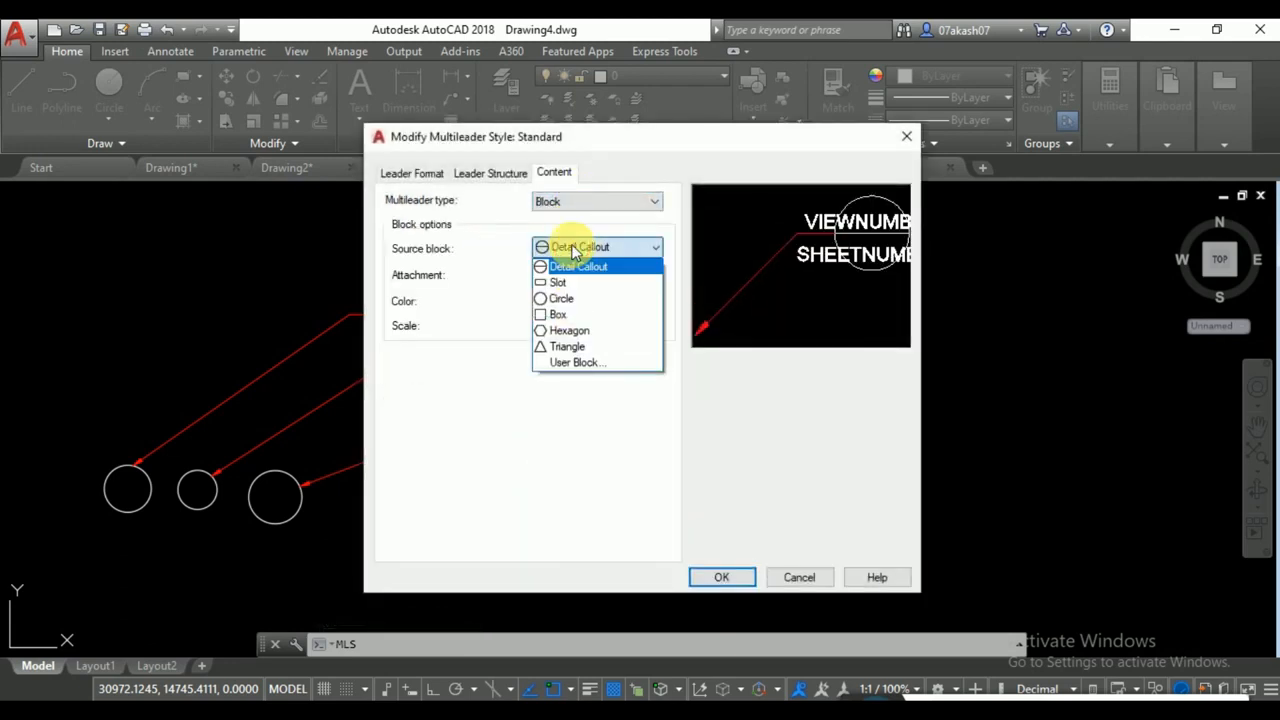
left_click(588, 300)
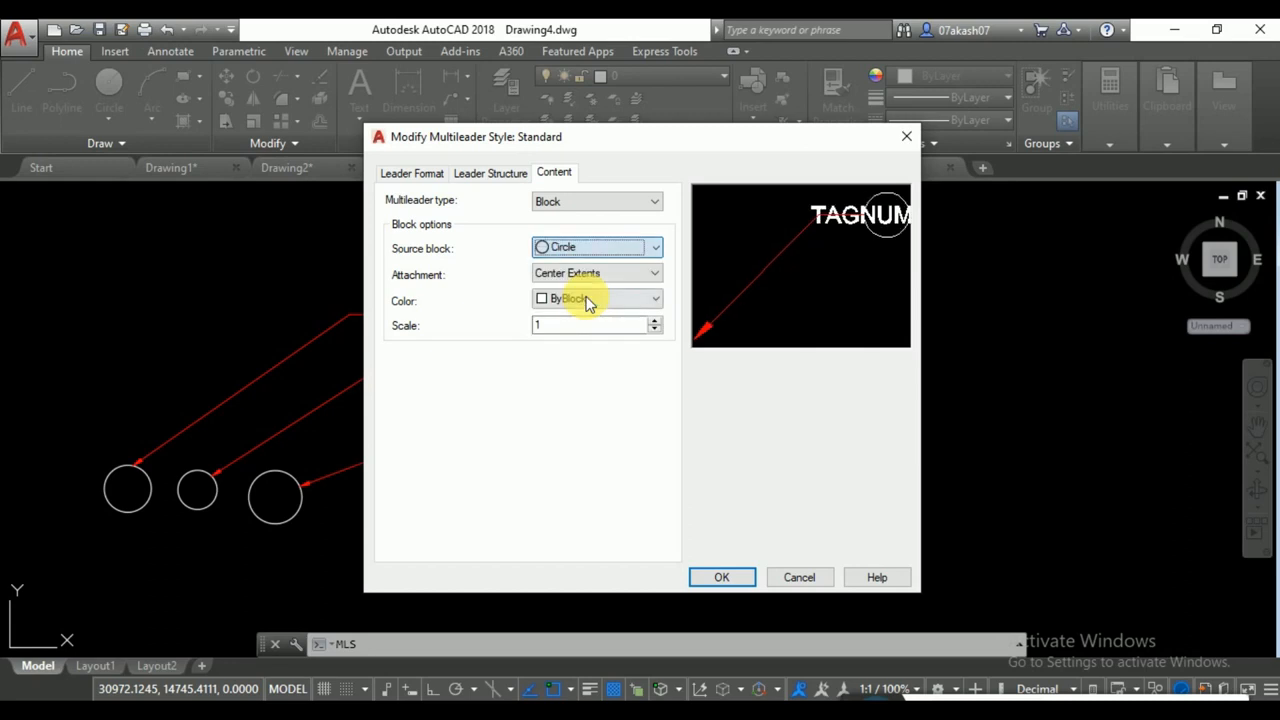
left_click(723, 579)
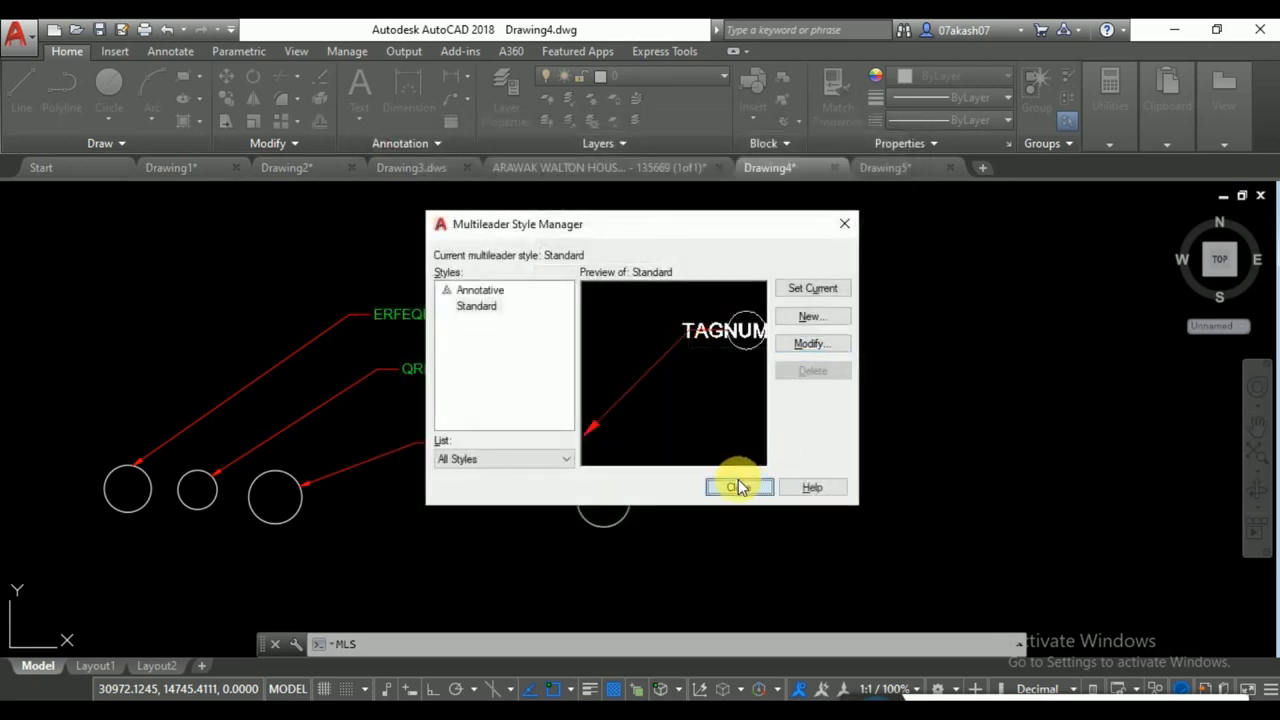
left_click(738, 486)
mouse_move(789, 437)
middle_mouse_down()
mouse_move(706, 446)
mouse_move(687, 426)
middle_mouse_up()
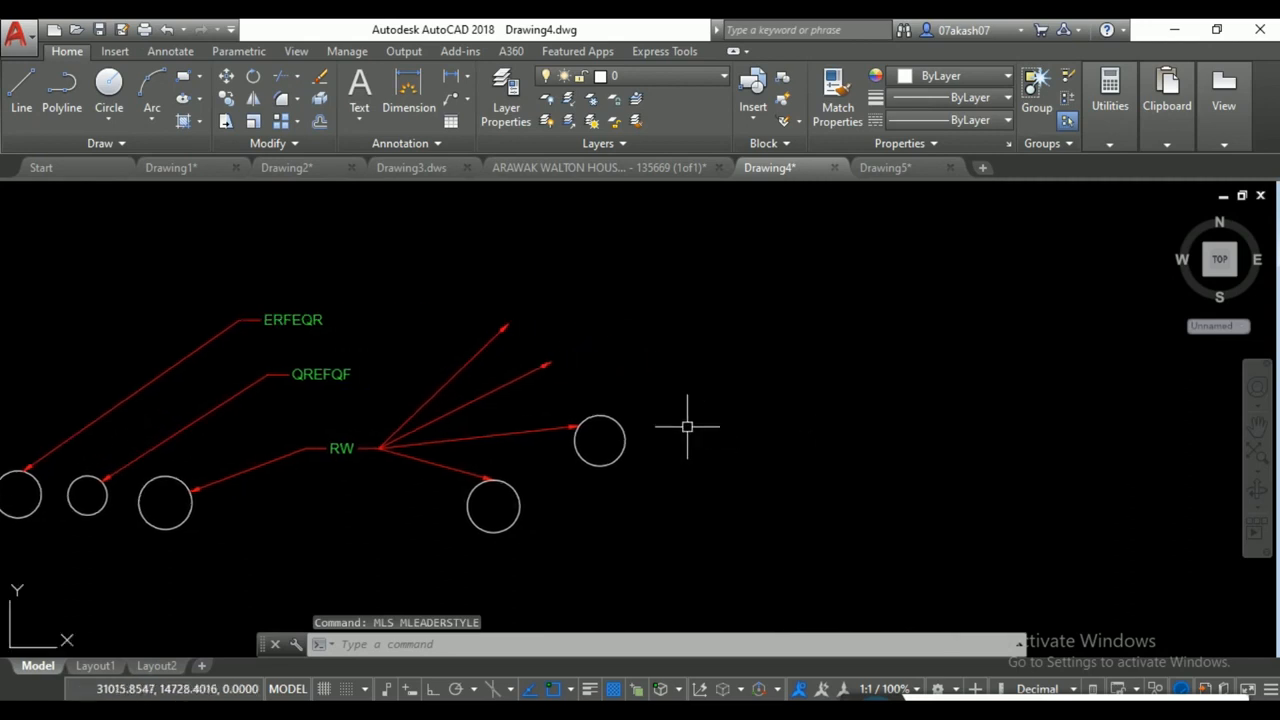
type("ML")
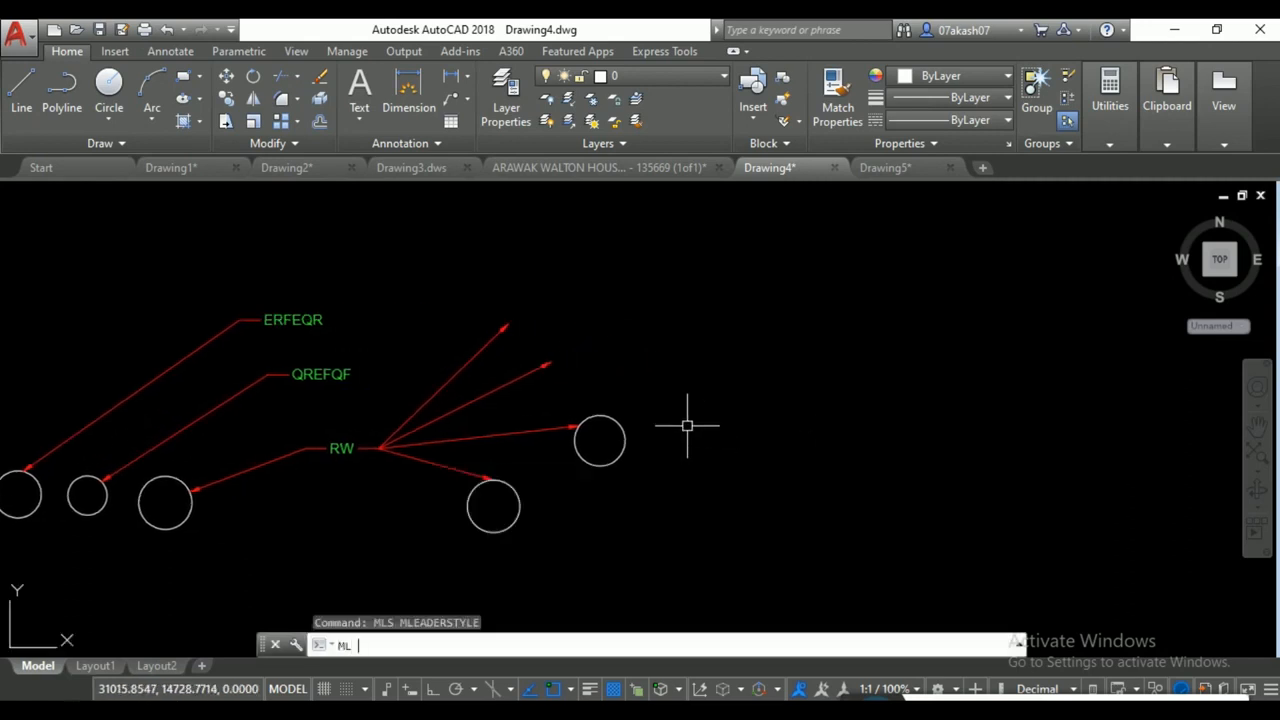
key("Return")
left_click(616, 433)
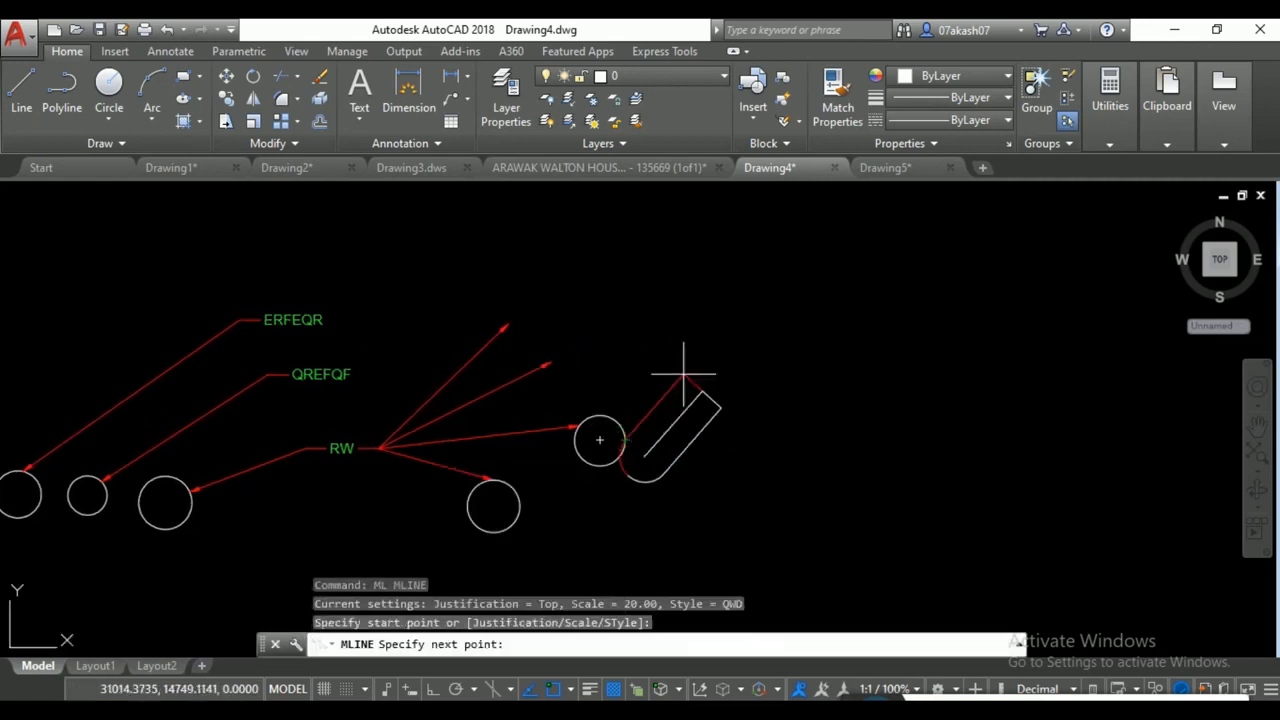
key("Escape")
key("Escape")
key("Escape")
Add a multileader from the right edge of the rightmost circle, landing to its upper right, with tag number 1.
type("MLE")
key("BackSpace")
type("D")
key("Return")
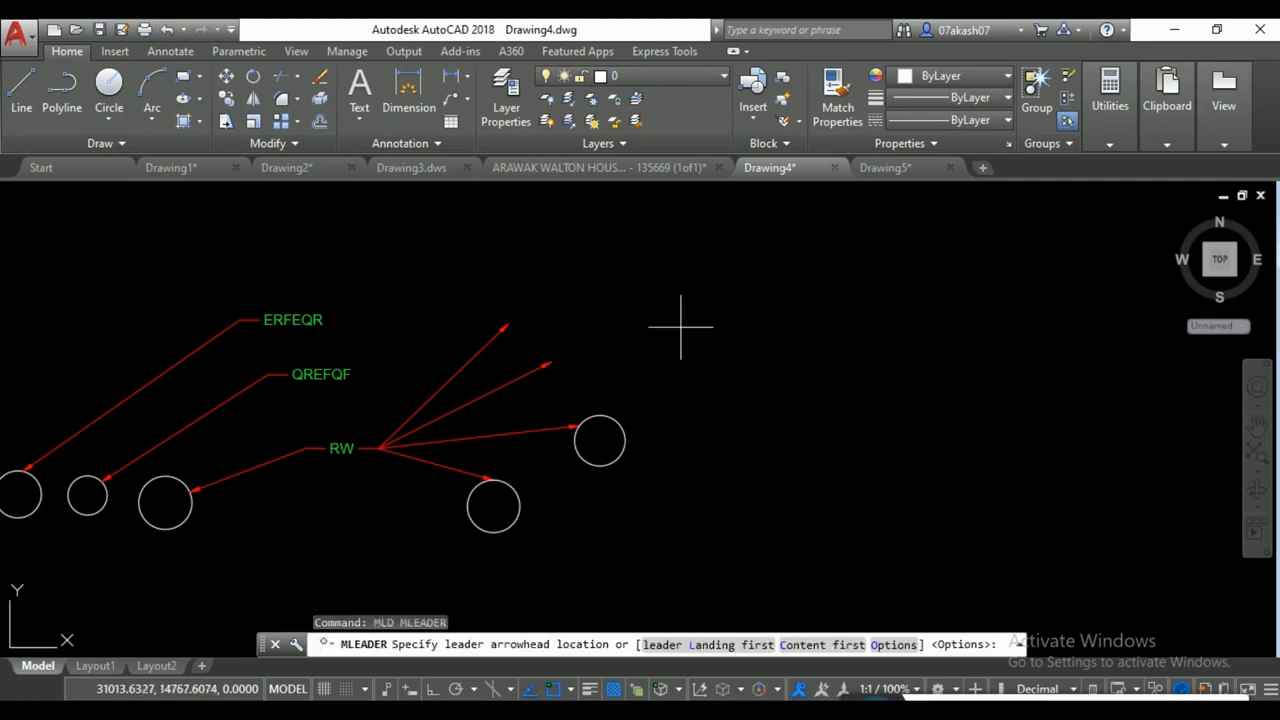
left_click(614, 434)
left_click(668, 376)
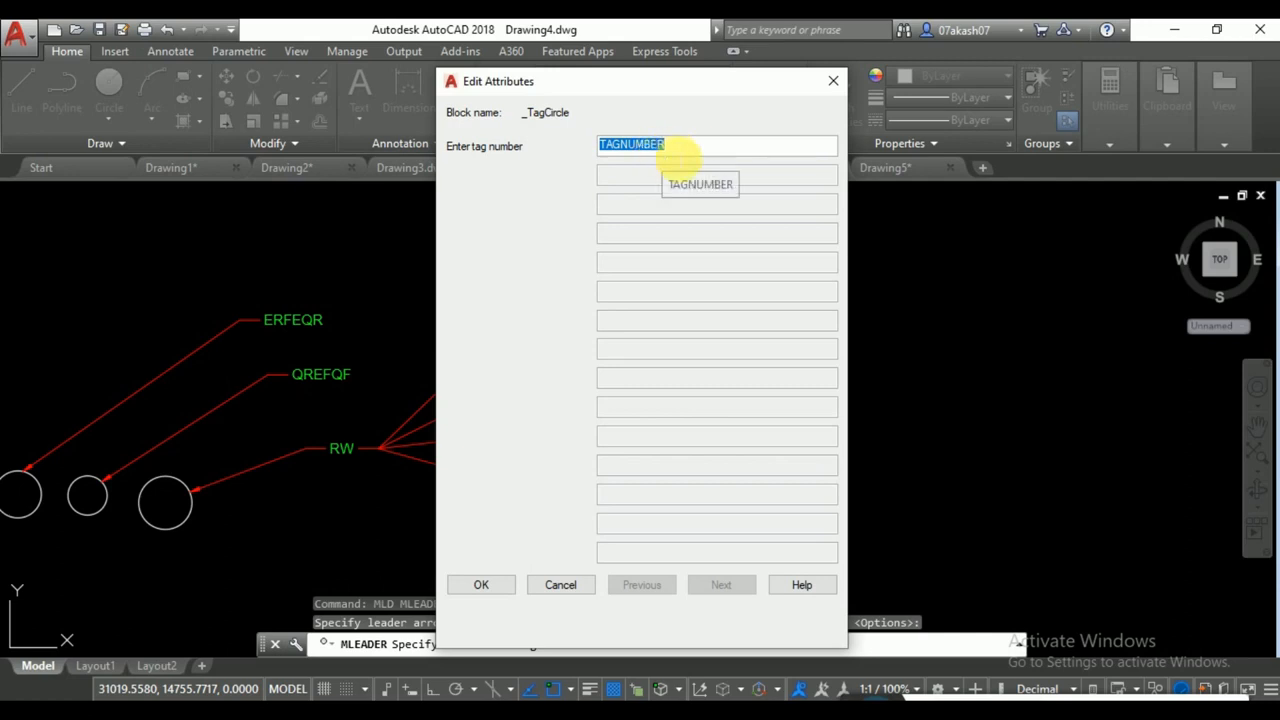
type("1")
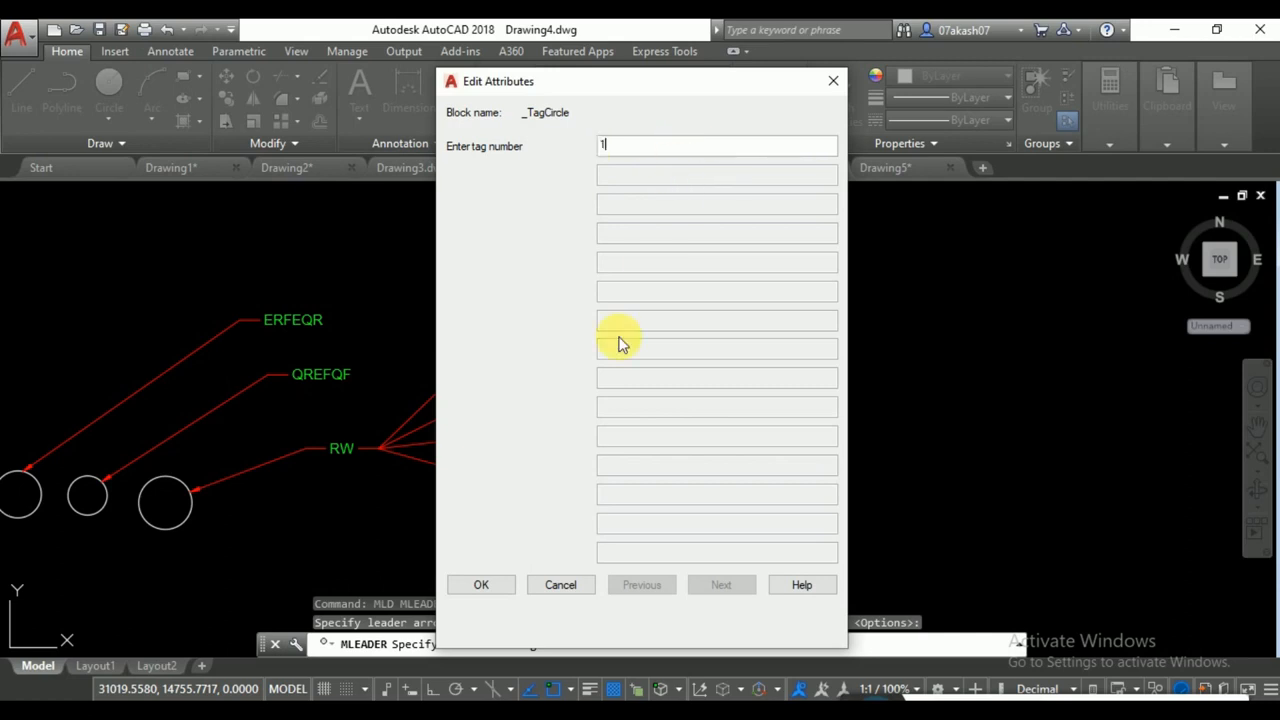
left_click(505, 584)
Add a multileader from the lower right edge of the same circle with tag number 2, landing below tag 1.
key("Return")
left_click(621, 474)
left_click(722, 425)
type("2")
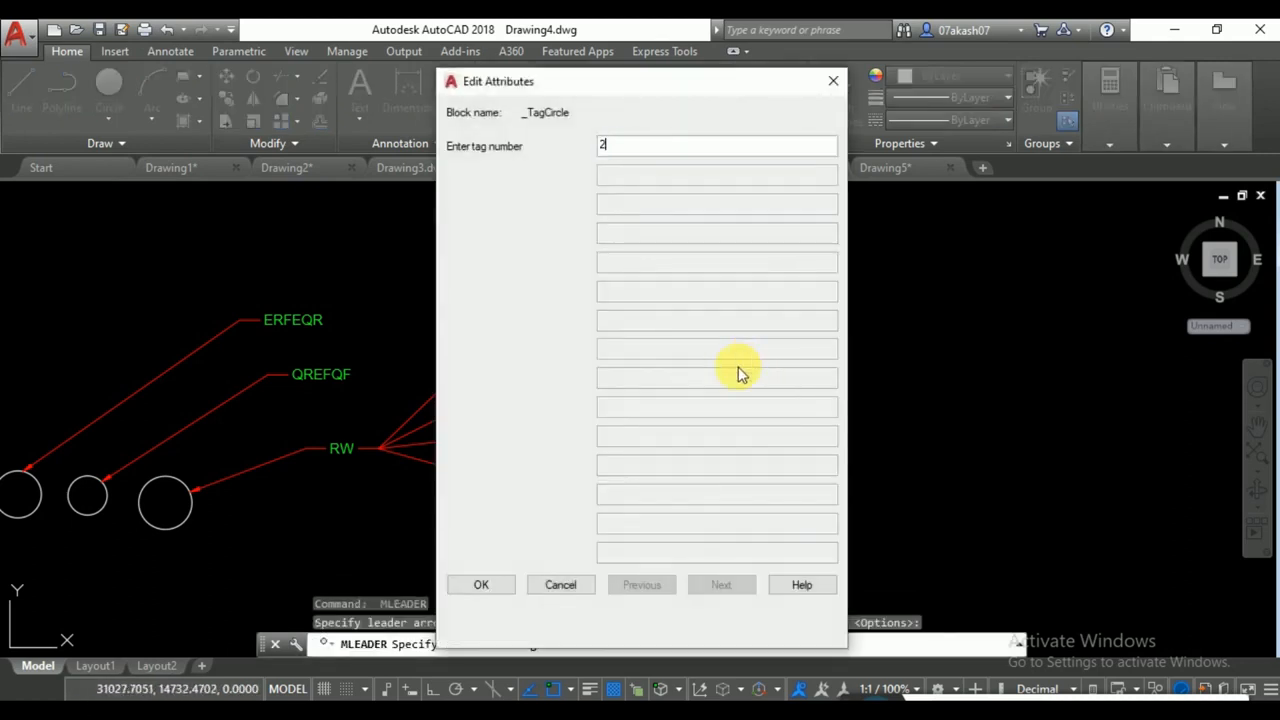
left_click(493, 592)
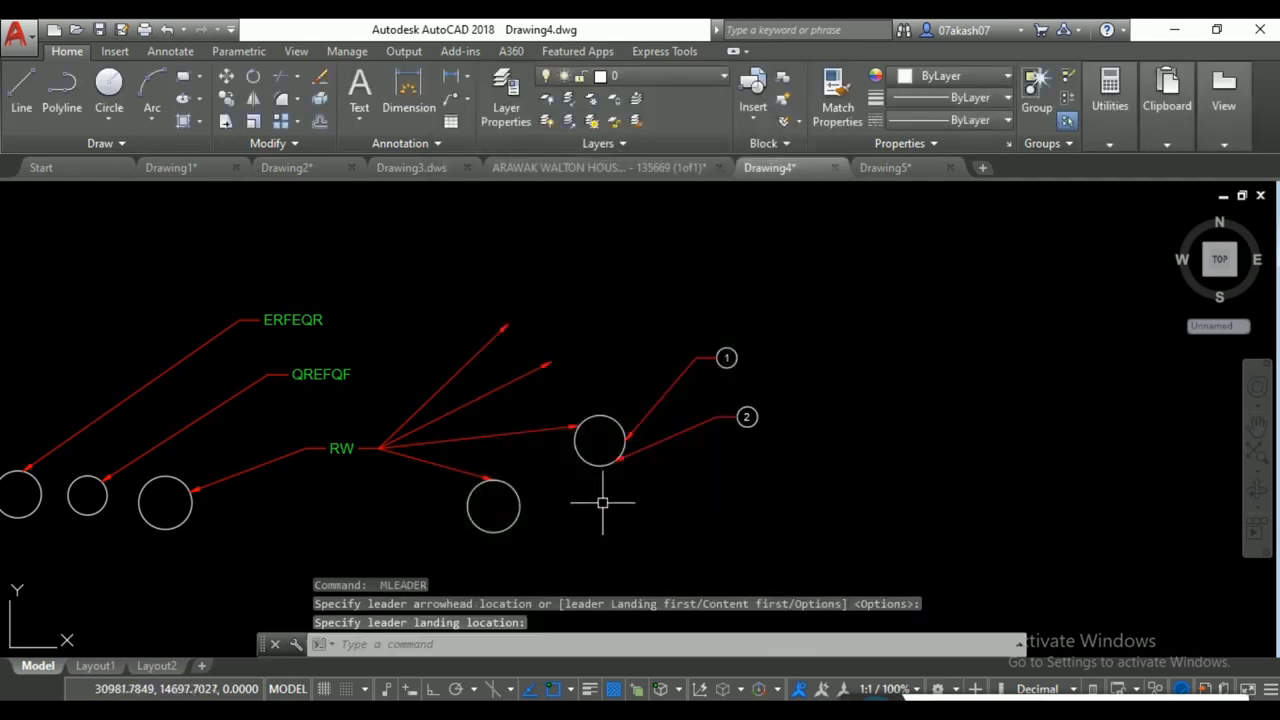
Add a multileader from a free point below and right of the circle with tag number 3, landing below tag 2.
key("Return")
left_click(630, 519)
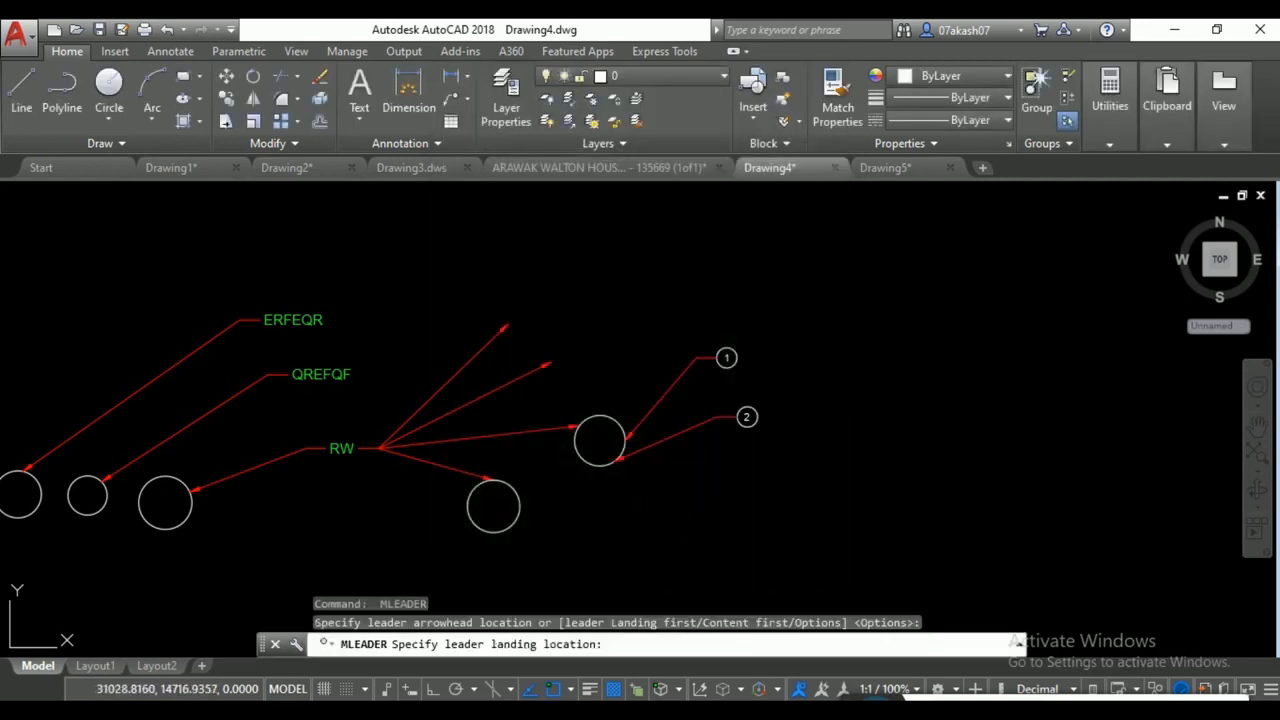
left_click(700, 471)
type("3")
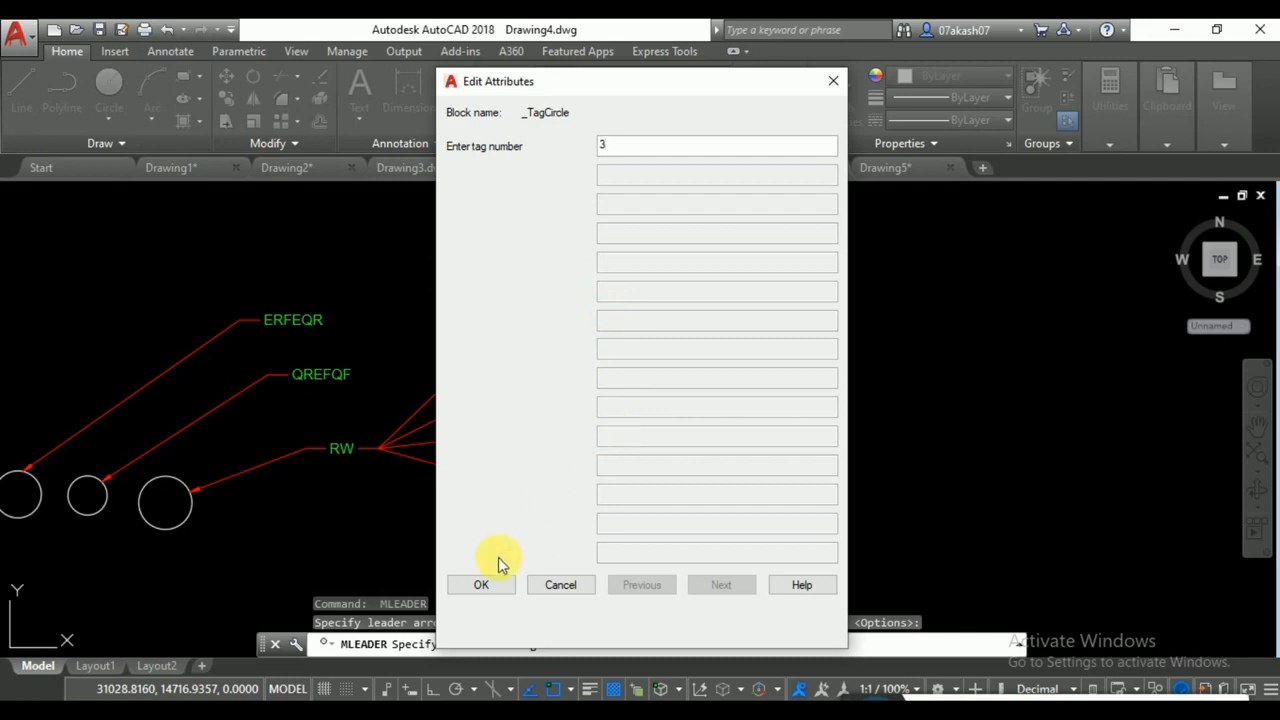
left_click(484, 582)
Collect the three circle-tagged multileaders into one horizontal row with MLEADERCOLLECT, placing it above and right of tag 1.
middle_click_drag(778, 406, 665, 385)
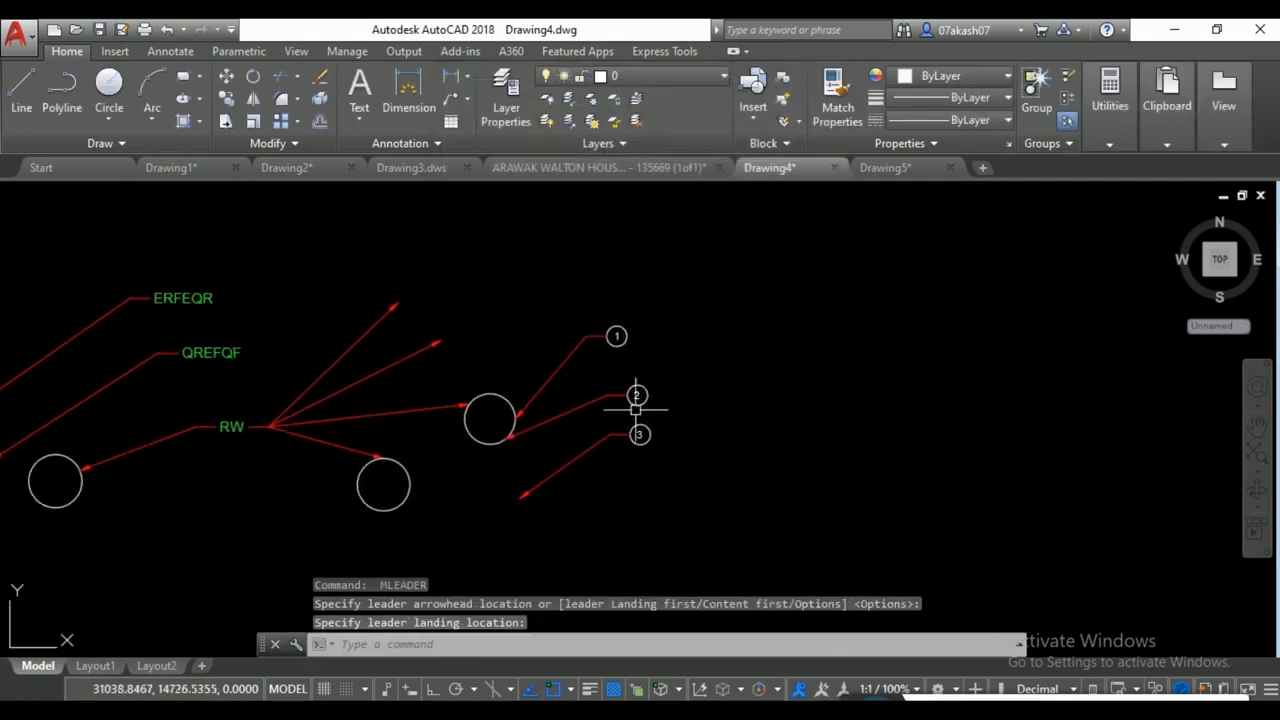
scroll(665, 385, "up", 4)
scroll(661, 430, "down", 4)
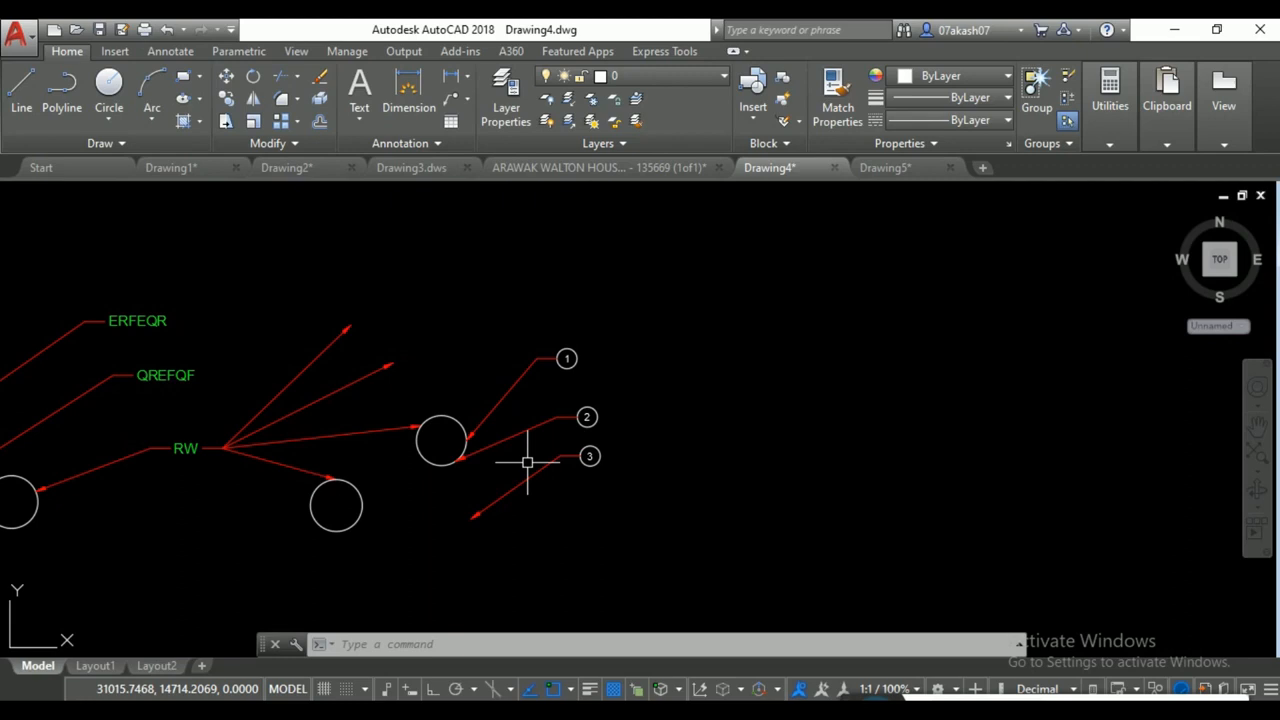
type("MLC")
key("Return")
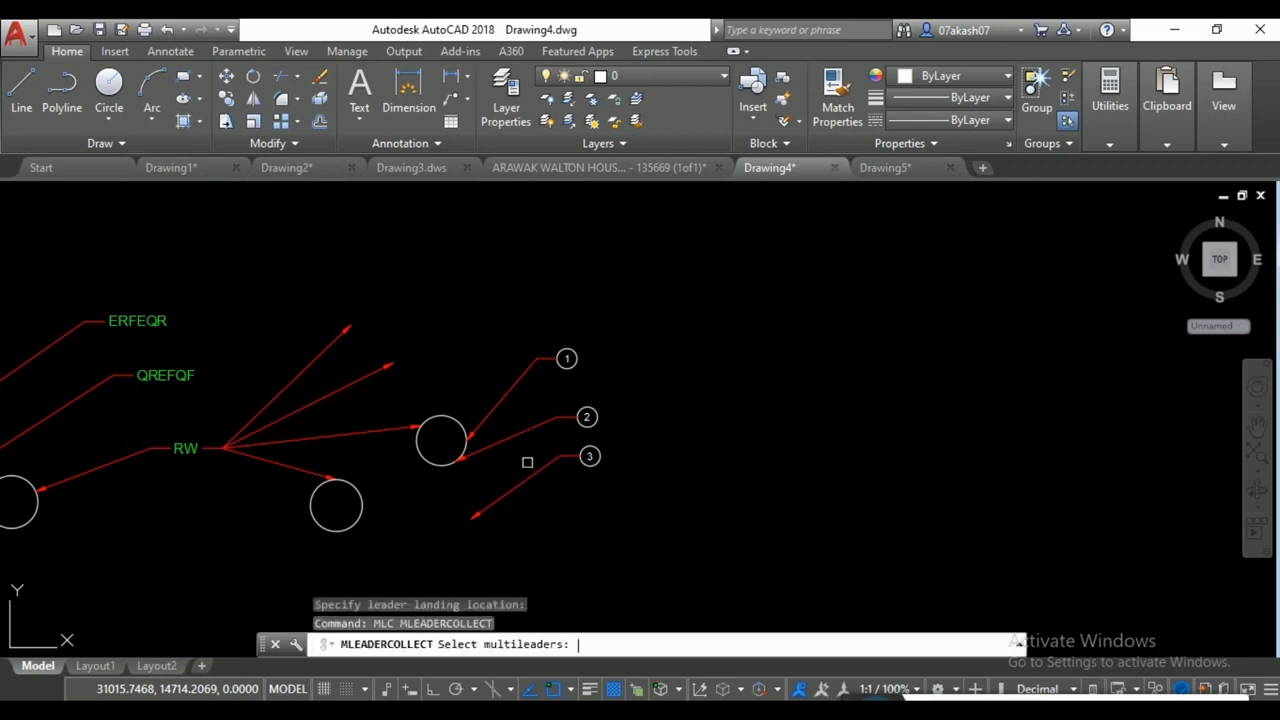
left_click(700, 315)
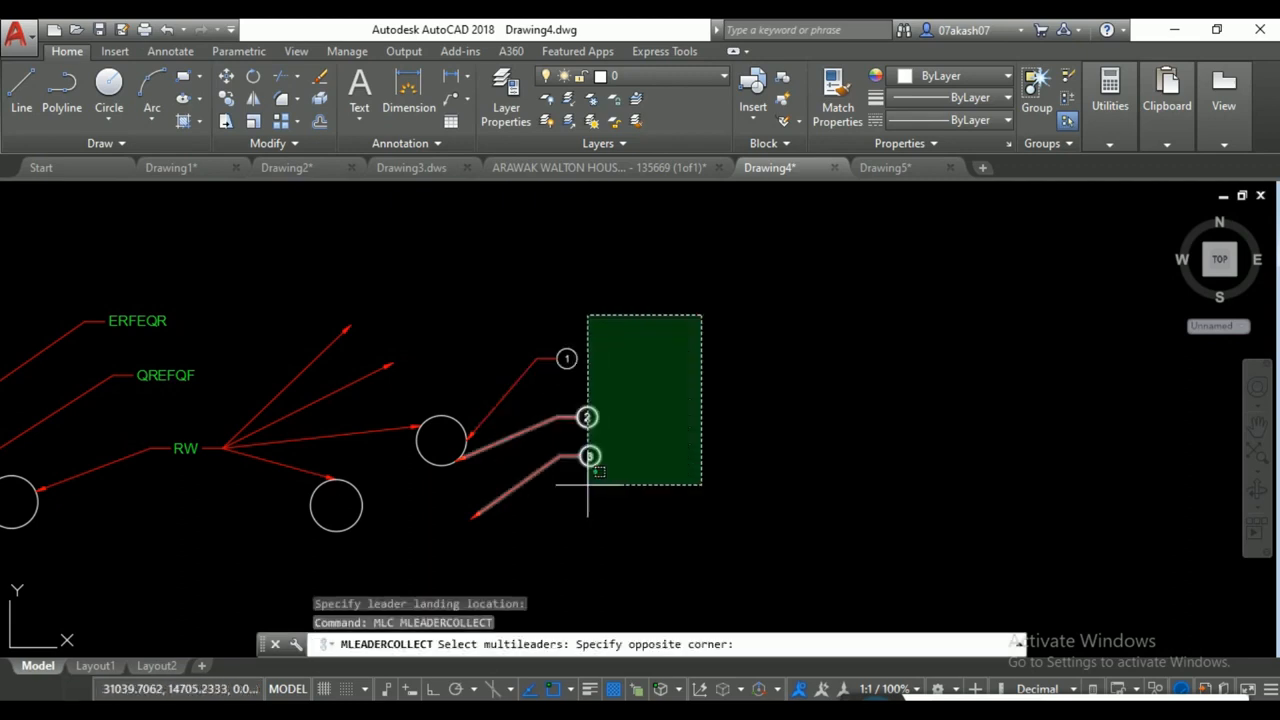
left_click(472, 568)
key("Return")
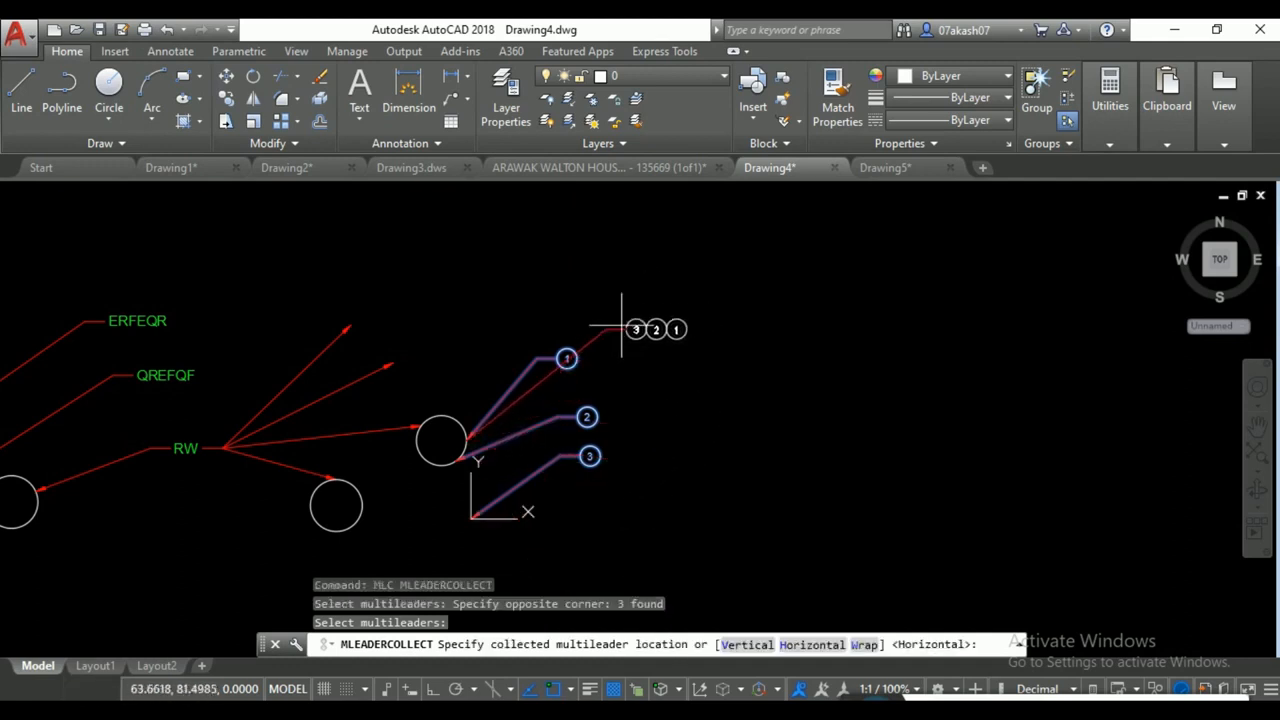
scroll(603, 360, "up", 2)
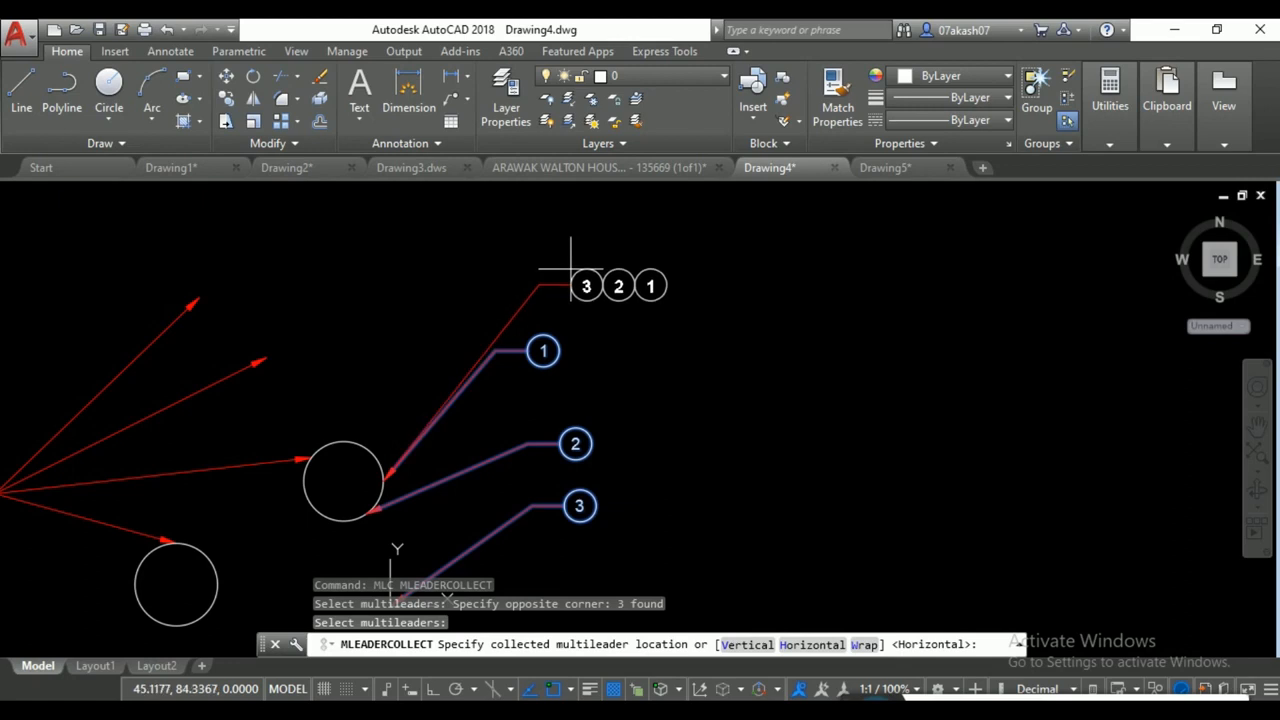
left_click(576, 272)
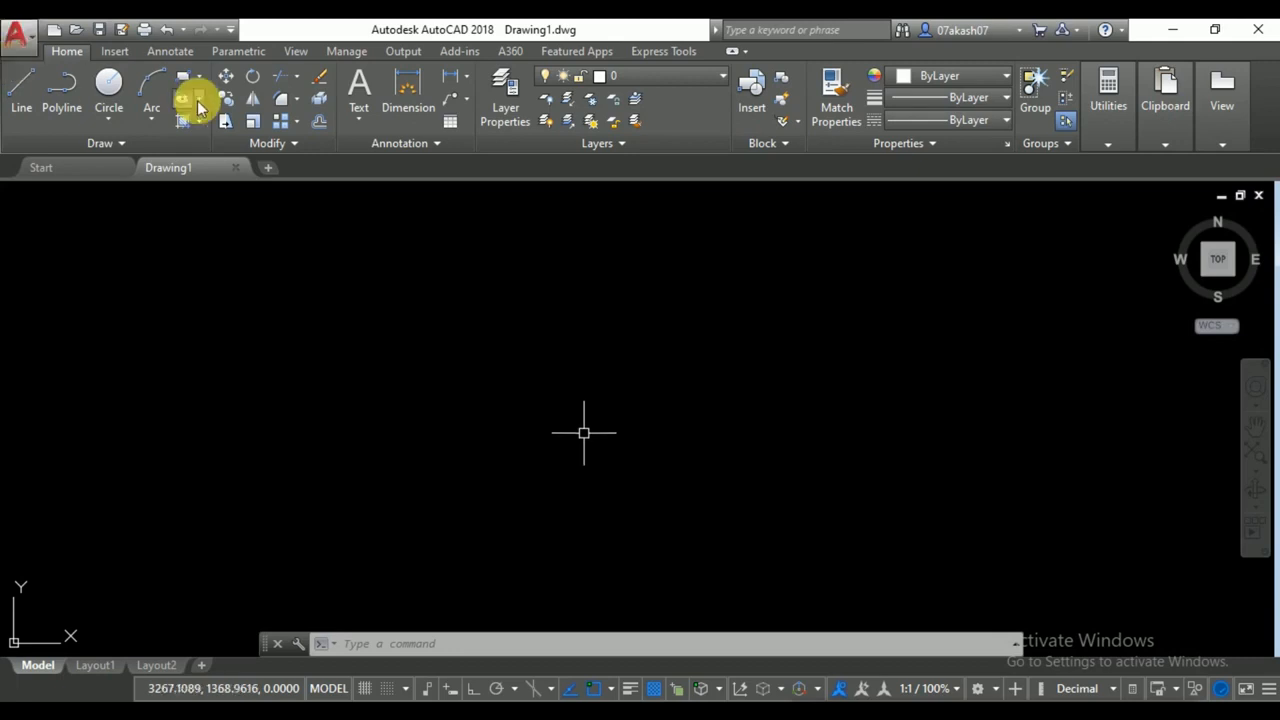
Draw two overlapping rectangles in the middle of Drawing1, the second offset below and right of the first.
left_click(475, 342)
left_click(748, 474)
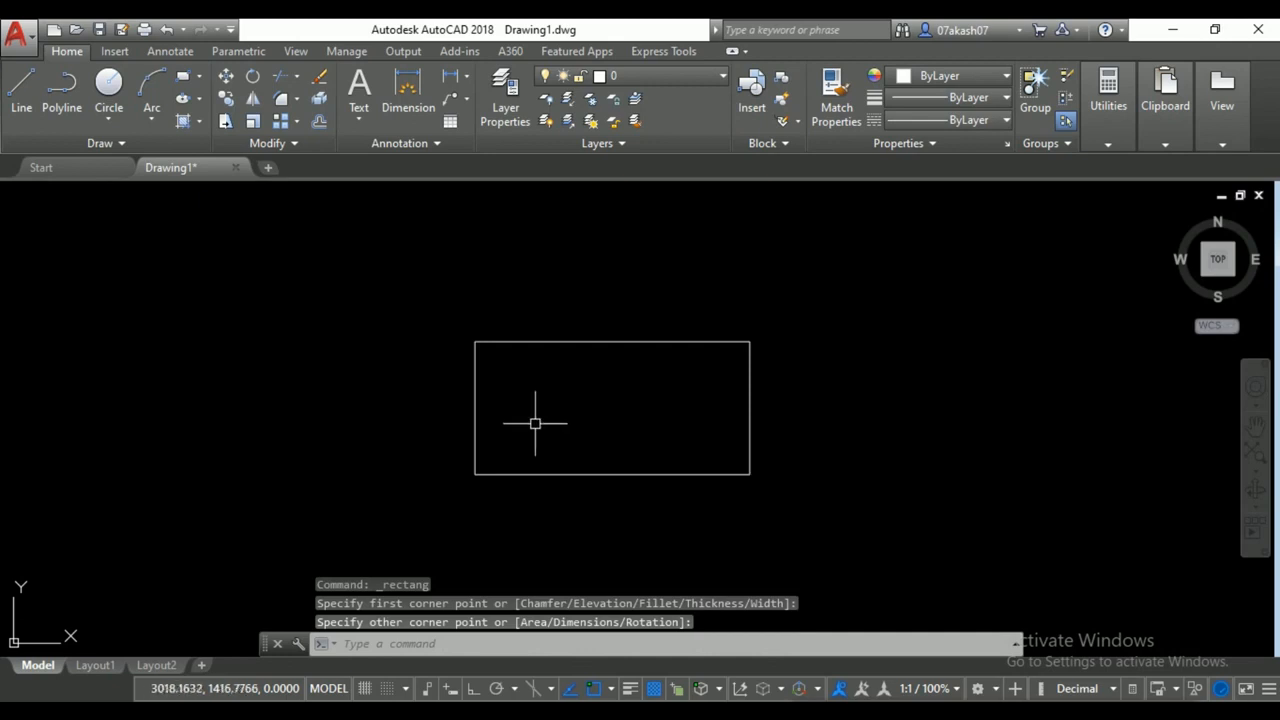
key("Return")
left_click(533, 388)
left_click(755, 518)
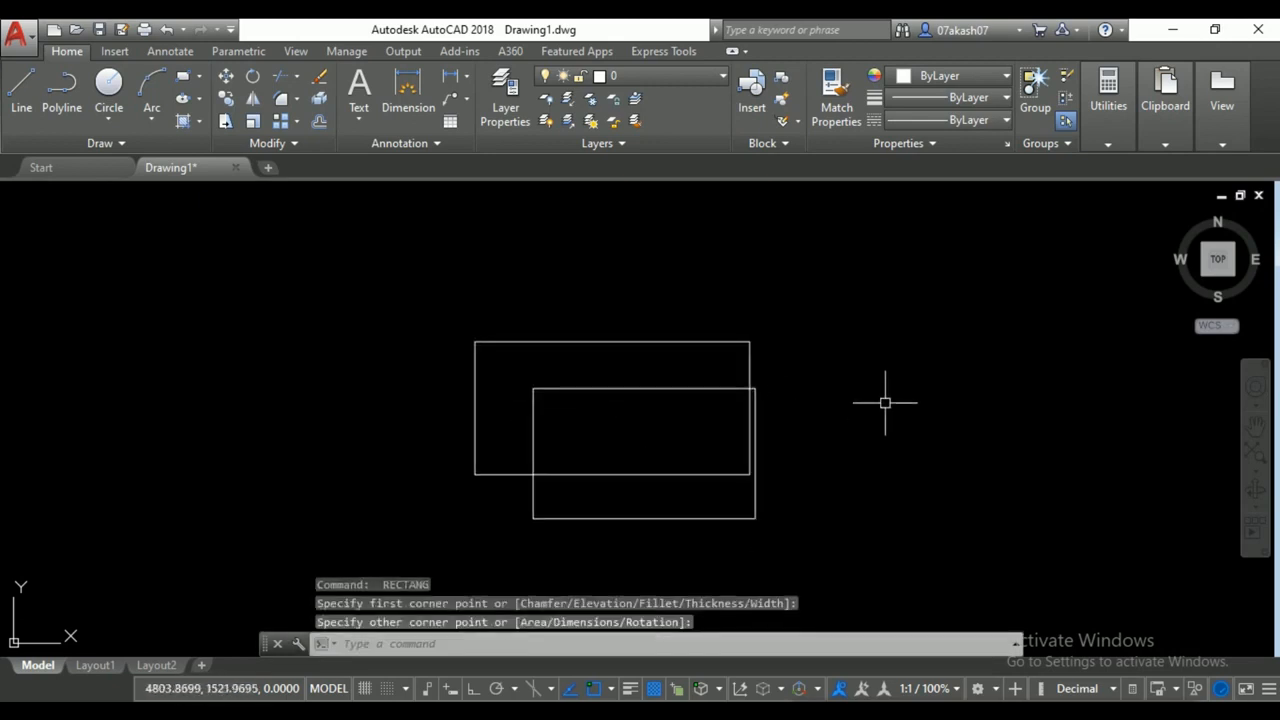
Start a new shot with the NSHOT command, naming the view jzsckjs with Cinematic as its view type.
type("nshot")
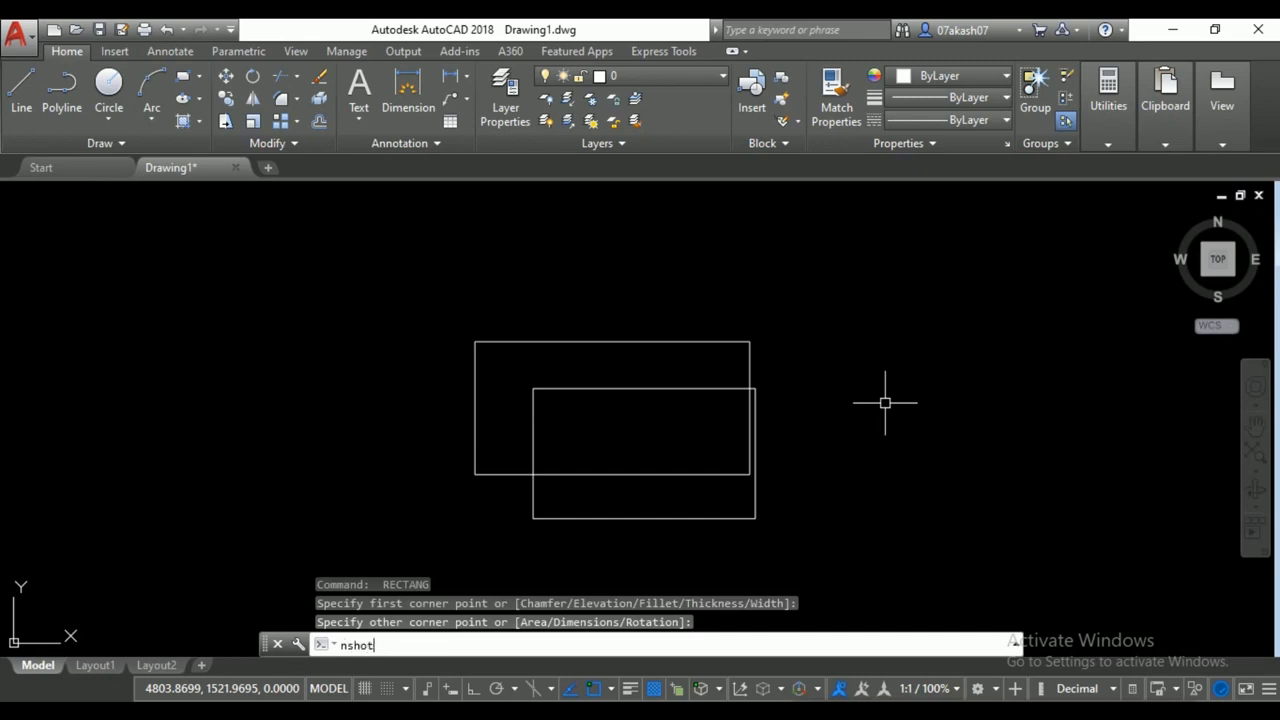
key("Return")
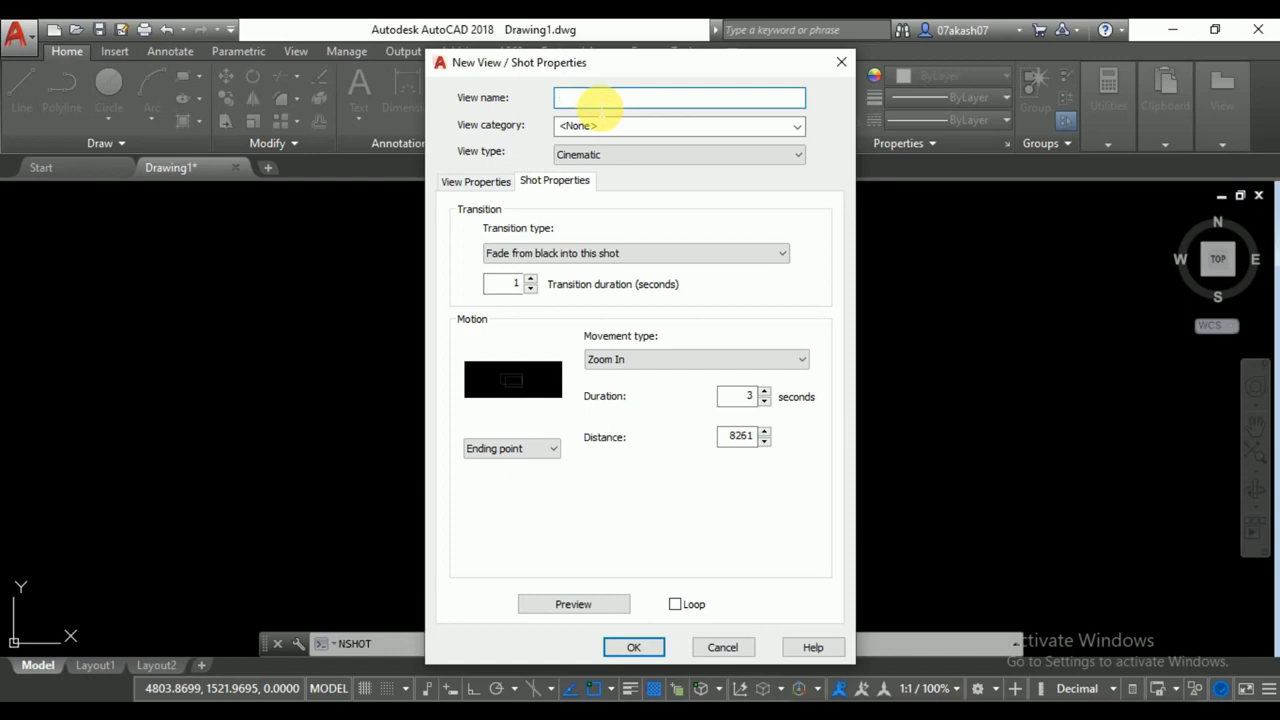
type("jzsckjs")
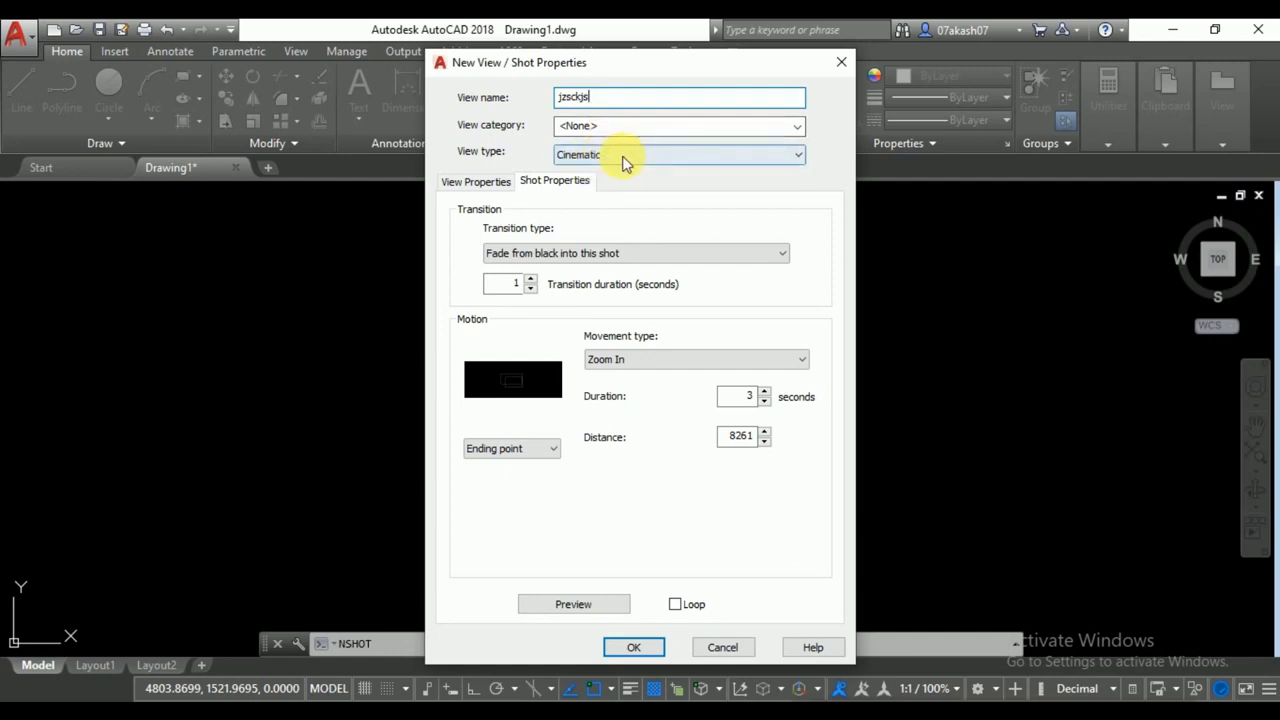
left_click(565, 157)
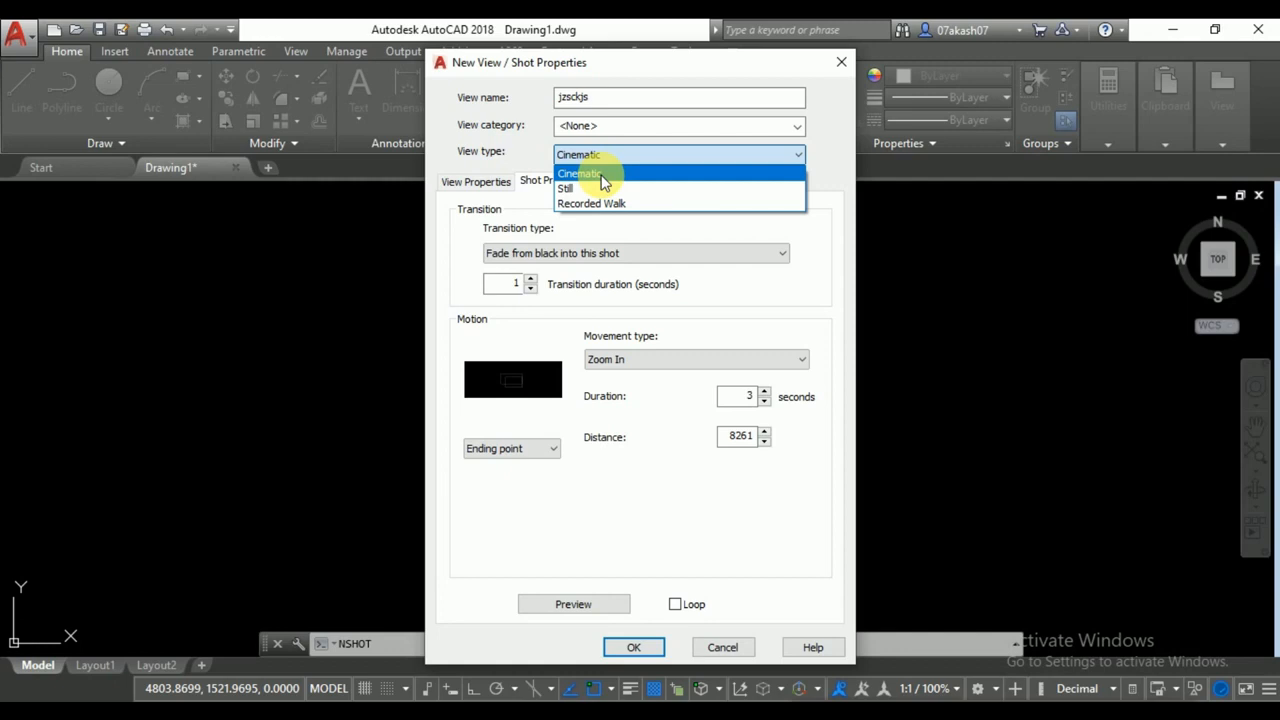
left_click(600, 175)
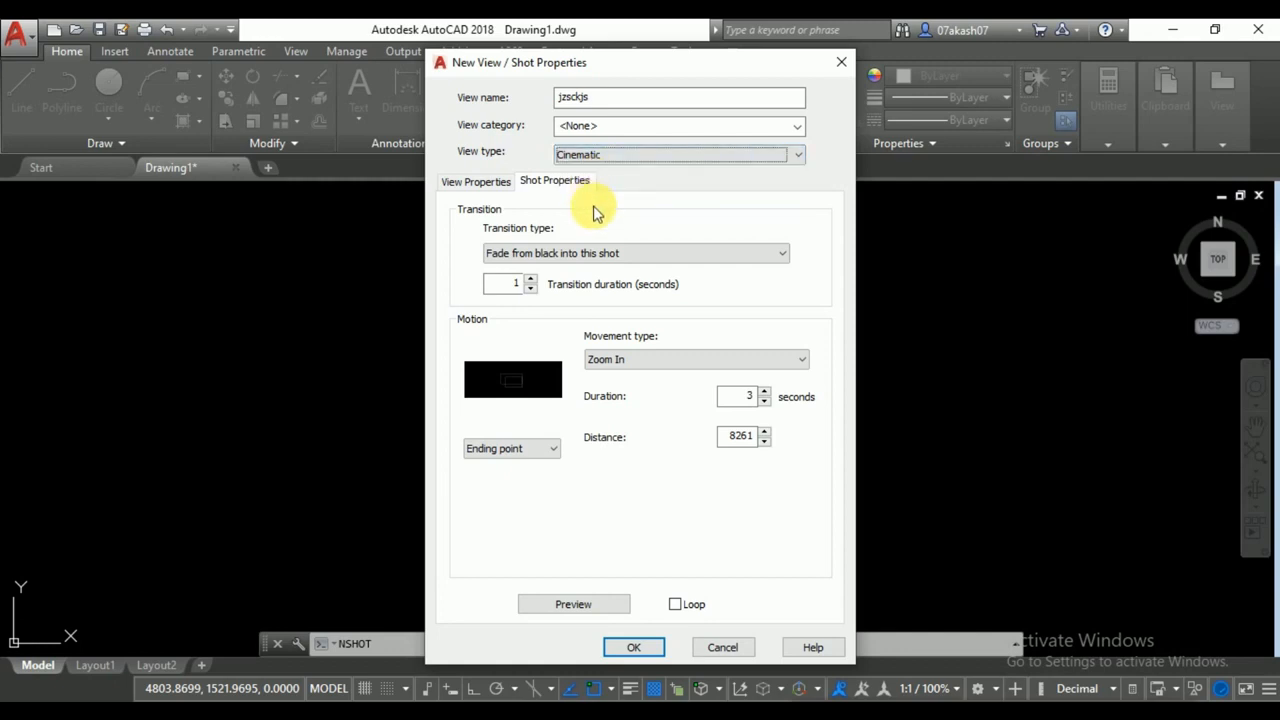
Choose the "Fade from black into this shot" transition and Zoom In movement for the shot, and preview it.
left_click(508, 256)
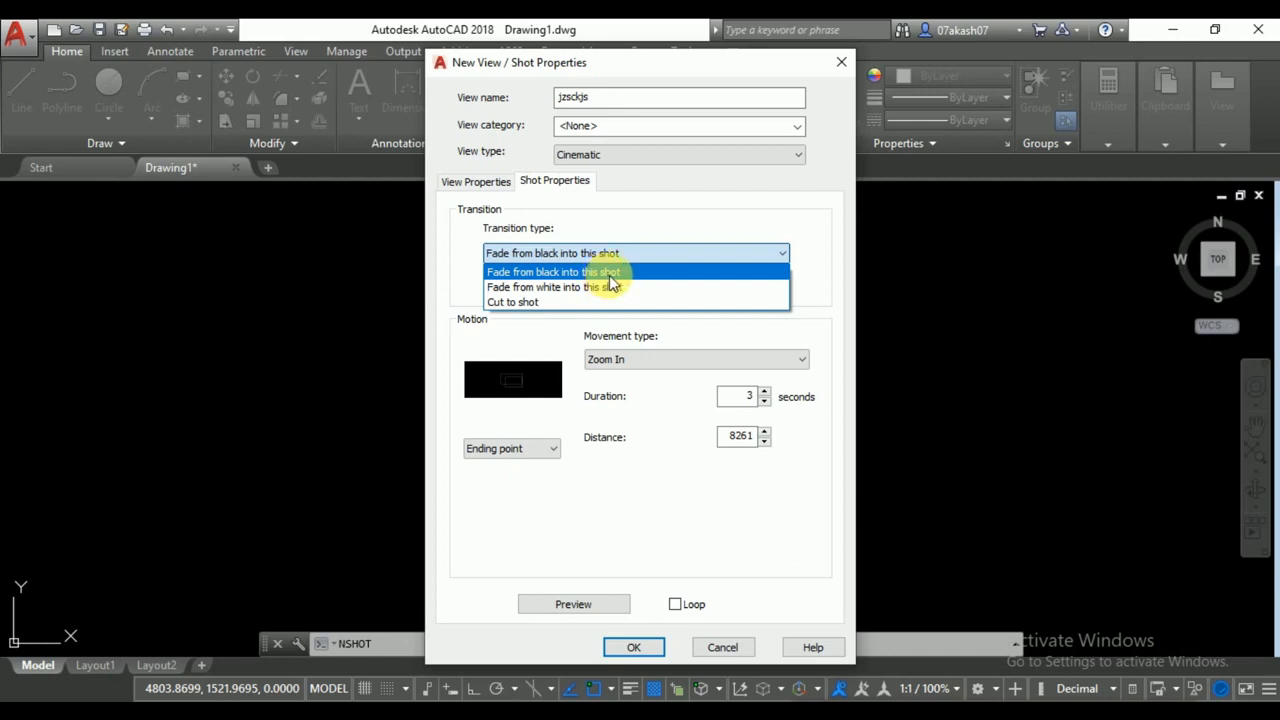
left_click(620, 270)
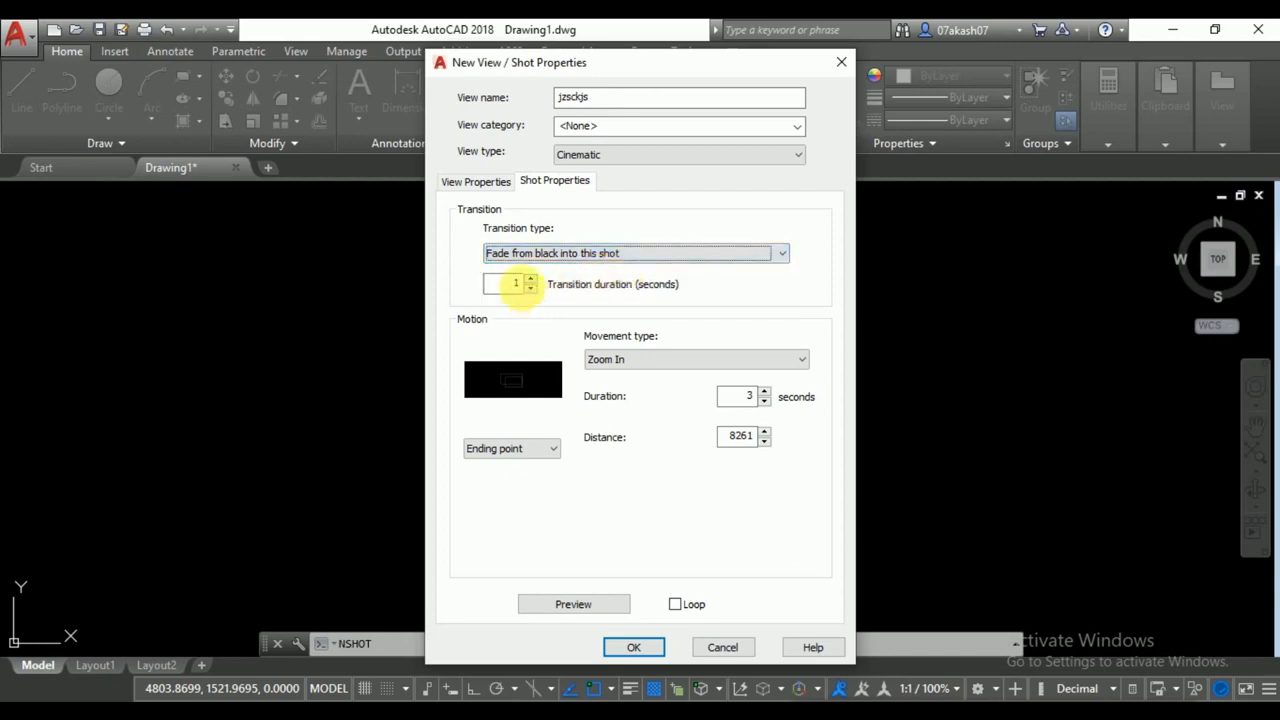
left_click_drag(513, 288, 550, 291)
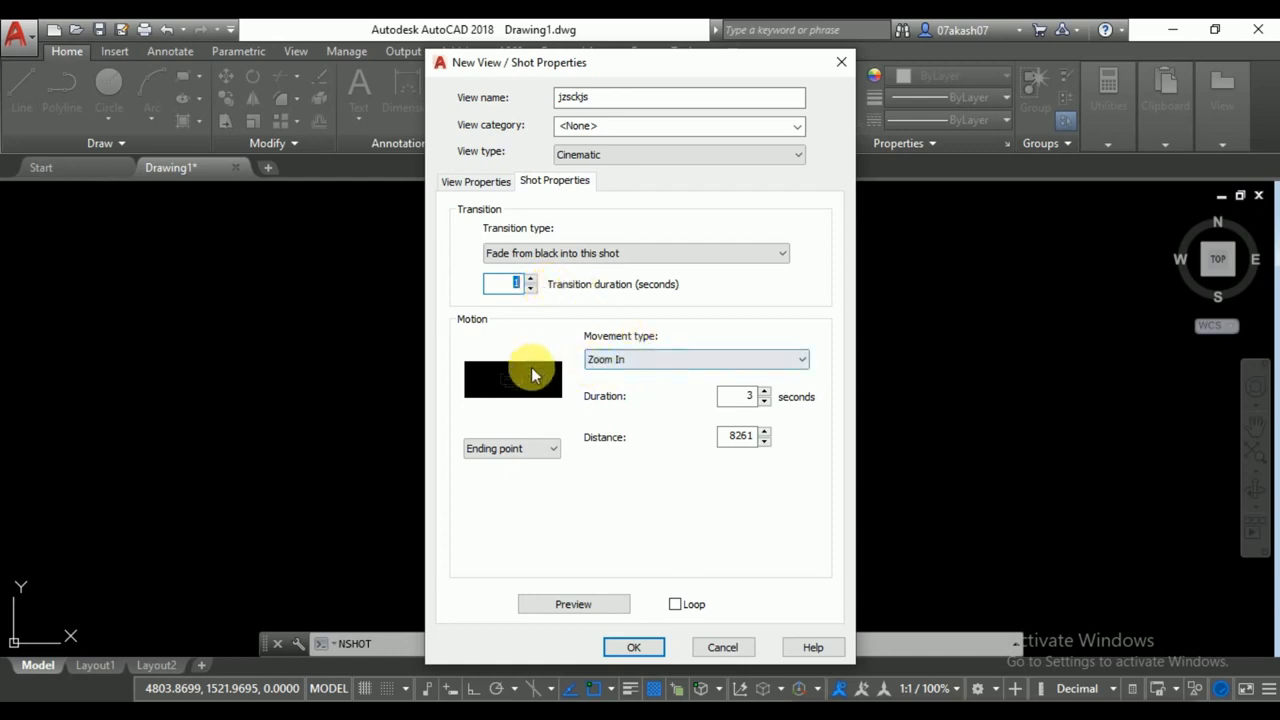
left_click(645, 362)
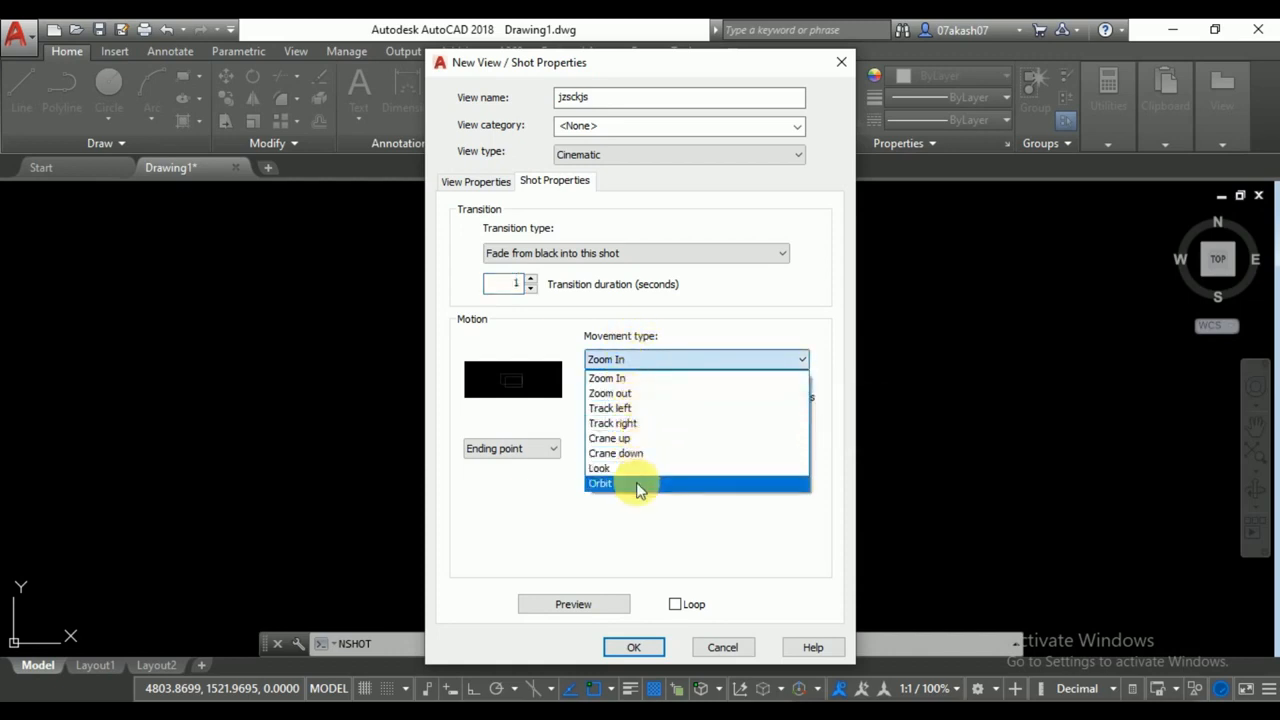
left_click(639, 380)
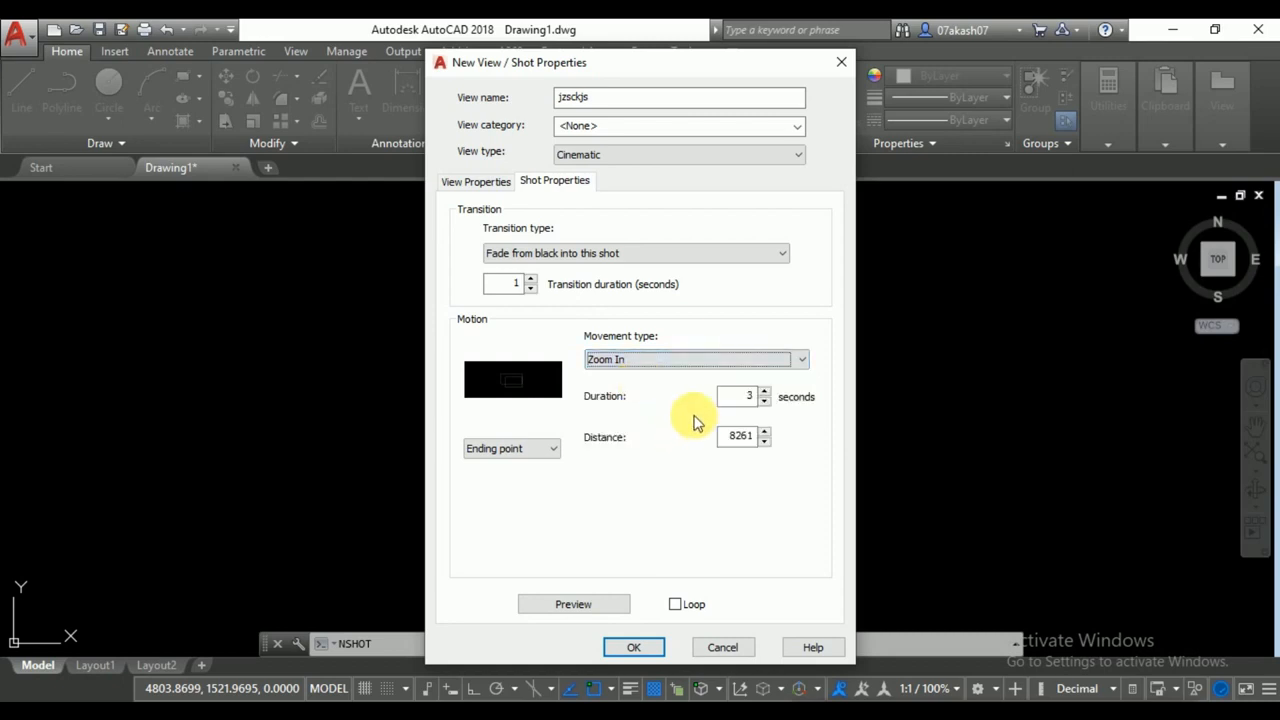
double_click(749, 397)
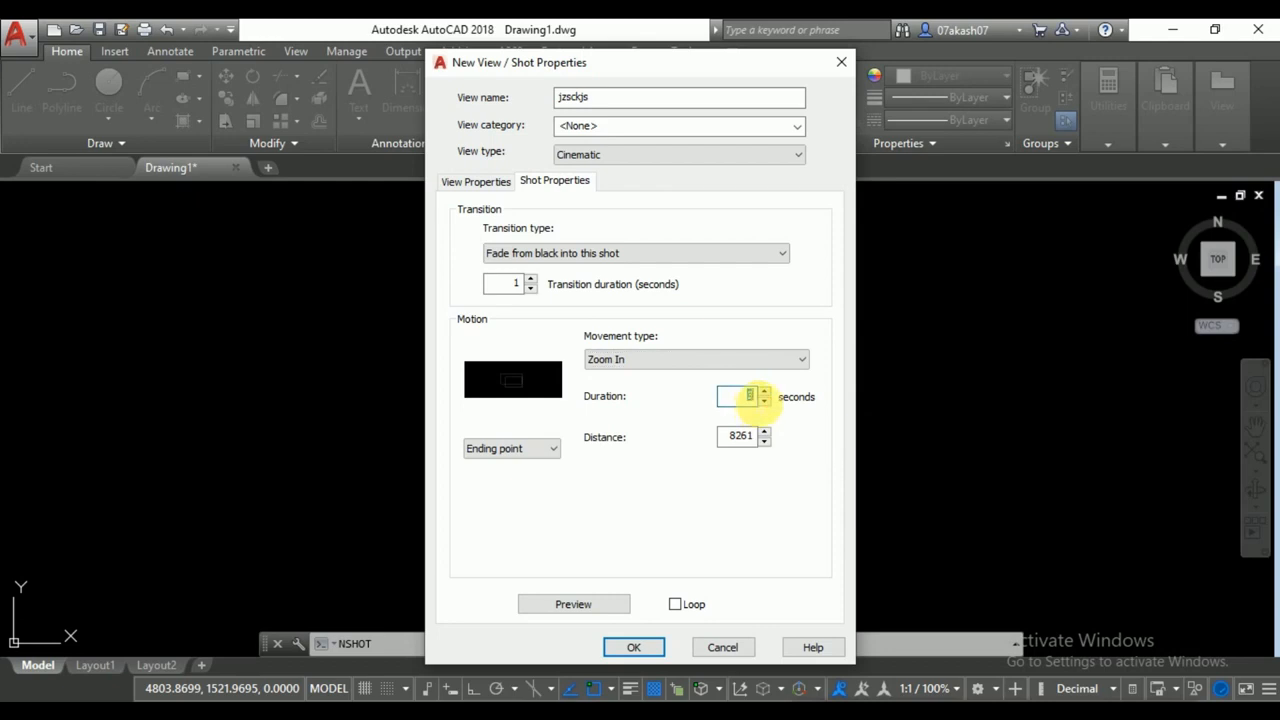
left_click(606, 606)
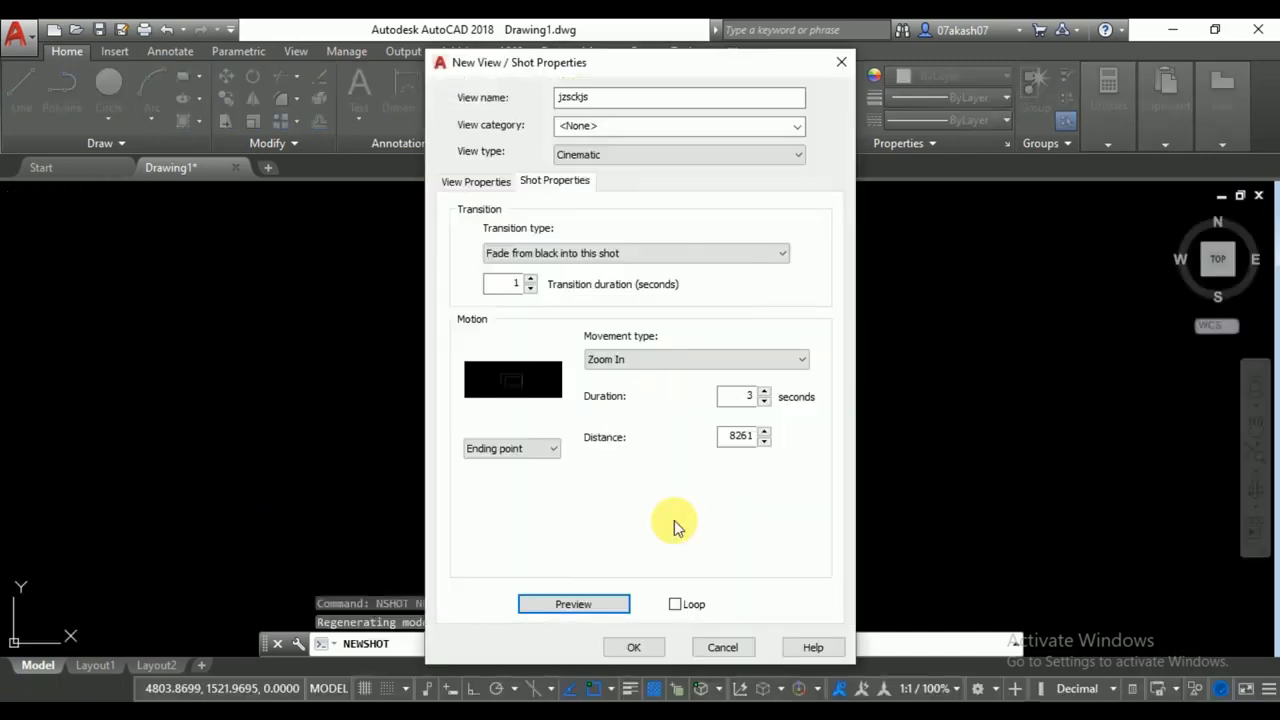
Preview the shot with the Zoom out movement type and again with Track left.
left_click(664, 360)
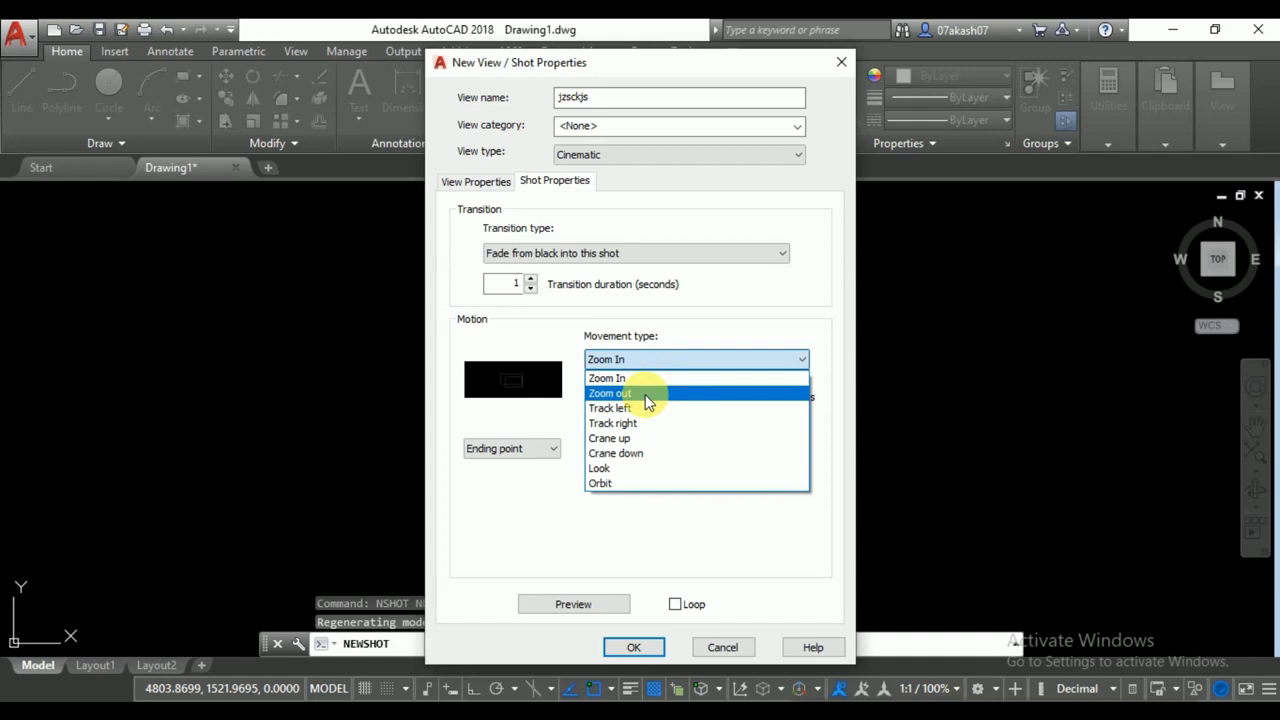
left_click(645, 394)
left_click(600, 604)
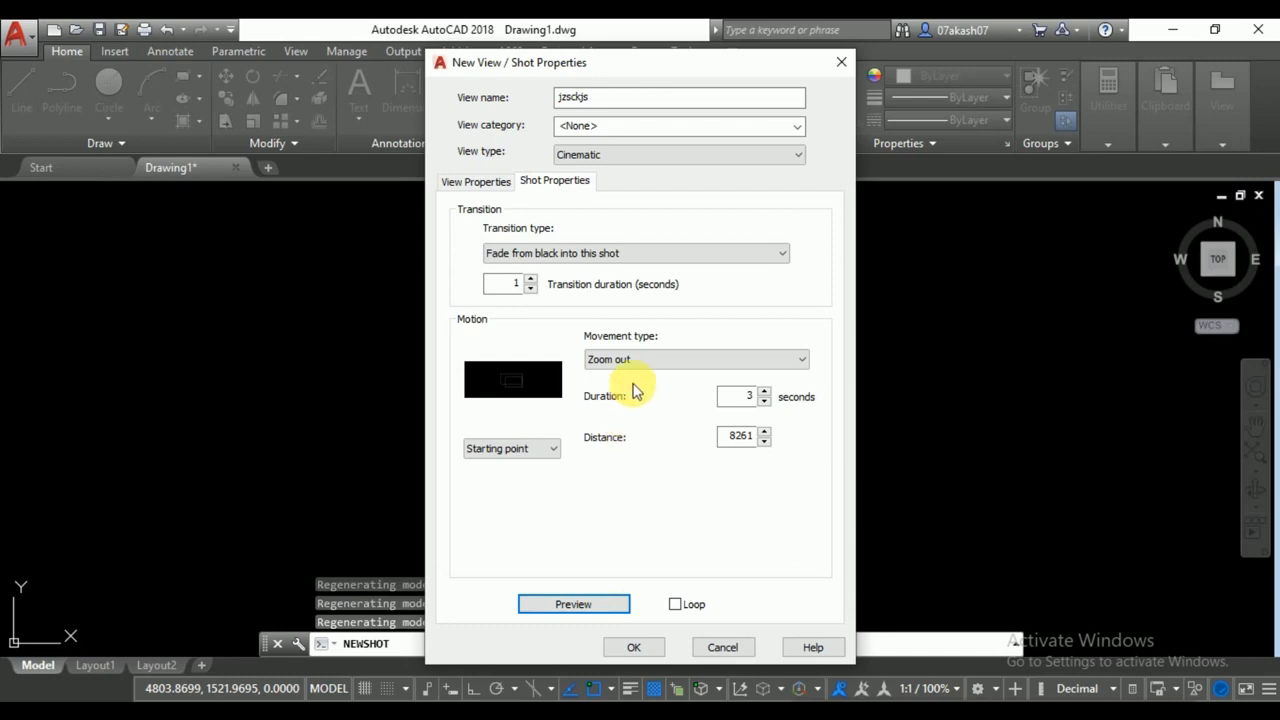
left_click(640, 362)
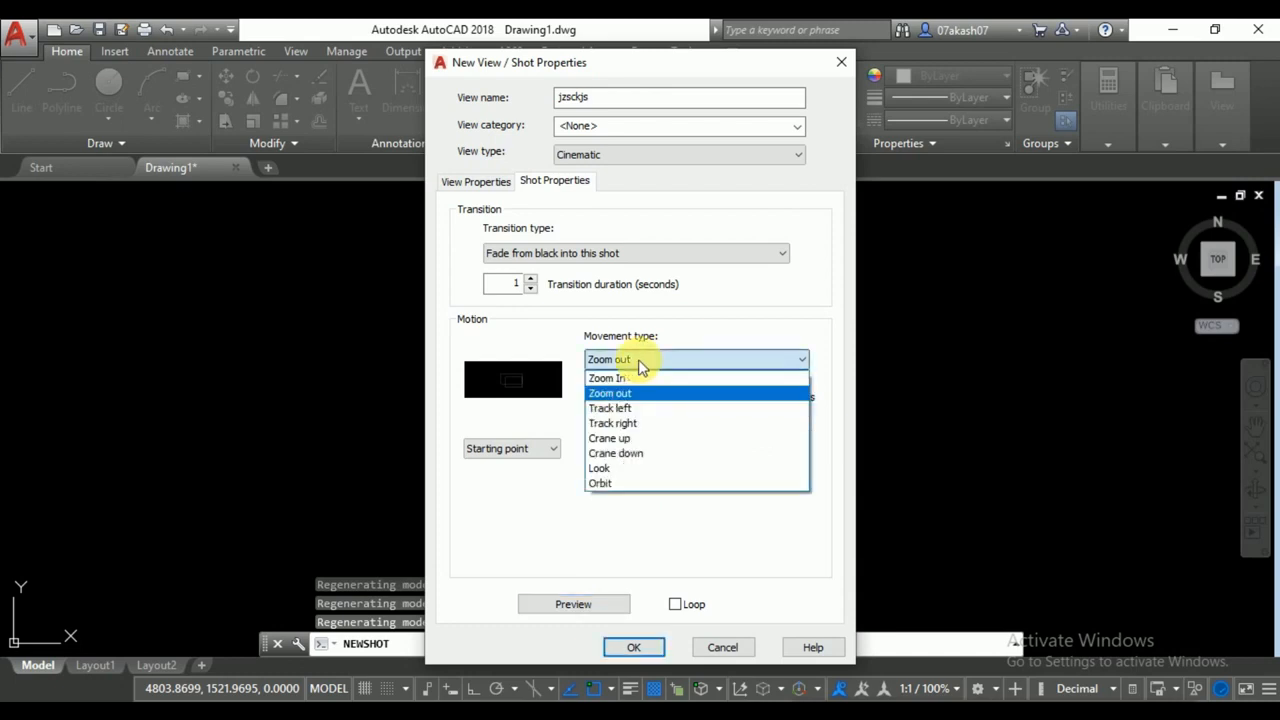
left_click(626, 406)
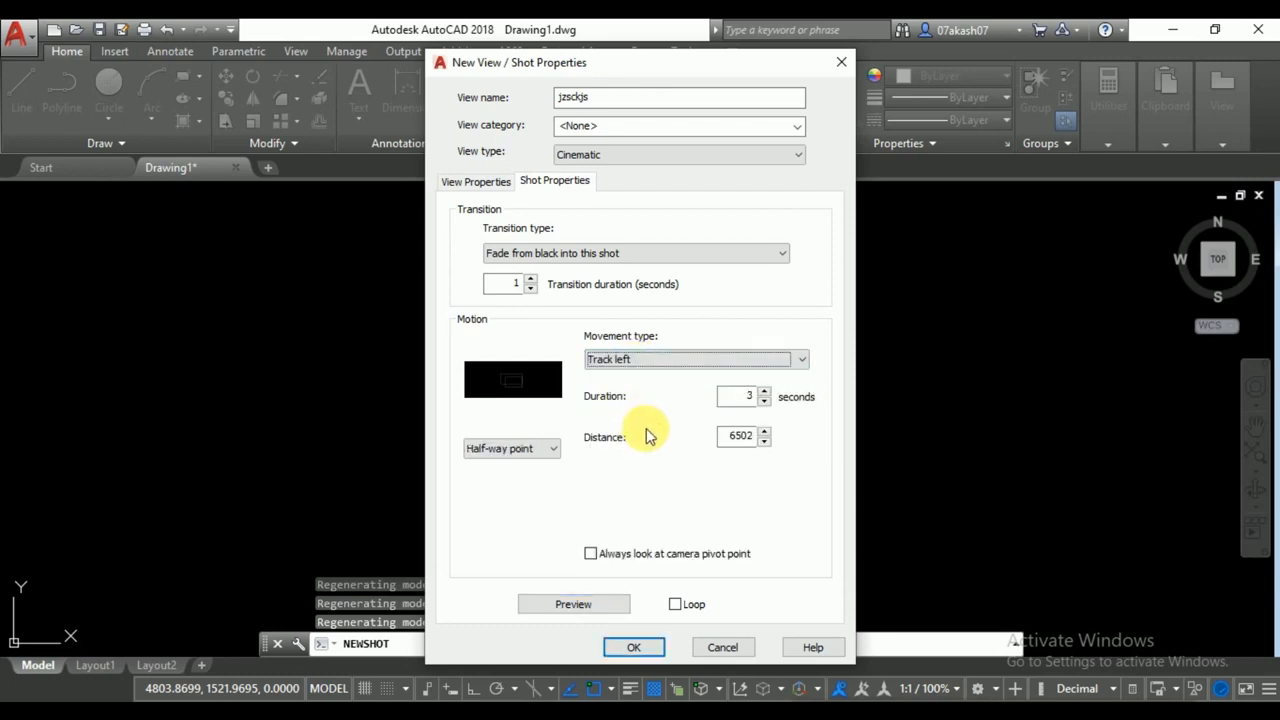
left_click(598, 604)
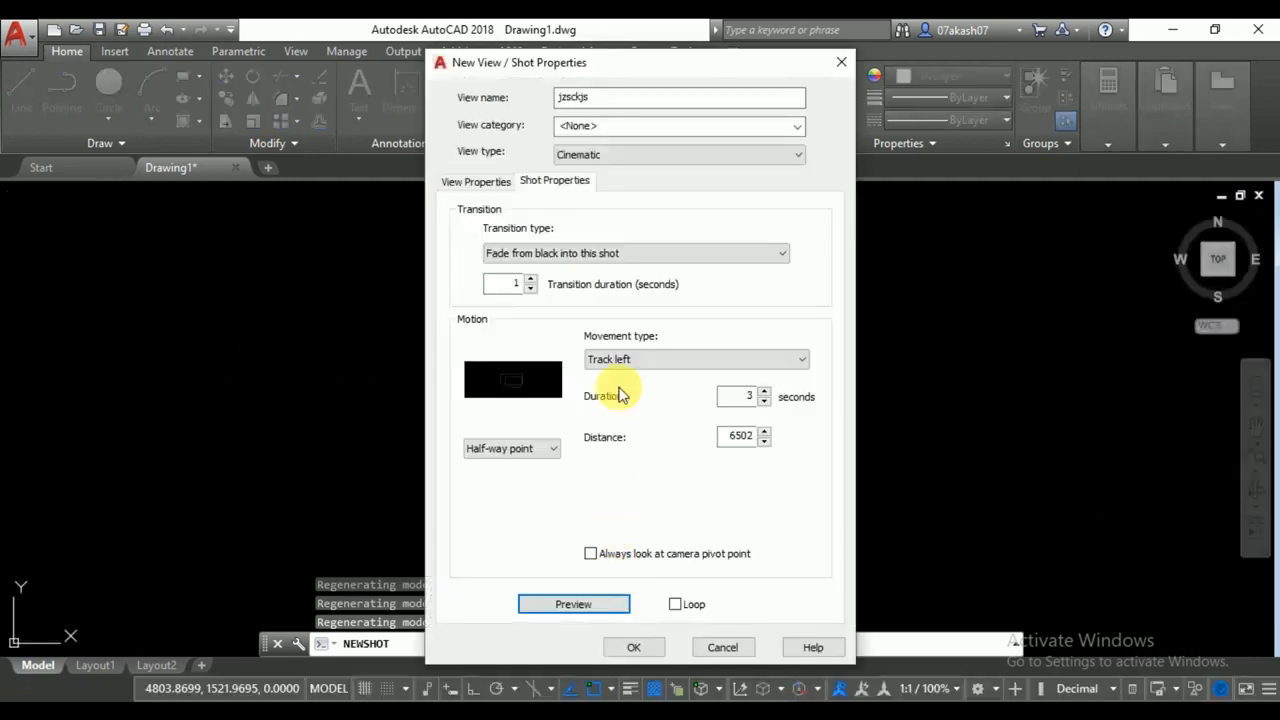
Preview the shot with the Track right and Crane up movement types, and discard the new shot.
left_click(611, 359)
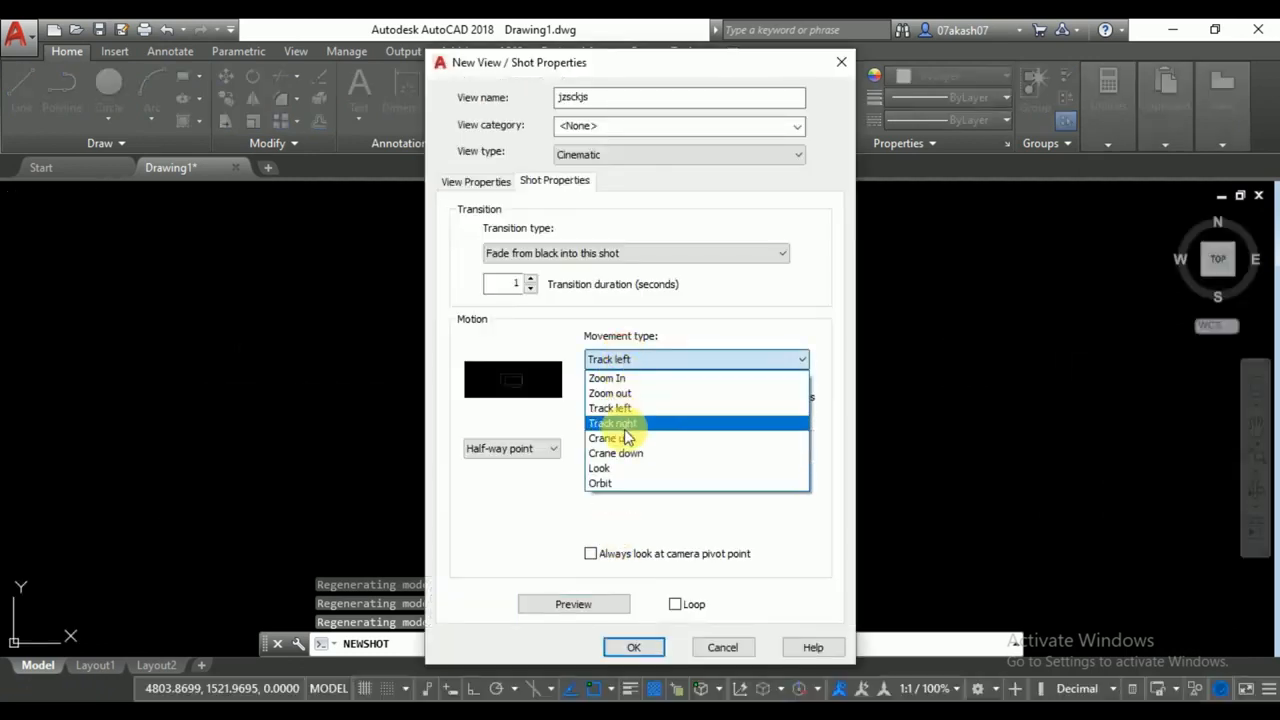
left_click(626, 423)
left_click(574, 608)
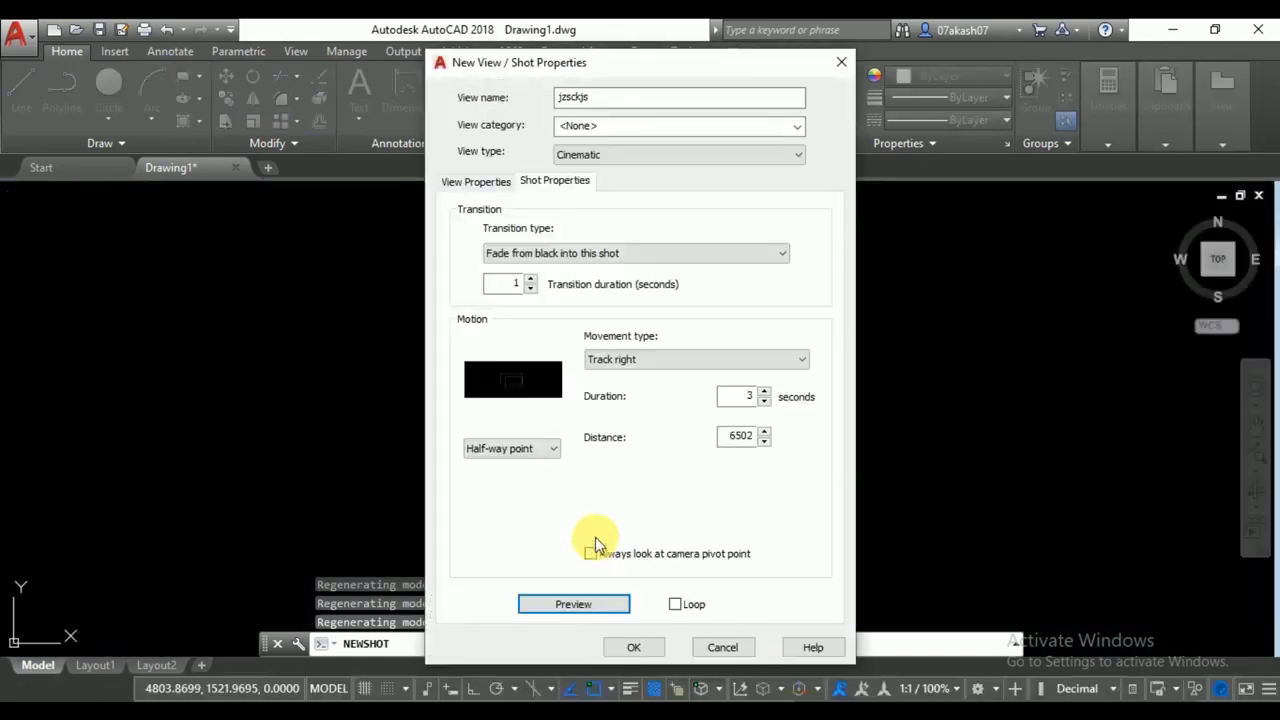
left_click(646, 359)
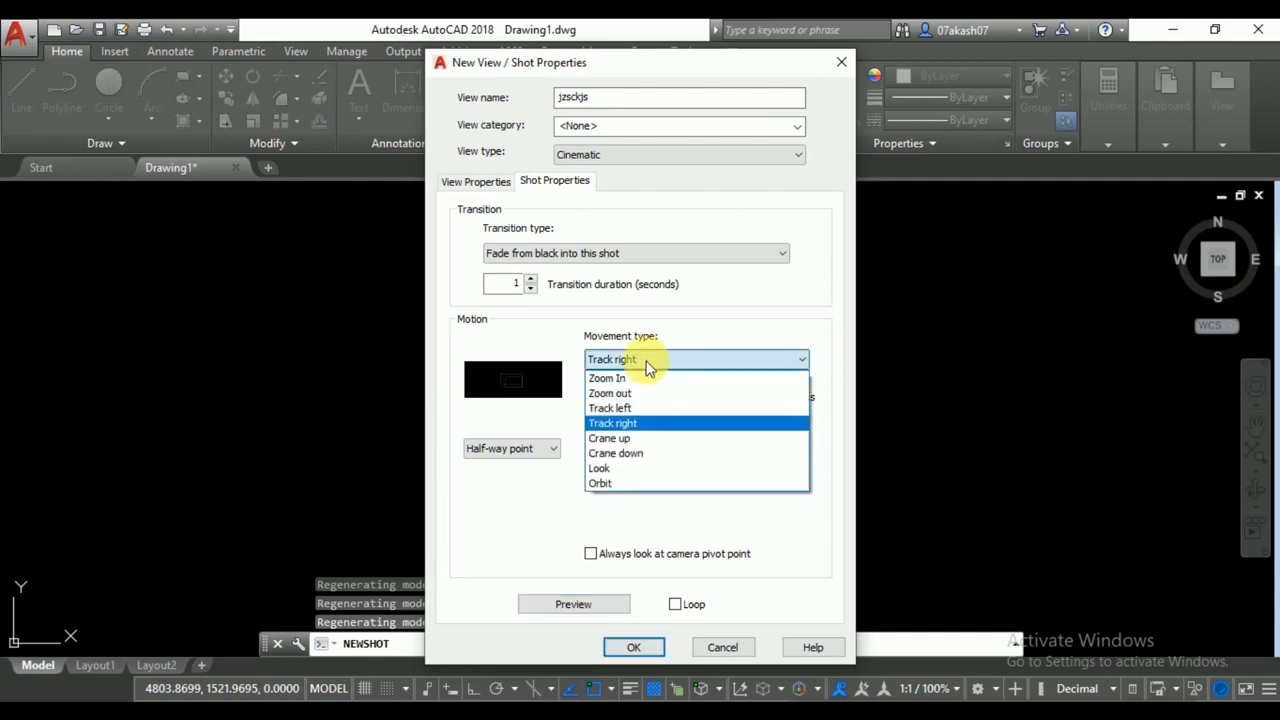
left_click(628, 440)
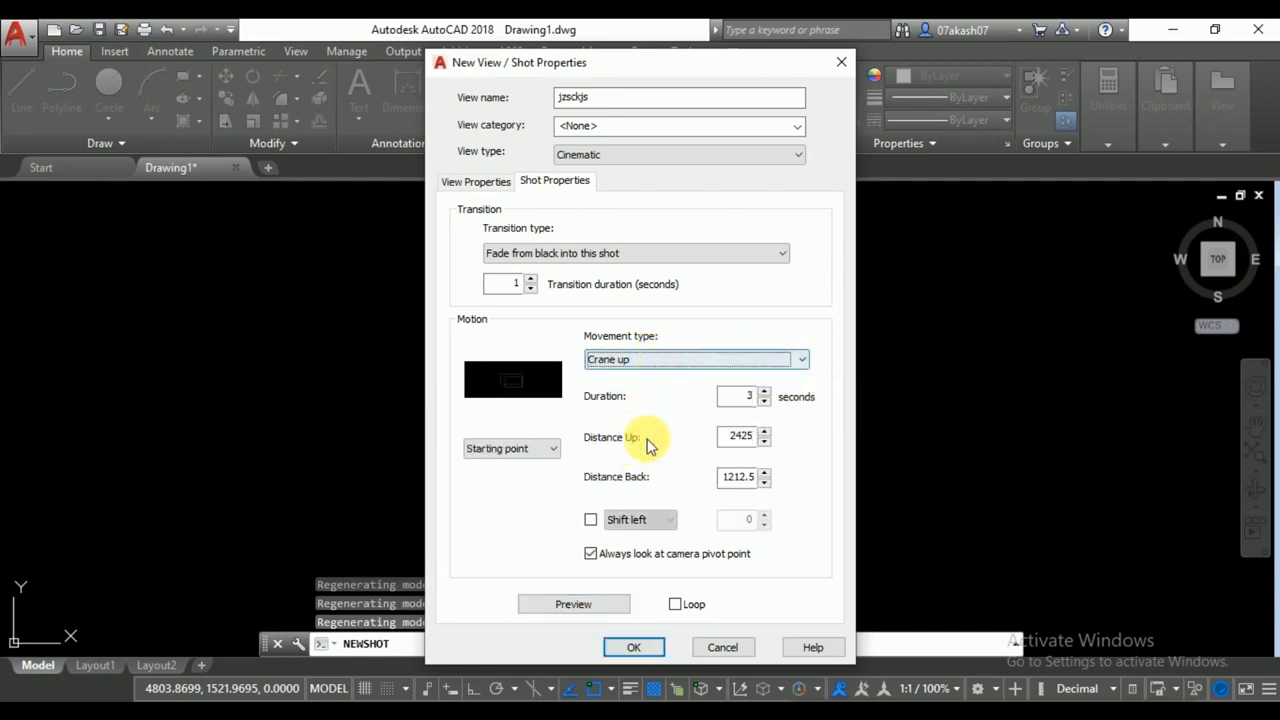
left_click(574, 605)
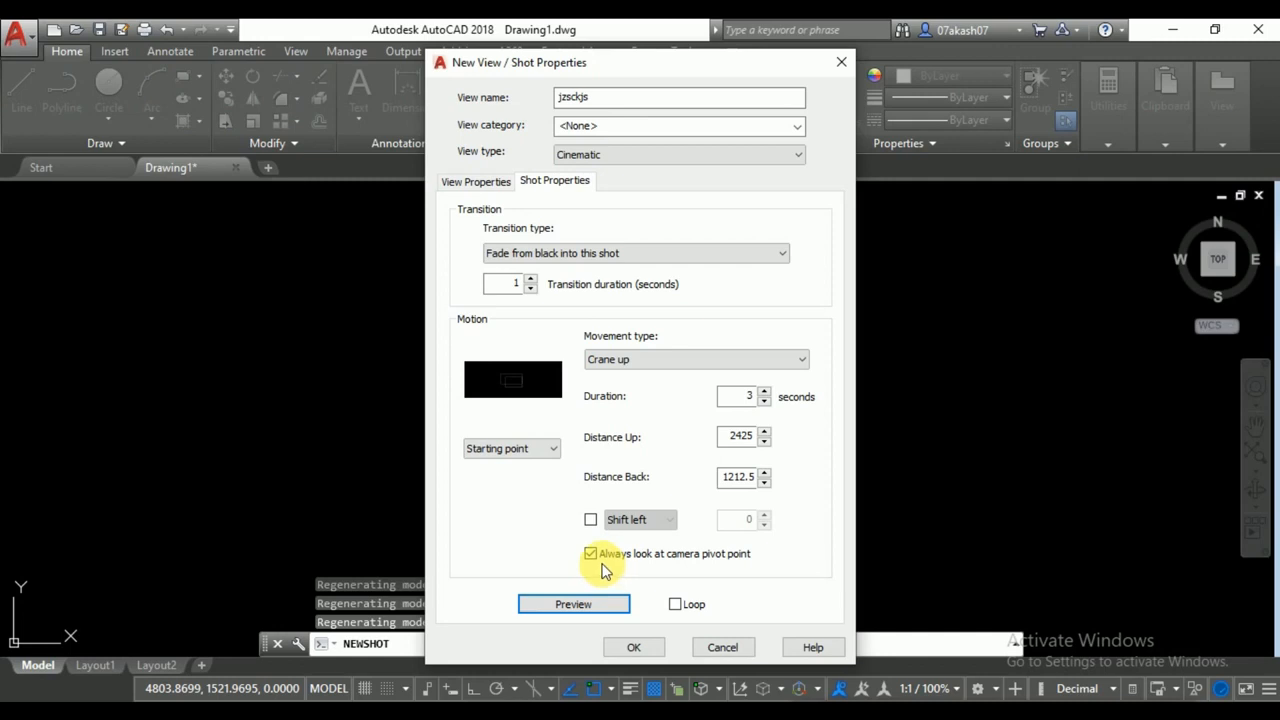
left_click(840, 62)
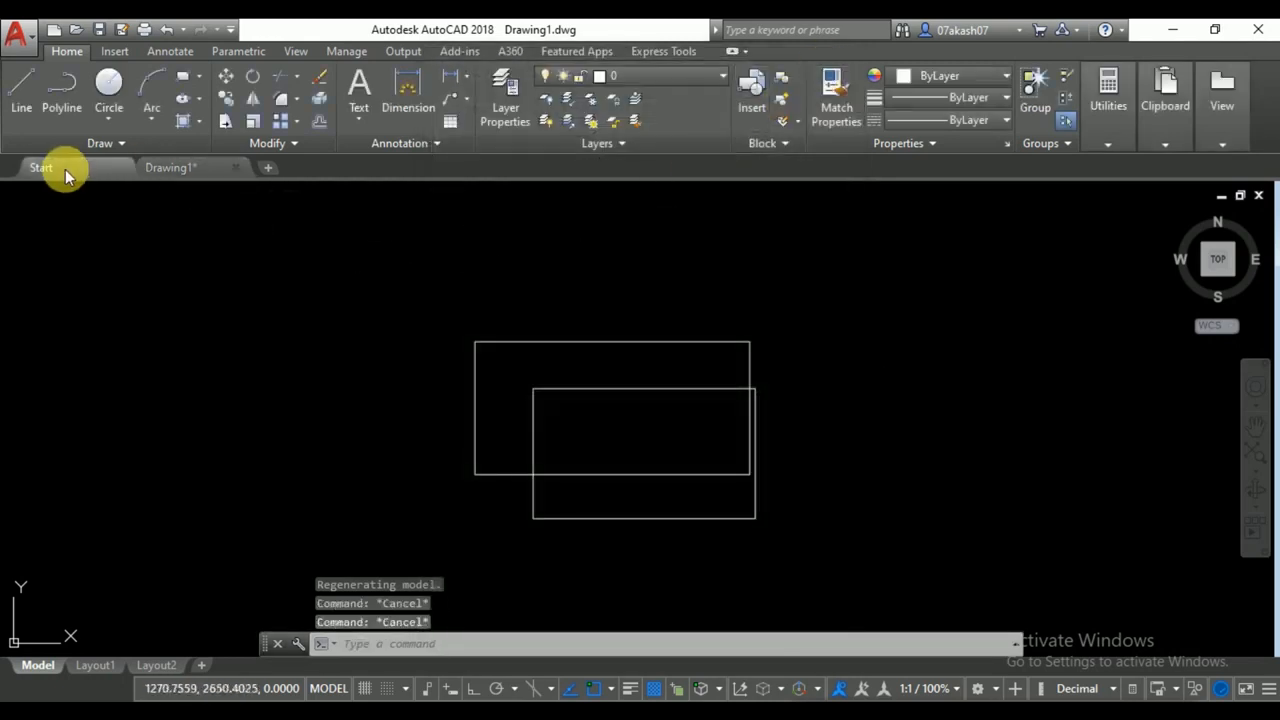
Create a new drawing and switch its workspace to 3D Modeling.
left_click(65, 169)
left_click(600, 443)
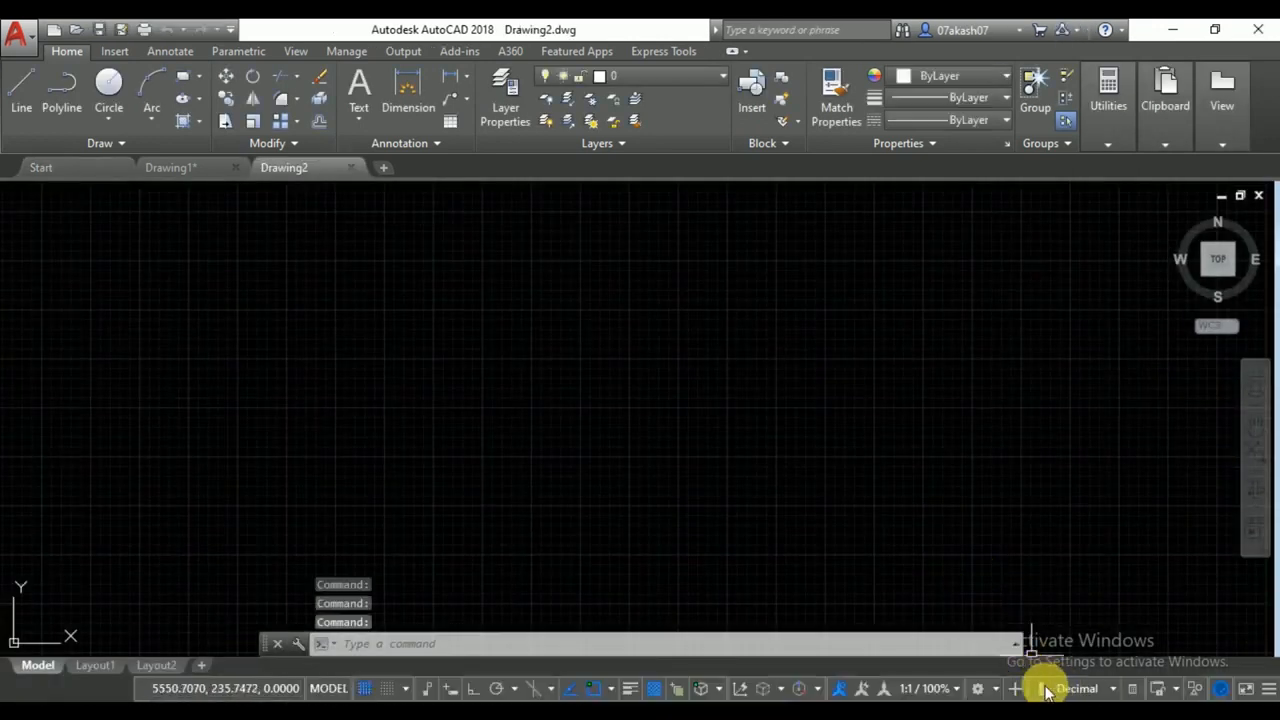
left_click(978, 688)
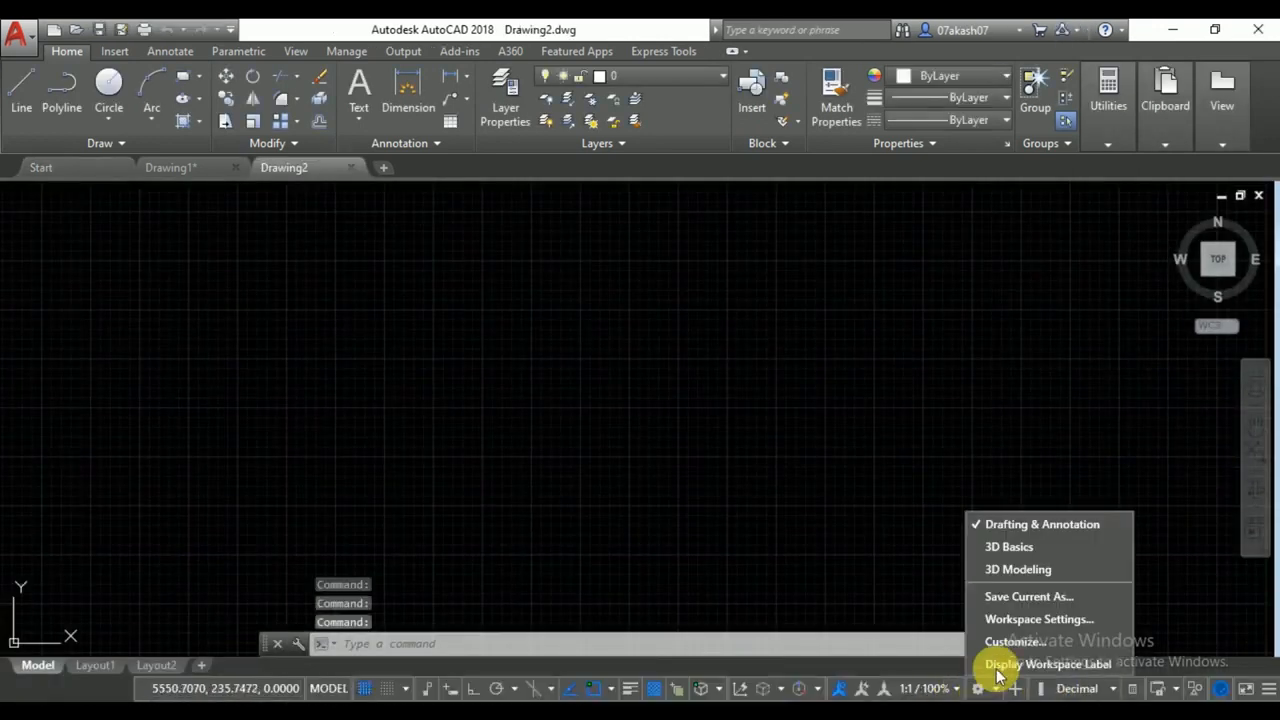
left_click(1005, 572)
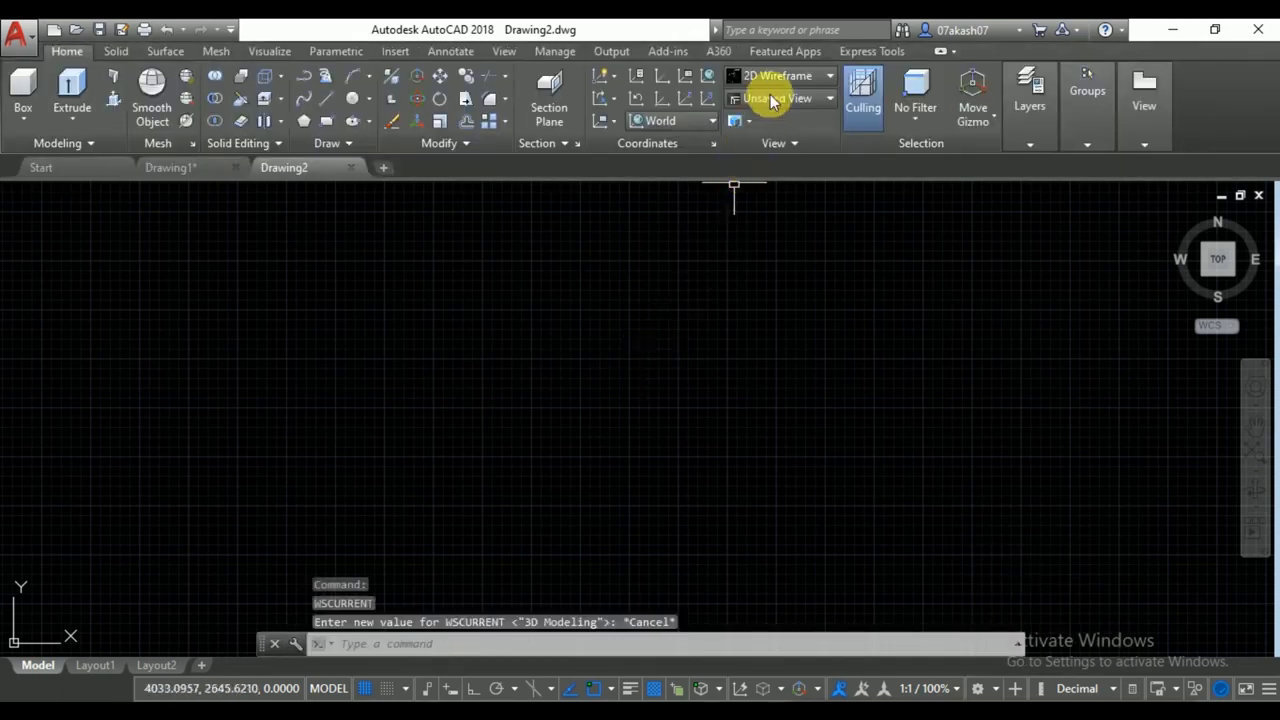
Switch to the SW Isometric view and draw a solid box near the origin.
left_click(771, 100)
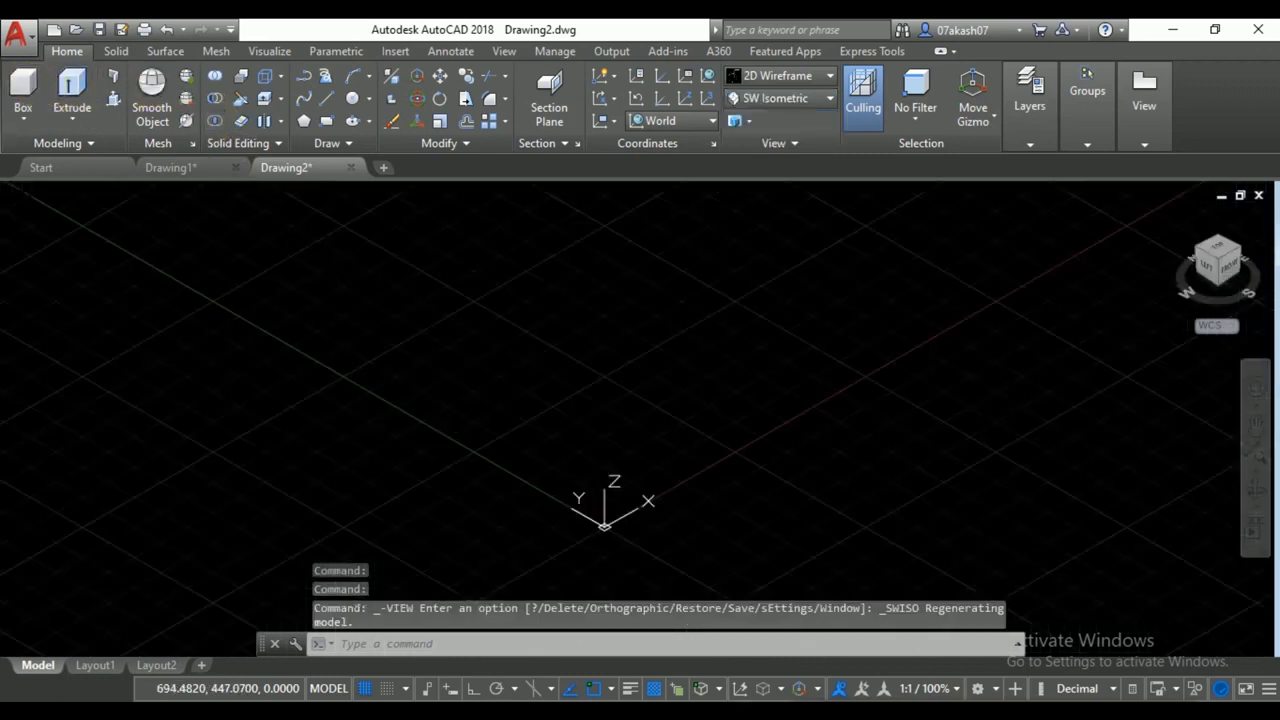
left_click(23, 86)
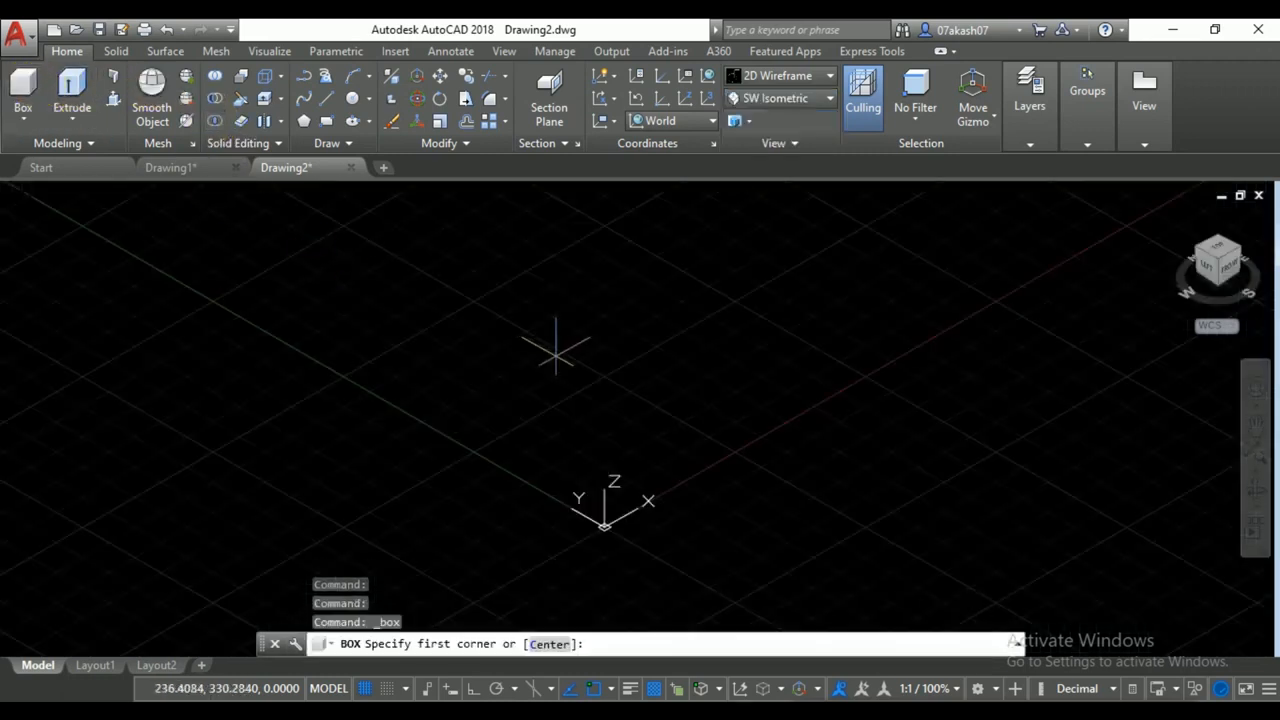
left_click(525, 433)
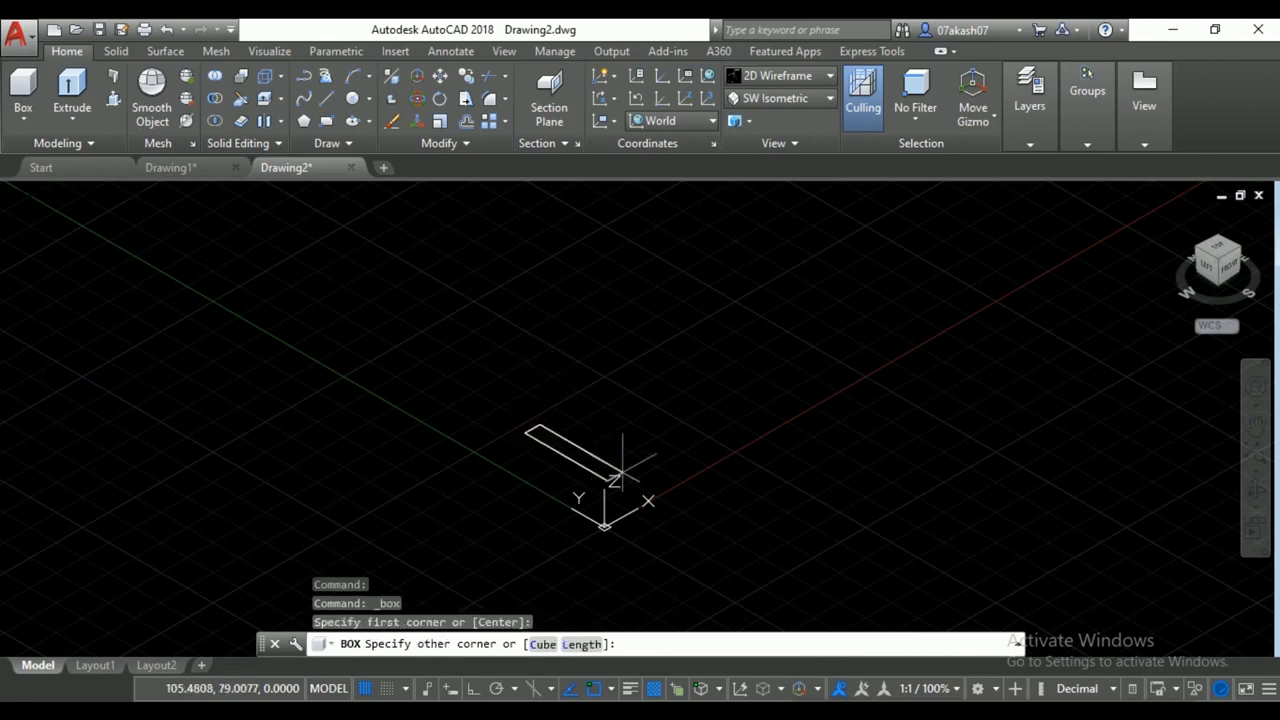
left_click(741, 447)
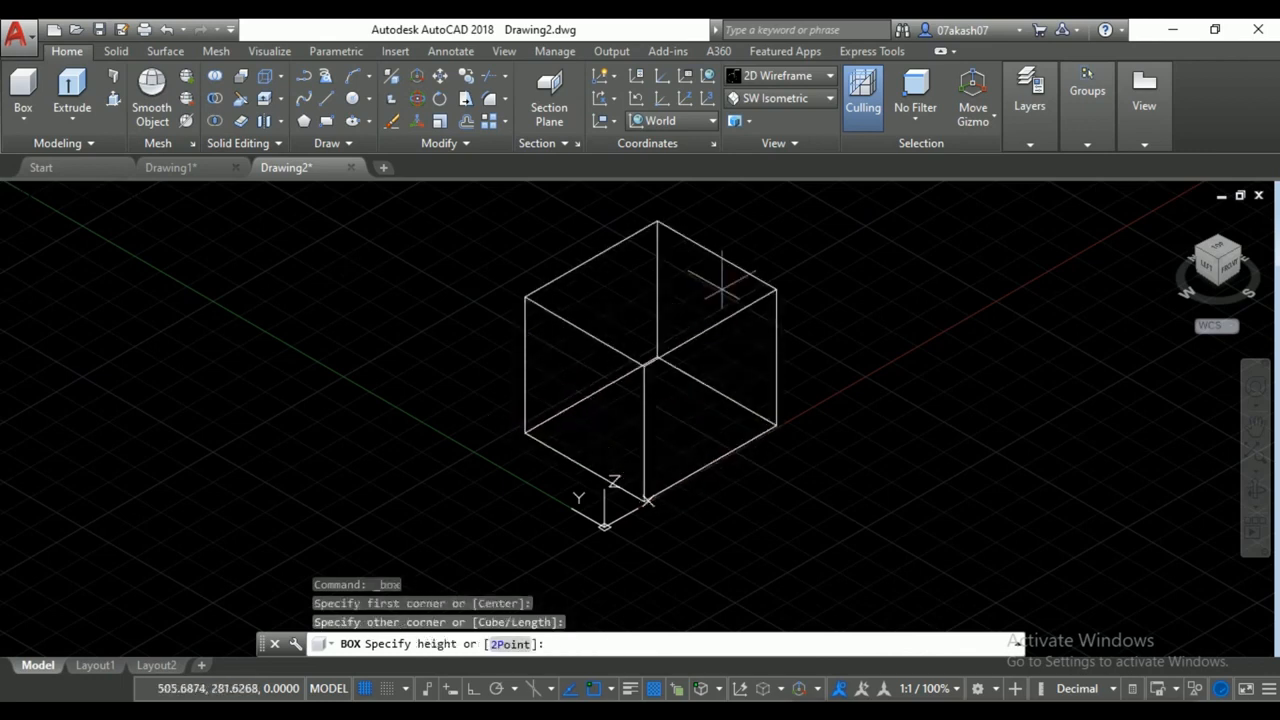
Display the box in the Realistic visual style.
left_click(787, 76)
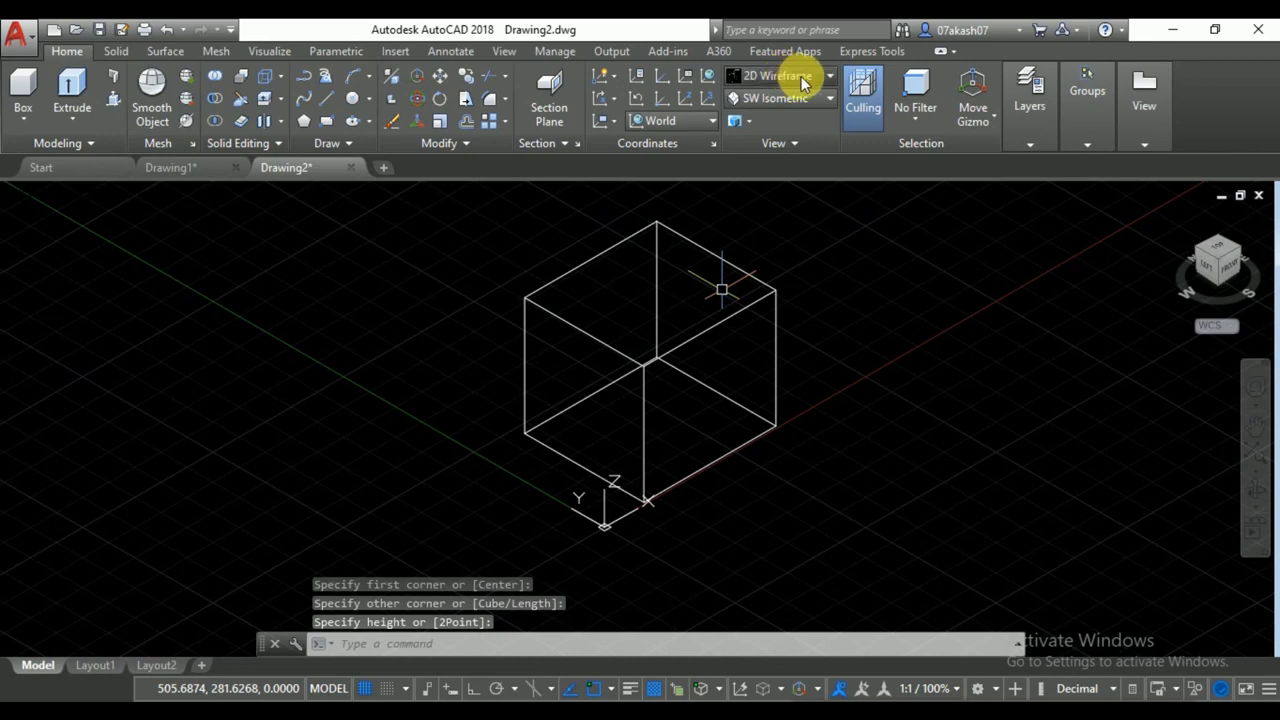
left_click(822, 78)
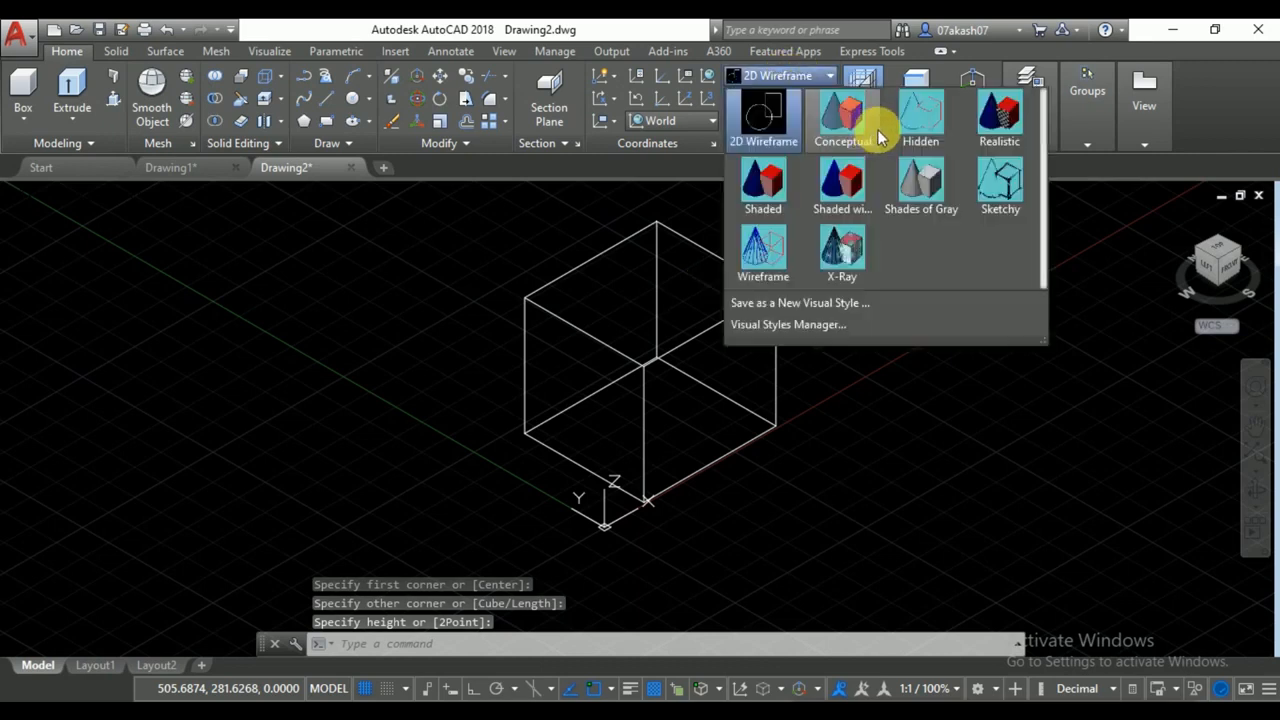
left_click(999, 118)
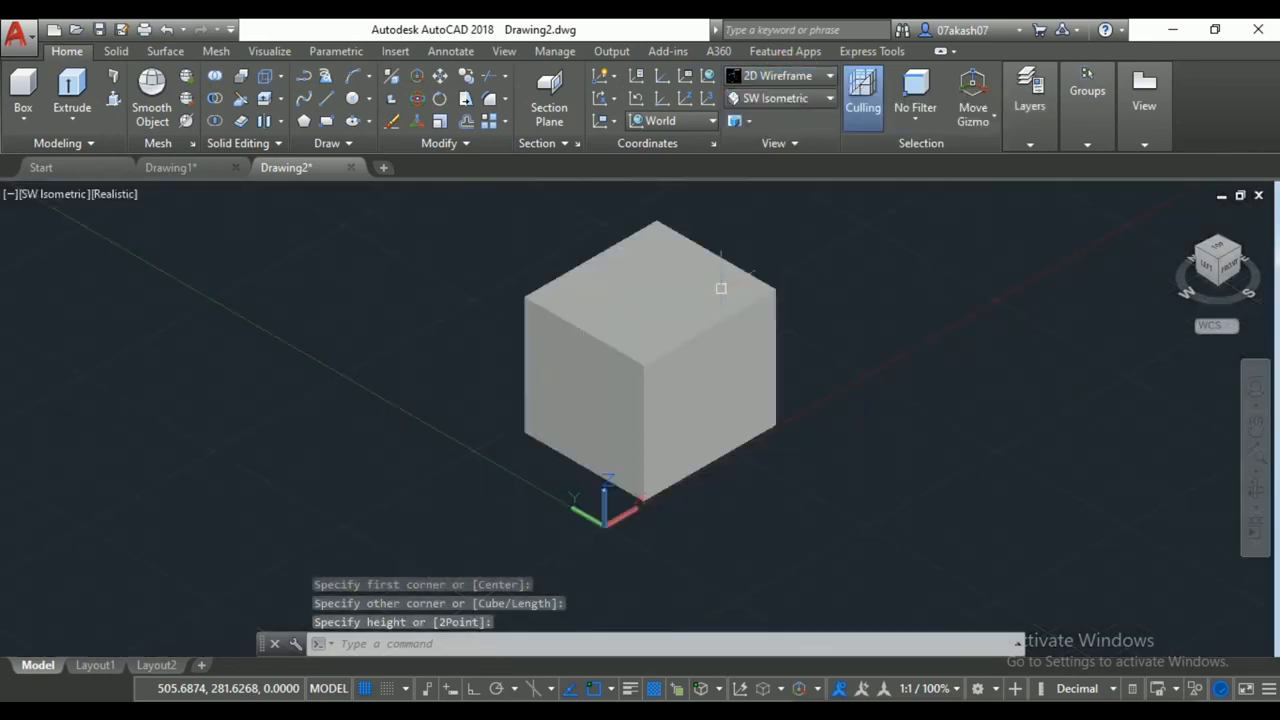
Start a new shot with NSHOT and name its view "wed".
type("n")
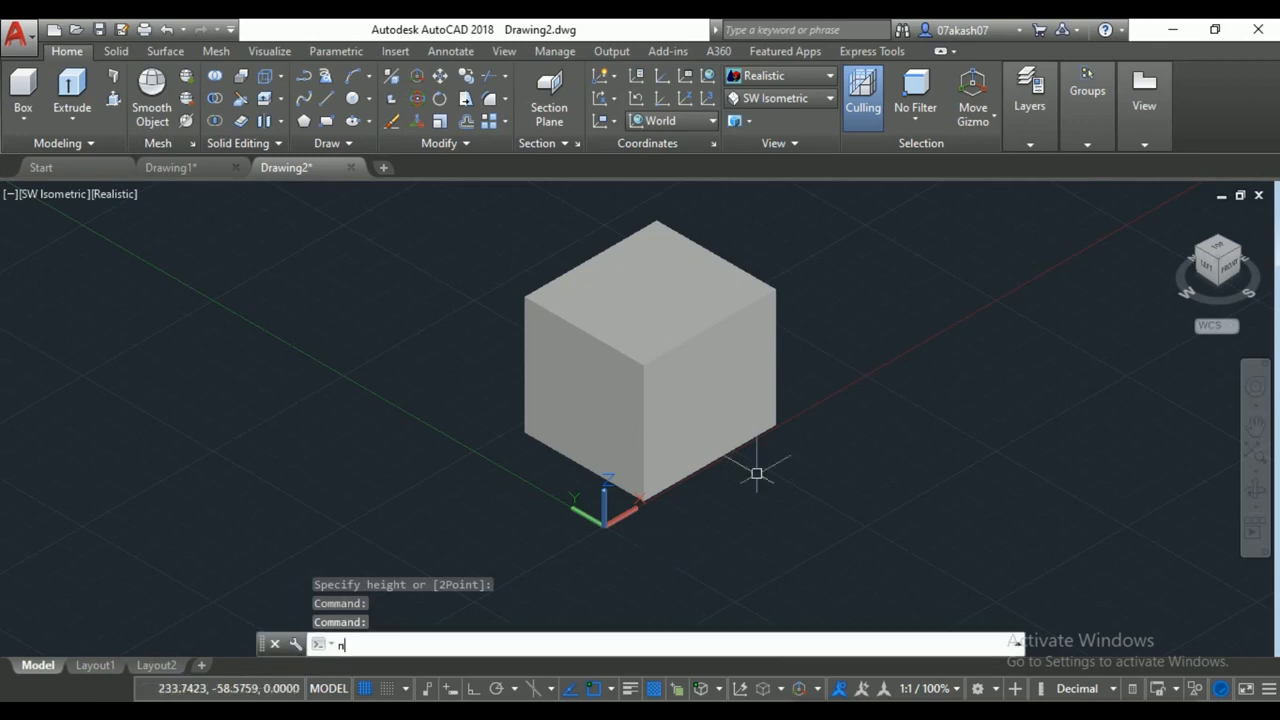
type("shot")
key("Return")
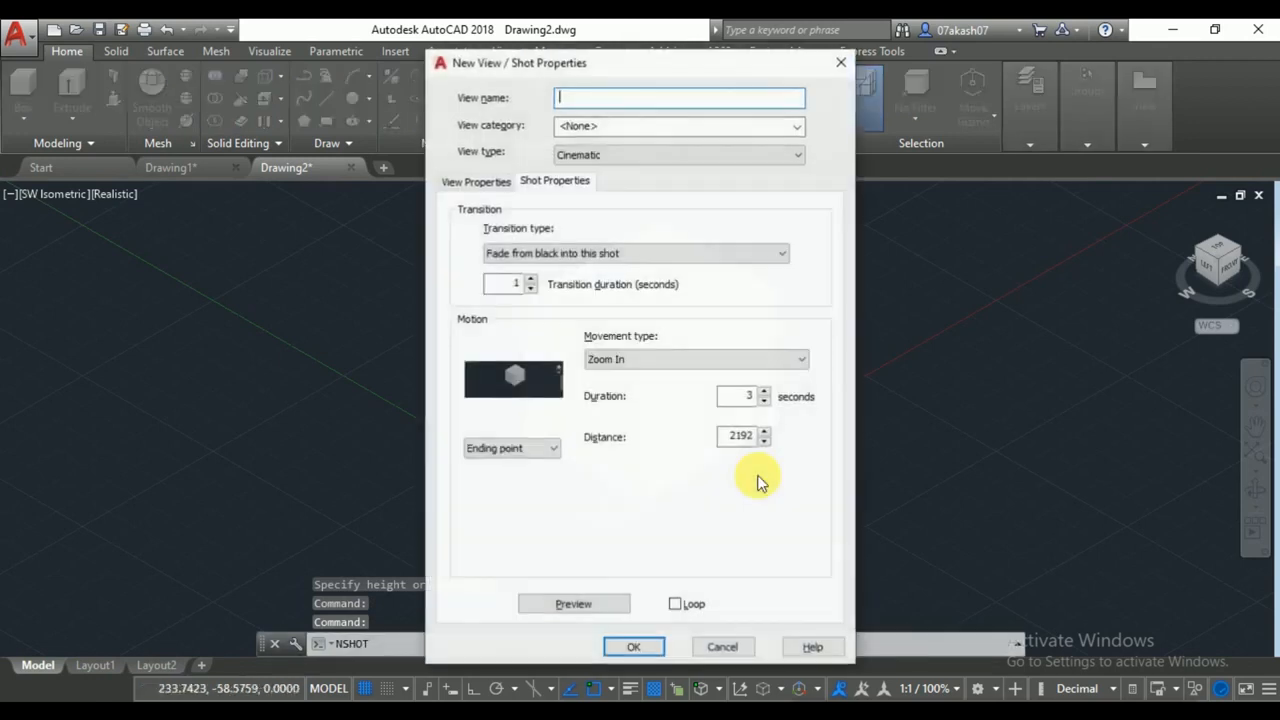
left_click(608, 359)
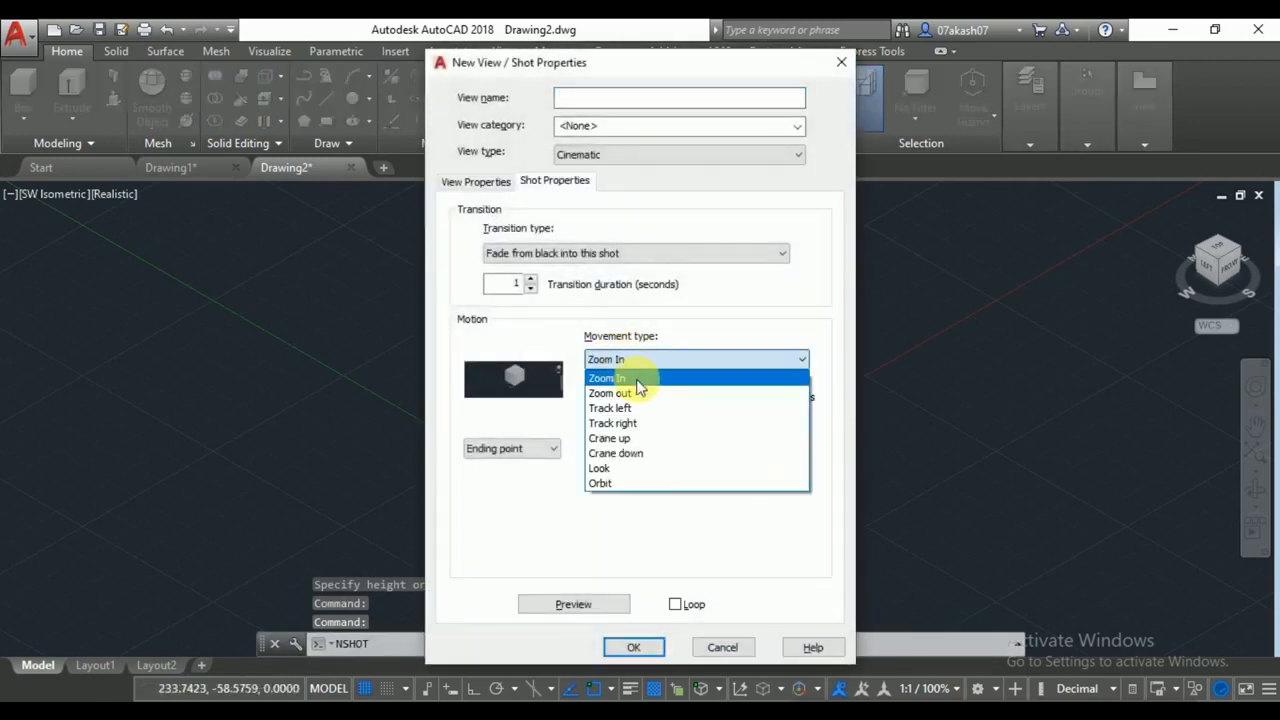
left_click(623, 100)
type("wed")
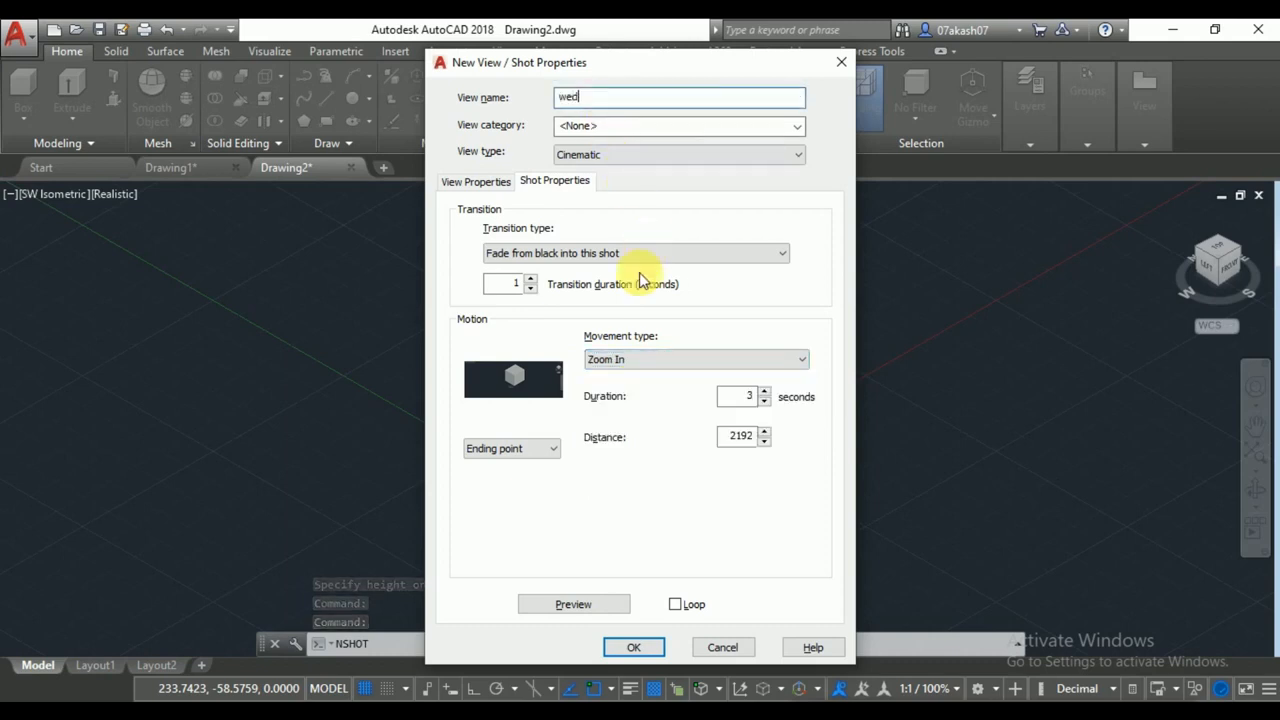
Preview the shot with the Crane up movement type.
left_click(628, 364)
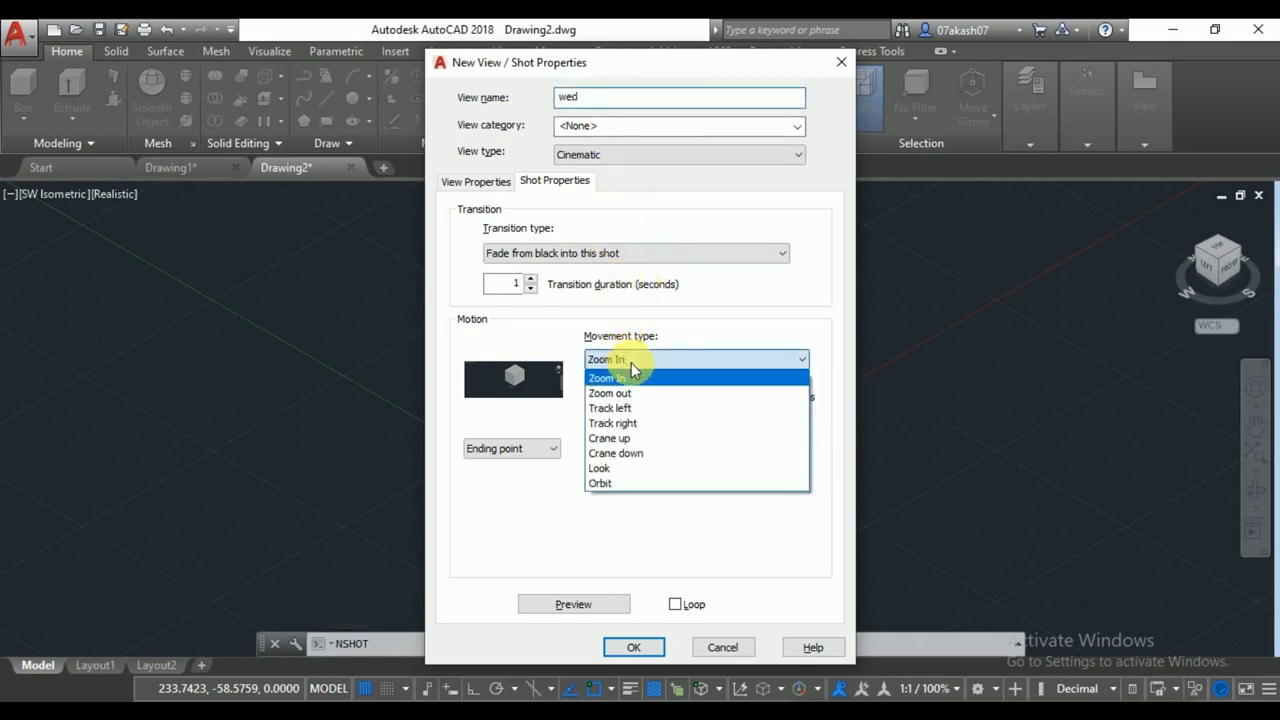
left_click(632, 440)
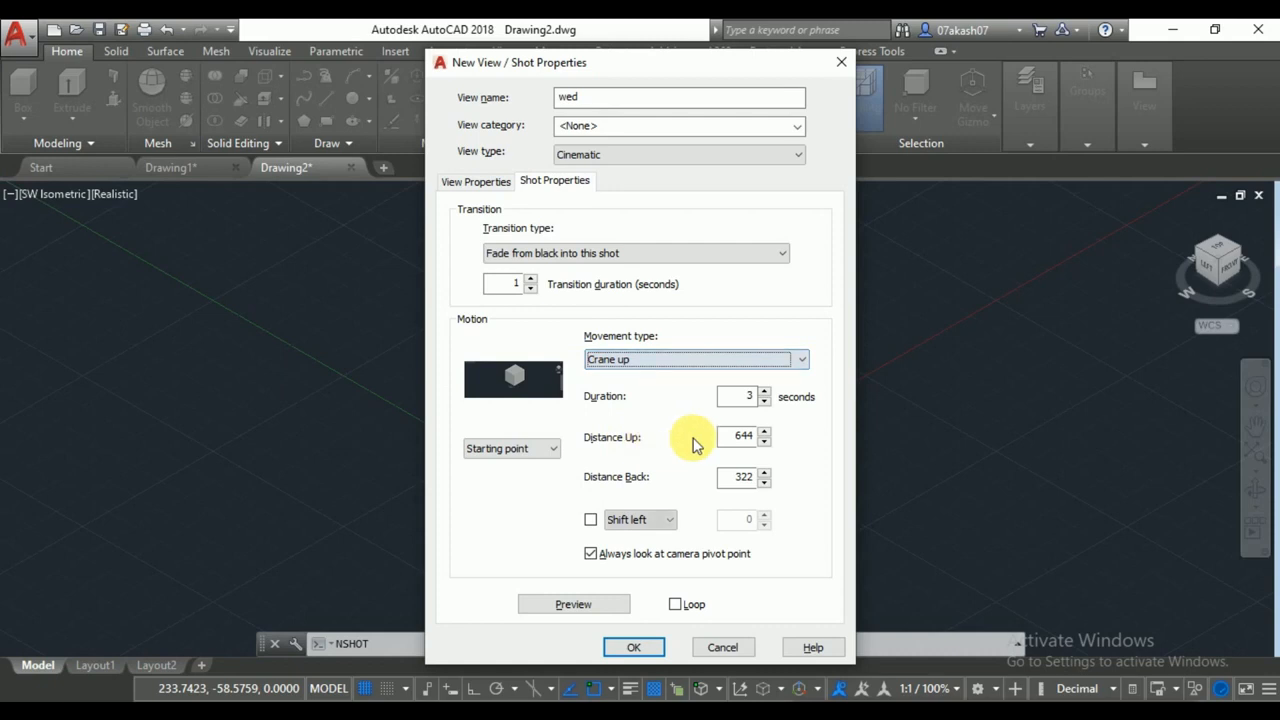
left_click(597, 606)
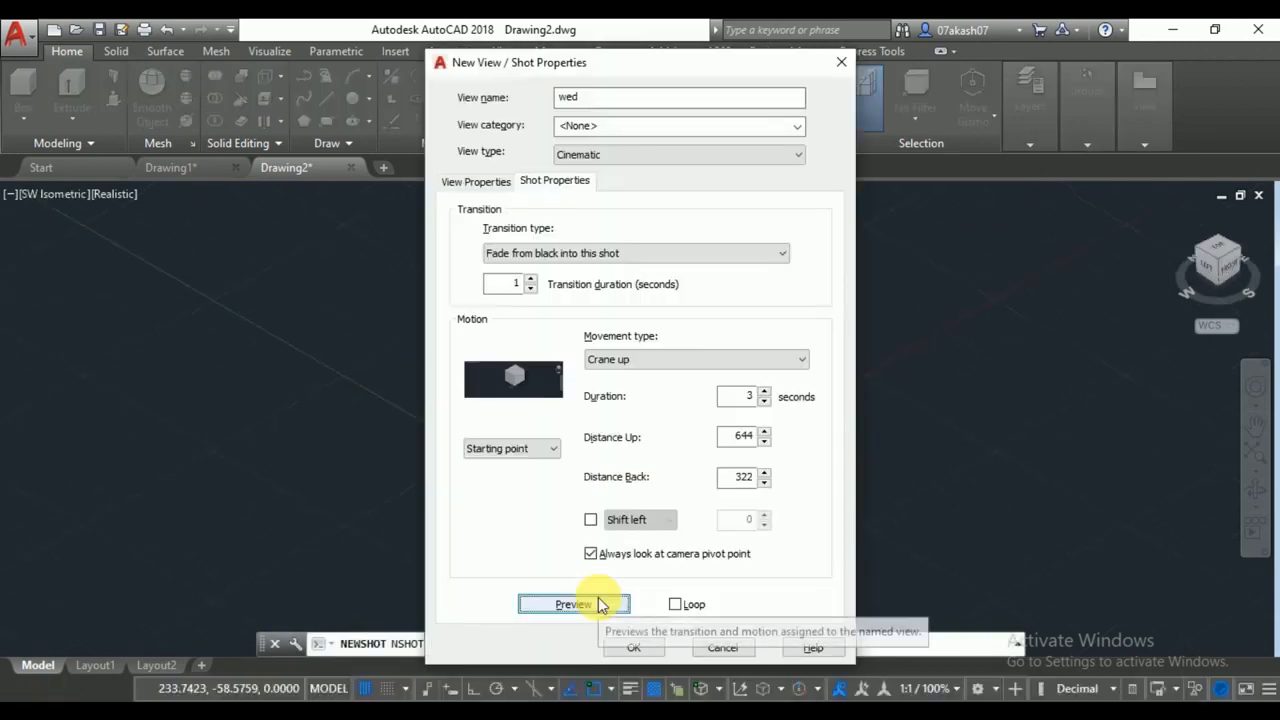
left_click(740, 436)
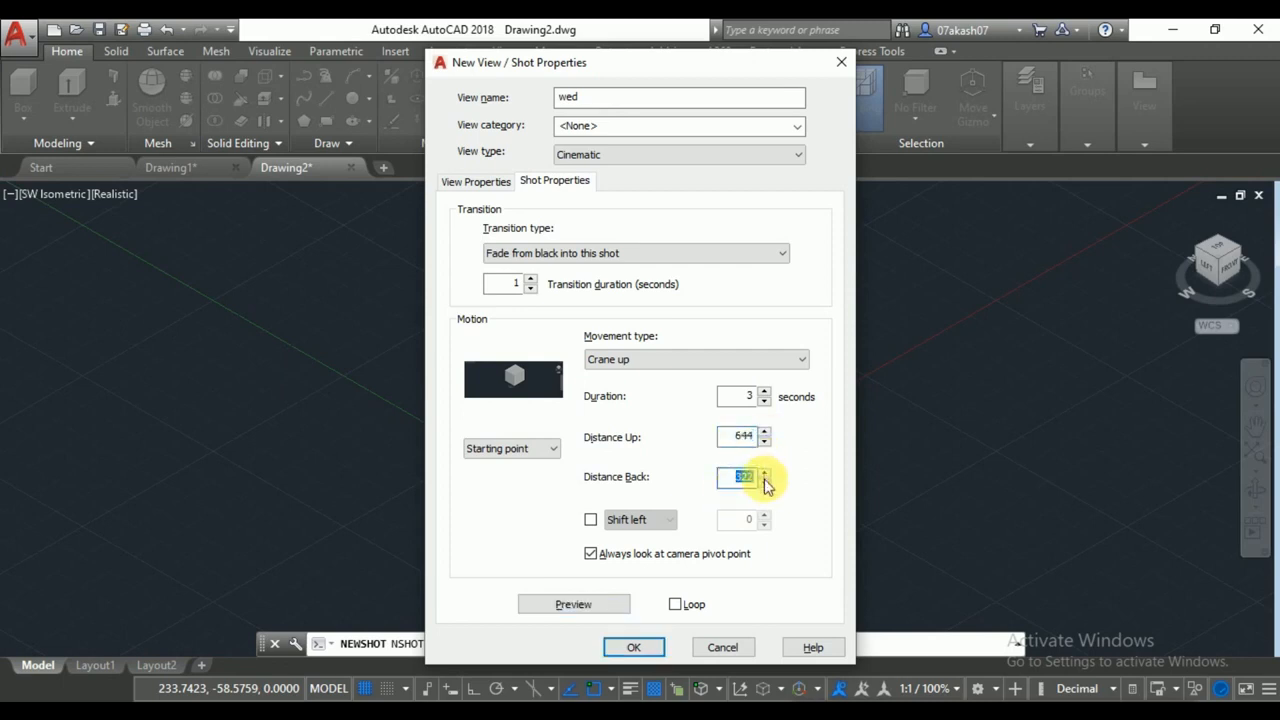
Preview the shot with the Crane down movement type and again with Look.
left_click(625, 360)
left_click(617, 453)
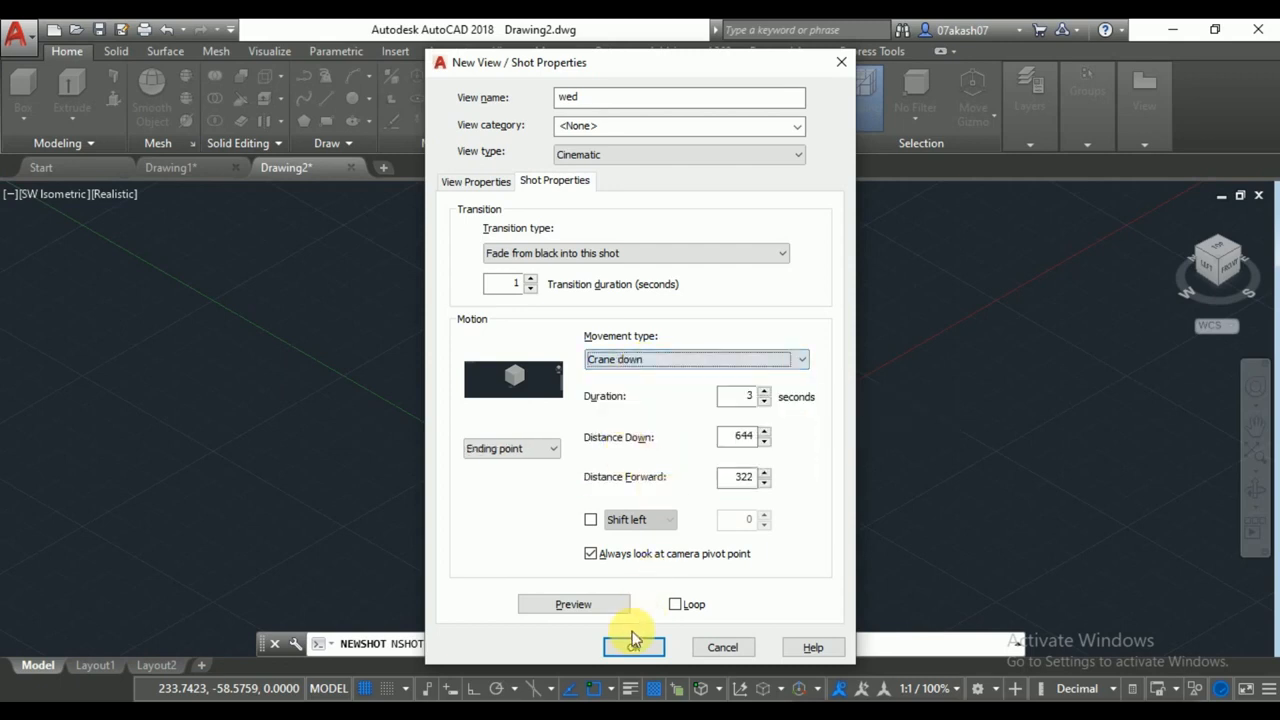
left_click(573, 604)
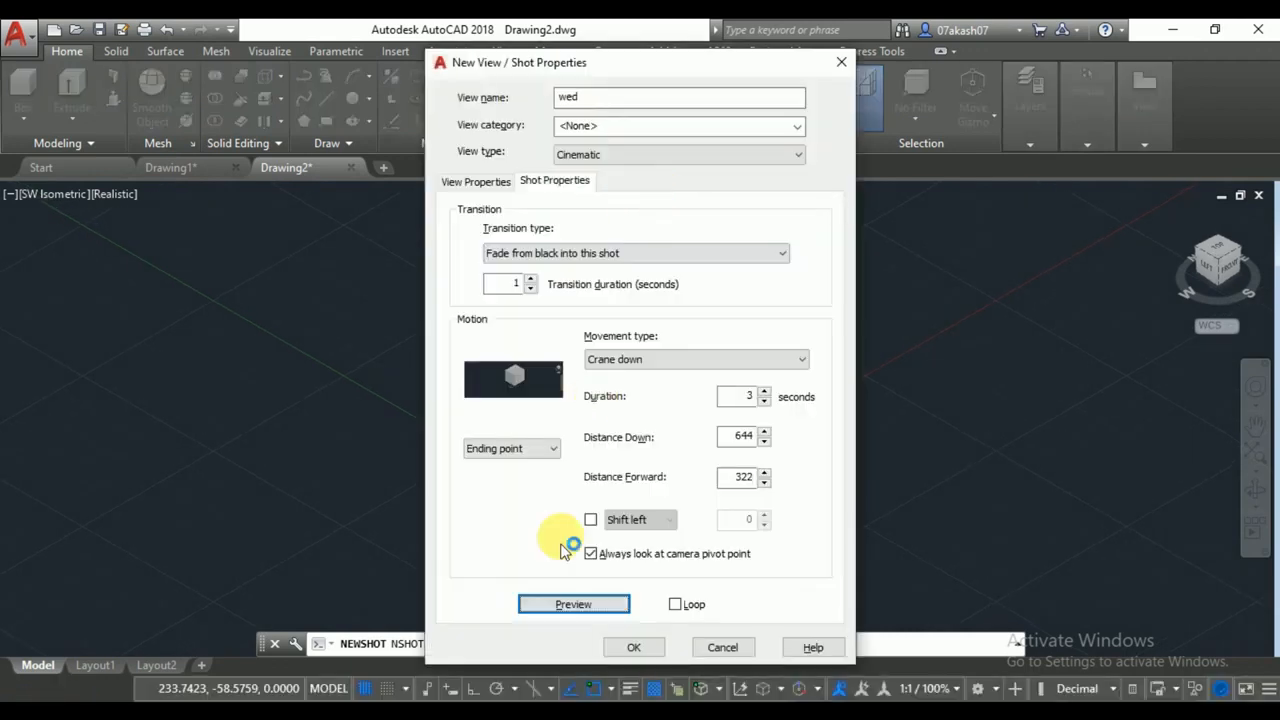
left_click(666, 362)
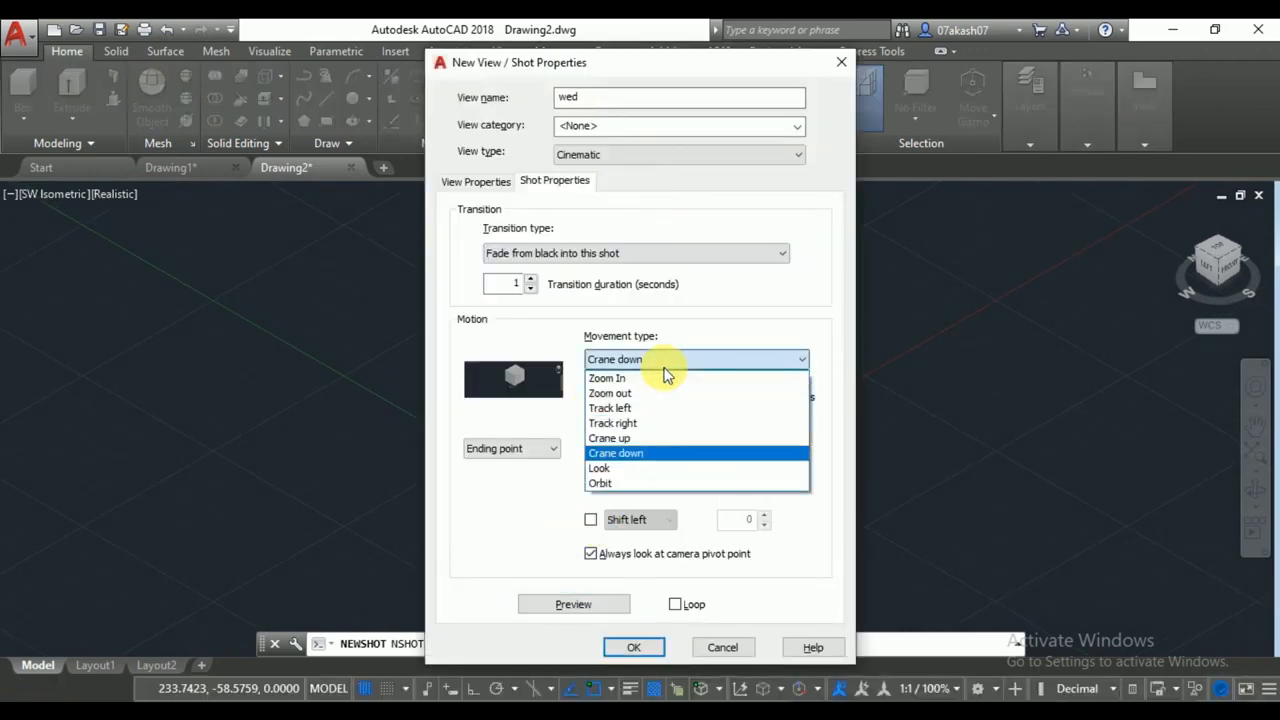
left_click(625, 466)
left_click(572, 604)
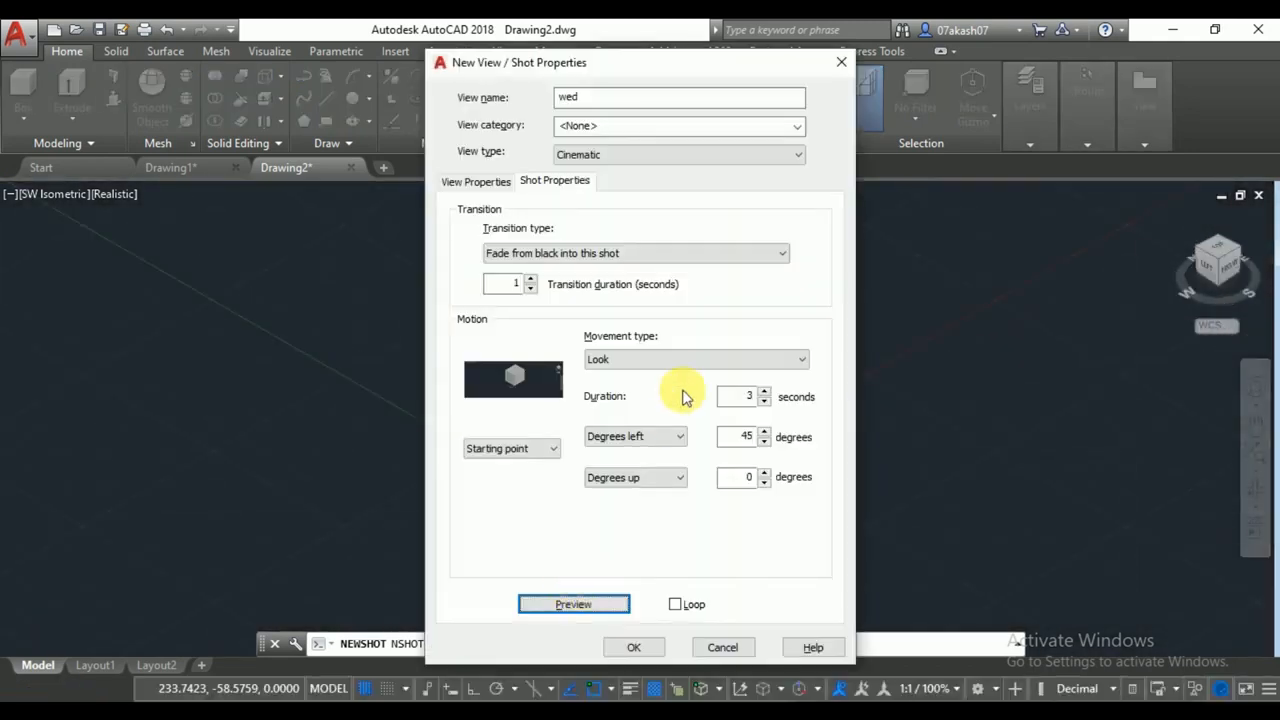
Set the shot's movement type to Orbit and preview it.
left_click(690, 360)
left_click(609, 481)
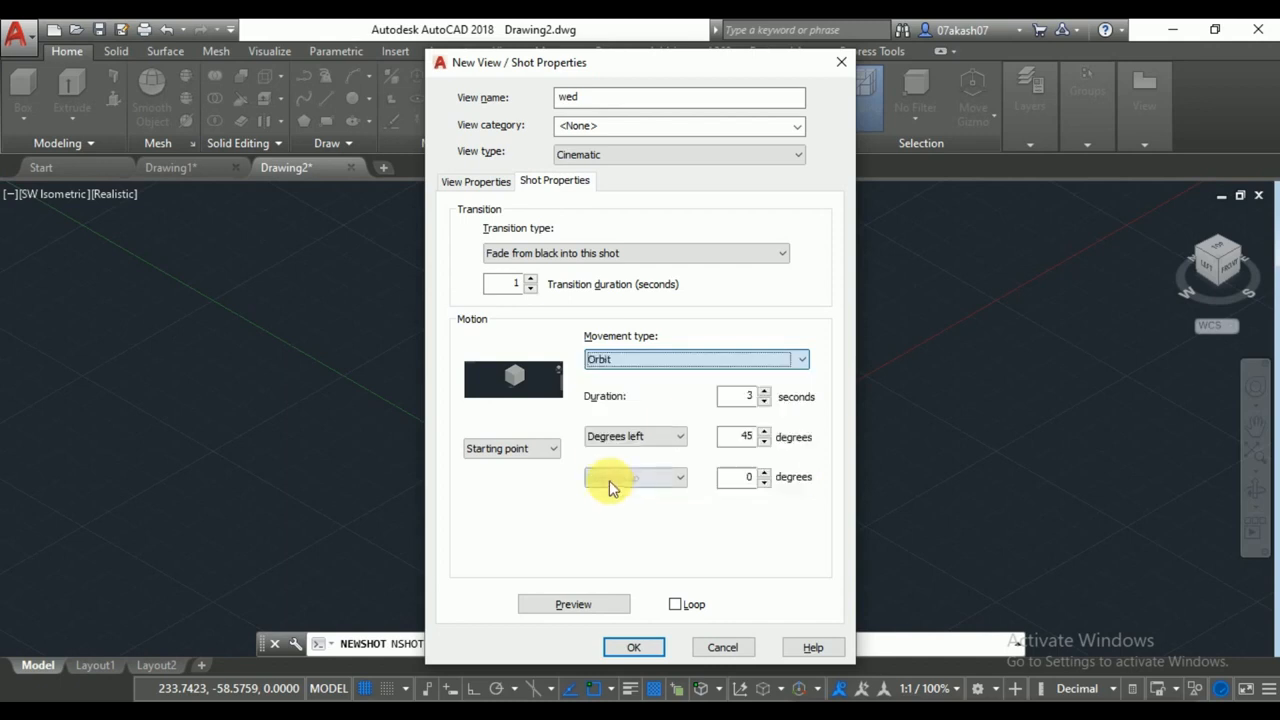
left_click(585, 605)
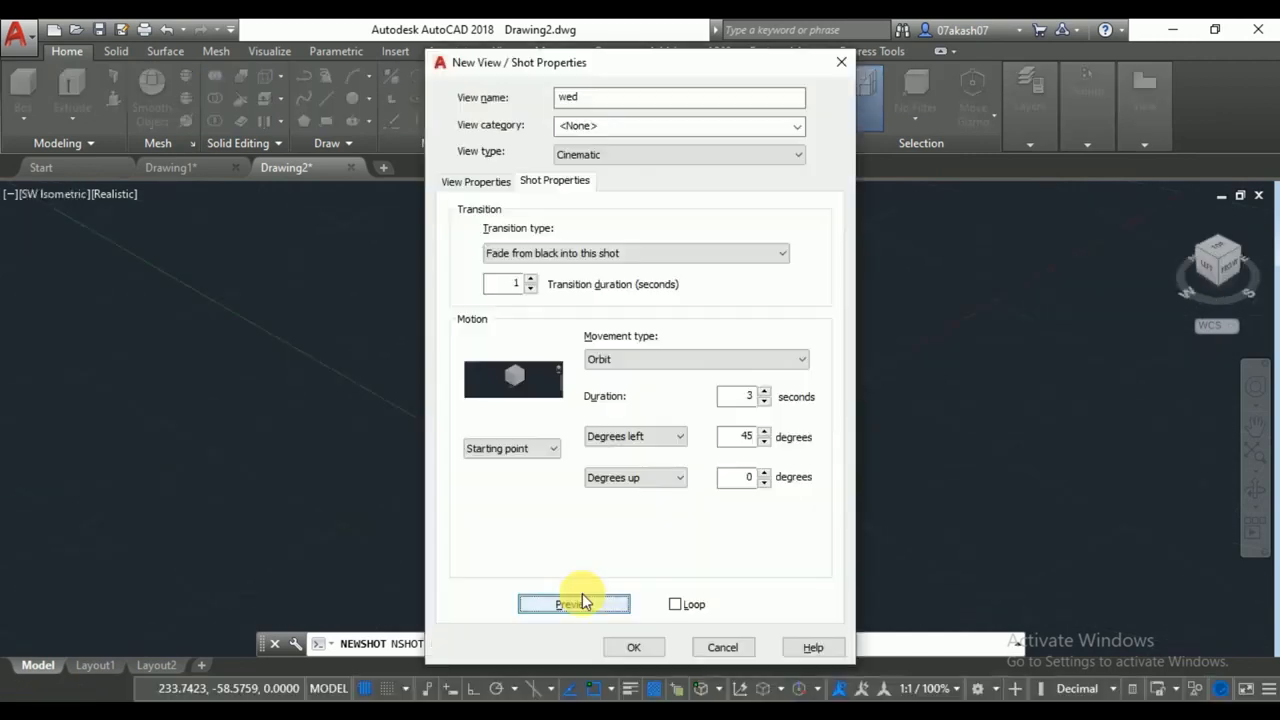
Set the orbit to 360 degrees left, preview the shot, and save it.
left_click(745, 437)
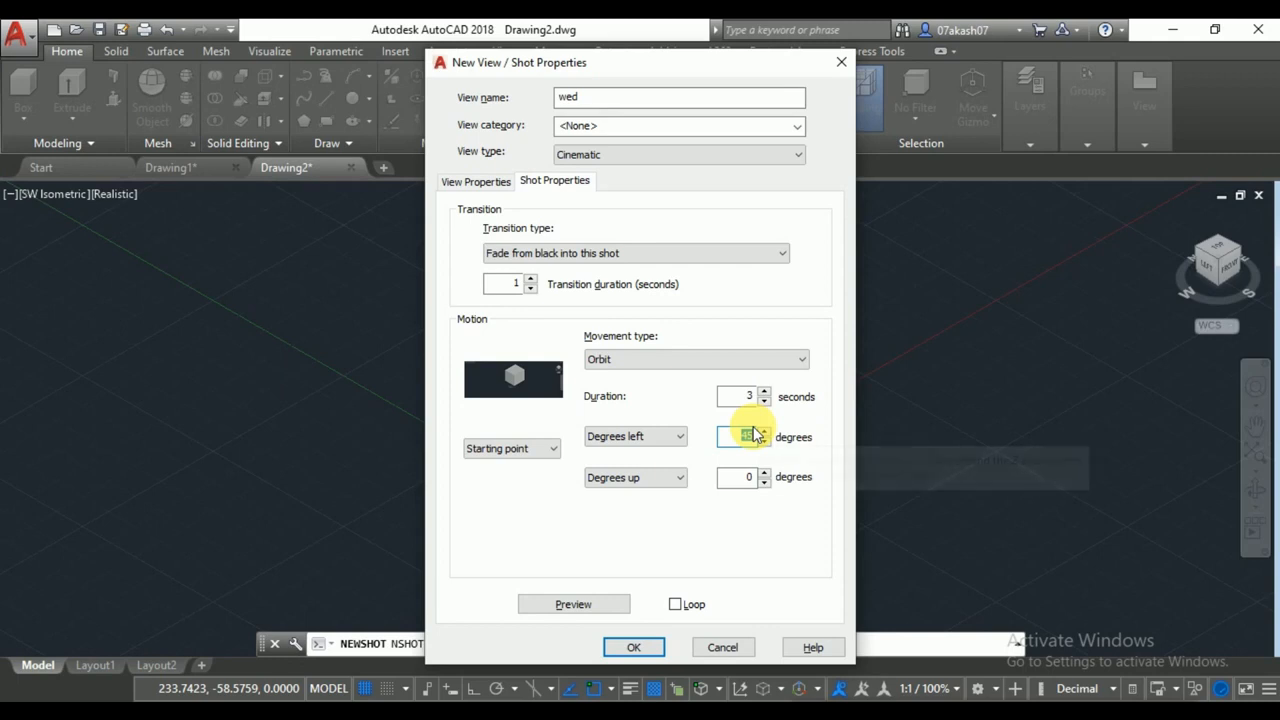
type("360")
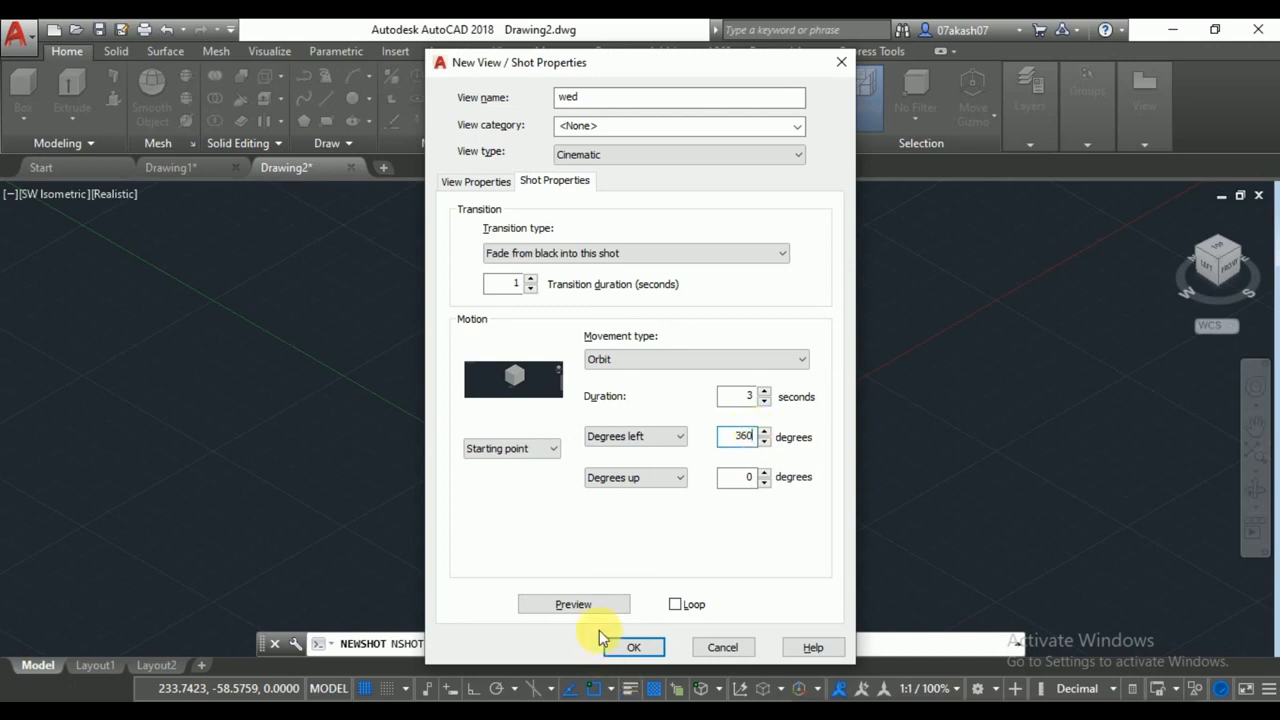
left_click(574, 604)
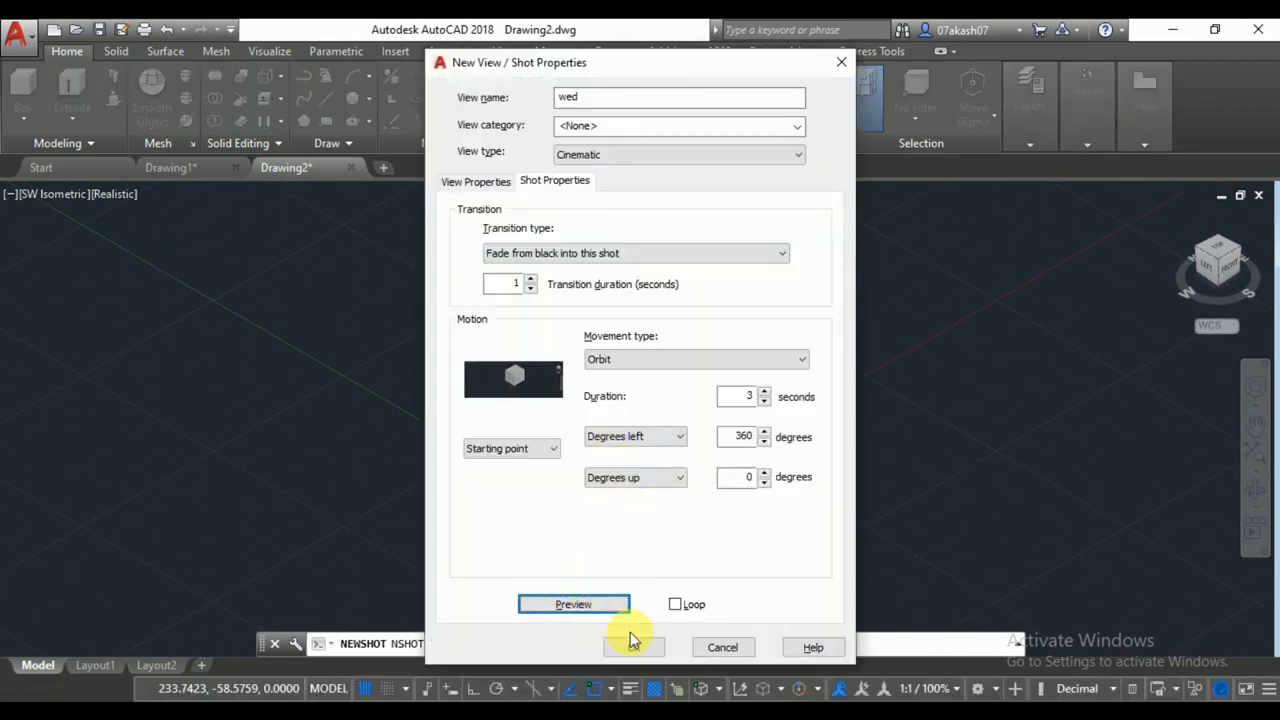
left_click(629, 642)
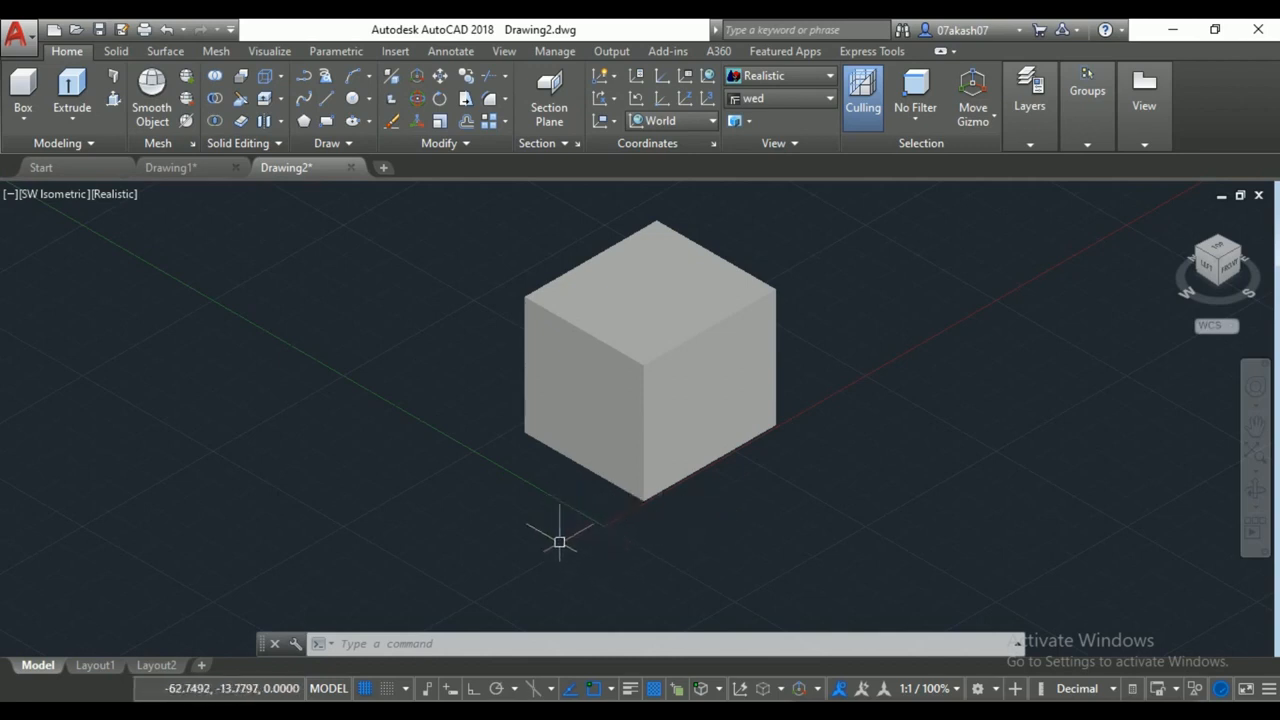
middle_click_drag(509, 544, 613, 551)
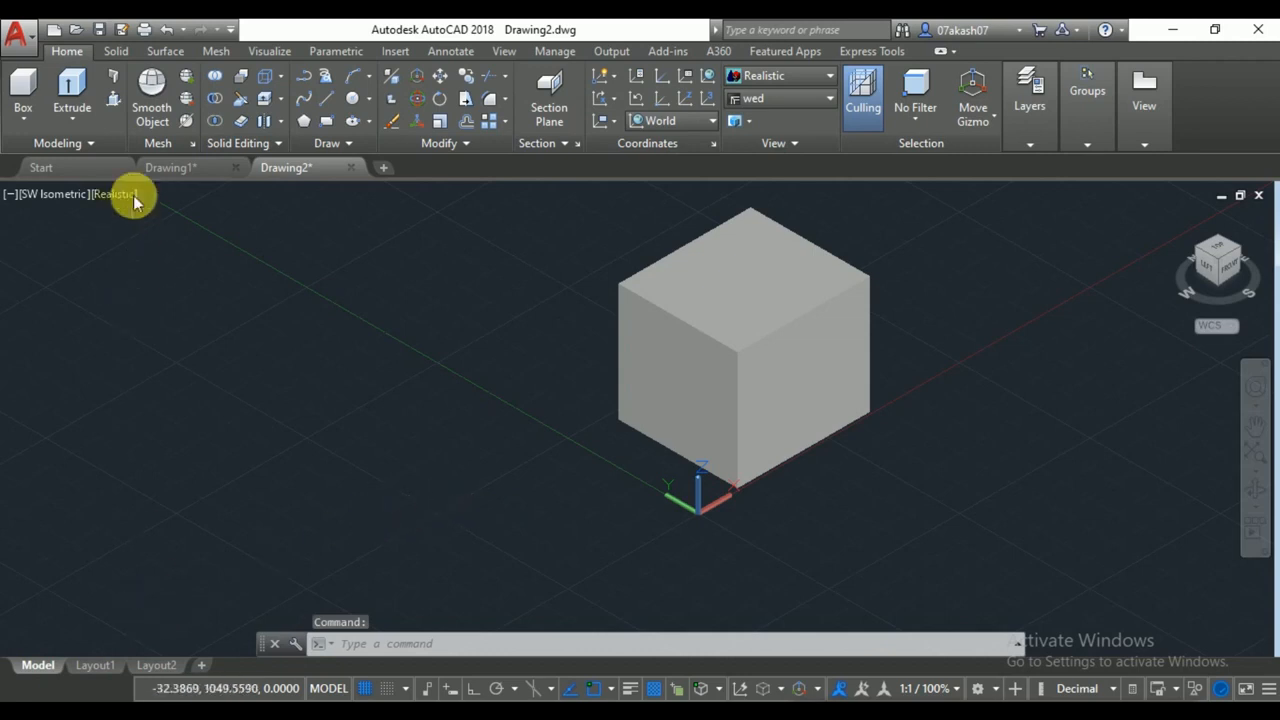
Switch to Drawing1, show its layout previews with QVL, and open Layout1 from them.
left_click(176, 167)
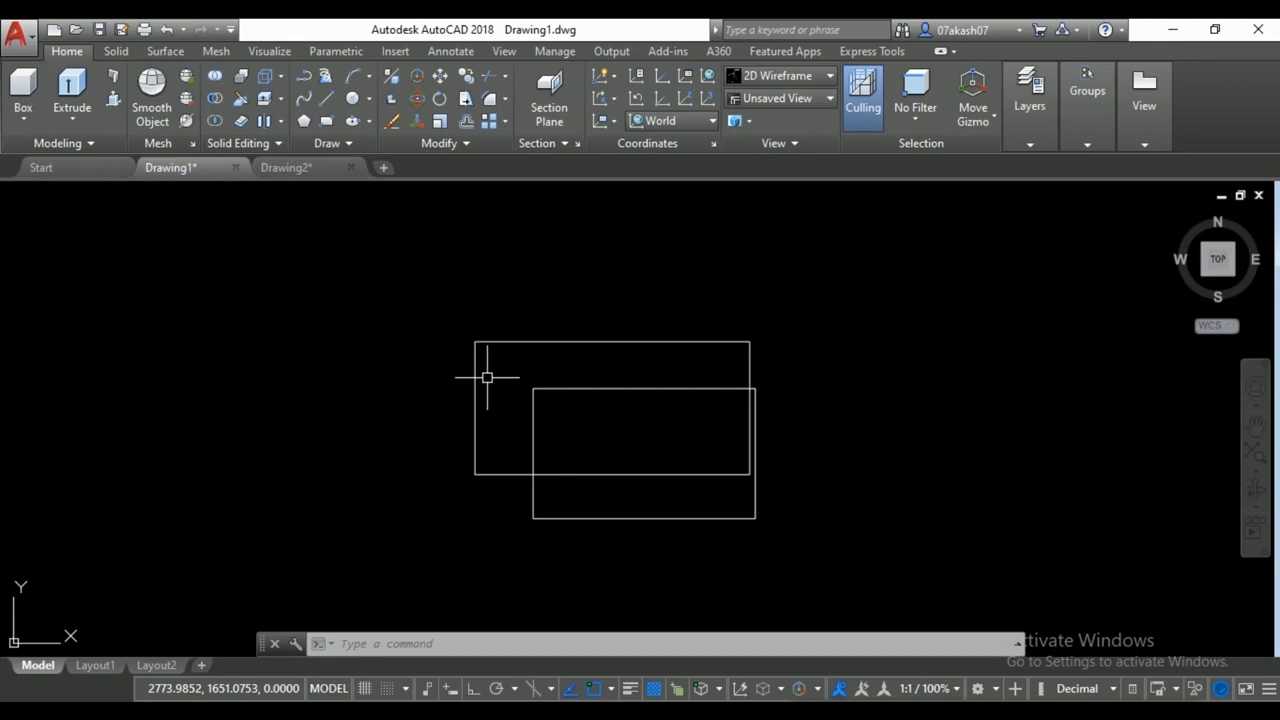
type("qvl")
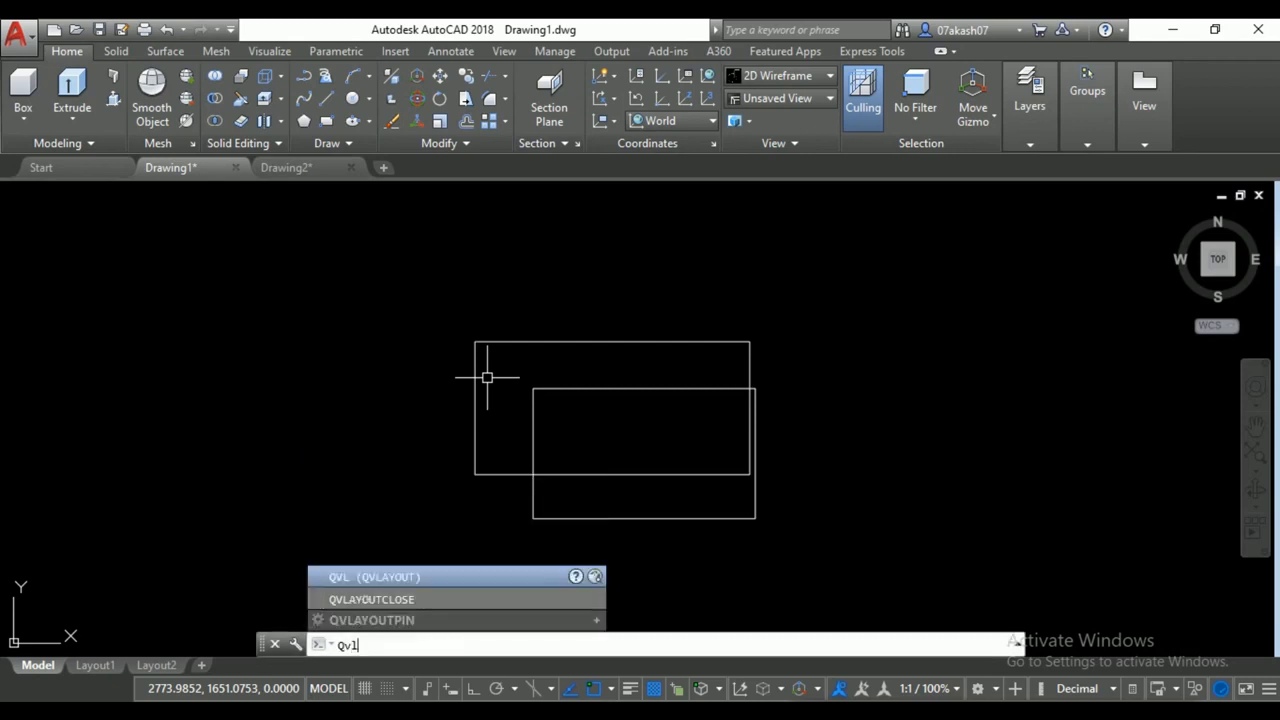
key("Return")
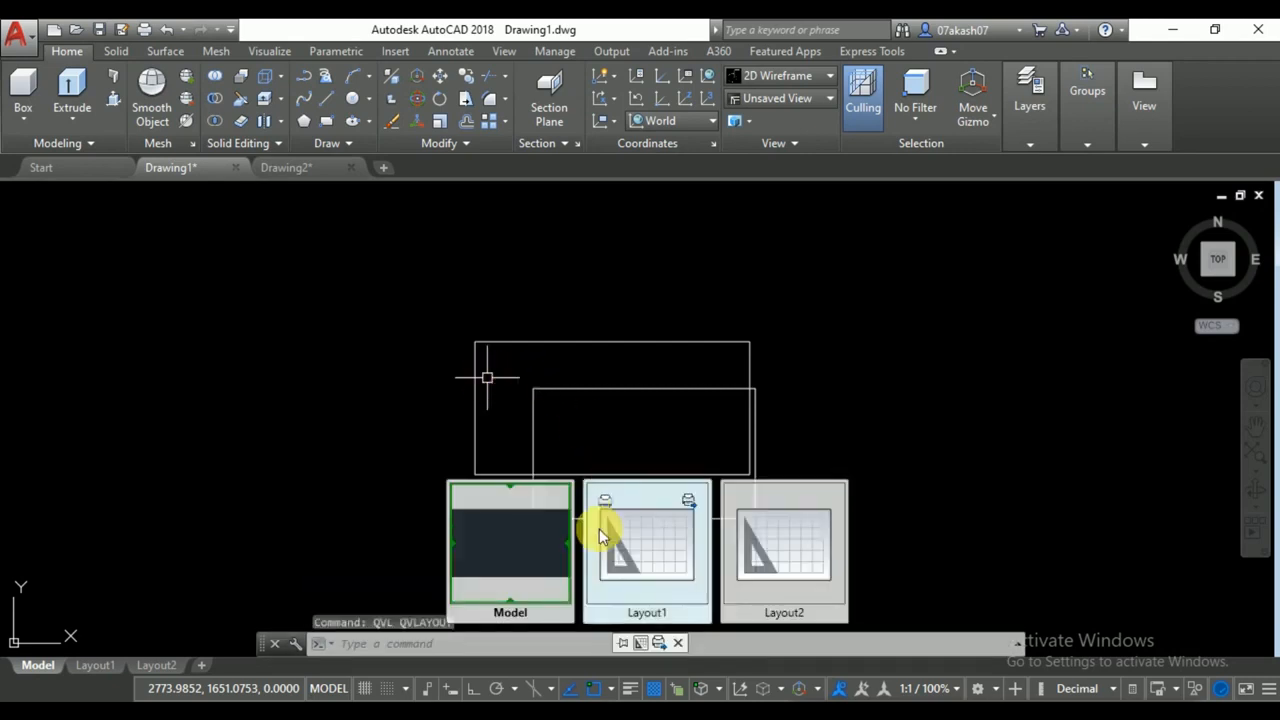
mouse_move(523, 538)
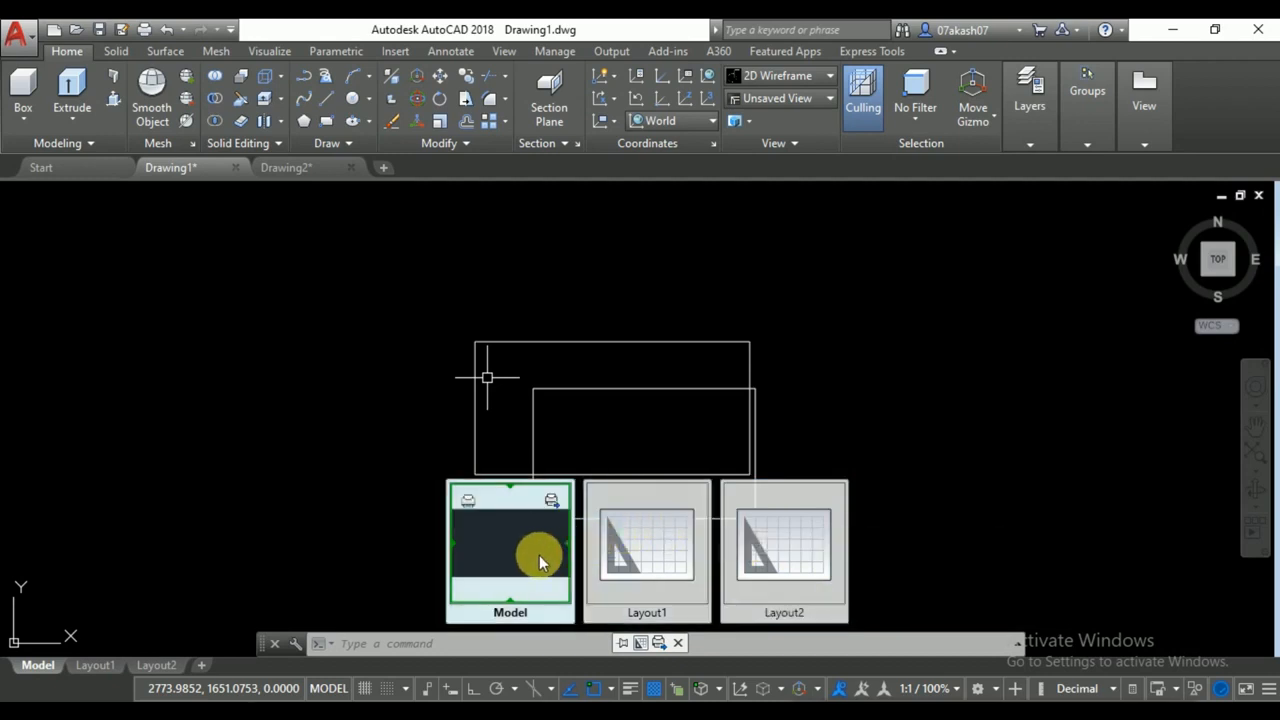
left_click(659, 547)
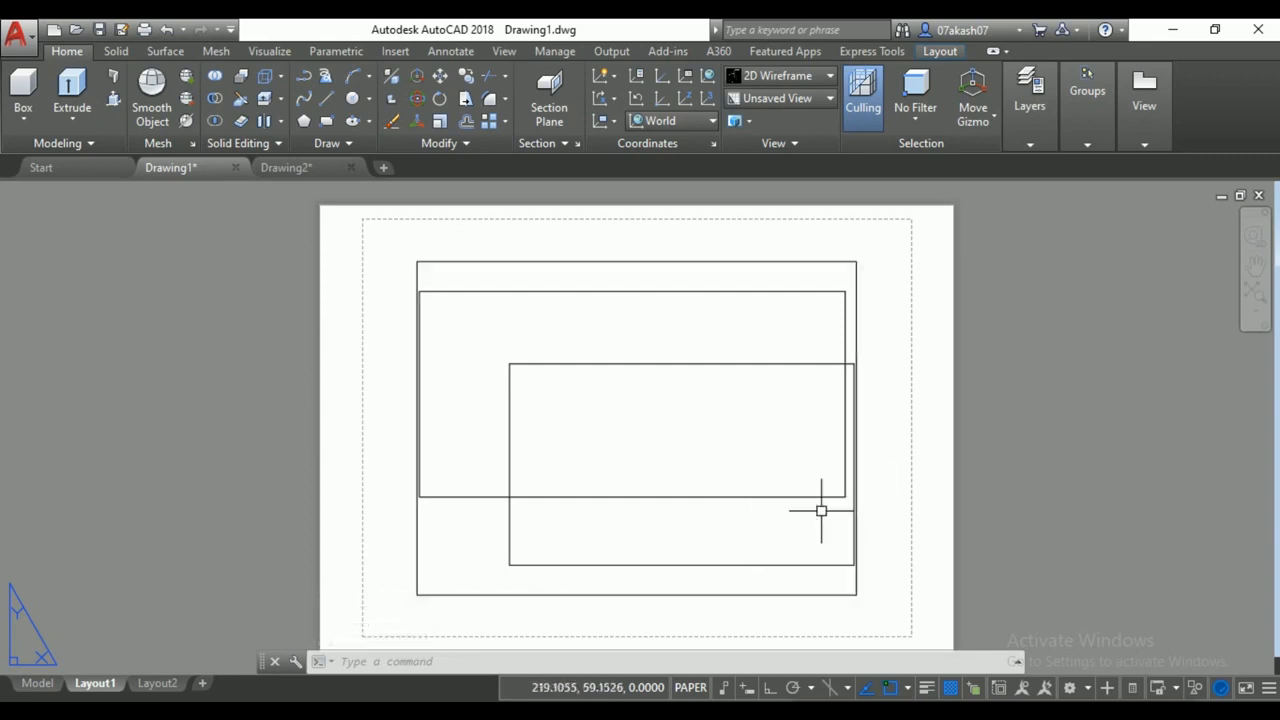
Return to model space and show previews of the open drawings with QVD.
left_click(40, 684)
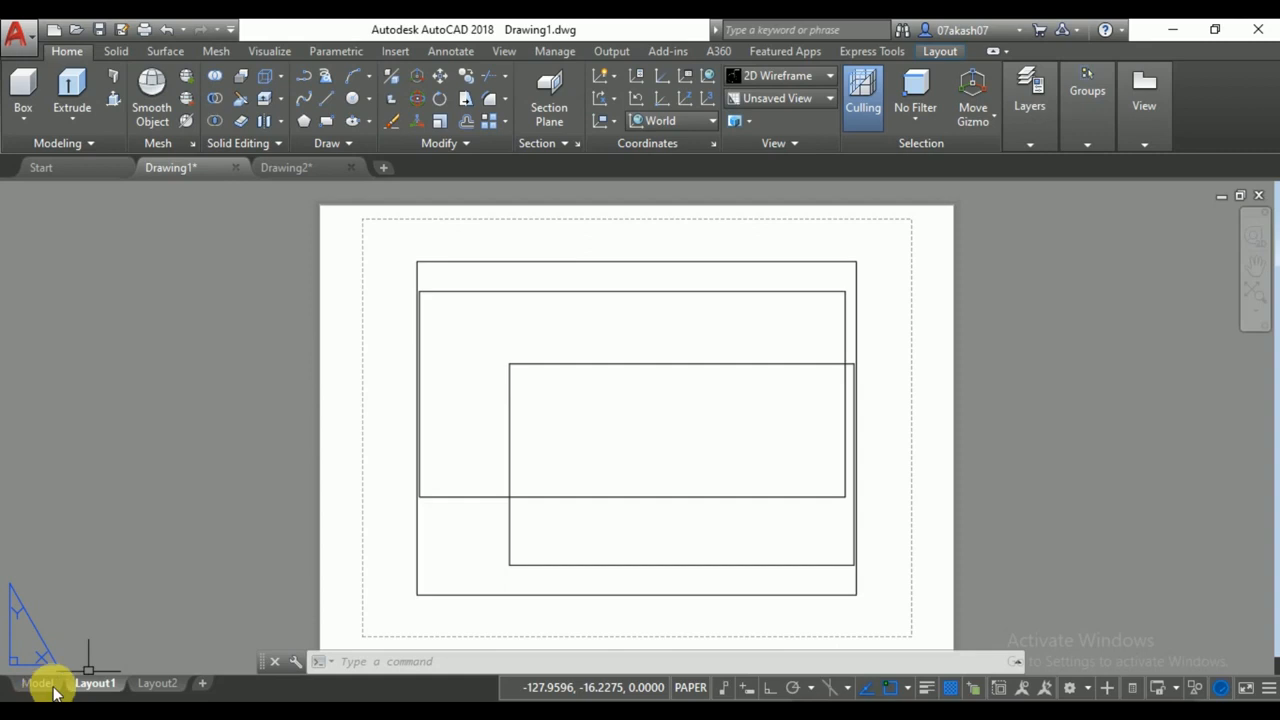
scroll(634, 491, "down", 2)
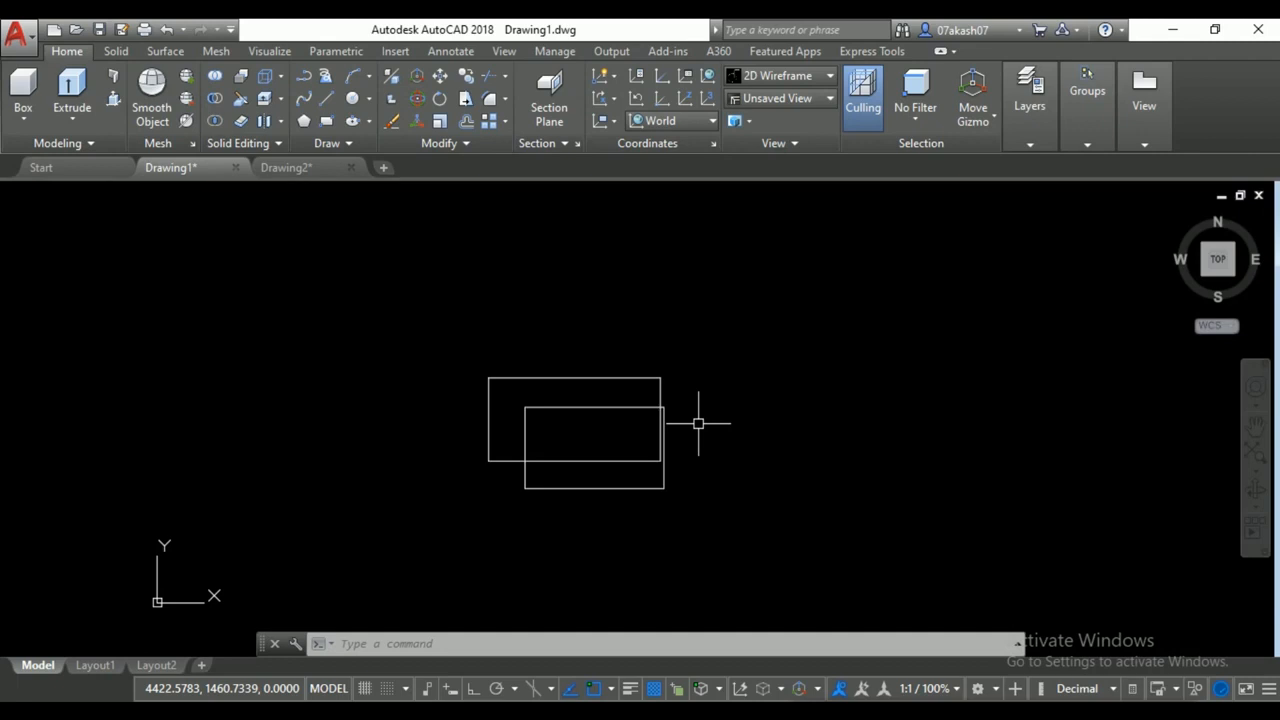
type("QVD")
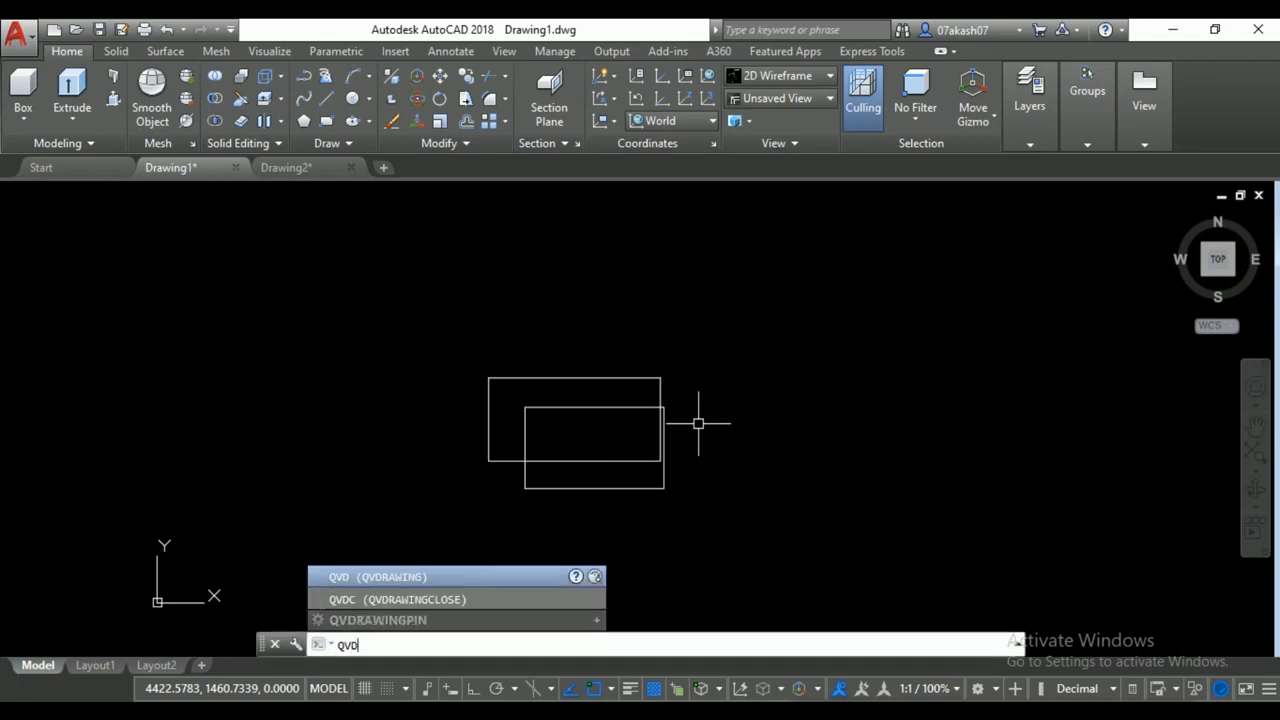
key("Return")
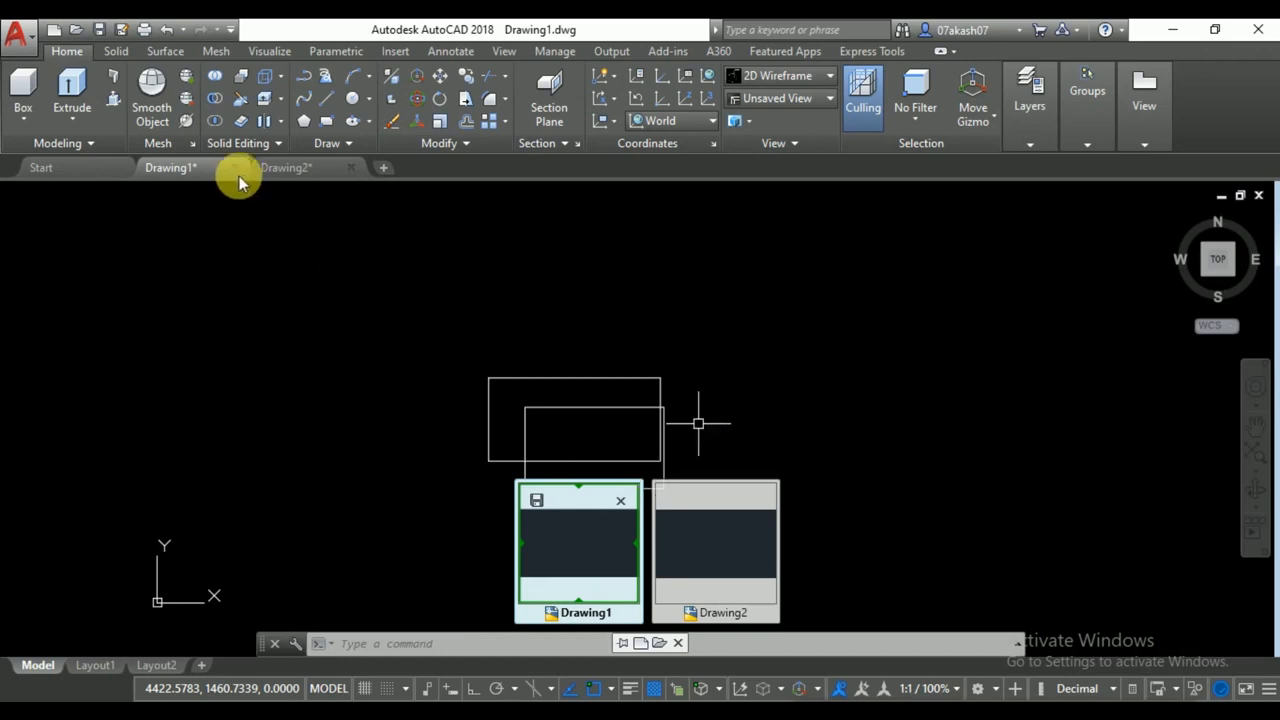
Show the layout previews of Drawing2 and Drawing1 from the open-drawing previews.
mouse_move(730, 590)
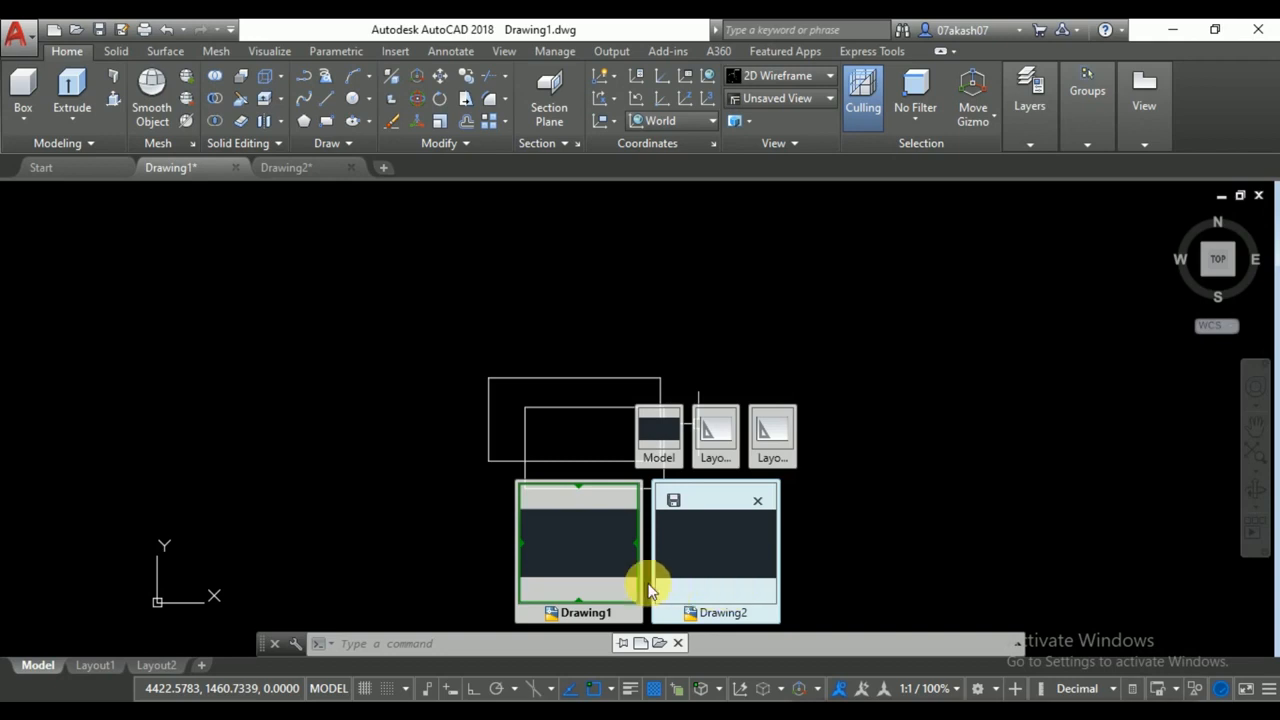
mouse_move(588, 563)
mouse_move(576, 456)
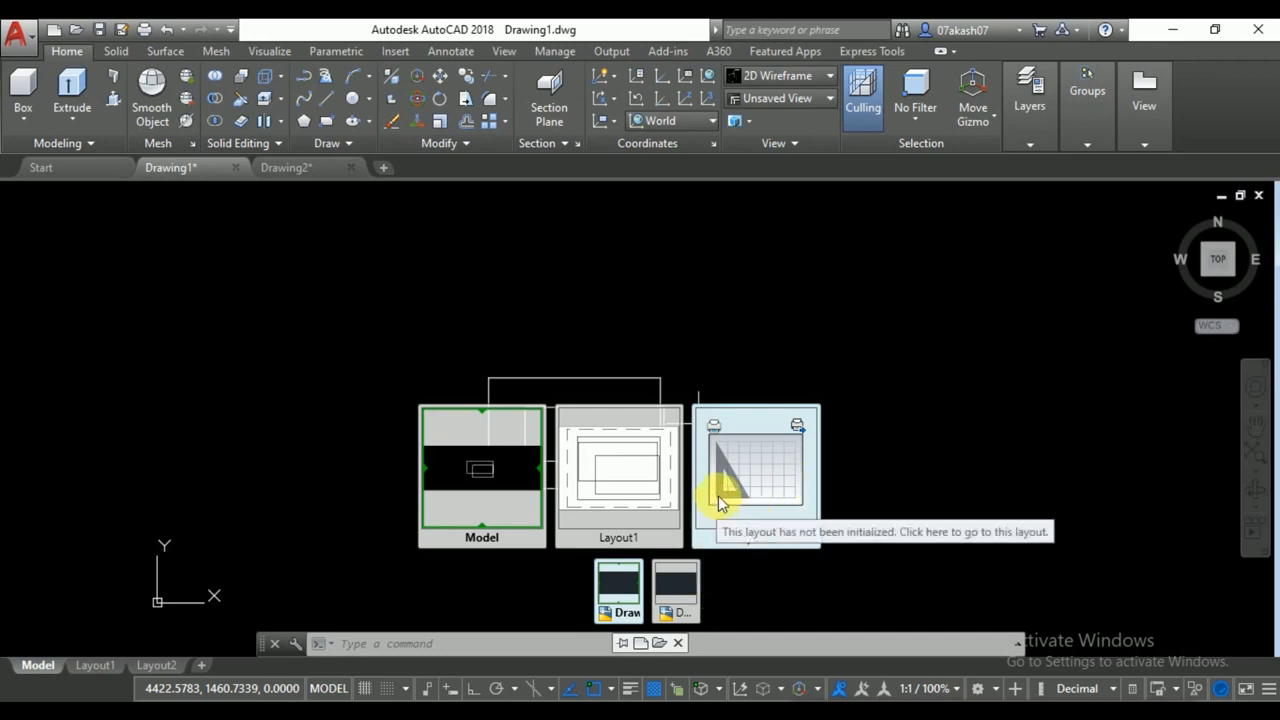
mouse_move(688, 589)
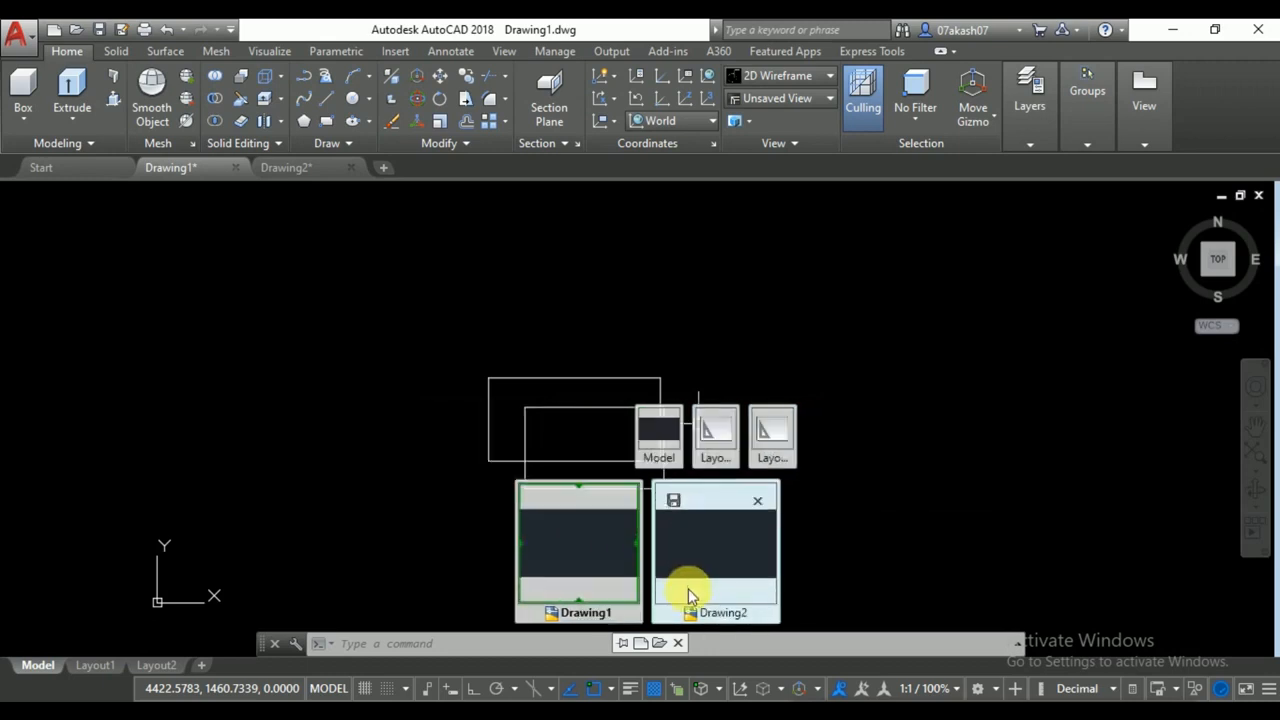
mouse_move(767, 458)
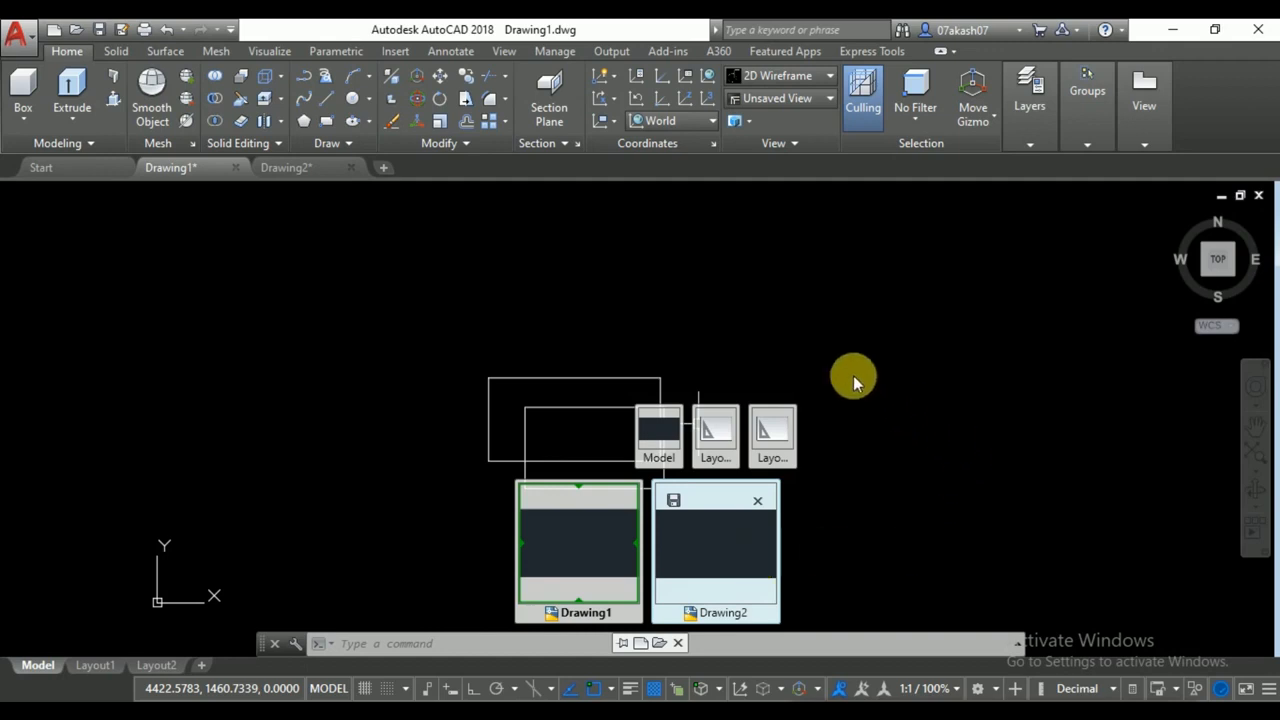
left_click(738, 350)
left_click(418, 546)
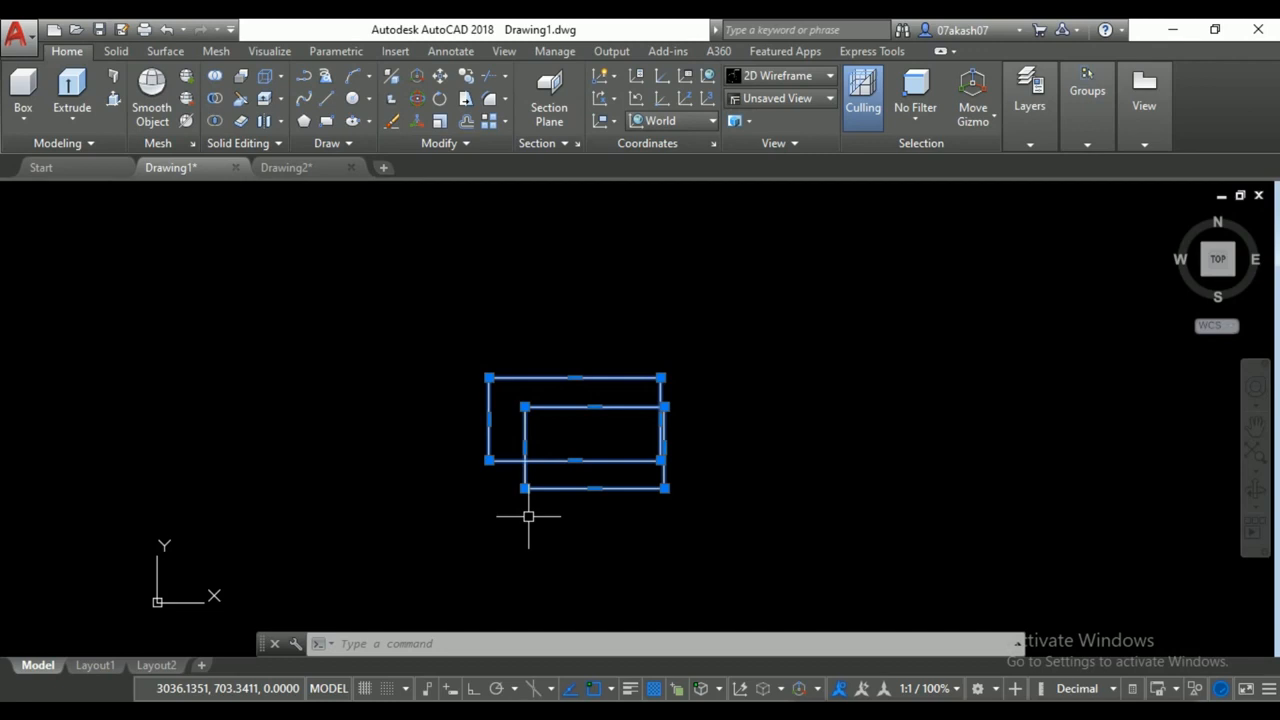
key("Escape")
key("Escape")
key("Escape")
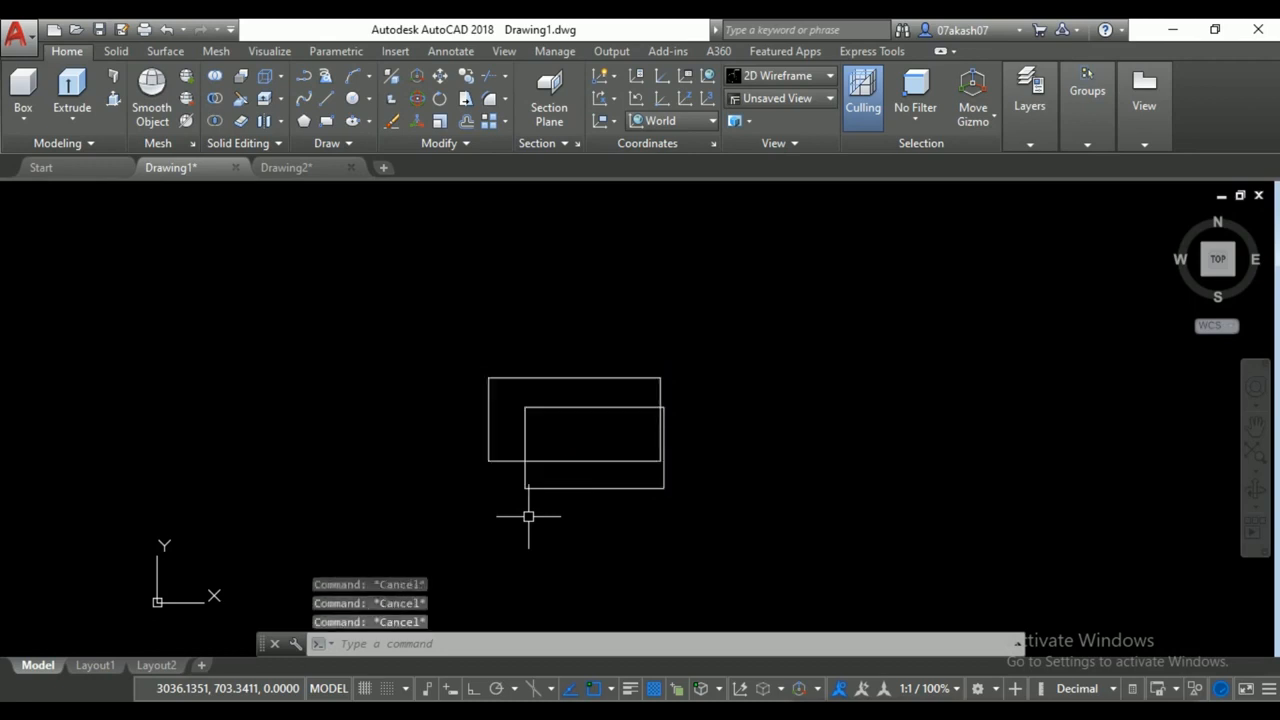
Use MOCORO on both overlapping rectangles to move them up and left, with the larger rectangle's lower-left corner as base point.
type("mocoro")
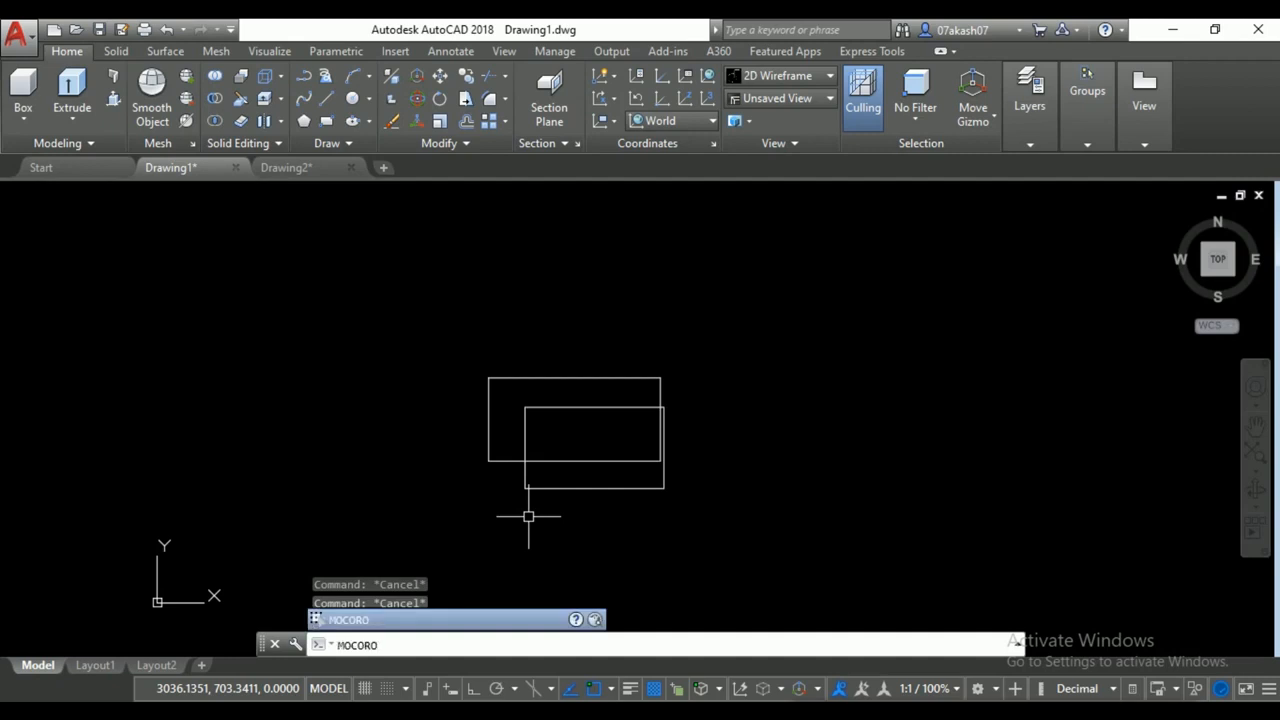
key("Return")
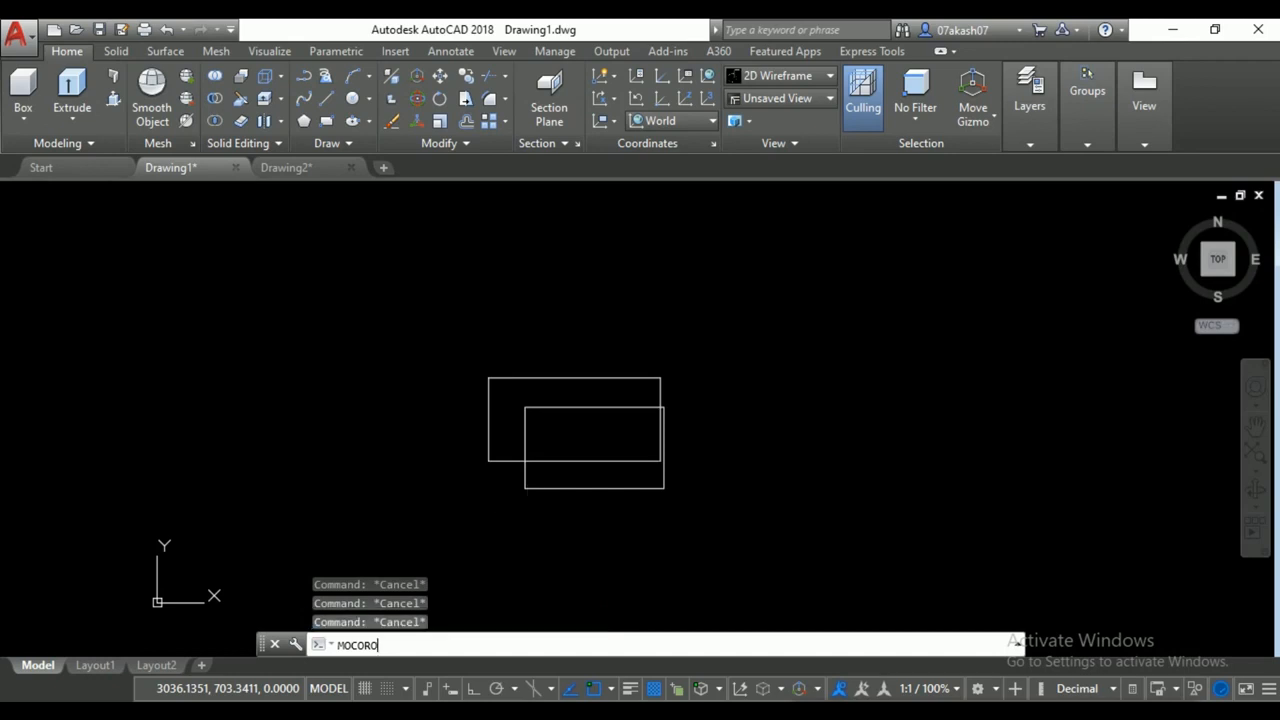
left_click(733, 329)
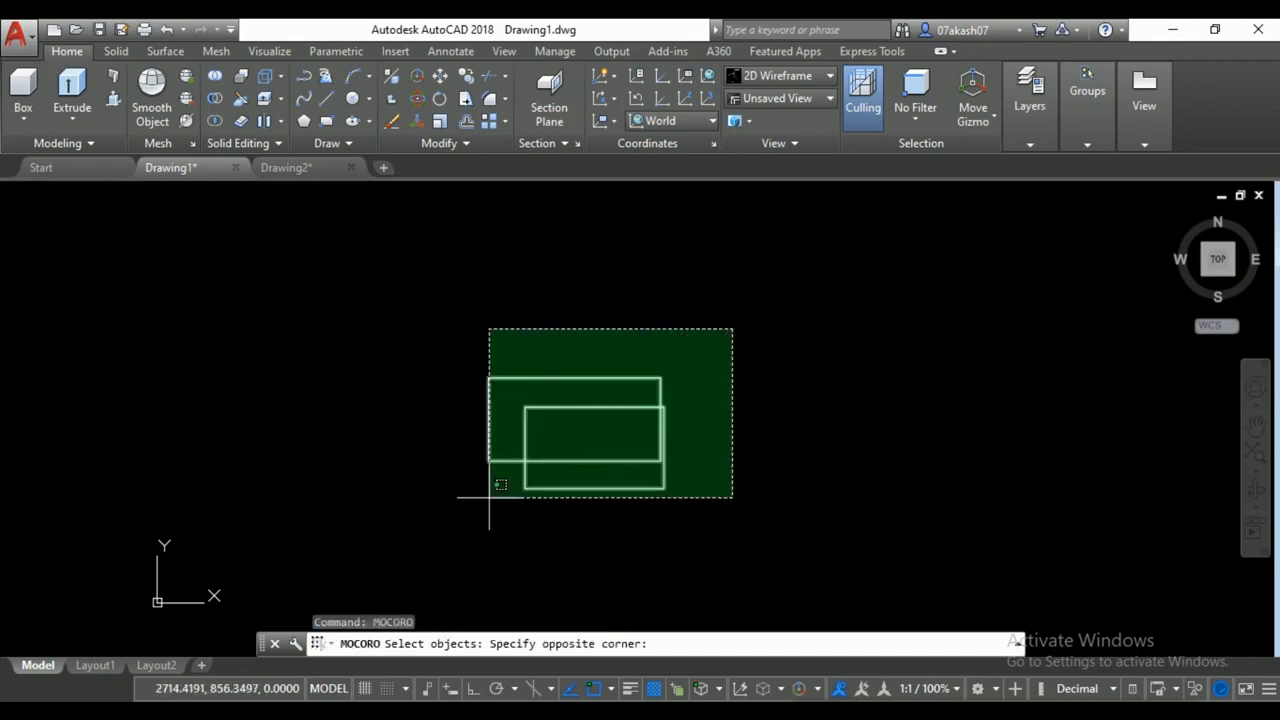
left_click(460, 530)
key("Return")
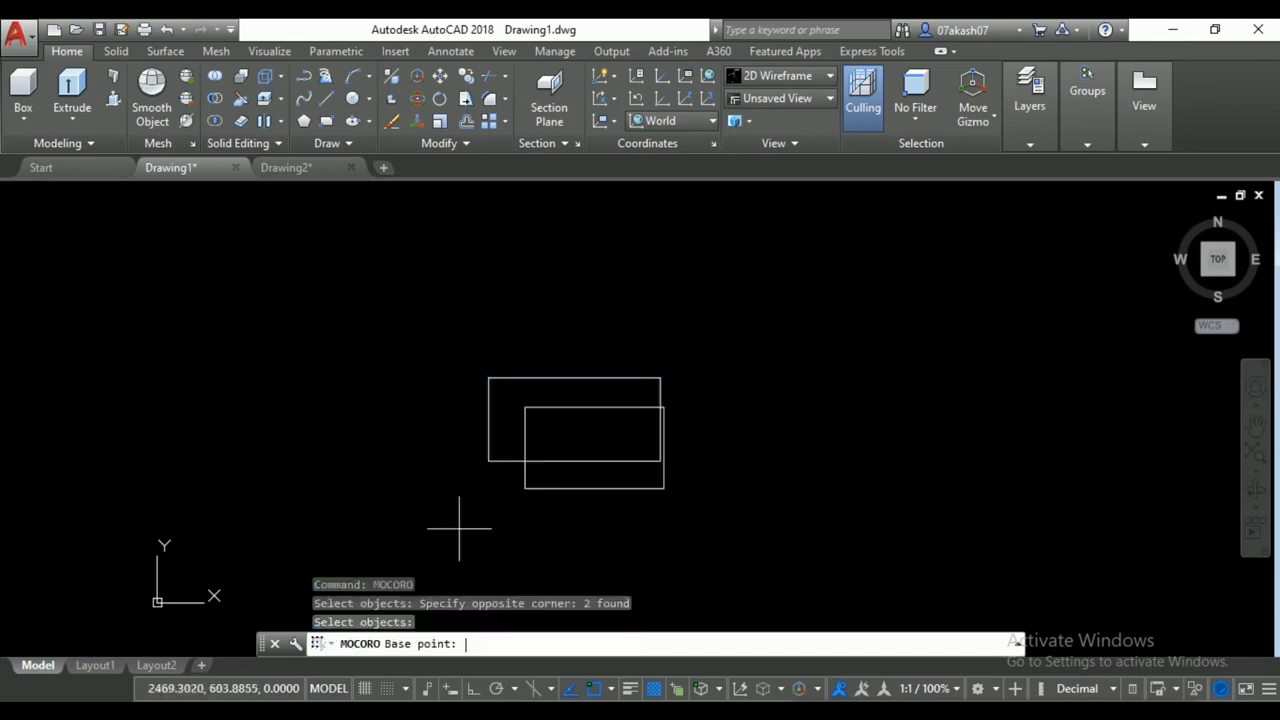
left_click(489, 460)
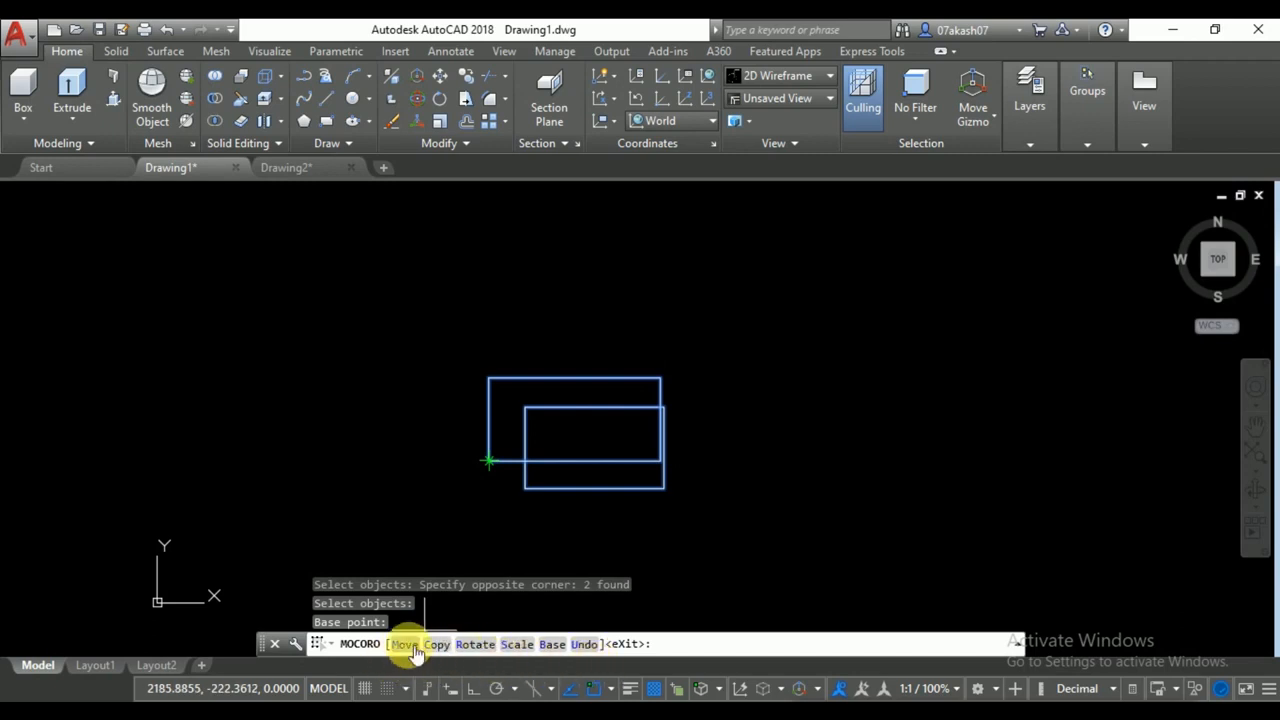
left_click(411, 646)
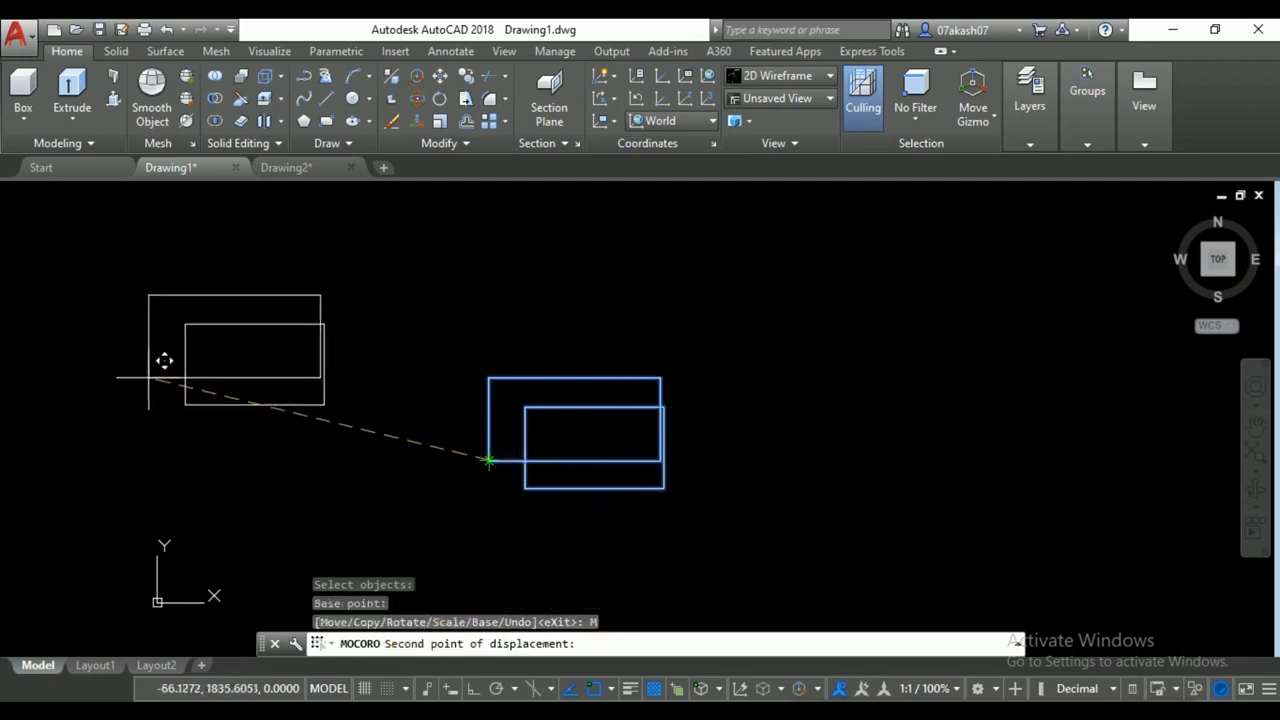
left_click(148, 378)
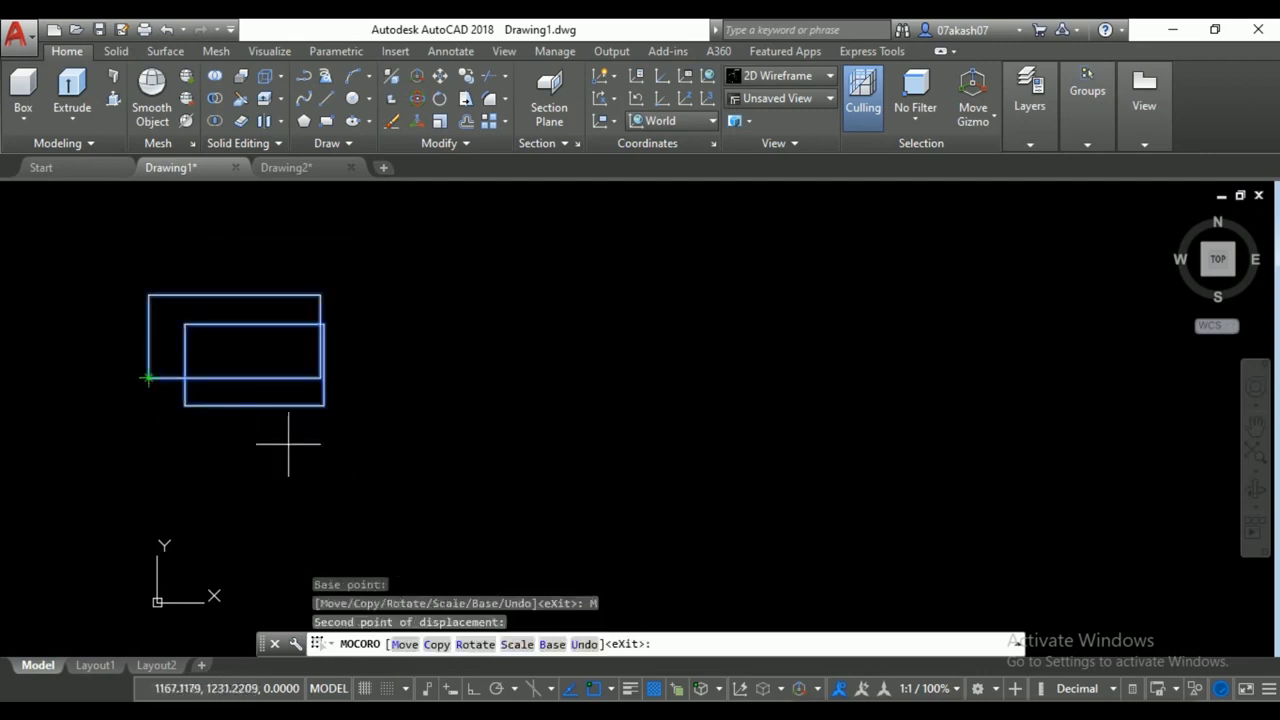
Place two copies of the rectangle pair to the right of the moved pair with MOCORO's Copy option.
left_click(437, 645)
left_click(488, 392)
left_click(759, 349)
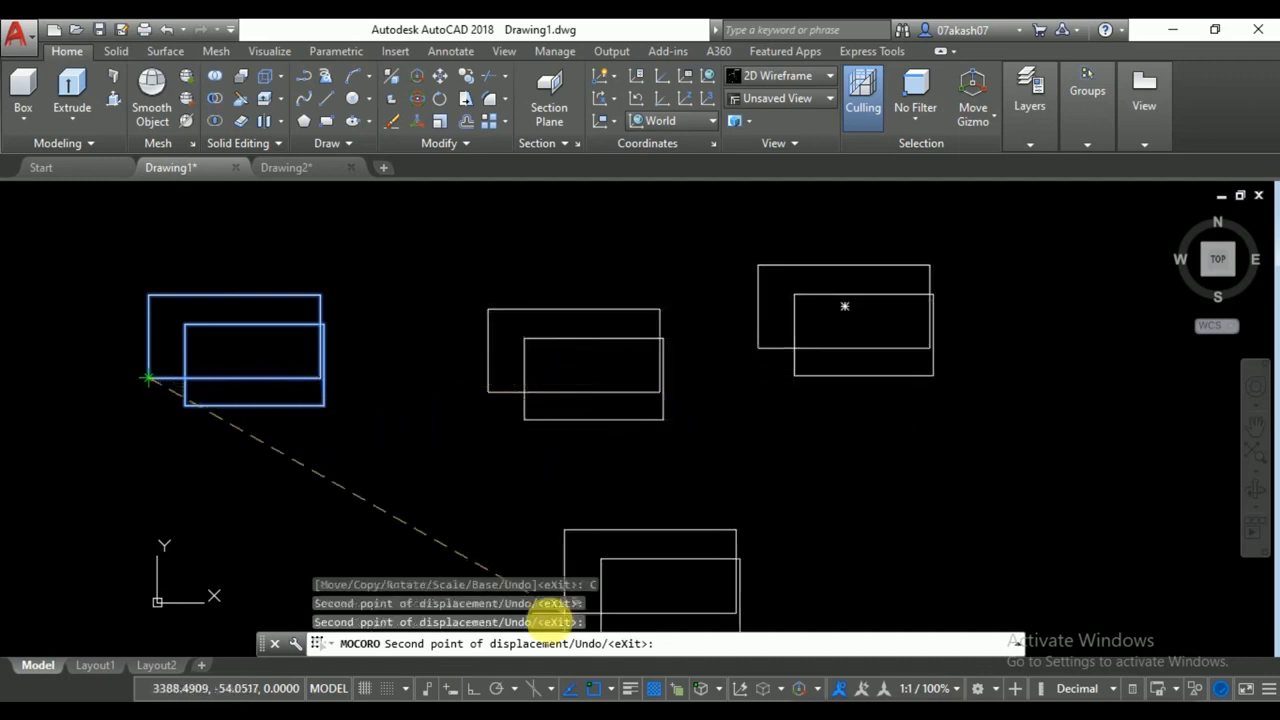
key("Escape")
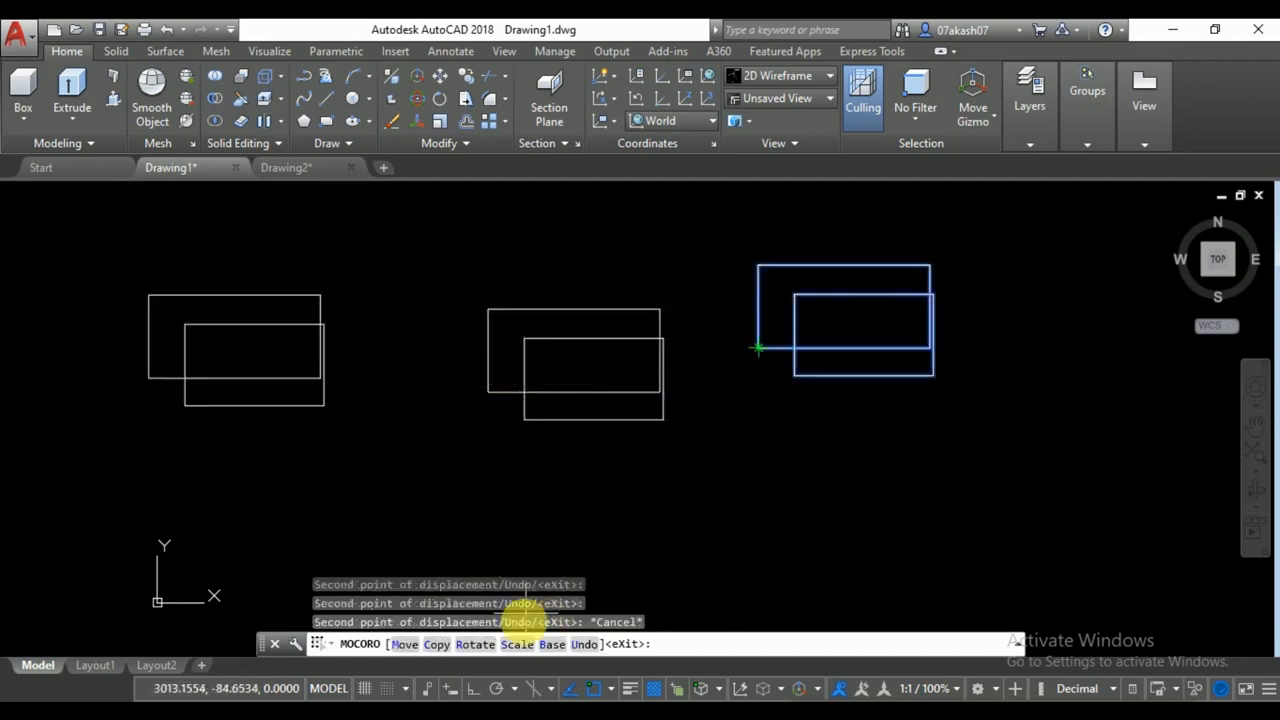
Rotate the rightmost rectangle pair counterclockwise about its base point, scale it by a factor of 2, and end MOCORO.
left_click(488, 646)
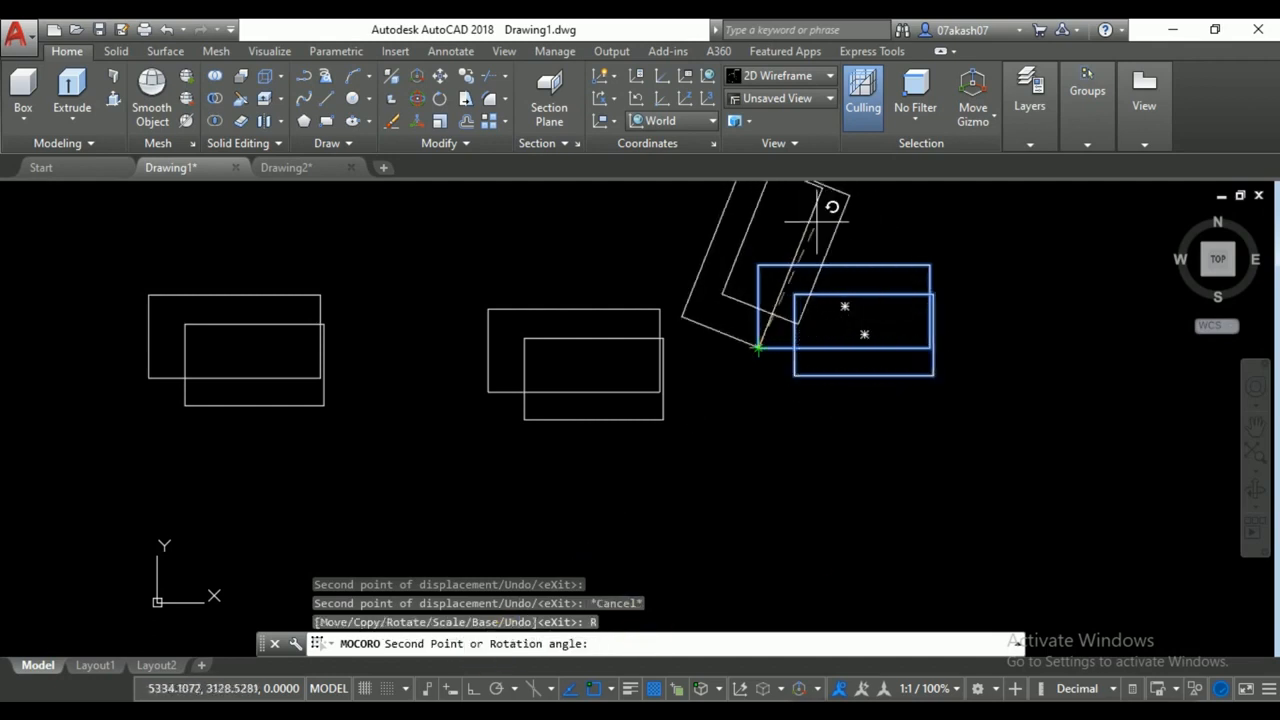
left_click(843, 237)
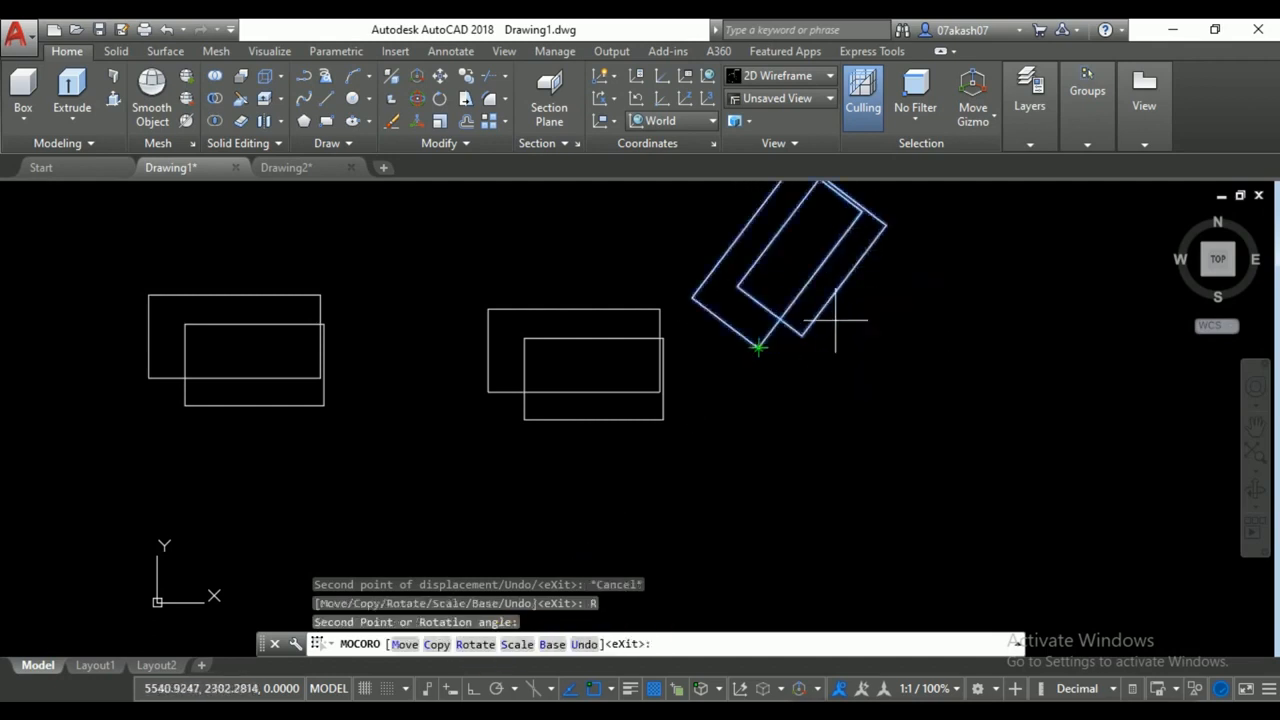
left_click(517, 643)
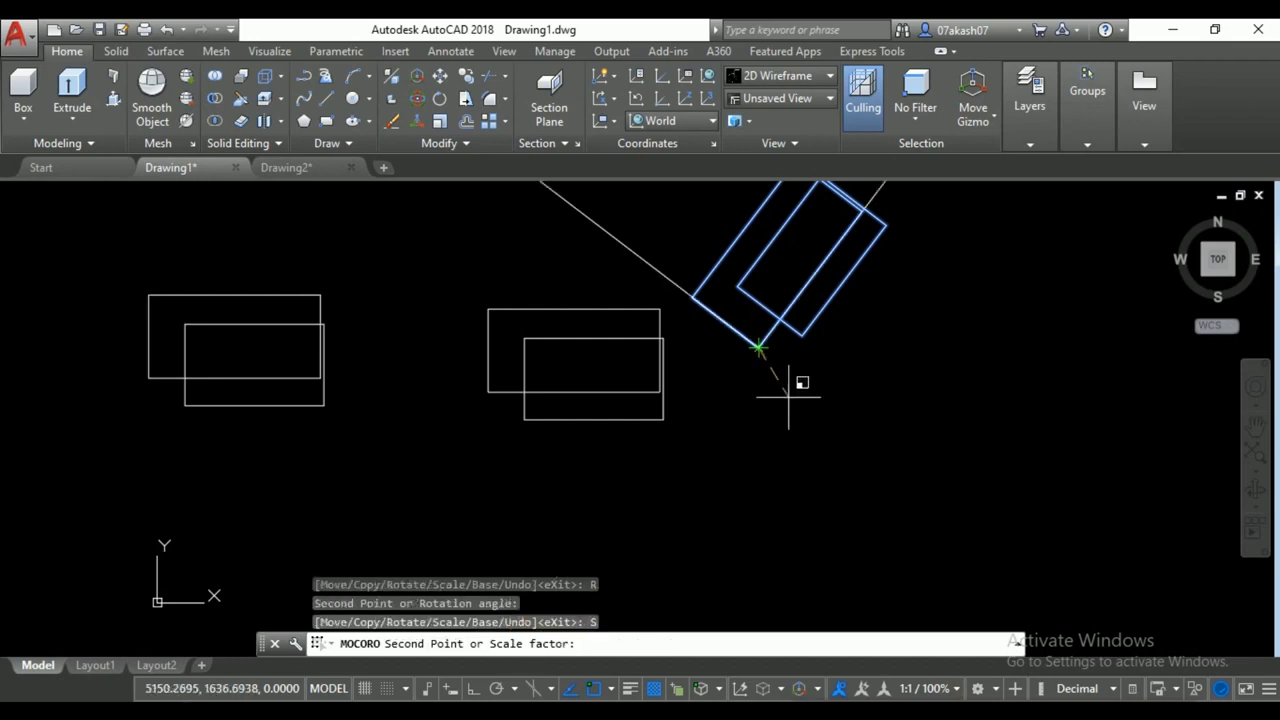
type("2")
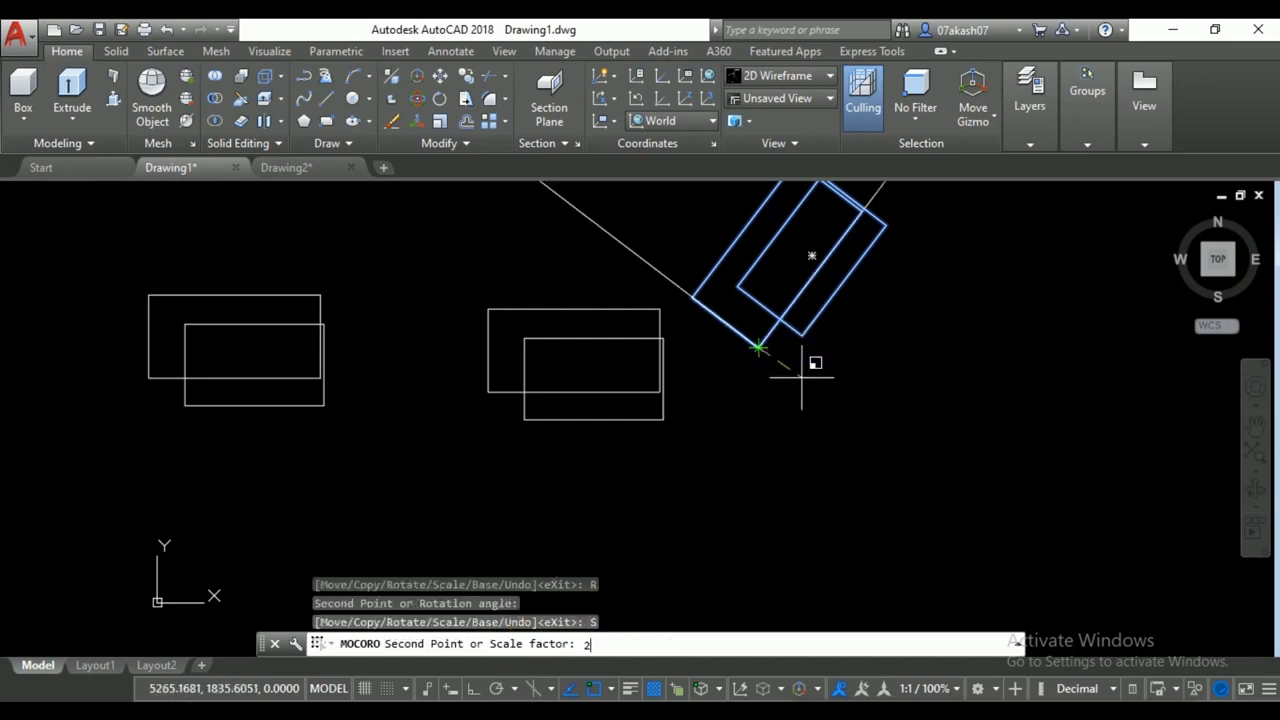
key("Return")
scroll(801, 378, "down", 3)
middle_click_drag(801, 378, 634, 523)
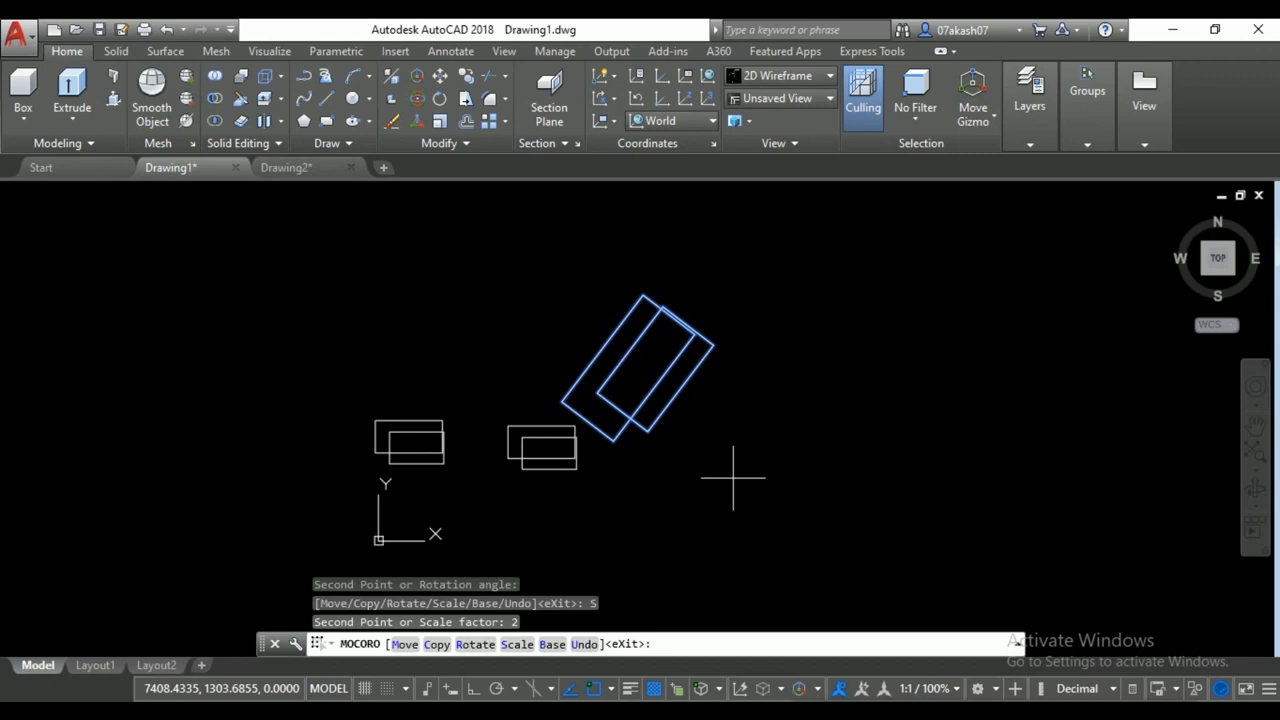
key("Escape")
key("Escape")
key("Escape")
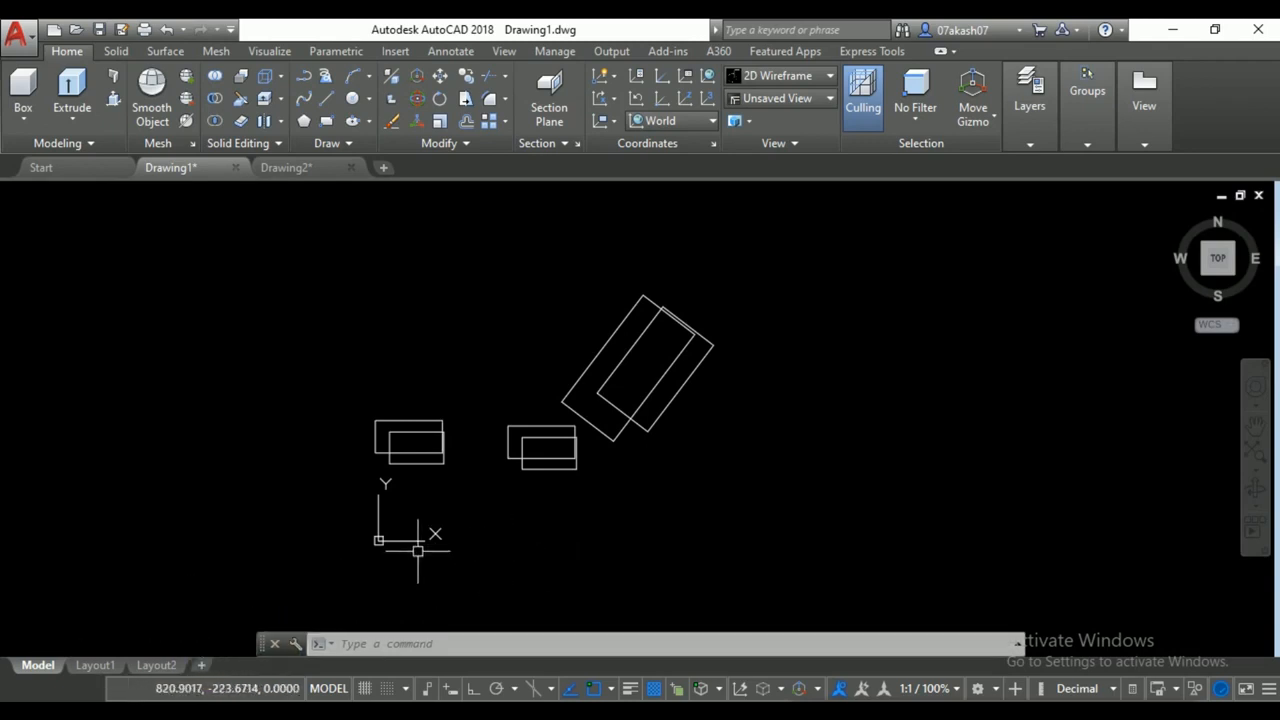
Merge Layout1 and Layout2 into Model with LAYOUTMERGE and delete the unused layouts.
middle_click_drag(409, 551, 343, 461)
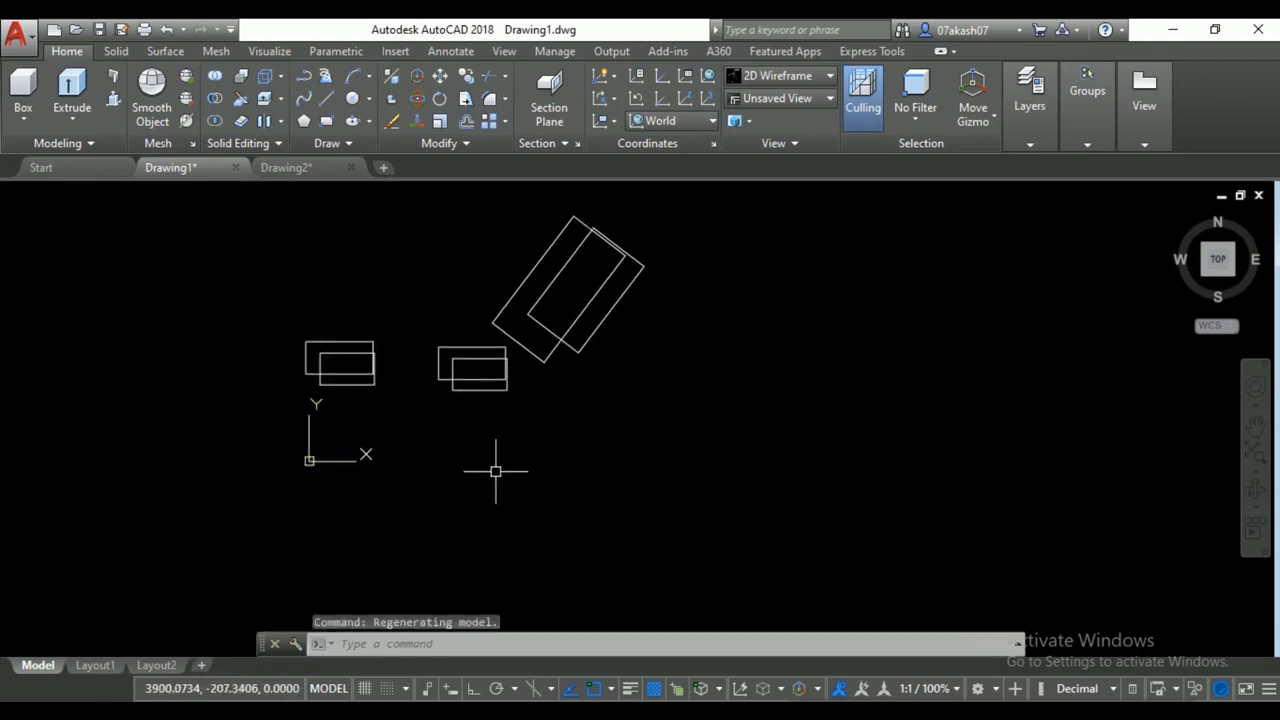
type("LAYOutme")
key("Return")
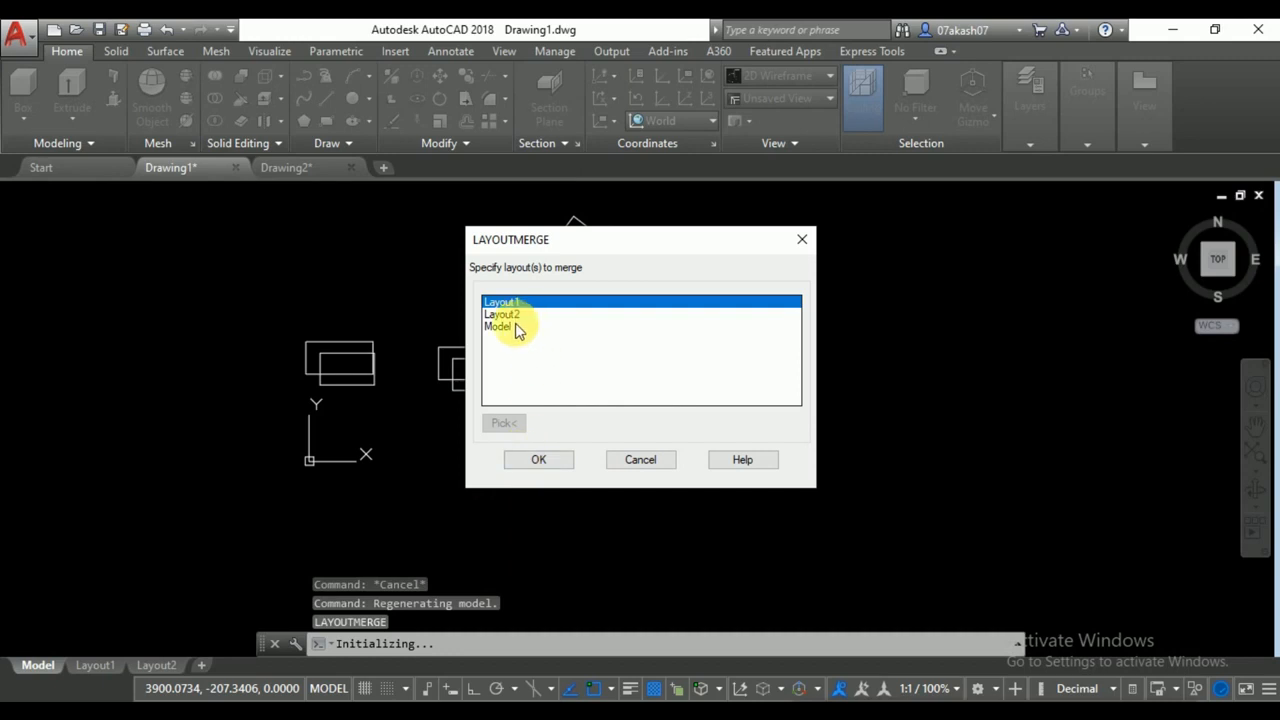
left_click(511, 315)
left_click(514, 303)
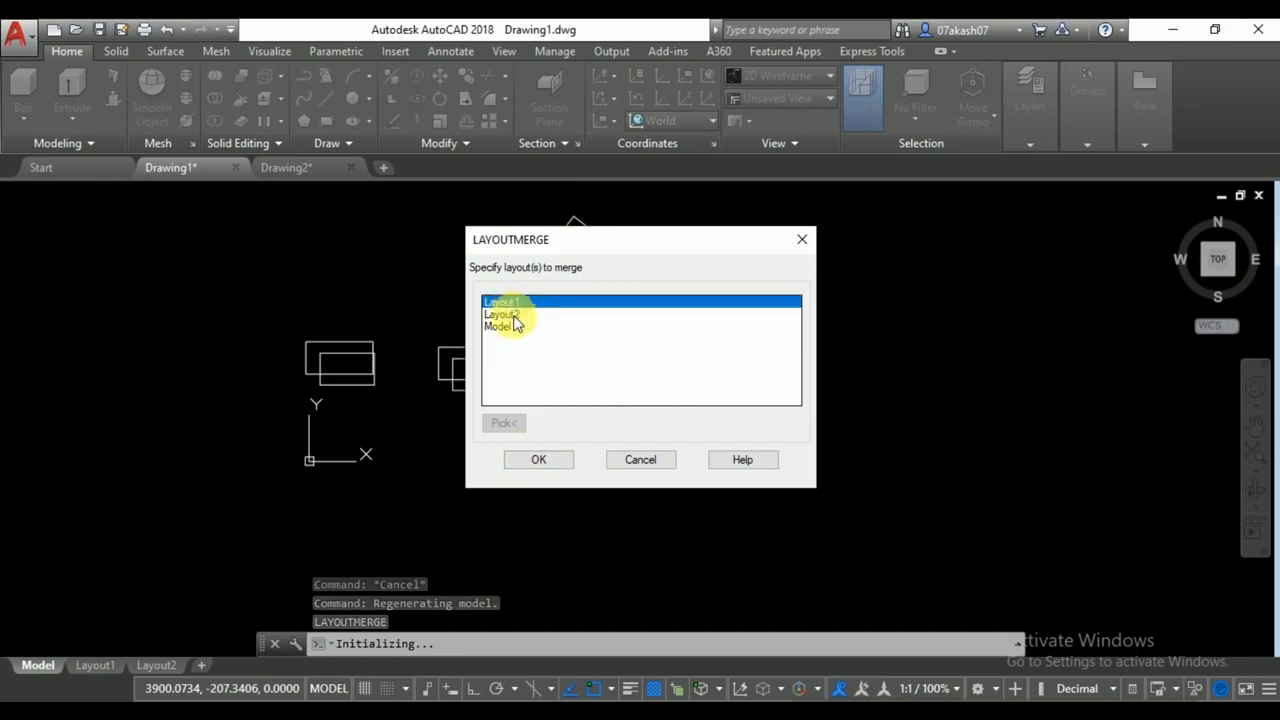
left_click(518, 314)
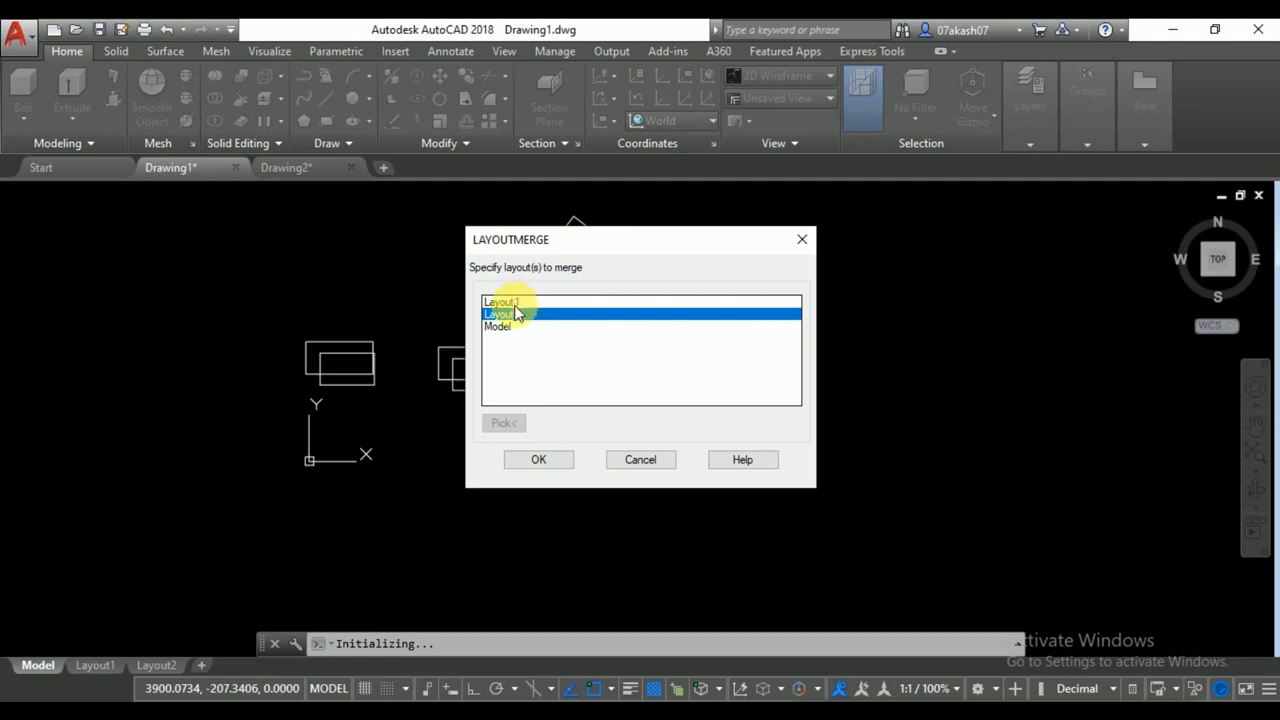
left_click(510, 302, "shift")
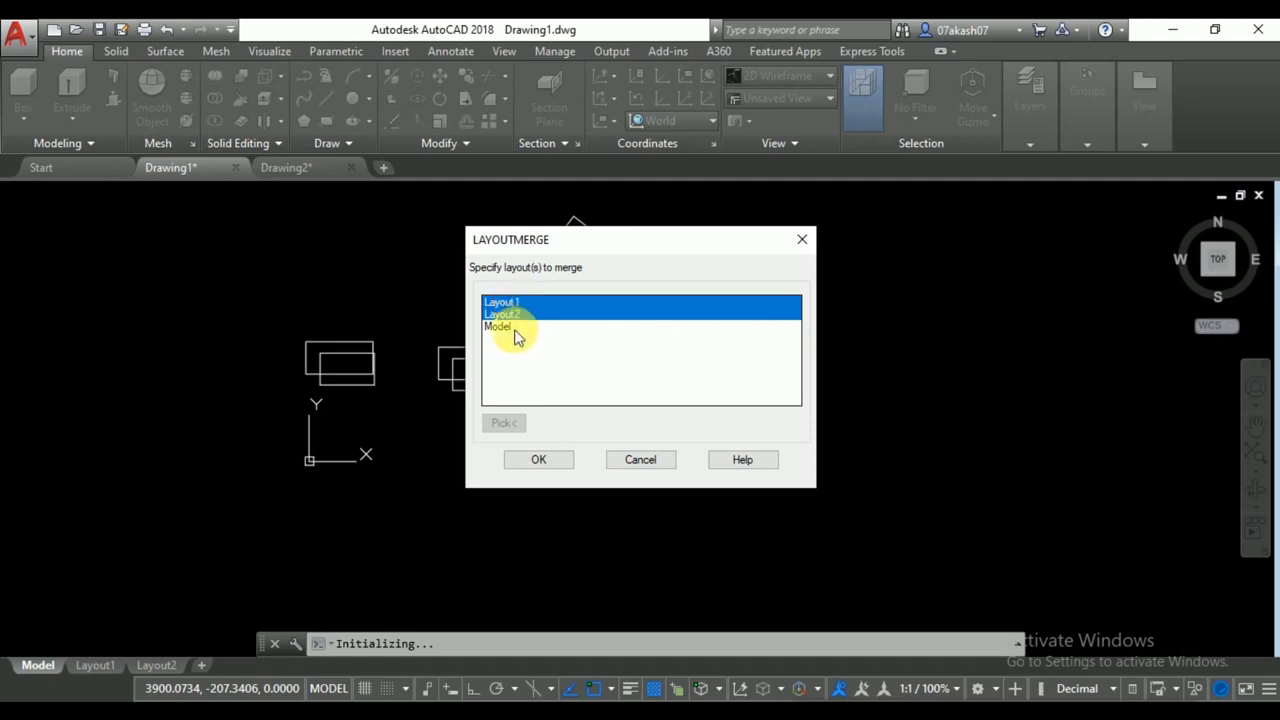
left_click(560, 459)
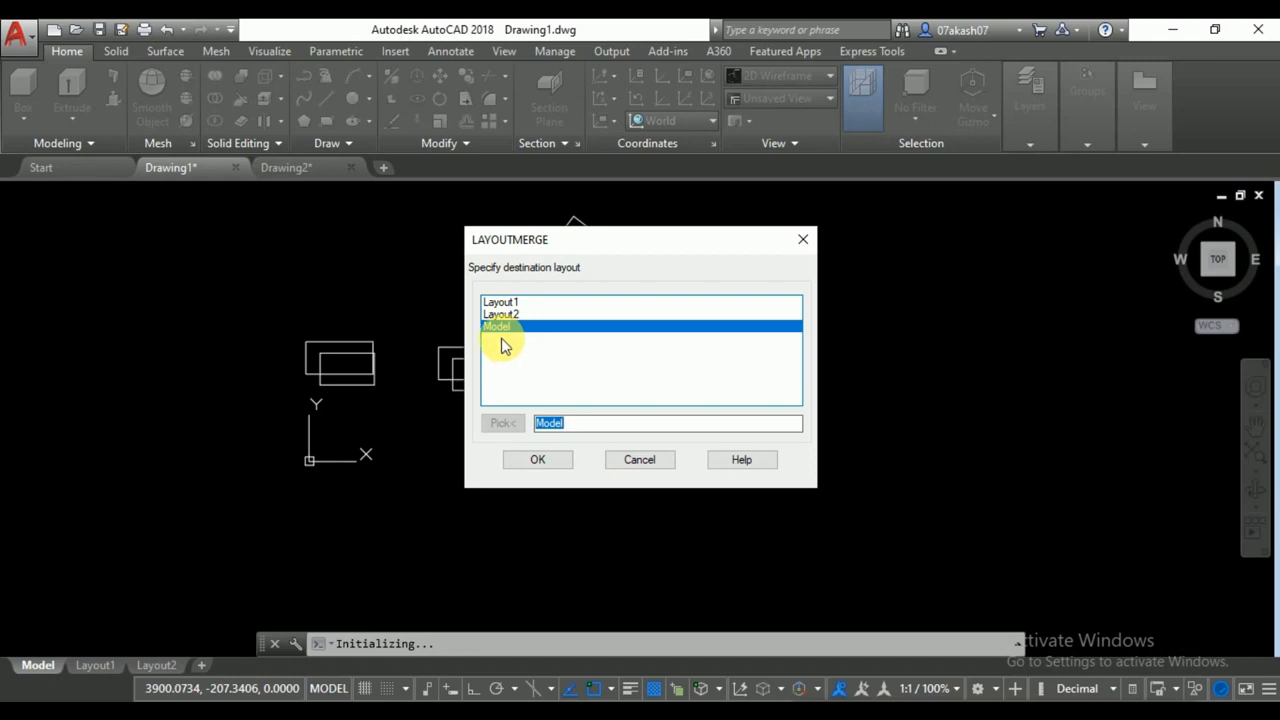
left_click(556, 459)
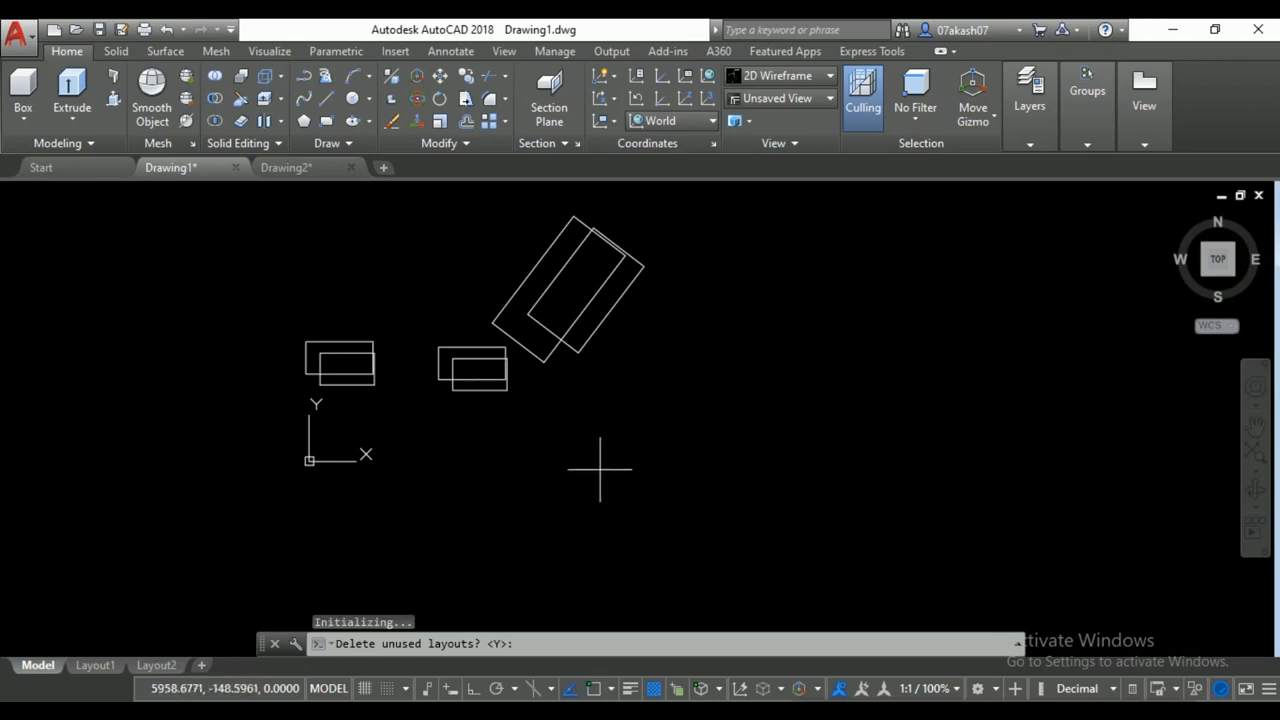
left_click(414, 643)
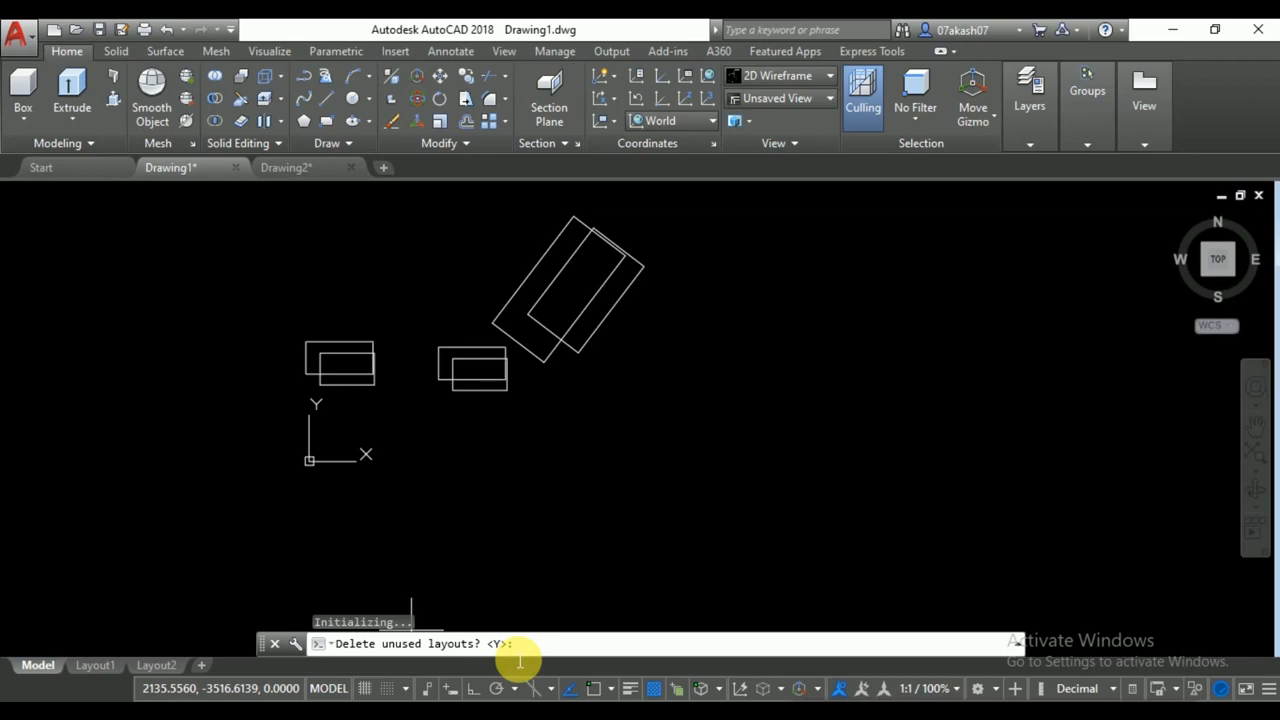
key("Return")
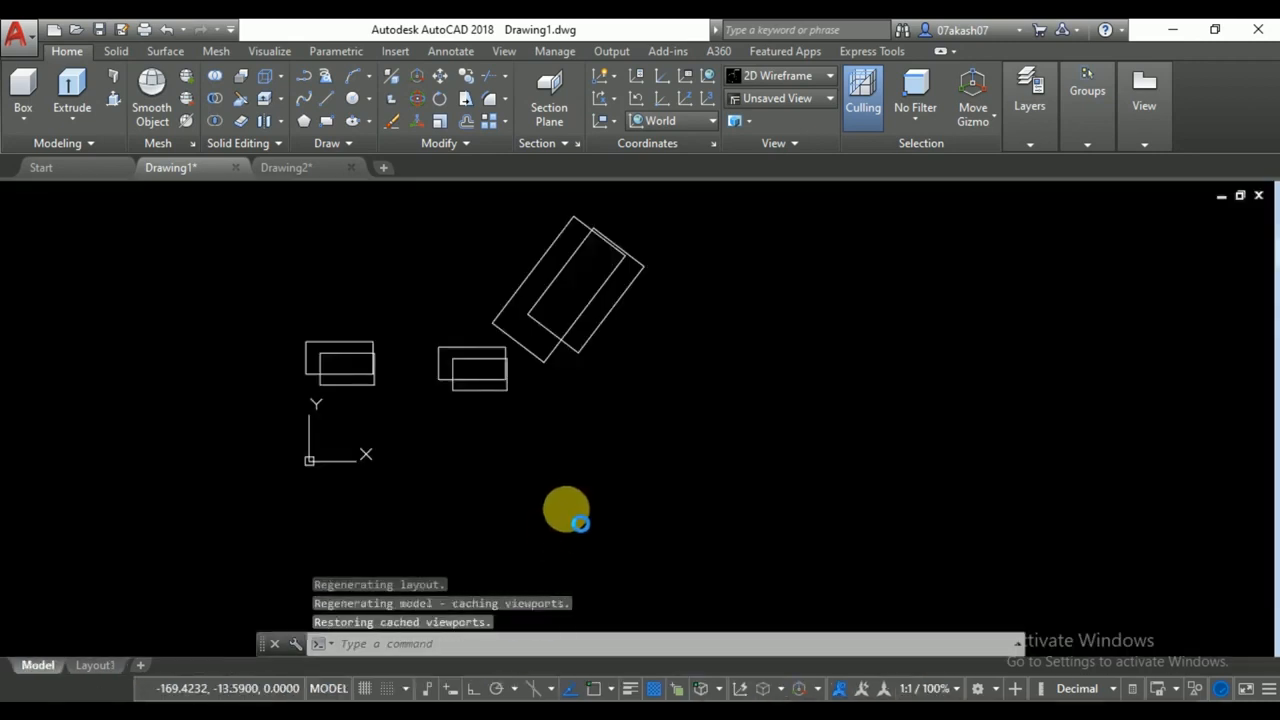
Examine the two merged layouts placed in model space beside the original rectangles.
scroll(606, 443, "down", 4)
middle_click_drag(606, 443, 388, 387)
scroll(588, 475, "up", 6)
scroll(652, 460, "up", 4)
middle_click_drag(556, 362, 520, 386)
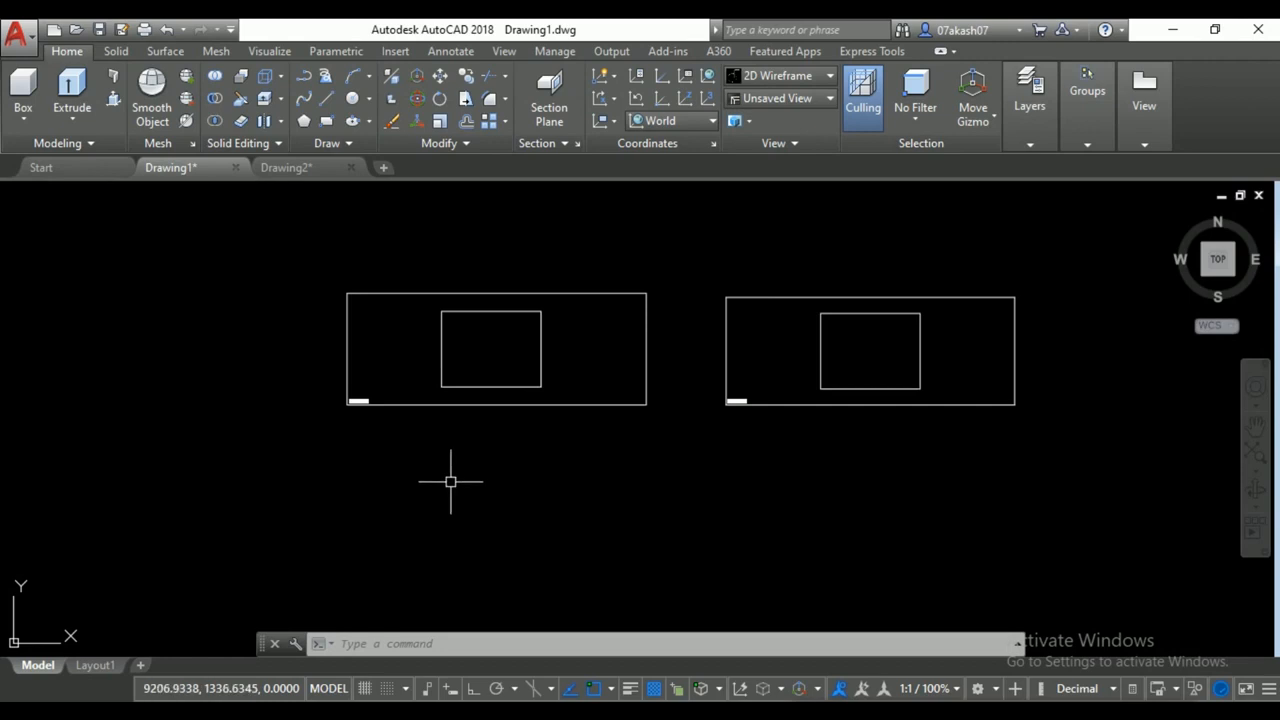
middle_click_drag(603, 409, 494, 449)
scroll(329, 471, "up", 2)
scroll(214, 447, "up", 1)
mouse_move(634, 394)
middle_mouse_down()
mouse_move(500, 434)
mouse_move(397, 445)
middle_mouse_up()
scroll(762, 427, "down", 2)
middle_click_drag(713, 440, 503, 471)
scroll(420, 459, "down", 2)
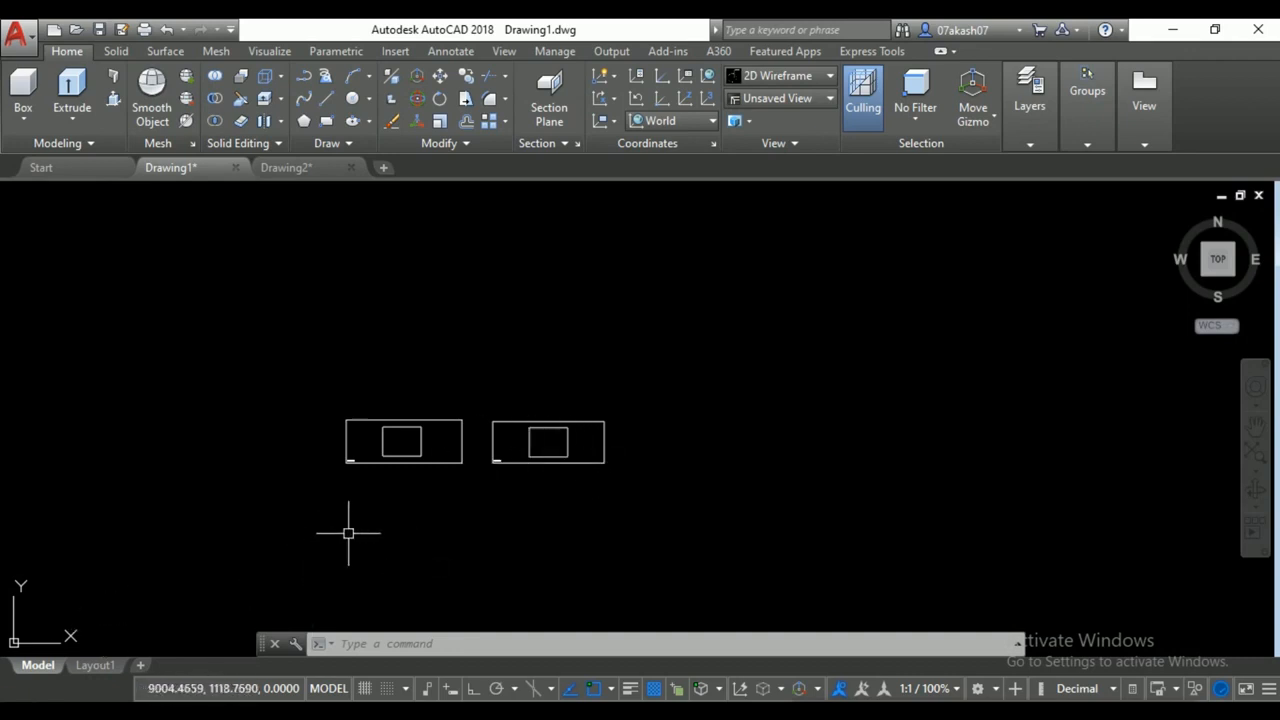
Draw a wide three-point arc, bulging upward, in the empty area left of the two merged layouts.
scroll(394, 493, "down", 3)
middle_click_drag(394, 493, 805, 460)
scroll(513, 474, "up", 3)
scroll(513, 474, "up", 6)
scroll(409, 414, "down", 4)
middle_click_drag(409, 414, 660, 430)
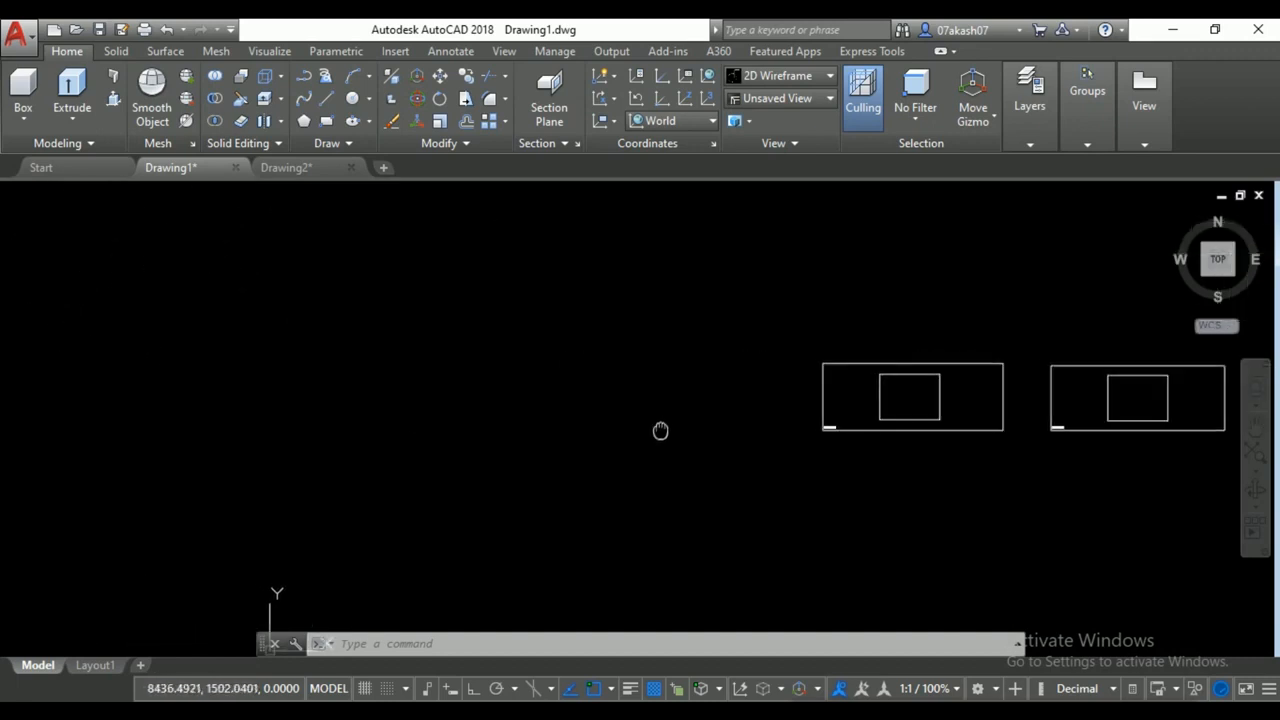
middle_click_drag(402, 456, 626, 436)
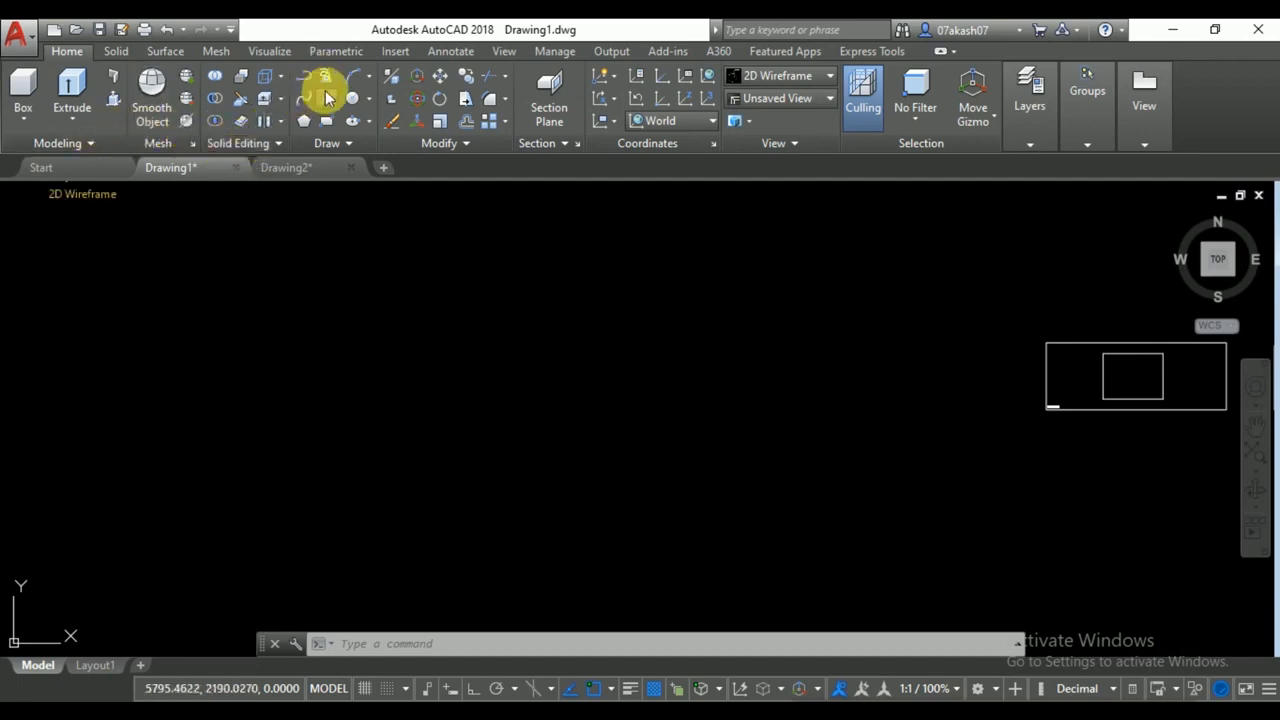
left_click(351, 75)
left_click(236, 404)
left_click(385, 280)
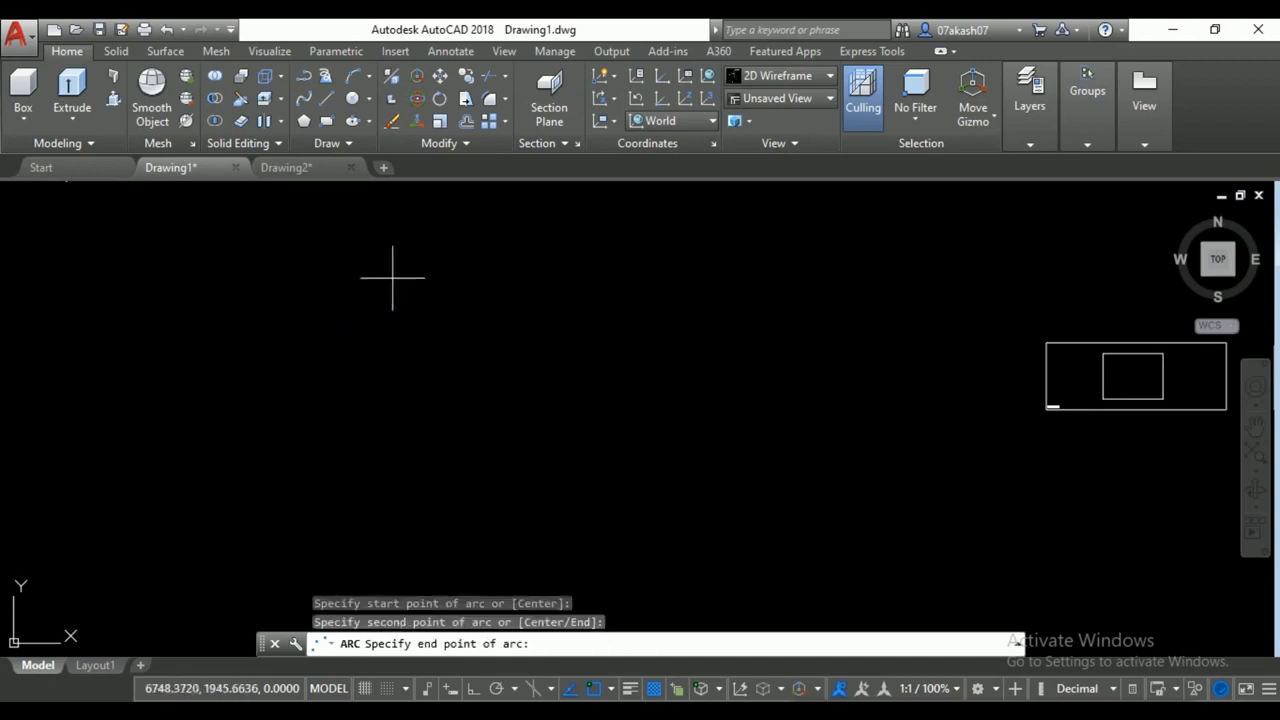
left_click(697, 374)
middle_click_drag(403, 297, 490, 363)
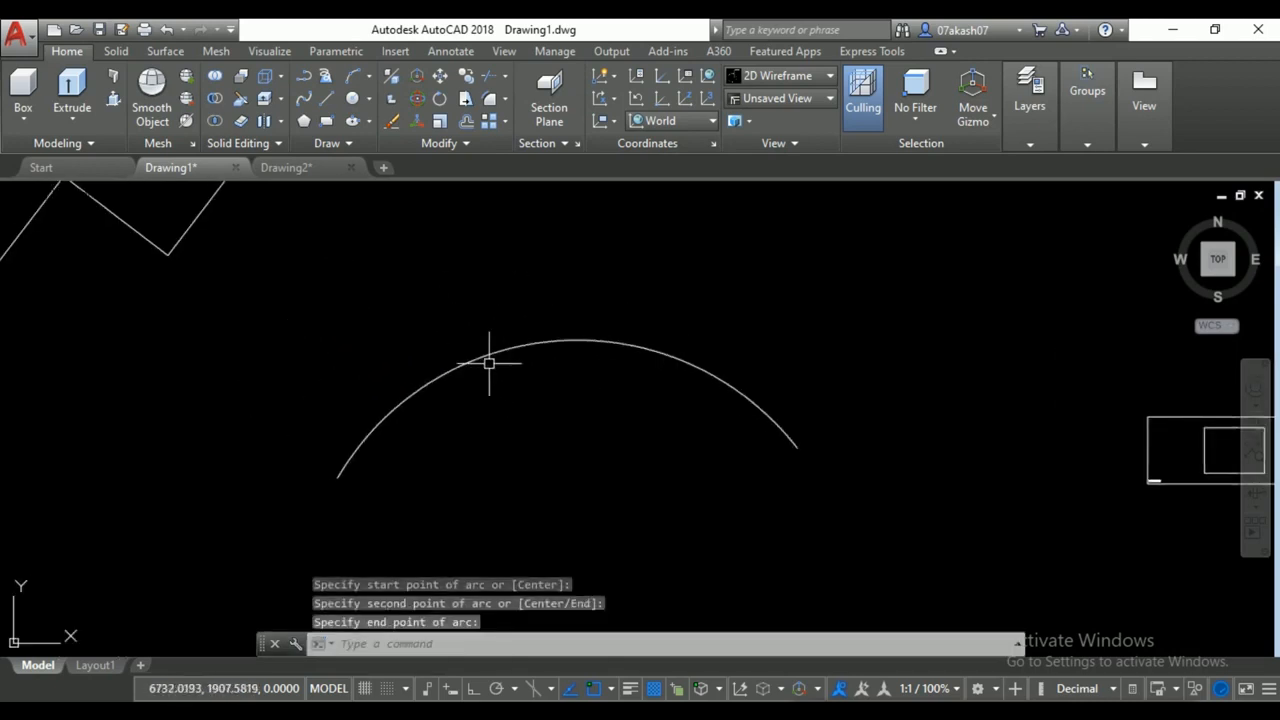
scroll(480, 385, "up", 4)
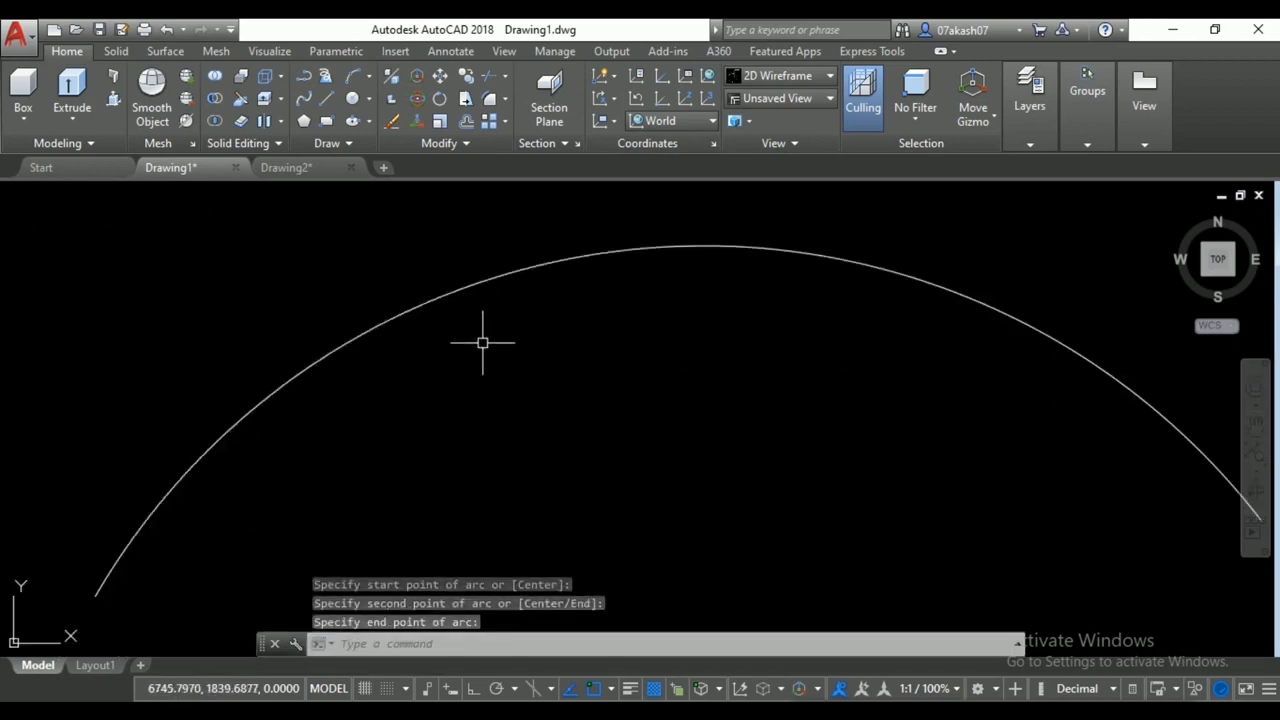
Create text "SdcjVD,jhSVDjhsEdcjhe" along the arc with ARCTEXT, fitted to the arc, at text height 2.
type("textarc")
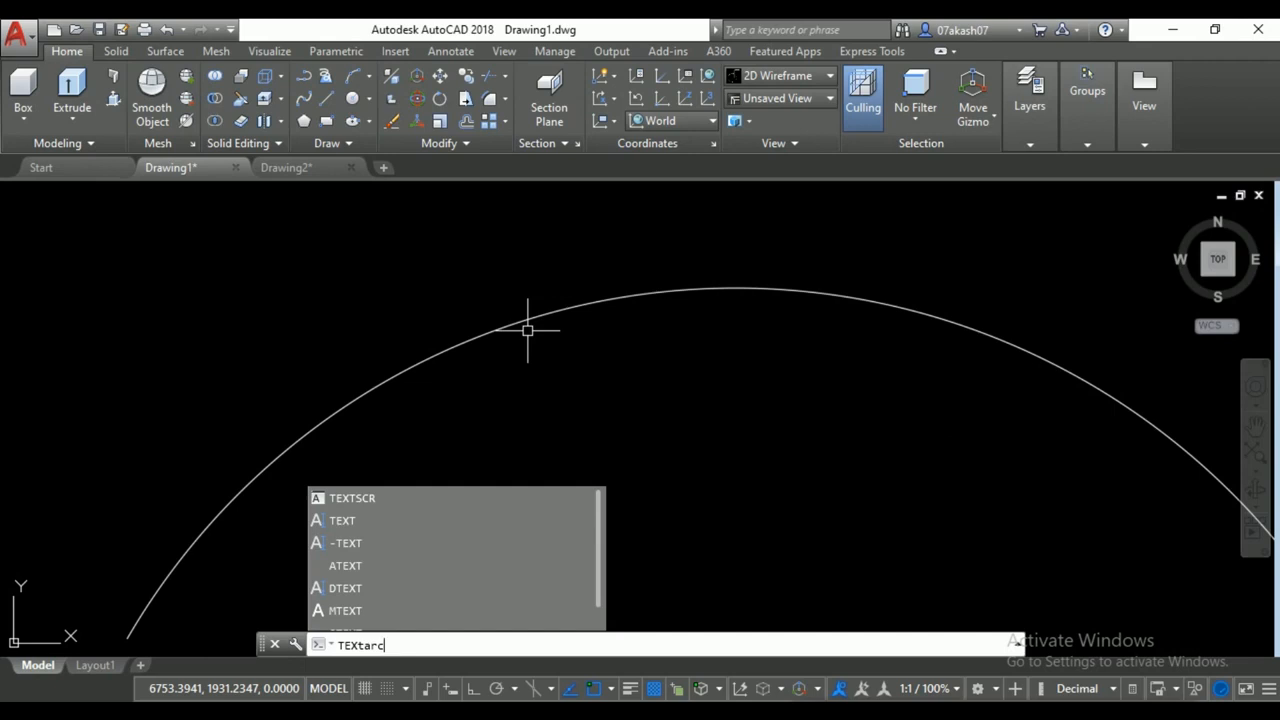
key("Escape")
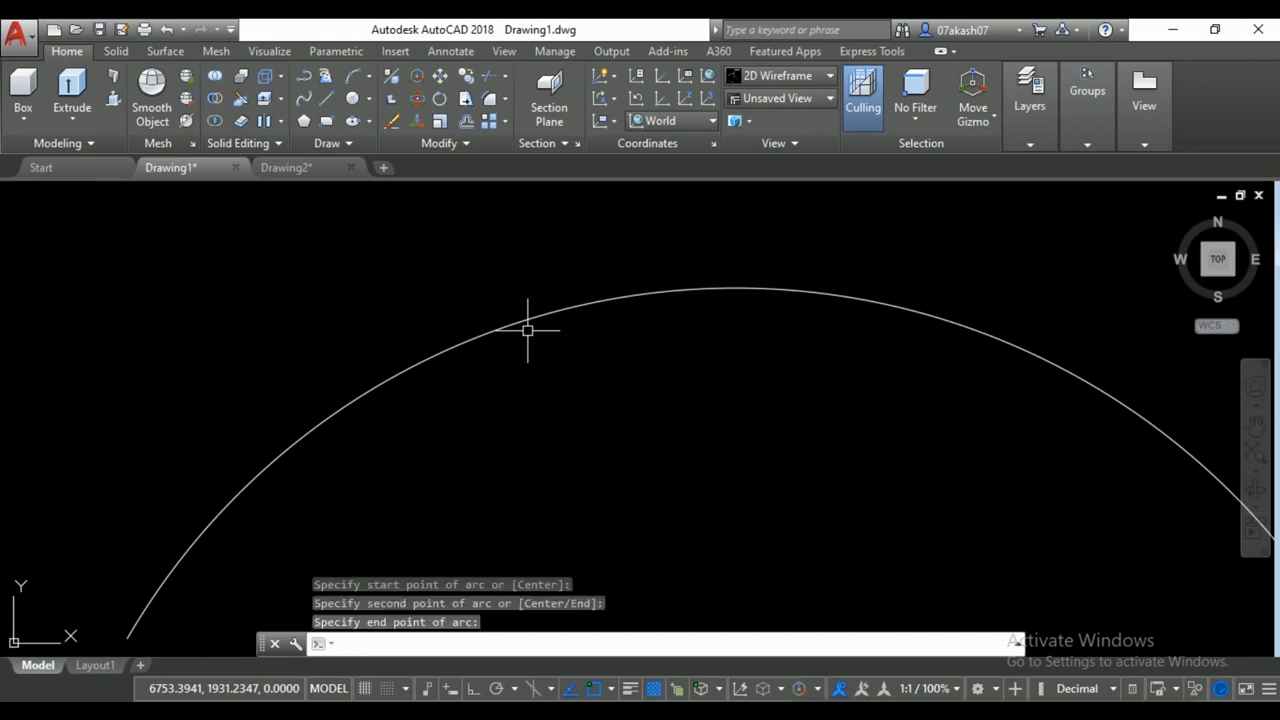
type("arct")
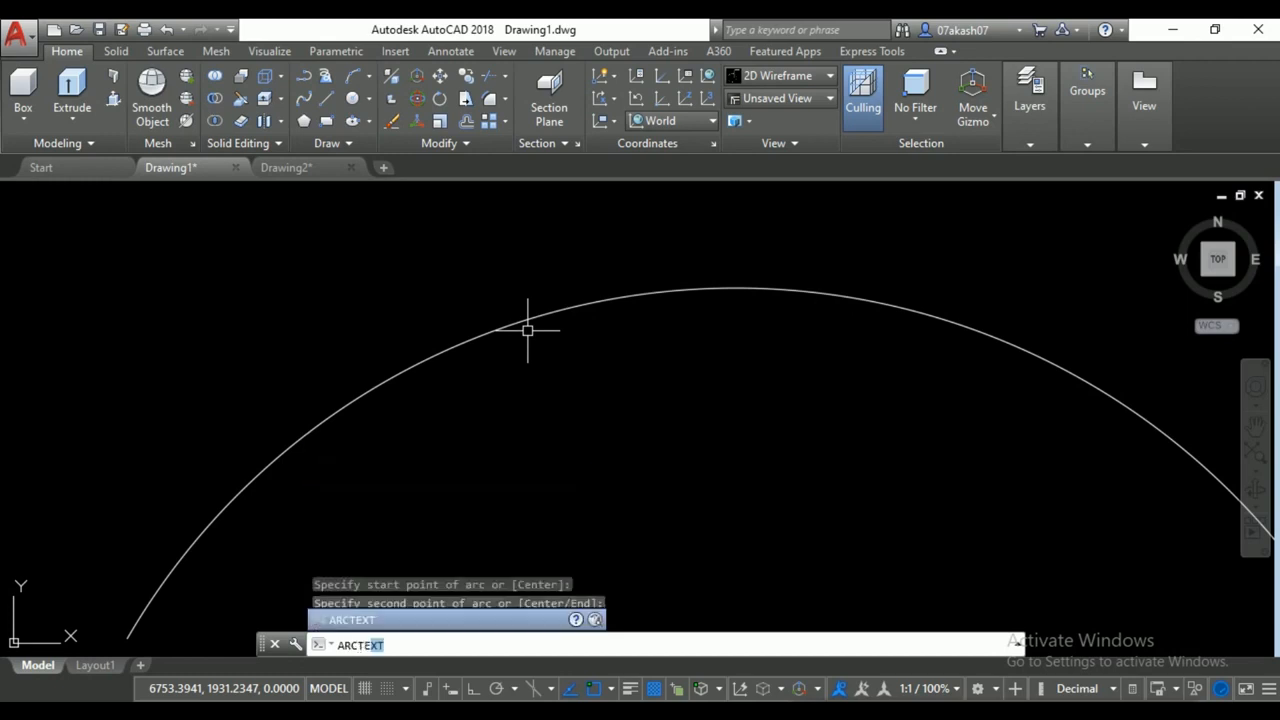
key("Return")
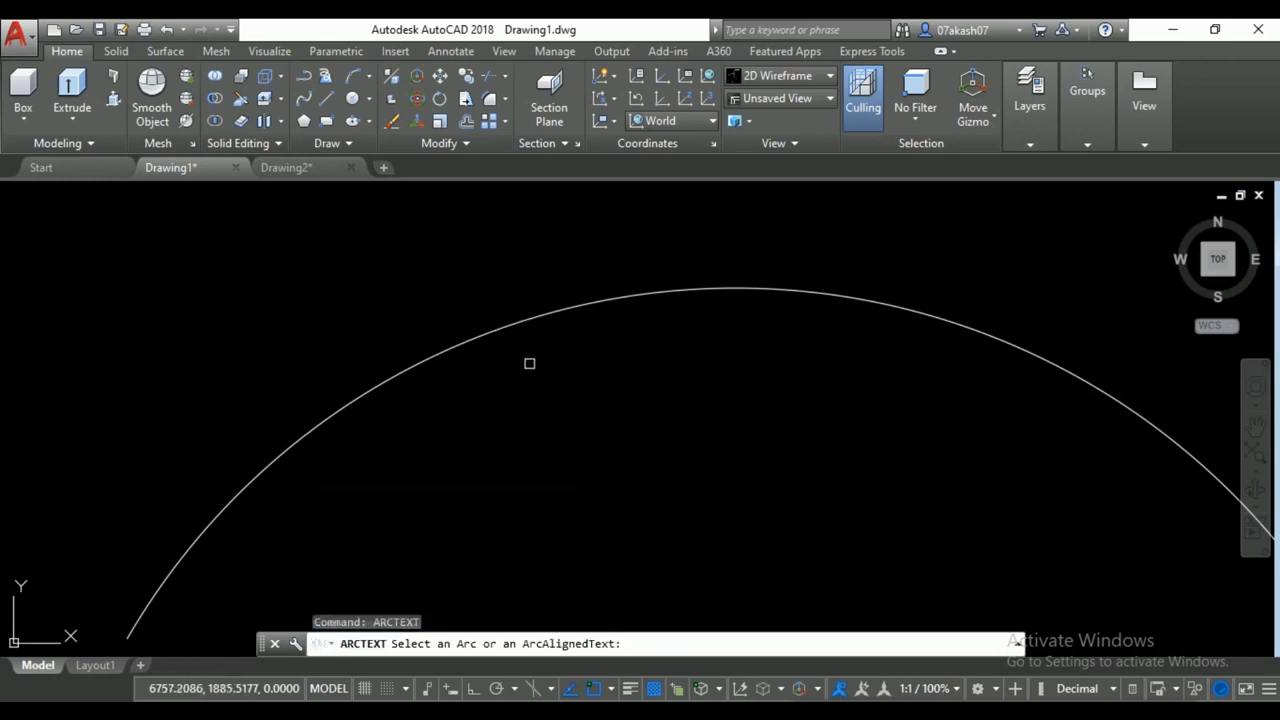
left_click(520, 334)
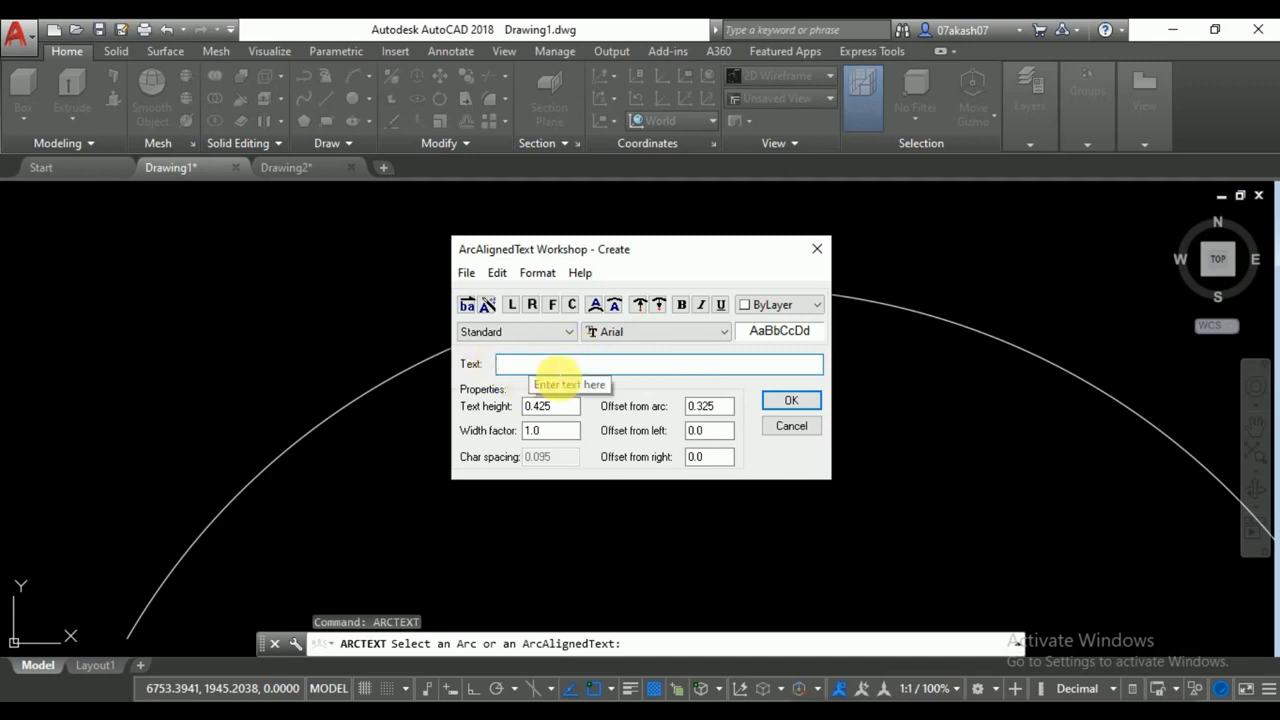
type("SdcjVD.jhSVDjhsEdcjhe")
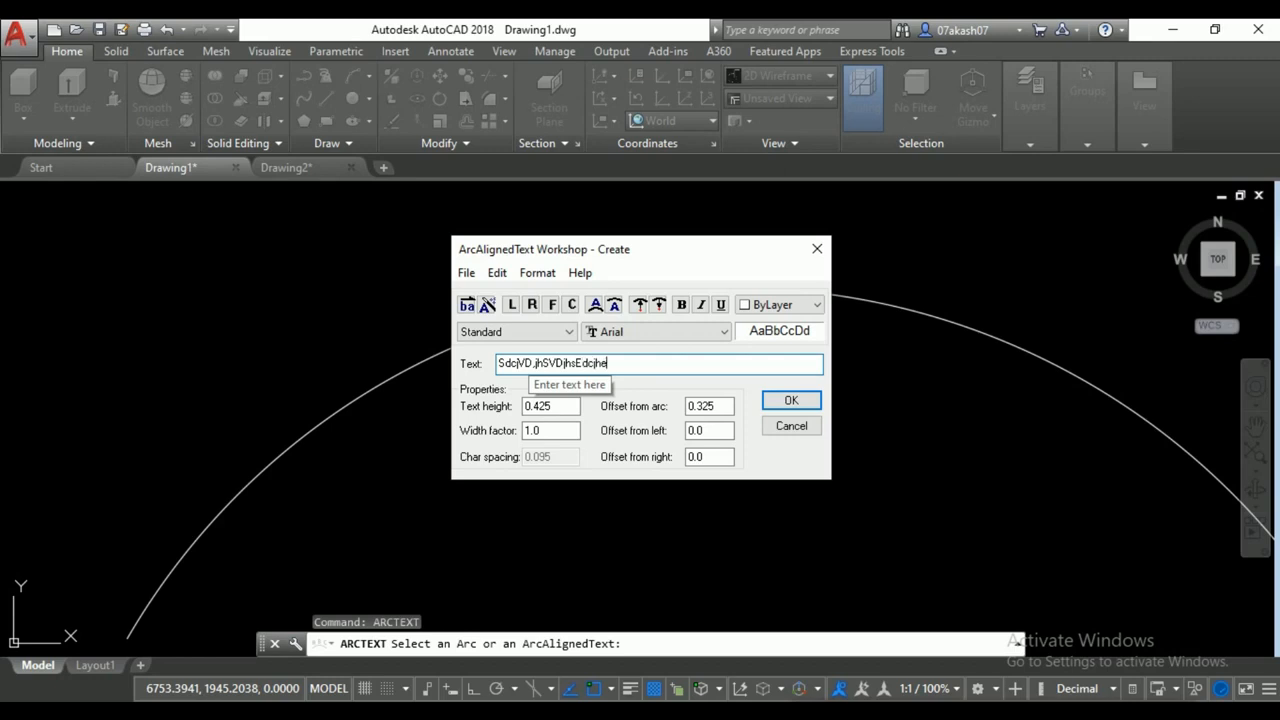
left_click(553, 308)
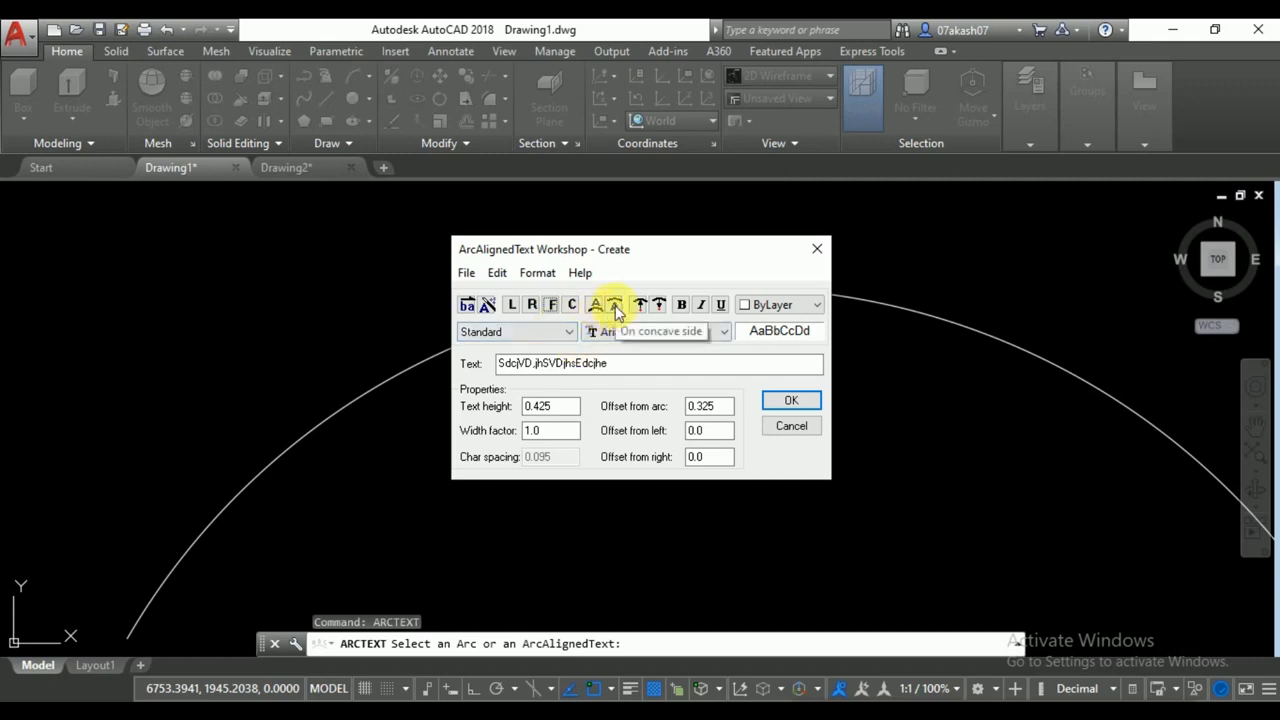
left_click_drag(565, 408, 481, 410)
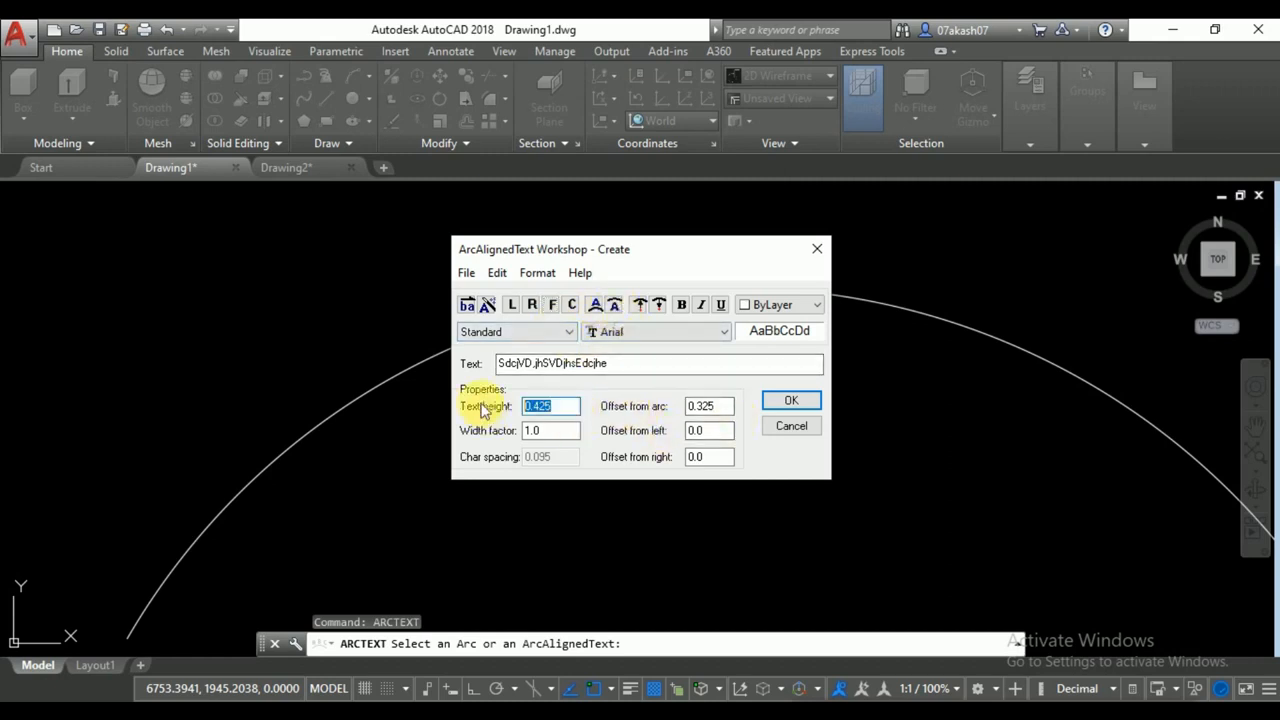
type("2")
left_click(790, 402)
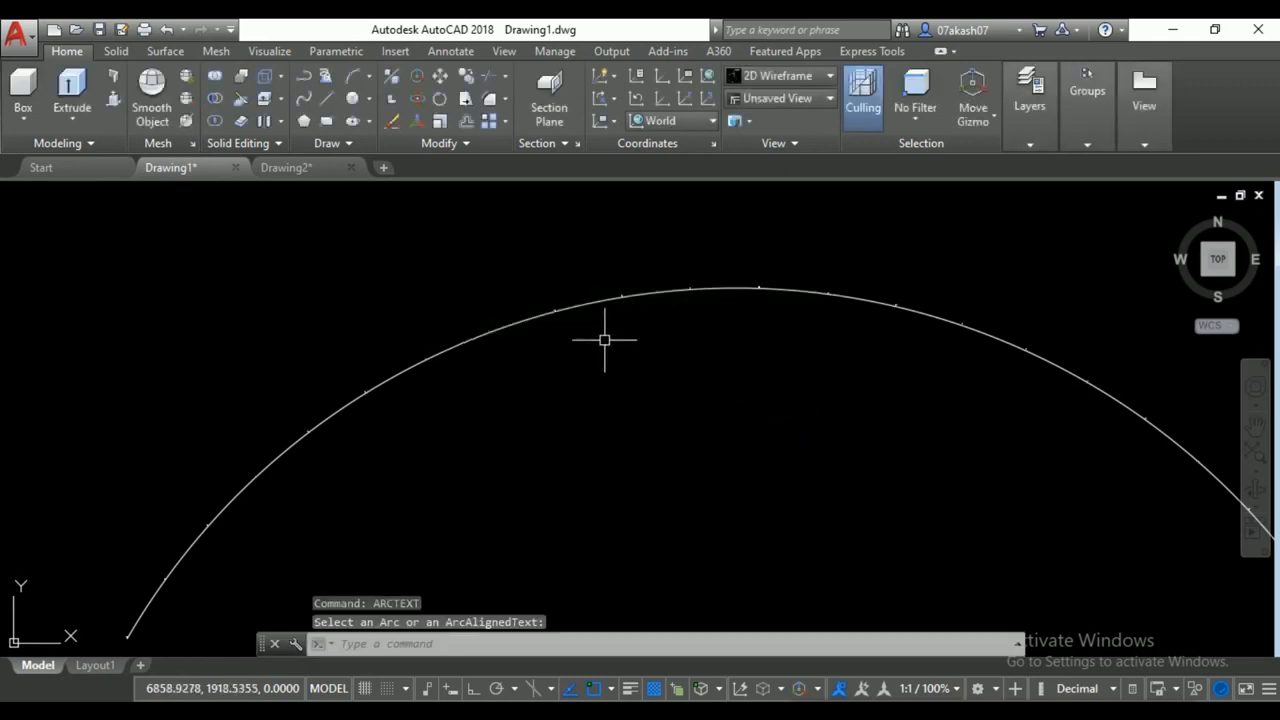
Inspect the small lettering along the arc and undo that arc-aligned text.
scroll(608, 343, "up", 6)
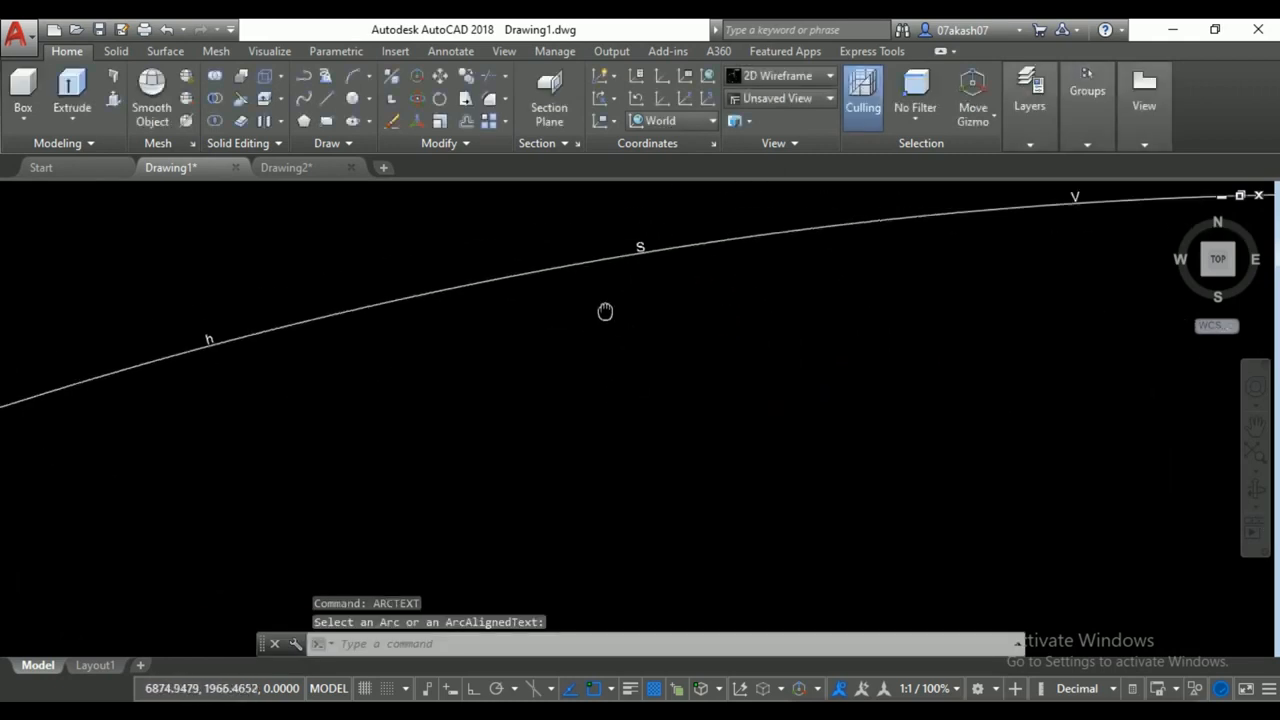
scroll(636, 295, "down", 5)
scroll(271, 420, "up", 4)
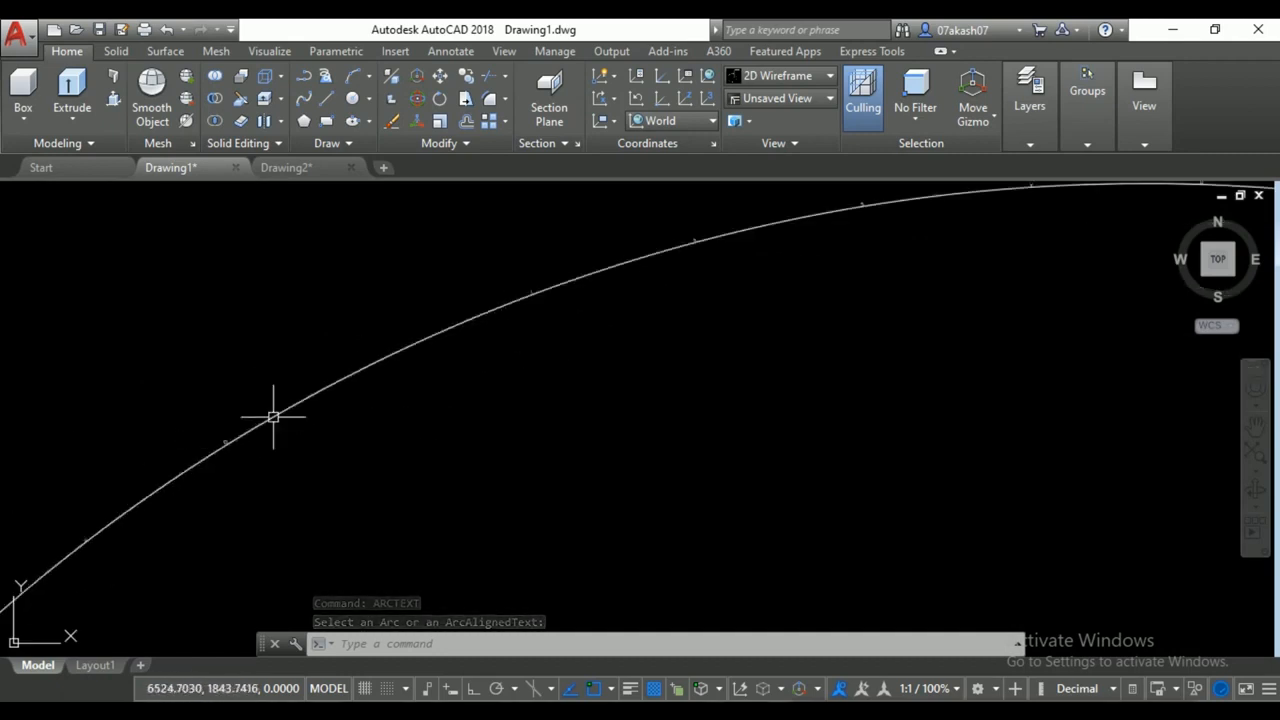
scroll(560, 315, "down", 4)
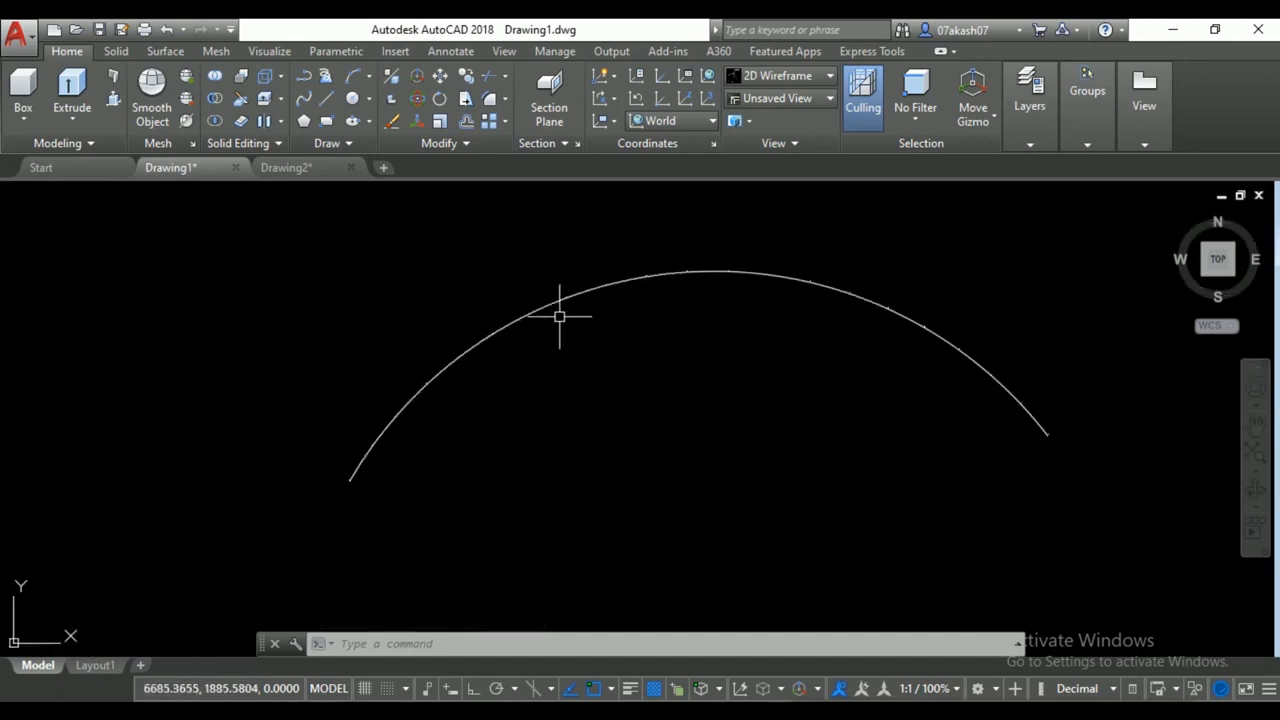
key("ctrl+z")
key("ctrl+z")
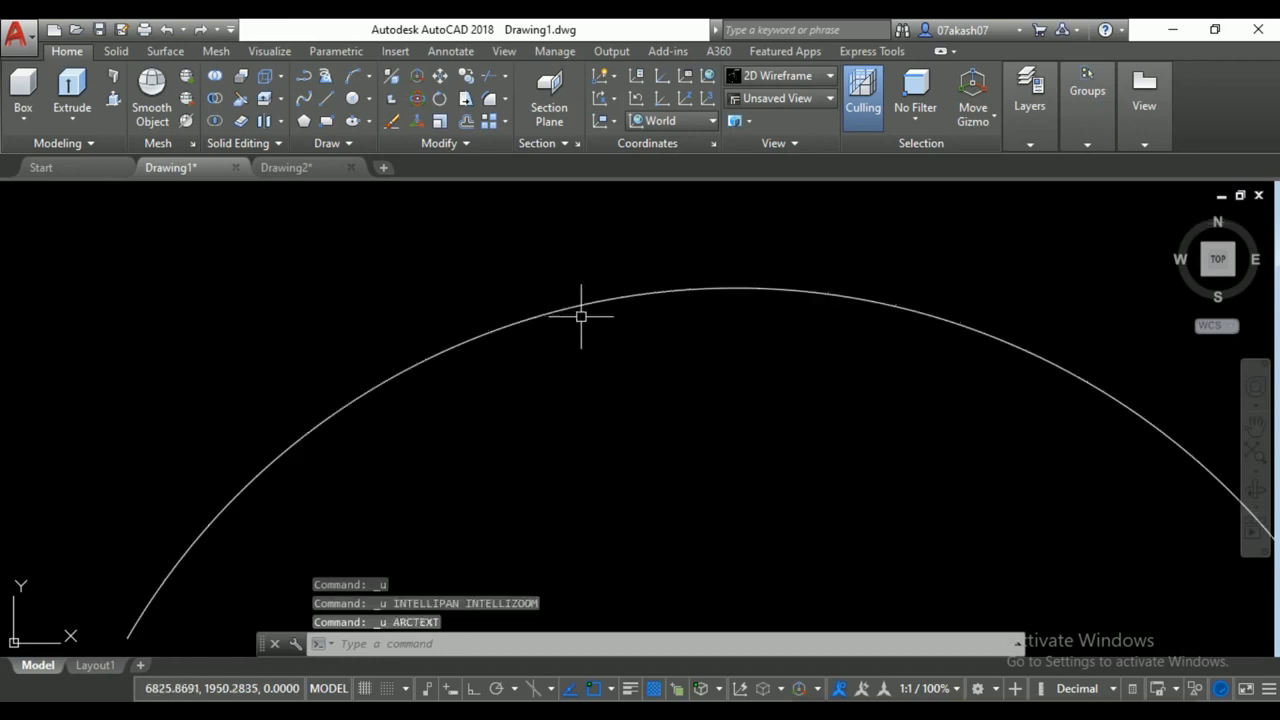
Create arc-aligned text "dfgadrfsfwsf" on the arc with ARCTEXT at text height 50.
type("ac")
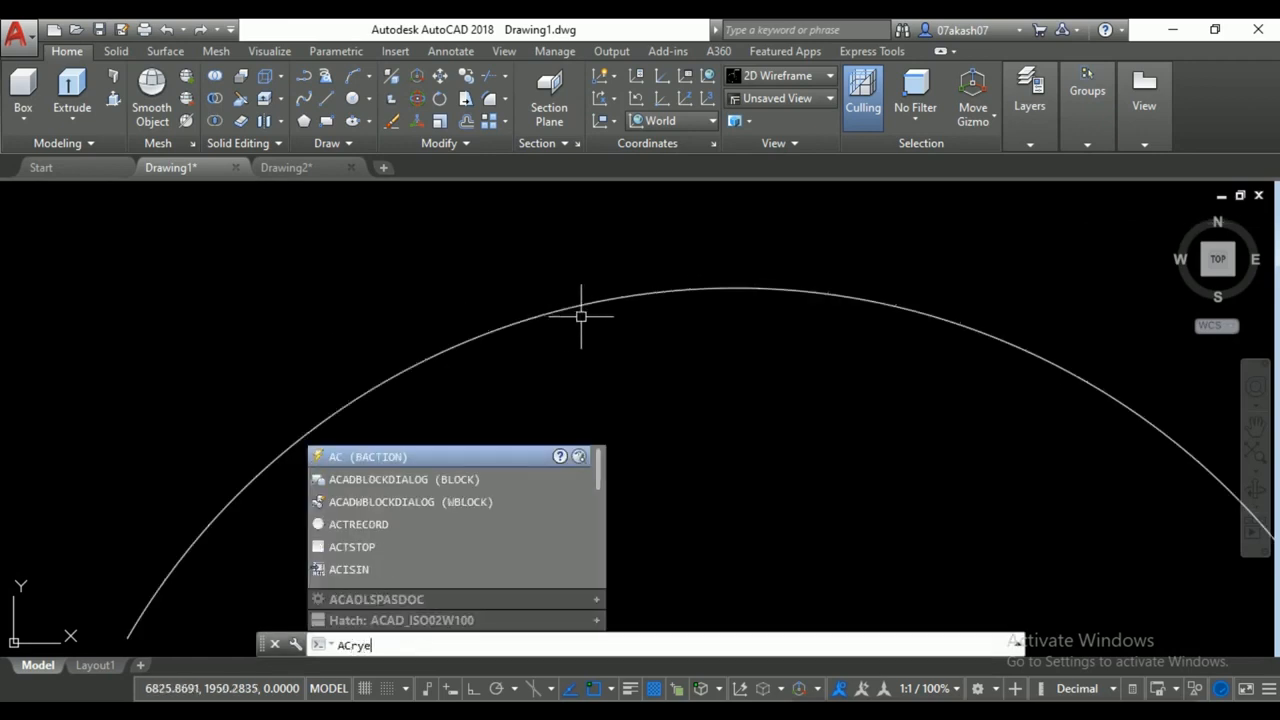
key("BackSpace")
key("BackSpace")
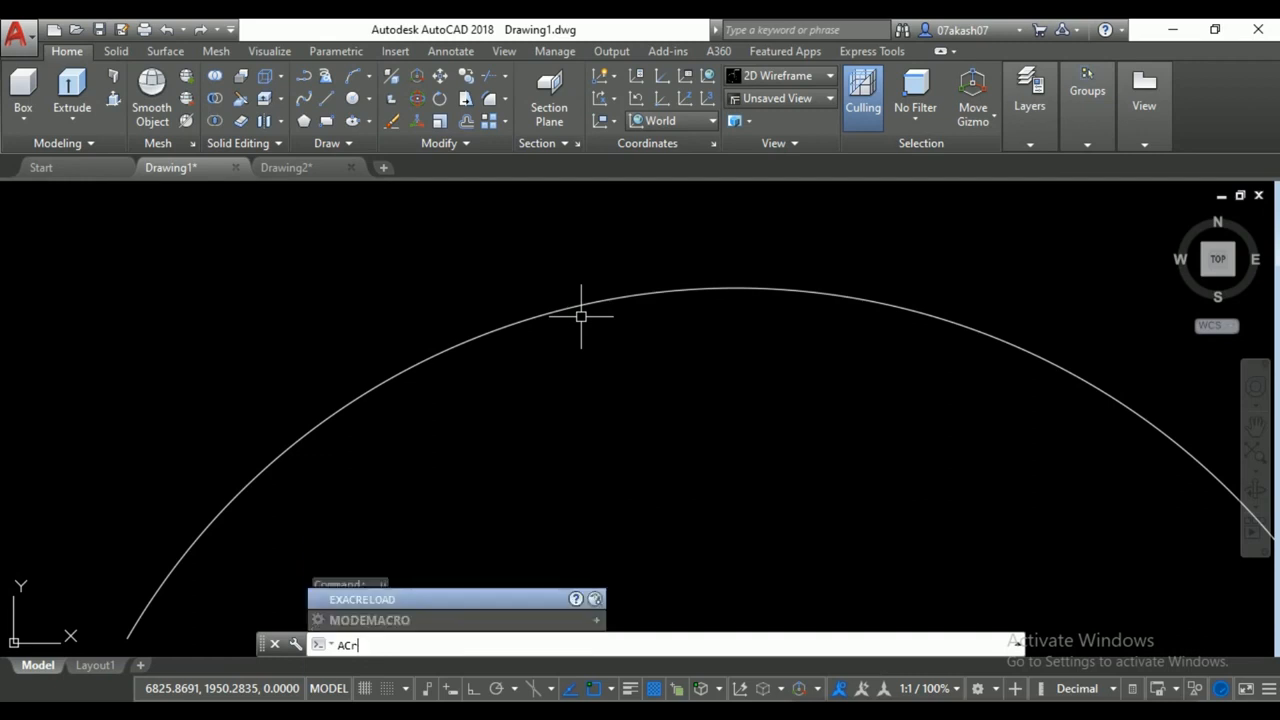
type("RCTEXT")
key("Return")
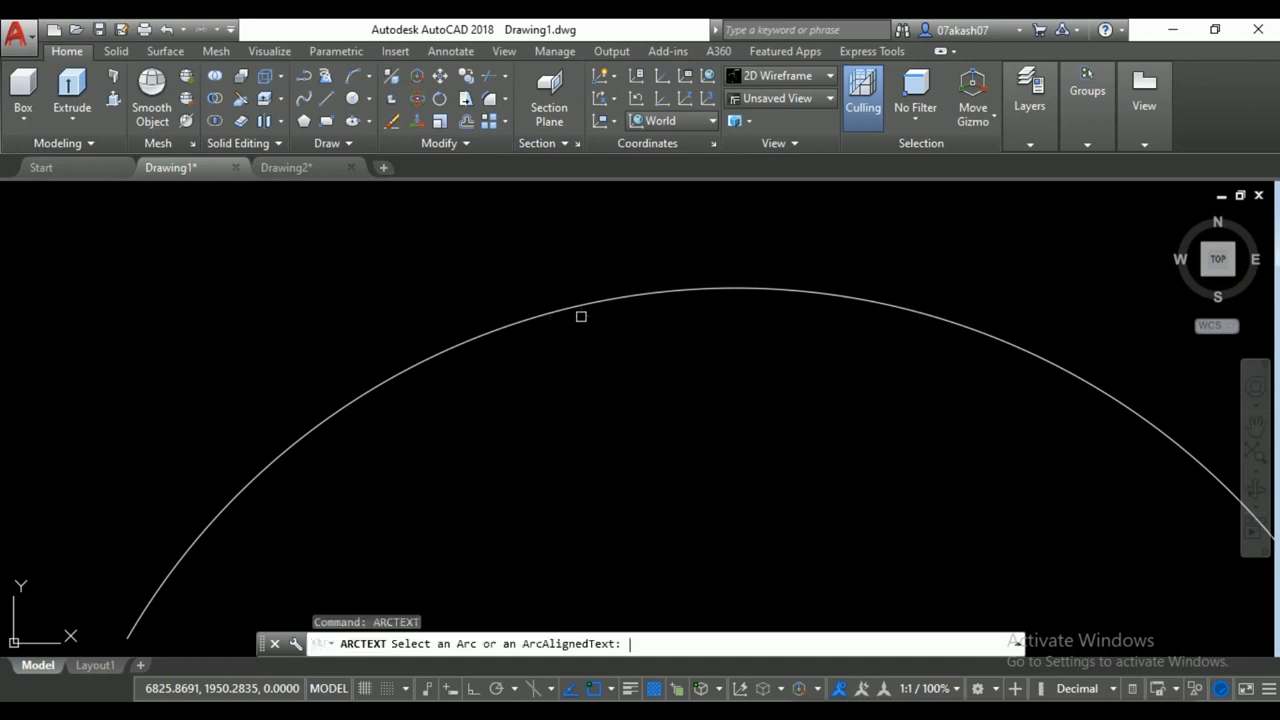
left_click(551, 304)
type("dfgadrfs")
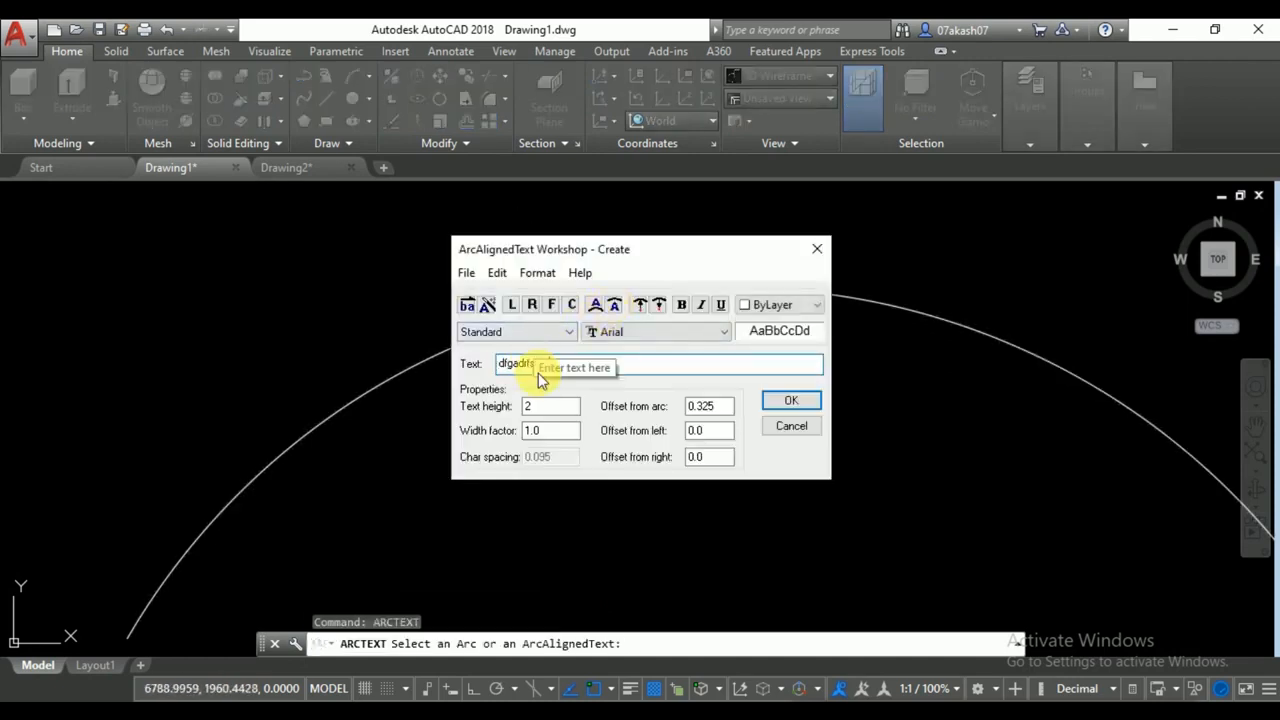
type("fwsf")
double_click(530, 406)
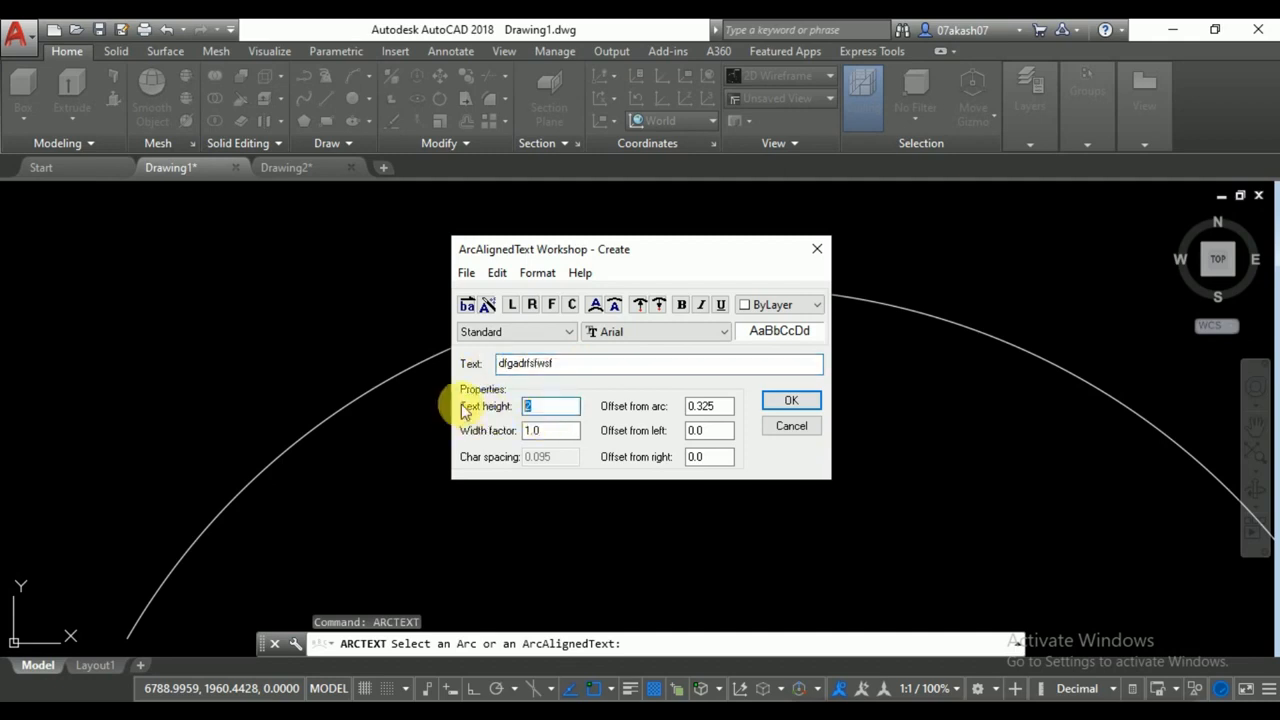
type("50")
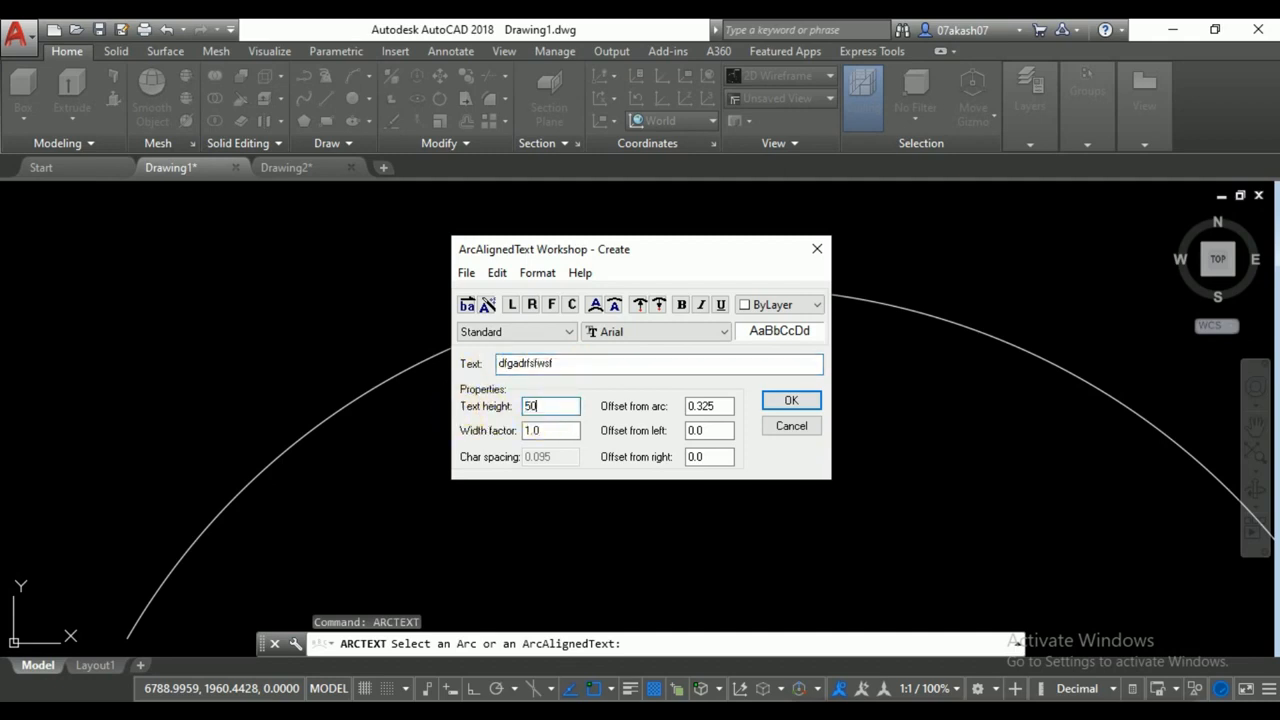
left_click(785, 399)
scroll(666, 392, "down", 3)
middle_click_drag(666, 392, 609, 386)
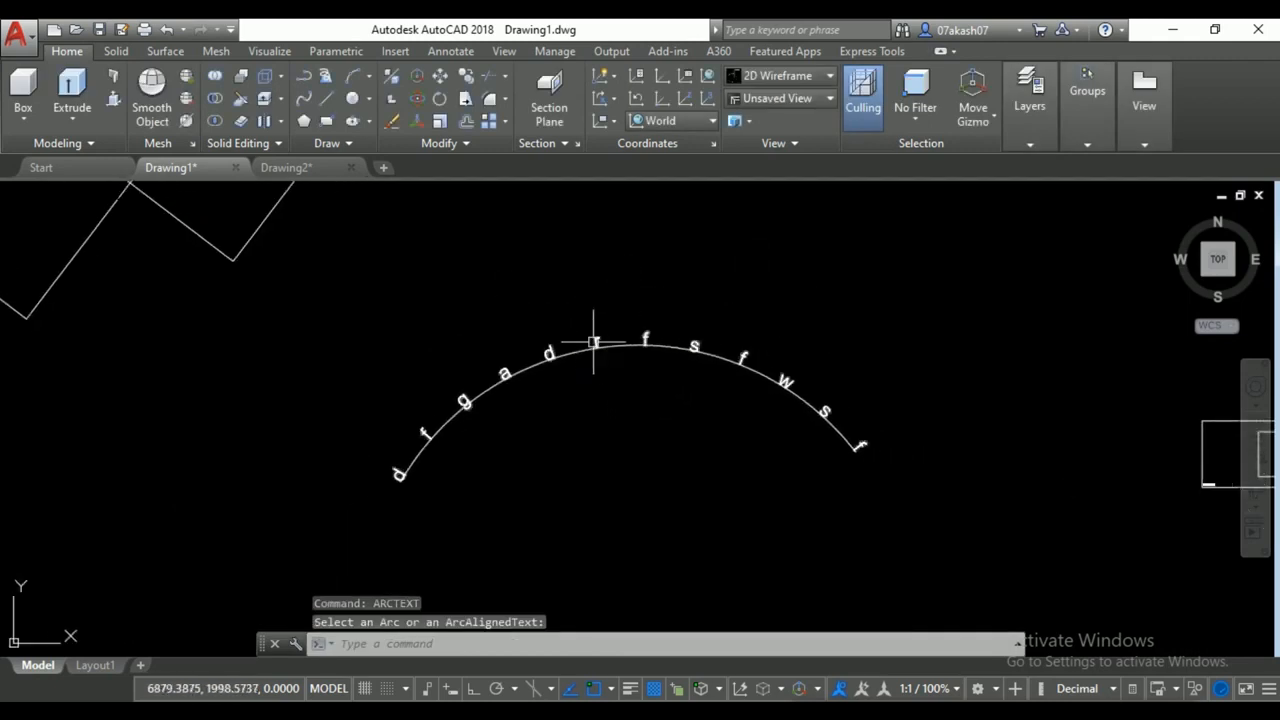
Check the properties of the arc-aligned text, and close the properties display.
left_click(598, 346)
key("ctrl+1")
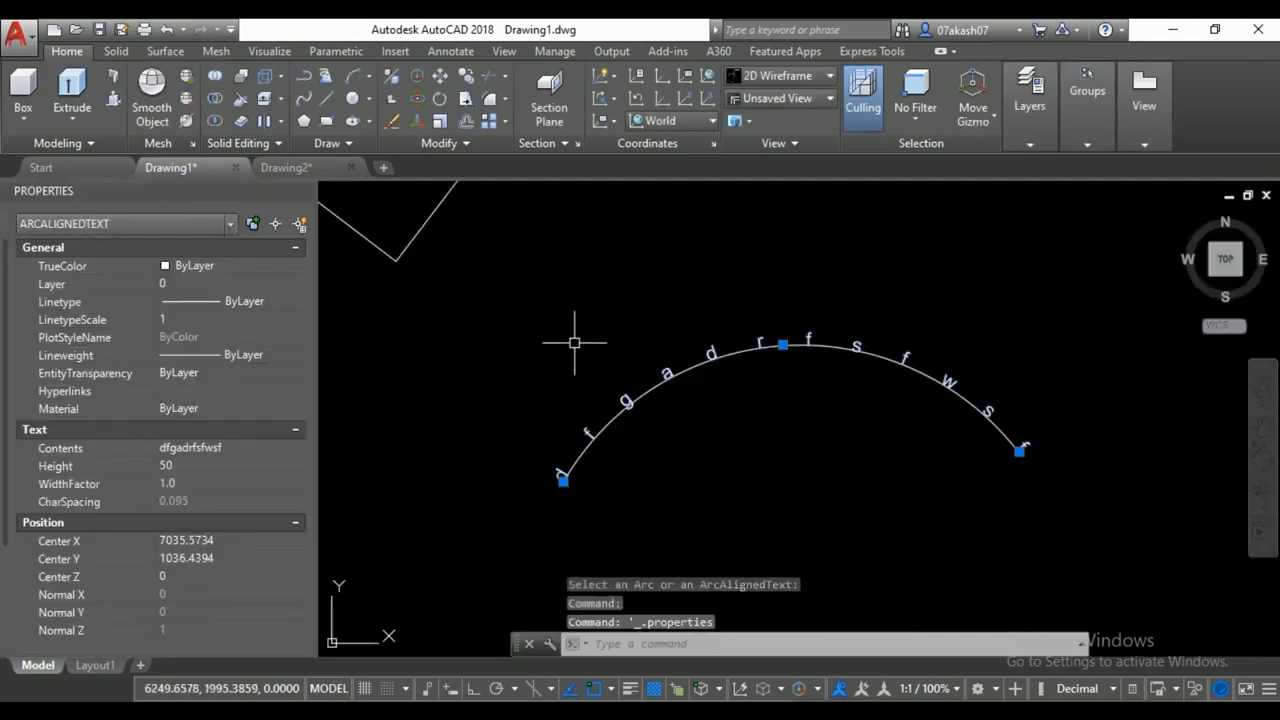
left_click(308, 187)
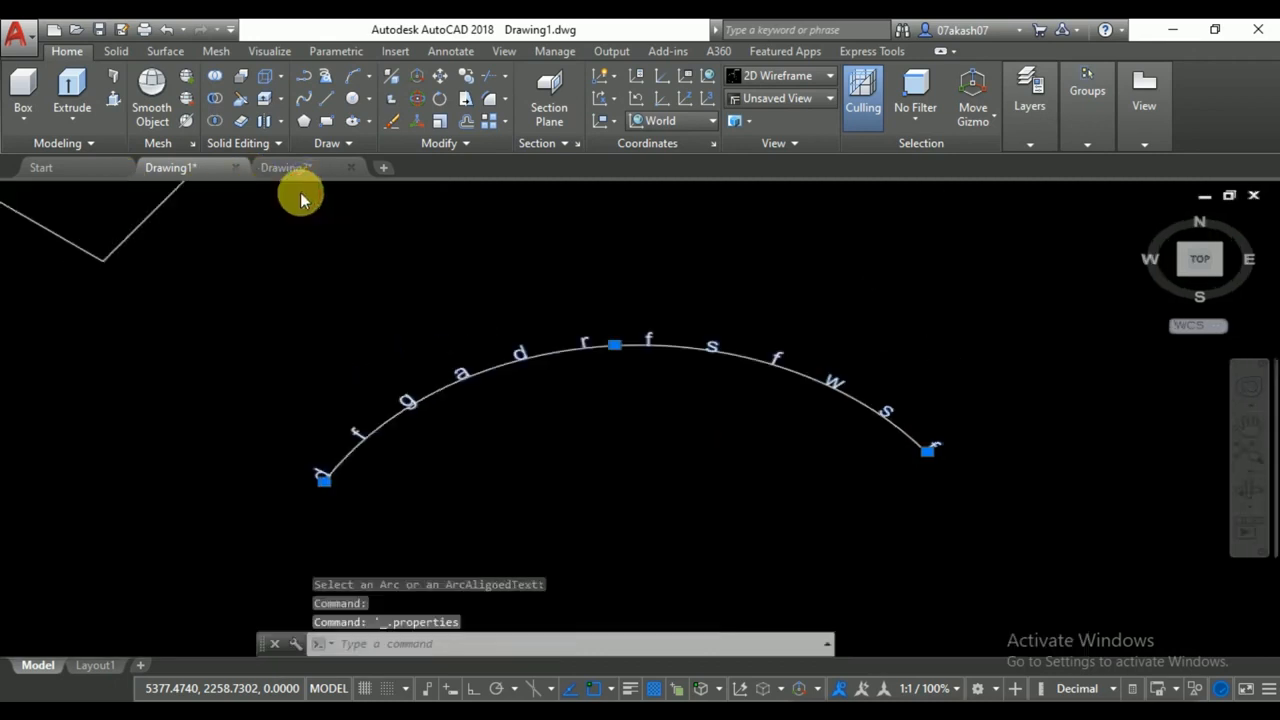
middle_click_drag(568, 344, 444, 338)
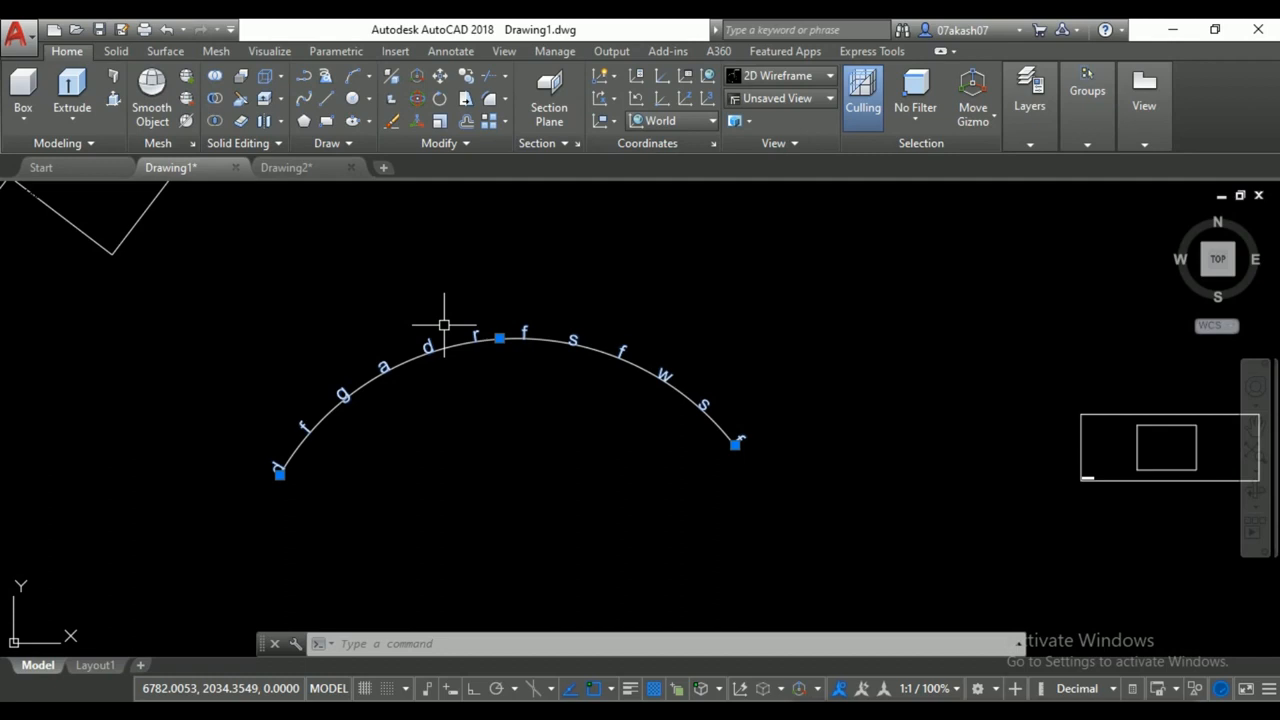
Add multiline text "asegfaergaregaerg" in the empty space above and right of the arc.
scroll(414, 372, "down", 2)
mouse_move(614, 371)
middle_mouse_down()
mouse_move(537, 371)
mouse_move(399, 408)
middle_mouse_up()
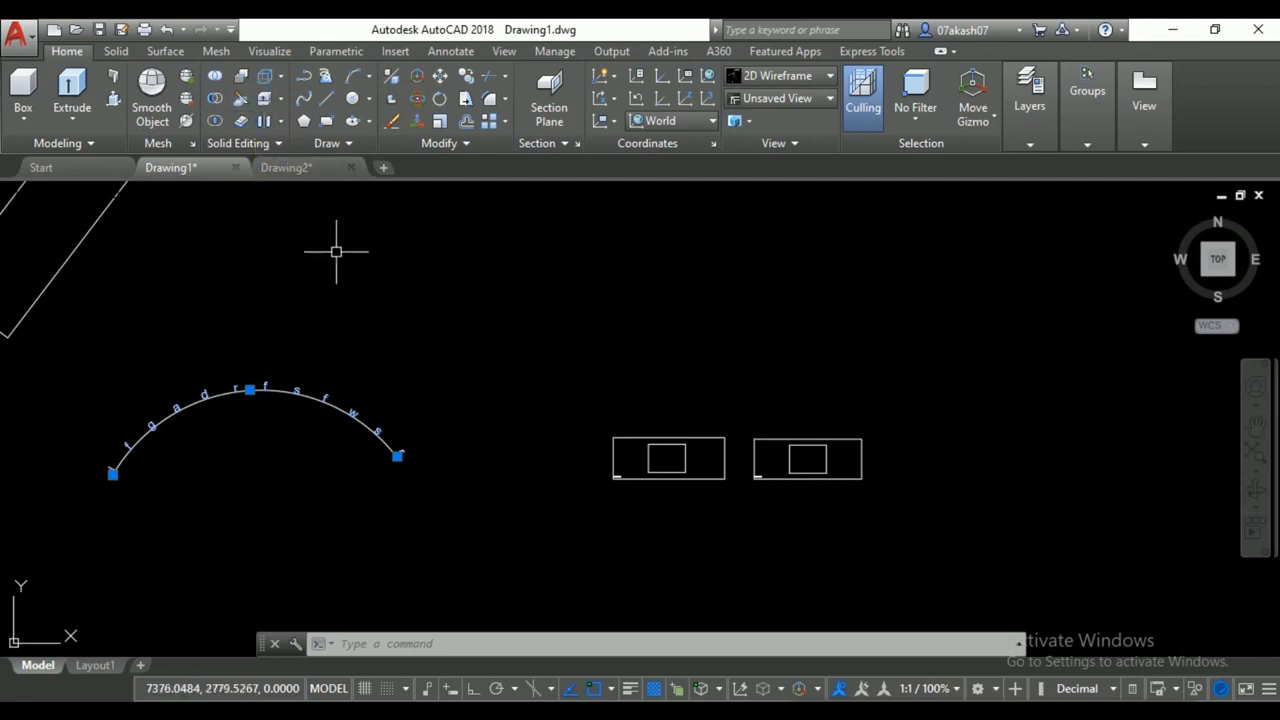
type("t")
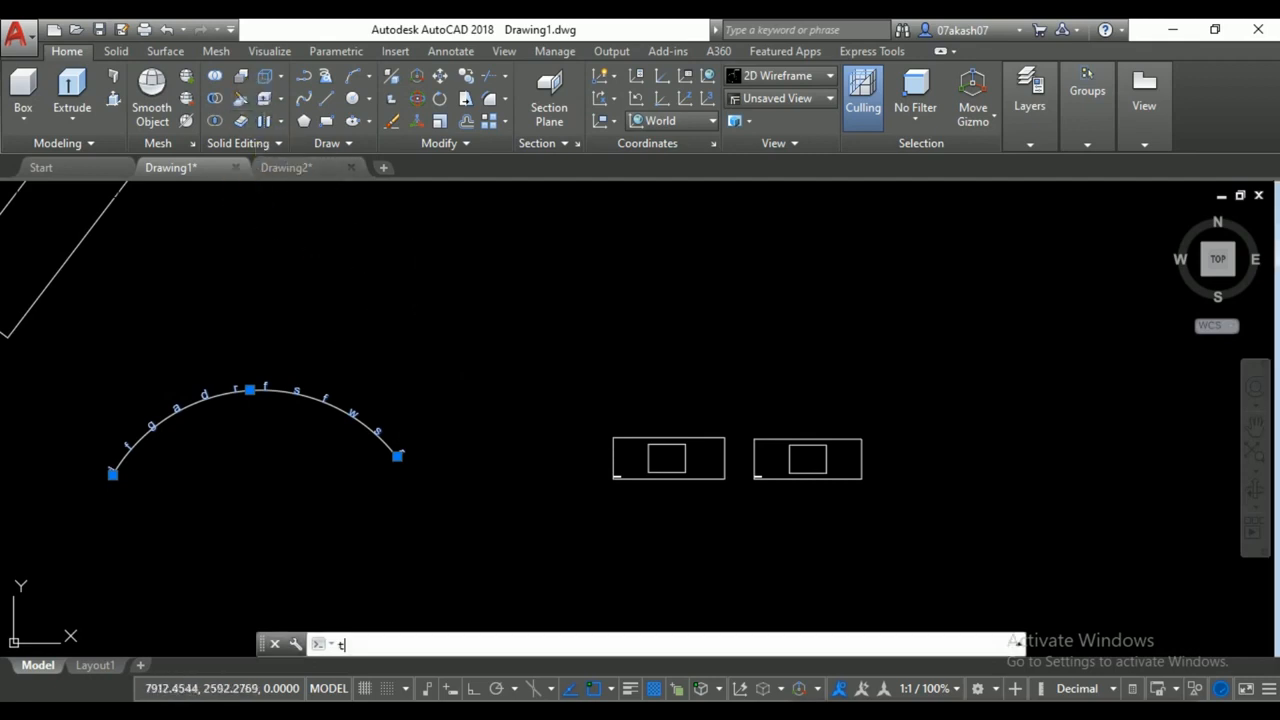
key("Return")
scroll(400, 318, "up", 3)
left_click(406, 277)
left_click(549, 358)
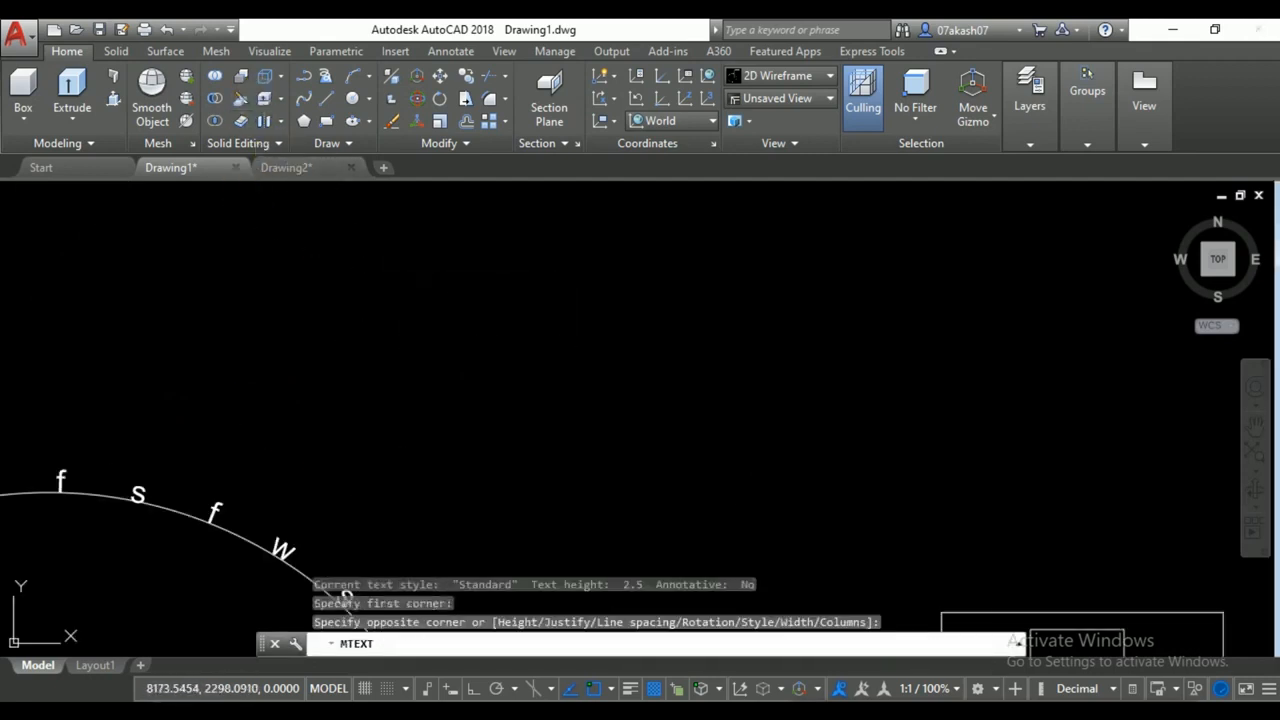
type("asegfaergaregaerg")
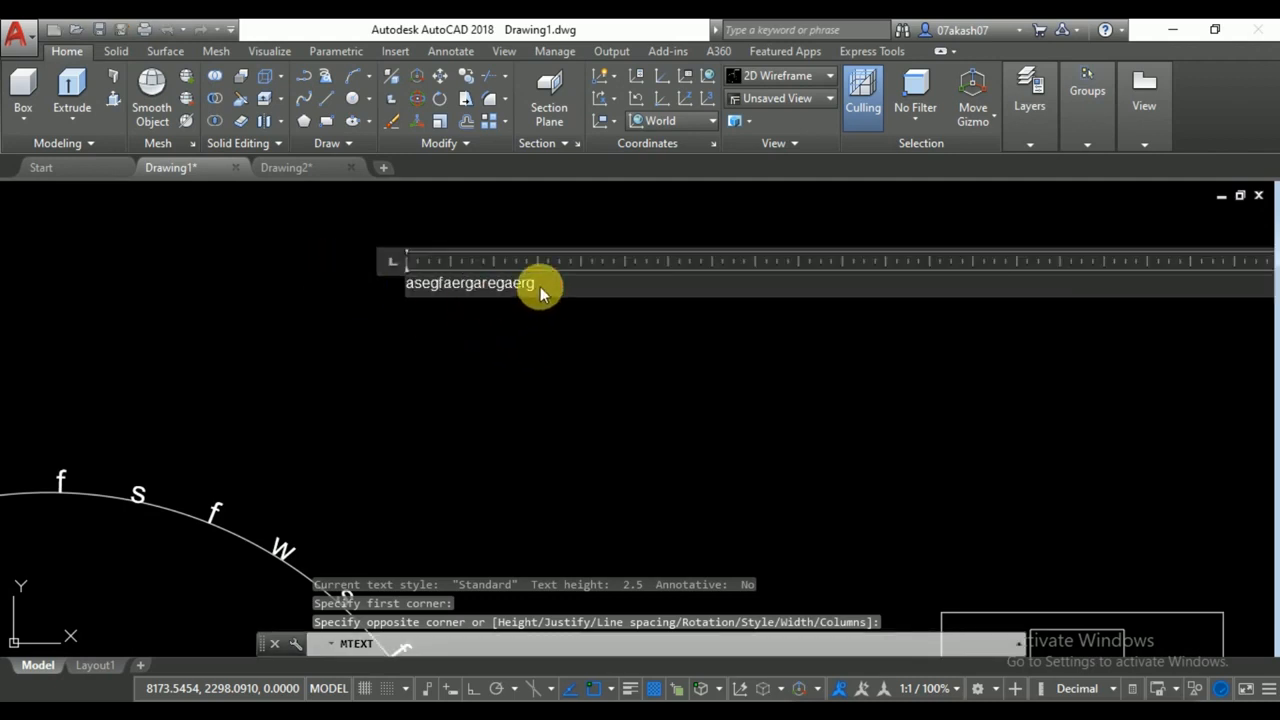
Set the new multiline text's height to 50 and finish editing it.
left_click_drag(540, 286, 420, 283)
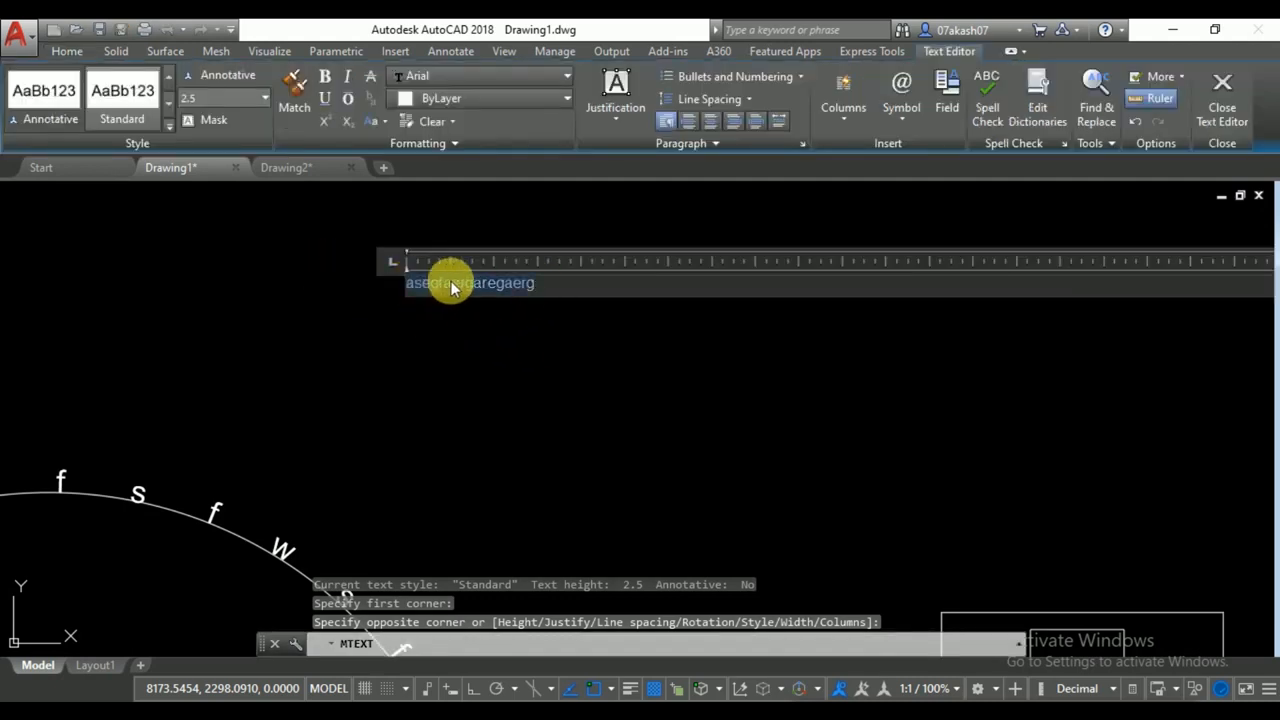
type("50")
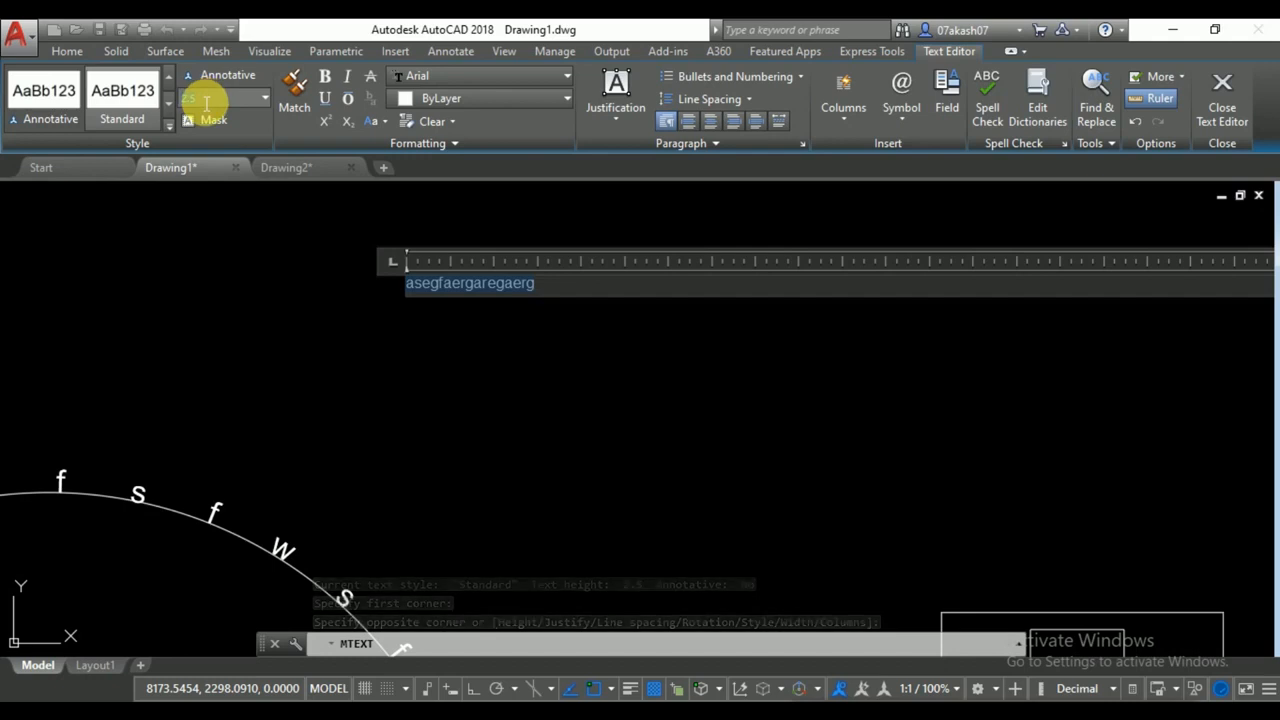
key("Return")
left_click(272, 309)
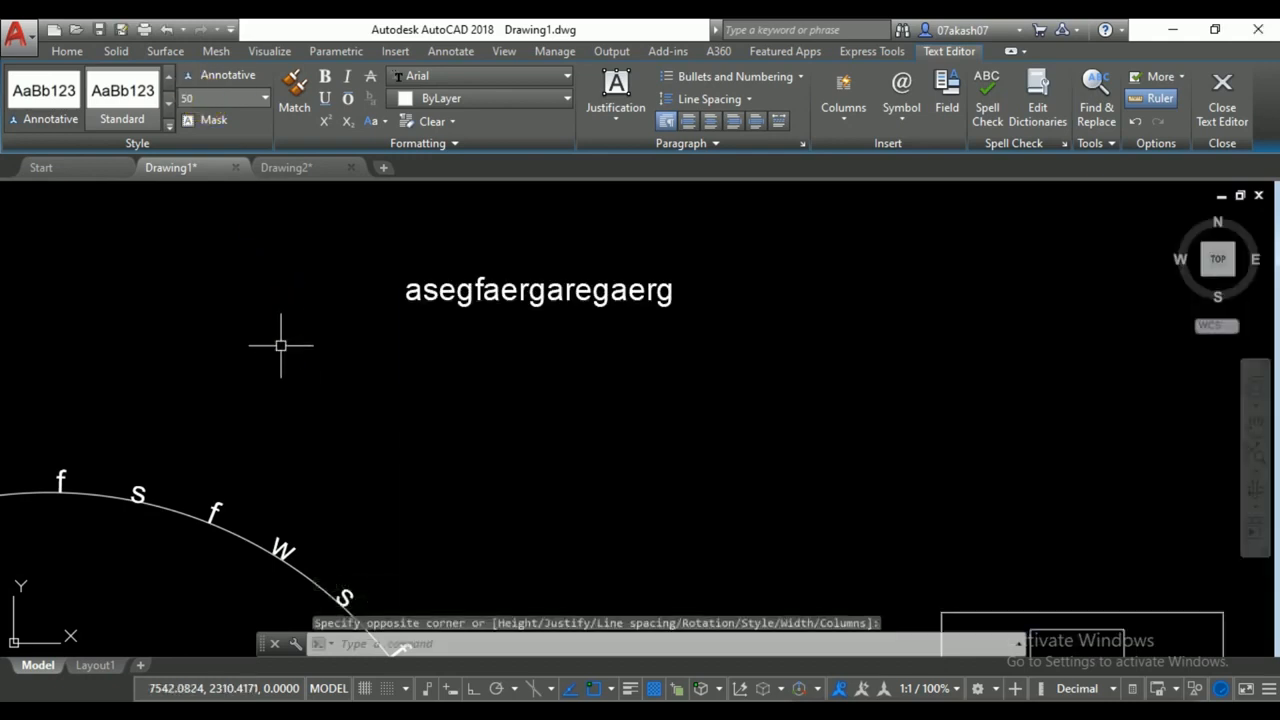
Rotate the multiline text "asegfaergaregaerg" clockwise about a point near its lower start so it slopes diagonally downward.
scroll(366, 342, "down", 2)
scroll(401, 334, "up", 1)
scroll(475, 322, "up", 1)
left_click(470, 325)
left_click(421, 340)
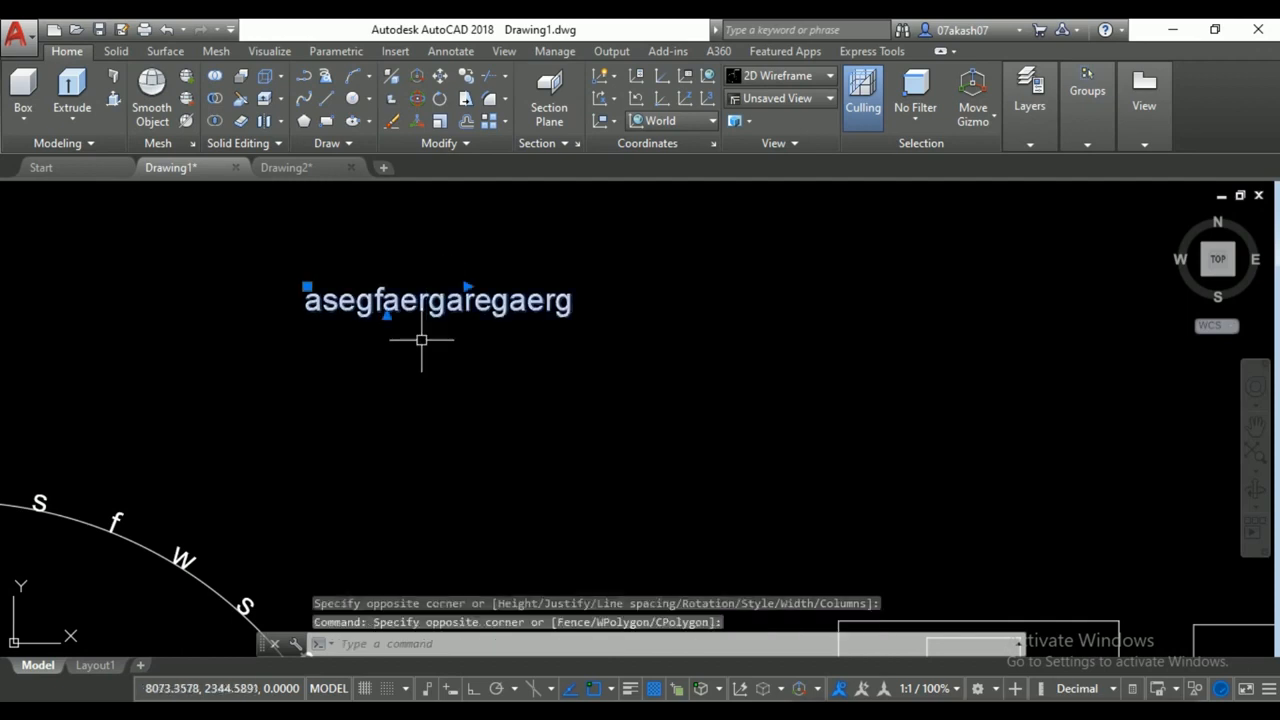
type("r")
left_click(318, 191)
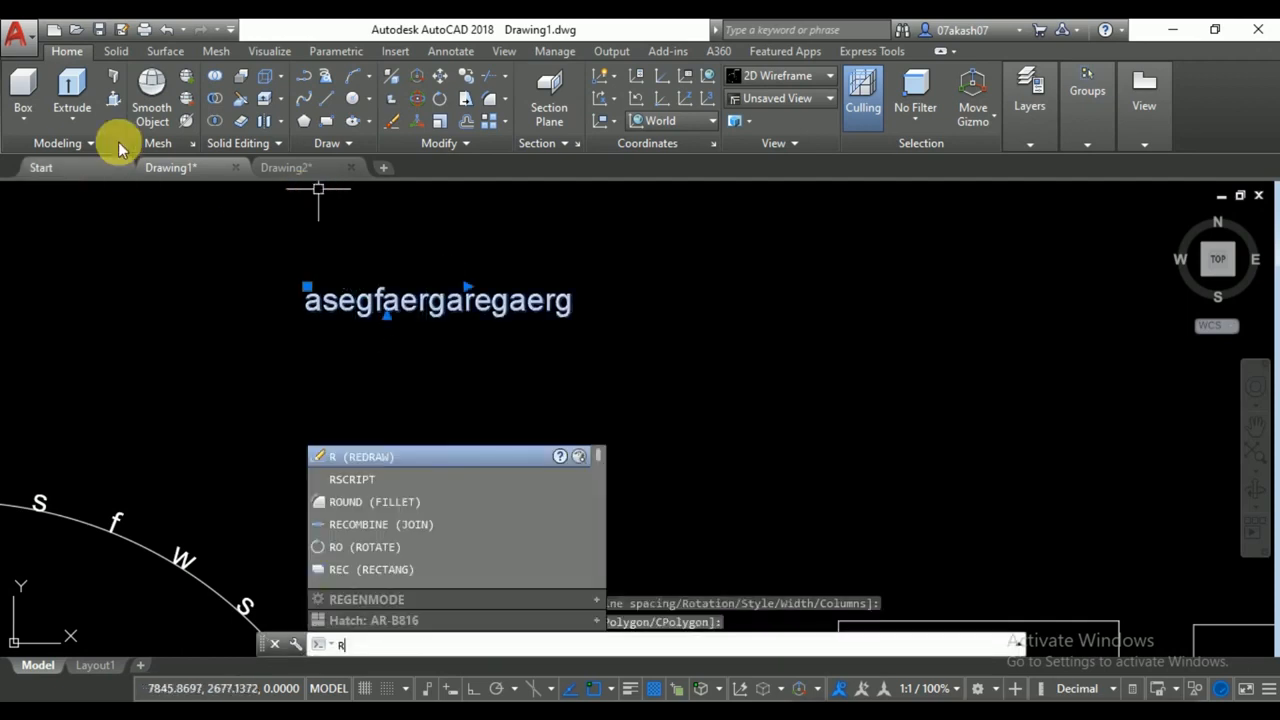
type("o")
left_click(381, 548)
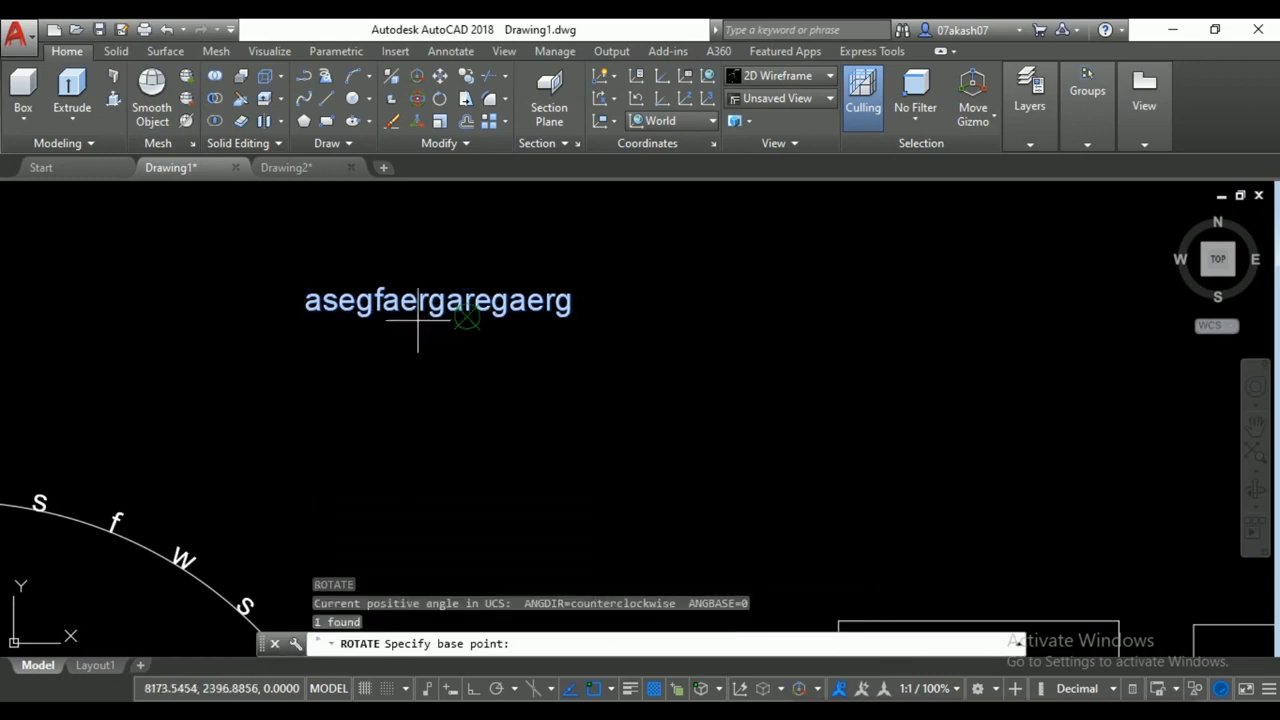
left_click(330, 320)
left_click(414, 366)
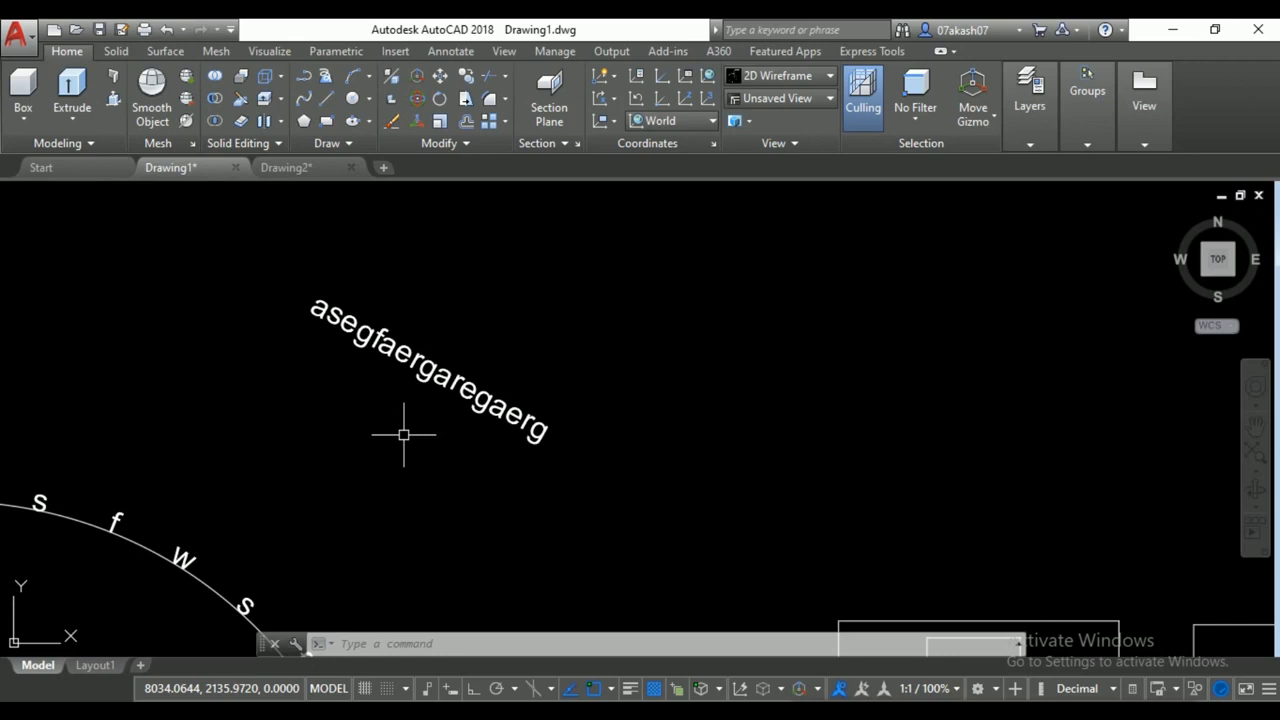
Reorient the sloped text with TORIENT, defining a horizontal rotation with two points from the text's start.
type("torient")
key("Return")
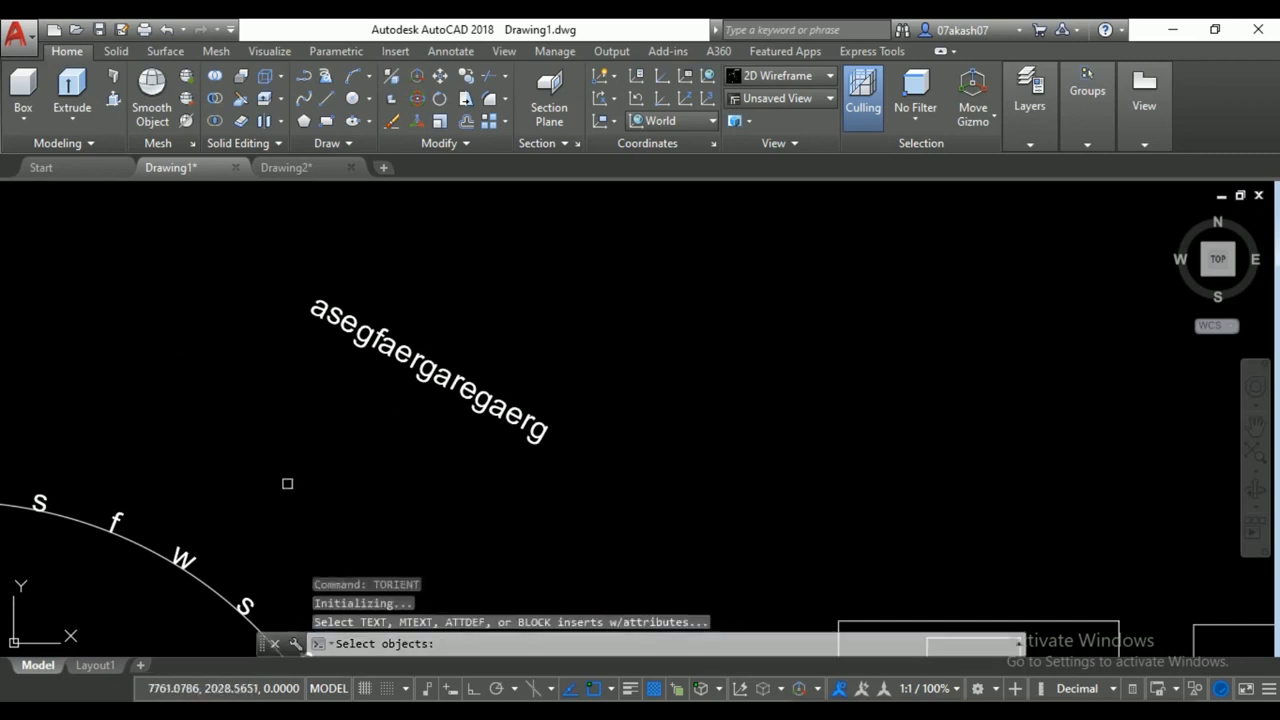
left_click(368, 340)
key("Return")
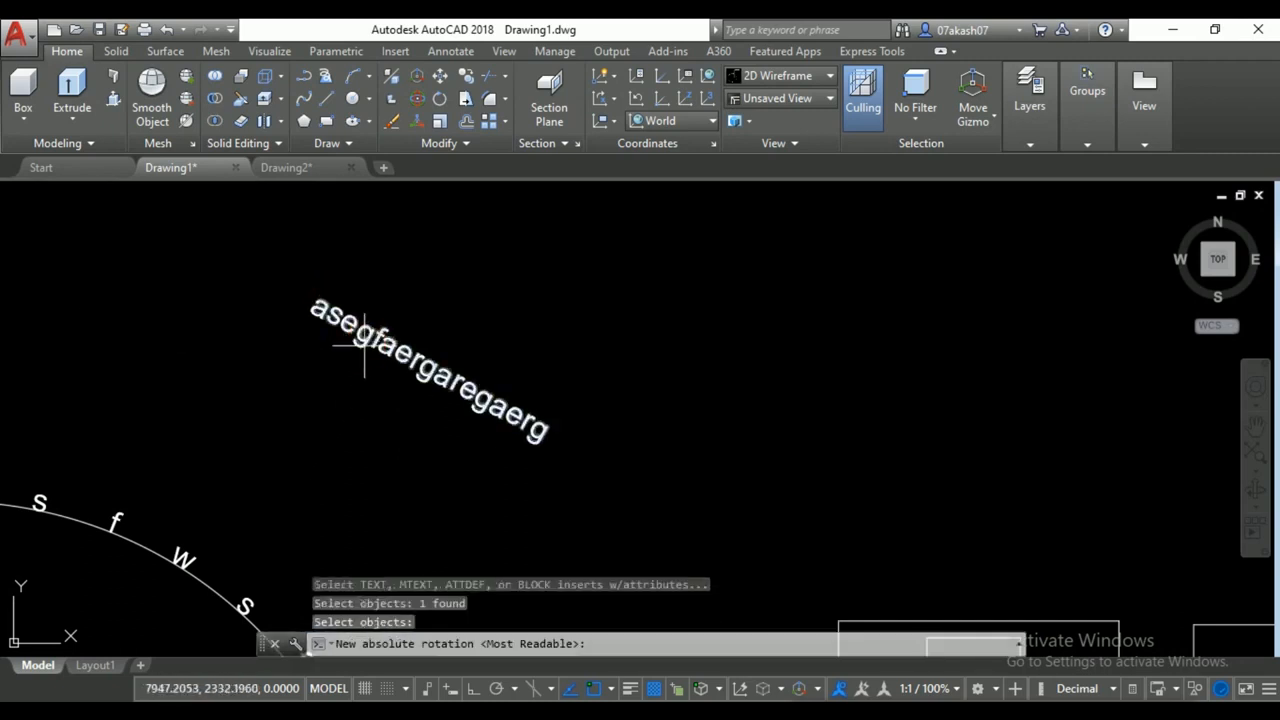
left_click(307, 316)
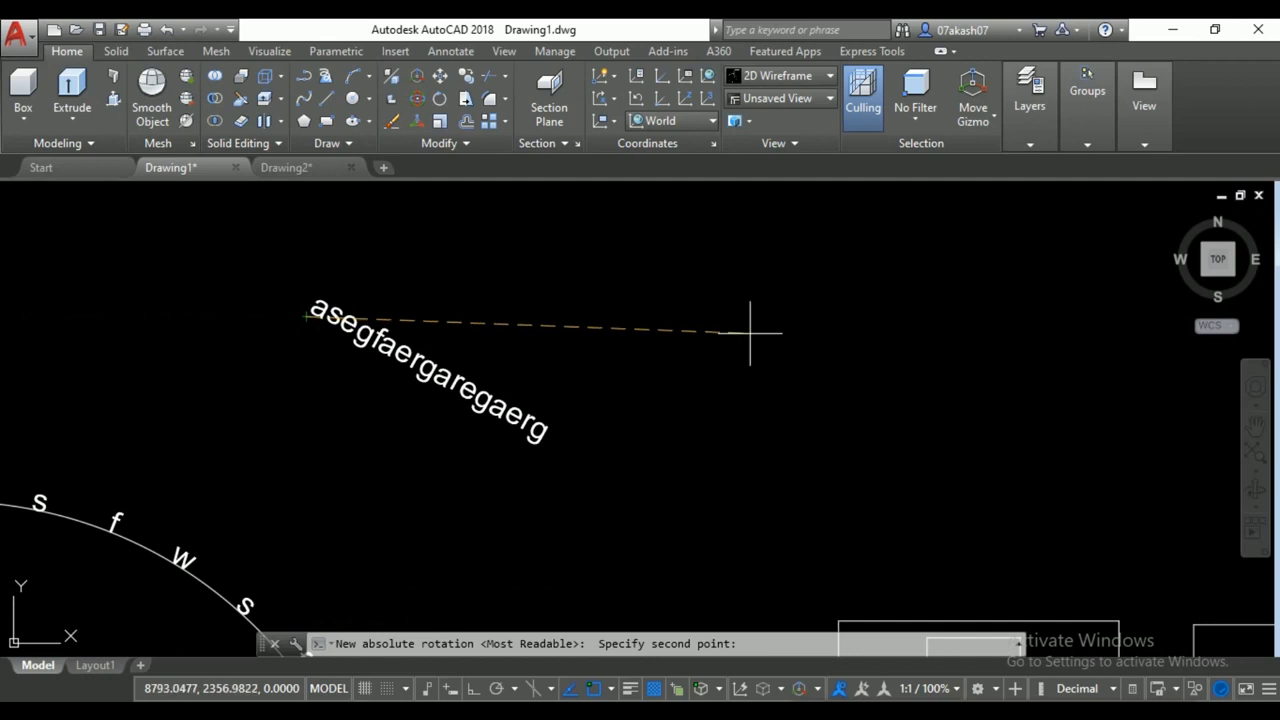
left_click(757, 318)
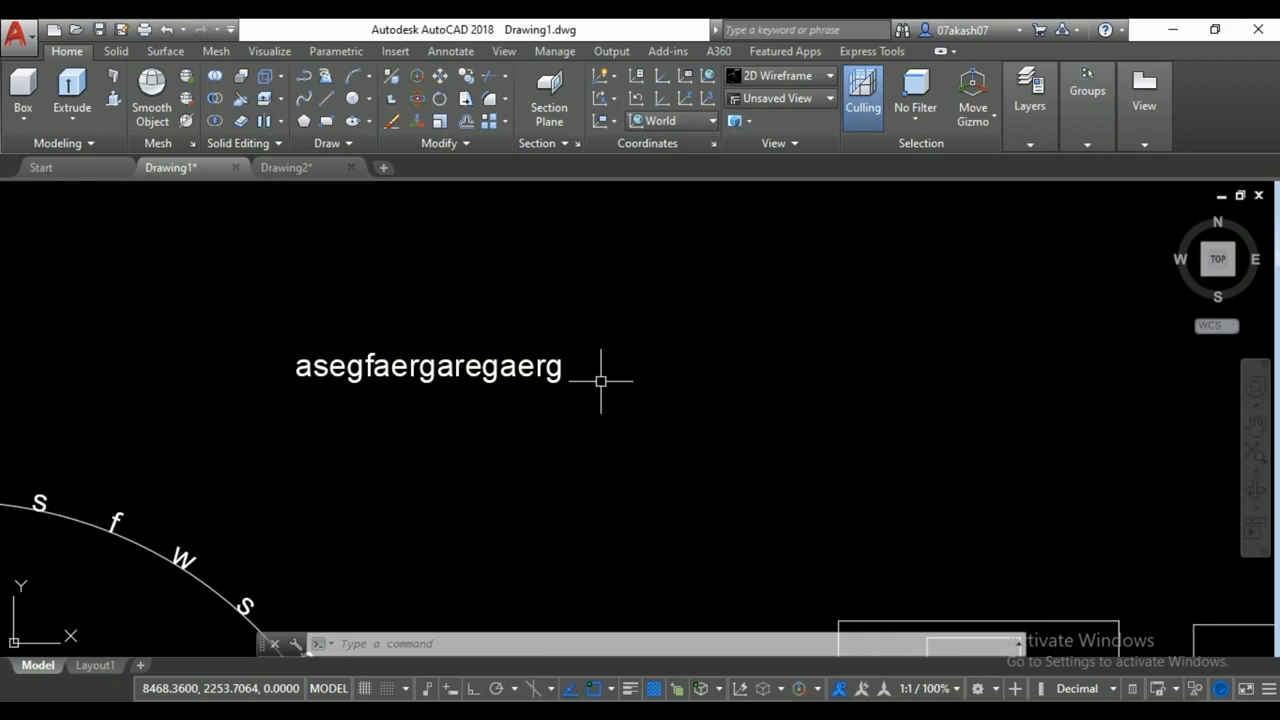
Draw a large rectangle in the empty space to the right of the reoriented text.
left_click(873, 51)
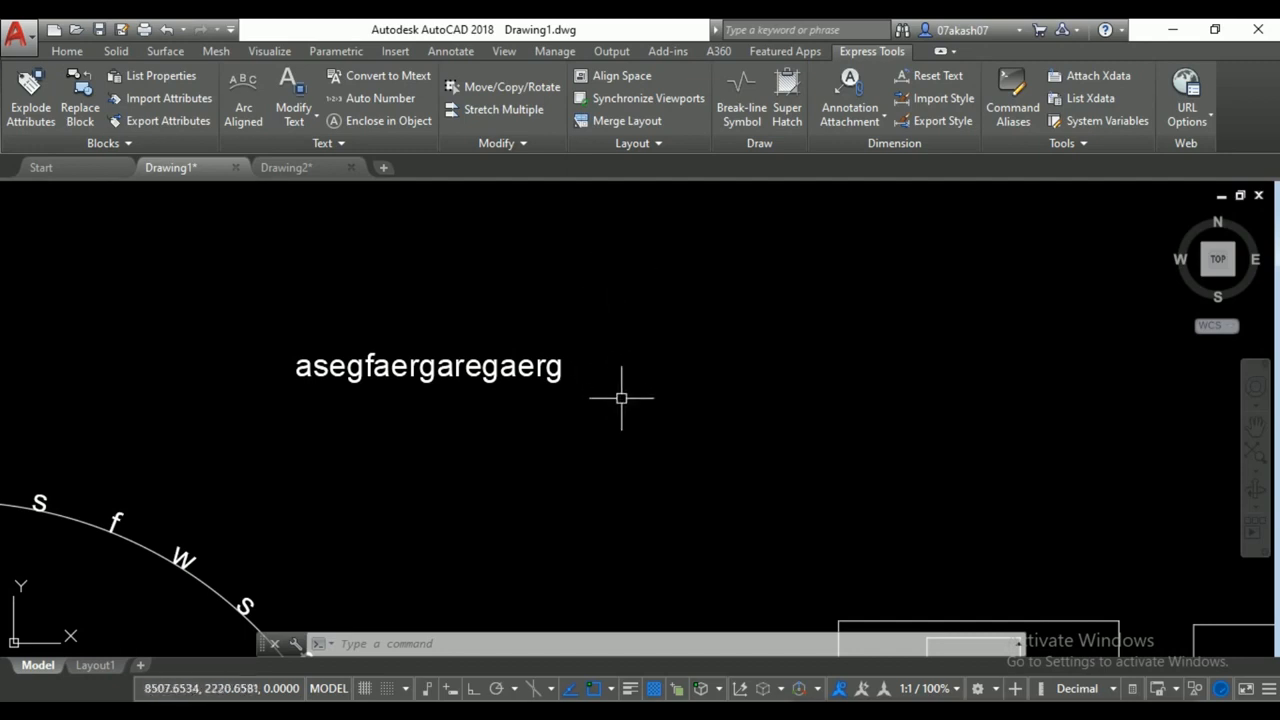
middle_click_drag(612, 400, 493, 422)
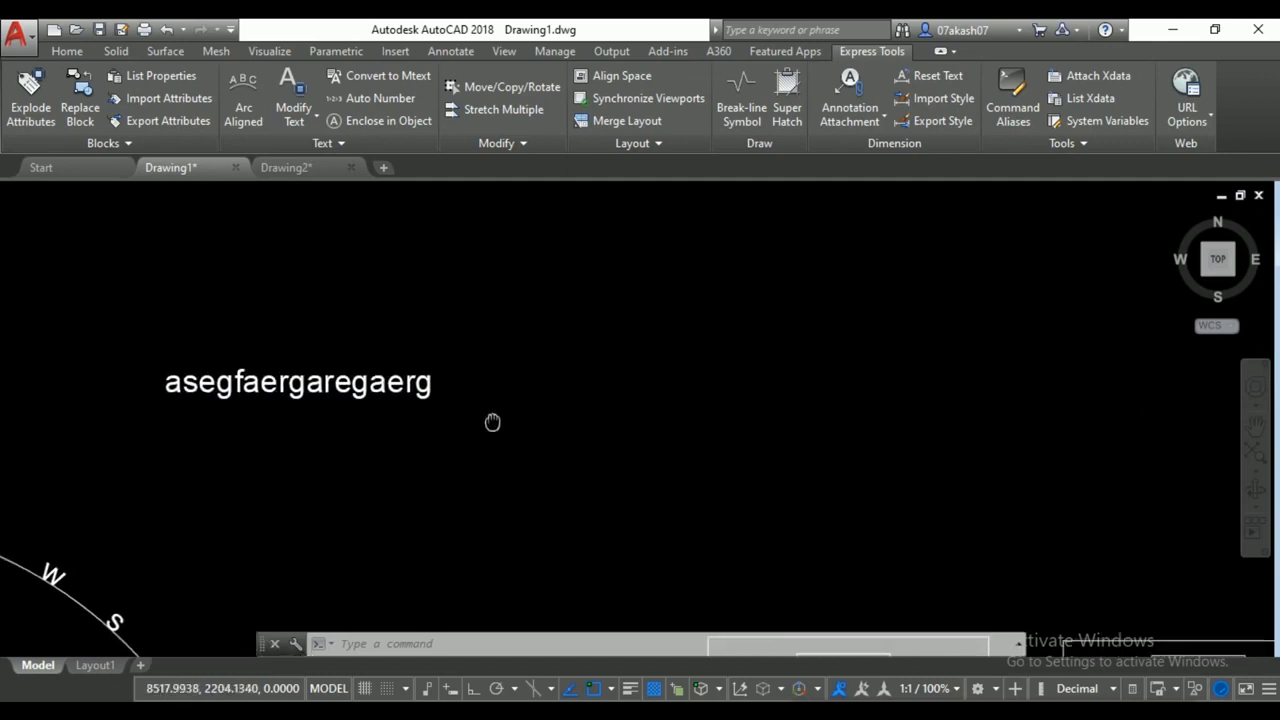
left_click(67, 51)
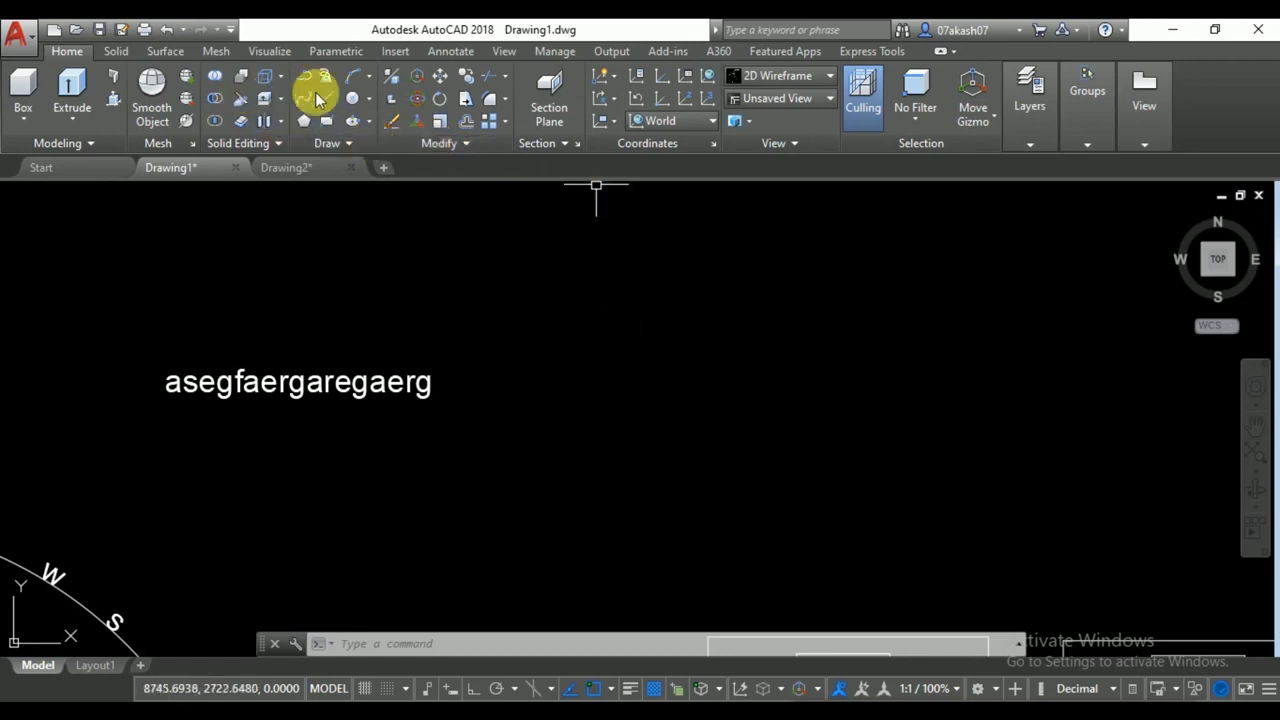
left_click(326, 124)
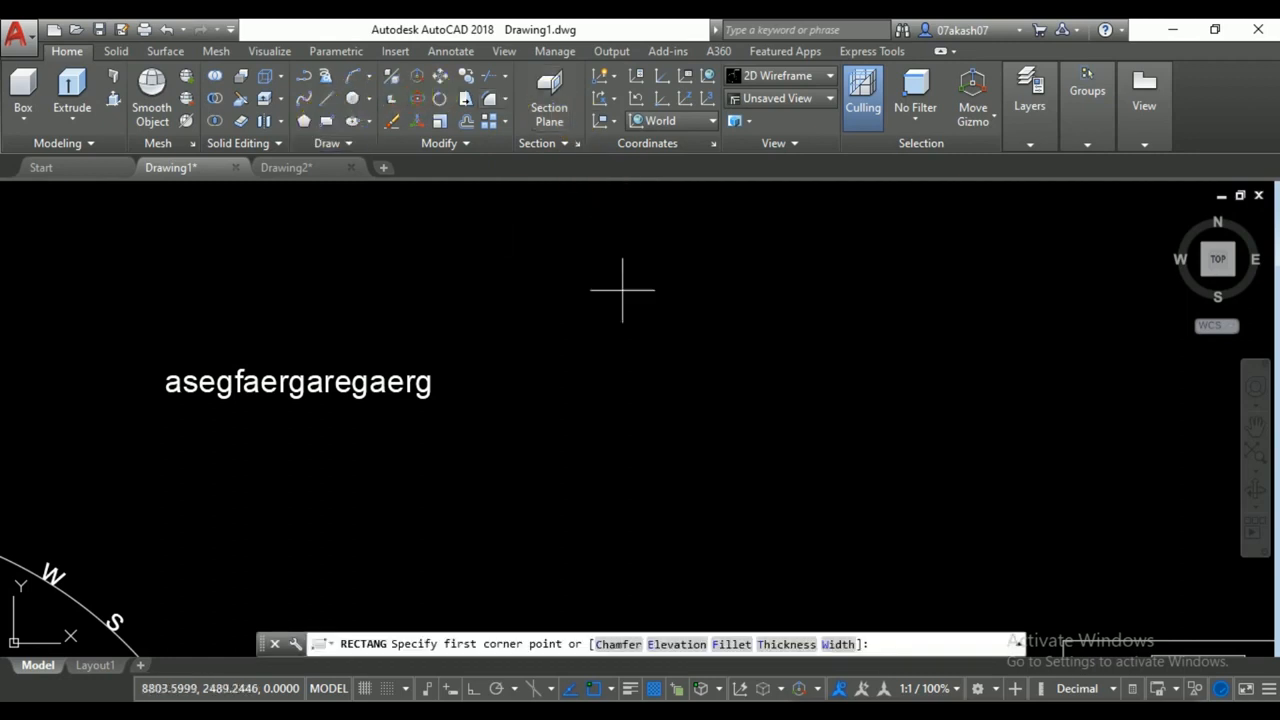
left_click(534, 298)
left_click(1002, 557)
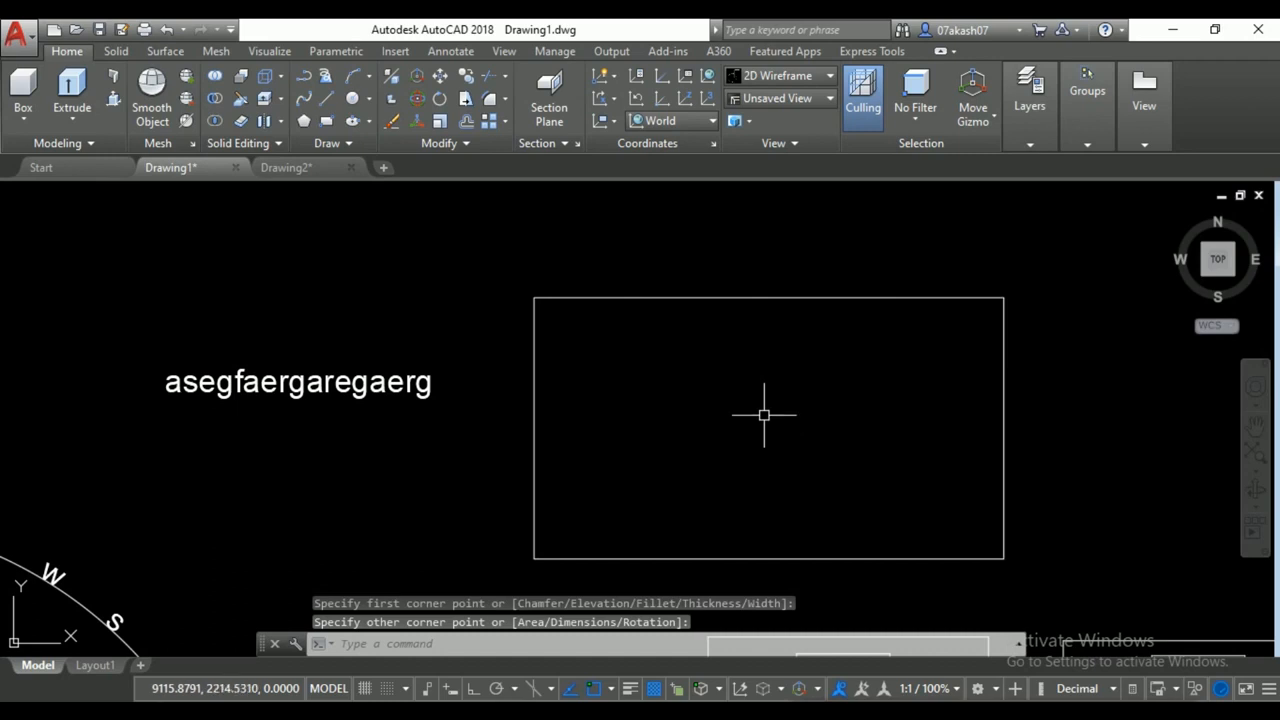
Draw two nested rectangles in the middle of the large rectangle.
key("Return")
left_click(667, 322)
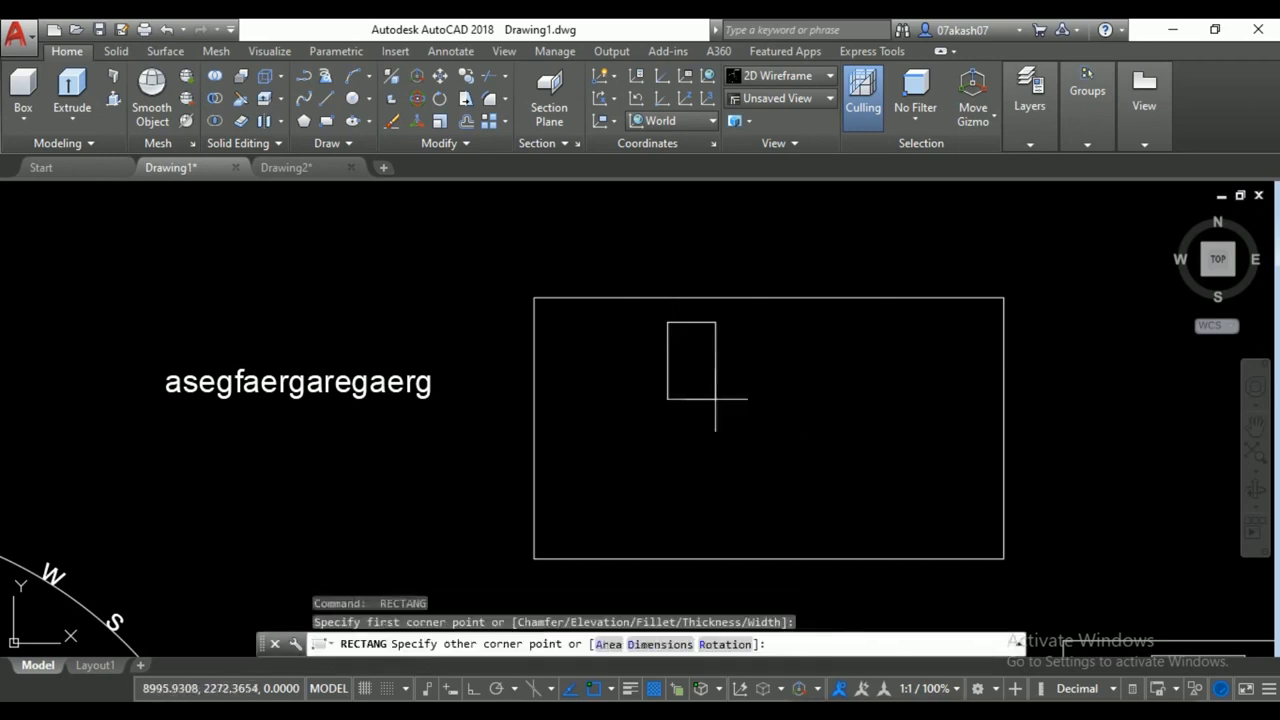
left_click(844, 520)
key("Return")
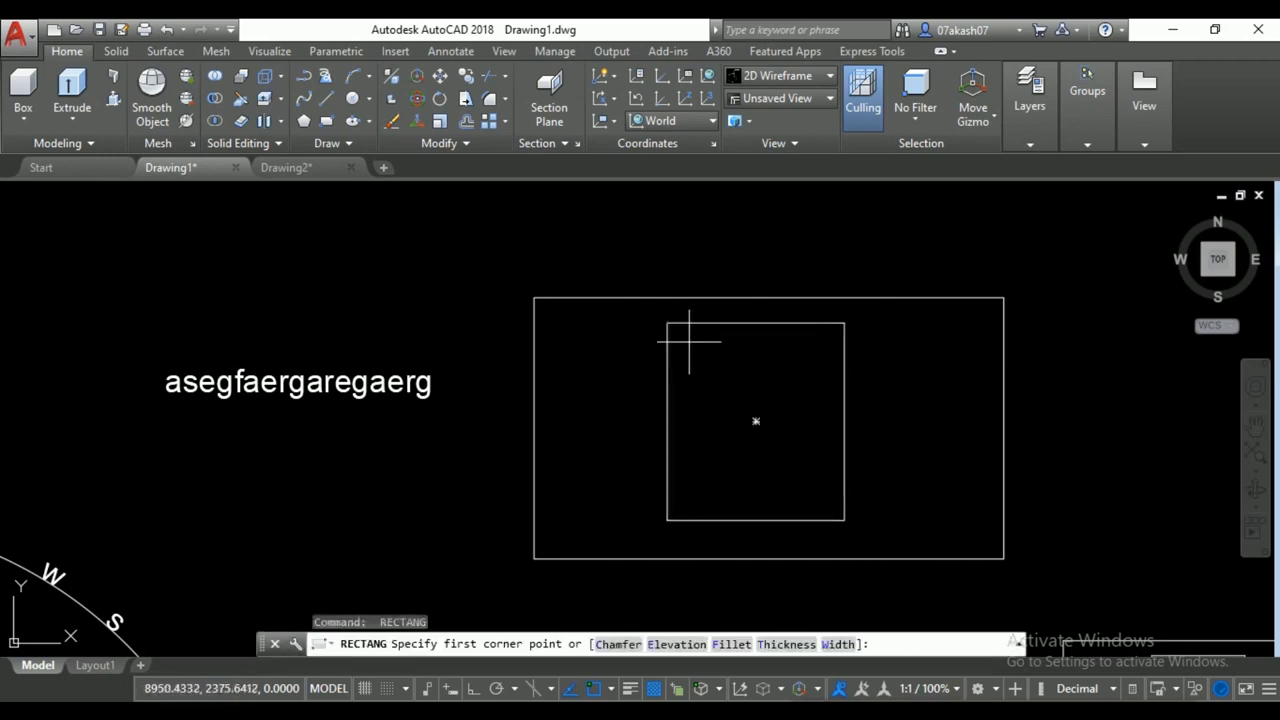
left_click(689, 342)
left_click(825, 503)
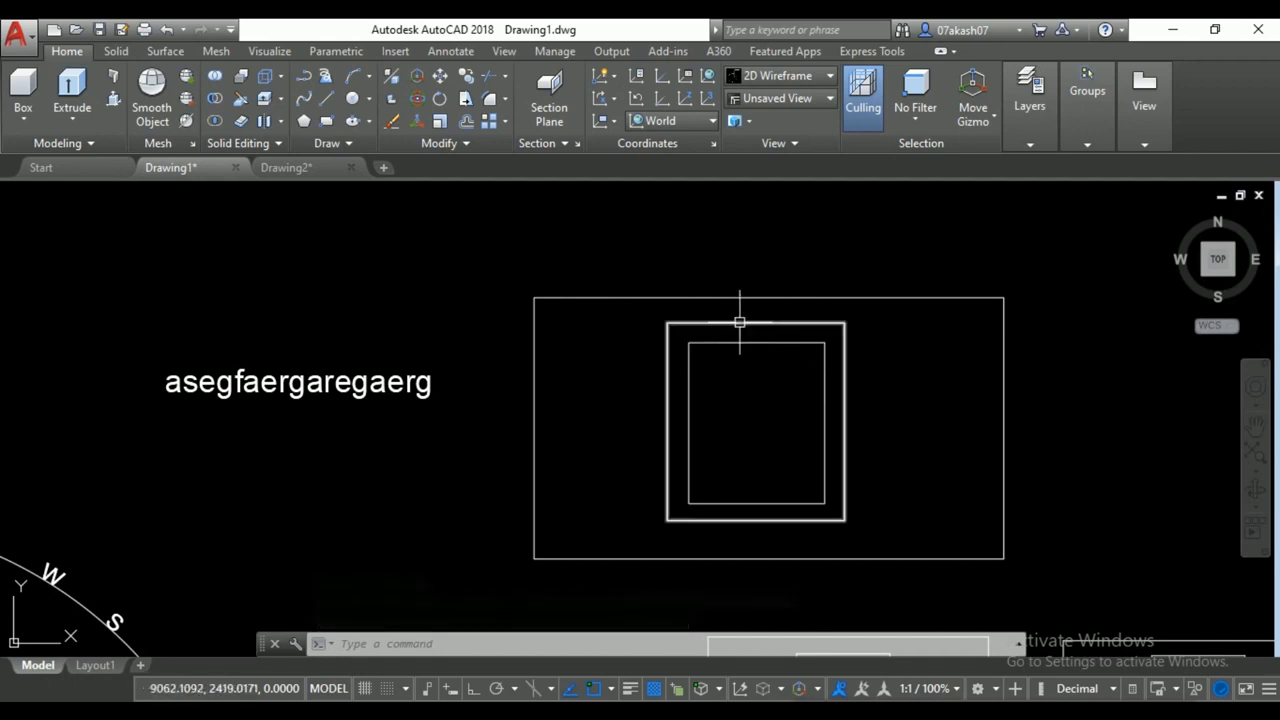
Delete the two nested rectangles inside the large rectangle.
scroll(750, 312, "up", 2)
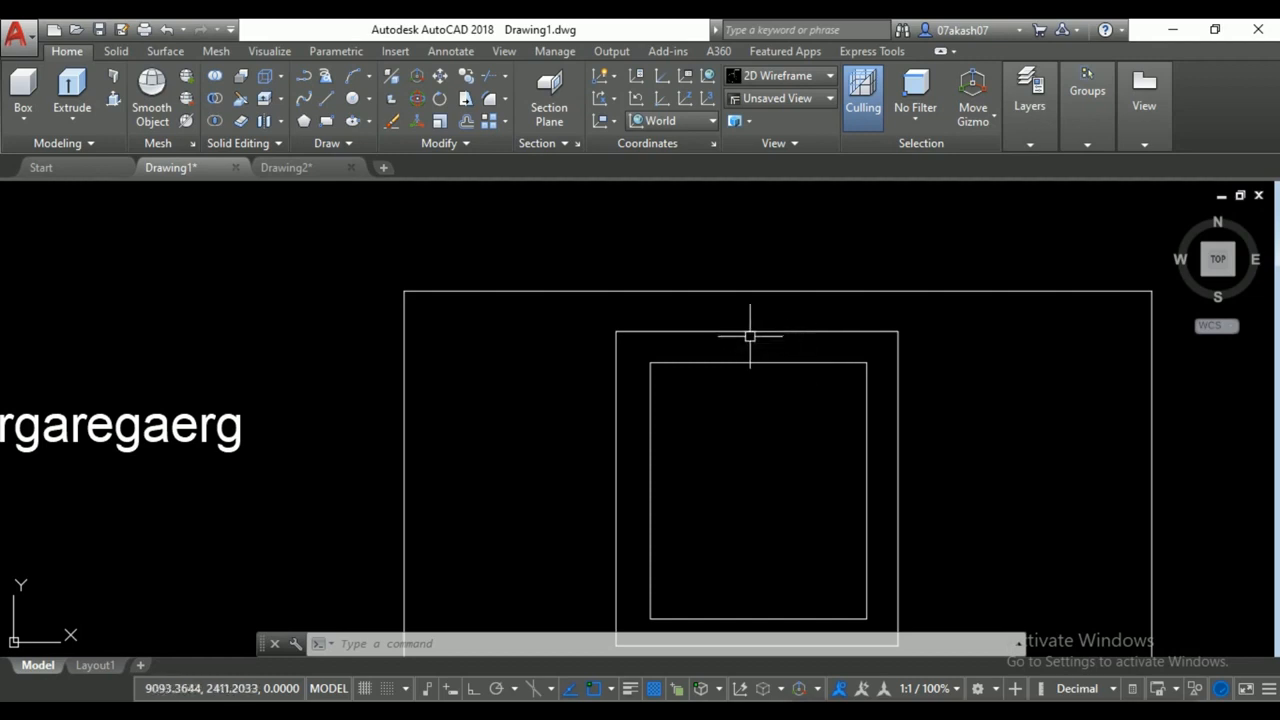
scroll(756, 334, "down", 5)
scroll(776, 304, "up", 3)
left_click(866, 306)
left_click(740, 352)
key("Delete")
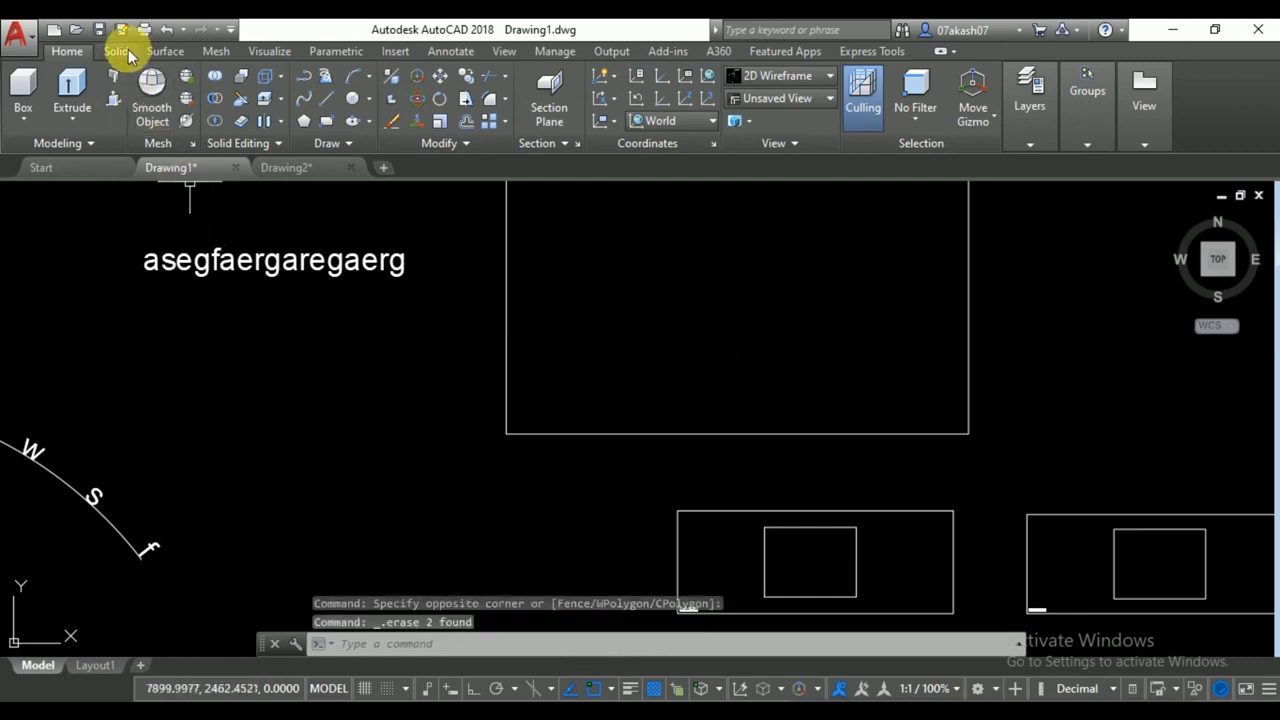
Draw a long, narrow horizontal rectangle inside the large rectangle, spanning nearly its full width.
left_click(326, 120)
left_click(529, 243)
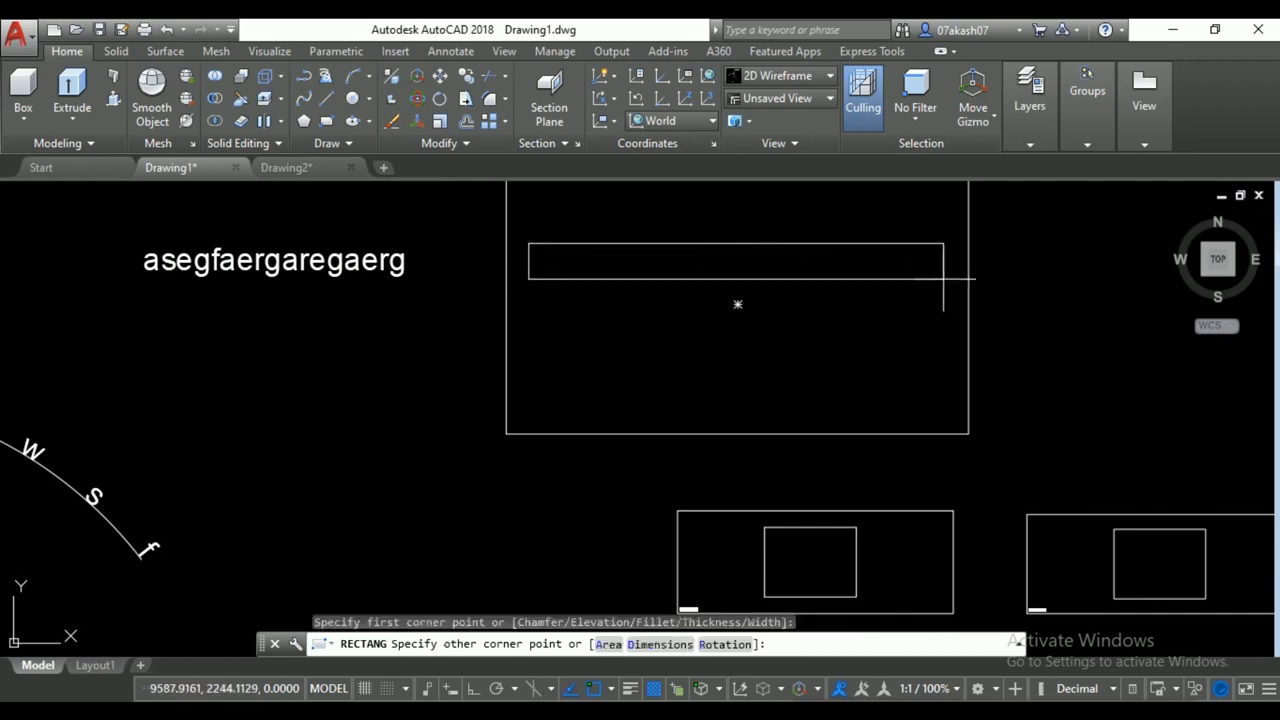
left_click(943, 279)
middle_click_drag(729, 323, 754, 383)
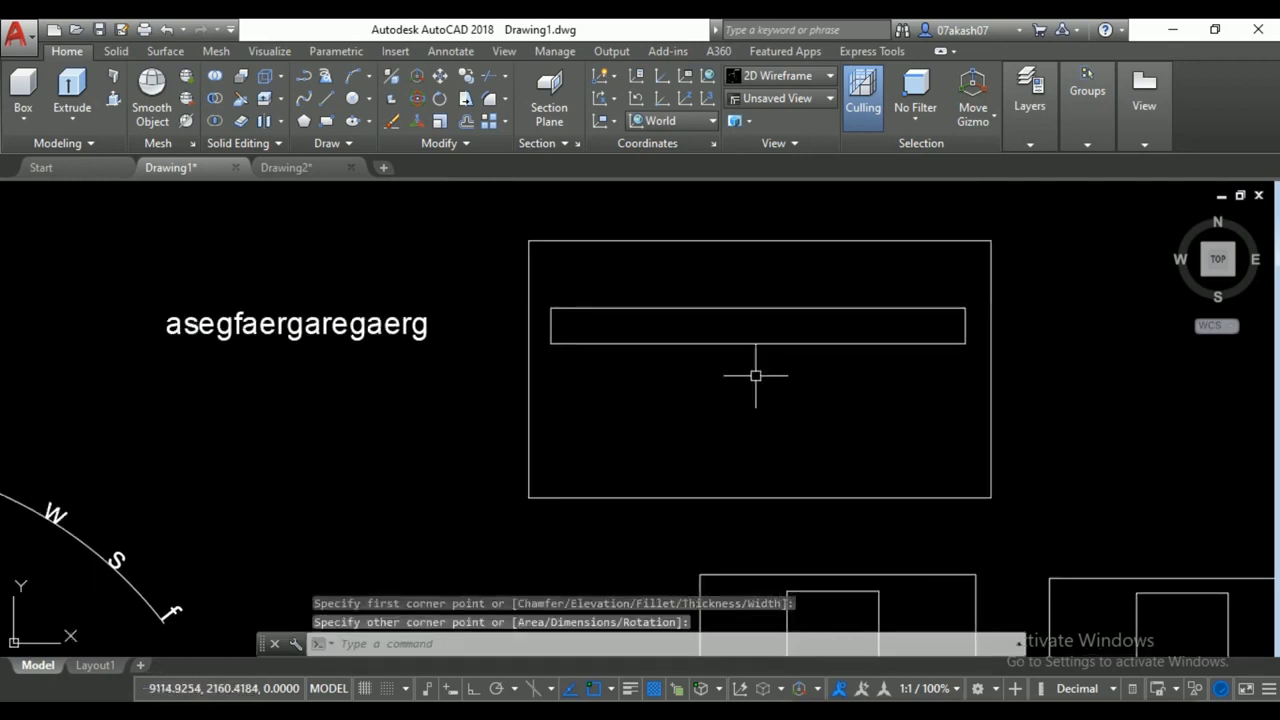
scroll(743, 296, "up", 2)
middle_click_drag(746, 329, 702, 411)
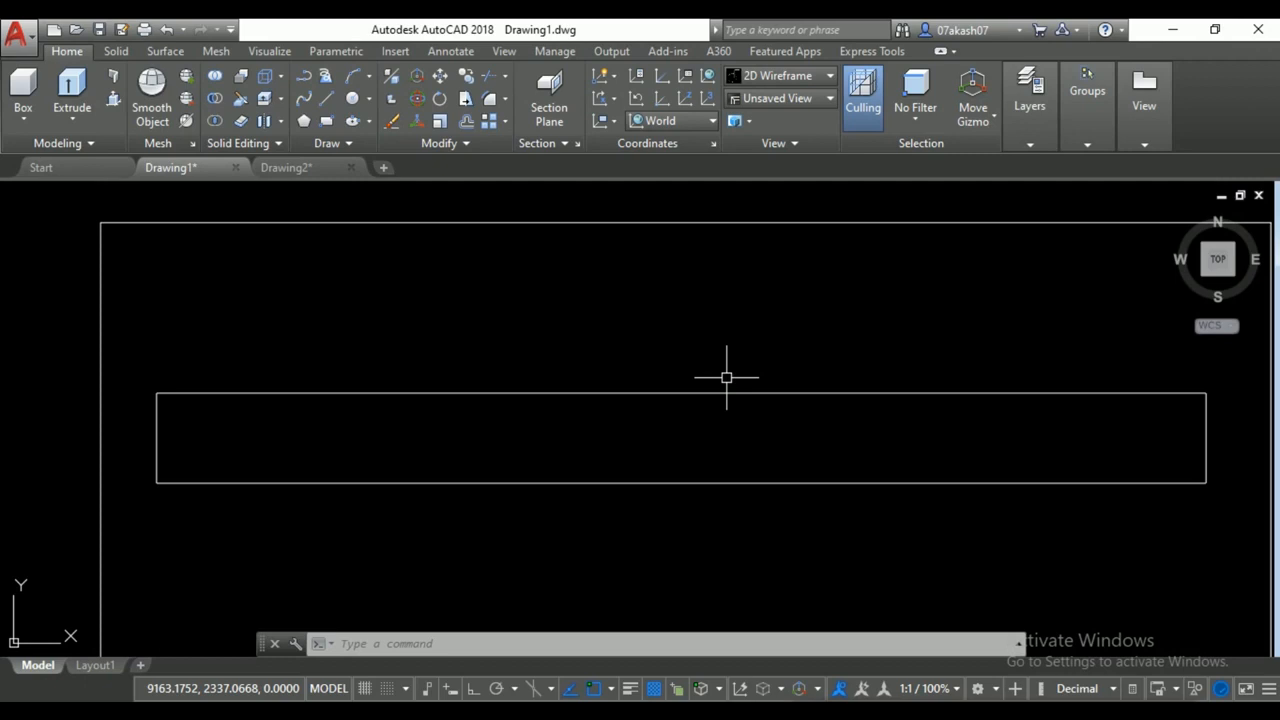
Add a BREAKLINE along the narrow rectangle's upper edge from corner to corner, with the break symbol at the midpoint.
type("breakline")
key("Return")
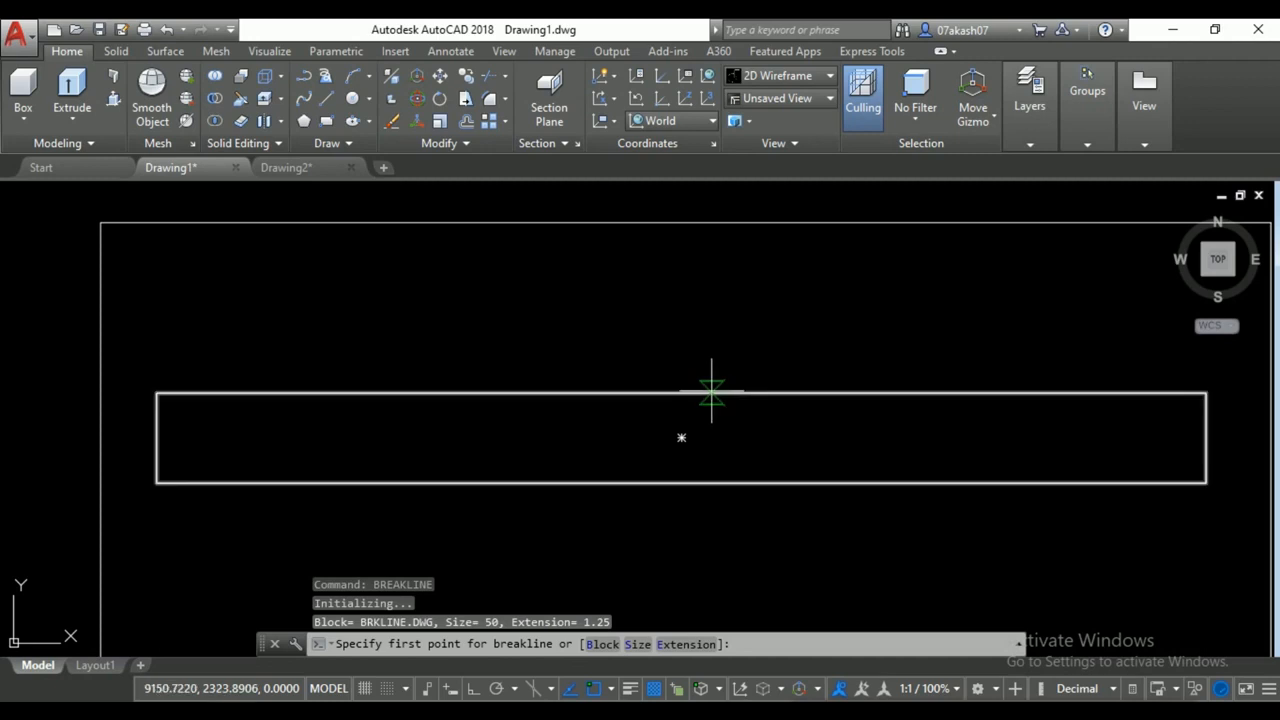
left_click(158, 393)
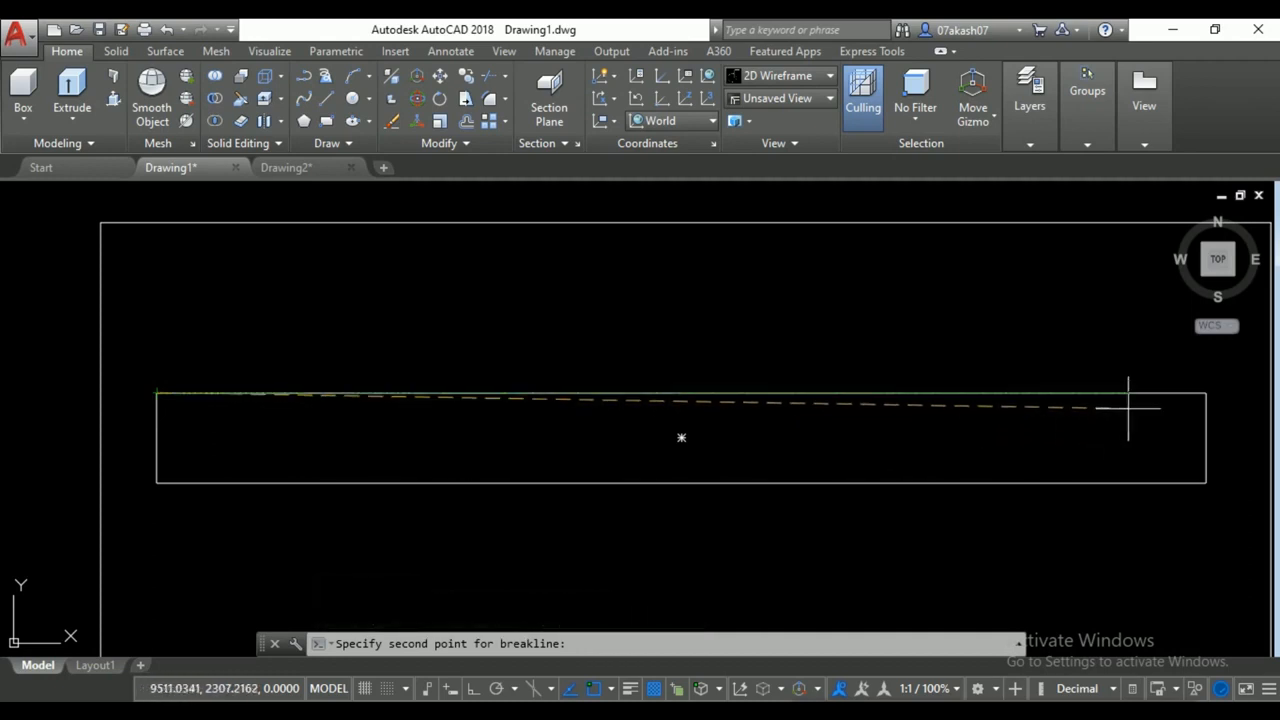
left_click(1206, 393)
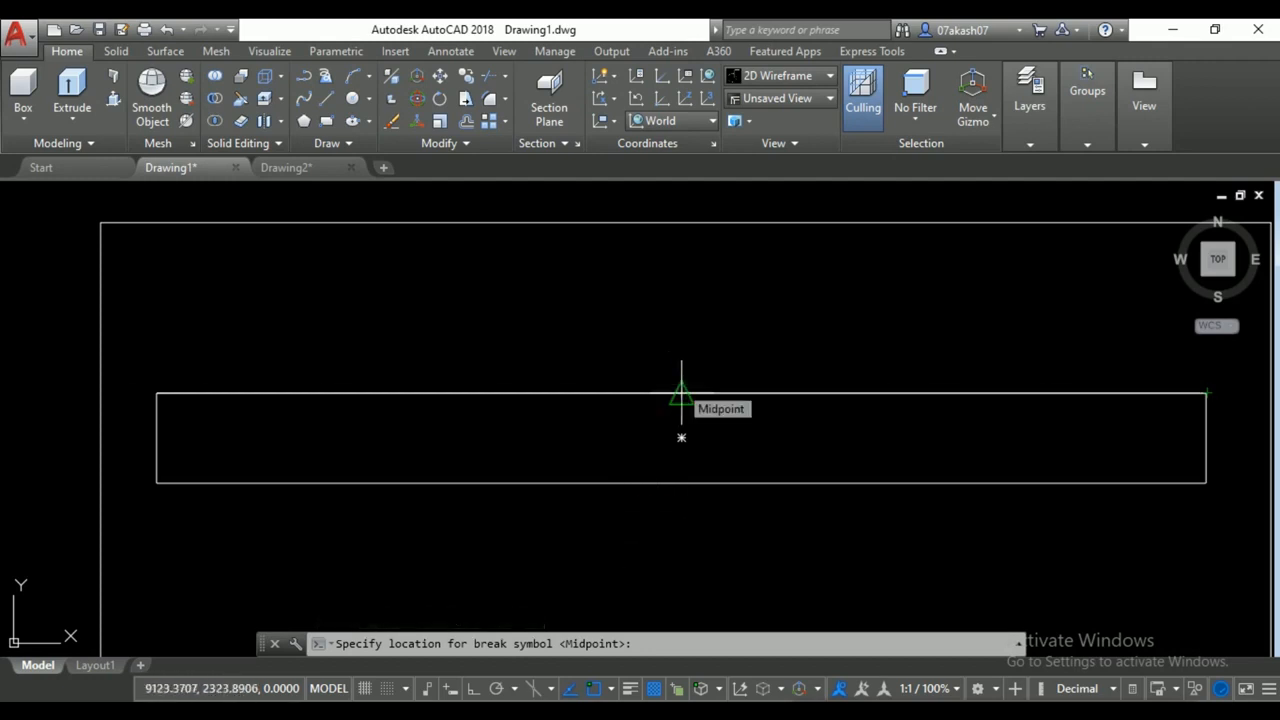
left_click(681, 393)
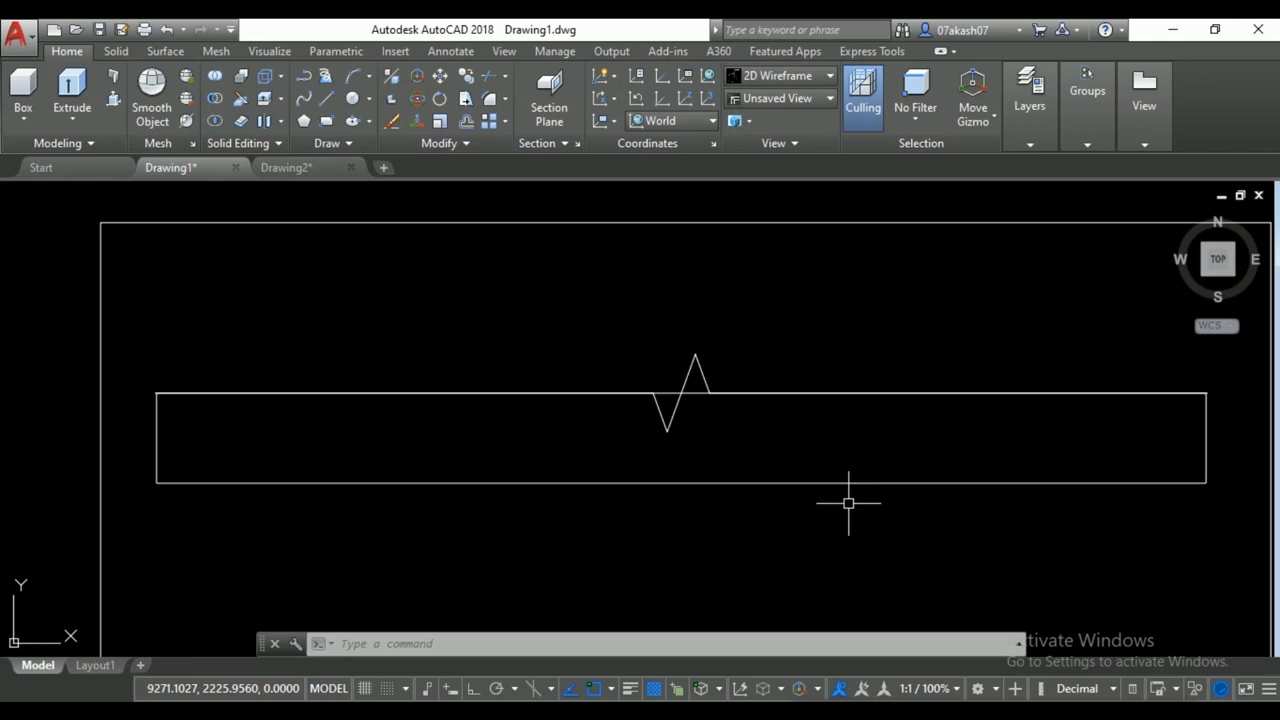
scroll(746, 394, "down", 6)
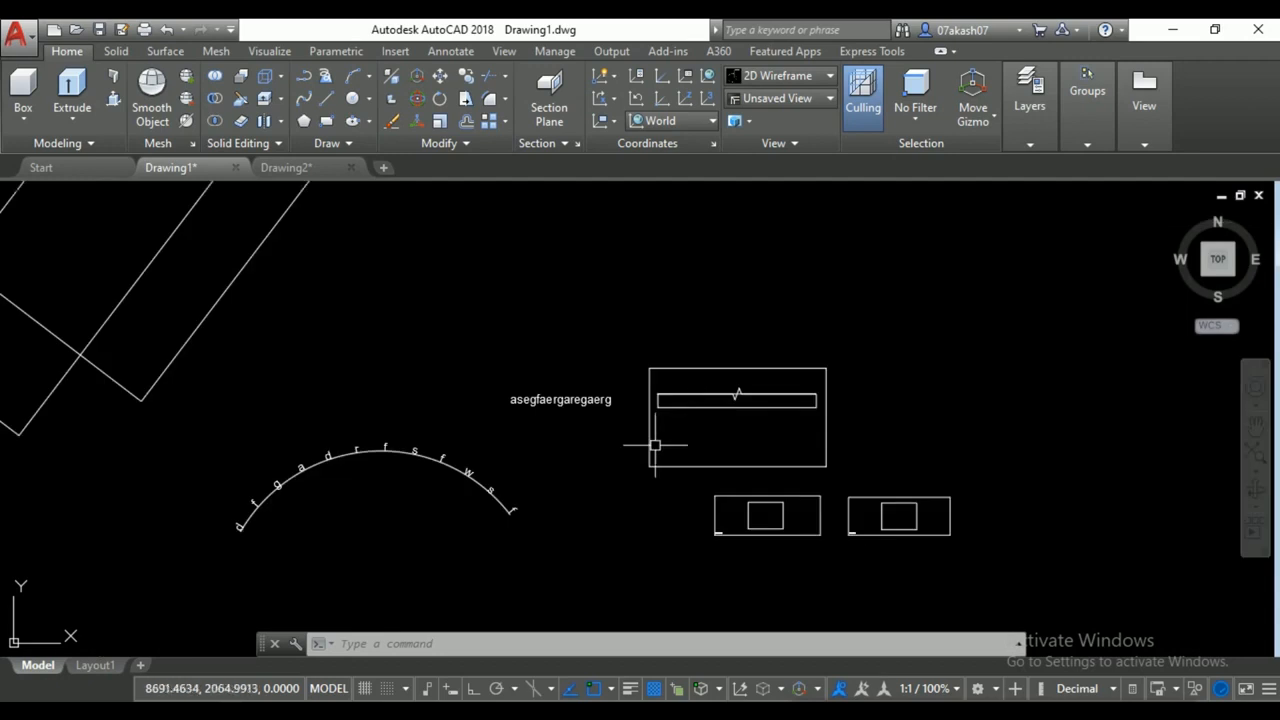